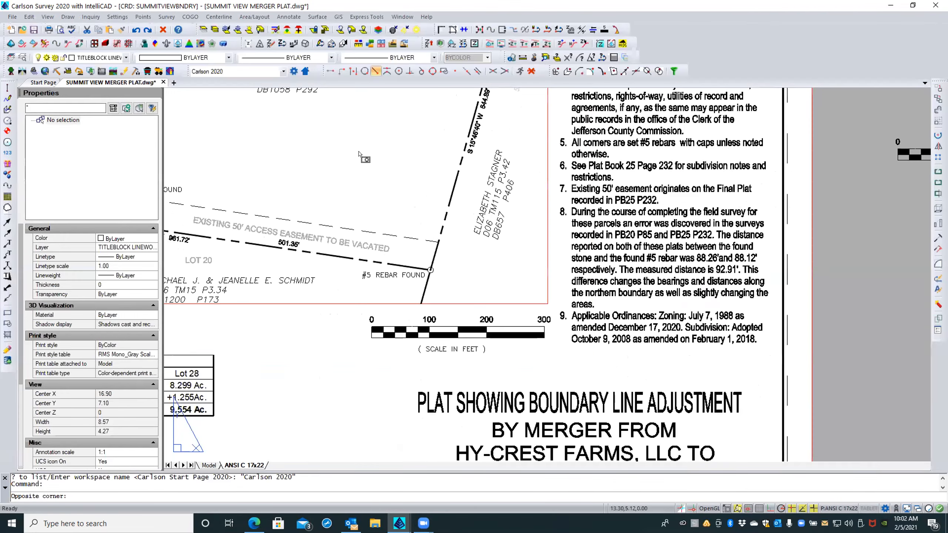
Switch to the desktop and launch Carlson Survey 2021
{"action": "left_click", "coordinate": [312, 365]}
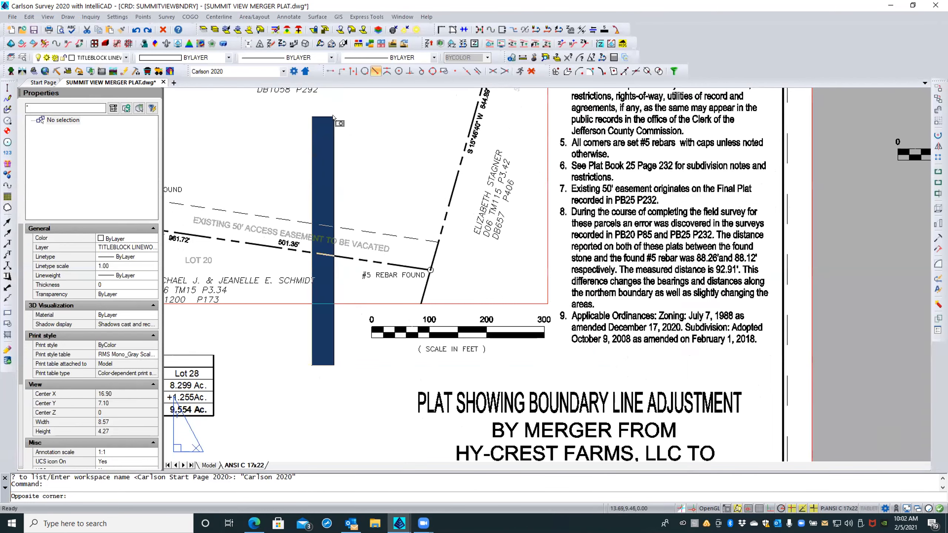
{"action": "key", "text": "Escape"}
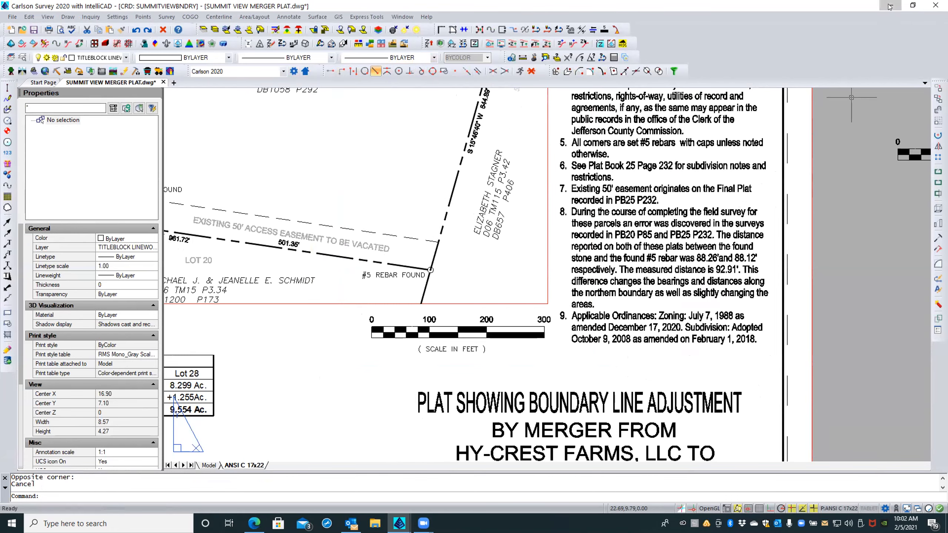
{"action": "key", "text": "super+d"}
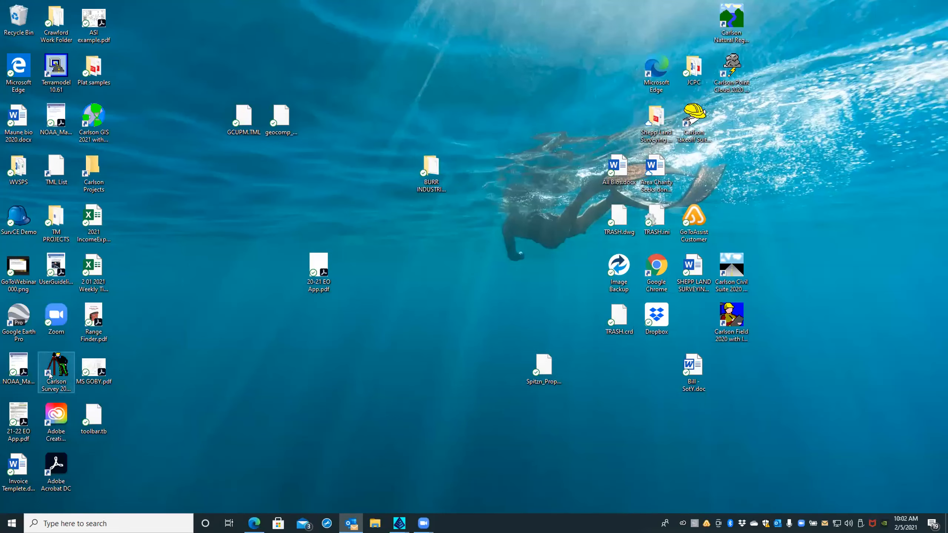
{"action": "double_click", "coordinate": [52, 368]}
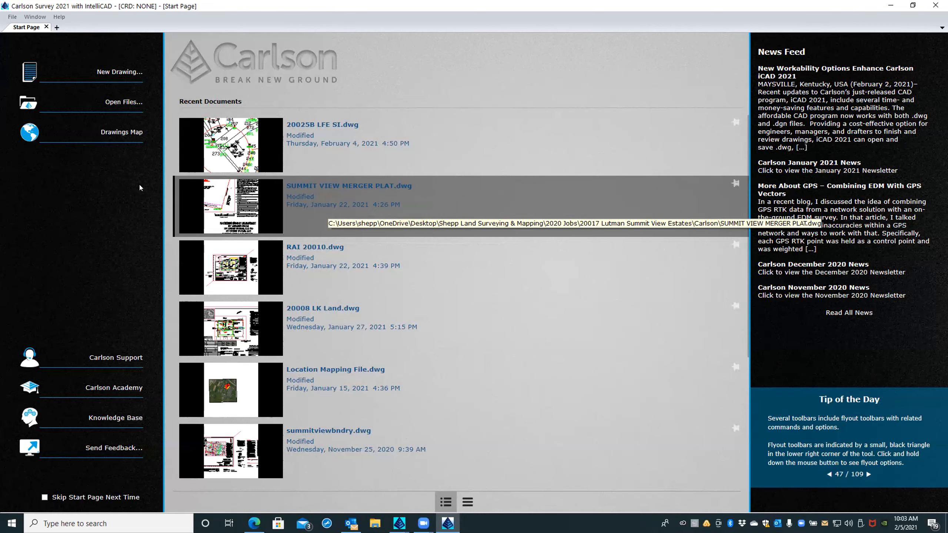
Open the recent drawing 20025B LFE SI.dwg
{"action": "left_click", "coordinate": [107, 75]}
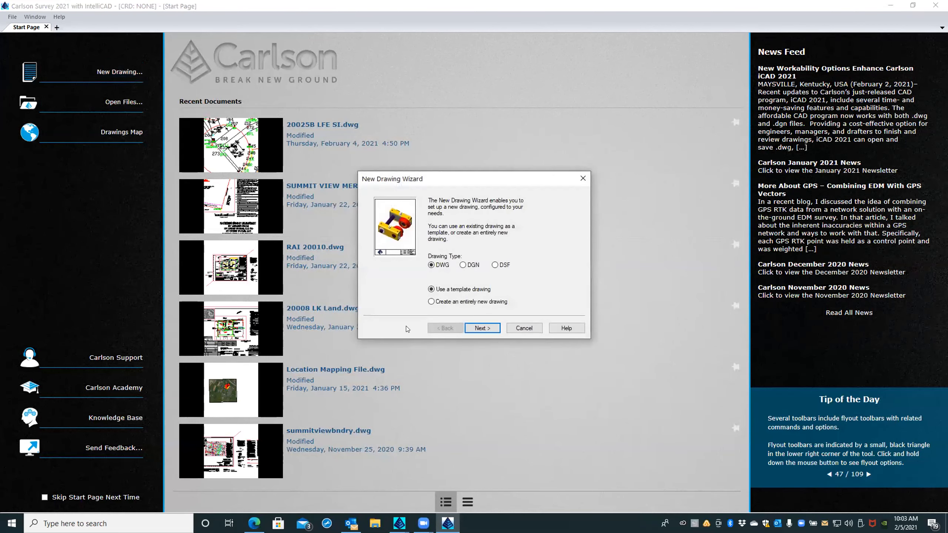
{"action": "left_click", "coordinate": [524, 328]}
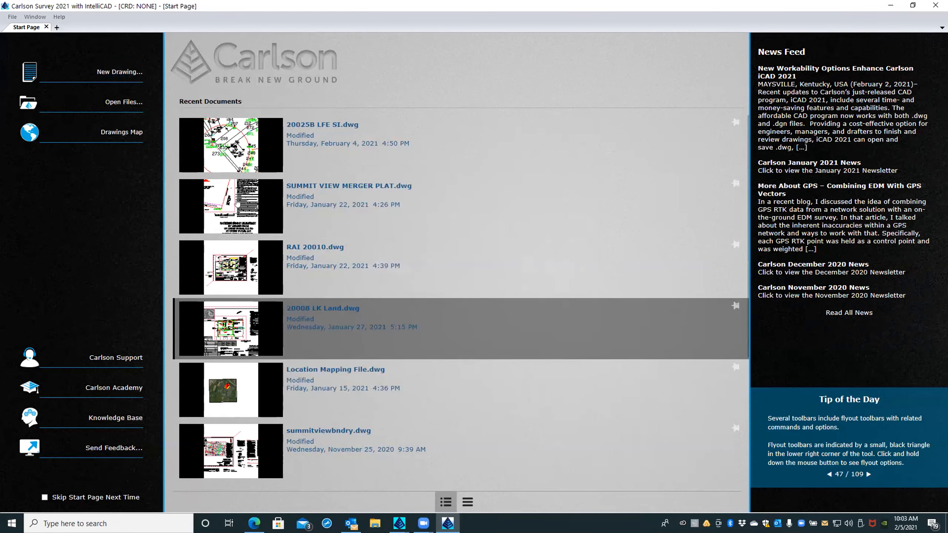
{"action": "left_click", "coordinate": [217, 141]}
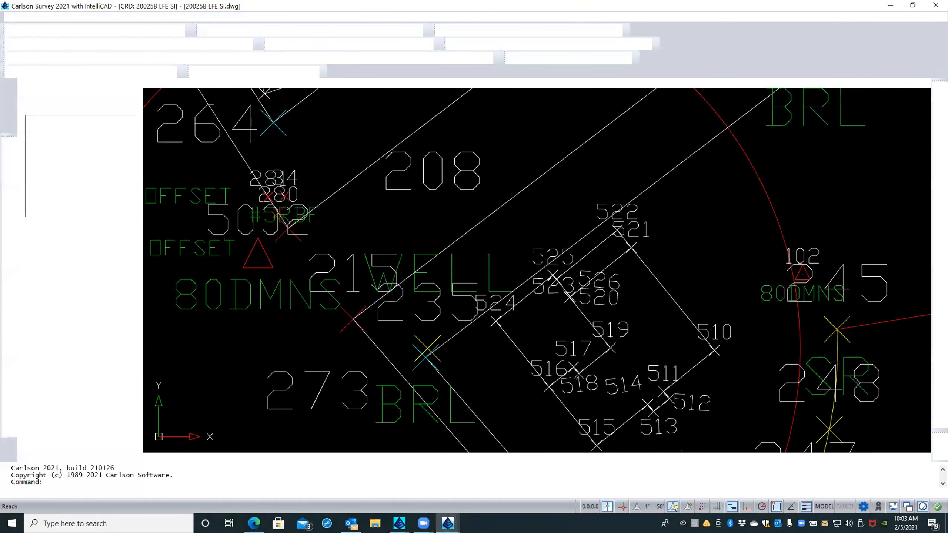
{"action": "left_click", "coordinate": [219, 144]}
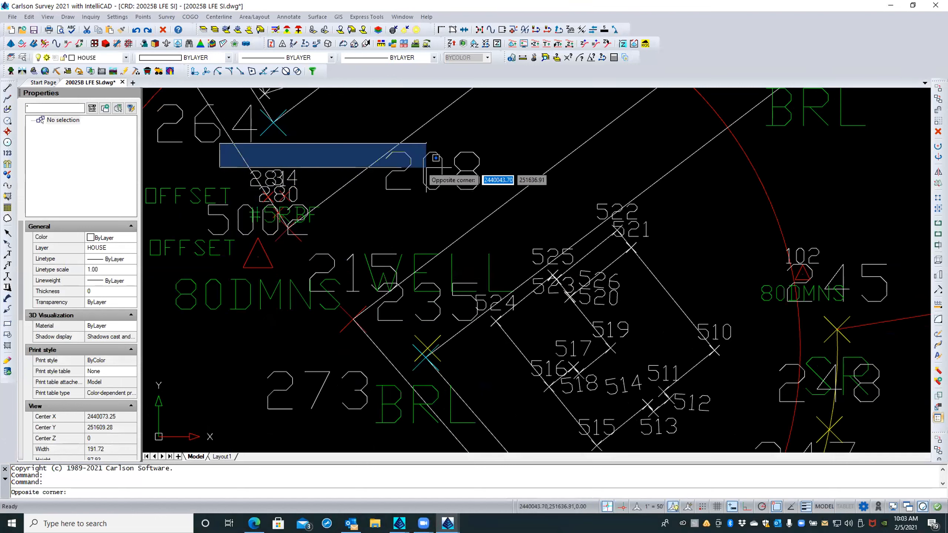
{"action": "key", "text": "Escape"}
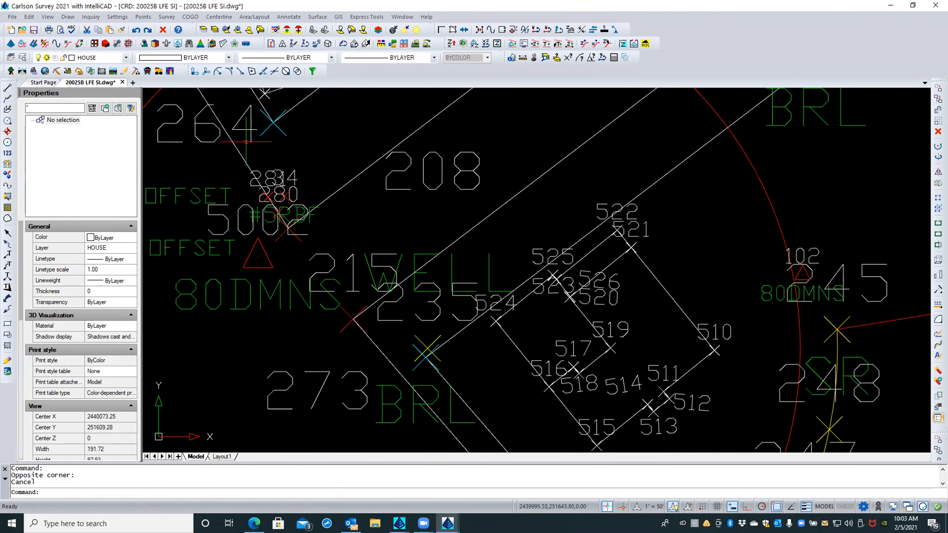
Undock the toolbar that ends in the green filter and the modify toolbar, floating both over the drawing
{"action": "left_click_drag", "start_coordinate": [188, 71], "coordinate": [528, 124]}
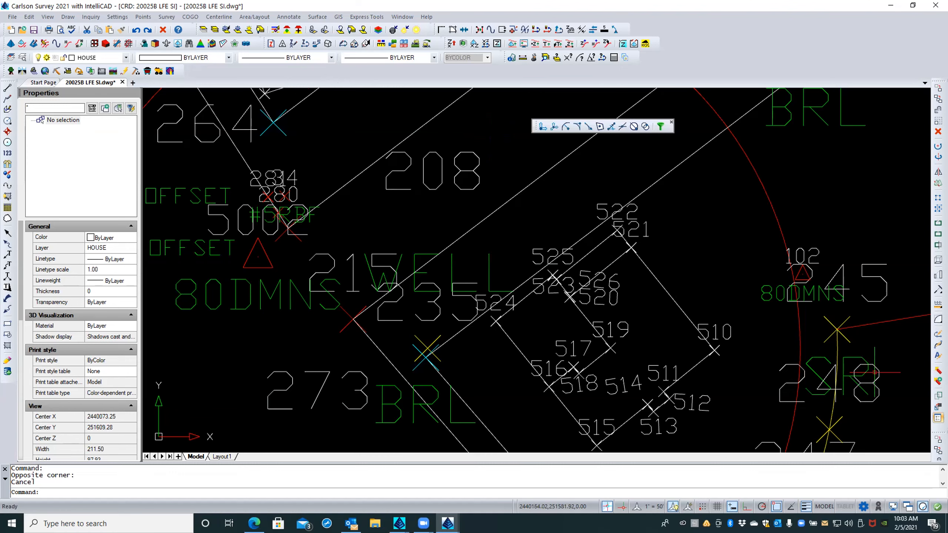
{"action": "left_click_drag", "start_coordinate": [928, 425], "coordinate": [645, 222]}
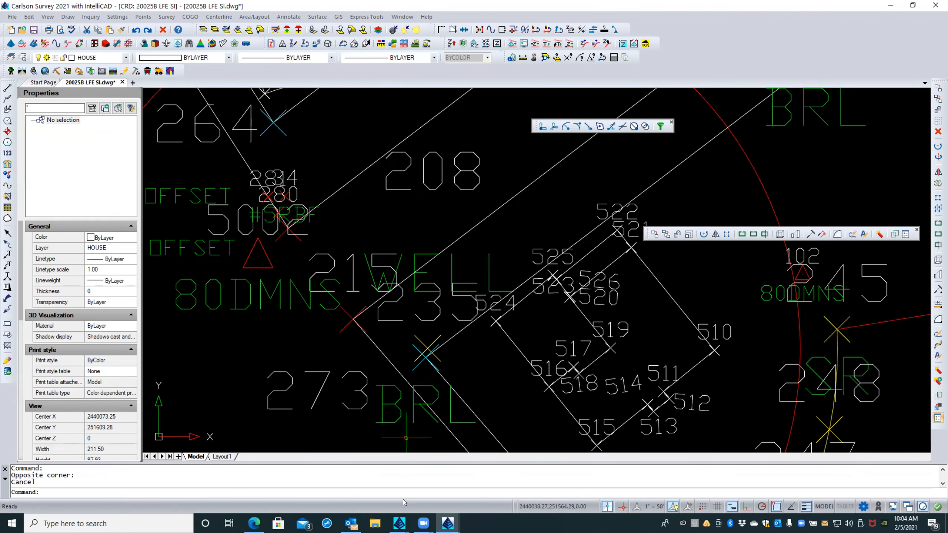
Switch to the Carlson Survey 2020 drawing SUMMIT VIEW MERGER PLAT and save its toolbar layout as "2020 TB setups" in C:\Carlson Projects\Settings
{"action": "mouse_move", "coordinate": [399, 522]}
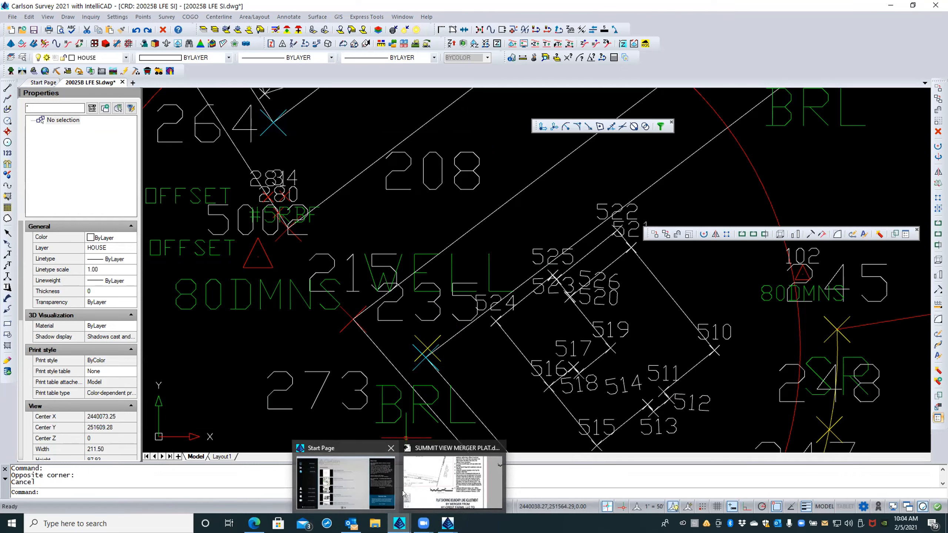
{"action": "left_click", "coordinate": [423, 494]}
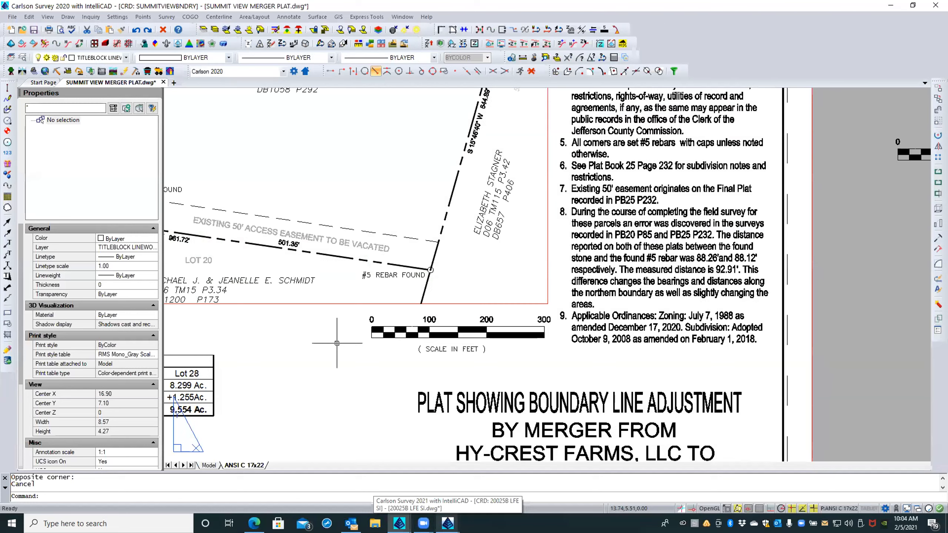
{"action": "left_click", "coordinate": [116, 16]}
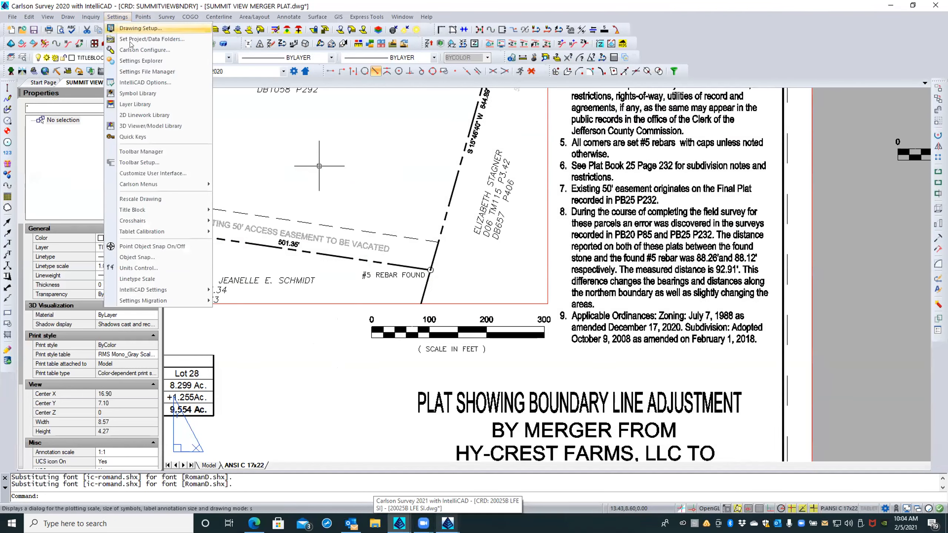
{"action": "left_click", "coordinate": [153, 151]}
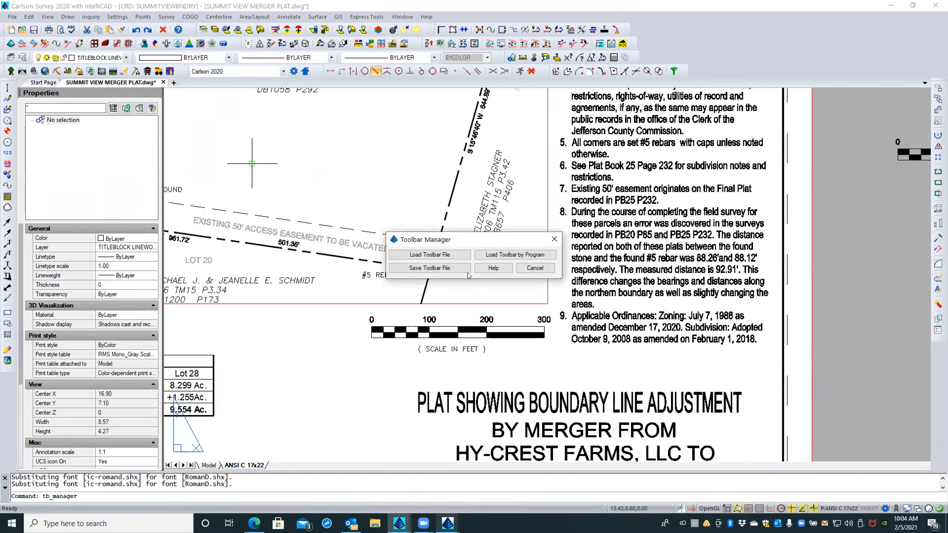
{"action": "left_click", "coordinate": [456, 267]}
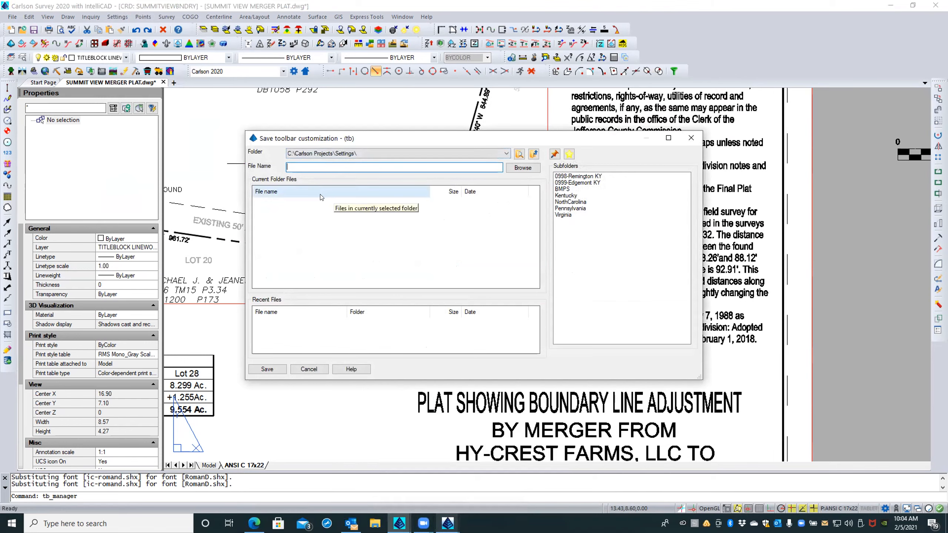
{"action": "type", "text": "2020 TB setup"}
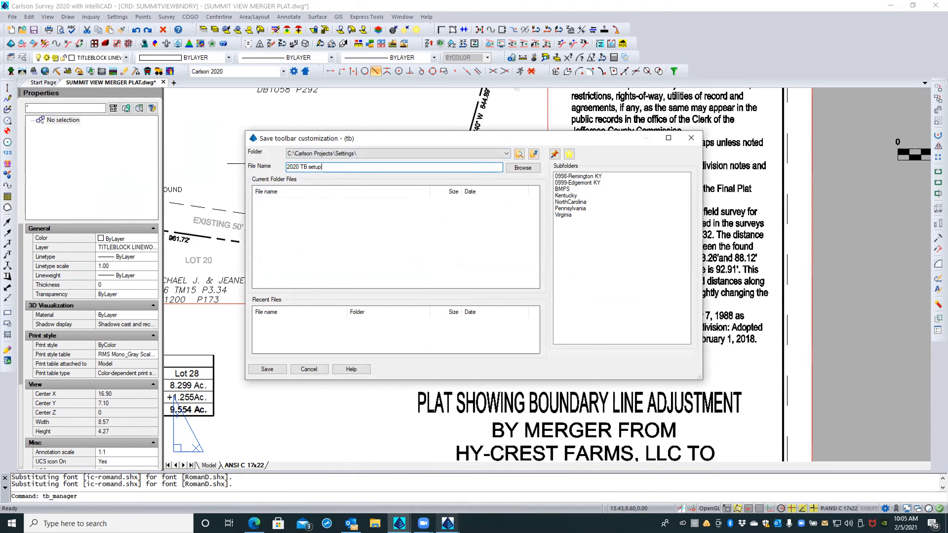
{"action": "key", "text": "Return"}
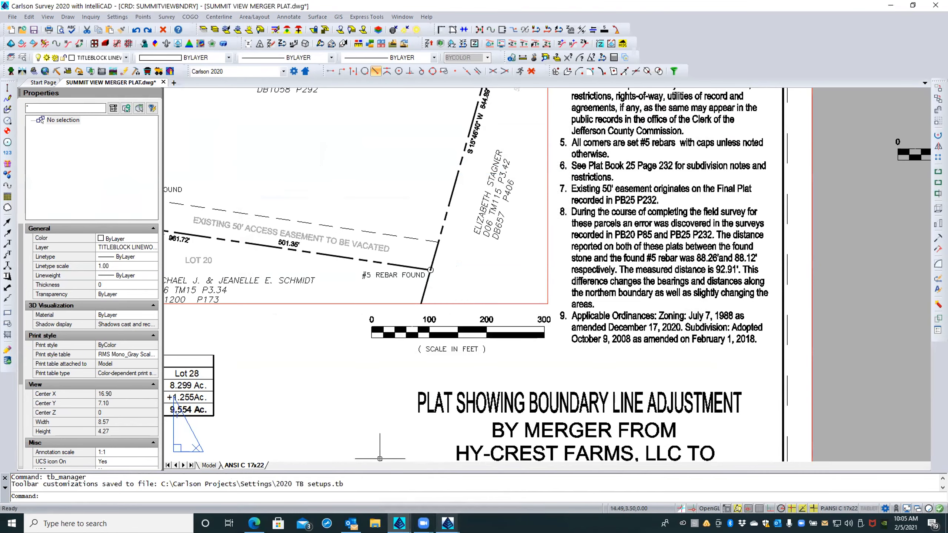
Switch back to Carlson Survey 2021 and load the toolbar customization file 2020 TB setups.tb
{"action": "mouse_move", "coordinate": [447, 524]}
{"action": "left_click", "coordinate": [453, 496]}
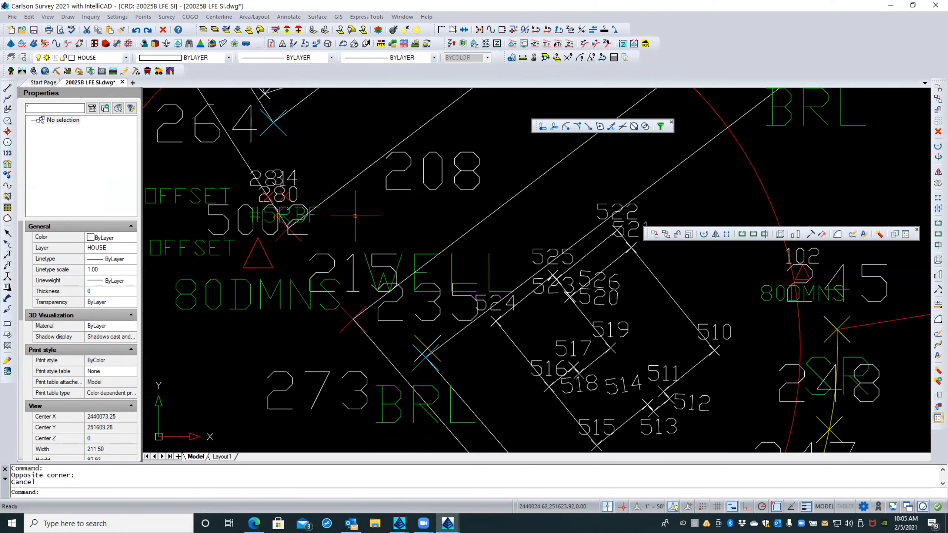
{"action": "left_click", "coordinate": [118, 16]}
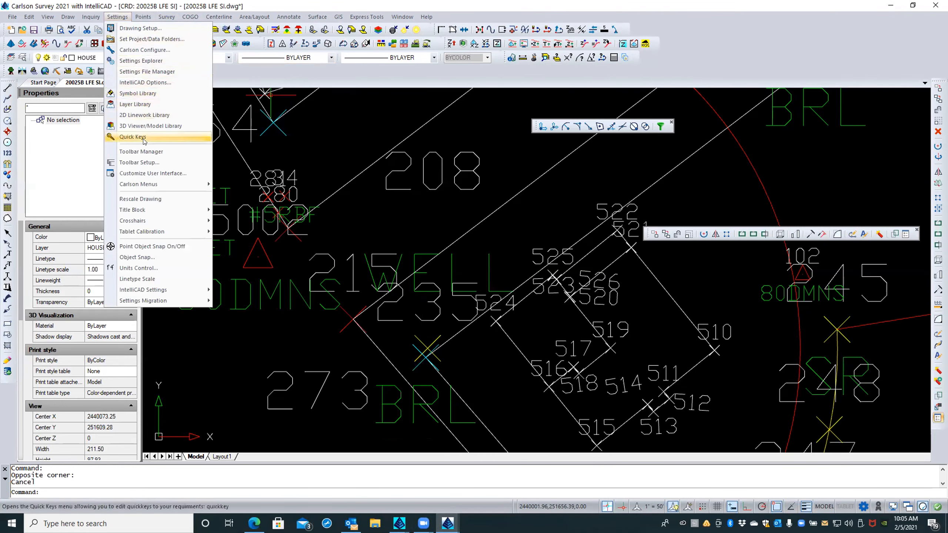
{"action": "left_click", "coordinate": [143, 151]}
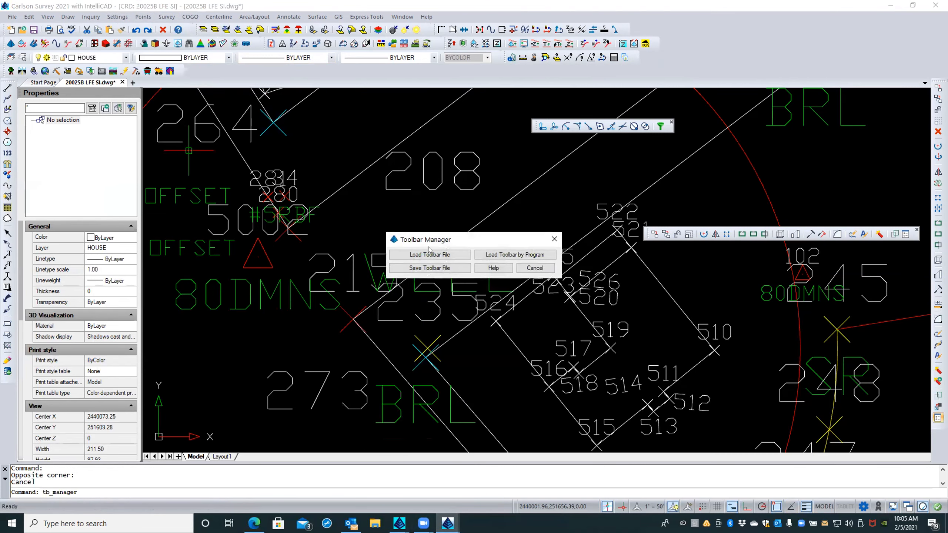
{"action": "left_click", "coordinate": [447, 256]}
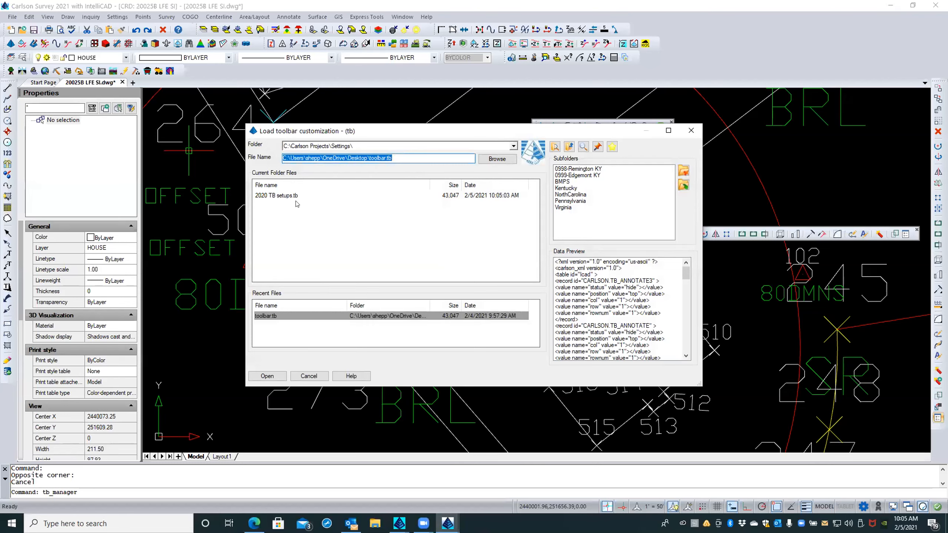
{"action": "double_click", "coordinate": [295, 196]}
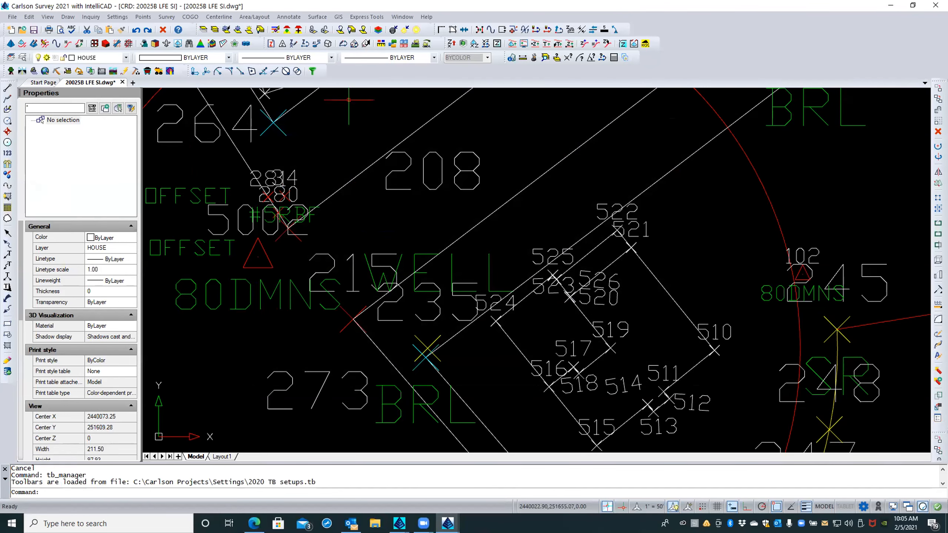
Load the saved toolbar file 2020 TB setups.tb from C:\Carlson Projects\Settings a second time
{"action": "left_click", "coordinate": [117, 16]}
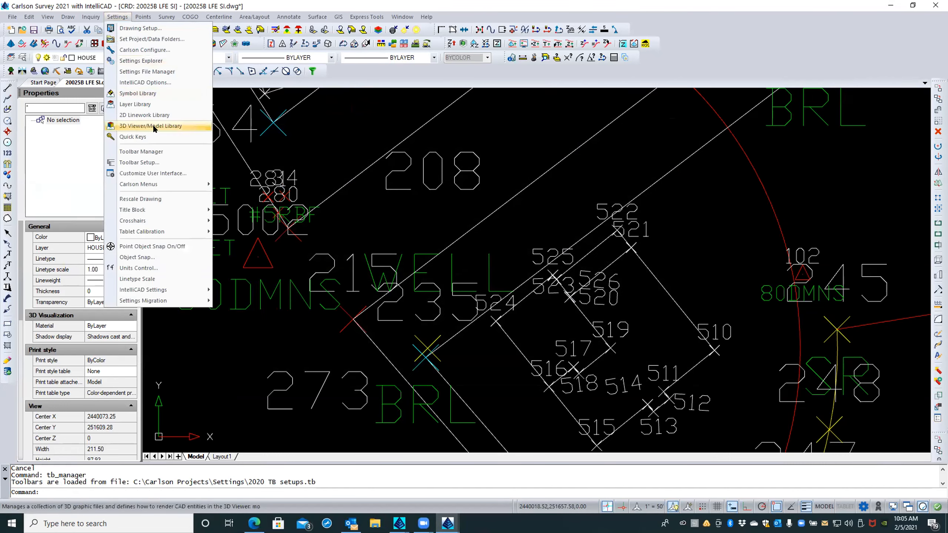
{"action": "left_click", "coordinate": [153, 151]}
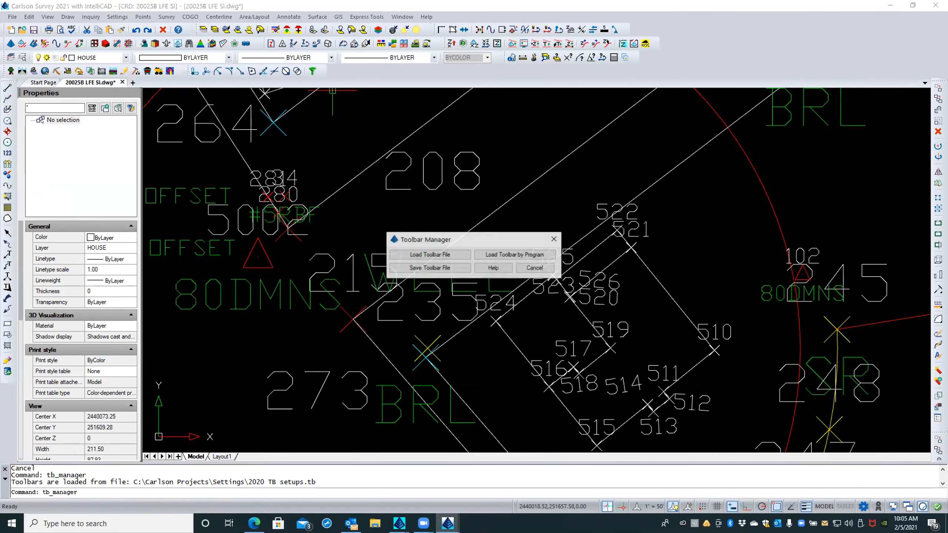
{"action": "left_click", "coordinate": [429, 255]}
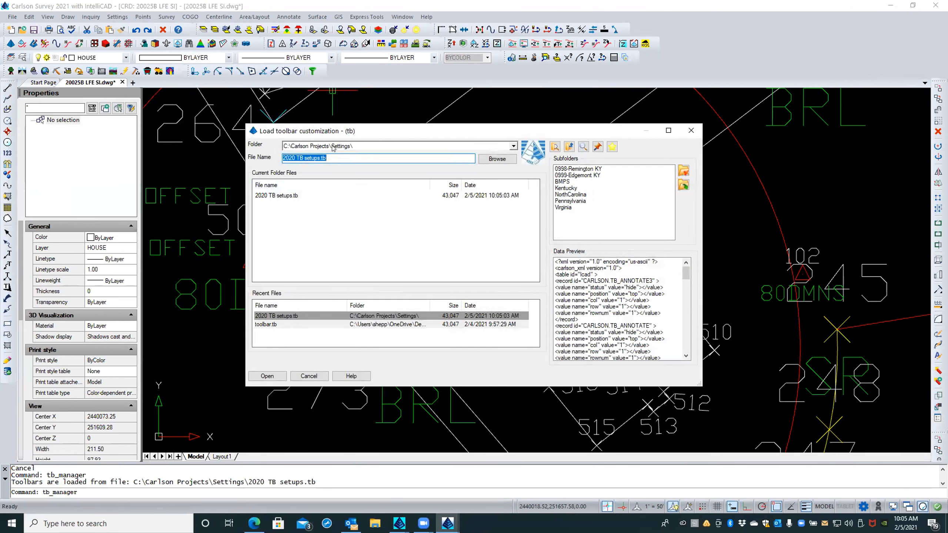
{"action": "left_click", "coordinate": [289, 196]}
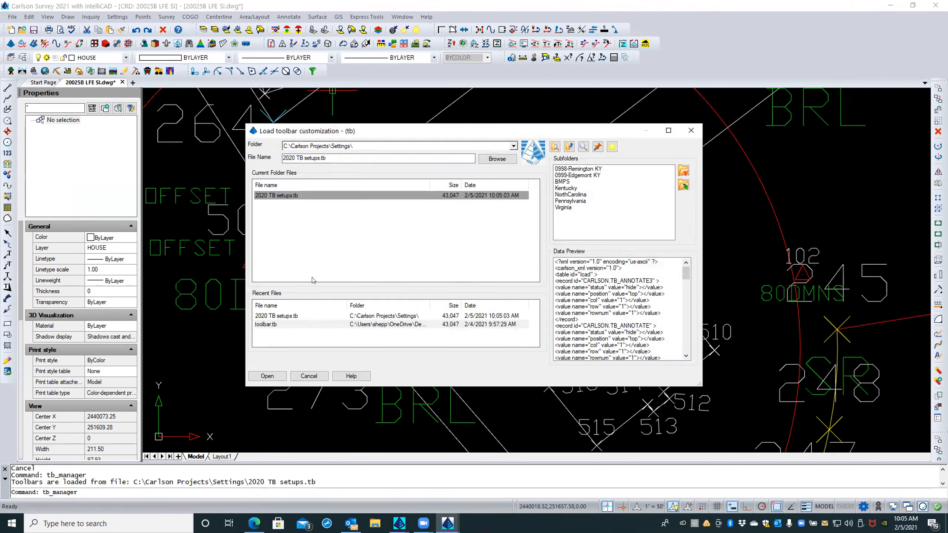
{"action": "left_click", "coordinate": [266, 376]}
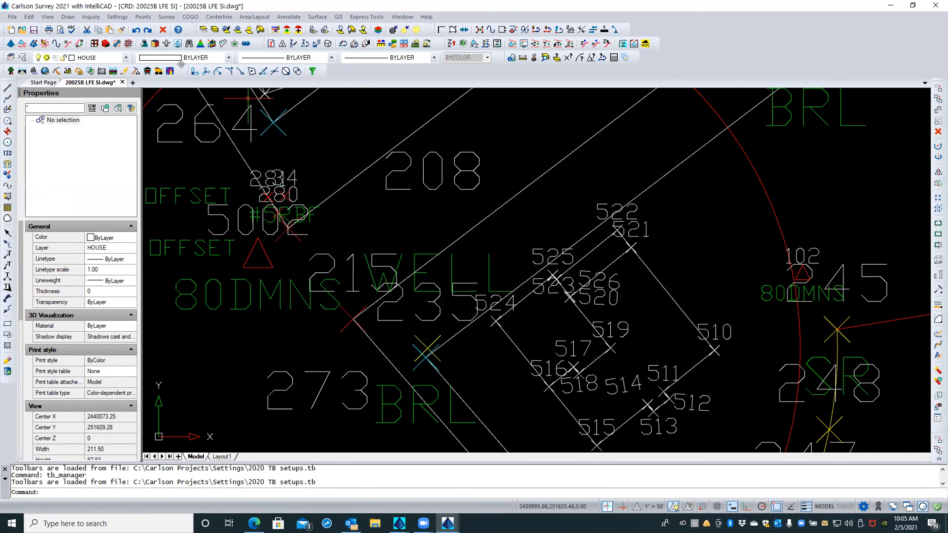
Float the green-filter toolbar and the modify toolbar over the drawing again, and hide the command line
{"action": "left_click_drag", "start_coordinate": [187, 66], "coordinate": [378, 110]}
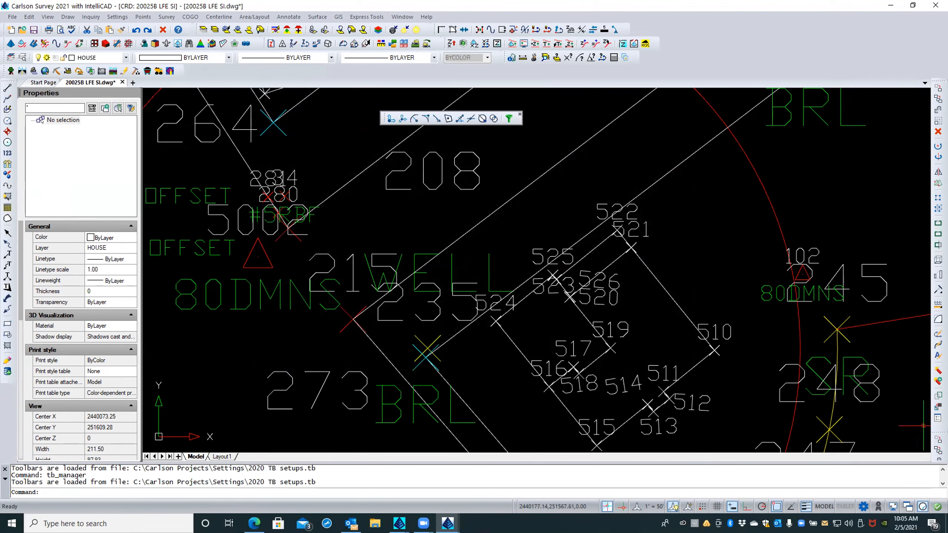
{"action": "mouse_move", "coordinate": [937, 429]}
{"action": "left_mouse_down"}
{"action": "mouse_move", "coordinate": [733, 221]}
{"action": "mouse_move", "coordinate": [628, 207]}
{"action": "mouse_move", "coordinate": [606, 179]}
{"action": "left_mouse_up"}
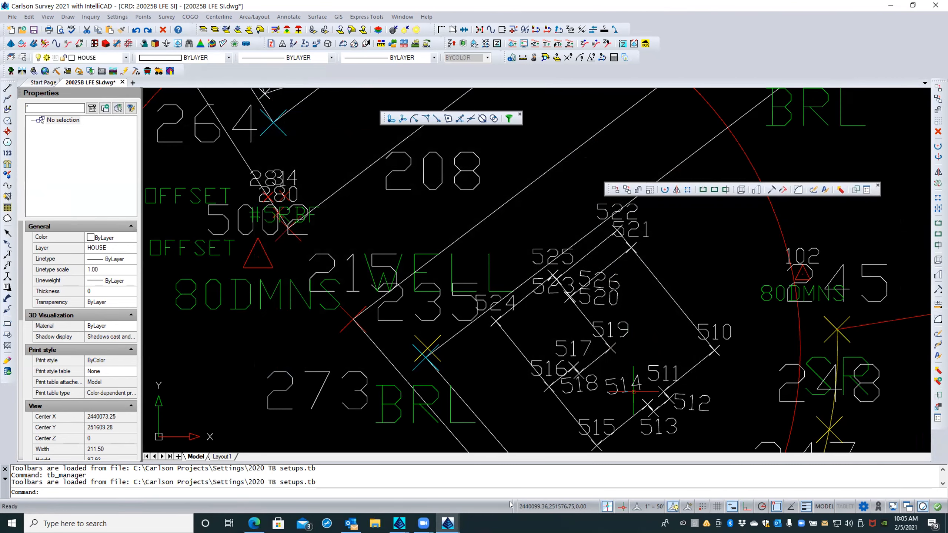
{"action": "key", "text": "ctrl+9"}
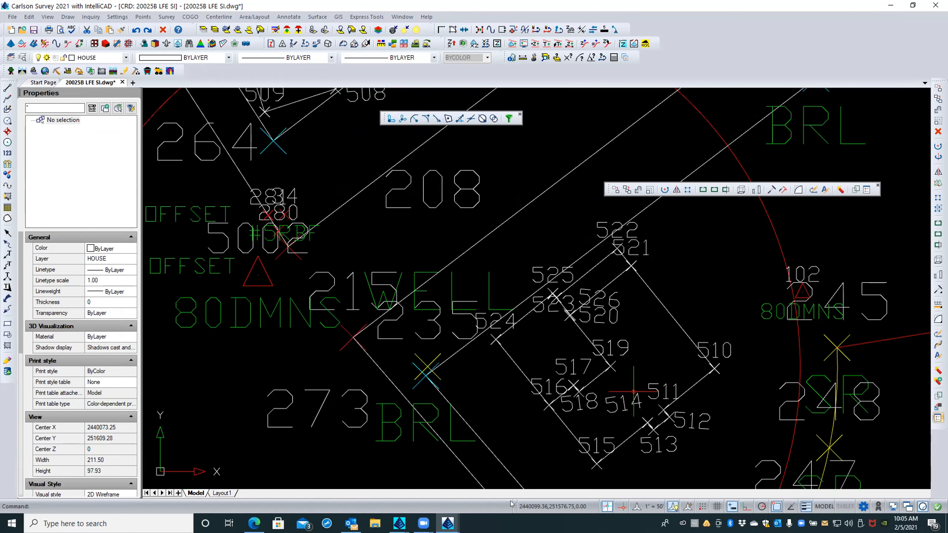
{"action": "right_click", "coordinate": [510, 504]}
{"action": "left_click", "coordinate": [524, 451]}
{"action": "left_click", "coordinate": [482, 425]}
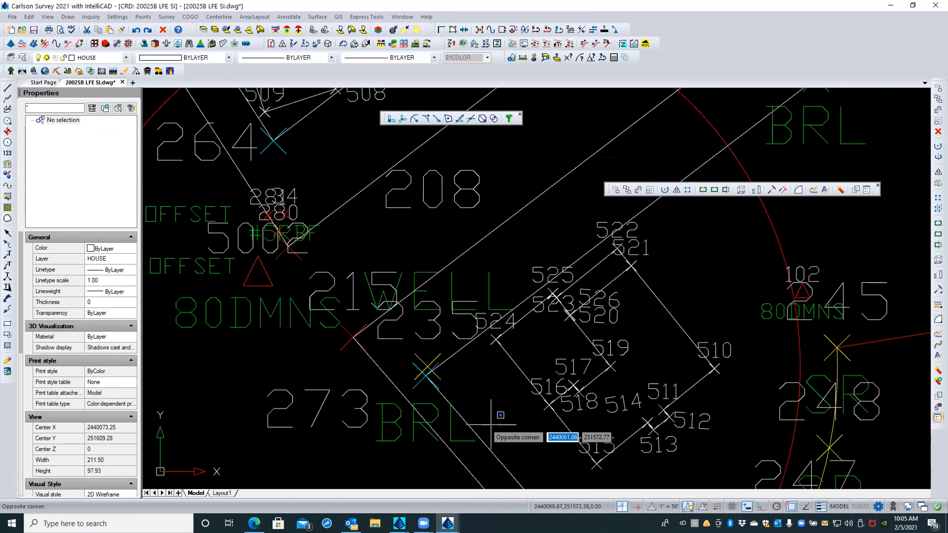
{"action": "left_click", "coordinate": [503, 422]}
{"action": "scroll", "coordinate": [506, 447], "scroll_direction": "down", "scroll_amount": 2}
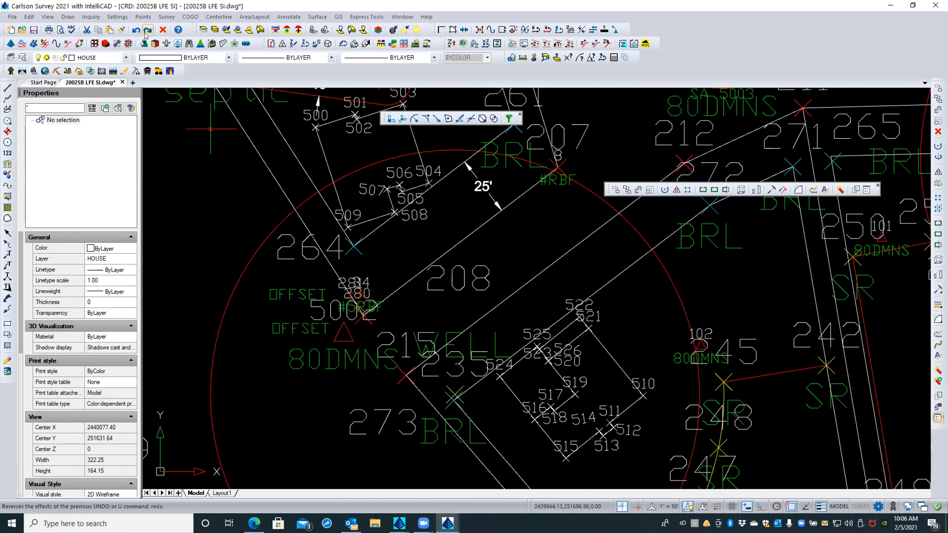
Read the Toolbar Manager help topic on loading, saving and migrating toolbar configurations, and close the help
{"action": "left_click", "coordinate": [117, 17]}
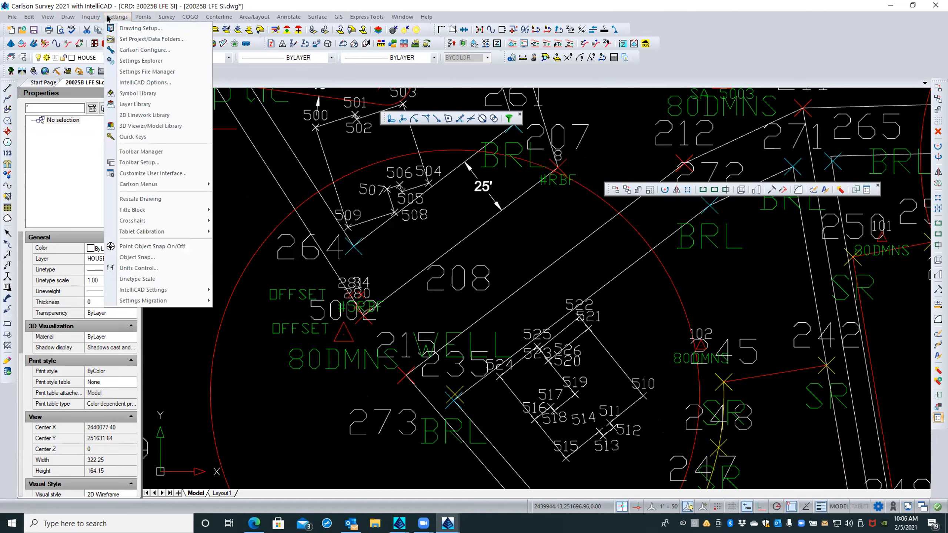
{"action": "left_click", "coordinate": [145, 151]}
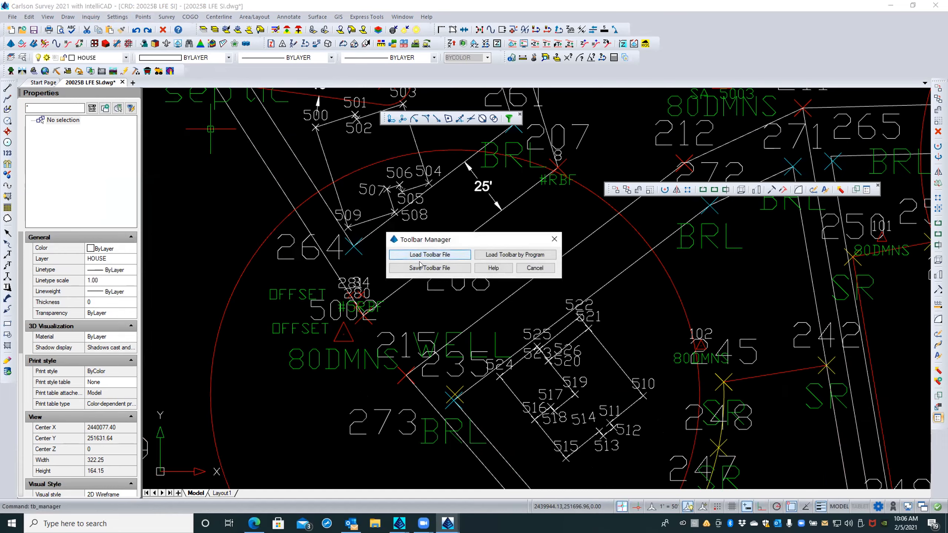
{"action": "left_click", "coordinate": [493, 267]}
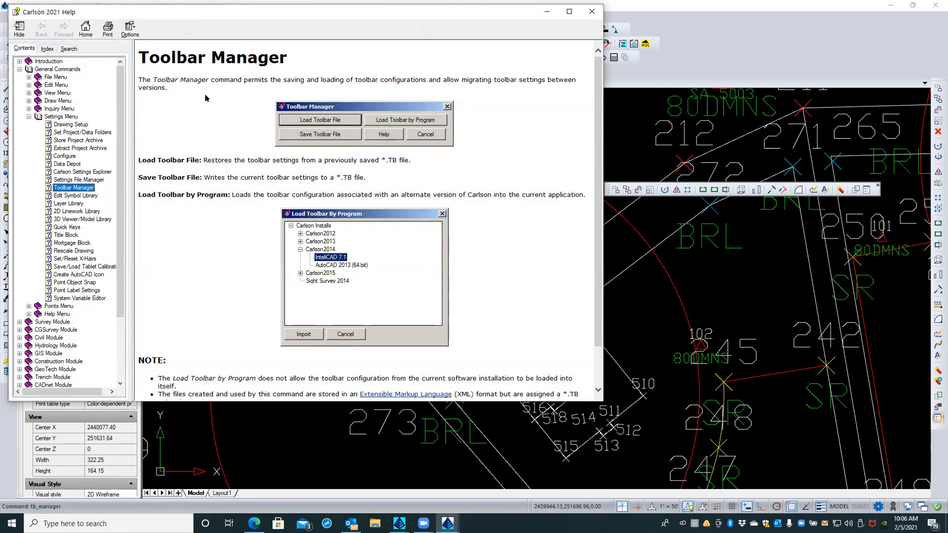
{"action": "scroll", "coordinate": [208, 233], "scroll_direction": "down", "scroll_amount": 2}
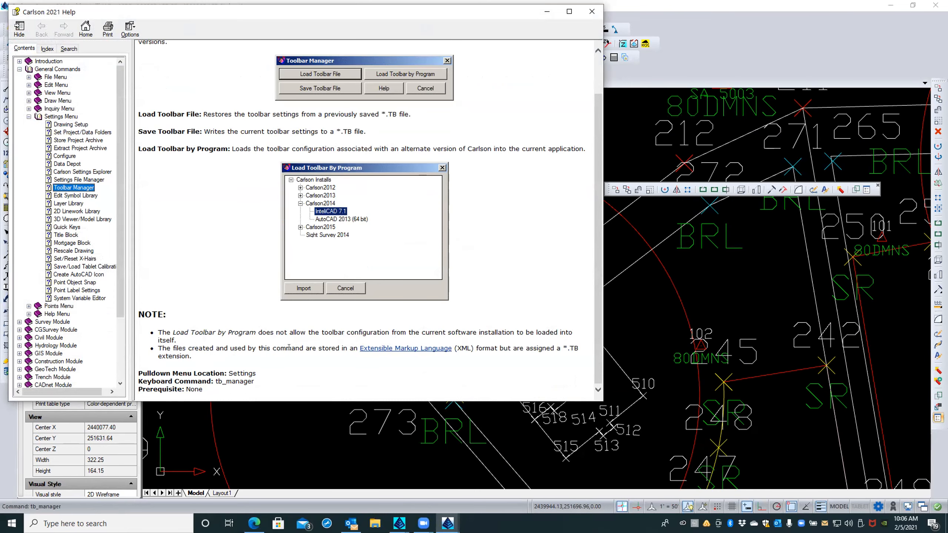
{"action": "scroll", "coordinate": [224, 328], "scroll_direction": "up", "scroll_amount": 2}
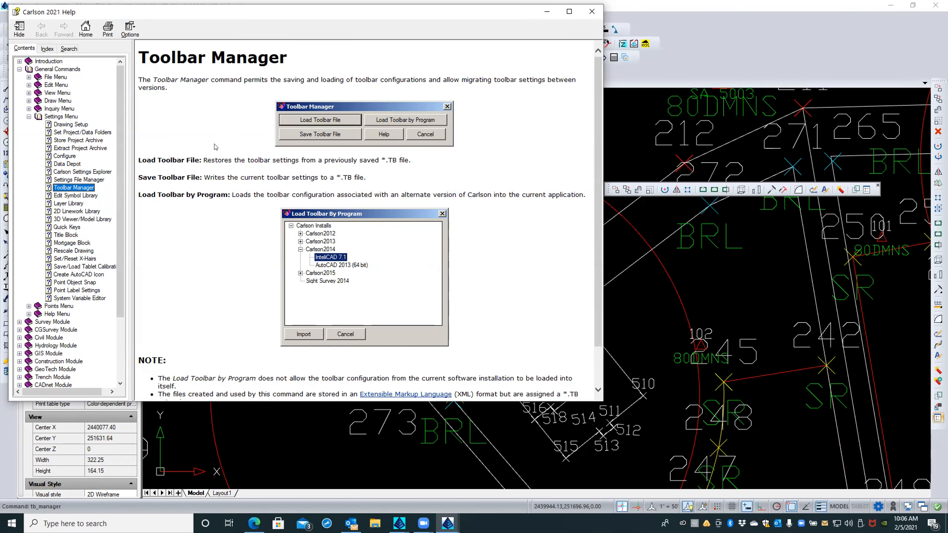
{"action": "scroll", "coordinate": [214, 135], "scroll_direction": "down", "scroll_amount": 3}
{"action": "scroll", "coordinate": [216, 178], "scroll_direction": "up", "scroll_amount": 3}
{"action": "left_click", "coordinate": [593, 12]}
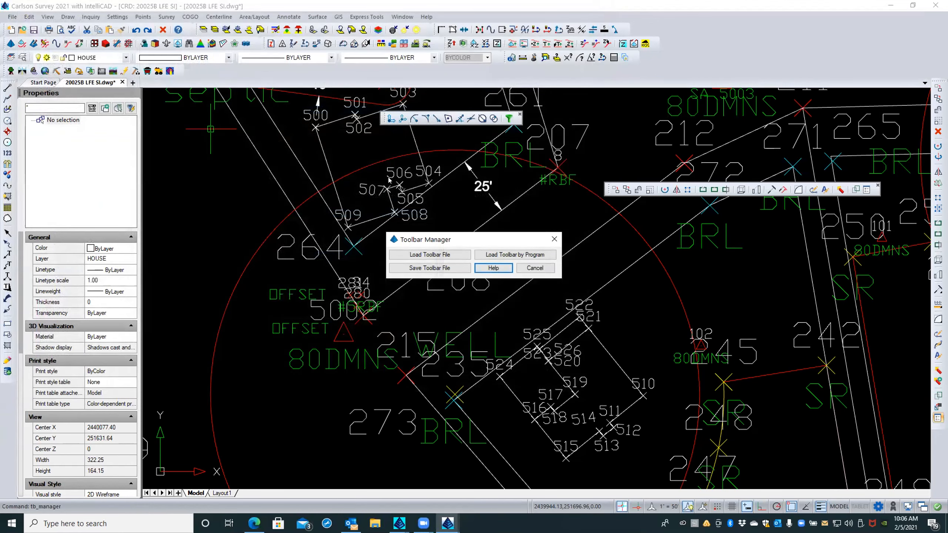
Load the toolbar configuration by program from Carlson2020 IntelliCAD 9 (64 bit)
{"action": "left_click", "coordinate": [511, 255]}
{"action": "left_click", "coordinate": [400, 207]}
{"action": "left_click", "coordinate": [422, 215]}
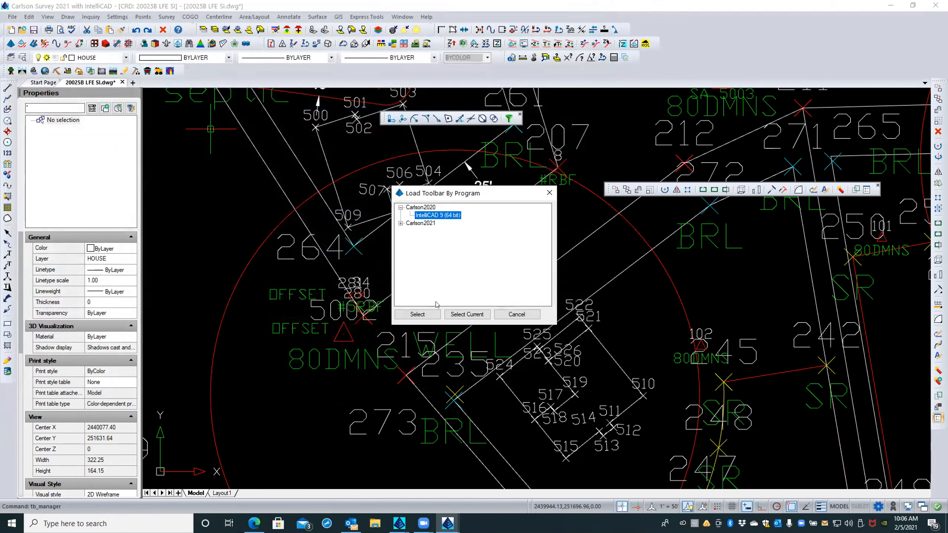
{"action": "left_click", "coordinate": [429, 314]}
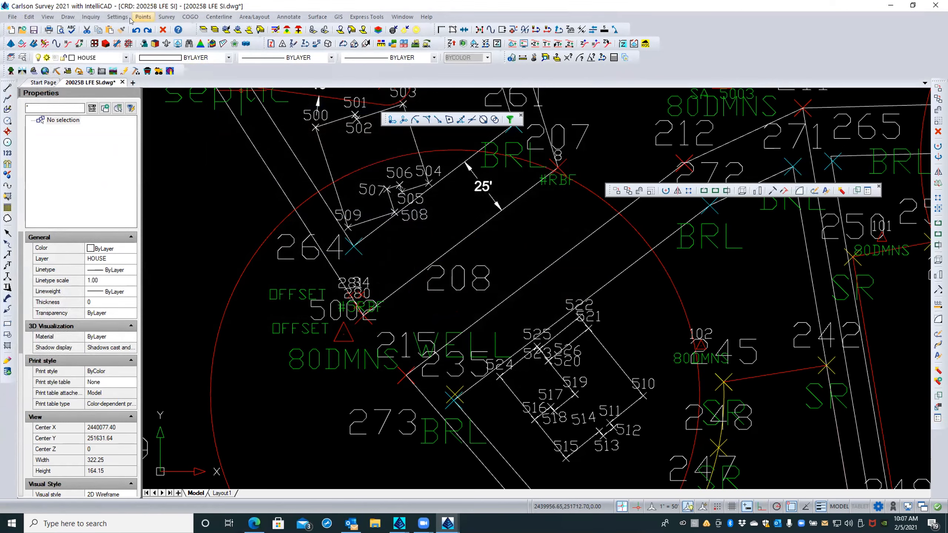
Reload the toolbar file saved from Carlson Survey 2020 to restore the docked toolbar layout
{"action": "left_click", "coordinate": [118, 17]}
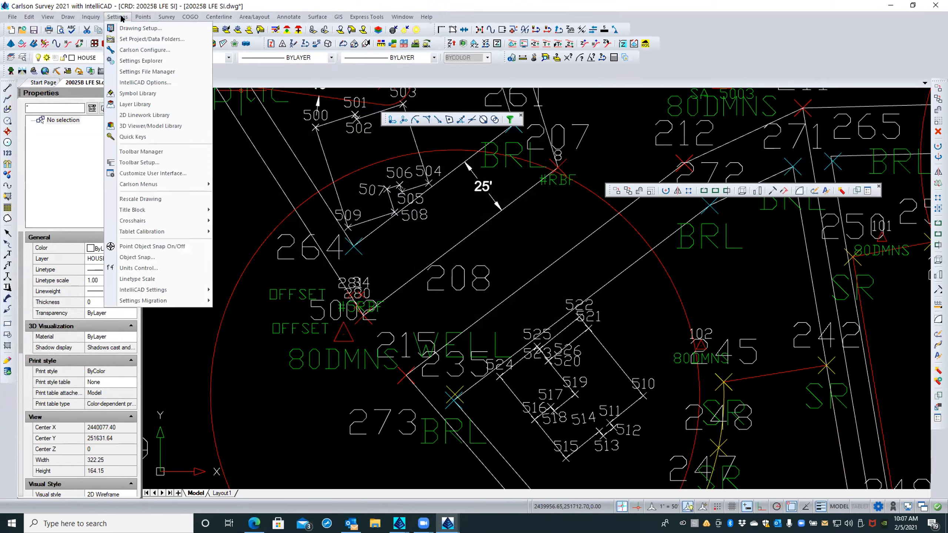
{"action": "left_click", "coordinate": [164, 151]}
{"action": "left_click", "coordinate": [398, 254]}
{"action": "double_click", "coordinate": [276, 195]}
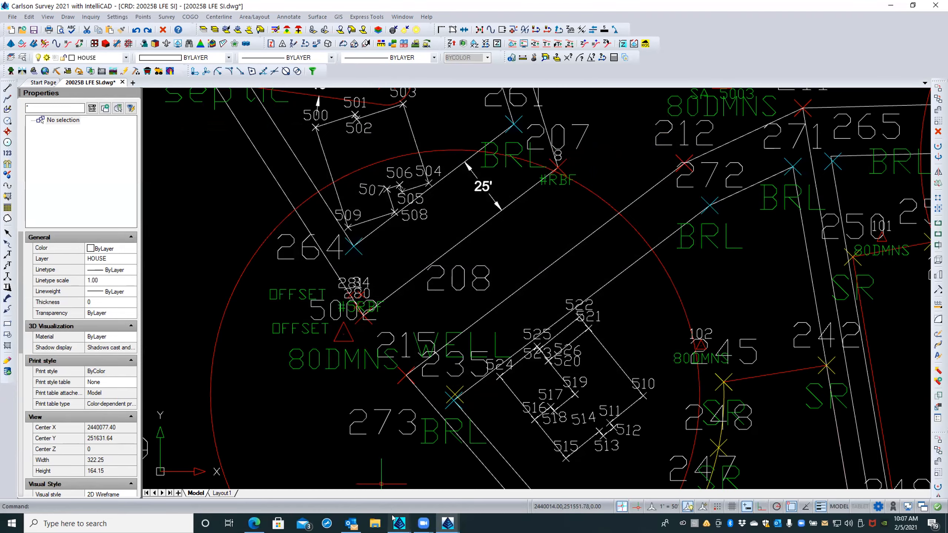
Switch to the SUMMIT VIEW MERGER PLAT drawing in Carlson Survey 2020 and start the settings Migration Wizard
{"action": "mouse_move", "coordinate": [392, 517]}
{"action": "left_click", "coordinate": [401, 469]}
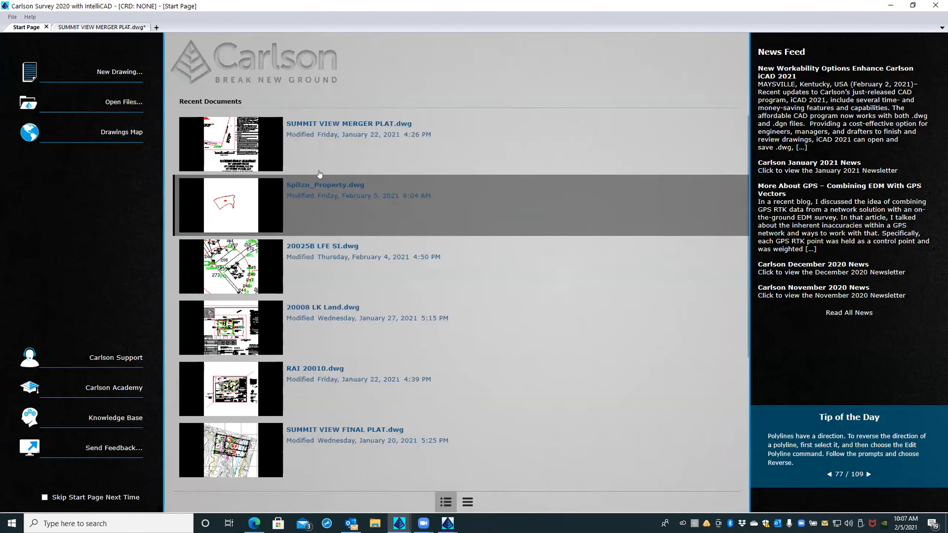
{"action": "mouse_move", "coordinate": [399, 523]}
{"action": "left_click", "coordinate": [415, 500]}
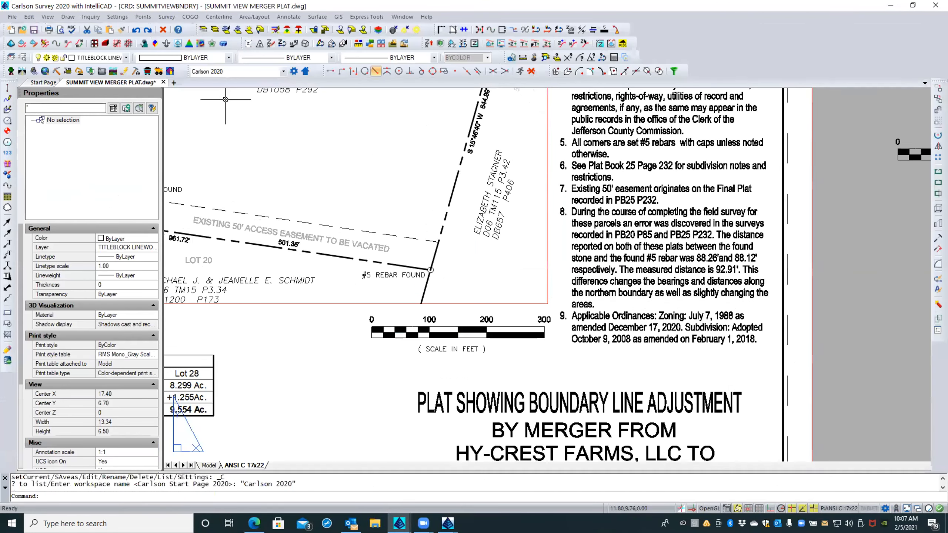
{"action": "right_click", "coordinate": [226, 126]}
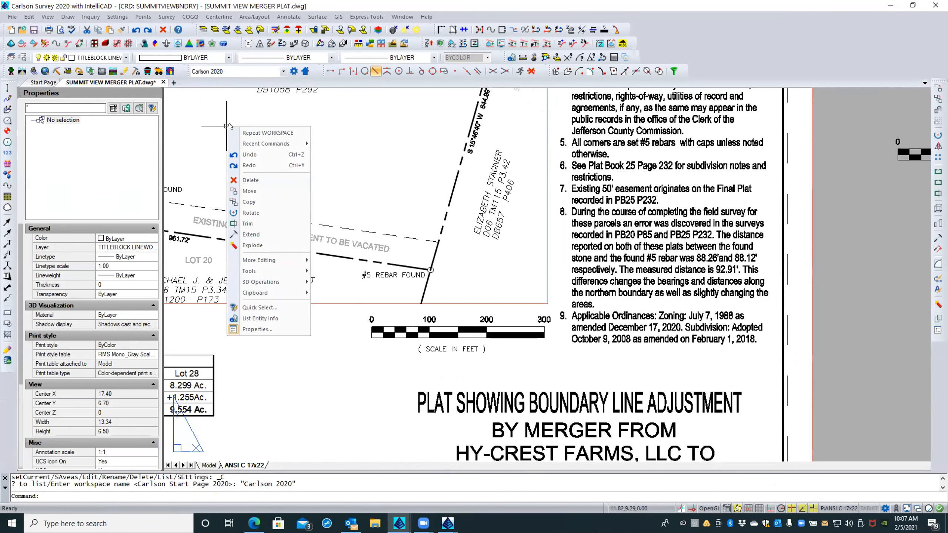
{"action": "left_click", "coordinate": [118, 17]}
{"action": "left_click", "coordinate": [118, 18]}
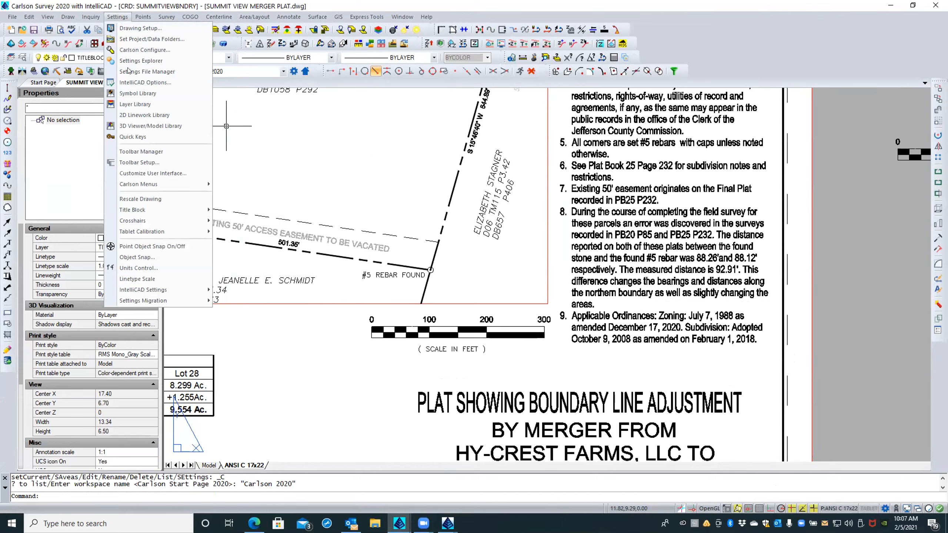
{"action": "mouse_move", "coordinate": [179, 300]}
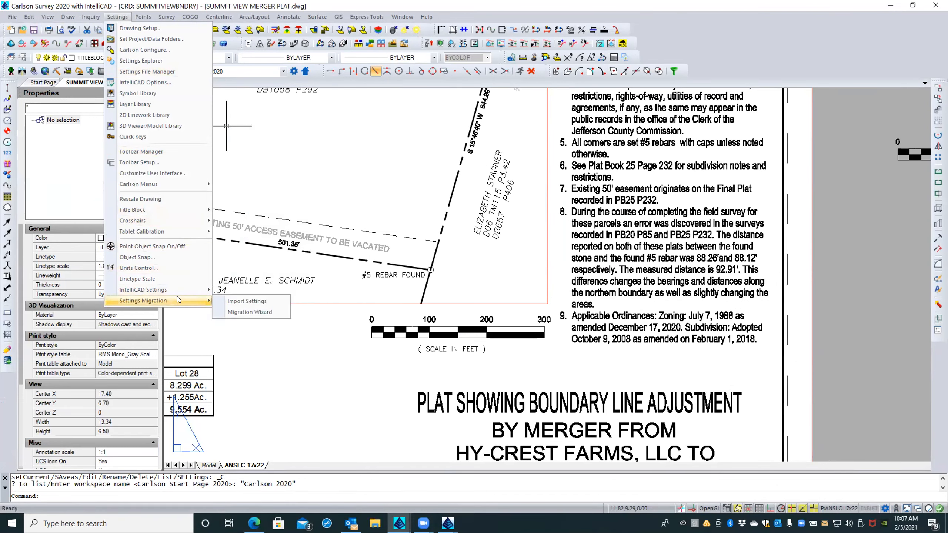
{"action": "left_click", "coordinate": [249, 312]}
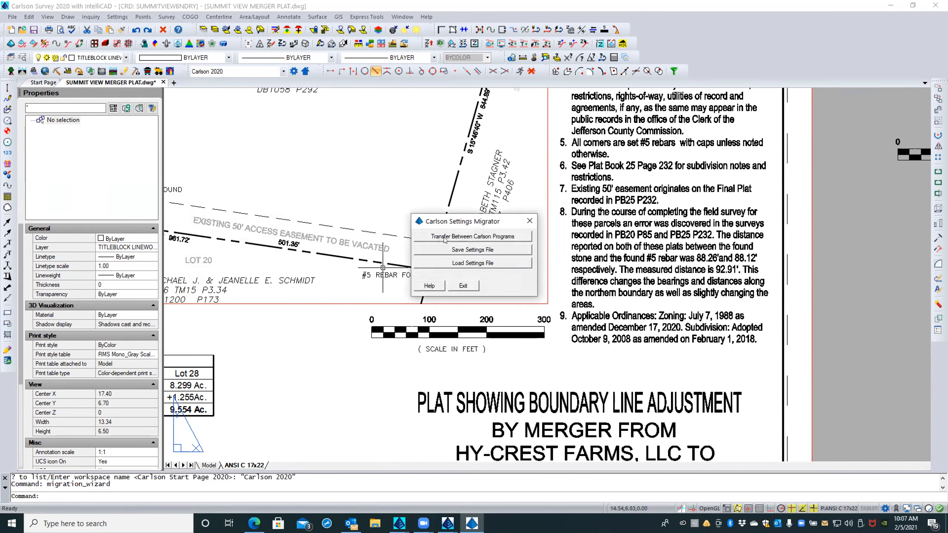
Try to transfer settings between Carlson programs, exporting the preselected settings from Carlson2020 IntelliCAD 9 (64 bit), and cancel at the import target
{"action": "left_click", "coordinate": [499, 237]}
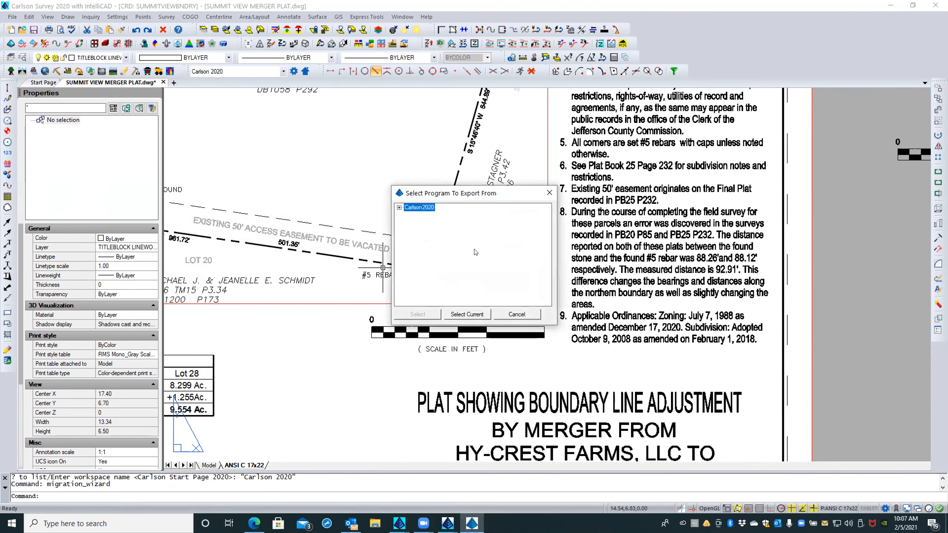
{"action": "left_click", "coordinate": [399, 207]}
{"action": "left_click", "coordinate": [420, 216]}
{"action": "left_click", "coordinate": [416, 314]}
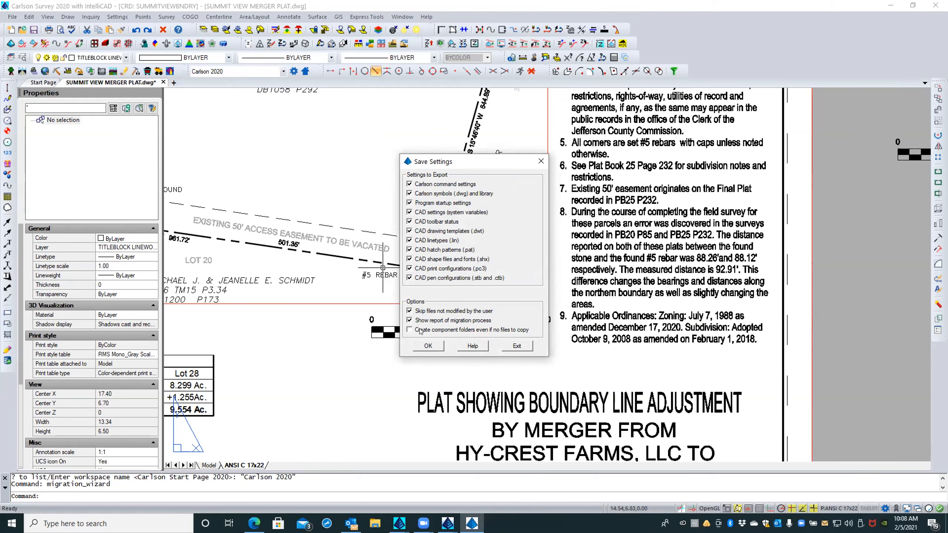
{"action": "left_click", "coordinate": [428, 346]}
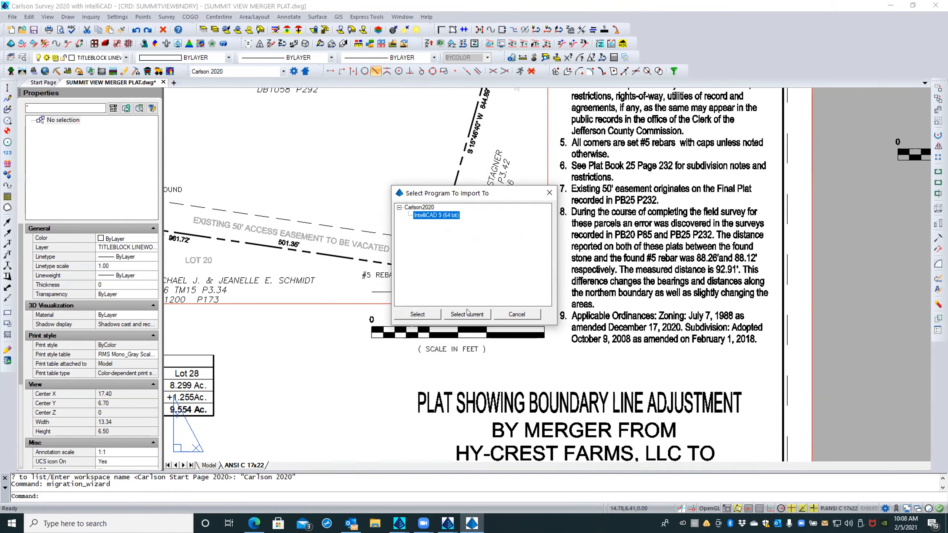
{"action": "left_click", "coordinate": [499, 314]}
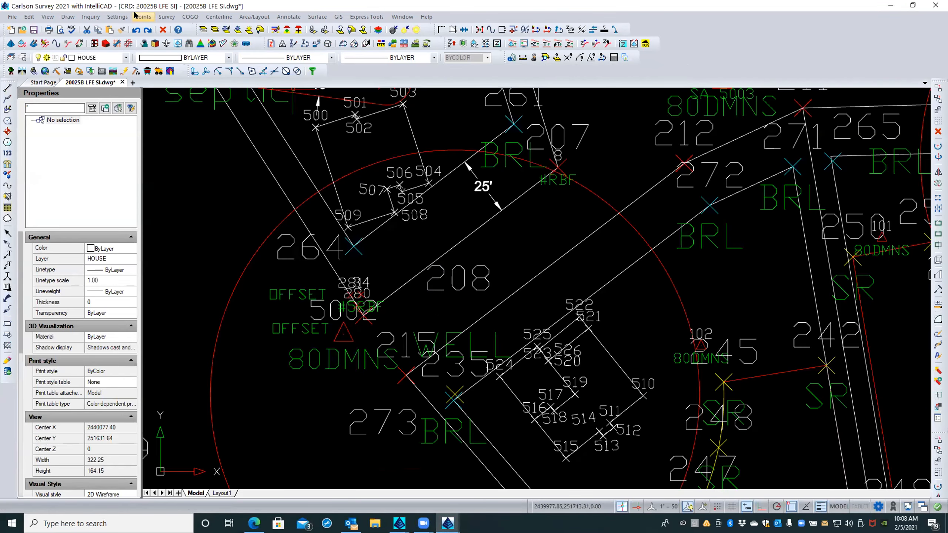
{"action": "left_click", "coordinate": [122, 16]}
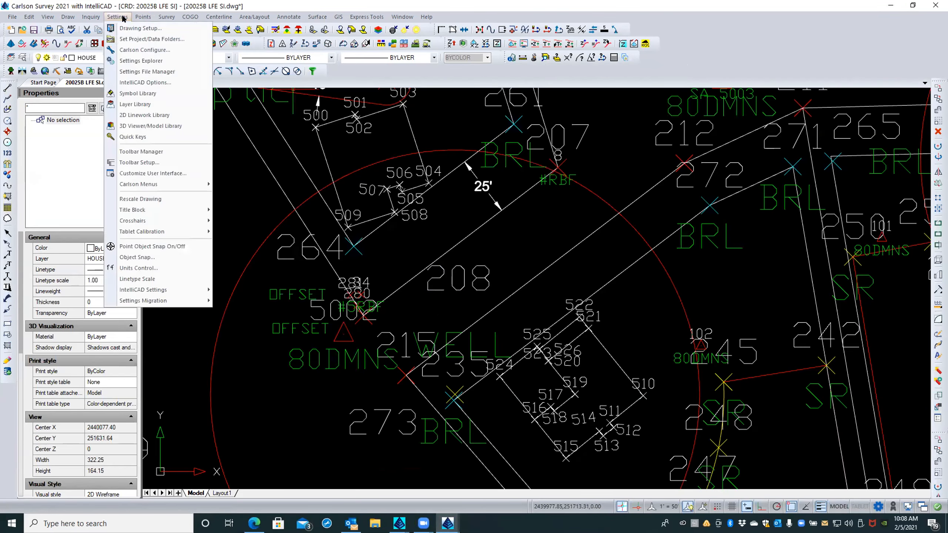
{"action": "mouse_move", "coordinate": [187, 300]}
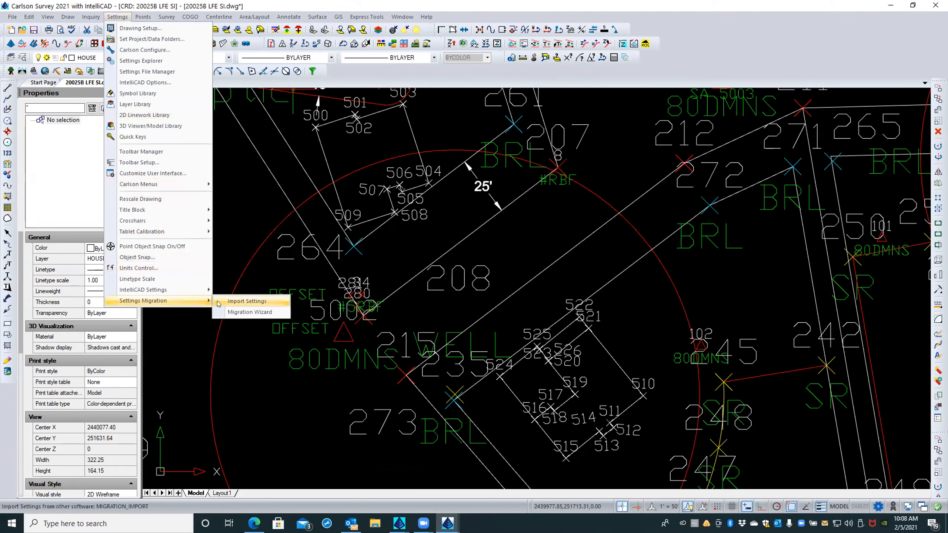
{"action": "left_click", "coordinate": [246, 301]}
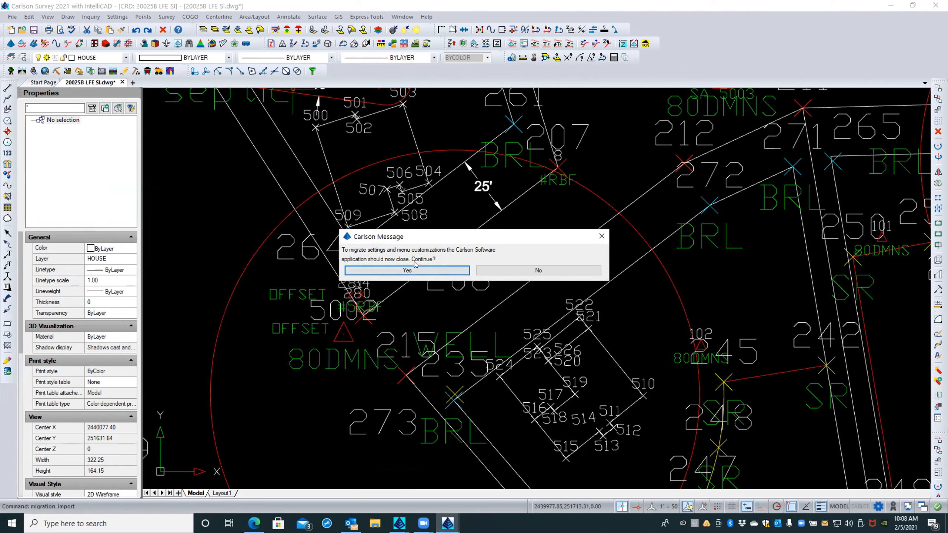
{"action": "left_click", "coordinate": [485, 269]}
{"action": "left_click", "coordinate": [245, 300]}
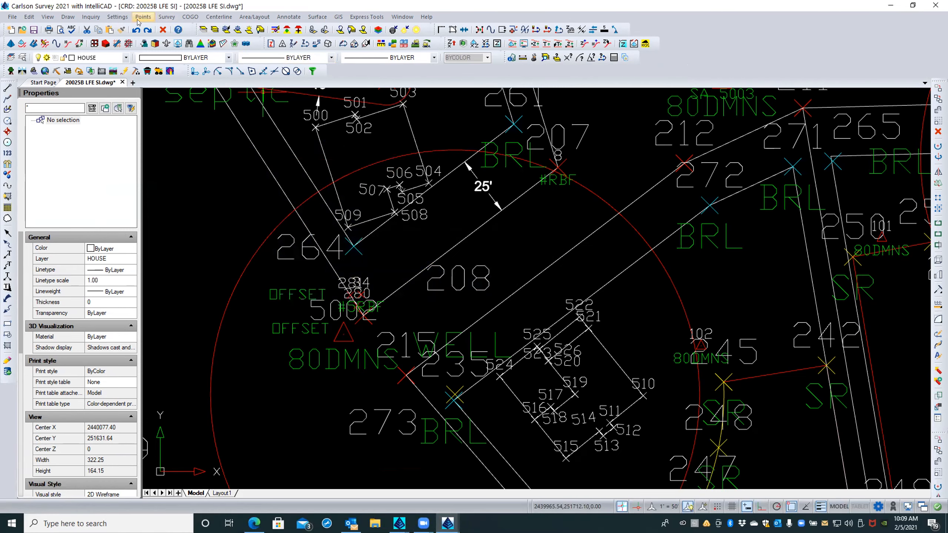
Try to transfer the preselected settings from Carlson2020 IntelliCAD 9 (64 bit) to Carlson2021 IntelliCAD 10 (64 bit) with the Migration Wizard in Carlson Survey 2021
{"action": "left_click", "coordinate": [117, 16]}
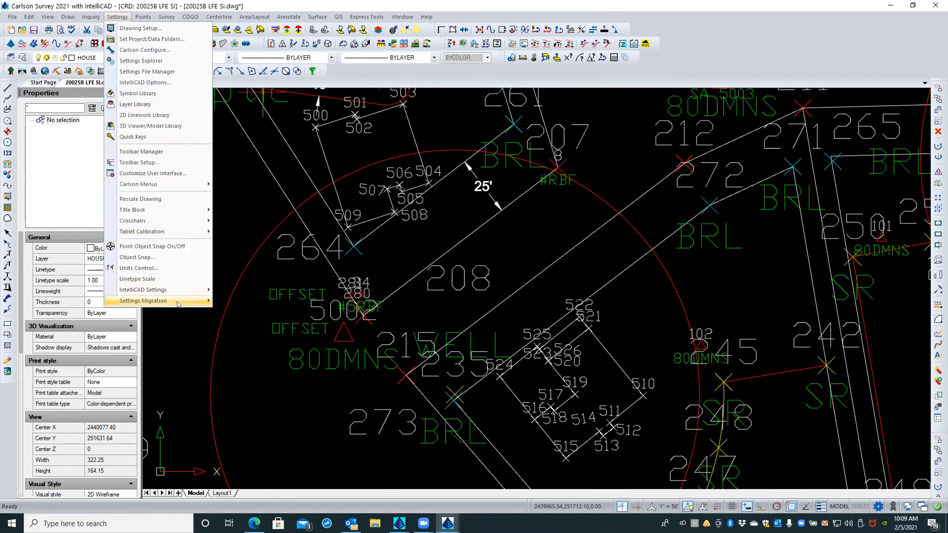
{"action": "mouse_move", "coordinate": [196, 303]}
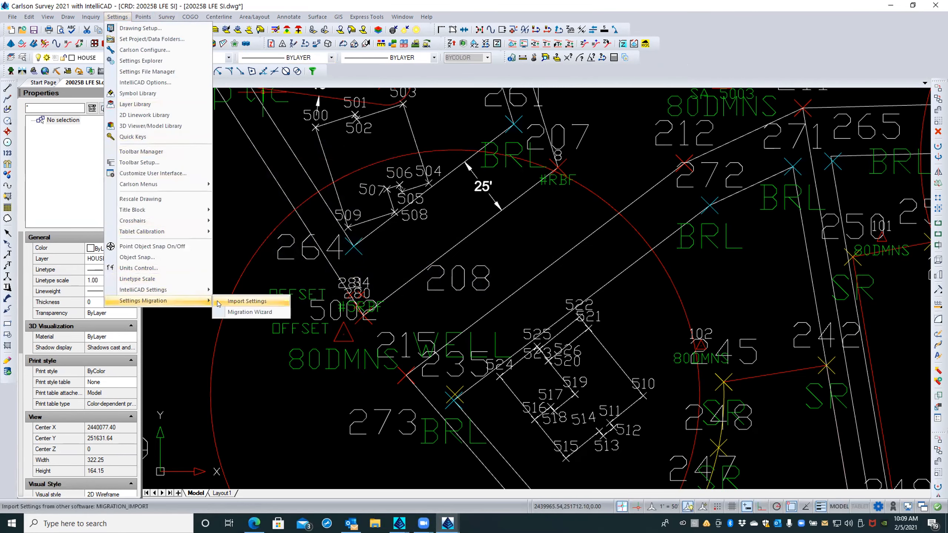
{"action": "left_click", "coordinate": [239, 312]}
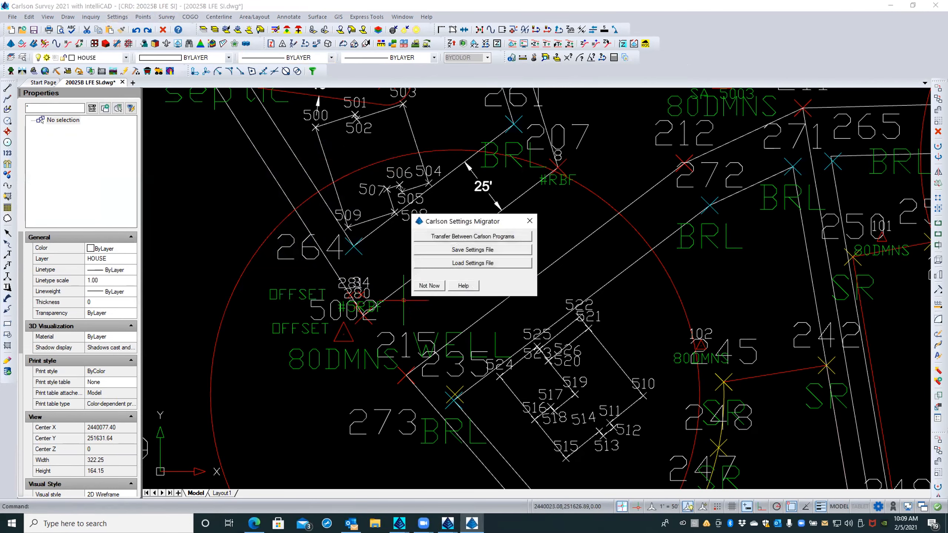
{"action": "left_click", "coordinate": [451, 236]}
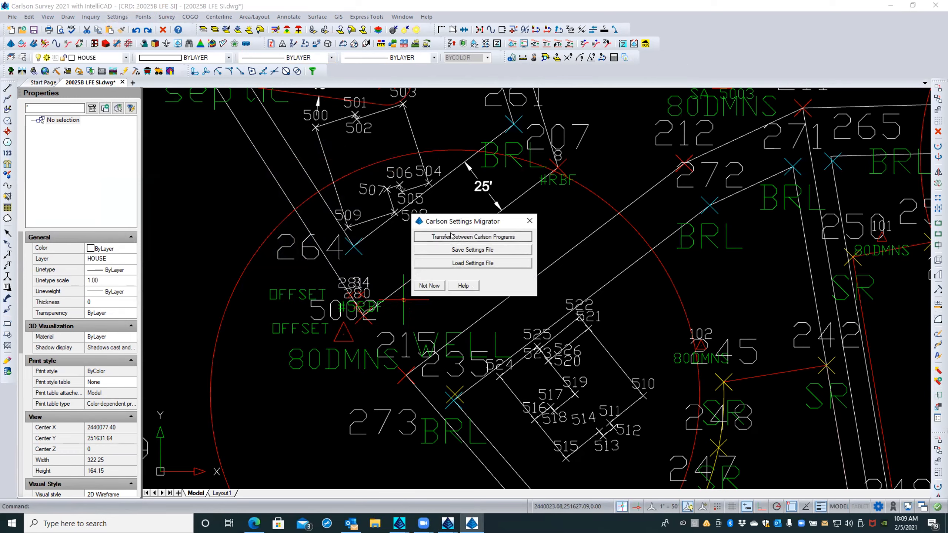
{"action": "left_click", "coordinate": [399, 207]}
{"action": "left_click", "coordinate": [424, 215]}
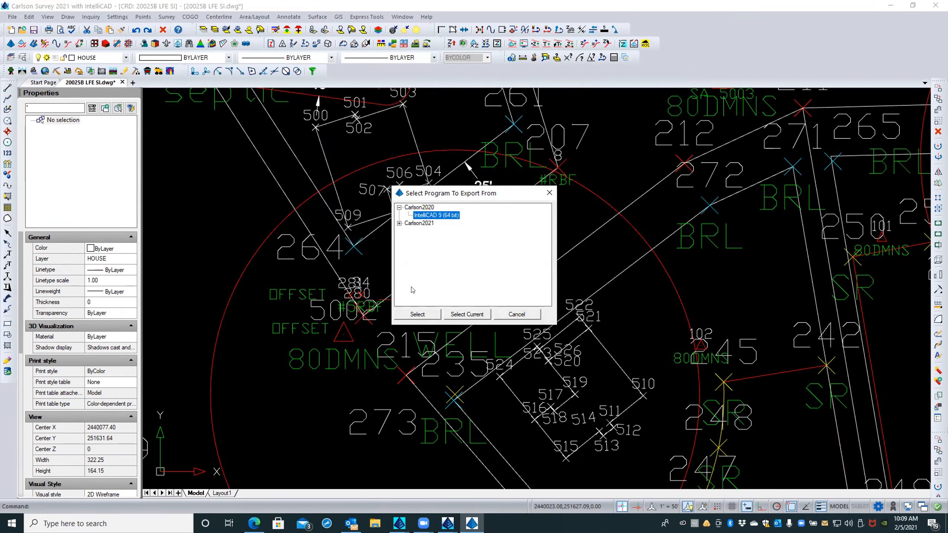
{"action": "left_click", "coordinate": [414, 313]}
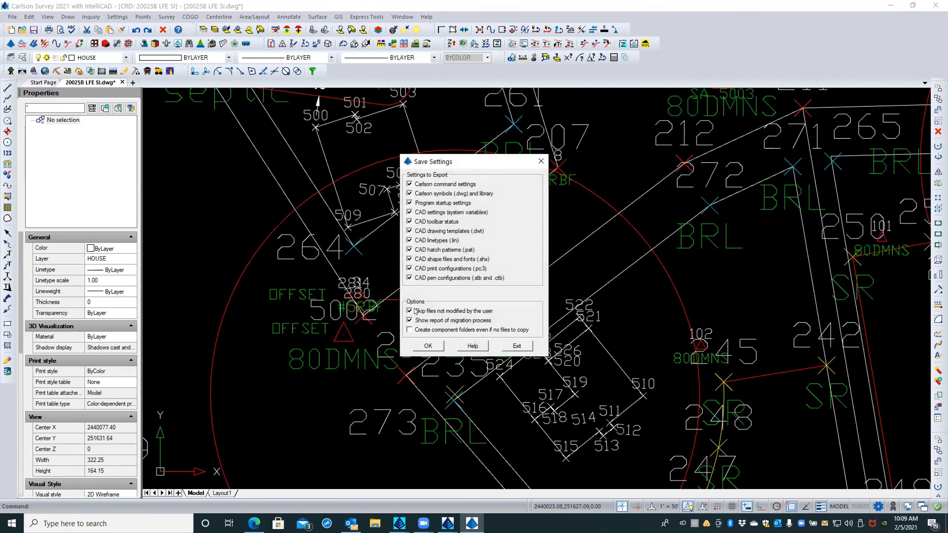
{"action": "left_click", "coordinate": [421, 346]}
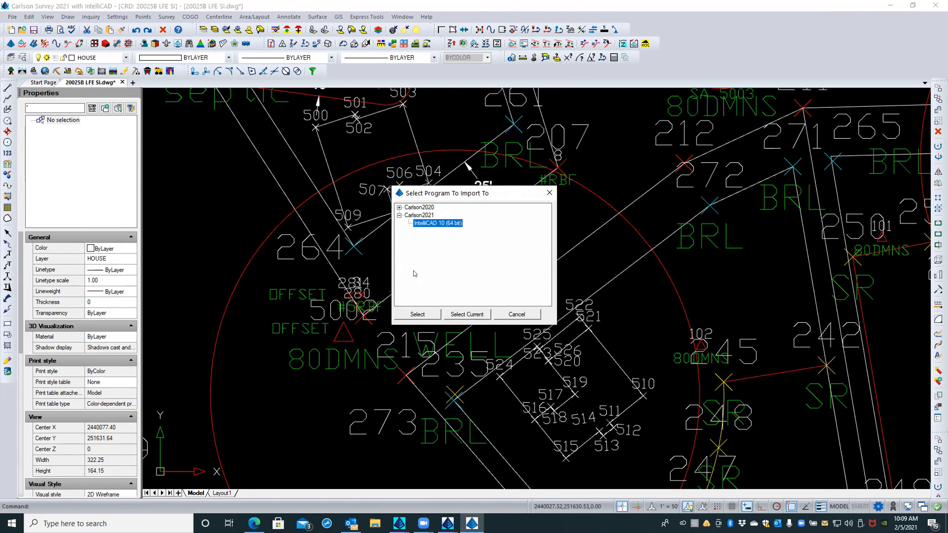
{"action": "left_click", "coordinate": [426, 313]}
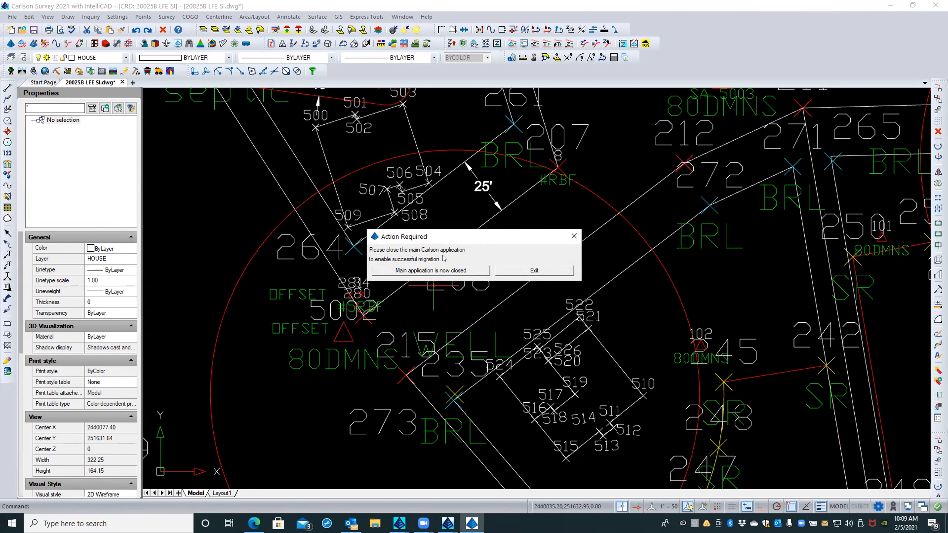
Exit the settings migration and close Carlson Survey 2021 without saving changes to 20025B LFE SI.dwg
{"action": "left_click", "coordinate": [476, 271]}
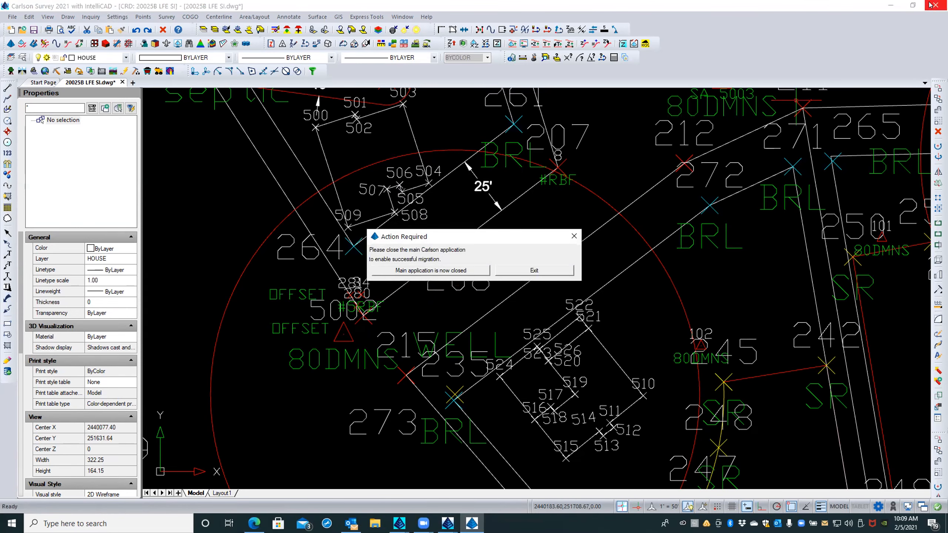
{"action": "left_click", "coordinate": [533, 269]}
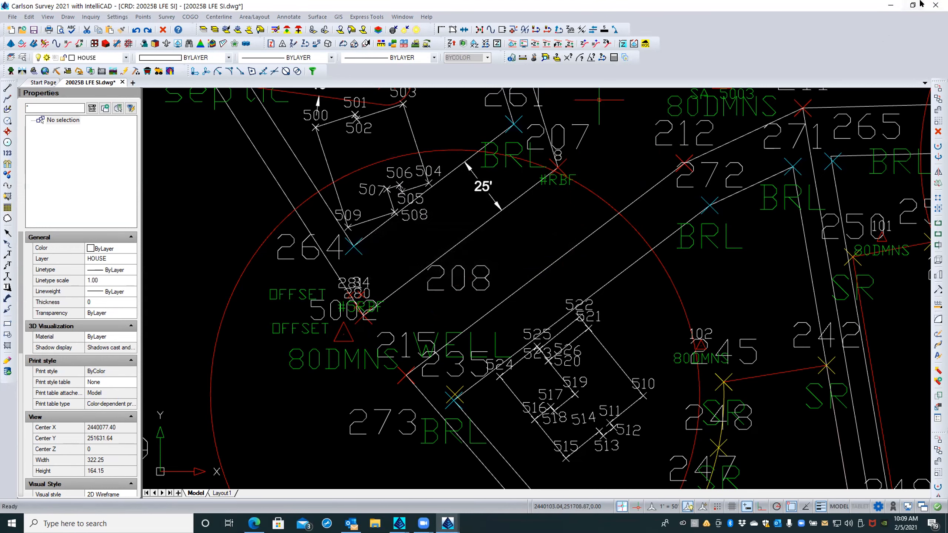
{"action": "left_click", "coordinate": [935, 5]}
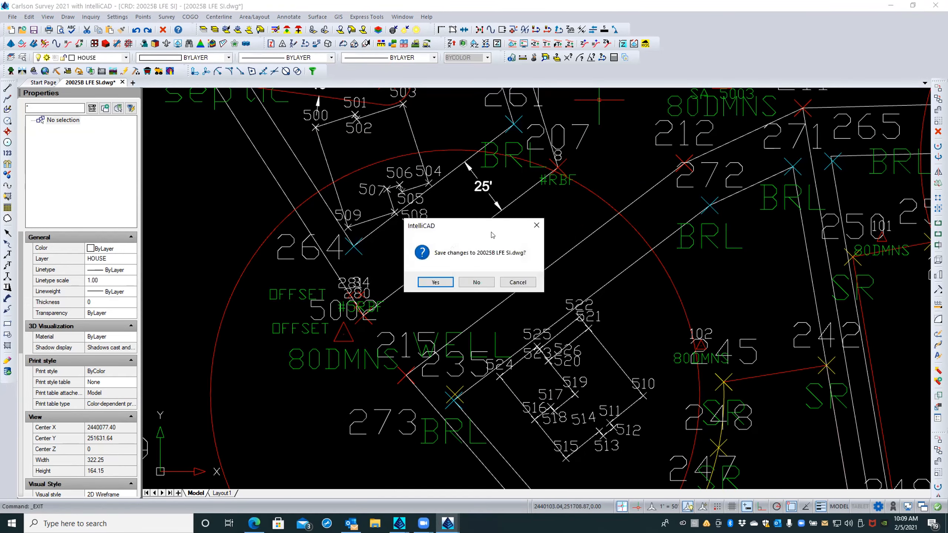
{"action": "left_click", "coordinate": [471, 282]}
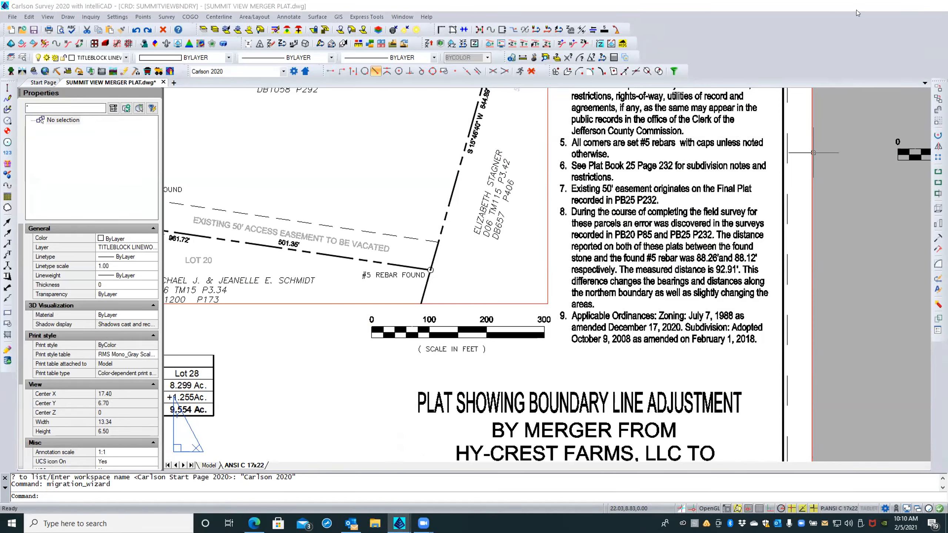
Relaunch Carlson Survey 2021 from the desktop and create a new DWG drawing using a template drawing
{"action": "key", "text": "super+d"}
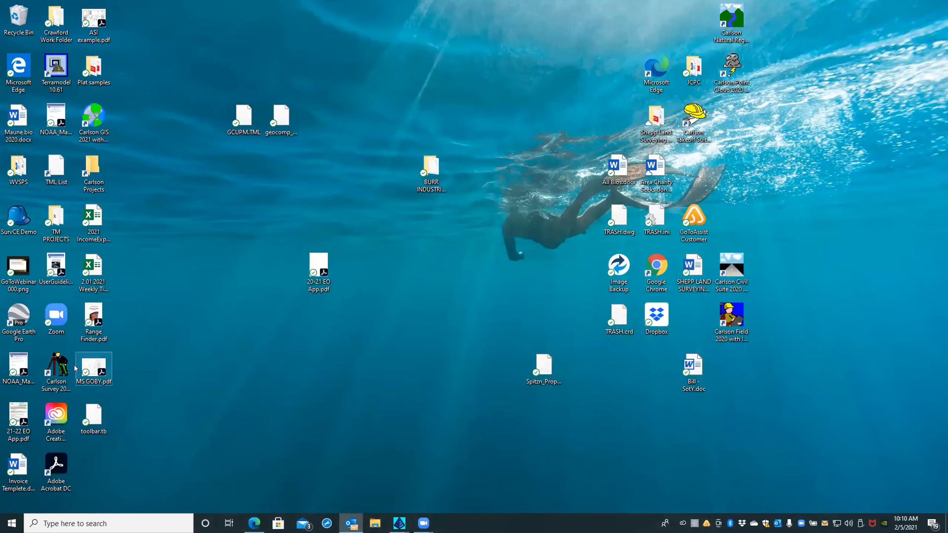
{"action": "left_click", "coordinate": [56, 367]}
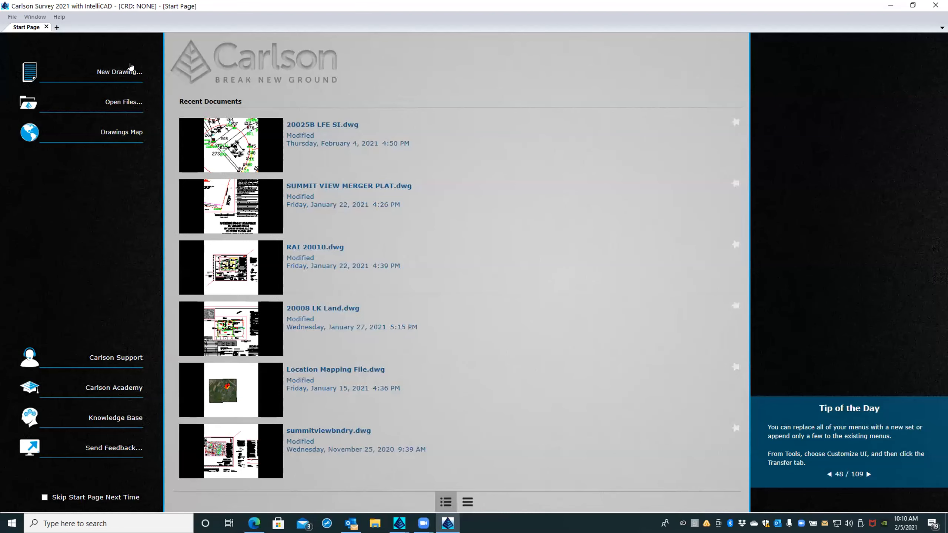
{"action": "left_click", "coordinate": [129, 69]}
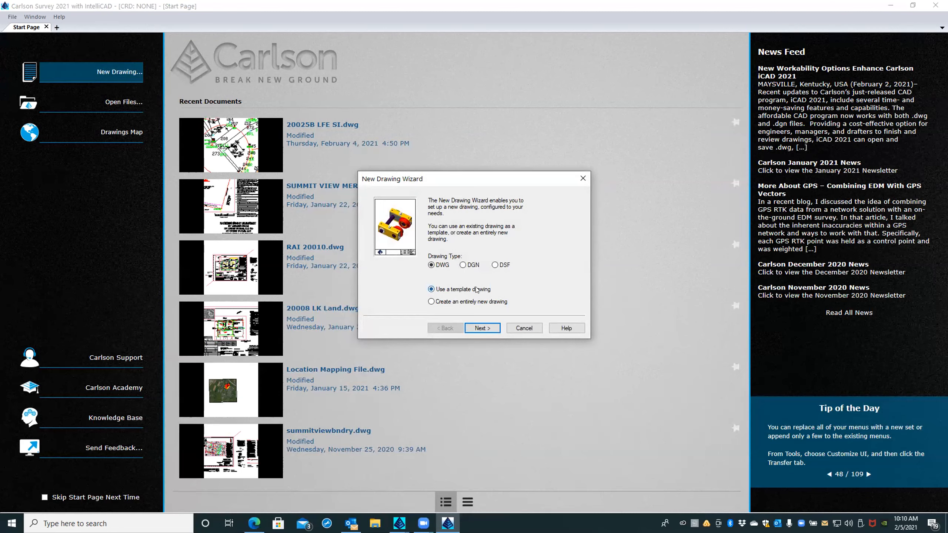
{"action": "left_click", "coordinate": [495, 328]}
{"action": "left_click", "coordinate": [496, 328]}
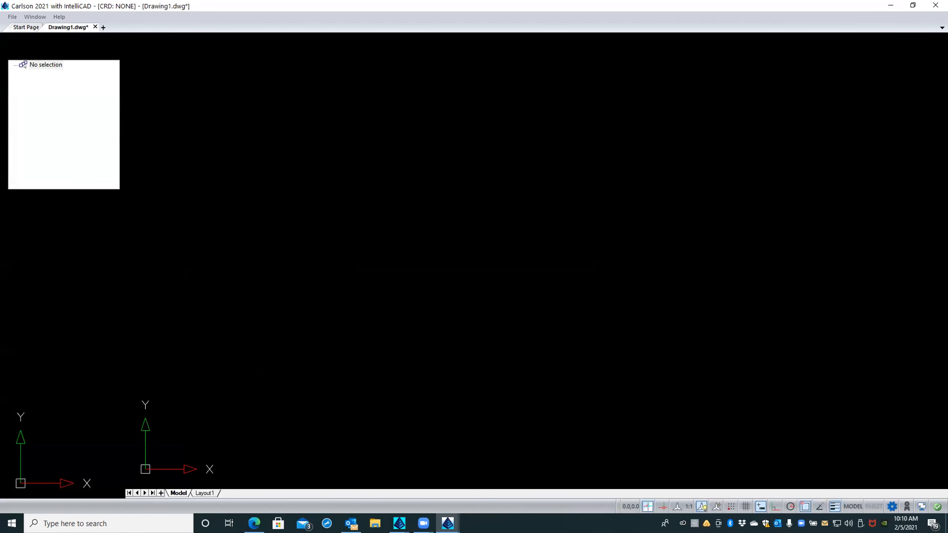
{"action": "left_click", "coordinate": [511, 315]}
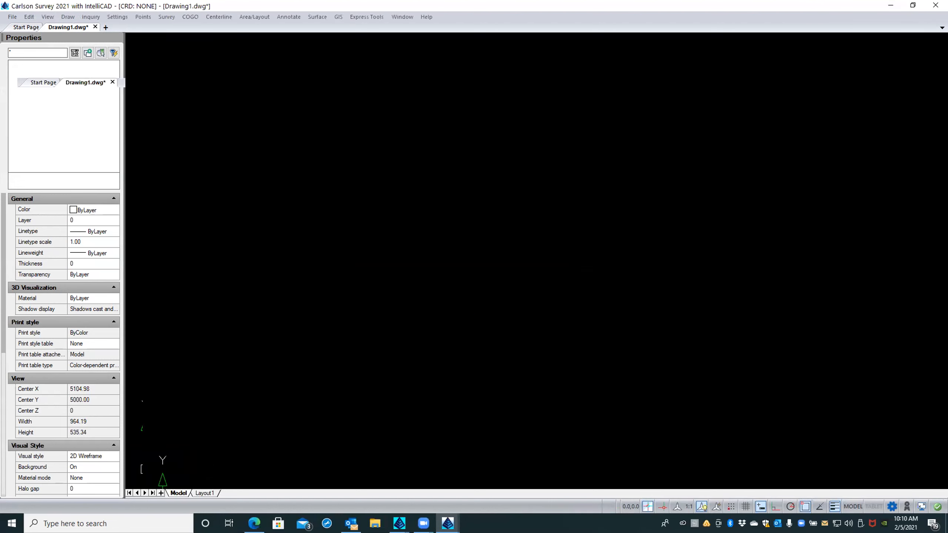
{"action": "left_click", "coordinate": [511, 313]}
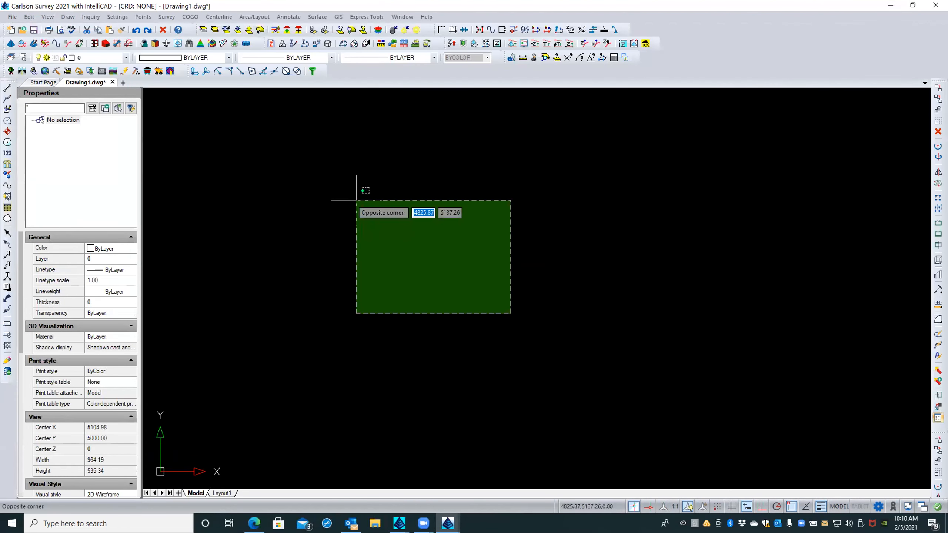
{"action": "left_click", "coordinate": [475, 287]}
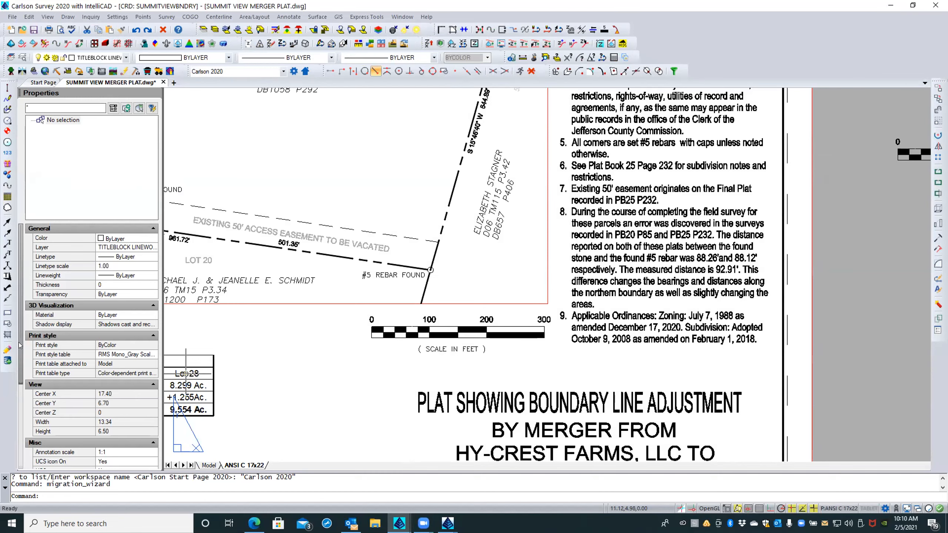
In Carlson Survey 2020, export the Carlson2020 profile from the IntelliCAD options to the Desktop as Carlson2020.arg
{"action": "left_click", "coordinate": [118, 17]}
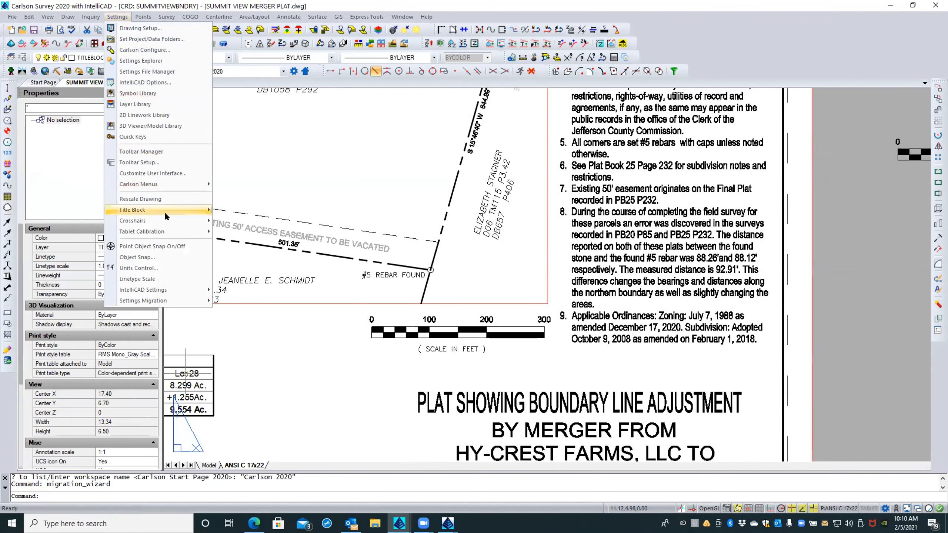
{"action": "mouse_move", "coordinate": [165, 286]}
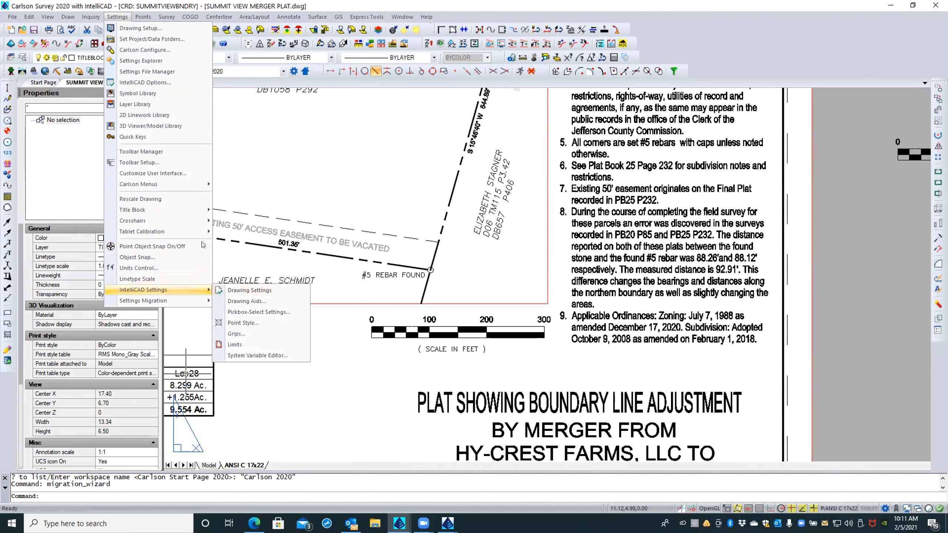
{"action": "mouse_move", "coordinate": [175, 185]}
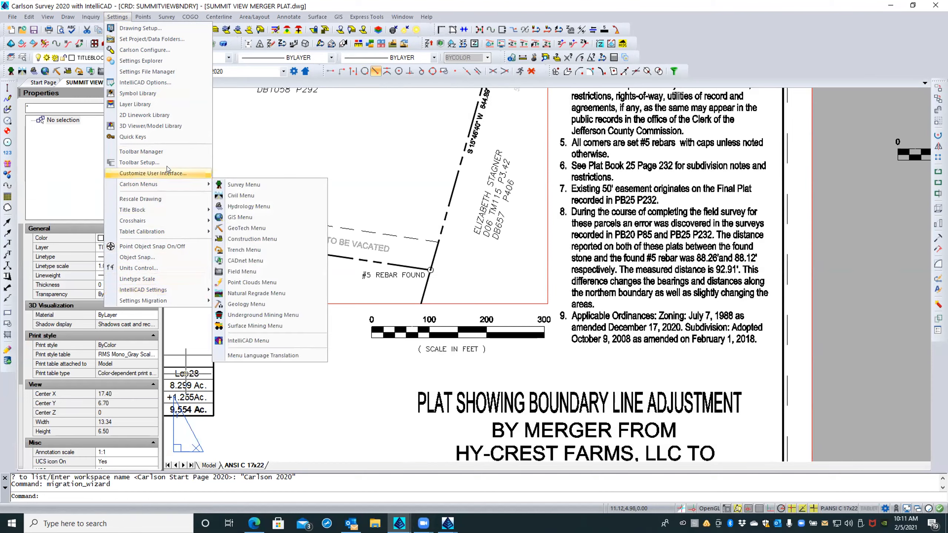
{"action": "left_click", "coordinate": [170, 82]}
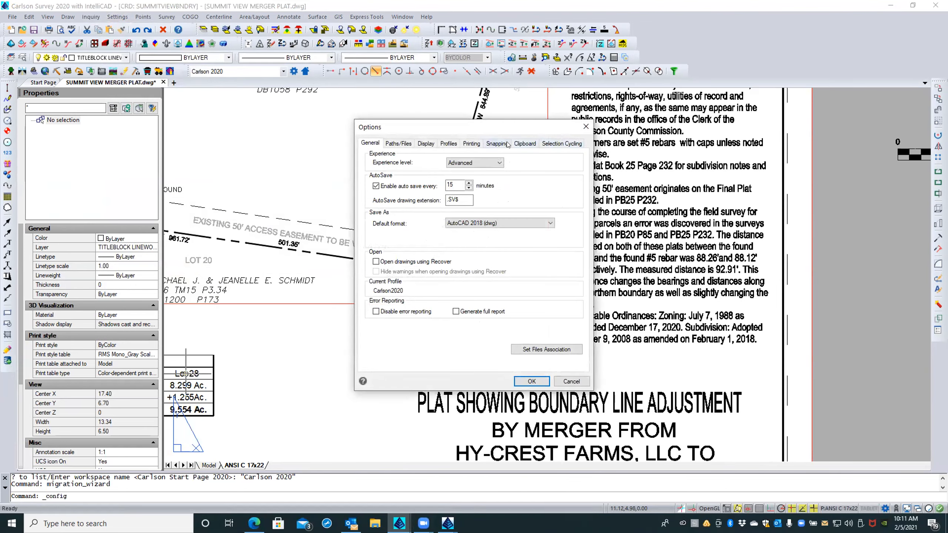
{"action": "left_click", "coordinate": [445, 144]}
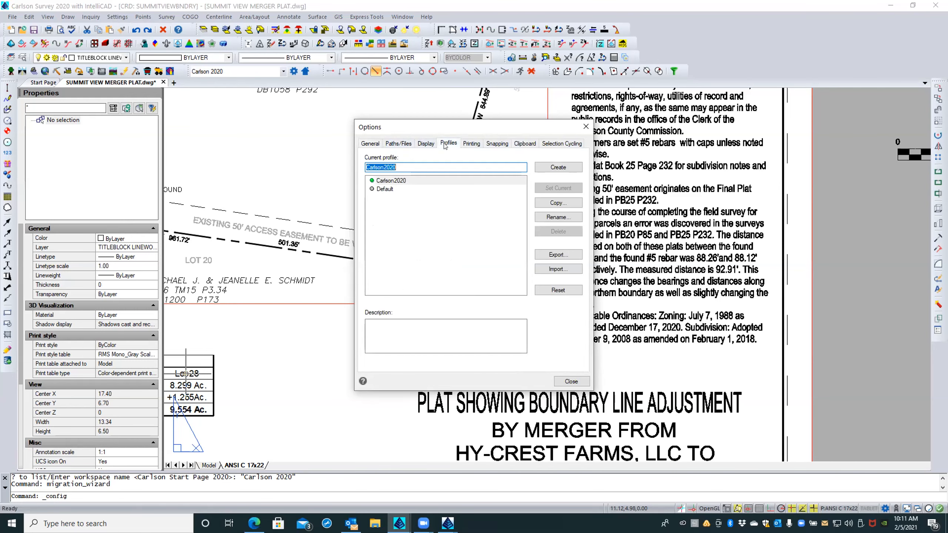
{"action": "left_click", "coordinate": [389, 181]}
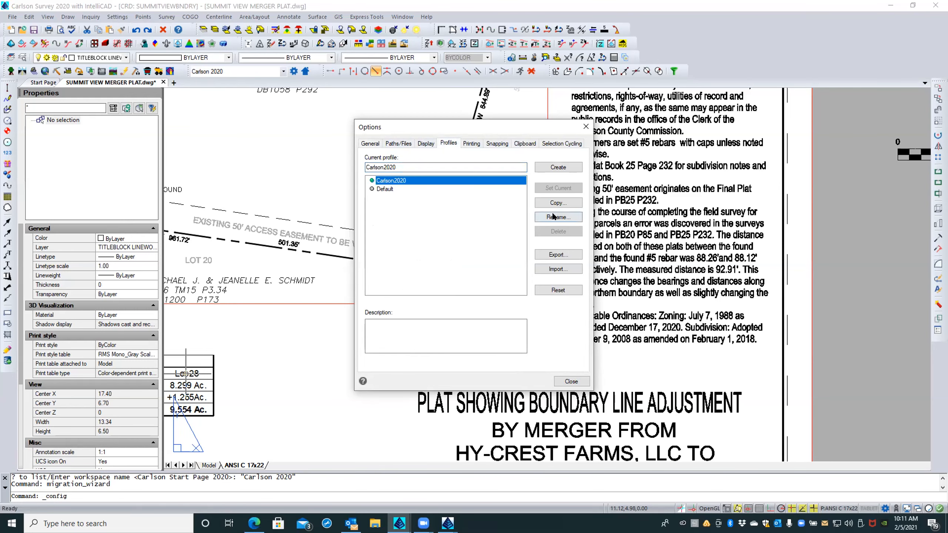
{"action": "left_click", "coordinate": [543, 254]}
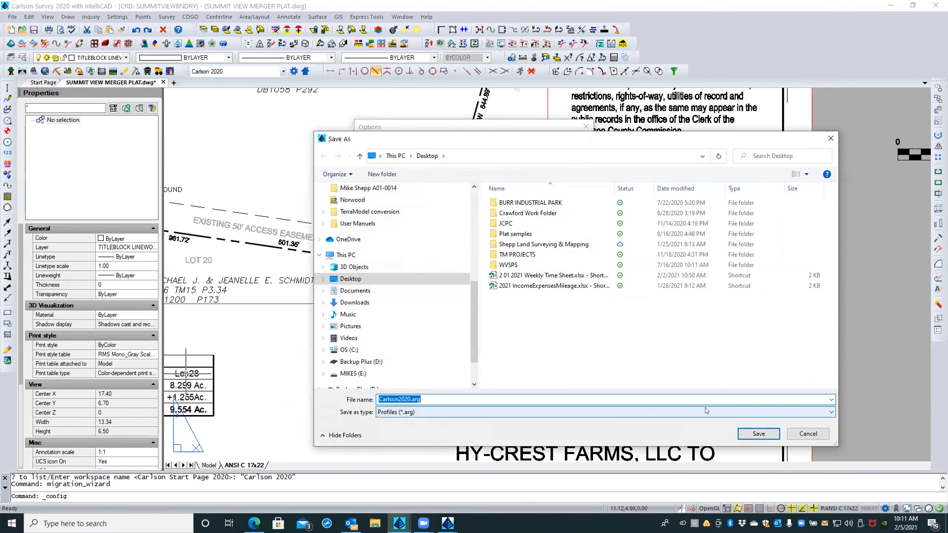
{"action": "left_click", "coordinate": [758, 433]}
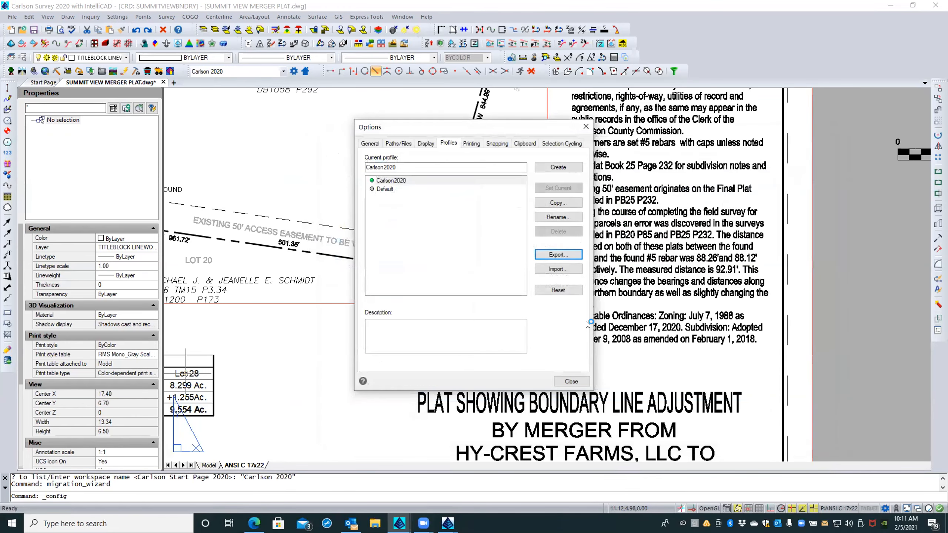
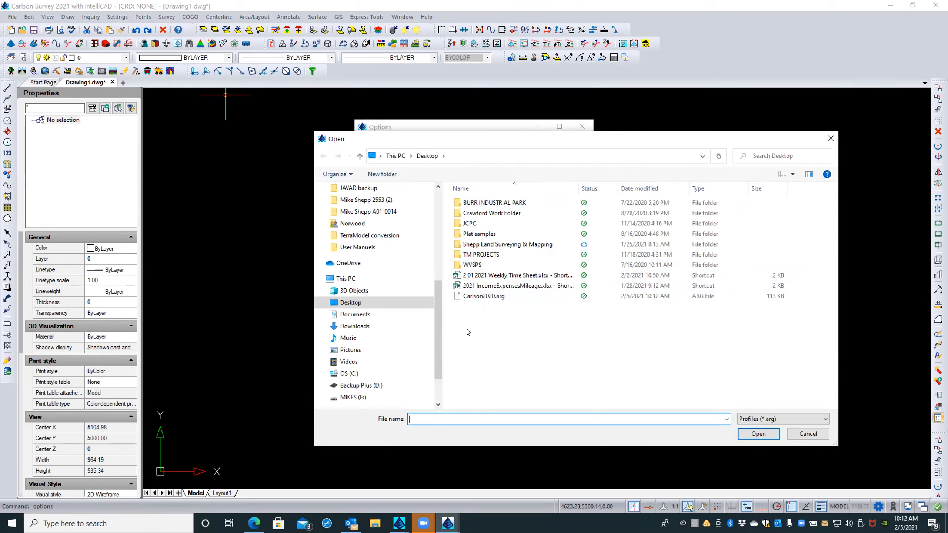
Import Carlson2020.arg into the Carlson Survey 2021 profiles despite the version mismatch, naming the profile "imported from Carlson2020"
{"action": "double_click", "coordinate": [454, 296]}
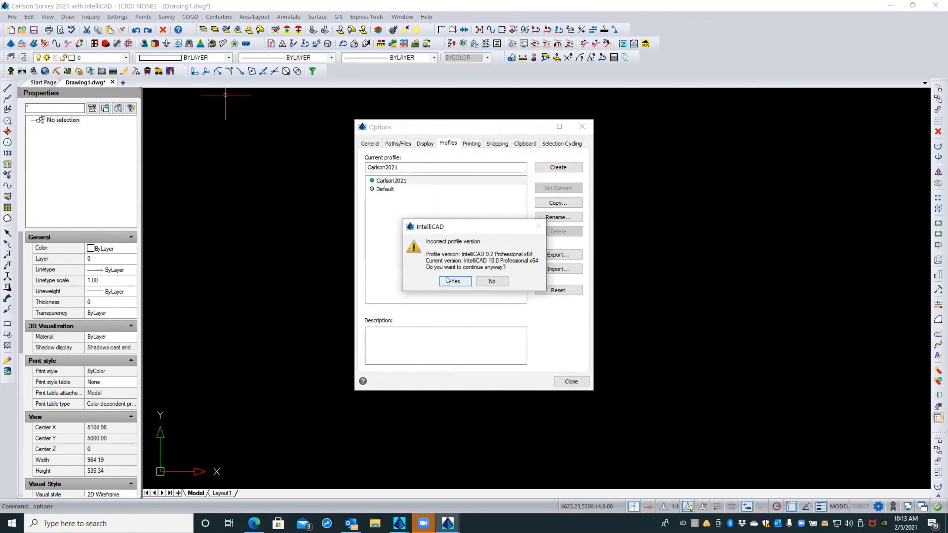
{"action": "left_click", "coordinate": [447, 280]}
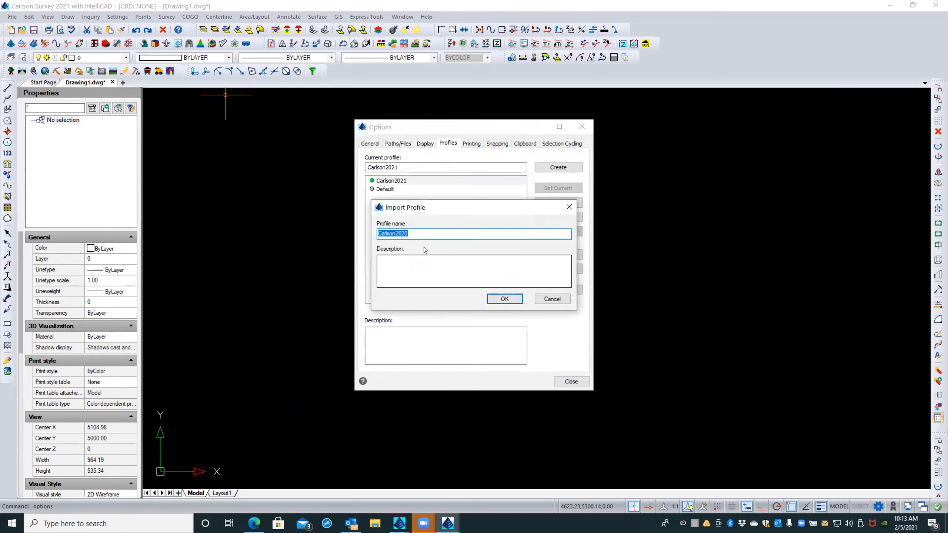
{"action": "left_click", "coordinate": [416, 230]}
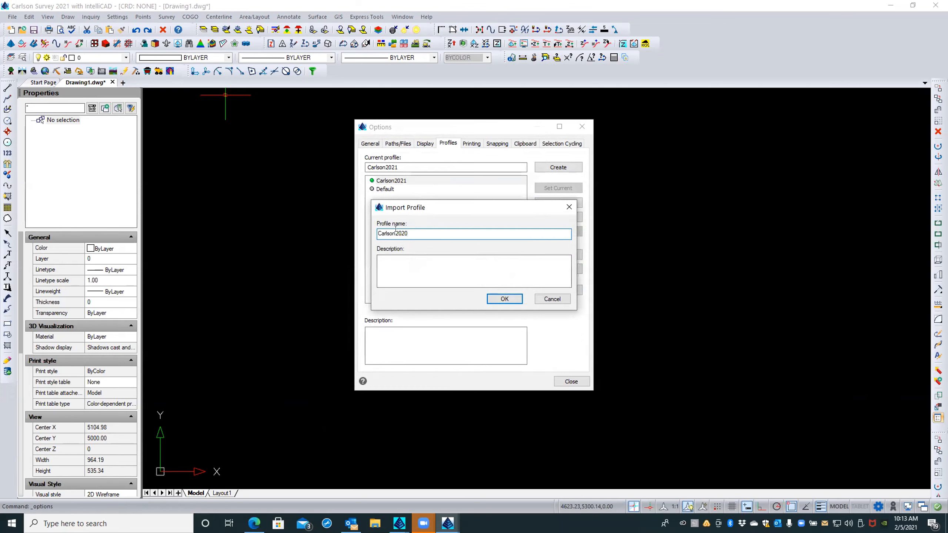
{"action": "type", "text": "imported from"}
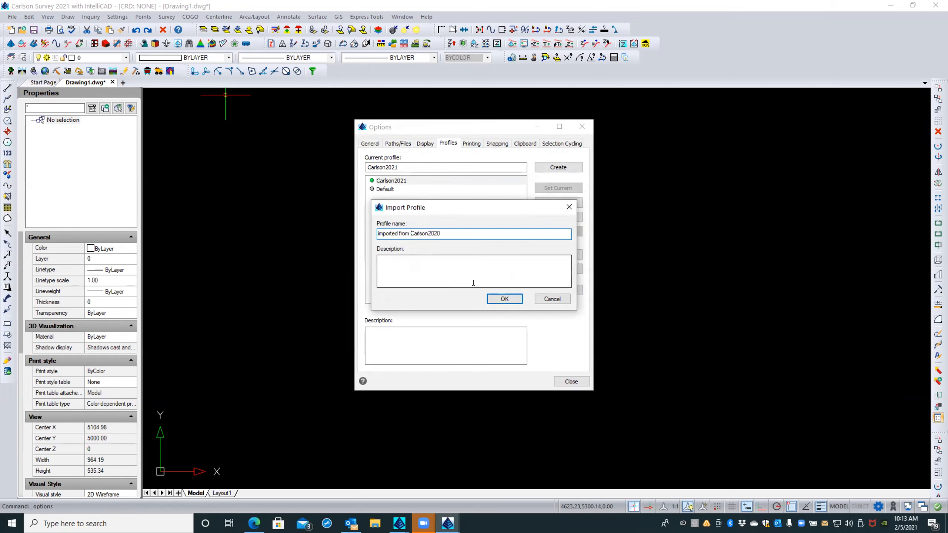
{"action": "left_click", "coordinate": [494, 302]}
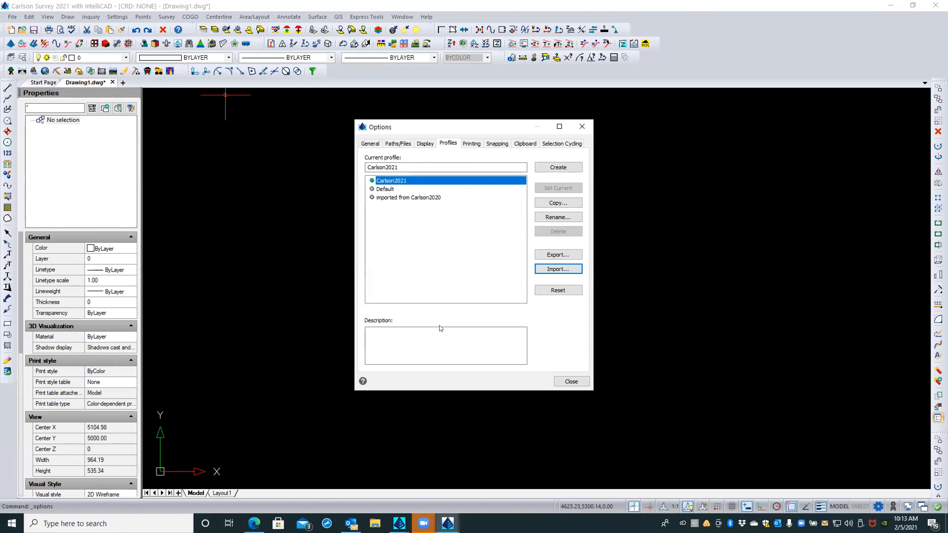
{"action": "left_click", "coordinate": [569, 381]}
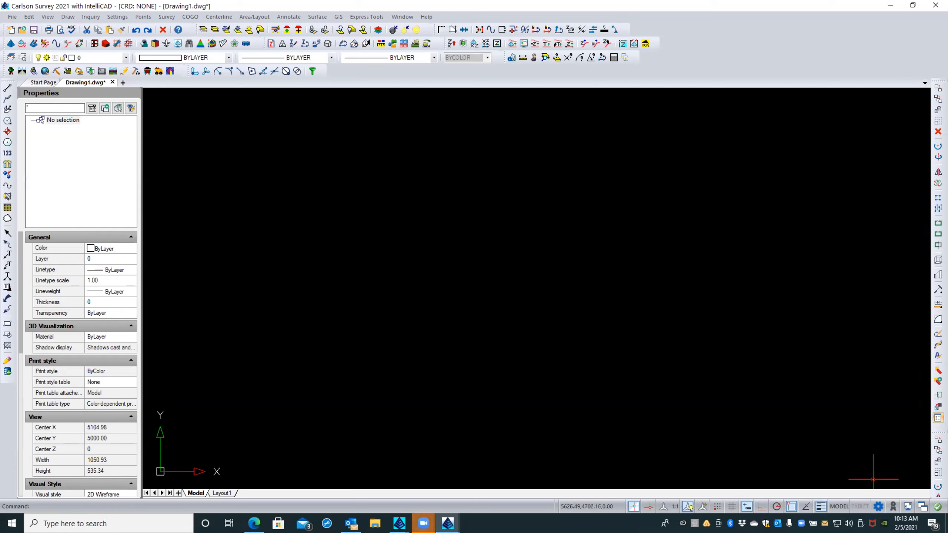
{"action": "left_click", "coordinate": [866, 465]}
{"action": "key", "text": "Escape"}
{"action": "left_click", "coordinate": [641, 347]}
{"action": "left_click", "coordinate": [525, 349]}
Set the "imported from Carlson2020" profile as current in the IntelliCAD options and close the prompt history and options
{"action": "left_click", "coordinate": [117, 17]}
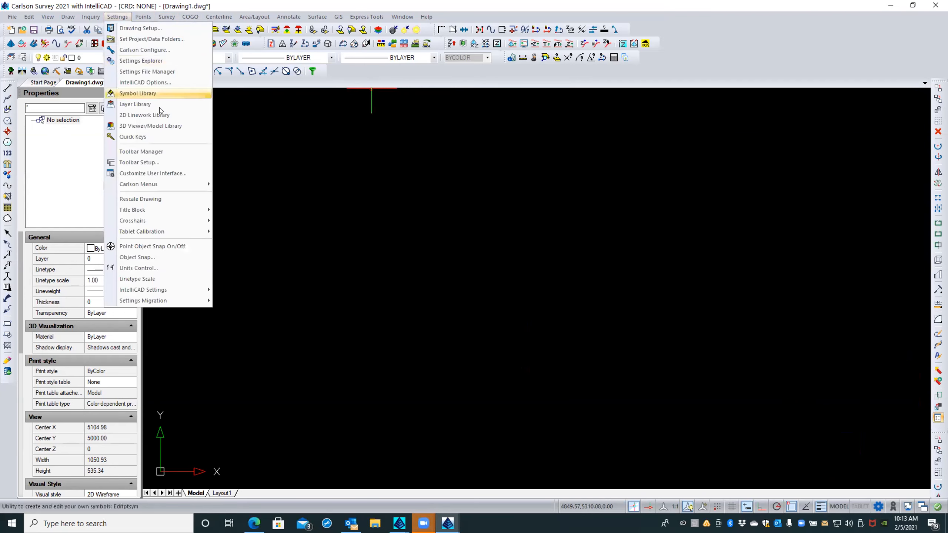
{"action": "left_click", "coordinate": [155, 82]}
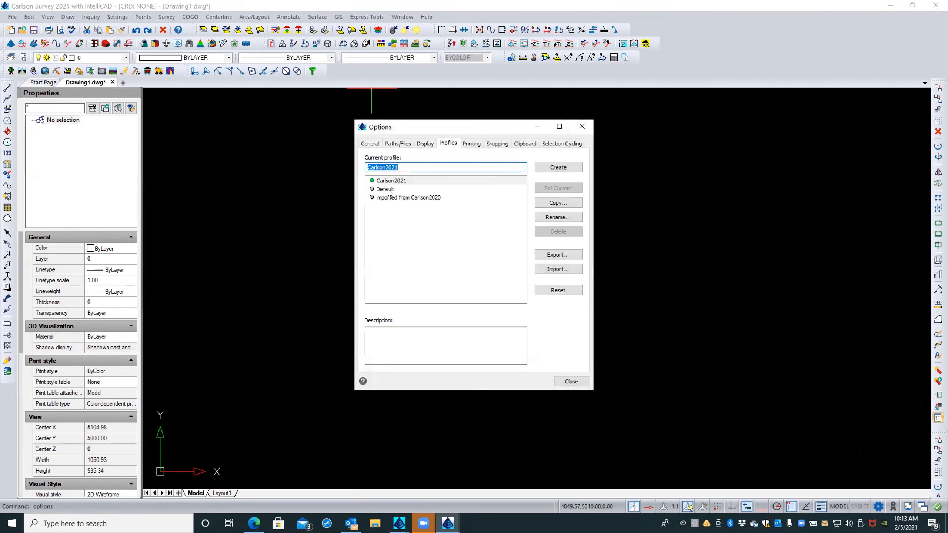
{"action": "left_click", "coordinate": [391, 180]}
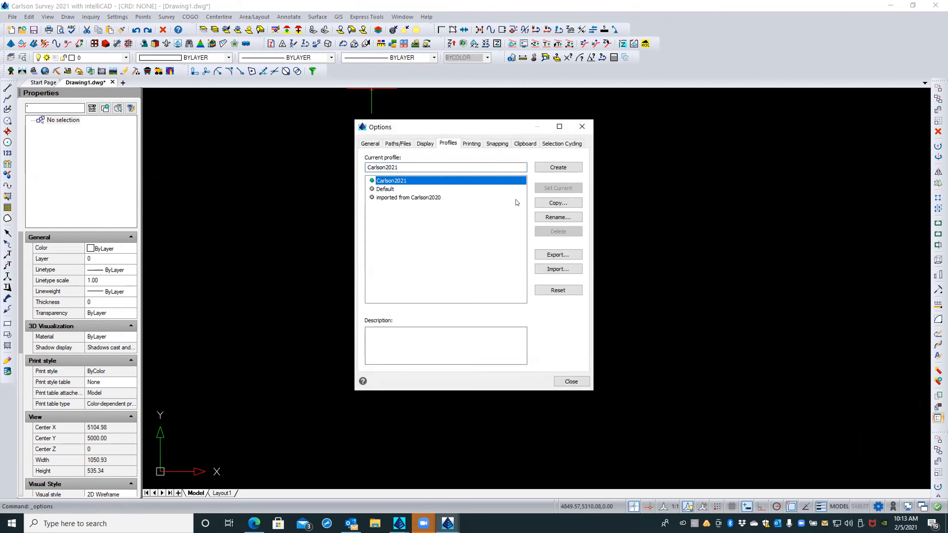
{"action": "left_click", "coordinate": [403, 190]}
{"action": "left_click", "coordinate": [404, 197]}
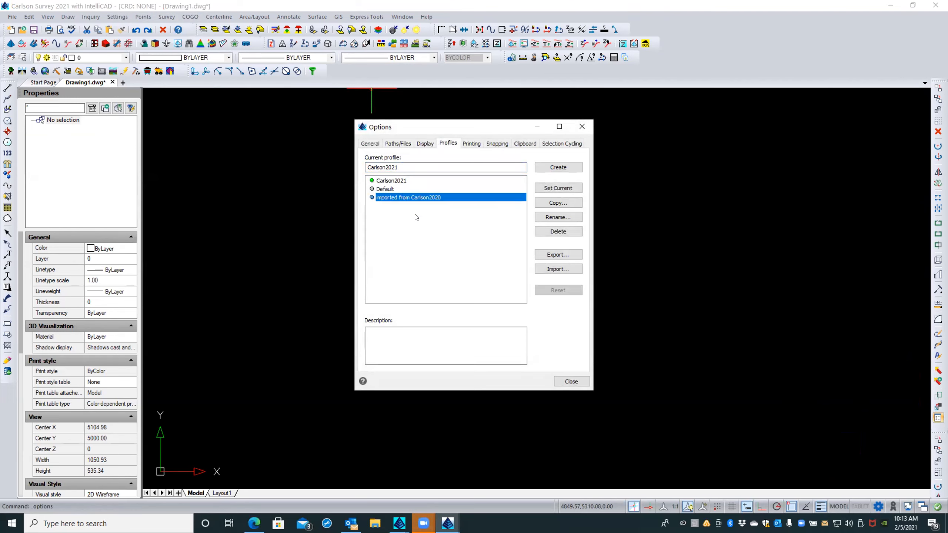
{"action": "left_click", "coordinate": [546, 186]}
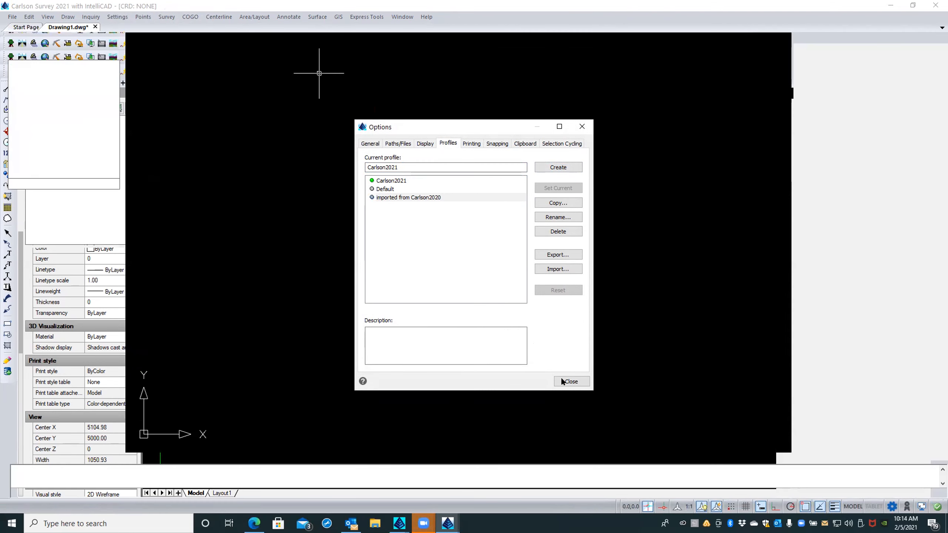
{"action": "left_click", "coordinate": [563, 382]}
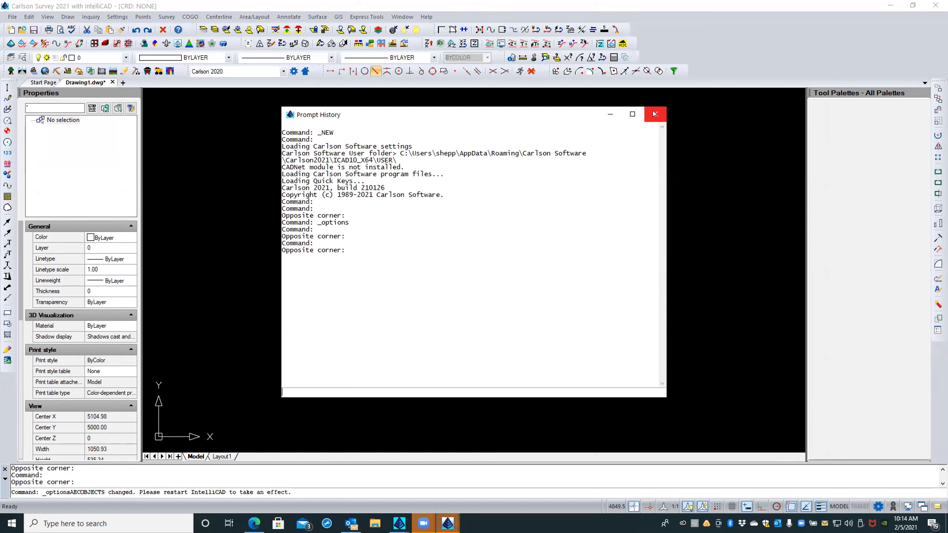
{"action": "left_click", "coordinate": [653, 111]}
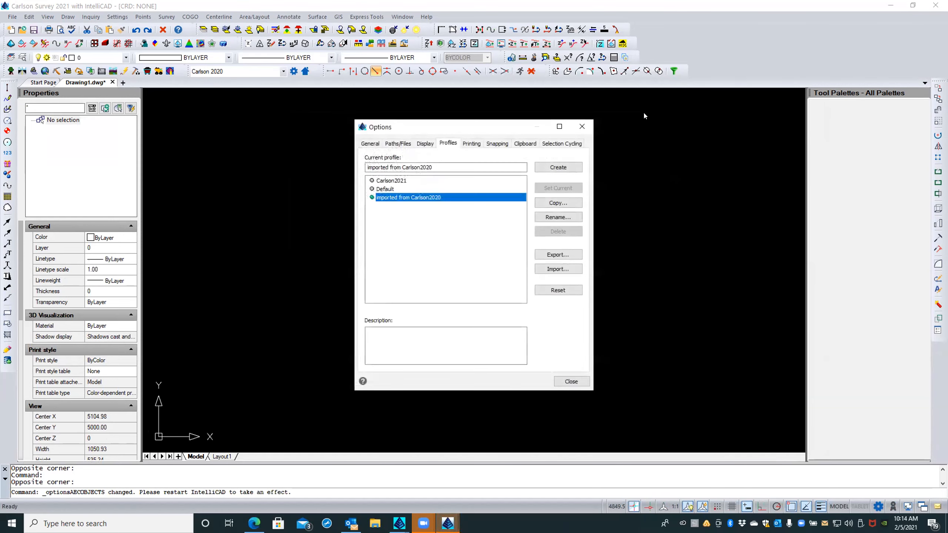
{"action": "left_click", "coordinate": [571, 381]}
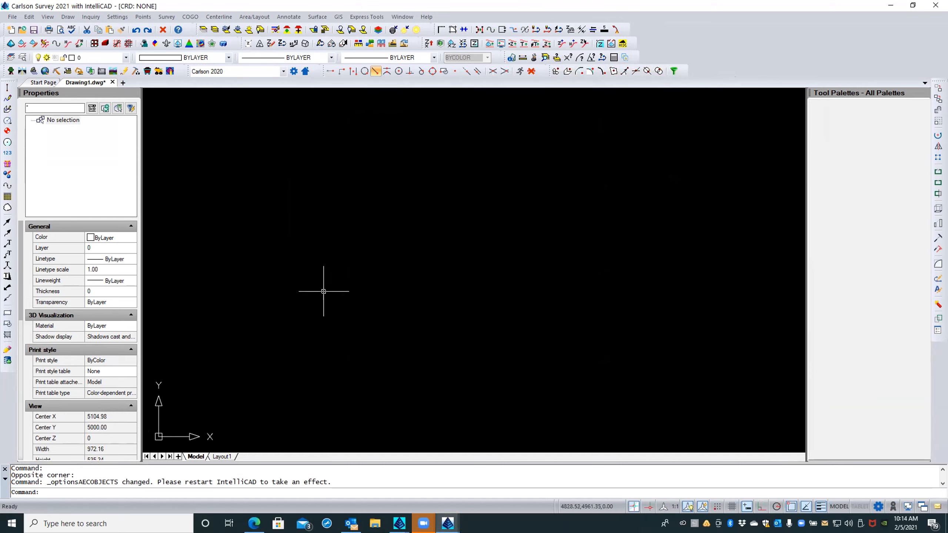
Switch to the SUMMIT VIEW MERGER PLAT drawing in Carlson Survey 2020 to compare its interface layout
{"action": "mouse_move", "coordinate": [399, 523]}
{"action": "left_click", "coordinate": [417, 495]}
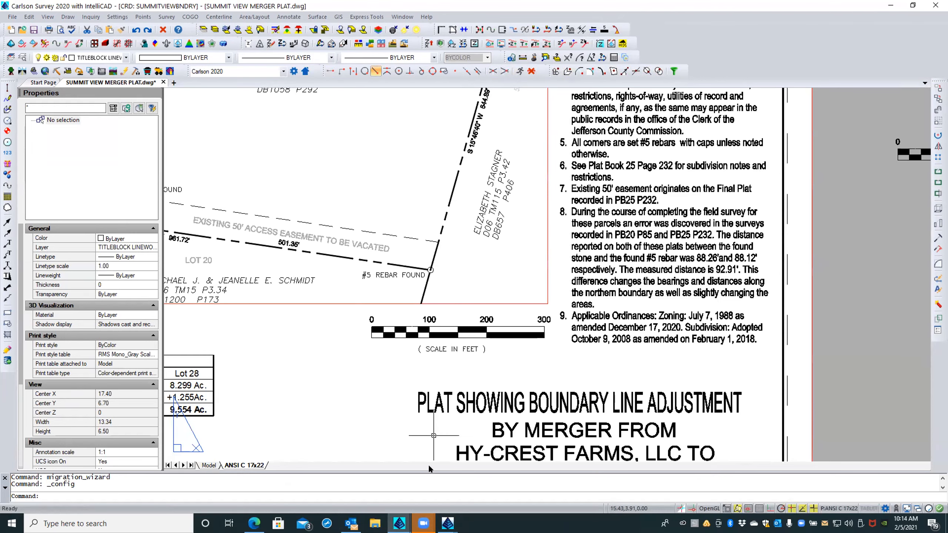
Compare Drawing1 in Carlson Survey 2021 with the Carlson Survey 2020 window and close the Tool Palettes in the 2021 drawing
{"action": "mouse_move", "coordinate": [448, 521]}
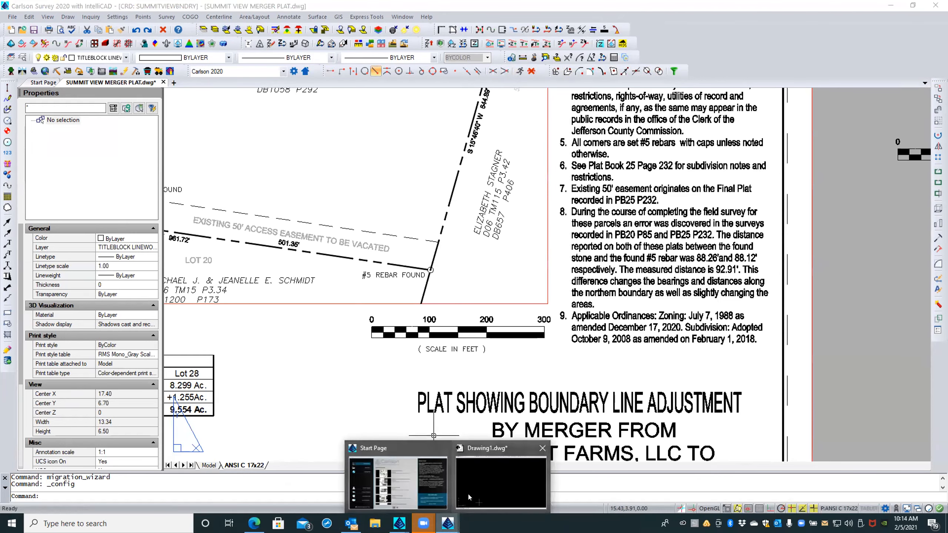
{"action": "left_click", "coordinate": [463, 497]}
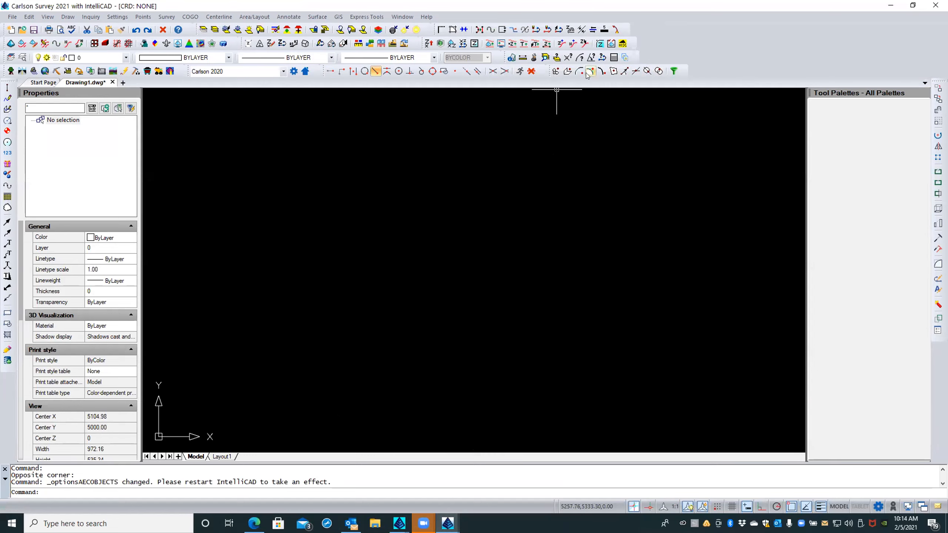
{"action": "left_click", "coordinate": [397, 522]}
{"action": "left_click", "coordinate": [427, 475]}
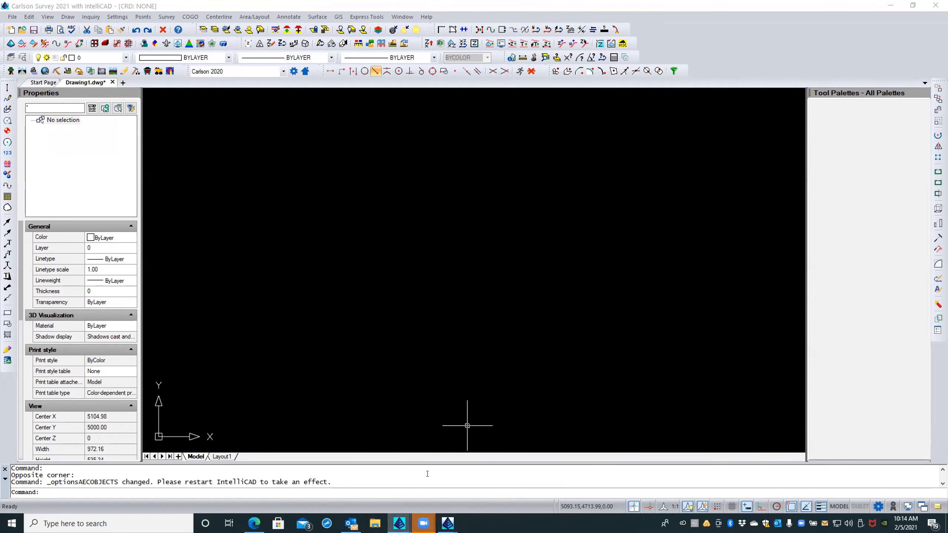
{"action": "left_click", "coordinate": [448, 522]}
{"action": "left_click", "coordinate": [485, 476]}
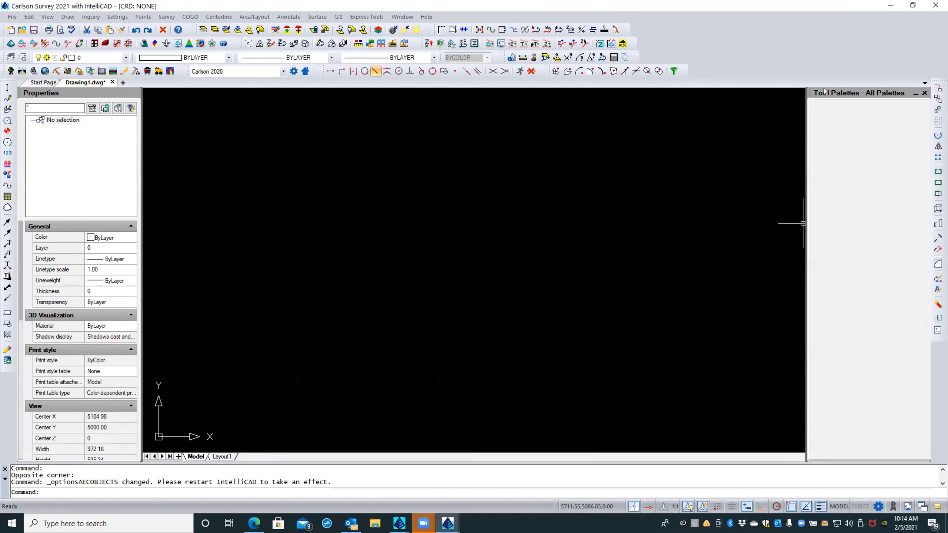
{"action": "left_click", "coordinate": [924, 92]}
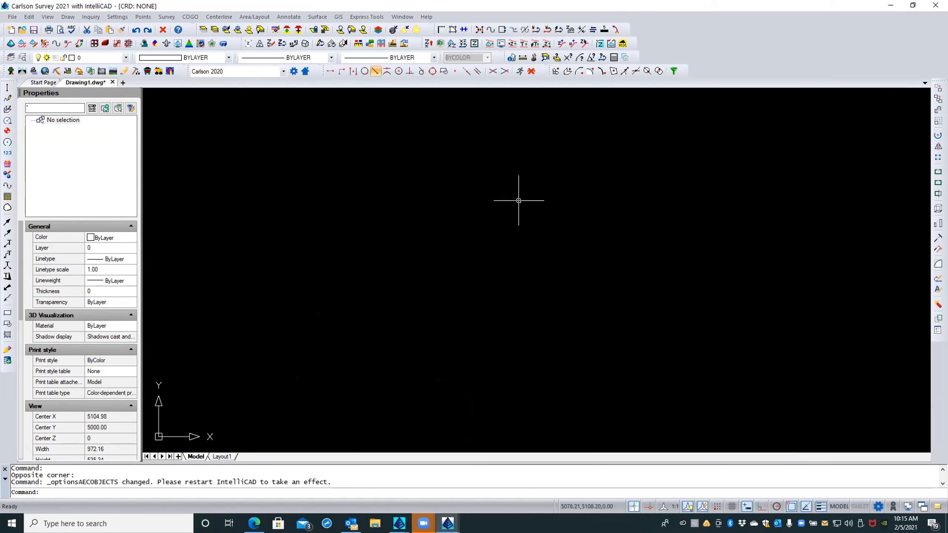
Exit Carlson Survey 2021, minimize Carlson Survey 2020 and relaunch Carlson Survey 2021 from the desktop
{"action": "left_click", "coordinate": [935, 5]}
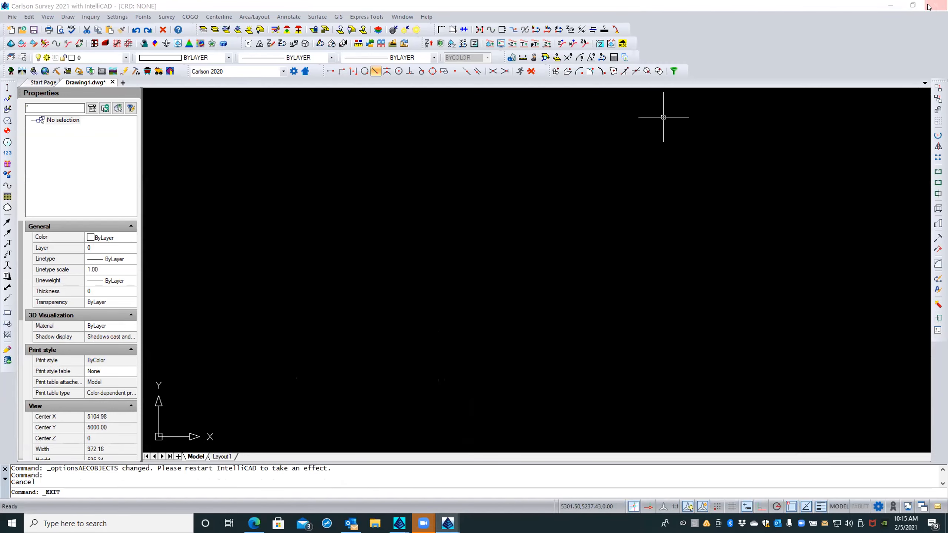
{"action": "left_click", "coordinate": [481, 281]}
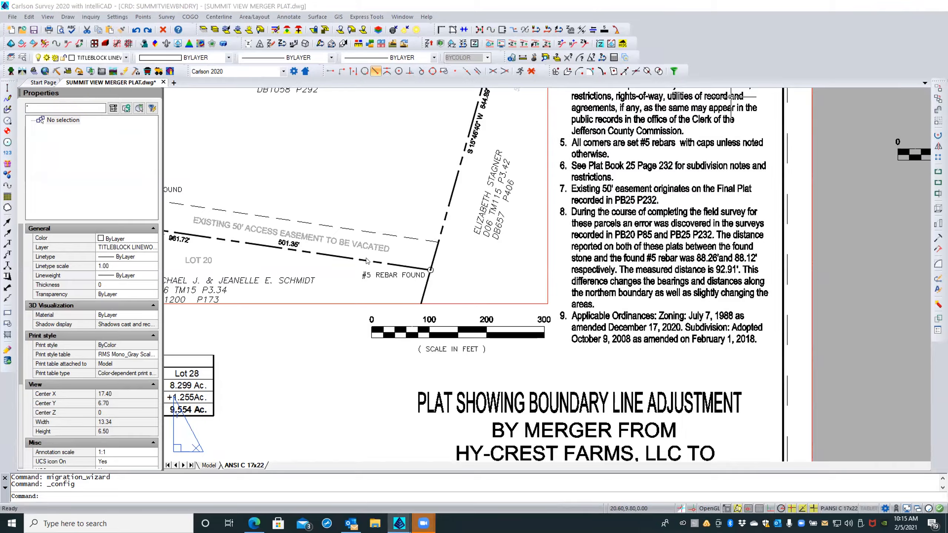
{"action": "left_click", "coordinate": [890, 5]}
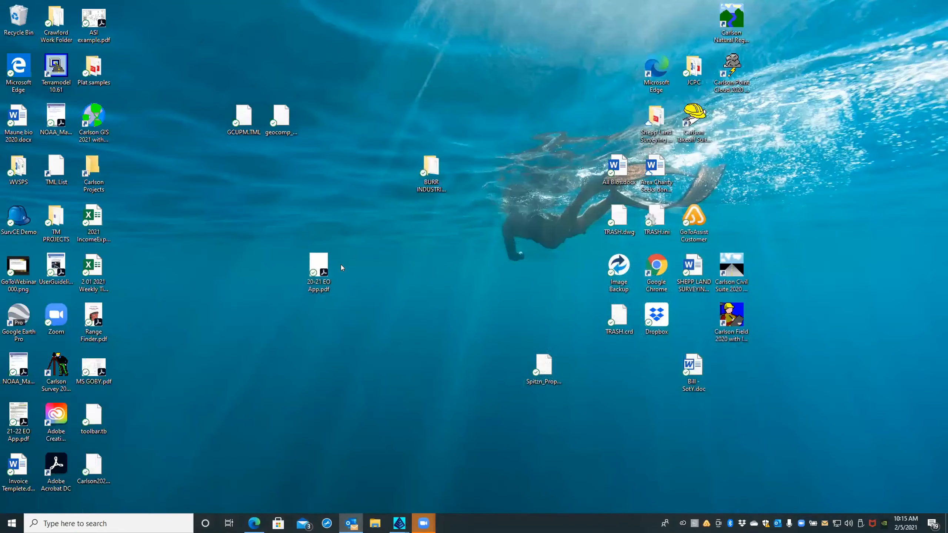
{"action": "left_click", "coordinate": [57, 369]}
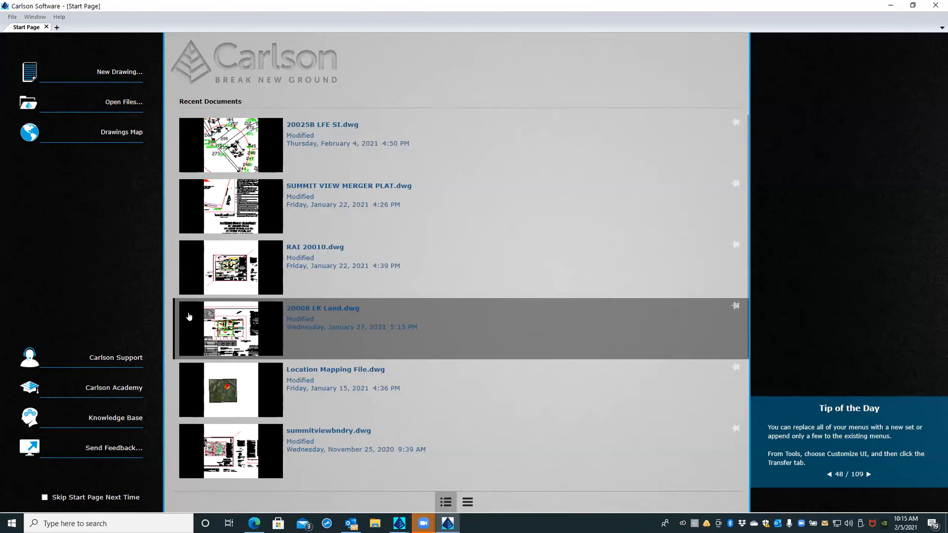
Create a new DWG drawing from a template drawing and leave the Startup Drawing Wizard with its settings as offered
{"action": "left_click", "coordinate": [114, 68]}
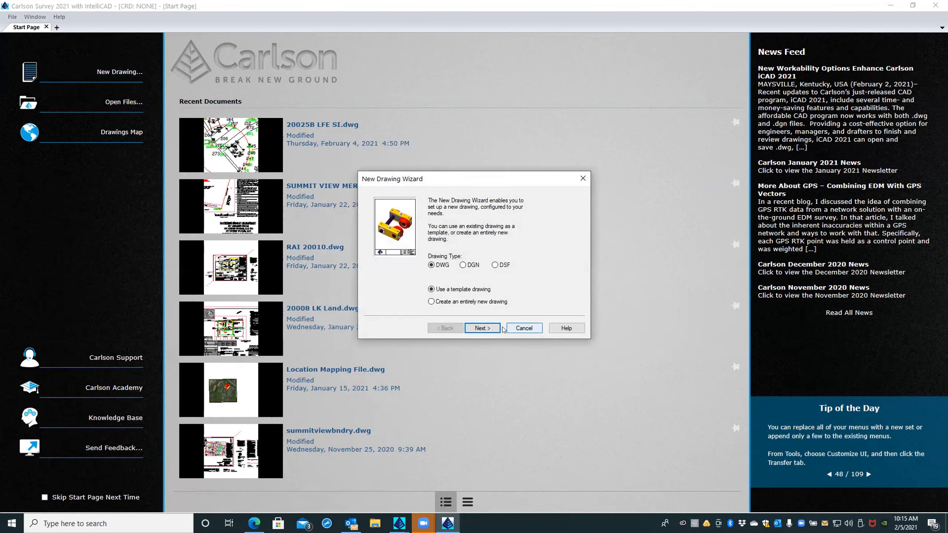
{"action": "left_click", "coordinate": [484, 328]}
{"action": "left_click", "coordinate": [482, 327]}
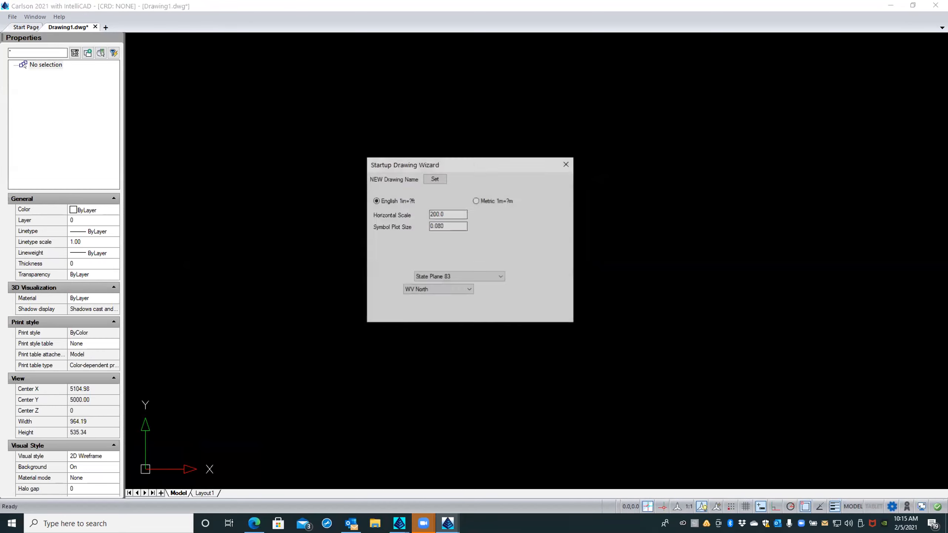
{"action": "left_click", "coordinate": [481, 317]}
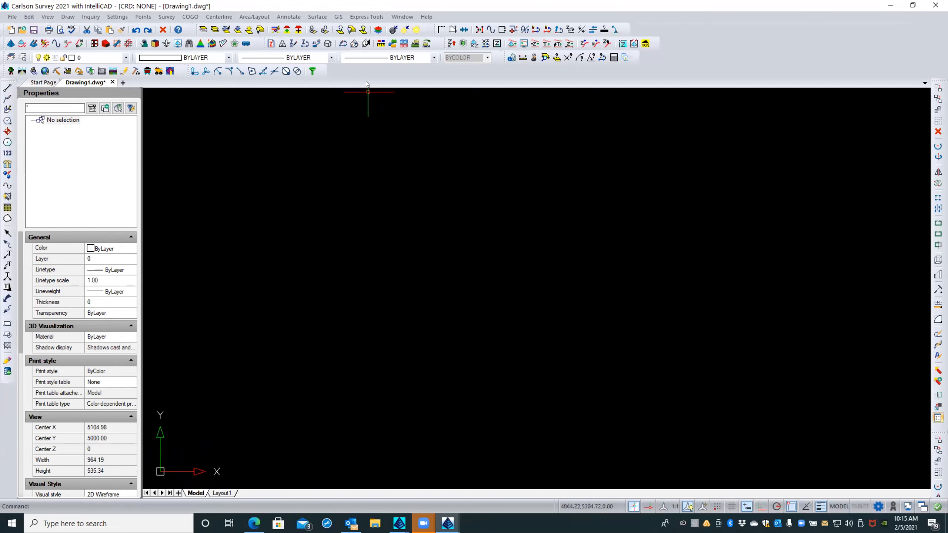
Make "imported from Carlson2020" the current profile again in the IntelliCAD options and close the options
{"action": "left_click", "coordinate": [120, 17]}
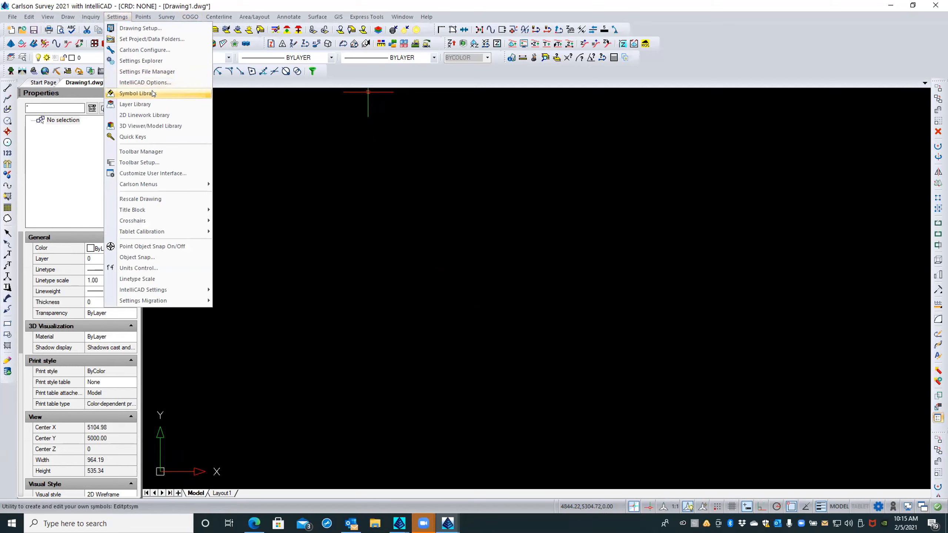
{"action": "left_click", "coordinate": [162, 82]}
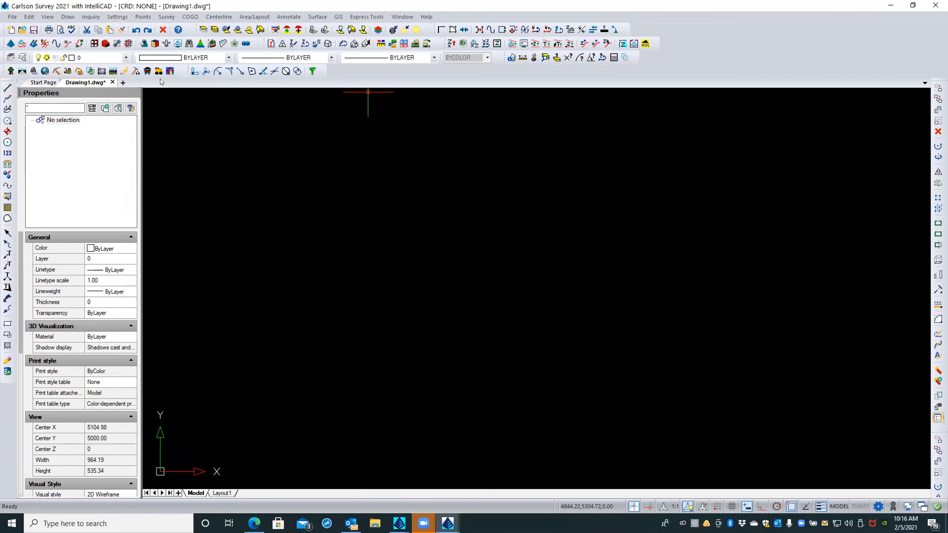
{"action": "left_click", "coordinate": [441, 143]}
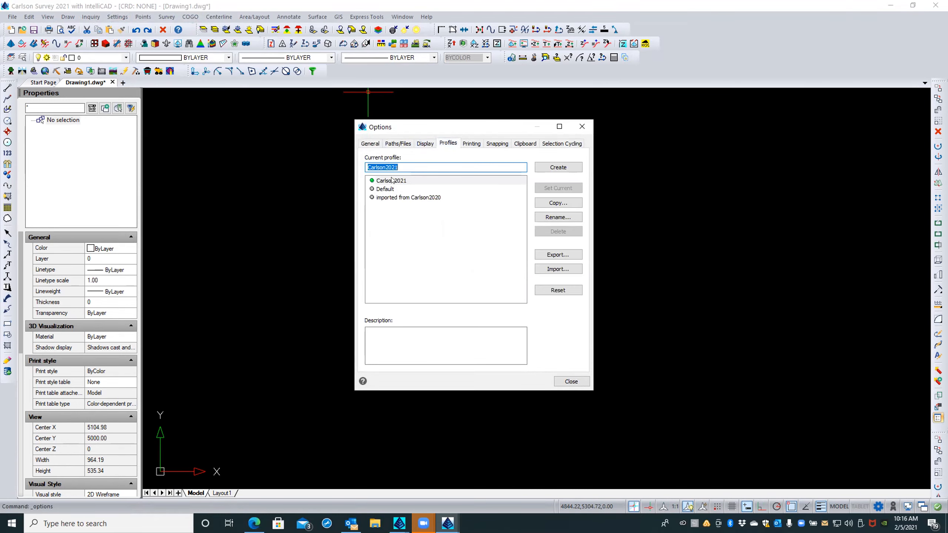
{"action": "left_click", "coordinate": [410, 197]}
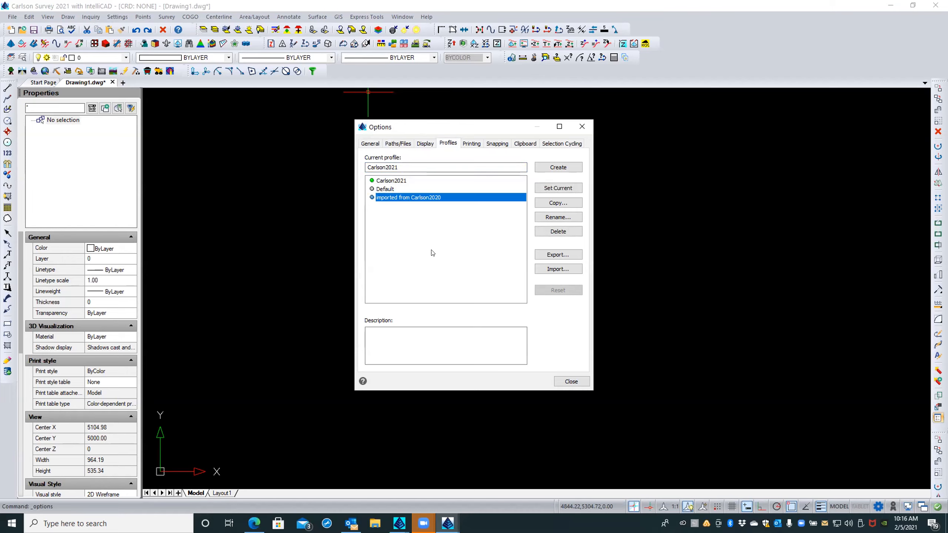
{"action": "left_click", "coordinate": [555, 186]}
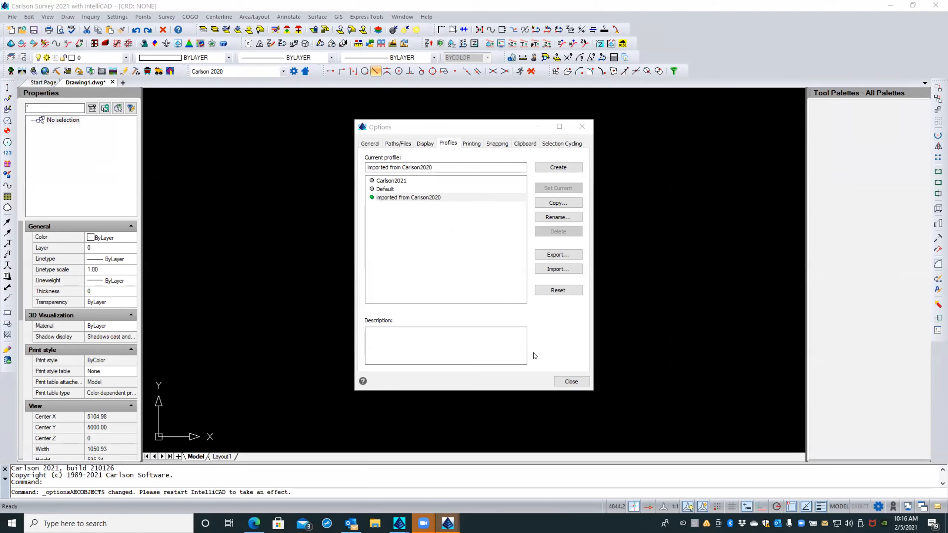
{"action": "left_click", "coordinate": [563, 381]}
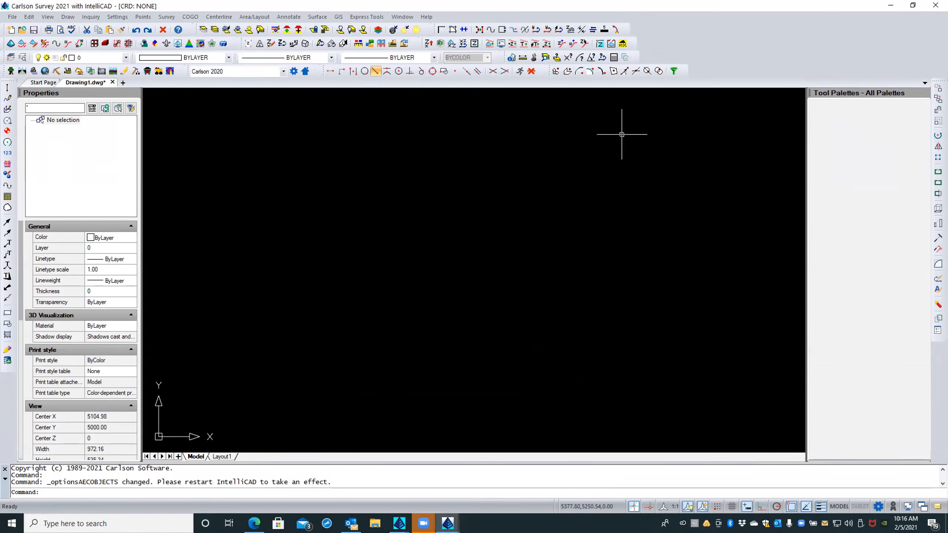
Switch to Carlson Survey 2020 and bring up the SUMMIT VIEW MERGER PLAT drawing to check its toolbar layout
{"action": "mouse_move", "coordinate": [398, 523]}
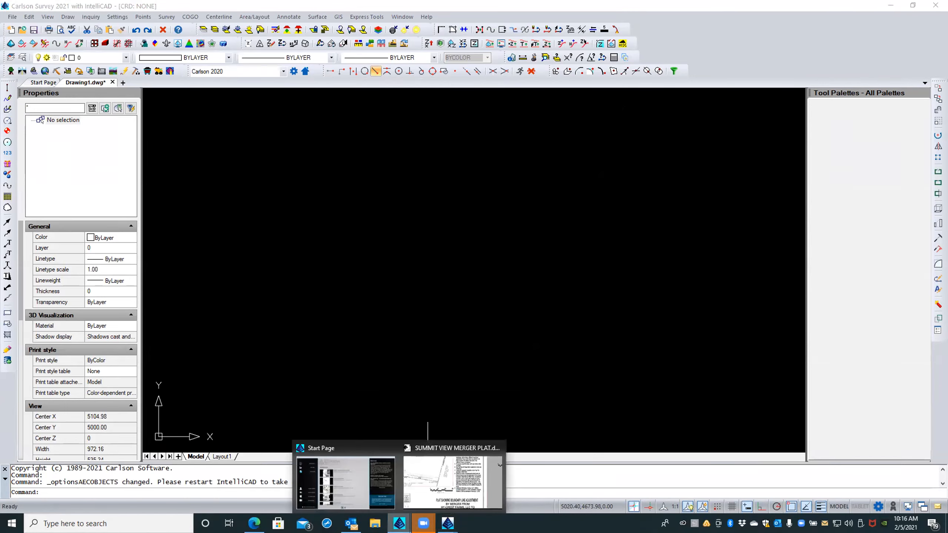
{"action": "left_click", "coordinate": [381, 484]}
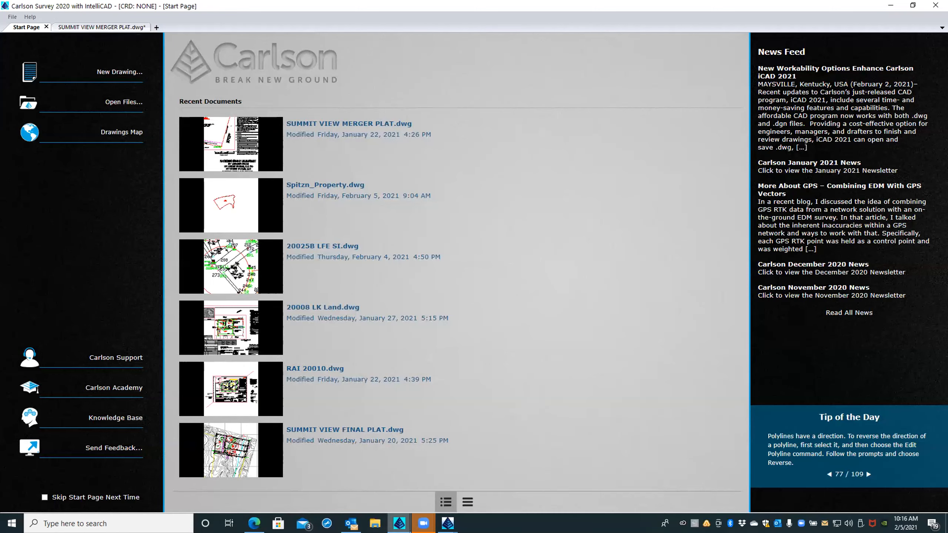
{"action": "mouse_move", "coordinate": [399, 523]}
{"action": "left_click", "coordinate": [421, 494]}
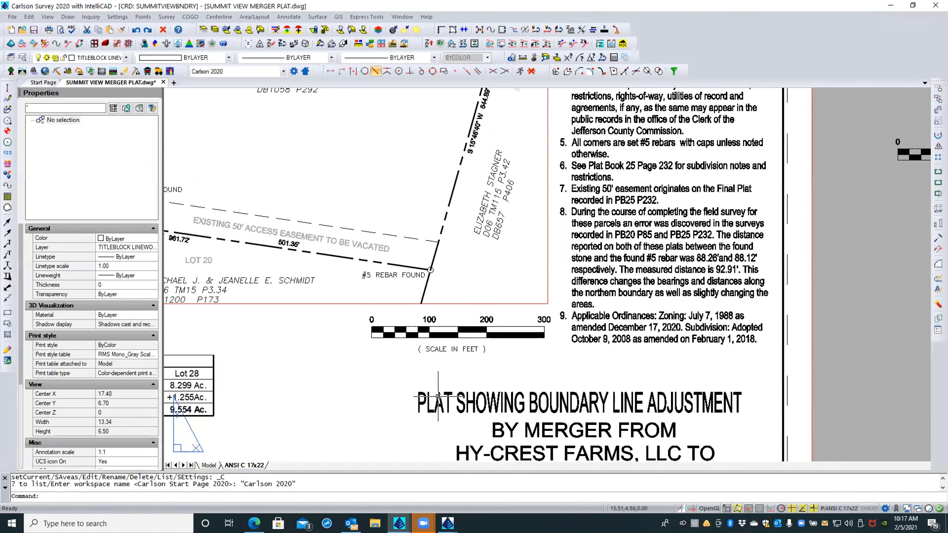
Return to Drawing1 in Carlson Survey 2021 and close the Prompt History window
{"action": "mouse_move", "coordinate": [448, 523]}
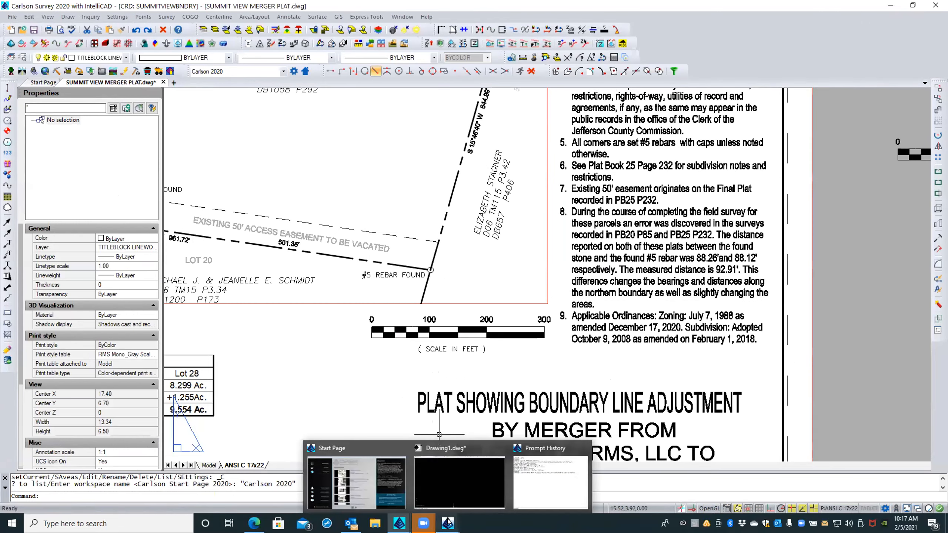
{"action": "left_click", "coordinate": [516, 488]}
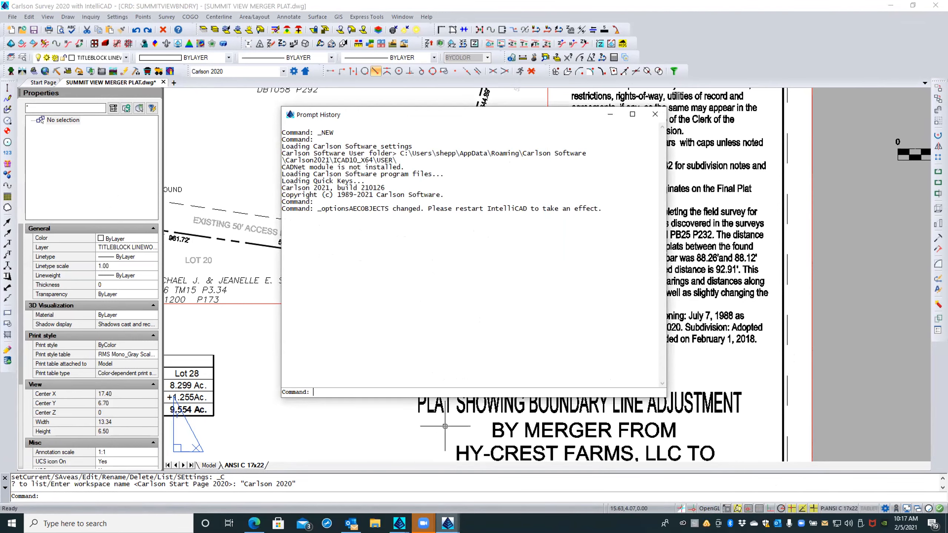
{"action": "mouse_move", "coordinate": [448, 523]}
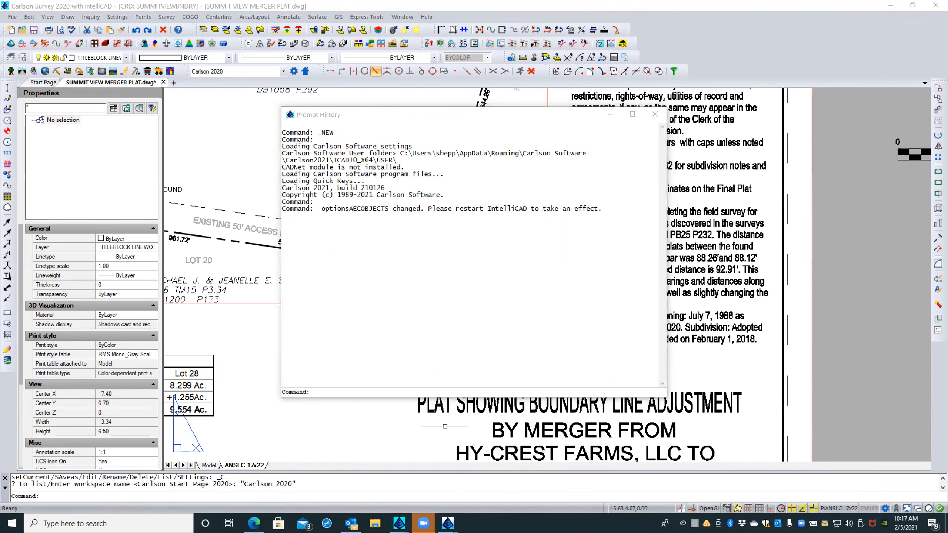
{"action": "left_click", "coordinate": [457, 492]}
{"action": "mouse_move", "coordinate": [452, 522]}
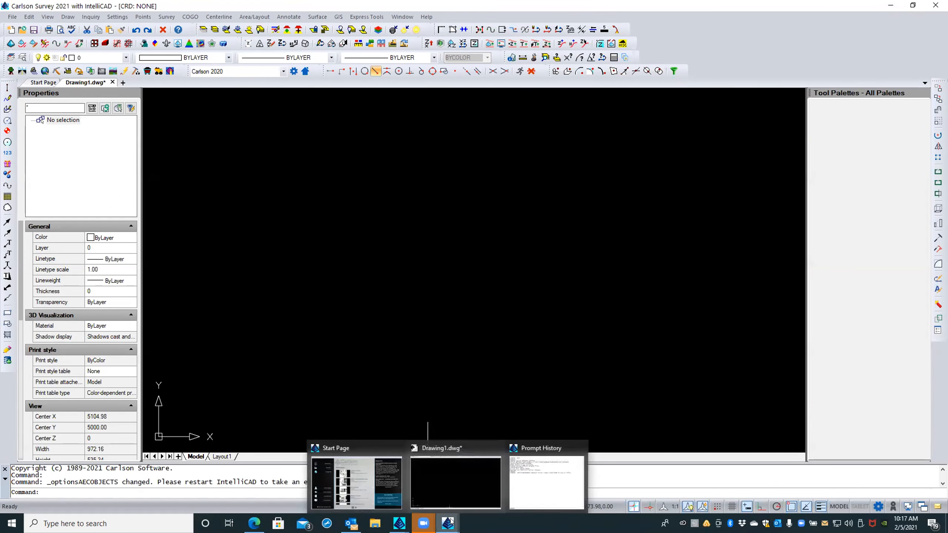
{"action": "left_click", "coordinate": [529, 481]}
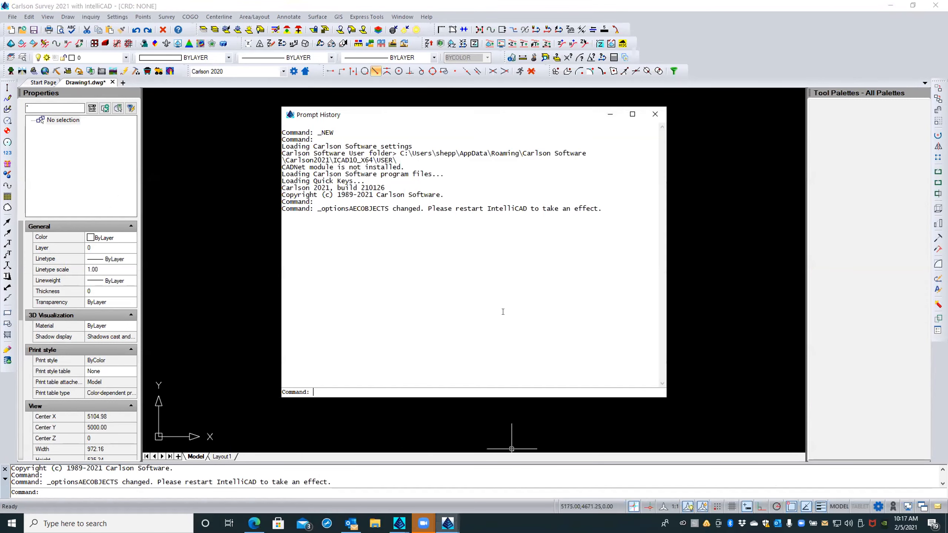
{"action": "left_click", "coordinate": [656, 113]}
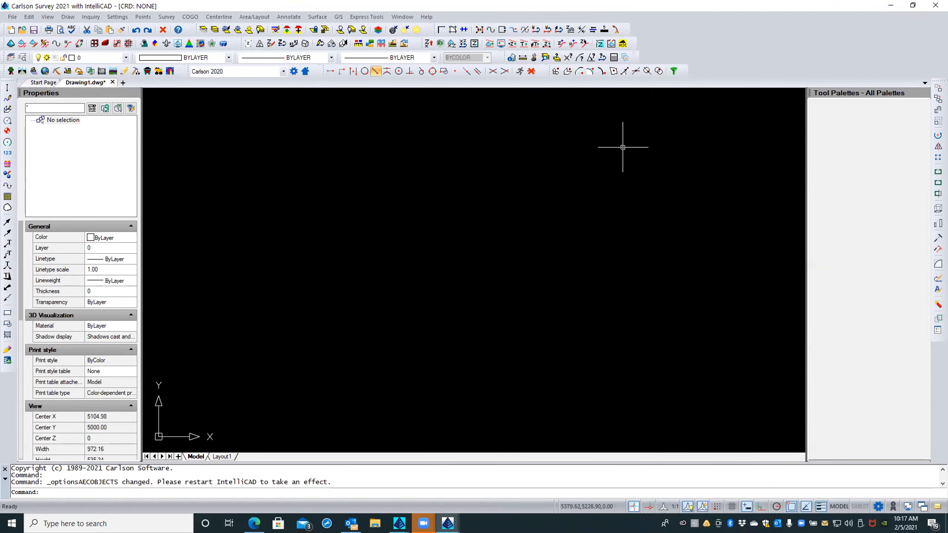
Set Carlson 2020 as the current workspace in Carlson Survey 2021 and open the workspace settings
{"action": "left_click", "coordinate": [878, 506]}
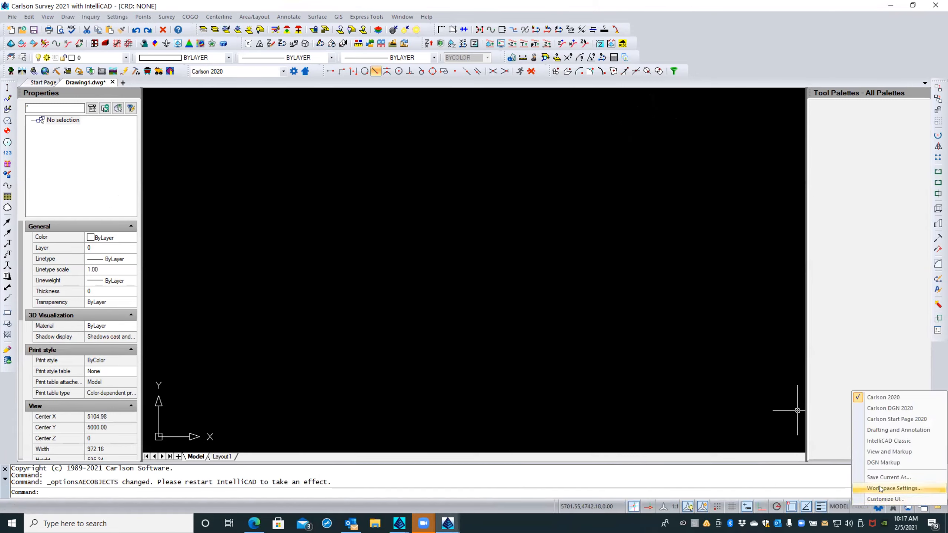
{"action": "left_click", "coordinate": [906, 395]}
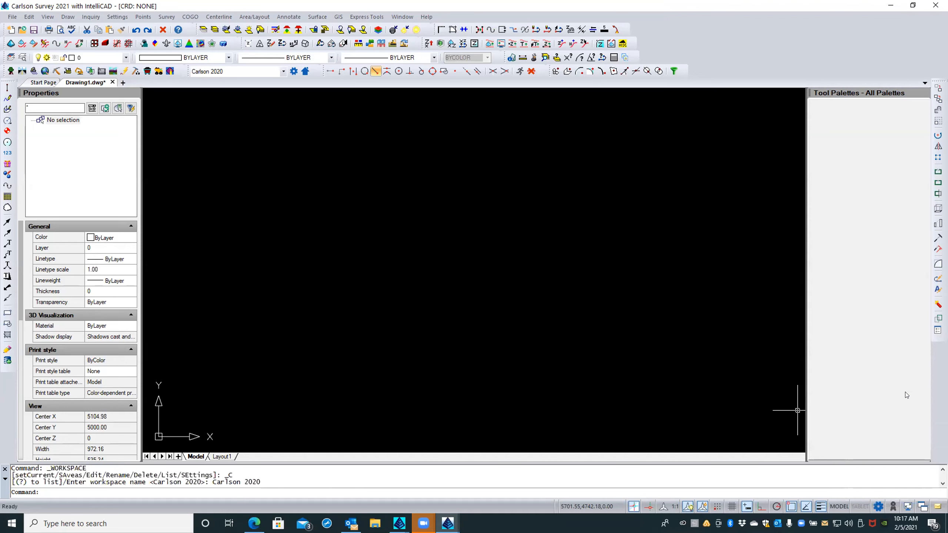
{"action": "left_click", "coordinate": [879, 505]}
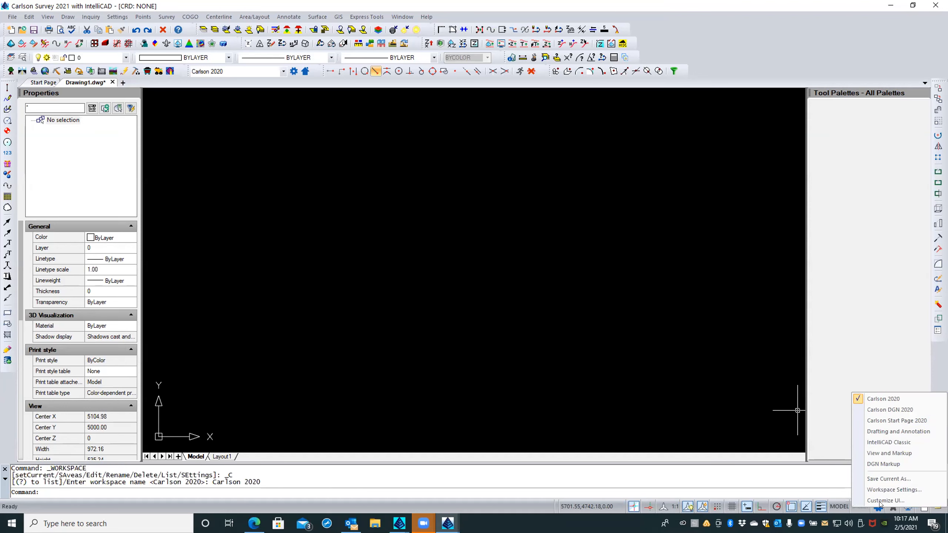
{"action": "left_click", "coordinate": [890, 489]}
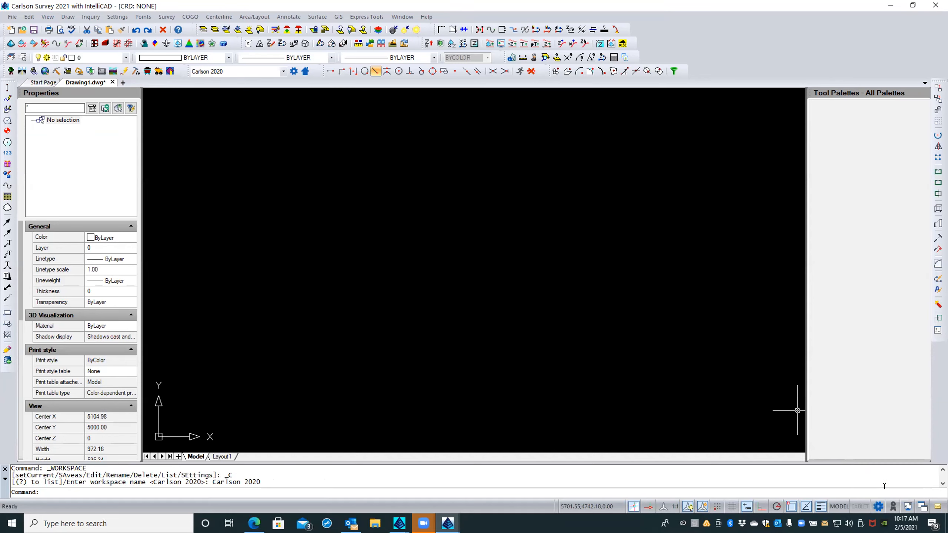
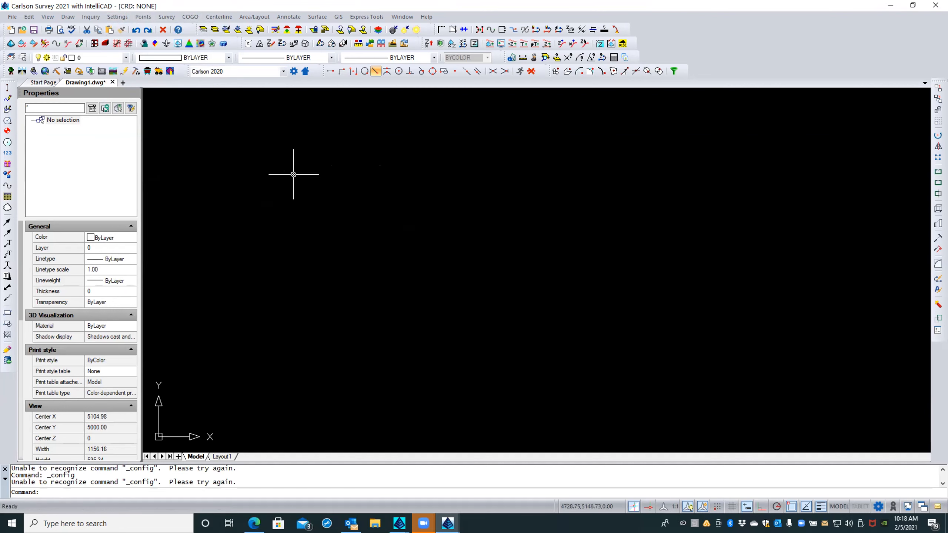
Exit Carlson Survey 2021 from Drawing1 and show the Windows desktop
{"action": "left_click", "coordinate": [279, 302]}
{"action": "left_click", "coordinate": [221, 324]}
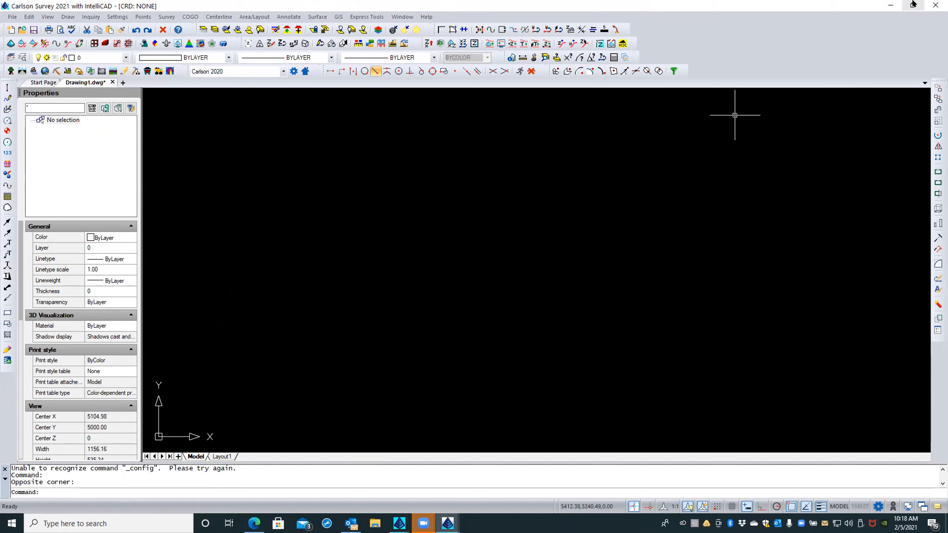
{"action": "left_click", "coordinate": [935, 5]}
{"action": "left_click", "coordinate": [476, 281]}
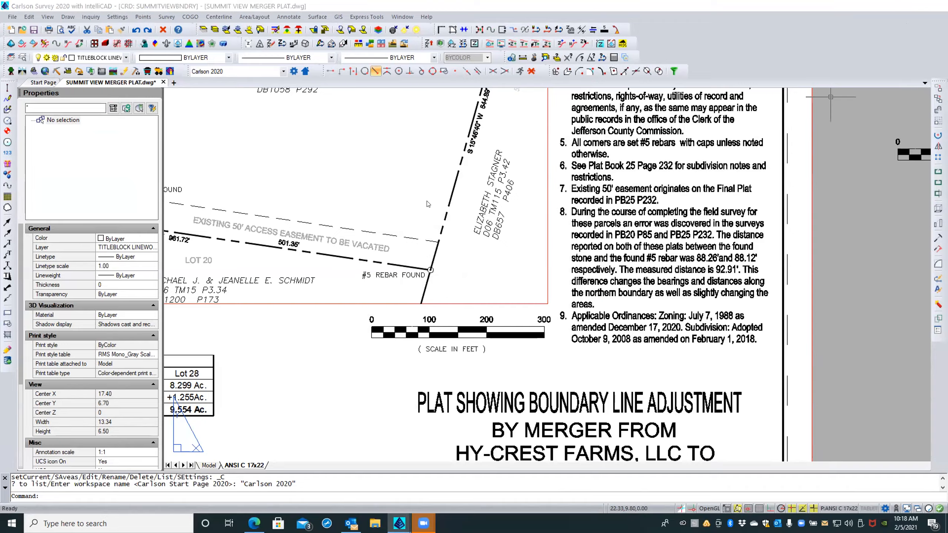
{"action": "key", "text": "super+d"}
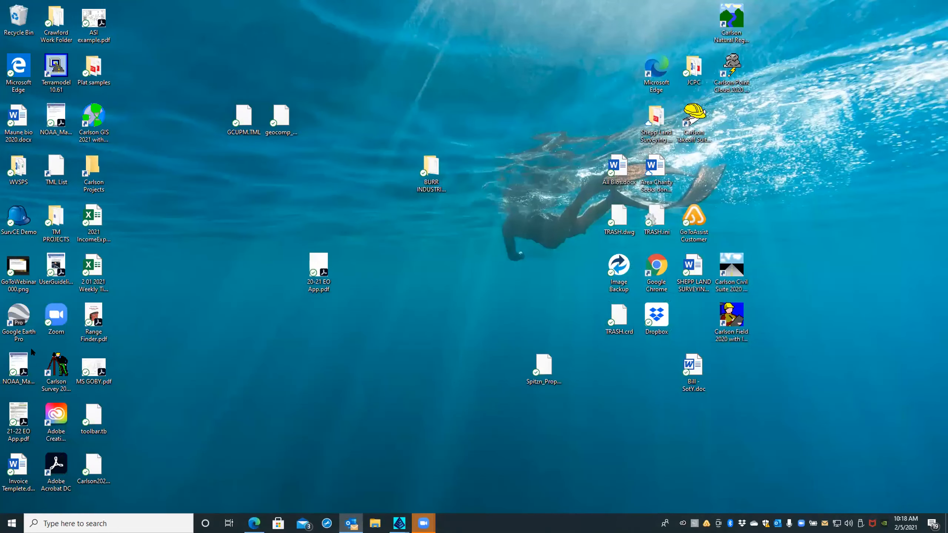
Relaunch Carlson Survey 2021 and create a new DWG drawing from a template, leaving the Startup Drawing Wizard without further setup
{"action": "double_click", "coordinate": [59, 359]}
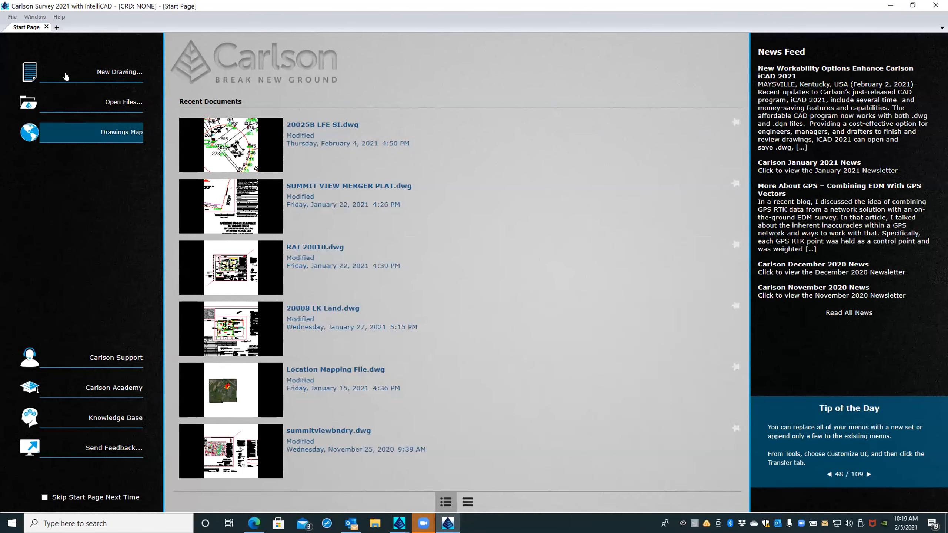
{"action": "left_click", "coordinate": [103, 71]}
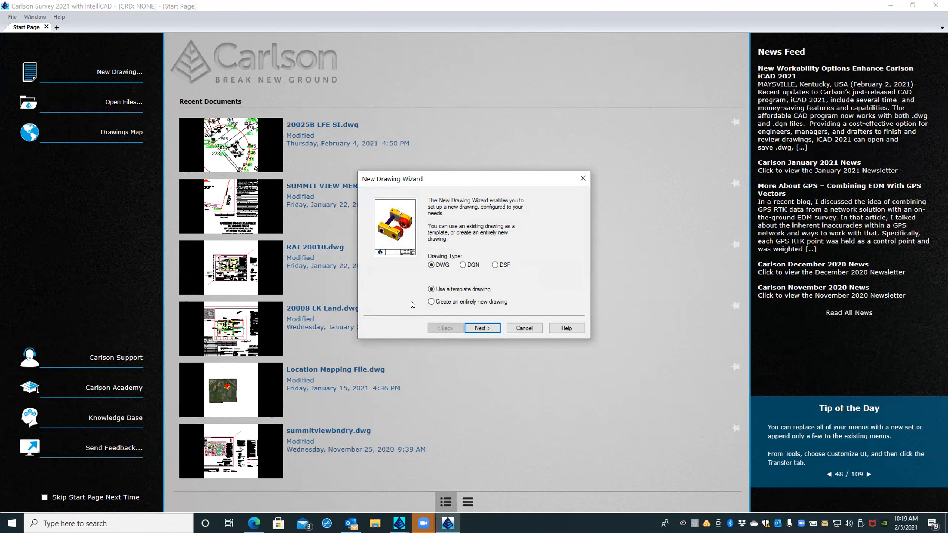
{"action": "left_click", "coordinate": [483, 327]}
{"action": "left_click", "coordinate": [482, 328]}
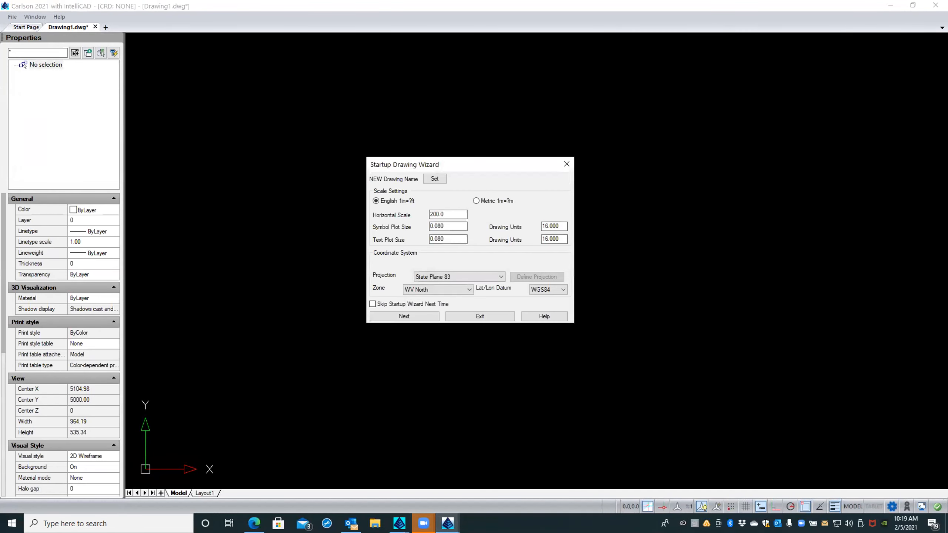
{"action": "left_click", "coordinate": [491, 317]}
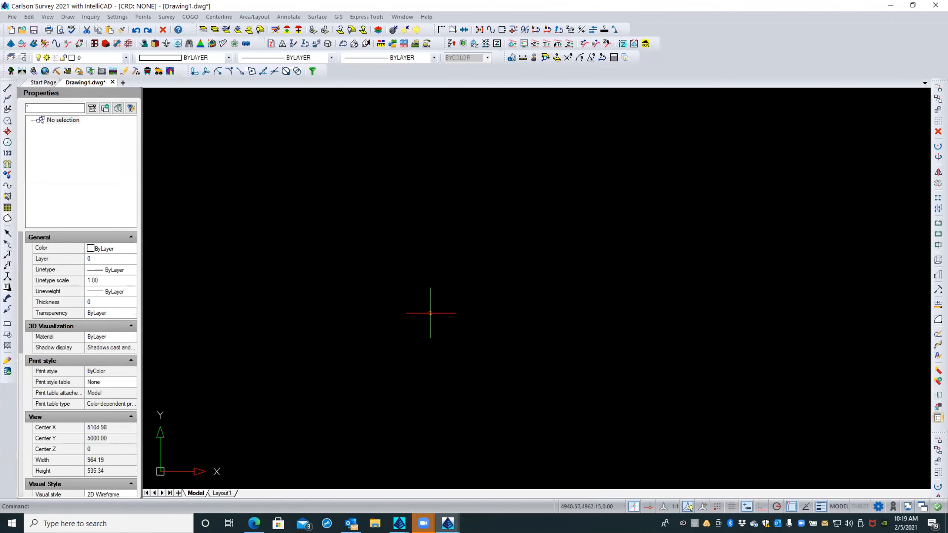
Check the Workspace Settings and the list of available workspaces for the Carlson 2020 workspace, leaving the settings unchanged
{"action": "left_click", "coordinate": [875, 506]}
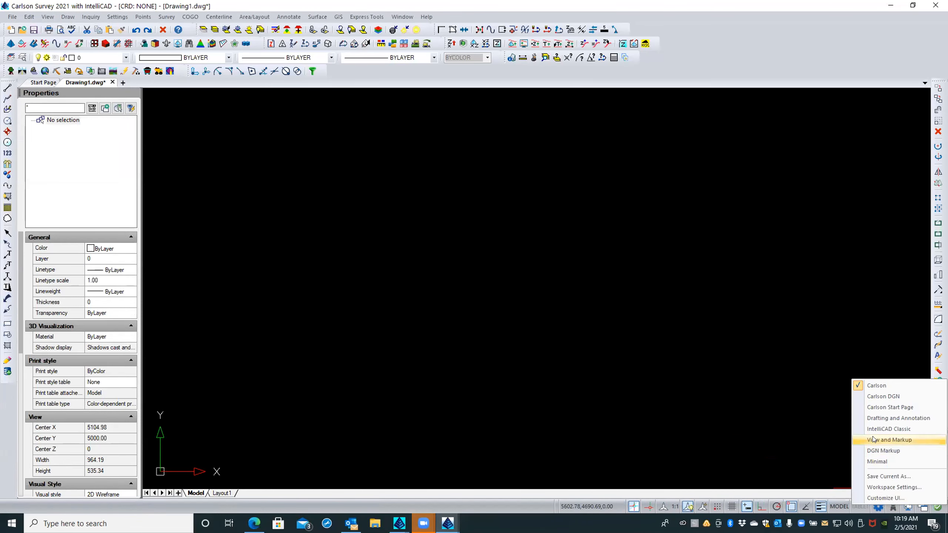
{"action": "left_click", "coordinate": [888, 486]}
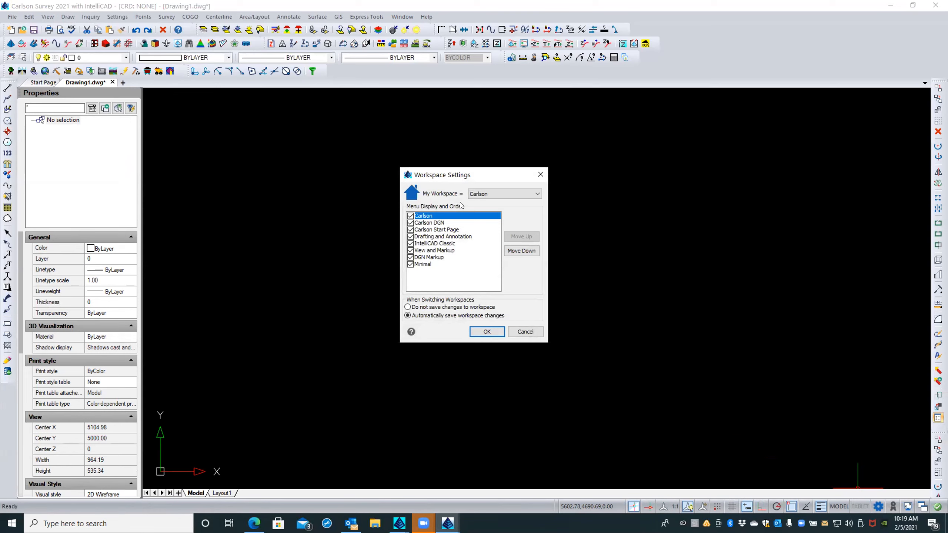
{"action": "left_click", "coordinate": [515, 194]}
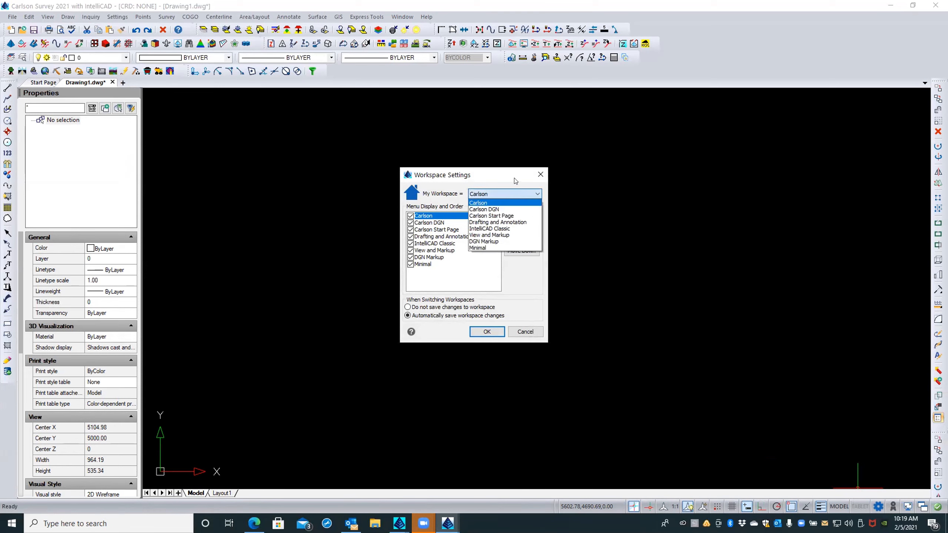
{"action": "left_click", "coordinate": [515, 181]}
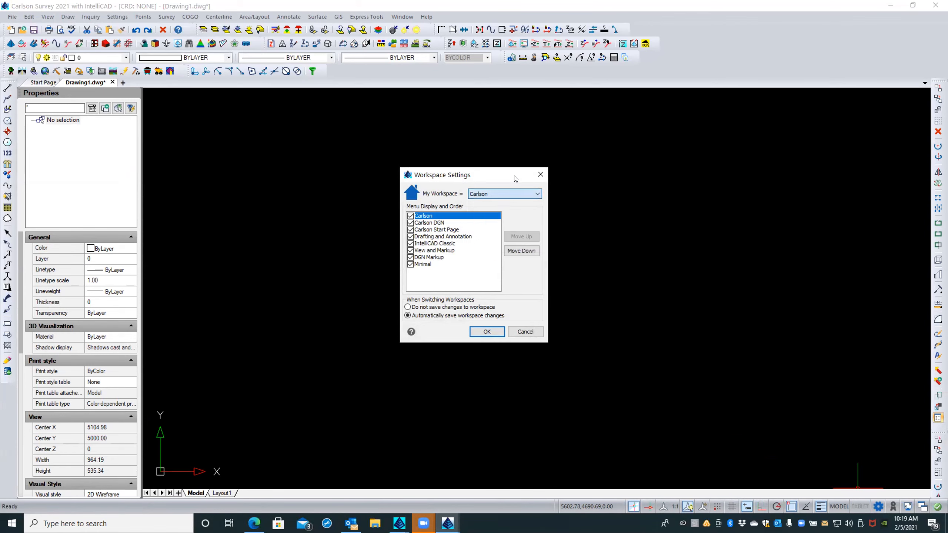
{"action": "left_click", "coordinate": [520, 331]}
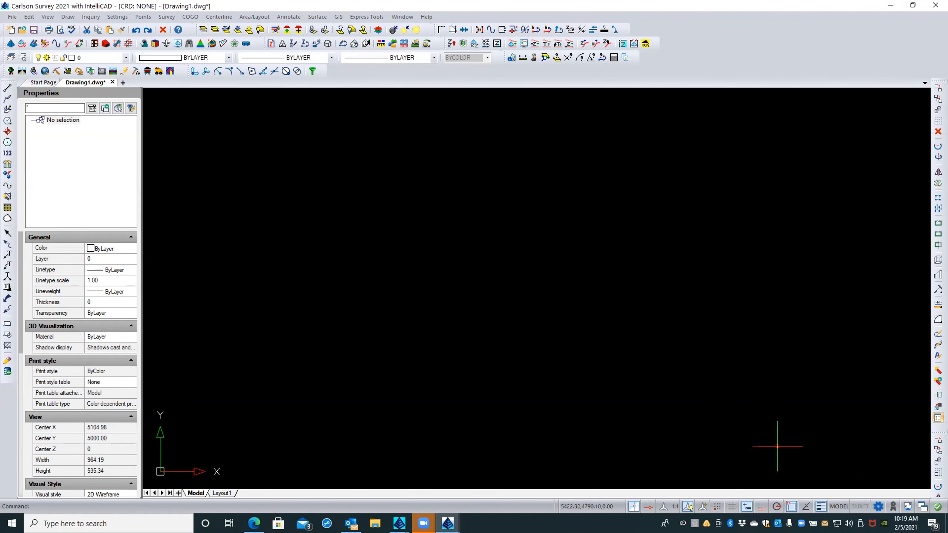
{"action": "left_click", "coordinate": [879, 504]}
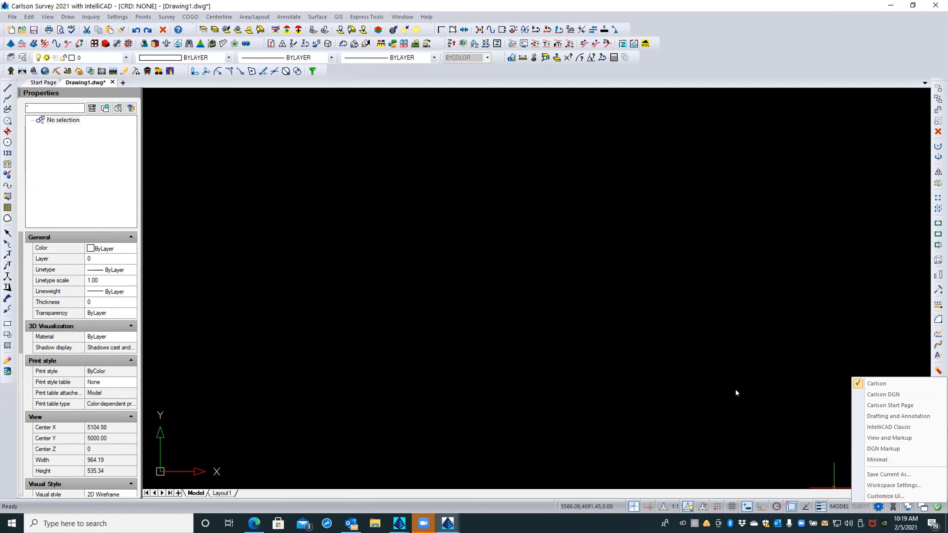
{"action": "right_click", "coordinate": [690, 367]}
{"action": "key", "text": "Escape"}
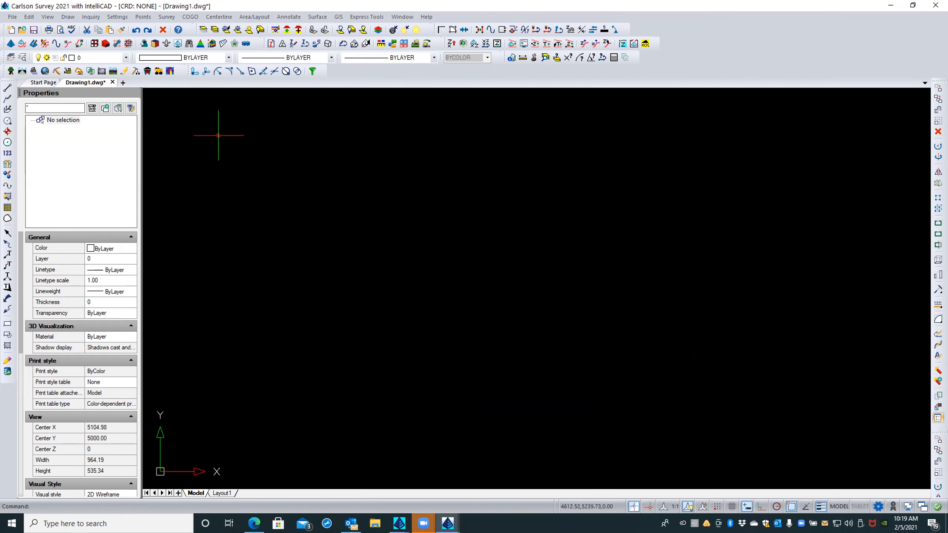
Review the profile name in the Carlson startup launch options, leaving the configuration unchanged
{"action": "left_click", "coordinate": [114, 17]}
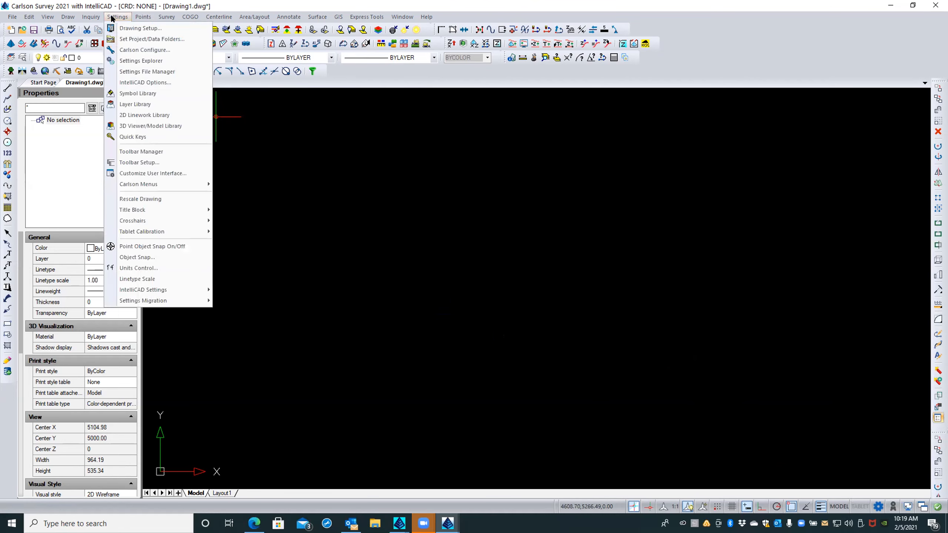
{"action": "left_click", "coordinate": [132, 51]}
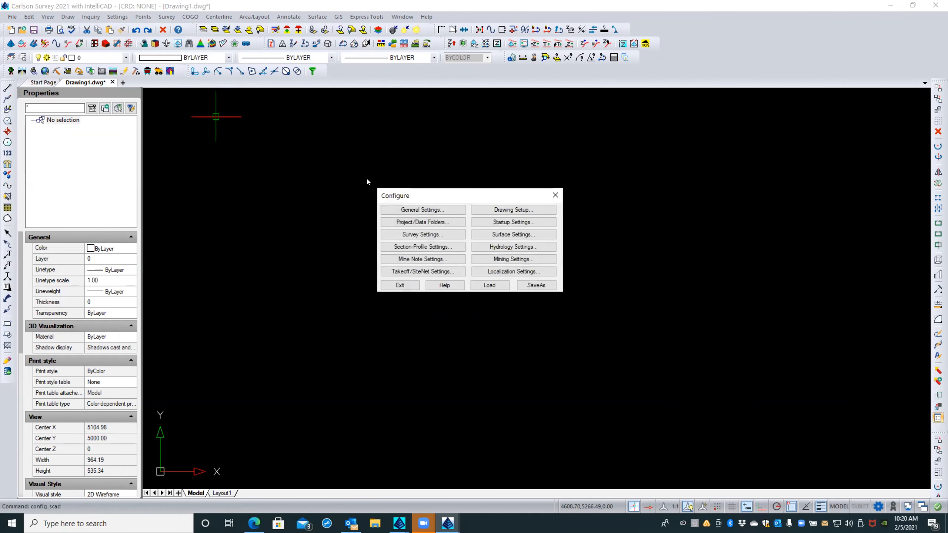
{"action": "left_click", "coordinate": [513, 222]}
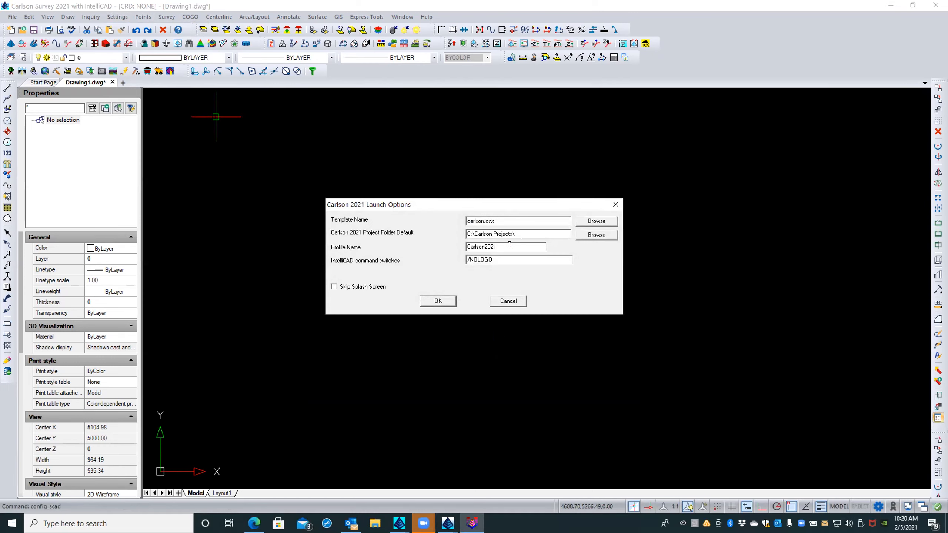
{"action": "left_click", "coordinate": [502, 302]}
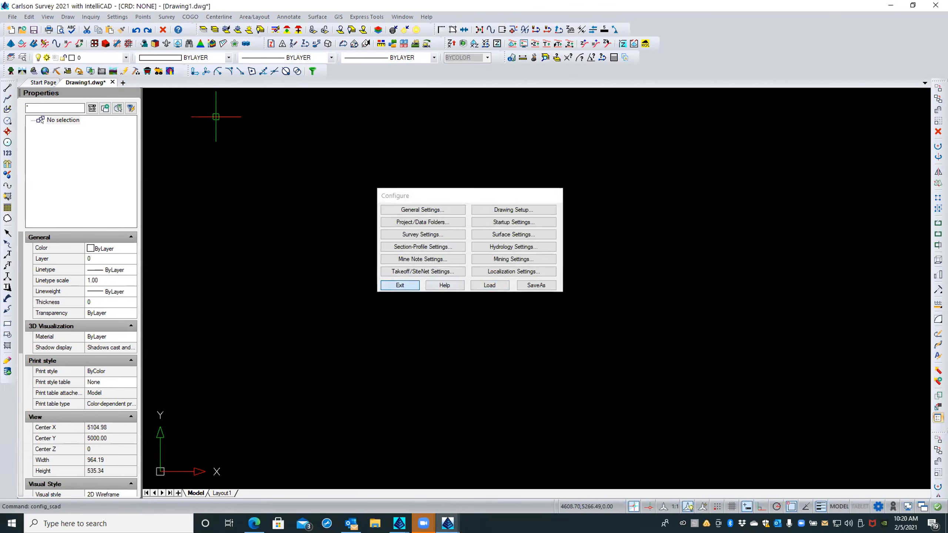
{"action": "left_click", "coordinate": [410, 285]}
Make the "imported from Carlson2020" profile current in the IntelliCAD options and close the Prompt History window
{"action": "left_click", "coordinate": [129, 15]}
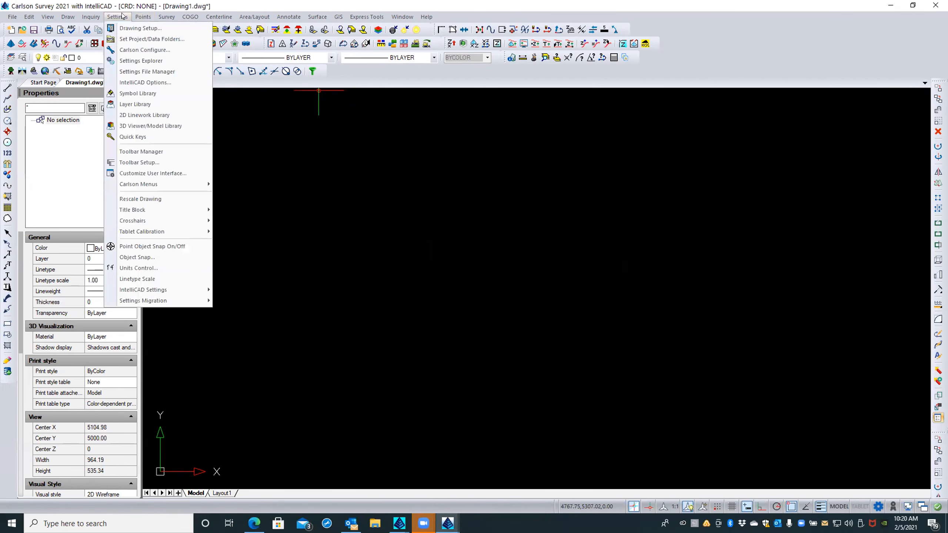
{"action": "left_click", "coordinate": [151, 82]}
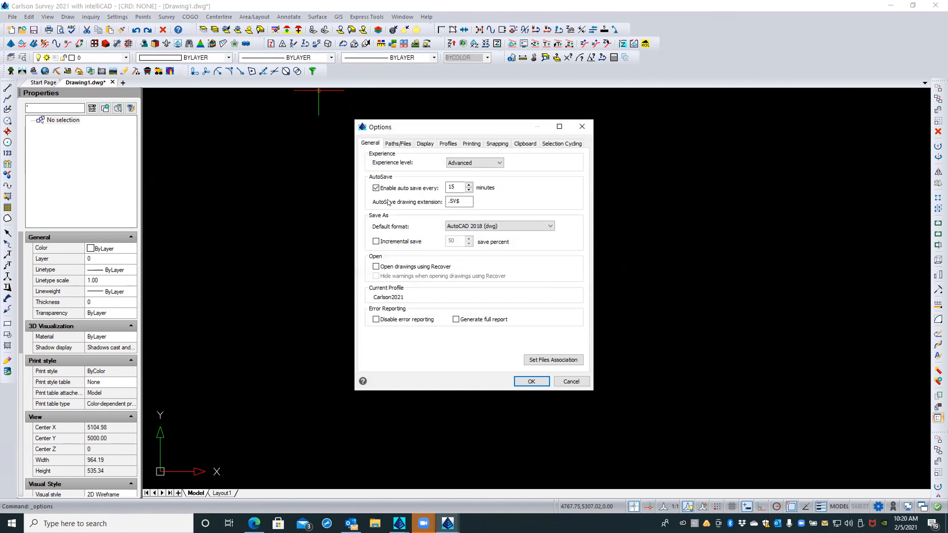
{"action": "left_click", "coordinate": [446, 144]}
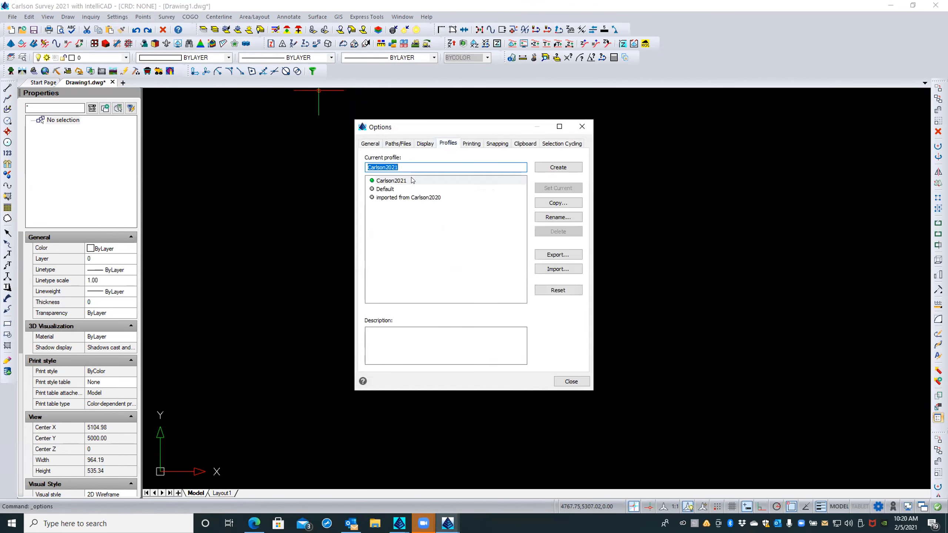
{"action": "left_click", "coordinate": [408, 197]}
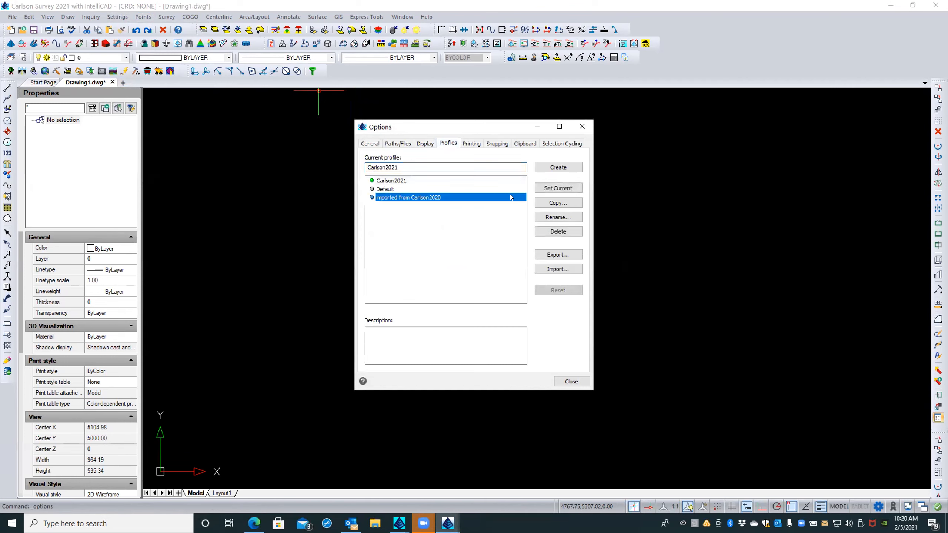
{"action": "left_click", "coordinate": [558, 187]}
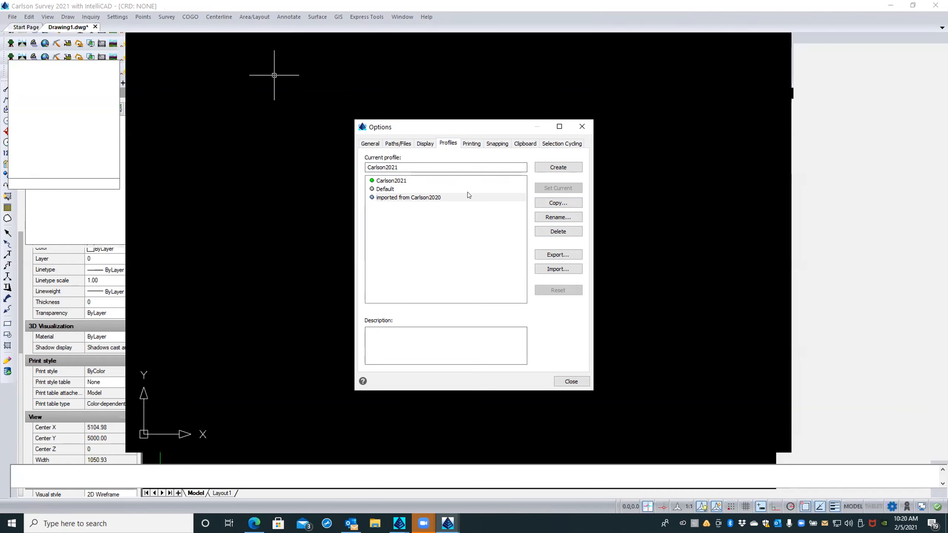
{"action": "left_click", "coordinate": [565, 381]}
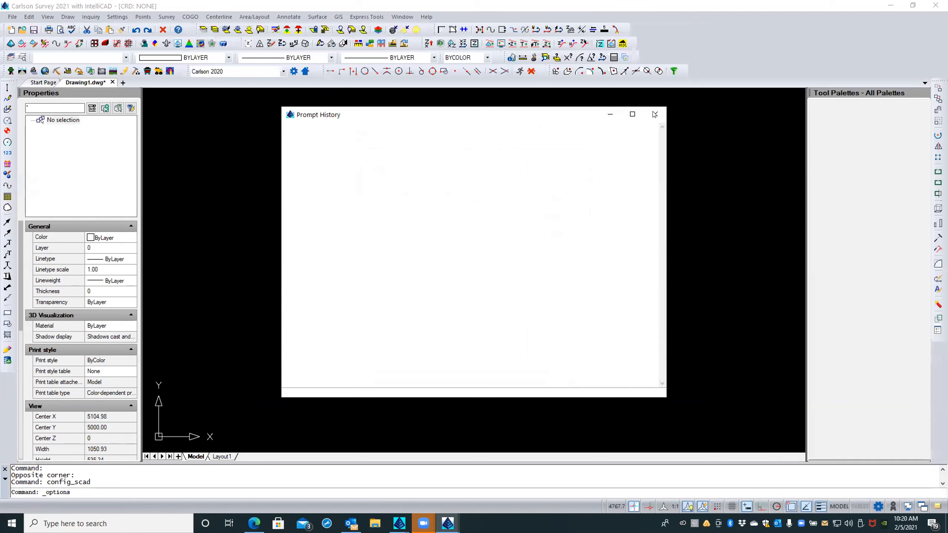
{"action": "left_click", "coordinate": [654, 115]}
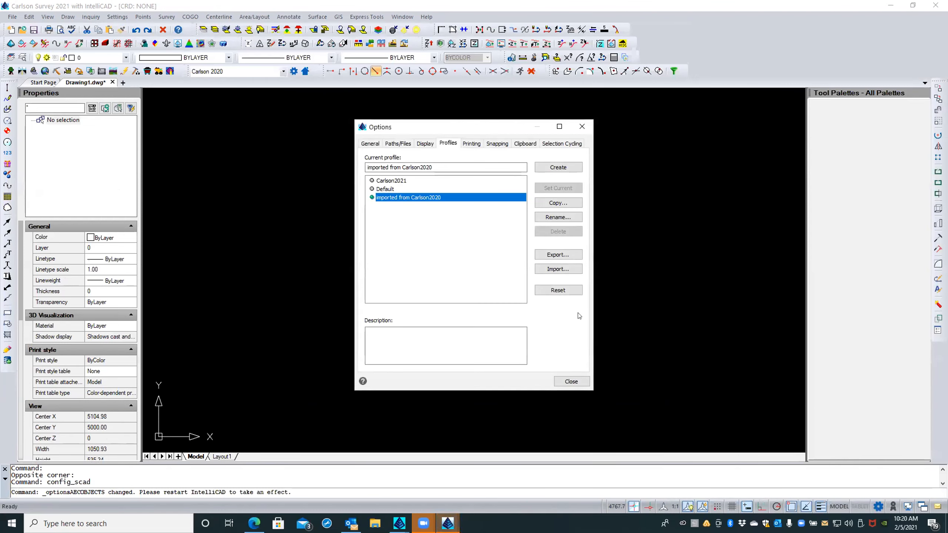
{"action": "left_click", "coordinate": [571, 382]}
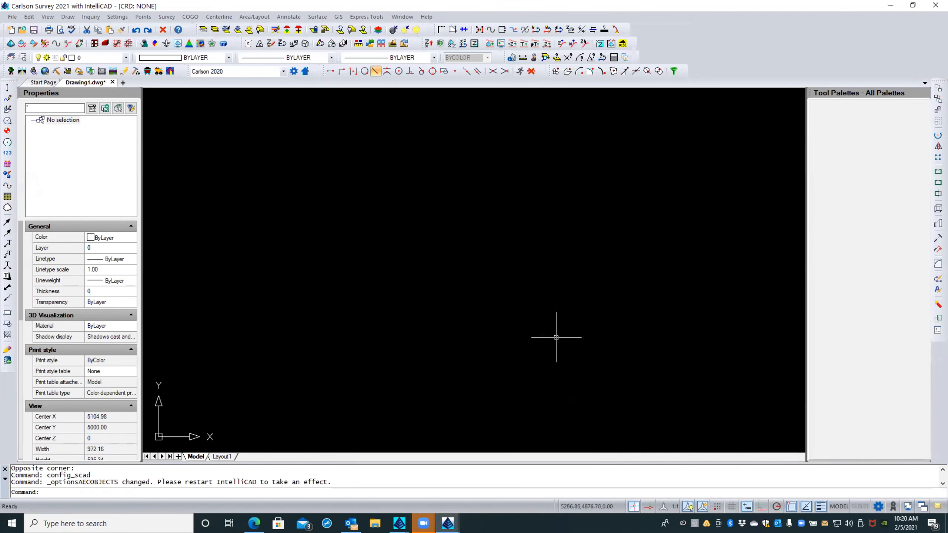
Try to reopen the IntelliCAD options and examine the response in the command history
{"action": "left_click", "coordinate": [117, 17]}
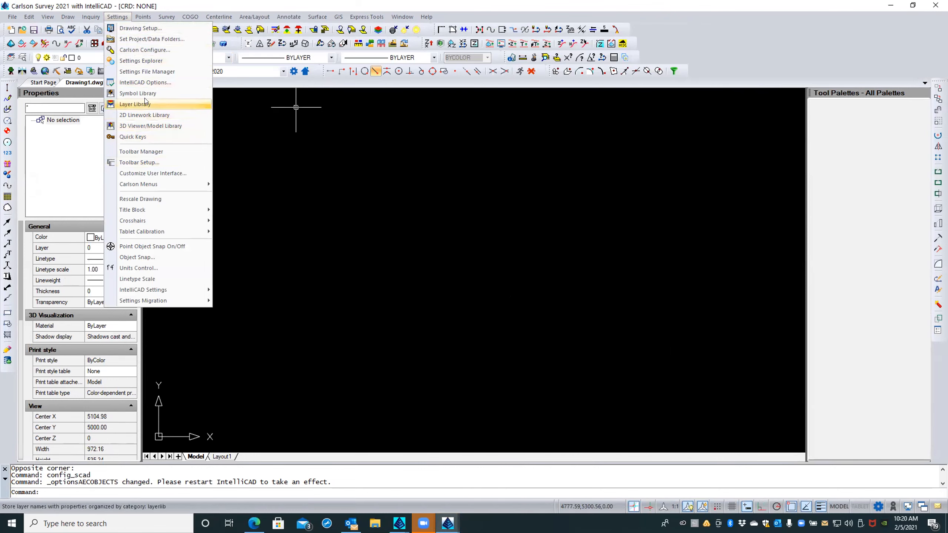
{"action": "left_click", "coordinate": [145, 82]}
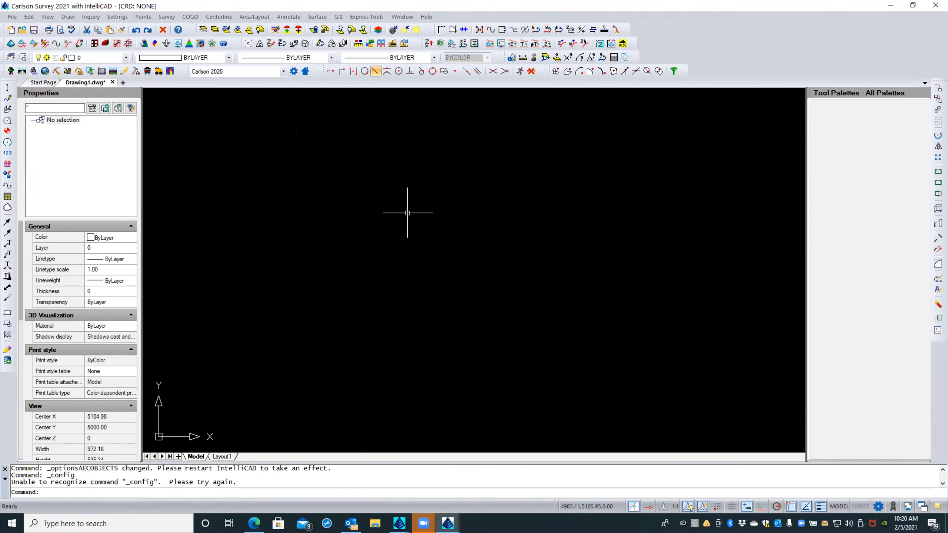
{"action": "left_click", "coordinate": [117, 16]}
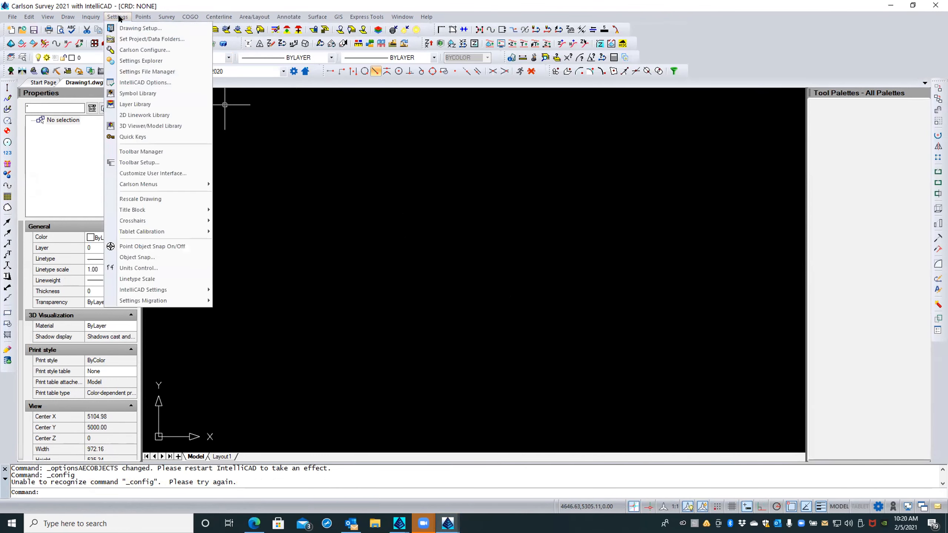
{"action": "left_click", "coordinate": [138, 82]}
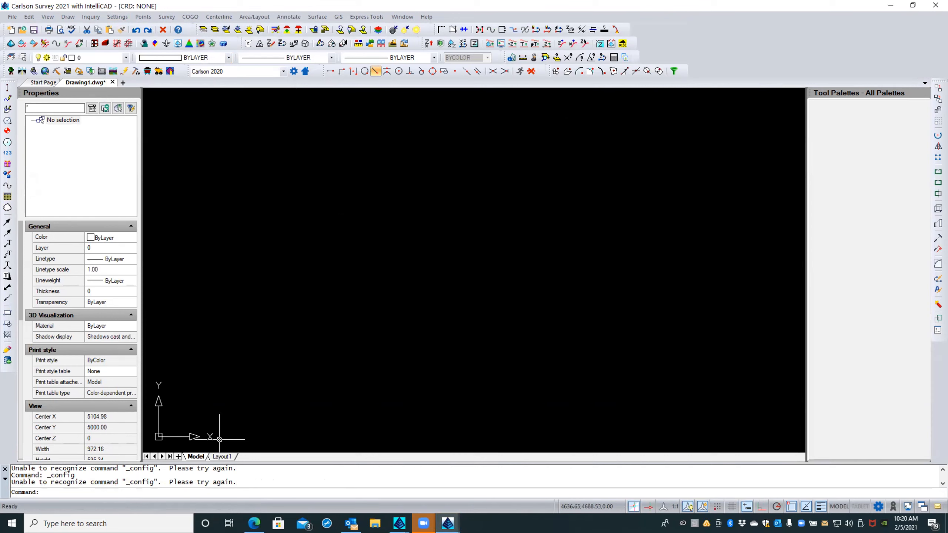
{"action": "left_click_drag", "start_coordinate": [19, 481], "coordinate": [211, 481]}
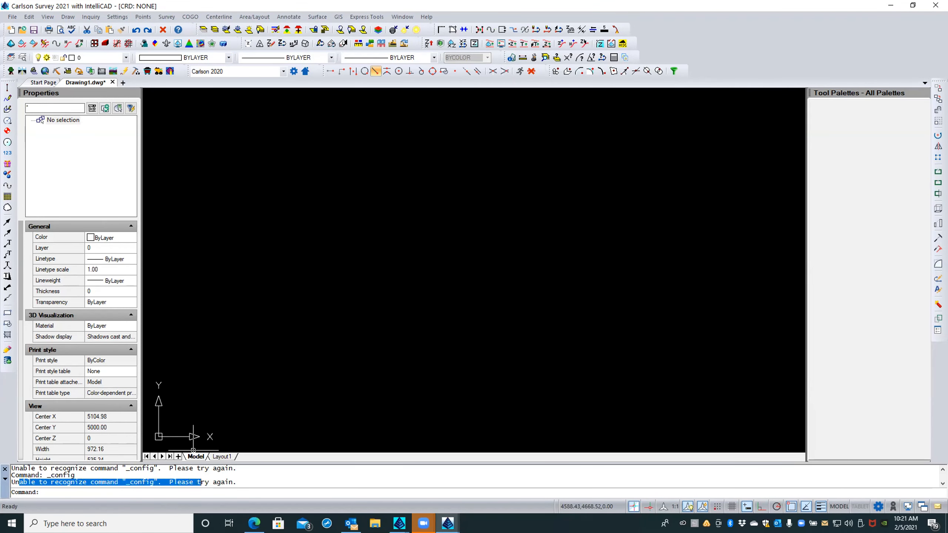
{"action": "left_click", "coordinate": [225, 374]}
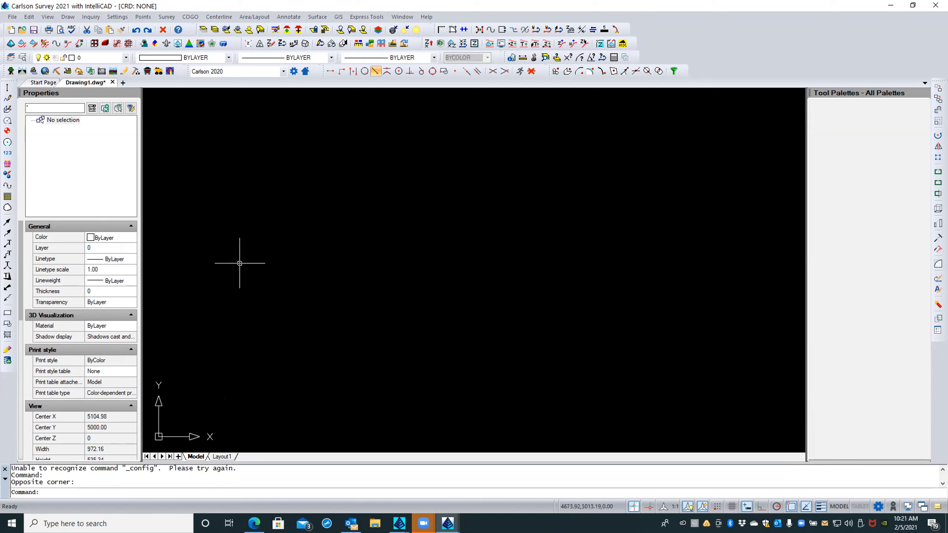
{"action": "left_click", "coordinate": [116, 16]}
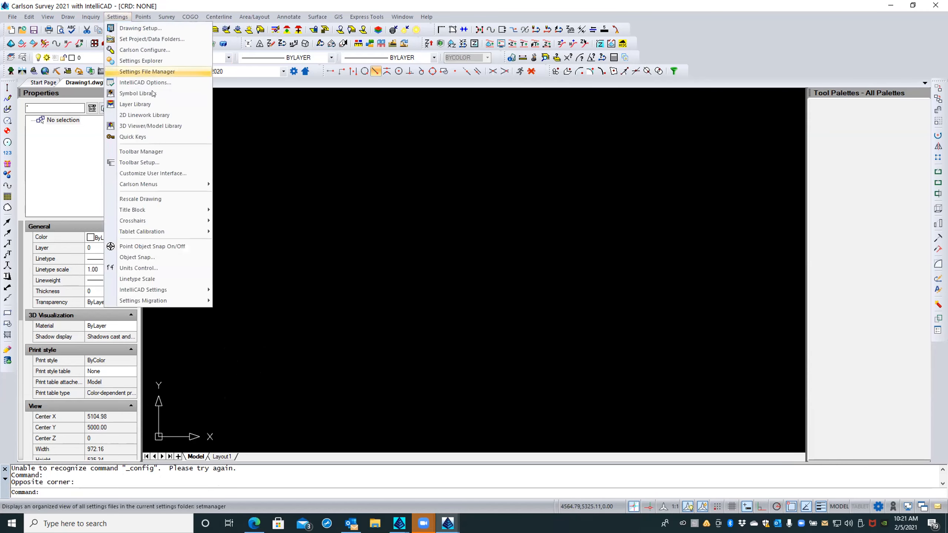
Exit Carlson Survey 2021 without saving Drawing1 and relaunch it from the desktop
{"action": "left_click", "coordinate": [783, 33]}
{"action": "left_click", "coordinate": [932, 5]}
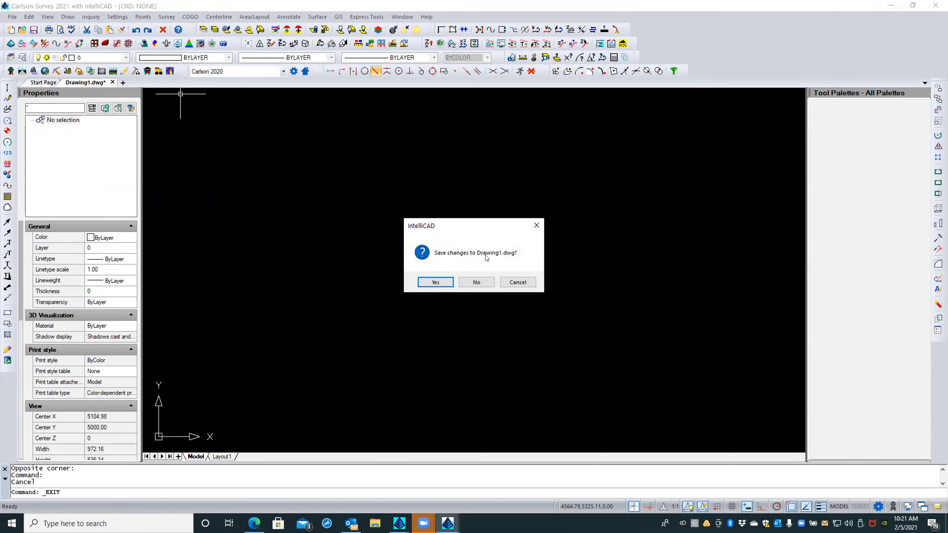
{"action": "left_click", "coordinate": [475, 281]}
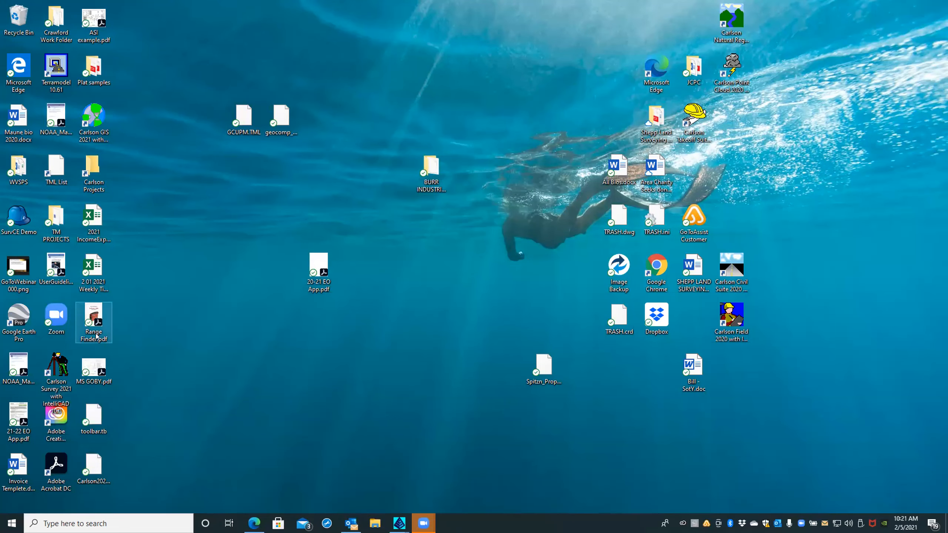
{"action": "left_click", "coordinate": [57, 364]}
{"action": "double_click", "coordinate": [57, 361]}
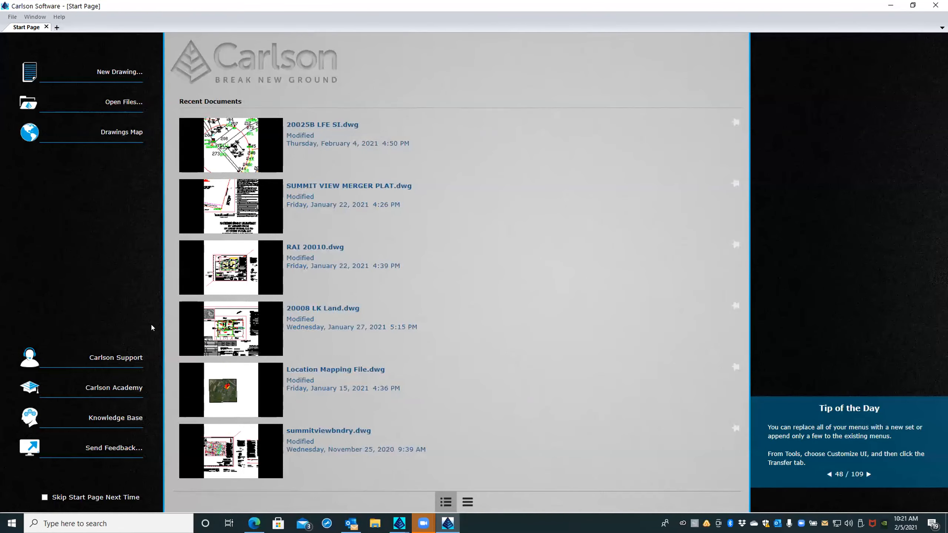
Create a new DWG drawing from a template drawing with the New Drawing Wizard
{"action": "left_click", "coordinate": [116, 70]}
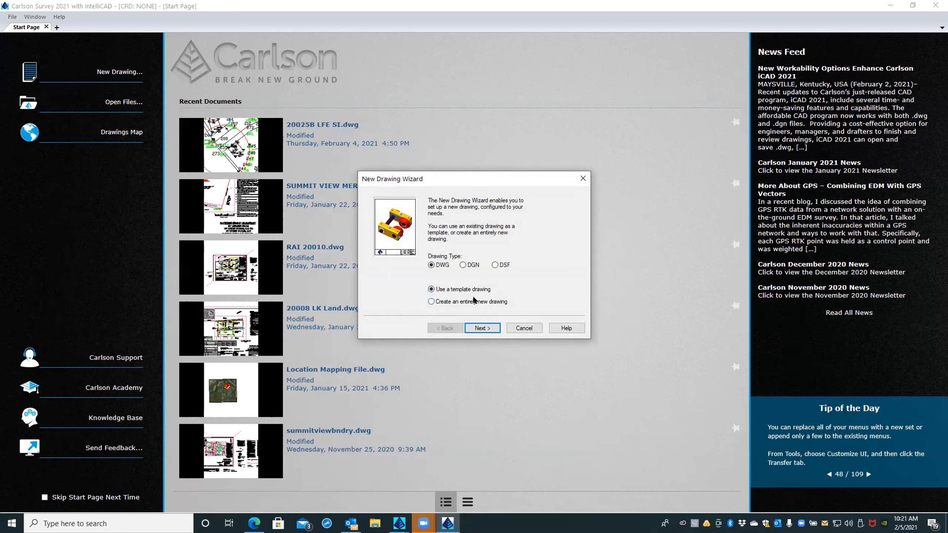
{"action": "left_click", "coordinate": [482, 327]}
{"action": "left_click", "coordinate": [482, 328]}
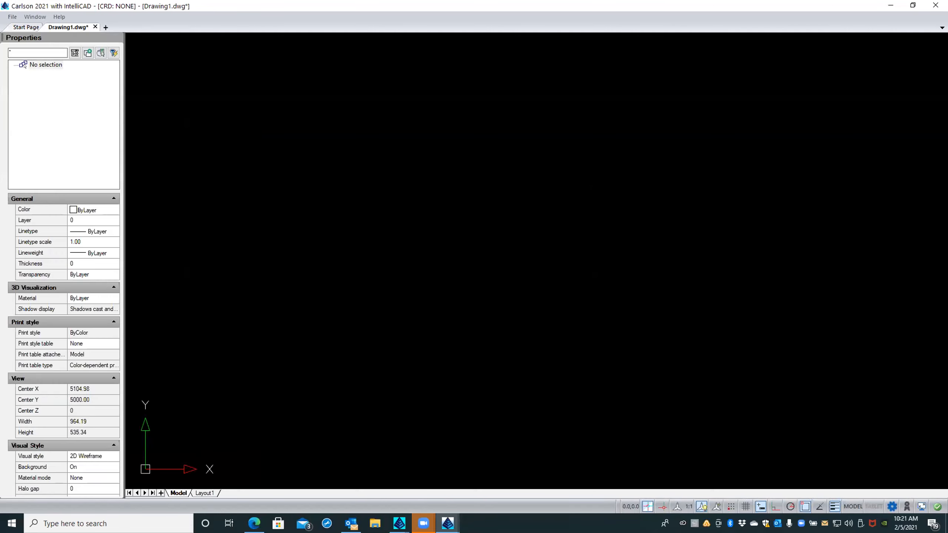
{"action": "left_click", "coordinate": [459, 316]}
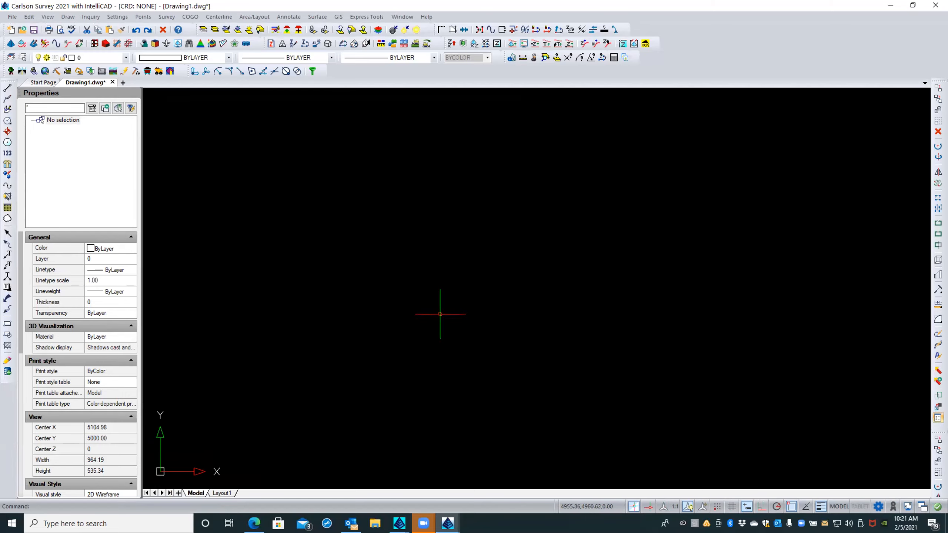
{"action": "left_click", "coordinate": [474, 318]}
Switch to Carlson Survey 2020 and review which toolbars of the CARLSON group are enabled in the toolbar setup
{"action": "left_click", "coordinate": [429, 349]}
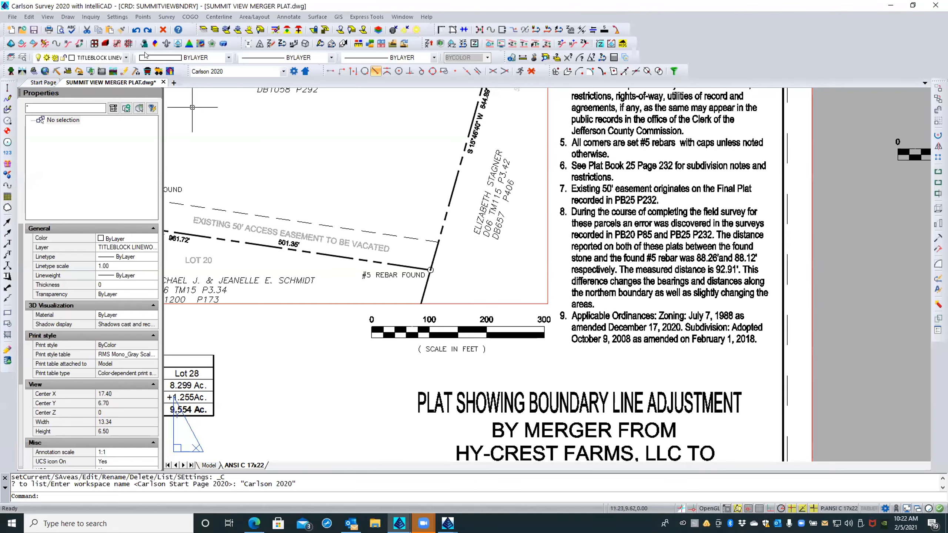
{"action": "left_click", "coordinate": [117, 17]}
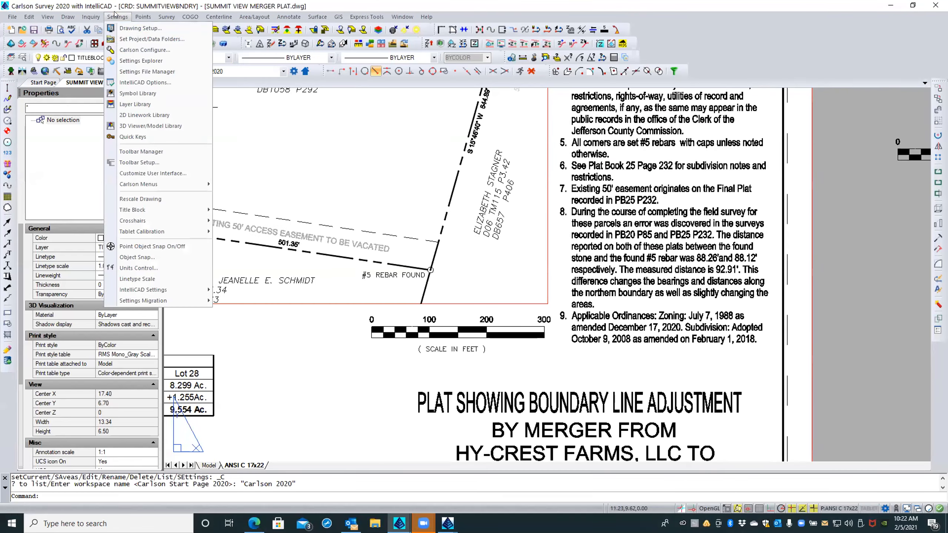
{"action": "left_click", "coordinate": [155, 163]}
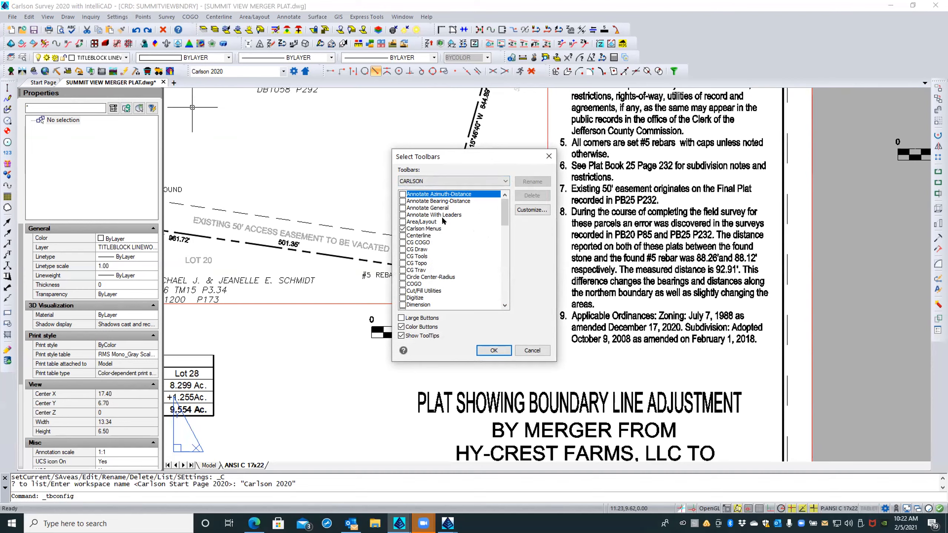
{"action": "left_click", "coordinate": [504, 280]}
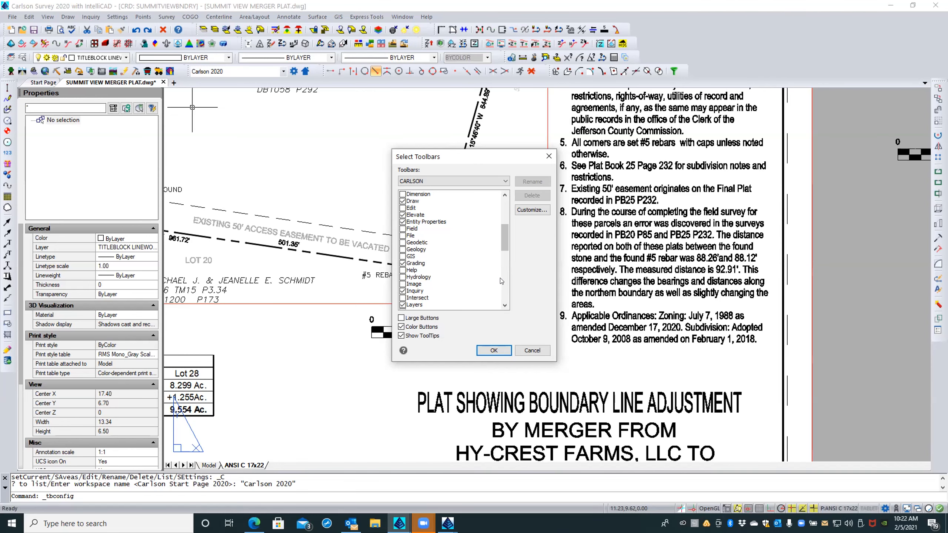
{"action": "scroll", "coordinate": [502, 280], "scroll_direction": "down", "scroll_amount": 6}
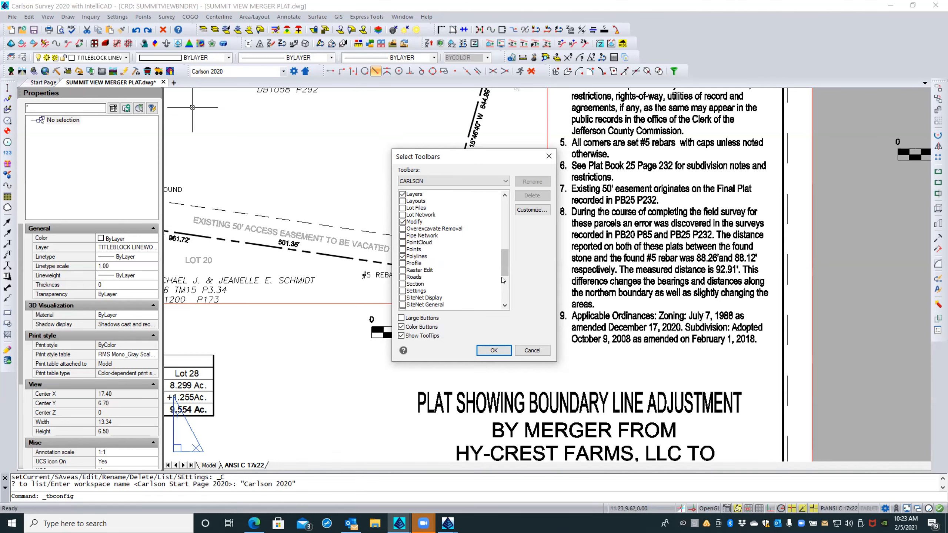
{"action": "left_click", "coordinate": [501, 286]}
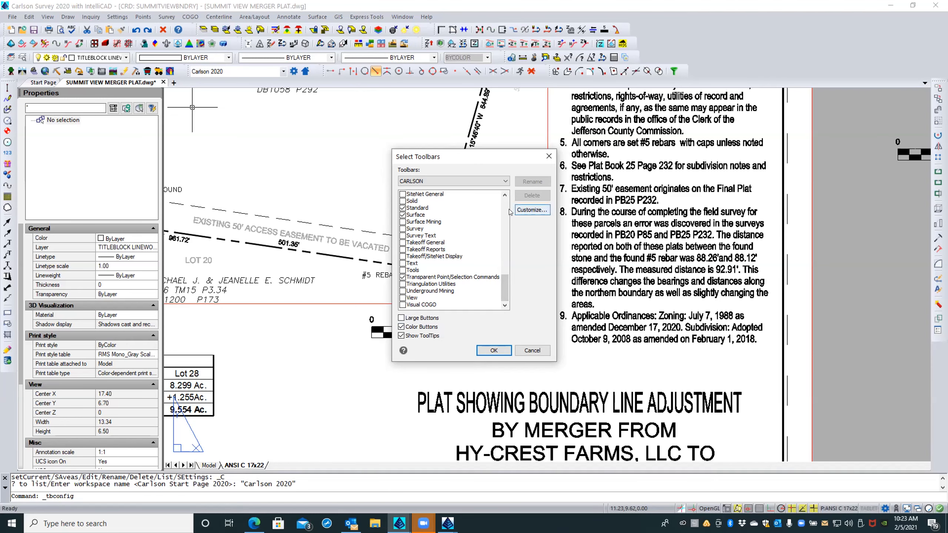
Review which ICAD group toolbars are enabled in Carlson Survey 2020, then leave the toolbar setup without changes
{"action": "left_click", "coordinate": [428, 181]}
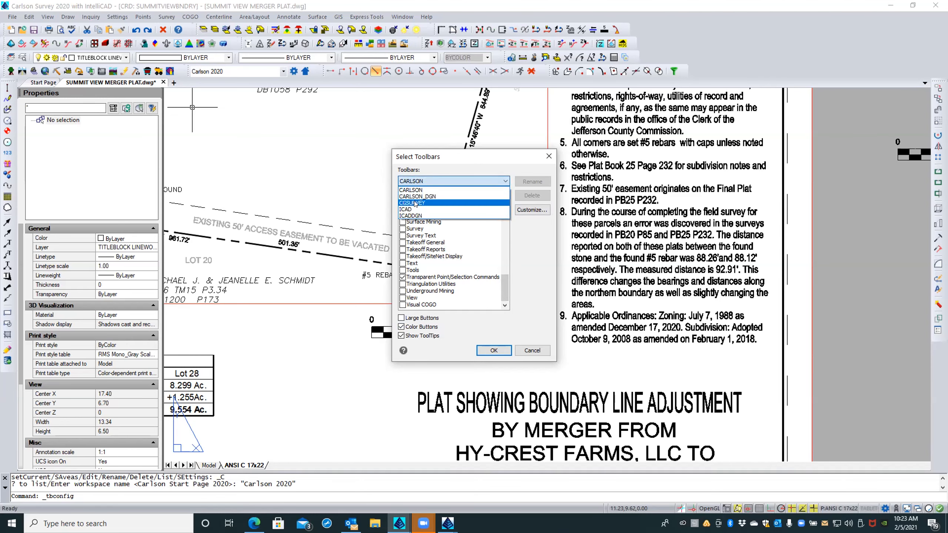
{"action": "left_click", "coordinate": [419, 210]}
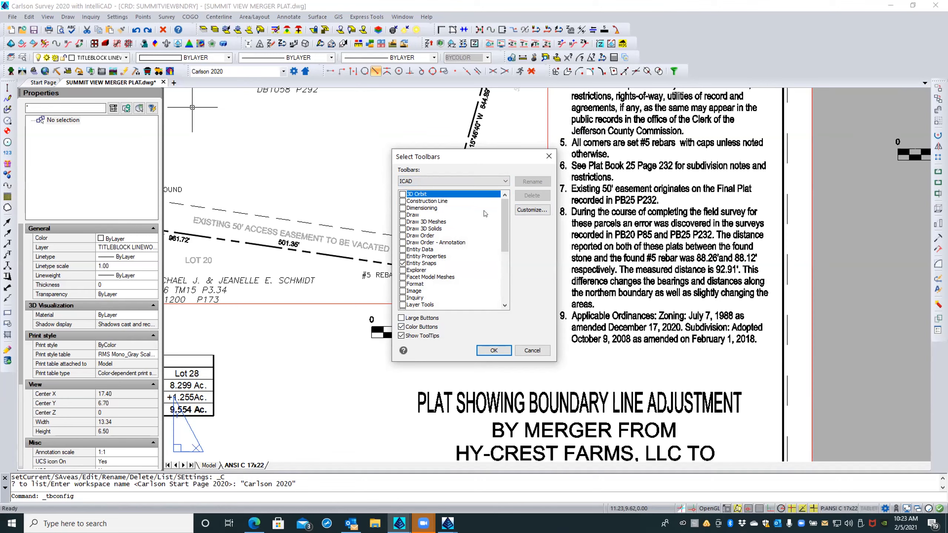
{"action": "left_click_drag", "start_coordinate": [502, 231], "coordinate": [498, 303]}
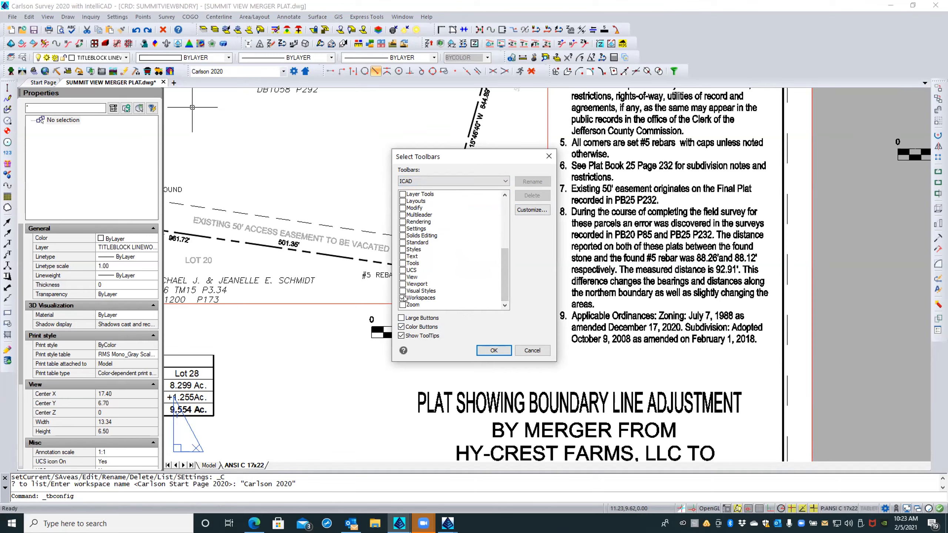
{"action": "left_click", "coordinate": [532, 350]}
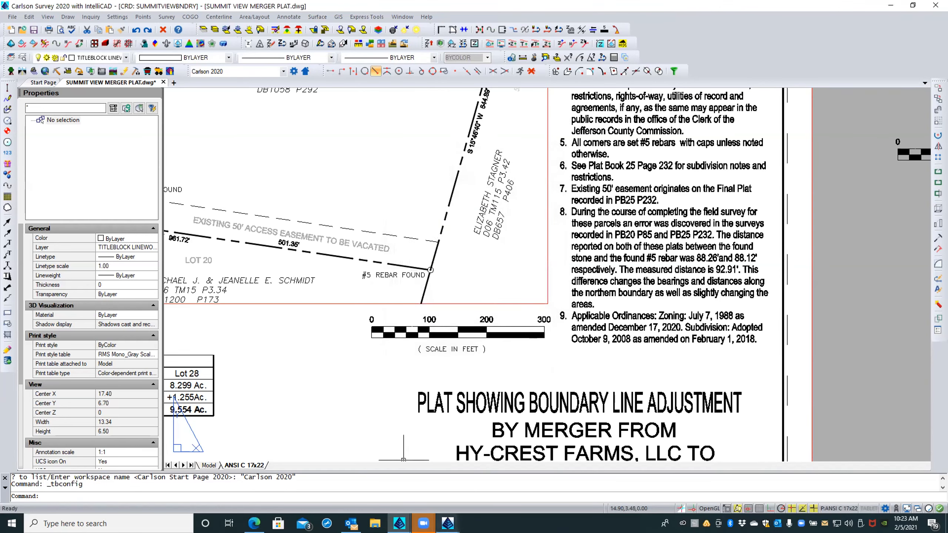
Switch to Drawing1 in Carlson Survey 2021 and review the enabled CARLSON group toolbars in the toolbar setup
{"action": "mouse_move", "coordinate": [447, 523]}
{"action": "left_click", "coordinate": [486, 494]}
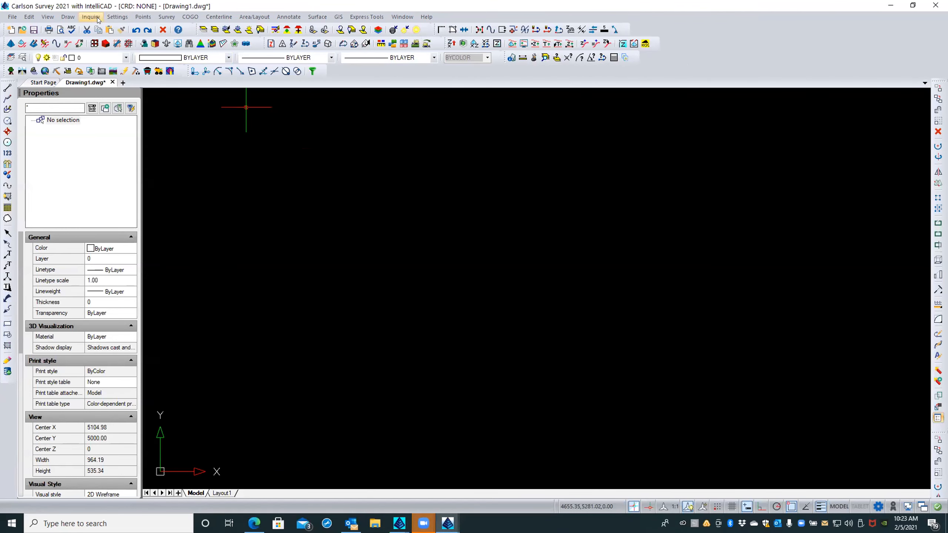
{"action": "left_click", "coordinate": [117, 16]}
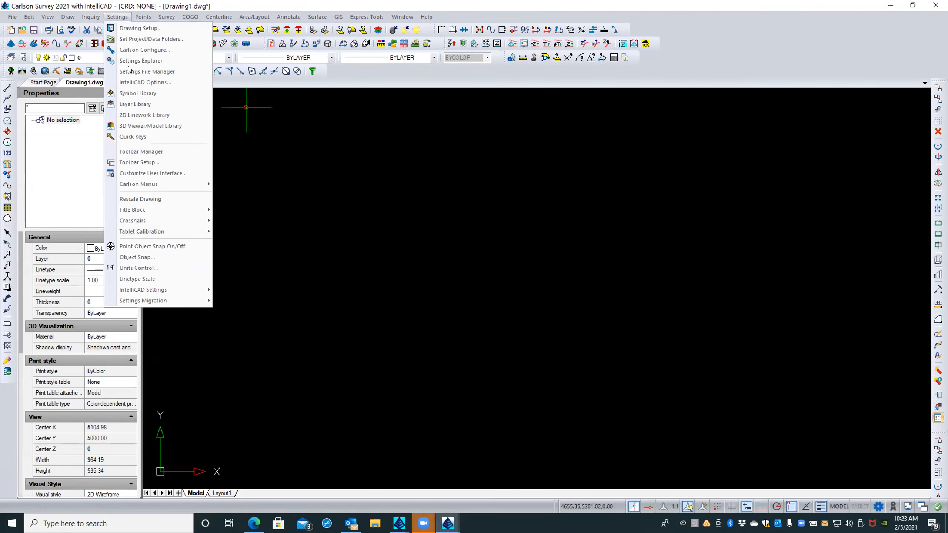
{"action": "left_click", "coordinate": [151, 160]}
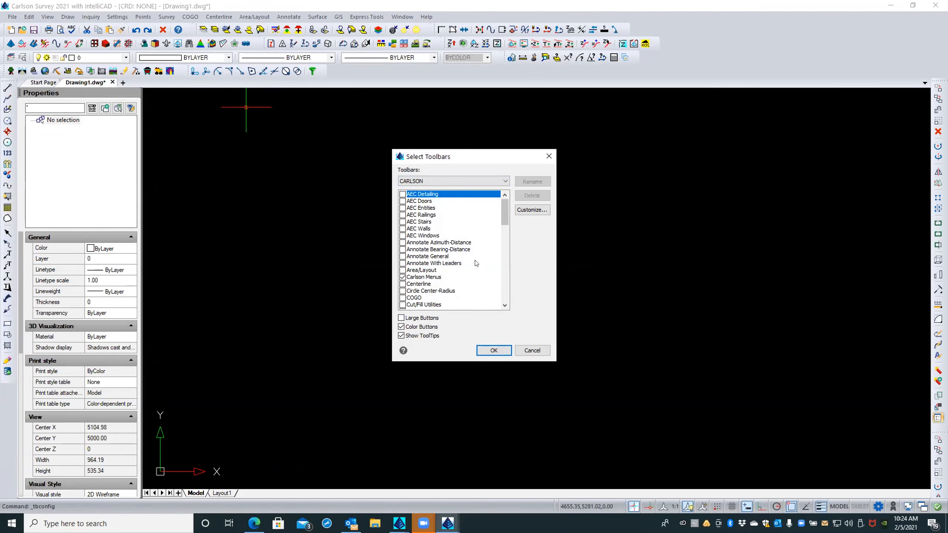
{"action": "scroll", "coordinate": [503, 251], "scroll_direction": "down", "scroll_amount": 5}
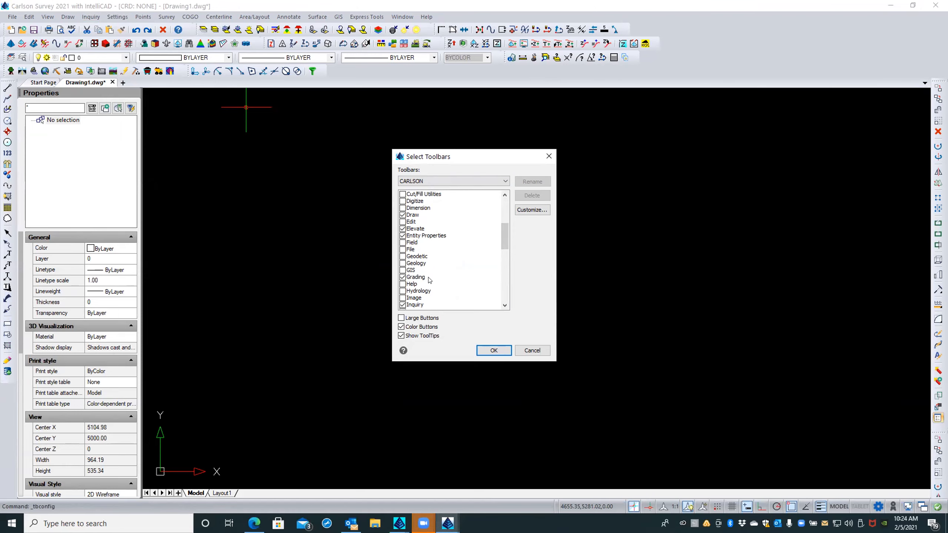
{"action": "left_click", "coordinate": [402, 305]}
{"action": "left_click", "coordinate": [504, 295]}
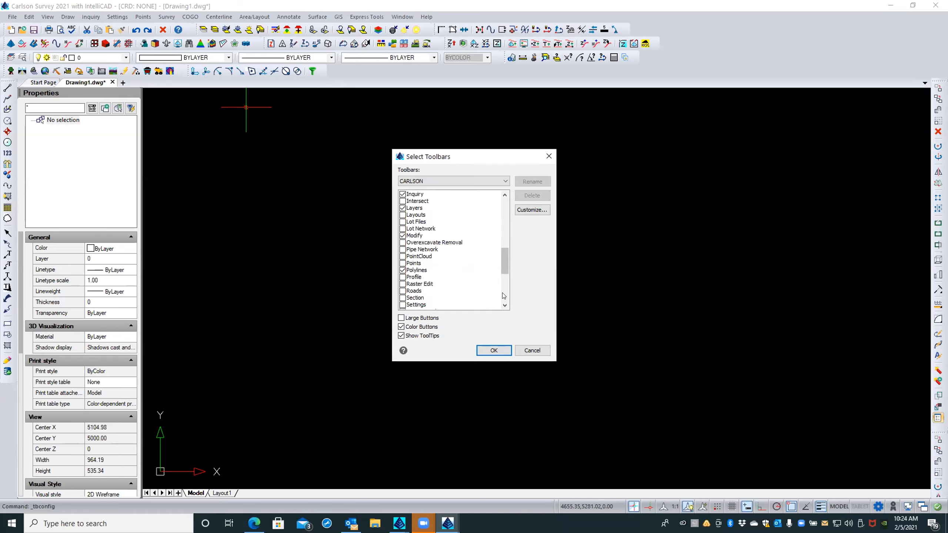
{"action": "left_click", "coordinate": [502, 295]}
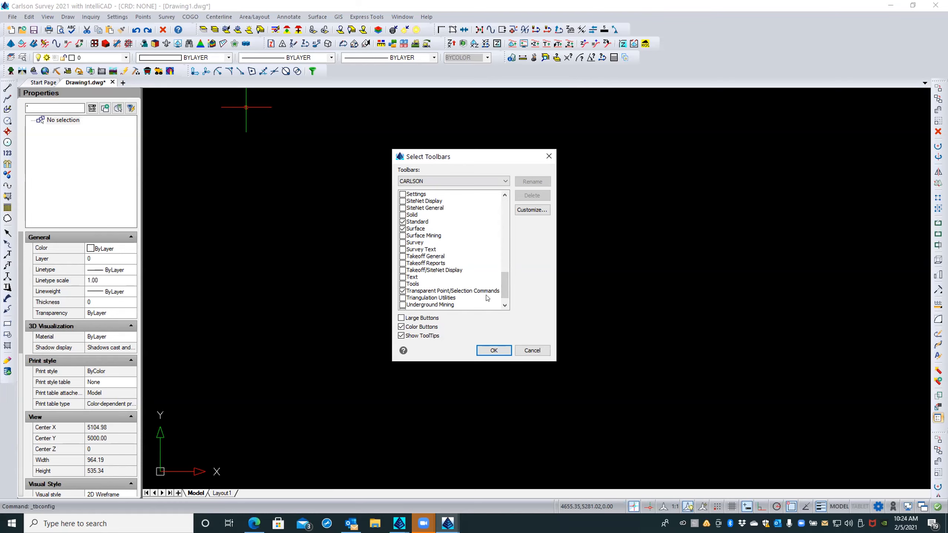
Enable the Entity Snaps toolbar from the ICAD group and apply the toolbar selection
{"action": "left_click", "coordinate": [438, 181]}
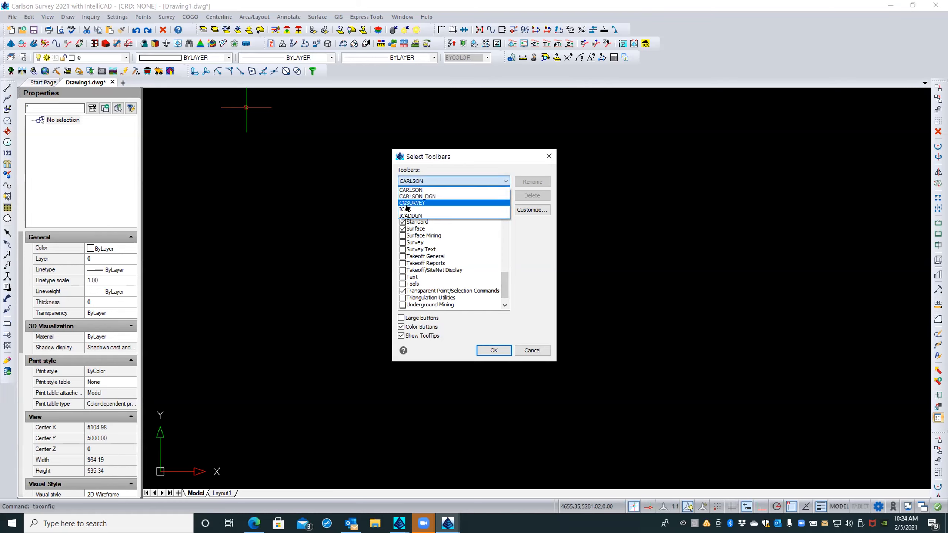
{"action": "left_click", "coordinate": [406, 209]}
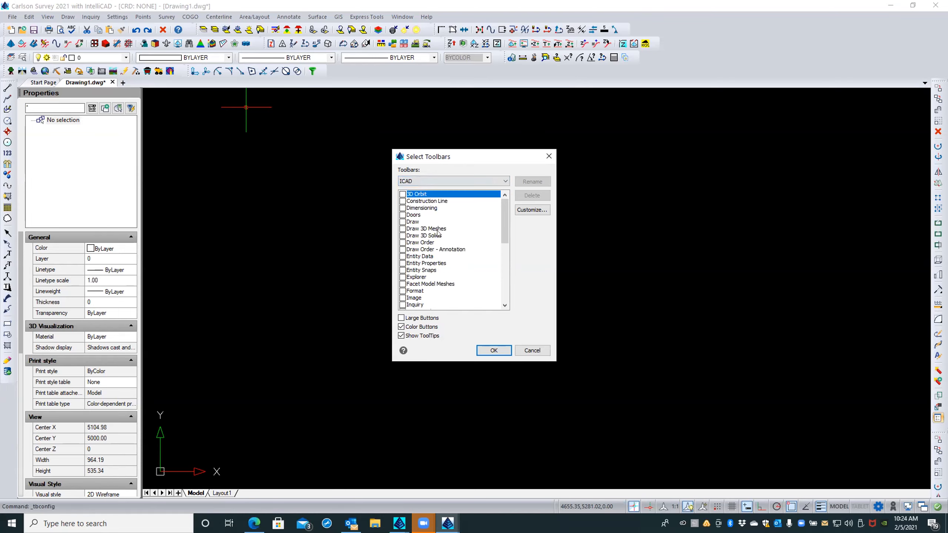
{"action": "left_click", "coordinate": [403, 271]}
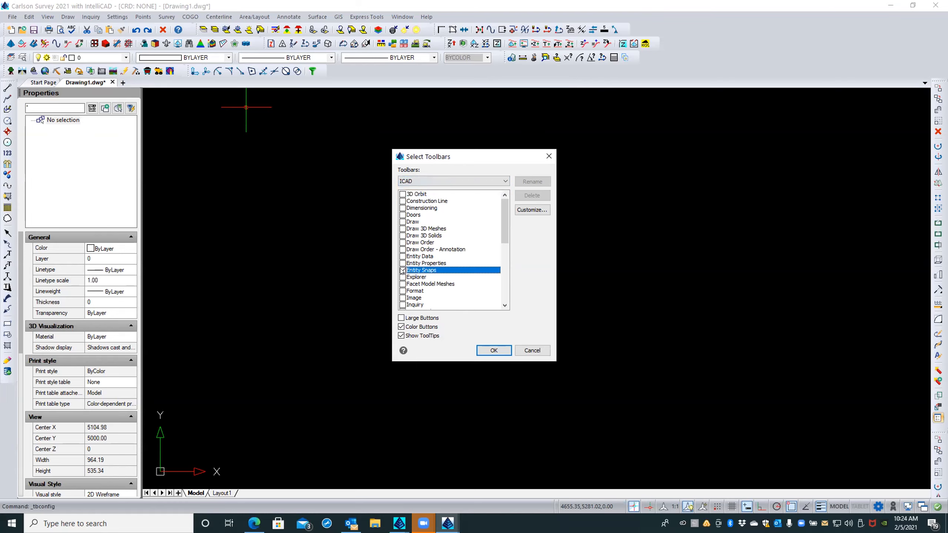
{"action": "left_click", "coordinate": [485, 351]}
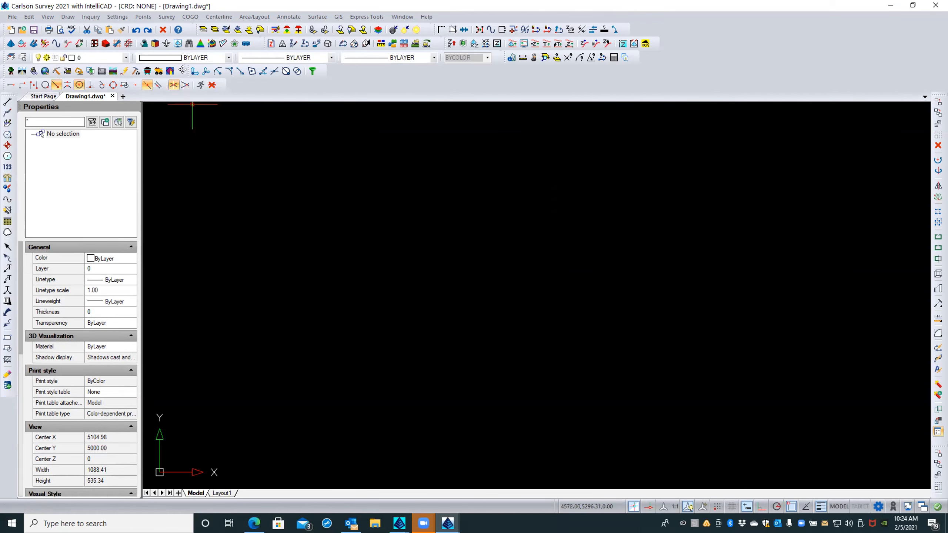
Rearrange the fourth toolbar row so Entity Snaps is docked before the Transparent Point/Selection Commands toolbar
{"action": "left_click_drag", "start_coordinate": [188, 71], "coordinate": [392, 205]}
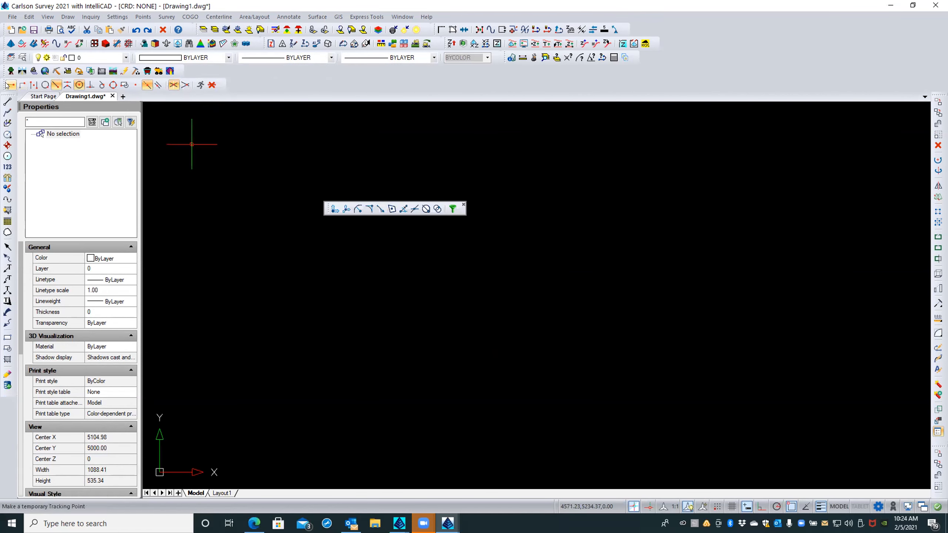
{"action": "left_click_drag", "start_coordinate": [4, 79], "coordinate": [215, 70]}
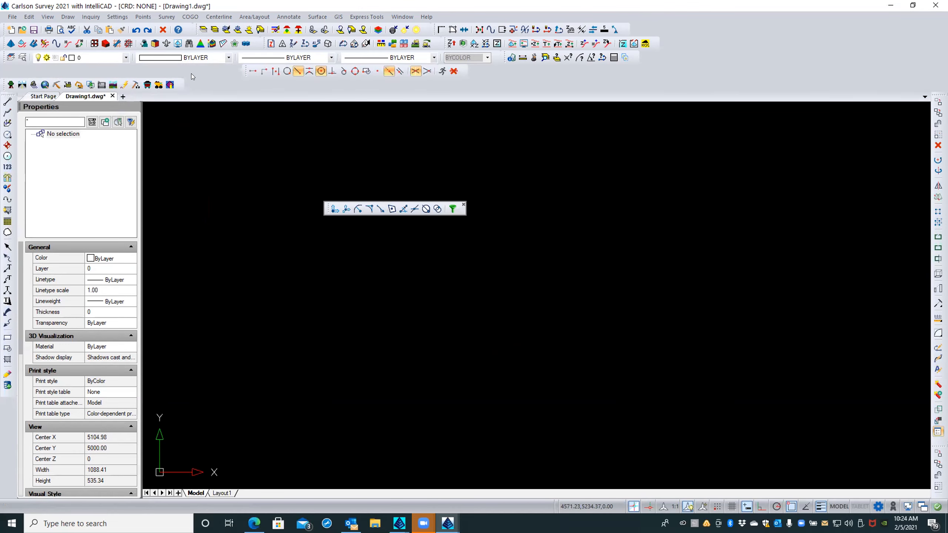
{"action": "left_click_drag", "start_coordinate": [4, 83], "coordinate": [83, 64]}
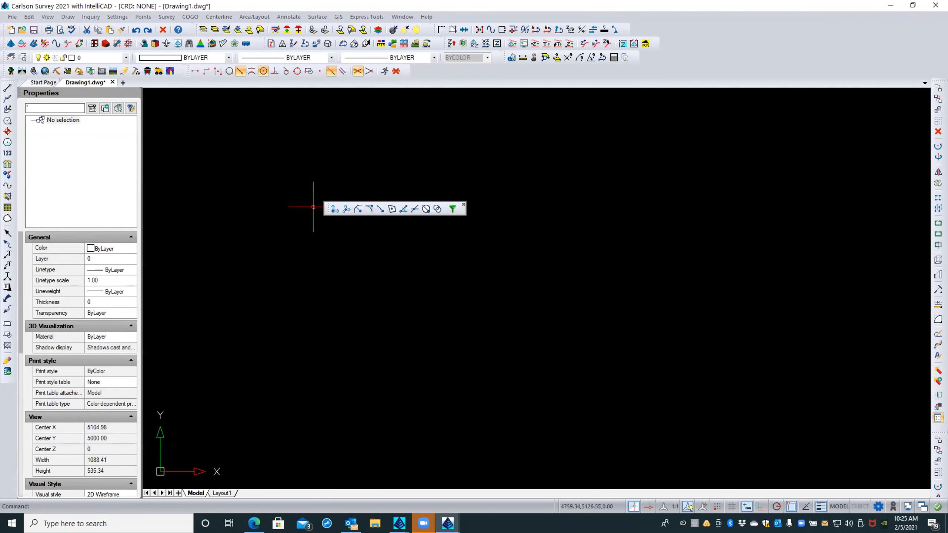
{"action": "left_click_drag", "start_coordinate": [427, 77], "coordinate": [425, 72]}
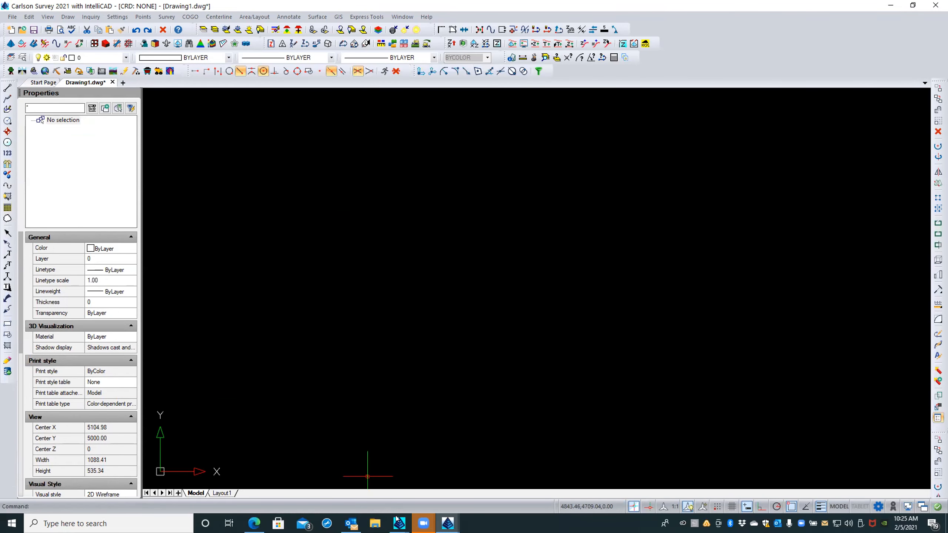
Compare the toolbar layout of Drawing1 in Carlson Survey 2021 with the Summit View plat in Carlson Survey 2020
{"action": "mouse_move", "coordinate": [397, 522]}
{"action": "left_click", "coordinate": [408, 485]}
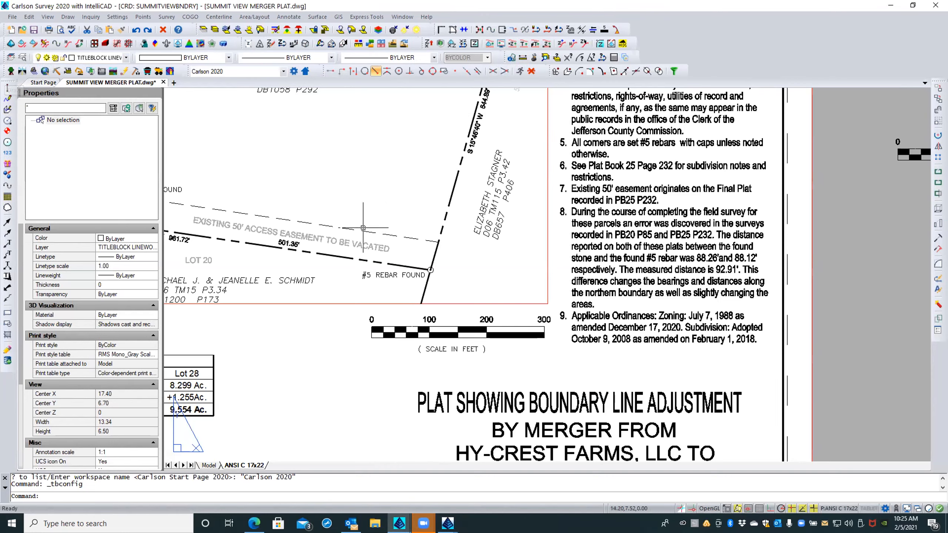
{"action": "mouse_move", "coordinate": [447, 523]}
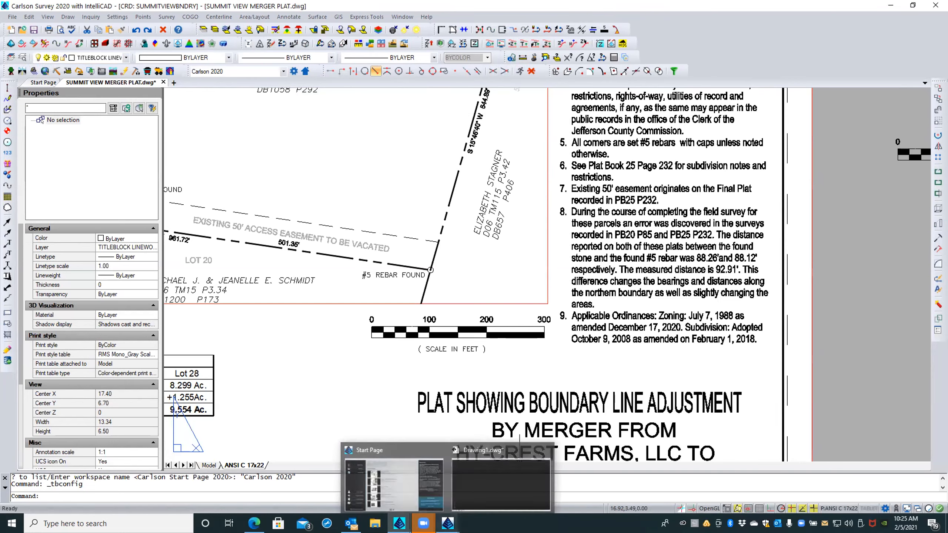
{"action": "left_click", "coordinate": [472, 494]}
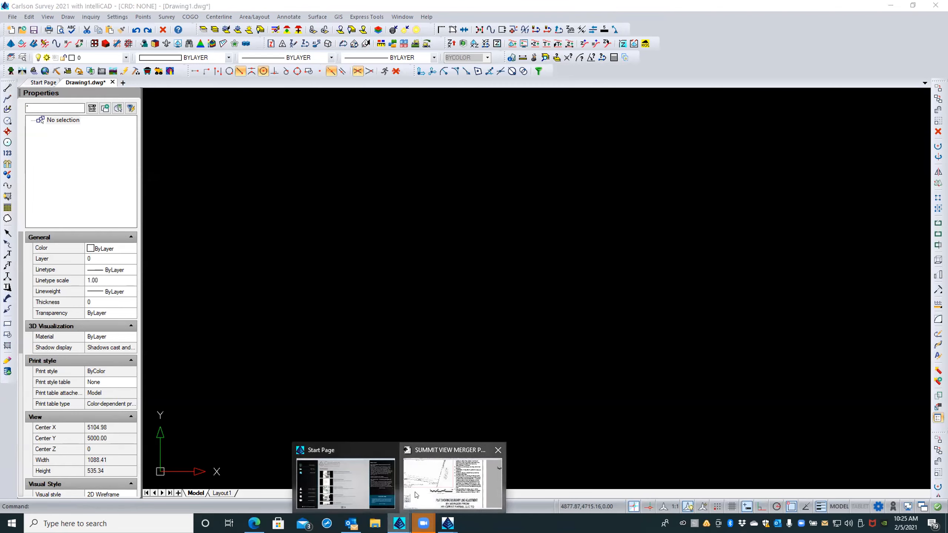
{"action": "left_click", "coordinate": [405, 506]}
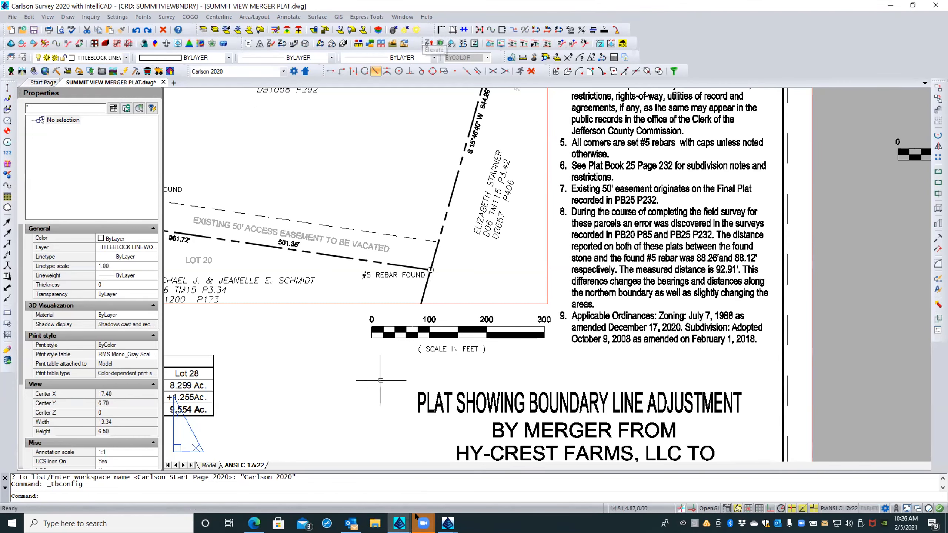
{"action": "mouse_move", "coordinate": [448, 523]}
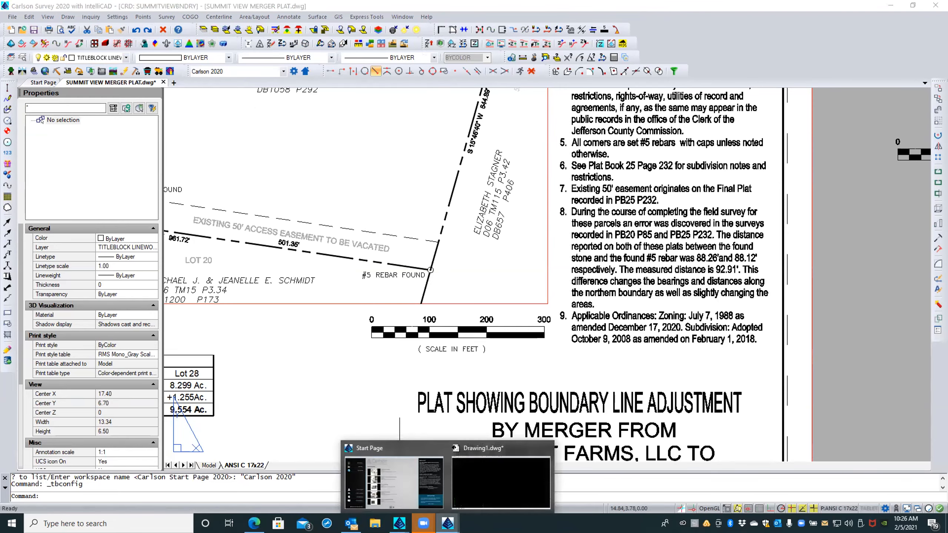
{"action": "left_click", "coordinate": [471, 489]}
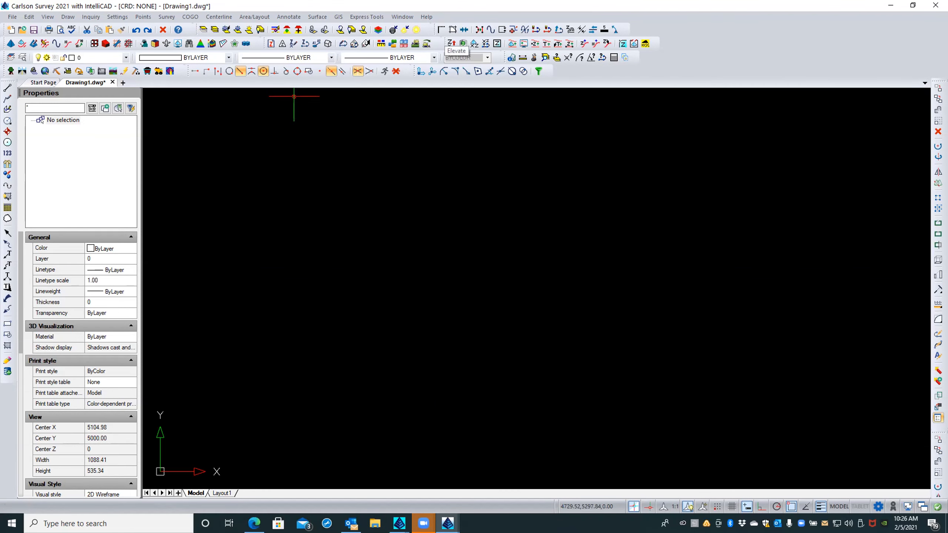
{"action": "mouse_move", "coordinate": [398, 521]}
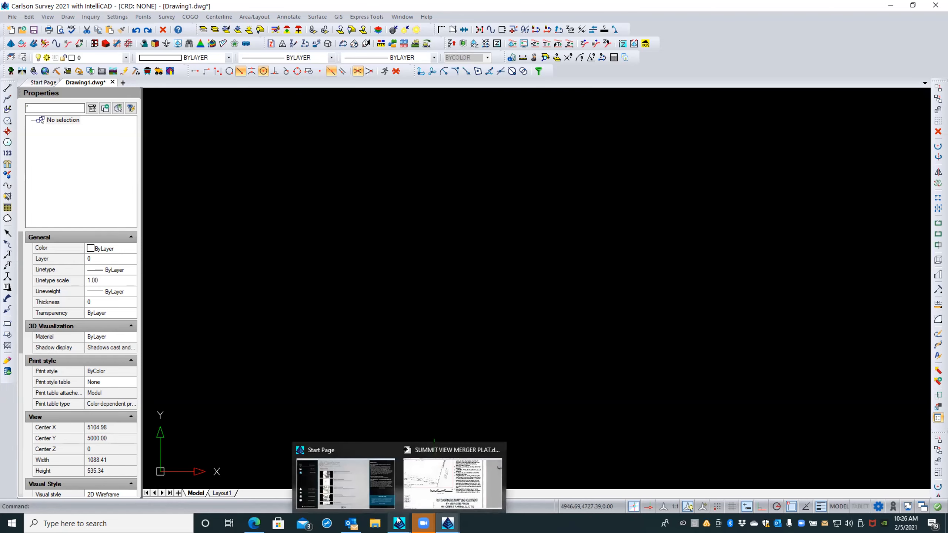
{"action": "left_click", "coordinate": [421, 494]}
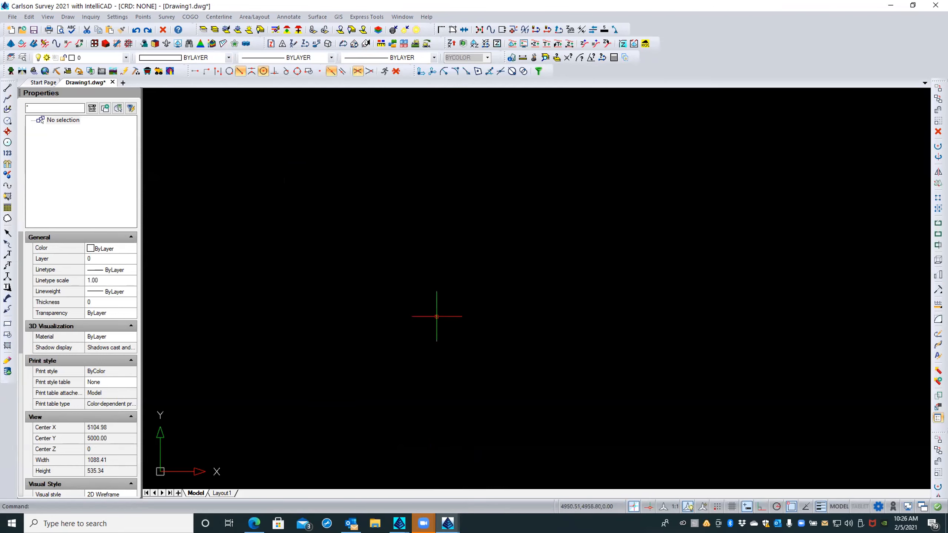
Undock the shorter duplicate modify toolbar in Drawing1, check it against the Summit View plat in Carlson Survey 2020, and close it
{"action": "left_click_drag", "start_coordinate": [932, 430], "coordinate": [566, 250]}
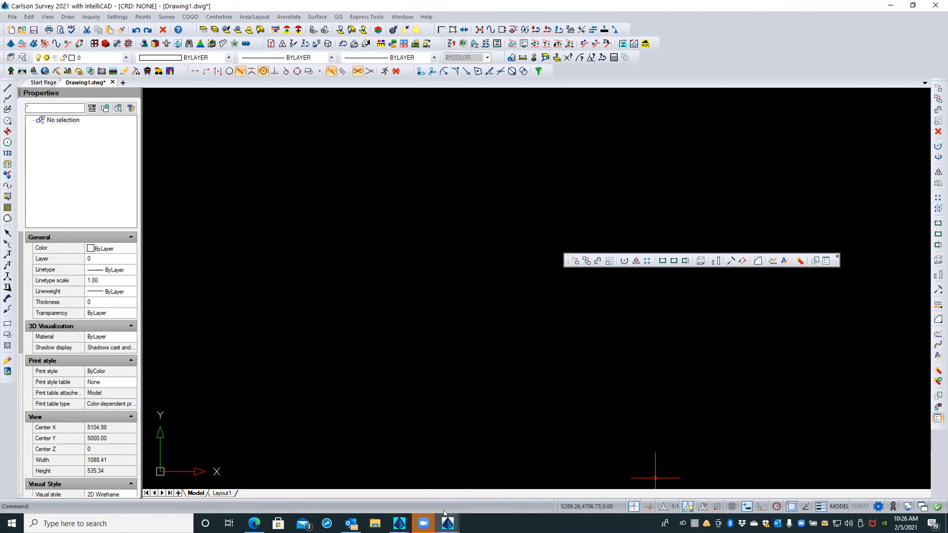
{"action": "mouse_move", "coordinate": [399, 523]}
{"action": "left_click", "coordinate": [435, 492]}
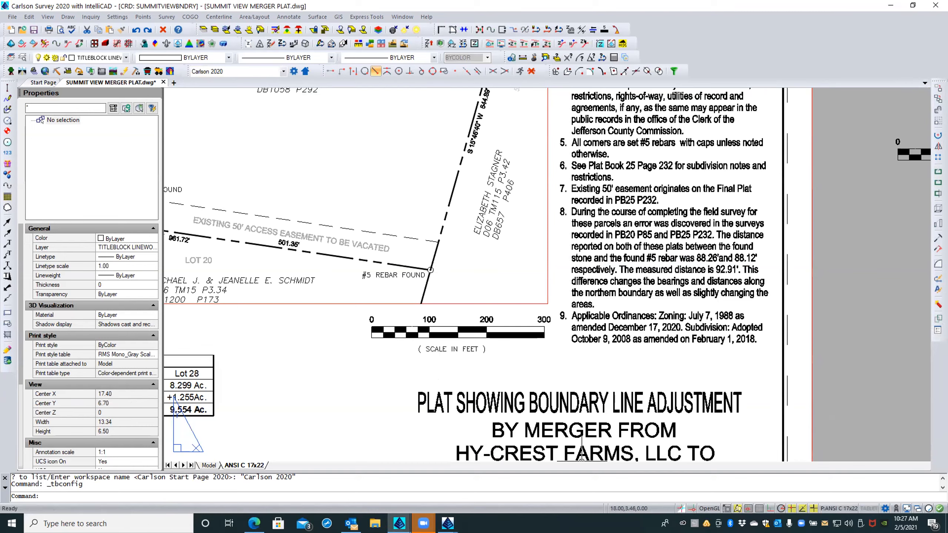
{"action": "mouse_move", "coordinate": [448, 523]}
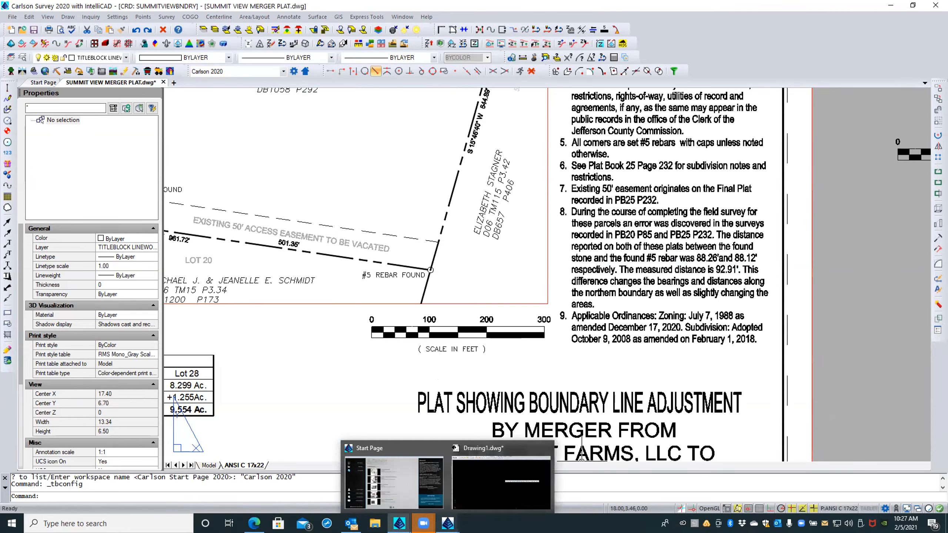
{"action": "left_click", "coordinate": [488, 485]}
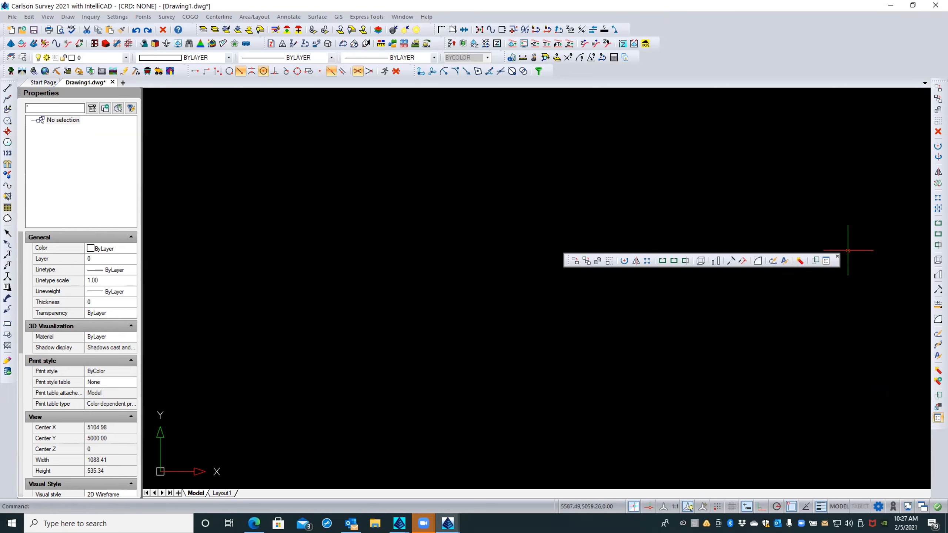
{"action": "left_click", "coordinate": [836, 257]}
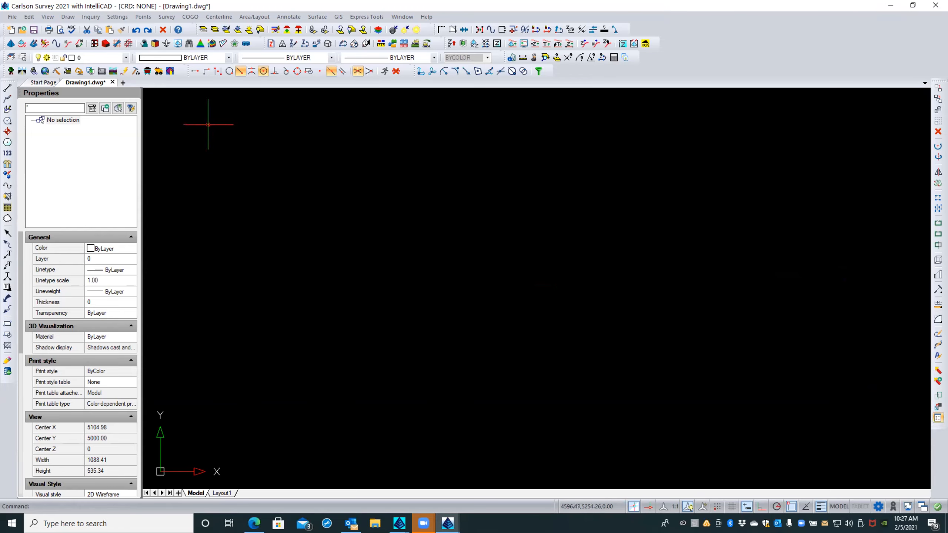
Enable the Workspaces toolbar from the ICAD group and dock it in the fourth toolbar row before Entity Snaps
{"action": "left_click", "coordinate": [117, 16]}
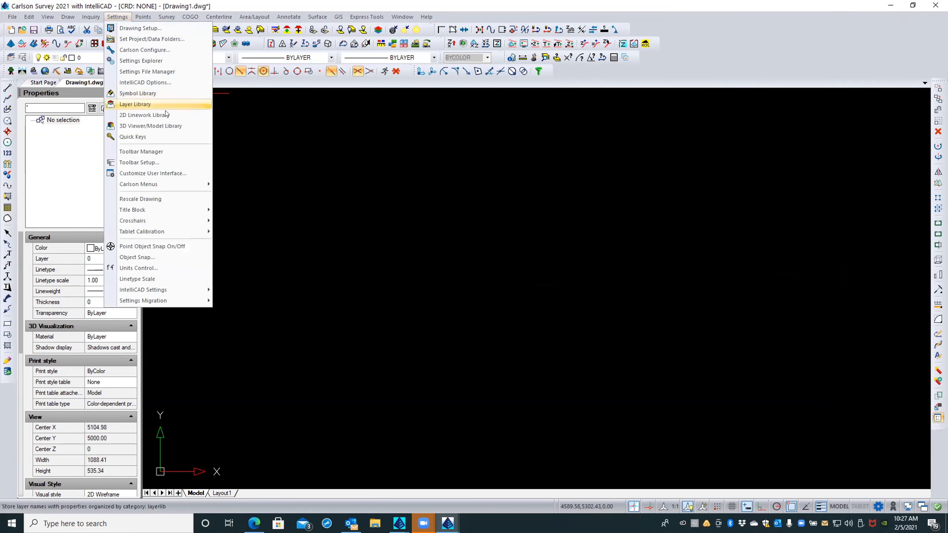
{"action": "left_click", "coordinate": [152, 162]}
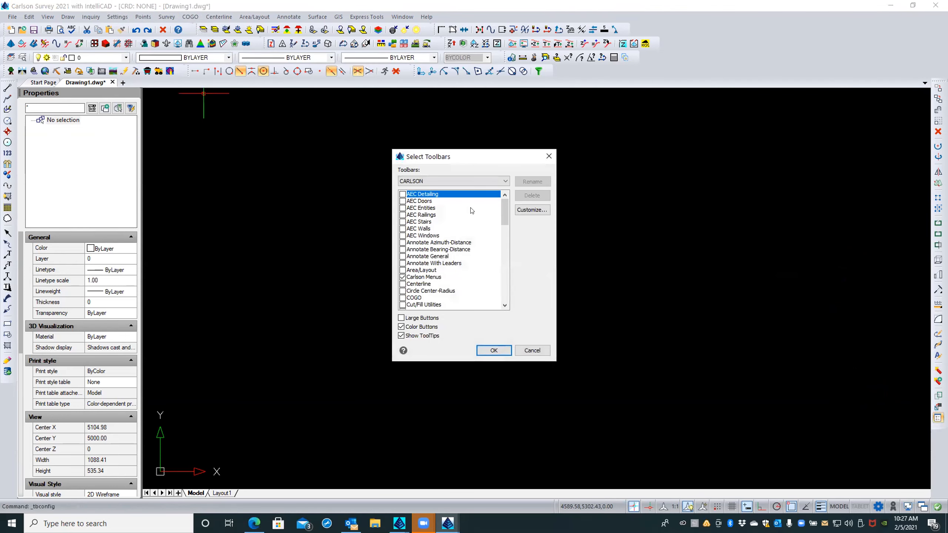
{"action": "left_click_drag", "start_coordinate": [502, 228], "coordinate": [502, 298]}
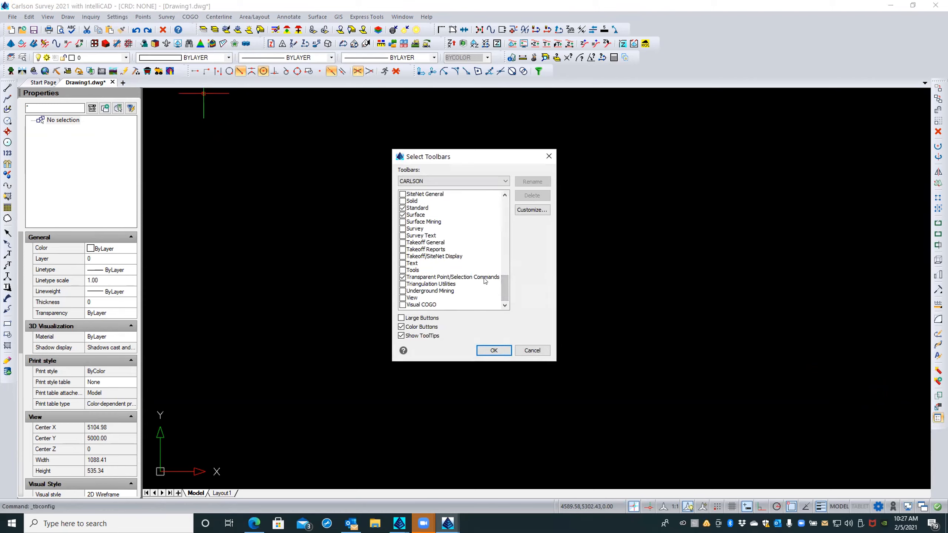
{"action": "left_click", "coordinate": [422, 180]}
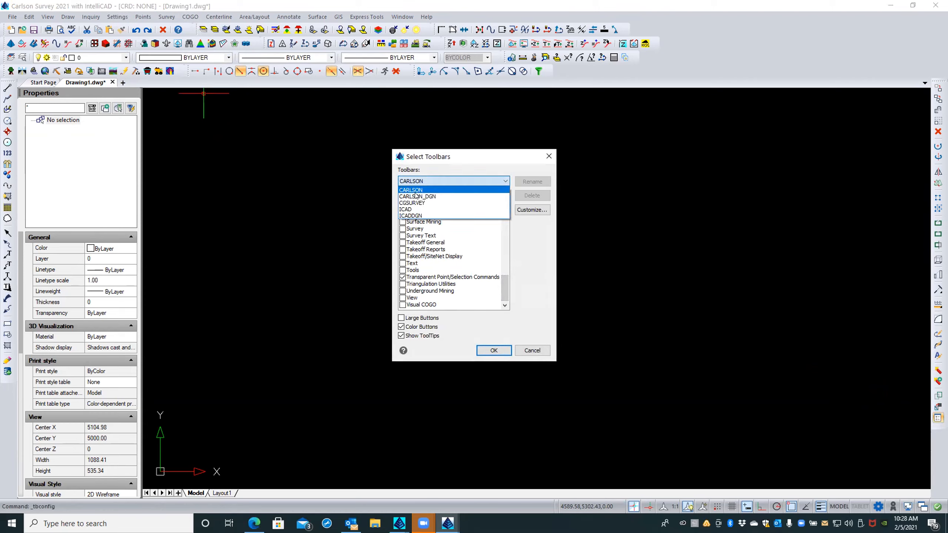
{"action": "left_click", "coordinate": [406, 210]}
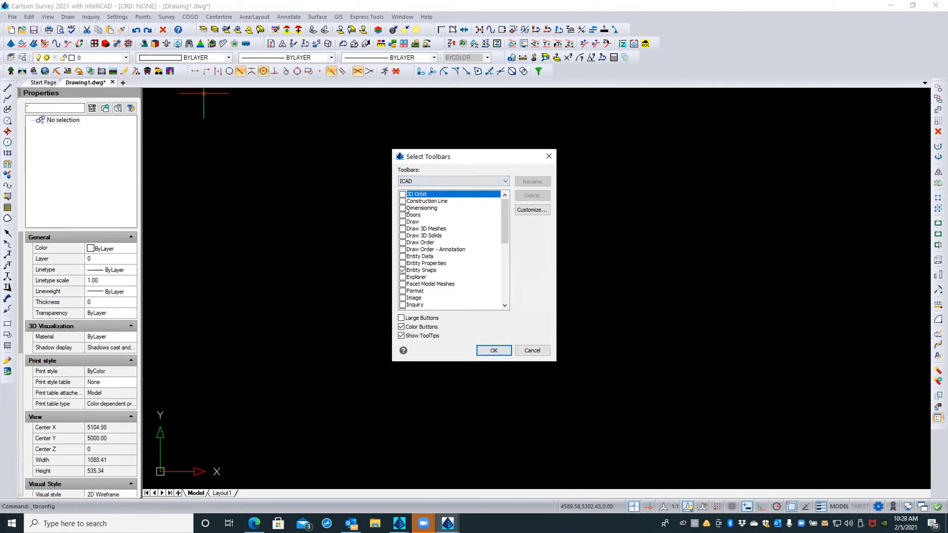
{"action": "left_click_drag", "start_coordinate": [506, 211], "coordinate": [499, 284]}
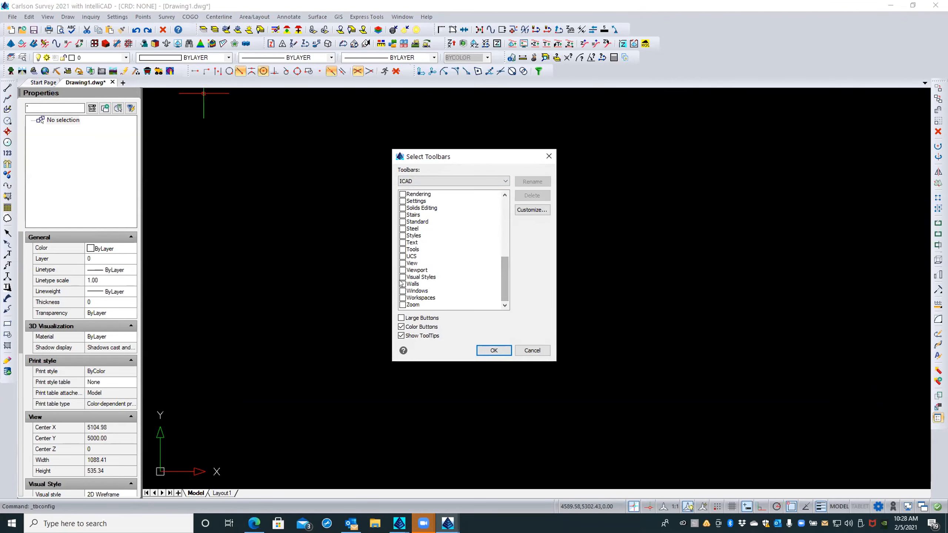
{"action": "left_click", "coordinate": [401, 298]}
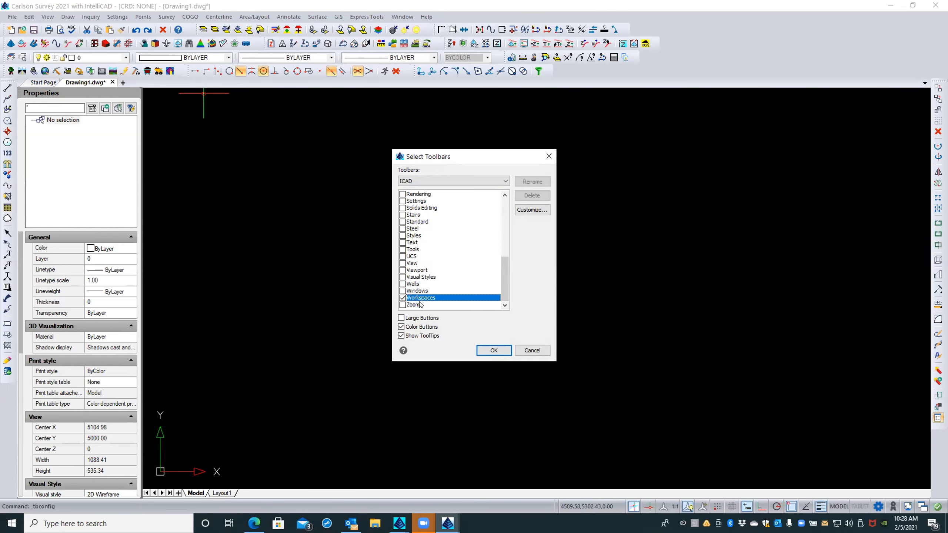
{"action": "left_click", "coordinate": [494, 350]}
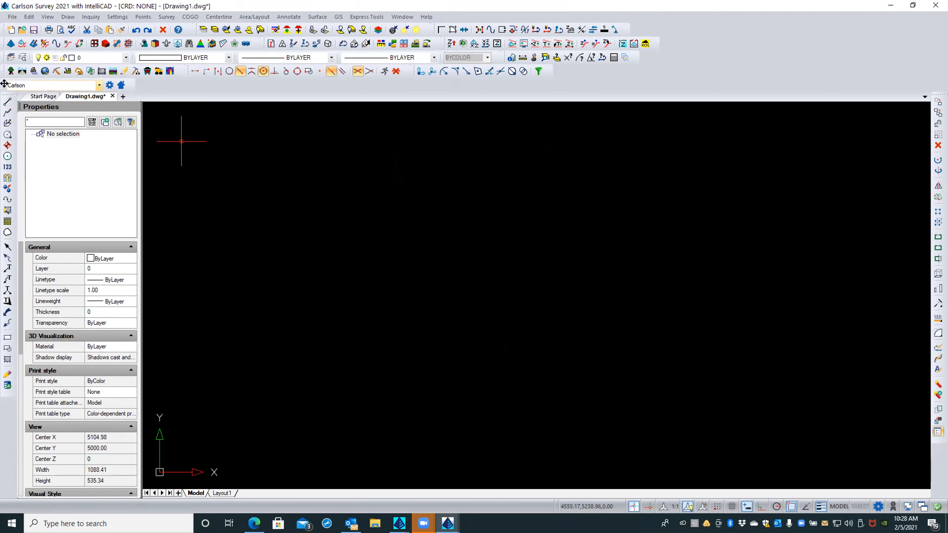
{"action": "mouse_move", "coordinate": [5, 84]}
{"action": "left_mouse_down"}
{"action": "mouse_move", "coordinate": [168, 79]}
{"action": "mouse_move", "coordinate": [169, 63]}
{"action": "mouse_move", "coordinate": [180, 79]}
{"action": "mouse_move", "coordinate": [173, 74]}
{"action": "mouse_move", "coordinate": [187, 71]}
{"action": "mouse_move", "coordinate": [180, 75]}
{"action": "left_mouse_up"}
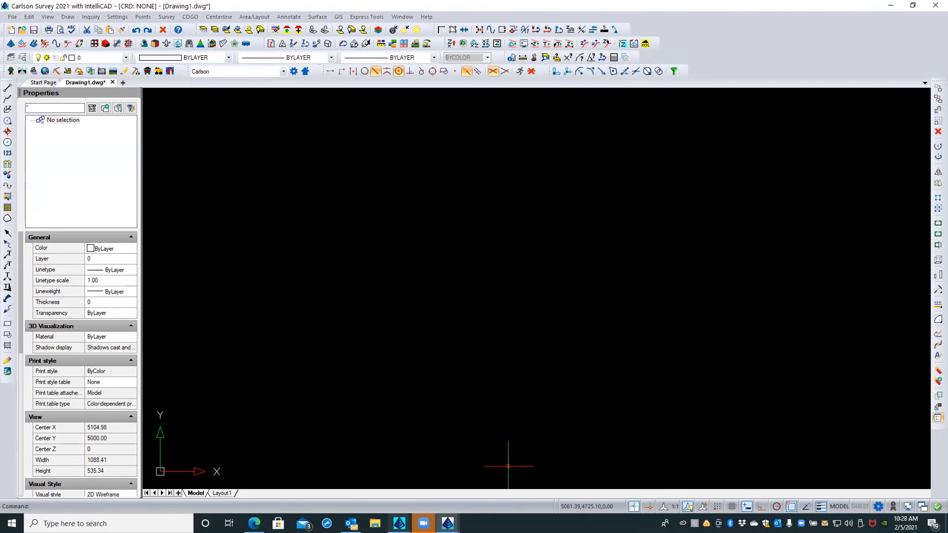
In the Summit View plat in Carlson Survey 2020, undock the shorter modify toolbar and enable the Modify toolbar from the ICAD group
{"action": "left_click", "coordinate": [399, 523]}
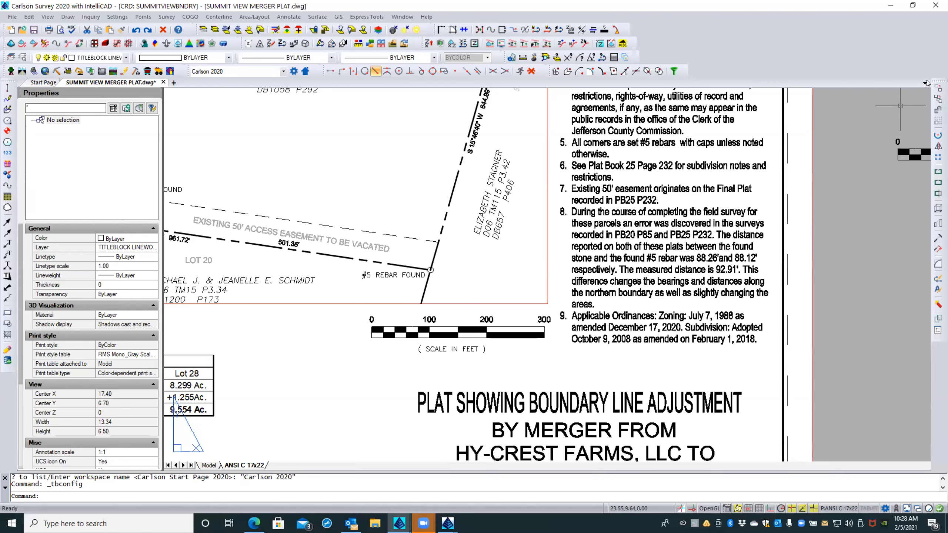
{"action": "mouse_move", "coordinate": [937, 88]}
{"action": "left_mouse_down"}
{"action": "mouse_move", "coordinate": [761, 121]}
{"action": "mouse_move", "coordinate": [512, 135]}
{"action": "left_mouse_up"}
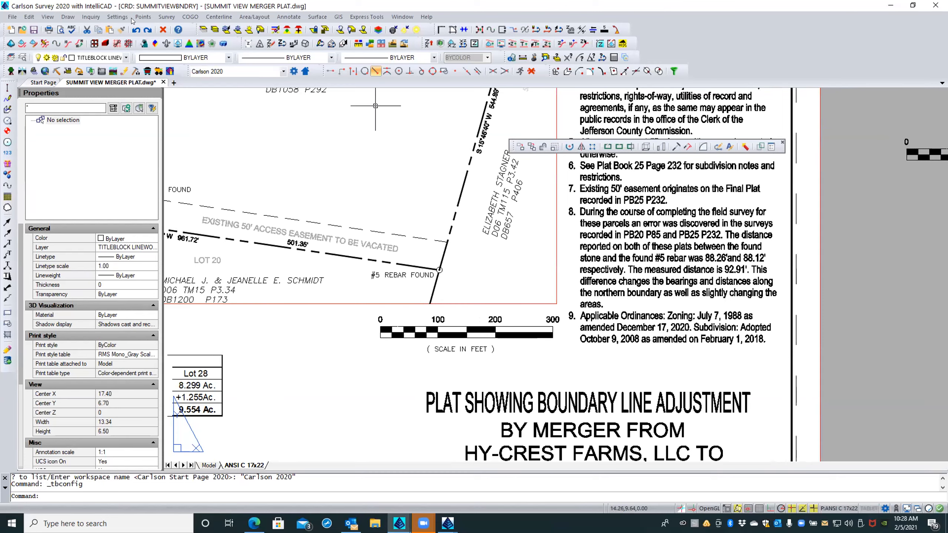
{"action": "left_click", "coordinate": [117, 17]}
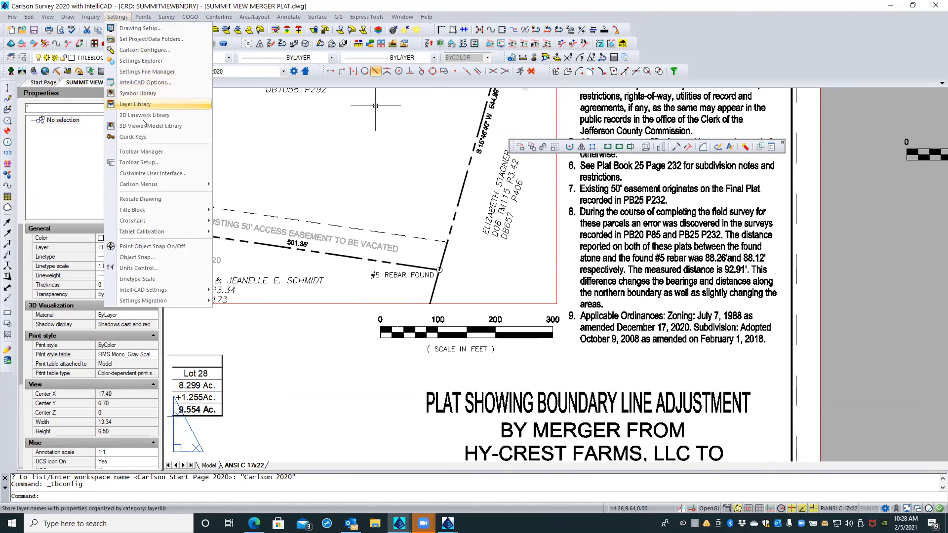
{"action": "left_click", "coordinate": [137, 162]}
{"action": "left_click", "coordinate": [399, 181]}
{"action": "left_click", "coordinate": [404, 211]}
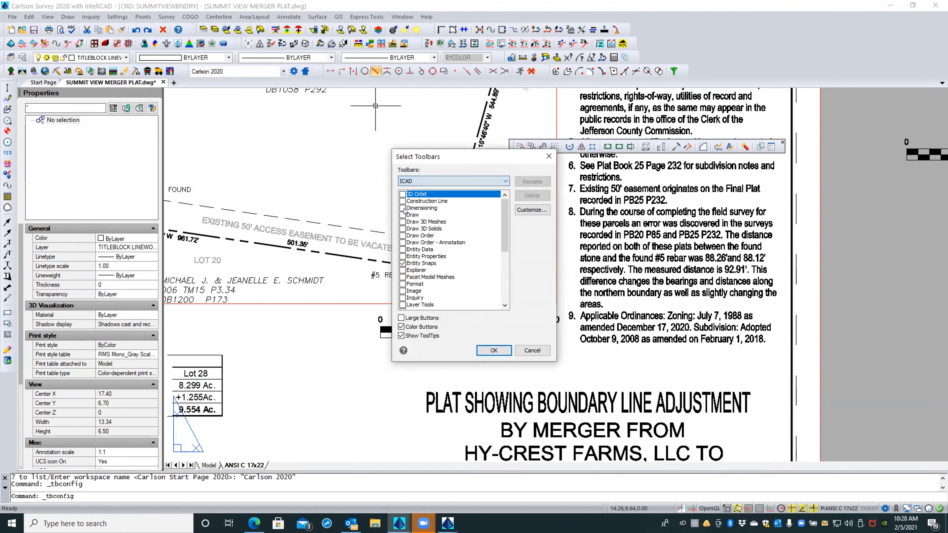
{"action": "left_click_drag", "start_coordinate": [502, 216], "coordinate": [494, 272]}
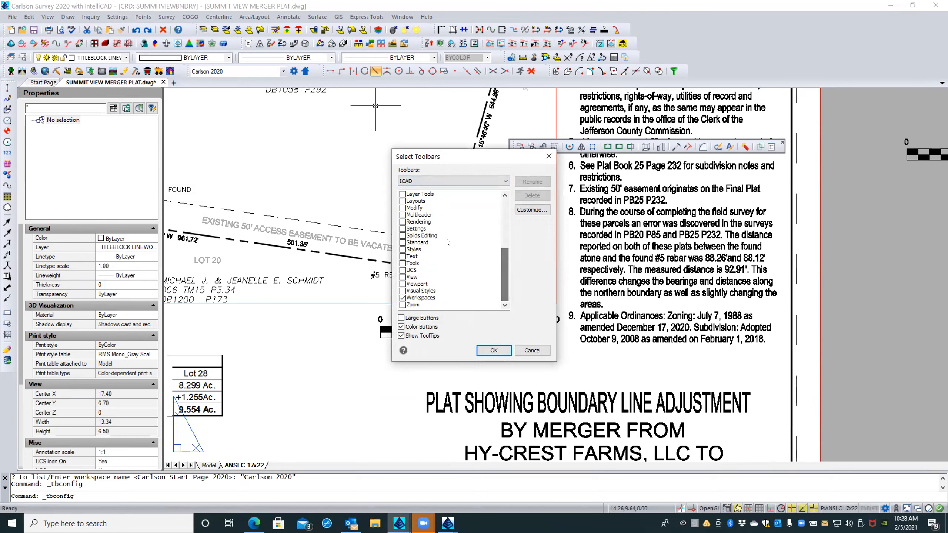
{"action": "left_click", "coordinate": [403, 209]}
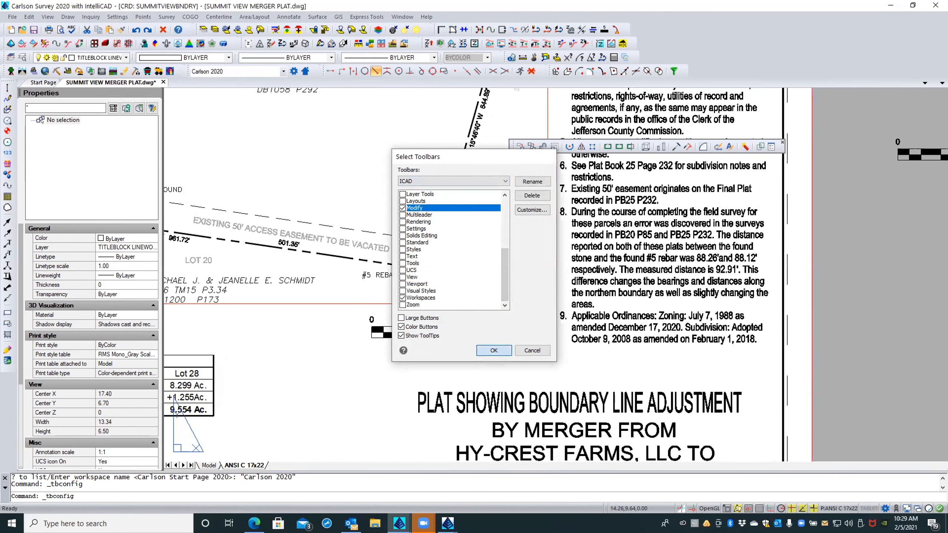
{"action": "left_click", "coordinate": [494, 350]}
Dock the full ICAD Modify toolbar vertically beside the drawing area and close the shorter floating modify toolbar
{"action": "mouse_move", "coordinate": [932, 77]}
{"action": "left_mouse_down"}
{"action": "mouse_move", "coordinate": [616, 179]}
{"action": "mouse_move", "coordinate": [560, 175]}
{"action": "mouse_move", "coordinate": [511, 158]}
{"action": "left_mouse_up"}
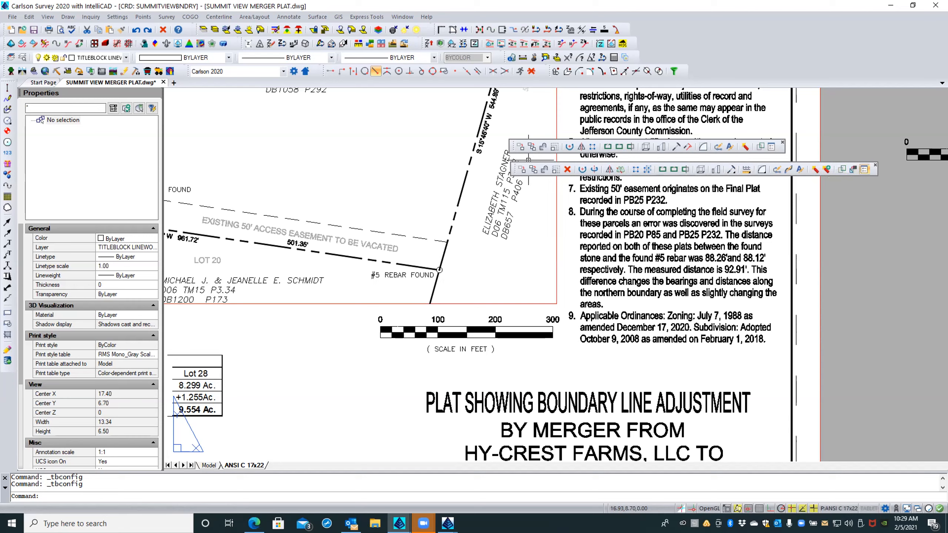
{"action": "left_click_drag", "start_coordinate": [514, 169], "coordinate": [935, 112]}
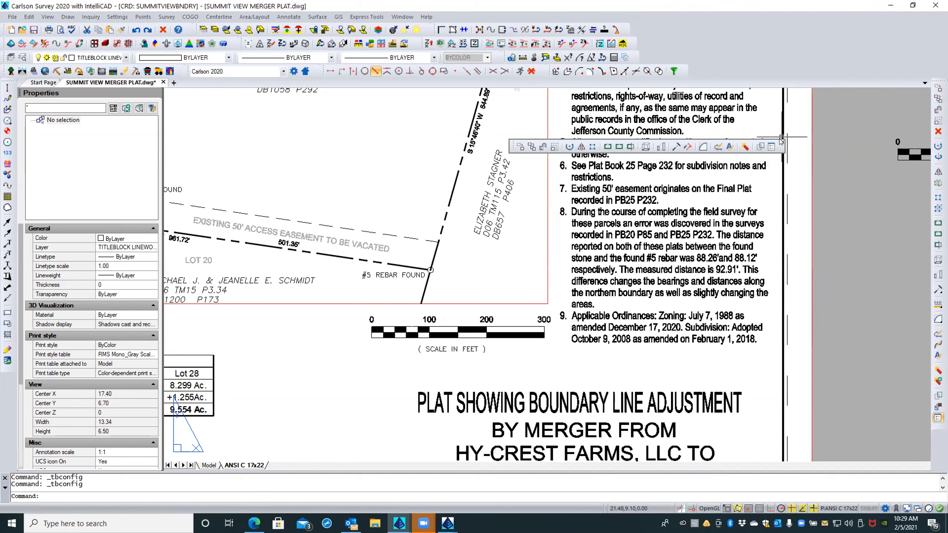
{"action": "left_click", "coordinate": [782, 139]}
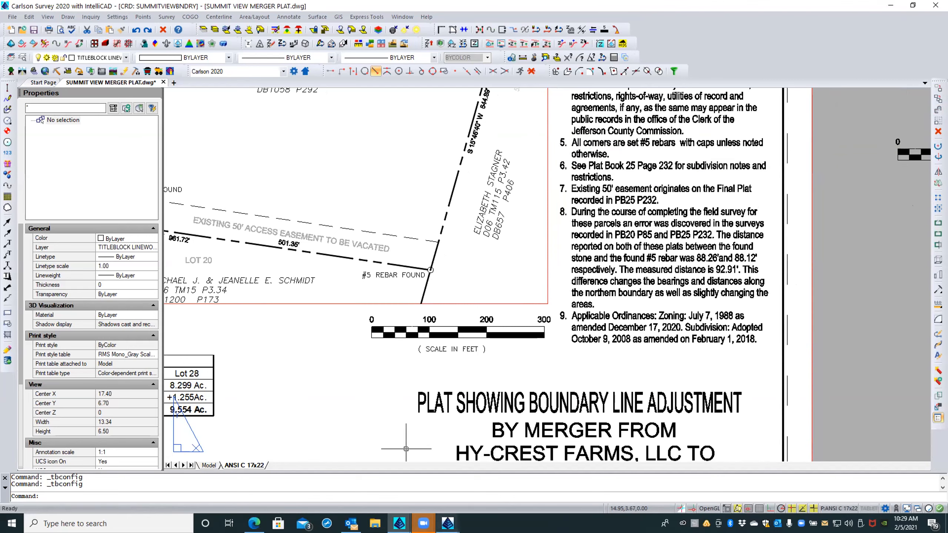
Switch to Drawing1 in Carlson Survey 2021 and review the My Workspace choice and the save behaviour in the workspace settings
{"action": "left_click", "coordinate": [447, 522]}
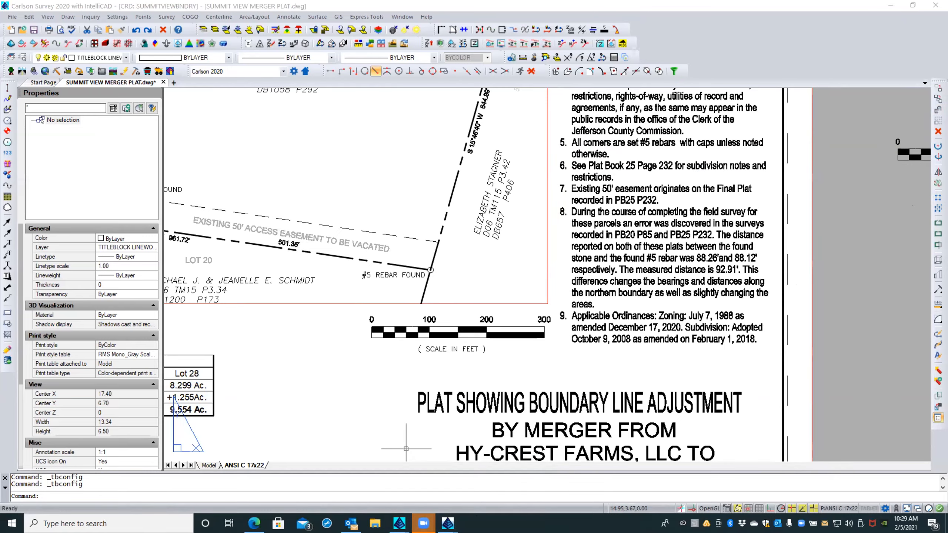
{"action": "left_click", "coordinate": [500, 482]}
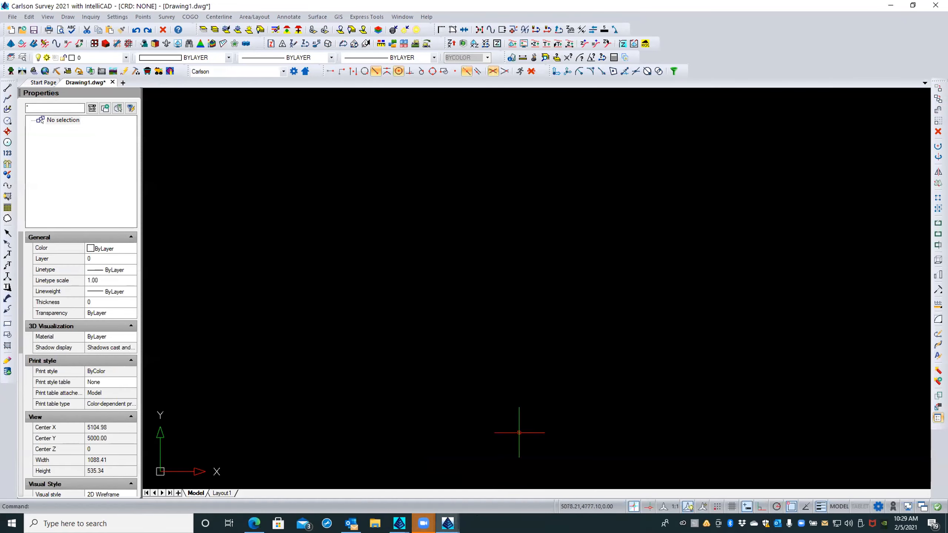
{"action": "left_click", "coordinate": [878, 506]}
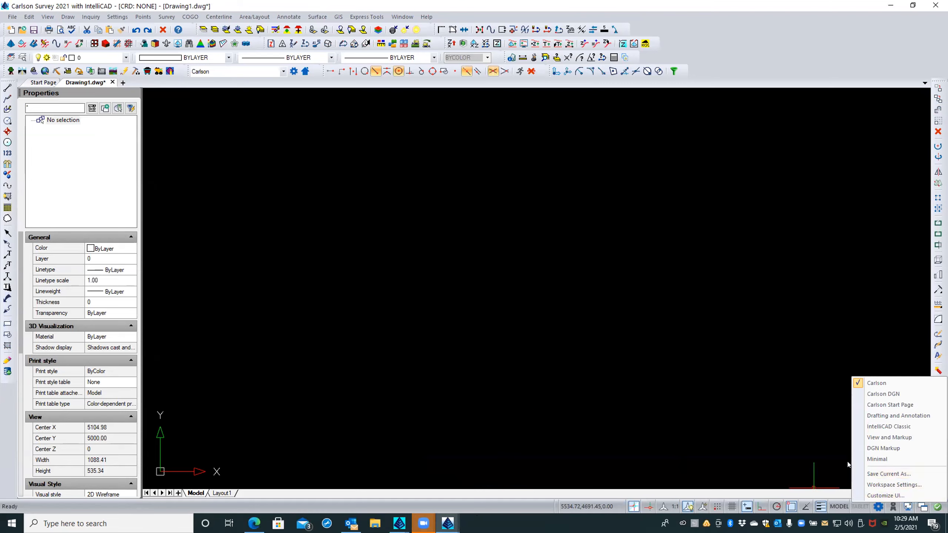
{"action": "left_click", "coordinate": [879, 484]}
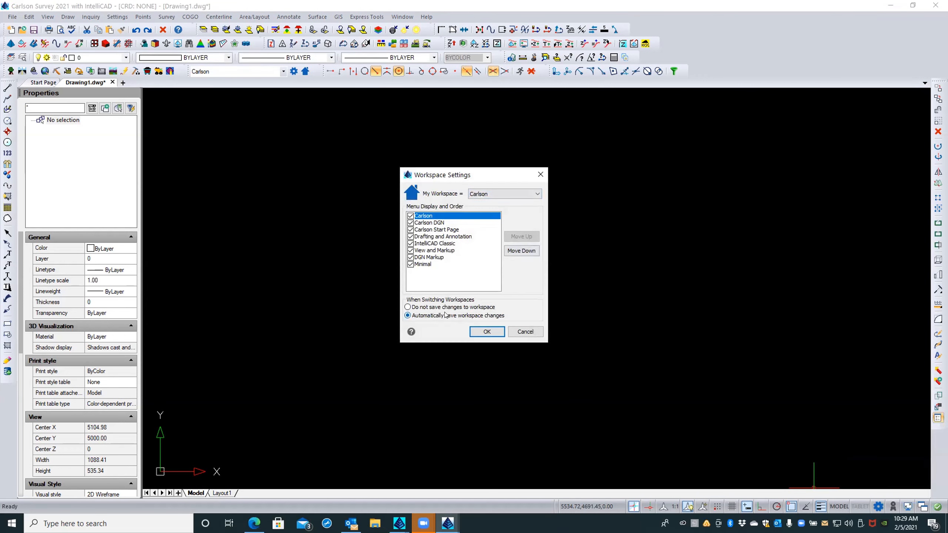
{"action": "left_click", "coordinate": [509, 191]}
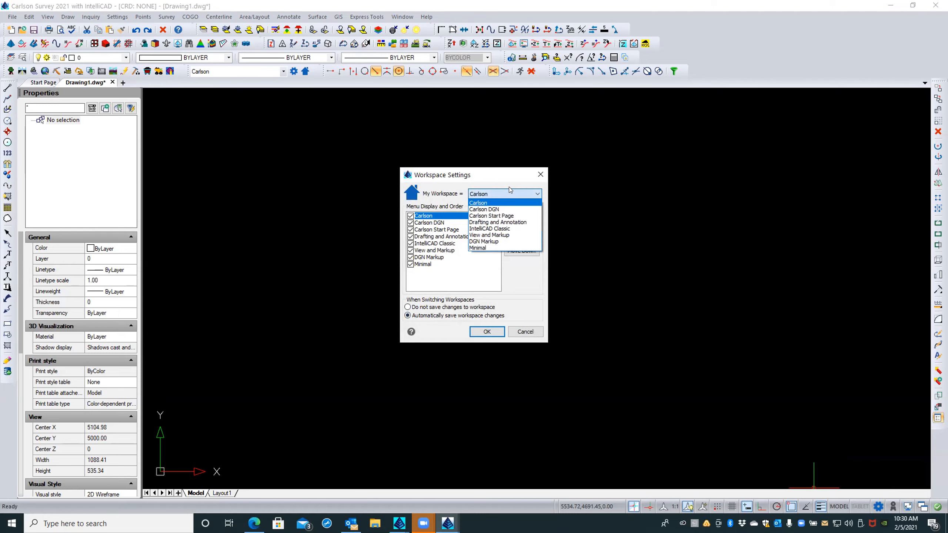
{"action": "left_click", "coordinate": [508, 190]}
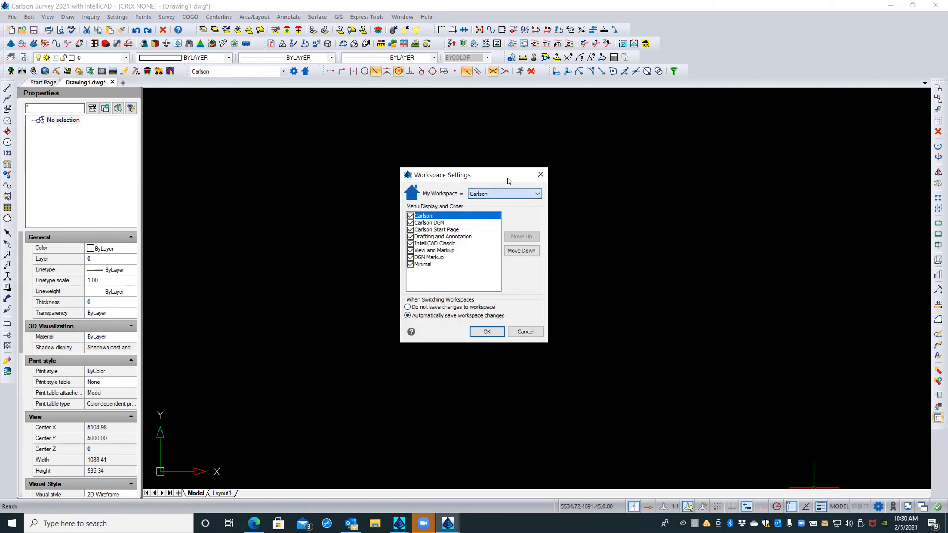
{"action": "left_click", "coordinate": [487, 332]}
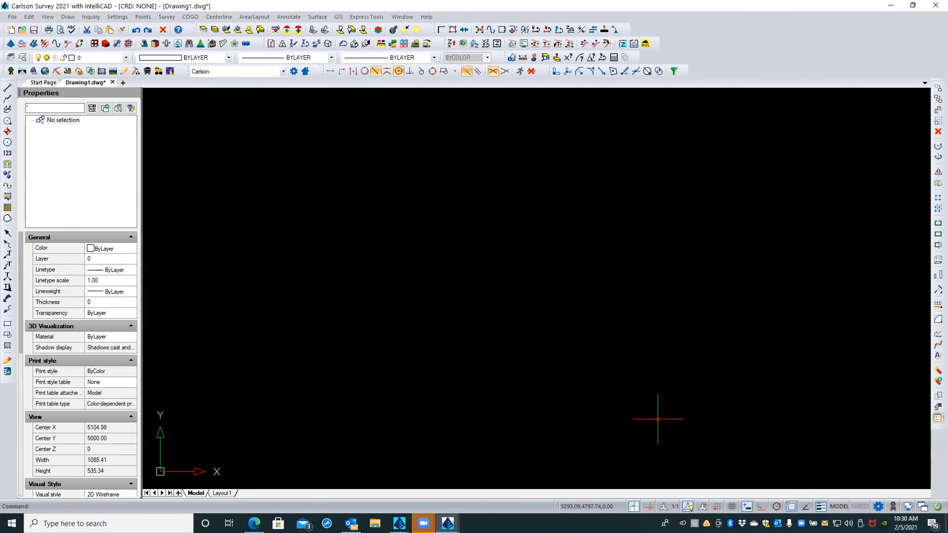
Close Carlson Survey 2021 without saving Drawing1 and restart the program from the desktop
{"action": "left_click", "coordinate": [936, 4]}
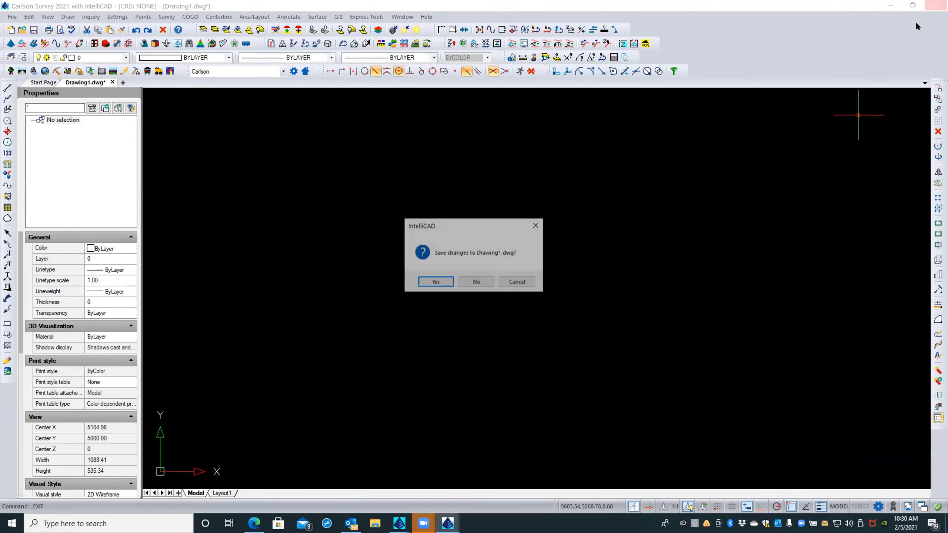
{"action": "left_click", "coordinate": [477, 282]}
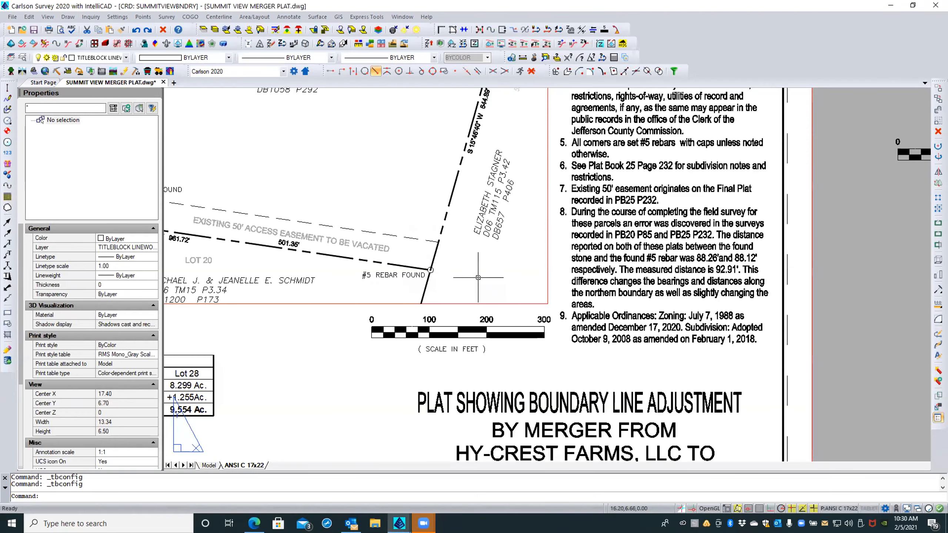
{"action": "left_click", "coordinate": [889, 5]}
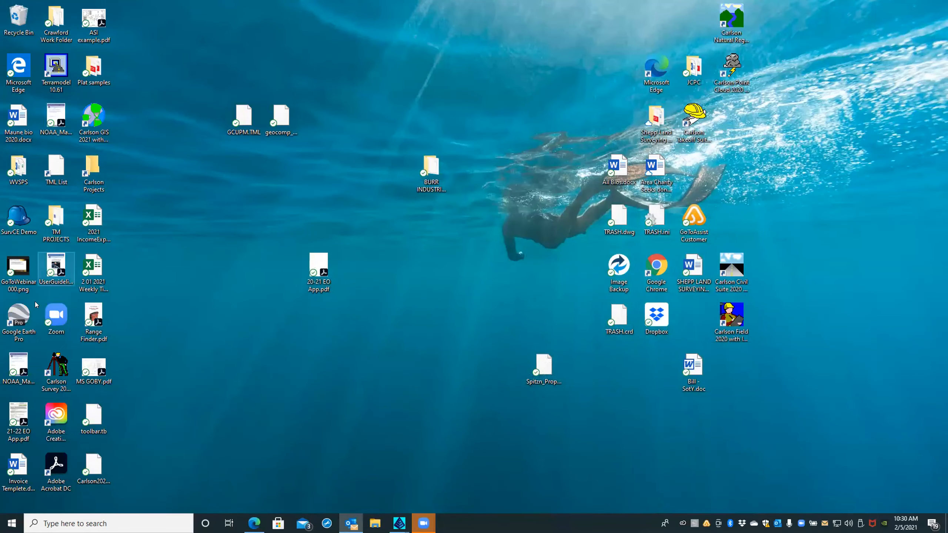
{"action": "double_click", "coordinate": [55, 368]}
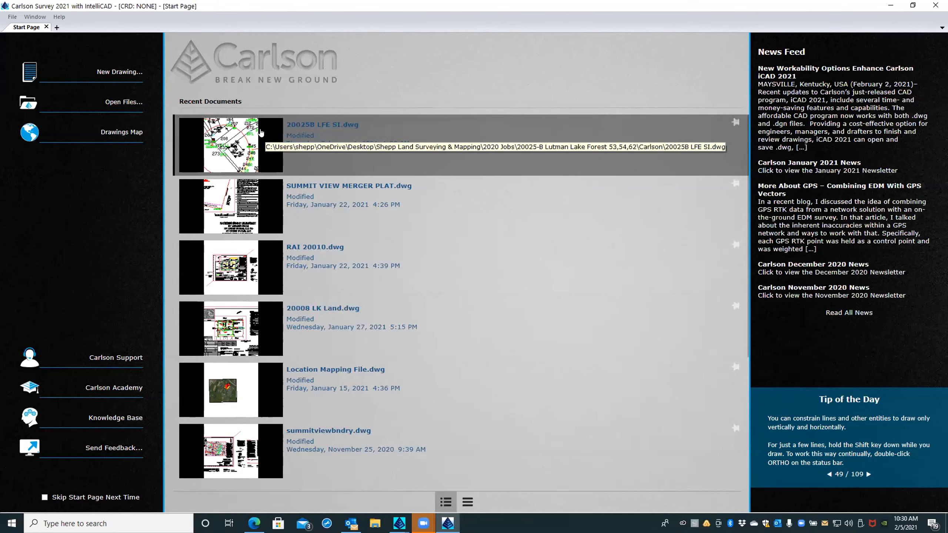
Open SUMMIT VIEW MERGER PLAT.dwg from the recent documents as read-only and minimize the browser window covering it
{"action": "left_click", "coordinate": [215, 227]}
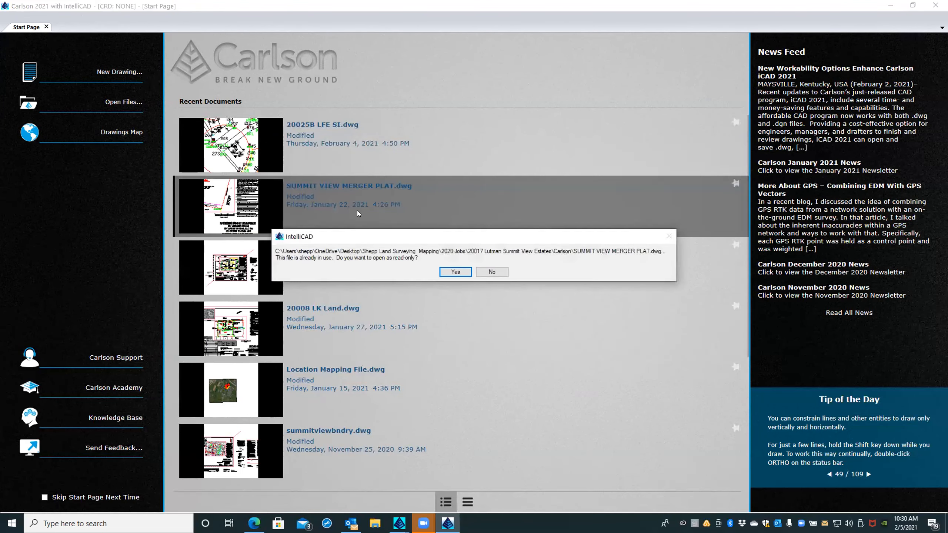
{"action": "left_click", "coordinate": [452, 272]}
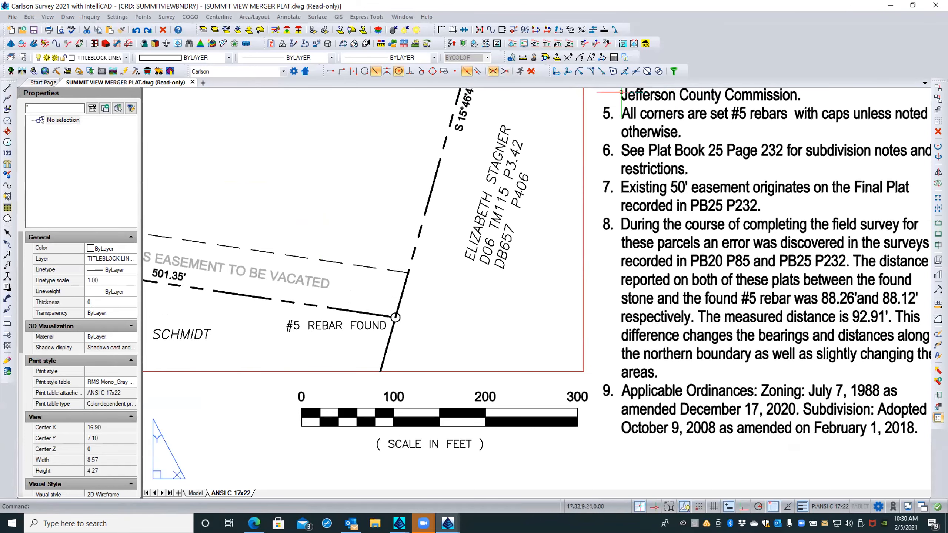
{"action": "left_click", "coordinate": [319, 230]}
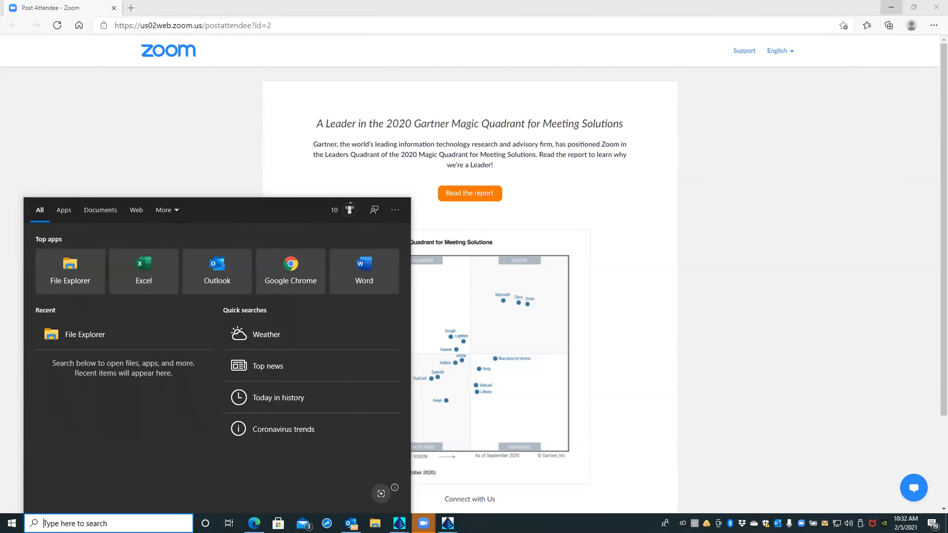
{"action": "left_click", "coordinate": [891, 7]}
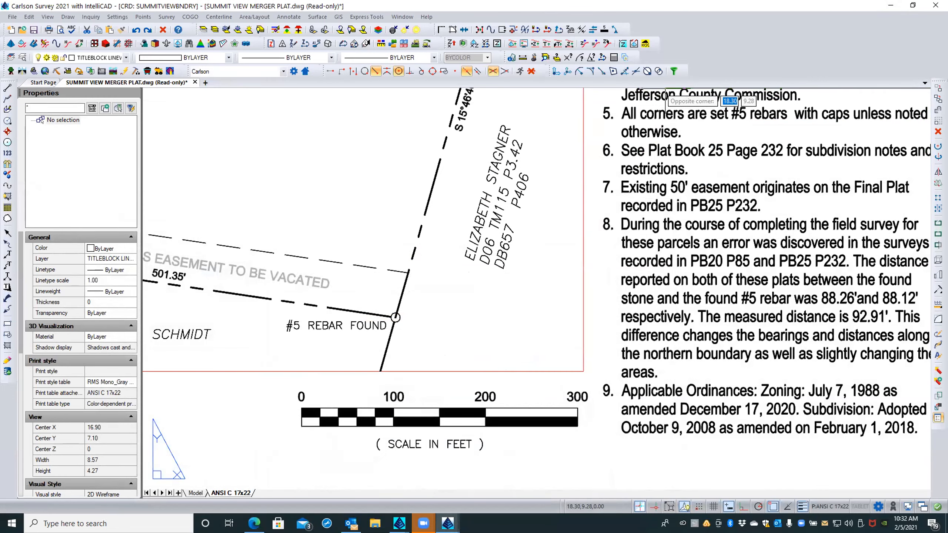
{"action": "key", "text": "Escape"}
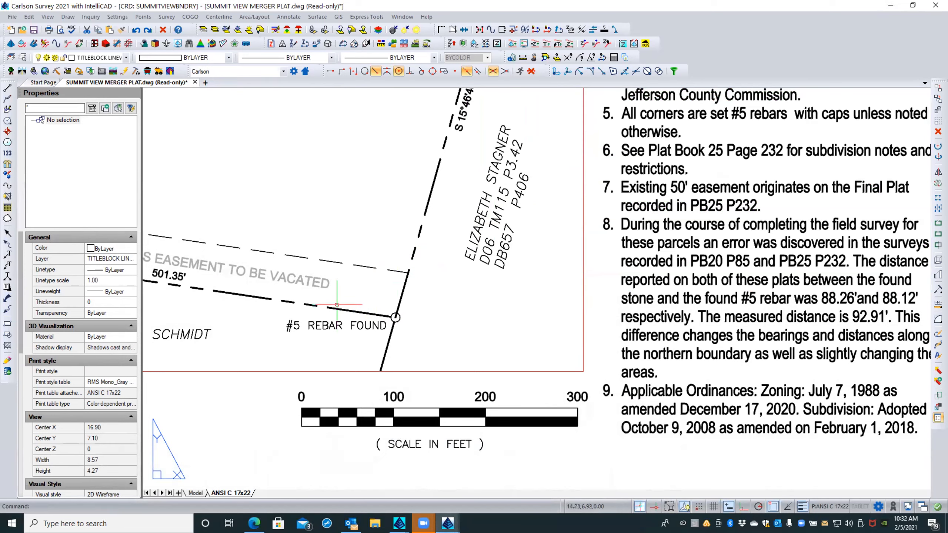
{"action": "double_click", "coordinate": [154, 231]}
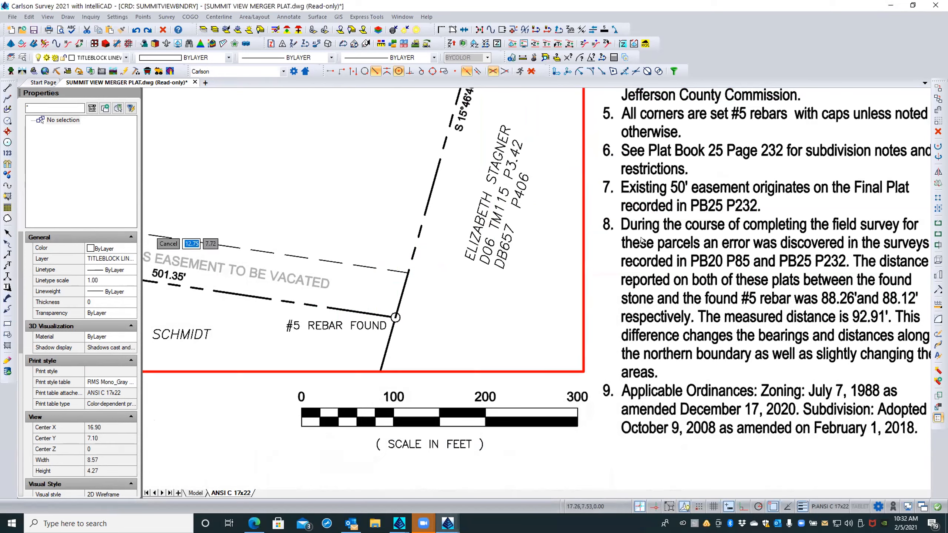
{"action": "double_click", "coordinate": [655, 214]}
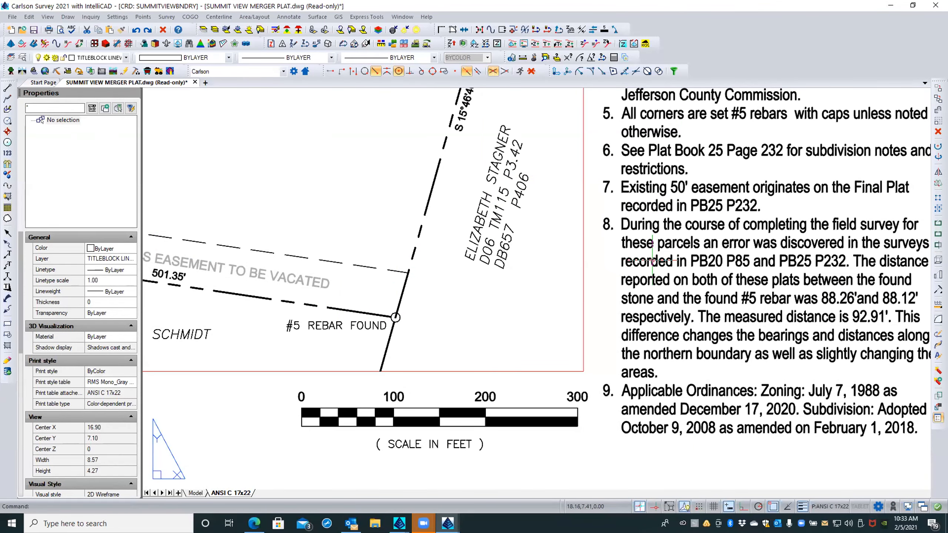
{"action": "left_click", "coordinate": [616, 252]}
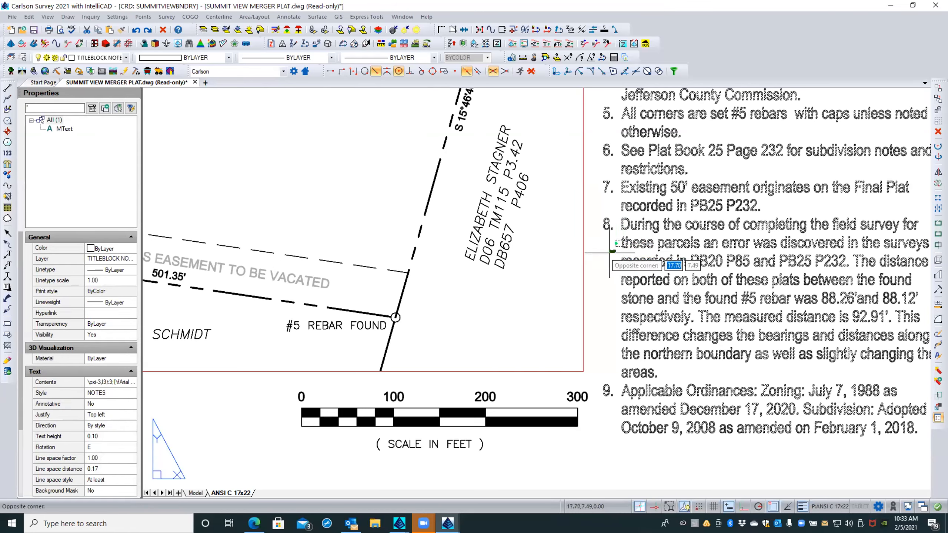
{"action": "left_click", "coordinate": [583, 271]}
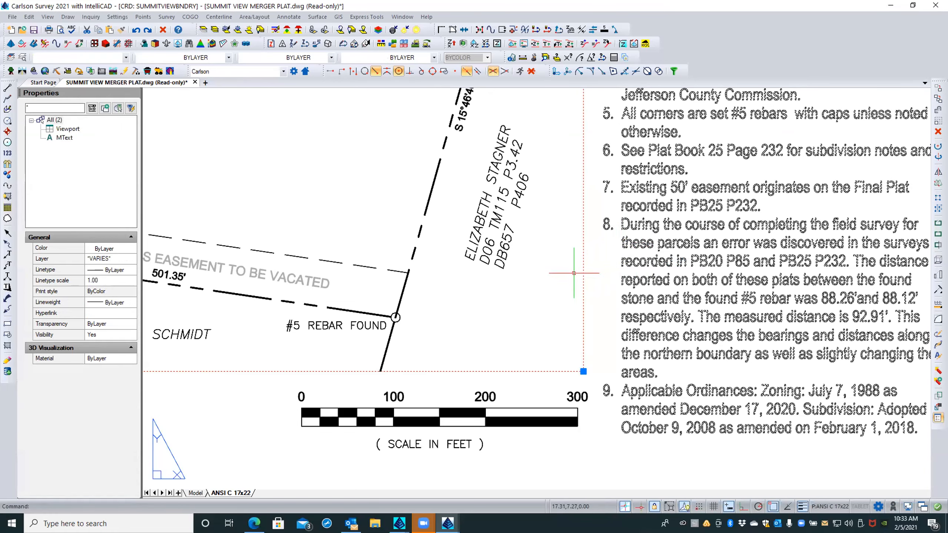
{"action": "key", "text": "Escape"}
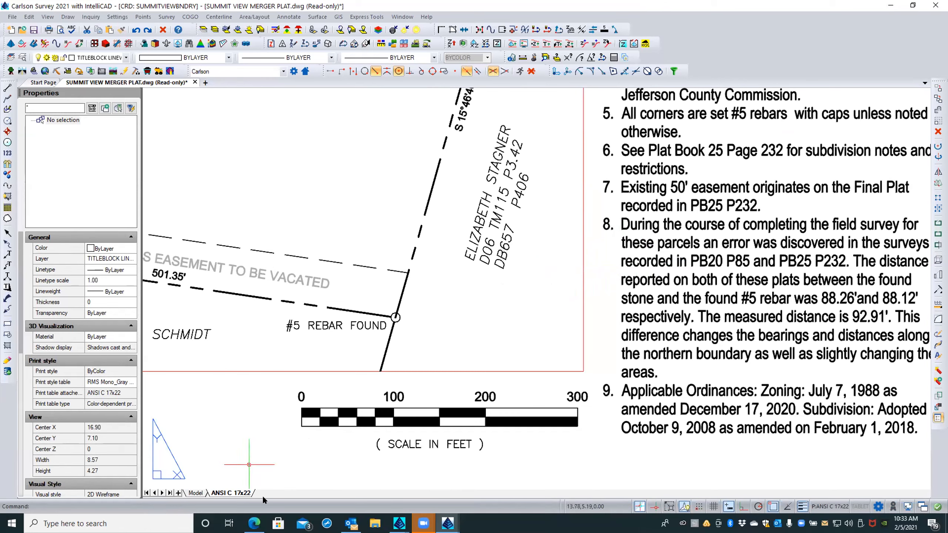
Show the command bar docked beneath the plat's layout area
{"action": "right_click", "coordinate": [667, 33]}
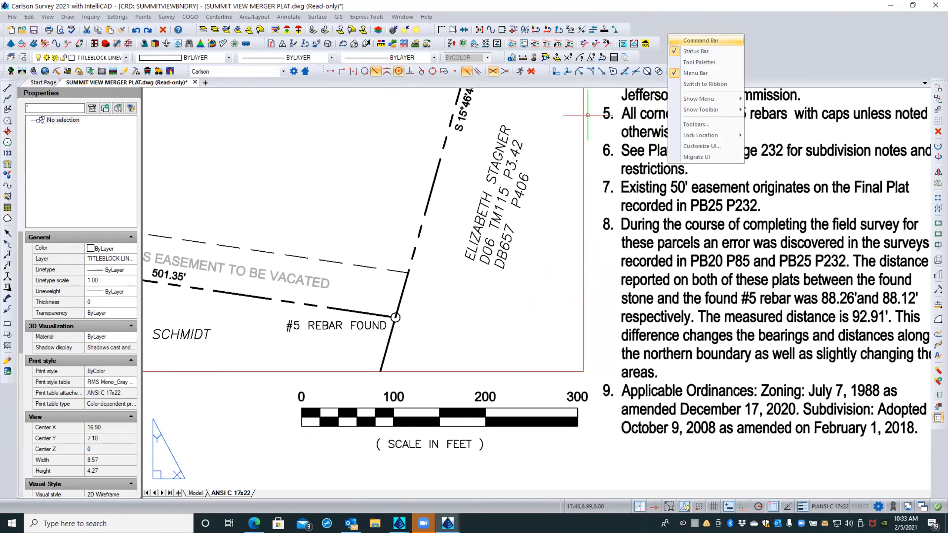
{"action": "left_click", "coordinate": [700, 40]}
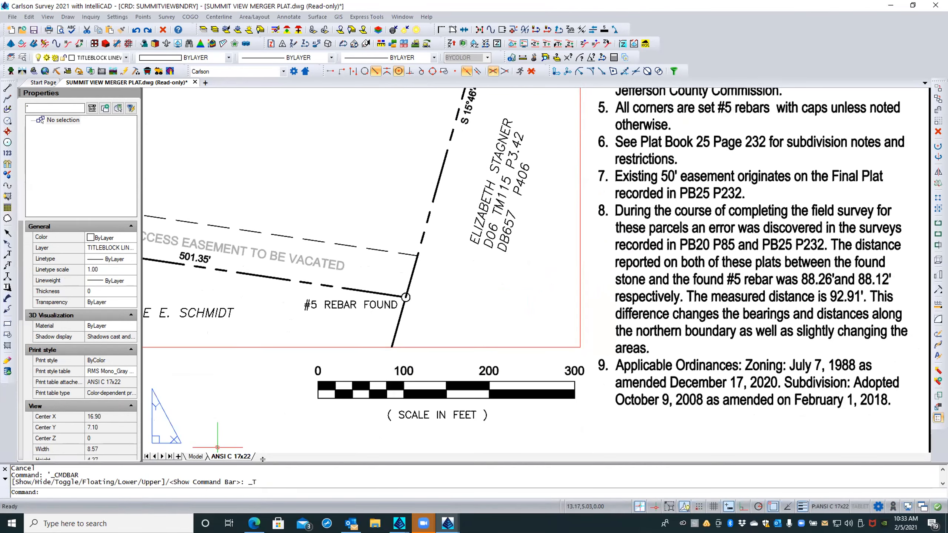
{"action": "left_click_drag", "start_coordinate": [263, 459], "coordinate": [264, 460]}
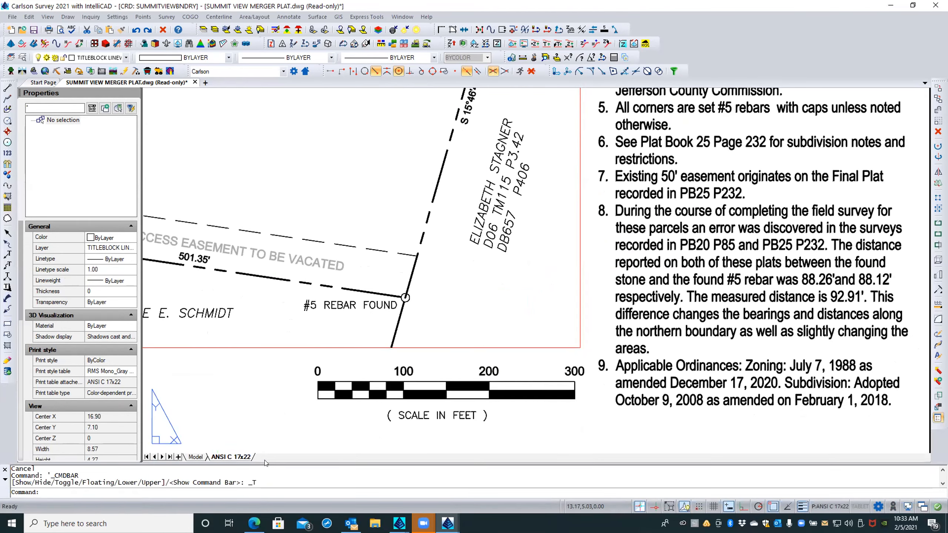
Review the interface display options, including the available menu and toolbar groups, and cancel the stray selection window
{"action": "right_click", "coordinate": [684, 28]}
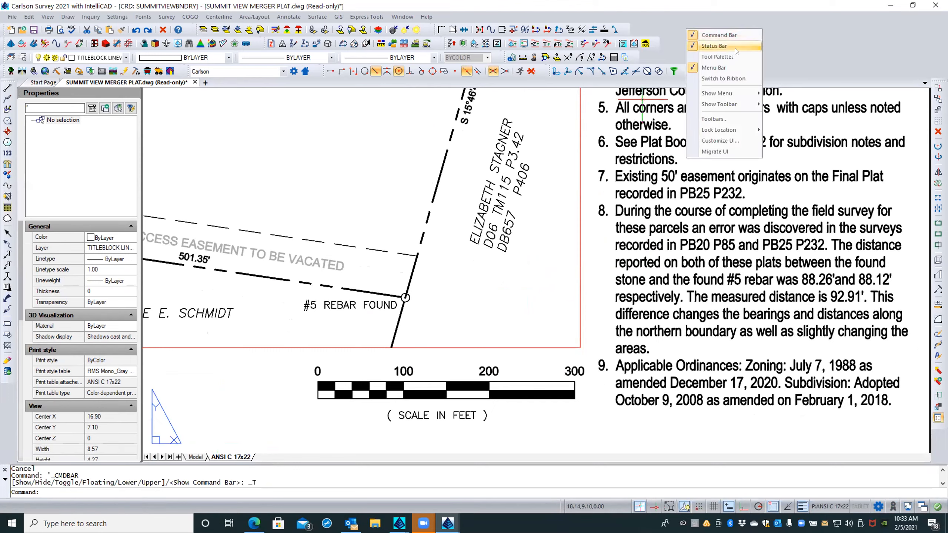
{"action": "mouse_move", "coordinate": [733, 91]}
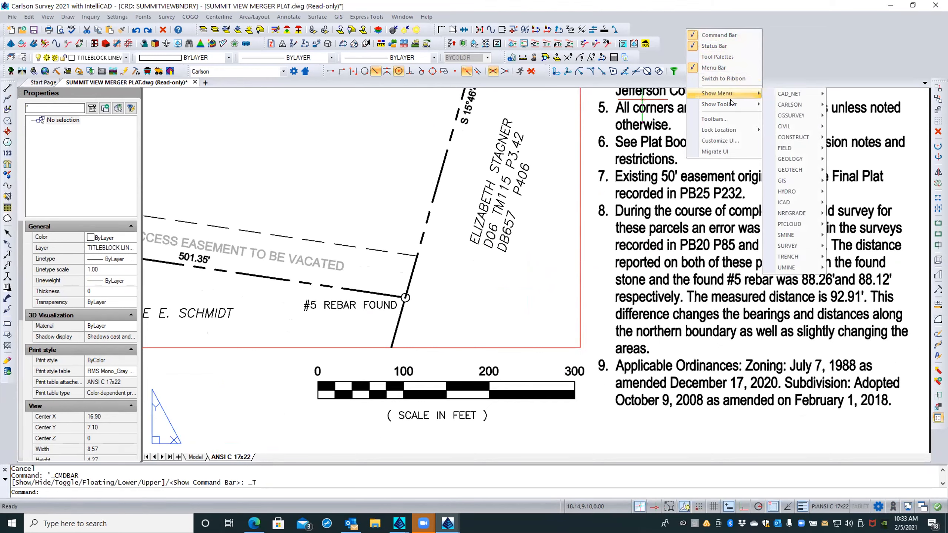
{"action": "mouse_move", "coordinate": [729, 108]}
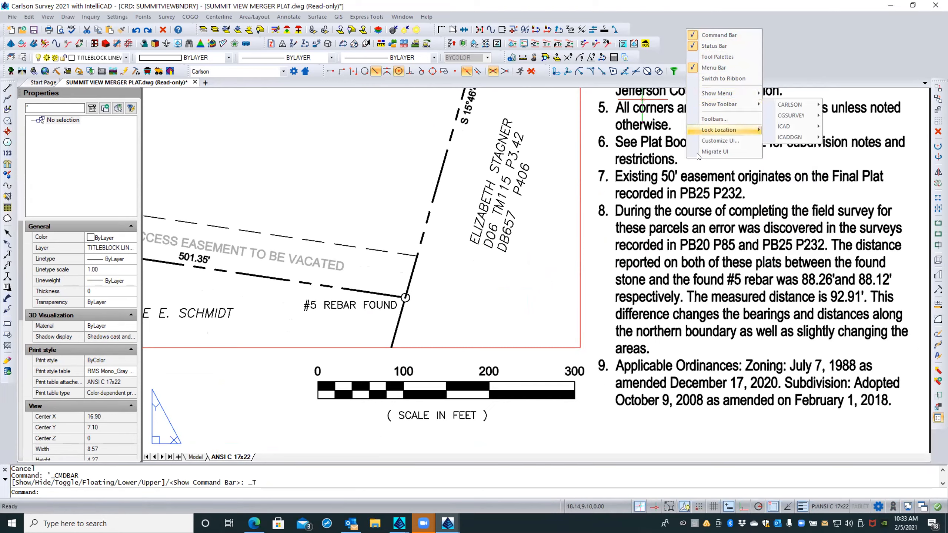
{"action": "left_click", "coordinate": [642, 100]}
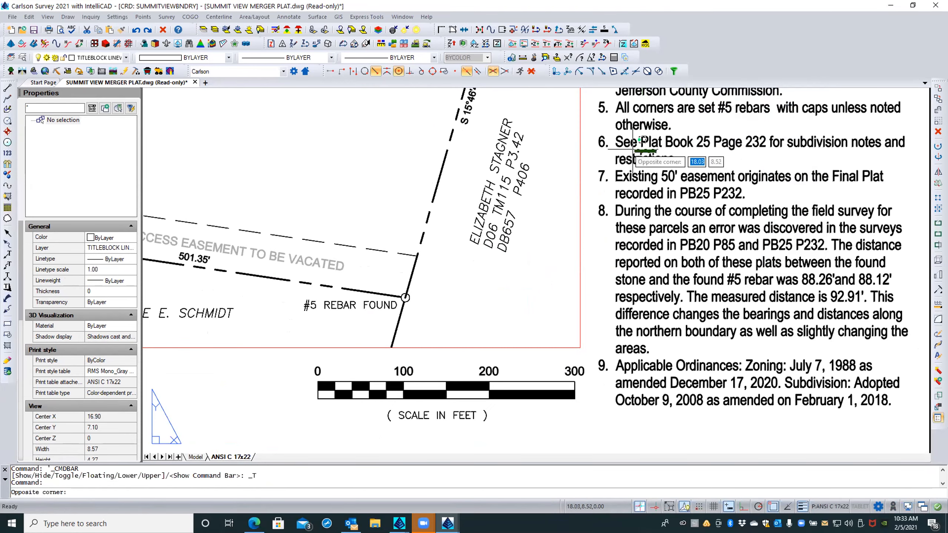
{"action": "left_click", "coordinate": [656, 152]}
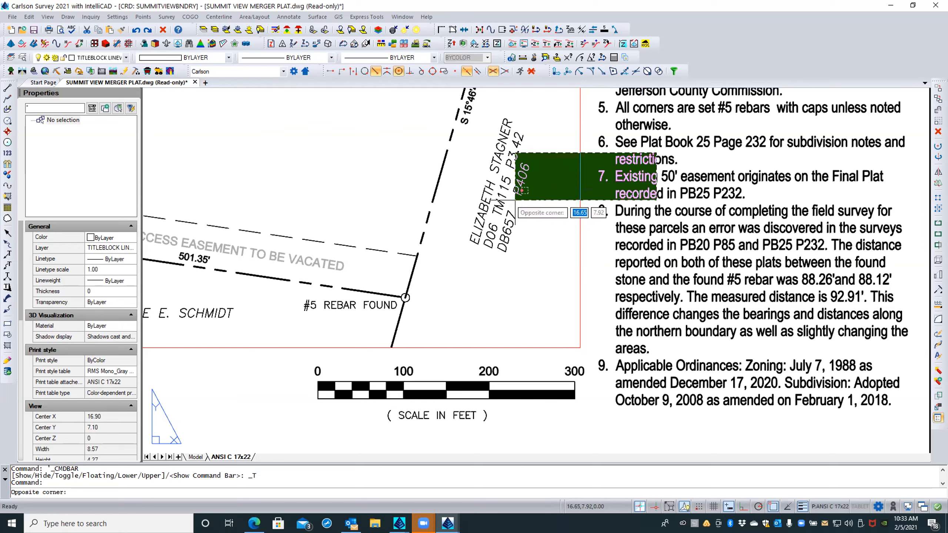
{"action": "key", "text": "Escape"}
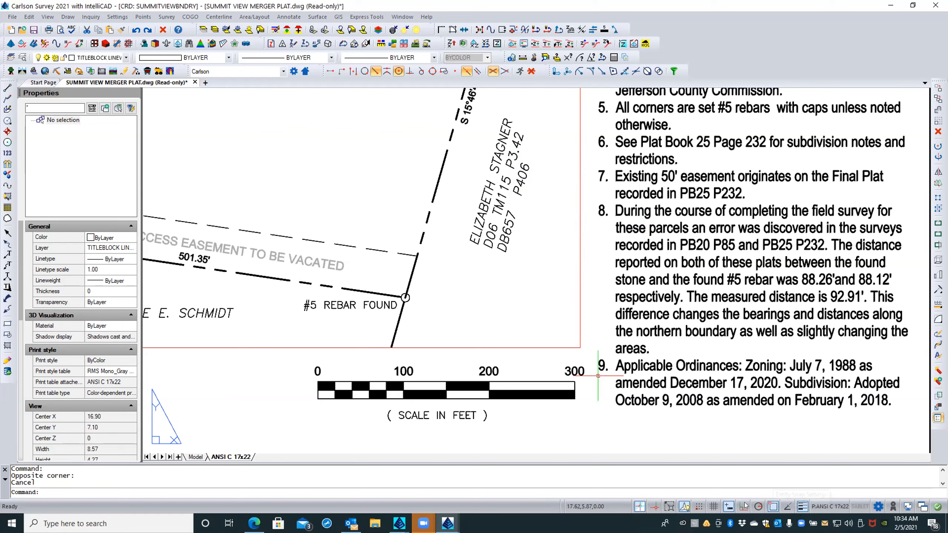
Turn off dynamic input and test selecting the general notes text in the layout
{"action": "left_click", "coordinate": [726, 505]}
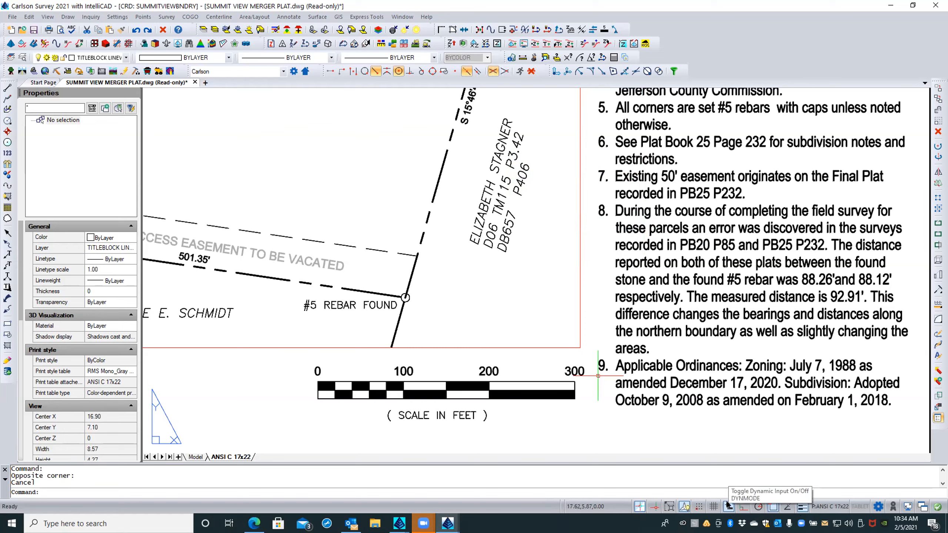
{"action": "left_click", "coordinate": [730, 506]}
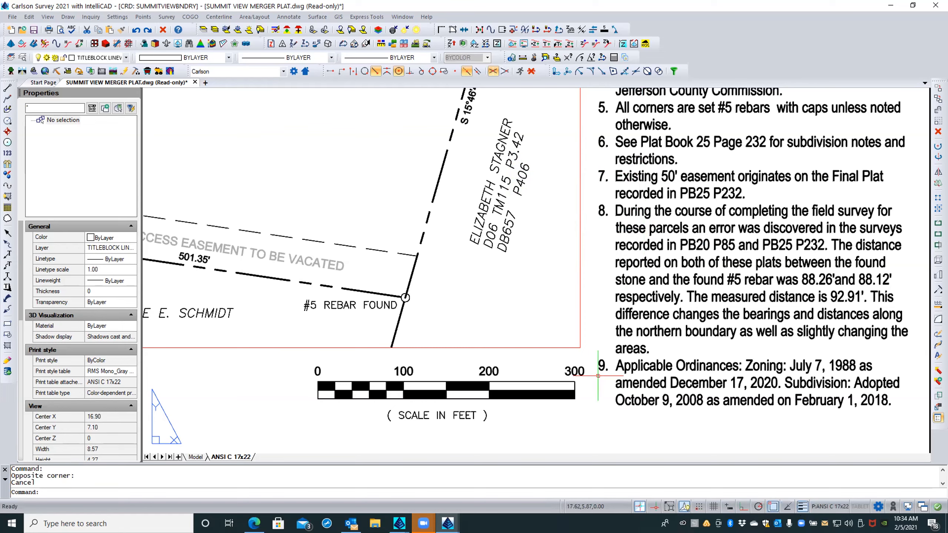
{"action": "left_click", "coordinate": [596, 250]}
{"action": "left_click", "coordinate": [591, 263]}
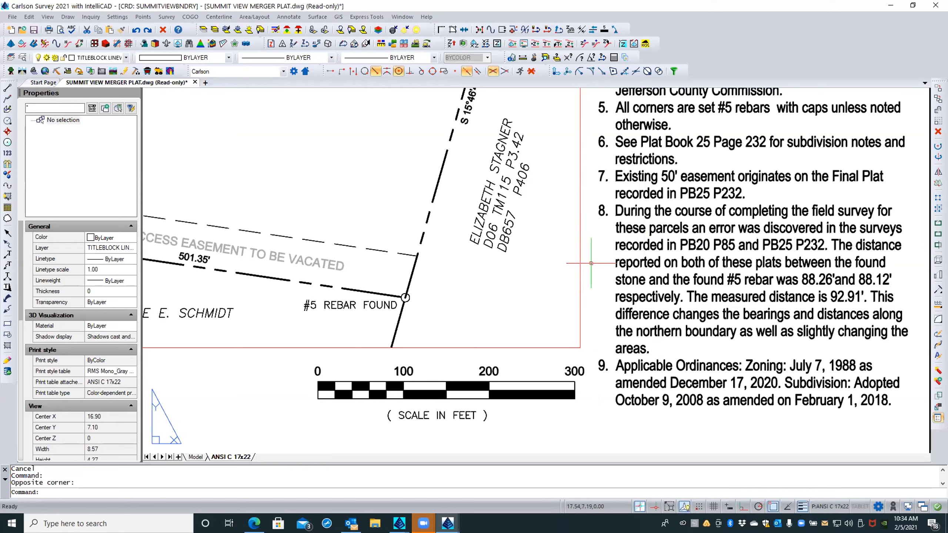
{"action": "left_click", "coordinate": [609, 268]}
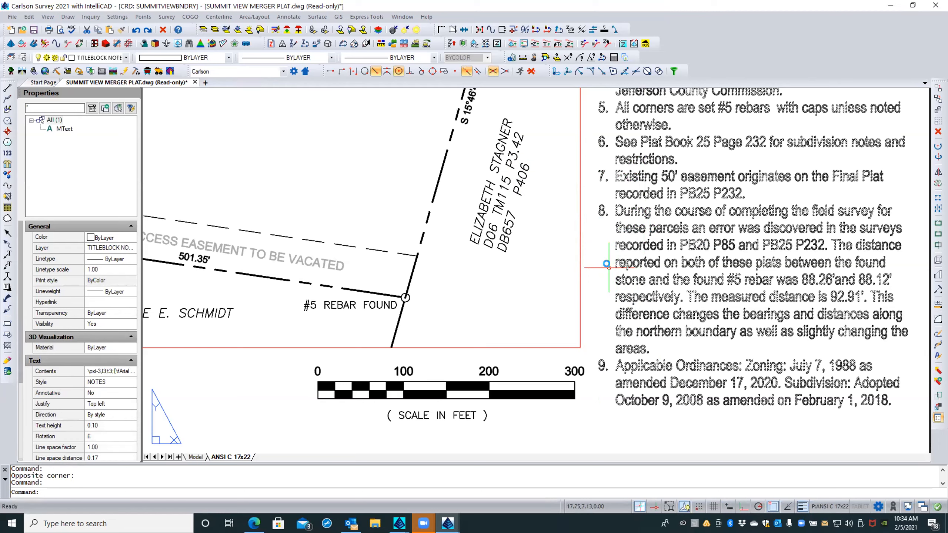
{"action": "key", "text": "Escape"}
In the plat's viewport, select all symbols similar to the #5 rebar corner, bring them to the front and return to paper space
{"action": "double_click", "coordinate": [524, 262]}
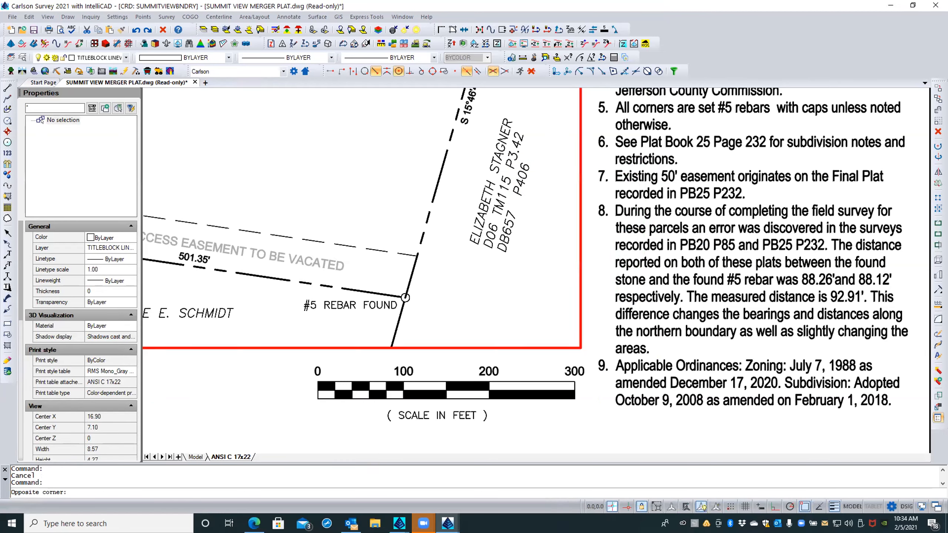
{"action": "left_click", "coordinate": [406, 298]}
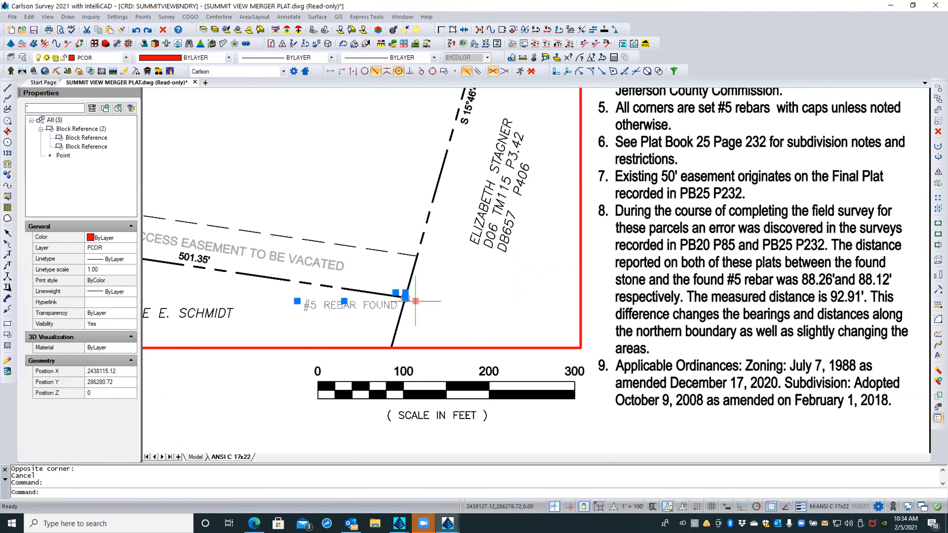
{"action": "right_click", "coordinate": [432, 290]}
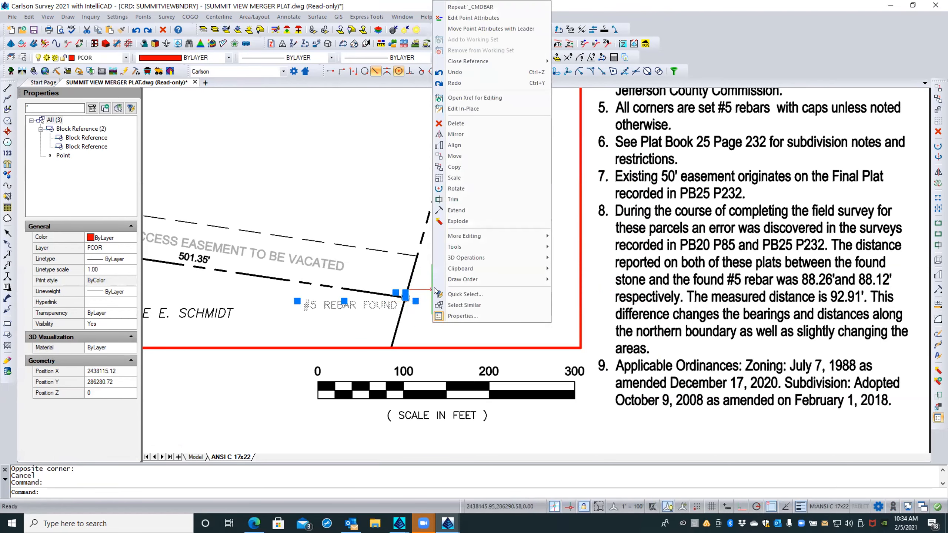
{"action": "left_click", "coordinate": [464, 305]}
{"action": "right_click", "coordinate": [455, 287]}
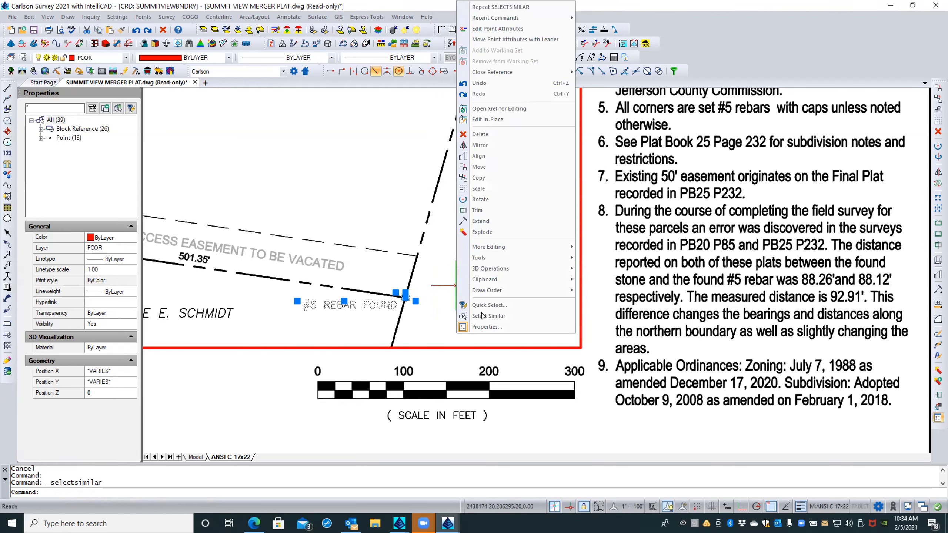
{"action": "mouse_move", "coordinate": [532, 291]}
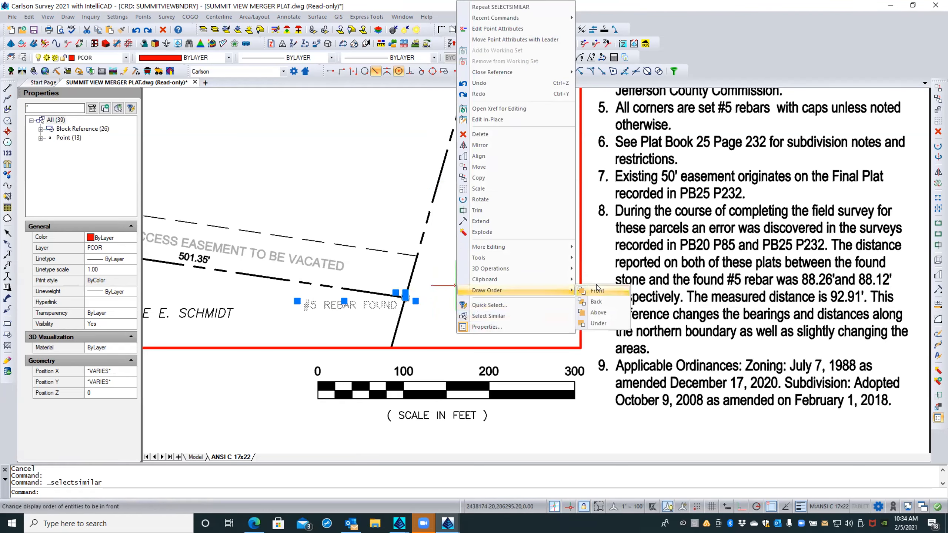
{"action": "left_click", "coordinate": [596, 290]}
{"action": "key", "text": "Escape"}
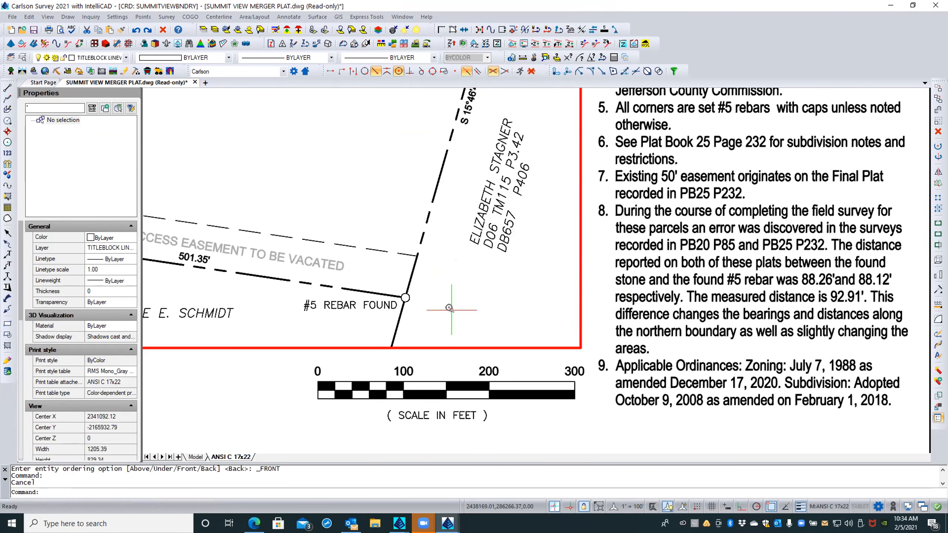
{"action": "scroll", "coordinate": [452, 308], "scroll_direction": "down", "scroll_amount": 2}
{"action": "scroll", "coordinate": [449, 308], "scroll_direction": "down", "scroll_amount": 3}
{"action": "scroll", "coordinate": [450, 308], "scroll_direction": "down", "scroll_amount": 2}
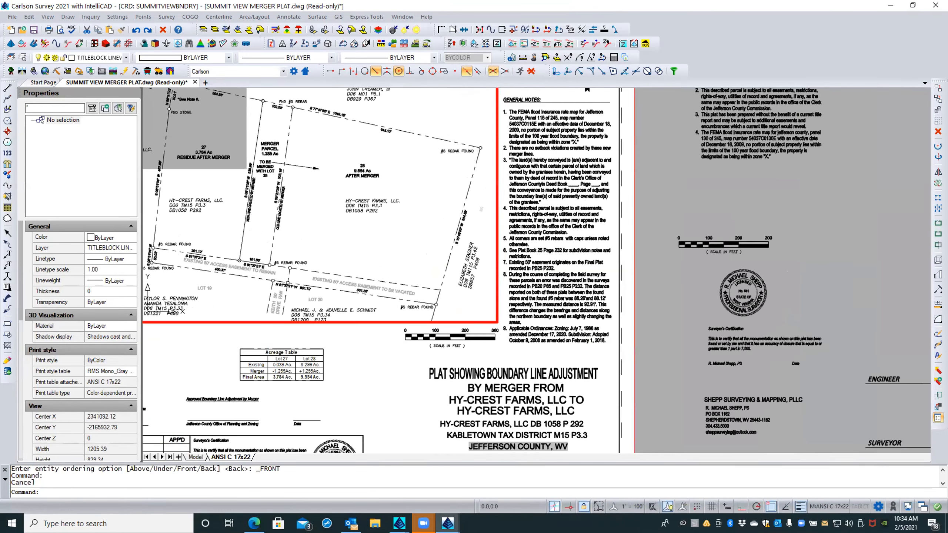
{"action": "middle_click_drag", "start_coordinate": [214, 124], "coordinate": [304, 183]}
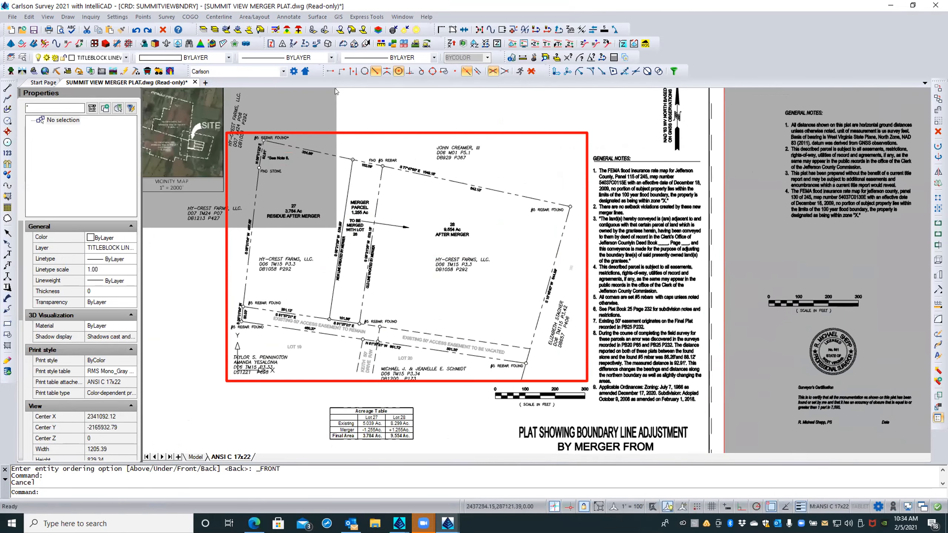
{"action": "double_click", "coordinate": [367, 104]}
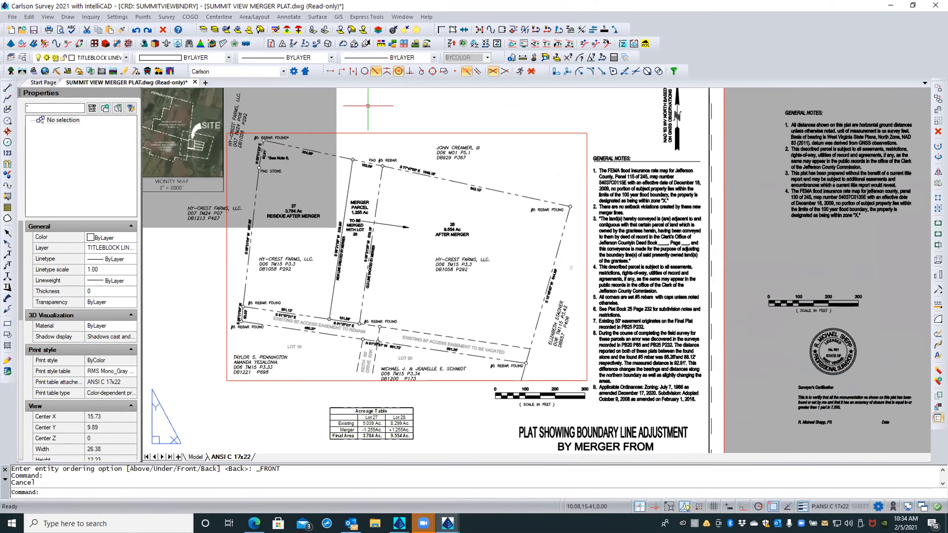
Examine the corner symbols and line work around the #5 rebar and found stone near the Note 8 reference
{"action": "scroll", "coordinate": [253, 134], "scroll_direction": "up", "scroll_amount": 3}
{"action": "scroll", "coordinate": [253, 134], "scroll_direction": "up", "scroll_amount": 3}
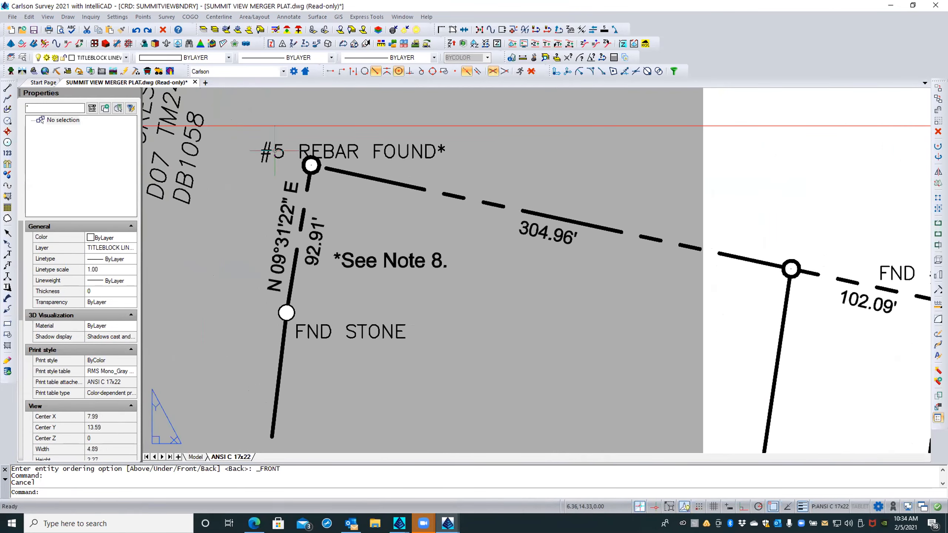
{"action": "left_click", "coordinate": [316, 170]}
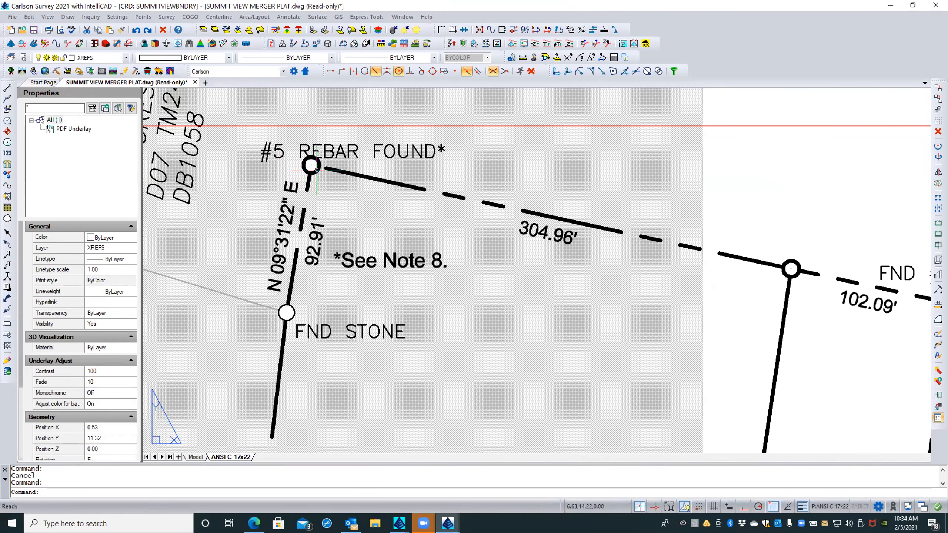
{"action": "right_click", "coordinate": [317, 170]}
{"action": "key", "text": "Escape"}
{"action": "scroll", "coordinate": [776, 186], "scroll_direction": "down", "scroll_amount": 2}
{"action": "key", "text": "Escape"}
{"action": "scroll", "coordinate": [784, 181], "scroll_direction": "down", "scroll_amount": 4}
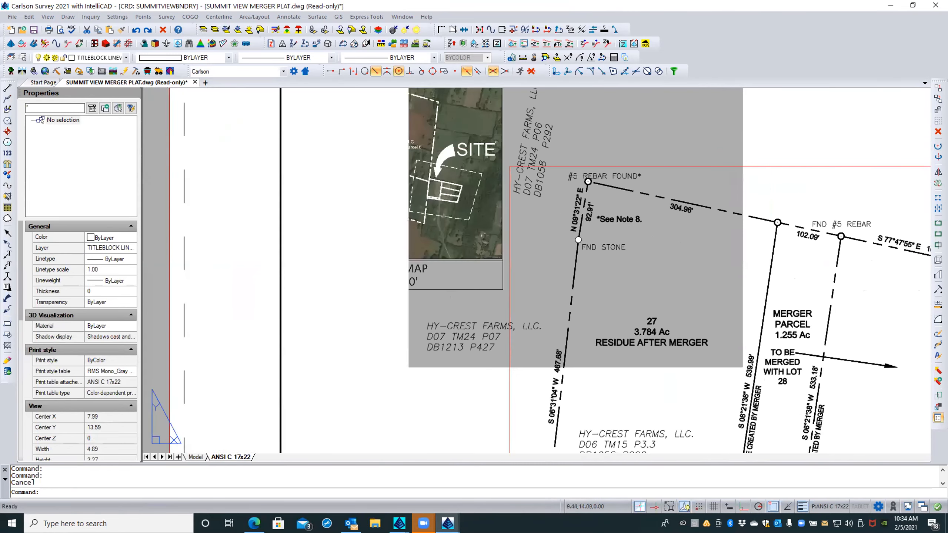
Send the PDF underlay behind the vicinity map in the layout to the back of the draw order
{"action": "scroll", "coordinate": [627, 241], "scroll_direction": "down", "scroll_amount": 2}
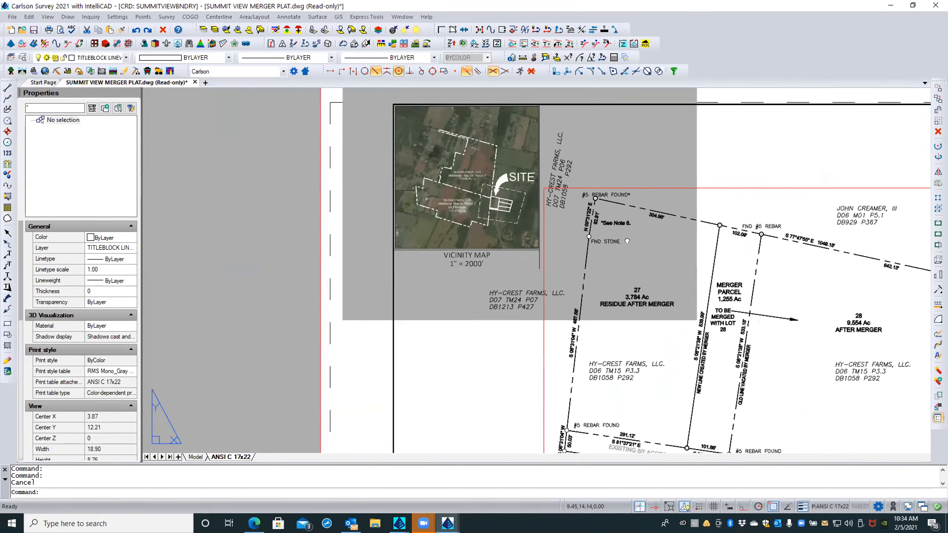
{"action": "middle_click_drag", "start_coordinate": [627, 241], "coordinate": [537, 283]}
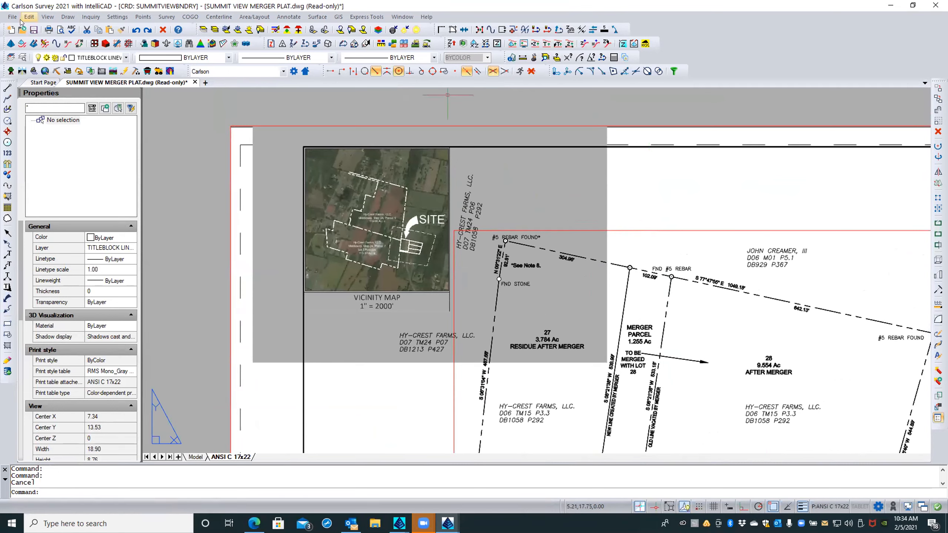
{"action": "left_click", "coordinate": [178, 140]}
{"action": "left_click", "coordinate": [181, 171]}
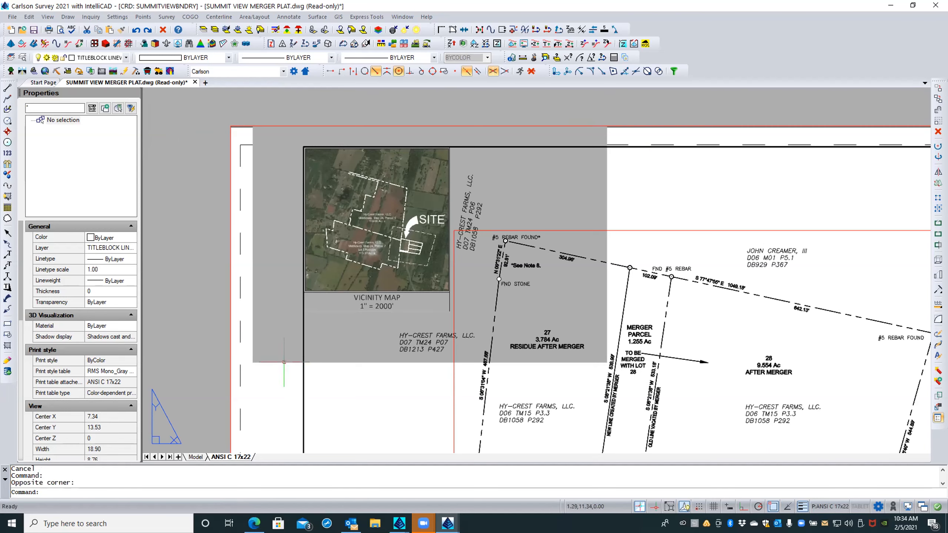
{"action": "left_click", "coordinate": [284, 361]}
{"action": "right_click", "coordinate": [284, 361]}
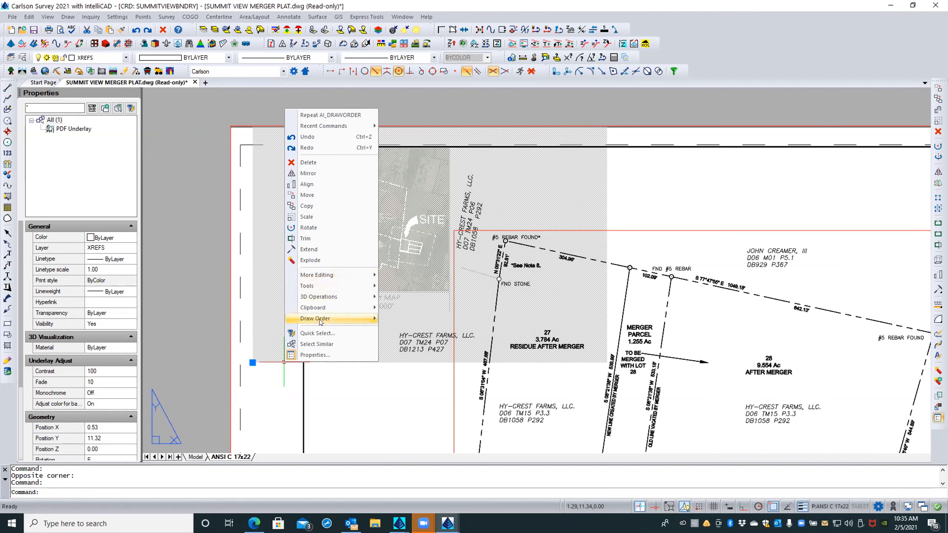
{"action": "mouse_move", "coordinate": [321, 319]}
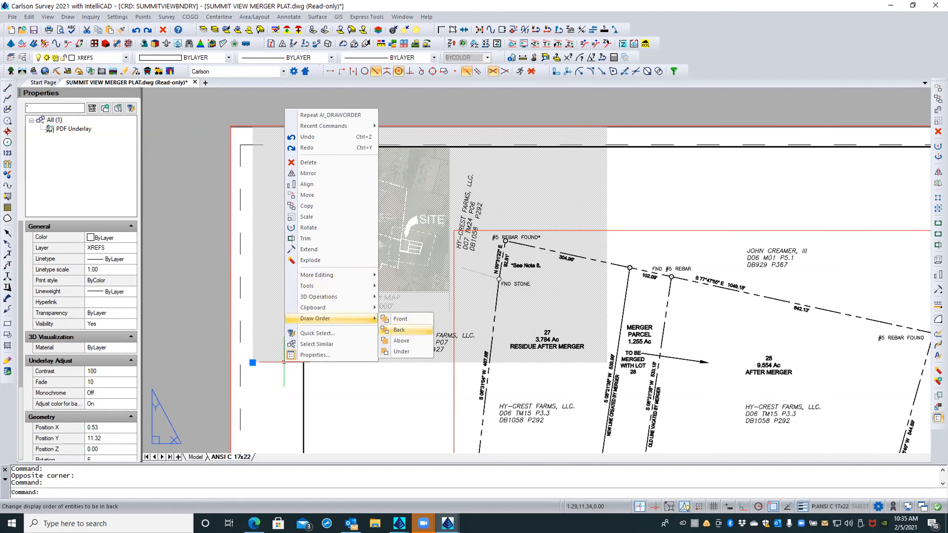
{"action": "left_click", "coordinate": [398, 329]}
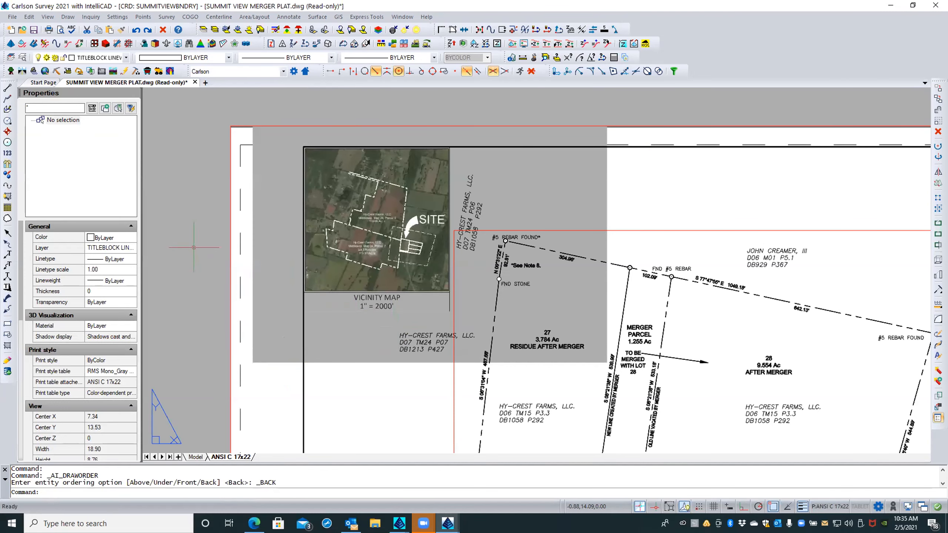
{"action": "key", "text": "Escape"}
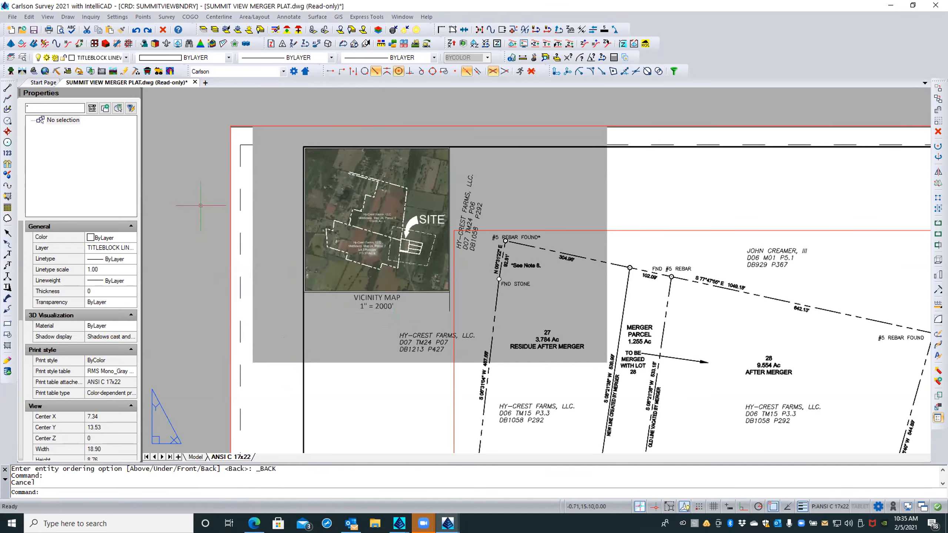
{"action": "scroll", "coordinate": [200, 206], "scroll_direction": "down", "scroll_amount": 1}
{"action": "middle_click_drag", "start_coordinate": [202, 197], "coordinate": [207, 191]}
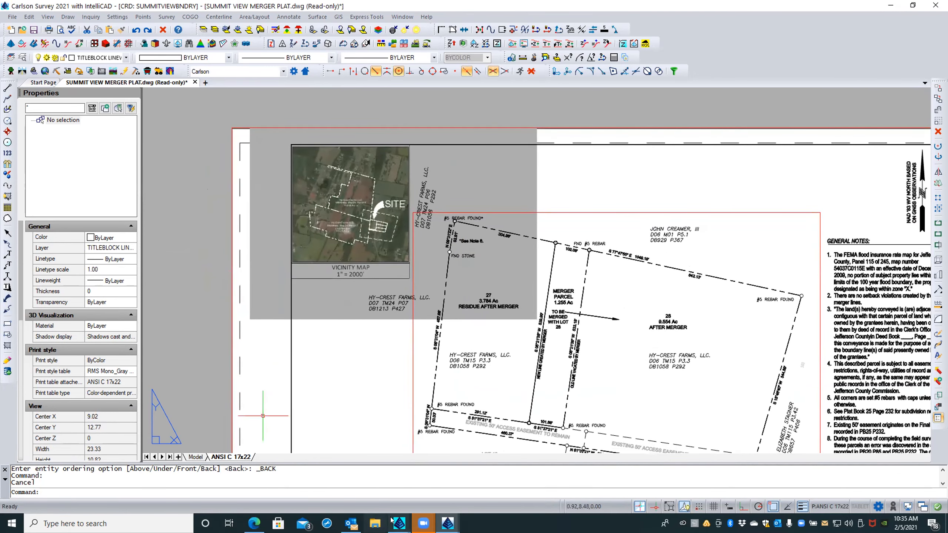
Switch to the plat in Carlson Survey 2020 and bring all symbols similar to the southeast #5 rebar corner to the front within the viewport
{"action": "mouse_move", "coordinate": [393, 522]}
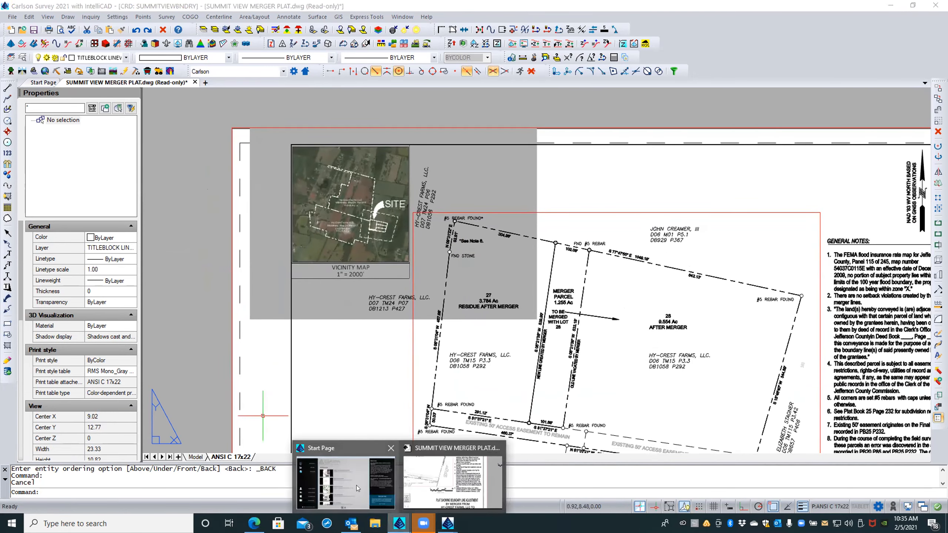
{"action": "left_click", "coordinate": [424, 485]}
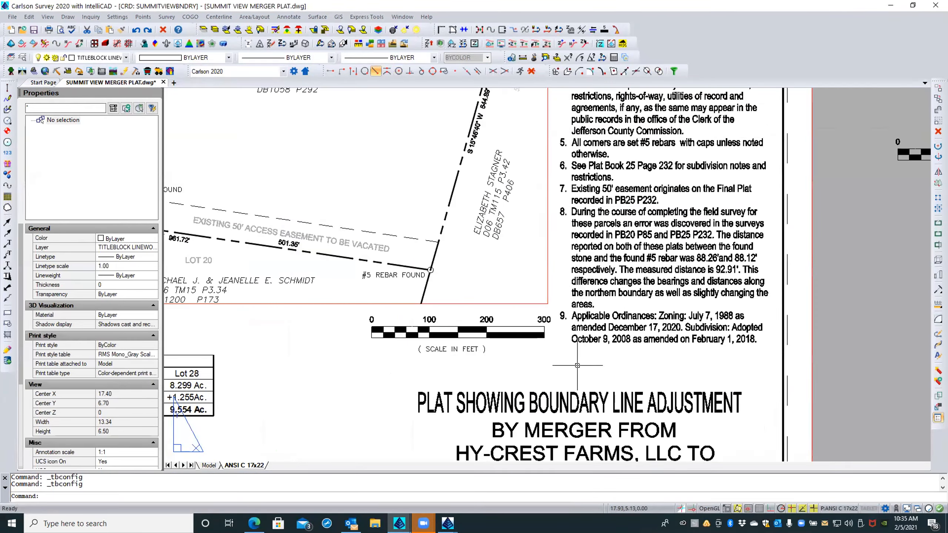
{"action": "scroll", "coordinate": [577, 365], "scroll_direction": "down", "scroll_amount": 5}
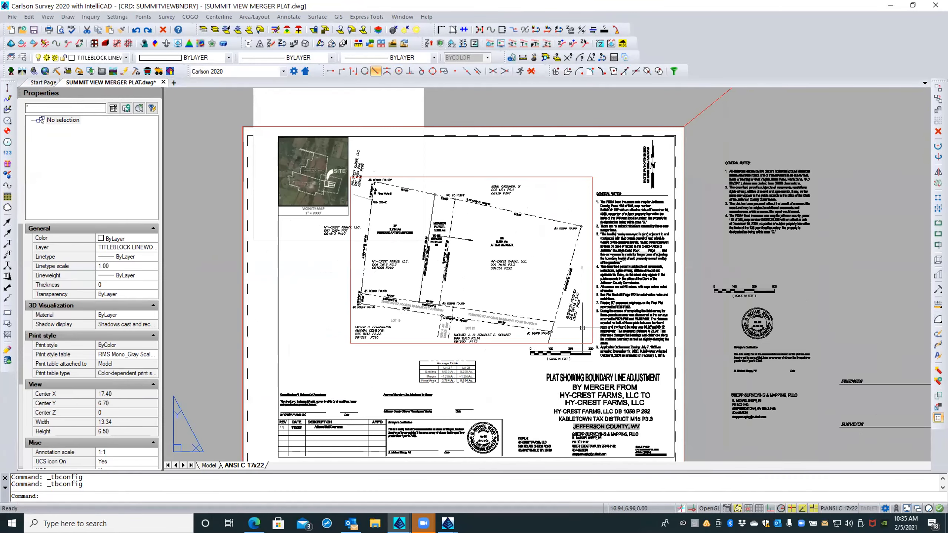
{"action": "scroll", "coordinate": [576, 330], "scroll_direction": "up", "scroll_amount": 5}
{"action": "double_click", "coordinate": [425, 341]}
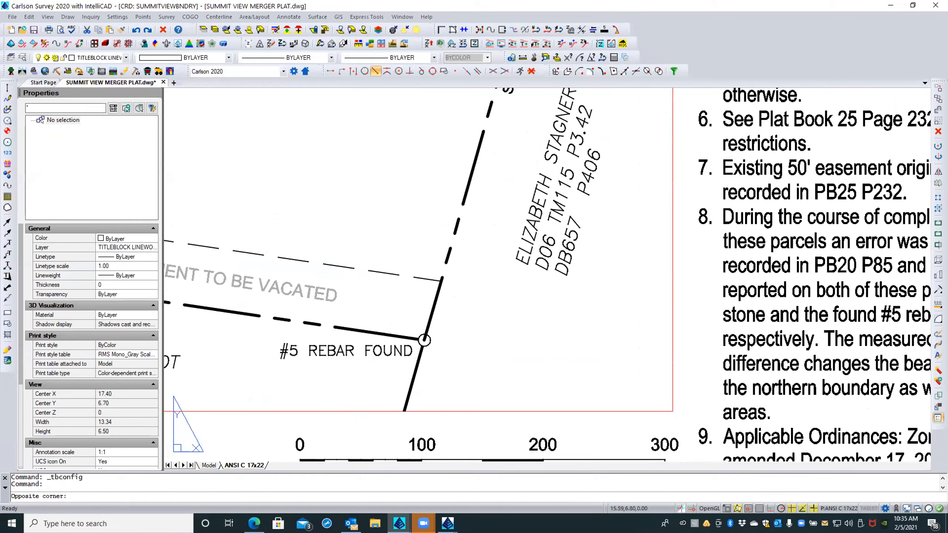
{"action": "left_click", "coordinate": [427, 341]}
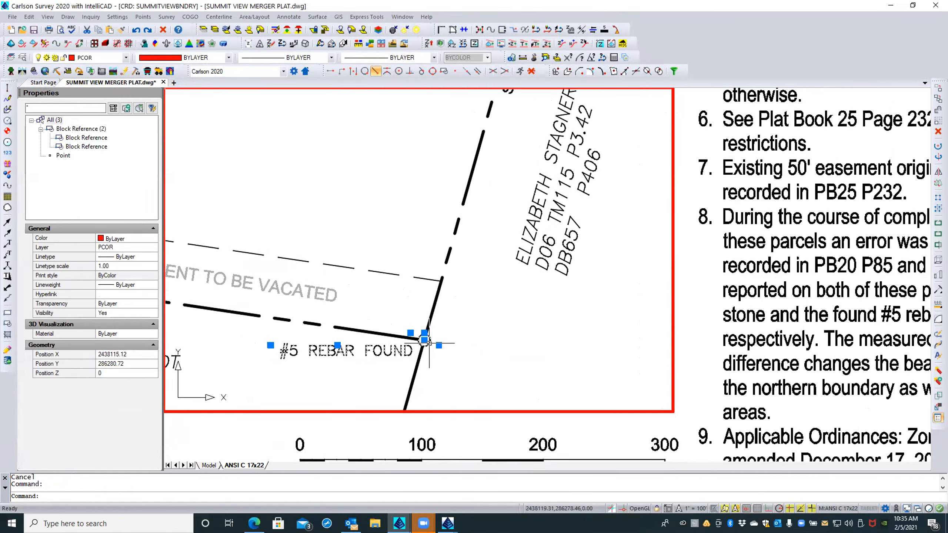
{"action": "right_click", "coordinate": [427, 341]}
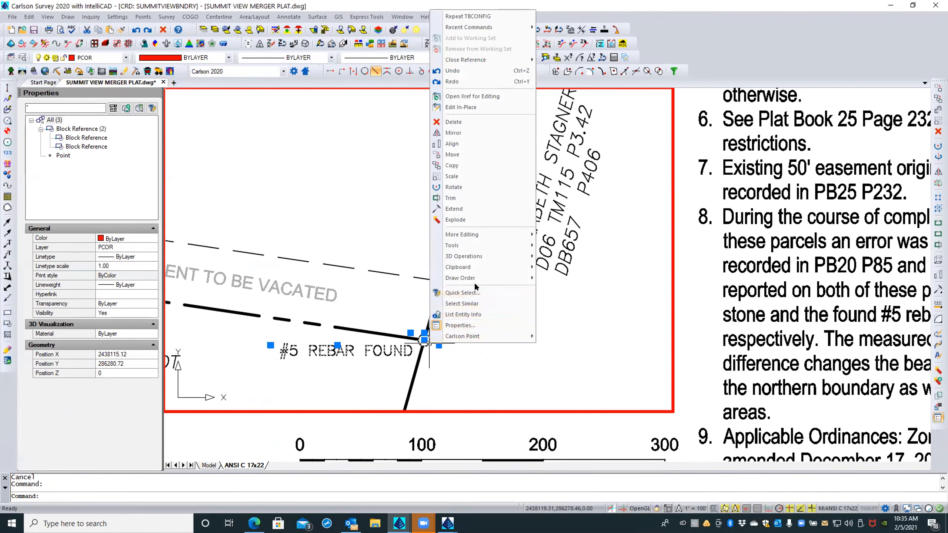
{"action": "left_click", "coordinate": [467, 304]}
{"action": "right_click", "coordinate": [471, 313]}
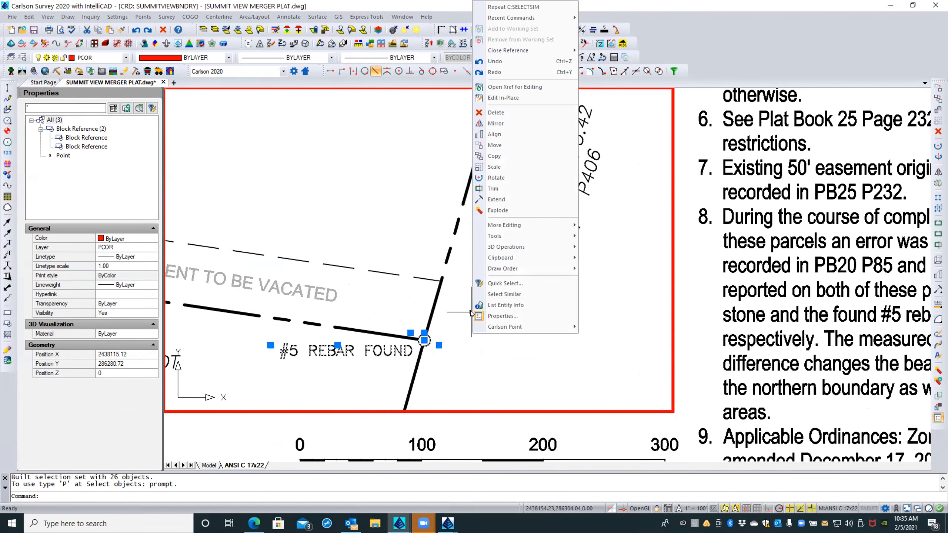
{"action": "mouse_move", "coordinate": [511, 269]}
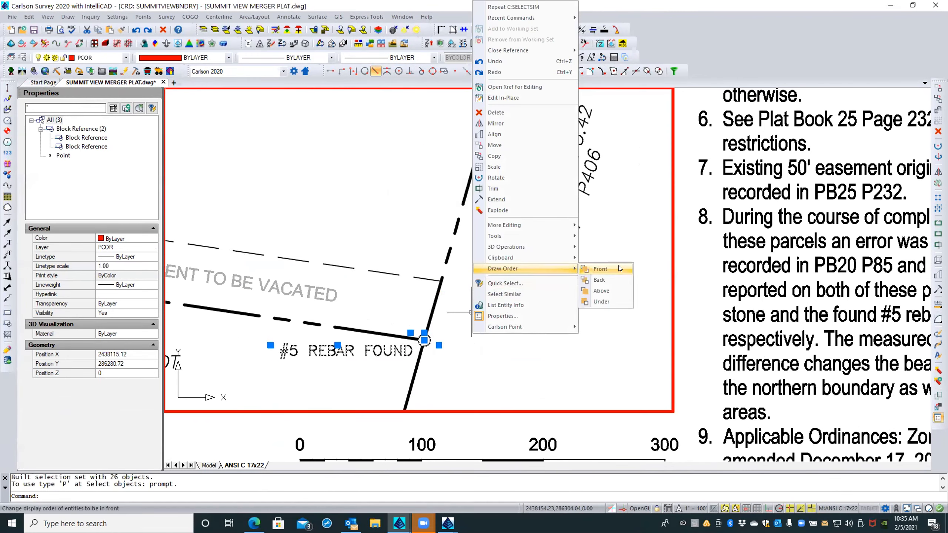
{"action": "left_click", "coordinate": [600, 269]}
Bring all symbols similar to the #5 rebar corner near the Note 8 reference to the front and regenerate all views
{"action": "scroll", "coordinate": [589, 379], "scroll_direction": "down", "scroll_amount": 2}
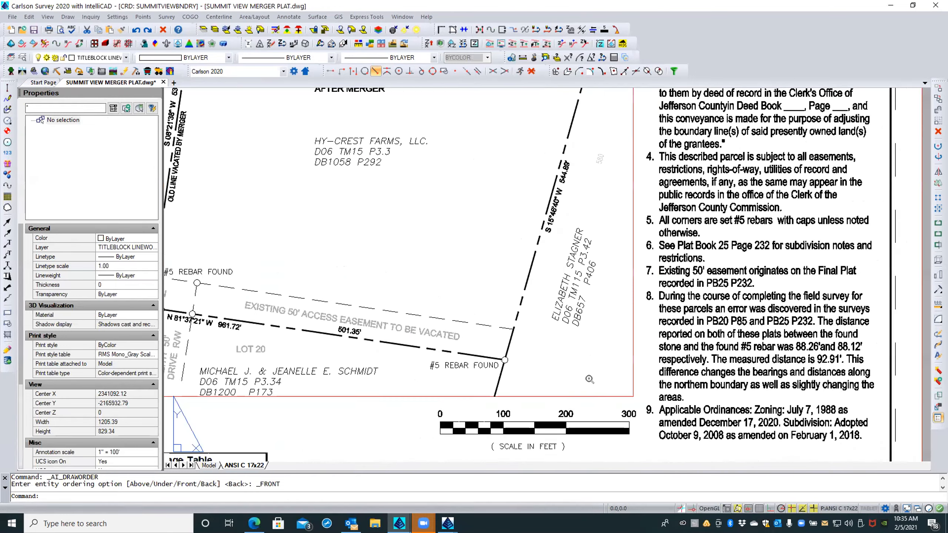
{"action": "scroll", "coordinate": [590, 379], "scroll_direction": "down", "scroll_amount": 4}
{"action": "scroll", "coordinate": [546, 345], "scroll_direction": "up", "scroll_amount": 2}
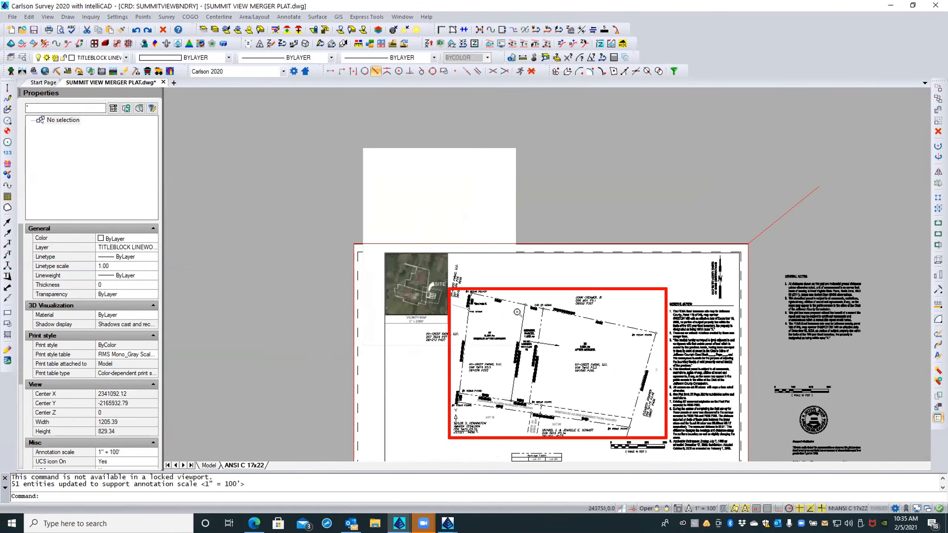
{"action": "scroll", "coordinate": [517, 312], "scroll_direction": "up", "scroll_amount": 8}
{"action": "double_click", "coordinate": [453, 308]}
{"action": "left_click", "coordinate": [454, 307]}
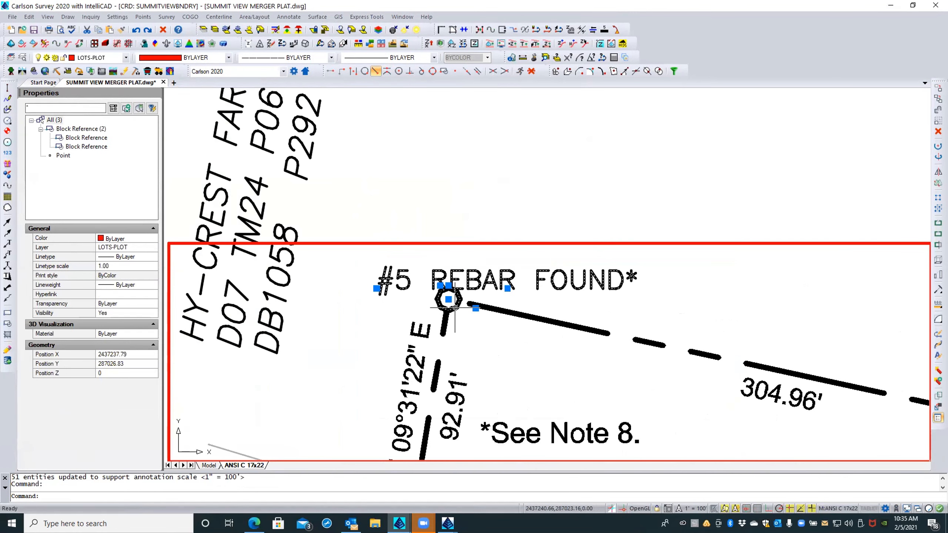
{"action": "right_click", "coordinate": [455, 307]}
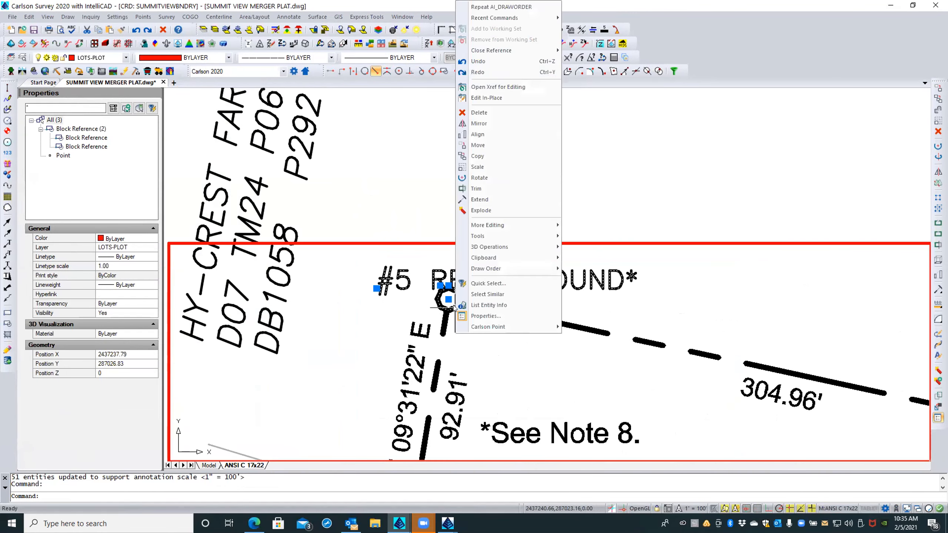
{"action": "left_click", "coordinate": [485, 294]}
{"action": "right_click", "coordinate": [466, 322]}
{"action": "mouse_move", "coordinate": [515, 266]}
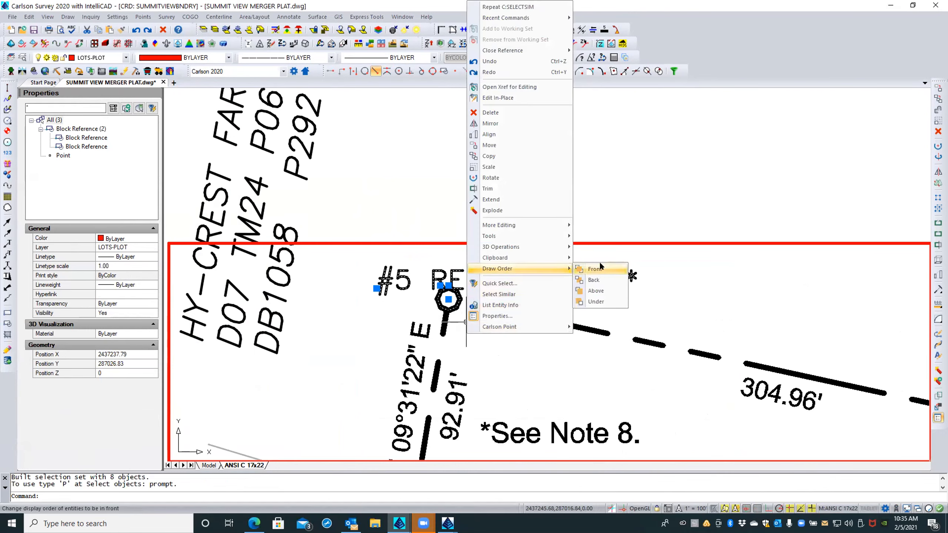
{"action": "left_click", "coordinate": [599, 266]}
{"action": "key", "text": "Escape"}
{"action": "type", "text": "rea"}
{"action": "key", "text": "Return"}
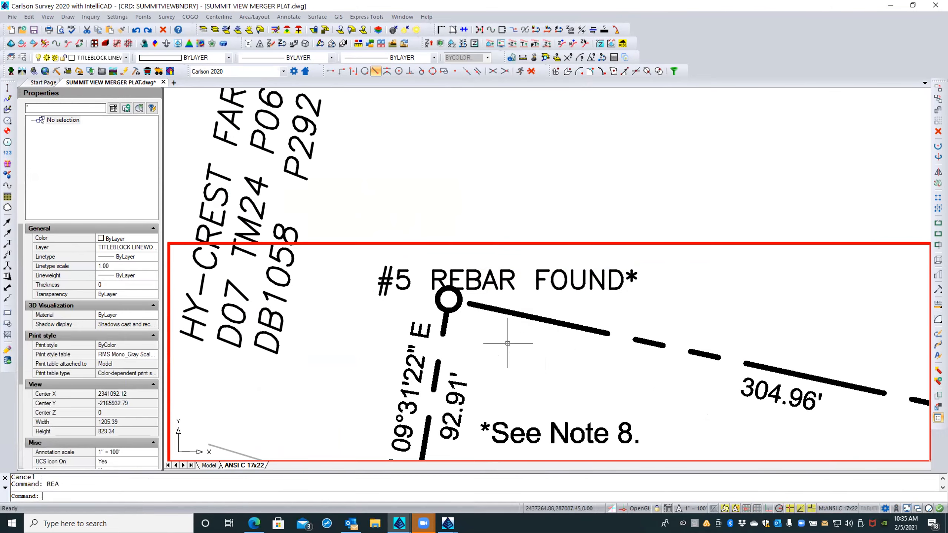
Return to paper space and save the plat, and switch back to the drawing in Carlson Survey 2021
{"action": "scroll", "coordinate": [418, 201], "scroll_direction": "down", "scroll_amount": 2}
{"action": "scroll", "coordinate": [418, 202], "scroll_direction": "down", "scroll_amount": 5}
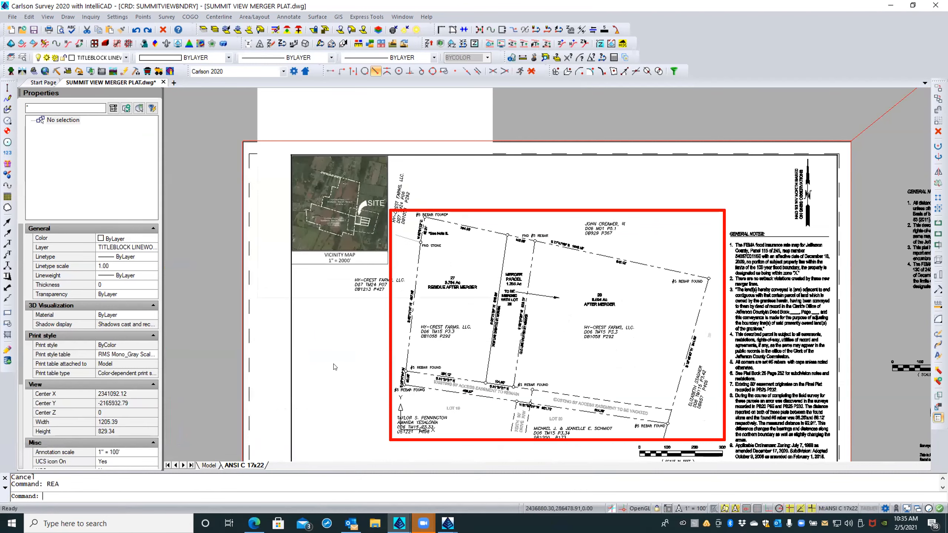
{"action": "double_click", "coordinate": [331, 367]}
{"action": "left_click", "coordinate": [34, 30]}
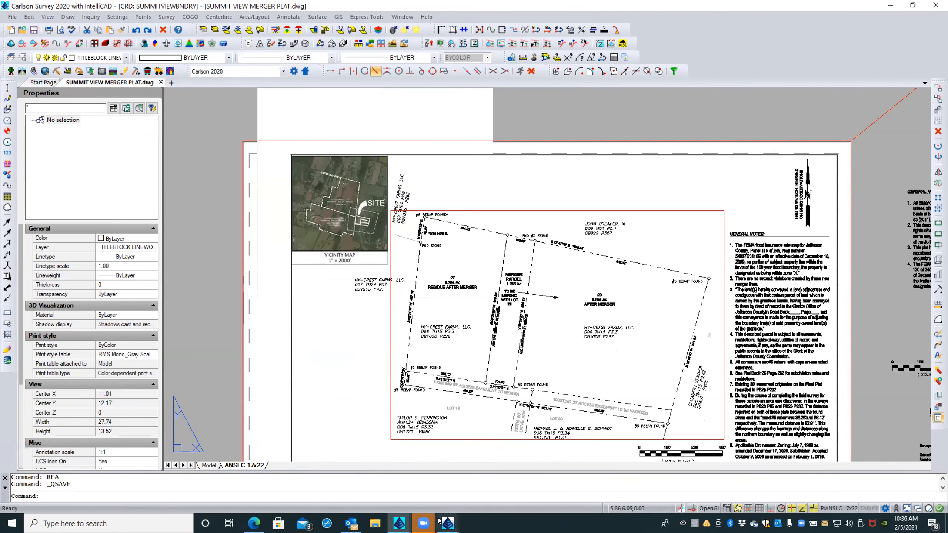
{"action": "mouse_move", "coordinate": [444, 522]}
{"action": "left_click", "coordinate": [476, 485]}
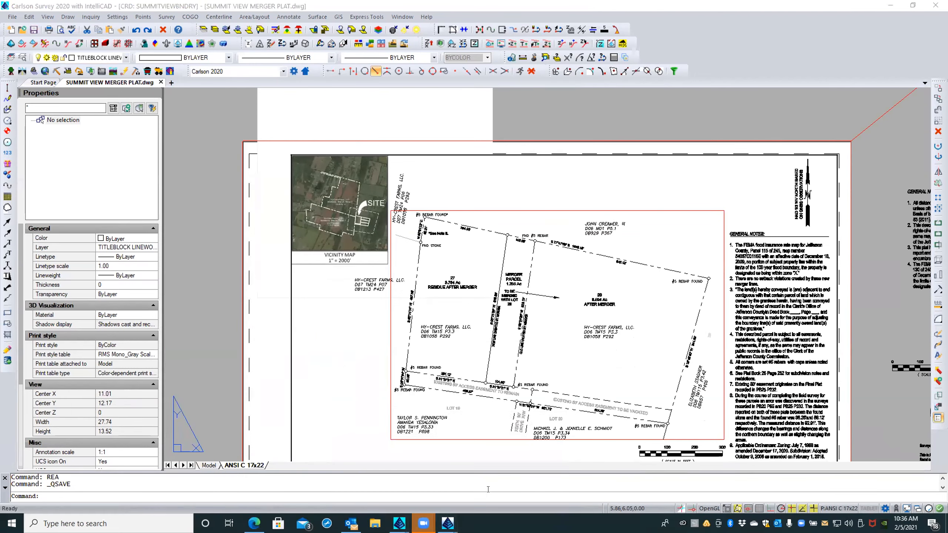
{"action": "scroll", "coordinate": [386, 417], "scroll_direction": "down", "scroll_amount": 2}
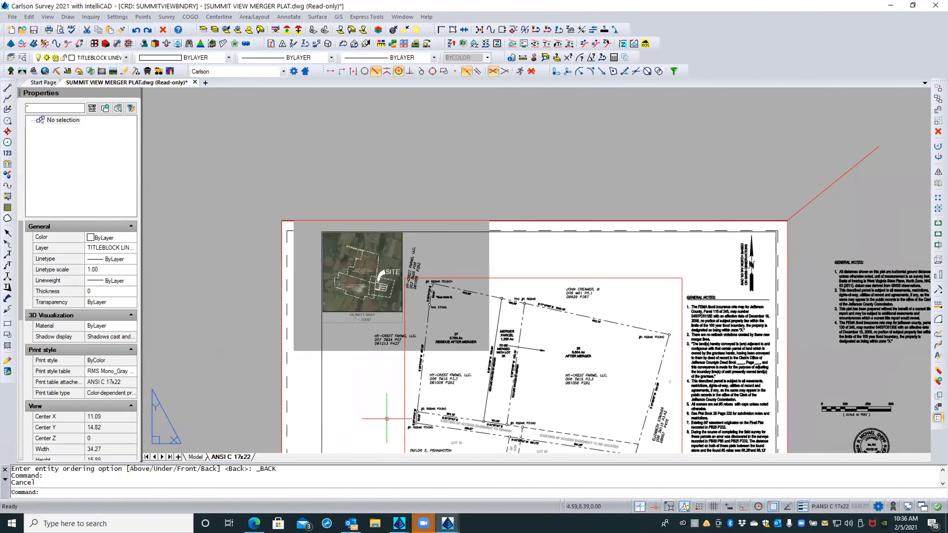
Turn off the background color adjustment of the PDF underlay behind the vicinity map and clear the selection
{"action": "left_click", "coordinate": [501, 183]}
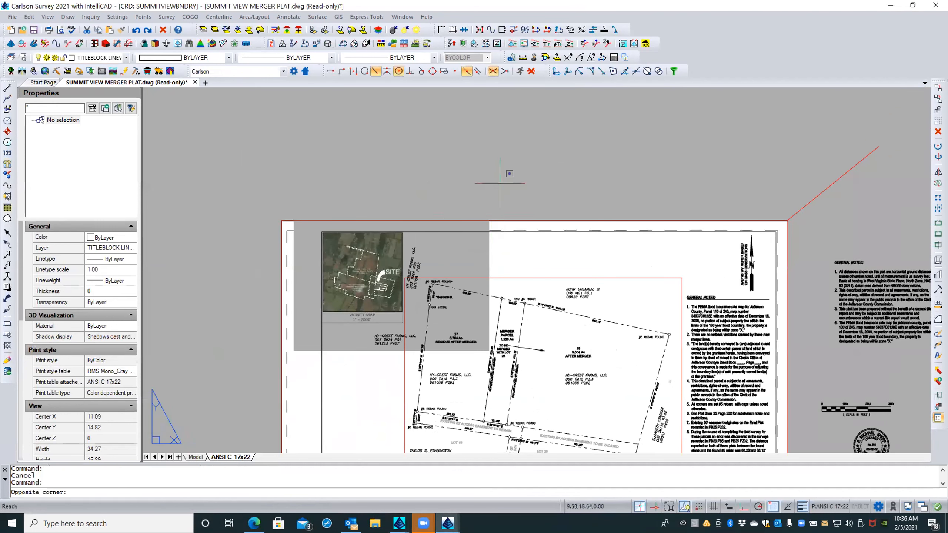
{"action": "left_click", "coordinate": [474, 196]}
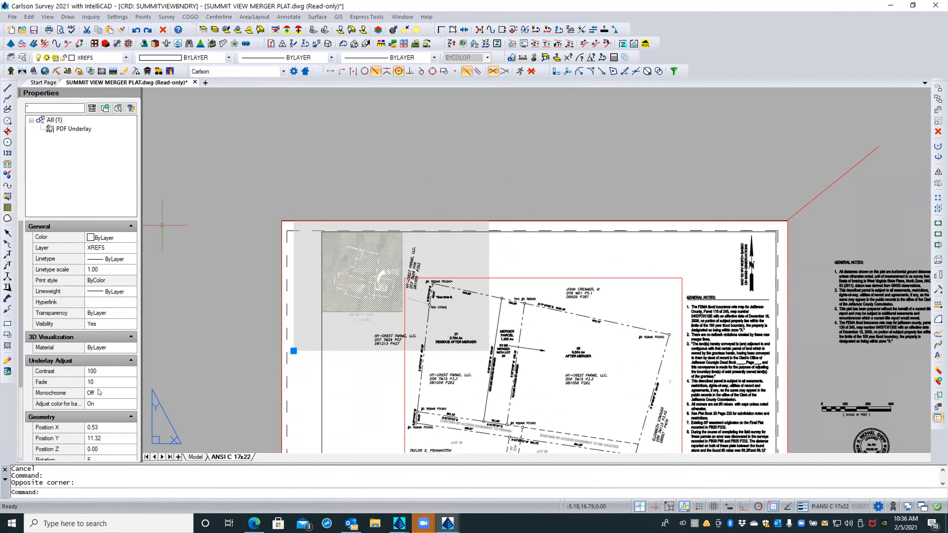
{"action": "left_click", "coordinate": [98, 402]}
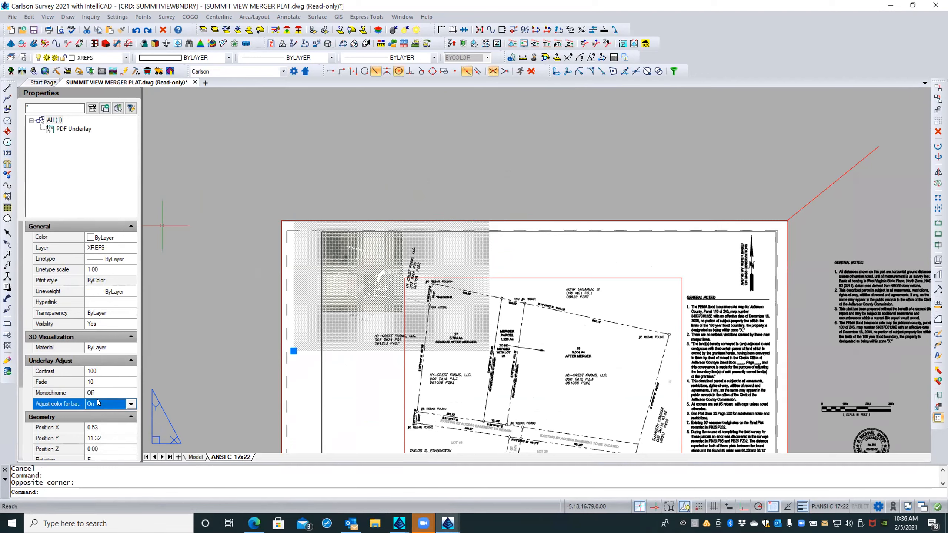
{"action": "left_click", "coordinate": [131, 404]}
{"action": "left_click", "coordinate": [99, 412]}
{"action": "left_click", "coordinate": [131, 404]}
{"action": "left_click", "coordinate": [130, 403]}
{"action": "left_click", "coordinate": [218, 386]}
{"action": "left_click", "coordinate": [213, 385]}
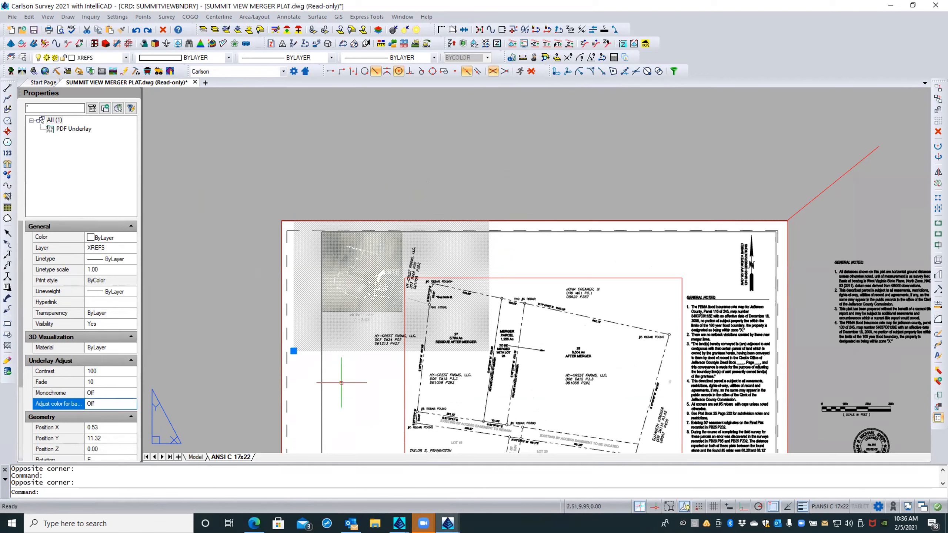
{"action": "key", "text": "Escape"}
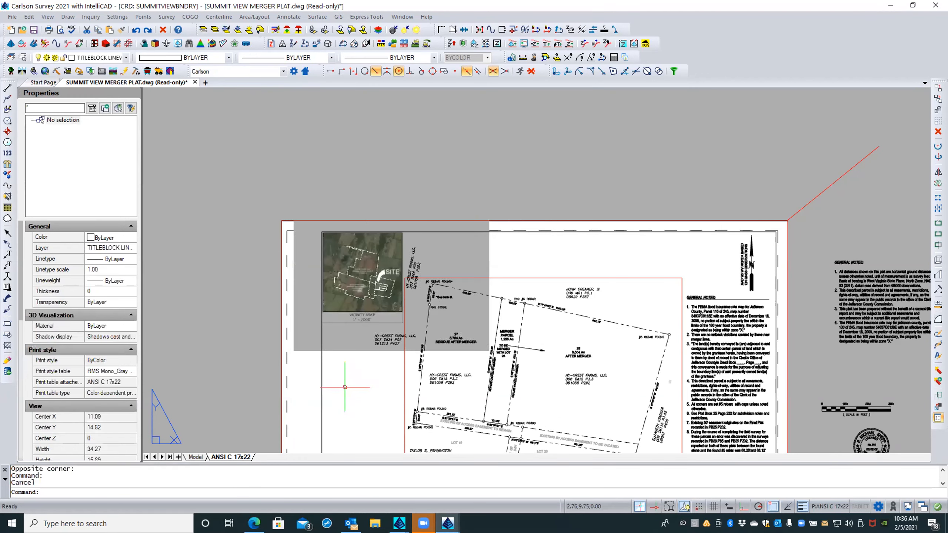
Reselect the PDF underlay, turn its background color adjustment back on and clear the selection
{"action": "left_click", "coordinate": [488, 199]}
{"action": "left_click", "coordinate": [486, 202]}
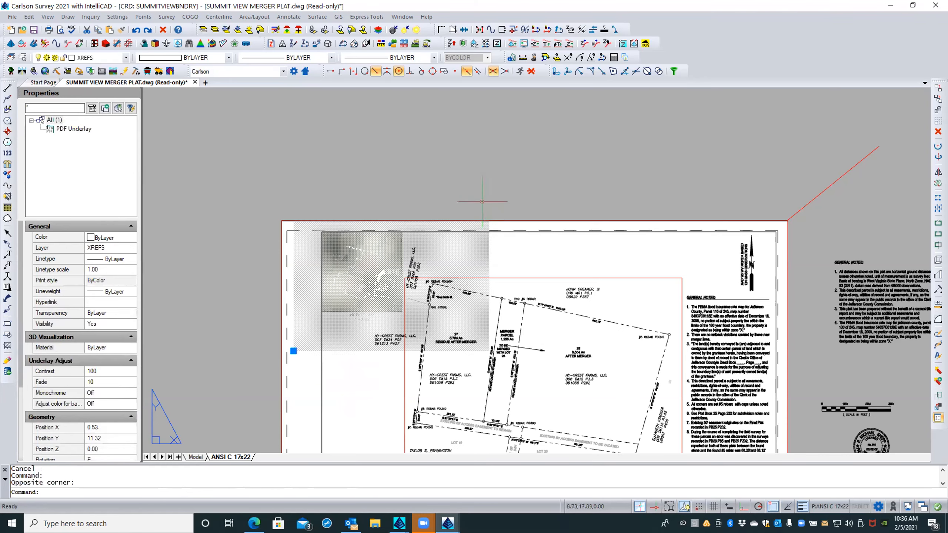
{"action": "left_click", "coordinate": [112, 403]}
{"action": "left_click", "coordinate": [114, 406]}
{"action": "left_click", "coordinate": [90, 422]}
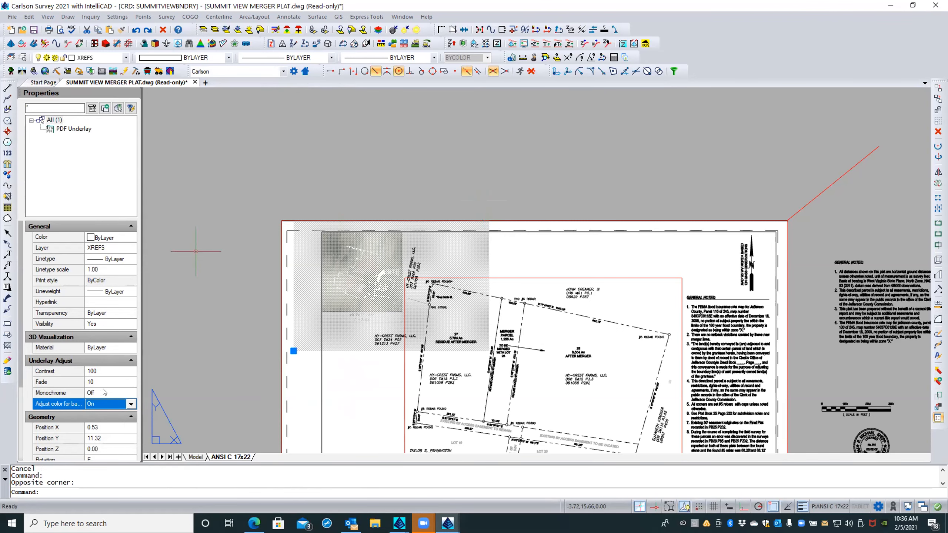
{"action": "key", "text": "Escape"}
{"action": "key", "text": "Escape"}
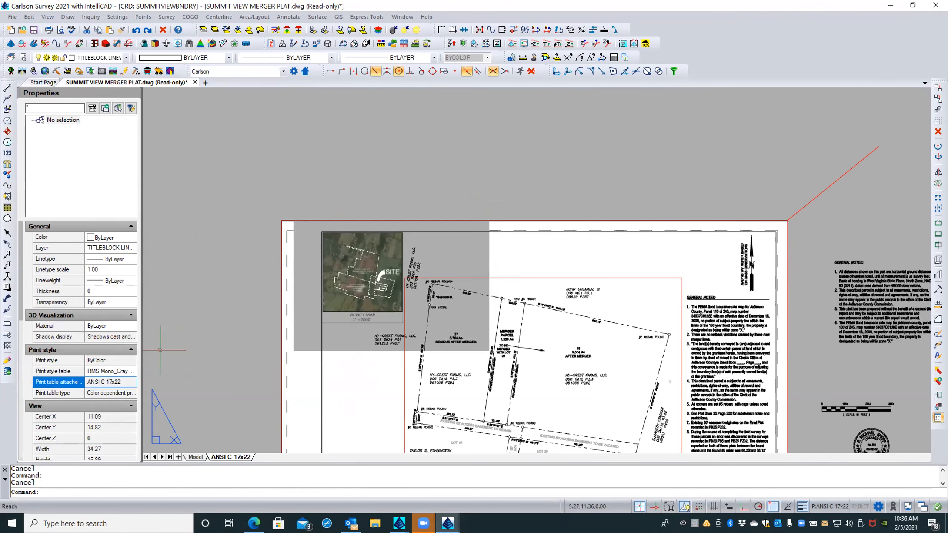
Select the PDF underlay behind the vicinity map to review its properties, and clear the selection
{"action": "left_click", "coordinate": [111, 370]}
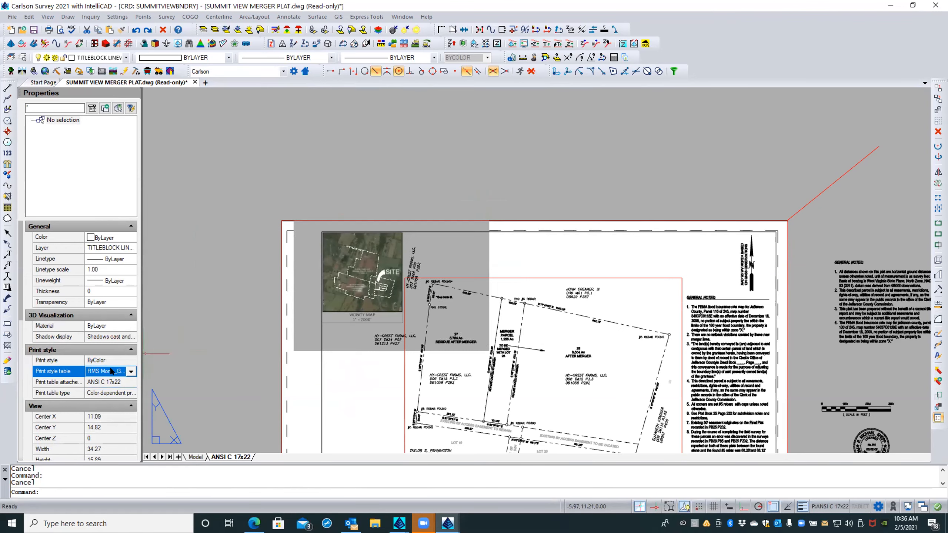
{"action": "left_click", "coordinate": [520, 176]}
{"action": "left_click", "coordinate": [446, 196]}
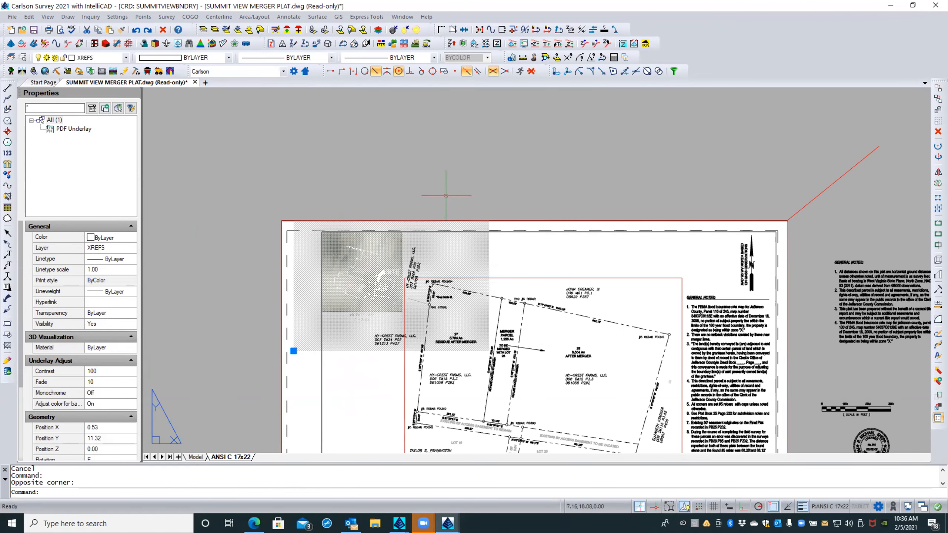
{"action": "key", "text": "Escape"}
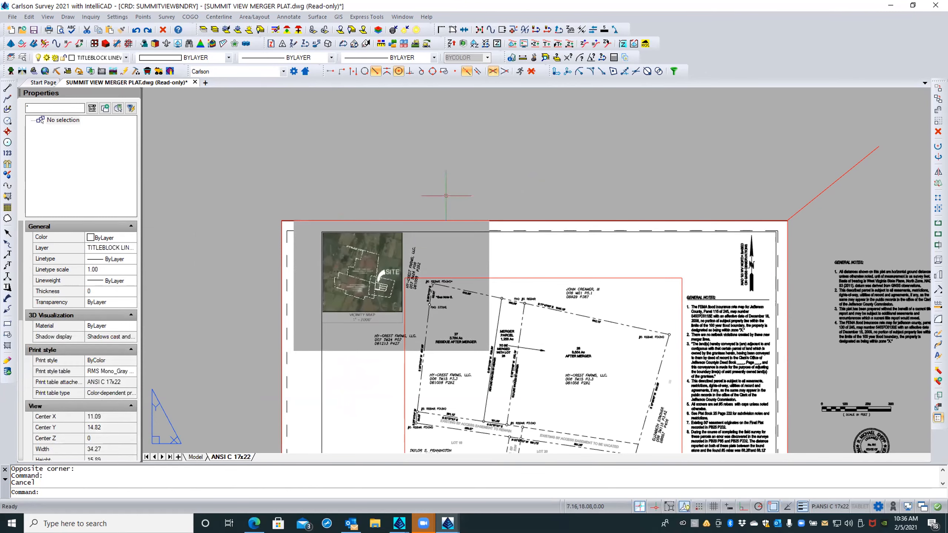
Try the FADE command, and reselect the PDF underlay to examine its underlay adjustment settings
{"action": "type", "text": "fa"}
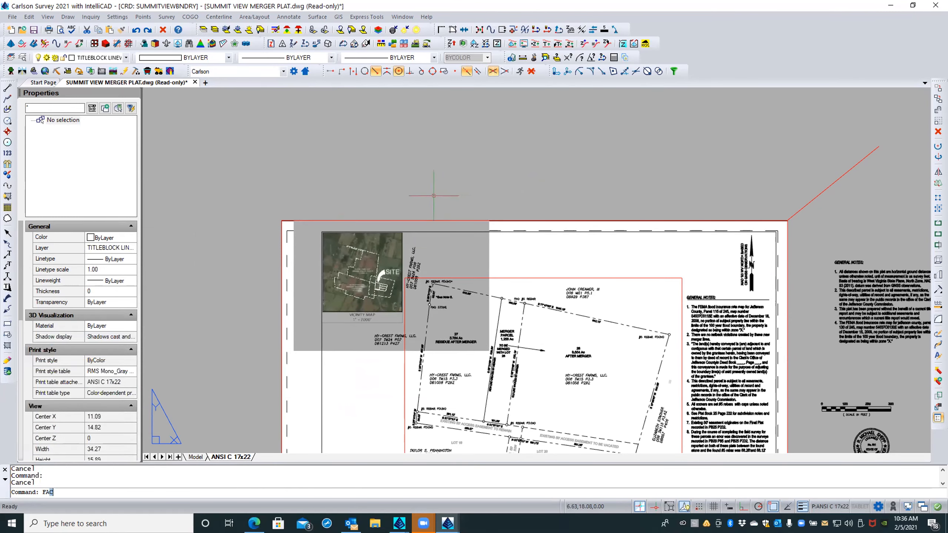
{"action": "key", "text": "Return"}
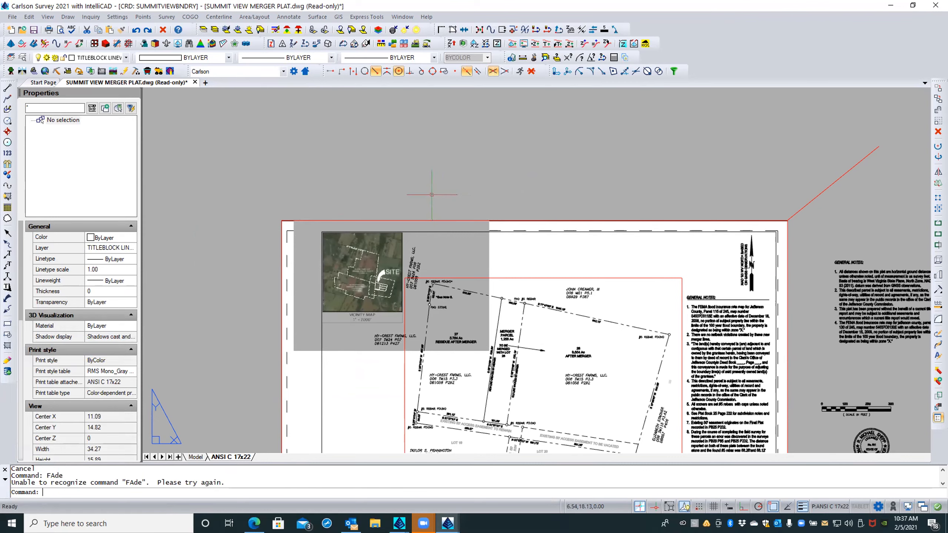
{"action": "left_click", "coordinate": [502, 192]}
{"action": "left_click", "coordinate": [478, 204]}
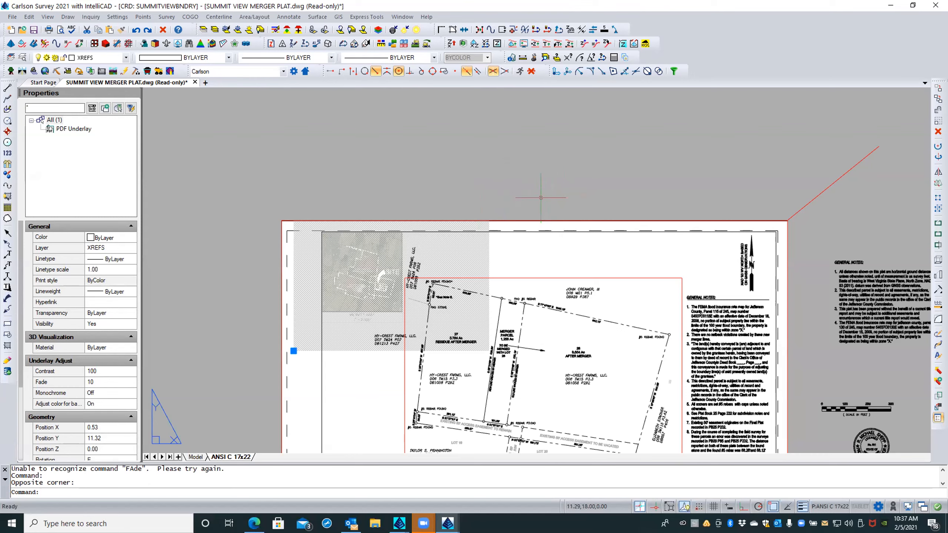
{"action": "key", "text": "Escape"}
{"action": "key", "text": "Escape"}
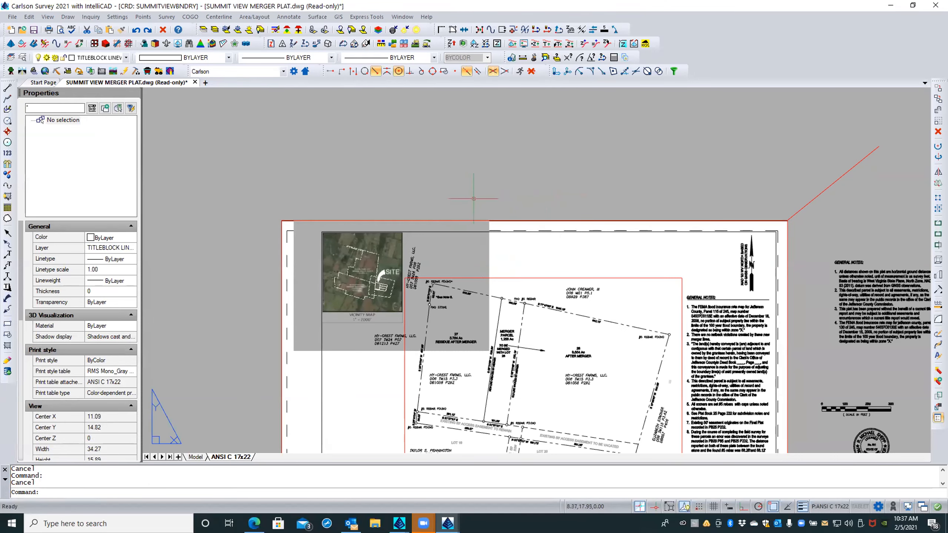
Make the PDF underlay's layer, XREFS, the current layer and clear the selection
{"action": "middle_click_drag", "start_coordinate": [462, 190], "coordinate": [419, 148]}
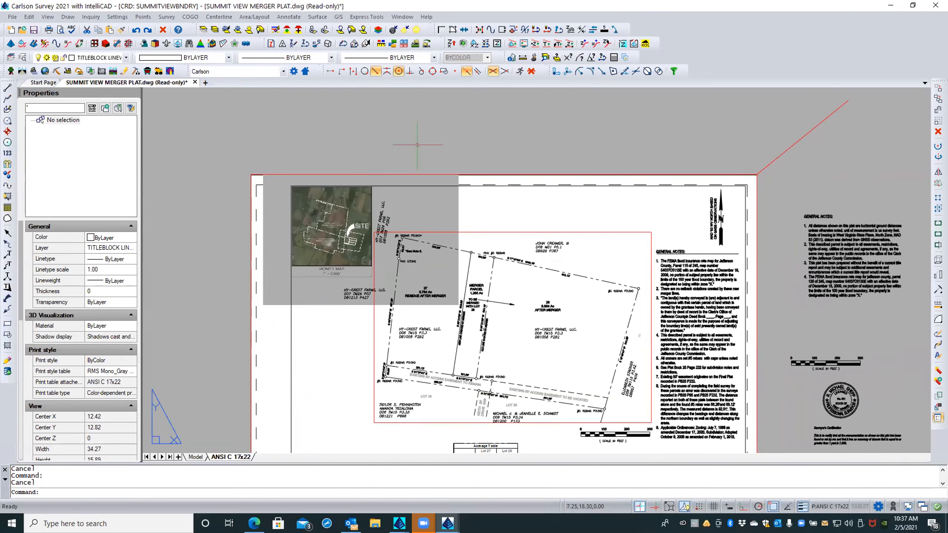
{"action": "scroll", "coordinate": [418, 144], "scroll_direction": "down", "scroll_amount": 1}
{"action": "middle_click_drag", "start_coordinate": [264, 266], "coordinate": [271, 227]}
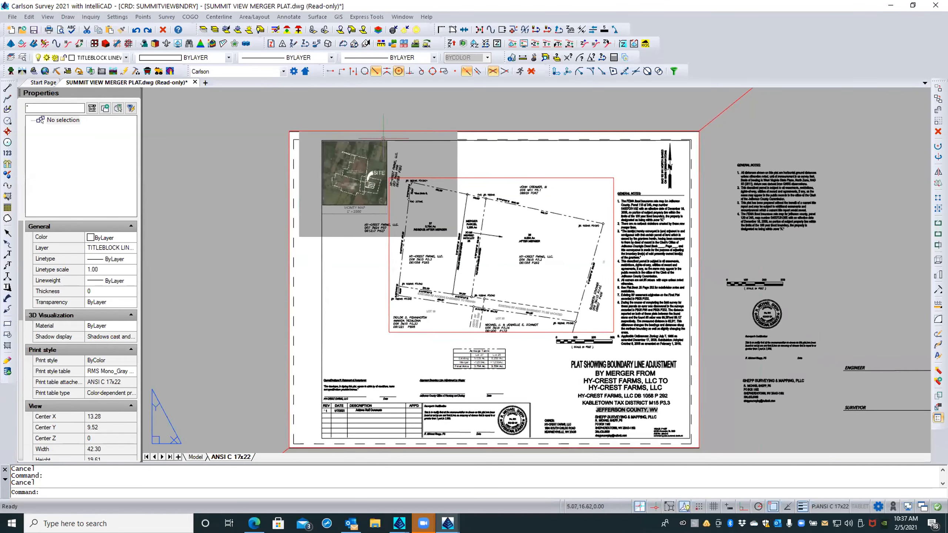
{"action": "left_click", "coordinate": [460, 120]}
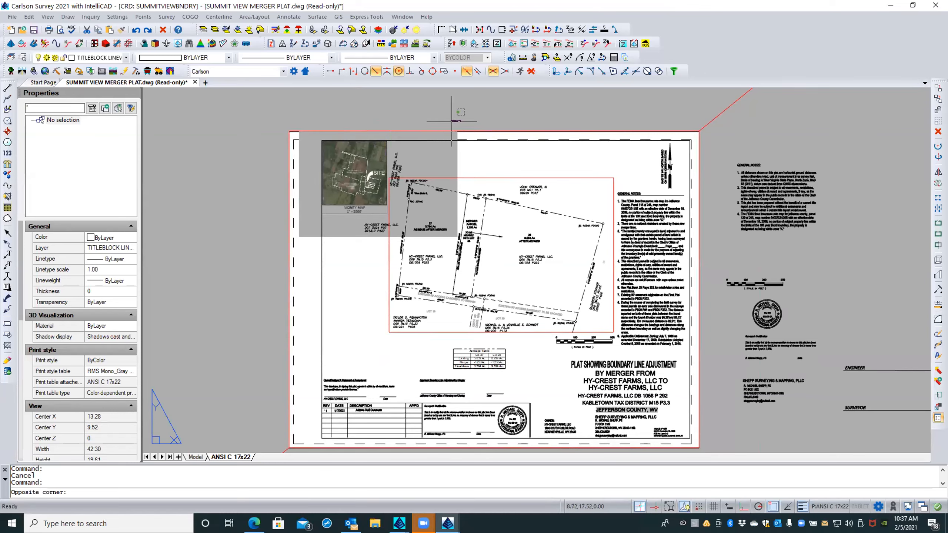
{"action": "right_click", "coordinate": [446, 119]}
{"action": "left_click", "coordinate": [435, 119]}
{"action": "left_click", "coordinate": [416, 119]}
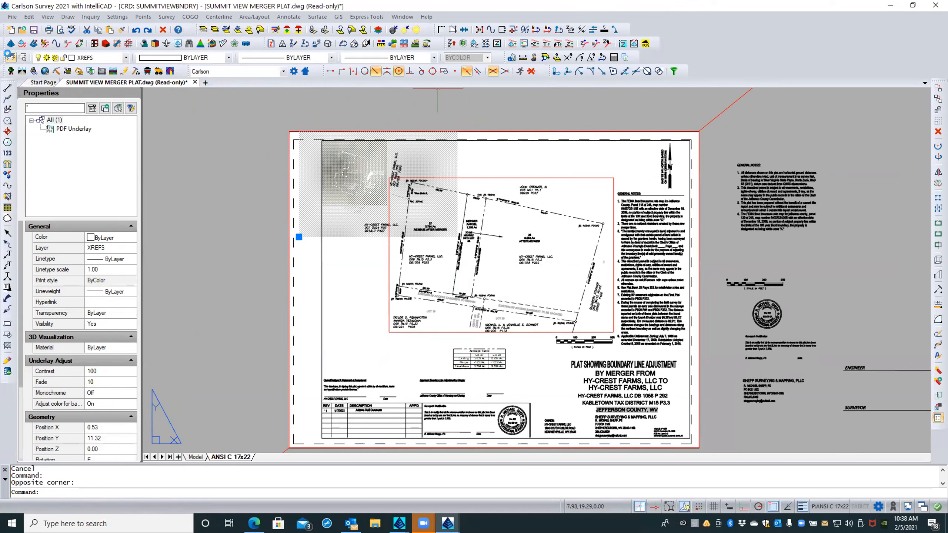
{"action": "left_click", "coordinate": [11, 57]}
{"action": "left_click", "coordinate": [456, 130]}
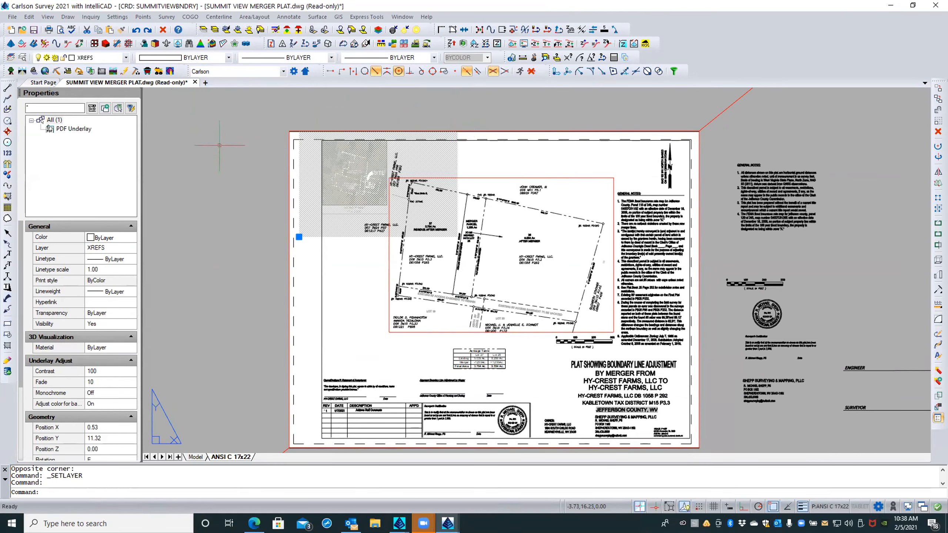
{"action": "key", "text": "Escape"}
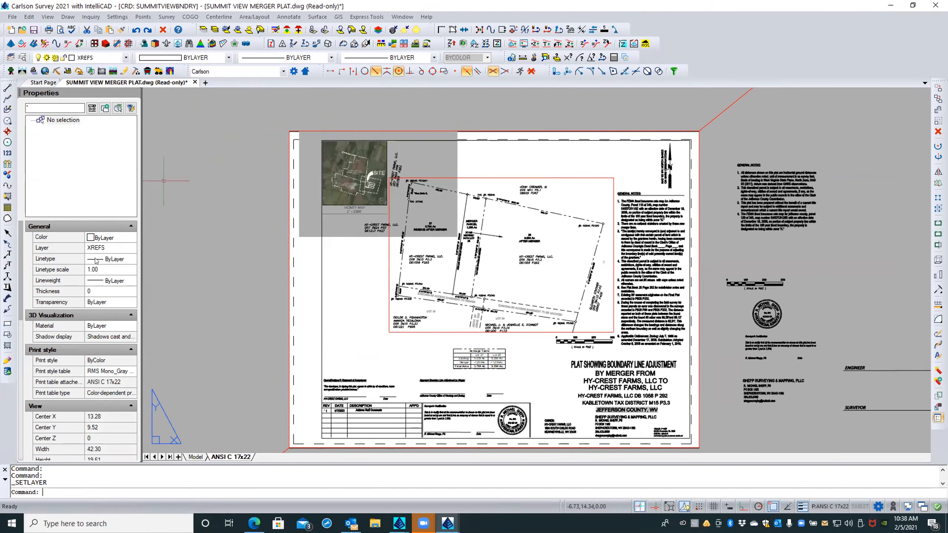
Draw a rectangle around the vicinity map's aerial image, from its lower-left corner to its upper-right corner
{"action": "left_click", "coordinate": [7, 323]}
{"action": "scroll", "coordinate": [310, 204], "scroll_direction": "up", "scroll_amount": 10}
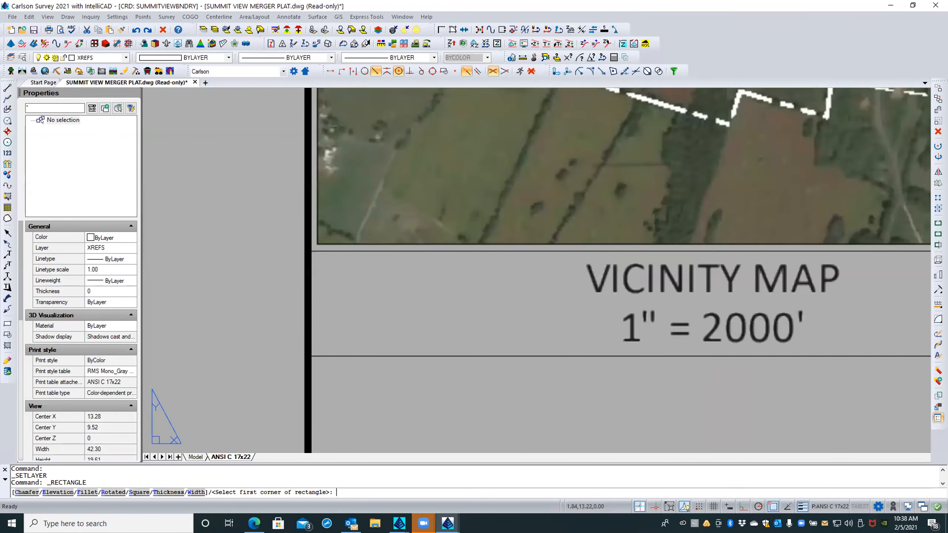
{"action": "left_click", "coordinate": [317, 246]}
{"action": "scroll", "coordinate": [278, 261], "scroll_direction": "down", "scroll_amount": 10}
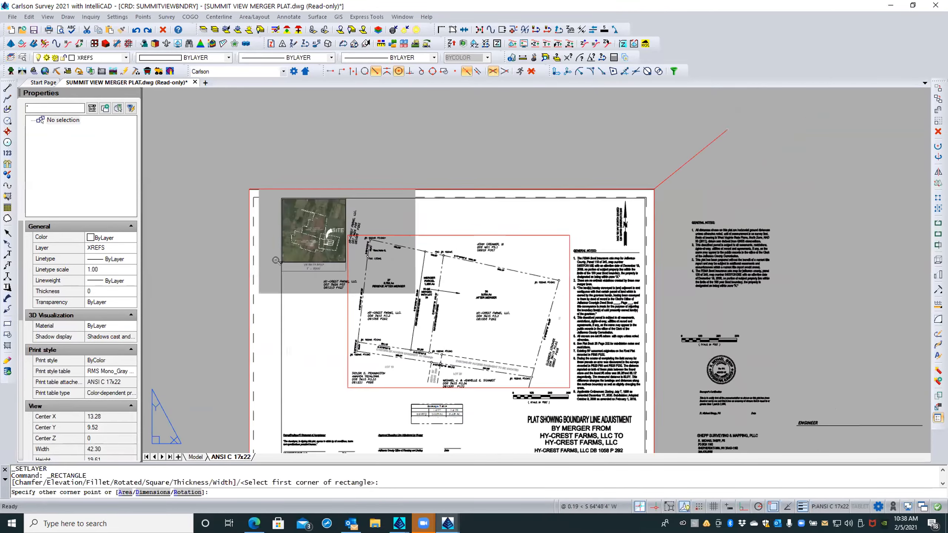
{"action": "scroll", "coordinate": [321, 206], "scroll_direction": "up", "scroll_amount": 8}
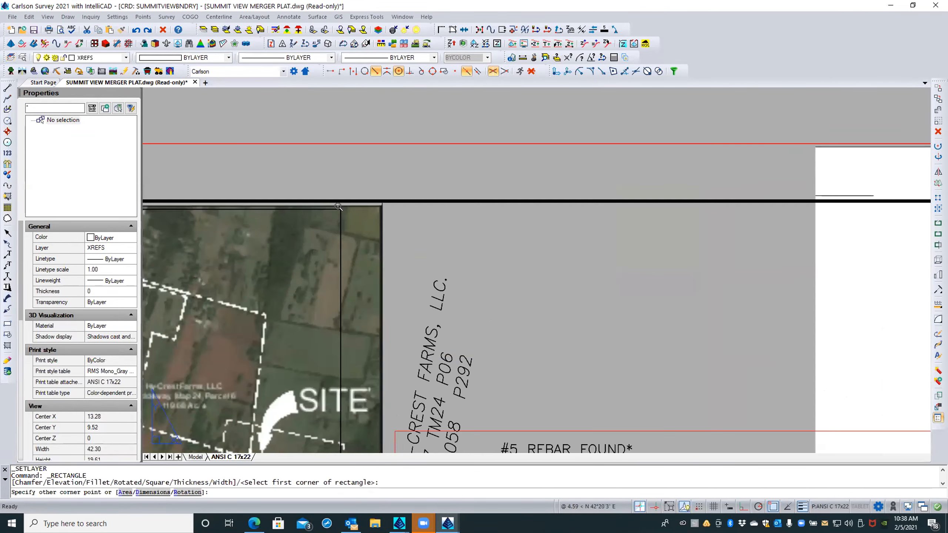
{"action": "left_click", "coordinate": [372, 208]}
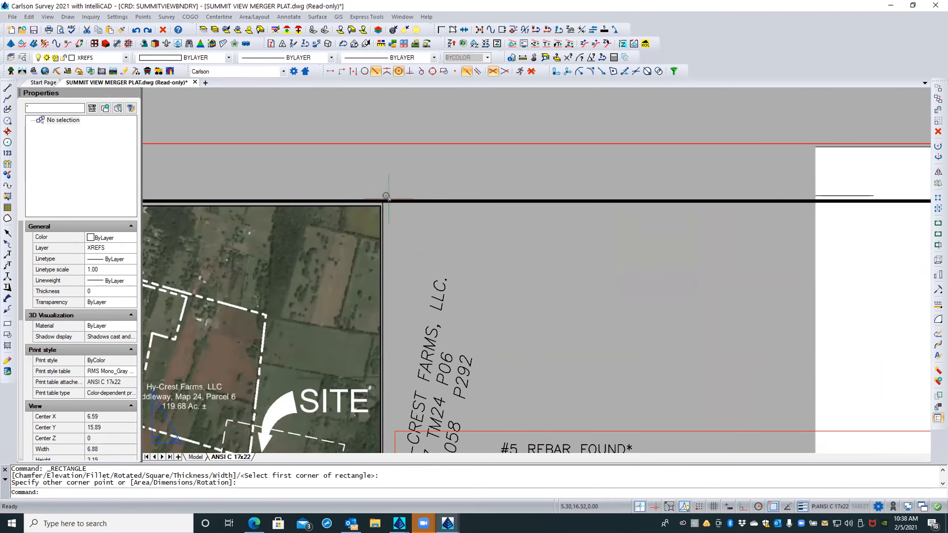
Select the PDF underlay behind the vicinity map and try to clip it with IMAGECLIP
{"action": "scroll", "coordinate": [384, 202], "scroll_direction": "down", "scroll_amount": 5}
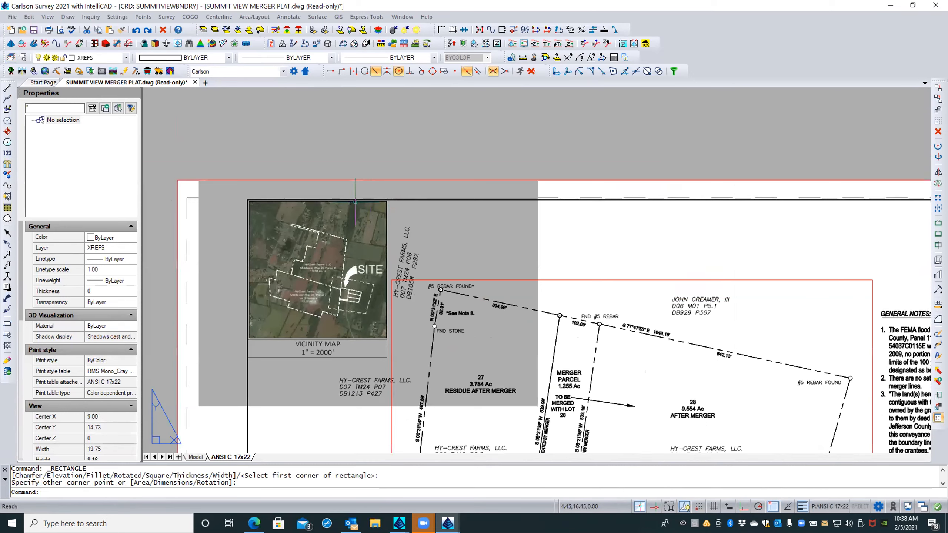
{"action": "left_click", "coordinate": [556, 152]}
{"action": "left_click", "coordinate": [529, 159]}
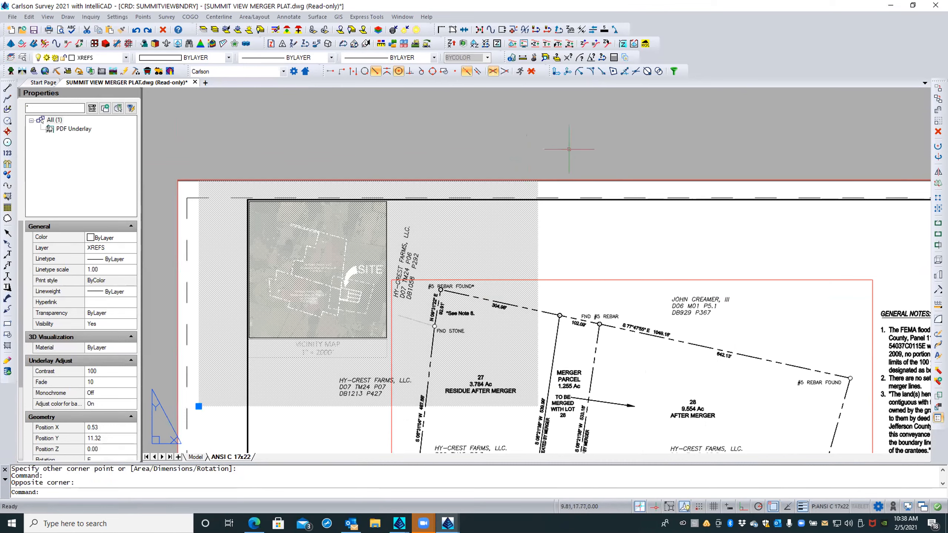
{"action": "type", "text": "IMAGECLIP"}
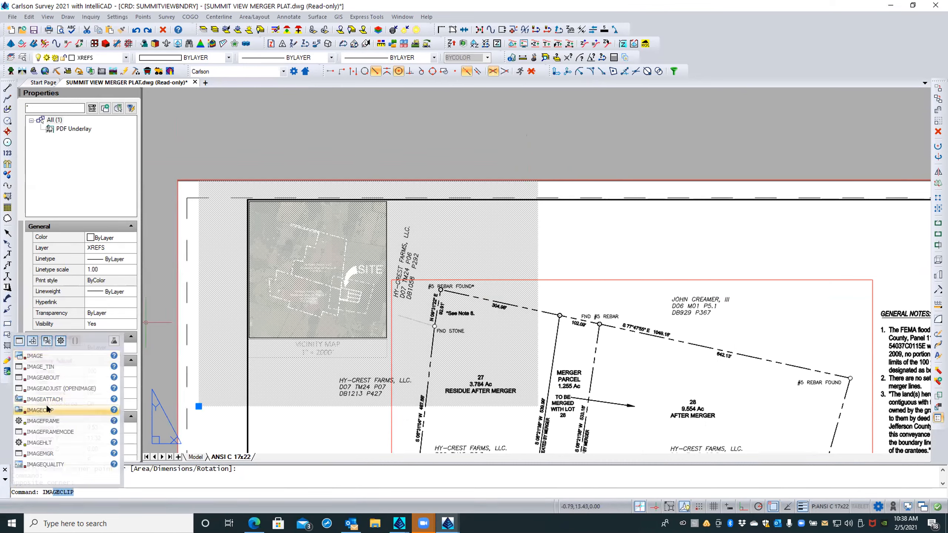
{"action": "left_click", "coordinate": [97, 409]}
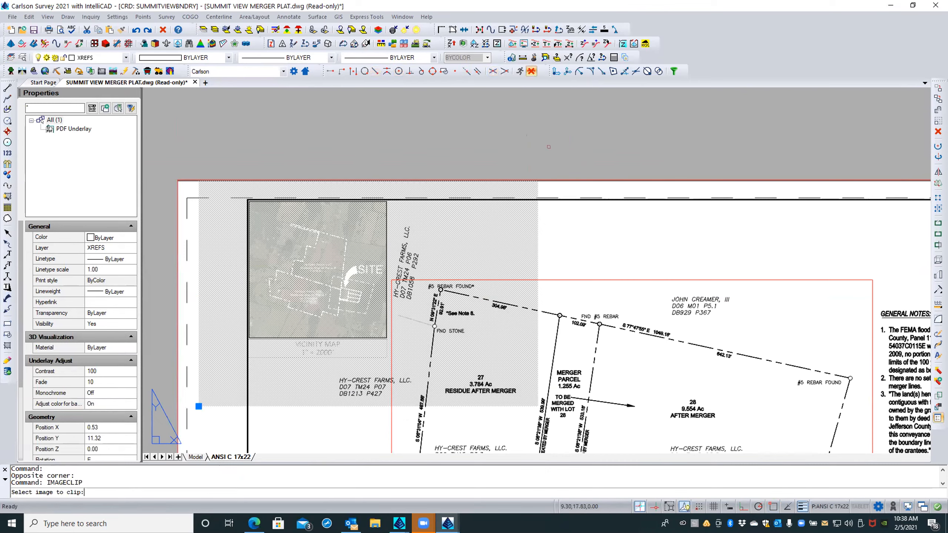
{"action": "key", "text": "Escape"}
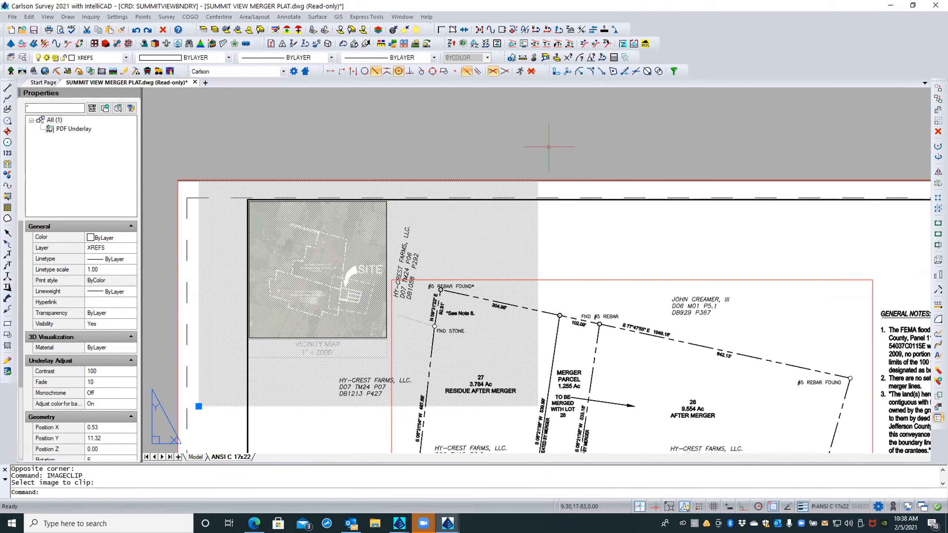
Retry IMAGECLIP on the PDF underlay's edge, cancel the command and clear the selection
{"action": "right_click", "coordinate": [548, 144]}
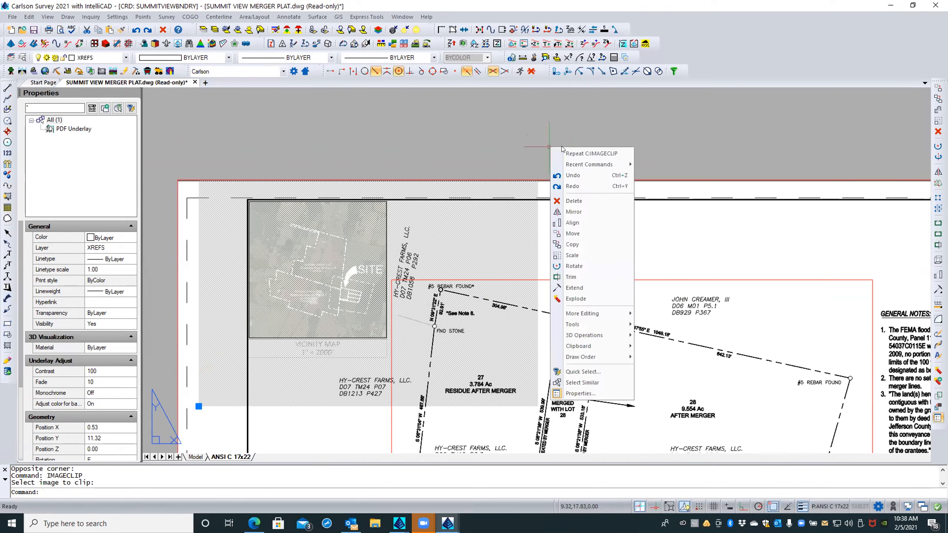
{"action": "left_click", "coordinate": [556, 151]}
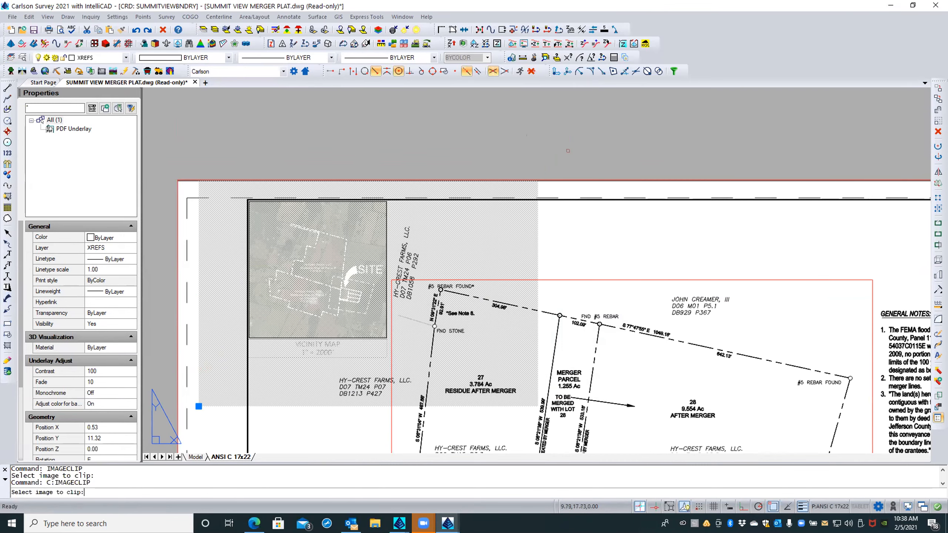
{"action": "left_click", "coordinate": [538, 158]}
{"action": "key", "text": "Escape"}
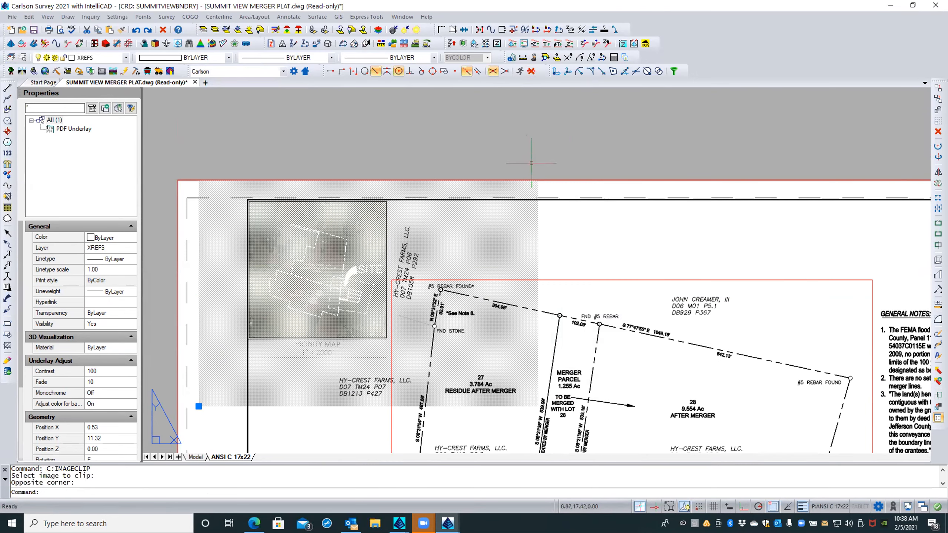
{"action": "right_click", "coordinate": [552, 153]}
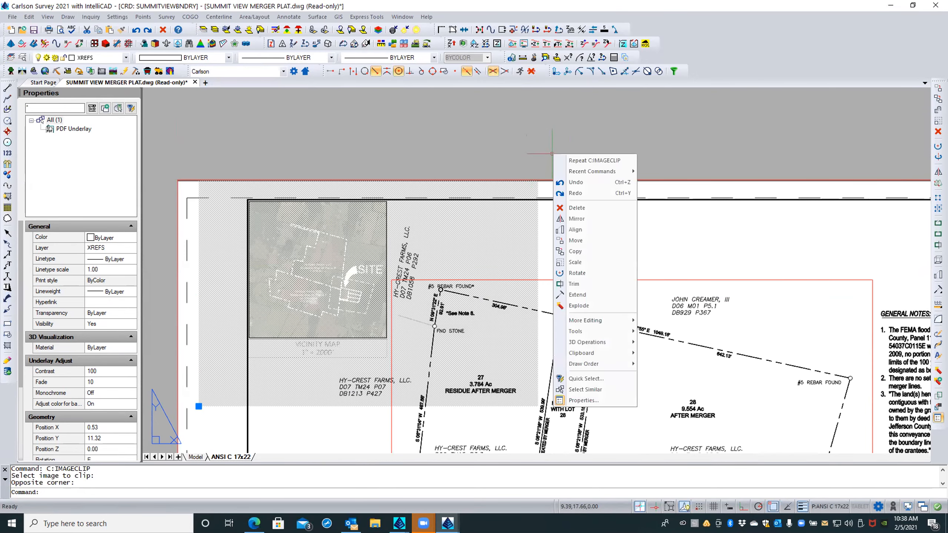
{"action": "key", "text": "Escape"}
{"action": "key", "text": "Escape"}
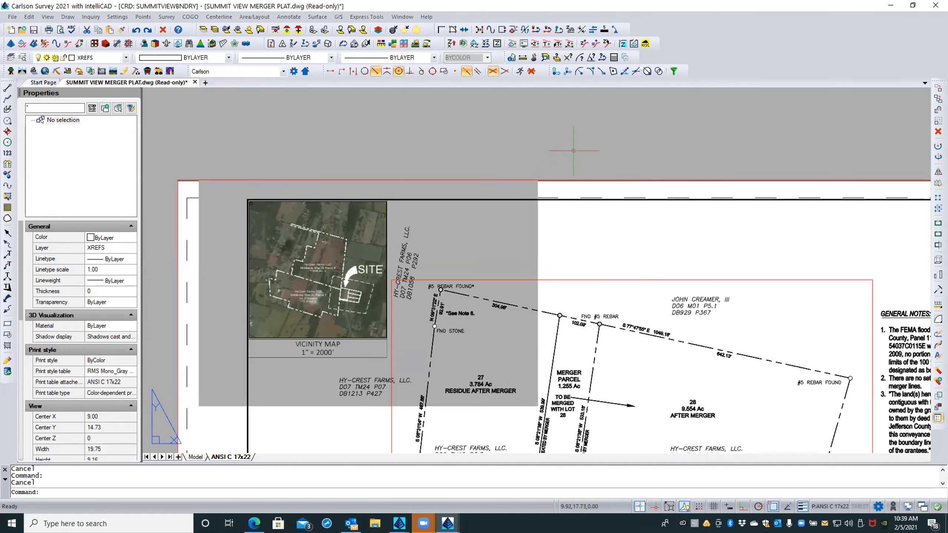
Try to clip the PDF underlay with XCLIP, picking its edge and the line above the vicinity map title
{"action": "type", "text": "XCLIP"}
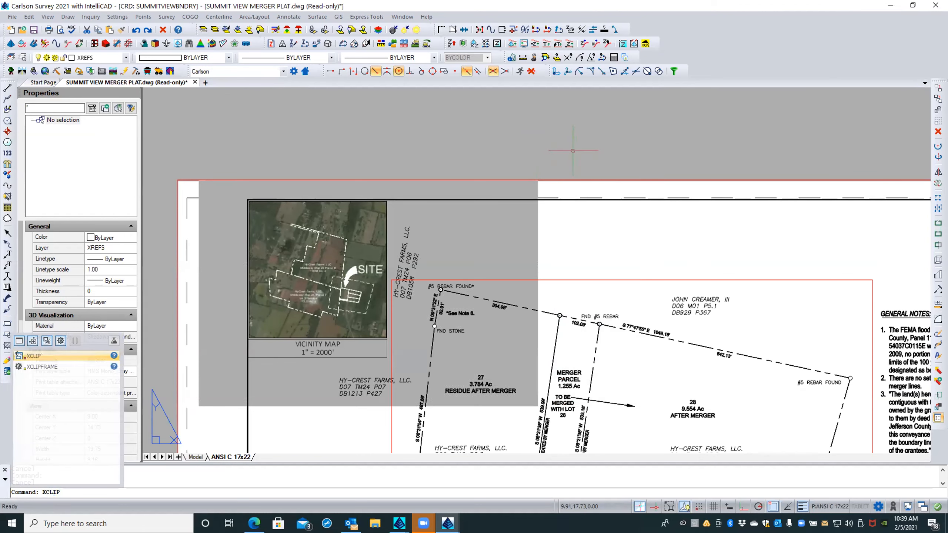
{"action": "key", "text": "Return"}
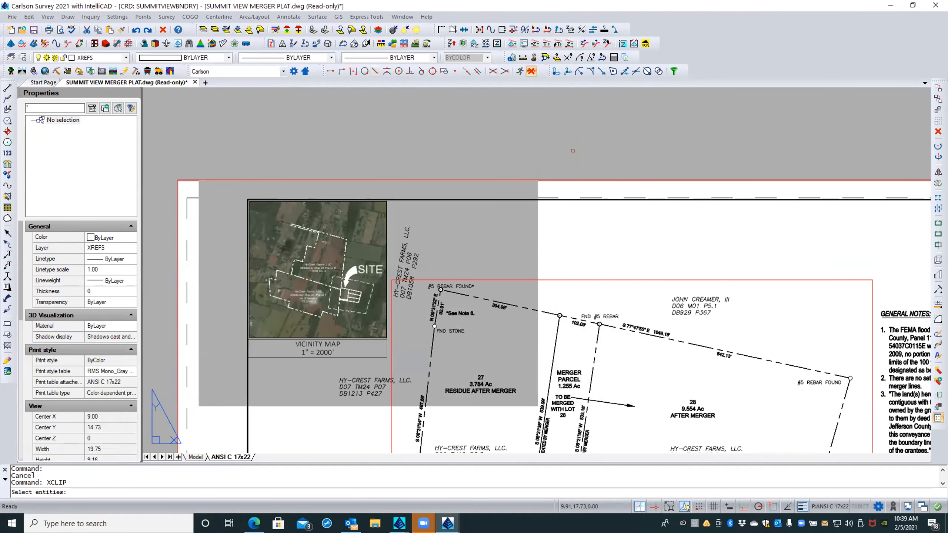
{"action": "left_click", "coordinate": [546, 152]}
{"action": "left_click", "coordinate": [527, 155]}
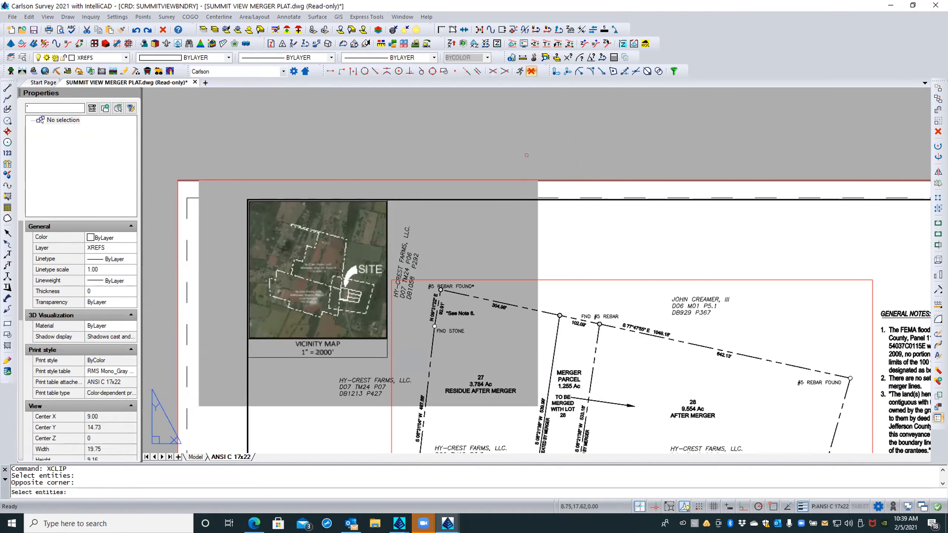
{"action": "left_click", "coordinate": [563, 150]}
{"action": "left_click", "coordinate": [503, 162]}
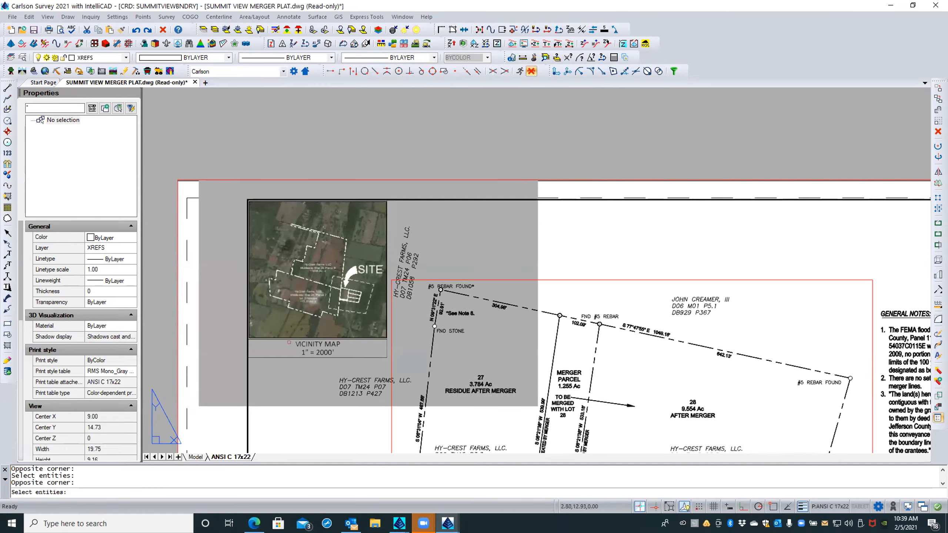
{"action": "scroll", "coordinate": [265, 340], "scroll_direction": "up", "scroll_amount": 4}
{"action": "scroll", "coordinate": [265, 339], "scroll_direction": "up", "scroll_amount": 2}
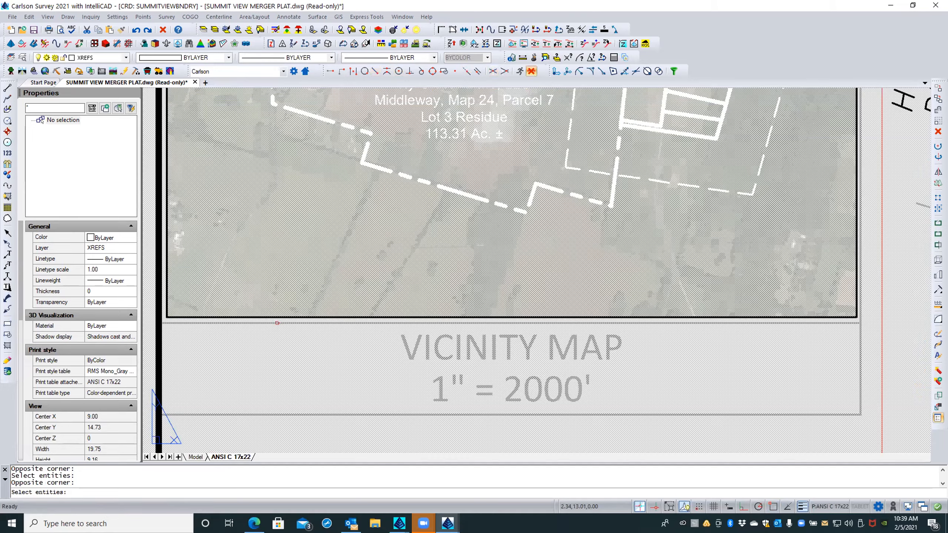
{"action": "left_click", "coordinate": [277, 323]}
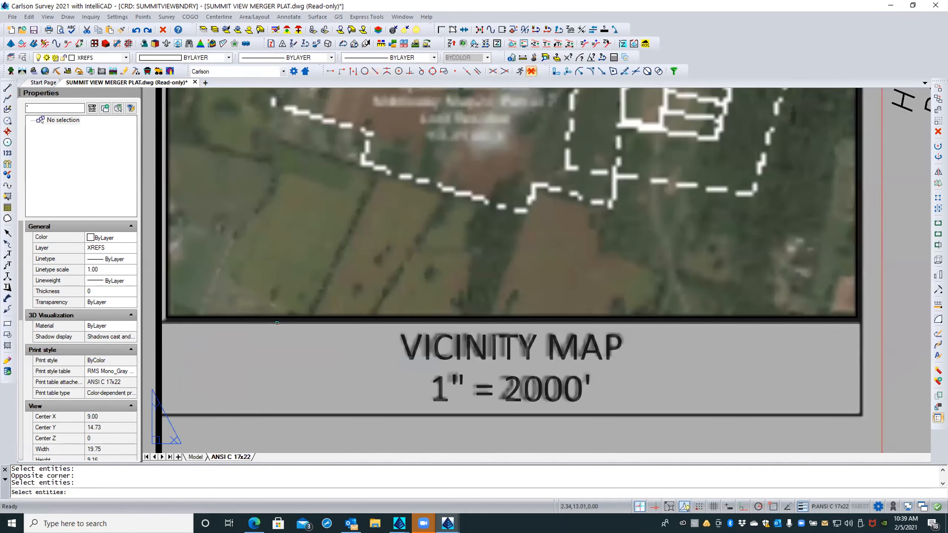
{"action": "key", "text": "Return"}
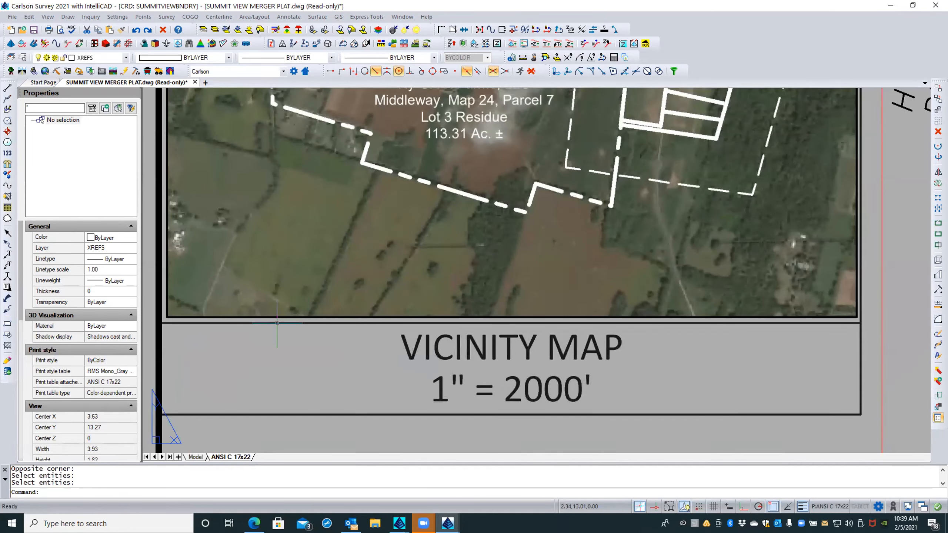
{"action": "scroll", "coordinate": [282, 337], "scroll_direction": "down", "scroll_amount": 6}
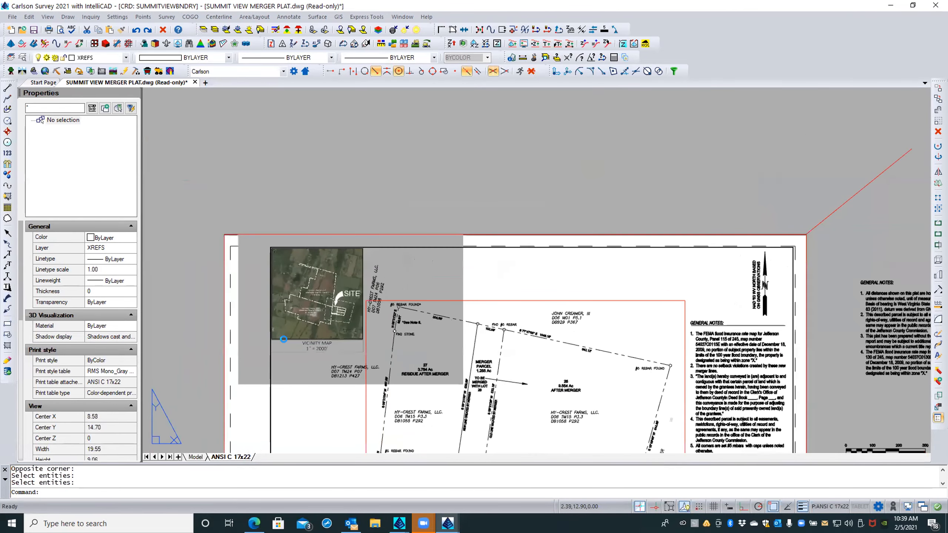
Try to clip the PDF underlay behind the vicinity map with the CLIP command, picking the underlay's lower edge
{"action": "type", "text": "u"}
{"action": "key", "text": "Return"}
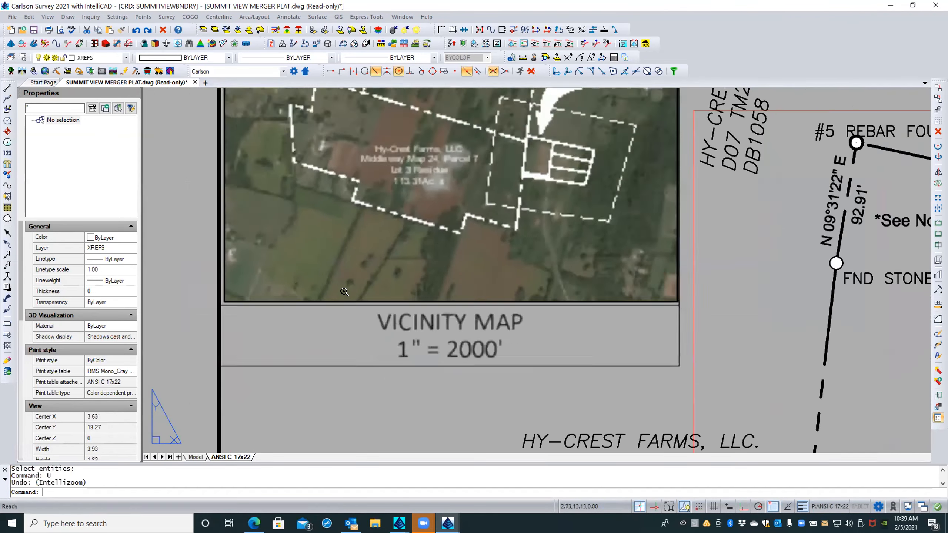
{"action": "scroll", "coordinate": [344, 292], "scroll_direction": "down", "scroll_amount": 5}
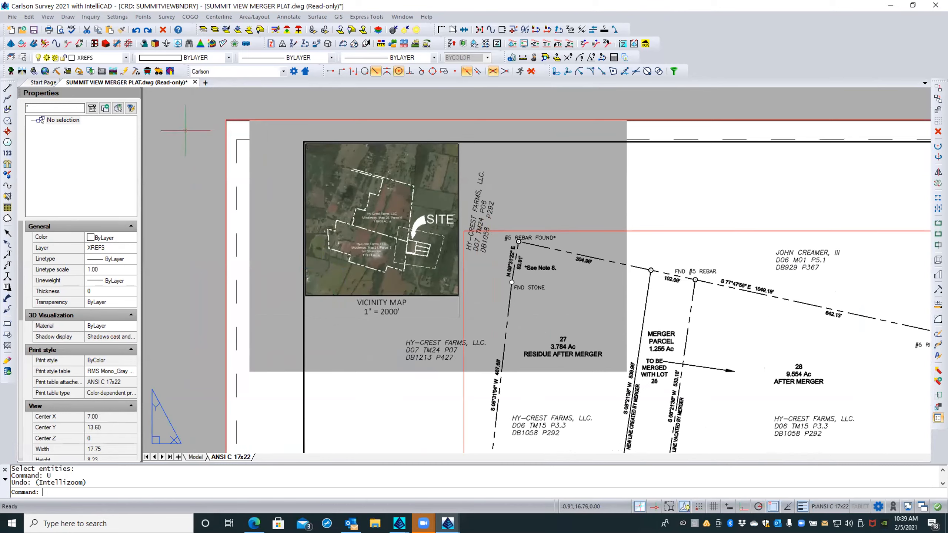
{"action": "type", "text": "lip"}
{"action": "key", "text": "Return"}
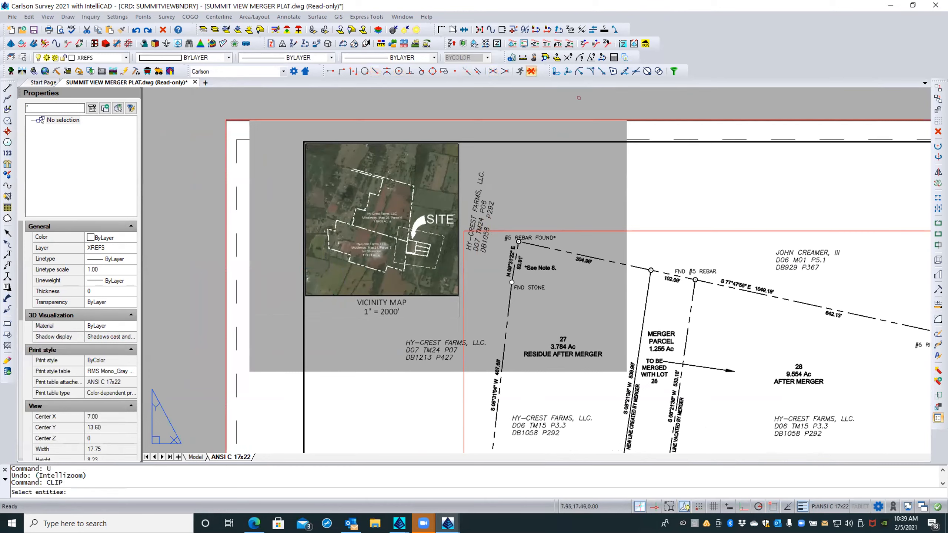
{"action": "left_click", "coordinate": [647, 104]}
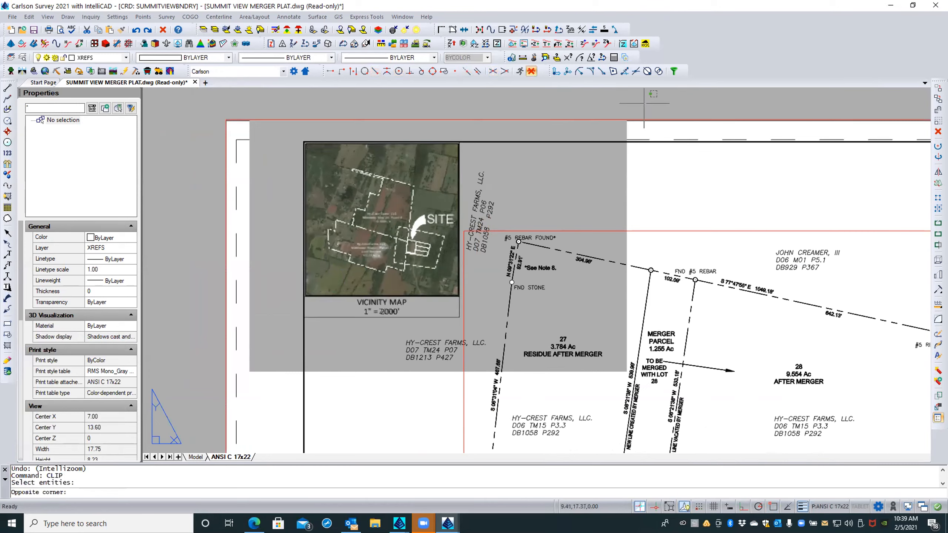
{"action": "left_click", "coordinate": [612, 107]}
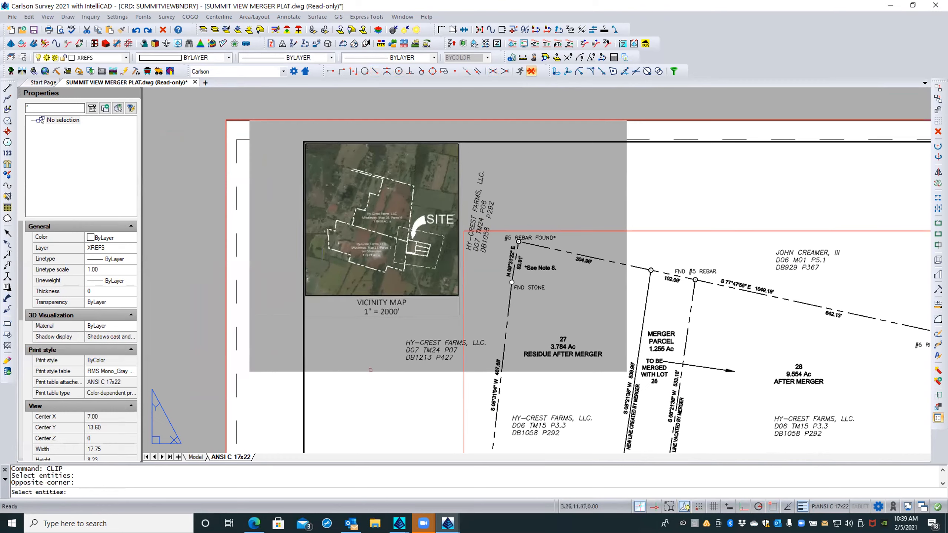
{"action": "left_click", "coordinate": [369, 371]}
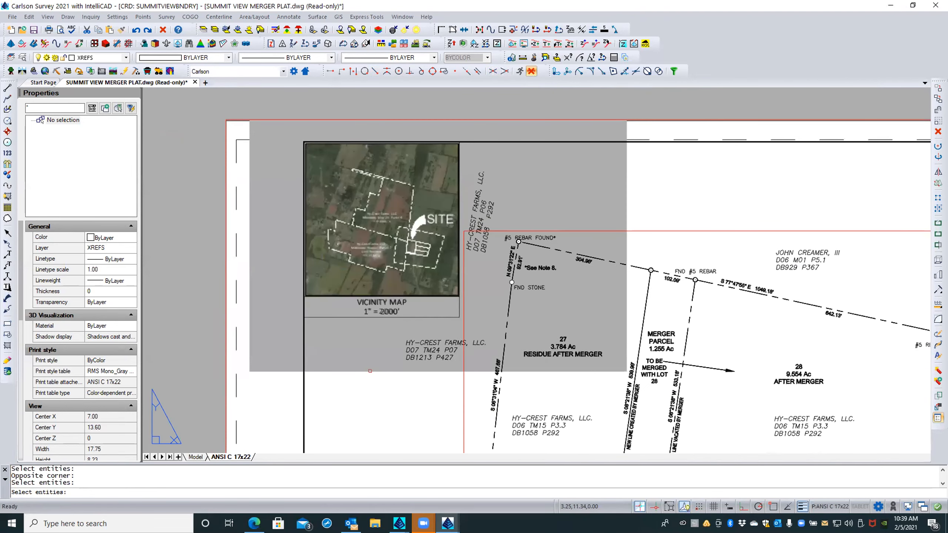
{"action": "key", "text": "Return"}
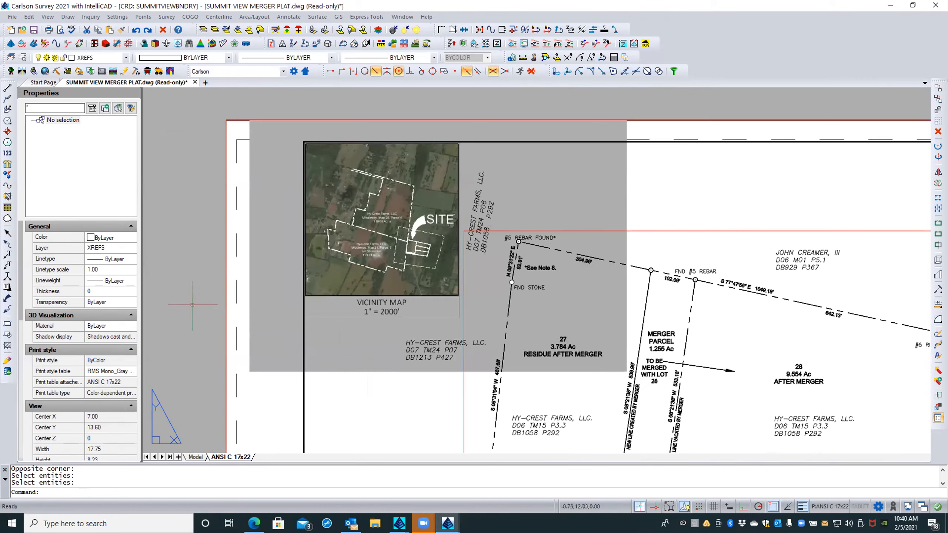
{"action": "key", "text": "Escape"}
{"action": "key", "text": "Escape"}
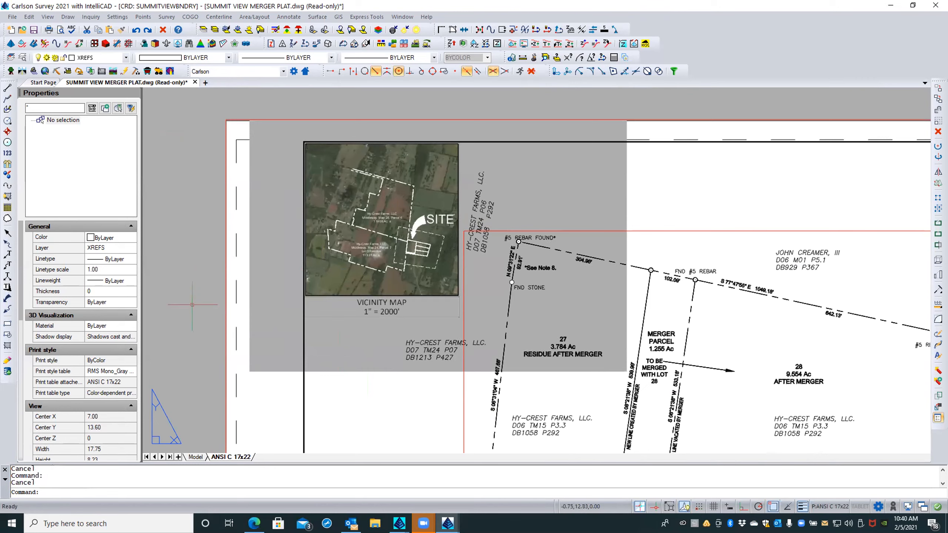
Select the rectangle polyline around the vicinity map image and retry CLIP, picking the PDF underlay's left edge
{"action": "left_click", "coordinate": [342, 295]}
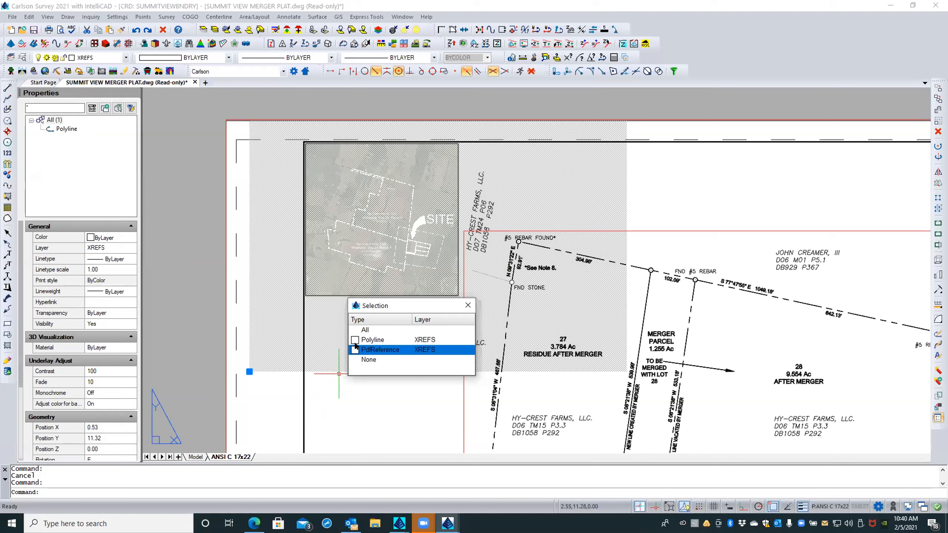
{"action": "left_click", "coordinate": [367, 340]}
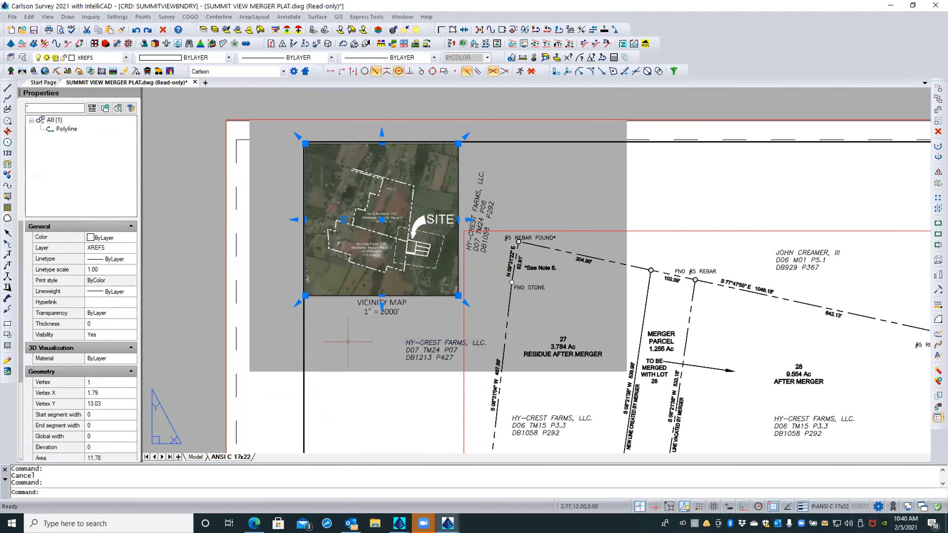
{"action": "type", "text": "CLIP"}
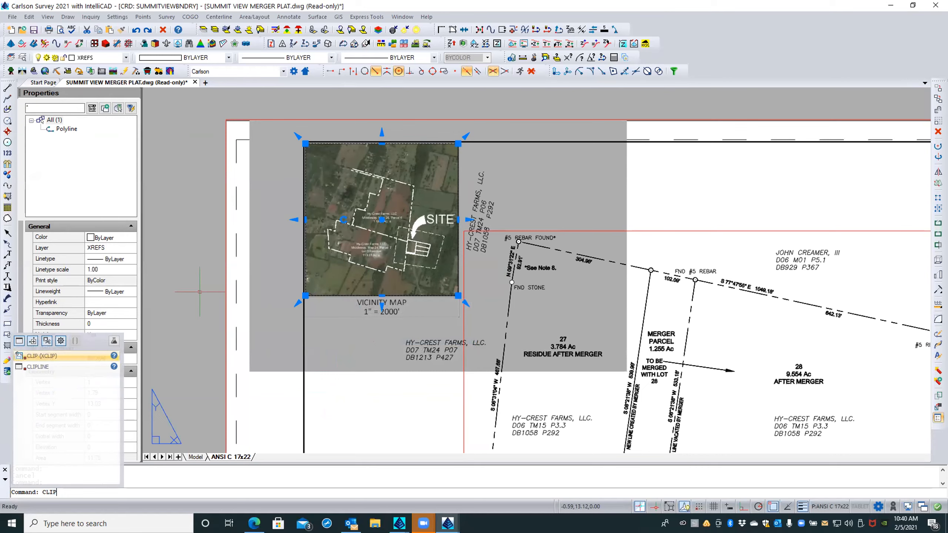
{"action": "key", "text": "Return"}
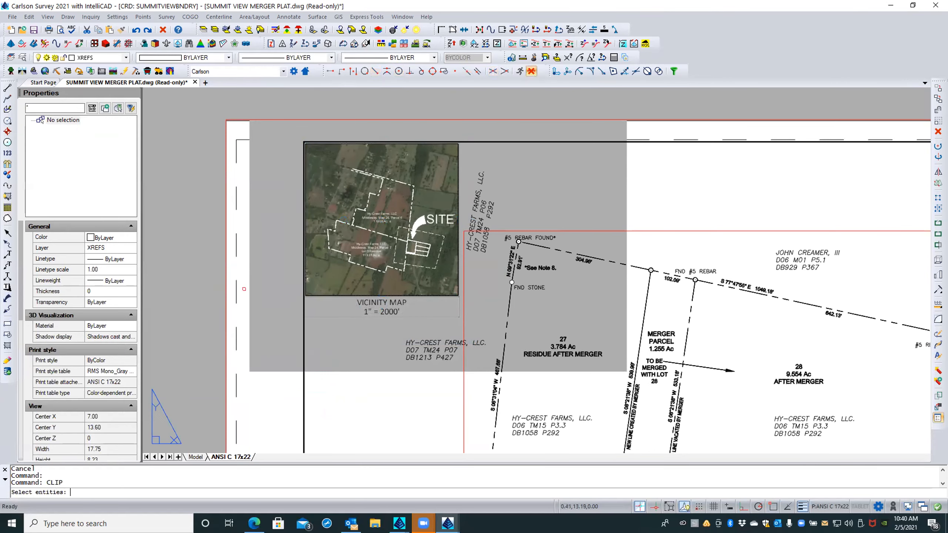
{"action": "left_click", "coordinate": [249, 285]}
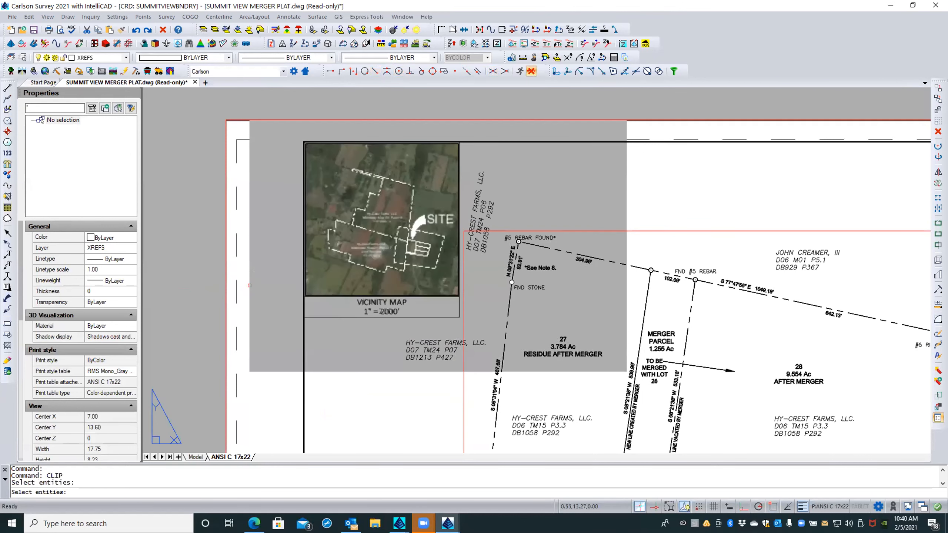
{"action": "key", "text": "Return"}
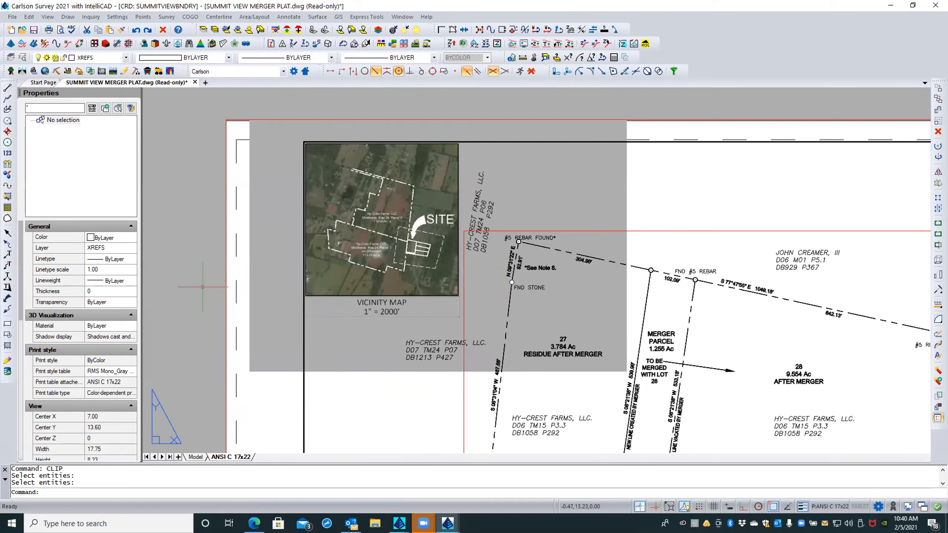
{"action": "key", "text": "Escape"}
{"action": "key", "text": "Escape"}
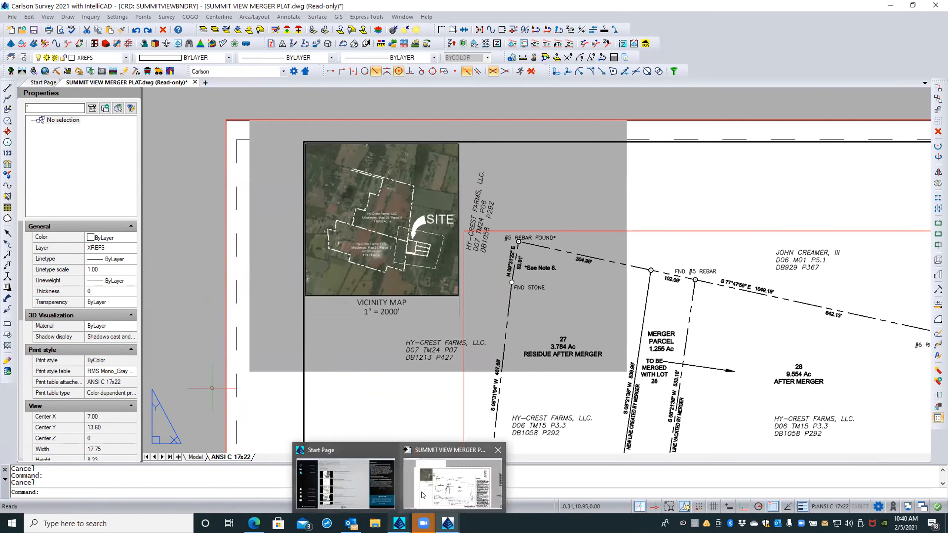
Switch to Carlson Survey 2020 and start drawing a rectangle at the plat's vicinity map
{"action": "key", "text": "alt+Tab"}
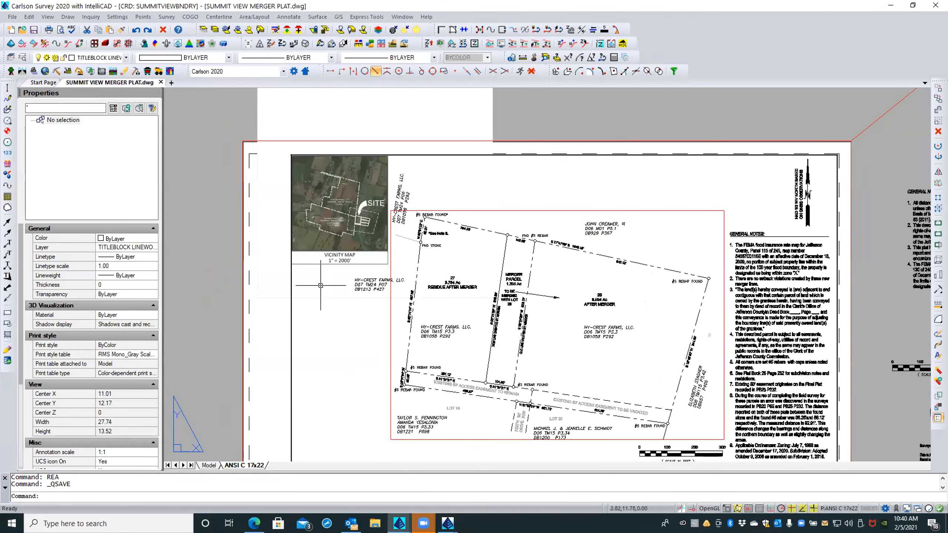
{"action": "scroll", "coordinate": [303, 224], "scroll_direction": "up", "scroll_amount": 3}
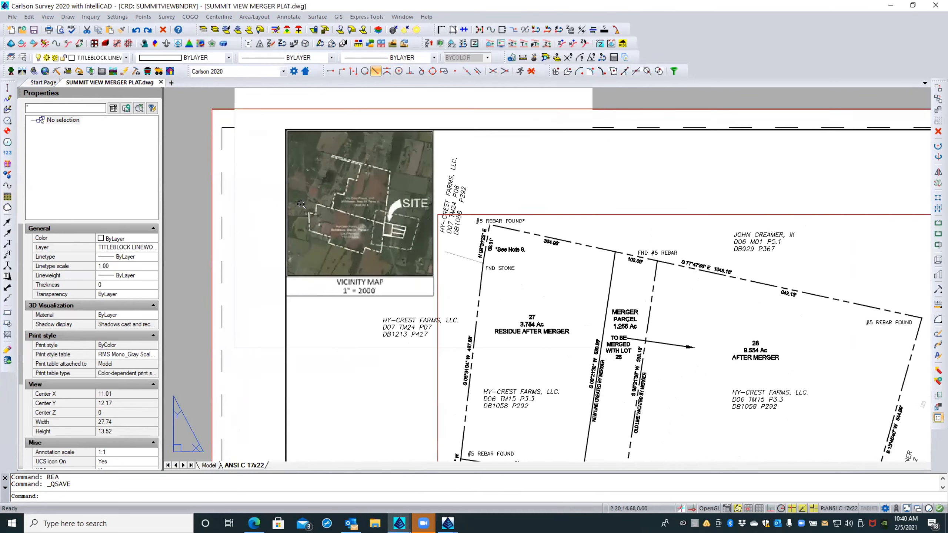
{"action": "left_click", "coordinate": [7, 312]}
{"action": "scroll", "coordinate": [287, 284], "scroll_direction": "up", "scroll_amount": 2}
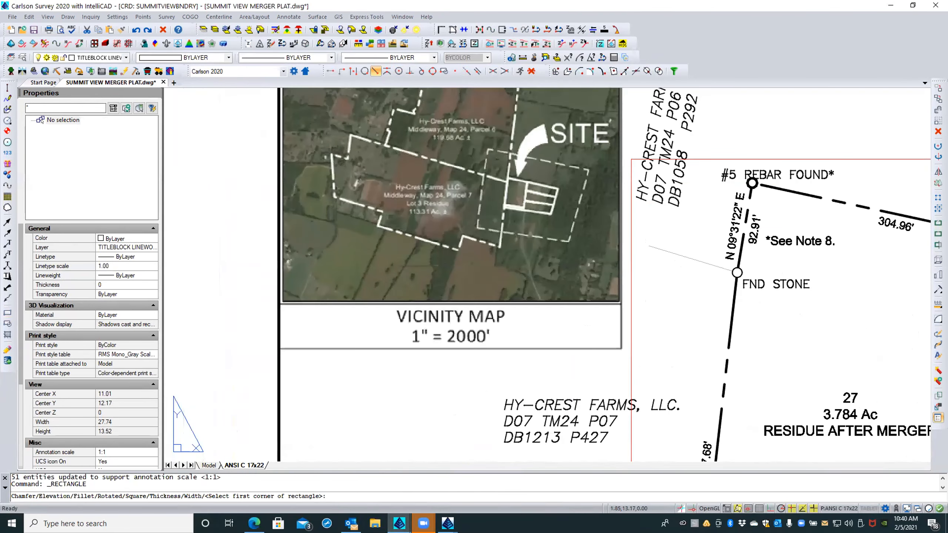
Draw a rectangle from the lower-left to the upper-right corner of the vicinity map's aerial image
{"action": "left_click", "coordinate": [283, 301]}
{"action": "scroll", "coordinate": [318, 338], "scroll_direction": "down", "scroll_amount": 3}
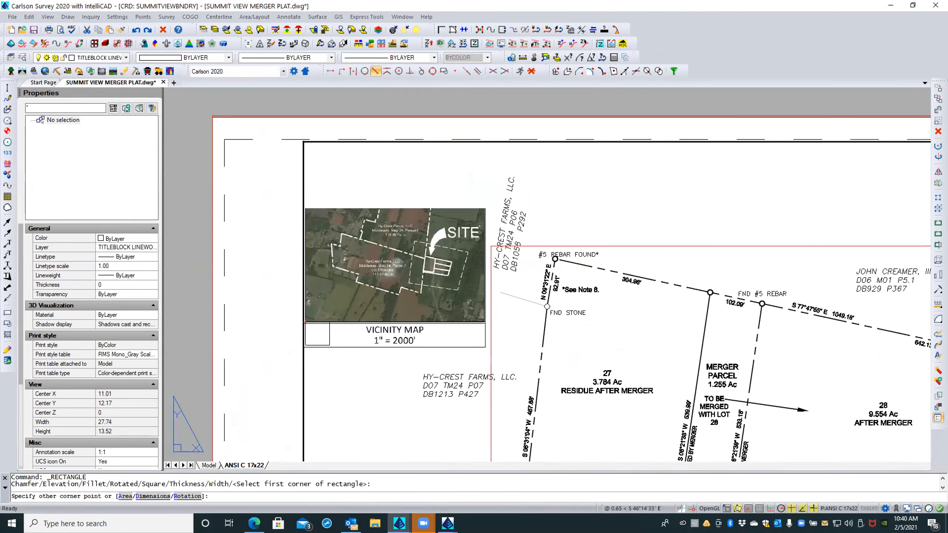
{"action": "scroll", "coordinate": [487, 138], "scroll_direction": "up", "scroll_amount": 3}
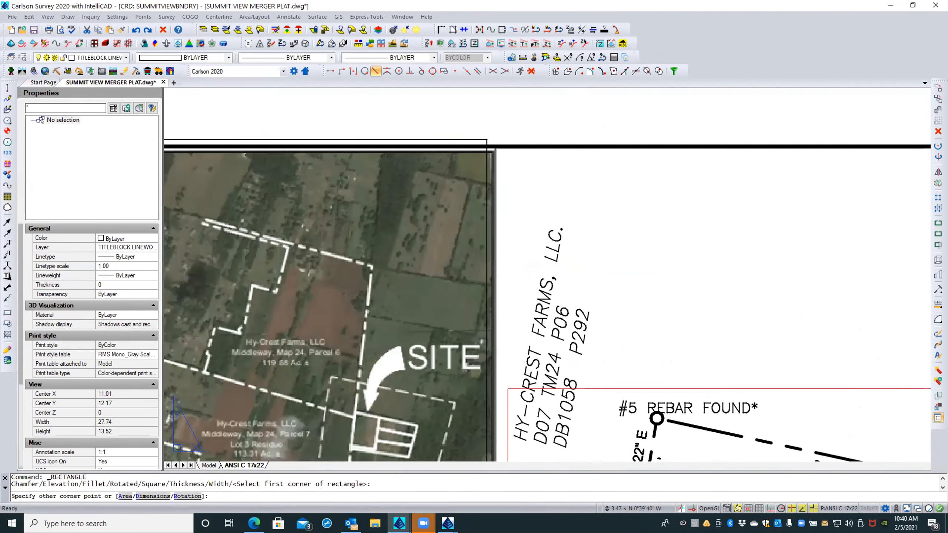
{"action": "scroll", "coordinate": [488, 138], "scroll_direction": "up", "scroll_amount": 2}
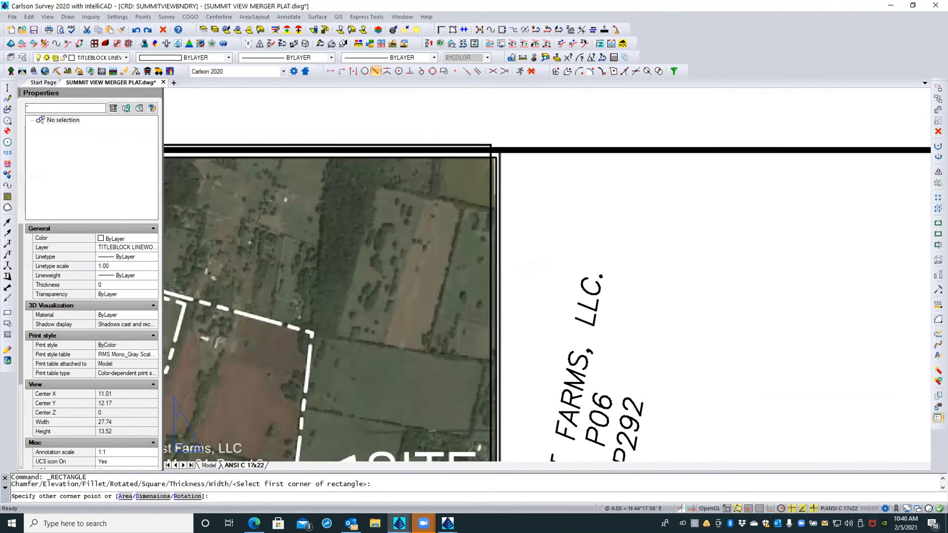
{"action": "left_click", "coordinate": [496, 157]}
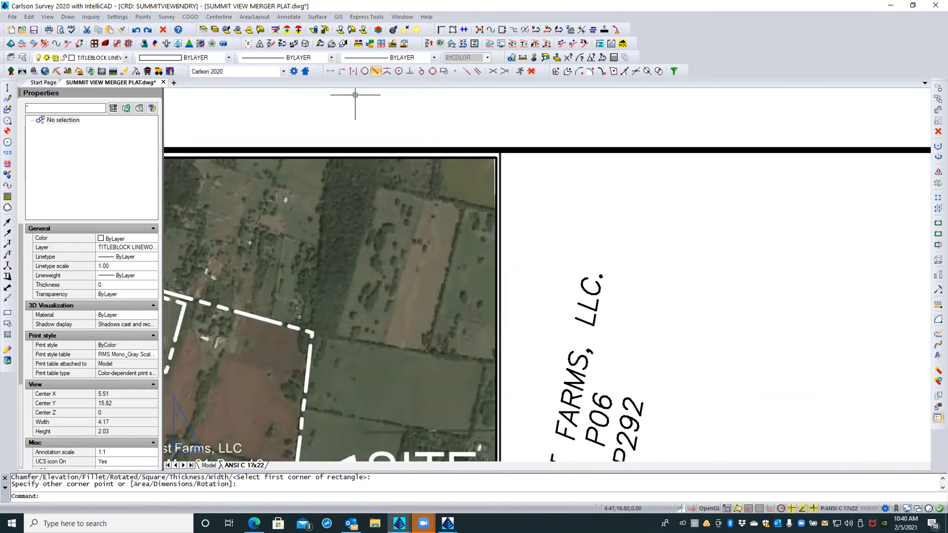
Try to reposition the upper-right corner of the new rectangle, cancel the edit, and delete the rectangle
{"action": "left_click", "coordinate": [495, 165]}
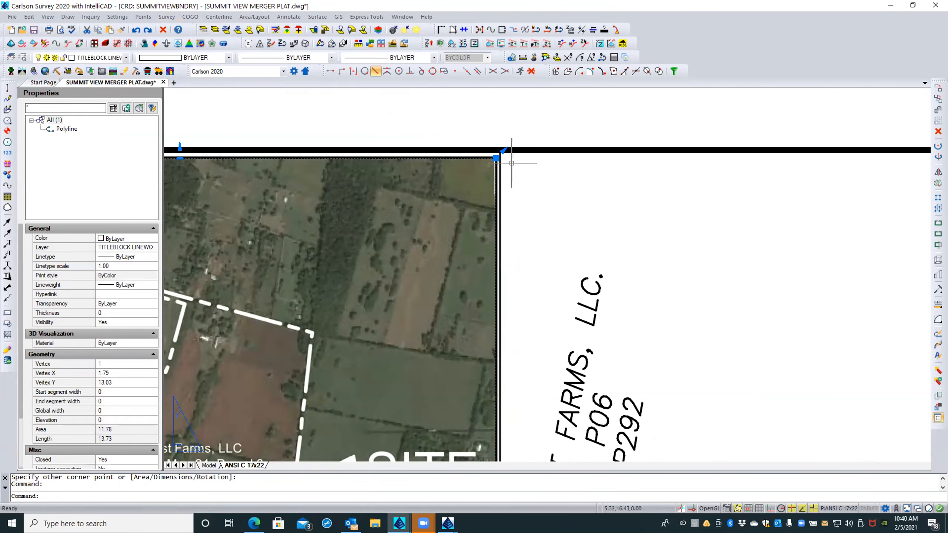
{"action": "left_click", "coordinate": [496, 159]}
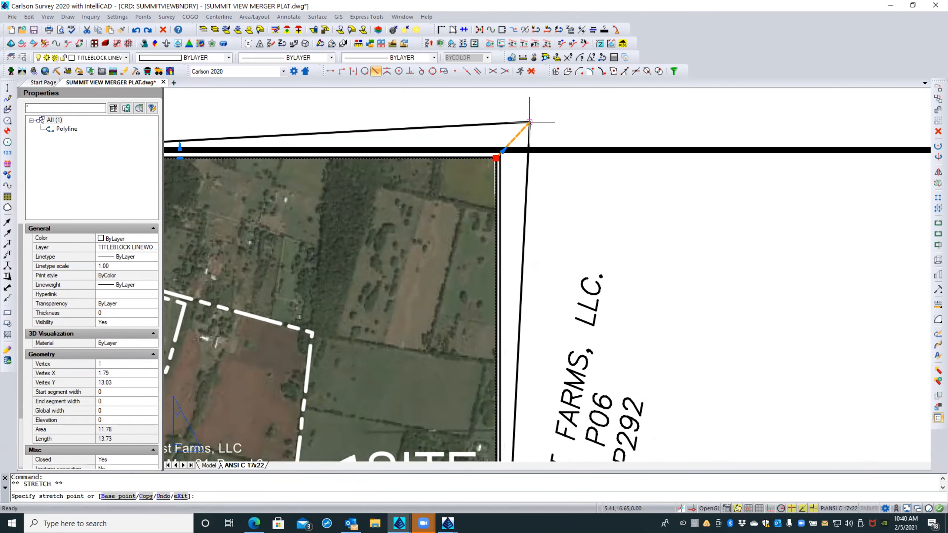
{"action": "key", "text": "space"}
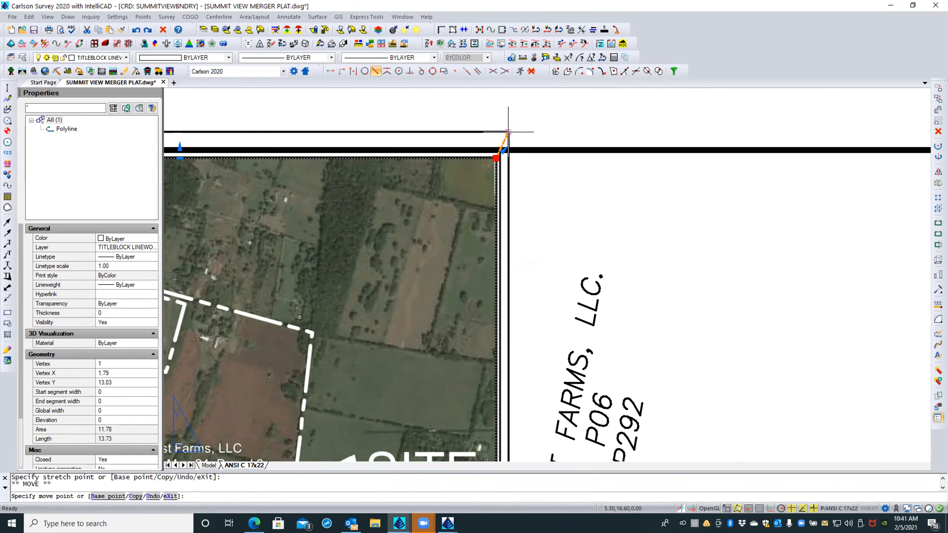
{"action": "key", "text": "Escape"}
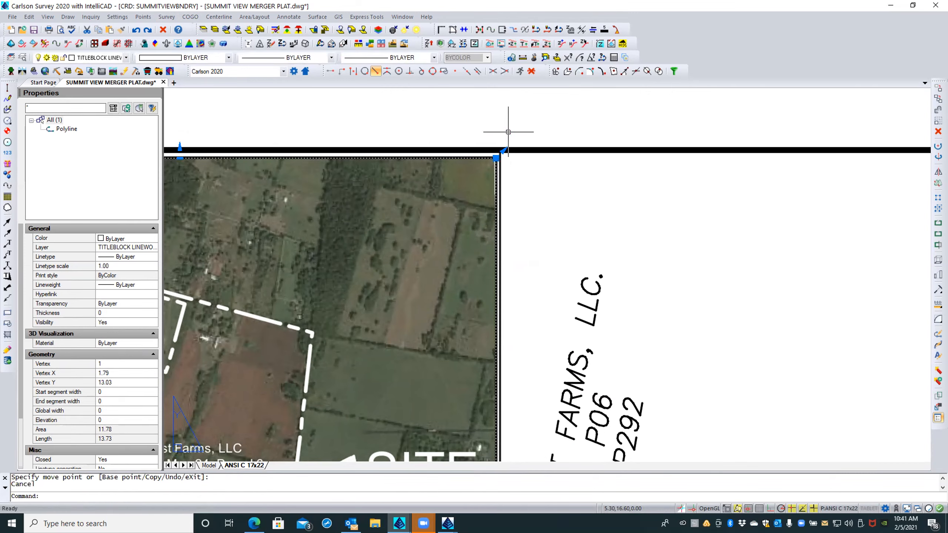
{"action": "key", "text": "Delete"}
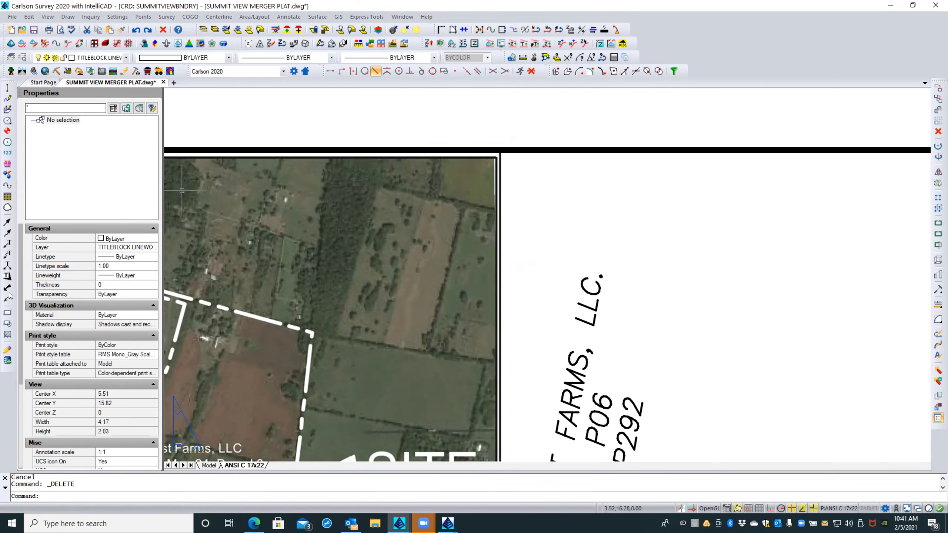
Draw a rectangle around the vicinity map's aerial image, from its upper-right corner to its lower-left corner
{"action": "left_click", "coordinate": [7, 312]}
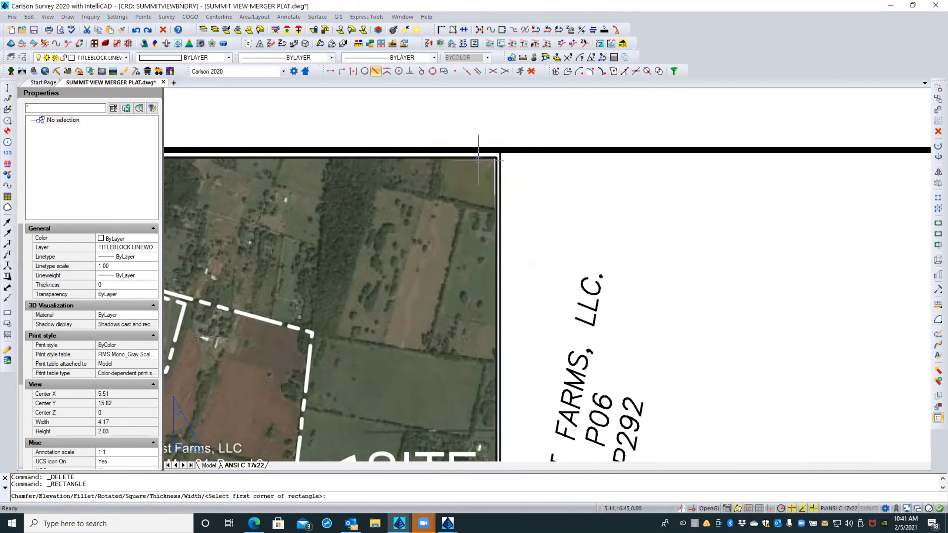
{"action": "left_click", "coordinate": [499, 147]}
{"action": "scroll", "coordinate": [519, 135], "scroll_direction": "down", "scroll_amount": 4}
{"action": "scroll", "coordinate": [519, 136], "scroll_direction": "down", "scroll_amount": 2}
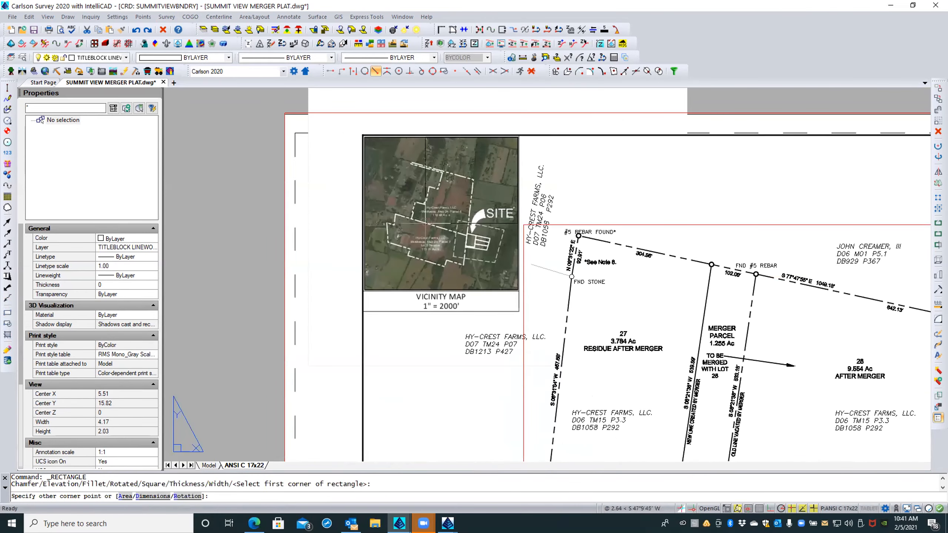
{"action": "scroll", "coordinate": [361, 288], "scroll_direction": "up", "scroll_amount": 5}
{"action": "scroll", "coordinate": [361, 288], "scroll_direction": "up", "scroll_amount": 3}
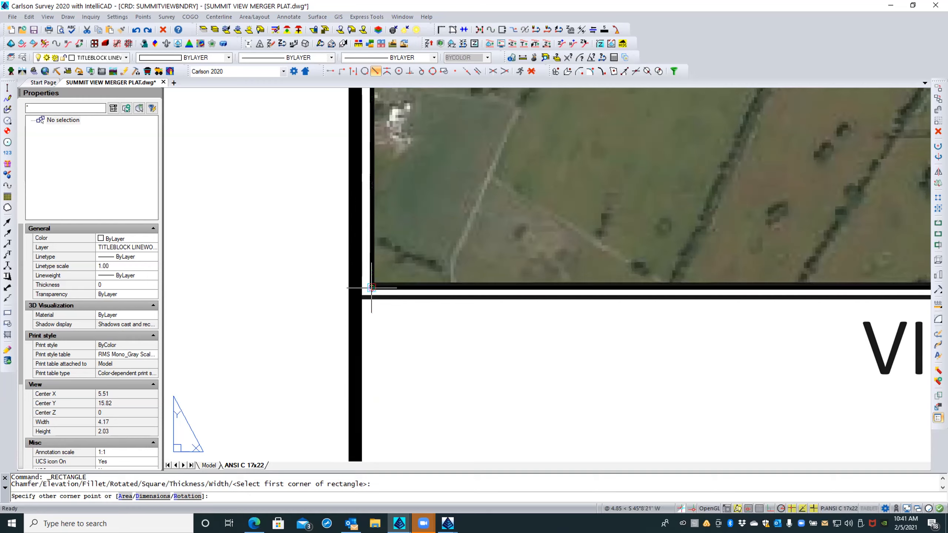
{"action": "left_click", "coordinate": [371, 287]}
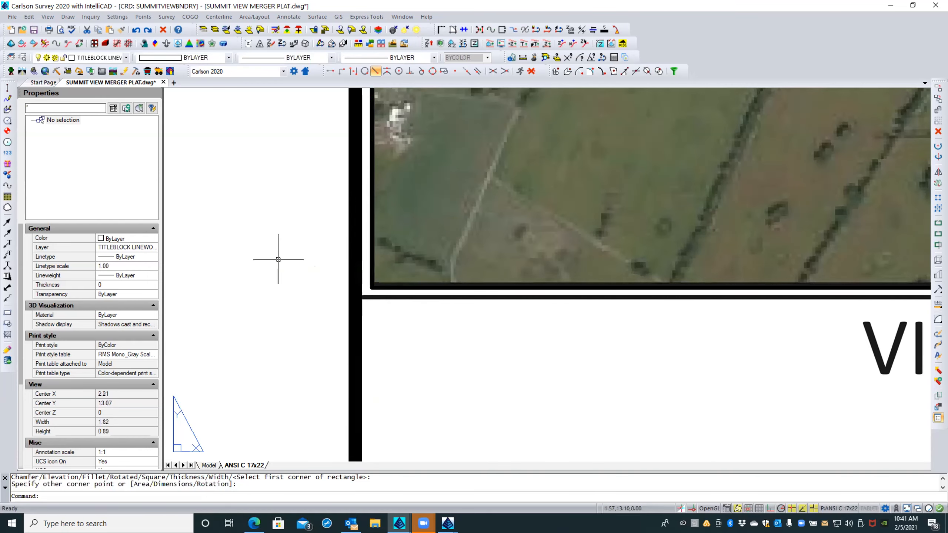
Try to stretch the rectangle's lower edge below the vicinity map title using a perpendicular snap
{"action": "scroll", "coordinate": [281, 258], "scroll_direction": "down", "scroll_amount": 4}
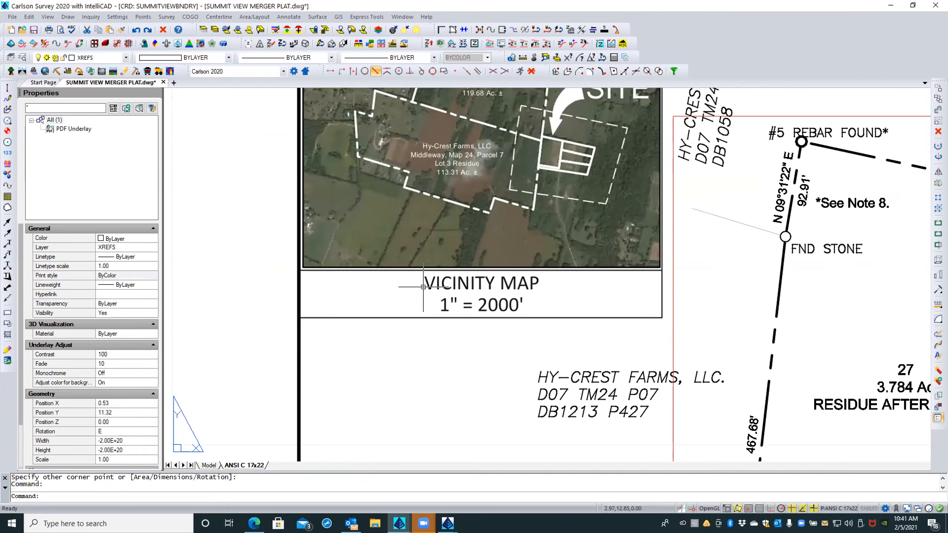
{"action": "key", "text": "Escape"}
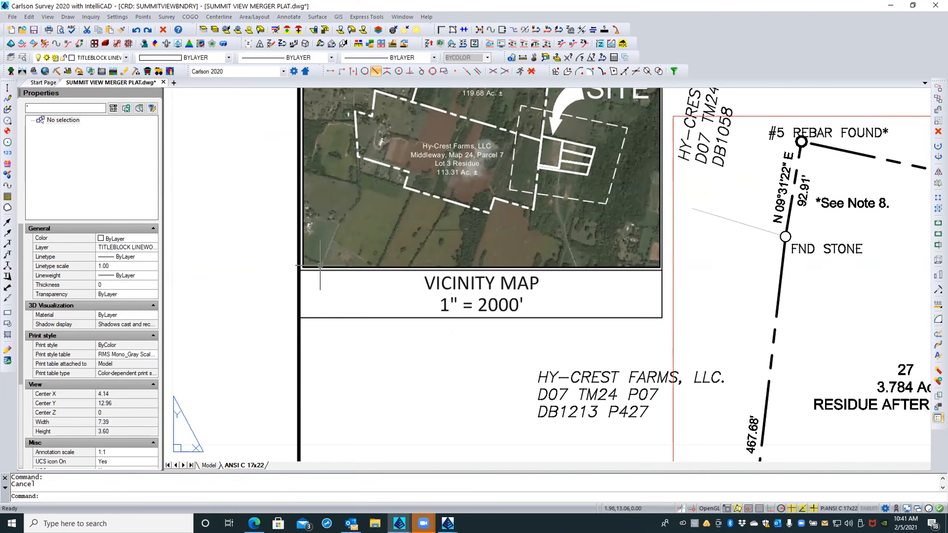
{"action": "left_click", "coordinate": [348, 268]}
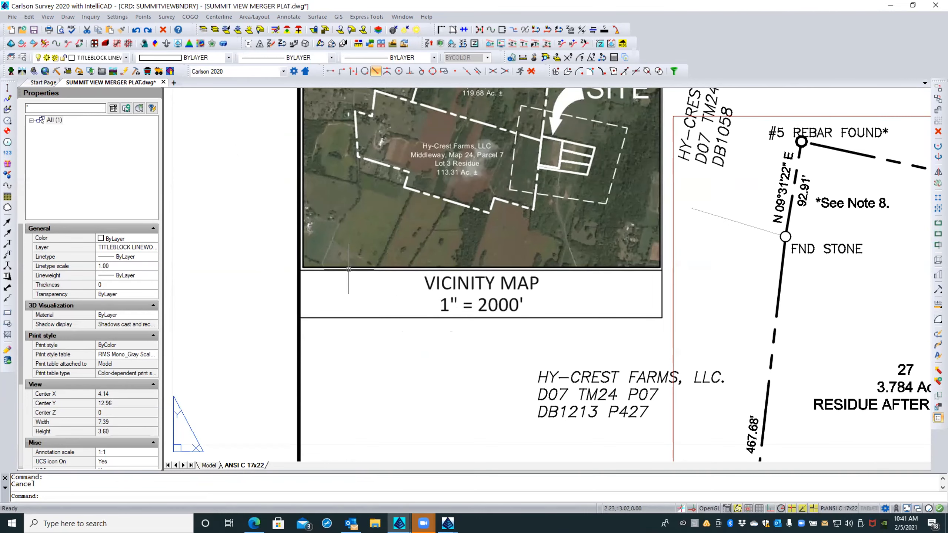
{"action": "left_click", "coordinate": [481, 267]}
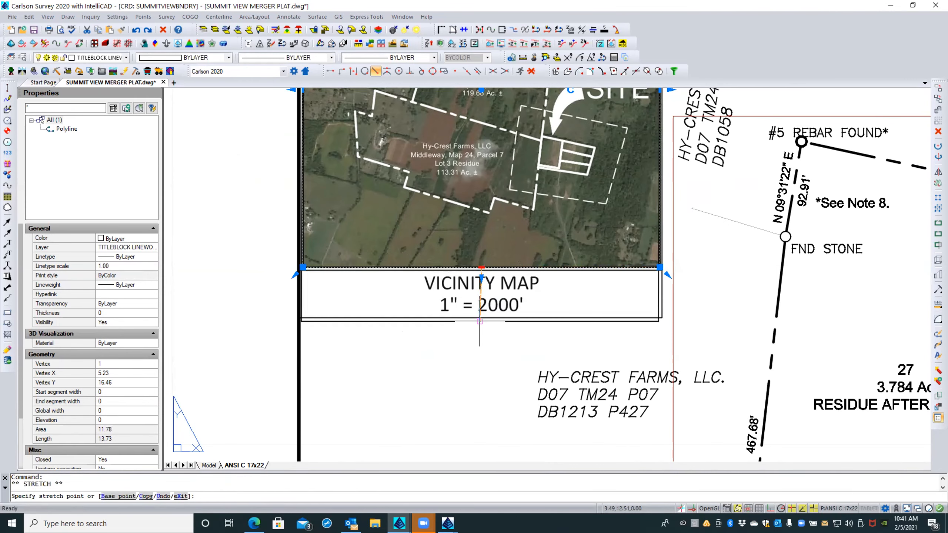
{"action": "right_click", "coordinate": [479, 328], "text": "shift"}
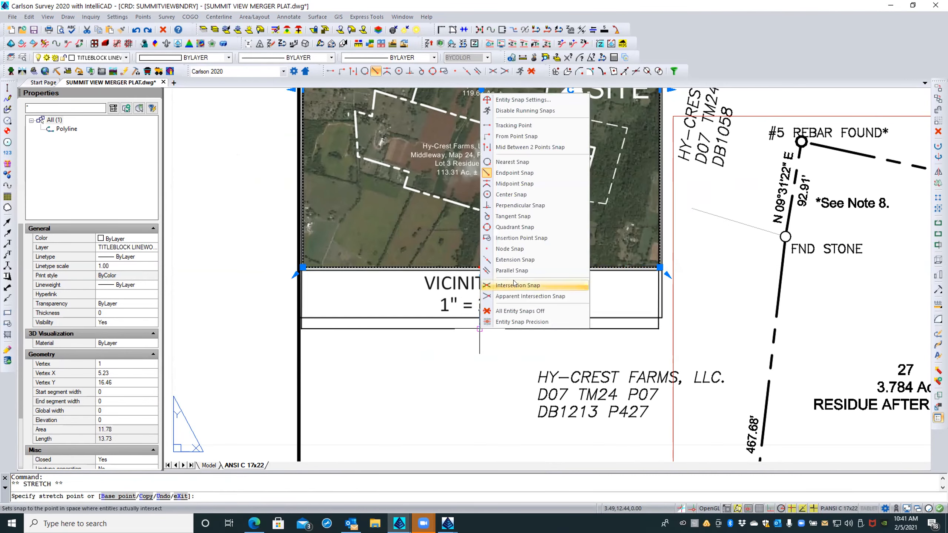
{"action": "left_click", "coordinate": [524, 205]}
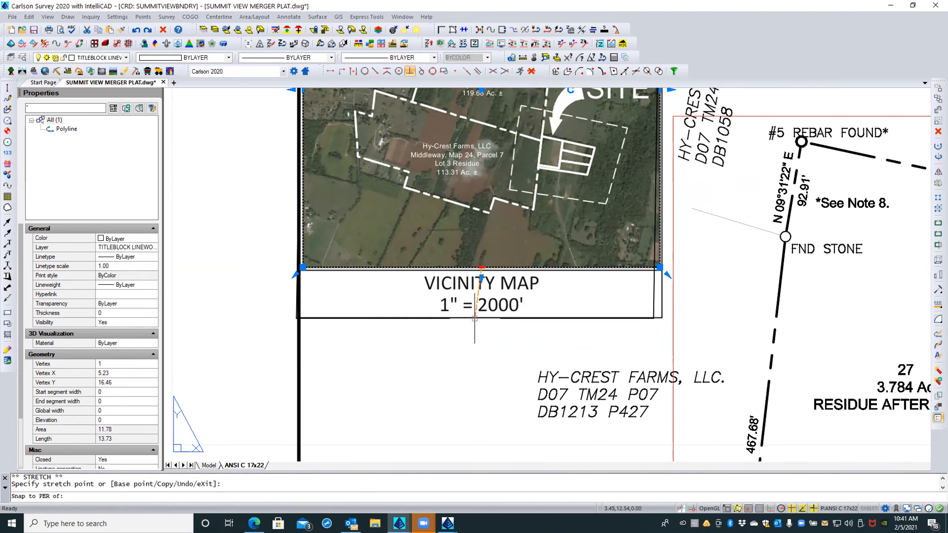
{"action": "key", "text": "Escape"}
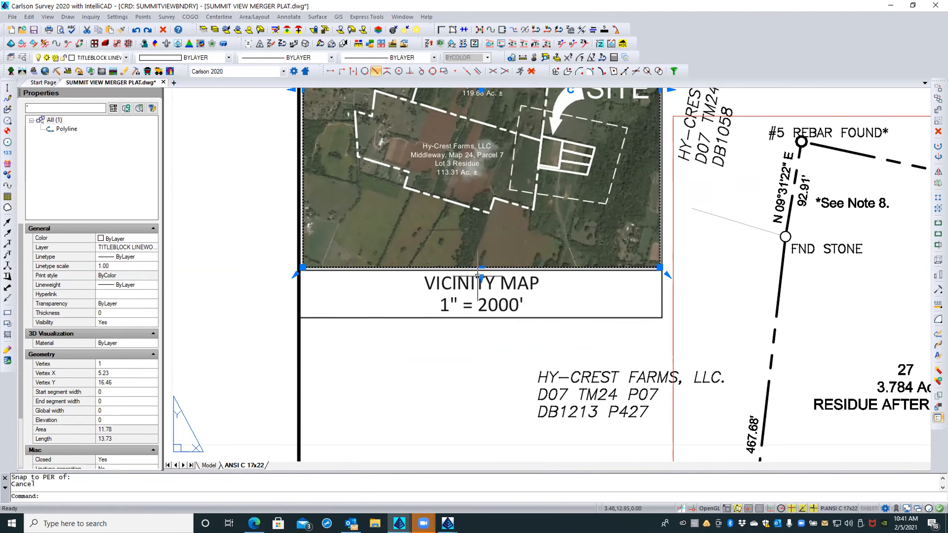
Stretch the rectangle's lower edge down to the lower-right corner of the box around the VICINITY MAP title
{"action": "mouse_move", "coordinate": [480, 269]}
{"action": "left_click", "coordinate": [482, 268]}
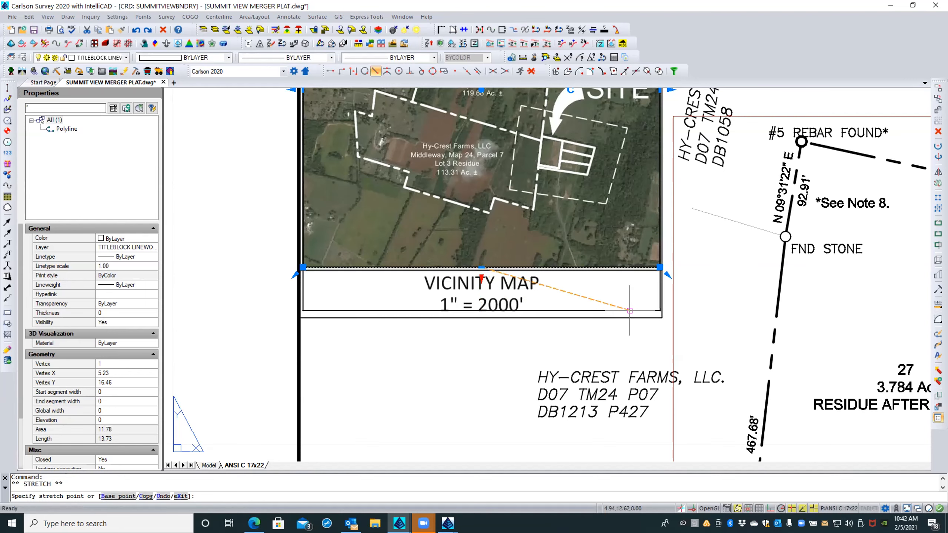
{"action": "left_click", "coordinate": [661, 318]}
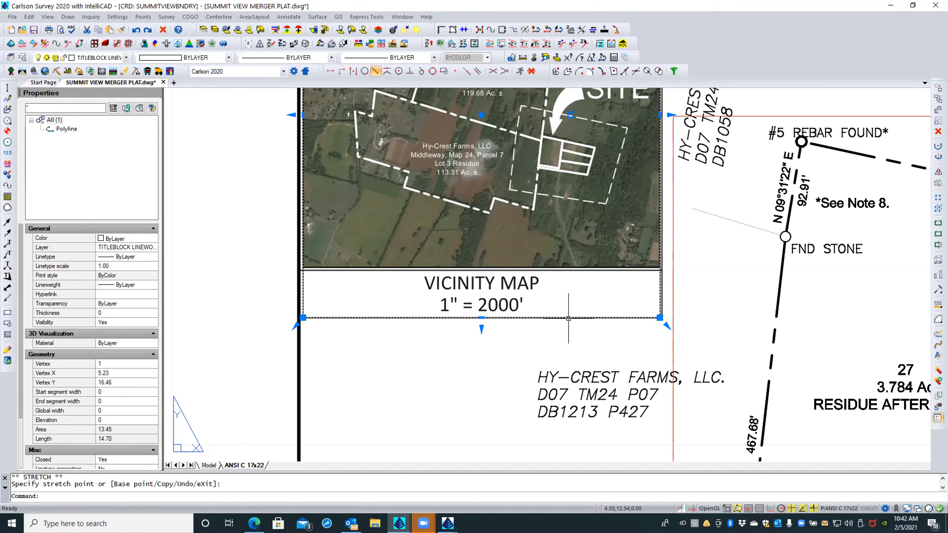
{"action": "key", "text": "Escape"}
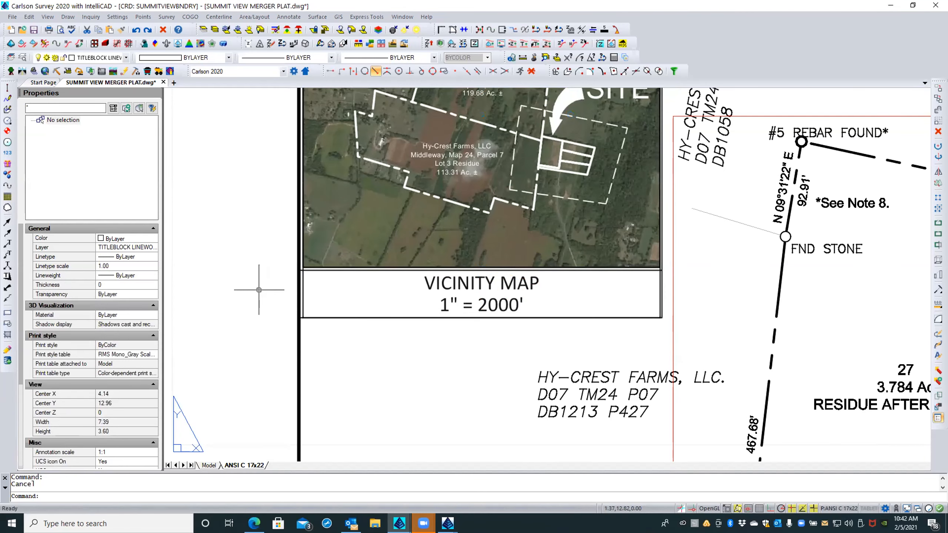
Try to clip the vicinity map's PDF underlay with the CLIP command
{"action": "scroll", "coordinate": [273, 316], "scroll_direction": "down", "scroll_amount": 3}
{"action": "scroll", "coordinate": [274, 317], "scroll_direction": "down", "scroll_amount": 1}
{"action": "scroll", "coordinate": [275, 318], "scroll_direction": "up", "scroll_amount": 1}
{"action": "scroll", "coordinate": [275, 319], "scroll_direction": "down", "scroll_amount": 1}
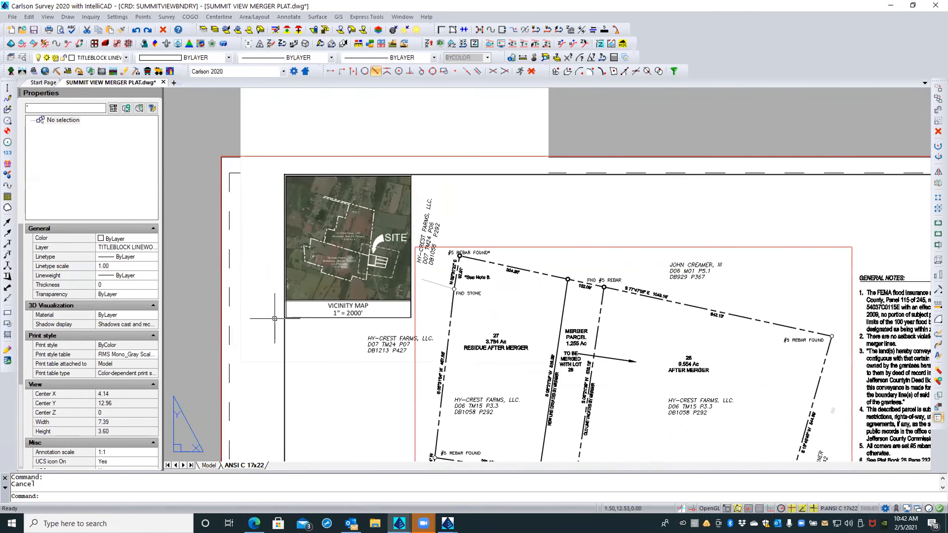
{"action": "type", "text": "clip"}
{"action": "key", "text": "Return"}
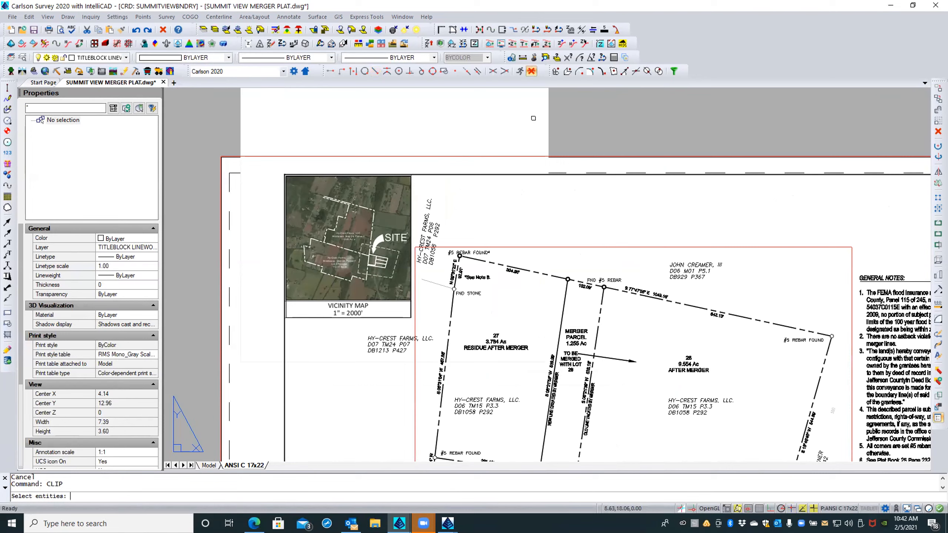
{"action": "left_click", "coordinate": [549, 107]}
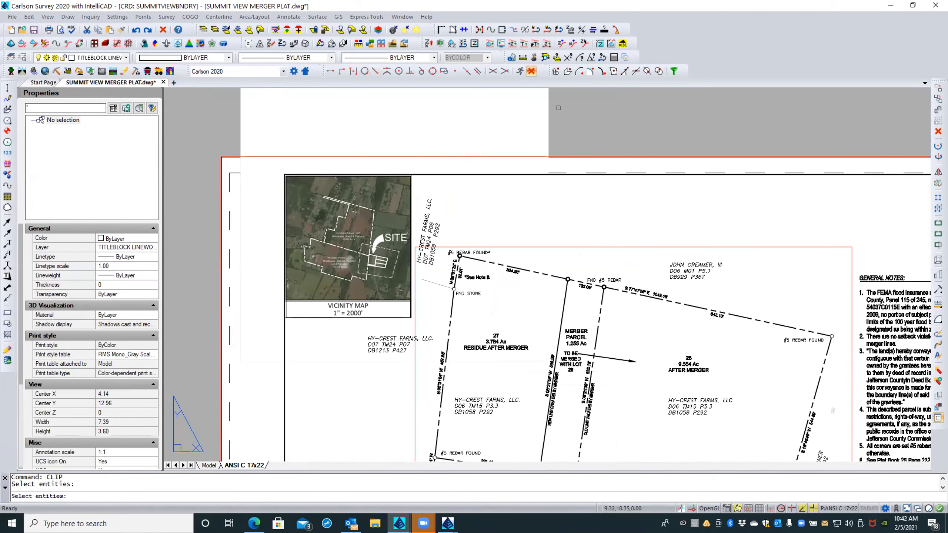
{"action": "left_click", "coordinate": [559, 108]}
{"action": "left_click", "coordinate": [527, 117]}
{"action": "key", "text": "Return"}
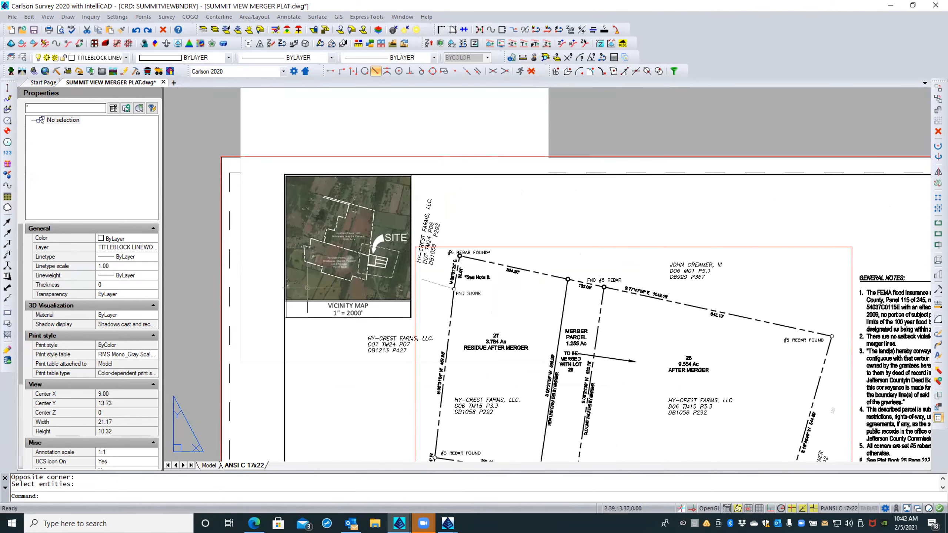
Try to clip the vicinity map's PDF underlay with the XCLIP command
{"action": "left_click", "coordinate": [241, 121]}
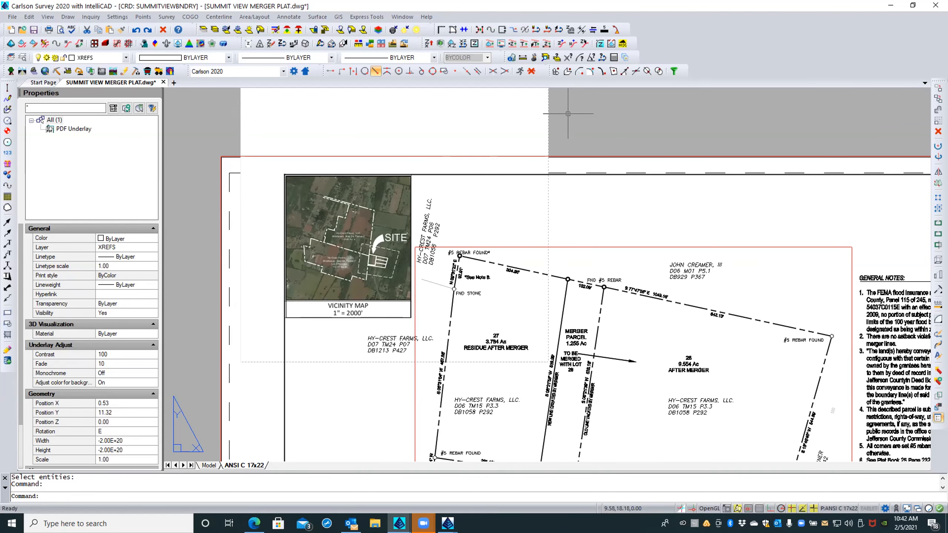
{"action": "key", "text": "Escape"}
{"action": "type", "text": "xclip"}
{"action": "key", "text": "Return"}
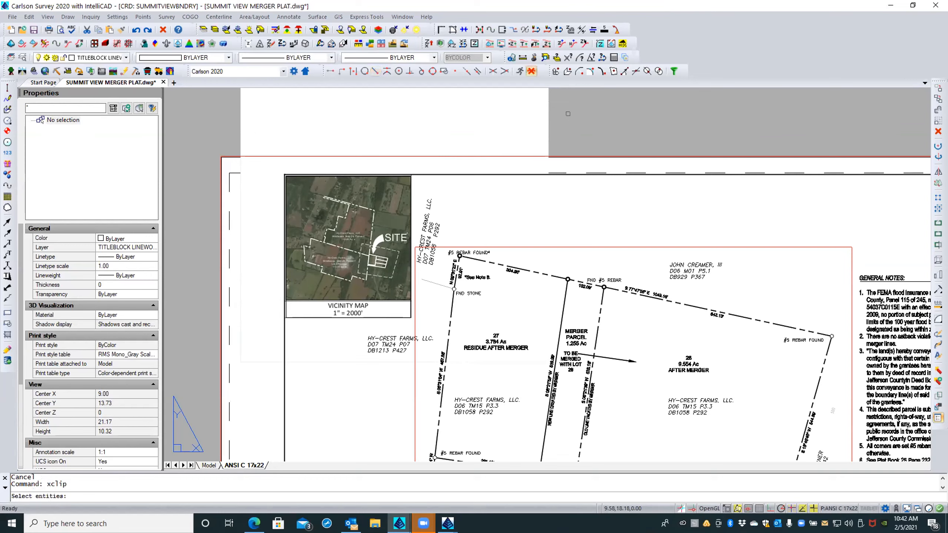
{"action": "left_click", "coordinate": [568, 114]}
{"action": "left_click", "coordinate": [519, 115]}
{"action": "key", "text": "Return"}
{"action": "key", "text": "Escape"}
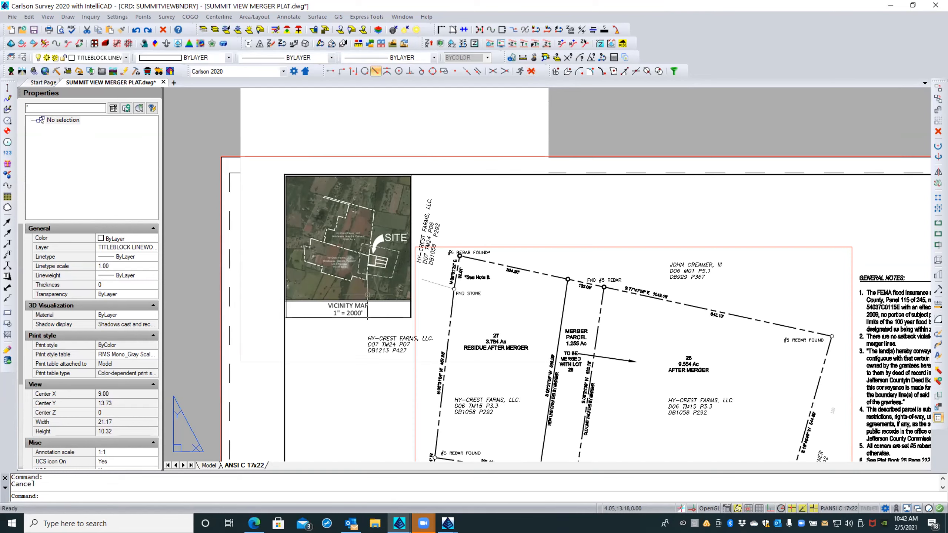
Open the IntelliCAD manual, enlarge its window, and look up "pdf clip" in the index
{"action": "left_click", "coordinate": [323, 317]}
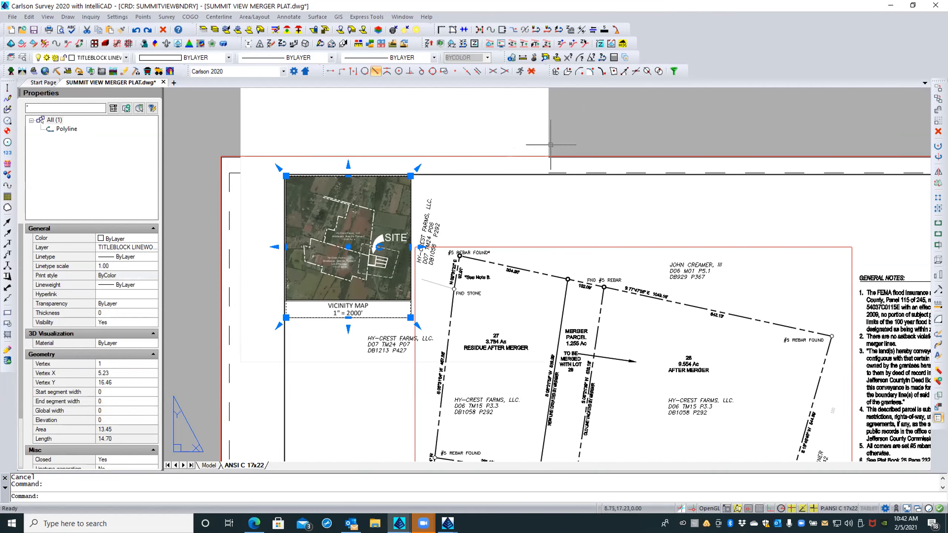
{"action": "key", "text": "Escape"}
{"action": "left_click", "coordinate": [426, 16]}
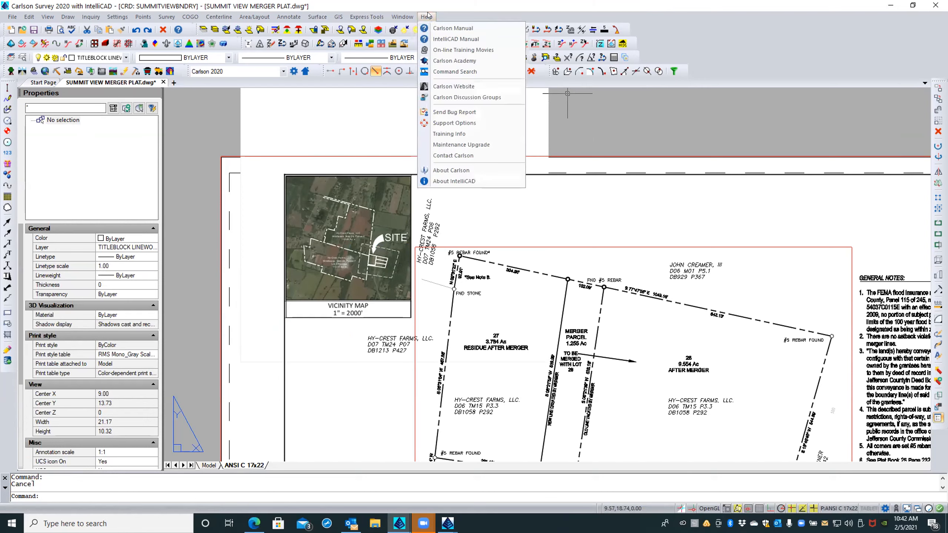
{"action": "left_click", "coordinate": [447, 38]}
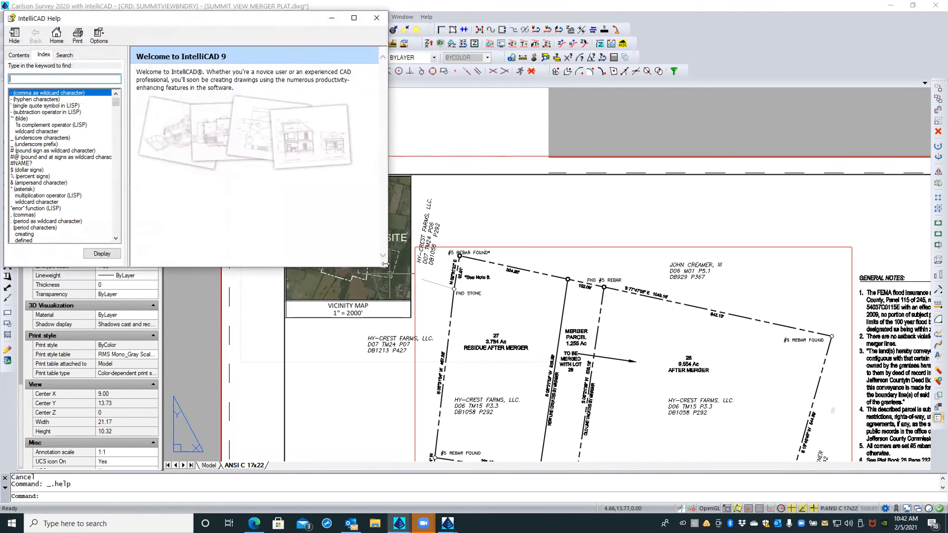
{"action": "left_click_drag", "start_coordinate": [384, 264], "coordinate": [622, 431]}
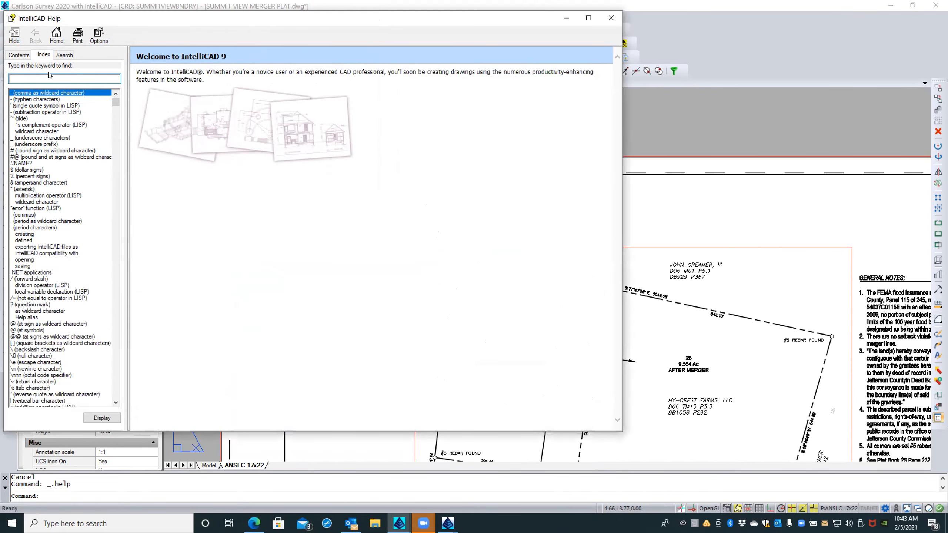
{"action": "type", "text": "pdf clip"}
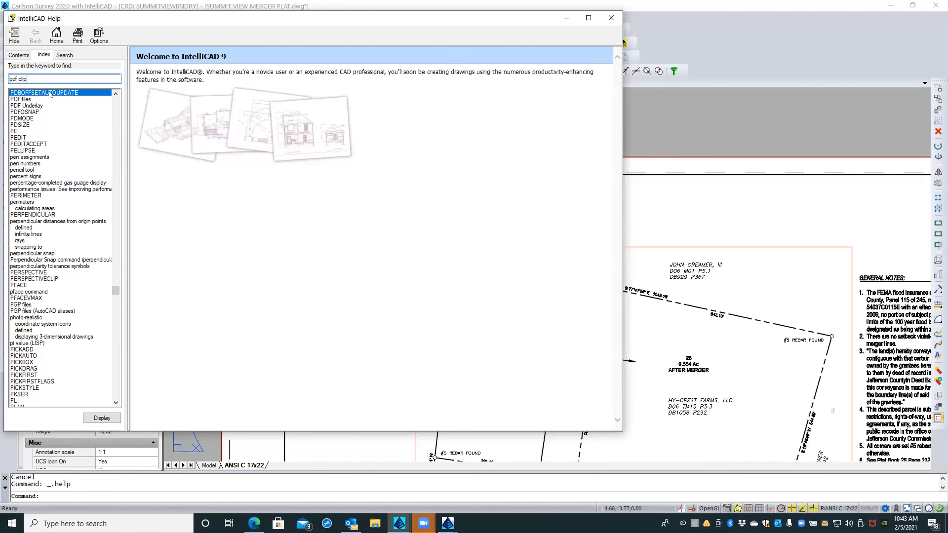
Read the manual's PDF Underlay and PDF files topics and look up "clip" in the index
{"action": "double_click", "coordinate": [25, 105]}
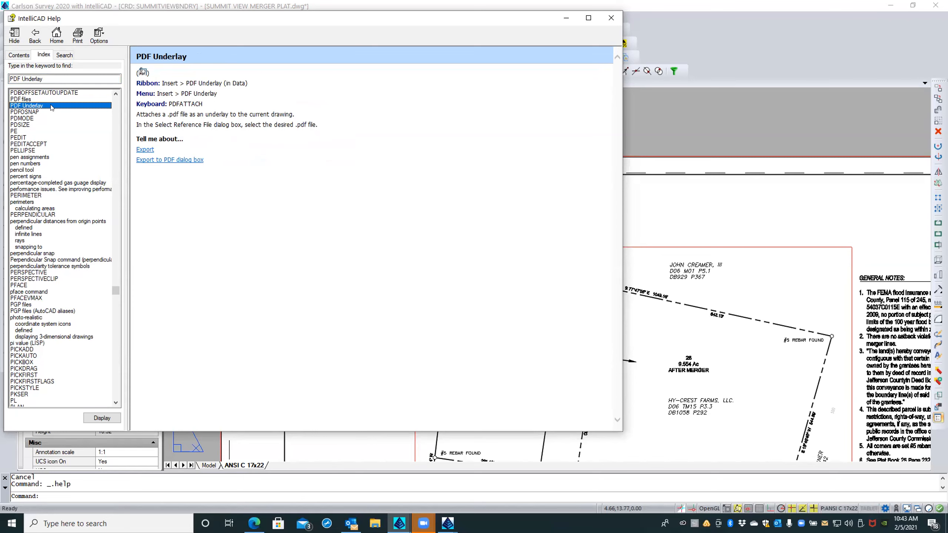
{"action": "double_click", "coordinate": [25, 98]}
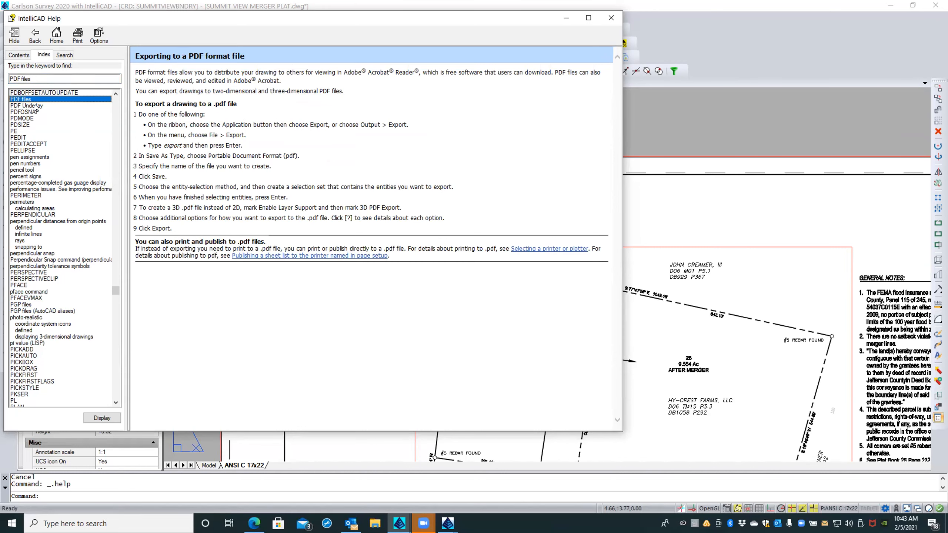
{"action": "left_click", "coordinate": [40, 79]}
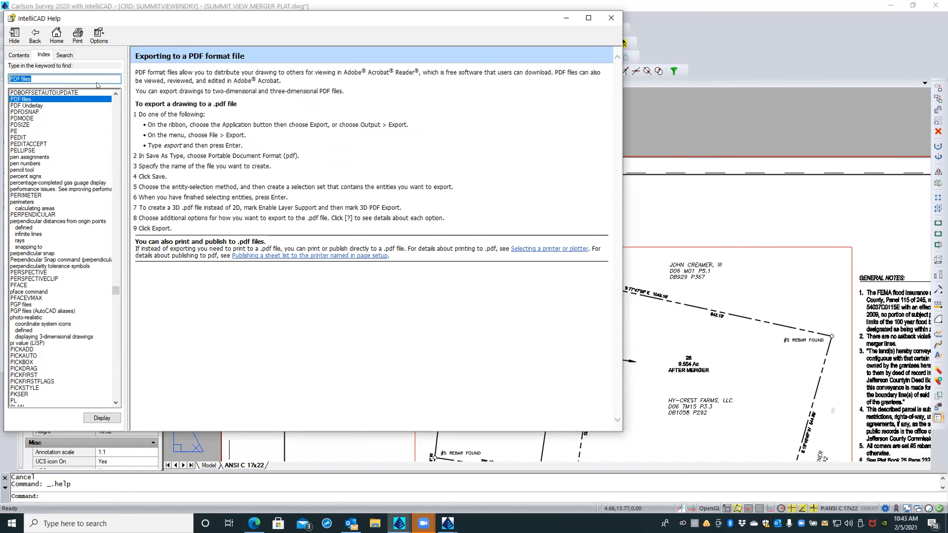
{"action": "type", "text": "clip"}
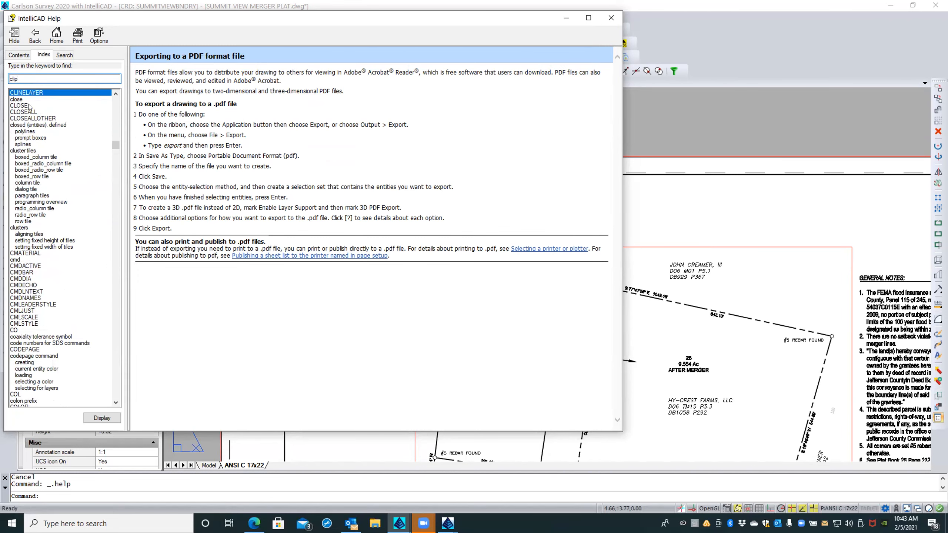
Look up "xclip" in the manual's index and read through the Clip Xref topic
{"action": "left_click", "coordinate": [10, 79]}
{"action": "type", "text": "x"}
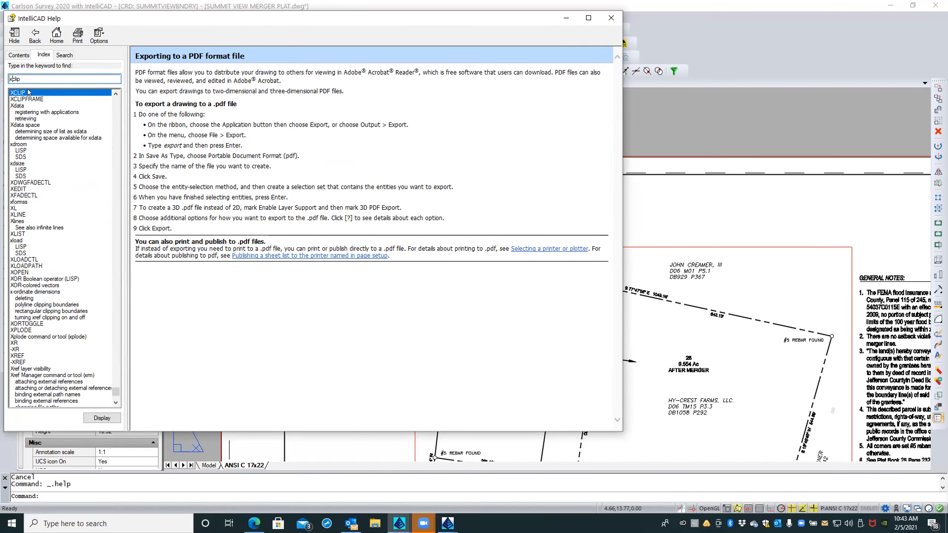
{"action": "double_click", "coordinate": [28, 92]}
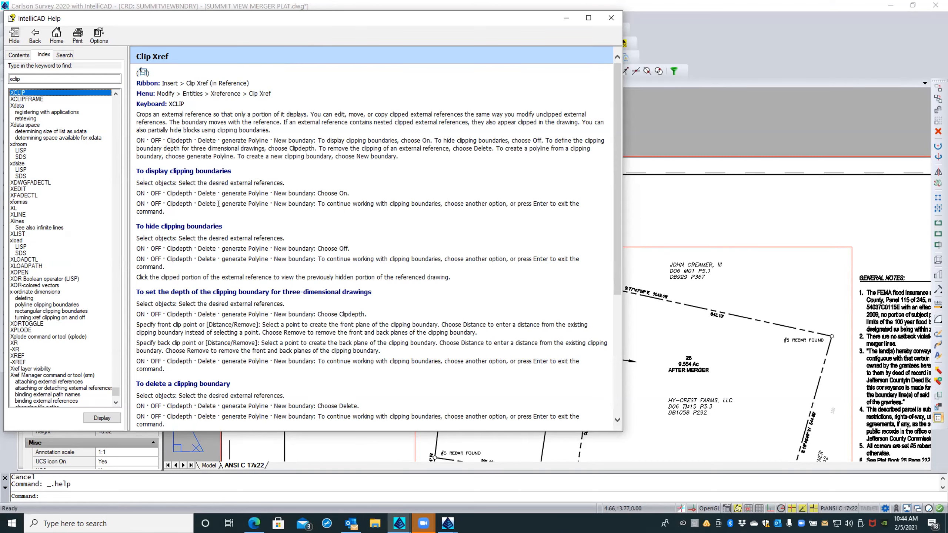
{"action": "scroll", "coordinate": [218, 204], "scroll_direction": "down", "scroll_amount": 6}
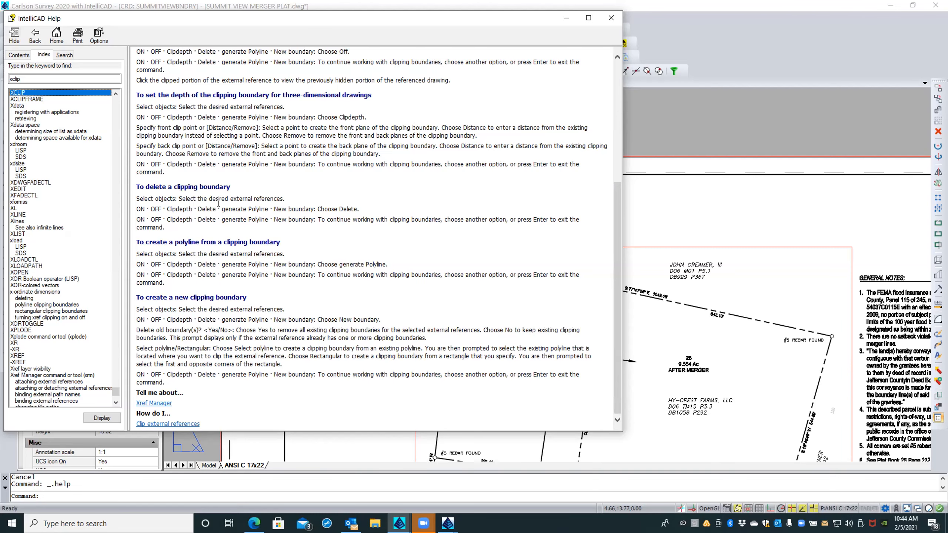
{"action": "scroll", "coordinate": [219, 204], "scroll_direction": "up", "scroll_amount": 7}
{"action": "scroll", "coordinate": [219, 206], "scroll_direction": "down", "scroll_amount": 7}
Read the manual's Adding clipping boundaries page under Clip external references and close the manual
{"action": "left_click", "coordinate": [159, 424]}
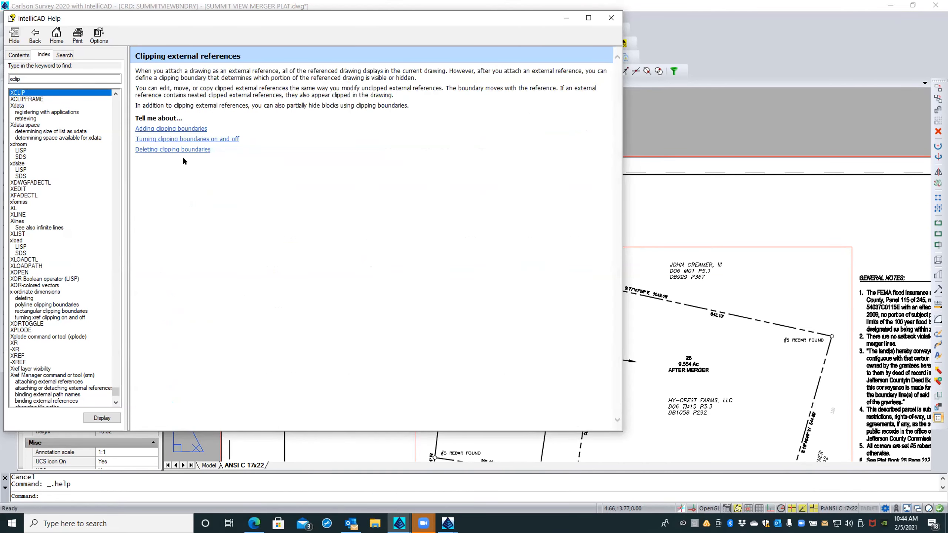
{"action": "left_click", "coordinate": [193, 129]}
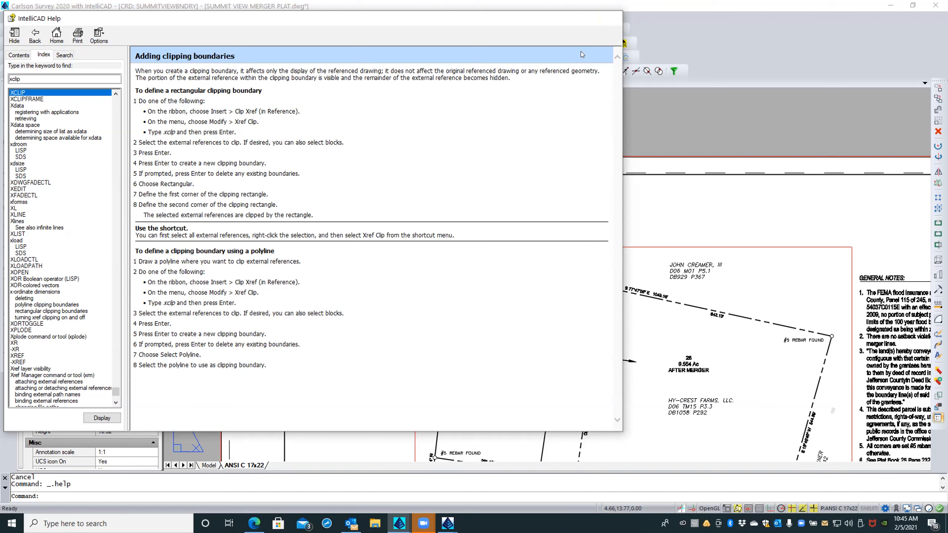
{"action": "left_click", "coordinate": [610, 17]}
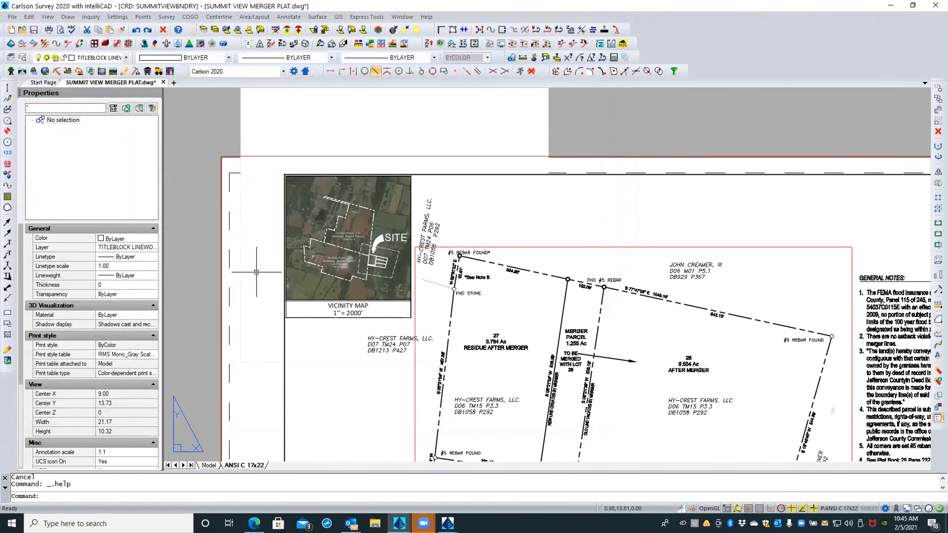
Try to clip the PDF underlay with XCLIP by selecting its edge with a crossing window, and enlarge the command history
{"action": "type", "text": "XCLIP"}
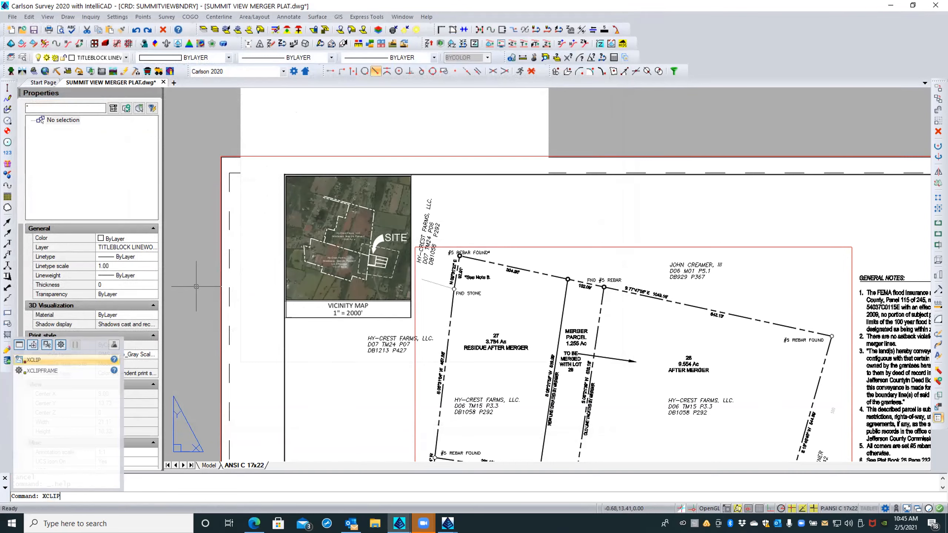
{"action": "key", "text": "Return"}
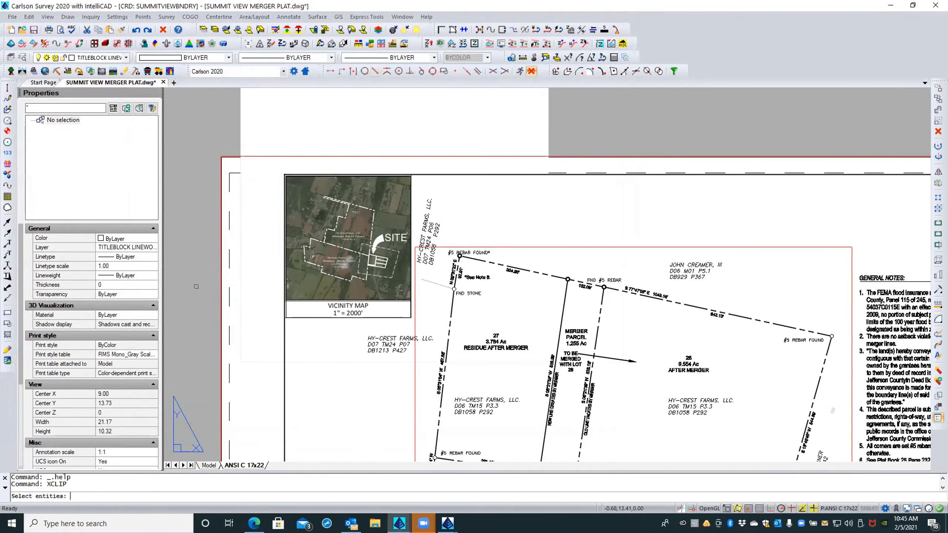
{"action": "left_click", "coordinate": [554, 113]}
{"action": "left_click", "coordinate": [536, 116]}
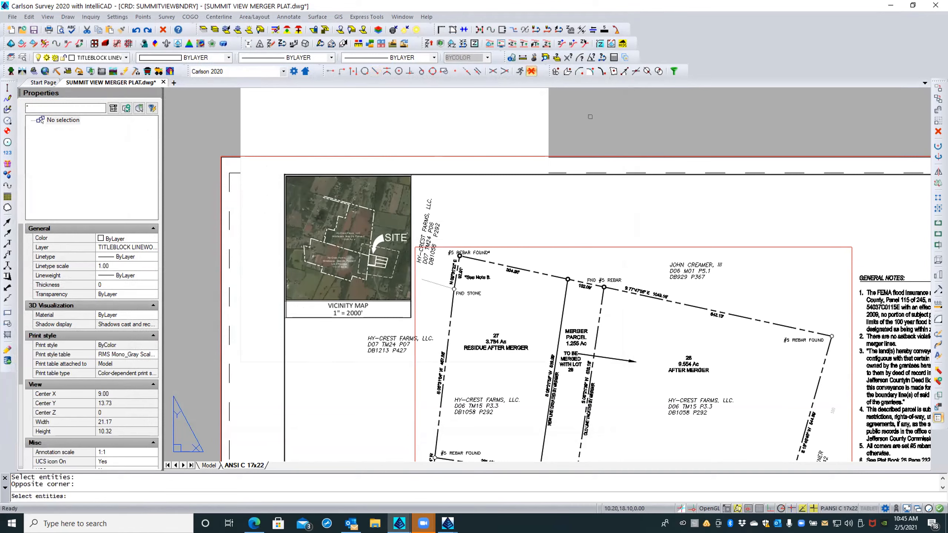
{"action": "key", "text": "Return"}
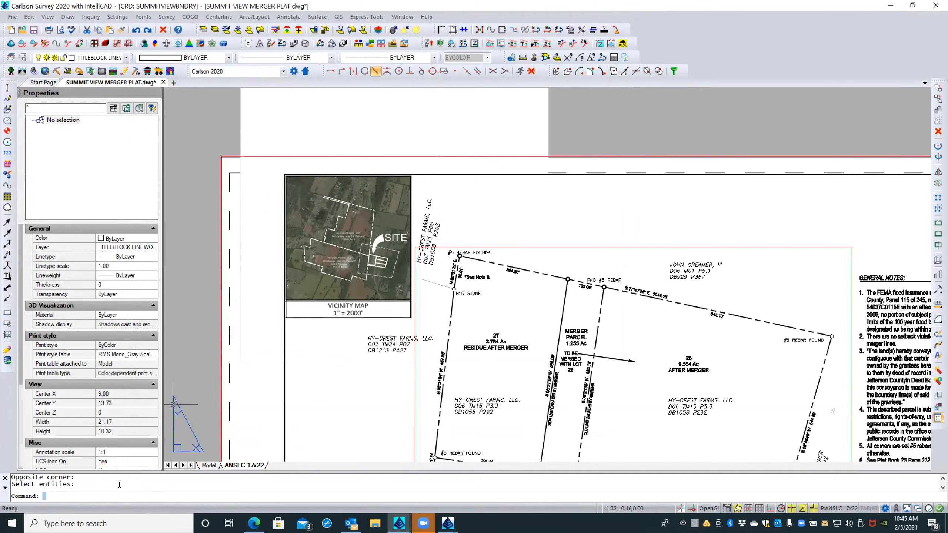
{"action": "left_click", "coordinate": [101, 481]}
{"action": "left_click_drag", "start_coordinate": [119, 469], "coordinate": [120, 464]}
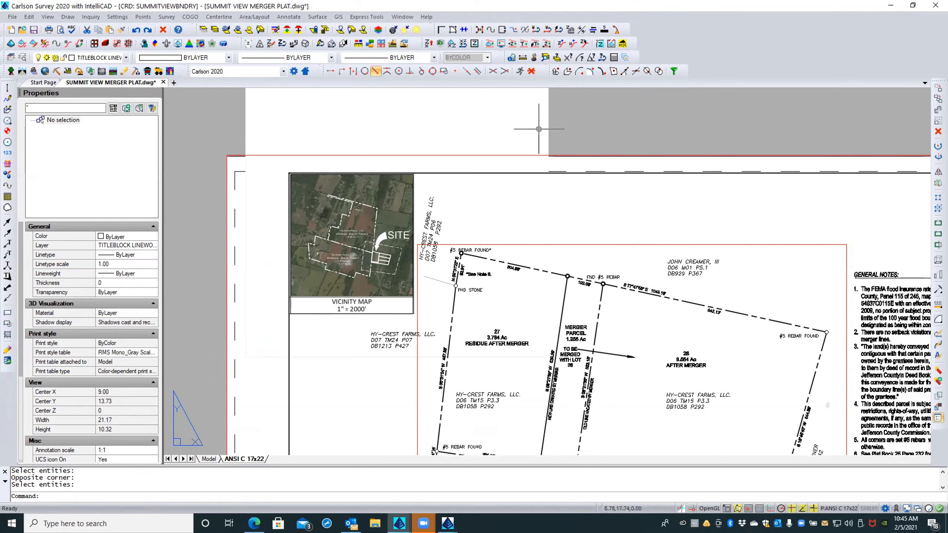
Select the PDF underlay, check its properties including Show clipped for a clipping option, and clear the selection
{"action": "left_click", "coordinate": [558, 124]}
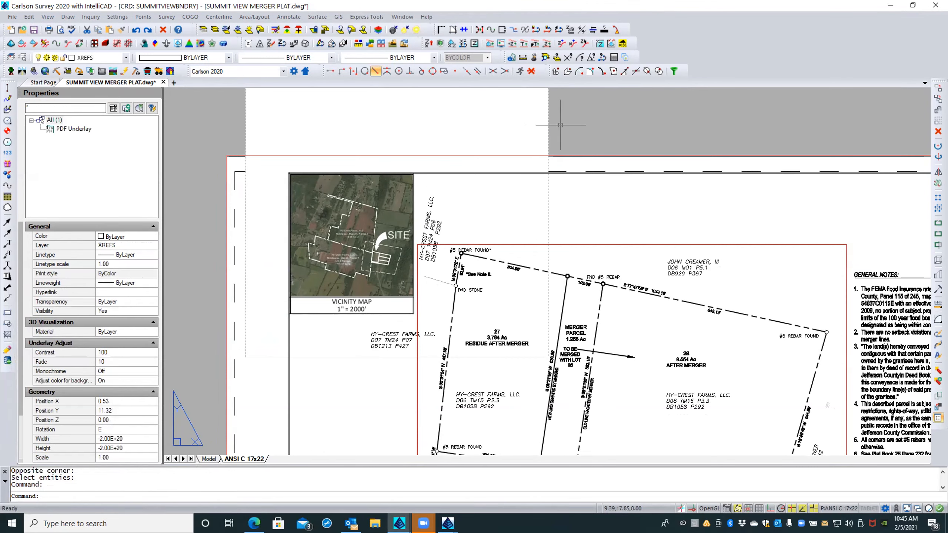
{"action": "left_click", "coordinate": [67, 128]}
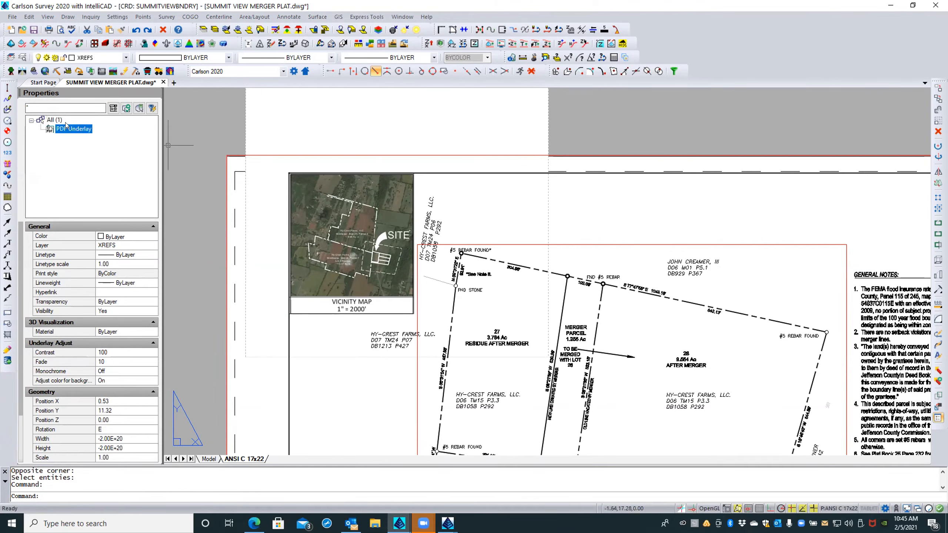
{"action": "right_click", "coordinate": [66, 125]}
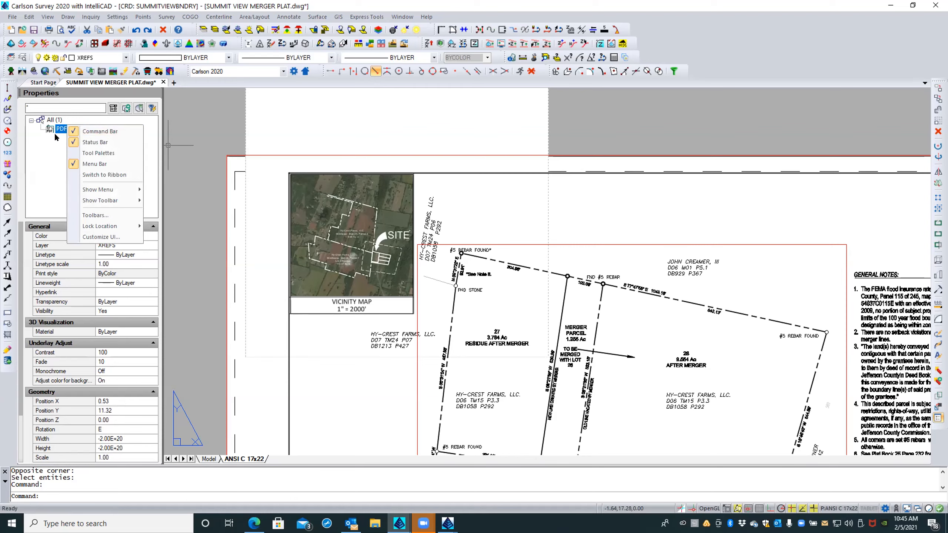
{"action": "left_click", "coordinate": [191, 125]}
{"action": "left_click", "coordinate": [185, 128]}
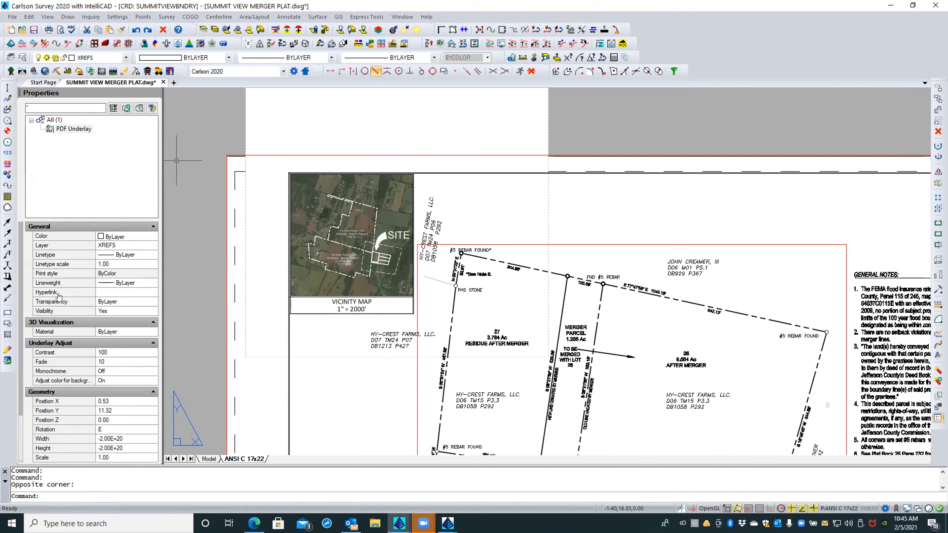
{"action": "scroll", "coordinate": [59, 296], "scroll_direction": "down", "scroll_amount": 3}
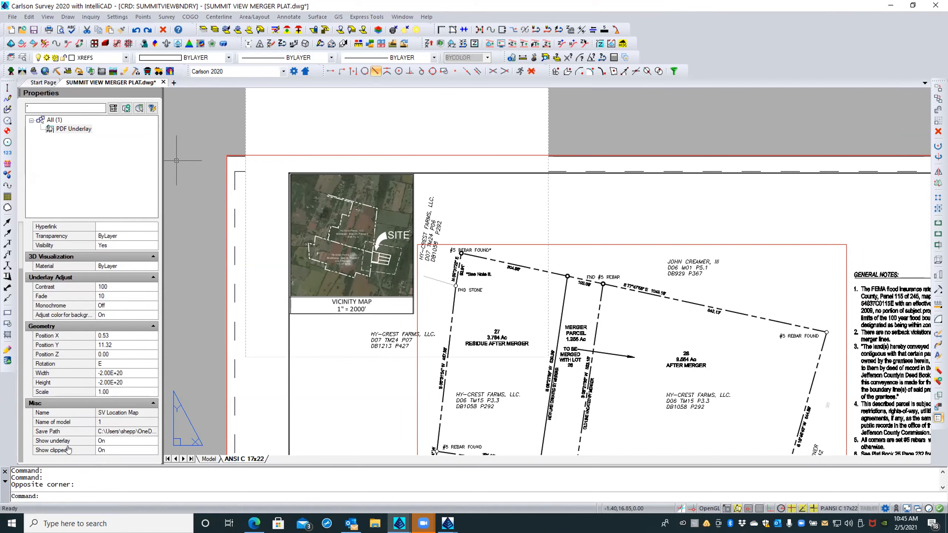
{"action": "left_click", "coordinate": [111, 450]}
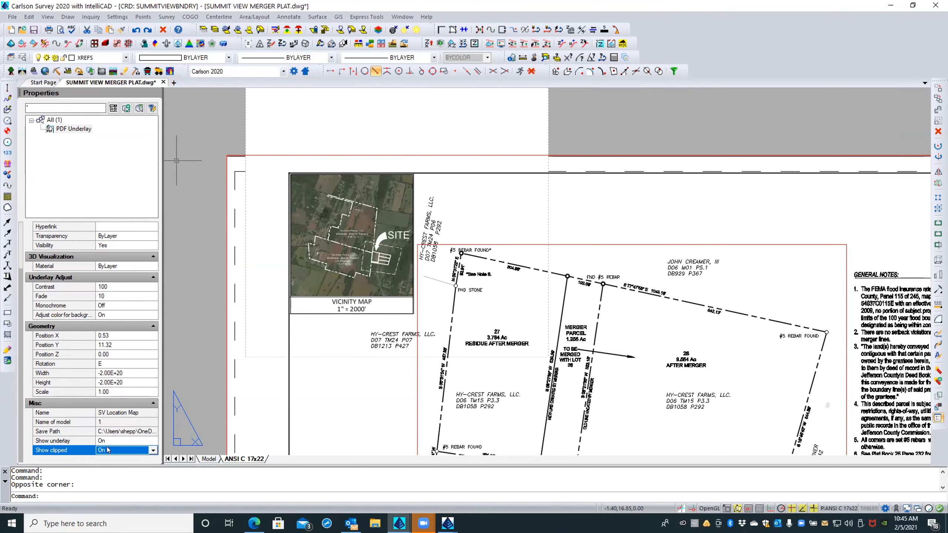
{"action": "left_click", "coordinate": [202, 107]}
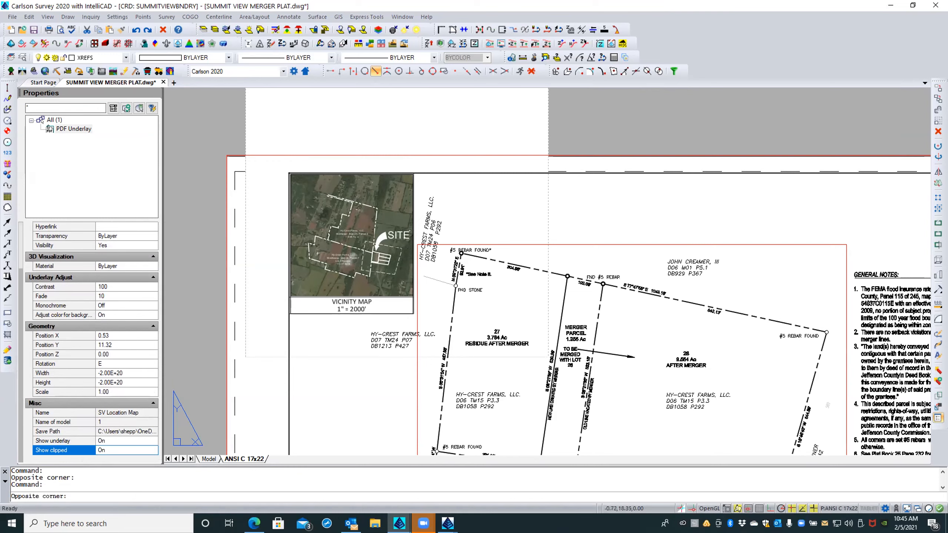
{"action": "left_click", "coordinate": [192, 117]}
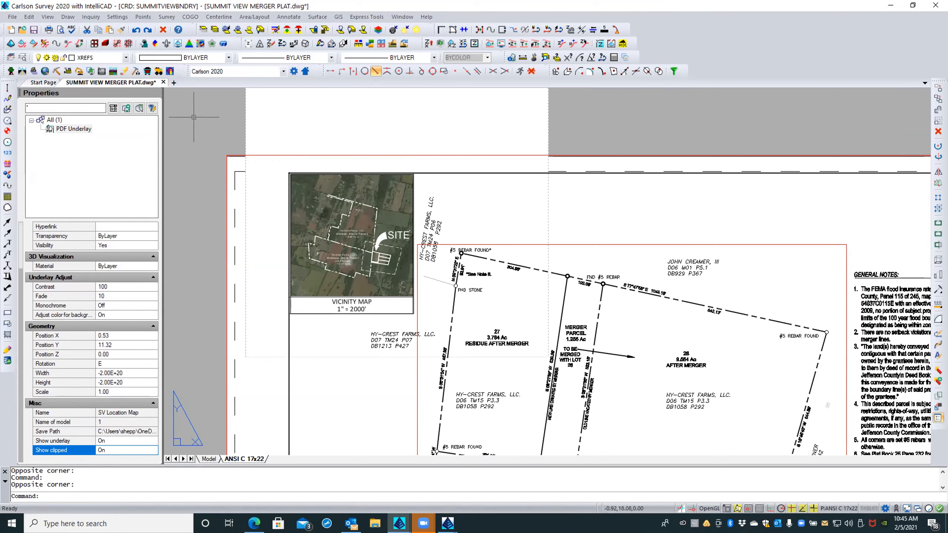
{"action": "key", "text": "Escape"}
{"action": "key", "text": "Escape"}
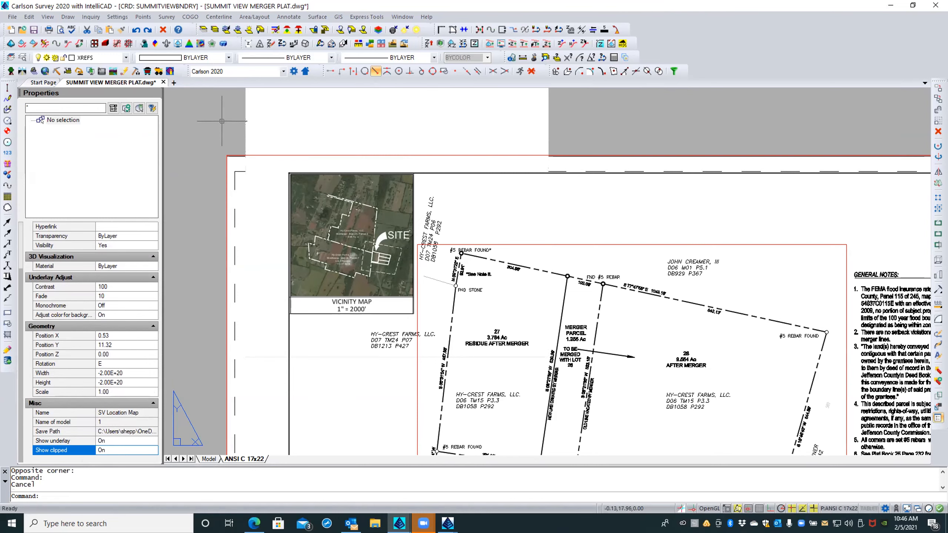
Try to clip the PDF underlay with the CLIP command, picking it through the previous selection set
{"action": "left_click", "coordinate": [246, 114]}
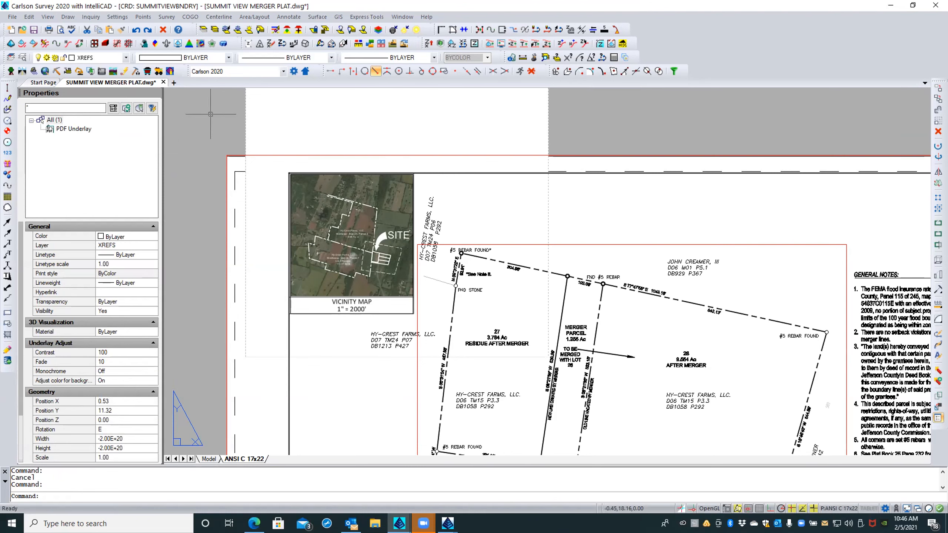
{"action": "type", "text": "CLIP"}
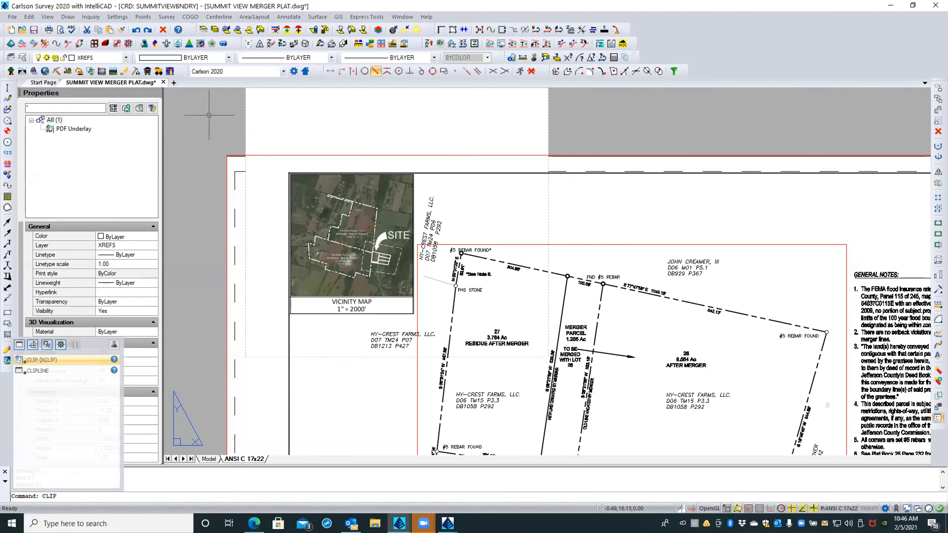
{"action": "key", "text": "Return"}
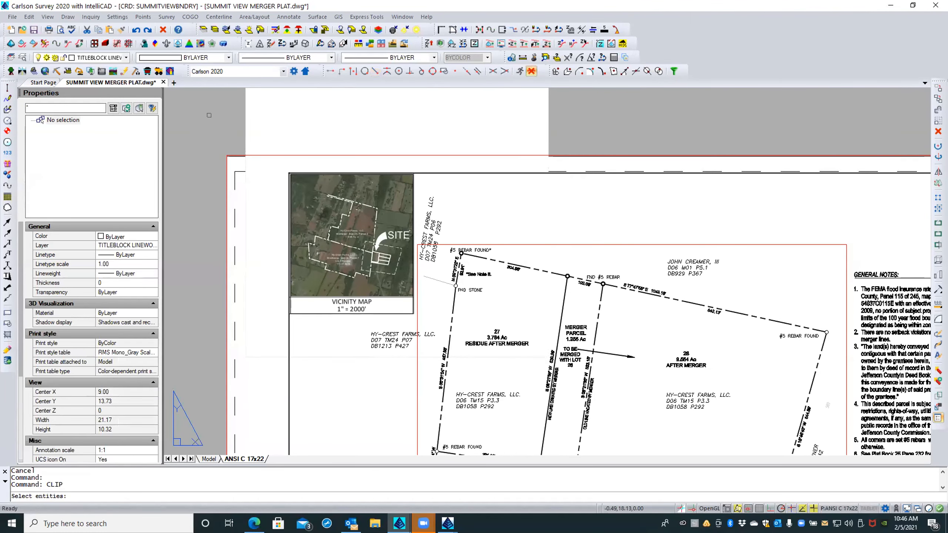
{"action": "type", "text": "p"}
{"action": "key", "text": "Return"}
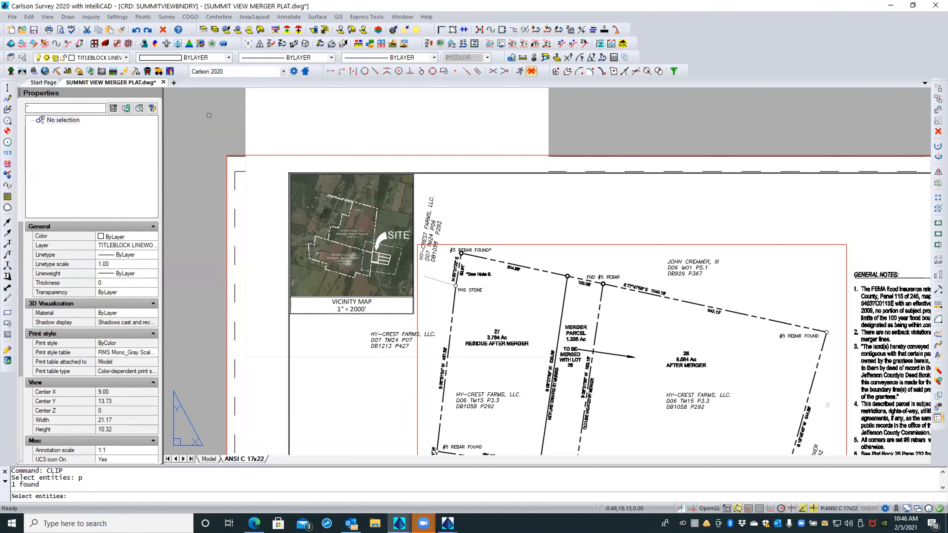
{"action": "key", "text": "Return"}
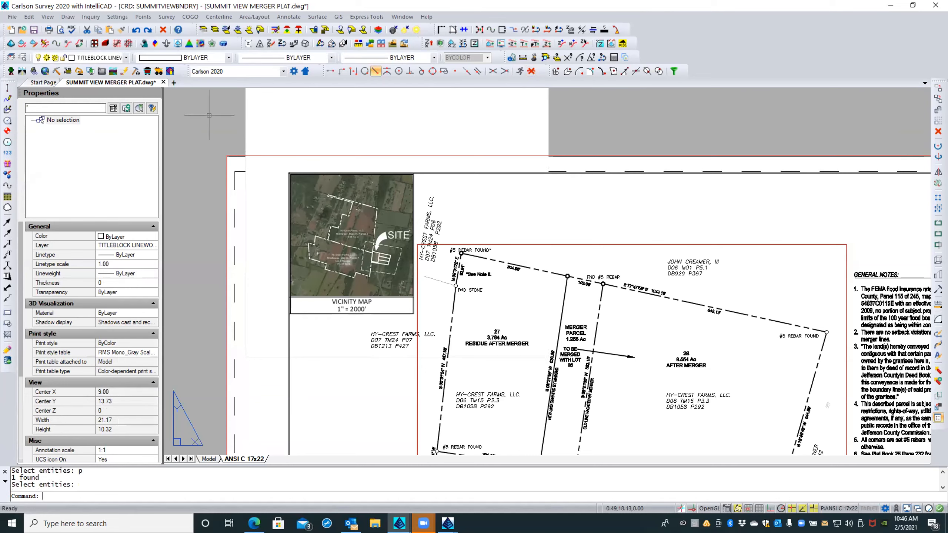
Delete the rectangle polyline drawn around the vicinity map and its title
{"action": "left_click", "coordinate": [301, 315]}
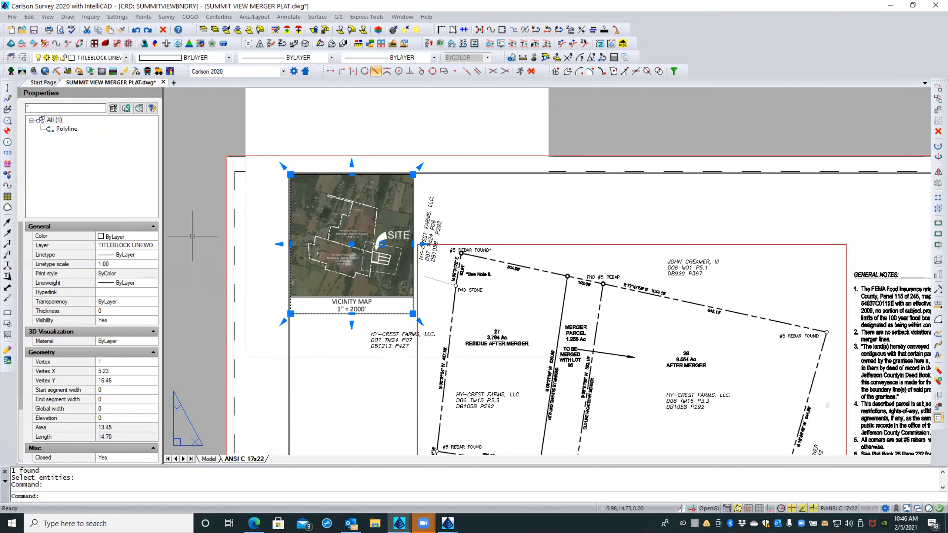
{"action": "key", "text": "Escape"}
{"action": "key", "text": "Escape"}
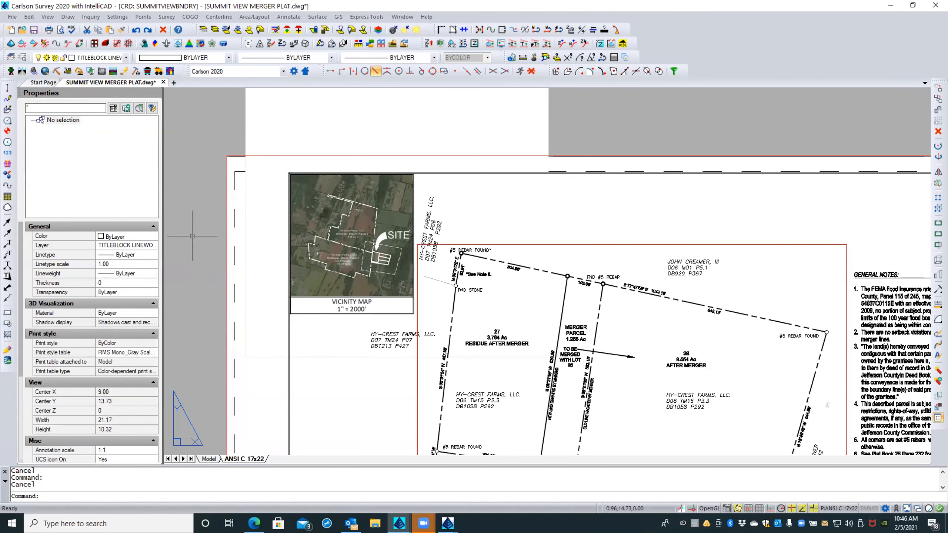
{"action": "left_click", "coordinate": [321, 314]}
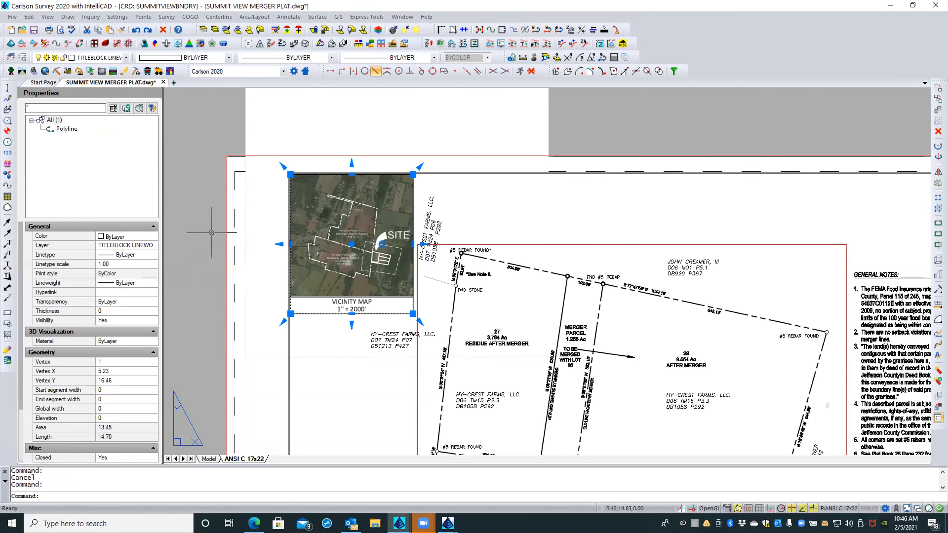
{"action": "key", "text": "Delete"}
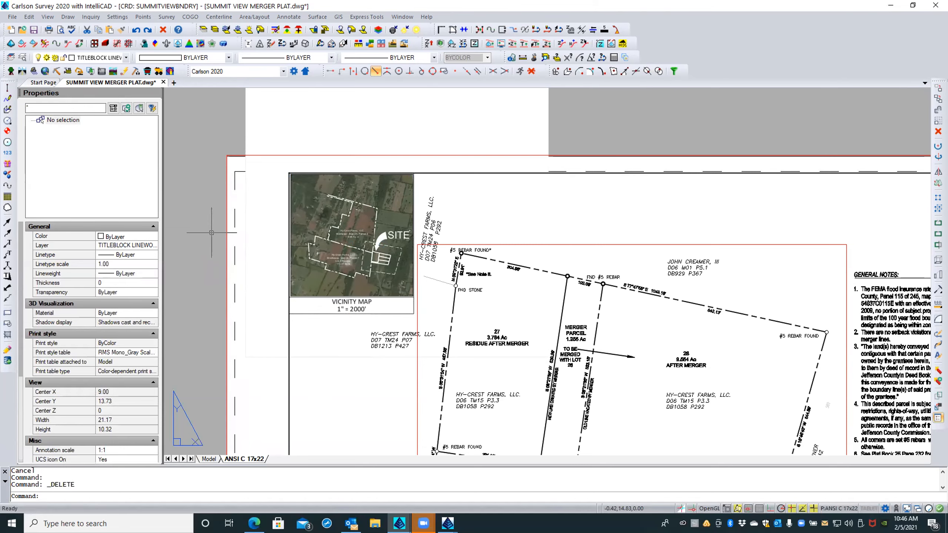
{"action": "scroll", "coordinate": [207, 222], "scroll_direction": "down", "scroll_amount": 4}
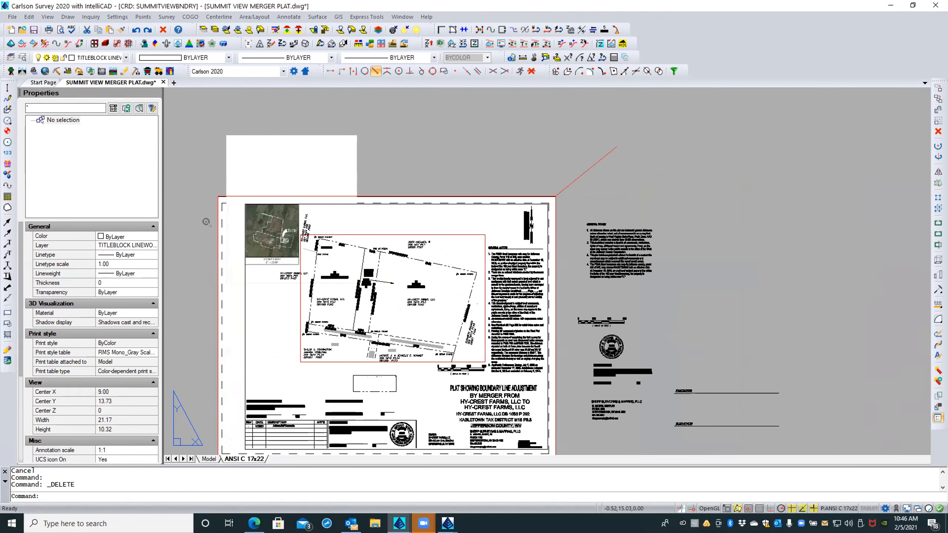
{"action": "mouse_move", "coordinate": [391, 159]}
{"action": "middle_mouse_down"}
{"action": "mouse_move", "coordinate": [425, 118]}
{"action": "mouse_move", "coordinate": [424, 130]}
{"action": "middle_mouse_up"}
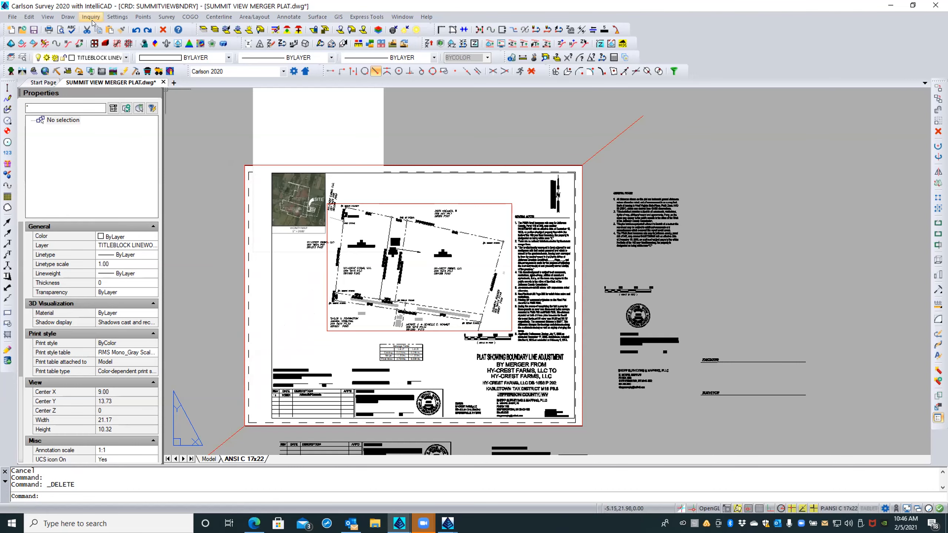
Print the ANSI C 17x22 layout with DWG to PDF.pc3 to the Desktop as "2020 test"
{"action": "left_click", "coordinate": [48, 30]}
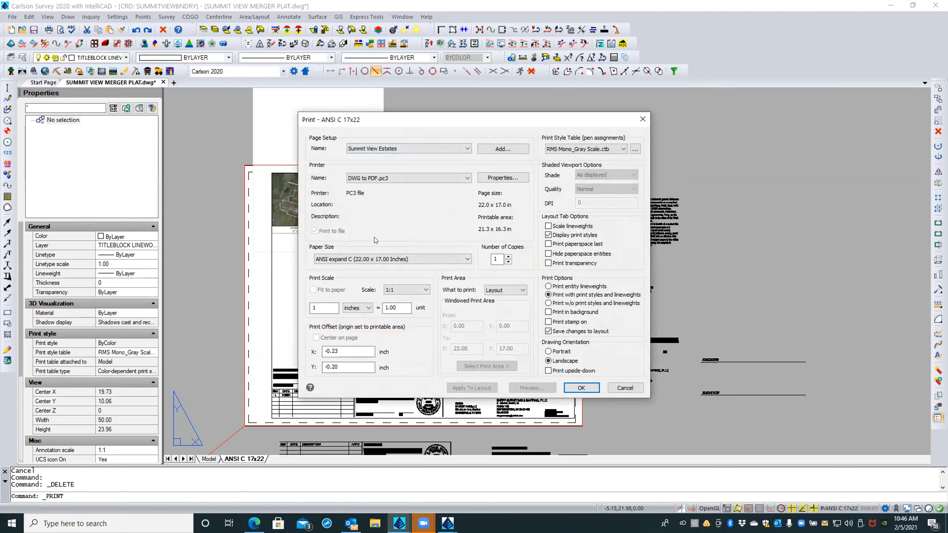
{"action": "left_click", "coordinate": [580, 387]}
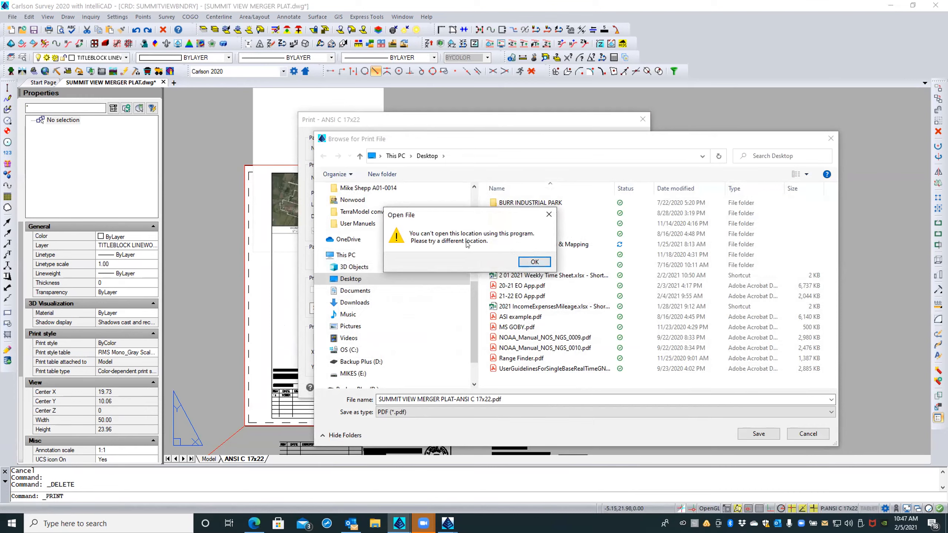
{"action": "left_click", "coordinate": [531, 261]}
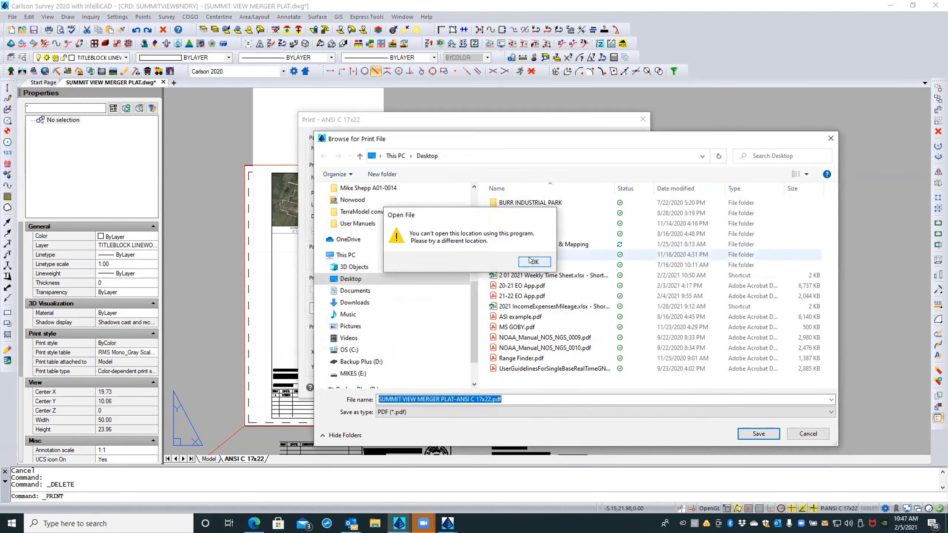
{"action": "left_click", "coordinate": [363, 278]}
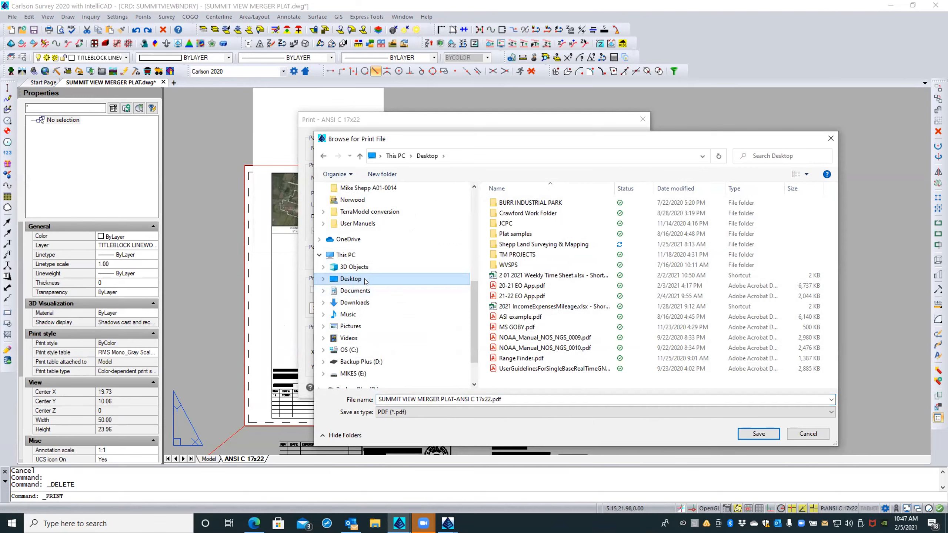
{"action": "left_click", "coordinate": [506, 396]}
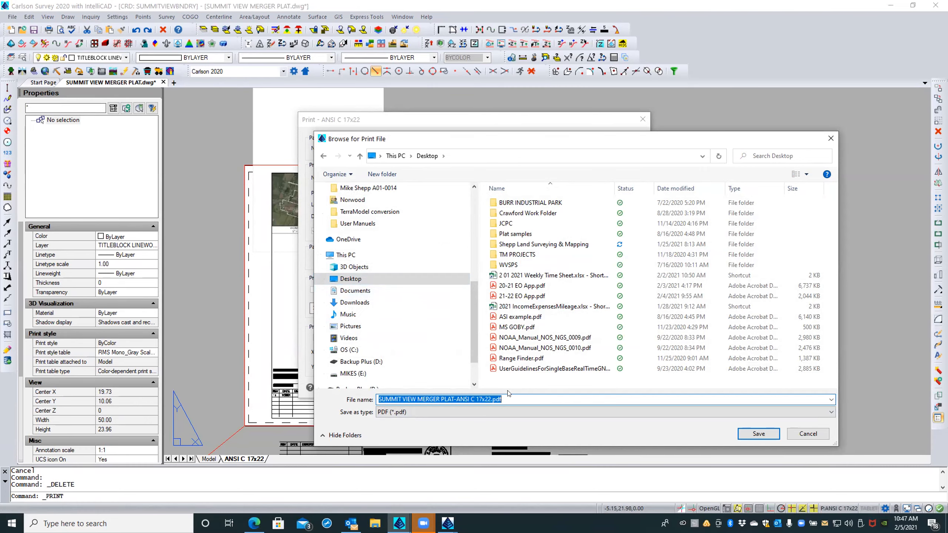
{"action": "type", "text": "2020 test"}
{"action": "key", "text": "Return"}
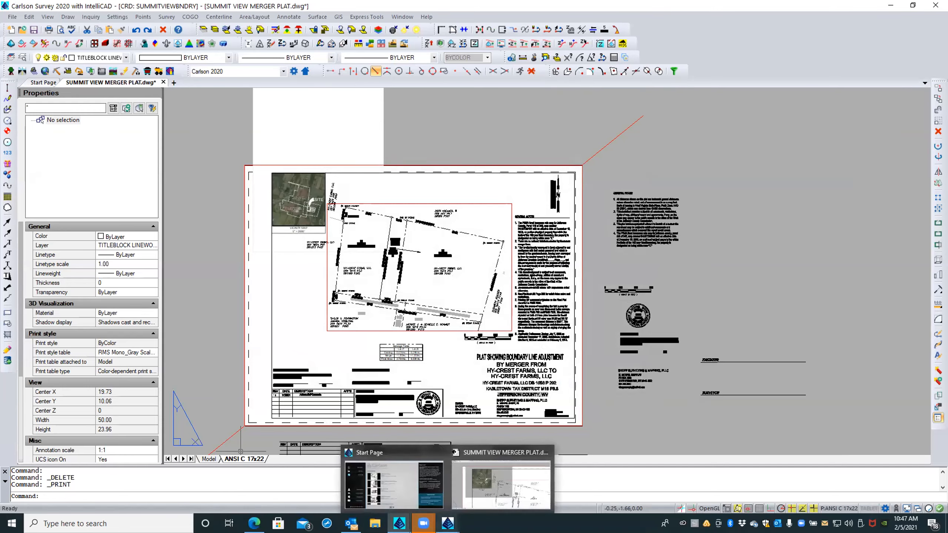
Switch to Carlson Survey 2021 and delete the red VPORTS-layer polyline around the sheet in the ANSI C 17x22 layout
{"action": "left_click", "coordinate": [447, 523]}
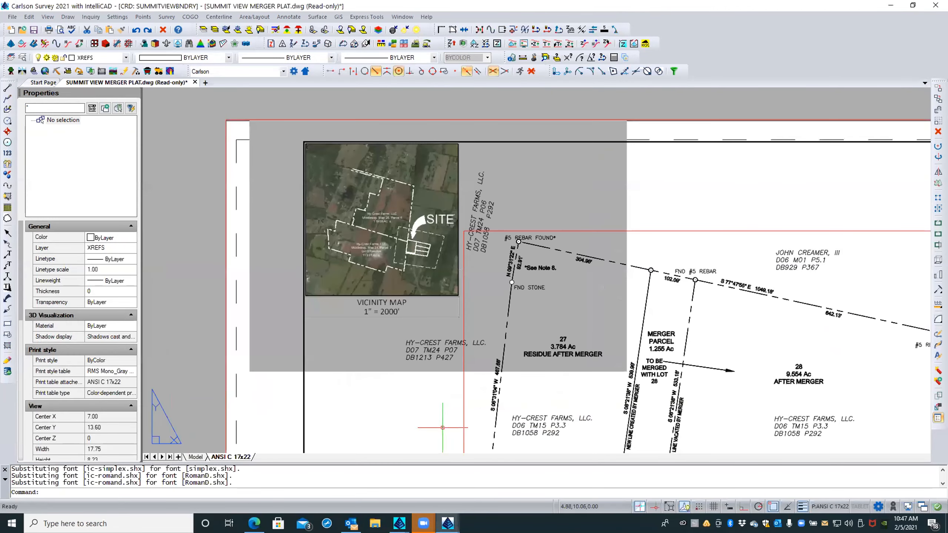
{"action": "middle_click", "coordinate": [190, 183]}
{"action": "middle_click", "coordinate": [190, 182]}
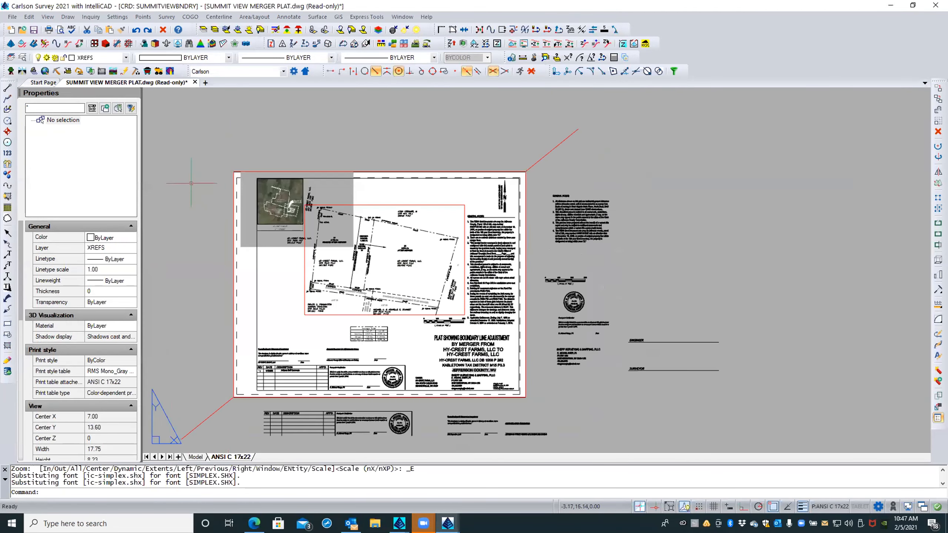
{"action": "left_click", "coordinate": [191, 183]}
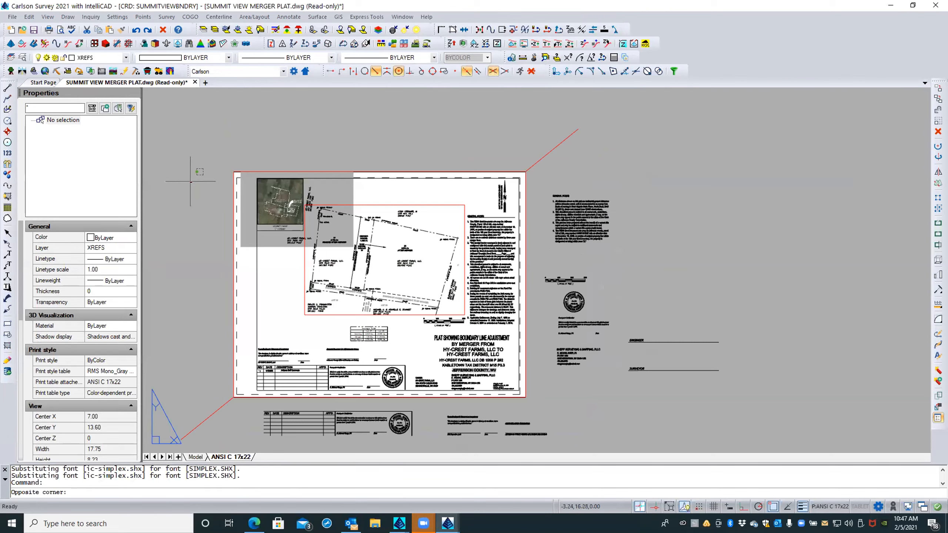
{"action": "left_click", "coordinate": [191, 181]}
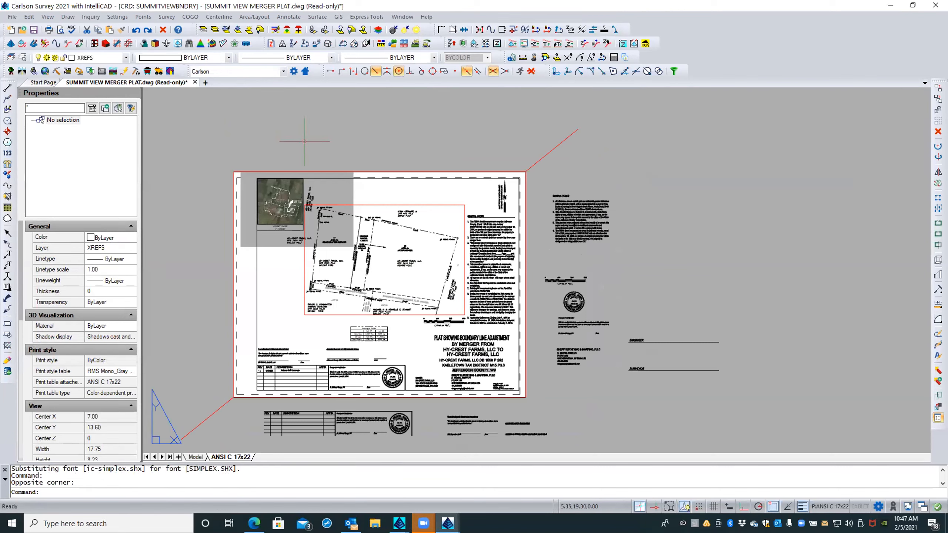
{"action": "left_click", "coordinate": [377, 171]}
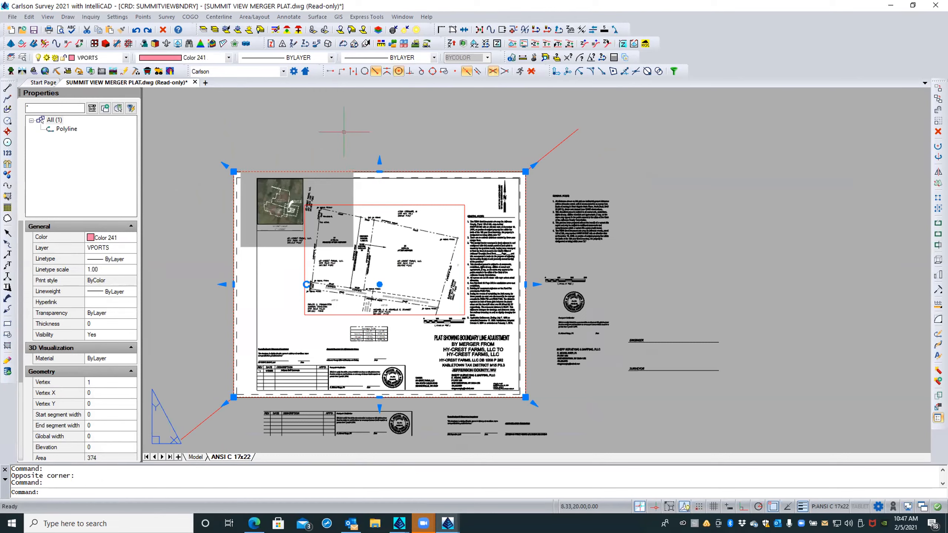
{"action": "key", "text": "Delete"}
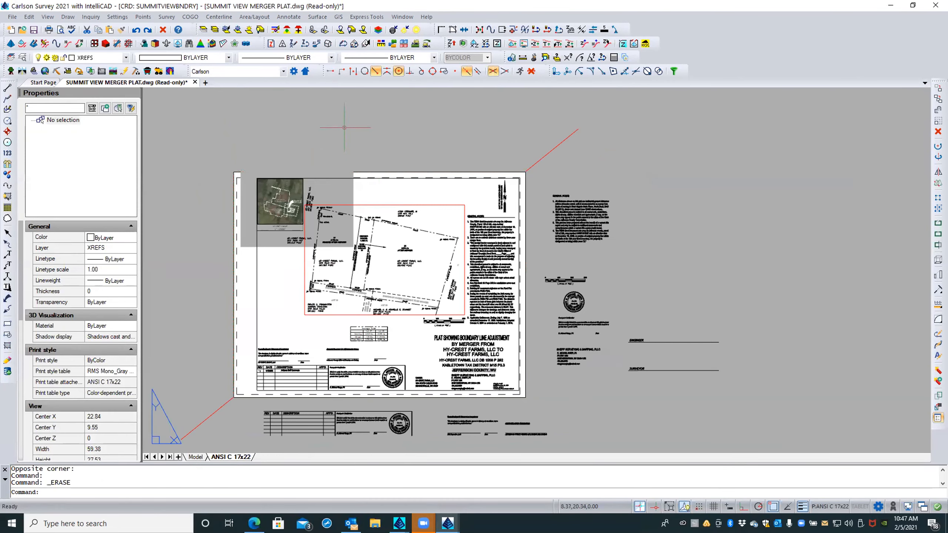
Try to clip the vicinity map's PDF underlay with XCLIP, selecting it with a crossing window
{"action": "left_click", "coordinate": [367, 149]}
{"action": "left_click", "coordinate": [336, 155]}
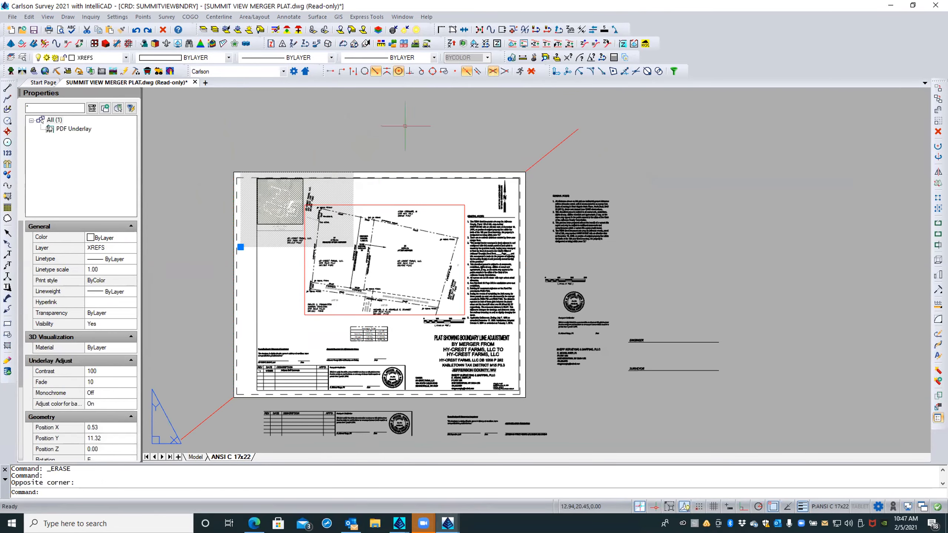
{"action": "key", "text": "Delete"}
{"action": "key", "text": "Escape"}
{"action": "type", "text": "xclip"}
{"action": "key", "text": "Return"}
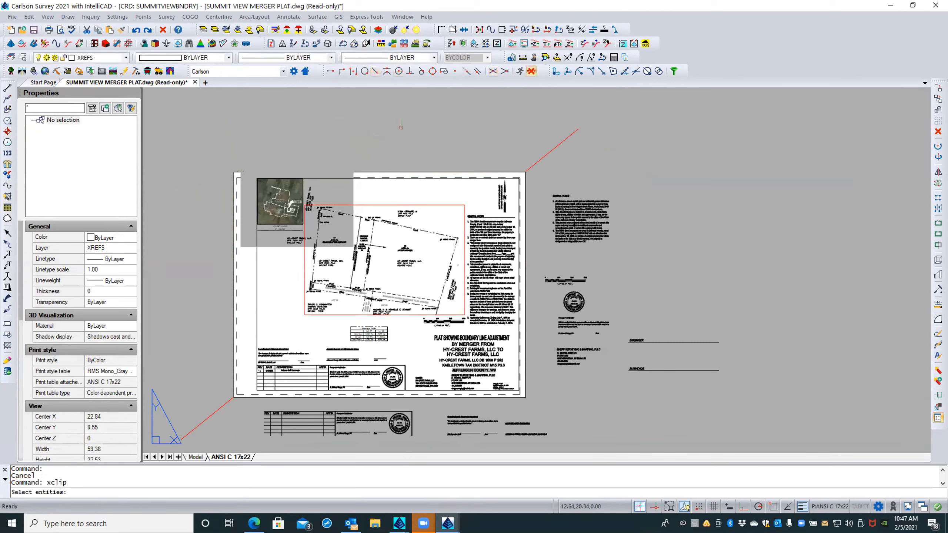
{"action": "left_click", "coordinate": [369, 155]}
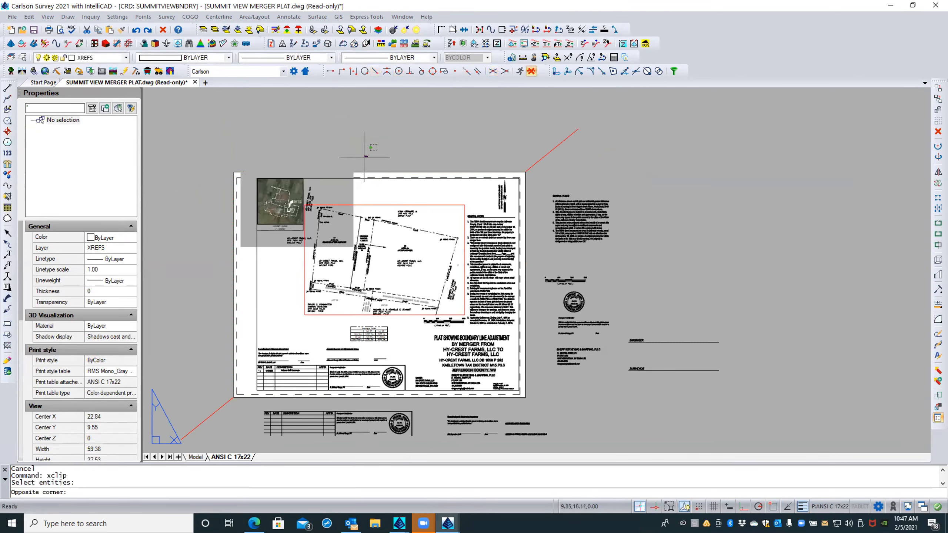
{"action": "left_click", "coordinate": [345, 163]}
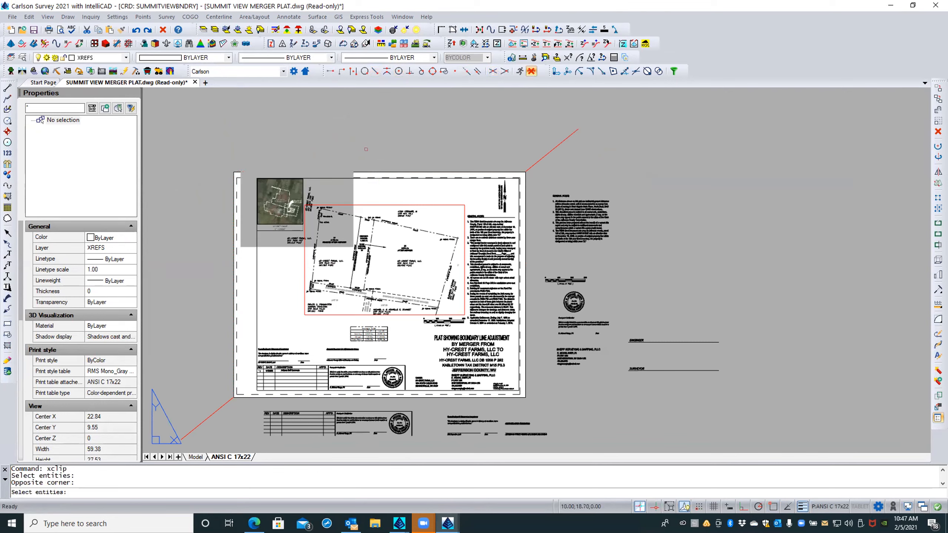
{"action": "key", "text": "Return"}
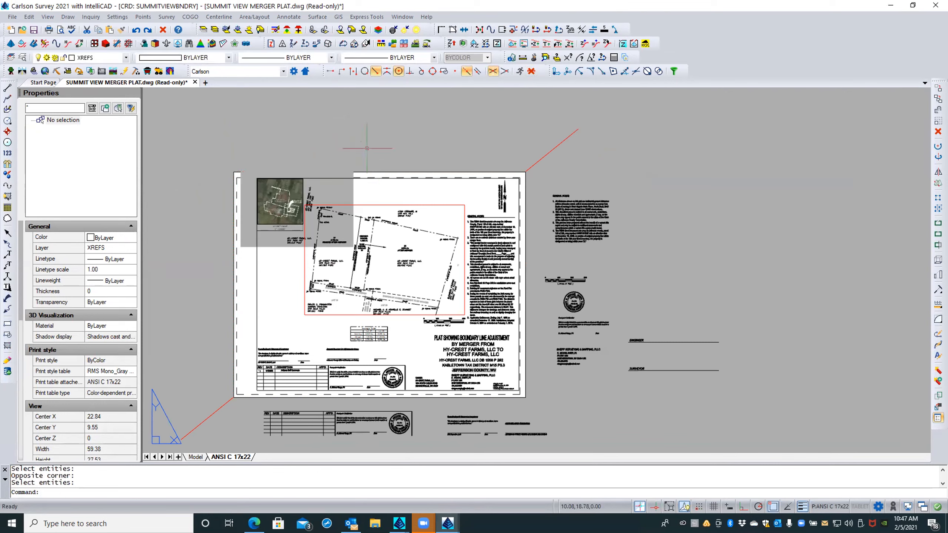
{"action": "key", "text": "Escape"}
{"action": "key", "text": "Escape"}
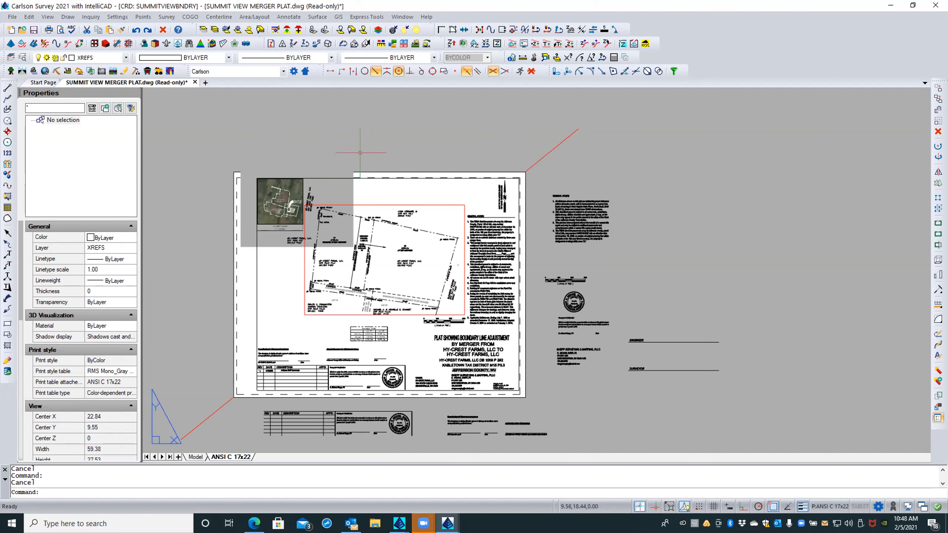
{"action": "right_click", "coordinate": [238, 456]}
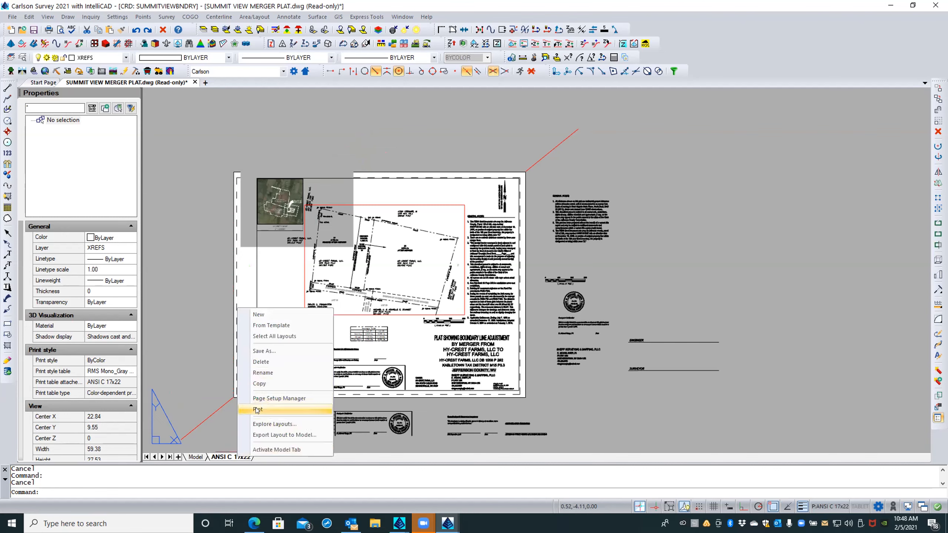
{"action": "left_click", "coordinate": [276, 121]}
{"action": "left_click", "coordinate": [225, 138]}
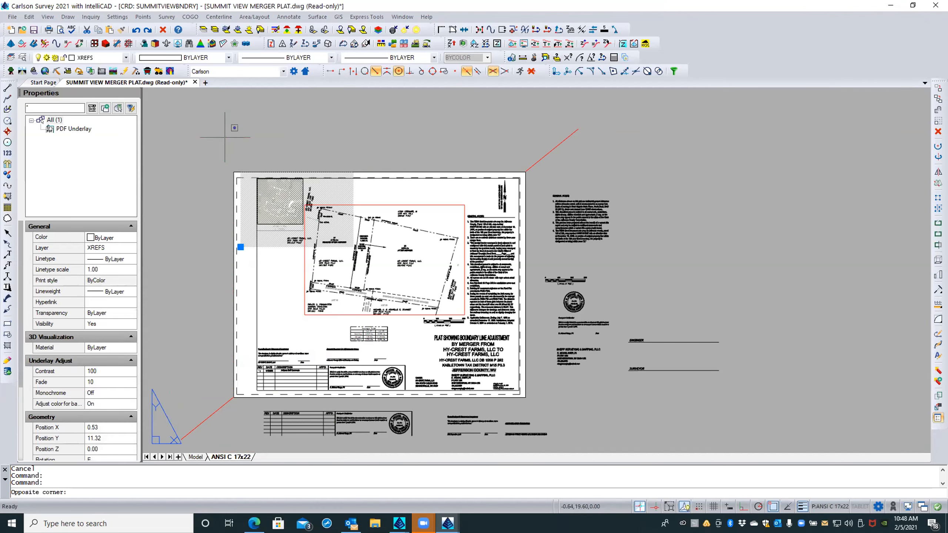
{"action": "key", "text": "Escape"}
{"action": "key", "text": "Escape"}
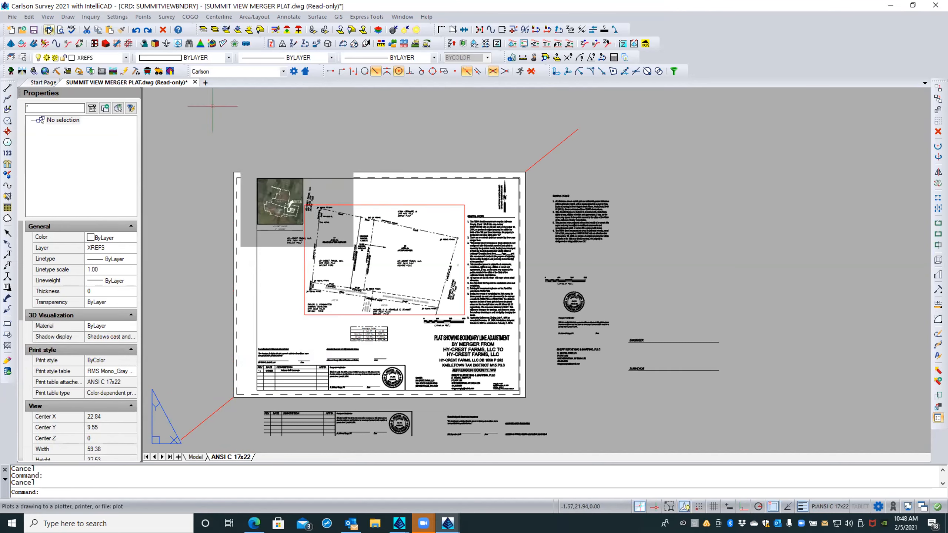
Print the ANSI C 17x22 layout from Carlson Survey 2021 with DWG to PDF.pc3 to the Desktop as "2021 test"
{"action": "key", "text": "ctrl+p"}
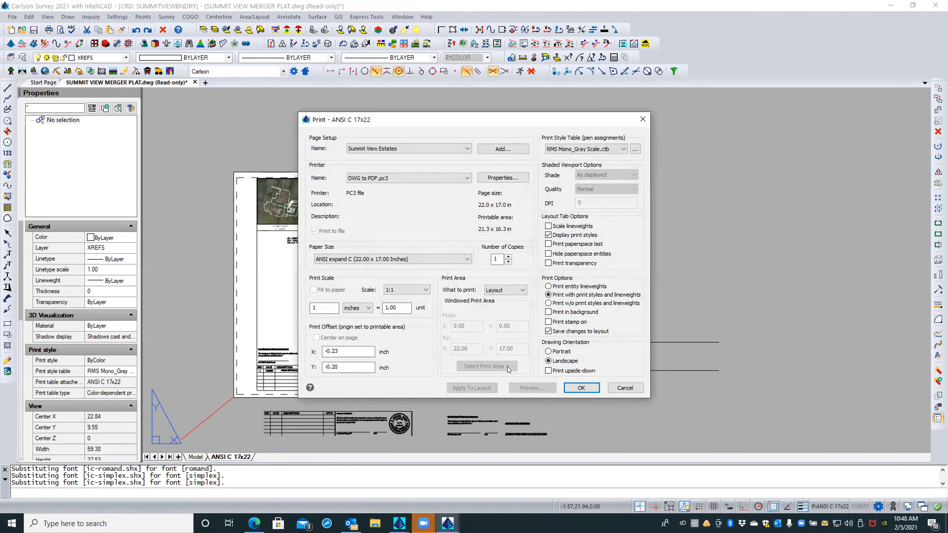
{"action": "left_click", "coordinate": [576, 386]}
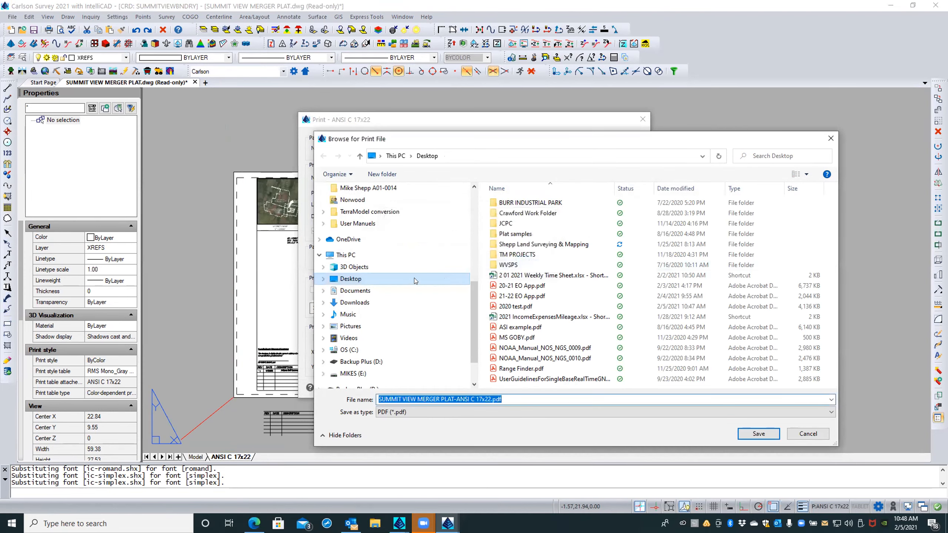
{"action": "left_click", "coordinate": [502, 399]}
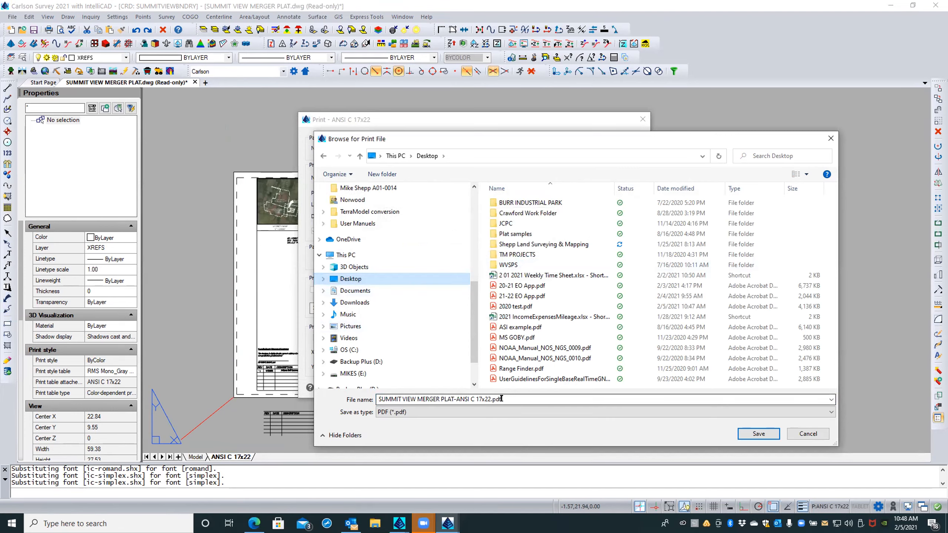
{"action": "left_click", "coordinate": [437, 400]}
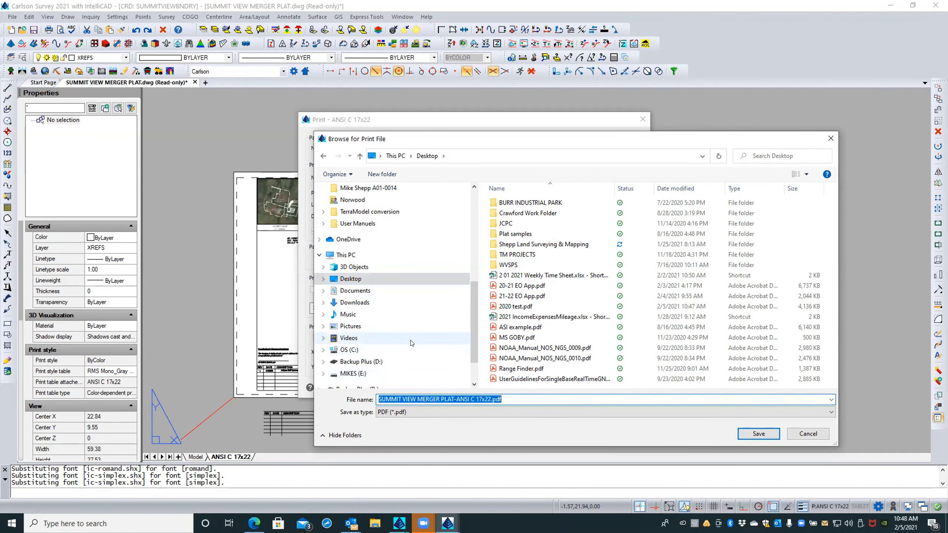
{"action": "type", "text": "2021 test"}
{"action": "key", "text": "Return"}
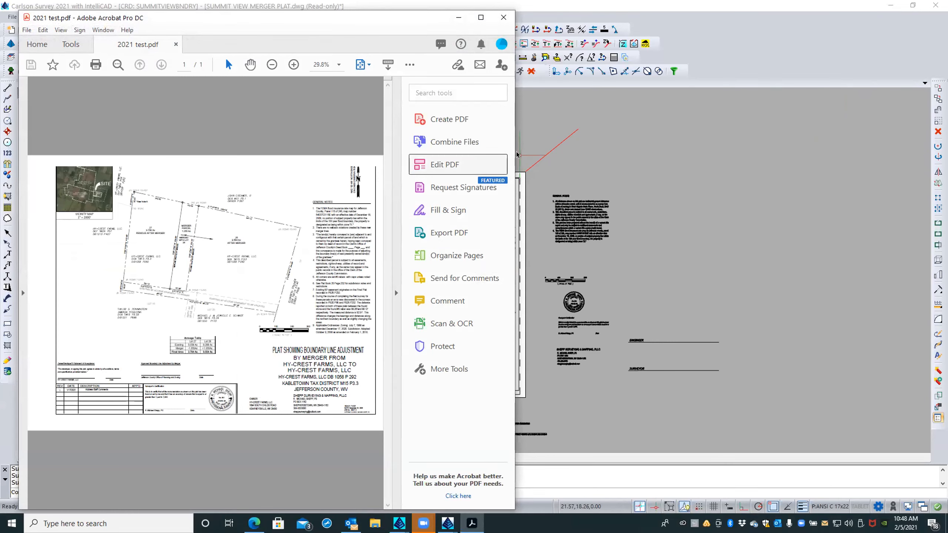
Widen the Acrobat window and view the 2021 test plat with Zoom to Page Level
{"action": "left_click_drag", "start_coordinate": [515, 152], "coordinate": [757, 136]}
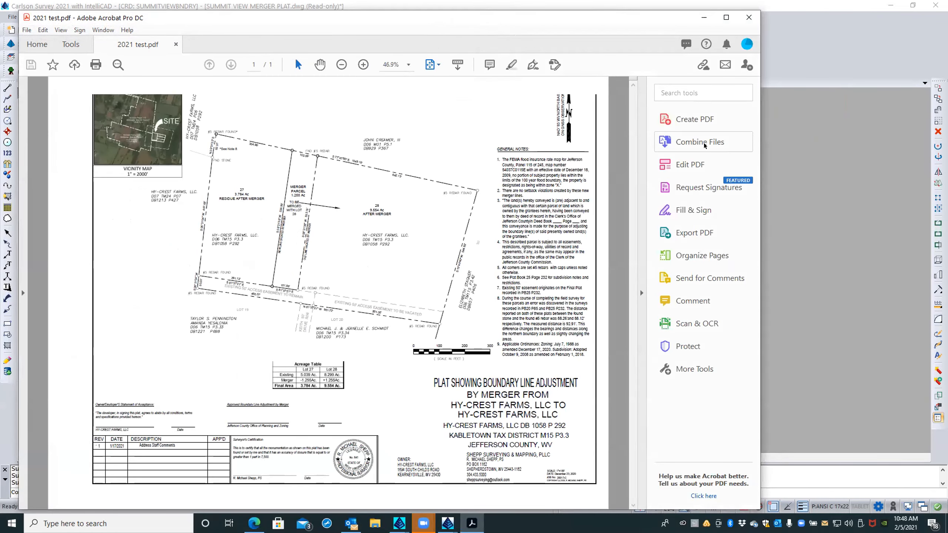
{"action": "left_click", "coordinate": [408, 65]}
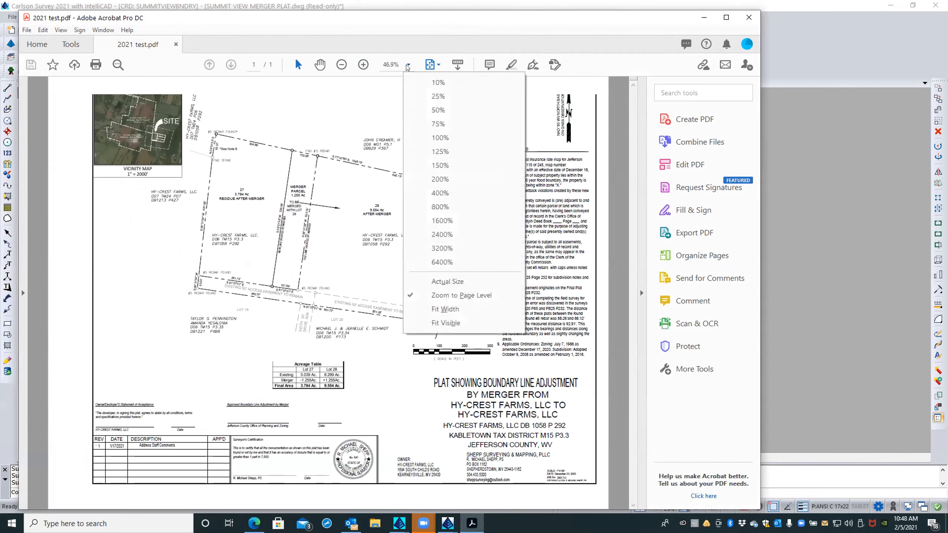
{"action": "left_click", "coordinate": [462, 295]}
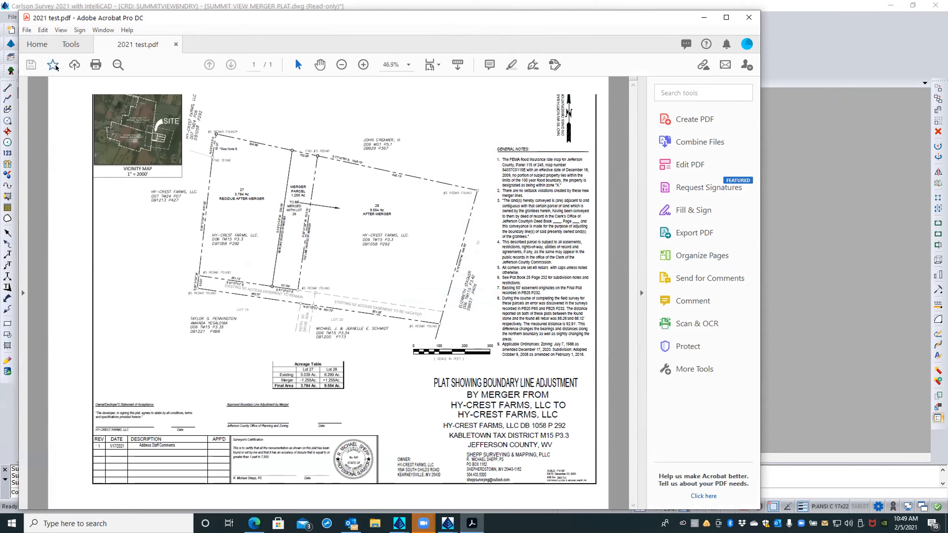
Open 2020 test.pdf from the Desktop in Acrobat alongside the 2021 test plat
{"action": "left_click", "coordinate": [27, 29]}
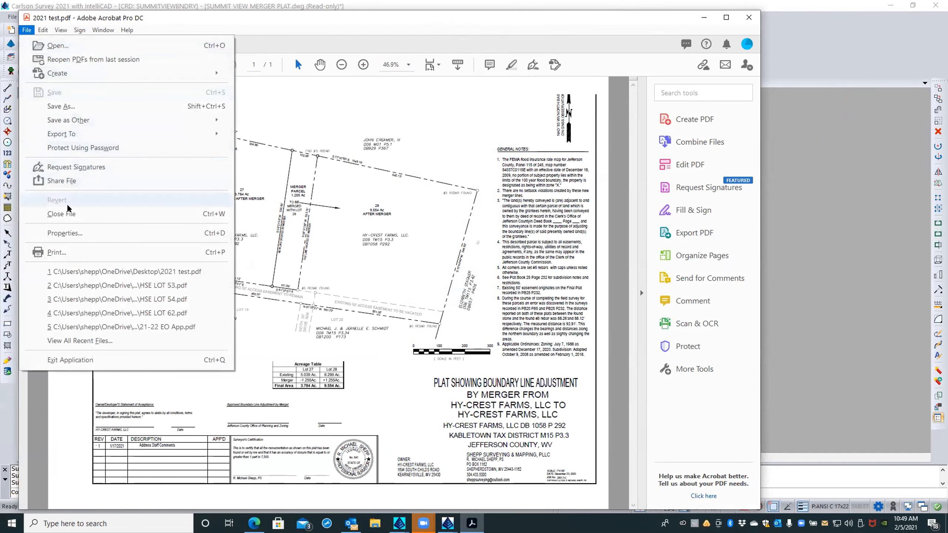
{"action": "left_click", "coordinate": [47, 32]}
{"action": "left_click", "coordinate": [27, 30]}
{"action": "left_click", "coordinate": [41, 43]}
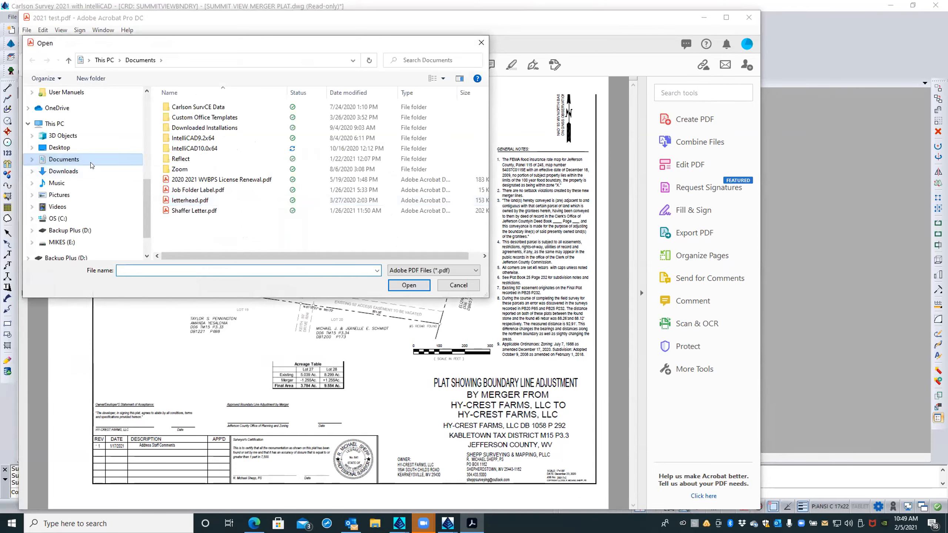
{"action": "left_click", "coordinate": [66, 147]}
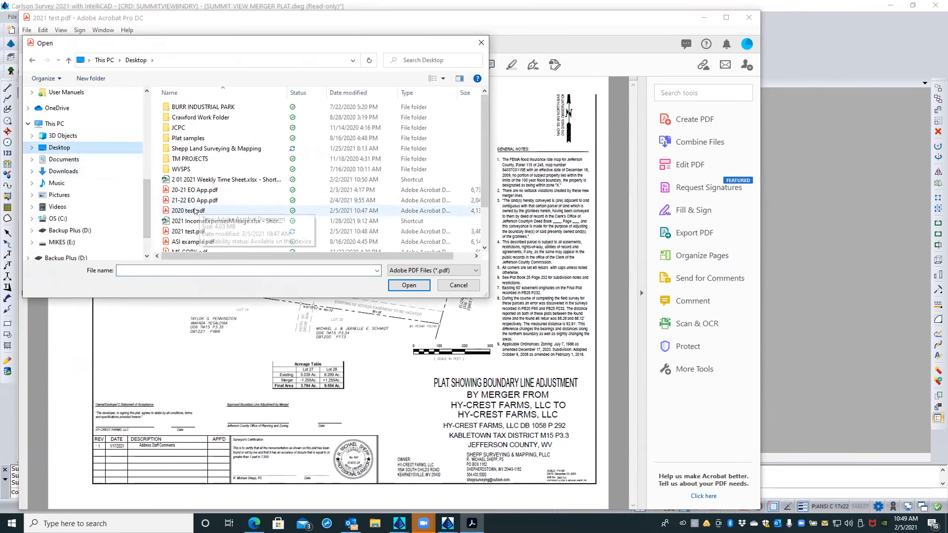
{"action": "double_click", "coordinate": [194, 211]}
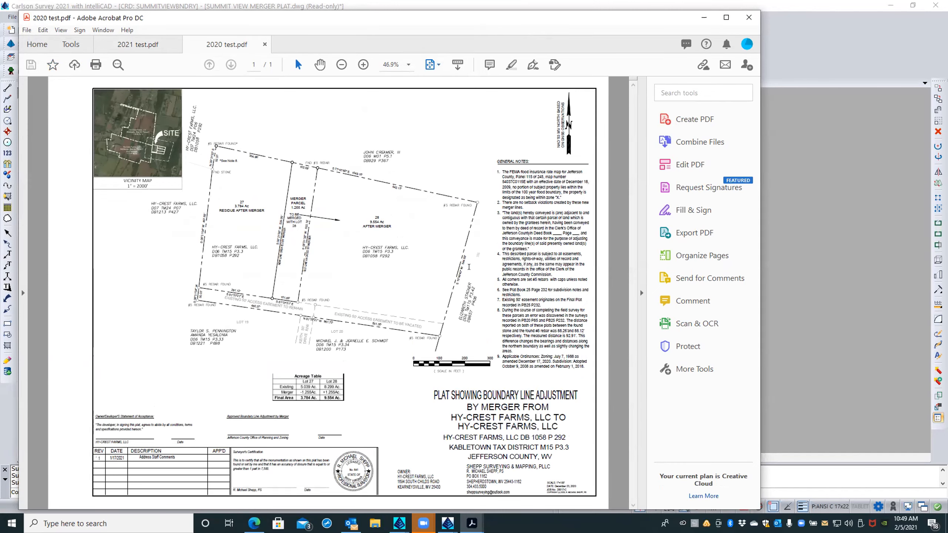
Compare the page margins and vicinity map in 2020 test.pdf with those in 2021 test.pdf
{"action": "scroll", "coordinate": [464, 265], "scroll_direction": "down", "scroll_amount": 1, "text": "ctrl"}
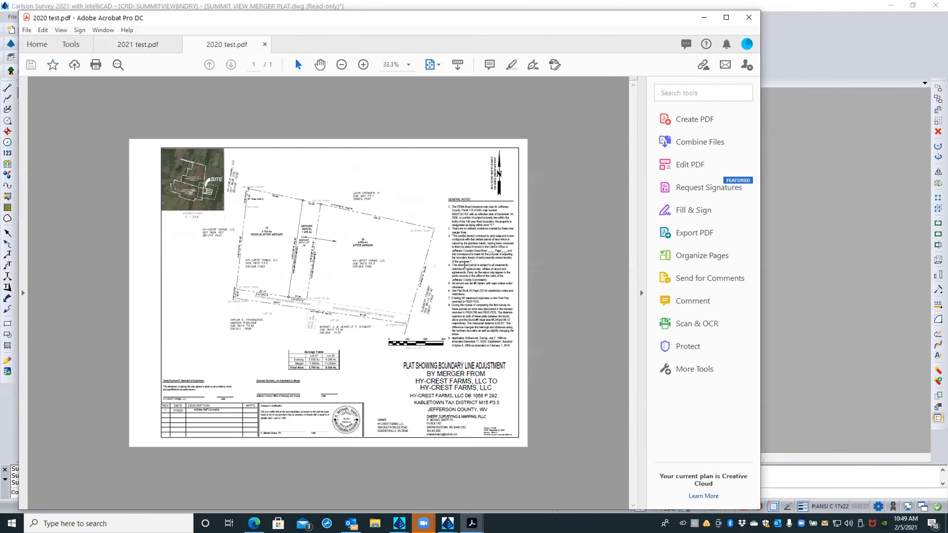
{"action": "scroll", "coordinate": [464, 265], "scroll_direction": "up", "scroll_amount": 1, "text": "ctrl"}
{"action": "scroll", "coordinate": [464, 265], "scroll_direction": "down", "scroll_amount": 1, "text": "ctrl"}
{"action": "left_click", "coordinate": [146, 42]}
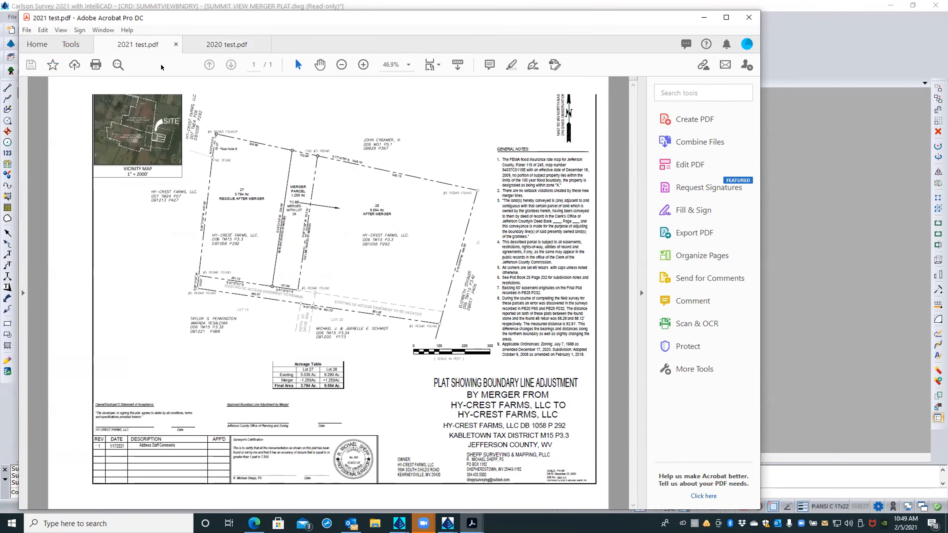
View the full page of 2021 test.pdf in Acrobat and close both test PDFs
{"action": "scroll", "coordinate": [357, 262], "scroll_direction": "down", "scroll_amount": 1, "text": "ctrl"}
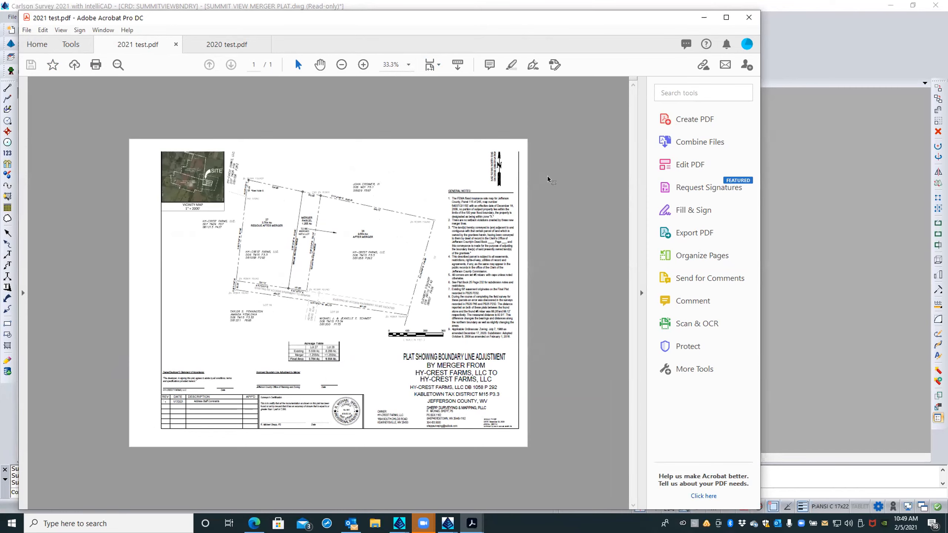
{"action": "left_click", "coordinate": [749, 17]}
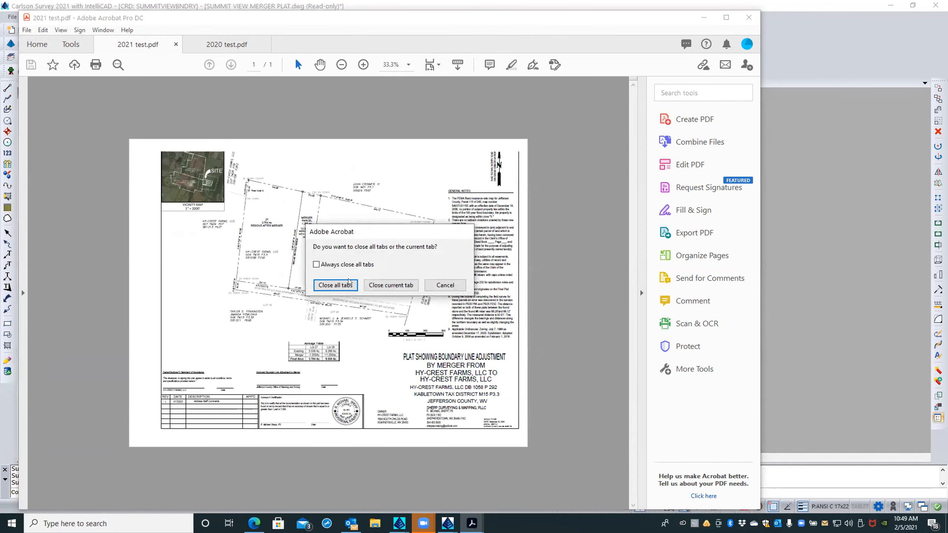
{"action": "left_click", "coordinate": [345, 285]}
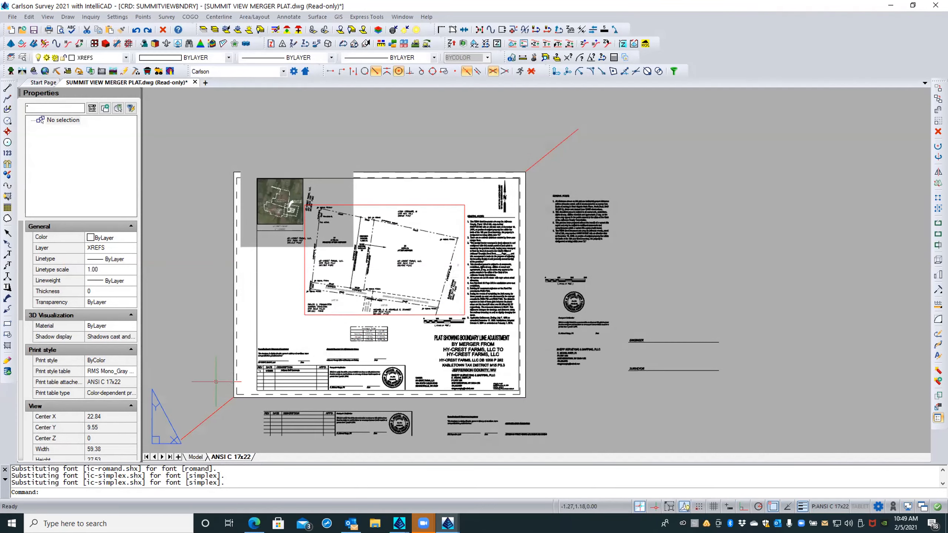
Modify the Summit View Estates page setup to use the Adobe PDF printer, ANSI C paper and landscape orientation
{"action": "right_click", "coordinate": [216, 455]}
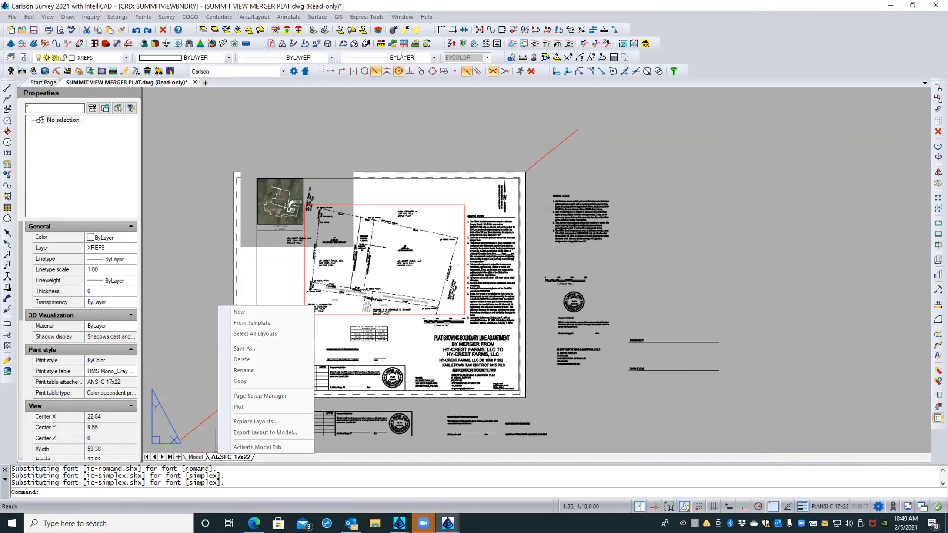
{"action": "left_click", "coordinate": [246, 397]}
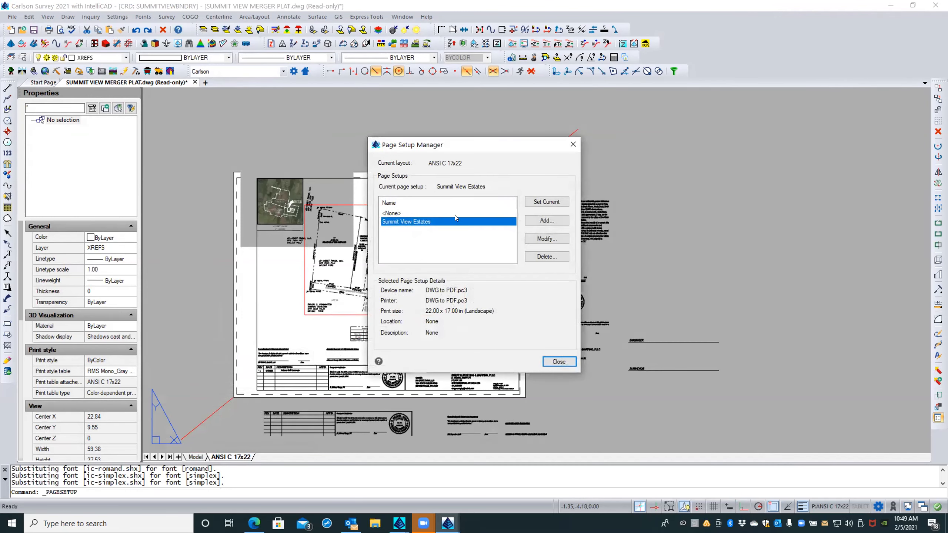
{"action": "left_click", "coordinate": [550, 238]}
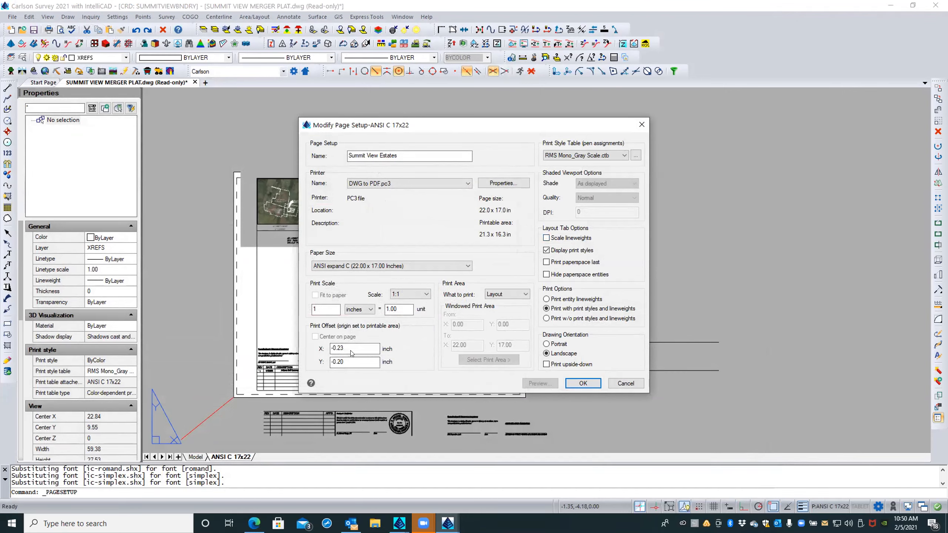
{"action": "left_click", "coordinate": [374, 184]}
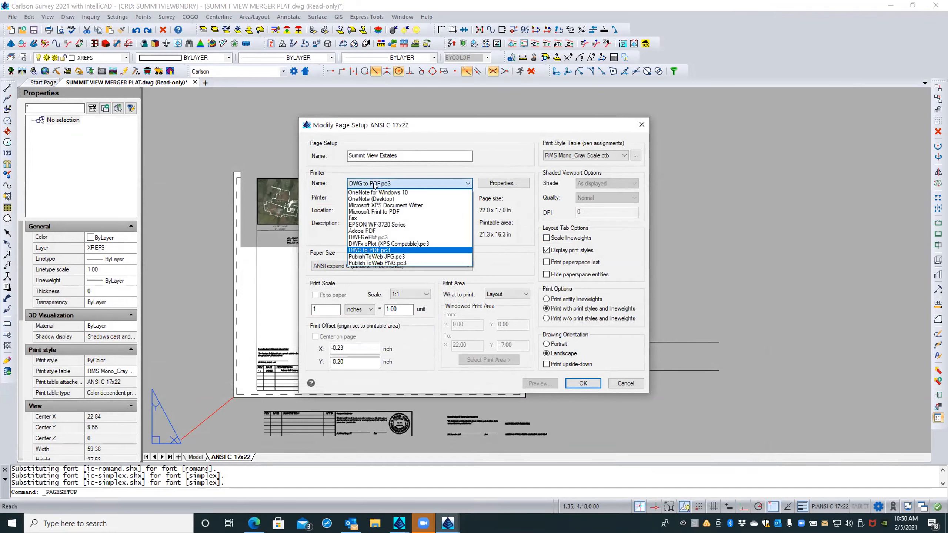
{"action": "left_click", "coordinate": [368, 231]}
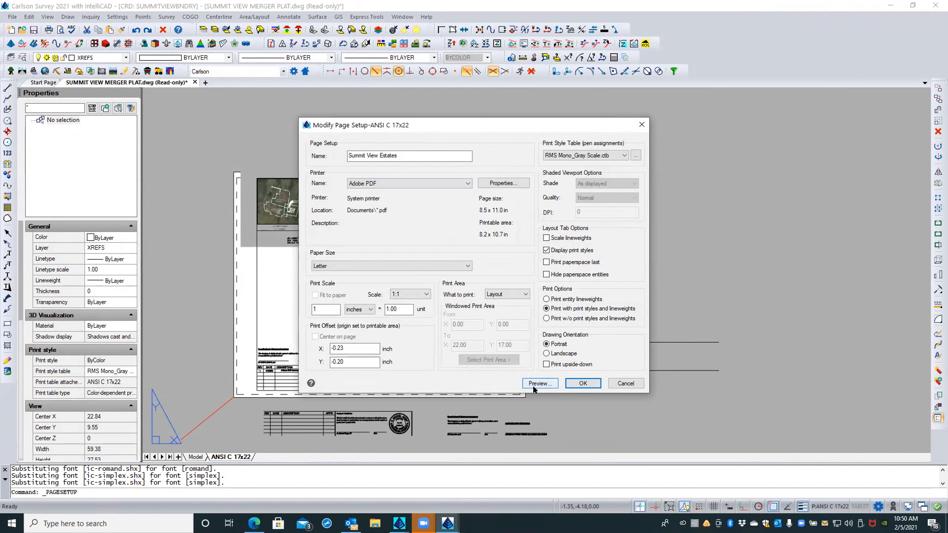
{"action": "left_click", "coordinate": [403, 264]}
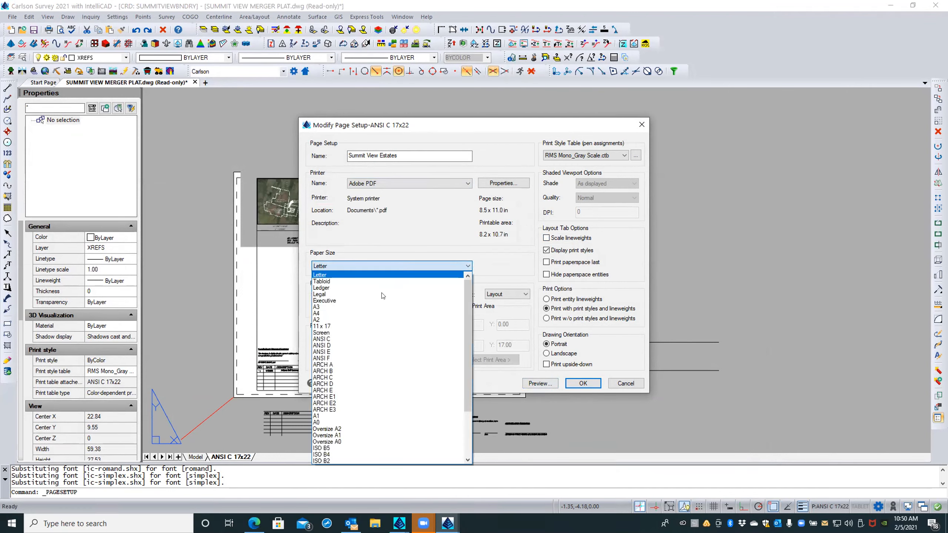
{"action": "left_click", "coordinate": [328, 339]}
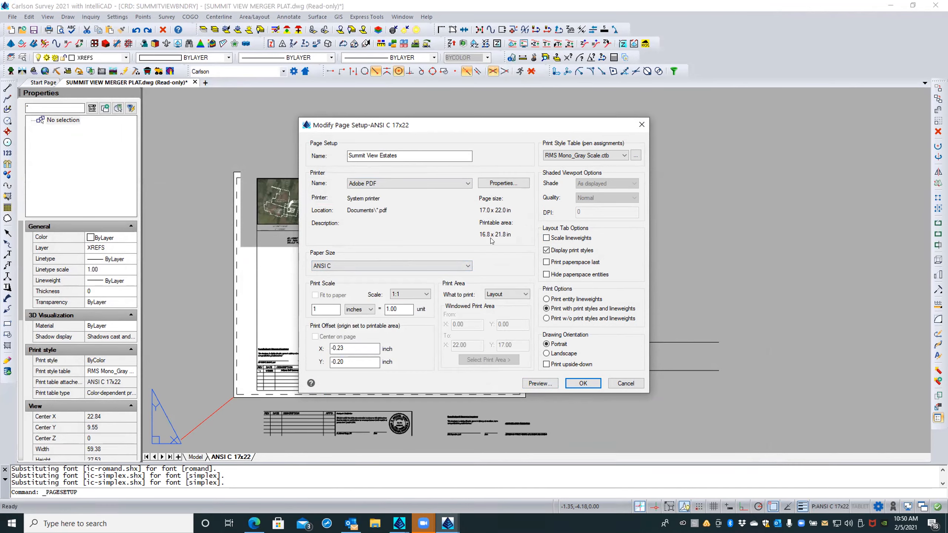
{"action": "left_click", "coordinate": [571, 383]}
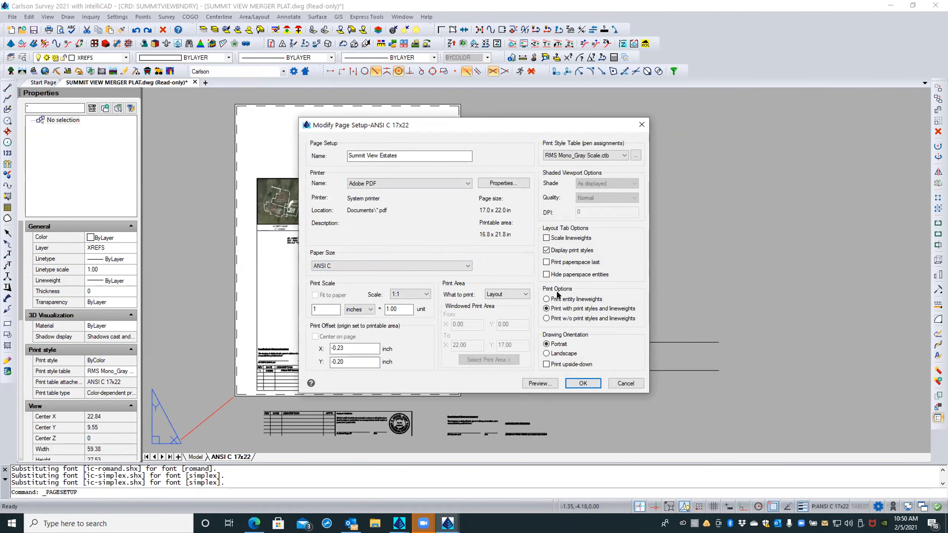
{"action": "left_click", "coordinate": [546, 353]}
{"action": "left_click", "coordinate": [576, 383]}
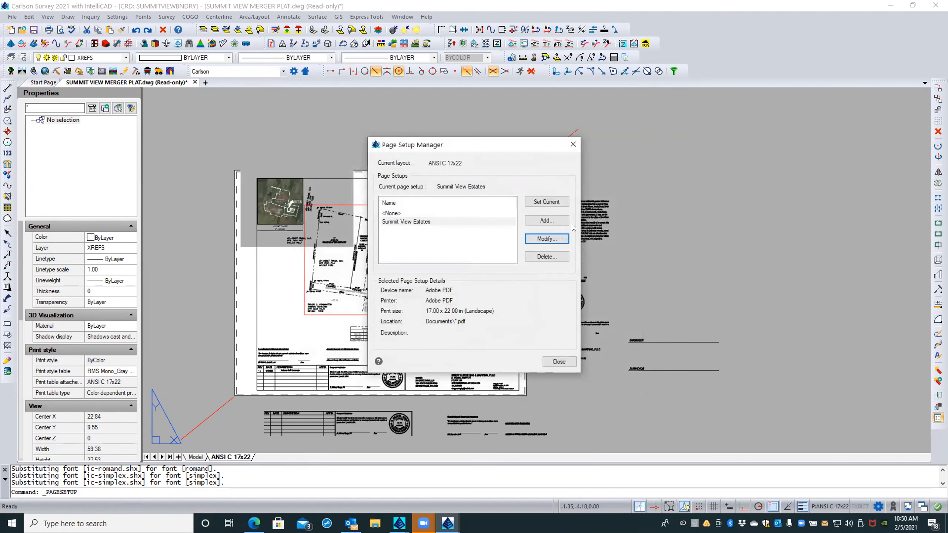
{"action": "left_click", "coordinate": [559, 361]}
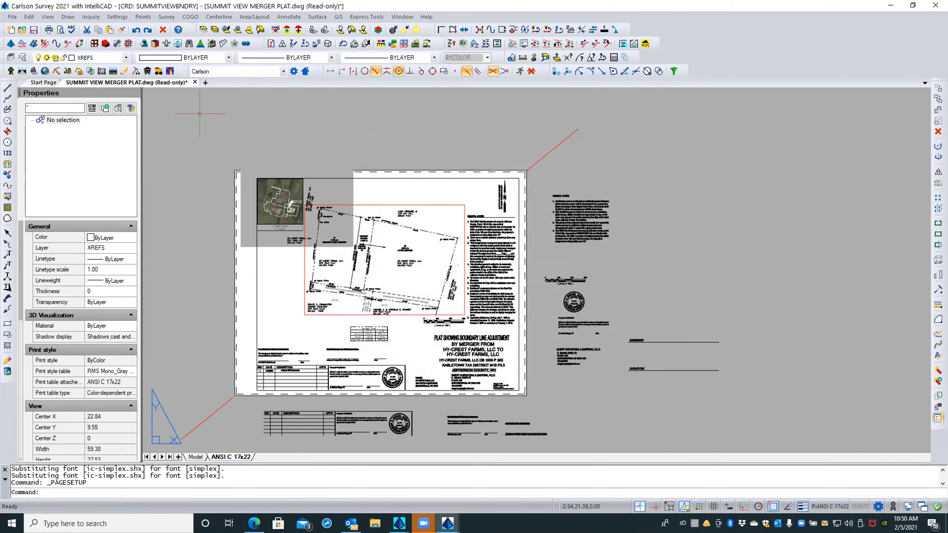
Print the ANSI C 17x22 layout through Adobe PDF with Print to file off, overwriting 2021 test.pdf on the Desktop
{"action": "left_click", "coordinate": [47, 30]}
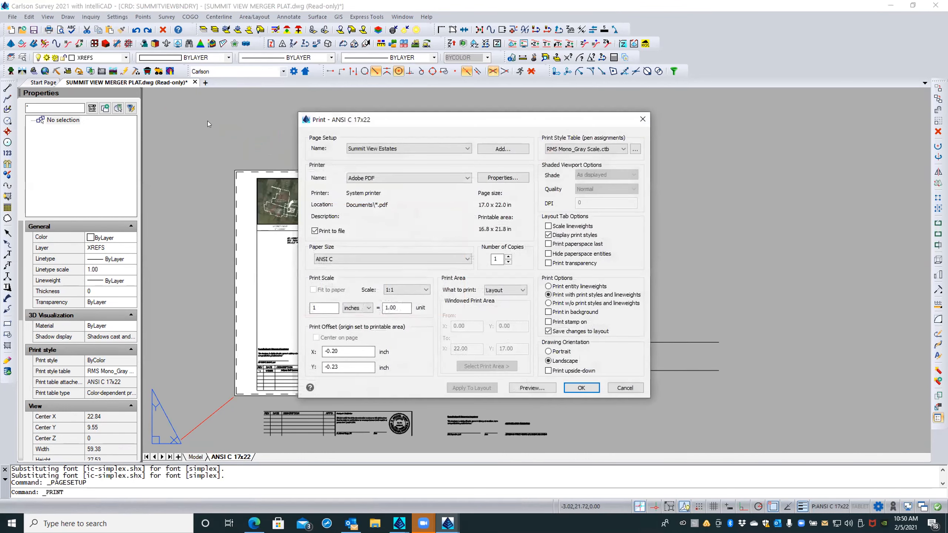
{"action": "left_click", "coordinate": [580, 388]}
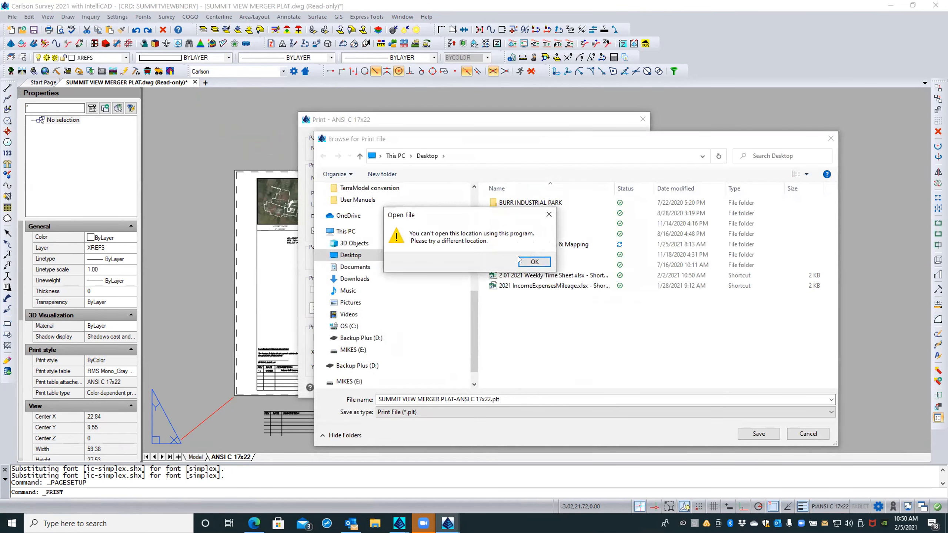
{"action": "left_click", "coordinate": [524, 261]}
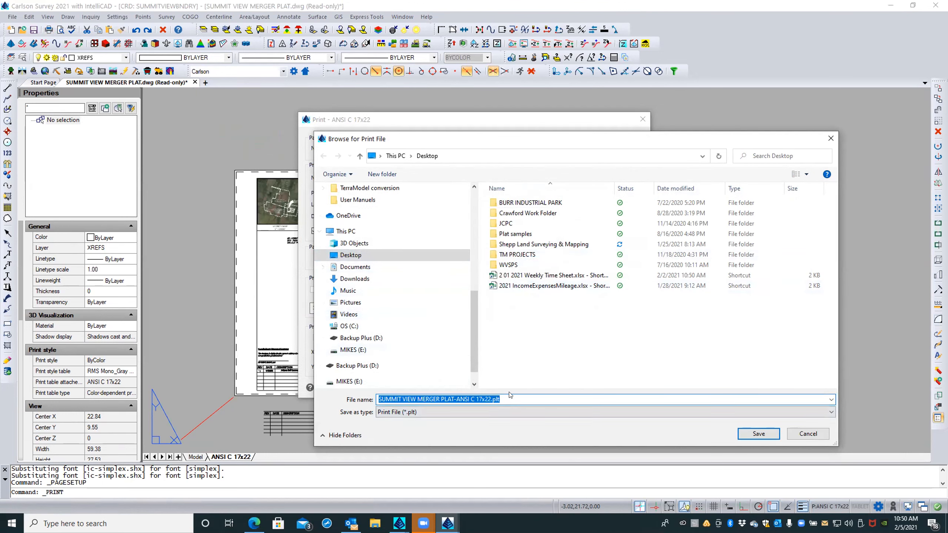
{"action": "left_click", "coordinate": [806, 434]}
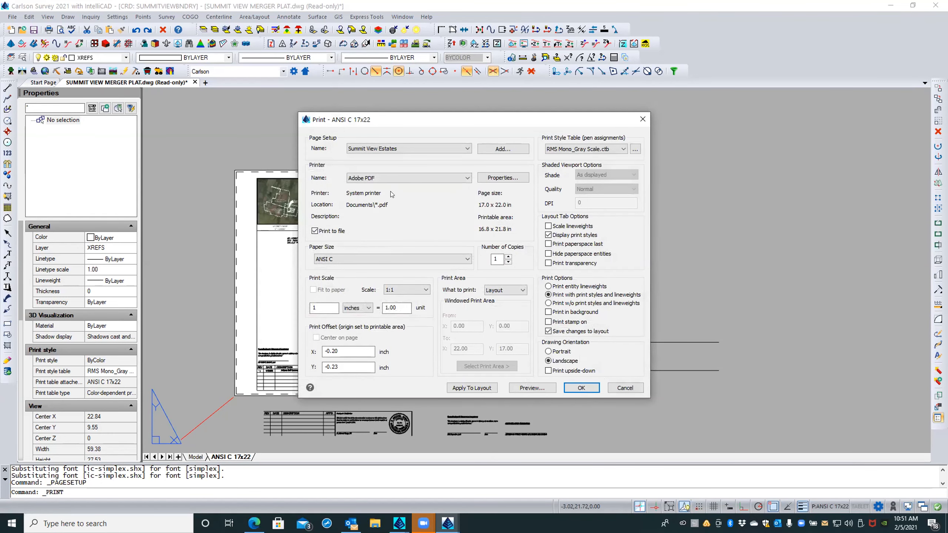
{"action": "left_click", "coordinate": [313, 231]}
{"action": "left_click", "coordinate": [573, 387]}
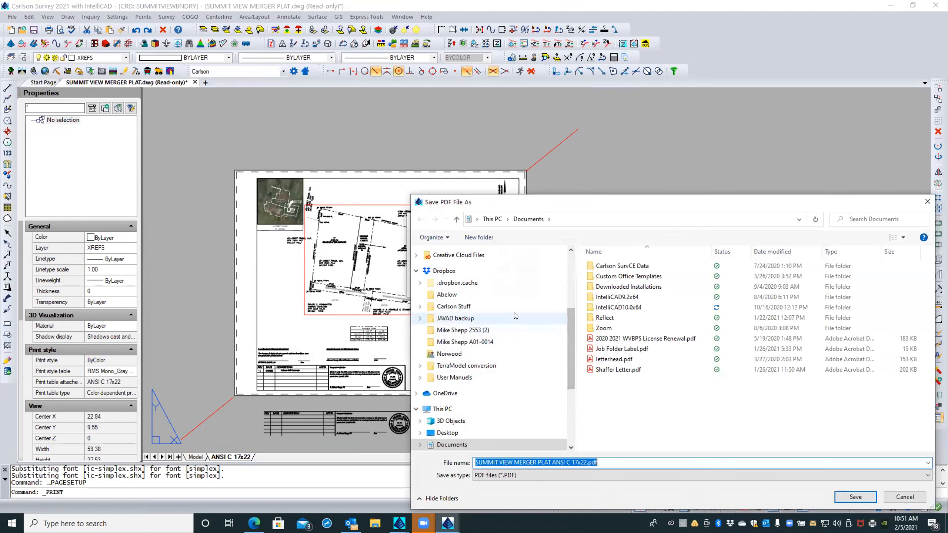
{"action": "left_click_drag", "start_coordinate": [498, 206], "coordinate": [415, 129]}
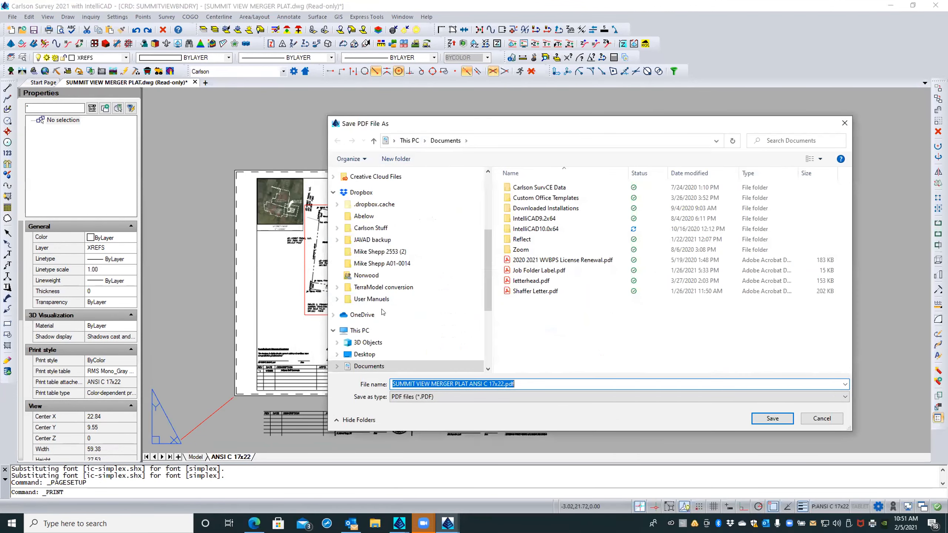
{"action": "left_click", "coordinate": [365, 354]}
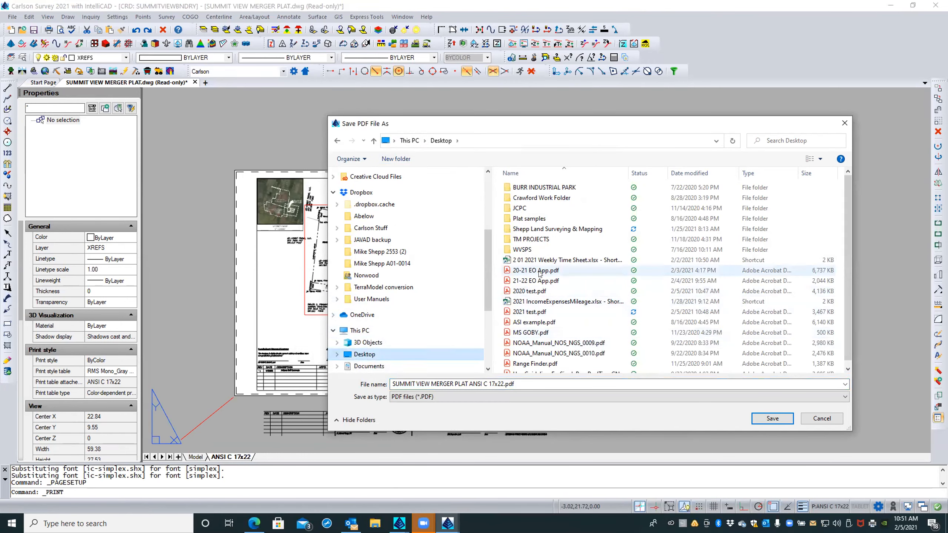
{"action": "left_click", "coordinate": [530, 312]}
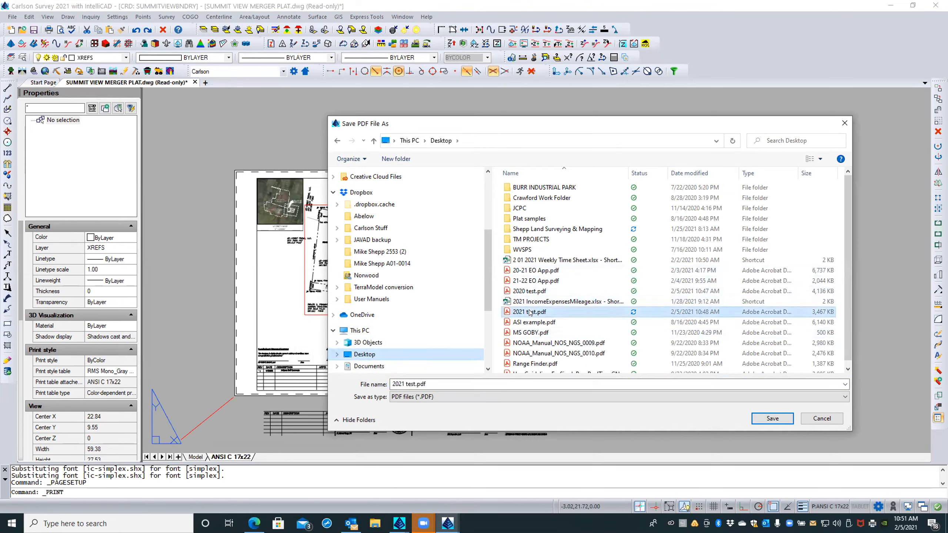
{"action": "double_click", "coordinate": [530, 312]}
{"action": "left_click", "coordinate": [487, 260]}
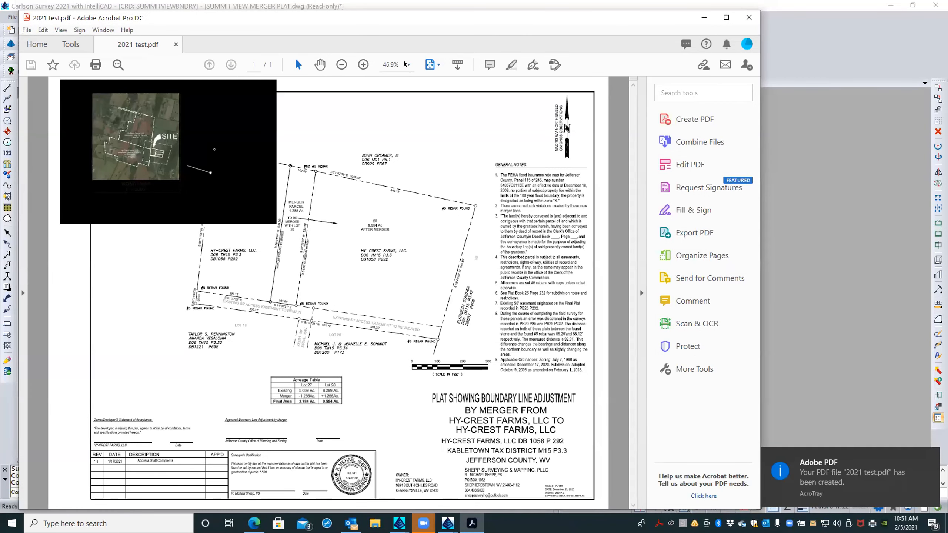
Check the vicinity map on the full page of the reprinted 2021 test.pdf and close it
{"action": "scroll", "coordinate": [375, 241], "scroll_direction": "down", "scroll_amount": 1, "text": "ctrl"}
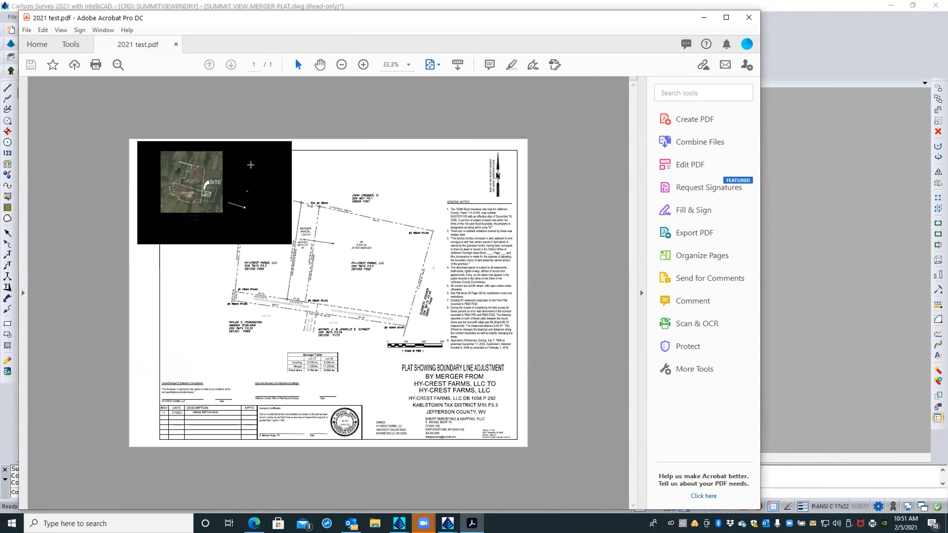
{"action": "left_click", "coordinate": [749, 18]}
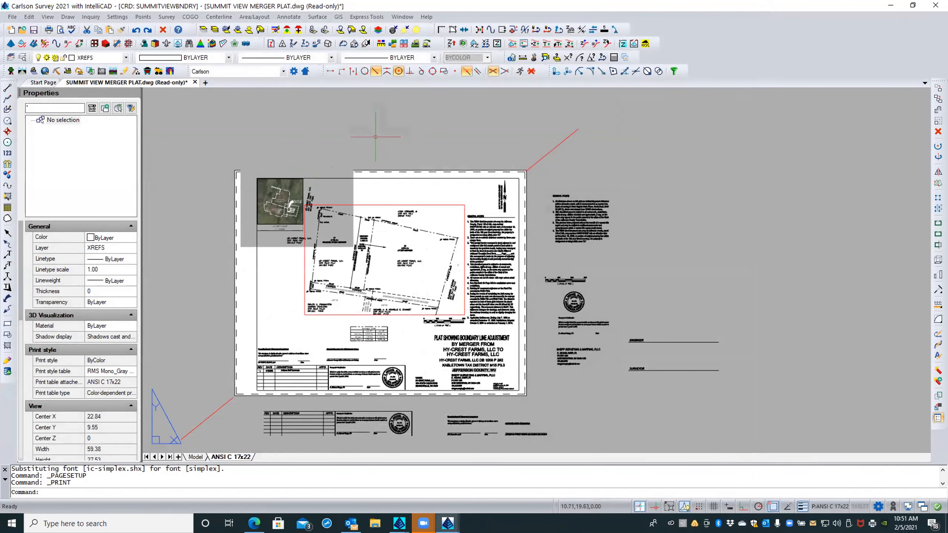
{"action": "scroll", "coordinate": [435, 136], "scroll_direction": "down", "scroll_amount": 3}
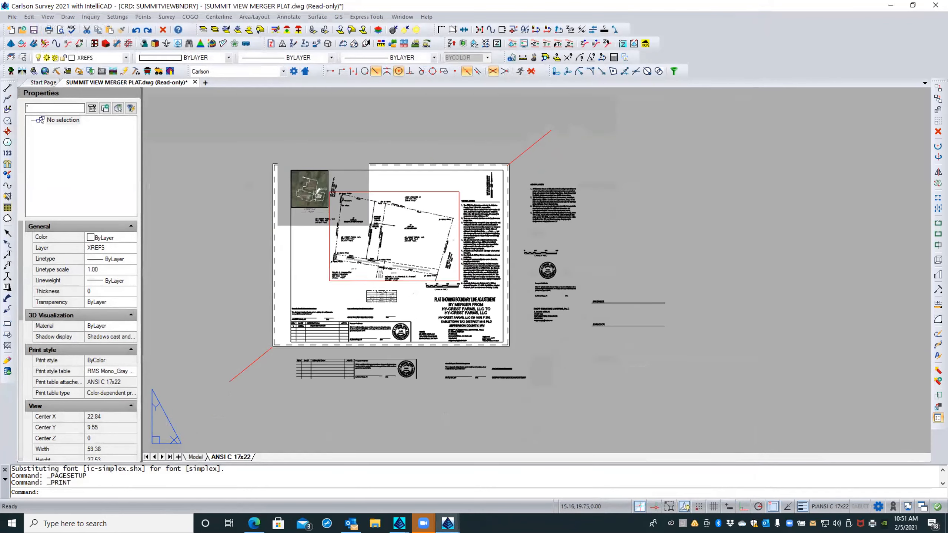
{"action": "middle_click", "coordinate": [607, 180]}
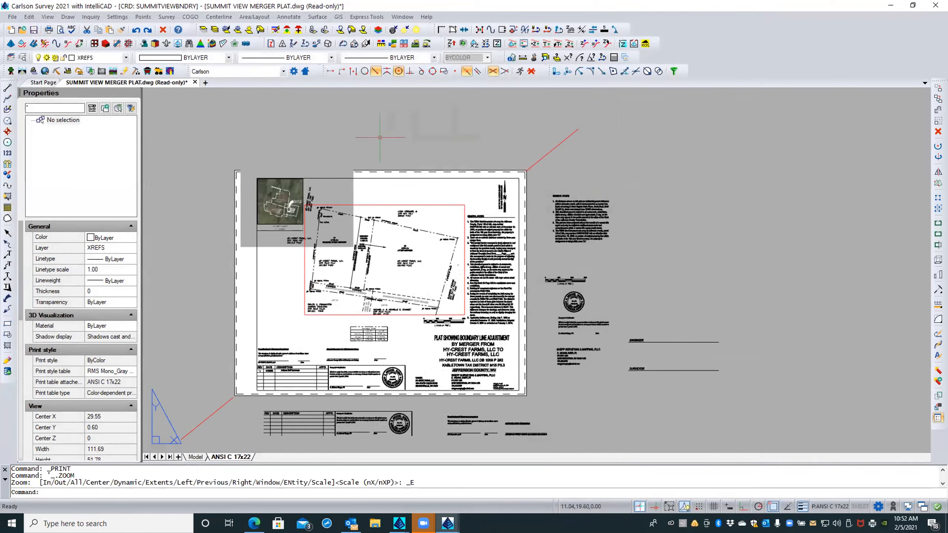
Set the color adjustment for background to Off on the vicinity map's PDF underlay
{"action": "left_click", "coordinate": [368, 136]}
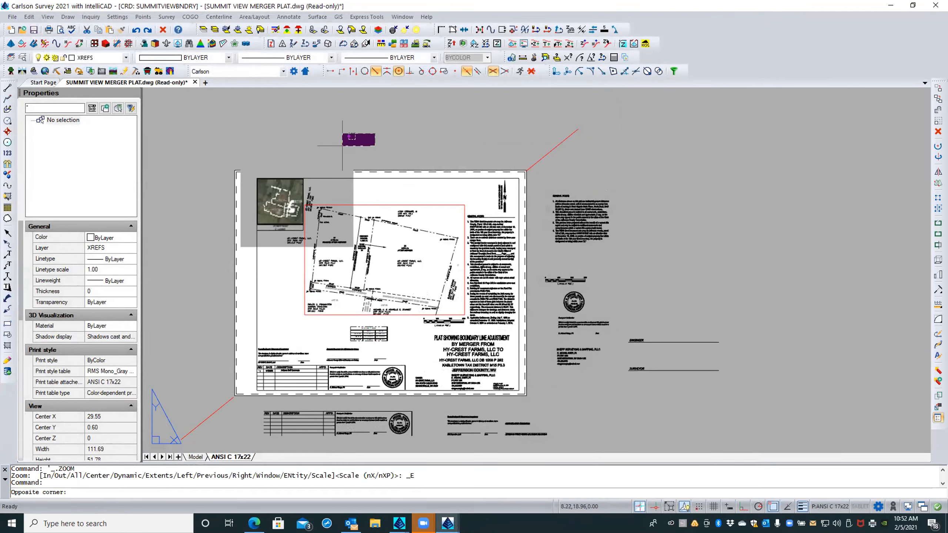
{"action": "left_click", "coordinate": [341, 170]}
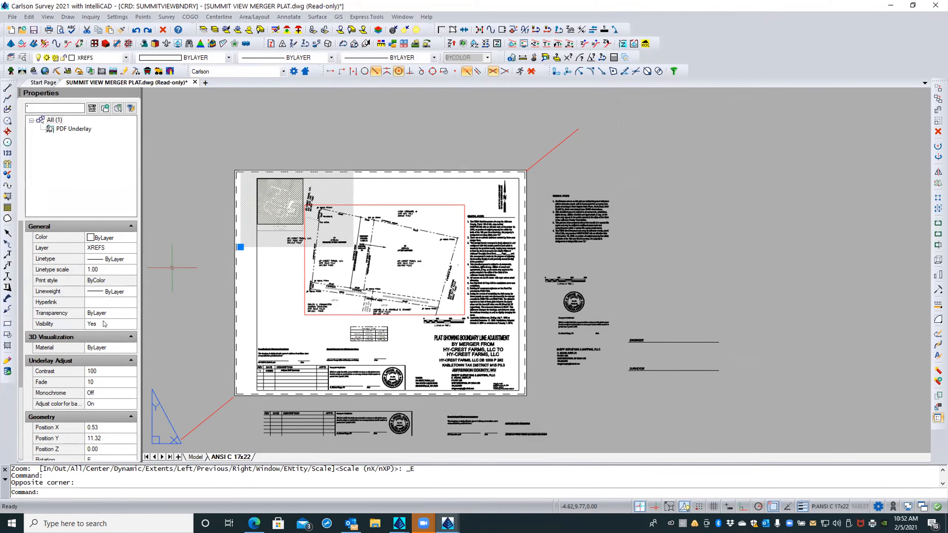
{"action": "left_click", "coordinate": [99, 403]}
{"action": "left_click", "coordinate": [130, 403]}
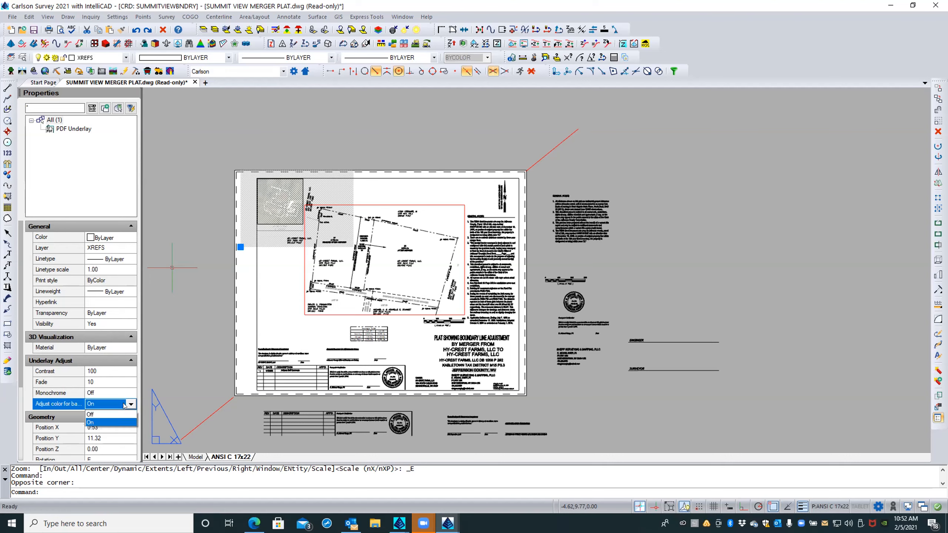
{"action": "left_click", "coordinate": [107, 418]}
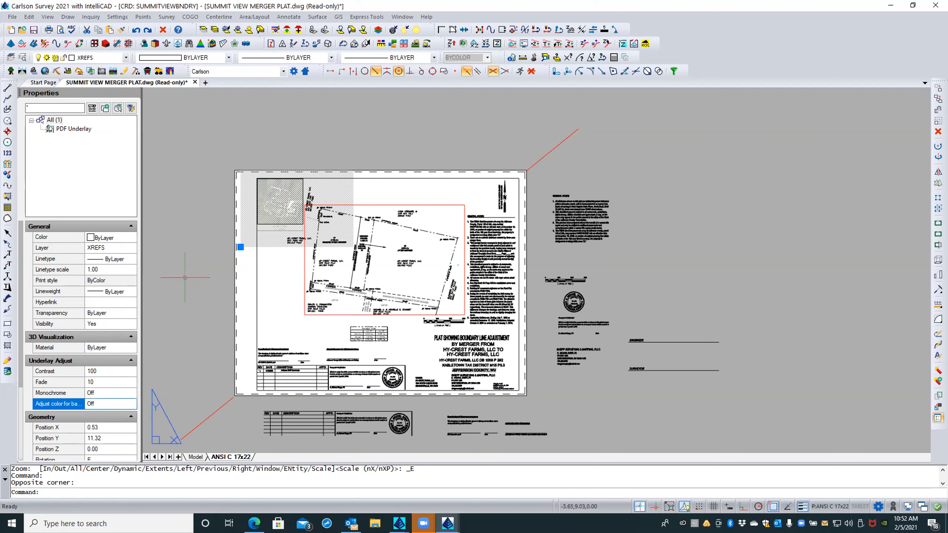
{"action": "key", "text": "Escape"}
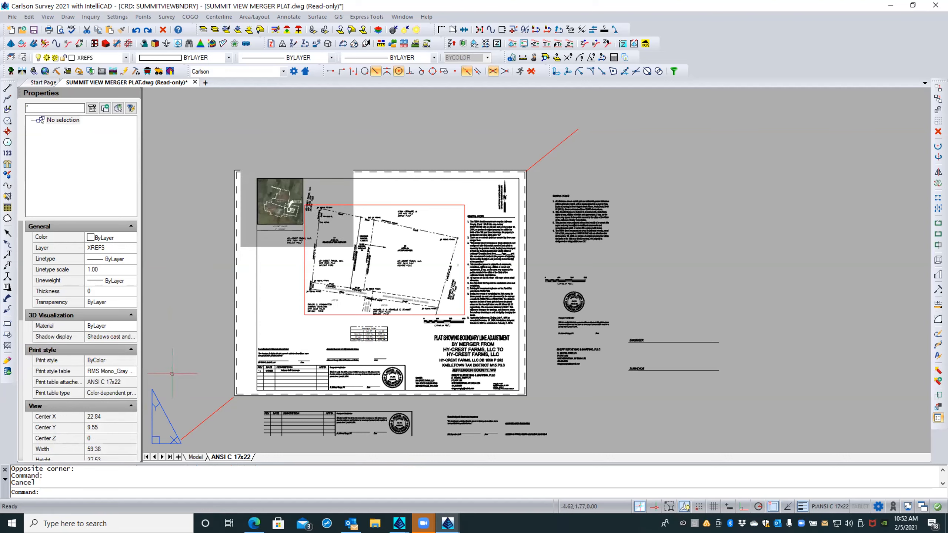
Open the Adobe PDF printer configuration from the Summit View Estates page setup and review its media sizes and destination
{"action": "right_click", "coordinate": [226, 456]}
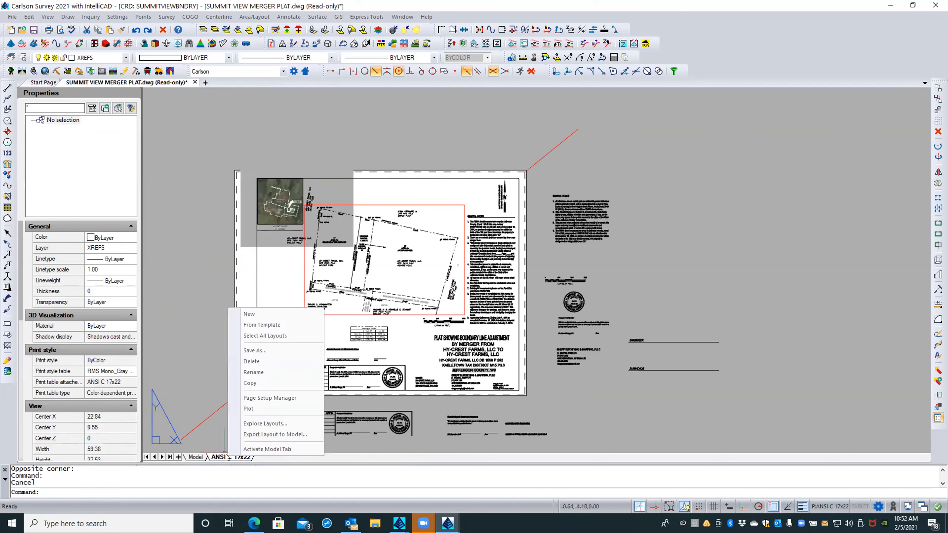
{"action": "left_click", "coordinate": [239, 397]}
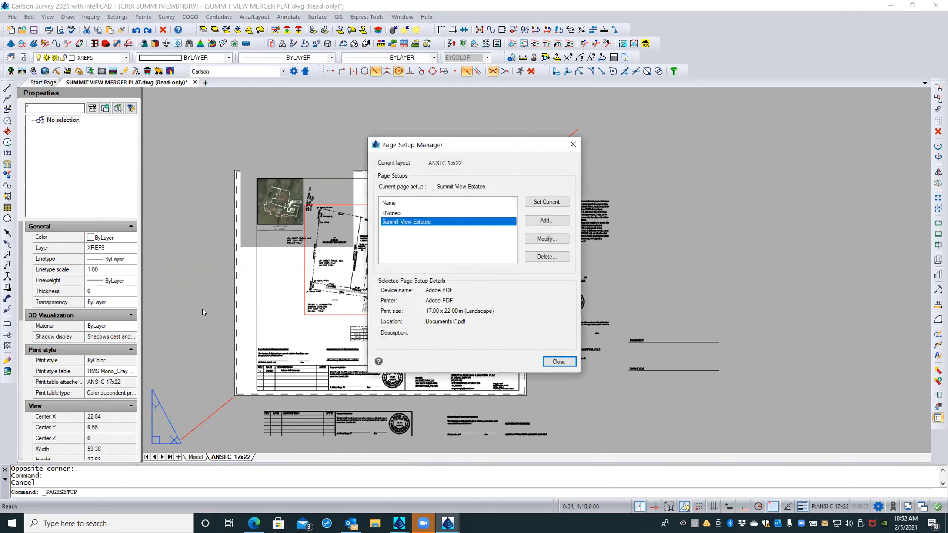
{"action": "left_click", "coordinate": [559, 238]}
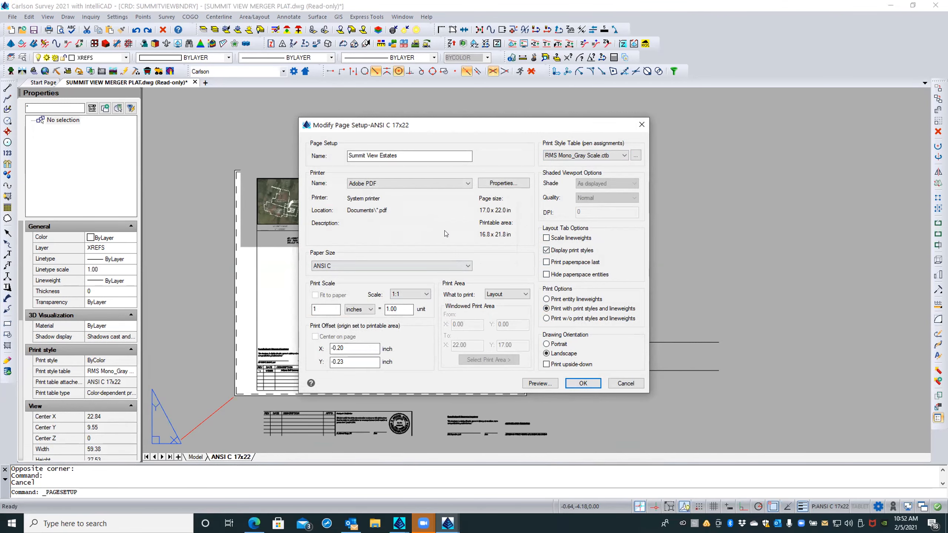
{"action": "left_click", "coordinate": [487, 183]}
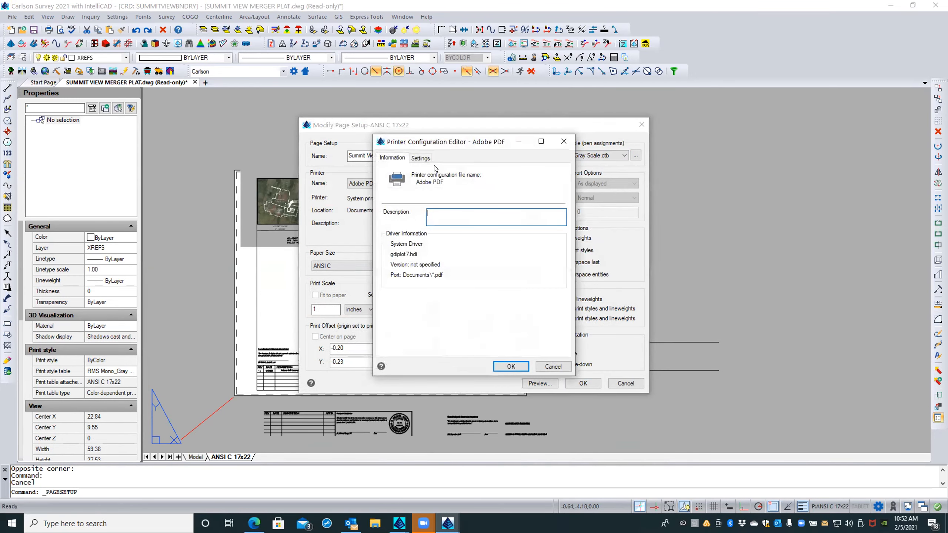
{"action": "left_click", "coordinate": [415, 158]}
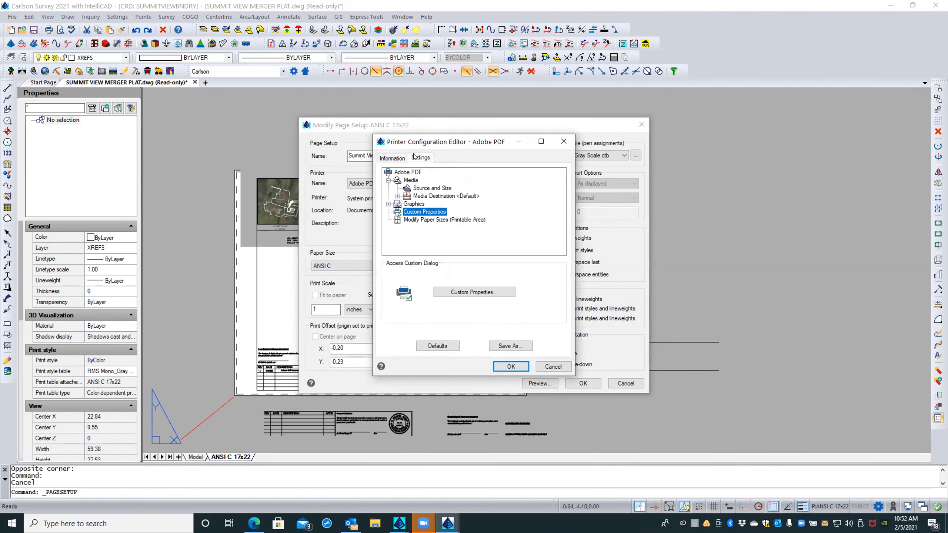
{"action": "left_click", "coordinate": [388, 204]}
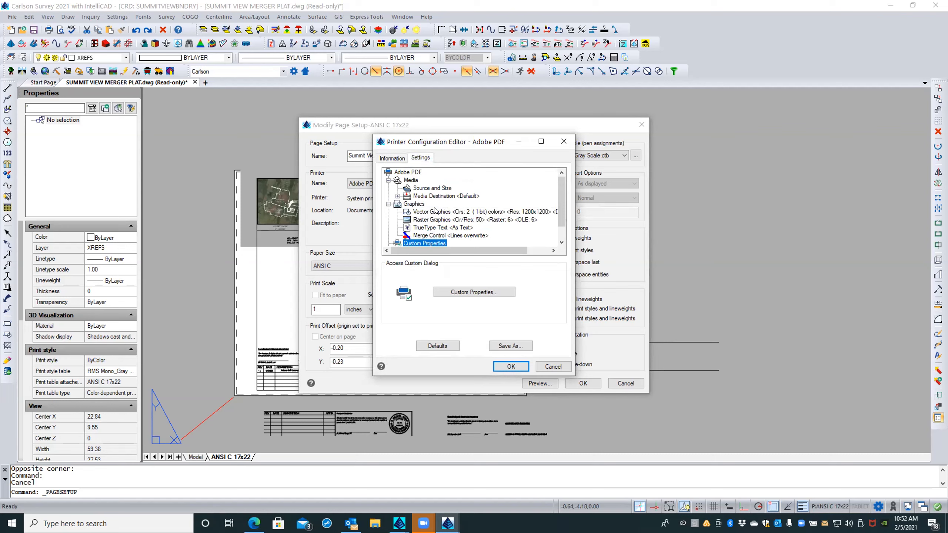
{"action": "left_click", "coordinate": [397, 195]}
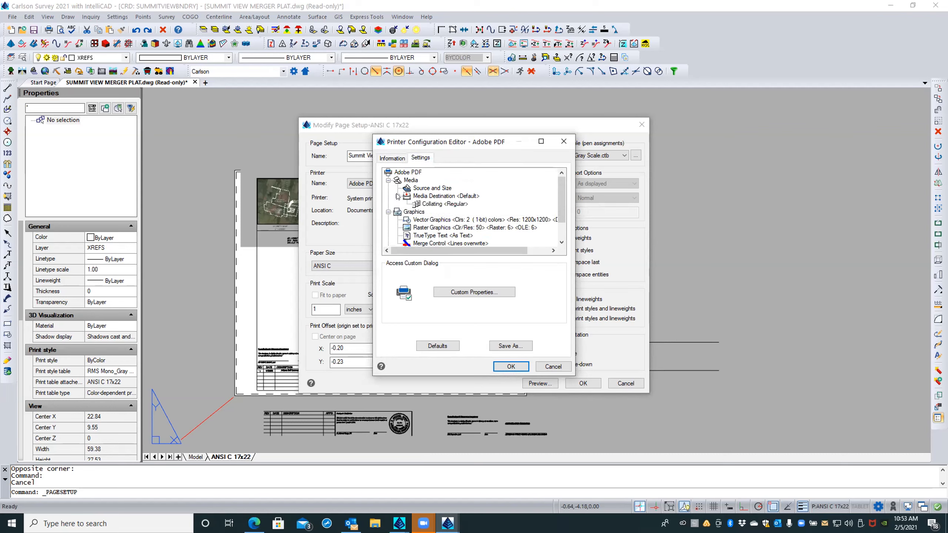
{"action": "left_click", "coordinate": [419, 188]}
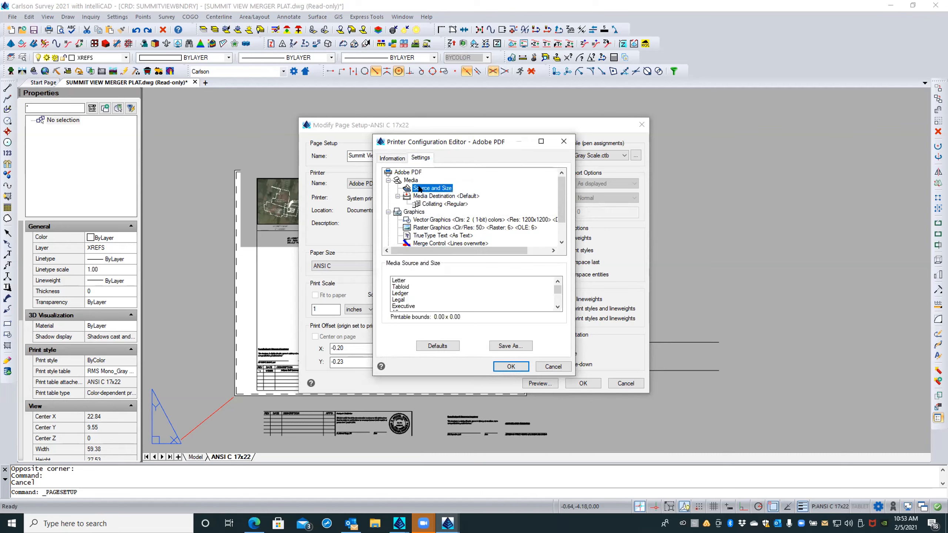
{"action": "scroll", "coordinate": [424, 283], "scroll_direction": "down", "scroll_amount": 4}
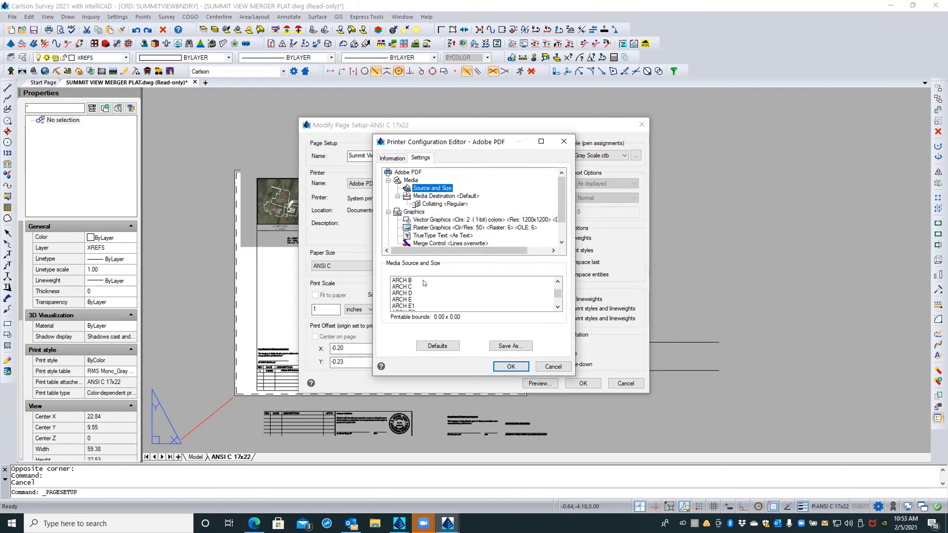
{"action": "scroll", "coordinate": [424, 283], "scroll_direction": "down", "scroll_amount": 5}
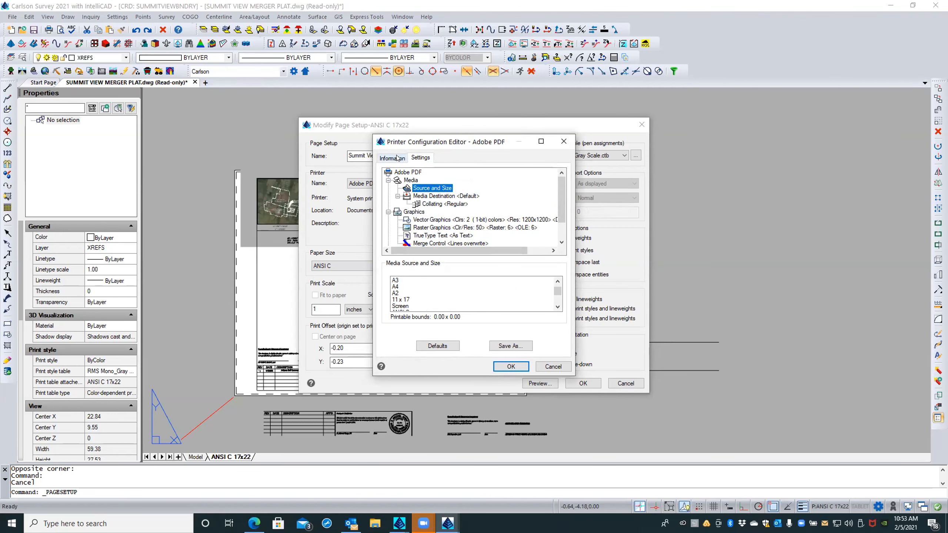
Review the printer configuration's vector graphics, raster graphics and merge control settings
{"action": "left_click", "coordinate": [388, 180]}
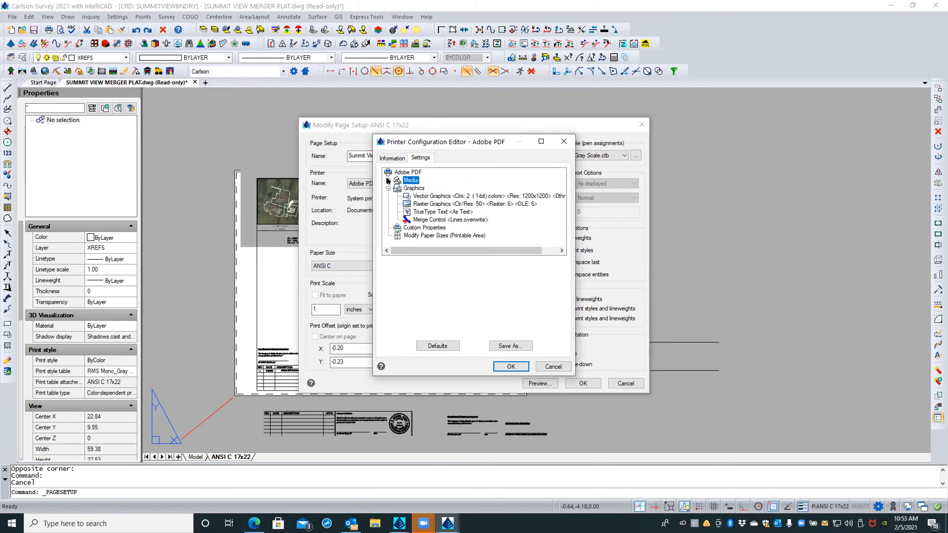
{"action": "left_click", "coordinate": [430, 195]}
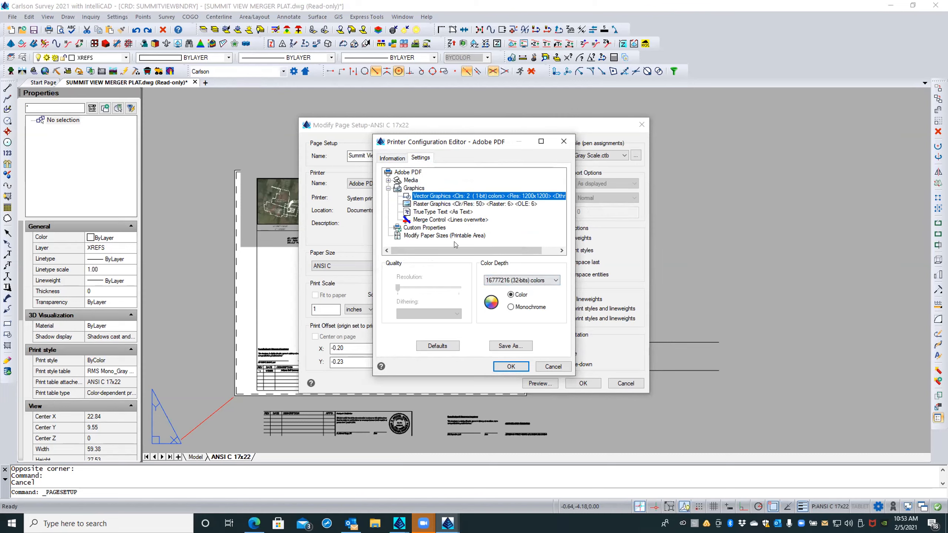
{"action": "left_click", "coordinate": [442, 203]}
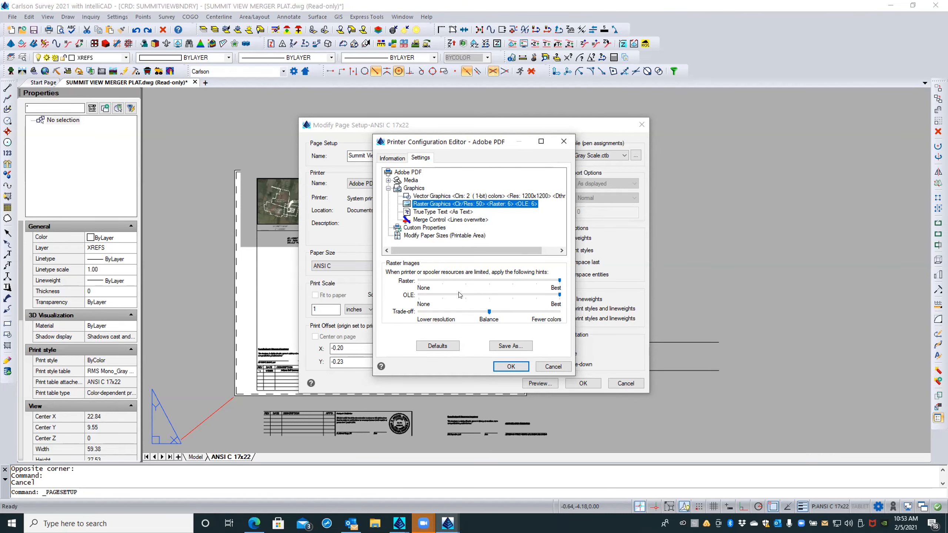
{"action": "left_click", "coordinate": [431, 219]}
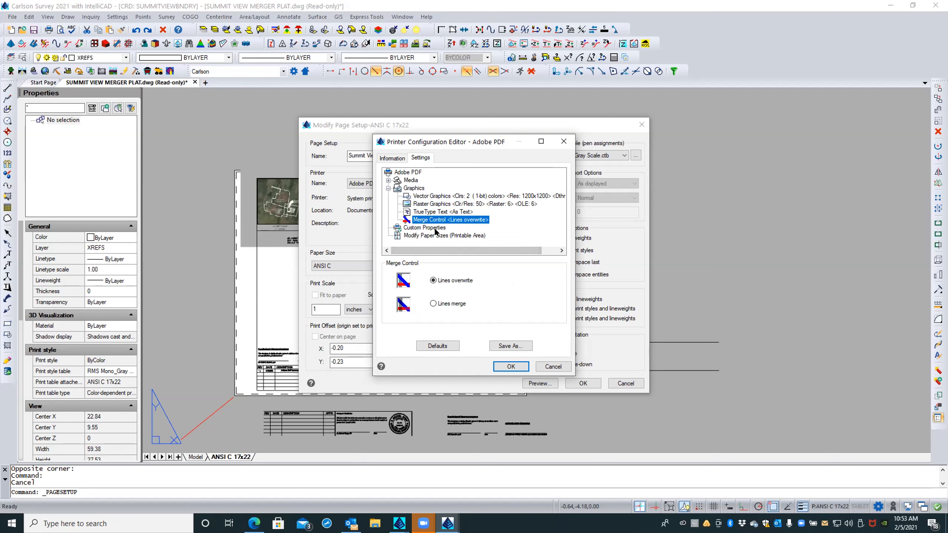
Open the Adobe PDF printer's custom properties and review the available default conversion settings
{"action": "left_click", "coordinate": [435, 229]}
{"action": "left_click", "coordinate": [451, 292]}
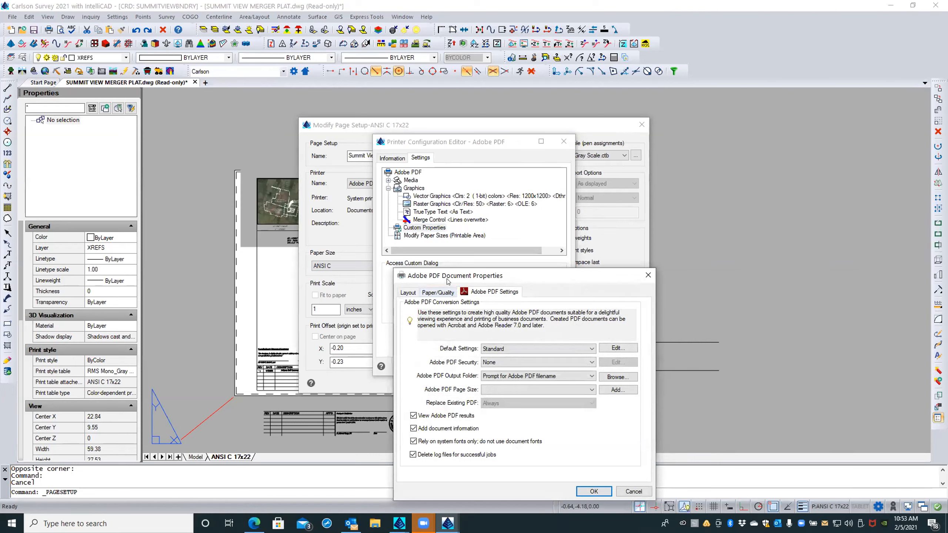
{"action": "left_click_drag", "start_coordinate": [447, 274], "coordinate": [421, 252]}
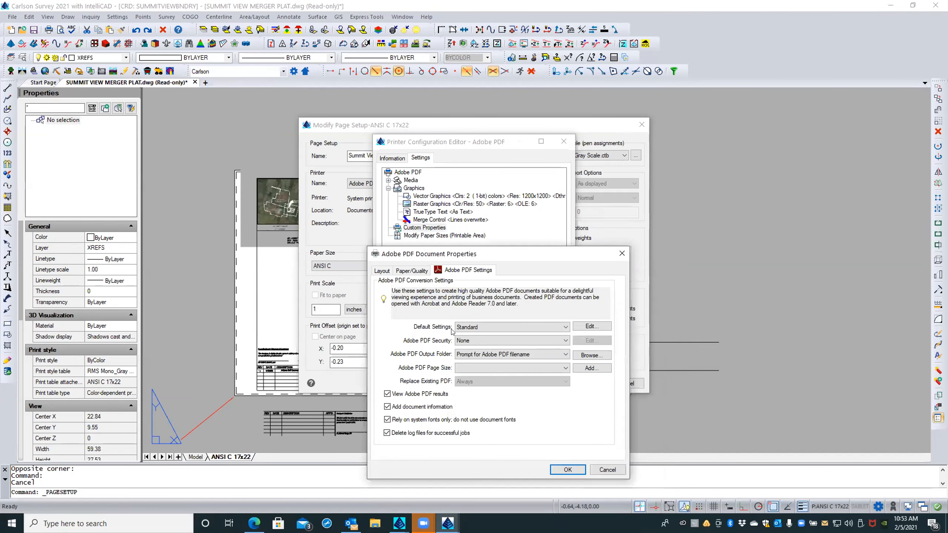
{"action": "left_click", "coordinate": [475, 327]}
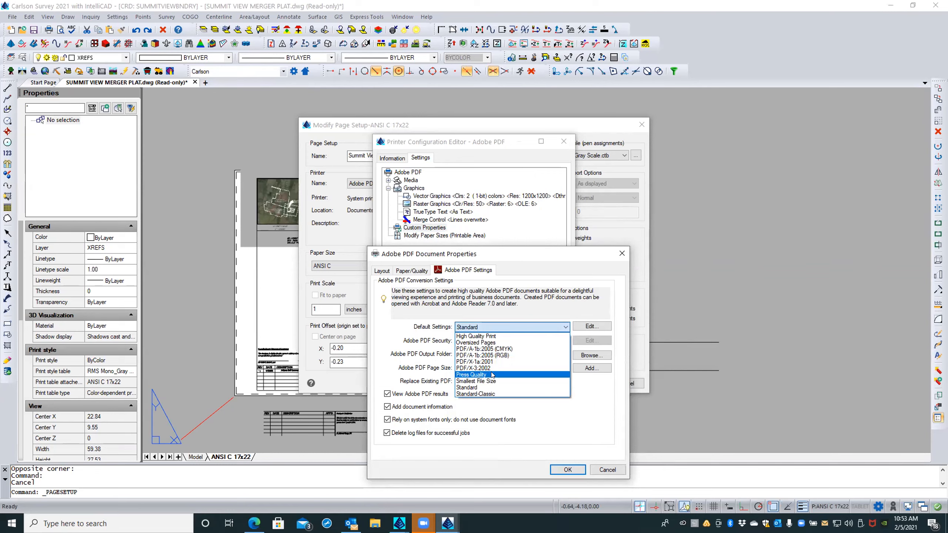
{"action": "left_click", "coordinate": [399, 330]}
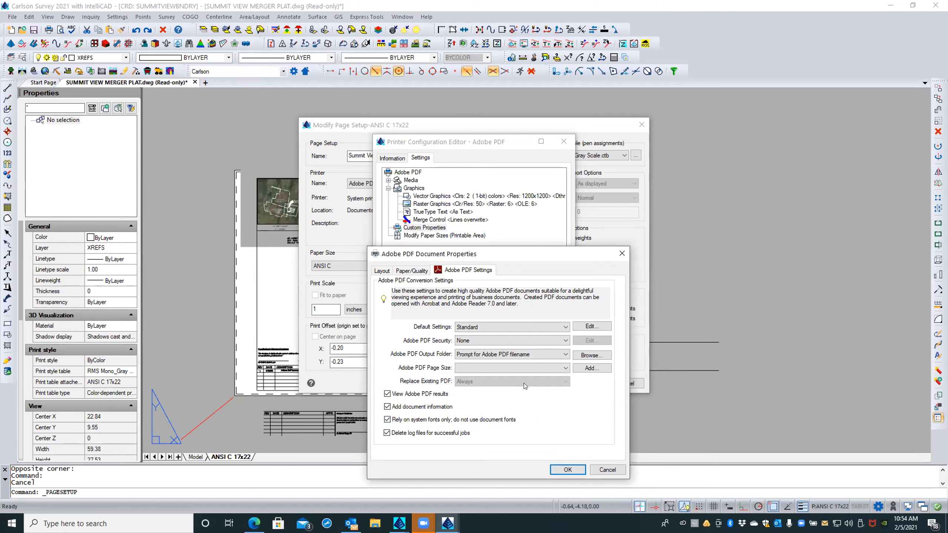
Open the Adobe PDF Converter's advanced options and examine the choices for PostScript output
{"action": "left_click", "coordinate": [383, 271]}
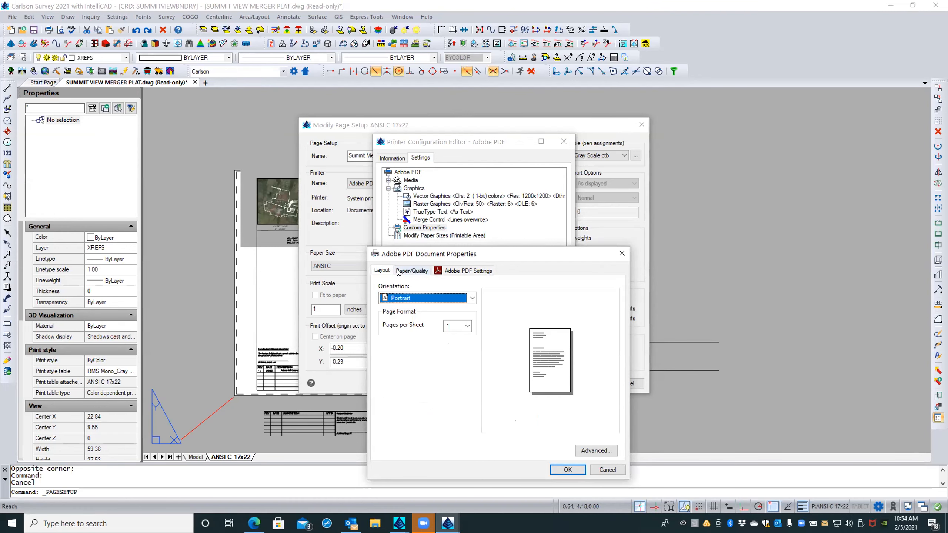
{"action": "left_click", "coordinate": [579, 450]}
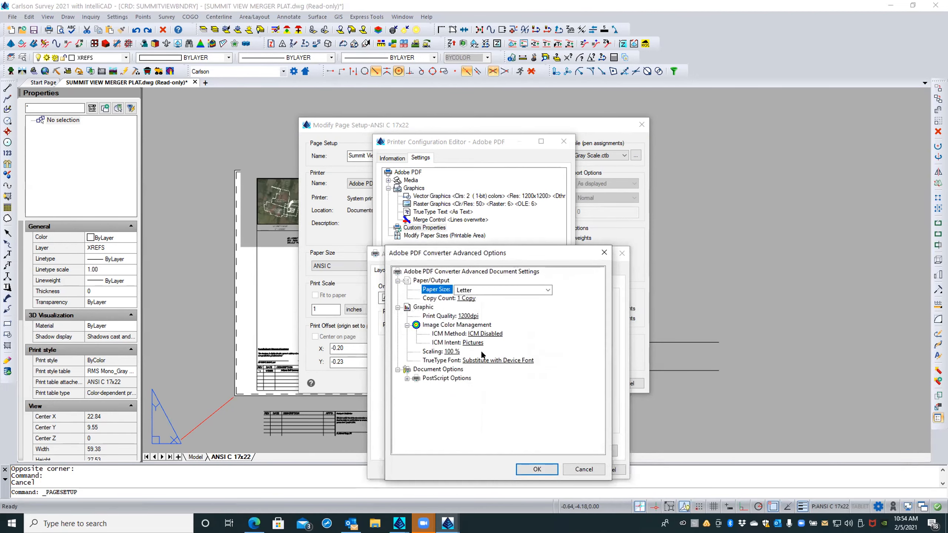
{"action": "left_click", "coordinate": [406, 379]}
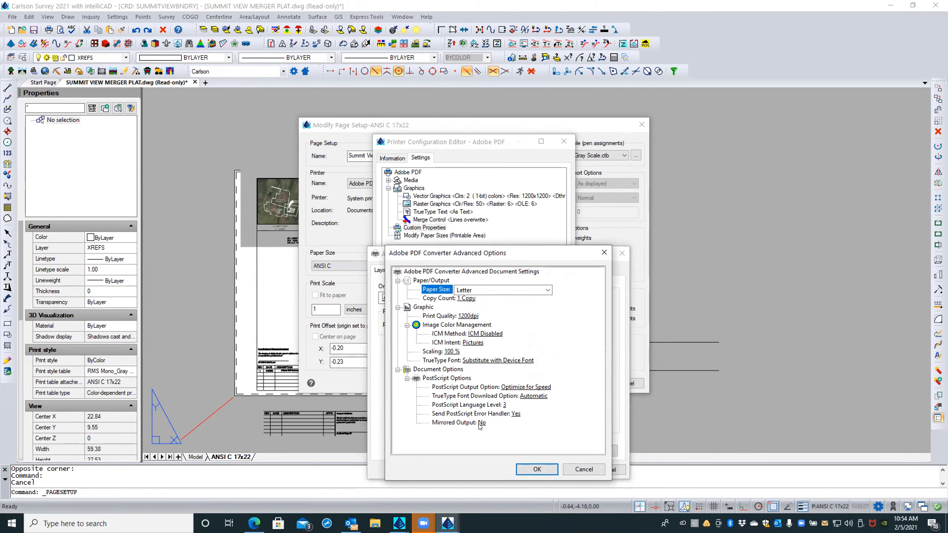
{"action": "left_click", "coordinate": [511, 387]}
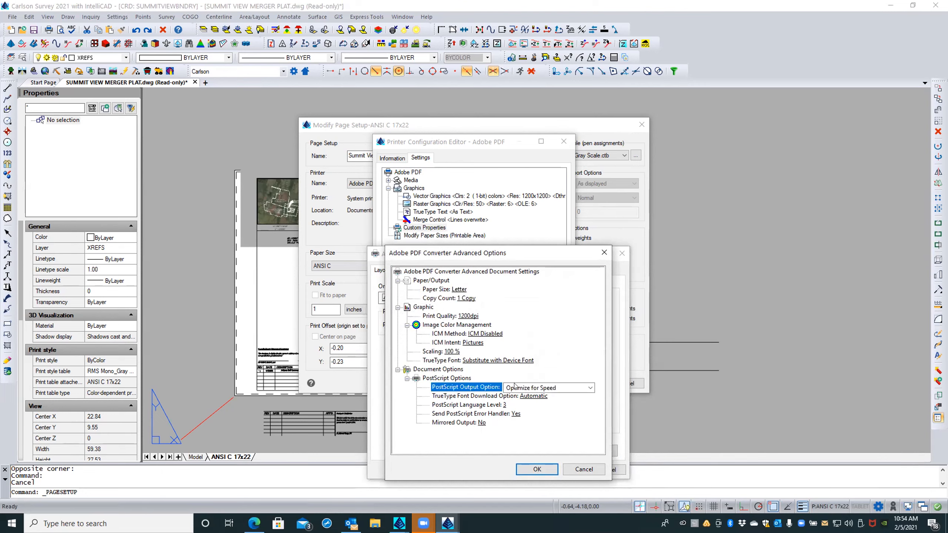
{"action": "left_click", "coordinate": [589, 387]}
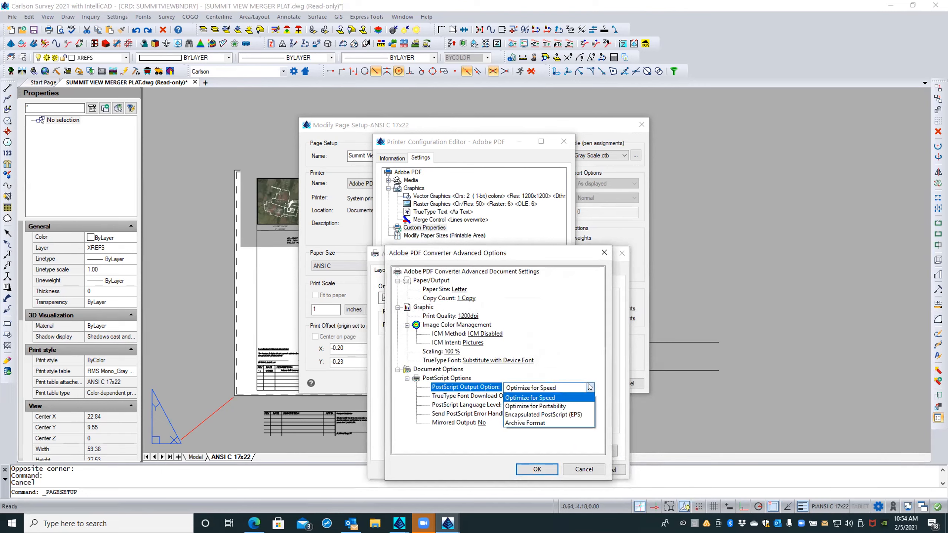
{"action": "left_click", "coordinate": [508, 433]}
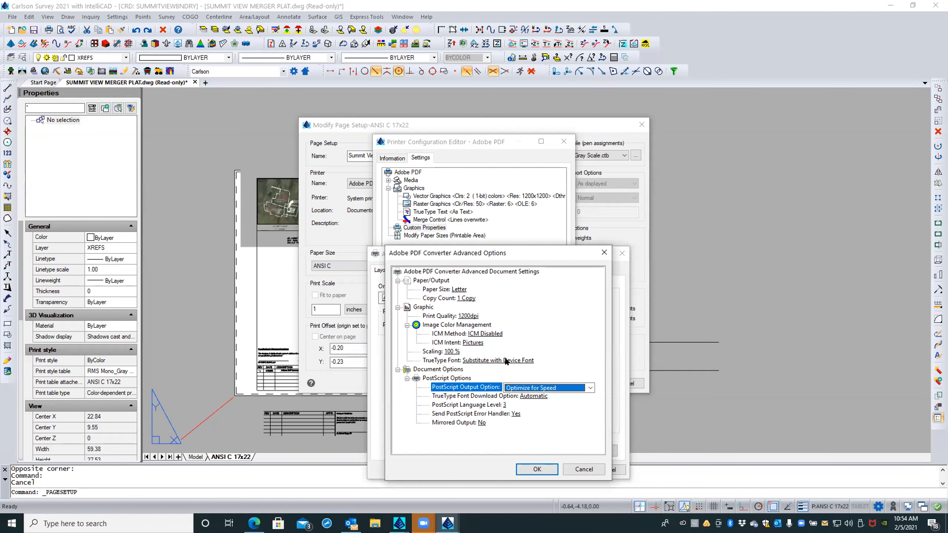
Set the converter's TrueType Font option to Download as Softfont and accept the advanced options
{"action": "left_click", "coordinate": [526, 360]}
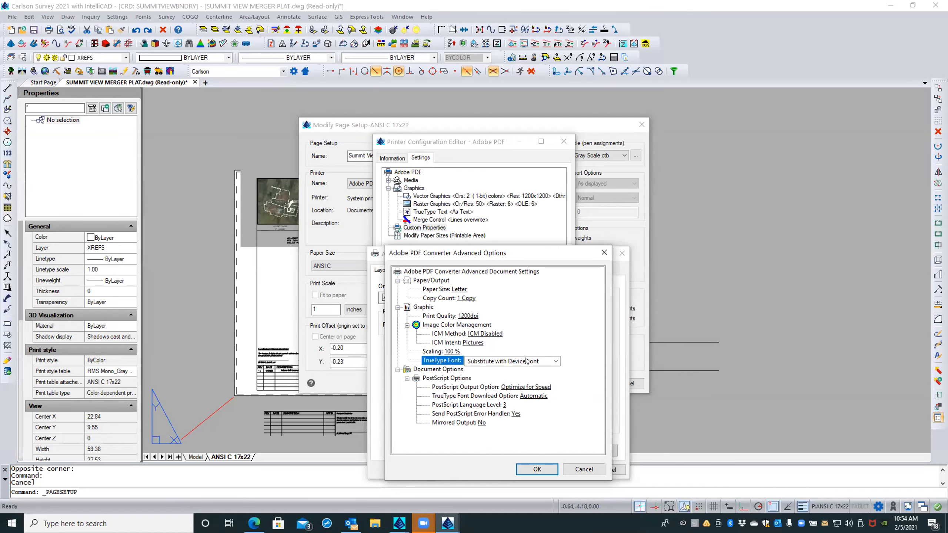
{"action": "left_click", "coordinate": [556, 361]}
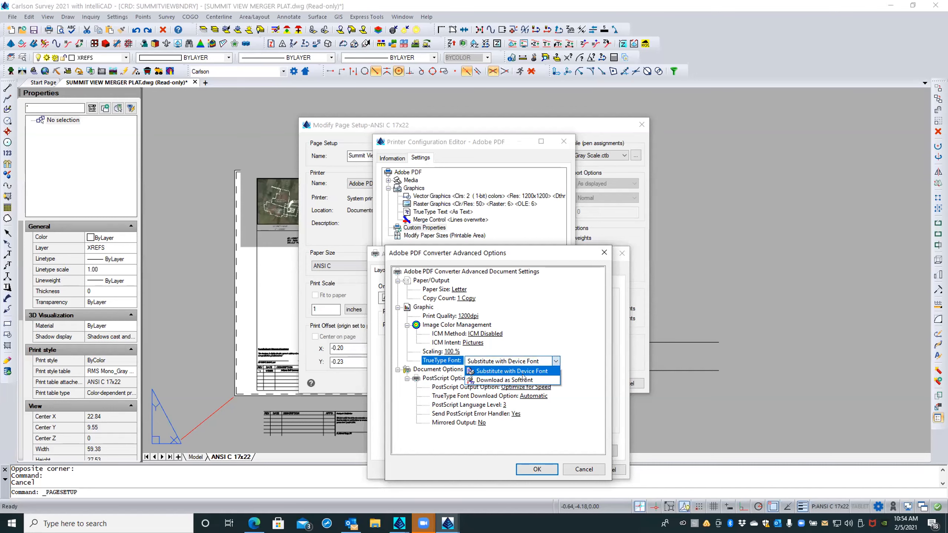
{"action": "left_click", "coordinate": [522, 379]}
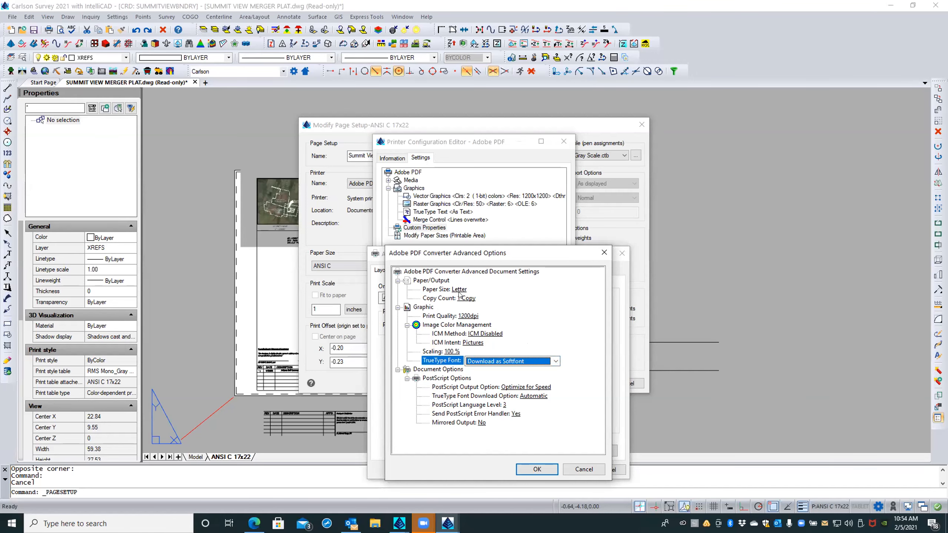
{"action": "left_click", "coordinate": [536, 469]}
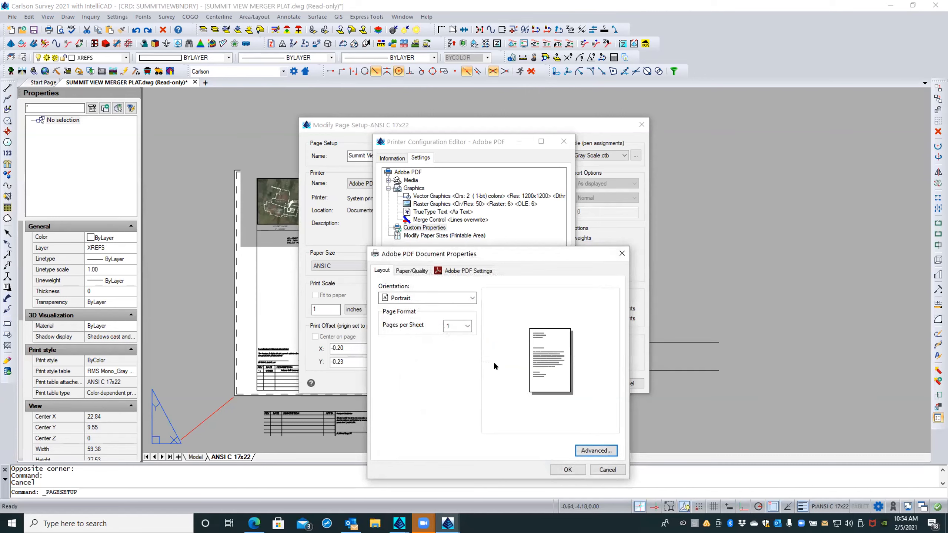
Check the paper and quality options, and select Standard as the default Adobe PDF conversion settings
{"action": "left_click", "coordinate": [413, 271]}
{"action": "left_click", "coordinate": [463, 271]}
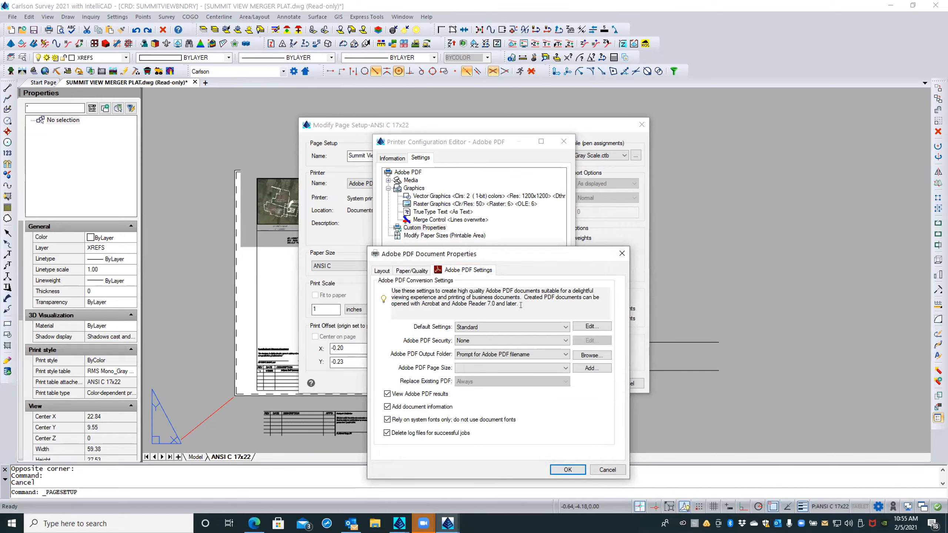
{"action": "left_click", "coordinate": [485, 327]}
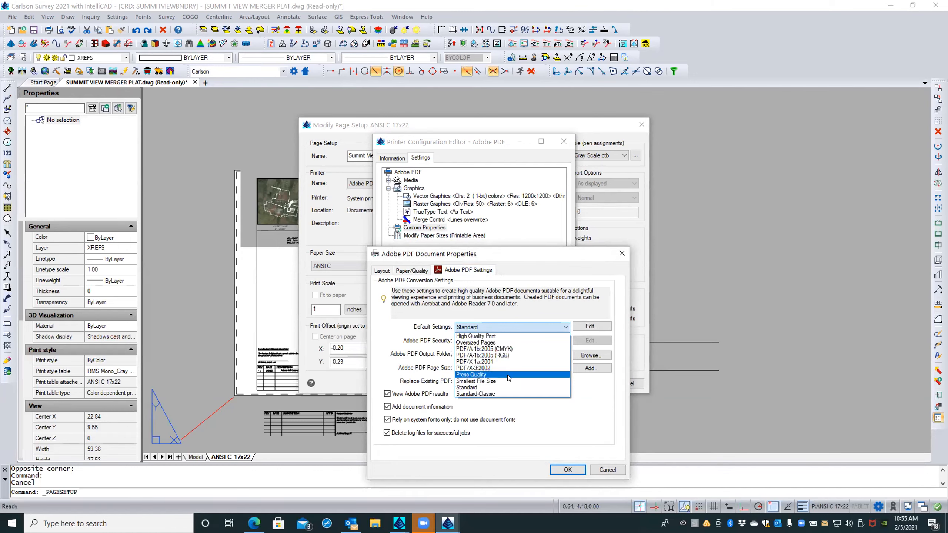
{"action": "left_click", "coordinate": [505, 387]}
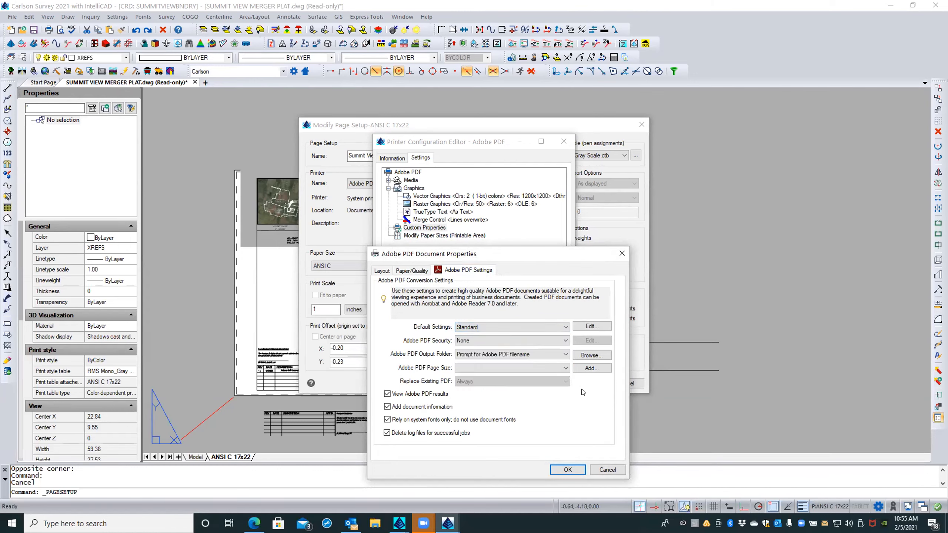
Open the Standard conversion settings for editing and review their general, image, font and advanced options
{"action": "left_click", "coordinate": [596, 327]}
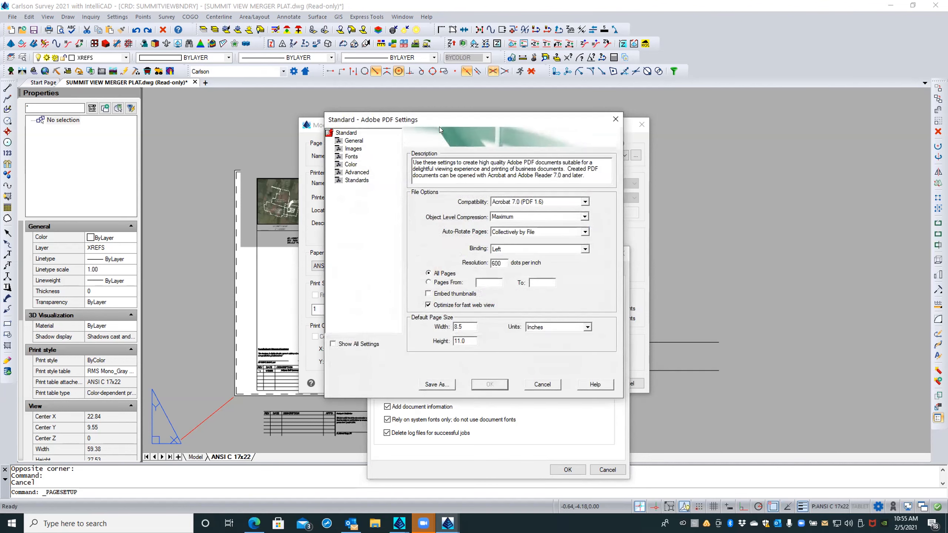
{"action": "left_click_drag", "start_coordinate": [439, 126], "coordinate": [371, 128]}
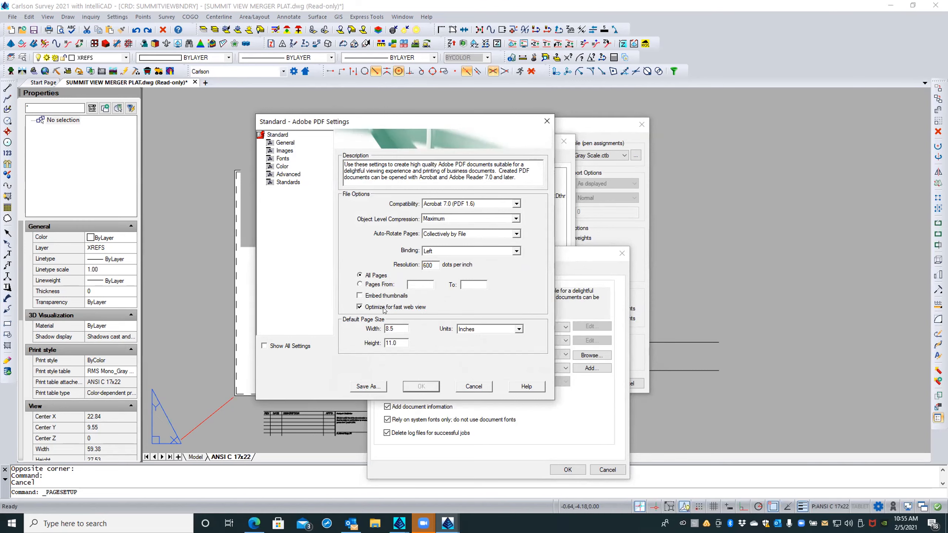
{"action": "left_click", "coordinate": [285, 144]}
{"action": "left_click", "coordinate": [285, 150]}
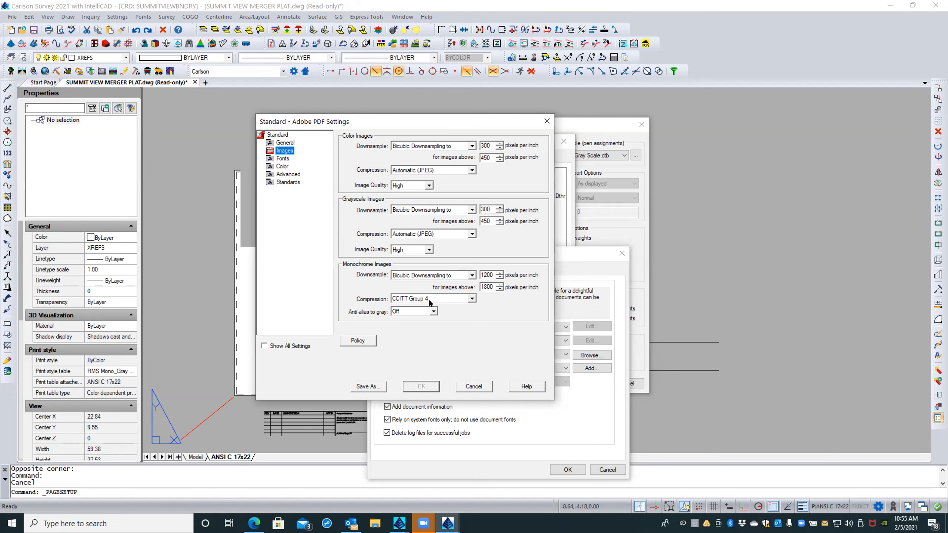
{"action": "left_click", "coordinate": [284, 158]}
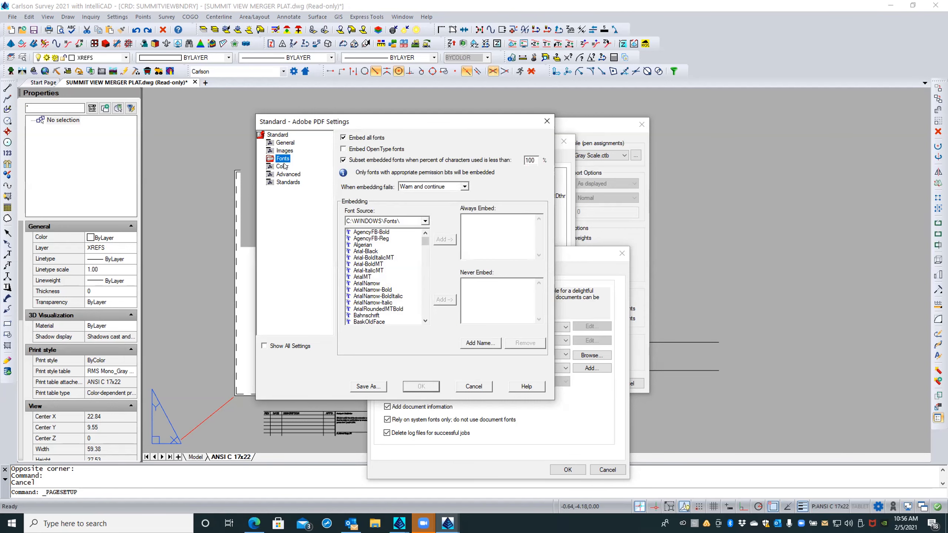
{"action": "left_click", "coordinate": [288, 174]}
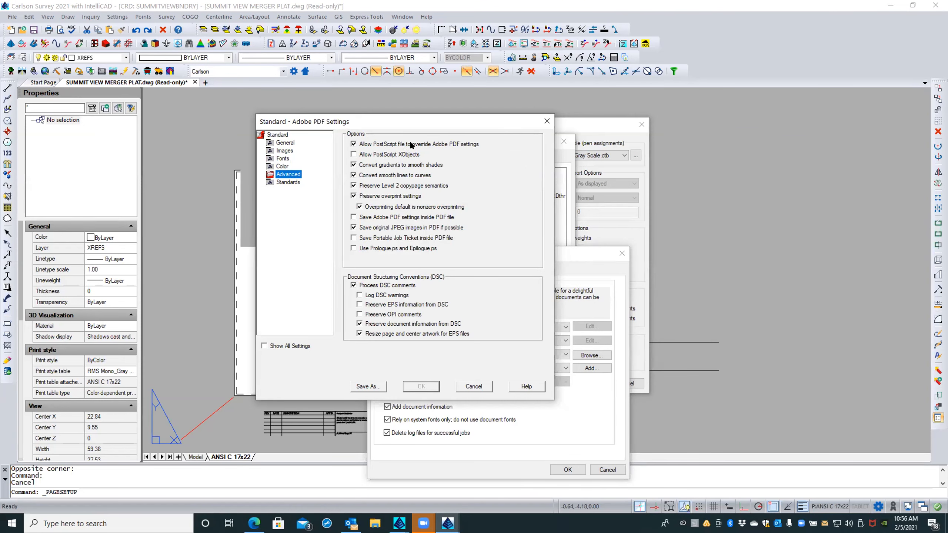
Turn off Allow PostScript file to override Adobe PDF settings, and check the standards, images and description pages
{"action": "left_click", "coordinate": [353, 144]}
{"action": "left_click", "coordinate": [353, 227]}
{"action": "left_click", "coordinate": [353, 228]}
{"action": "left_click", "coordinate": [289, 183]}
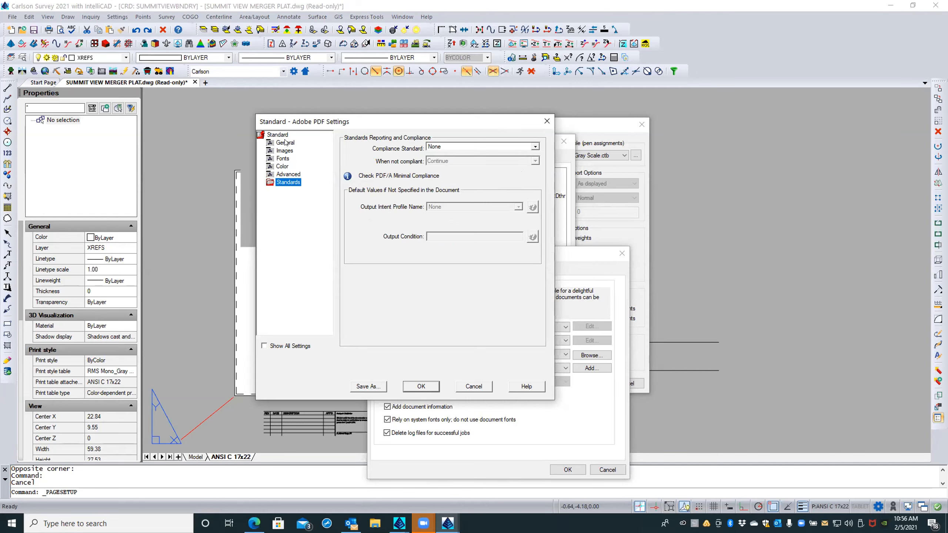
{"action": "left_click", "coordinate": [283, 150]}
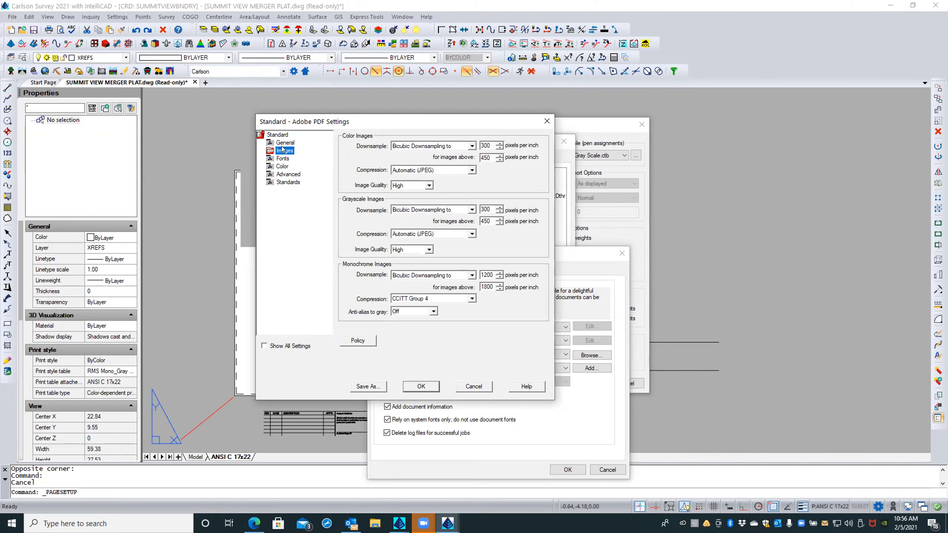
{"action": "left_click", "coordinate": [278, 135]}
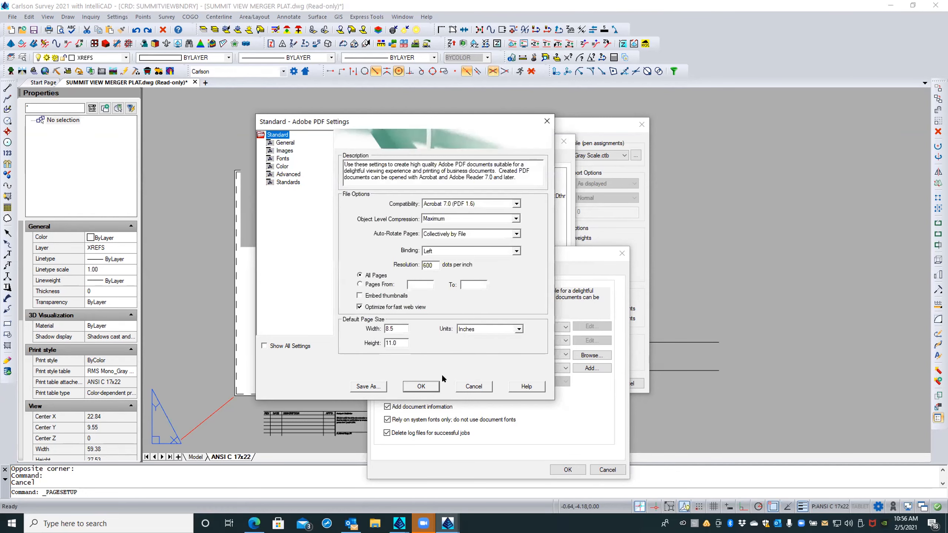
Save the changed conversion settings as a job options file named "Modified by edit"
{"action": "left_click", "coordinate": [422, 386]}
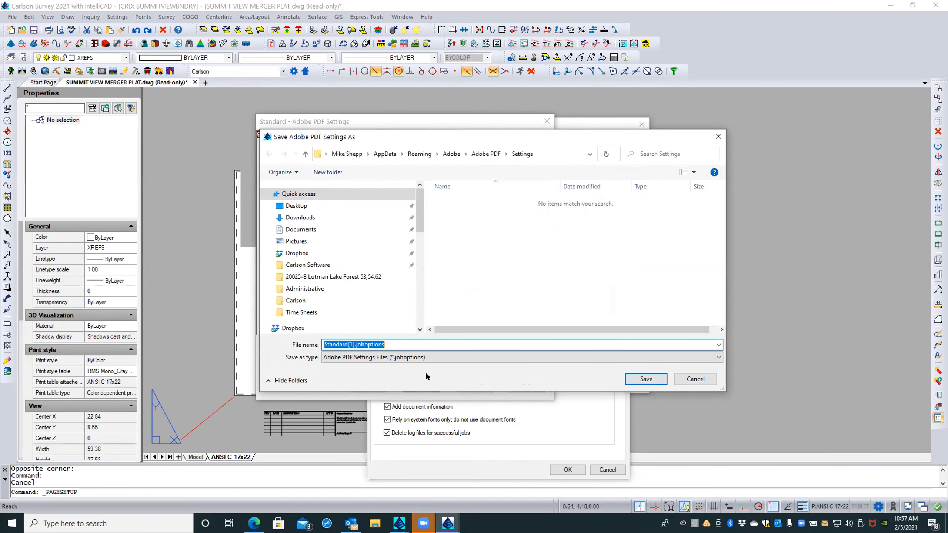
{"action": "left_click", "coordinate": [352, 344]}
{"action": "left_click_drag", "start_coordinate": [353, 345], "coordinate": [323, 344]}
{"action": "key", "text": "BackSpace"}
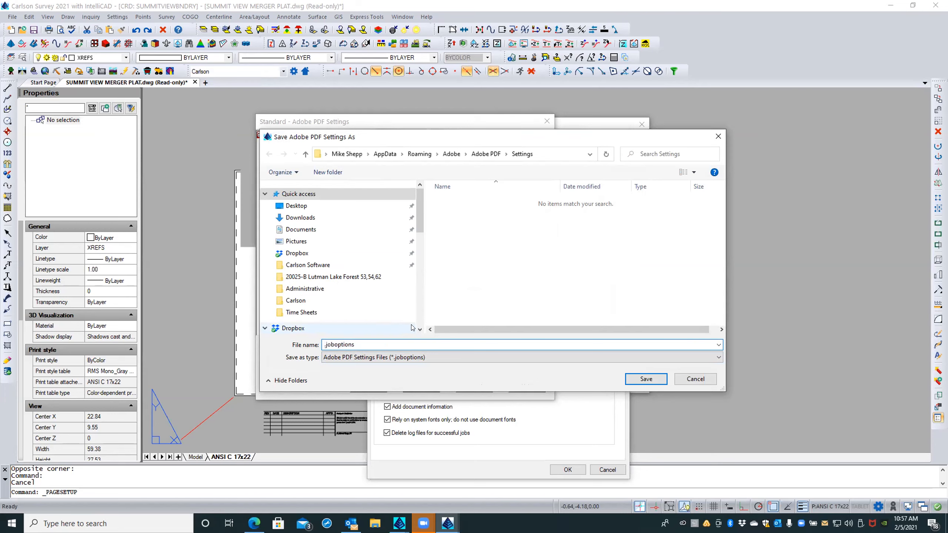
{"action": "type", "text": "Modified by edit"}
{"action": "key", "text": "Return"}
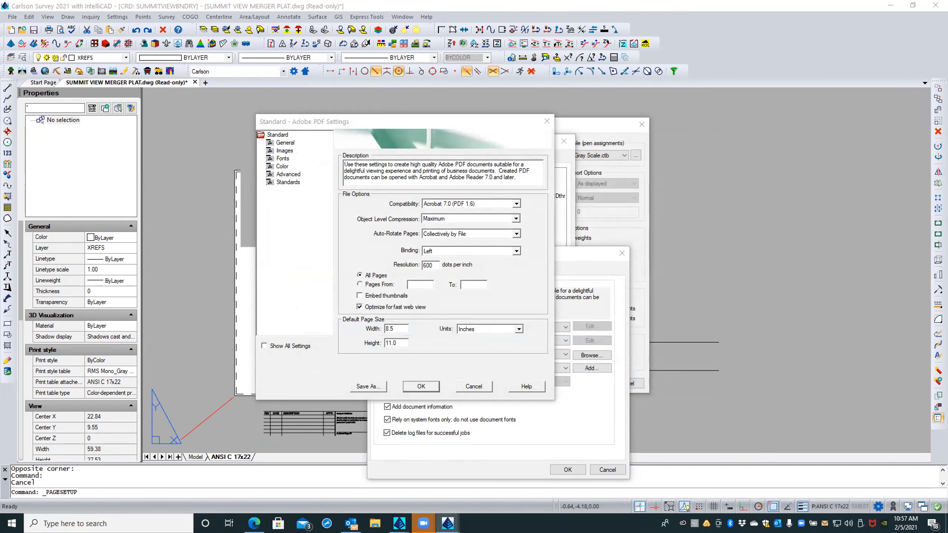
{"action": "left_click", "coordinate": [421, 386]}
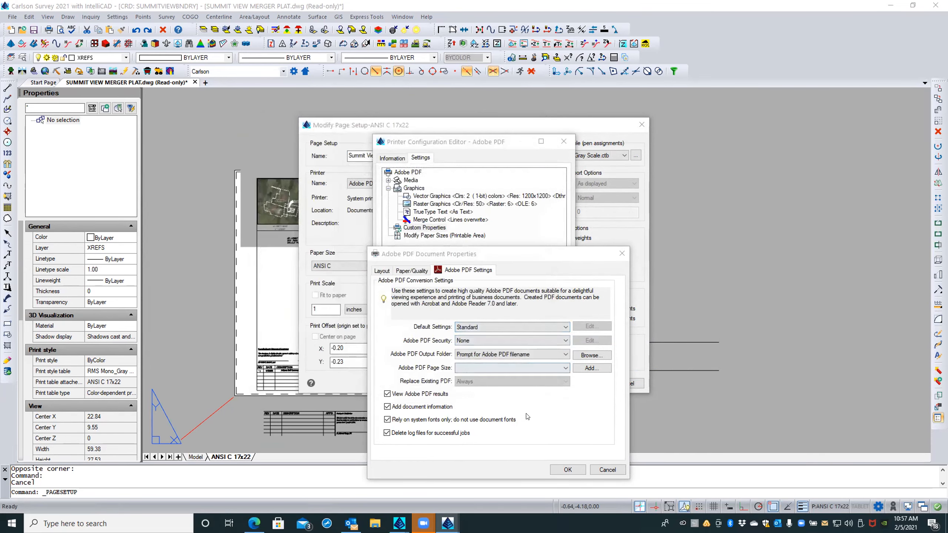
Accept the Adobe PDF properties with Modified by edit as default settings, and apply the printer changes under the configuration name Adobe PDF
{"action": "left_click", "coordinate": [516, 327]}
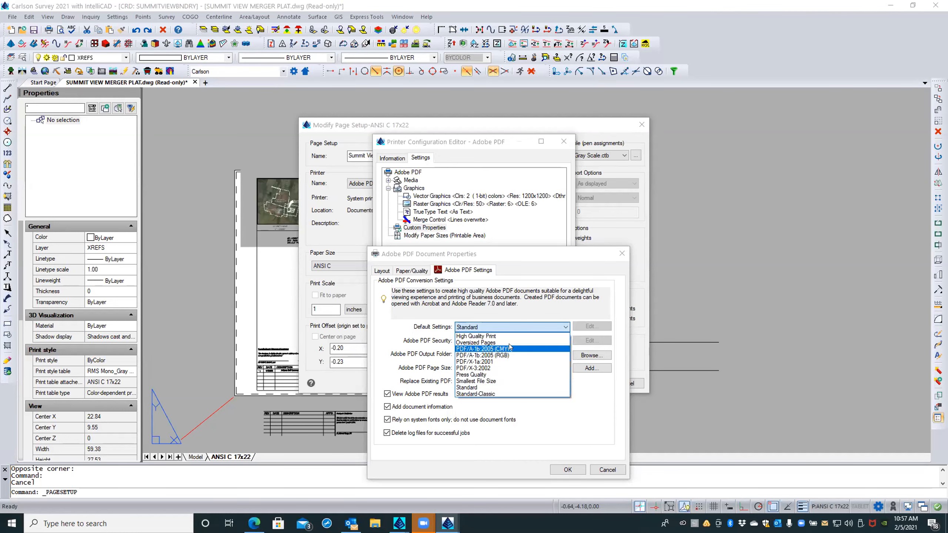
{"action": "left_click", "coordinate": [588, 413]}
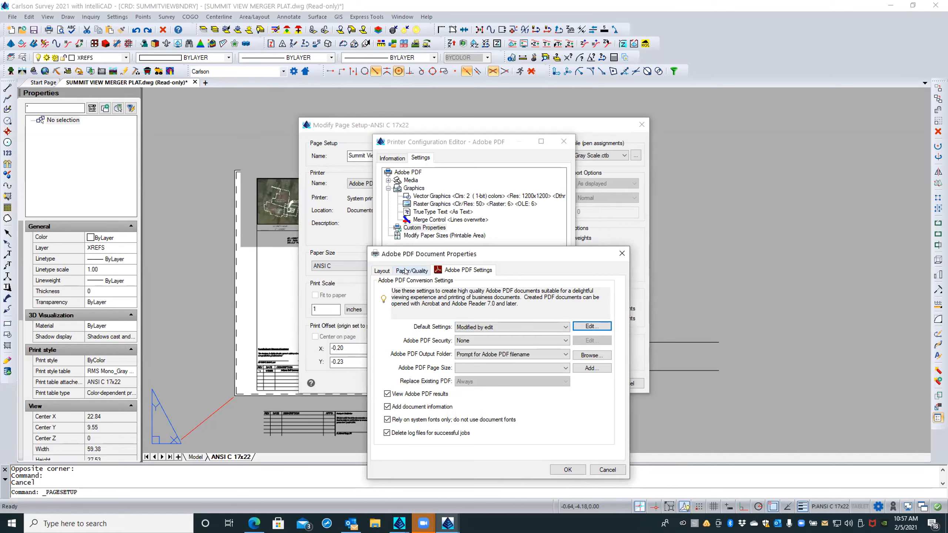
{"action": "left_click", "coordinate": [567, 470]}
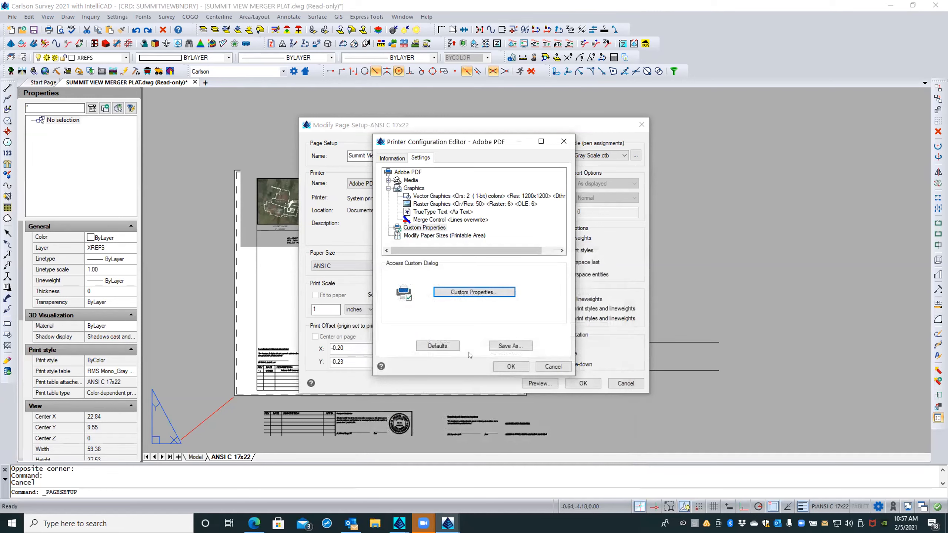
{"action": "left_click", "coordinate": [513, 365]}
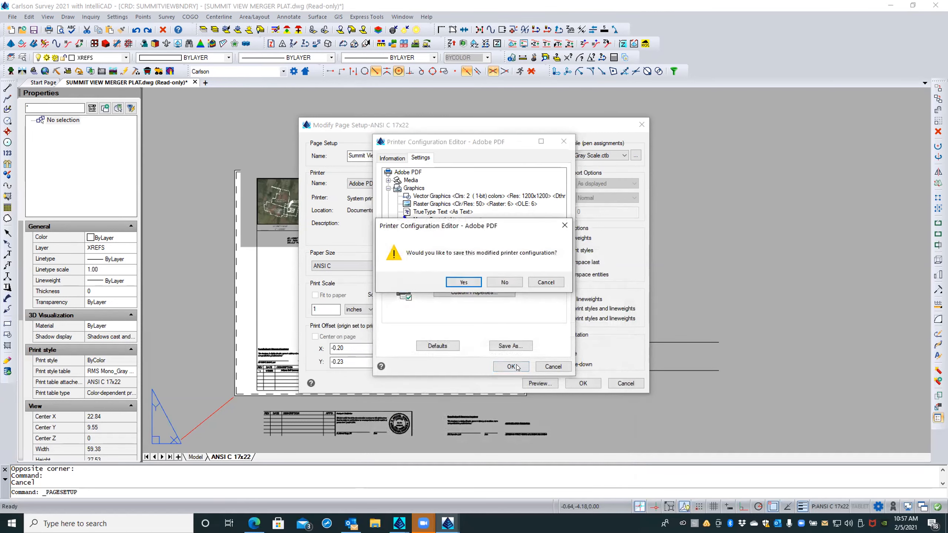
{"action": "left_click", "coordinate": [515, 282]}
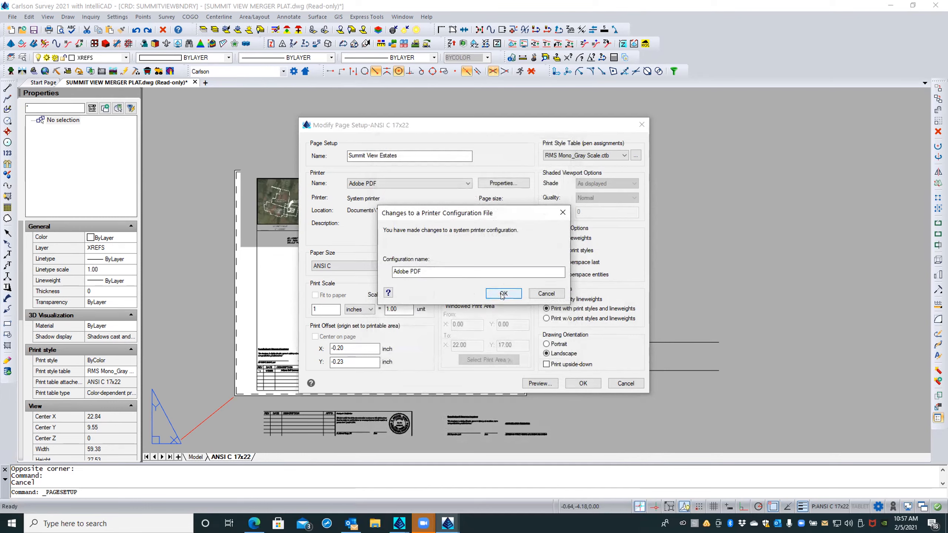
{"action": "left_click", "coordinate": [502, 294]}
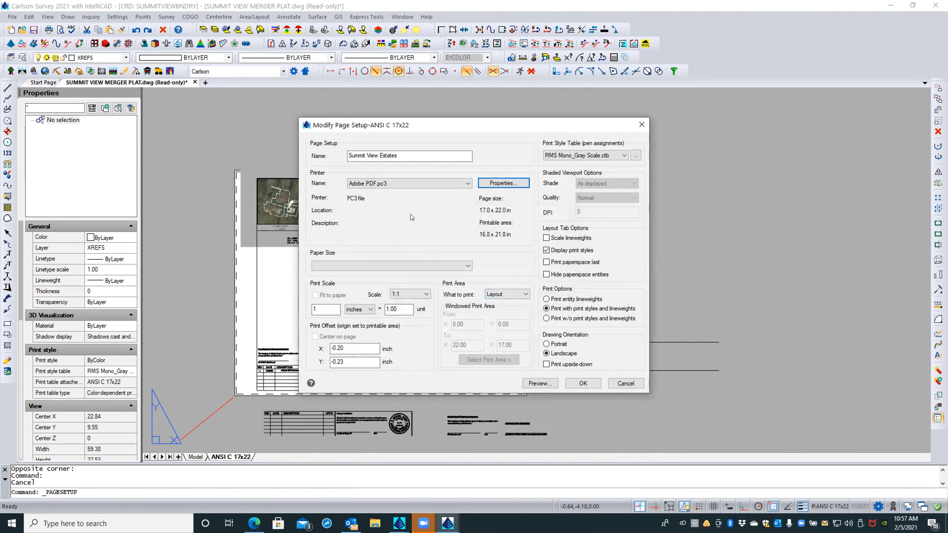
Set the page setup's paper size to ANSI C, accept the setup and close the Page Setup Manager
{"action": "left_click", "coordinate": [389, 265]}
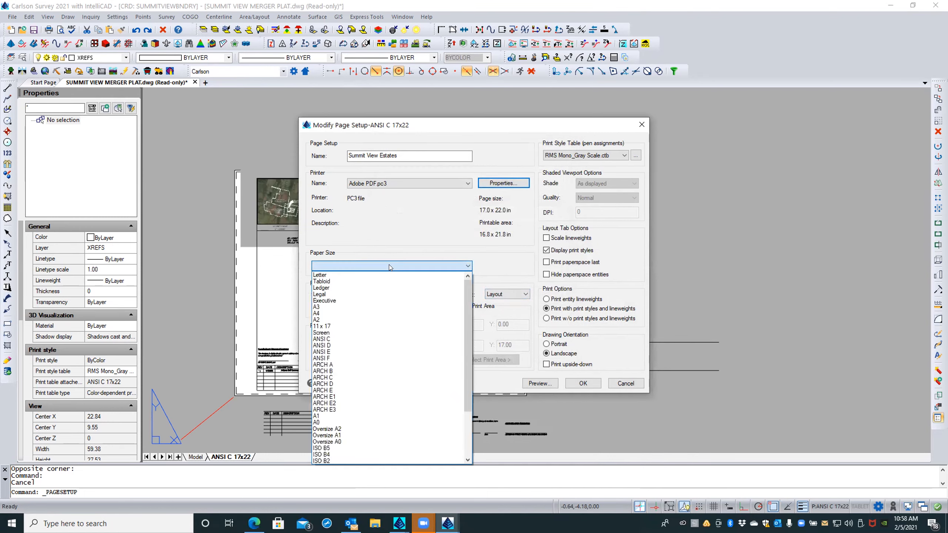
{"action": "left_click", "coordinate": [321, 339]}
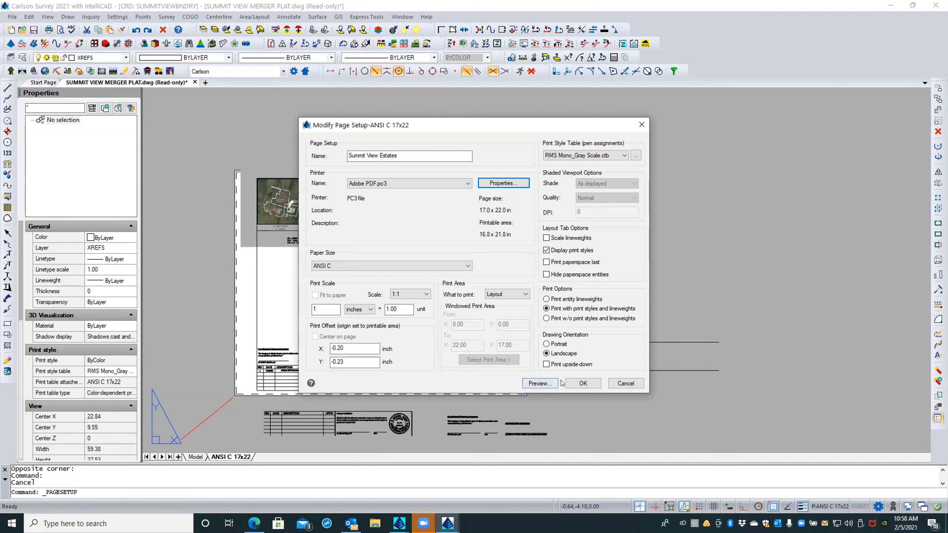
{"action": "left_click", "coordinate": [585, 383]}
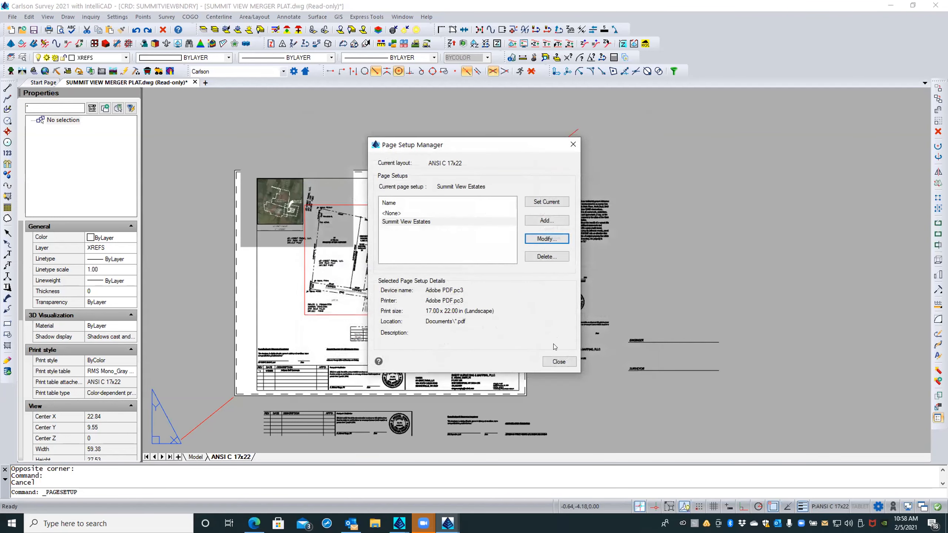
{"action": "left_click", "coordinate": [559, 362]}
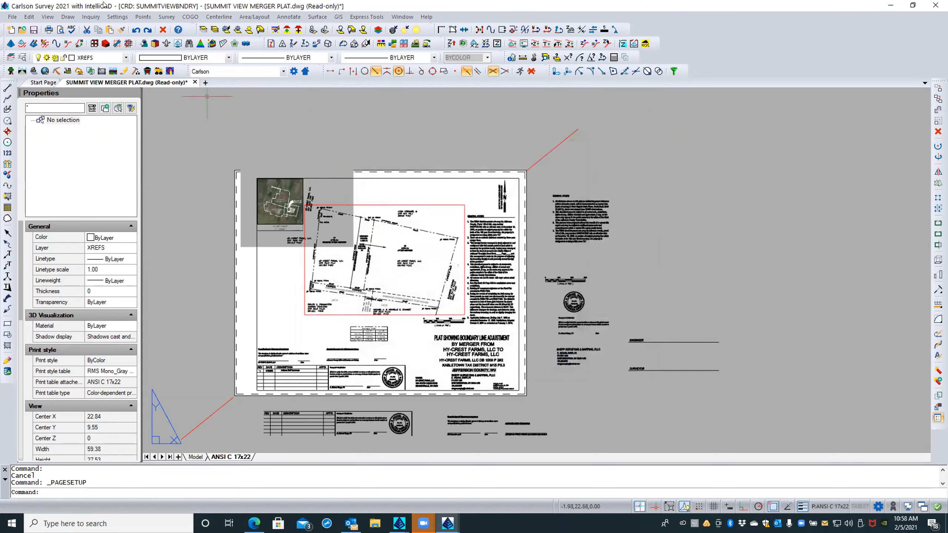
Print the ANSI C 17x22 layout to PDF, replacing 2021 test.pdf on the Desktop, and check the output before closing it
{"action": "left_click", "coordinate": [47, 29]}
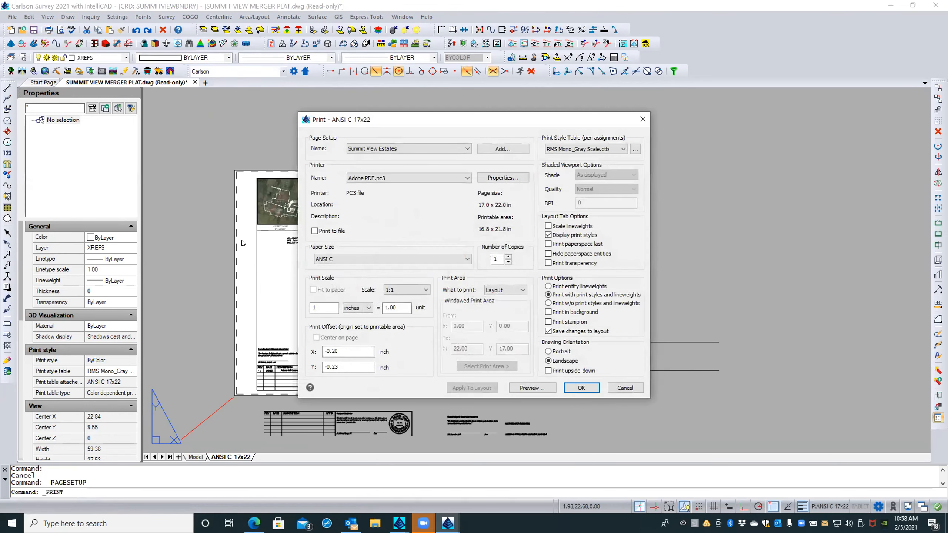
{"action": "left_click", "coordinate": [572, 383]}
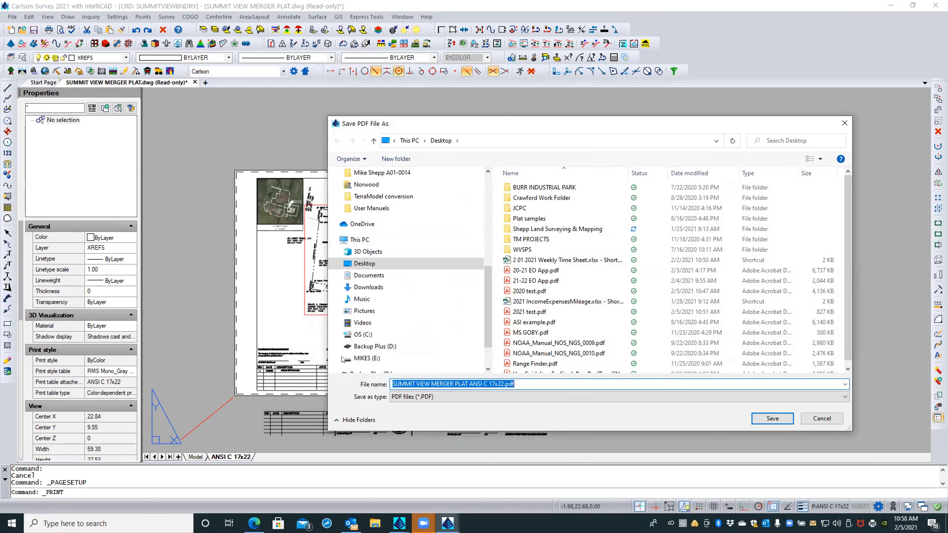
{"action": "double_click", "coordinate": [532, 311]}
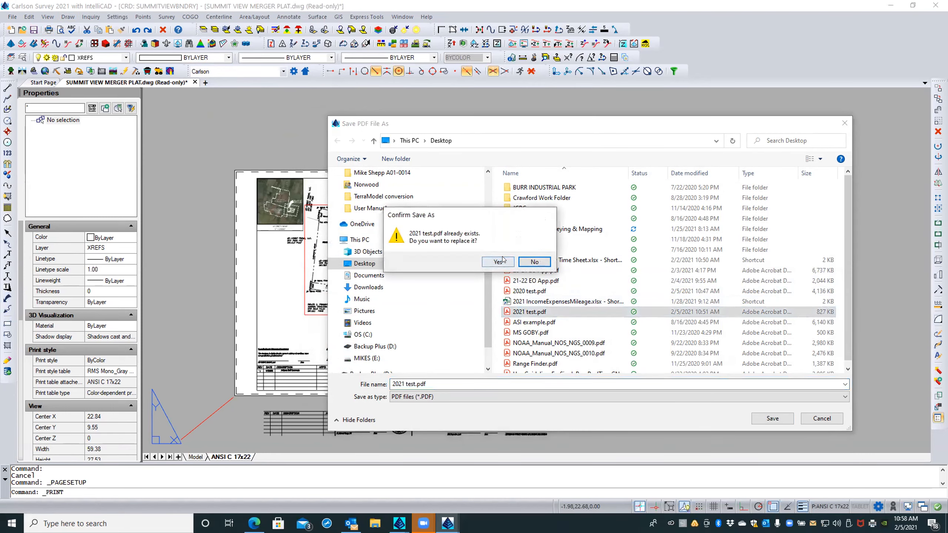
{"action": "left_click", "coordinate": [502, 259]}
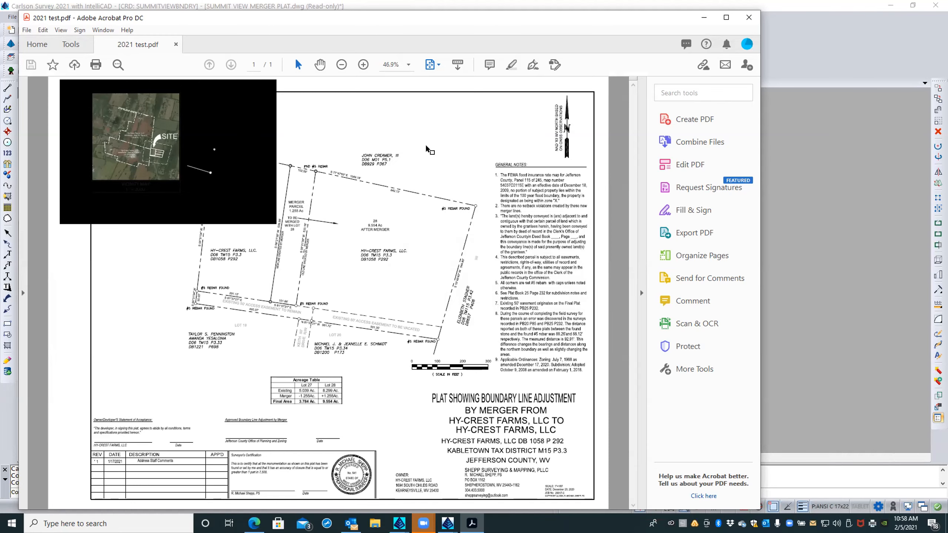
{"action": "left_click", "coordinate": [749, 17]}
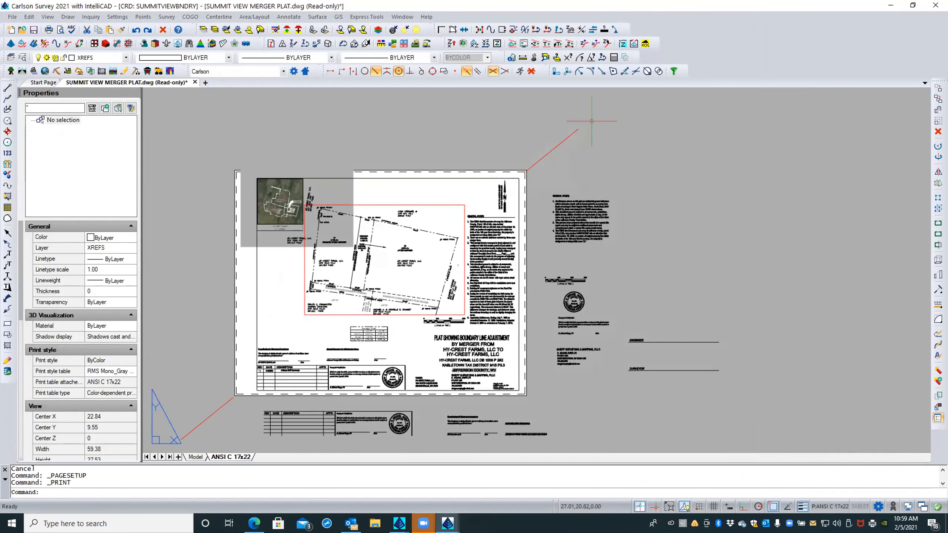
Select the vicinity map's PDF underlay and set its Adjust color for background property to On
{"action": "left_click", "coordinate": [375, 147]}
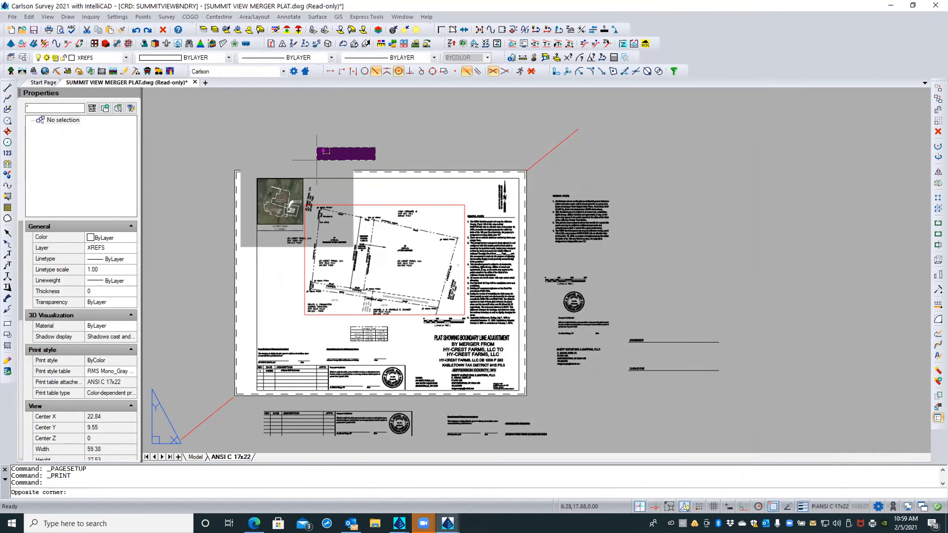
{"action": "left_click", "coordinate": [317, 160]}
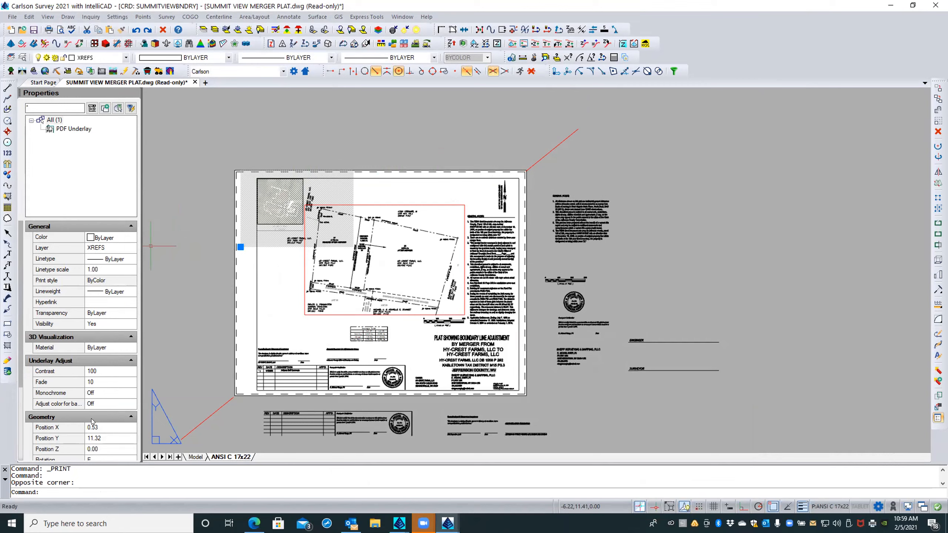
{"action": "left_click", "coordinate": [101, 403]}
{"action": "left_click", "coordinate": [122, 402]}
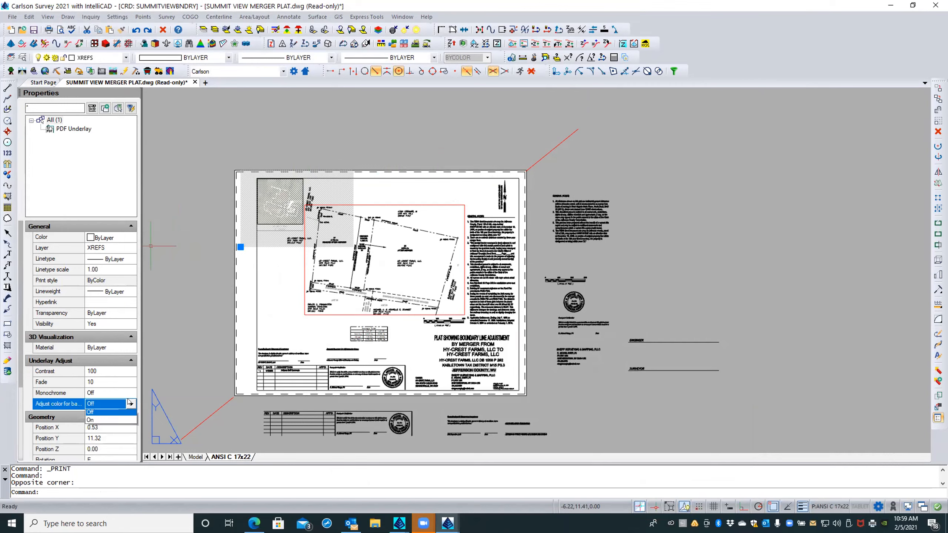
{"action": "left_click", "coordinate": [90, 423]}
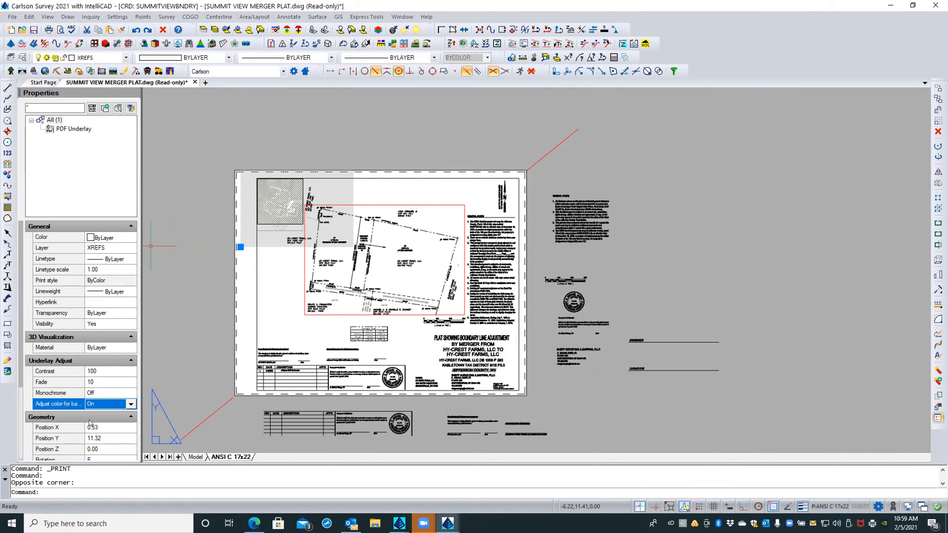
{"action": "left_click", "coordinate": [166, 300]}
{"action": "left_click", "coordinate": [166, 303]}
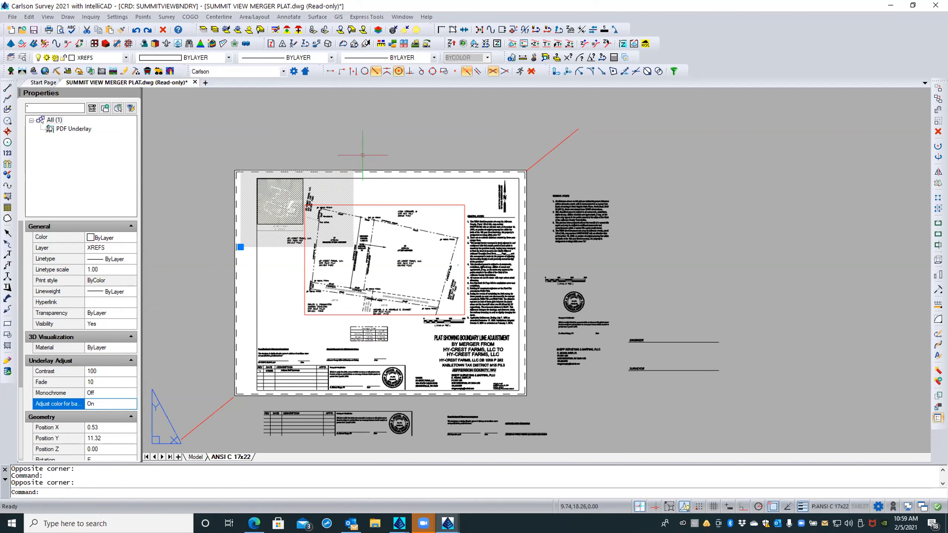
Switch to model space, zoom to the drawing's extents and delete the stray LOT 28 annotation text at the origin
{"action": "left_click", "coordinate": [193, 456]}
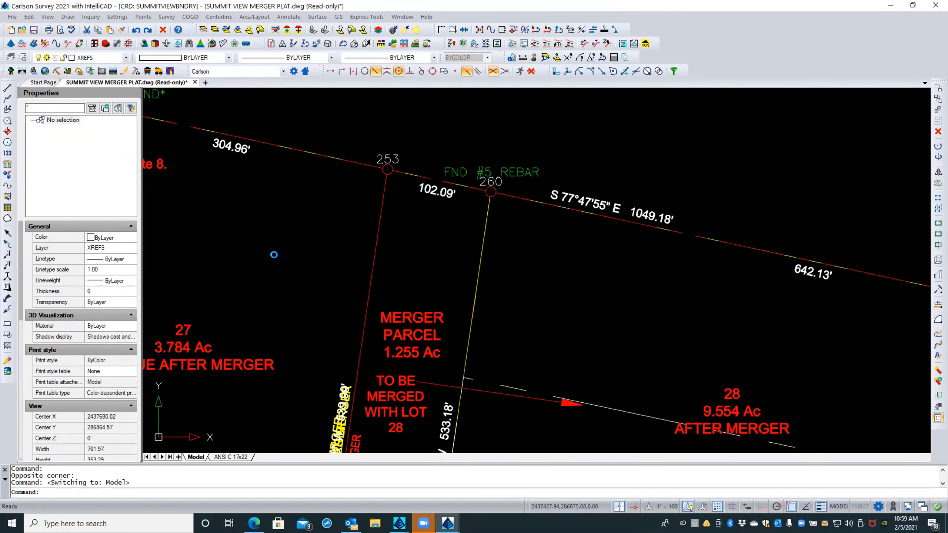
{"action": "middle_click", "coordinate": [276, 258]}
{"action": "scroll", "coordinate": [277, 259], "scroll_direction": "down", "scroll_amount": 3}
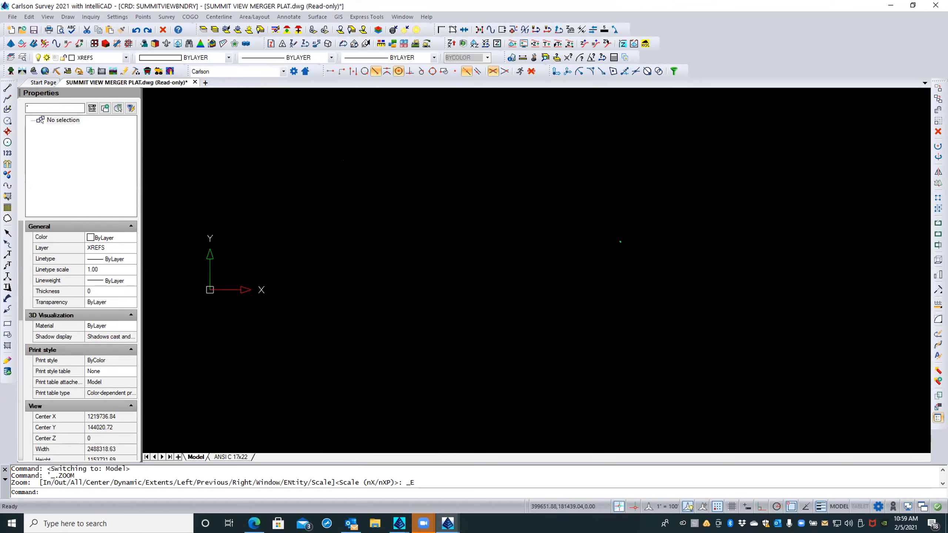
{"action": "left_click", "coordinate": [259, 271]}
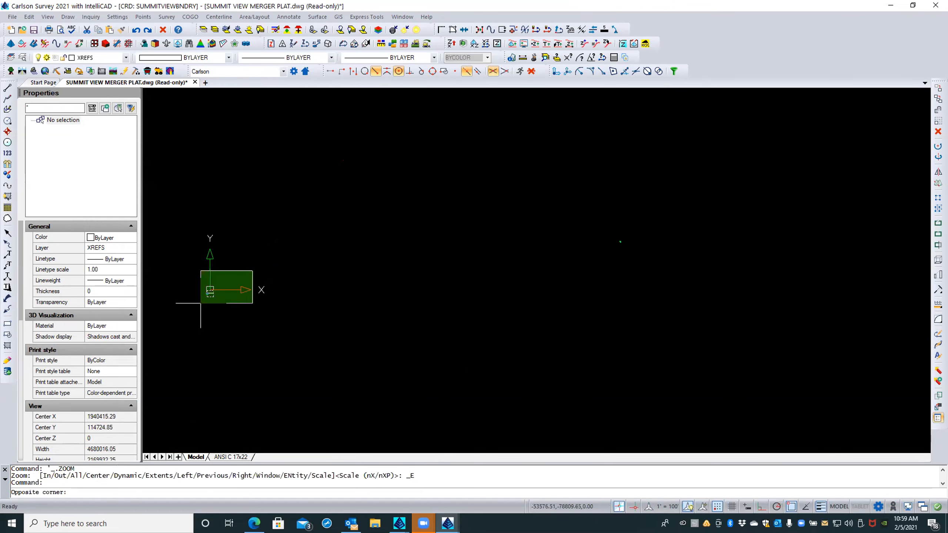
{"action": "left_click", "coordinate": [185, 316]}
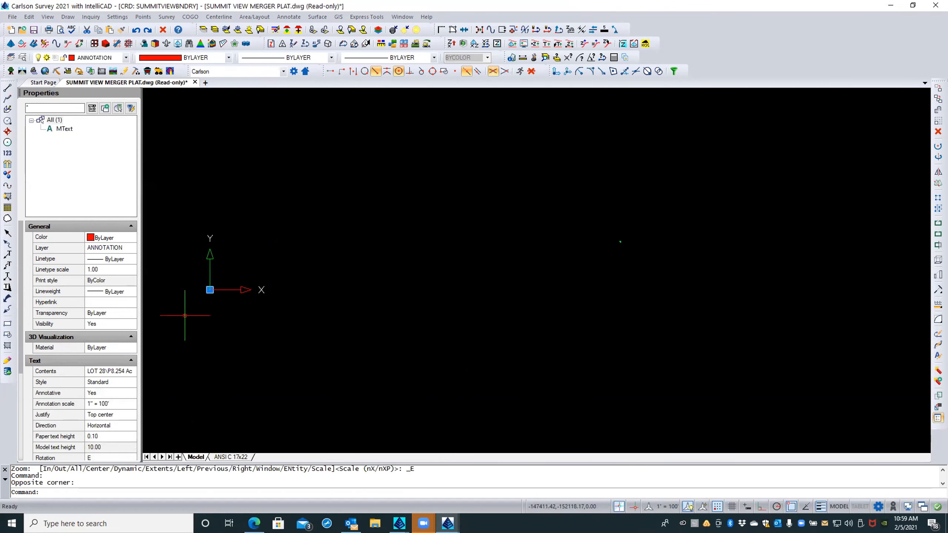
{"action": "scroll", "coordinate": [240, 253], "scroll_direction": "up", "scroll_amount": 5}
{"action": "scroll", "coordinate": [241, 246], "scroll_direction": "up", "scroll_amount": 5}
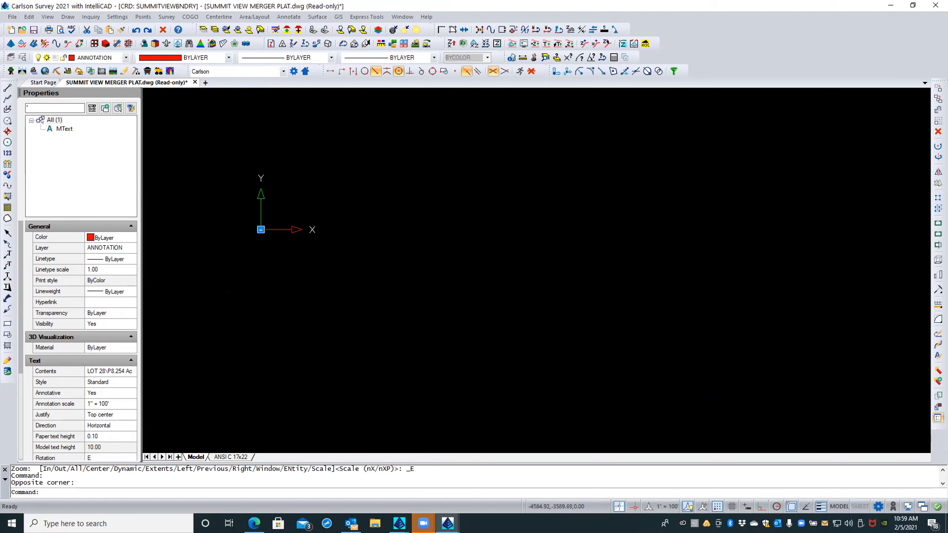
{"action": "scroll", "coordinate": [297, 210], "scroll_direction": "up", "scroll_amount": 5}
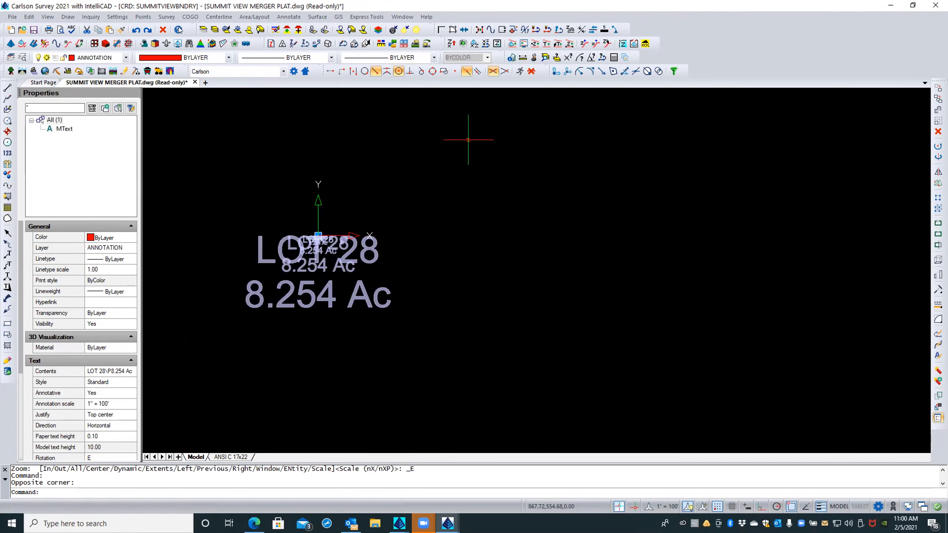
{"action": "key", "text": "Delete"}
Zoom to the drawing's extents in model space and examine the merger parcels and surrounding boundary linework
{"action": "middle_click", "coordinate": [213, 135]}
{"action": "middle_click", "coordinate": [213, 134]}
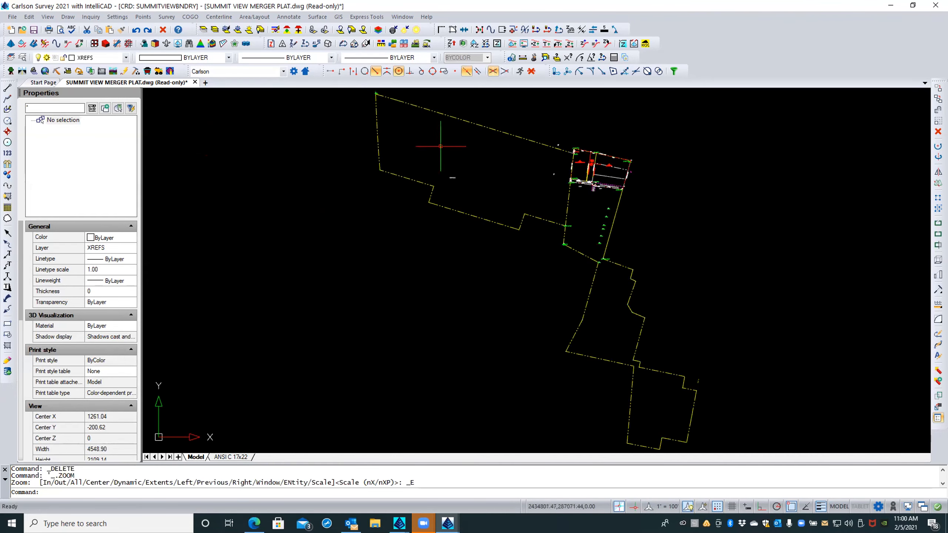
{"action": "scroll", "coordinate": [597, 146], "scroll_direction": "up", "scroll_amount": 5}
{"action": "scroll", "coordinate": [593, 150], "scroll_direction": "up", "scroll_amount": 4}
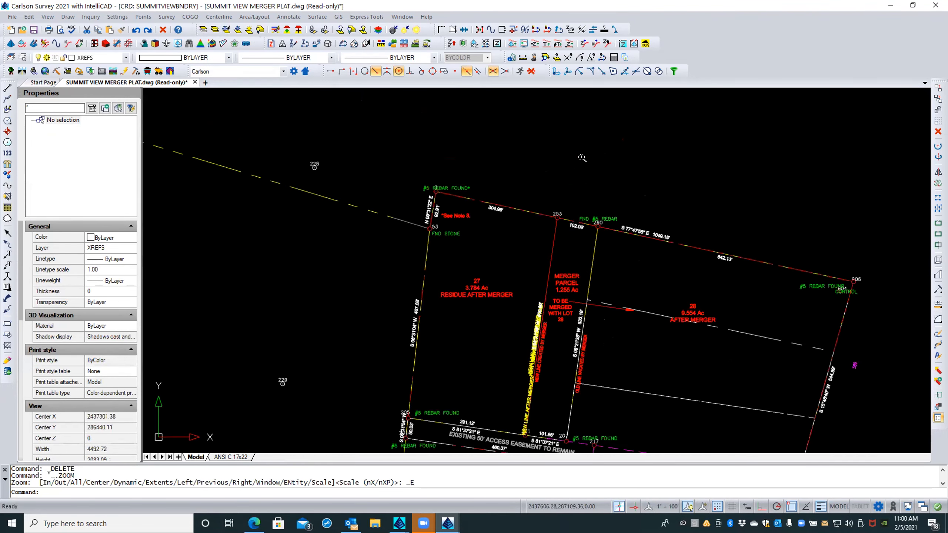
{"action": "middle_click_drag", "start_coordinate": [560, 166], "coordinate": [520, 139]}
{"action": "middle_click", "coordinate": [520, 138]}
{"action": "middle_click", "coordinate": [520, 138]}
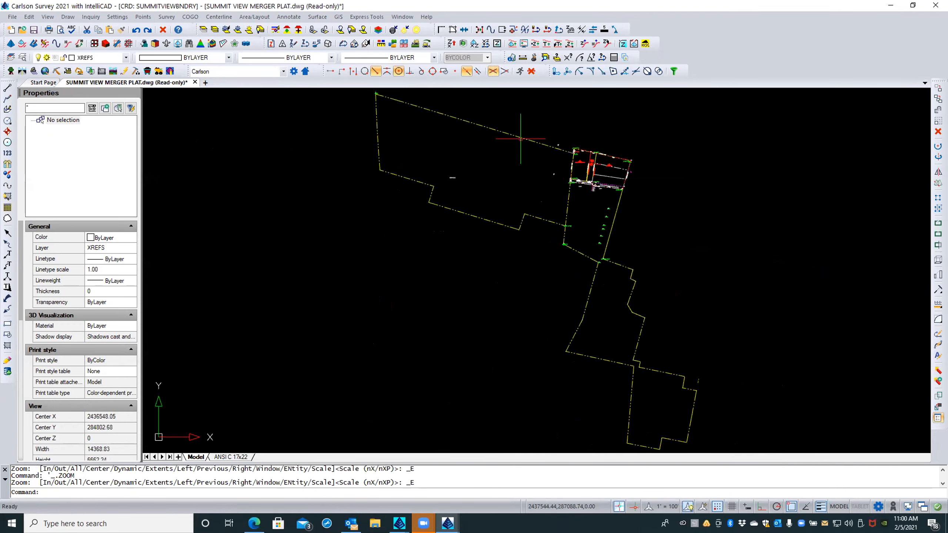
Return to the ANSI C 17x22 layout, select the vicinity map's PDF underlay to check its properties, and clear the selection
{"action": "left_click", "coordinate": [225, 456]}
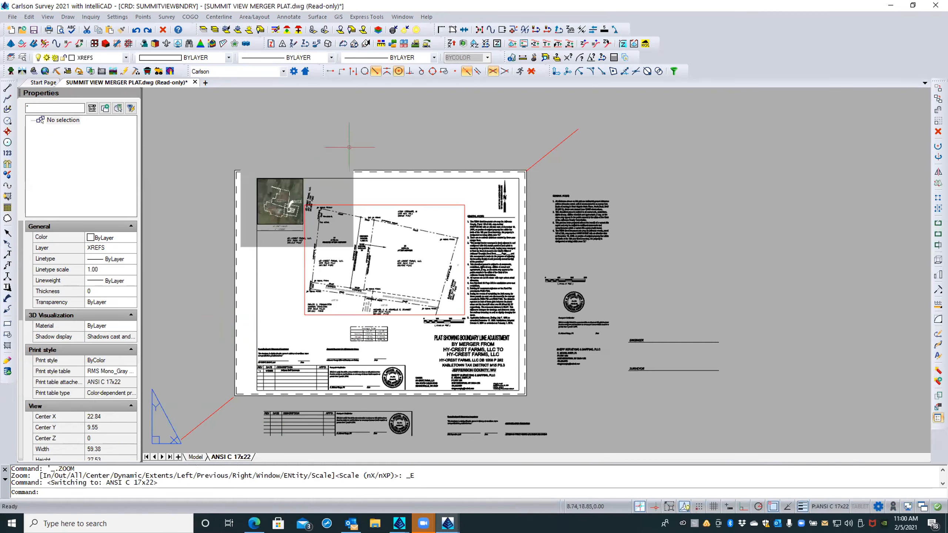
{"action": "left_click", "coordinate": [359, 142]}
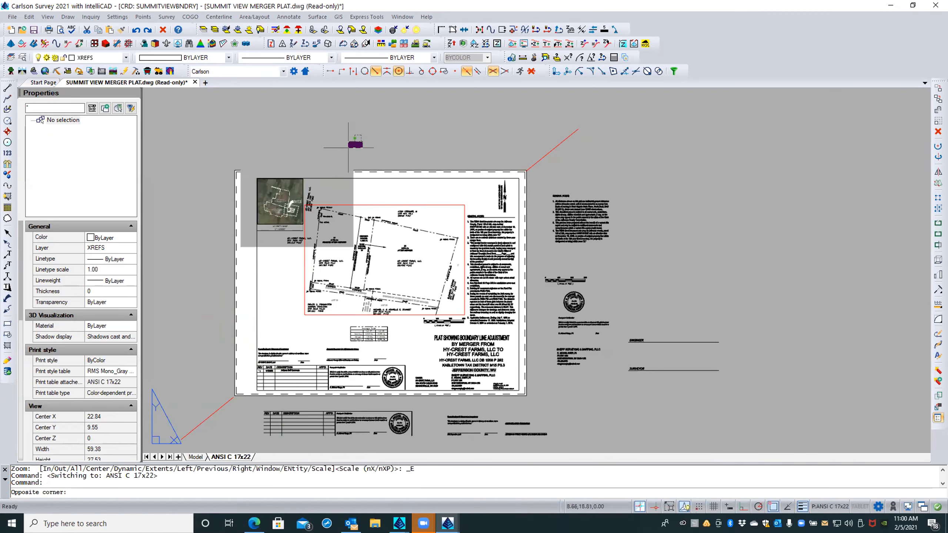
{"action": "left_click", "coordinate": [344, 148]}
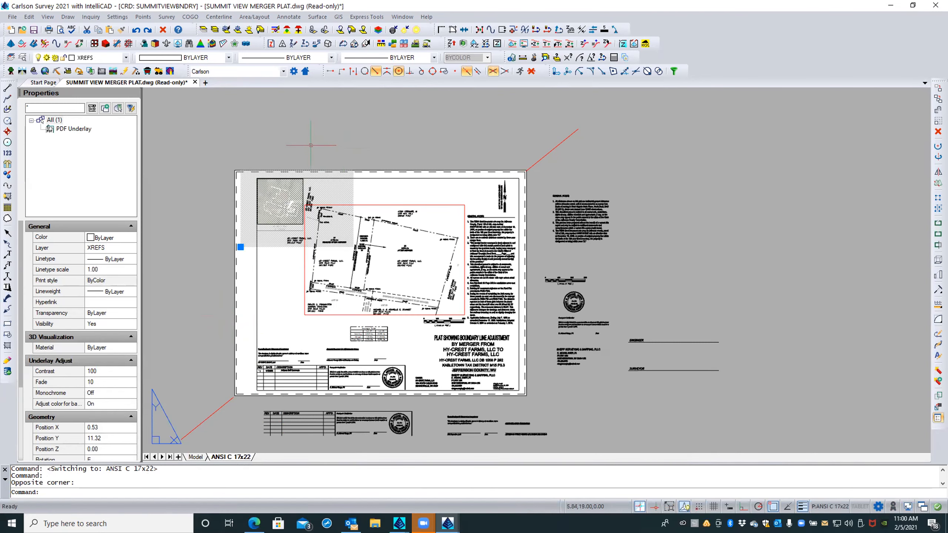
{"action": "key", "text": "Escape"}
{"action": "key", "text": "Escape"}
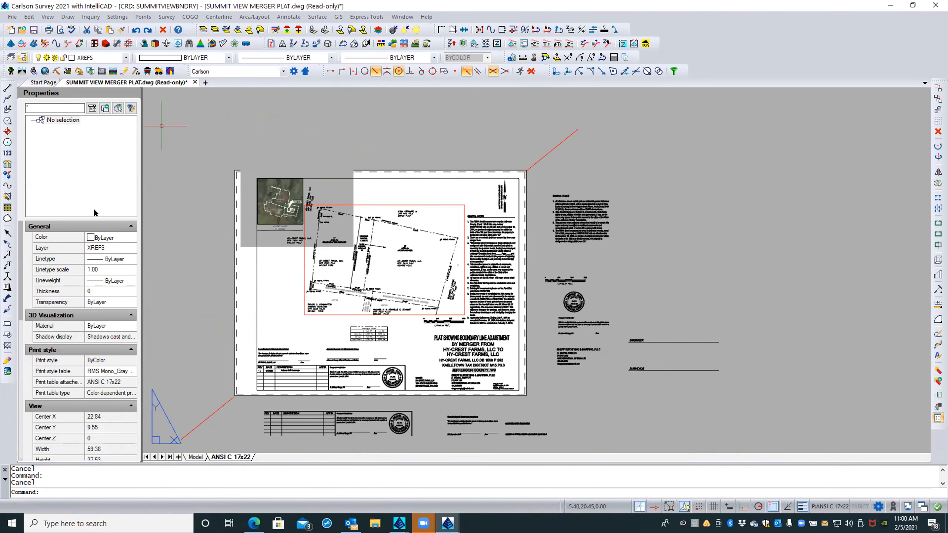
Reload the SV Location Map PDF in the drawing's external references and close the Explorer
{"action": "left_click", "coordinate": [21, 57]}
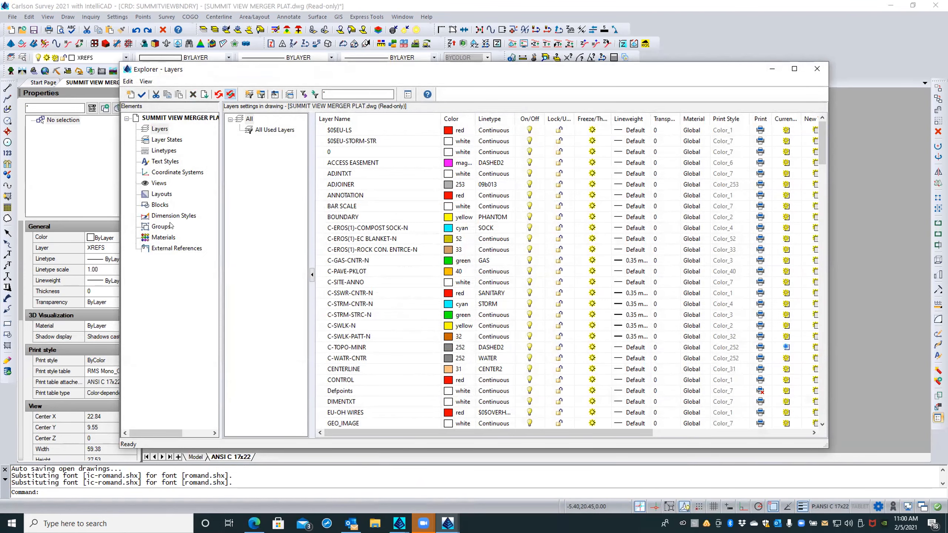
{"action": "left_click", "coordinate": [171, 248]}
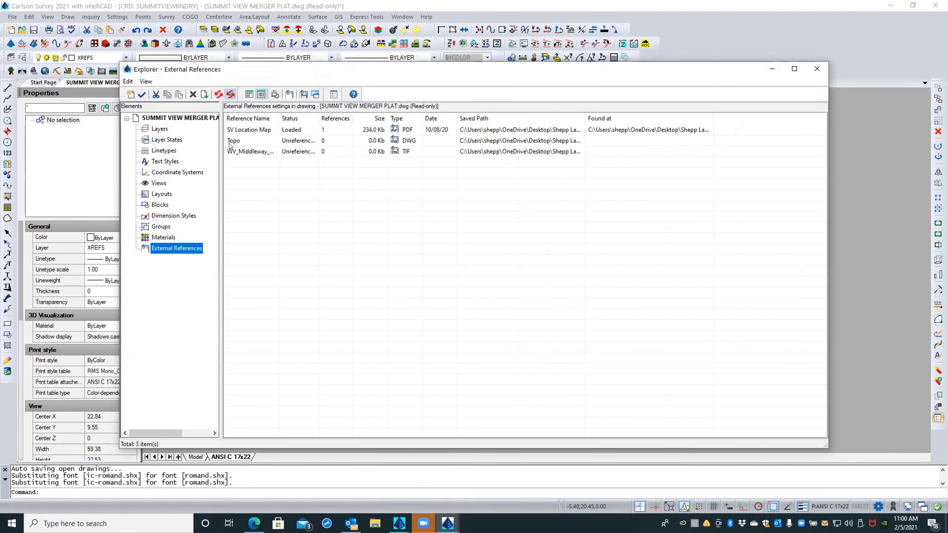
{"action": "left_click", "coordinate": [250, 130]}
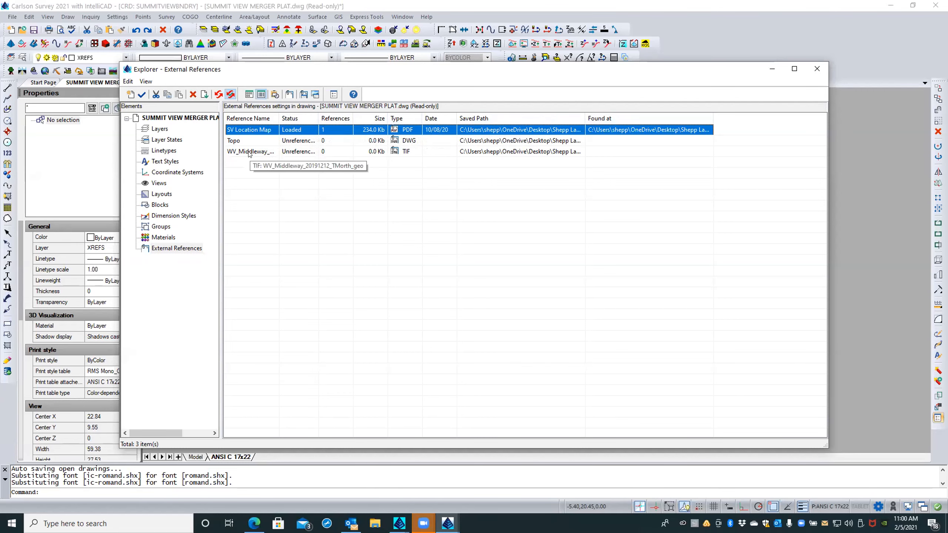
{"action": "right_click", "coordinate": [392, 129]}
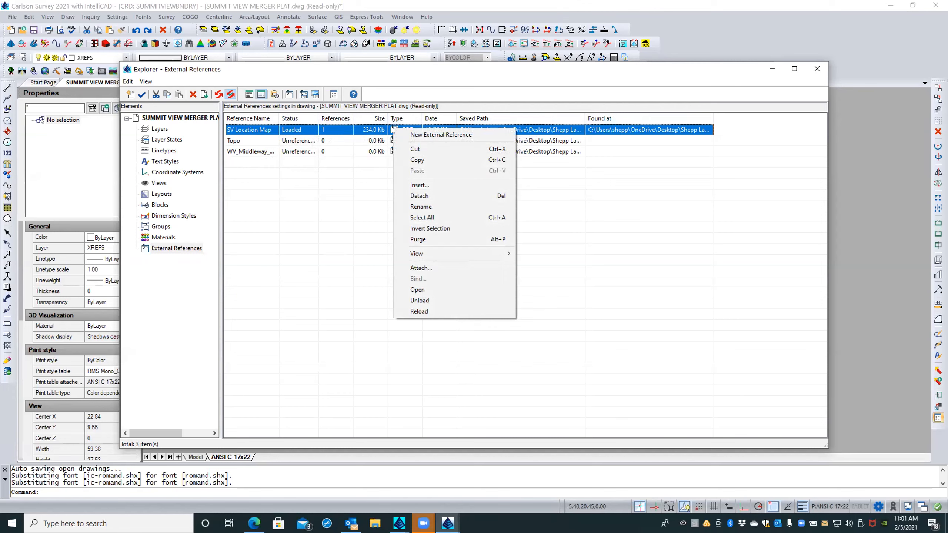
{"action": "left_click", "coordinate": [414, 312]}
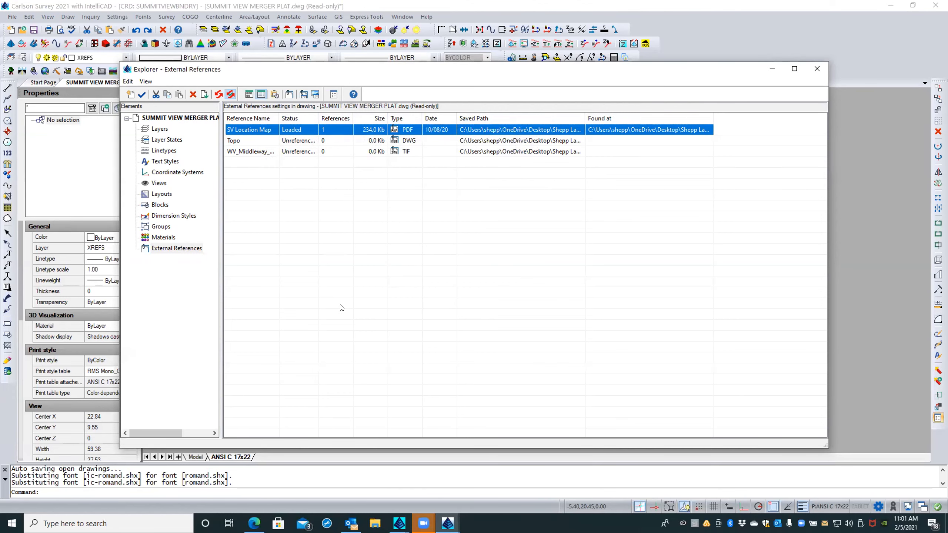
{"action": "left_click", "coordinate": [816, 69]}
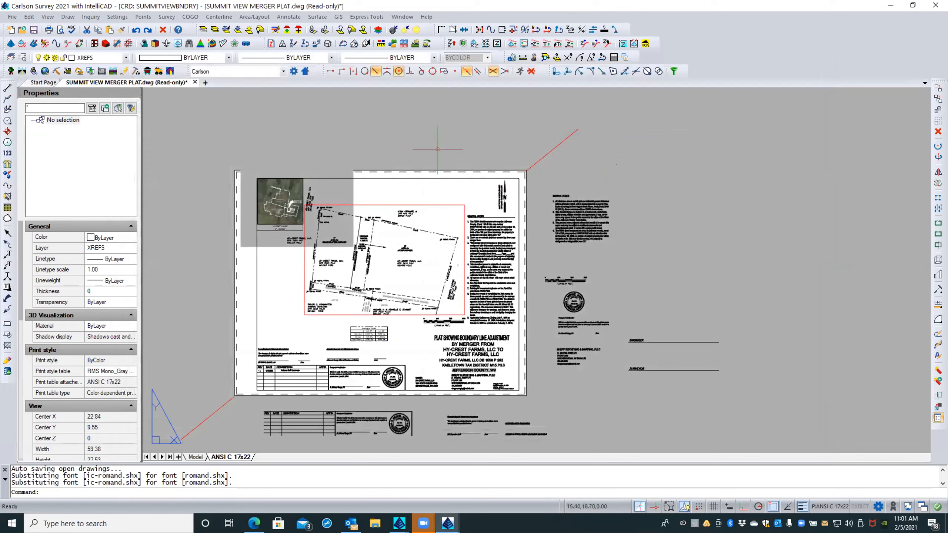
{"action": "key", "text": "Escape"}
{"action": "key", "text": "Escape"}
{"action": "type", "text": "fadecont"}
{"action": "key", "text": "BackSpace"}
{"action": "key", "text": "BackSpace"}
{"action": "key", "text": "BackSpace"}
{"action": "key", "text": "BackSpace"}
{"action": "key", "text": "BackSpace"}
{"action": "key", "text": "BackSpace"}
{"action": "key", "text": "BackSpace"}
{"action": "key", "text": "BackSpace"}
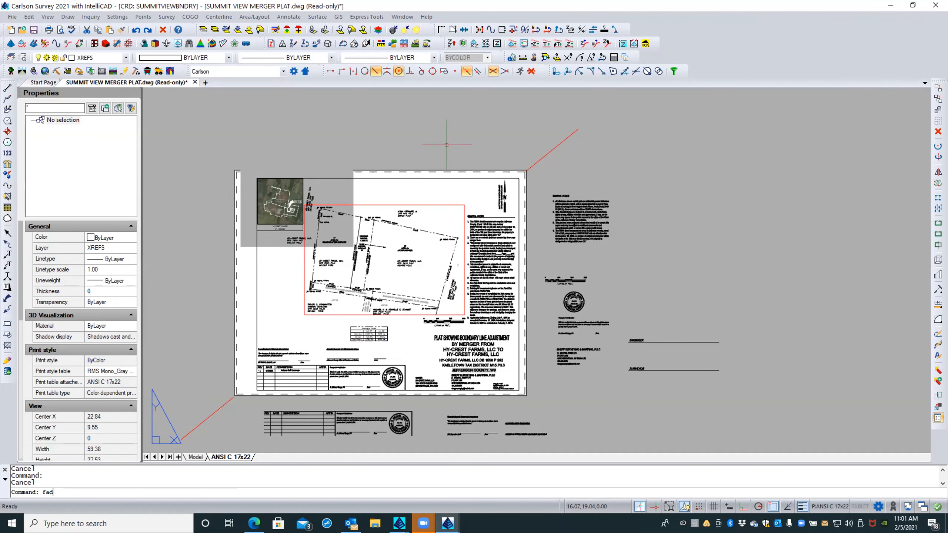
{"action": "type", "text": "fade"}
{"action": "key", "text": "BackSpace"}
{"action": "key", "text": "BackSpace"}
{"action": "key", "text": "BackSpace"}
{"action": "type", "text": "clip"}
{"action": "key", "text": "BackSpace"}
{"action": "key", "text": "BackSpace"}
{"action": "key", "text": "BackSpace"}
{"action": "key", "text": "BackSpace"}
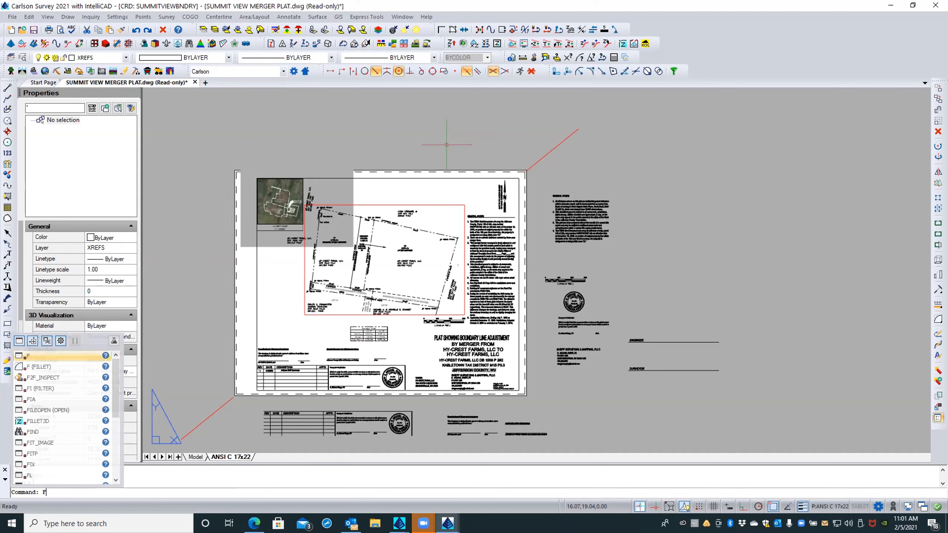
{"action": "key", "text": "Escape"}
{"action": "key", "text": "Escape"}
{"action": "type", "text": "FAd"}
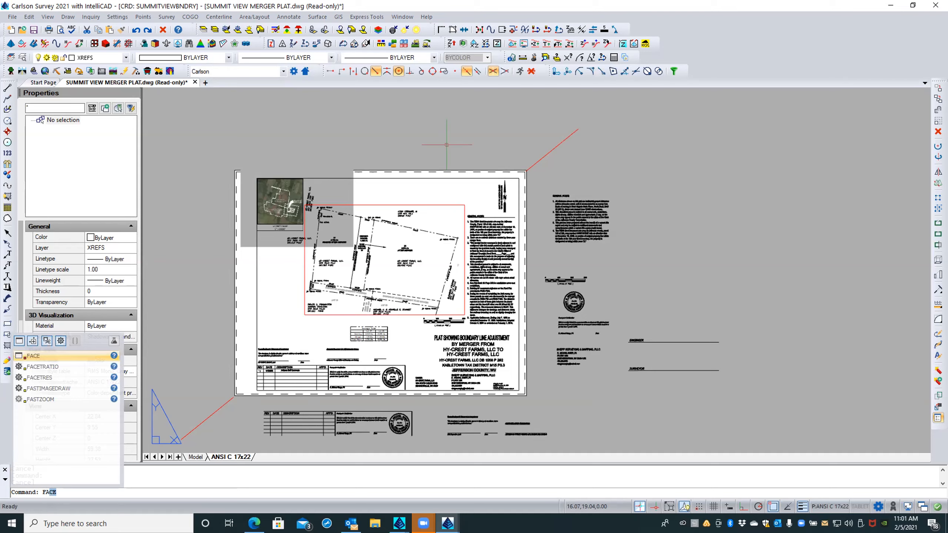
{"action": "key", "text": "BackSpace"}
{"action": "key", "text": "BackSpace"}
{"action": "key", "text": "BackSpace"}
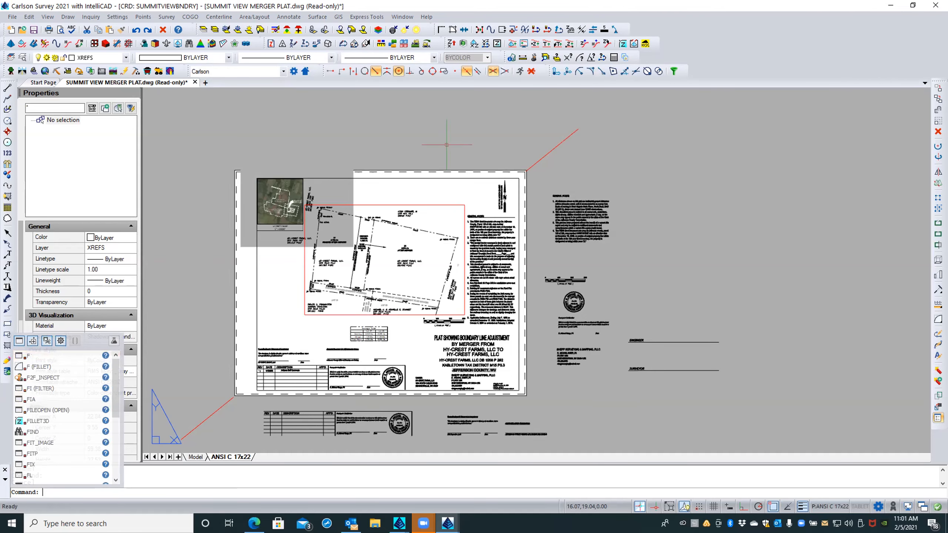
Start the Image Manager with IMAGEMGR, skip opening an image database, and close the manager
{"action": "type", "text": "IMAGE"}
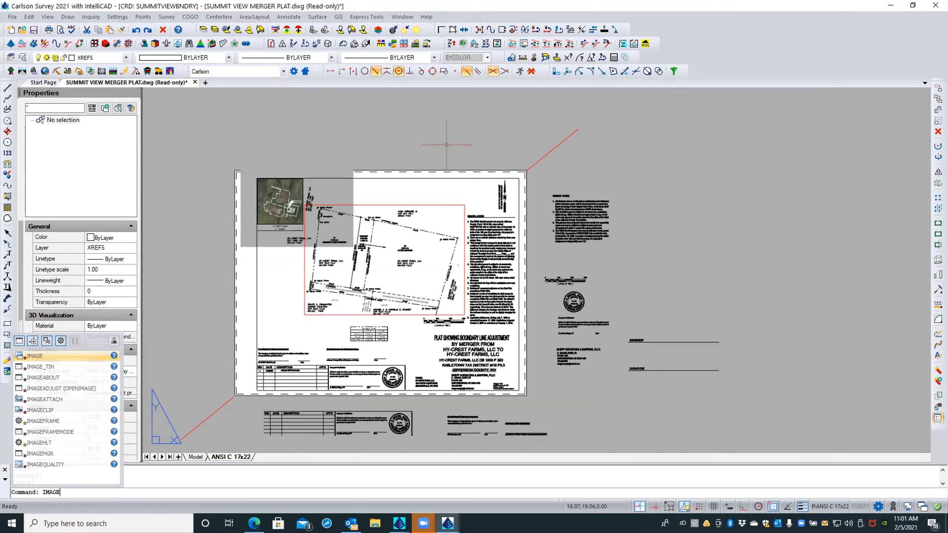
{"action": "type", "text": "MGR"}
{"action": "key", "text": "Return"}
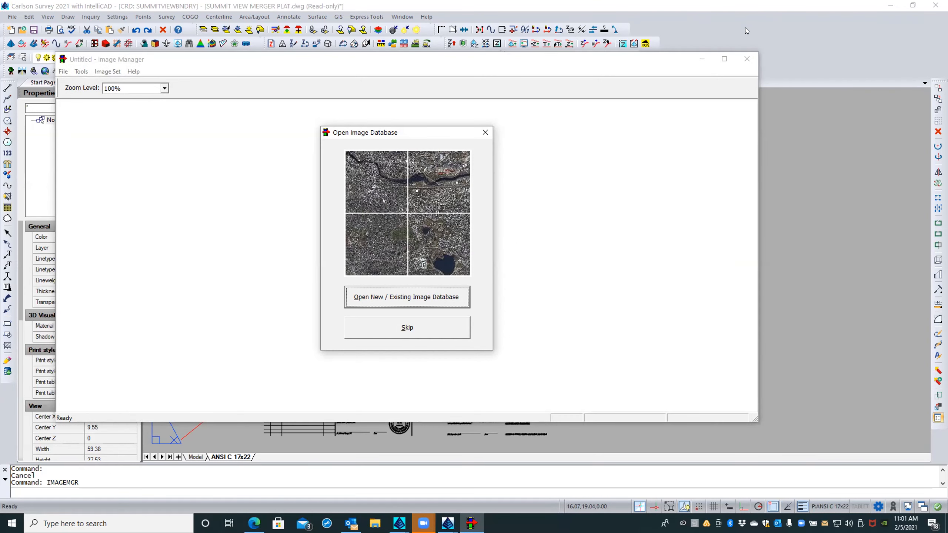
{"action": "left_click", "coordinate": [745, 60]}
{"action": "left_click", "coordinate": [446, 328]}
{"action": "left_click", "coordinate": [746, 60]}
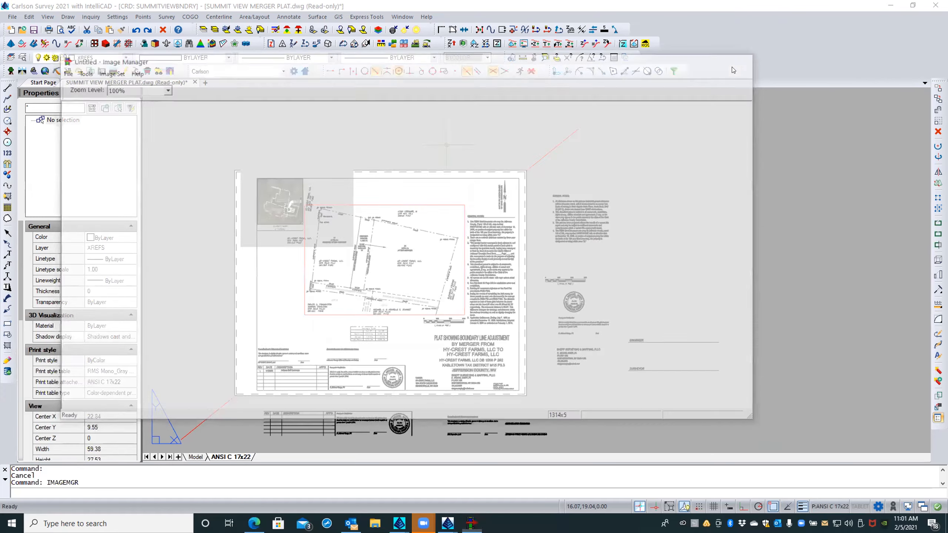
Select the vicinity map's PDF underlay on the layout and set its Show clipped property to Off
{"action": "left_click", "coordinate": [375, 147]}
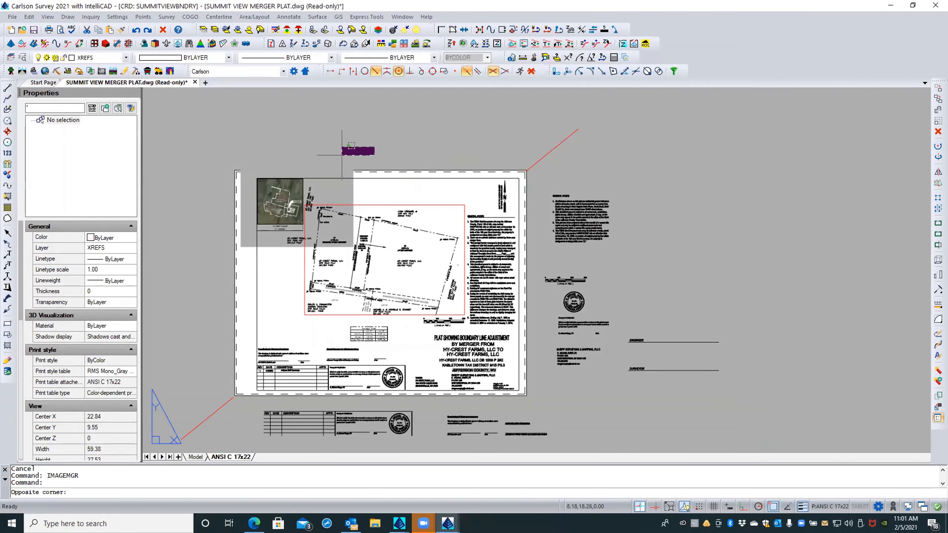
{"action": "left_click", "coordinate": [341, 155]}
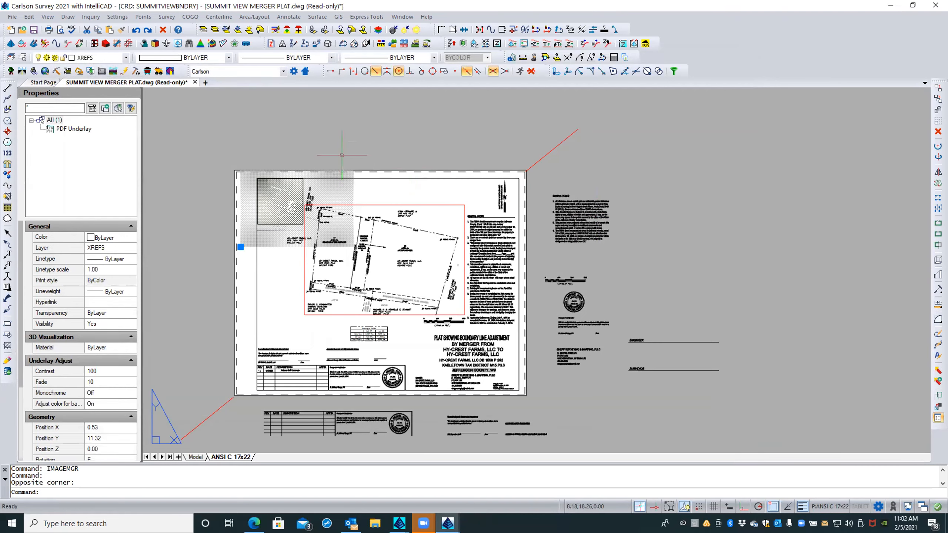
{"action": "left_click_drag", "start_coordinate": [342, 155], "coordinate": [248, 191], "text": "ctrl+shift"}
{"action": "scroll", "coordinate": [247, 191], "scroll_direction": "up", "scroll_amount": 2}
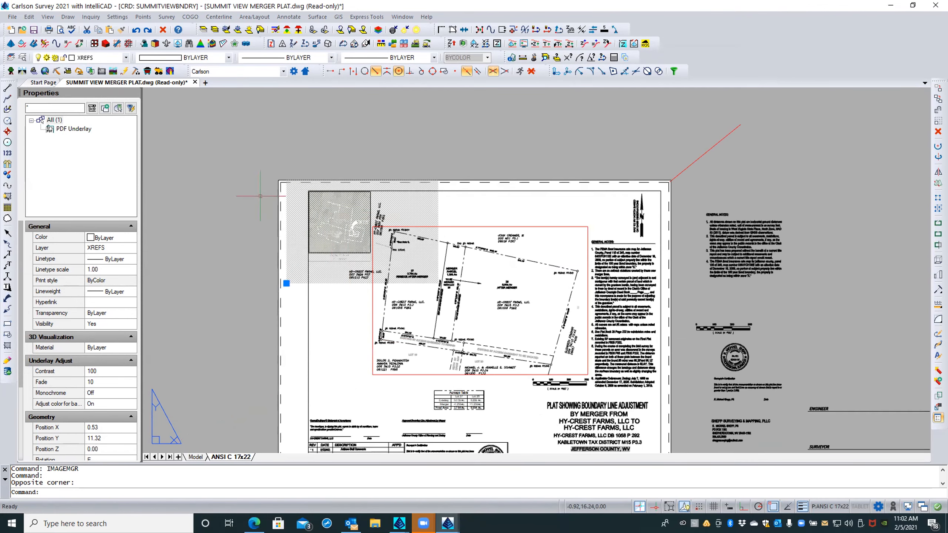
{"action": "middle_click_drag", "start_coordinate": [260, 205], "coordinate": [263, 188]}
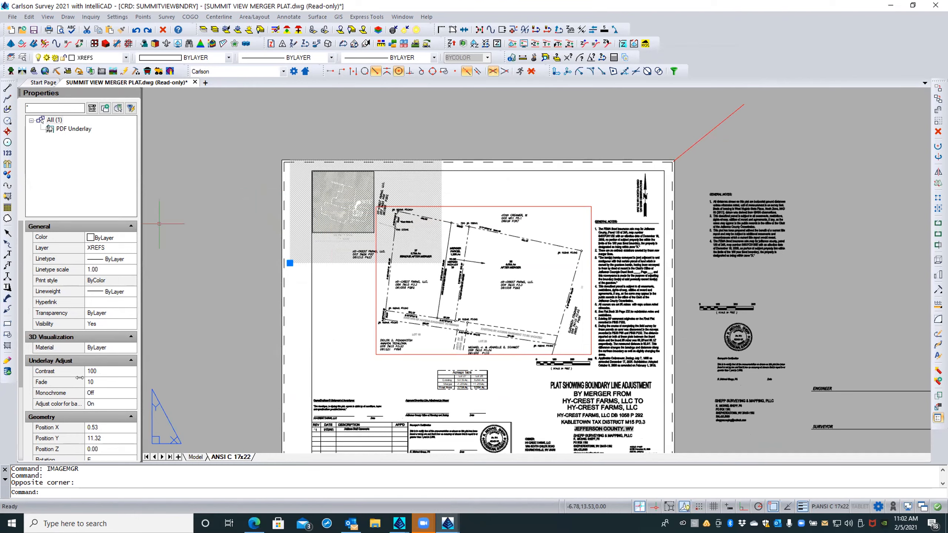
{"action": "scroll", "coordinate": [68, 284], "scroll_direction": "down", "scroll_amount": 3}
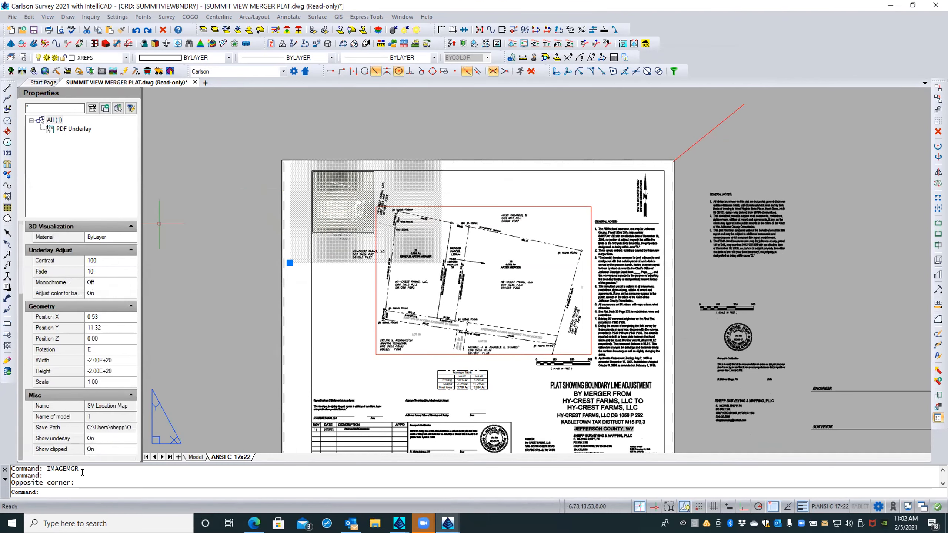
{"action": "left_click", "coordinate": [96, 450]}
{"action": "left_click", "coordinate": [130, 450]}
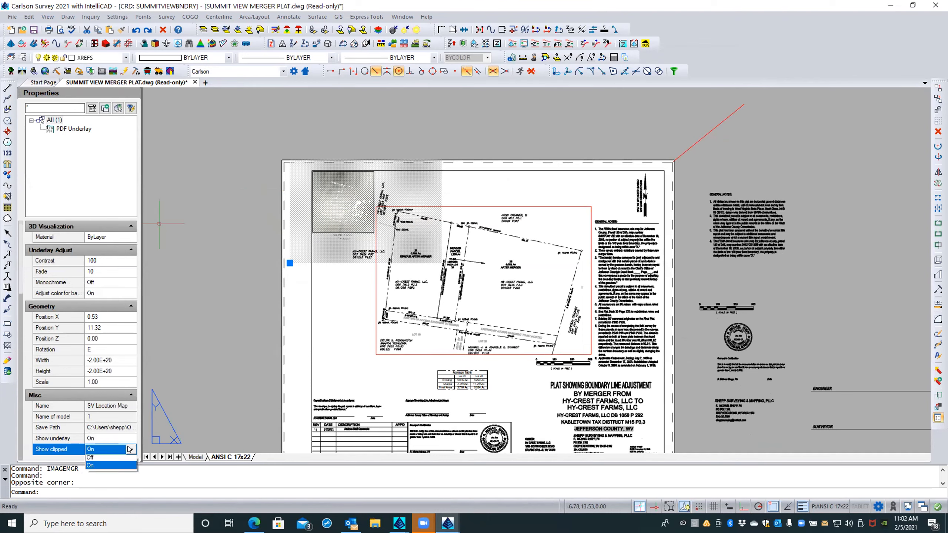
{"action": "left_click", "coordinate": [106, 460]}
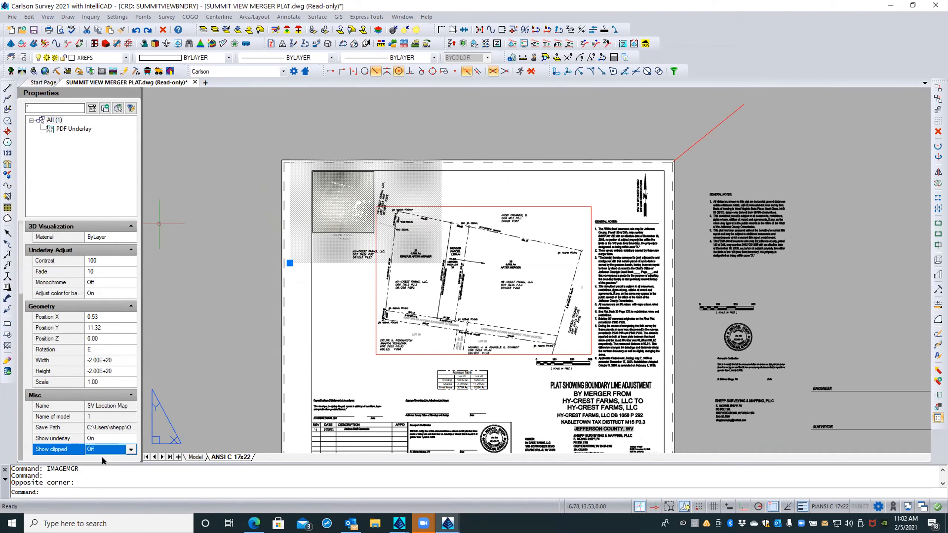
Turn the vicinity map PDF underlay's Show underlay property Off and back On
{"action": "left_click", "coordinate": [109, 438]}
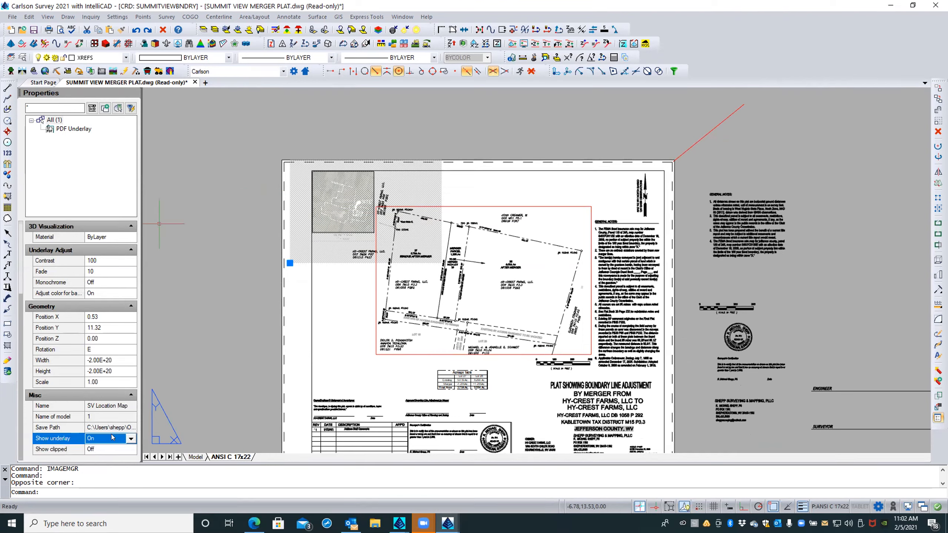
{"action": "left_click", "coordinate": [130, 439]}
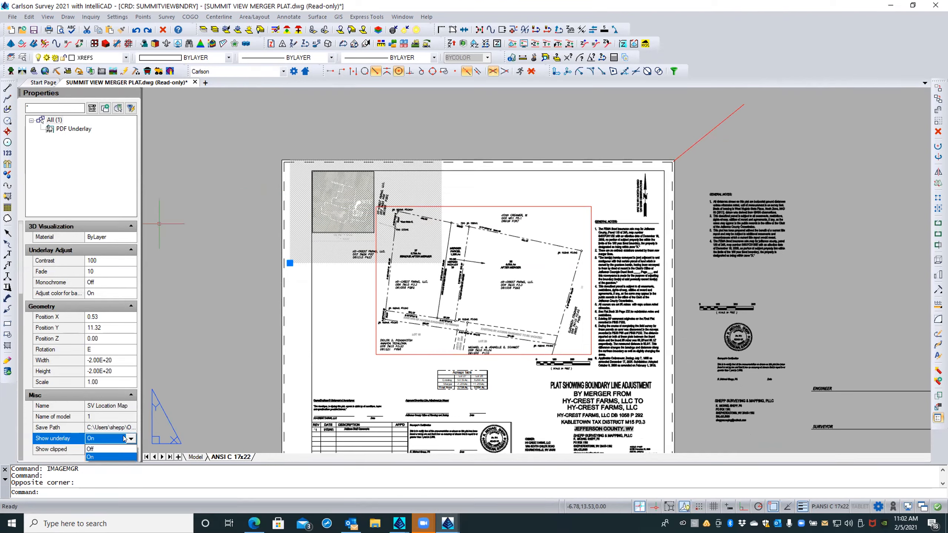
{"action": "left_click", "coordinate": [109, 449]}
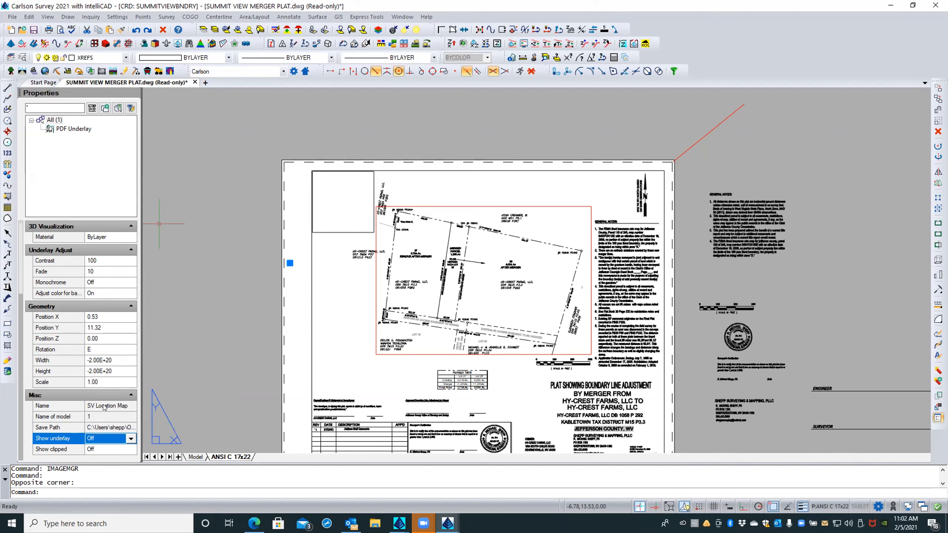
{"action": "left_click", "coordinate": [121, 439]}
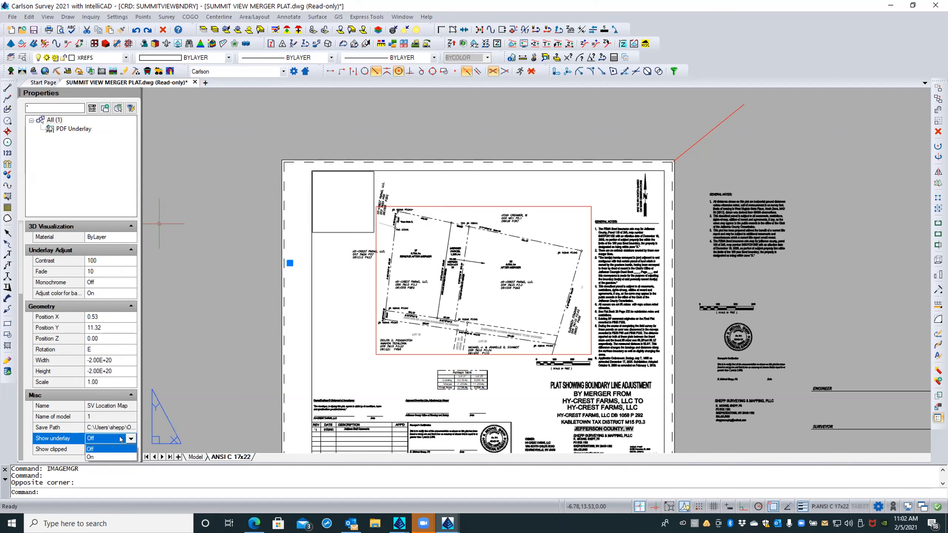
{"action": "left_click", "coordinate": [106, 456]}
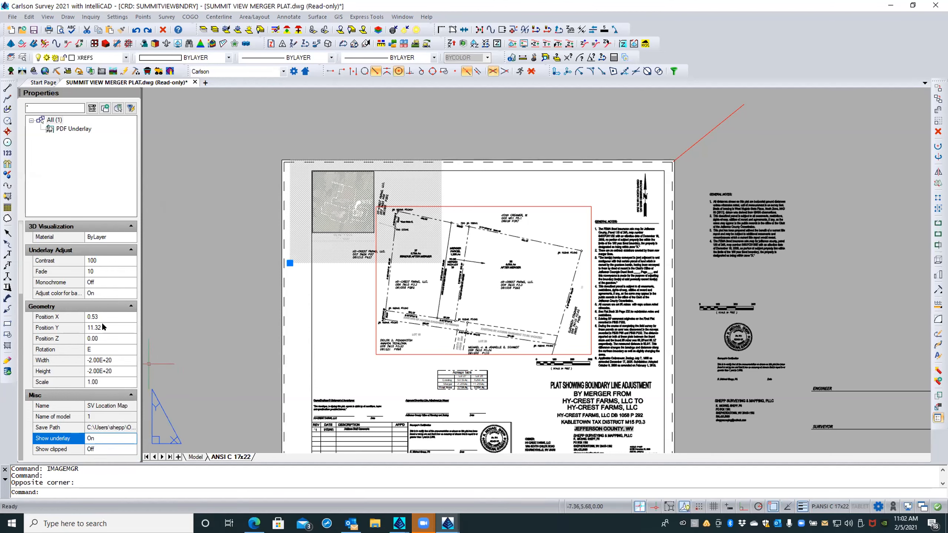
Set the vicinity map PDF underlay's Fade to 0
{"action": "scroll", "coordinate": [104, 385], "scroll_direction": "up", "scroll_amount": 1}
{"action": "scroll", "coordinate": [104, 384], "scroll_direction": "up", "scroll_amount": 2}
{"action": "left_click", "coordinate": [101, 380]}
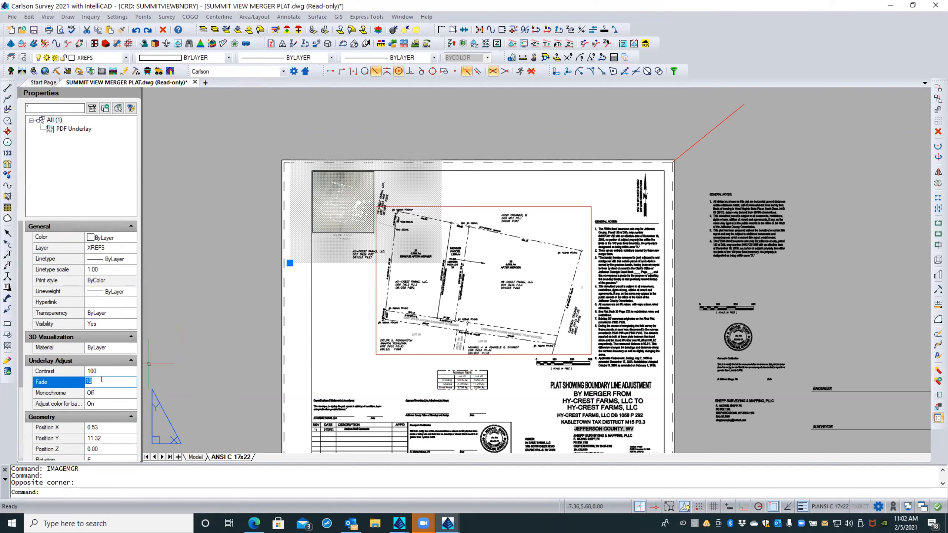
{"action": "type", "text": "0"}
{"action": "key", "text": "Return"}
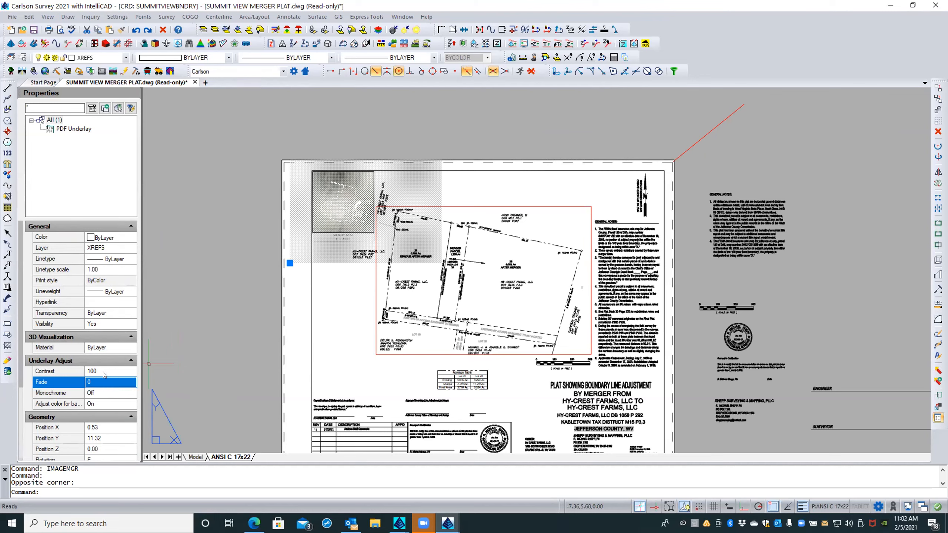
Try Contrast values of 50 and 0 on the vicinity map's PDF underlay
{"action": "left_click", "coordinate": [102, 370]}
{"action": "type", "text": "50"}
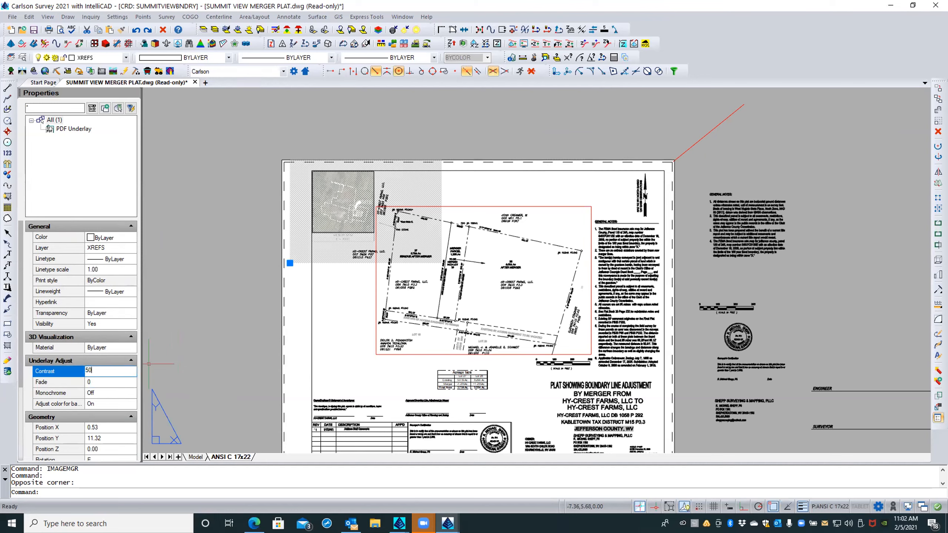
{"action": "key", "text": "Return"}
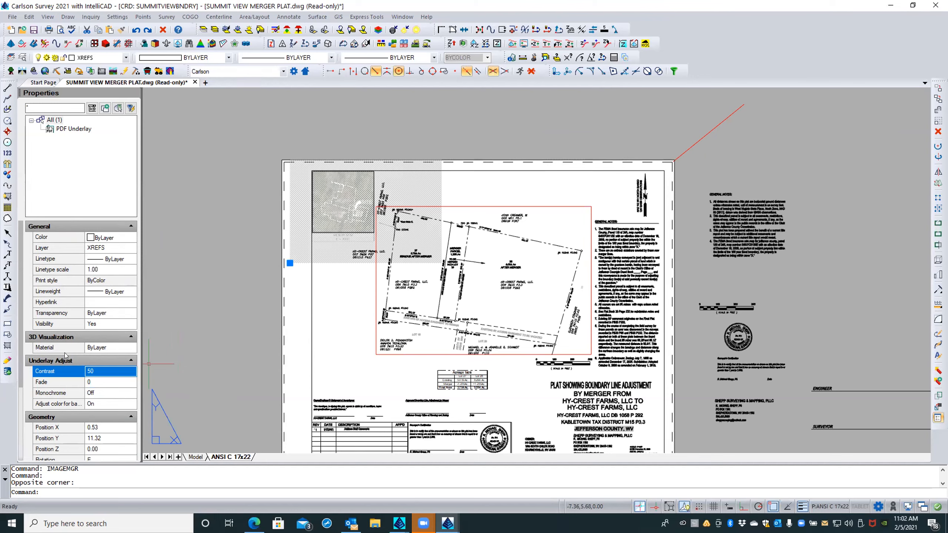
{"action": "left_click", "coordinate": [94, 371]}
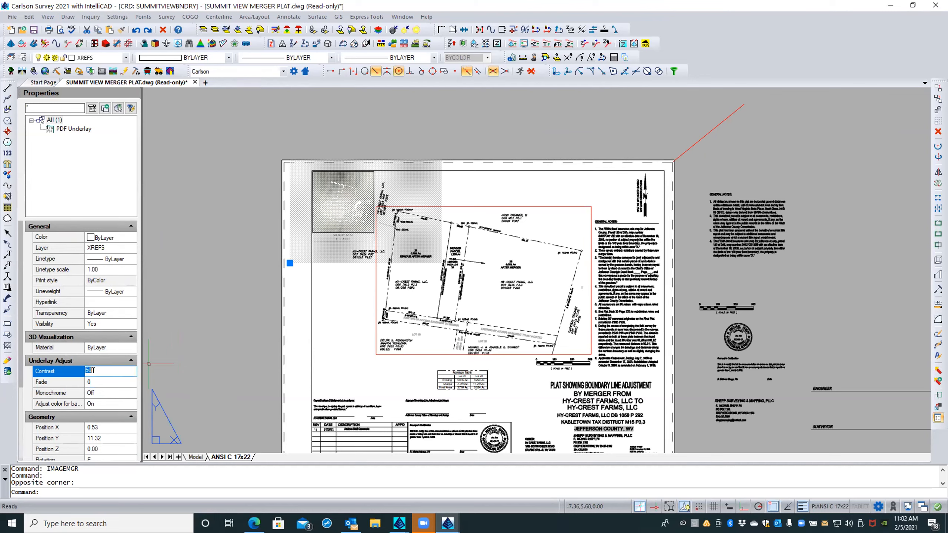
{"action": "type", "text": "0"}
{"action": "key", "text": "Return"}
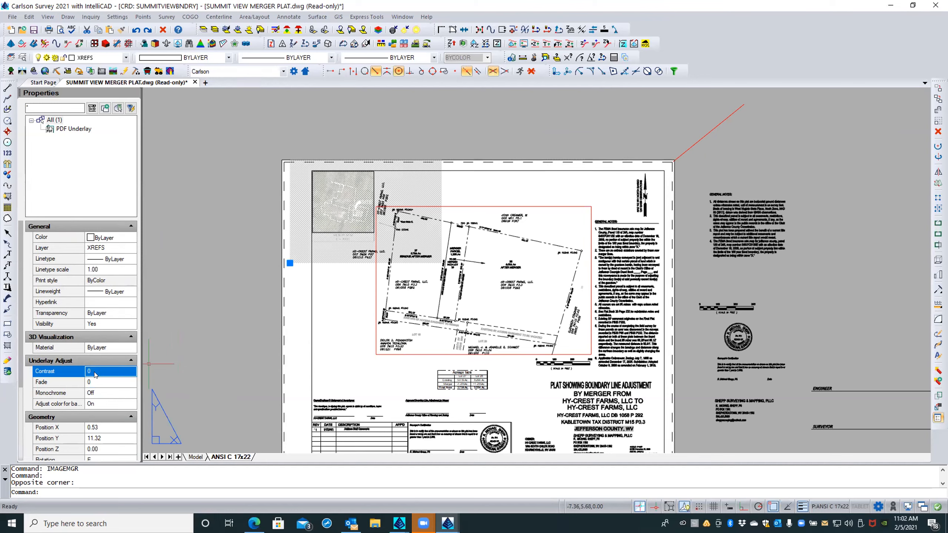
Set the vicinity map PDF underlay's Contrast to 100 and its Fade to 10
{"action": "left_click", "coordinate": [94, 372]}
{"action": "double_click", "coordinate": [93, 370]}
{"action": "type", "text": "100"}
{"action": "key", "text": "Return"}
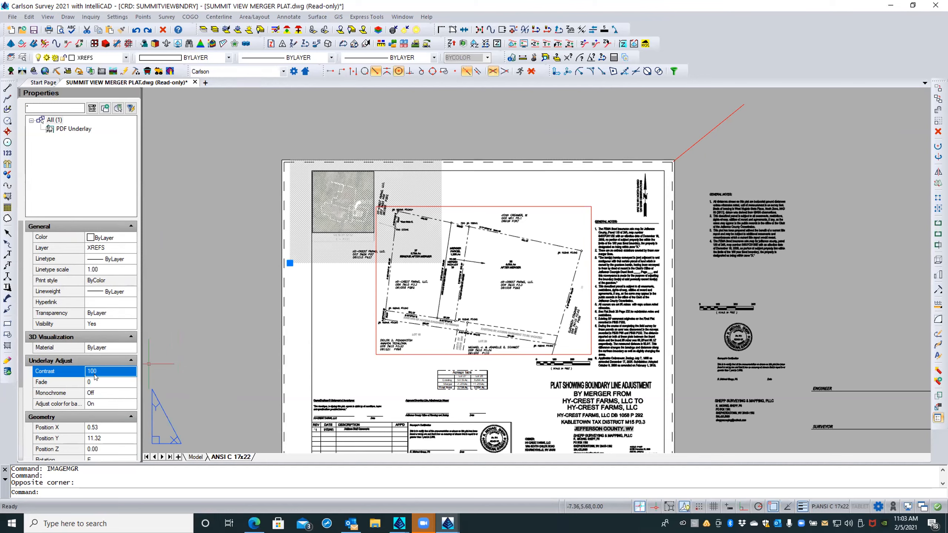
{"action": "left_click", "coordinate": [94, 379]}
{"action": "type", "text": "10"}
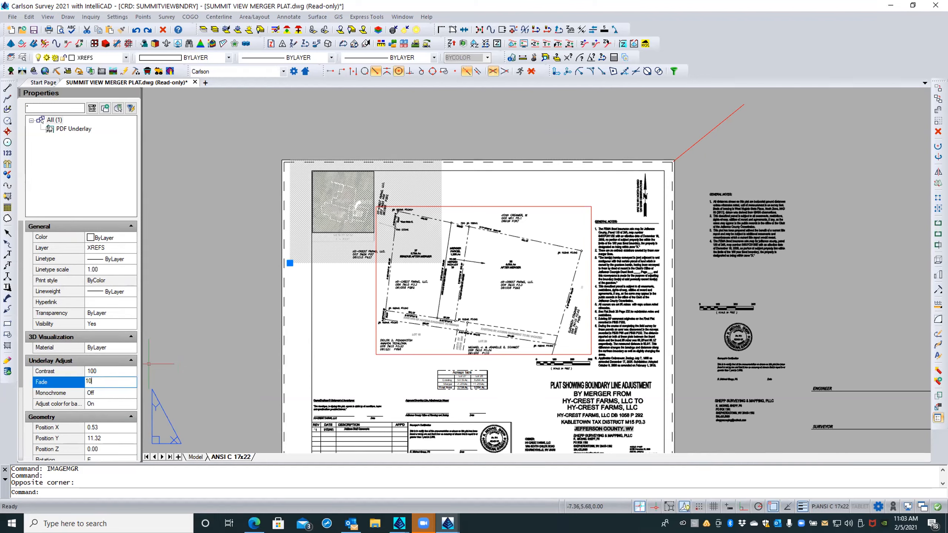
{"action": "key", "text": "Return"}
Switch the PDF underlay's Visibility to No and back to Yes, and clear the selection
{"action": "left_click", "coordinate": [111, 324]}
{"action": "left_click", "coordinate": [130, 324]}
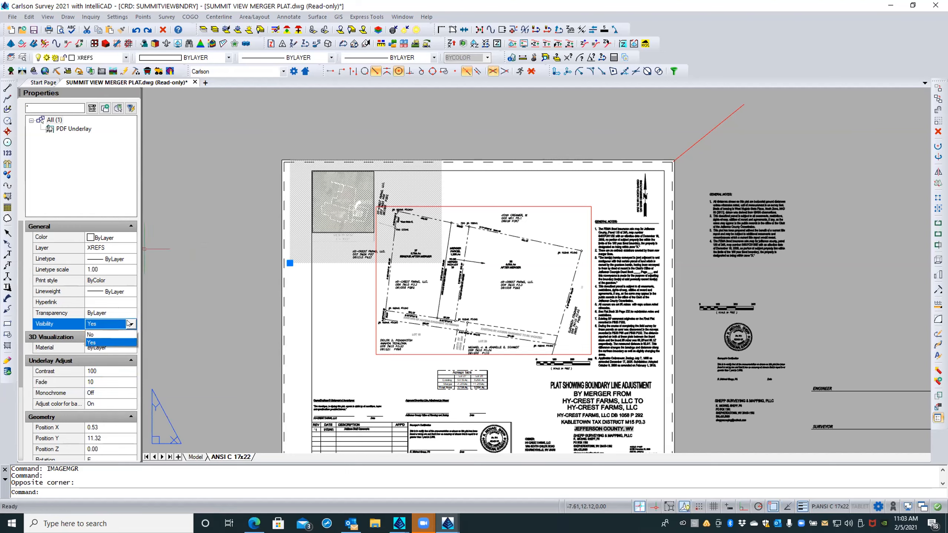
{"action": "left_click", "coordinate": [117, 335]}
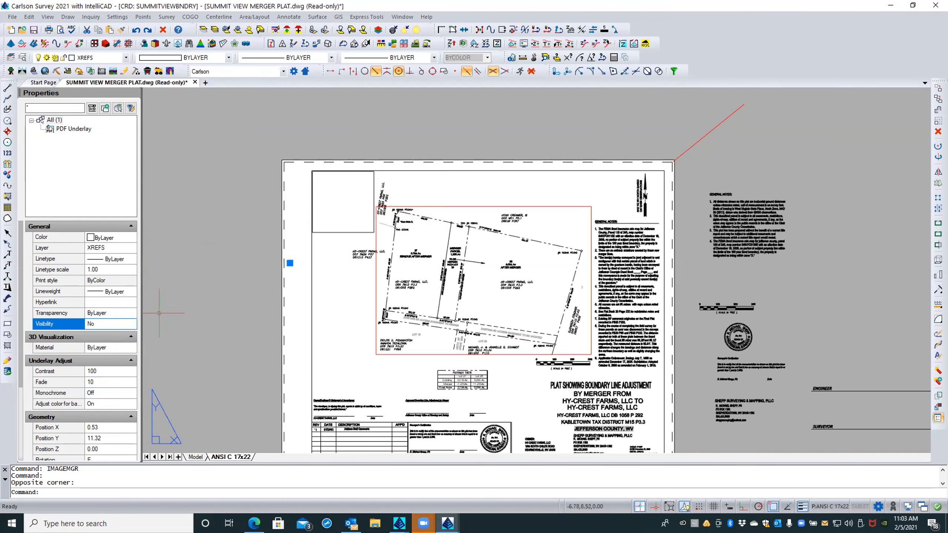
{"action": "left_click", "coordinate": [130, 324]}
{"action": "left_click", "coordinate": [130, 324]}
{"action": "left_click", "coordinate": [130, 323]}
{"action": "left_click", "coordinate": [95, 343]}
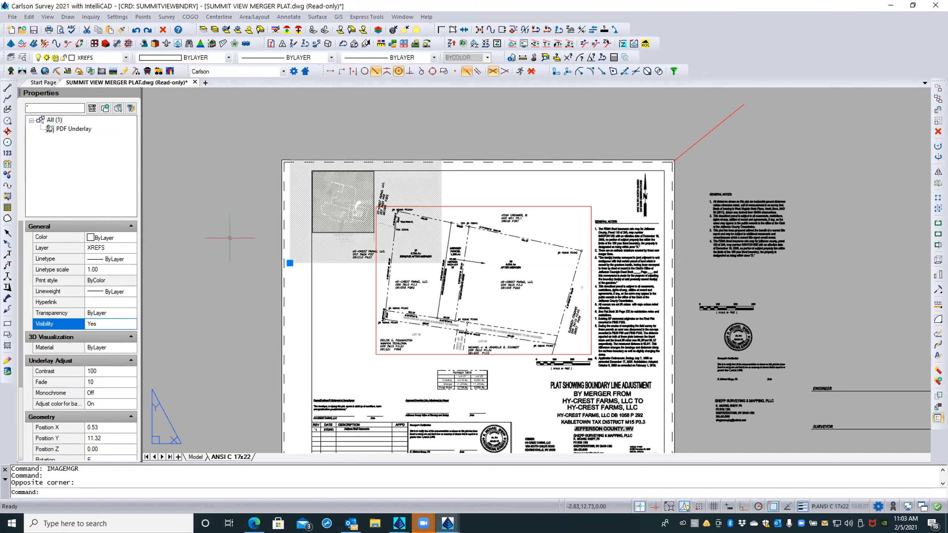
{"action": "key", "text": "Escape"}
{"action": "key", "text": "Escape"}
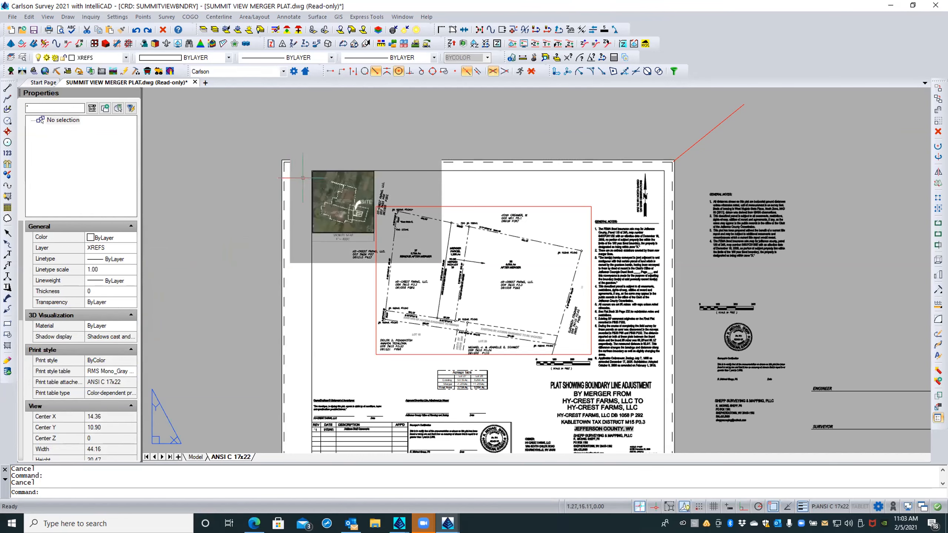
Try to clip the vicinity map's PDF underlay with the Clip Xref command
{"action": "scroll", "coordinate": [392, 138], "scroll_direction": "up", "scroll_amount": 2}
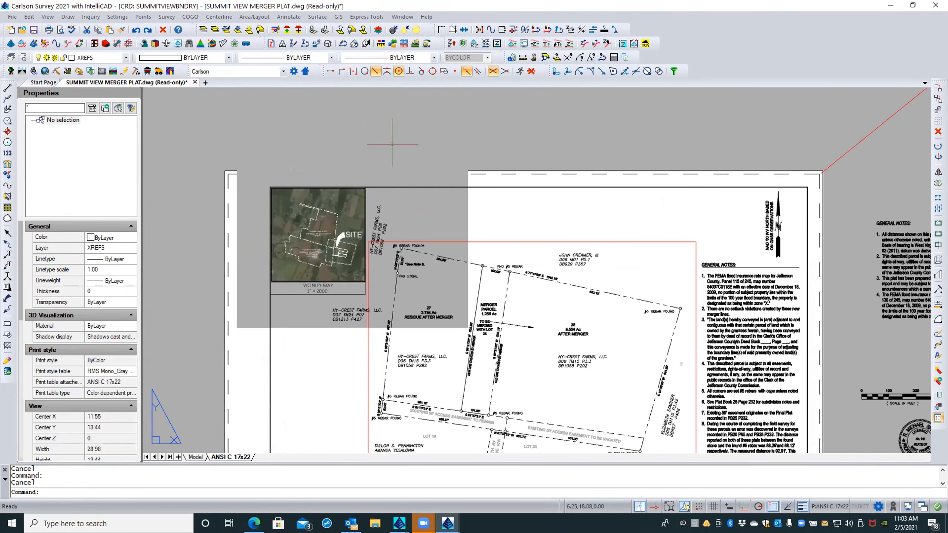
{"action": "left_click", "coordinate": [239, 156]}
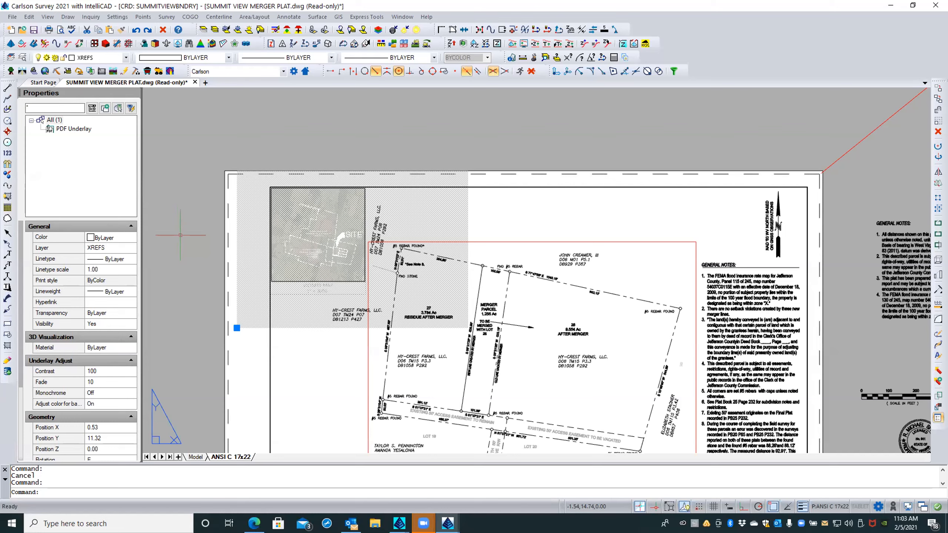
{"action": "right_click", "coordinate": [461, 134]}
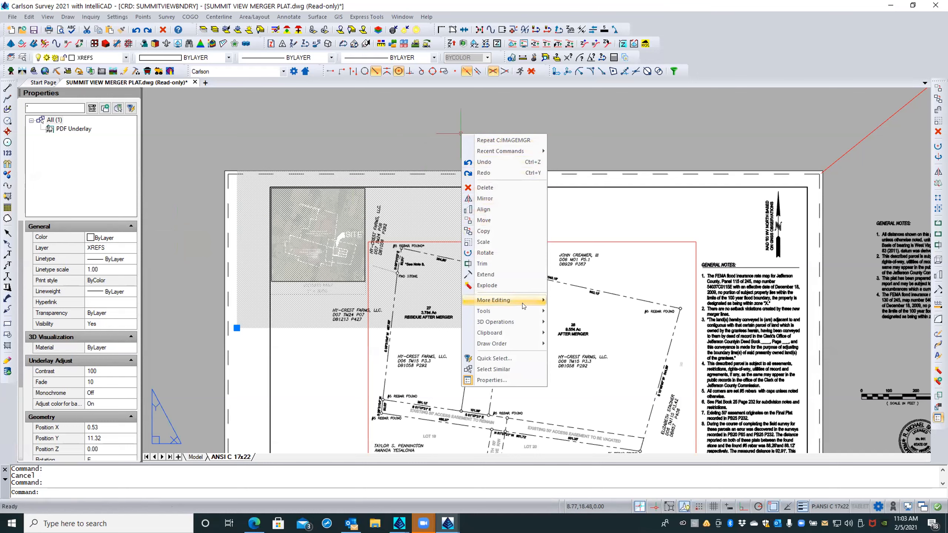
{"action": "mouse_move", "coordinate": [523, 305]}
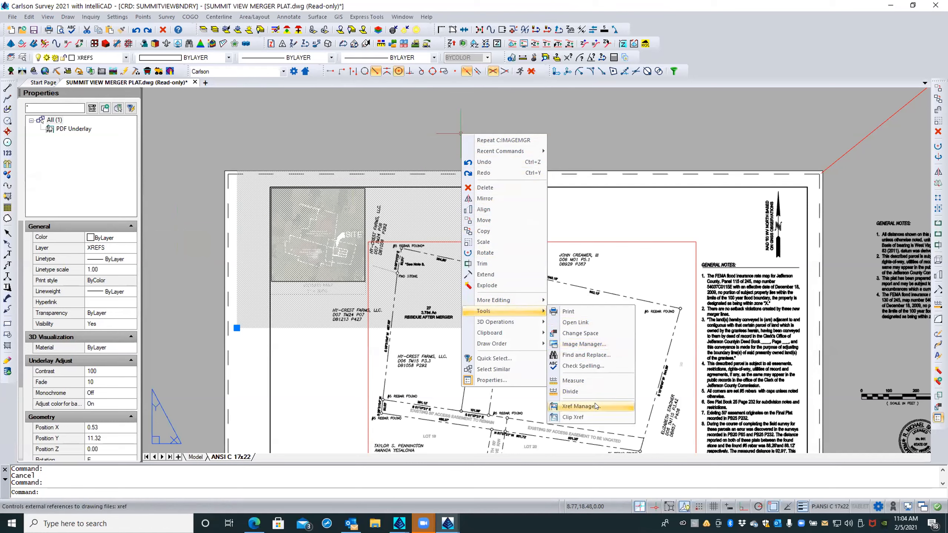
{"action": "left_click", "coordinate": [572, 416]}
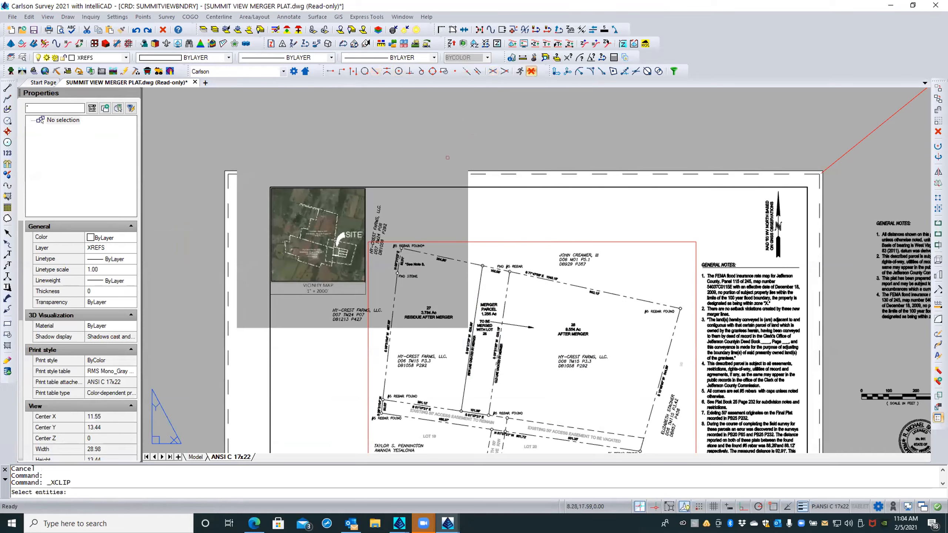
{"action": "left_click", "coordinate": [468, 144]}
{"action": "left_click", "coordinate": [469, 146]}
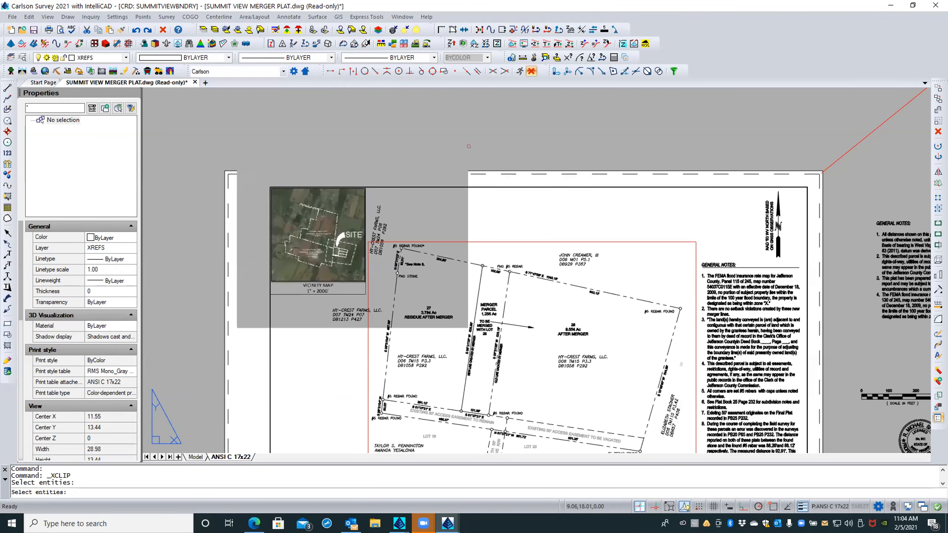
{"action": "key", "text": "Return"}
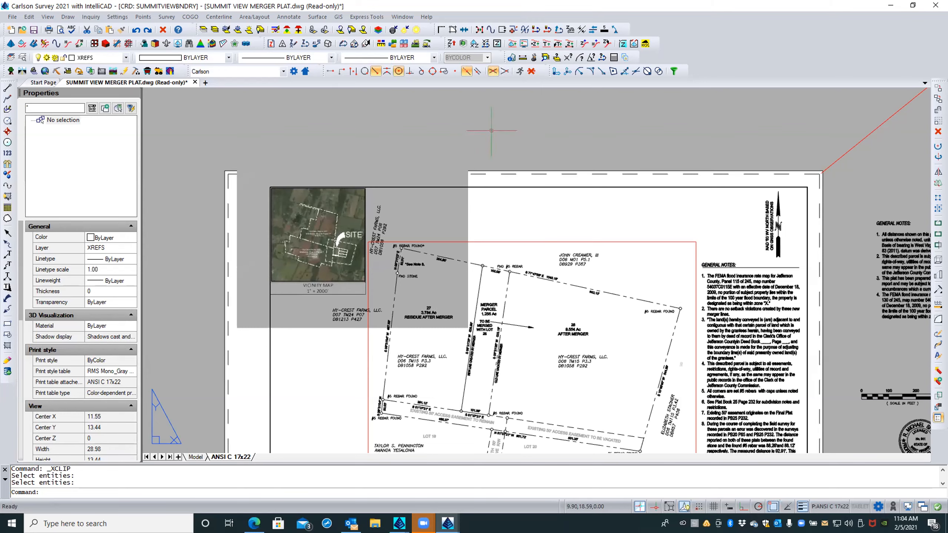
Run IMAGEFRAMEMODE to turn image frames on and make them non-printable
{"action": "type", "text": "imagefr"}
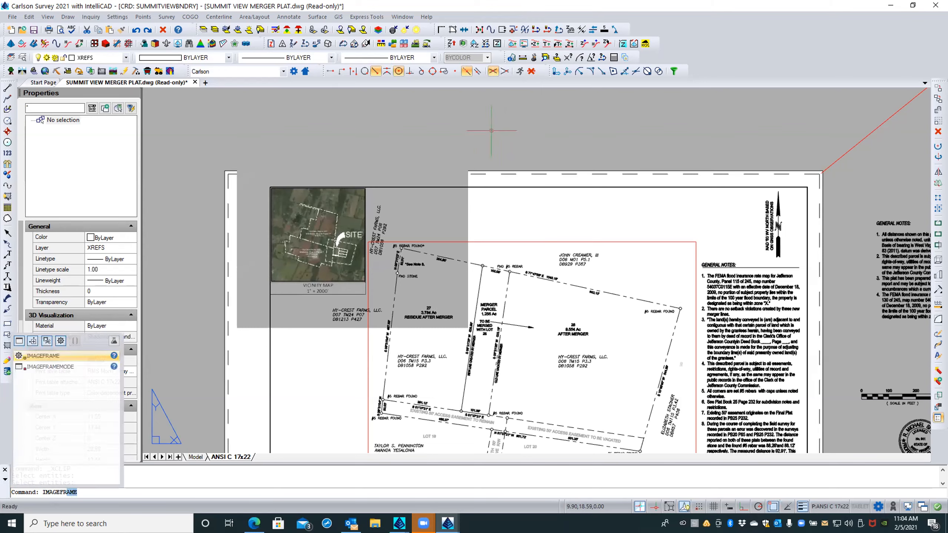
{"action": "key", "text": "Down"}
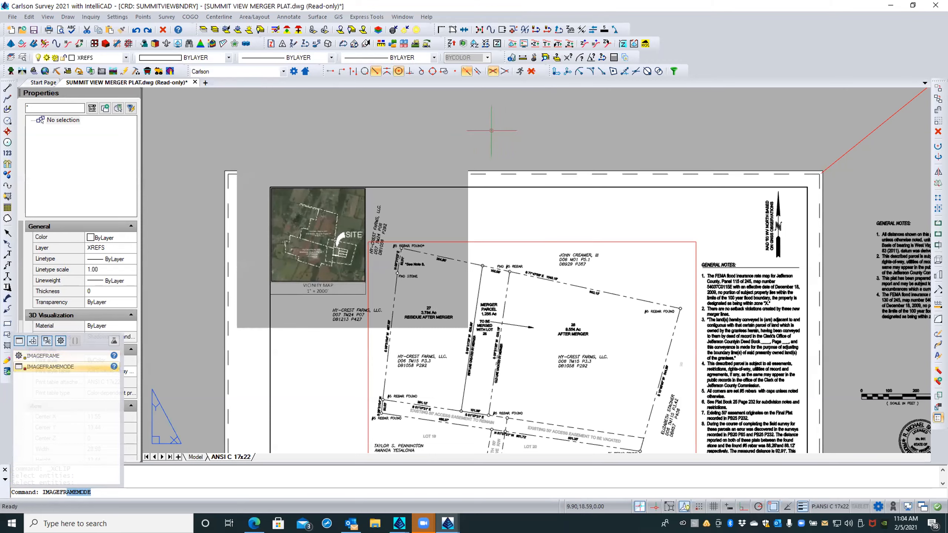
{"action": "key", "text": "Return"}
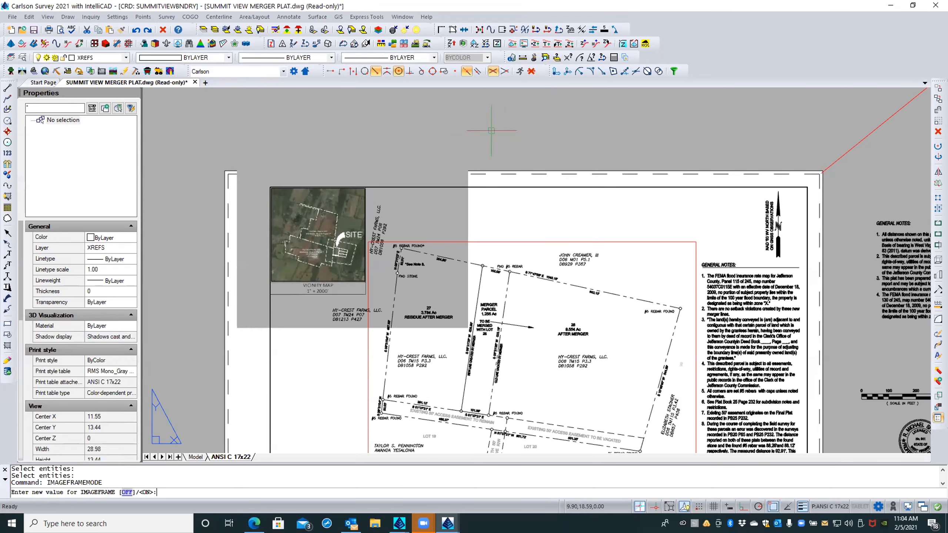
{"action": "type", "text": "on"}
{"action": "key", "text": "Return"}
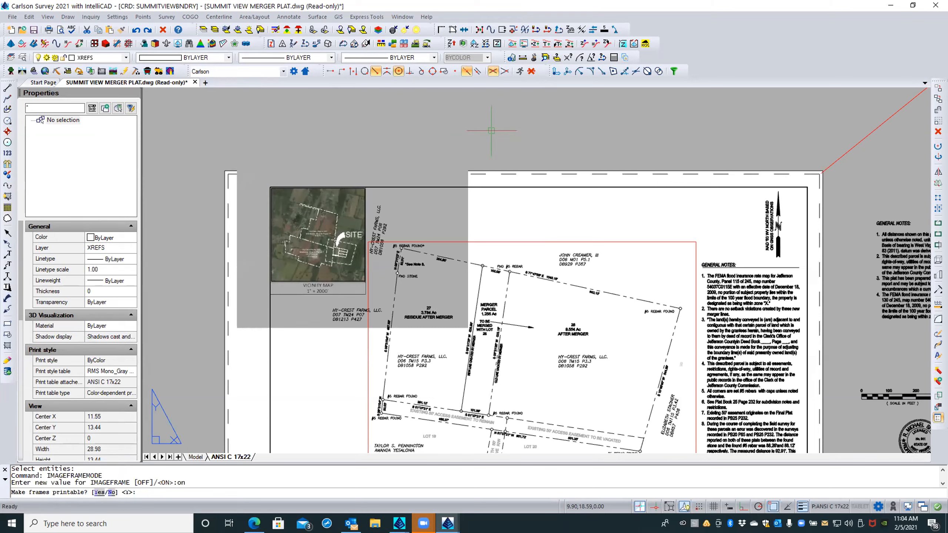
{"action": "type", "text": "n"}
{"action": "key", "text": "Return"}
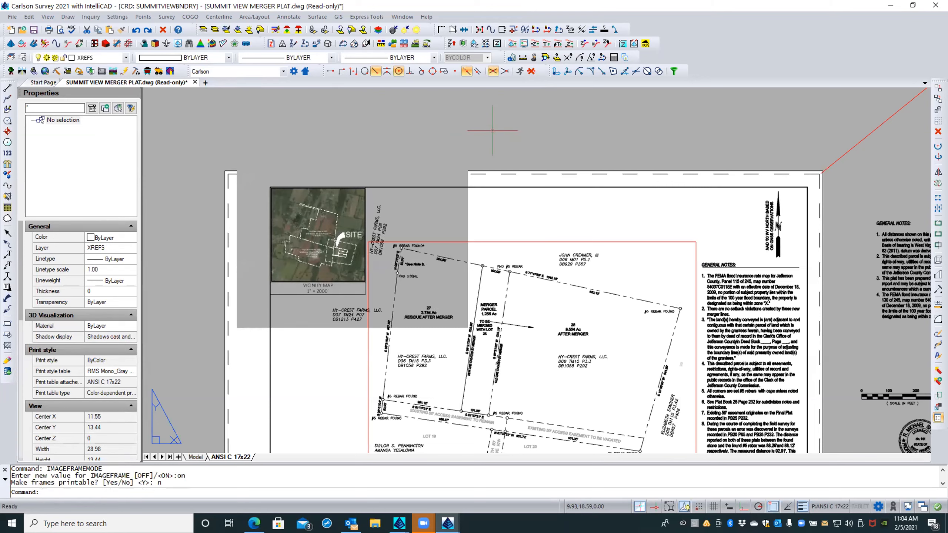
Set IMAGEFRAME to 0, check whether the vicinity map's PDF underlay can still be selected, and clear the selection
{"action": "type", "text": "IMAGEFRAME"}
{"action": "key", "text": "Return"}
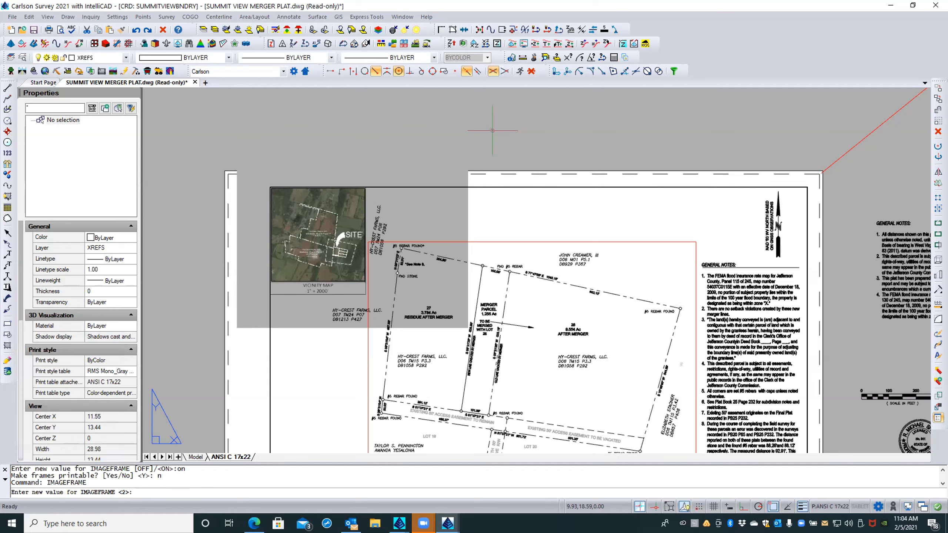
{"action": "type", "text": "0"}
{"action": "key", "text": "Return"}
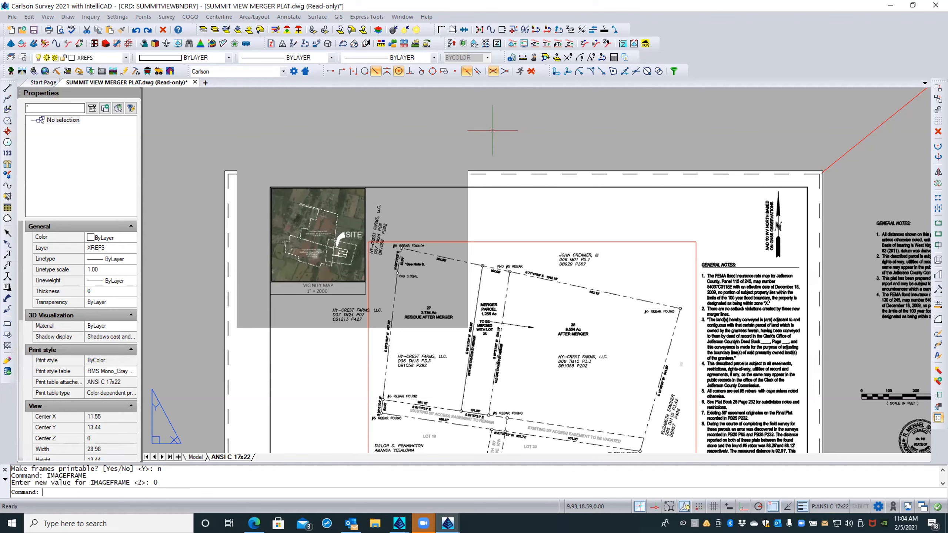
{"action": "left_click", "coordinate": [492, 129]}
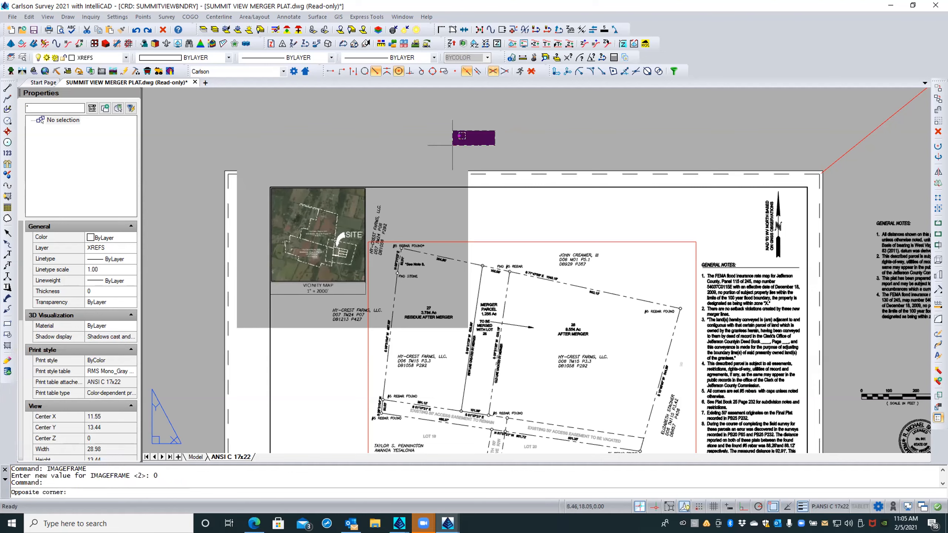
{"action": "left_click", "coordinate": [451, 146]}
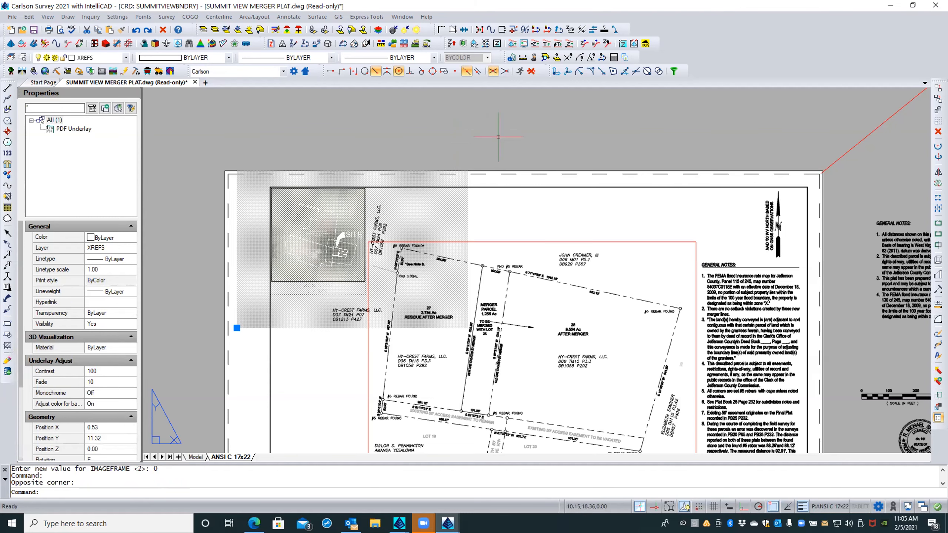
{"action": "key", "text": "Escape"}
{"action": "key", "text": "Escape"}
Set the IMAGEFRAME variable to 2
{"action": "type", "text": "IMAGE"}
{"action": "key", "text": "Return"}
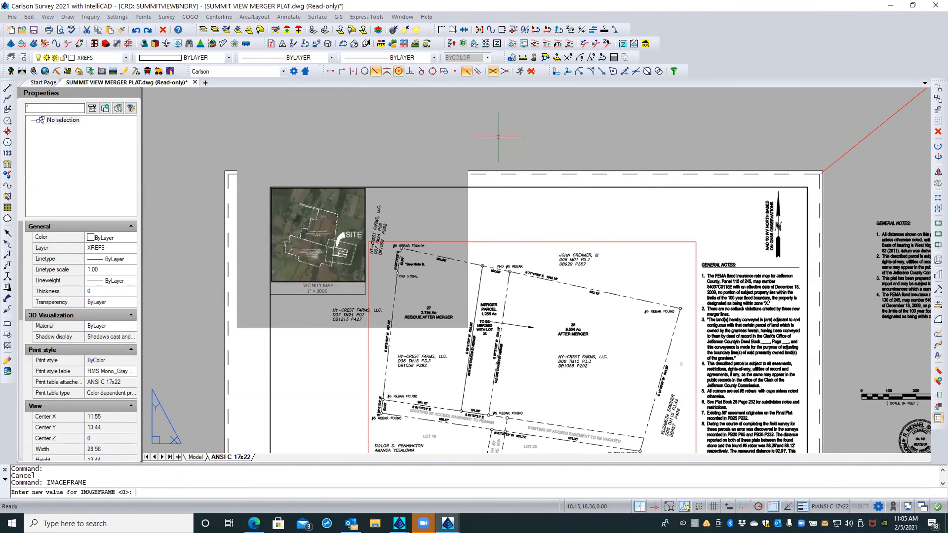
{"action": "key", "text": "Return"}
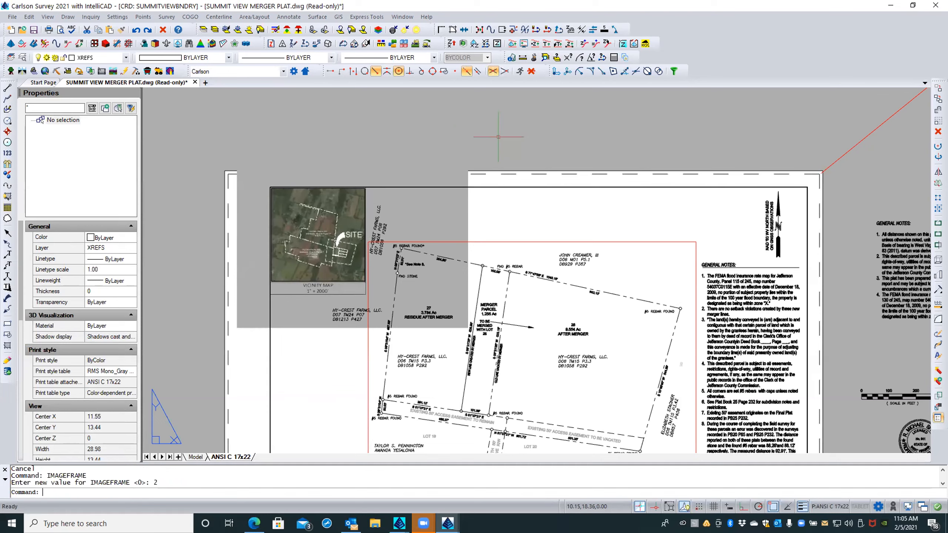
Try the value 3 for the IMAGEFRAME variable, and set it to 1
{"action": "key", "text": "Return"}
{"action": "type", "text": "3"}
{"action": "key", "text": "Return"}
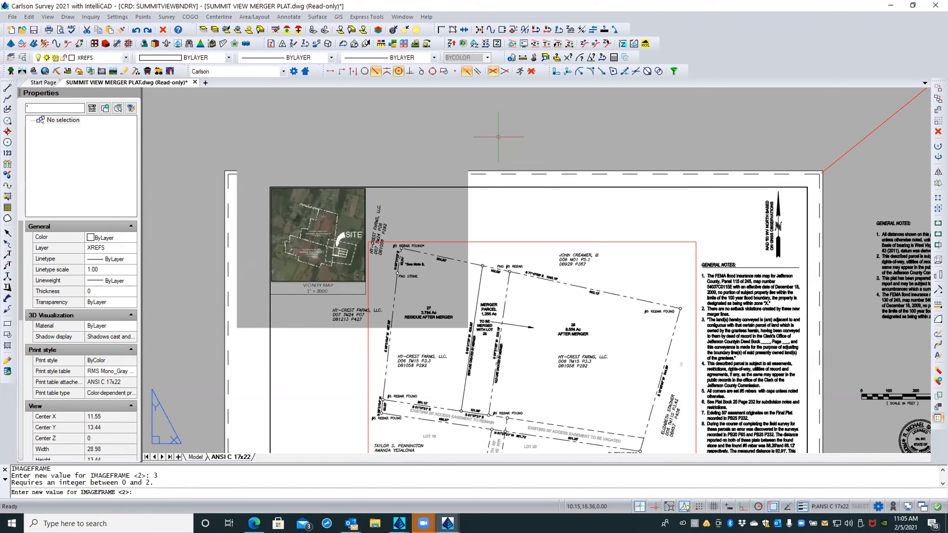
{"action": "type", "text": "1"}
{"action": "key", "text": "Return"}
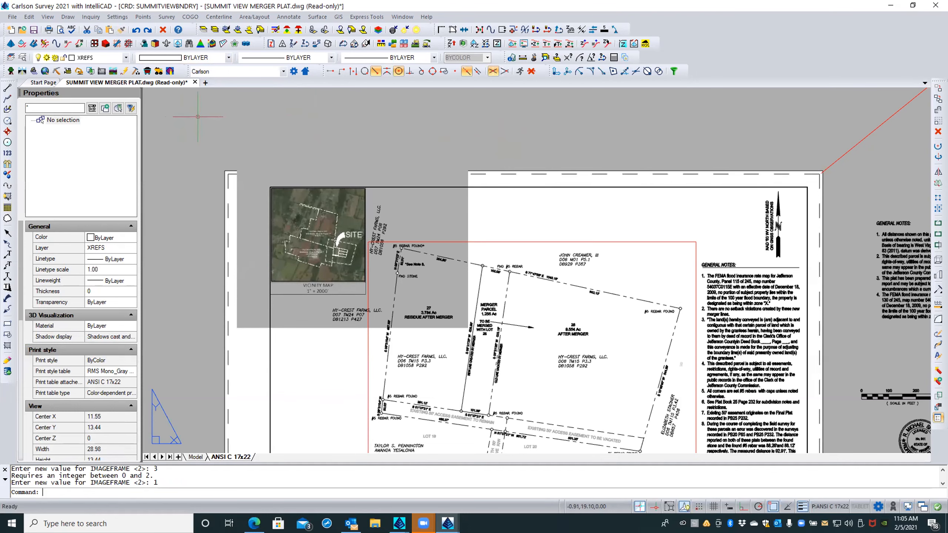
Try to run fadecontrol as a command
{"action": "type", "text": "fadecontrol"}
{"action": "key", "text": "Return"}
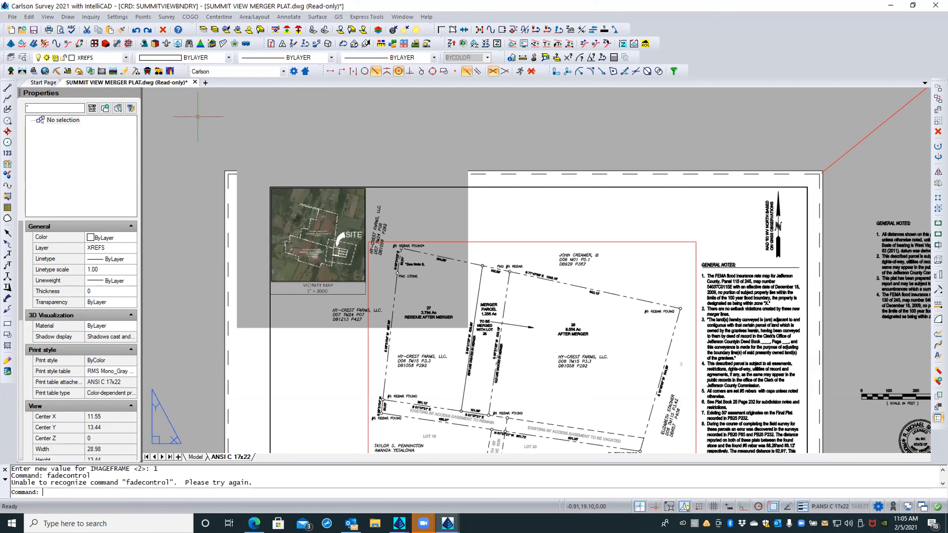
{"action": "type", "text": "control"}
{"action": "key", "text": "BackSpace"}
{"action": "key", "text": "BackSpace"}
{"action": "key", "text": "BackSpace"}
{"action": "key", "text": "BackSpace"}
{"action": "key", "text": "BackSpace"}
{"action": "key", "text": "BackSpace"}
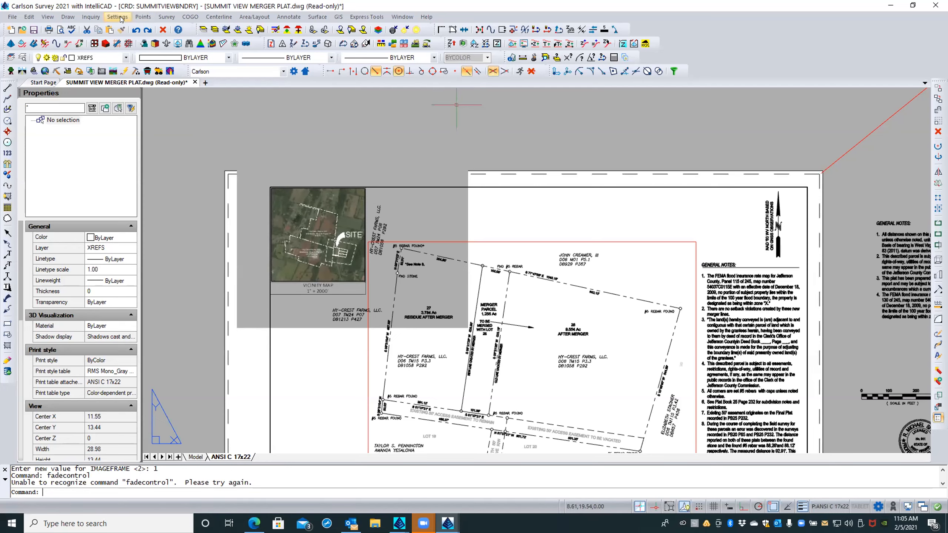
Open the IntelliCAD manual in an enlarged window and search it for "fade"
{"action": "left_click", "coordinate": [426, 17]}
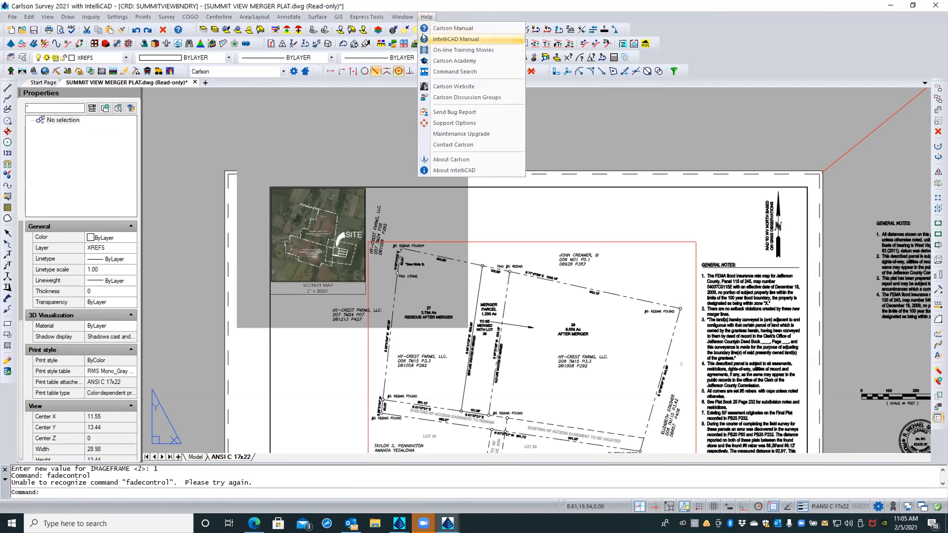
{"action": "left_click", "coordinate": [424, 38]}
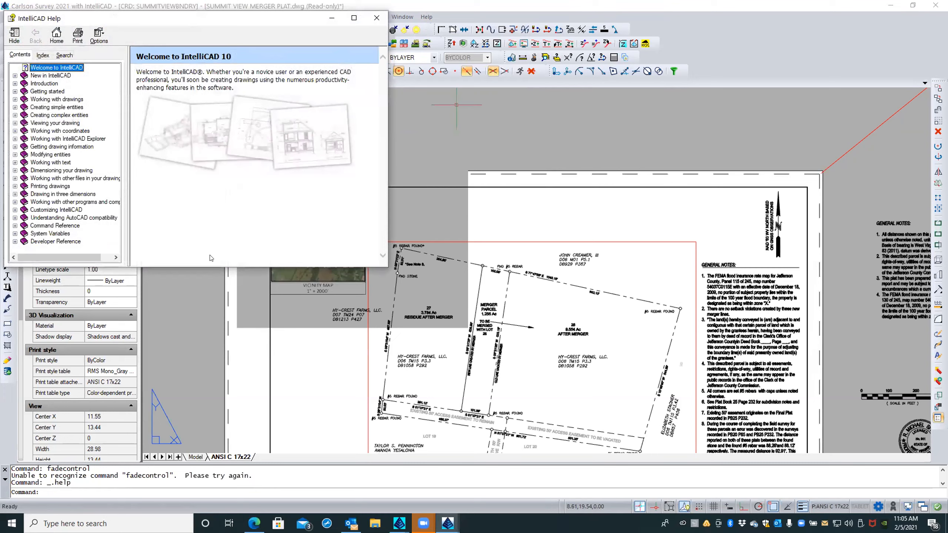
{"action": "left_click_drag", "start_coordinate": [383, 264], "coordinate": [565, 400]}
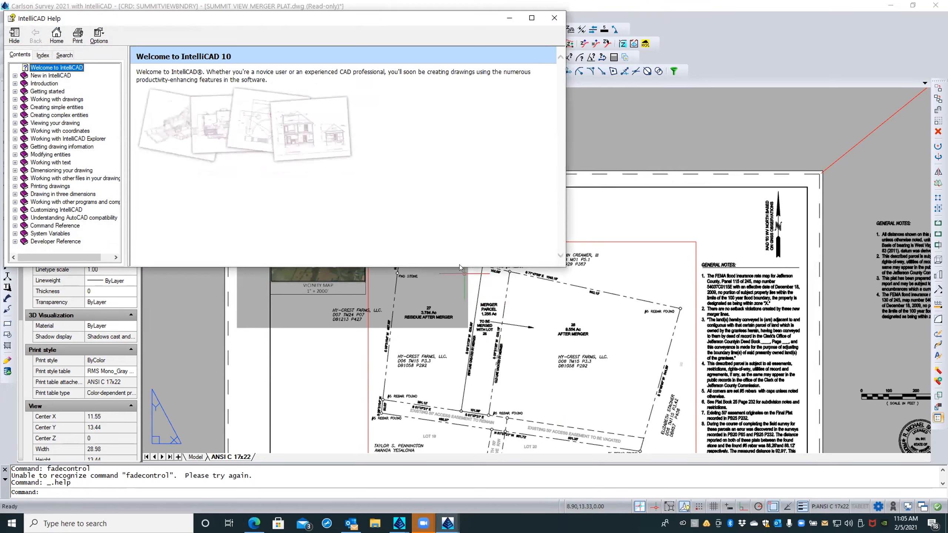
{"action": "left_click_drag", "start_coordinate": [459, 264], "coordinate": [459, 435]}
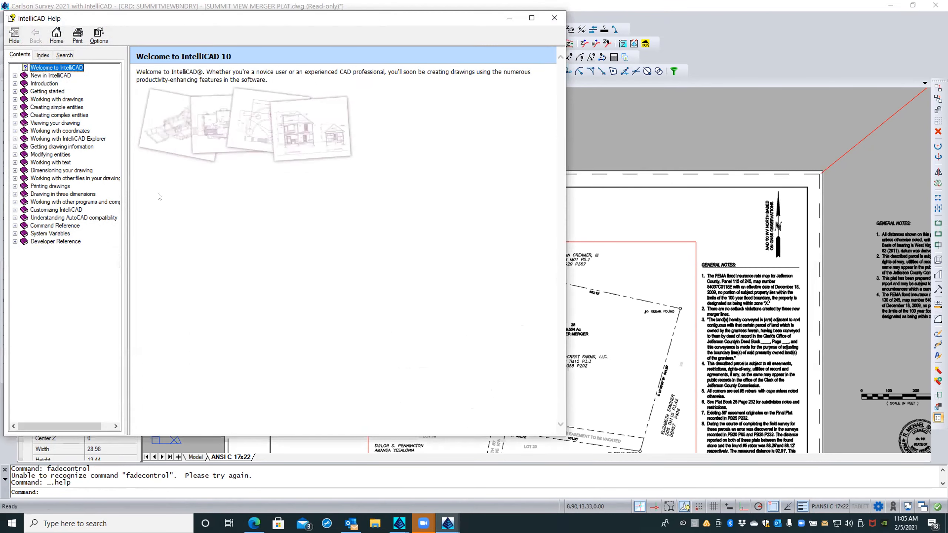
{"action": "left_click", "coordinate": [64, 55]}
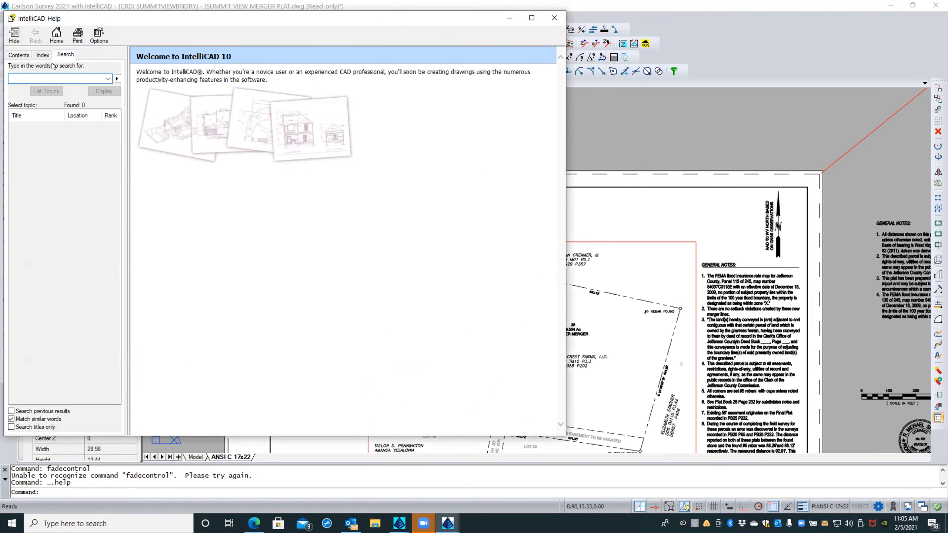
{"action": "type", "text": "fade"}
{"action": "key", "text": "Return"}
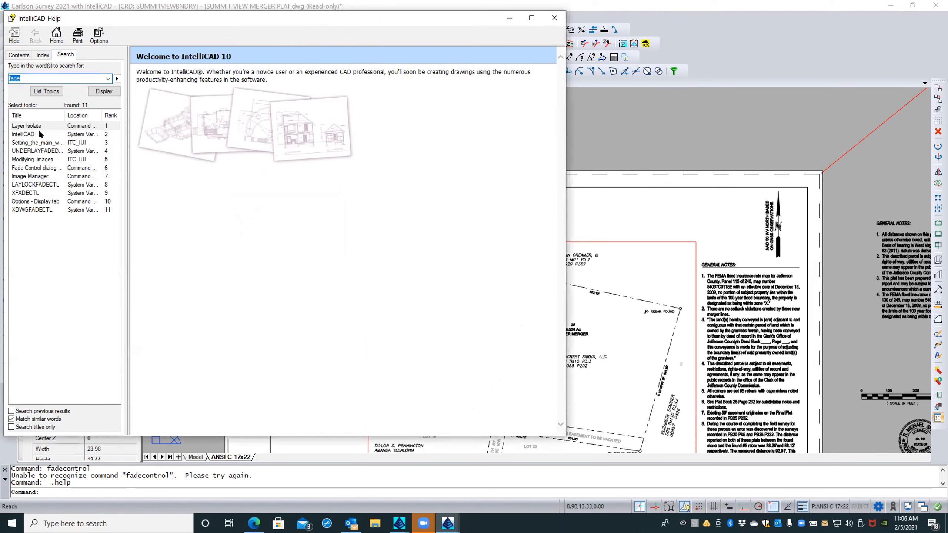
Widen the help topic list, and read the Fade Control dialog box and Options - Display tab topics without search highlighting
{"action": "mouse_move", "coordinate": [64, 115]}
{"action": "left_mouse_down"}
{"action": "mouse_move", "coordinate": [78, 115]}
{"action": "mouse_move", "coordinate": [70, 116]}
{"action": "left_mouse_up"}
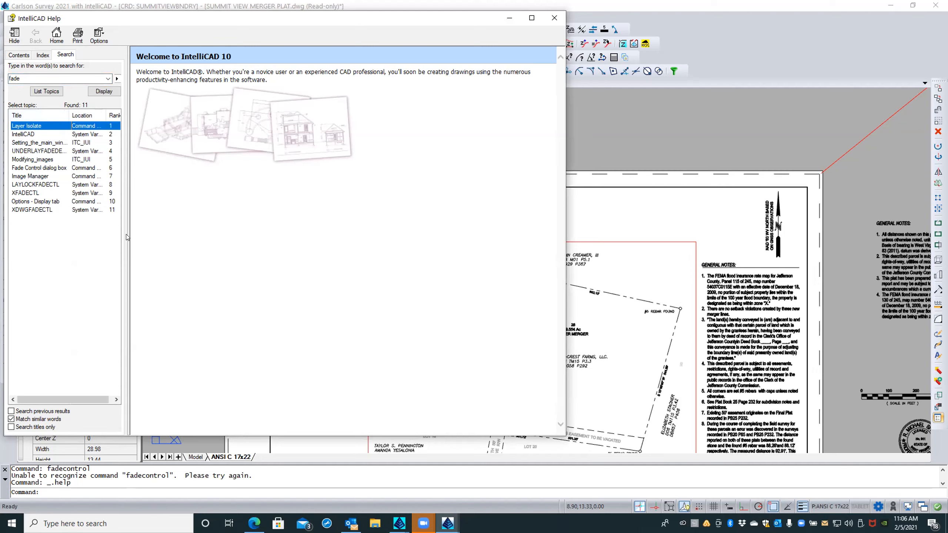
{"action": "left_click_drag", "start_coordinate": [126, 235], "coordinate": [175, 233]}
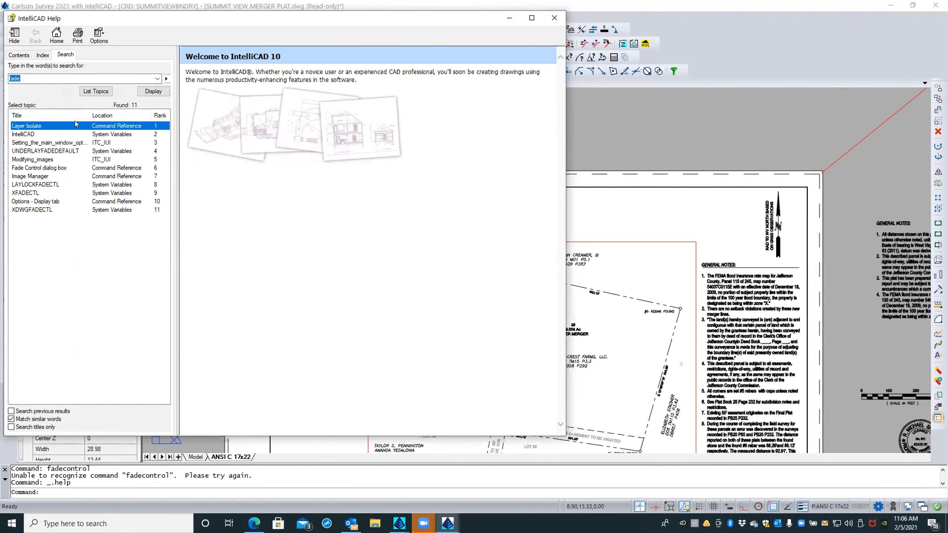
{"action": "left_click", "coordinate": [72, 149]}
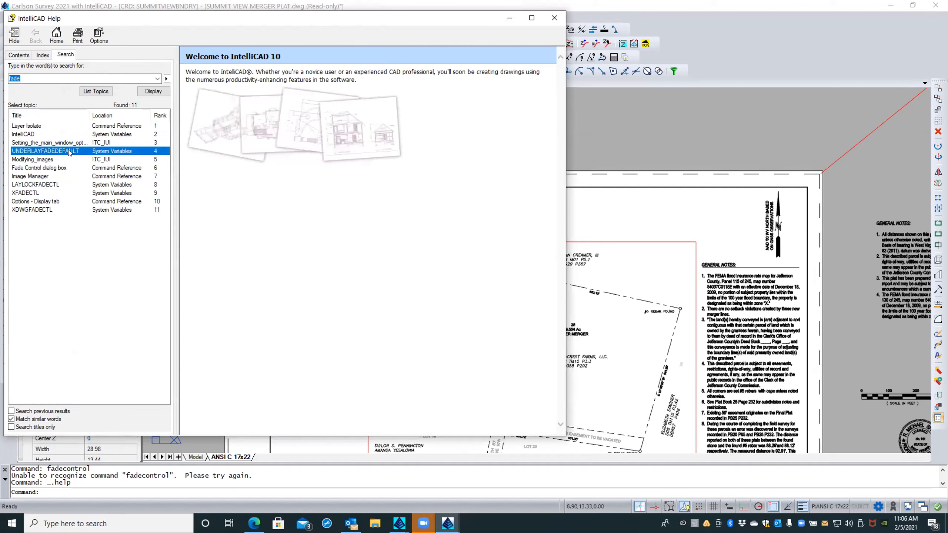
{"action": "double_click", "coordinate": [49, 169]}
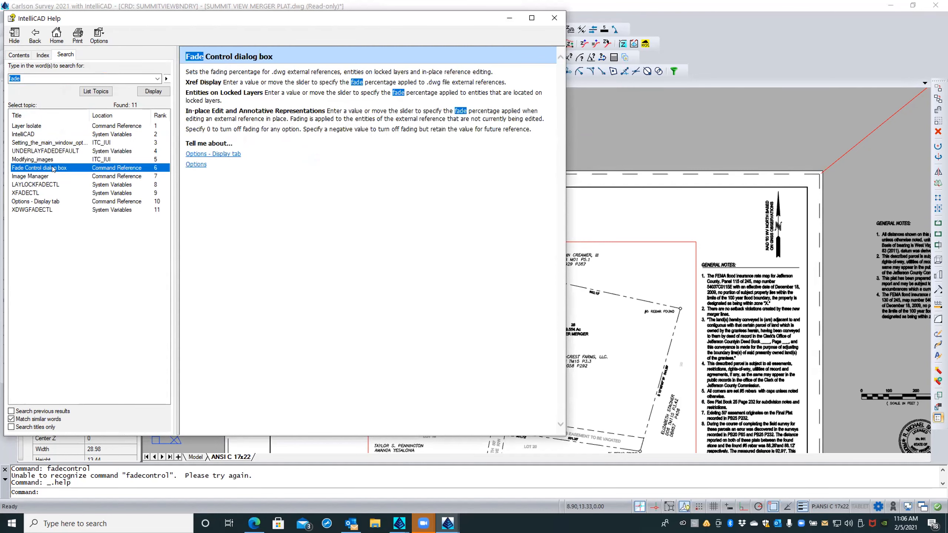
{"action": "left_click", "coordinate": [99, 37]}
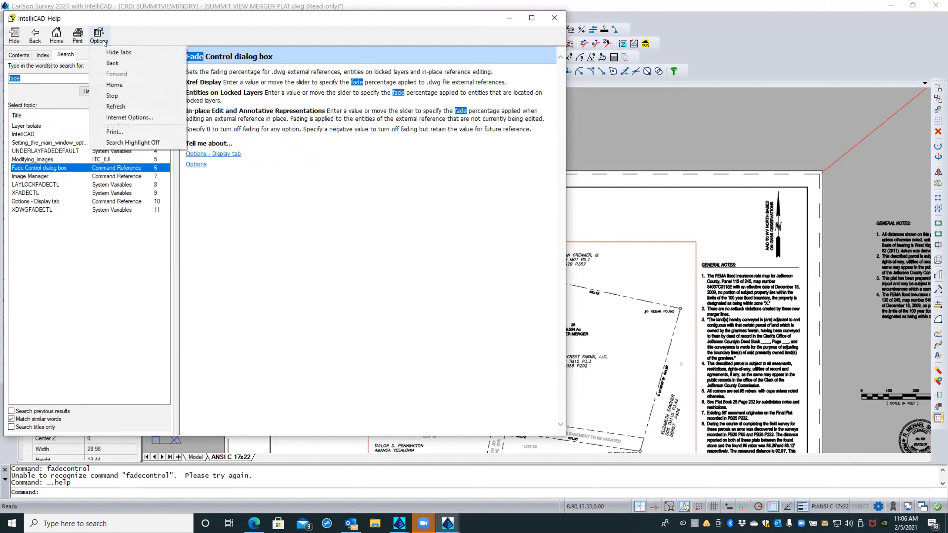
{"action": "left_click", "coordinate": [120, 142]}
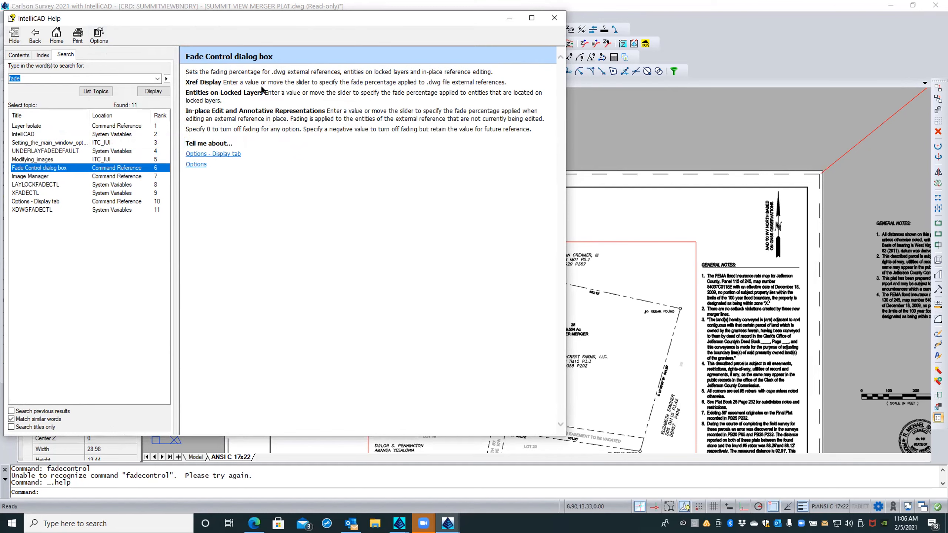
{"action": "left_click", "coordinate": [232, 154]}
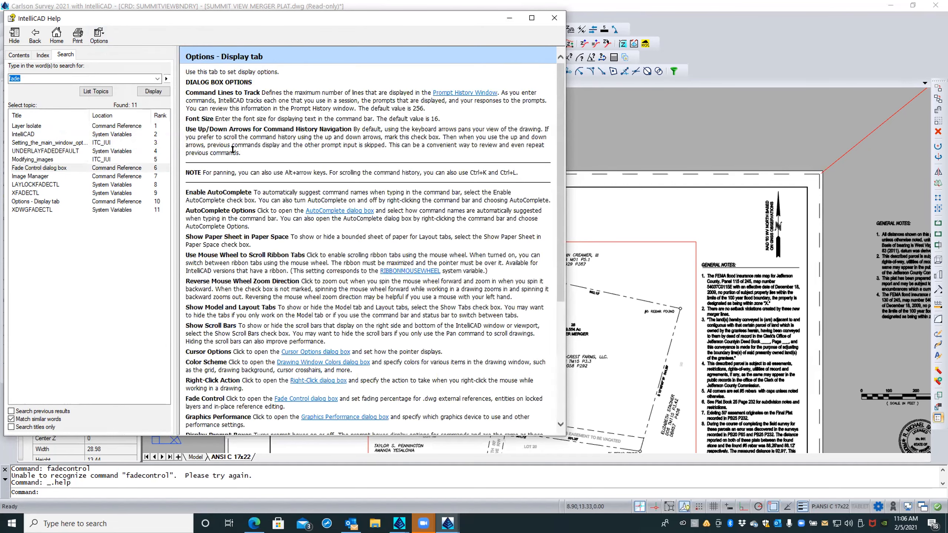
{"action": "left_click", "coordinate": [35, 35]}
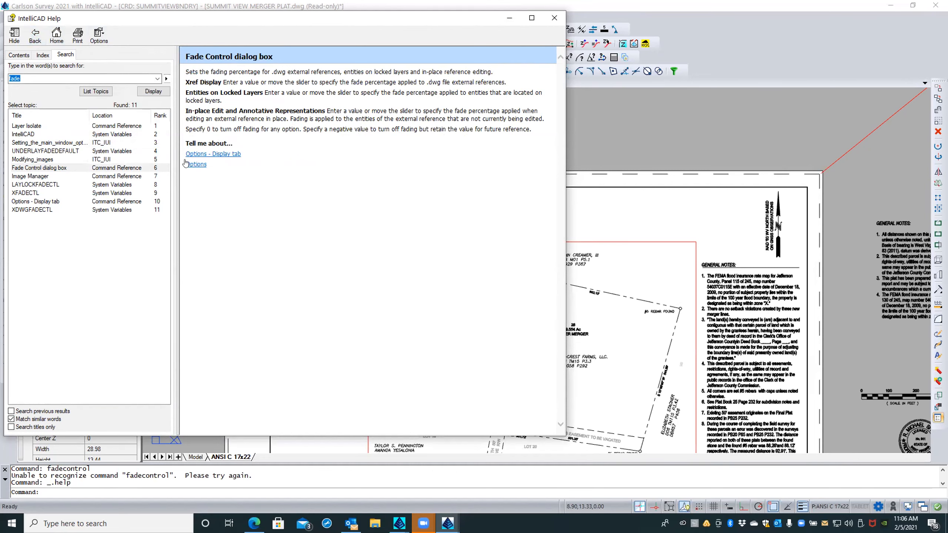
Read the Image Manager, XFADECTL, XDWGFADECTL and UNDERLAYFADEDEFAULT help topics, and close the manual
{"action": "double_click", "coordinate": [35, 177]}
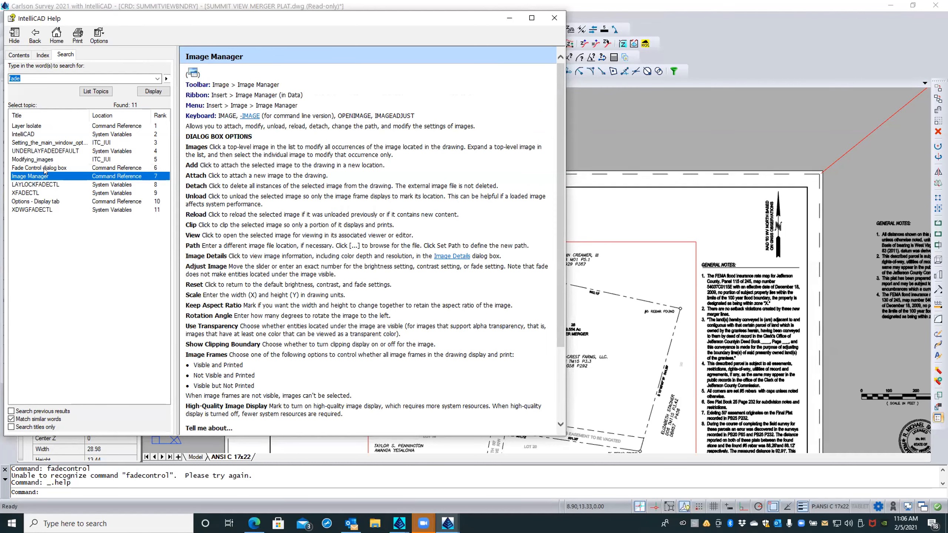
{"action": "left_click", "coordinate": [32, 192]}
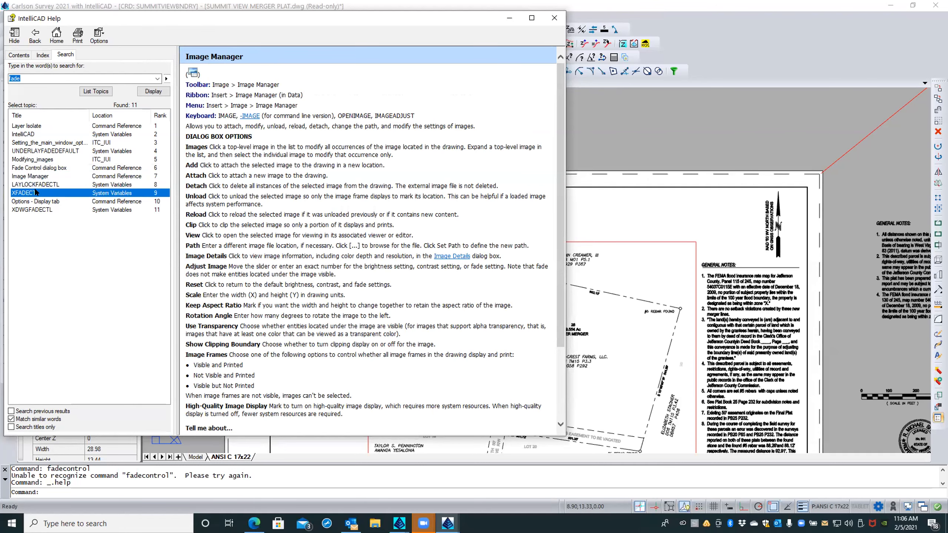
{"action": "double_click", "coordinate": [36, 192]}
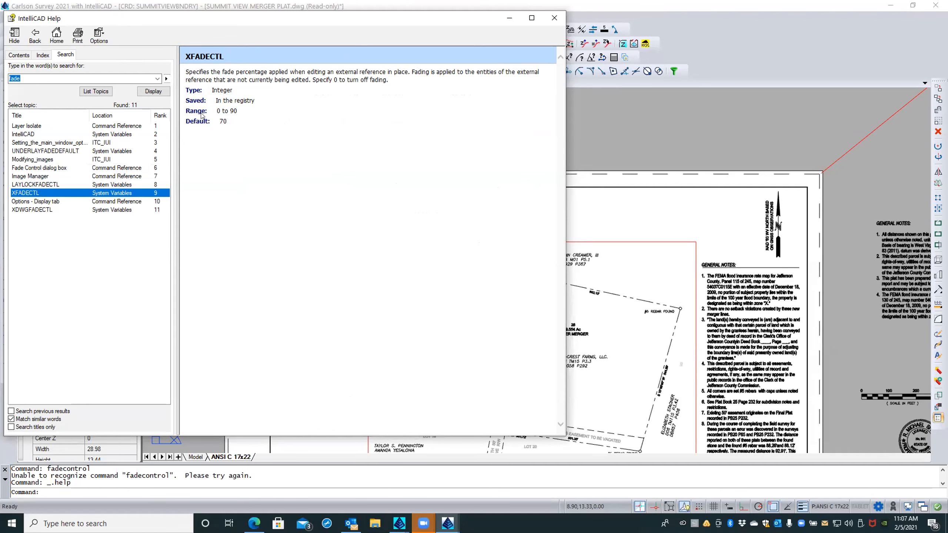
{"action": "left_click", "coordinate": [37, 210]}
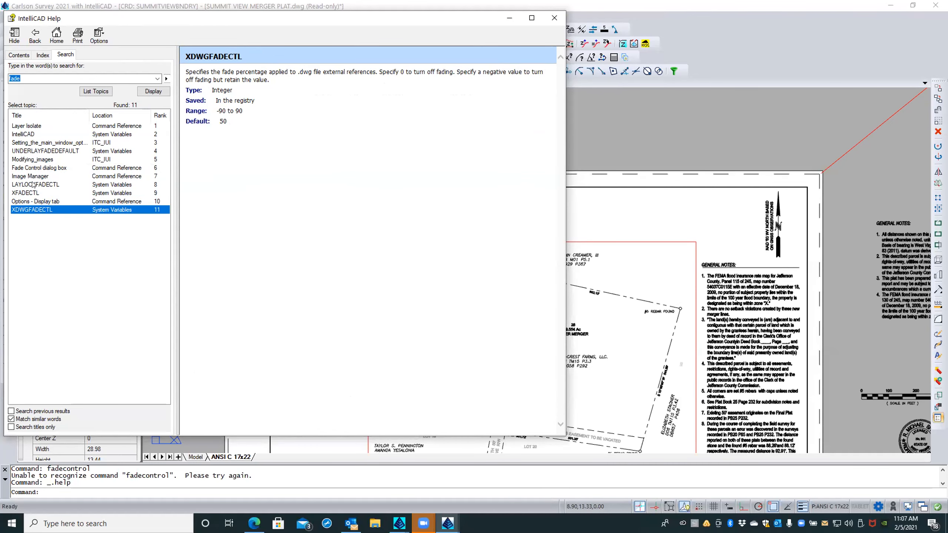
{"action": "double_click", "coordinate": [36, 151]}
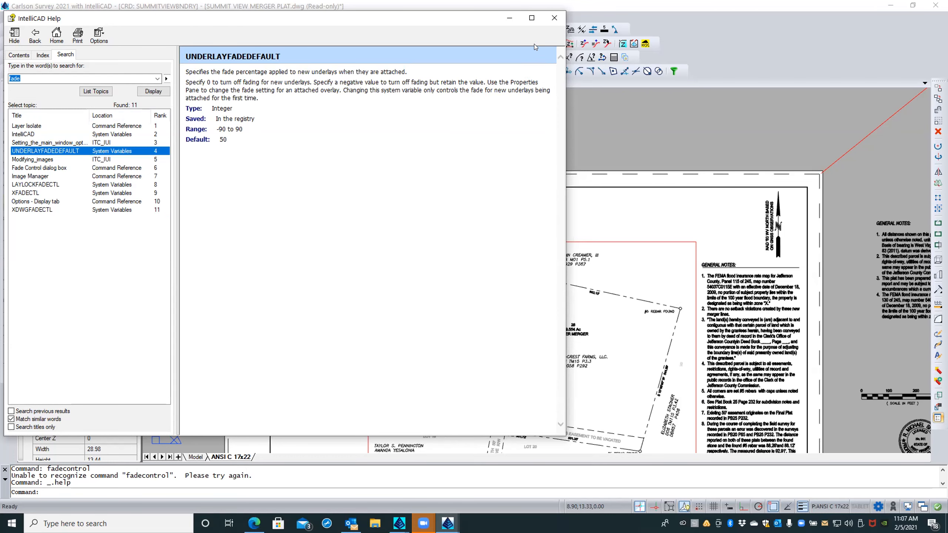
{"action": "left_click", "coordinate": [554, 16]}
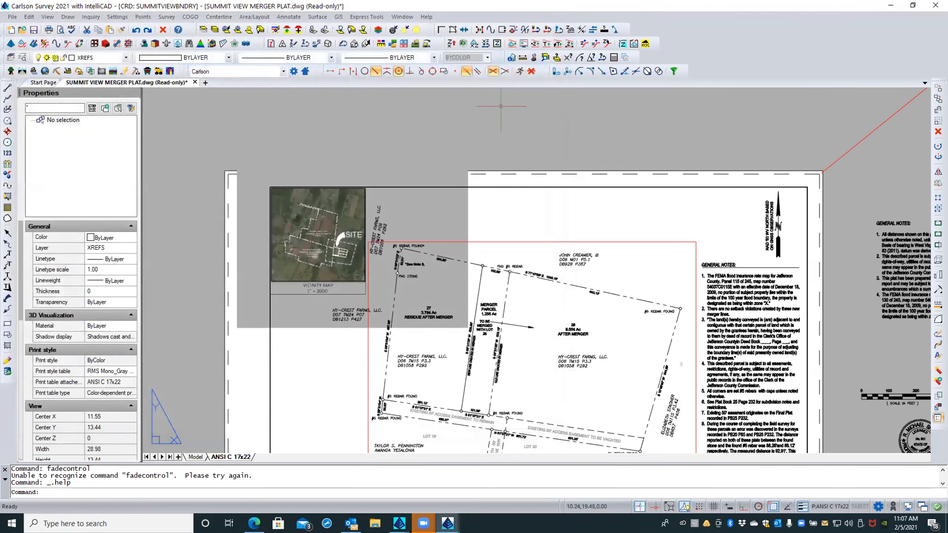
Try a fade of -10 on the vicinity map's PDF underlay, set its fade to 0, and clear the selection
{"action": "left_click", "coordinate": [484, 119]}
{"action": "left_click", "coordinate": [422, 169]}
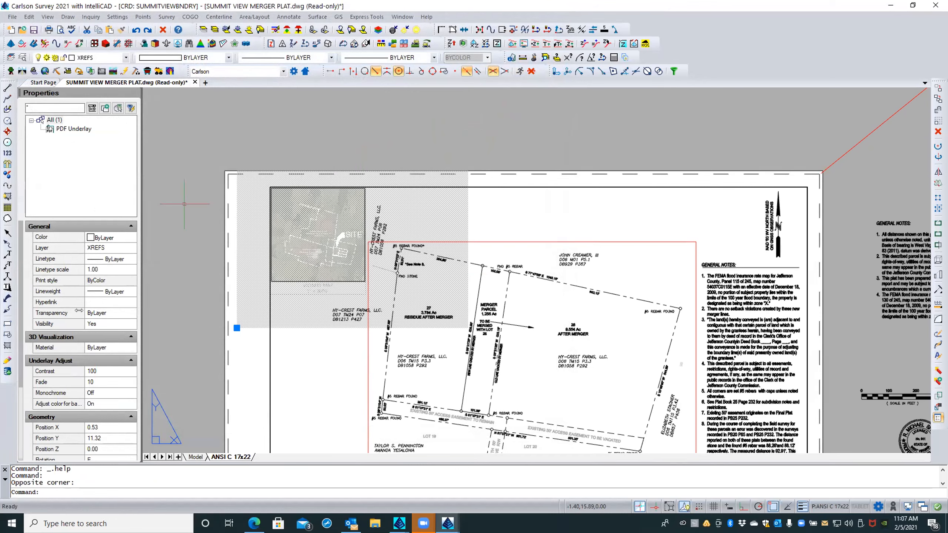
{"action": "left_click", "coordinate": [95, 380]}
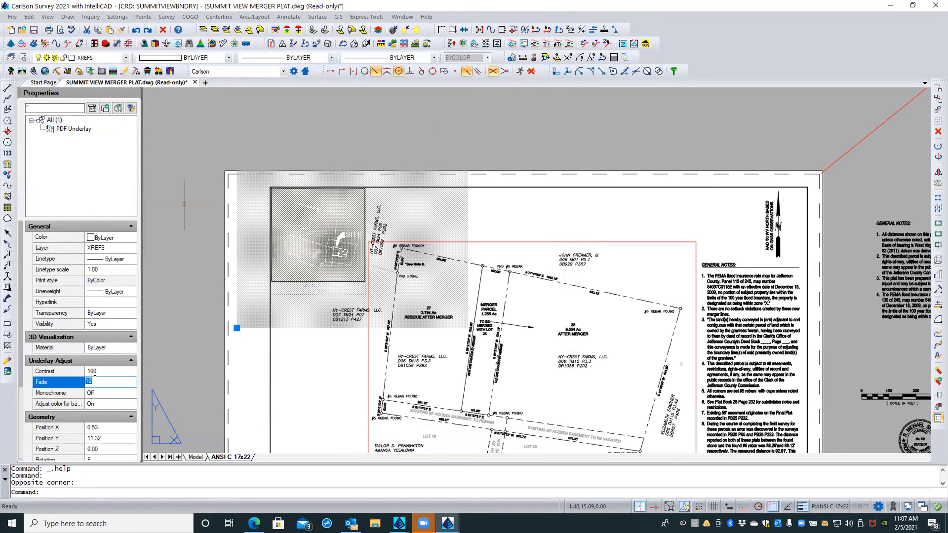
{"action": "type", "text": "-10"}
{"action": "key", "text": "Return"}
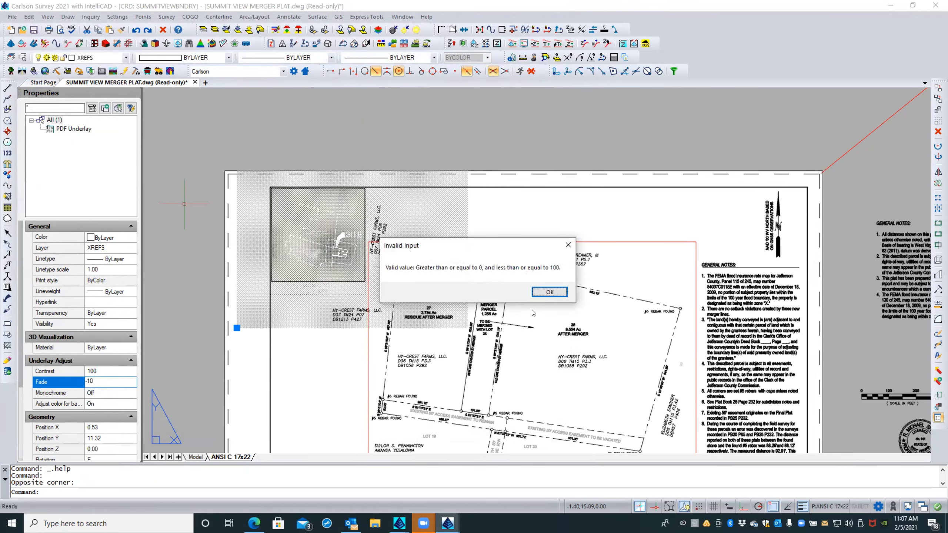
{"action": "left_click", "coordinate": [549, 291]}
{"action": "left_click", "coordinate": [98, 379]}
{"action": "double_click", "coordinate": [98, 379]}
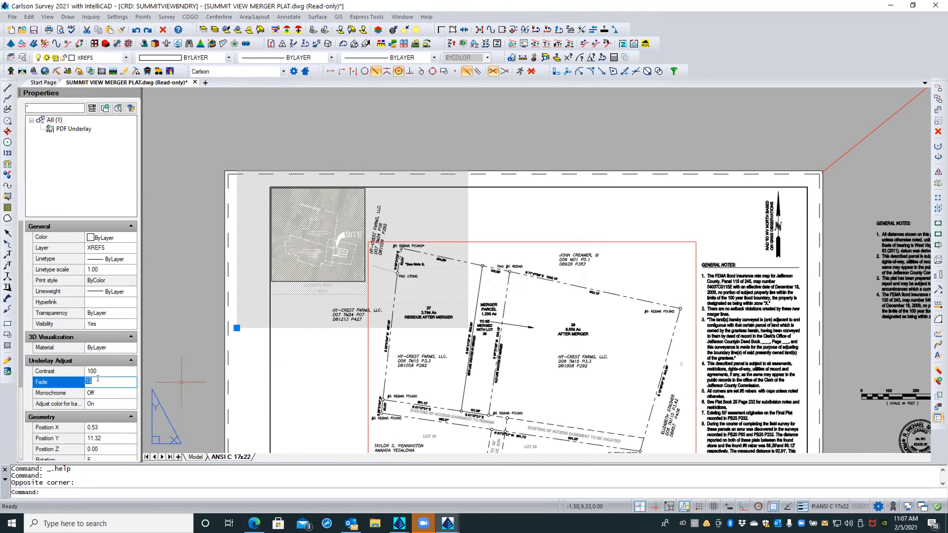
{"action": "type", "text": "0"}
{"action": "key", "text": "Return"}
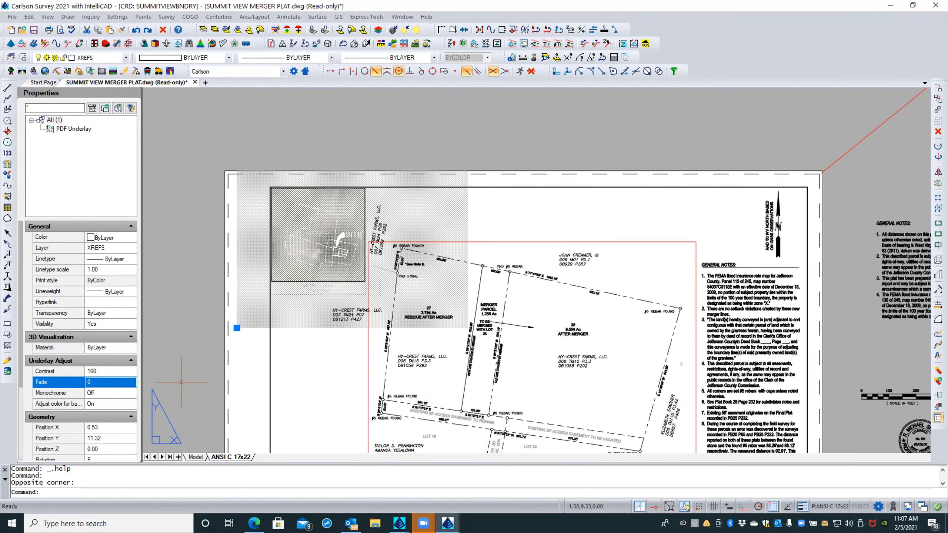
{"action": "key", "text": "Escape"}
{"action": "key", "text": "Escape"}
Regenerate the drawing with REA and examine how the vicinity map's PDF underlay displays over the plat at different zoom levels
{"action": "type", "text": "REA"}
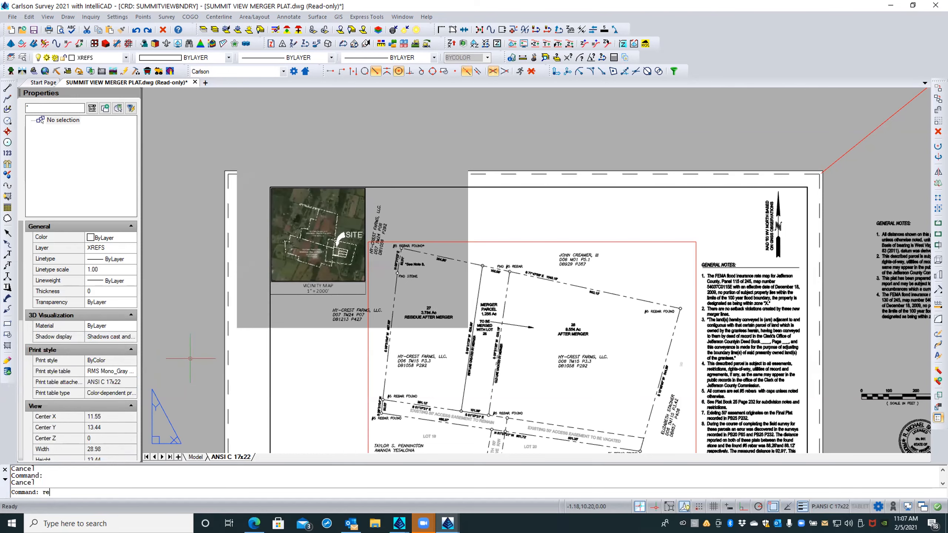
{"action": "key", "text": "Return"}
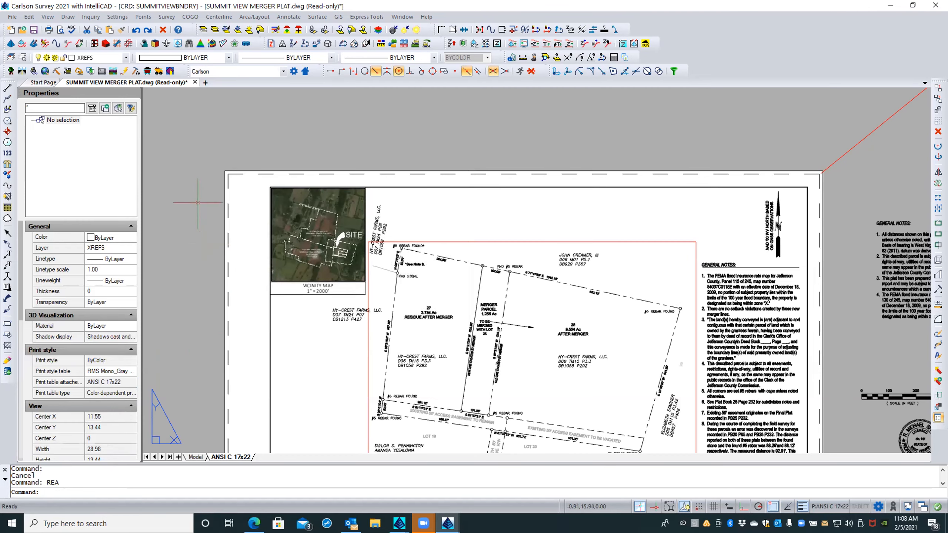
{"action": "scroll", "coordinate": [198, 203], "scroll_direction": "down", "scroll_amount": 1}
{"action": "scroll", "coordinate": [197, 203], "scroll_direction": "down", "scroll_amount": 2}
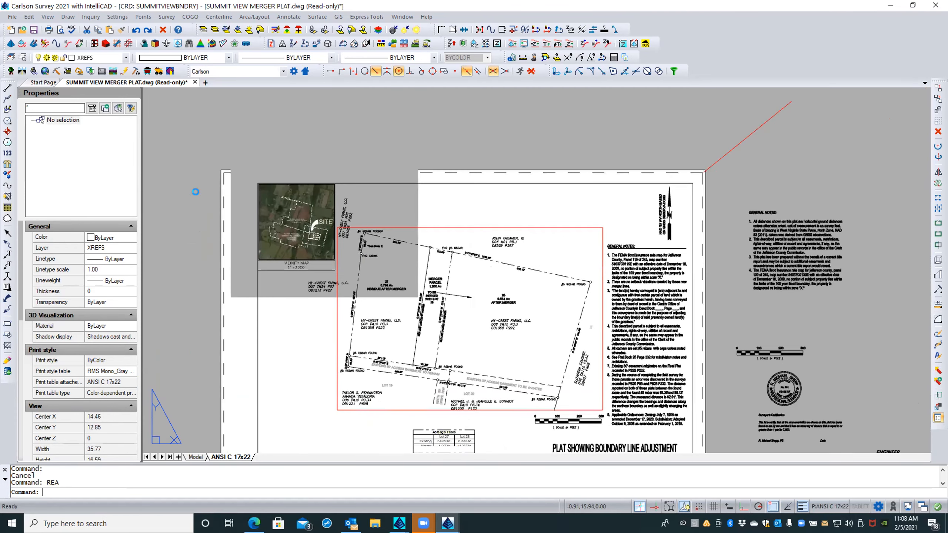
{"action": "left_click", "coordinate": [391, 155]}
{"action": "key", "text": "Escape"}
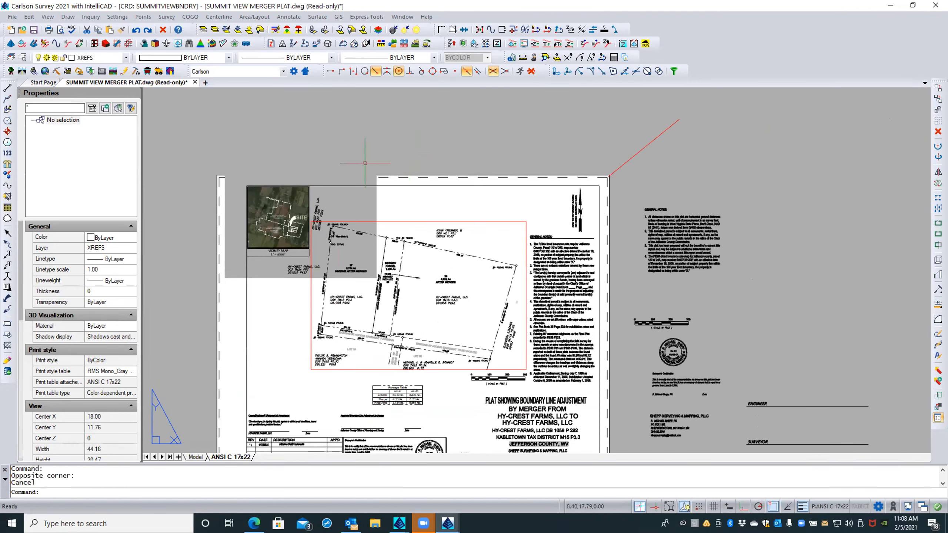
{"action": "scroll", "coordinate": [392, 202], "scroll_direction": "up", "scroll_amount": 3}
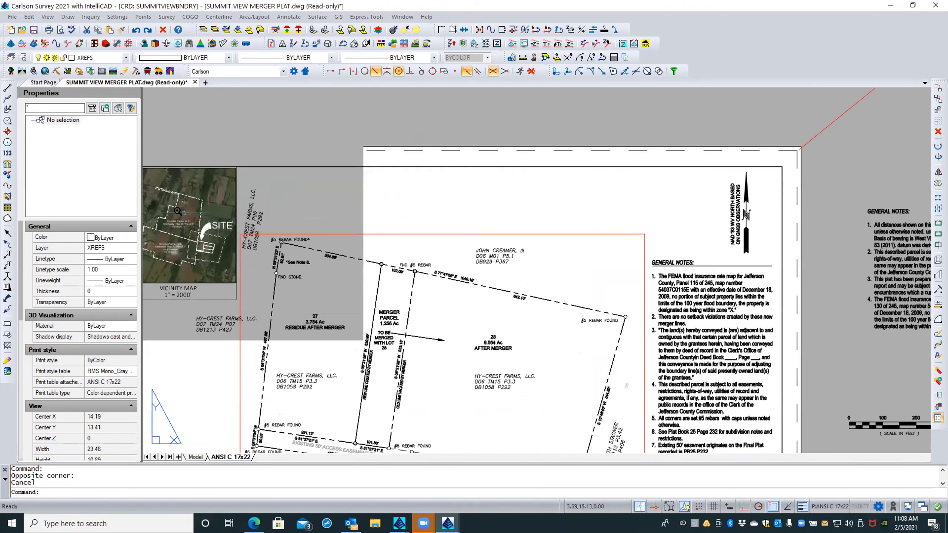
{"action": "scroll", "coordinate": [180, 212], "scroll_direction": "up", "scroll_amount": 2}
{"action": "scroll", "coordinate": [332, 221], "scroll_direction": "down", "scroll_amount": 4}
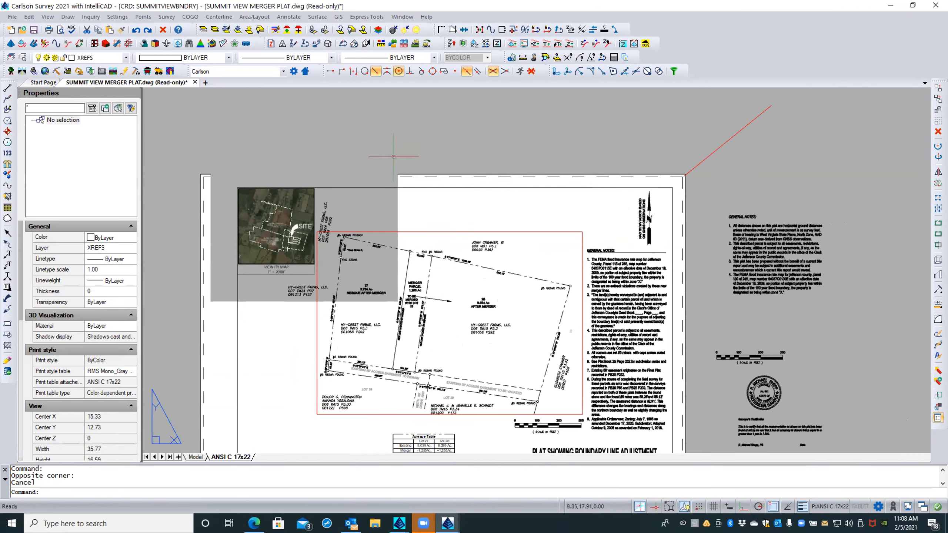
Open the drawing's external references list, check the attach option for the SV Location Map reference, and cancel the file selection
{"action": "scroll", "coordinate": [260, 217], "scroll_direction": "up", "scroll_amount": 6}
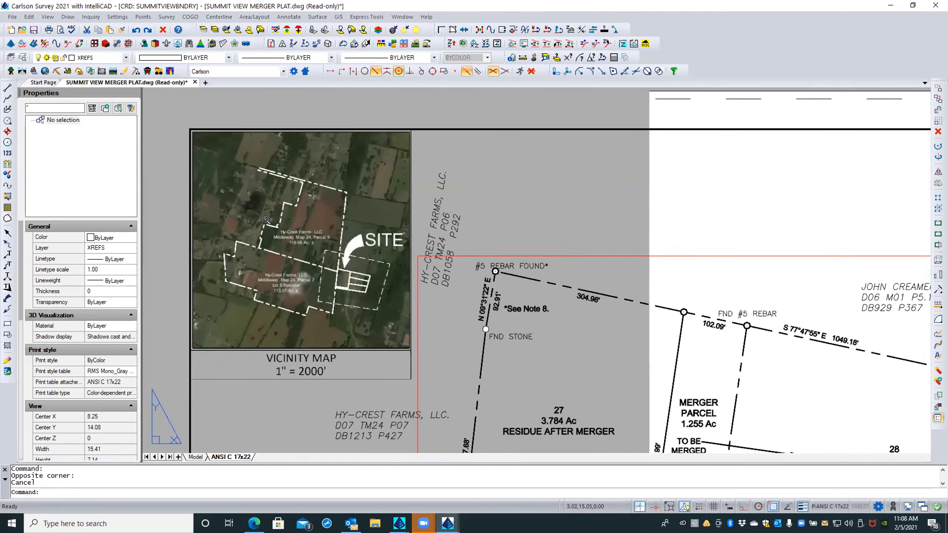
{"action": "scroll", "coordinate": [299, 202], "scroll_direction": "down", "scroll_amount": 3}
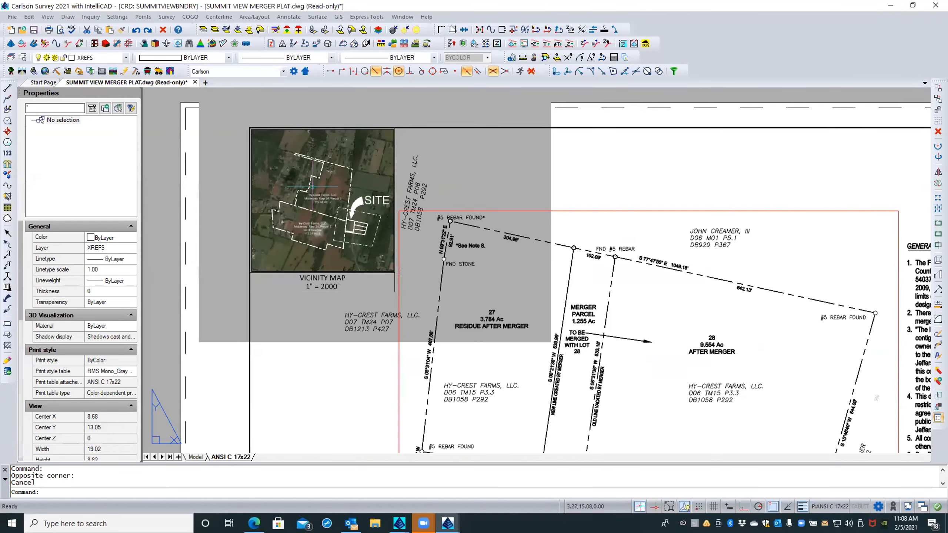
{"action": "middle_click_drag", "start_coordinate": [312, 186], "coordinate": [315, 232]}
{"action": "scroll", "coordinate": [316, 231], "scroll_direction": "down", "scroll_amount": 2}
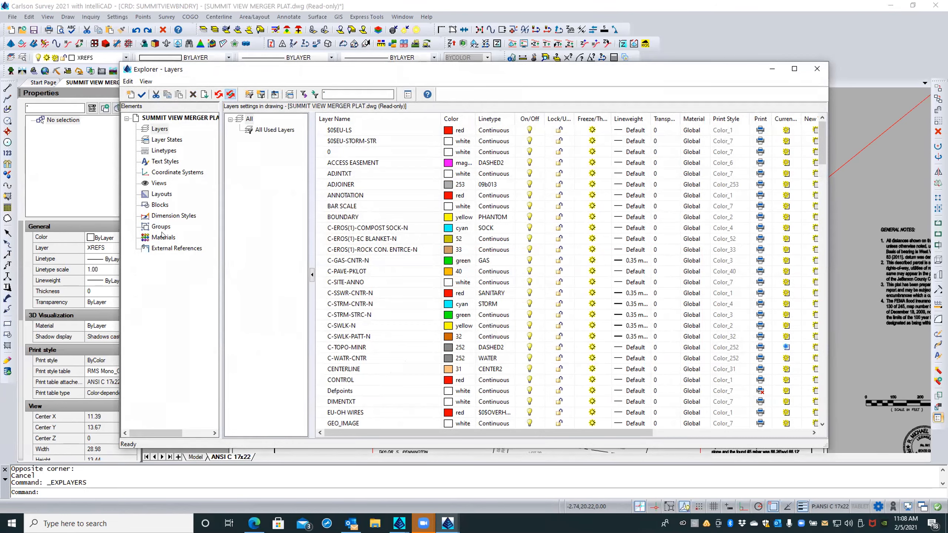
{"action": "left_click", "coordinate": [162, 247]}
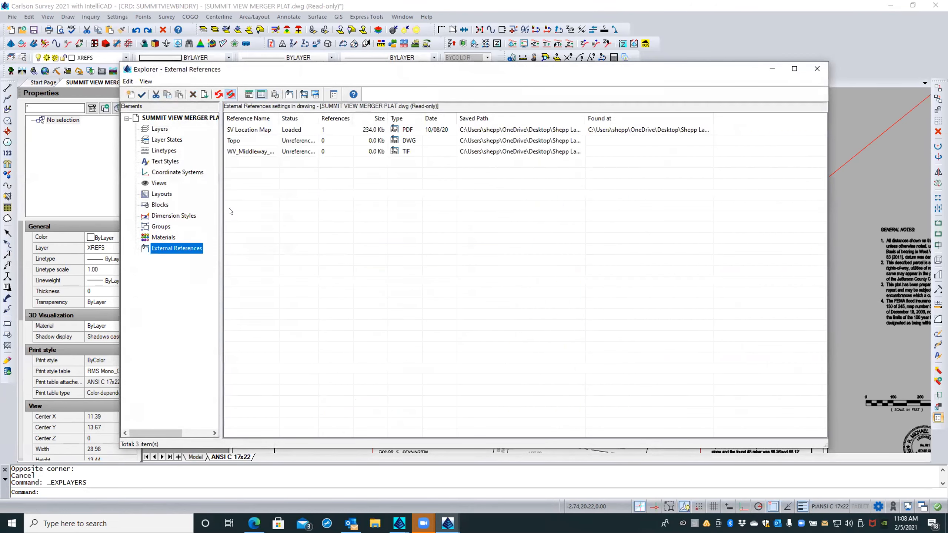
{"action": "left_click", "coordinate": [255, 130]}
{"action": "right_click", "coordinate": [256, 129]}
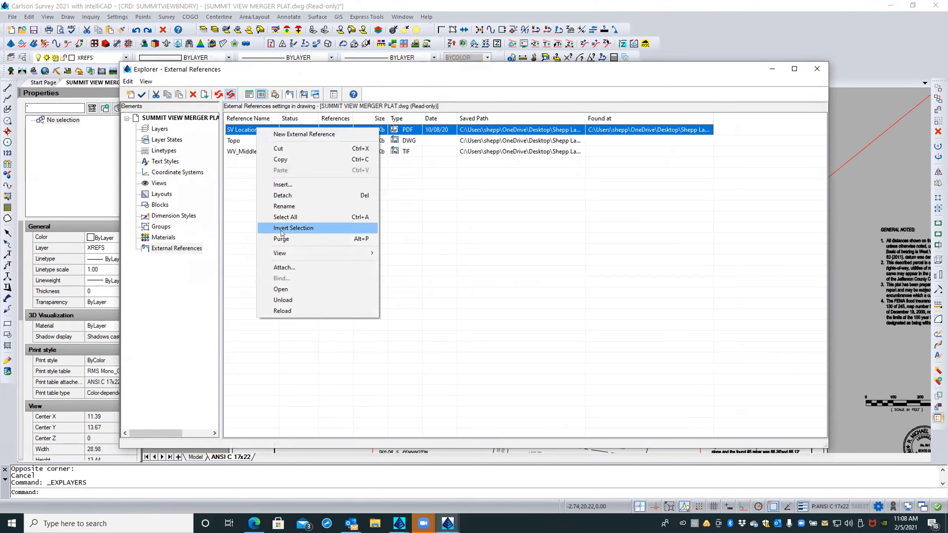
{"action": "left_click", "coordinate": [279, 267]}
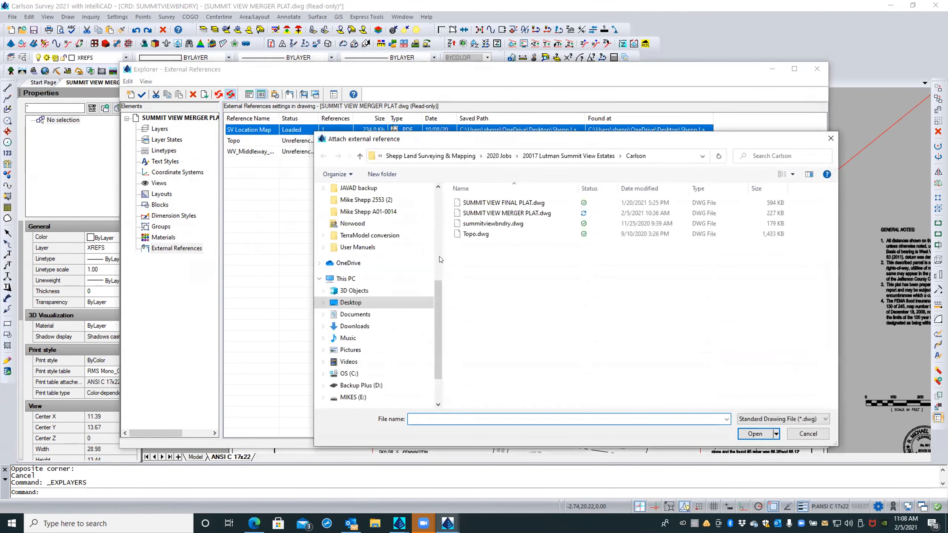
{"action": "left_click", "coordinate": [795, 433]}
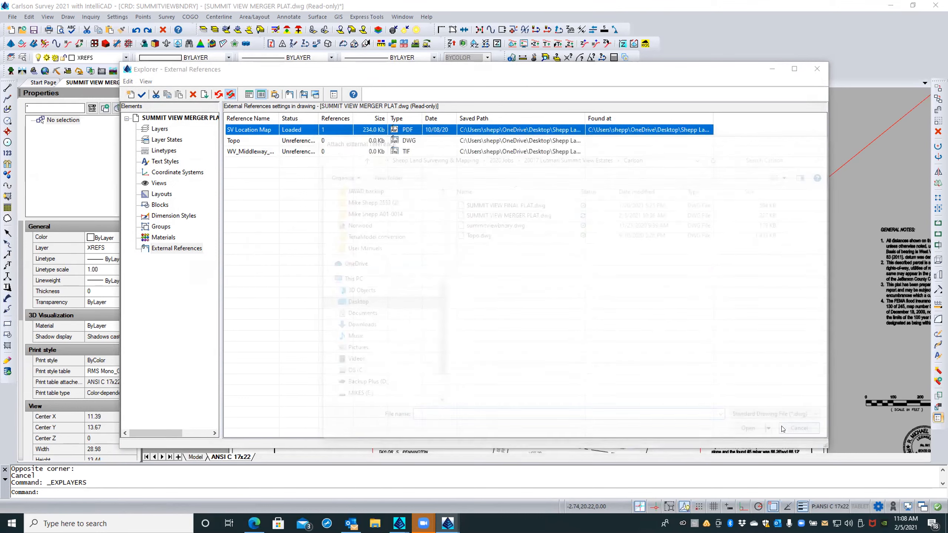
Check which operations are available for the SV Location Map and Topo references without applying any
{"action": "right_click", "coordinate": [260, 129]}
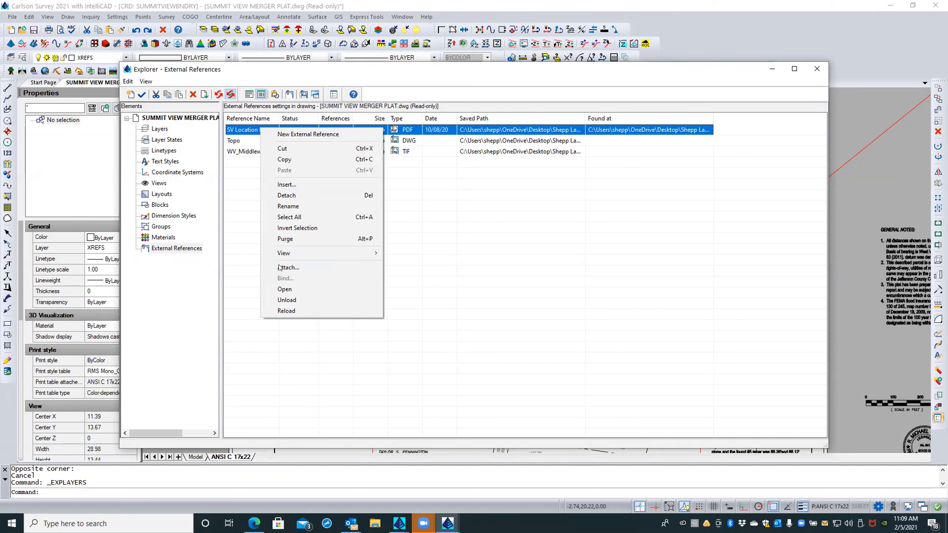
{"action": "left_click", "coordinate": [226, 171]}
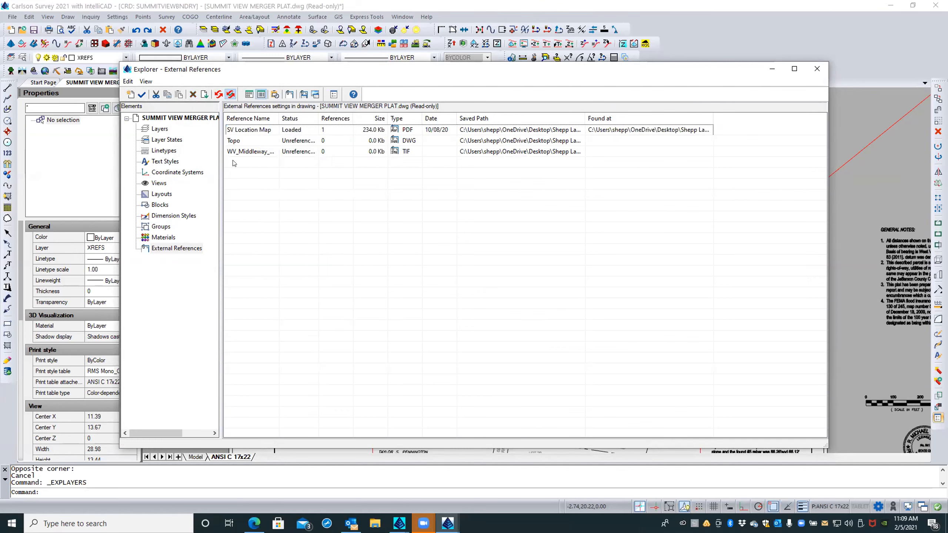
{"action": "left_click", "coordinate": [240, 141]}
{"action": "right_click", "coordinate": [241, 141]}
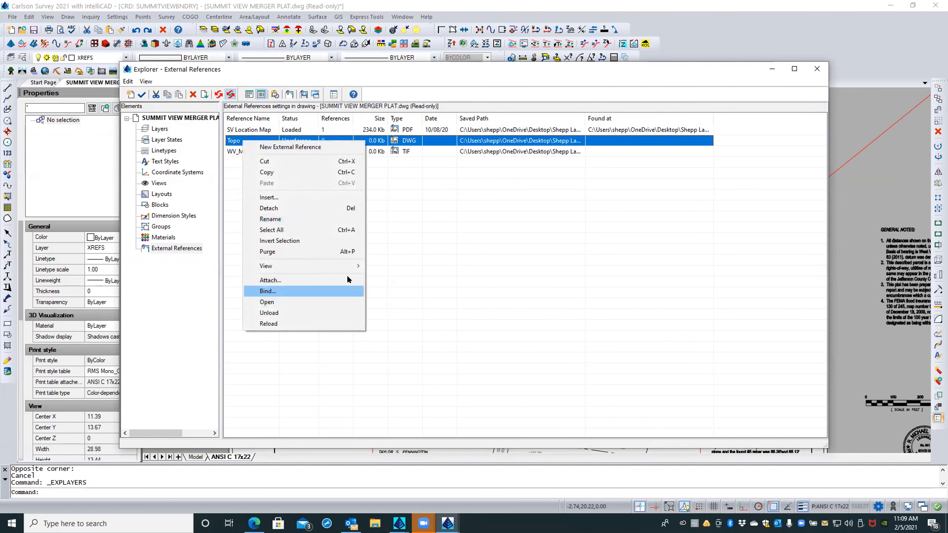
{"action": "left_click", "coordinate": [384, 256]}
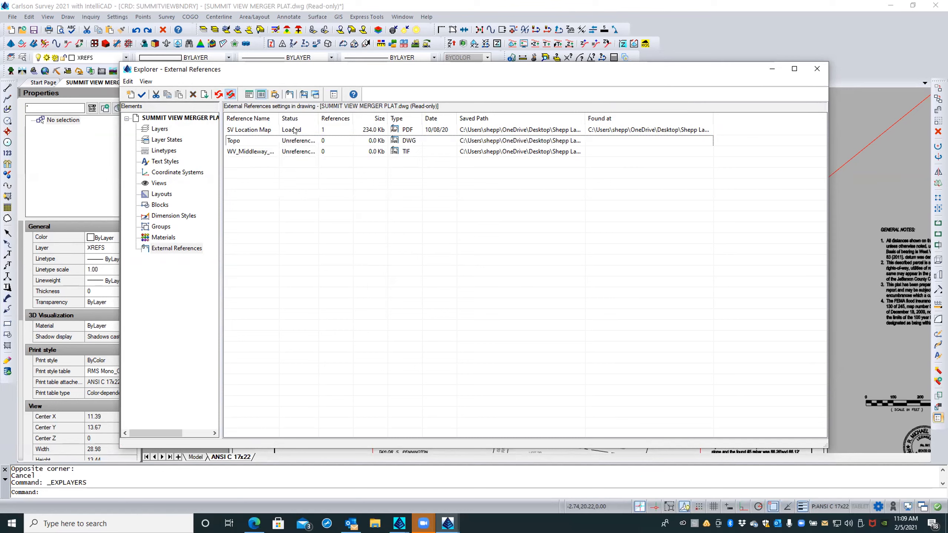
Review the Image Manager settings with the SV Location Map reference selected, and cancel without changes
{"action": "left_click", "coordinate": [271, 130]}
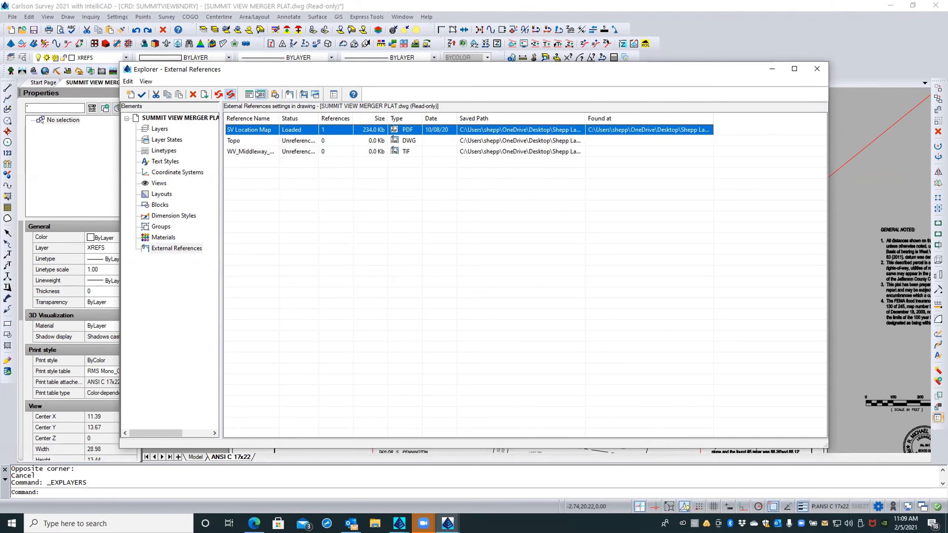
{"action": "left_click", "coordinate": [316, 94]}
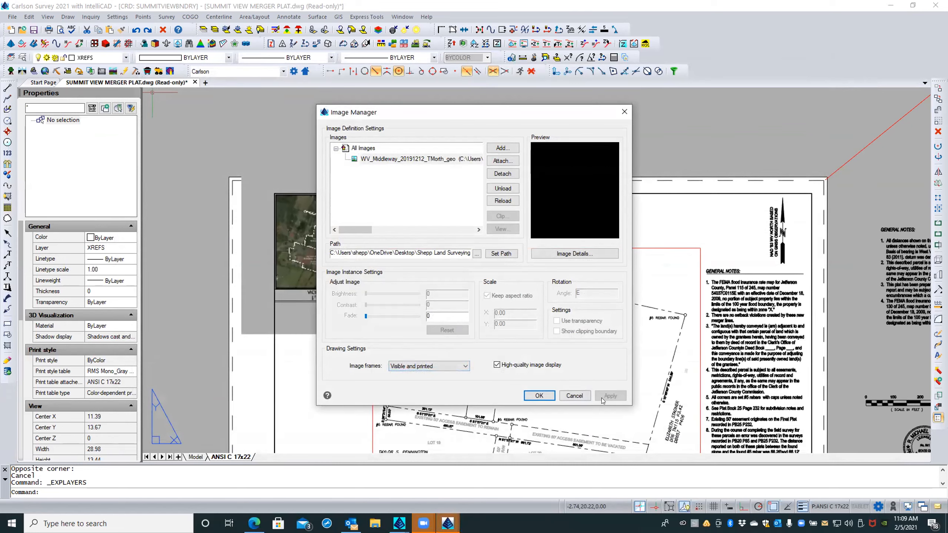
{"action": "left_click", "coordinate": [580, 398]}
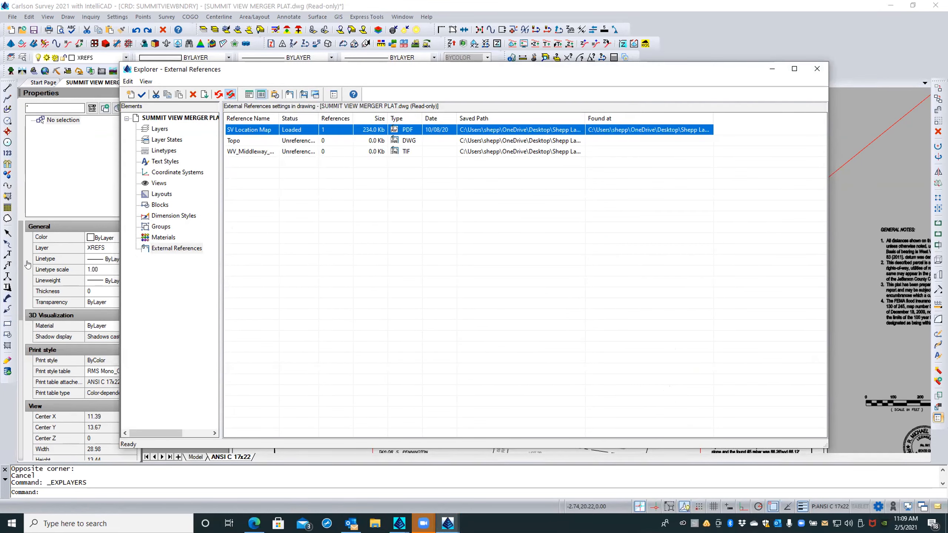
Review the Topo reference in the Xref Manager, and close both the manager and the drawing explorer
{"action": "left_click", "coordinate": [263, 130]}
{"action": "left_click", "coordinate": [264, 178]}
{"action": "left_click", "coordinate": [254, 130]}
{"action": "left_click", "coordinate": [303, 94]}
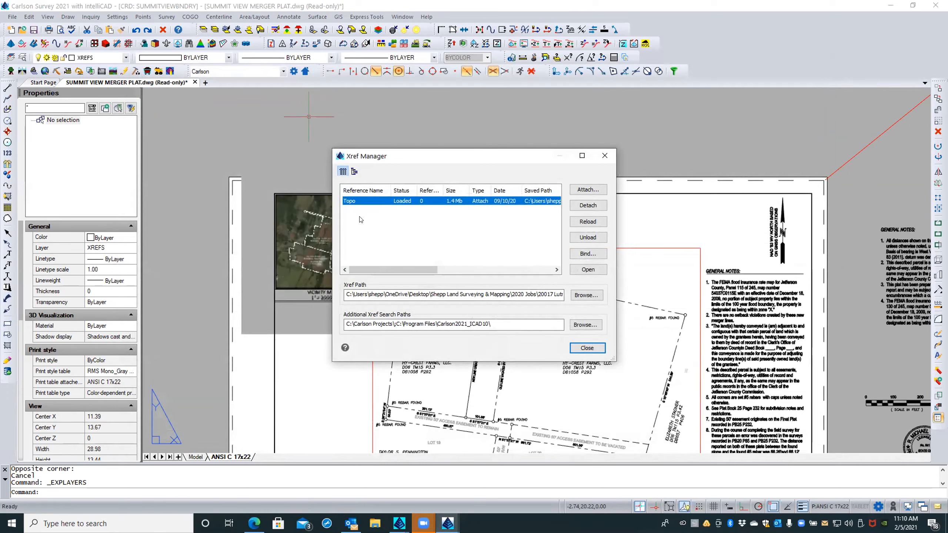
{"action": "left_click", "coordinate": [360, 219]}
{"action": "left_click", "coordinate": [366, 201]}
{"action": "left_click", "coordinate": [586, 349]}
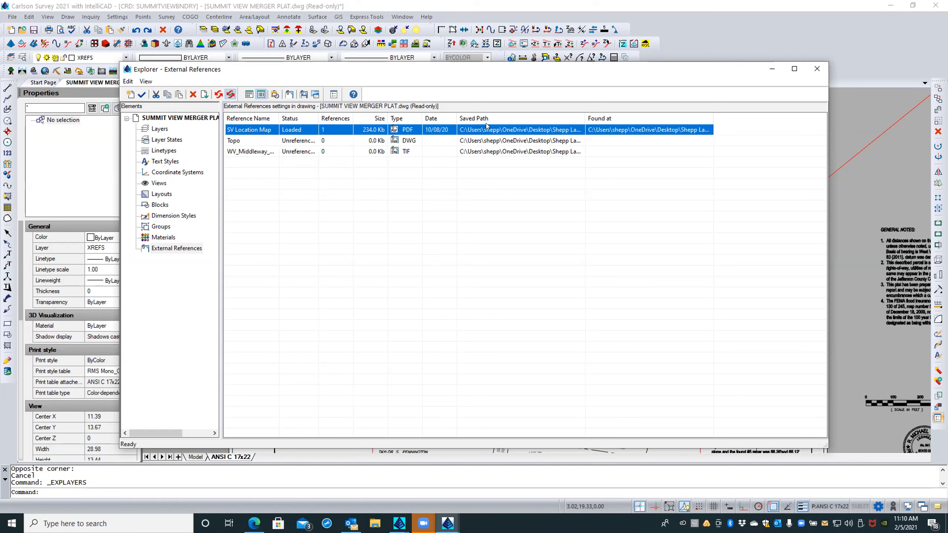
{"action": "left_click", "coordinate": [816, 69]}
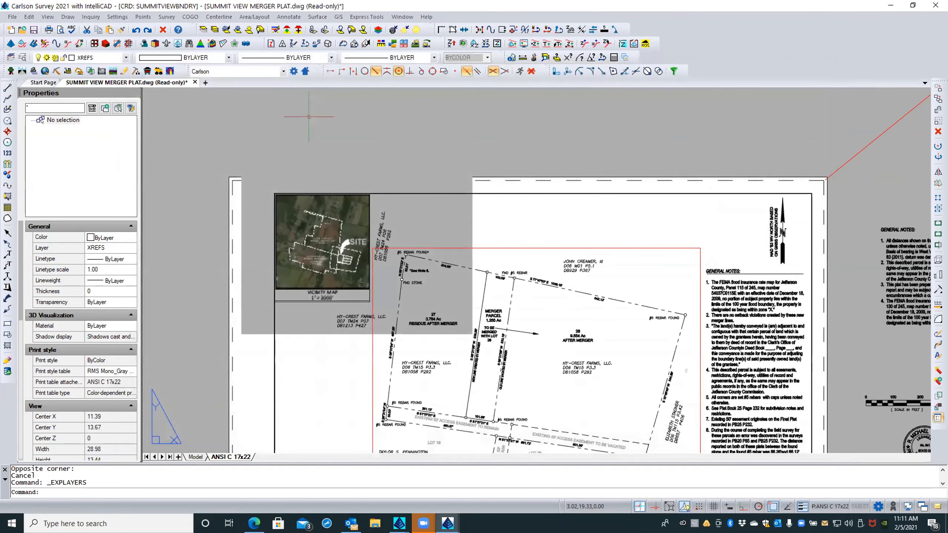
Save a copy of the drawing as 2021 MOD - SUMMIT VIEW MERGER PLAT.dwg
{"action": "left_click", "coordinate": [10, 16]}
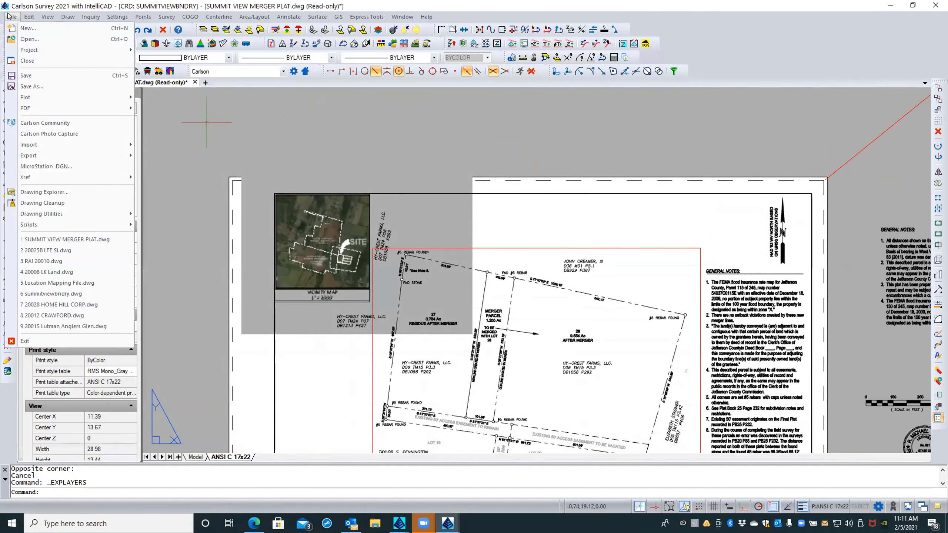
{"action": "left_click", "coordinate": [39, 85]}
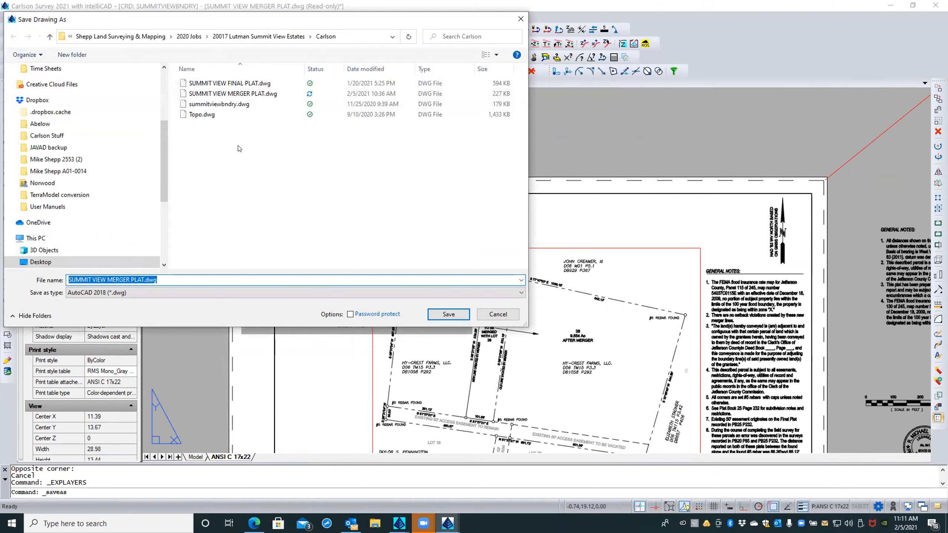
{"action": "left_click", "coordinate": [68, 278]}
{"action": "type", "text": "2021 MOD -"}
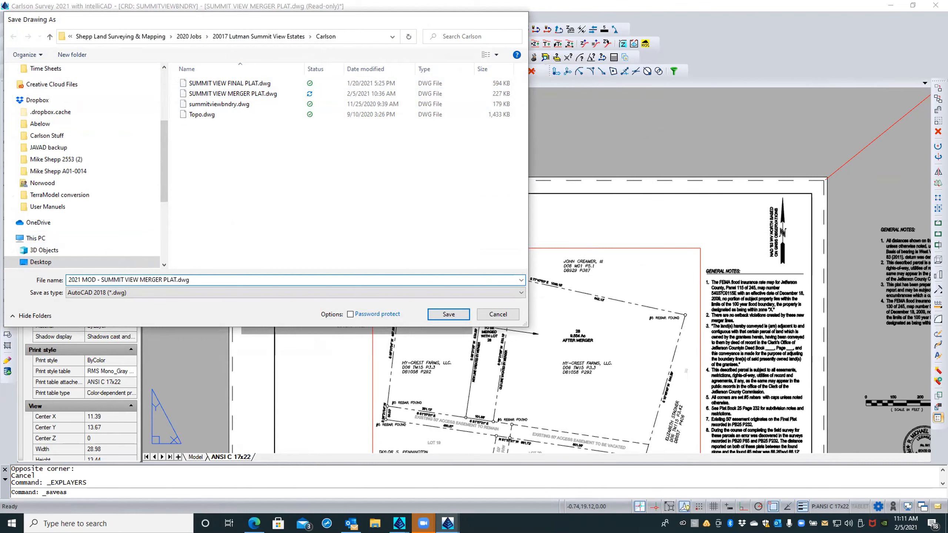
{"action": "key", "text": "Return"}
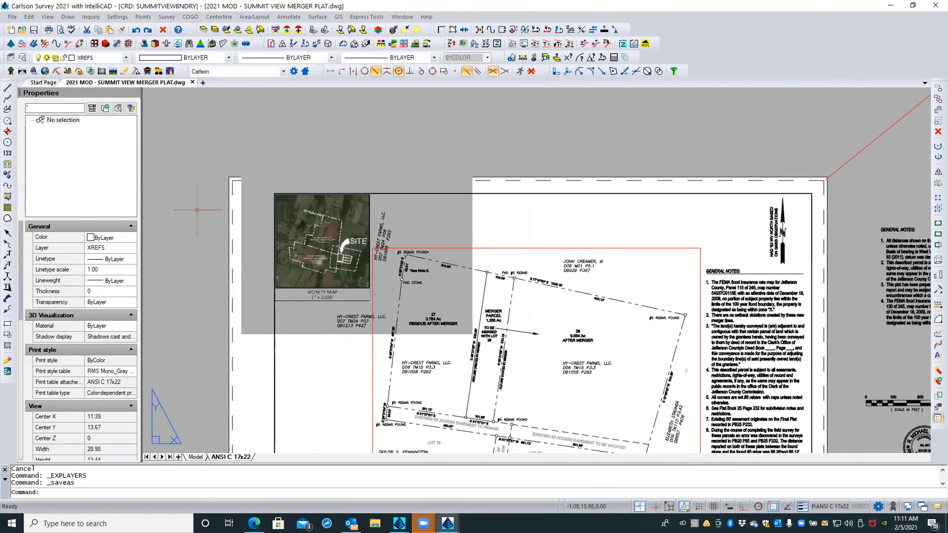
Select the vicinity map's PDF underlay and set its fade to 10
{"action": "left_click", "coordinate": [472, 162]}
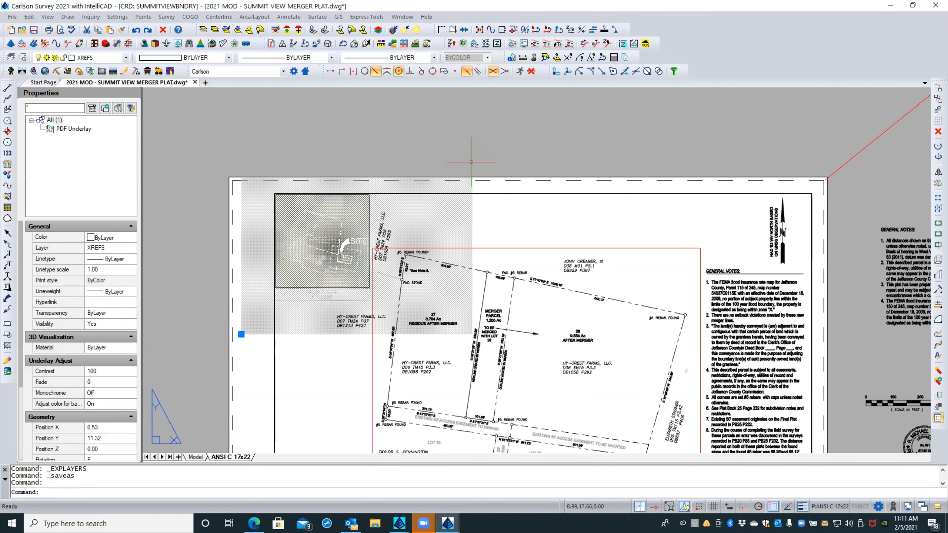
{"action": "right_click", "coordinate": [469, 161]}
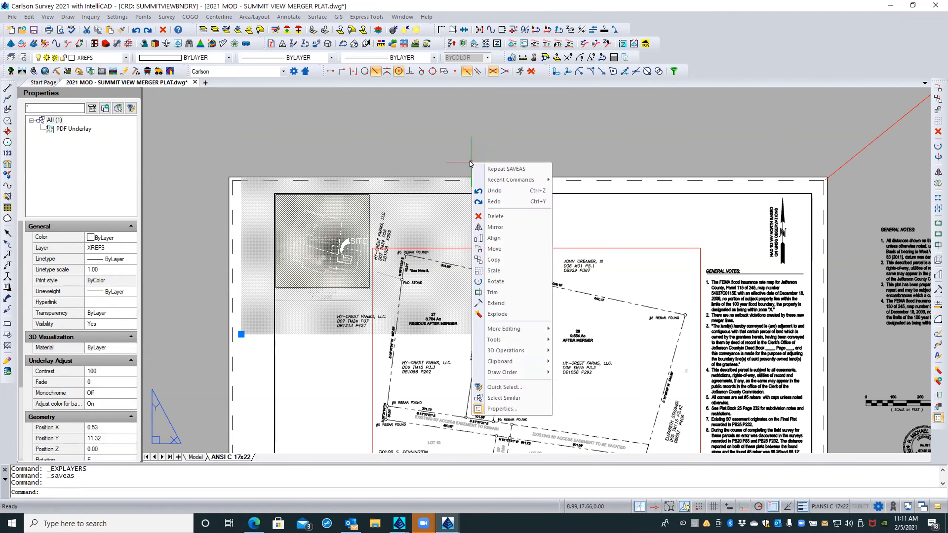
{"action": "left_click", "coordinate": [612, 145]}
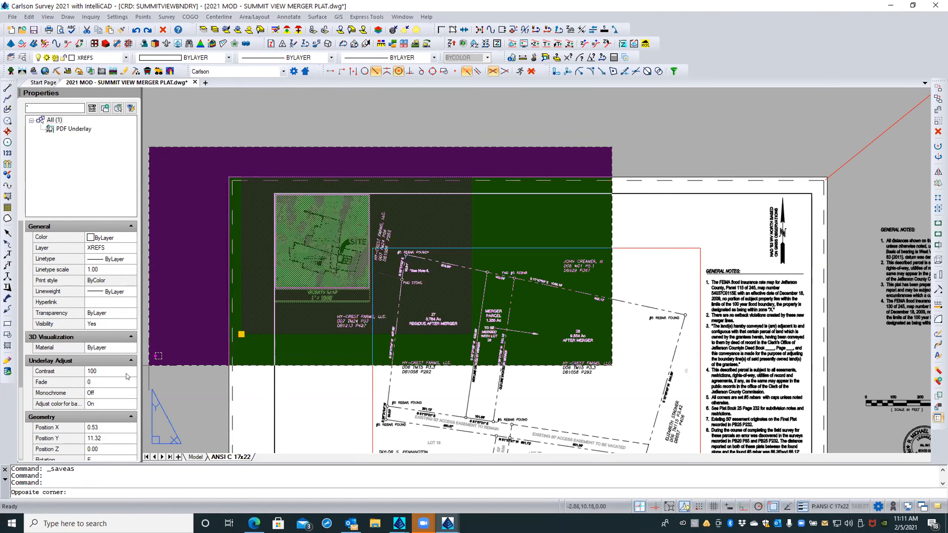
{"action": "left_click", "coordinate": [471, 176]}
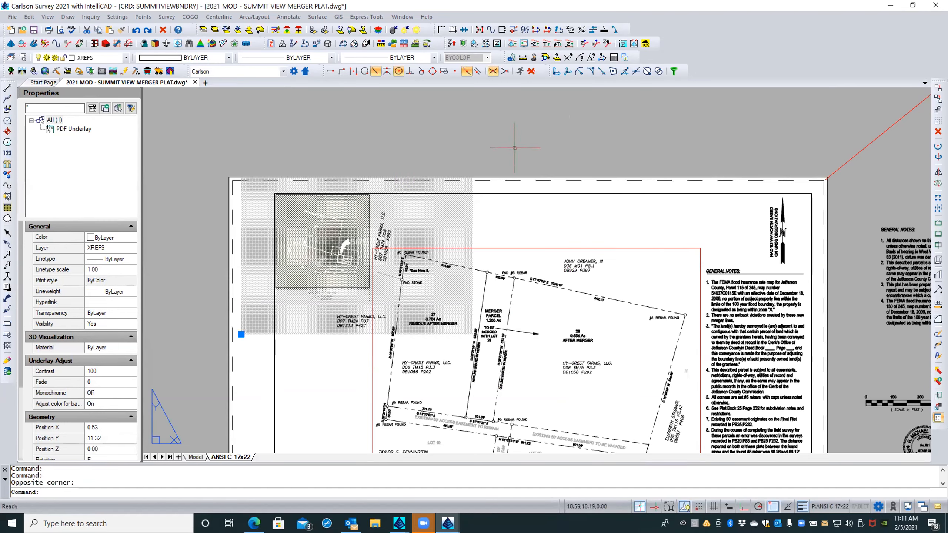
{"action": "left_click", "coordinate": [123, 378]}
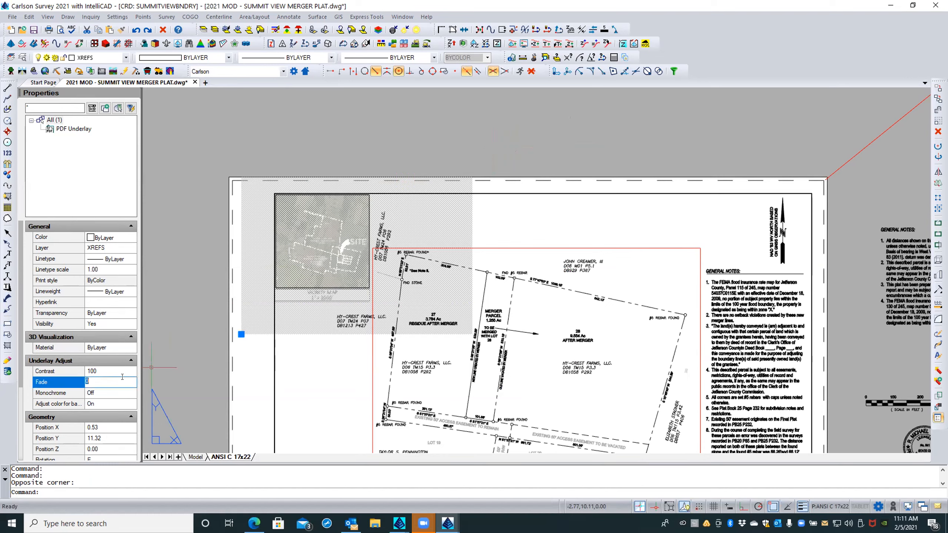
{"action": "key", "text": "Return"}
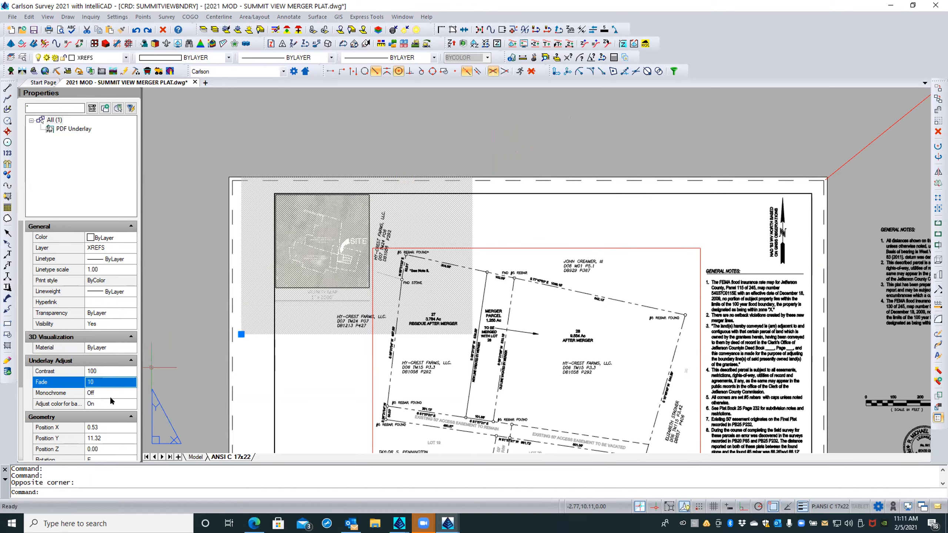
Turn on Show clipped for the vicinity map's PDF underlay
{"action": "scroll", "coordinate": [90, 361], "scroll_direction": "down", "scroll_amount": 3}
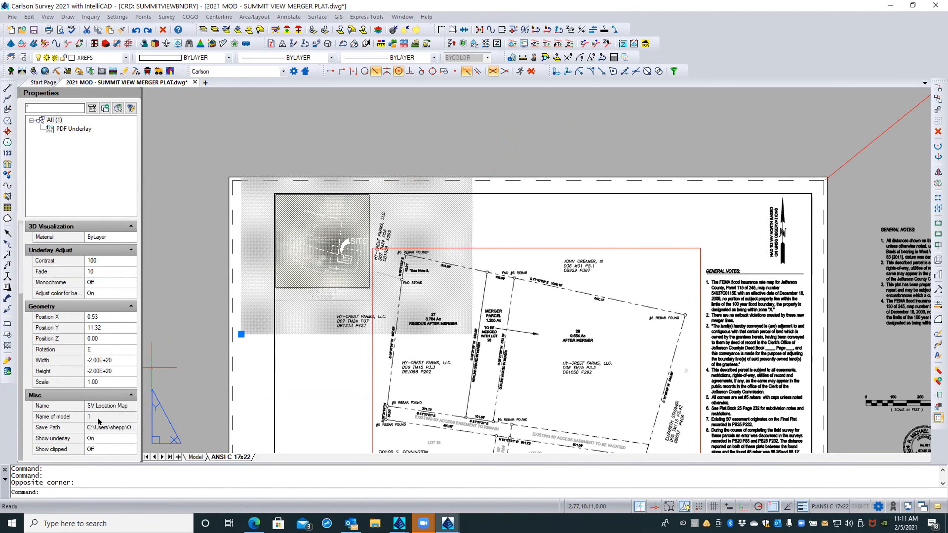
{"action": "left_click", "coordinate": [92, 449]}
{"action": "left_click", "coordinate": [96, 449]}
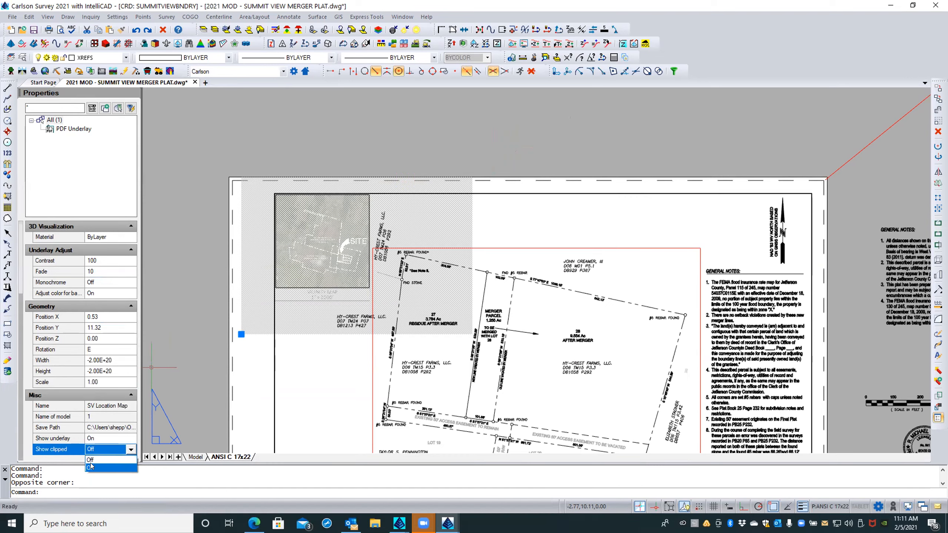
{"action": "left_click", "coordinate": [90, 463]}
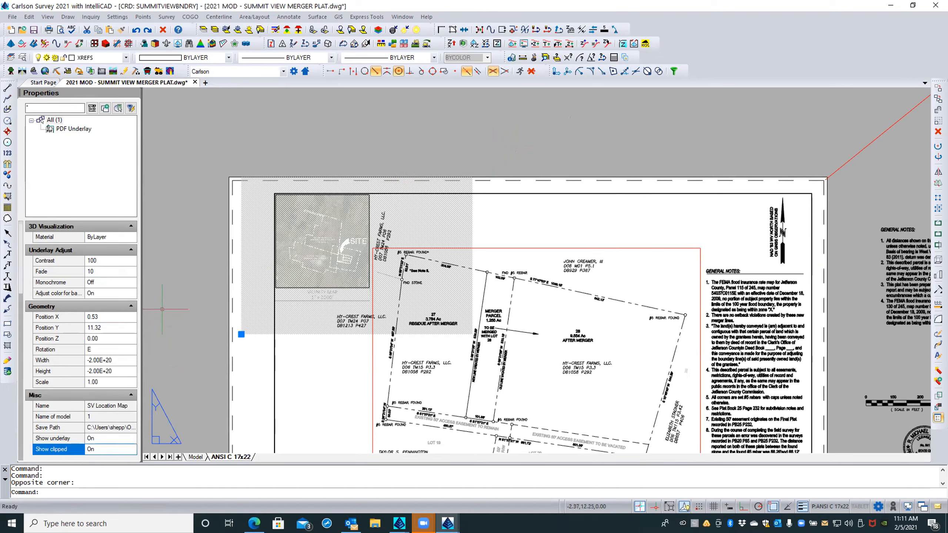
Set the vicinity map PDF underlay's transparency to 0, and try a transparency of 100
{"action": "scroll", "coordinate": [98, 308], "scroll_direction": "up", "scroll_amount": 3}
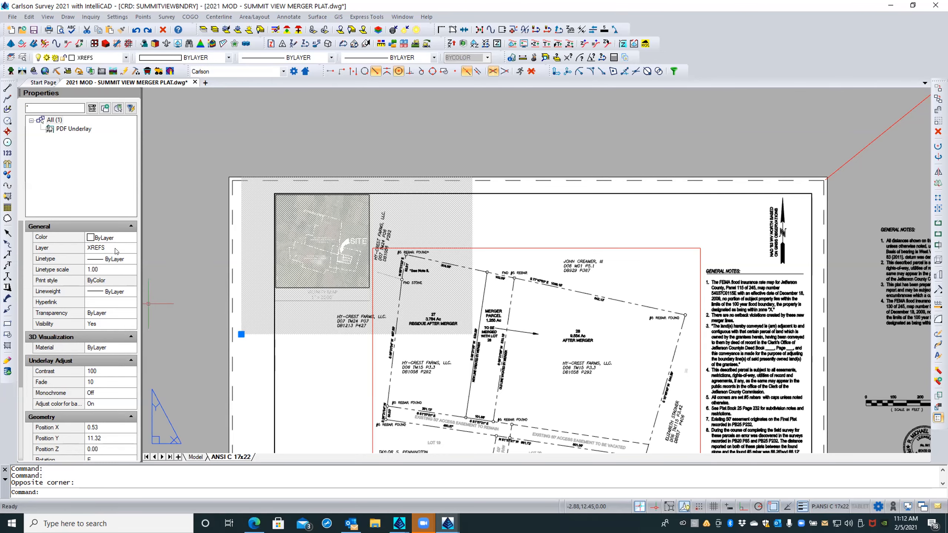
{"action": "left_click", "coordinate": [80, 129]}
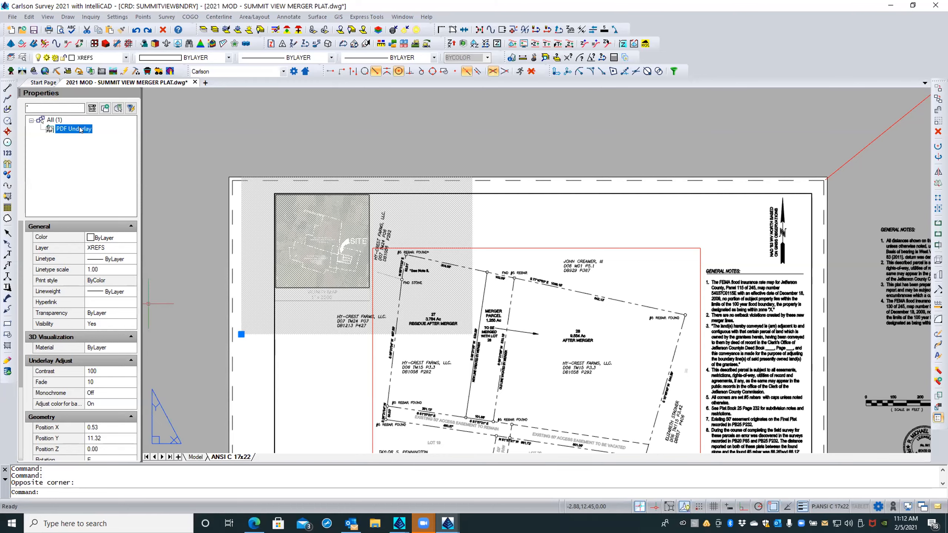
{"action": "left_click", "coordinate": [119, 309]}
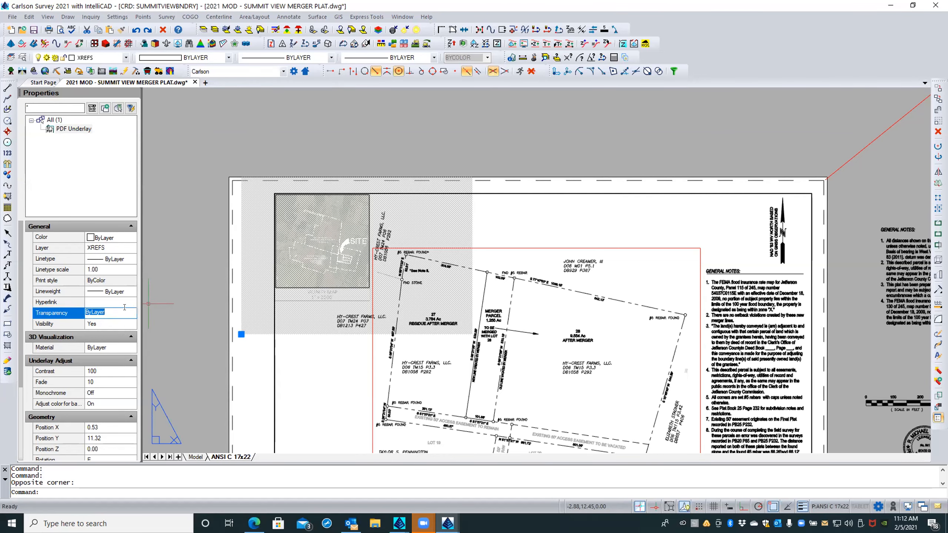
{"action": "type", "text": "0"}
{"action": "key", "text": "Return"}
{"action": "left_click", "coordinate": [125, 310]}
{"action": "type", "text": "100"}
{"action": "key", "text": "Return"}
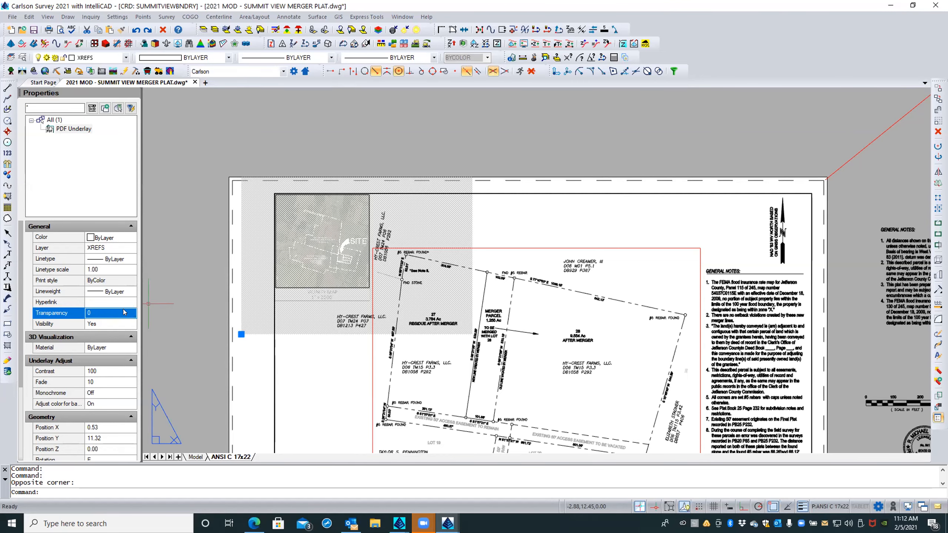
Set the vicinity map PDF underlay's transparency to 90
{"action": "left_click", "coordinate": [124, 310]}
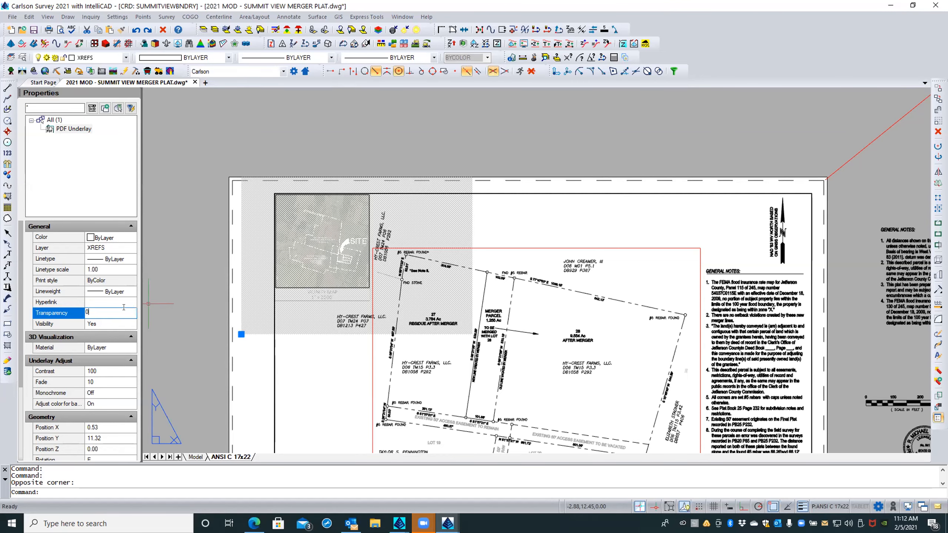
{"action": "type", "text": "90"}
{"action": "key", "text": "Return"}
{"action": "left_click", "coordinate": [124, 312]}
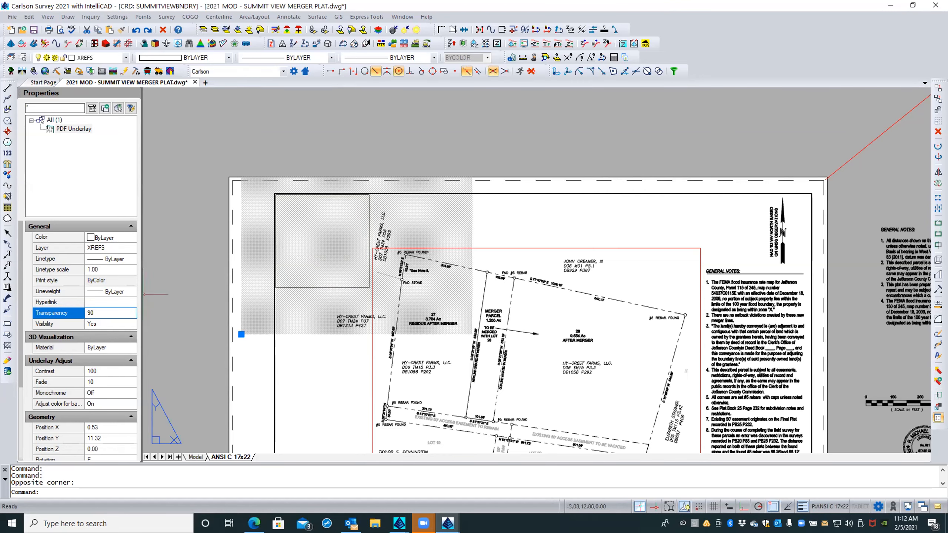
Set the vicinity map PDF underlay's transparency back to 0 and clear the selection
{"action": "double_click", "coordinate": [106, 308]}
{"action": "type", "text": "0"}
{"action": "key", "text": "Return"}
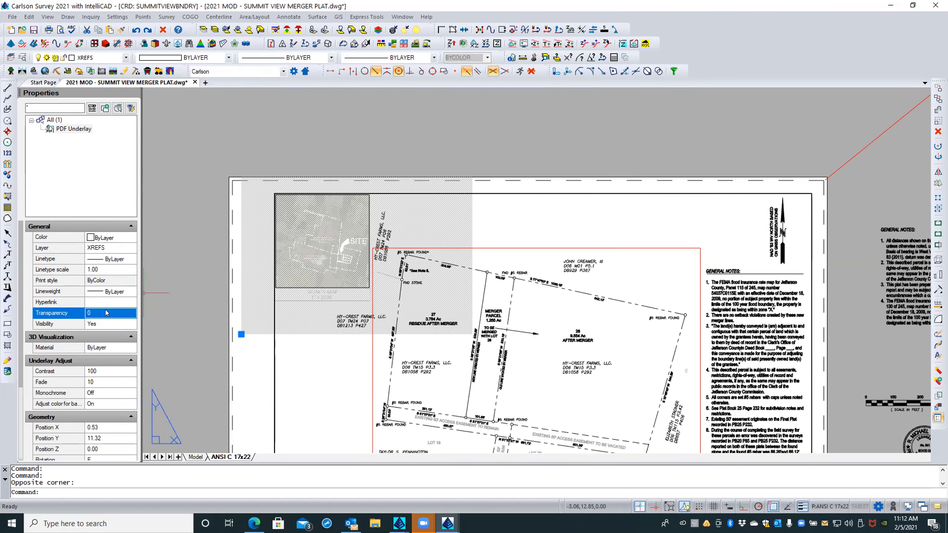
{"action": "left_click", "coordinate": [186, 277]}
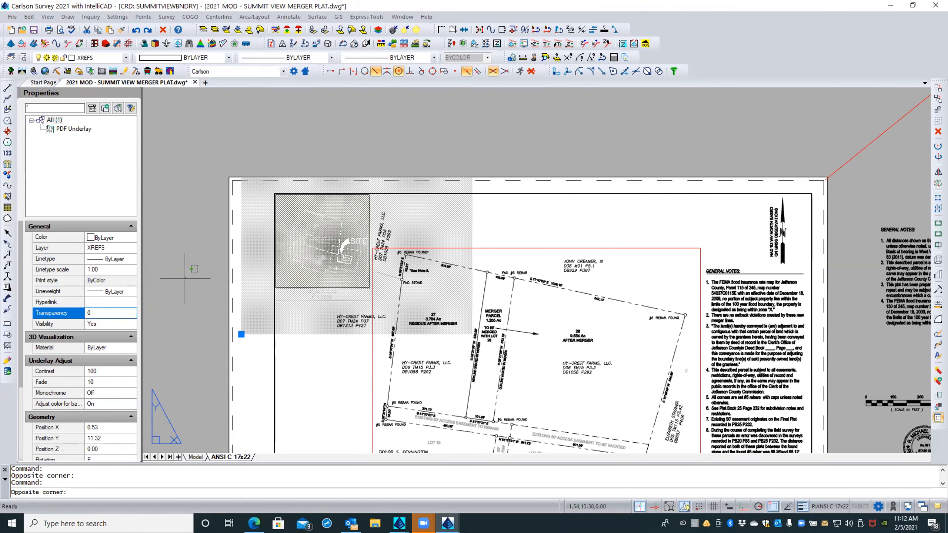
{"action": "key", "text": "Escape"}
{"action": "key", "text": "Escape"}
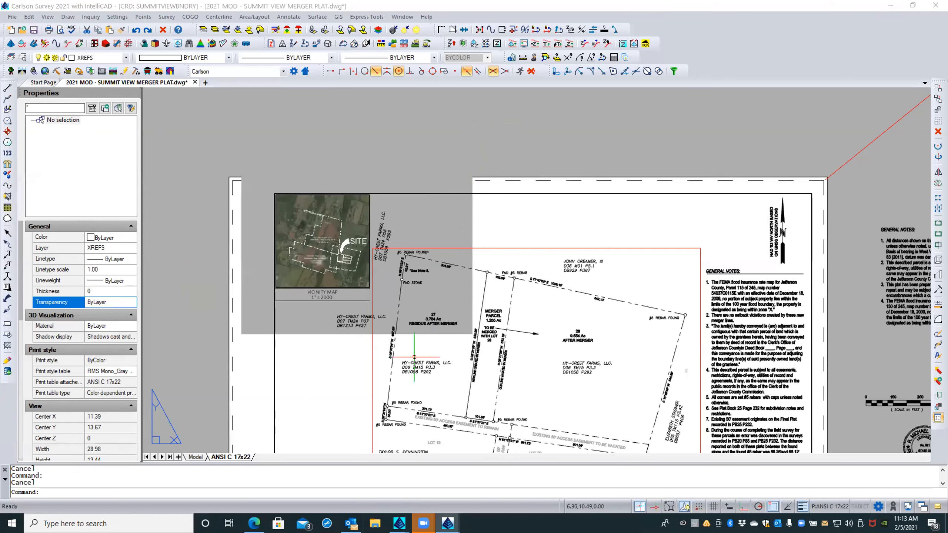
Switch to File Explorer and browse from the Desktop through the 2020 Jobs folder to the Summit View Estates job's Carlson folder
{"action": "key", "text": "super+e"}
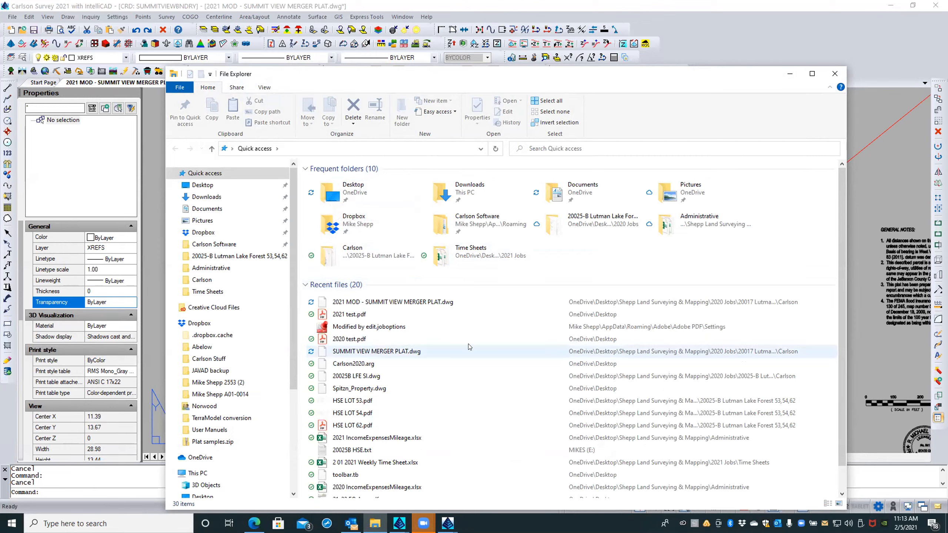
{"action": "left_click", "coordinate": [330, 200]}
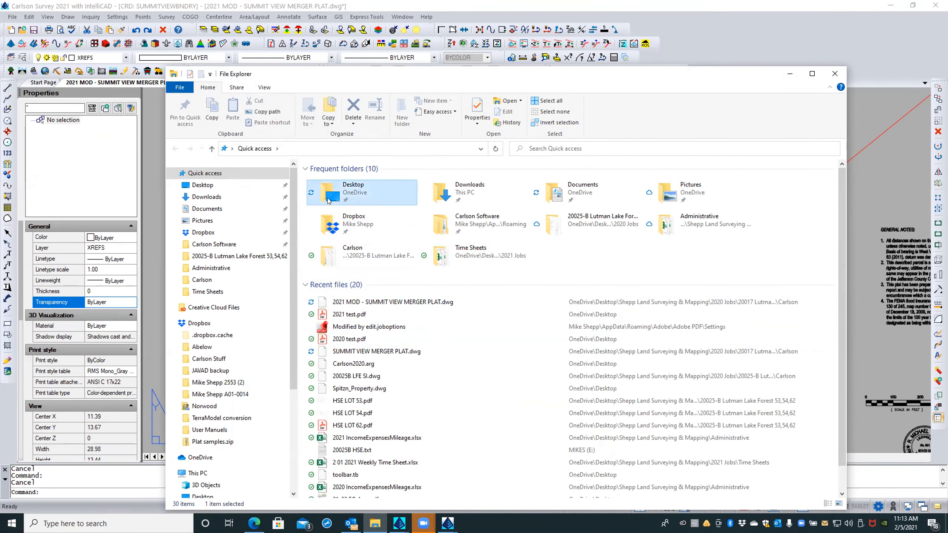
{"action": "double_click", "coordinate": [330, 201]}
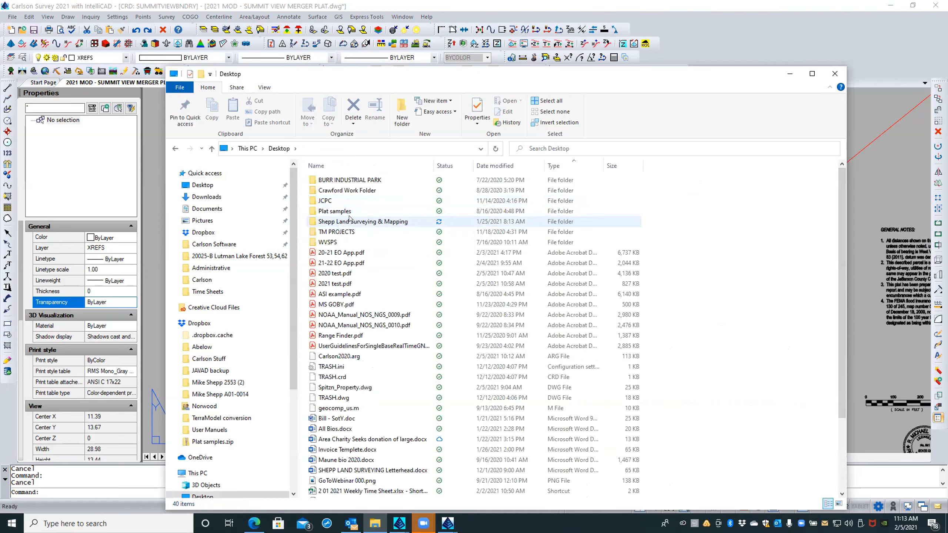
{"action": "double_click", "coordinate": [349, 220]}
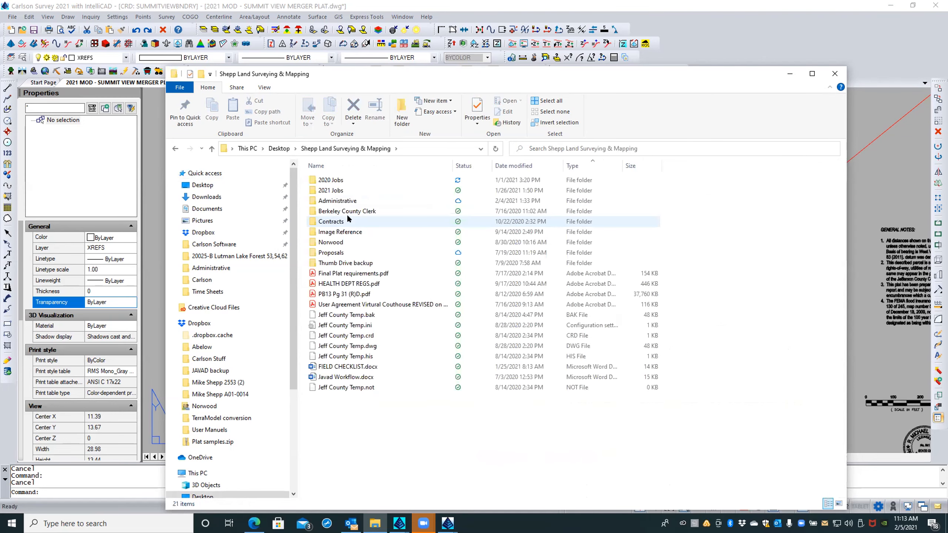
{"action": "double_click", "coordinate": [335, 180]}
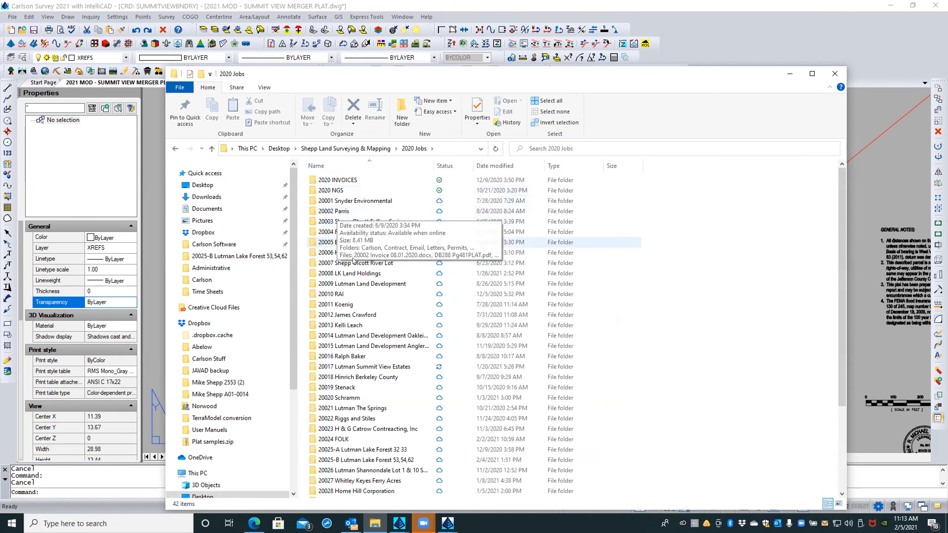
{"action": "double_click", "coordinate": [368, 366]}
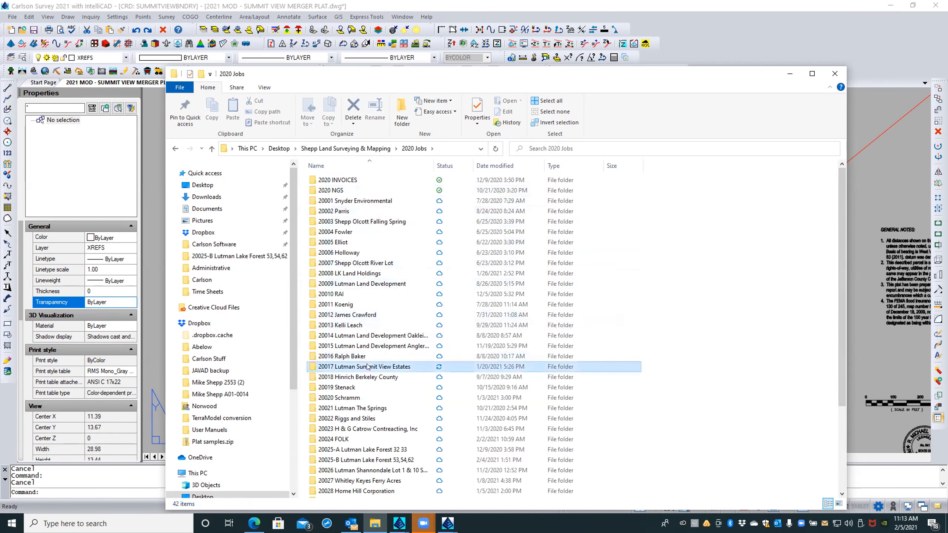
{"action": "left_click", "coordinate": [335, 191]}
{"action": "double_click", "coordinate": [335, 191]}
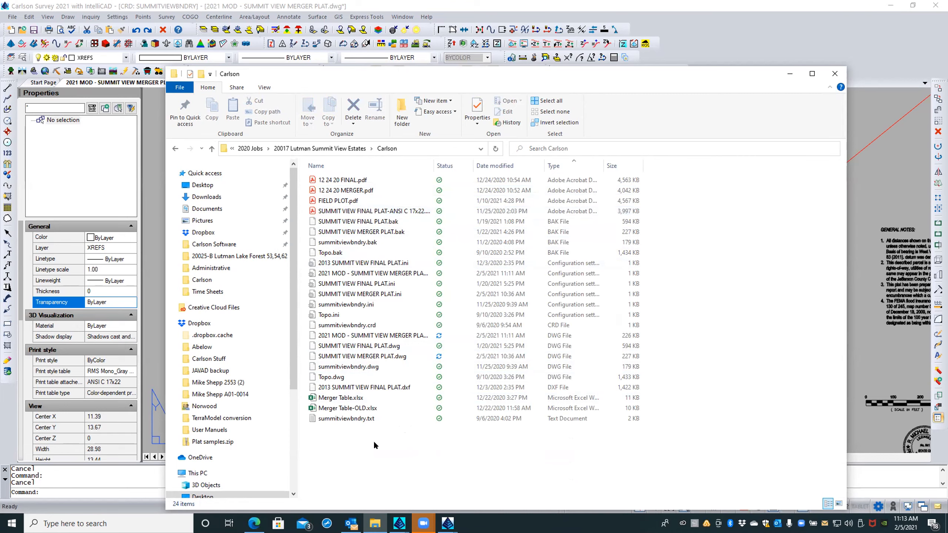
Go to the Summit View Estates job's Location Map folder and sort its files by type
{"action": "left_click", "coordinate": [350, 149]}
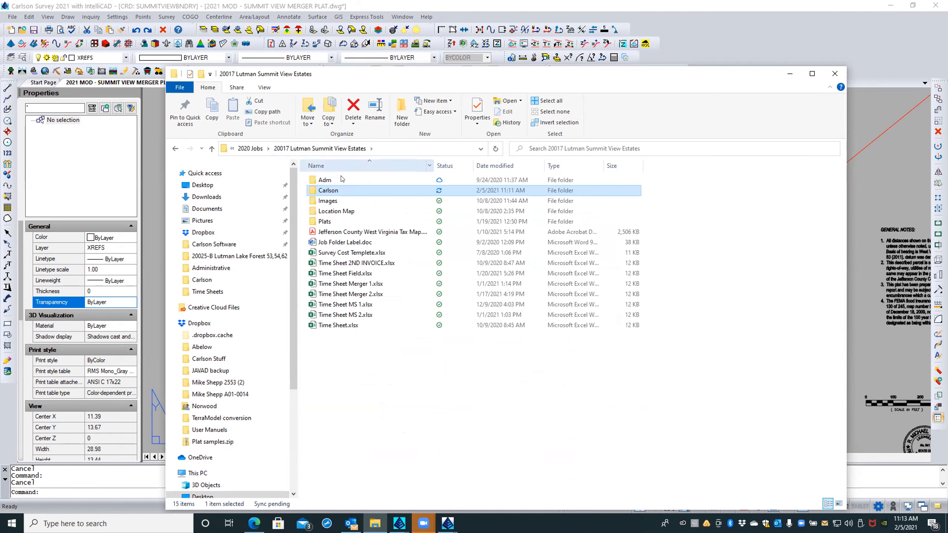
{"action": "double_click", "coordinate": [336, 211]}
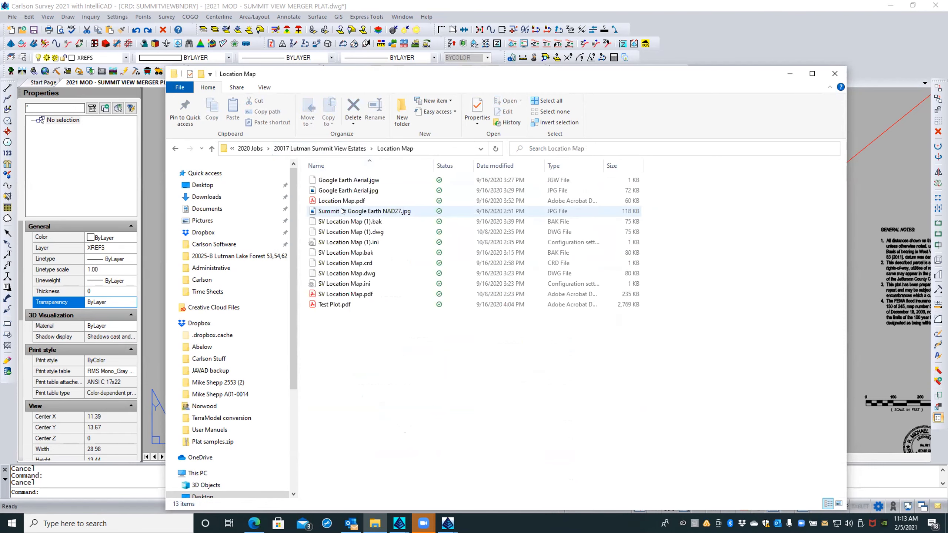
{"action": "left_click", "coordinate": [560, 166]}
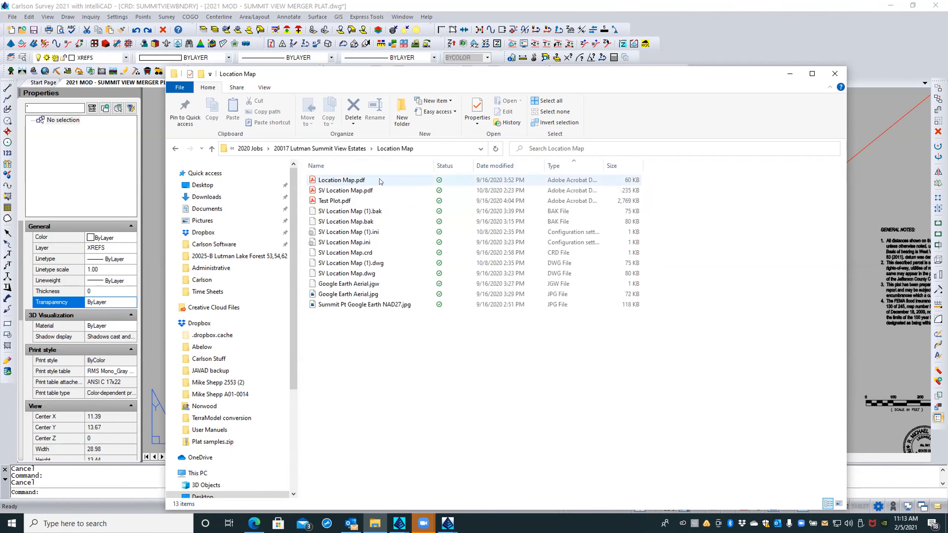
Open Location Map.pdf in Adobe Acrobat and fit the whole page in view to examine the vicinity map
{"action": "left_click", "coordinate": [312, 180]}
{"action": "double_click", "coordinate": [312, 179]}
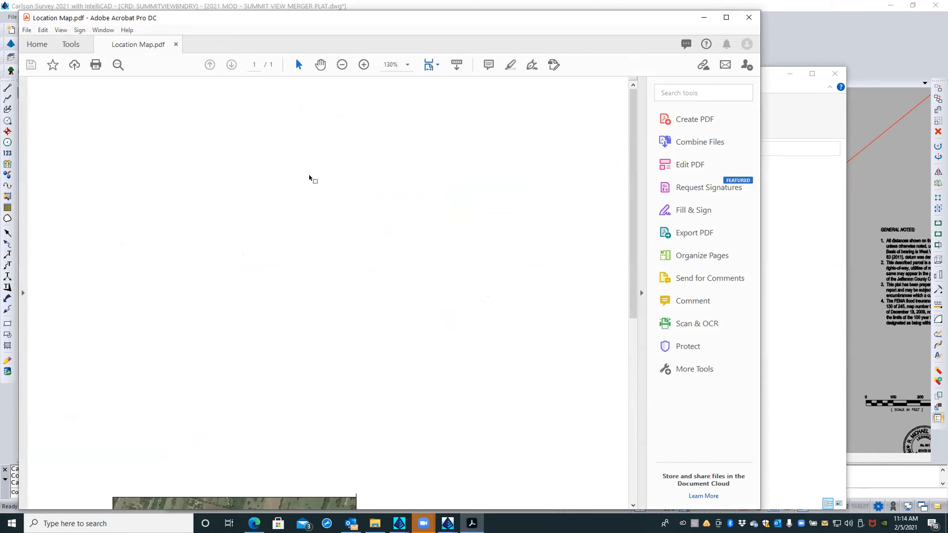
{"action": "left_click", "coordinate": [407, 65]}
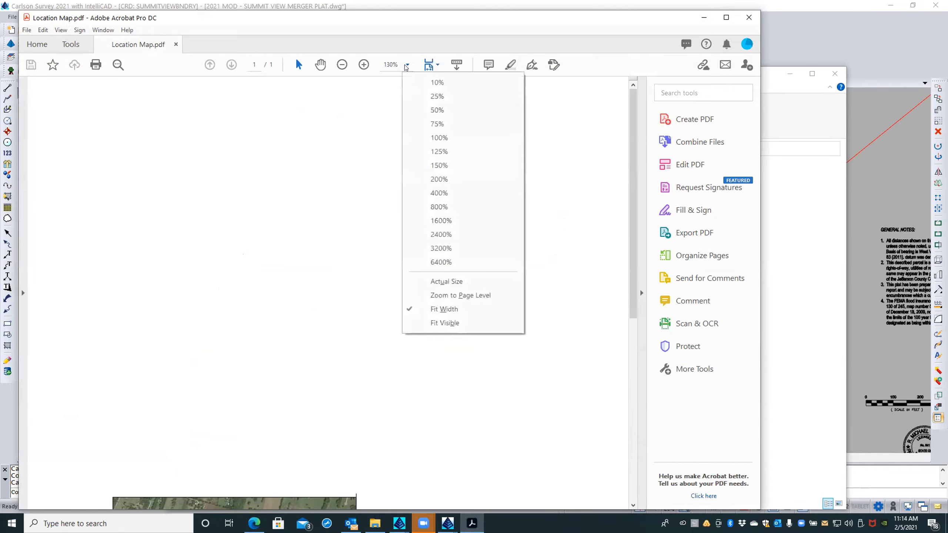
{"action": "left_click", "coordinate": [444, 294]}
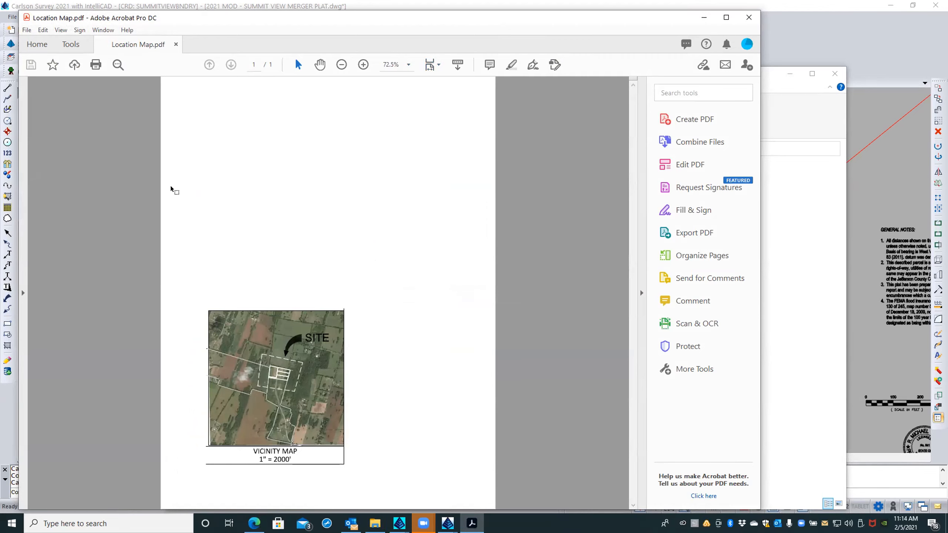
Open SV Location Map.pdf from the Location Map folder and fit its whole page in view to examine it
{"action": "left_click", "coordinate": [375, 523]}
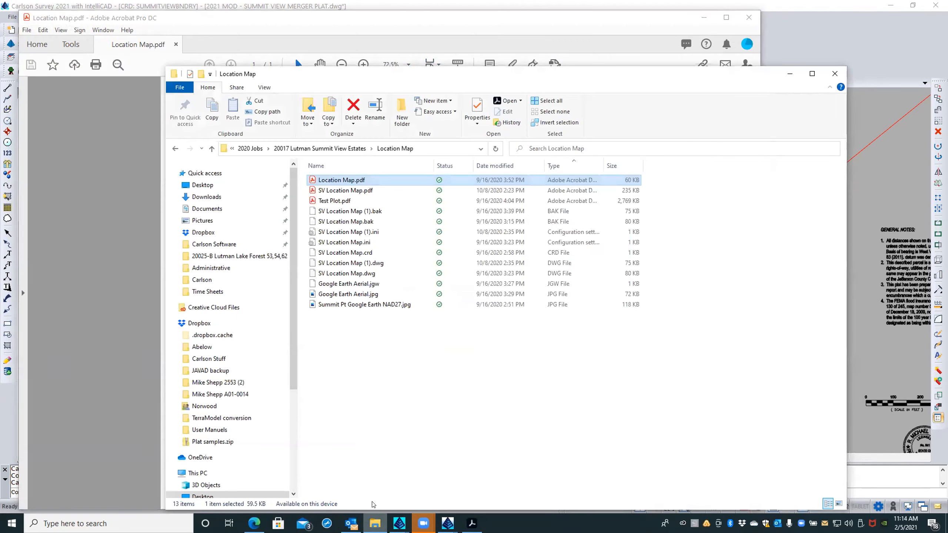
{"action": "double_click", "coordinate": [345, 190]}
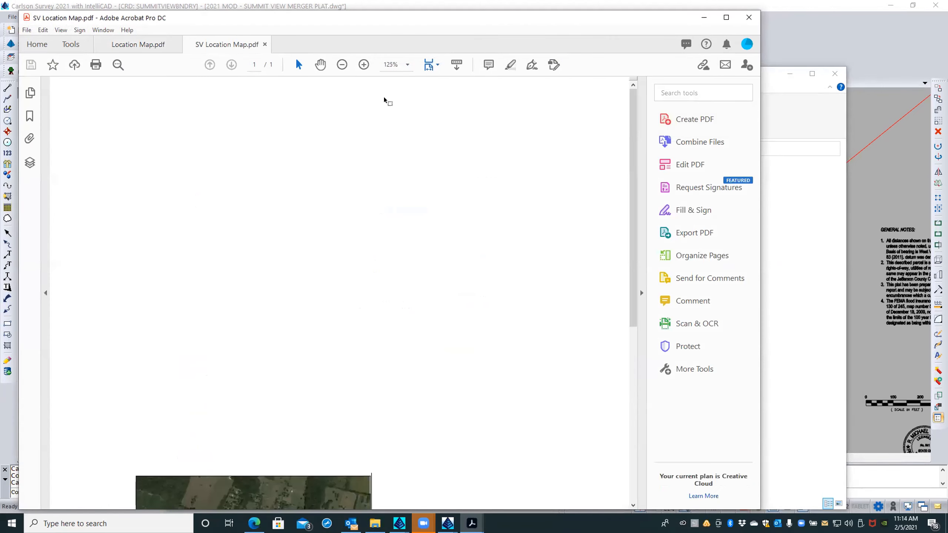
{"action": "left_click", "coordinate": [406, 66]}
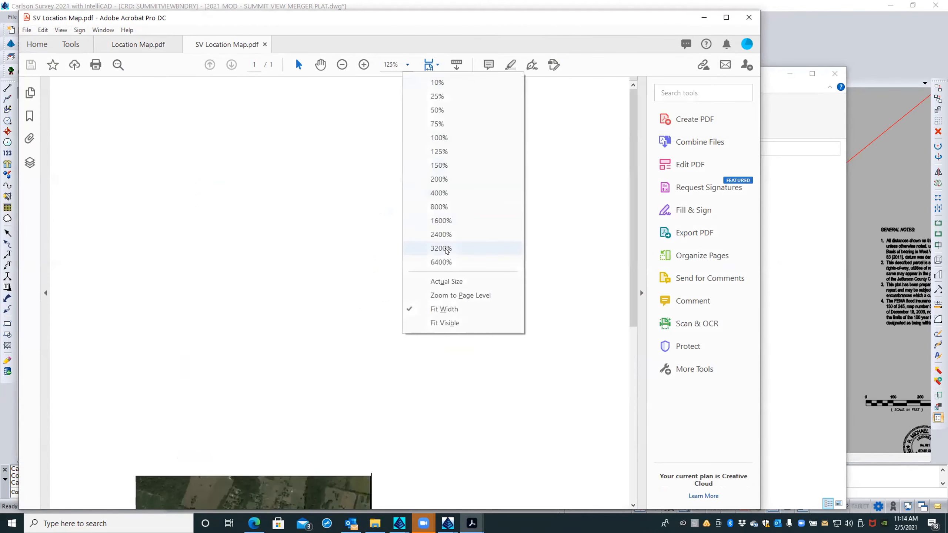
{"action": "left_click", "coordinate": [437, 295]}
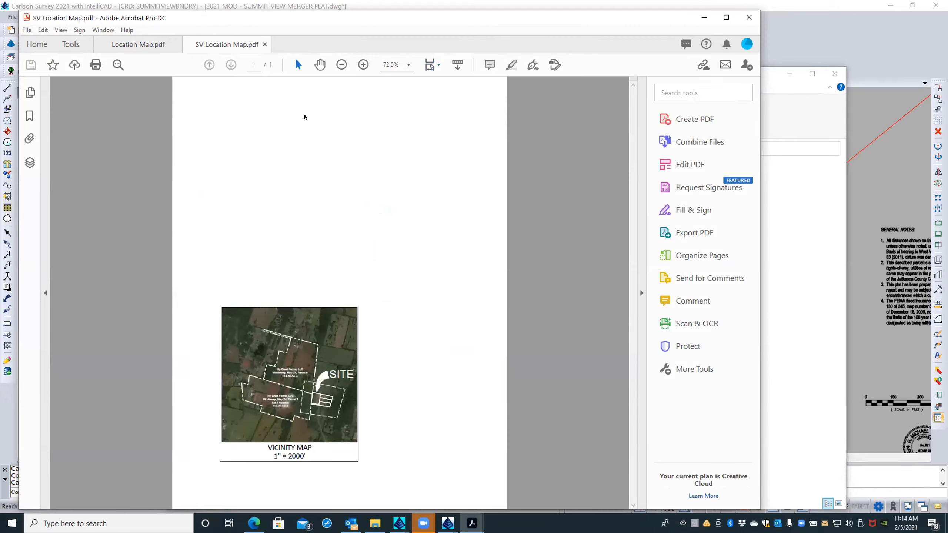
Close the Location Map.pdf document, keeping SV Location Map.pdf open
{"action": "left_click", "coordinate": [160, 45]}
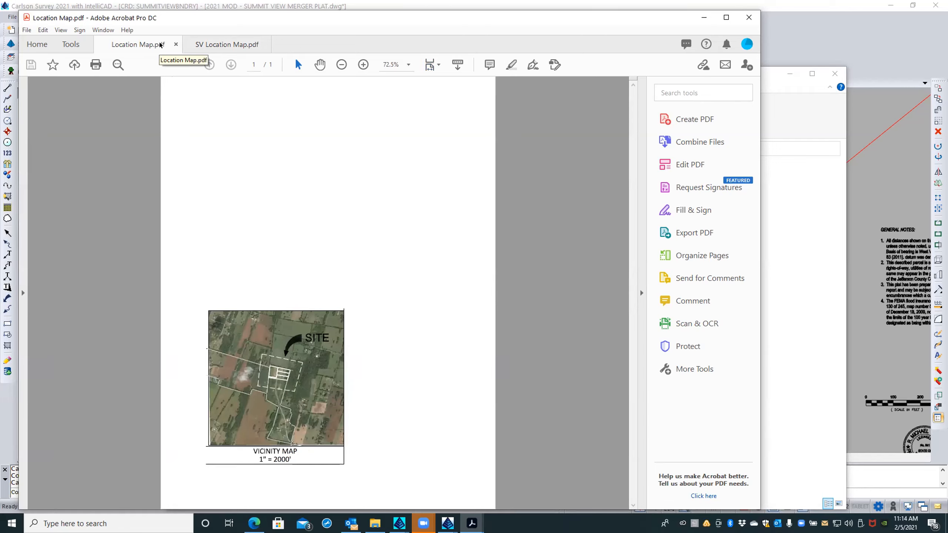
{"action": "left_click", "coordinate": [175, 45]}
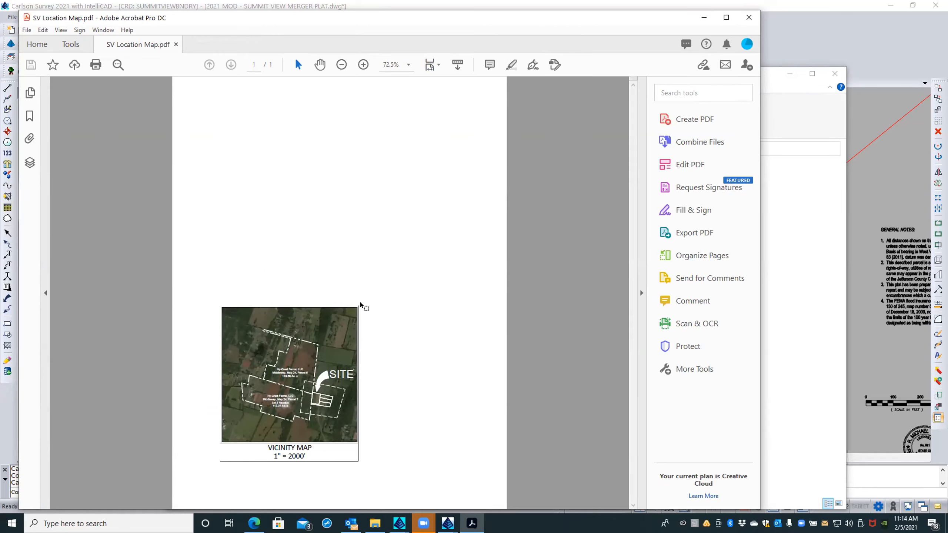
{"action": "right_click", "coordinate": [346, 313]}
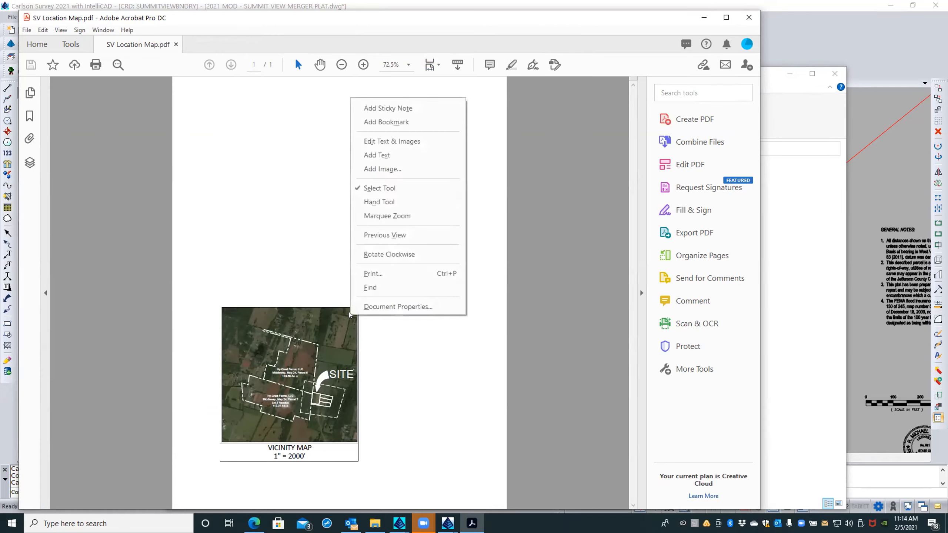
{"action": "left_click", "coordinate": [313, 245]}
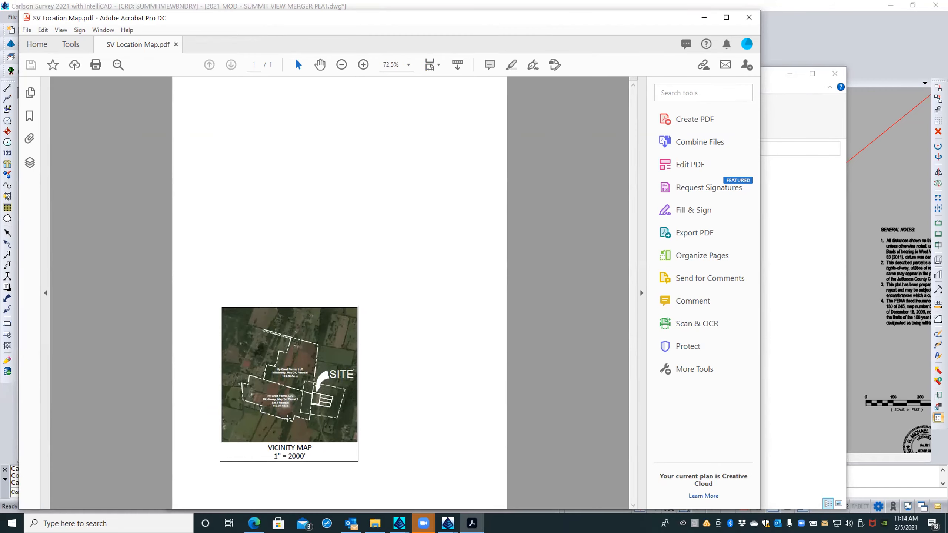
Examine the parcel labels, site outline and title of the vicinity map up close
{"action": "scroll", "coordinate": [294, 402], "scroll_direction": "up", "scroll_amount": 4, "text": "ctrl"}
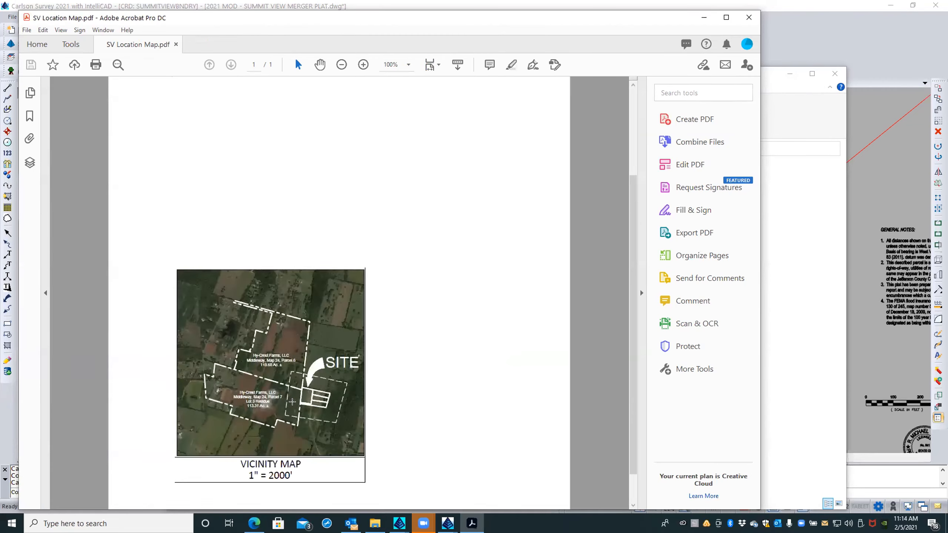
{"action": "scroll", "coordinate": [226, 401], "scroll_direction": "up", "scroll_amount": 2, "text": "ctrl"}
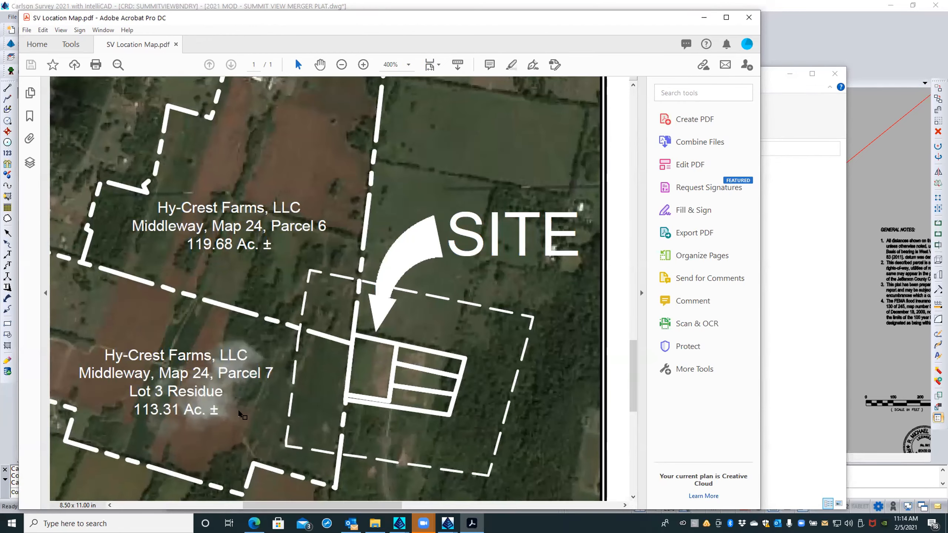
{"action": "scroll", "coordinate": [258, 403], "scroll_direction": "down", "scroll_amount": 3, "text": "ctrl"}
{"action": "scroll", "coordinate": [415, 219], "scroll_direction": "down", "scroll_amount": 1, "text": "ctrl"}
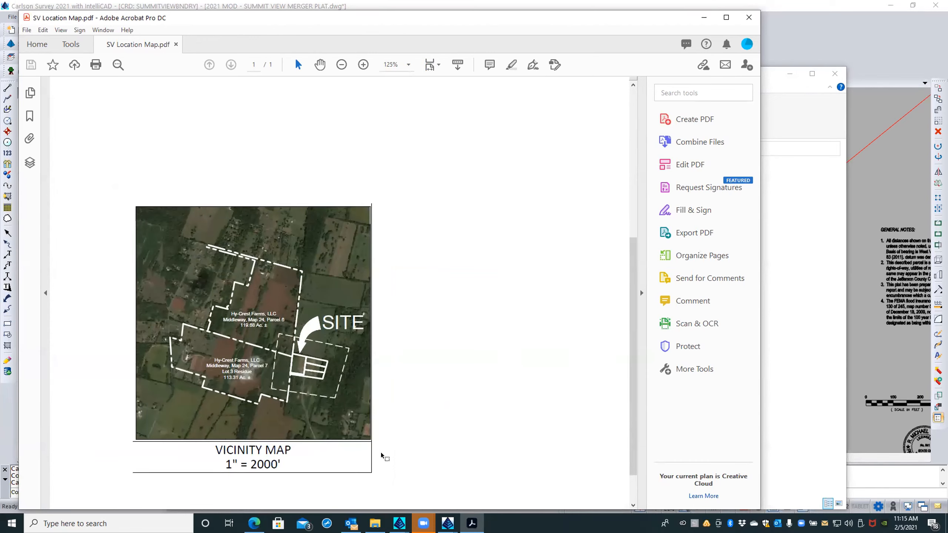
{"action": "scroll", "coordinate": [422, 315], "scroll_direction": "down", "scroll_amount": 1}
{"action": "scroll", "coordinate": [421, 315], "scroll_direction": "down", "scroll_amount": 1}
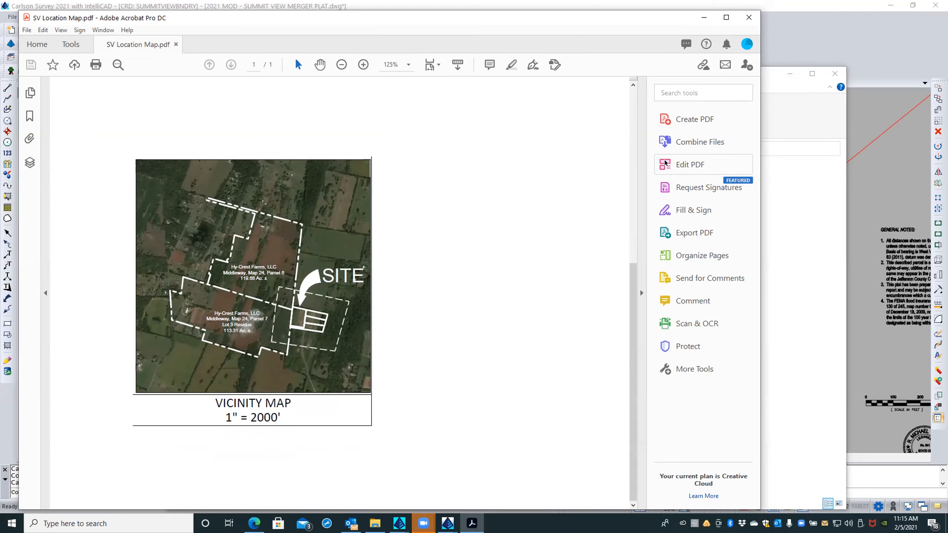
Start Crop Pages in Edit PDF mode and draw a crop rectangle around the vicinity map and its title block
{"action": "left_click", "coordinate": [656, 164]}
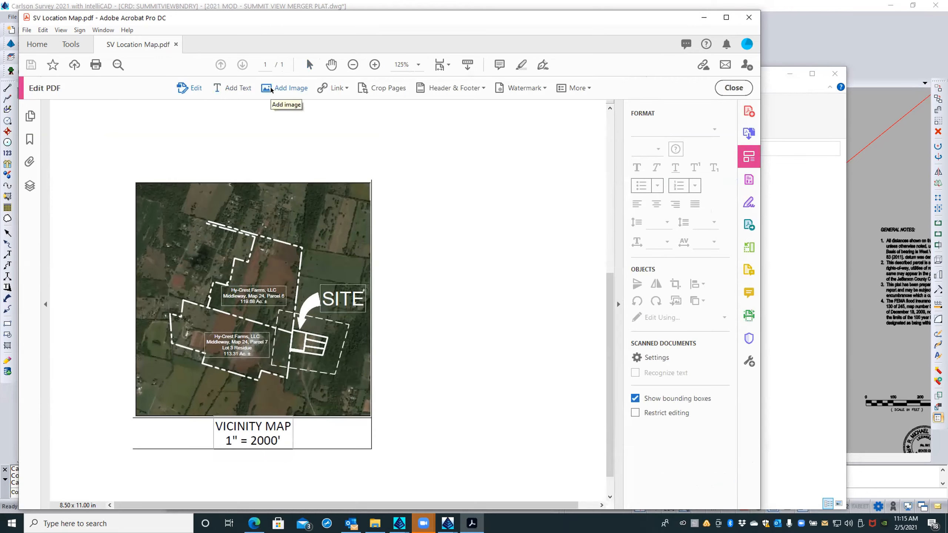
{"action": "left_click", "coordinate": [382, 88]}
{"action": "scroll", "coordinate": [399, 142], "scroll_direction": "down", "scroll_amount": 1}
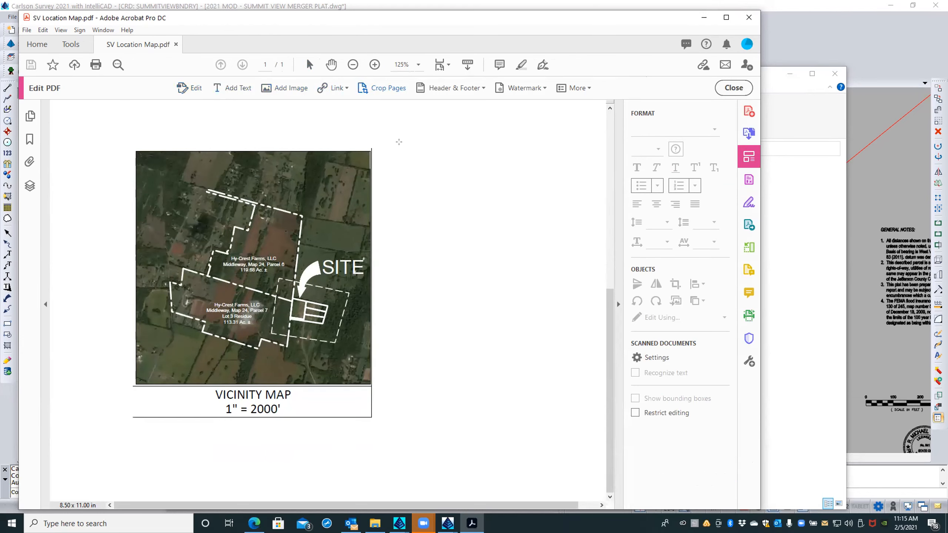
{"action": "scroll", "coordinate": [401, 148], "scroll_direction": "up", "scroll_amount": 10}
{"action": "scroll", "coordinate": [400, 147], "scroll_direction": "down", "scroll_amount": 10}
{"action": "left_click", "coordinate": [44, 302]}
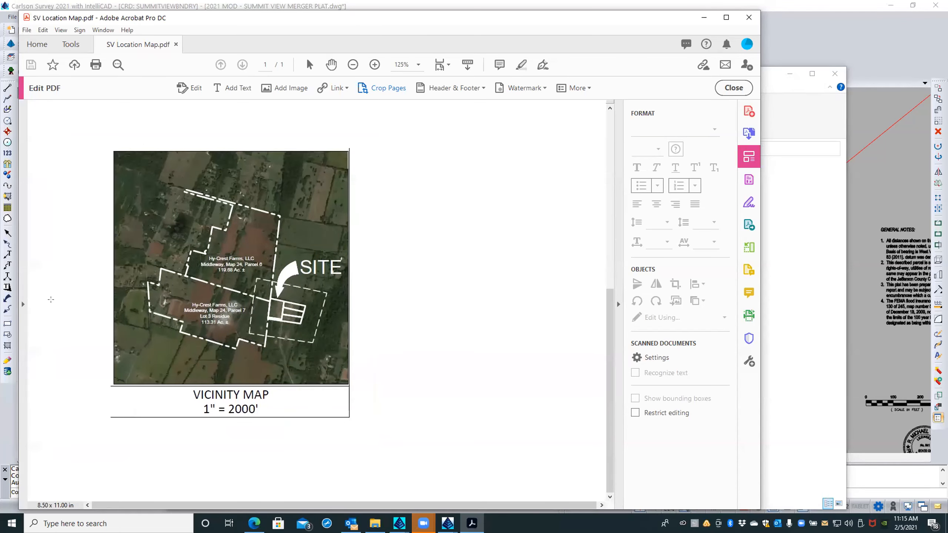
{"action": "left_click", "coordinate": [23, 304]}
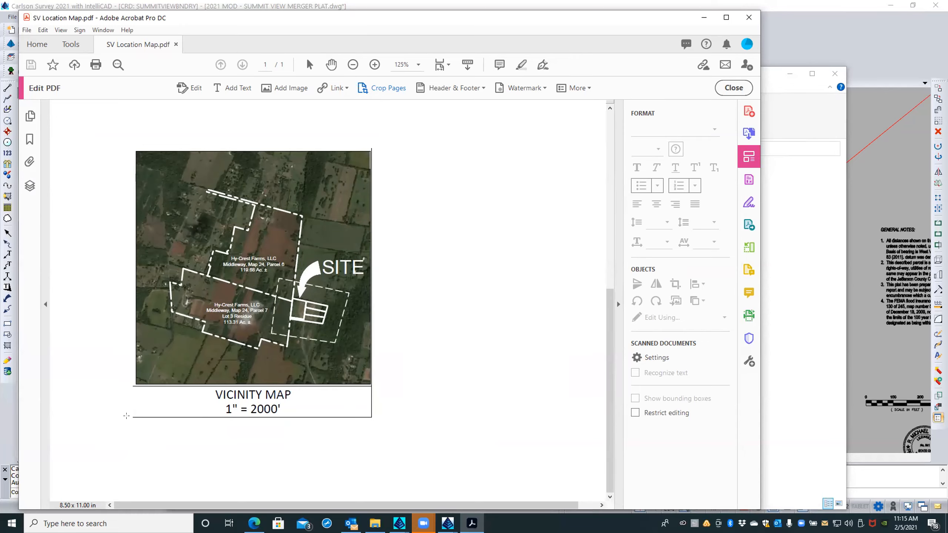
{"action": "left_click_drag", "start_coordinate": [130, 418], "coordinate": [368, 146]}
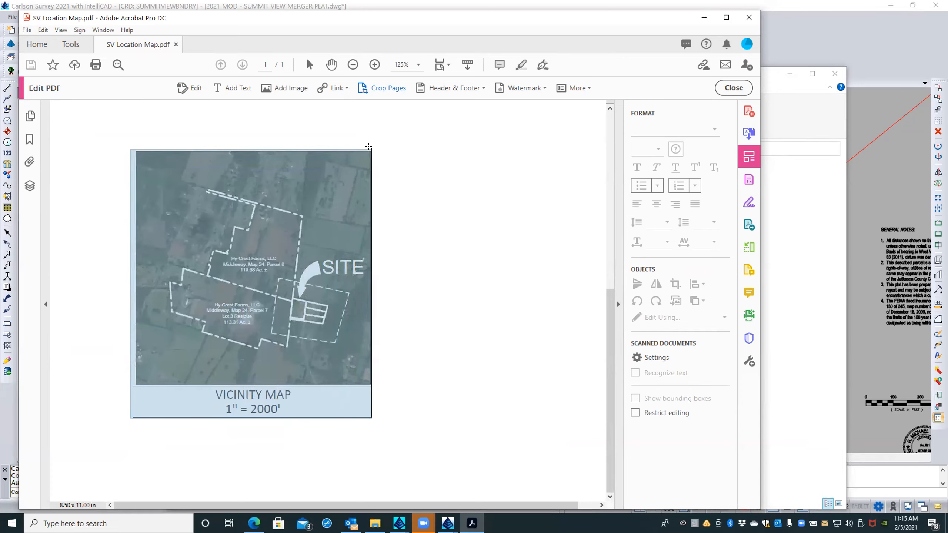
Fit the crop rectangle's upper corners to the vicinity map's border and crop the page to it using the CropBox
{"action": "left_click_drag", "start_coordinate": [368, 147], "coordinate": [369, 146]}
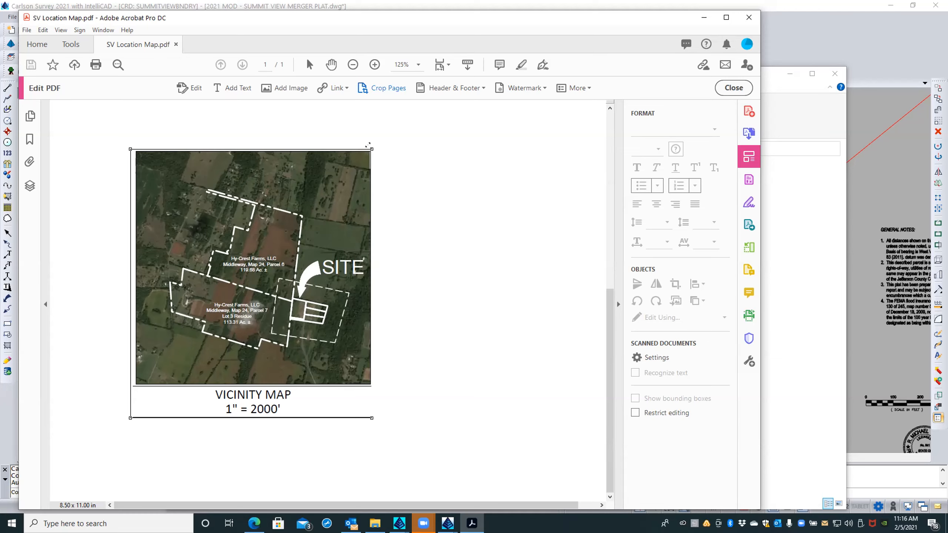
{"action": "mouse_move", "coordinate": [370, 145]}
{"action": "left_mouse_down"}
{"action": "mouse_move", "coordinate": [374, 137]}
{"action": "mouse_move", "coordinate": [371, 149]}
{"action": "left_mouse_up"}
{"action": "left_click_drag", "start_coordinate": [128, 144], "coordinate": [130, 143]}
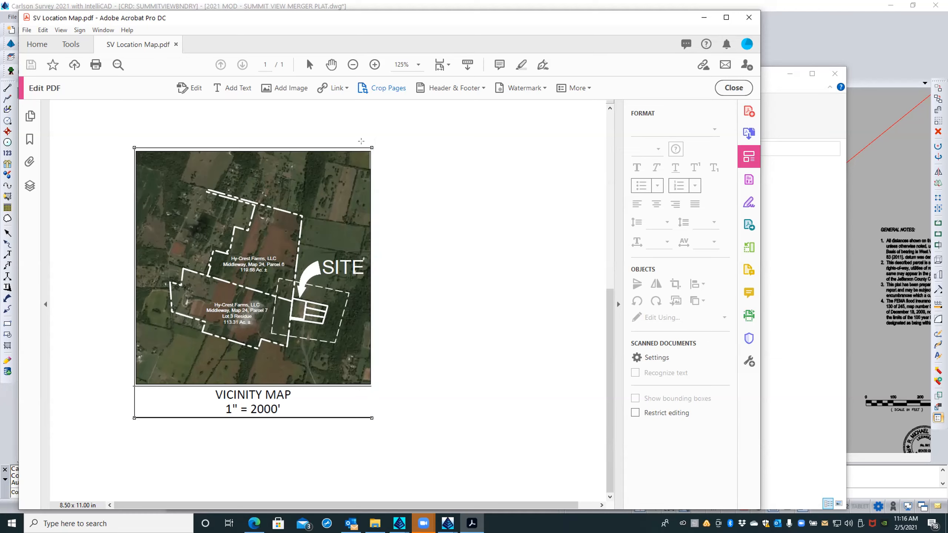
{"action": "left_click_drag", "start_coordinate": [369, 144], "coordinate": [370, 148]}
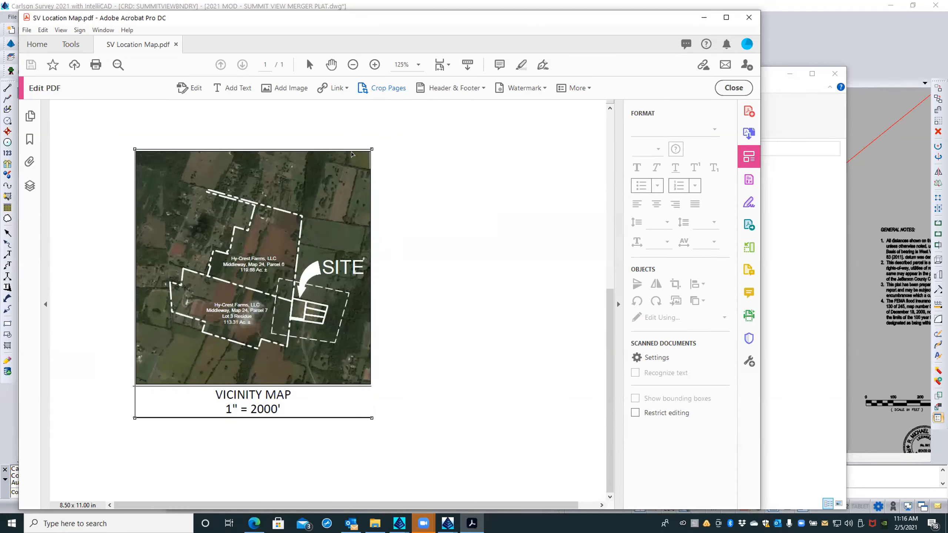
{"action": "right_click", "coordinate": [352, 153]}
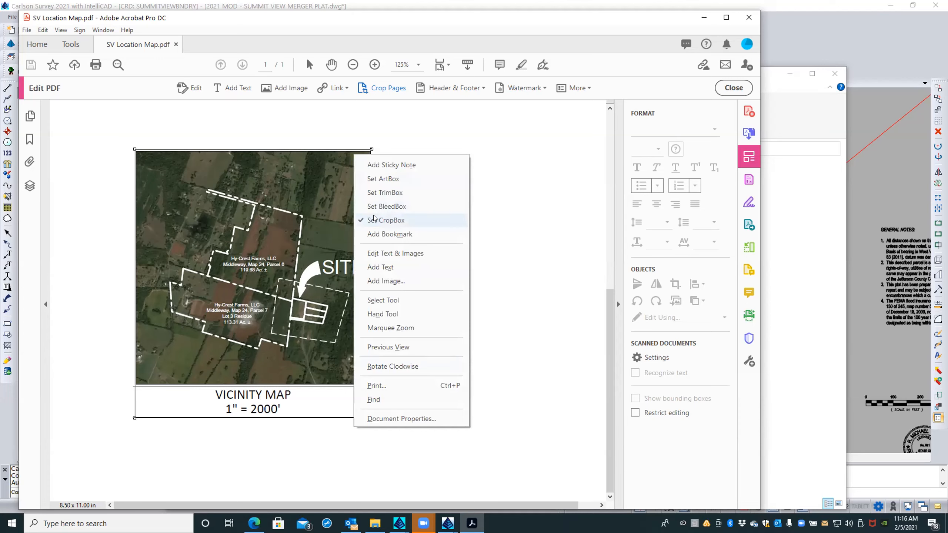
{"action": "left_click", "coordinate": [407, 220]}
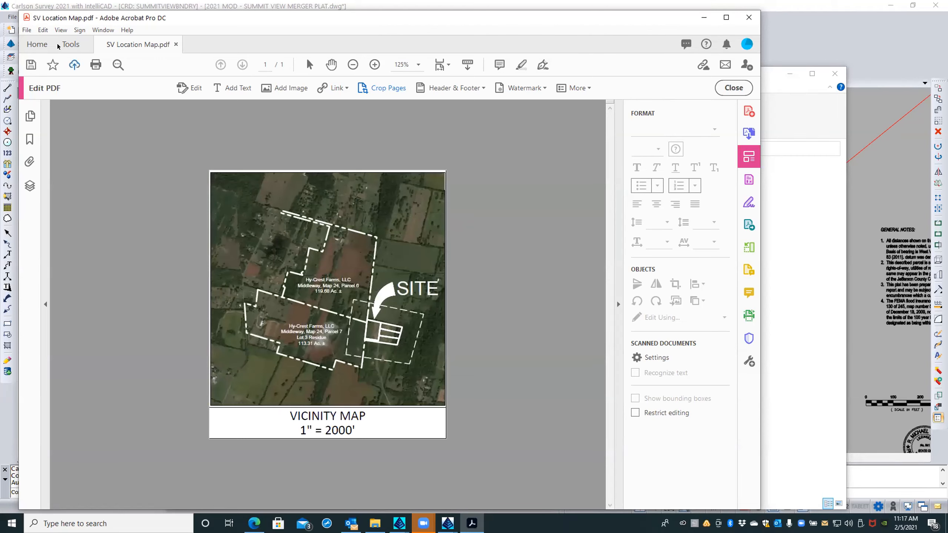
{"action": "left_click", "coordinate": [28, 30]}
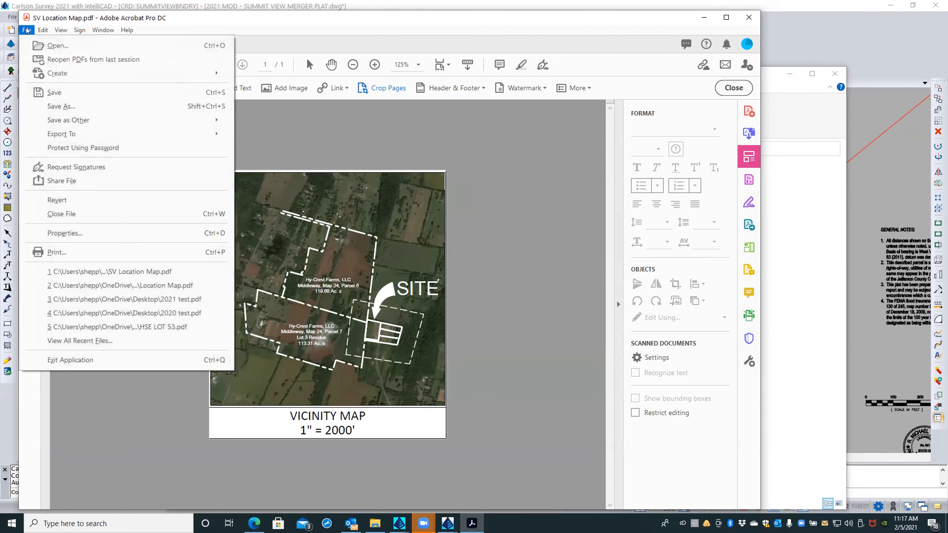
{"action": "left_click", "coordinate": [66, 106]}
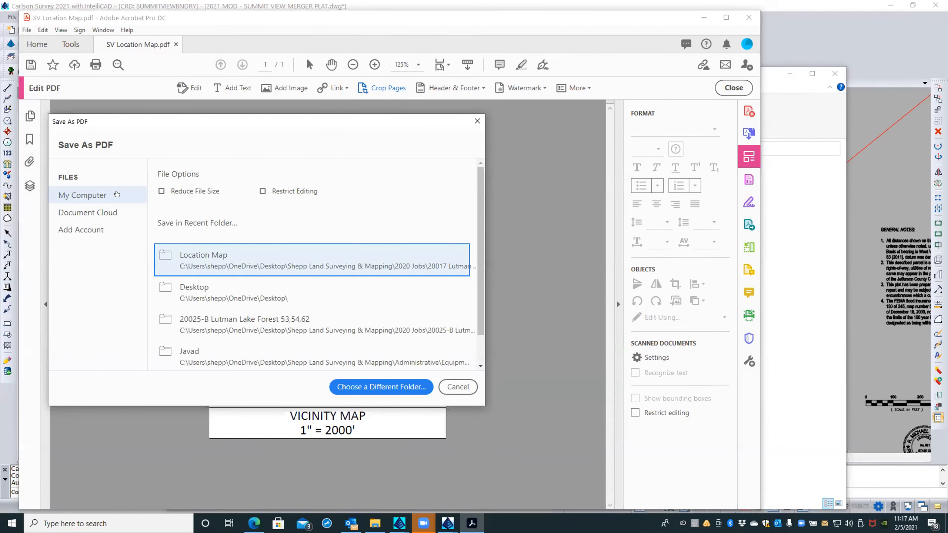
{"action": "left_click", "coordinate": [451, 386]}
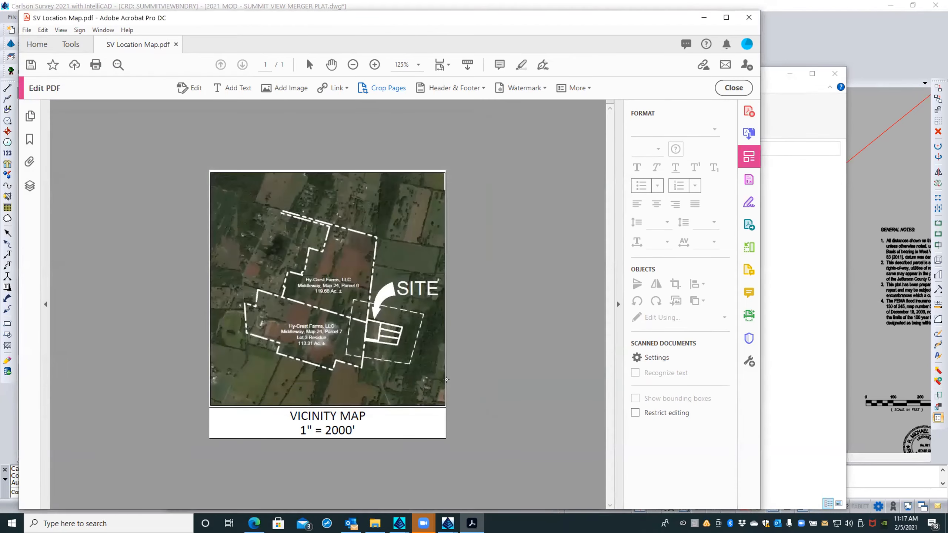
Export the cropped vicinity map as a PNG image in the Location Map folder, prefixing the file name SV Location Map.png with "2021 -"
{"action": "left_click", "coordinate": [27, 30]}
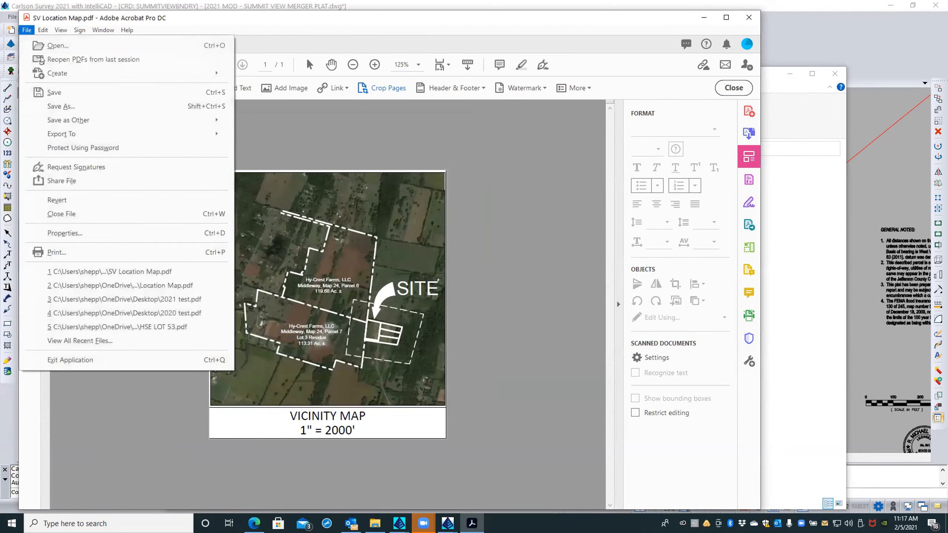
{"action": "mouse_move", "coordinate": [66, 121]}
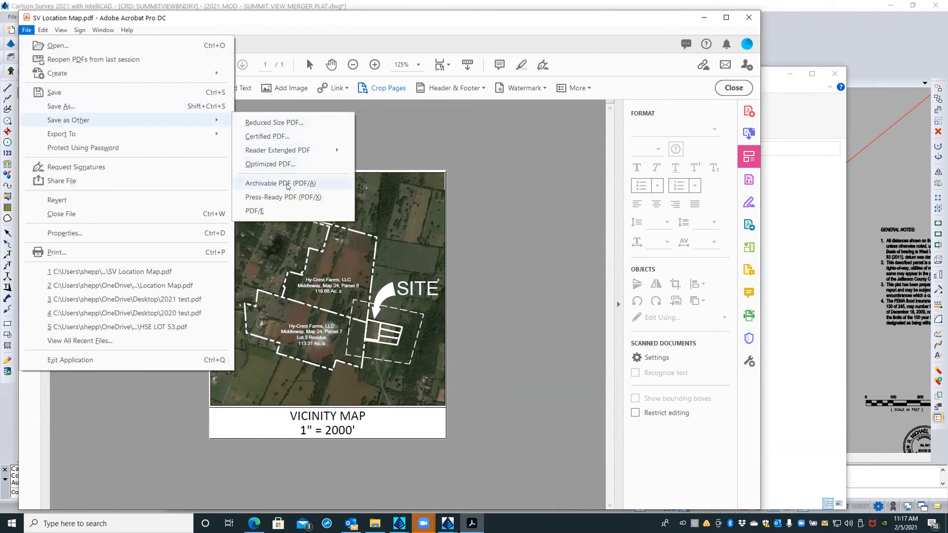
{"action": "mouse_move", "coordinate": [138, 133]}
{"action": "mouse_move", "coordinate": [292, 135]}
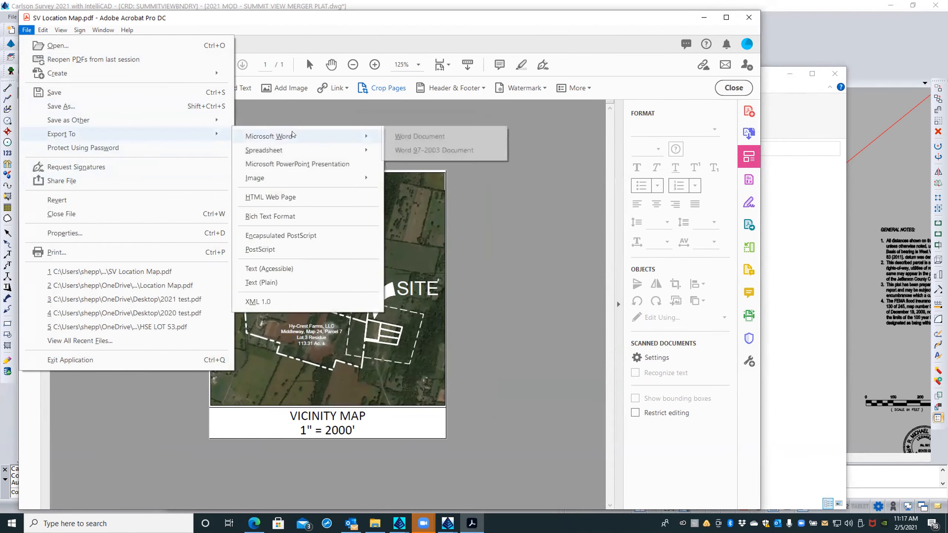
{"action": "mouse_move", "coordinate": [367, 178]}
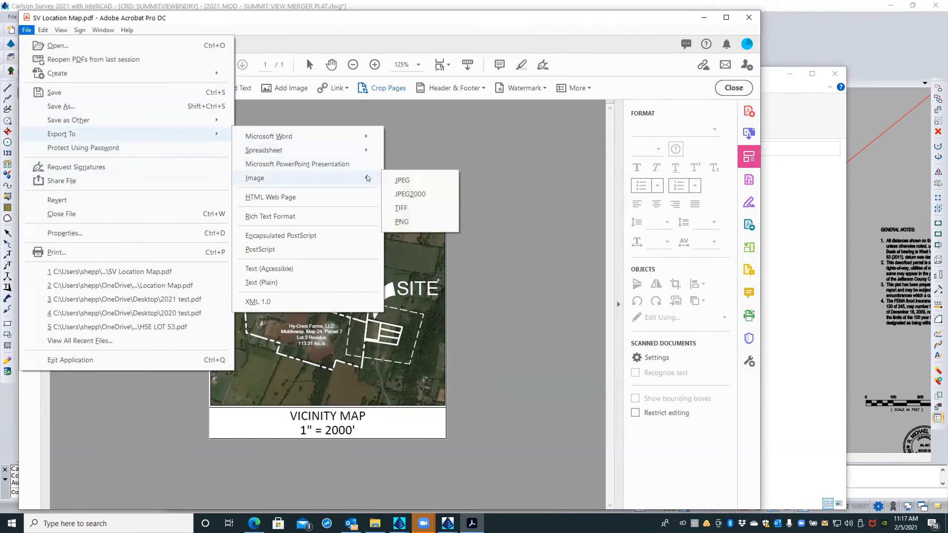
{"action": "left_click", "coordinate": [401, 222]}
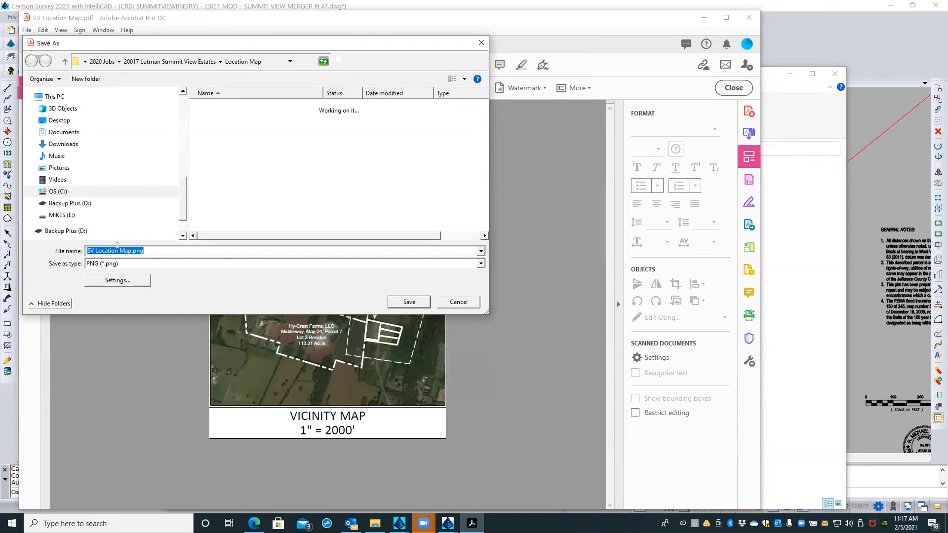
{"action": "left_click", "coordinate": [91, 251]}
{"action": "type", "text": "2021 -"}
{"action": "left_click", "coordinate": [403, 302]}
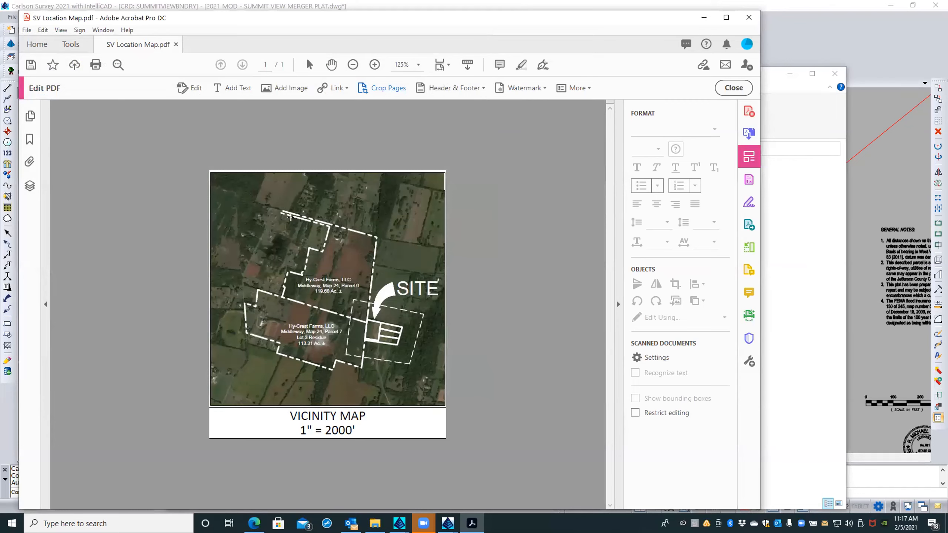
Try to save the cropped map as an optimized PDF, agreeing to save the document before optimizing
{"action": "left_click", "coordinate": [26, 30]}
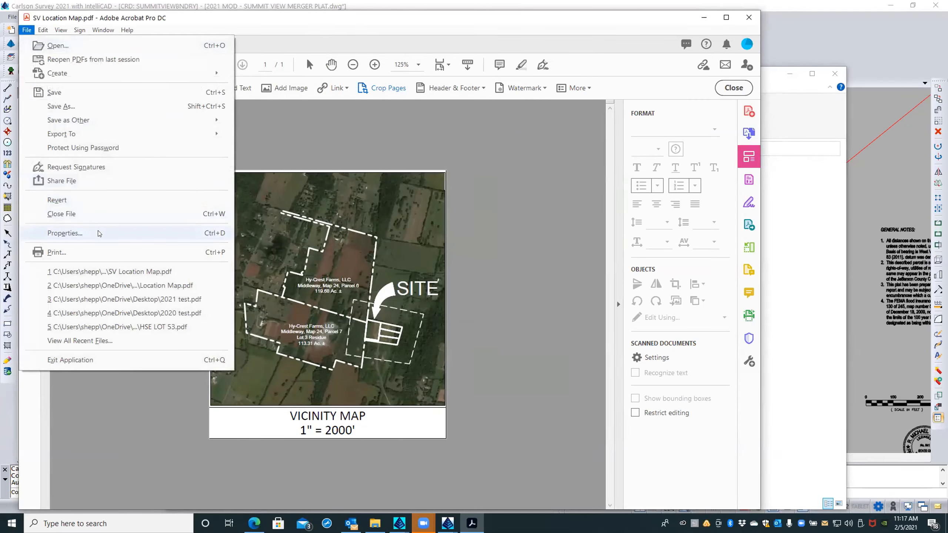
{"action": "mouse_move", "coordinate": [225, 133]}
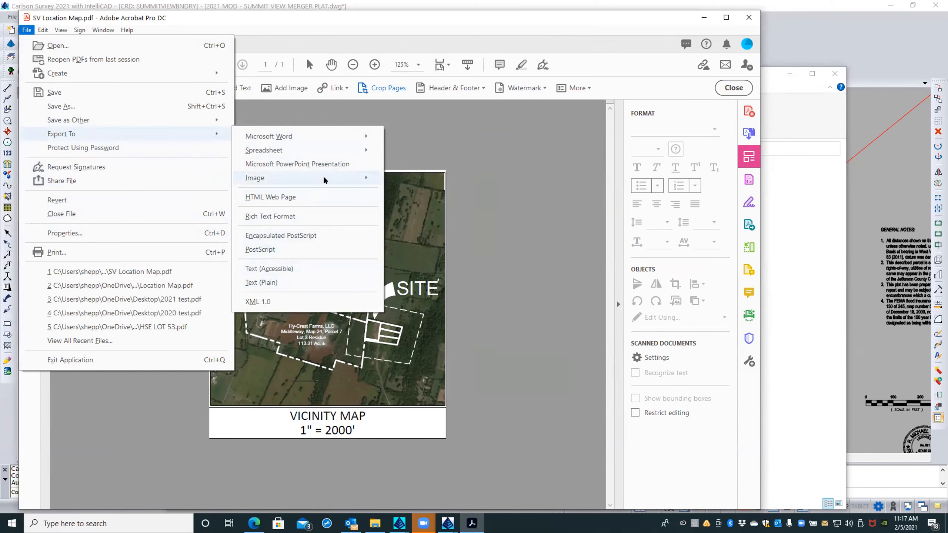
{"action": "mouse_move", "coordinate": [323, 180]}
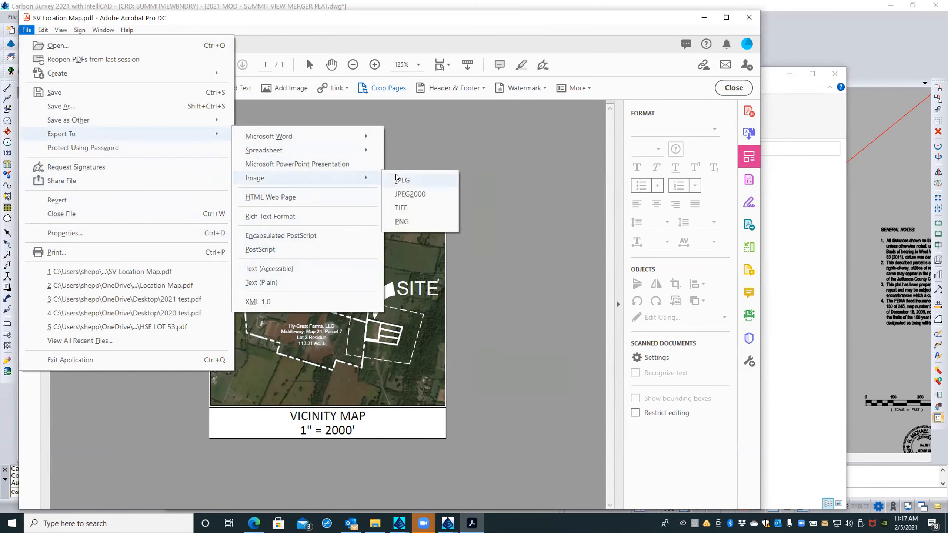
{"action": "mouse_move", "coordinate": [149, 117]}
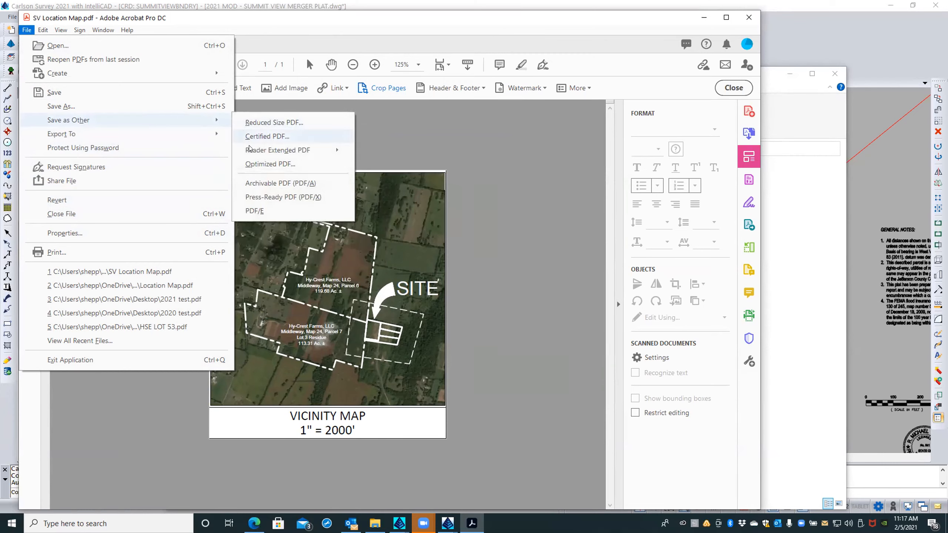
{"action": "left_click", "coordinate": [251, 163]}
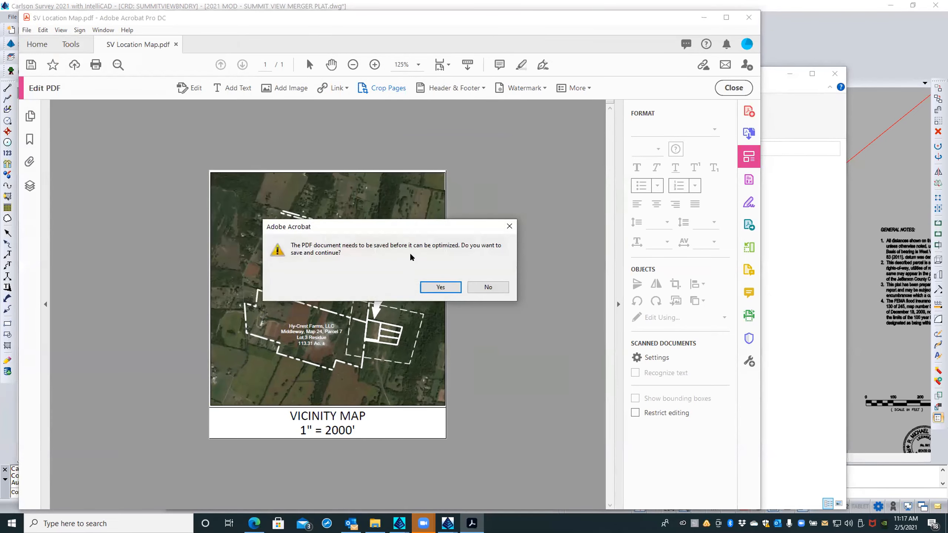
{"action": "left_click", "coordinate": [435, 287]}
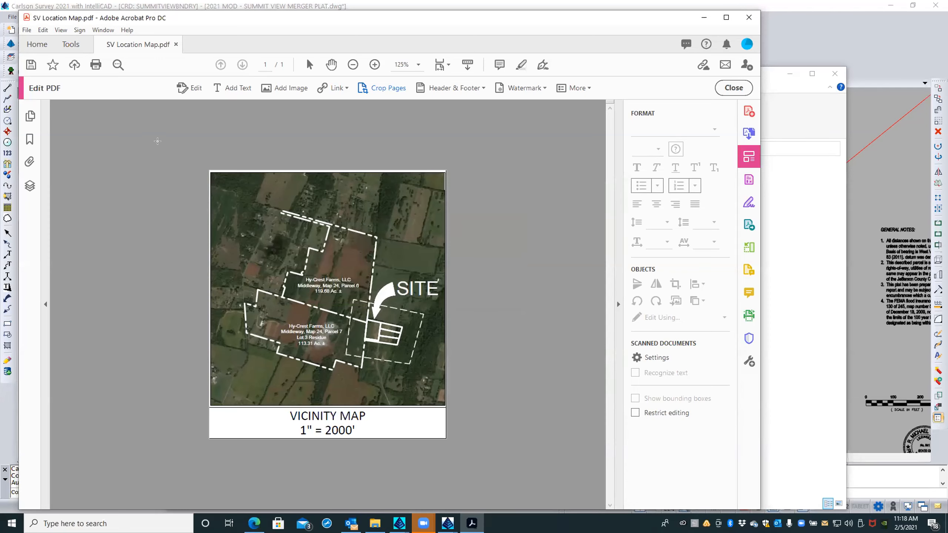
Save the cropped map as 2021 - SV Location Map.pdf in the Location Map folder
{"action": "left_click", "coordinate": [27, 30]}
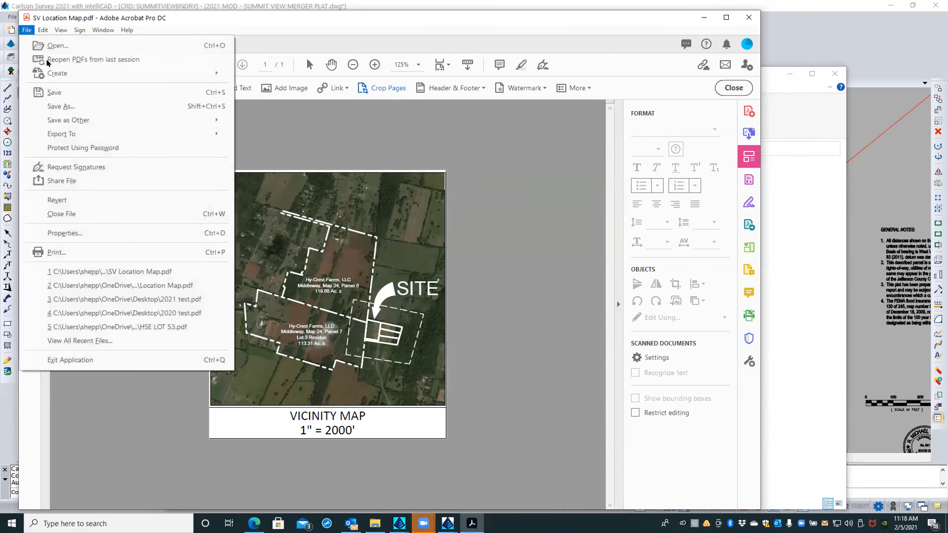
{"action": "left_click", "coordinate": [64, 106]}
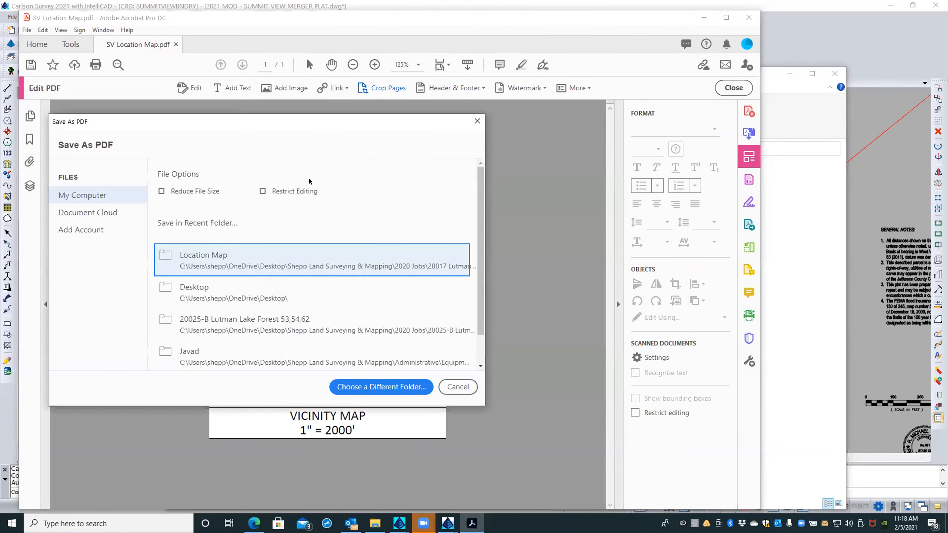
{"action": "left_click", "coordinate": [242, 257]}
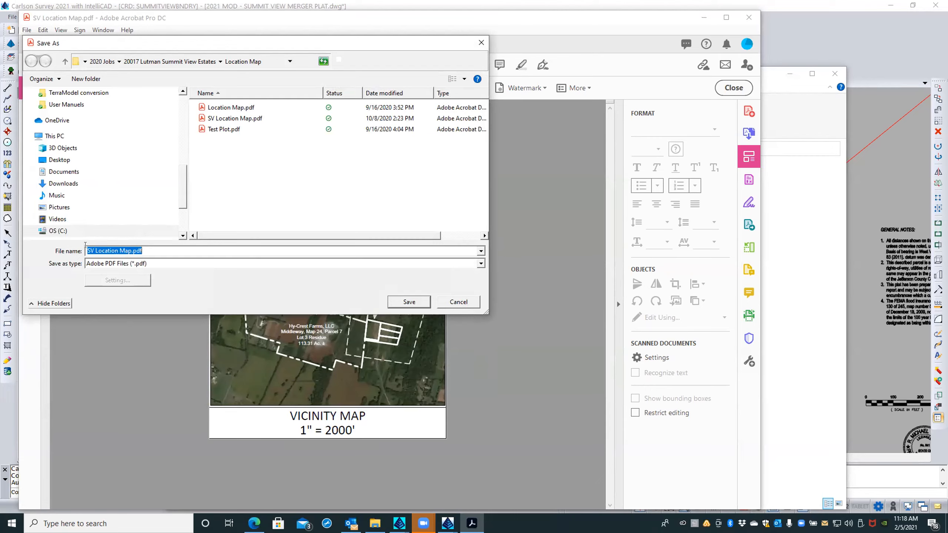
{"action": "left_click", "coordinate": [137, 249]}
{"action": "type", "text": "2021 -"}
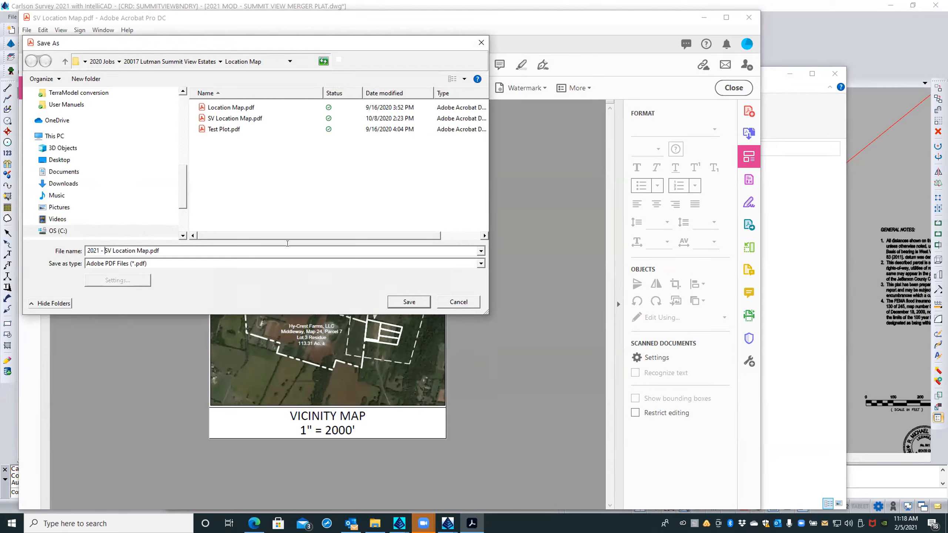
{"action": "left_click", "coordinate": [407, 303]}
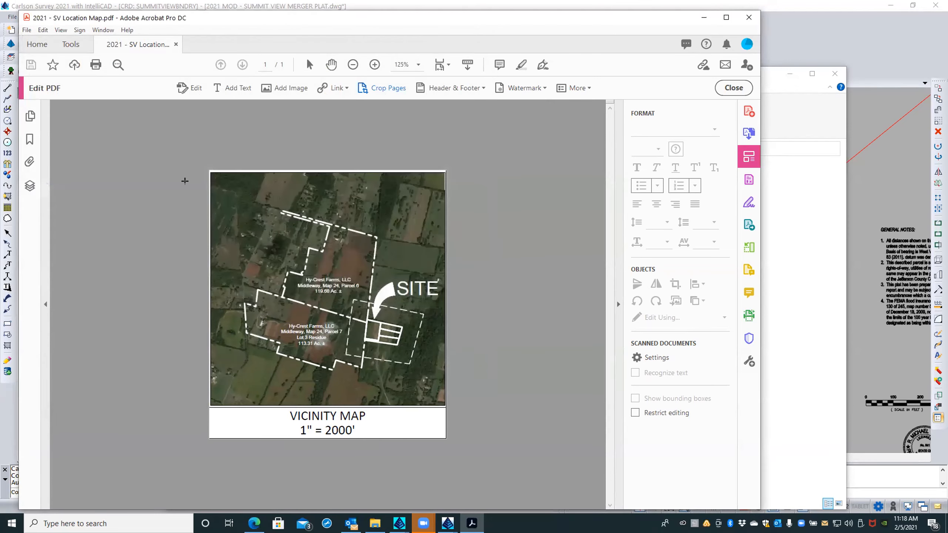
Start saving the map as an optimized PDF, with Transparency added to the standard optimization settings
{"action": "left_click", "coordinate": [27, 30]}
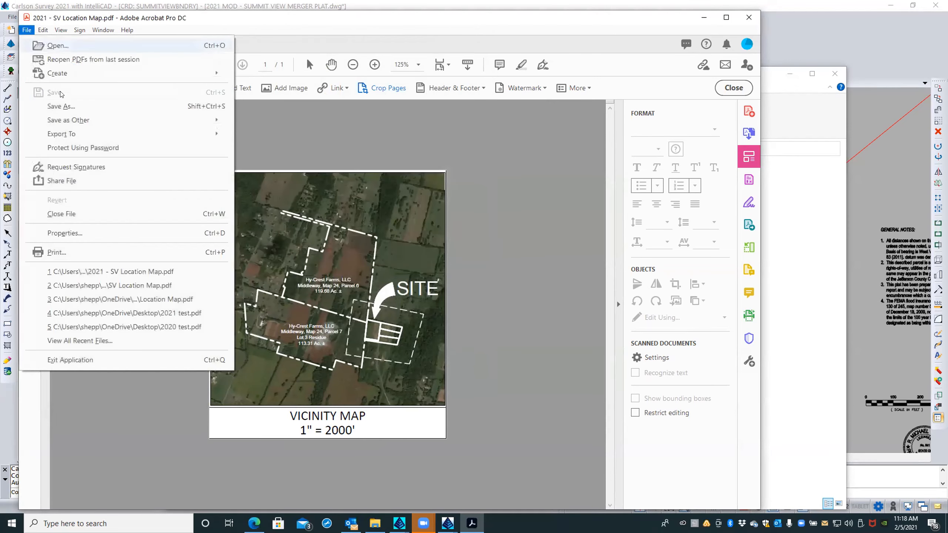
{"action": "mouse_move", "coordinate": [66, 117]}
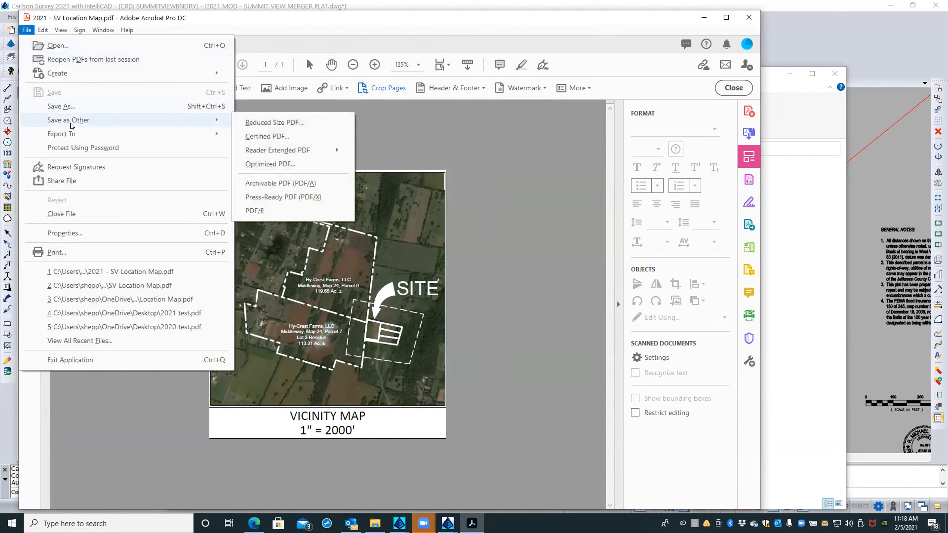
{"action": "mouse_move", "coordinate": [72, 134]}
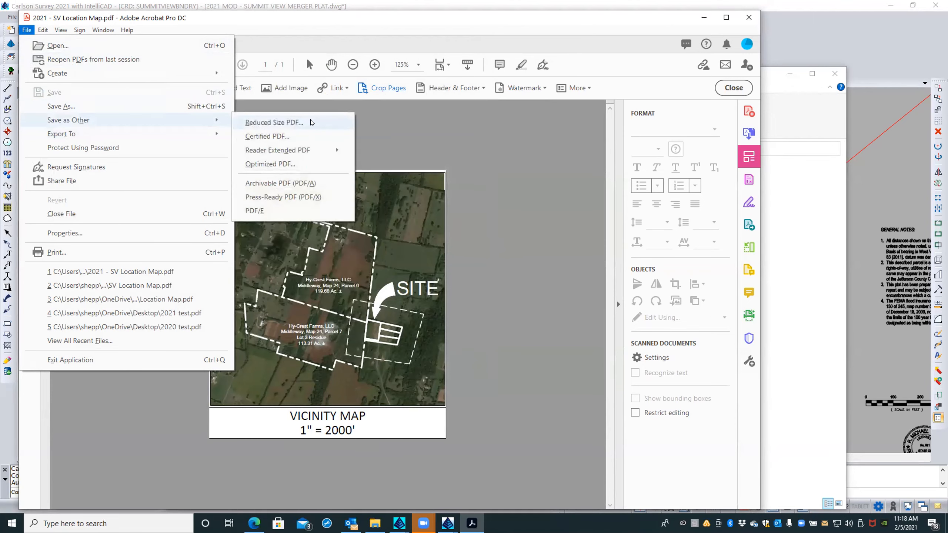
{"action": "left_click", "coordinate": [285, 164]}
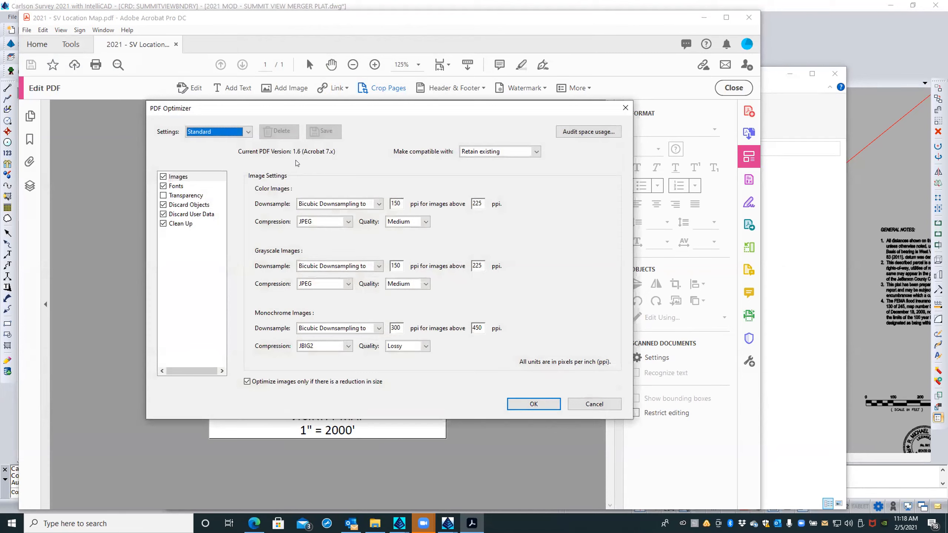
{"action": "left_click", "coordinate": [246, 131]}
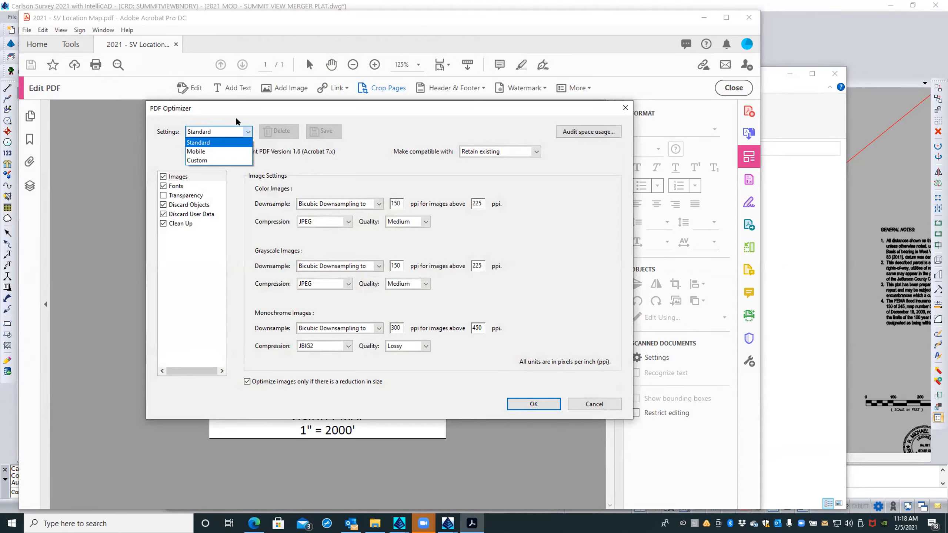
{"action": "left_click", "coordinate": [209, 143]}
{"action": "left_click", "coordinate": [163, 195]}
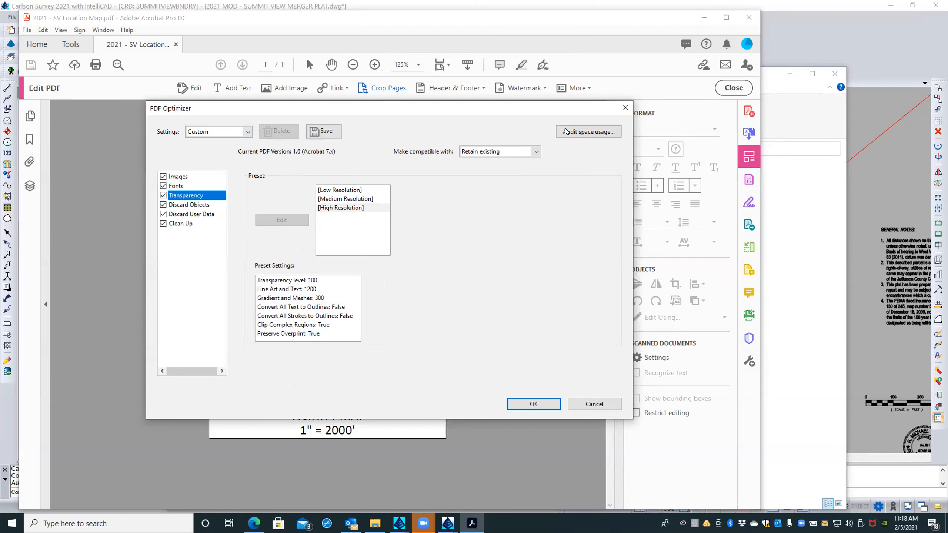
Accept the optimizer settings and save the file as 2021 OPT - SV Location Map.pdf in the Location Map folder
{"action": "left_click", "coordinate": [526, 403]}
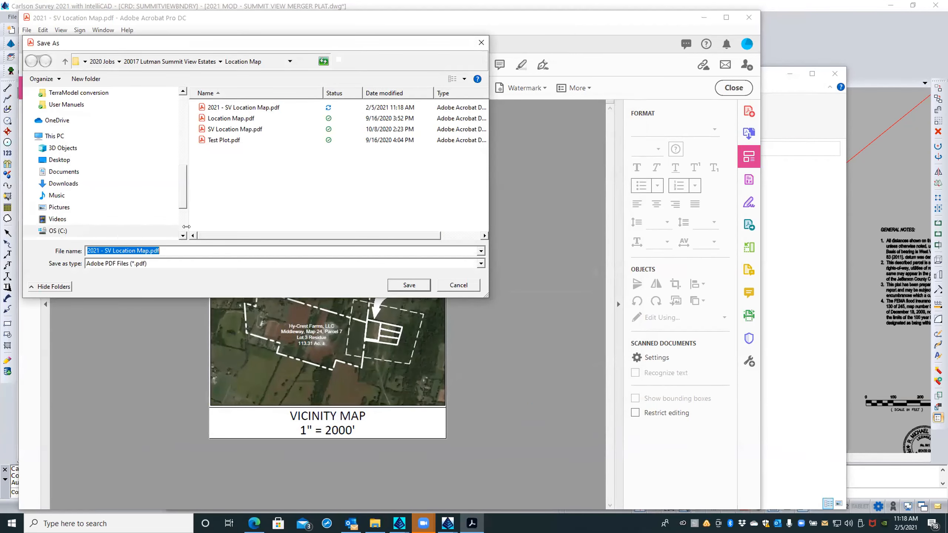
{"action": "left_click", "coordinate": [99, 249]}
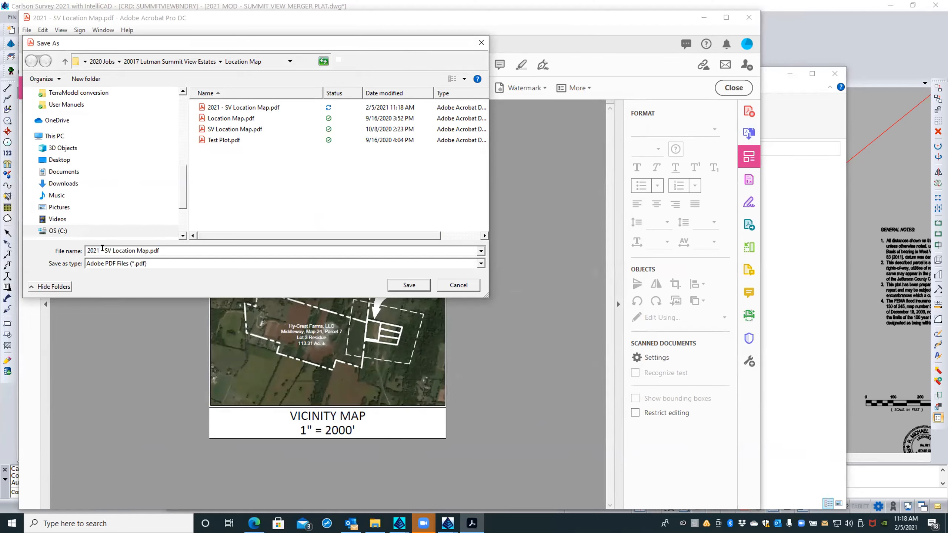
{"action": "type", "text": "OPT"}
{"action": "key", "text": "Return"}
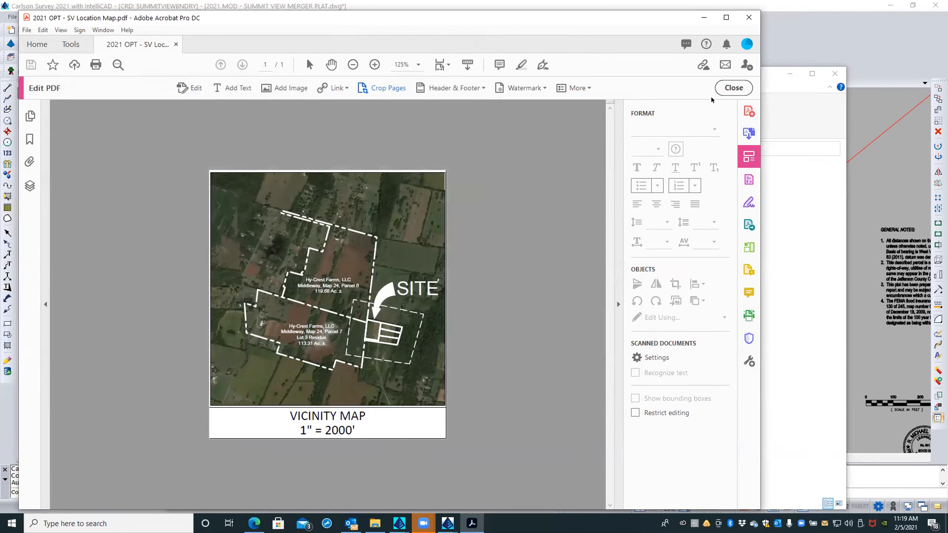
Switch to Carlson Survey and change the SV Location Map external reference's path to 2021 OPT - SV Location Map.pdf
{"action": "left_click", "coordinate": [847, 50]}
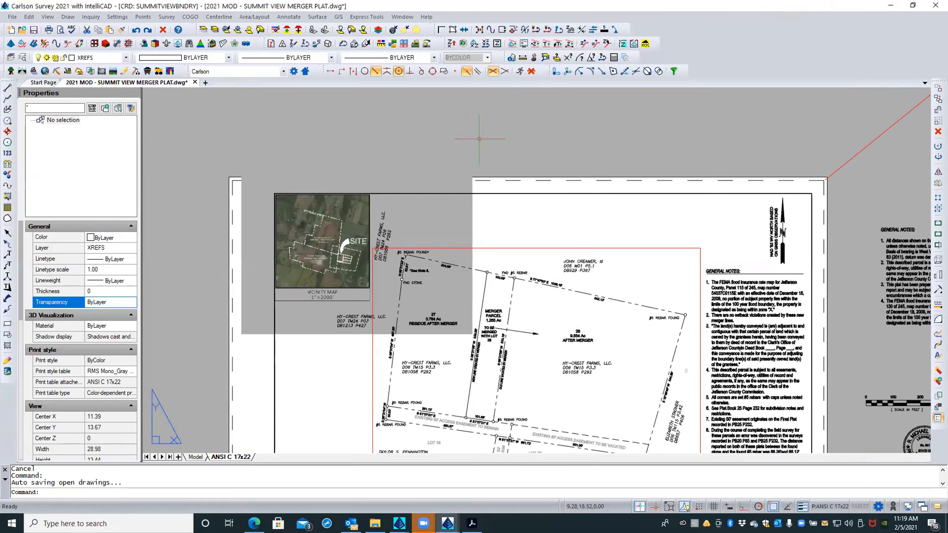
{"action": "left_click", "coordinate": [22, 58]}
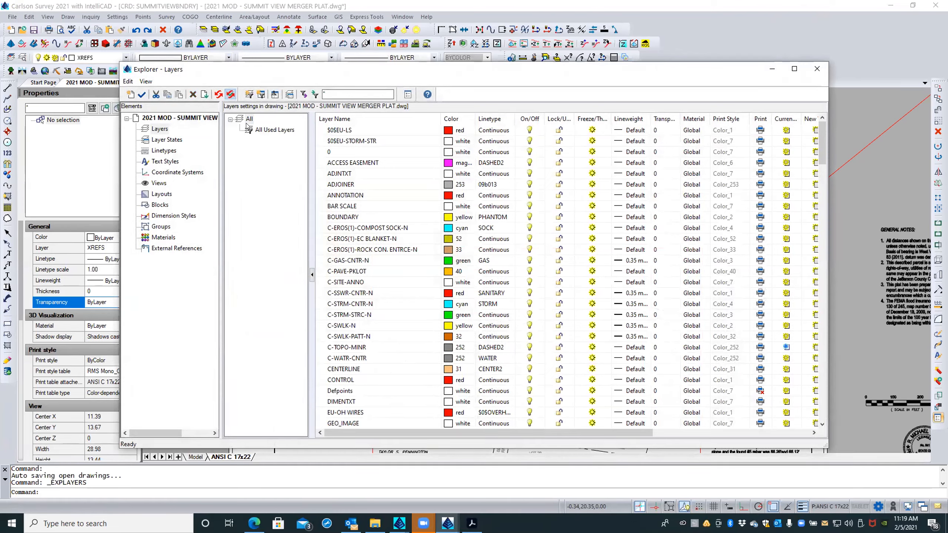
{"action": "left_click", "coordinate": [170, 248]}
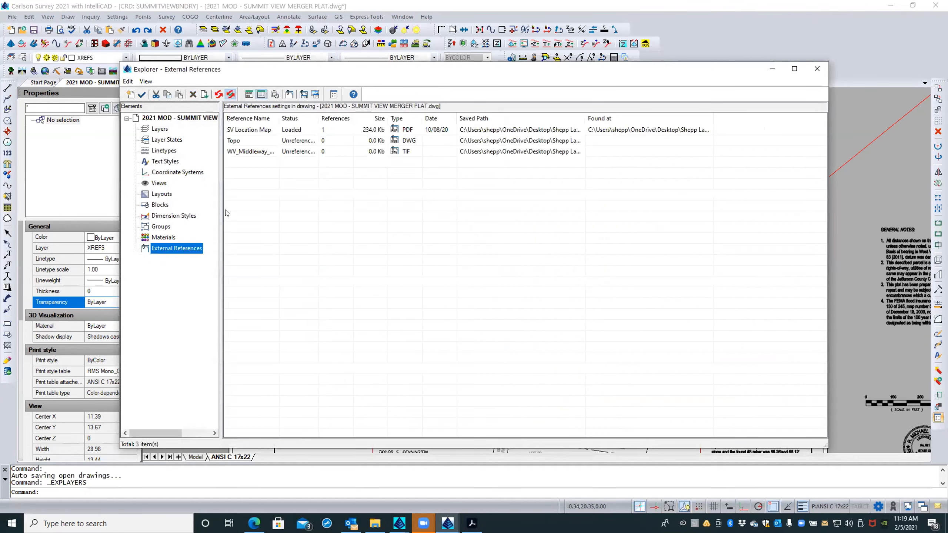
{"action": "left_click", "coordinate": [259, 130]}
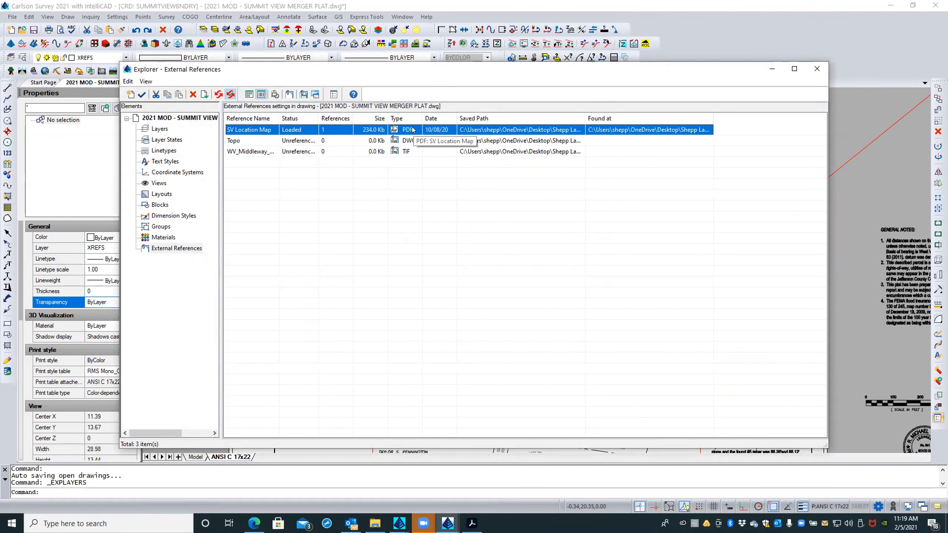
{"action": "left_click", "coordinate": [580, 130]}
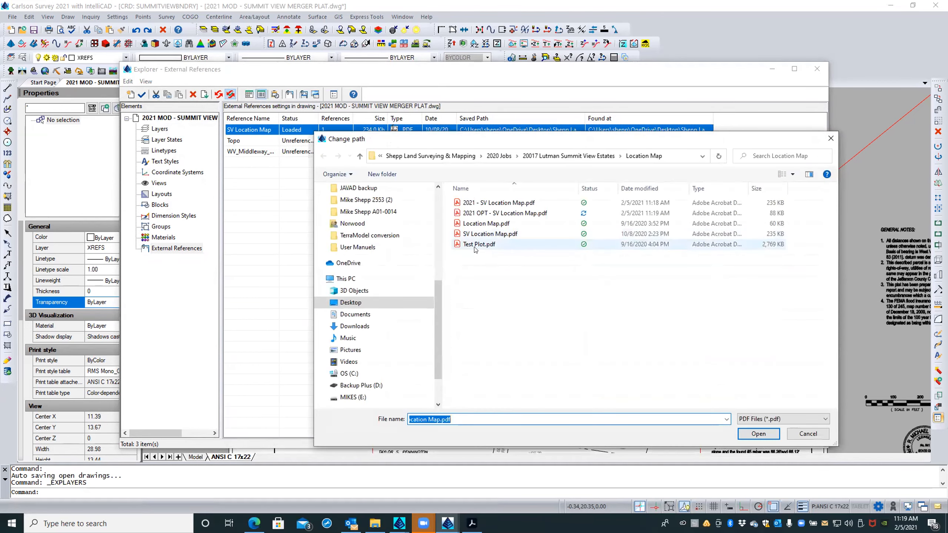
{"action": "double_click", "coordinate": [483, 213]}
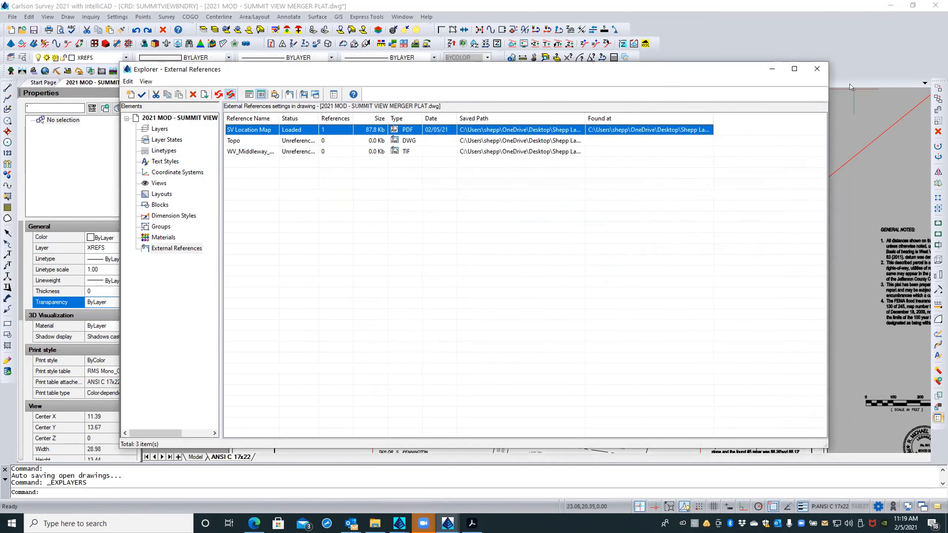
{"action": "left_click", "coordinate": [817, 70]}
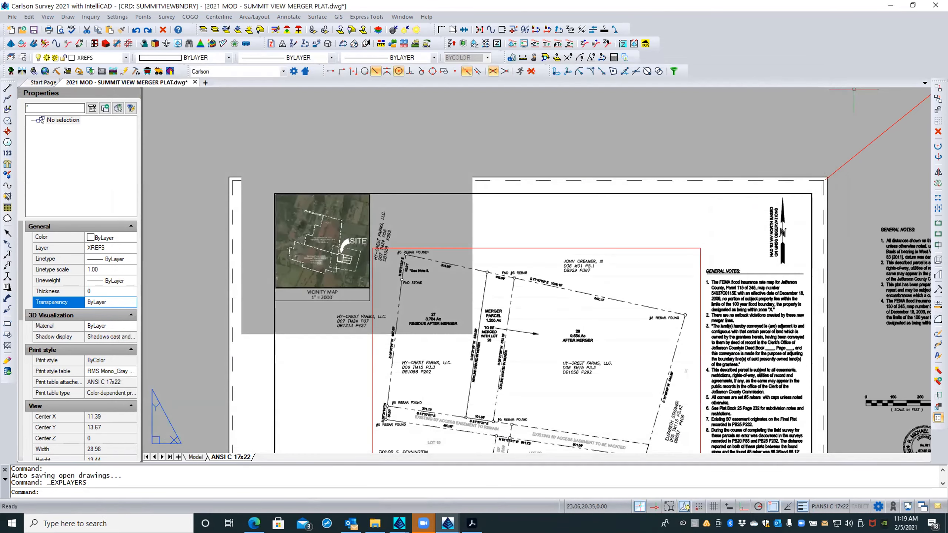
Erase the existing vicinity map PDF underlay from the ANSI C 17x22 layout
{"action": "left_click", "coordinate": [481, 159]}
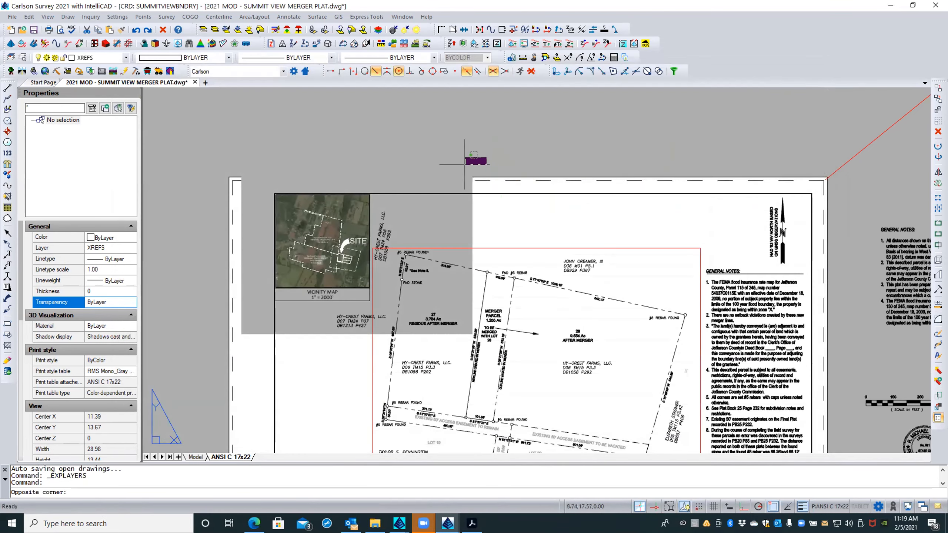
{"action": "left_click", "coordinate": [462, 164]}
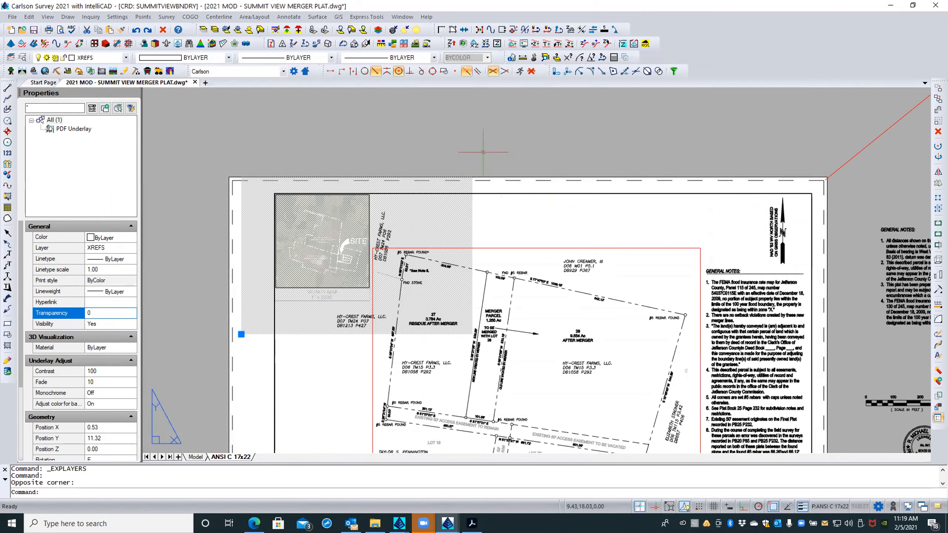
{"action": "key", "text": "Delete"}
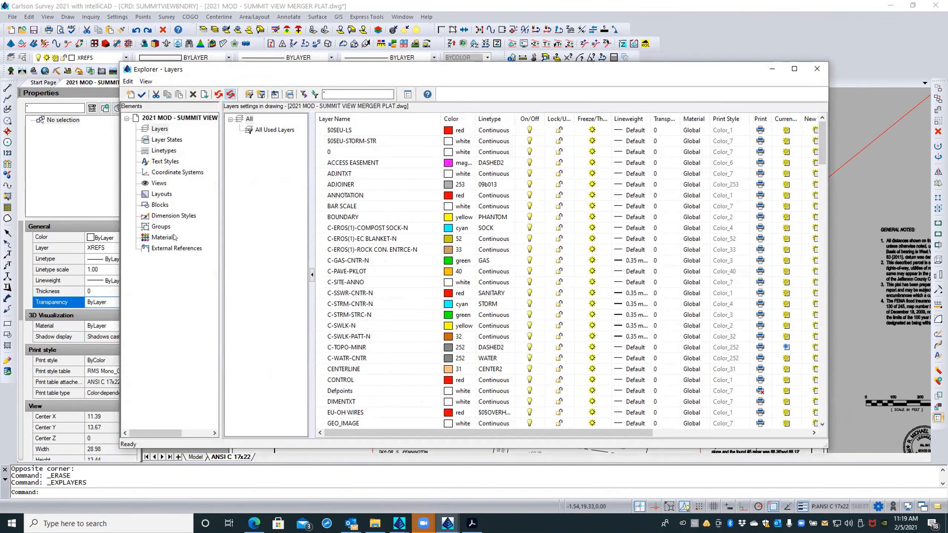
{"action": "left_click", "coordinate": [817, 68]}
Start PDFATTACH and choose 2021 OPT - SV Location Map.pdf from the Summit View Estates job's Location Map folder
{"action": "type", "text": "PDFA"}
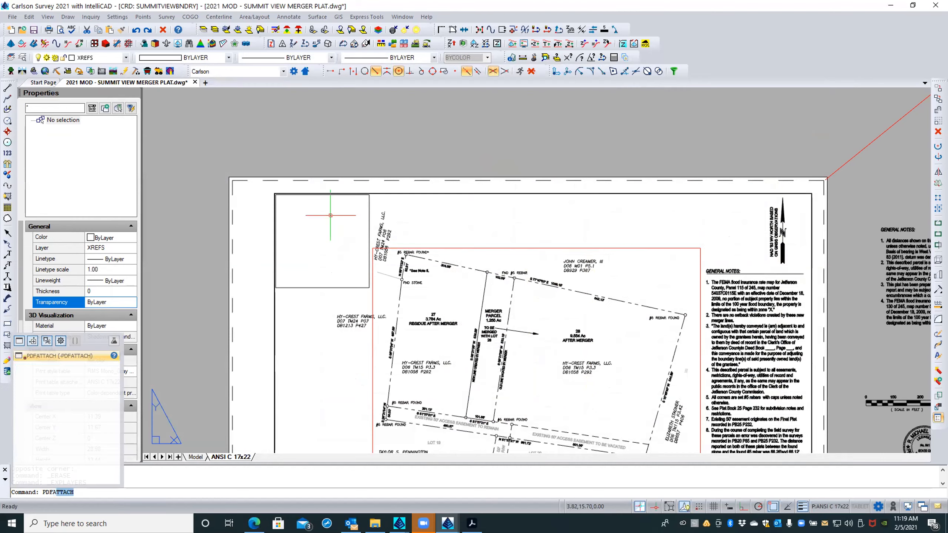
{"action": "key", "text": "Return"}
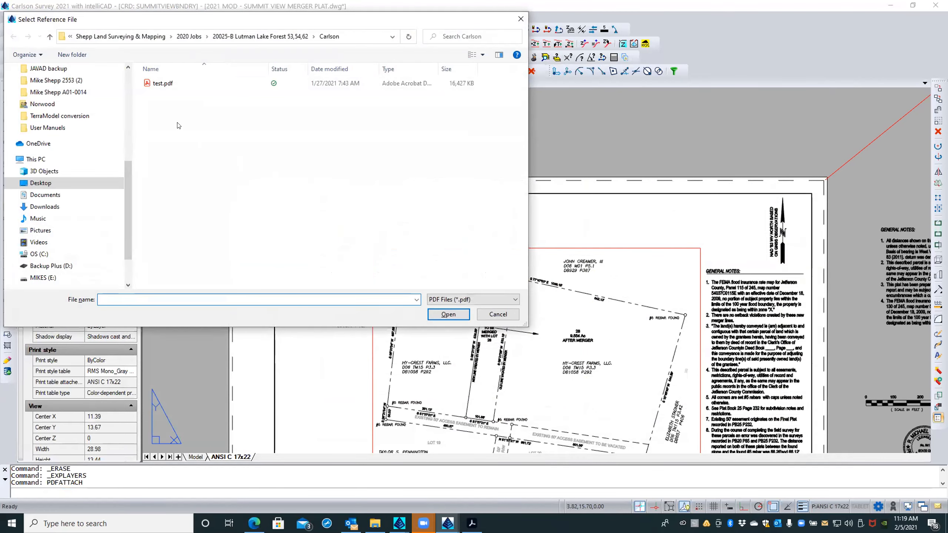
{"action": "left_click", "coordinate": [193, 37]}
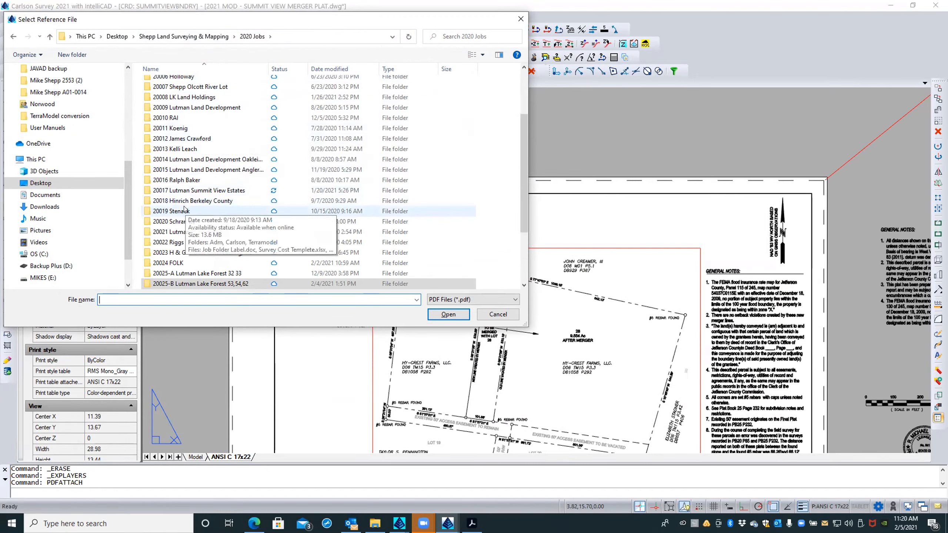
{"action": "double_click", "coordinate": [219, 189]}
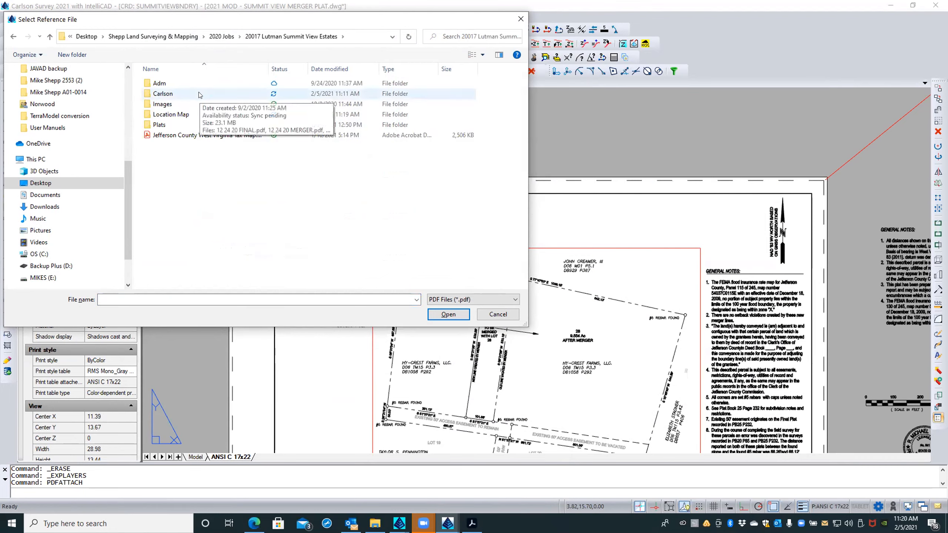
{"action": "double_click", "coordinate": [172, 115]}
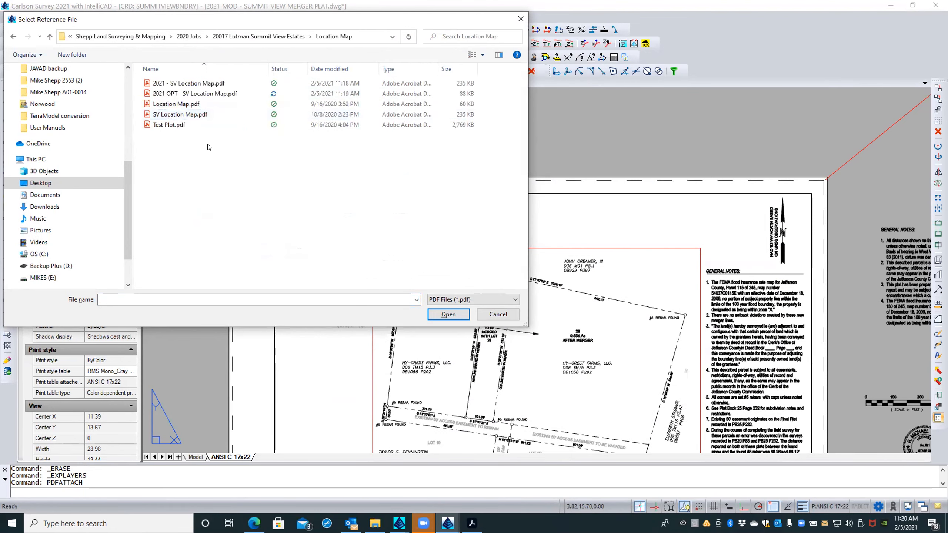
{"action": "left_click", "coordinate": [145, 94]}
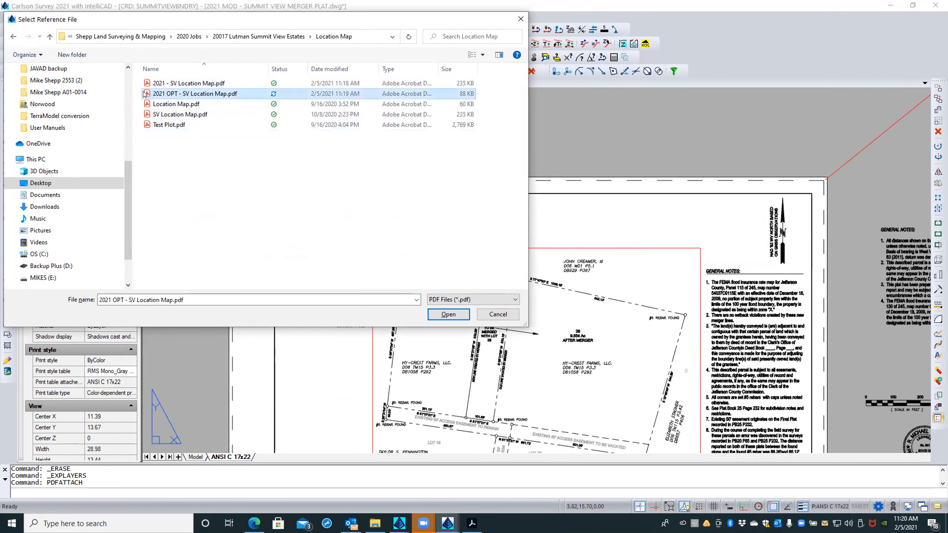
{"action": "double_click", "coordinate": [145, 94]}
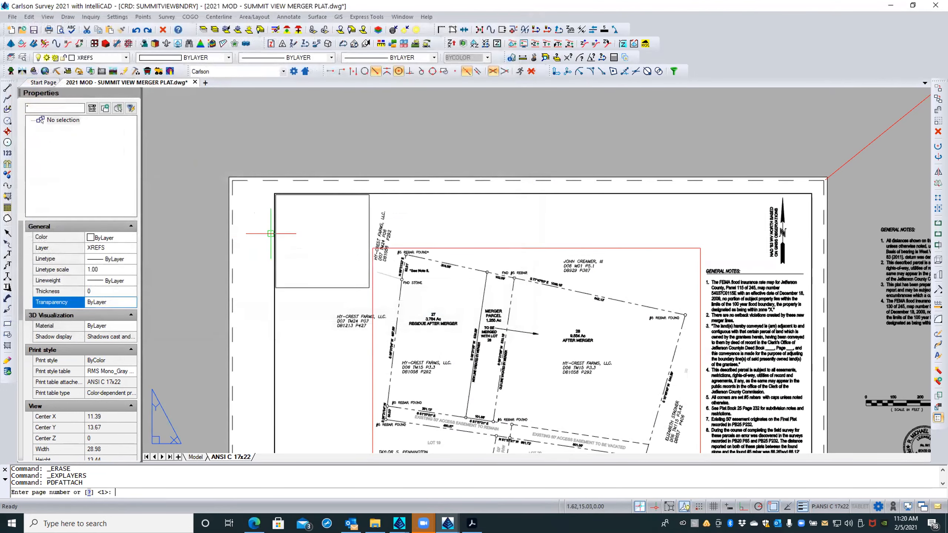
Insert page 1 of the PDF at the lower-left corner of the empty vicinity map box, at scale 1.00 and unrotated
{"action": "key", "text": "Return"}
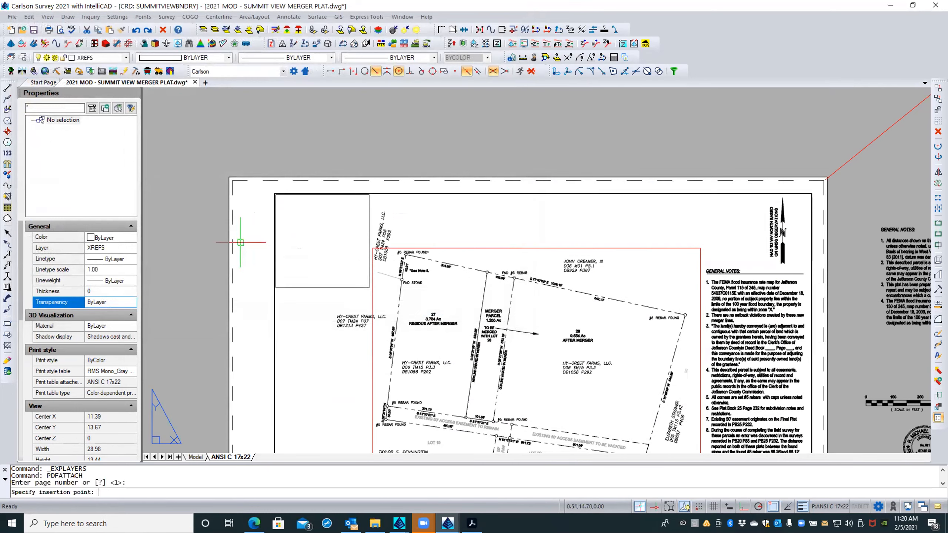
{"action": "left_click", "coordinate": [276, 287]}
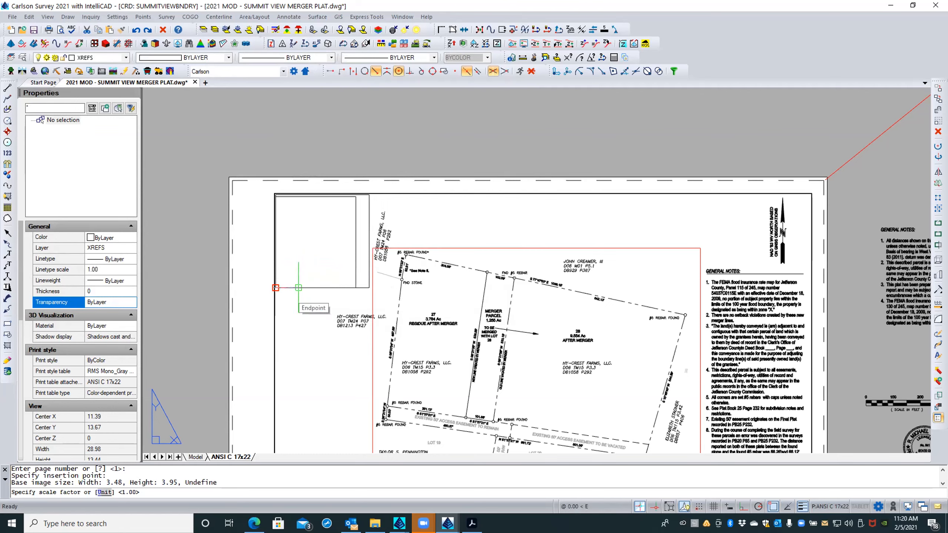
{"action": "left_click", "coordinate": [298, 287]}
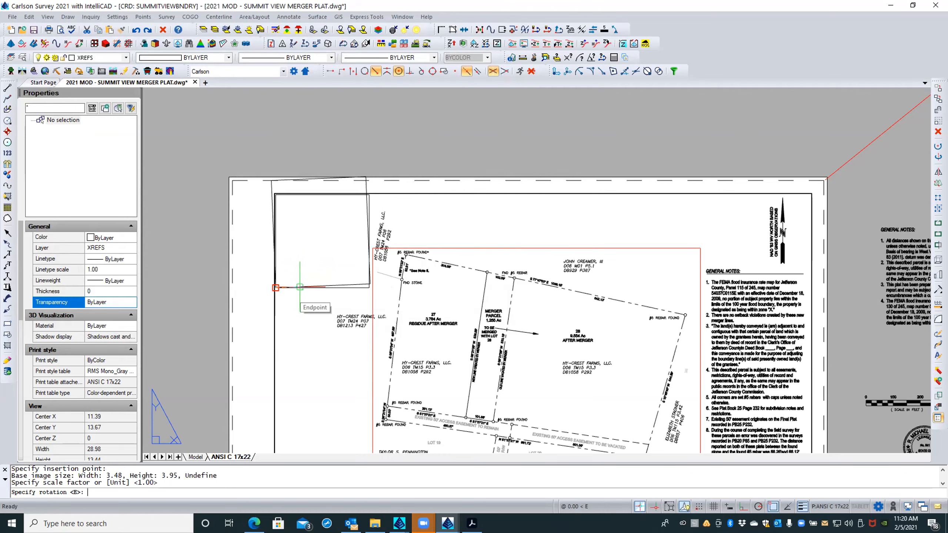
{"action": "left_click", "coordinate": [299, 286]}
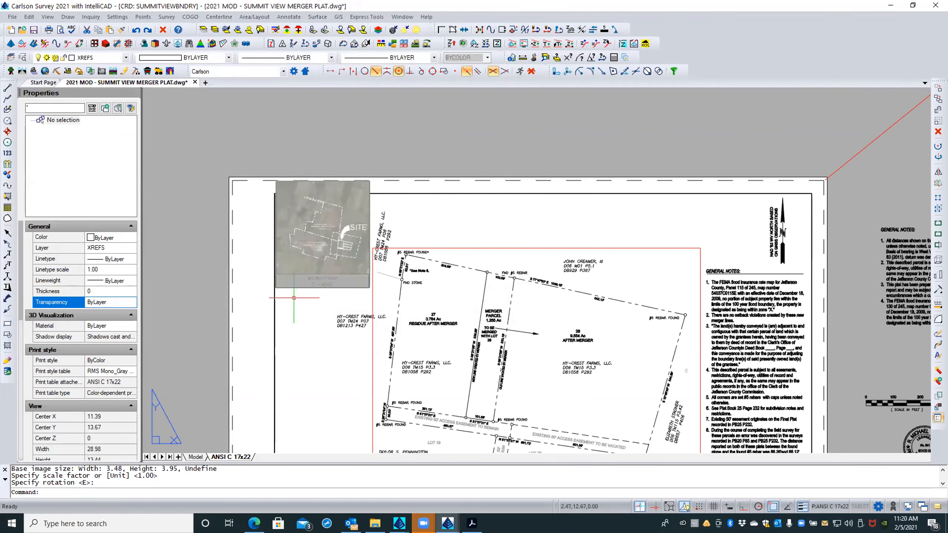
Set the fade of the vicinity map PDF underlay to 0
{"action": "key", "text": "Escape"}
{"action": "key", "text": "Escape"}
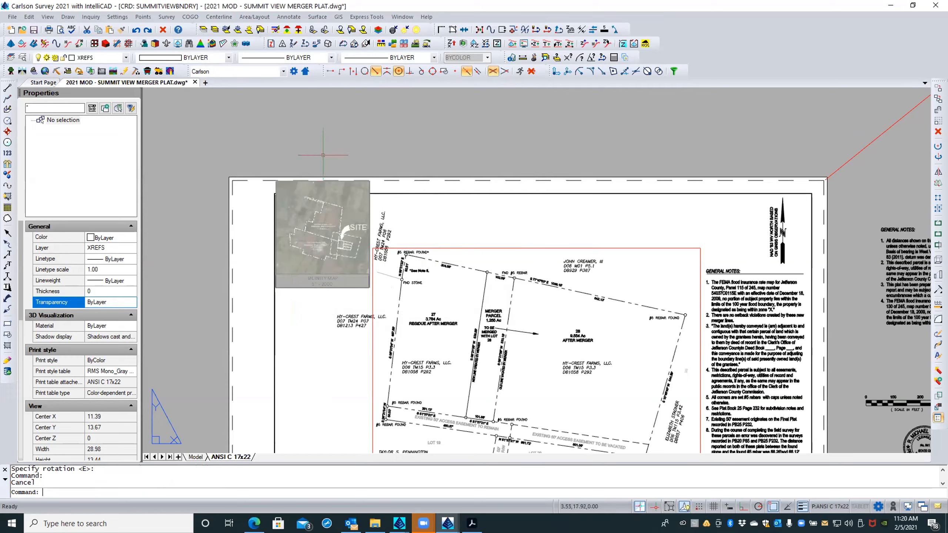
{"action": "scroll", "coordinate": [358, 191], "scroll_direction": "up", "scroll_amount": 3}
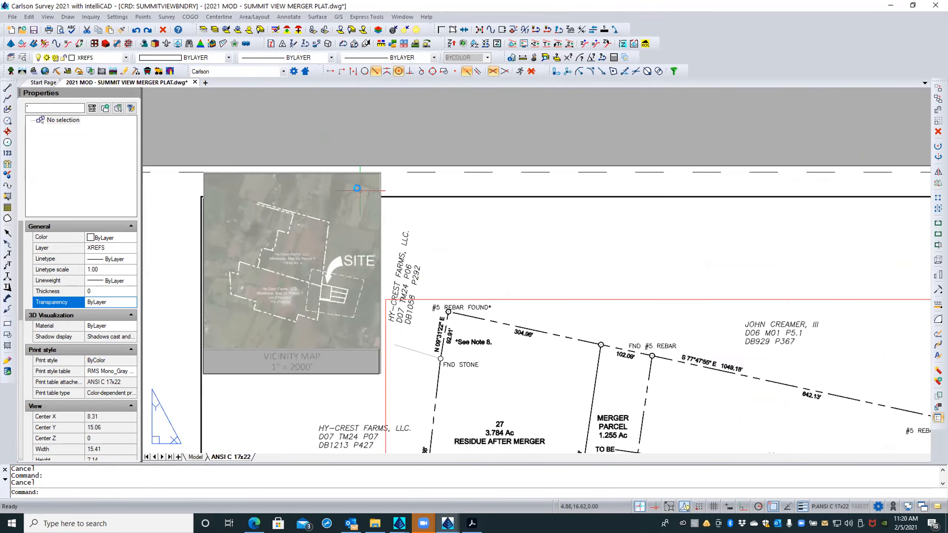
{"action": "left_click", "coordinate": [360, 191]}
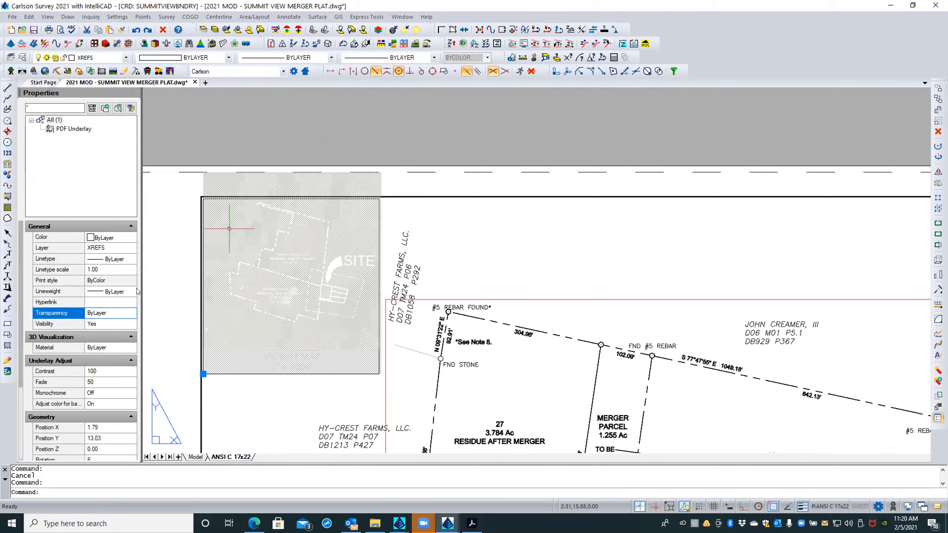
{"action": "left_click", "coordinate": [104, 380]}
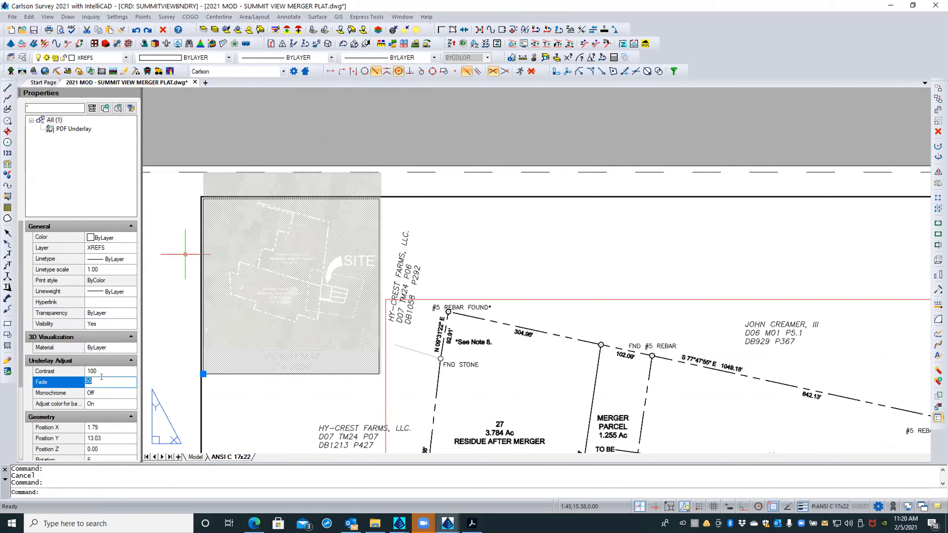
{"action": "type", "text": "0"}
{"action": "key", "text": "Return"}
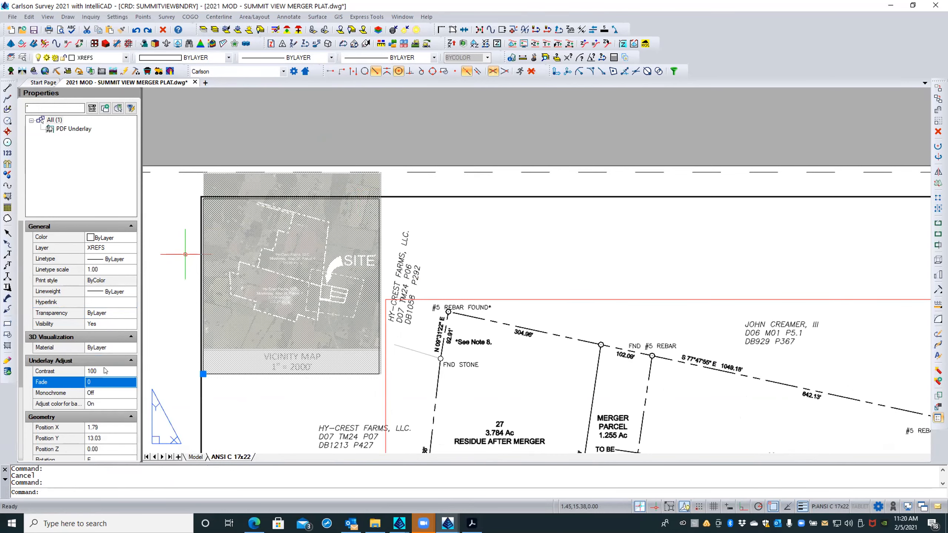
Turn off the background colour adjustment for the vicinity map PDF underlay
{"action": "left_click", "coordinate": [103, 404]}
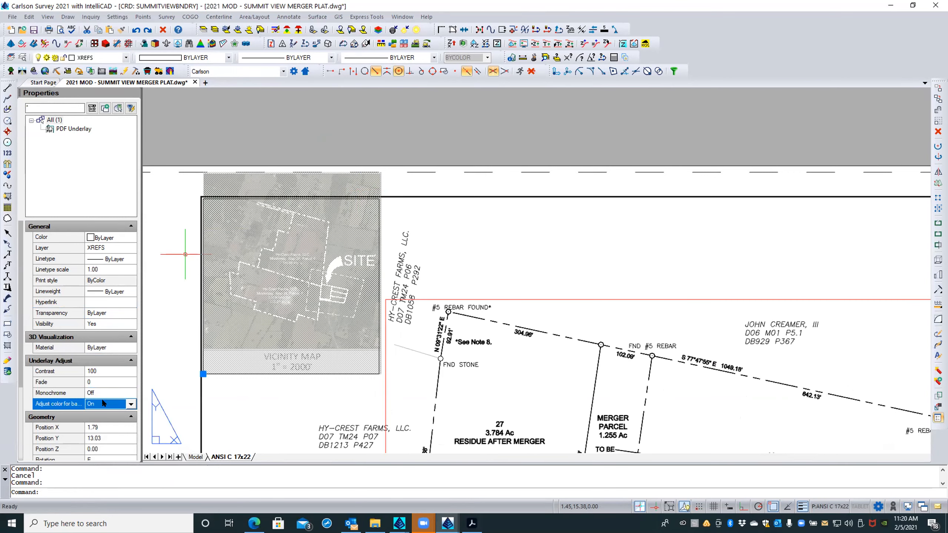
{"action": "left_click", "coordinate": [103, 402]}
{"action": "left_click", "coordinate": [98, 413]}
{"action": "key", "text": "Escape"}
{"action": "key", "text": "Escape"}
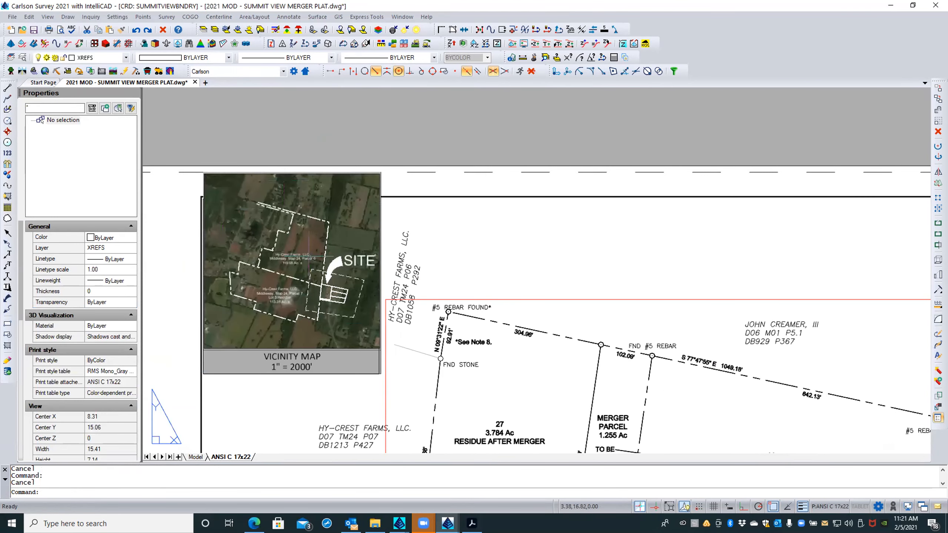
Try to clip the vicinity map PDF underlay with XCLIP
{"action": "left_click", "coordinate": [338, 360]}
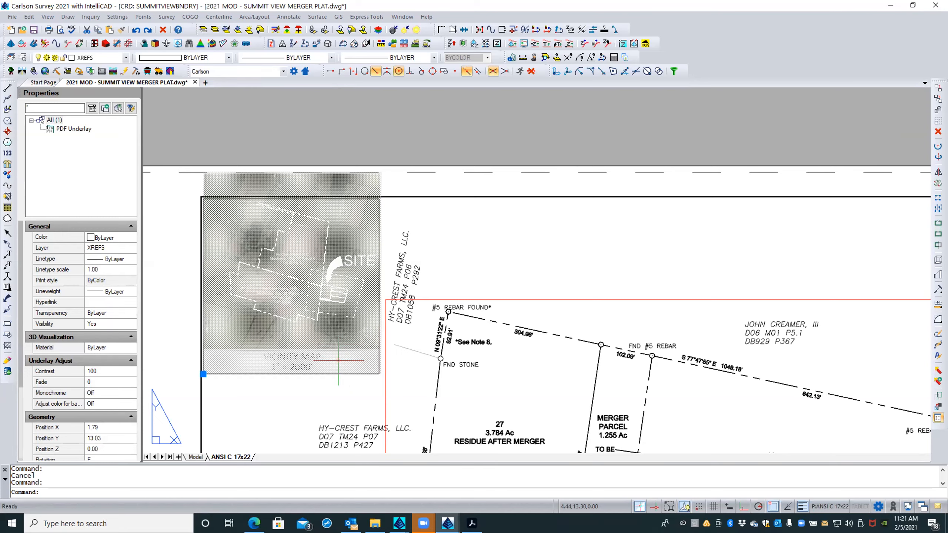
{"action": "key", "text": "Escape"}
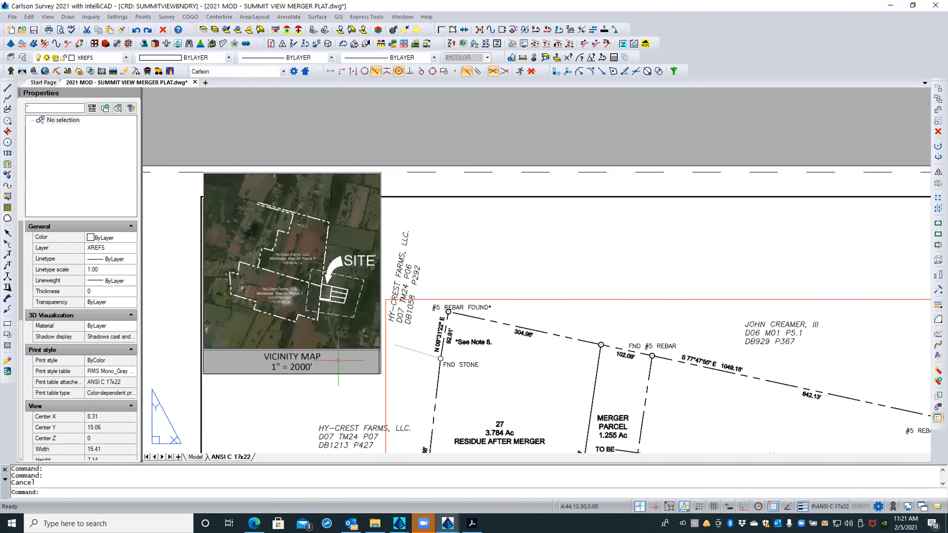
{"action": "type", "text": "XCLIP"}
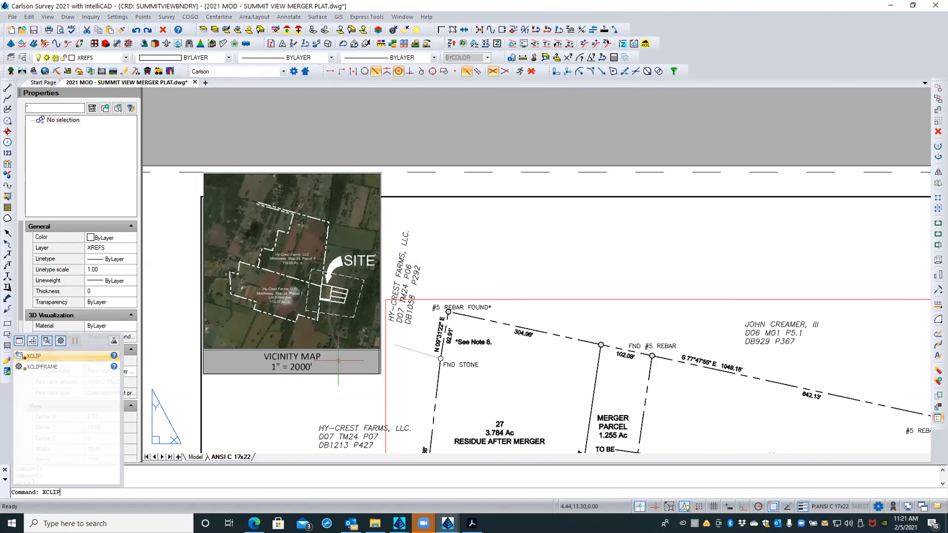
{"action": "key", "text": "Return"}
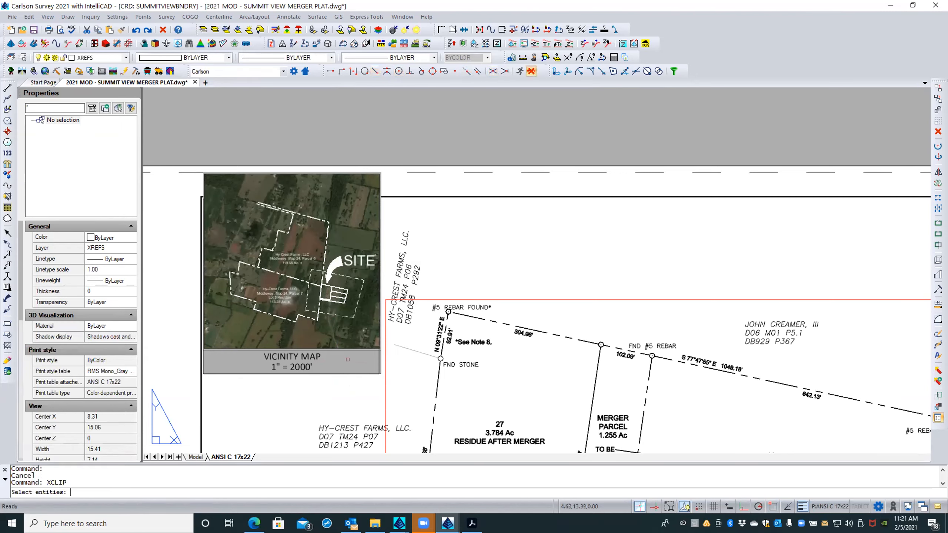
{"action": "left_click", "coordinate": [381, 237]}
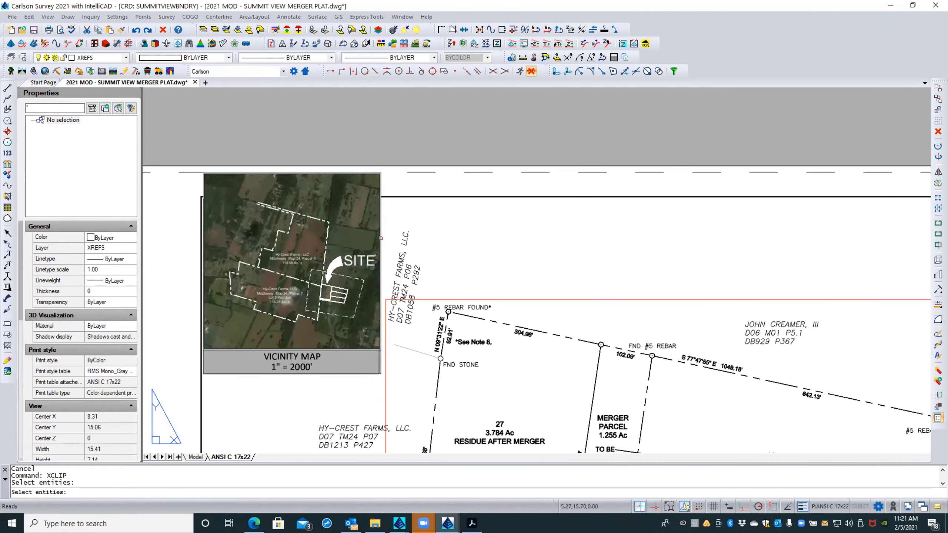
{"action": "key", "text": "Return"}
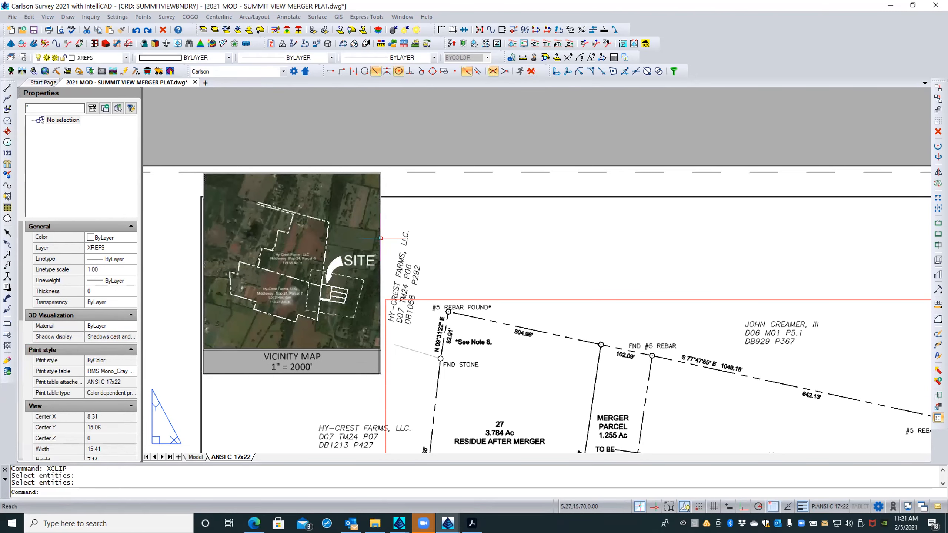
{"action": "key", "text": "Escape"}
{"action": "key", "text": "Escape"}
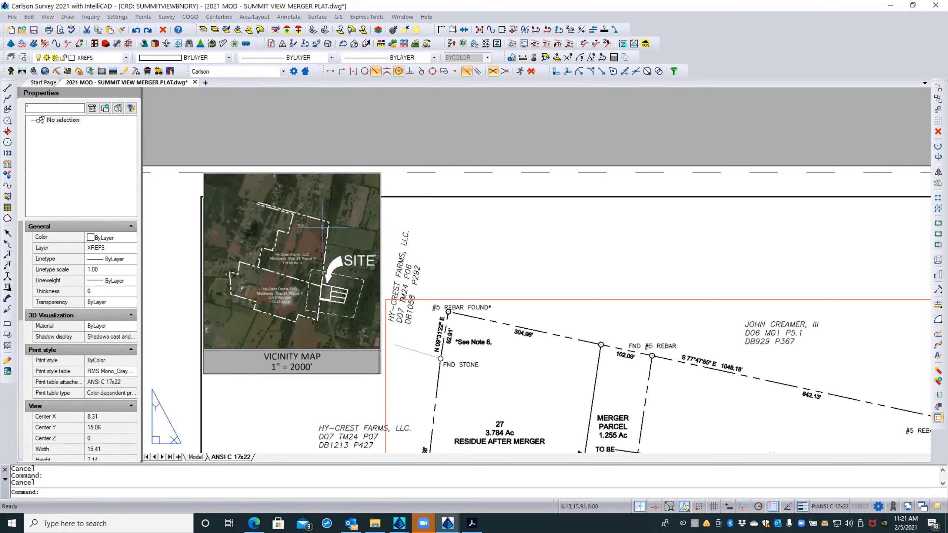
{"action": "double_click", "coordinate": [380, 230]}
{"action": "key", "text": "Escape"}
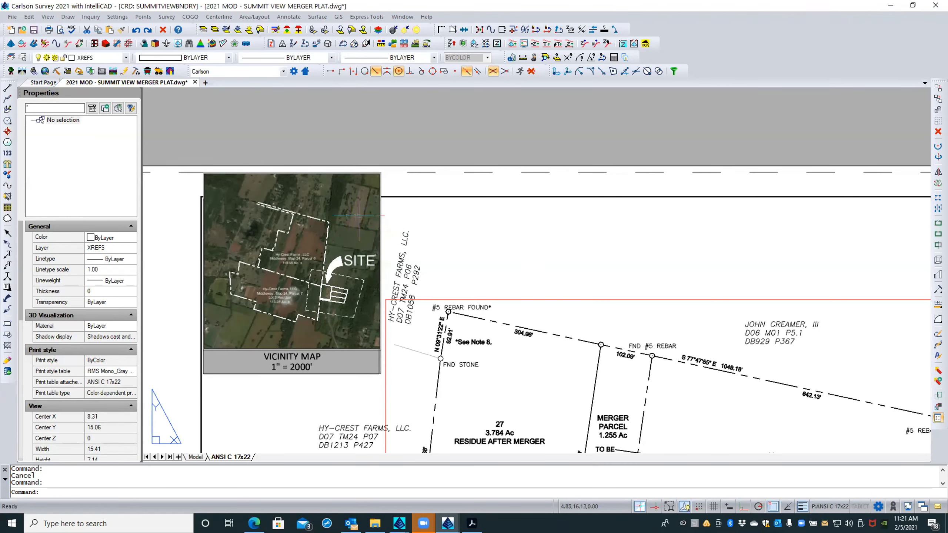
{"action": "left_click", "coordinate": [382, 213]}
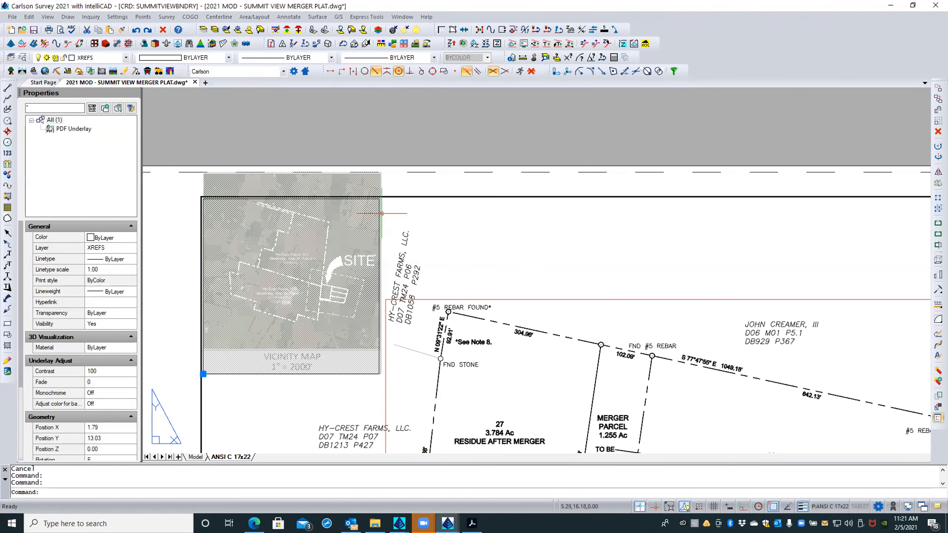
{"action": "key", "text": "Escape"}
{"action": "right_click", "coordinate": [380, 213]}
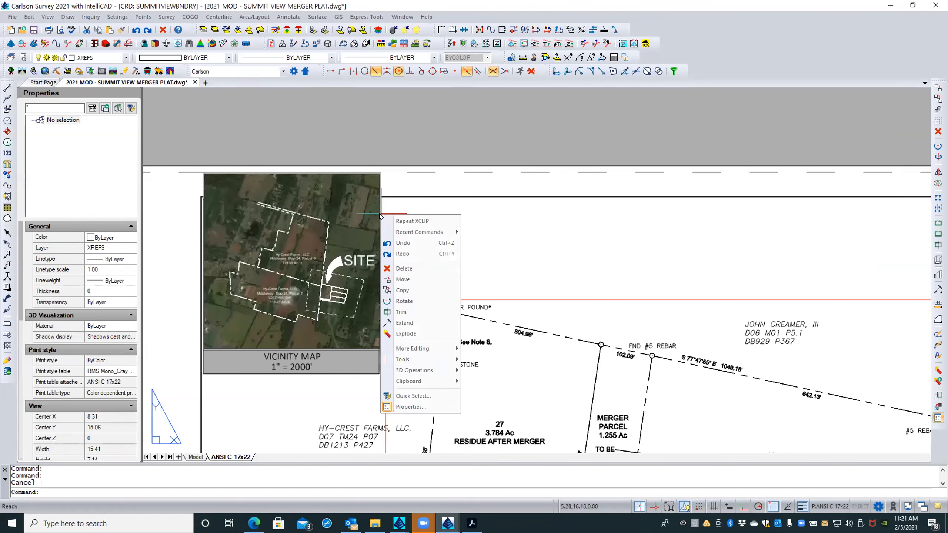
{"action": "key", "text": "Escape"}
{"action": "left_click", "coordinate": [380, 215]}
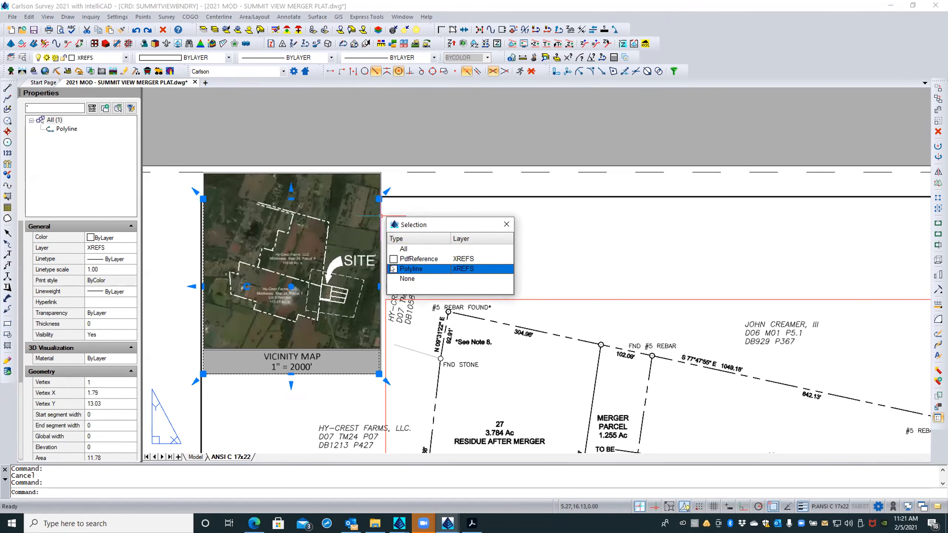
{"action": "left_click", "coordinate": [411, 269]}
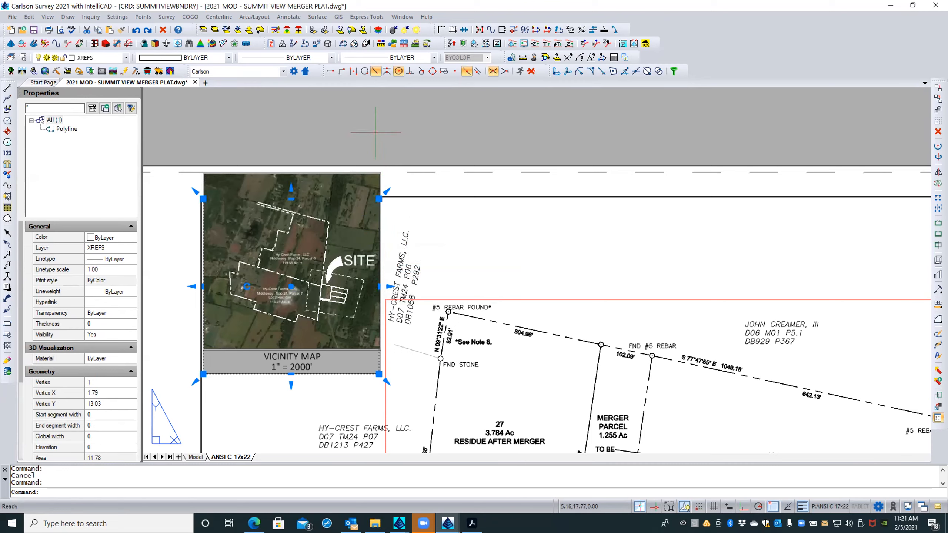
{"action": "key", "text": "Escape"}
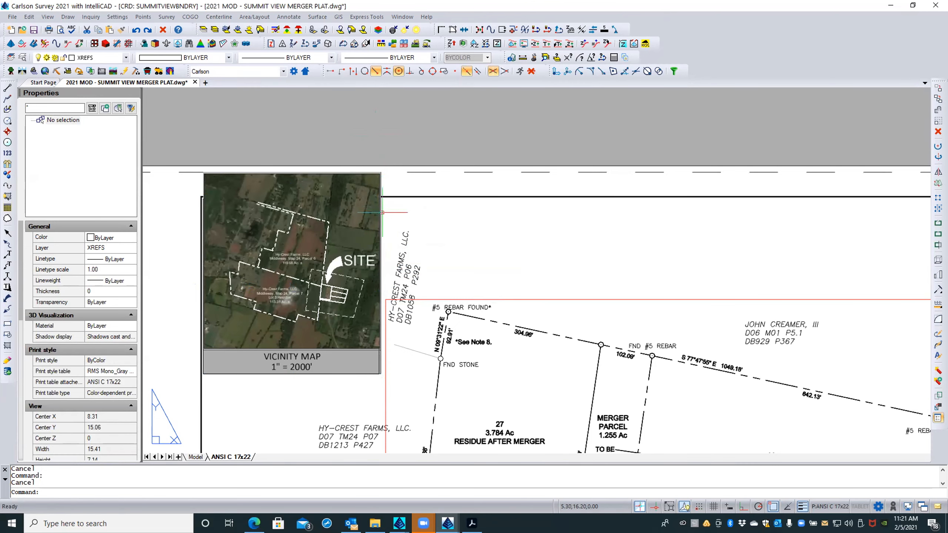
Erase the vicinity map PDF underlay from the layout, keeping its rectangular border
{"action": "left_click", "coordinate": [381, 213]}
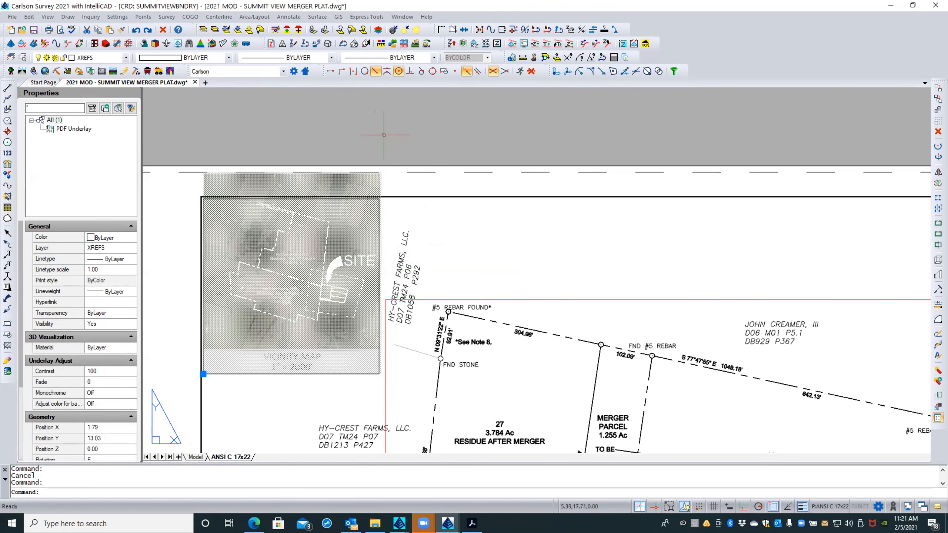
{"action": "key", "text": "Delete"}
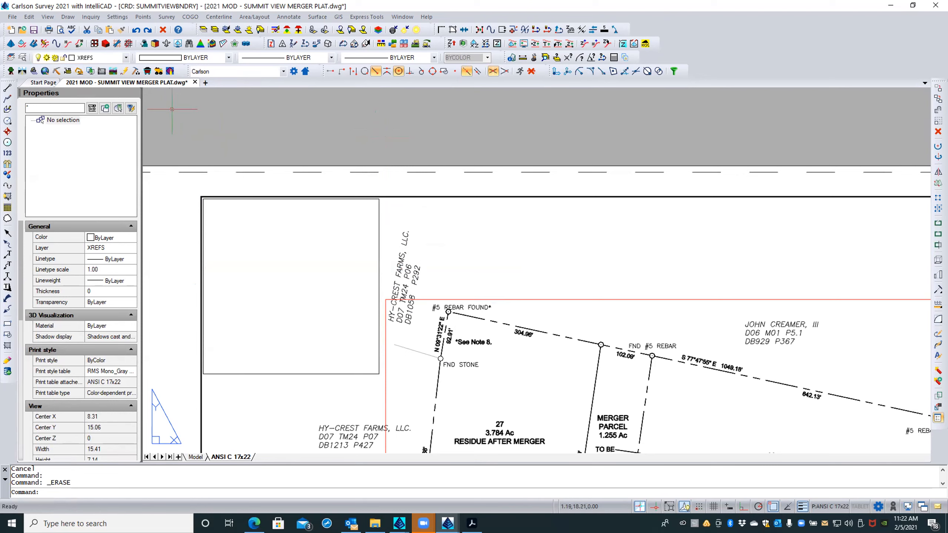
Start IMAGEATTACH and choose 2021 - SV Location Map.png from the Location Map folder
{"action": "type", "text": "IMAGE"}
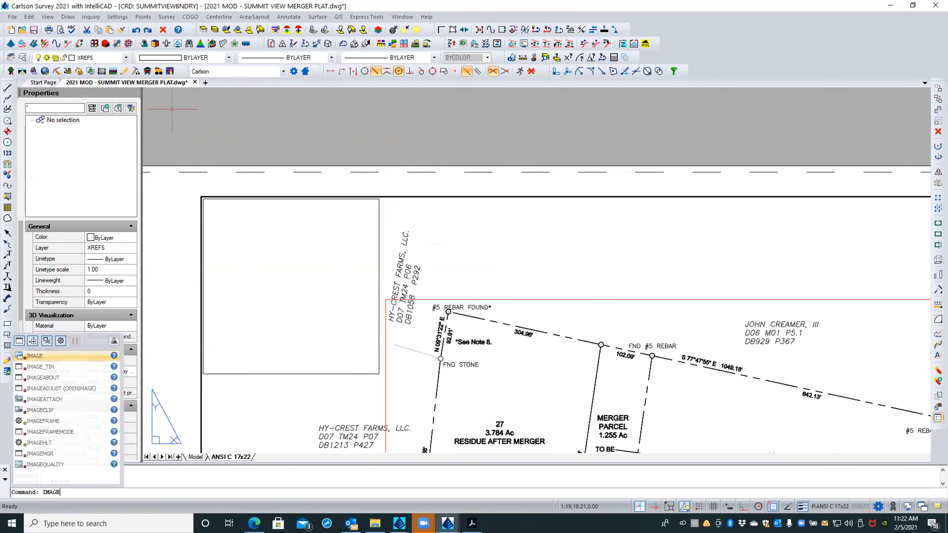
{"action": "key", "text": "Down"}
{"action": "key", "text": "Down"}
{"action": "key", "text": "Down"}
{"action": "key", "text": "Down"}
{"action": "key", "text": "Return"}
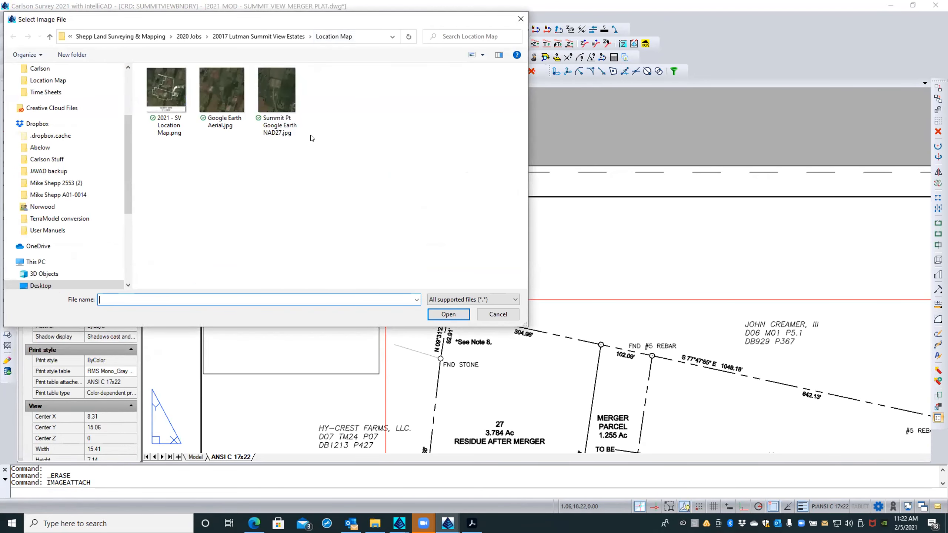
{"action": "double_click", "coordinate": [174, 90]}
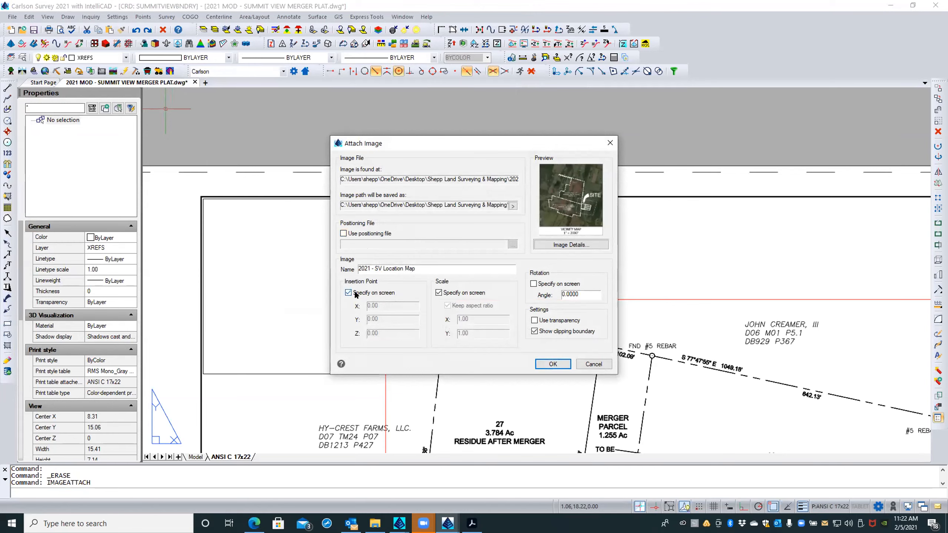
Insert the image at the empty box's lower-left corner at scale 1.00, with transparency used and the clipping boundary hidden
{"action": "left_click", "coordinate": [438, 293]}
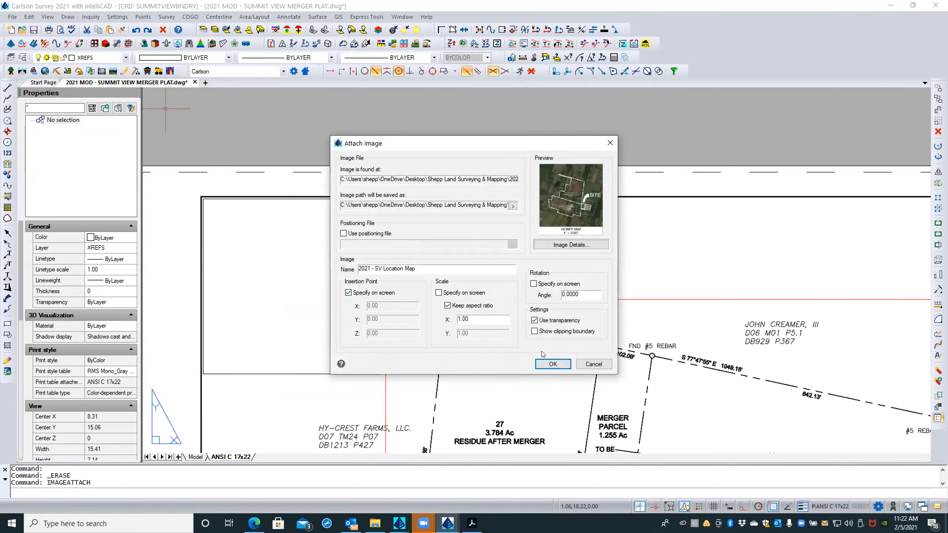
{"action": "left_click", "coordinate": [552, 364]}
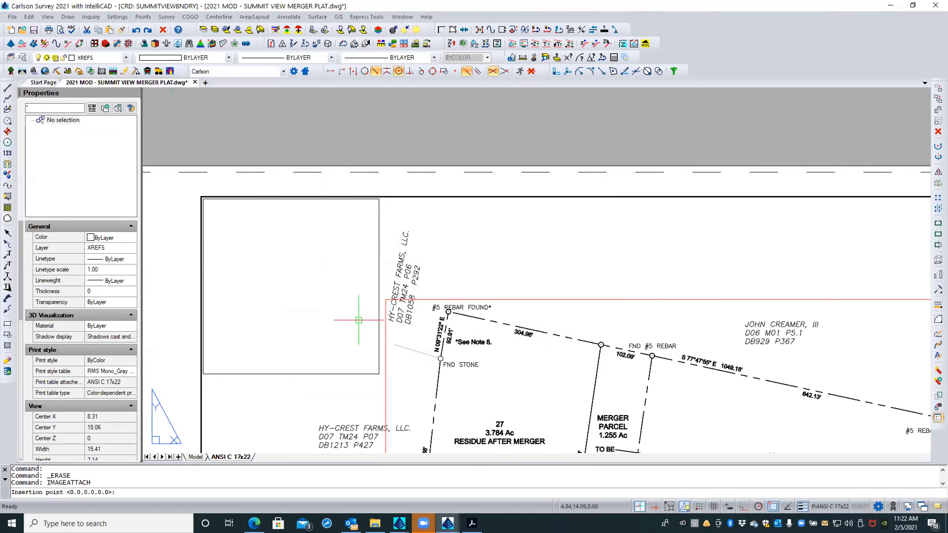
{"action": "left_click", "coordinate": [214, 371]}
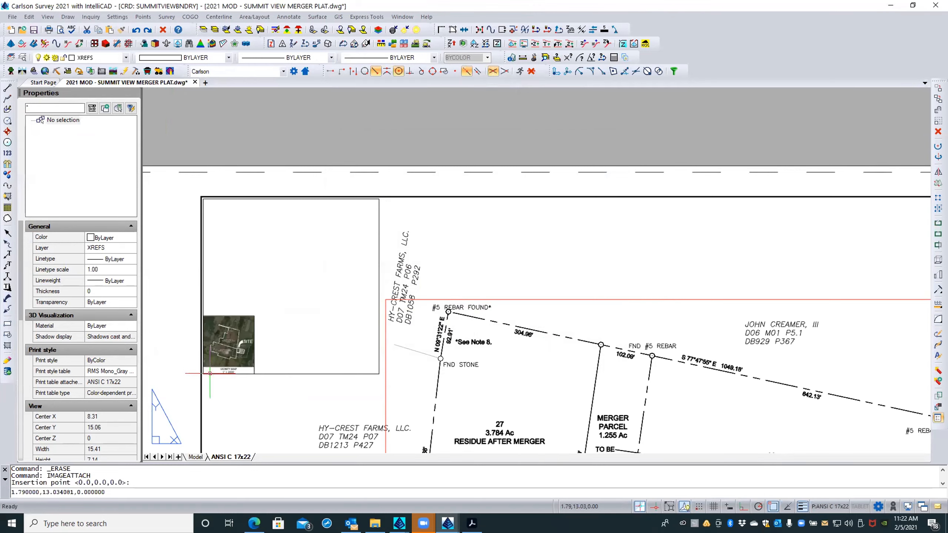
Enlarge the vicinity map image from its upper-right corner until it fills the height of the box
{"action": "left_click", "coordinate": [260, 360]}
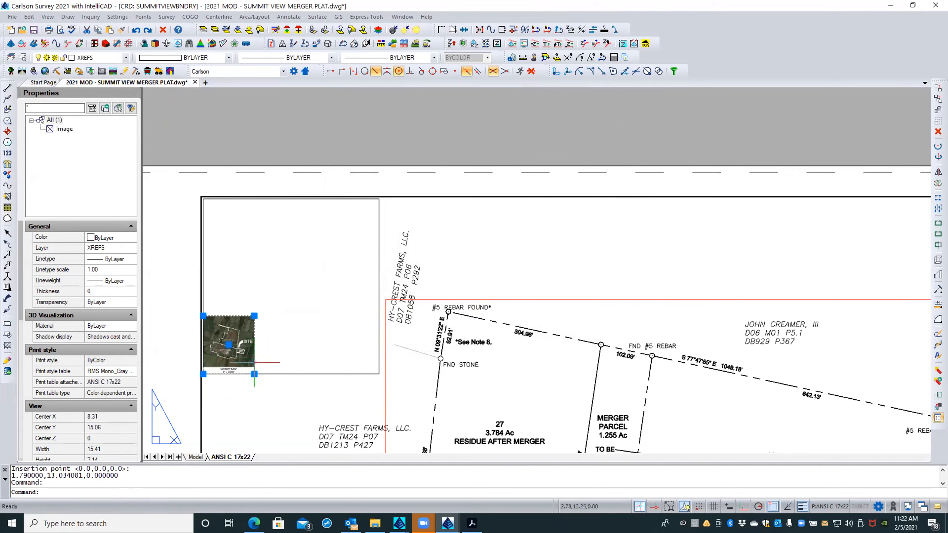
{"action": "left_click", "coordinate": [254, 315]}
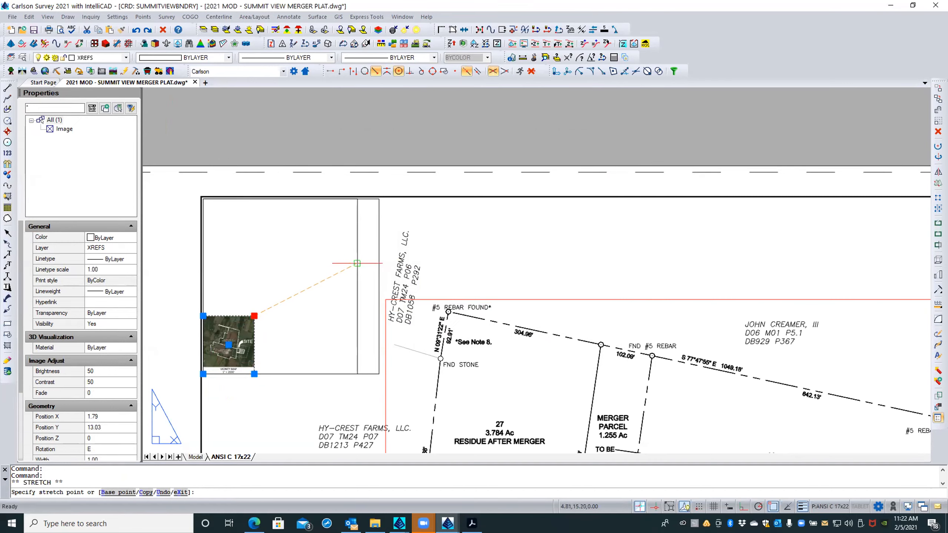
{"action": "left_click", "coordinate": [357, 263]}
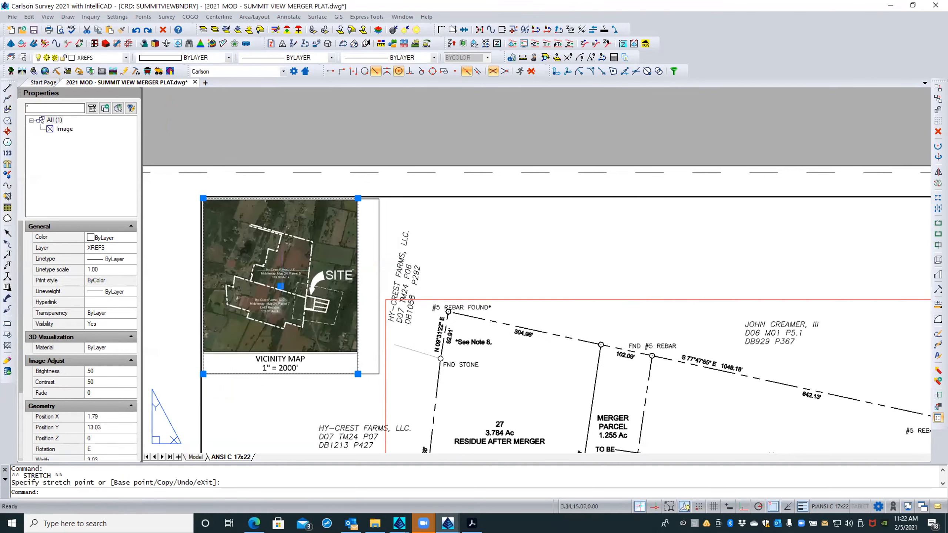
{"action": "right_click", "coordinate": [309, 133]}
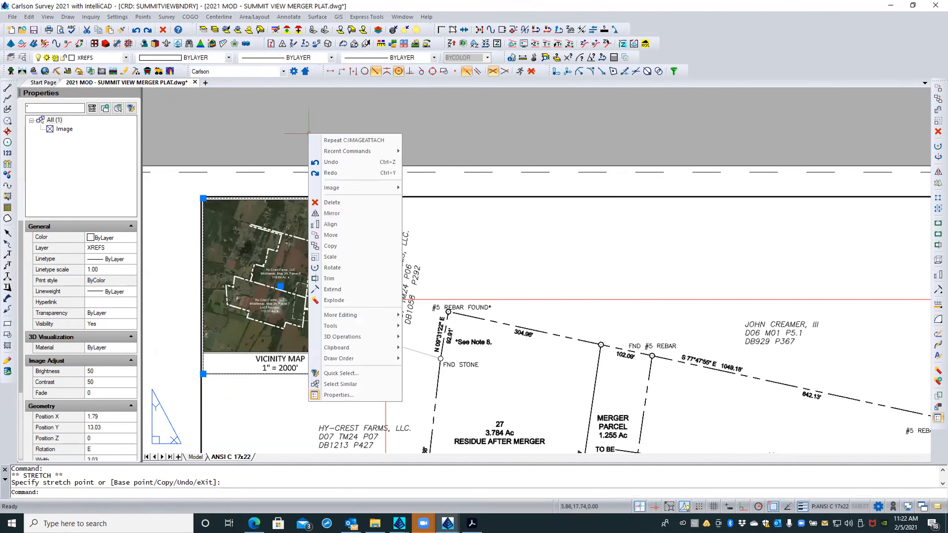
{"action": "left_click", "coordinate": [331, 235]}
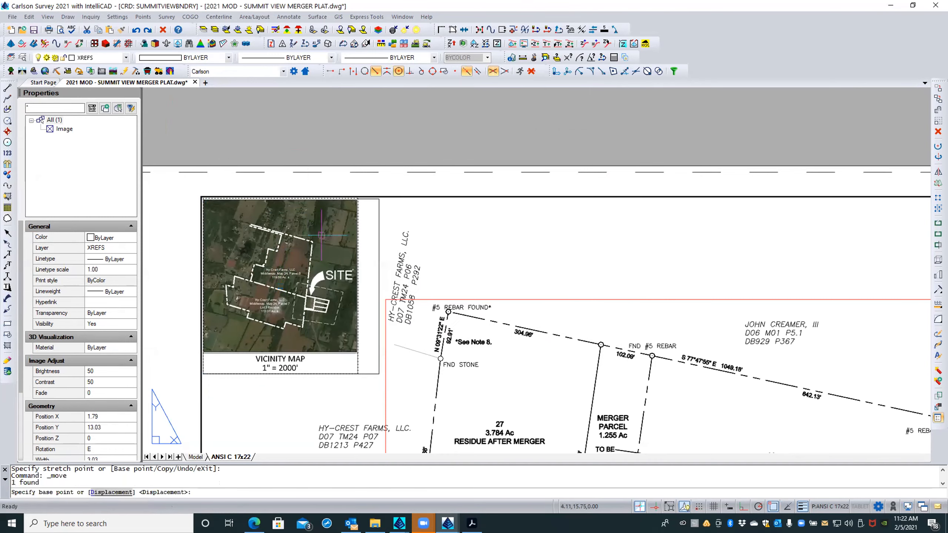
{"action": "left_click", "coordinate": [349, 134]}
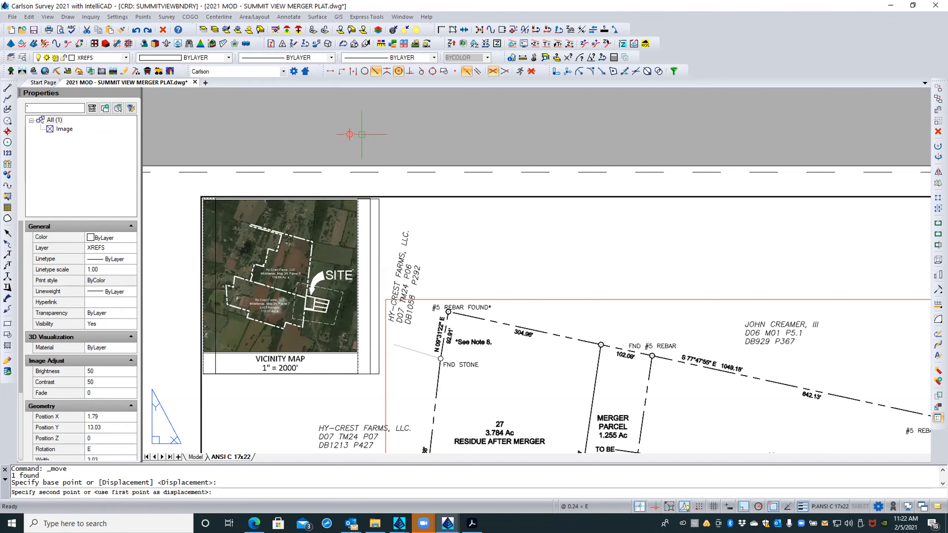
{"action": "key", "text": "F8"}
{"action": "key", "text": "Escape"}
{"action": "key", "text": "Escape"}
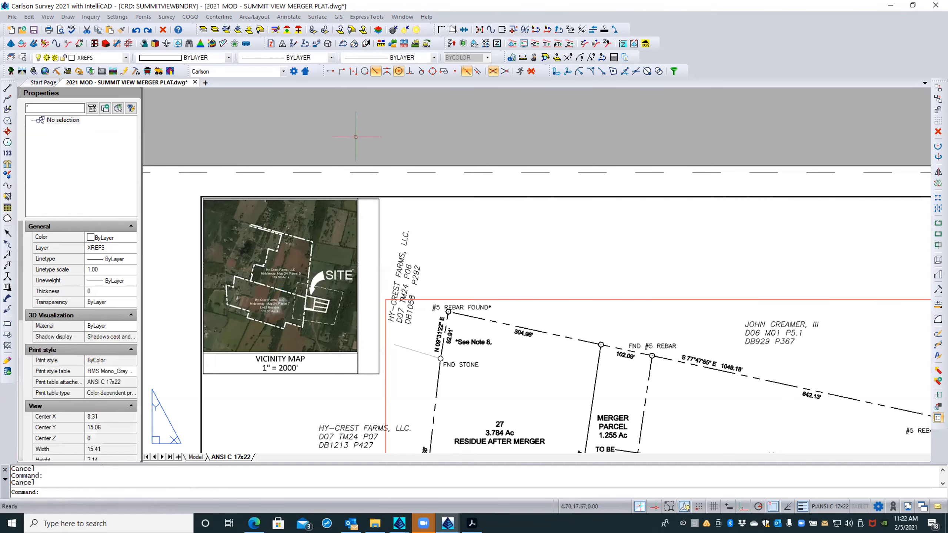
Examine how the vicinity map image fits the surrounding box at its upper-right corner and review the image's geometry properties
{"action": "scroll", "coordinate": [352, 188], "scroll_direction": "up", "scroll_amount": 3}
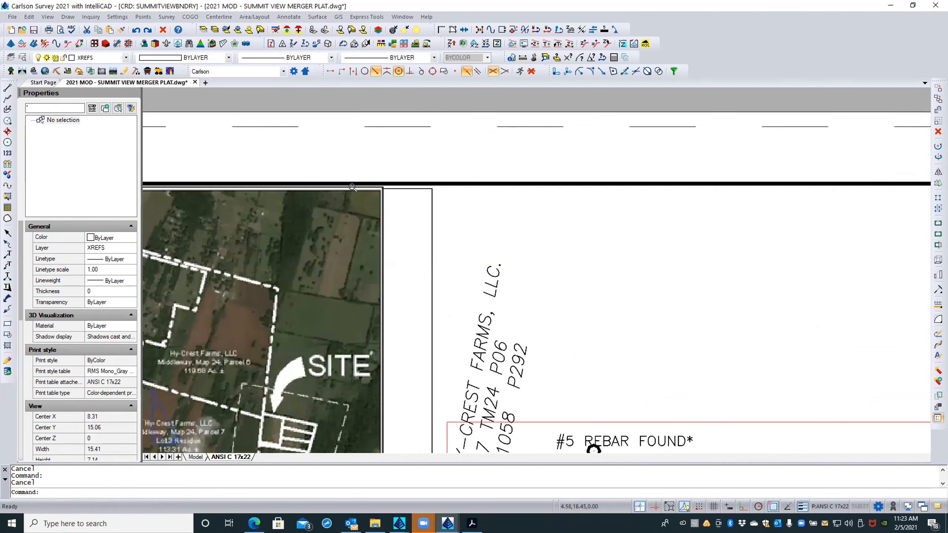
{"action": "scroll", "coordinate": [361, 178], "scroll_direction": "up", "scroll_amount": 2}
{"action": "scroll", "coordinate": [361, 178], "scroll_direction": "up", "scroll_amount": 1}
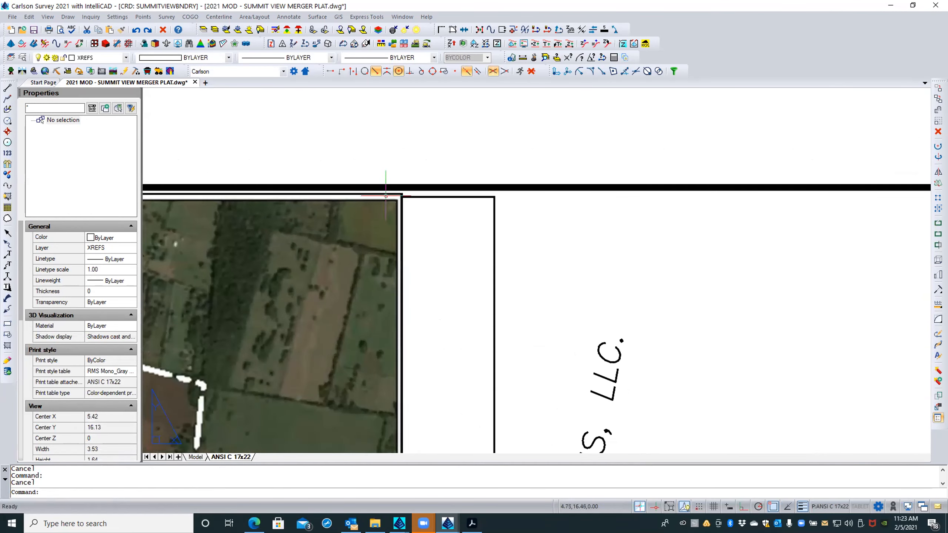
{"action": "left_click", "coordinate": [398, 207]}
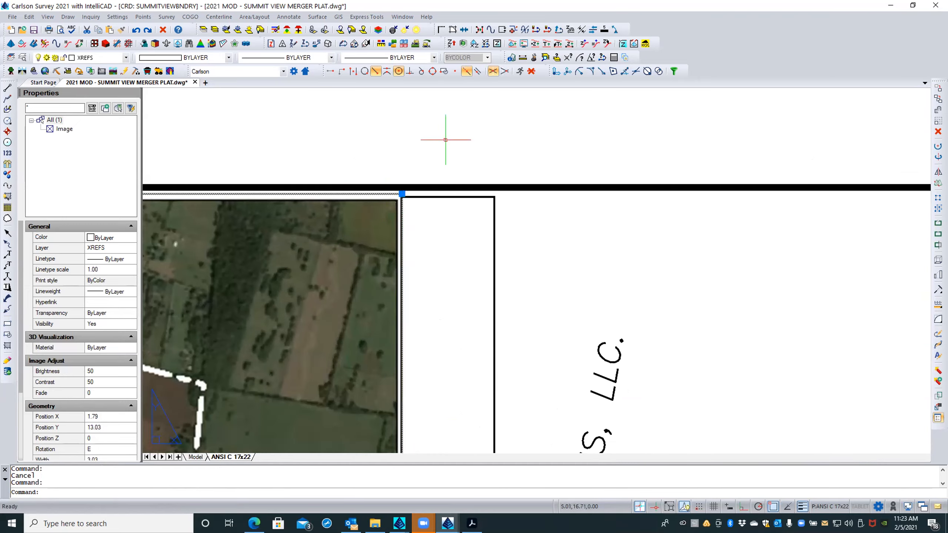
{"action": "scroll", "coordinate": [445, 140], "scroll_direction": "down", "scroll_amount": 2}
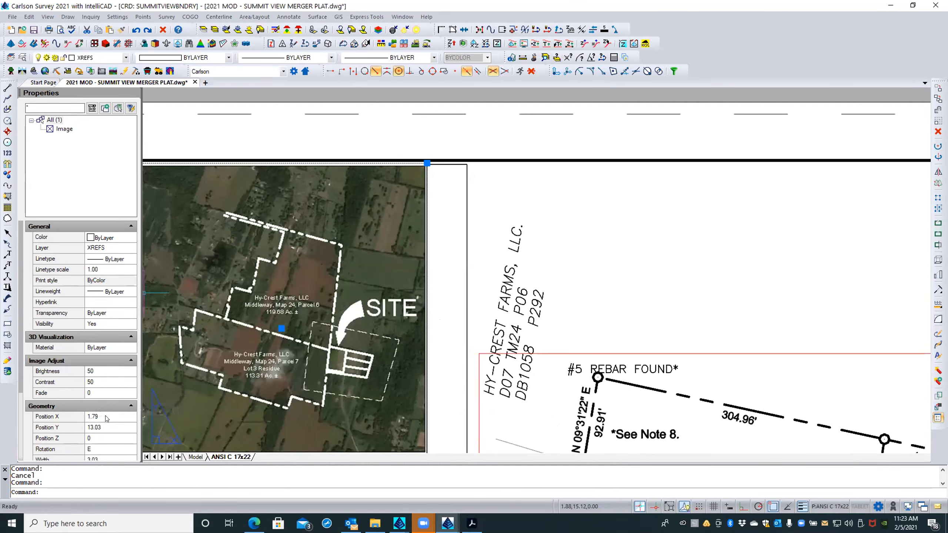
{"action": "scroll", "coordinate": [63, 318], "scroll_direction": "down", "scroll_amount": 2}
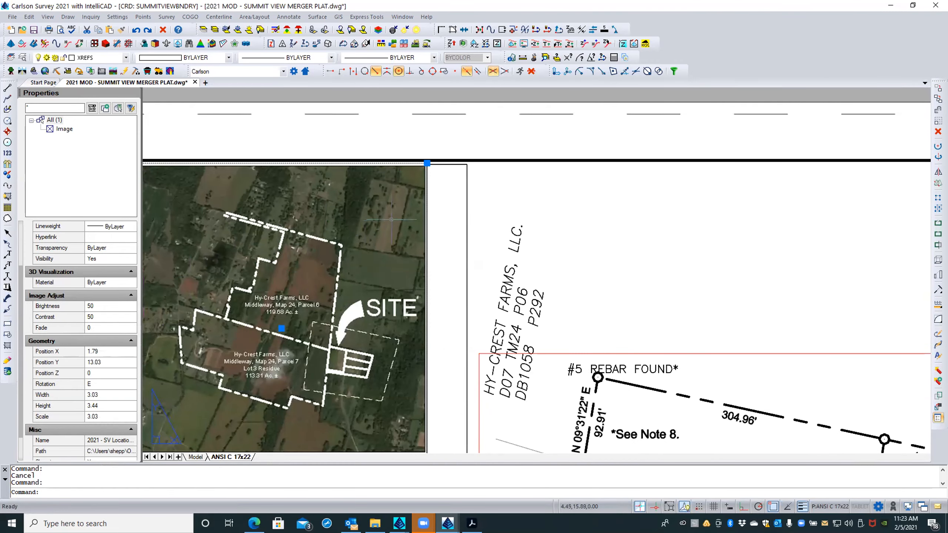
{"action": "scroll", "coordinate": [418, 212], "scroll_direction": "down", "scroll_amount": 2}
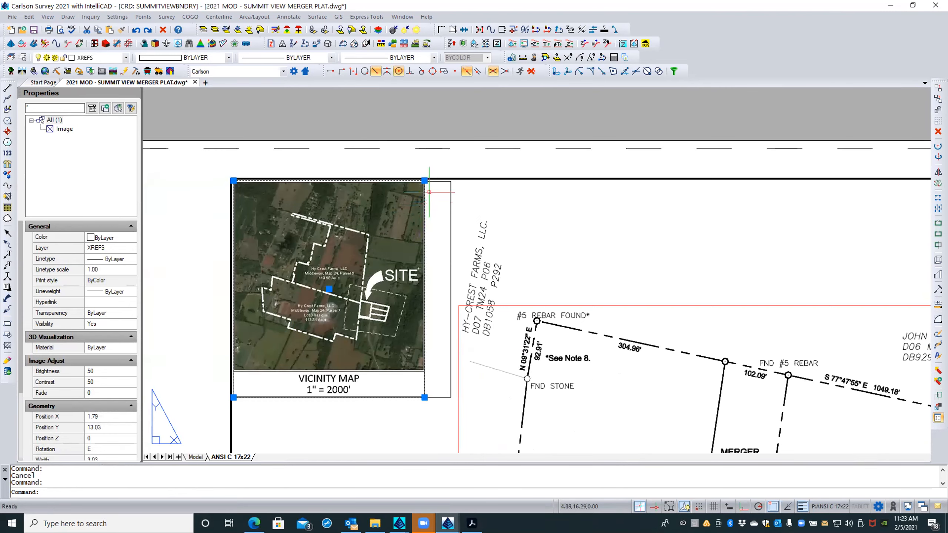
{"action": "scroll", "coordinate": [427, 171], "scroll_direction": "up", "scroll_amount": 2}
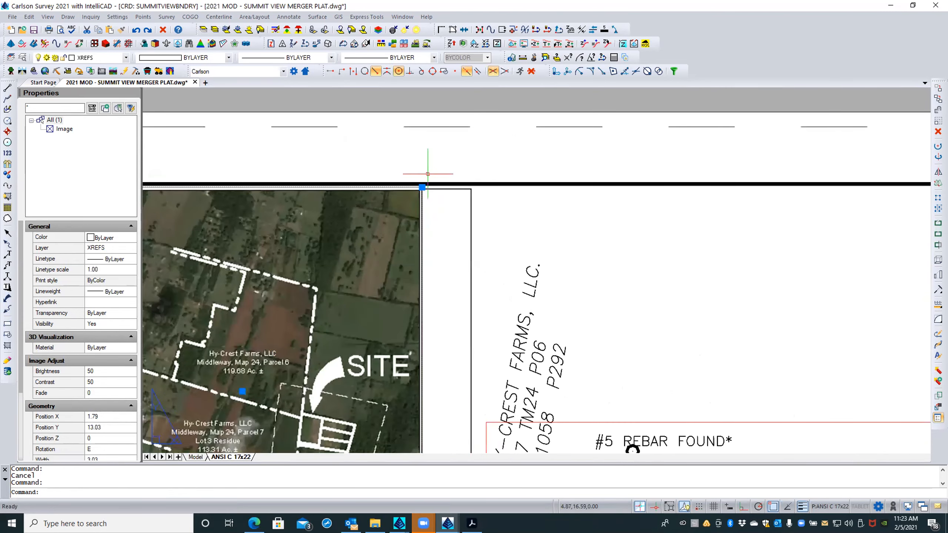
{"action": "key", "text": "Escape"}
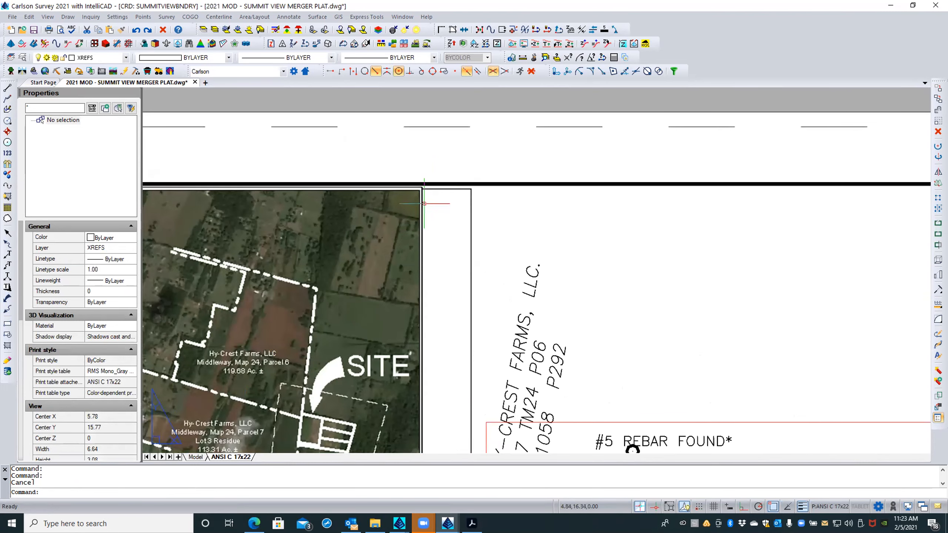
Stretch the vicinity map image's upper-right corner slightly so its top edge aligns with the box's upper edge
{"action": "left_click", "coordinate": [422, 205]}
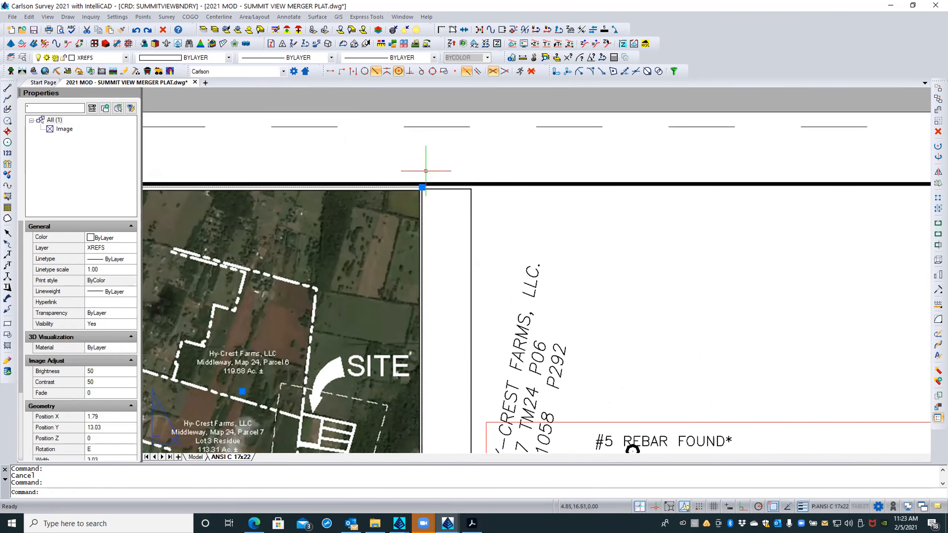
{"action": "scroll", "coordinate": [429, 161], "scroll_direction": "down", "scroll_amount": 2}
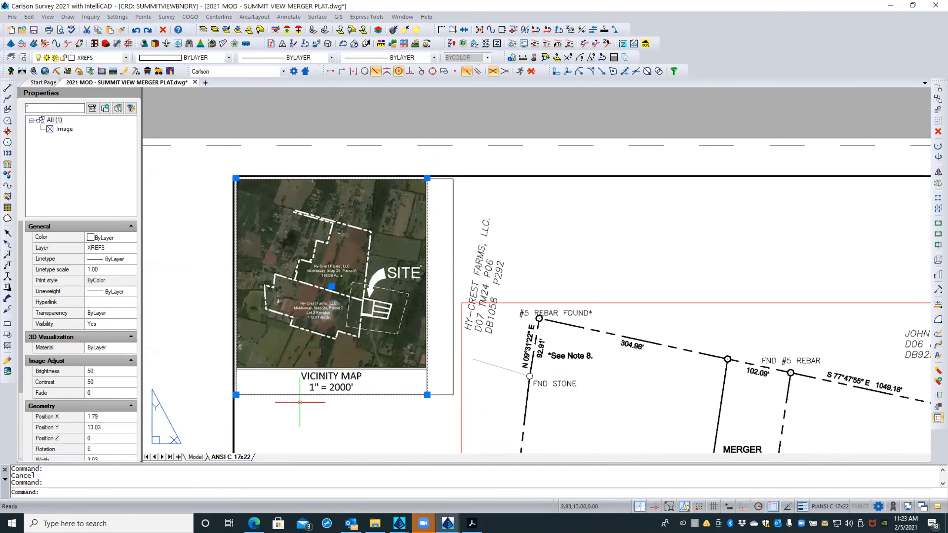
{"action": "scroll", "coordinate": [431, 175], "scroll_direction": "up", "scroll_amount": 2}
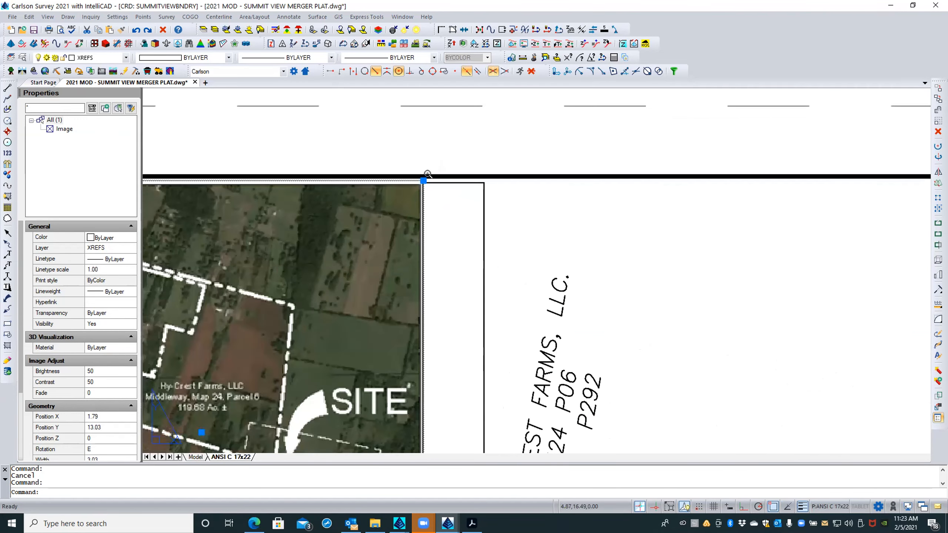
{"action": "left_click", "coordinate": [422, 180]}
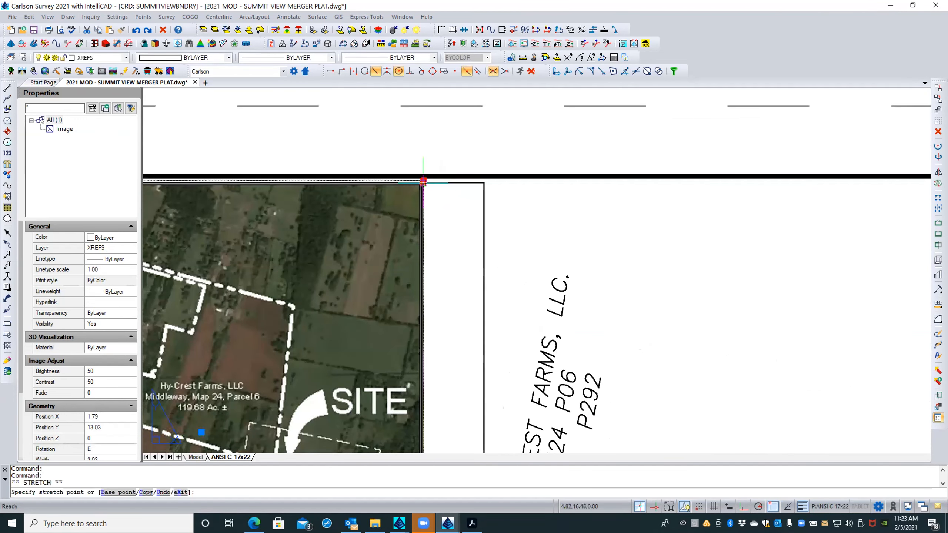
{"action": "key", "text": "Escape"}
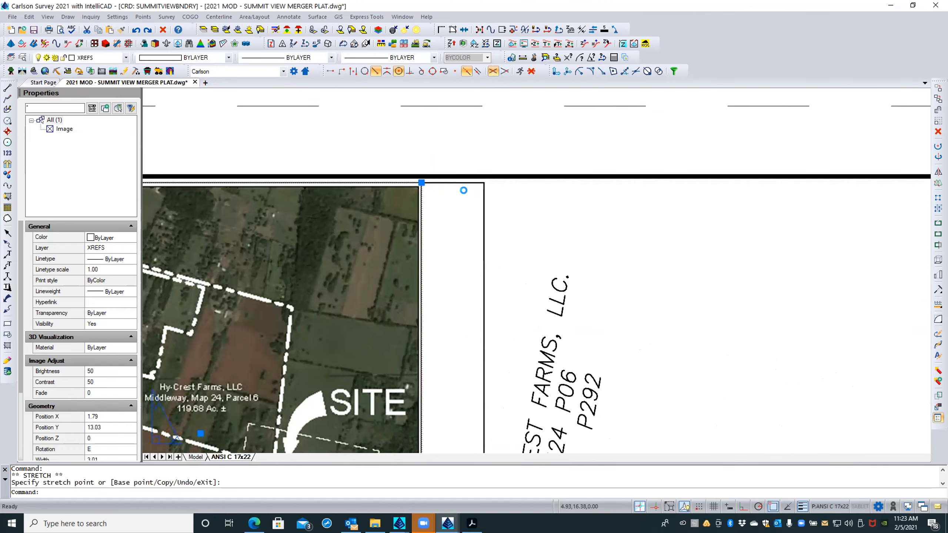
{"action": "key", "text": "Escape"}
Erase the old rectangular polyline border that extends beyond the vicinity map image
{"action": "left_click", "coordinate": [483, 194]}
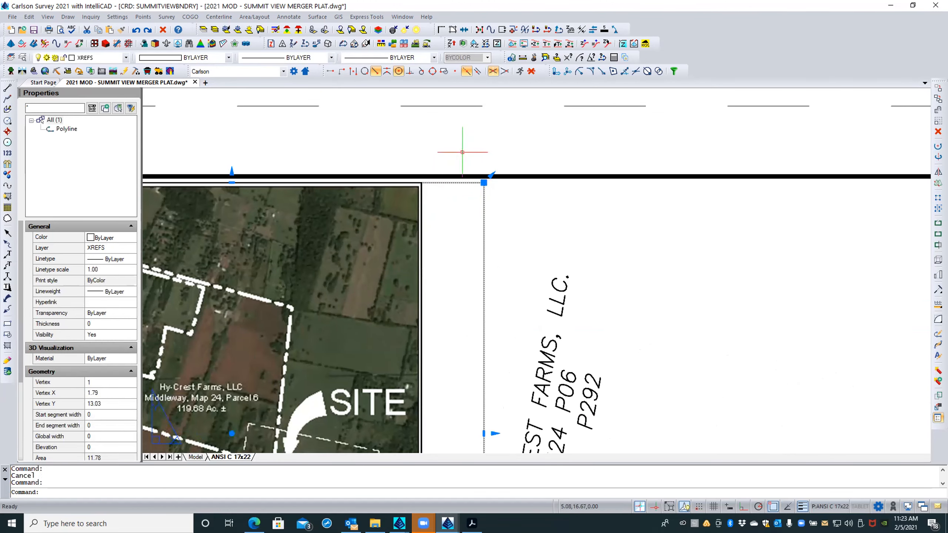
{"action": "key", "text": "Delete"}
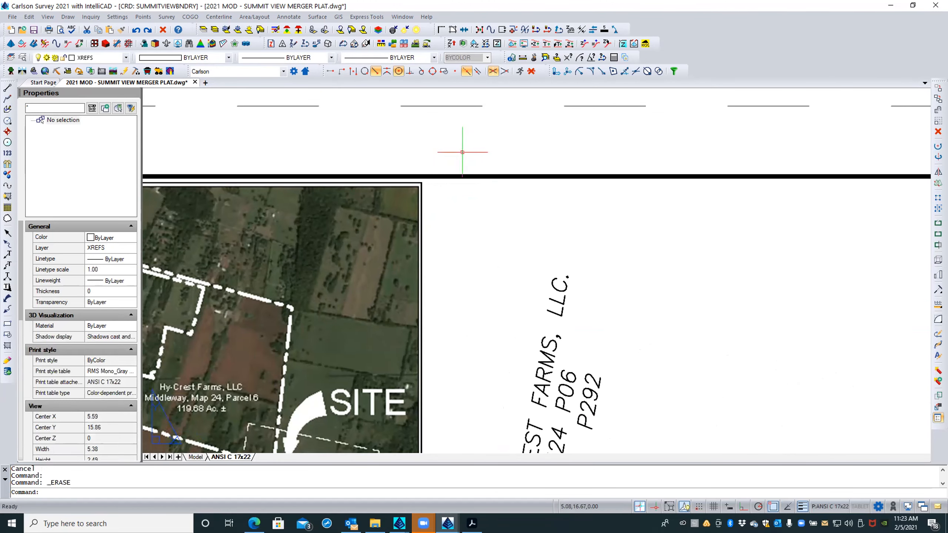
{"action": "scroll", "coordinate": [433, 152], "scroll_direction": "down", "scroll_amount": 3}
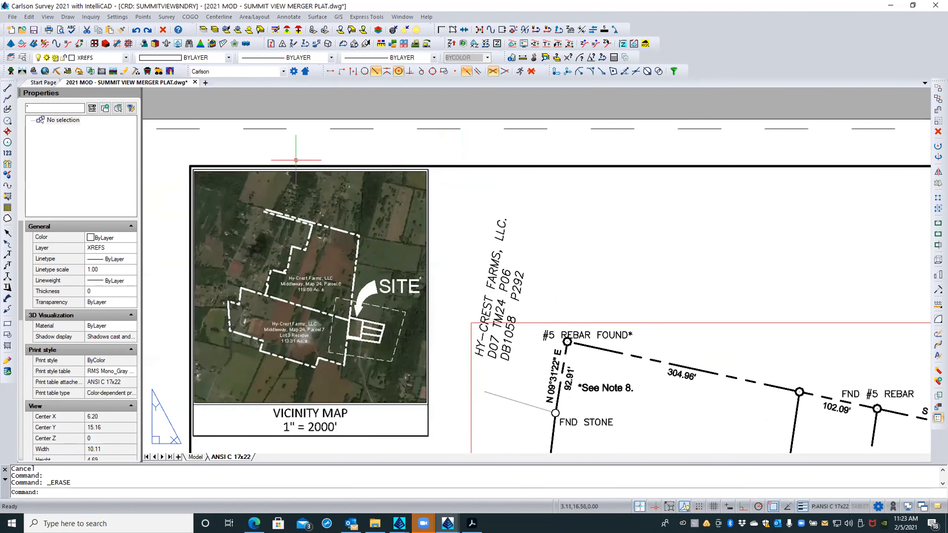
{"action": "scroll", "coordinate": [290, 153], "scroll_direction": "down", "scroll_amount": 1}
{"action": "scroll", "coordinate": [290, 154], "scroll_direction": "down", "scroll_amount": 2}
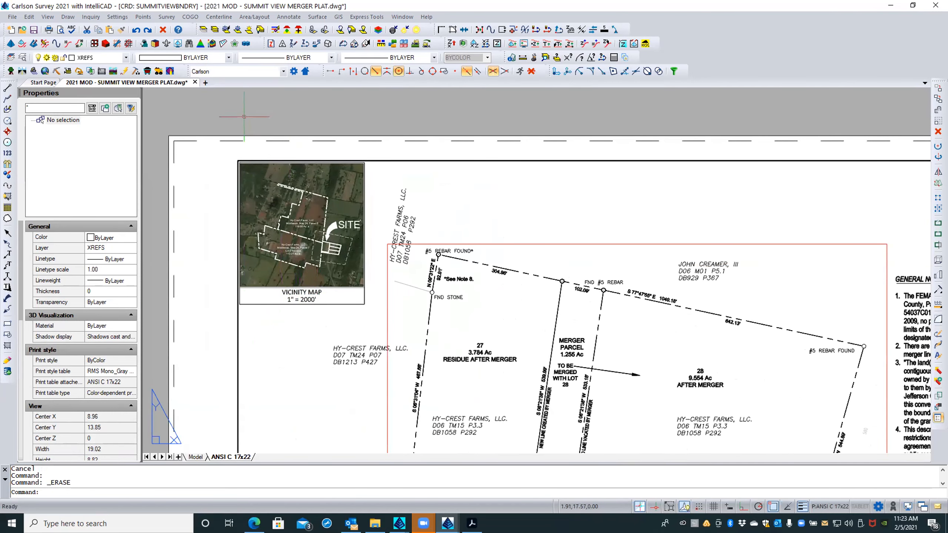
{"action": "scroll", "coordinate": [243, 113], "scroll_direction": "down", "scroll_amount": 1}
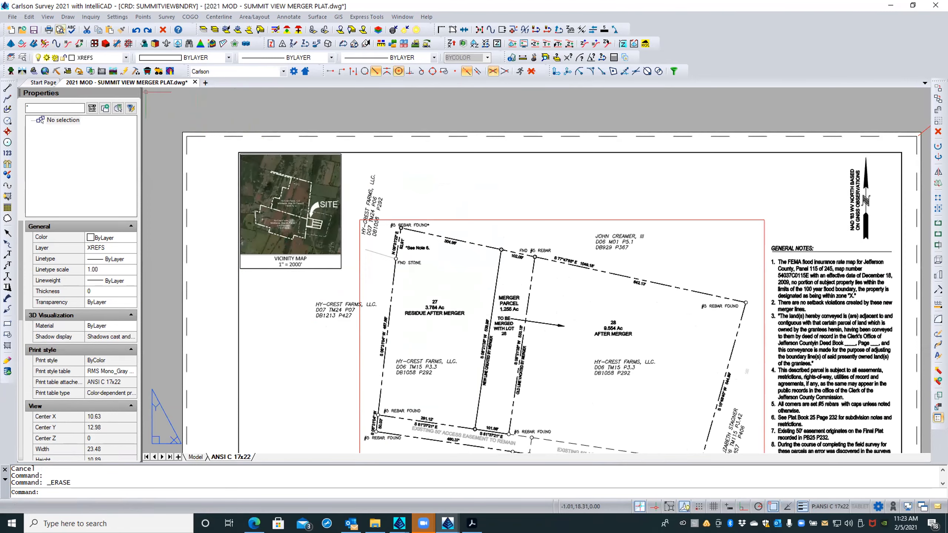
Print the ANSI C 17x22 layout to PDF with the Summit View Estates page setup, replacing 2021 test.pdf on the Desktop
{"action": "key", "text": "ctrl+p"}
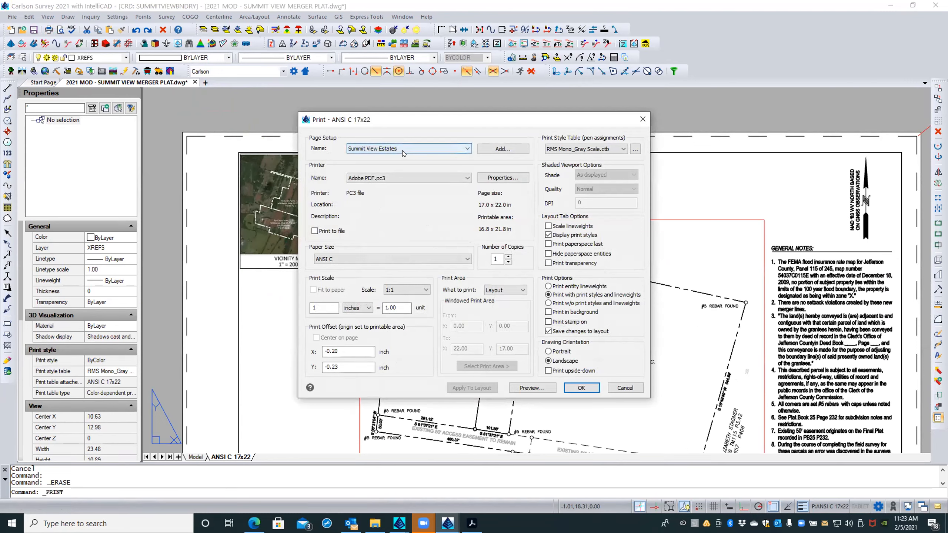
{"action": "left_click", "coordinate": [582, 388]}
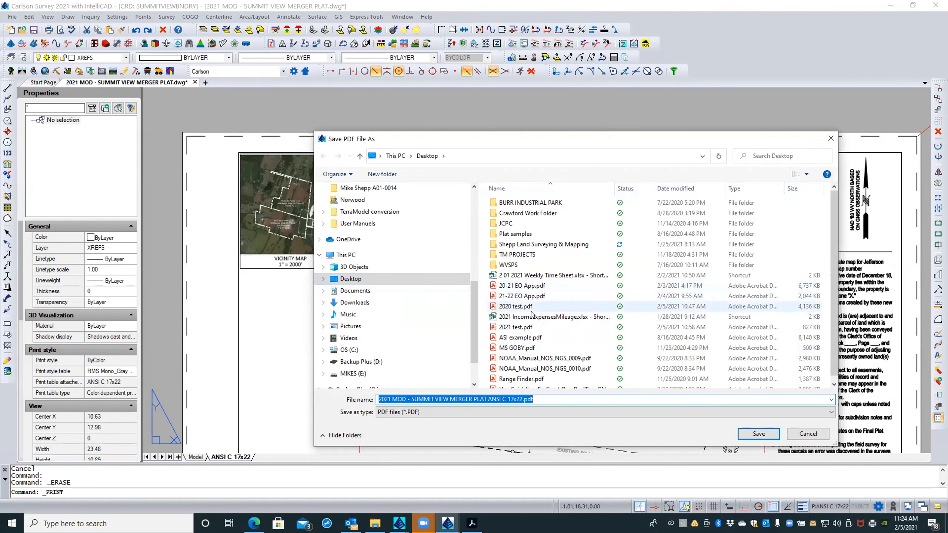
{"action": "left_click", "coordinate": [516, 327]}
{"action": "double_click", "coordinate": [515, 327]}
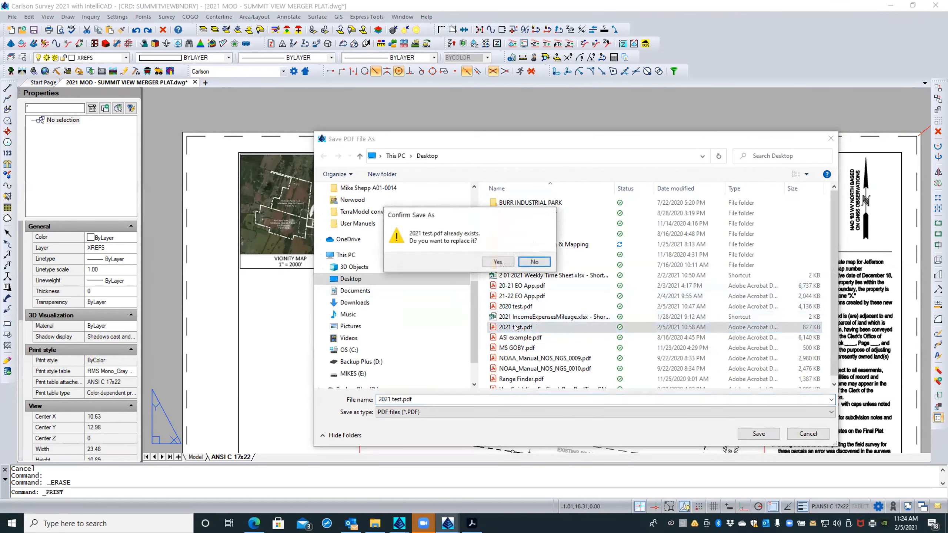
{"action": "left_click", "coordinate": [502, 261]}
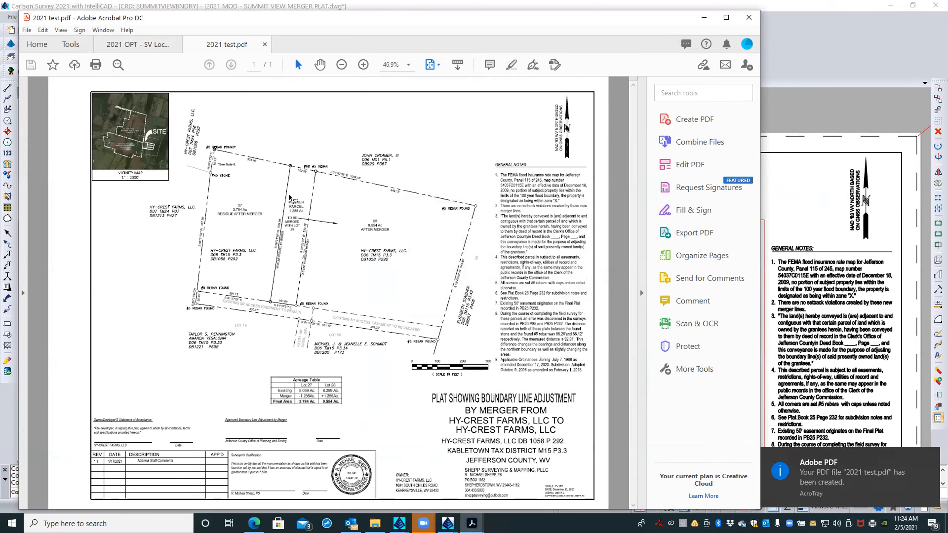
Examine the vicinity map's print quality in 2021 test.pdf at several magnifications up to 600%, and close all the PDF tabs
{"action": "left_click", "coordinate": [405, 64]}
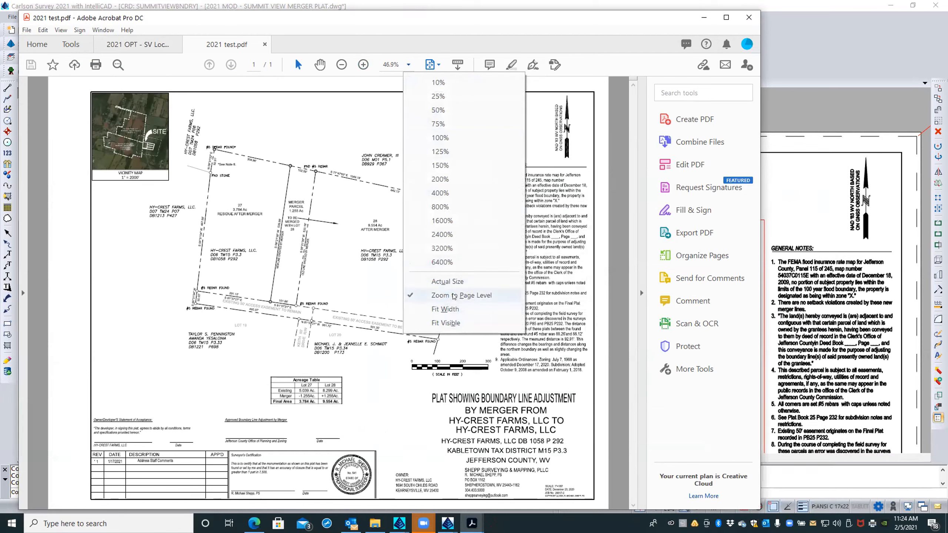
{"action": "left_click", "coordinate": [453, 296]}
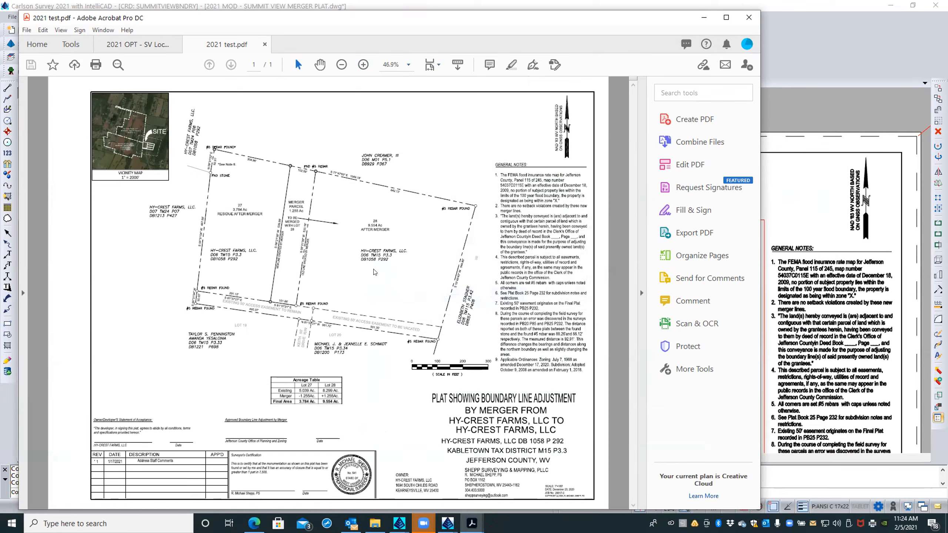
{"action": "right_click", "coordinate": [373, 269]}
{"action": "left_click", "coordinate": [278, 72]}
{"action": "scroll", "coordinate": [353, 213], "scroll_direction": "down", "scroll_amount": 1, "text": "ctrl"}
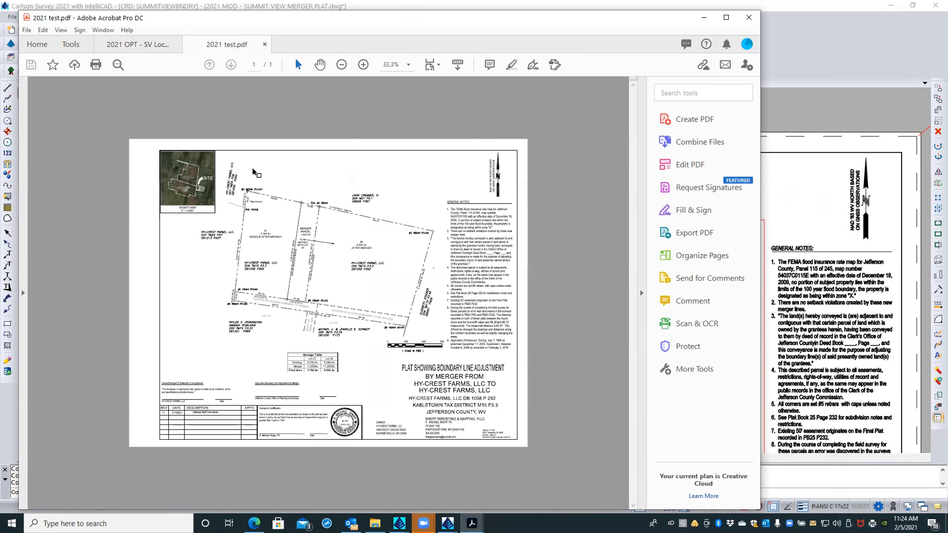
{"action": "scroll", "coordinate": [168, 149], "scroll_direction": "up", "scroll_amount": 1, "text": "ctrl"}
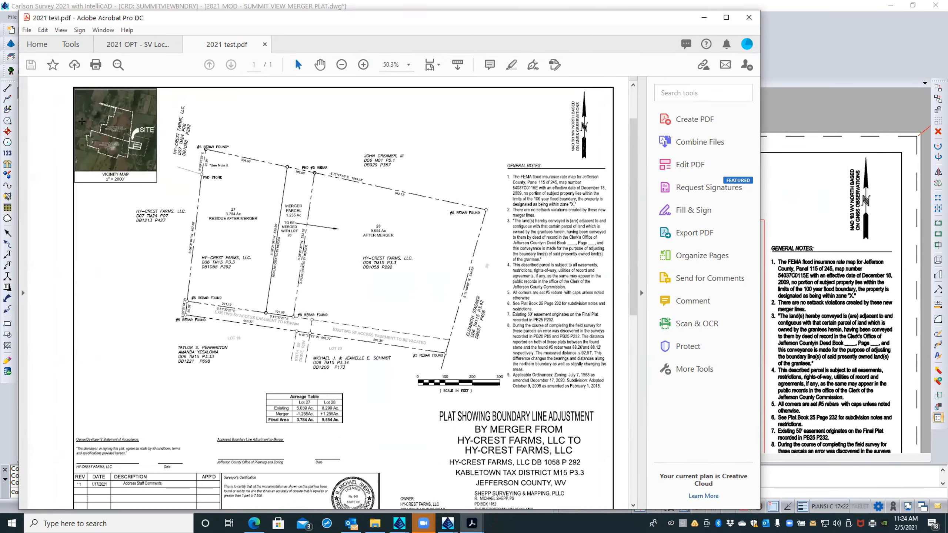
{"action": "scroll", "coordinate": [64, 87], "scroll_direction": "up", "scroll_amount": 3, "text": "ctrl"}
{"action": "scroll", "coordinate": [65, 88], "scroll_direction": "up", "scroll_amount": 3, "text": "ctrl"}
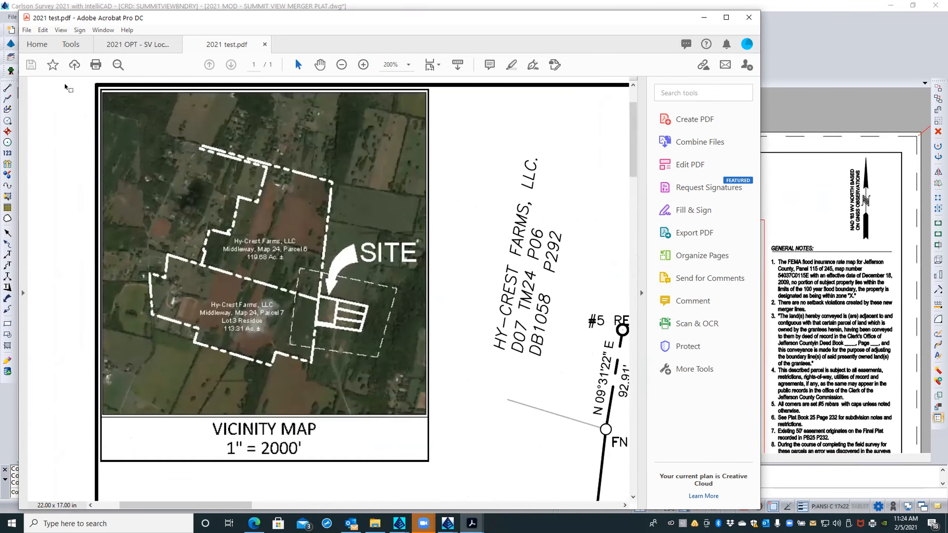
{"action": "scroll", "coordinate": [290, 257], "scroll_direction": "up", "scroll_amount": 3, "text": "ctrl"}
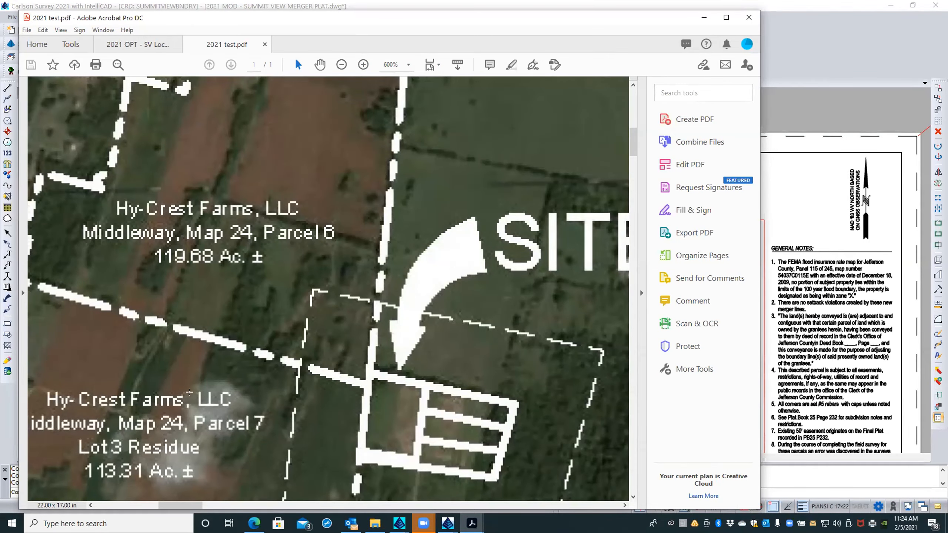
{"action": "scroll", "coordinate": [226, 266], "scroll_direction": "down", "scroll_amount": 2, "text": "ctrl"}
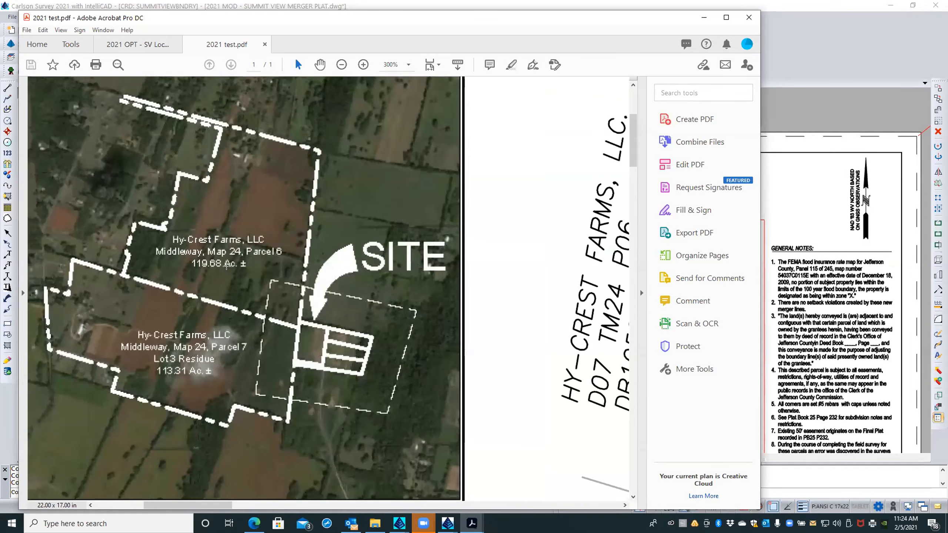
{"action": "scroll", "coordinate": [363, 250], "scroll_direction": "down", "scroll_amount": 4, "text": "ctrl"}
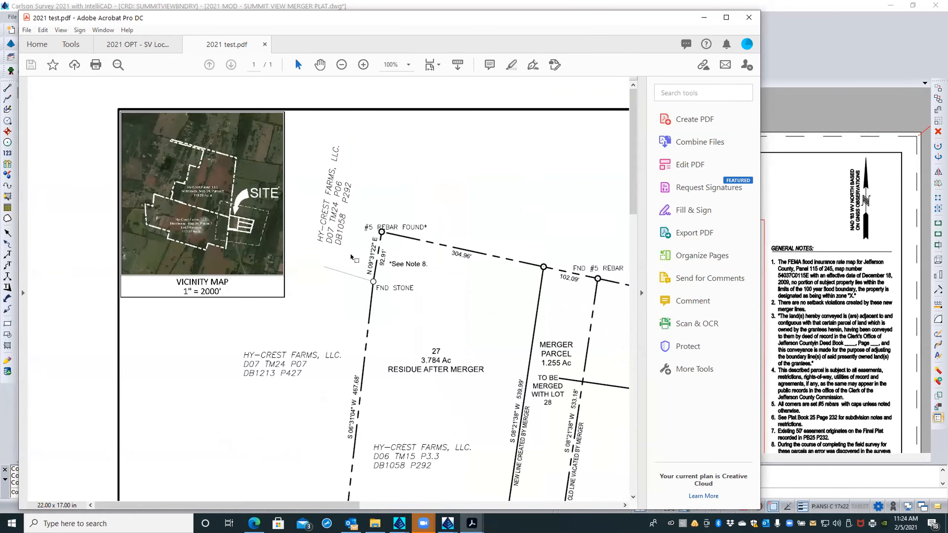
{"action": "left_click", "coordinate": [739, 21]}
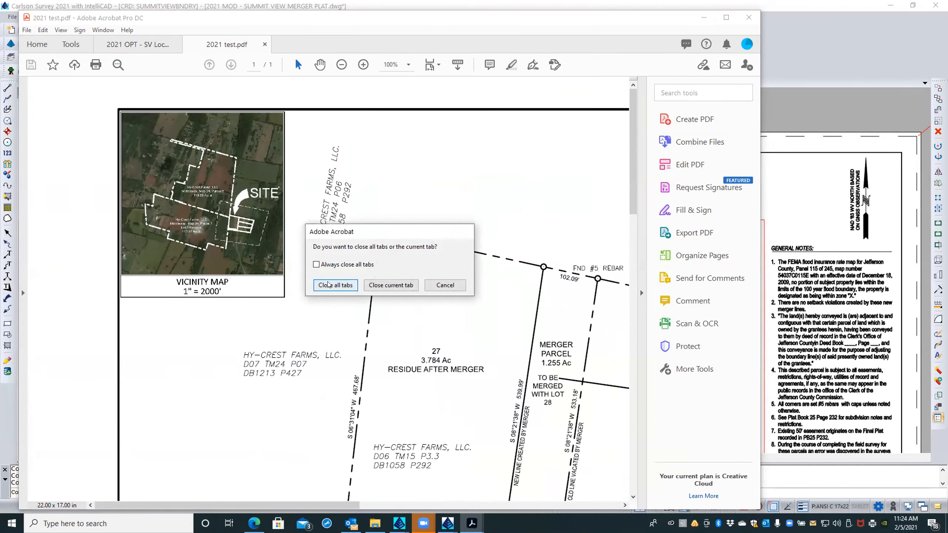
{"action": "left_click", "coordinate": [335, 285]}
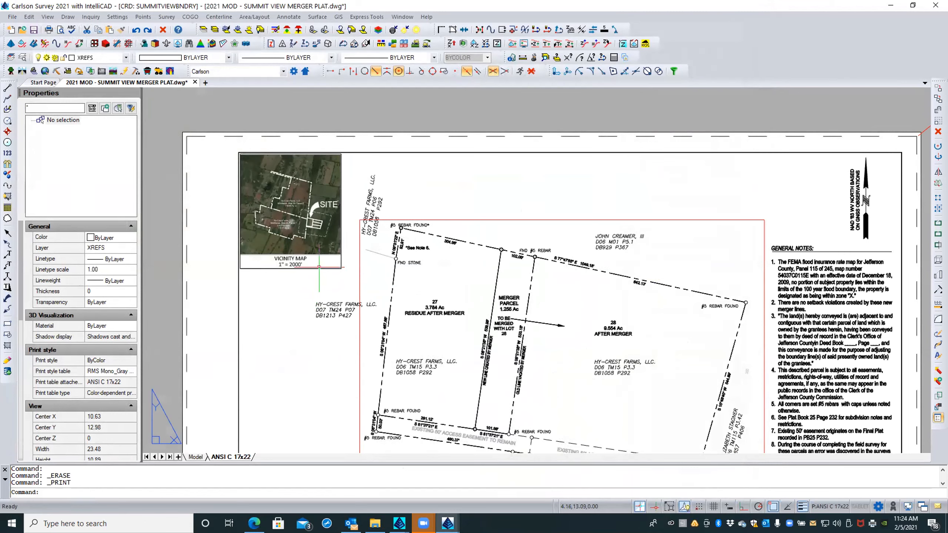
Replace the vicinity map image with page 1 of 2021 - SV Location Map.pdf, attached at scale 1.00 and default rotation near the sheet's upper-left corner
{"action": "left_click", "coordinate": [318, 268]}
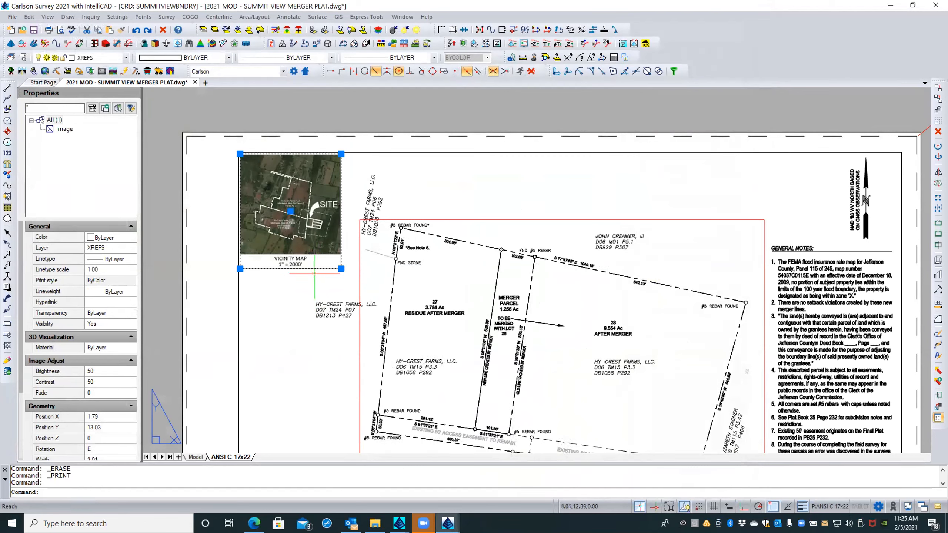
{"action": "key", "text": "Delete"}
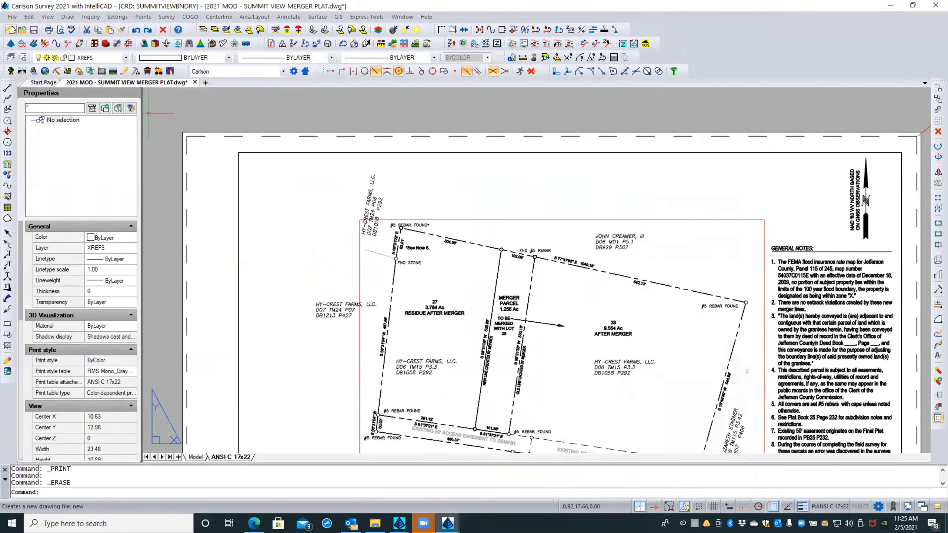
{"action": "type", "text": "pdfatt"}
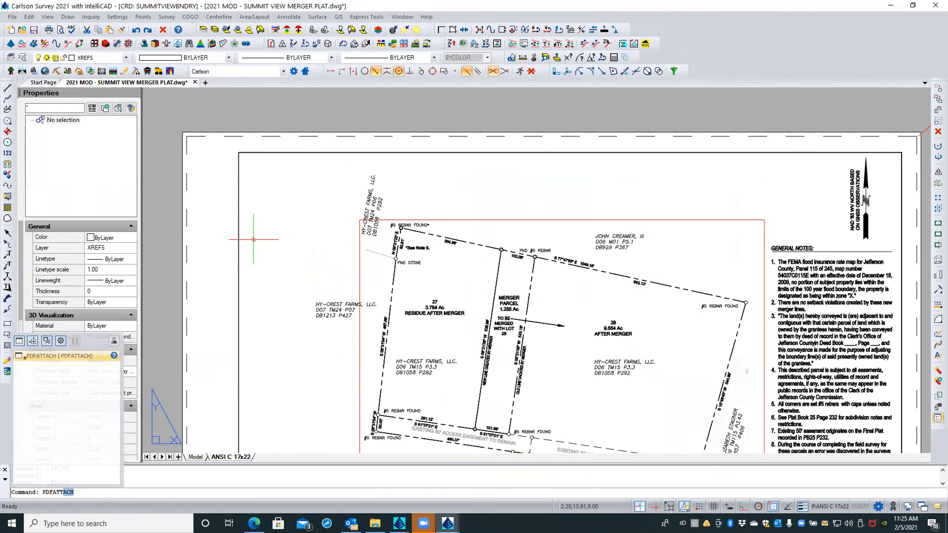
{"action": "key", "text": "Return"}
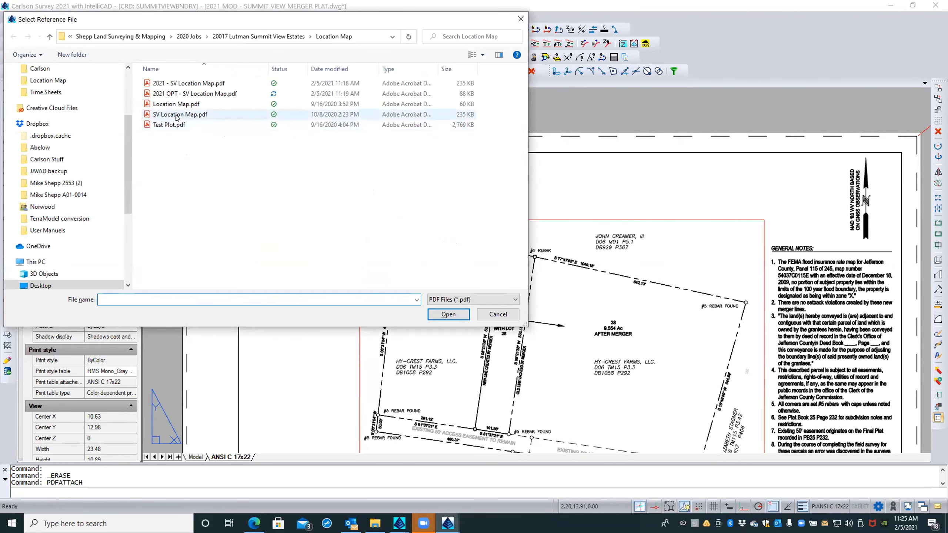
{"action": "left_click", "coordinate": [174, 84]}
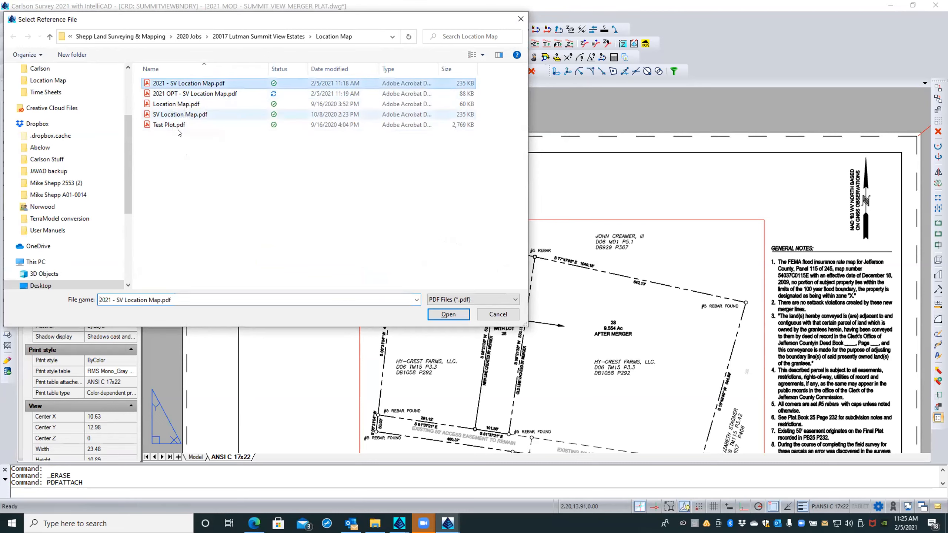
{"action": "left_click", "coordinate": [443, 314]}
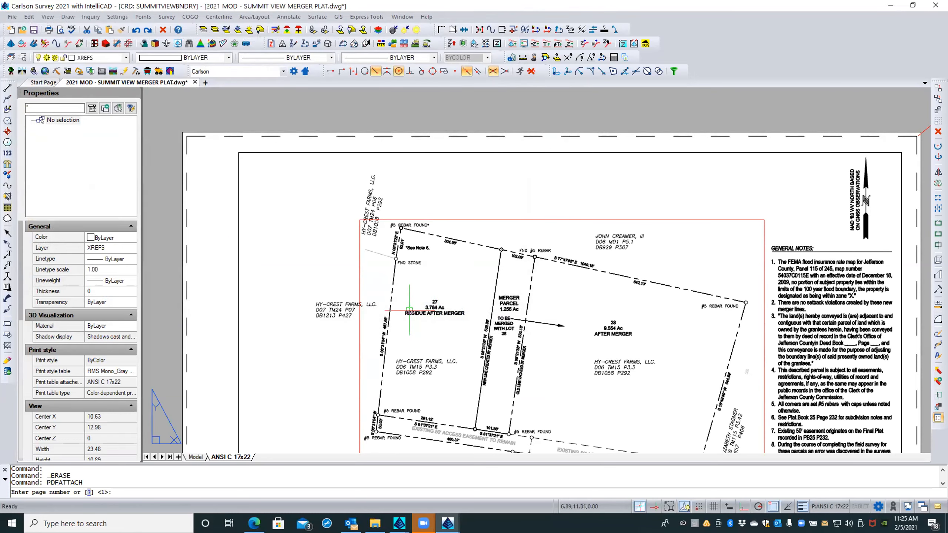
{"action": "key", "text": "Return"}
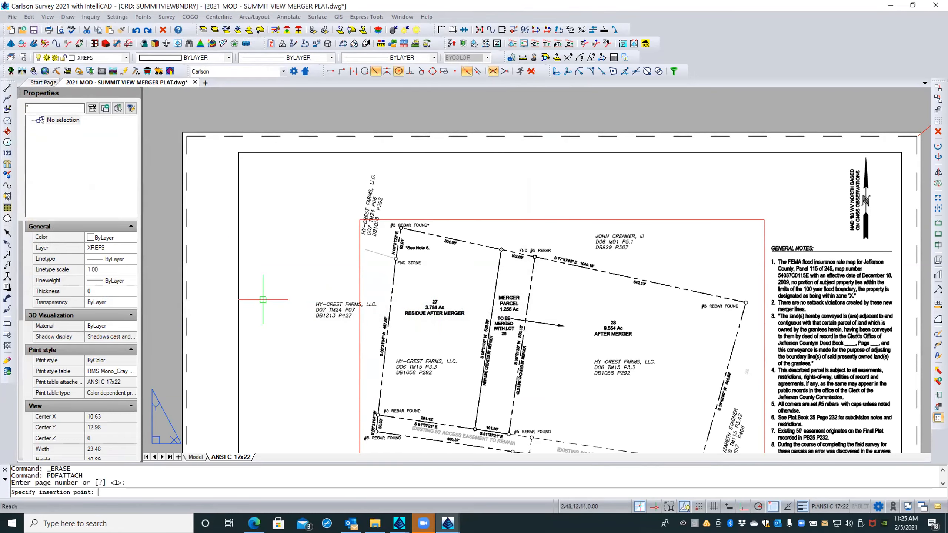
{"action": "left_click", "coordinate": [263, 299]}
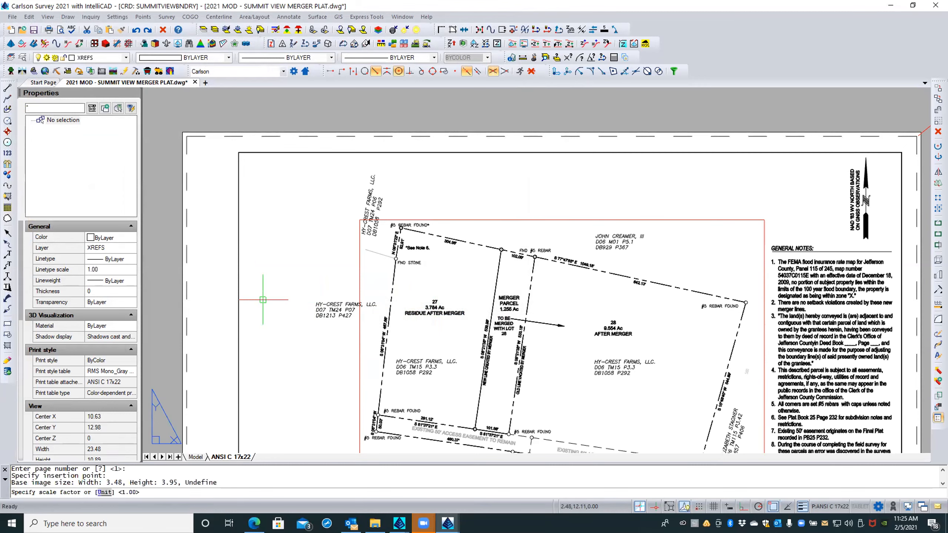
{"action": "key", "text": "Return"}
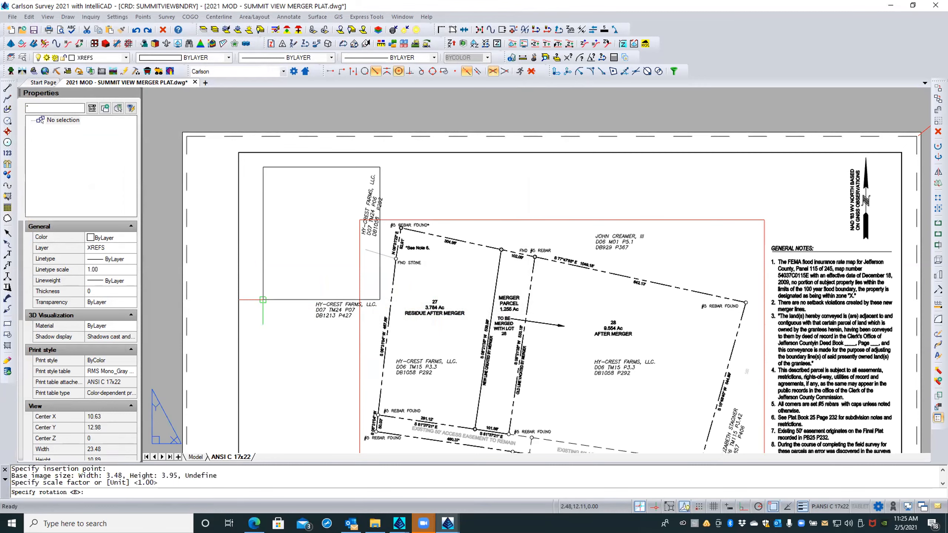
{"action": "key", "text": "Return"}
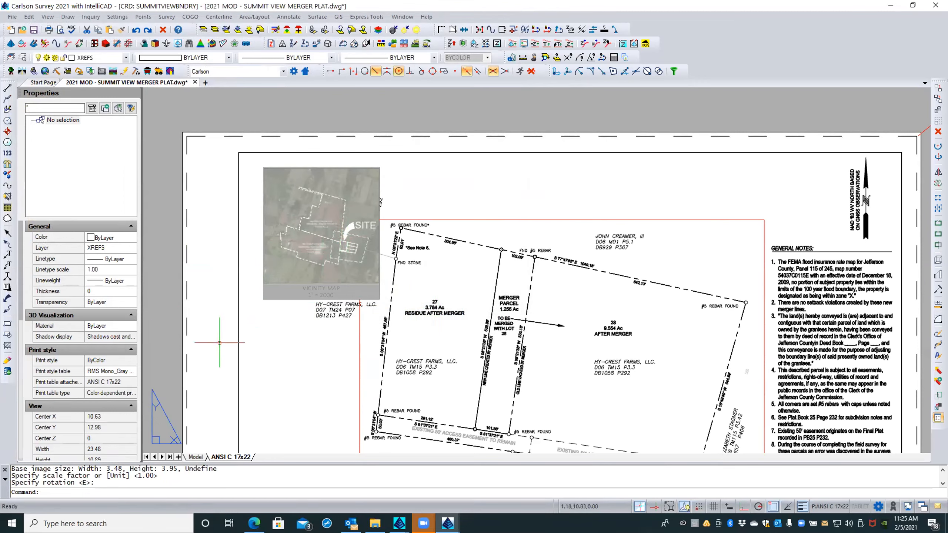
Move the PDF underlay by its upper-left corner to just inside the upper-left corner of the sheet border
{"action": "left_click", "coordinate": [281, 298]}
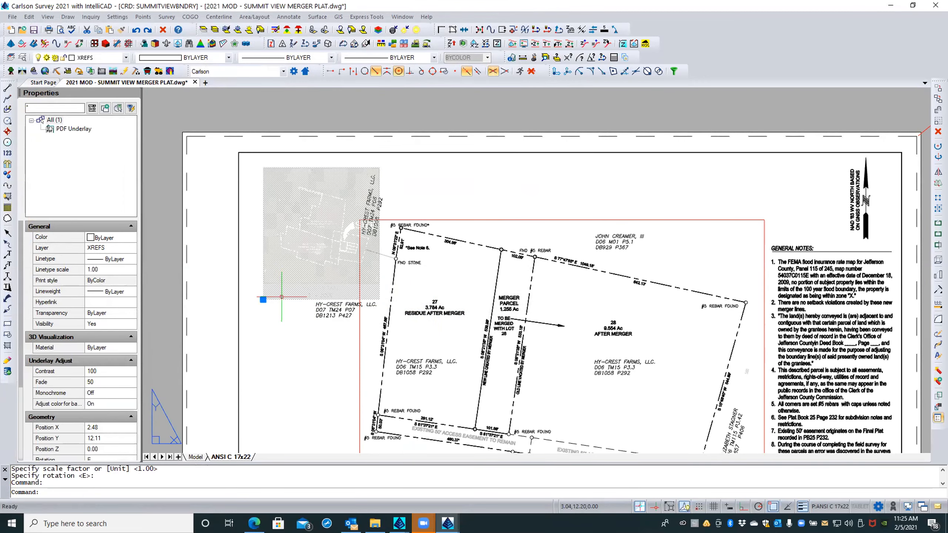
{"action": "right_click", "coordinate": [270, 322]}
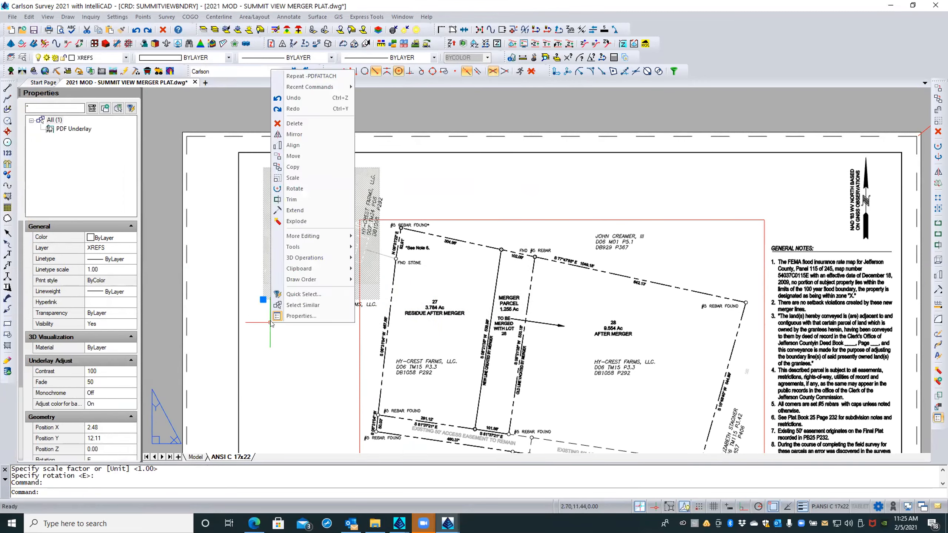
{"action": "left_click", "coordinate": [293, 154]}
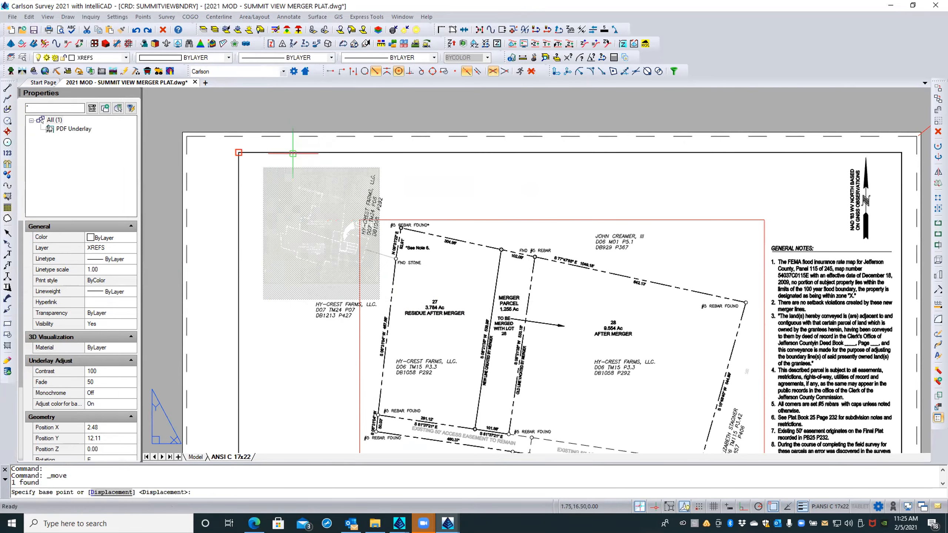
{"action": "left_click", "coordinate": [263, 168]}
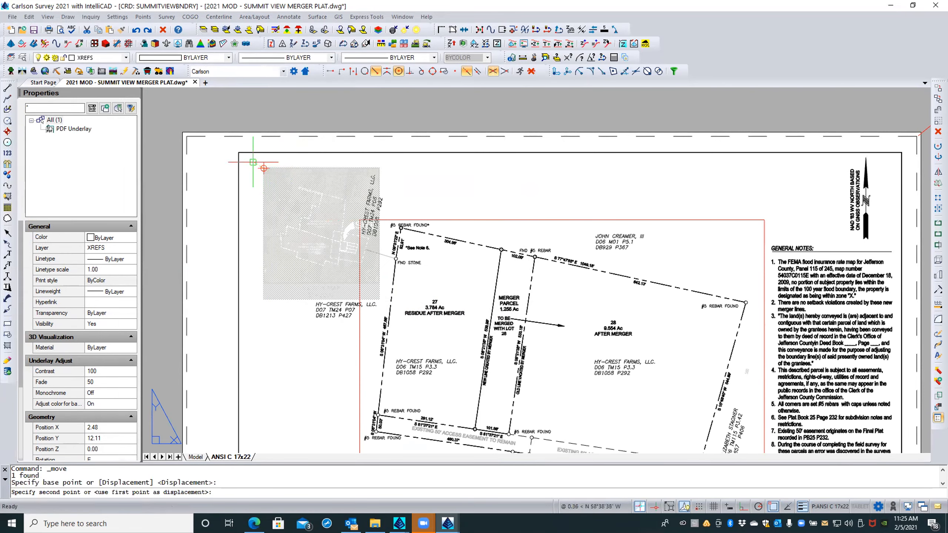
{"action": "scroll", "coordinate": [242, 154], "scroll_direction": "up", "scroll_amount": 5}
{"action": "scroll", "coordinate": [243, 154], "scroll_direction": "up", "scroll_amount": 3}
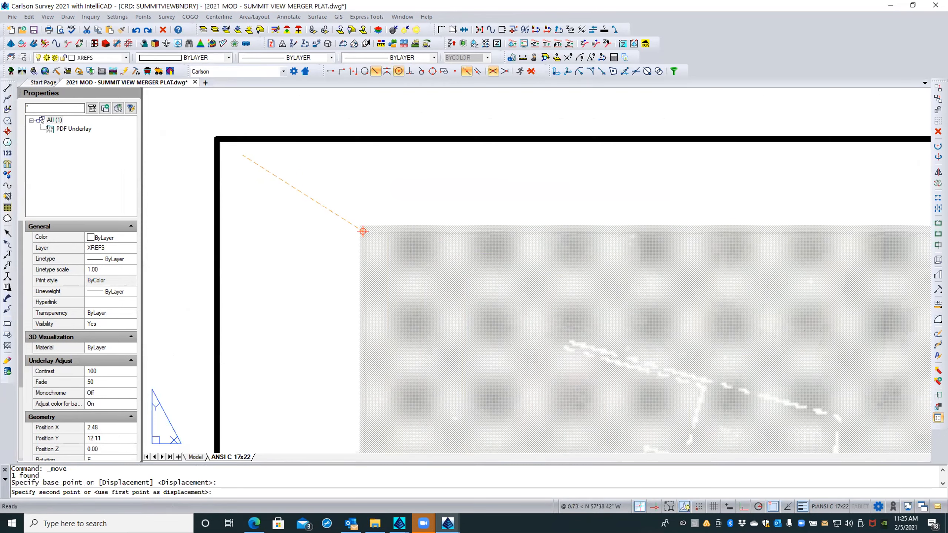
{"action": "left_click", "coordinate": [226, 147]}
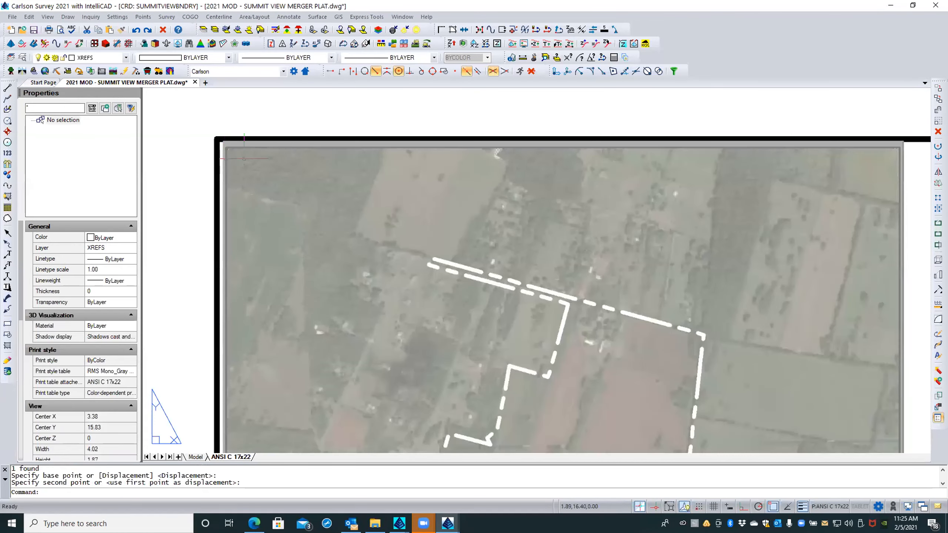
{"action": "key", "text": "Escape"}
{"action": "key", "text": "Escape"}
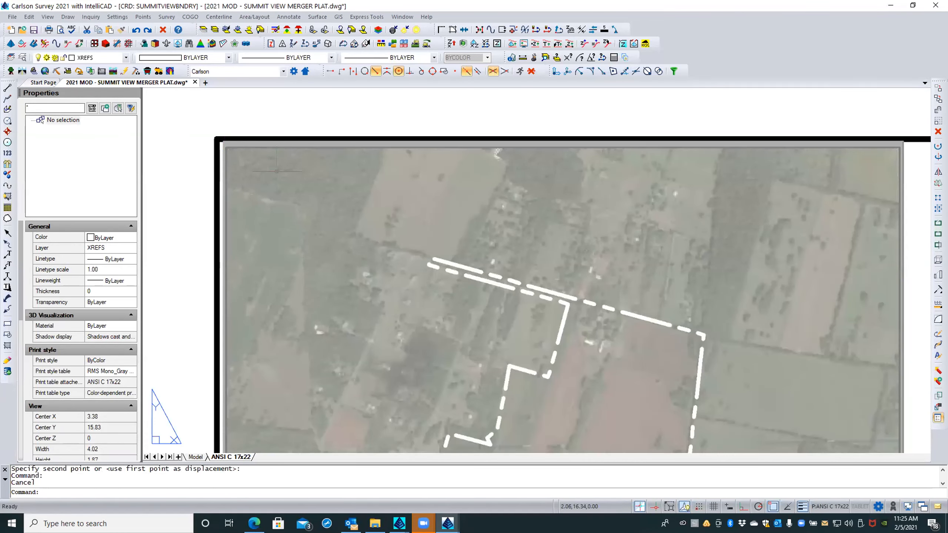
Set the fade of the vicinity map PDF underlay to 0
{"action": "scroll", "coordinate": [210, 154], "scroll_direction": "down", "scroll_amount": 3}
{"action": "scroll", "coordinate": [210, 154], "scroll_direction": "down", "scroll_amount": 1}
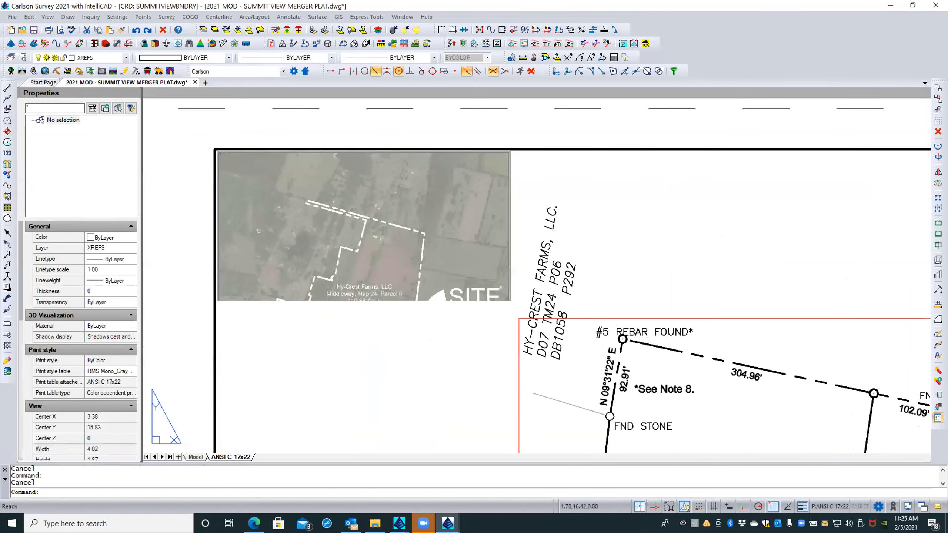
{"action": "scroll", "coordinate": [213, 149], "scroll_direction": "down", "scroll_amount": 2}
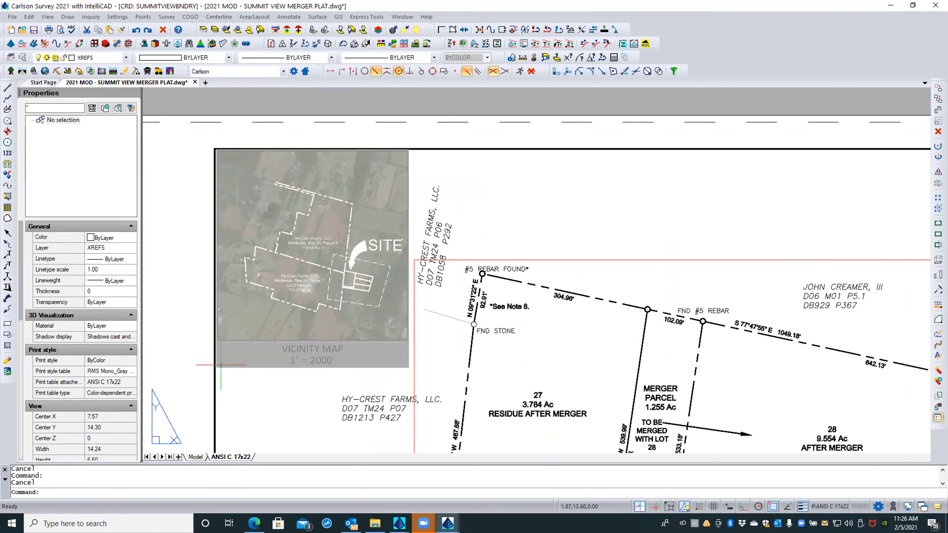
{"action": "left_click", "coordinate": [232, 369]}
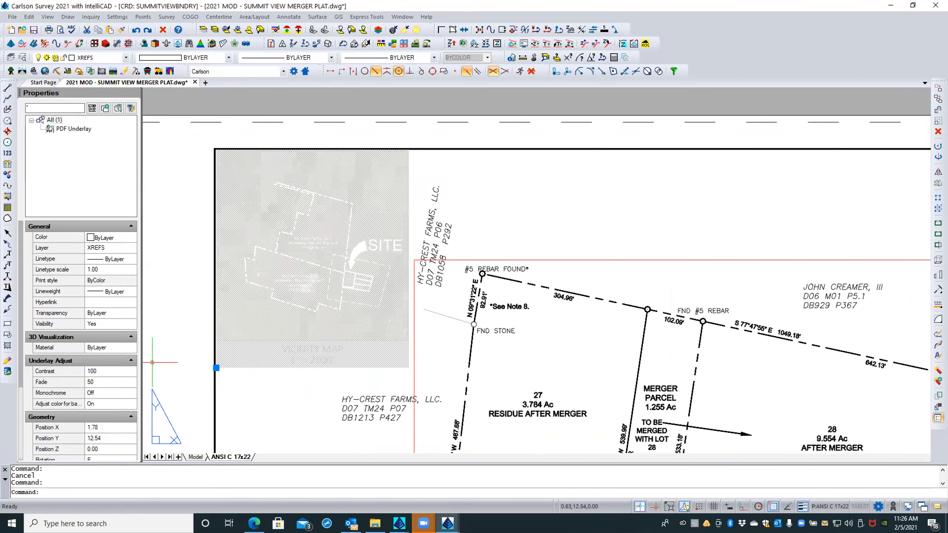
{"action": "left_click", "coordinate": [101, 378]}
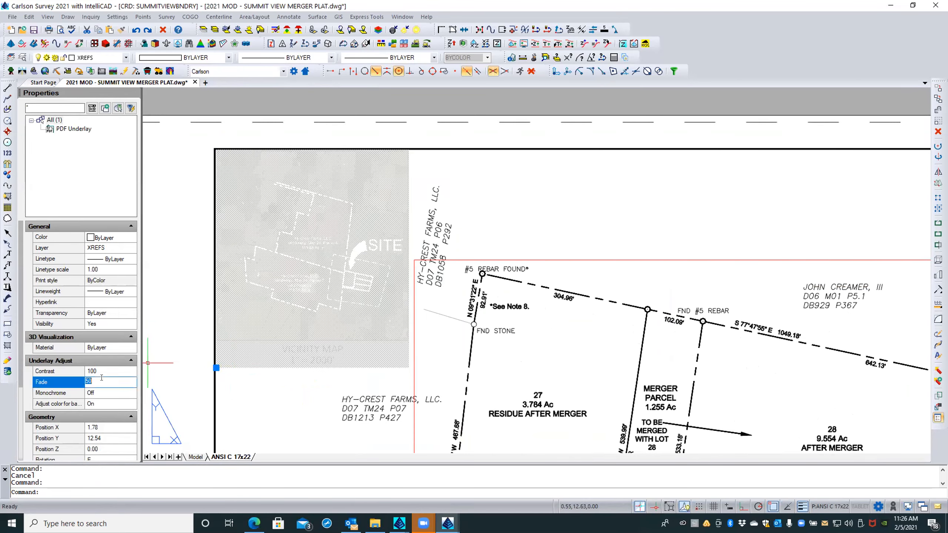
{"action": "type", "text": "0"}
{"action": "key", "text": "Return"}
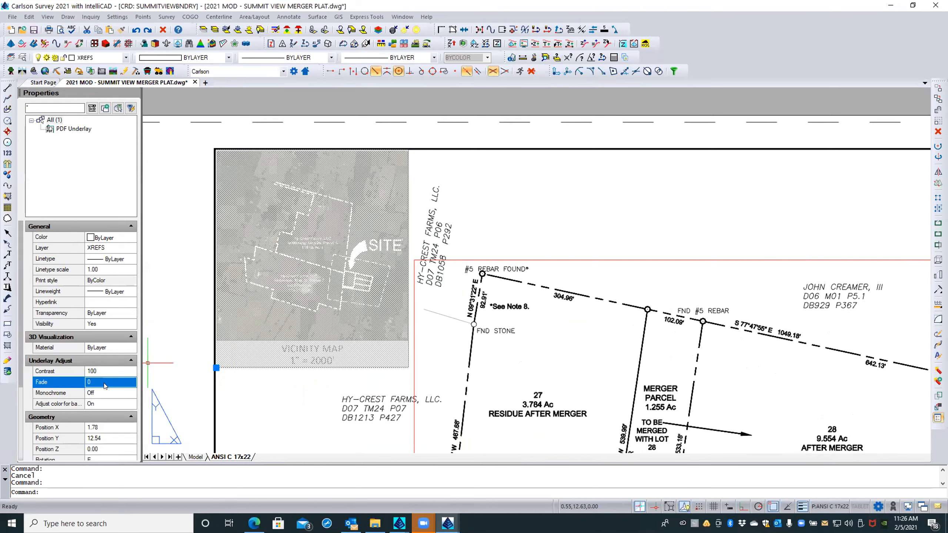
Turn on Monochrome and turn off the background color adjustment for the vicinity map PDF underlay
{"action": "left_click", "coordinate": [105, 393]}
{"action": "left_click", "coordinate": [104, 393]}
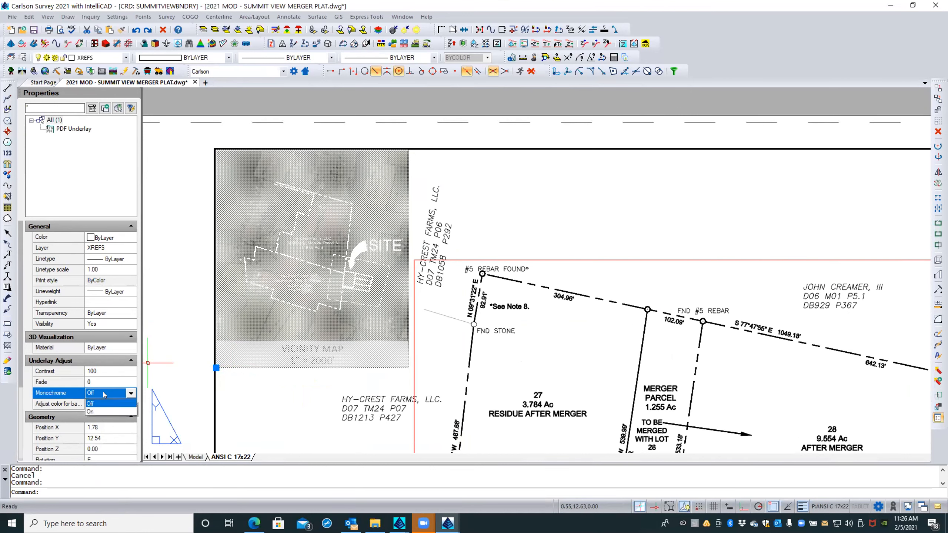
{"action": "left_click", "coordinate": [103, 412]}
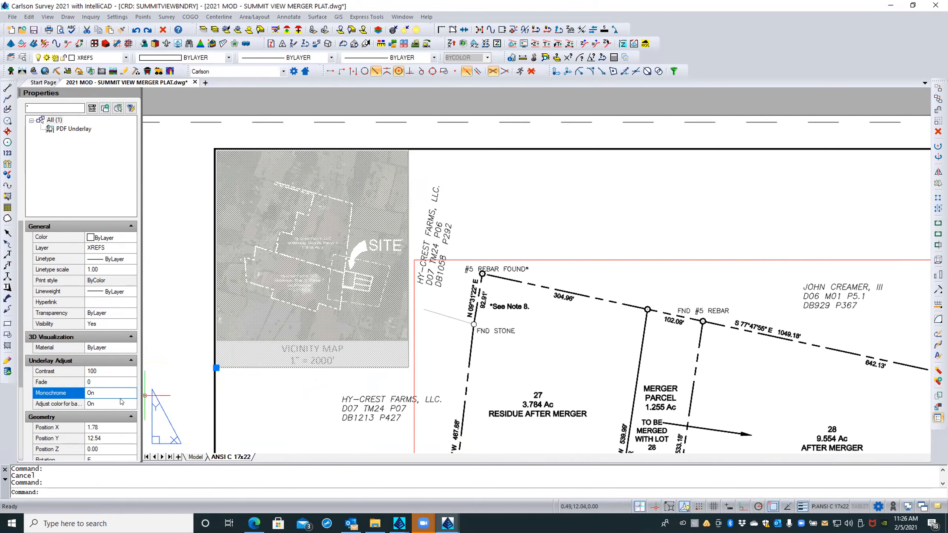
{"action": "left_click", "coordinate": [115, 403]}
{"action": "left_click", "coordinate": [114, 403]}
{"action": "left_click", "coordinate": [113, 414]}
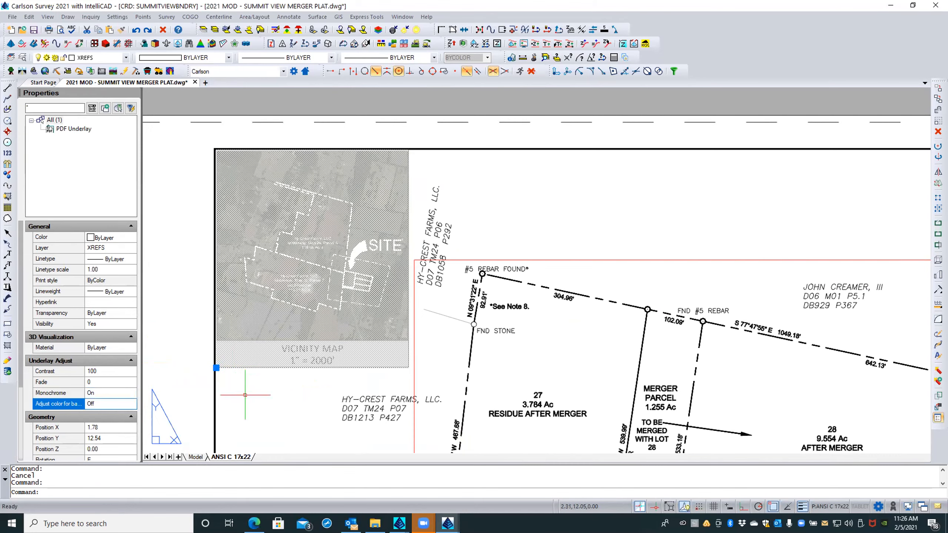
{"action": "key", "text": "Escape"}
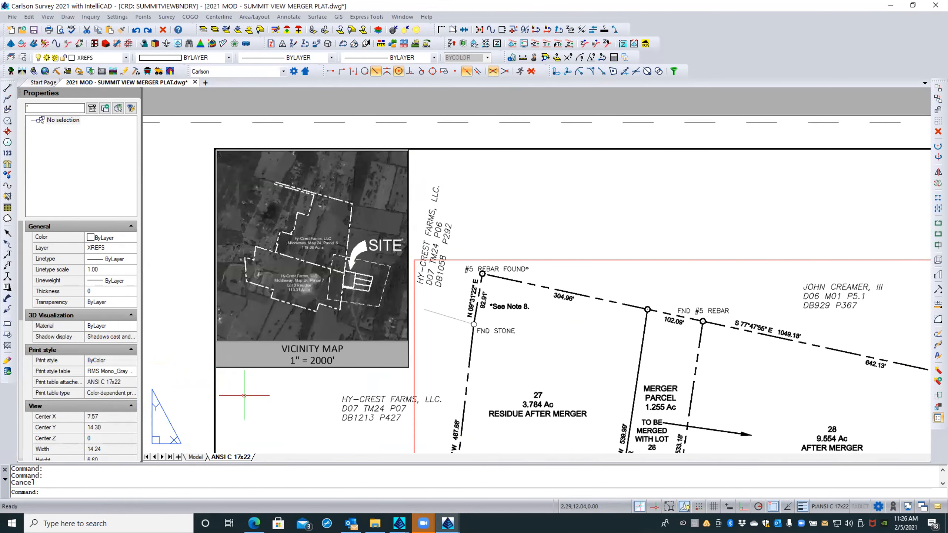
Turn Monochrome back off for the vicinity map PDF underlay and set its fade to 10
{"action": "left_click", "coordinate": [245, 362]}
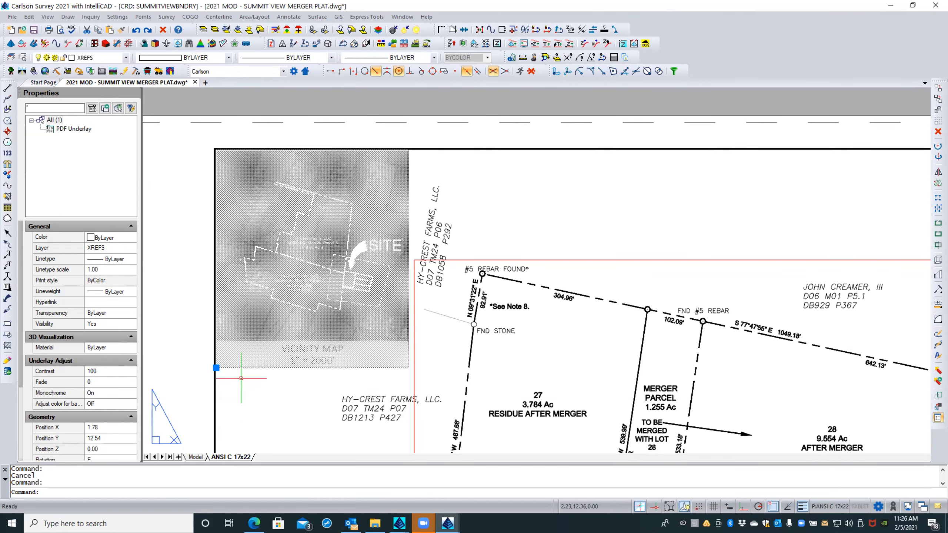
{"action": "key", "text": "Escape"}
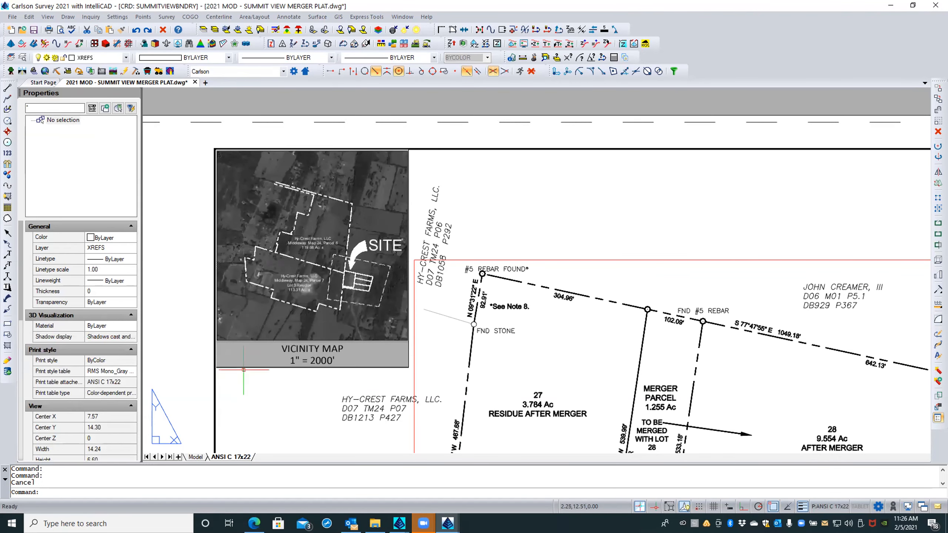
{"action": "left_click", "coordinate": [243, 367]}
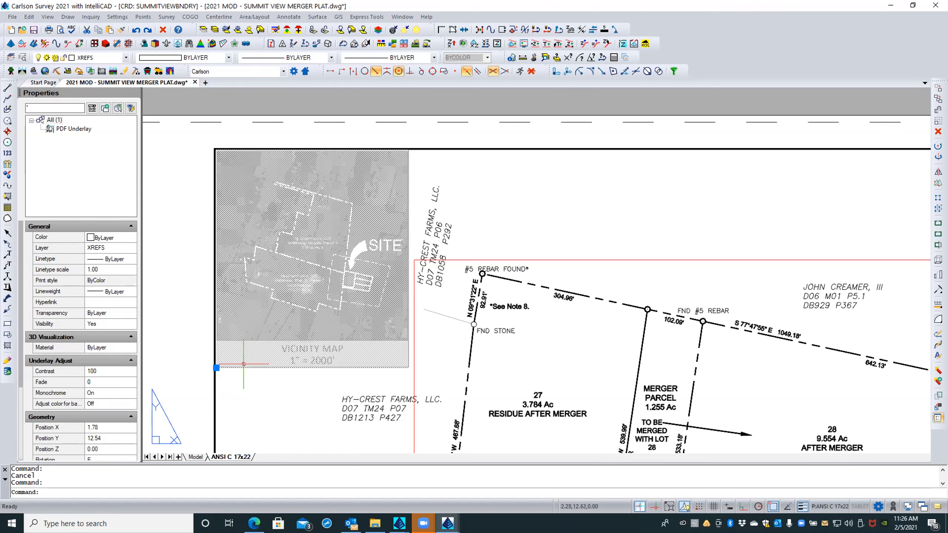
{"action": "left_click", "coordinate": [95, 393]}
{"action": "left_click", "coordinate": [107, 395]}
{"action": "left_click", "coordinate": [107, 402]}
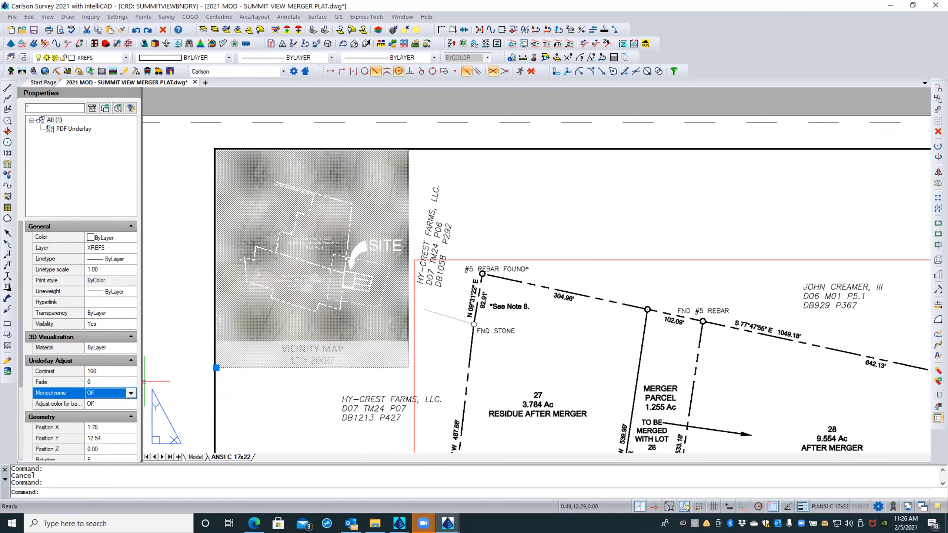
{"action": "left_click", "coordinate": [108, 377]}
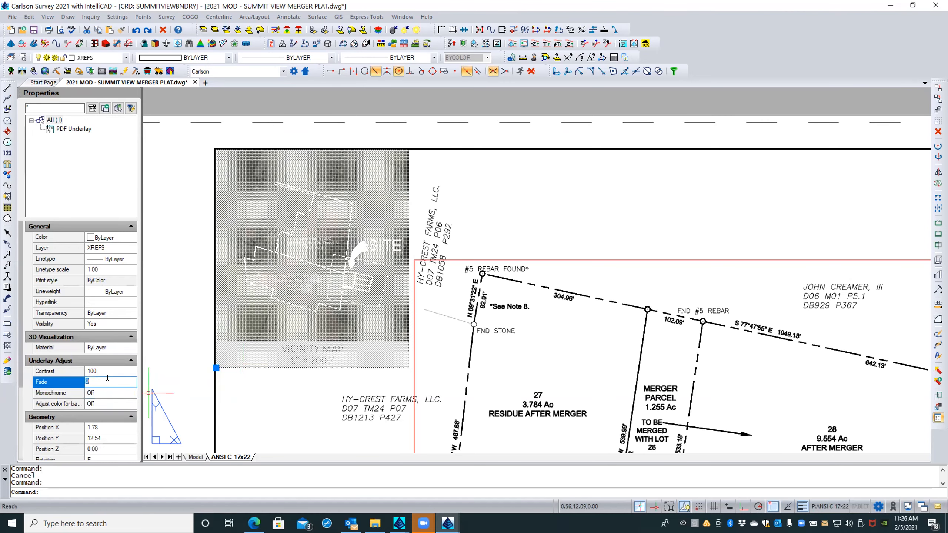
{"action": "key", "text": "Return"}
{"action": "key", "text": "Escape"}
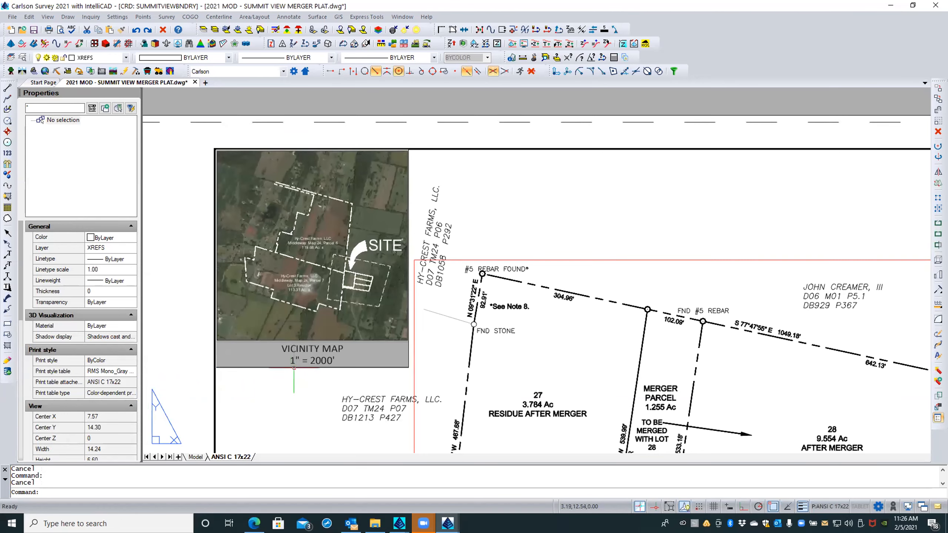
Set the color of the vicinity map PDF underlay to White
{"action": "scroll", "coordinate": [391, 352], "scroll_direction": "up", "scroll_amount": 2}
{"action": "scroll", "coordinate": [391, 353], "scroll_direction": "up", "scroll_amount": 1}
{"action": "scroll", "coordinate": [396, 365], "scroll_direction": "up", "scroll_amount": 1}
{"action": "scroll", "coordinate": [394, 375], "scroll_direction": "down", "scroll_amount": 2}
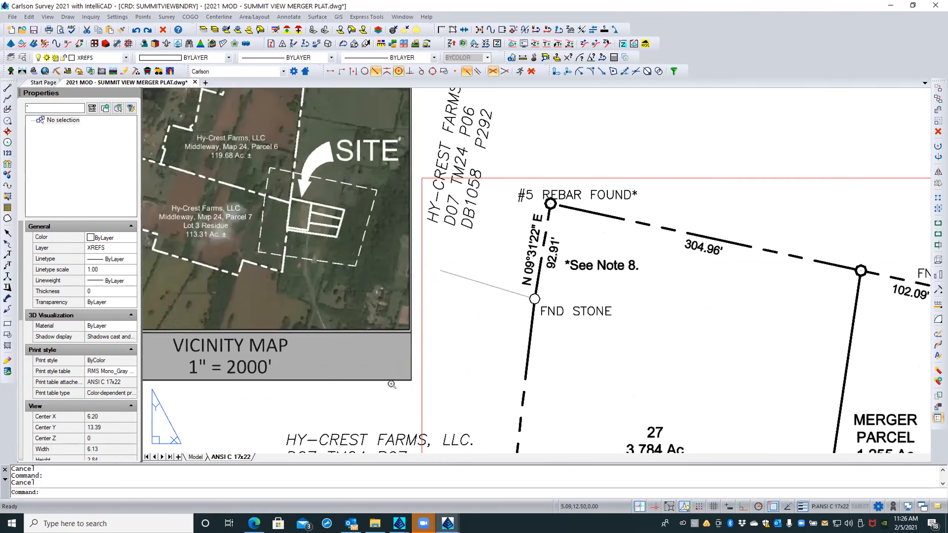
{"action": "left_click", "coordinate": [391, 382]}
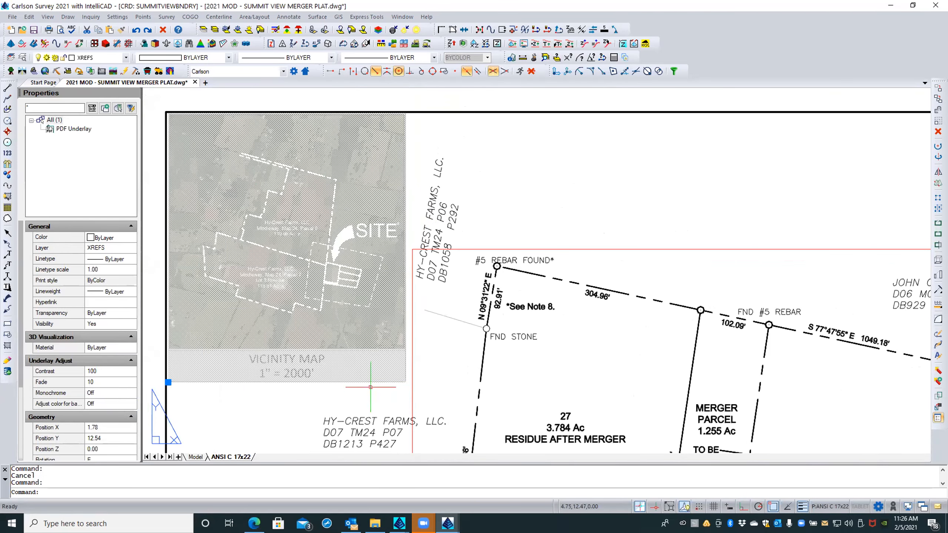
{"action": "left_click", "coordinate": [111, 236]}
{"action": "left_click", "coordinate": [130, 237]}
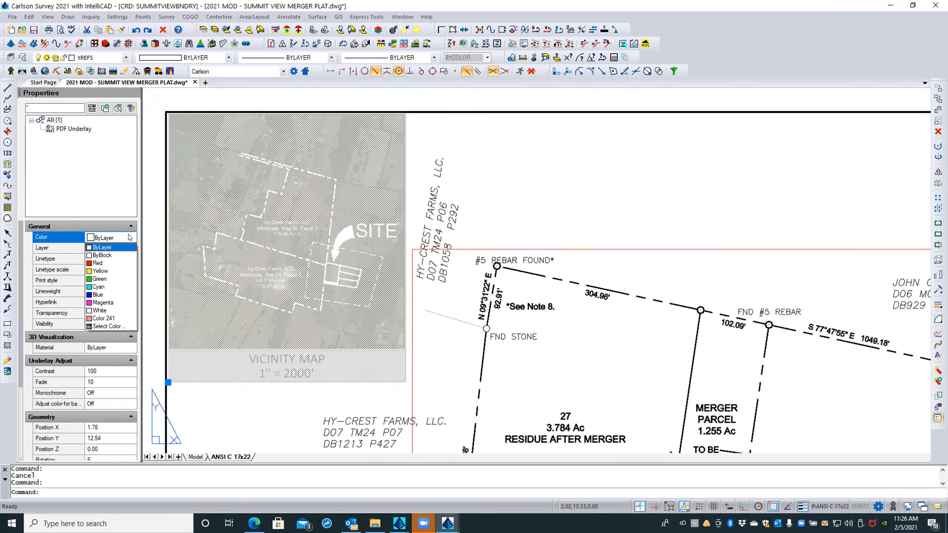
{"action": "left_click", "coordinate": [111, 310]}
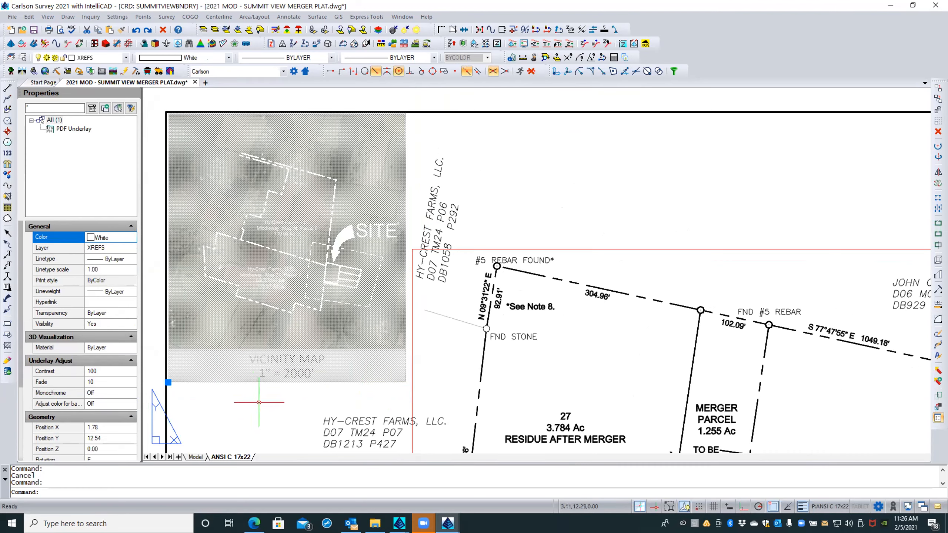
{"action": "key", "text": "Escape"}
Regenerate the entire drawing and inspect the vicinity map's parcel labels and linework up close
{"action": "type", "text": "re"}
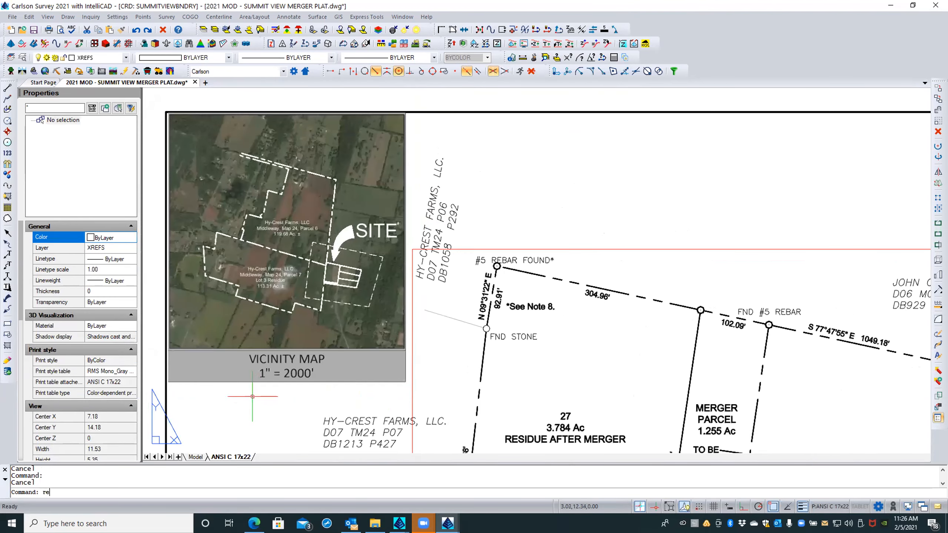
{"action": "type", "text": "a"}
{"action": "key", "text": "Return"}
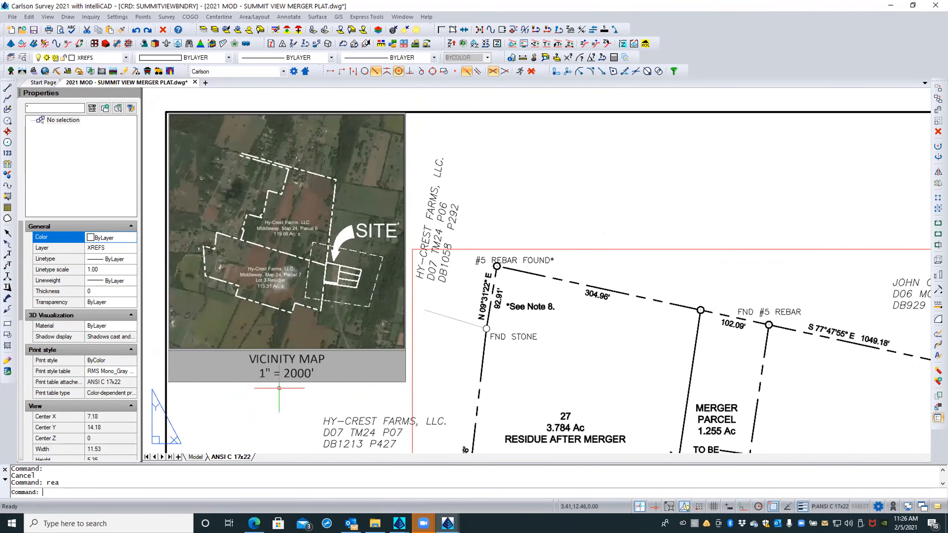
{"action": "scroll", "coordinate": [299, 300], "scroll_direction": "up", "scroll_amount": 5}
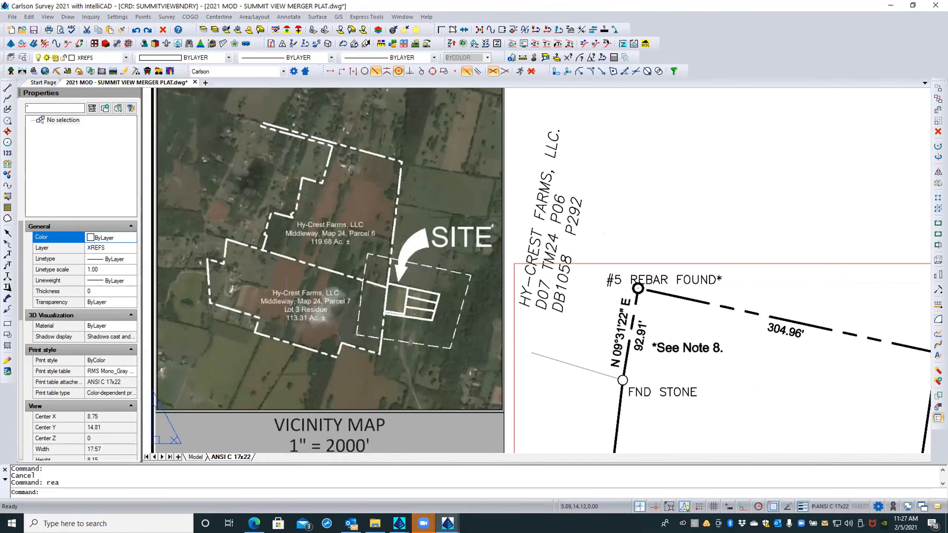
{"action": "scroll", "coordinate": [298, 300], "scroll_direction": "up", "scroll_amount": 1}
{"action": "scroll", "coordinate": [320, 258], "scroll_direction": "up", "scroll_amount": 1}
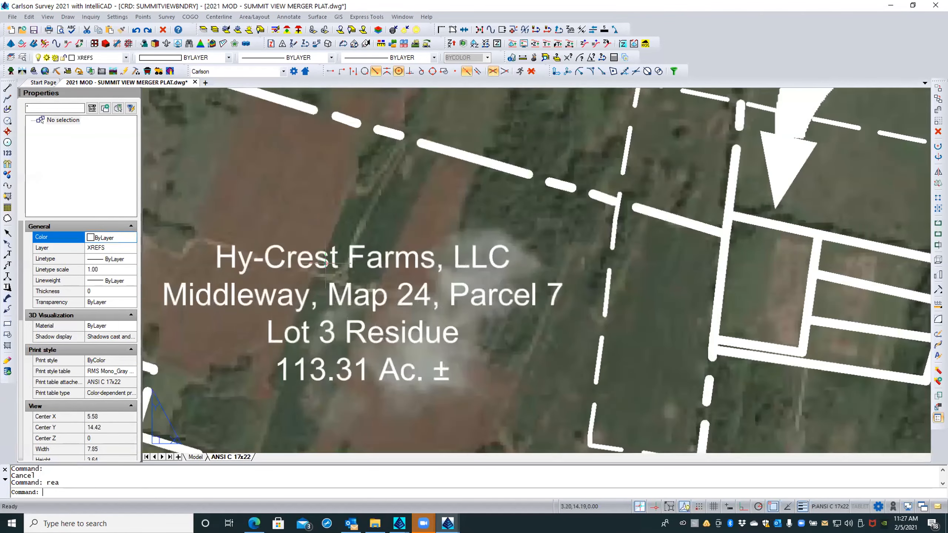
{"action": "scroll", "coordinate": [277, 278], "scroll_direction": "down", "scroll_amount": 3}
{"action": "scroll", "coordinate": [291, 273], "scroll_direction": "down", "scroll_amount": 2}
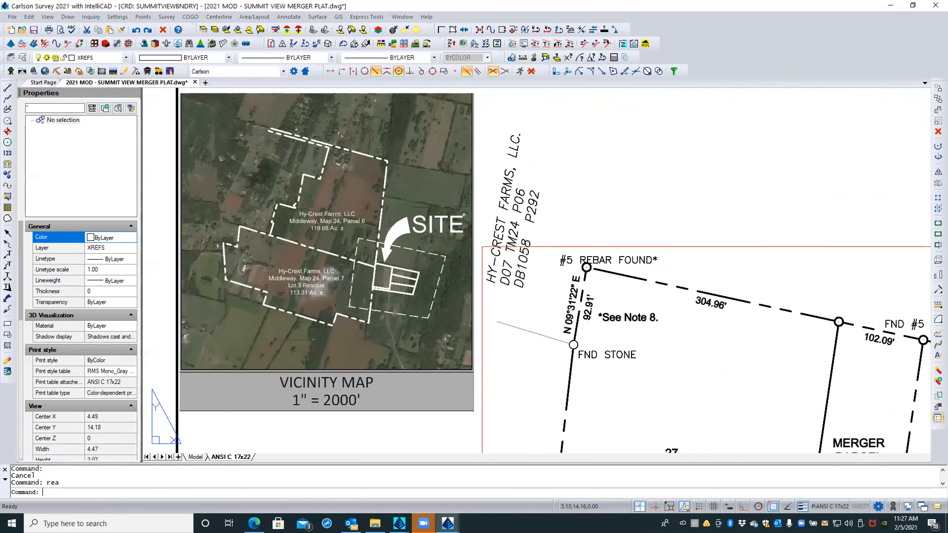
{"action": "scroll", "coordinate": [291, 278], "scroll_direction": "down", "scroll_amount": 1}
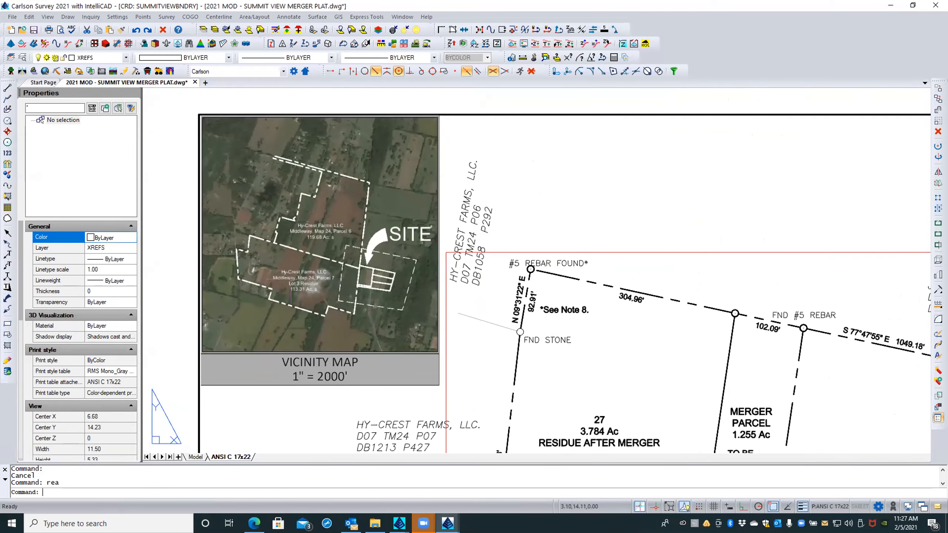
{"action": "scroll", "coordinate": [291, 276], "scroll_direction": "down", "scroll_amount": 1}
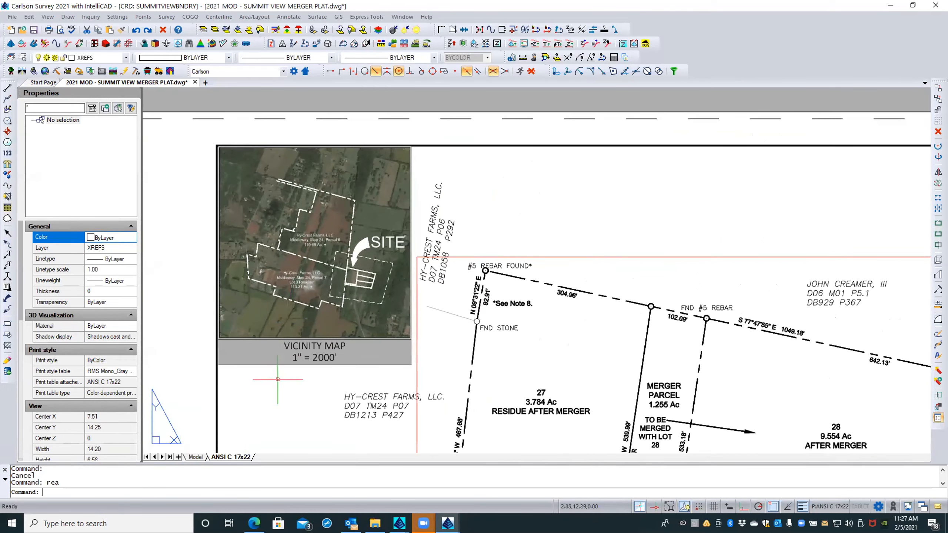
{"action": "key", "text": "Escape"}
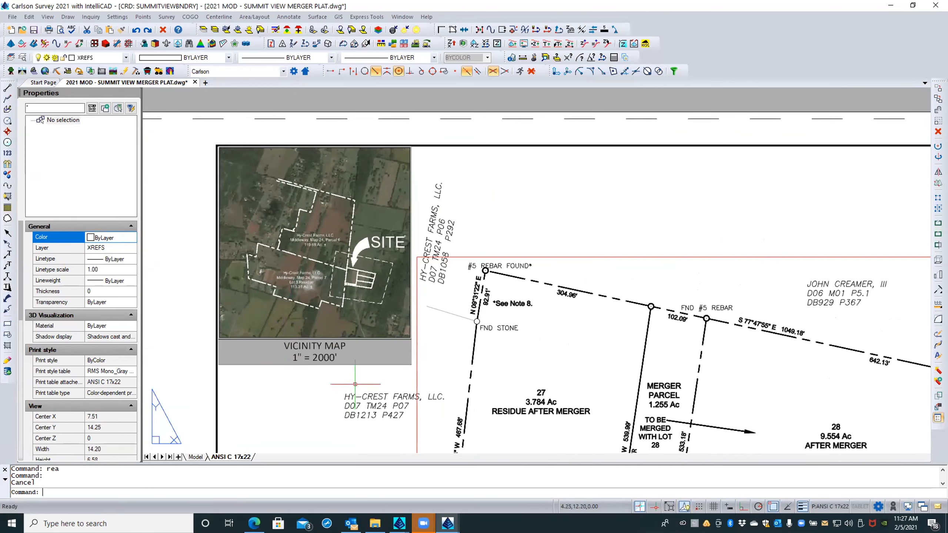
In the plat viewport, select all points similar to the northwest #5 rebar corner and bring them to the front of the draw order
{"action": "left_click", "coordinate": [456, 351]}
{"action": "left_click", "coordinate": [456, 351]}
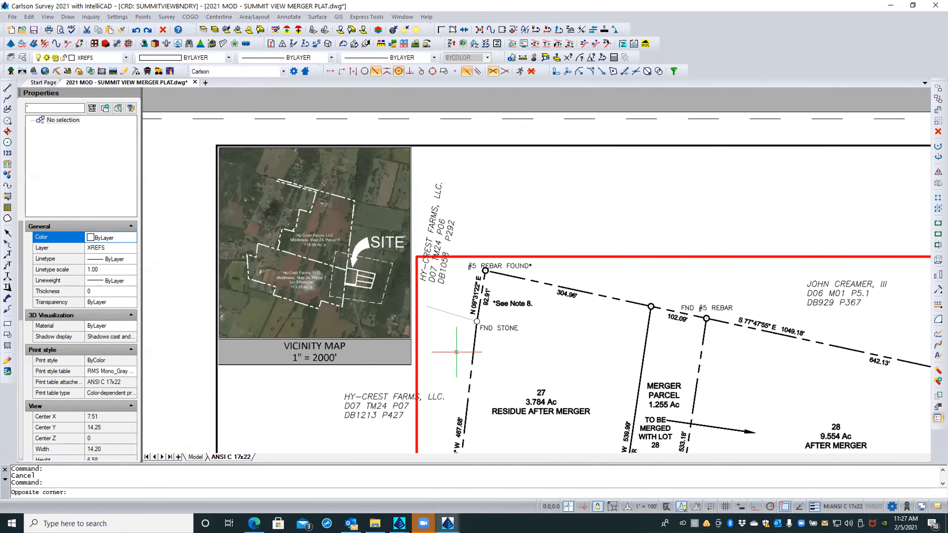
{"action": "left_click", "coordinate": [485, 270]}
{"action": "right_click", "coordinate": [485, 270]}
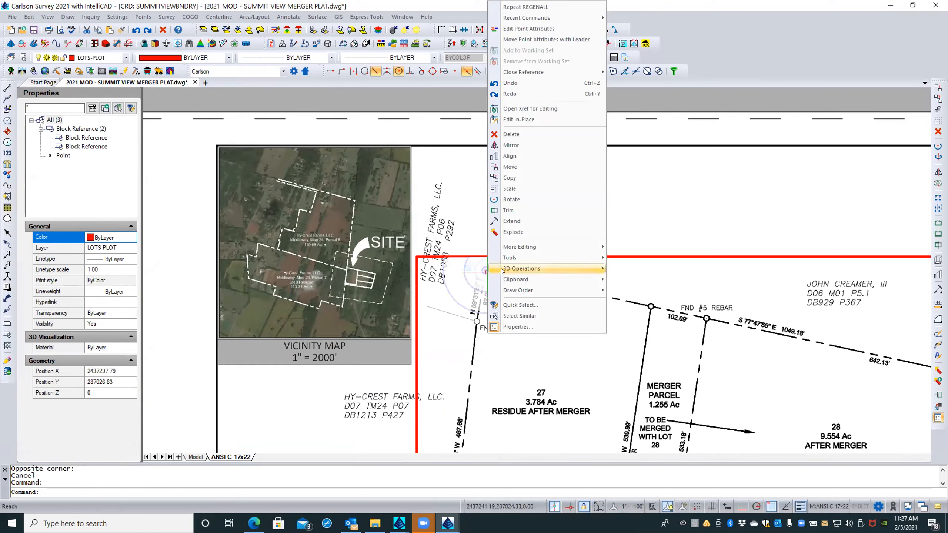
{"action": "left_click", "coordinate": [510, 313]}
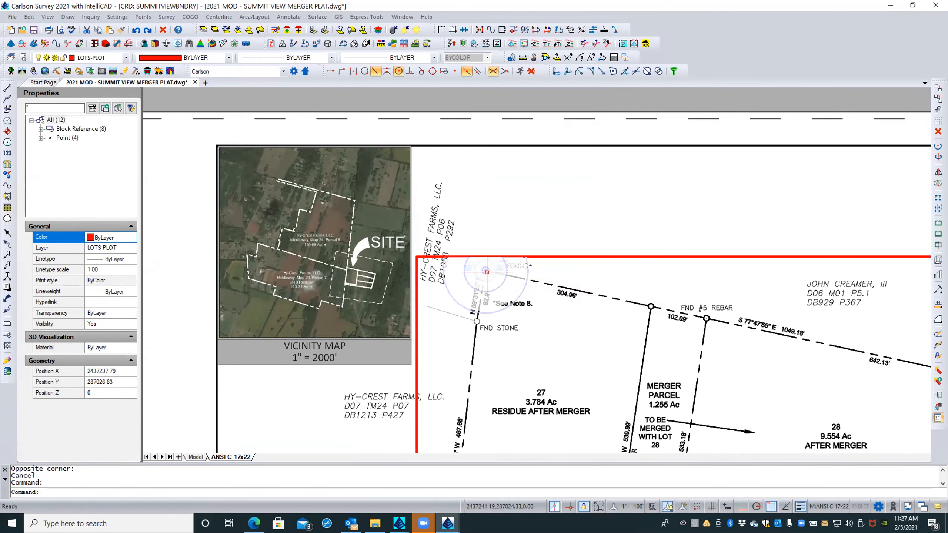
{"action": "right_click", "coordinate": [510, 312]}
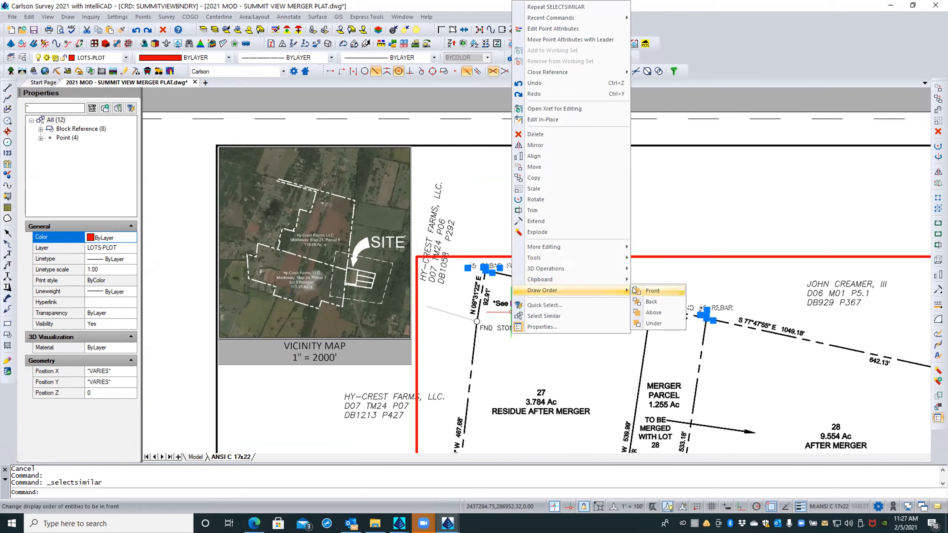
{"action": "left_click", "coordinate": [653, 290]}
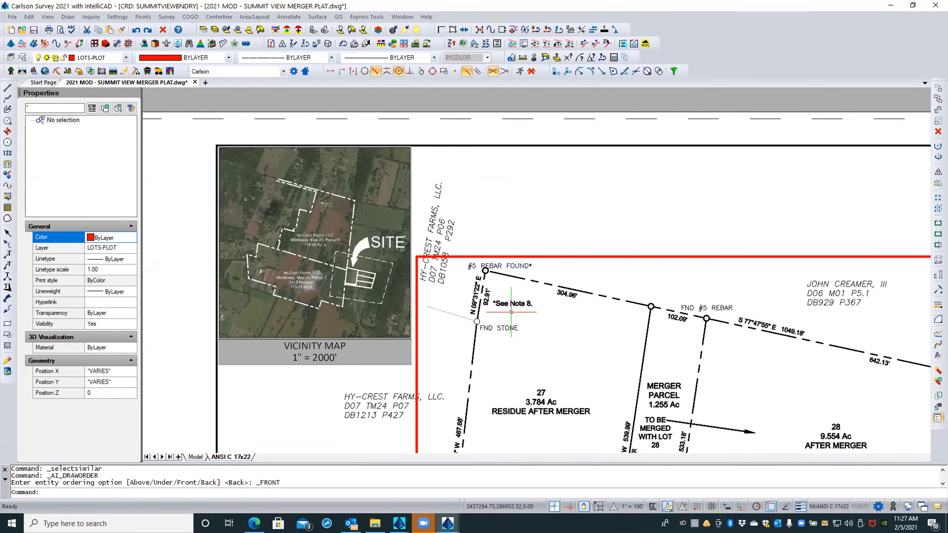
{"action": "double_click", "coordinate": [544, 230]}
{"action": "key", "text": "Escape"}
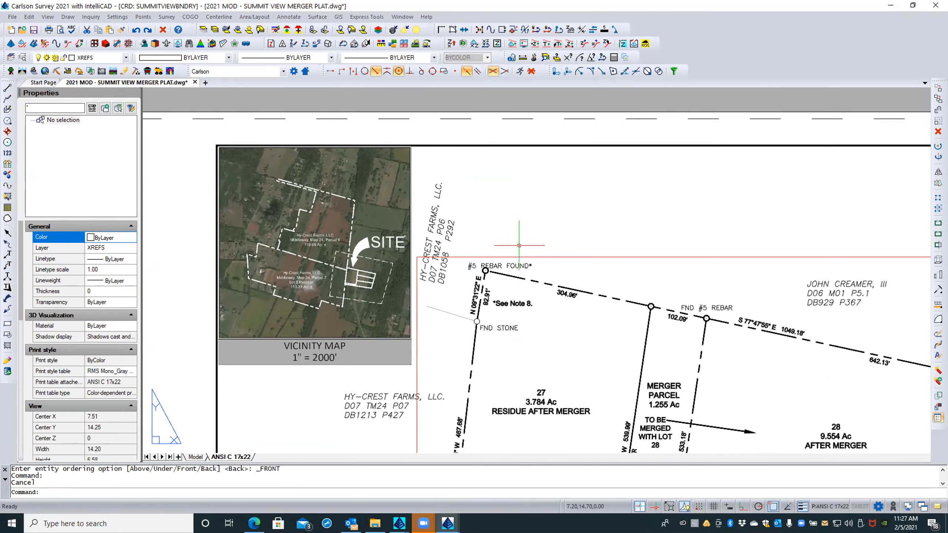
Repeat the similar-object selection from the northwest #5 rebar symbol in the viewport and reapply the Front draw order
{"action": "scroll", "coordinate": [484, 271], "scroll_direction": "up", "scroll_amount": 3}
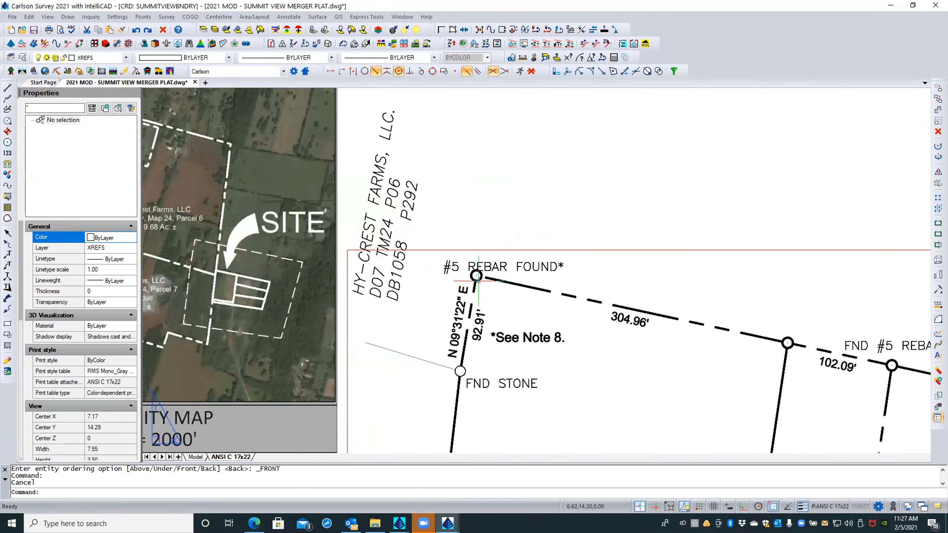
{"action": "left_click", "coordinate": [478, 278]}
{"action": "double_click", "coordinate": [478, 280]}
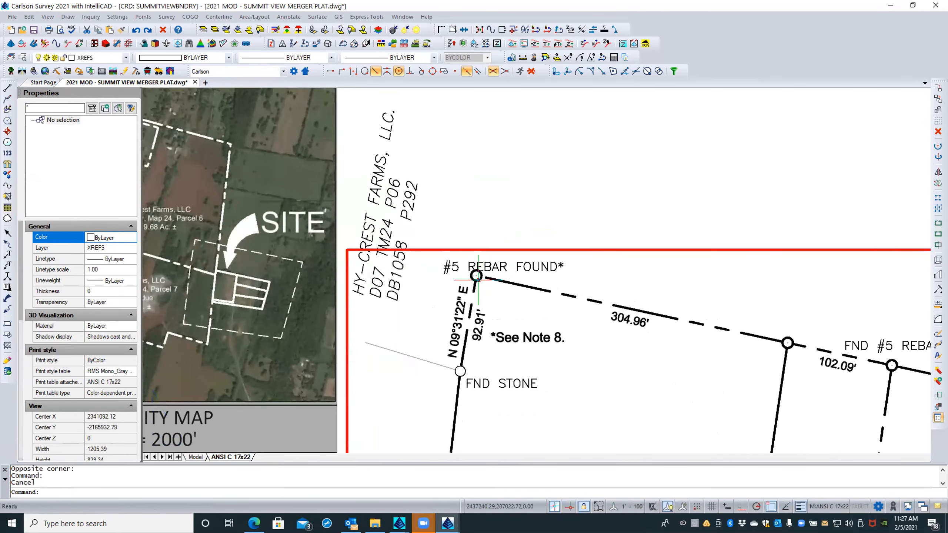
{"action": "left_click", "coordinate": [479, 278]}
{"action": "right_click", "coordinate": [479, 279]}
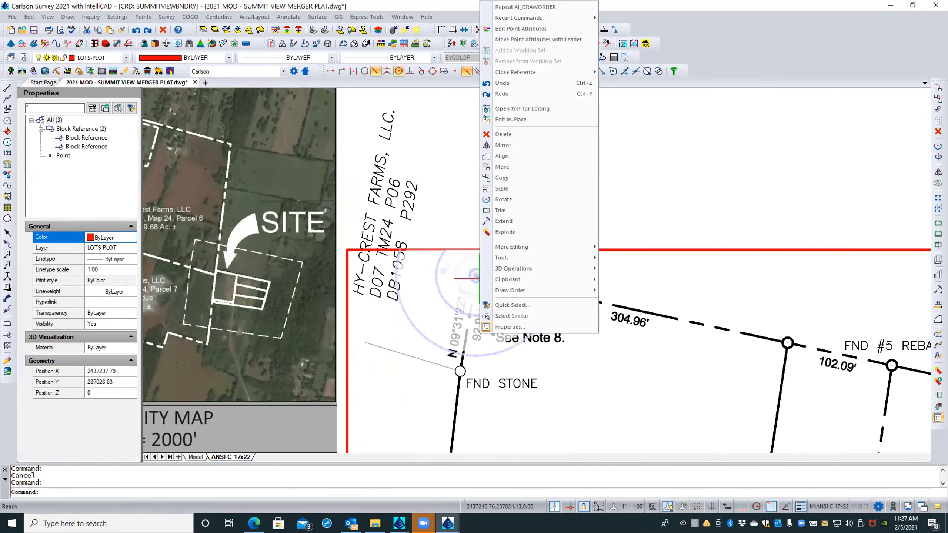
{"action": "left_click", "coordinate": [515, 316]}
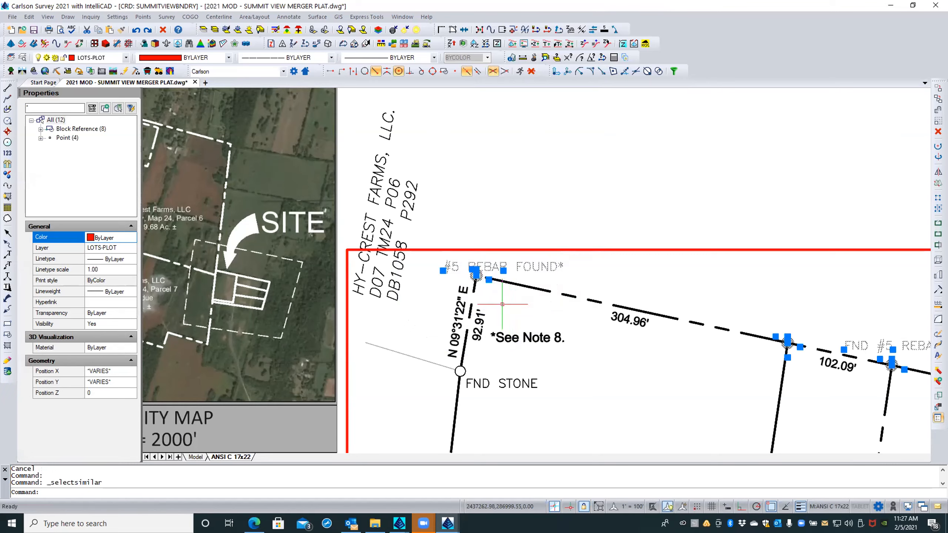
{"action": "right_click", "coordinate": [503, 284]}
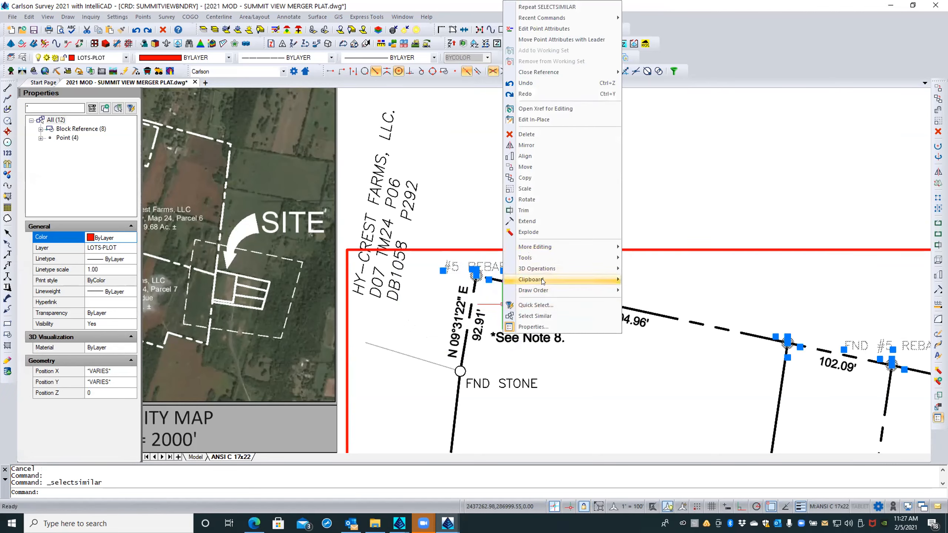
{"action": "mouse_move", "coordinate": [542, 291]}
{"action": "left_click", "coordinate": [636, 291]}
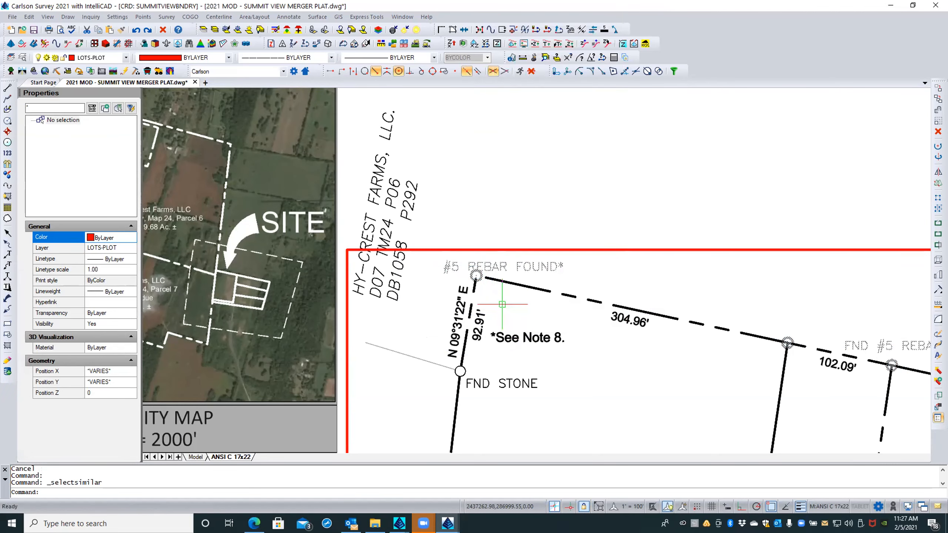
{"action": "key", "text": "Escape"}
{"action": "key", "text": "Escape"}
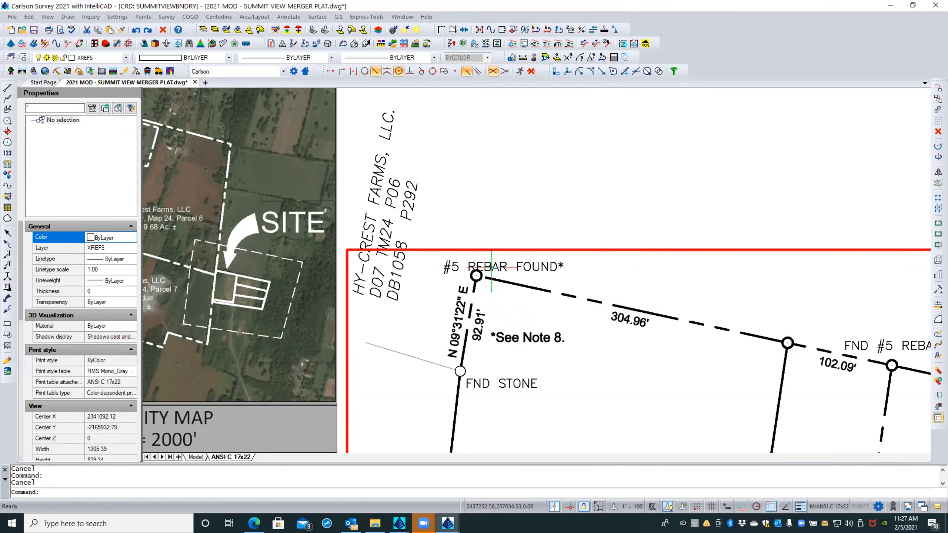
Regenerate the entire drawing and check how the northwest #5 rebar symbol covers the boundary lines
{"action": "type", "text": "REA"}
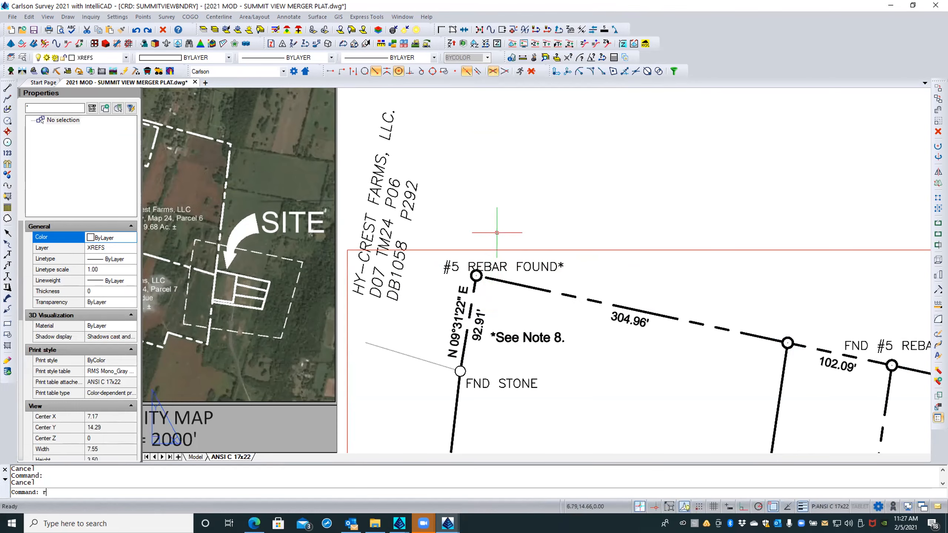
{"action": "key", "text": "Return"}
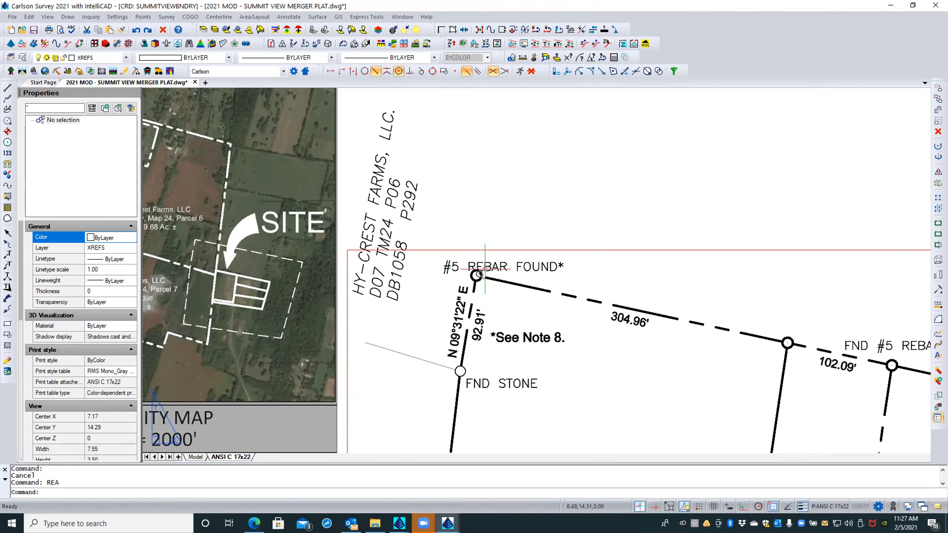
{"action": "scroll", "coordinate": [476, 275], "scroll_direction": "up", "scroll_amount": 5}
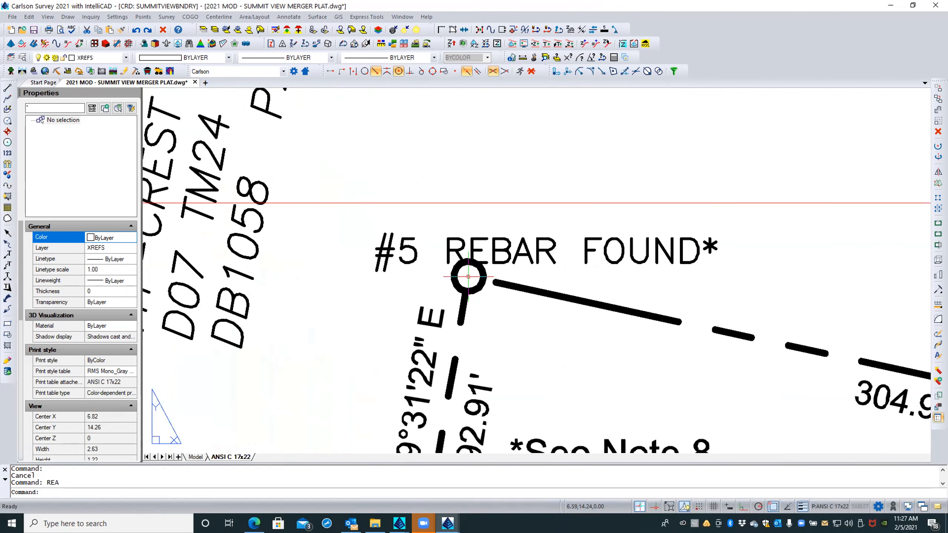
{"action": "left_click", "coordinate": [467, 275]}
{"action": "key", "text": "Escape"}
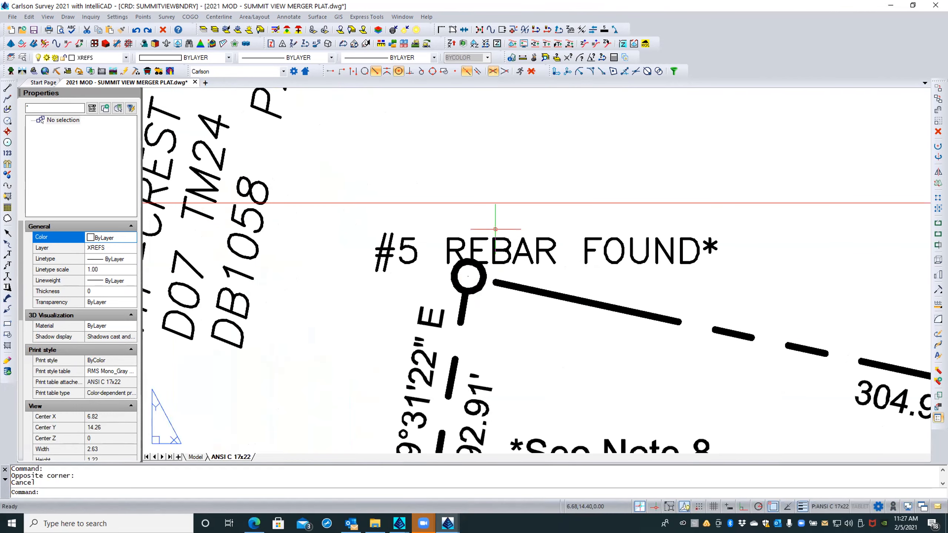
{"action": "left_click", "coordinate": [468, 278]}
{"action": "key", "text": "Escape"}
Review the corner symbols along the plat's southern boundary and the vicinity map's title area on the layout
{"action": "scroll", "coordinate": [455, 254], "scroll_direction": "down", "scroll_amount": 5}
{"action": "scroll", "coordinate": [444, 243], "scroll_direction": "down", "scroll_amount": 6}
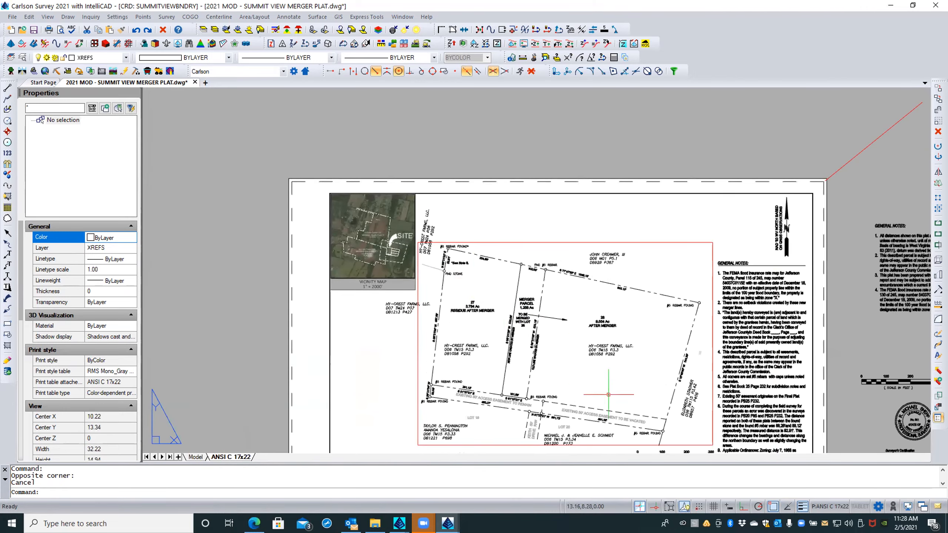
{"action": "scroll", "coordinate": [665, 436], "scroll_direction": "up", "scroll_amount": 5}
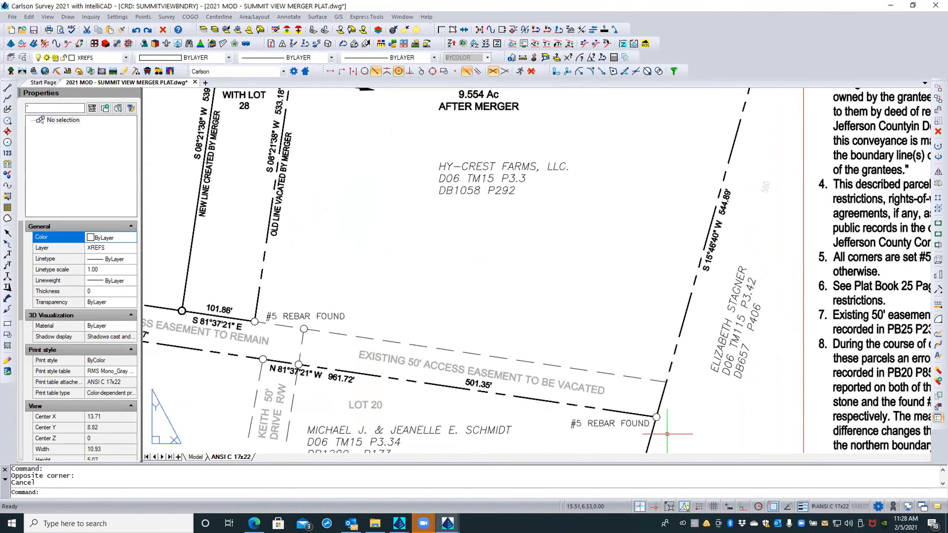
{"action": "scroll", "coordinate": [666, 435], "scroll_direction": "down", "scroll_amount": 5}
{"action": "scroll", "coordinate": [356, 323], "scroll_direction": "up", "scroll_amount": 2}
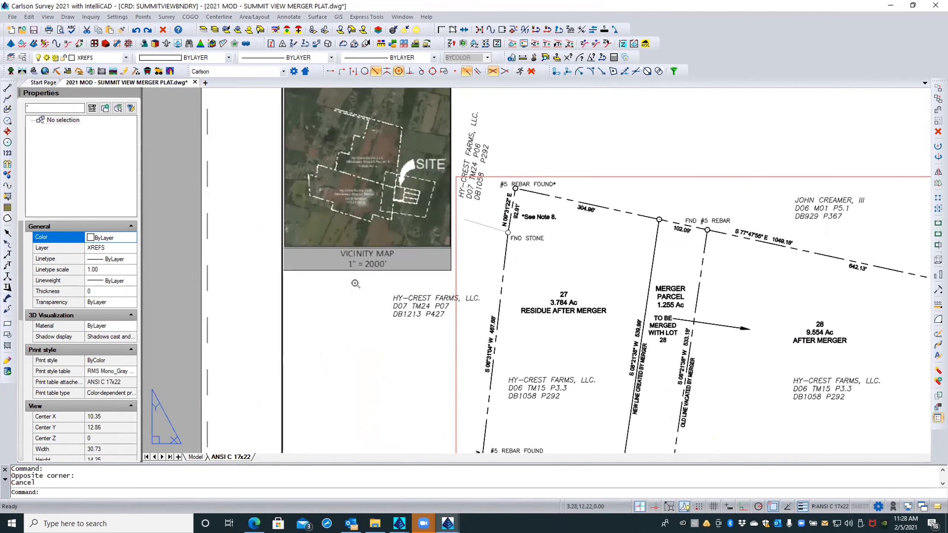
{"action": "scroll", "coordinate": [367, 295], "scroll_direction": "up", "scroll_amount": 3}
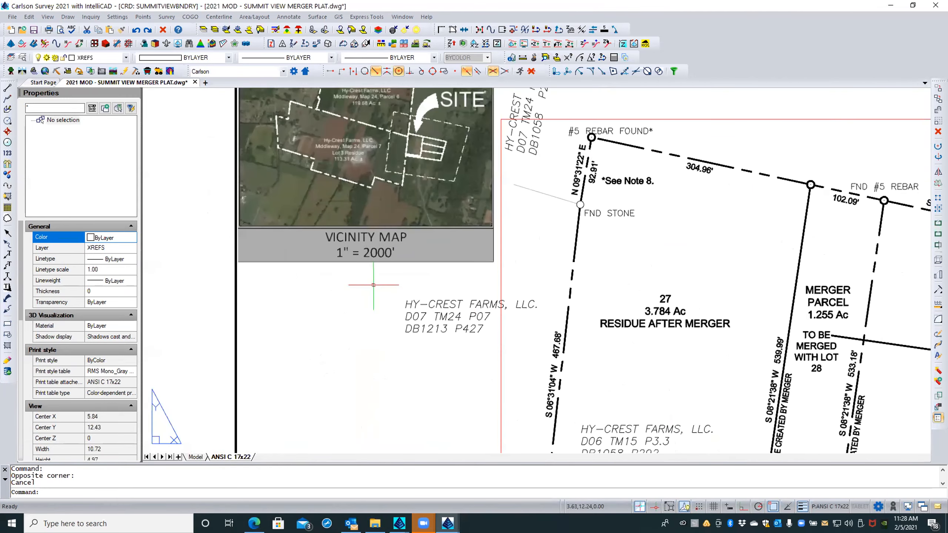
{"action": "scroll", "coordinate": [266, 251], "scroll_direction": "up", "scroll_amount": 2}
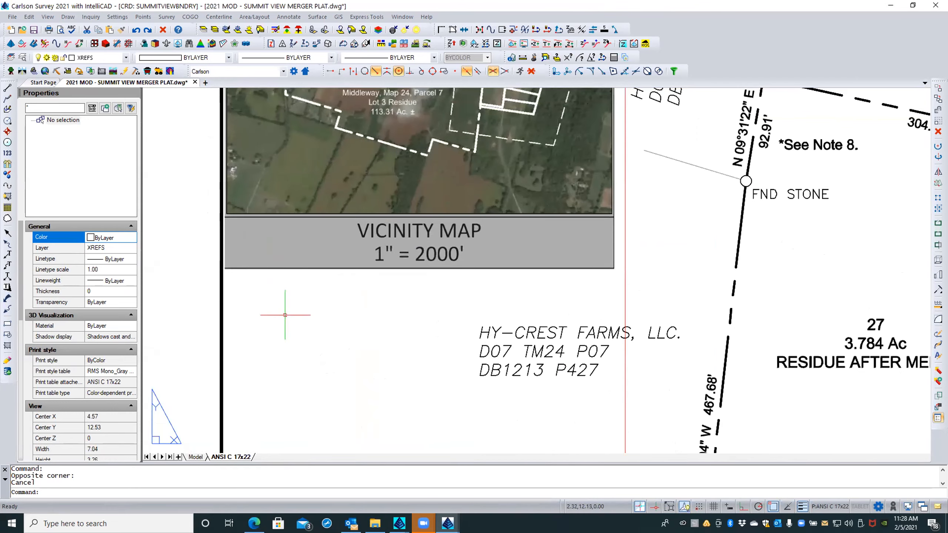
{"action": "scroll", "coordinate": [285, 315], "scroll_direction": "down", "scroll_amount": 3}
{"action": "scroll", "coordinate": [285, 314], "scroll_direction": "down", "scroll_amount": 1}
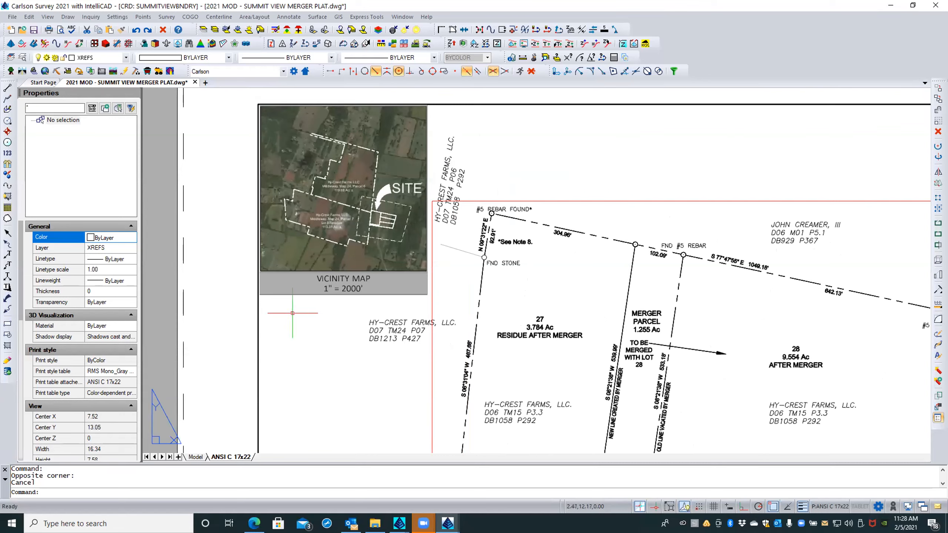
Start a PDF attachment and choose HEALTH DEPT REGS.pdf from the Shepp Land Surveying & Mapping folder
{"action": "key", "text": "Escape"}
{"action": "left_click", "coordinate": [294, 294]}
{"action": "key", "text": "Escape"}
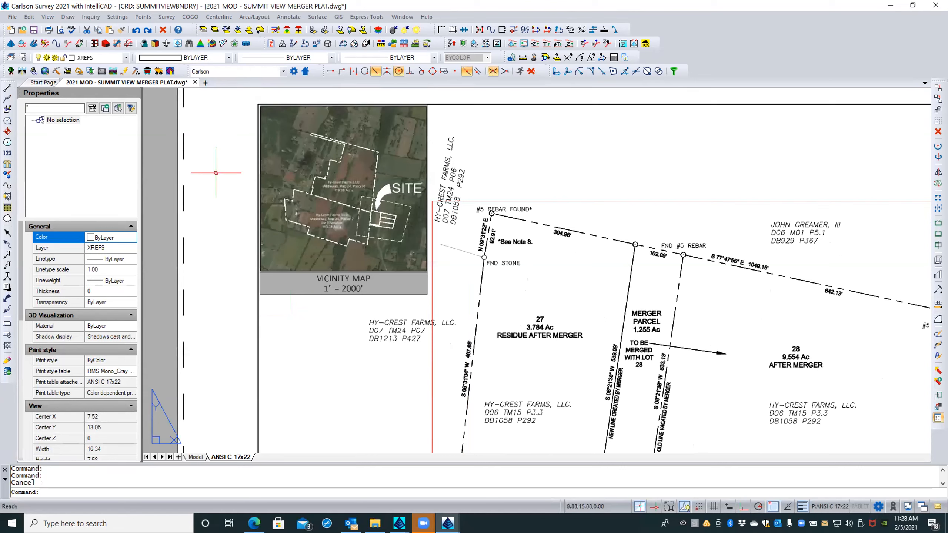
{"action": "type", "text": "PDFATTACH"}
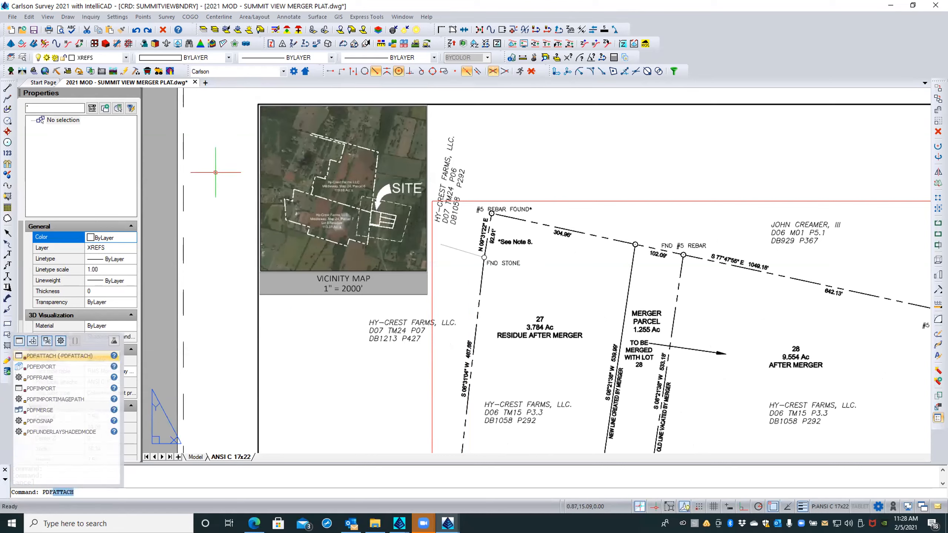
{"action": "key", "text": "Return"}
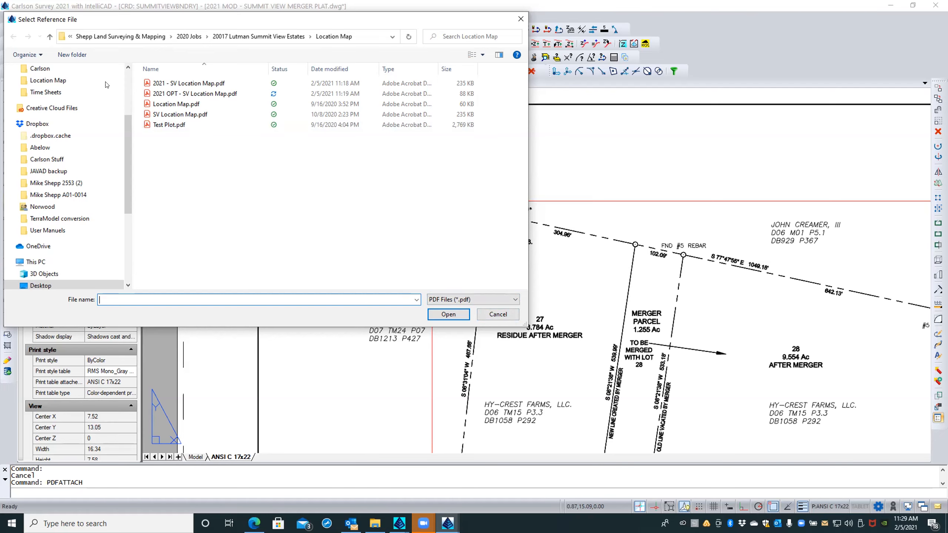
{"action": "left_click", "coordinate": [89, 37]}
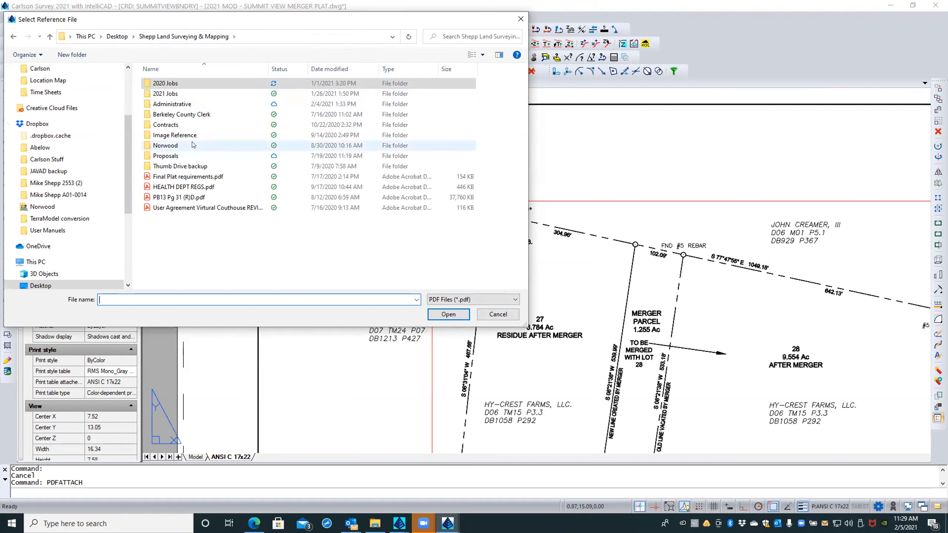
{"action": "double_click", "coordinate": [185, 188]}
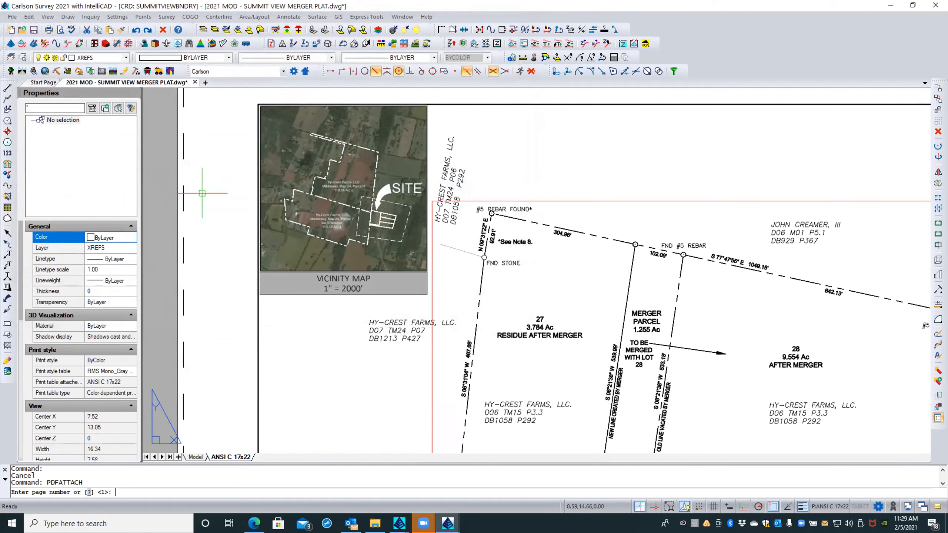
Place page 1 of the PDF just below the vicinity map at scale 1.00 with default rotation, and select the underlay
{"action": "key", "text": "Return"}
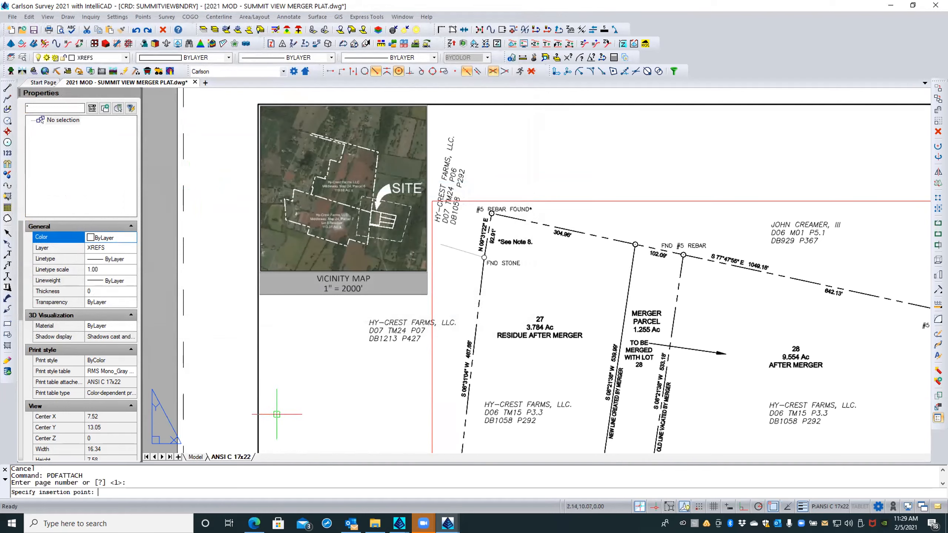
{"action": "left_click", "coordinate": [283, 378]}
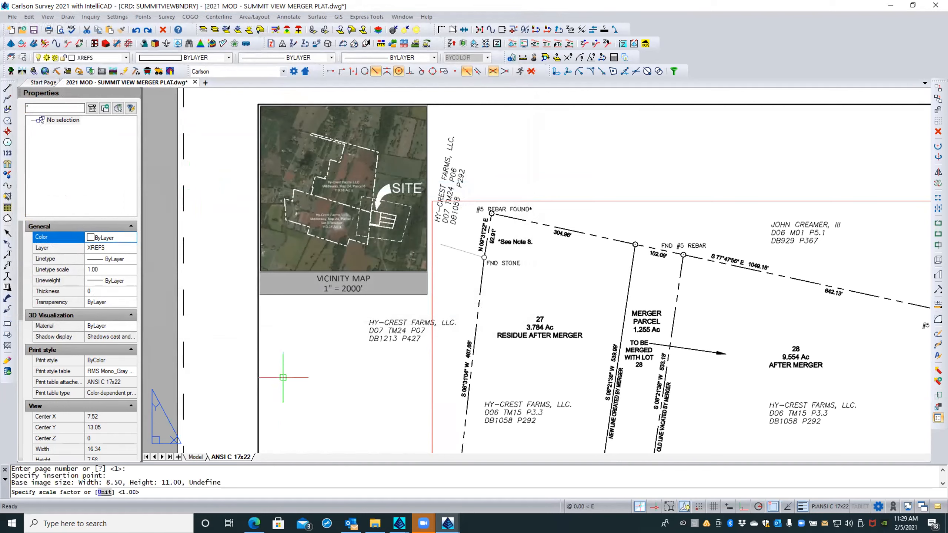
{"action": "key", "text": "Return"}
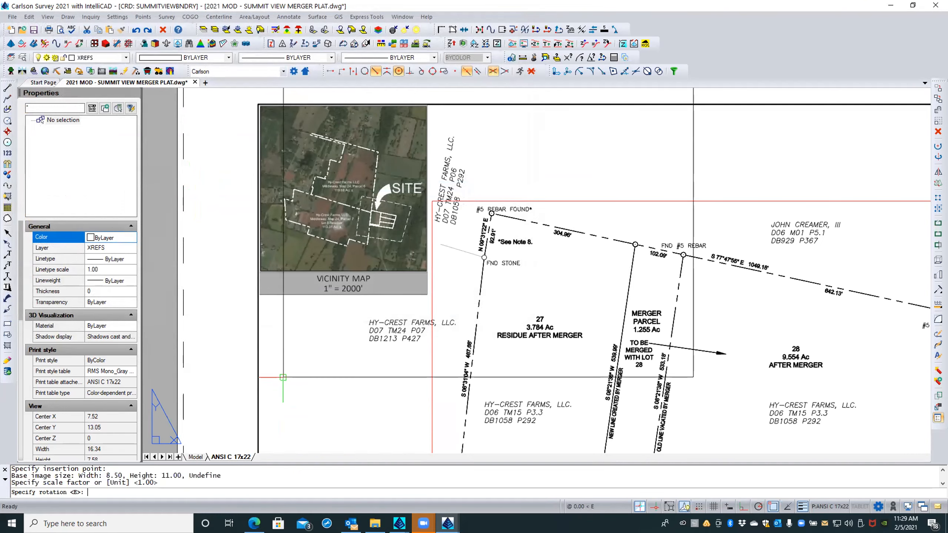
{"action": "key", "text": "Return"}
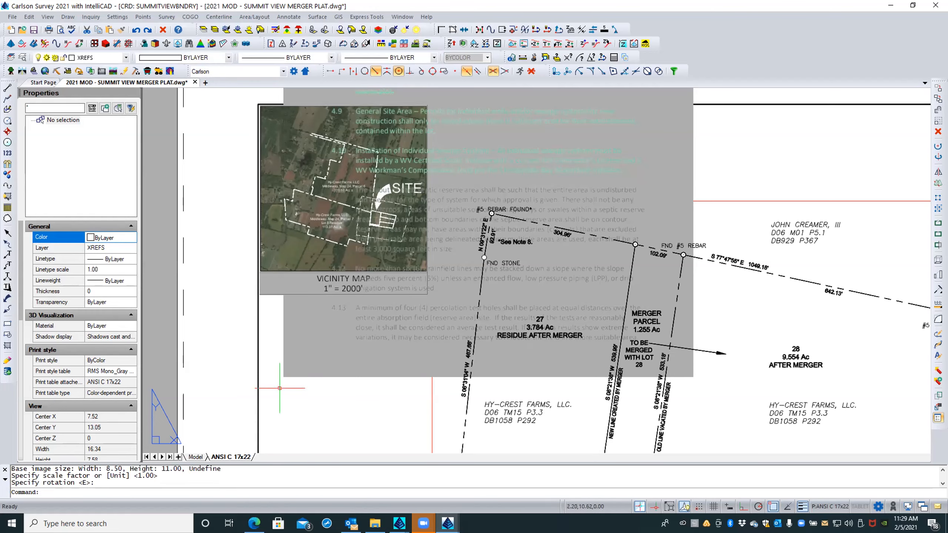
{"action": "scroll", "coordinate": [279, 392], "scroll_direction": "down", "scroll_amount": 1}
{"action": "scroll", "coordinate": [277, 411], "scroll_direction": "down", "scroll_amount": 1}
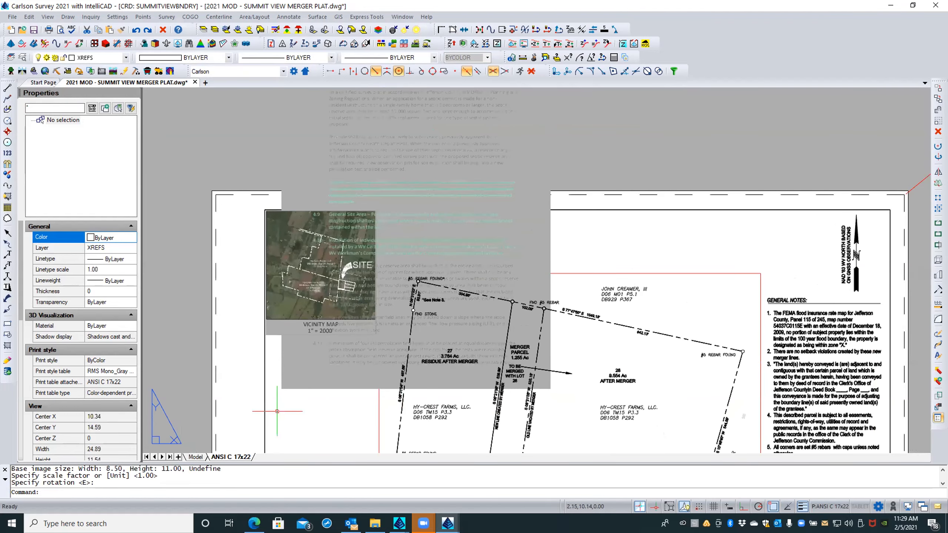
{"action": "left_click", "coordinate": [291, 389]}
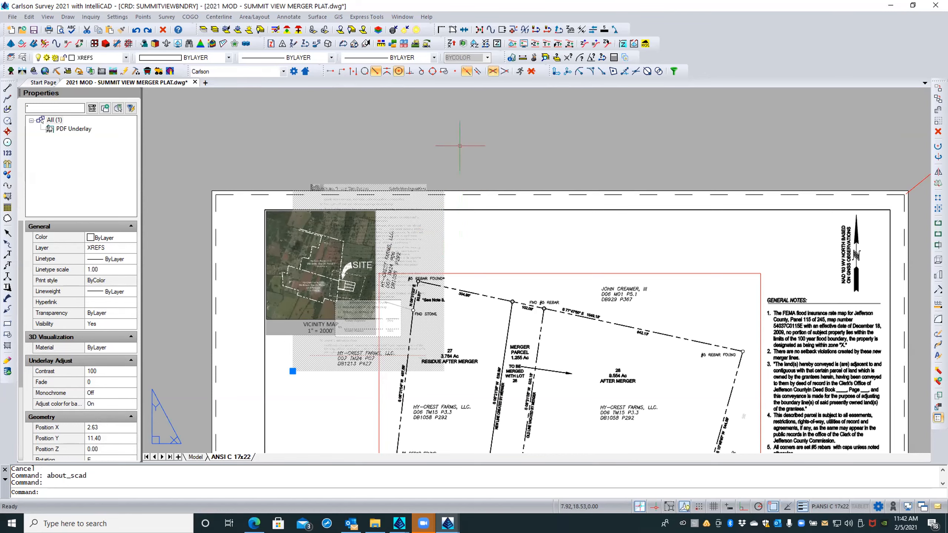
Run GRAPHICSCONFIG and set the graphics device to Intermediate (OpenGL)
{"action": "key", "text": "Escape"}
{"action": "type", "text": "graphi"}
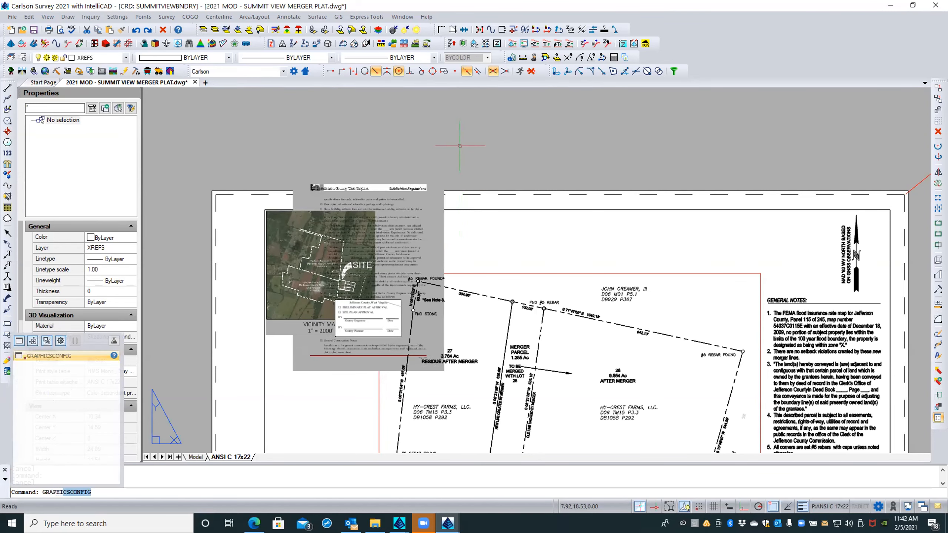
{"action": "key", "text": "Return"}
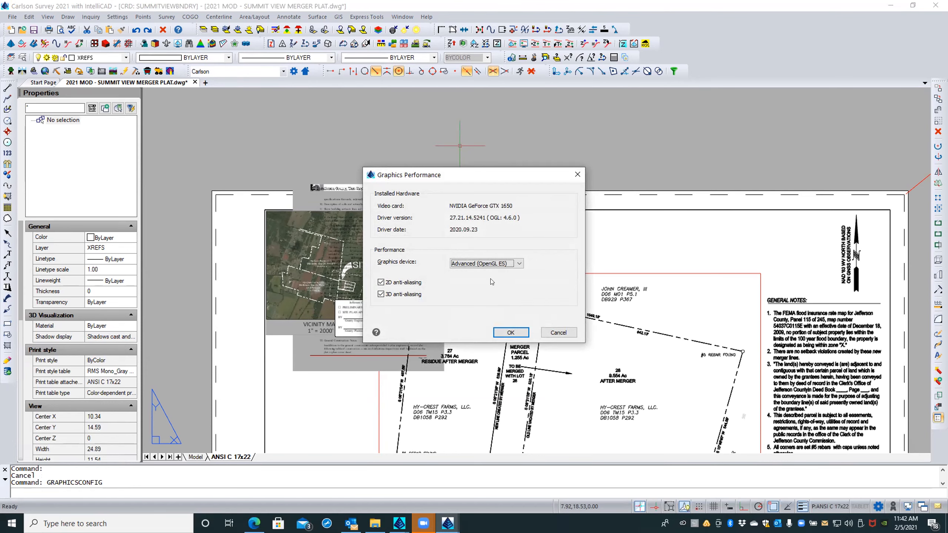
{"action": "left_click", "coordinate": [517, 263]}
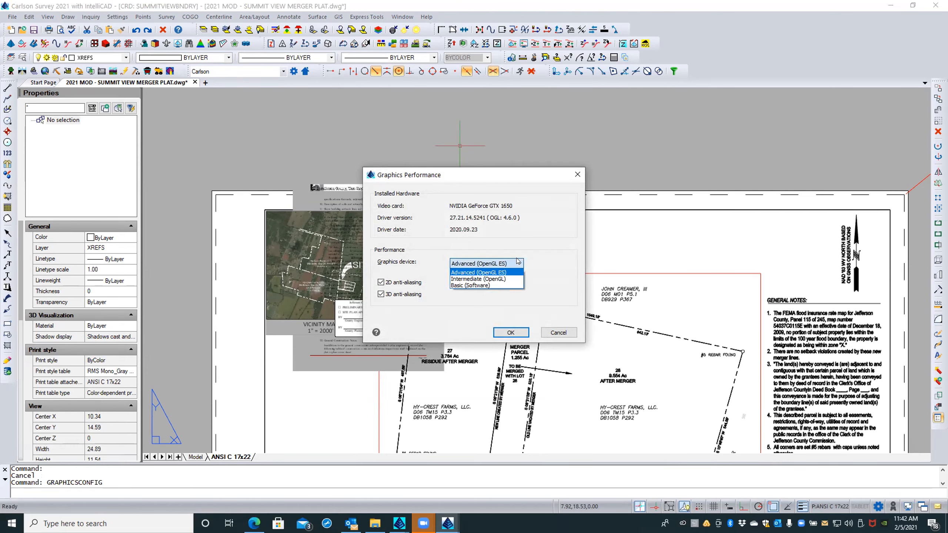
{"action": "left_click", "coordinate": [501, 279]}
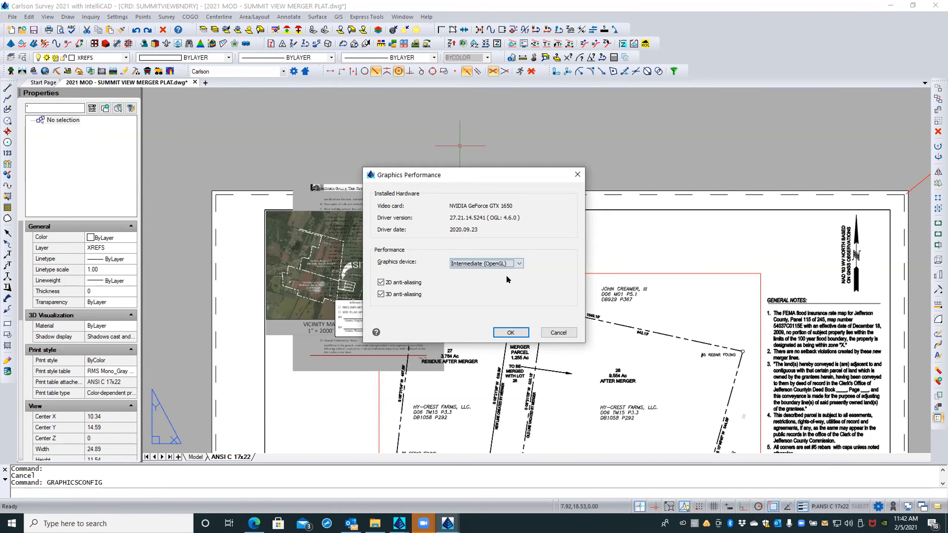
{"action": "left_click", "coordinate": [500, 331]}
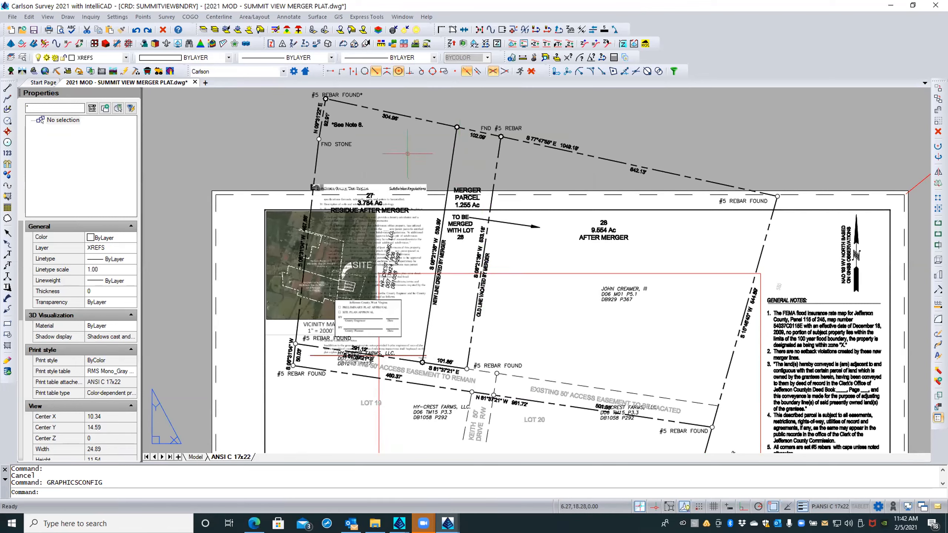
Regenerate all of the drawing's views and inspect the PDF underlay overlapping the vicinity map
{"action": "scroll", "coordinate": [410, 154], "scroll_direction": "down", "scroll_amount": 2}
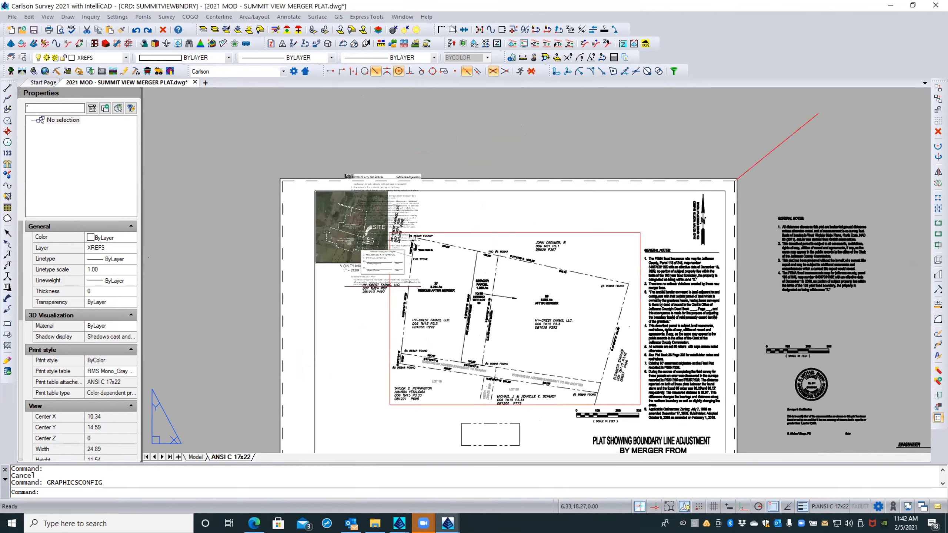
{"action": "type", "text": "REA"}
{"action": "key", "text": "Return"}
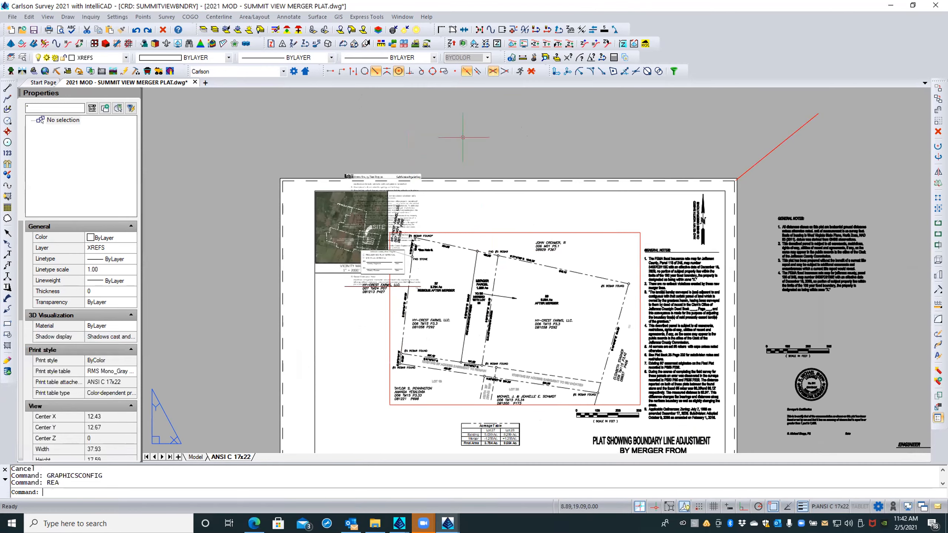
{"action": "scroll", "coordinate": [395, 171], "scroll_direction": "up", "scroll_amount": 2}
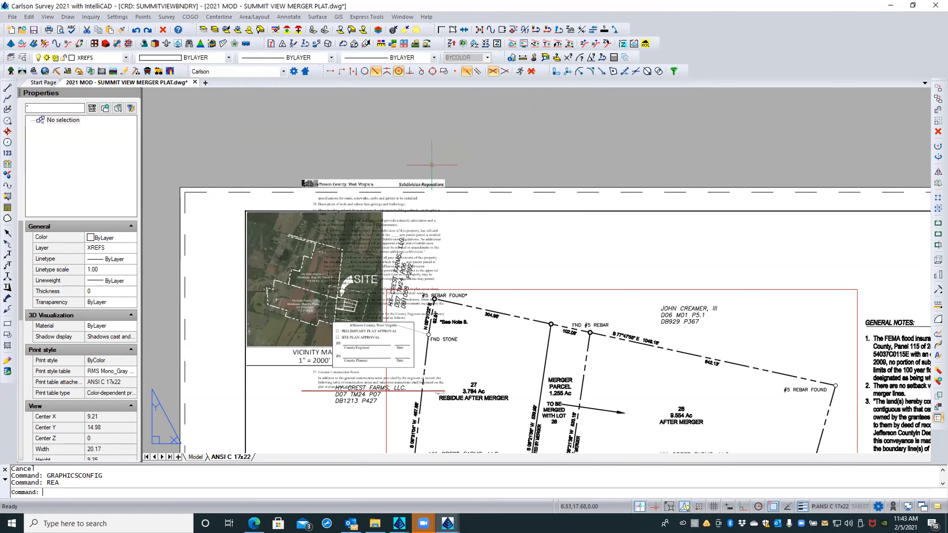
Delete the subdivision regulations PDF underlay covering the vicinity map and check the map's title area
{"action": "key", "text": "Escape"}
{"action": "left_click", "coordinate": [425, 177]}
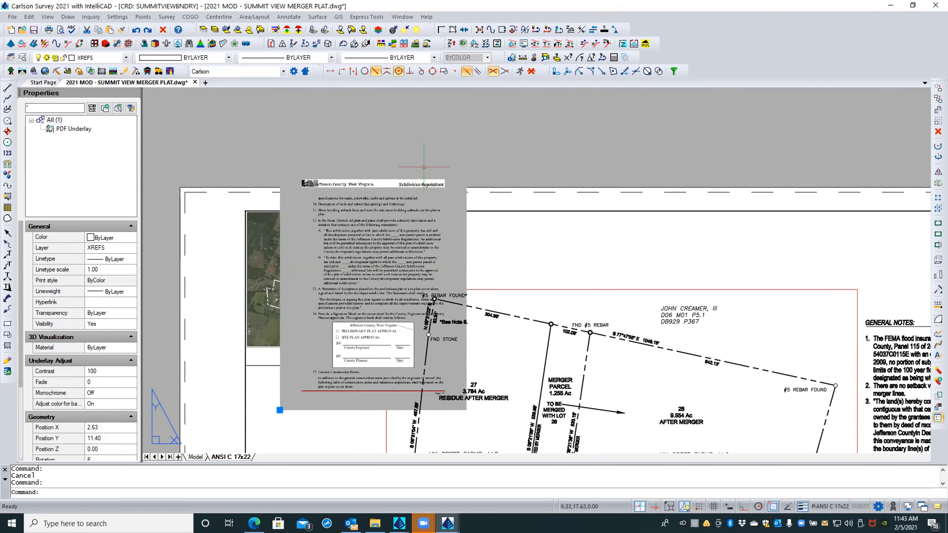
{"action": "key", "text": "Delete"}
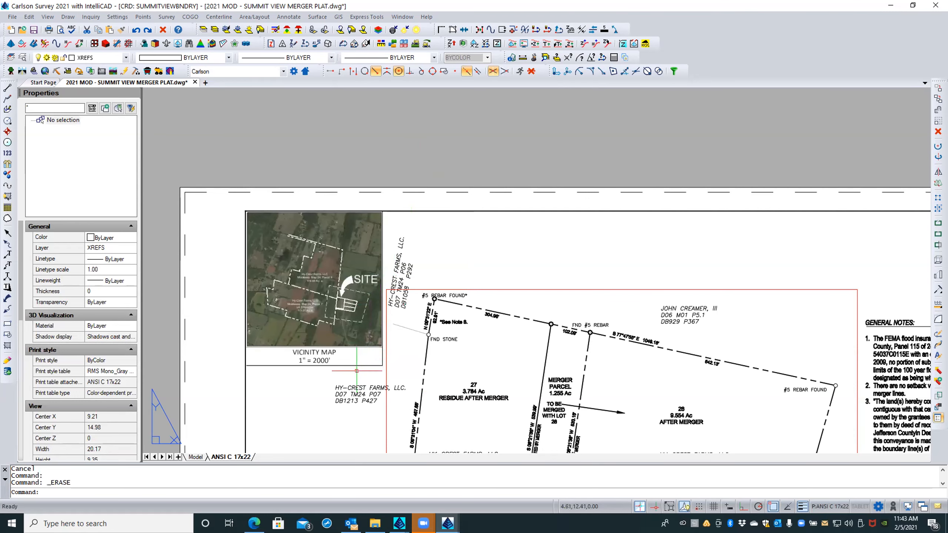
{"action": "scroll", "coordinate": [332, 372], "scroll_direction": "up", "scroll_amount": 3}
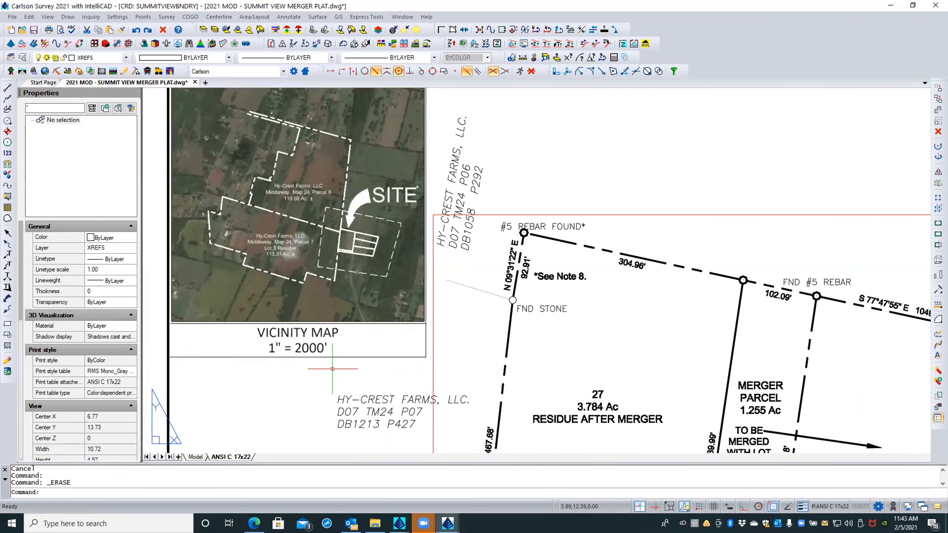
{"action": "scroll", "coordinate": [332, 369], "scroll_direction": "up", "scroll_amount": 1}
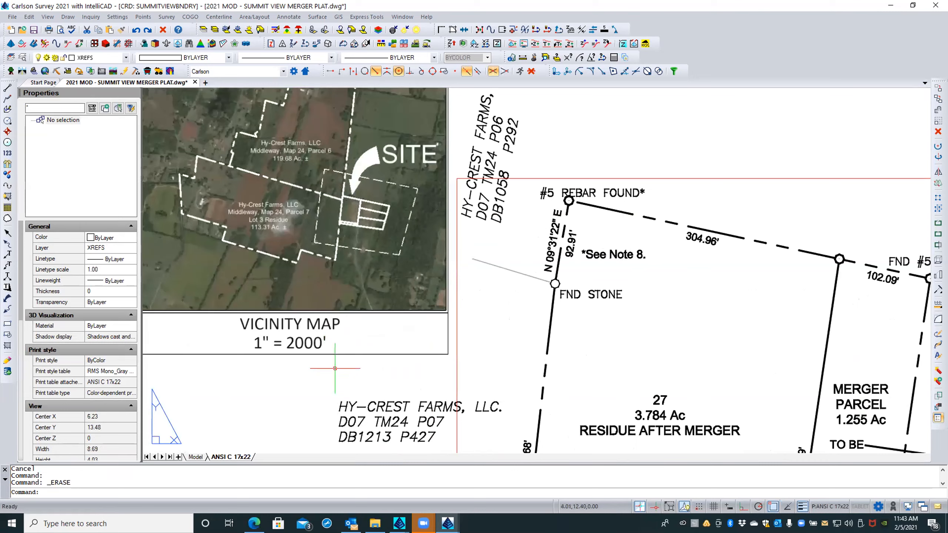
{"action": "scroll", "coordinate": [338, 369], "scroll_direction": "down", "scroll_amount": 2}
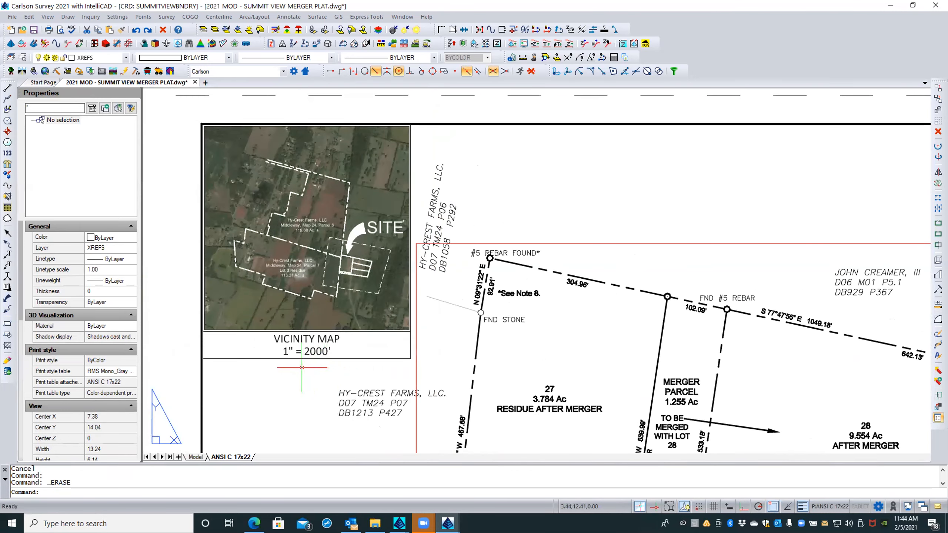
Switch to the SUMMIT VIEW MERGER PLAT drawing in Carlson Survey 2020 and try to run the GRAPHICSCONFIG command
{"action": "mouse_move", "coordinate": [398, 520]}
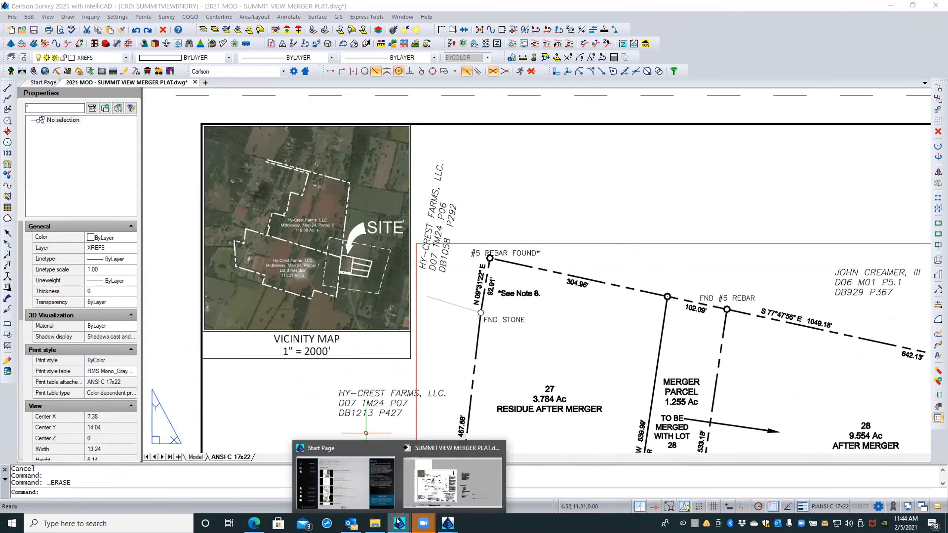
{"action": "left_click", "coordinate": [494, 470]}
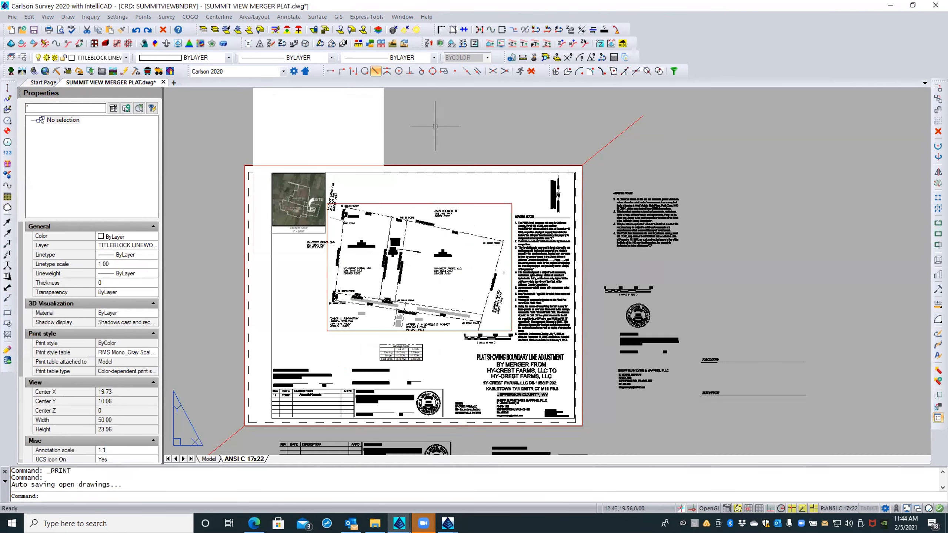
{"action": "left_click", "coordinate": [102, 493]}
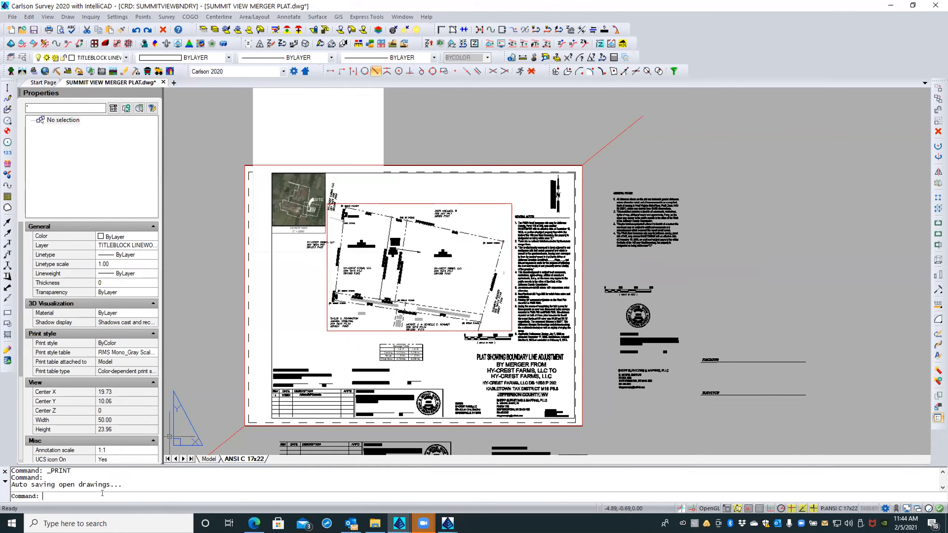
{"action": "type", "text": "GRP"}
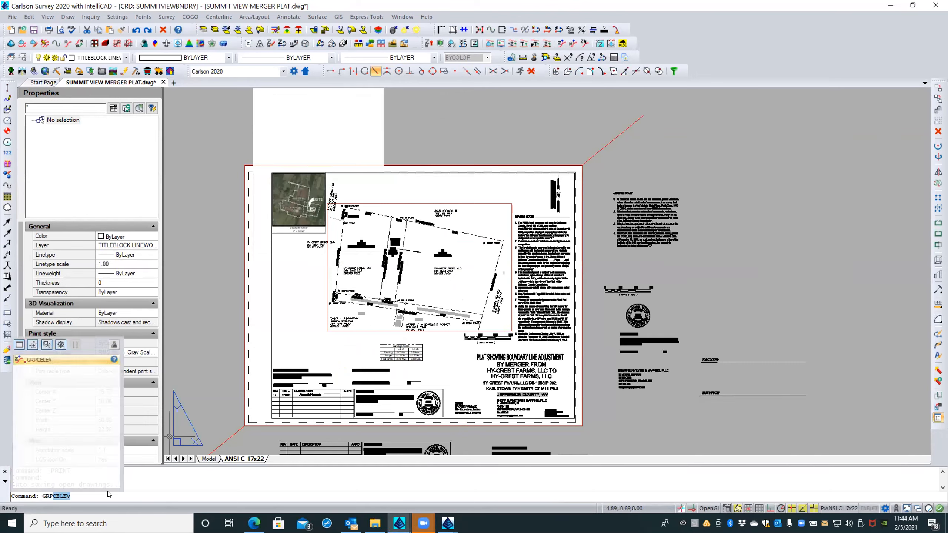
{"action": "type", "text": "aphics"}
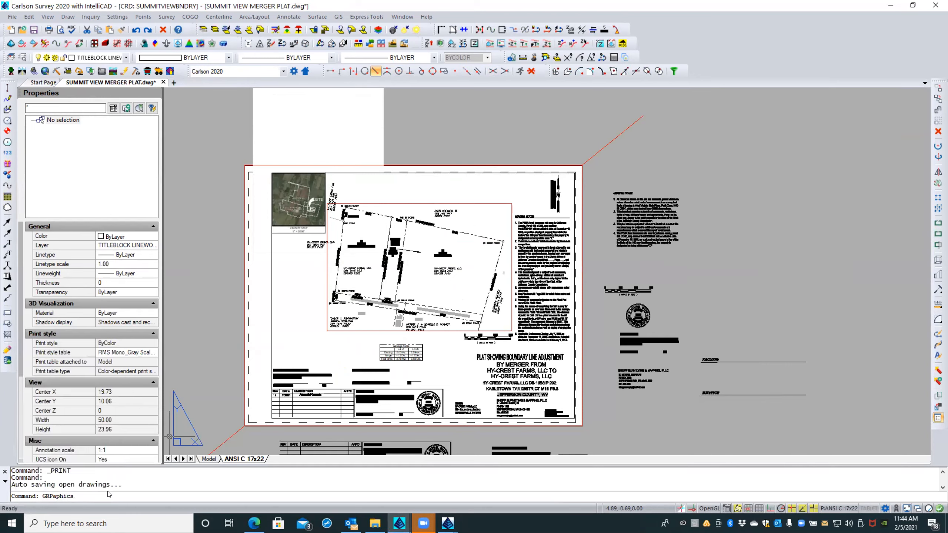
{"action": "key", "text": "BackSpace"}
{"action": "key", "text": "BackSpace"}
{"action": "key", "text": "BackSpace"}
{"action": "key", "text": "BackSpace"}
{"action": "key", "text": "BackSpace"}
{"action": "key", "text": "BackSpace"}
{"action": "key", "text": "BackSpace"}
{"action": "key", "text": "BackSpace"}
{"action": "key", "text": "BackSpace"}
{"action": "type", "text": "GRAPH"}
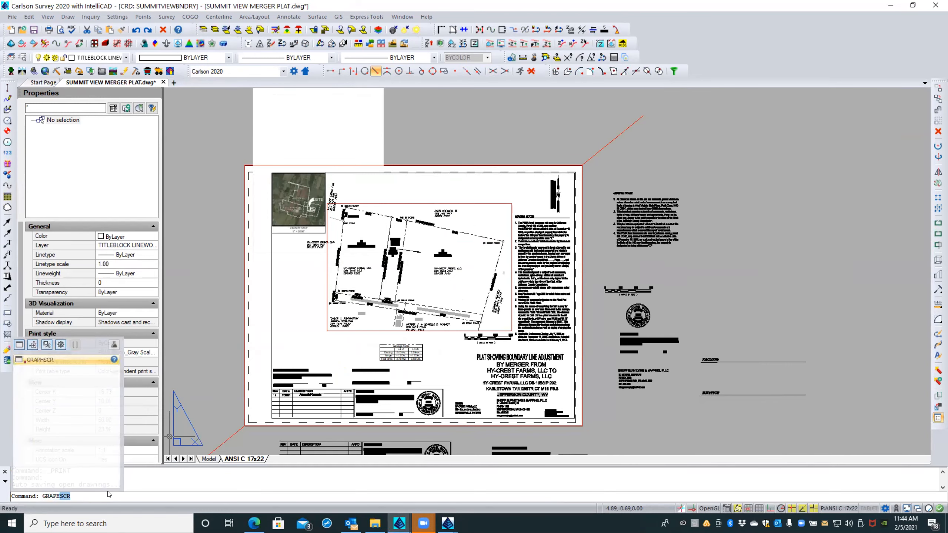
{"action": "type", "text": "icscon"}
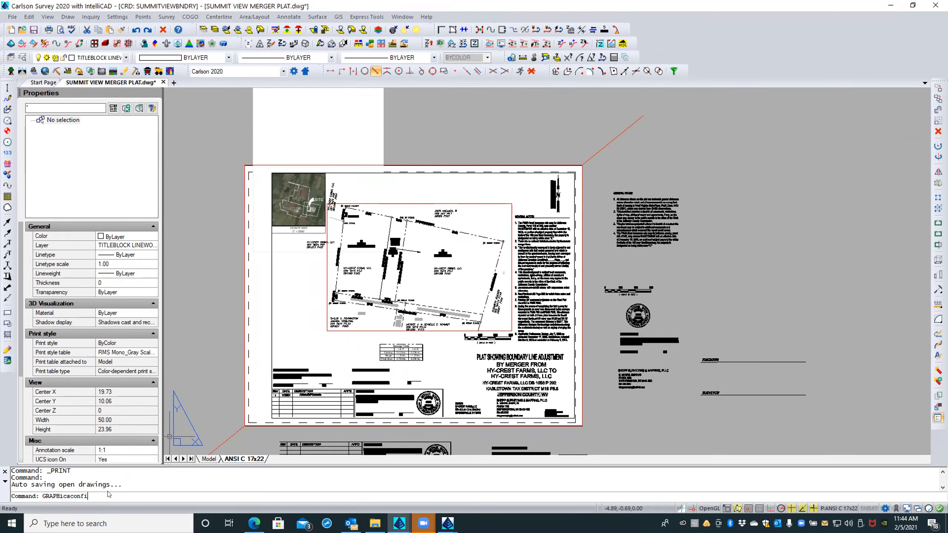
{"action": "type", "text": "g"}
{"action": "key", "text": "Return"}
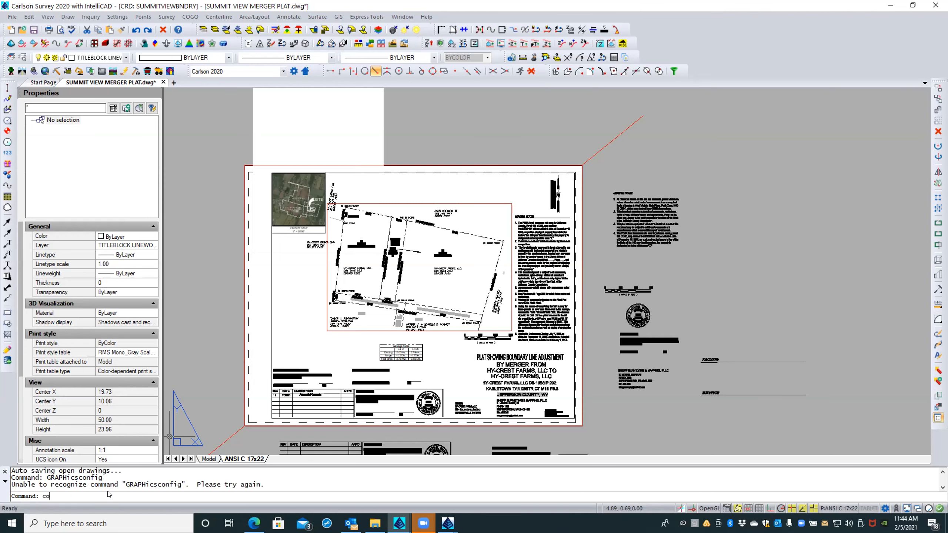
Run CONFIG to view the Profiles options in the 2020 version, and close the dialog without changes
{"action": "type", "text": "config"}
{"action": "key", "text": "Return"}
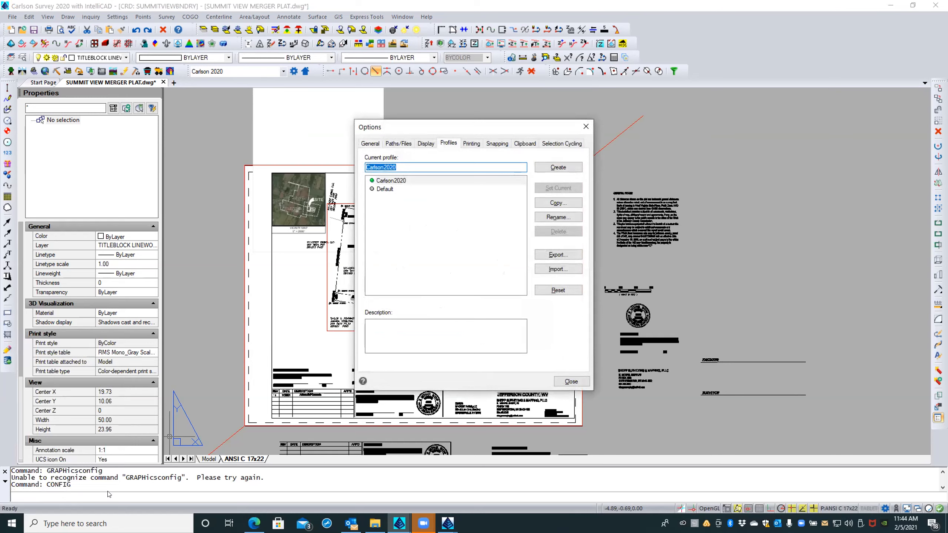
{"action": "left_click", "coordinate": [567, 381]}
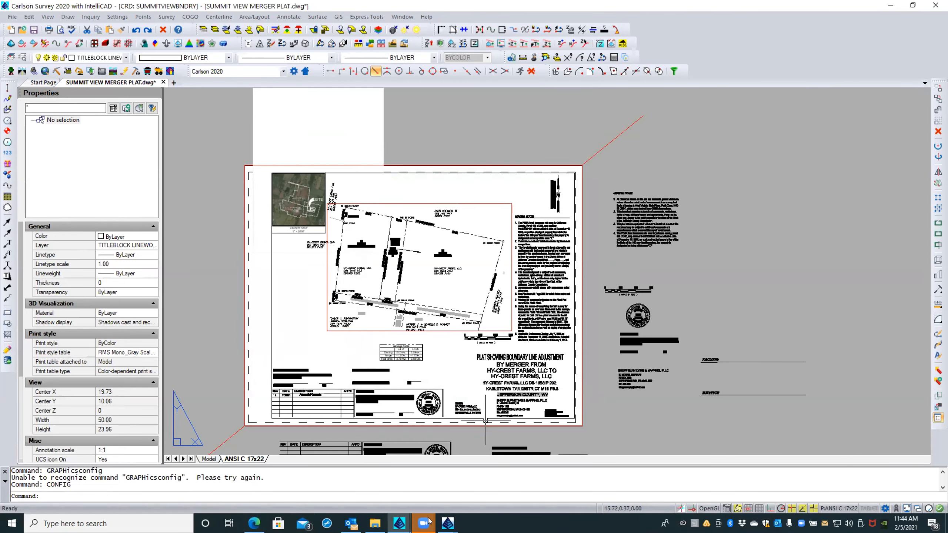
{"action": "mouse_move", "coordinate": [447, 523]}
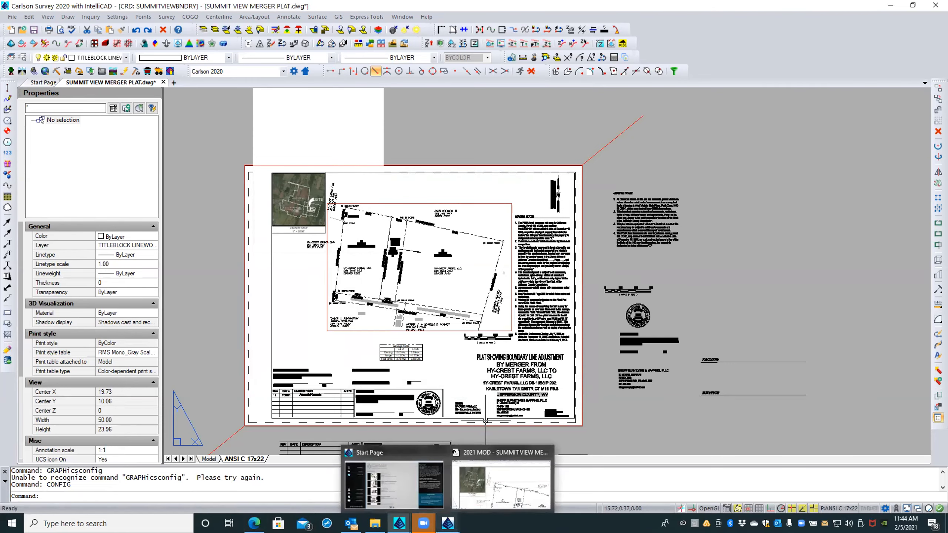
Regenerate all views of the 2021 MOD - SUMMIT VIEW MERGER PLAT drawing with REA, and switch back to the Carlson Survey 2020 drawing
{"action": "left_click", "coordinate": [462, 504]}
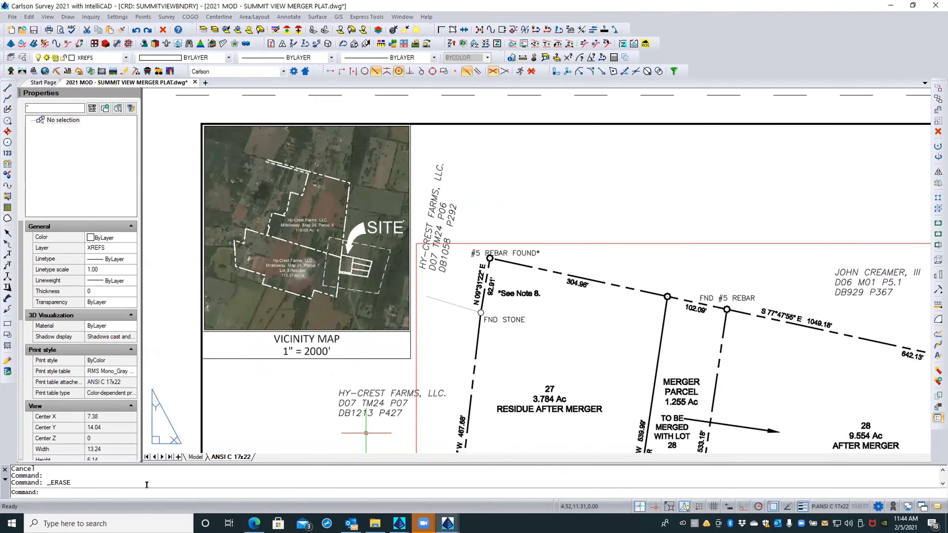
{"action": "type", "text": "REA"}
{"action": "key", "text": "Return"}
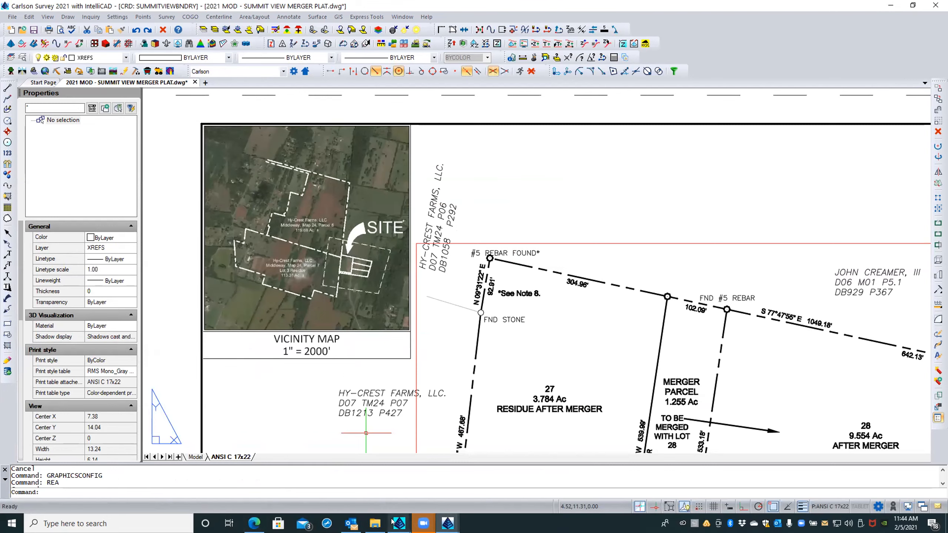
{"action": "mouse_move", "coordinate": [398, 519]}
{"action": "left_click", "coordinate": [413, 497]}
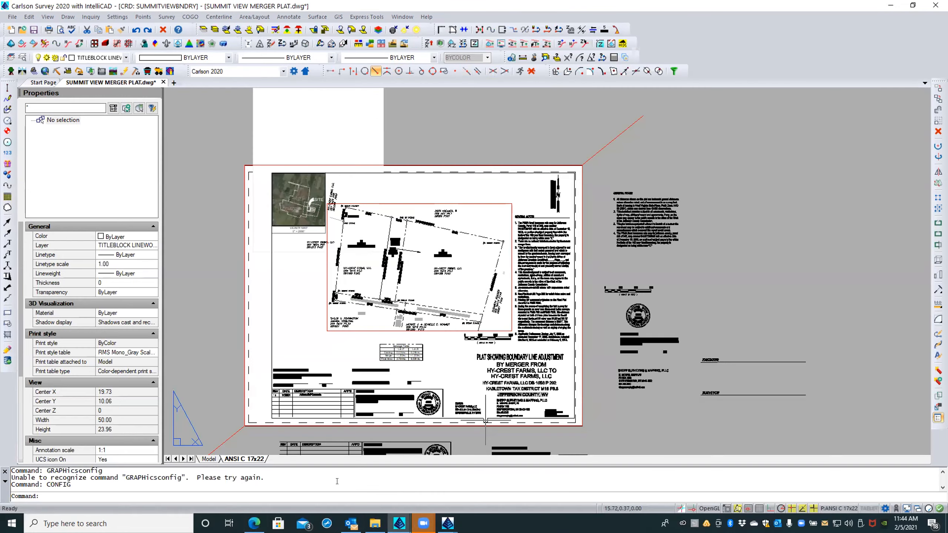
{"action": "left_click", "coordinate": [133, 494]}
{"action": "type", "text": "graphi"}
{"action": "mouse_move", "coordinate": [452, 524]}
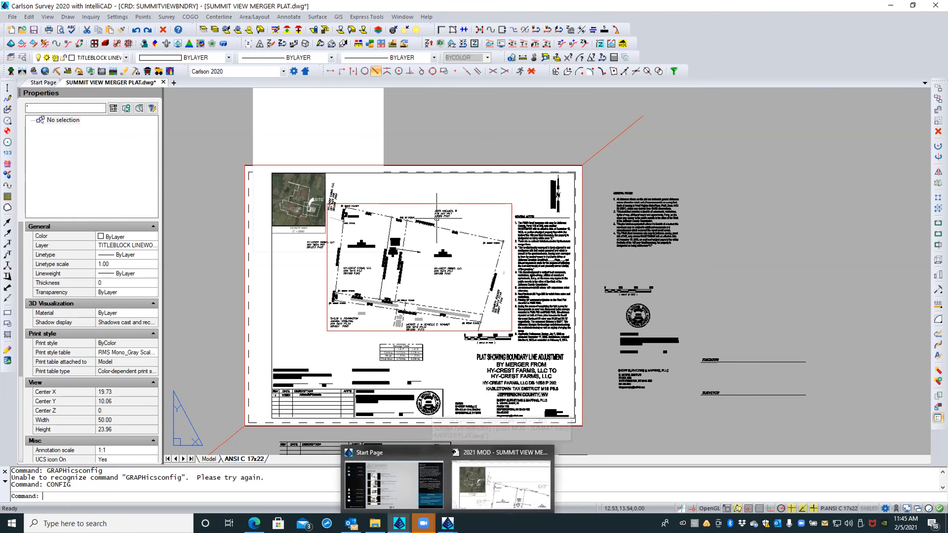
{"action": "left_click", "coordinate": [439, 123]}
{"action": "left_click", "coordinate": [432, 130]}
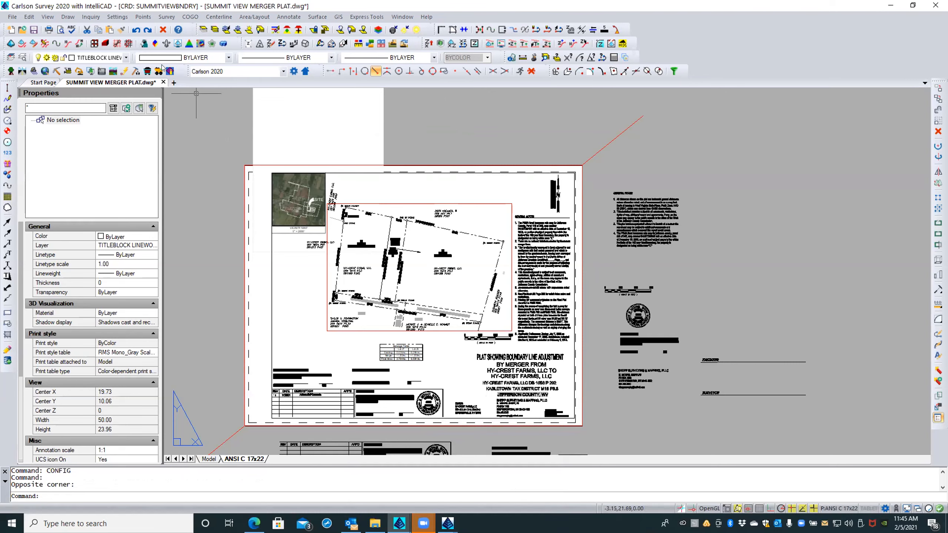
Close the SUMMIT VIEW MERGER PLAT drawing with its changes saved, and exit Carlson 2020
{"action": "left_click", "coordinate": [163, 83]}
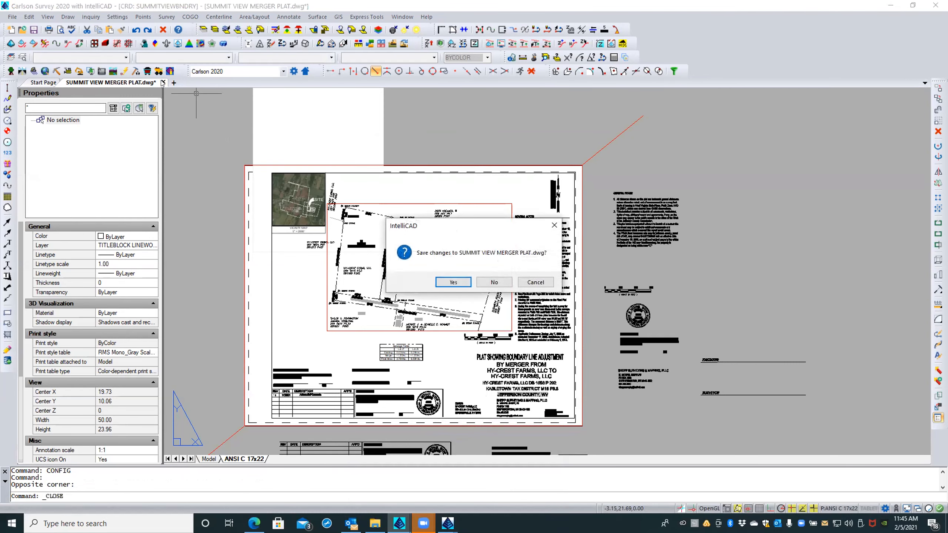
{"action": "left_click", "coordinate": [462, 282]}
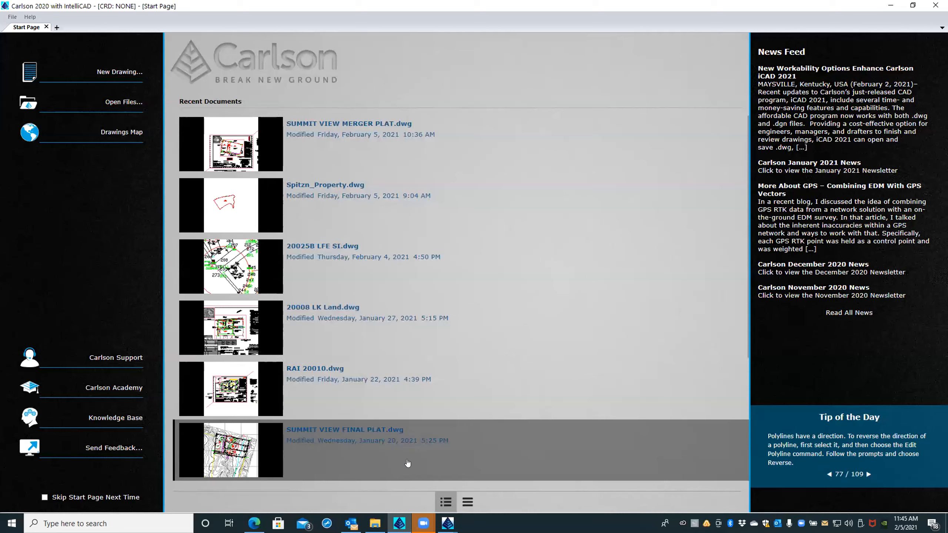
{"action": "left_click", "coordinate": [935, 5]}
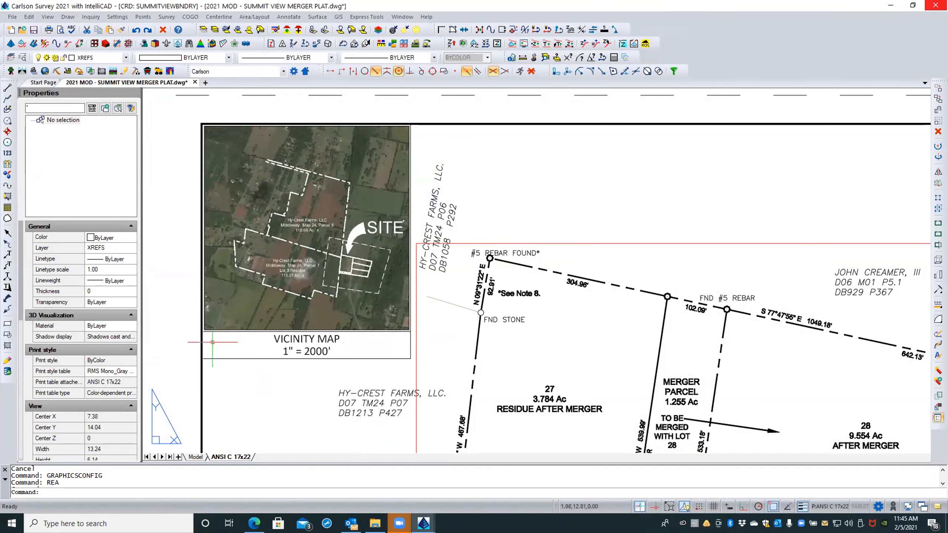
Move the vicinity map PDF underlay so the upper-left corner of its map frame meets the upper-left corner of the plat border
{"action": "scroll", "coordinate": [211, 340], "scroll_direction": "up", "scroll_amount": 4}
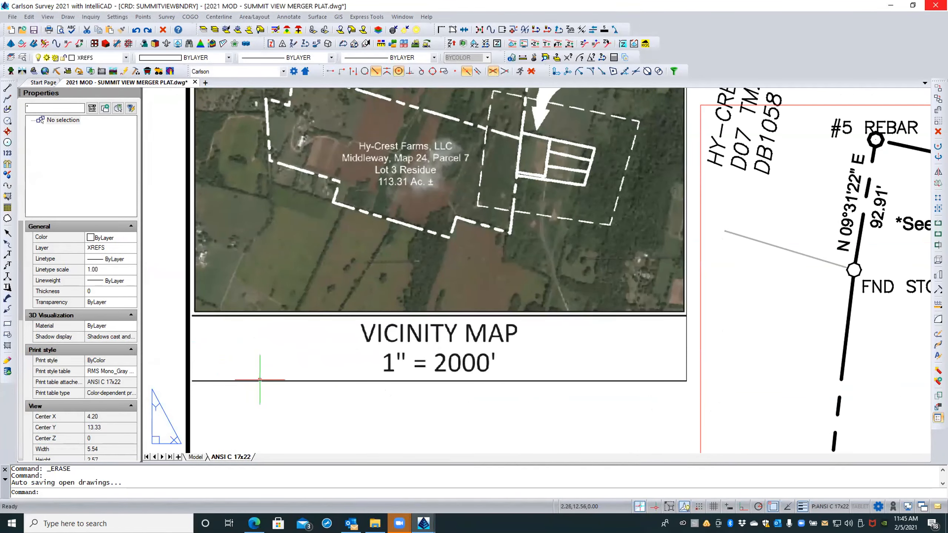
{"action": "left_click", "coordinate": [260, 379]}
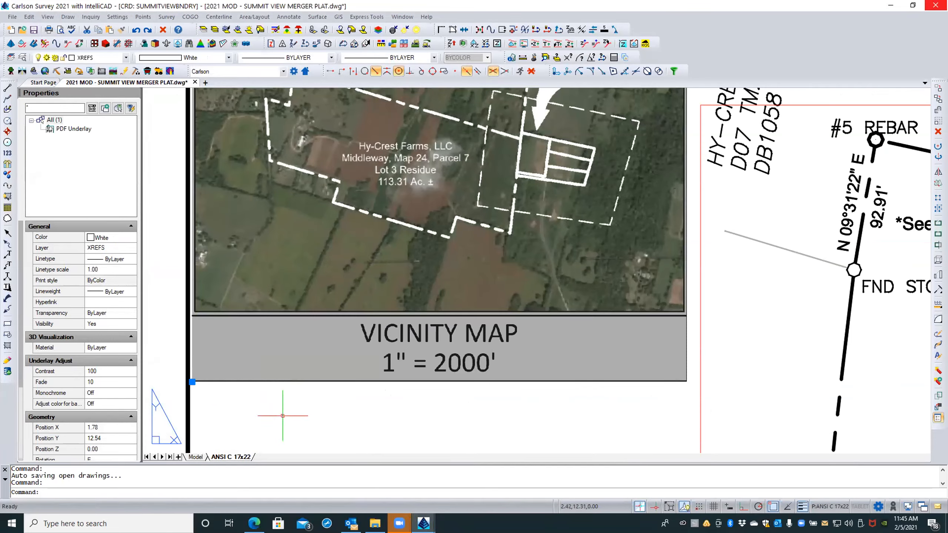
{"action": "scroll", "coordinate": [294, 418], "scroll_direction": "down", "scroll_amount": 3}
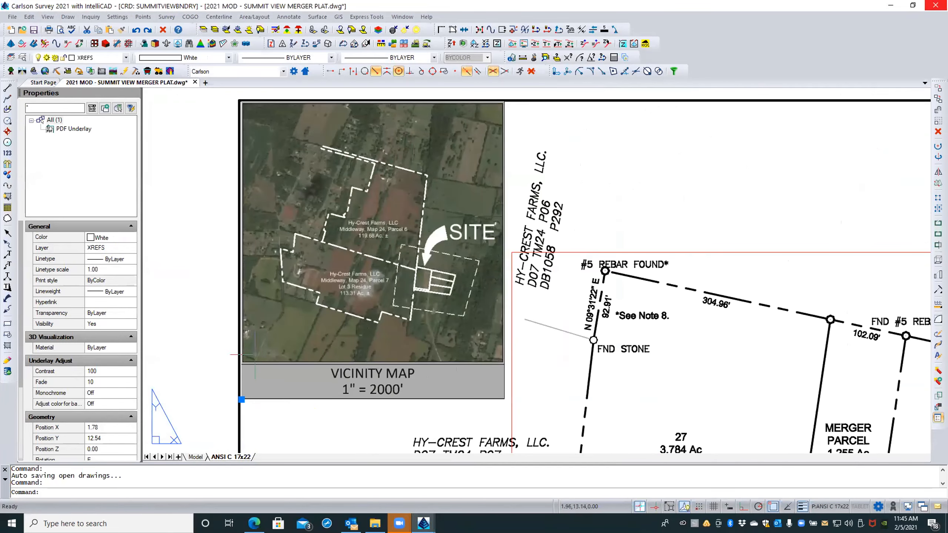
{"action": "right_click", "coordinate": [213, 121]}
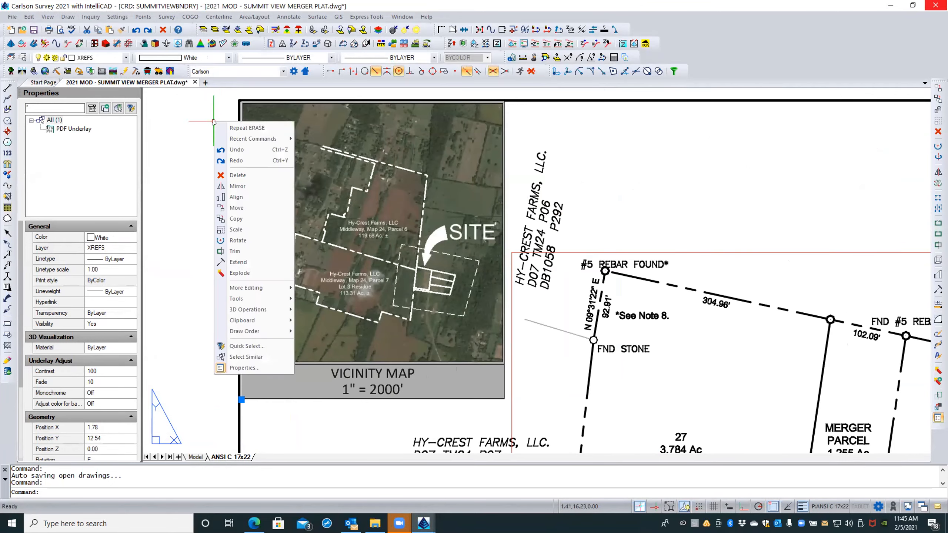
{"action": "left_click", "coordinate": [236, 208]}
{"action": "scroll", "coordinate": [238, 115], "scroll_direction": "up", "scroll_amount": 5}
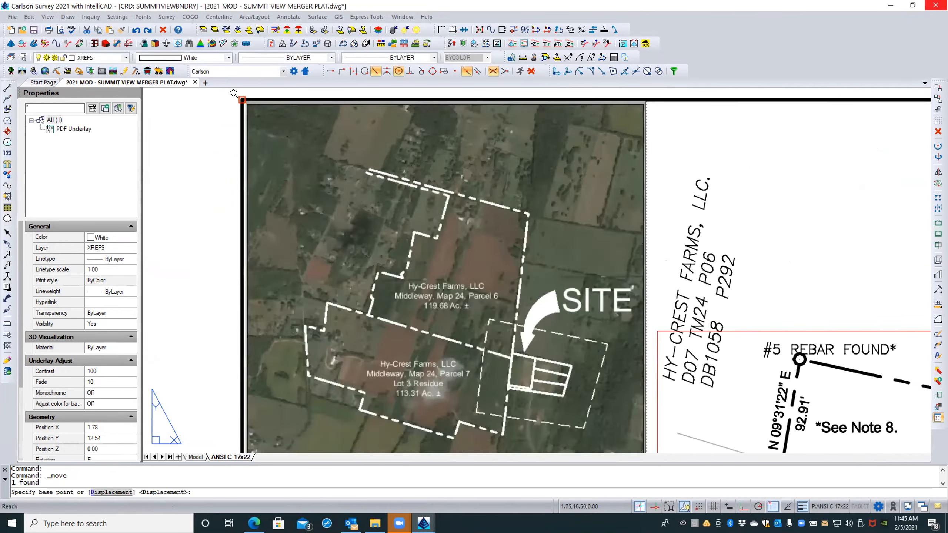
{"action": "scroll", "coordinate": [235, 91], "scroll_direction": "up", "scroll_amount": 3}
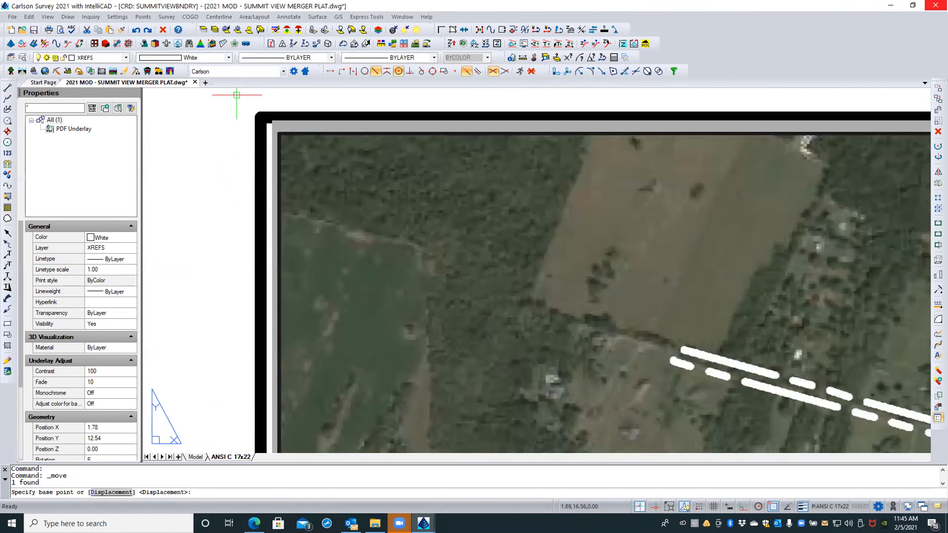
{"action": "scroll", "coordinate": [261, 116], "scroll_direction": "up", "scroll_amount": 3}
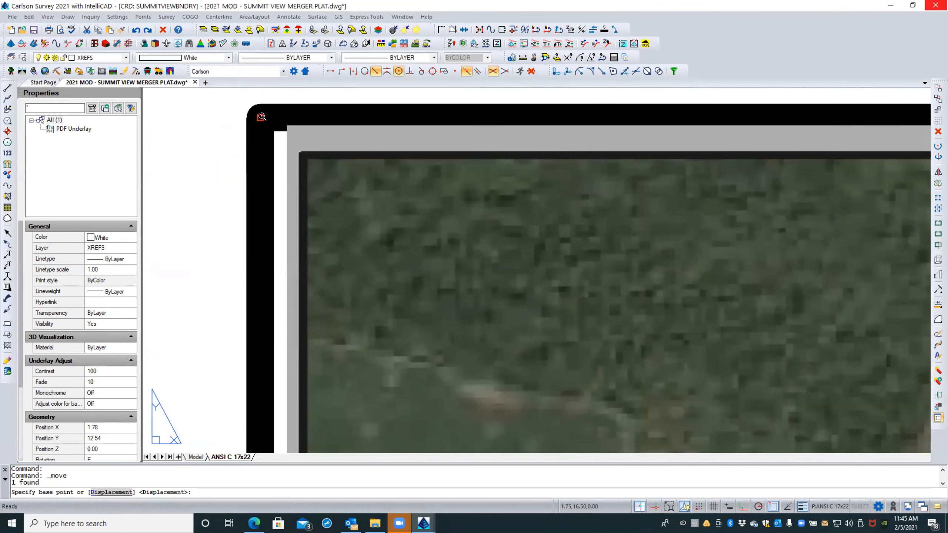
{"action": "left_click", "coordinate": [301, 156]}
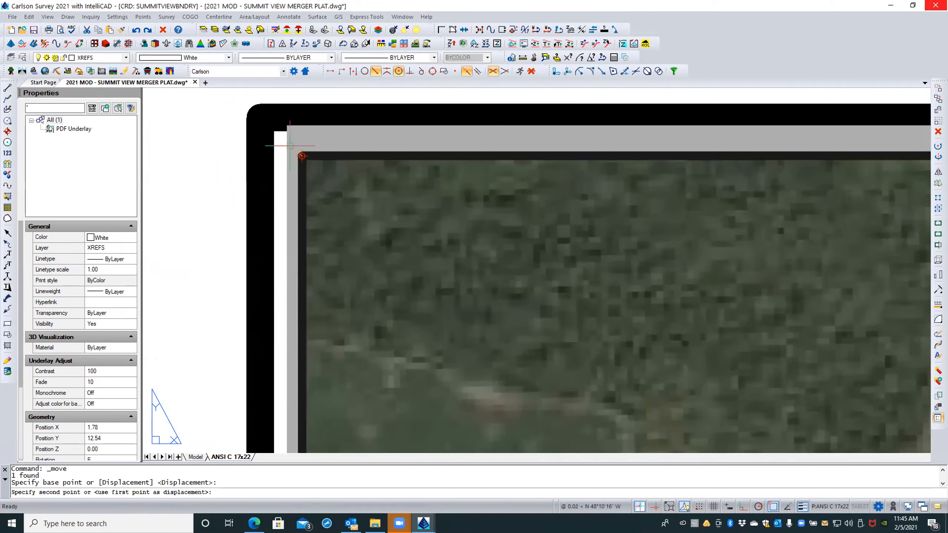
{"action": "left_click", "coordinate": [259, 119]}
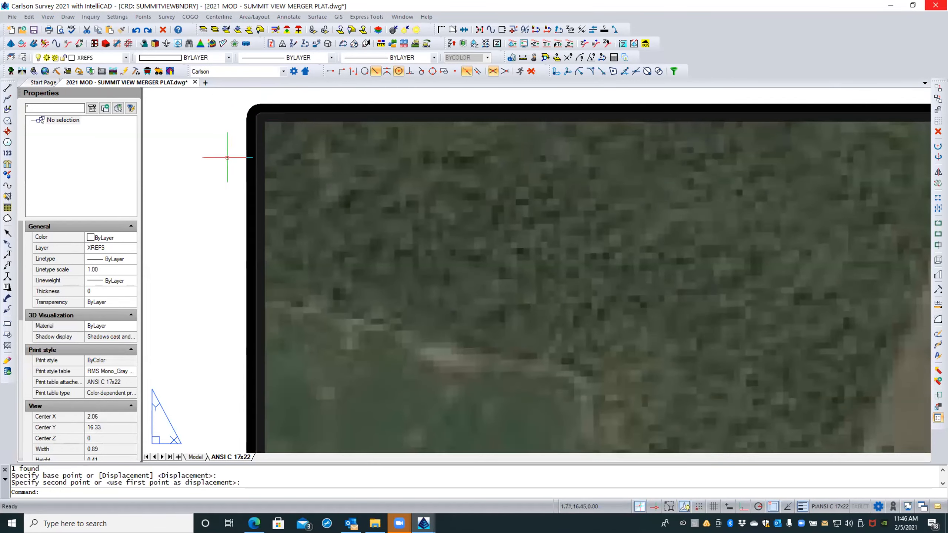
Examine how the vicinity map's upper-right corner meets the plat border line
{"action": "scroll", "coordinate": [211, 152], "scroll_direction": "down", "scroll_amount": 2}
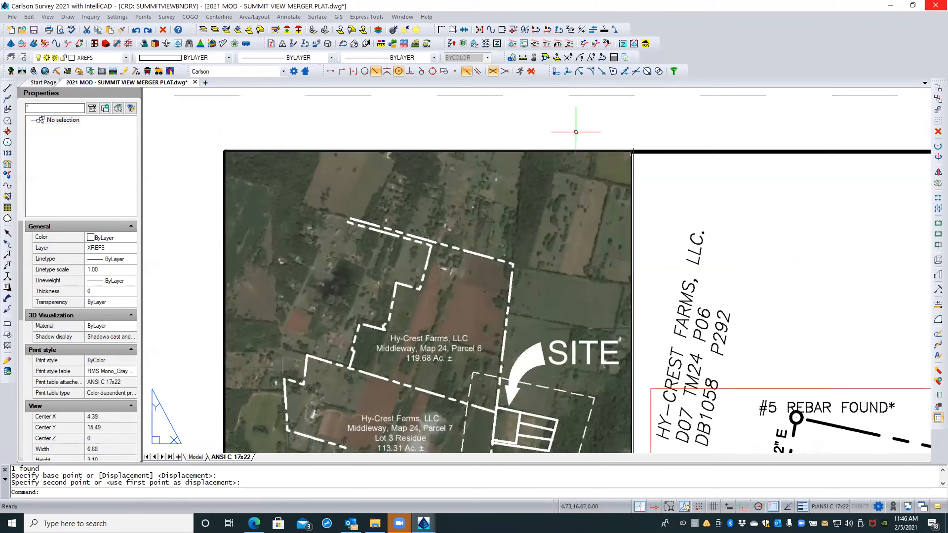
{"action": "scroll", "coordinate": [633, 140], "scroll_direction": "up", "scroll_amount": 2}
{"action": "scroll", "coordinate": [633, 140], "scroll_direction": "up", "scroll_amount": 1}
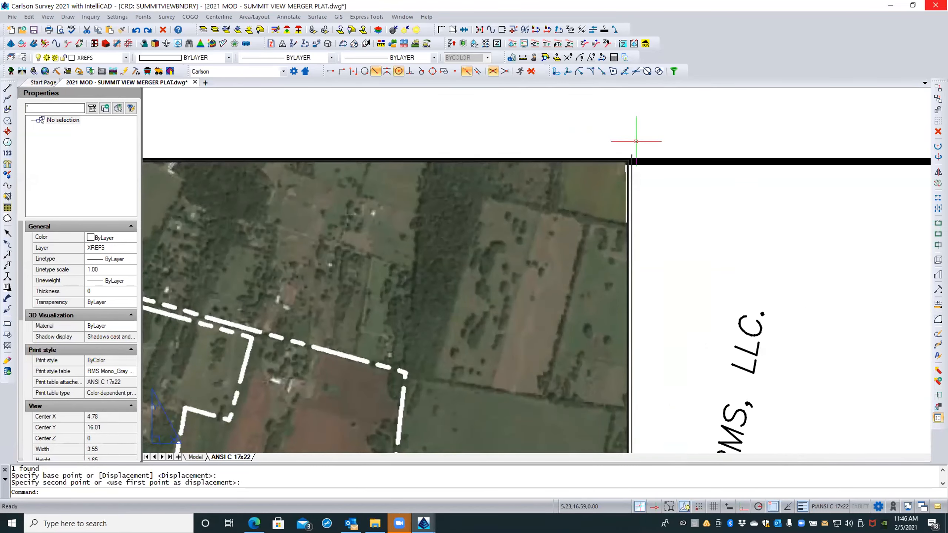
{"action": "scroll", "coordinate": [639, 141], "scroll_direction": "down", "scroll_amount": 2}
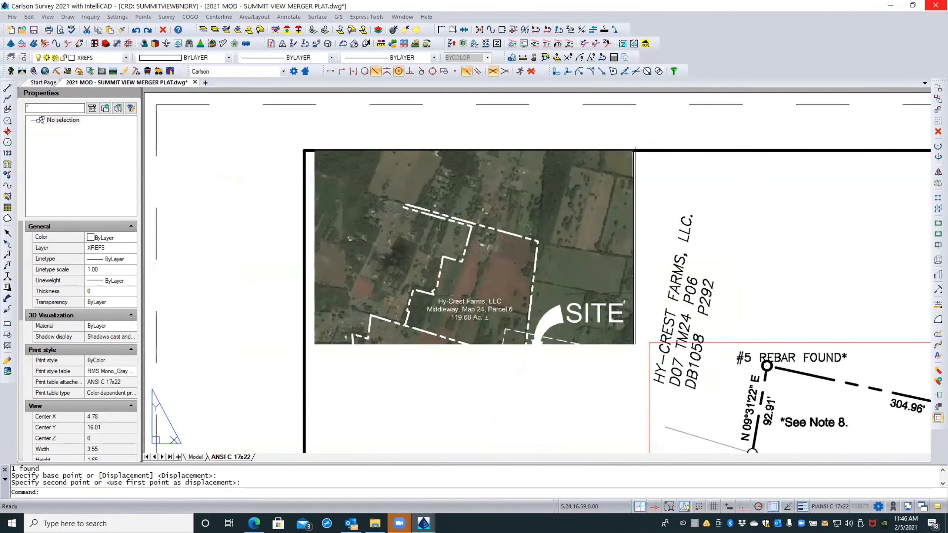
{"action": "scroll", "coordinate": [638, 141], "scroll_direction": "up", "scroll_amount": 2}
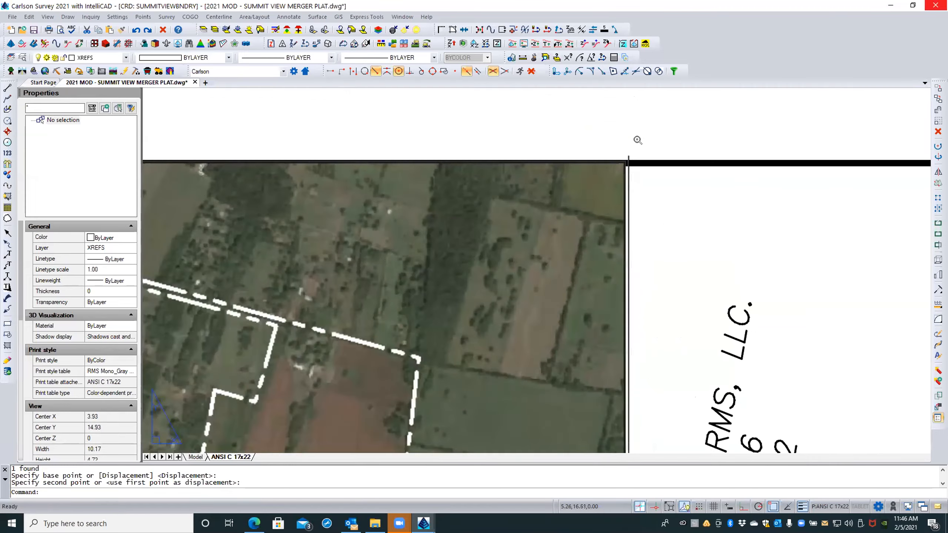
{"action": "scroll", "coordinate": [638, 141], "scroll_direction": "up", "scroll_amount": 3}
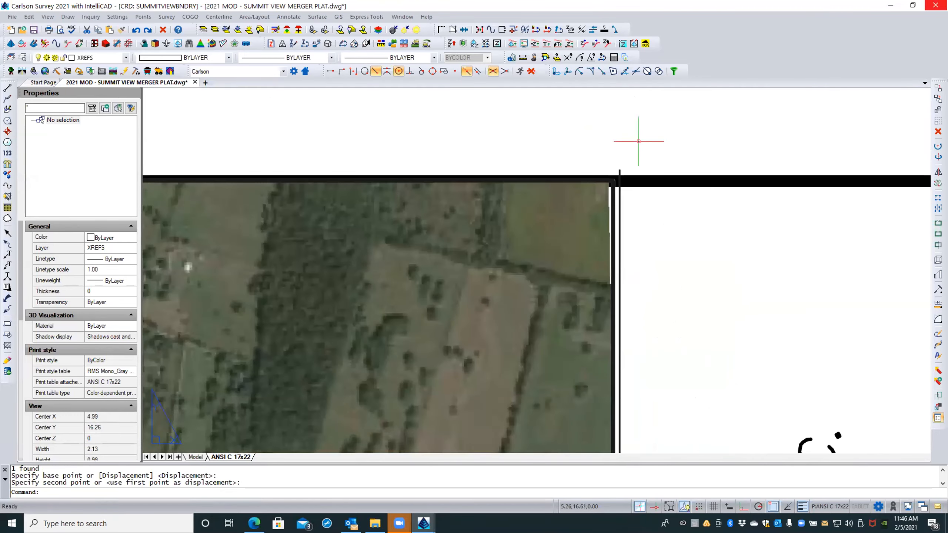
{"action": "middle_click_drag", "start_coordinate": [638, 141], "coordinate": [569, 149]}
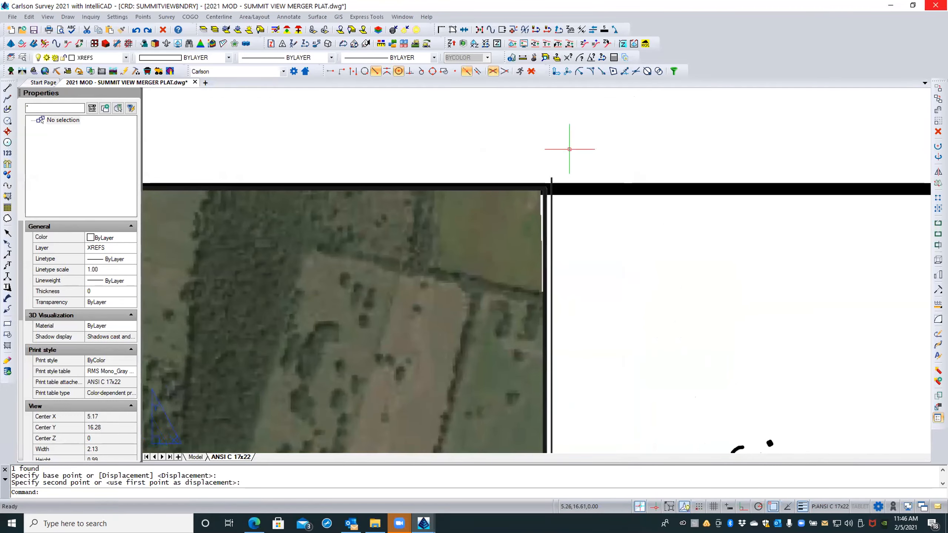
Move the vicinity map PDF underlay down and to the right, clear of the plat border's upper-left corner
{"action": "left_click", "coordinate": [553, 211]}
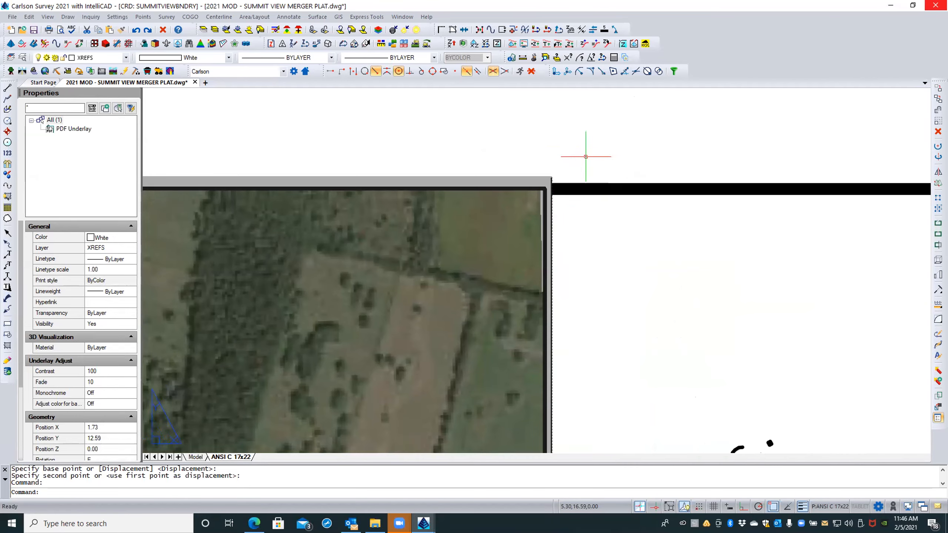
{"action": "type", "text": "M"}
{"action": "key", "text": "Return"}
{"action": "scroll", "coordinate": [664, 219], "scroll_direction": "down", "scroll_amount": 3}
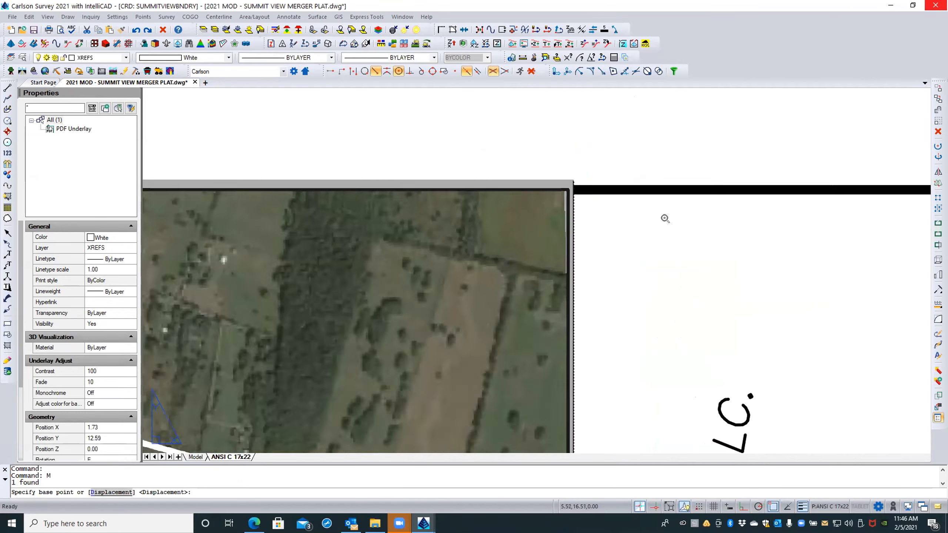
{"action": "scroll", "coordinate": [466, 166], "scroll_direction": "down", "scroll_amount": 2}
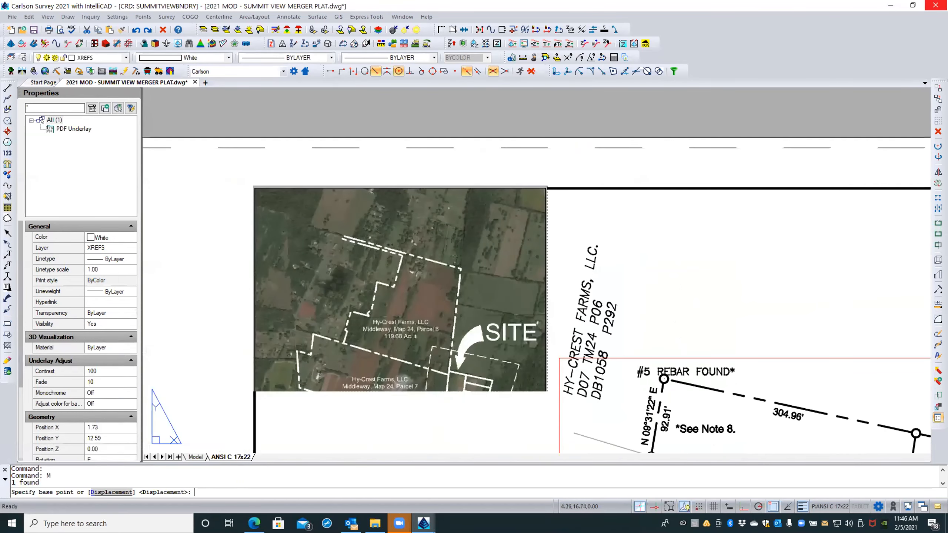
{"action": "scroll", "coordinate": [270, 169], "scroll_direction": "up", "scroll_amount": 2}
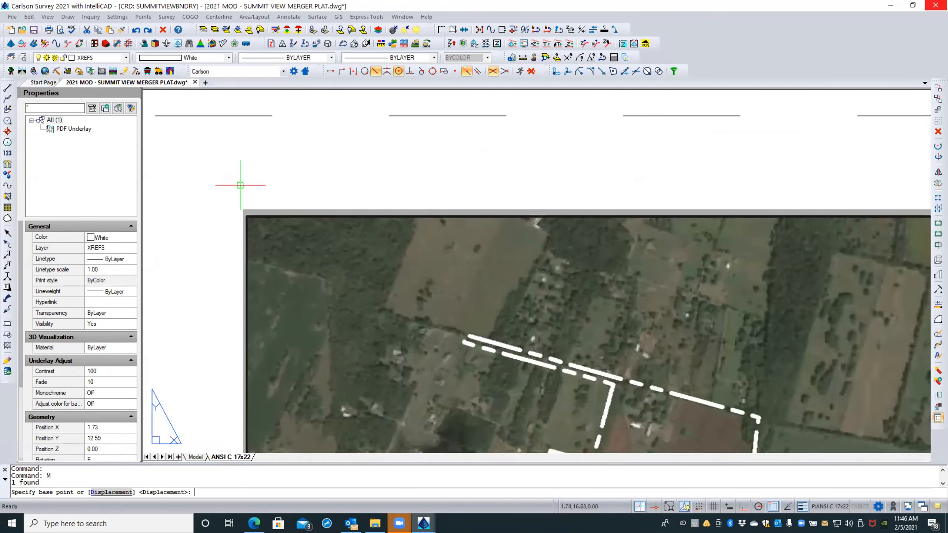
{"action": "left_click", "coordinate": [244, 209]}
{"action": "left_click", "coordinate": [282, 236]}
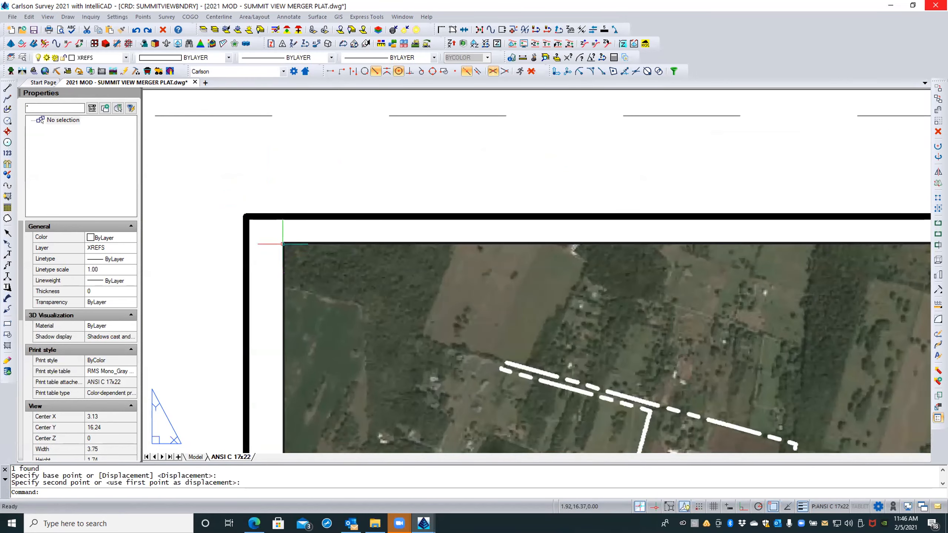
Move the vicinity map PDF underlay closer to the plat border's upper-left corner, leaving a narrow gap inside the border
{"action": "key", "text": "Return"}
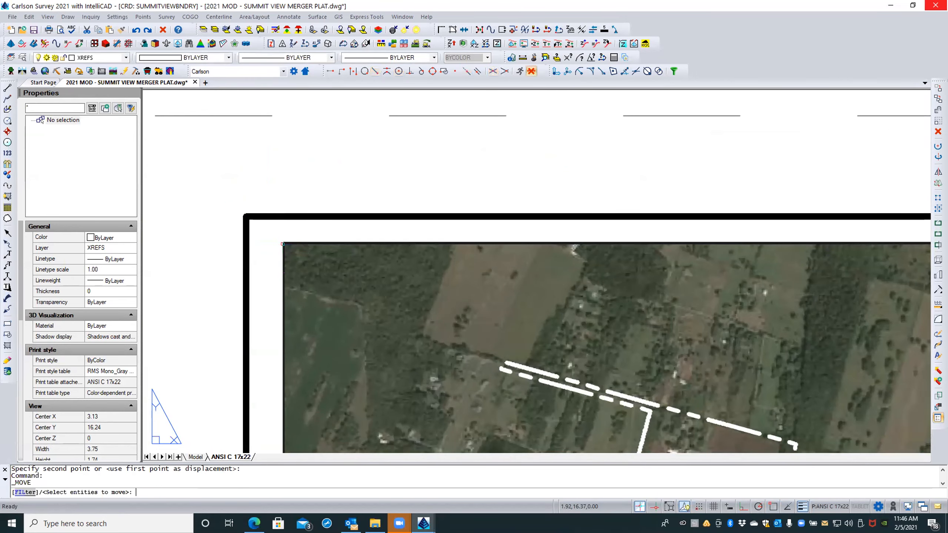
{"action": "left_click", "coordinate": [283, 243]}
{"action": "key", "text": "Return"}
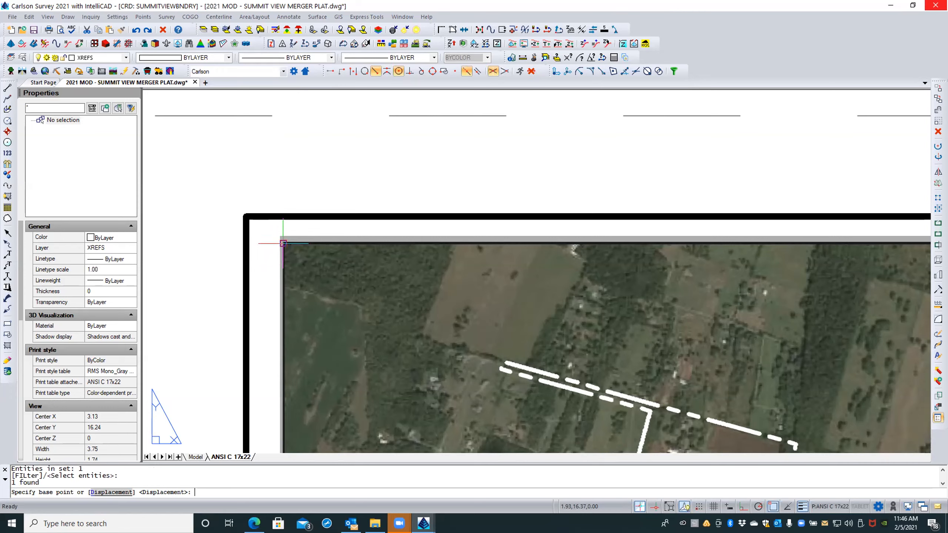
{"action": "left_click", "coordinate": [284, 243]}
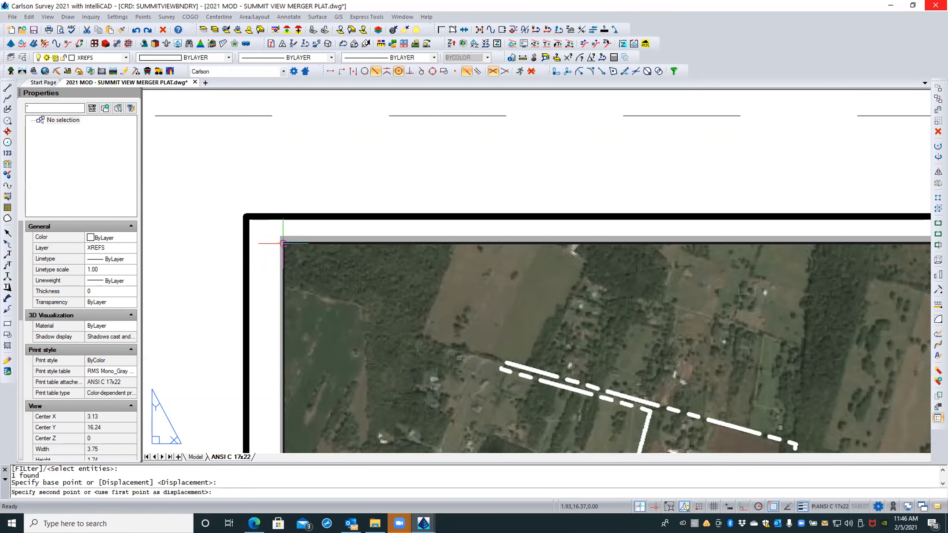
{"action": "left_click", "coordinate": [257, 227]}
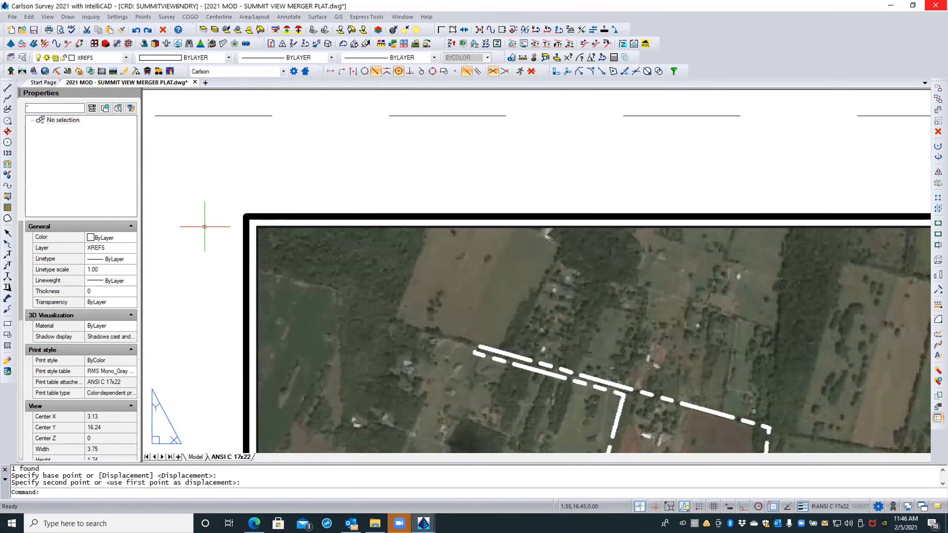
{"action": "key", "text": "Escape"}
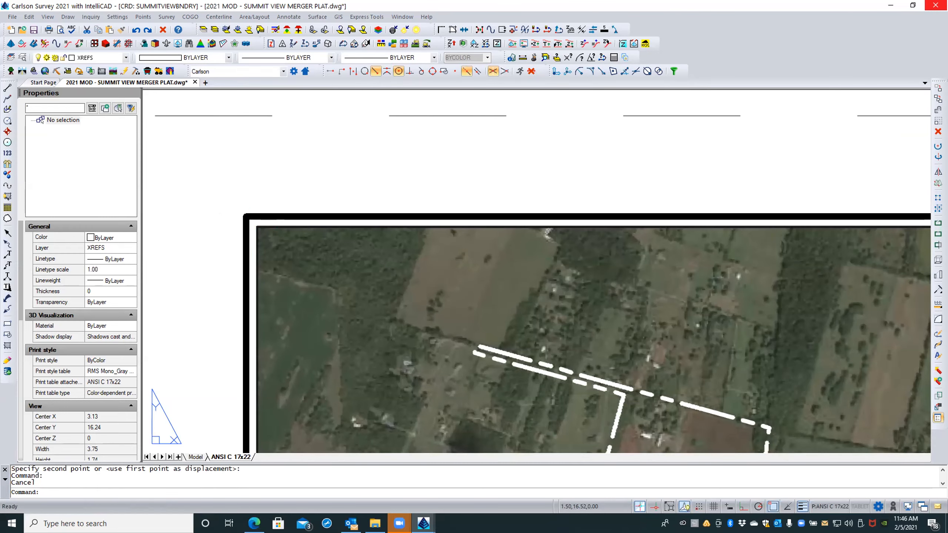
Check the spacing between the repositioned vicinity map's upper-right corner and the plat border
{"action": "scroll", "coordinate": [204, 225], "scroll_direction": "down", "scroll_amount": 3}
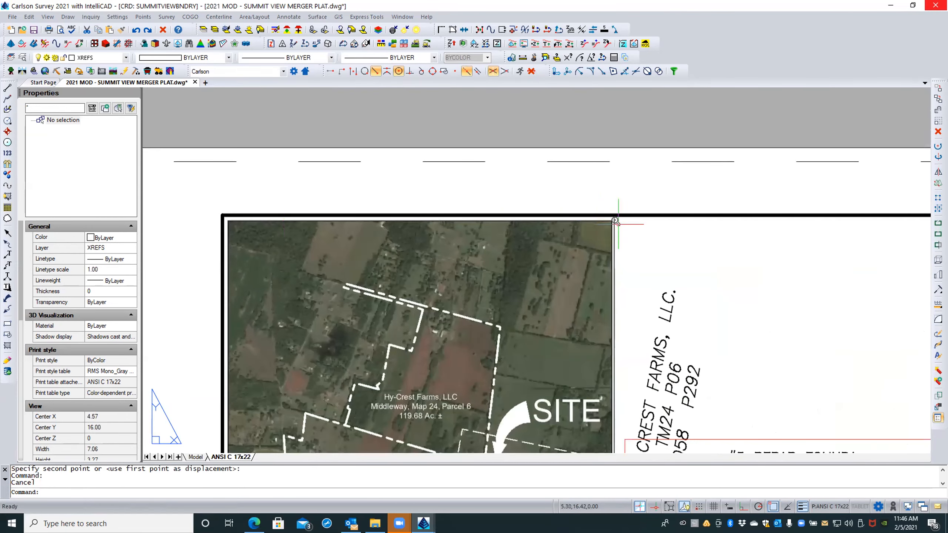
{"action": "scroll", "coordinate": [615, 224], "scroll_direction": "up", "scroll_amount": 2}
{"action": "type", "text": "``"}
{"action": "scroll", "coordinate": [603, 201], "scroll_direction": "down", "scroll_amount": 3}
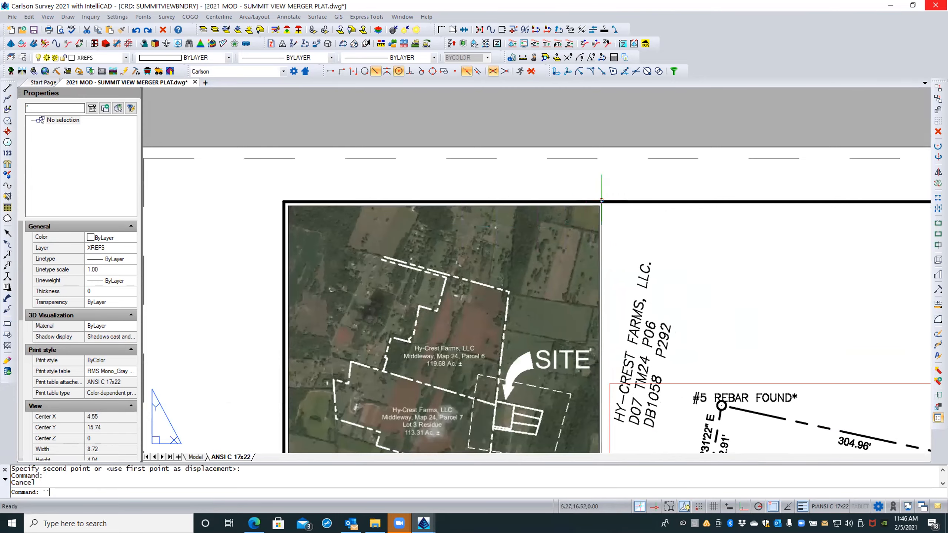
Move the vicinity map PDF underlay from its lower-left corner perpendicular onto the plat's left border line
{"action": "scroll", "coordinate": [574, 170], "scroll_direction": "down", "scroll_amount": 1}
{"action": "scroll", "coordinate": [574, 170], "scroll_direction": "down", "scroll_amount": 1}
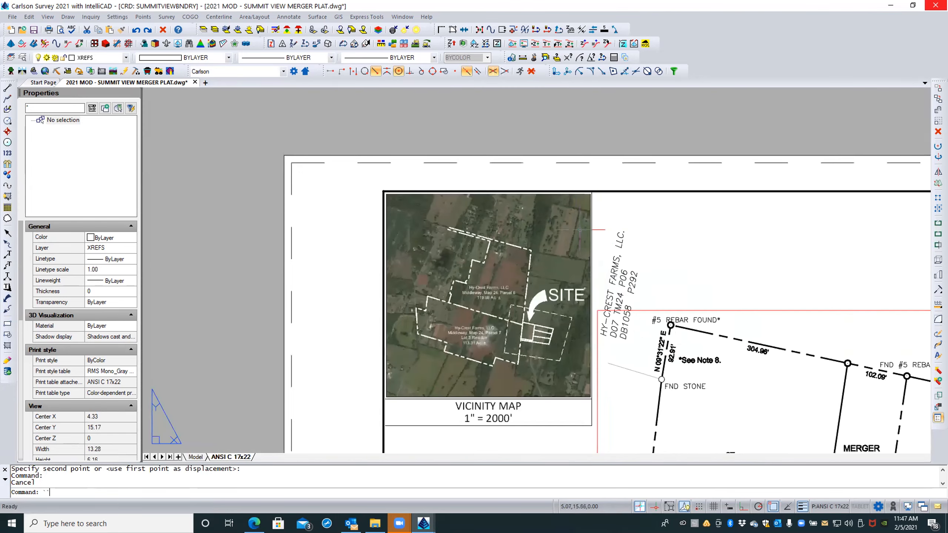
{"action": "scroll", "coordinate": [399, 437], "scroll_direction": "up", "scroll_amount": 3}
{"action": "type", "text": "`"}
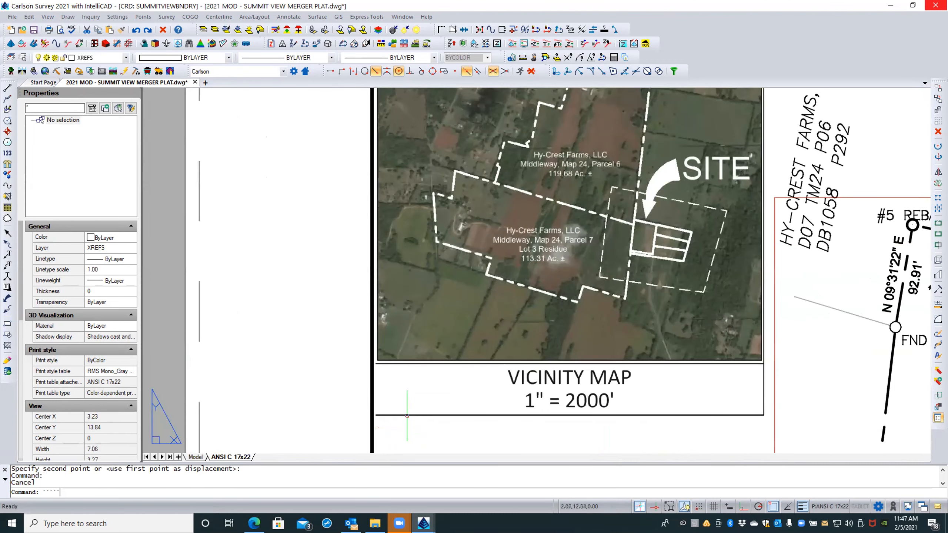
{"action": "left_click", "coordinate": [407, 415]}
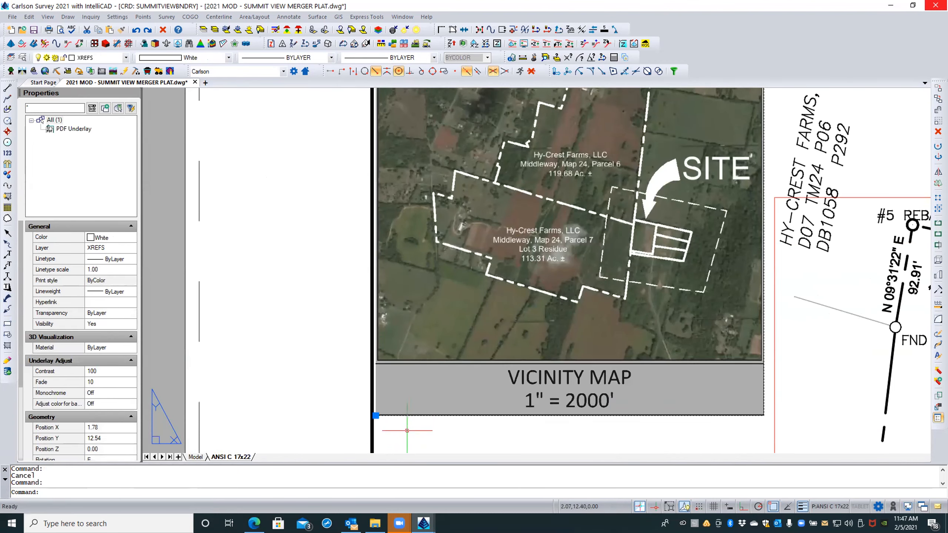
{"action": "type", "text": "m"}
{"action": "key", "text": "Return"}
{"action": "scroll", "coordinate": [380, 425], "scroll_direction": "up", "scroll_amount": 3}
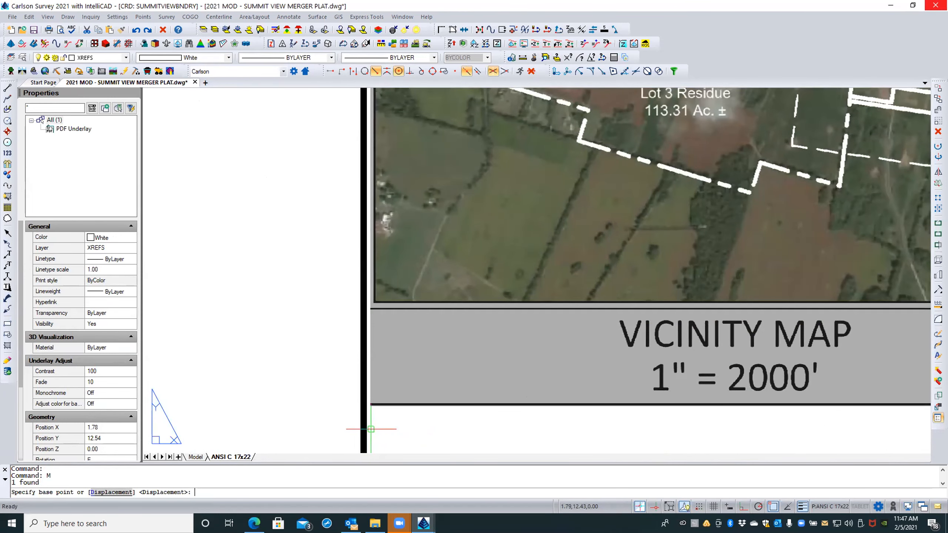
{"action": "left_click", "coordinate": [370, 406]}
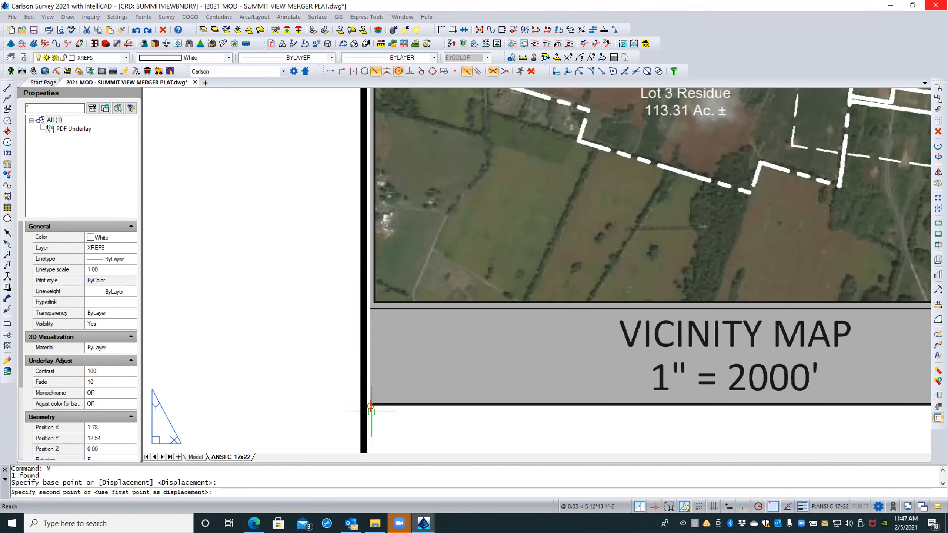
{"action": "right_click", "coordinate": [371, 411], "text": "shift"}
{"action": "left_click", "coordinate": [400, 336]}
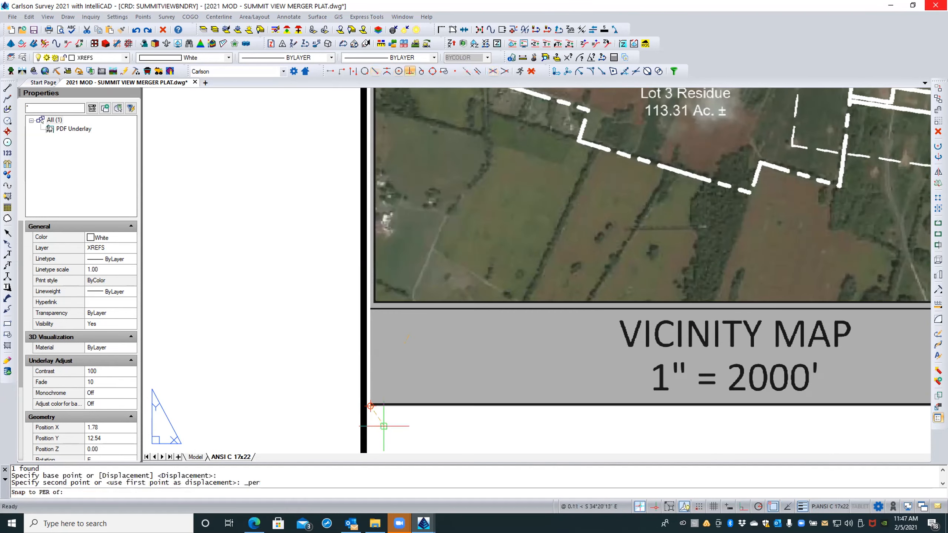
{"action": "left_click", "coordinate": [364, 425]}
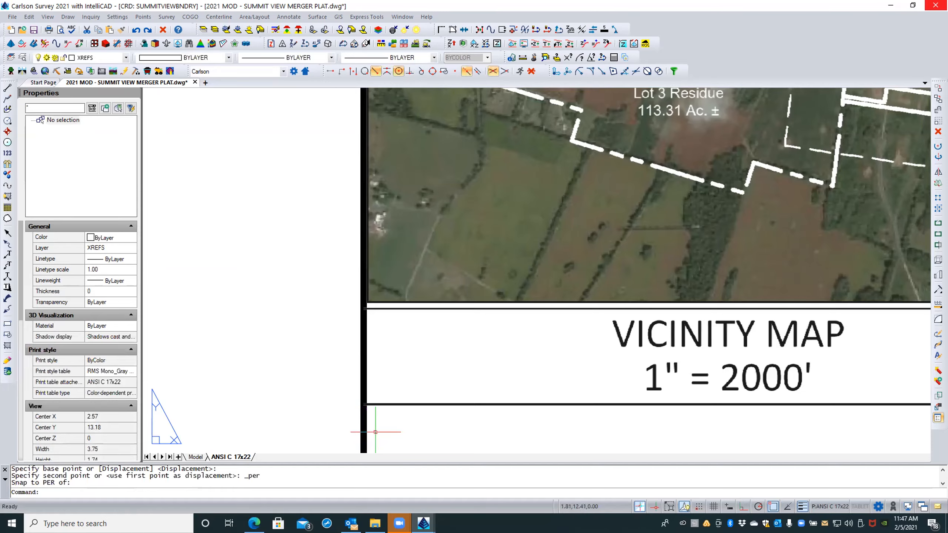
Move the previously selected vicinity map underlay from its upper-right corner perpendicular onto the plat's top border line
{"action": "scroll", "coordinate": [317, 433], "scroll_direction": "down", "scroll_amount": 3}
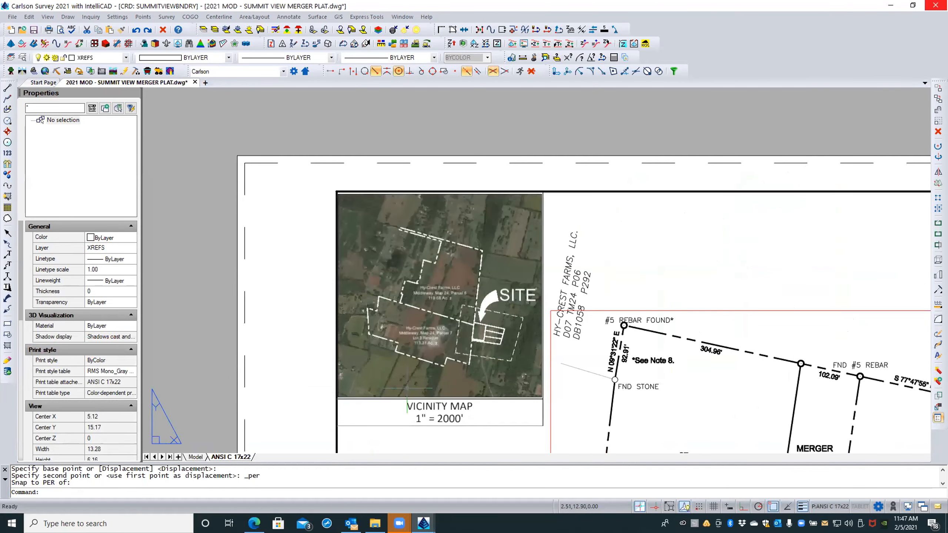
{"action": "scroll", "coordinate": [521, 181], "scroll_direction": "up", "scroll_amount": 4}
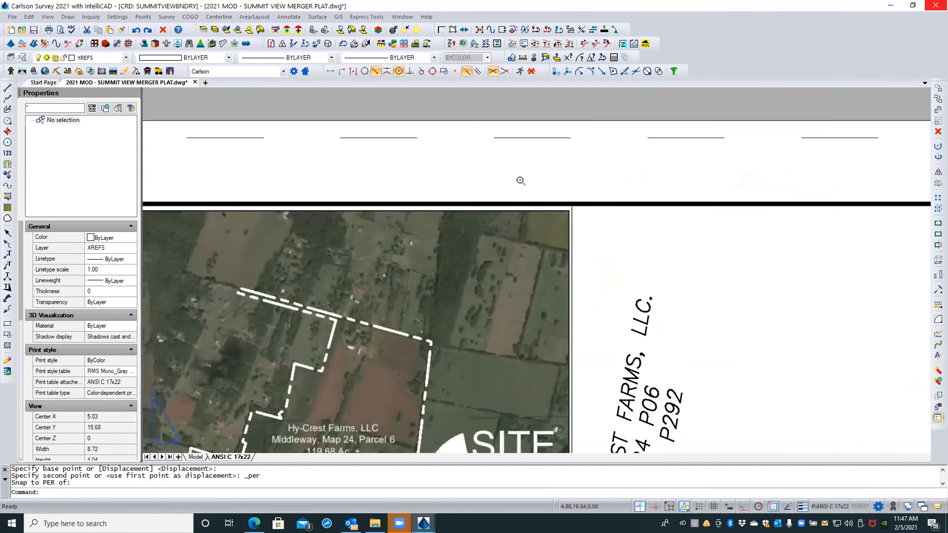
{"action": "scroll", "coordinate": [521, 181], "scroll_direction": "up", "scroll_amount": 3}
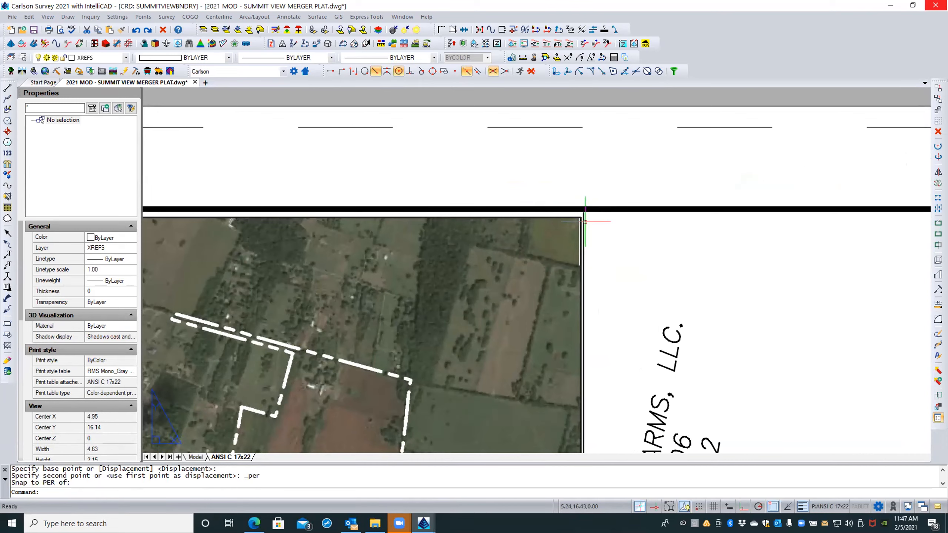
{"action": "key", "text": "Escape"}
{"action": "type", "text": "M"}
{"action": "key", "text": "Return"}
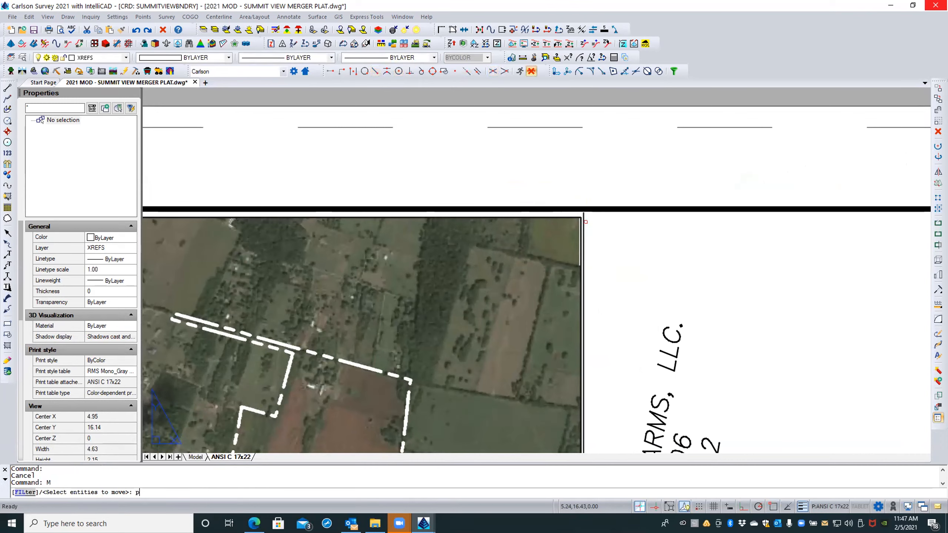
{"action": "type", "text": "p"}
{"action": "key", "text": "Return"}
{"action": "key", "text": "Return"}
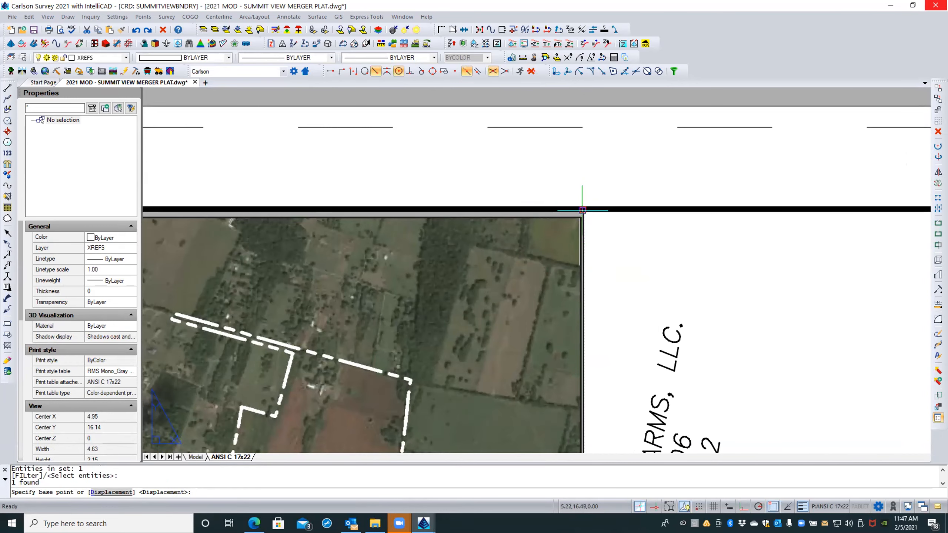
{"action": "left_click", "coordinate": [582, 210]}
{"action": "scroll", "coordinate": [579, 209], "scroll_direction": "up", "scroll_amount": 3}
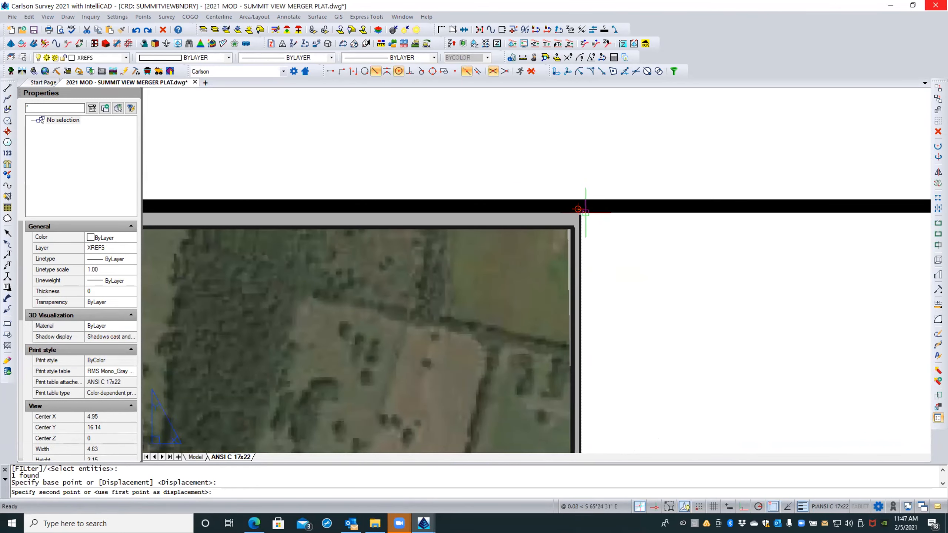
{"action": "right_click", "coordinate": [585, 213], "text": "shift"}
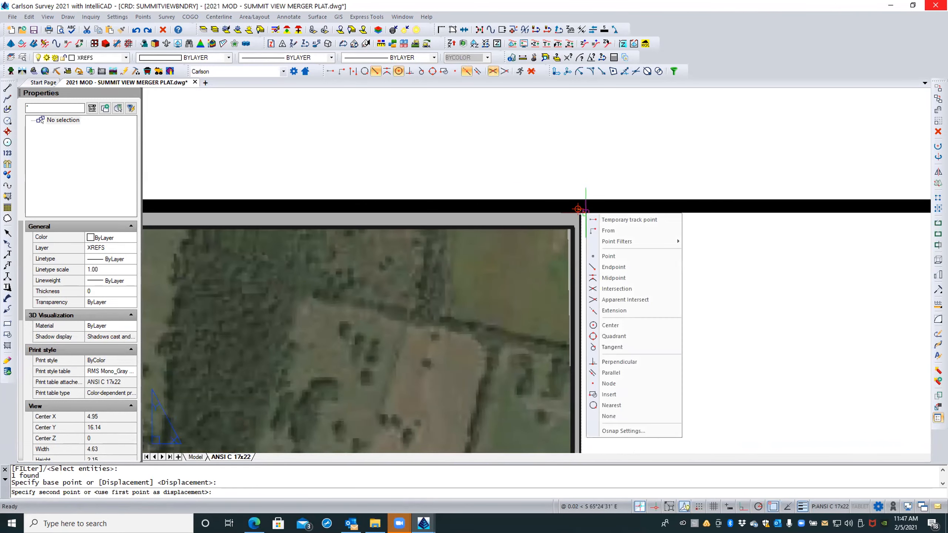
{"action": "left_click", "coordinate": [619, 361]}
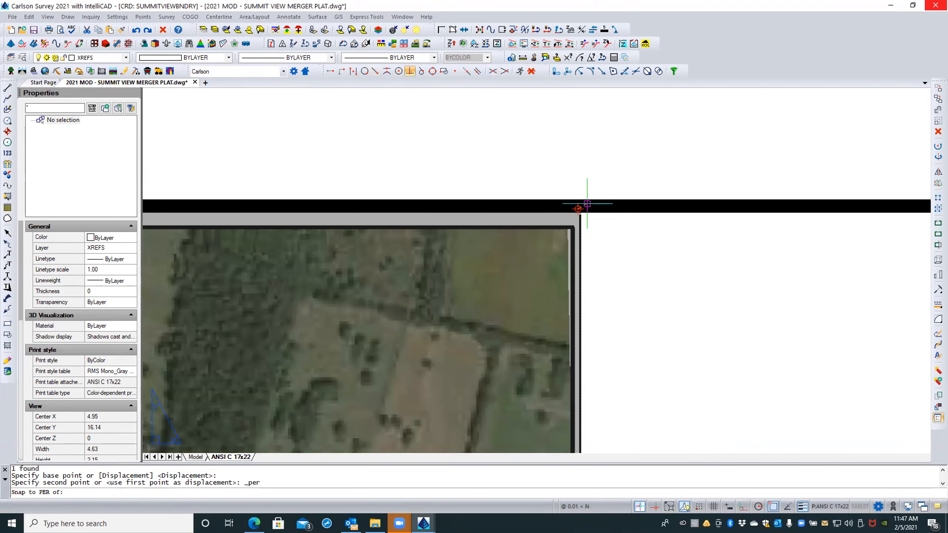
{"action": "left_click", "coordinate": [586, 204]}
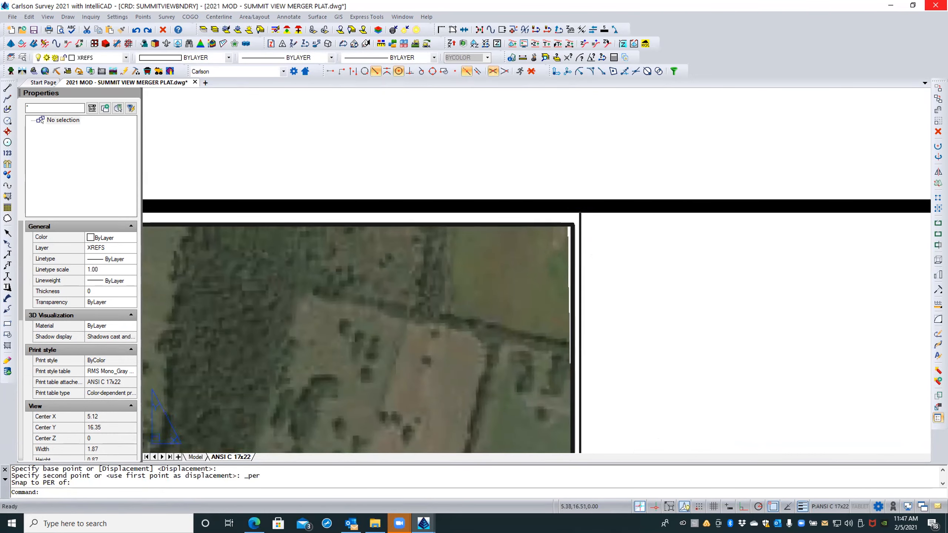
Nudge the vicinity map underlay up about 0.02 to close the remaining gap below the top border line
{"action": "scroll", "coordinate": [594, 208], "scroll_direction": "down", "scroll_amount": 3}
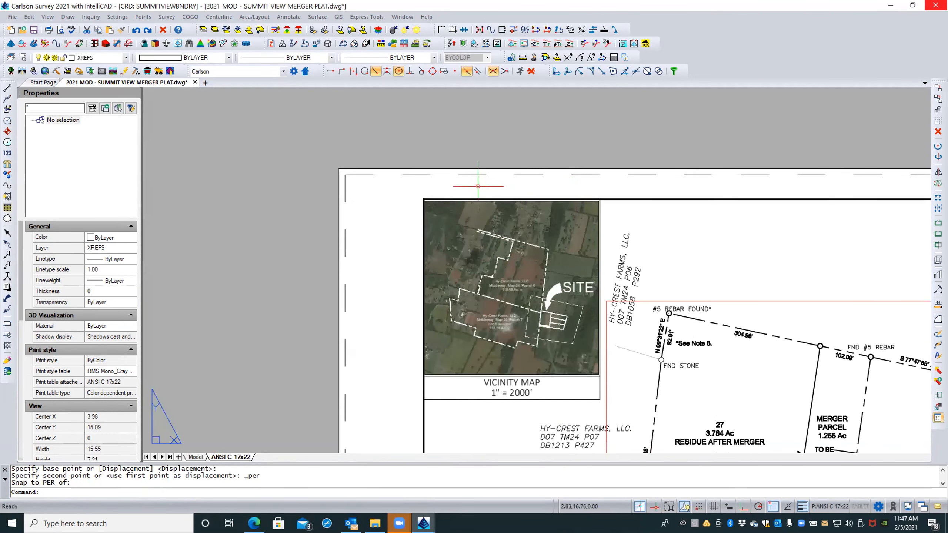
{"action": "scroll", "coordinate": [473, 193], "scroll_direction": "up", "scroll_amount": 1}
{"action": "scroll", "coordinate": [473, 193], "scroll_direction": "down", "scroll_amount": 1}
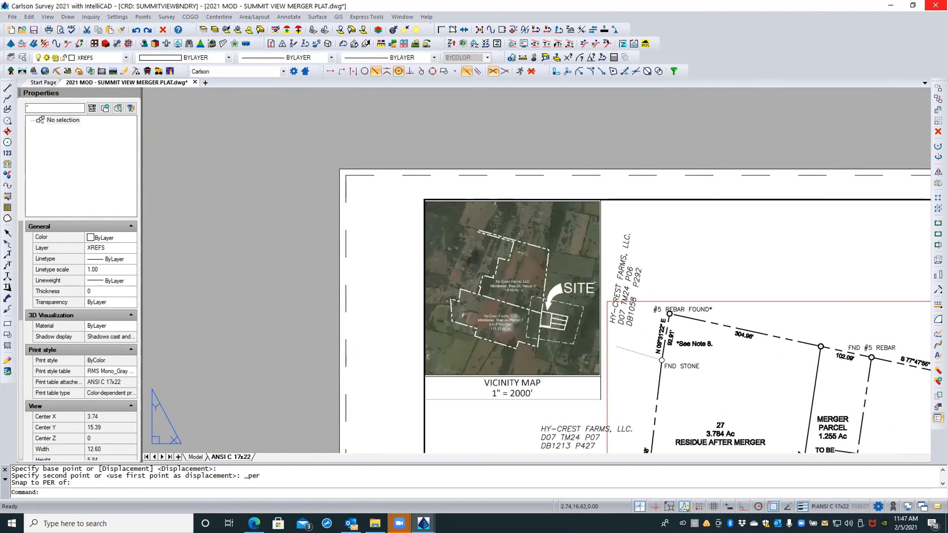
{"action": "type", "text": "m"}
{"action": "key", "text": "Return"}
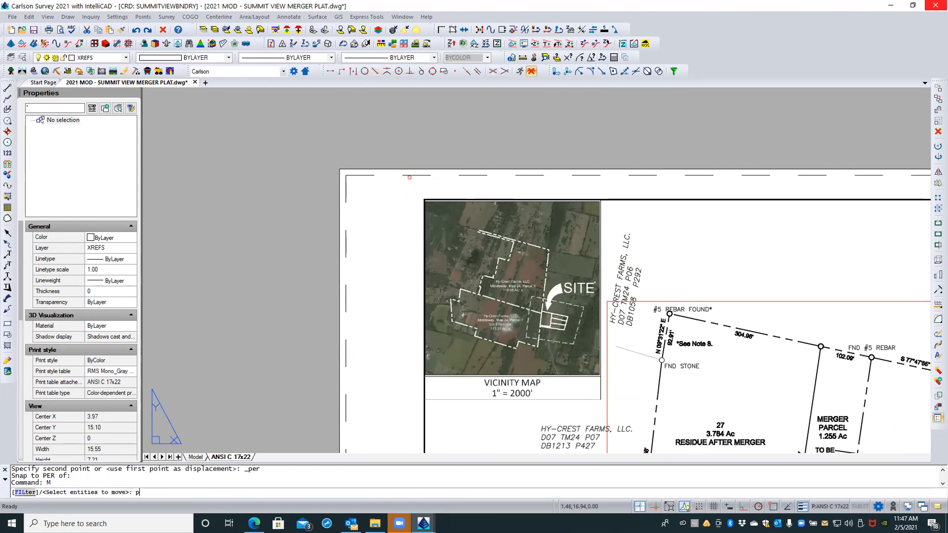
{"action": "key", "text": "Return"}
{"action": "key", "text": "Return"}
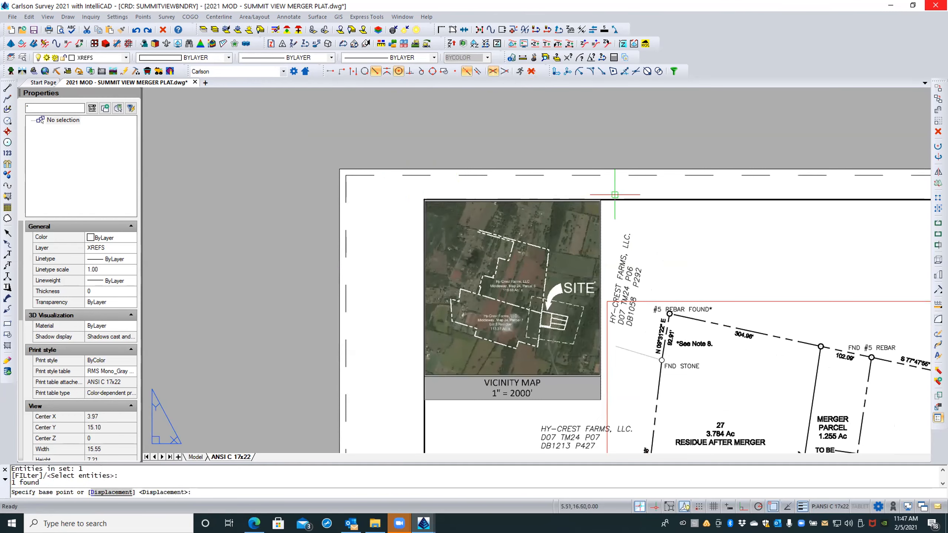
{"action": "scroll", "coordinate": [613, 190], "scroll_direction": "up", "scroll_amount": 5}
{"action": "scroll", "coordinate": [609, 193], "scroll_direction": "up", "scroll_amount": 3}
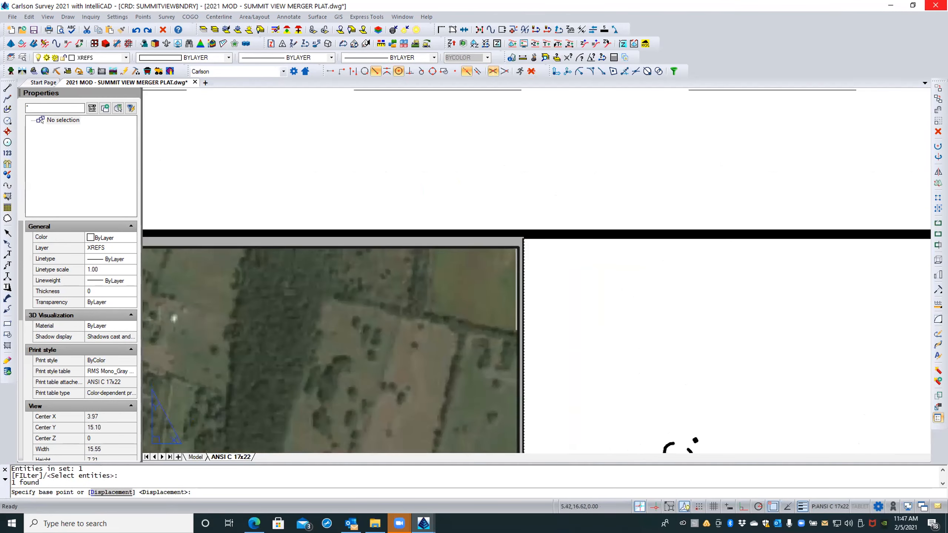
{"action": "left_click", "coordinate": [544, 220]}
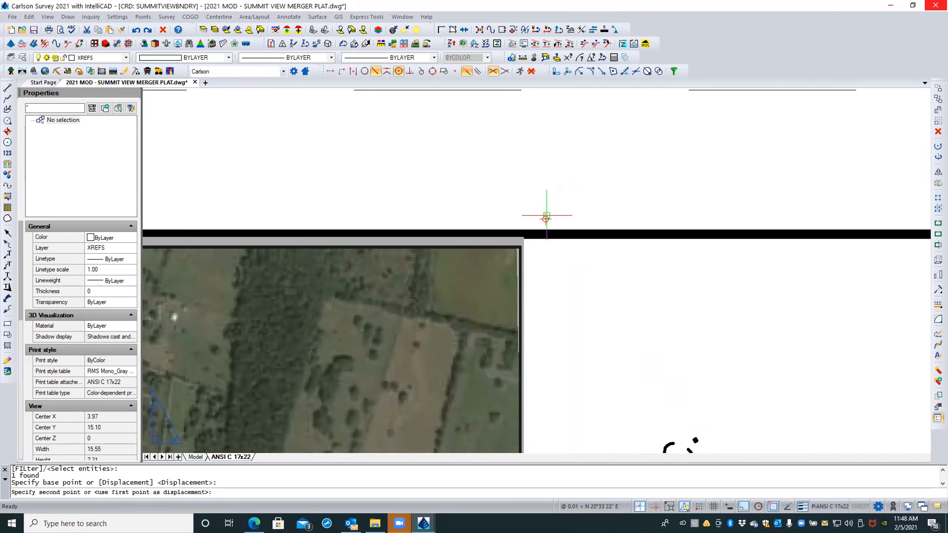
{"action": "left_click", "coordinate": [546, 214]}
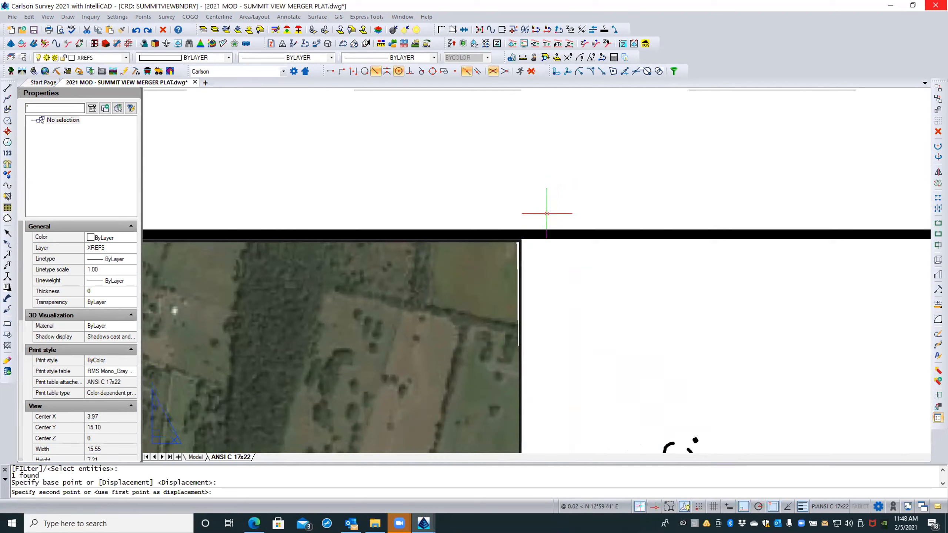
{"action": "scroll", "coordinate": [561, 199], "scroll_direction": "down", "scroll_amount": 5}
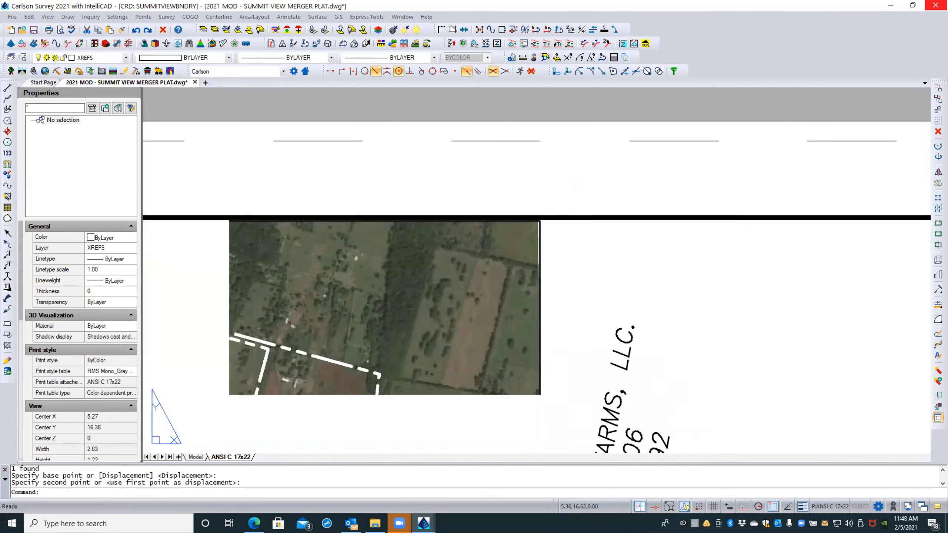
{"action": "scroll", "coordinate": [562, 197], "scroll_direction": "down", "scroll_amount": 3}
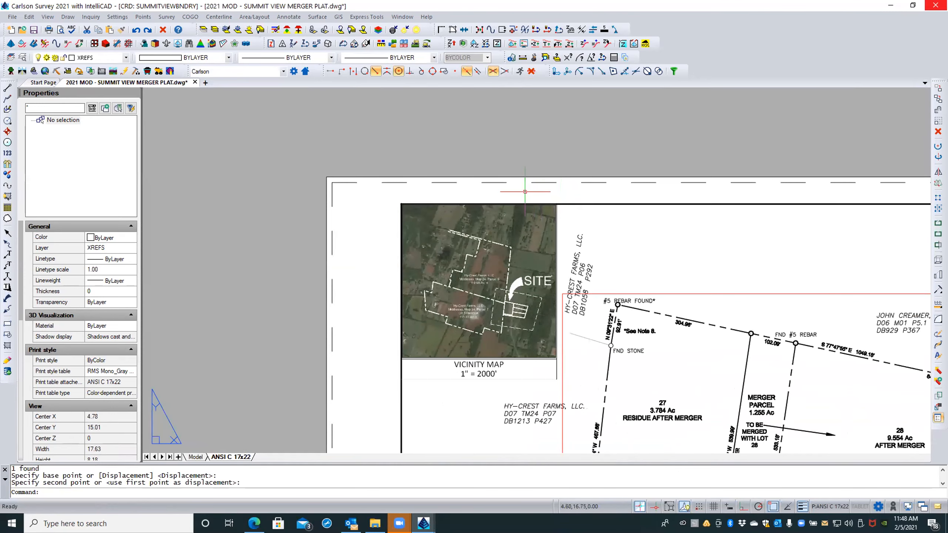
Erase the leftover notes, scale bar, seal, text and signature lines right of the plat sheet, and regenerate the whole drawing
{"action": "scroll", "coordinate": [336, 166], "scroll_direction": "down", "scroll_amount": 2}
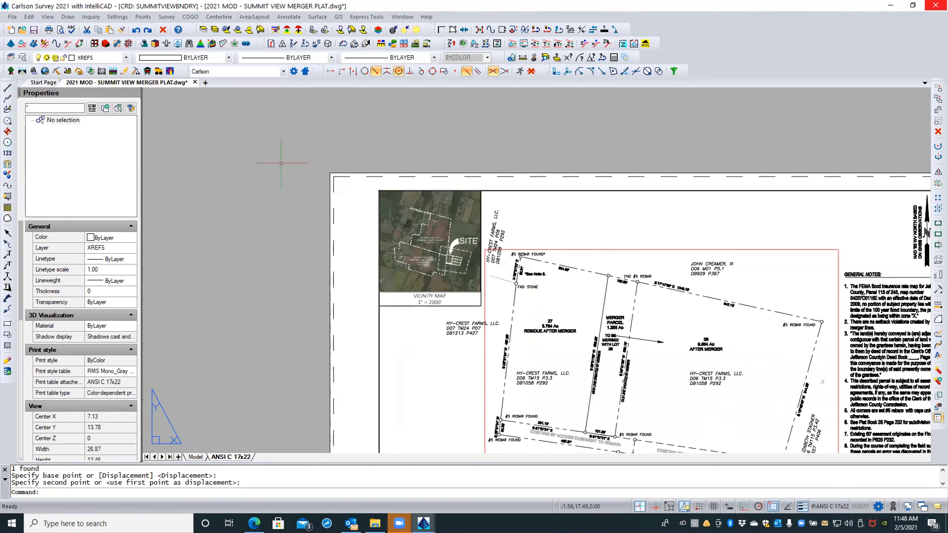
{"action": "middle_click", "coordinate": [263, 165]}
{"action": "middle_click", "coordinate": [264, 164]}
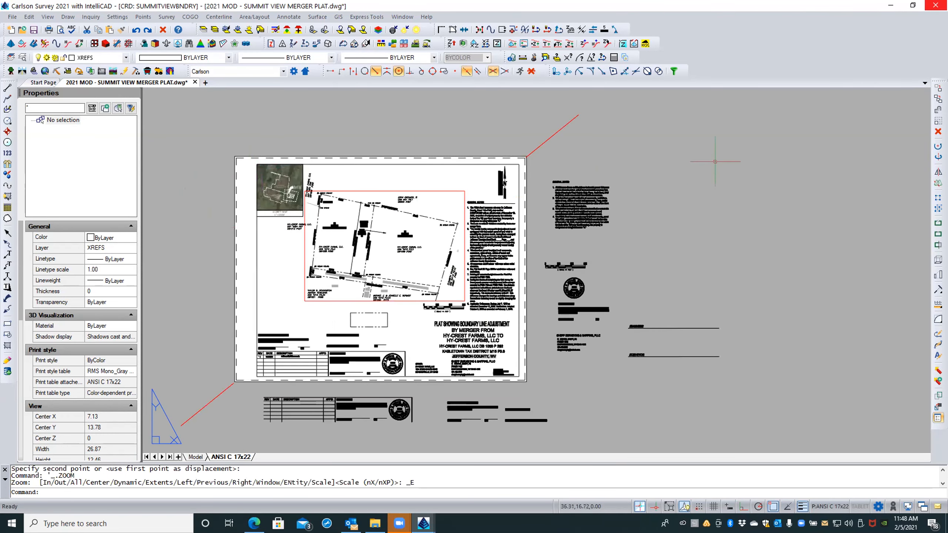
{"action": "left_click", "coordinate": [718, 160]}
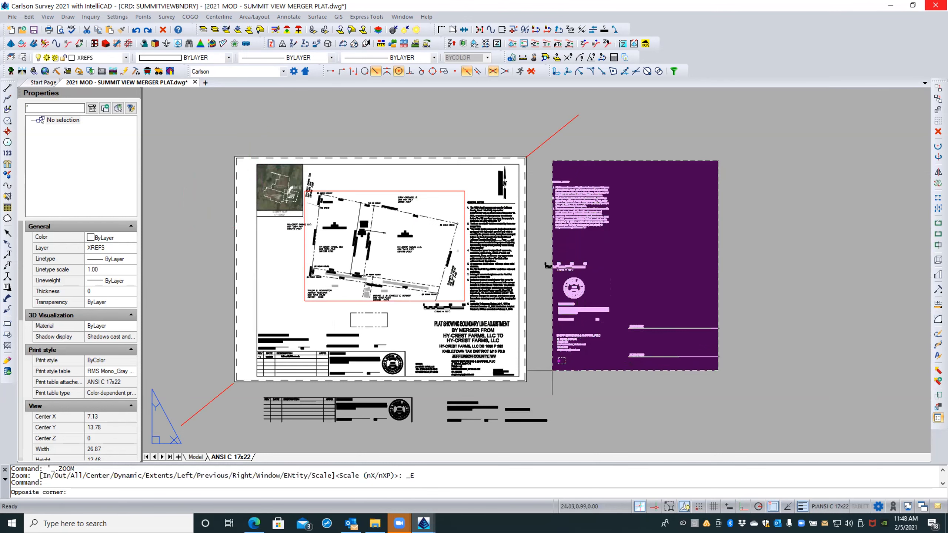
{"action": "left_click", "coordinate": [539, 379]}
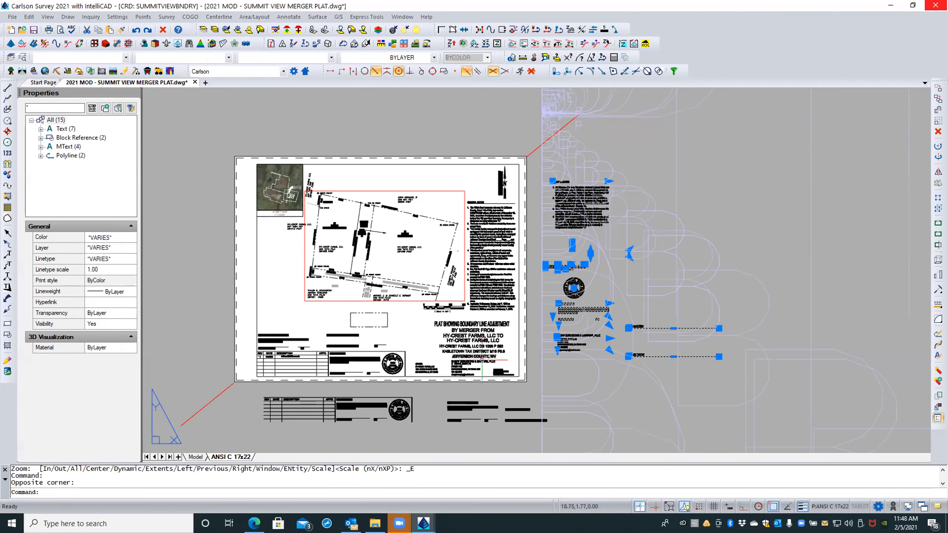
{"action": "scroll", "coordinate": [367, 316], "scroll_direction": "up", "scroll_amount": 3}
{"action": "scroll", "coordinate": [367, 316], "scroll_direction": "up", "scroll_amount": 3}
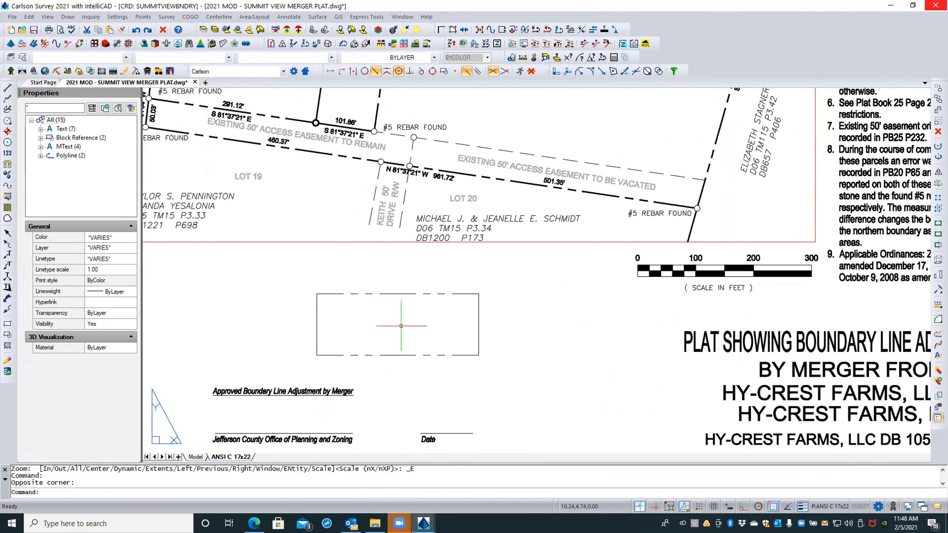
{"action": "scroll", "coordinate": [427, 315], "scroll_direction": "down", "scroll_amount": 3}
{"action": "scroll", "coordinate": [428, 315], "scroll_direction": "down", "scroll_amount": 2}
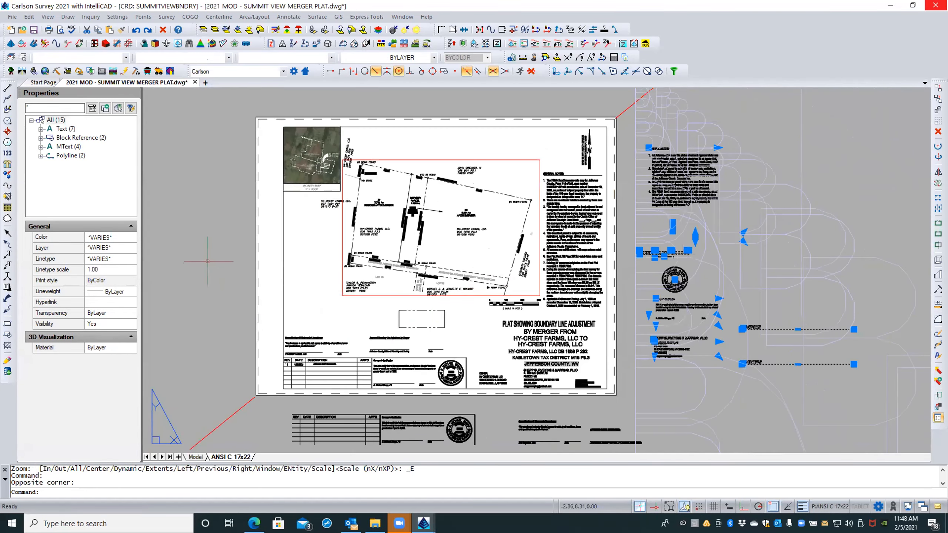
{"action": "key", "text": "Delete"}
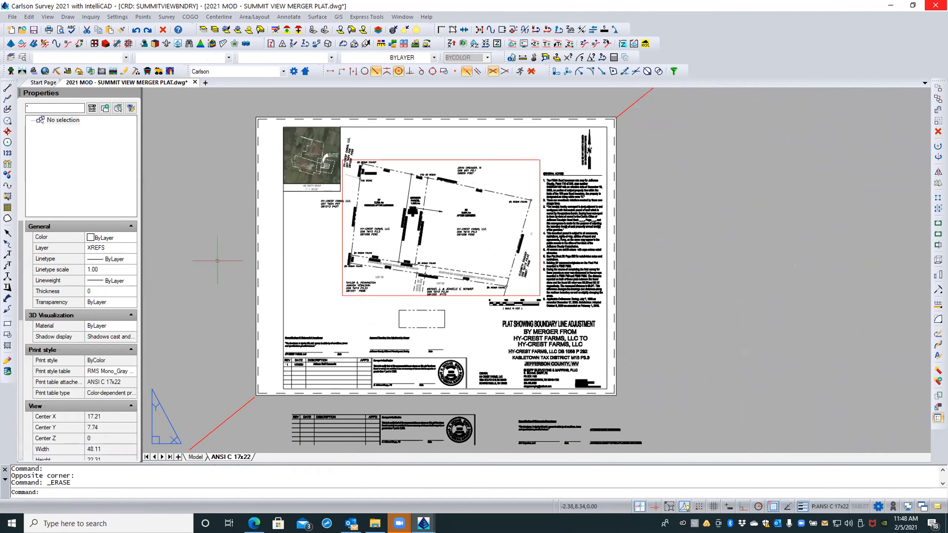
{"action": "type", "text": "rea"}
{"action": "key", "text": "Return"}
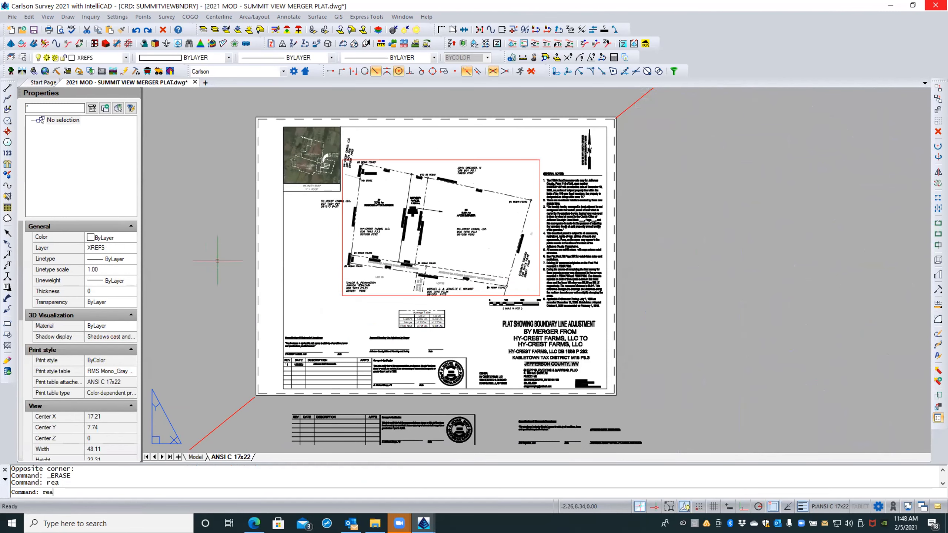
Erase the leftover revision block, surveyor's seal and signature text lying below the plat sheet
{"action": "middle_click_drag", "start_coordinate": [647, 290], "coordinate": [658, 247]}
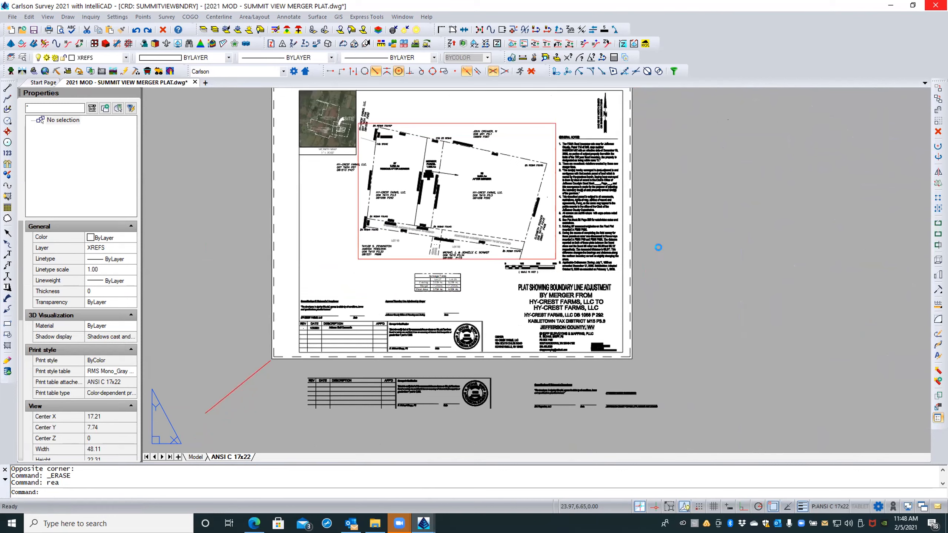
{"action": "left_click", "coordinate": [684, 370]}
{"action": "left_click", "coordinate": [293, 448]}
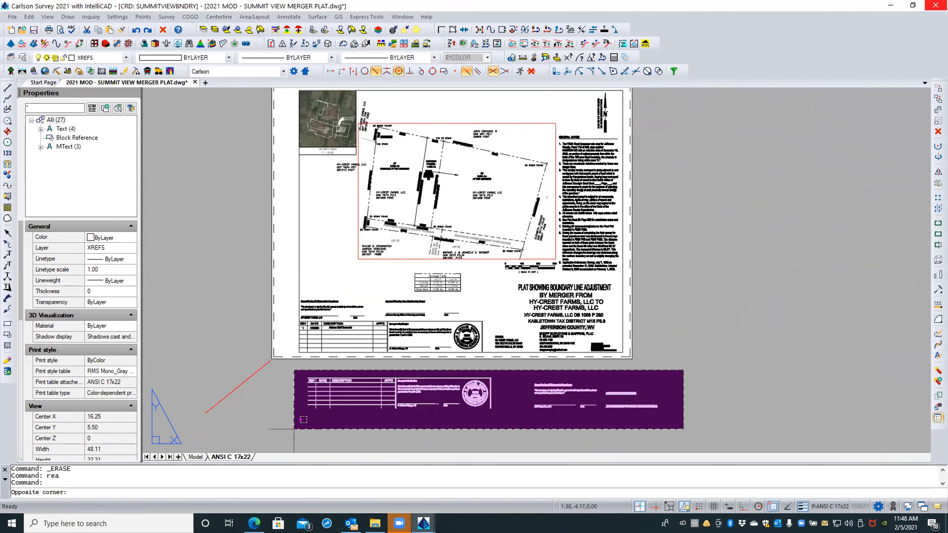
{"action": "key", "text": "Delete"}
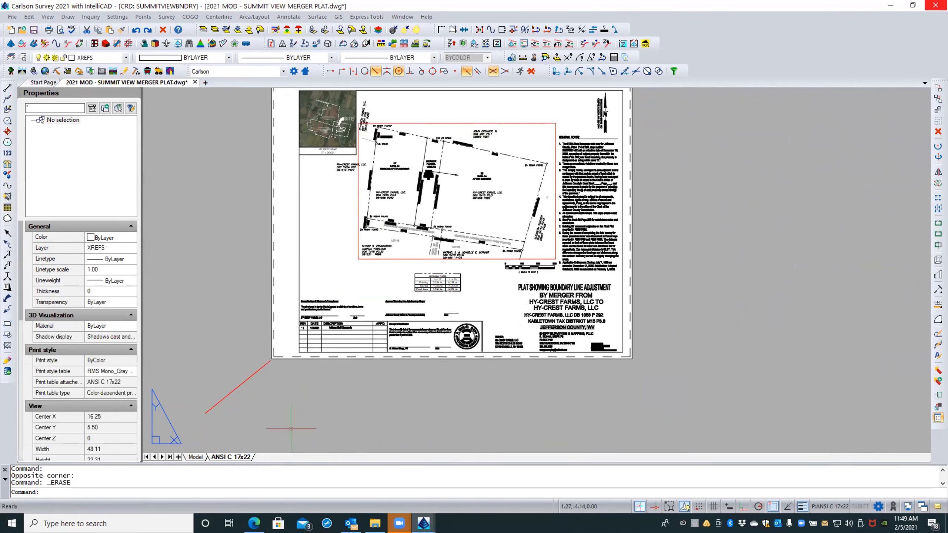
Examine the acreage table, the approval and signature blocks, and the overall plat sheet layout
{"action": "scroll", "coordinate": [407, 275], "scroll_direction": "up", "scroll_amount": 3}
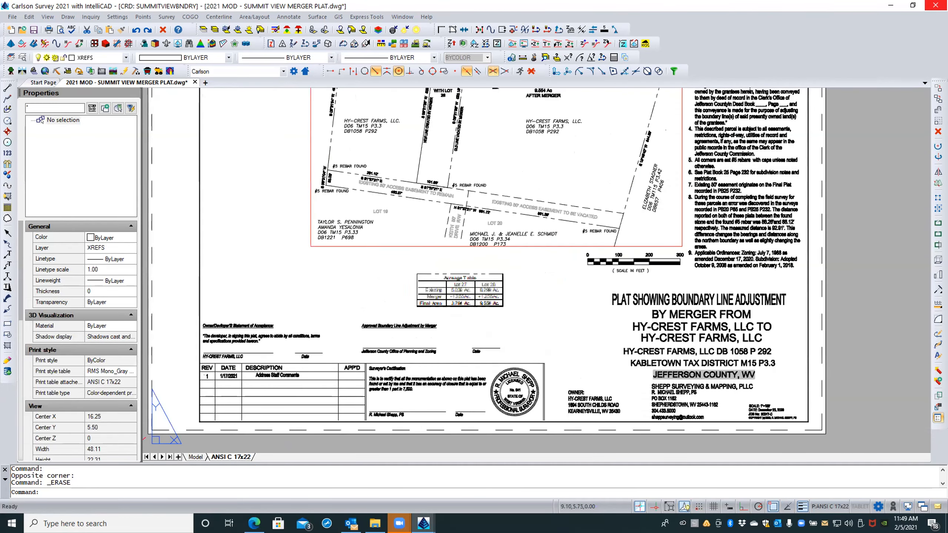
{"action": "scroll", "coordinate": [437, 260], "scroll_direction": "up", "scroll_amount": 3}
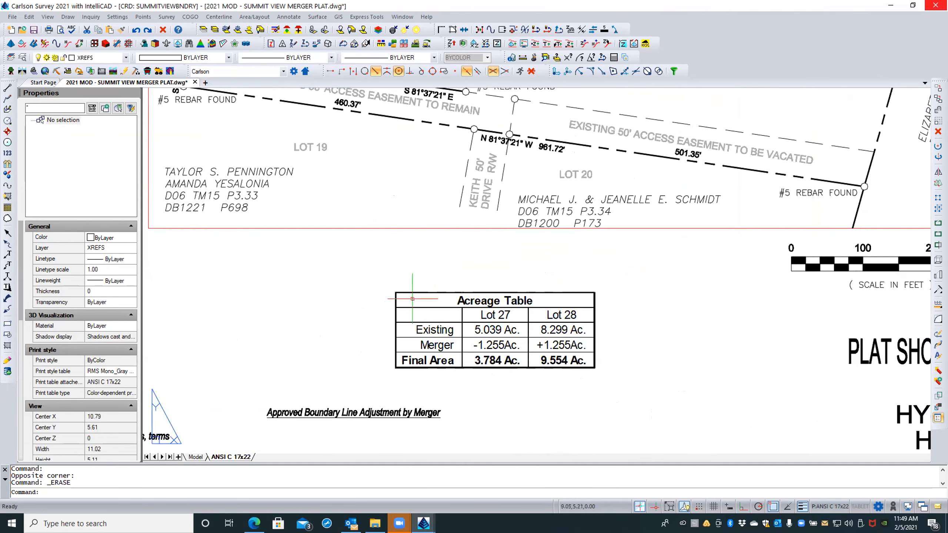
{"action": "scroll", "coordinate": [447, 401], "scroll_direction": "down", "scroll_amount": 3}
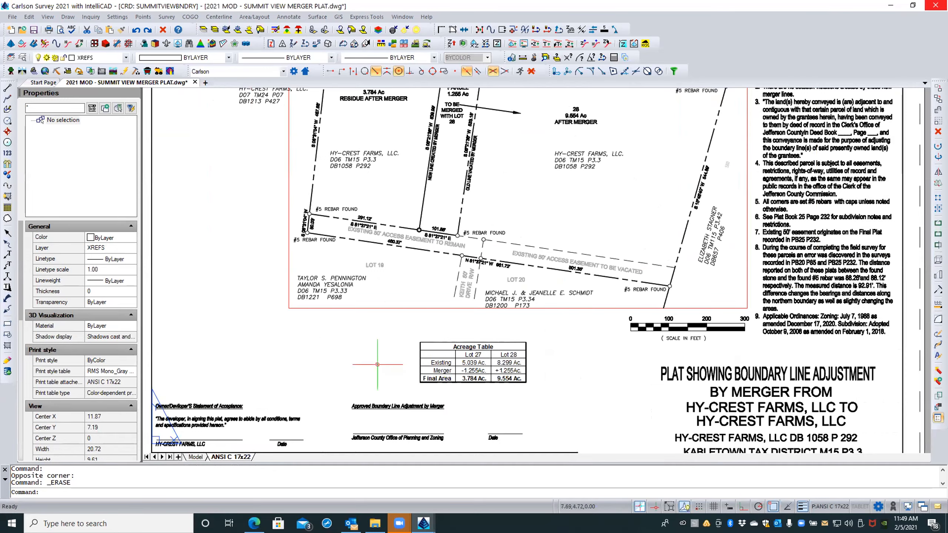
{"action": "scroll", "coordinate": [378, 366], "scroll_direction": "down", "scroll_amount": 1}
{"action": "scroll", "coordinate": [377, 365], "scroll_direction": "down", "scroll_amount": 1}
{"action": "scroll", "coordinate": [390, 405], "scroll_direction": "up", "scroll_amount": 4}
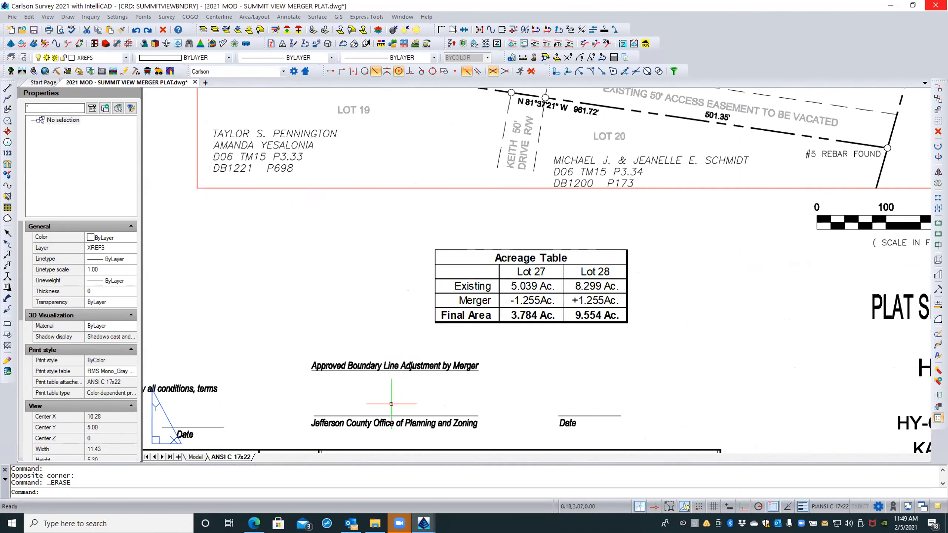
{"action": "middle_click_drag", "start_coordinate": [391, 399], "coordinate": [407, 369]}
{"action": "scroll", "coordinate": [406, 369], "scroll_direction": "down", "scroll_amount": 3}
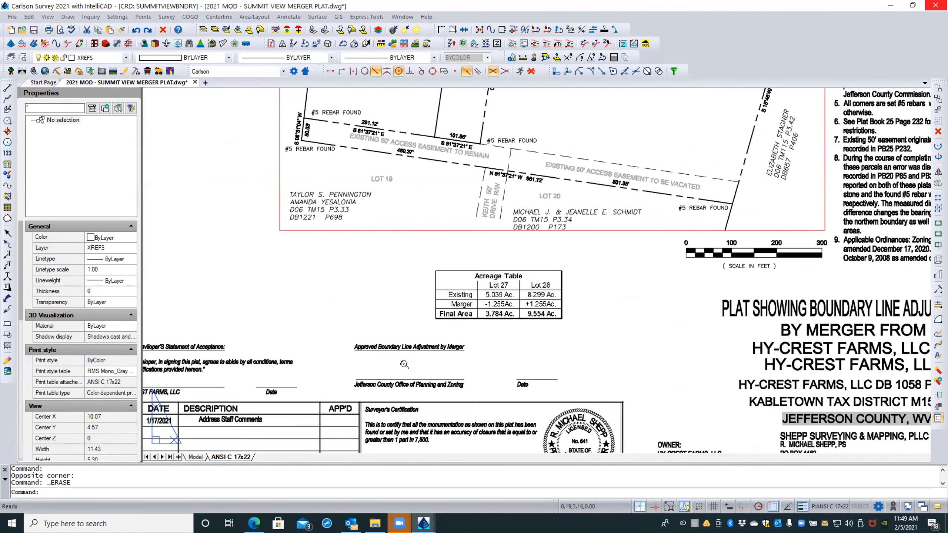
{"action": "scroll", "coordinate": [405, 364], "scroll_direction": "down", "scroll_amount": 1}
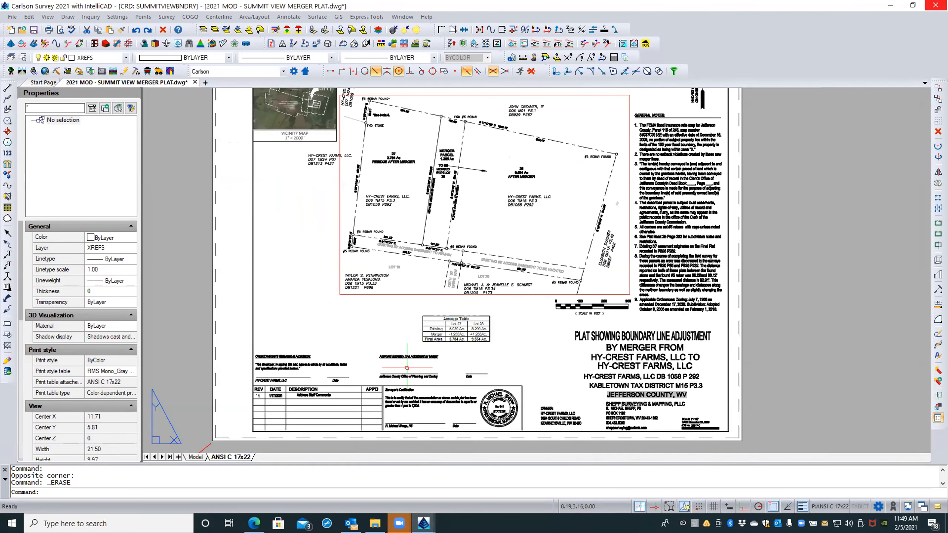
{"action": "scroll", "coordinate": [407, 368], "scroll_direction": "down", "scroll_amount": 1}
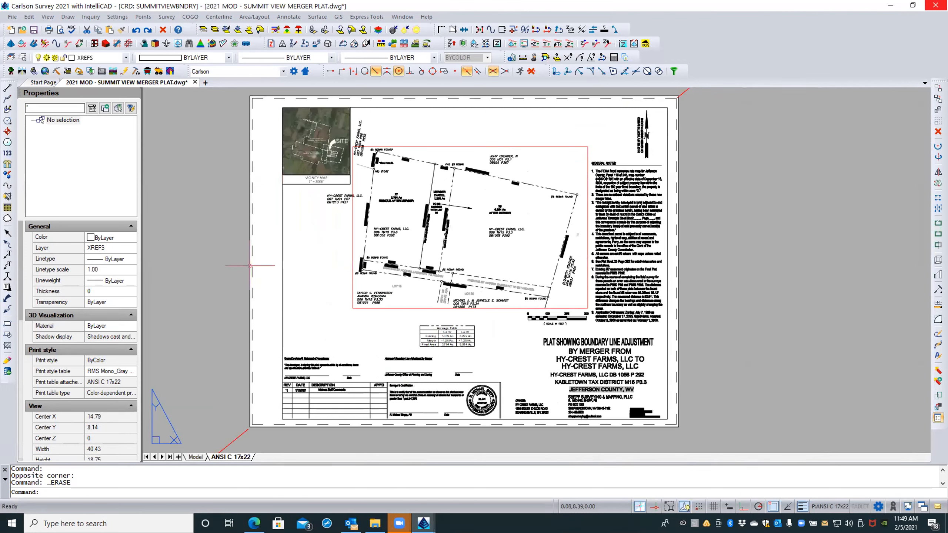
{"action": "middle_click_drag", "start_coordinate": [217, 261], "coordinate": [234, 271]}
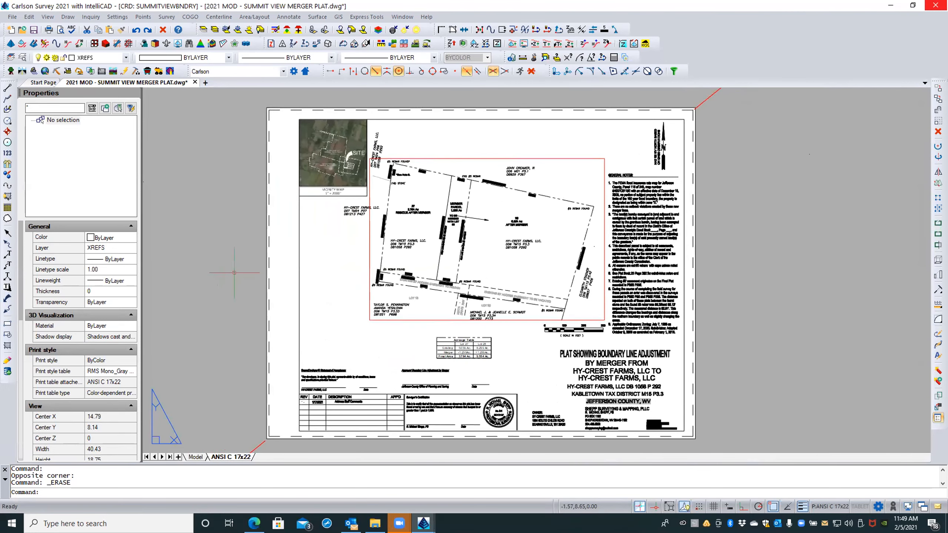
Save the drawing and inspect the vicinity map's fit against the plat border
{"action": "left_click", "coordinate": [33, 30]}
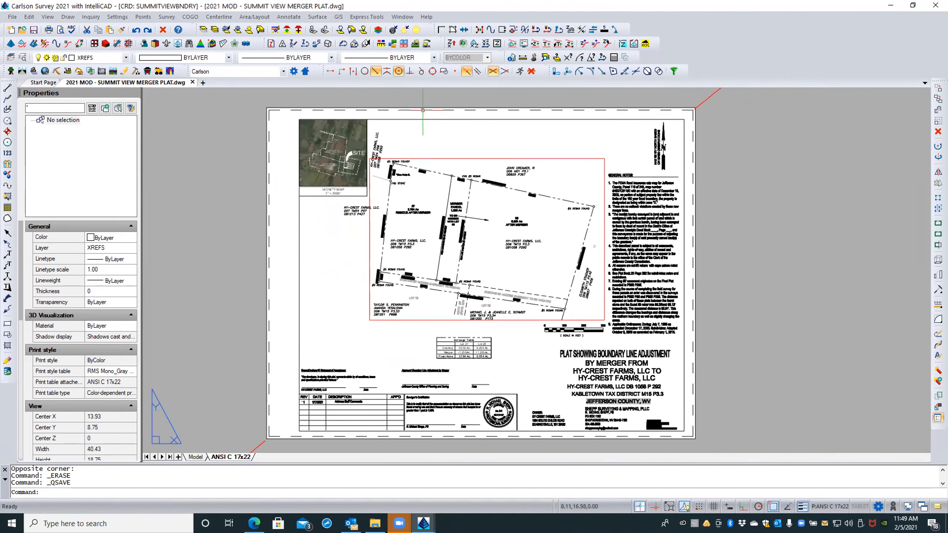
{"action": "scroll", "coordinate": [347, 156], "scroll_direction": "up", "scroll_amount": 2}
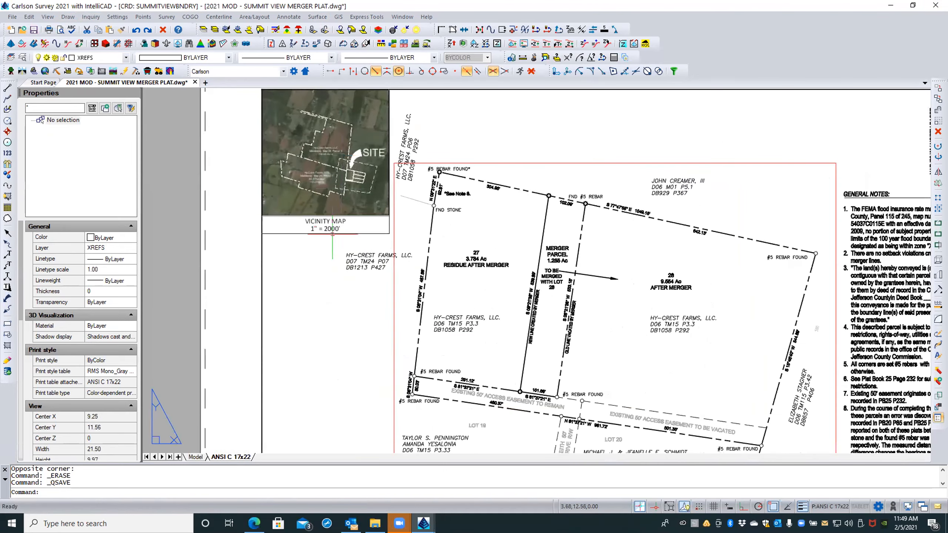
{"action": "scroll", "coordinate": [329, 234], "scroll_direction": "up", "scroll_amount": 2}
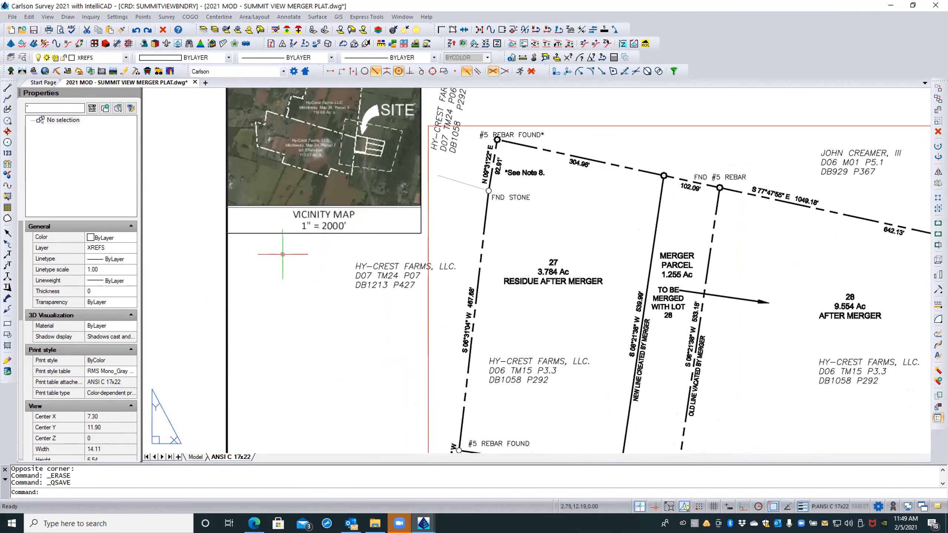
{"action": "scroll", "coordinate": [277, 260], "scroll_direction": "down", "scroll_amount": 3}
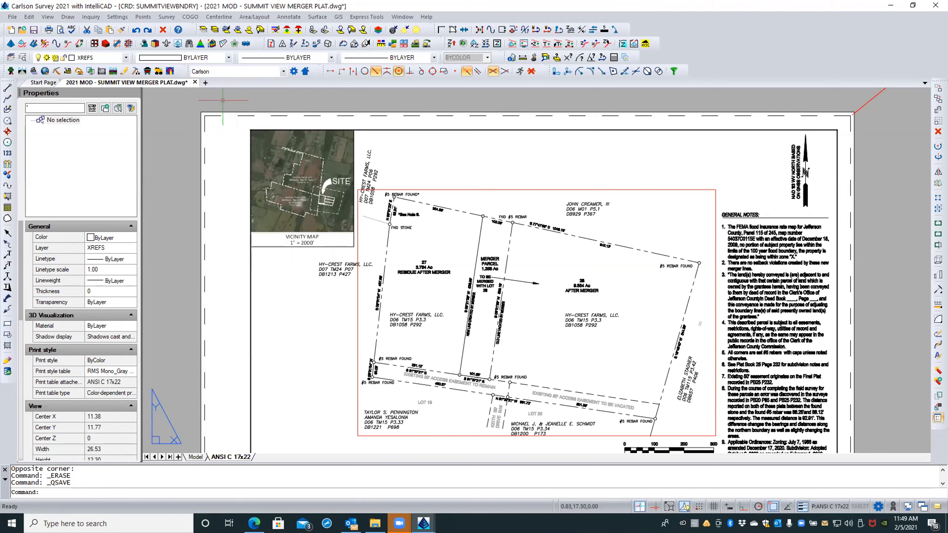
Modify the ANSI C 17x22 layout's Summit View Estates page setup to use the Adobe PDF system printer
{"action": "right_click", "coordinate": [223, 456]}
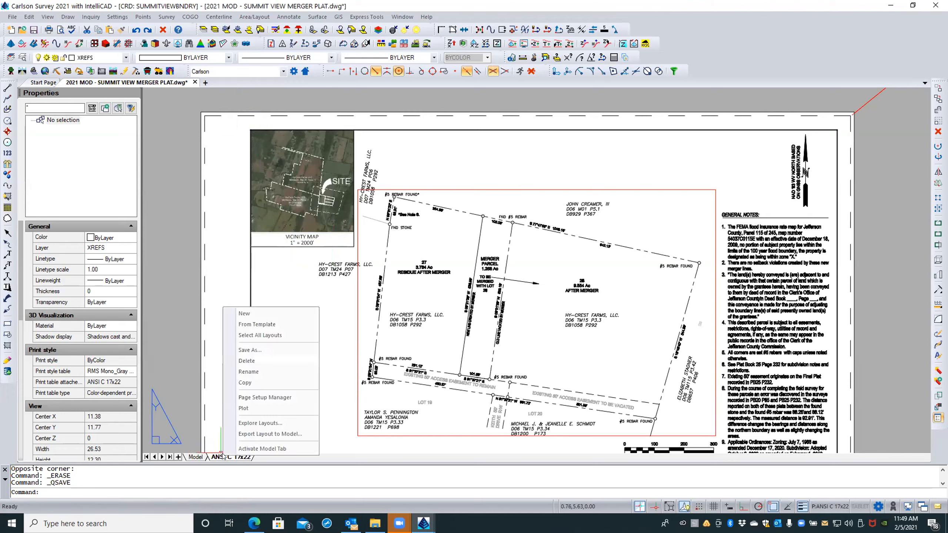
{"action": "left_click", "coordinate": [248, 398]}
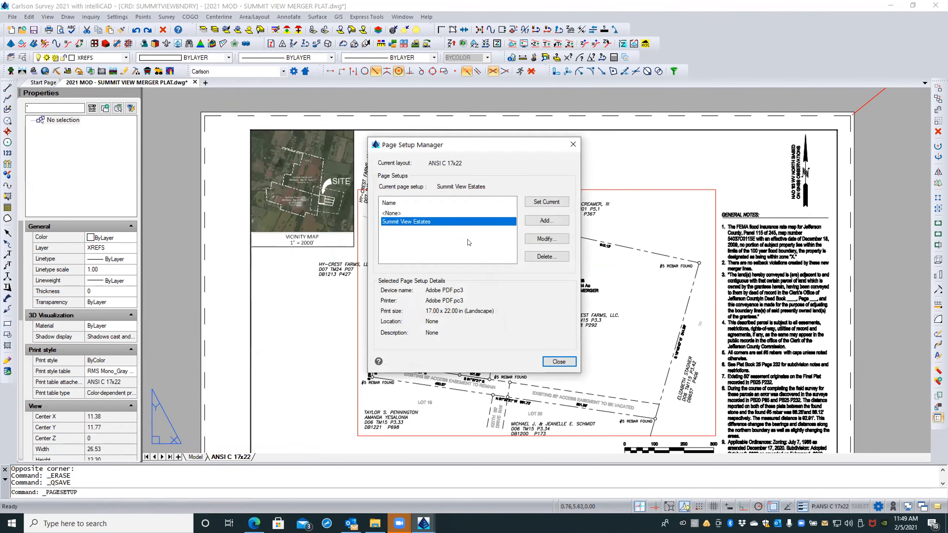
{"action": "left_click", "coordinate": [542, 240]}
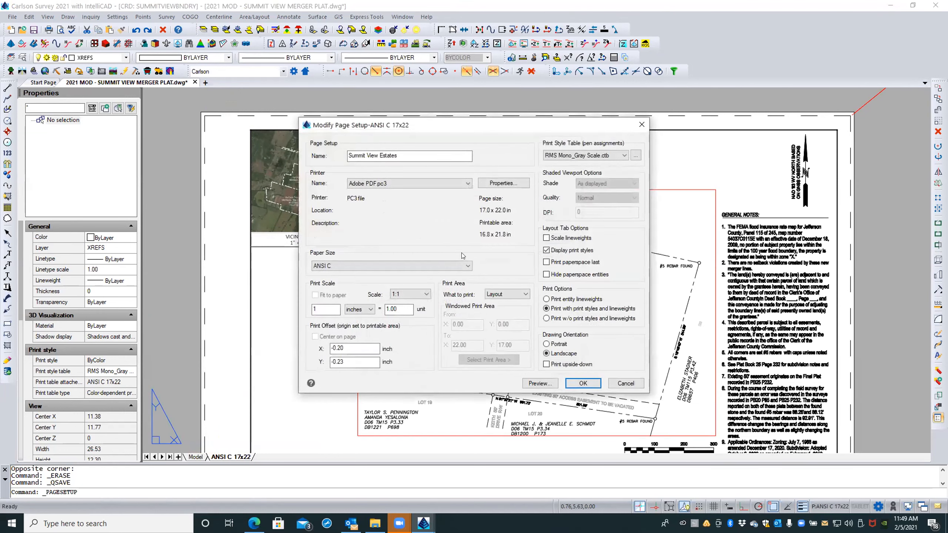
{"action": "left_click", "coordinate": [388, 184]}
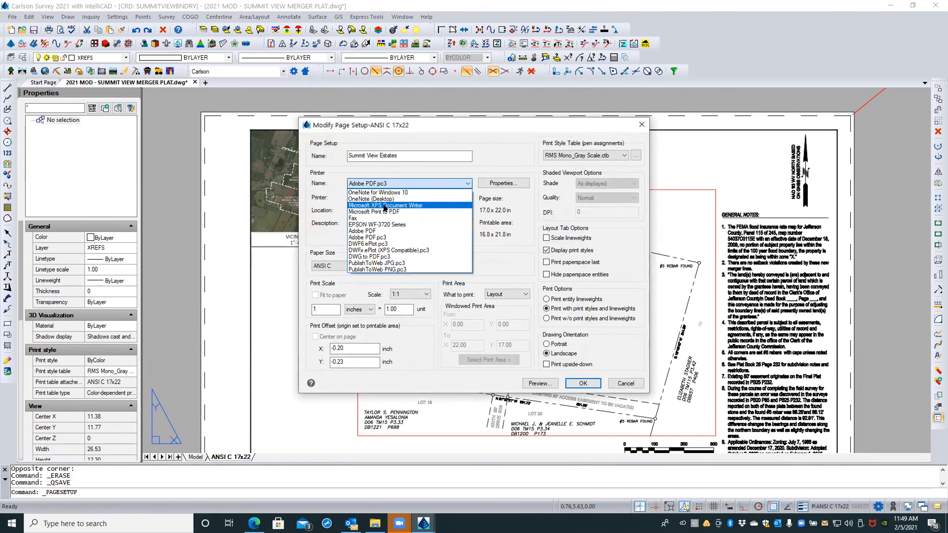
{"action": "left_click", "coordinate": [369, 231]}
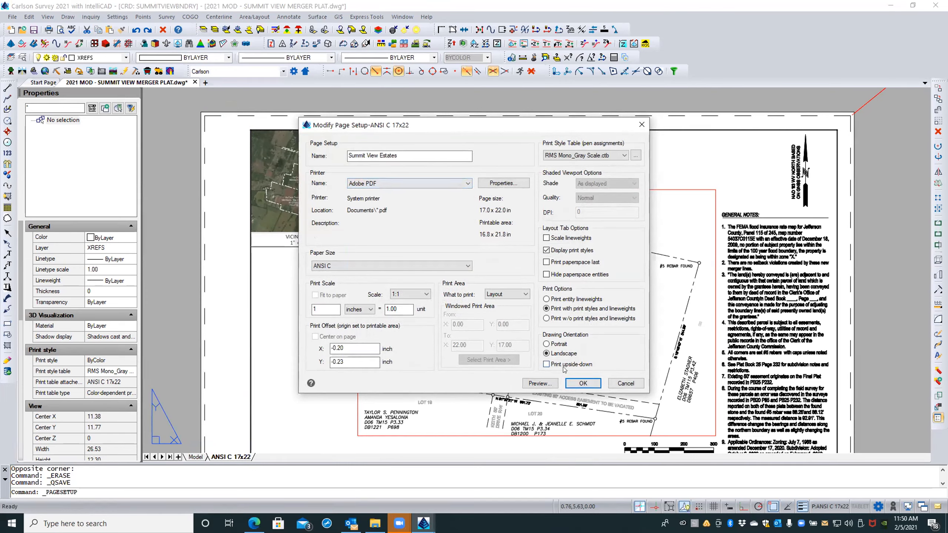
{"action": "left_click", "coordinate": [582, 384]}
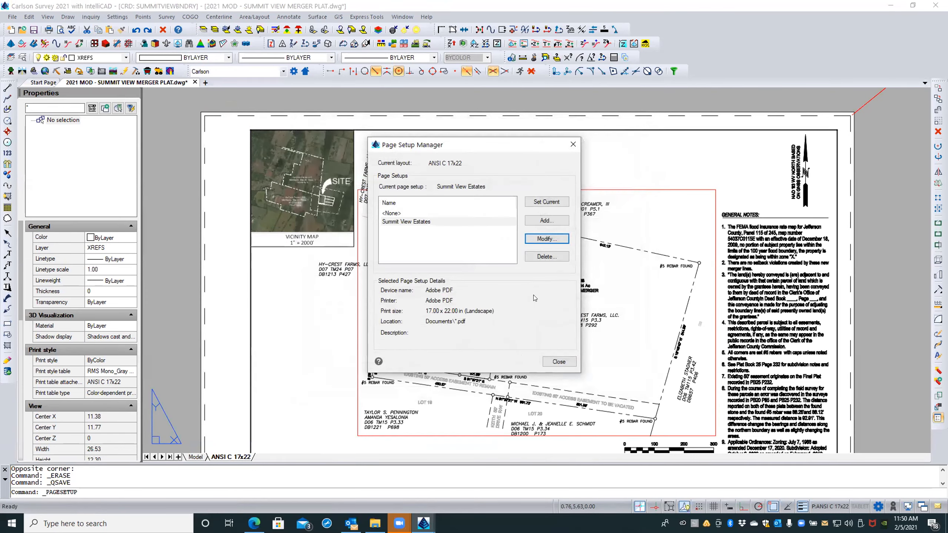
{"action": "left_click", "coordinate": [559, 362]}
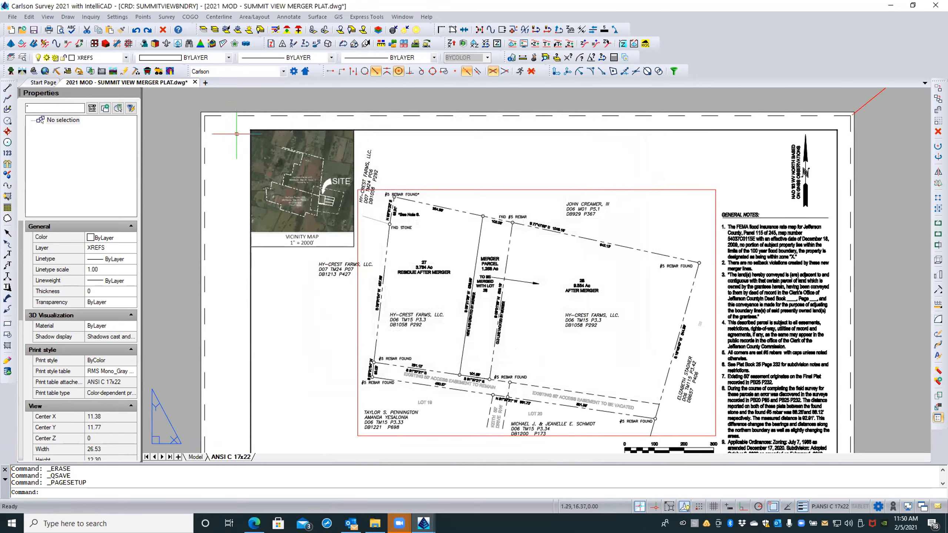
Print the layout to PDF on the Desktop, overwriting the existing file 2021 test.pdf
{"action": "left_click", "coordinate": [48, 30]}
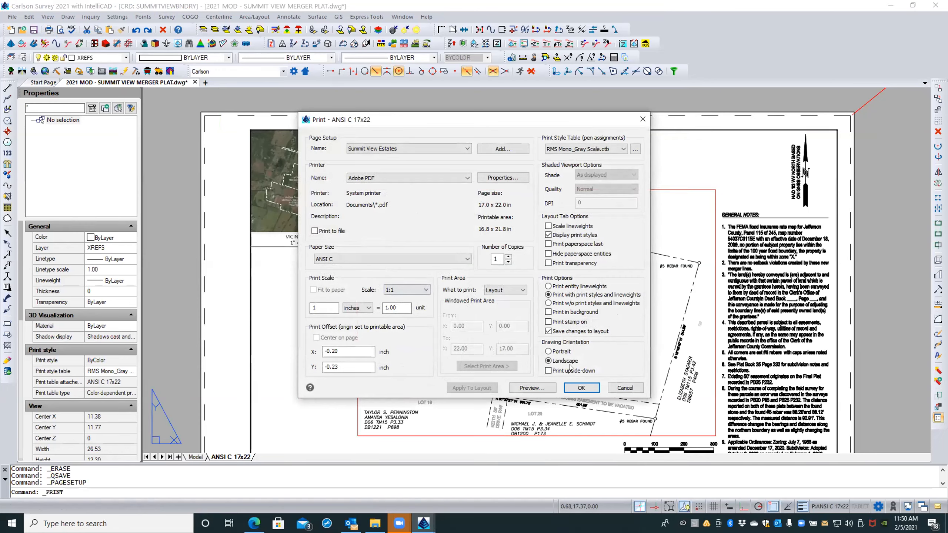
{"action": "left_click", "coordinate": [578, 388]}
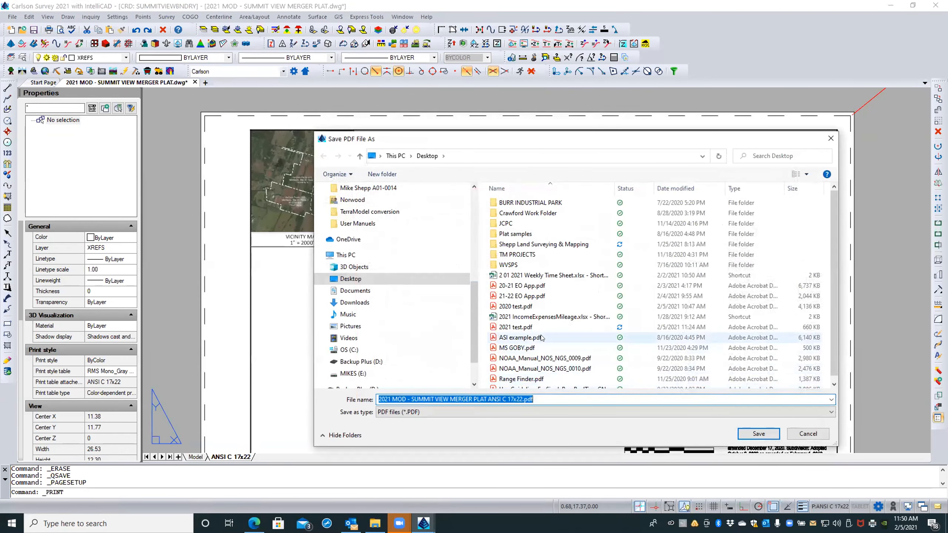
{"action": "double_click", "coordinate": [516, 327]}
{"action": "left_click", "coordinate": [503, 262]}
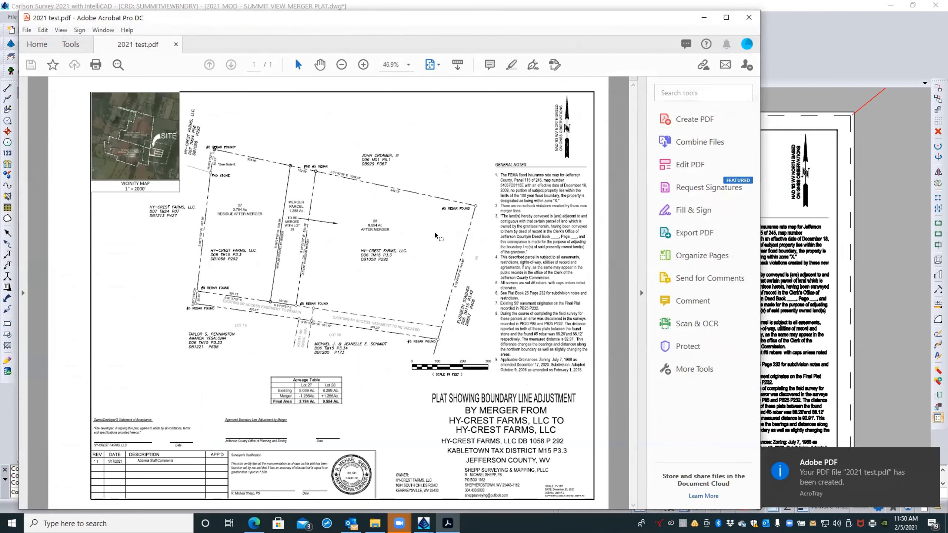
Examine the vicinity map, border lines and title block in the printed 2021 test.pdf, and close the PDF
{"action": "scroll", "coordinate": [431, 243], "scroll_direction": "down", "scroll_amount": 1, "text": "ctrl"}
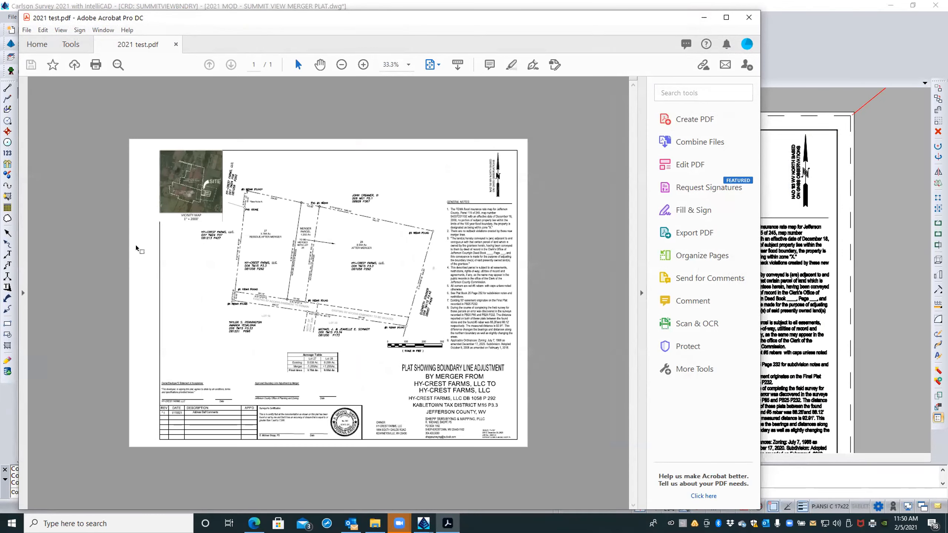
{"action": "scroll", "coordinate": [139, 243], "scroll_direction": "up", "scroll_amount": 1, "text": "ctrl"}
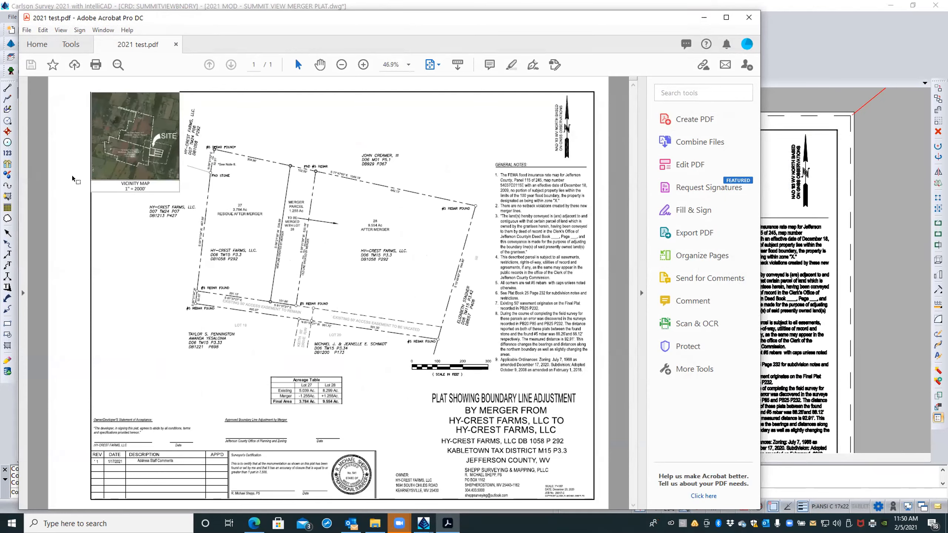
{"action": "scroll", "coordinate": [73, 179], "scroll_direction": "down", "scroll_amount": 2, "text": "ctrl"}
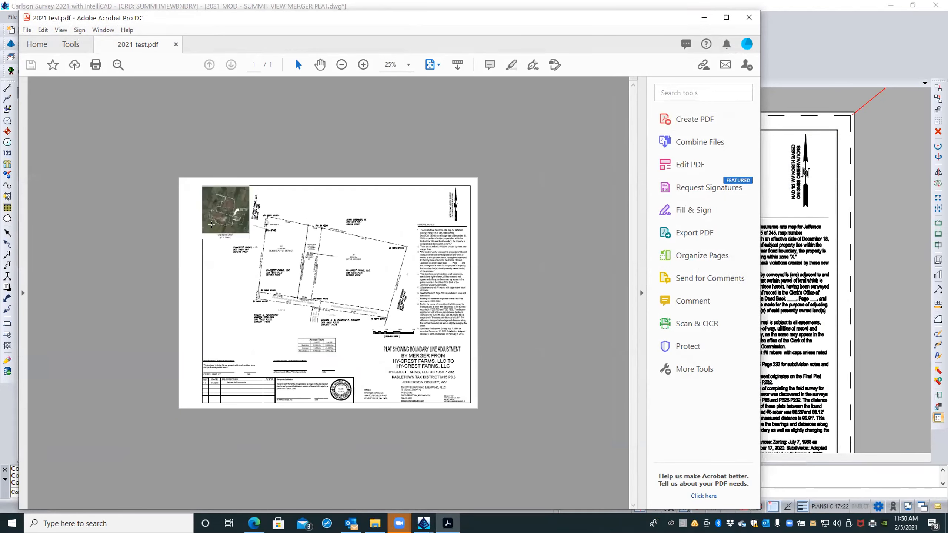
{"action": "scroll", "coordinate": [202, 234], "scroll_direction": "up", "scroll_amount": 3, "text": "ctrl"}
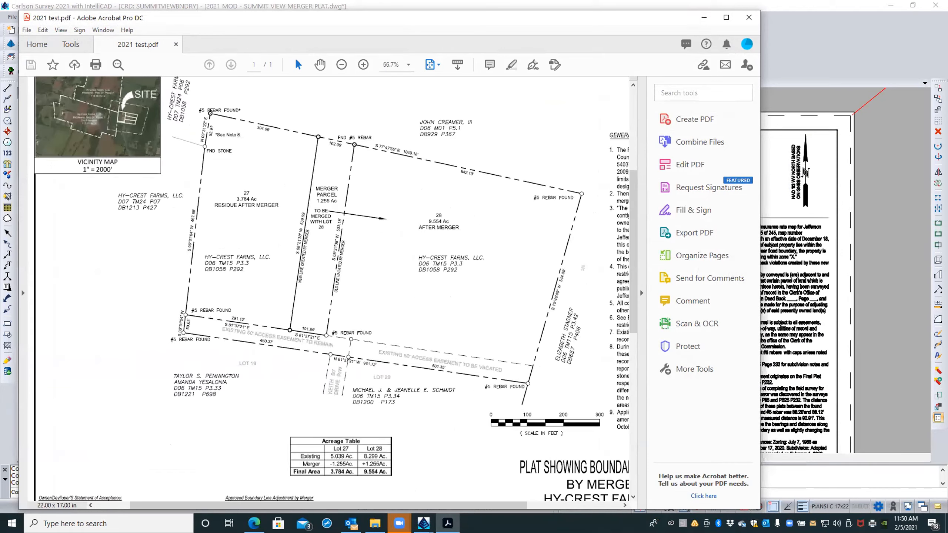
{"action": "middle_click_drag", "start_coordinate": [117, 192], "coordinate": [206, 223]}
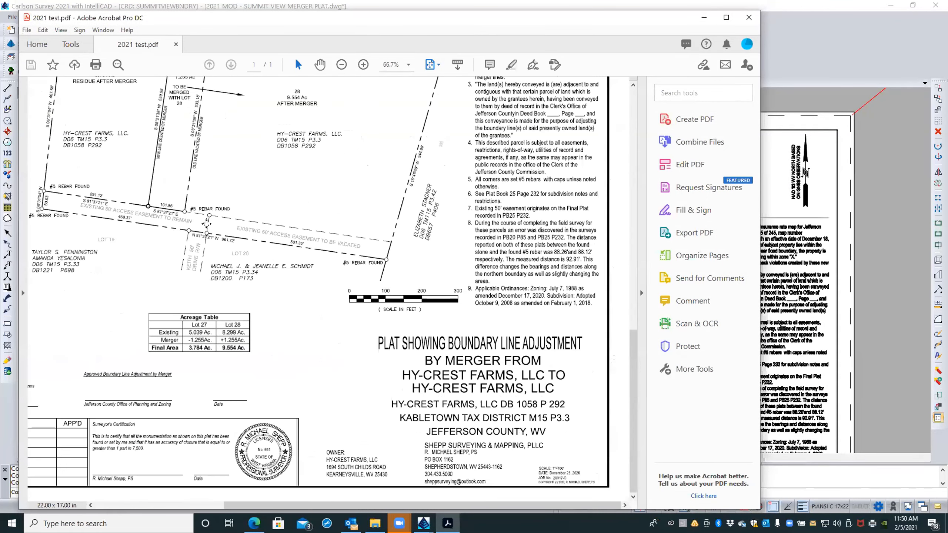
{"action": "middle_click_drag", "start_coordinate": [112, 192], "coordinate": [126, 195]}
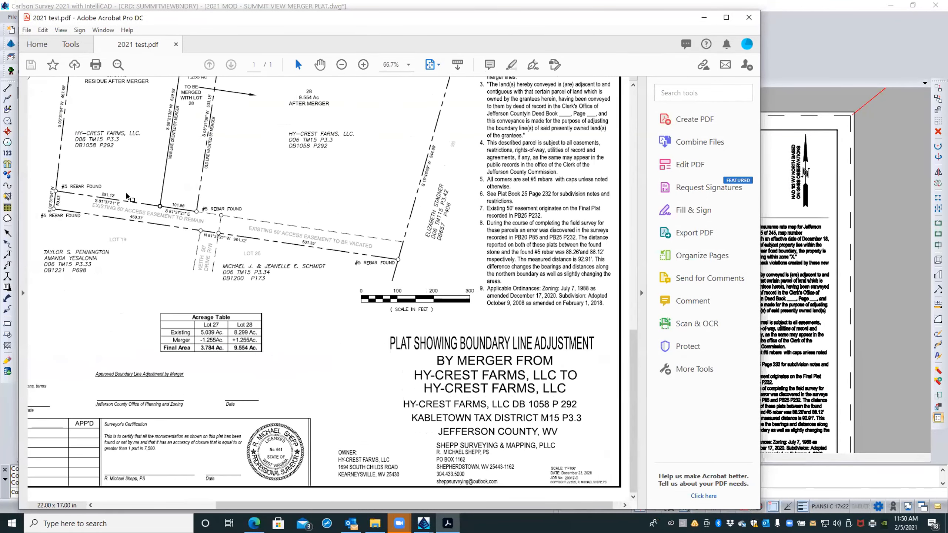
{"action": "scroll", "coordinate": [126, 194], "scroll_direction": "up", "scroll_amount": 1}
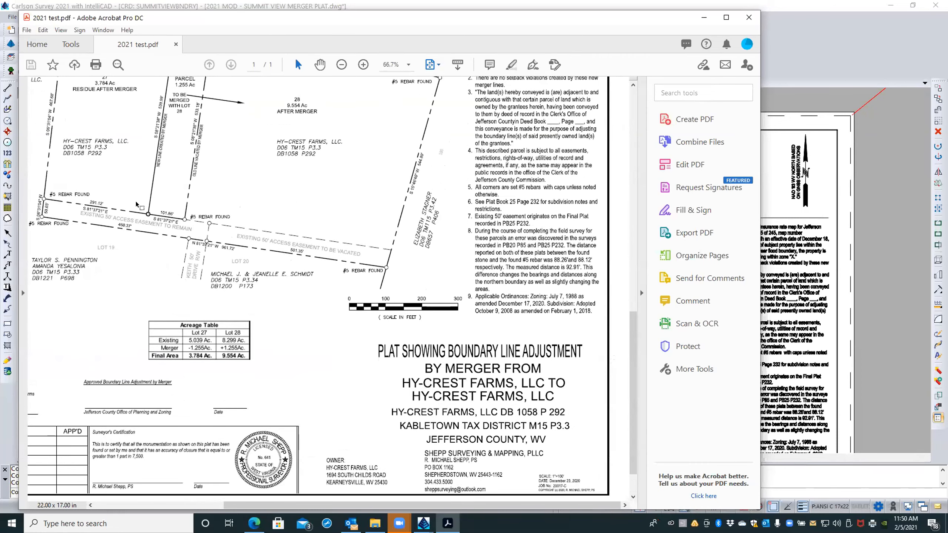
{"action": "left_click_drag", "start_coordinate": [136, 204], "coordinate": [187, 205]}
{"action": "left_click", "coordinate": [224, 202]}
{"action": "key", "text": "h"}
{"action": "left_click_drag", "start_coordinate": [154, 179], "coordinate": [464, 346]}
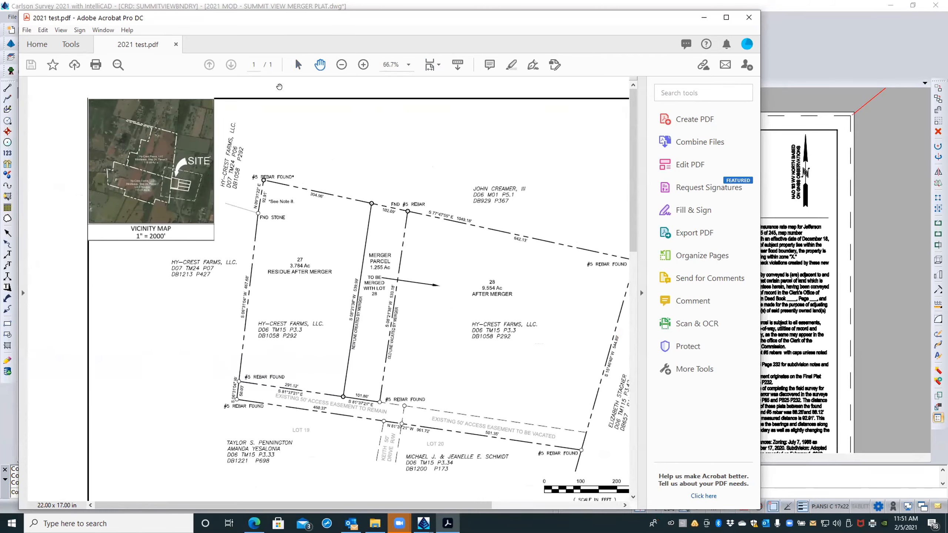
{"action": "left_click", "coordinate": [749, 17]}
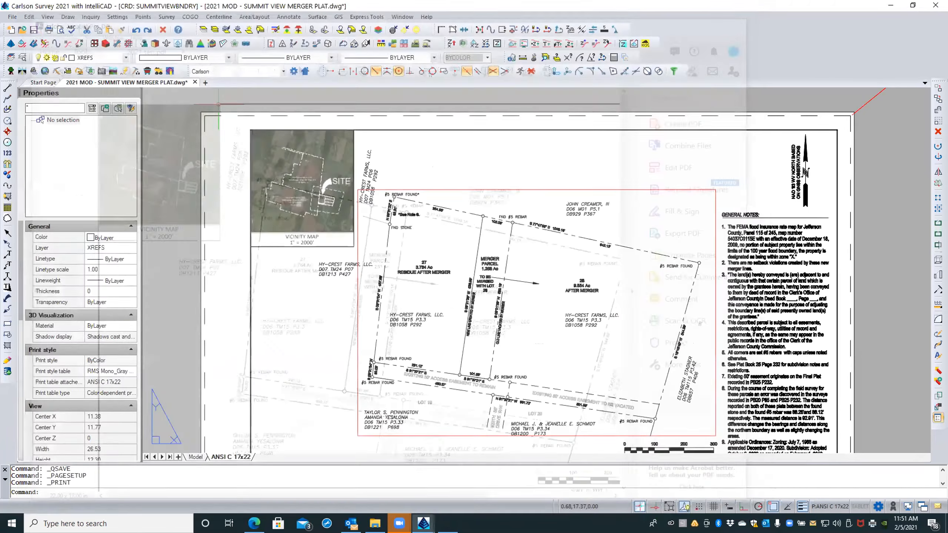
Send the vicinity map PDF underlay to the back of the draw order and save the drawing
{"action": "left_click", "coordinate": [354, 161]}
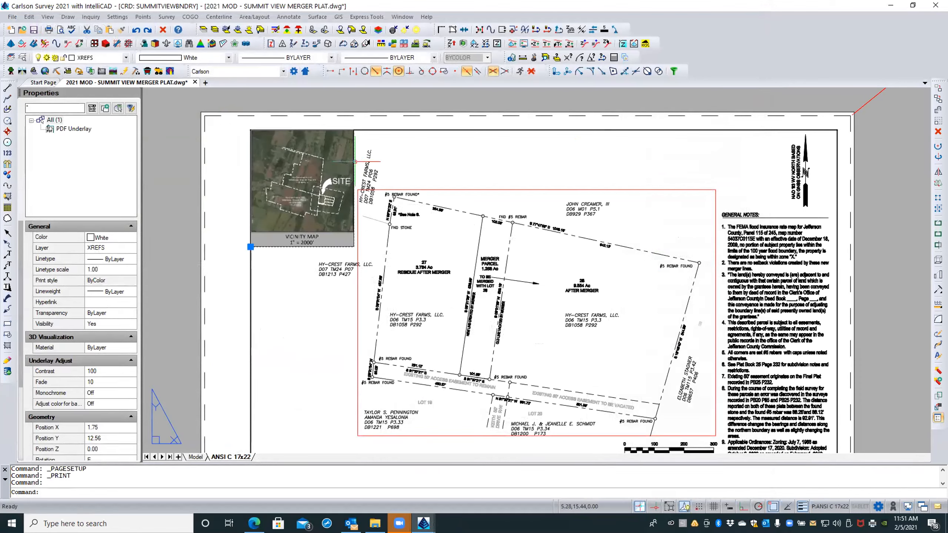
{"action": "right_click", "coordinate": [355, 162]}
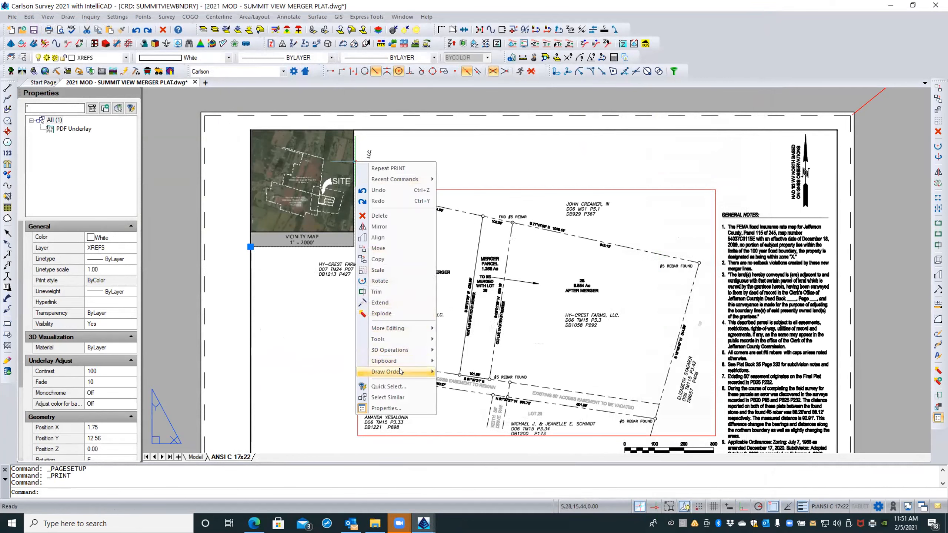
{"action": "mouse_move", "coordinate": [401, 371]}
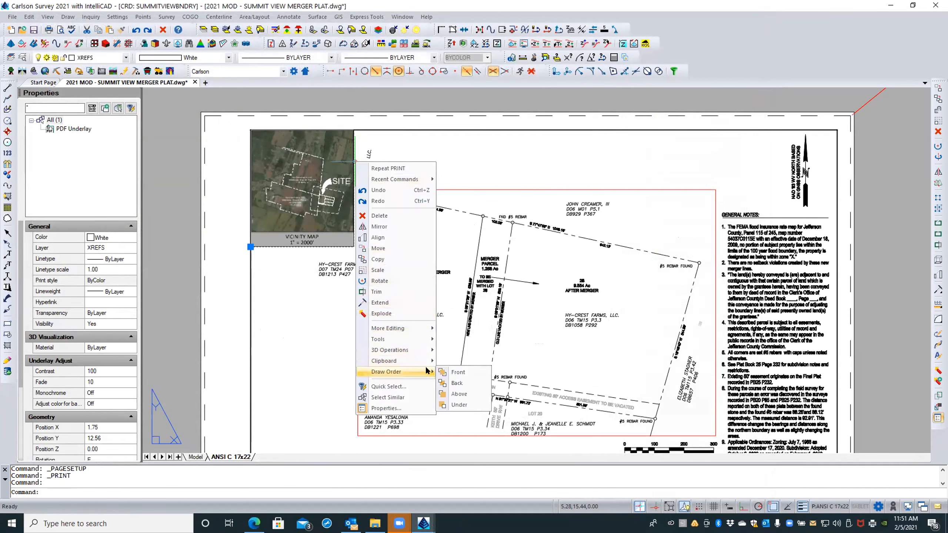
{"action": "left_click", "coordinate": [444, 382]}
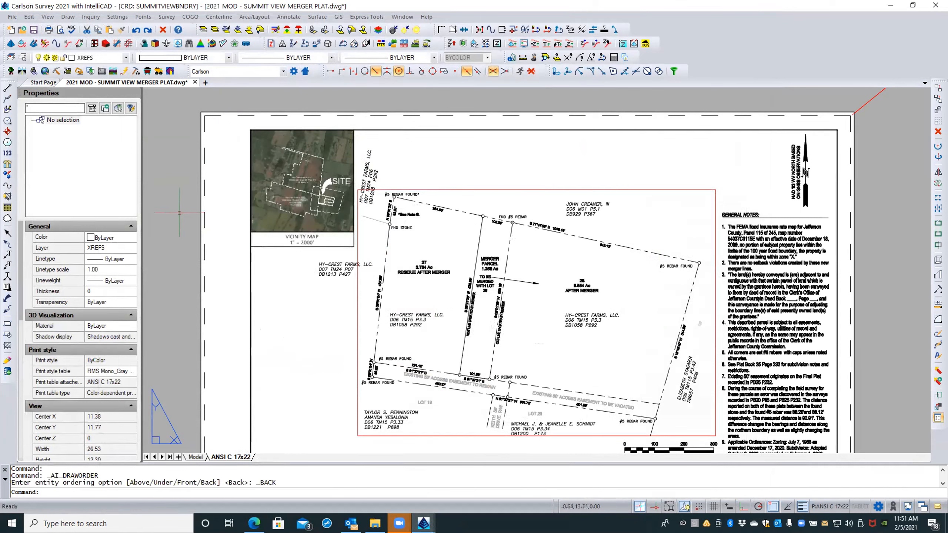
{"action": "key", "text": "Escape"}
{"action": "left_click", "coordinate": [34, 29]}
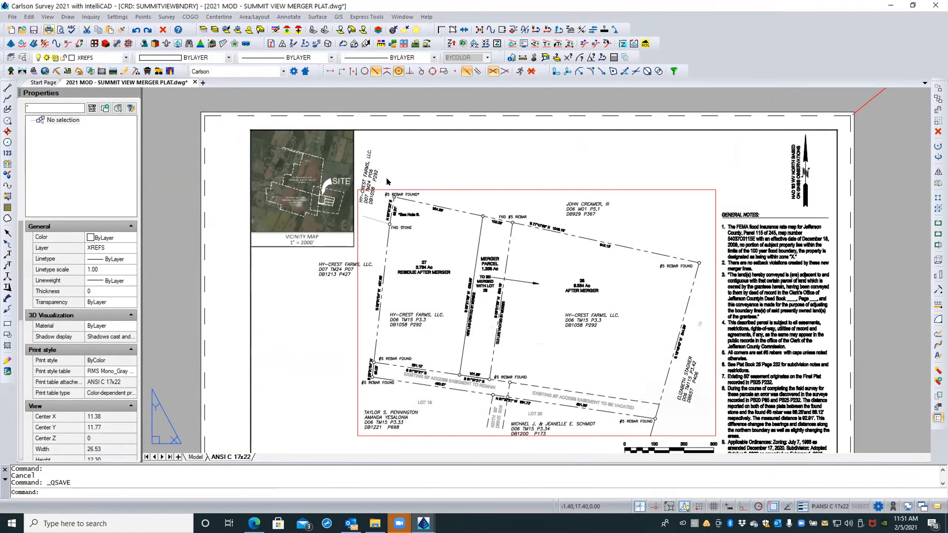
Print the ANSI C 17x22 layout through Adobe PDF without print transparency, replacing 2021 test.pdf on the Desktop
{"action": "key", "text": "ctrl+p"}
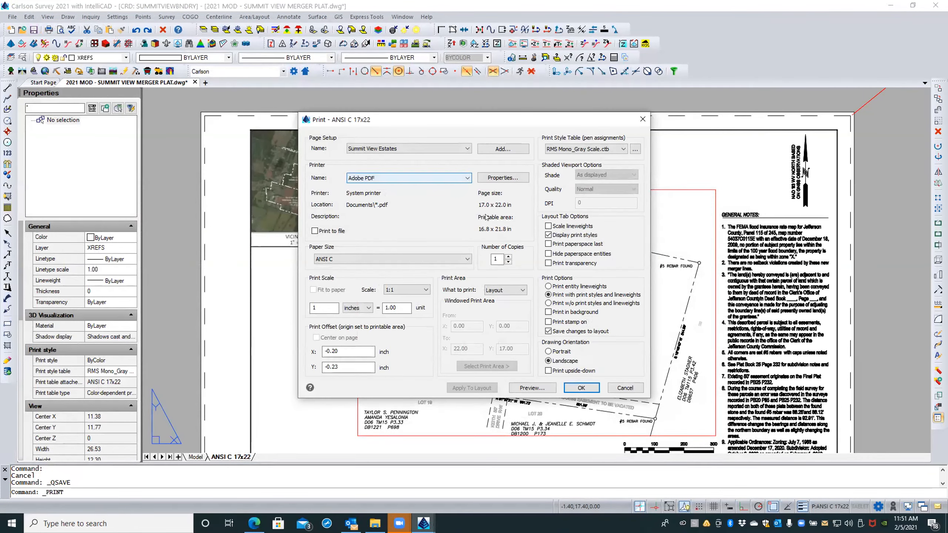
{"action": "left_click", "coordinate": [548, 263]}
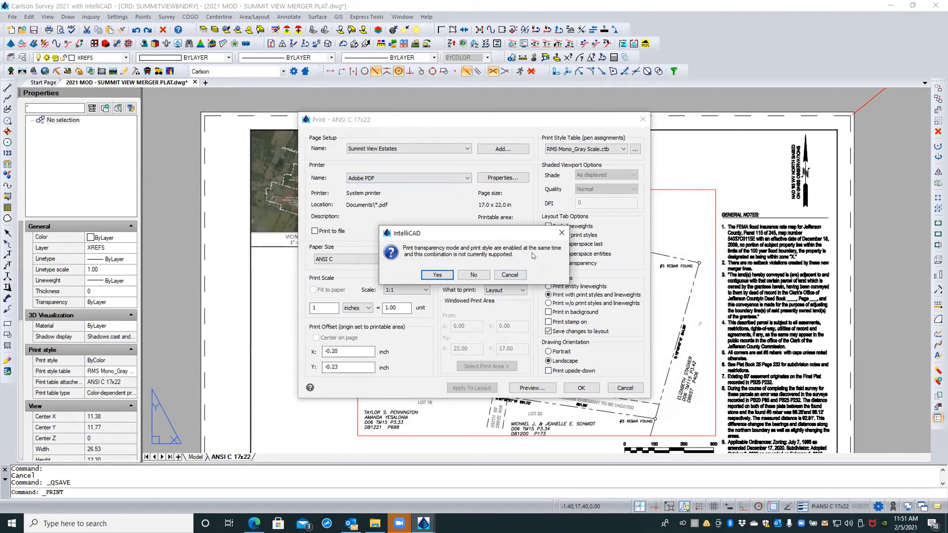
{"action": "left_click", "coordinate": [472, 274]}
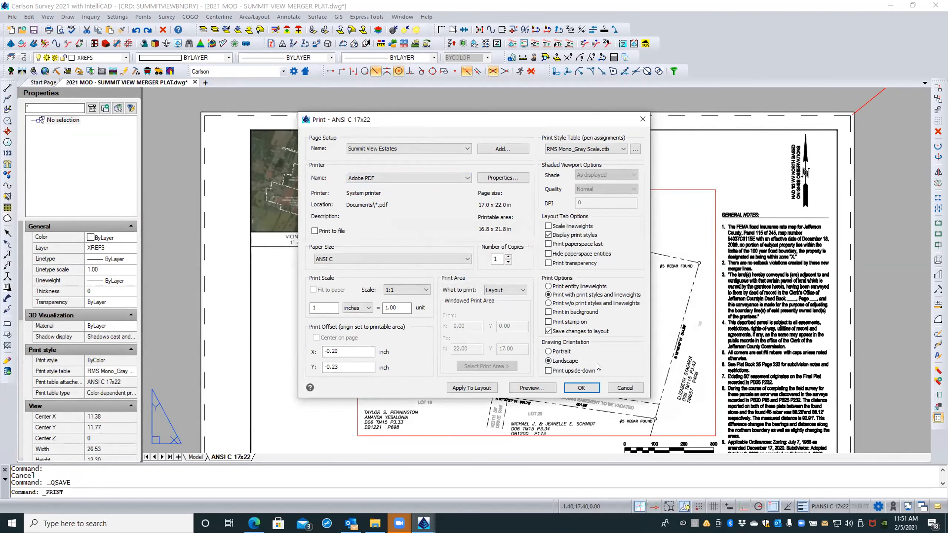
{"action": "left_click", "coordinate": [580, 387]}
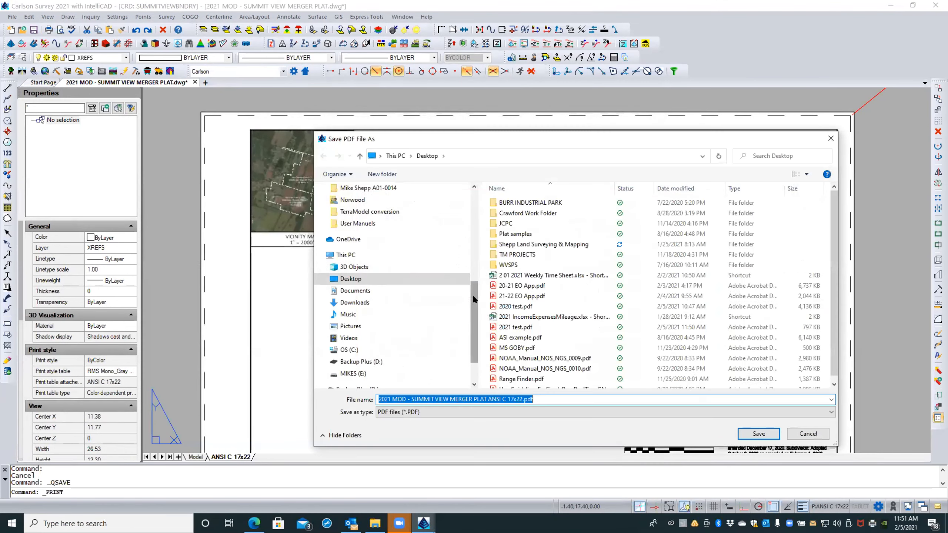
{"action": "left_click", "coordinate": [491, 327]}
{"action": "double_click", "coordinate": [491, 327]}
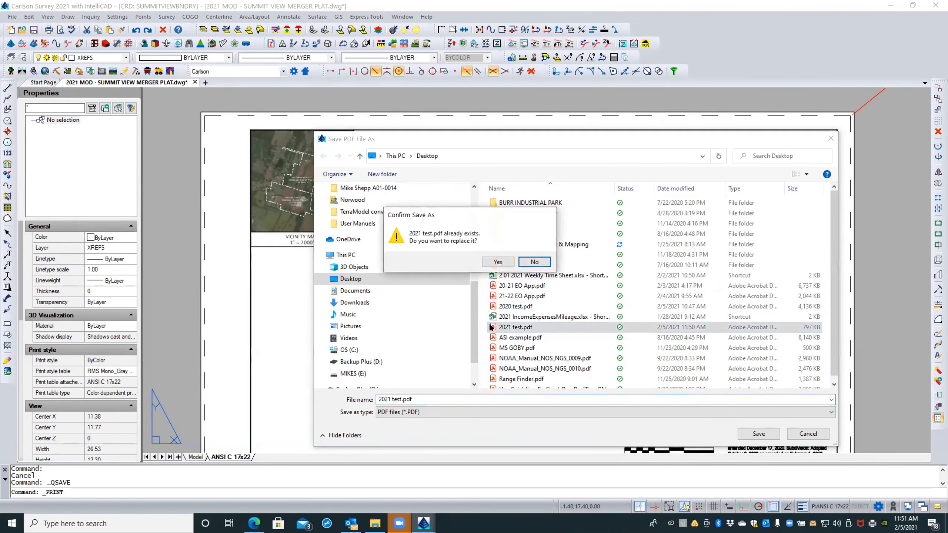
{"action": "left_click", "coordinate": [496, 261]}
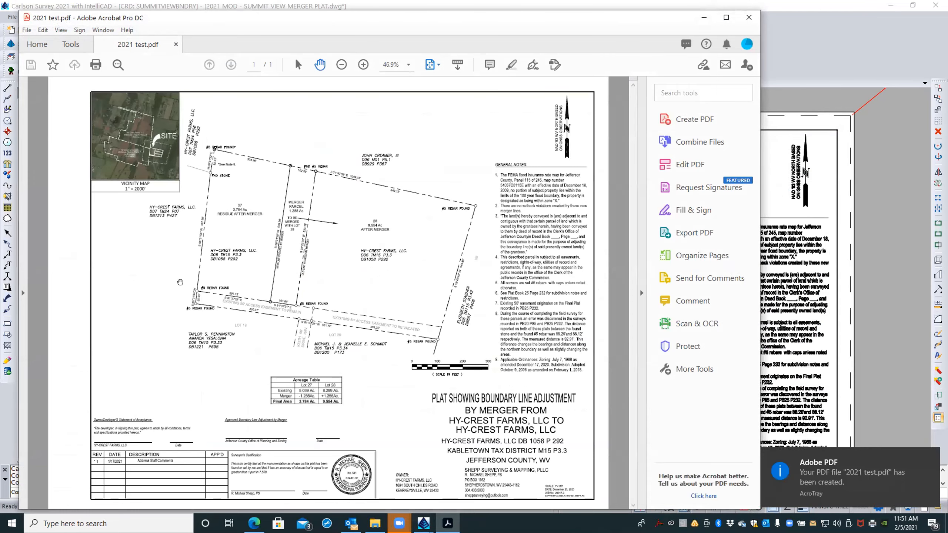
Examine the vicinity map and its border lines in the reprinted 2021 test.pdf, and close the PDF
{"action": "scroll", "coordinate": [181, 281], "scroll_direction": "down", "scroll_amount": 3, "text": "ctrl"}
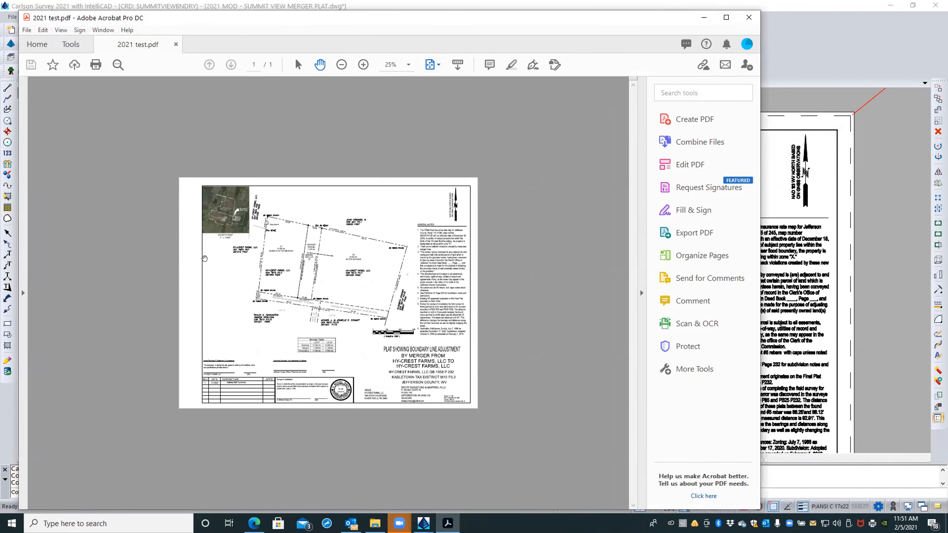
{"action": "scroll", "coordinate": [211, 249], "scroll_direction": "up", "scroll_amount": 3, "text": "ctrl"}
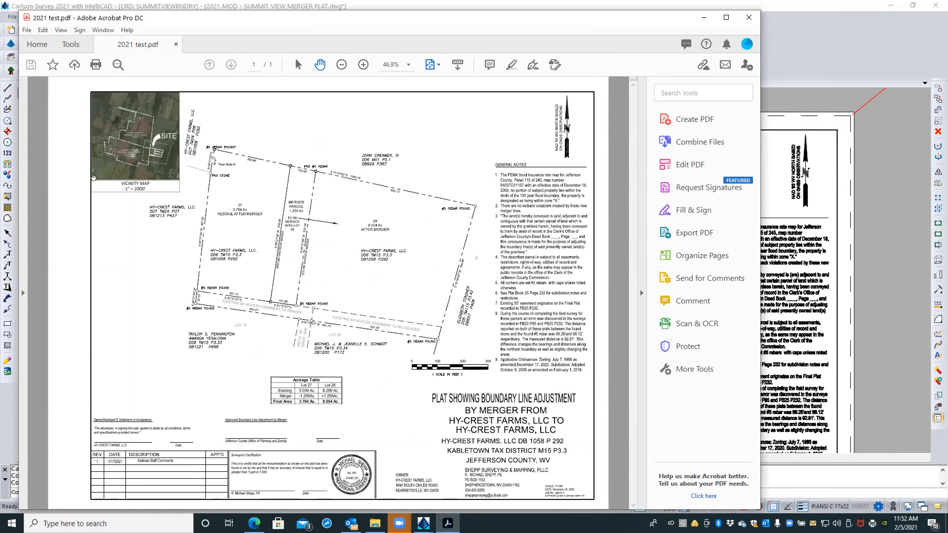
{"action": "scroll", "coordinate": [78, 171], "scroll_direction": "up", "scroll_amount": 1, "text": "ctrl"}
{"action": "scroll", "coordinate": [78, 171], "scroll_direction": "up", "scroll_amount": 4, "text": "ctrl"}
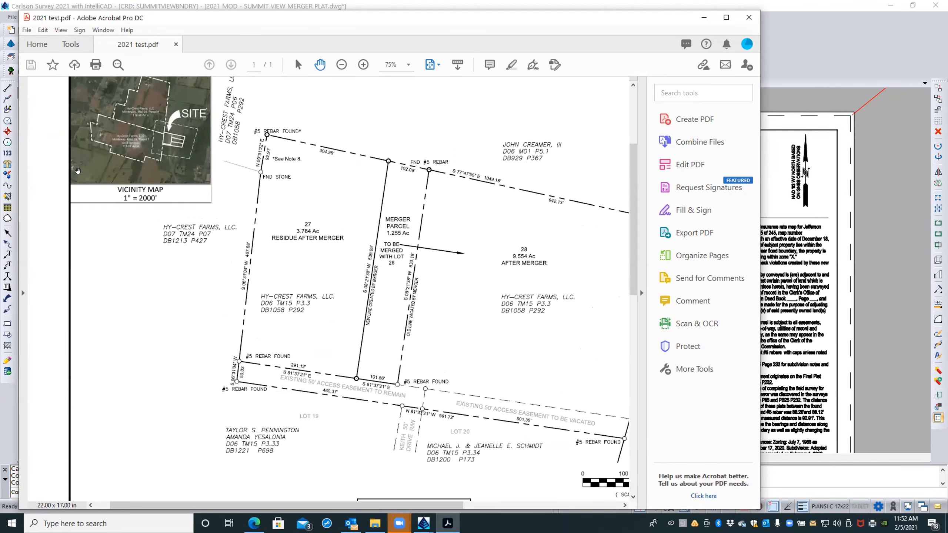
{"action": "scroll", "coordinate": [186, 322], "scroll_direction": "down", "scroll_amount": 3, "text": "ctrl"}
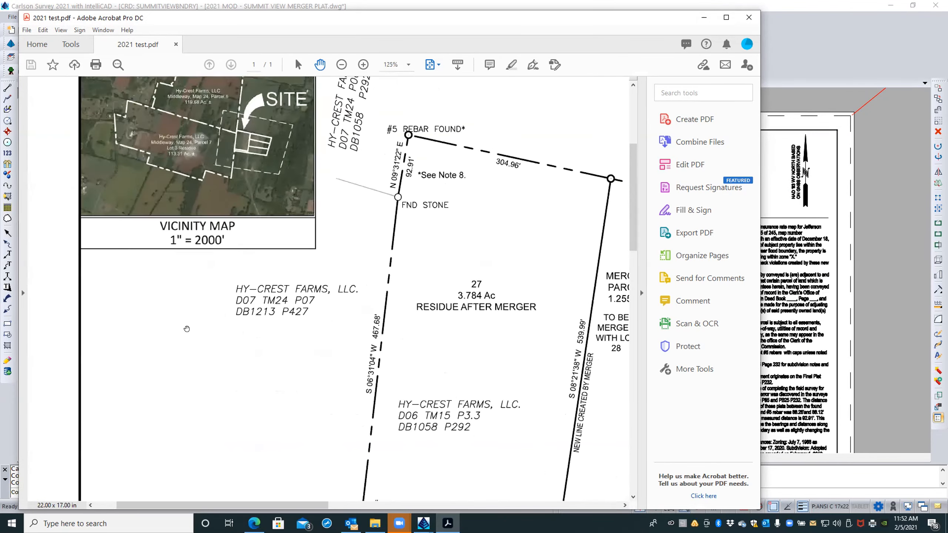
{"action": "scroll", "coordinate": [186, 328], "scroll_direction": "down", "scroll_amount": 2, "text": "ctrl"}
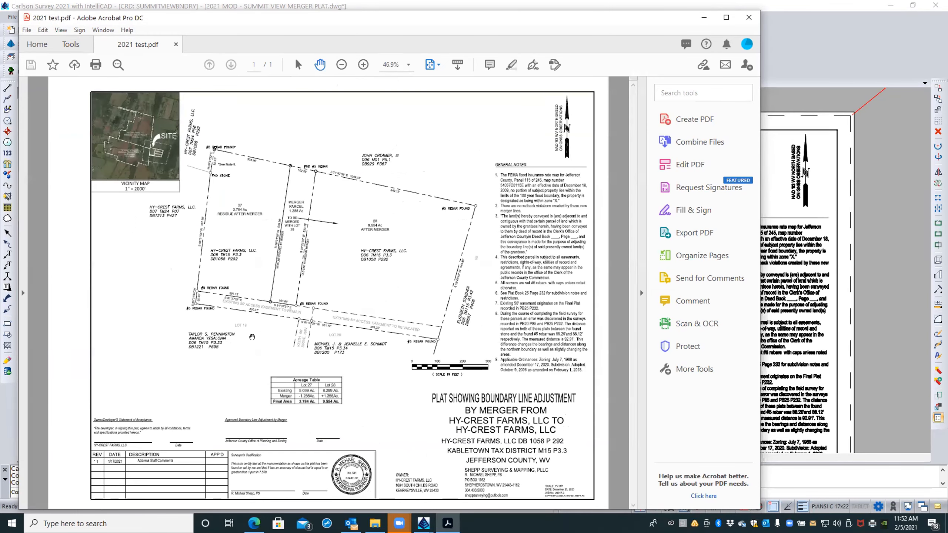
{"action": "left_click", "coordinate": [749, 17]}
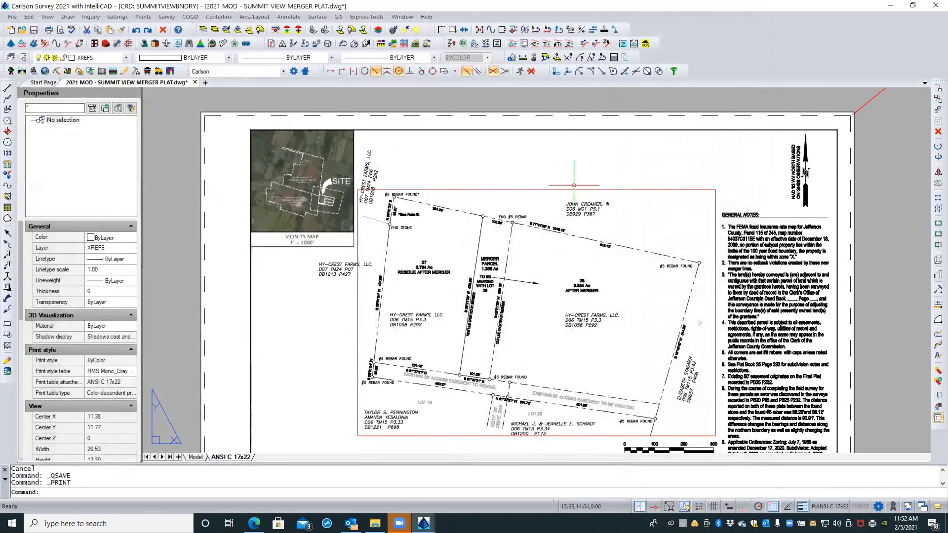
Show the full extents of the plat sheet and save the drawing
{"action": "middle_click", "coordinate": [495, 169]}
{"action": "middle_click", "coordinate": [495, 169]}
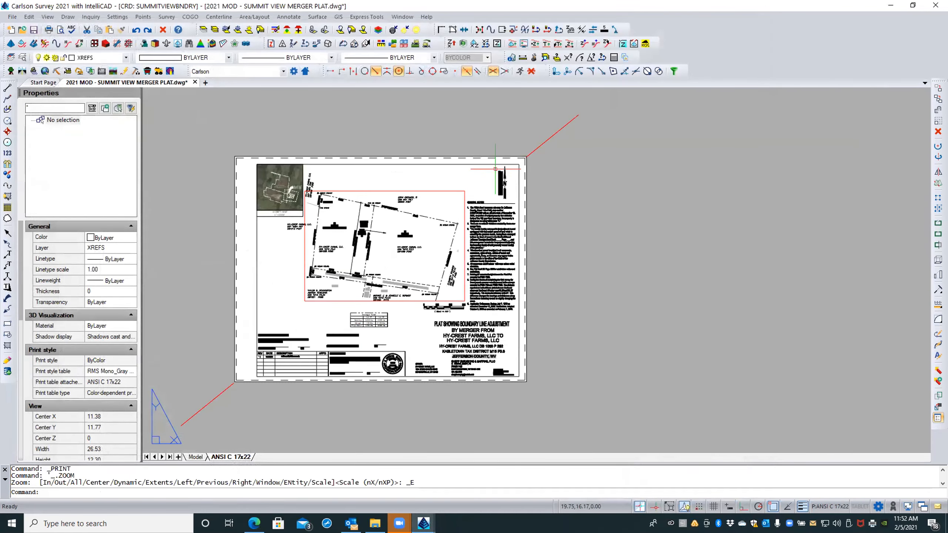
{"action": "scroll", "coordinate": [495, 169], "scroll_direction": "down", "scroll_amount": 1}
{"action": "scroll", "coordinate": [406, 369], "scroll_direction": "up", "scroll_amount": 1}
{"action": "mouse_move", "coordinate": [404, 370]}
{"action": "middle_mouse_down"}
{"action": "mouse_move", "coordinate": [453, 384]}
{"action": "mouse_move", "coordinate": [449, 421]}
{"action": "middle_mouse_up"}
{"action": "scroll", "coordinate": [447, 419], "scroll_direction": "up", "scroll_amount": 1}
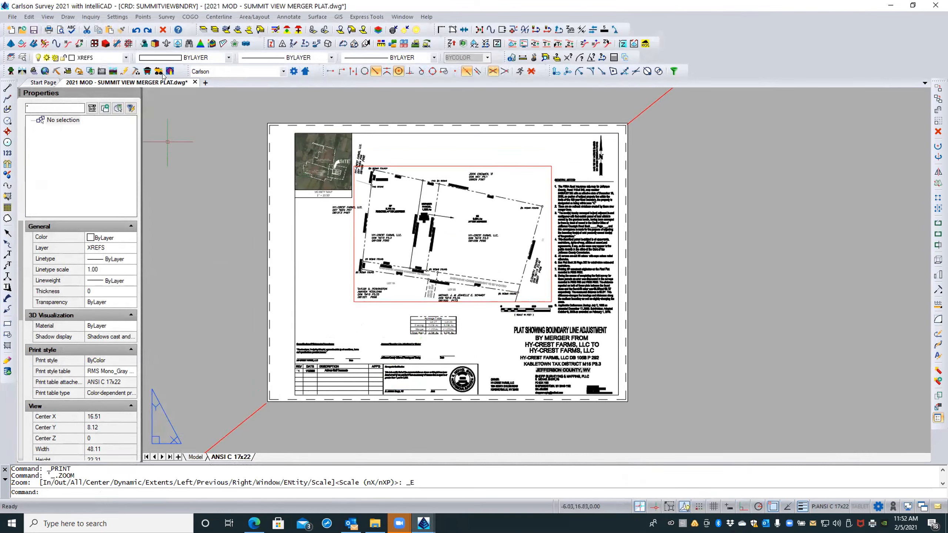
{"action": "left_click", "coordinate": [31, 30]}
Open the file commands for the merger plat drawing
{"action": "left_click", "coordinate": [12, 16]}
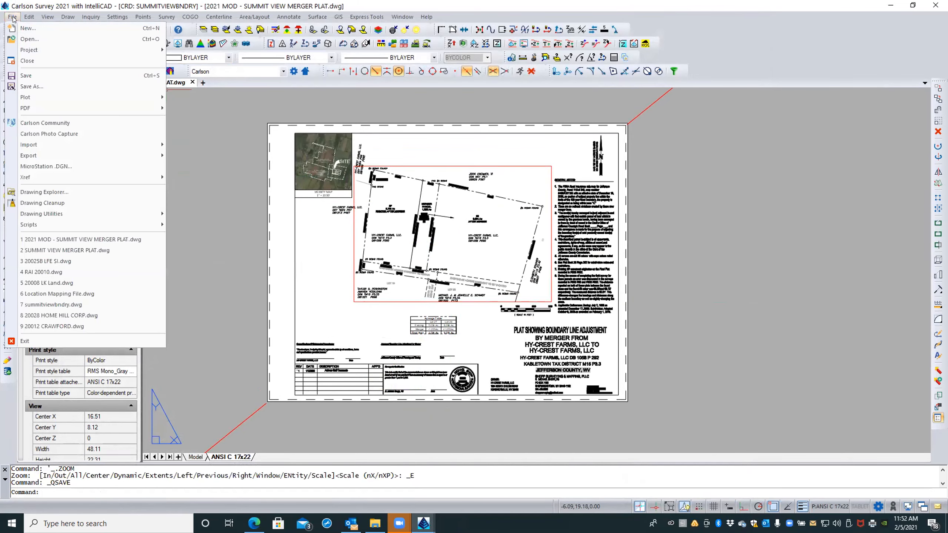
Close the current merger plat drawing and open SUMMIT VIEW FINAL PLAT.dwg from the Carlson folder
{"action": "left_click", "coordinate": [24, 60]}
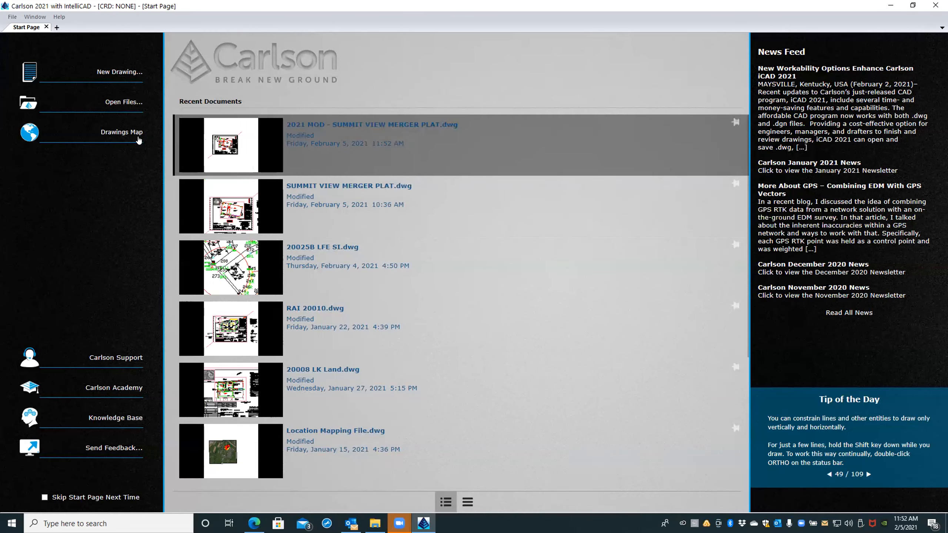
{"action": "left_click", "coordinate": [110, 100]}
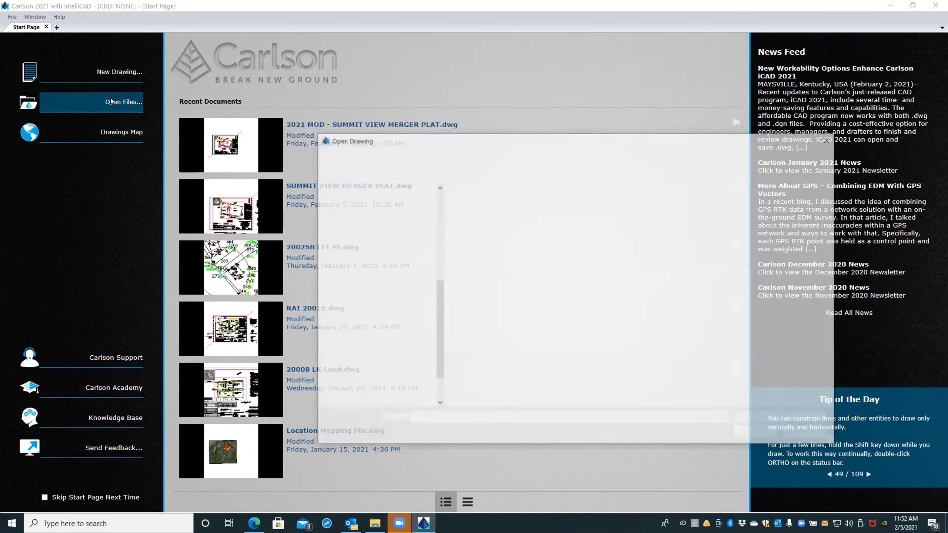
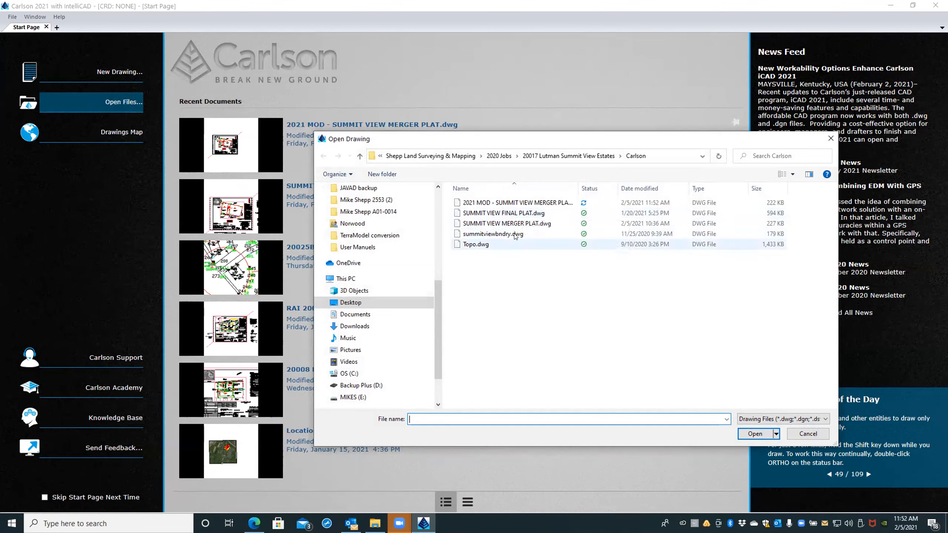
{"action": "left_click", "coordinate": [510, 213]}
{"action": "left_click", "coordinate": [748, 433]}
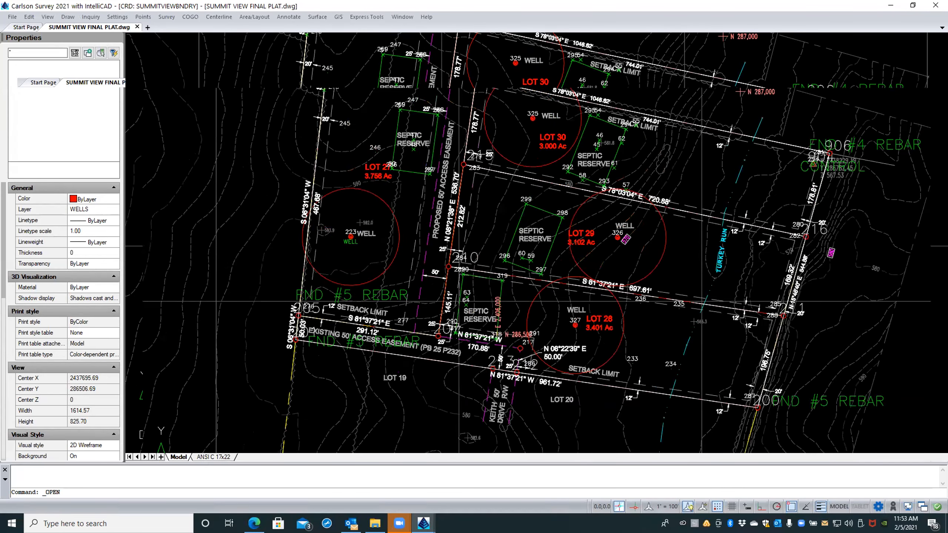
Display the ANSI C 17x22 layout and leave the active viewport to work in paper space
{"action": "left_click", "coordinate": [229, 456]}
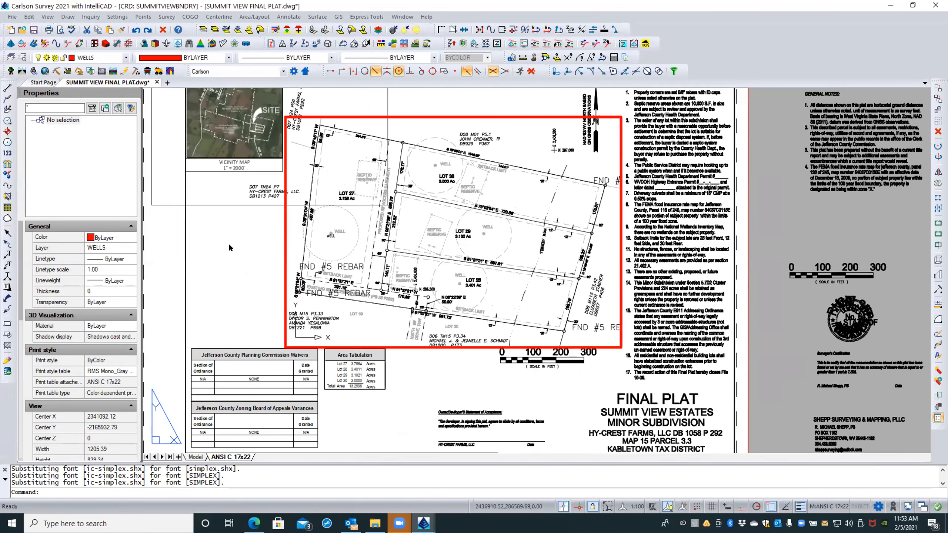
{"action": "double_click", "coordinate": [228, 243]}
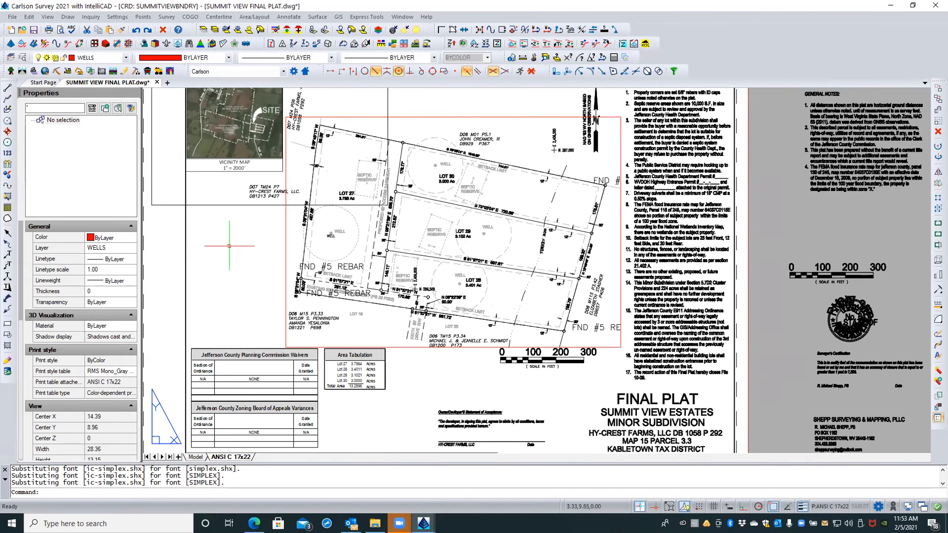
{"action": "scroll", "coordinate": [230, 246], "scroll_direction": "down", "scroll_amount": 2}
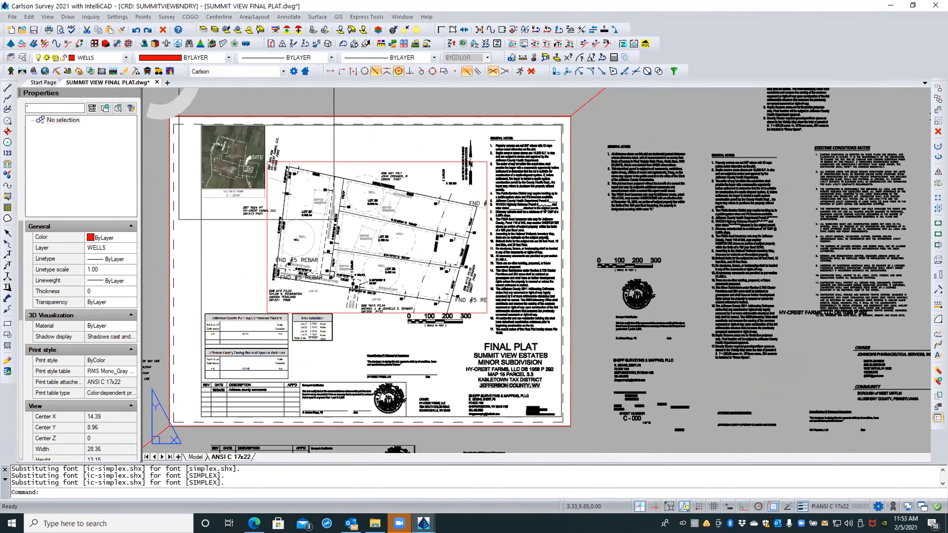
{"action": "scroll", "coordinate": [229, 246], "scroll_direction": "down", "scroll_amount": 1}
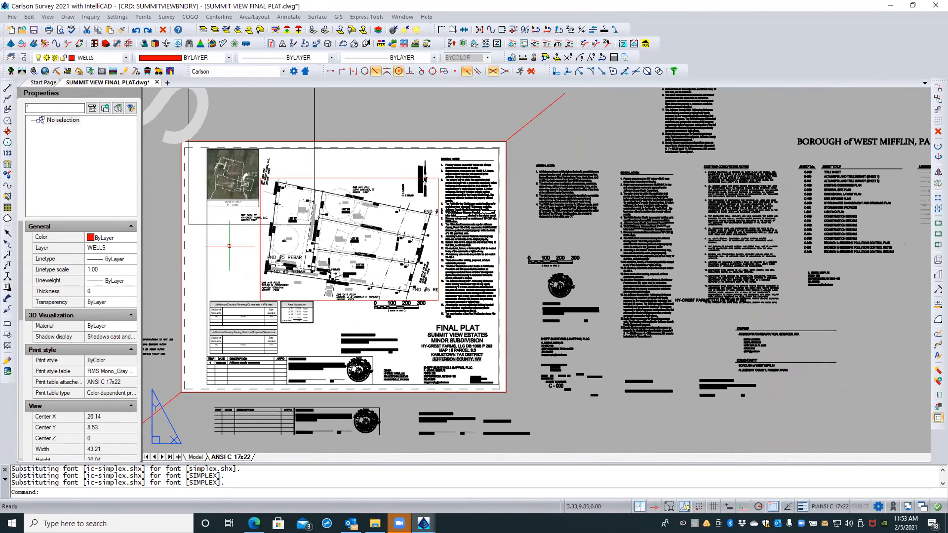
{"action": "scroll", "coordinate": [231, 258], "scroll_direction": "down", "scroll_amount": 2}
{"action": "scroll", "coordinate": [233, 262], "scroll_direction": "up", "scroll_amount": 2}
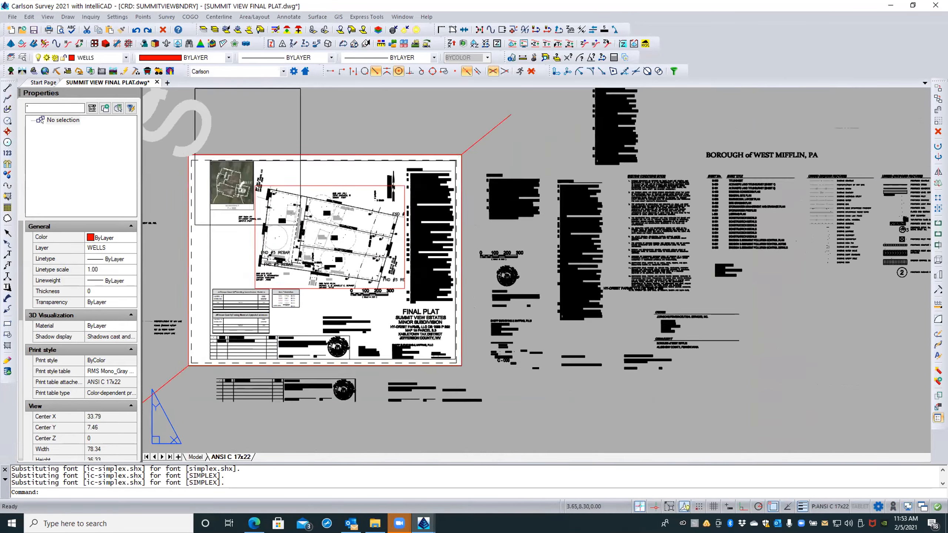
{"action": "scroll", "coordinate": [234, 263], "scroll_direction": "up", "scroll_amount": 1}
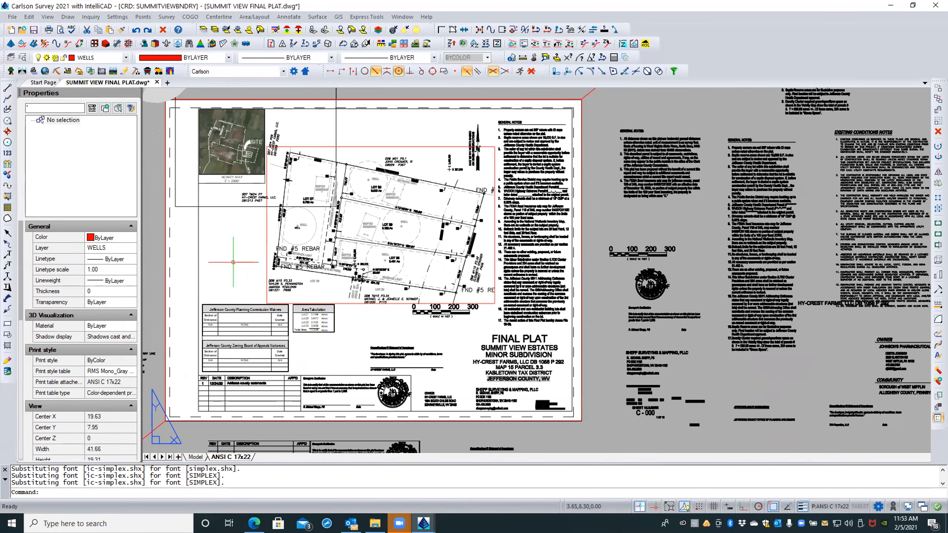
Set Show clipped to Off for the SV Location Map PDF underlay behind the vicinity map
{"action": "left_click", "coordinate": [182, 207]}
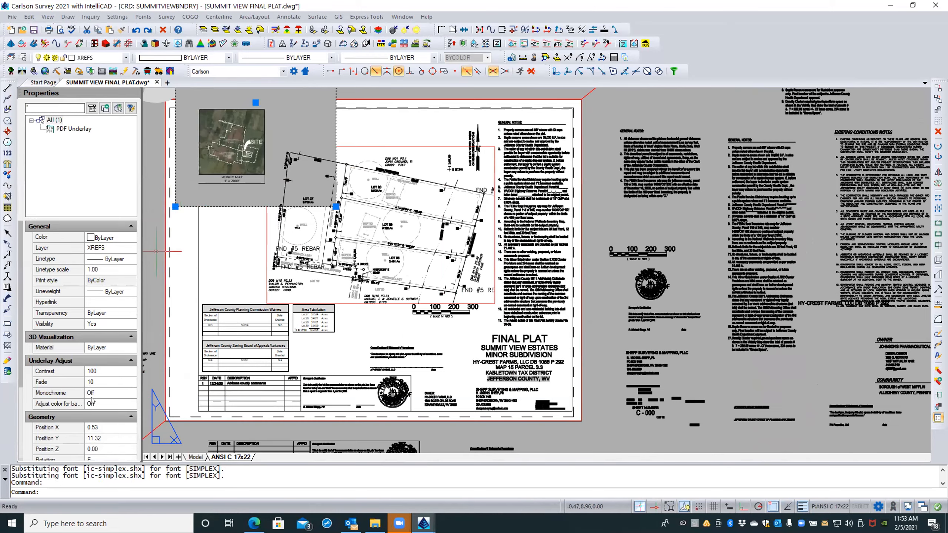
{"action": "scroll", "coordinate": [90, 322], "scroll_direction": "down", "scroll_amount": 3}
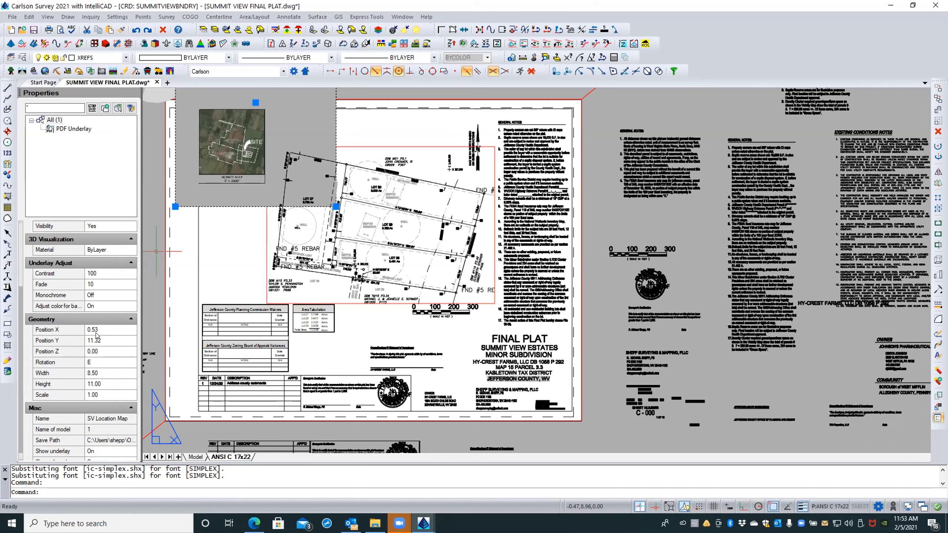
{"action": "scroll", "coordinate": [99, 354], "scroll_direction": "down", "scroll_amount": 1}
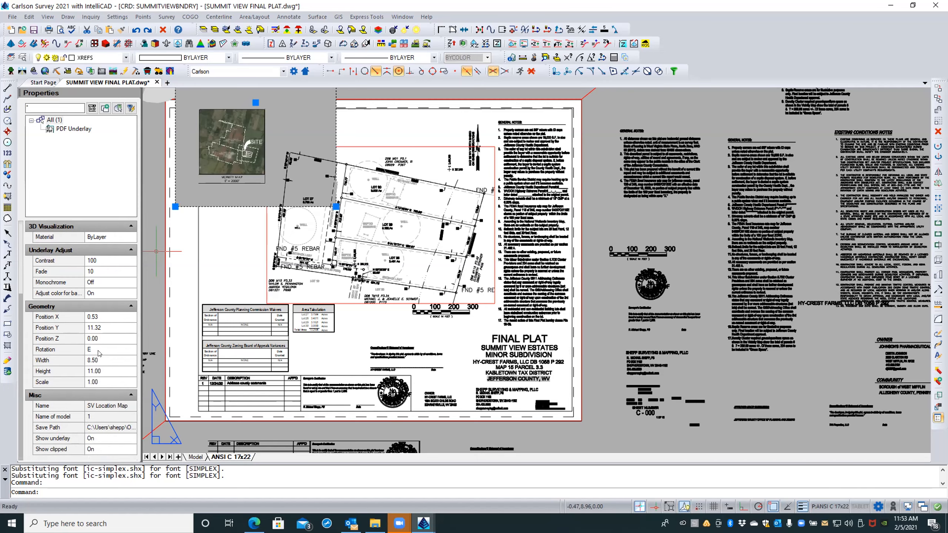
{"action": "left_click", "coordinate": [99, 450]}
{"action": "left_click", "coordinate": [130, 449]}
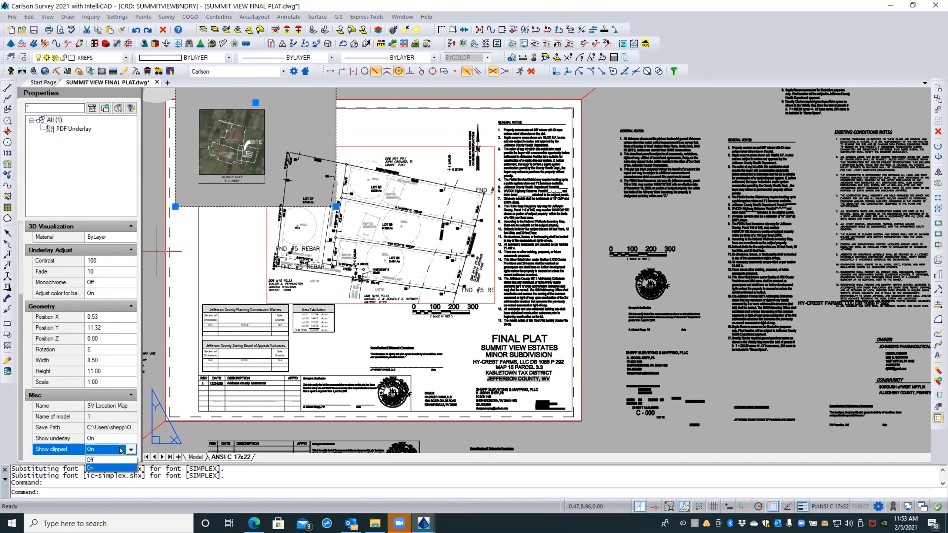
{"action": "left_click", "coordinate": [110, 459]}
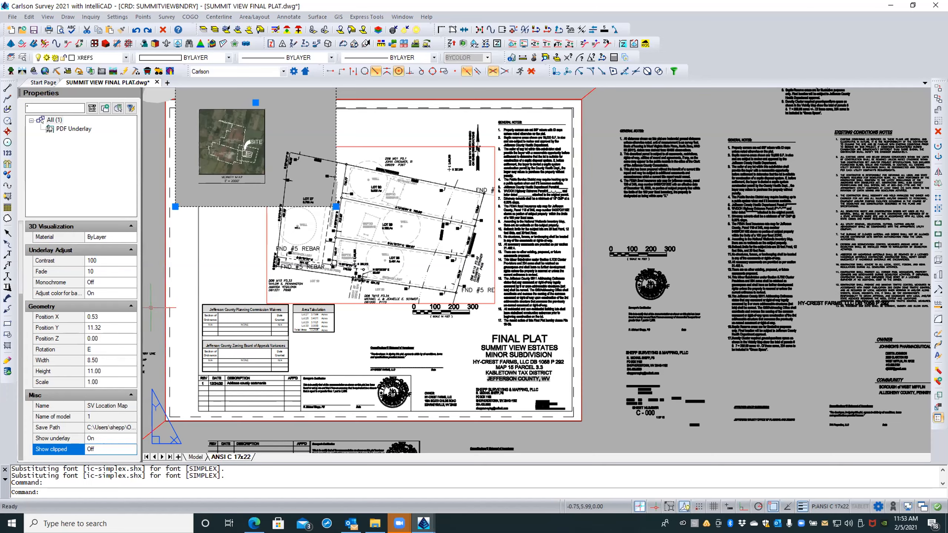
{"action": "key", "text": "Escape"}
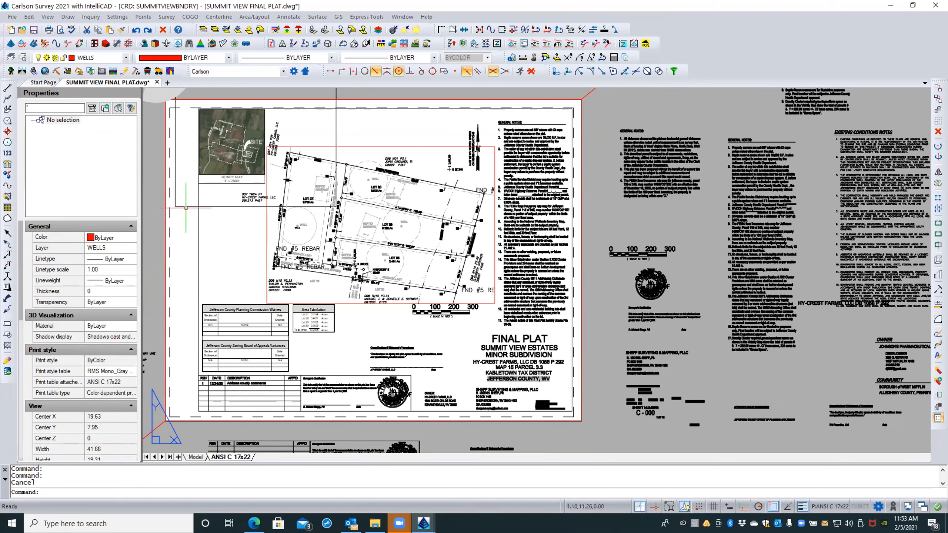
Set Show clipped back to On for the SV Location Map PDF underlay and clear the selection
{"action": "left_click", "coordinate": [186, 207]}
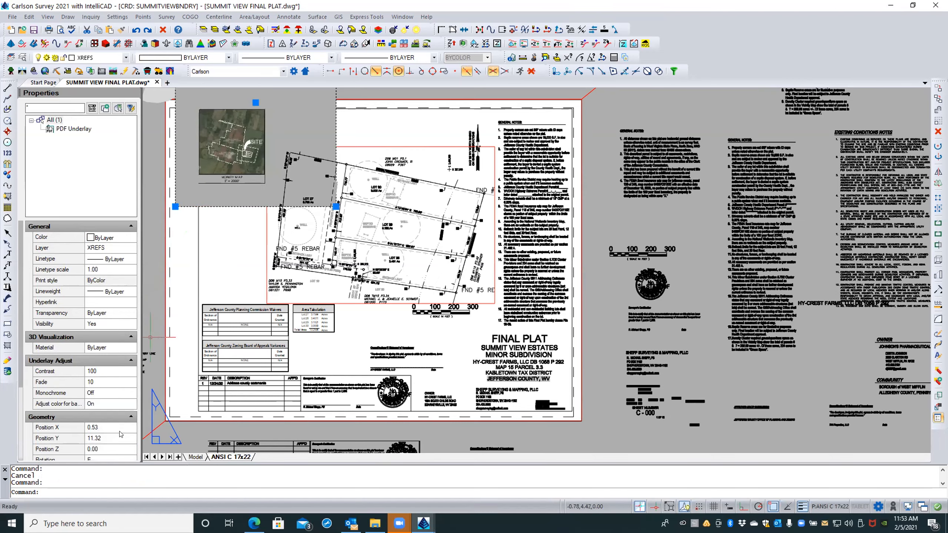
{"action": "scroll", "coordinate": [112, 403], "scroll_direction": "down", "scroll_amount": 3}
{"action": "scroll", "coordinate": [96, 425], "scroll_direction": "down", "scroll_amount": 2}
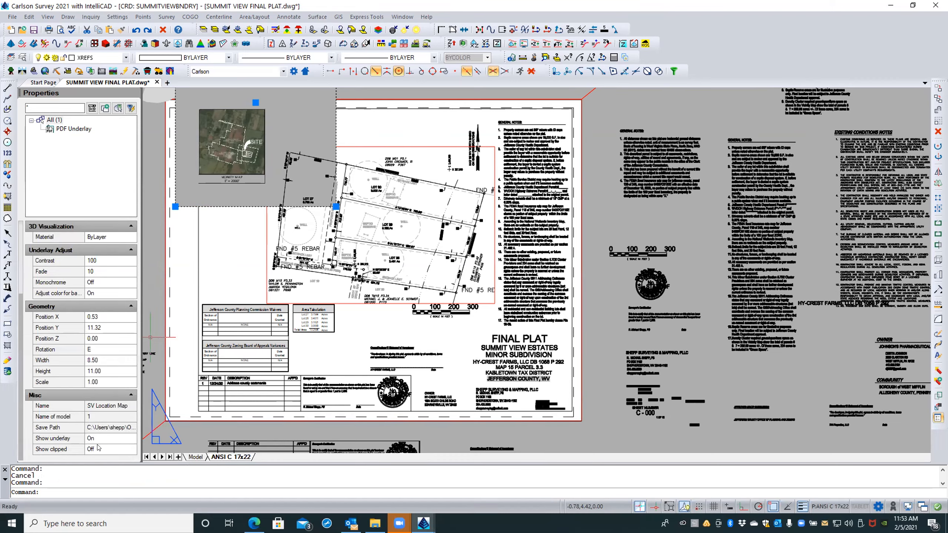
{"action": "left_click", "coordinate": [98, 450]}
{"action": "left_click", "coordinate": [99, 450]}
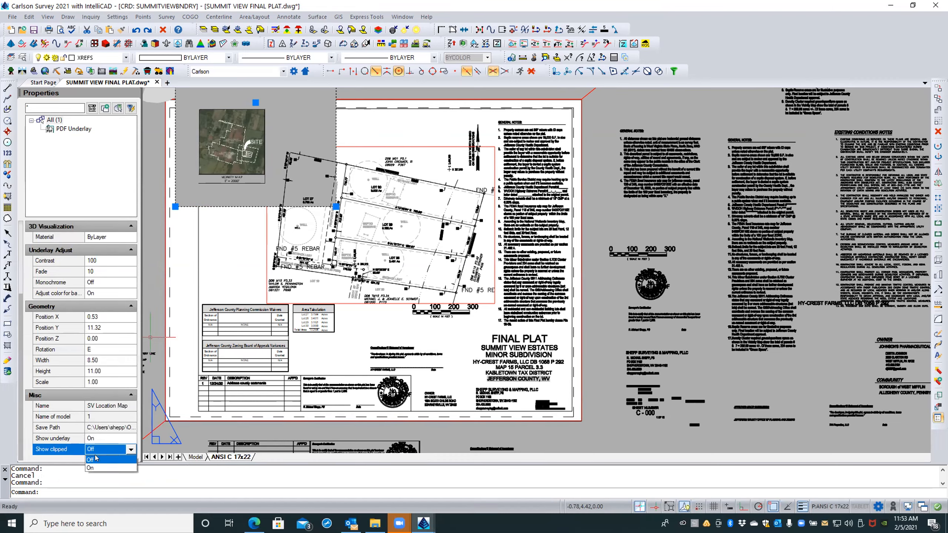
{"action": "left_click", "coordinate": [91, 468]}
{"action": "key", "text": "Escape"}
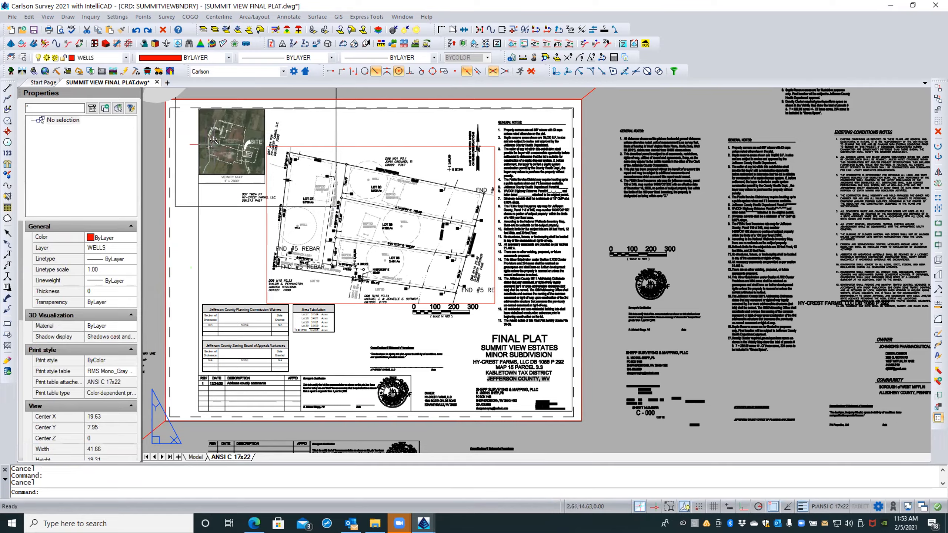
Examine the vicinity map's aerial image, parcel outlines and road labels, and its placement on the sheet
{"action": "scroll", "coordinate": [213, 140], "scroll_direction": "up", "scroll_amount": 6}
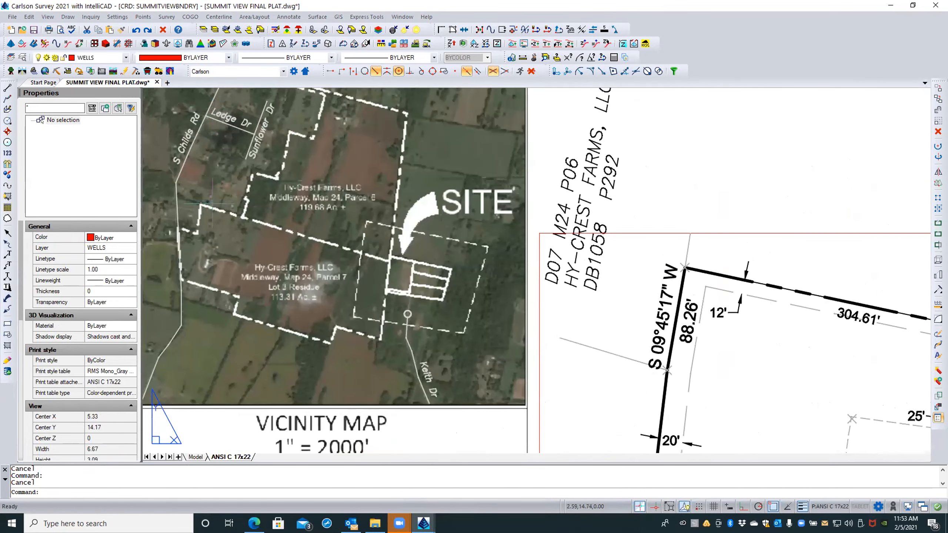
{"action": "left_click", "coordinate": [257, 144]}
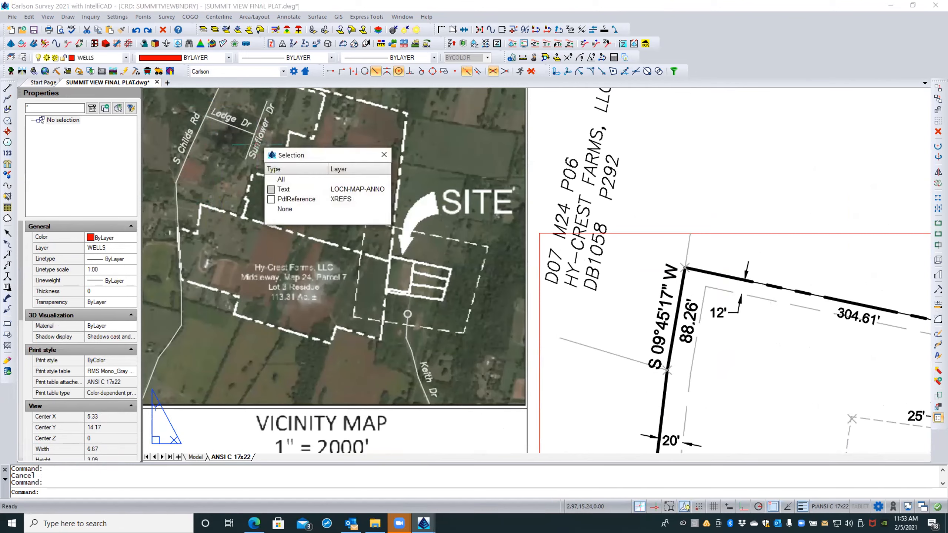
{"action": "key", "text": "Escape"}
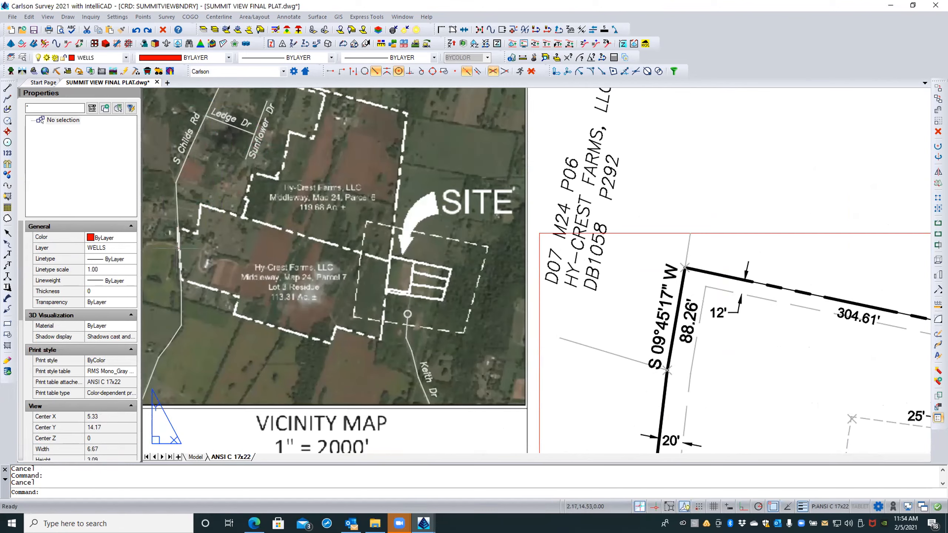
{"action": "scroll", "coordinate": [218, 269], "scroll_direction": "down", "scroll_amount": 2}
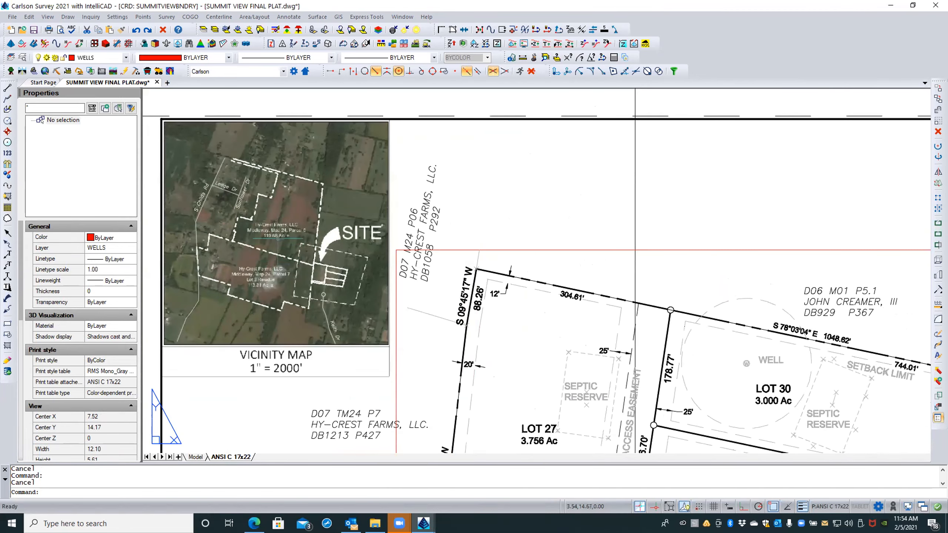
{"action": "scroll", "coordinate": [411, 168], "scroll_direction": "down", "scroll_amount": 1}
{"action": "scroll", "coordinate": [407, 140], "scroll_direction": "down", "scroll_amount": 2}
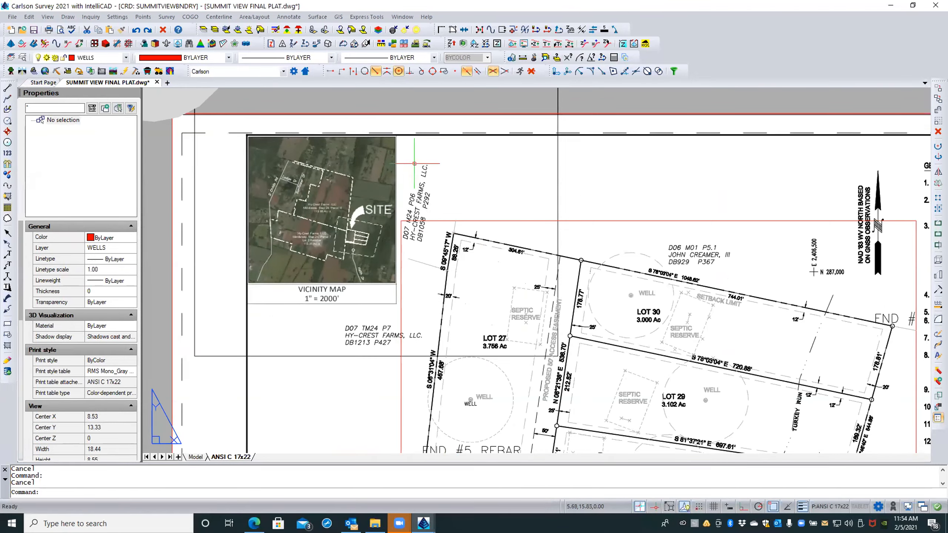
{"action": "scroll", "coordinate": [407, 140], "scroll_direction": "down", "scroll_amount": 1}
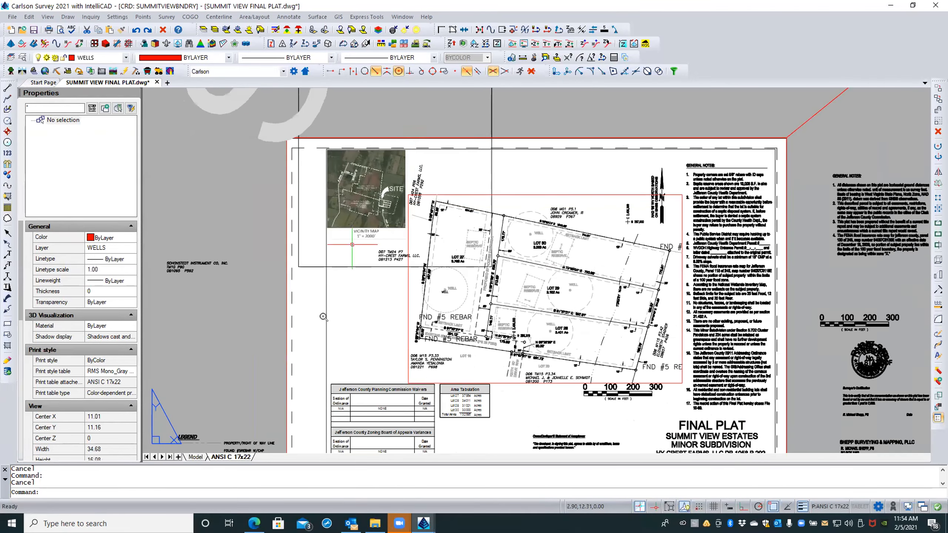
{"action": "scroll", "coordinate": [332, 299], "scroll_direction": "down", "scroll_amount": 2}
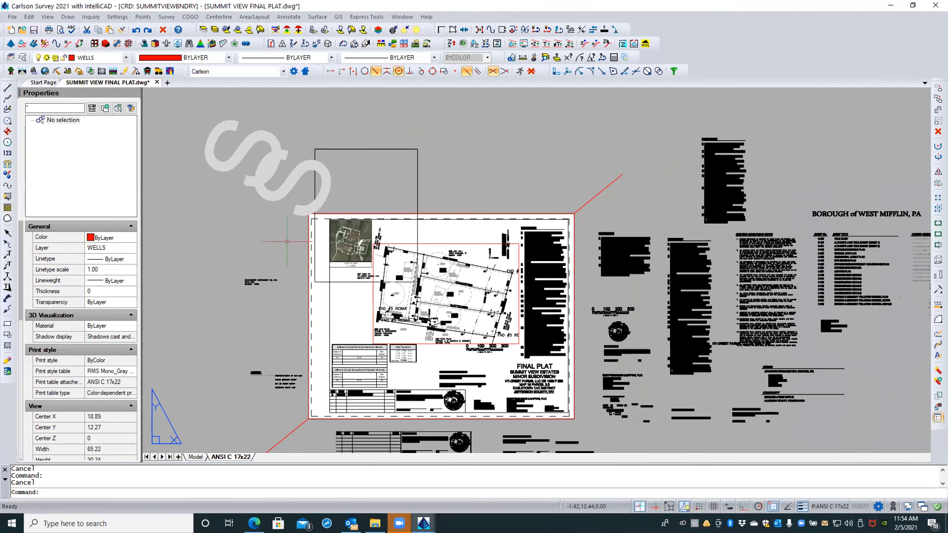
Erase the two large S-shaped blocks and the stray text and legend lying outside the plat sheet's left edge
{"action": "left_click", "coordinate": [288, 126]}
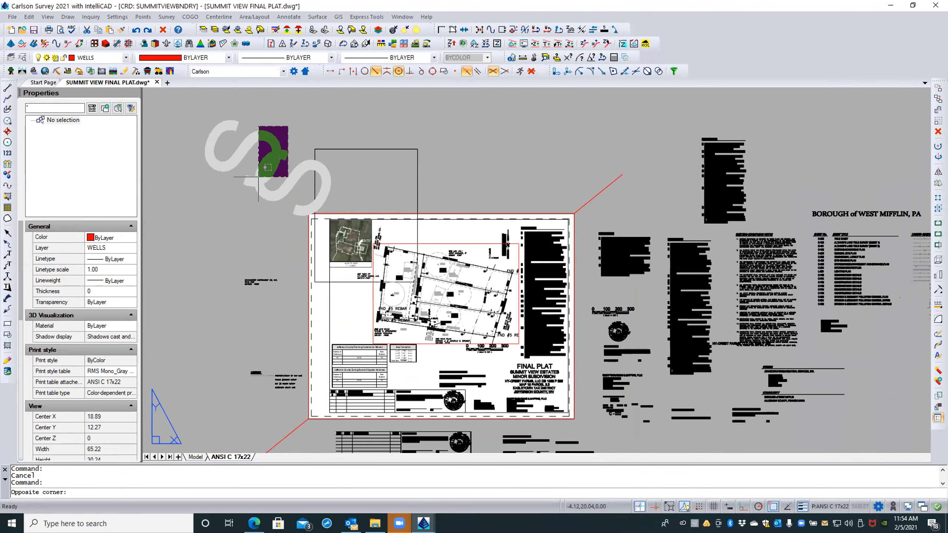
{"action": "left_click", "coordinate": [257, 177]}
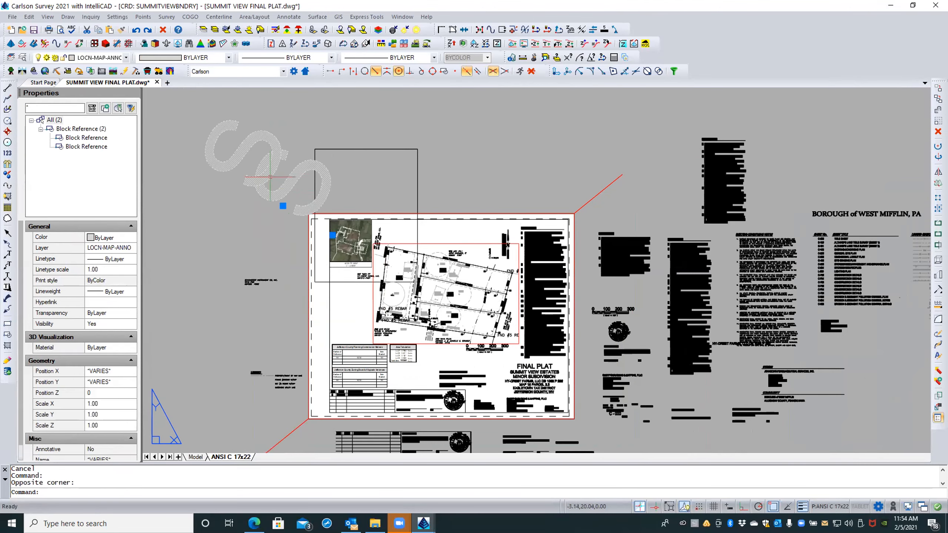
{"action": "key", "text": "Delete"}
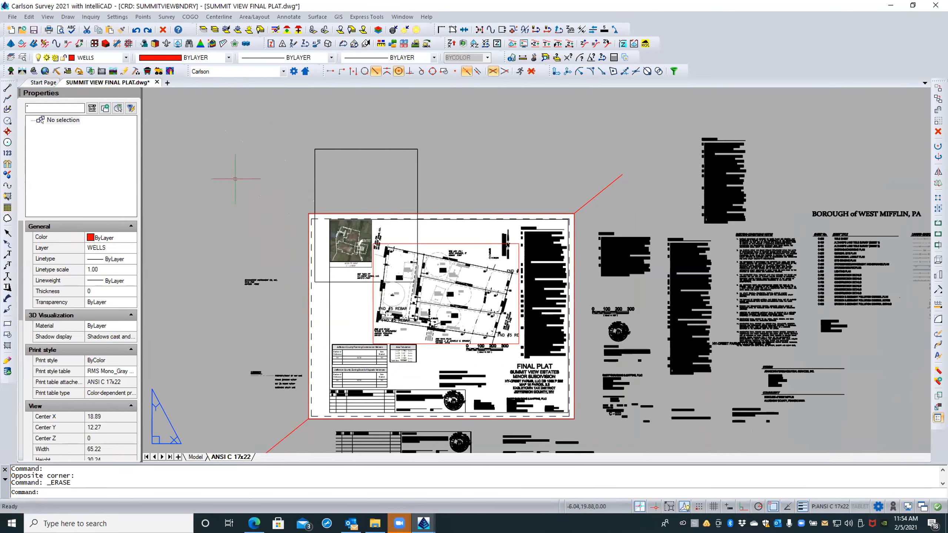
{"action": "left_click", "coordinate": [282, 266]}
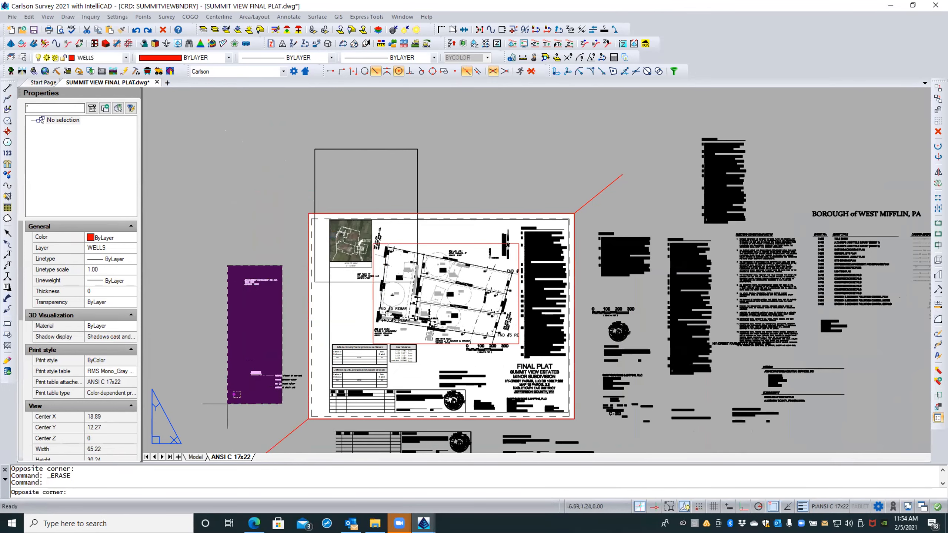
{"action": "left_click", "coordinate": [203, 404]}
{"action": "key", "text": "Delete"}
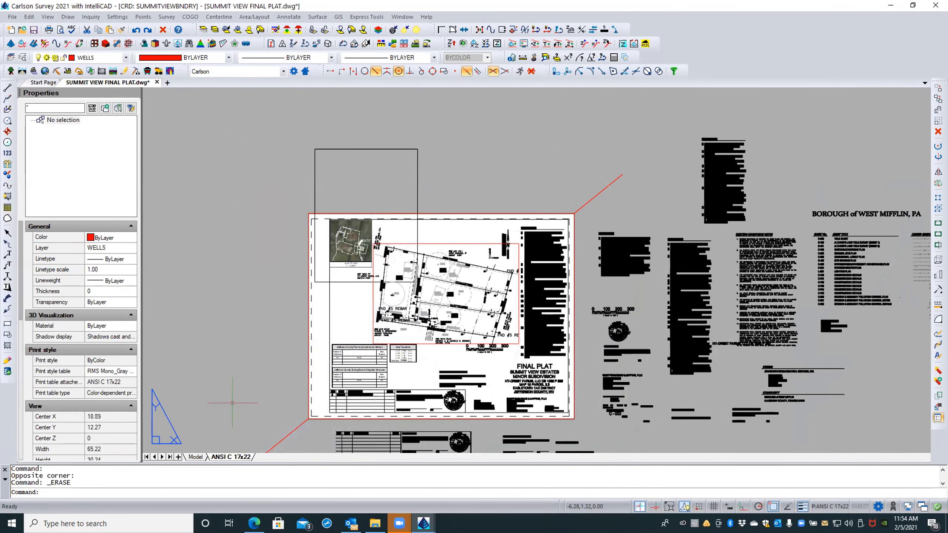
Erase the stray notes, lists, legends and title text beyond the plat sheet's right edge, keeping the red diagonal polyline at the sheet corner
{"action": "scroll", "coordinate": [513, 172], "scroll_direction": "down", "scroll_amount": 2}
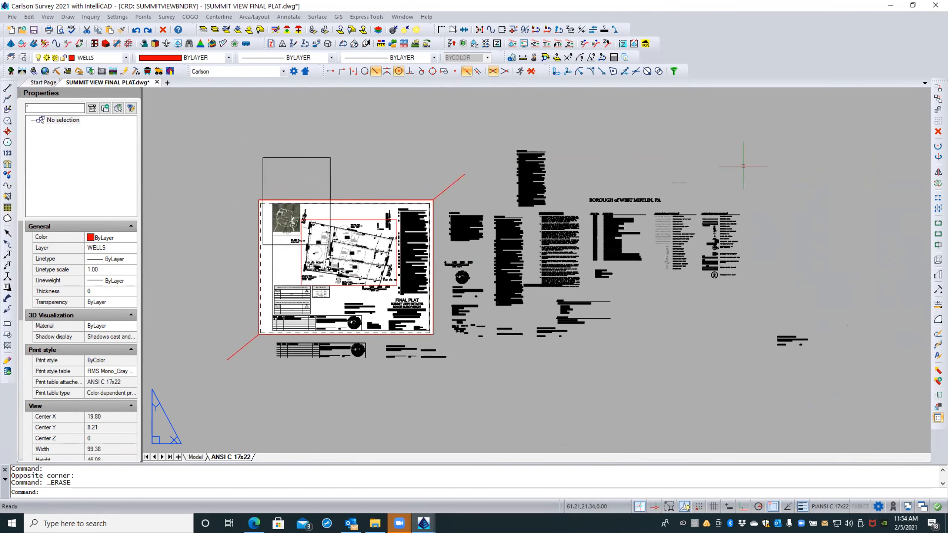
{"action": "left_click", "coordinate": [835, 143]}
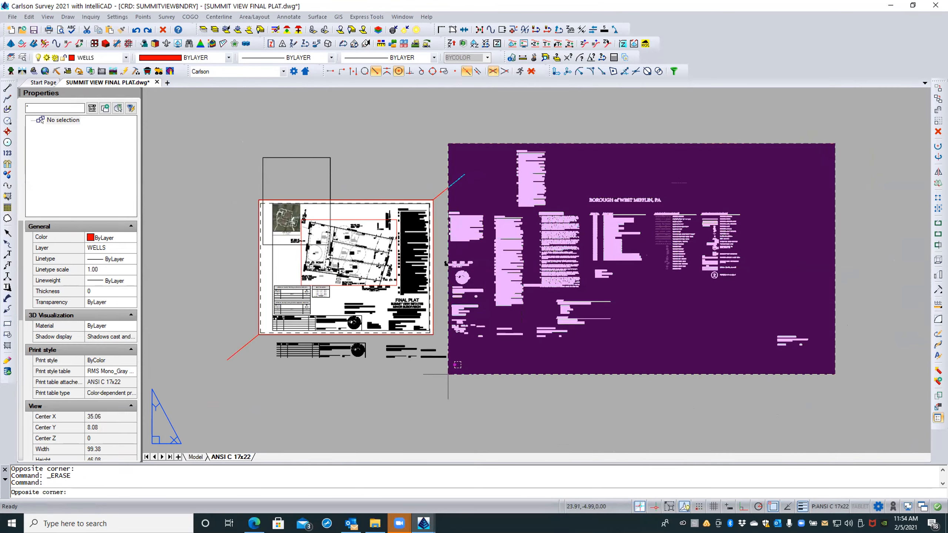
{"action": "left_click", "coordinate": [442, 375]}
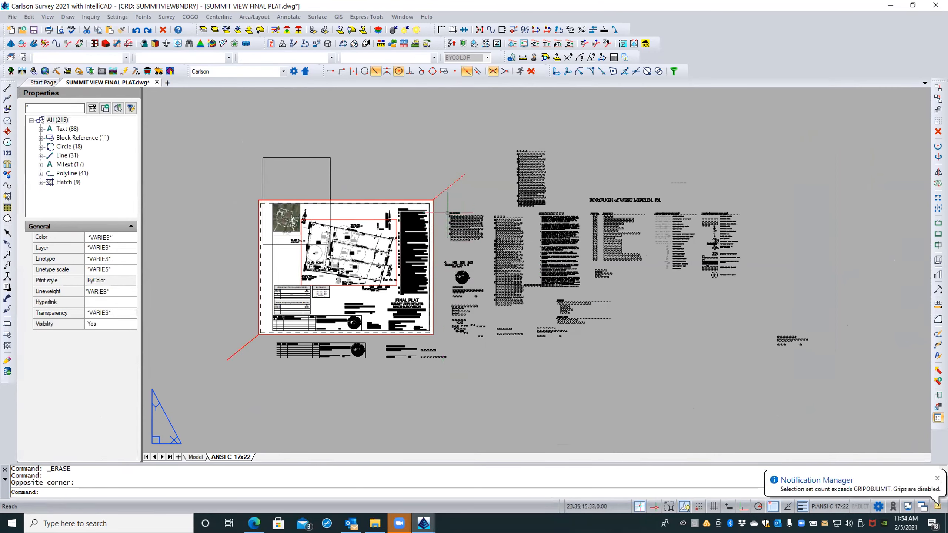
{"action": "scroll", "coordinate": [429, 197], "scroll_direction": "up", "scroll_amount": 5}
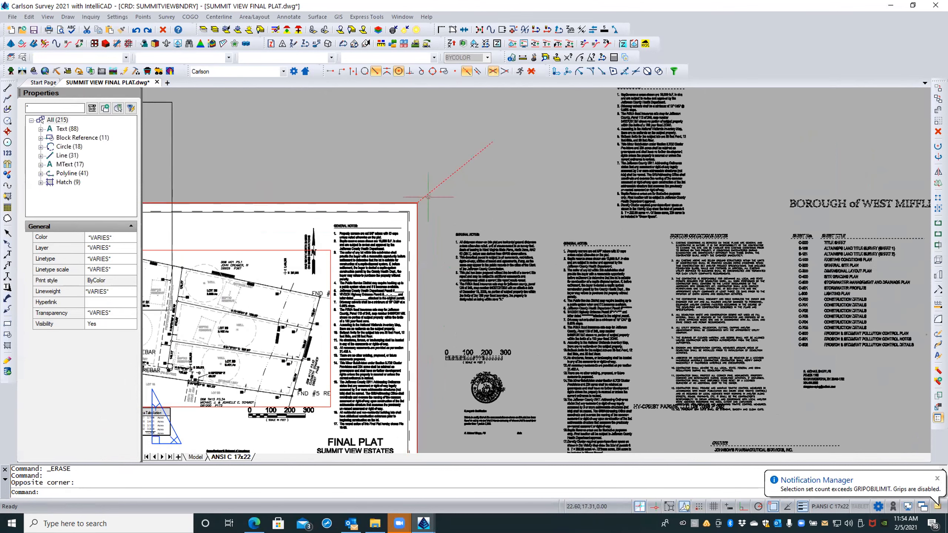
{"action": "left_click", "coordinate": [423, 197], "text": "shift"}
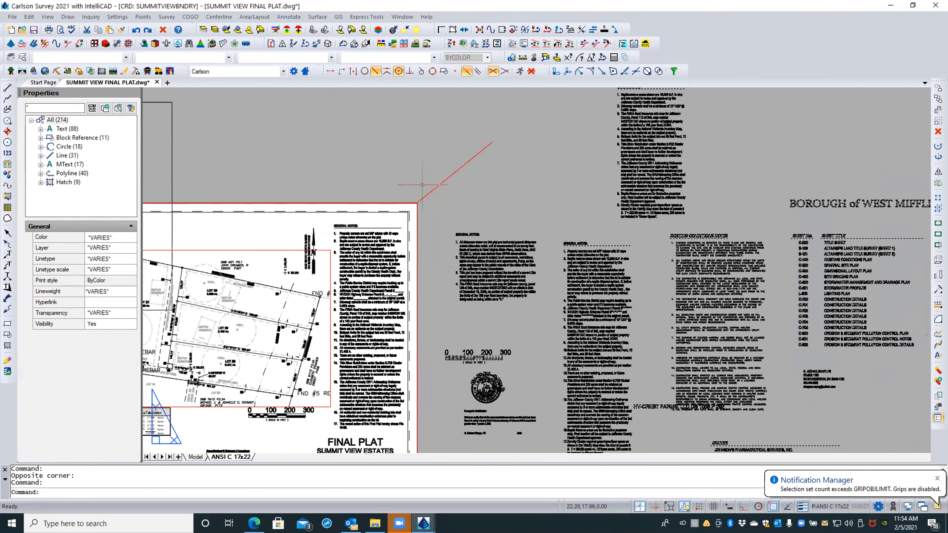
{"action": "key", "text": "Delete"}
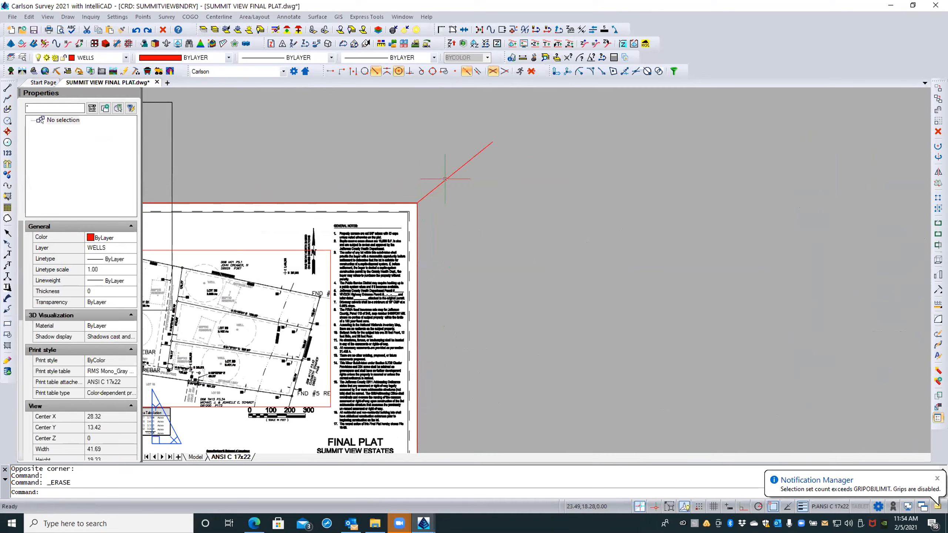
Erase the duplicate revision table, seal and signature text lying below the plat sheet
{"action": "scroll", "coordinate": [625, 168], "scroll_direction": "down", "scroll_amount": 4}
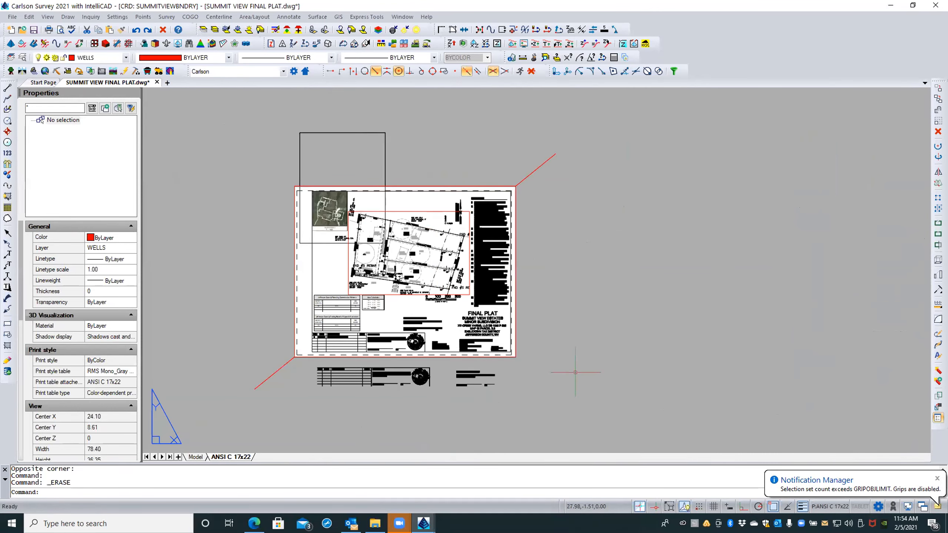
{"action": "left_click", "coordinate": [506, 401]}
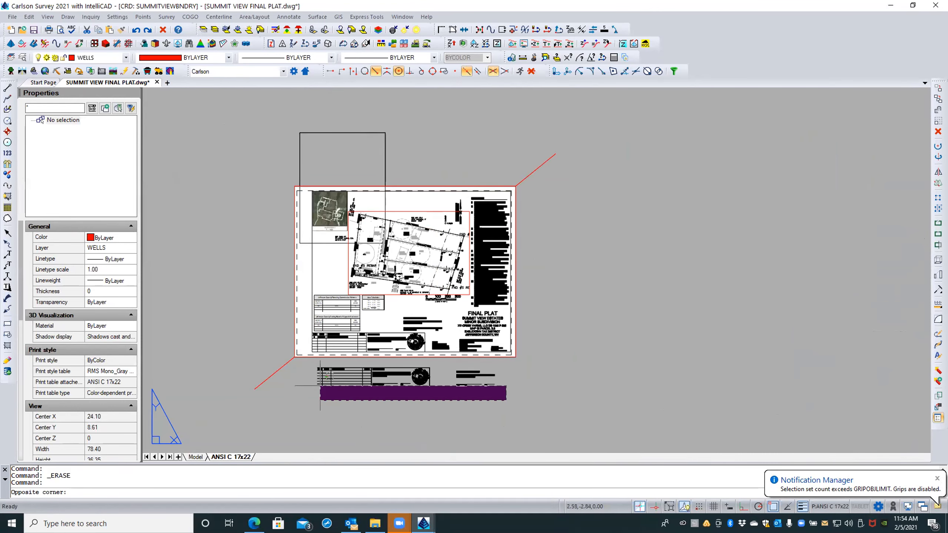
{"action": "left_click", "coordinate": [316, 368]}
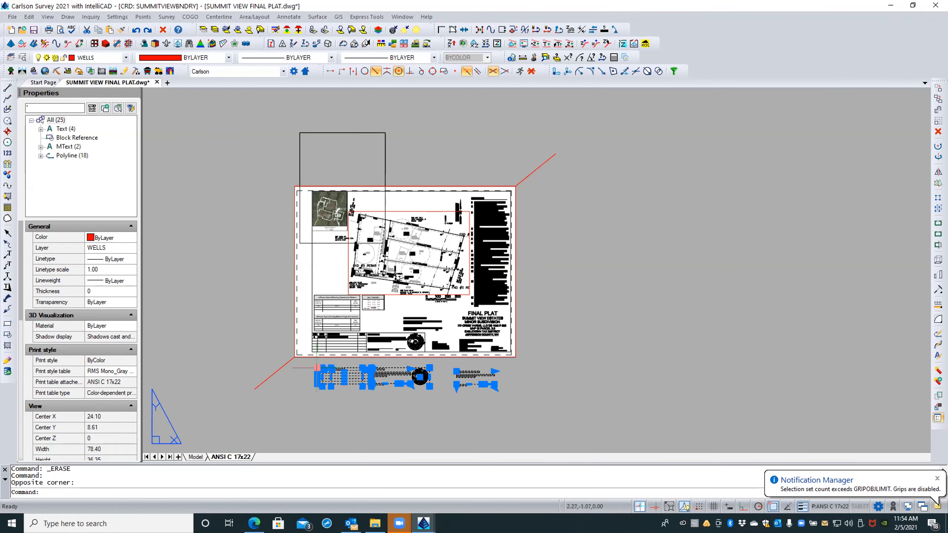
{"action": "mouse_move", "coordinate": [343, 383]}
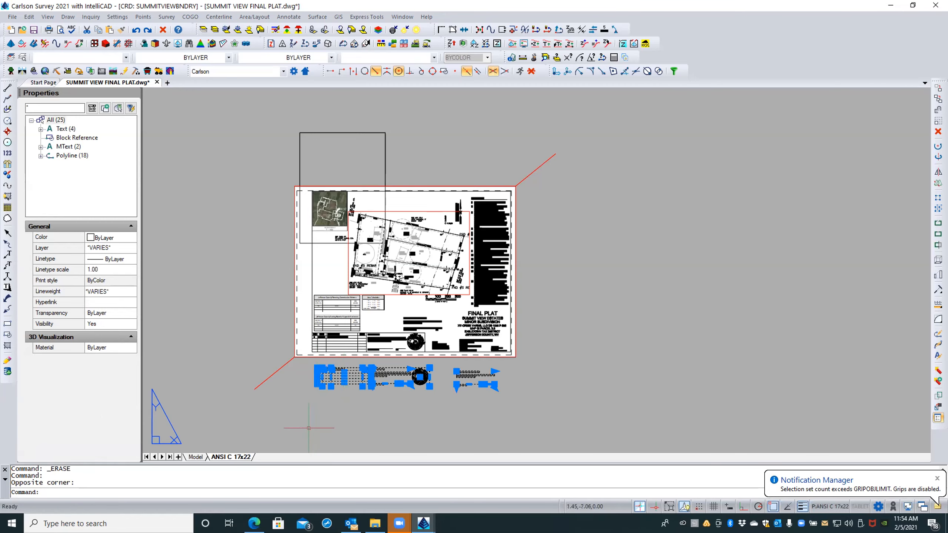
{"action": "key", "text": "Delete"}
Zoom to the extents of the layout and regenerate all viewports with REA
{"action": "scroll", "coordinate": [314, 406], "scroll_direction": "down", "scroll_amount": 1}
{"action": "middle_click", "coordinate": [316, 409]}
{"action": "middle_click", "coordinate": [315, 408]}
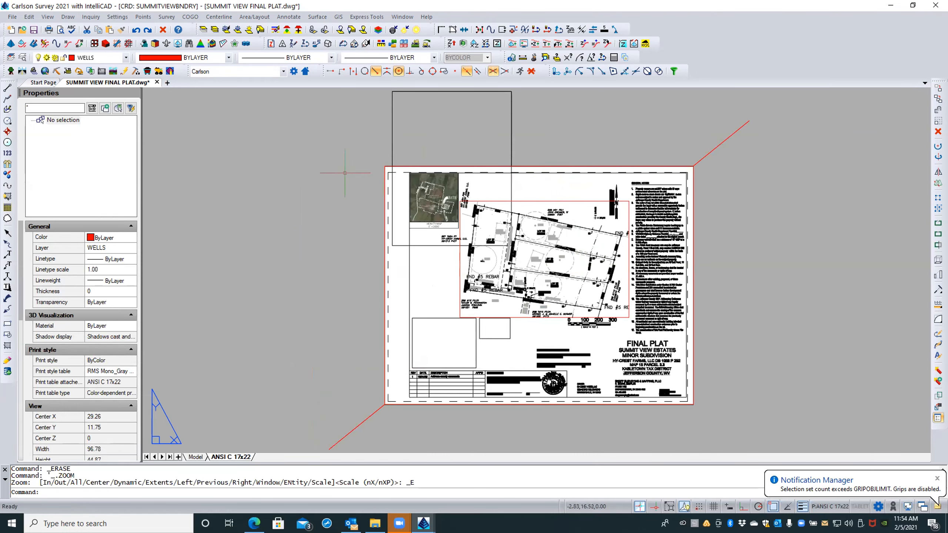
{"action": "type", "text": "REA"}
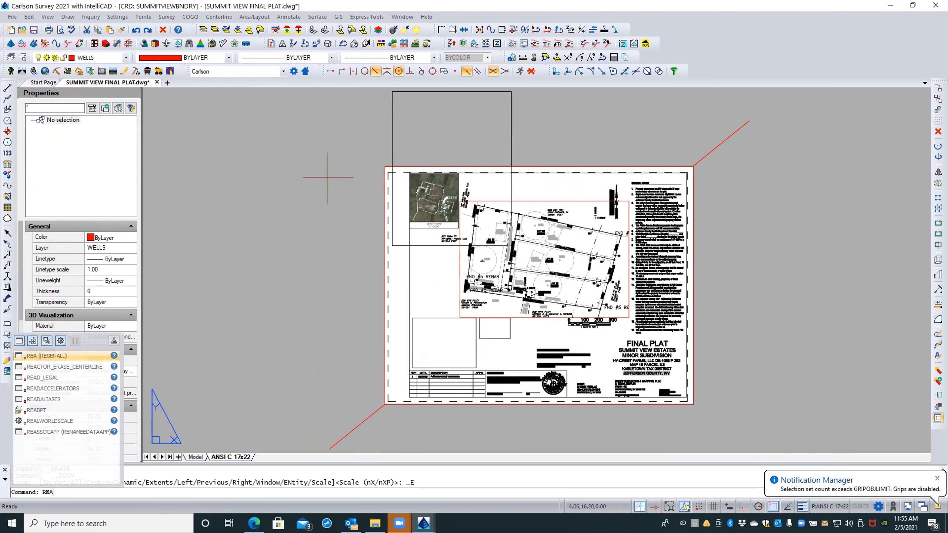
{"action": "key", "text": "Return"}
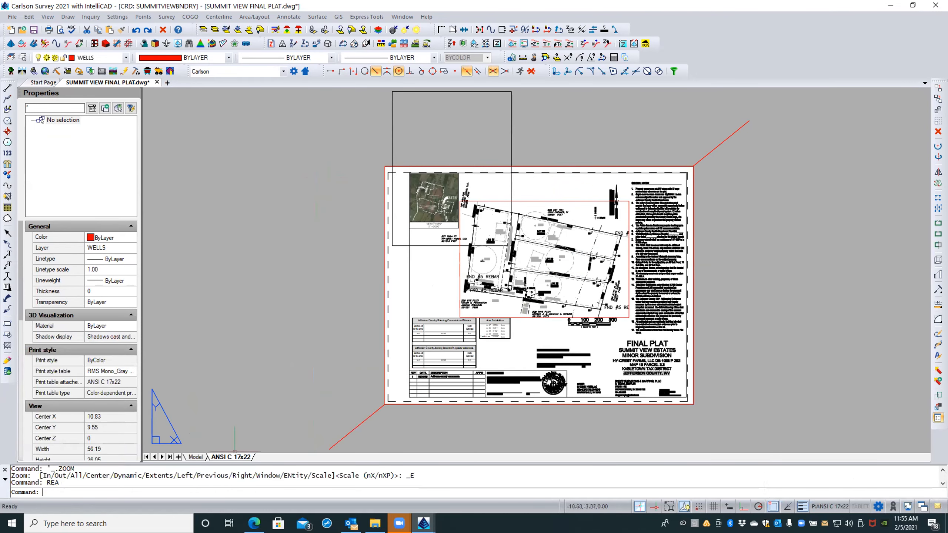
Modify the Summit View Estates page setup to use the Adobe PDF printer with ANSI C paper size
{"action": "right_click", "coordinate": [233, 457]}
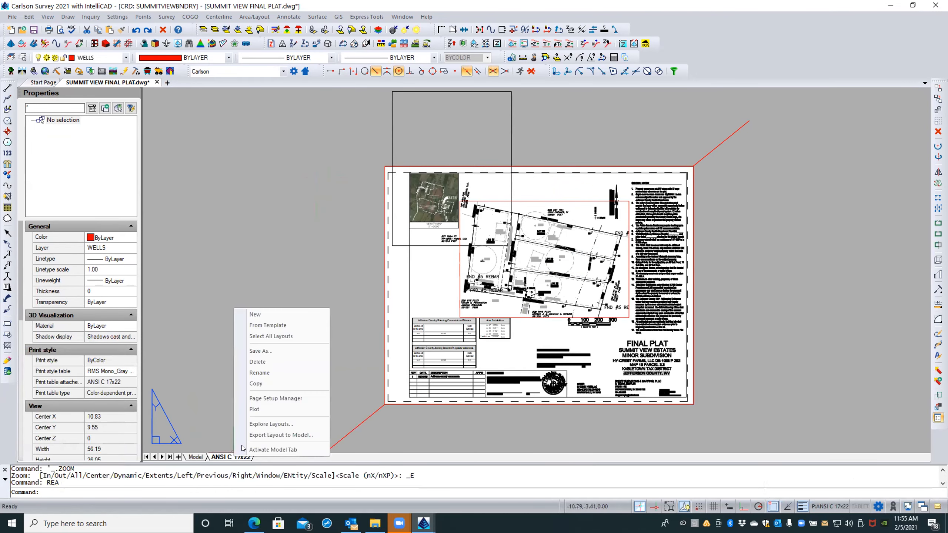
{"action": "left_click", "coordinate": [264, 398]}
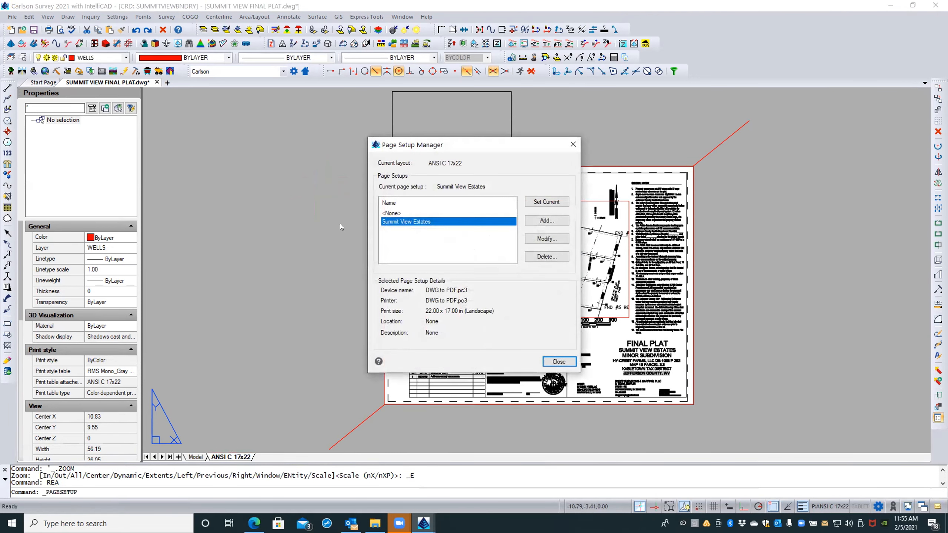
{"action": "left_click", "coordinate": [545, 237]}
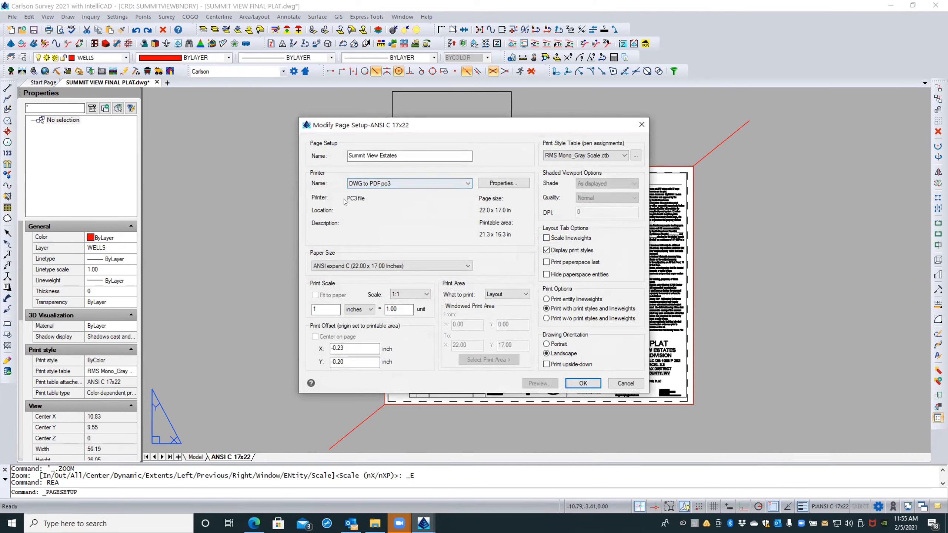
{"action": "left_click", "coordinate": [371, 184]}
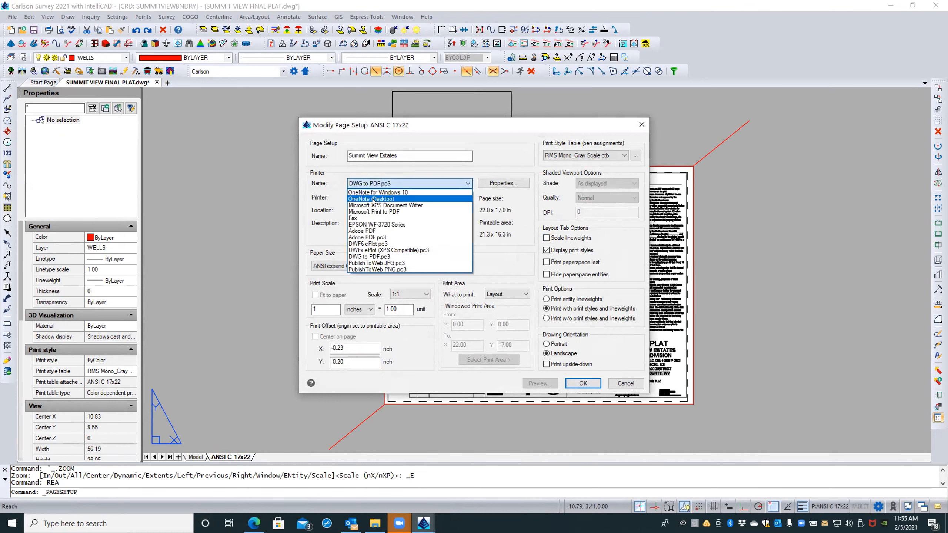
{"action": "left_click", "coordinate": [370, 232]}
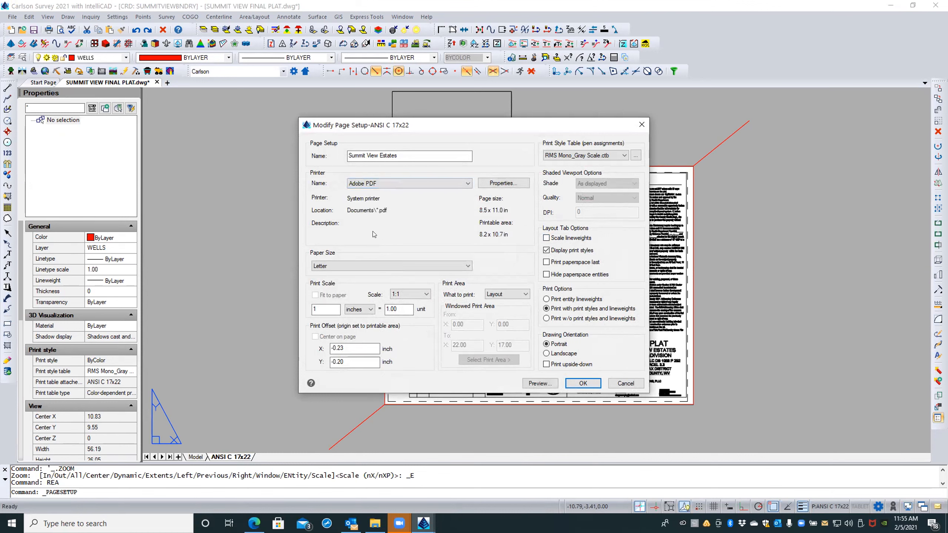
{"action": "left_click", "coordinate": [348, 265]}
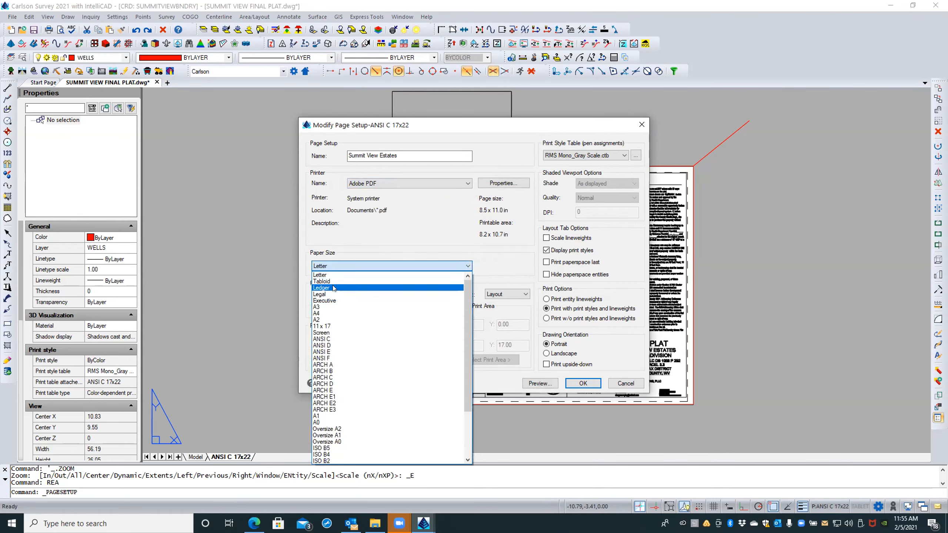
{"action": "left_click", "coordinate": [327, 339]}
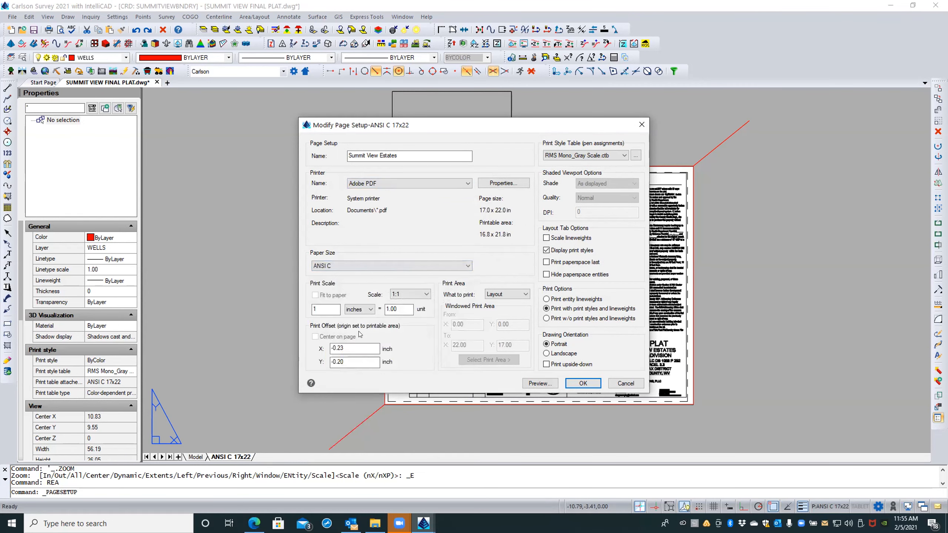
{"action": "left_click", "coordinate": [580, 383]}
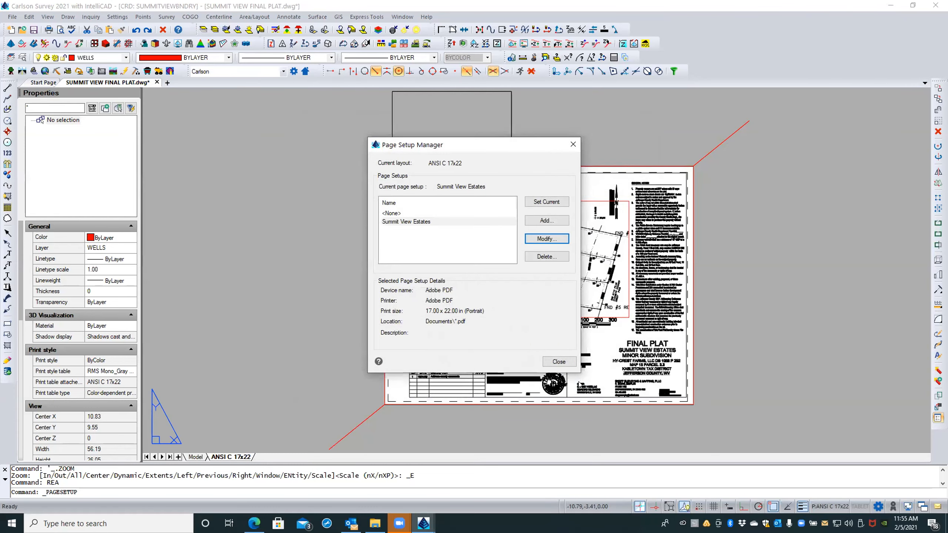
{"action": "left_click", "coordinate": [564, 364]}
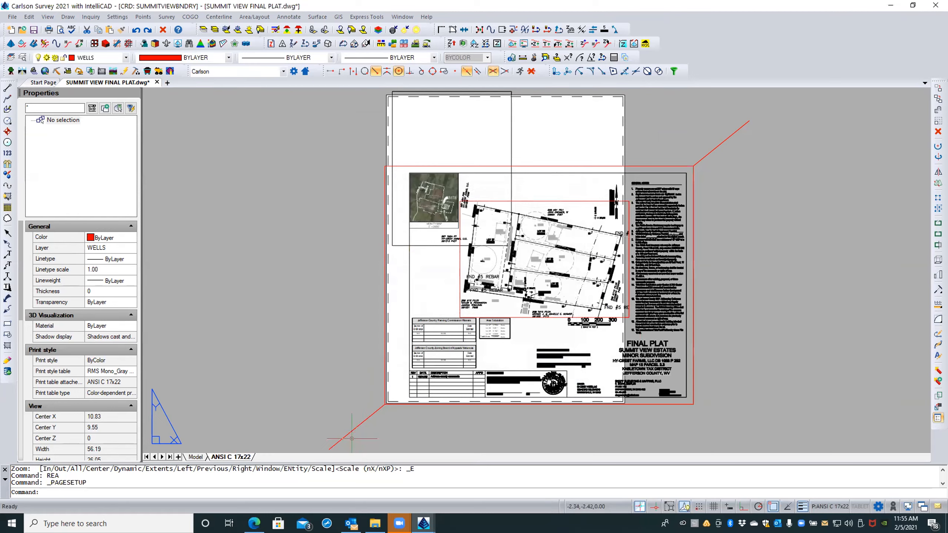
Change the Summit View Estates page setup to Landscape orientation, preview the print, and apply the setup to the layout
{"action": "right_click", "coordinate": [237, 455]}
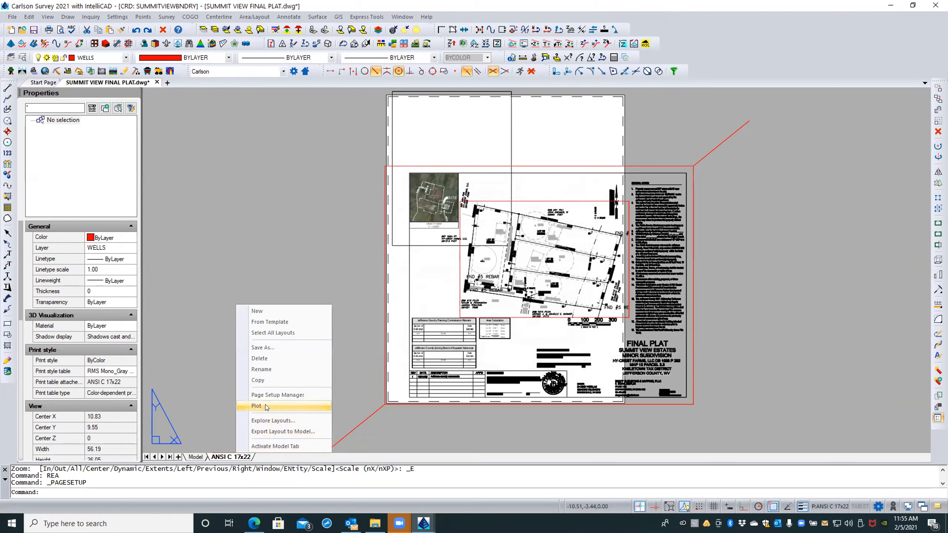
{"action": "left_click", "coordinate": [275, 395]}
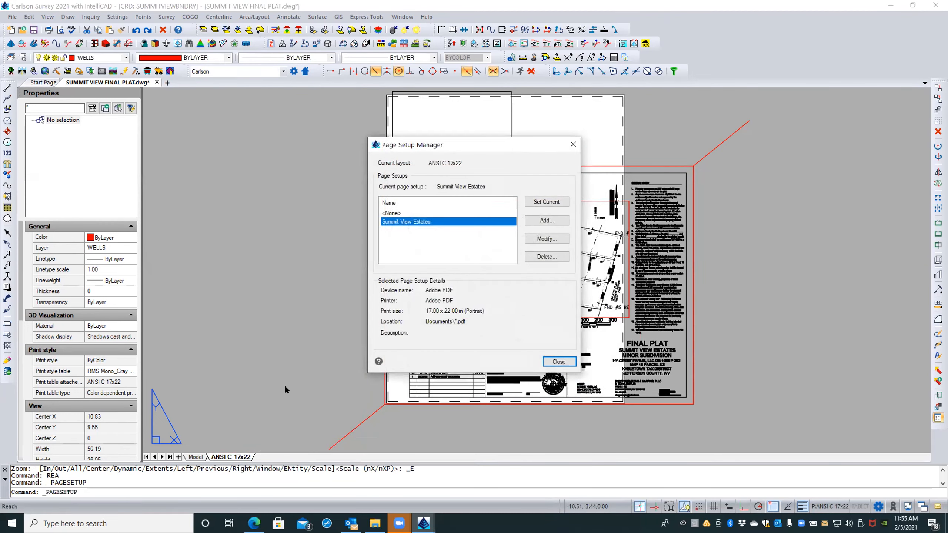
{"action": "left_click", "coordinate": [544, 238]}
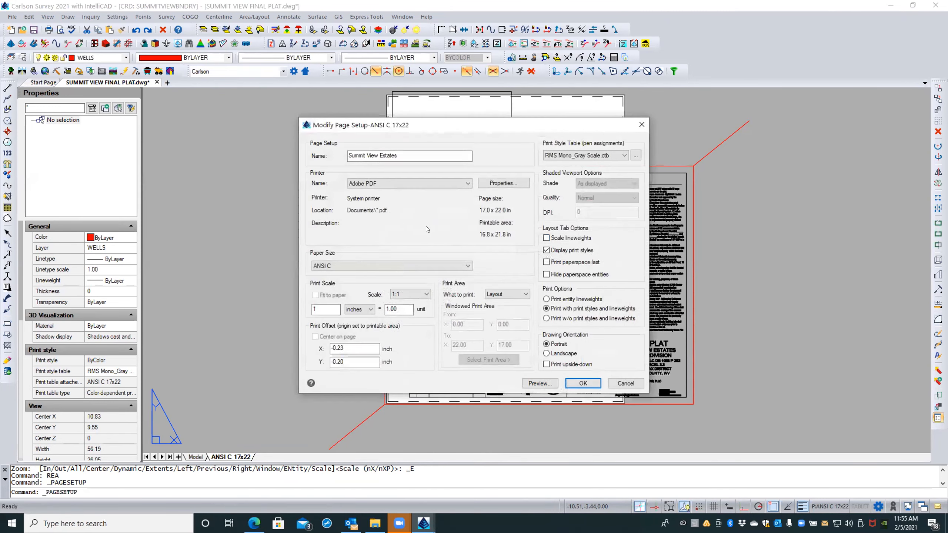
{"action": "left_click", "coordinate": [355, 264]}
{"action": "left_click", "coordinate": [374, 240]}
{"action": "left_click", "coordinate": [582, 383]}
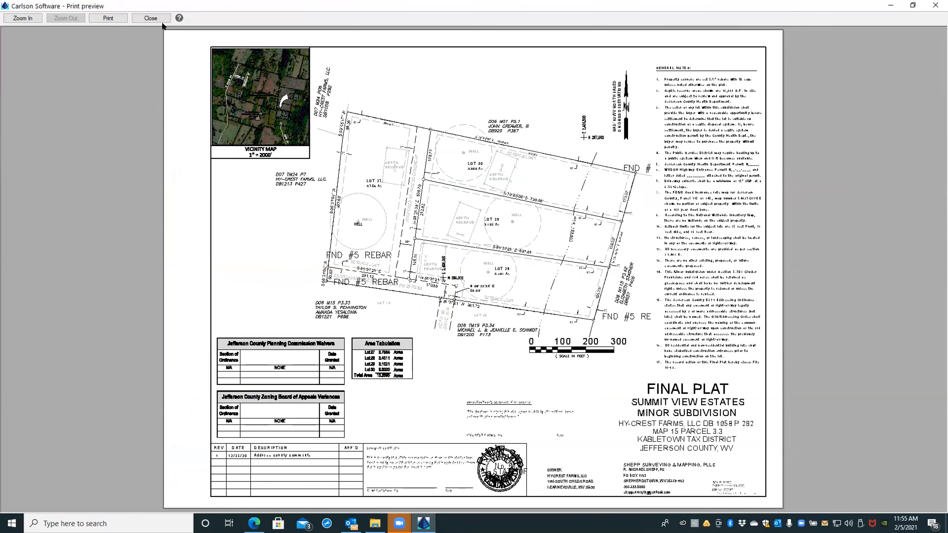
{"action": "left_click", "coordinate": [150, 18]}
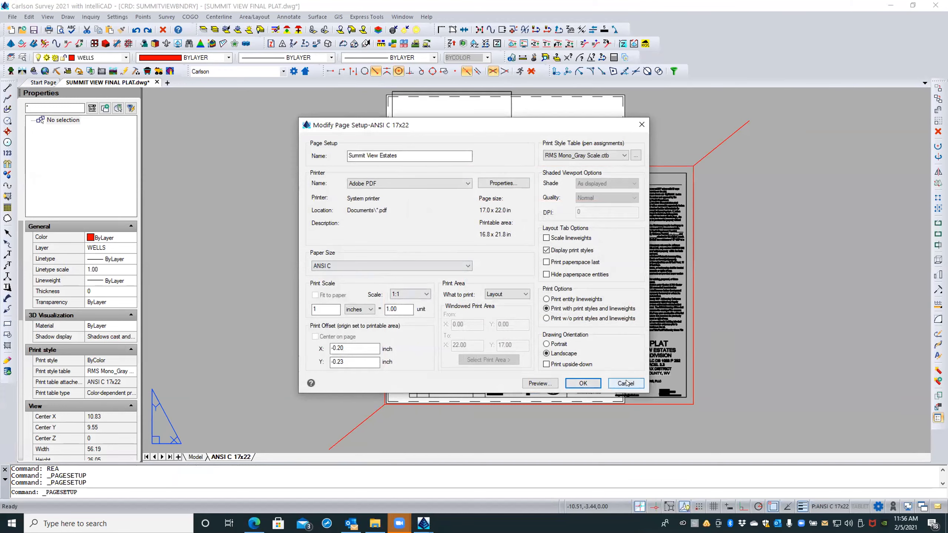
{"action": "left_click", "coordinate": [583, 383]}
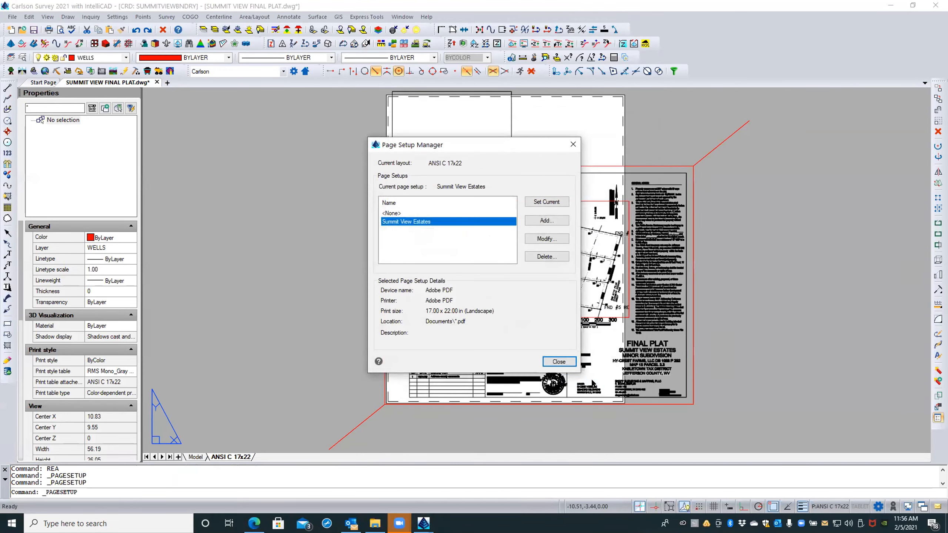
{"action": "left_click", "coordinate": [559, 360]}
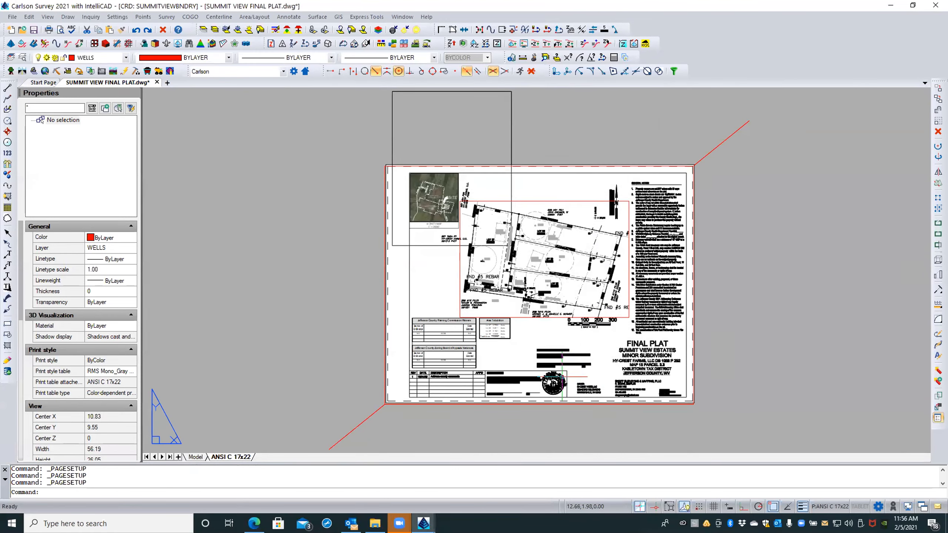
Examine the surveyor's seal block beside the Surveyor's Certification for overlapping lettering and check its block properties
{"action": "scroll", "coordinate": [561, 376], "scroll_direction": "up", "scroll_amount": 2}
{"action": "scroll", "coordinate": [560, 376], "scroll_direction": "up", "scroll_amount": 6}
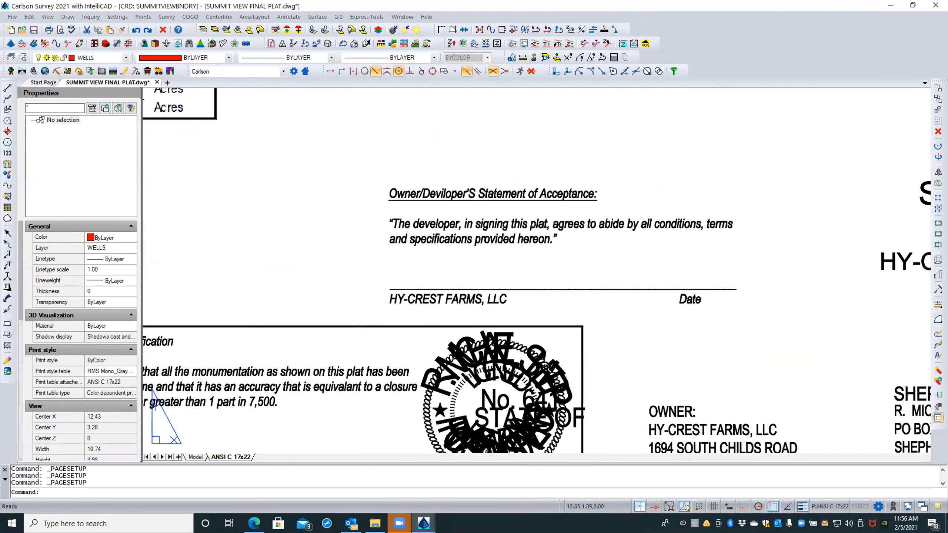
{"action": "left_click", "coordinate": [520, 313]}
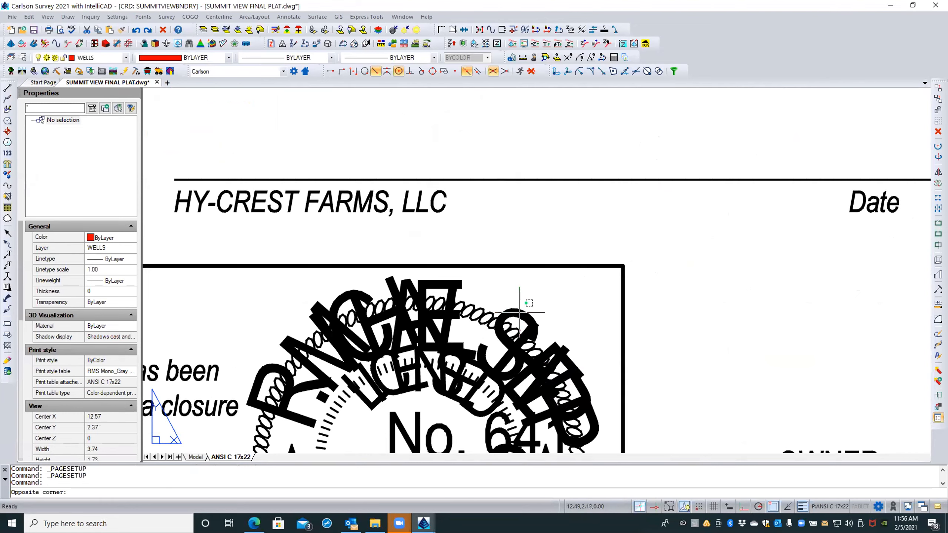
{"action": "left_click", "coordinate": [520, 312]}
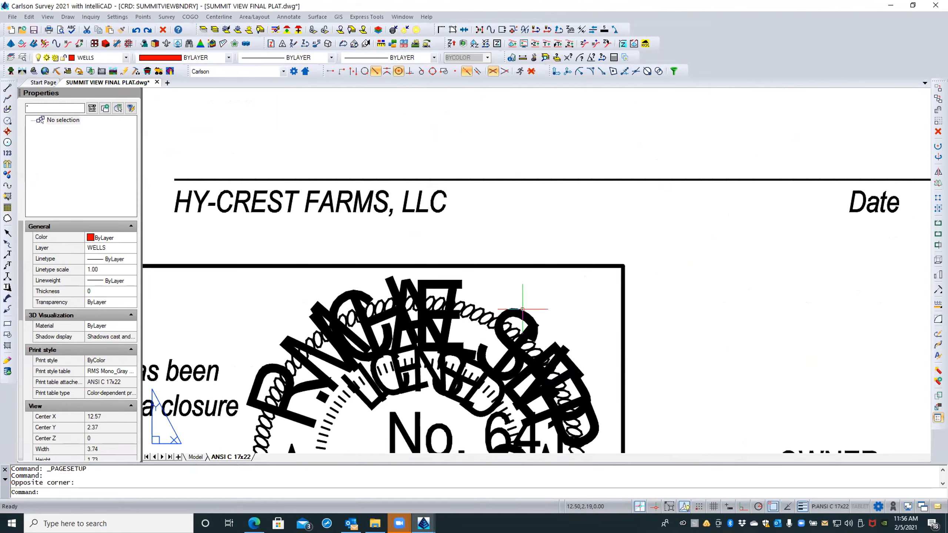
{"action": "scroll", "coordinate": [528, 302], "scroll_direction": "down", "scroll_amount": 2}
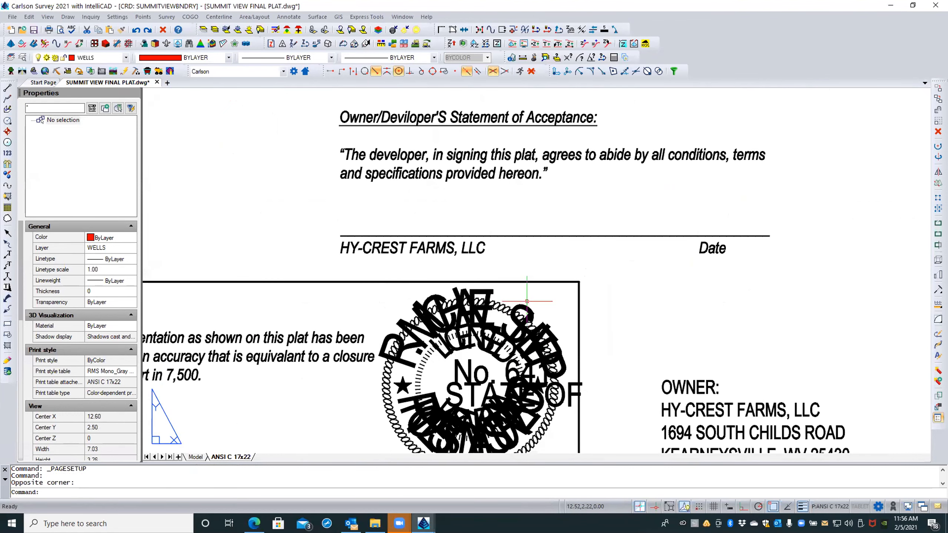
{"action": "left_click", "coordinate": [470, 372]}
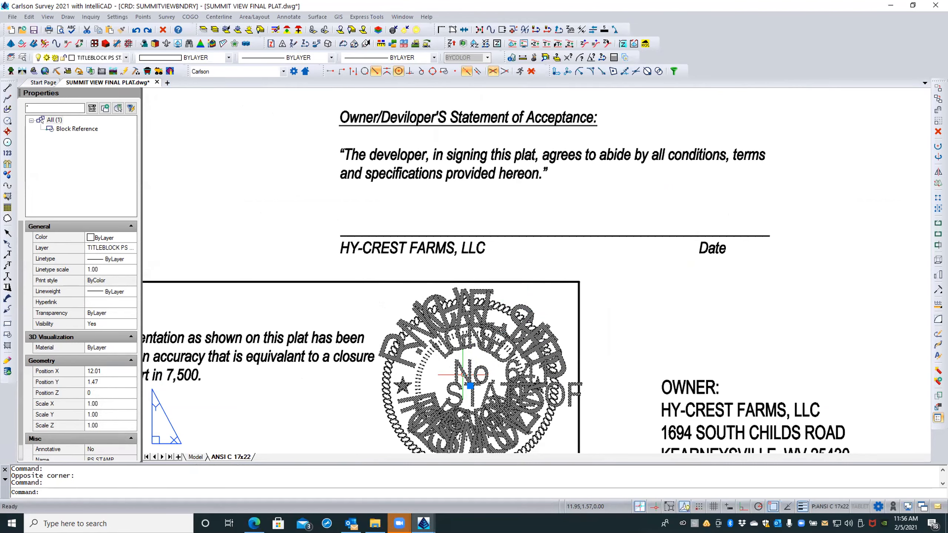
{"action": "scroll", "coordinate": [463, 374], "scroll_direction": "down", "scroll_amount": 1}
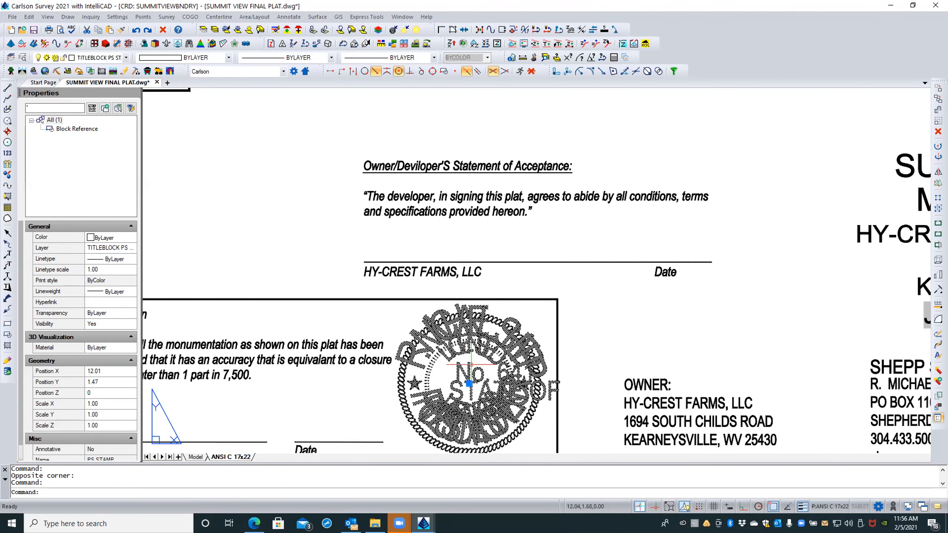
{"action": "scroll", "coordinate": [456, 352], "scroll_direction": "down", "scroll_amount": 3}
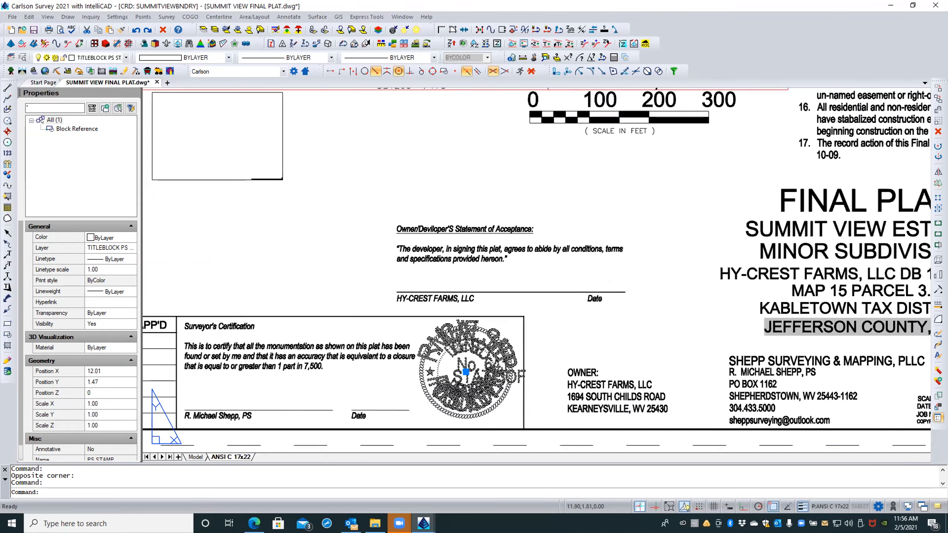
{"action": "scroll", "coordinate": [456, 352], "scroll_direction": "up", "scroll_amount": 2}
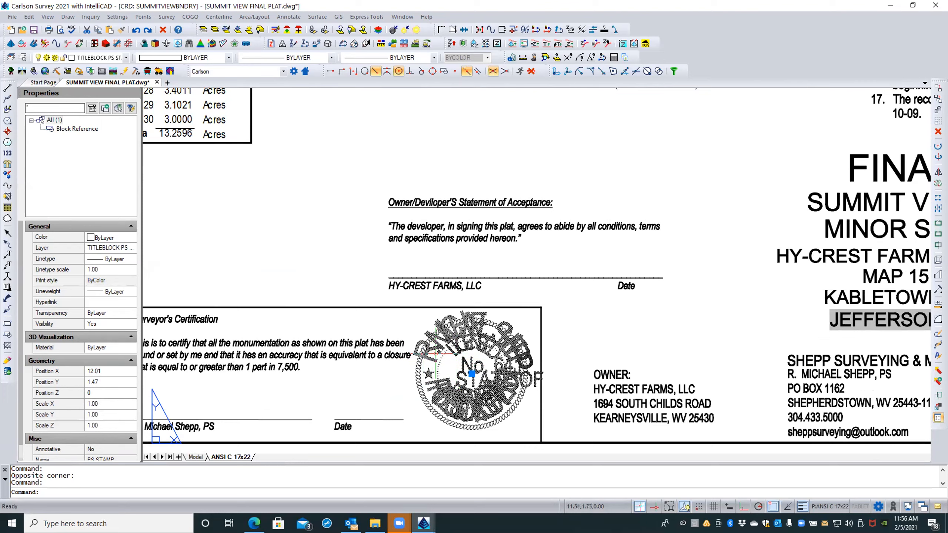
{"action": "key", "text": "Escape"}
{"action": "key", "text": "Escape"}
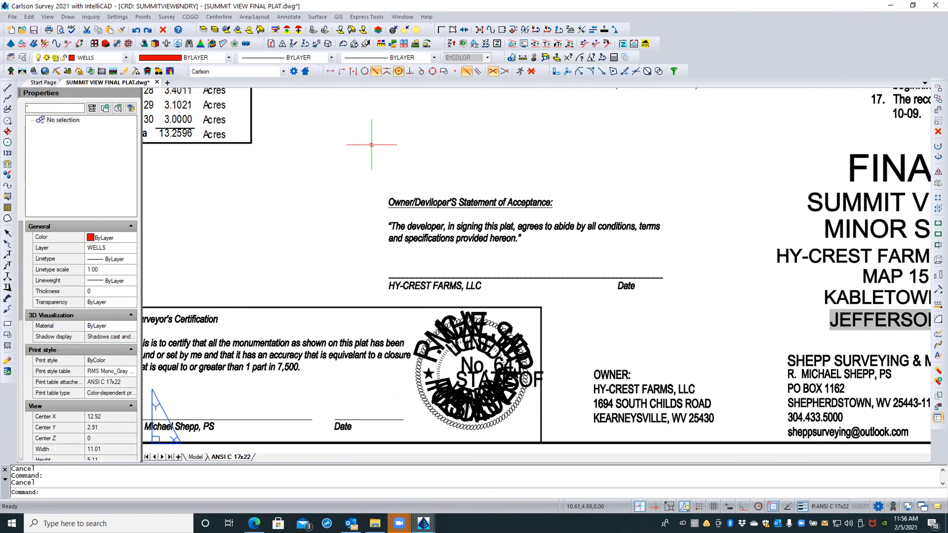
Mark the seal block's insertion point with a 2D polyline about 1.70 long on the BOUNDARY layer, and erase the seal block
{"action": "left_click", "coordinate": [8, 98]}
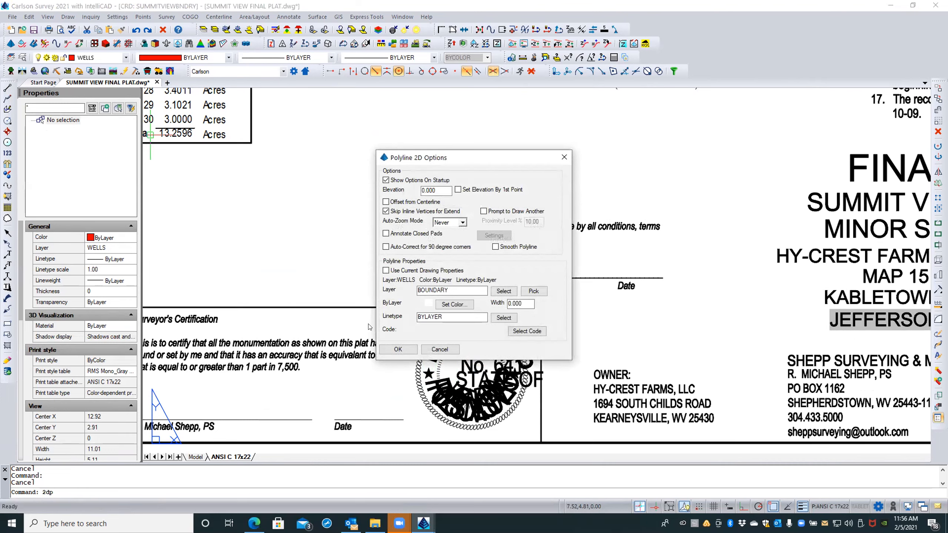
{"action": "left_click", "coordinate": [398, 350]}
{"action": "right_click", "coordinate": [269, 230], "text": "shift"}
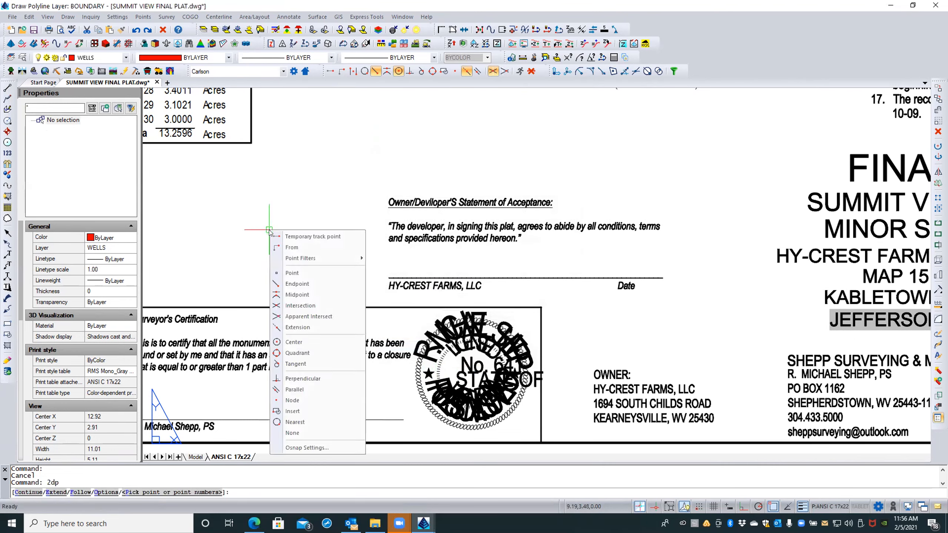
{"action": "left_click", "coordinate": [287, 411]}
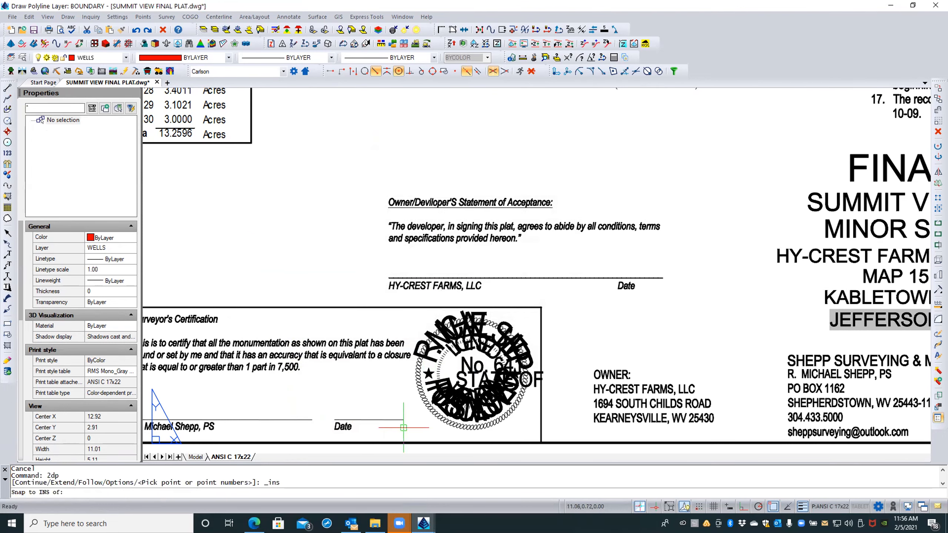
{"action": "left_click", "coordinate": [433, 416]}
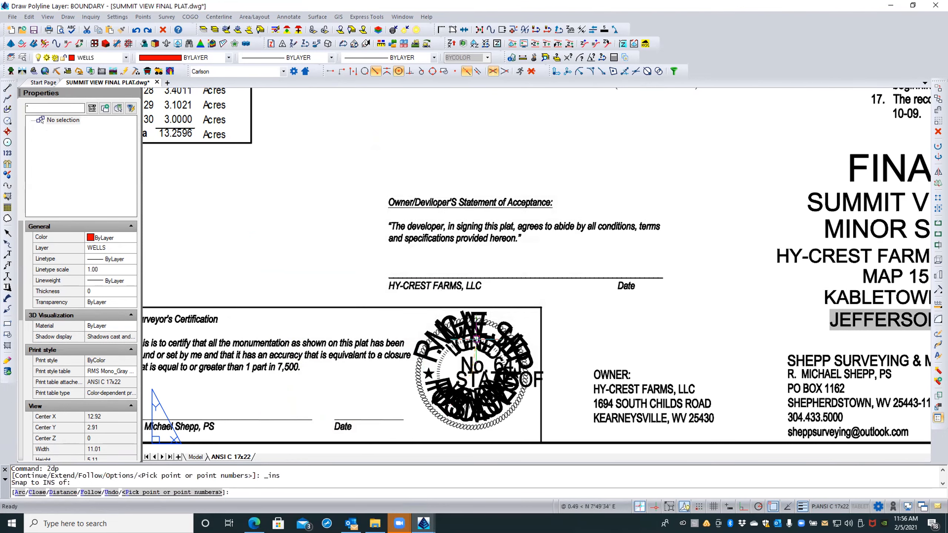
{"action": "left_click", "coordinate": [563, 297]}
{"action": "key", "text": "Return"}
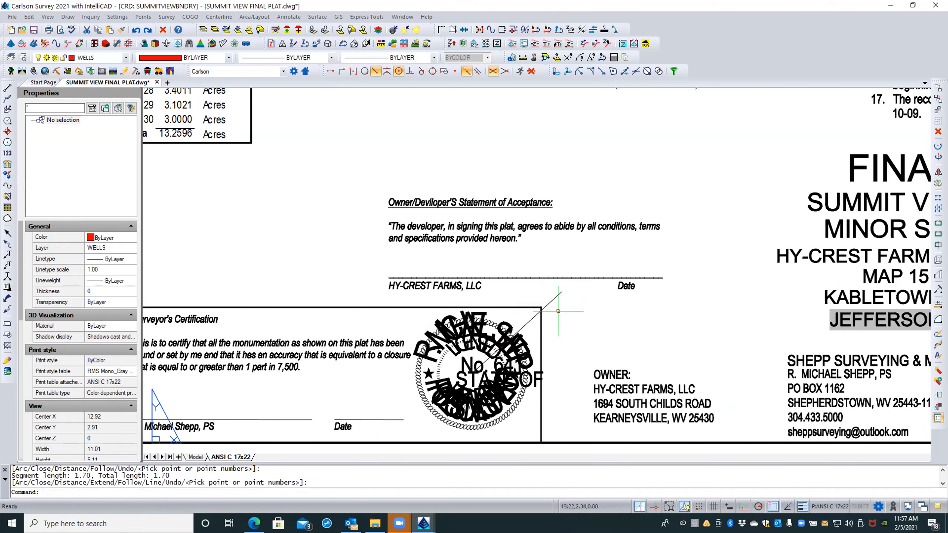
{"action": "left_click", "coordinate": [504, 372]}
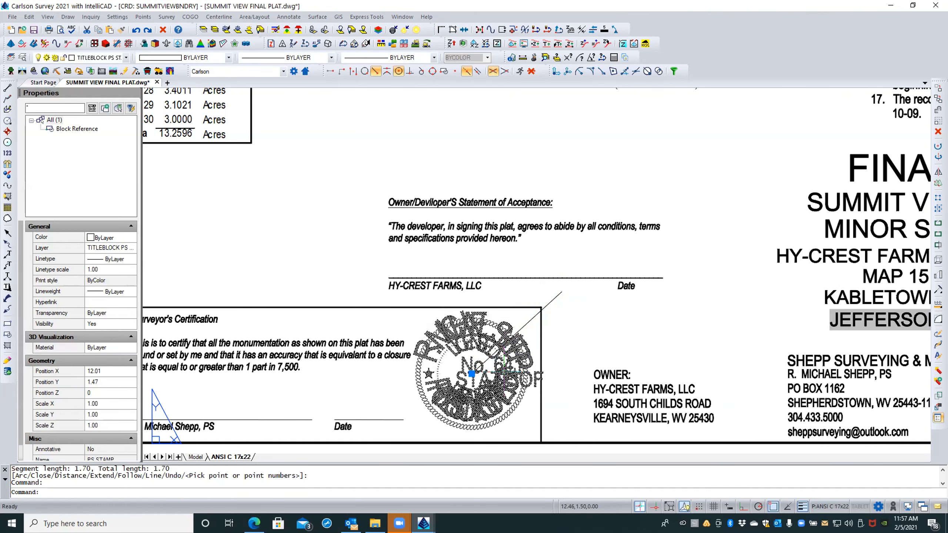
{"action": "key", "text": "Delete"}
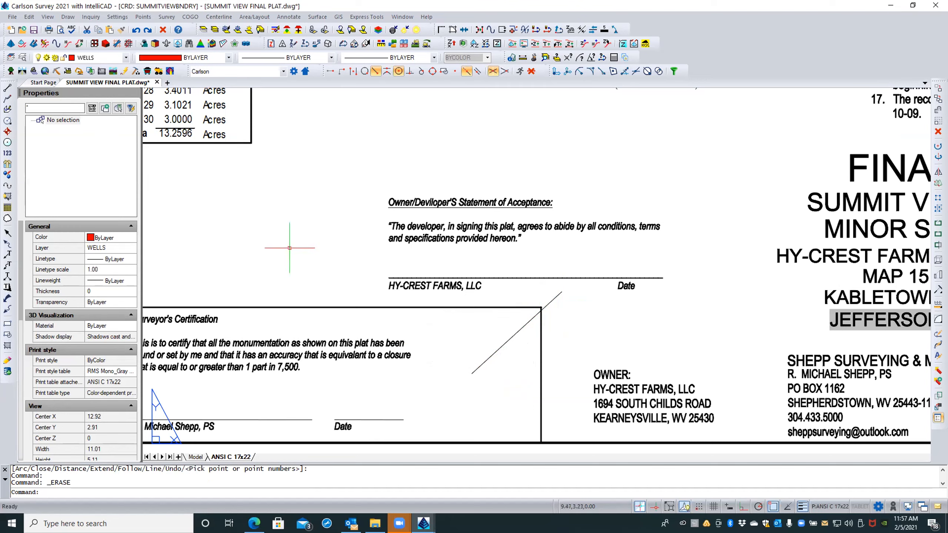
Review the drawing's external references and the file types that can be attached
{"action": "left_click", "coordinate": [21, 57]}
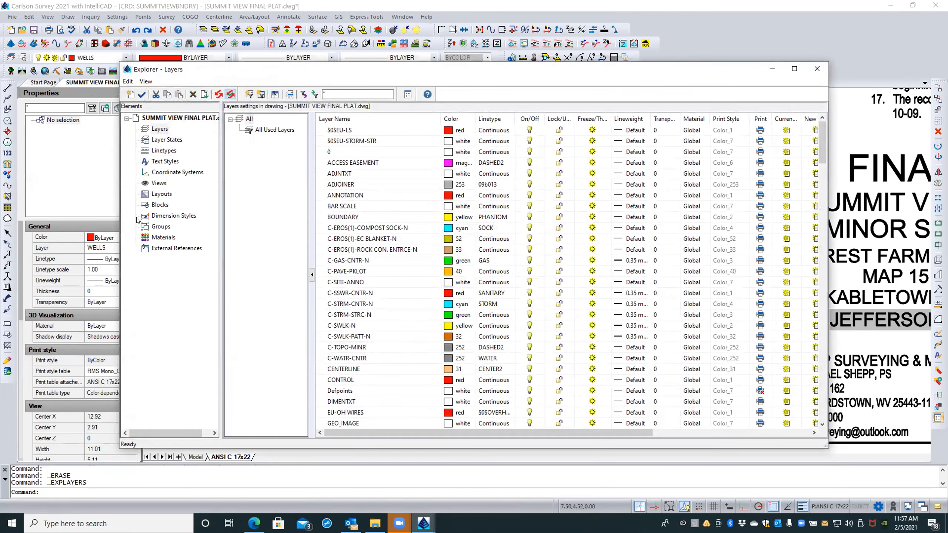
{"action": "left_click", "coordinate": [177, 249]}
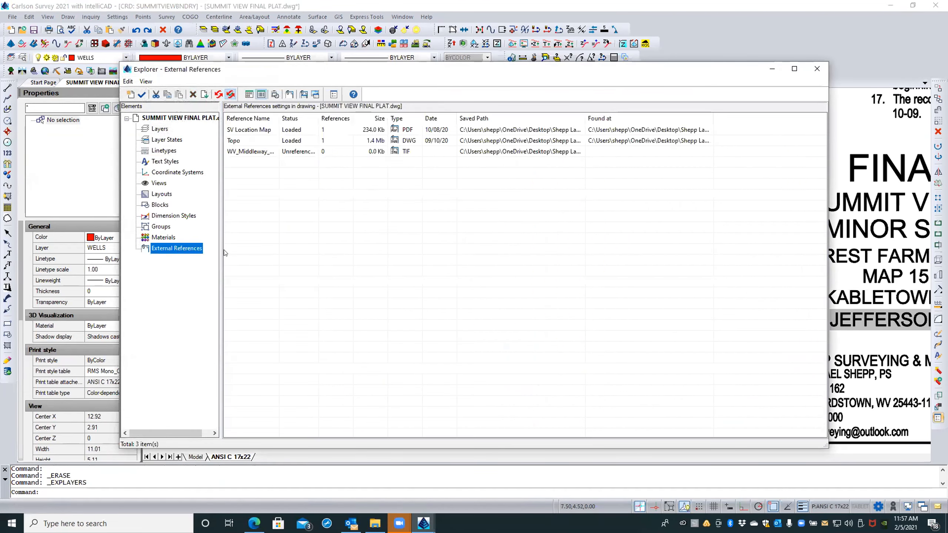
{"action": "right_click", "coordinate": [266, 164]}
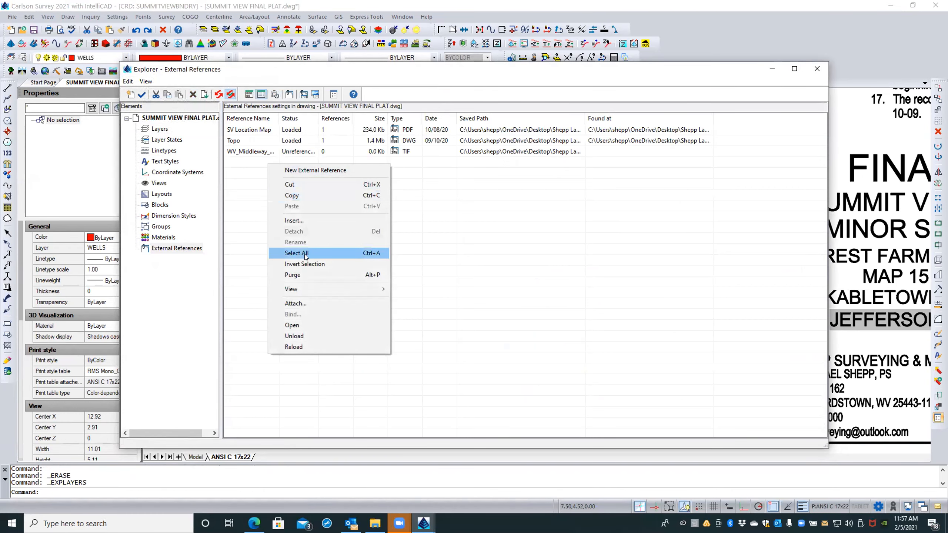
{"action": "left_click", "coordinate": [291, 303]}
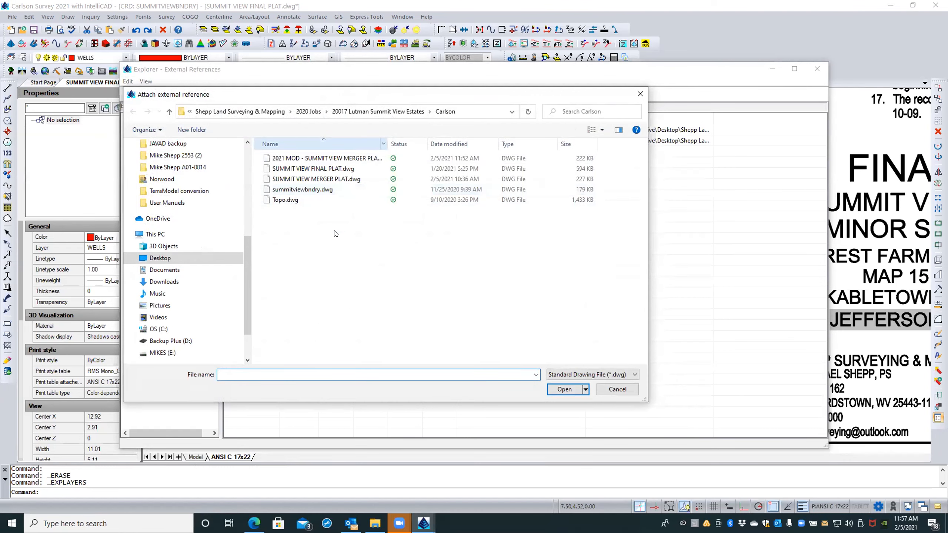
{"action": "left_click", "coordinate": [566, 374]}
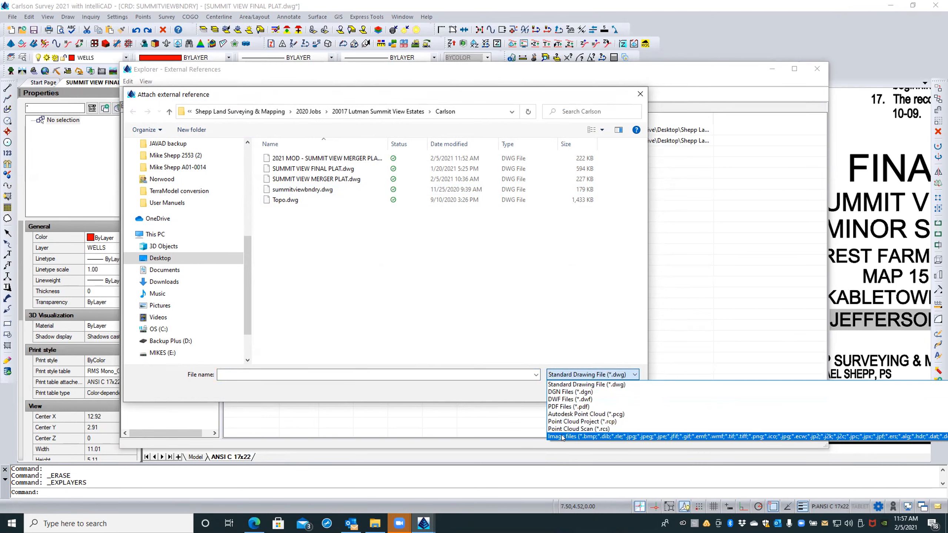
{"action": "left_click", "coordinate": [521, 309]}
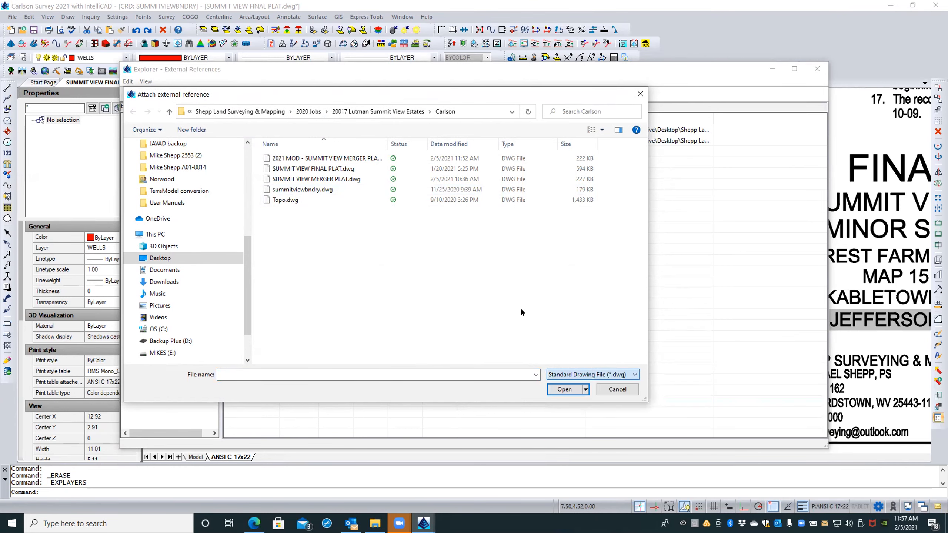
{"action": "left_click", "coordinate": [617, 384]}
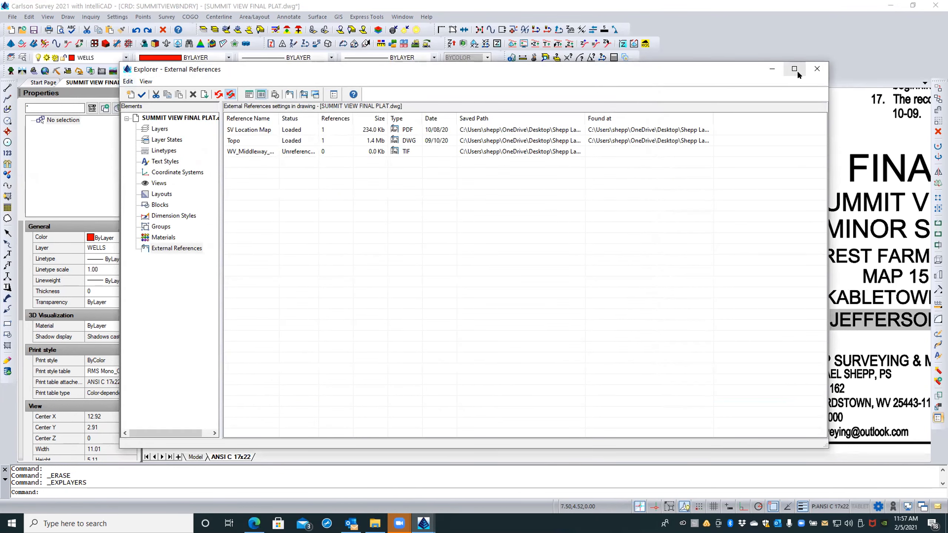
{"action": "left_click", "coordinate": [816, 68]}
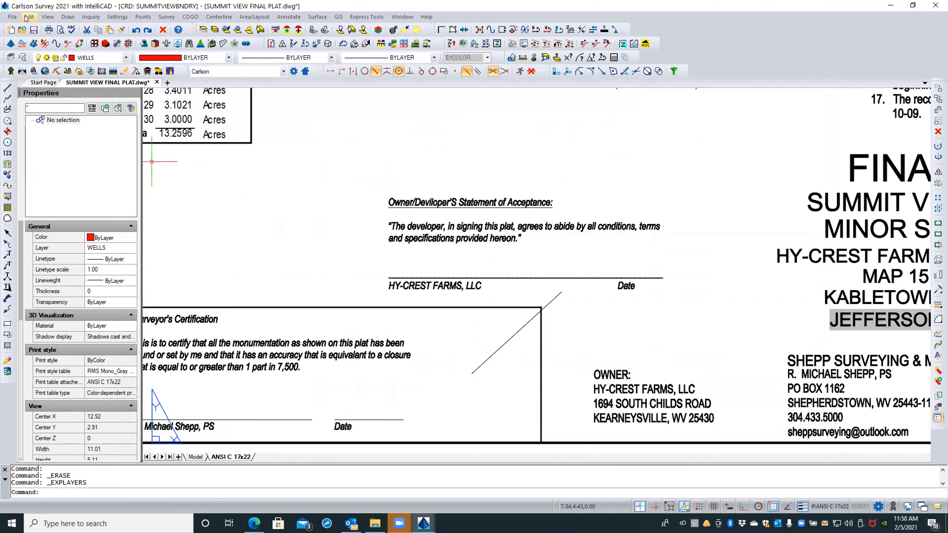
Purge the unused PS STAMP block definition from the drawing
{"action": "left_click", "coordinate": [11, 17]}
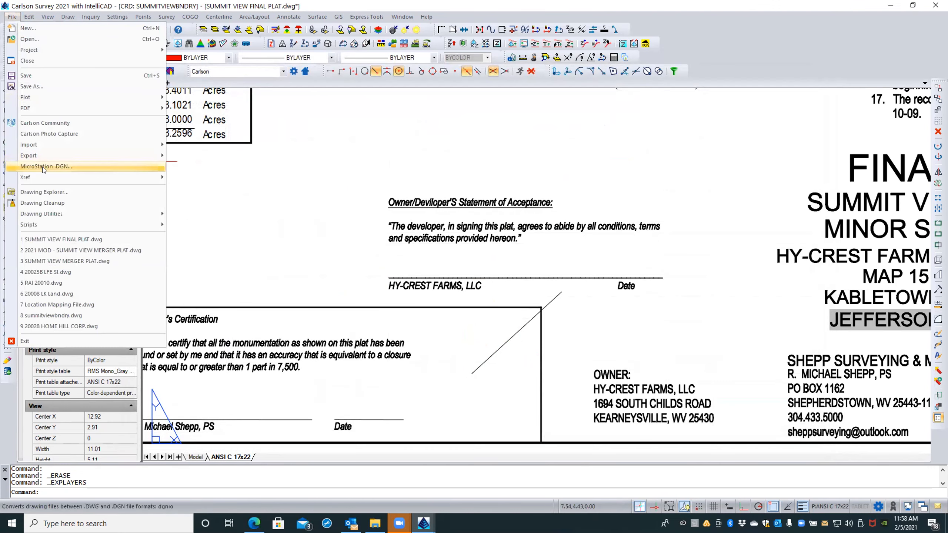
{"action": "mouse_move", "coordinate": [59, 215]}
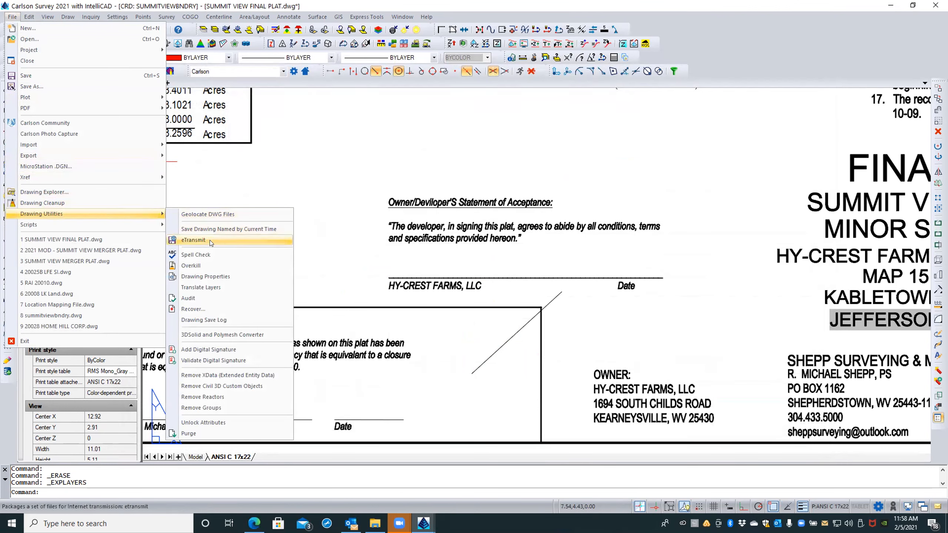
{"action": "left_click", "coordinate": [225, 430]}
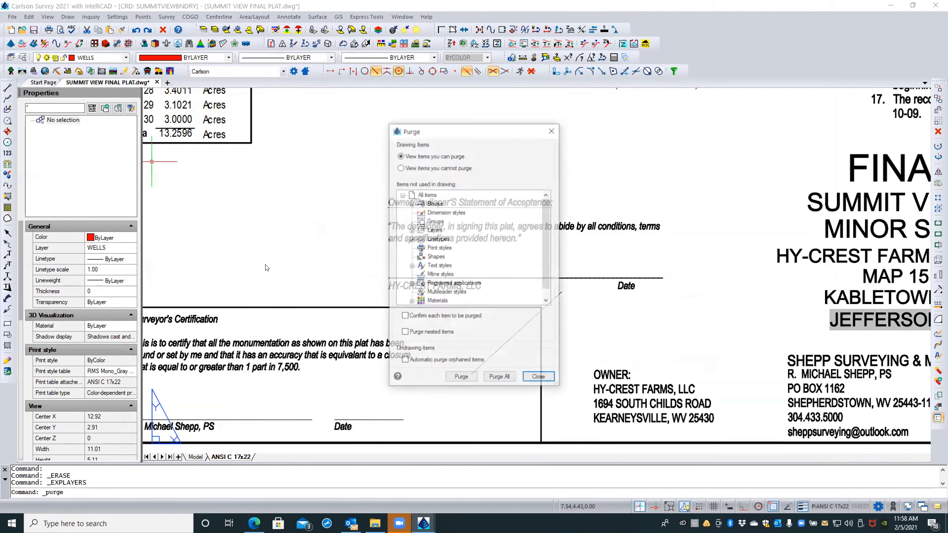
{"action": "left_click", "coordinate": [411, 204]}
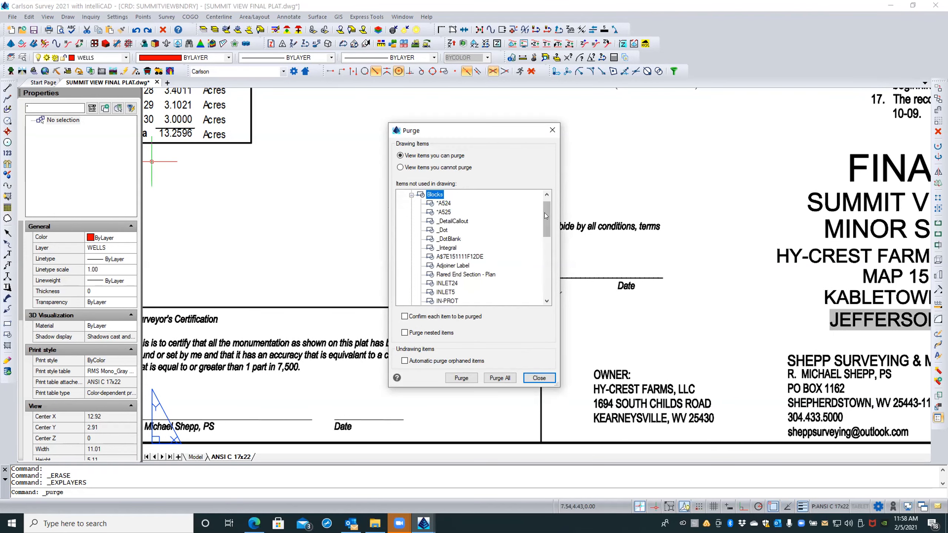
{"action": "left_click_drag", "start_coordinate": [546, 213], "coordinate": [548, 240]}
{"action": "left_click", "coordinate": [462, 238]}
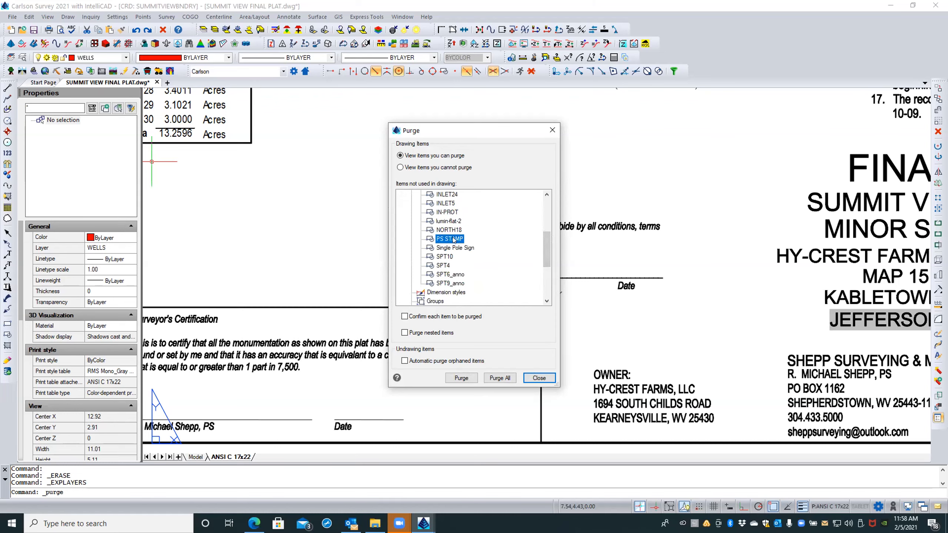
{"action": "left_click", "coordinate": [461, 378]}
{"action": "left_click", "coordinate": [532, 376]}
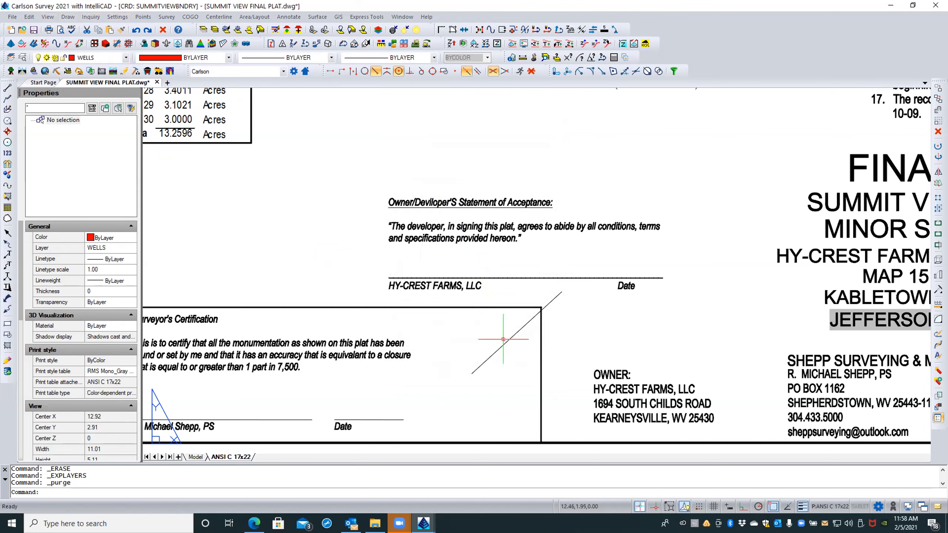
Move the Surveyor's Certification multiline text to the TITLEBLOCK notes layer
{"action": "left_click", "coordinate": [401, 343]}
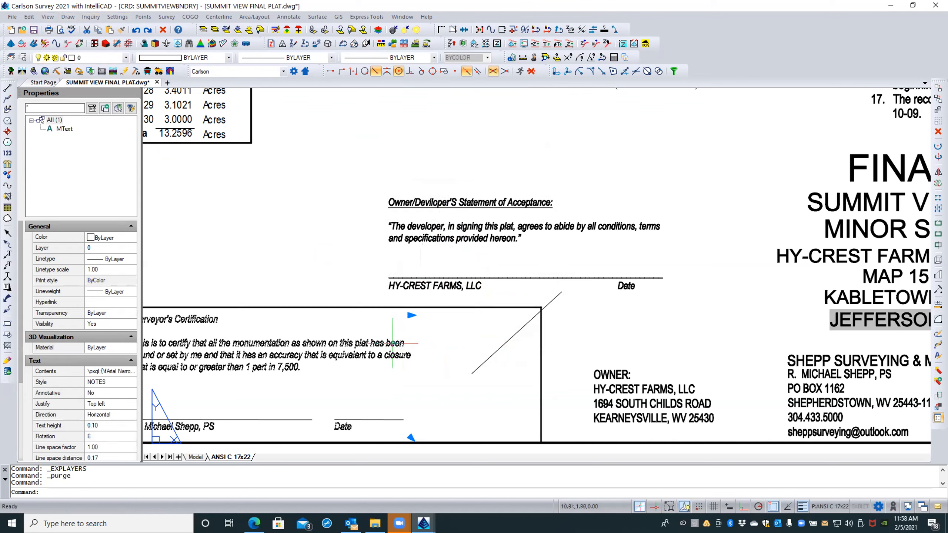
{"action": "key", "text": "Escape"}
{"action": "key", "text": "Escape"}
{"action": "left_click", "coordinate": [379, 307]}
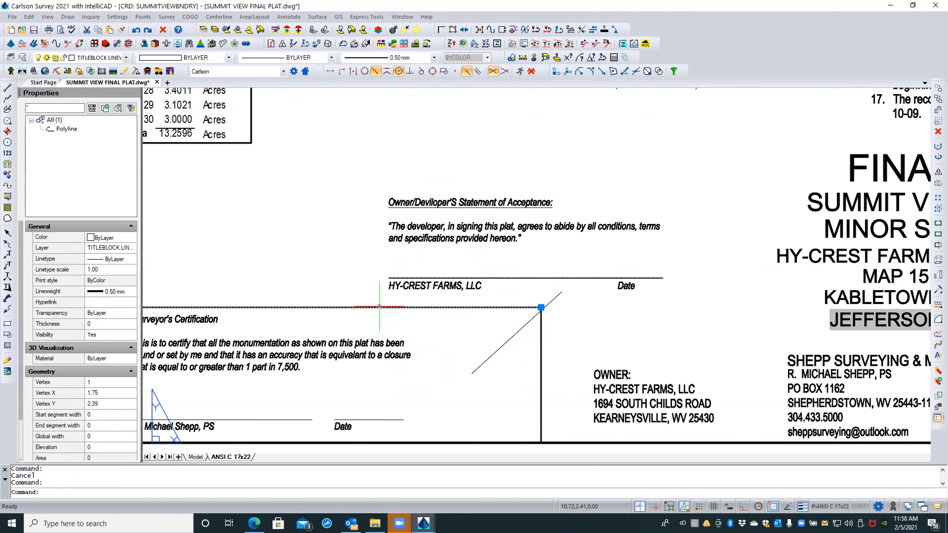
{"action": "key", "text": "Escape"}
{"action": "left_click", "coordinate": [196, 319]}
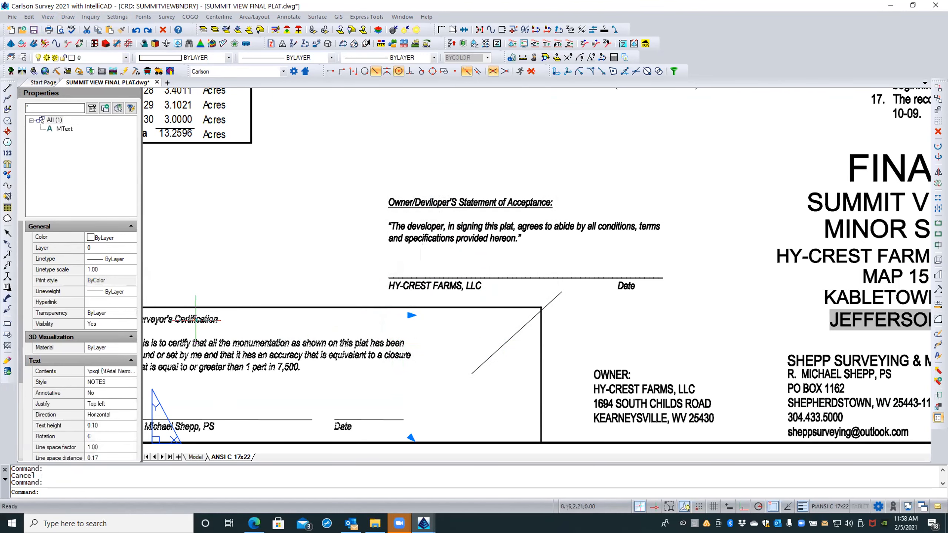
{"action": "left_click", "coordinate": [123, 249]}
{"action": "left_click", "coordinate": [128, 248]}
{"action": "left_click_drag", "start_coordinate": [130, 302], "coordinate": [130, 406]}
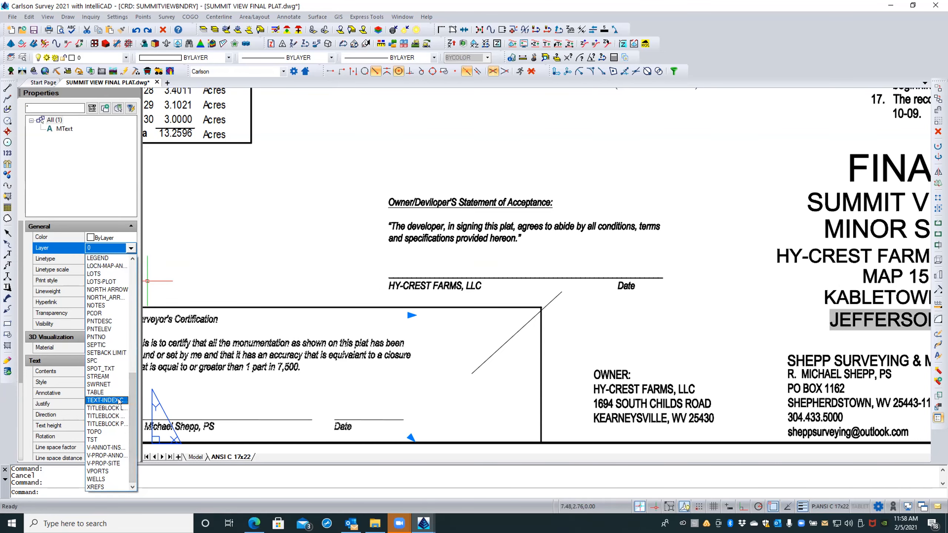
{"action": "left_click", "coordinate": [106, 416]}
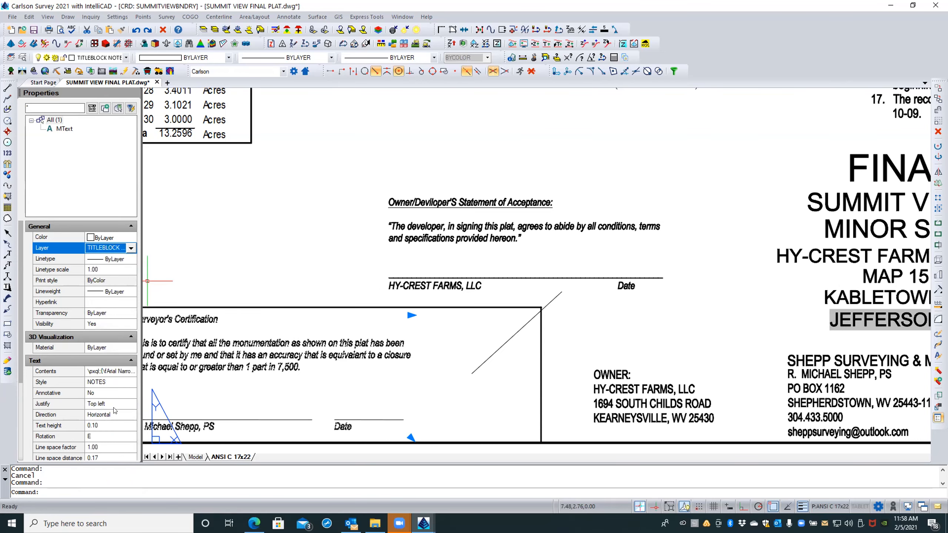
Widen the Properties palette and its value column so full layer names fit, and clear the selection
{"action": "left_click_drag", "start_coordinate": [140, 384], "coordinate": [177, 387]}
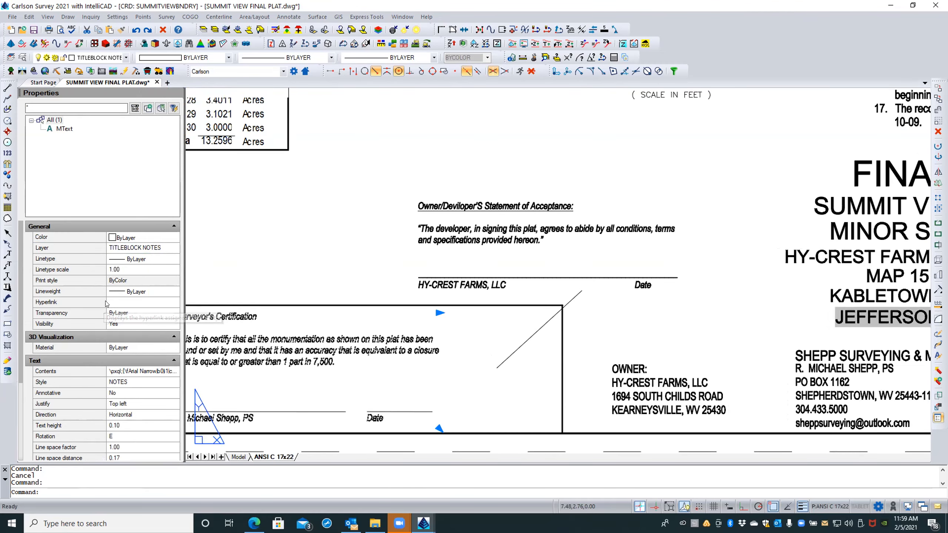
{"action": "left_click_drag", "start_coordinate": [103, 298], "coordinate": [84, 297]}
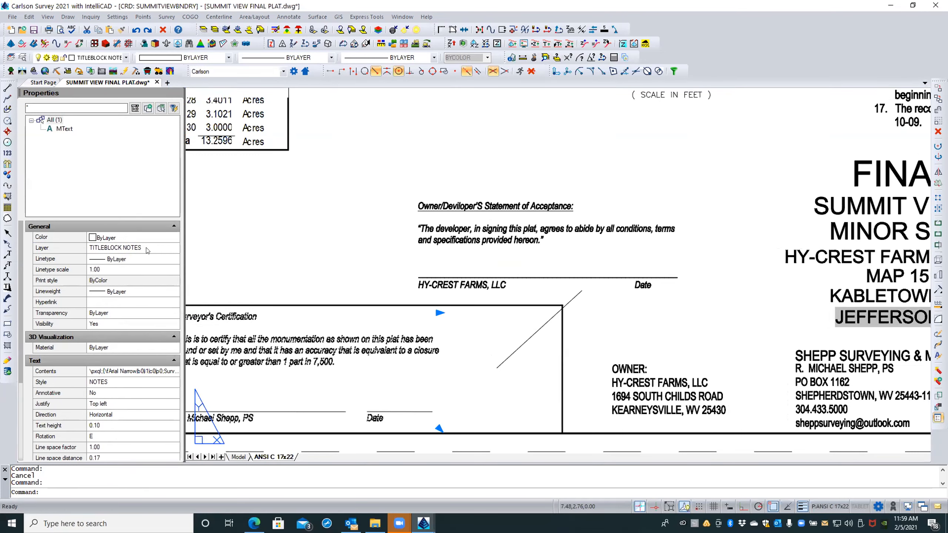
{"action": "key", "text": "Escape"}
{"action": "key", "text": "Escape"}
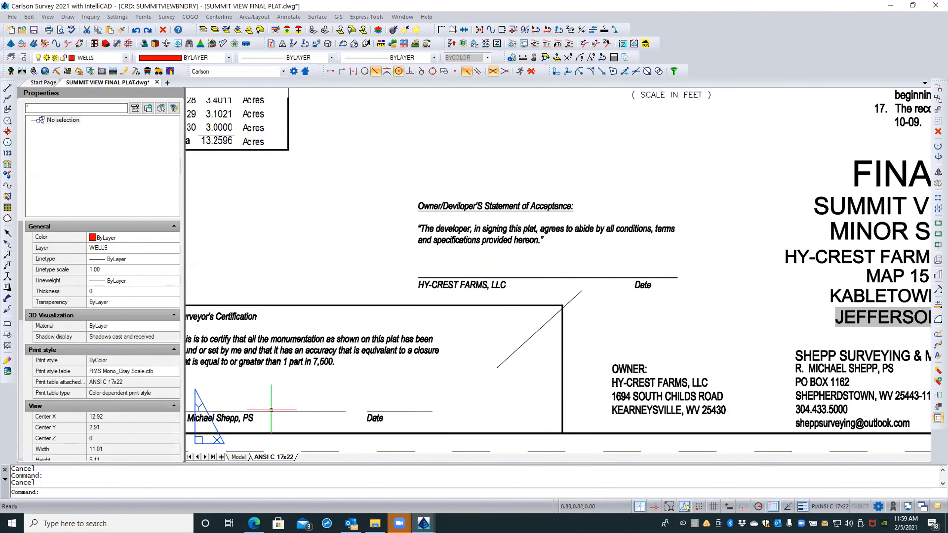
Check which layer the owner's name and address text is on
{"action": "left_click", "coordinate": [646, 395]}
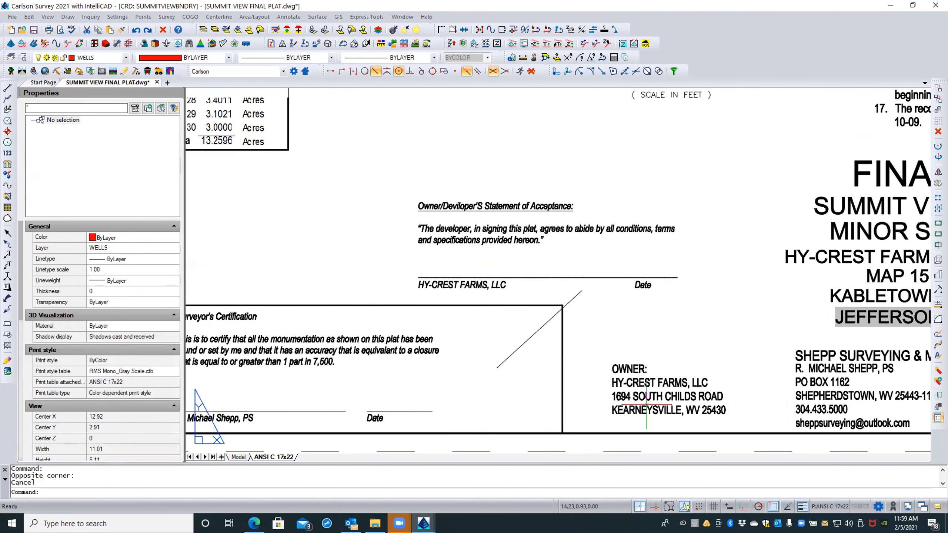
{"action": "left_click", "coordinate": [646, 403]}
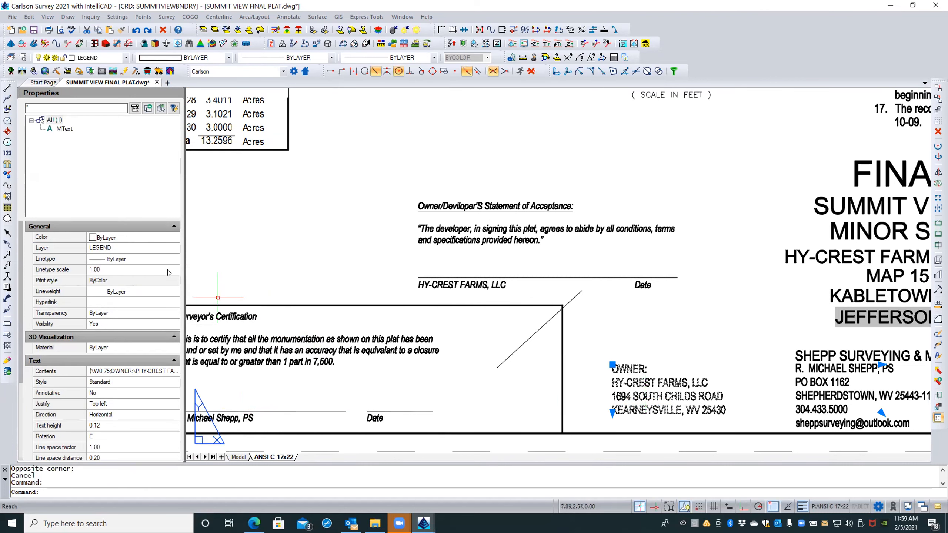
{"action": "key", "text": "Escape"}
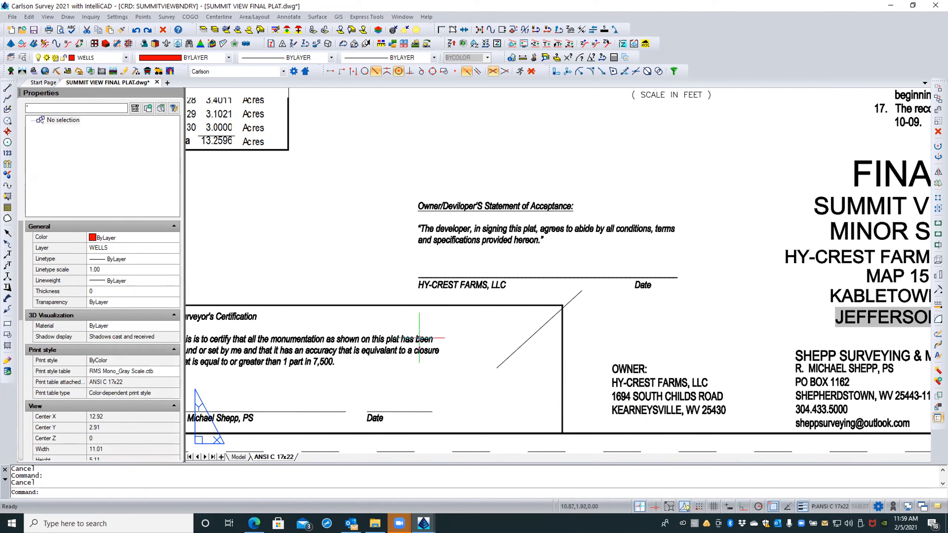
Make TITLEBLOCK NOTES the current layer by picking the Surveyor's Certification text
{"action": "left_click", "coordinate": [10, 45]}
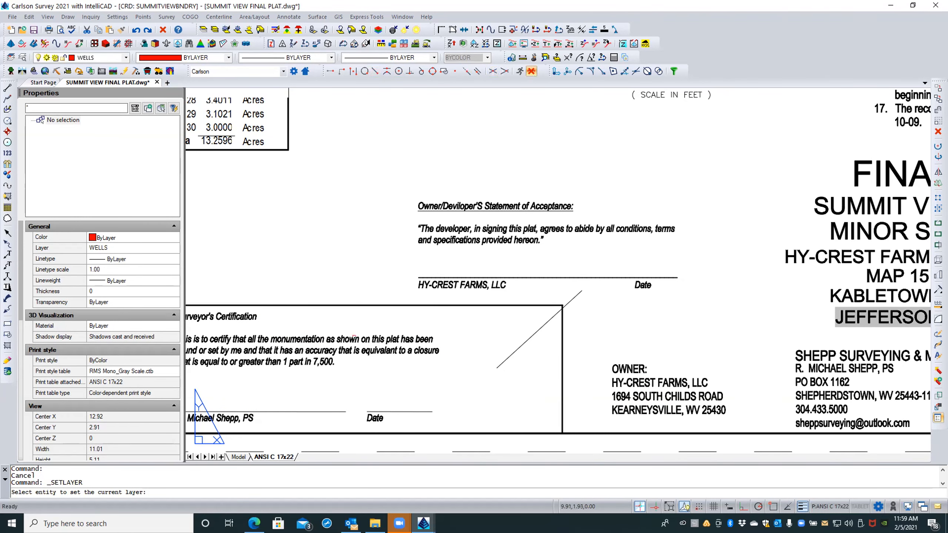
{"action": "left_click", "coordinate": [351, 336]}
{"action": "key", "text": "Escape"}
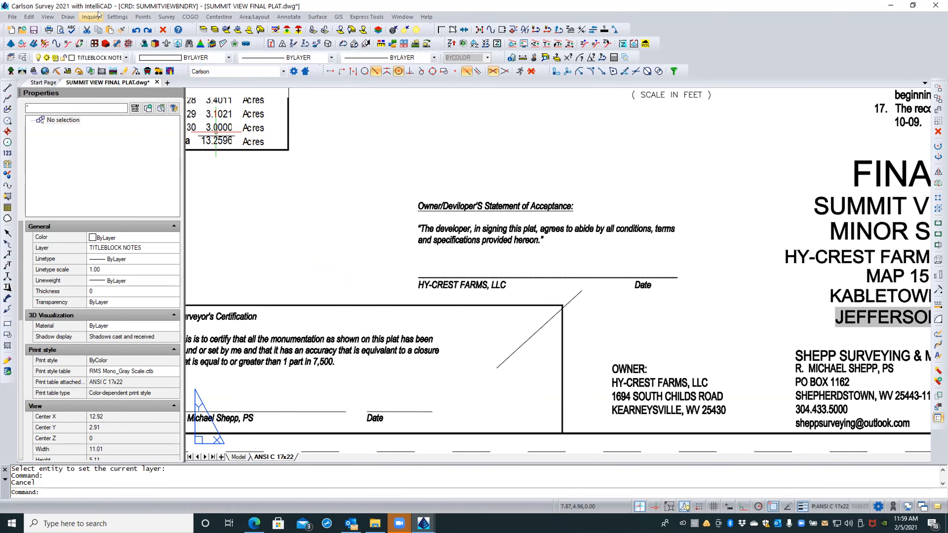
{"action": "left_click", "coordinate": [67, 16]}
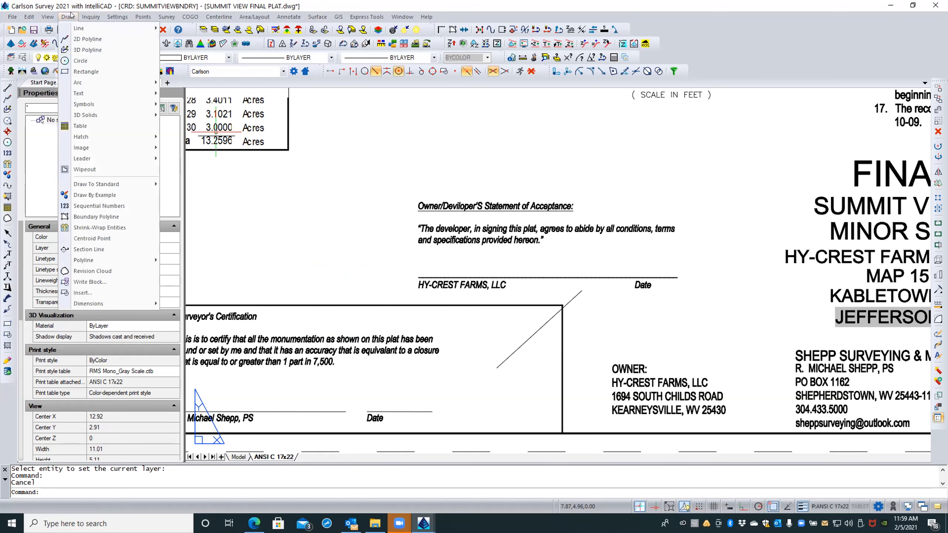
{"action": "left_click", "coordinate": [135, 290]}
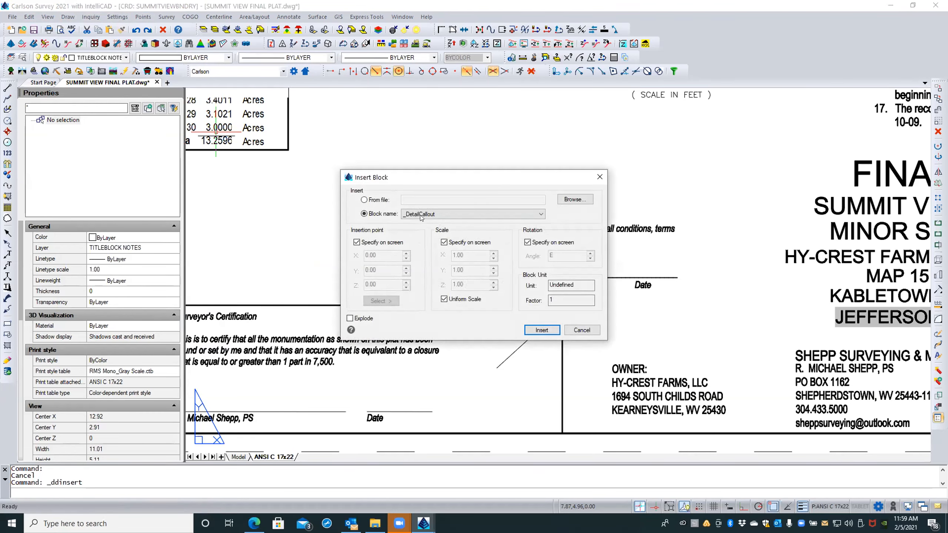
{"action": "left_click", "coordinate": [564, 201]}
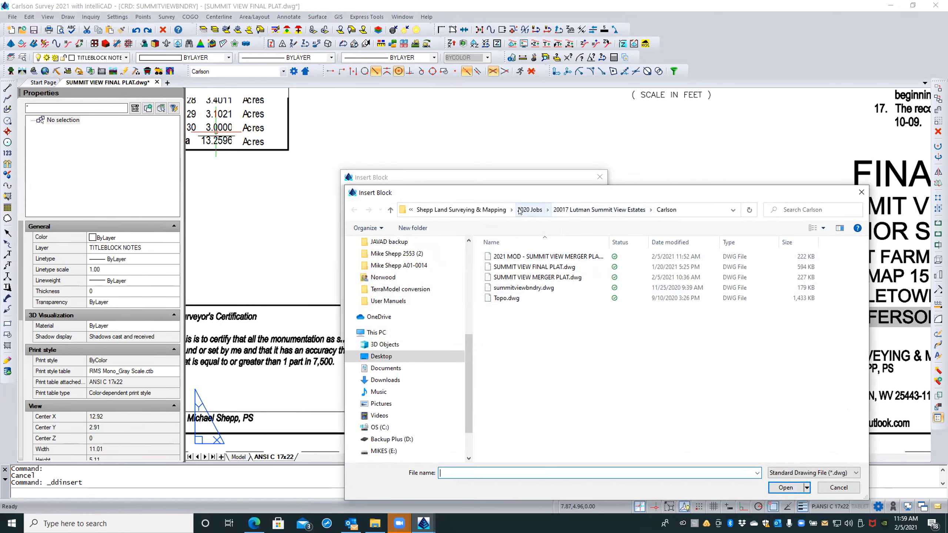
{"action": "left_click", "coordinate": [493, 211]}
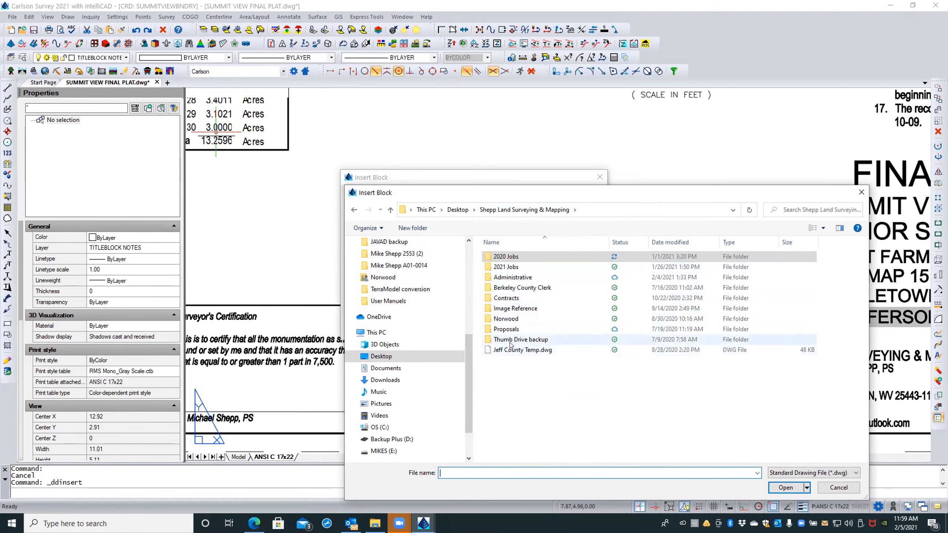
{"action": "double_click", "coordinate": [509, 276]}
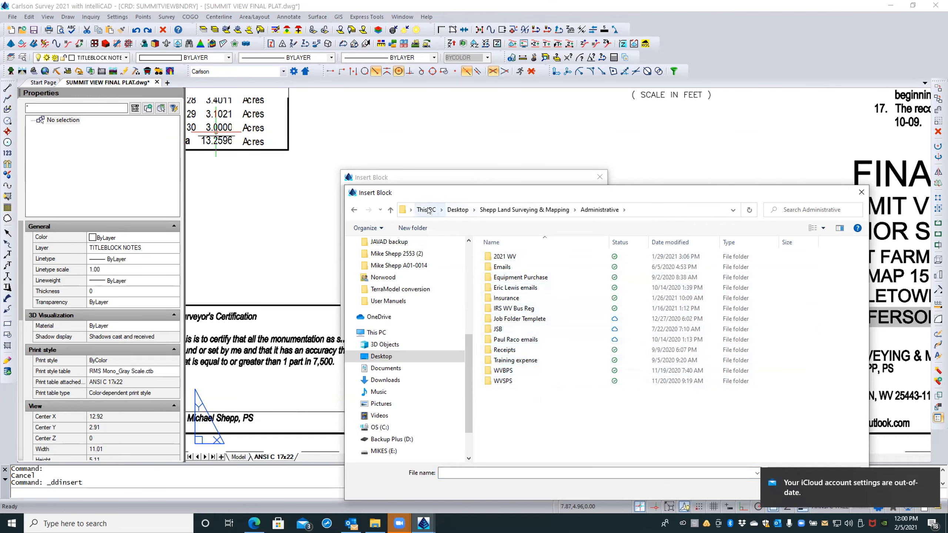
{"action": "key", "text": "Escape"}
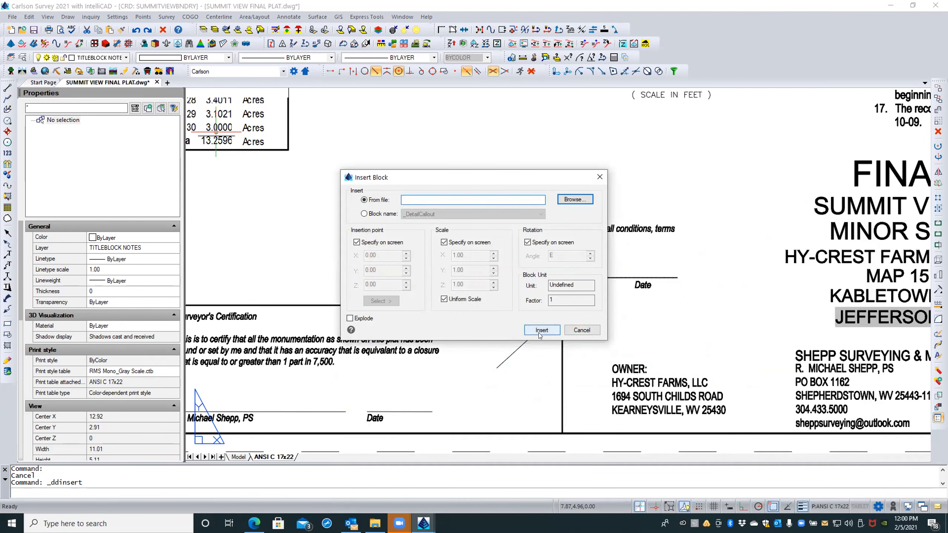
{"action": "left_click", "coordinate": [444, 242]}
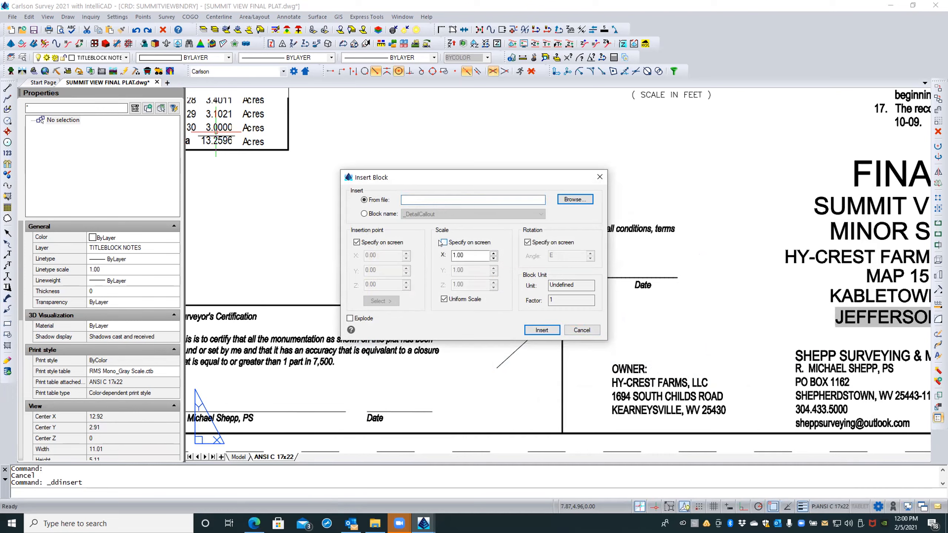
{"action": "left_click", "coordinate": [357, 242]}
{"action": "left_click", "coordinate": [527, 242]}
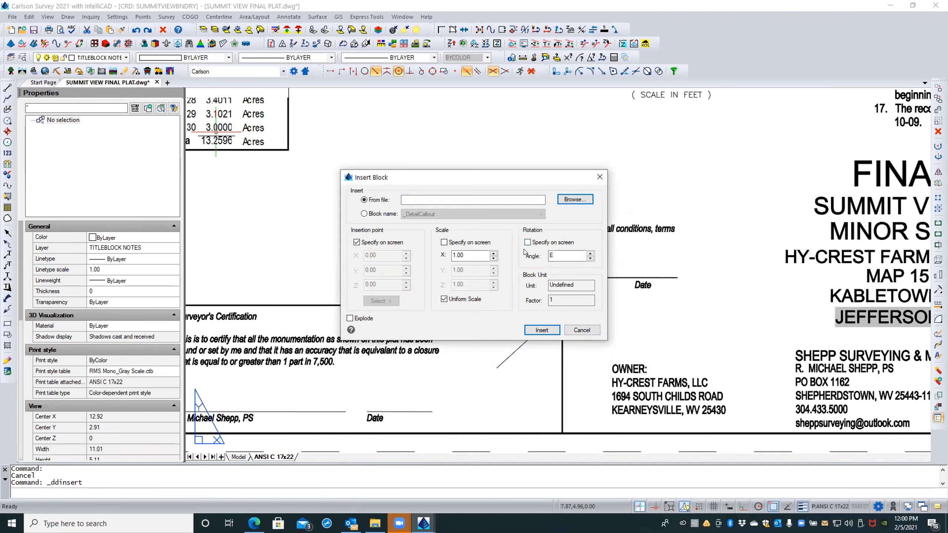
{"action": "left_click", "coordinate": [573, 330]}
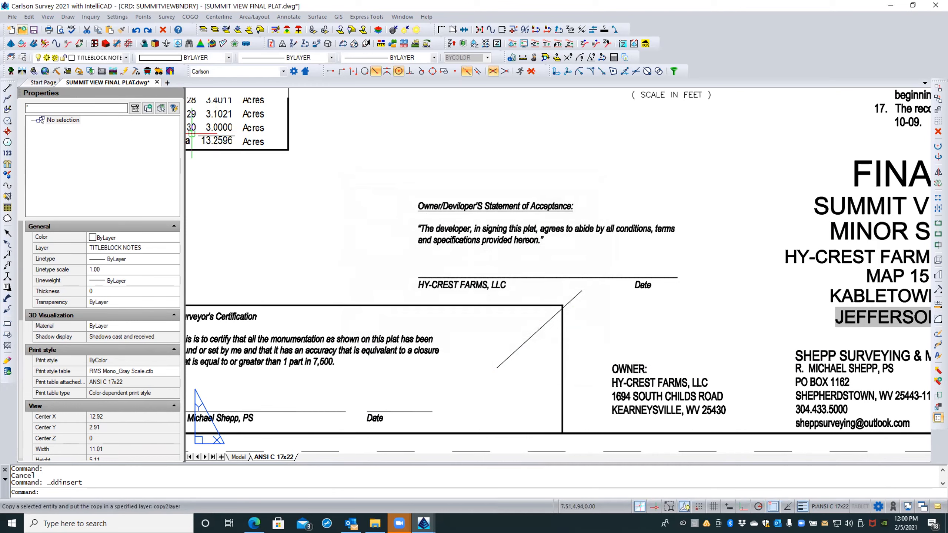
{"action": "left_click", "coordinate": [22, 29]}
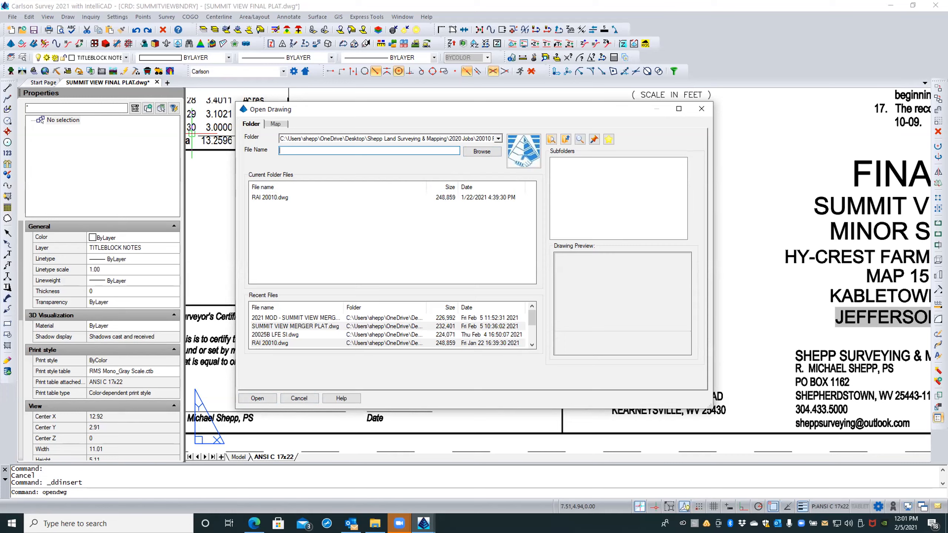
{"action": "left_click", "coordinate": [299, 398]}
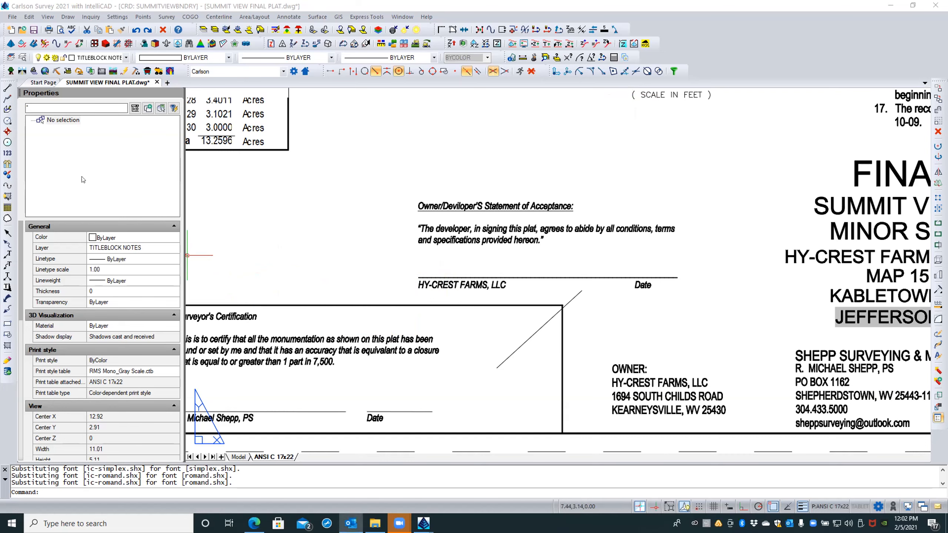
Open the drawing 20008 LK Land.dwg from the Carlson folder of the 20008 LK Land Holdings job in 2020 Jobs
{"action": "left_click", "coordinate": [20, 27]}
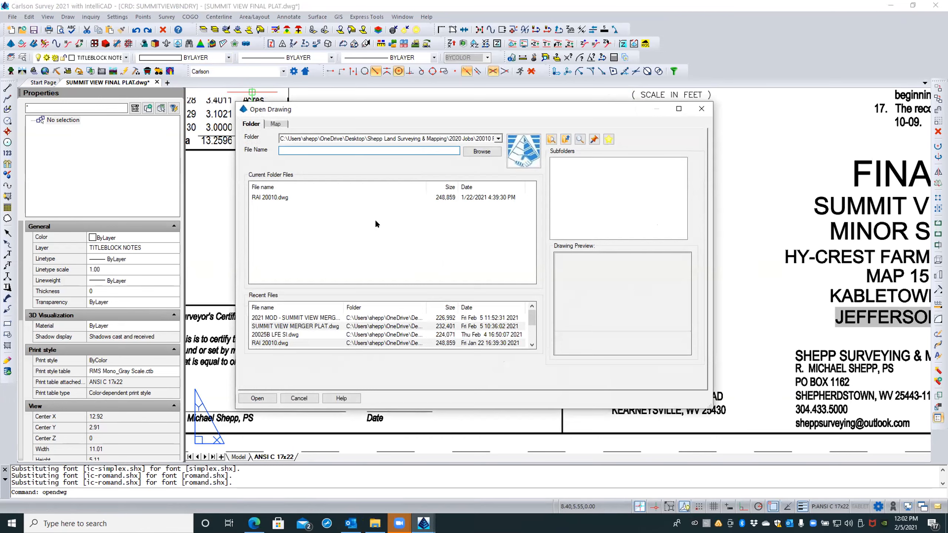
{"action": "left_click", "coordinate": [482, 151]}
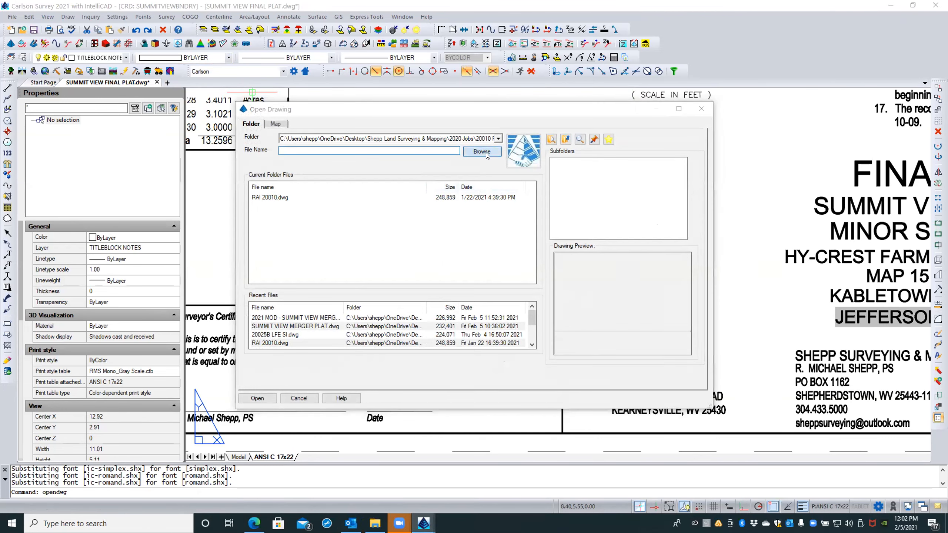
{"action": "scroll", "coordinate": [399, 332], "scroll_direction": "down", "scroll_amount": 2}
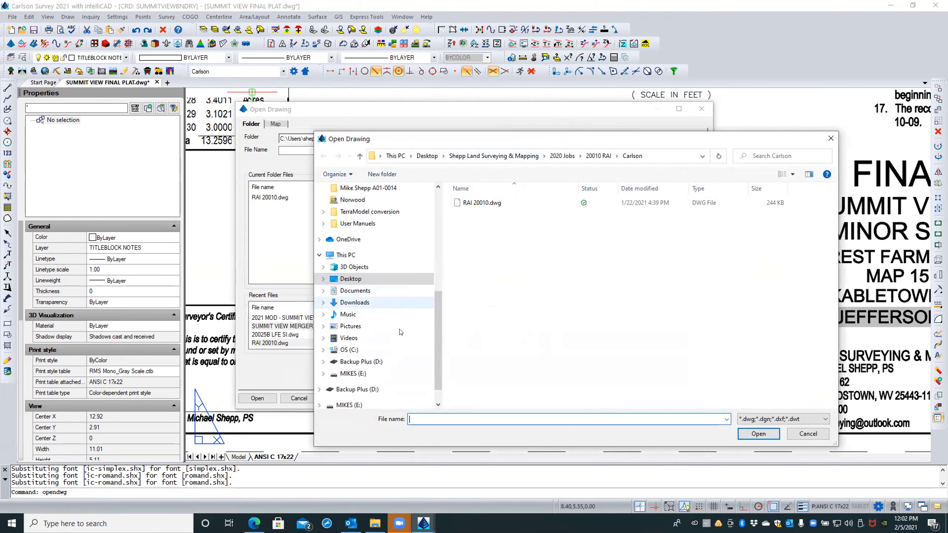
{"action": "left_click", "coordinate": [373, 279]}
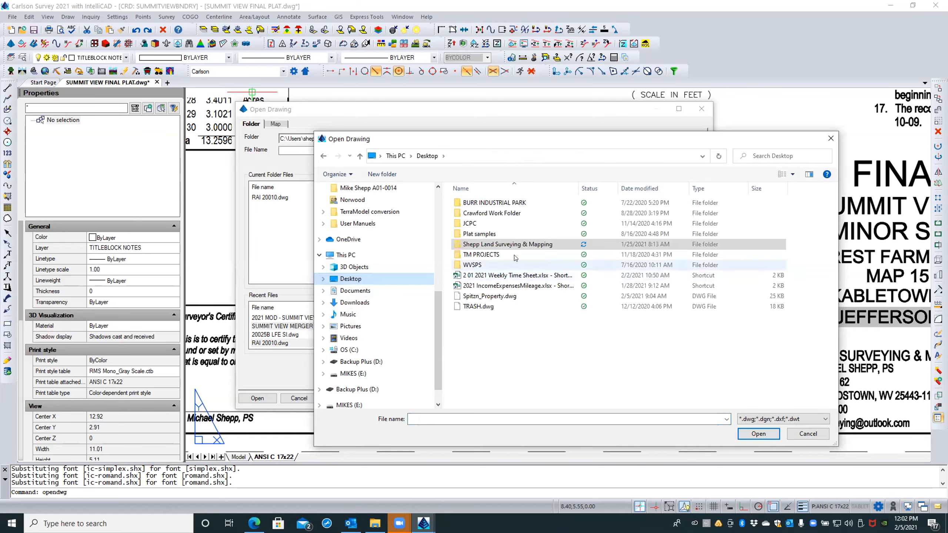
{"action": "double_click", "coordinate": [497, 245]}
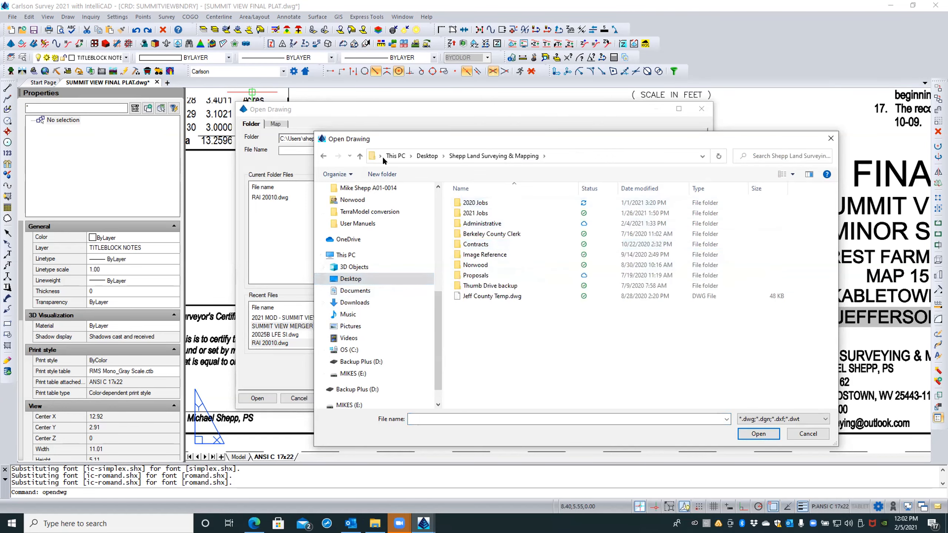
{"action": "left_click", "coordinate": [461, 203]}
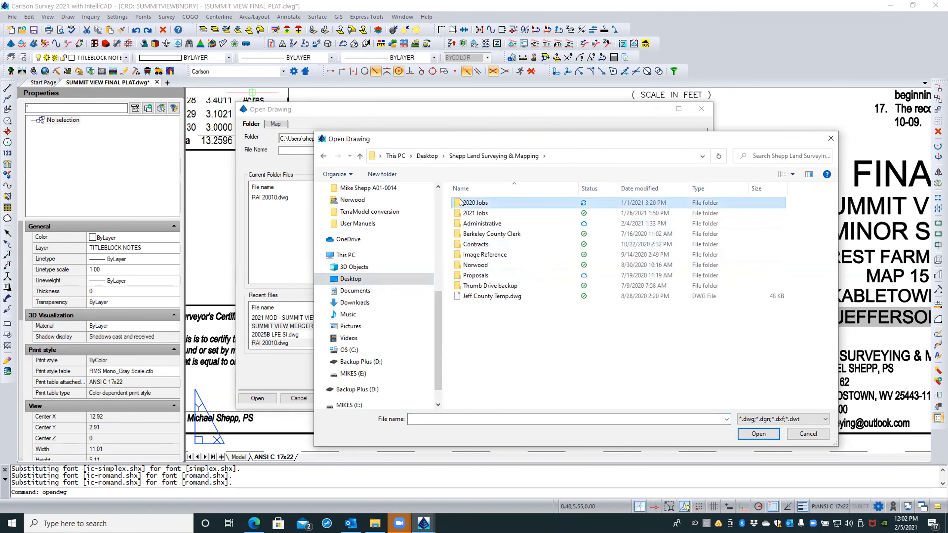
{"action": "double_click", "coordinate": [461, 202]}
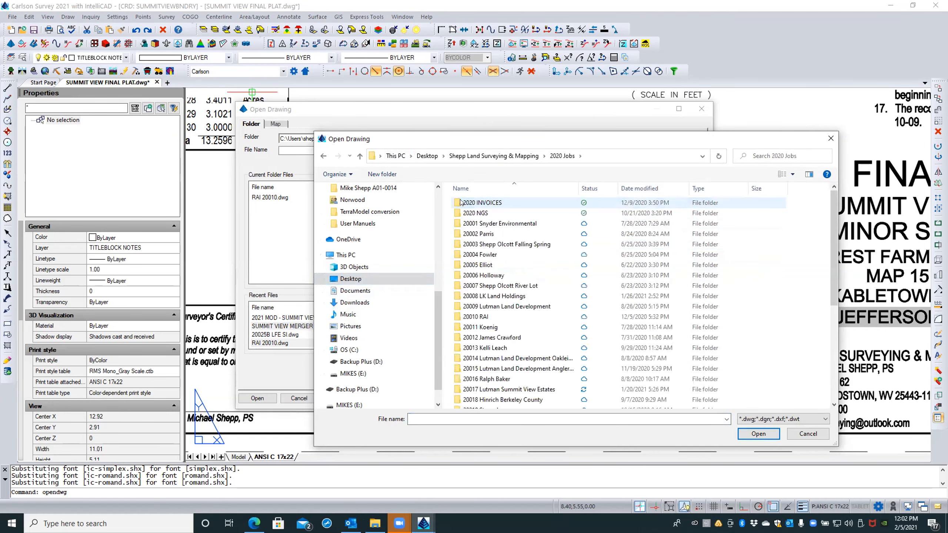
{"action": "double_click", "coordinate": [484, 296]}
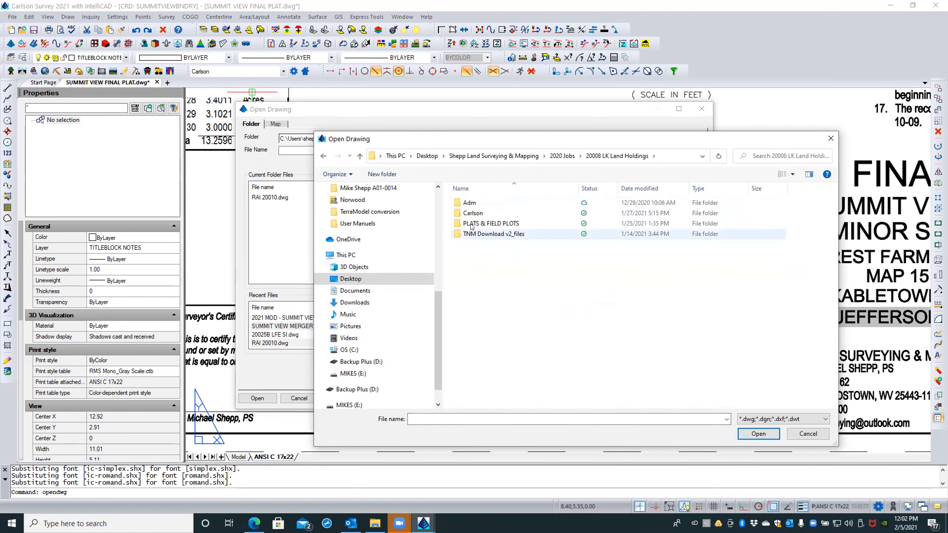
{"action": "double_click", "coordinate": [472, 214]}
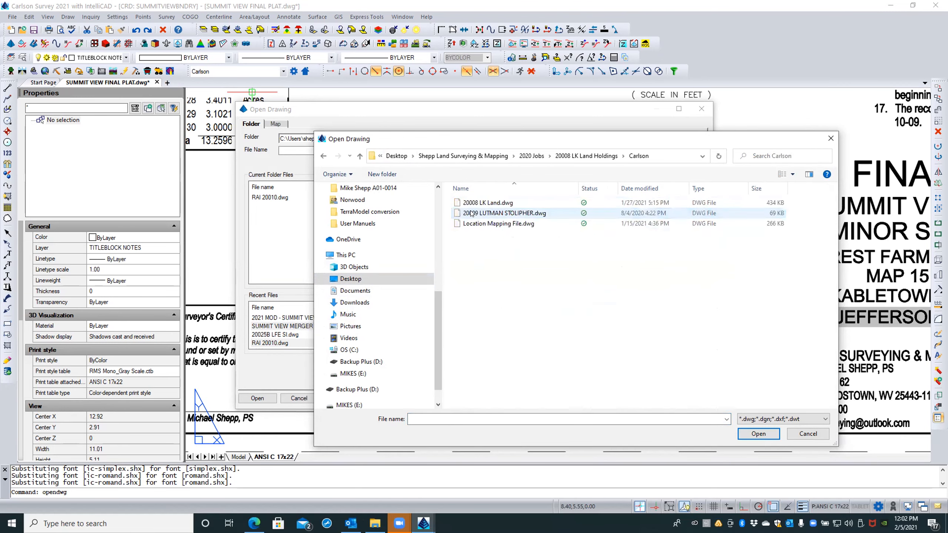
{"action": "left_click", "coordinate": [471, 204]}
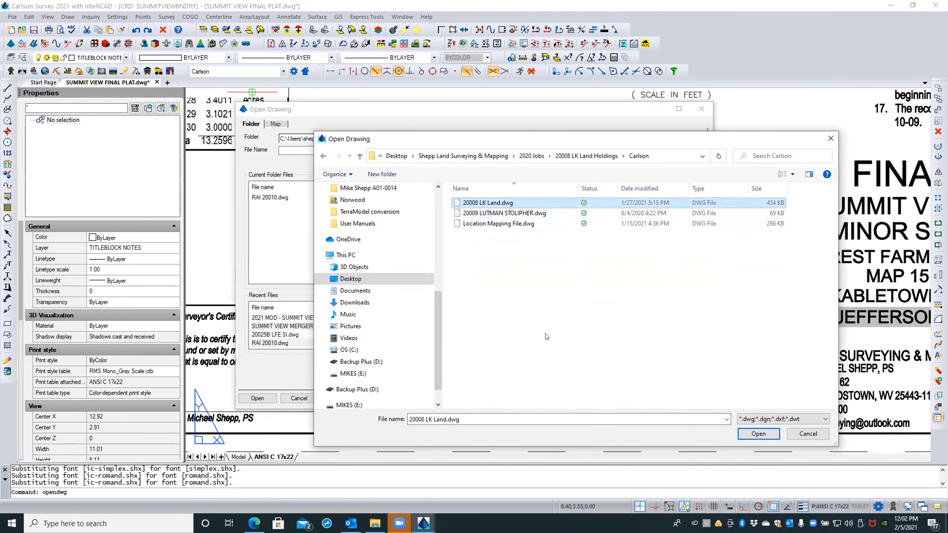
{"action": "left_click", "coordinate": [743, 434]}
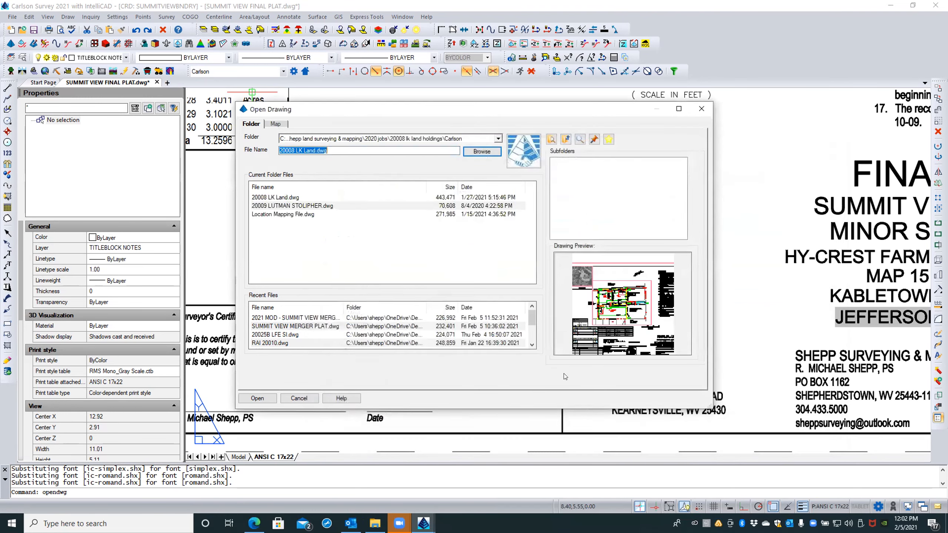
{"action": "left_click", "coordinate": [274, 399]}
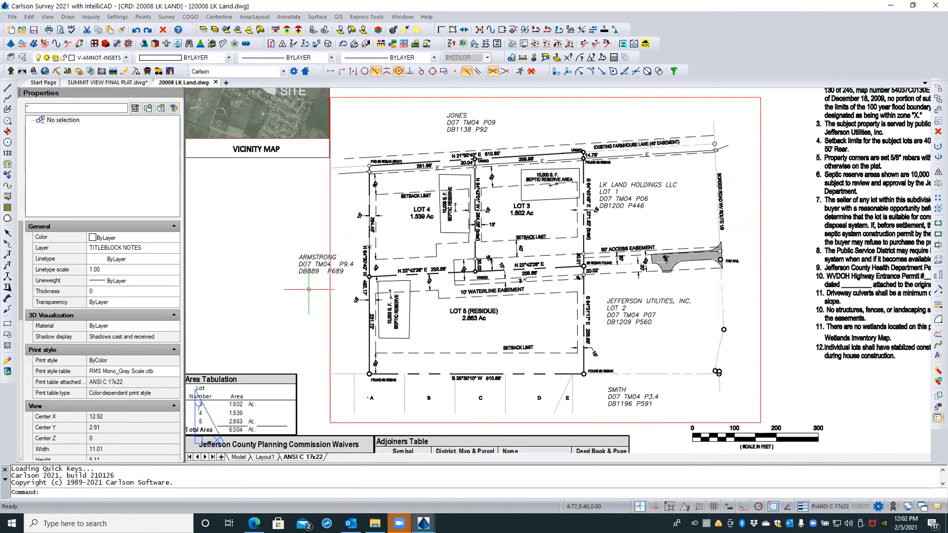
Select the surveyor's seal in the Surveyor's Certification box and start WBLOCK with the PS STAMP block as its source
{"action": "scroll", "coordinate": [353, 211], "scroll_direction": "down", "scroll_amount": 2}
{"action": "scroll", "coordinate": [358, 209], "scroll_direction": "down", "scroll_amount": 1}
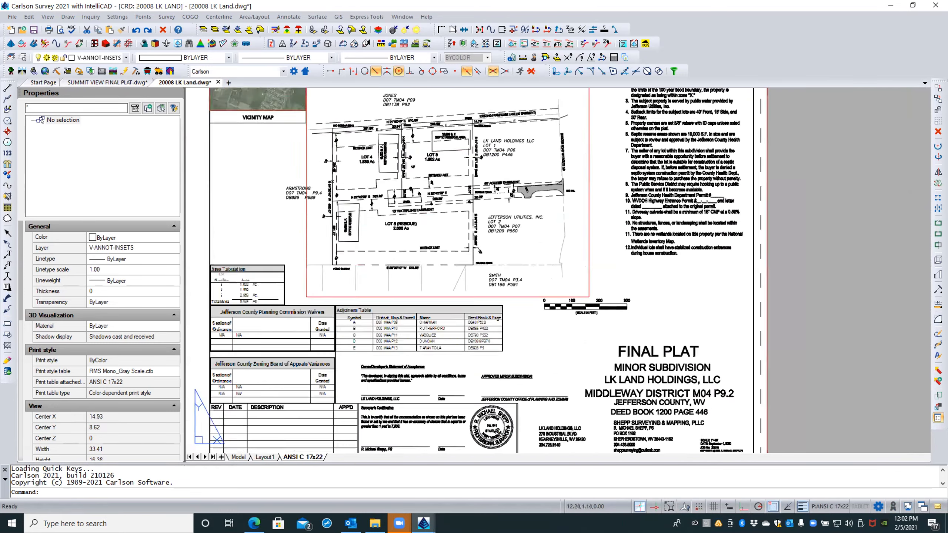
{"action": "scroll", "coordinate": [496, 435], "scroll_direction": "up", "scroll_amount": 2}
{"action": "middle_click_drag", "start_coordinate": [490, 415], "coordinate": [480, 389]}
{"action": "left_click", "coordinate": [479, 390]}
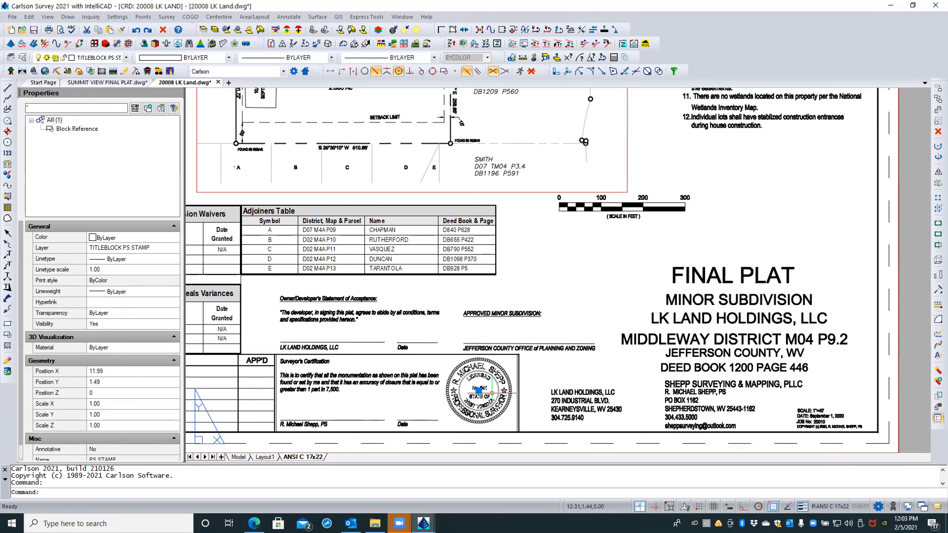
{"action": "type", "text": "WBLOCK"}
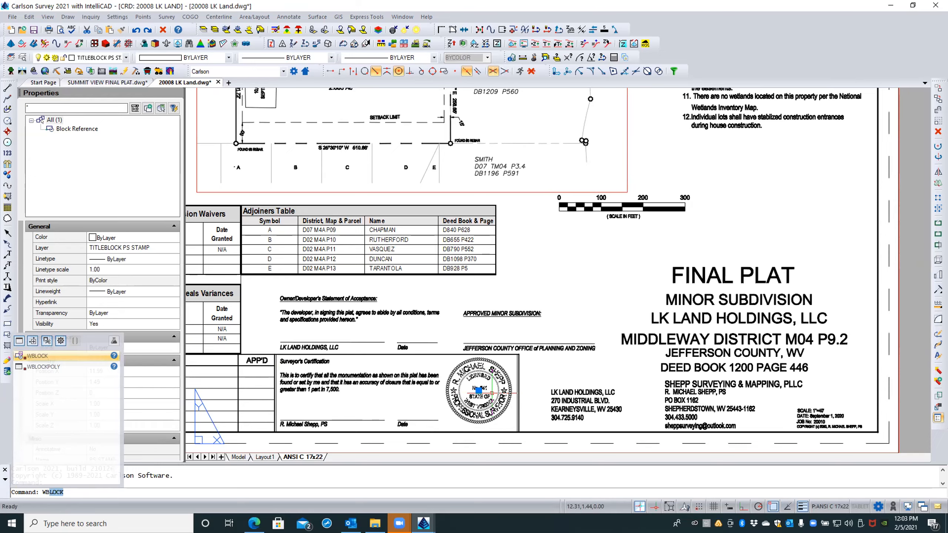
{"action": "key", "text": "Return"}
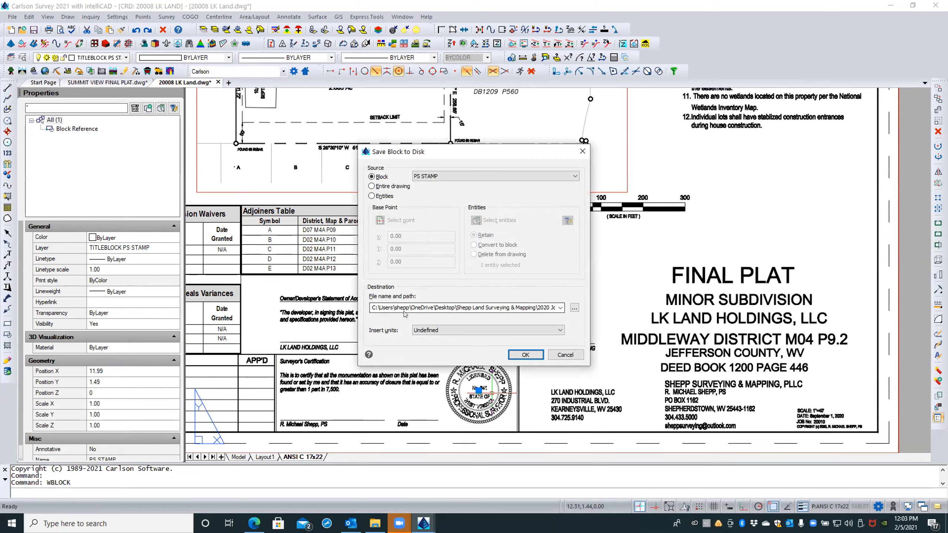
Create a folder named CADD resources inside Shepp Land Surveying & Mapping and open it as the block's save location
{"action": "left_click", "coordinate": [574, 308]}
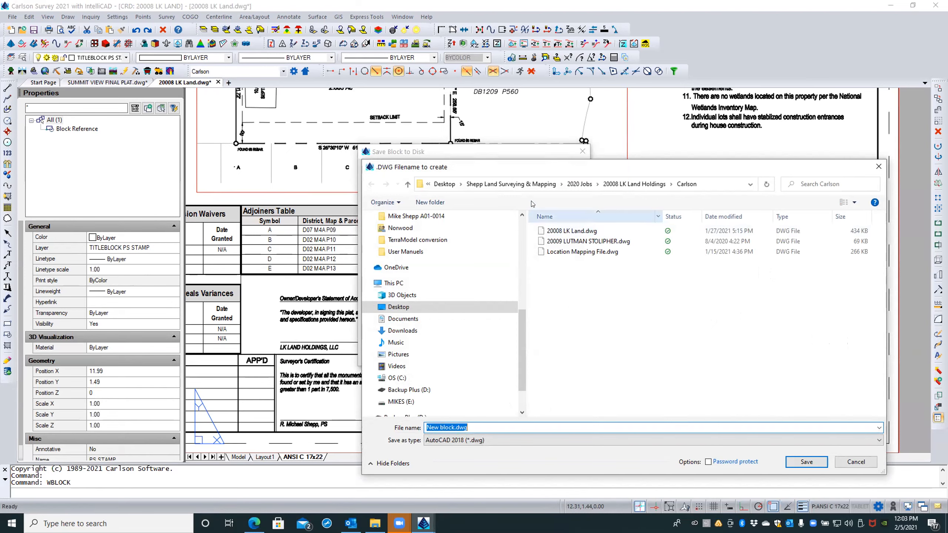
{"action": "left_click", "coordinate": [565, 306]}
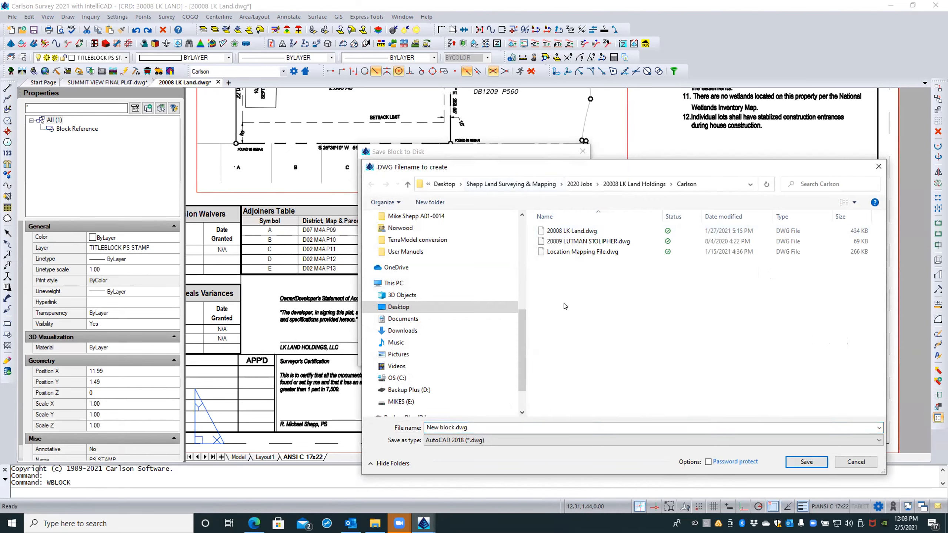
{"action": "left_click", "coordinate": [525, 185]}
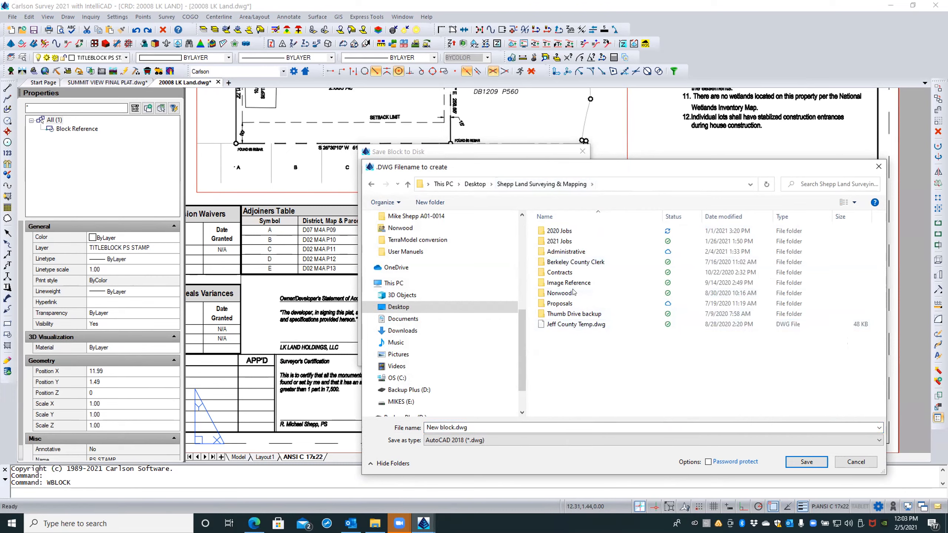
{"action": "right_click", "coordinate": [580, 358]}
{"action": "mouse_move", "coordinate": [605, 335]}
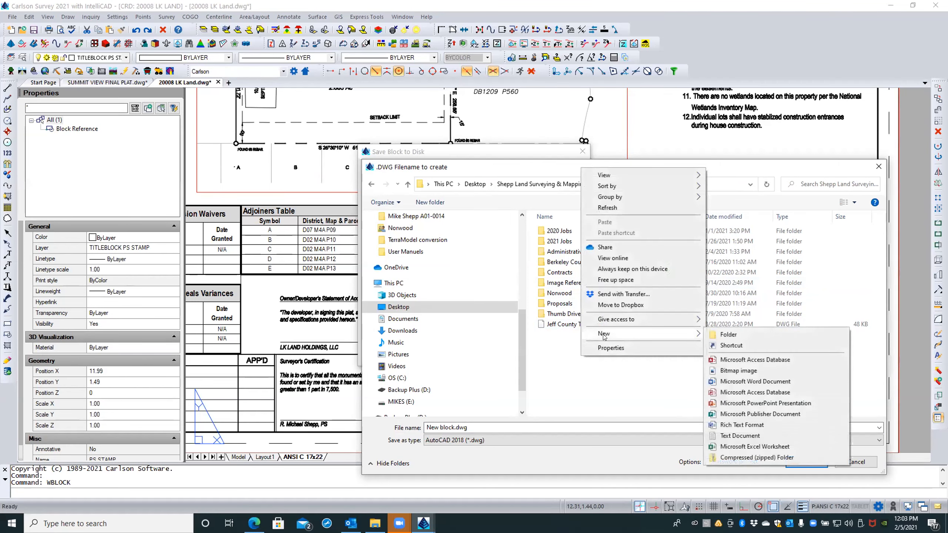
{"action": "left_click", "coordinate": [728, 335]}
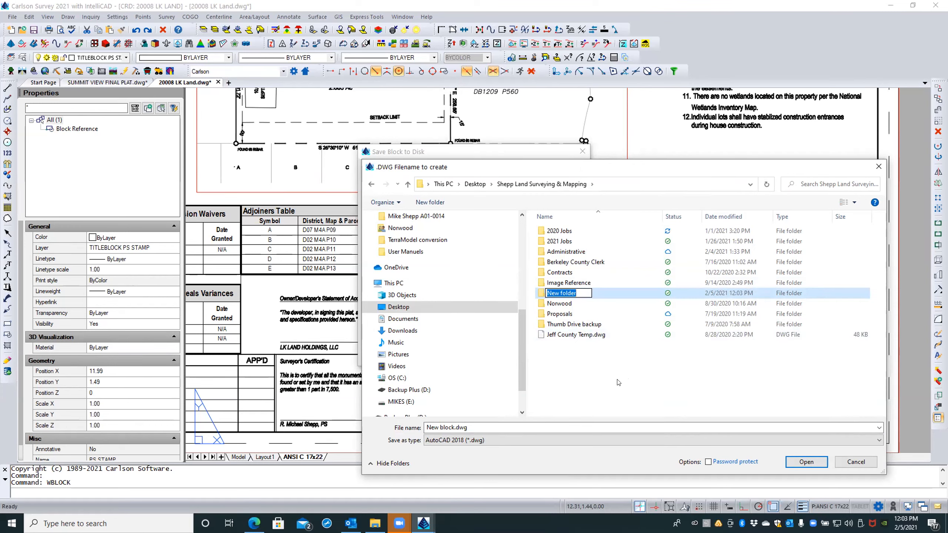
{"action": "type", "text": "CADD resources"}
{"action": "left_click", "coordinate": [556, 344]}
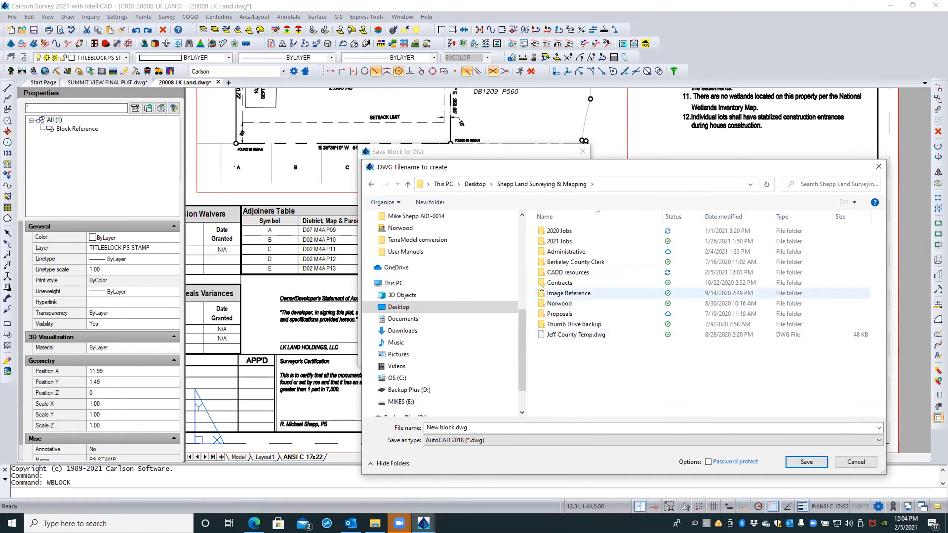
{"action": "left_click", "coordinate": [541, 273]}
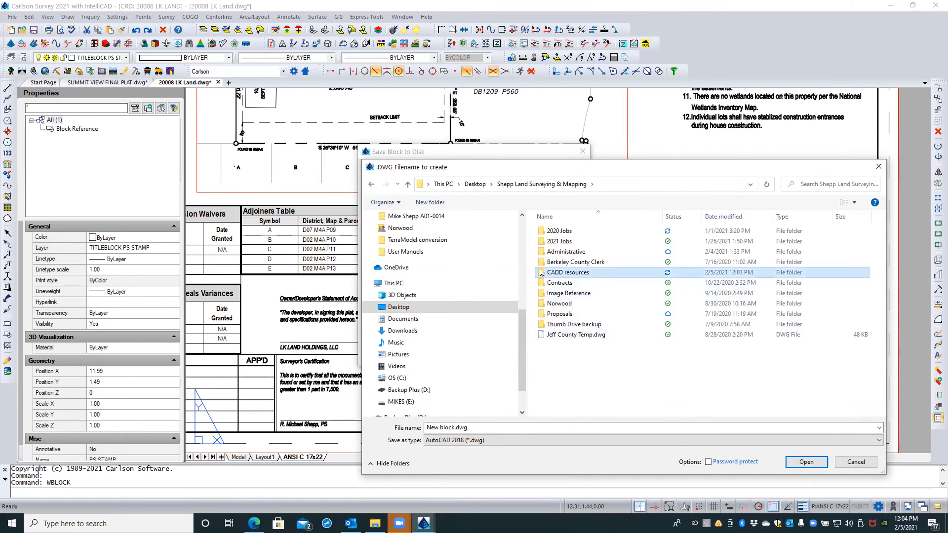
{"action": "double_click", "coordinate": [541, 273]}
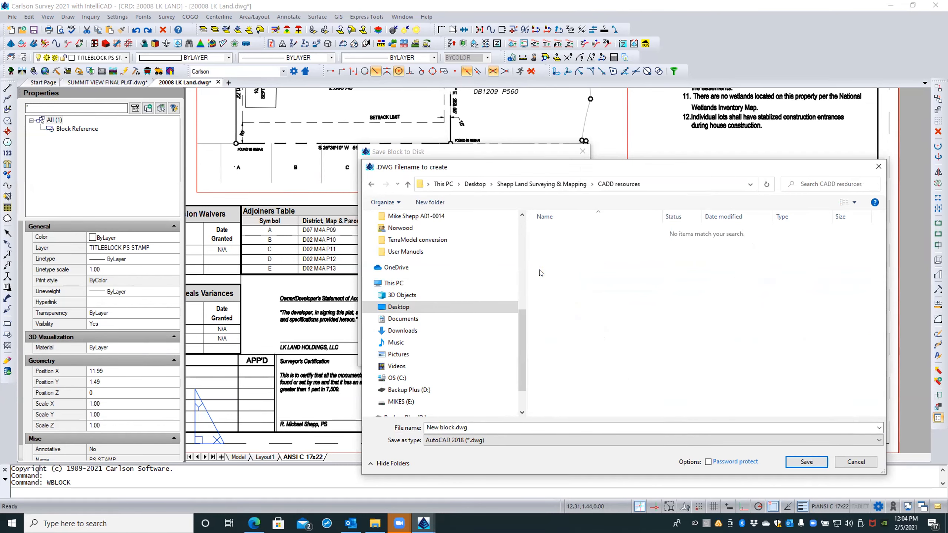
Name the exported block file PS STAMP and write it to the CADD resources folder
{"action": "left_click", "coordinate": [452, 426]}
{"action": "left_click", "coordinate": [447, 426]}
{"action": "left_click_drag", "start_coordinate": [454, 427], "coordinate": [380, 426]}
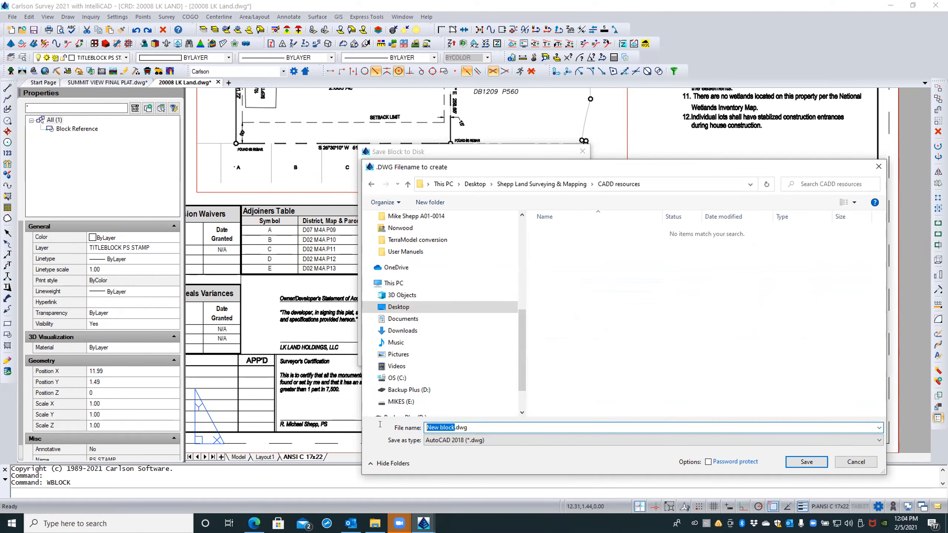
{"action": "type", "text": "PS STAMP"}
{"action": "key", "text": "Return"}
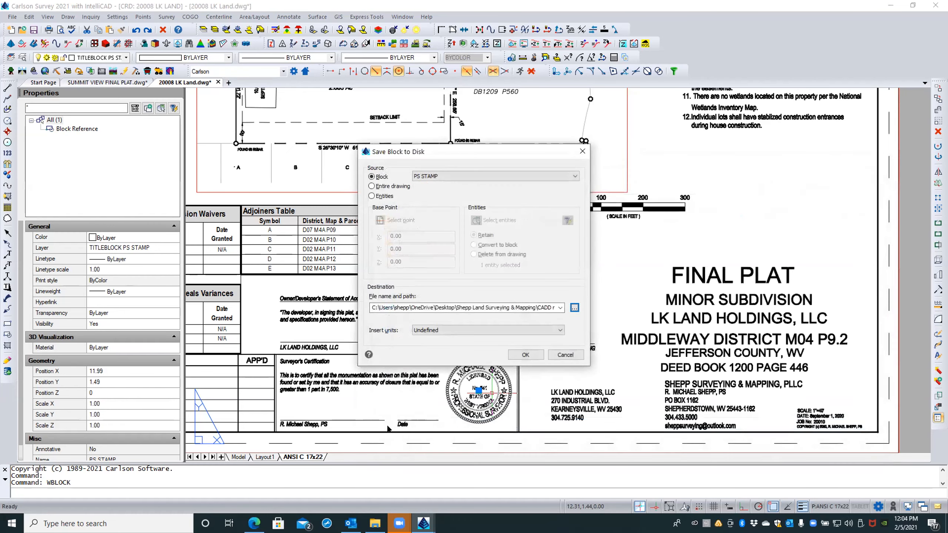
{"action": "left_click", "coordinate": [526, 355]}
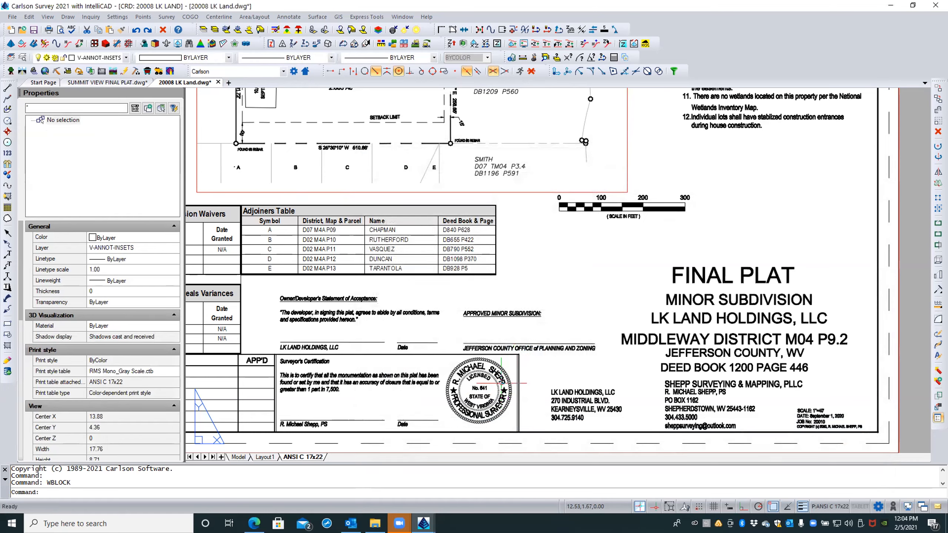
Switch to SUMMIT VIEW FINAL PLAT and copy the PS STAMP block from 20008 LK Land.dwg into its blocks with the drawing Explorer
{"action": "left_click", "coordinate": [96, 82]}
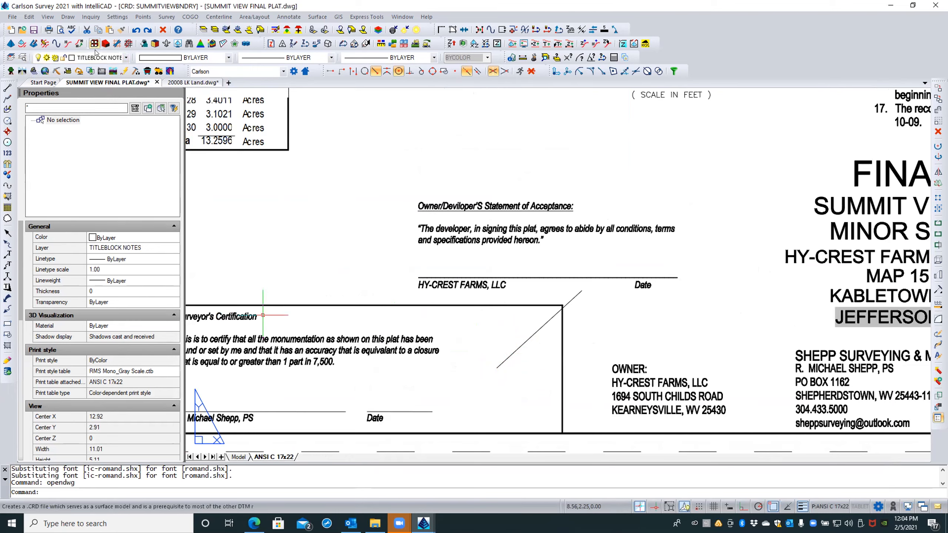
{"action": "left_click", "coordinate": [21, 57]}
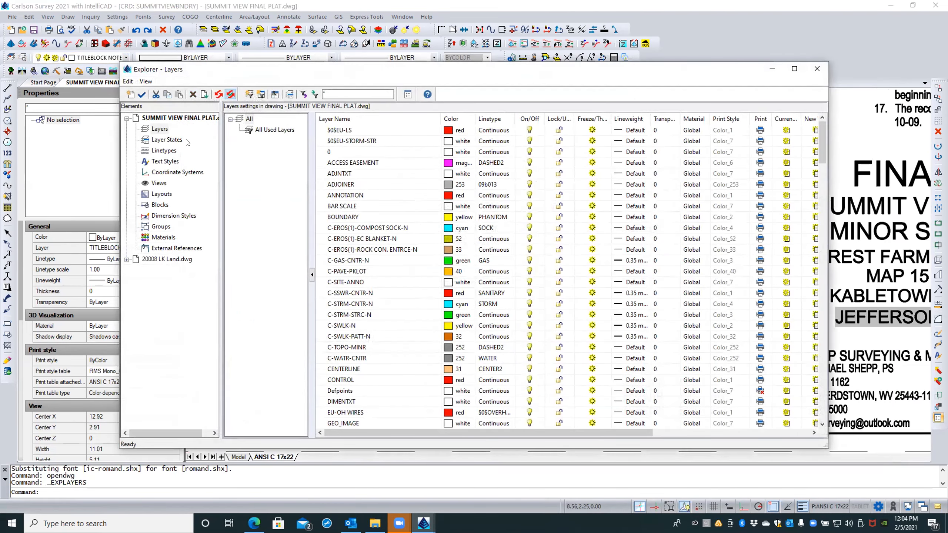
{"action": "left_click", "coordinate": [126, 259]}
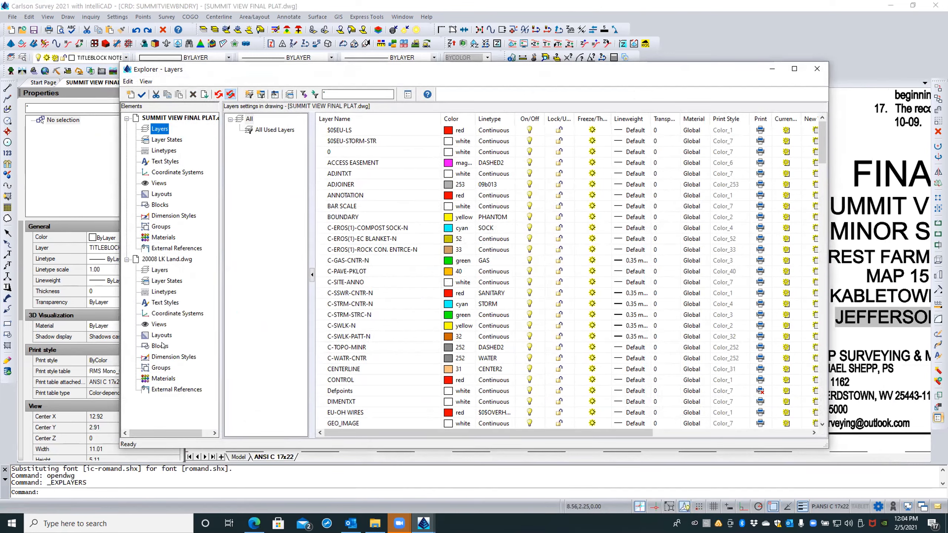
{"action": "left_click", "coordinate": [160, 346]}
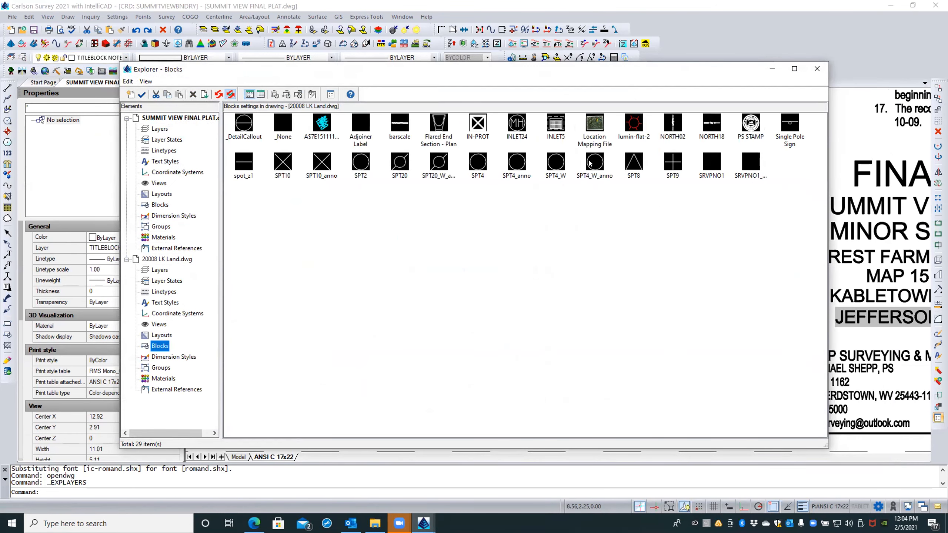
{"action": "left_click", "coordinate": [755, 125]}
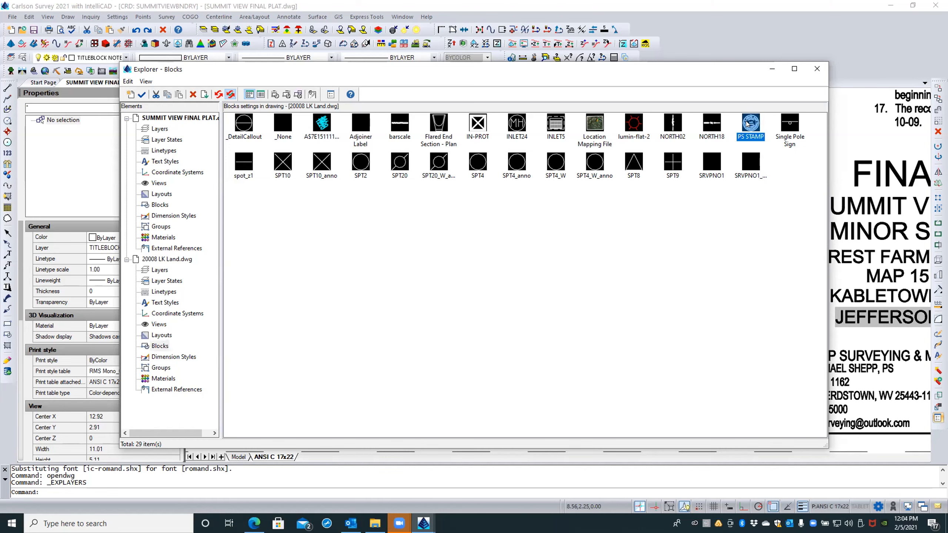
{"action": "left_click", "coordinate": [156, 204]}
{"action": "left_click", "coordinate": [127, 259]}
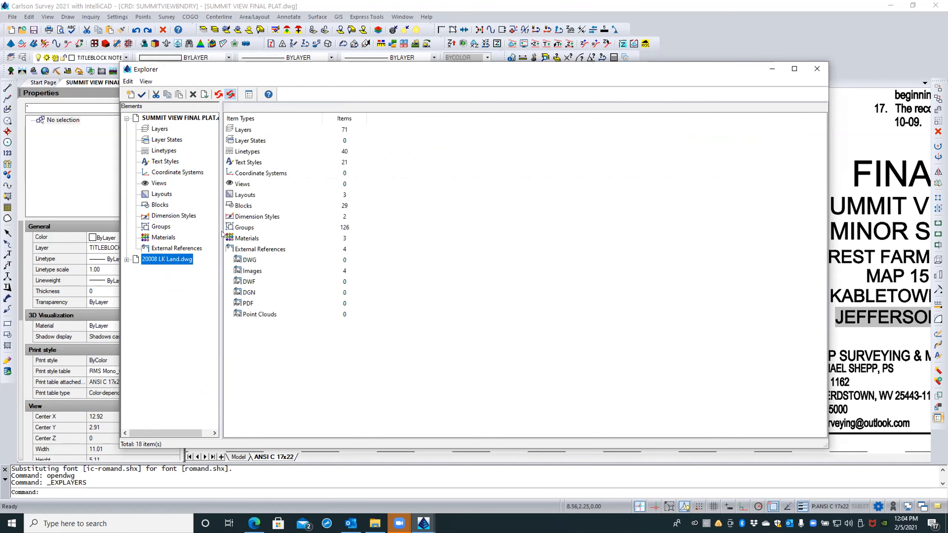
{"action": "left_click", "coordinate": [814, 67]}
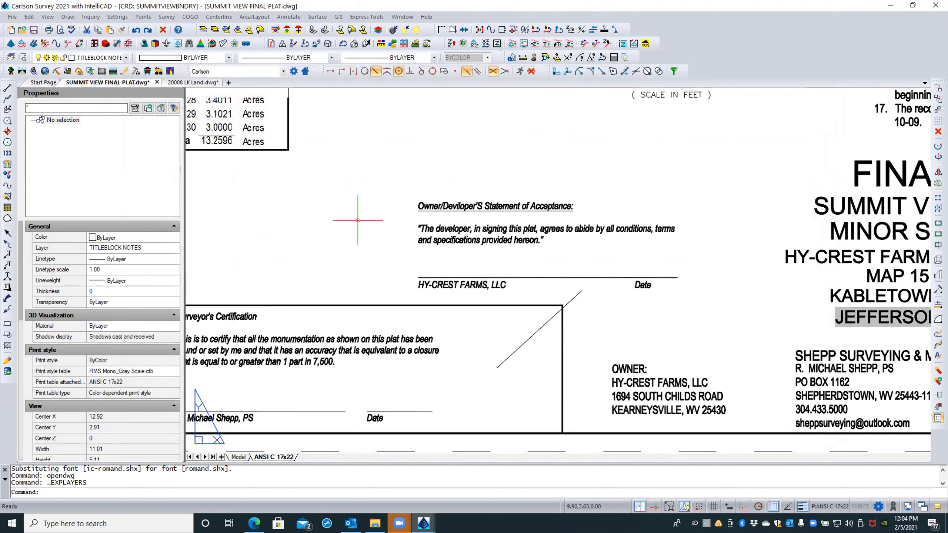
Make TITLEBLOCK PS STAMP the current layer with nothing selected
{"action": "left_click", "coordinate": [68, 17]}
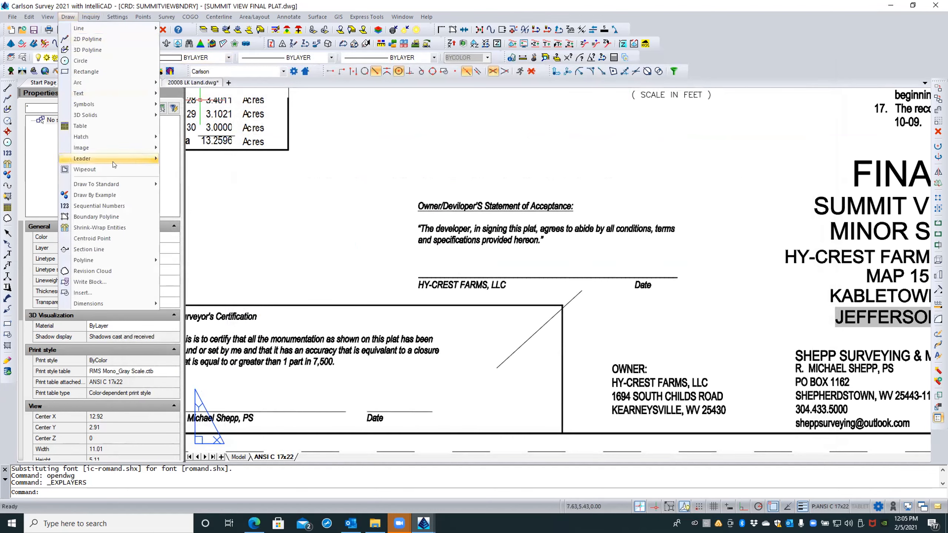
{"action": "left_click", "coordinate": [232, 190]}
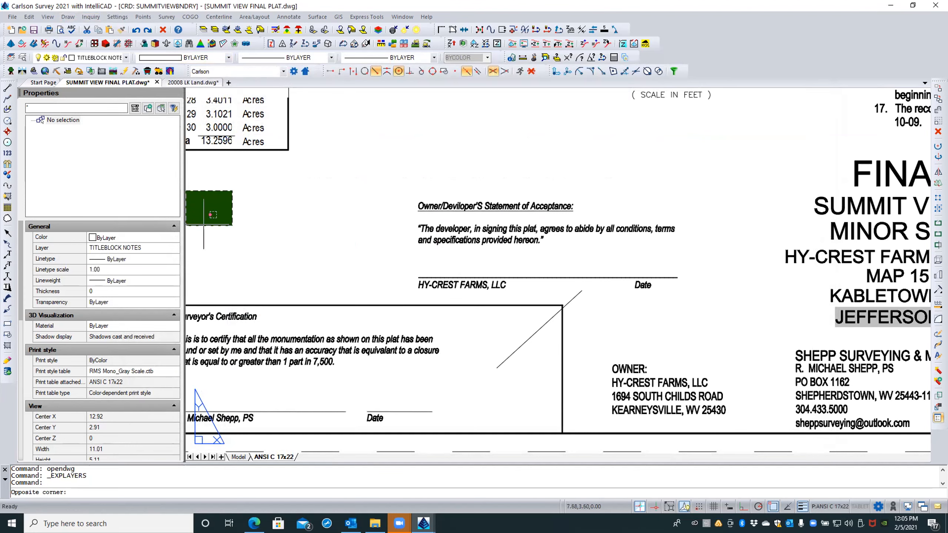
{"action": "left_click", "coordinate": [204, 226]}
{"action": "left_click", "coordinate": [172, 247]}
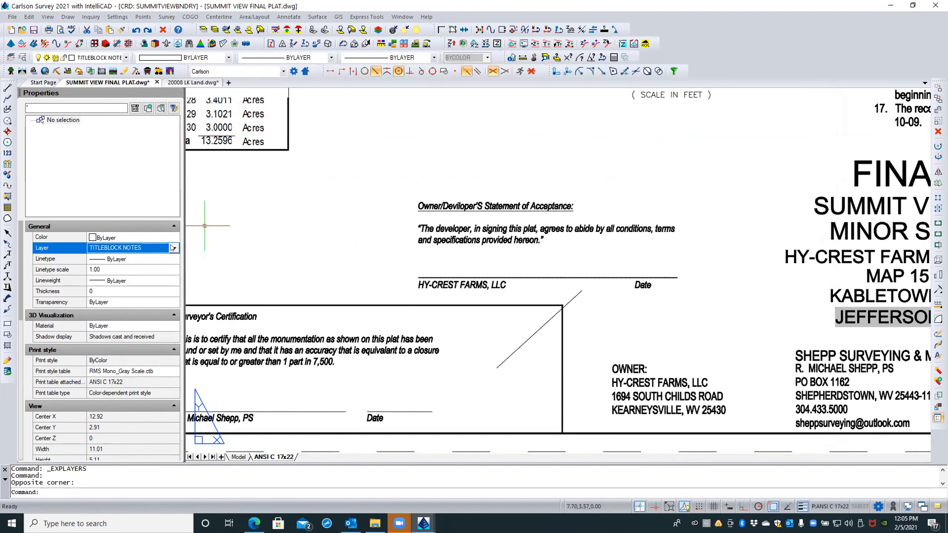
{"action": "left_click", "coordinate": [173, 247]}
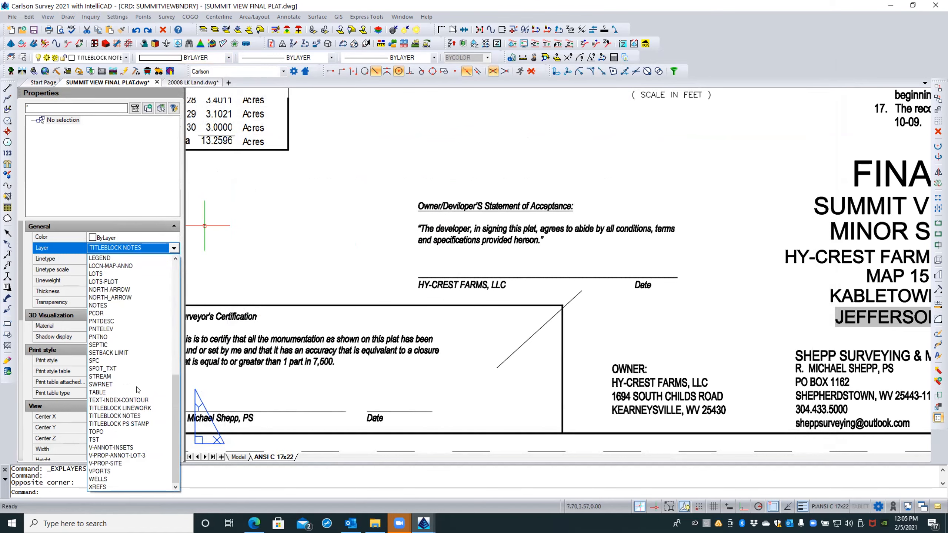
{"action": "left_click", "coordinate": [127, 423]}
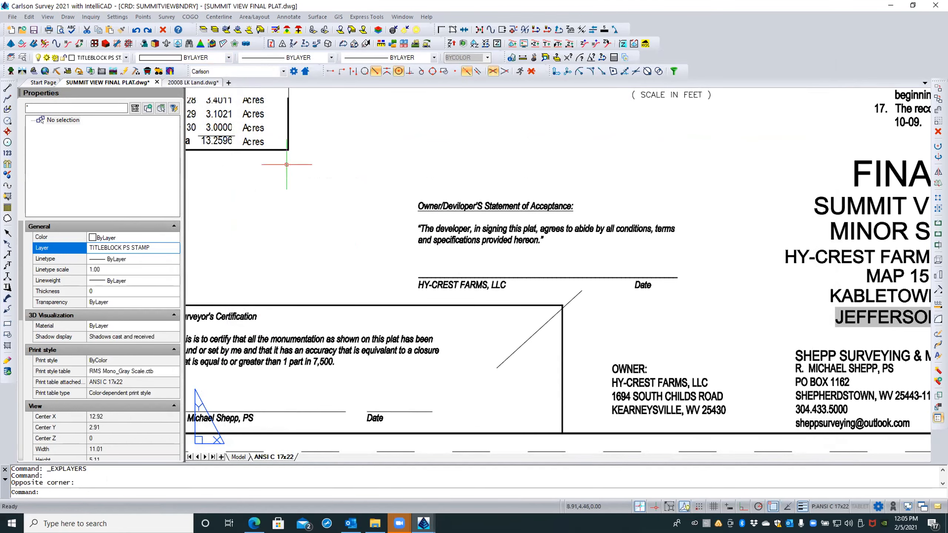
Insert the PS STAMP block at uniform scale 1.00, placed at the lower end of the diagonal line in the certification box
{"action": "left_click", "coordinate": [68, 18]}
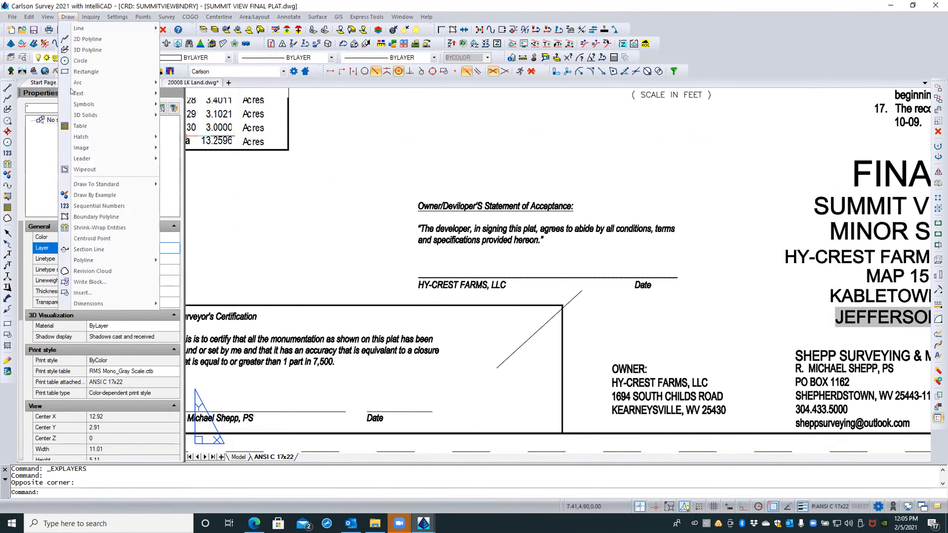
{"action": "left_click", "coordinate": [98, 292]}
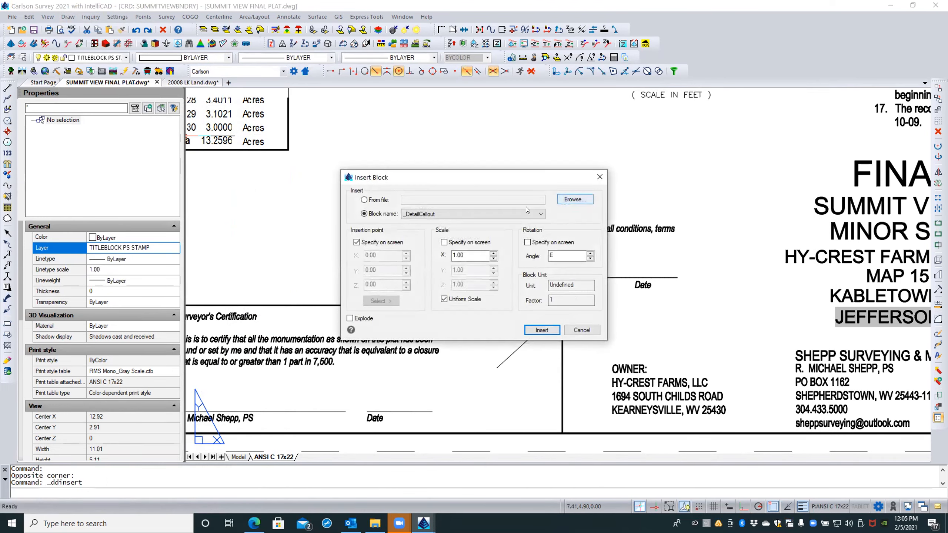
{"action": "left_click", "coordinate": [415, 215]}
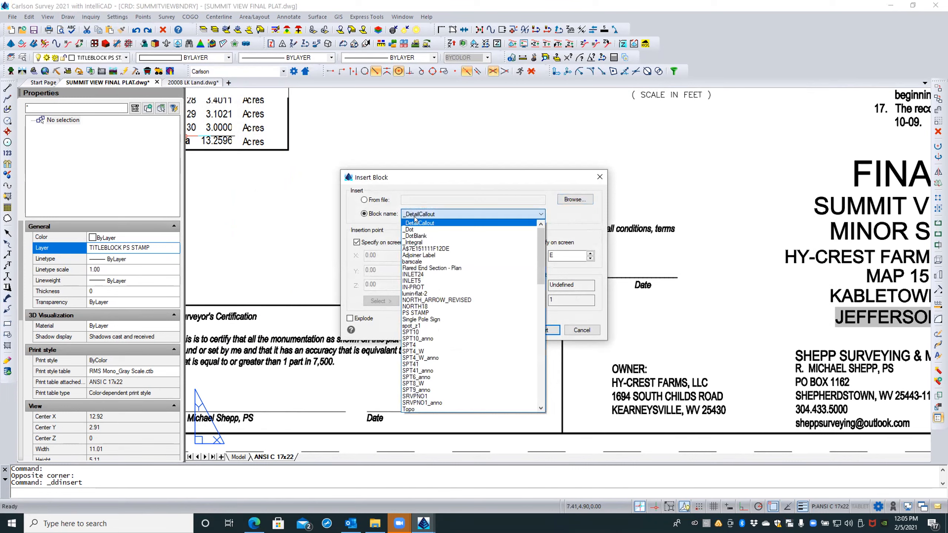
{"action": "left_click", "coordinate": [427, 313]}
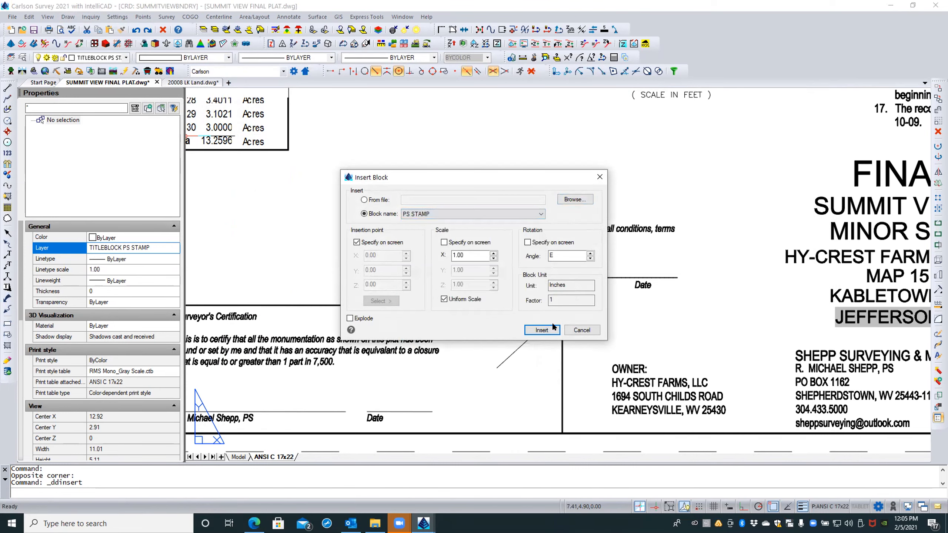
{"action": "left_click", "coordinate": [543, 330]}
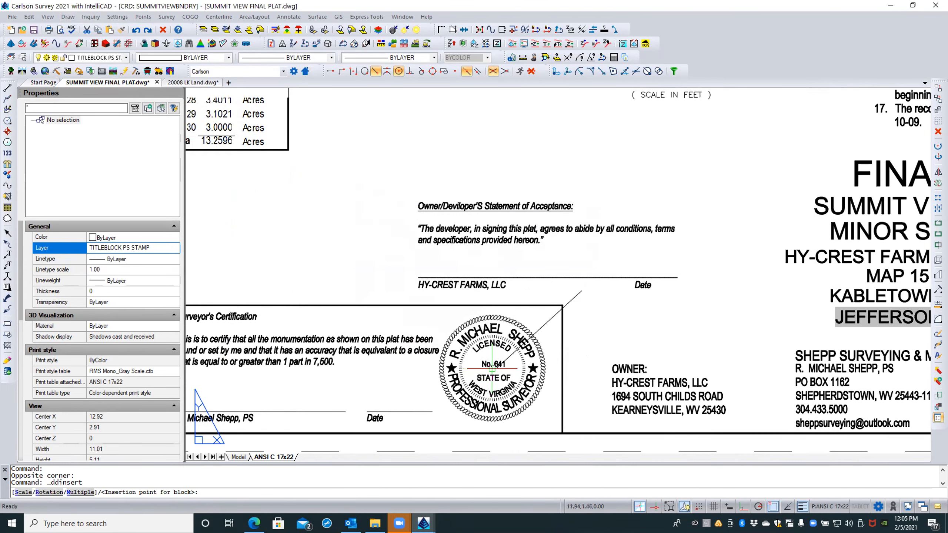
{"action": "left_click", "coordinate": [496, 368]}
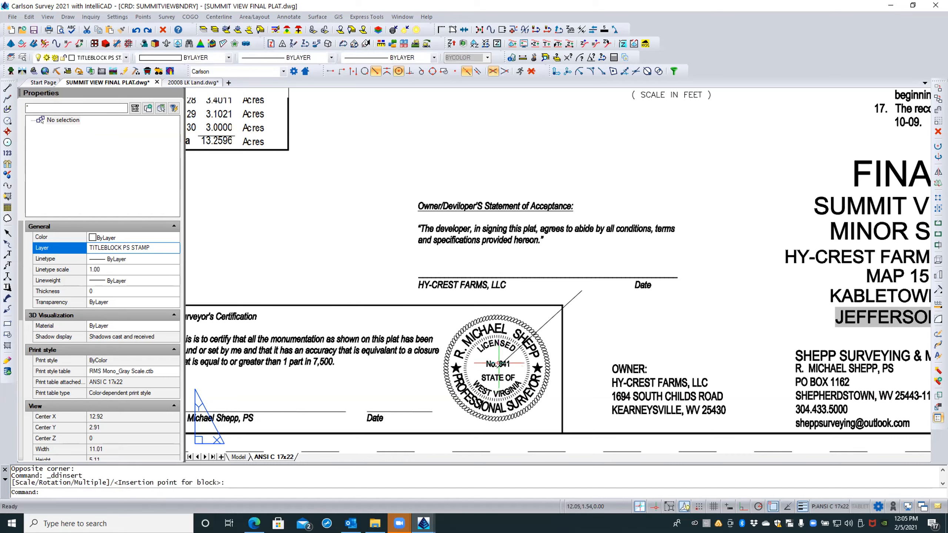
Erase the diagonal polyline running through the seal and regenerate all views with REA
{"action": "left_click", "coordinate": [576, 296]}
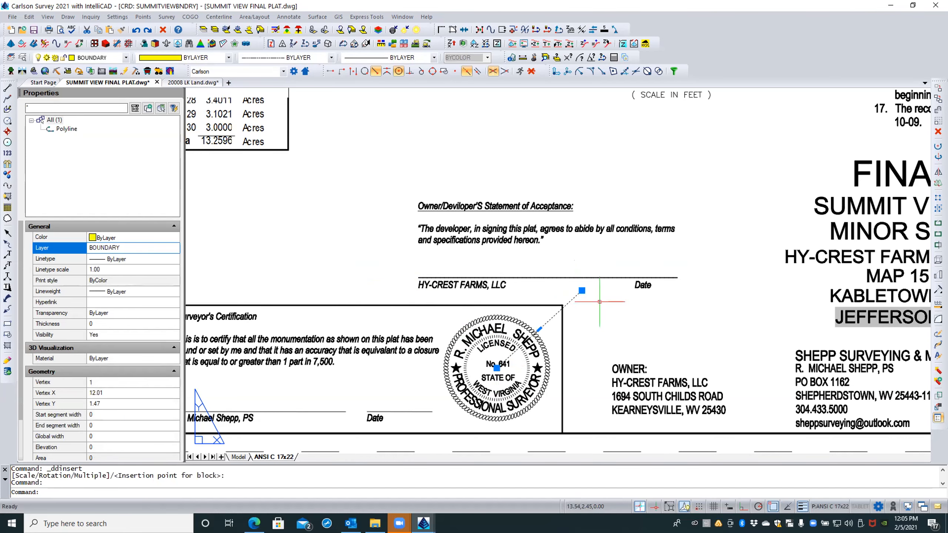
{"action": "key", "text": "Delete"}
{"action": "type", "text": "REA"}
{"action": "key", "text": "Return"}
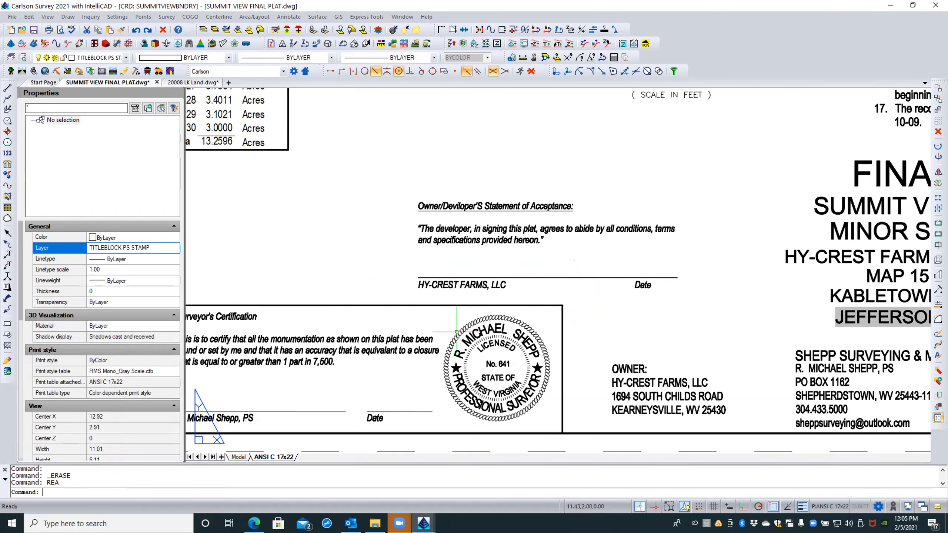
Erase the VPORTS polyline that outlines the whole plat sheet
{"action": "scroll", "coordinate": [402, 258], "scroll_direction": "down", "scroll_amount": 2}
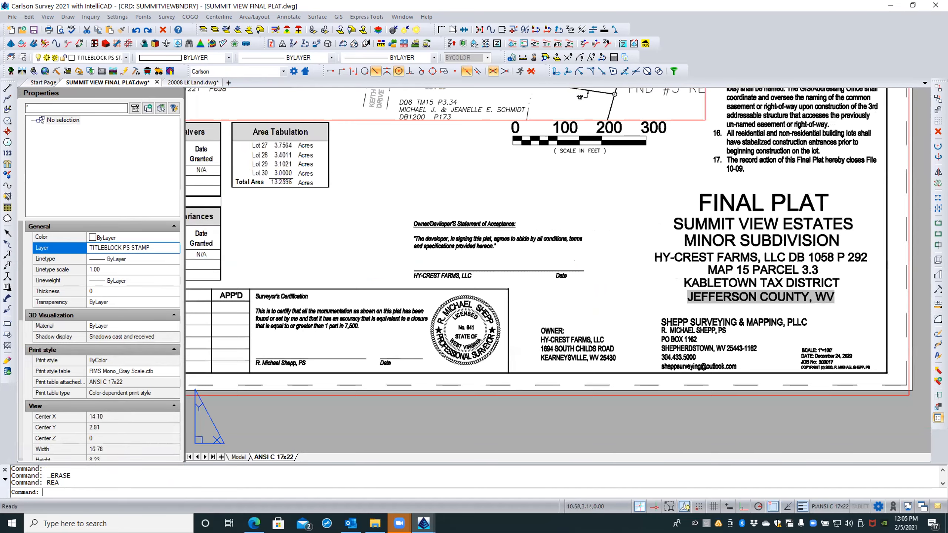
{"action": "middle_click", "coordinate": [395, 252]}
{"action": "middle_click", "coordinate": [394, 252]}
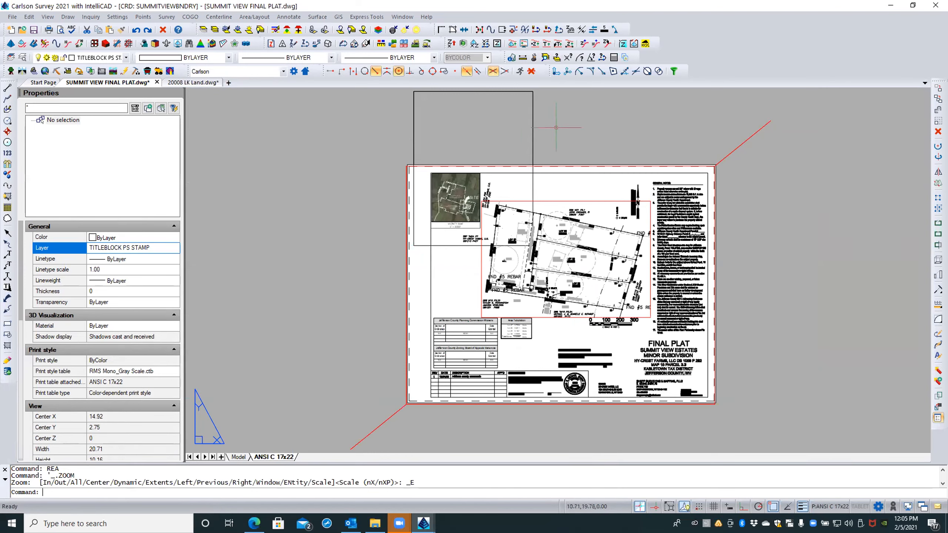
{"action": "left_click", "coordinate": [587, 166]}
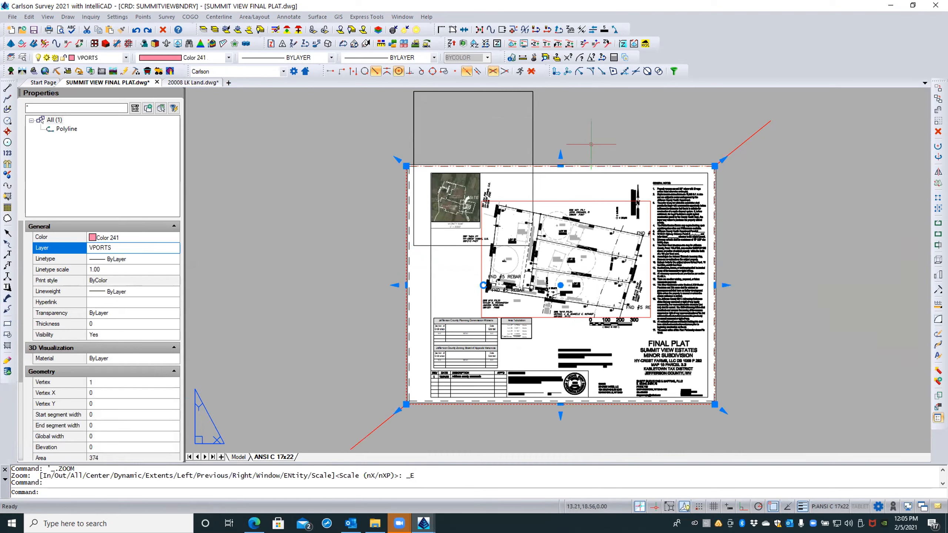
{"action": "key", "text": "Delete"}
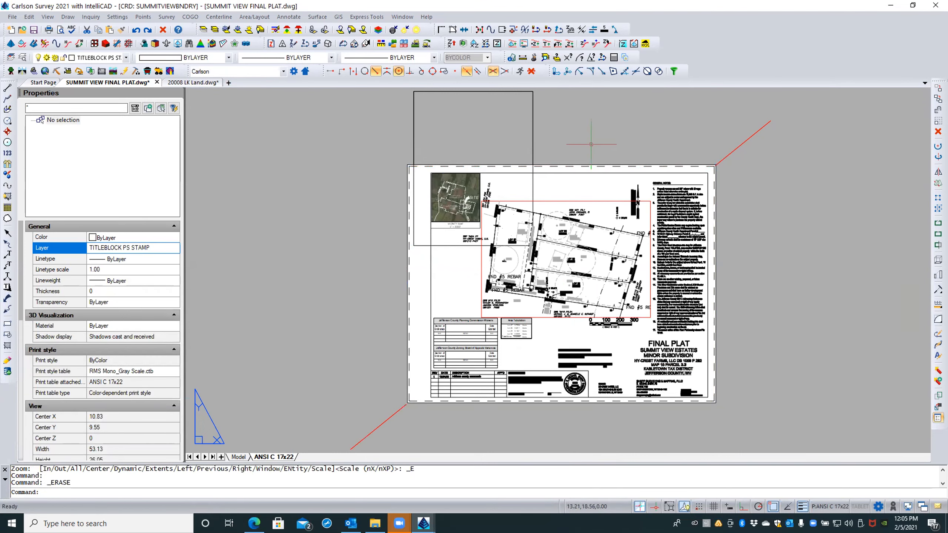
Try to clip the vicinity map's PDF underlay with XCLIP
{"action": "left_click", "coordinate": [532, 142]}
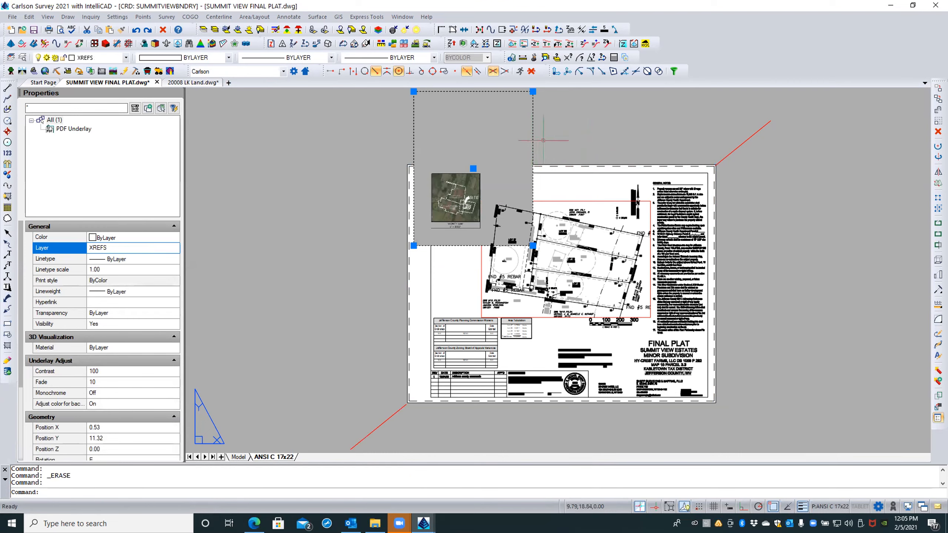
{"action": "type", "text": "XCLIP"}
{"action": "key", "text": "Return"}
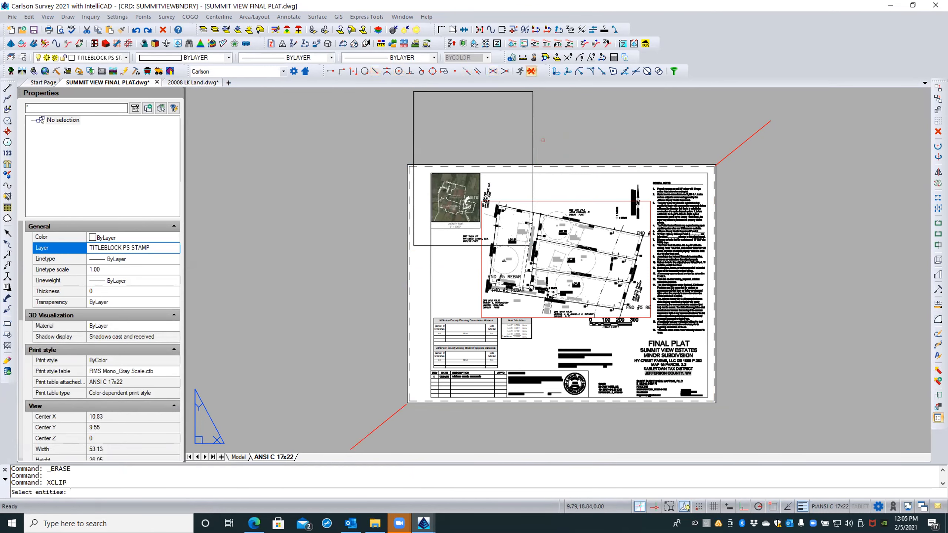
{"action": "left_click", "coordinate": [544, 137]}
{"action": "left_click", "coordinate": [528, 140]}
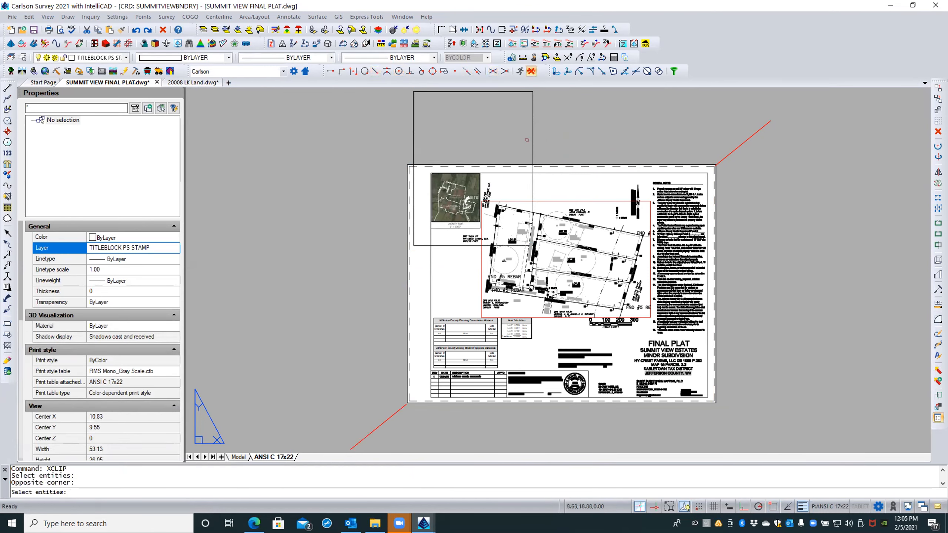
{"action": "key", "text": "Return"}
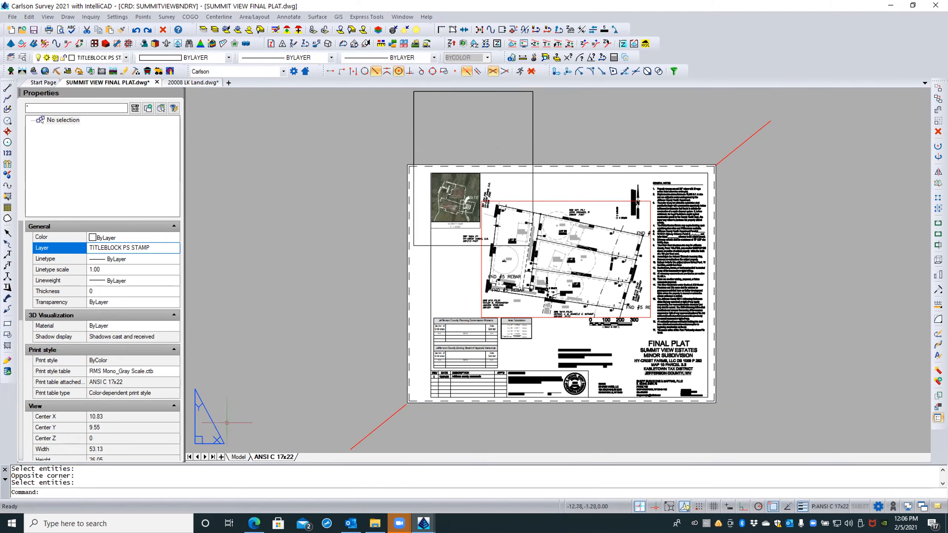
{"action": "key", "text": "Escape"}
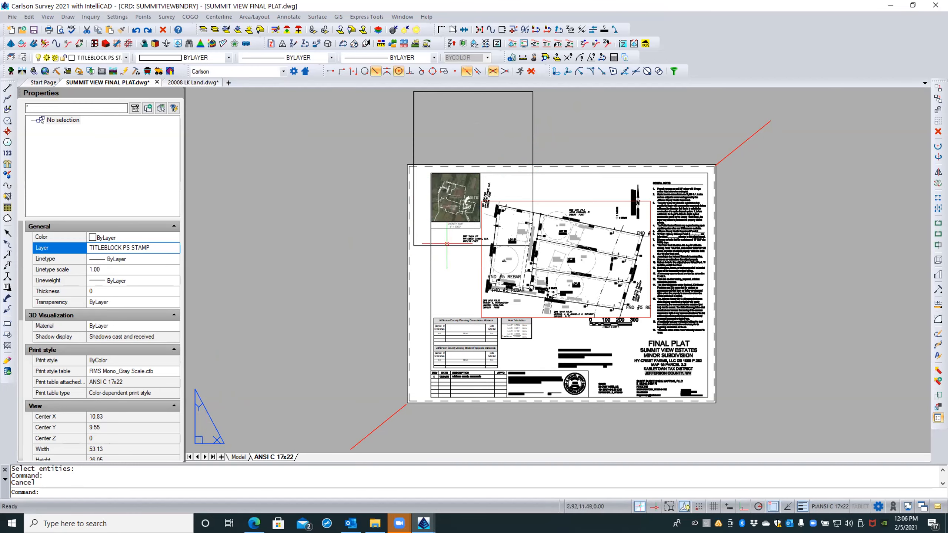
Set IMAGEFRAME to 0 and regenerate all views with REA
{"action": "scroll", "coordinate": [446, 243], "scroll_direction": "up", "scroll_amount": 2}
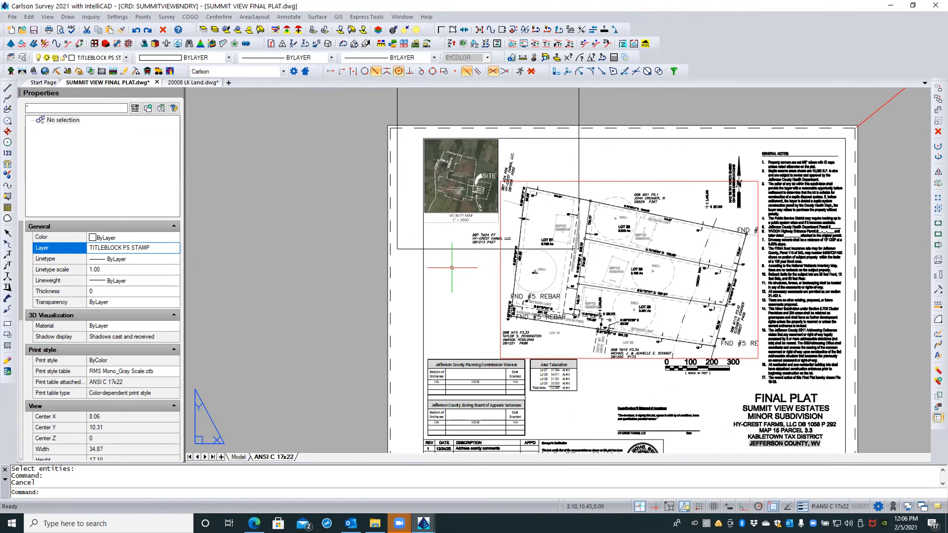
{"action": "type", "text": "IMAGEFRAME"}
{"action": "key", "text": "Return"}
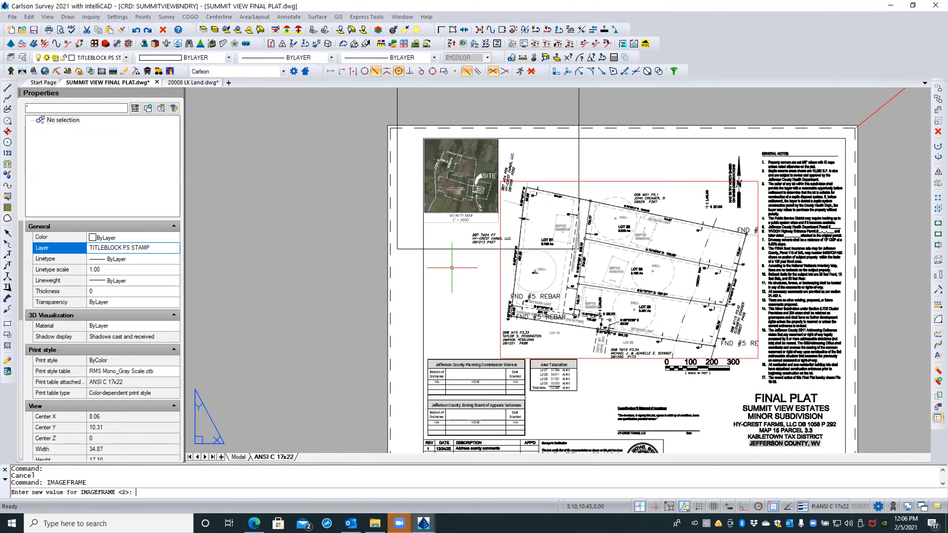
{"action": "type", "text": "0"}
{"action": "key", "text": "Return"}
{"action": "type", "text": "REA"}
{"action": "key", "text": "Return"}
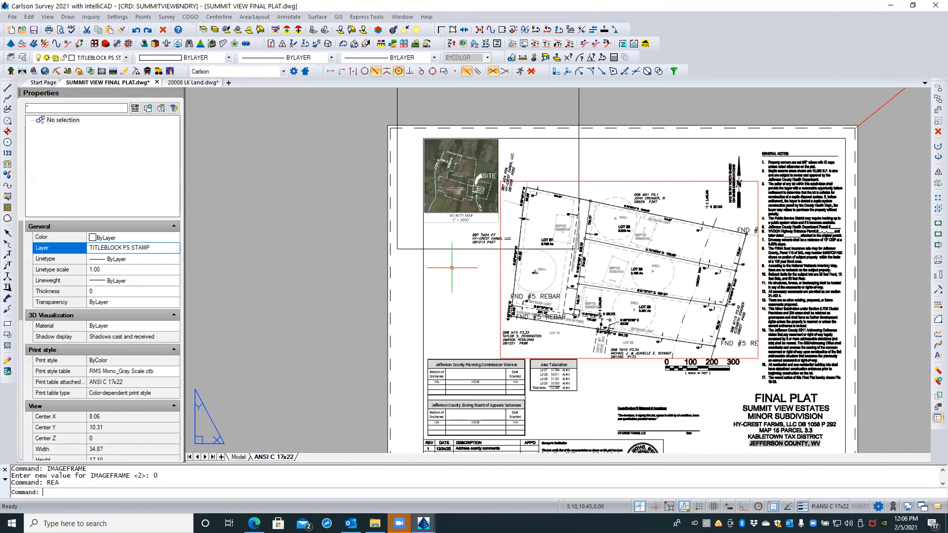
Set IMAGEFRAME to 1 and regenerate all views with REA
{"action": "type", "text": "IMAGEFRAME"}
{"action": "key", "text": "Return"}
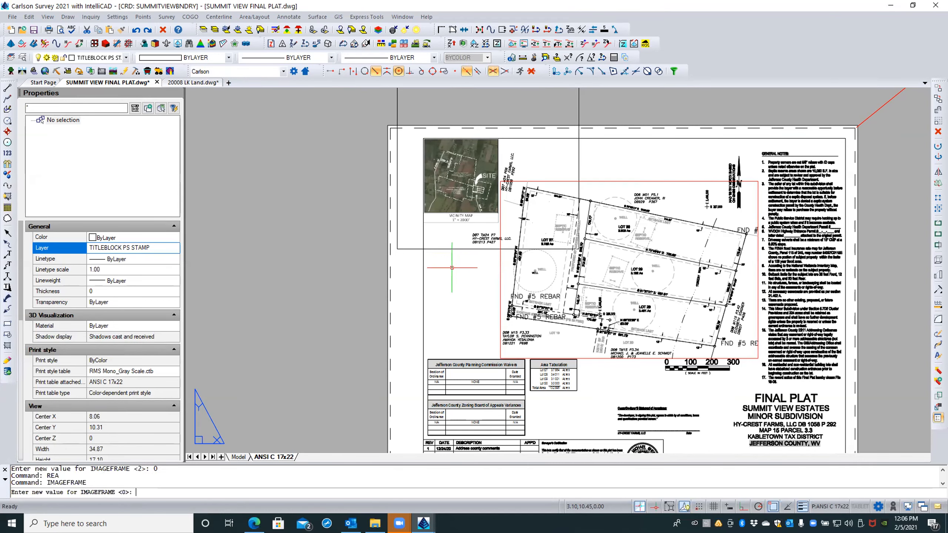
{"action": "type", "text": "1"}
{"action": "key", "text": "Return"}
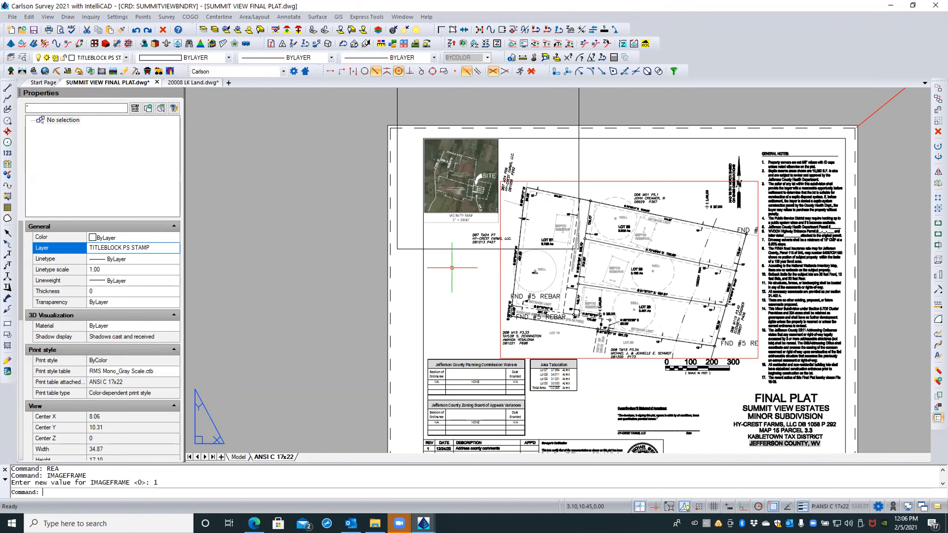
{"action": "type", "text": "rea"}
{"action": "key", "text": "Return"}
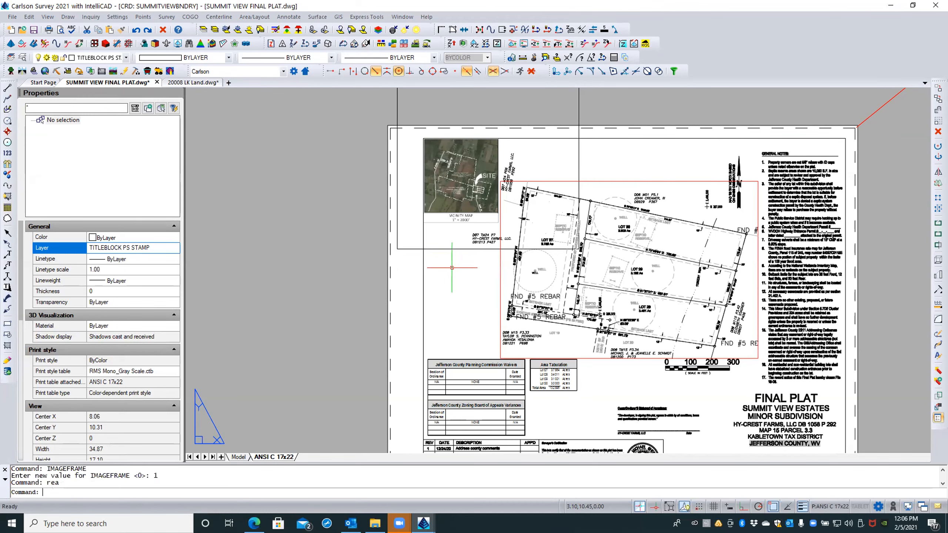
Set IMAGEFRAME back to 2 and regenerate all views with REA
{"action": "type", "text": "IMAGEFRAME"}
{"action": "key", "text": "Return"}
{"action": "type", "text": "2"}
{"action": "key", "text": "Return"}
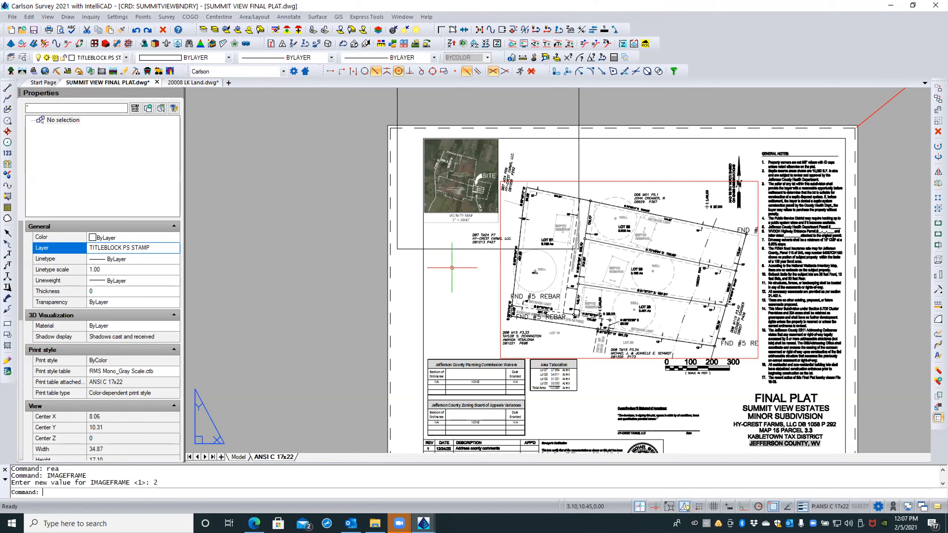
{"action": "type", "text": "rea"}
{"action": "key", "text": "Return"}
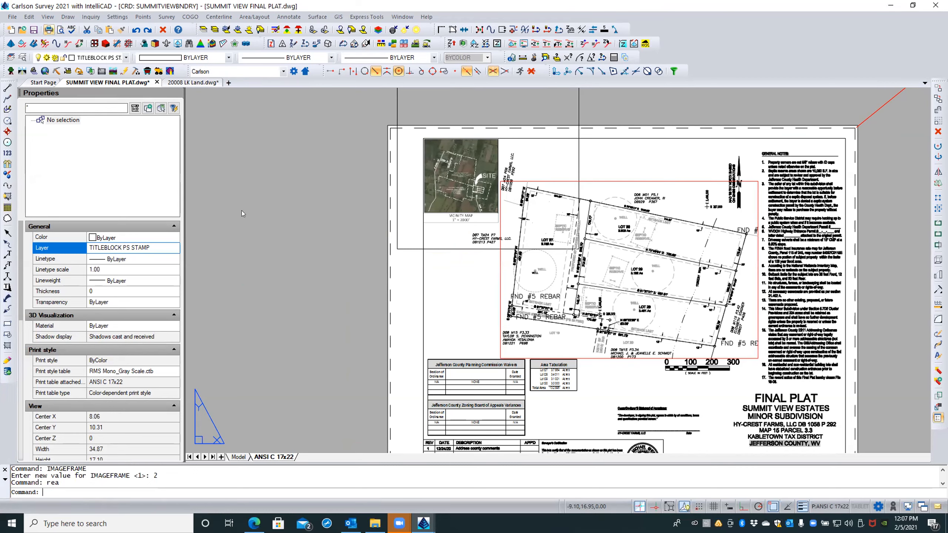
Print the ANSI C 17x22 layout to Adobe PDF, replacing 2021 test.pdf on the Desktop, and close the resulting PDF after checking it
{"action": "key", "text": "ctrl+p"}
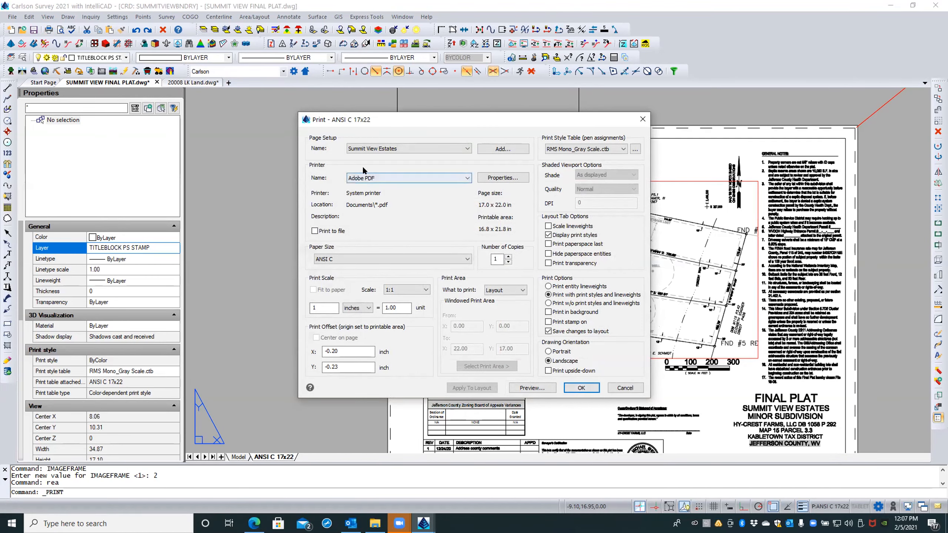
{"action": "left_click", "coordinate": [581, 388]}
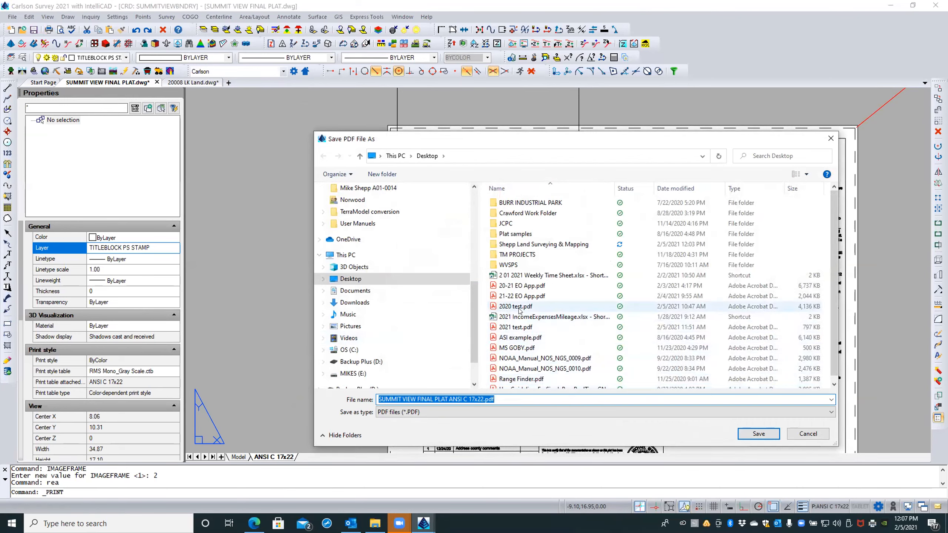
{"action": "double_click", "coordinate": [491, 327]}
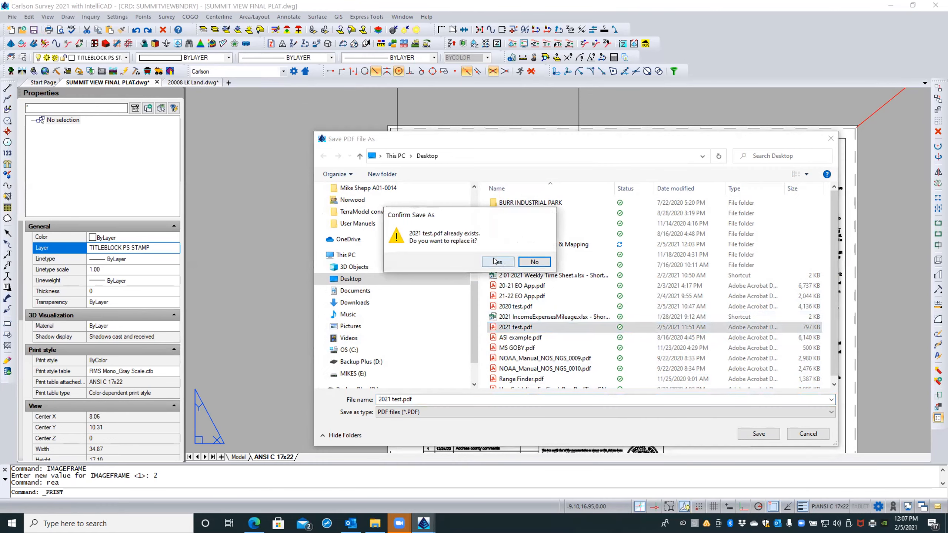
{"action": "left_click", "coordinate": [497, 261]}
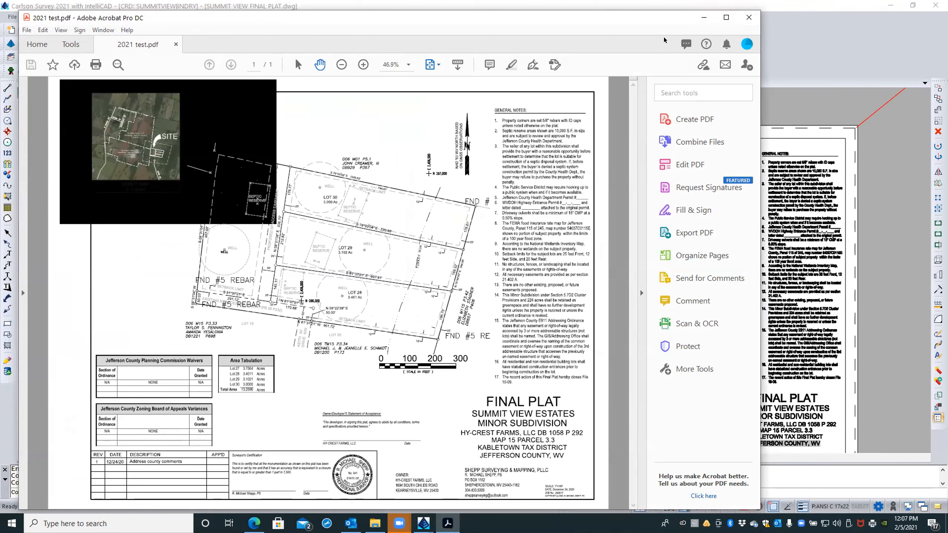
{"action": "left_click", "coordinate": [744, 19]}
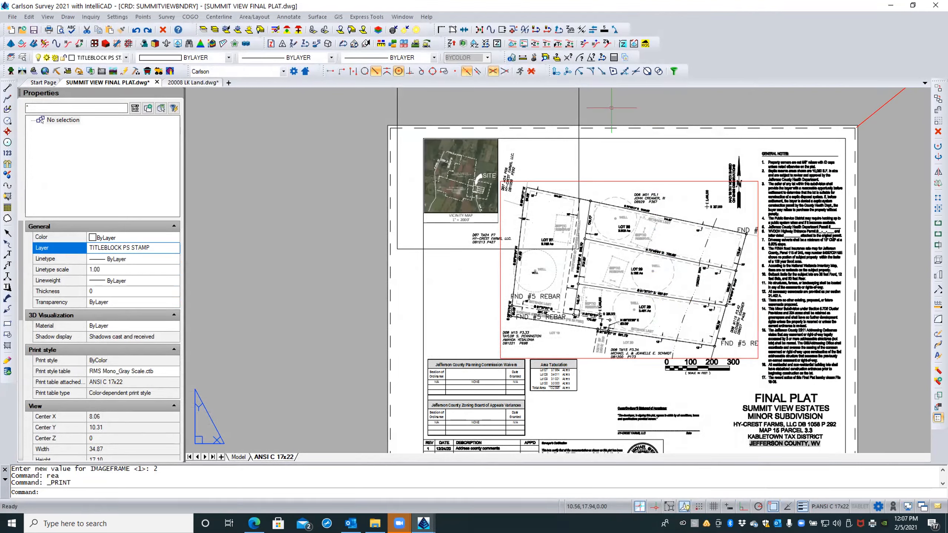
Turn off background color adjustment for the vicinity map's PDF underlay and regenerate all views with REA
{"action": "mouse_move", "coordinate": [611, 107]}
{"action": "middle_mouse_down"}
{"action": "mouse_move", "coordinate": [572, 157]}
{"action": "mouse_move", "coordinate": [563, 187]}
{"action": "middle_mouse_up"}
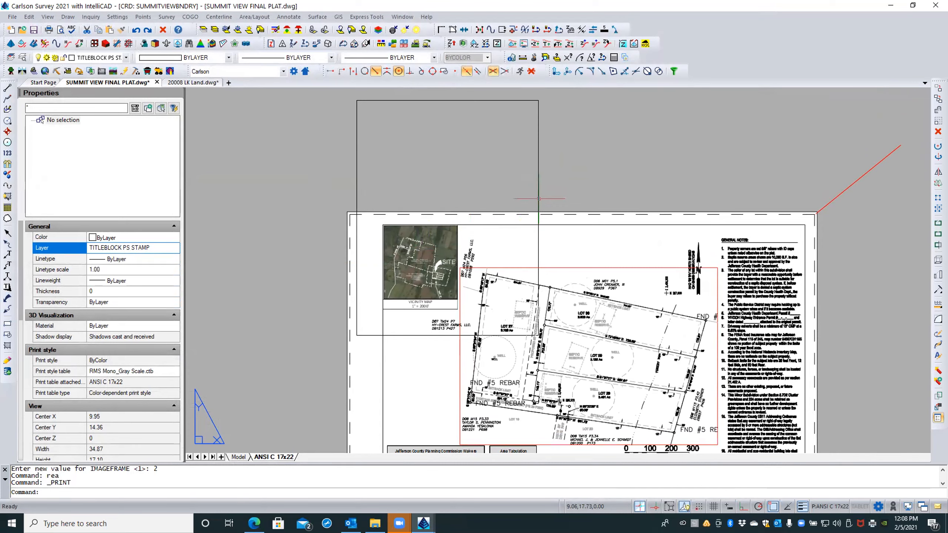
{"action": "left_click", "coordinate": [538, 198]}
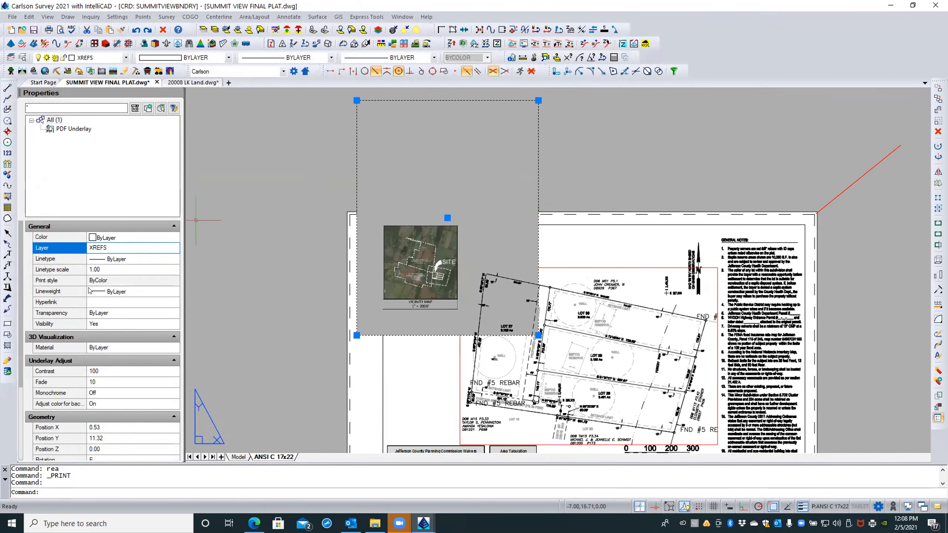
{"action": "scroll", "coordinate": [103, 308], "scroll_direction": "down", "scroll_amount": 3}
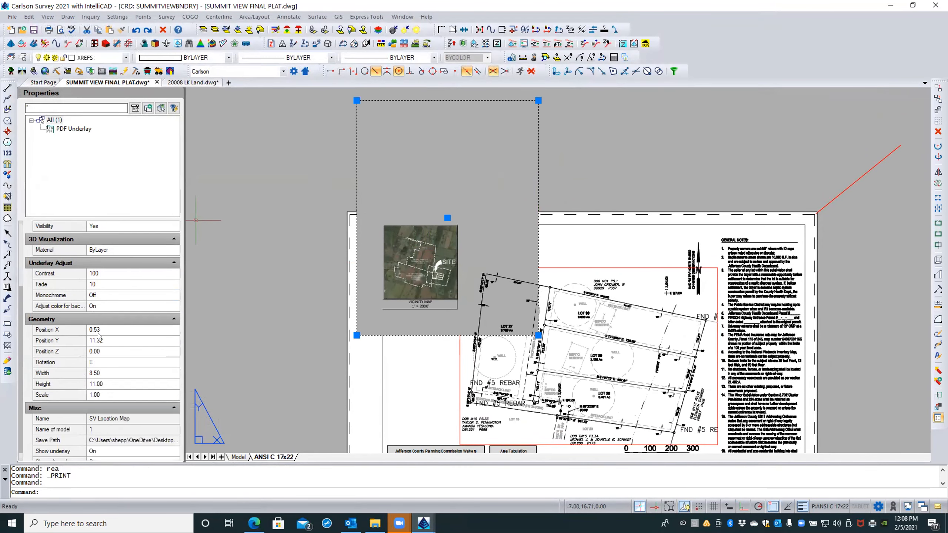
{"action": "left_click", "coordinate": [122, 306]}
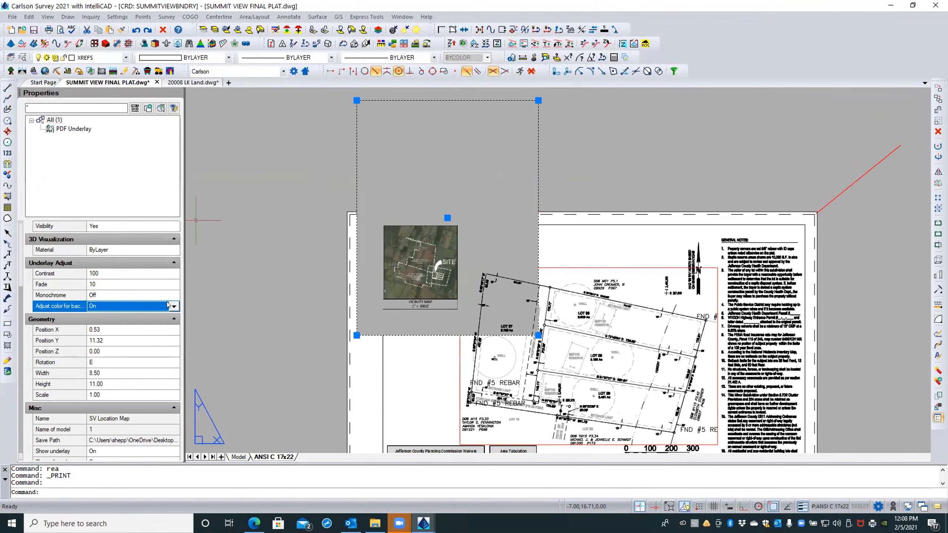
{"action": "left_click", "coordinate": [169, 306]}
{"action": "left_click", "coordinate": [126, 308]}
{"action": "left_click", "coordinate": [174, 306]}
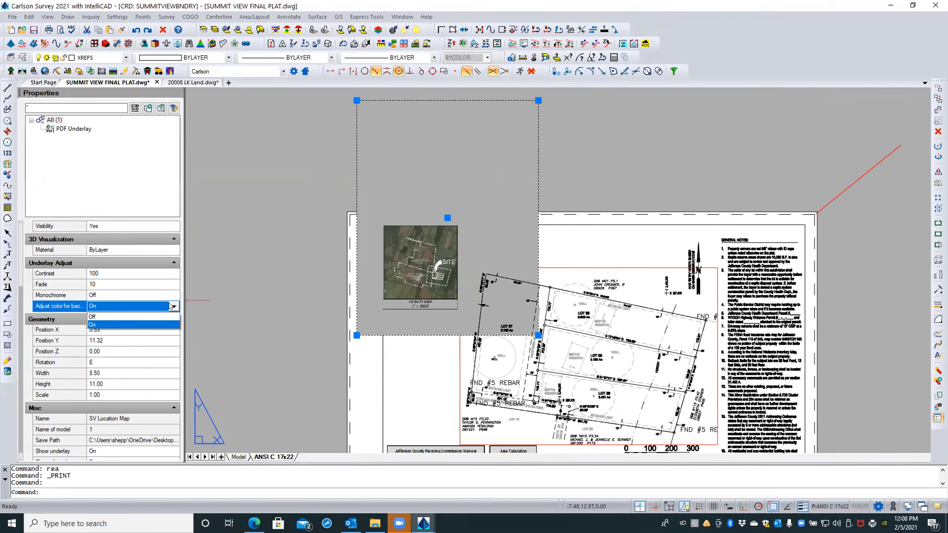
{"action": "left_click", "coordinate": [154, 312]}
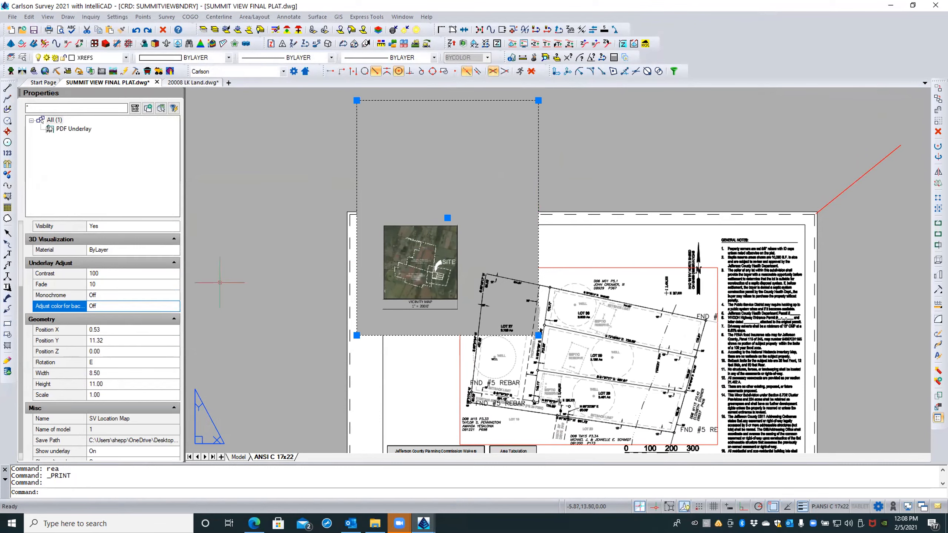
{"action": "key", "text": "Escape"}
{"action": "key", "text": "Escape"}
{"action": "type", "text": "REA"}
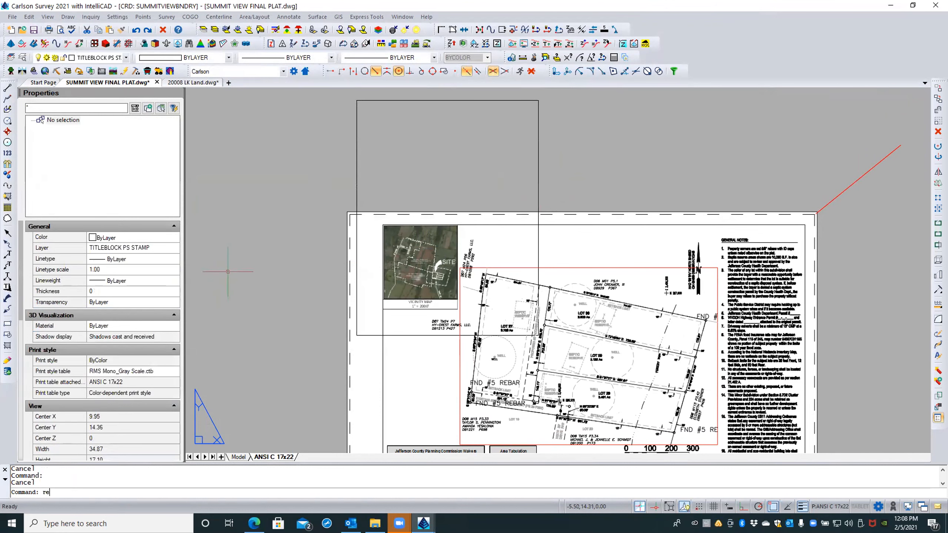
{"action": "key", "text": "Return"}
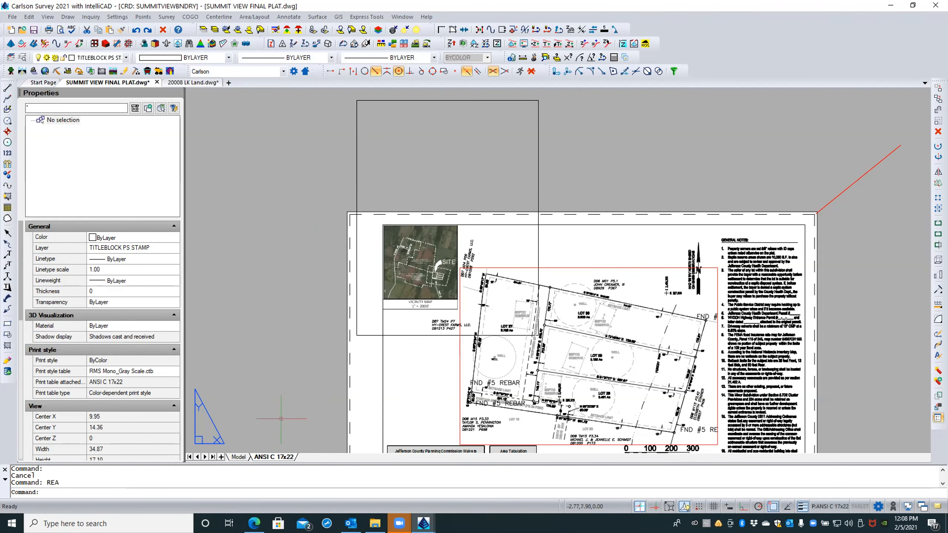
Plot the layout again with the changed underlay setting, overwriting 2021 test.pdf, then review and close the PDF
{"action": "right_click", "coordinate": [265, 457]}
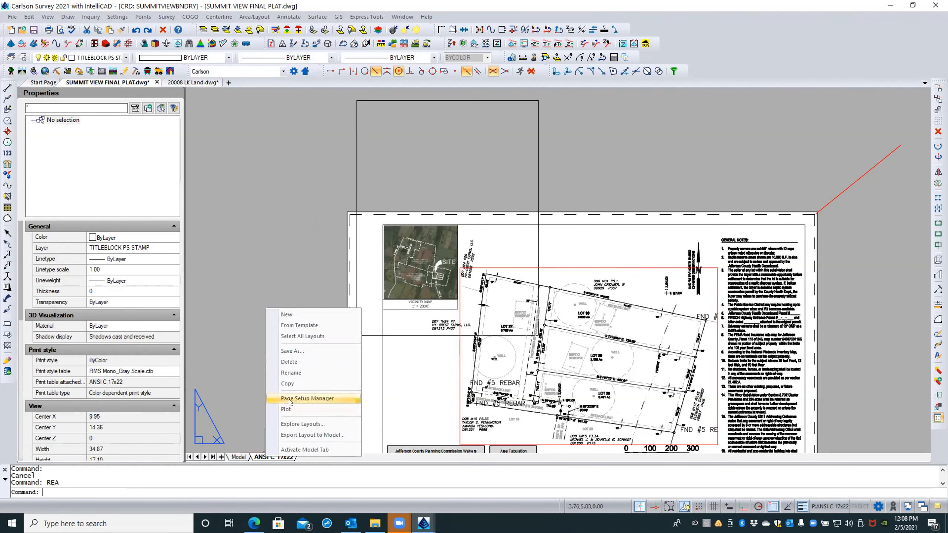
{"action": "left_click", "coordinate": [285, 408]}
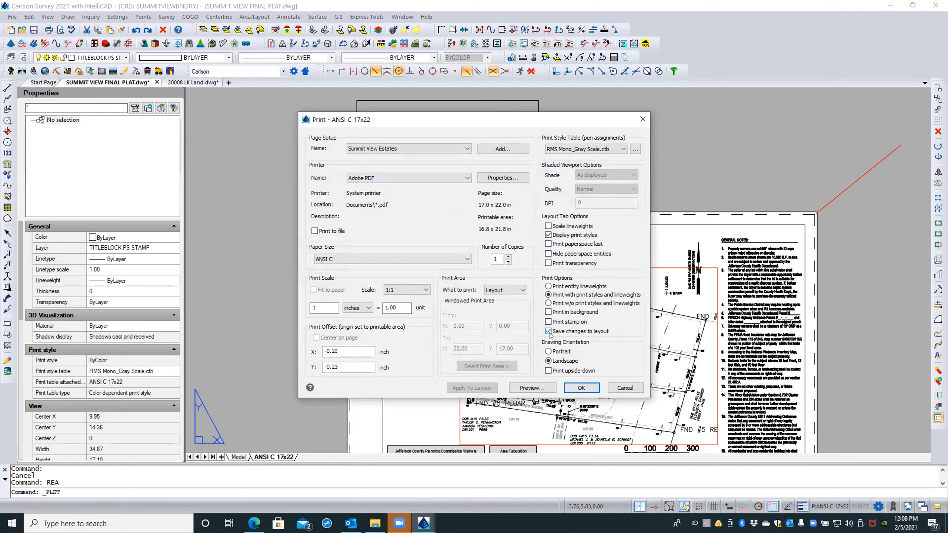
{"action": "left_click", "coordinate": [570, 387]}
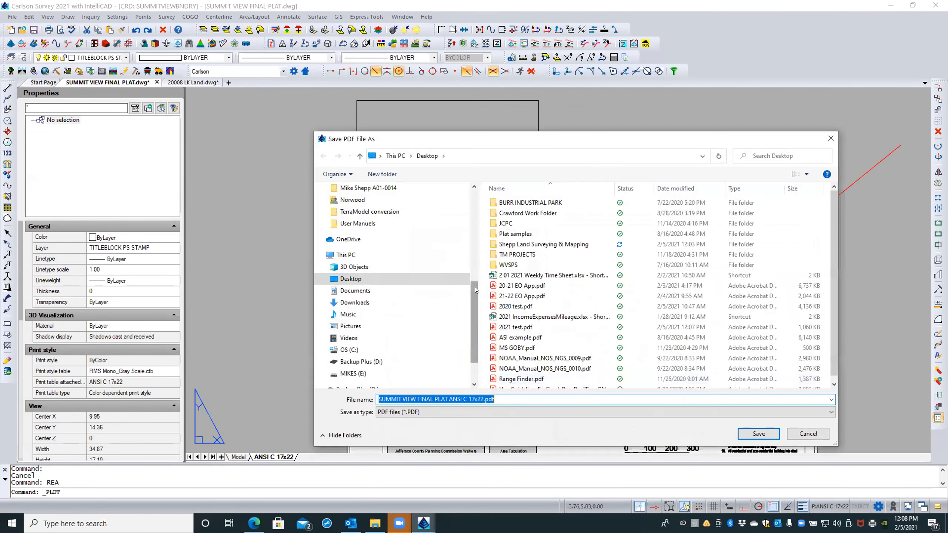
{"action": "double_click", "coordinate": [510, 328]}
{"action": "left_click", "coordinate": [499, 262]}
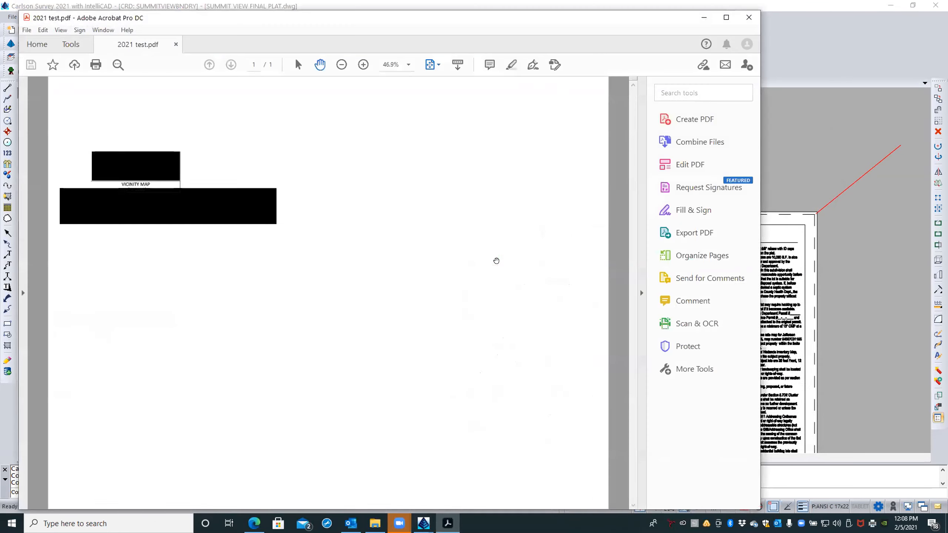
{"action": "left_click", "coordinate": [745, 21]}
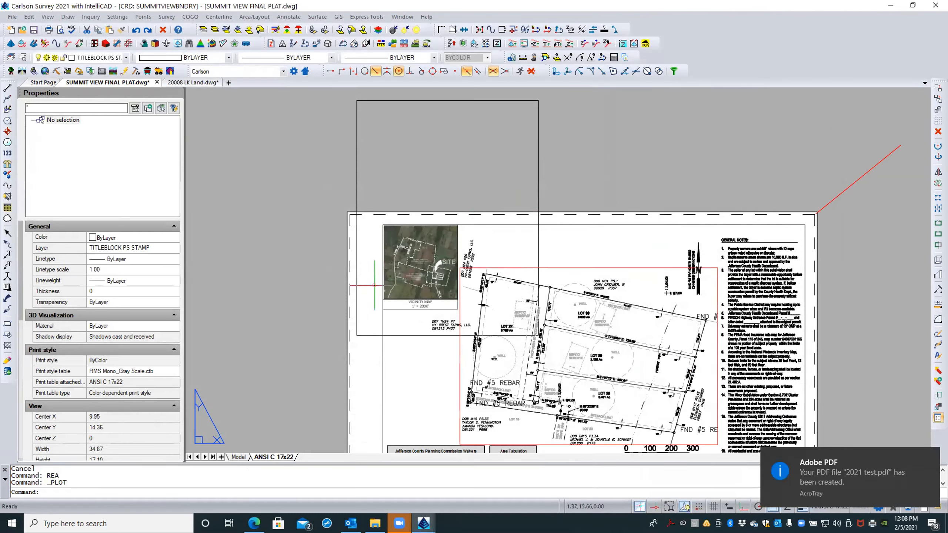
Change the printer of the ANSI C 17x22 layout's Summit View Estates page setup to Adobe PDF.pc3
{"action": "right_click", "coordinate": [278, 456]}
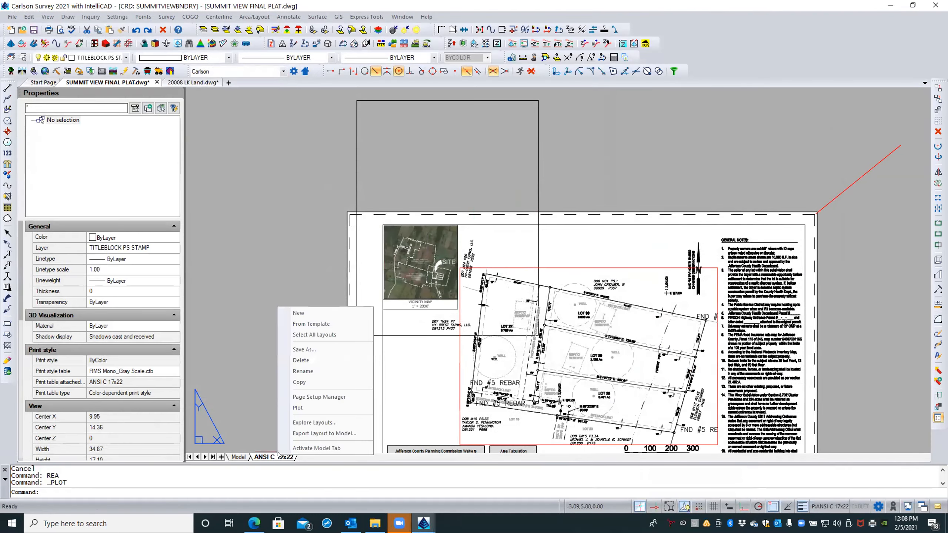
{"action": "left_click", "coordinate": [310, 397]}
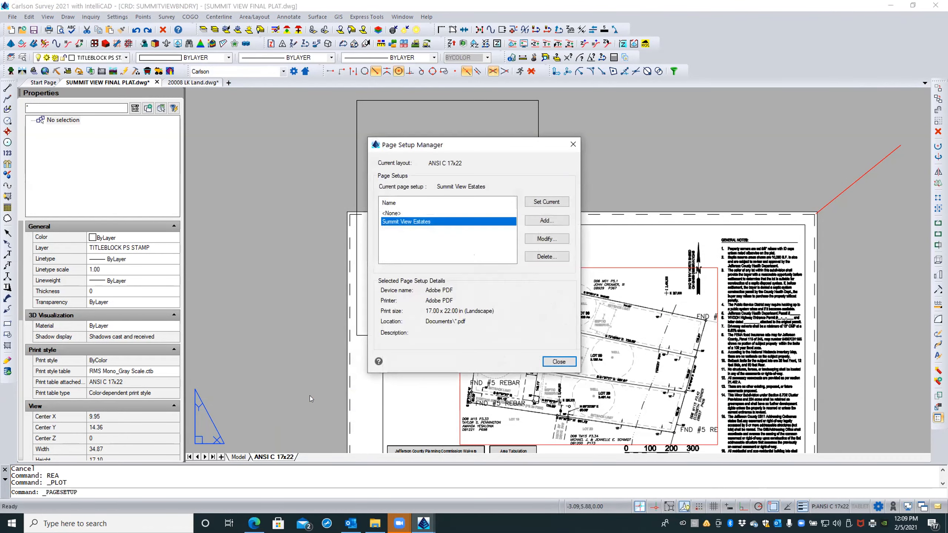
{"action": "left_click", "coordinate": [558, 361]}
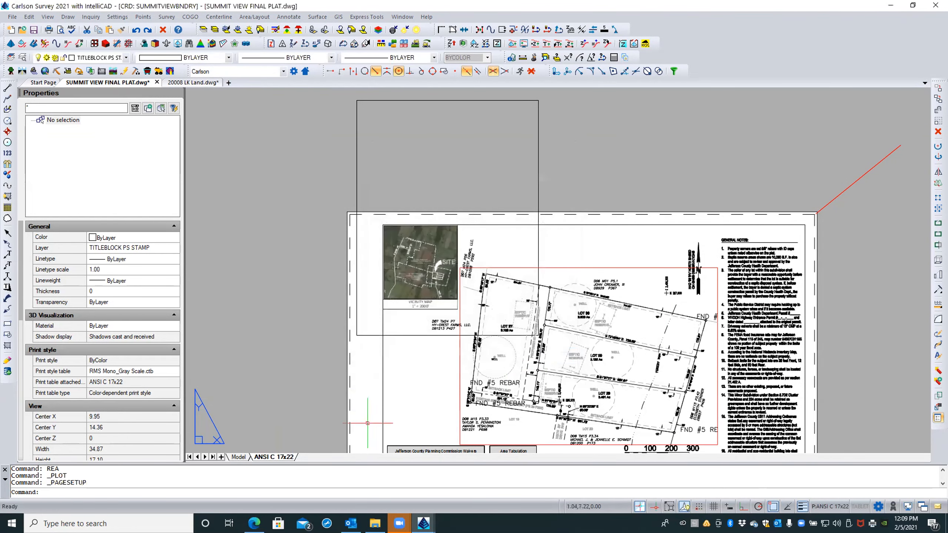
{"action": "right_click", "coordinate": [272, 456]}
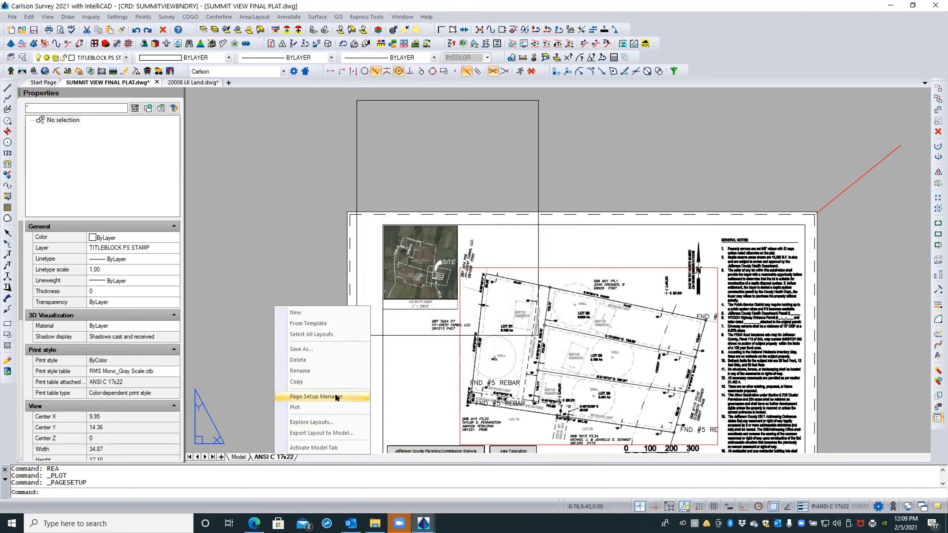
{"action": "left_click", "coordinate": [336, 395]}
{"action": "left_click", "coordinate": [530, 238]}
{"action": "left_click", "coordinate": [385, 183]}
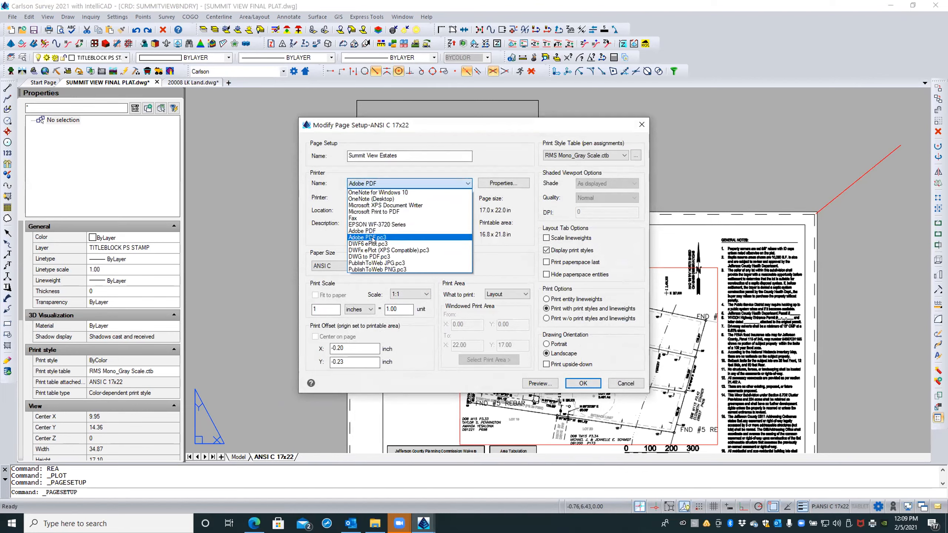
{"action": "left_click", "coordinate": [367, 238]}
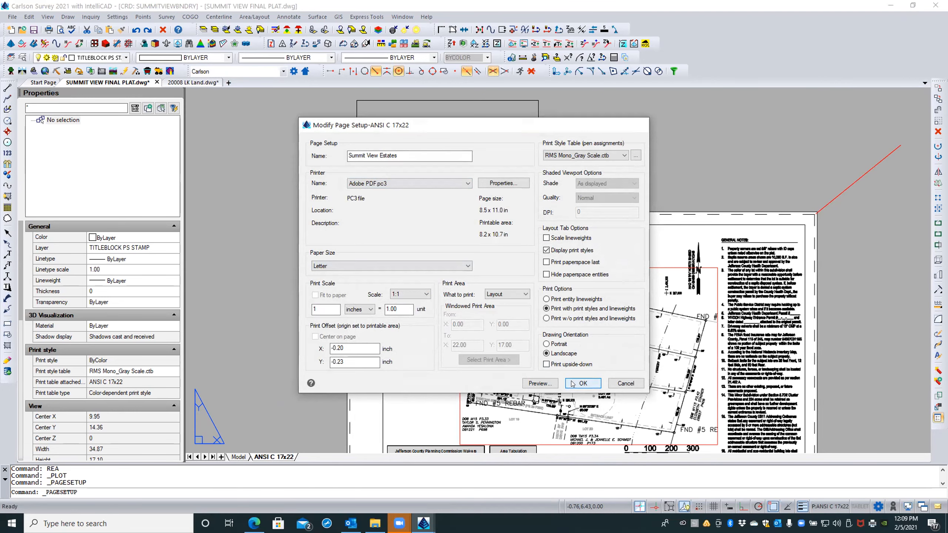
{"action": "left_click", "coordinate": [582, 384]}
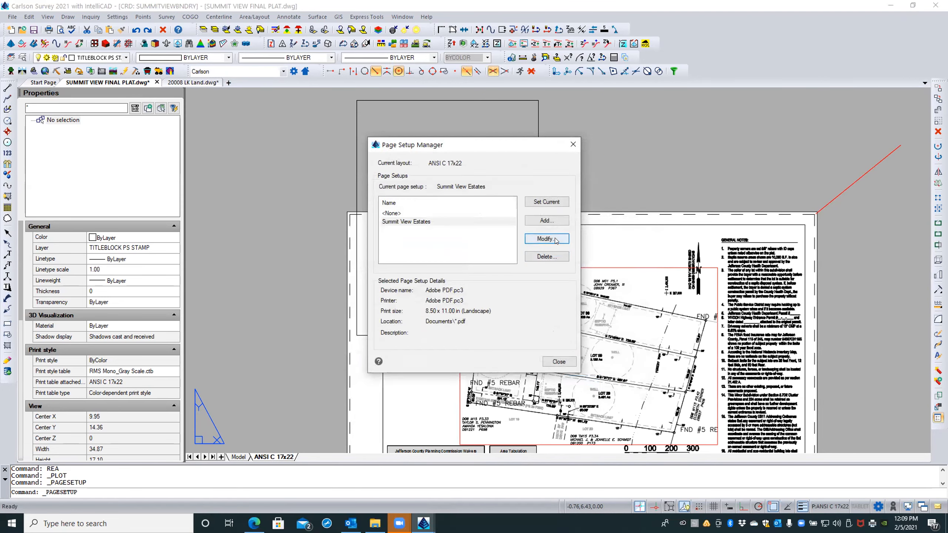
{"action": "left_click", "coordinate": [559, 361]}
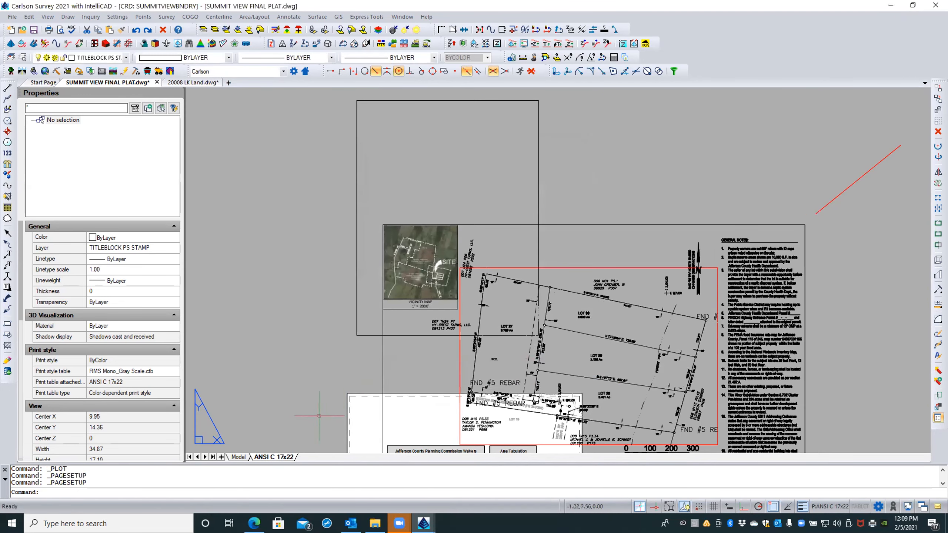
Set the paper size of the Summit View Estates page setup to ANSI C
{"action": "right_click", "coordinate": [258, 456]}
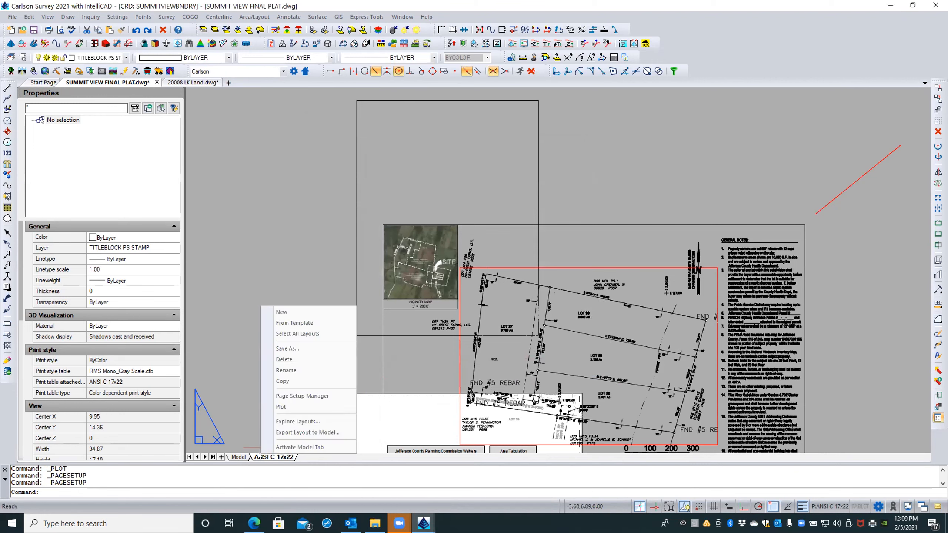
{"action": "left_click", "coordinate": [264, 226]}
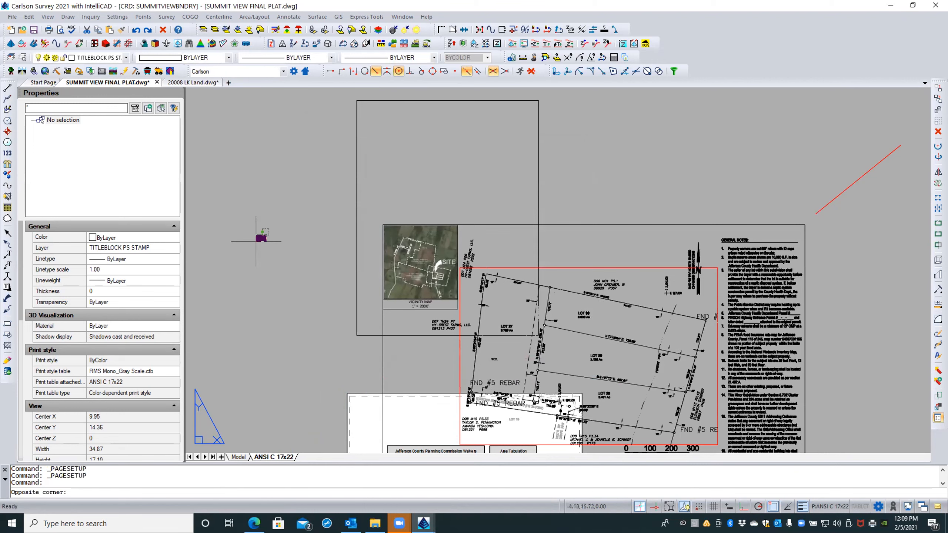
{"action": "key", "text": "Escape"}
{"action": "key", "text": "Escape"}
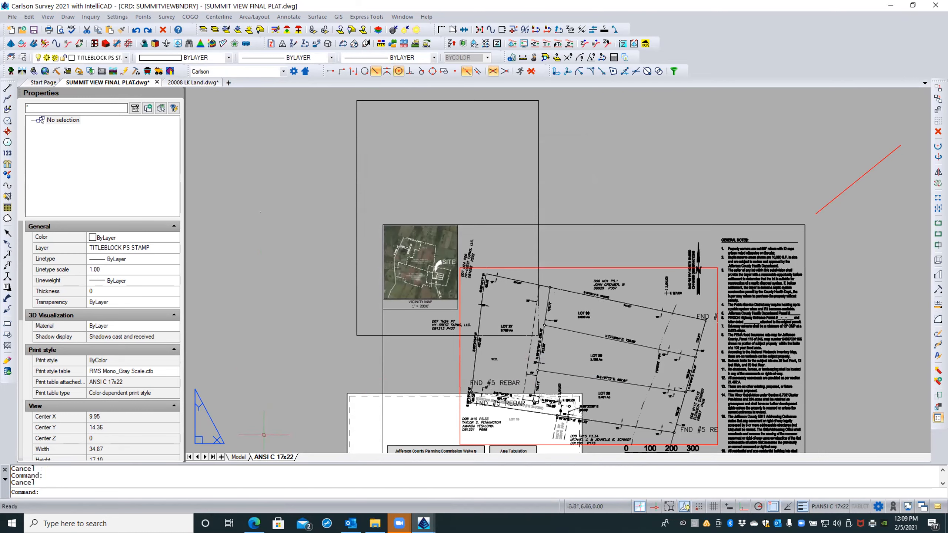
{"action": "right_click", "coordinate": [263, 456]}
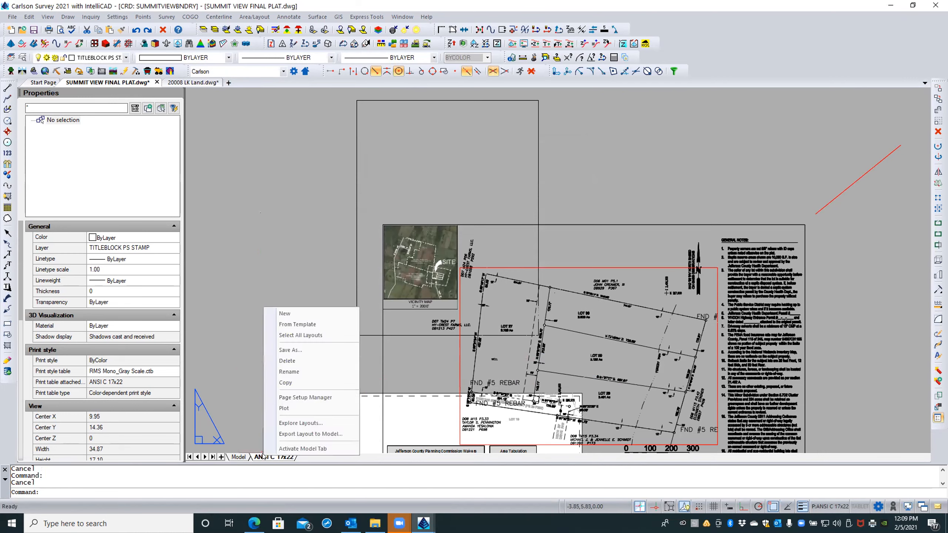
{"action": "left_click", "coordinate": [291, 395]}
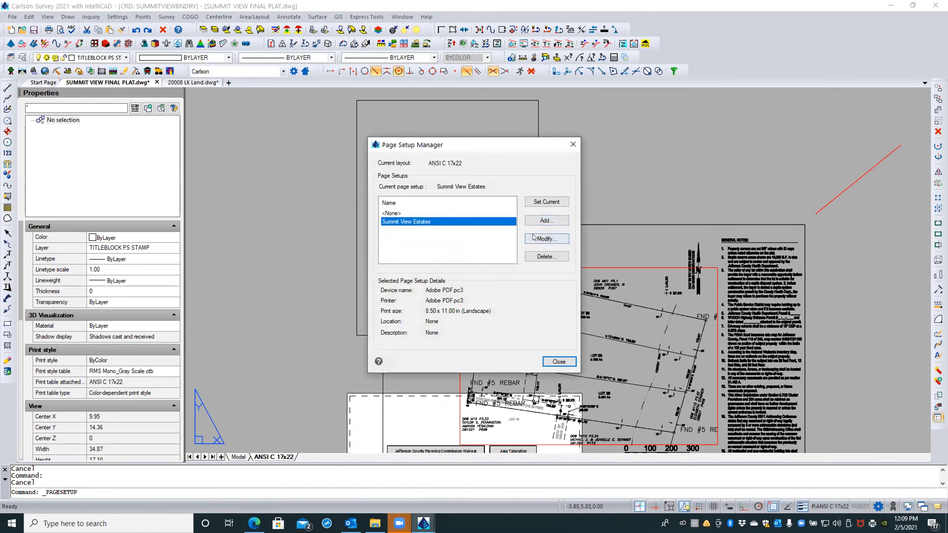
{"action": "left_click", "coordinate": [530, 236]}
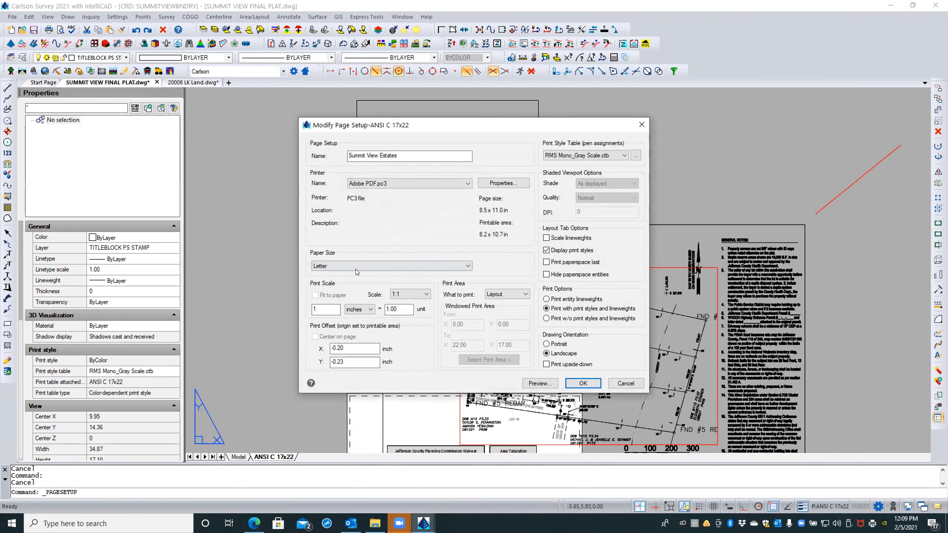
{"action": "left_click", "coordinate": [353, 266]}
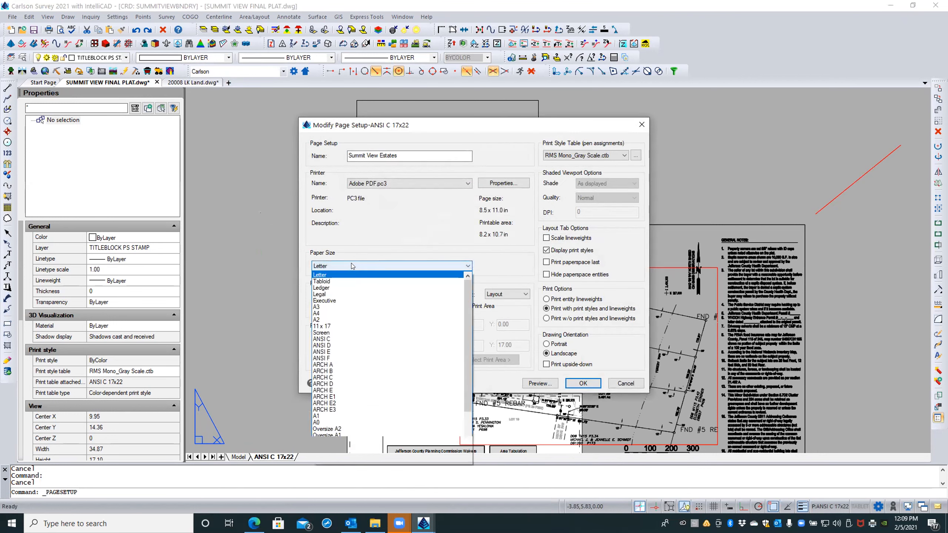
{"action": "left_click", "coordinate": [328, 339]}
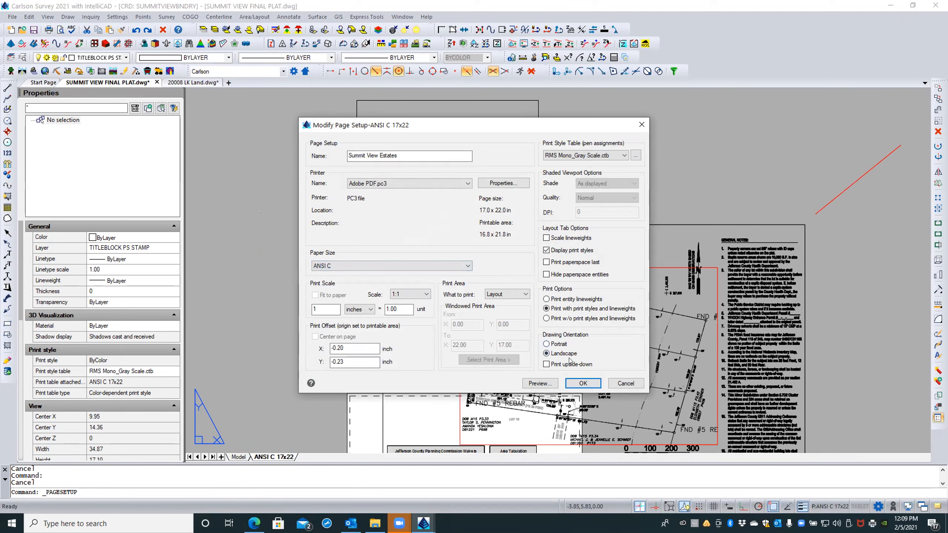
{"action": "left_click", "coordinate": [573, 382]}
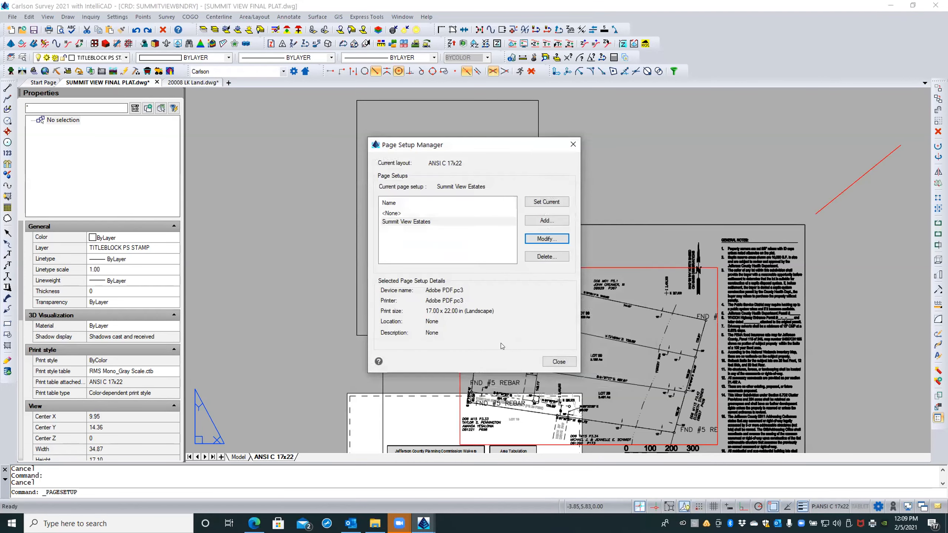
{"action": "left_click", "coordinate": [559, 362]}
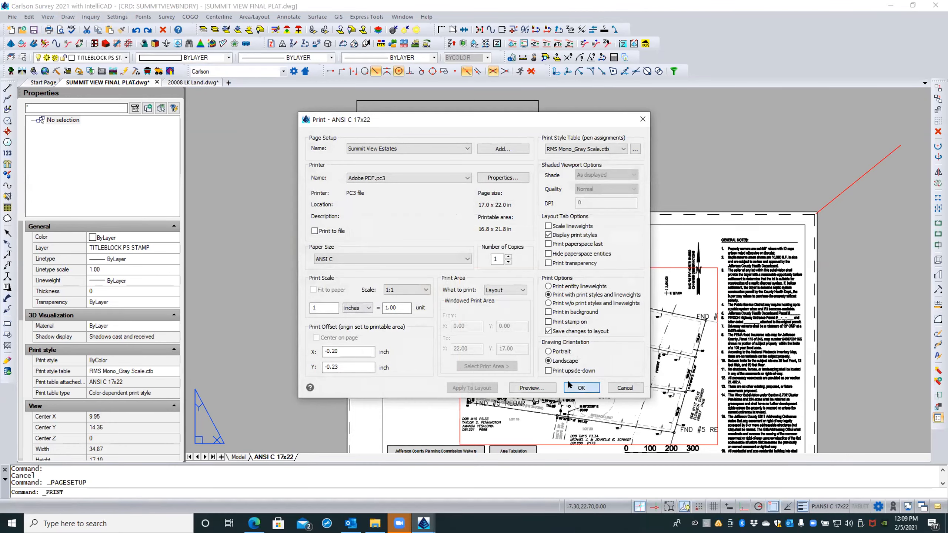
Print the layout with Adobe PDF.pc3, replacing 2021 test.pdf on the Desktop, and close the resulting PDF after checking it
{"action": "left_click", "coordinate": [581, 388]}
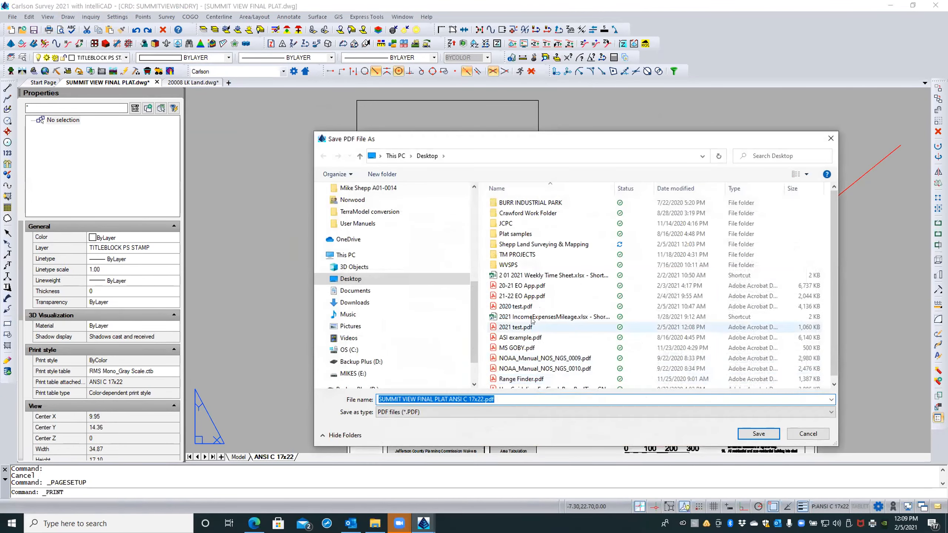
{"action": "double_click", "coordinate": [515, 327]}
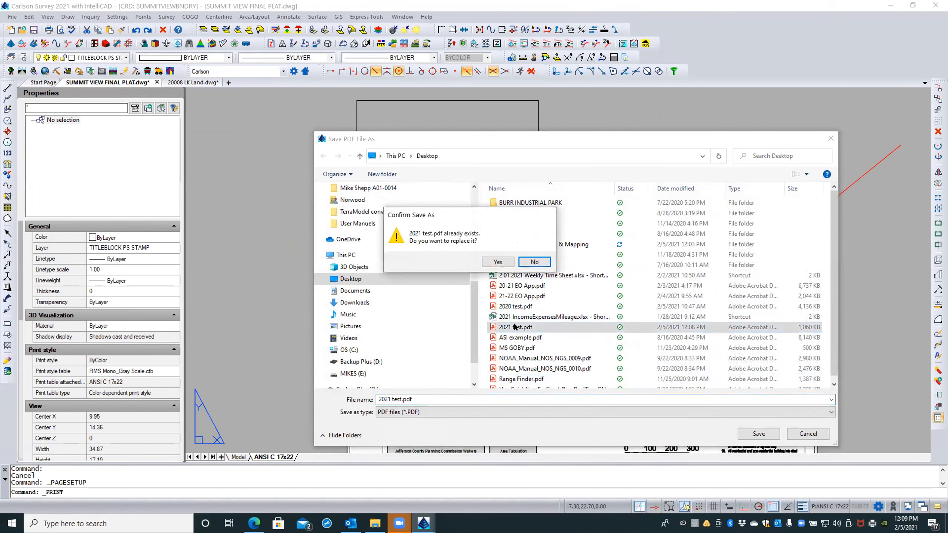
{"action": "left_click", "coordinate": [498, 262]}
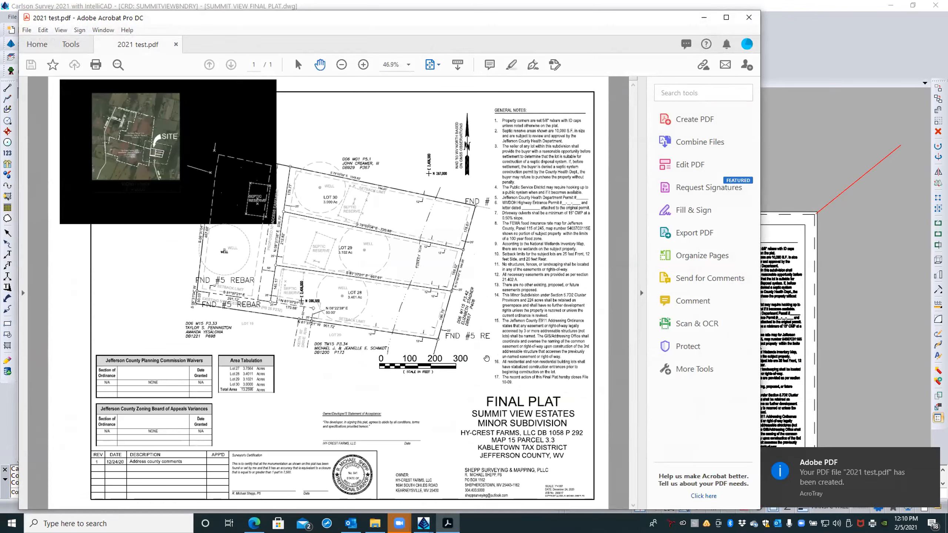
{"action": "left_click", "coordinate": [748, 19]}
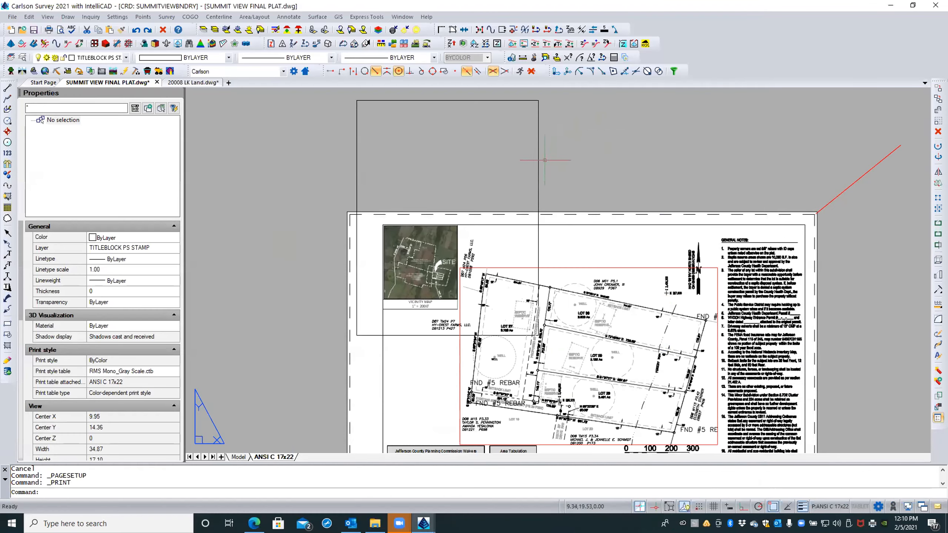
Turn background color adjustment on for the vicinity map's PDF underlay and review its remaining properties
{"action": "left_click", "coordinate": [538, 170]}
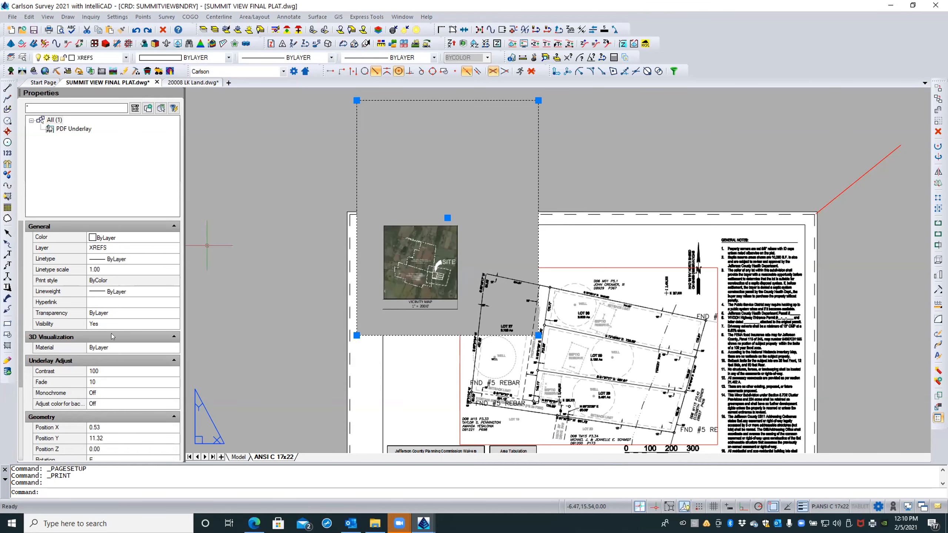
{"action": "left_click", "coordinate": [107, 403]}
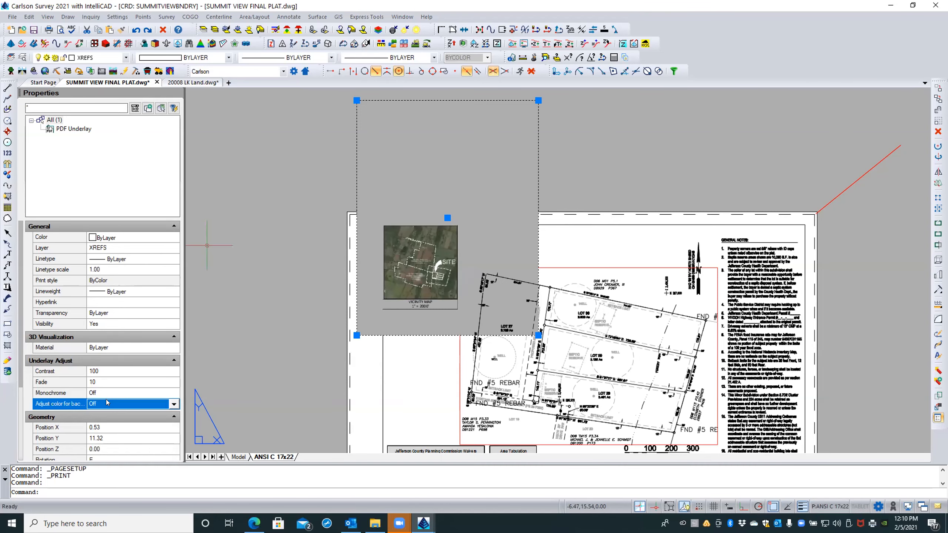
{"action": "left_click", "coordinate": [108, 403]}
{"action": "left_click", "coordinate": [99, 422]}
{"action": "key", "text": "Escape"}
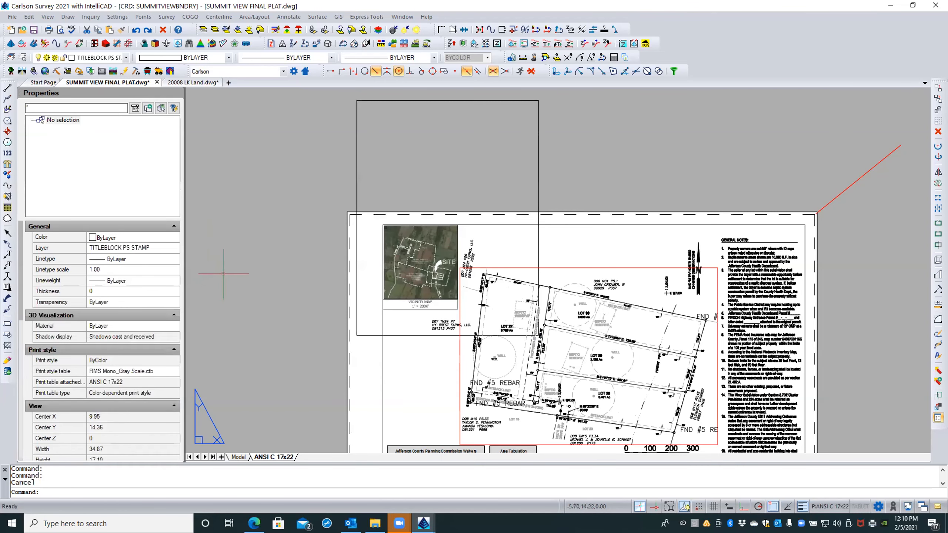
{"action": "left_click", "coordinate": [356, 191]}
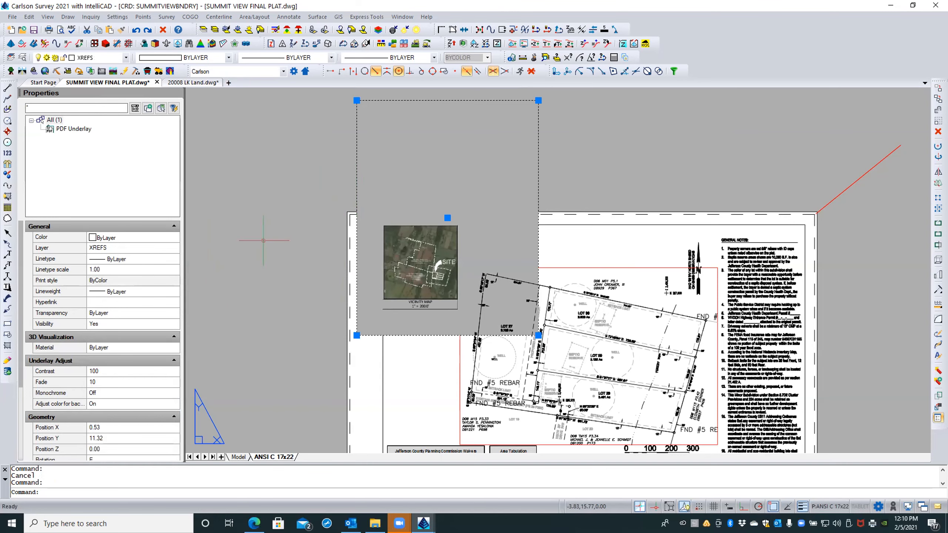
{"action": "scroll", "coordinate": [133, 274], "scroll_direction": "down", "scroll_amount": 4}
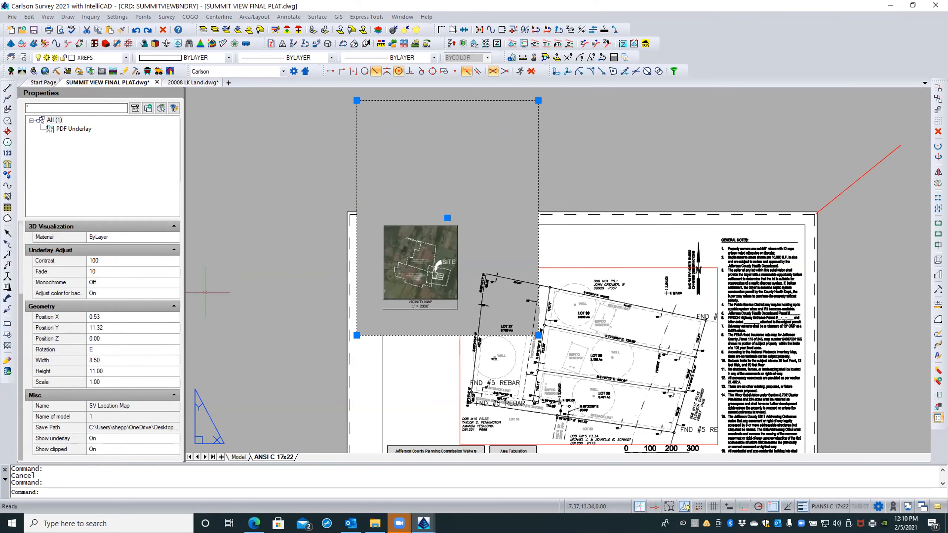
{"action": "key", "text": "Escape"}
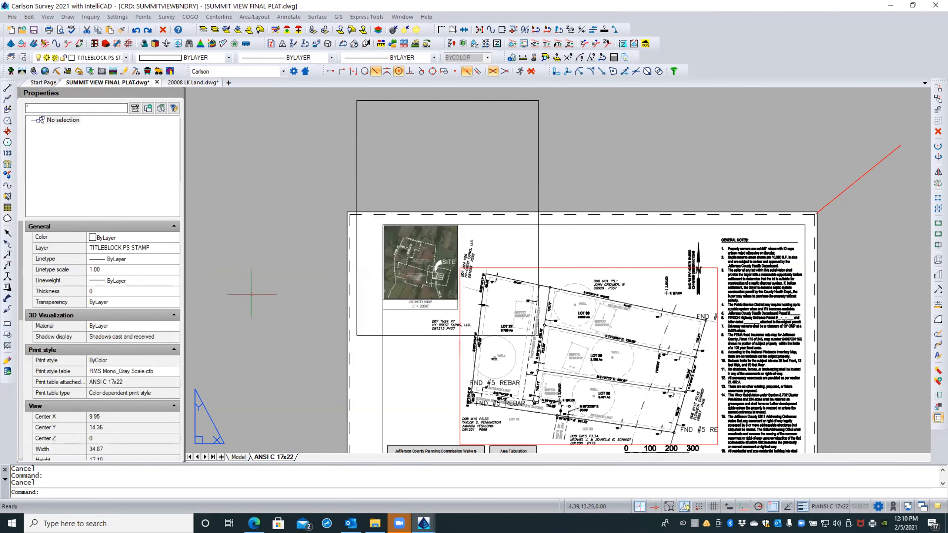
Run GRAPHICSCONFIG and change the graphics device to Advanced (OpenGL ES)
{"action": "type", "text": "GRAPHICS"}
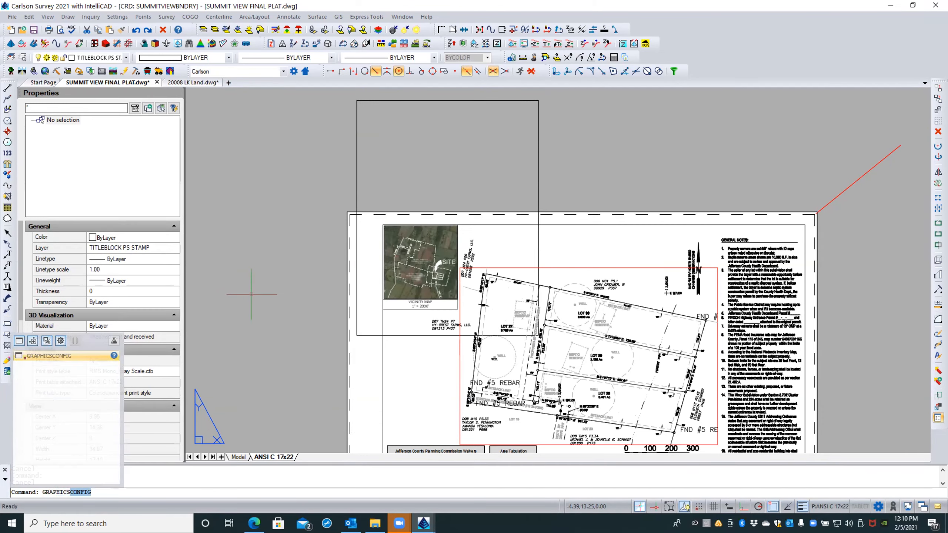
{"action": "key", "text": "Return"}
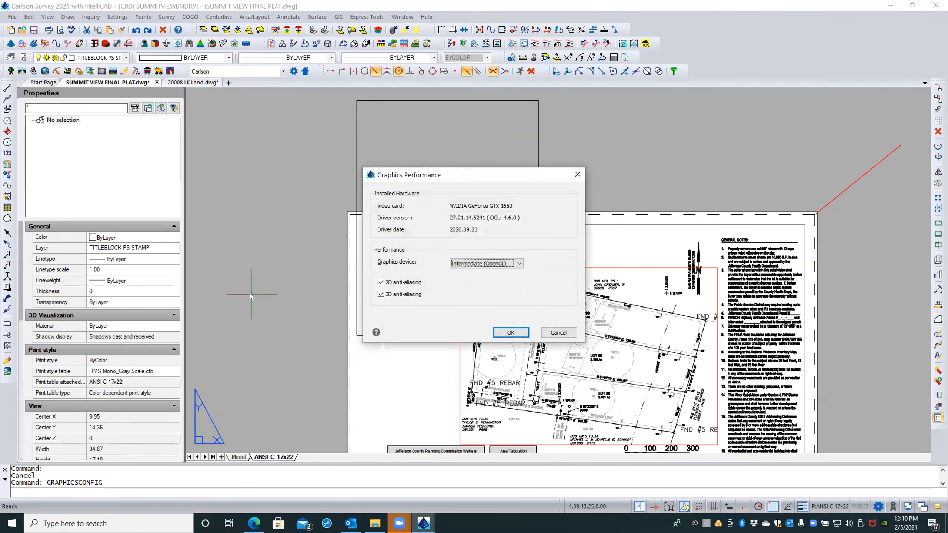
{"action": "left_click_drag", "start_coordinate": [544, 172], "coordinate": [684, 146]}
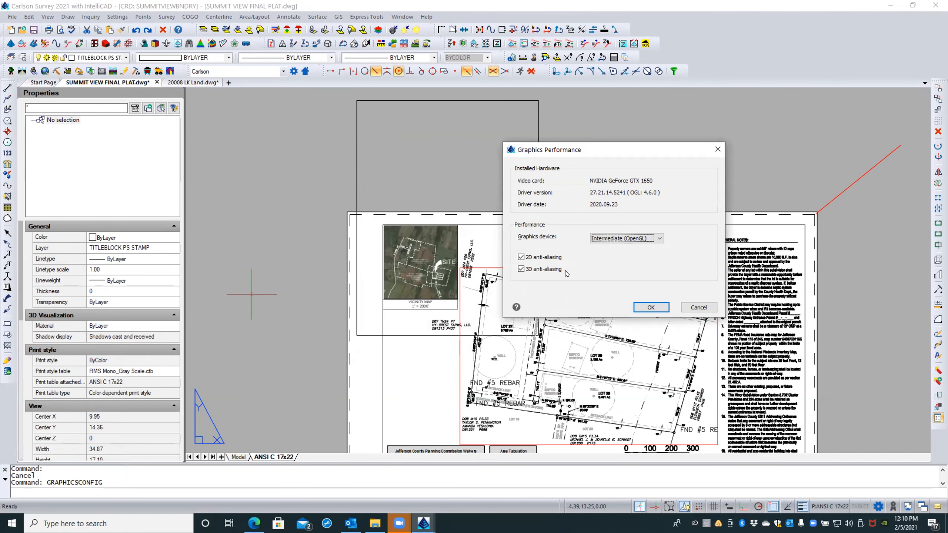
{"action": "left_click", "coordinate": [603, 238]}
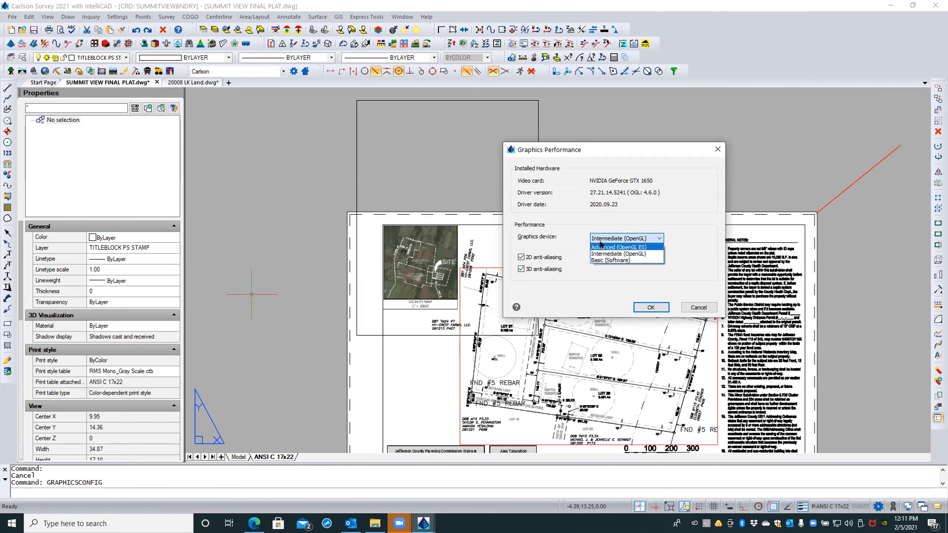
{"action": "left_click", "coordinate": [602, 246]}
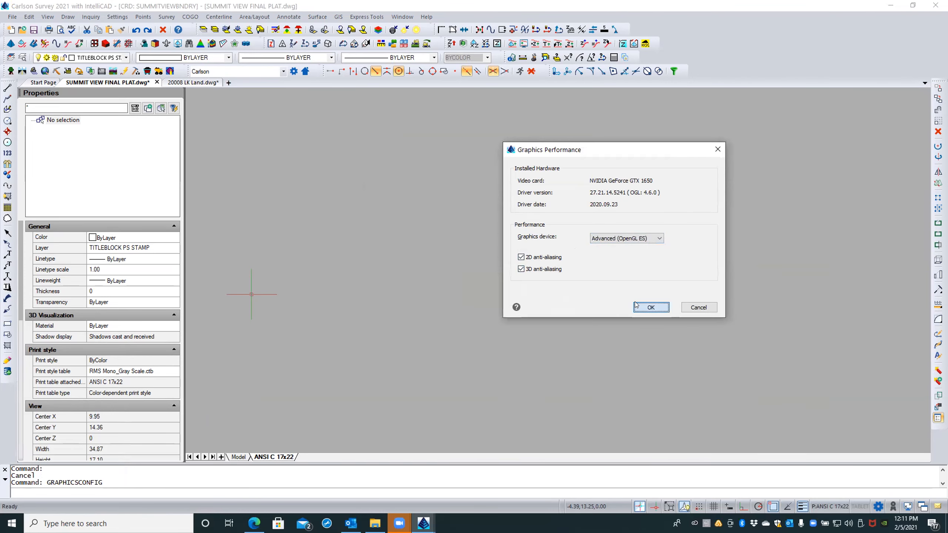
{"action": "left_click", "coordinate": [636, 306]}
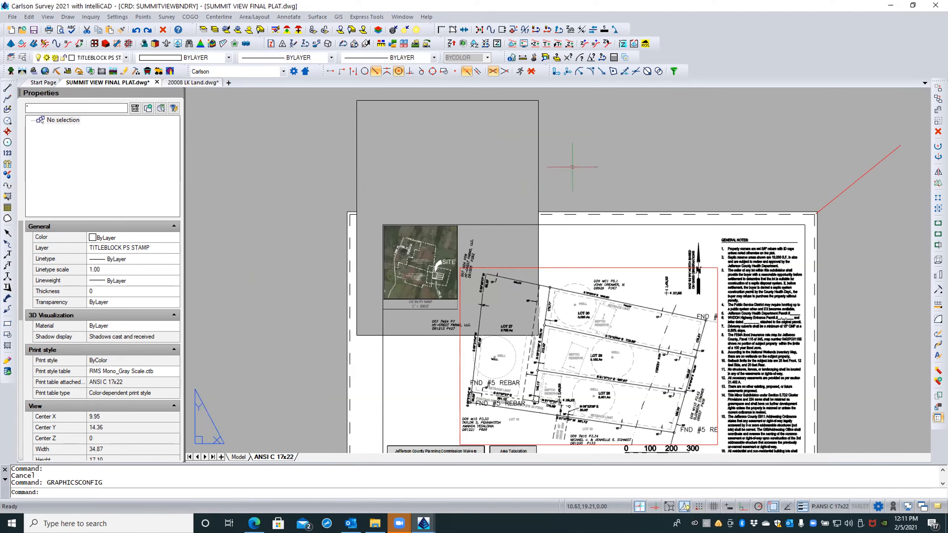
Rerun GRAPHICSCONFIG and switch the graphics device from Advanced (OpenGL ES) to another option
{"action": "key", "text": "Return"}
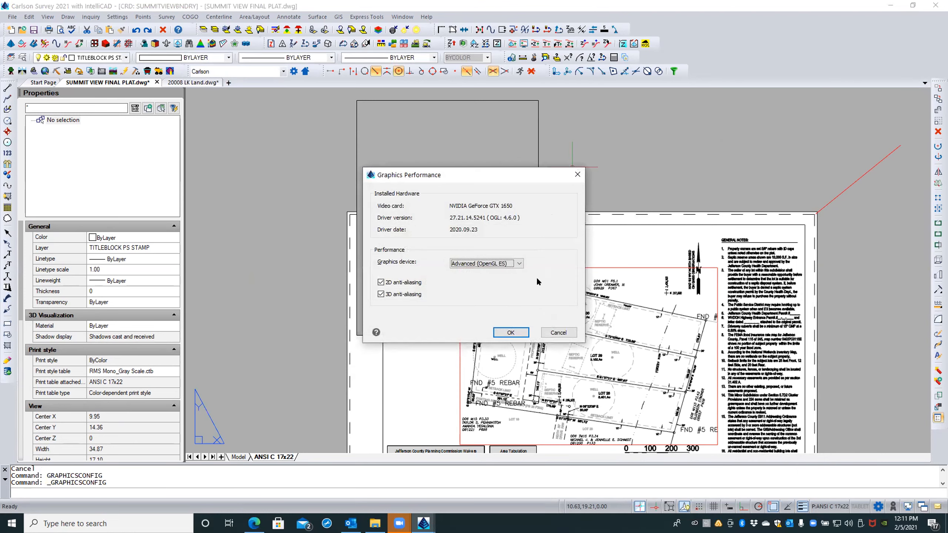
{"action": "left_click", "coordinate": [517, 264]}
{"action": "left_click", "coordinate": [477, 285]}
{"action": "left_click", "coordinate": [500, 331]}
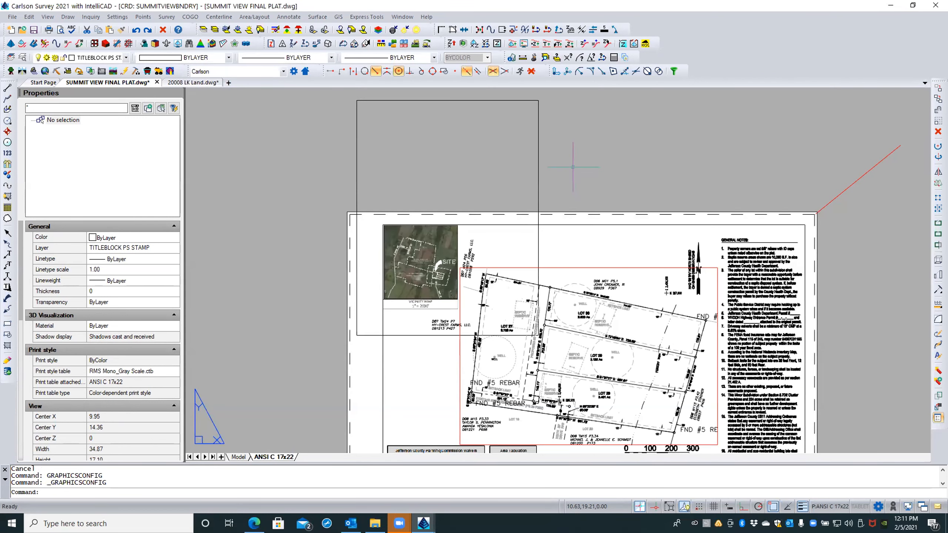
Set the ANSI C 17x22 layout's printer to the Adobe PDF system printer, apply it to the layout and preview the plot
{"action": "right_click", "coordinate": [260, 456]}
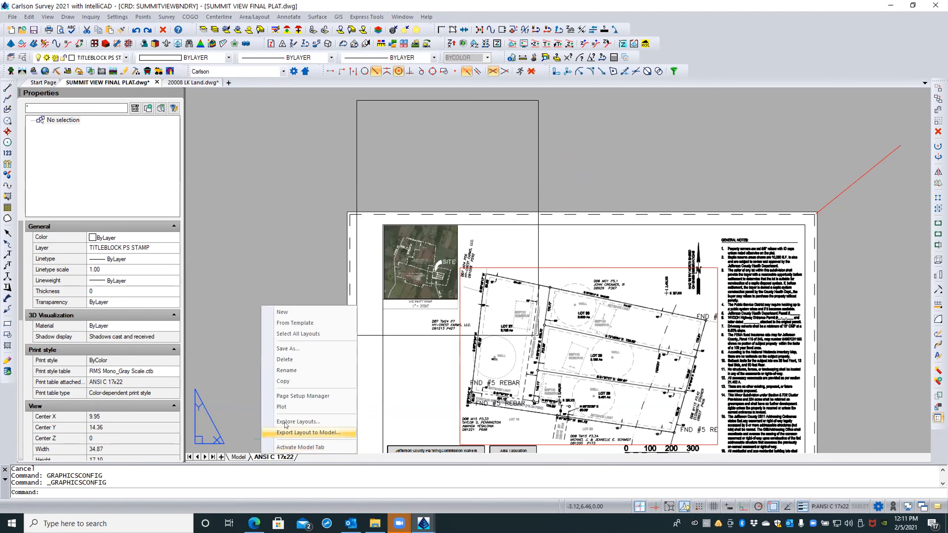
{"action": "left_click", "coordinate": [49, 30]}
{"action": "left_click", "coordinate": [48, 30]}
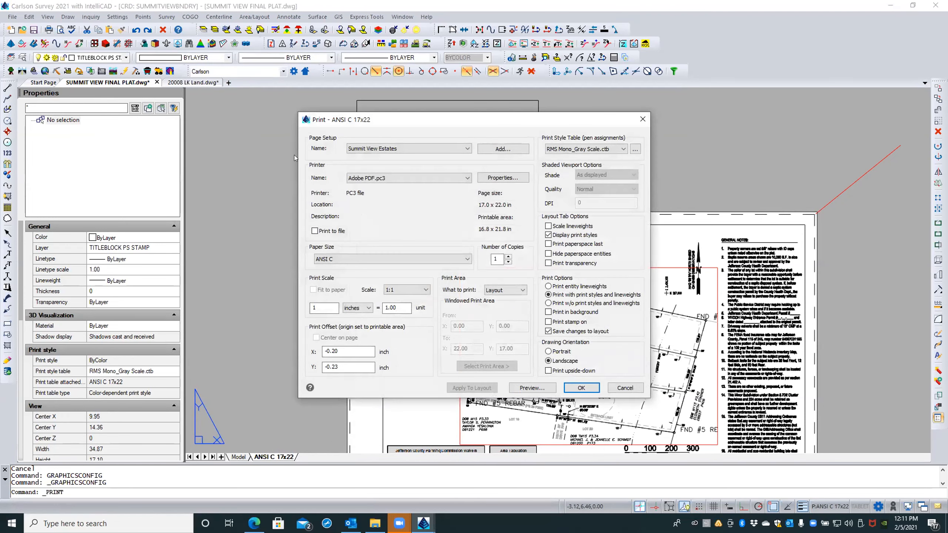
{"action": "left_click", "coordinate": [353, 178]}
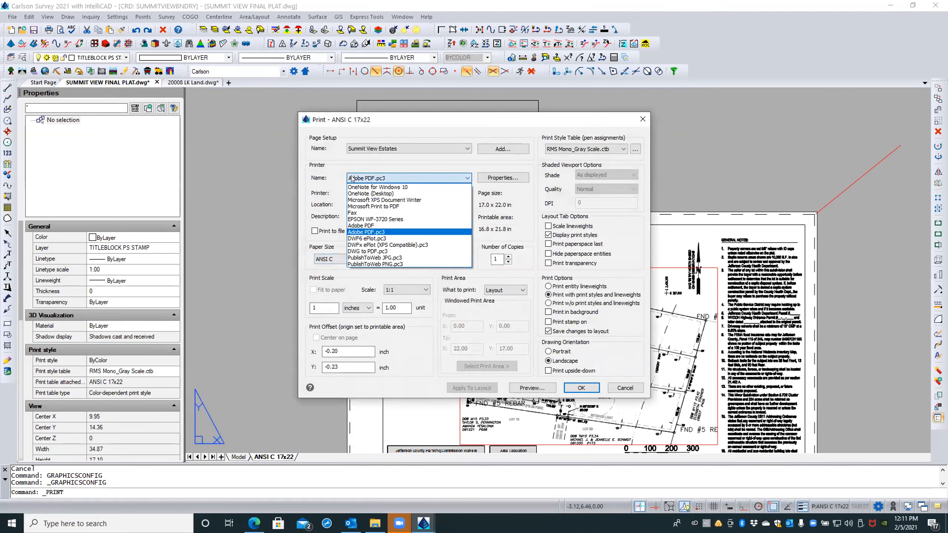
{"action": "left_click", "coordinate": [360, 225]}
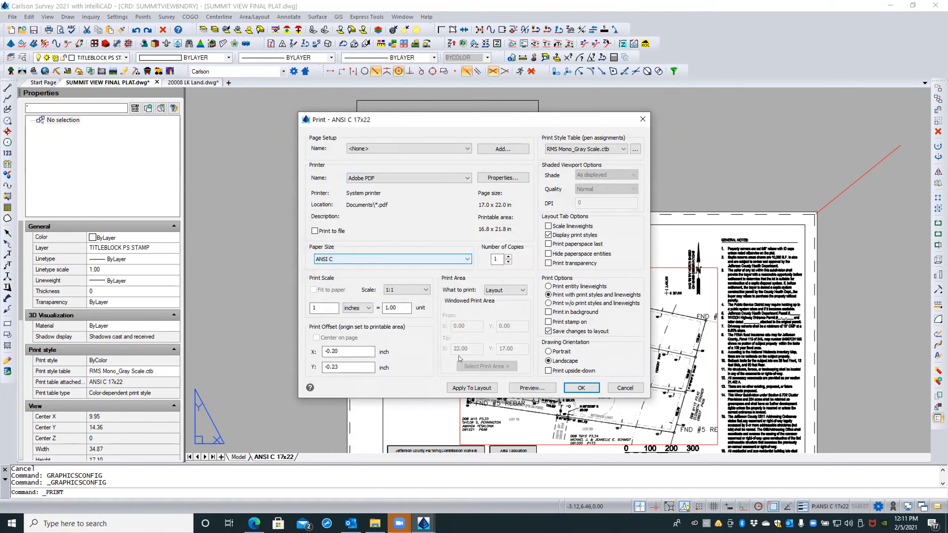
{"action": "left_click", "coordinate": [461, 387]}
{"action": "left_click", "coordinate": [517, 387]}
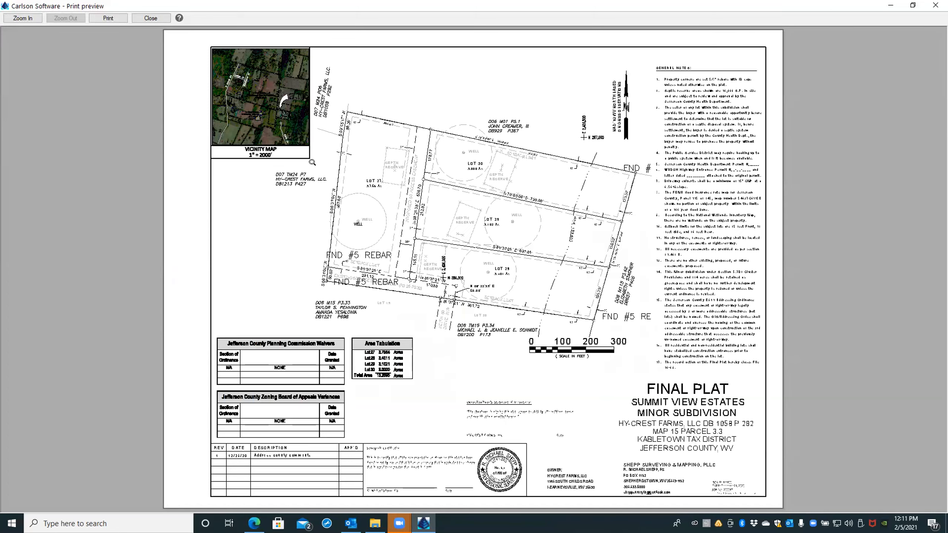
{"action": "left_click", "coordinate": [146, 17]}
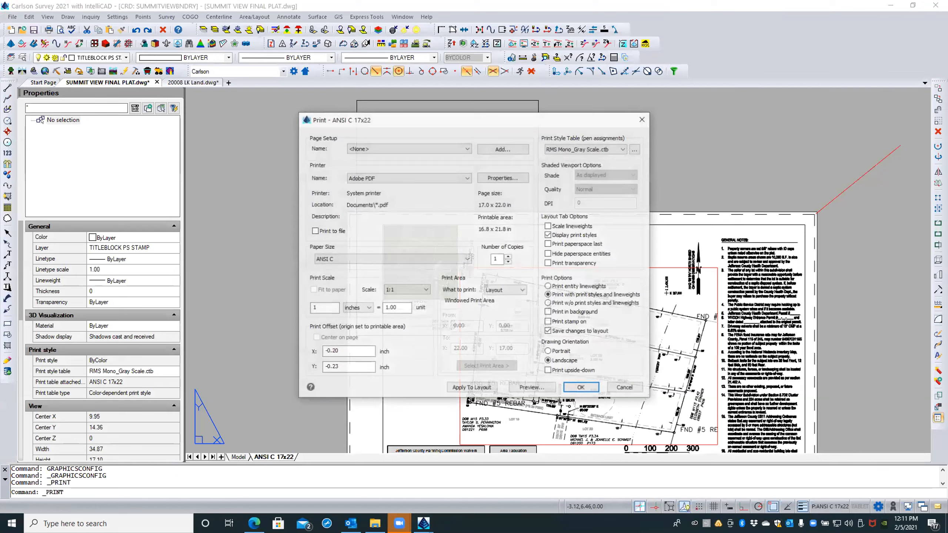
Print the layout to PDF, replacing 2021 test.pdf on the Desktop, and close the resulting file after checking it
{"action": "left_click", "coordinate": [580, 387]}
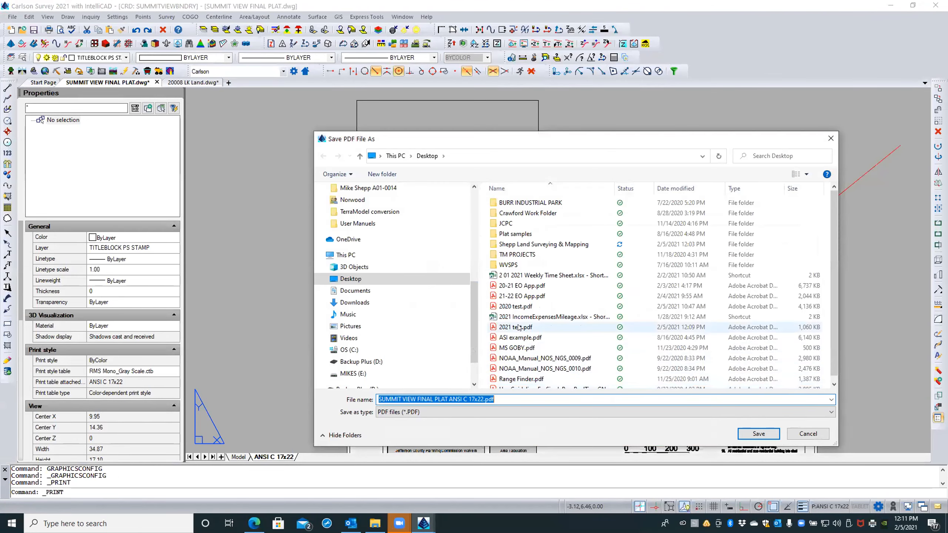
{"action": "double_click", "coordinate": [519, 328]}
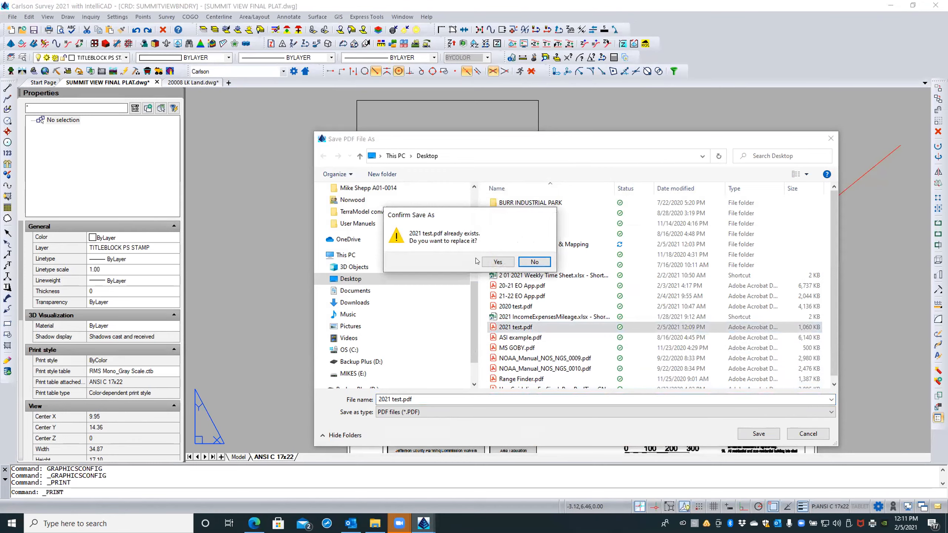
{"action": "left_click", "coordinate": [485, 261]}
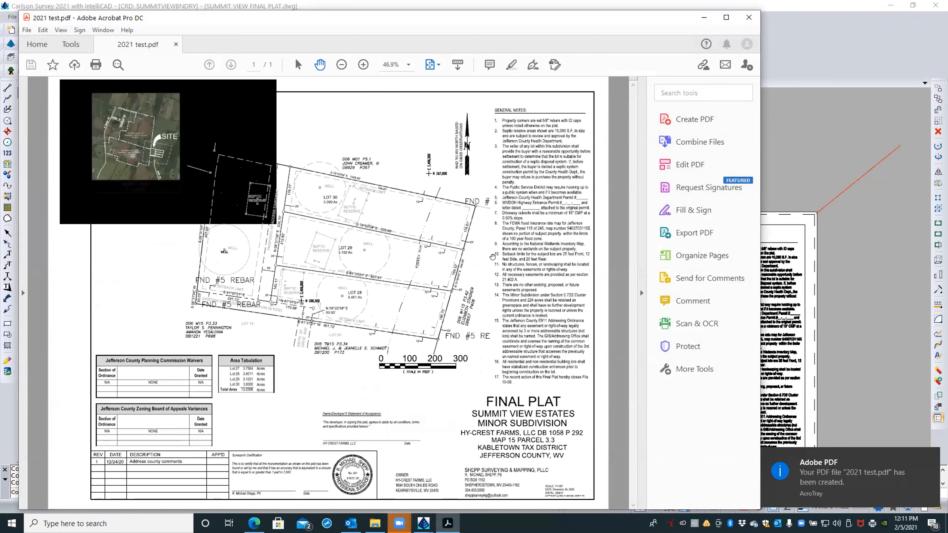
{"action": "left_click", "coordinate": [746, 18]}
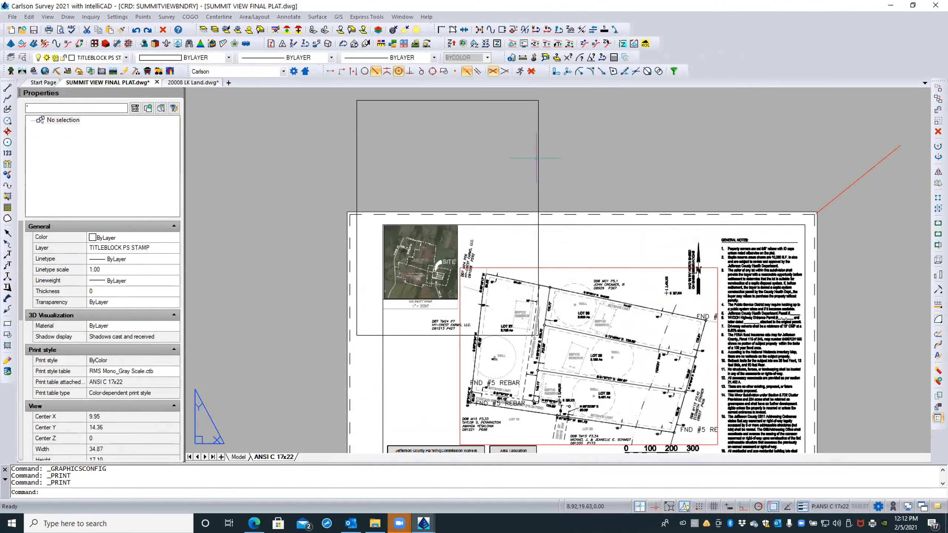
{"action": "right_click", "coordinate": [275, 455]}
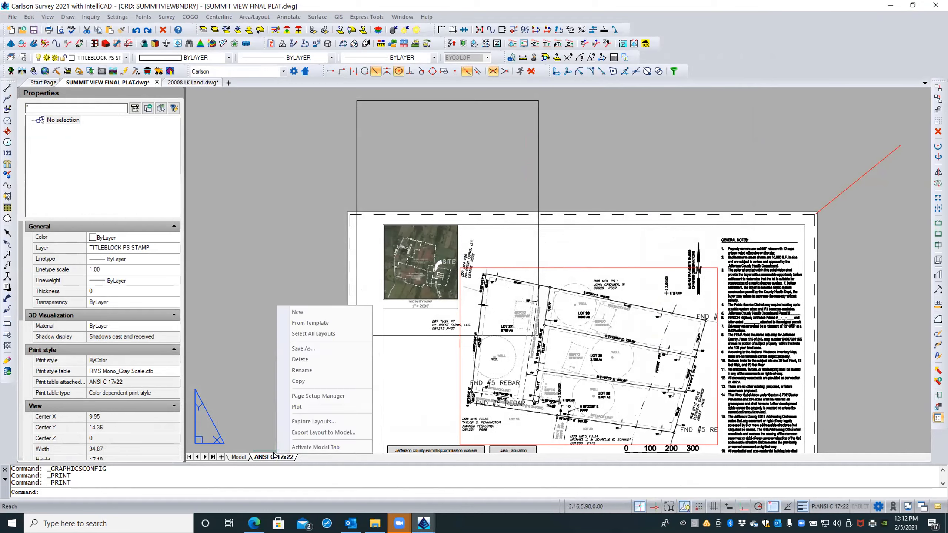
{"action": "left_click", "coordinate": [297, 407]}
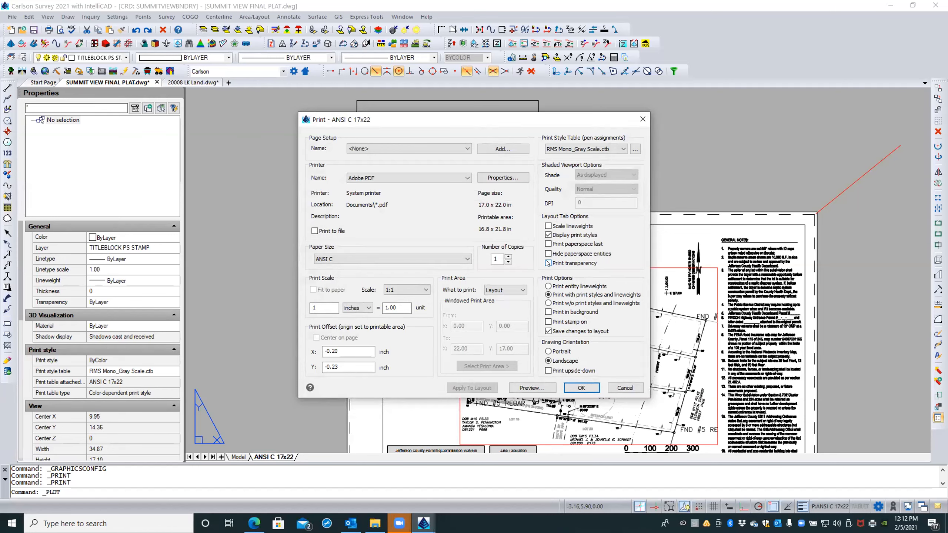
{"action": "left_click", "coordinate": [625, 388]}
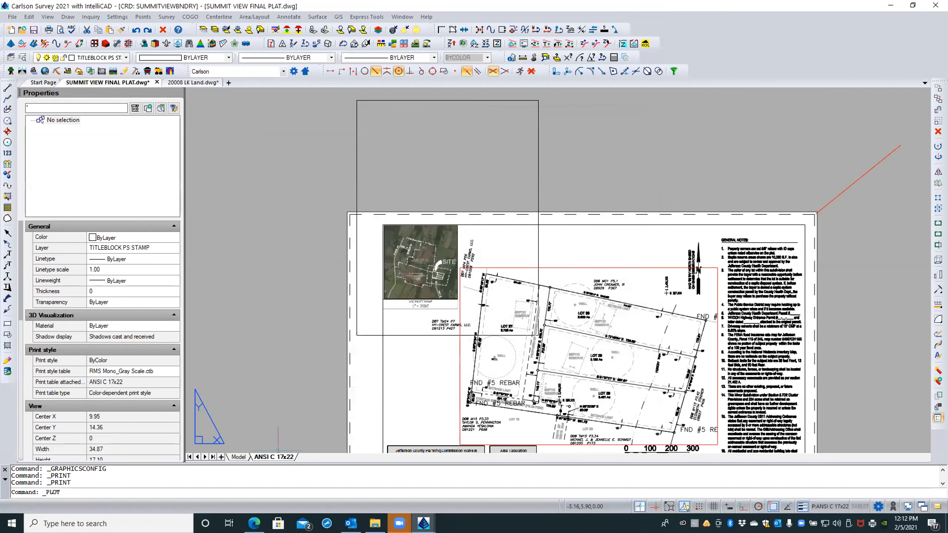
Send the vicinity map's PDF underlay to the back of the draw order and check its underlay properties
{"action": "left_click", "coordinate": [538, 193]}
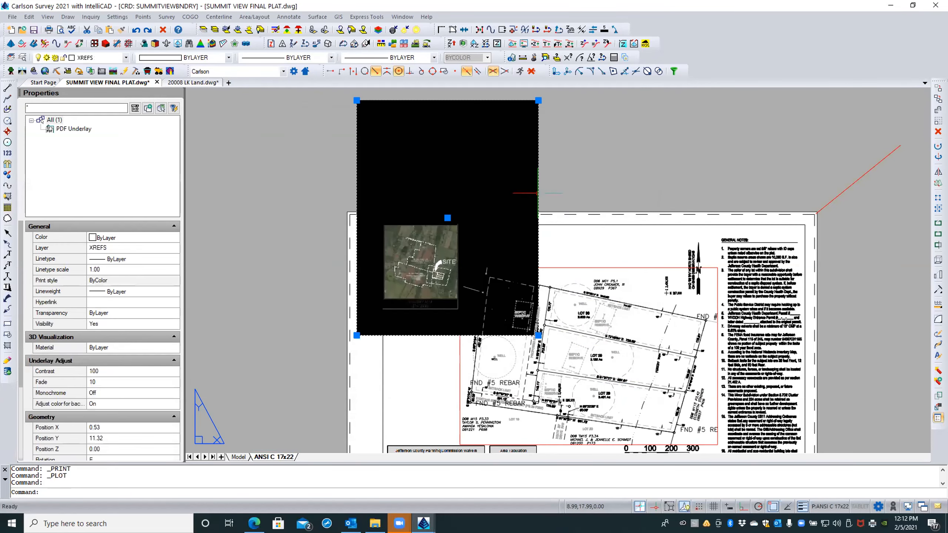
{"action": "right_click", "coordinate": [538, 193]}
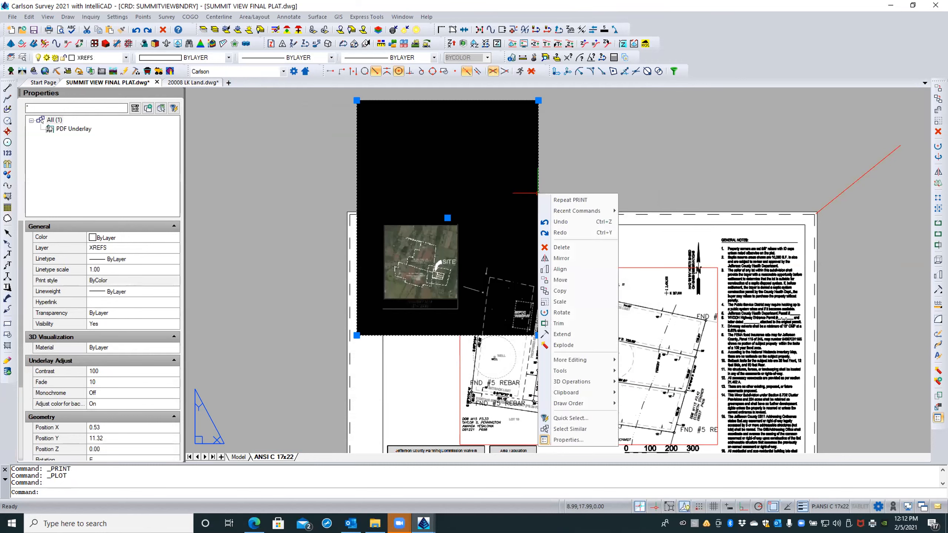
{"action": "mouse_move", "coordinate": [577, 393]}
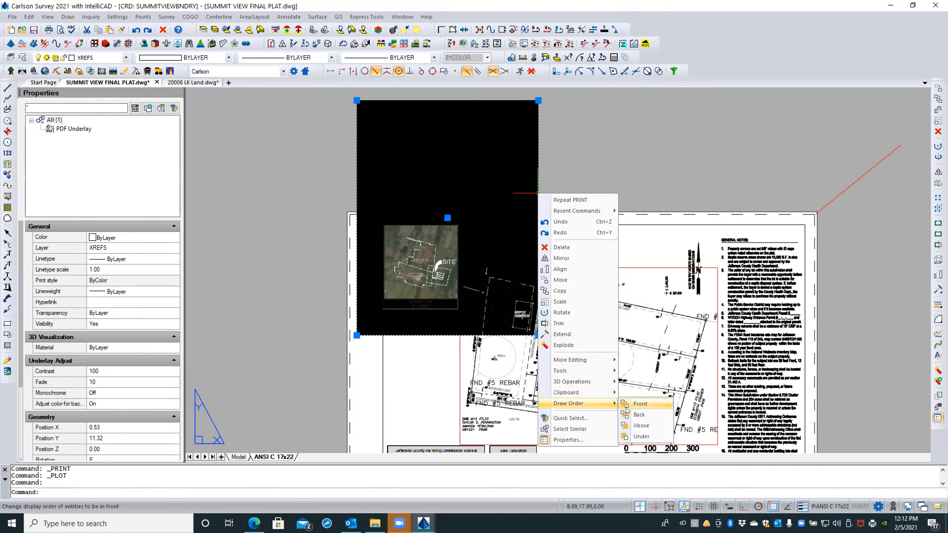
{"action": "left_click", "coordinate": [626, 415]}
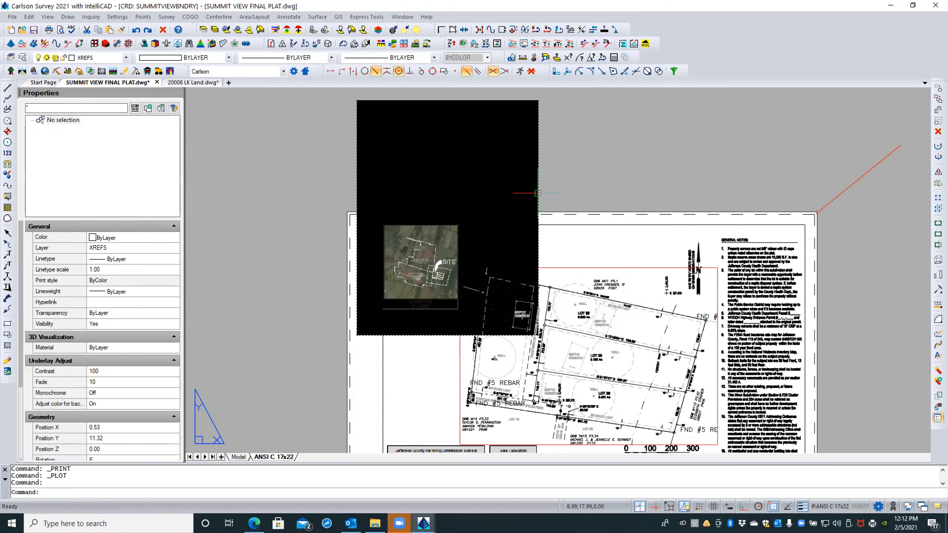
{"action": "left_click", "coordinate": [538, 148]}
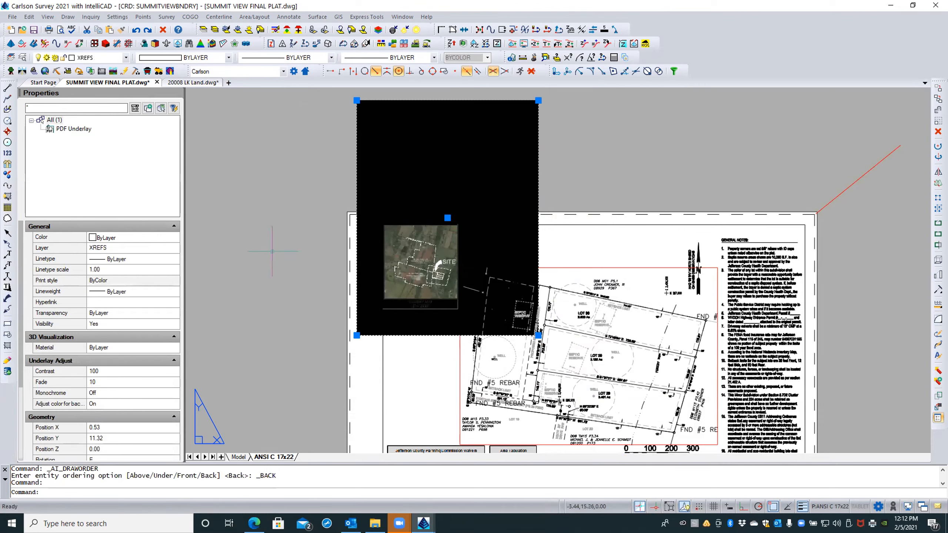
{"action": "left_click", "coordinate": [107, 382]}
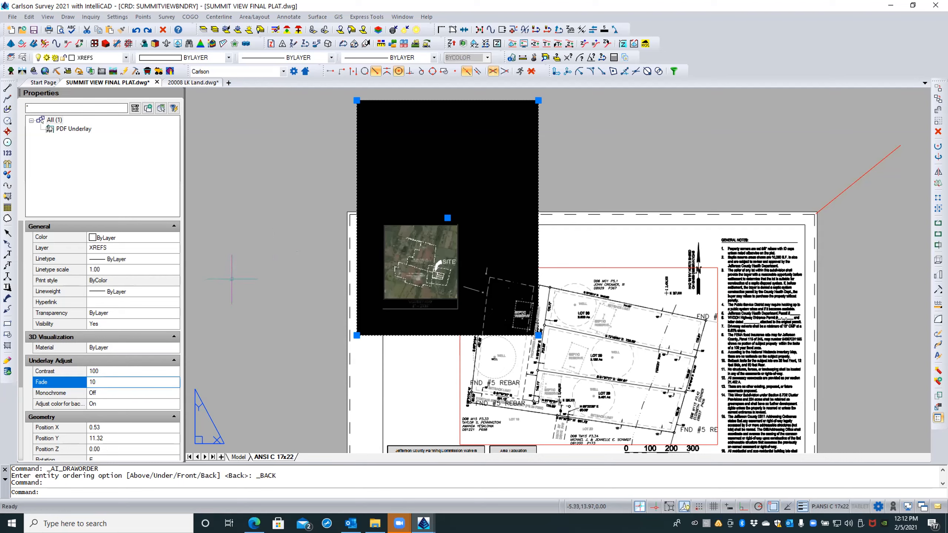
{"action": "key", "text": "Escape"}
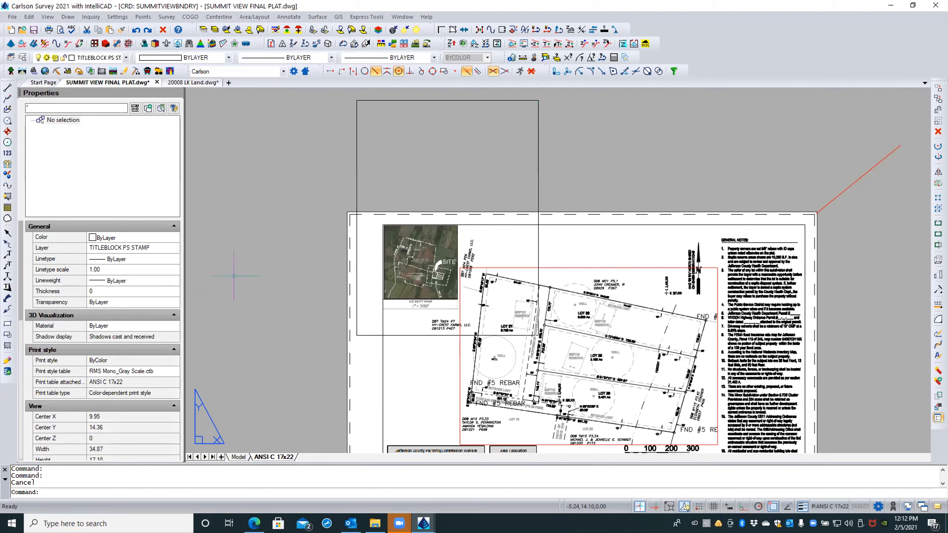
Turn on print transparency in the layout's plot settings, accepting removal of the print style table
{"action": "right_click", "coordinate": [278, 456]}
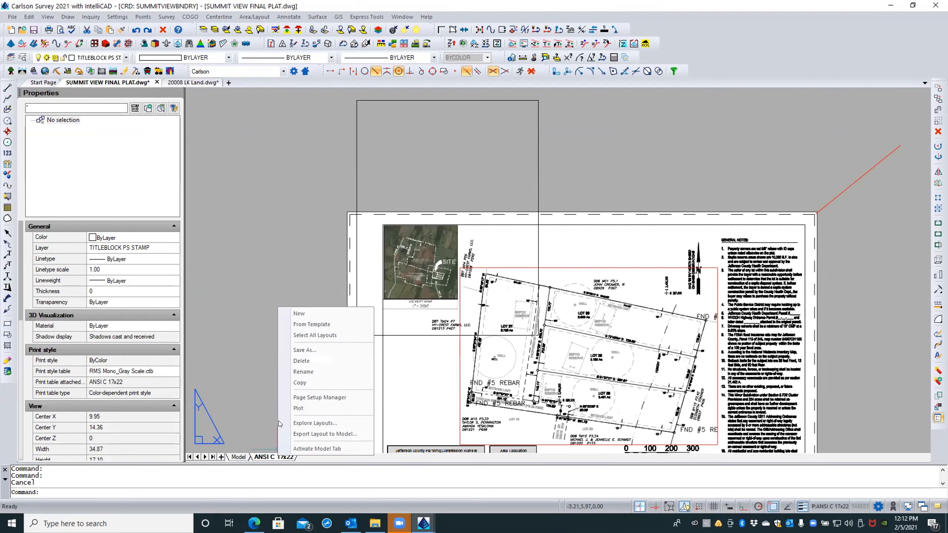
{"action": "left_click", "coordinate": [301, 408]}
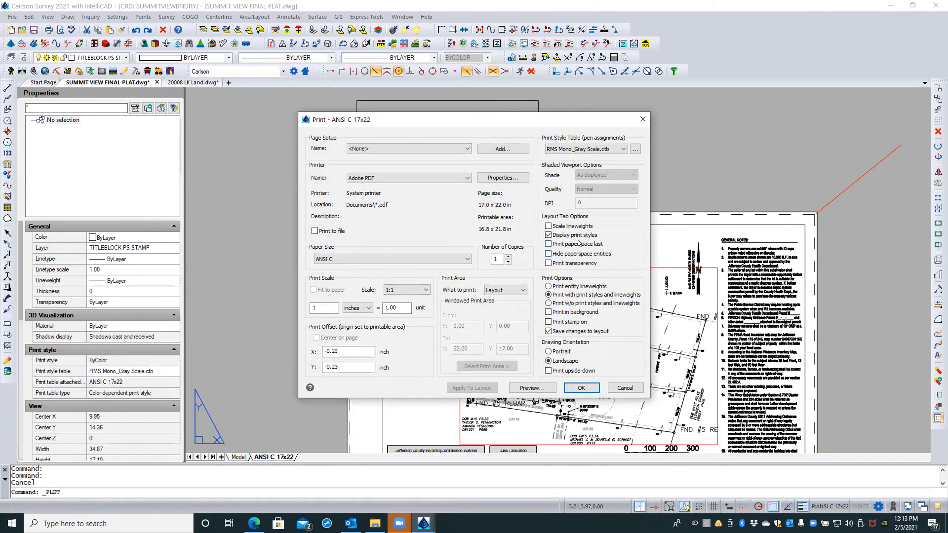
{"action": "left_click", "coordinate": [547, 263]}
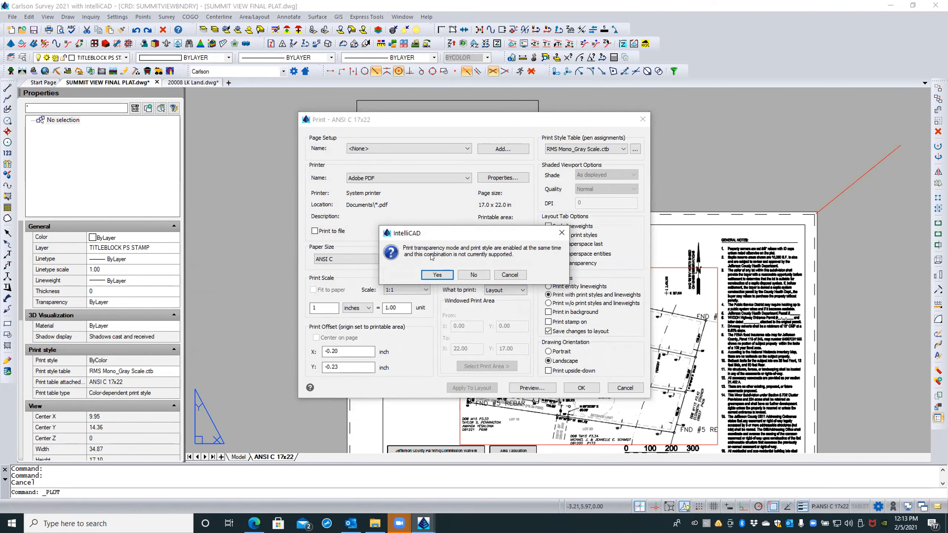
{"action": "left_click", "coordinate": [436, 275]}
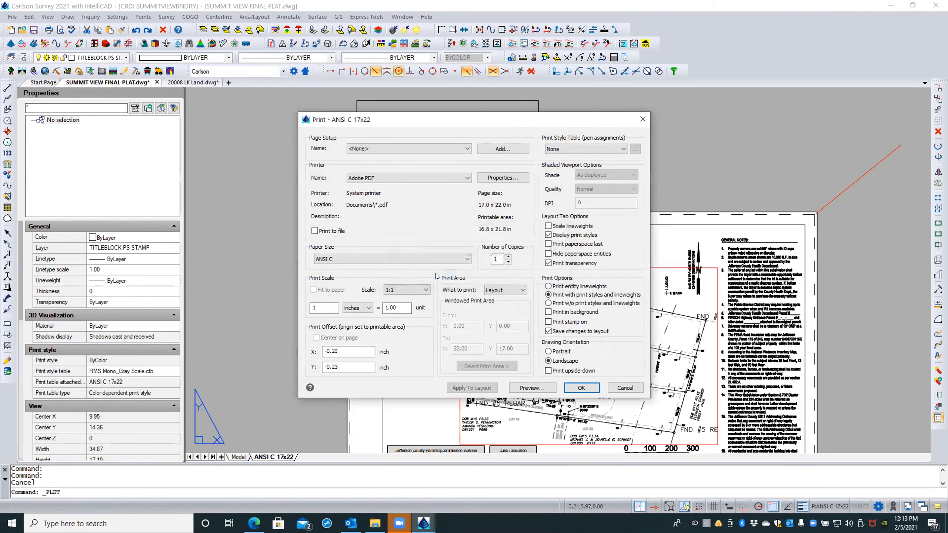
Assign RMS Mono_Gray Scale.ctb again while keeping print transparency on, and check the print preview
{"action": "left_click", "coordinate": [565, 149]}
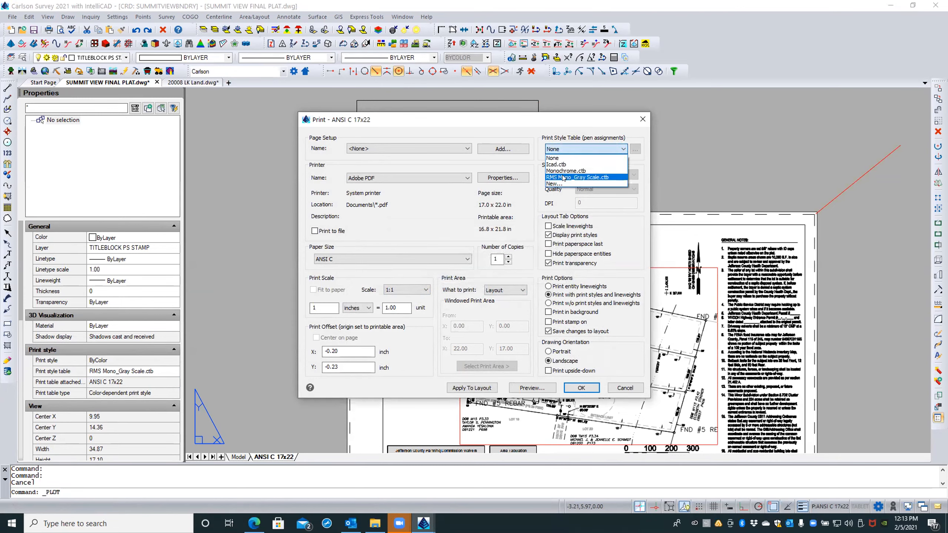
{"action": "left_click", "coordinate": [563, 178]}
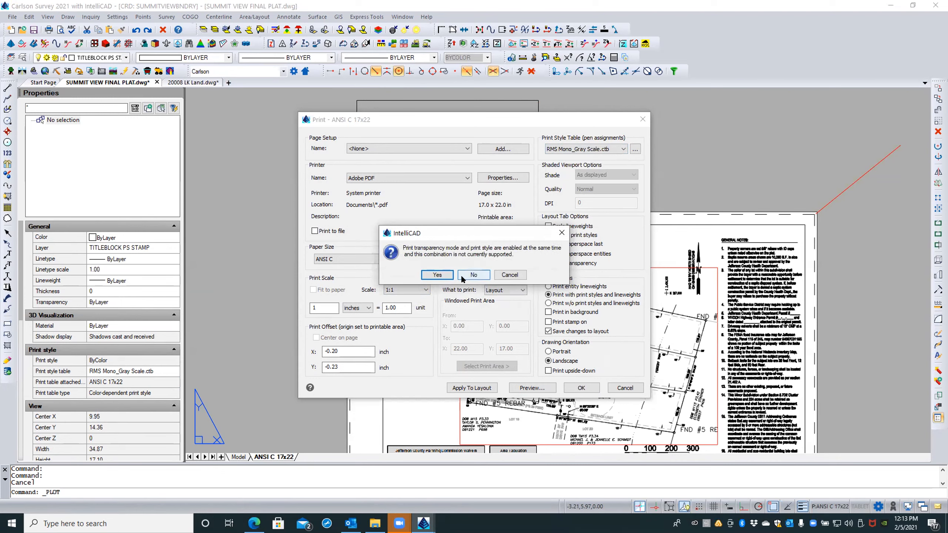
{"action": "left_click", "coordinate": [498, 275]}
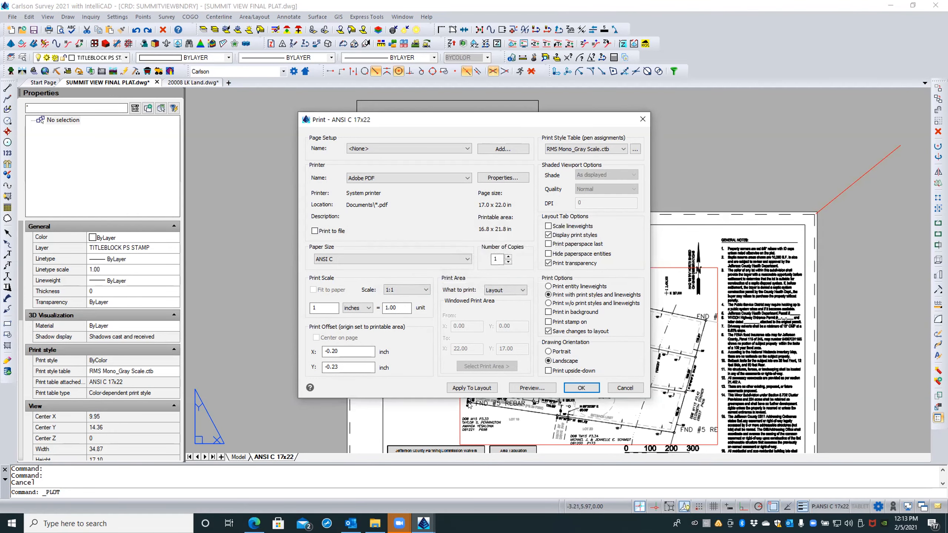
{"action": "left_click", "coordinate": [512, 387]}
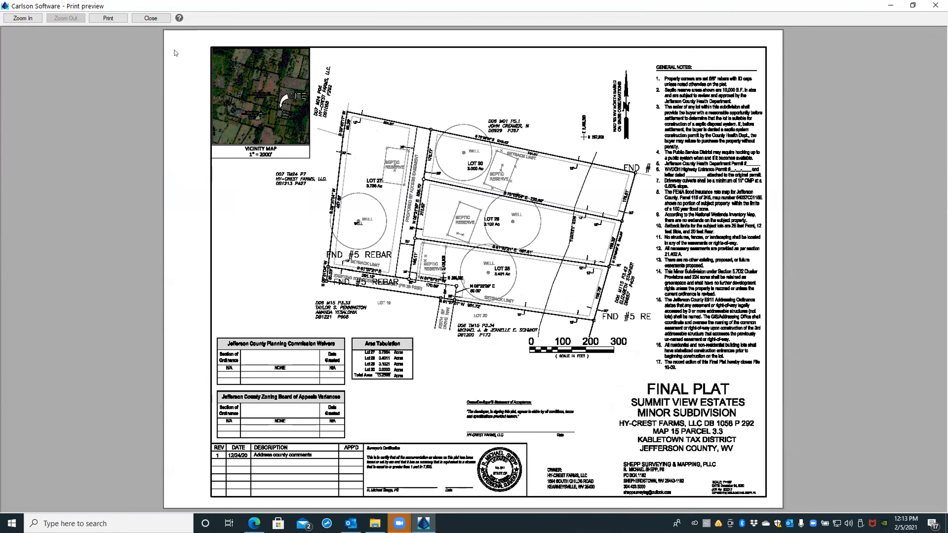
{"action": "left_click", "coordinate": [149, 19]}
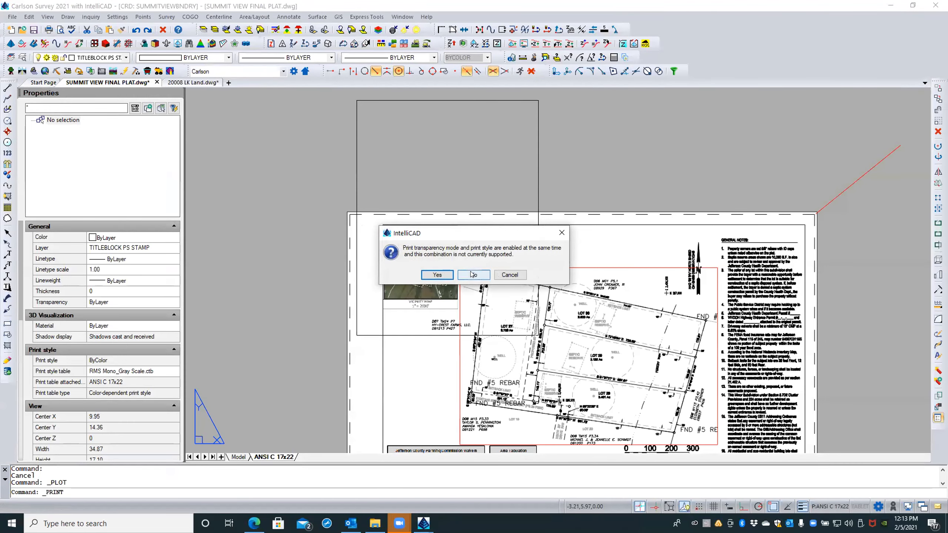
Drop print transparency in favour of the RMS Mono_Gray Scale.ctb print style table, apply the settings to the layout and preview the plot
{"action": "left_click", "coordinate": [473, 275]}
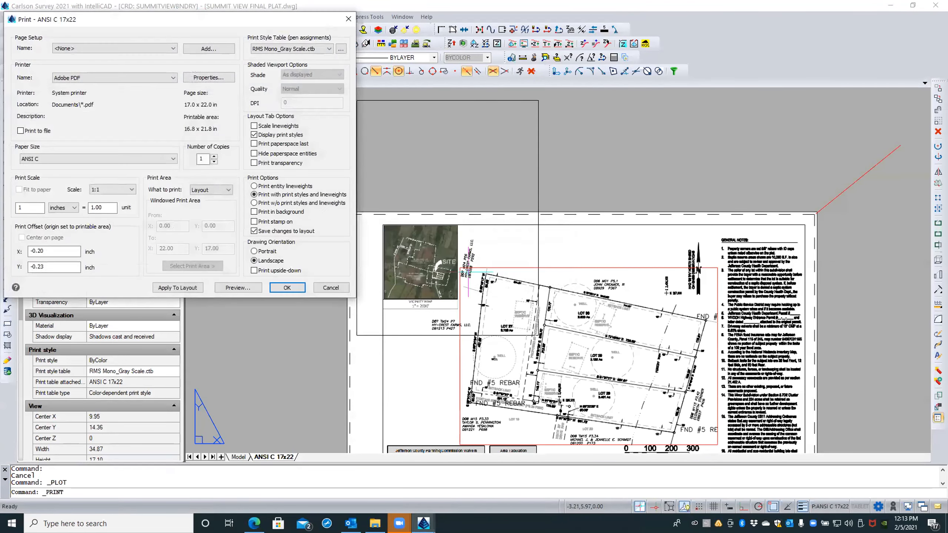
{"action": "left_click", "coordinate": [285, 49]}
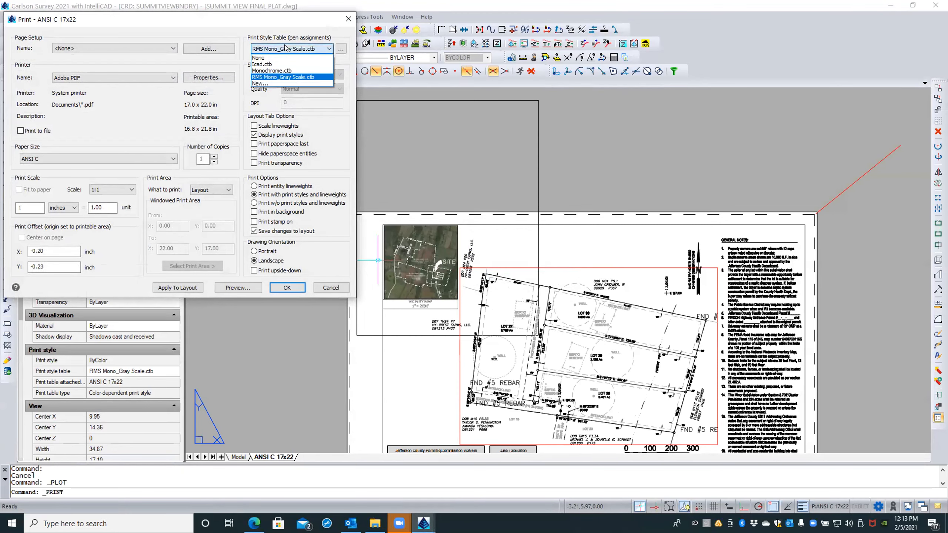
{"action": "left_click", "coordinate": [283, 77]}
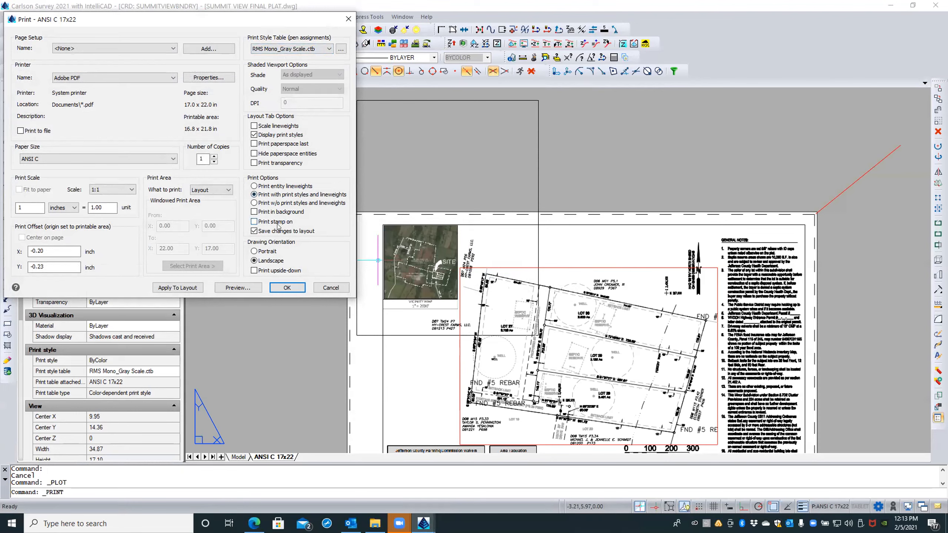
{"action": "left_click", "coordinate": [174, 287]}
{"action": "left_click", "coordinate": [238, 286]}
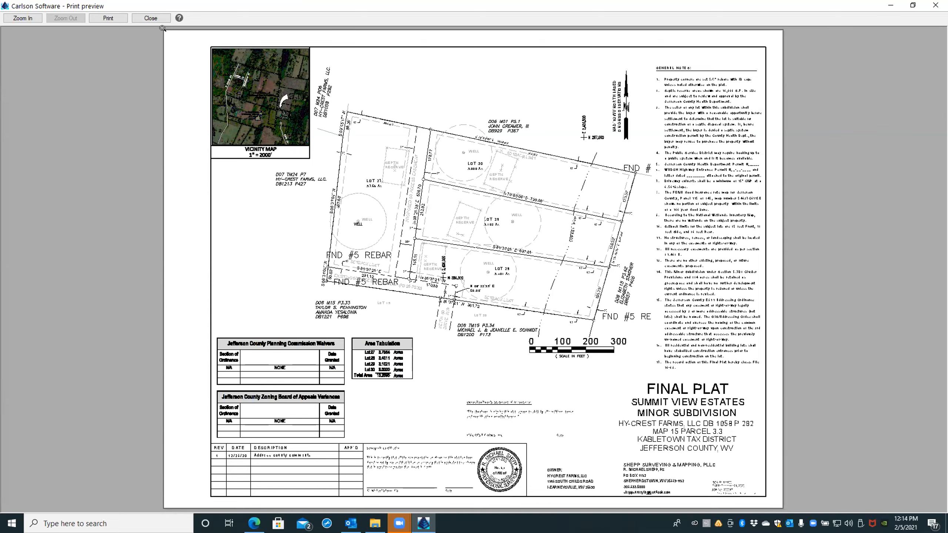
Set the vicinity map PDF underlay's color adjustment for background to Off and regenerate the drawing
{"action": "left_click", "coordinate": [151, 18]}
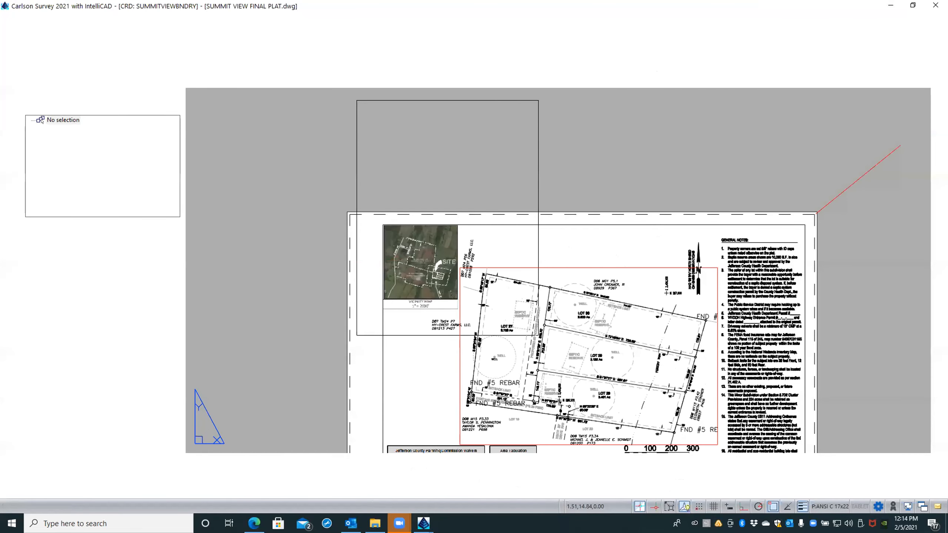
{"action": "left_click", "coordinate": [628, 392]}
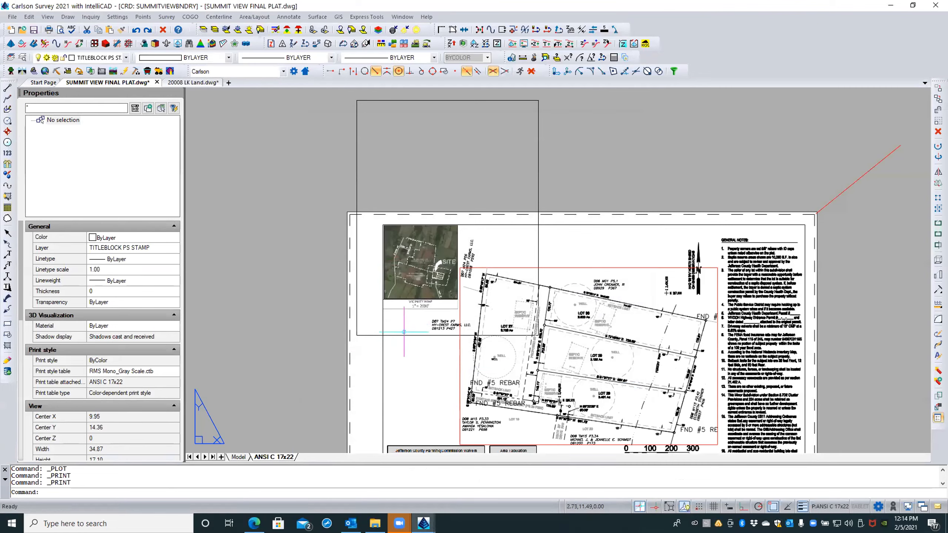
{"action": "left_click", "coordinate": [404, 336]}
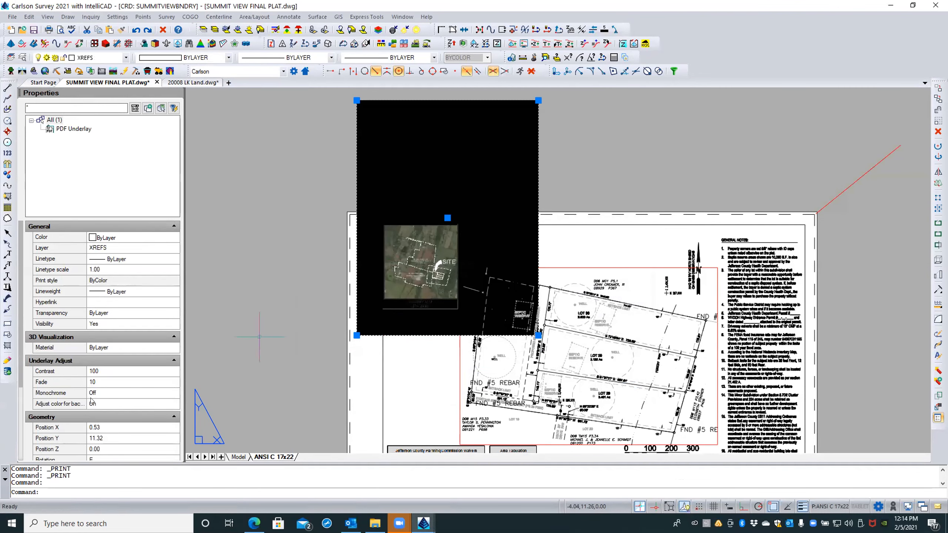
{"action": "left_click", "coordinate": [104, 403]}
{"action": "left_click", "coordinate": [106, 403]}
{"action": "left_click", "coordinate": [97, 415]}
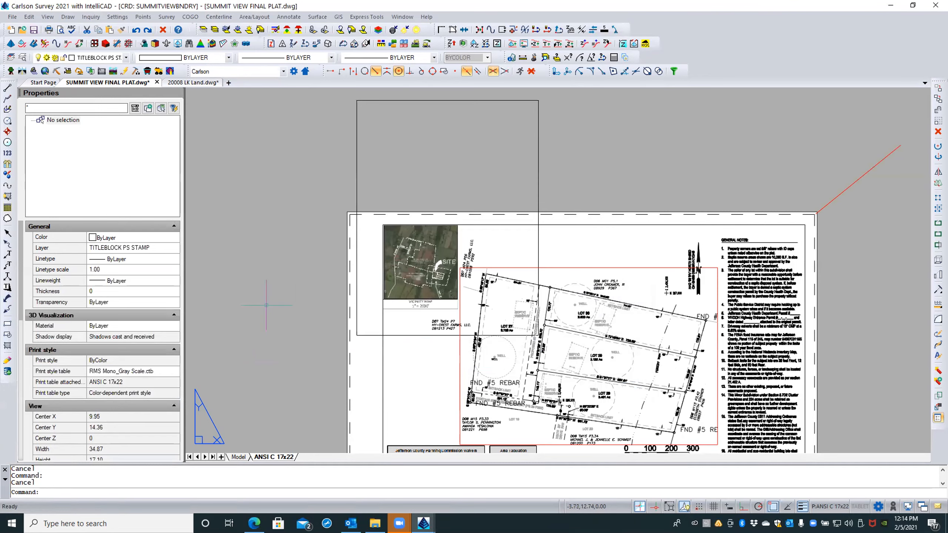
{"action": "type", "text": "REA"}
{"action": "key", "text": "Return"}
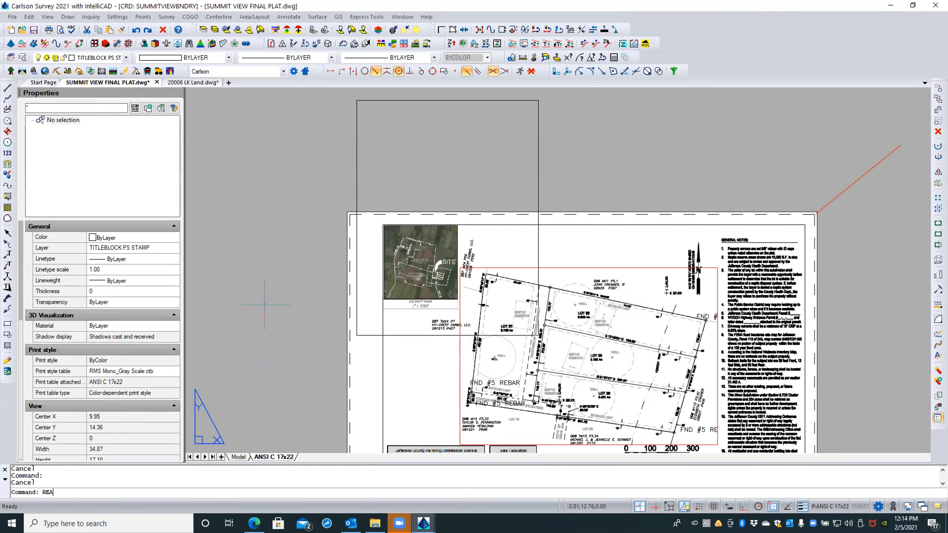
Preview the plot, print the layout to Adobe PDF replacing 2021 test.pdf on the desktop, and check the resulting file
{"action": "left_click", "coordinate": [48, 30]}
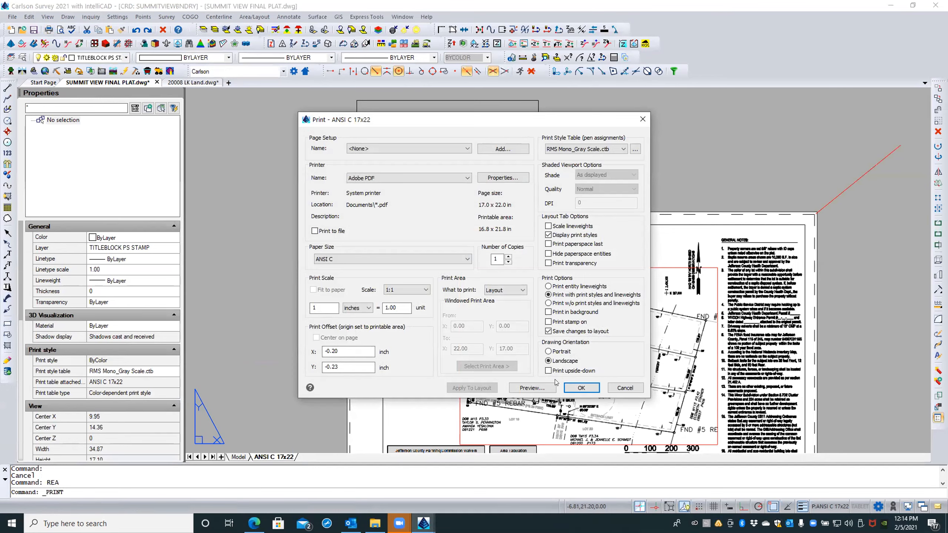
{"action": "left_click", "coordinate": [533, 388]}
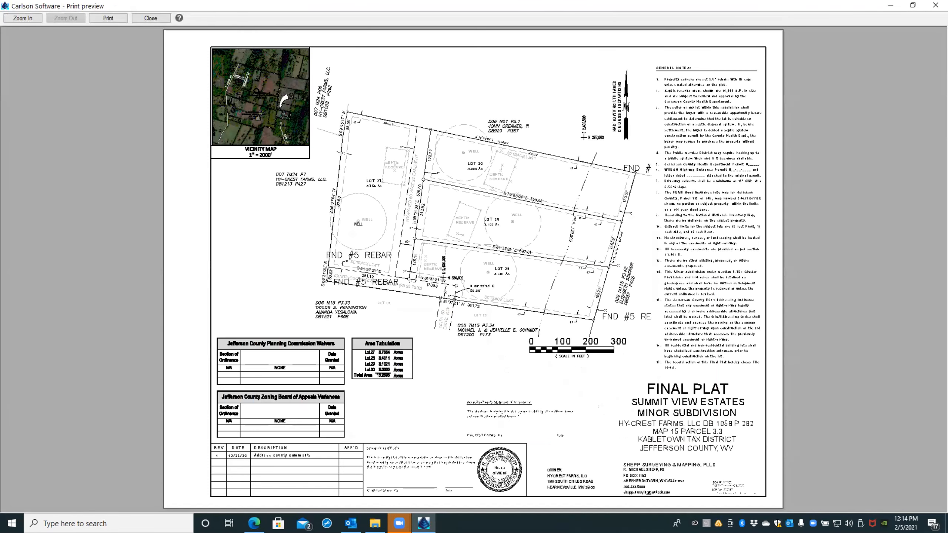
{"action": "left_click", "coordinate": [151, 18]}
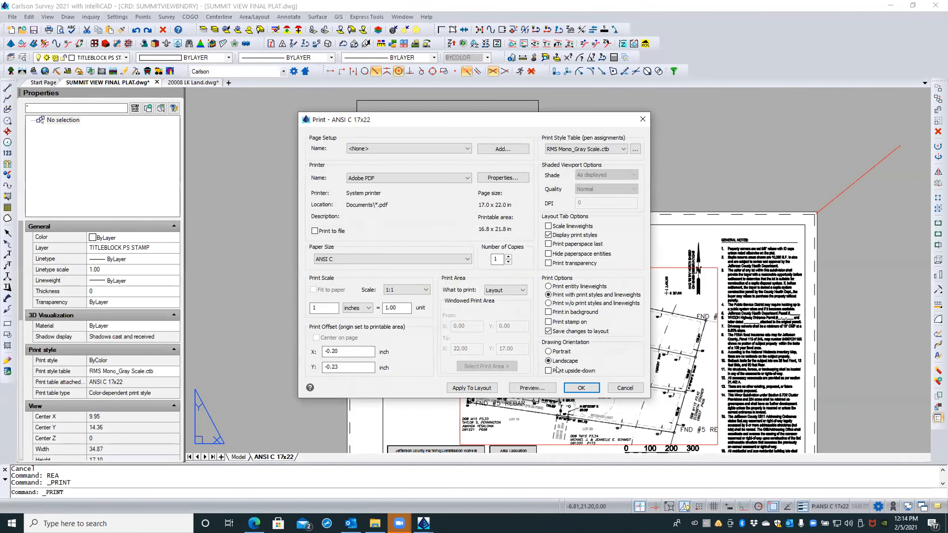
{"action": "left_click", "coordinate": [581, 387]}
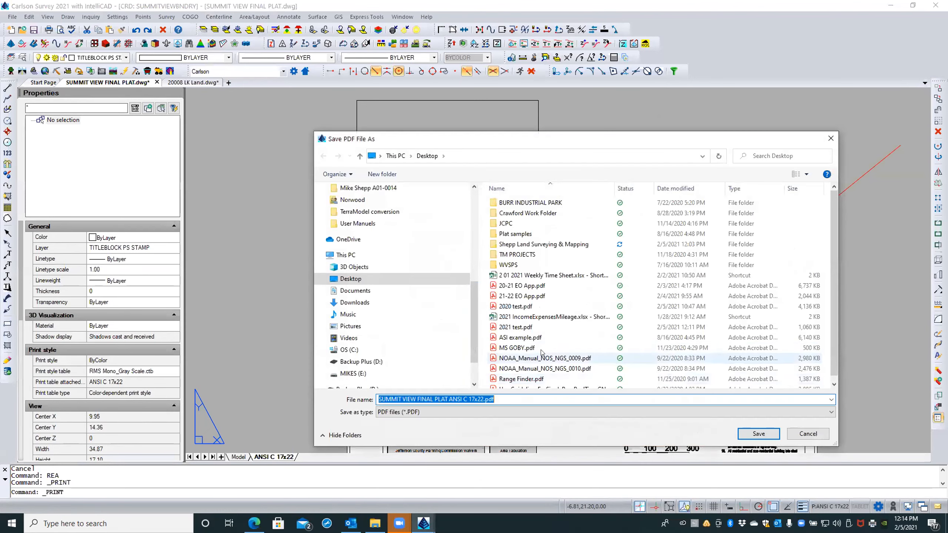
{"action": "double_click", "coordinate": [510, 328]}
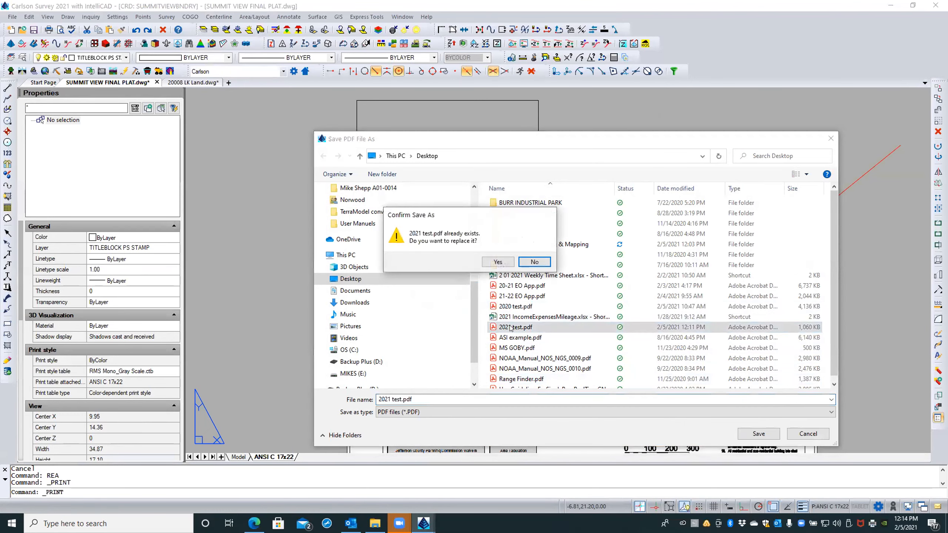
{"action": "left_click", "coordinate": [498, 260]}
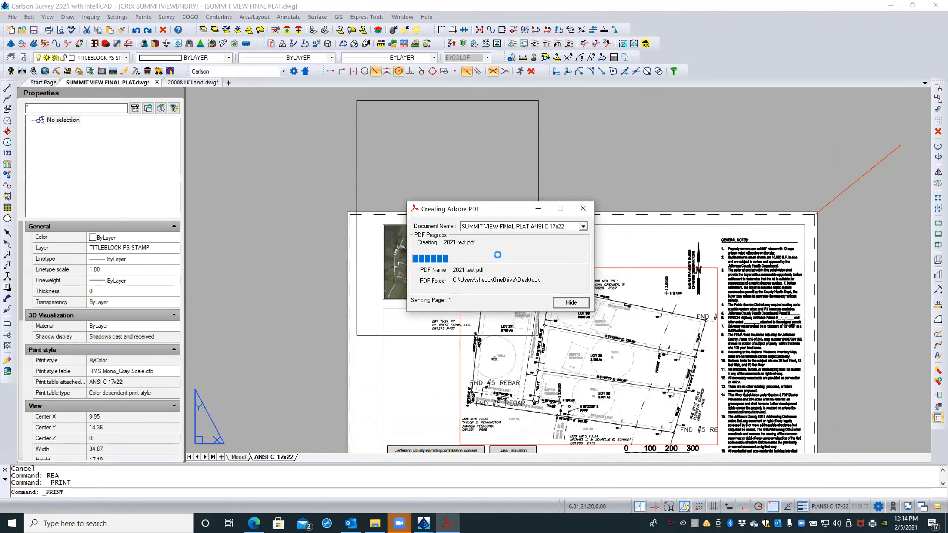
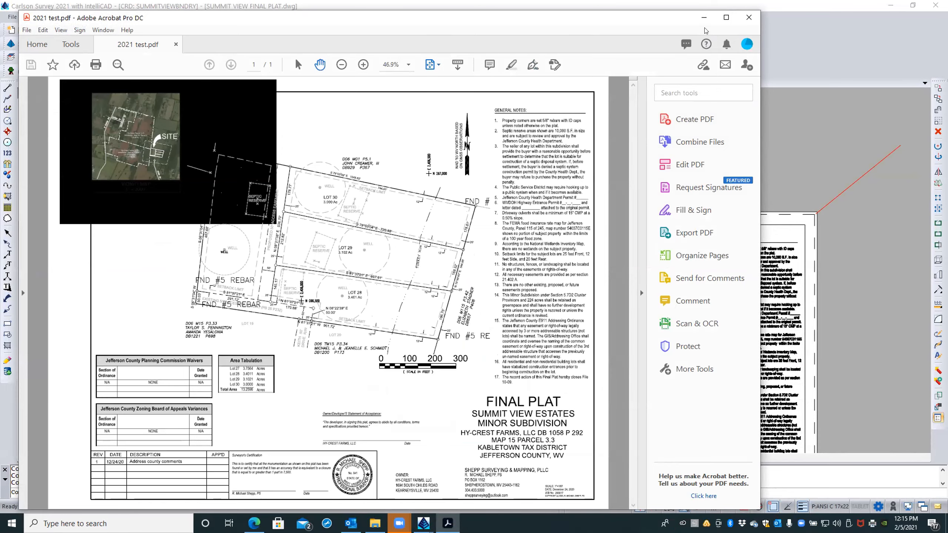
{"action": "left_click", "coordinate": [748, 17]}
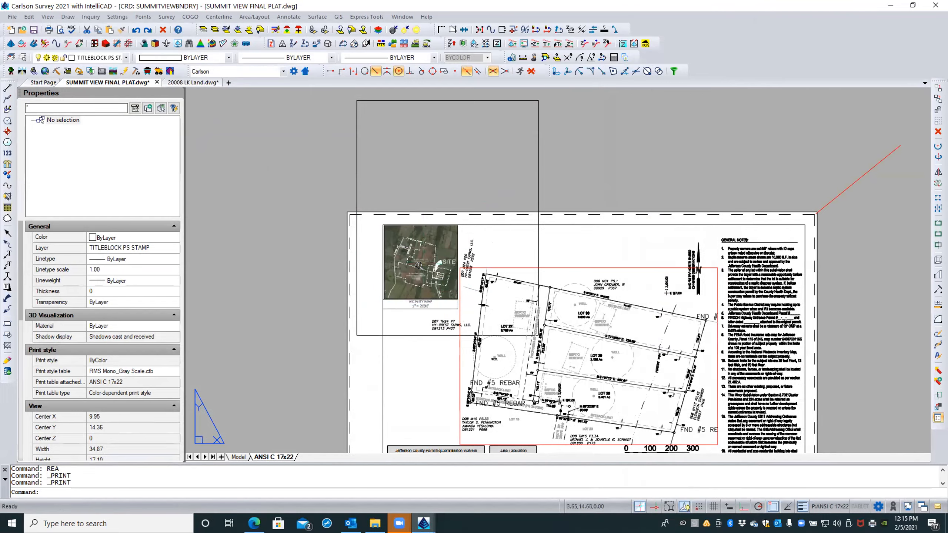
Draw a 2D polyline about 7.66 long on layer BOUNDARY from the vicinity map's western parcel corner at the road to outside the sheet's left edge
{"action": "scroll", "coordinate": [419, 266], "scroll_direction": "up", "scroll_amount": 4}
{"action": "scroll", "coordinate": [419, 266], "scroll_direction": "up", "scroll_amount": 2}
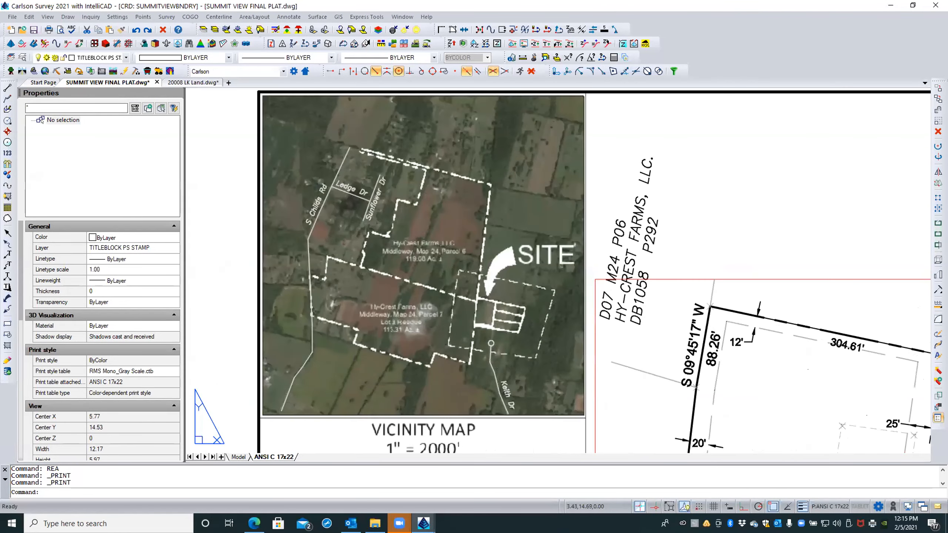
{"action": "middle_click_drag", "start_coordinate": [417, 240], "coordinate": [468, 200]}
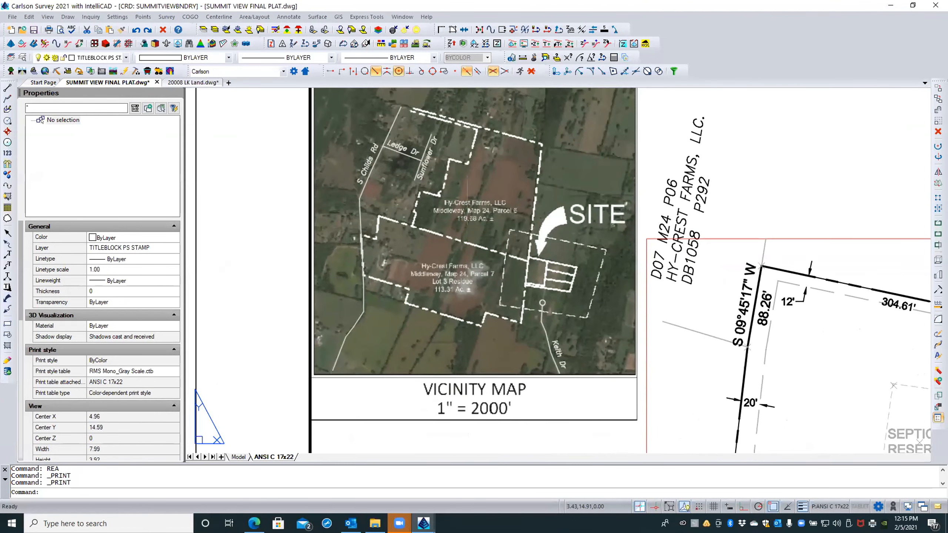
{"action": "scroll", "coordinate": [468, 201], "scroll_direction": "down", "scroll_amount": 3}
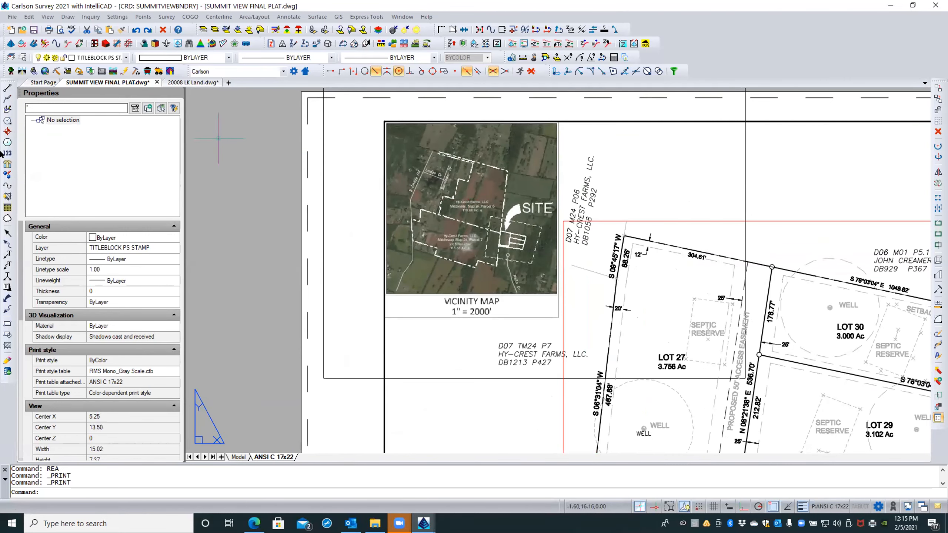
{"action": "left_click", "coordinate": [7, 98]}
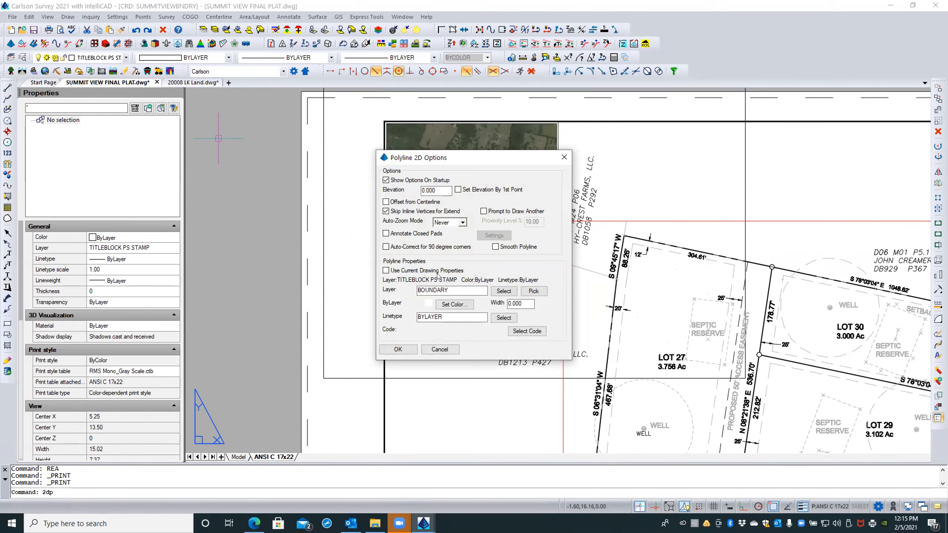
{"action": "left_click", "coordinate": [388, 349]}
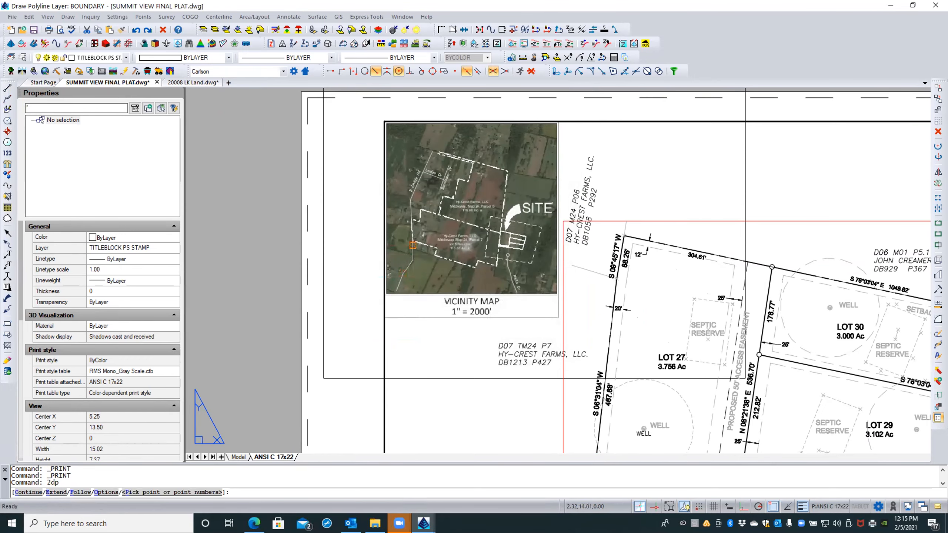
{"action": "scroll", "coordinate": [409, 237], "scroll_direction": "up", "scroll_amount": 5}
{"action": "scroll", "coordinate": [410, 236], "scroll_direction": "up", "scroll_amount": 3}
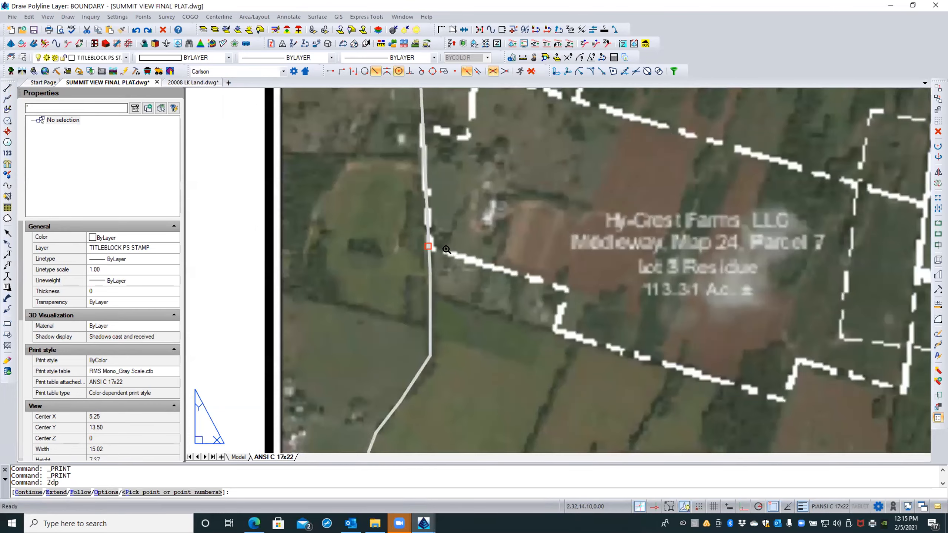
{"action": "scroll", "coordinate": [452, 256], "scroll_direction": "up", "scroll_amount": 4}
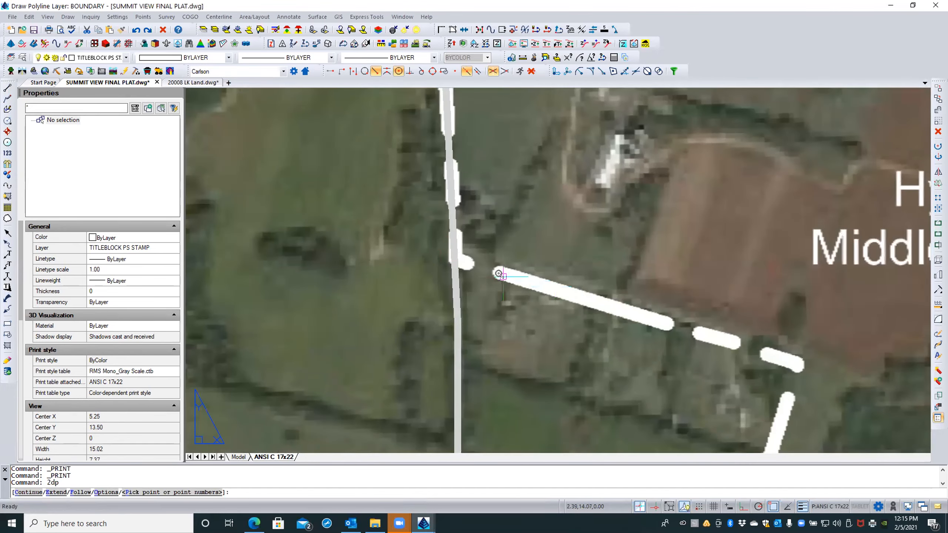
{"action": "scroll", "coordinate": [500, 275], "scroll_direction": "down", "scroll_amount": 3}
{"action": "scroll", "coordinate": [500, 274], "scroll_direction": "down", "scroll_amount": 2}
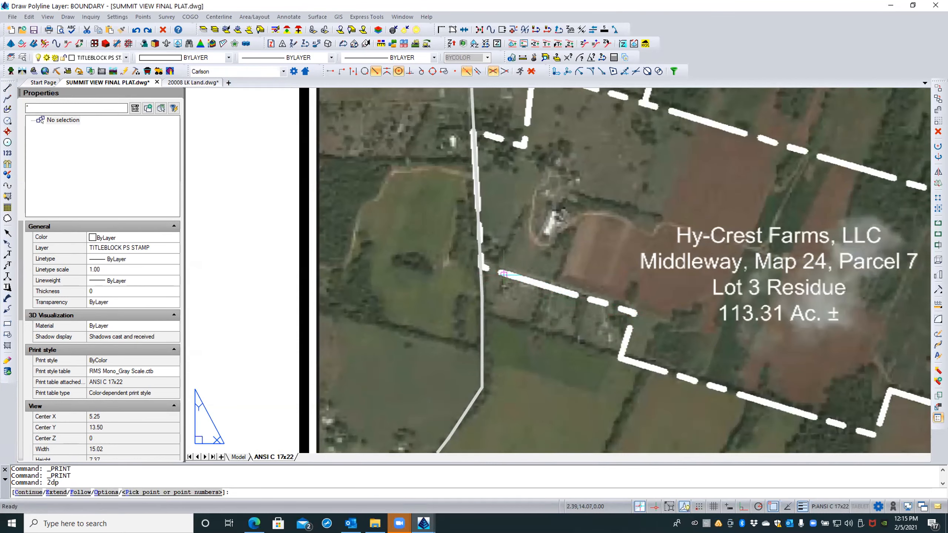
{"action": "left_click", "coordinate": [480, 267]}
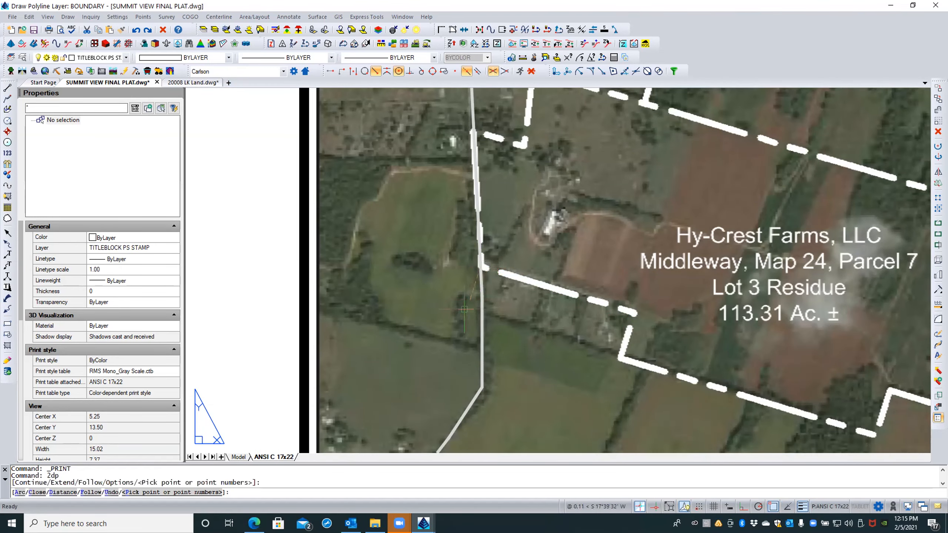
{"action": "scroll", "coordinate": [528, 226], "scroll_direction": "down", "scroll_amount": 10}
{"action": "scroll", "coordinate": [526, 226], "scroll_direction": "down", "scroll_amount": 2}
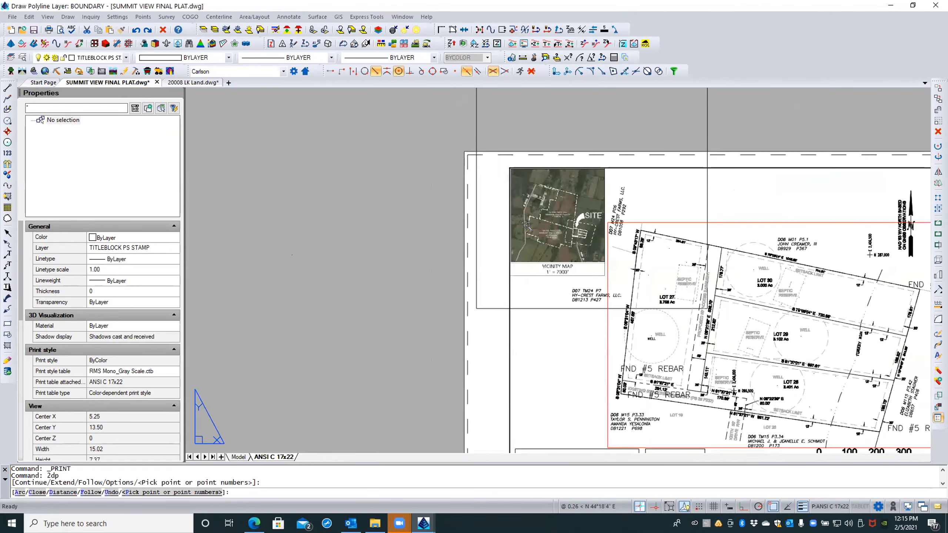
{"action": "scroll", "coordinate": [526, 230], "scroll_direction": "up", "scroll_amount": 1}
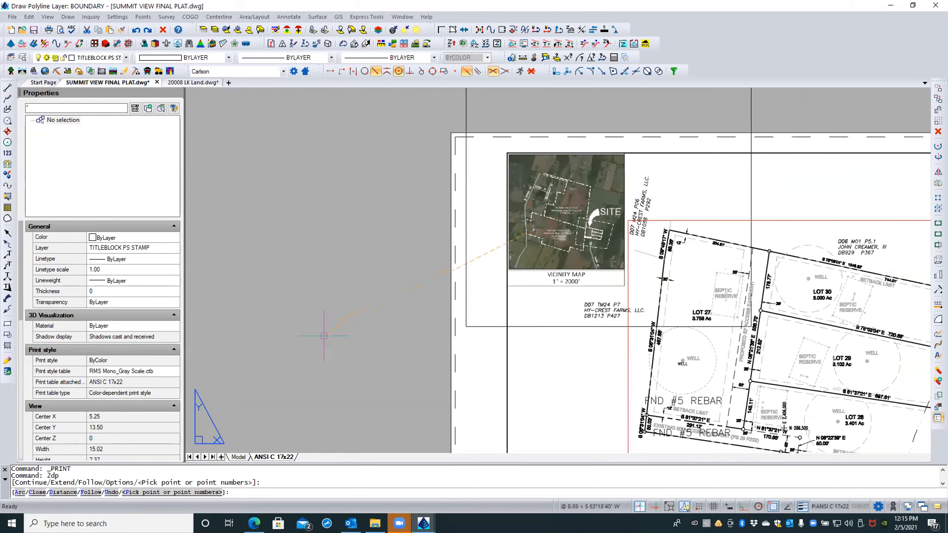
{"action": "left_click", "coordinate": [307, 366]}
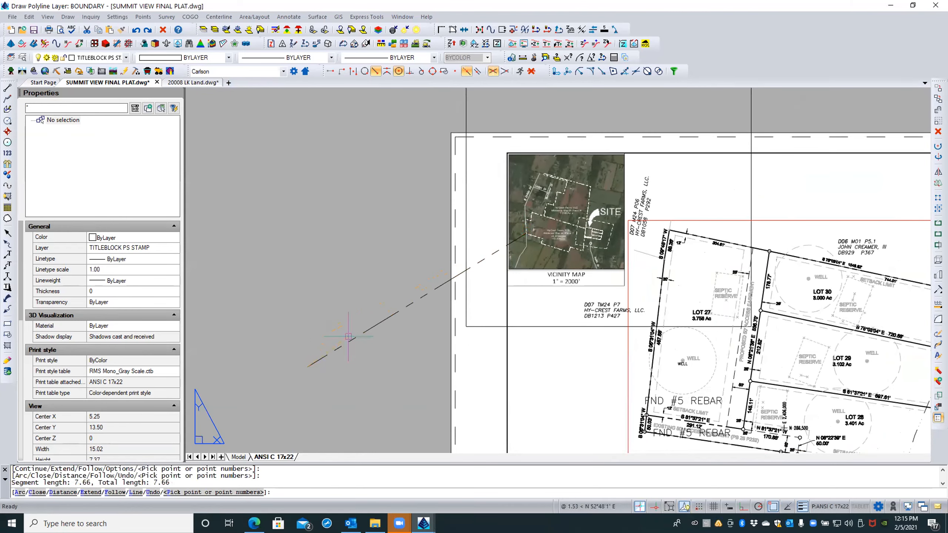
{"action": "key", "text": "Return"}
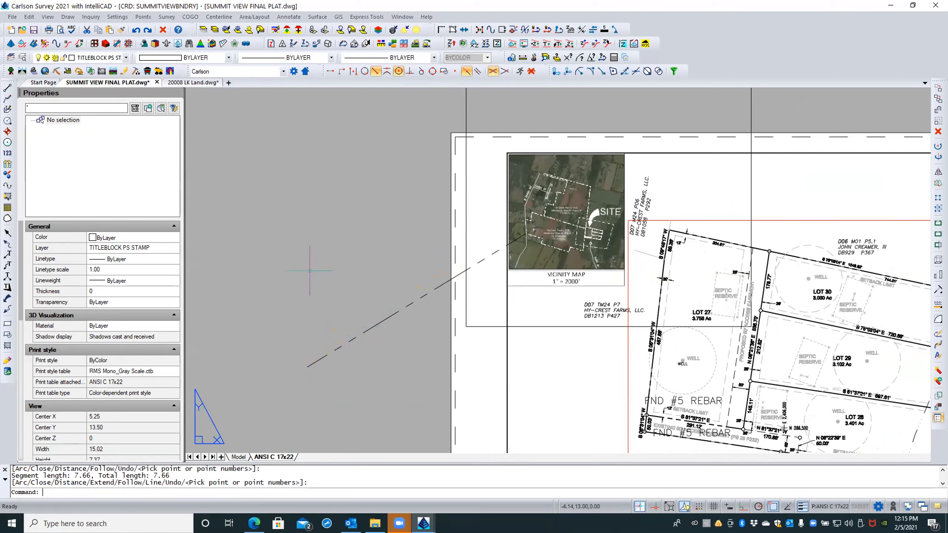
Draw a second BOUNDARY polyline about 11.04 long from the vicinity map's northeast parcel corner to a point above the sheet
{"action": "key", "text": "Return"}
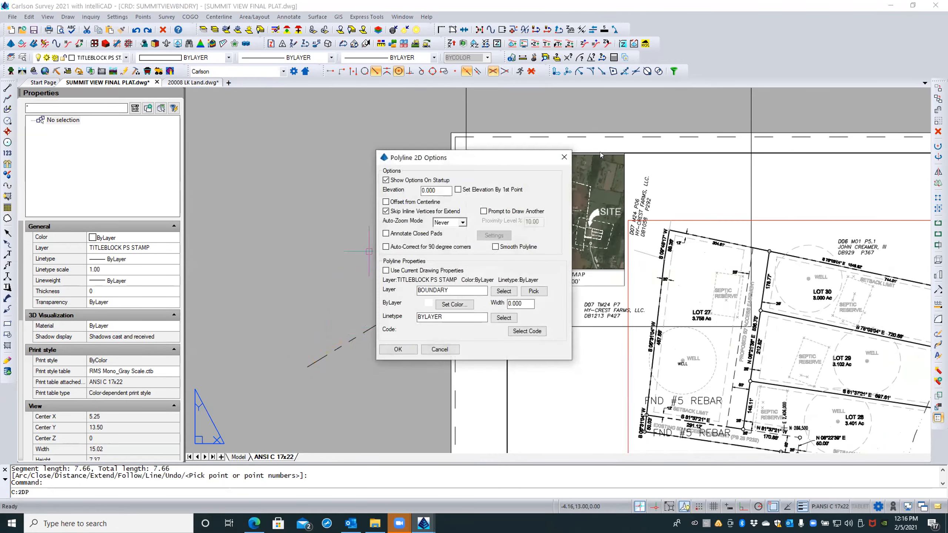
{"action": "key", "text": "Return"}
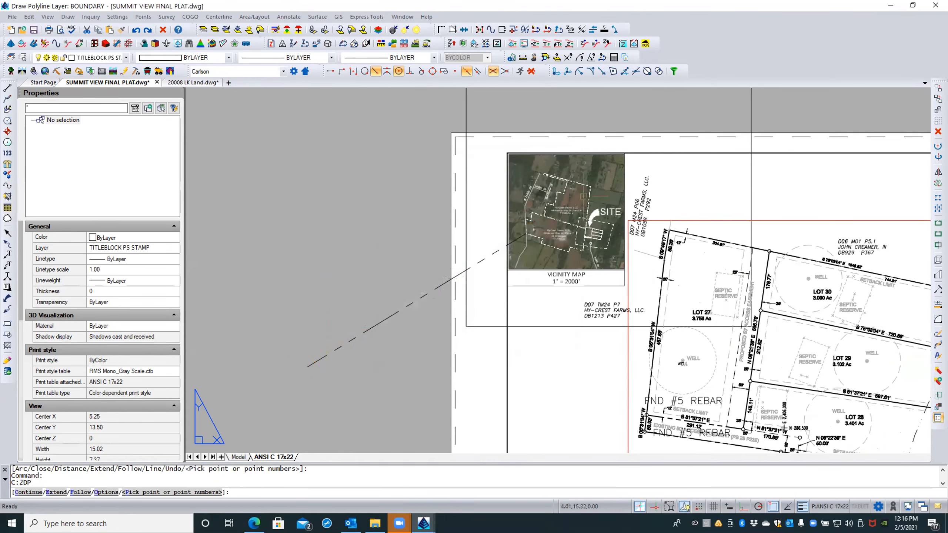
{"action": "scroll", "coordinate": [594, 180], "scroll_direction": "up", "scroll_amount": 10}
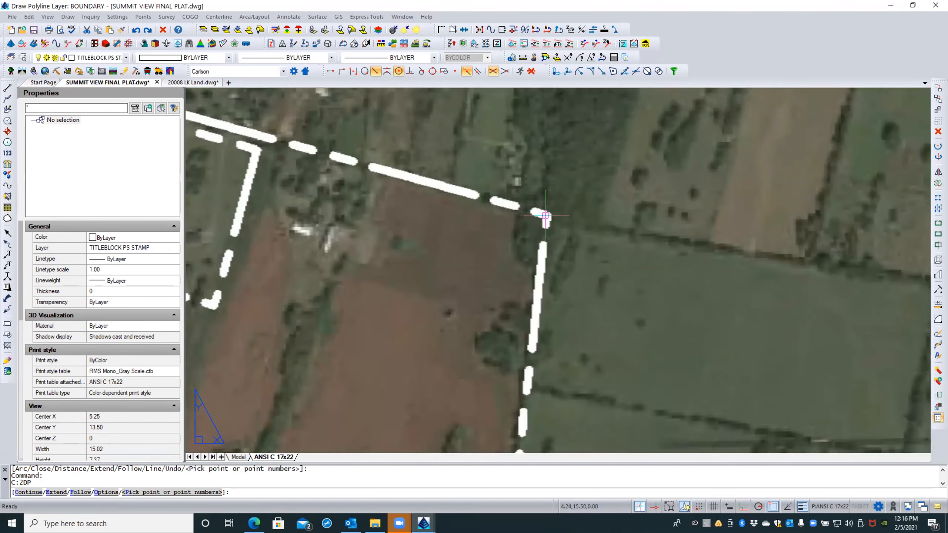
{"action": "left_click", "coordinate": [545, 215]}
{"action": "scroll", "coordinate": [547, 212], "scroll_direction": "down", "scroll_amount": 10}
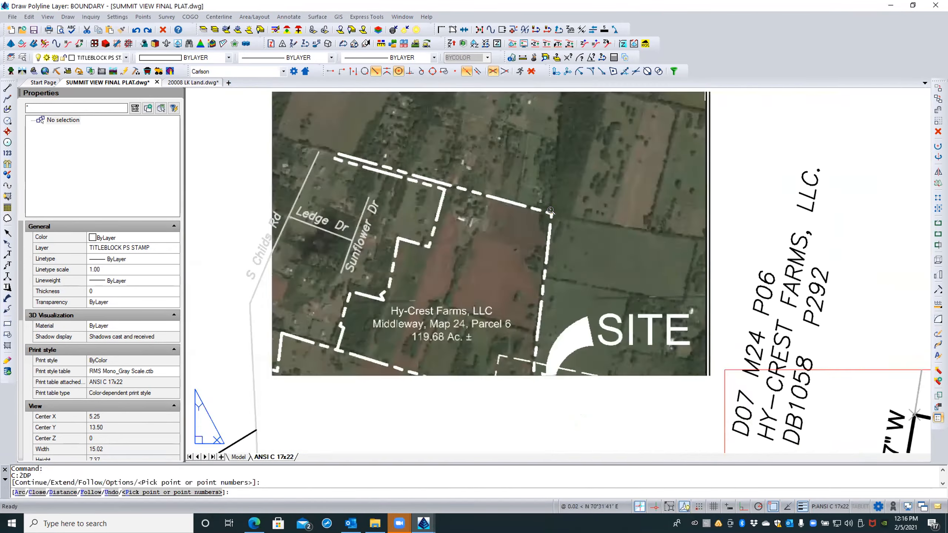
{"action": "scroll", "coordinate": [552, 211], "scroll_direction": "down", "scroll_amount": 6}
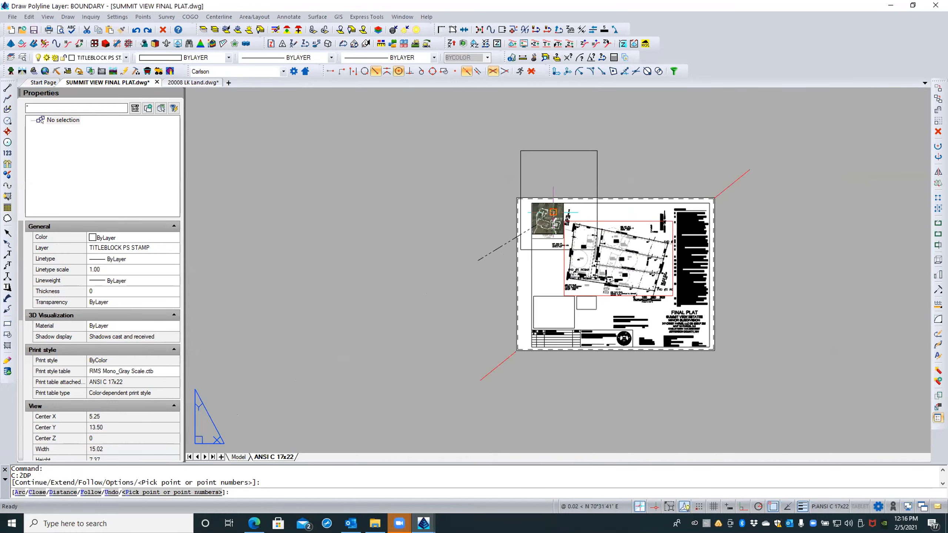
{"action": "left_click", "coordinate": [630, 148]}
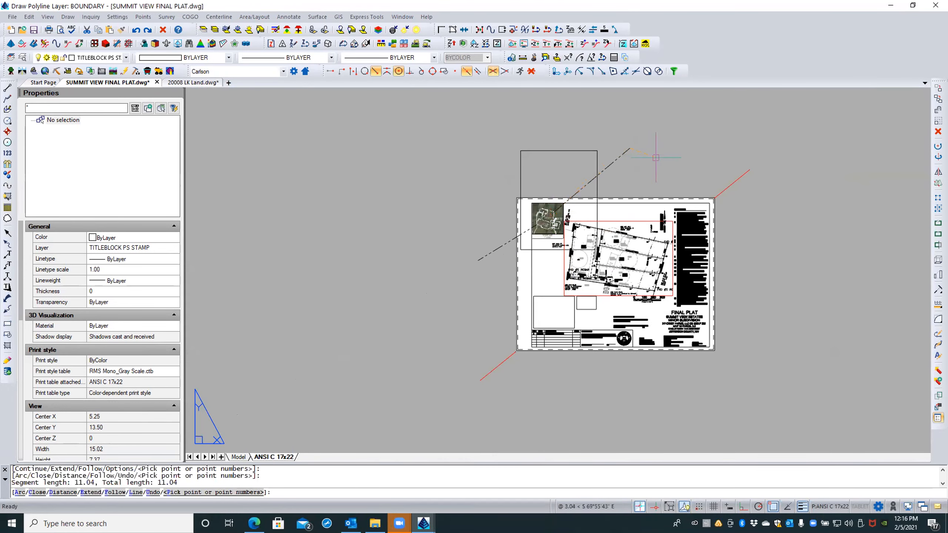
{"action": "key", "text": "Return"}
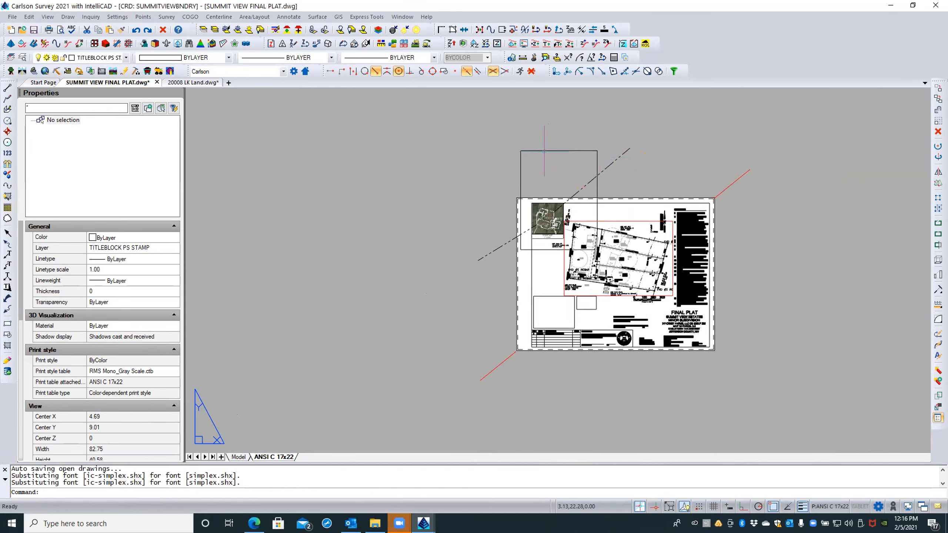
Erase the vicinity map's PDF underlay from the layout
{"action": "left_click", "coordinate": [545, 151]}
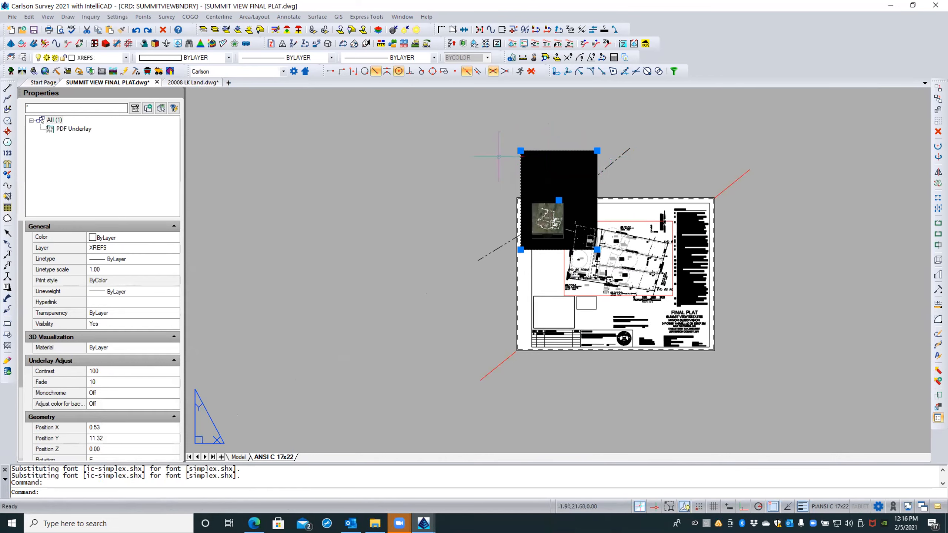
{"action": "key", "text": "Delete"}
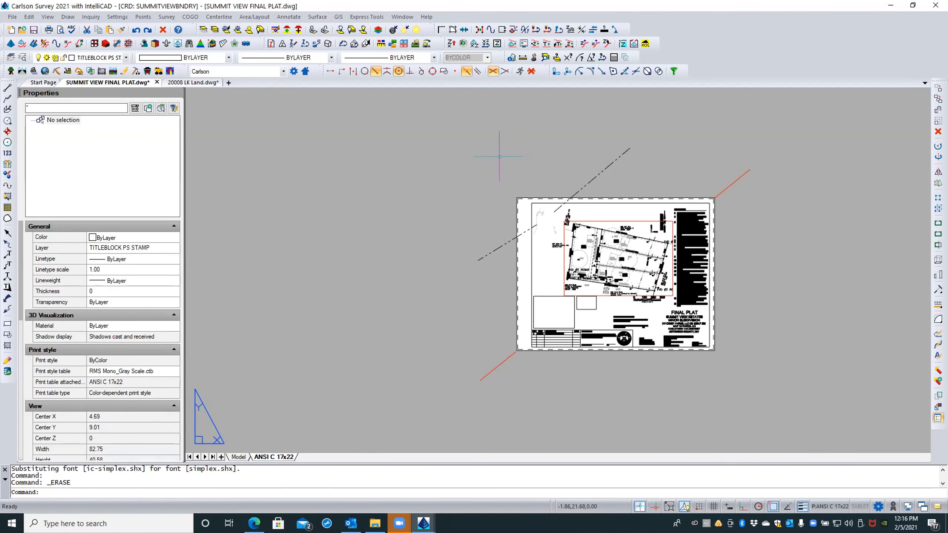
Detach the unreferenced SV Location Map PDF from the drawing's external references
{"action": "left_click", "coordinate": [23, 56]}
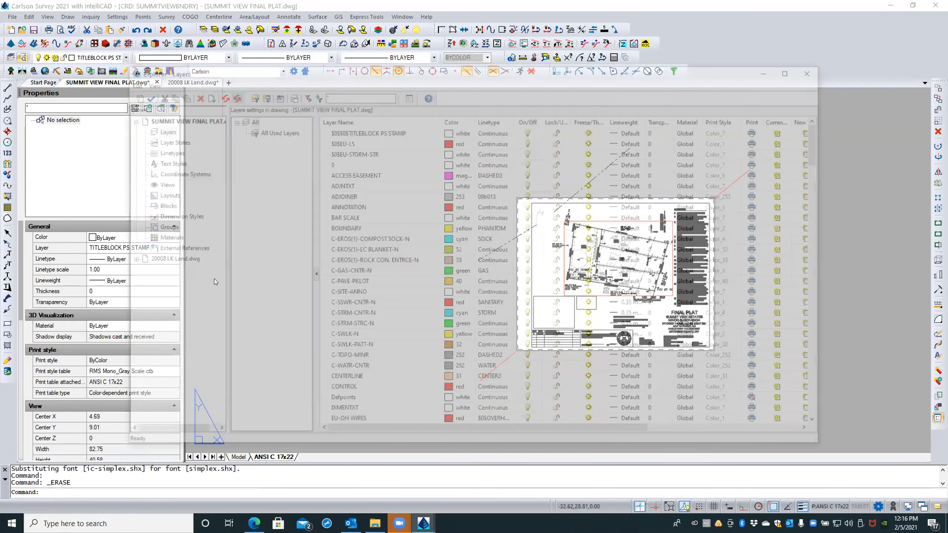
{"action": "left_click", "coordinate": [185, 249]}
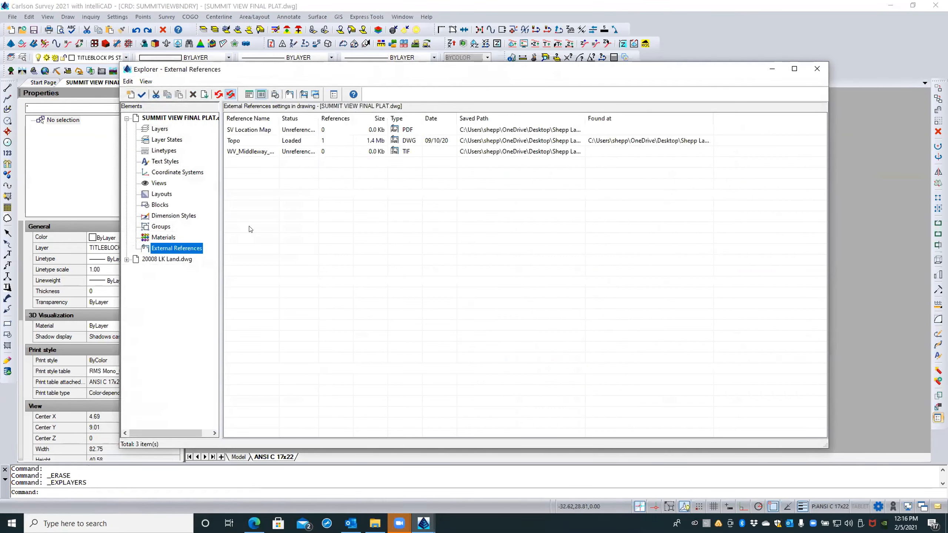
{"action": "left_click", "coordinate": [262, 130]}
{"action": "right_click", "coordinate": [262, 130]}
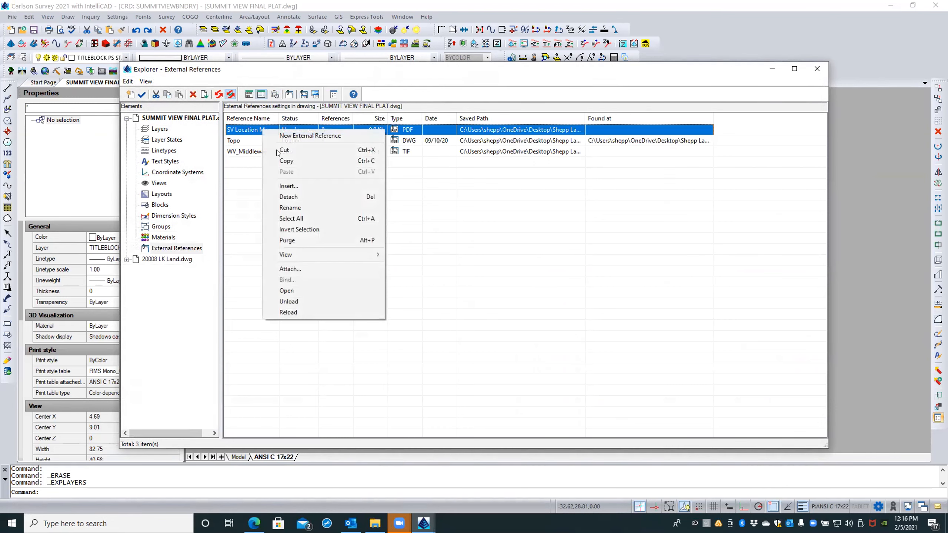
{"action": "left_click", "coordinate": [284, 197]}
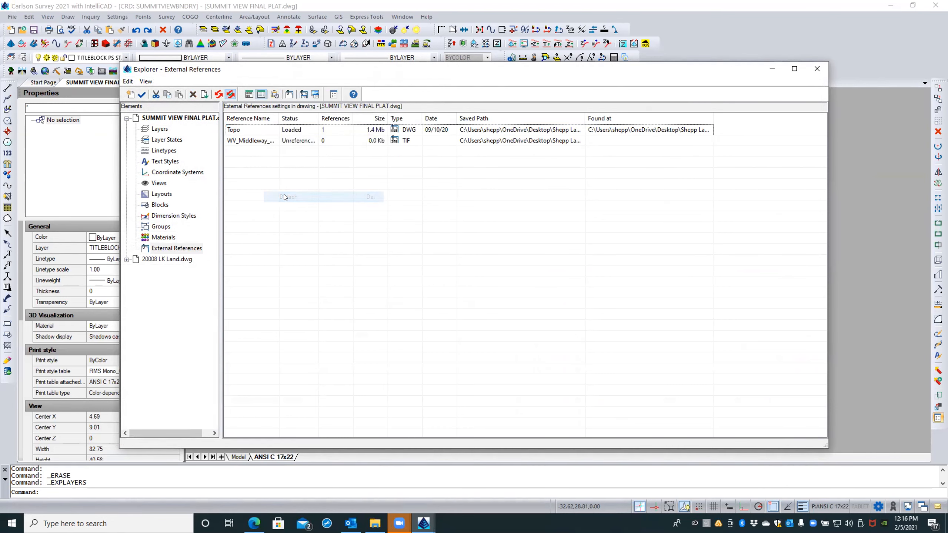
Start attaching a new external reference, limiting the file type to PDF and browsing to the 2020 Jobs folder
{"action": "right_click", "coordinate": [266, 154]}
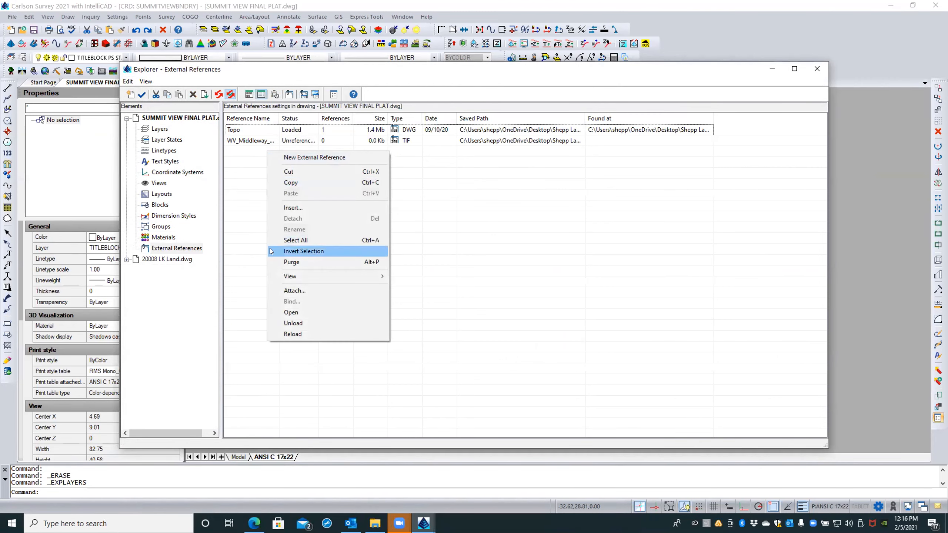
{"action": "left_click", "coordinate": [297, 291]}
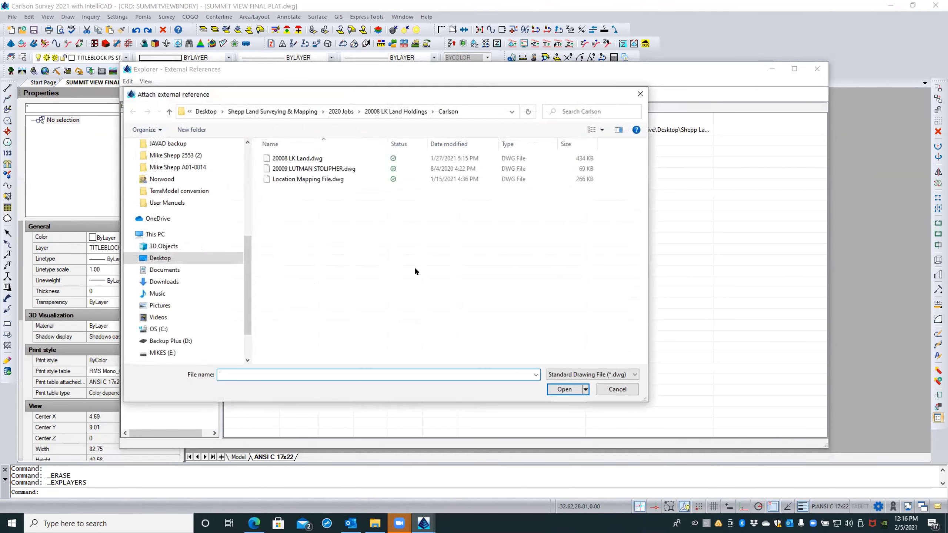
{"action": "left_click", "coordinate": [554, 374]}
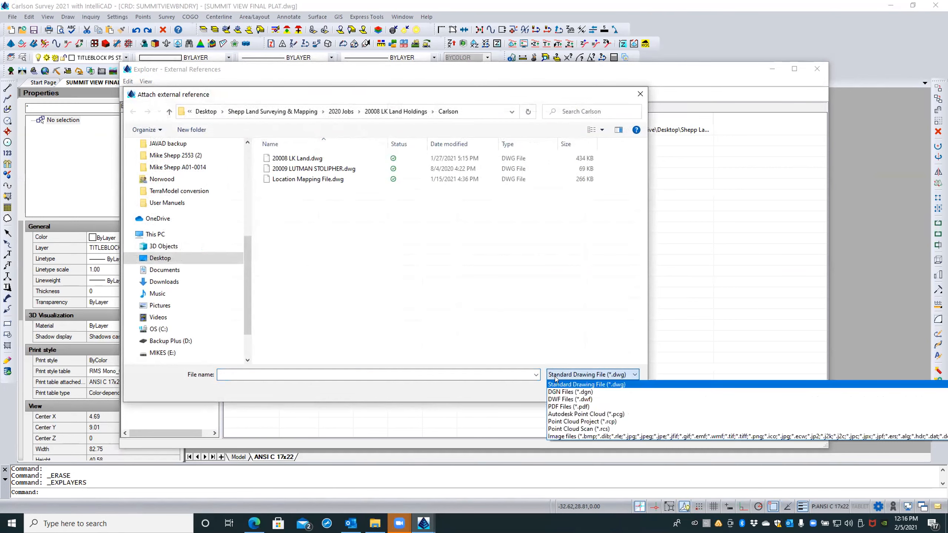
{"action": "left_click", "coordinate": [568, 407]}
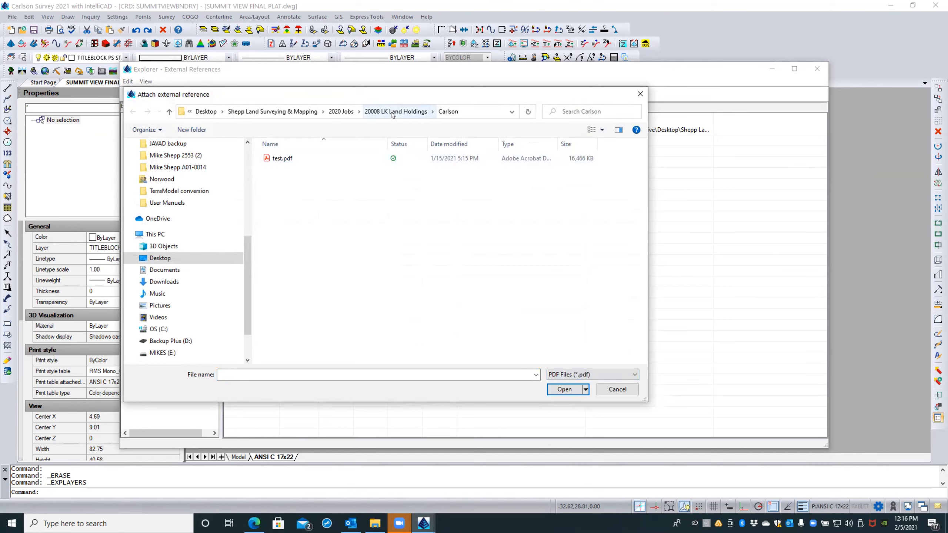
{"action": "left_click", "coordinate": [341, 111]}
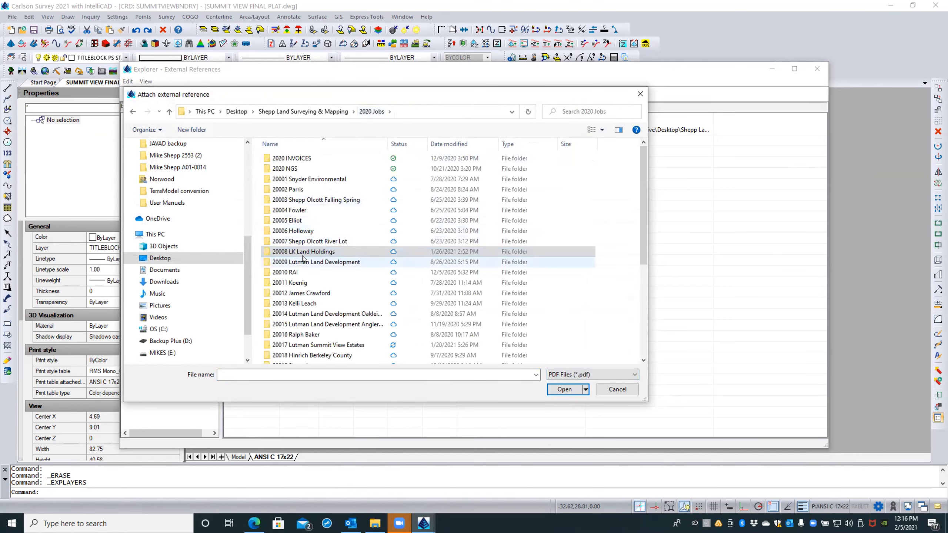
{"action": "double_click", "coordinate": [304, 251]}
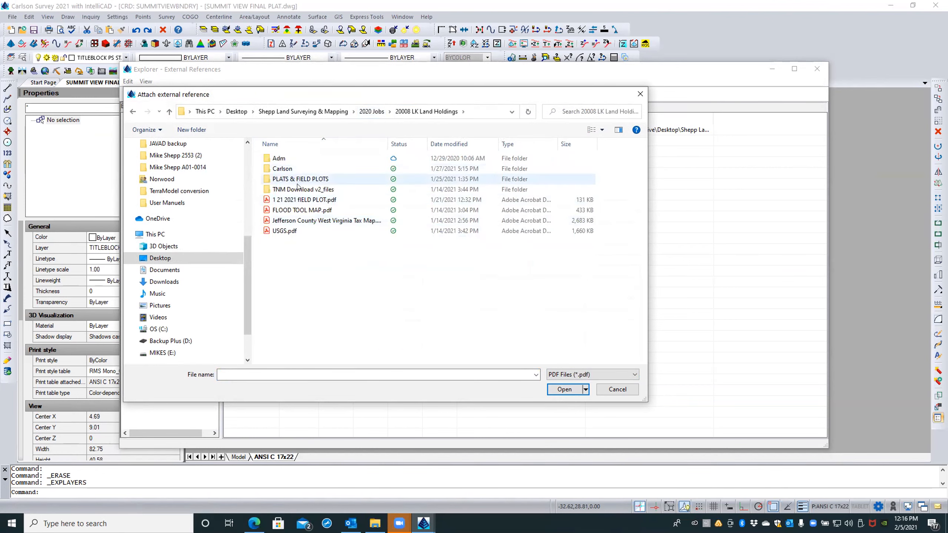
{"action": "left_click", "coordinate": [365, 110]}
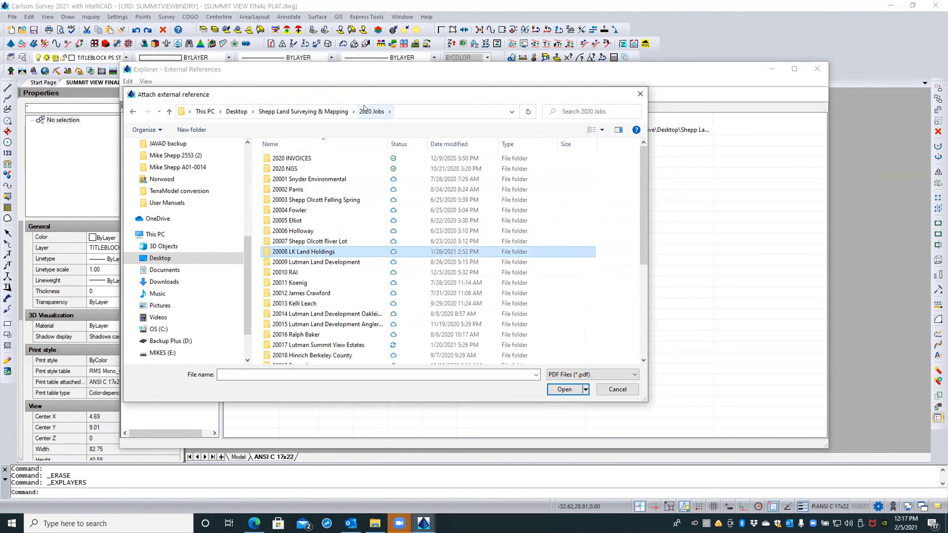
{"action": "double_click", "coordinate": [339, 263]}
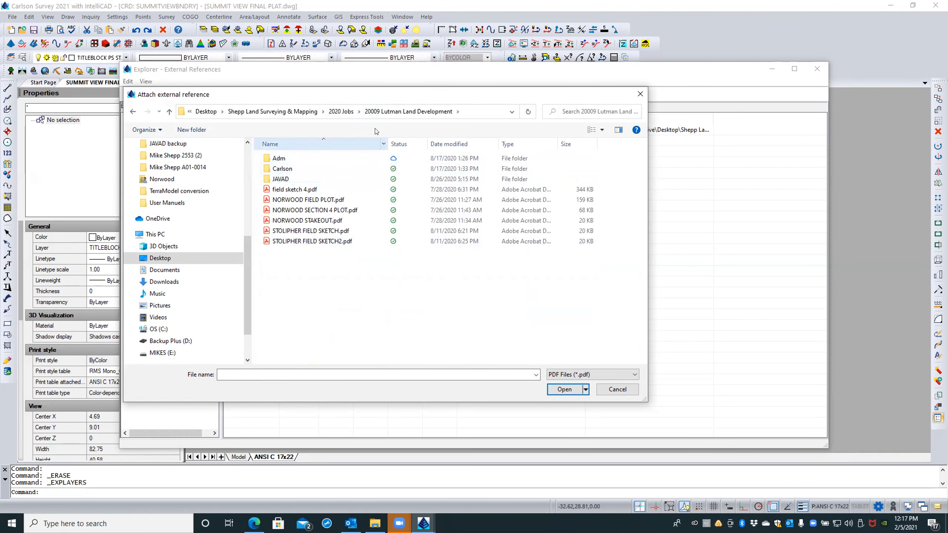
{"action": "left_click", "coordinate": [349, 110]}
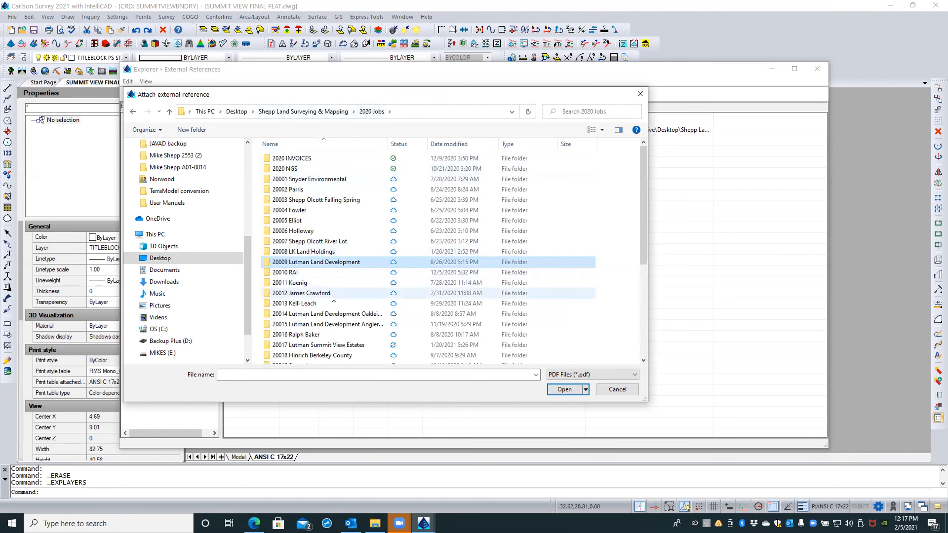
Choose 2021 OPT - SV Location Map.pdf from the Location Map folder of the 20017 Summit View Estates job
{"action": "left_click", "coordinate": [338, 345]}
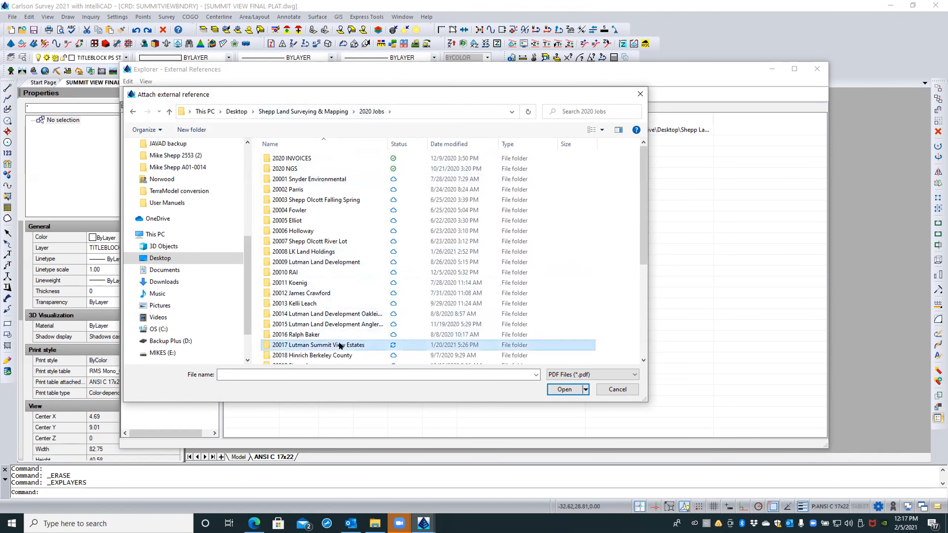
{"action": "double_click", "coordinate": [339, 345]}
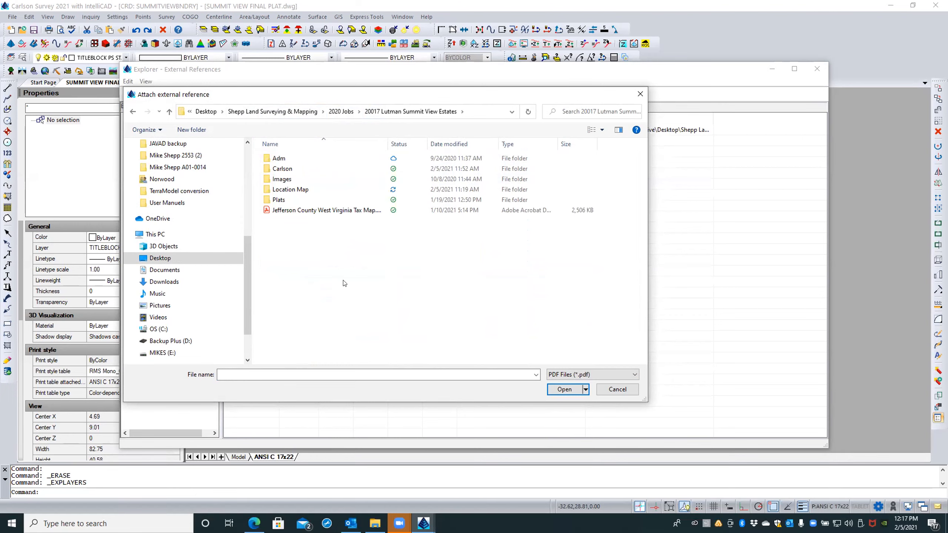
{"action": "double_click", "coordinate": [298, 190]}
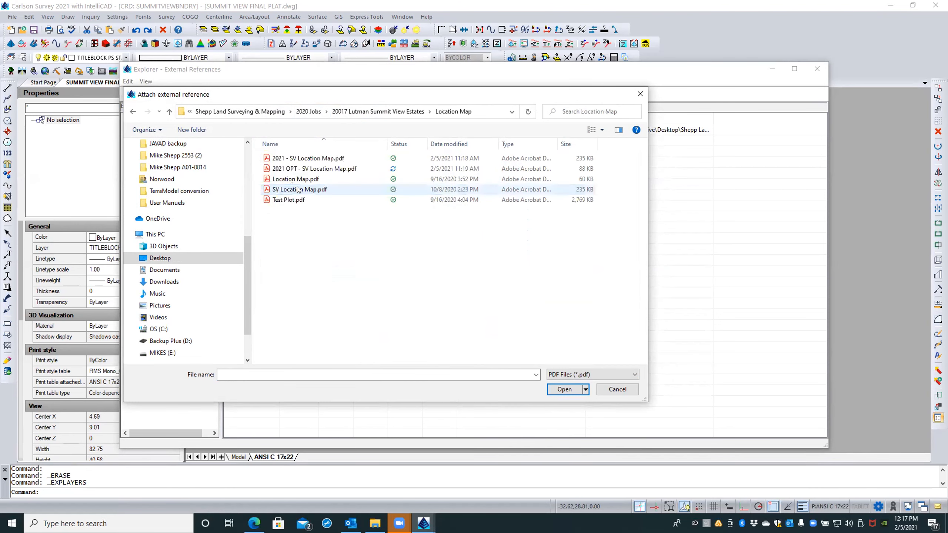
{"action": "double_click", "coordinate": [303, 168]}
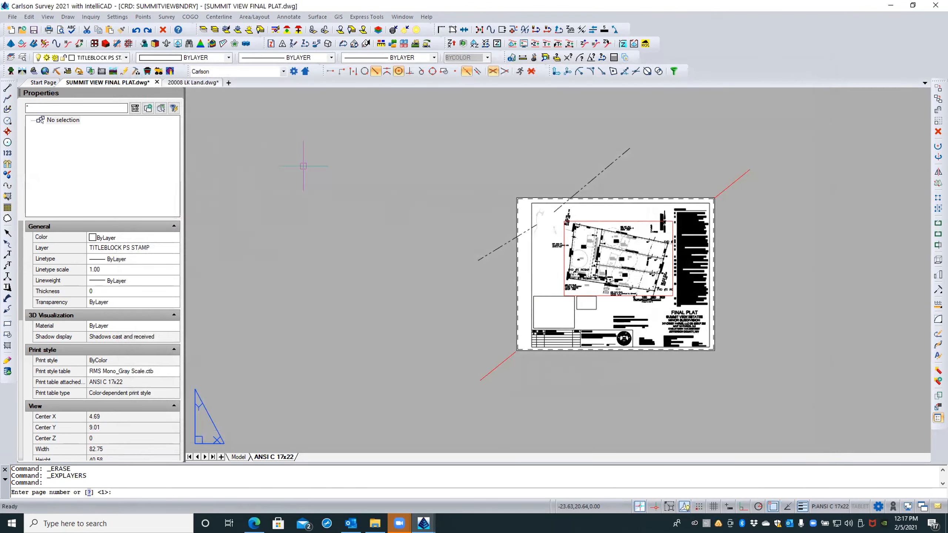
Place page 1 of the PDF near the sheet's left border at scale 1.00 with default rotation, and close the Explorer window
{"action": "key", "text": "Return"}
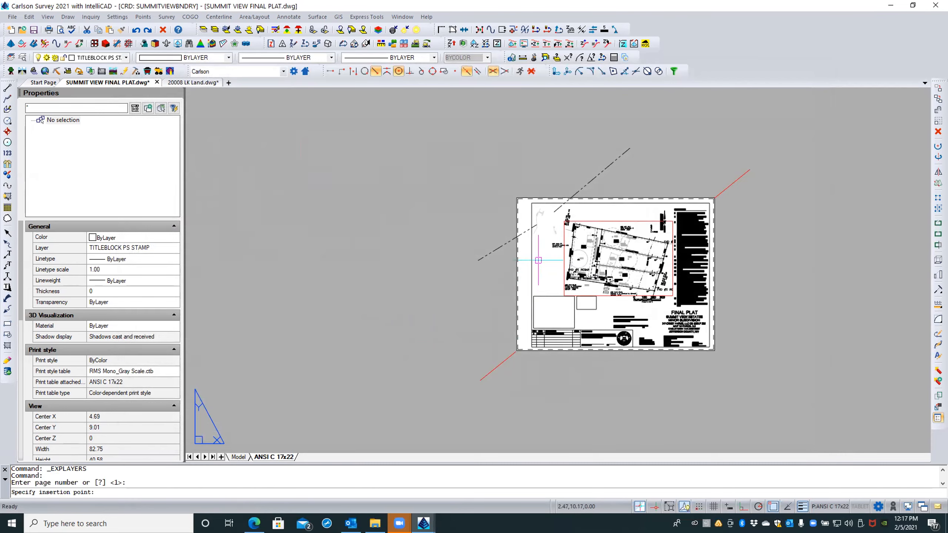
{"action": "left_click", "coordinate": [538, 260]}
{"action": "key", "text": "Return"}
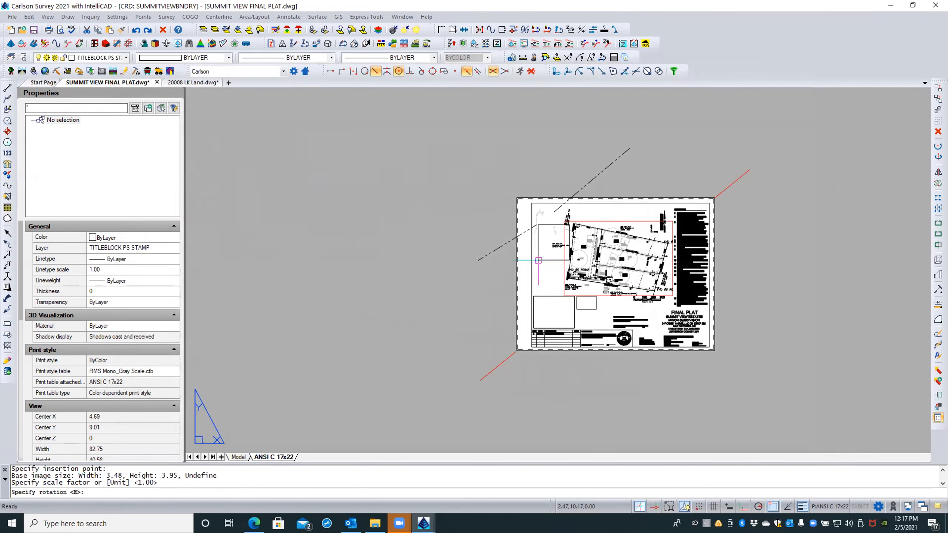
{"action": "key", "text": "Return"}
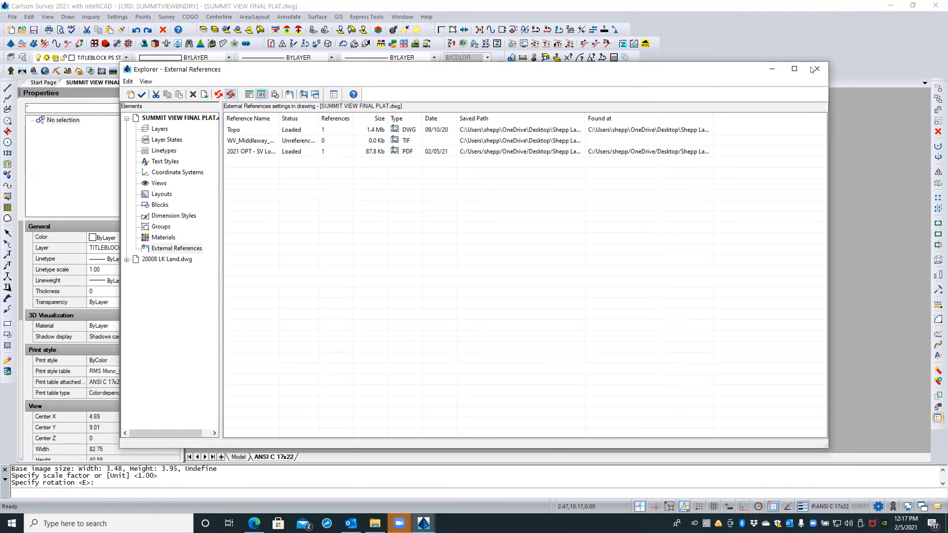
{"action": "left_click", "coordinate": [816, 68]}
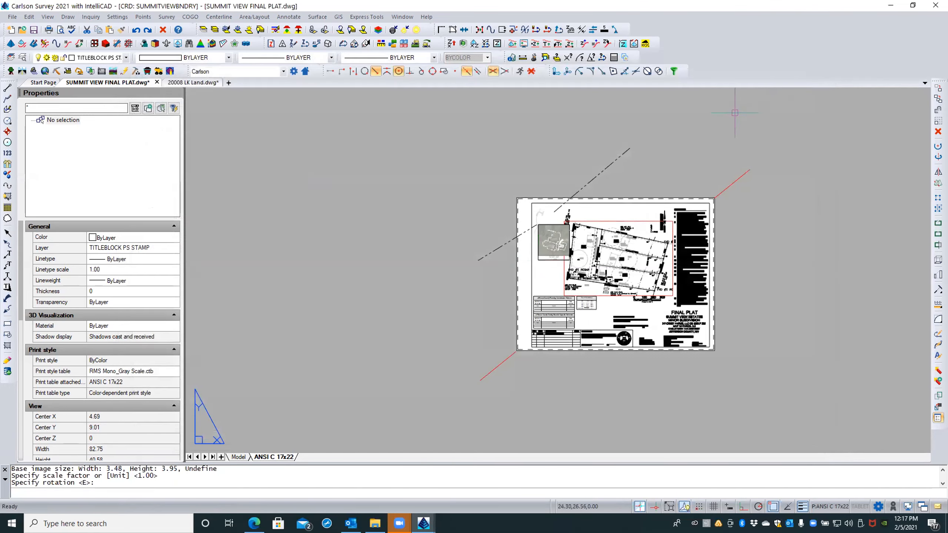
Set the new vicinity map underlay's fade to 10
{"action": "scroll", "coordinate": [545, 237], "scroll_direction": "up", "scroll_amount": 8}
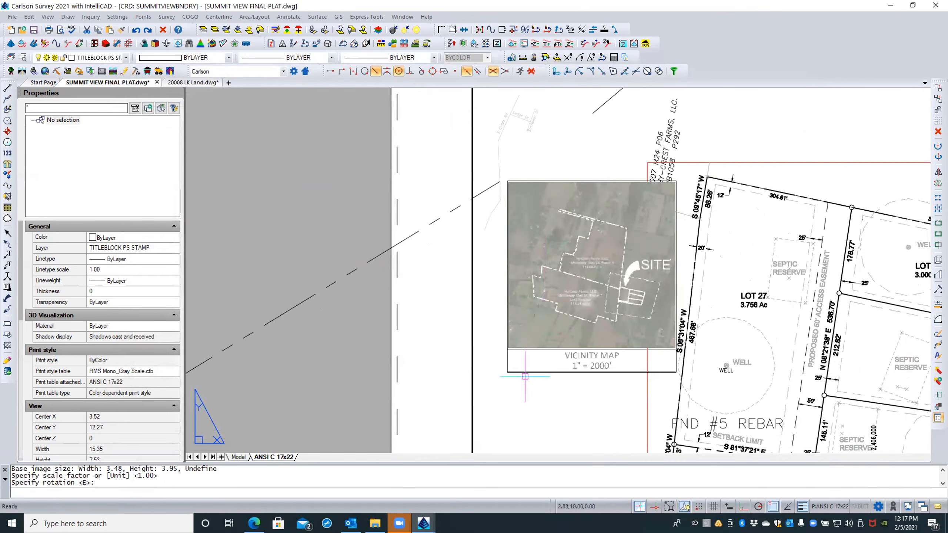
{"action": "left_click", "coordinate": [527, 373]}
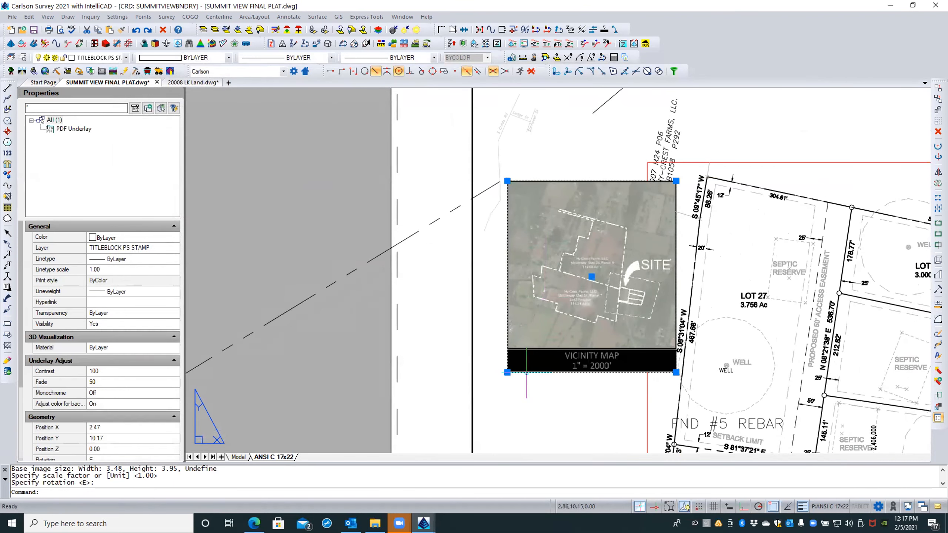
{"action": "left_click", "coordinate": [95, 380]}
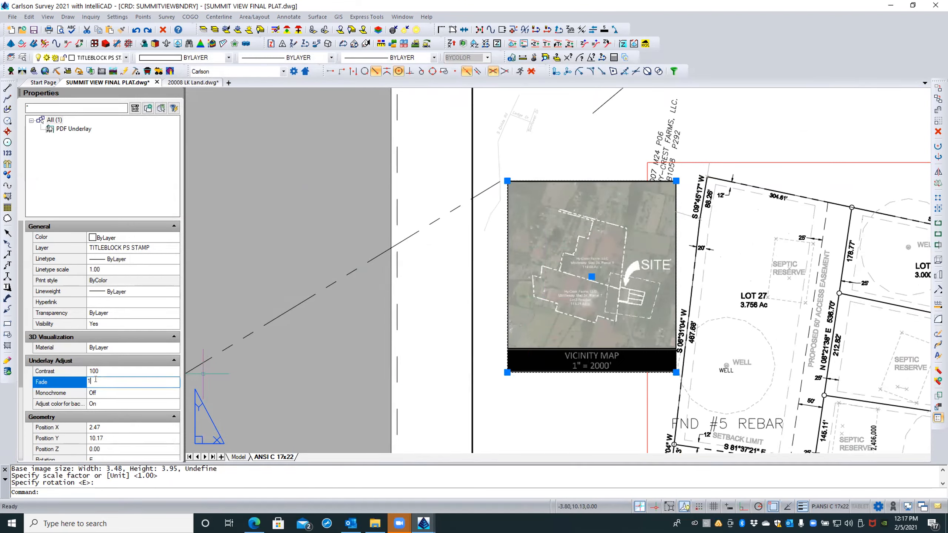
{"action": "key", "text": "Return"}
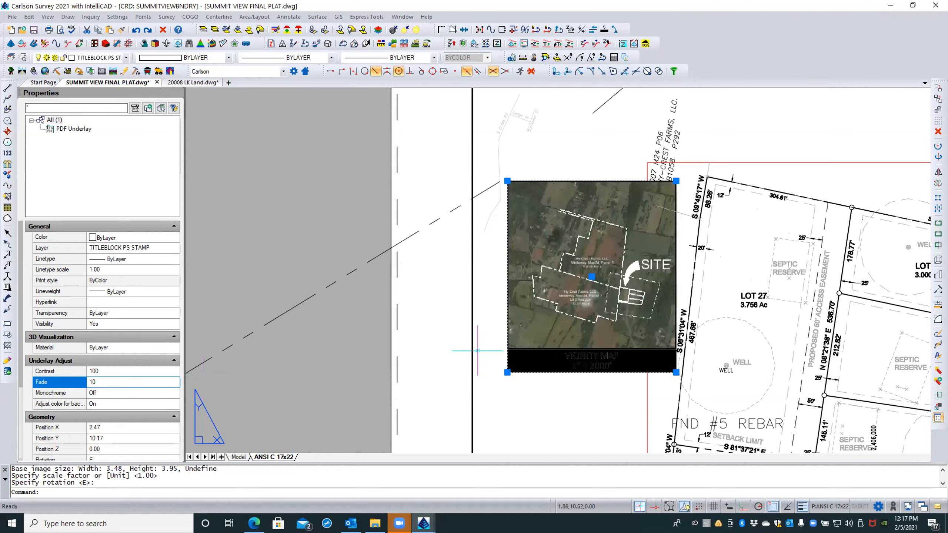
Move the vicinity map underlay from its western parcel corner to the inner end of the western BOUNDARY reference line
{"action": "right_click", "coordinate": [485, 341]}
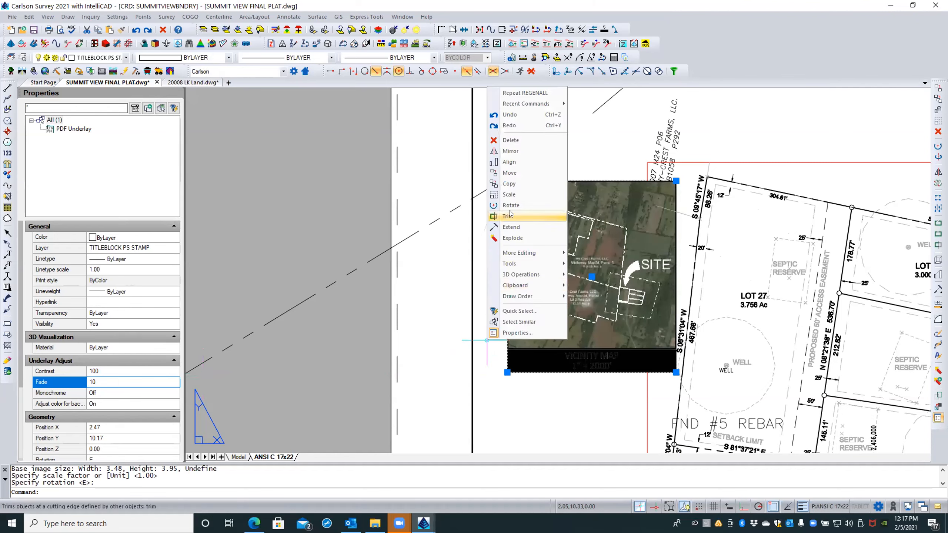
{"action": "left_click", "coordinate": [510, 173]}
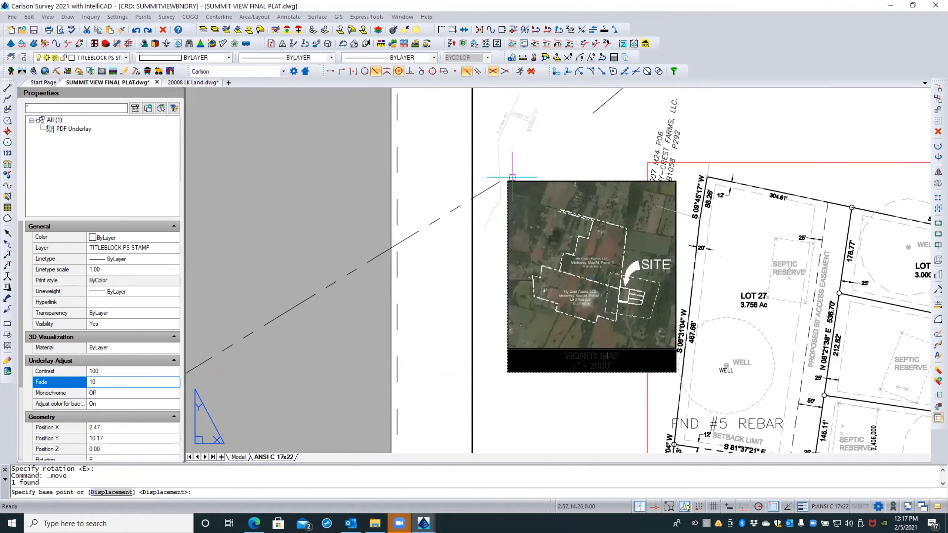
{"action": "scroll", "coordinate": [512, 289], "scroll_direction": "up", "scroll_amount": 5}
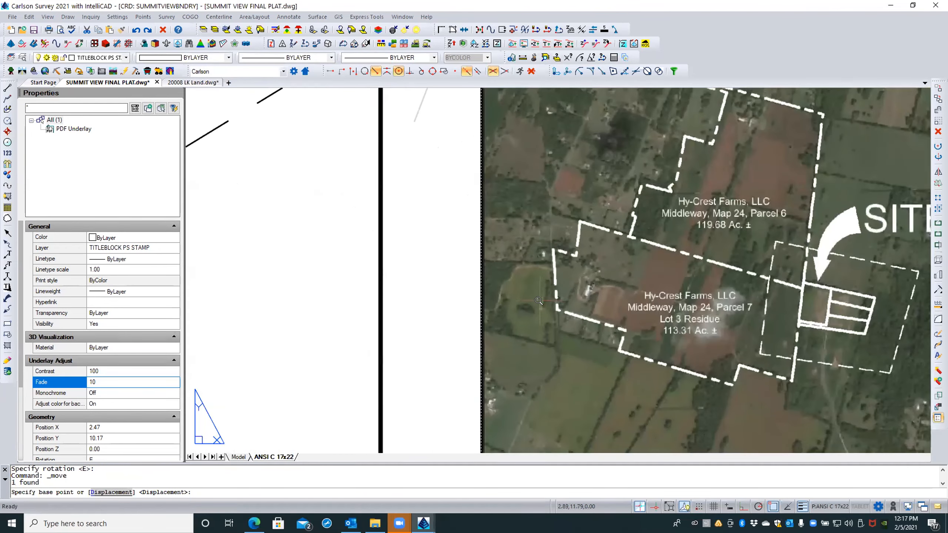
{"action": "scroll", "coordinate": [572, 314], "scroll_direction": "up", "scroll_amount": 4}
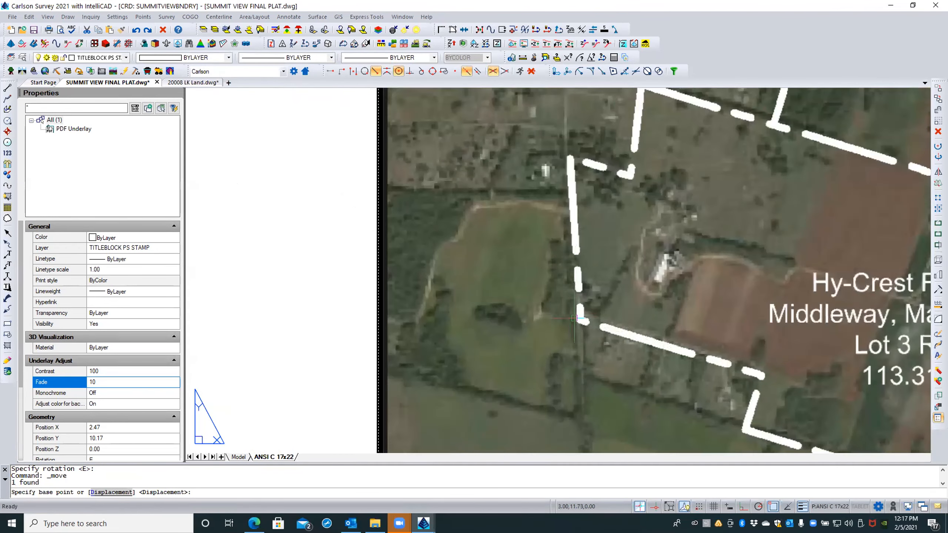
{"action": "left_click", "coordinate": [579, 318]}
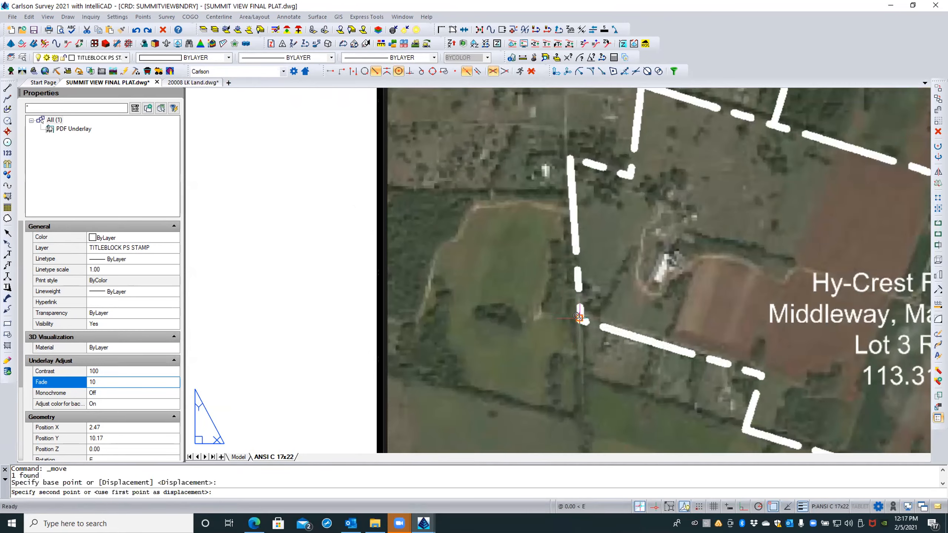
{"action": "scroll", "coordinate": [579, 317], "scroll_direction": "down", "scroll_amount": 6}
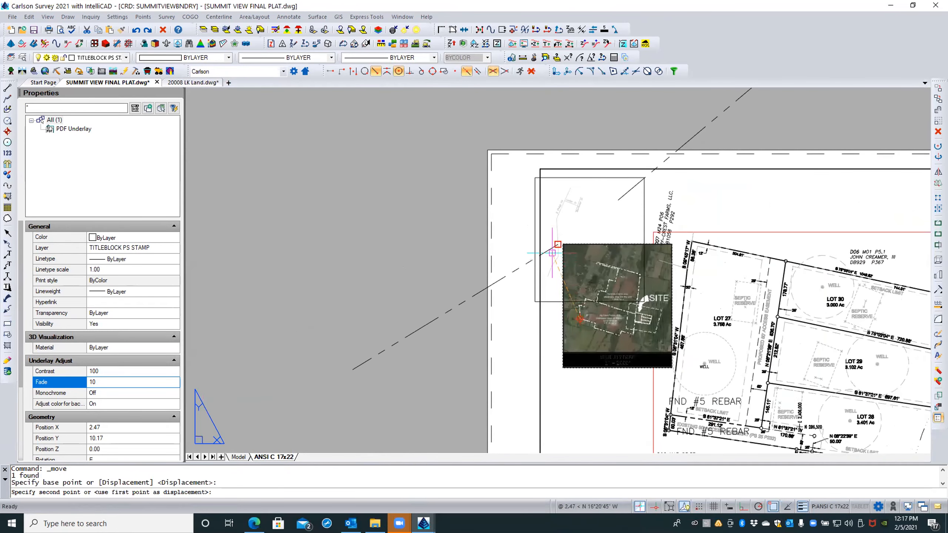
{"action": "left_click", "coordinate": [557, 240]}
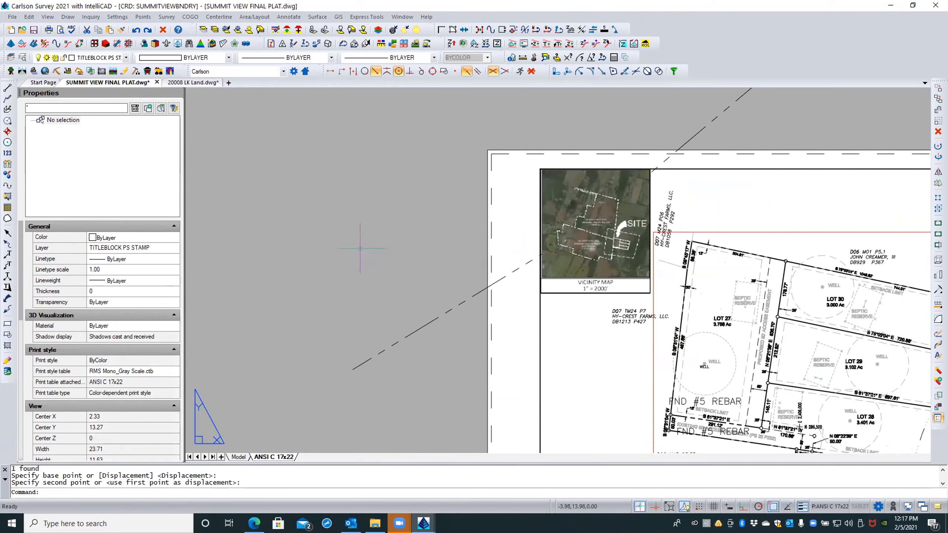
{"action": "key", "text": "Escape"}
{"action": "key", "text": "Escape"}
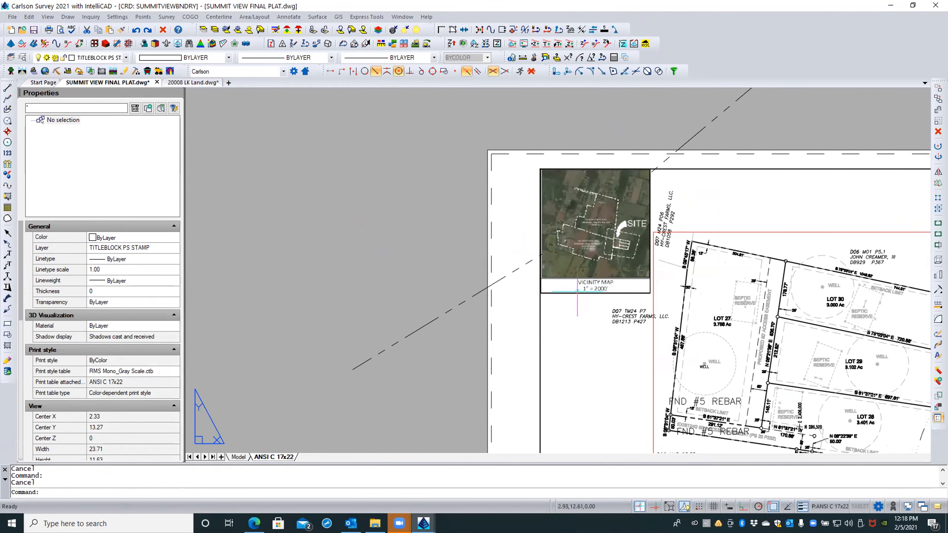
Send the vicinity map PDF underlay to the back of the draw order
{"action": "left_click", "coordinate": [578, 292]}
{"action": "right_click", "coordinate": [577, 292]}
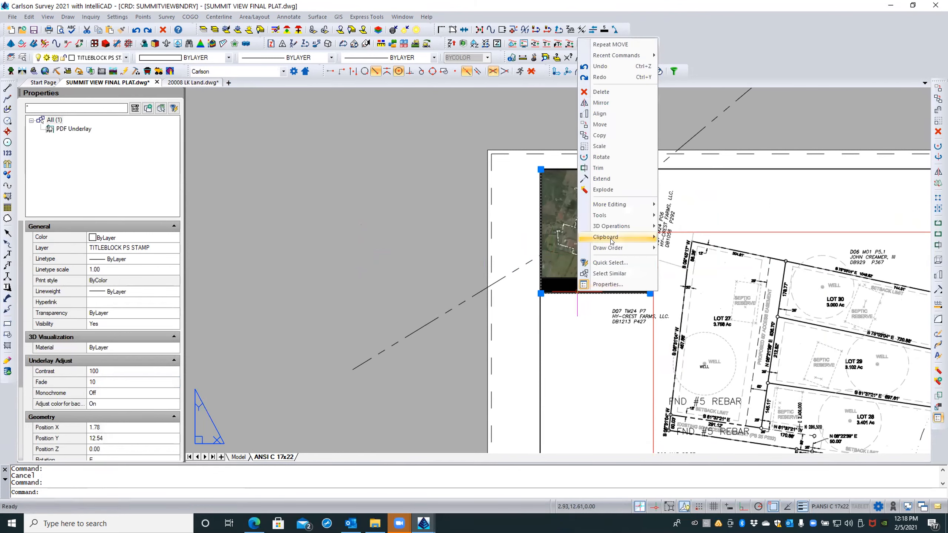
{"action": "mouse_move", "coordinate": [619, 249]}
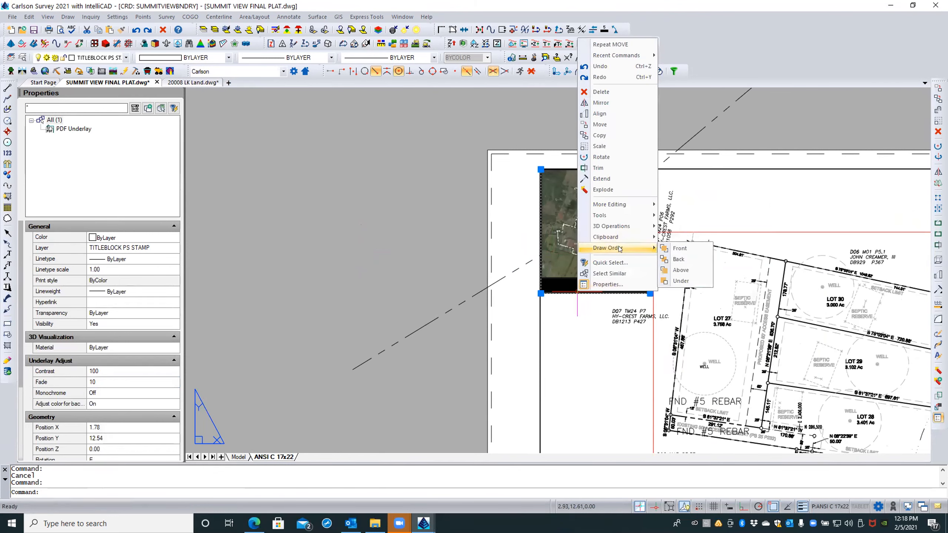
{"action": "left_click", "coordinate": [678, 259]}
{"action": "key", "text": "Escape"}
{"action": "key", "text": "Escape"}
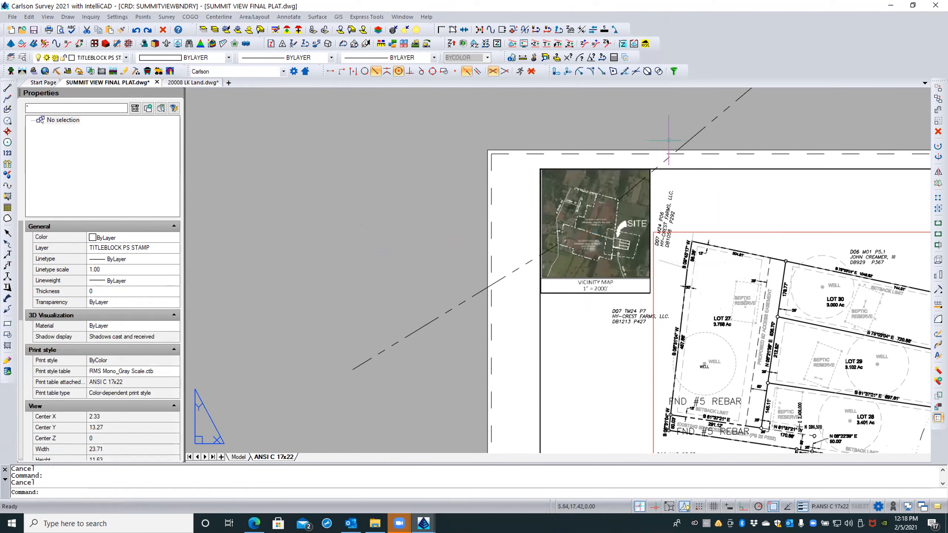
Delete both dashed BOUNDARY reference lines running diagonally out from the vicinity map
{"action": "left_click", "coordinate": [693, 136]}
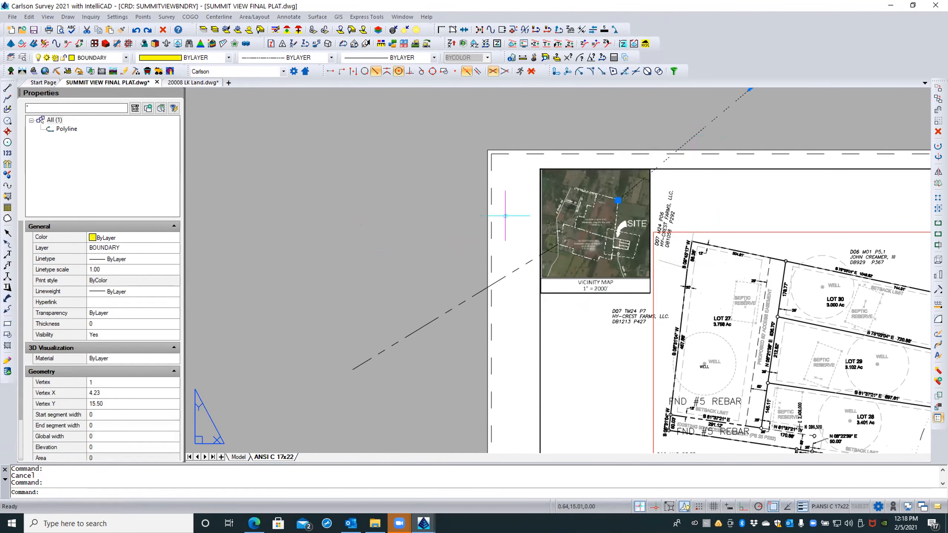
{"action": "left_click", "coordinate": [480, 291]}
{"action": "key", "text": "Delete"}
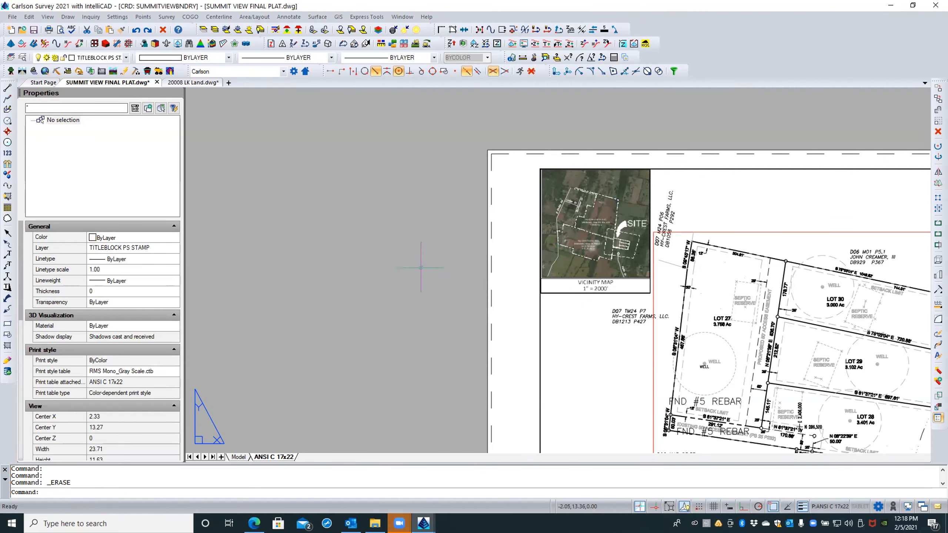
Check the vicinity map up close and on the full sheet, and save the drawing
{"action": "middle_click", "coordinate": [420, 267]}
{"action": "middle_click", "coordinate": [419, 267]}
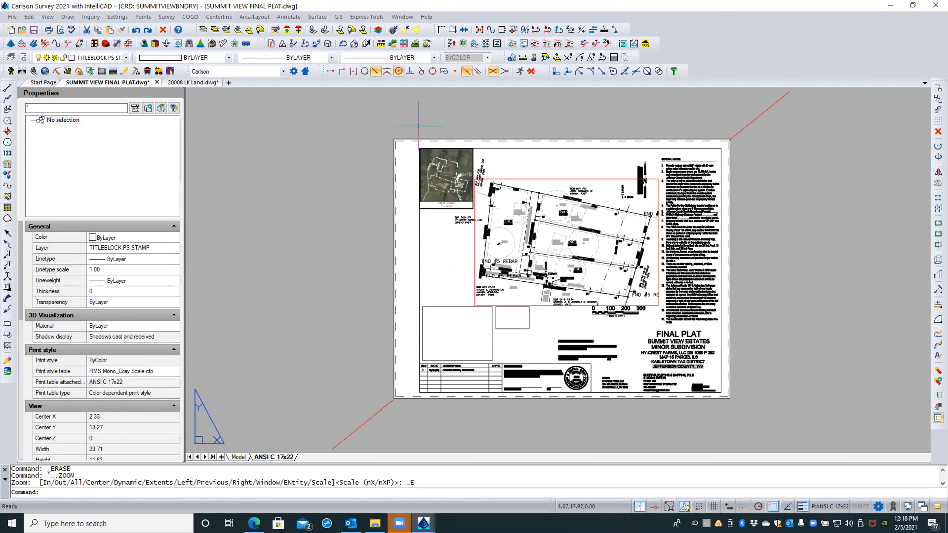
{"action": "scroll", "coordinate": [443, 158], "scroll_direction": "up", "scroll_amount": 1}
{"action": "scroll", "coordinate": [443, 158], "scroll_direction": "up", "scroll_amount": 5}
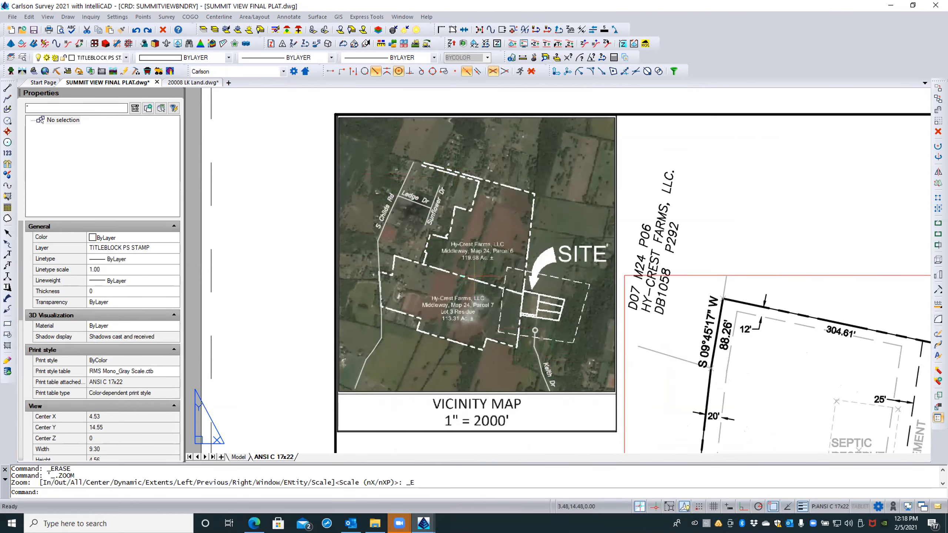
{"action": "scroll", "coordinate": [474, 276], "scroll_direction": "down", "scroll_amount": 4}
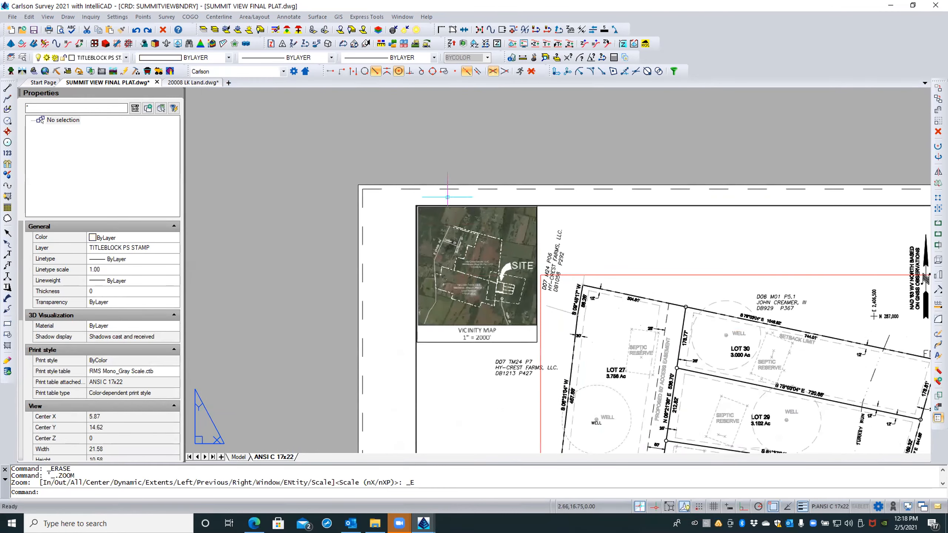
{"action": "middle_click", "coordinate": [433, 163]}
{"action": "middle_click", "coordinate": [433, 163]}
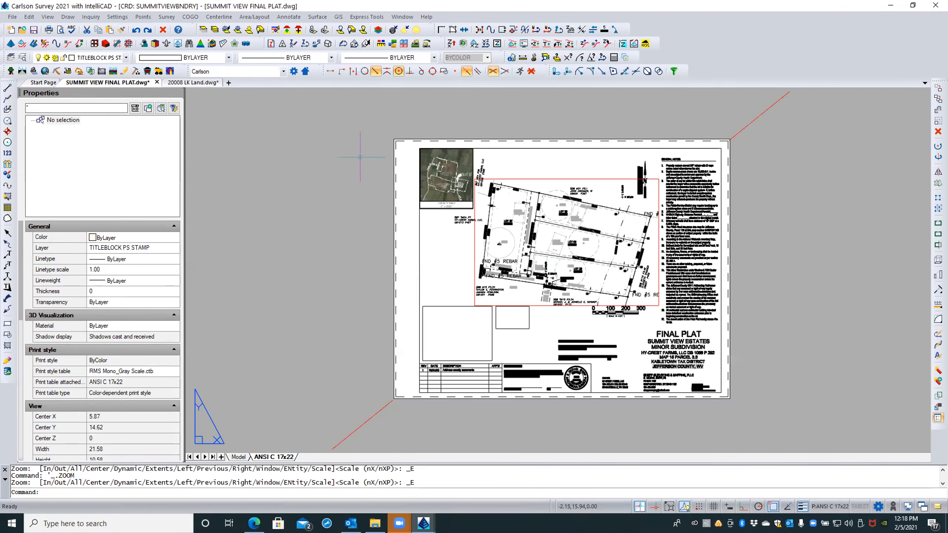
{"action": "left_click", "coordinate": [34, 30]}
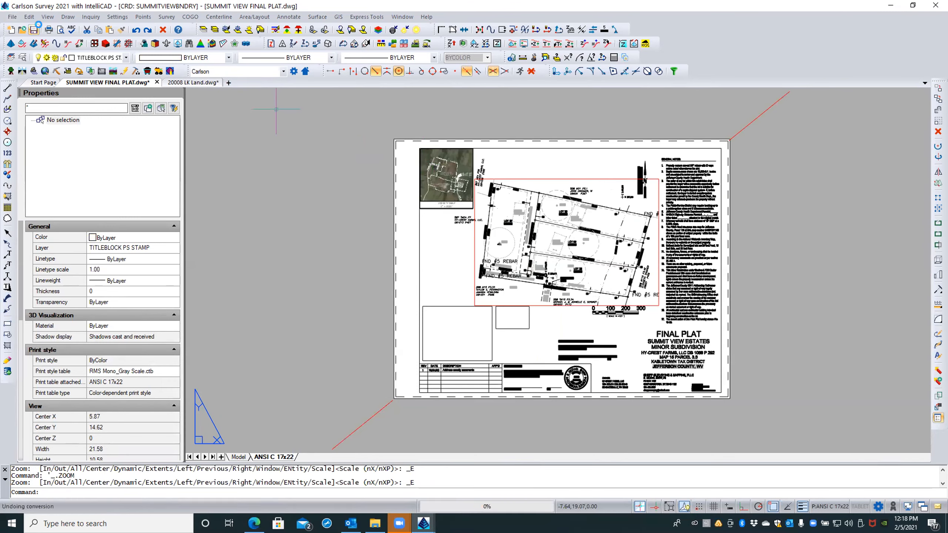
Preview the ANSI C 17x22 layout print with the Adobe PDF printer, and close the preview and print dialog
{"action": "key", "text": "ctrl+p"}
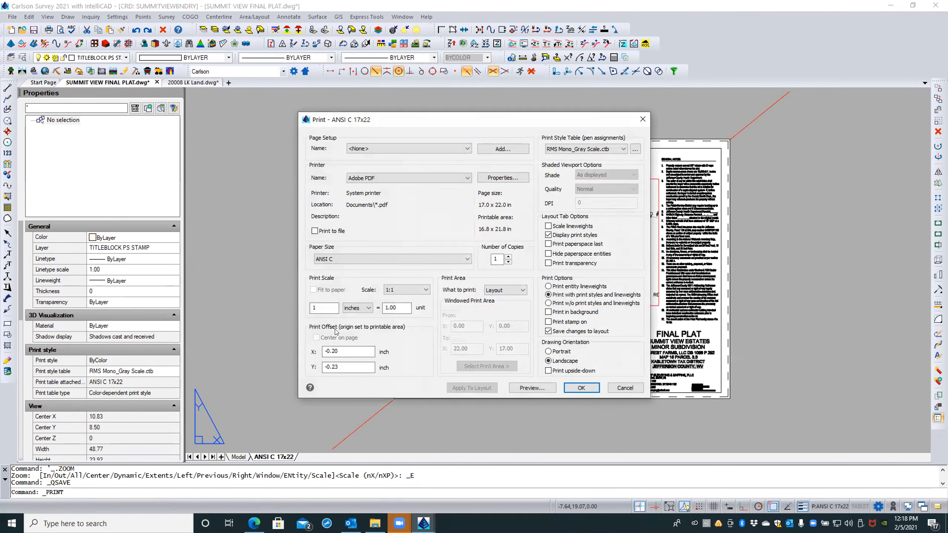
{"action": "left_click", "coordinate": [518, 387]}
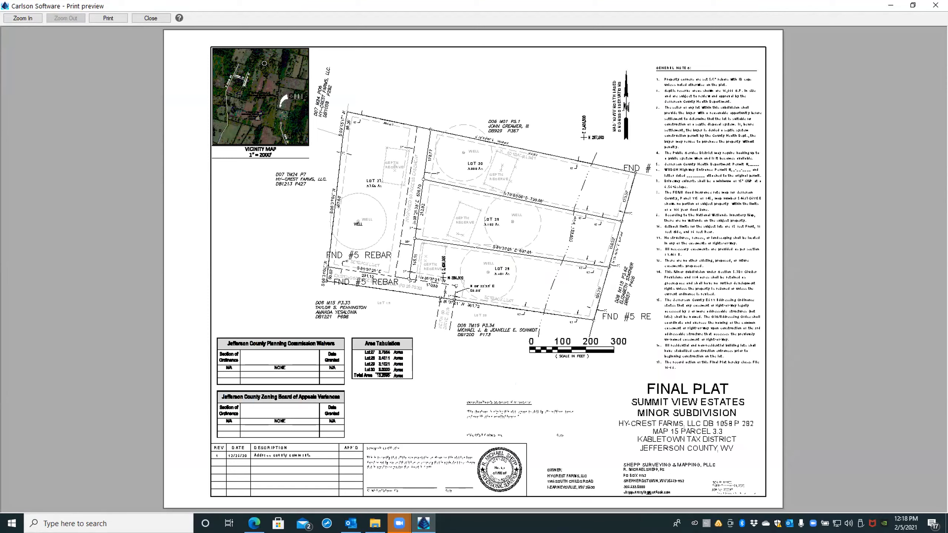
{"action": "left_click", "coordinate": [152, 18]}
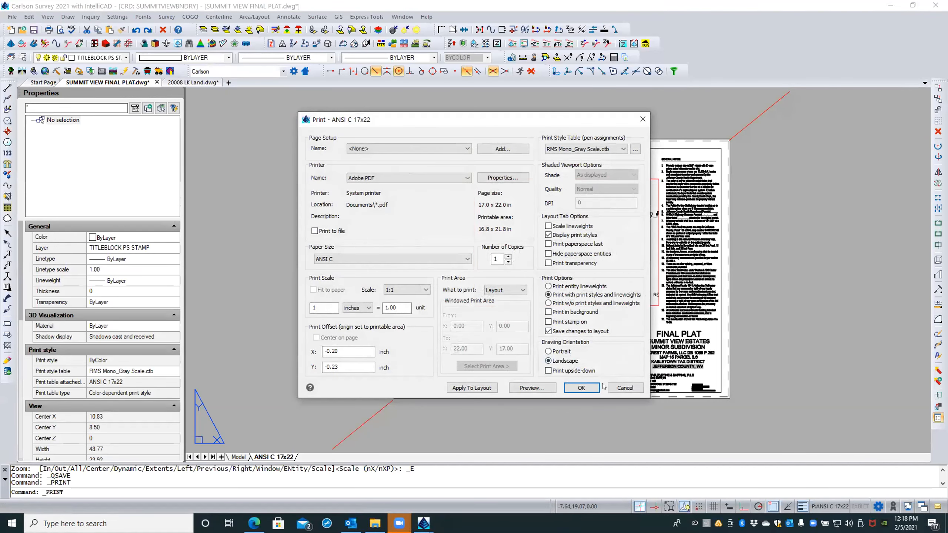
{"action": "left_click", "coordinate": [586, 387]}
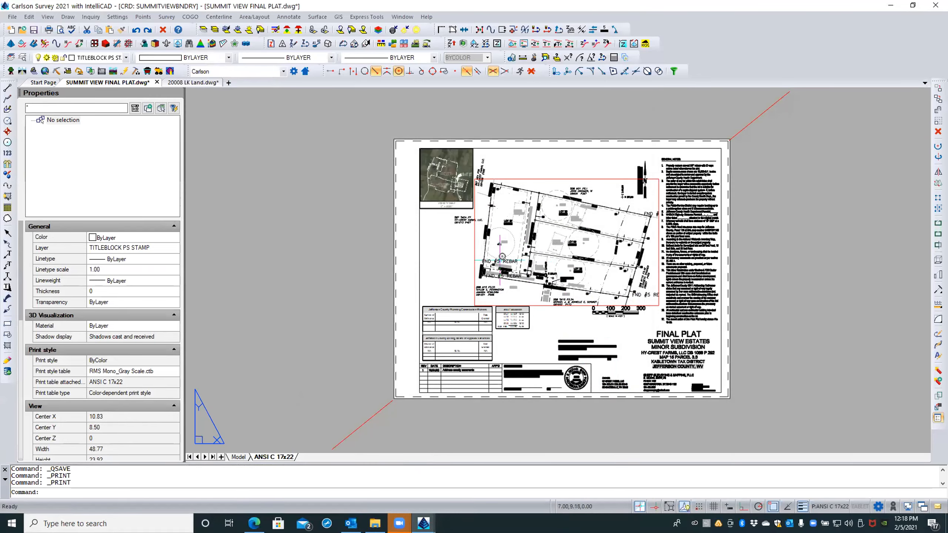
Inside the viewport, select every object similar to the PCOR corner marker at Lot 27's southwest corner and bring them to the front
{"action": "scroll", "coordinate": [502, 257], "scroll_direction": "up", "scroll_amount": 5}
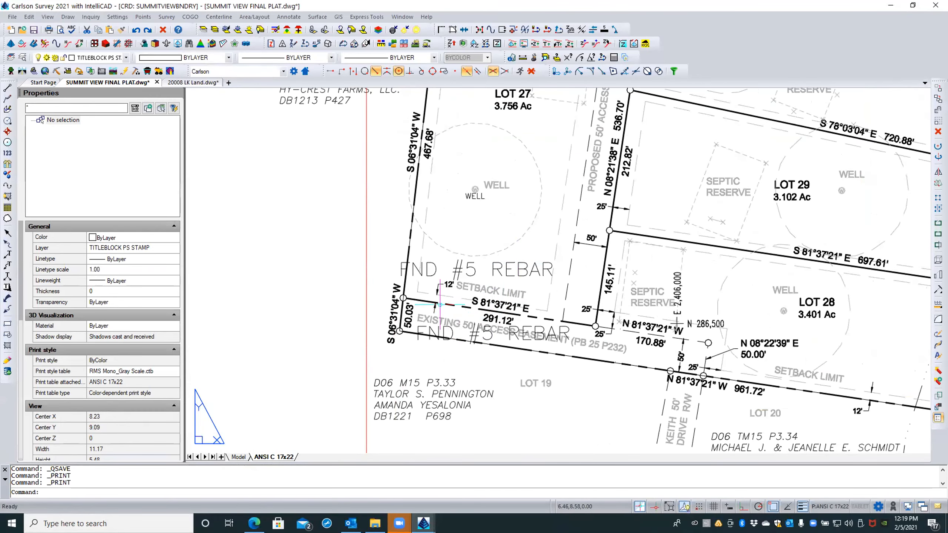
{"action": "scroll", "coordinate": [410, 289], "scroll_direction": "up", "scroll_amount": 2}
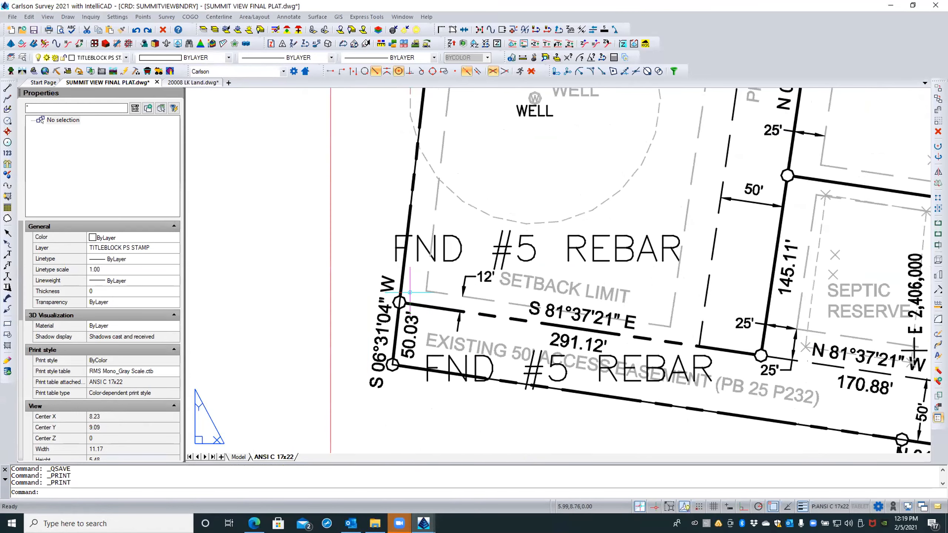
{"action": "double_click", "coordinate": [407, 293]}
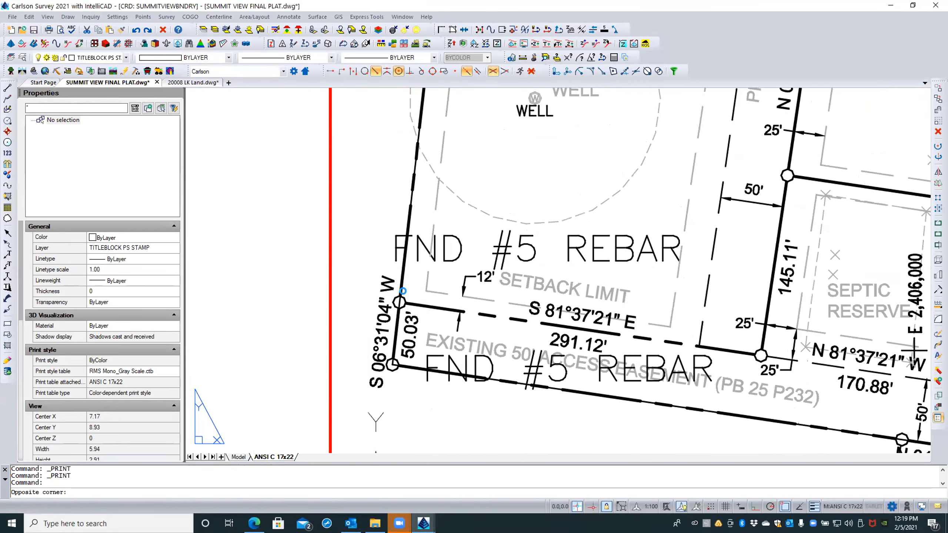
{"action": "left_click", "coordinate": [406, 297]}
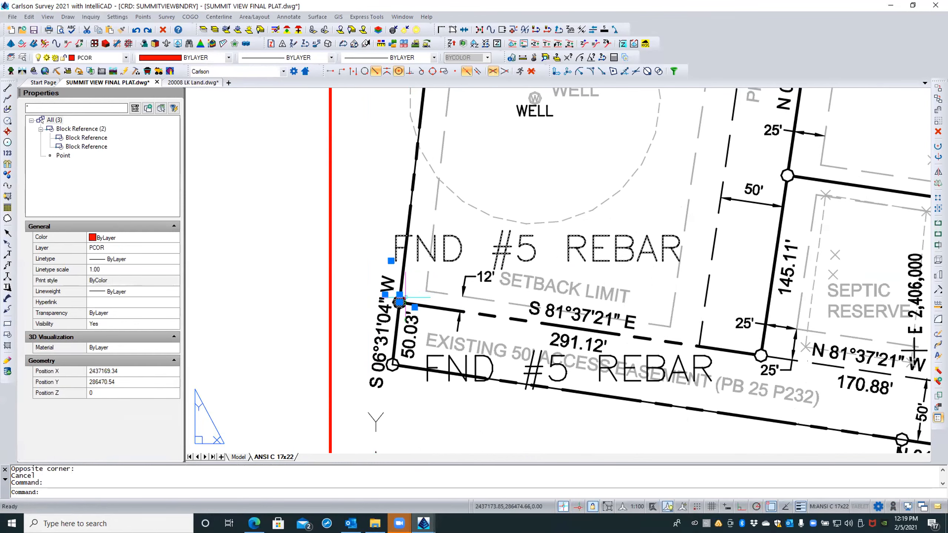
{"action": "right_click", "coordinate": [405, 297]}
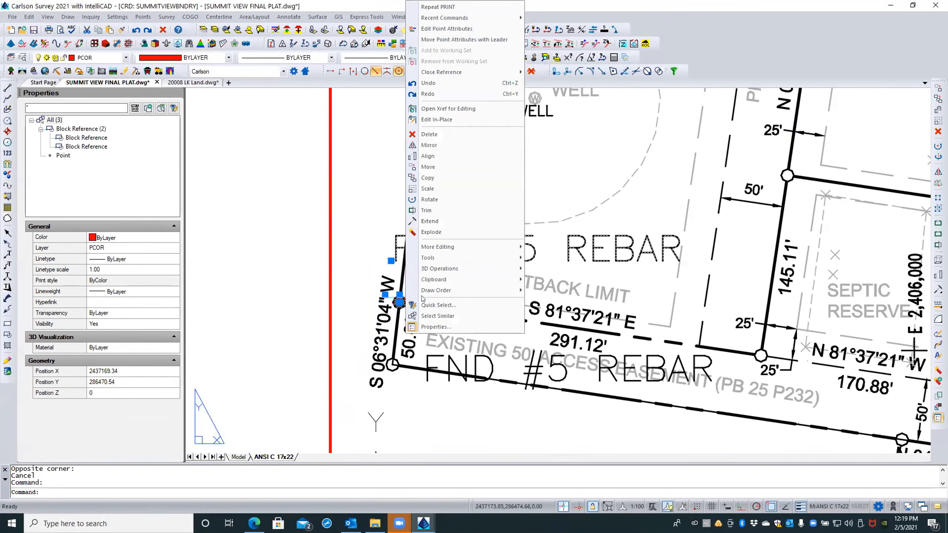
{"action": "left_click", "coordinate": [445, 315]}
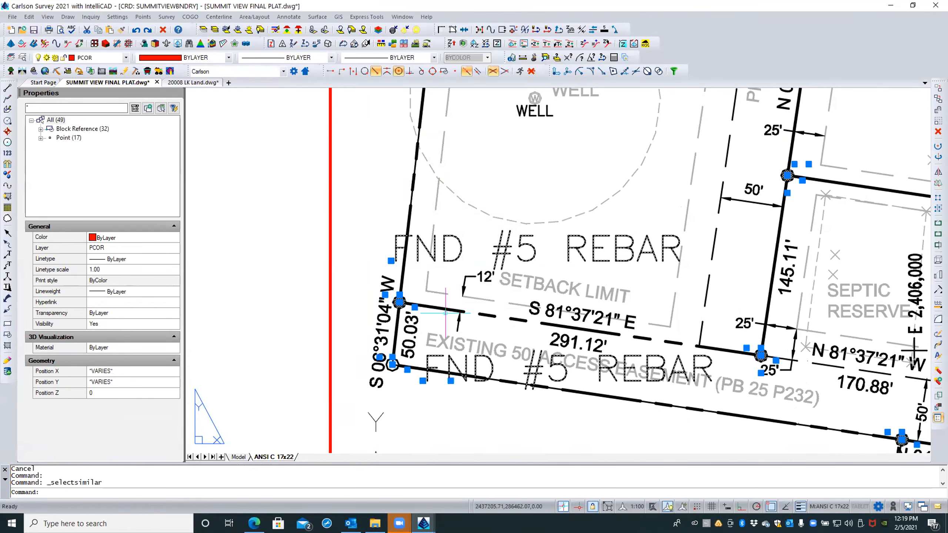
{"action": "right_click", "coordinate": [409, 292]}
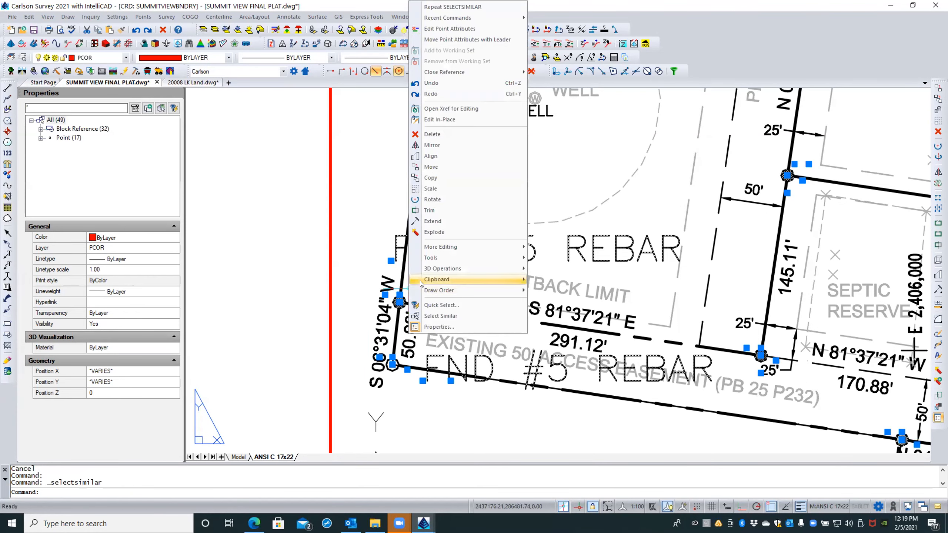
{"action": "left_click", "coordinate": [547, 290]}
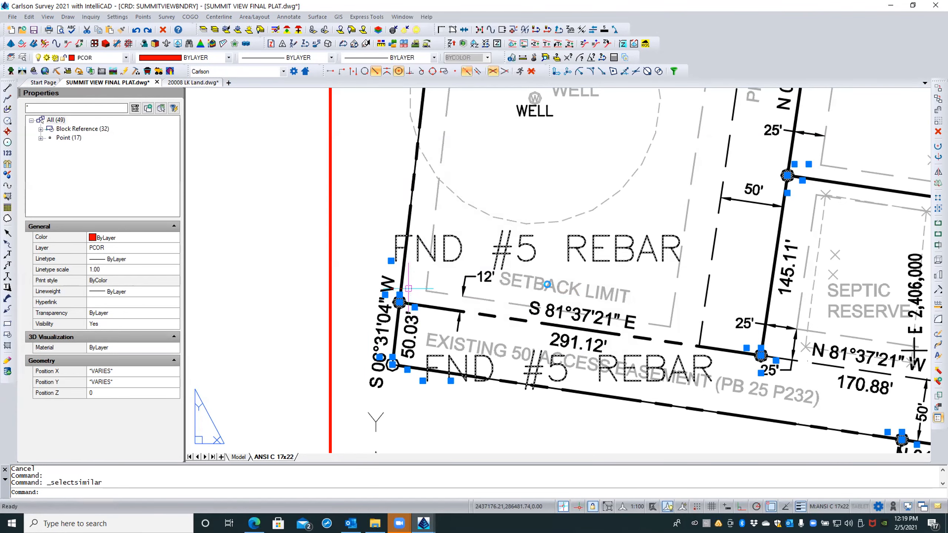
{"action": "key", "text": "Escape"}
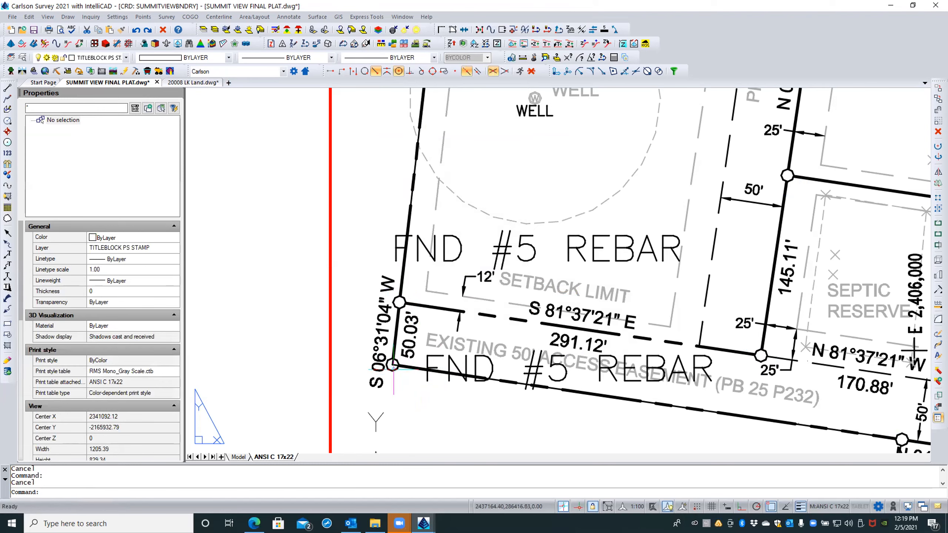
Select the PCOR corner point at the southwest end of the existing 50' access easement
{"action": "left_click", "coordinate": [389, 367]}
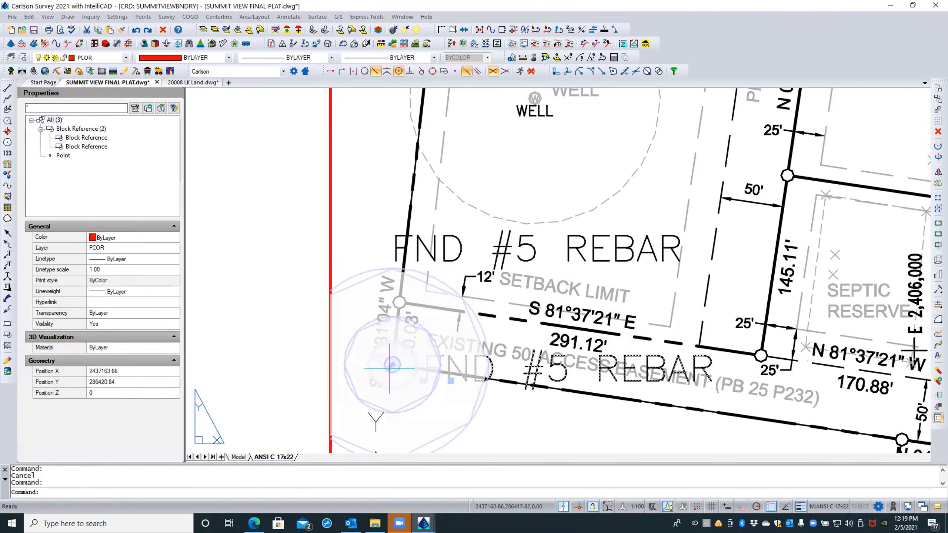
{"action": "right_click", "coordinate": [390, 367]}
{"action": "left_click", "coordinate": [422, 339]}
{"action": "key", "text": "Escape"}
{"action": "key", "text": "Escape"}
Select all objects similar to the lower FND #5 REBAR corner point and bring them to the front of the draw order
{"action": "left_click", "coordinate": [391, 369]}
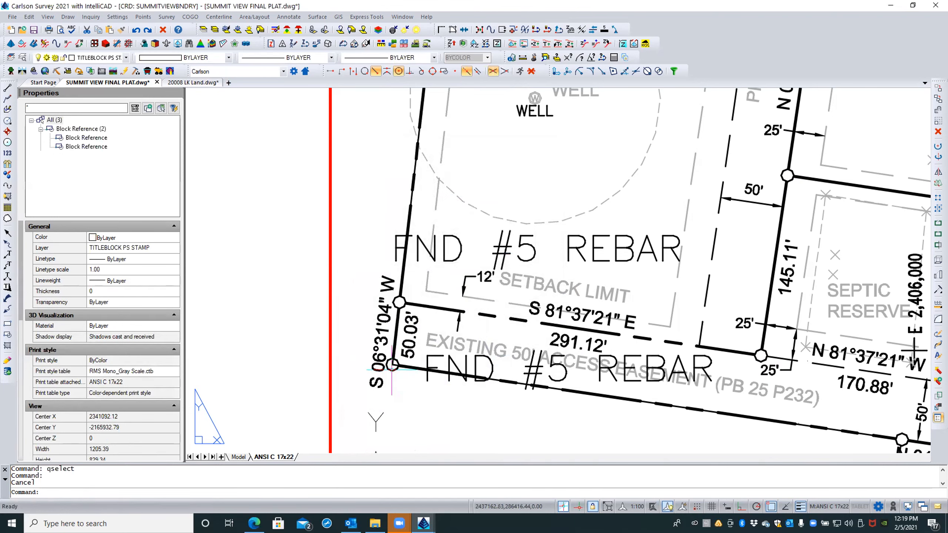
{"action": "right_click", "coordinate": [391, 368]}
{"action": "left_click", "coordinate": [424, 353]}
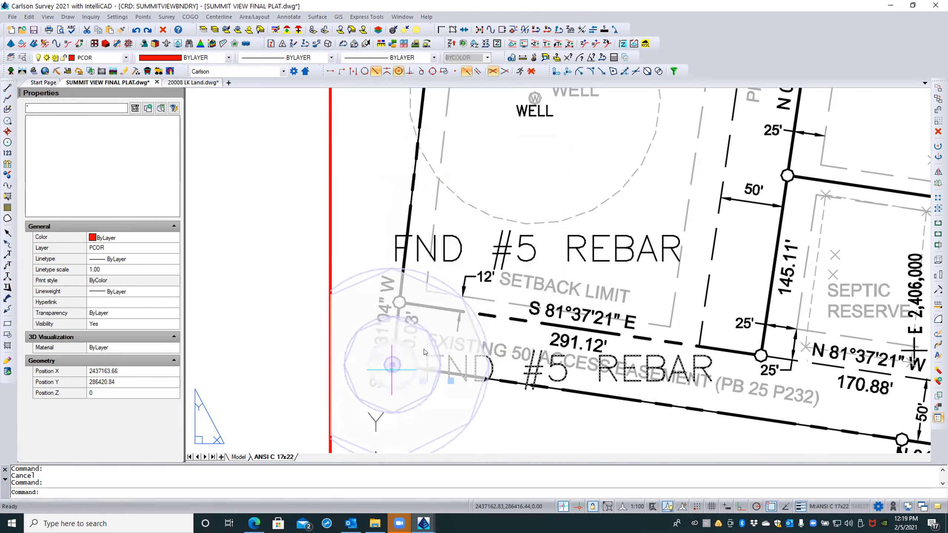
{"action": "right_click", "coordinate": [391, 370]}
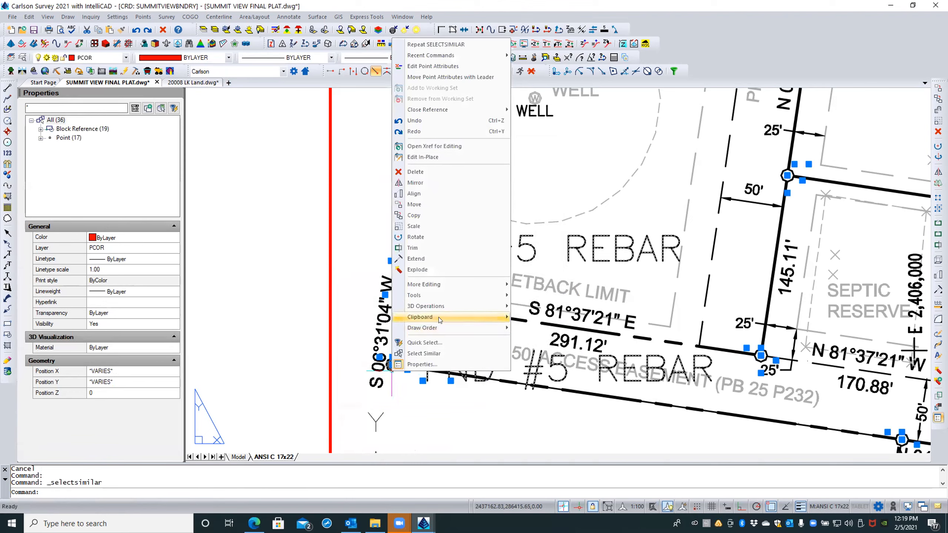
{"action": "mouse_move", "coordinate": [447, 328]}
{"action": "left_click", "coordinate": [533, 329]}
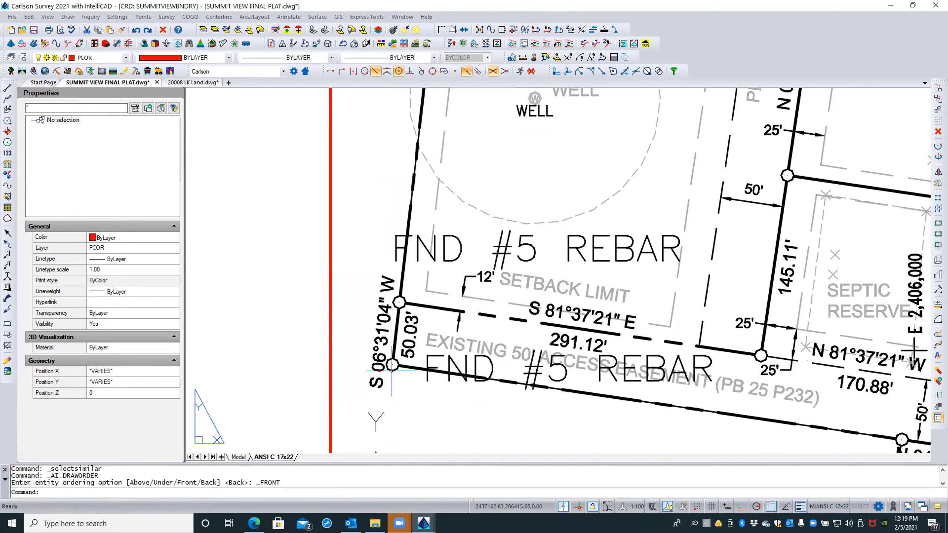
{"action": "key", "text": "Escape"}
{"action": "key", "text": "Escape"}
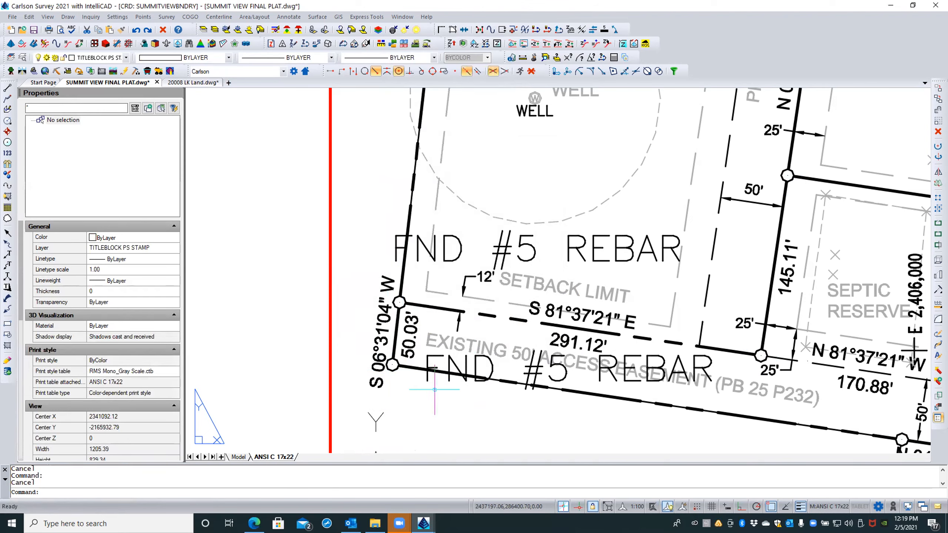
Inspect the properties of the block reference and the point that make up the lower FND #5 REBAR label
{"action": "left_click", "coordinate": [436, 357]}
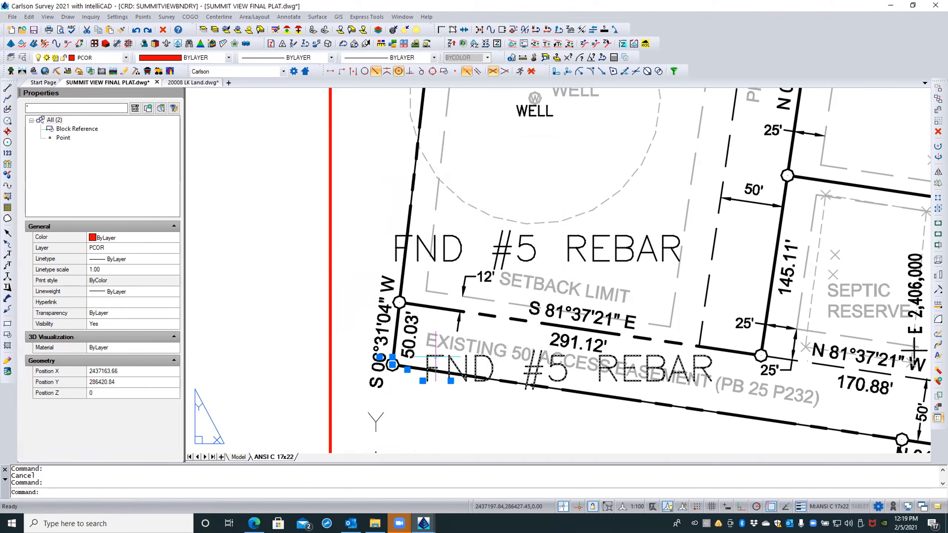
{"action": "left_click", "coordinate": [75, 129]}
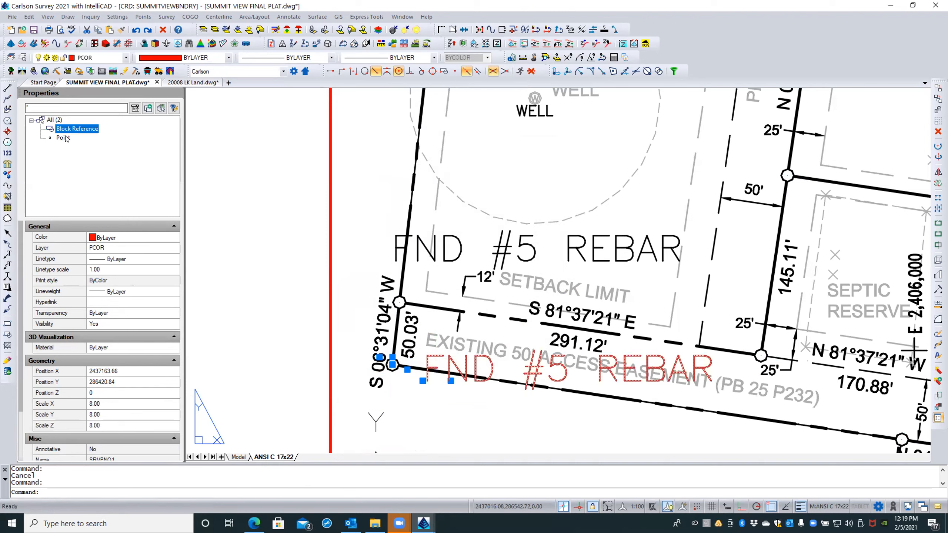
{"action": "left_click", "coordinate": [63, 138]}
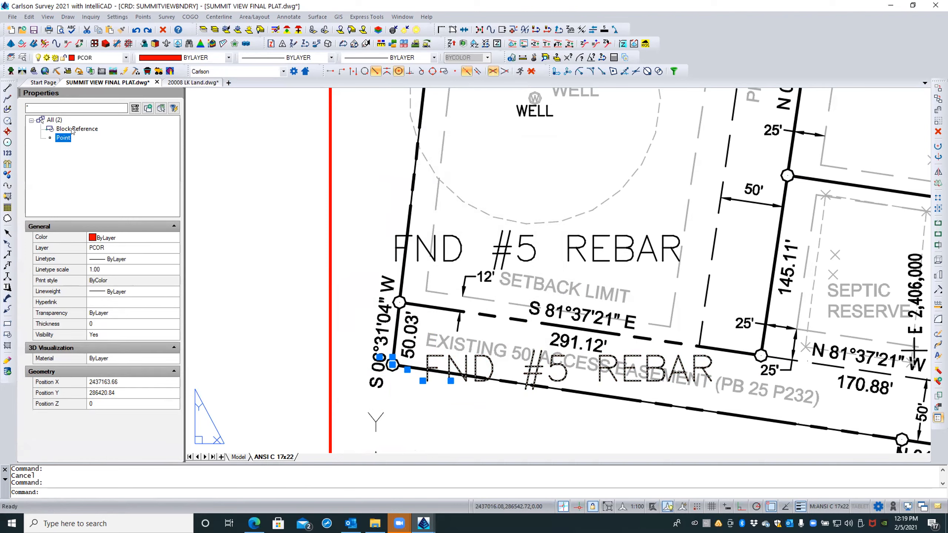
{"action": "left_click", "coordinate": [73, 130]}
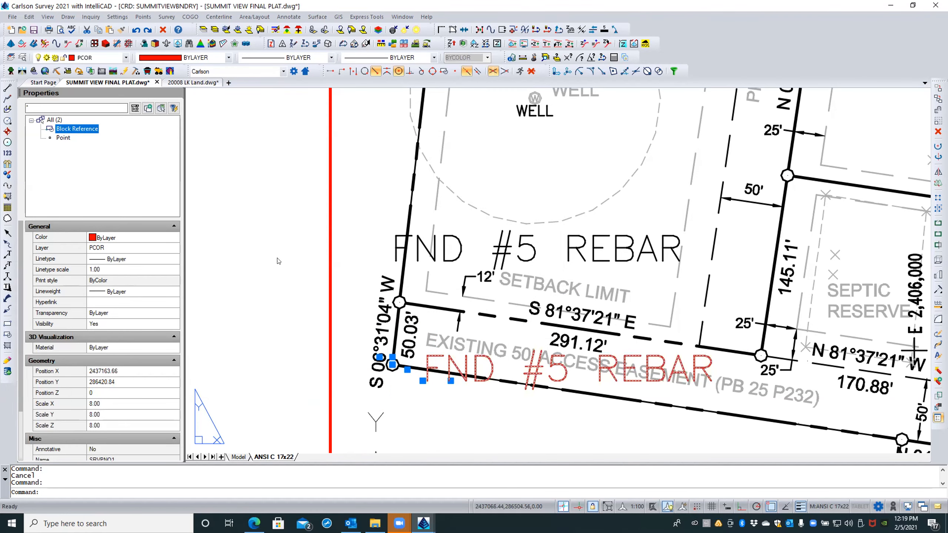
{"action": "key", "text": "Escape"}
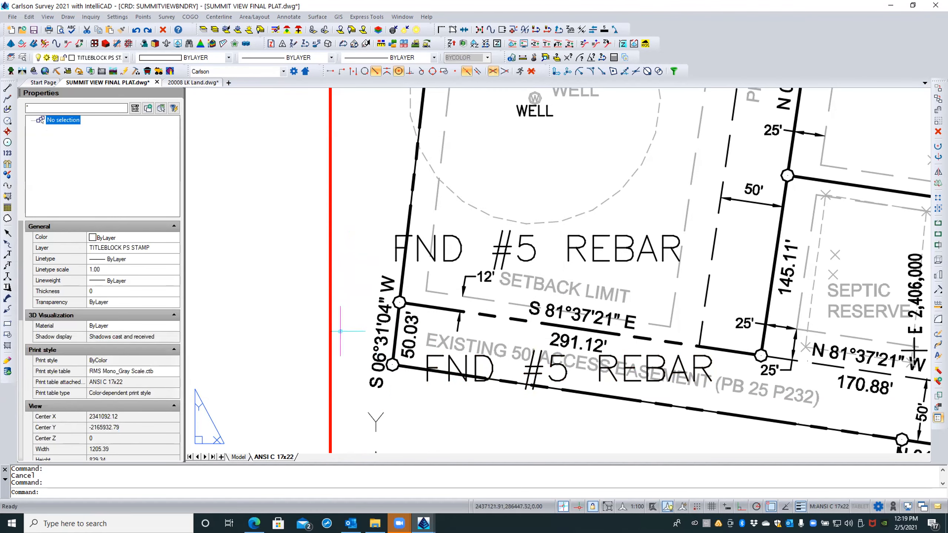
Examine the corner symbols and the FND #5 REBAR labels around the plat boundary
{"action": "scroll", "coordinate": [338, 332], "scroll_direction": "down", "scroll_amount": 1}
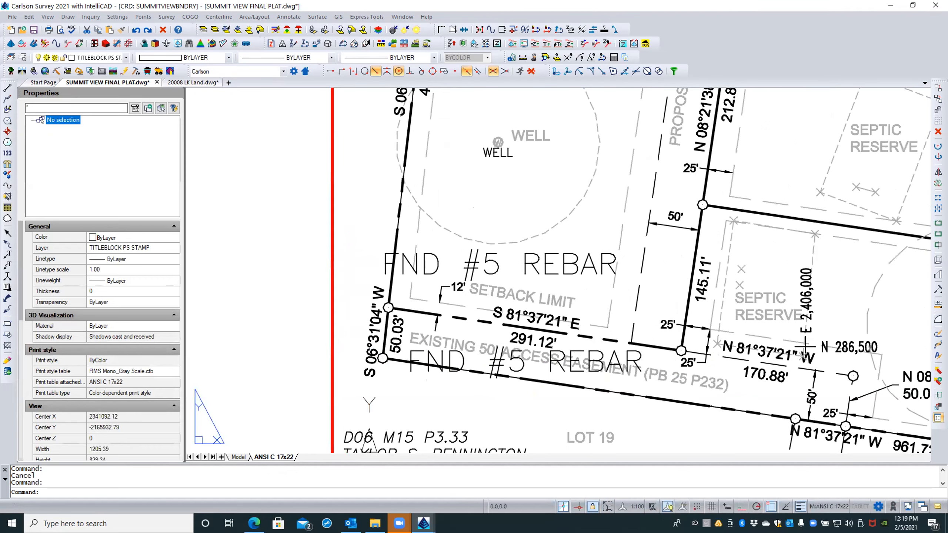
{"action": "scroll", "coordinate": [338, 332], "scroll_direction": "down", "scroll_amount": 1}
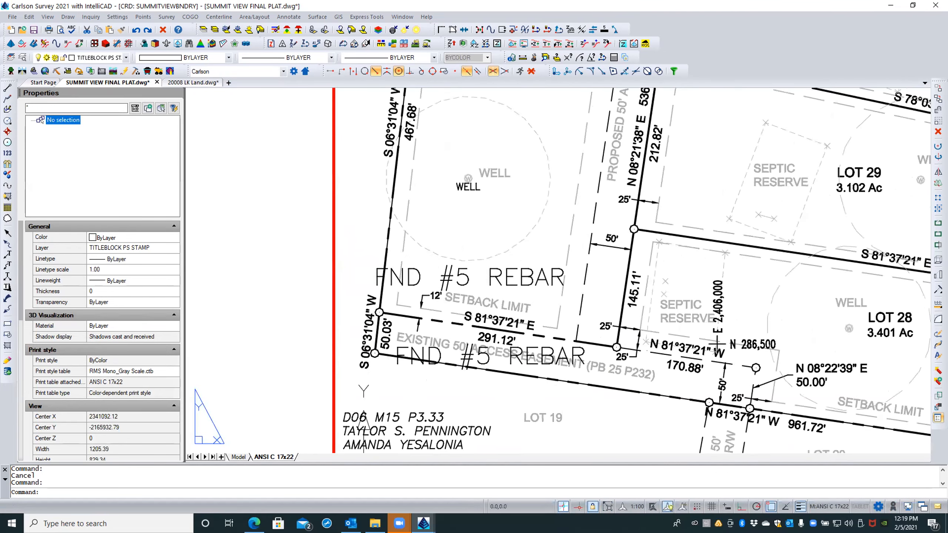
{"action": "scroll", "coordinate": [391, 401], "scroll_direction": "down", "scroll_amount": 3}
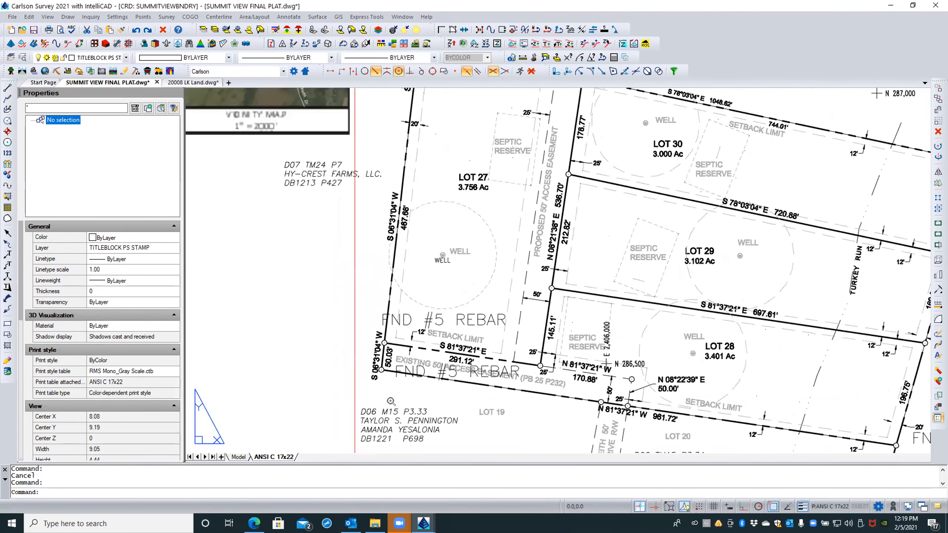
{"action": "scroll", "coordinate": [390, 401], "scroll_direction": "down", "scroll_amount": 1}
{"action": "scroll", "coordinate": [537, 178], "scroll_direction": "up", "scroll_amount": 2}
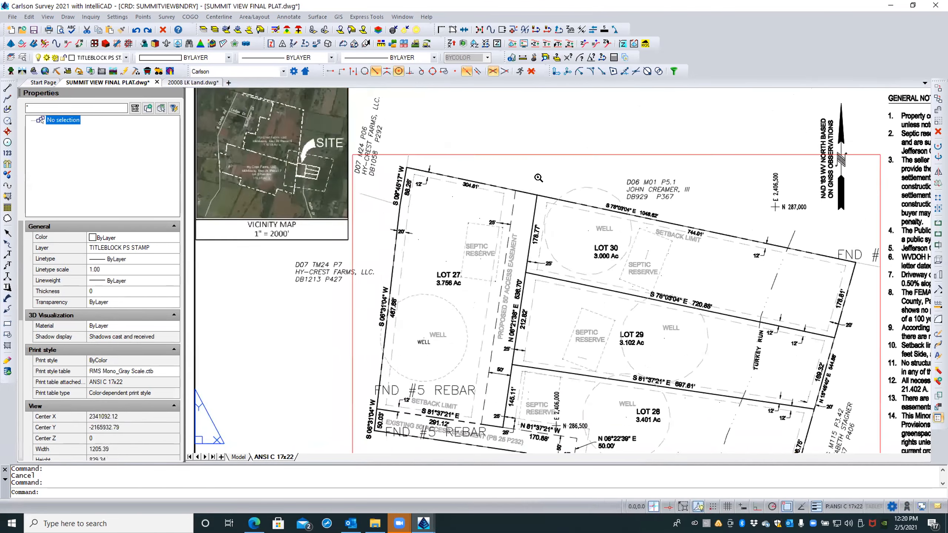
{"action": "scroll", "coordinate": [560, 197], "scroll_direction": "down", "scroll_amount": 1}
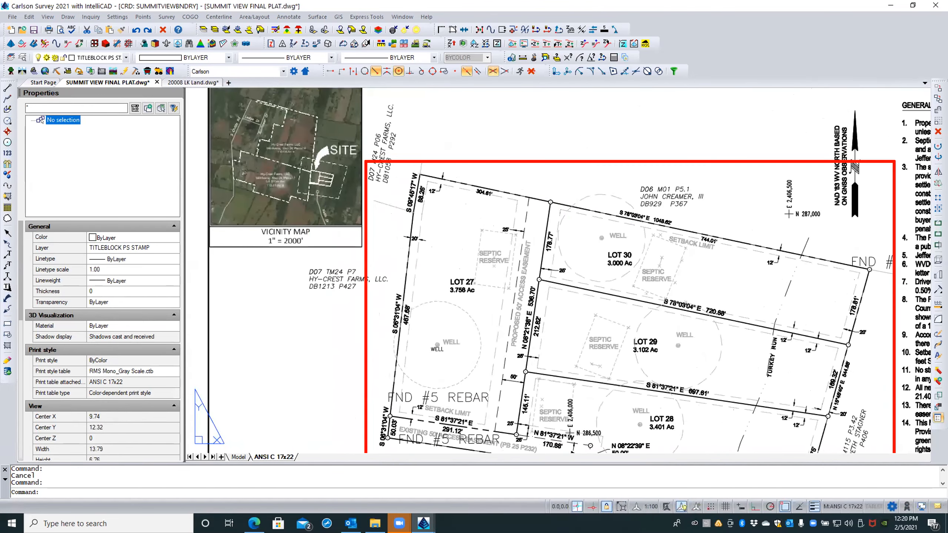
{"action": "left_click", "coordinate": [868, 267]}
{"action": "key", "text": "Escape"}
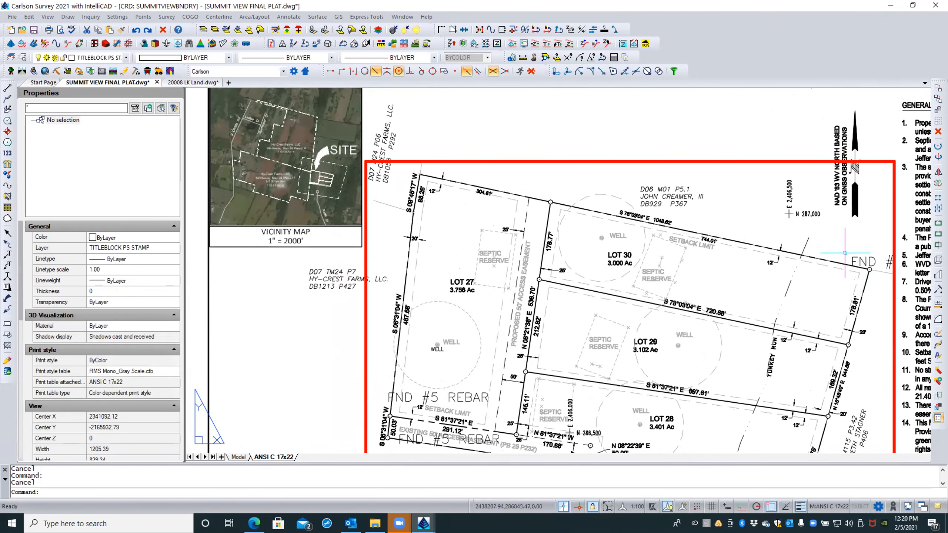
{"action": "scroll", "coordinate": [518, 199], "scroll_direction": "down", "scroll_amount": 1}
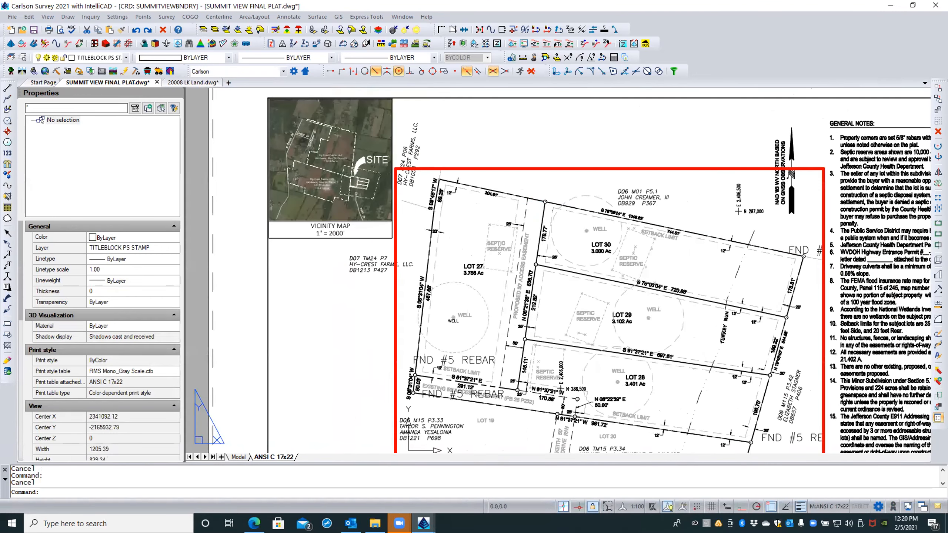
Review the point data of the upper FND #5 REBAR point at the corner of Lot 27
{"action": "left_click", "coordinate": [479, 360]}
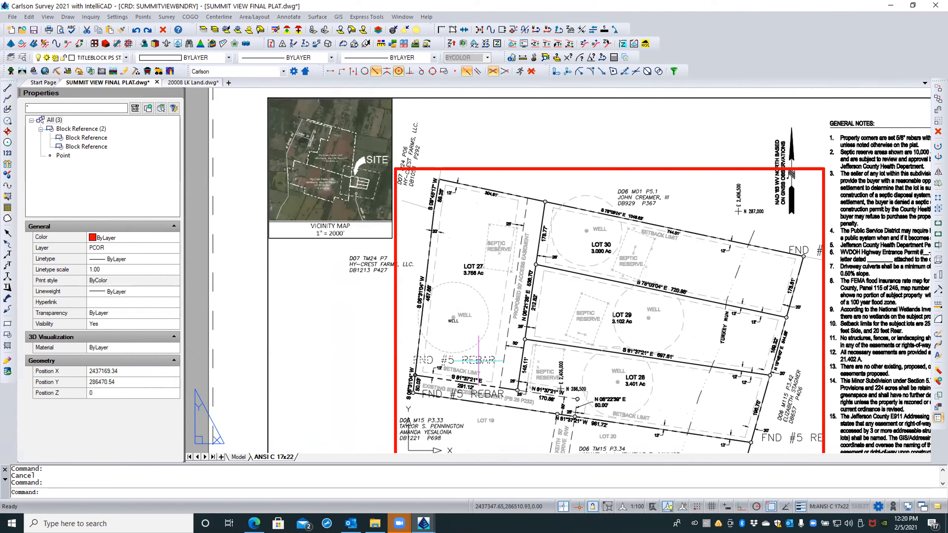
{"action": "double_click", "coordinate": [478, 361]}
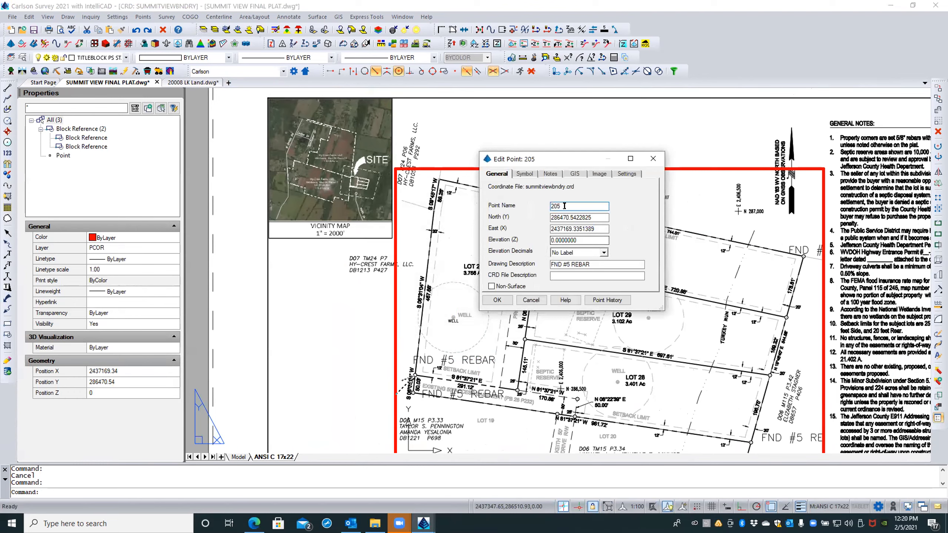
{"action": "left_click", "coordinate": [545, 303]}
{"action": "key", "text": "Escape"}
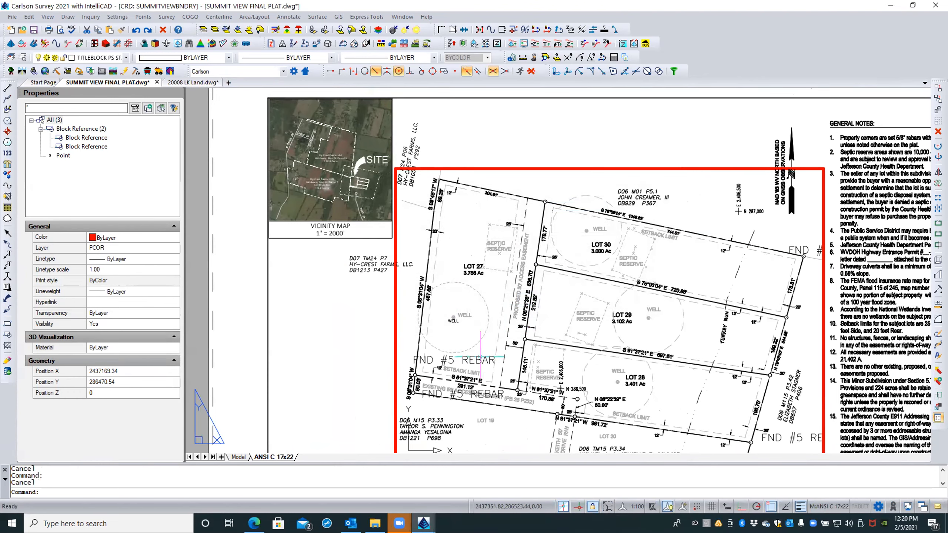
Try to edit the upper FND #5 REBAR label's block reference in place
{"action": "left_click", "coordinate": [478, 357]}
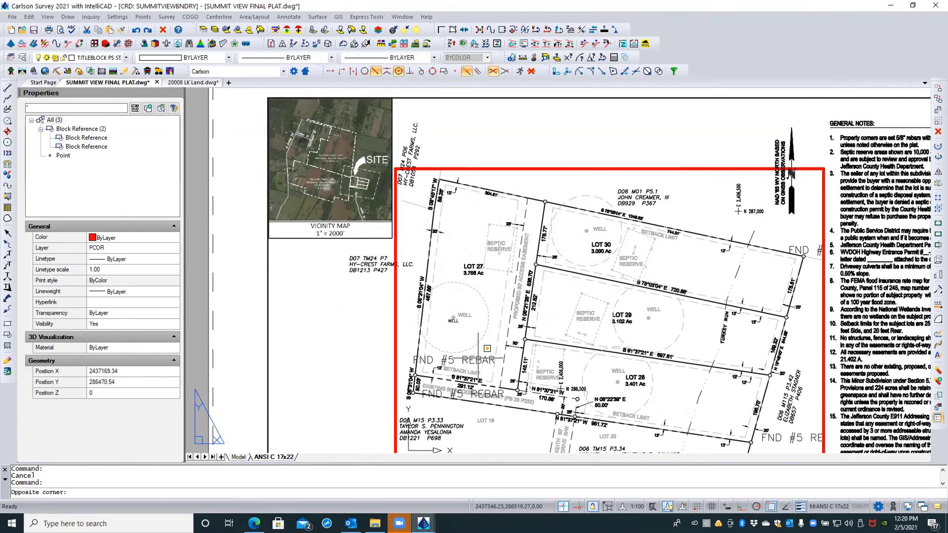
{"action": "key", "text": "Escape"}
{"action": "left_click", "coordinate": [477, 360]}
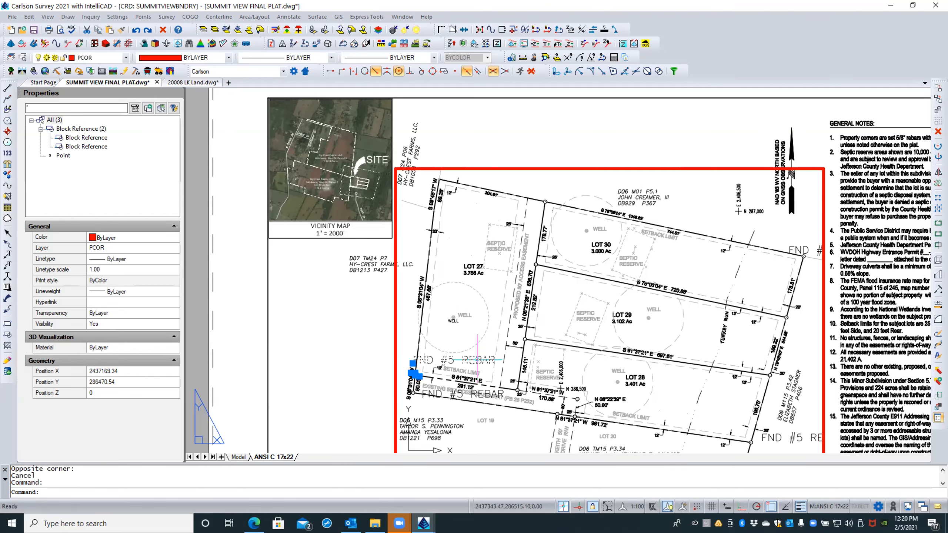
{"action": "right_click", "coordinate": [477, 359]}
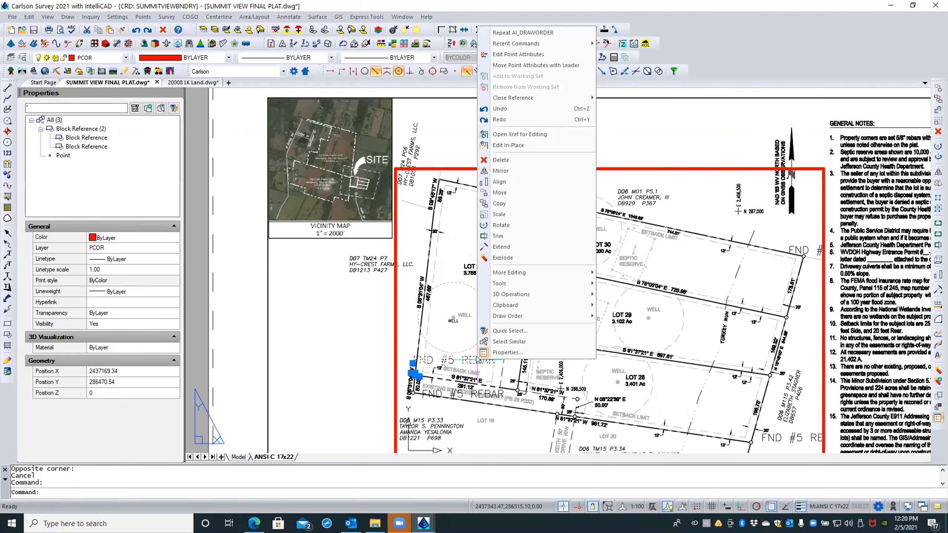
{"action": "left_click", "coordinate": [508, 144]}
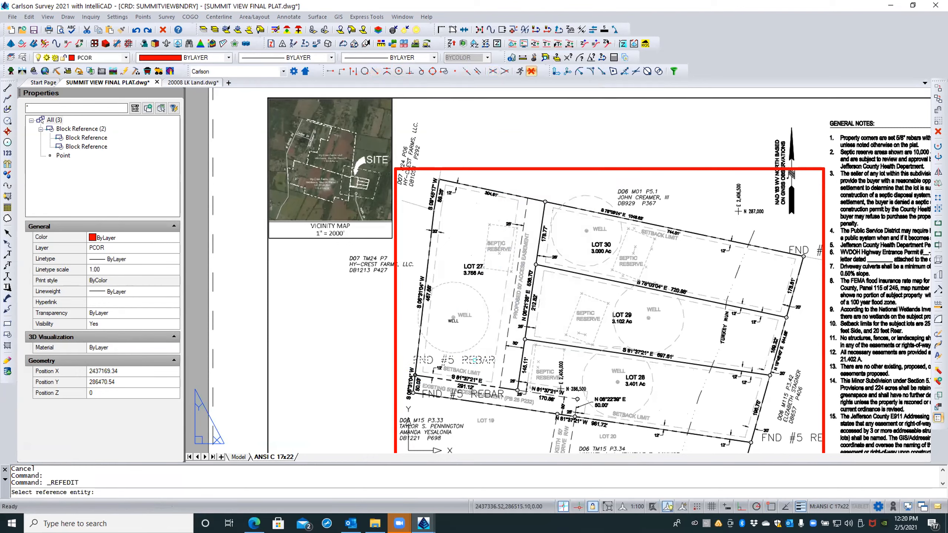
{"action": "left_click", "coordinate": [475, 360]}
{"action": "left_click", "coordinate": [474, 360]}
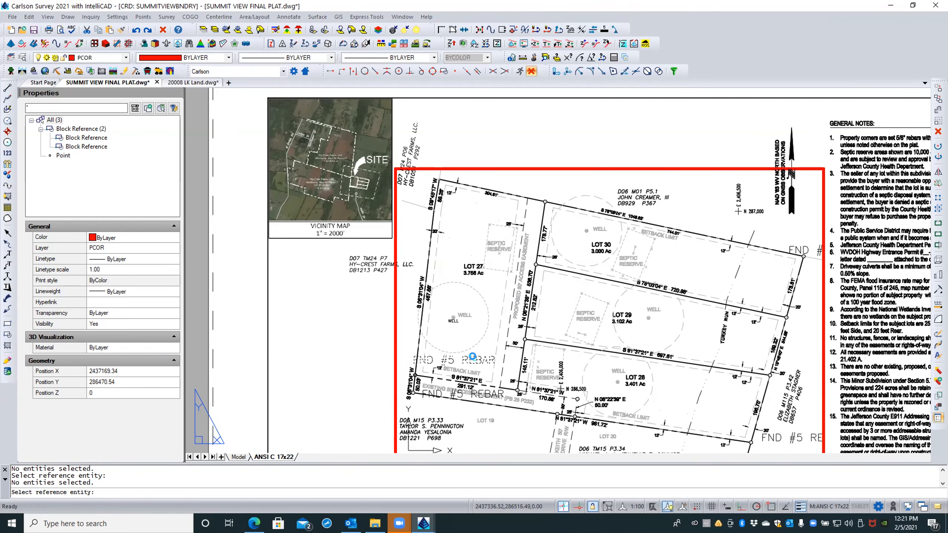
{"action": "key", "text": "Escape"}
{"action": "key", "text": "Escape"}
Set the X, Y and Z scale of the upper FND #5 REBAR label's block reference to 1
{"action": "scroll", "coordinate": [482, 380], "scroll_direction": "up", "scroll_amount": 4}
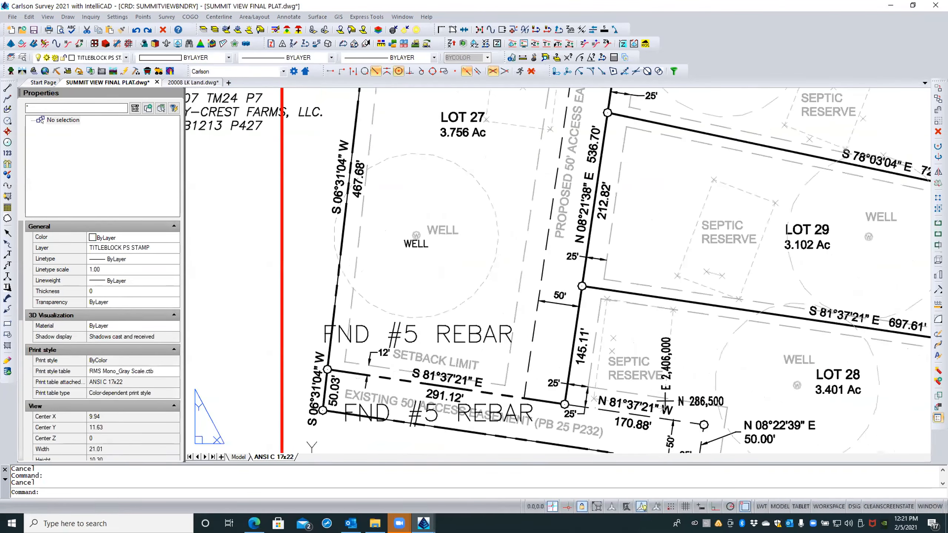
{"action": "scroll", "coordinate": [406, 356], "scroll_direction": "up", "scroll_amount": 3}
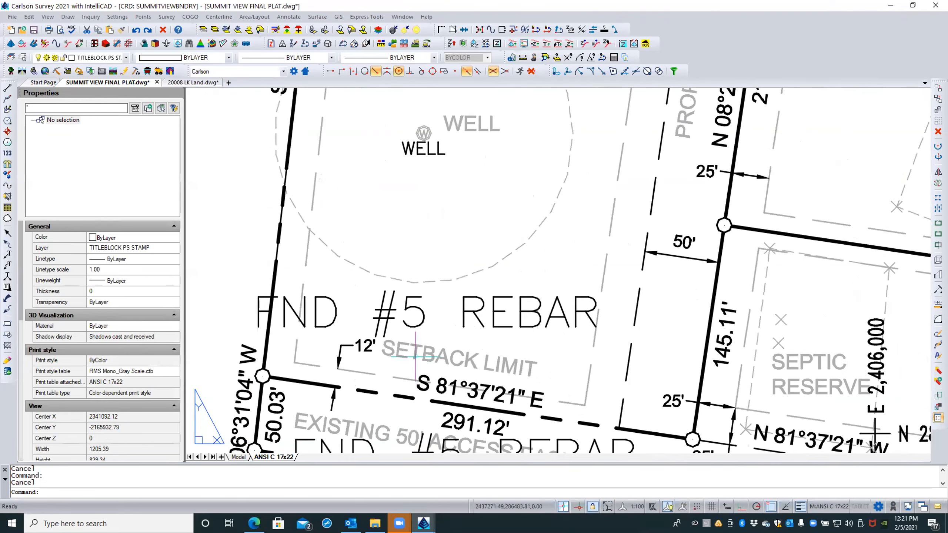
{"action": "scroll", "coordinate": [410, 359], "scroll_direction": "down", "scroll_amount": 3}
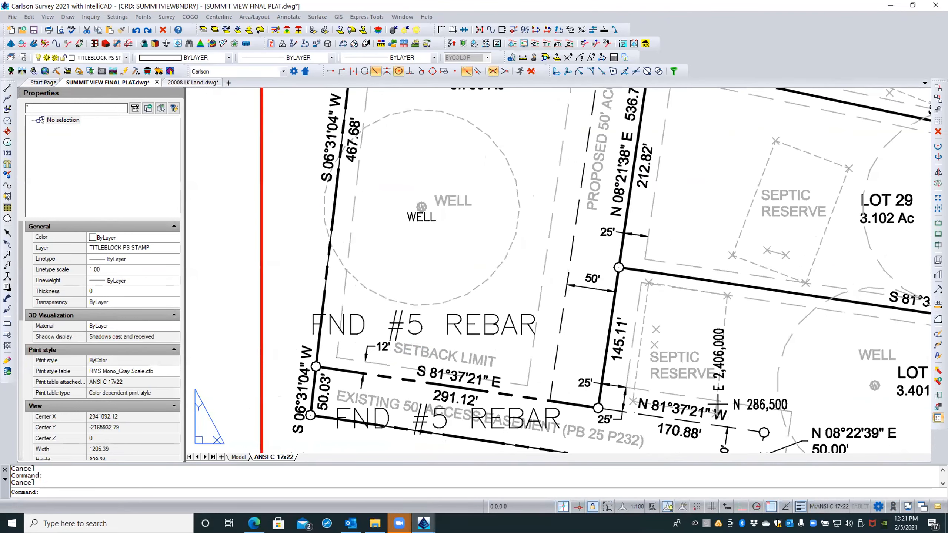
{"action": "scroll", "coordinate": [412, 348], "scroll_direction": "down", "scroll_amount": 1}
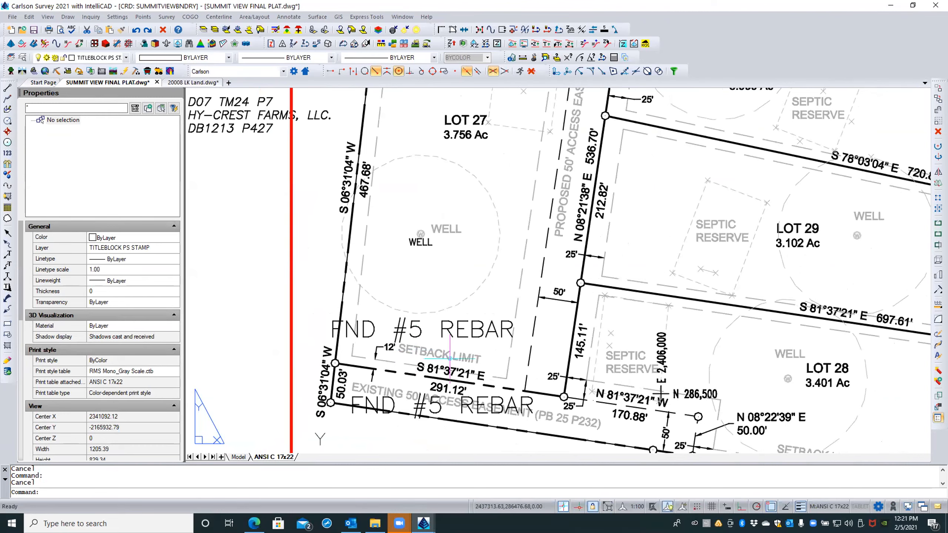
{"action": "left_click", "coordinate": [450, 332]}
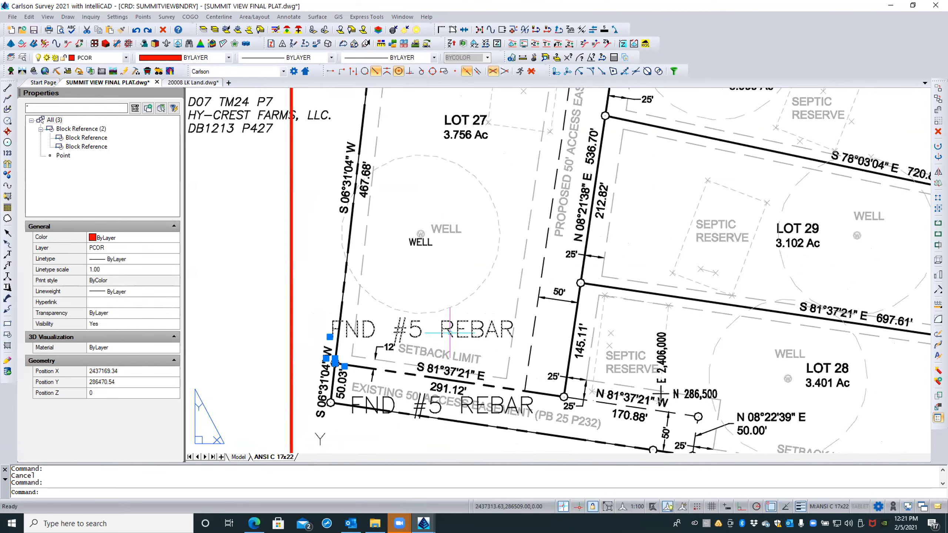
{"action": "left_click", "coordinate": [87, 137]}
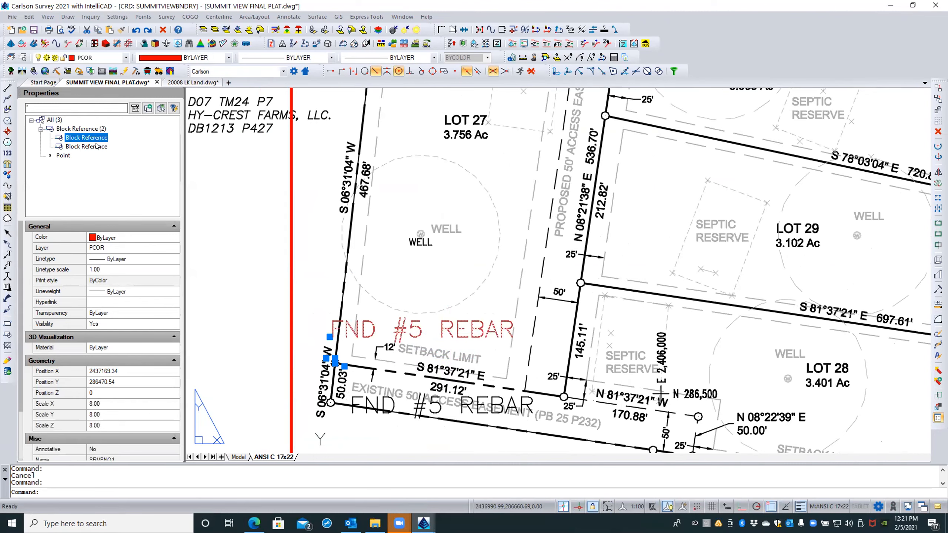
{"action": "left_click", "coordinate": [102, 402]}
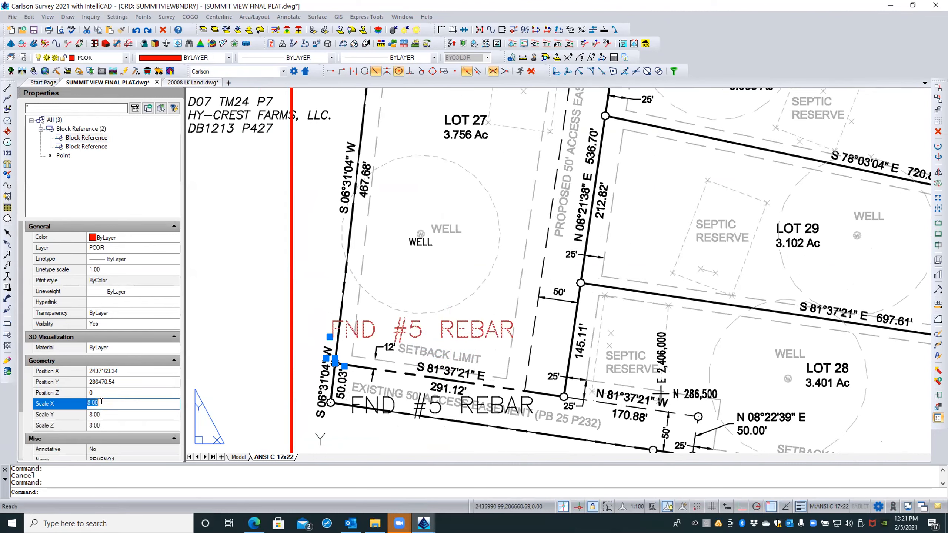
{"action": "type", "text": "1"}
{"action": "left_click", "coordinate": [102, 413]}
{"action": "type", "text": "1"}
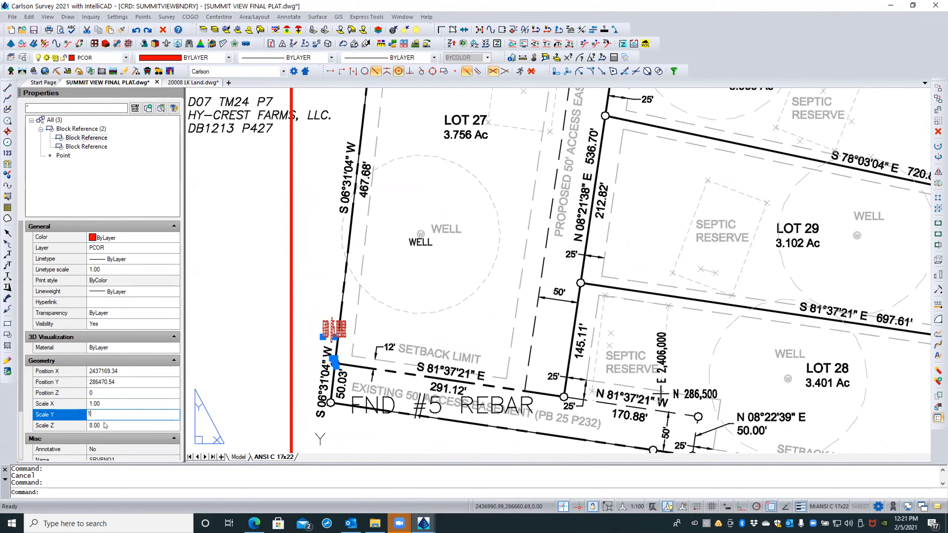
{"action": "left_click", "coordinate": [106, 425]}
{"action": "type", "text": "1"}
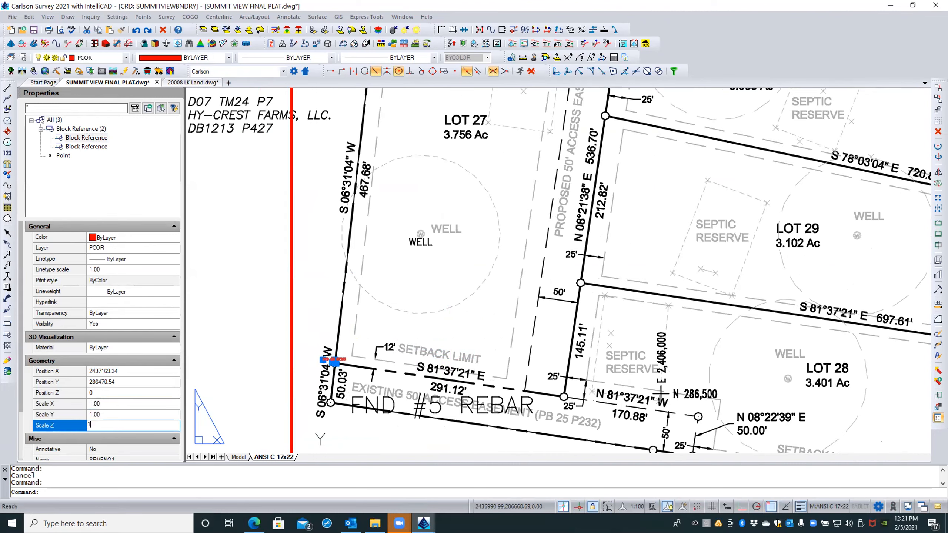
{"action": "left_click", "coordinate": [107, 414]}
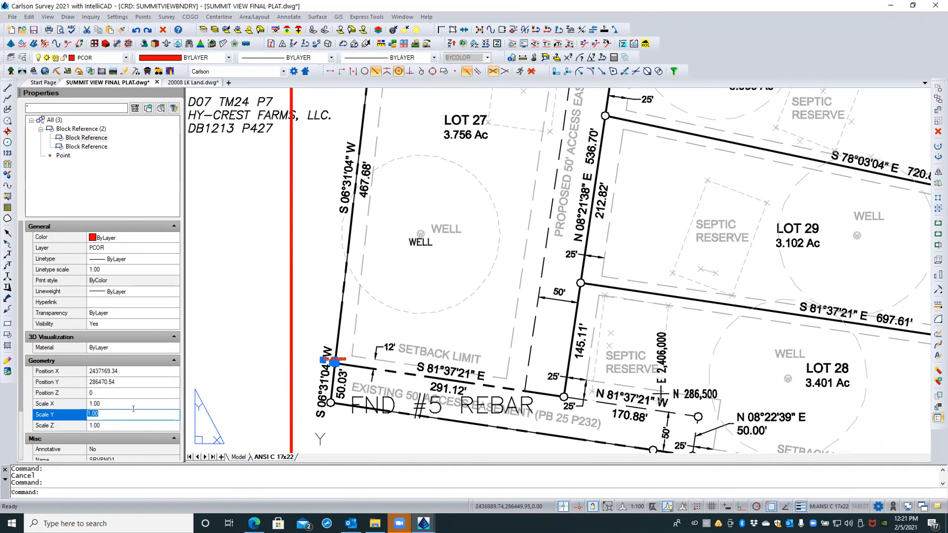
Set the X, Y and Z scale of the upper FND #5 REBAR label's block reference to 2
{"action": "left_click", "coordinate": [129, 425]}
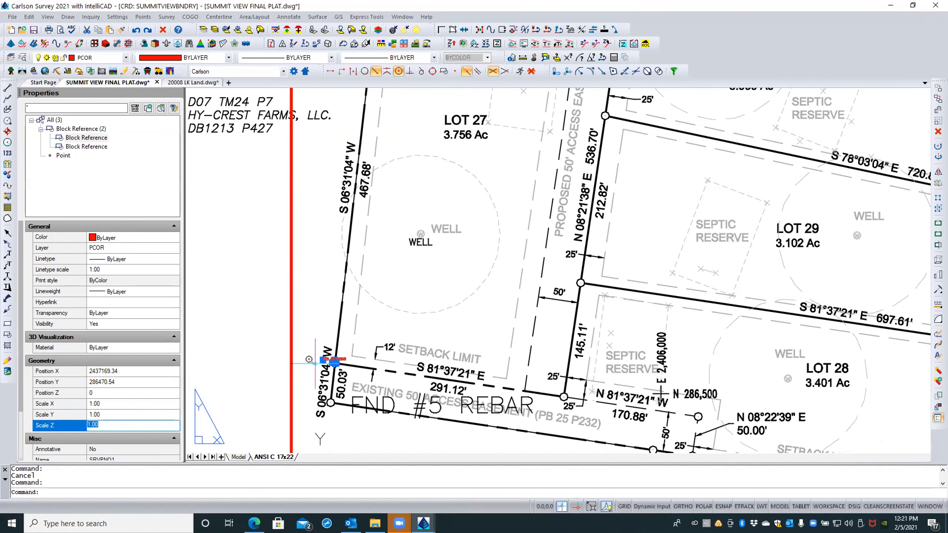
{"action": "scroll", "coordinate": [310, 360], "scroll_direction": "up", "scroll_amount": 5}
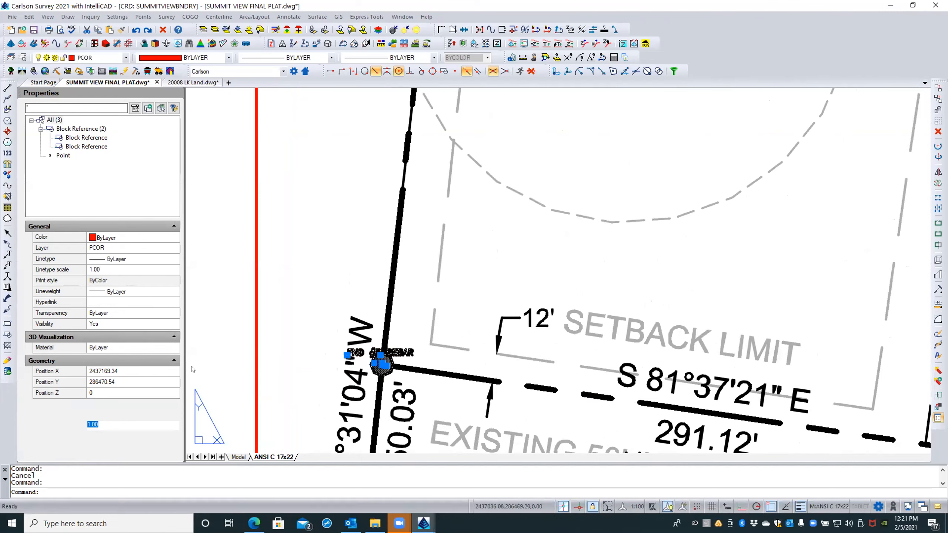
{"action": "left_click", "coordinate": [104, 137]}
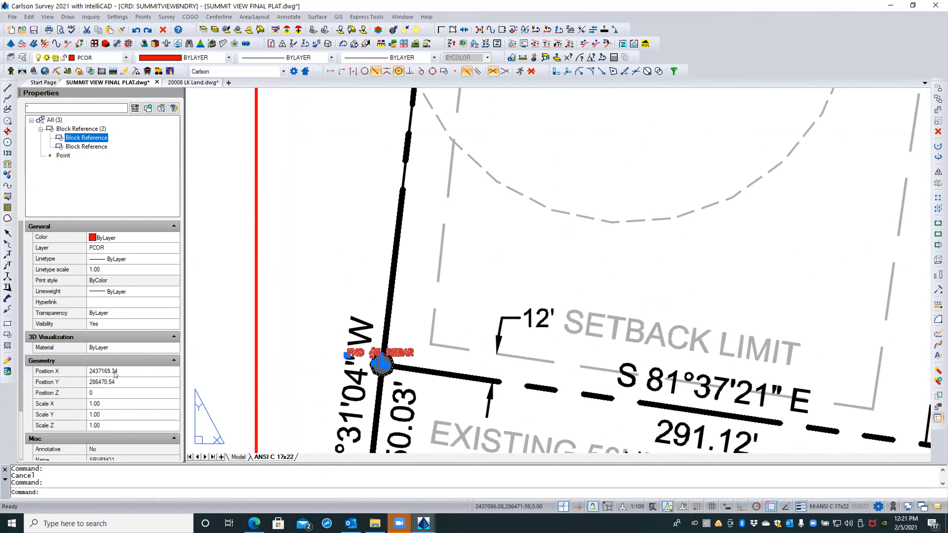
{"action": "left_click", "coordinate": [124, 403]}
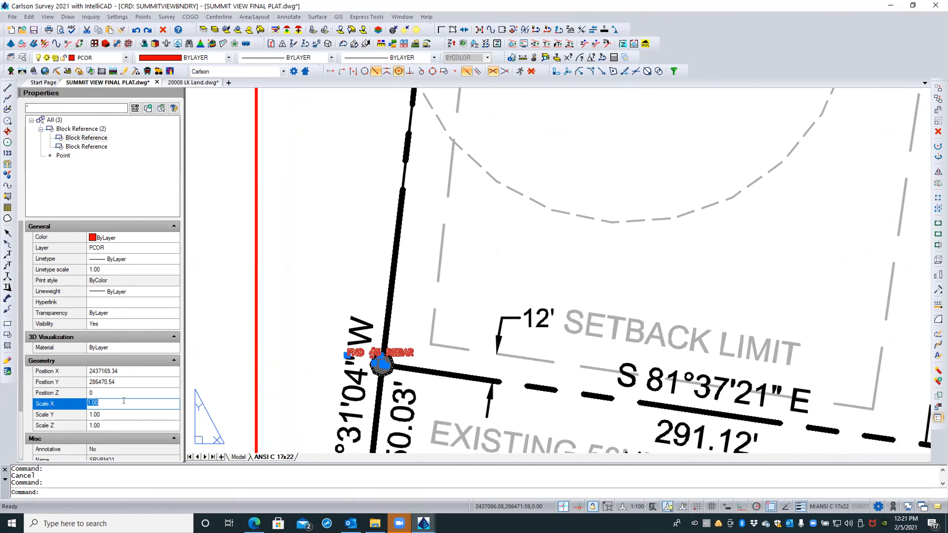
{"action": "type", "text": "2"}
{"action": "key", "text": "Return"}
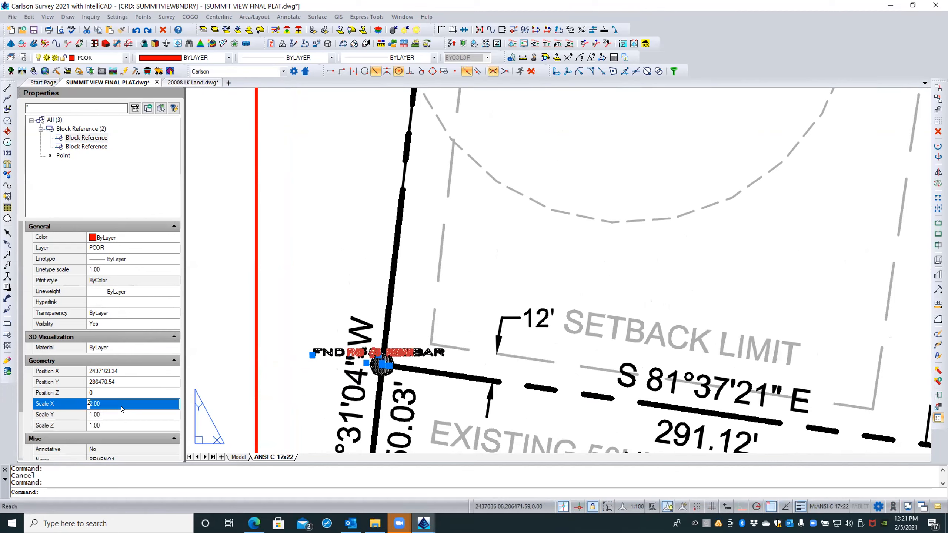
{"action": "left_click", "coordinate": [117, 410]}
{"action": "type", "text": "2"}
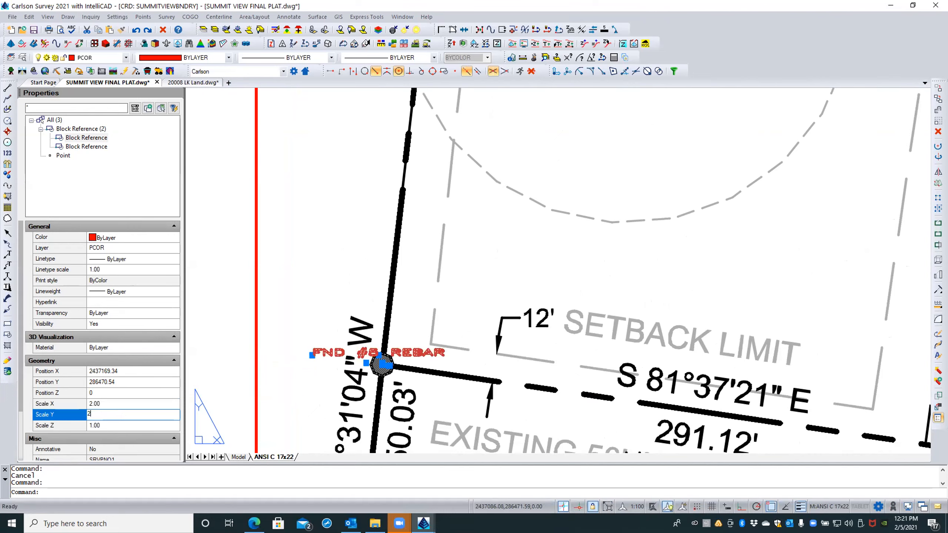
{"action": "key", "text": "Return"}
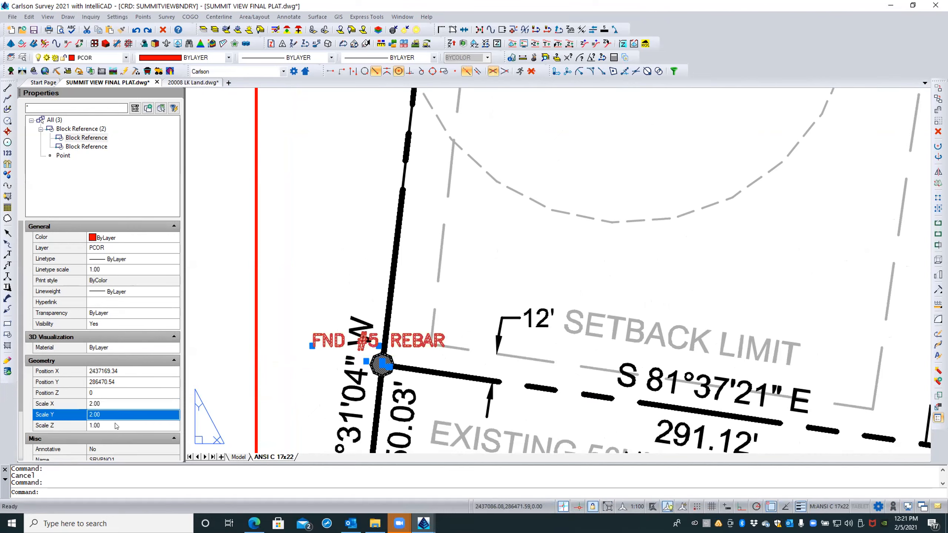
{"action": "left_click", "coordinate": [115, 424]}
{"action": "type", "text": "2"}
{"action": "key", "text": "Return"}
Move the upper FND #5 REBAR label off the S 06°31'04" W bearing text to the inner side of the Lot 27 boundary line
{"action": "scroll", "coordinate": [446, 267], "scroll_direction": "down", "scroll_amount": 2}
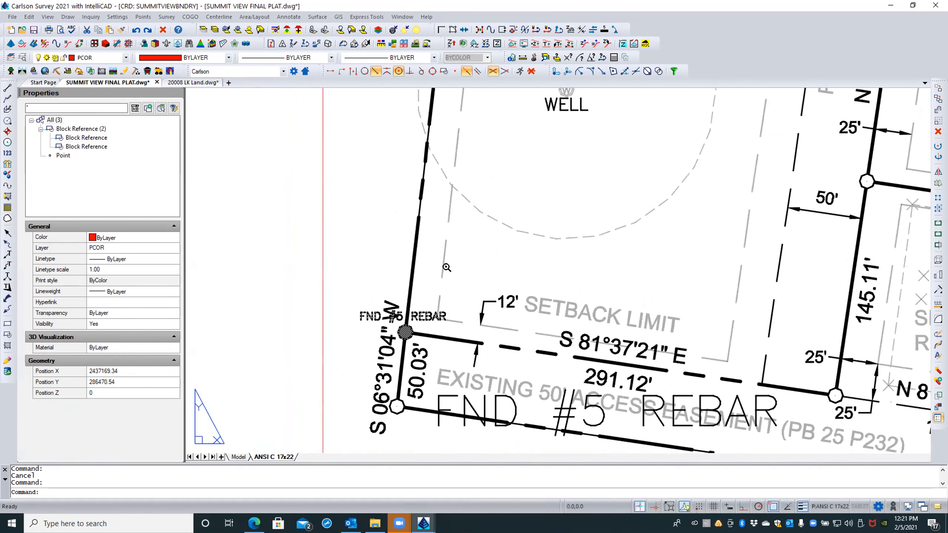
{"action": "scroll", "coordinate": [446, 267], "scroll_direction": "down", "scroll_amount": 1}
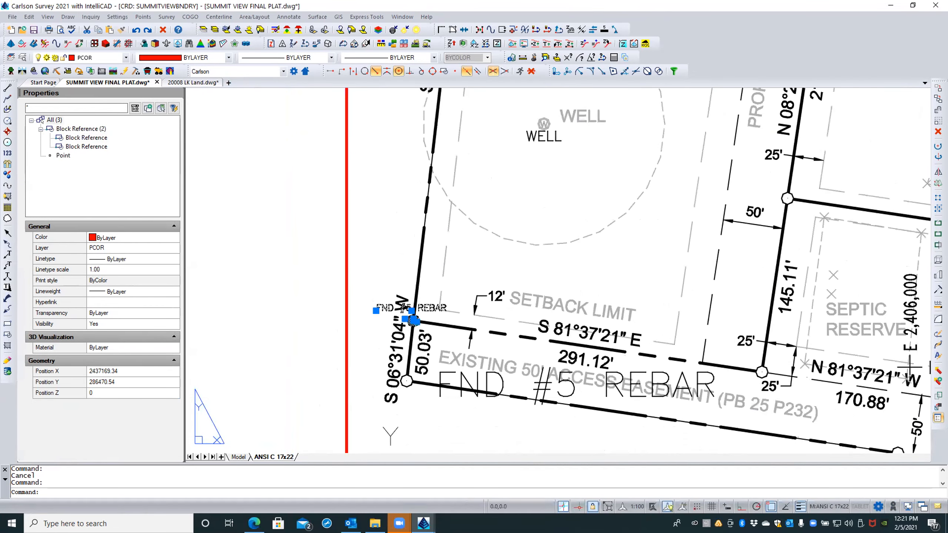
{"action": "scroll", "coordinate": [451, 285], "scroll_direction": "up", "scroll_amount": 1}
{"action": "double_click", "coordinate": [450, 285]}
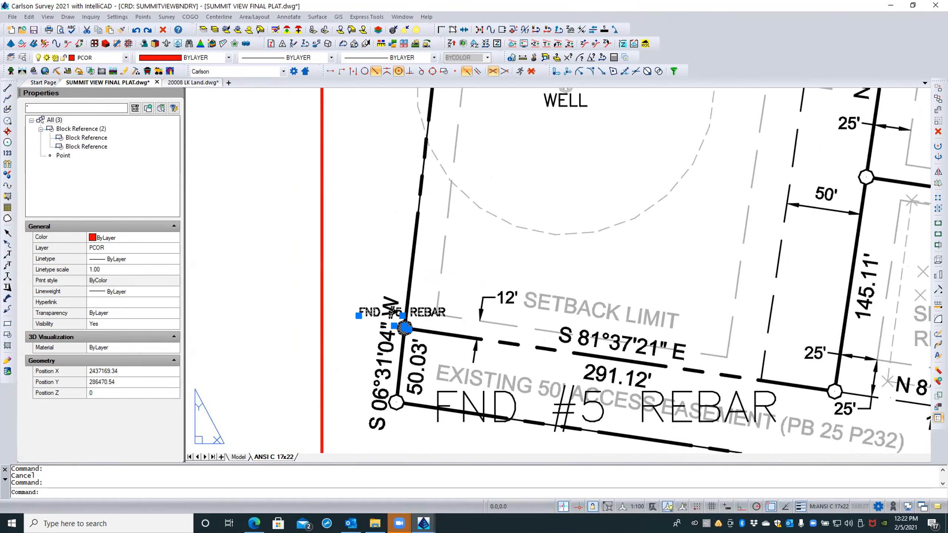
{"action": "scroll", "coordinate": [399, 305], "scroll_direction": "up", "scroll_amount": 3}
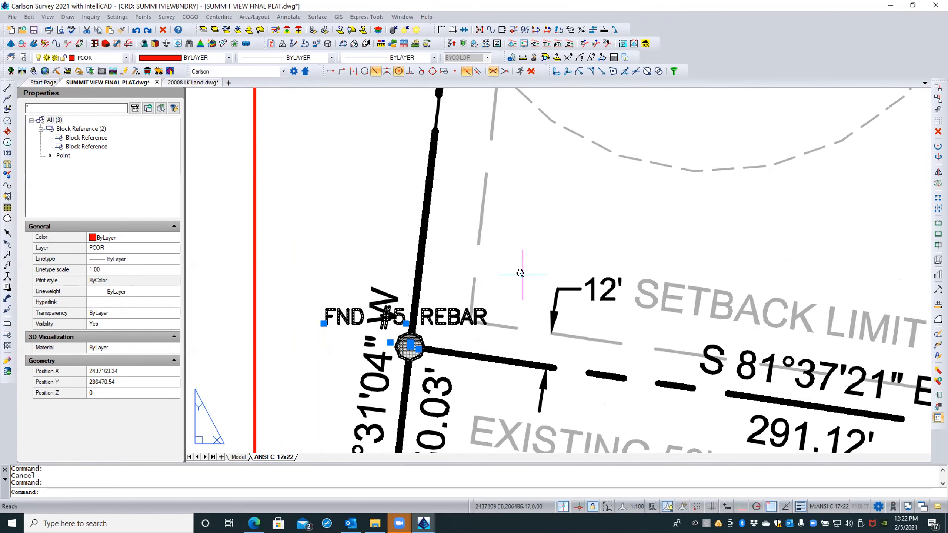
{"action": "scroll", "coordinate": [520, 273], "scroll_direction": "down", "scroll_amount": 2}
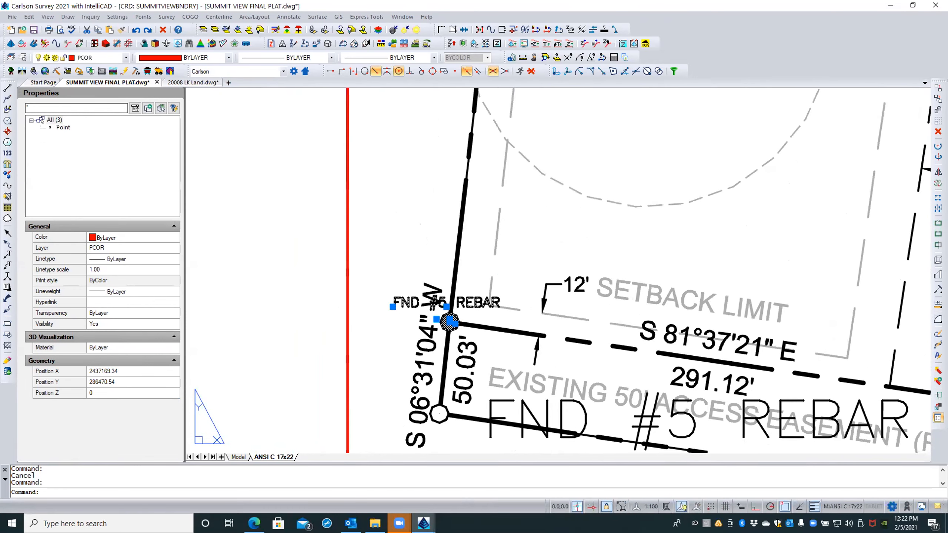
{"action": "left_click", "coordinate": [446, 307]}
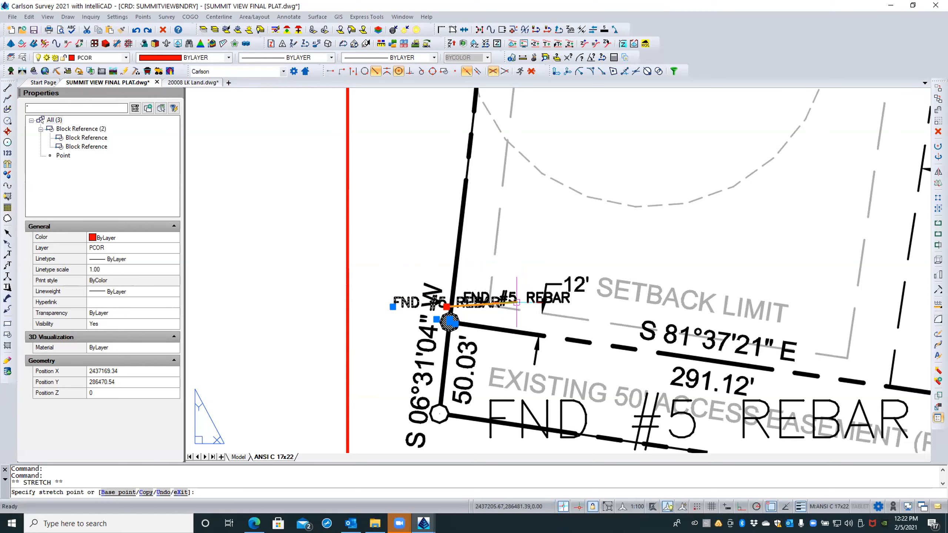
{"action": "left_click", "coordinate": [517, 302]}
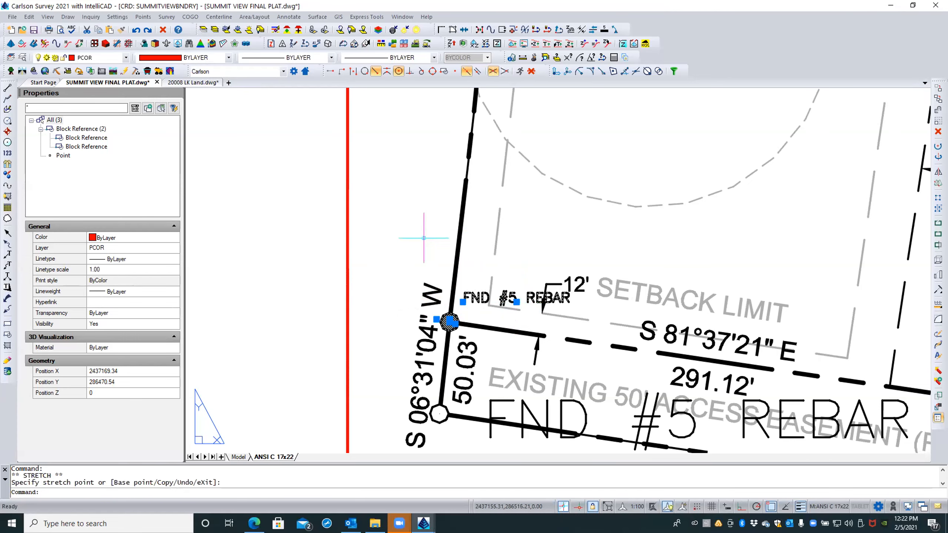
{"action": "scroll", "coordinate": [426, 235], "scroll_direction": "down", "scroll_amount": 1}
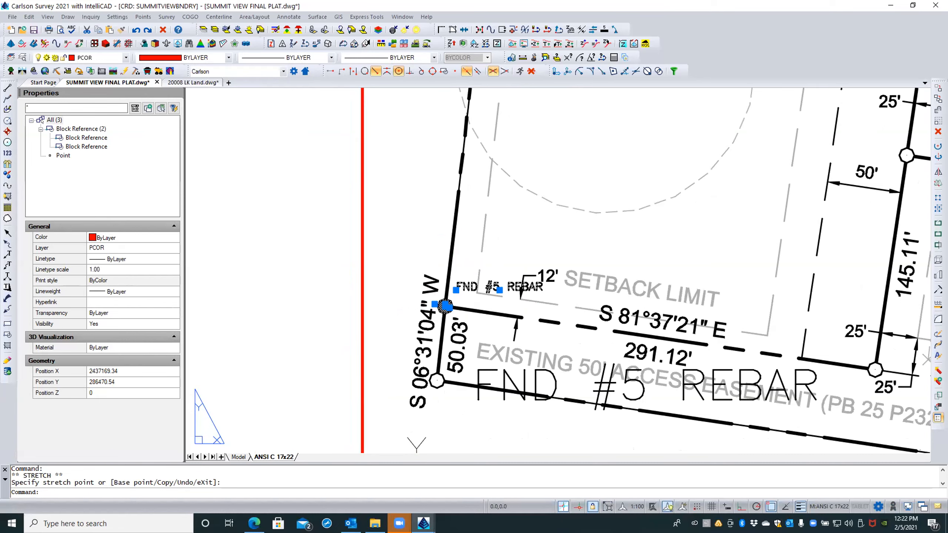
{"action": "key", "text": "Escape"}
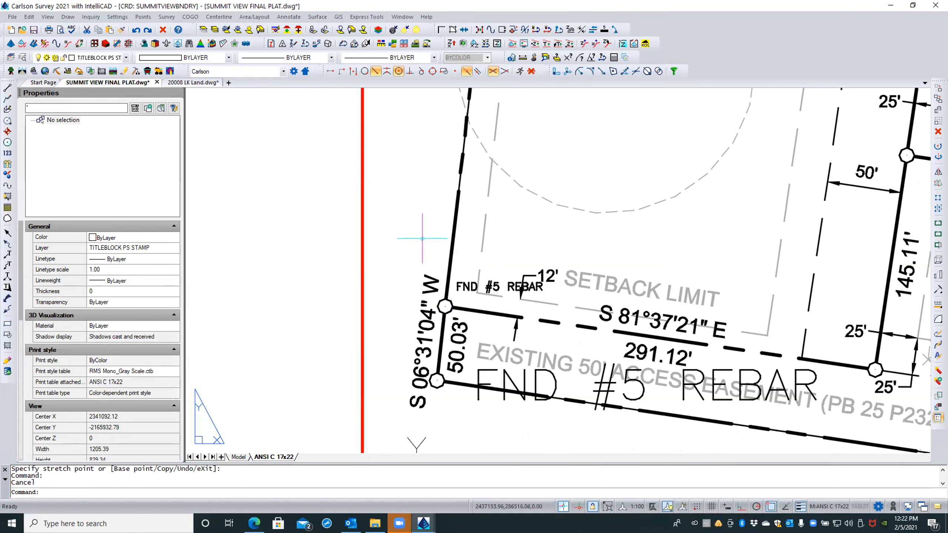
Review the general point attributes of the upper FND #5 REBAR point and leave them unchanged
{"action": "left_click", "coordinate": [142, 17]}
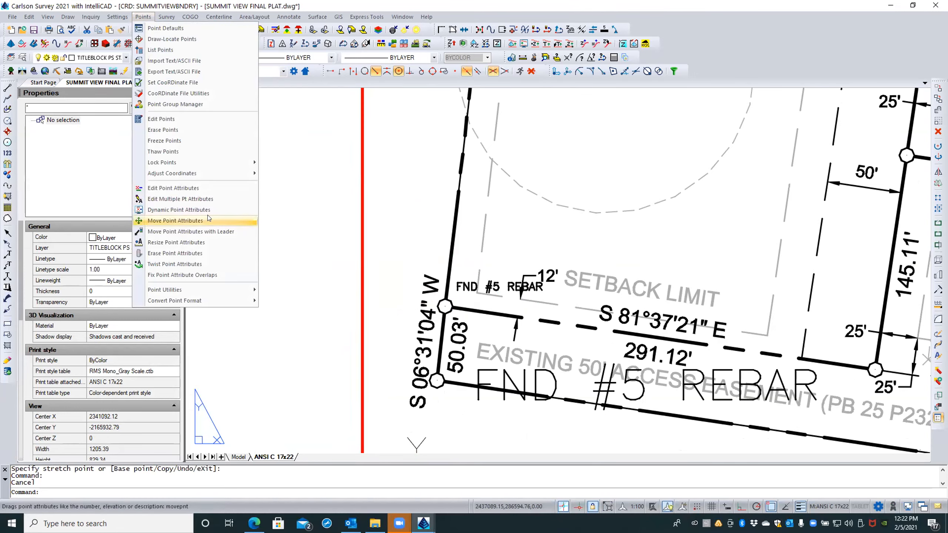
{"action": "left_click", "coordinate": [194, 184]}
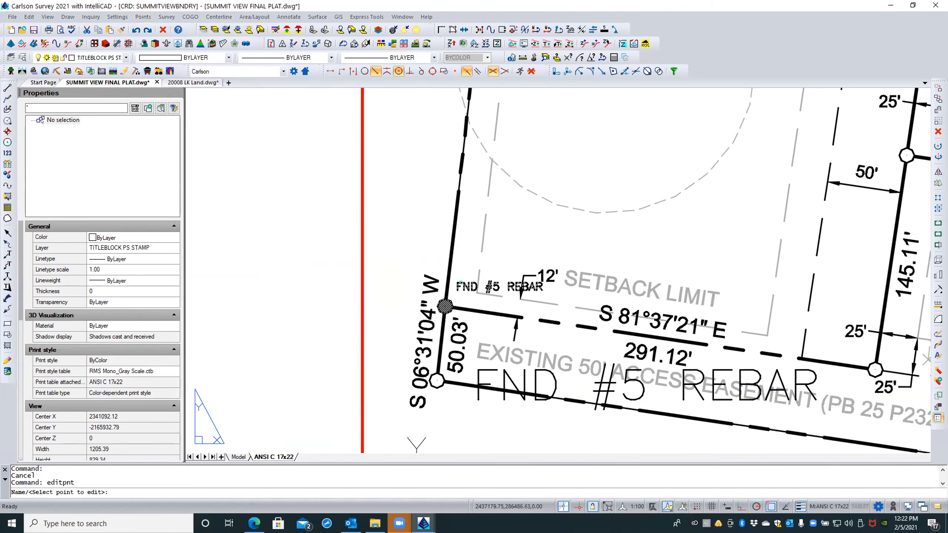
{"action": "left_click", "coordinate": [445, 306]}
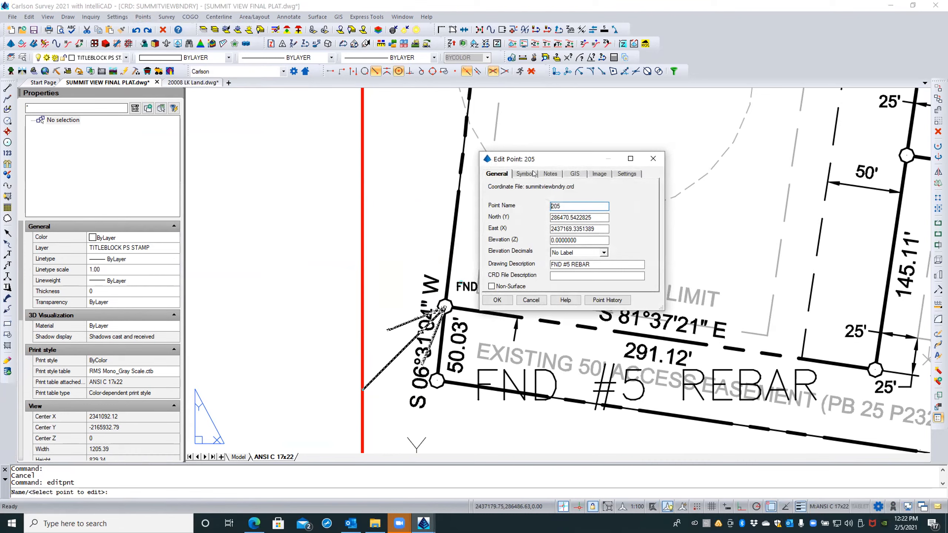
{"action": "left_click", "coordinate": [533, 298]}
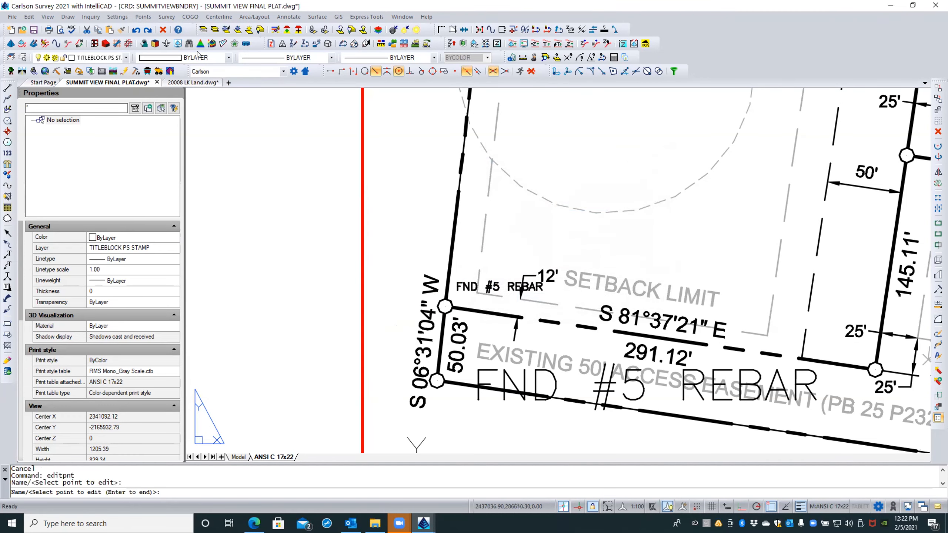
{"action": "key", "text": "Escape"}
{"action": "key", "text": "Escape"}
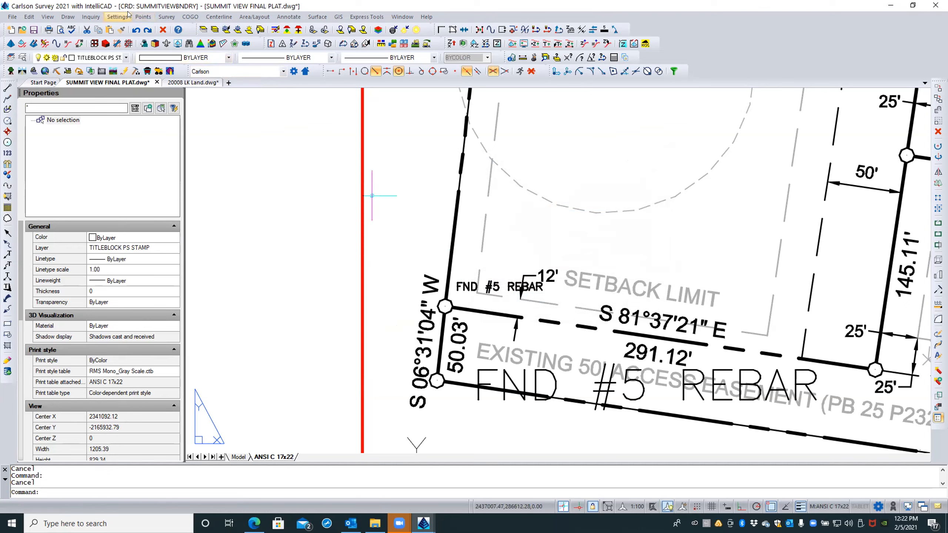
Resize only the labels of the FND #5 REBAR points around the plat to an absolute size of 8, selecting the points on screen
{"action": "left_click", "coordinate": [143, 17]}
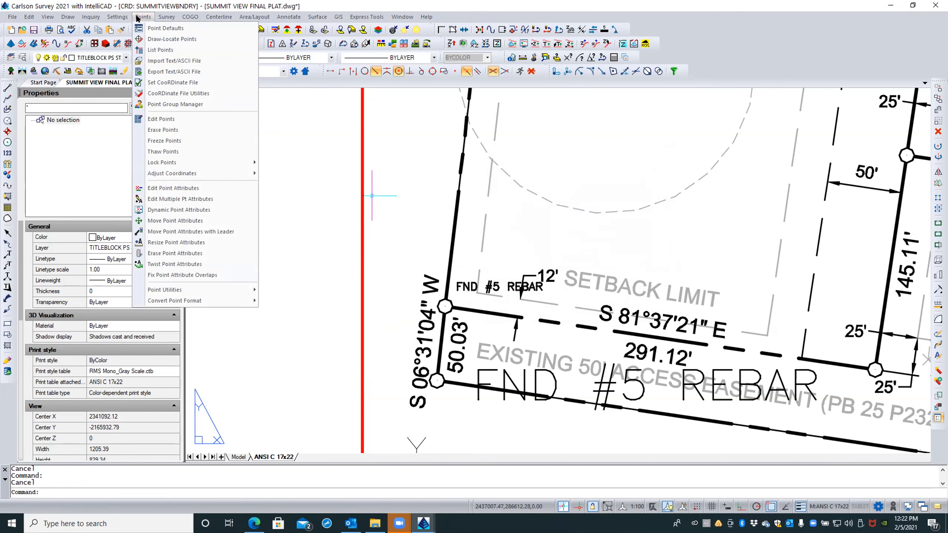
{"action": "left_click", "coordinate": [202, 242]}
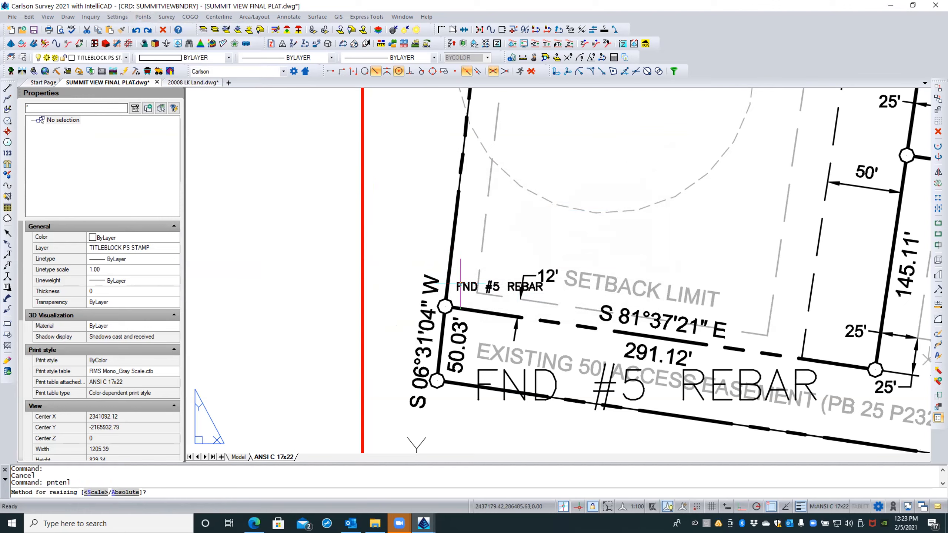
{"action": "type", "text": "a"}
{"action": "key", "text": "Return"}
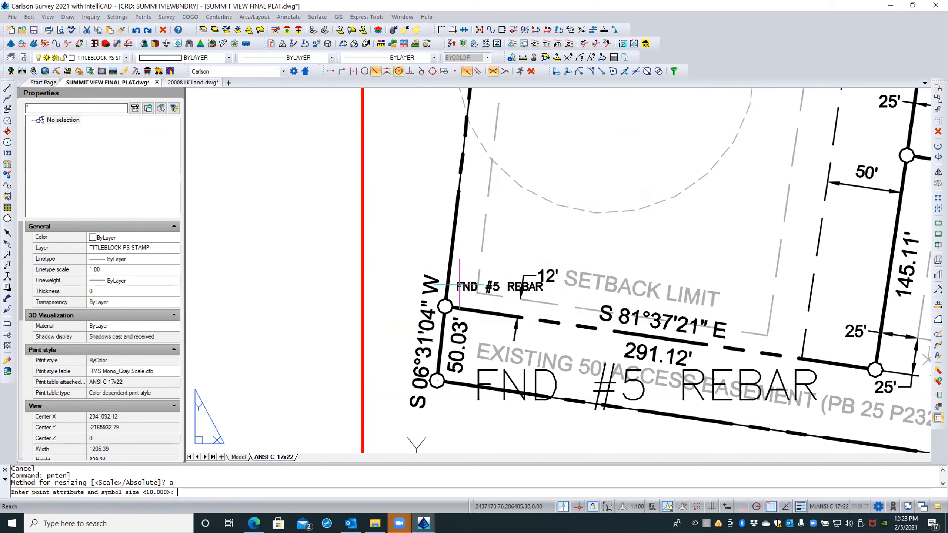
{"action": "type", "text": "8"}
{"action": "key", "text": "Return"}
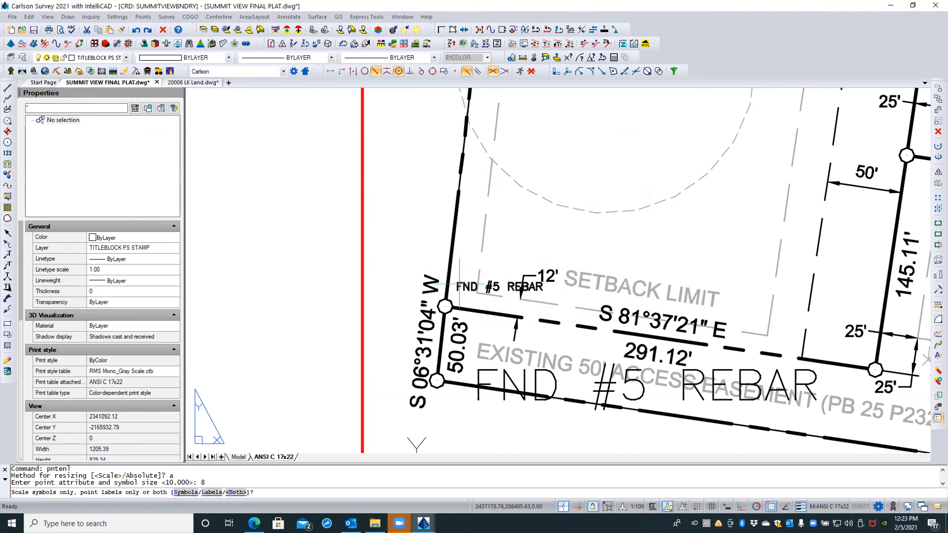
{"action": "key", "text": "Return"}
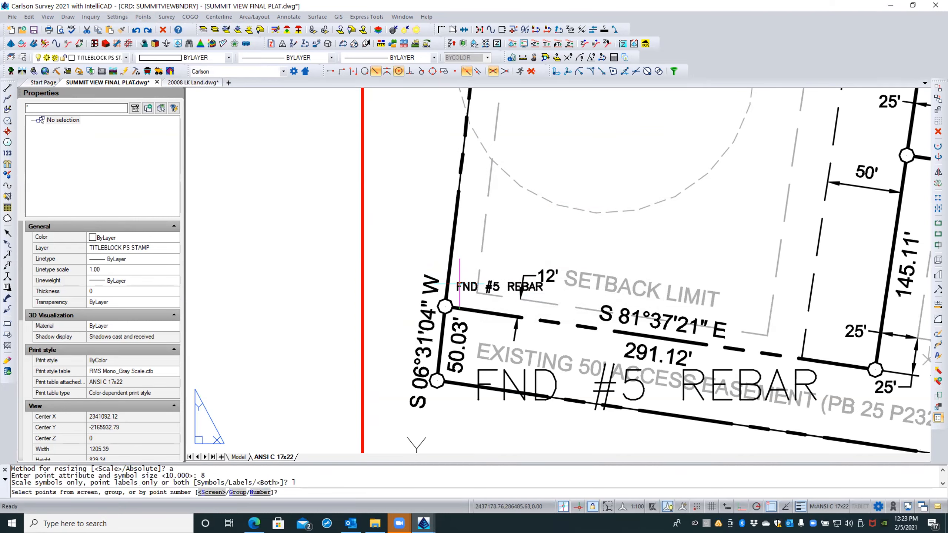
{"action": "key", "text": "Return"}
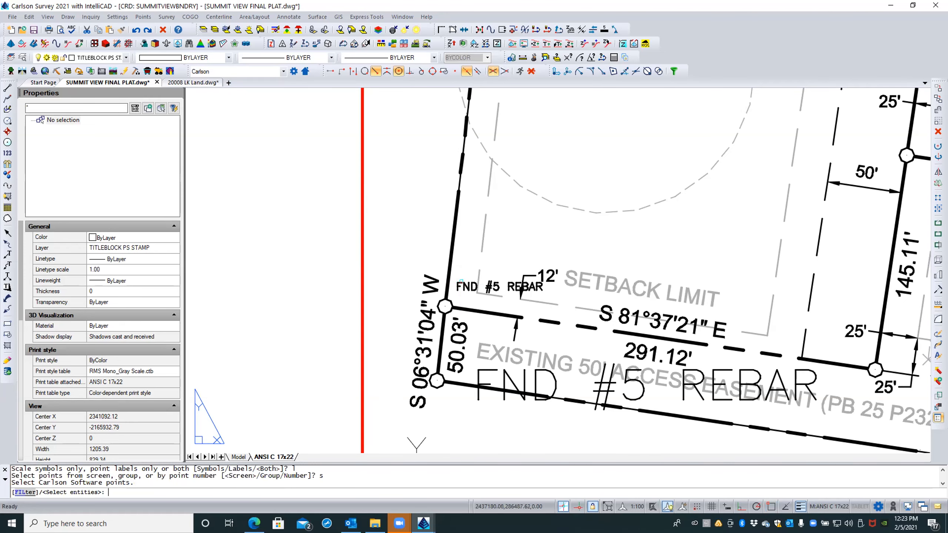
{"action": "left_click", "coordinate": [461, 282]}
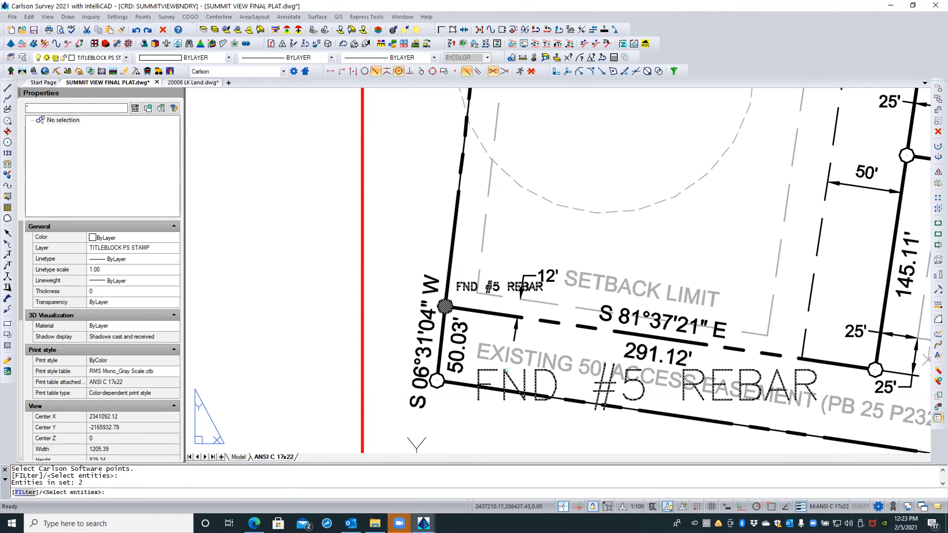
{"action": "left_click", "coordinate": [507, 374]}
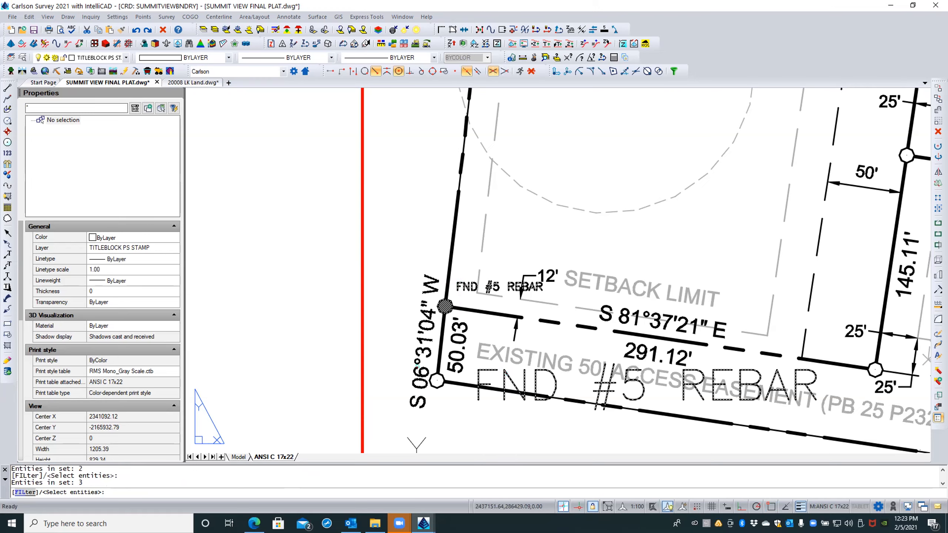
{"action": "scroll", "coordinate": [391, 339], "scroll_direction": "down", "scroll_amount": 8}
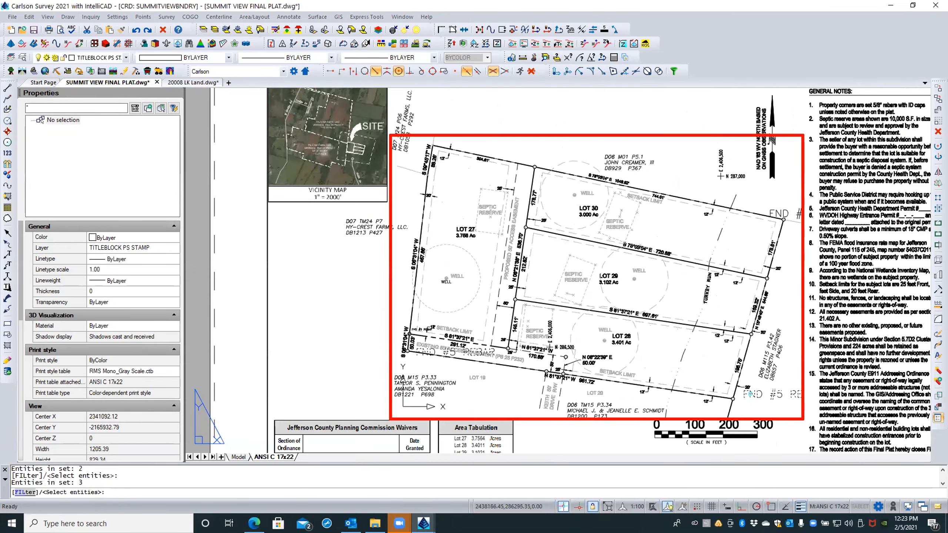
{"action": "left_click", "coordinate": [779, 213]}
{"action": "left_click", "coordinate": [779, 212]}
{"action": "key", "text": "Return"}
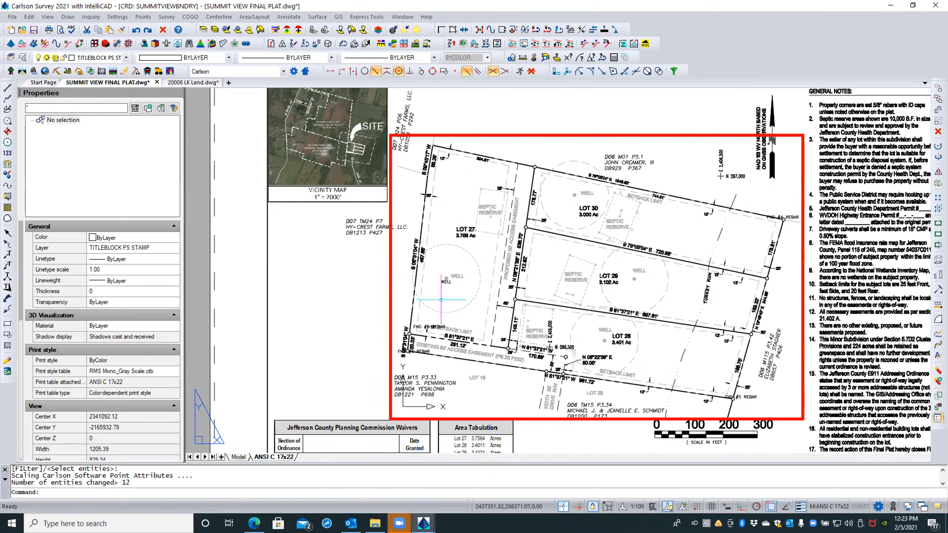
Move the lower FND #5 REBAR label off the S 06°31'04" W bearing text to just below the southern access easement line
{"action": "scroll", "coordinate": [409, 349], "scroll_direction": "up", "scroll_amount": 5}
{"action": "double_click", "coordinate": [440, 354]}
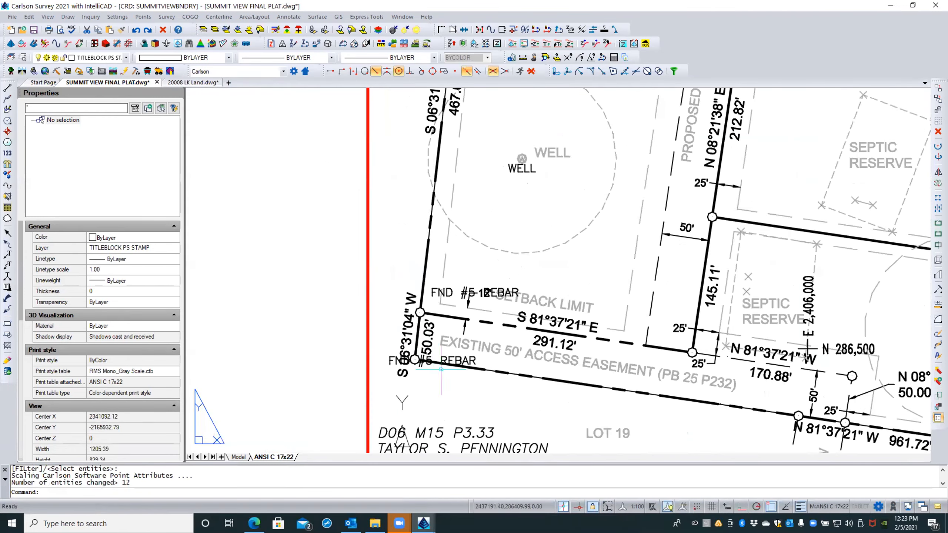
{"action": "scroll", "coordinate": [453, 374], "scroll_direction": "up", "scroll_amount": 2}
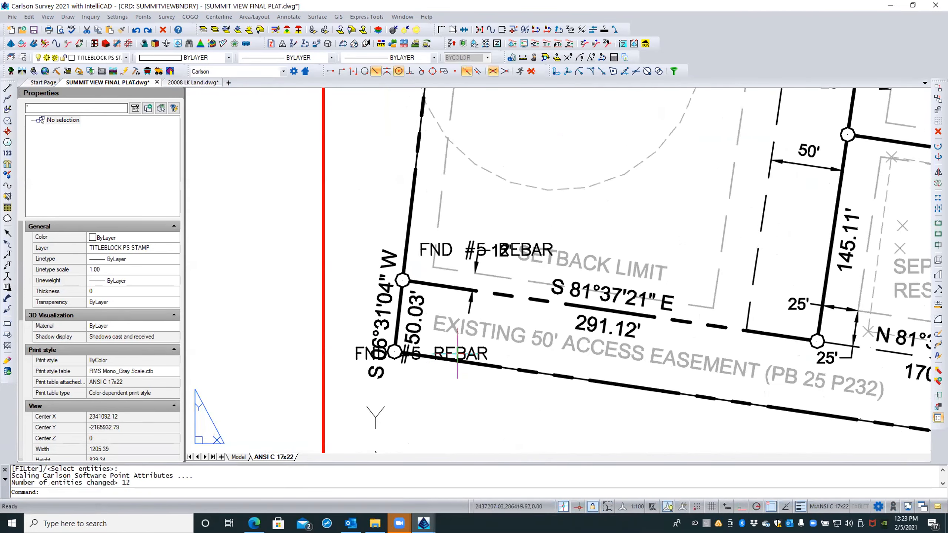
{"action": "left_click", "coordinate": [137, 17]}
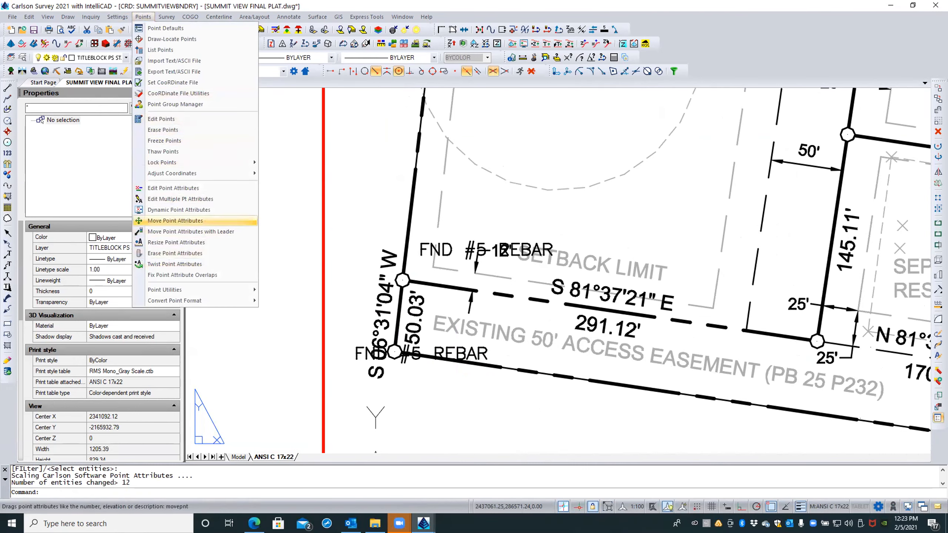
{"action": "left_click", "coordinate": [183, 221]}
{"action": "left_click", "coordinate": [461, 353]}
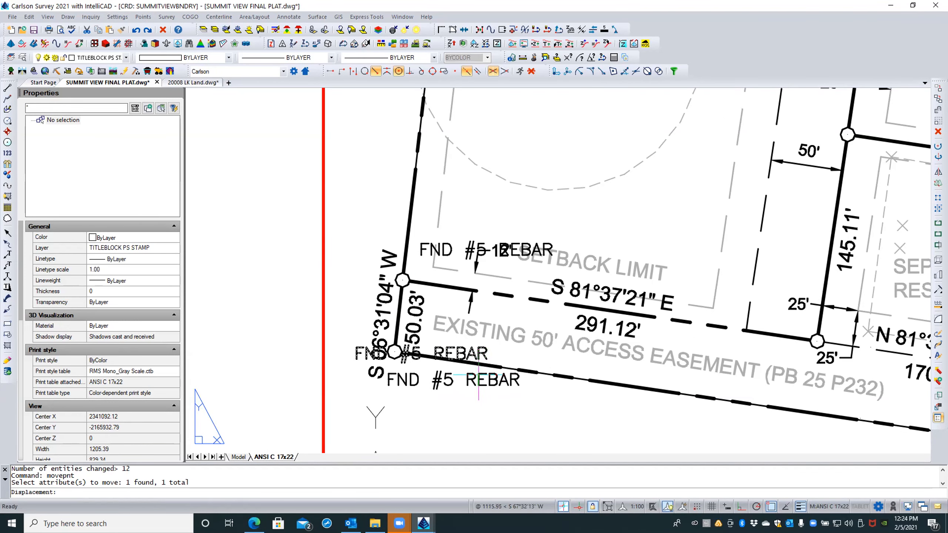
{"action": "left_click", "coordinate": [477, 378]}
{"action": "left_click", "coordinate": [415, 388]}
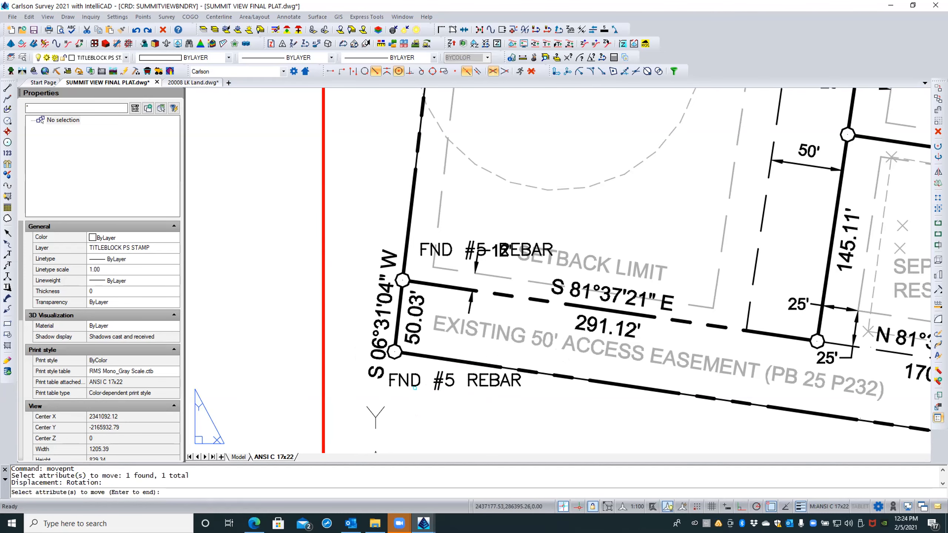
{"action": "scroll", "coordinate": [459, 316], "scroll_direction": "down", "scroll_amount": 3}
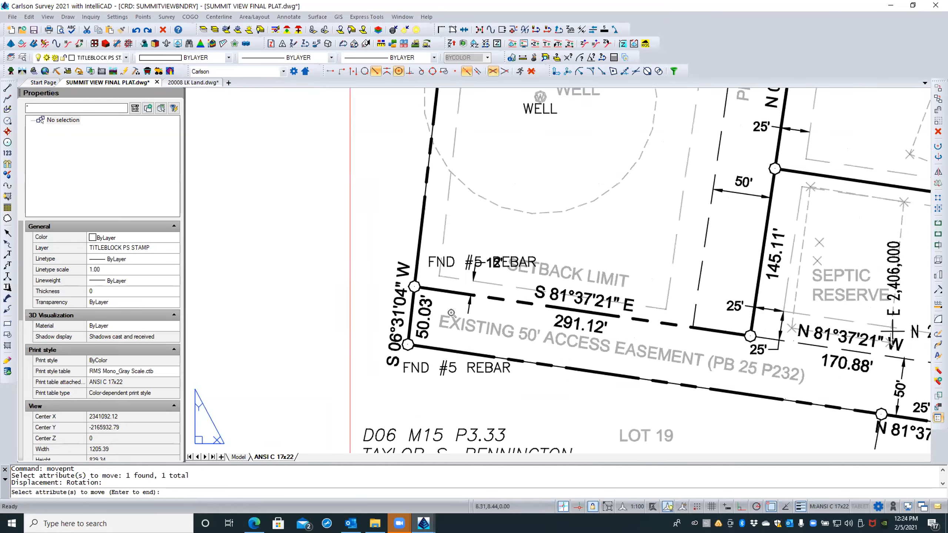
{"action": "scroll", "coordinate": [581, 364], "scroll_direction": "up", "scroll_amount": 3}
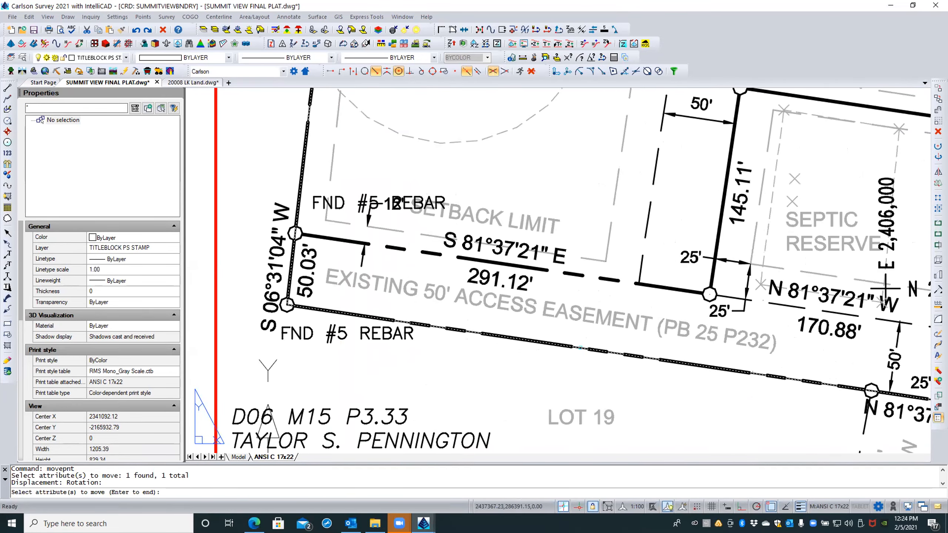
{"action": "left_click", "coordinate": [580, 347]}
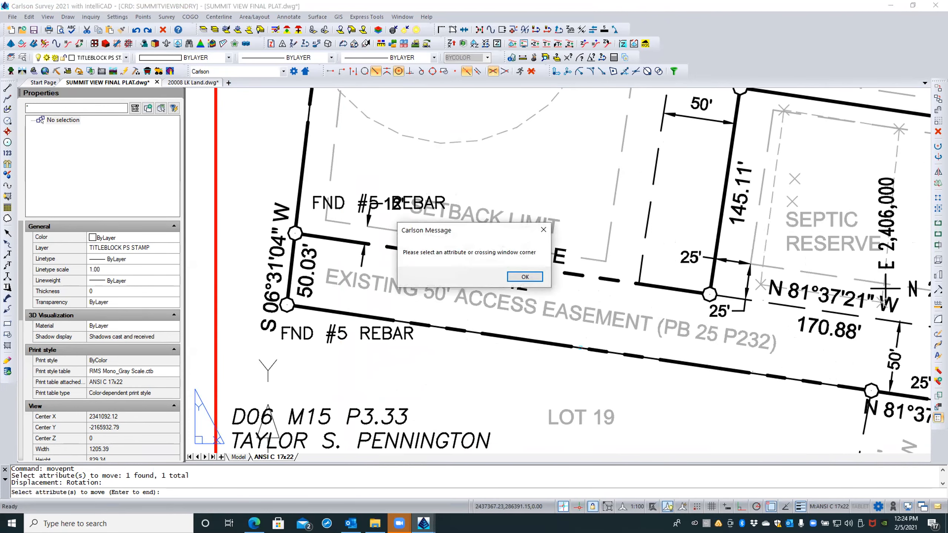
{"action": "key", "text": "Escape"}
{"action": "left_click", "coordinate": [580, 348]}
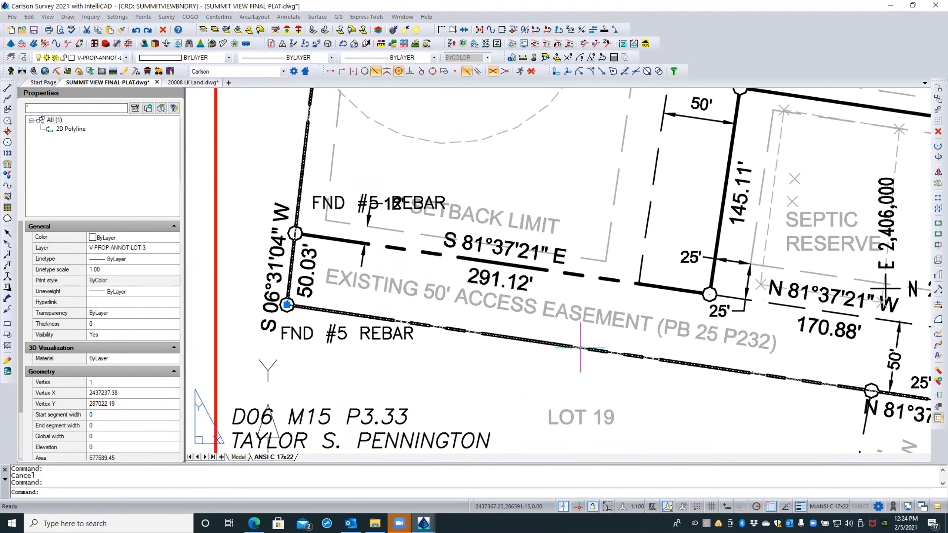
{"action": "key", "text": "Escape"}
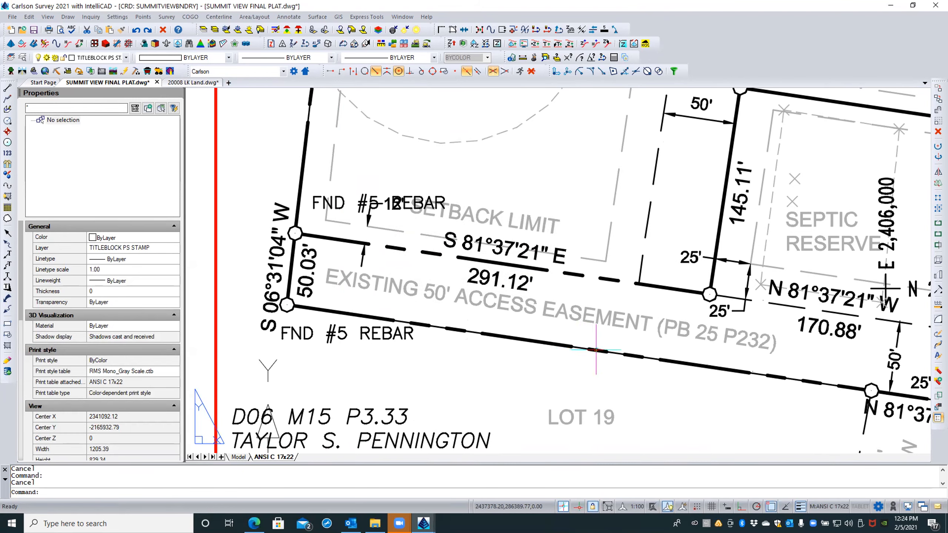
{"action": "left_click", "coordinate": [629, 355]}
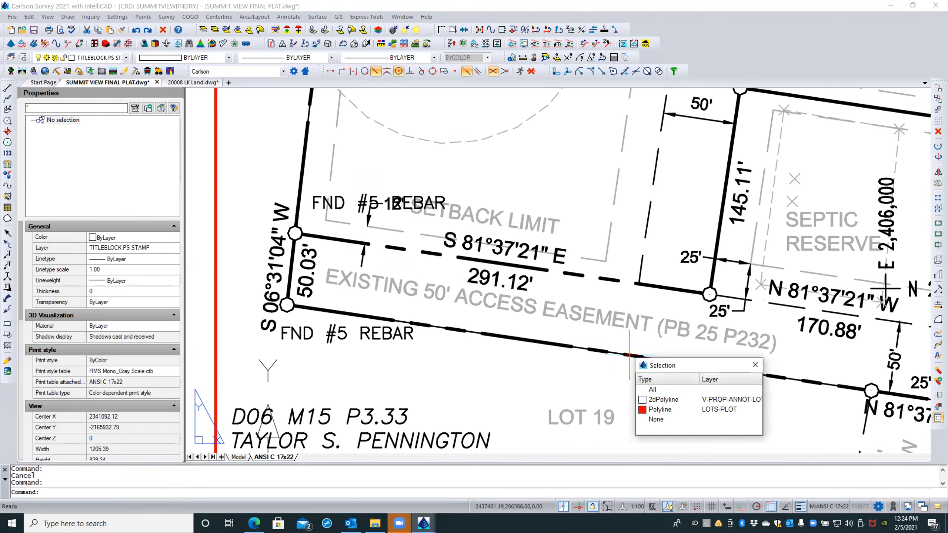
{"action": "key", "text": "Escape"}
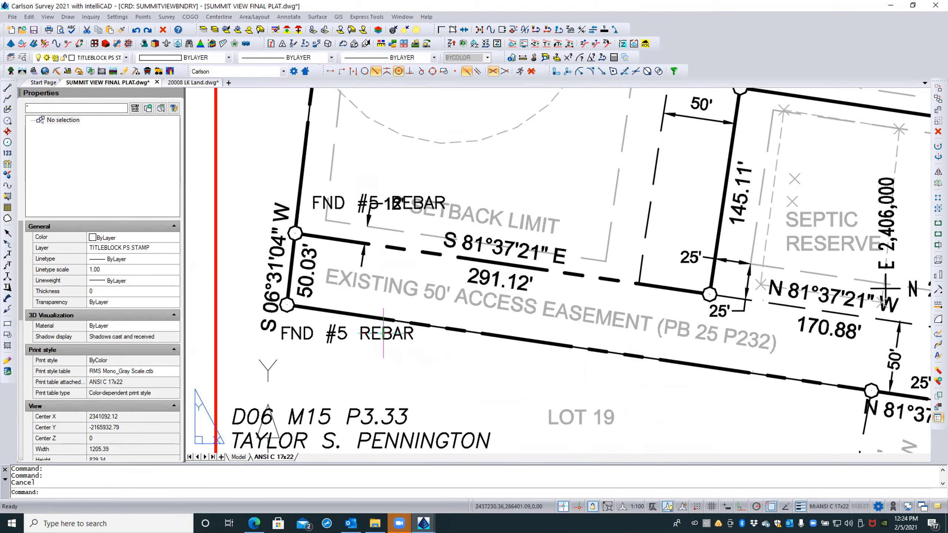
Review the general attributes of the lower FND #5 REBAR point and leave them unchanged
{"action": "left_click", "coordinate": [373, 327]}
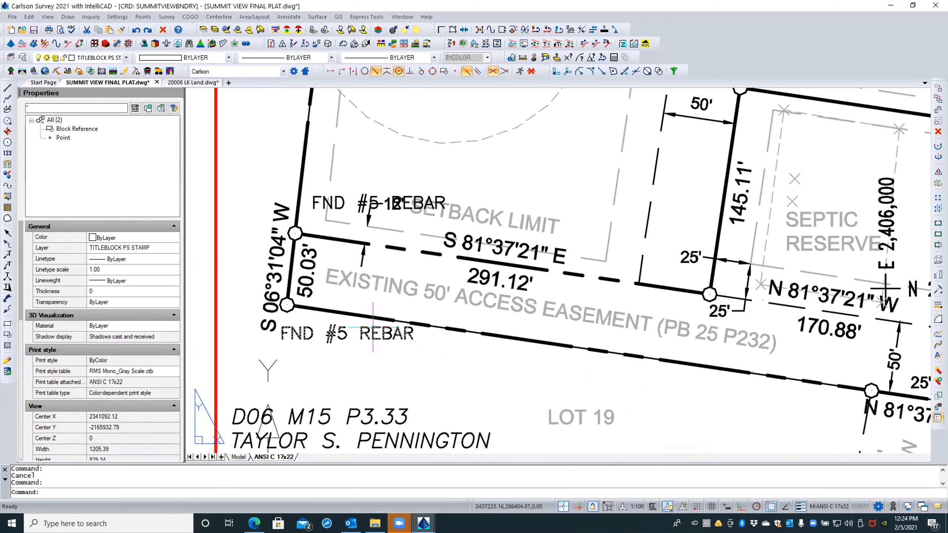
{"action": "double_click", "coordinate": [373, 327]}
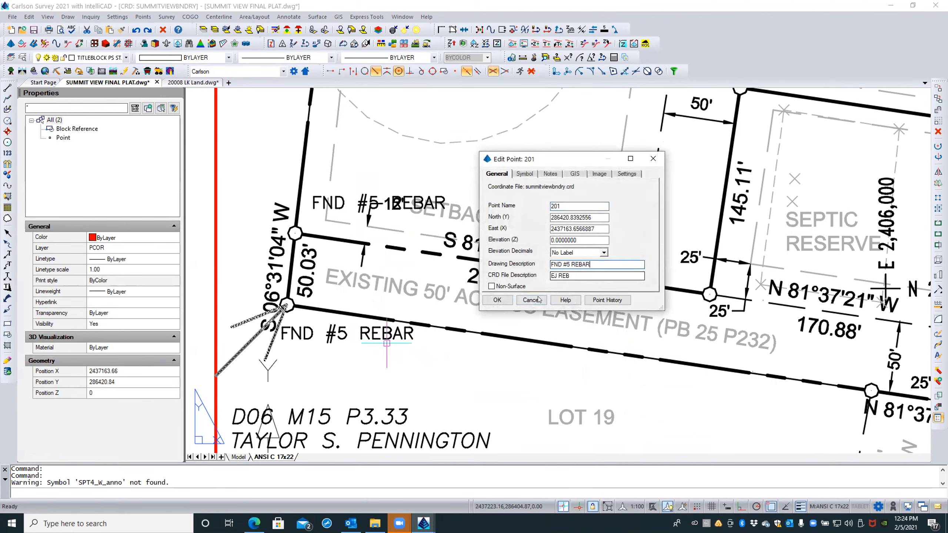
{"action": "left_click", "coordinate": [530, 299]}
{"action": "key", "text": "Escape"}
{"action": "key", "text": "Escape"}
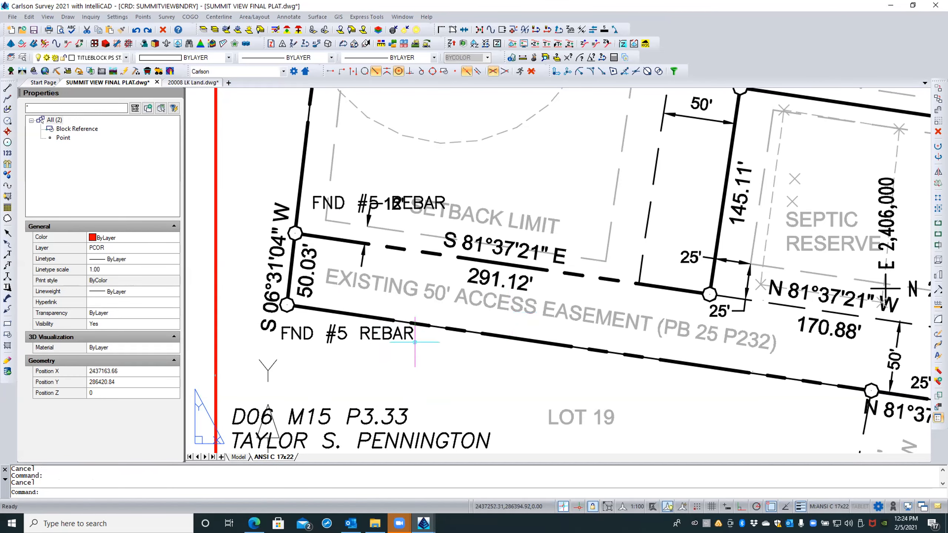
Move the upper FND #5 REBAR label with a leader above the 12' setback dimension, enabling the arrowhead and horizontal leader tick
{"action": "scroll", "coordinate": [414, 342], "scroll_direction": "down", "scroll_amount": 1}
{"action": "scroll", "coordinate": [414, 342], "scroll_direction": "down", "scroll_amount": 1}
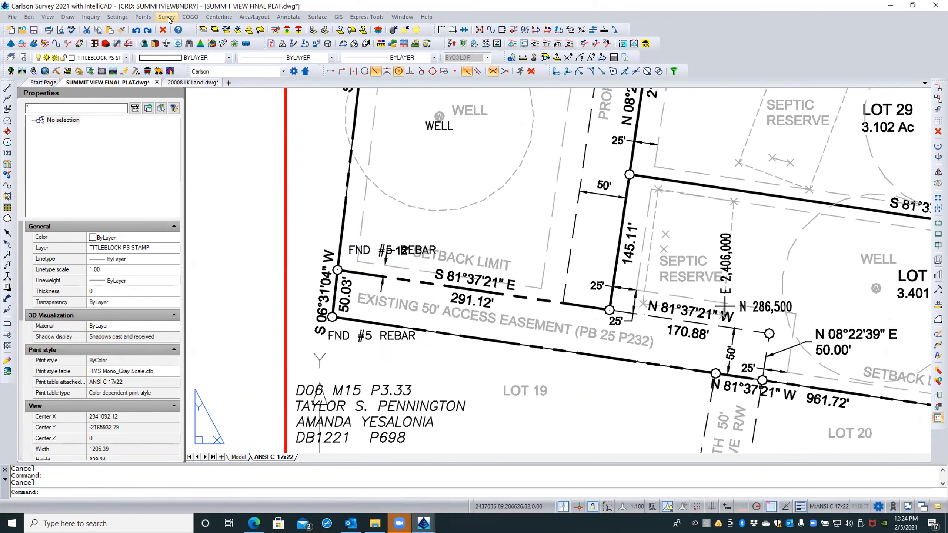
{"action": "left_click", "coordinate": [143, 17]}
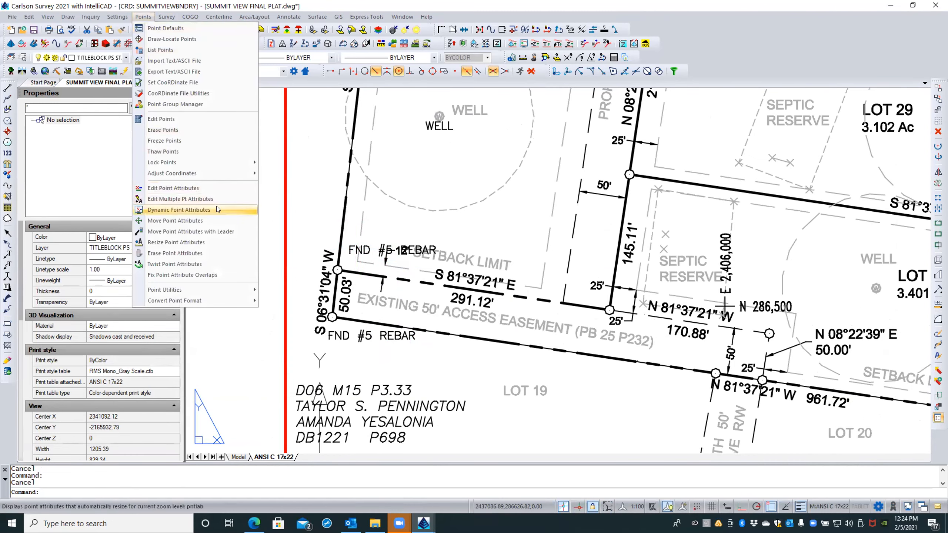
{"action": "left_click", "coordinate": [194, 232]}
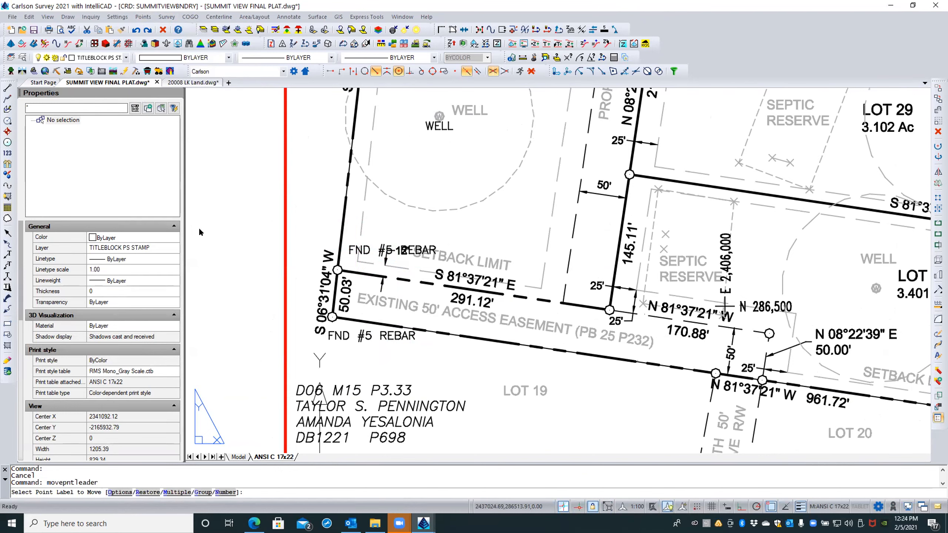
{"action": "type", "text": "o"}
{"action": "key", "text": "Return"}
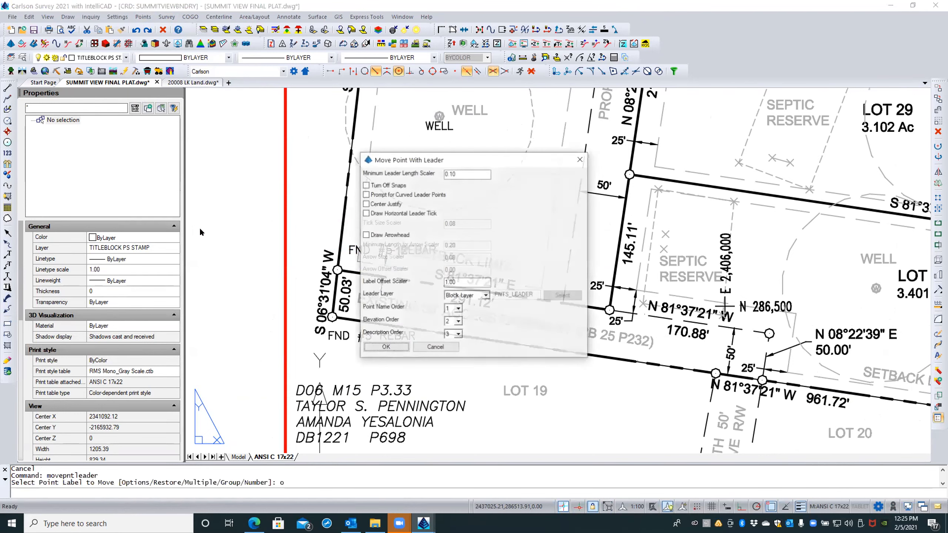
{"action": "left_click", "coordinate": [373, 234]}
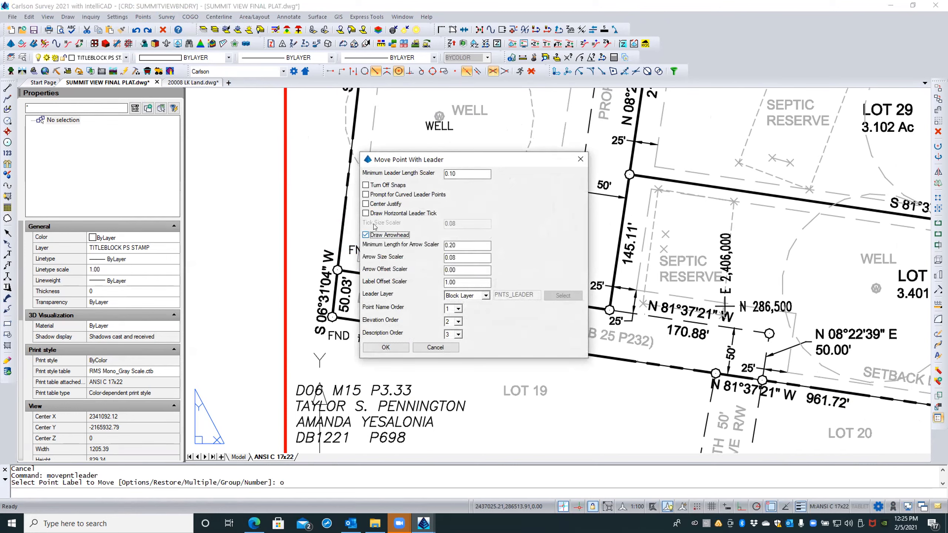
{"action": "left_click", "coordinate": [381, 214]}
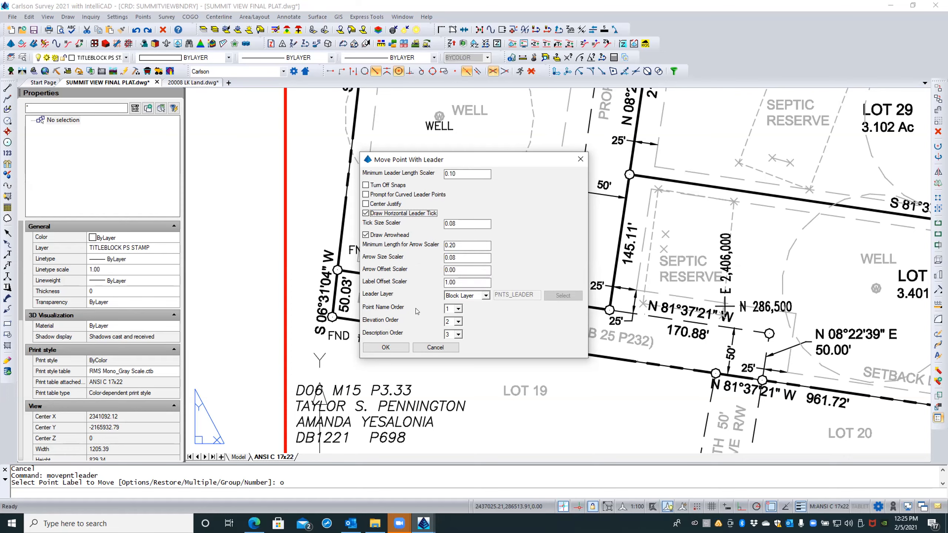
{"action": "left_click", "coordinate": [386, 347]}
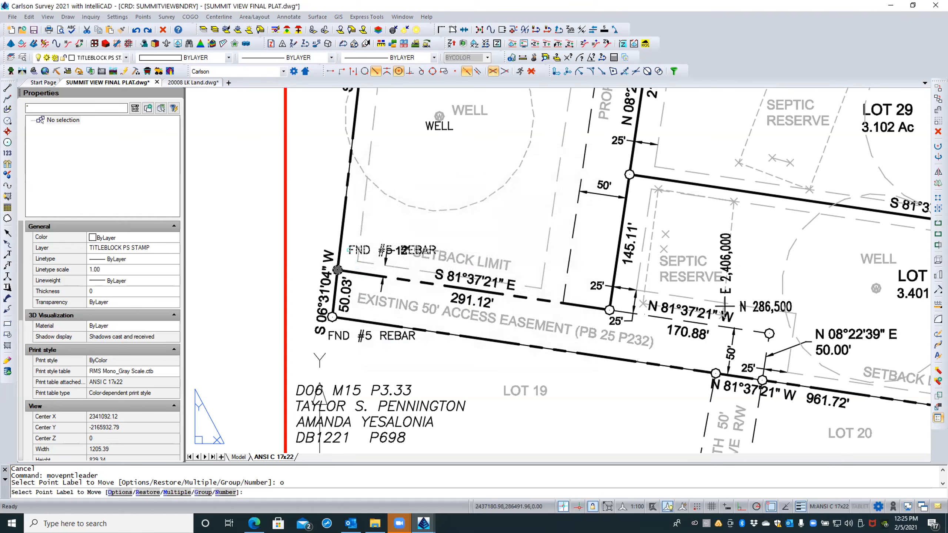
{"action": "left_click", "coordinate": [337, 270]}
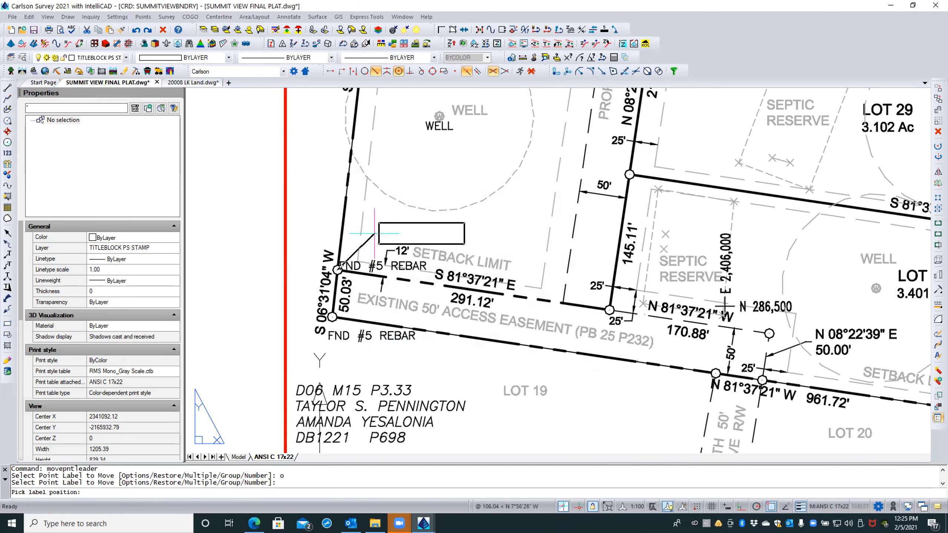
{"action": "left_click", "coordinate": [374, 231]}
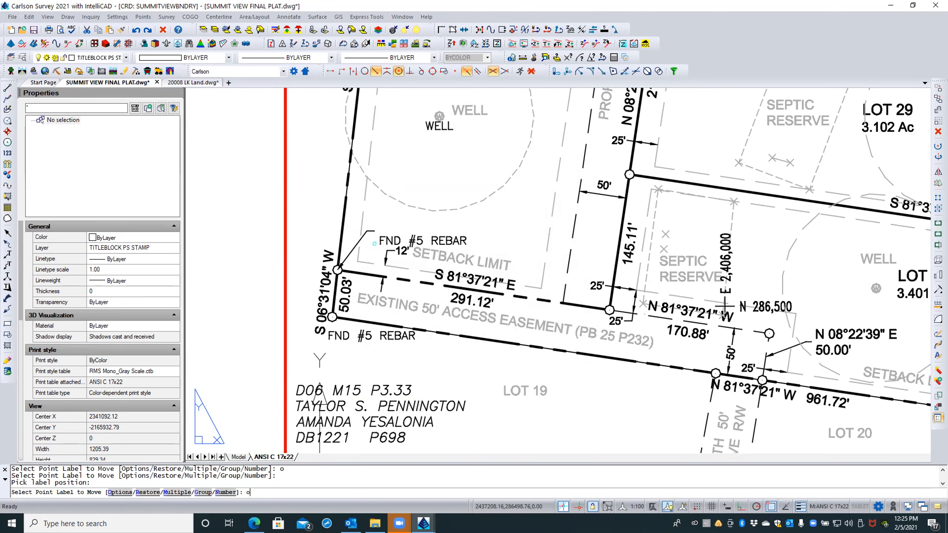
Set the leader label order to description 1, point name 2 and elevation 3
{"action": "type", "text": "o"}
{"action": "key", "text": "Return"}
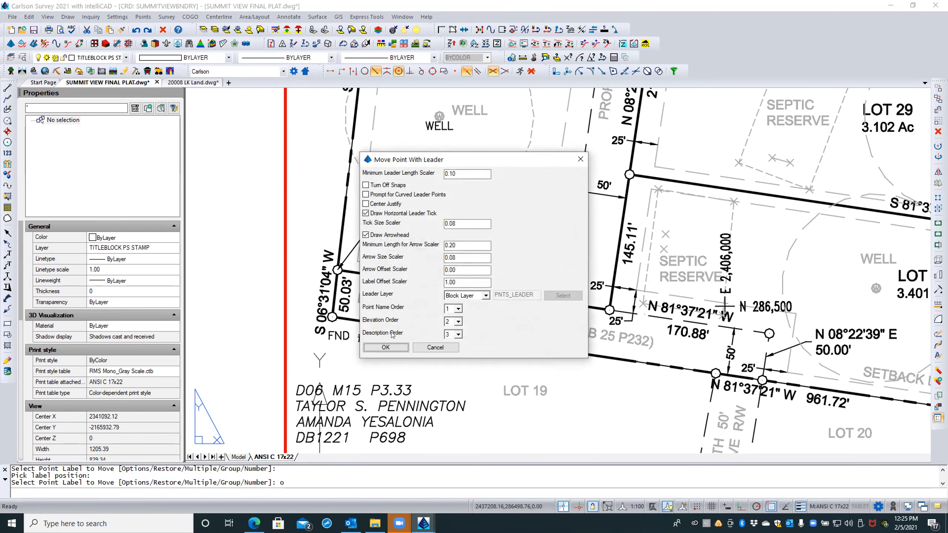
{"action": "left_click", "coordinate": [459, 335]}
{"action": "left_click", "coordinate": [458, 309]}
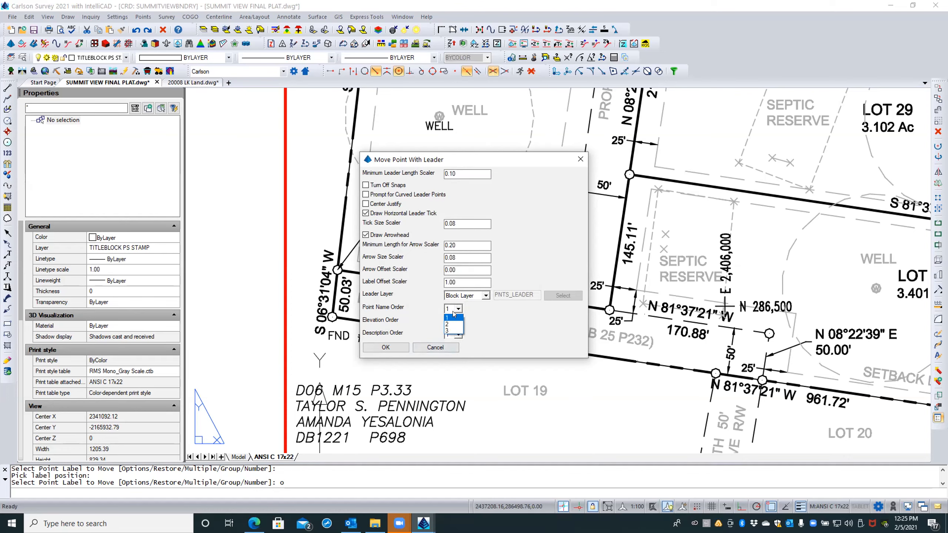
{"action": "left_click", "coordinate": [447, 323]}
{"action": "left_click", "coordinate": [458, 322]}
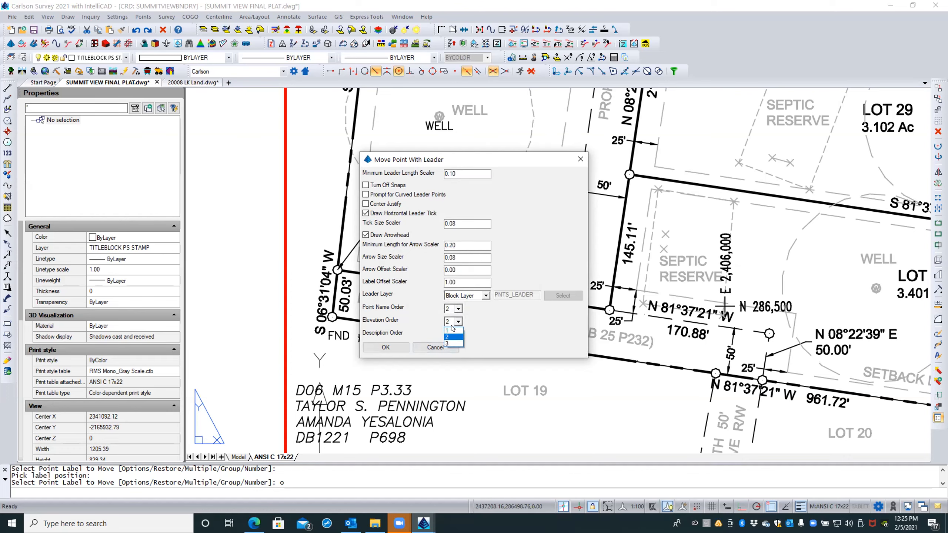
{"action": "left_click", "coordinate": [448, 343]}
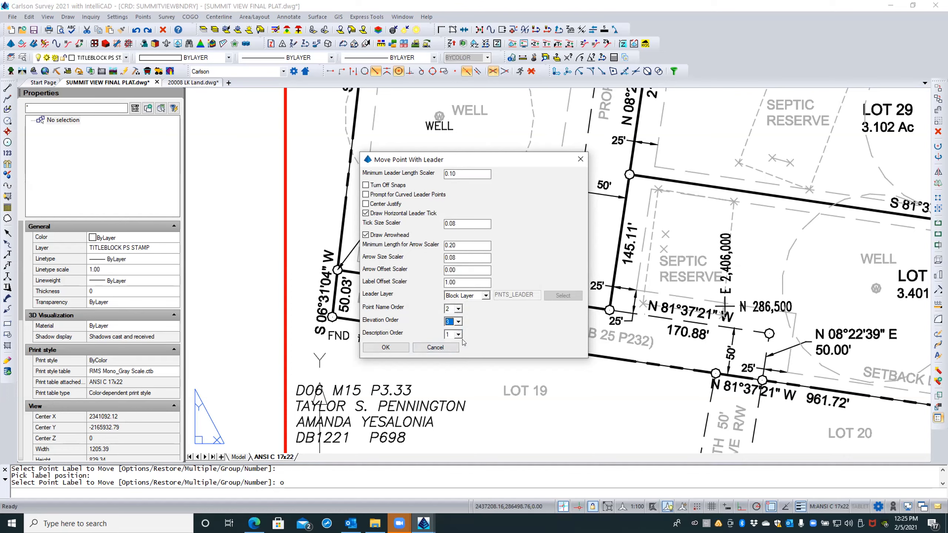
{"action": "left_click", "coordinate": [398, 345]}
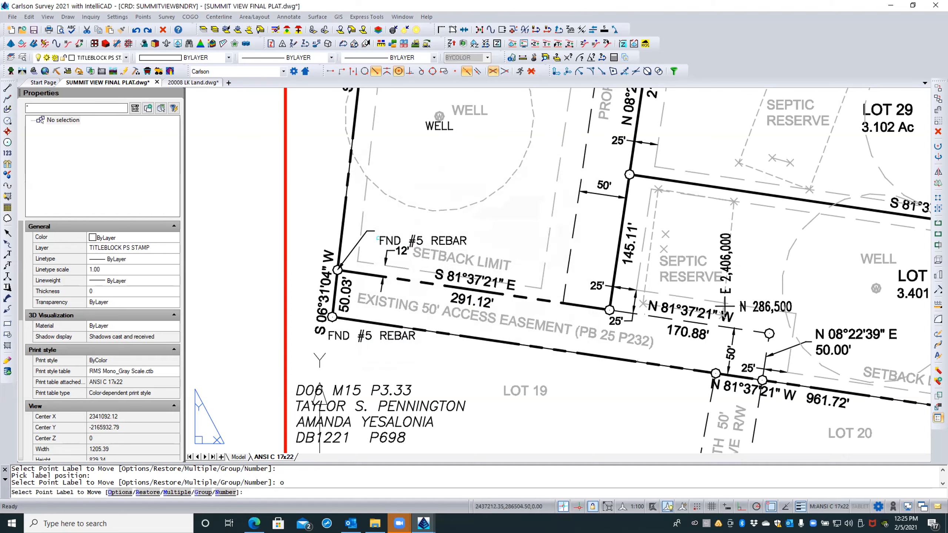
Reposition the upper FND #5 REBAR leader label higher and closer to the Lot 27 boundary line, clear of the 12' dimension
{"action": "left_click", "coordinate": [382, 239]}
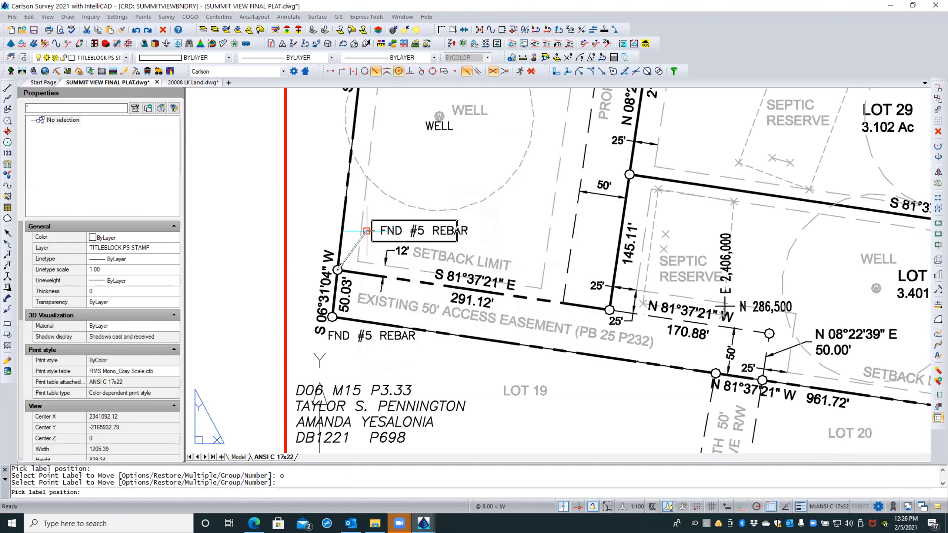
{"action": "left_click", "coordinate": [361, 231]}
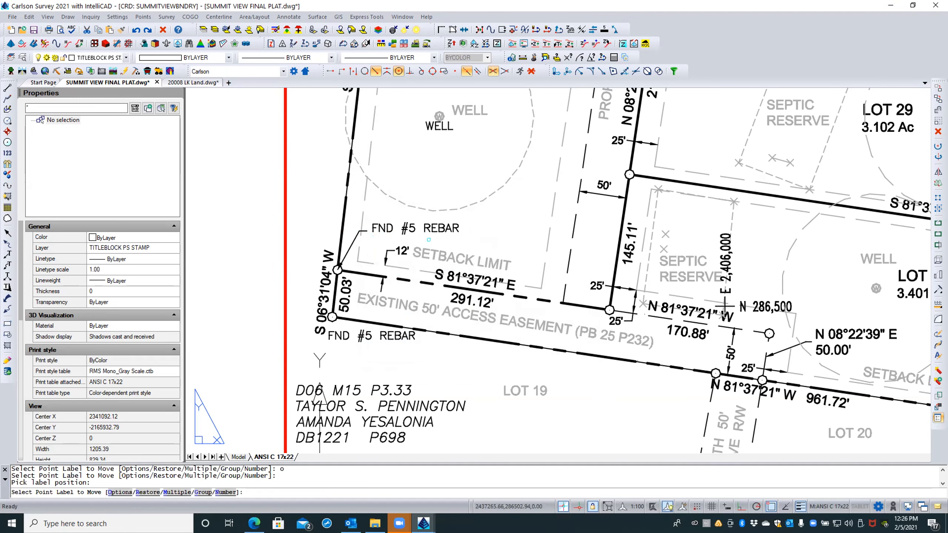
{"action": "scroll", "coordinate": [428, 239], "scroll_direction": "down", "scroll_amount": 2}
{"action": "scroll", "coordinate": [396, 232], "scroll_direction": "up", "scroll_amount": 3}
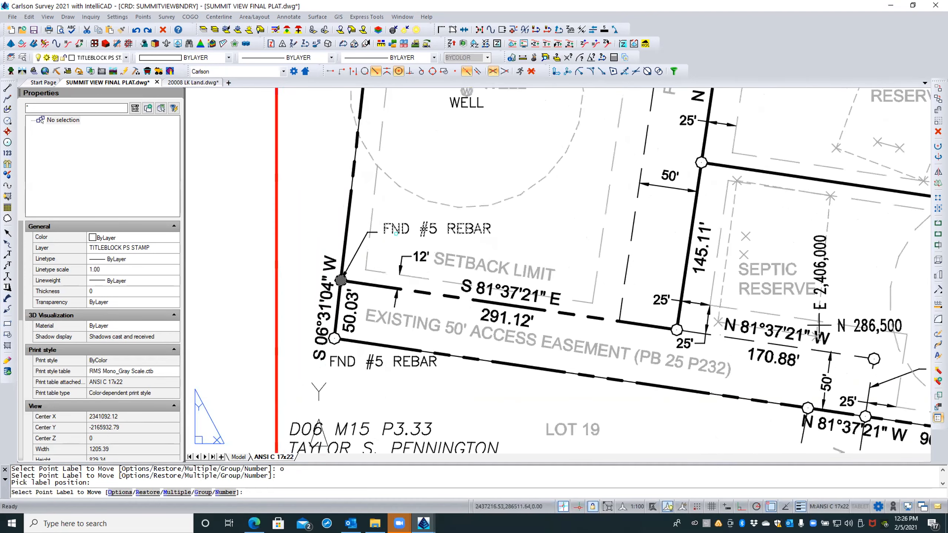
Set the point leader's arrow offset scaler to 0.04, leaving centre justification off and the horizontal leader tick on
{"action": "type", "text": "o"}
{"action": "key", "text": "Return"}
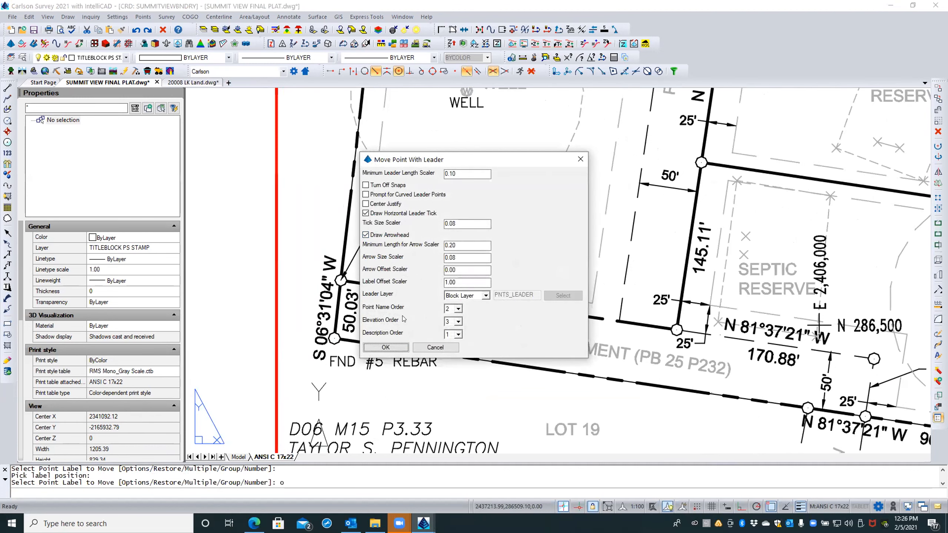
{"action": "left_click", "coordinate": [366, 204]}
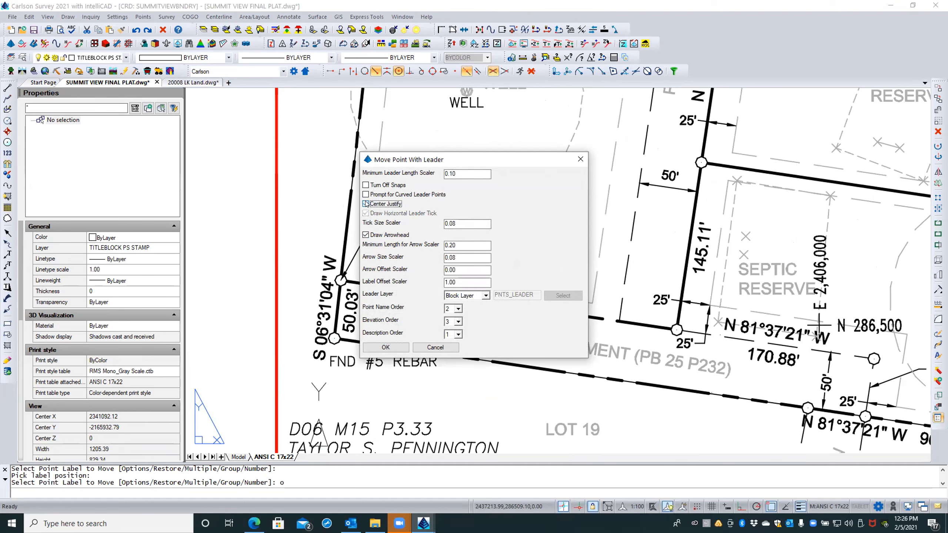
{"action": "left_click", "coordinate": [366, 204]}
{"action": "left_click", "coordinate": [366, 204]}
{"action": "left_click", "coordinate": [366, 213]}
{"action": "left_click", "coordinate": [447, 268]}
{"action": "left_click_drag", "start_coordinate": [455, 267], "coordinate": [449, 268]}
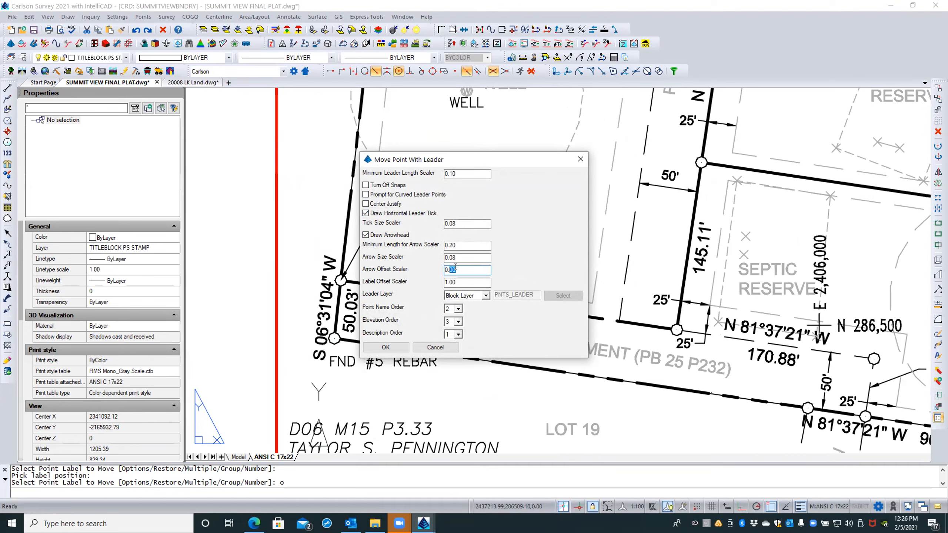
{"action": "right_click", "coordinate": [455, 268]}
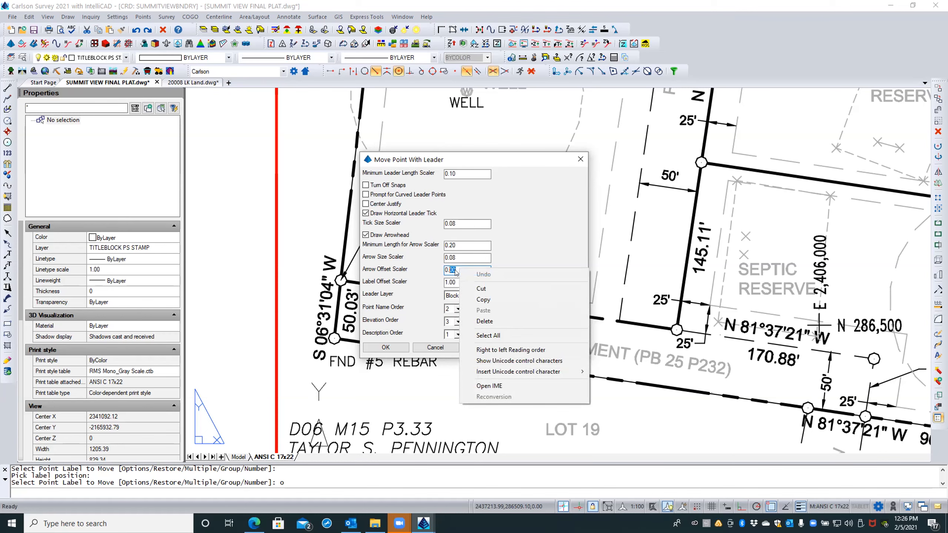
{"action": "left_click", "coordinate": [468, 261]}
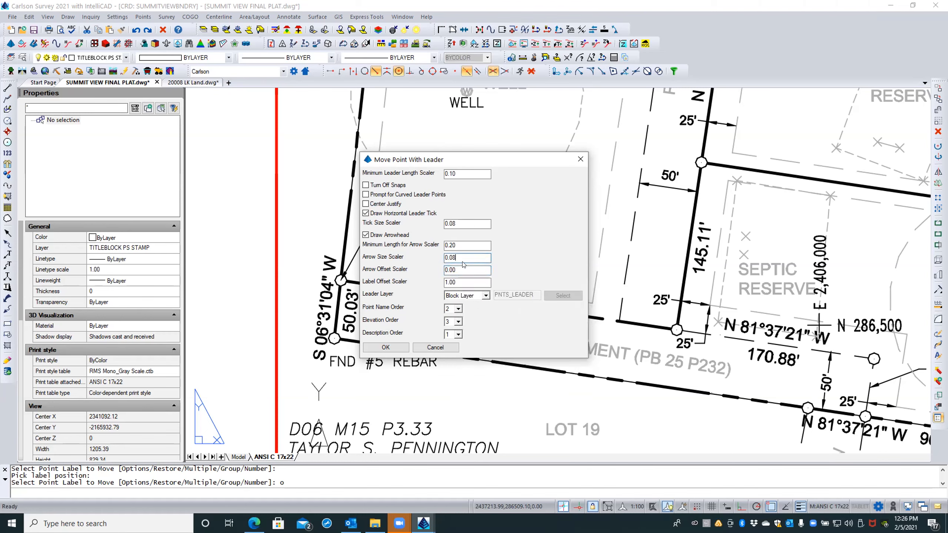
{"action": "left_click", "coordinate": [458, 267]}
{"action": "type", "text": "4"}
{"action": "left_click", "coordinate": [385, 347]}
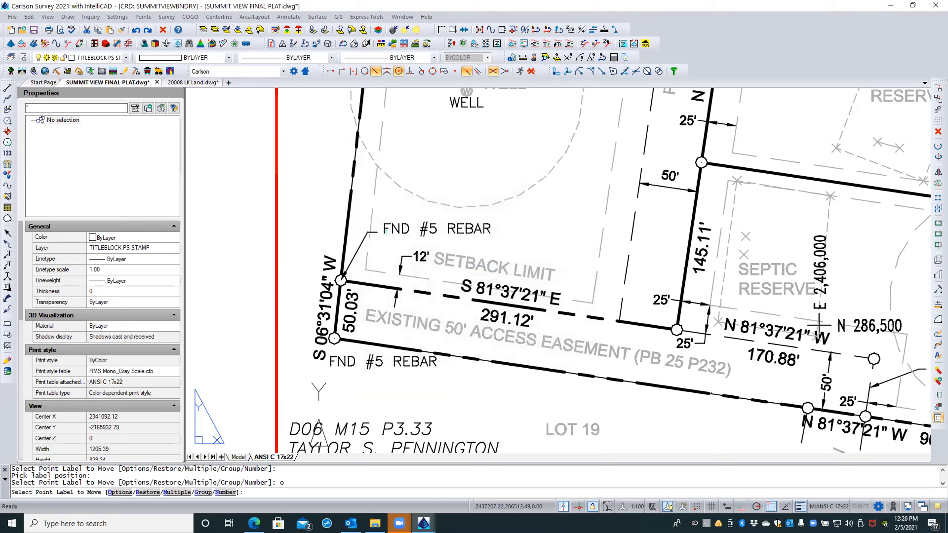
Re-place the upper FND #5 REBAR label at its existing leader end so the arrowhead uses the new offset
{"action": "left_click", "coordinate": [384, 228]}
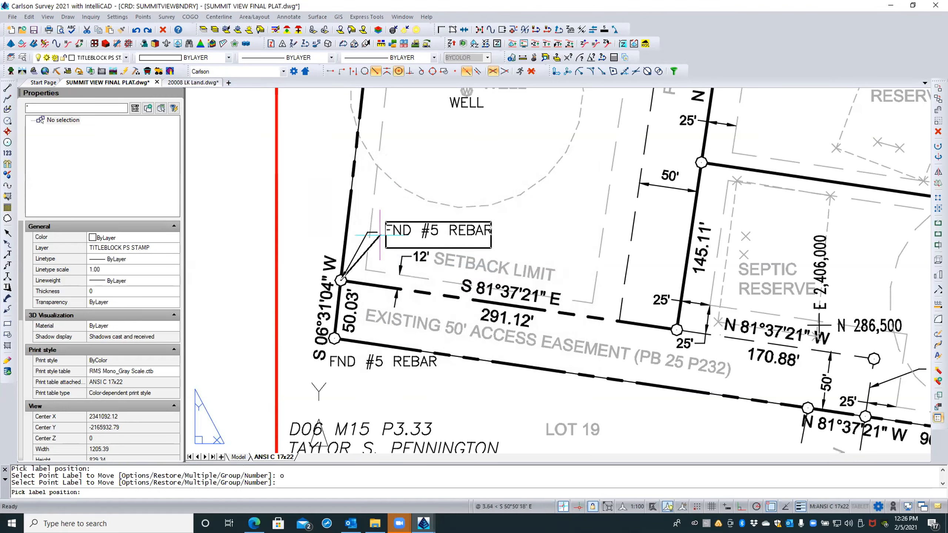
{"action": "left_click", "coordinate": [376, 232]}
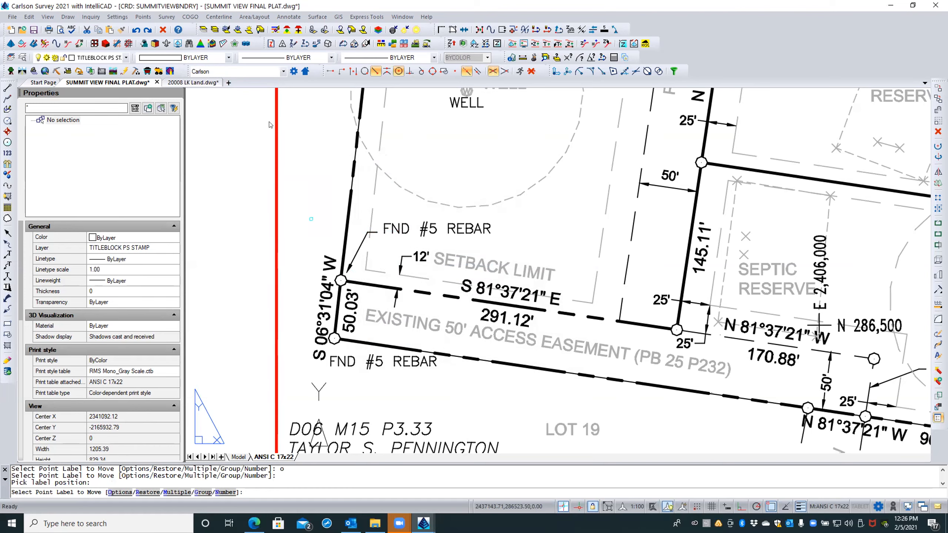
{"action": "key", "text": "Return"}
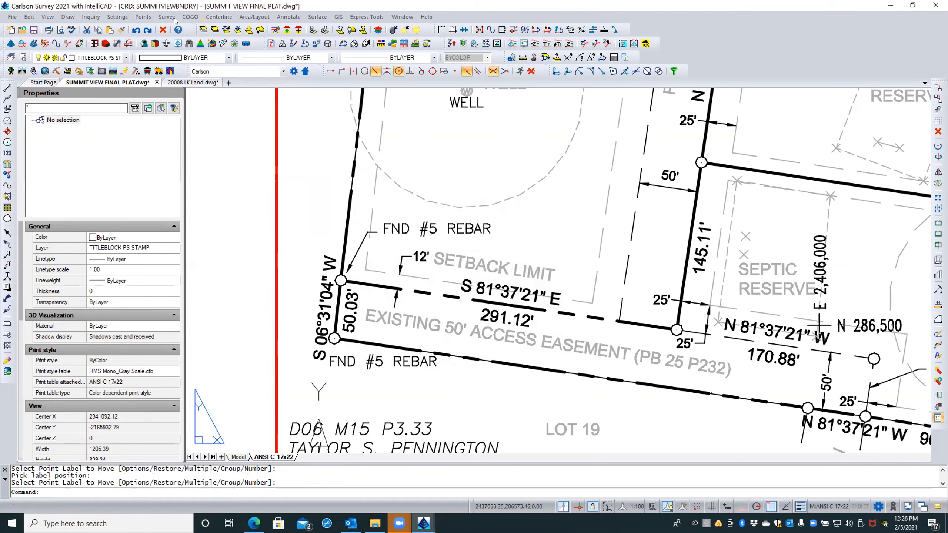
Set the label offset scaler for moving points with a leader to 0.04, keeping the arrow offset scaler at 0.04
{"action": "left_click", "coordinate": [143, 16]}
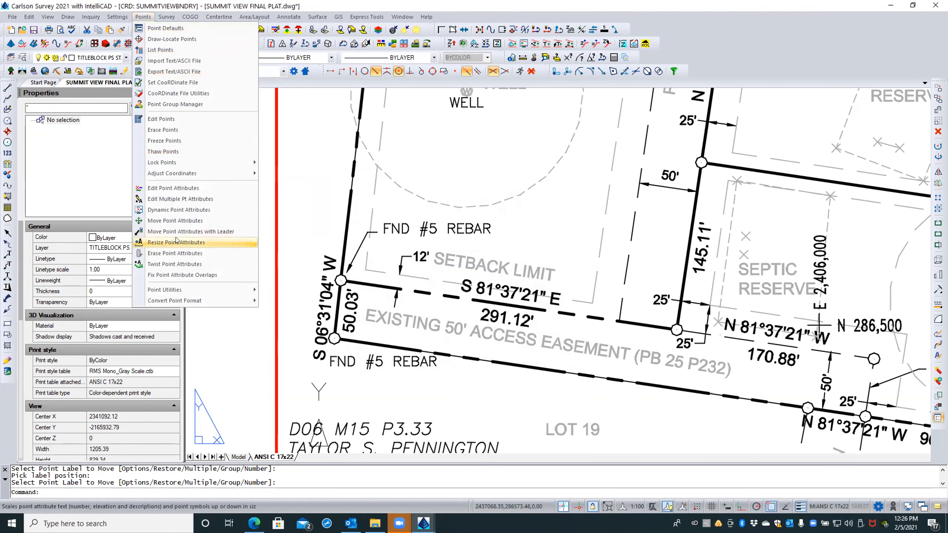
{"action": "left_click", "coordinate": [198, 232]}
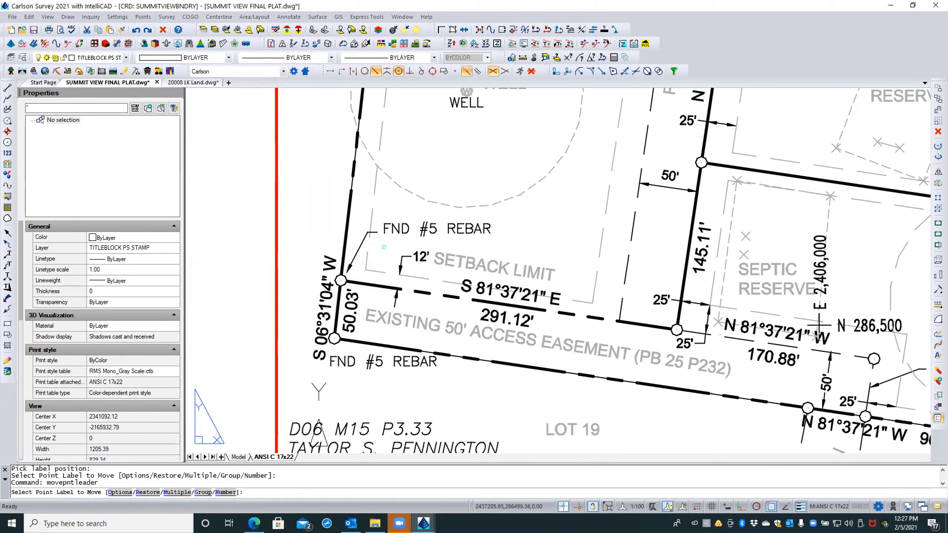
{"action": "type", "text": "o"}
{"action": "key", "text": "Return"}
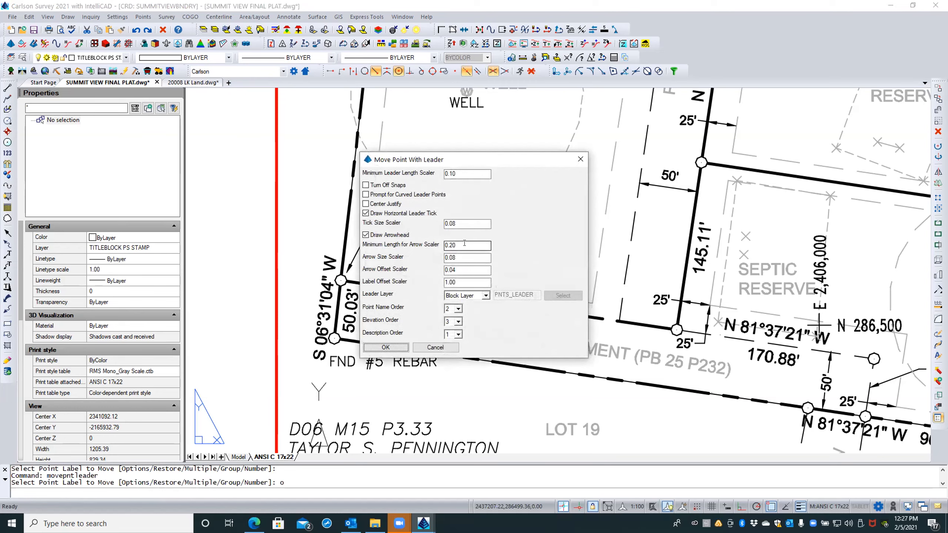
{"action": "left_click", "coordinate": [456, 268]}
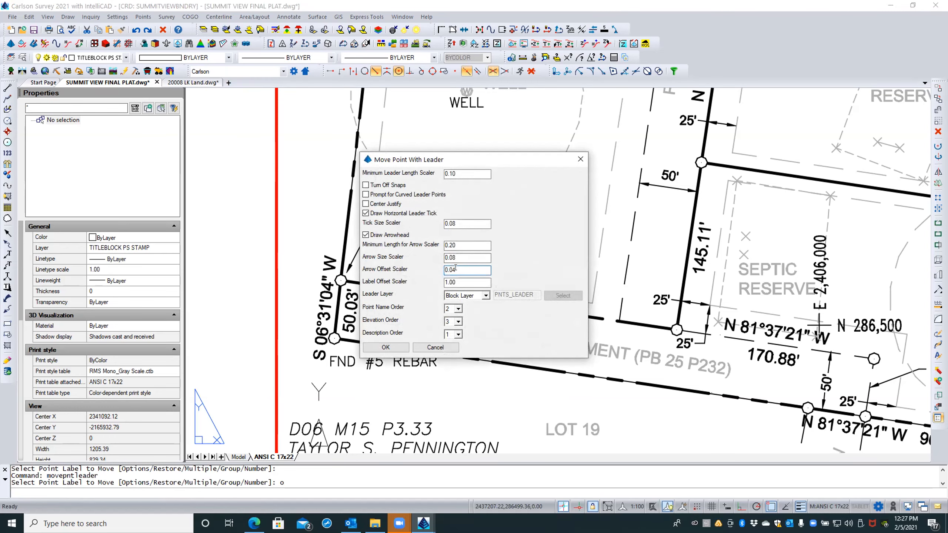
{"action": "key", "text": "BackSpace"}
{"action": "type", "text": "0"}
{"action": "left_click", "coordinate": [454, 280]}
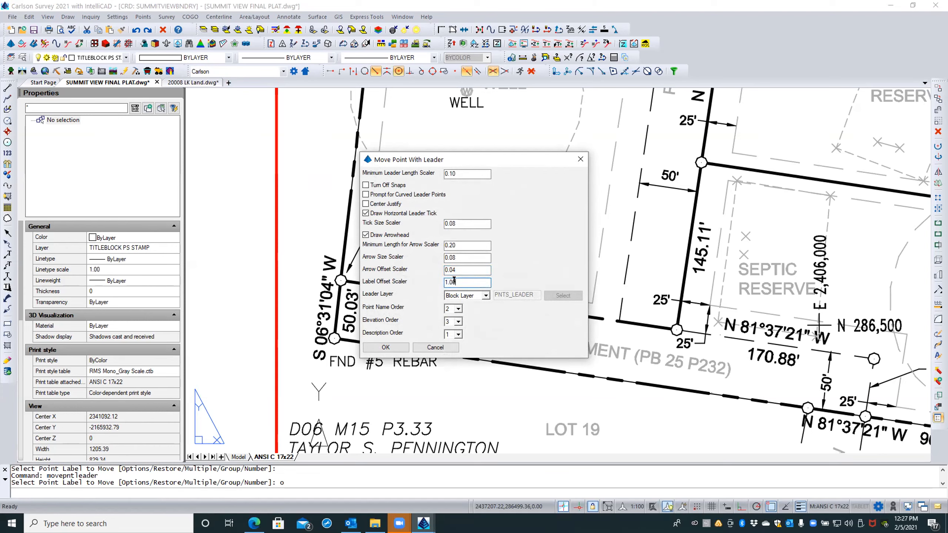
{"action": "left_click_drag", "start_coordinate": [454, 280], "coordinate": [439, 282]}
{"action": "type", "text": ".04"}
{"action": "left_click", "coordinate": [390, 349]}
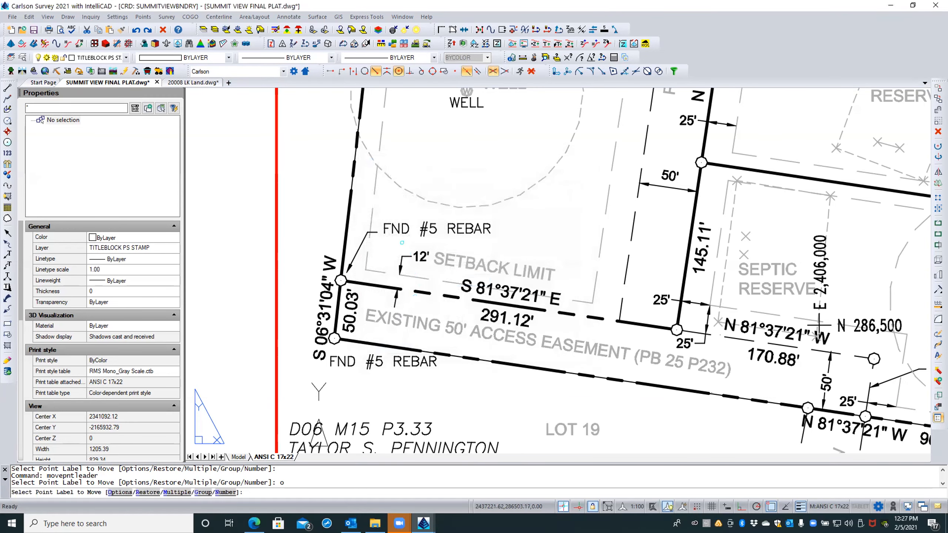
Re-place the upper FND #5 REBAR label at the end of its leader tick using the reduced label offset
{"action": "left_click", "coordinate": [395, 233]}
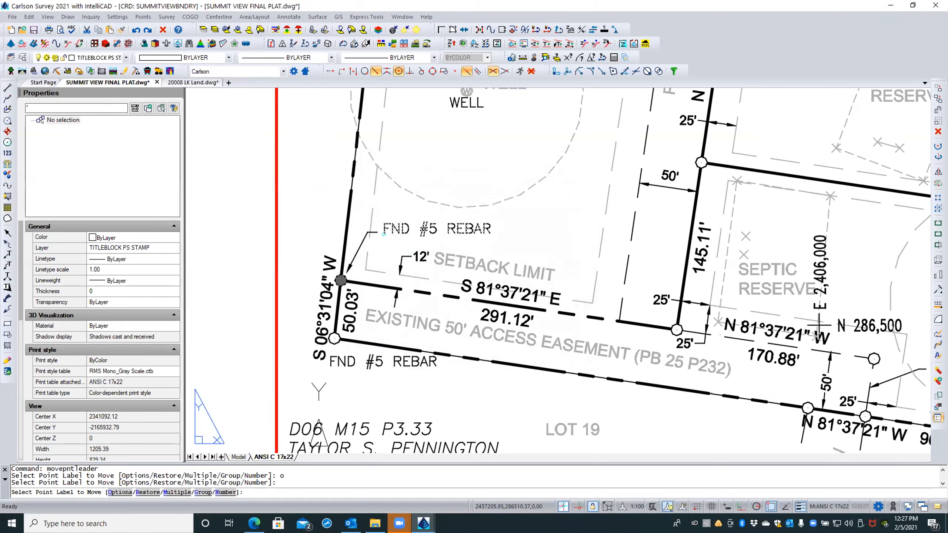
{"action": "left_click", "coordinate": [382, 234]}
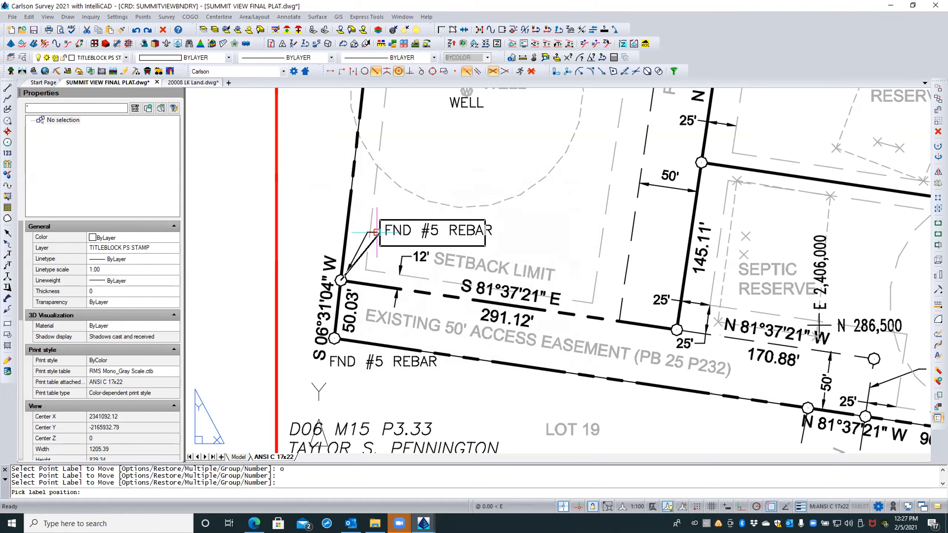
{"action": "left_click", "coordinate": [377, 232]}
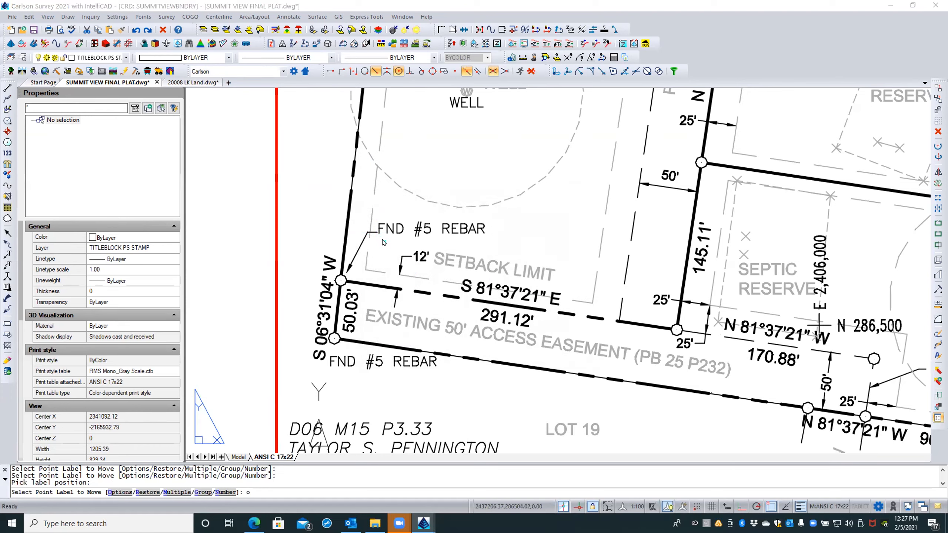
Set the label offset scaler to 0.20 and re-place the upper FND #5 REBAR label slightly farther from its point
{"action": "type", "text": "o"}
{"action": "key", "text": "Return"}
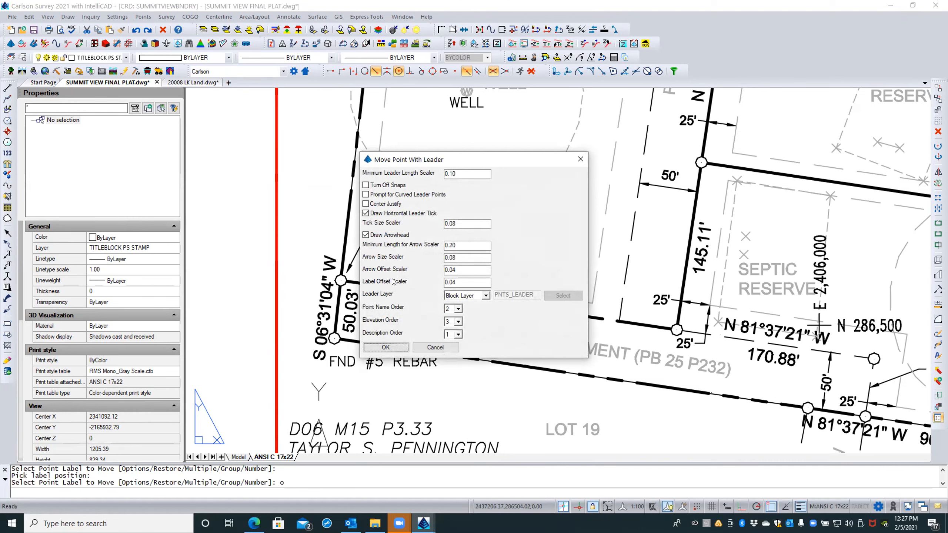
{"action": "left_click", "coordinate": [455, 282]}
{"action": "type", "text": "0.2"}
{"action": "left_click", "coordinate": [385, 347]}
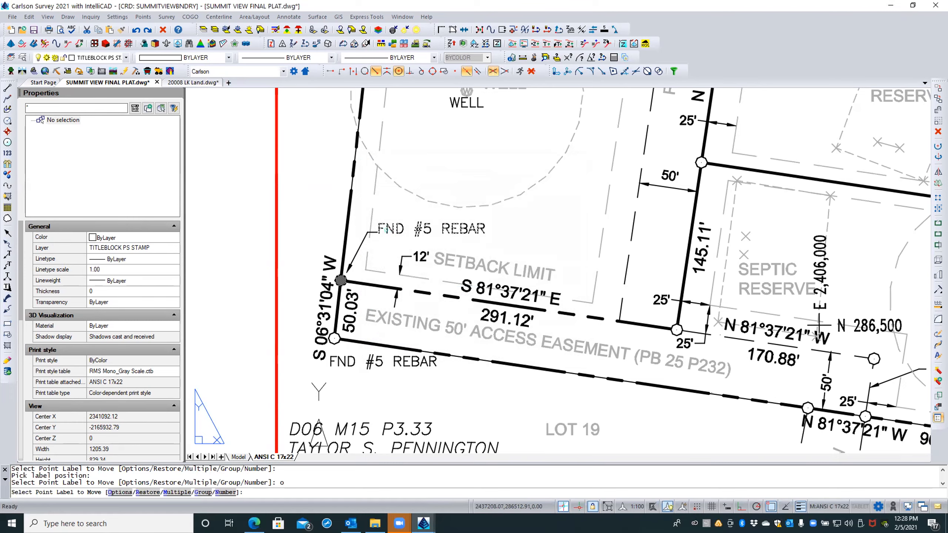
{"action": "left_click", "coordinate": [385, 231]}
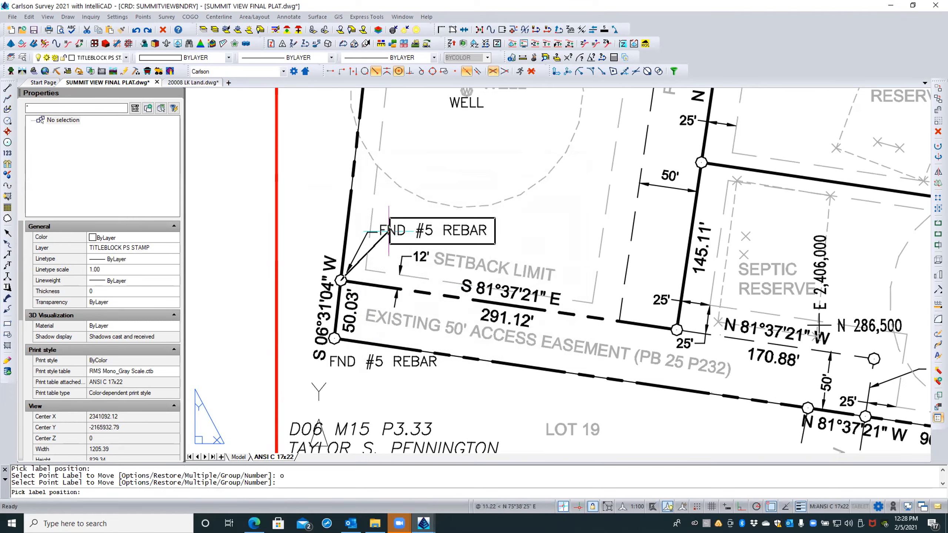
{"action": "left_click", "coordinate": [385, 239]}
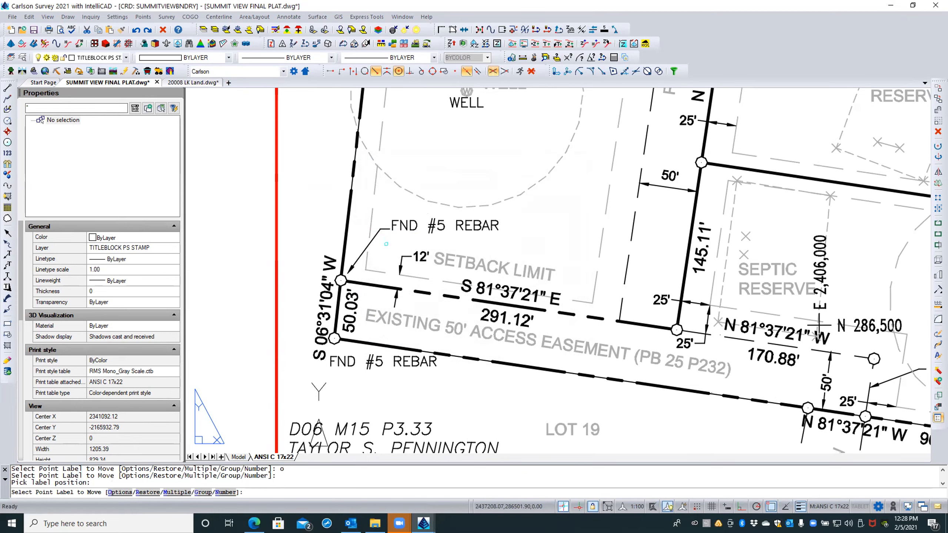
Set the label offset scaler to 1.00 and re-place the upper FND #5 REBAR label above the 12' dimension
{"action": "type", "text": "o"}
{"action": "key", "text": "Return"}
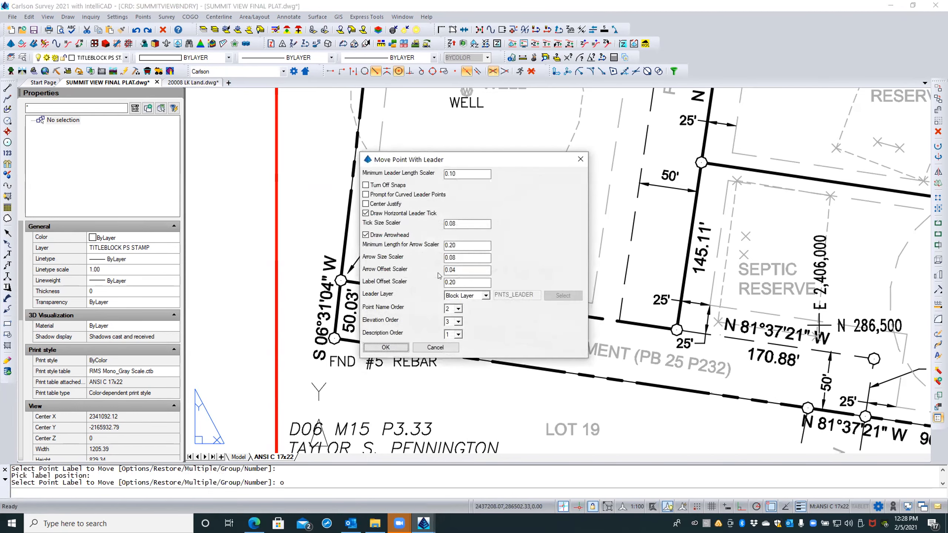
{"action": "left_click_drag", "start_coordinate": [464, 281], "coordinate": [410, 281]}
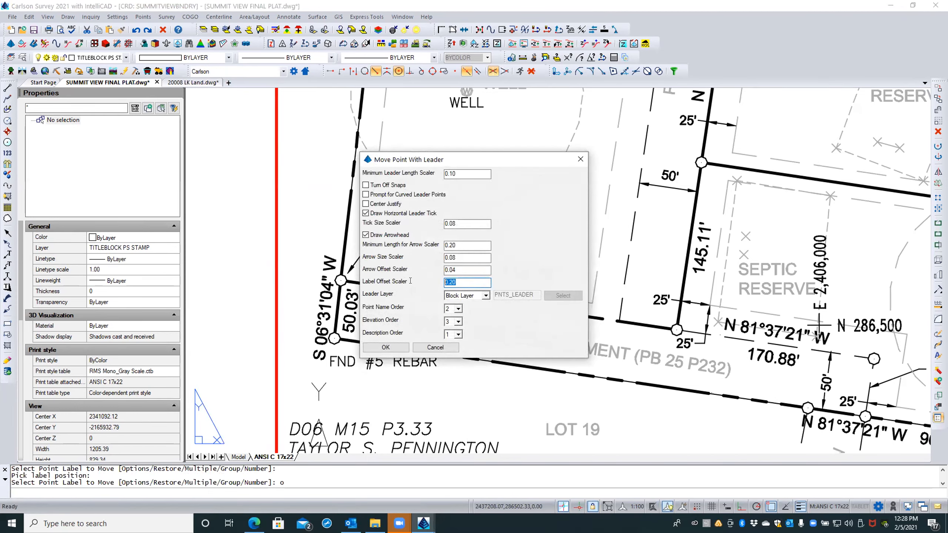
{"action": "type", "text": "1"}
{"action": "left_click", "coordinate": [390, 347]}
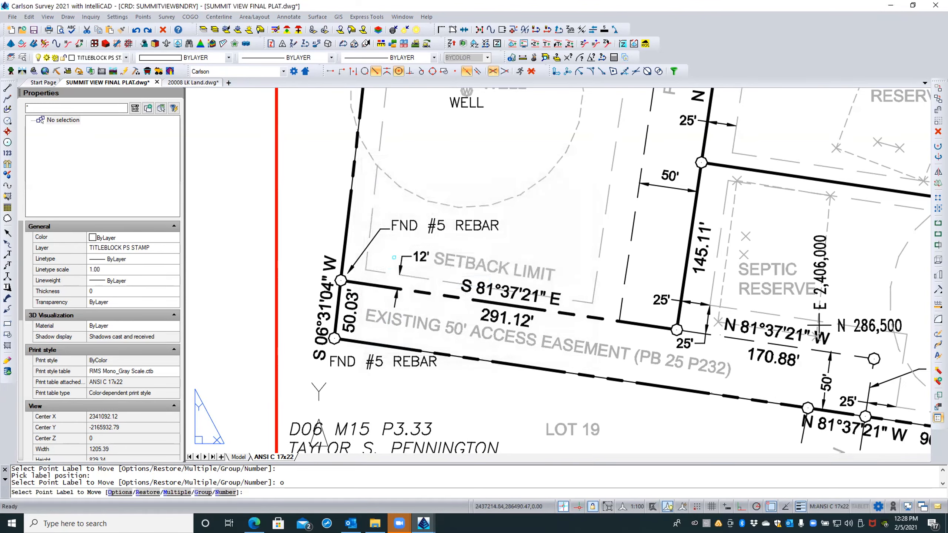
{"action": "left_click", "coordinate": [396, 227]}
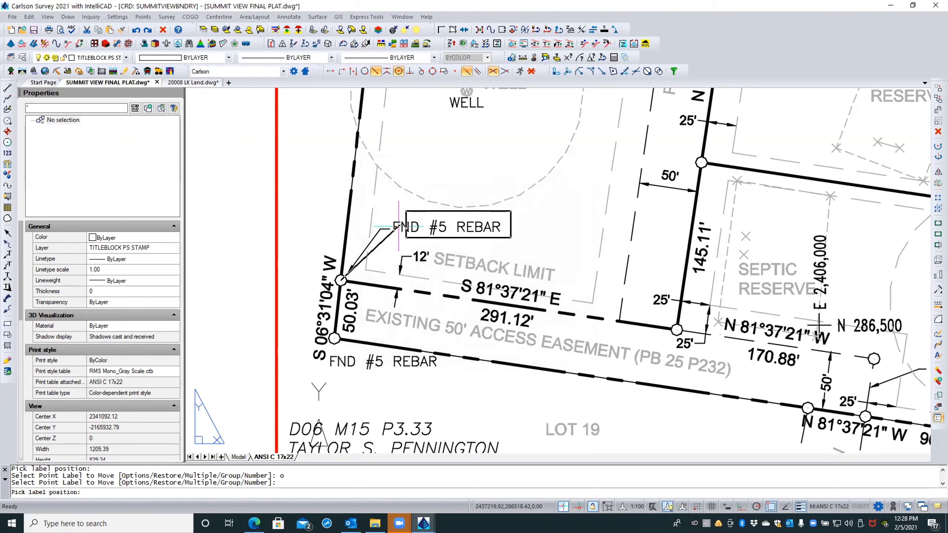
{"action": "left_click", "coordinate": [392, 229]}
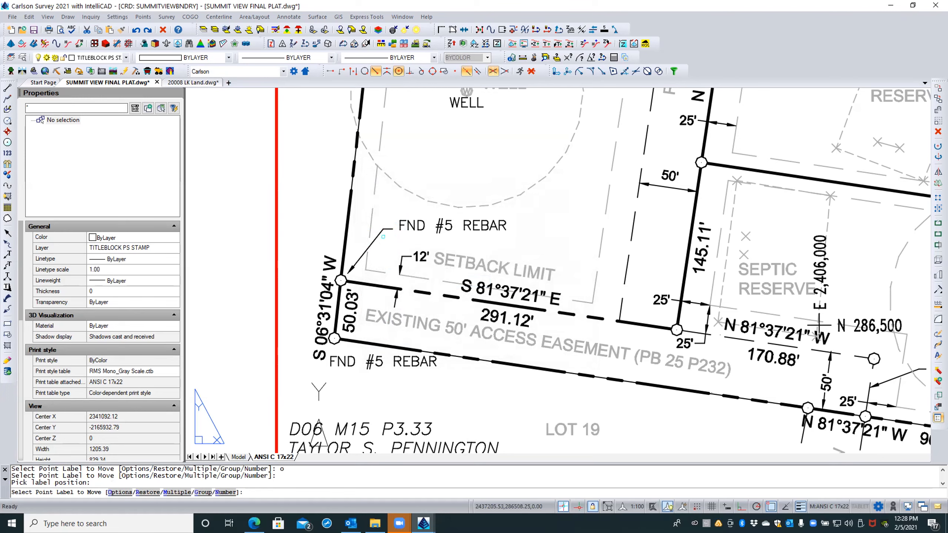
Set the label order to point name 1, description 2 and elevation 3, and re-place the upper FND #5 REBAR label at its leader end
{"action": "type", "text": "o"}
{"action": "key", "text": "Return"}
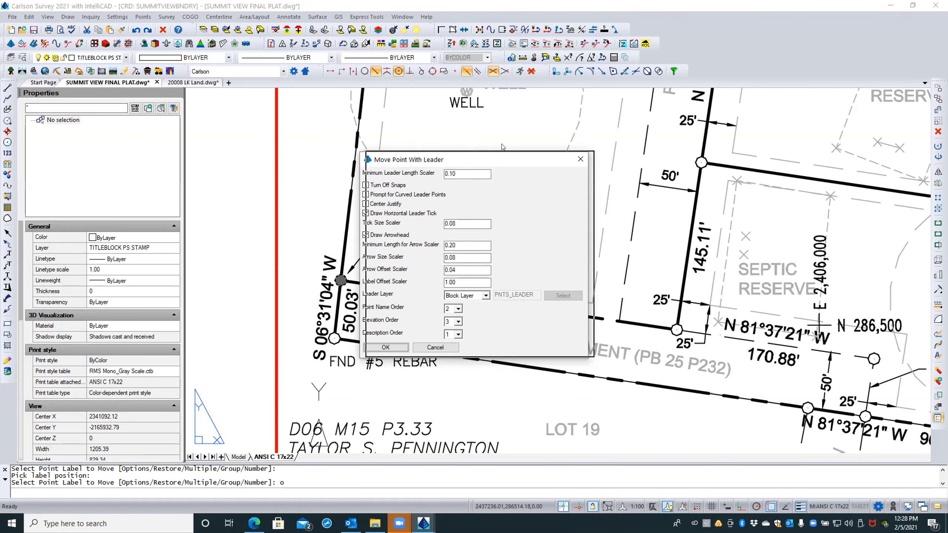
{"action": "left_click_drag", "start_coordinate": [447, 161], "coordinate": [567, 127]}
{"action": "left_click", "coordinate": [576, 244]}
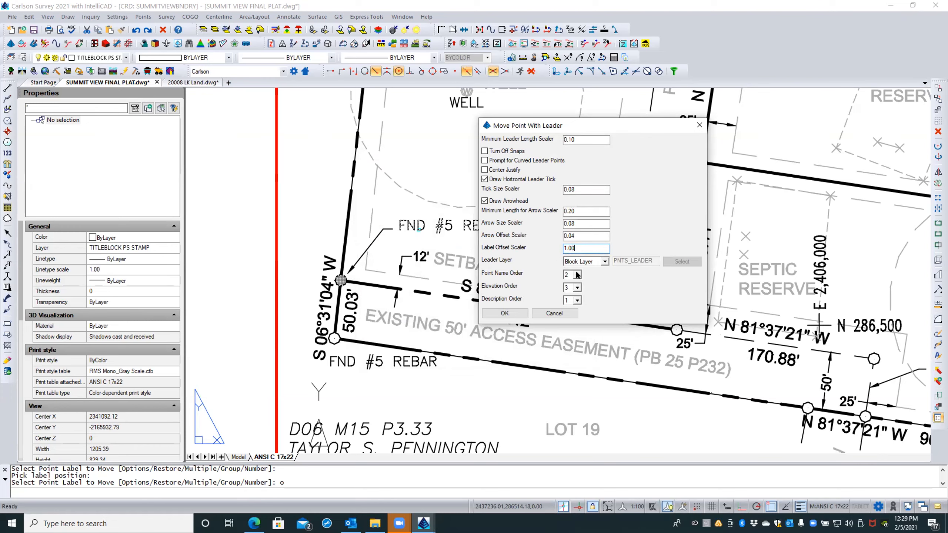
{"action": "left_click", "coordinate": [577, 300]}
{"action": "left_click", "coordinate": [573, 304]}
{"action": "left_click", "coordinate": [574, 300]}
{"action": "left_click", "coordinate": [568, 316]}
{"action": "left_click", "coordinate": [575, 288]}
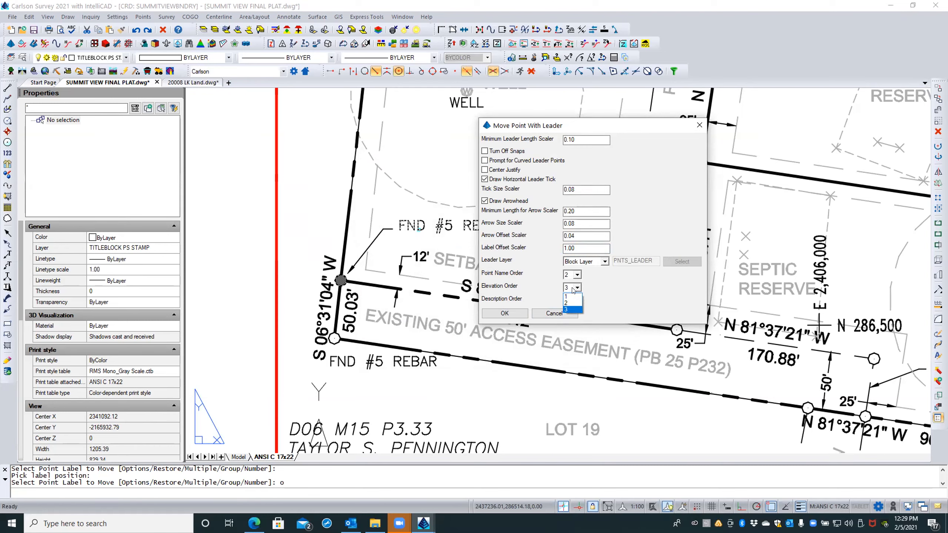
{"action": "left_click", "coordinate": [571, 309]}
{"action": "left_click", "coordinate": [577, 275]}
{"action": "left_click", "coordinate": [569, 284]}
{"action": "left_click", "coordinate": [505, 313]}
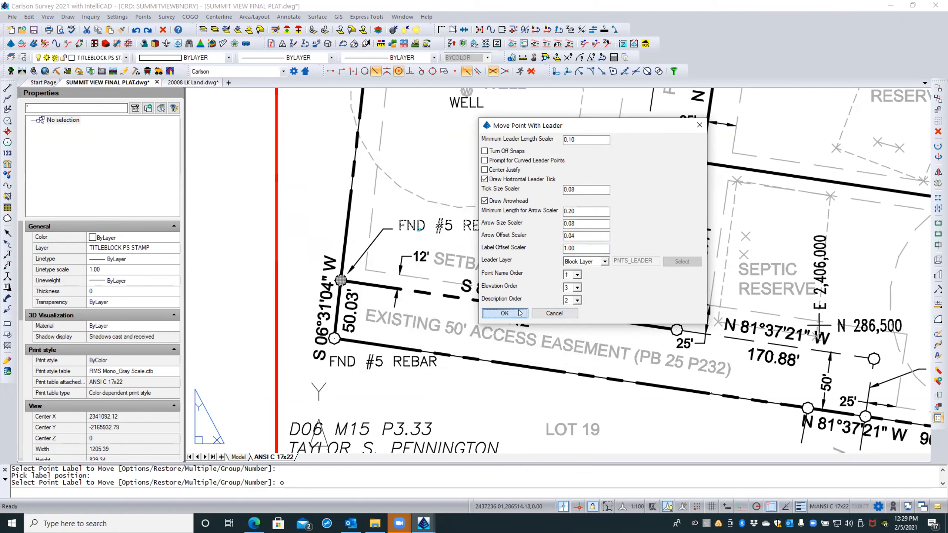
{"action": "left_click", "coordinate": [340, 280]}
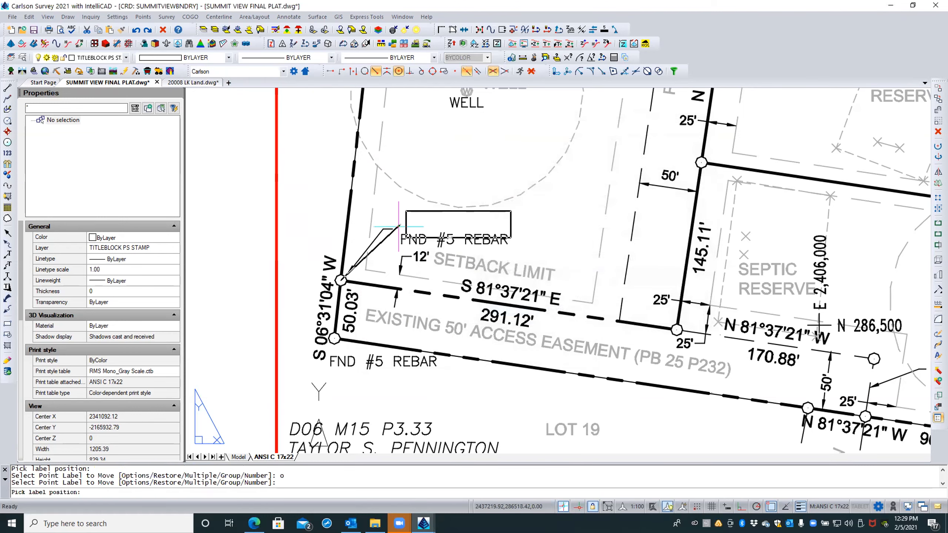
{"action": "left_click", "coordinate": [392, 228]}
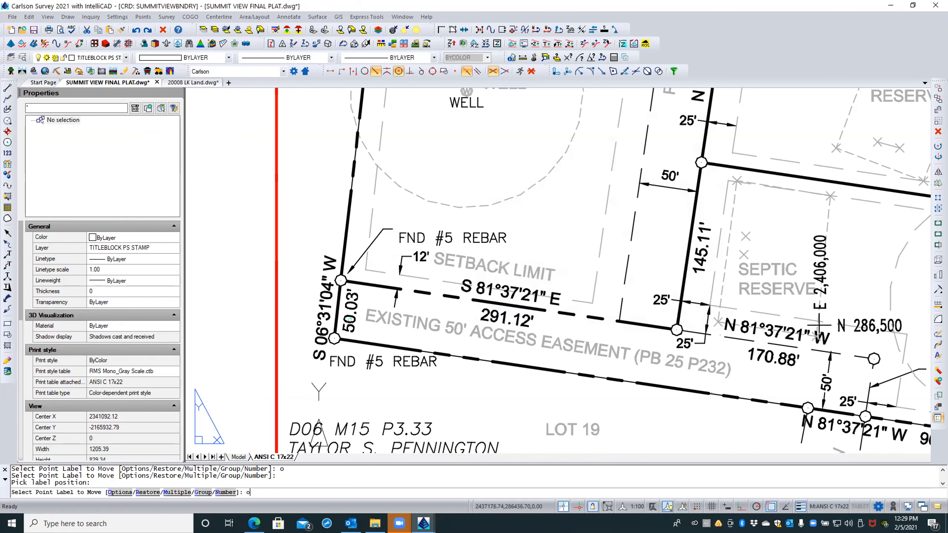
Set the label order to description 1, point name 2 and elevation 3, and re-place the upper FND #5 REBAR label on its leader
{"action": "type", "text": "o"}
{"action": "key", "text": "Return"}
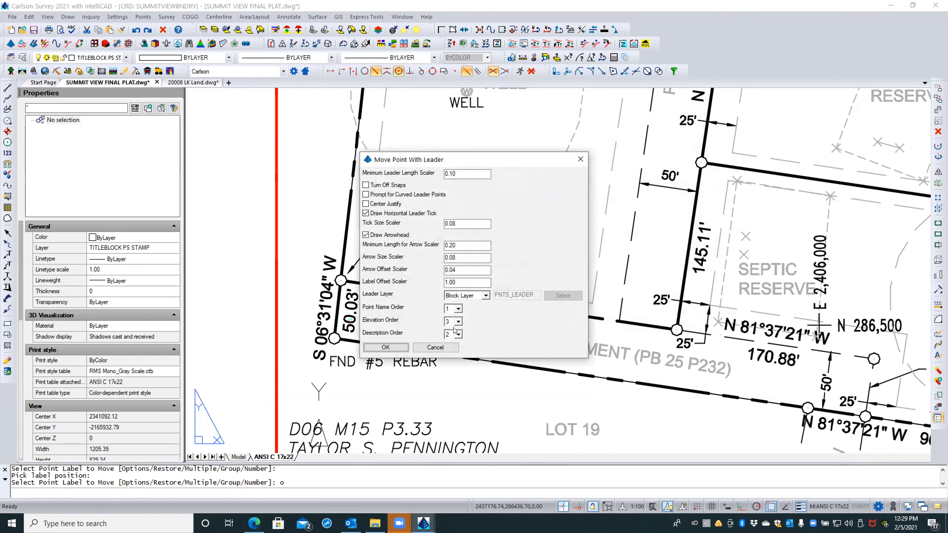
{"action": "left_click", "coordinate": [457, 333]}
{"action": "left_click", "coordinate": [454, 343]}
{"action": "left_click", "coordinate": [458, 308]}
{"action": "left_click", "coordinate": [453, 323]}
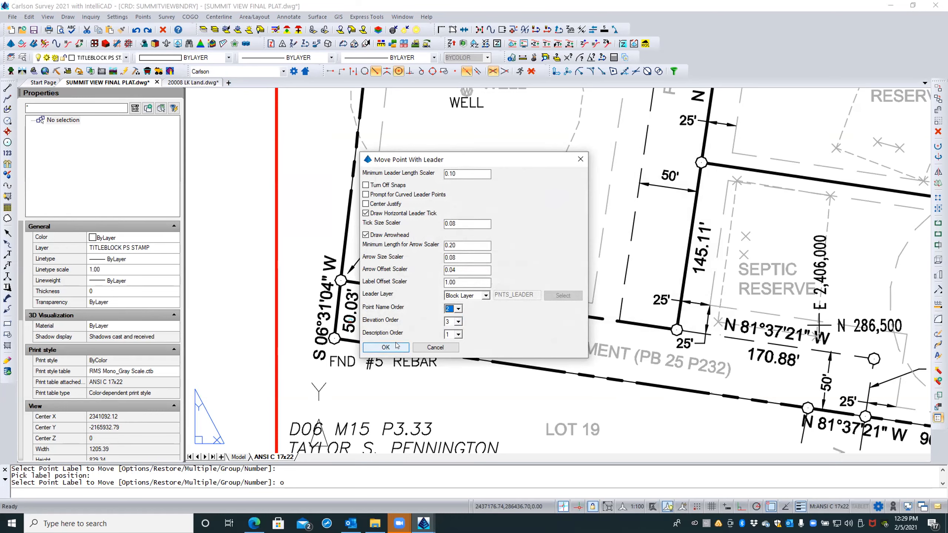
{"action": "left_click", "coordinate": [386, 347]}
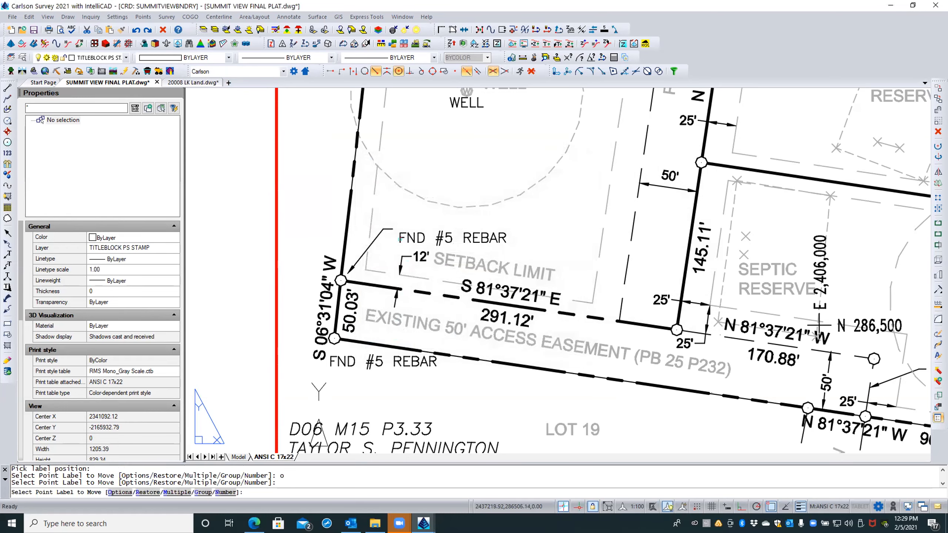
{"action": "left_click", "coordinate": [398, 240]}
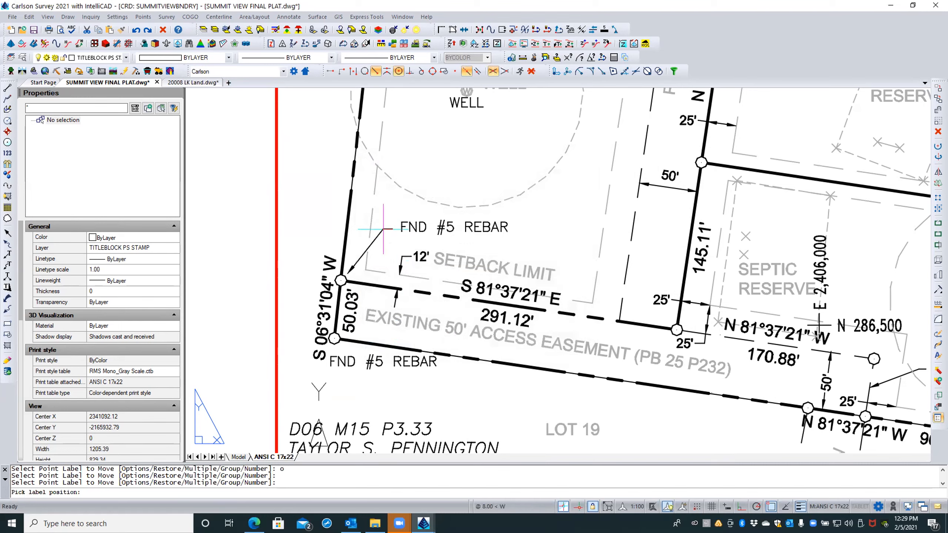
{"action": "left_click", "coordinate": [385, 237]}
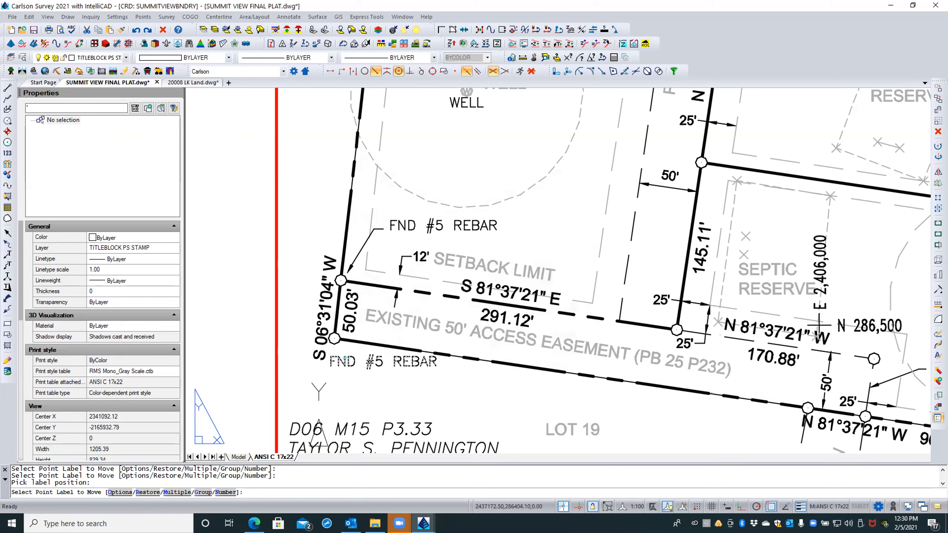
Move the lower FND #5 REBAR label with a leader to just below its corner point, clear of the boundary line, and end the label move
{"action": "left_click", "coordinate": [344, 359]}
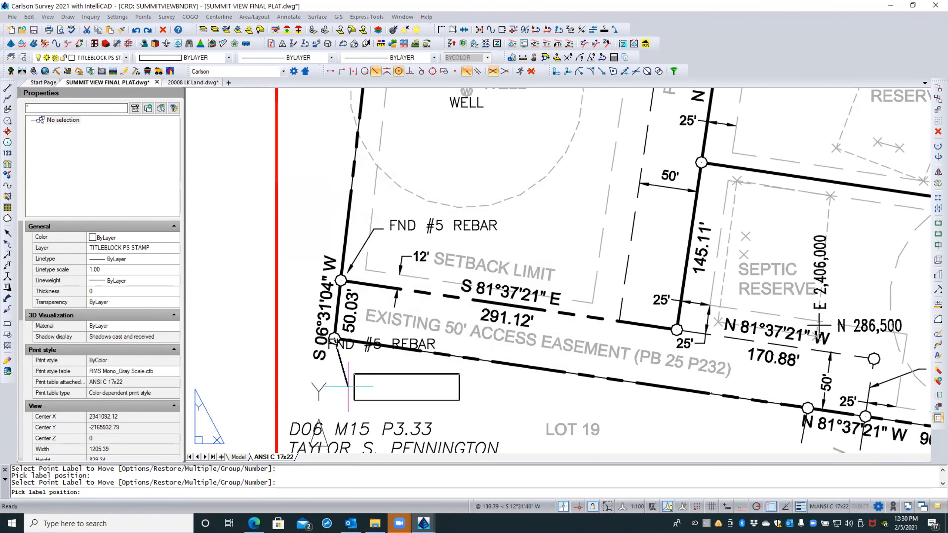
{"action": "left_click", "coordinate": [348, 386]}
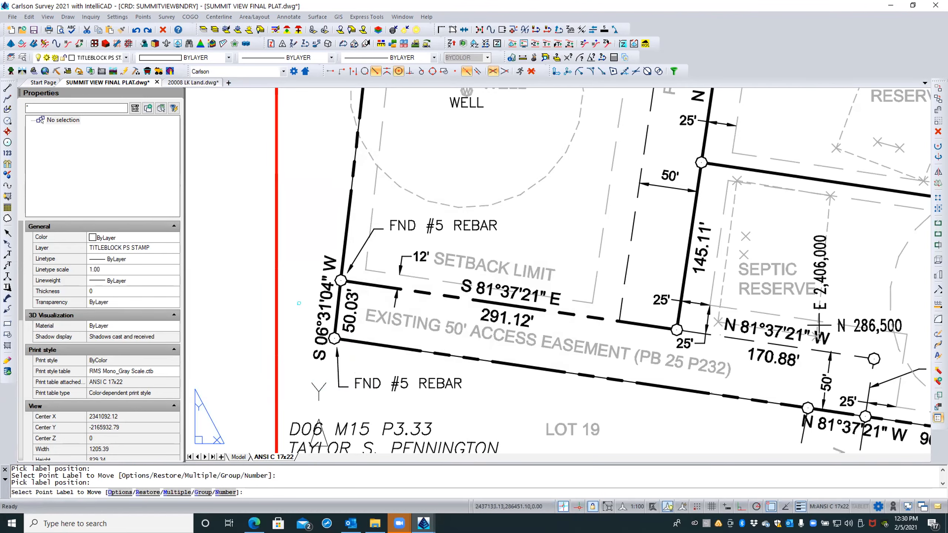
{"action": "scroll", "coordinate": [286, 287], "scroll_direction": "down", "scroll_amount": 3}
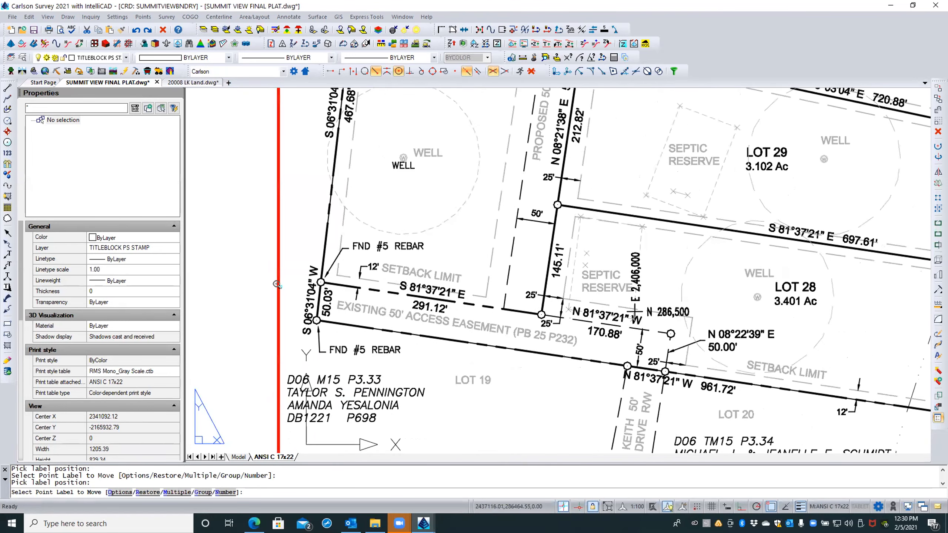
{"action": "scroll", "coordinate": [286, 280], "scroll_direction": "down", "scroll_amount": 1}
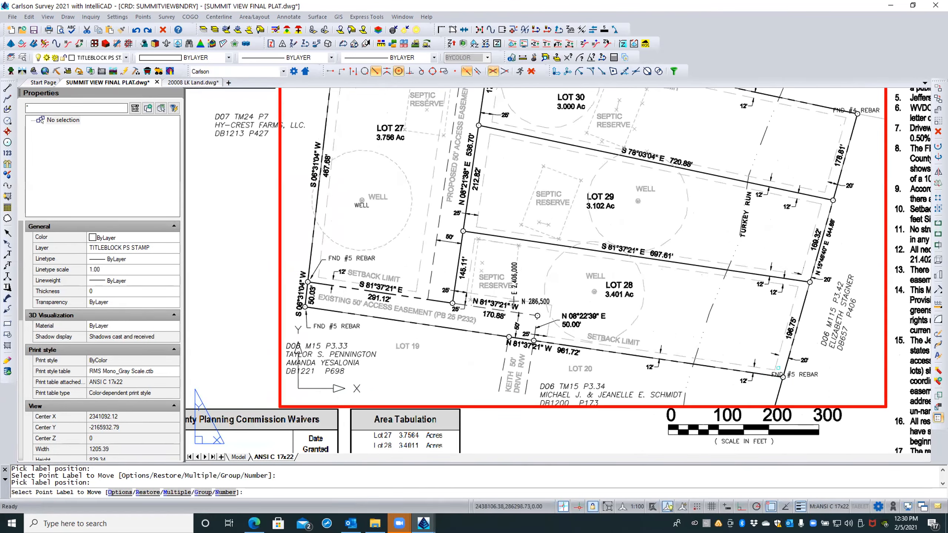
{"action": "scroll", "coordinate": [710, 377], "scroll_direction": "down", "scroll_amount": 1}
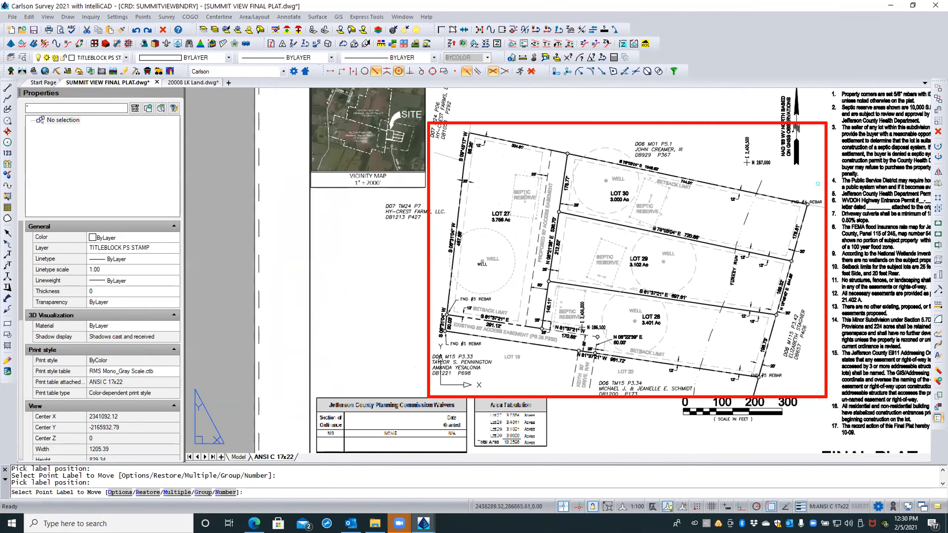
{"action": "scroll", "coordinate": [817, 184], "scroll_direction": "up", "scroll_amount": 2}
{"action": "scroll", "coordinate": [696, 229], "scroll_direction": "up", "scroll_amount": 1}
{"action": "middle_click_drag", "start_coordinate": [697, 230], "coordinate": [599, 262]}
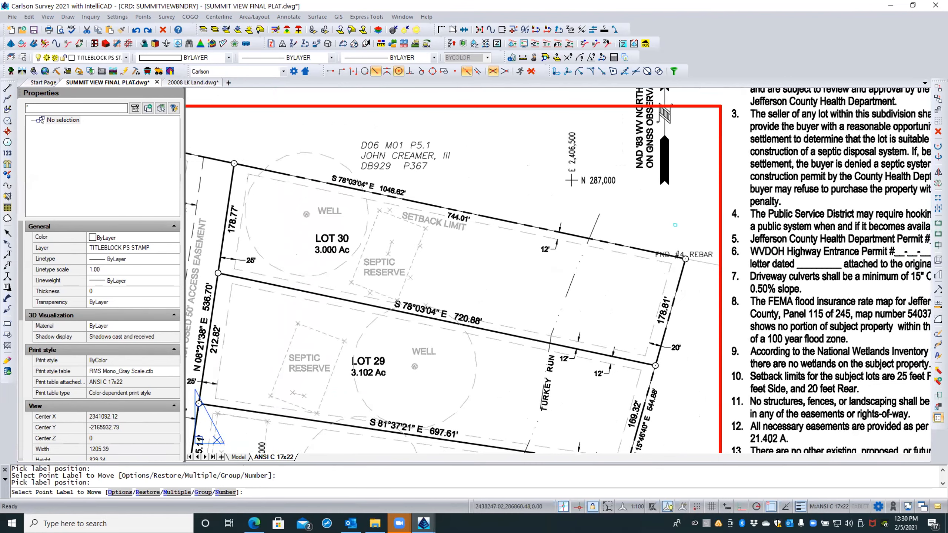
{"action": "key", "text": "Return"}
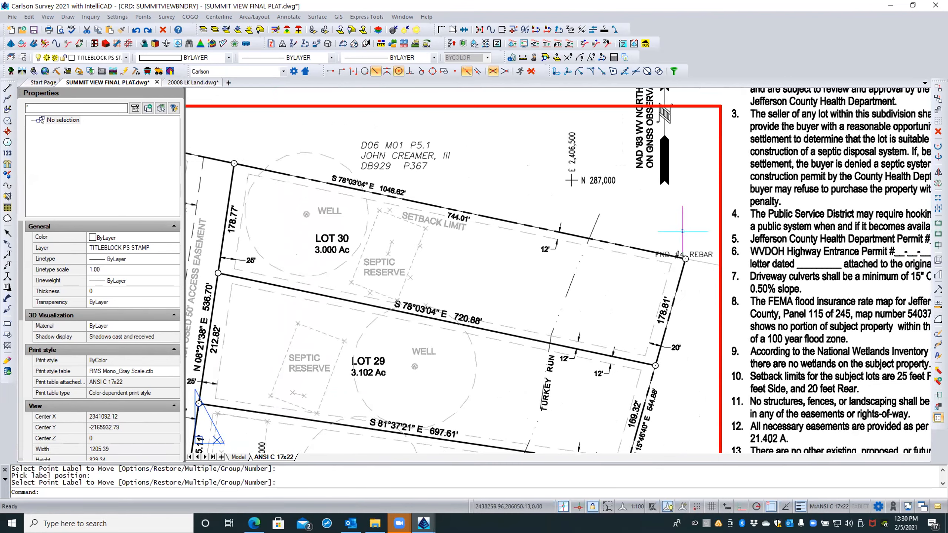
Move the FND #4 REBAR label at Lot 30's northeast corner up, clear of the boundary line
{"action": "left_click", "coordinate": [117, 17]}
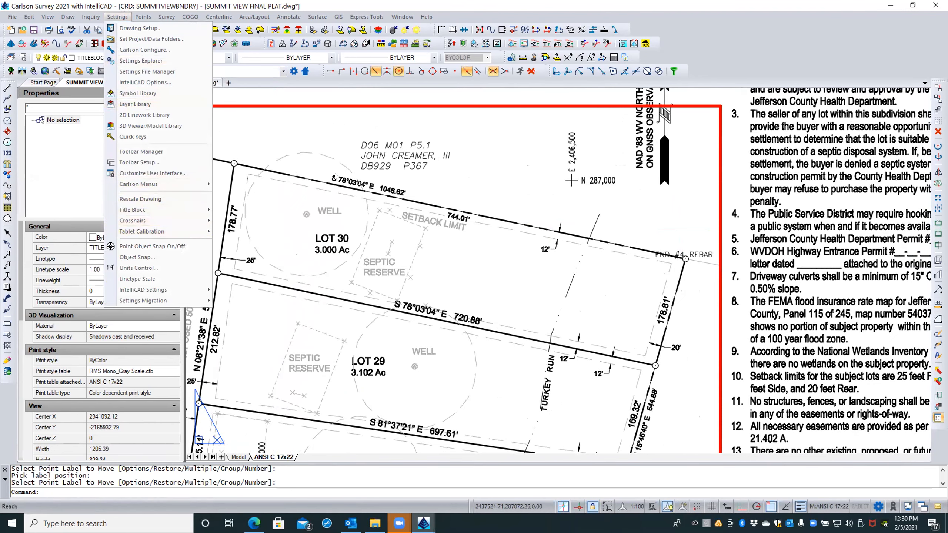
{"action": "left_click", "coordinate": [574, 187]}
{"action": "left_click", "coordinate": [681, 230]}
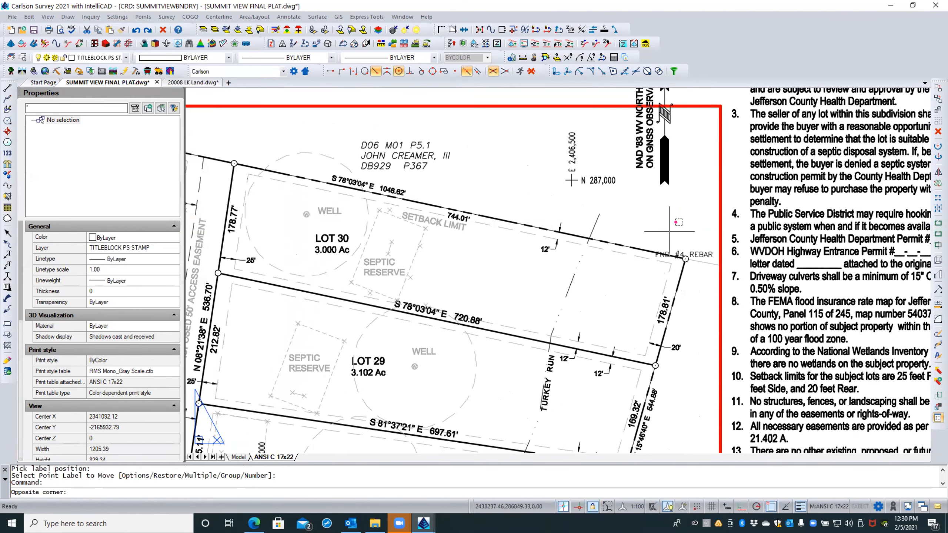
{"action": "left_click", "coordinate": [683, 237]}
{"action": "left_click", "coordinate": [683, 236]}
{"action": "left_click", "coordinate": [693, 249]}
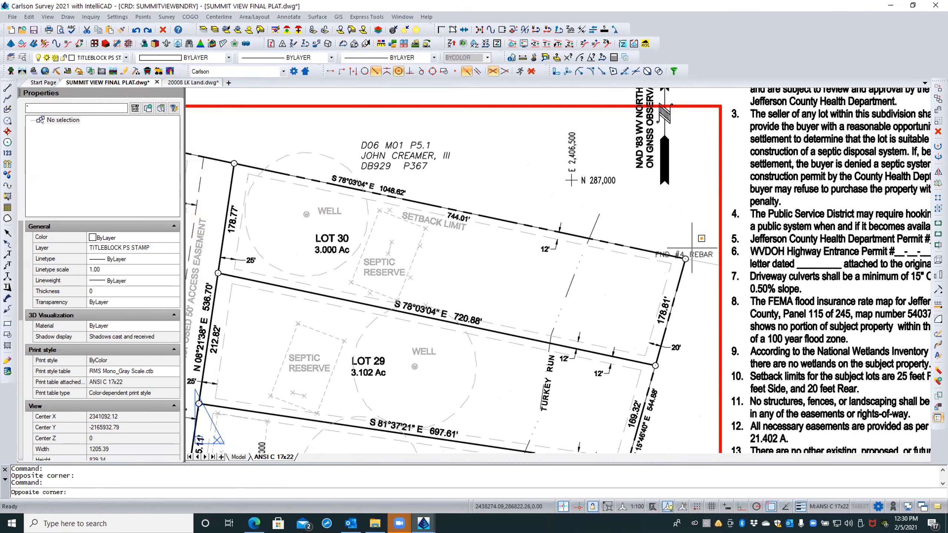
{"action": "left_click", "coordinate": [686, 257]}
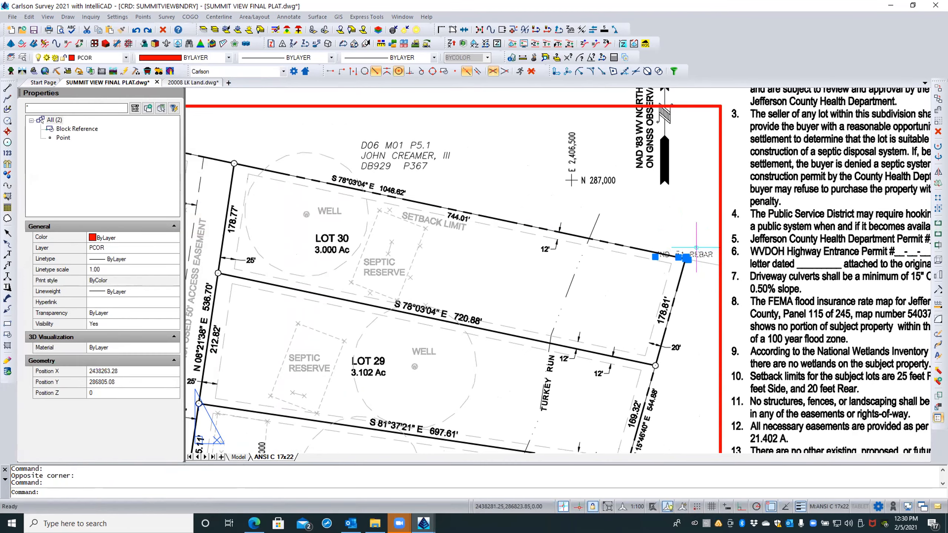
{"action": "scroll", "coordinate": [685, 258], "scroll_direction": "up", "scroll_amount": 3}
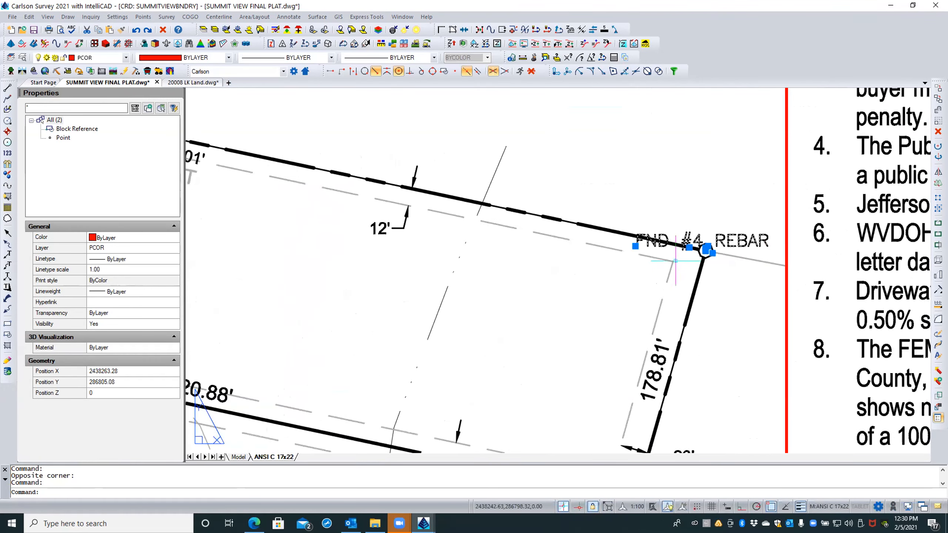
{"action": "left_click", "coordinate": [635, 247]}
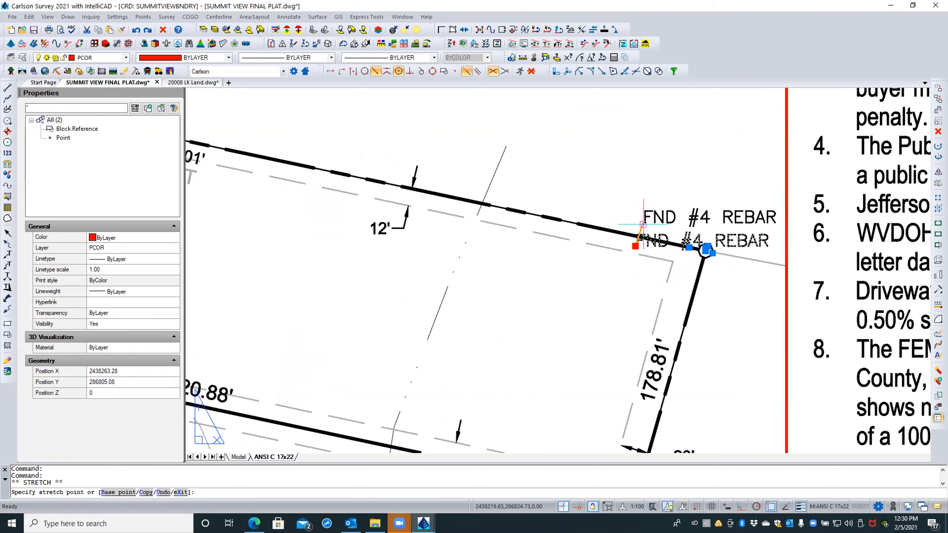
{"action": "left_click", "coordinate": [643, 225]}
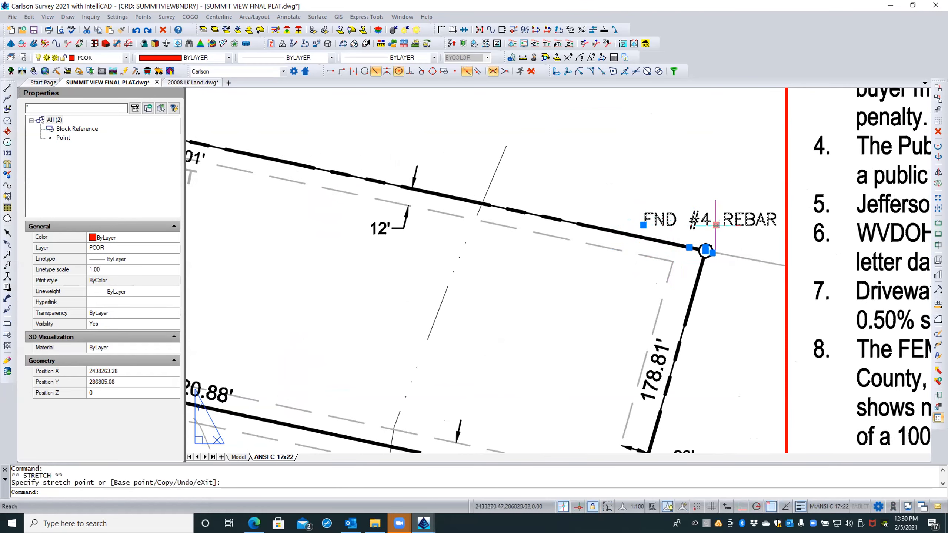
Nudge the FND #4 REBAR label slightly down and to the right, closer to its corner point, and clear the selection
{"action": "left_click", "coordinate": [716, 225]}
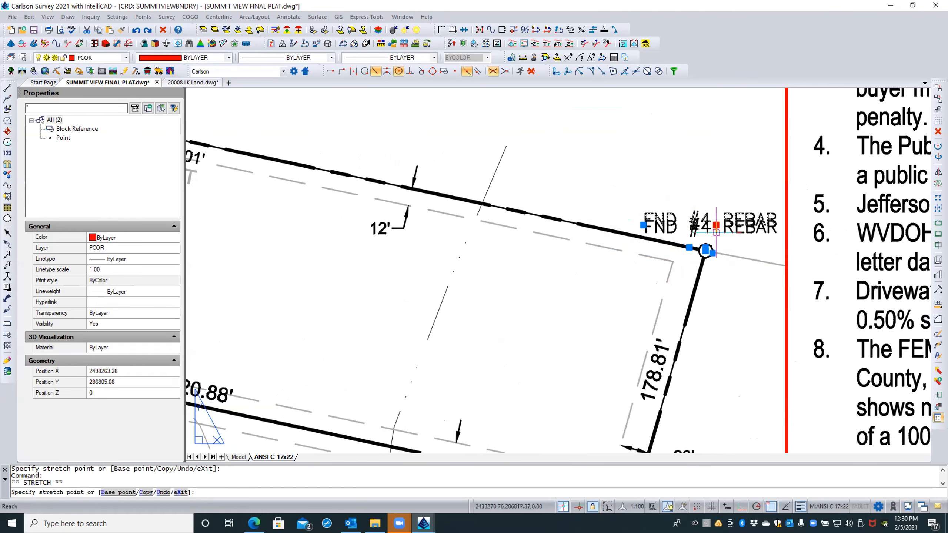
{"action": "left_click", "coordinate": [721, 232]}
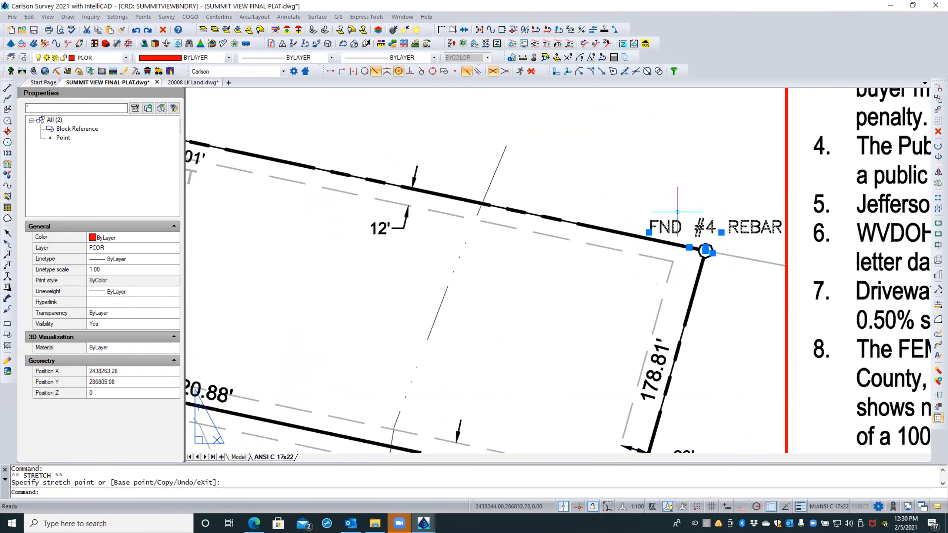
{"action": "key", "text": "Escape"}
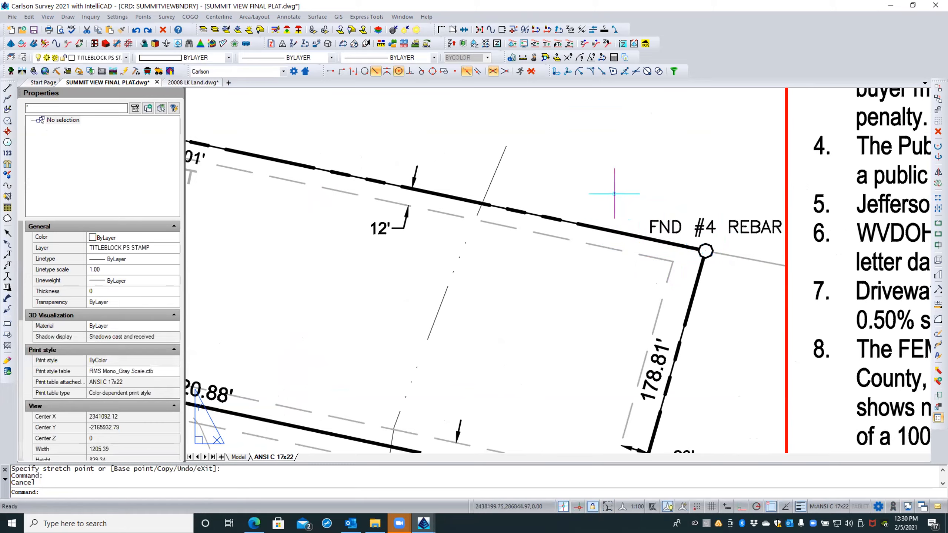
Move the FND #5 REBAR label at Lot 28's southeast corner below and to the right of its point, clear of the boundary lines
{"action": "scroll", "coordinate": [592, 189], "scroll_direction": "down", "scroll_amount": 2}
{"action": "scroll", "coordinate": [591, 190], "scroll_direction": "down", "scroll_amount": 1}
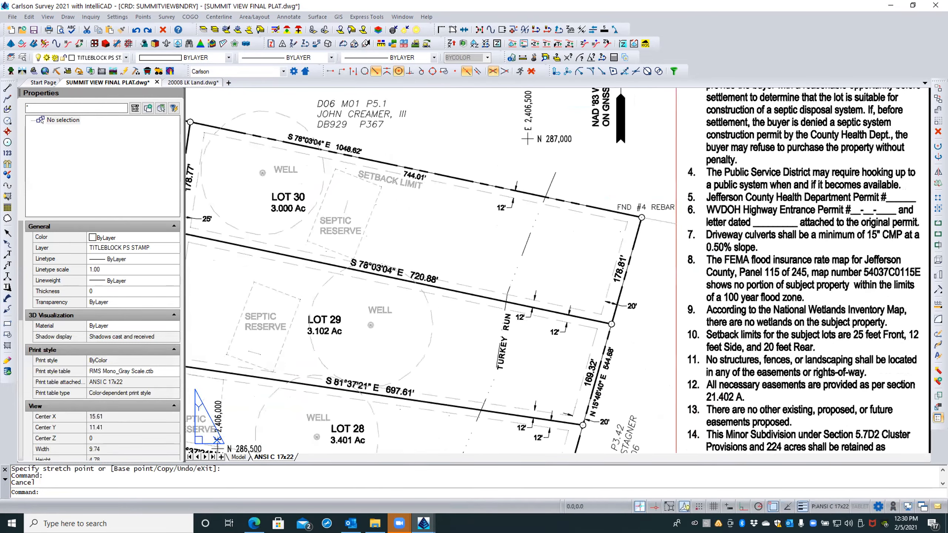
{"action": "scroll", "coordinate": [591, 190], "scroll_direction": "down", "scroll_amount": 2}
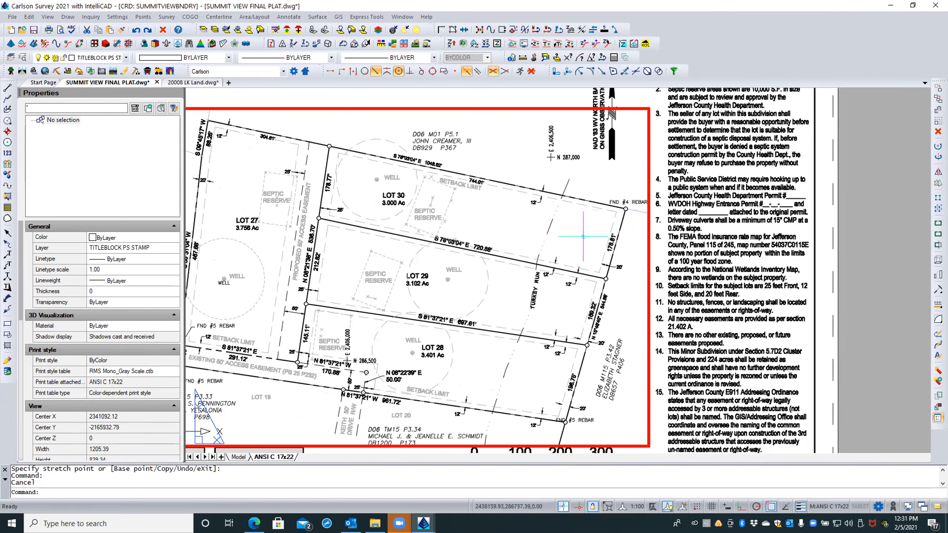
{"action": "scroll", "coordinate": [560, 428], "scroll_direction": "up", "scroll_amount": 5}
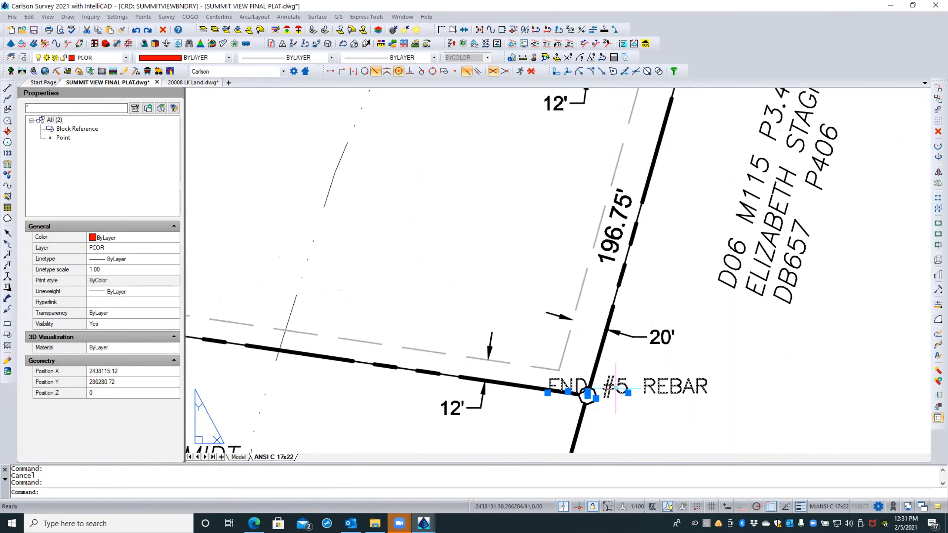
{"action": "left_click", "coordinate": [628, 392]}
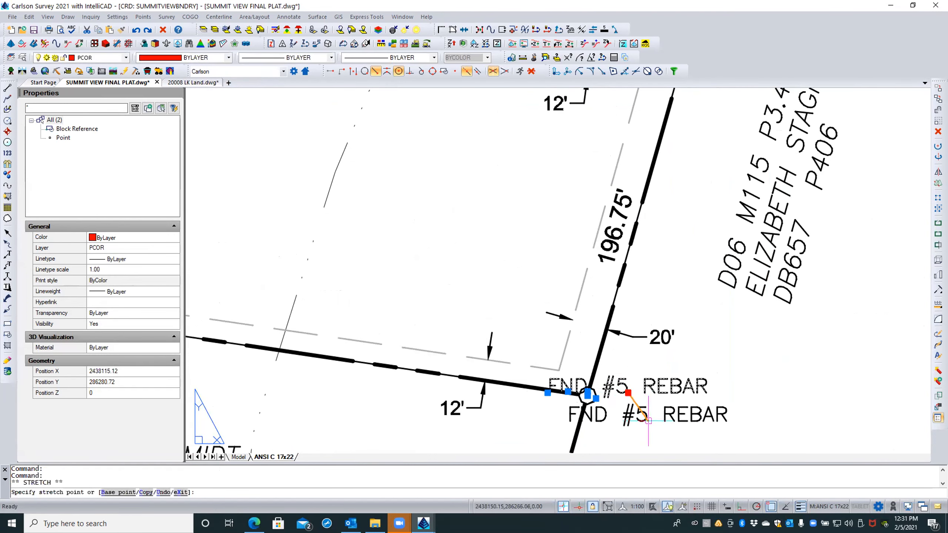
{"action": "left_click", "coordinate": [674, 423]}
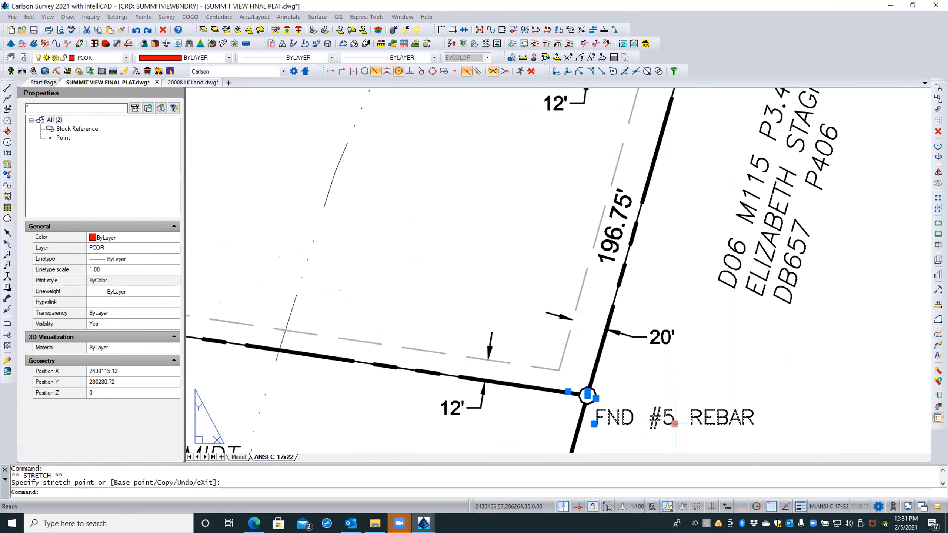
{"action": "key", "text": "Escape"}
{"action": "key", "text": "Escape"}
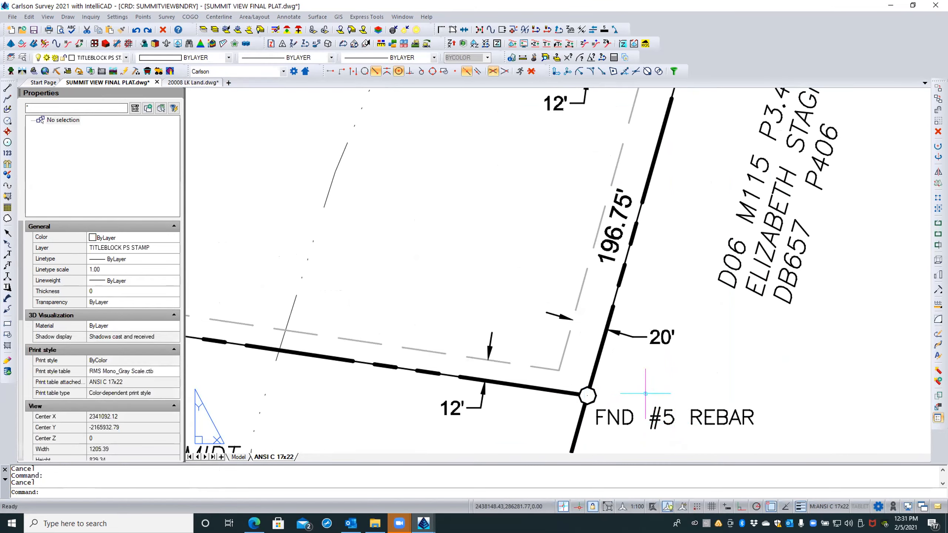
Examine the rebar label placement across the plat, especially around the two FND #5 REBAR labels at Lot 27's southwest corner
{"action": "scroll", "coordinate": [690, 383], "scroll_direction": "down", "scroll_amount": 1}
{"action": "scroll", "coordinate": [691, 384], "scroll_direction": "down", "scroll_amount": 6}
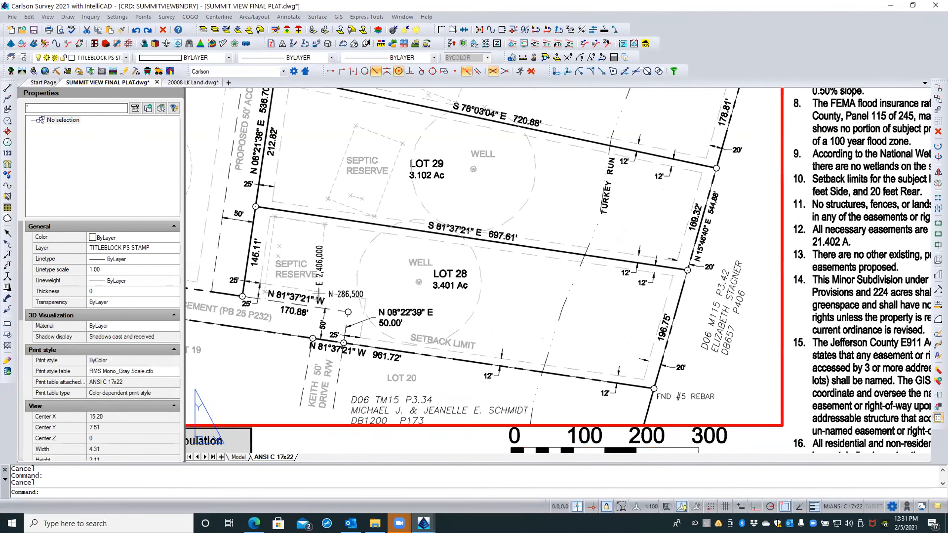
{"action": "double_click", "coordinate": [290, 350]}
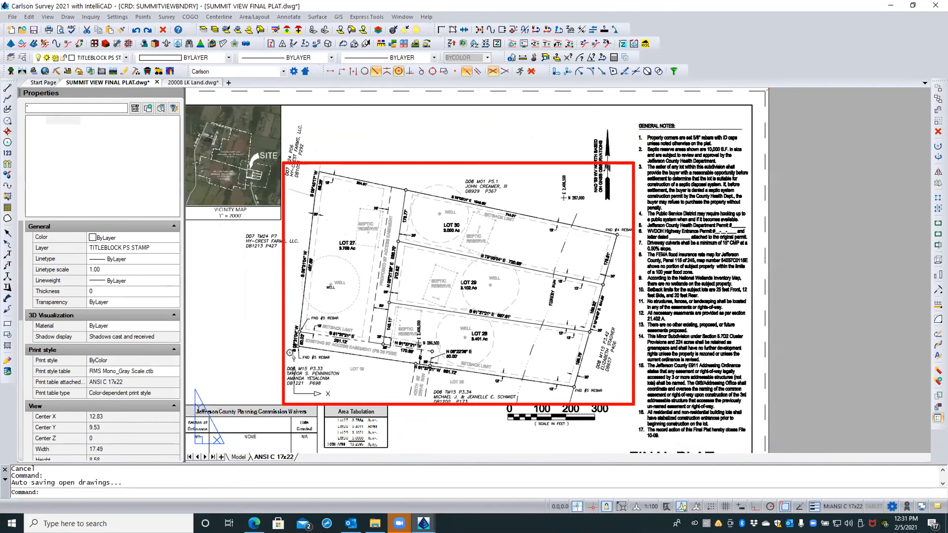
{"action": "scroll", "coordinate": [290, 353], "scroll_direction": "up", "scroll_amount": 3}
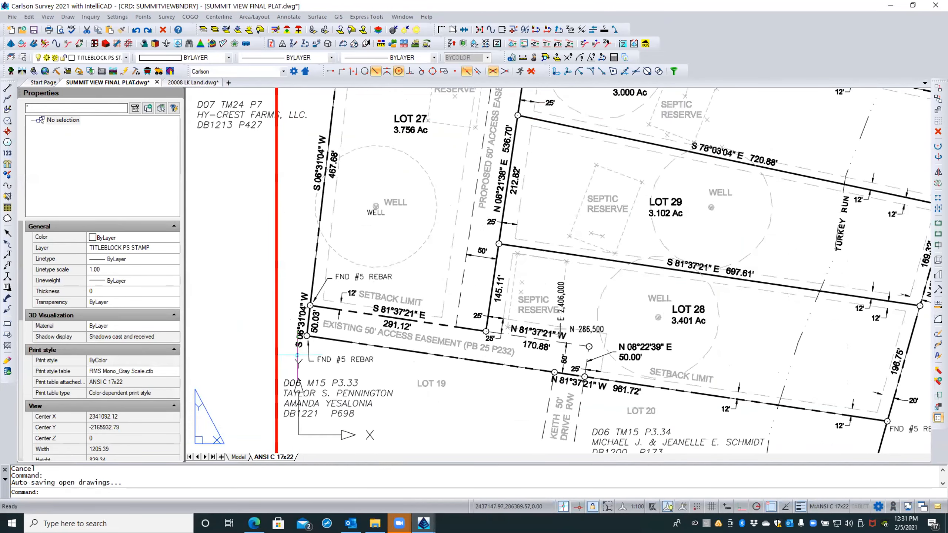
{"action": "scroll", "coordinate": [297, 355], "scroll_direction": "up", "scroll_amount": 1}
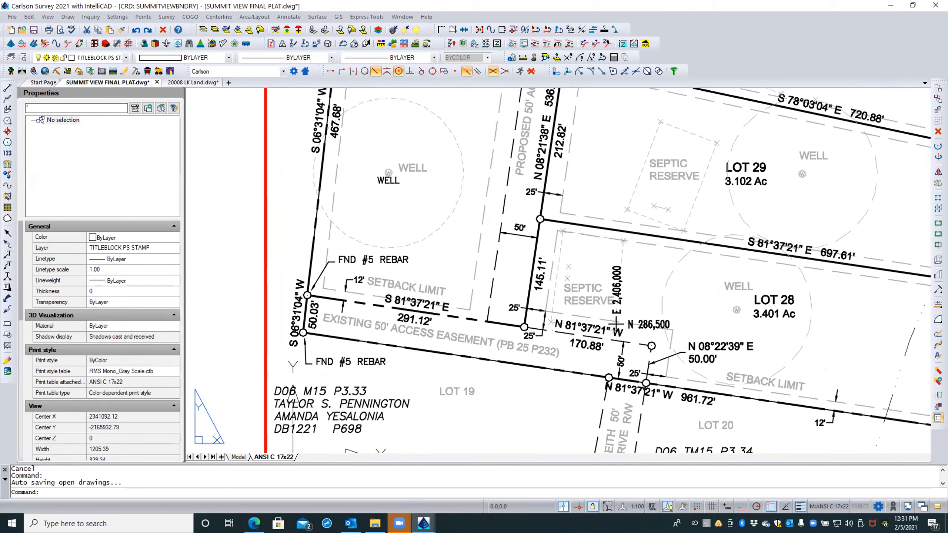
{"action": "scroll", "coordinate": [412, 357], "scroll_direction": "down", "scroll_amount": 3}
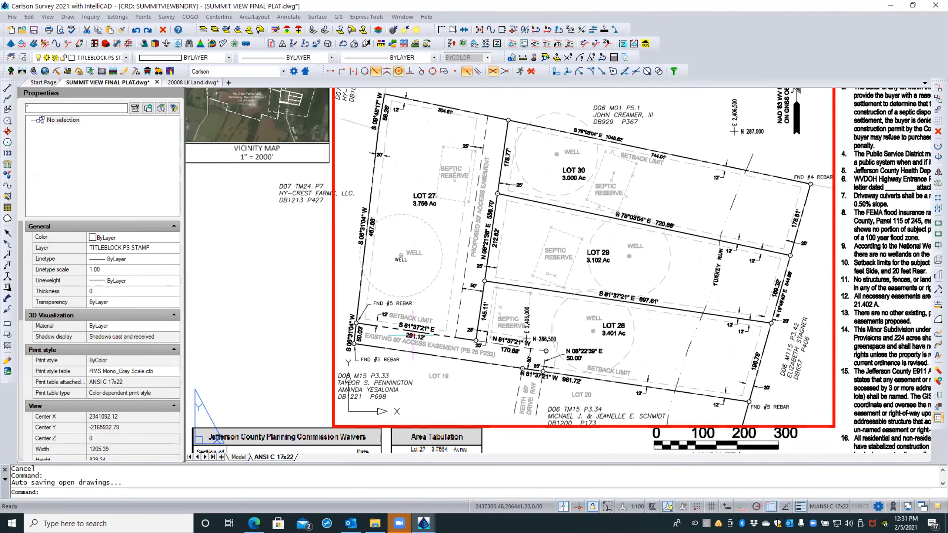
{"action": "scroll", "coordinate": [412, 317], "scroll_direction": "up", "scroll_amount": 3}
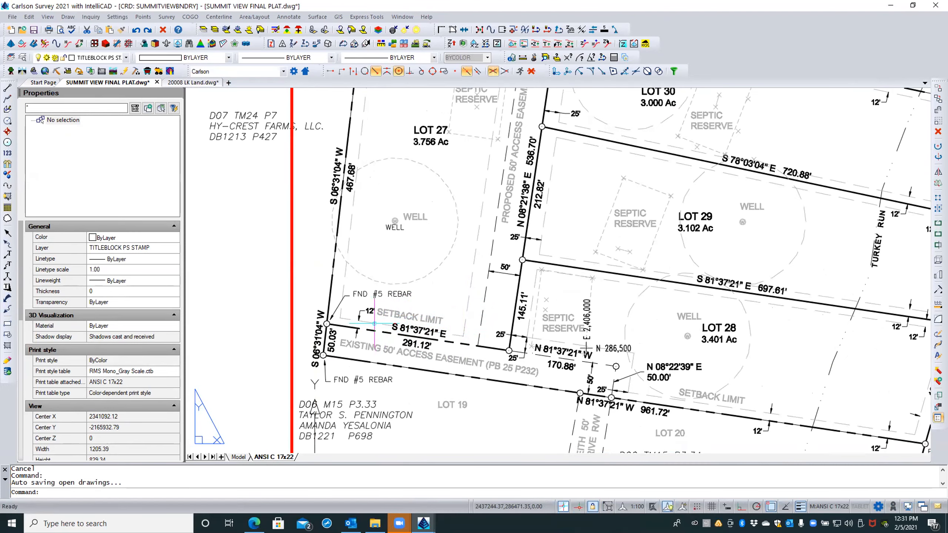
{"action": "scroll", "coordinate": [375, 324], "scroll_direction": "up", "scroll_amount": 3}
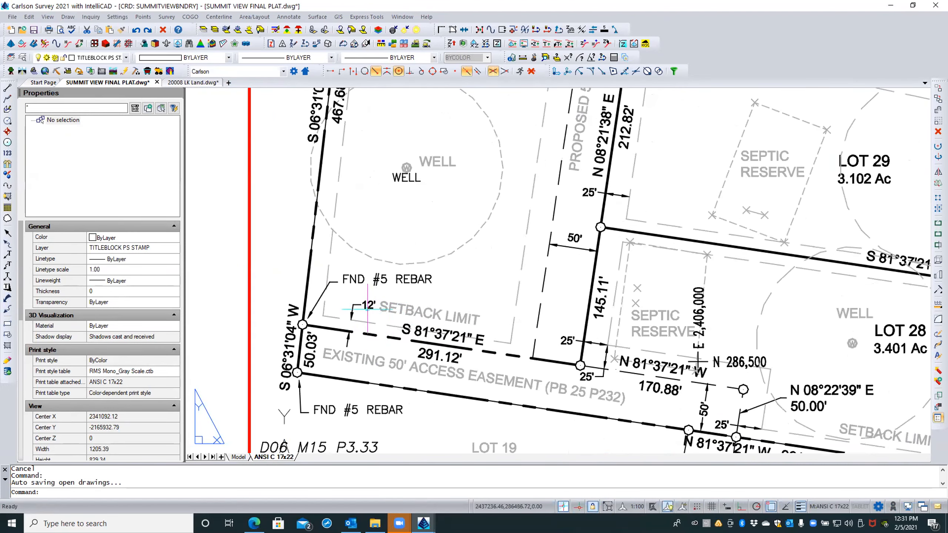
Set the rotation of the SETBACK LIMIT text near Lot 27's southwest corner to E so it reads horizontally
{"action": "left_click", "coordinate": [403, 305]}
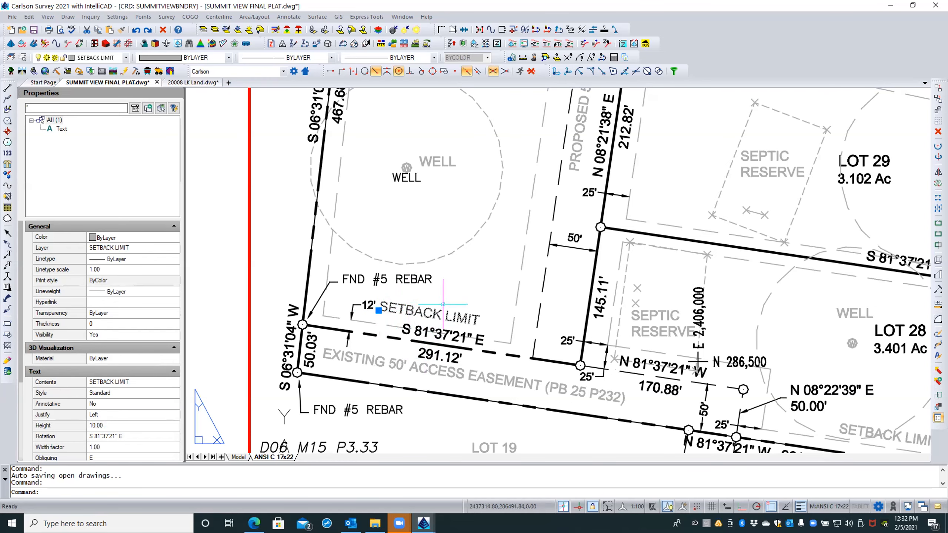
{"action": "key", "text": "Escape"}
{"action": "key", "text": "Escape"}
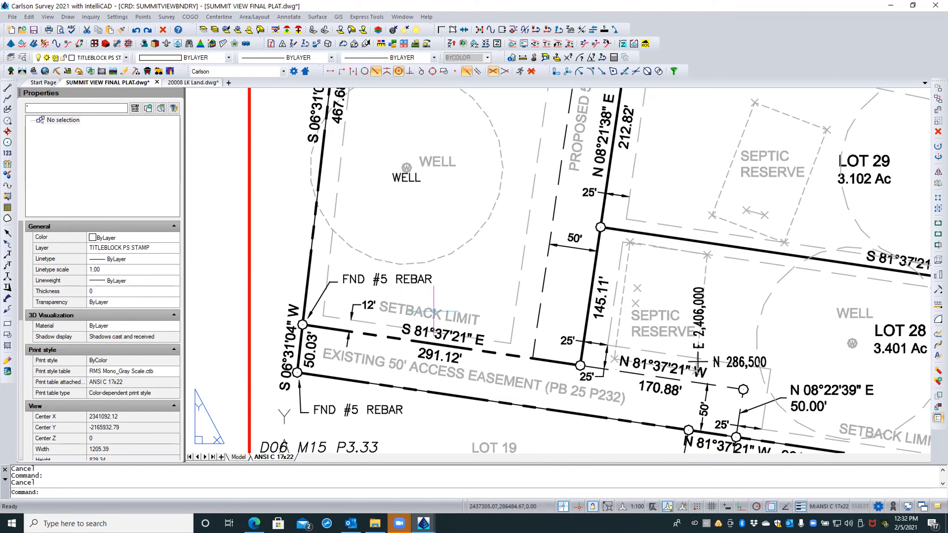
{"action": "left_click", "coordinate": [428, 310]}
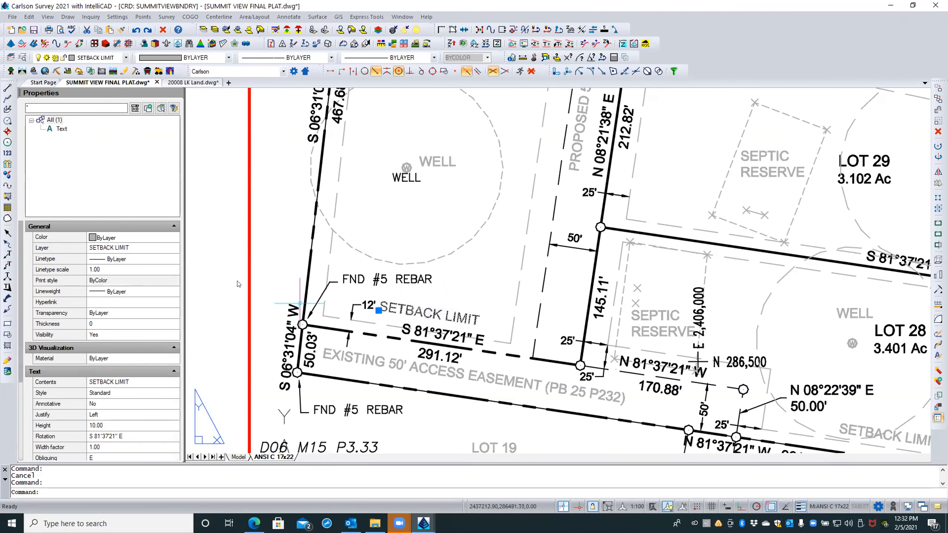
{"action": "left_click", "coordinate": [125, 435]}
{"action": "type", "text": "e"}
{"action": "key", "text": "Return"}
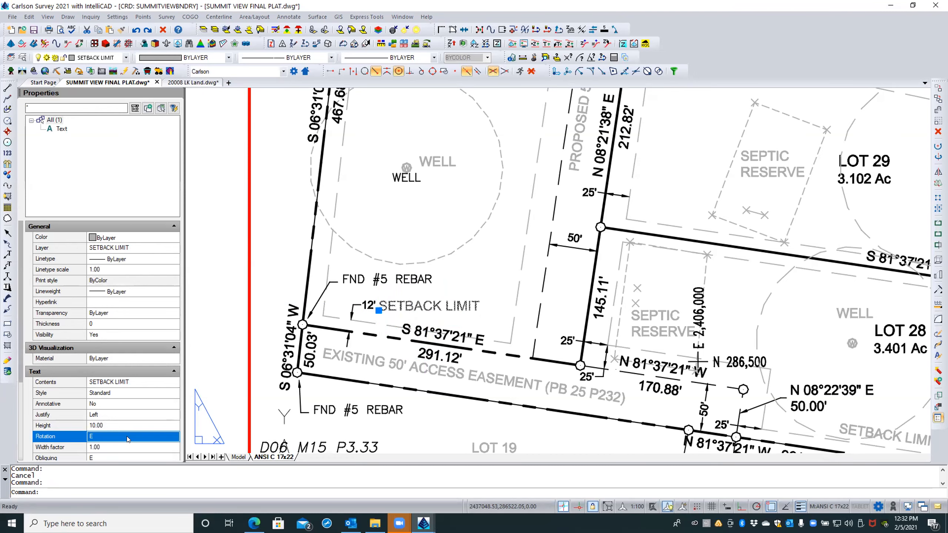
Nudge the SETBACK LIMIT text slightly up and to the right, away from the 12' dimension
{"action": "scroll", "coordinate": [372, 305], "scroll_direction": "up", "scroll_amount": 3}
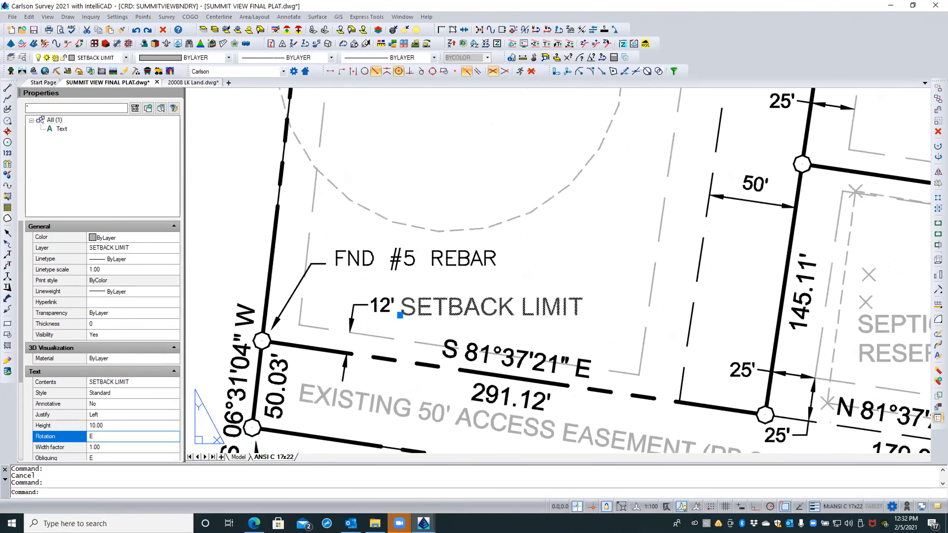
{"action": "left_click", "coordinate": [399, 315]}
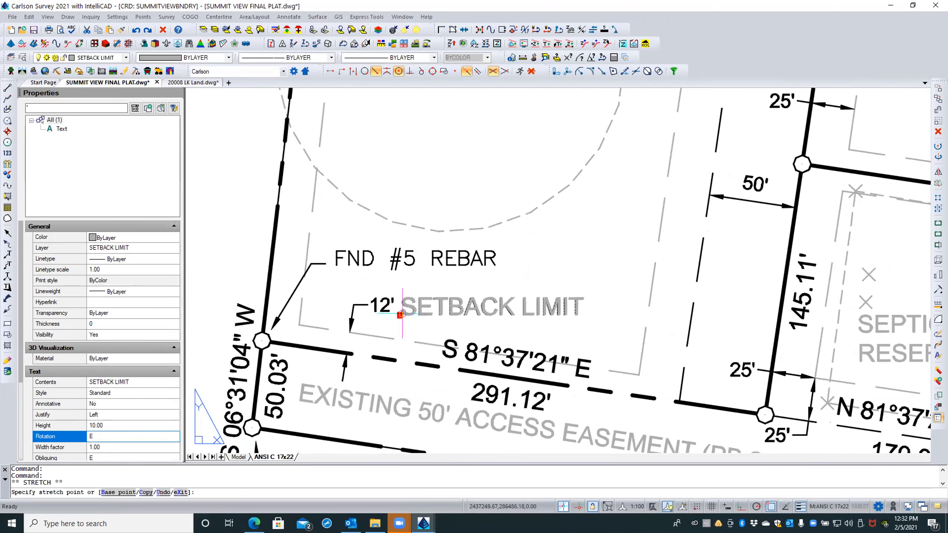
{"action": "left_click", "coordinate": [403, 313]}
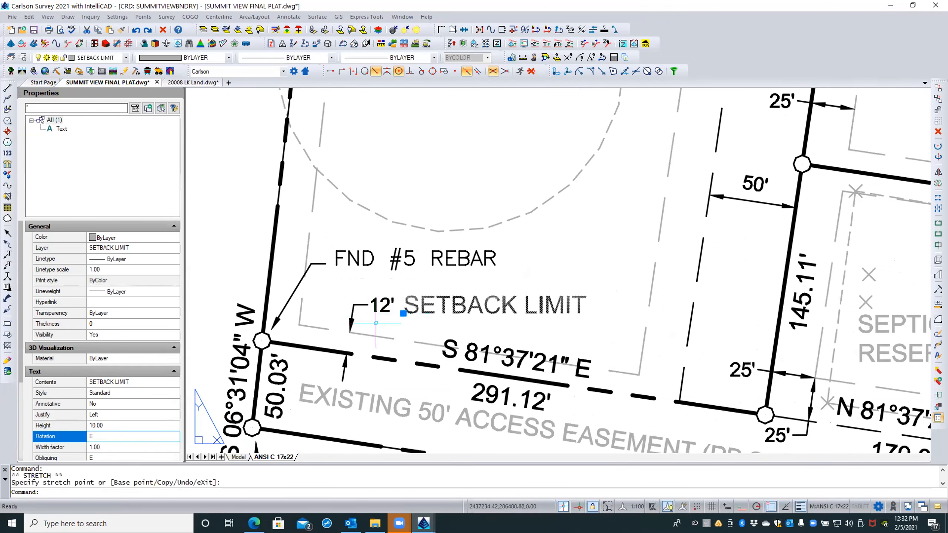
Reduce the SETBACK LIMIT text beside the 12' dimension to a height of 8
{"action": "scroll", "coordinate": [381, 322], "scroll_direction": "up", "scroll_amount": 1}
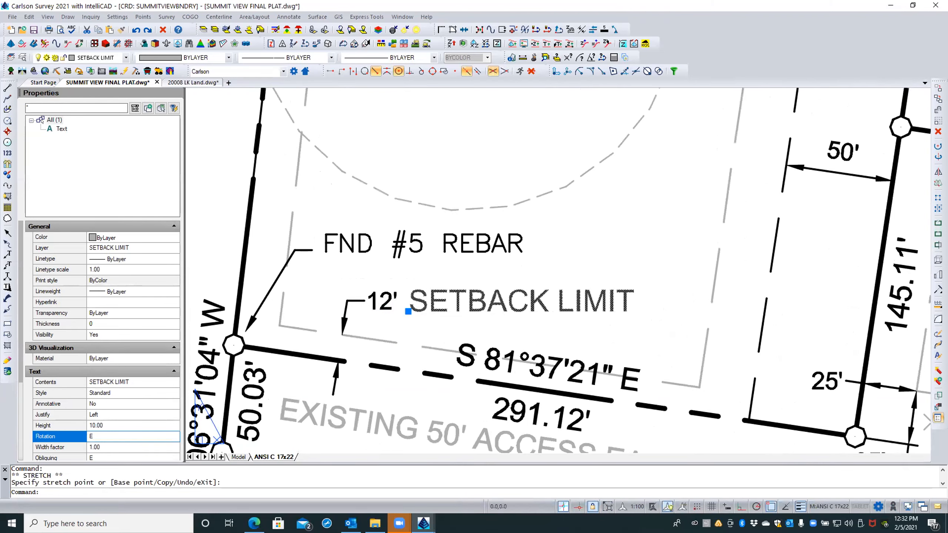
{"action": "scroll", "coordinate": [381, 322], "scroll_direction": "up", "scroll_amount": 1}
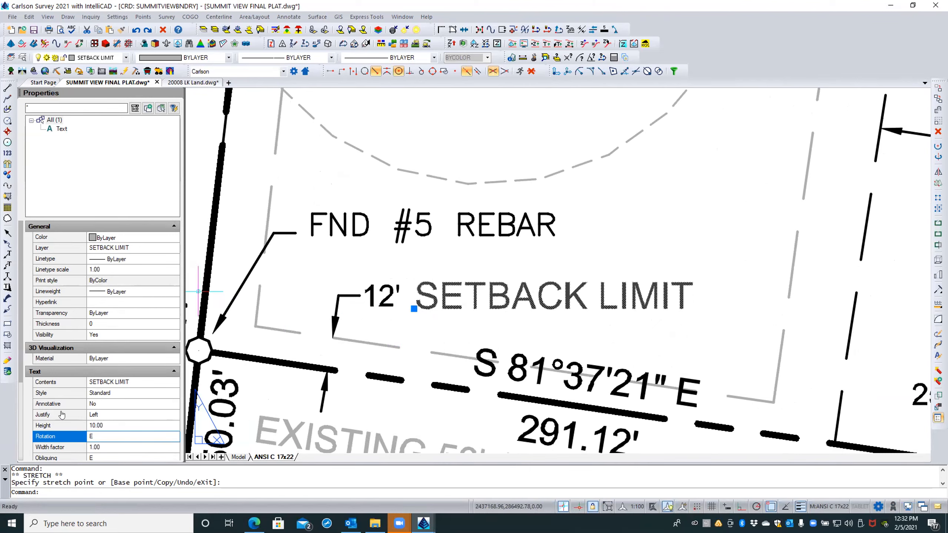
{"action": "left_click", "coordinate": [111, 425]}
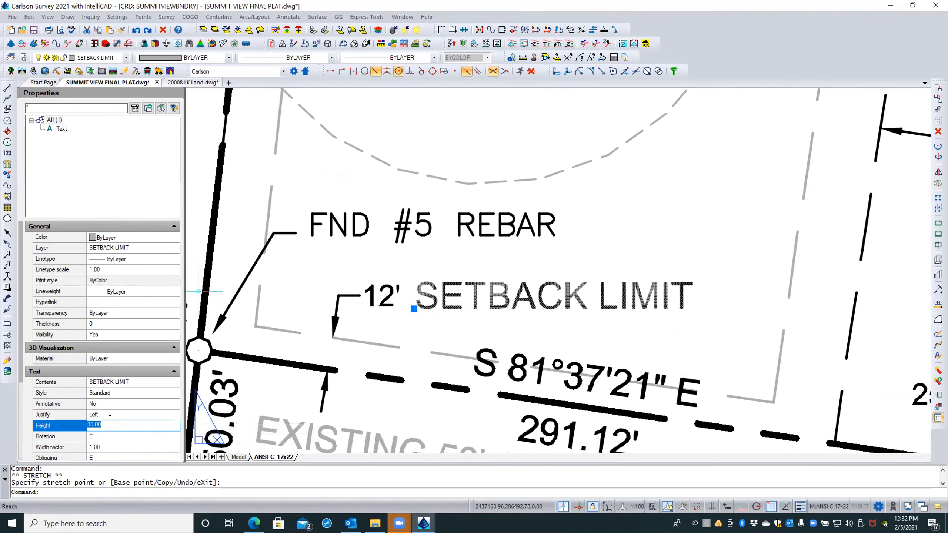
{"action": "type", "text": "8"}
{"action": "key", "text": "Return"}
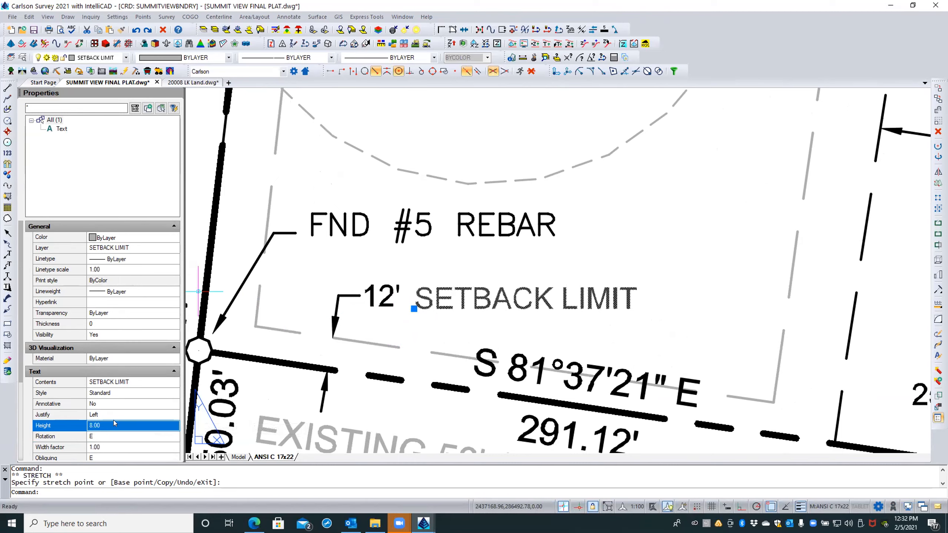
Move the SETBACK LIMIT text up and left so it sits close beside the 12' dimension, and clear the selection
{"action": "left_click", "coordinate": [413, 308]}
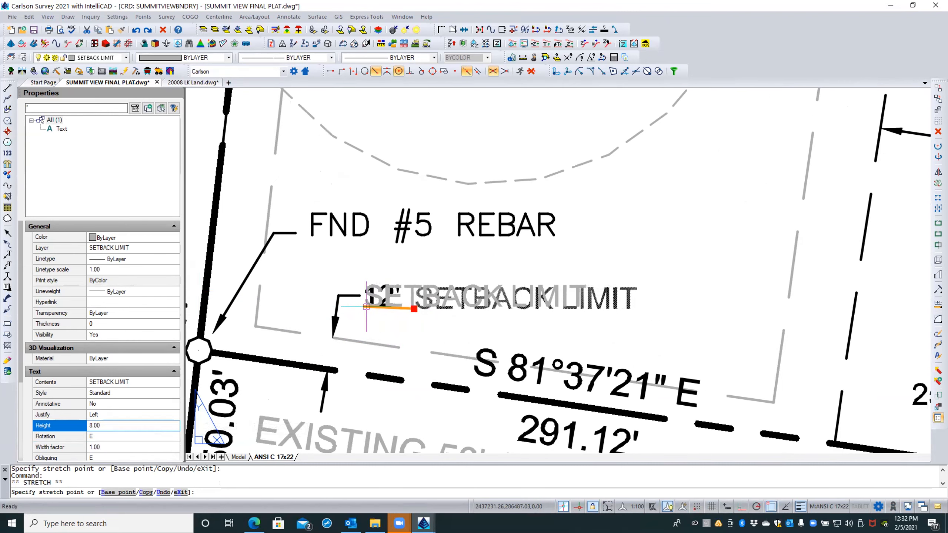
{"action": "left_click", "coordinate": [408, 305]}
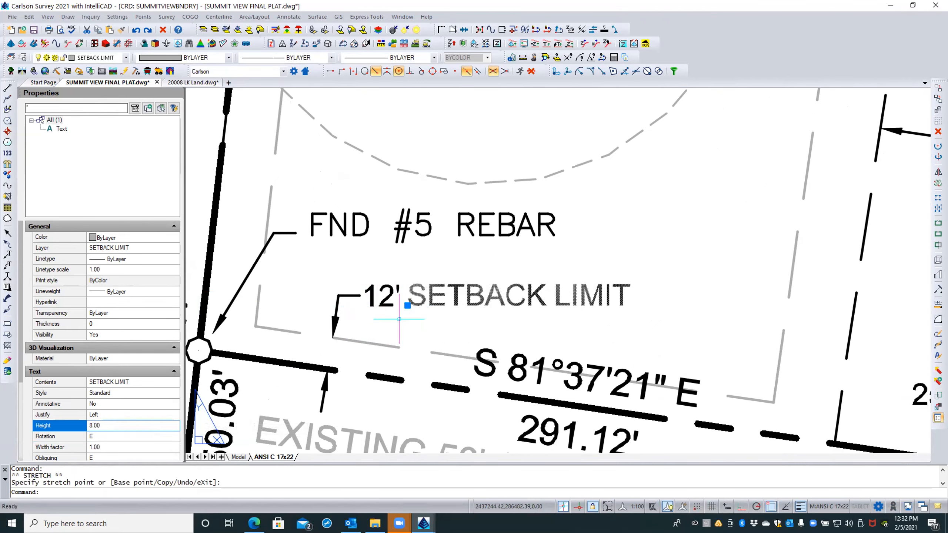
{"action": "key", "text": "Escape"}
{"action": "key", "text": "Escape"}
Examine the EXISTING and PROPOSED 50' ACCESS EASEMENT labels against the surrounding plat text, and clear the selection
{"action": "scroll", "coordinate": [349, 330], "scroll_direction": "down", "scroll_amount": 2}
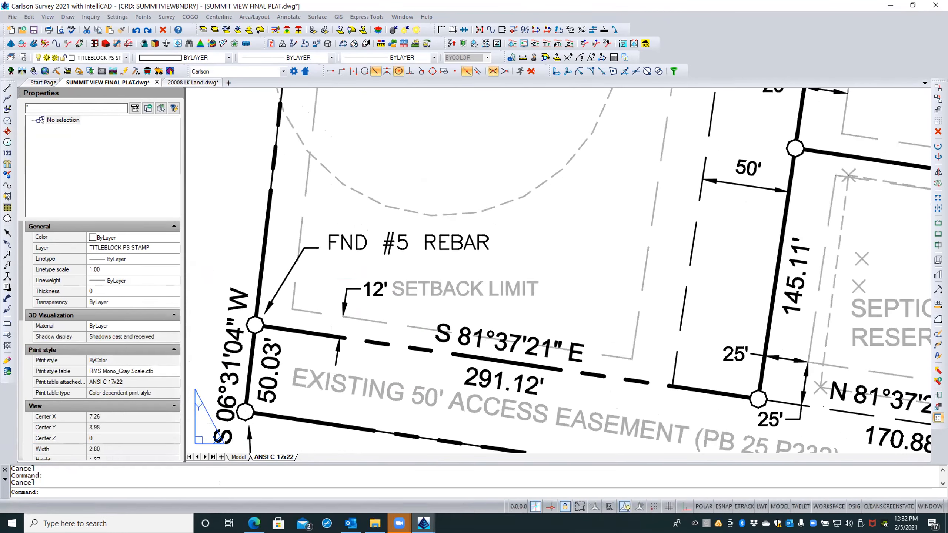
{"action": "scroll", "coordinate": [358, 284], "scroll_direction": "down", "scroll_amount": 1}
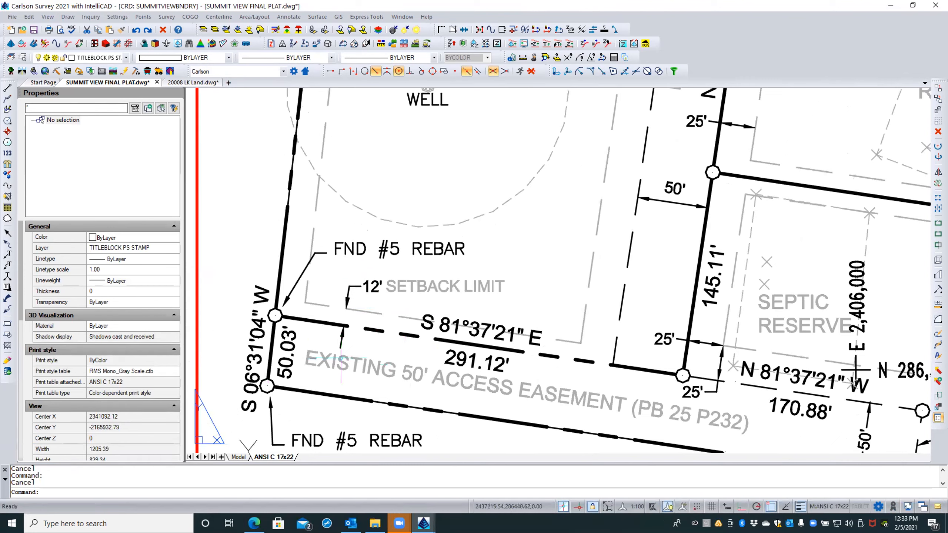
{"action": "left_click", "coordinate": [334, 361]}
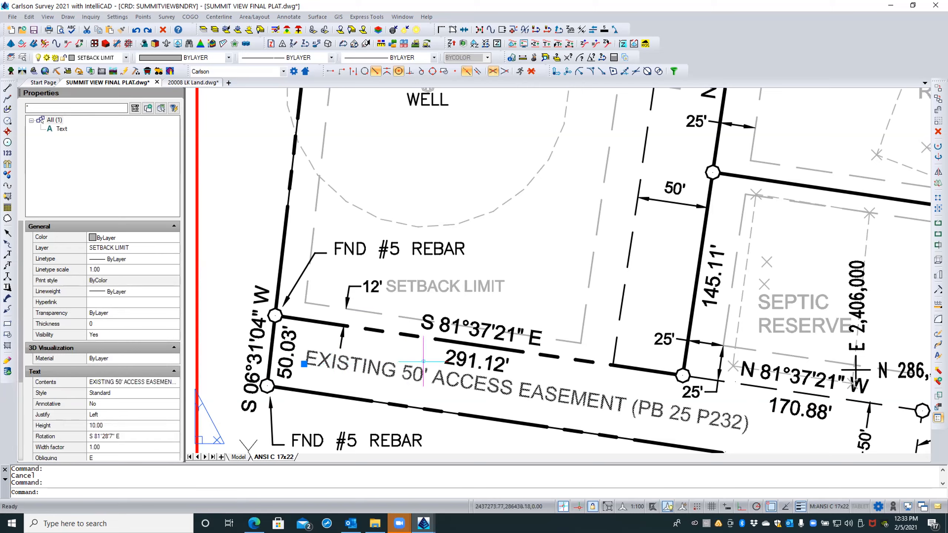
{"action": "scroll", "coordinate": [522, 364], "scroll_direction": "down", "scroll_amount": 1}
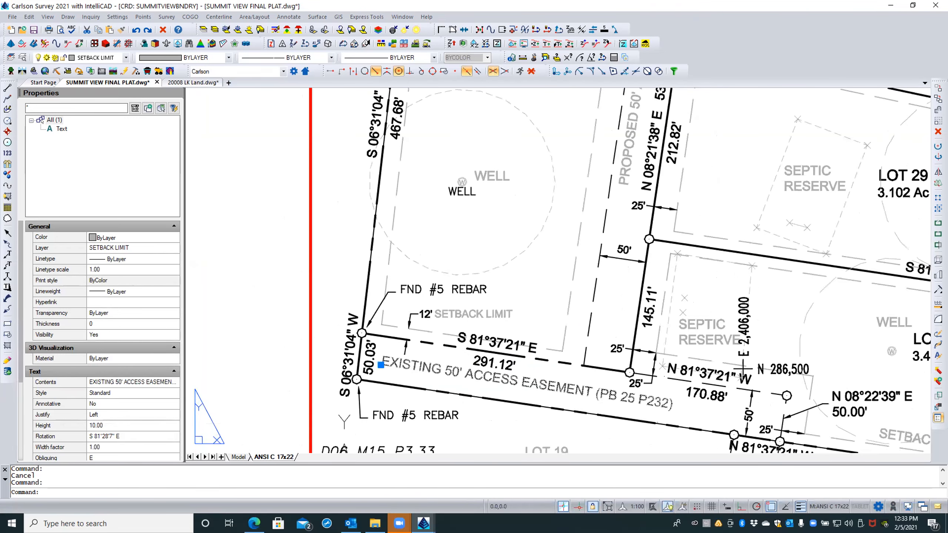
{"action": "left_click", "coordinate": [628, 176]}
{"action": "scroll", "coordinate": [567, 285], "scroll_direction": "down", "scroll_amount": 2}
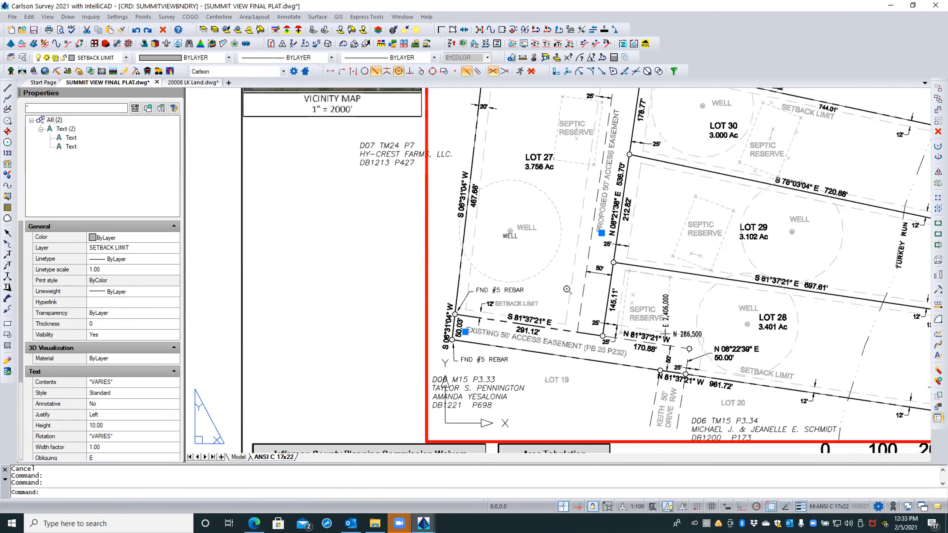
{"action": "scroll", "coordinate": [567, 290], "scroll_direction": "down", "scroll_amount": 2}
{"action": "scroll", "coordinate": [574, 180], "scroll_direction": "up", "scroll_amount": 1}
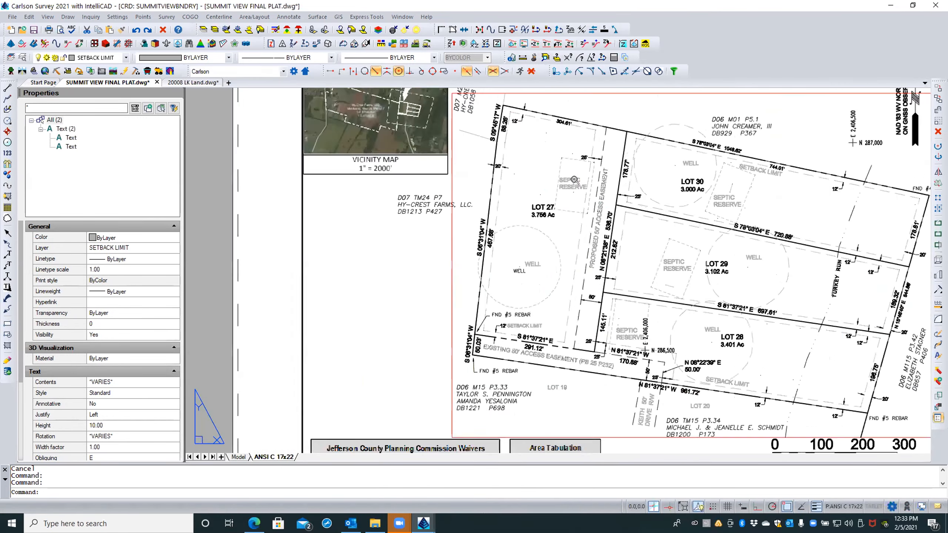
{"action": "scroll", "coordinate": [574, 180], "scroll_direction": "up", "scroll_amount": 3}
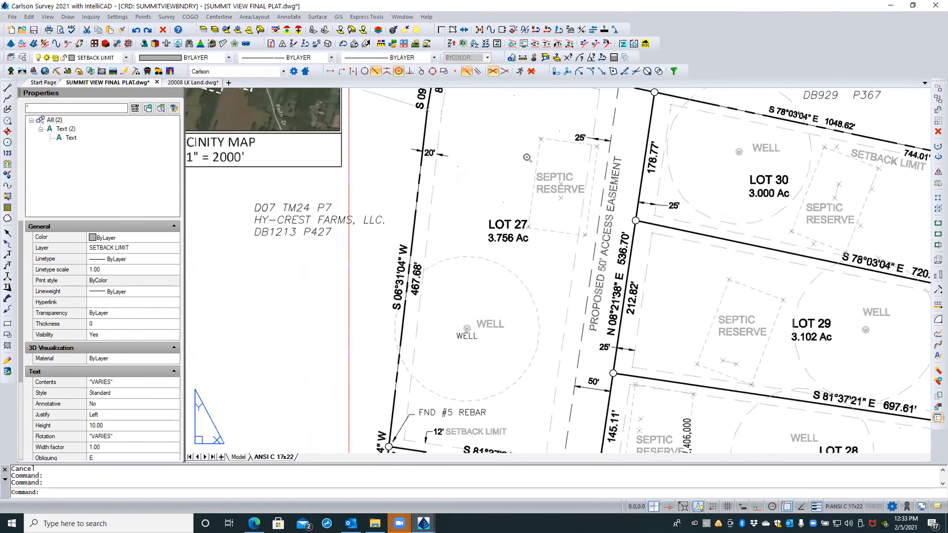
{"action": "scroll", "coordinate": [527, 157], "scroll_direction": "down", "scroll_amount": 2}
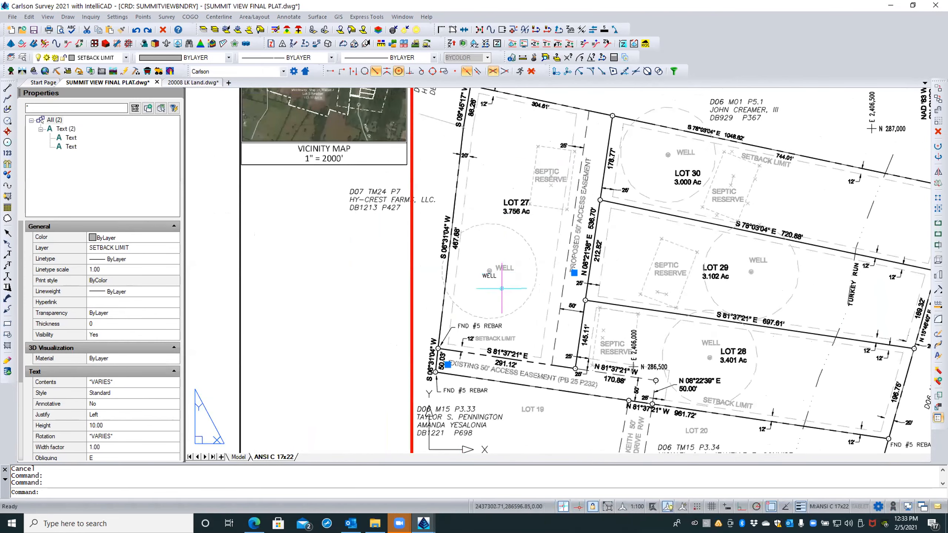
{"action": "key", "text": "Escape"}
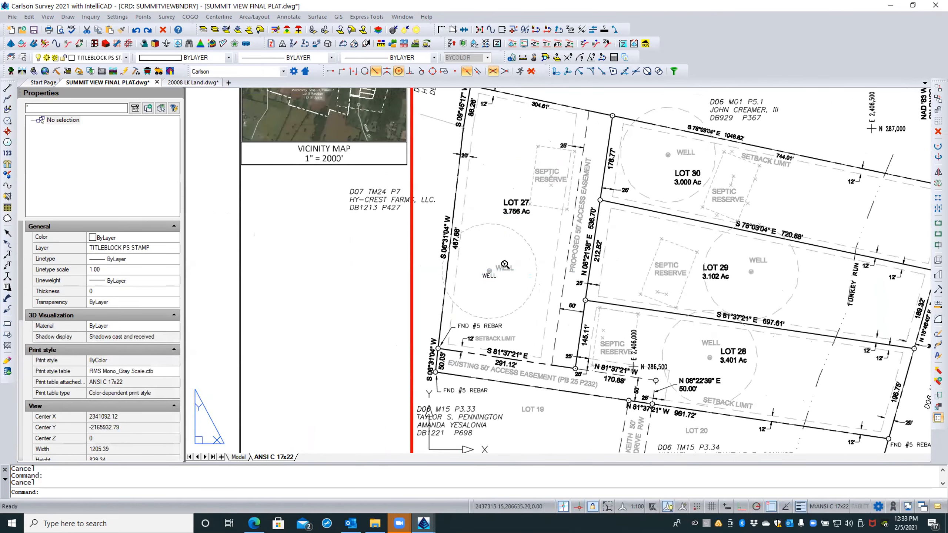
Regenerate the drawing display with REA around the well in Lot 27
{"action": "scroll", "coordinate": [505, 264], "scroll_direction": "up", "scroll_amount": 4}
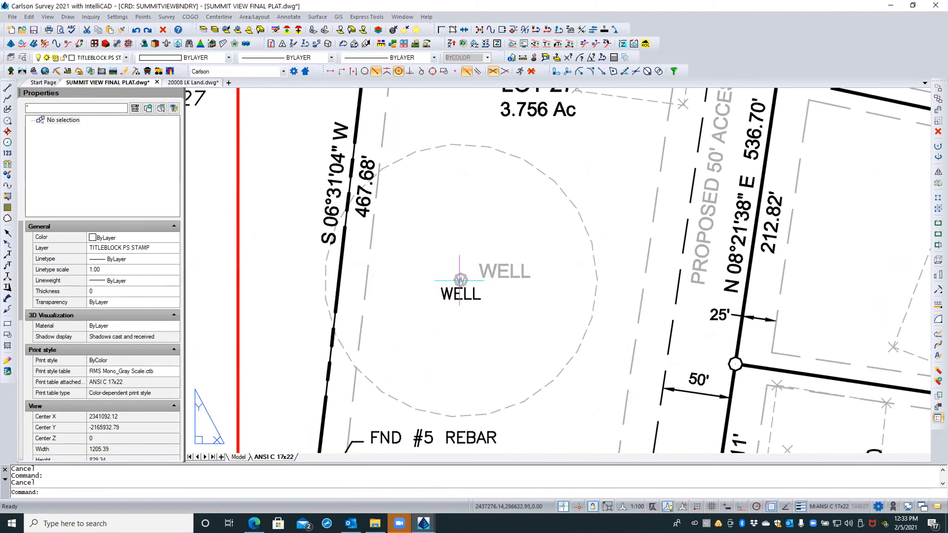
{"action": "type", "text": "REA"}
{"action": "key", "text": "Return"}
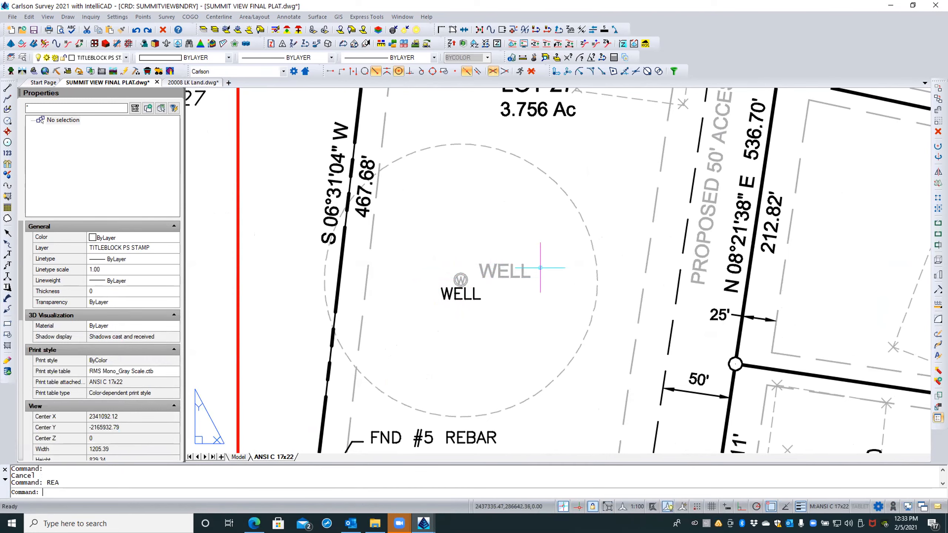
Examine the properties of the WELL labels and well symbol in Lot 27 and of the WELL label in Lot 28
{"action": "left_click", "coordinate": [505, 278]}
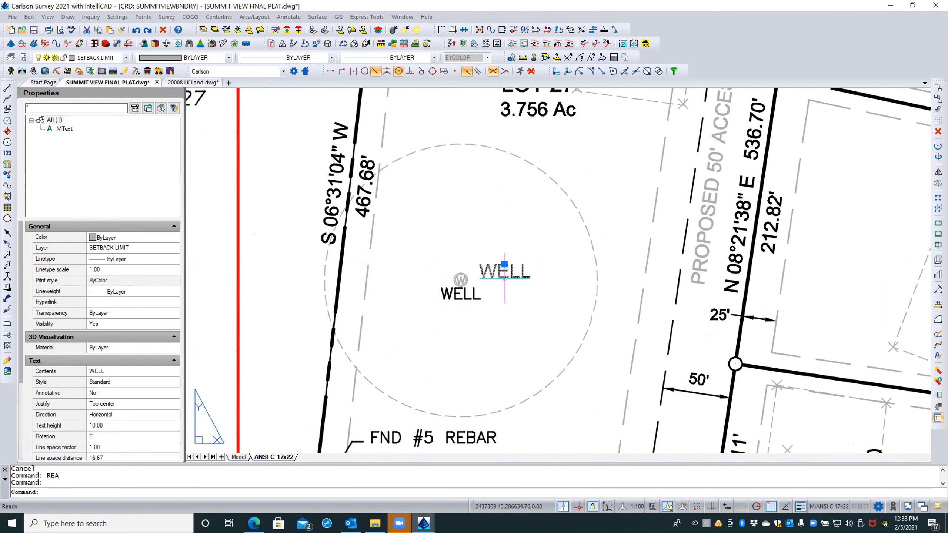
{"action": "key", "text": "Escape"}
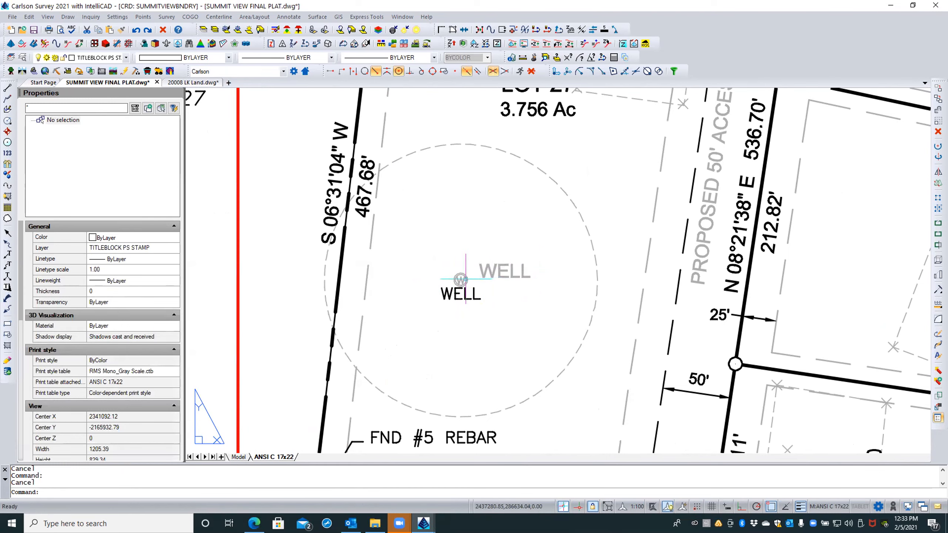
{"action": "left_click", "coordinate": [465, 293]}
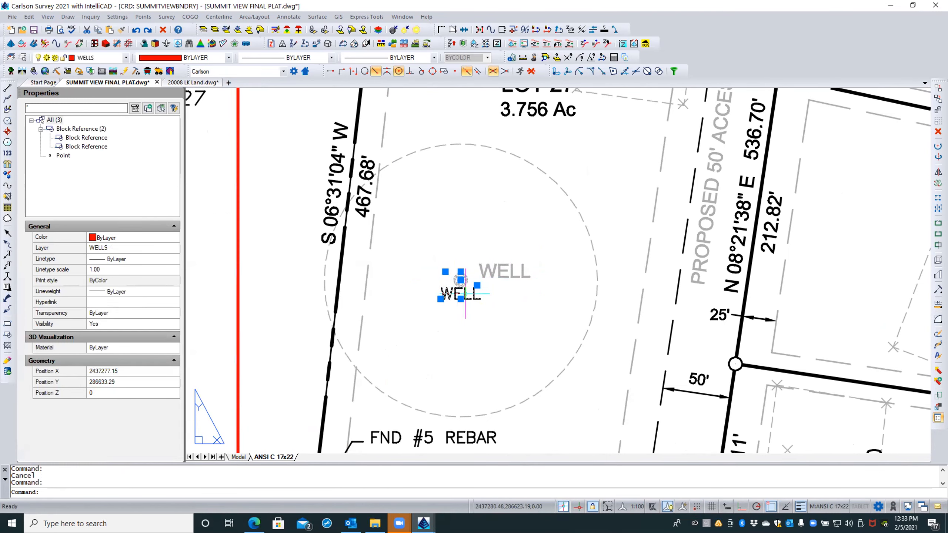
{"action": "key", "text": "Escape"}
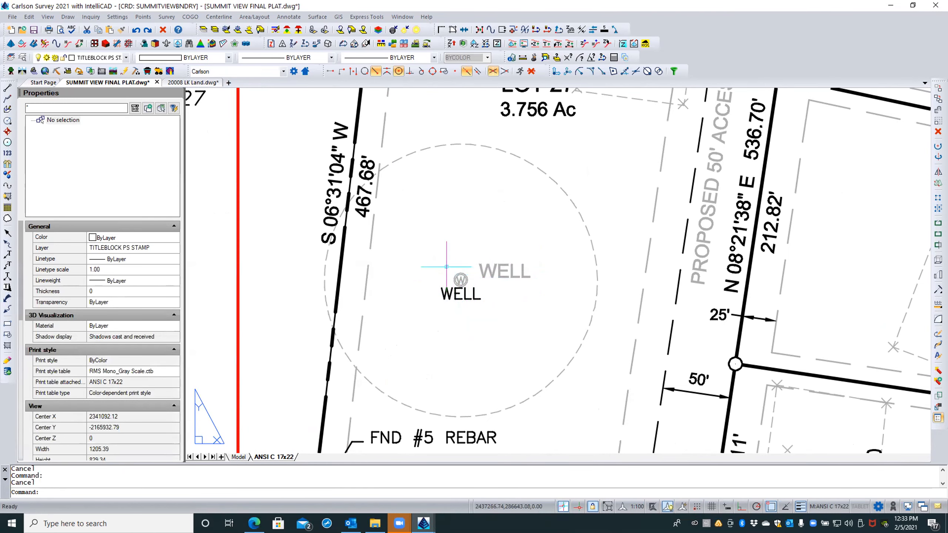
{"action": "left_click", "coordinate": [530, 163]}
{"action": "key", "text": "Escape"}
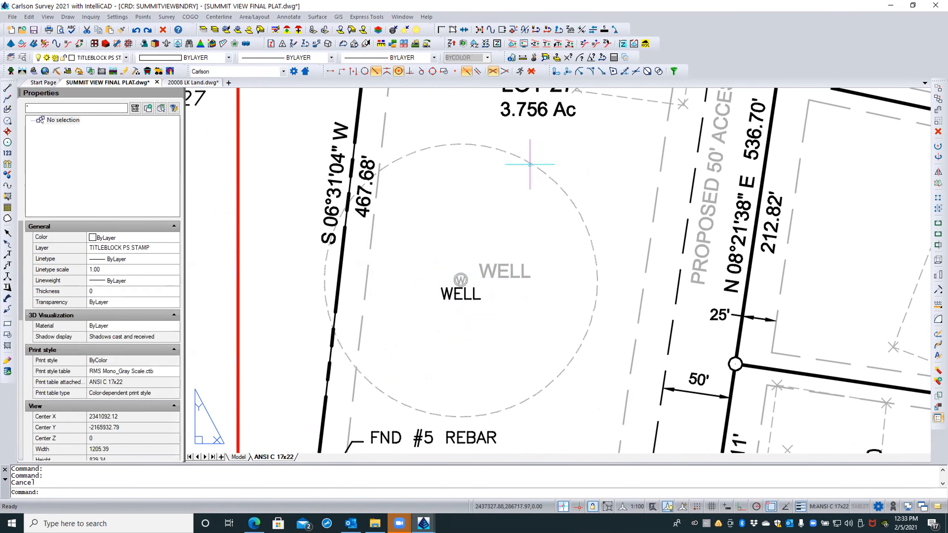
{"action": "left_click", "coordinate": [504, 271]}
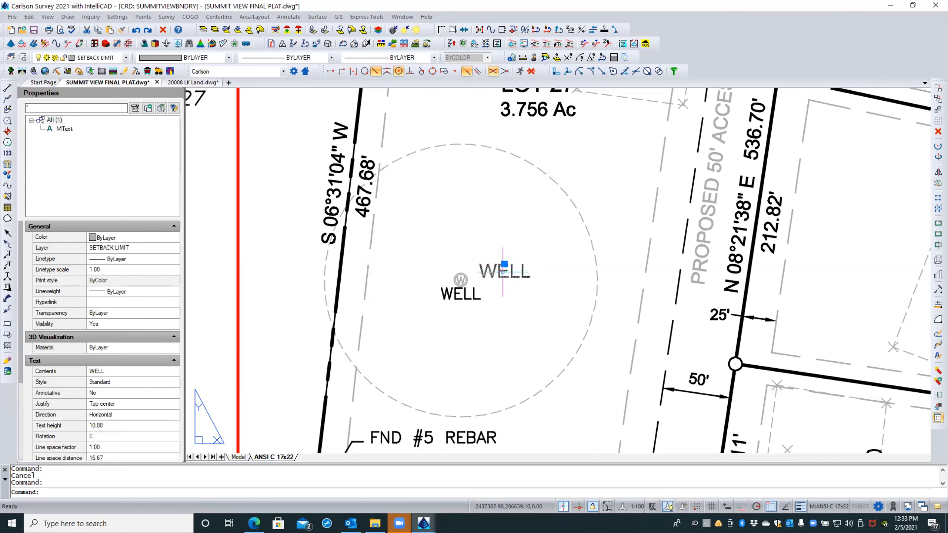
{"action": "scroll", "coordinate": [462, 243], "scroll_direction": "down", "scroll_amount": 3}
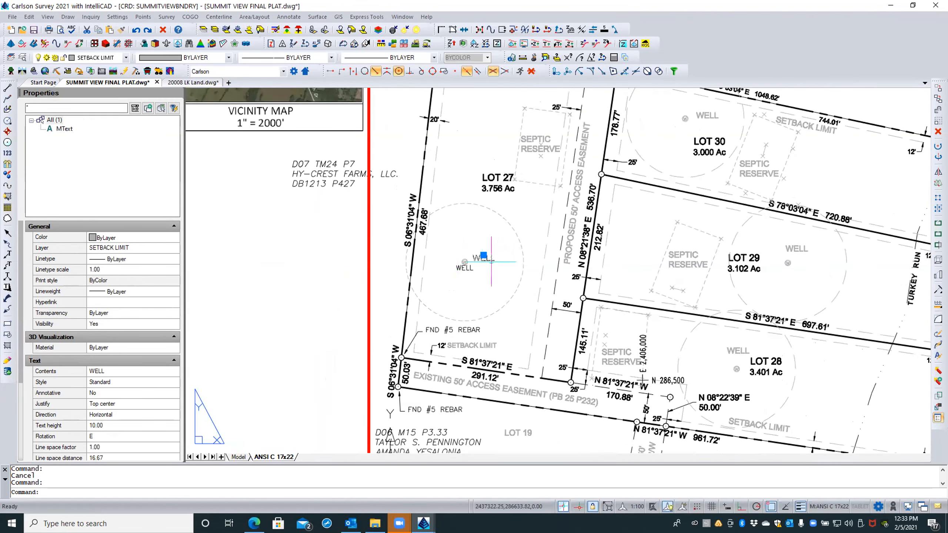
{"action": "key", "text": "Escape"}
{"action": "left_click", "coordinate": [730, 349]}
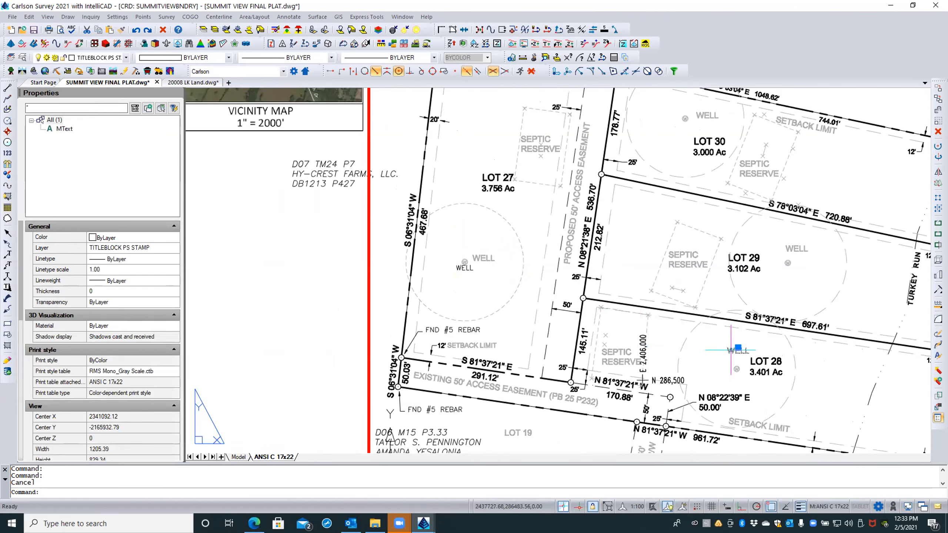
{"action": "key", "text": "Escape"}
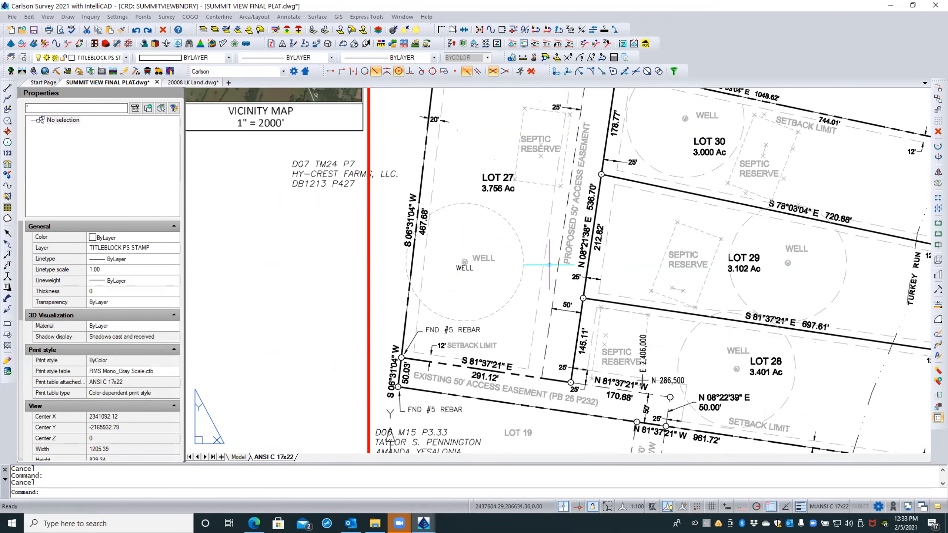
Examine the properties of the WELL text labels in Lots 29, 30 and 28 together, and clear the selection
{"action": "left_click", "coordinate": [794, 248]}
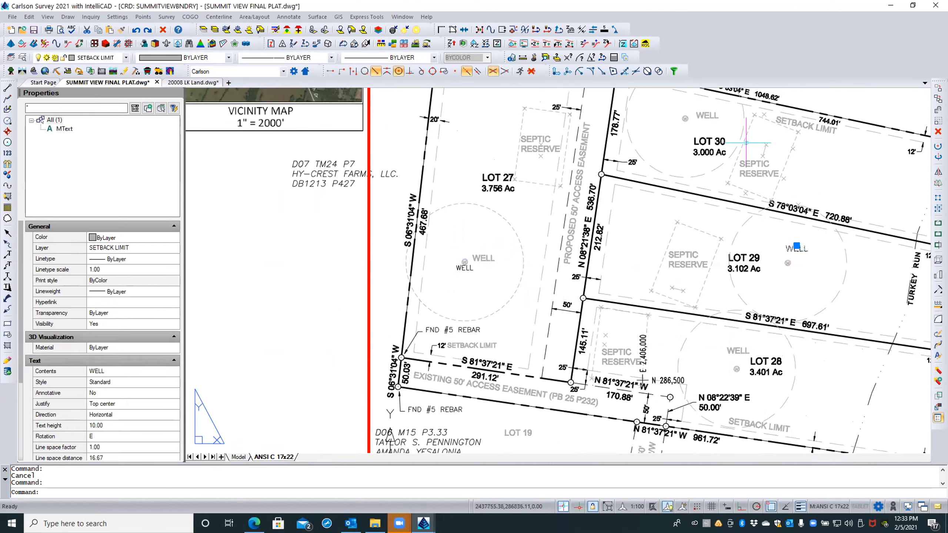
{"action": "left_click", "coordinate": [712, 116]}
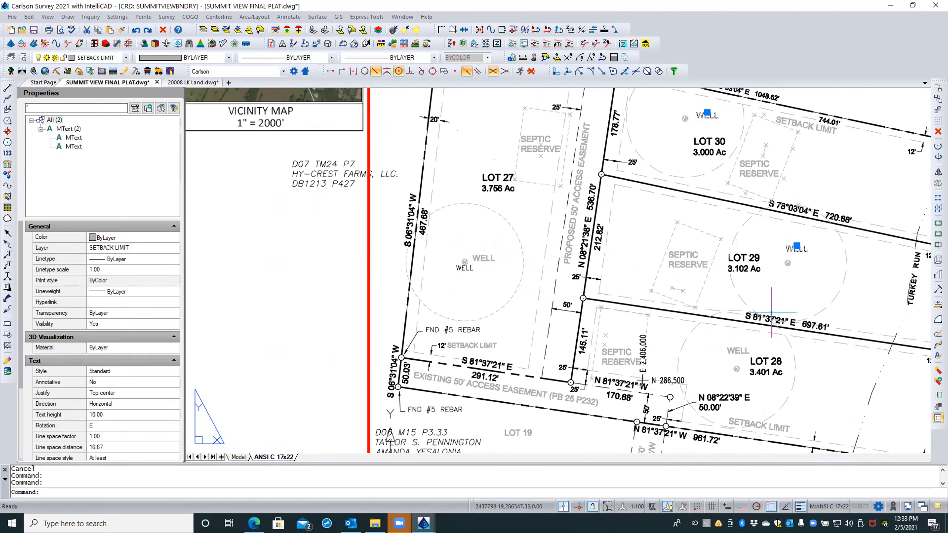
{"action": "left_click", "coordinate": [731, 351]}
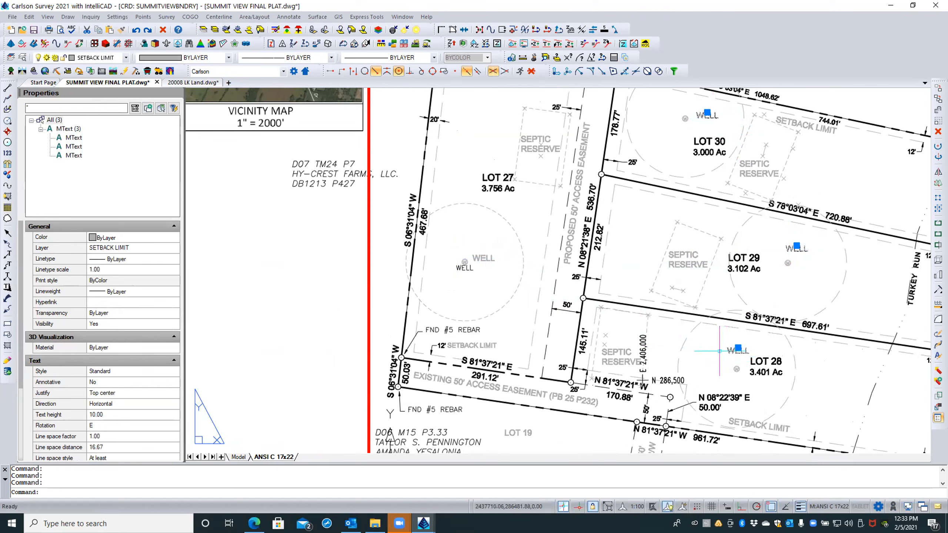
{"action": "key", "text": "Escape"}
{"action": "key", "text": "Escape"}
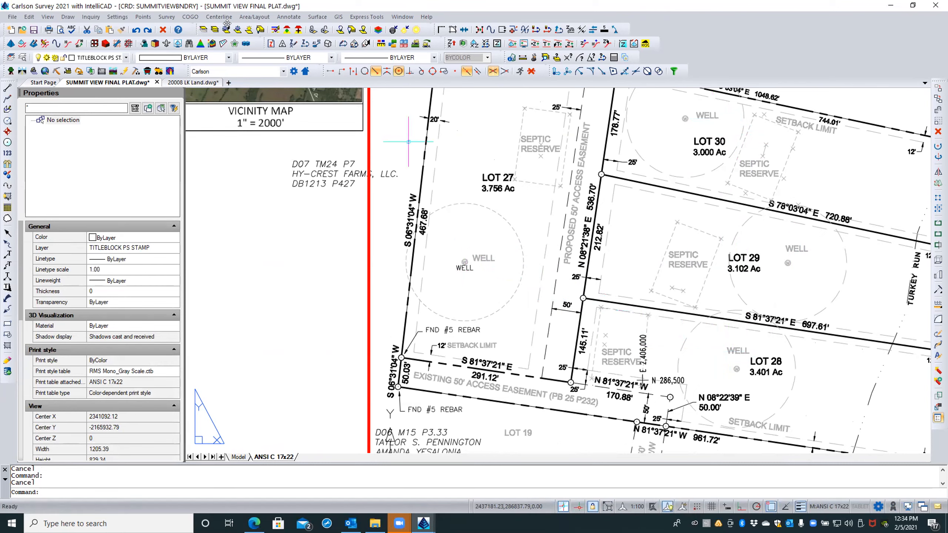
Match the properties of the black WELL label onto the gray WELL text beside the well symbol in Lot 27
{"action": "left_click", "coordinate": [122, 30]}
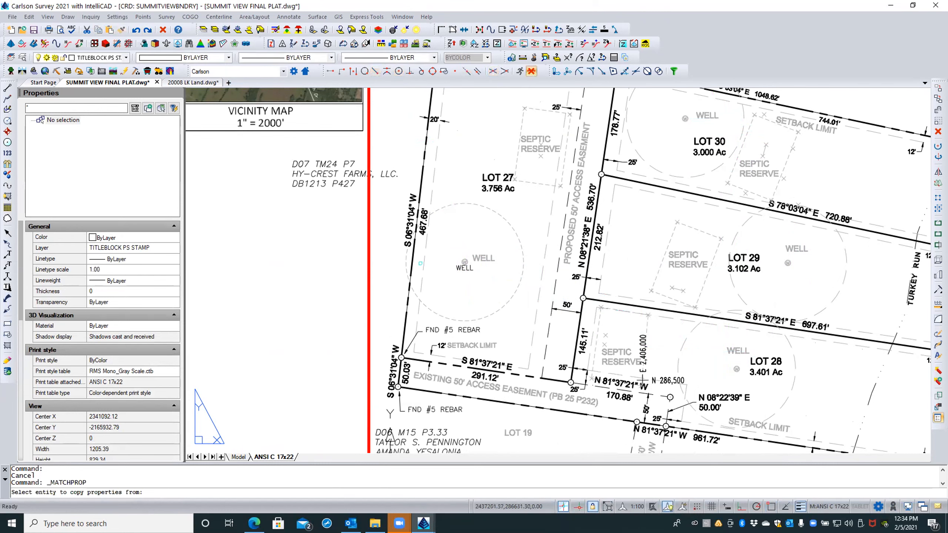
{"action": "left_click", "coordinate": [468, 268]}
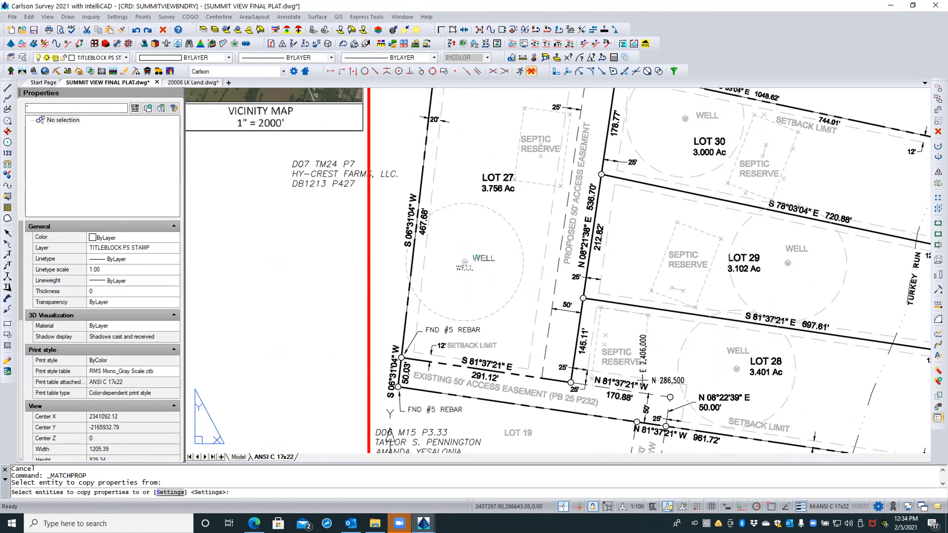
{"action": "left_click", "coordinate": [483, 258]}
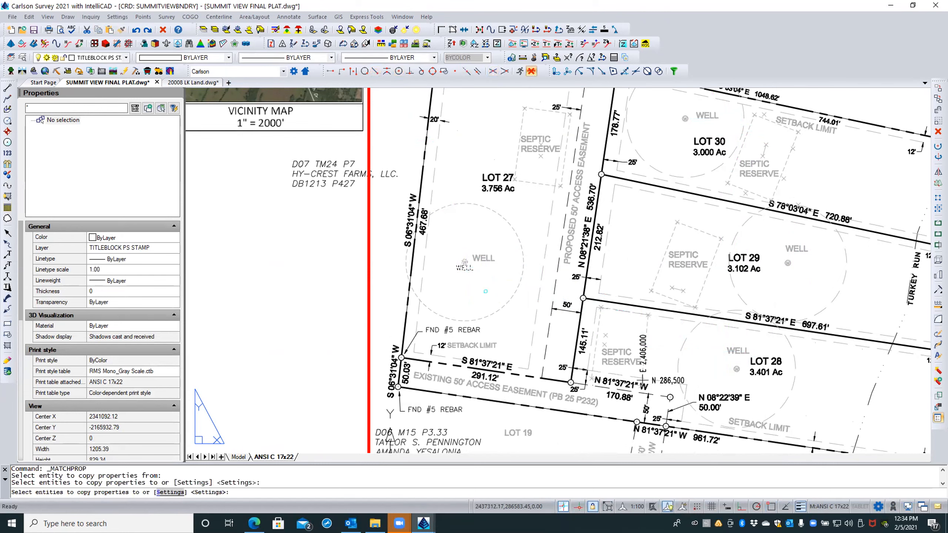
{"action": "key", "text": "Escape"}
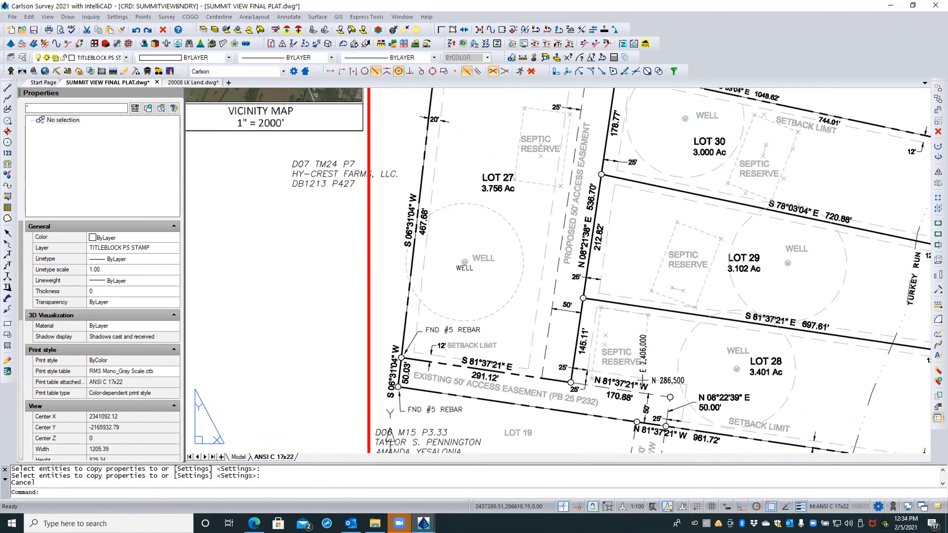
Compare the objects that make up the Lot 27 well point with those at the Lot 29 well symbol
{"action": "scroll", "coordinate": [465, 265], "scroll_direction": "up", "scroll_amount": 3}
{"action": "left_click", "coordinate": [463, 269]}
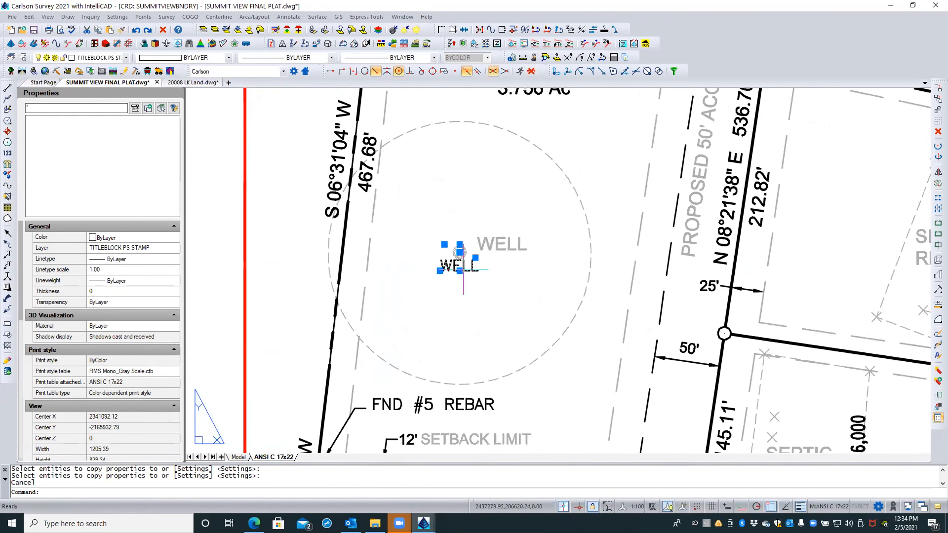
{"action": "key", "text": "Escape"}
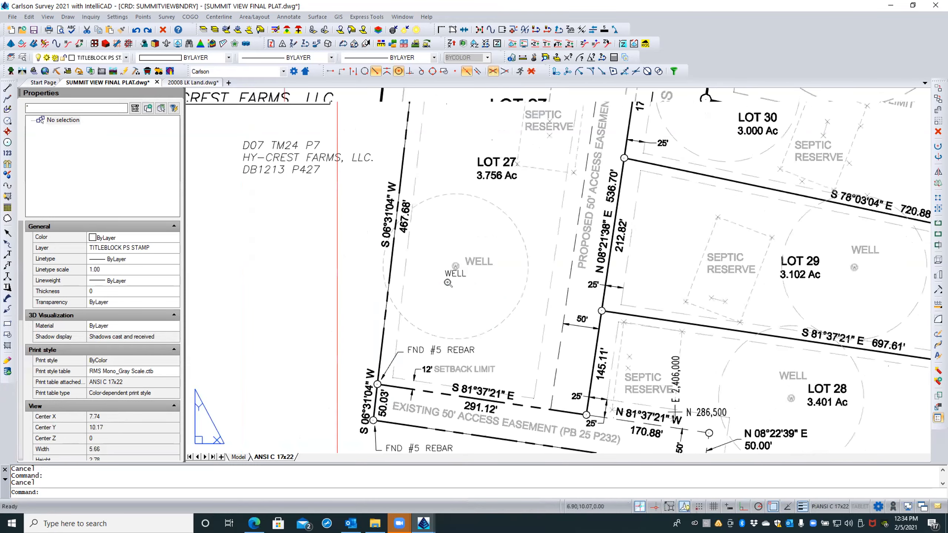
{"action": "scroll", "coordinate": [459, 265], "scroll_direction": "down", "scroll_amount": 2}
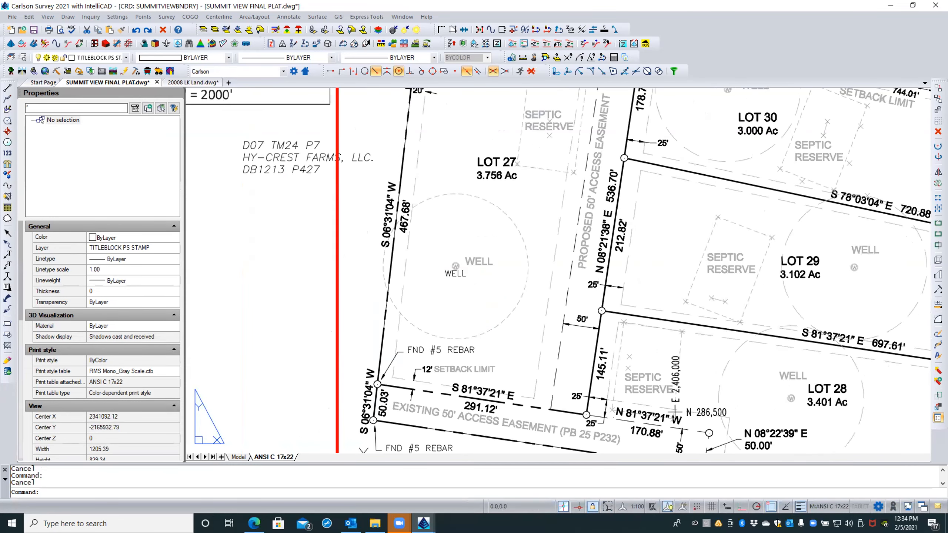
{"action": "left_click", "coordinate": [845, 269]}
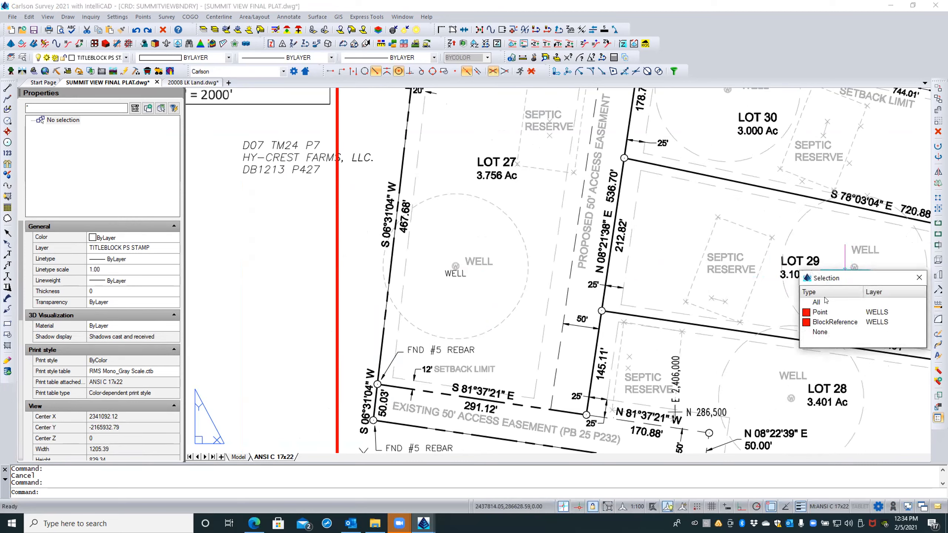
{"action": "key", "text": "Escape"}
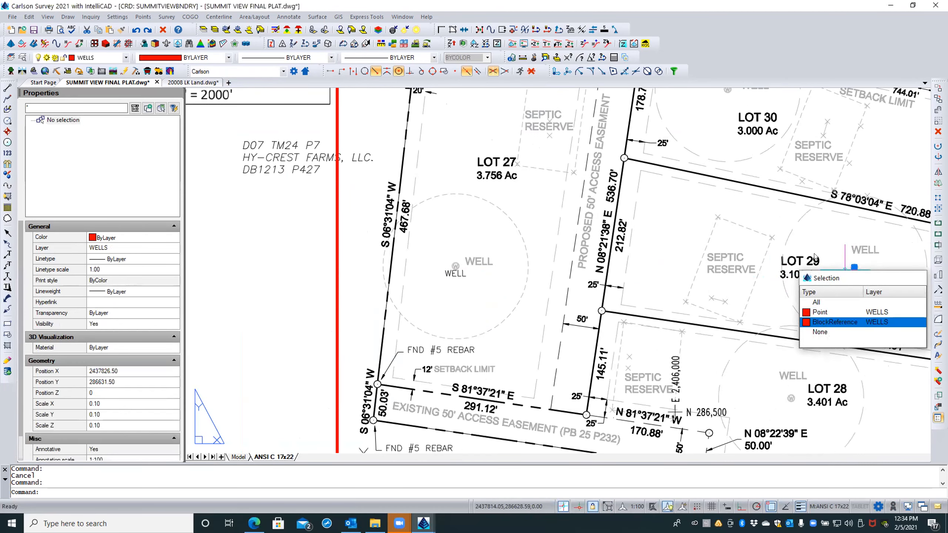
{"action": "left_click", "coordinate": [453, 264]}
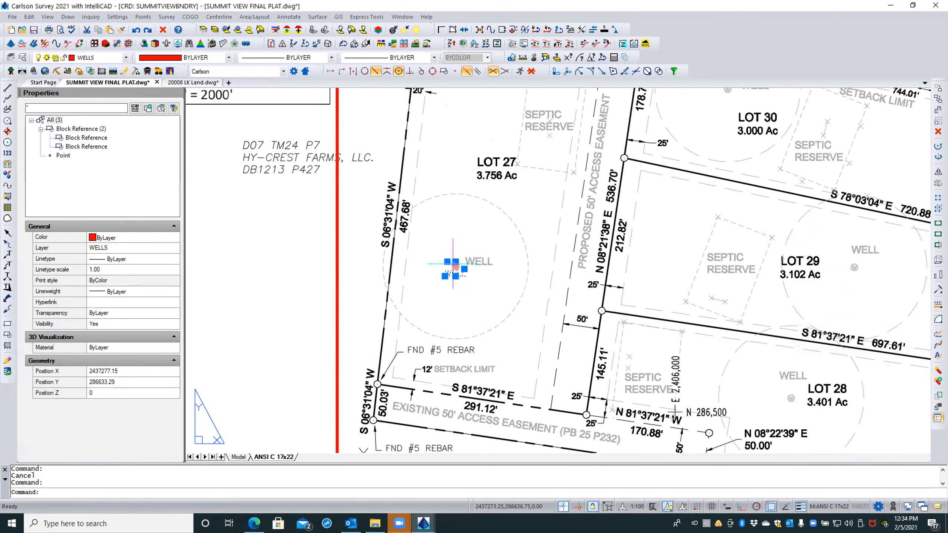
{"action": "key", "text": "Escape"}
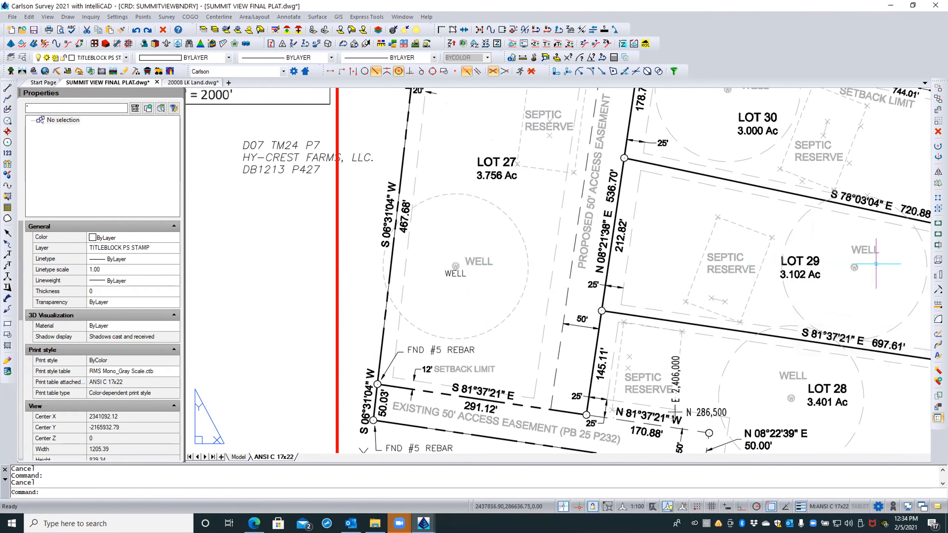
{"action": "left_click", "coordinate": [856, 265]}
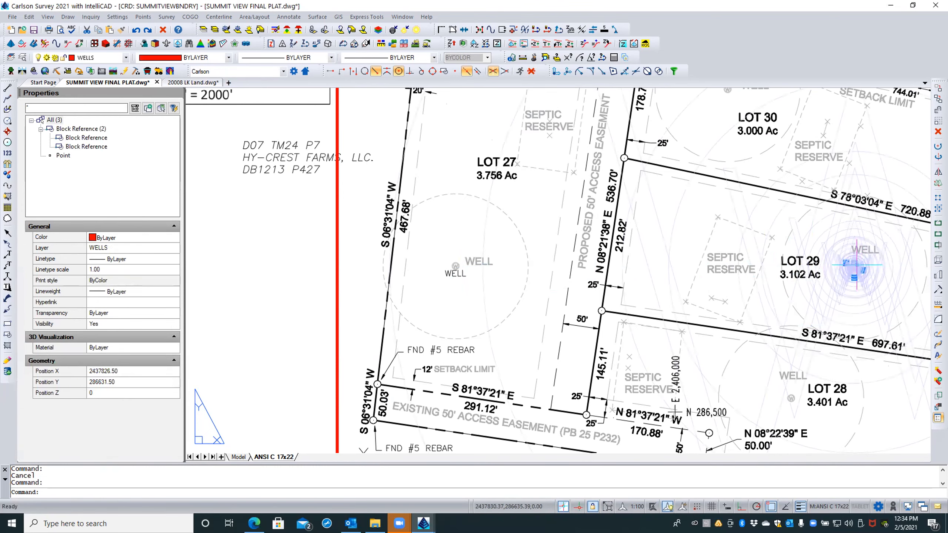
{"action": "key", "text": "Escape"}
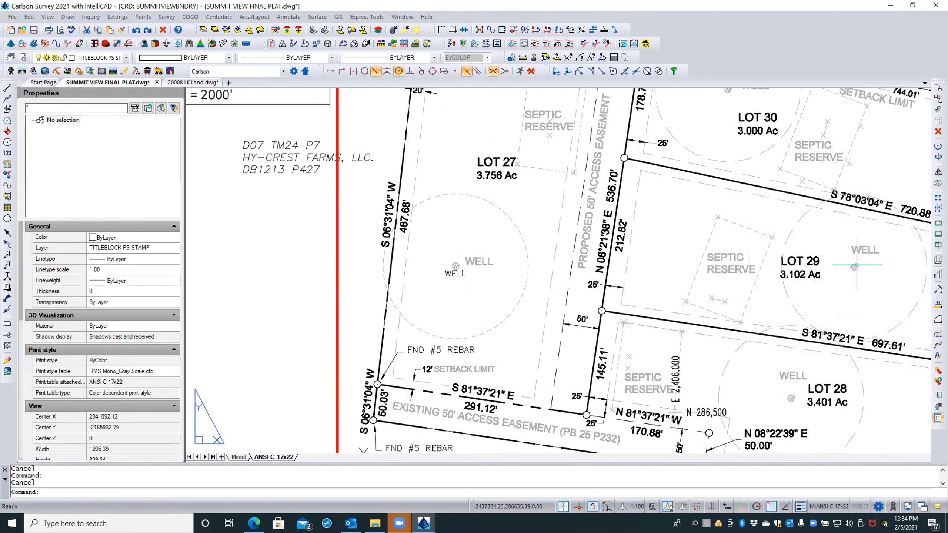
Examine the properties of each block reference in the Lot 27 well point, and inspect its symbol and label closely
{"action": "left_click", "coordinate": [456, 275]}
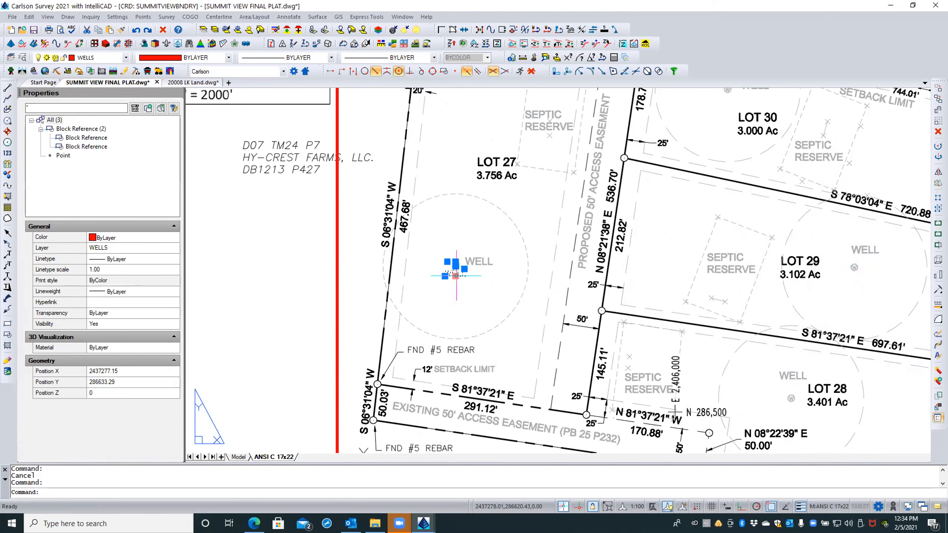
{"action": "left_click", "coordinate": [86, 138]}
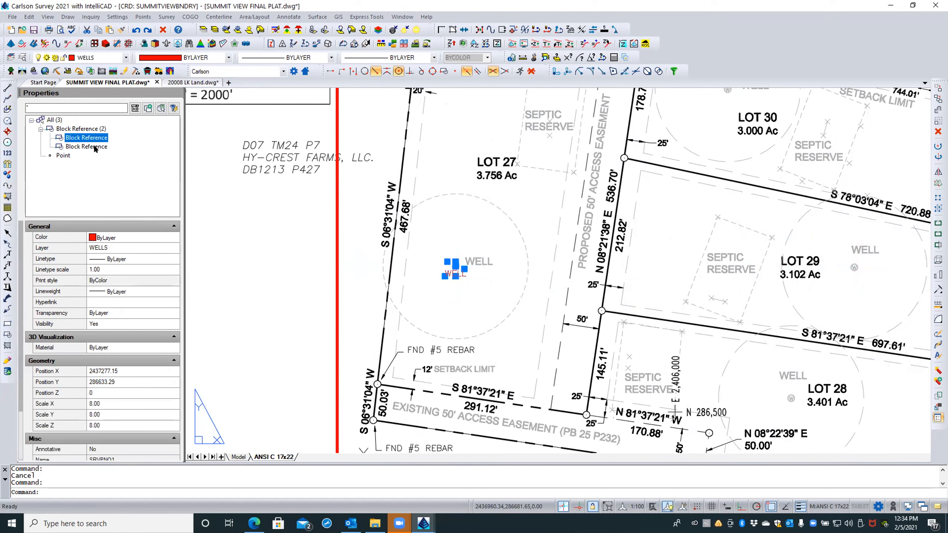
{"action": "left_click", "coordinate": [86, 147]}
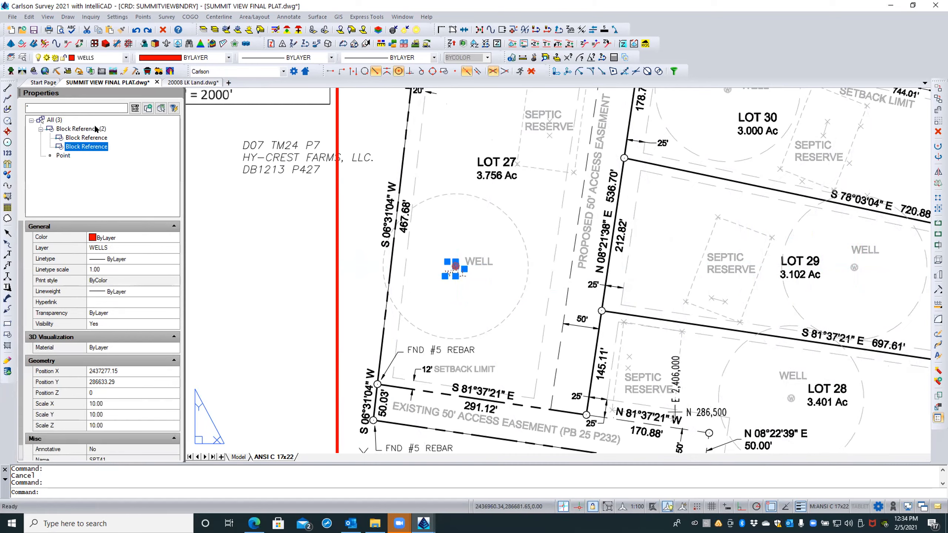
{"action": "left_click", "coordinate": [89, 129]}
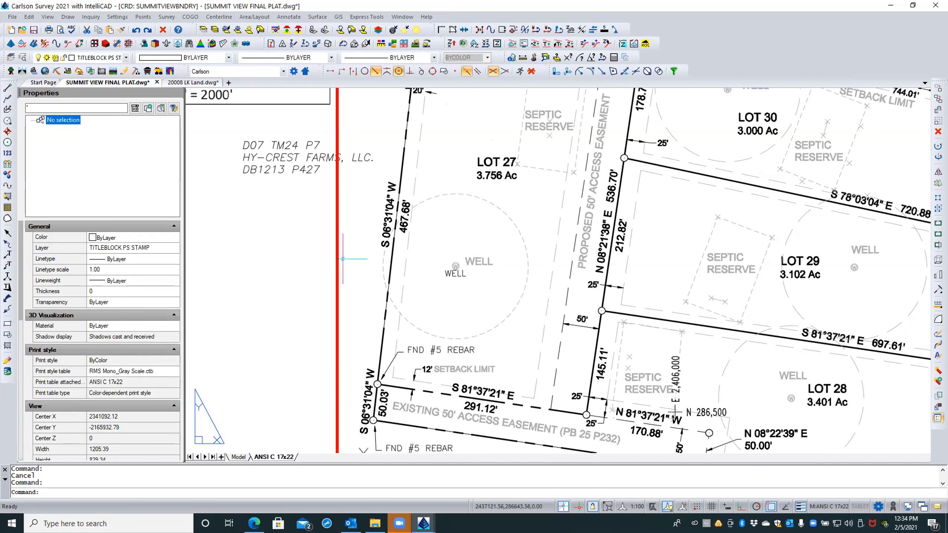
{"action": "scroll", "coordinate": [457, 265], "scroll_direction": "up", "scroll_amount": 3}
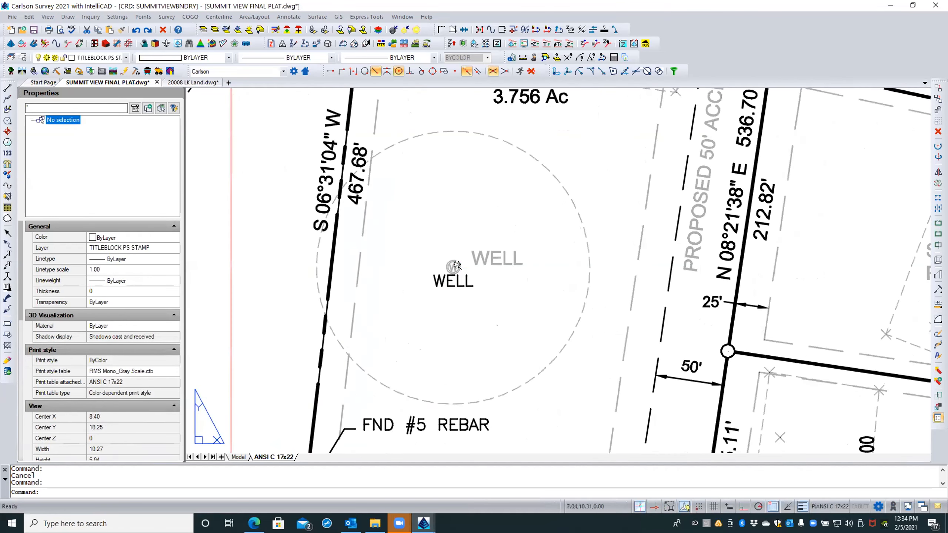
{"action": "scroll", "coordinate": [410, 272], "scroll_direction": "down", "scroll_amount": 3}
{"action": "double_click", "coordinate": [410, 272]}
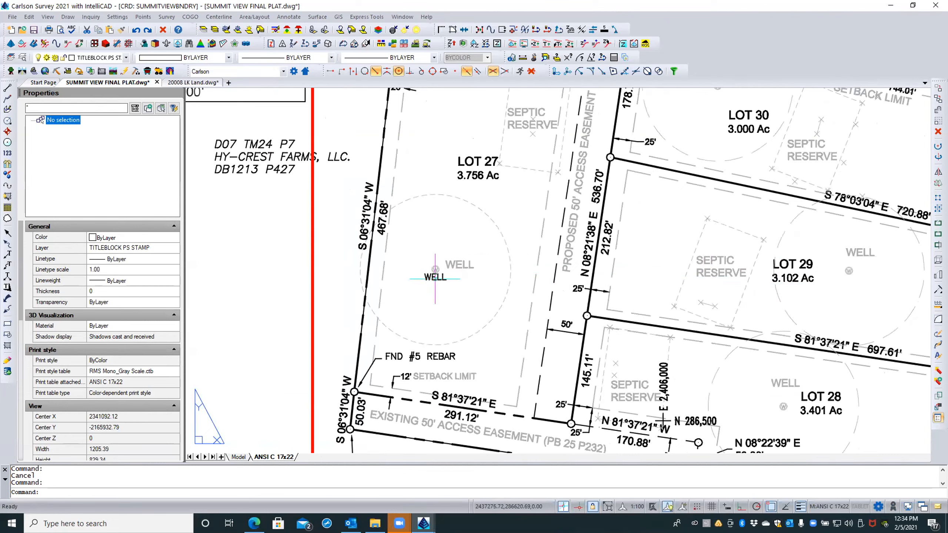
Check the Drawing Description of the Lot 29 well point in its point editor, and close it without changes
{"action": "left_click", "coordinate": [851, 273]}
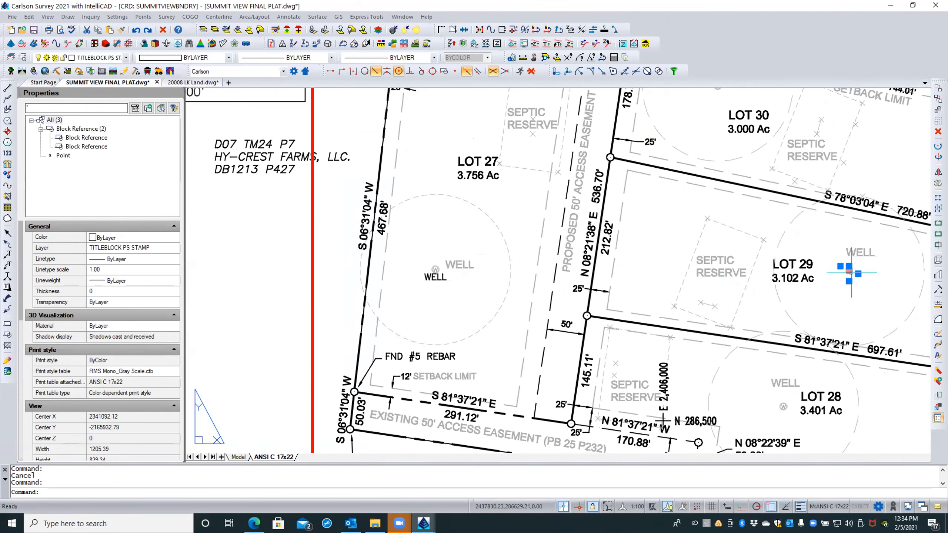
{"action": "double_click", "coordinate": [851, 272]}
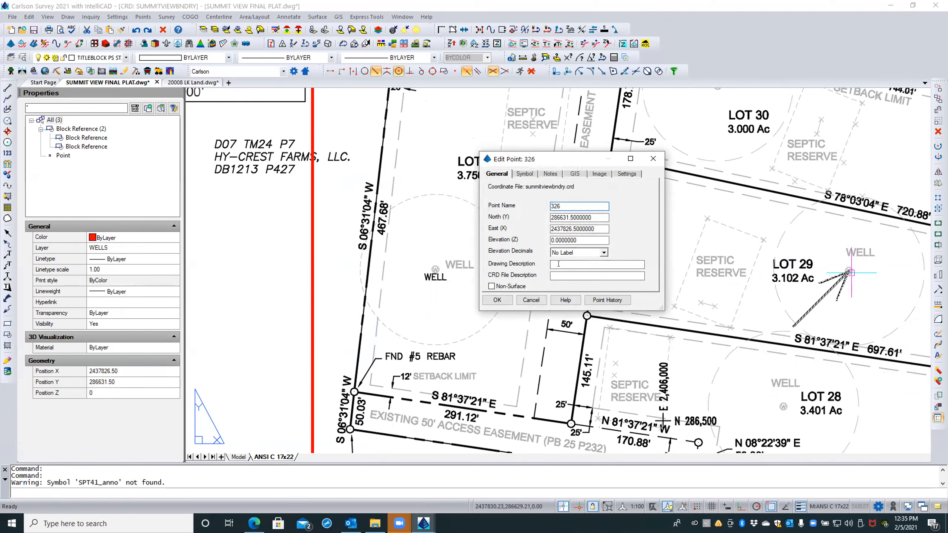
{"action": "left_click", "coordinate": [559, 264]}
{"action": "left_click", "coordinate": [537, 300]}
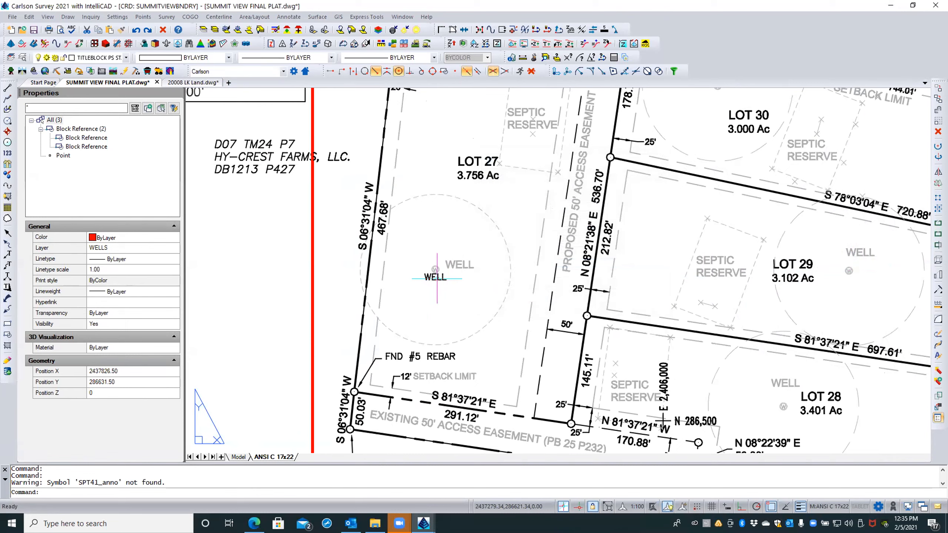
Clear the Drawing Description of the Lot 27 well point, keeping WELL as its CRD File Description
{"action": "left_click", "coordinate": [438, 279]}
{"action": "key", "text": "Escape"}
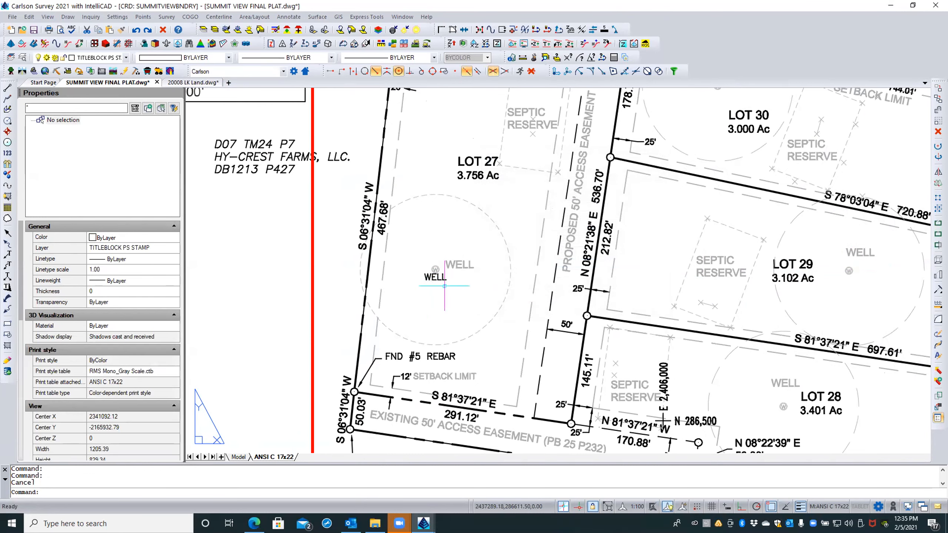
{"action": "left_click", "coordinate": [439, 277]}
{"action": "left_click", "coordinate": [438, 278]}
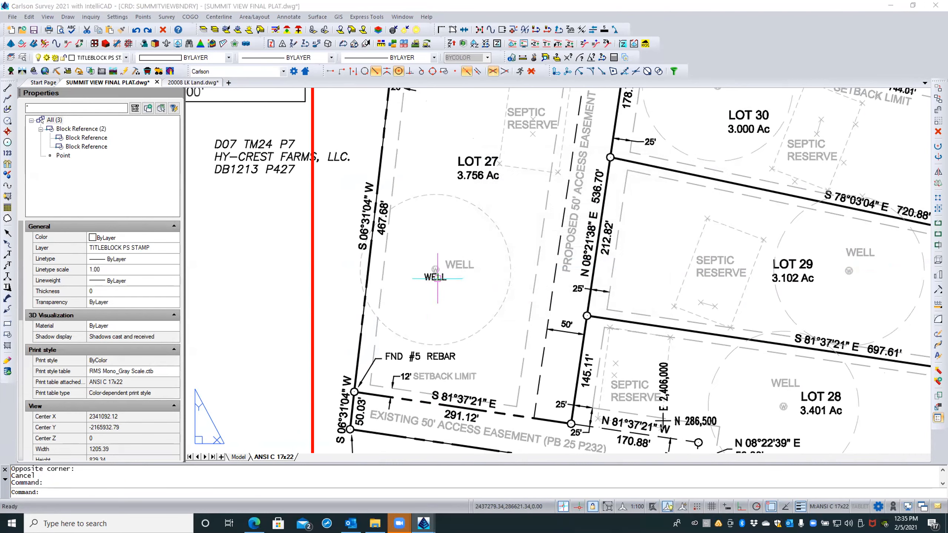
{"action": "double_click", "coordinate": [437, 278]}
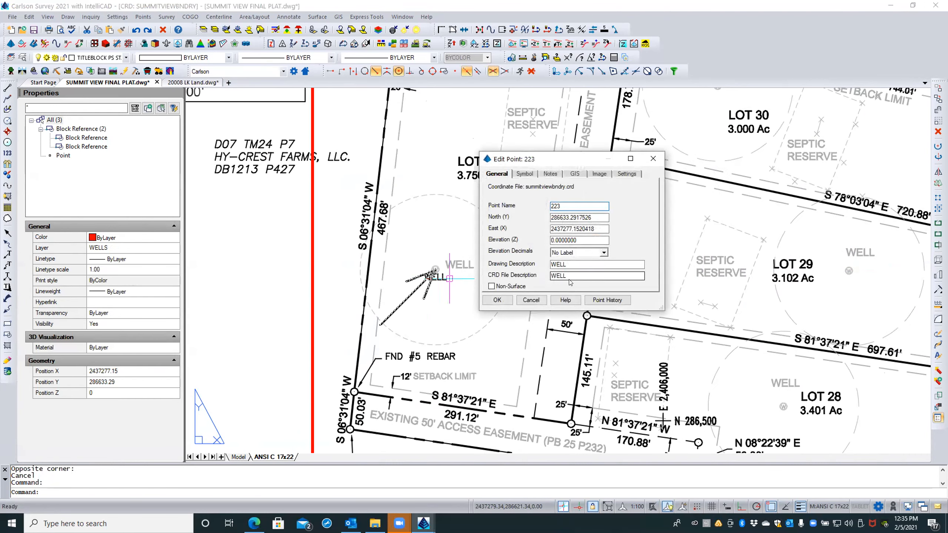
{"action": "left_click_drag", "start_coordinate": [568, 265], "coordinate": [535, 264]}
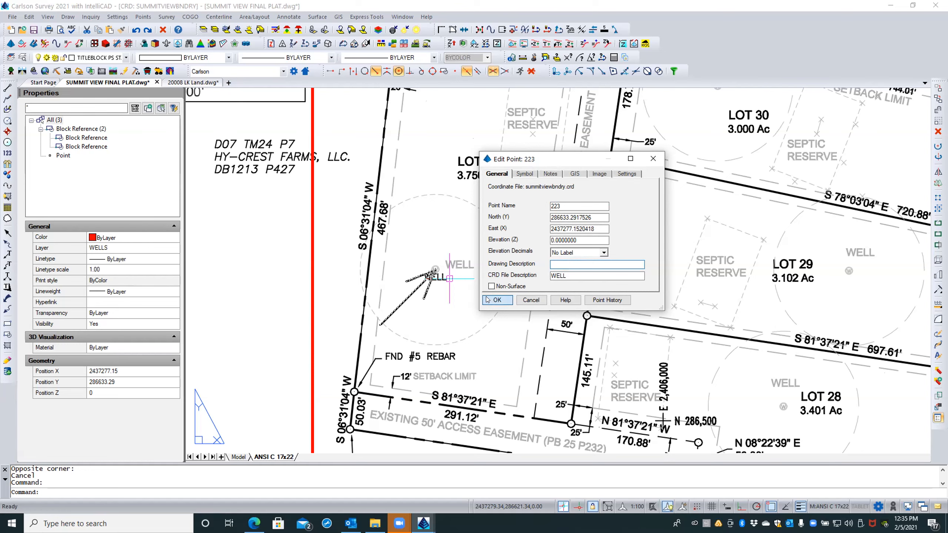
{"action": "left_click", "coordinate": [496, 299]}
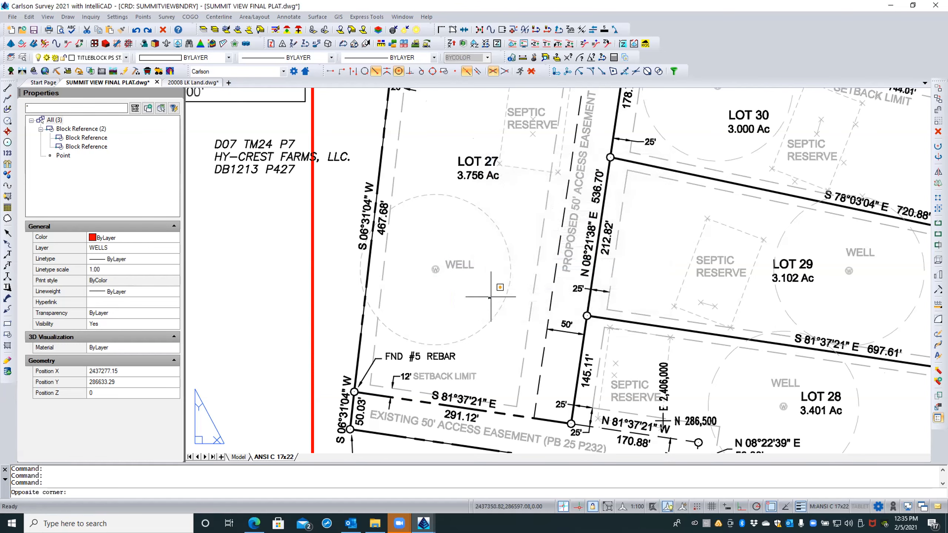
{"action": "left_click", "coordinate": [488, 299]}
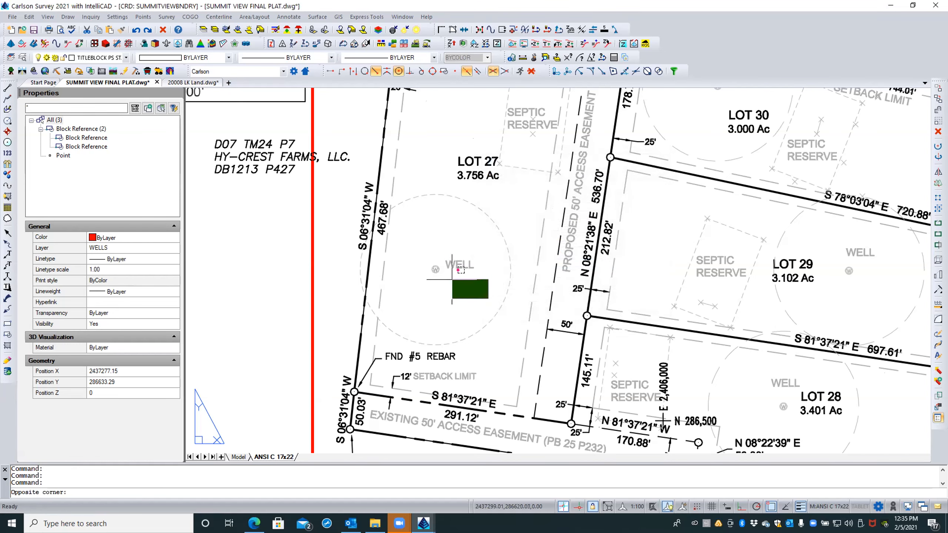
{"action": "key", "text": "Escape"}
{"action": "key", "text": "Escape"}
Put the WELL text labels of Lots 27, 28, 29 and 30 on the WELLS layer
{"action": "left_click", "coordinate": [450, 269]}
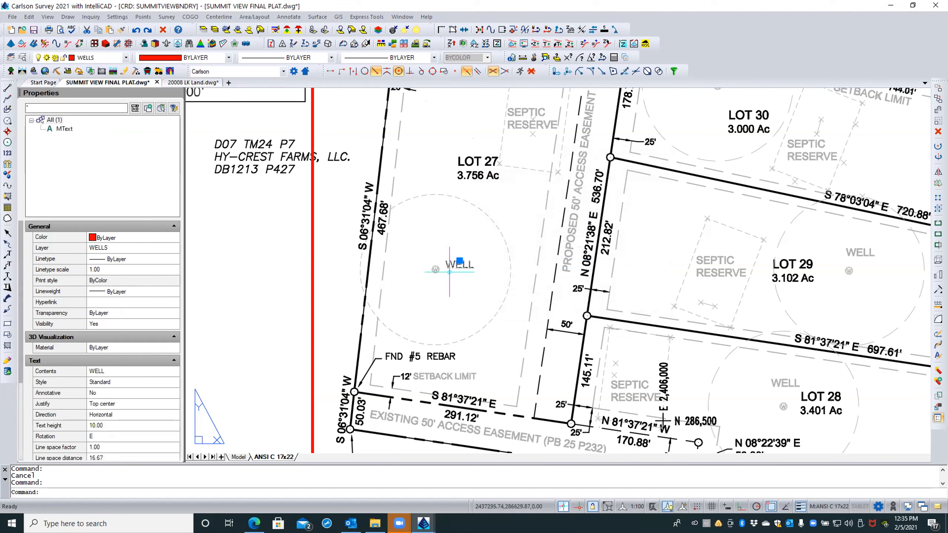
{"action": "left_click", "coordinate": [857, 249]}
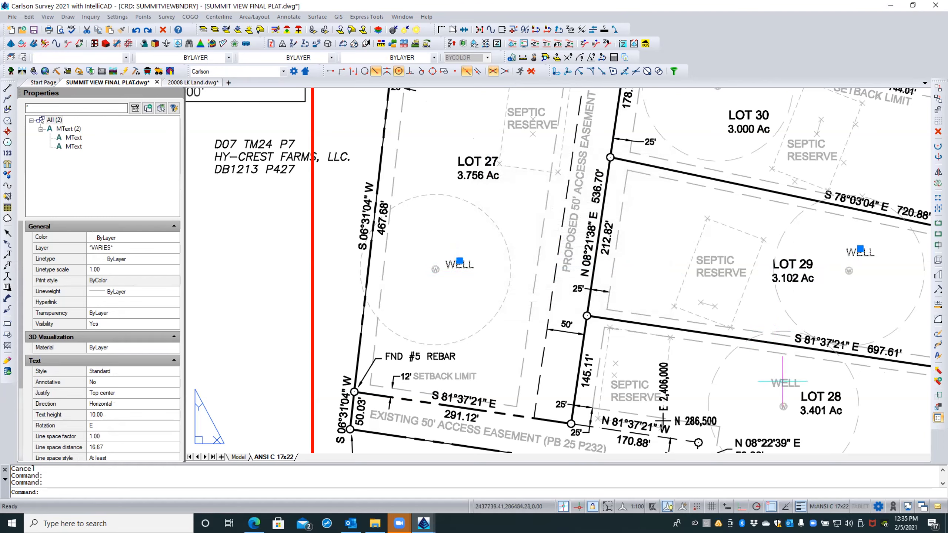
{"action": "left_click", "coordinate": [784, 384]}
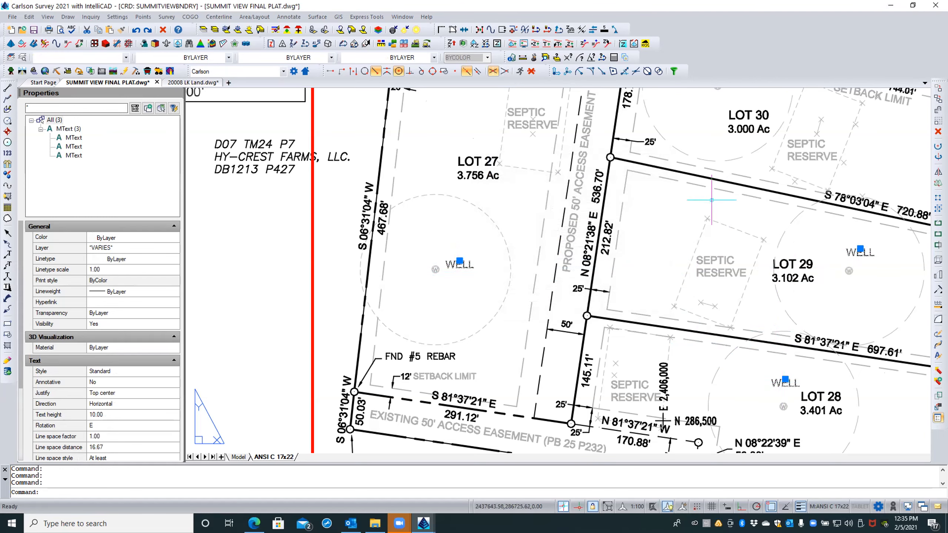
{"action": "scroll", "coordinate": [639, 260], "scroll_direction": "down", "scroll_amount": 1}
{"action": "left_click", "coordinate": [717, 114]}
{"action": "scroll", "coordinate": [549, 190], "scroll_direction": "down", "scroll_amount": 1}
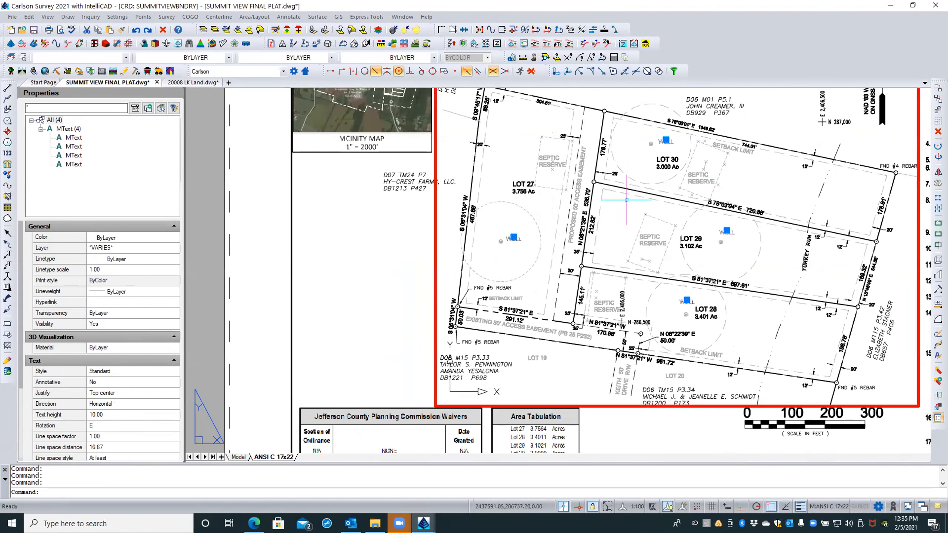
{"action": "middle_click_drag", "start_coordinate": [626, 200], "coordinate": [626, 257]}
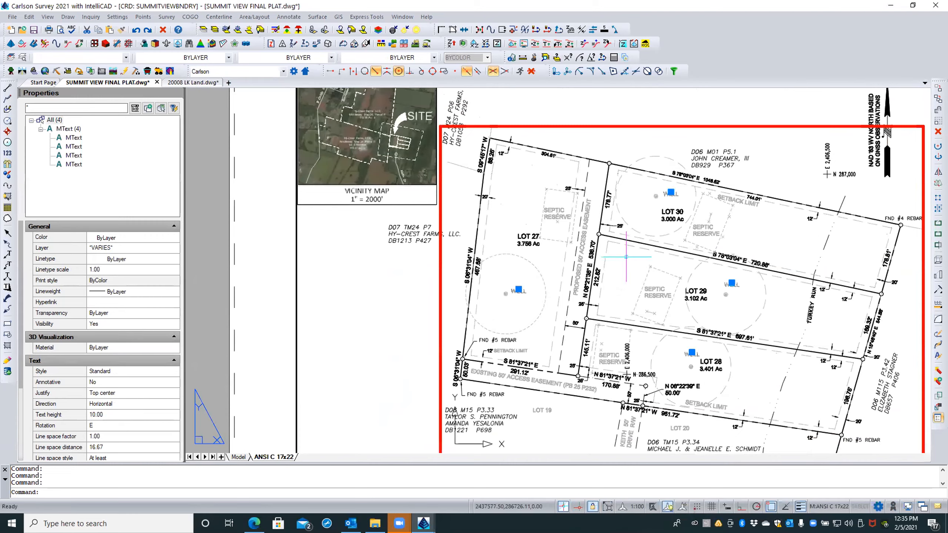
{"action": "scroll", "coordinate": [634, 200], "scroll_direction": "up", "scroll_amount": 2}
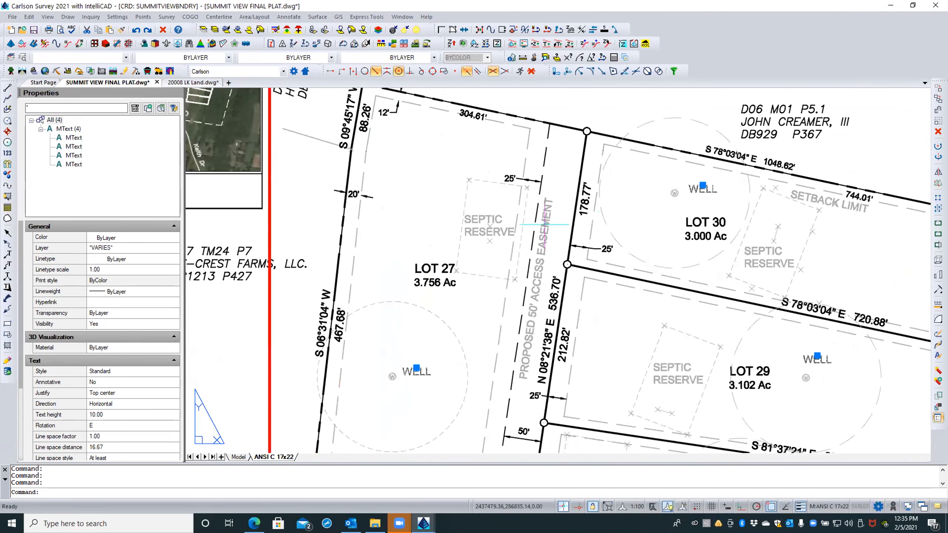
{"action": "left_click", "coordinate": [131, 241]}
{"action": "left_click", "coordinate": [139, 248]}
{"action": "left_click", "coordinate": [170, 249]}
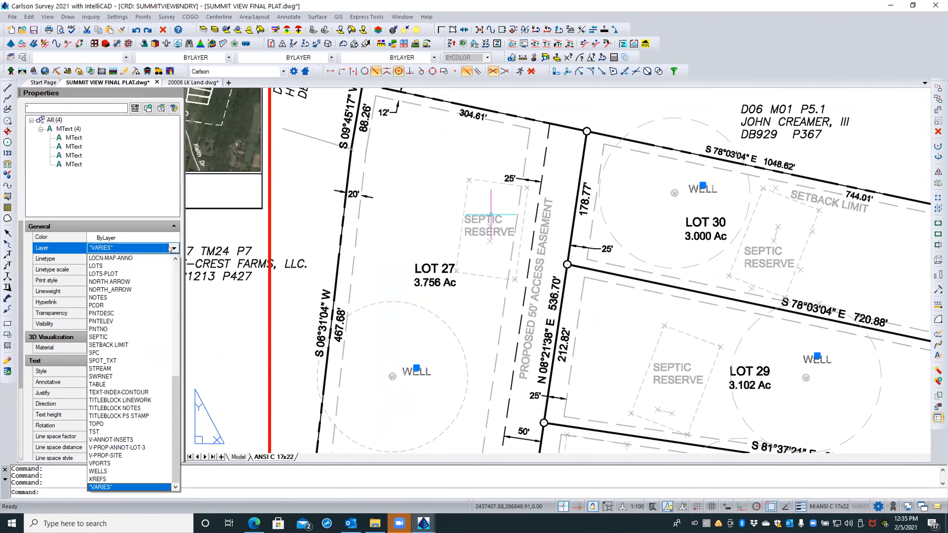
{"action": "left_click", "coordinate": [99, 471]}
{"action": "key", "text": "Escape"}
{"action": "key", "text": "Escape"}
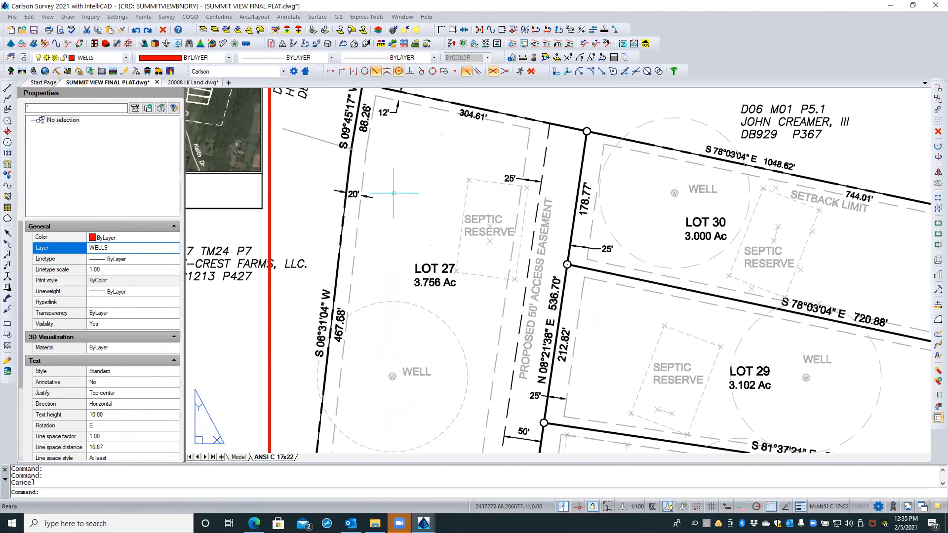
{"action": "left_click", "coordinate": [472, 217]}
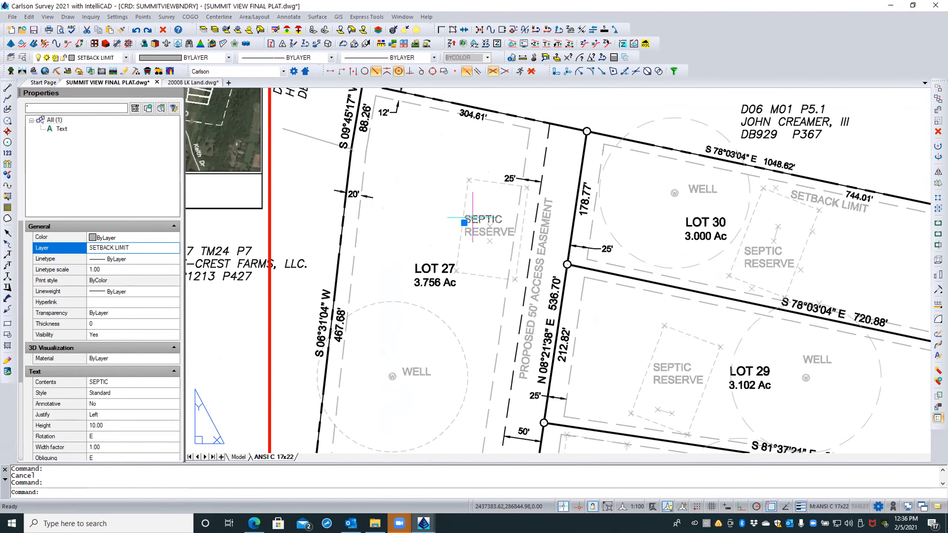
{"action": "key", "text": "Escape"}
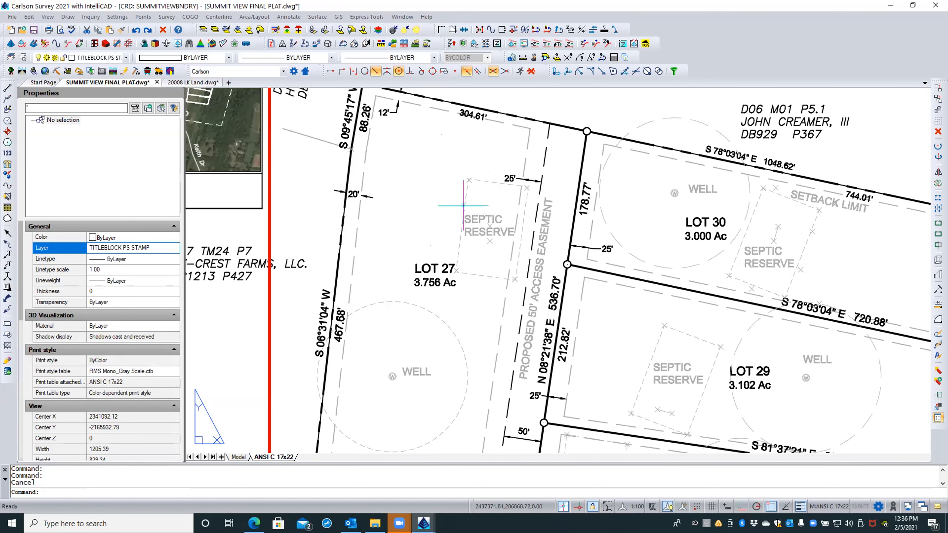
{"action": "left_click", "coordinate": [464, 205]}
{"action": "key", "text": "Escape"}
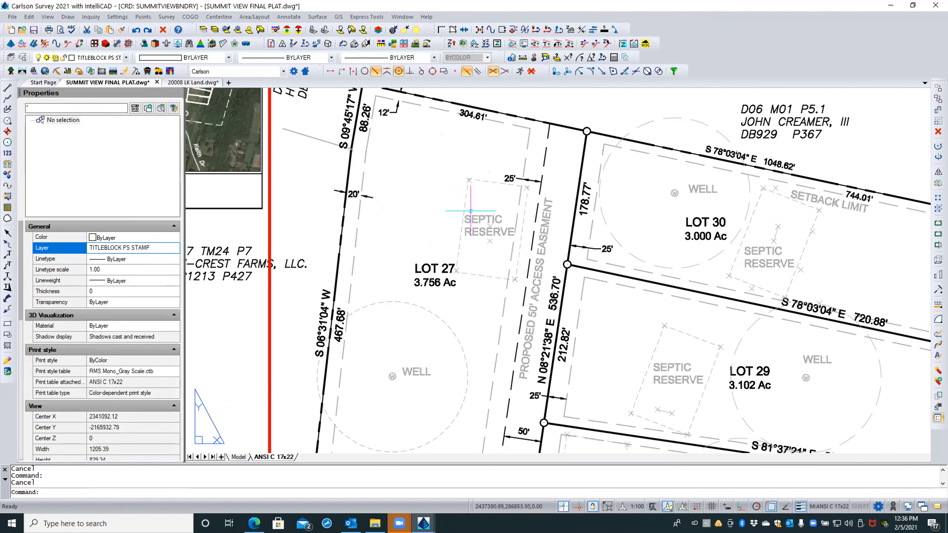
Move the SEPTIC RESERVE text of Lots 27, 28, 29 and 30 to the SEPTIC layer
{"action": "left_click", "coordinate": [475, 217]}
{"action": "left_click", "coordinate": [485, 232]}
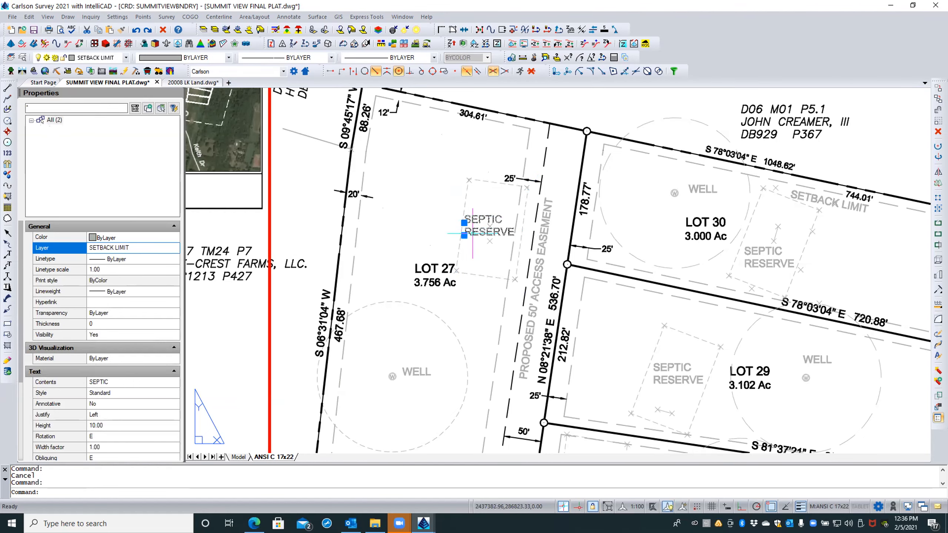
{"action": "left_click", "coordinate": [683, 368]}
{"action": "left_click", "coordinate": [687, 382]}
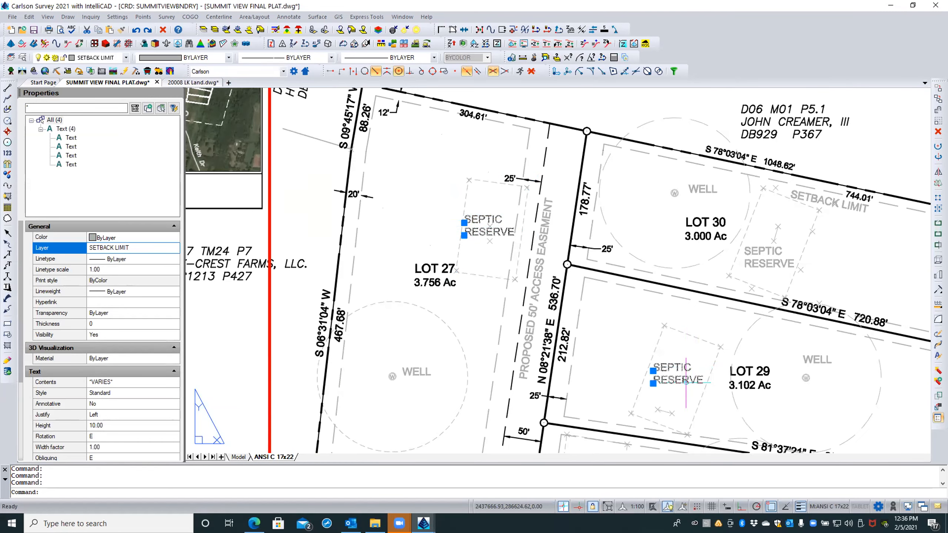
{"action": "scroll", "coordinate": [471, 183], "scroll_direction": "down", "scroll_amount": 4}
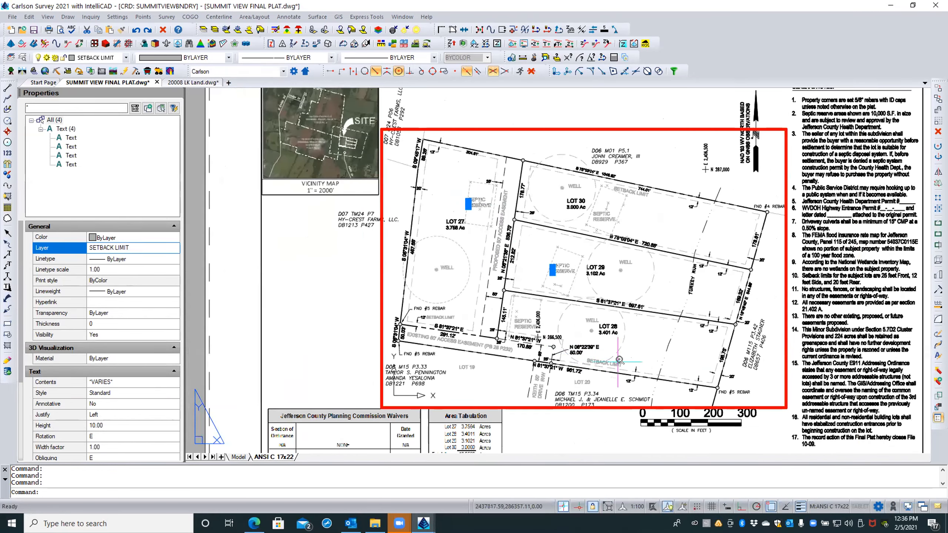
{"action": "scroll", "coordinate": [619, 360], "scroll_direction": "up", "scroll_amount": 2}
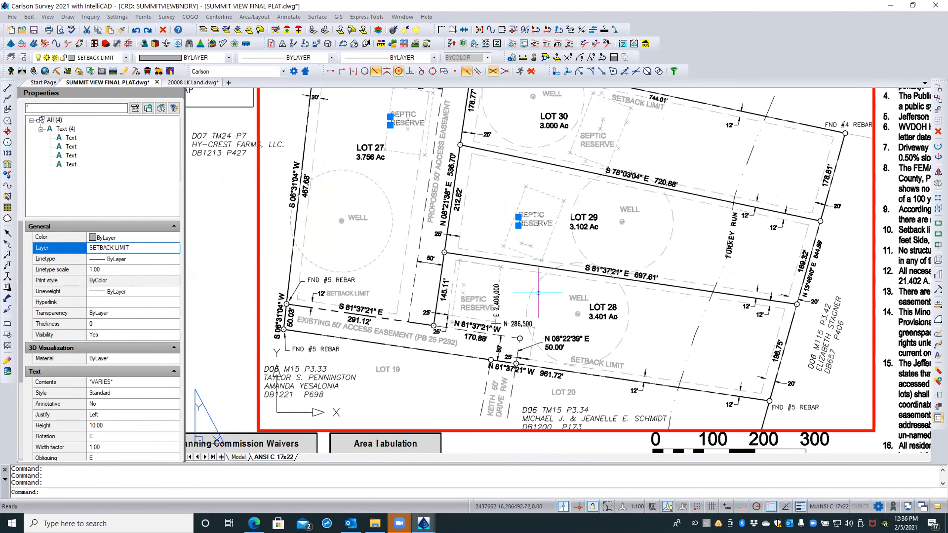
{"action": "scroll", "coordinate": [538, 293], "scroll_direction": "up", "scroll_amount": 1}
{"action": "left_click", "coordinate": [488, 302]}
{"action": "left_click", "coordinate": [488, 307]}
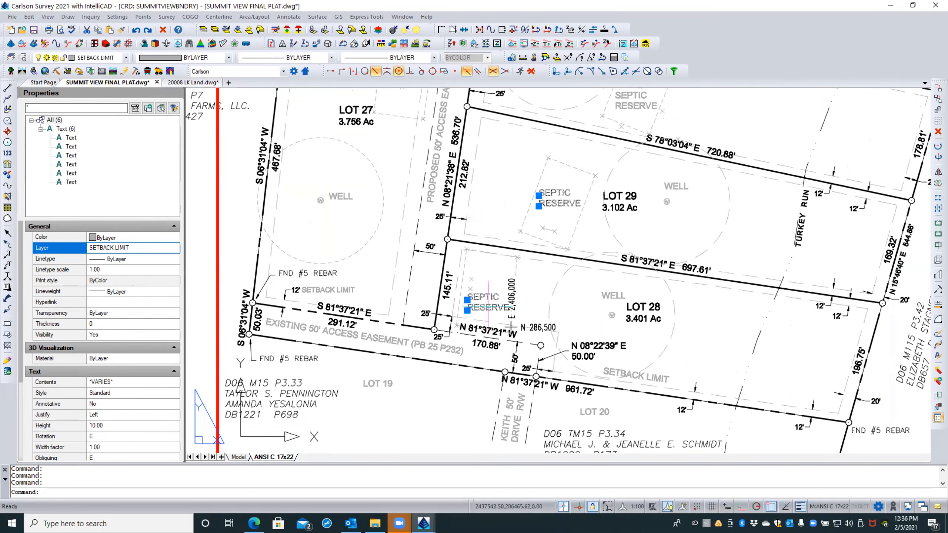
{"action": "scroll", "coordinate": [492, 315], "scroll_direction": "down", "scroll_amount": 2}
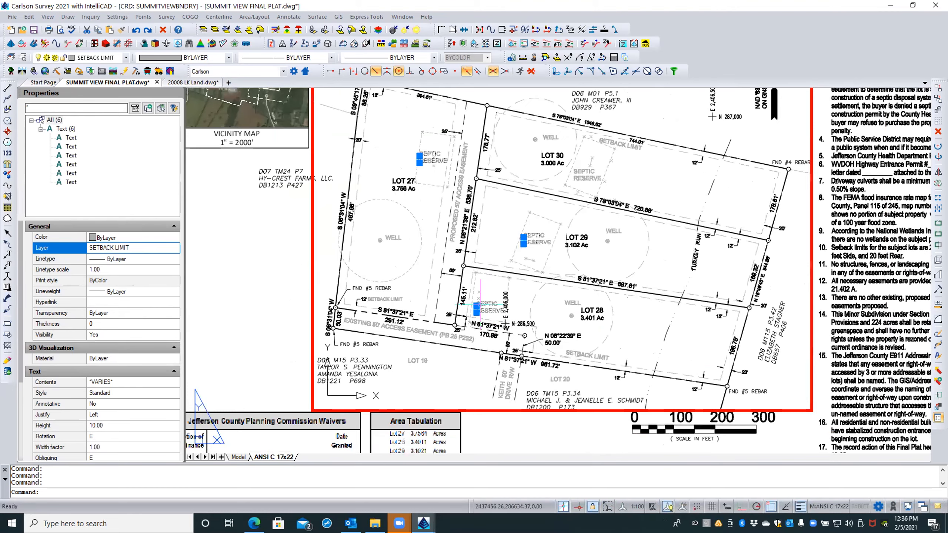
{"action": "left_click", "coordinate": [581, 172]}
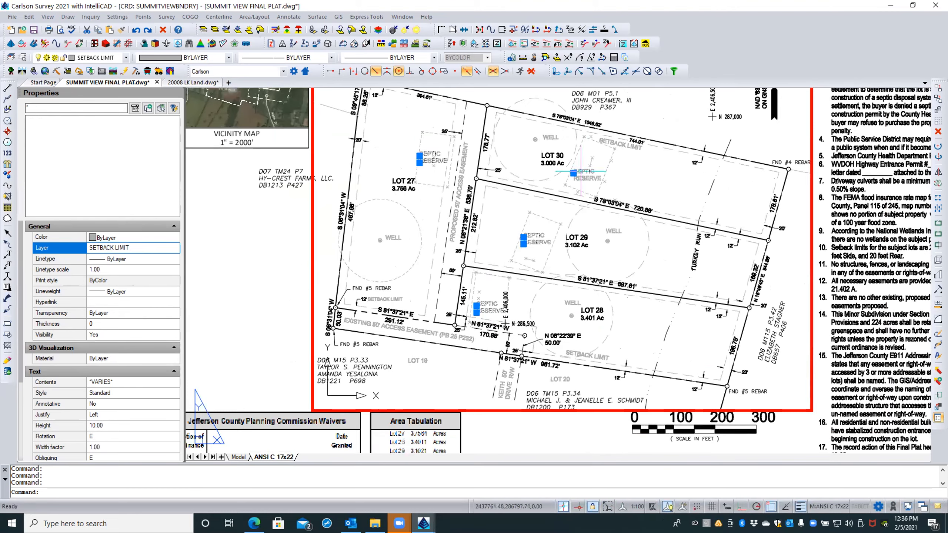
{"action": "left_click", "coordinate": [580, 180]}
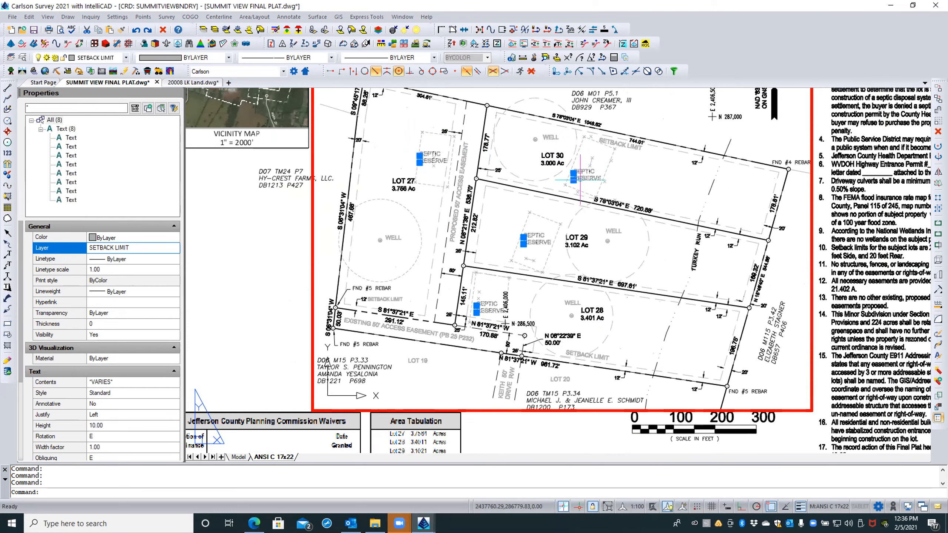
{"action": "left_click", "coordinate": [145, 248]}
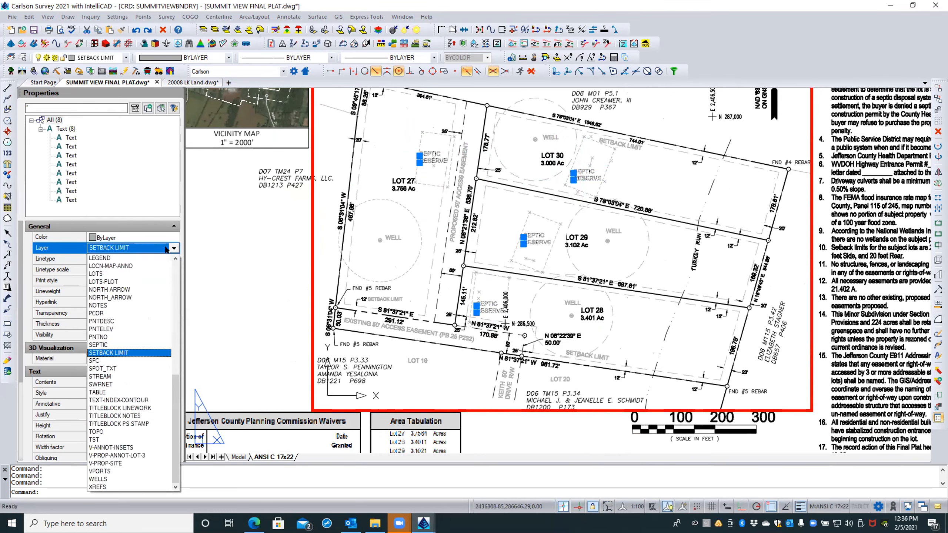
{"action": "left_click", "coordinate": [98, 344]}
{"action": "key", "text": "Escape"}
{"action": "key", "text": "Escape"}
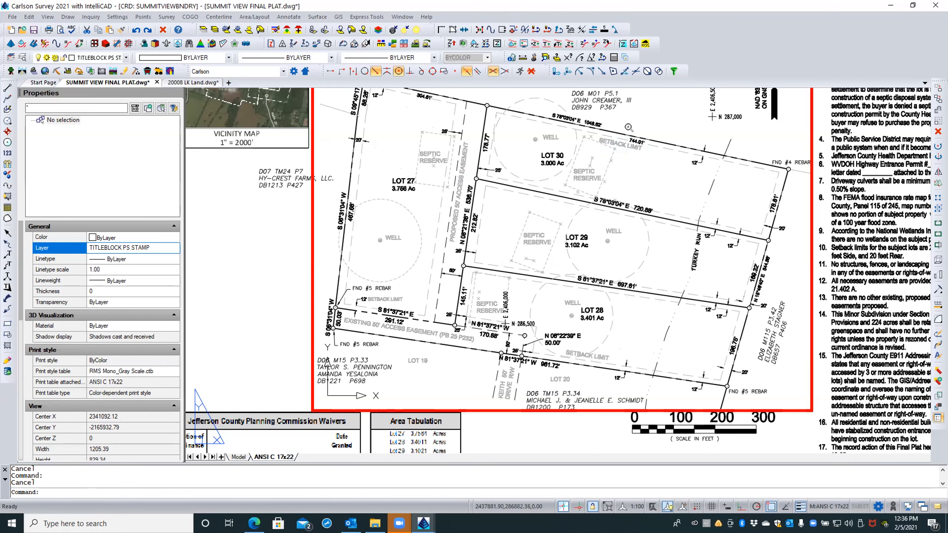
{"action": "scroll", "coordinate": [629, 128], "scroll_direction": "up", "scroll_amount": 3}
{"action": "scroll", "coordinate": [628, 128], "scroll_direction": "up", "scroll_amount": 2}
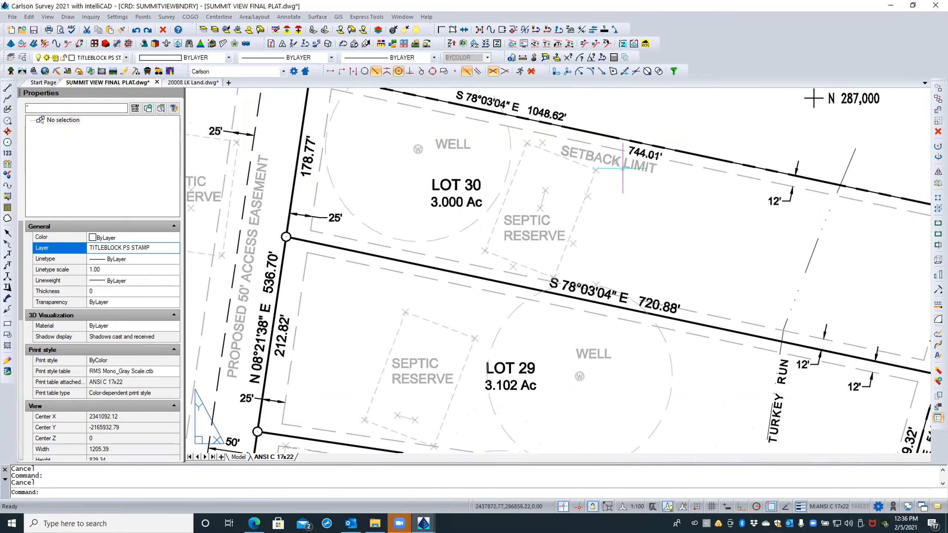
{"action": "scroll", "coordinate": [641, 187], "scroll_direction": "down", "scroll_amount": 2}
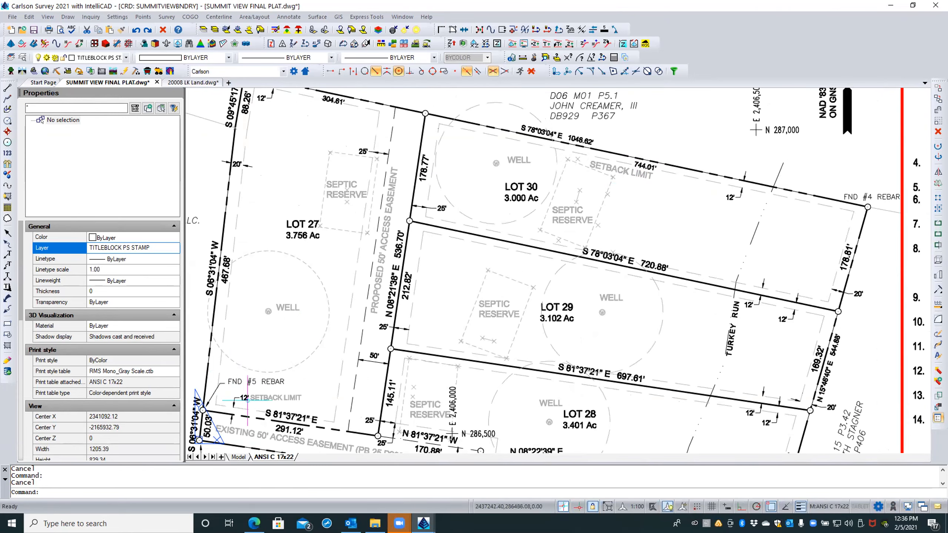
{"action": "scroll", "coordinate": [259, 385], "scroll_direction": "up", "scroll_amount": 2}
{"action": "middle_click_drag", "start_coordinate": [259, 385], "coordinate": [318, 339]}
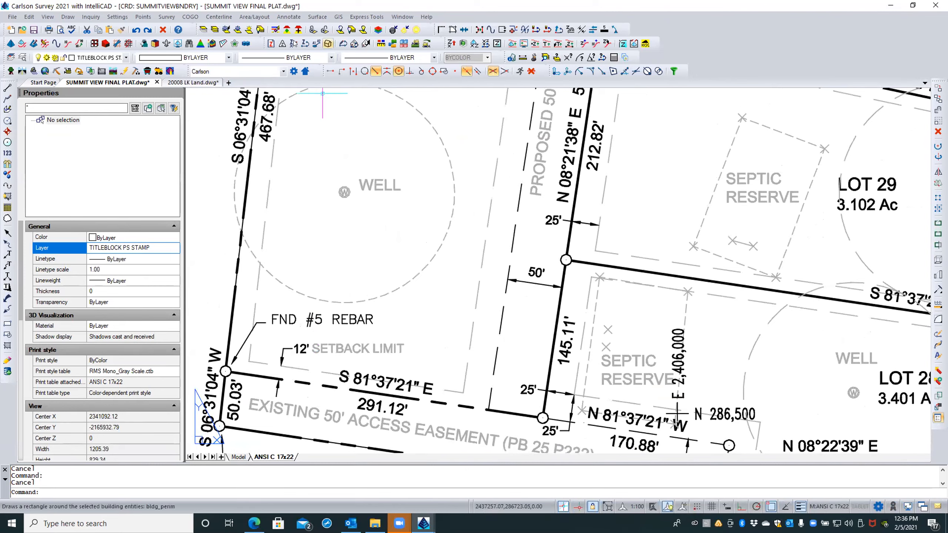
{"action": "left_click", "coordinate": [120, 30]}
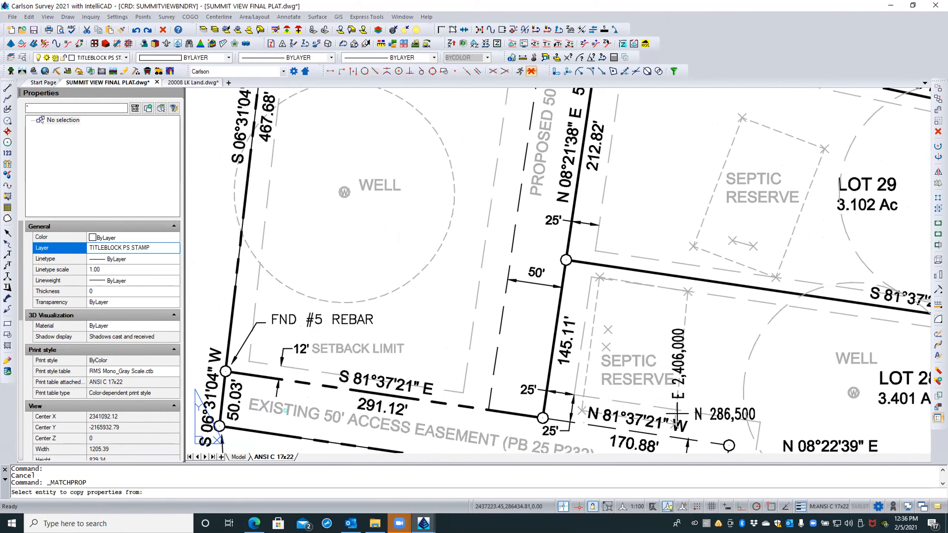
{"action": "left_click", "coordinate": [308, 338]}
{"action": "left_click", "coordinate": [315, 348]}
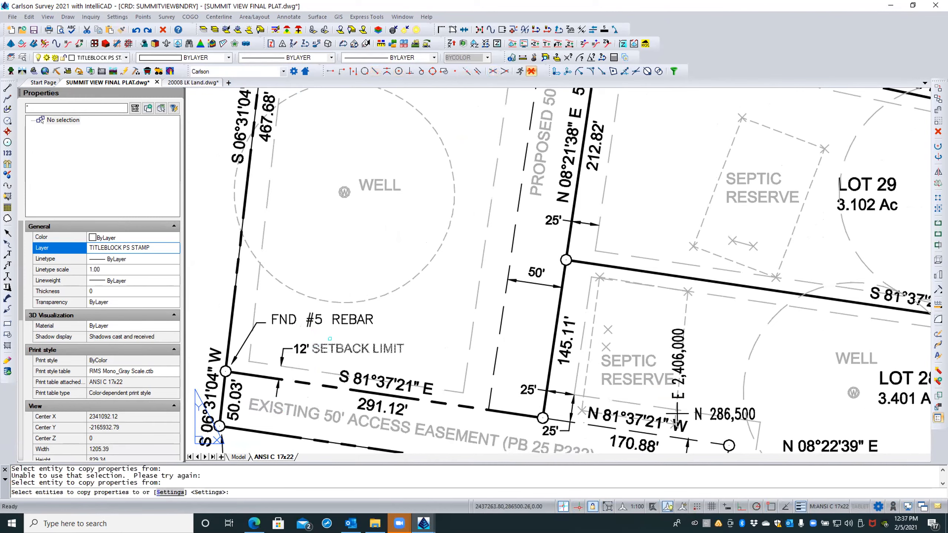
{"action": "key", "text": "Escape"}
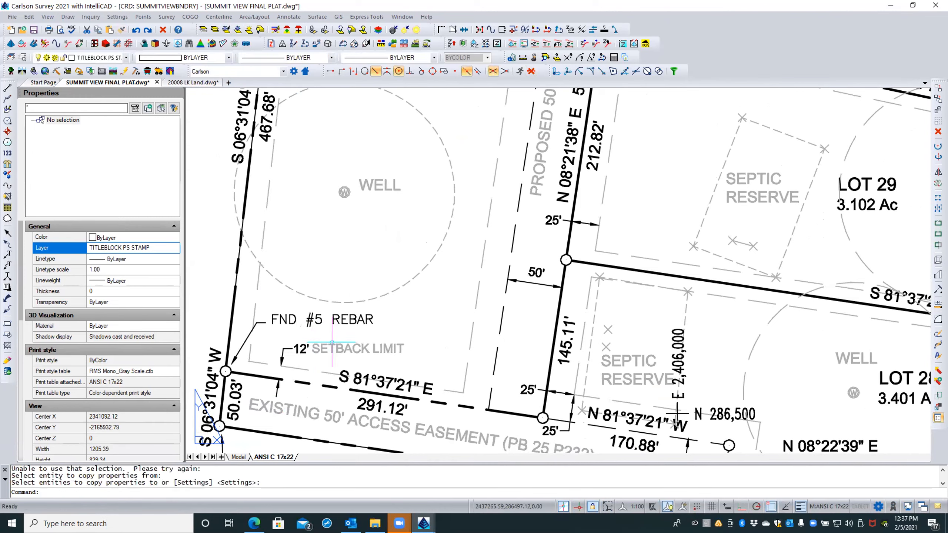
Set the height of the SETBACK LIMIT text along Lot 27's southern line to 10
{"action": "left_click", "coordinate": [331, 344]}
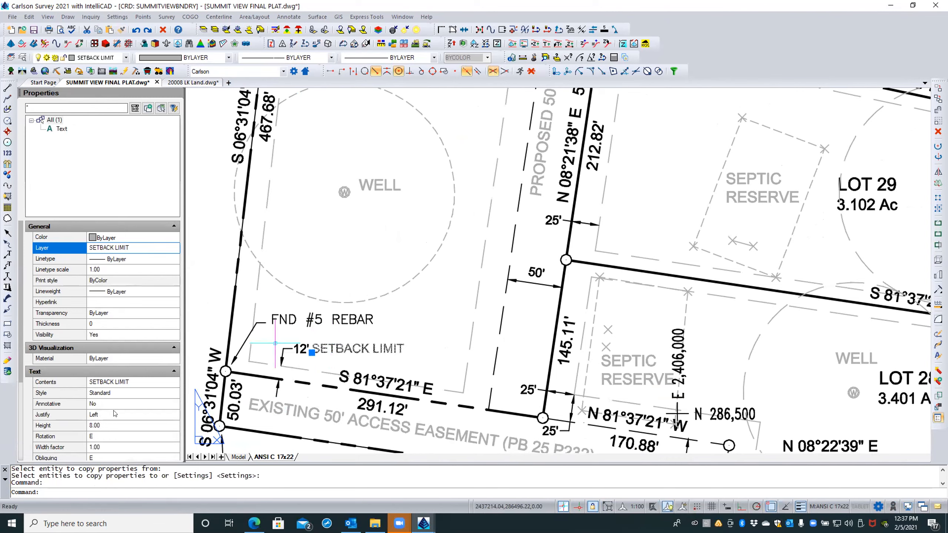
{"action": "left_click", "coordinate": [108, 425]}
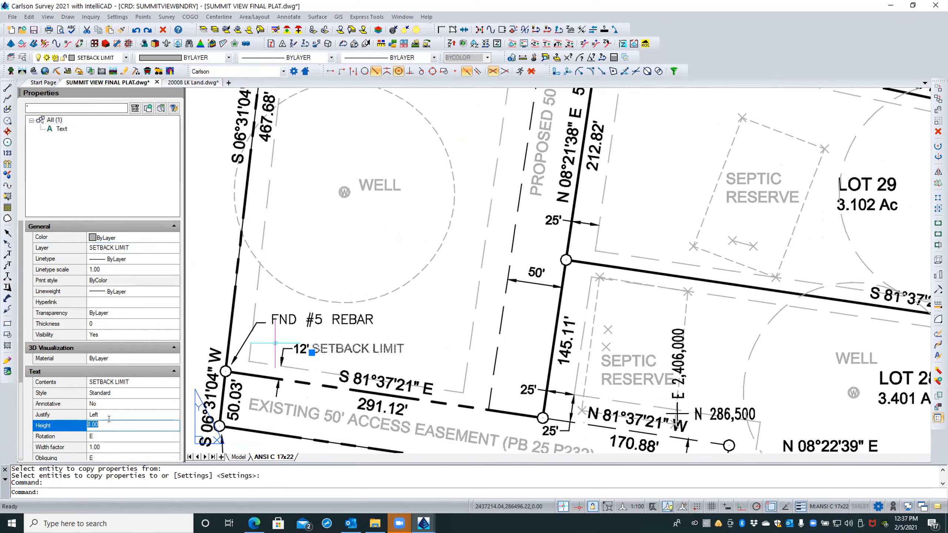
{"action": "type", "text": "10"}
{"action": "key", "text": "Return"}
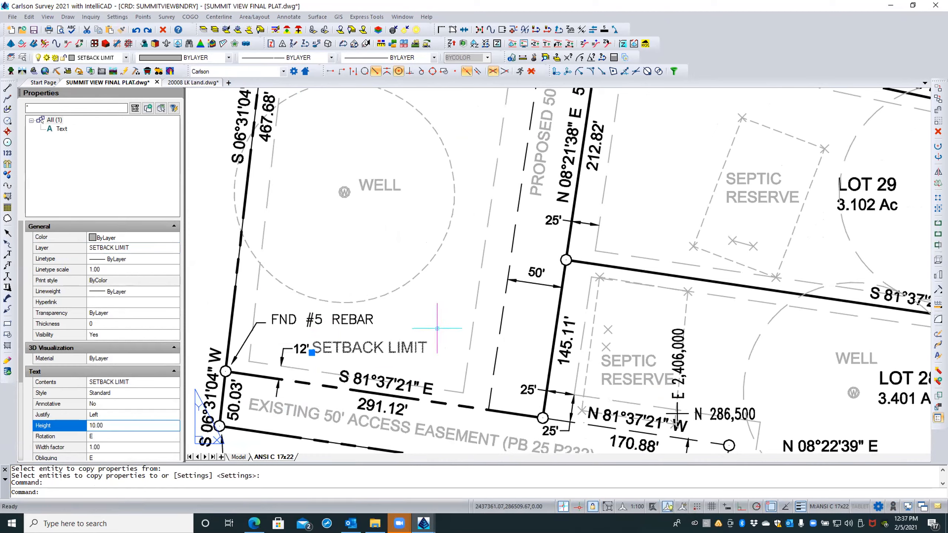
{"action": "key", "text": "Escape"}
{"action": "key", "text": "Escape"}
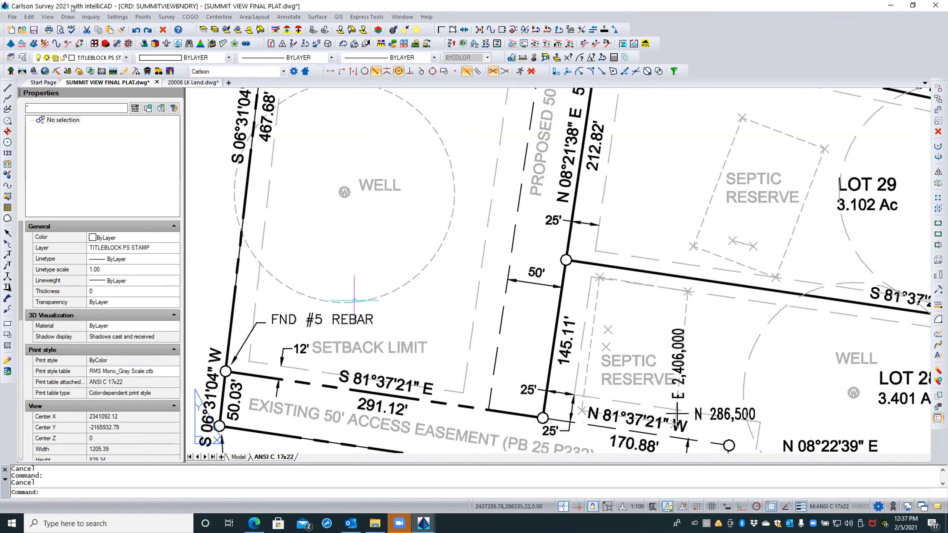
{"action": "left_click", "coordinate": [28, 16]}
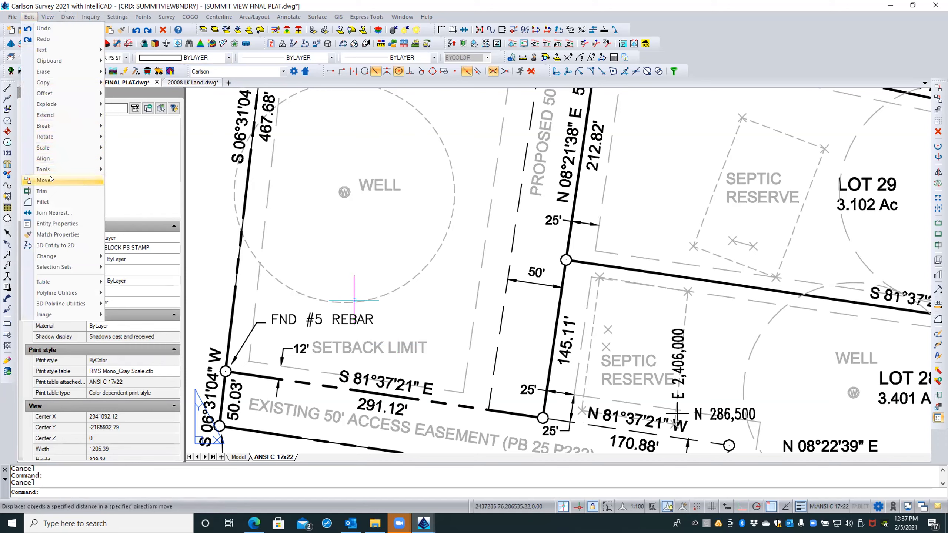
{"action": "mouse_move", "coordinate": [68, 171]}
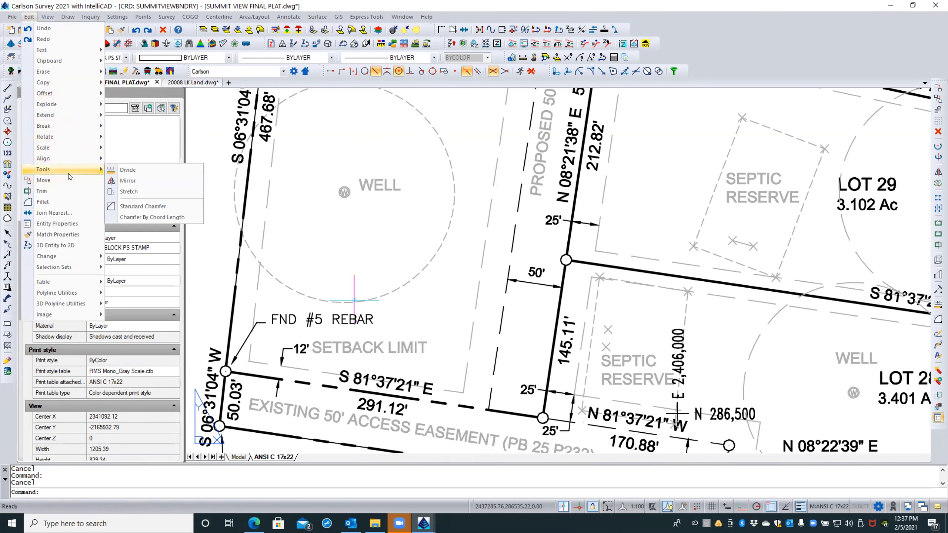
{"action": "mouse_move", "coordinate": [67, 19]}
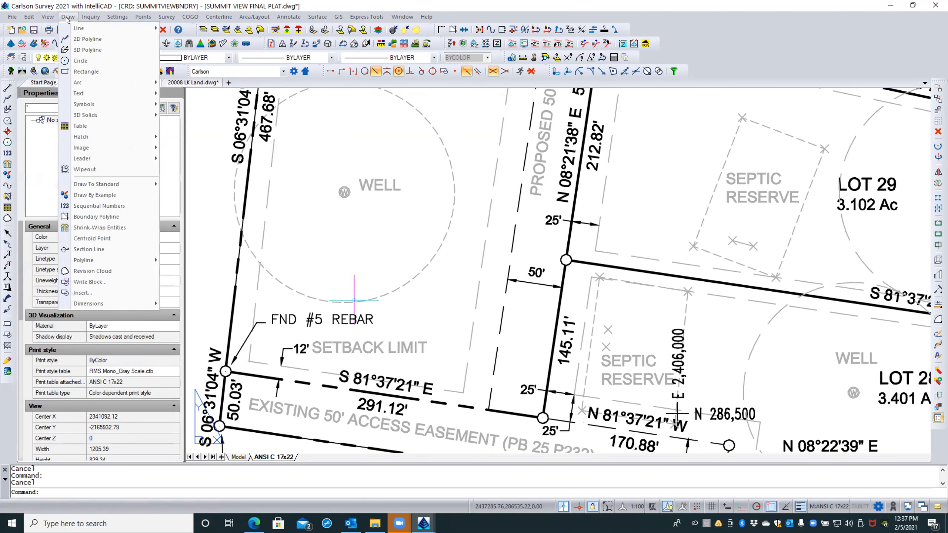
{"action": "mouse_move", "coordinate": [86, 93]}
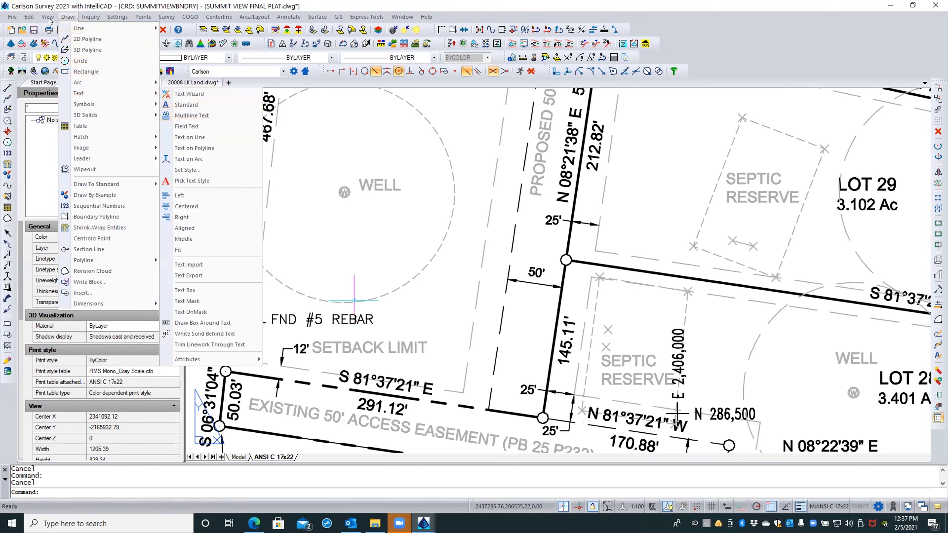
{"action": "left_click", "coordinate": [29, 17]}
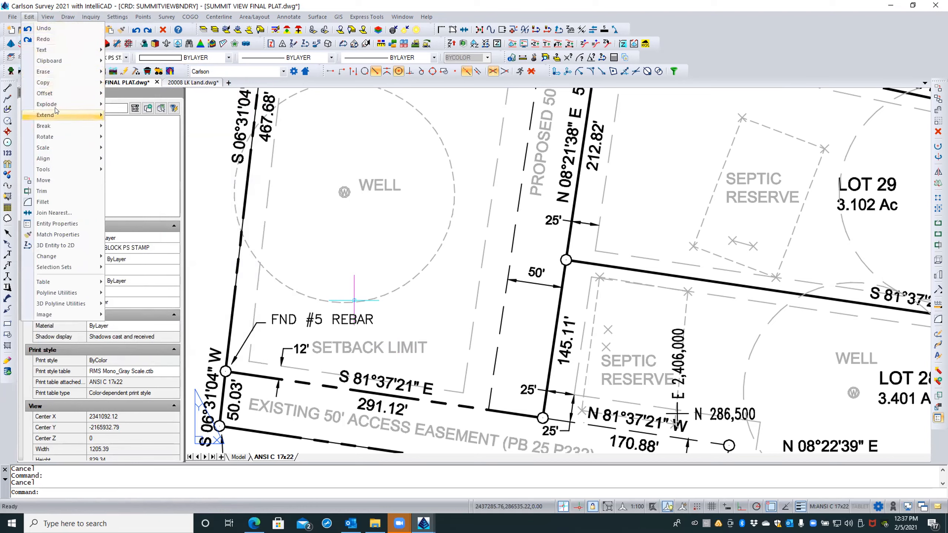
{"action": "mouse_move", "coordinate": [56, 112]}
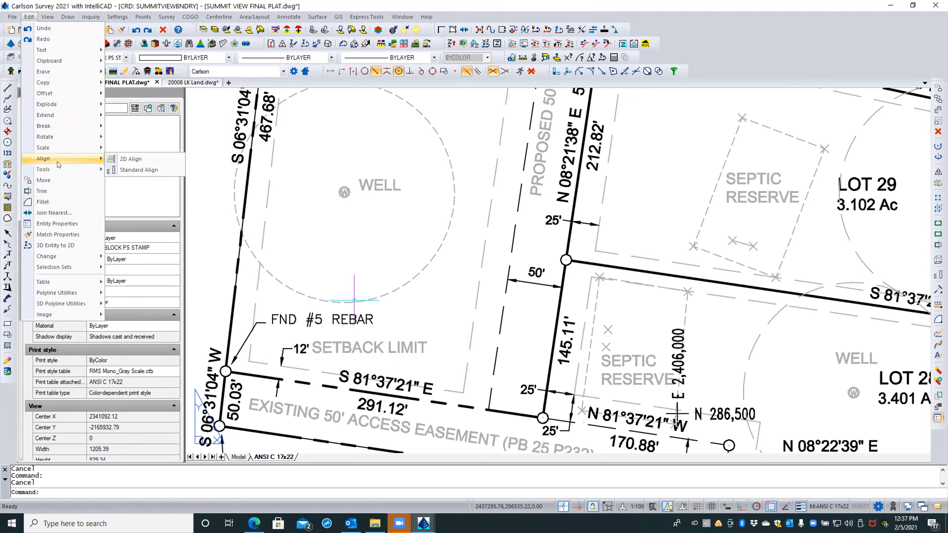
{"action": "mouse_move", "coordinate": [58, 136]}
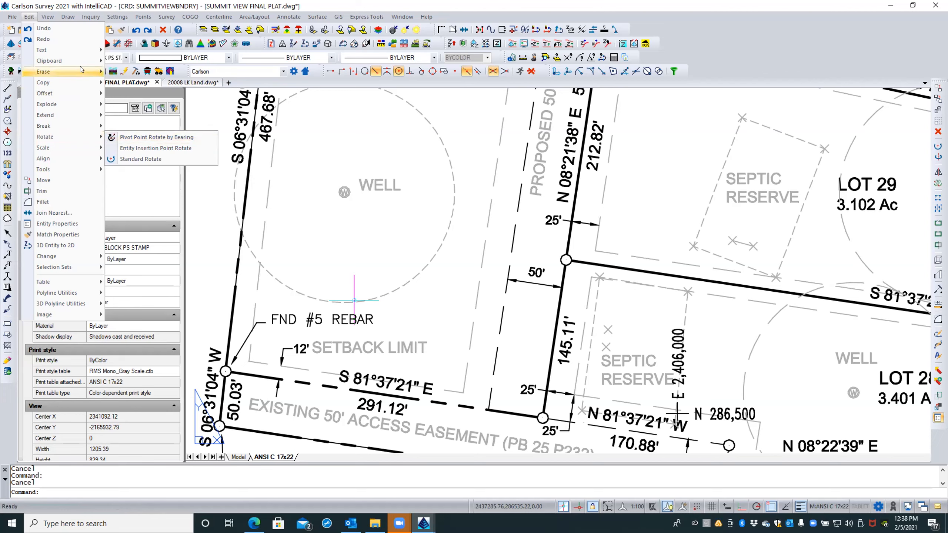
Try to rotate the SETBACK LIMIT text along Lot 27's southern line with Rotate Text's Pick option
{"action": "mouse_move", "coordinate": [81, 50]}
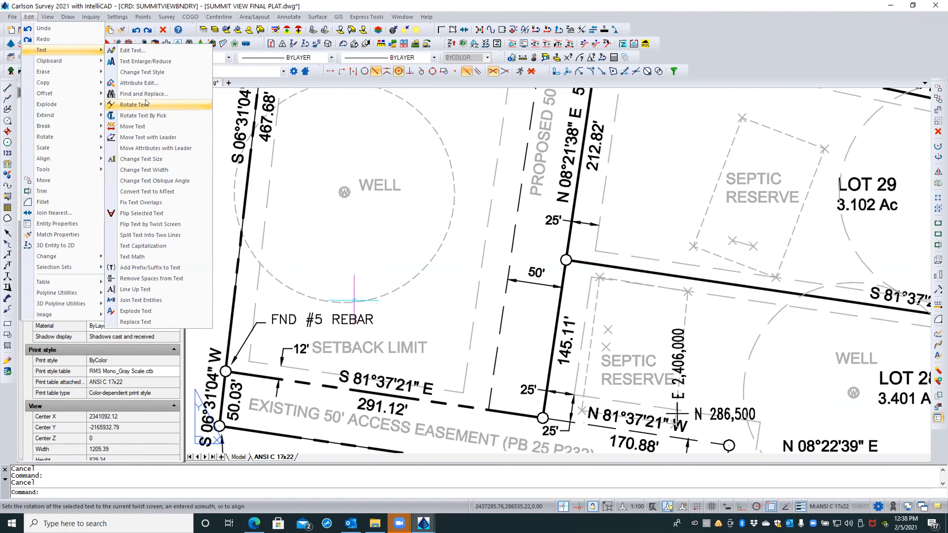
{"action": "left_click", "coordinate": [134, 105]}
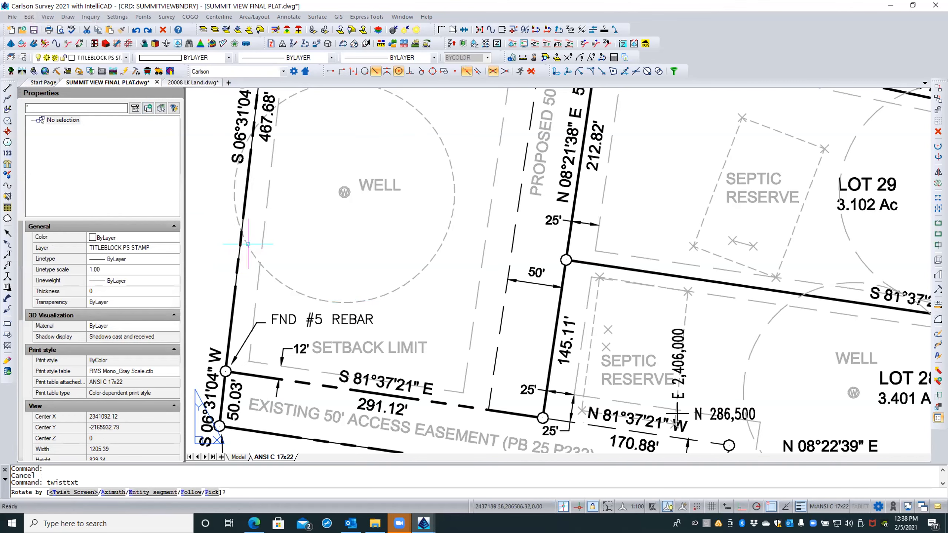
{"action": "type", "text": "e"}
{"action": "key", "text": "Return"}
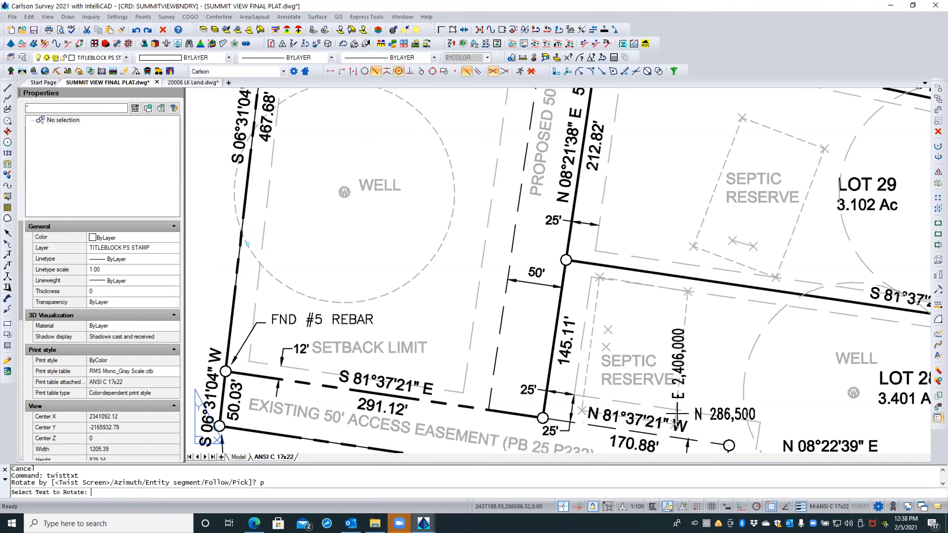
{"action": "left_click", "coordinate": [338, 348]}
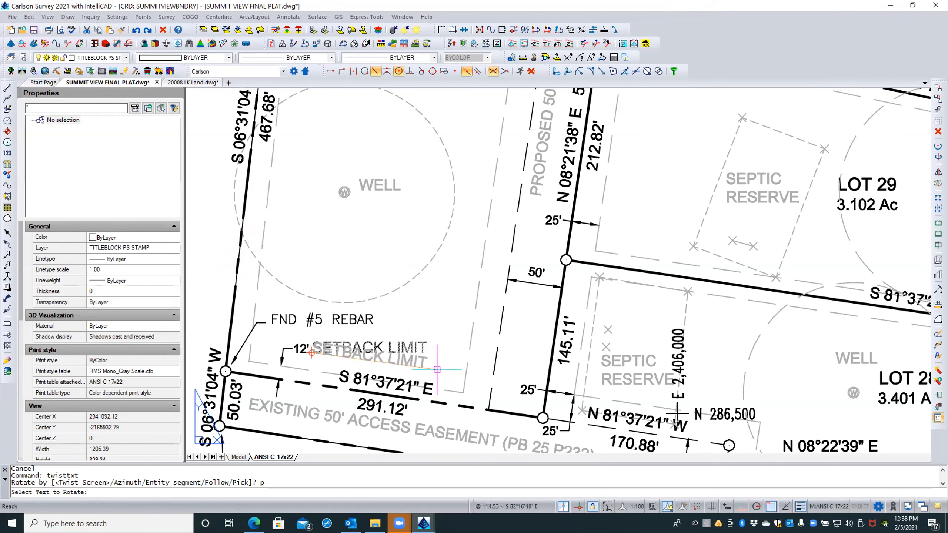
{"action": "left_click", "coordinate": [439, 331]}
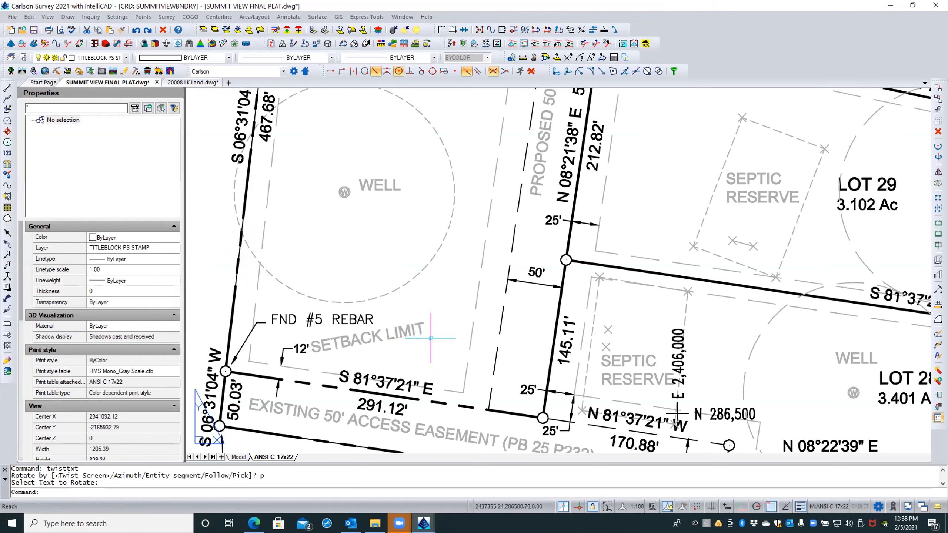
Rotate Lot 27's southern SETBACK LIMIT text parallel to its setback line using the Entity segment option, flipping text for twist screen
{"action": "right_click", "coordinate": [431, 339]}
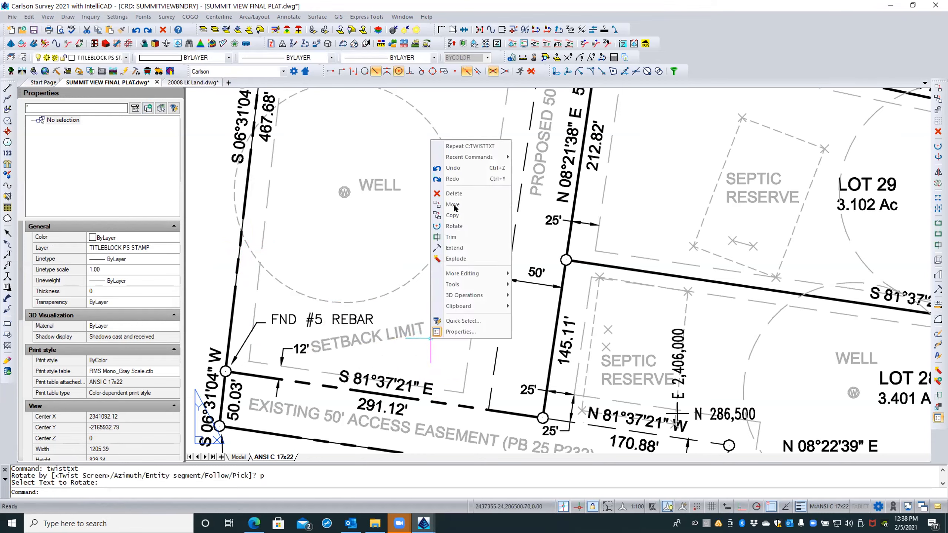
{"action": "left_click", "coordinate": [469, 146]}
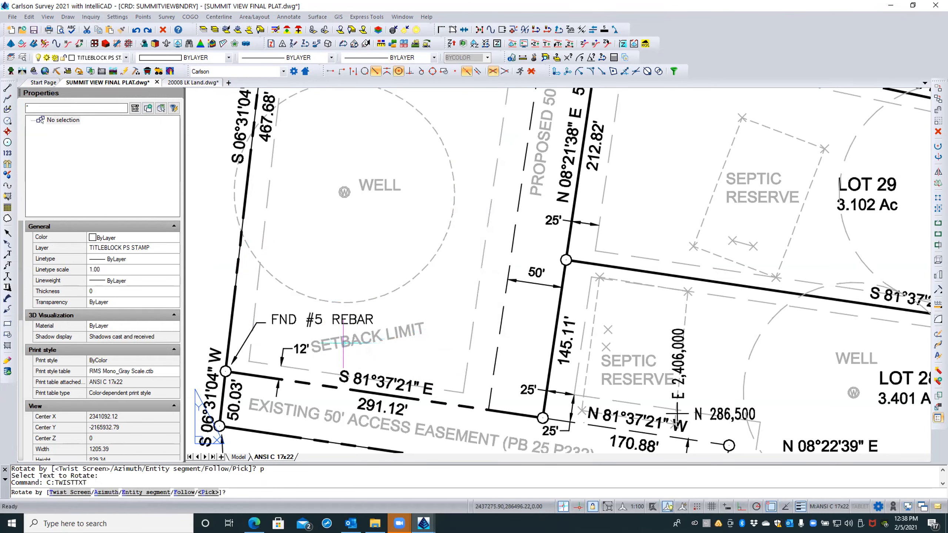
{"action": "type", "text": "e"}
{"action": "key", "text": "Return"}
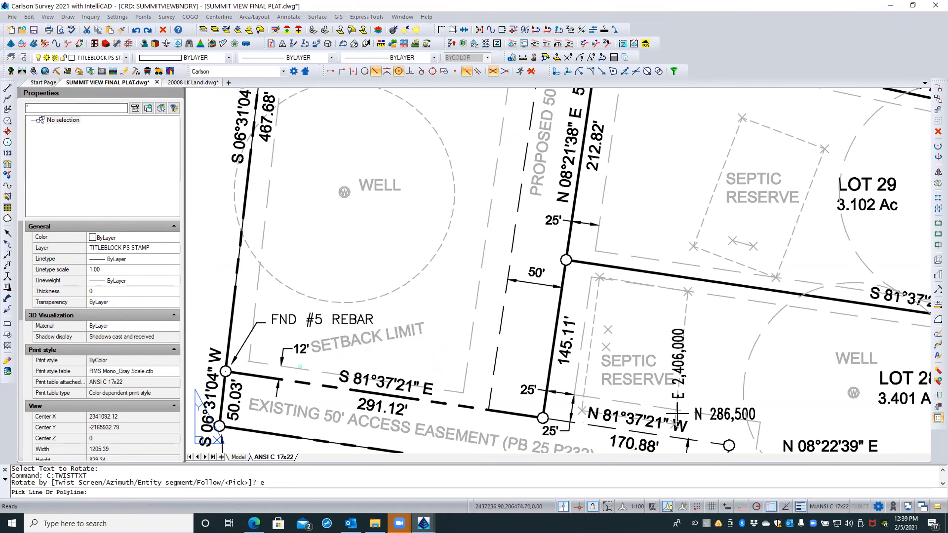
{"action": "left_click", "coordinate": [300, 368]}
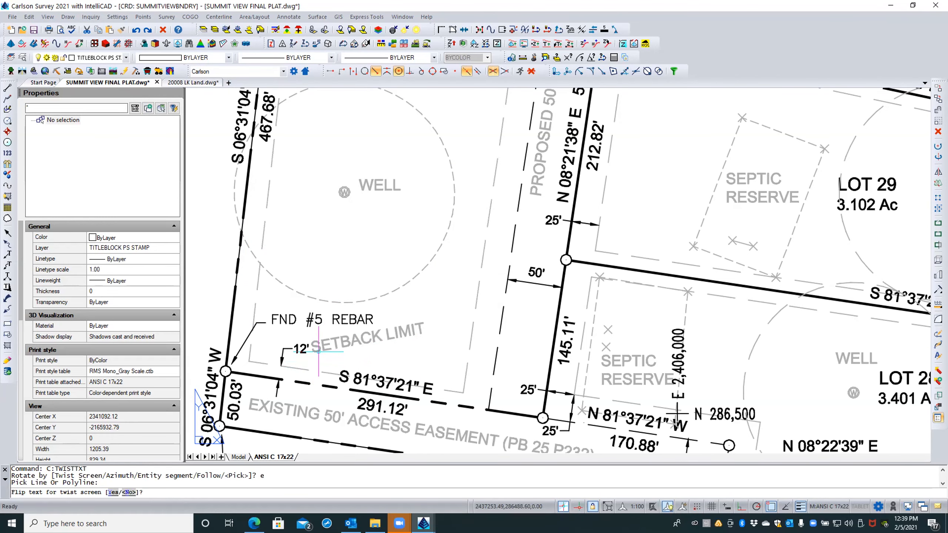
{"action": "type", "text": "y"}
{"action": "key", "text": "Return"}
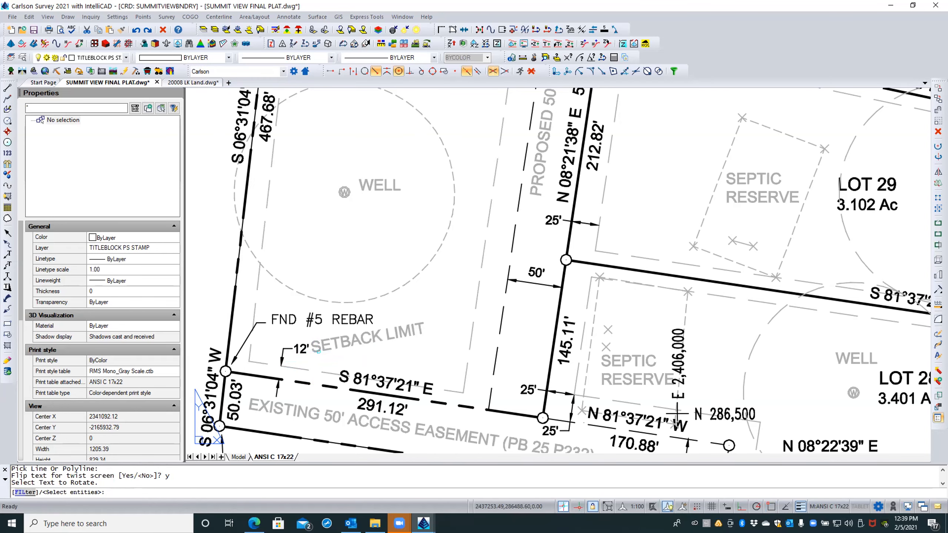
{"action": "left_click", "coordinate": [318, 351]}
{"action": "key", "text": "Return"}
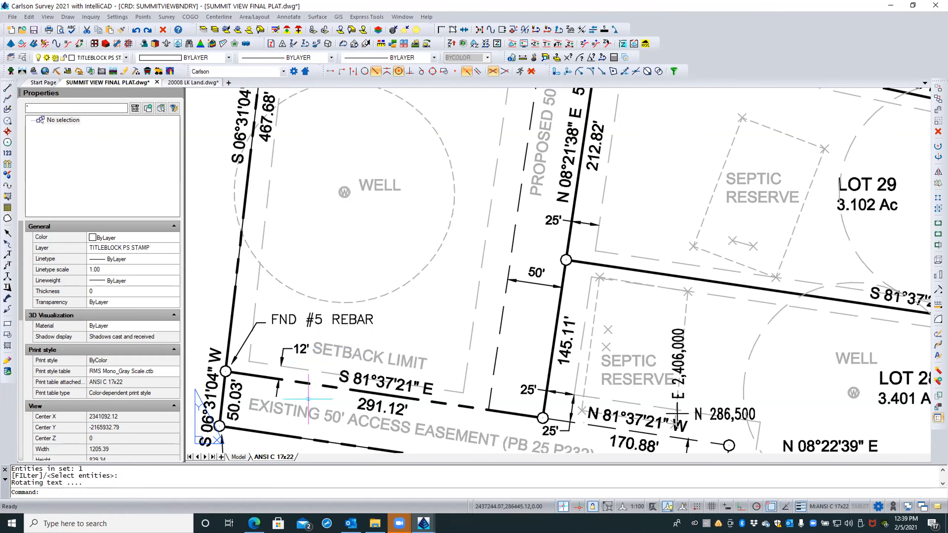
Examine the setback labels and dimensions around Lots 27 to 30 for placement and consistency
{"action": "scroll", "coordinate": [308, 399], "scroll_direction": "down", "scroll_amount": 2}
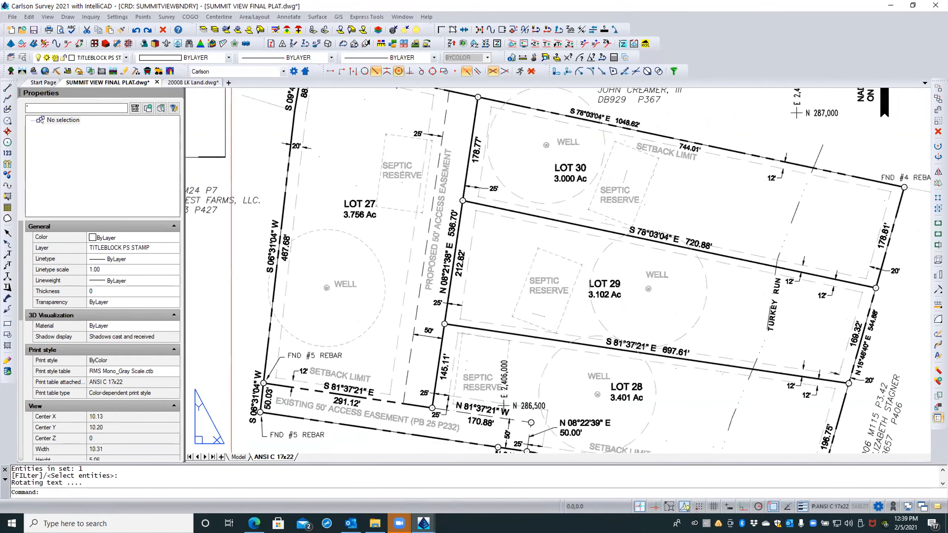
{"action": "scroll", "coordinate": [305, 393], "scroll_direction": "down", "scroll_amount": 1}
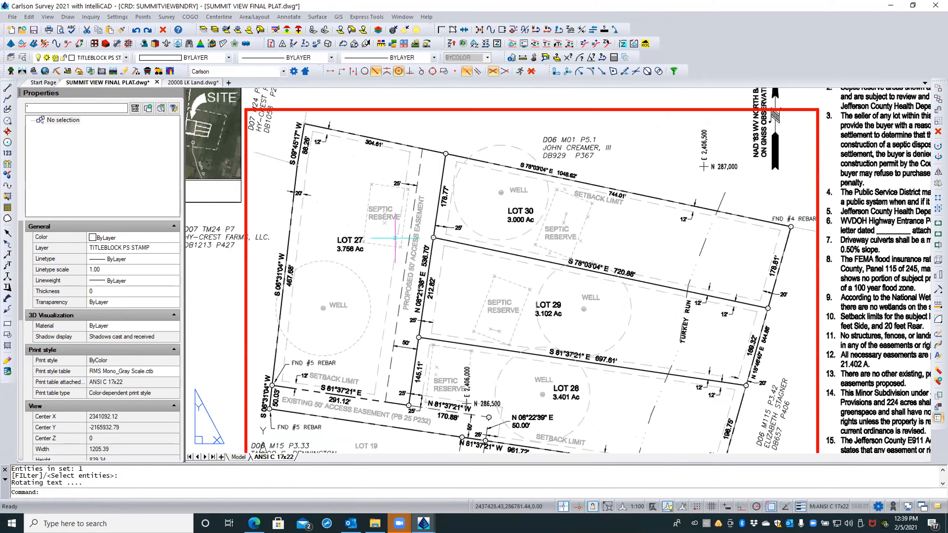
{"action": "scroll", "coordinate": [409, 173], "scroll_direction": "up", "scroll_amount": 2}
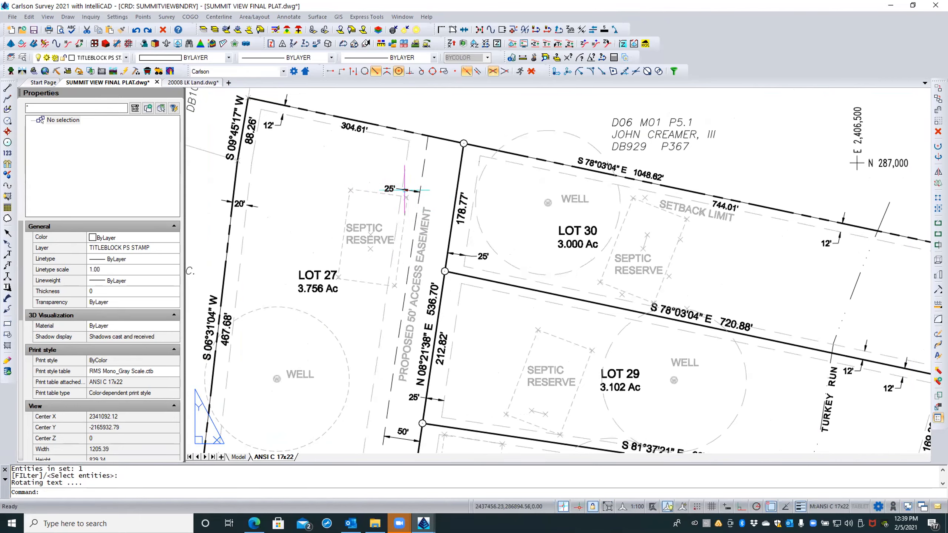
{"action": "scroll", "coordinate": [385, 165], "scroll_direction": "down", "scroll_amount": 1}
{"action": "scroll", "coordinate": [385, 164], "scroll_direction": "down", "scroll_amount": 1}
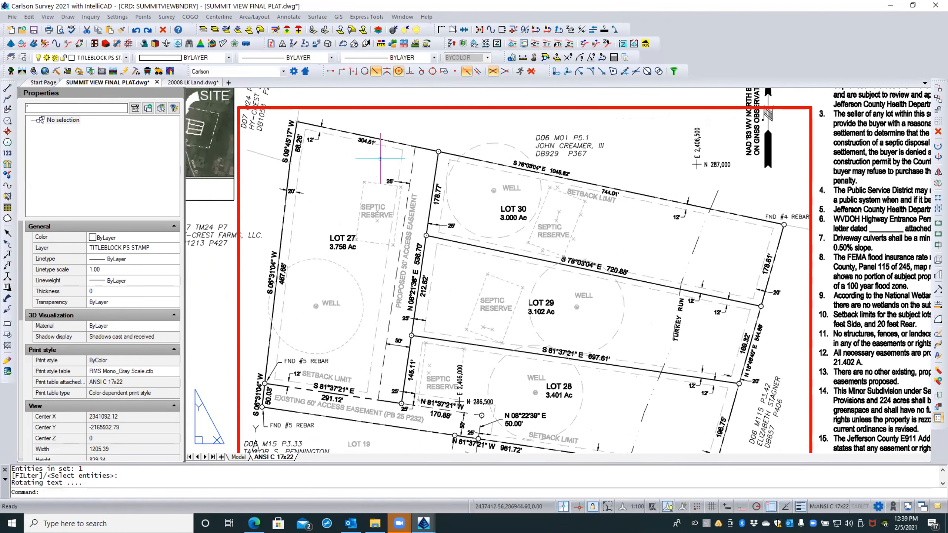
{"action": "scroll", "coordinate": [329, 126], "scroll_direction": "up", "scroll_amount": 2}
{"action": "scroll", "coordinate": [339, 164], "scroll_direction": "down", "scroll_amount": 3}
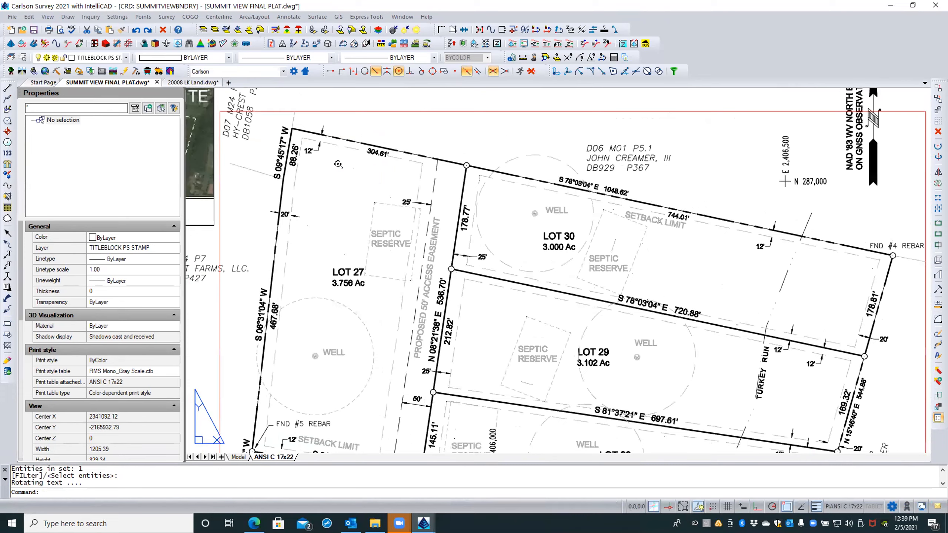
{"action": "scroll", "coordinate": [309, 367], "scroll_direction": "up", "scroll_amount": 1}
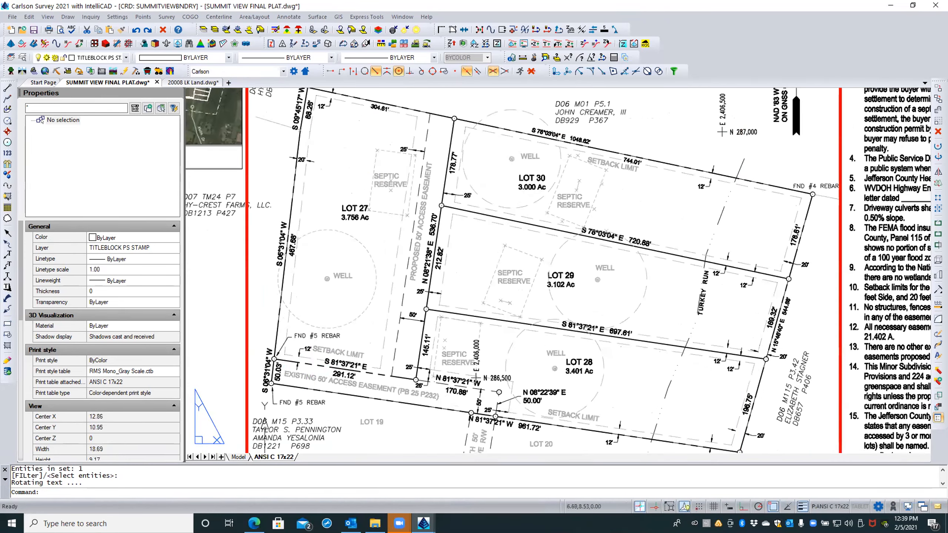
{"action": "scroll", "coordinate": [327, 351], "scroll_direction": "up", "scroll_amount": 2}
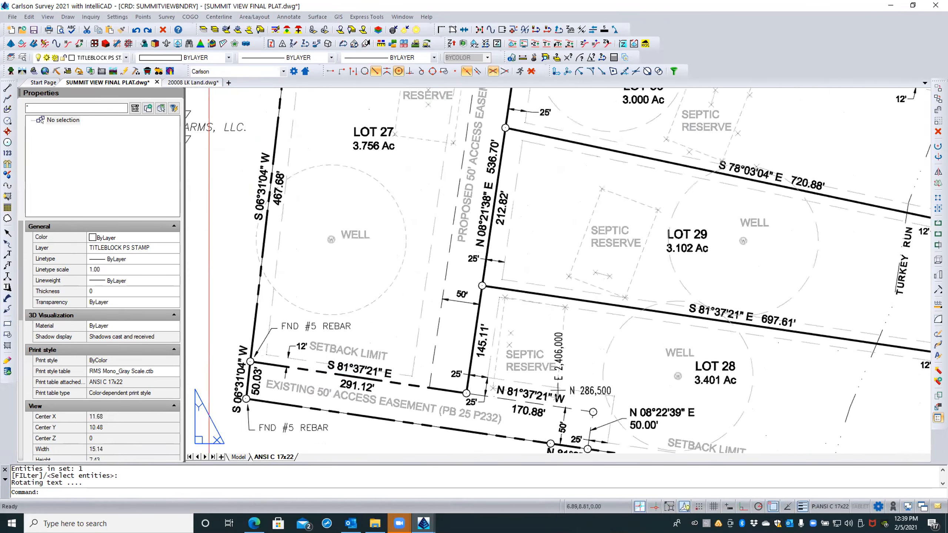
{"action": "scroll", "coordinate": [303, 367], "scroll_direction": "down", "scroll_amount": 1}
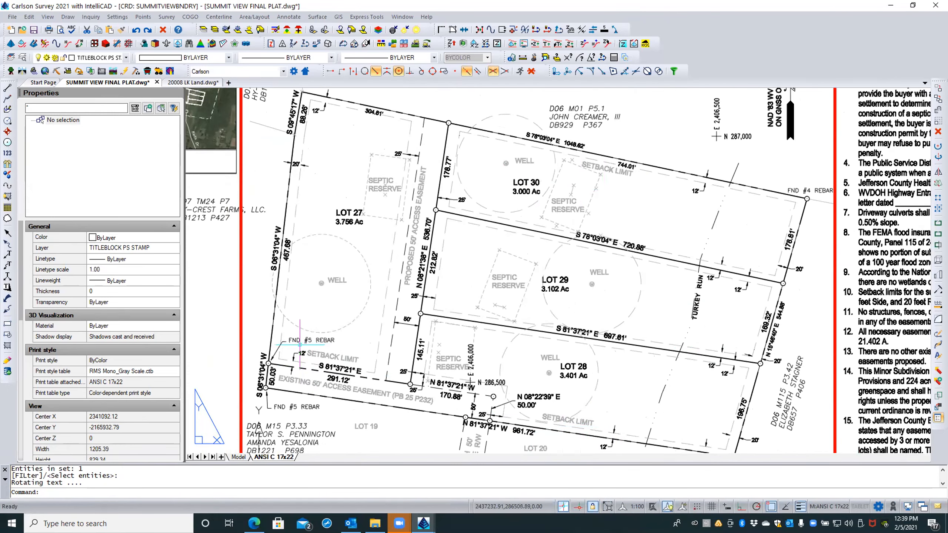
{"action": "scroll", "coordinate": [313, 354], "scroll_direction": "up", "scroll_amount": 2}
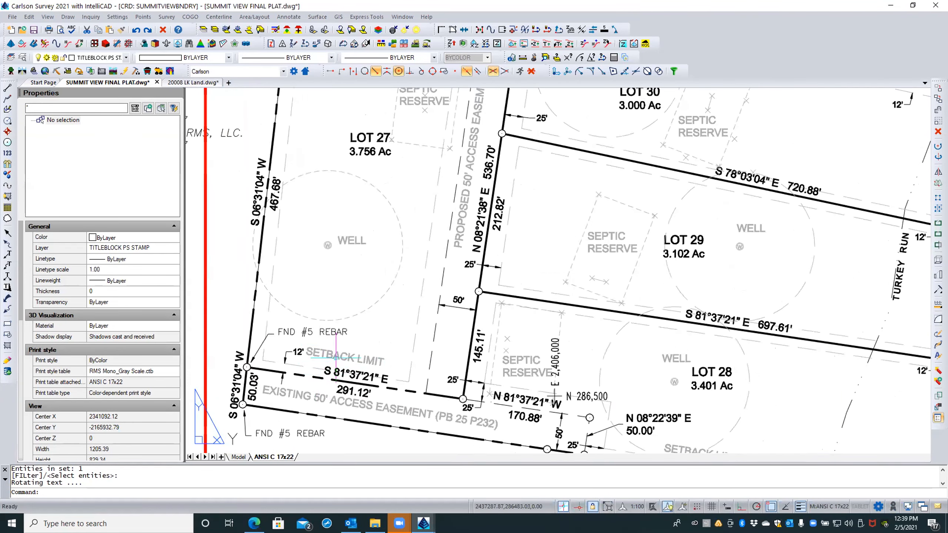
Move the SETBACK LIMIT text from Lot 27's southern line to just inside its northern setback line, beside the 12' dimension
{"action": "left_click", "coordinate": [337, 356]}
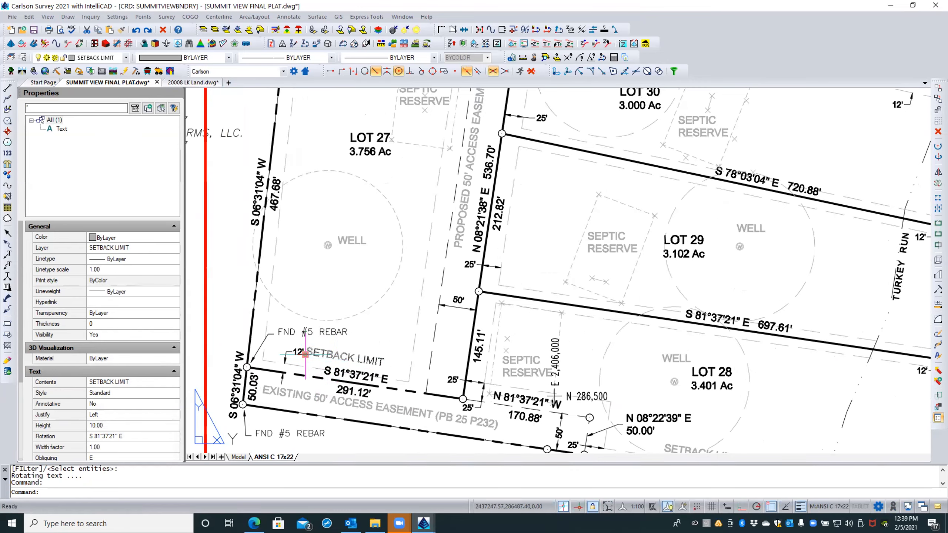
{"action": "left_click", "coordinate": [305, 354]}
{"action": "scroll", "coordinate": [305, 358], "scroll_direction": "down", "scroll_amount": 4}
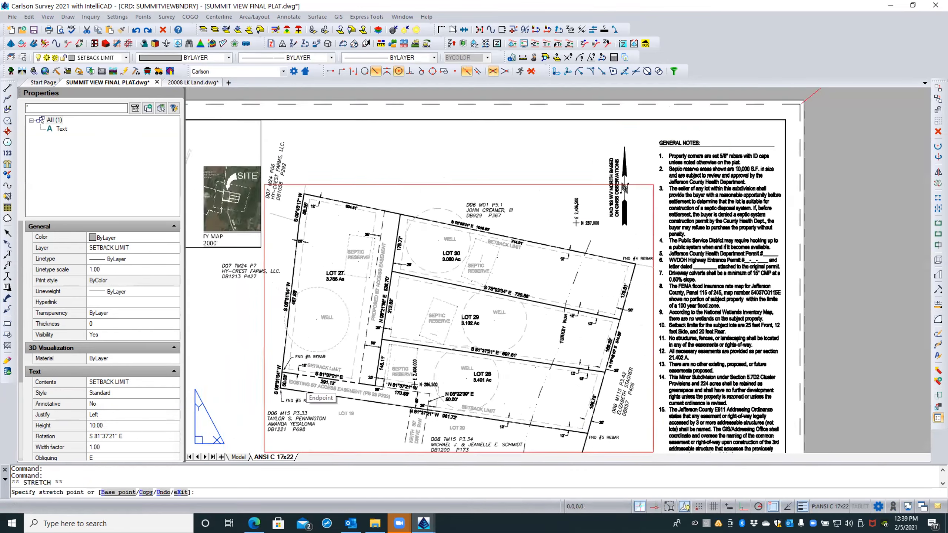
{"action": "scroll", "coordinate": [329, 237], "scroll_direction": "up", "scroll_amount": 5}
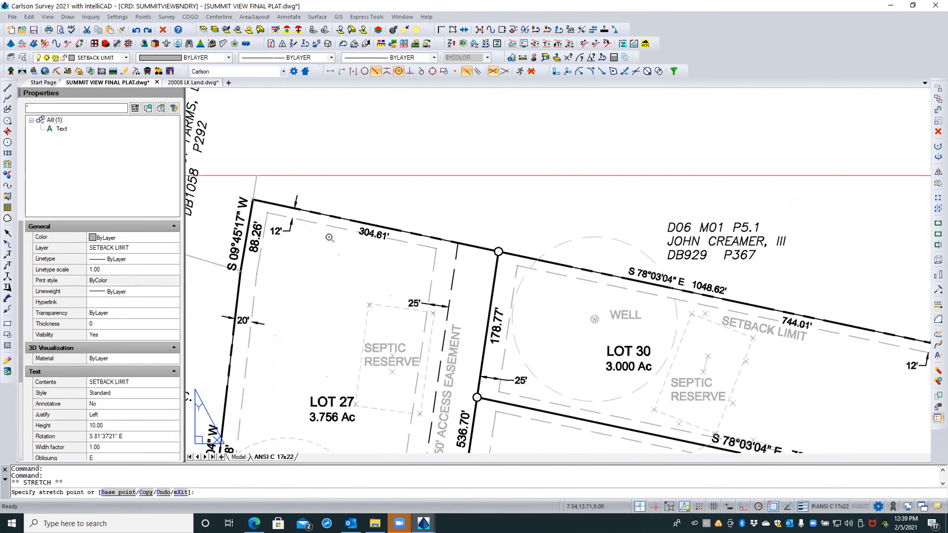
{"action": "left_click", "coordinate": [307, 240]}
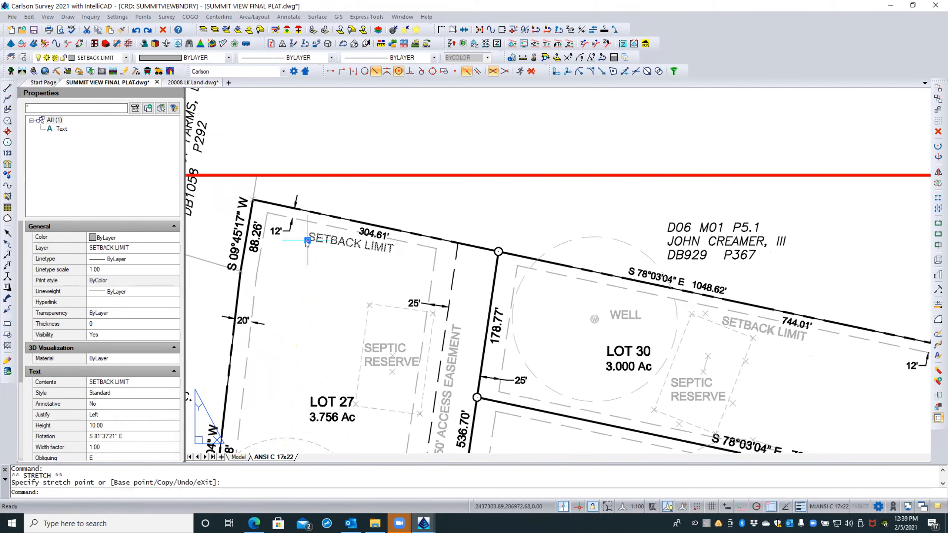
Rotate Lot 27's northern SETBACK LIMIT text parallel to its setback line using the Entity segment option, flipping text for twist screen
{"action": "right_click", "coordinate": [306, 242]}
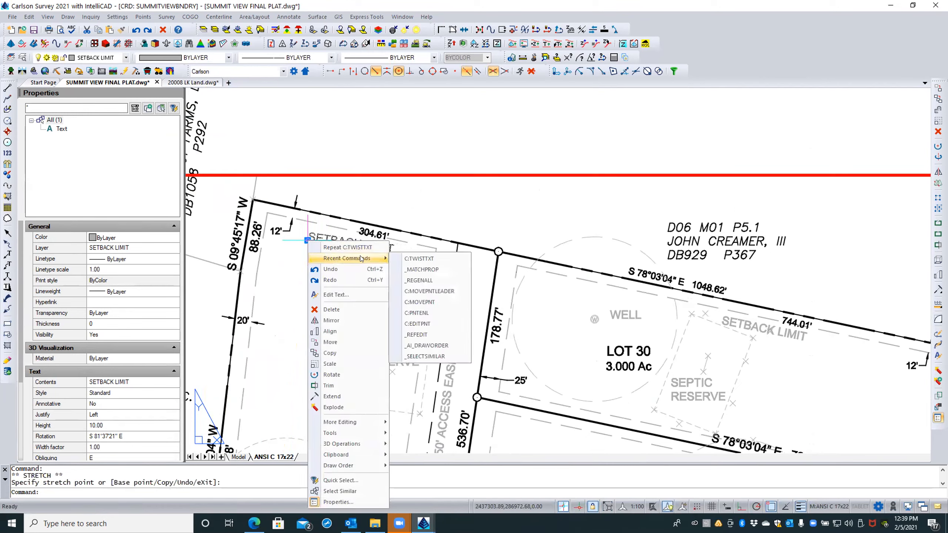
{"action": "left_click", "coordinate": [350, 247]}
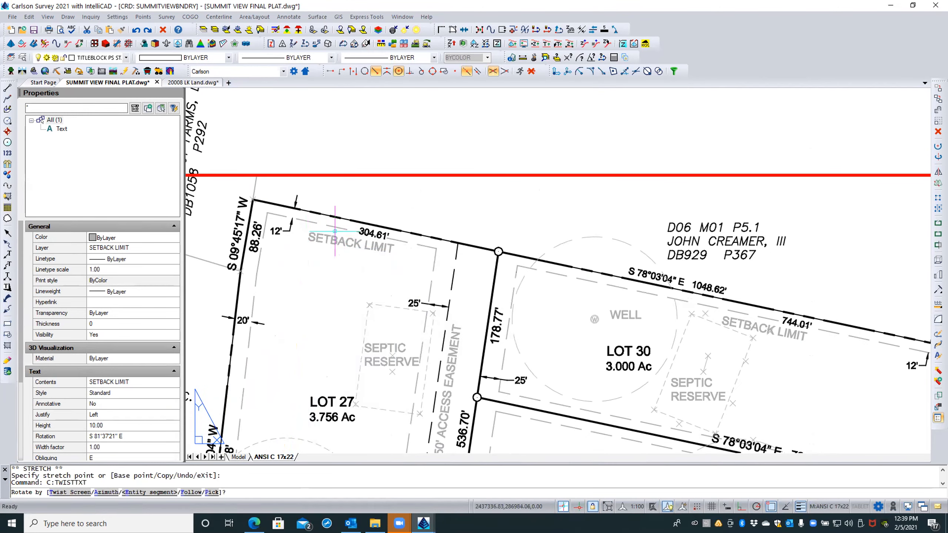
{"action": "type", "text": "e"}
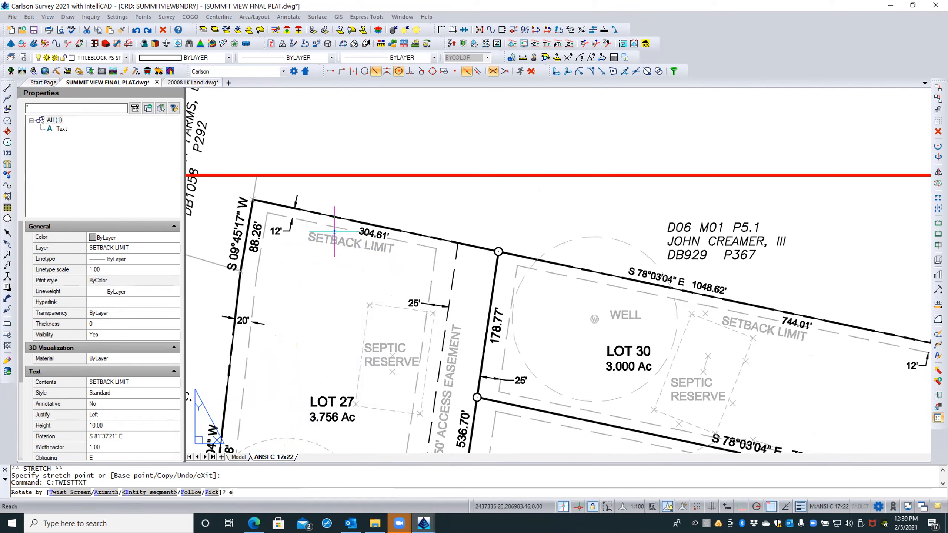
{"action": "key", "text": "Return"}
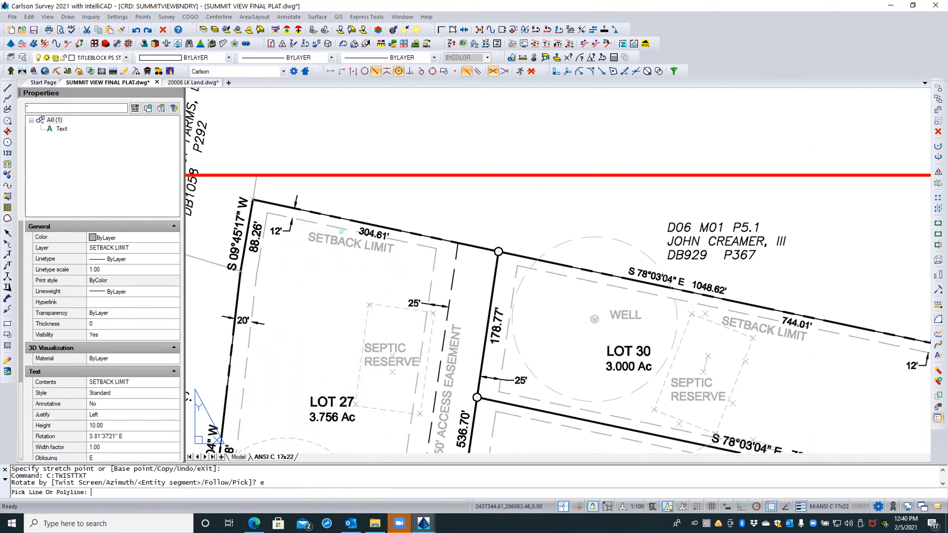
{"action": "left_click", "coordinate": [337, 225]}
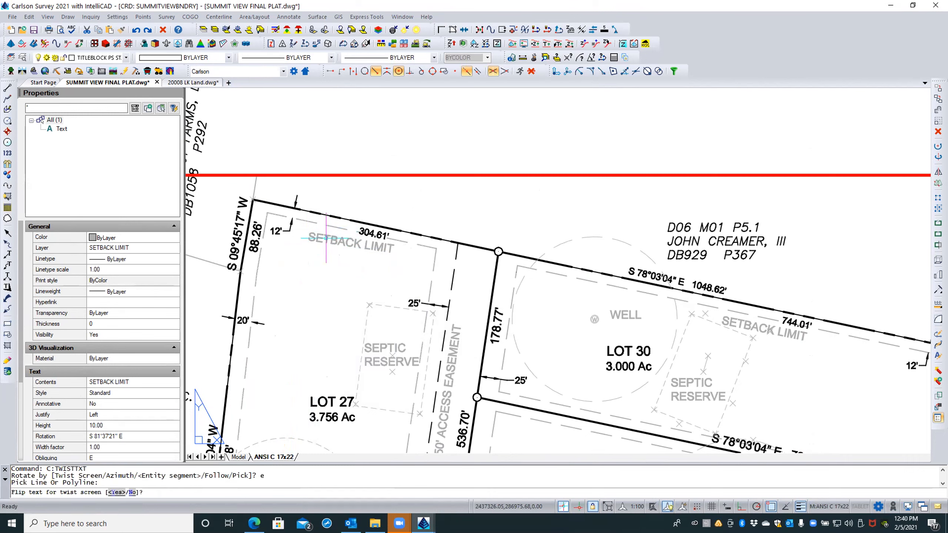
{"action": "type", "text": "y"}
{"action": "key", "text": "Return"}
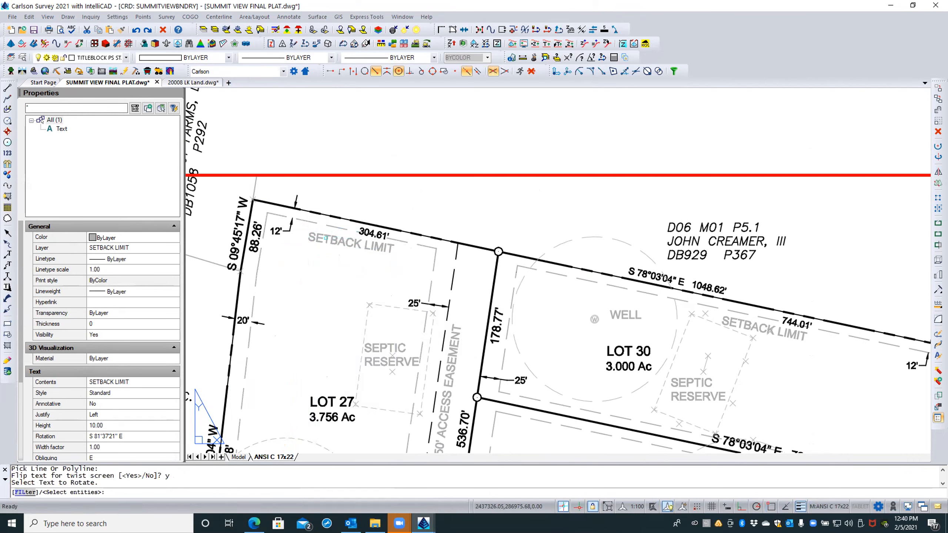
{"action": "left_click", "coordinate": [326, 237]}
{"action": "key", "text": "Return"}
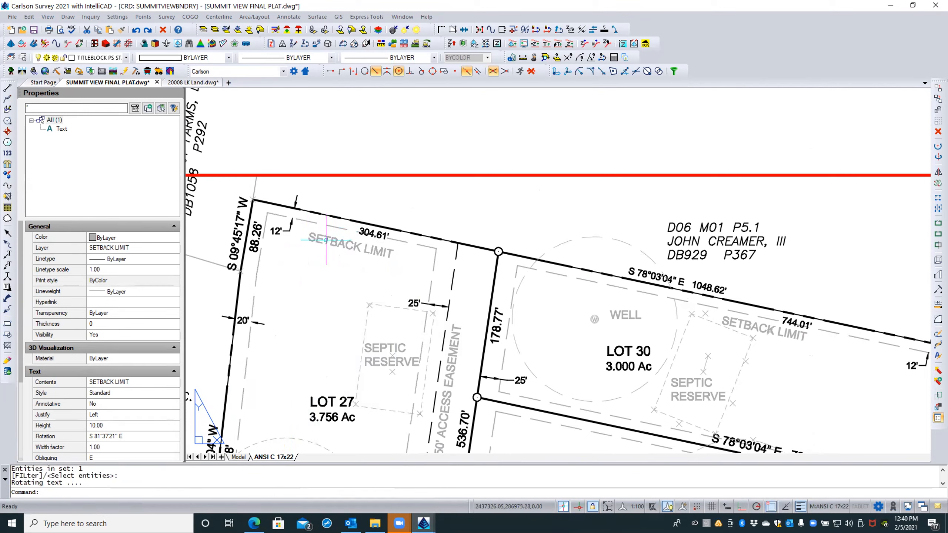
Move Lot 27's northern SETBACK LIMIT text slightly closer to the dashed setback line
{"action": "left_click", "coordinate": [324, 242]}
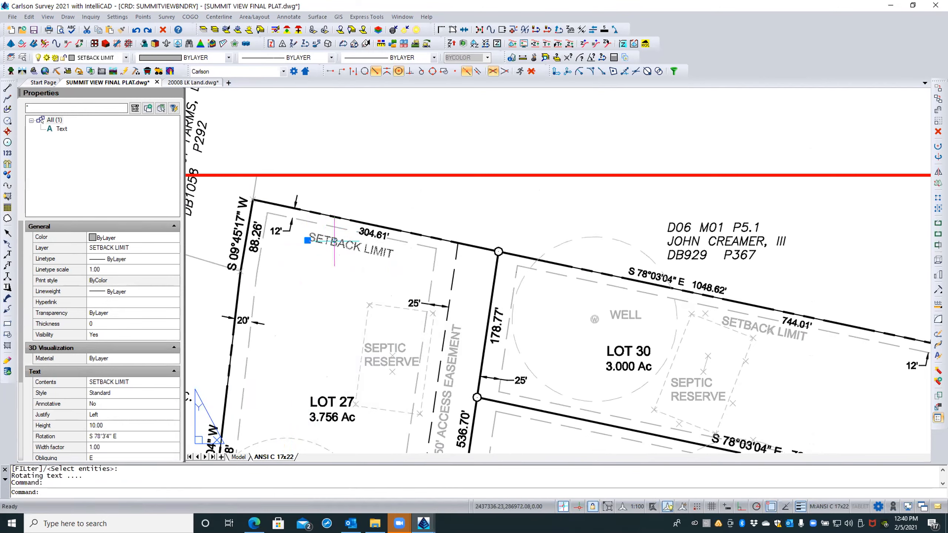
{"action": "left_click", "coordinate": [307, 240]}
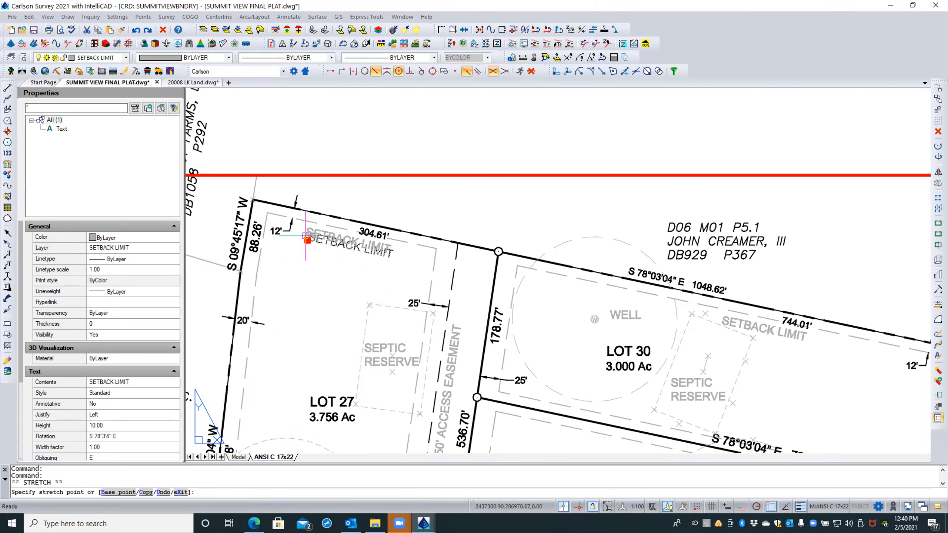
{"action": "left_click", "coordinate": [305, 235]}
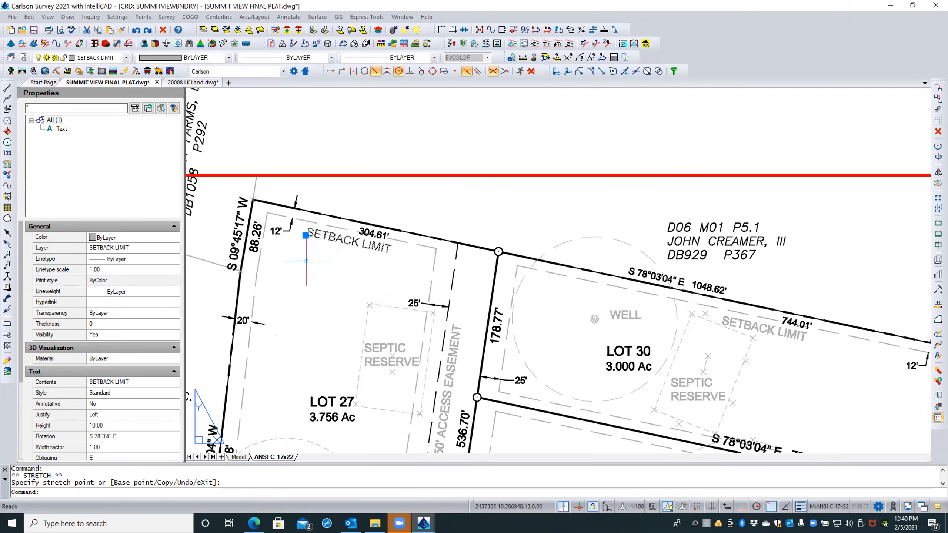
{"action": "key", "text": "Escape"}
Examine the 20' setback dimension and its arrows on Lot 27's western boundary
{"action": "scroll", "coordinate": [323, 195], "scroll_direction": "down", "scroll_amount": 2}
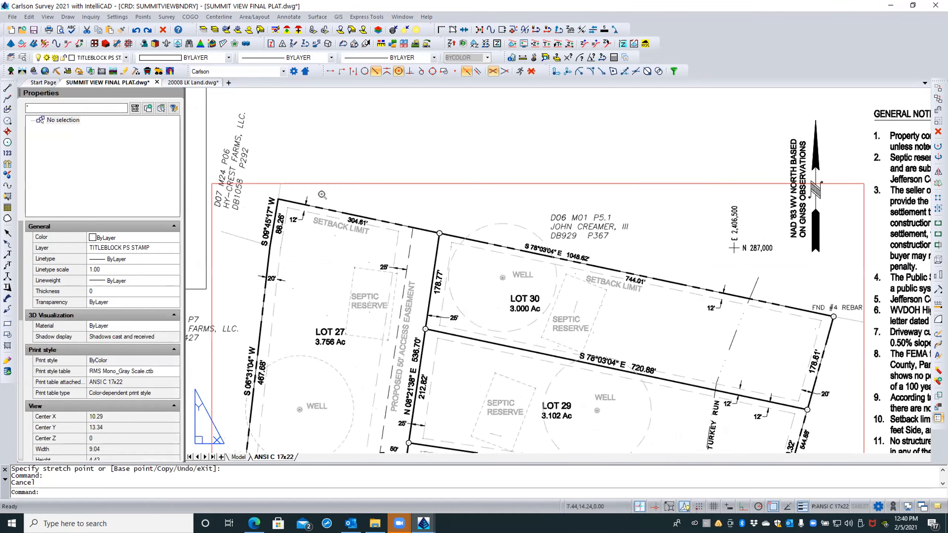
{"action": "scroll", "coordinate": [323, 197], "scroll_direction": "down", "scroll_amount": 1}
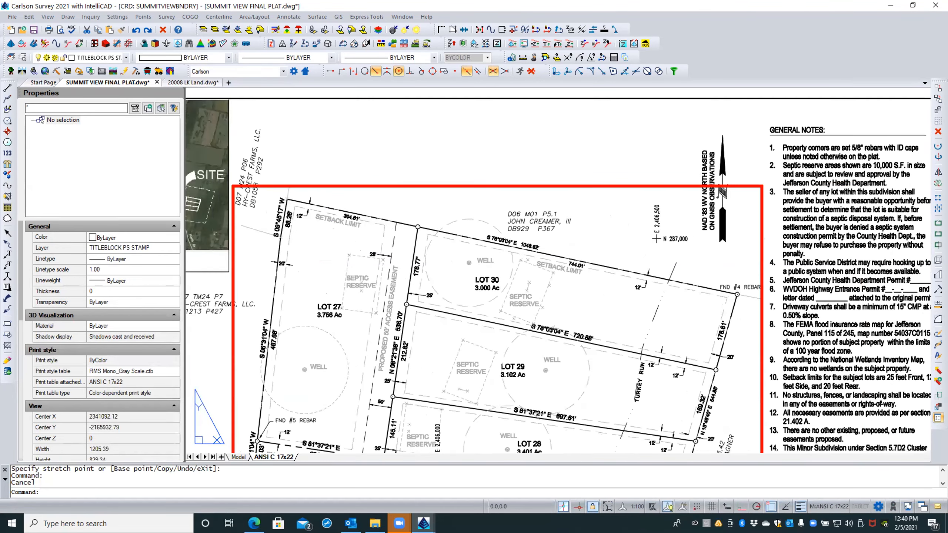
{"action": "scroll", "coordinate": [323, 196], "scroll_direction": "down", "scroll_amount": 1}
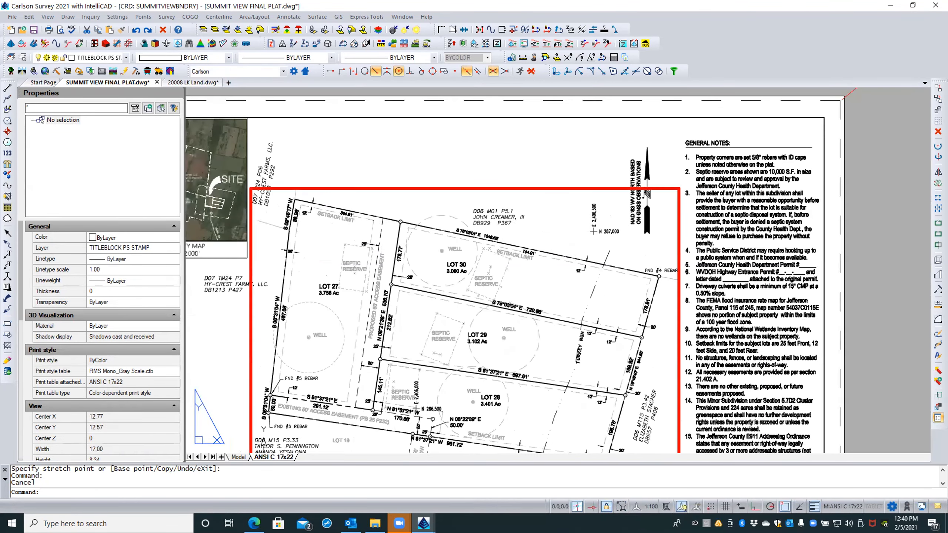
{"action": "scroll", "coordinate": [290, 259], "scroll_direction": "up", "scroll_amount": 1}
{"action": "scroll", "coordinate": [291, 259], "scroll_direction": "up", "scroll_amount": 1}
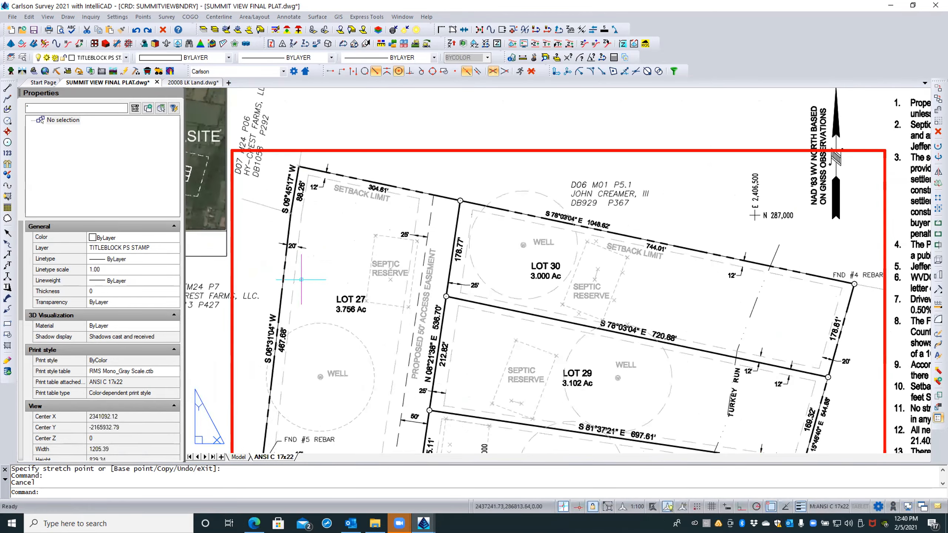
{"action": "scroll", "coordinate": [304, 250], "scroll_direction": "up", "scroll_amount": 2}
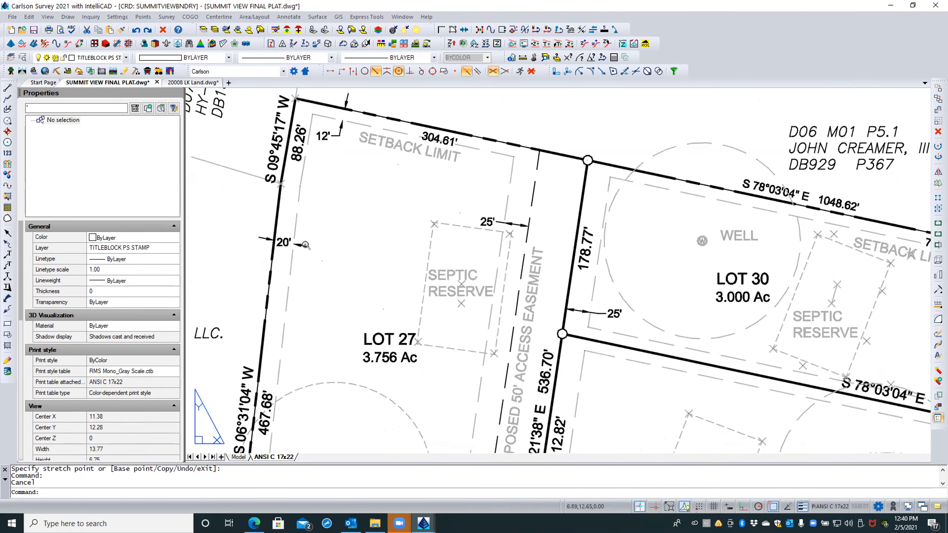
{"action": "middle_click_drag", "start_coordinate": [311, 265], "coordinate": [348, 297]}
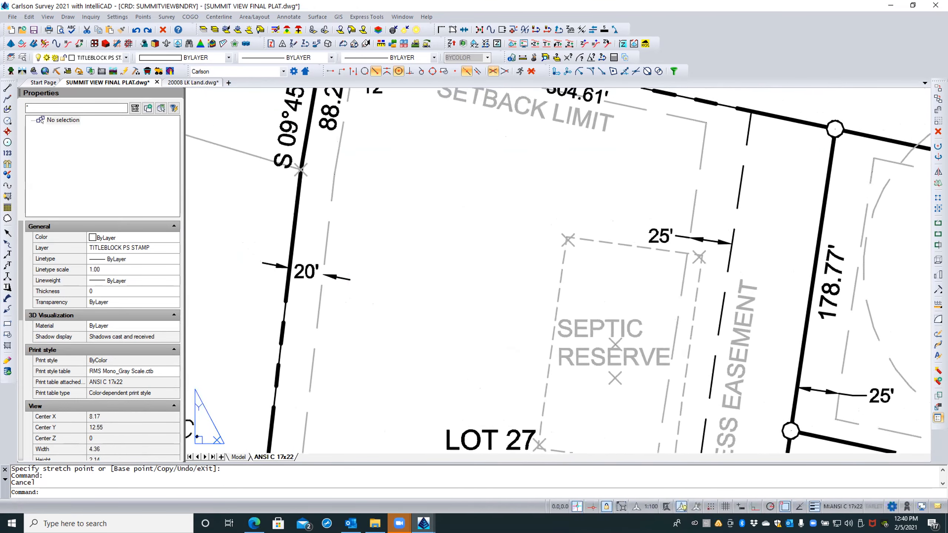
{"action": "left_click", "coordinate": [345, 278]}
{"action": "scroll", "coordinate": [333, 282], "scroll_direction": "up", "scroll_amount": 2}
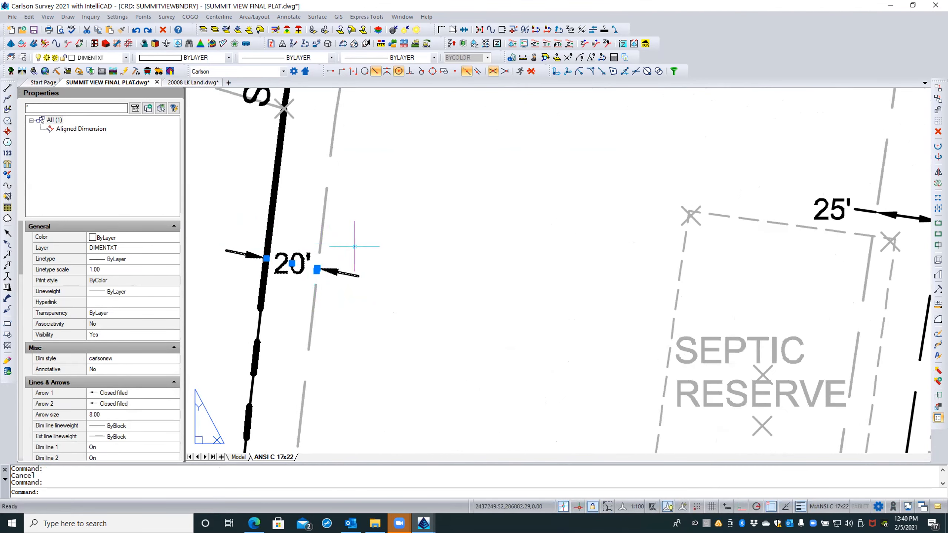
{"action": "key", "text": "Escape"}
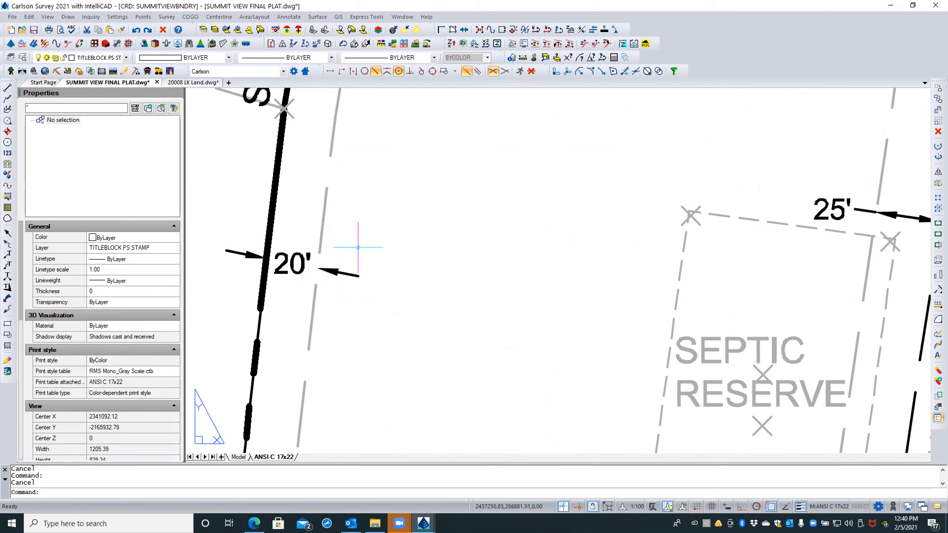
{"action": "scroll", "coordinate": [359, 249], "scroll_direction": "down", "scroll_amount": 2}
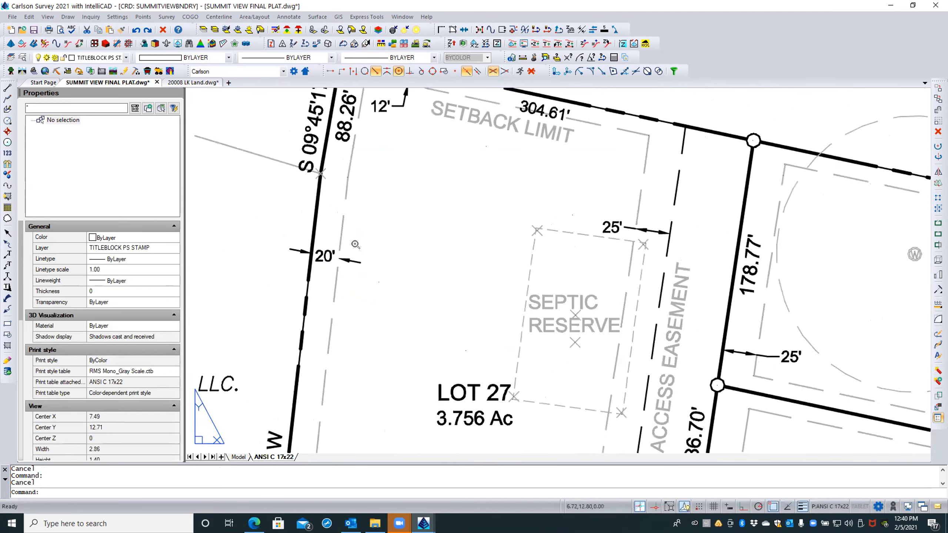
Check the layer and linetype of the 2D polyline along Lot 27's western boundary
{"action": "left_click", "coordinate": [306, 293]}
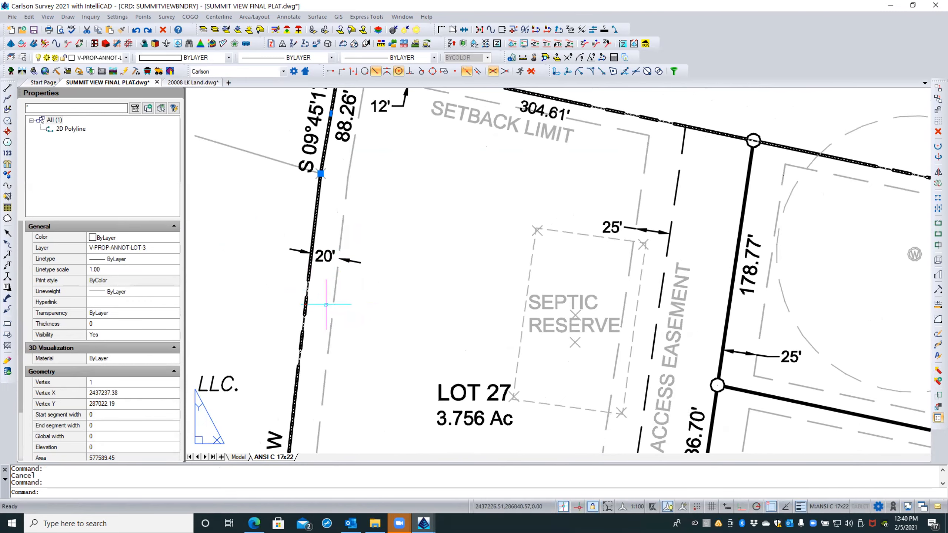
{"action": "scroll", "coordinate": [315, 294], "scroll_direction": "up", "scroll_amount": 2}
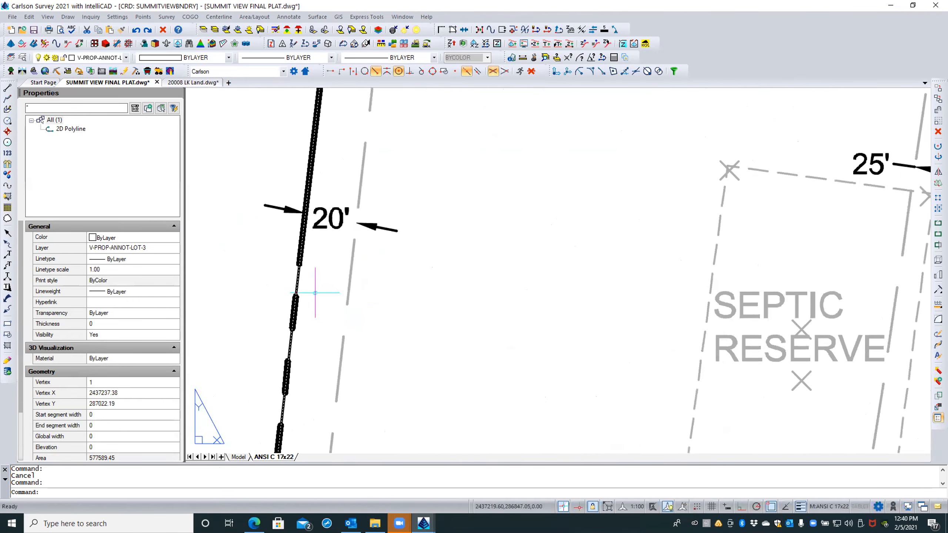
{"action": "key", "text": "Escape"}
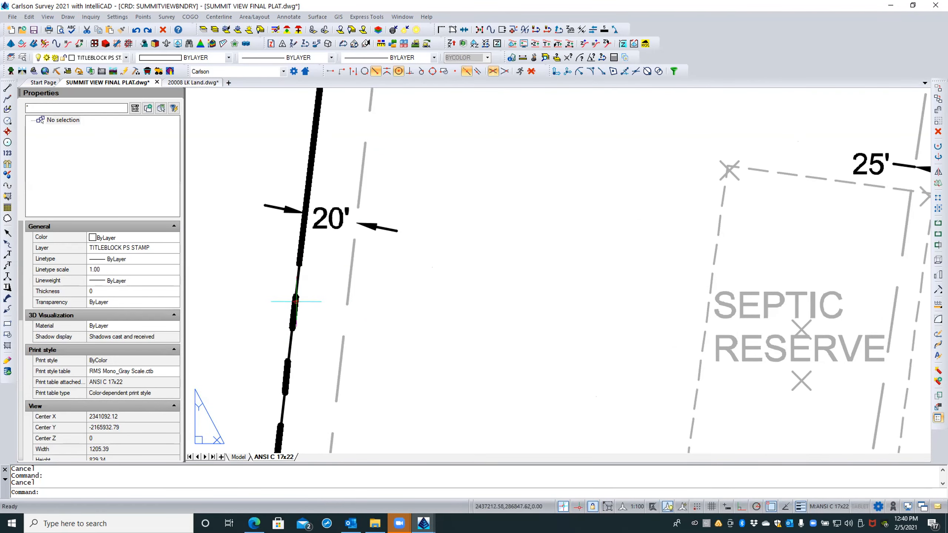
{"action": "scroll", "coordinate": [281, 265], "scroll_direction": "down", "scroll_amount": 4}
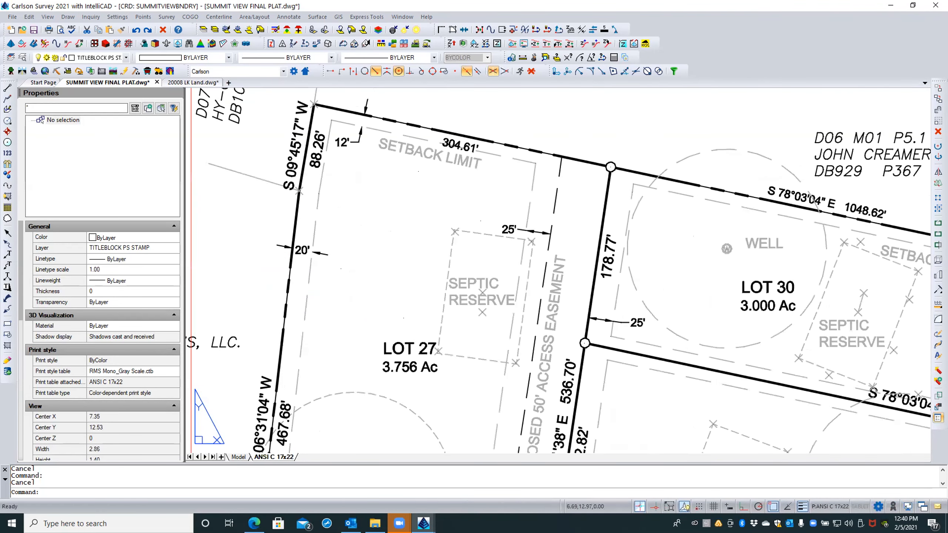
{"action": "scroll", "coordinate": [330, 224], "scroll_direction": "down", "scroll_amount": 1}
{"action": "double_click", "coordinate": [308, 238]}
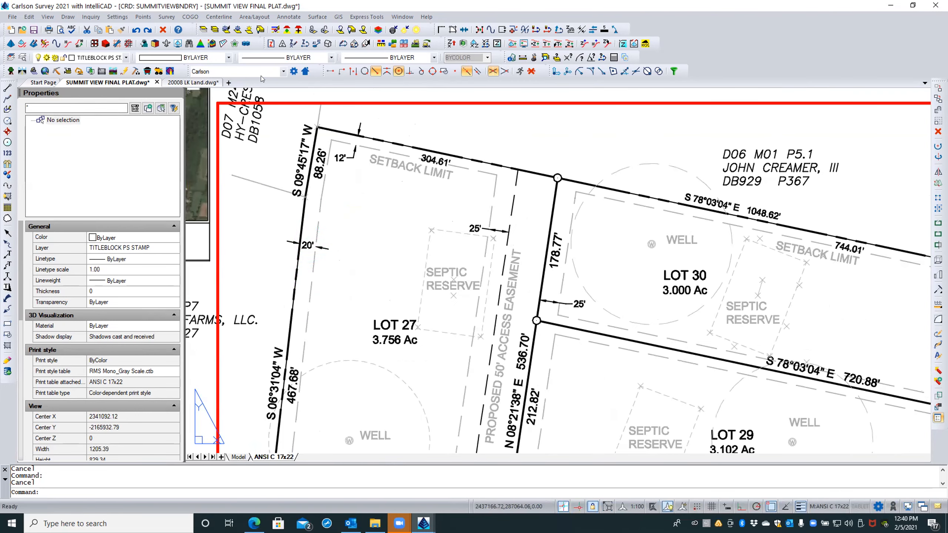
Isolate the layer of the boundary polyline west of Lot 27 to view its contents, and restore the other layers
{"action": "left_click", "coordinate": [201, 30]}
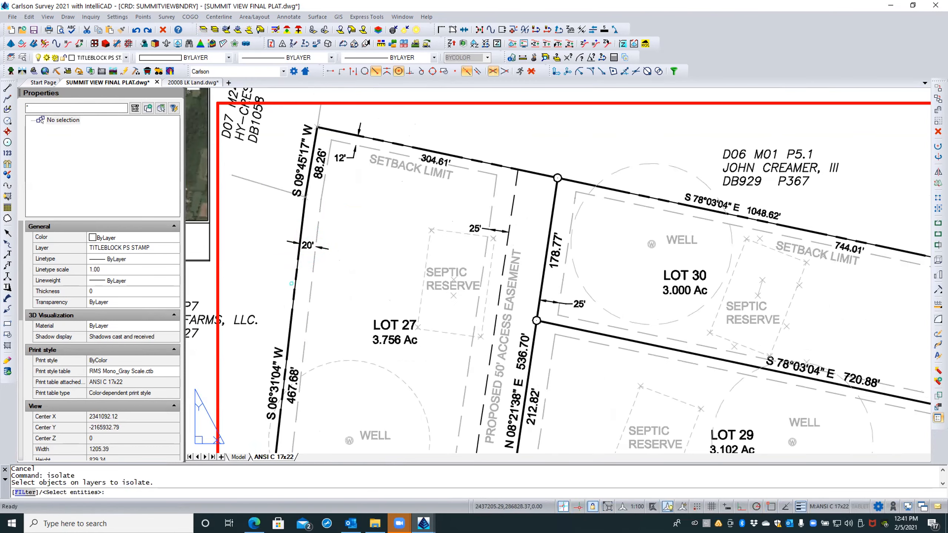
{"action": "left_click", "coordinate": [293, 284]}
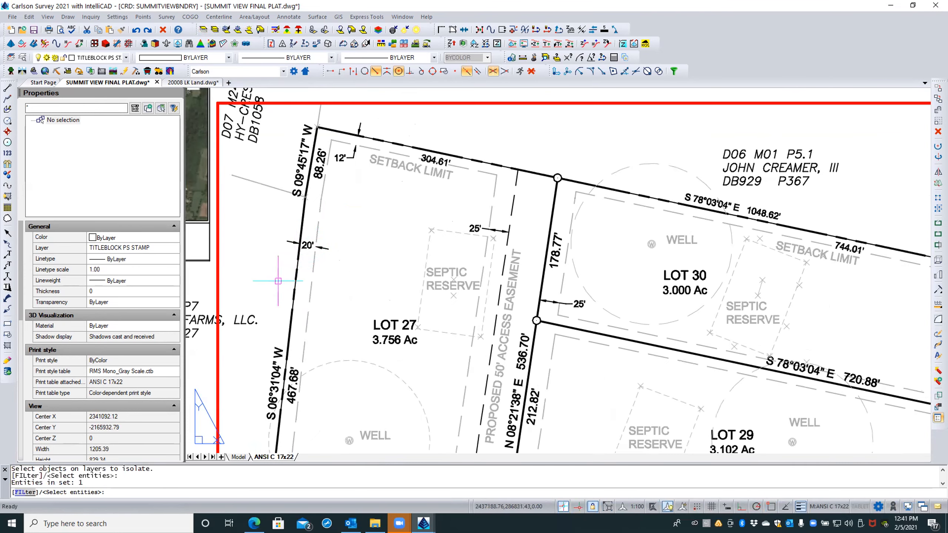
{"action": "key", "text": "Return"}
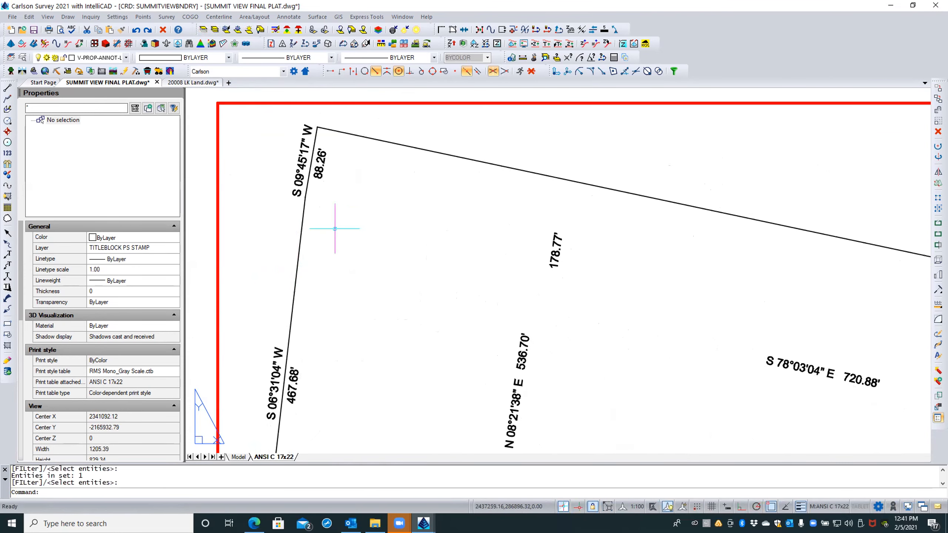
{"action": "scroll", "coordinate": [371, 180], "scroll_direction": "down", "scroll_amount": 2}
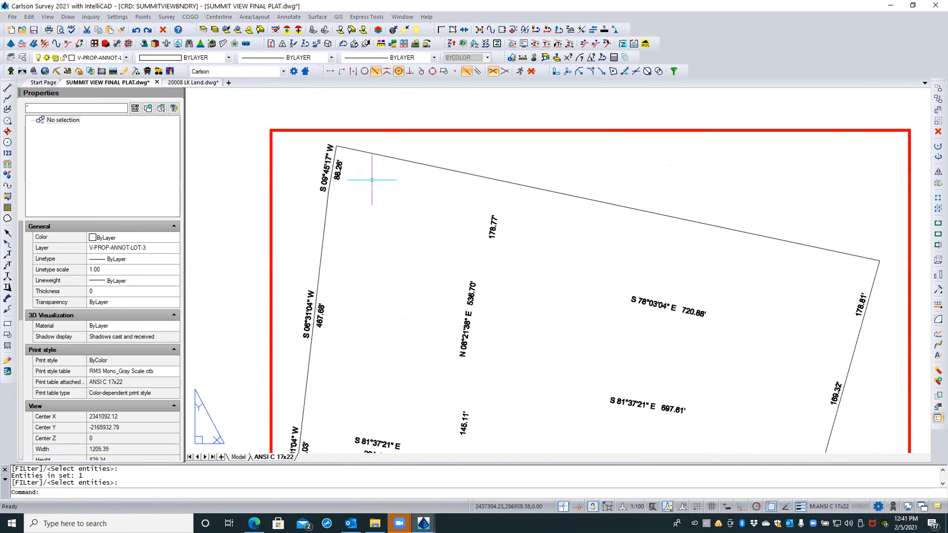
{"action": "scroll", "coordinate": [370, 183], "scroll_direction": "down", "scroll_amount": 2}
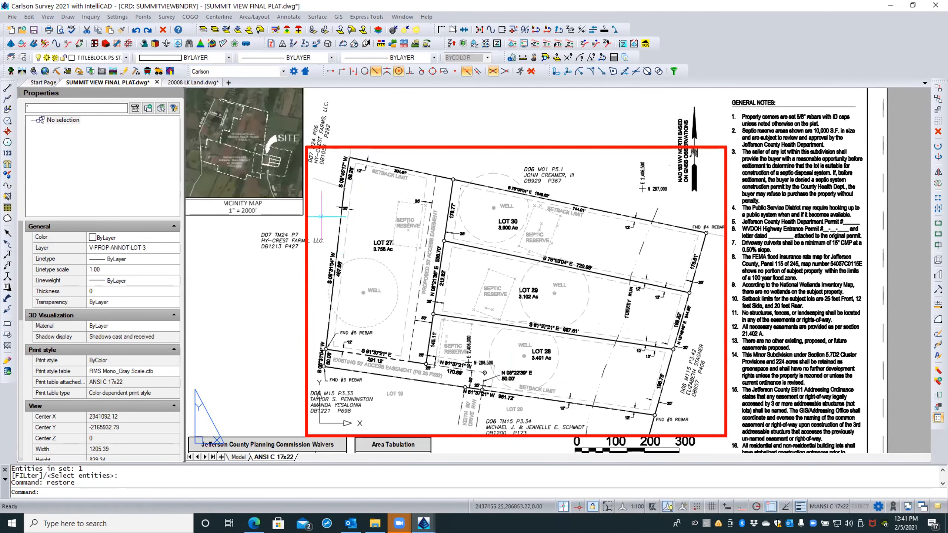
Create a new layer named FREEZE_ME in the drawing
{"action": "left_click", "coordinate": [21, 58]}
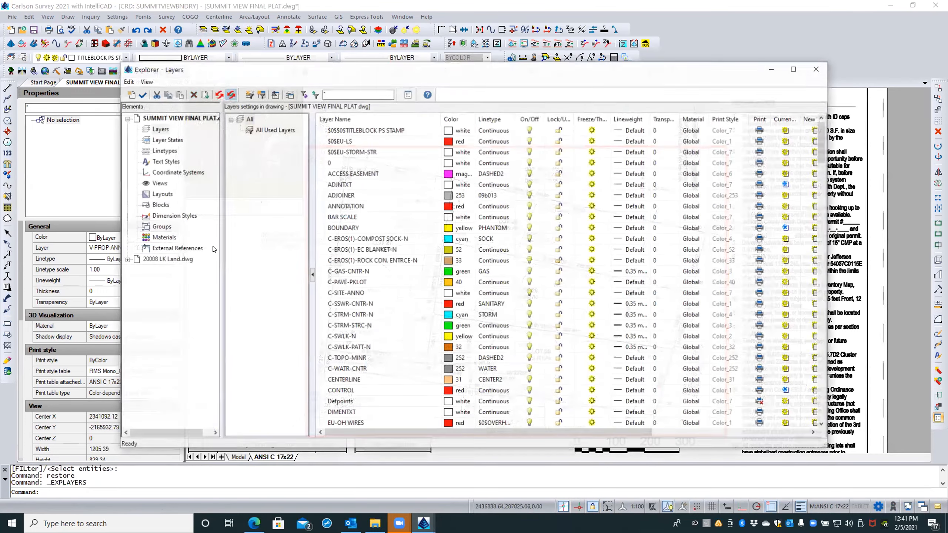
{"action": "left_click", "coordinate": [336, 90]}
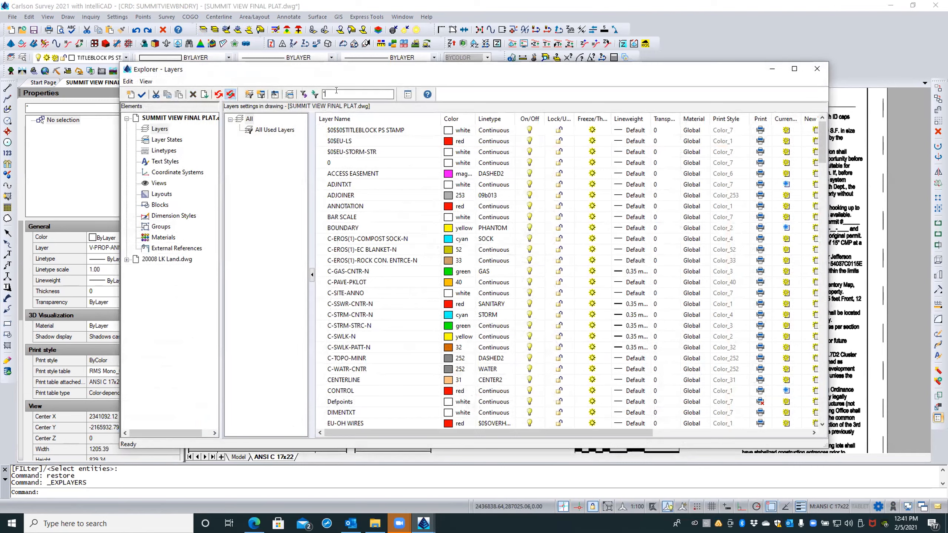
{"action": "type", "text": "H"}
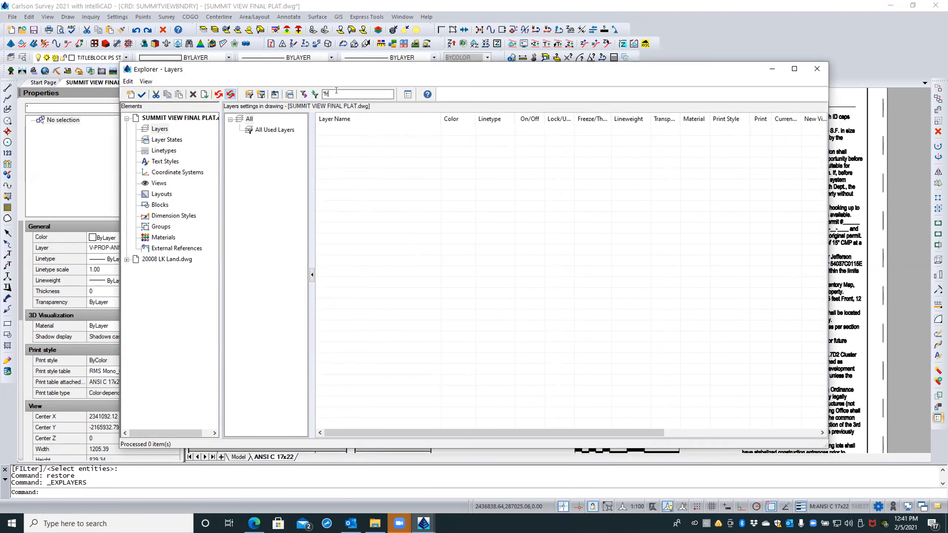
{"action": "key", "text": "BackSpace"}
{"action": "key", "text": "BackSpace"}
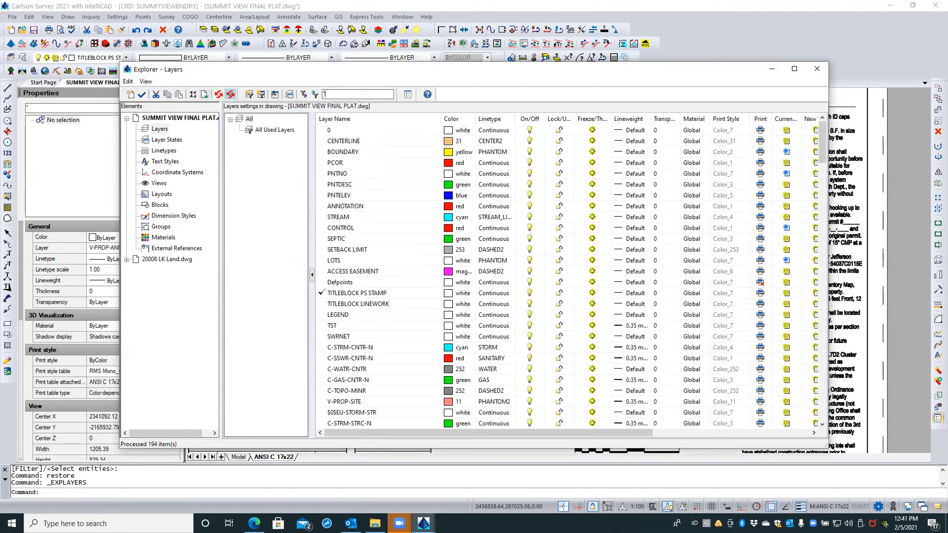
{"action": "left_click", "coordinate": [131, 94]}
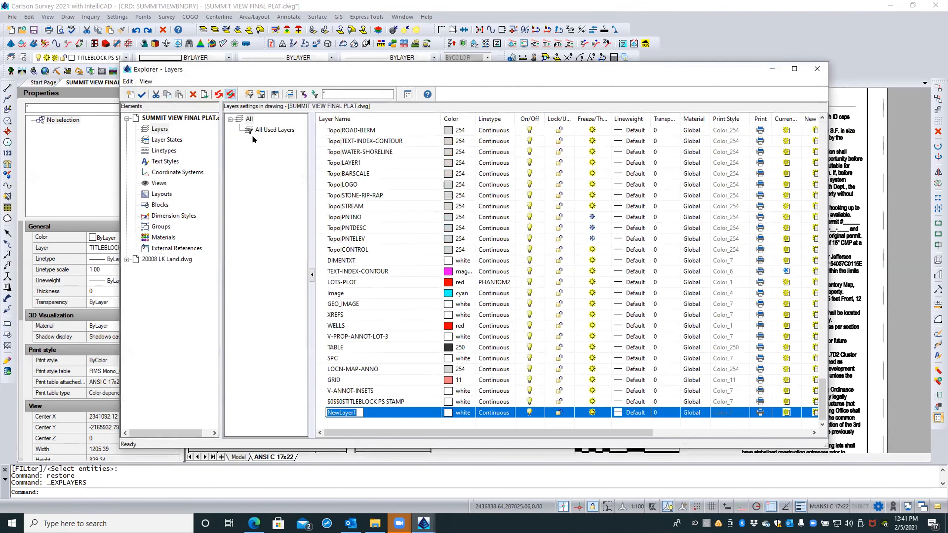
{"action": "type", "text": "FREEZE_ME"}
{"action": "key", "text": "Return"}
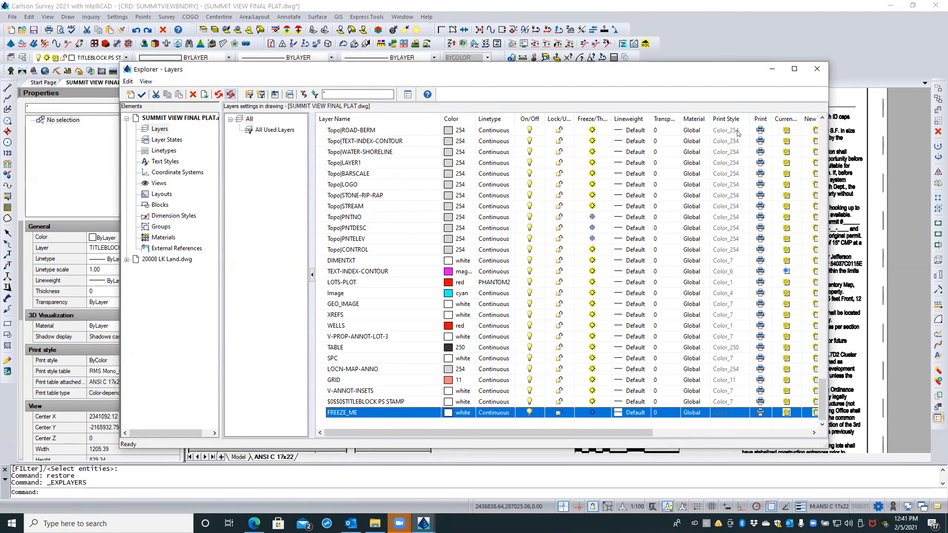
Move the 2D polyline tracing the outer boundary of all the lots onto the FREEZE_ME layer
{"action": "left_click", "coordinate": [816, 69]}
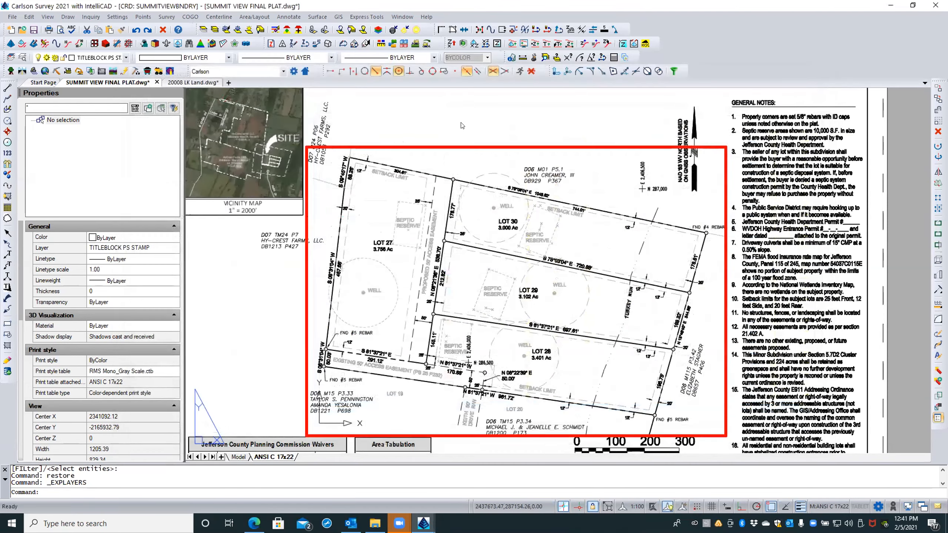
{"action": "scroll", "coordinate": [346, 226], "scroll_direction": "up", "scroll_amount": 5}
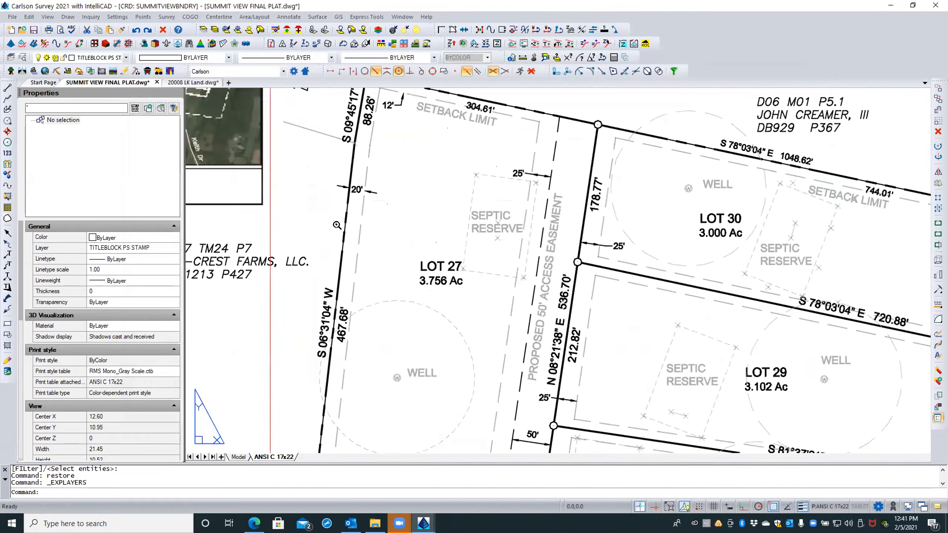
{"action": "left_click", "coordinate": [345, 253]}
{"action": "scroll", "coordinate": [372, 225], "scroll_direction": "down", "scroll_amount": 7}
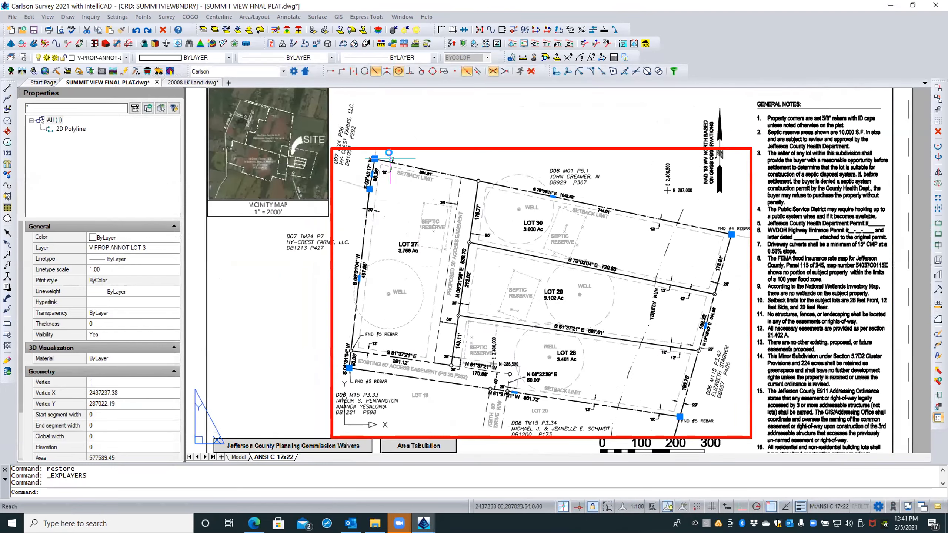
{"action": "scroll", "coordinate": [392, 157], "scroll_direction": "up", "scroll_amount": 4}
{"action": "double_click", "coordinate": [405, 156]}
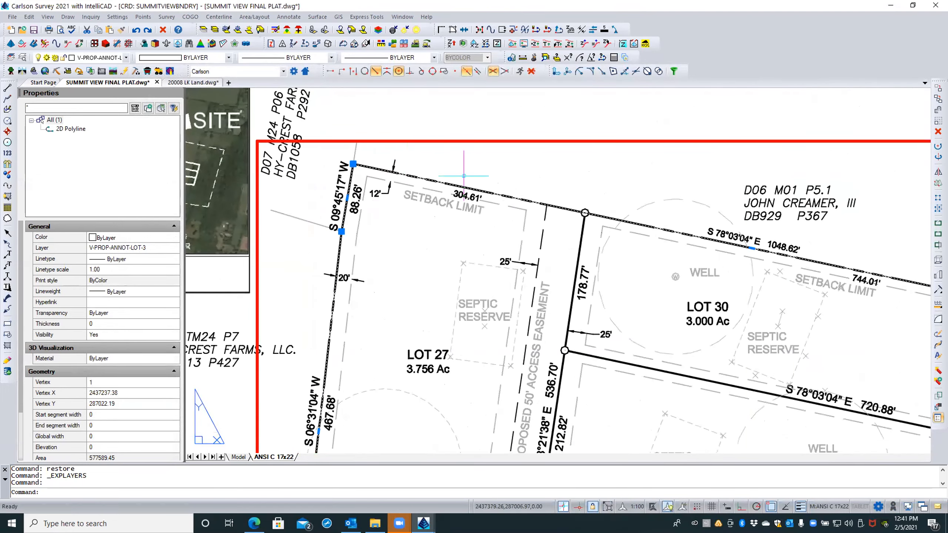
{"action": "scroll", "coordinate": [462, 173], "scroll_direction": "down", "scroll_amount": 4}
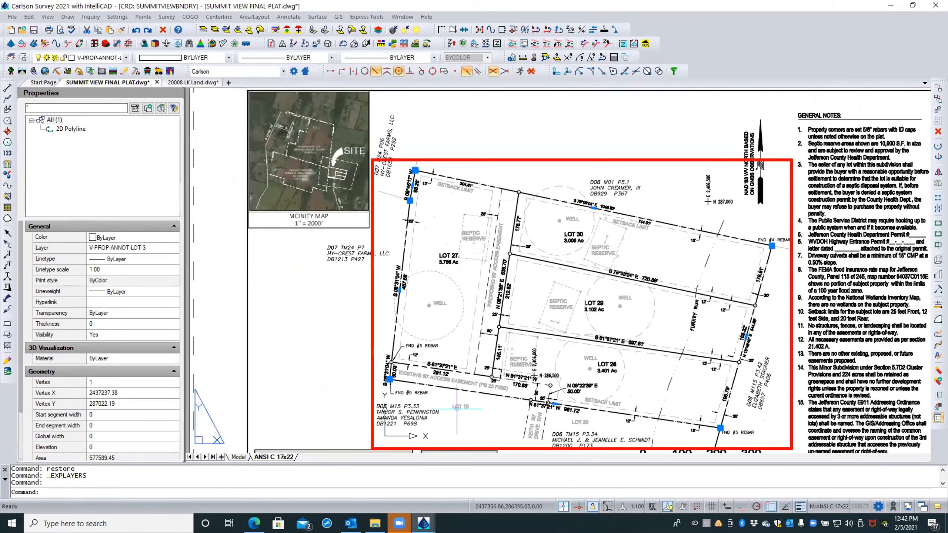
{"action": "scroll", "coordinate": [448, 395], "scroll_direction": "up", "scroll_amount": 5}
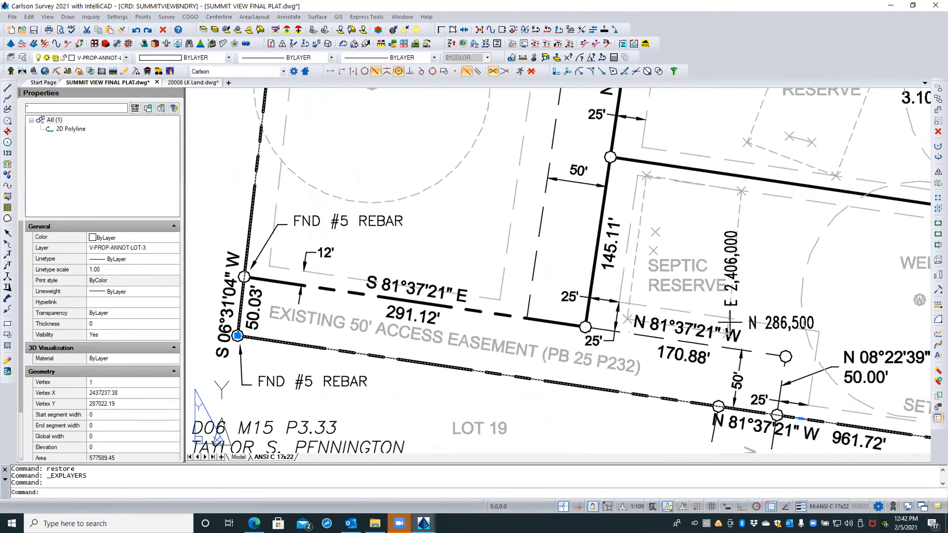
{"action": "scroll", "coordinate": [456, 386], "scroll_direction": "down", "scroll_amount": 5}
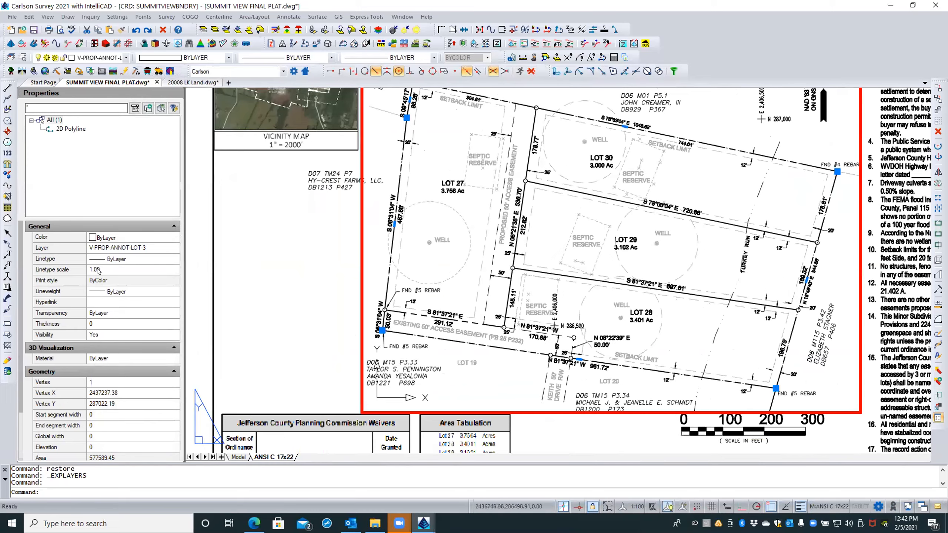
{"action": "left_click", "coordinate": [163, 248]}
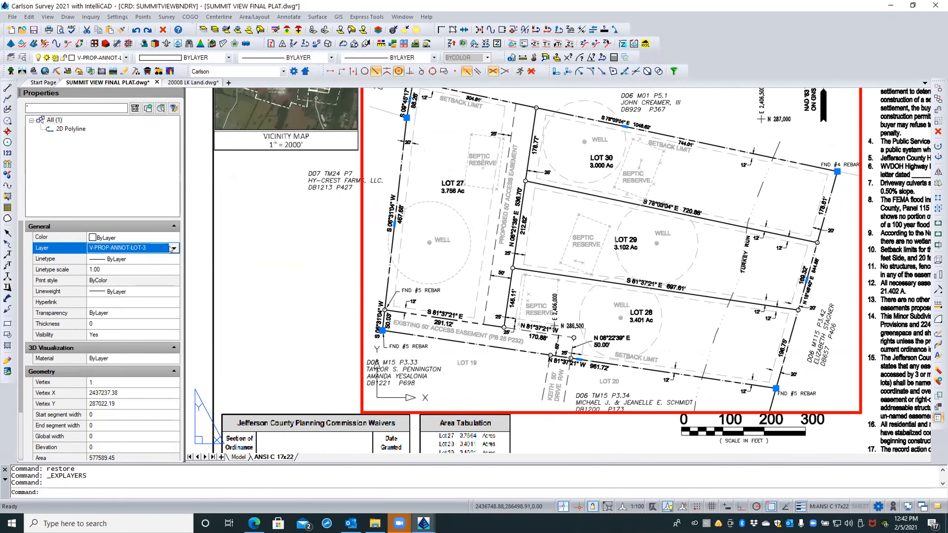
{"action": "left_click", "coordinate": [171, 248]}
{"action": "scroll", "coordinate": [148, 280], "scroll_direction": "up", "scroll_amount": 1}
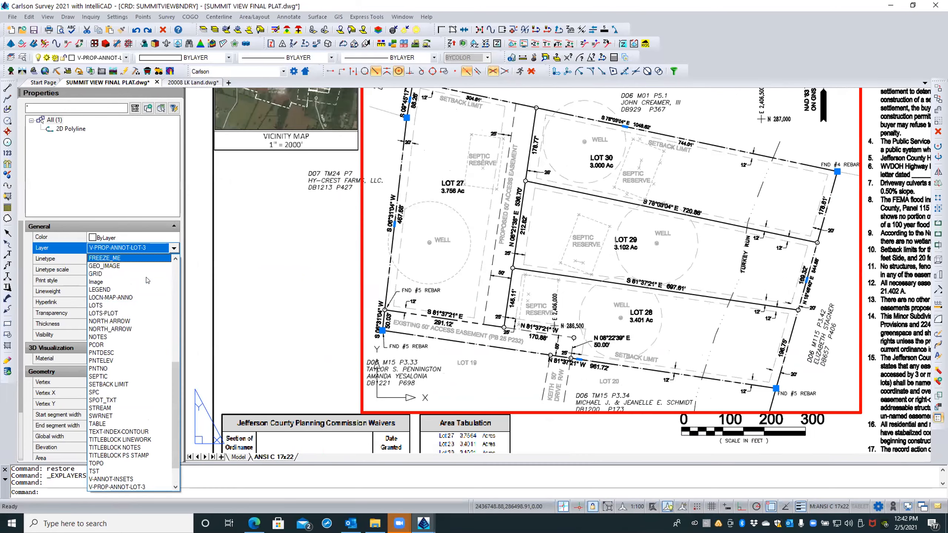
{"action": "left_click", "coordinate": [136, 259]}
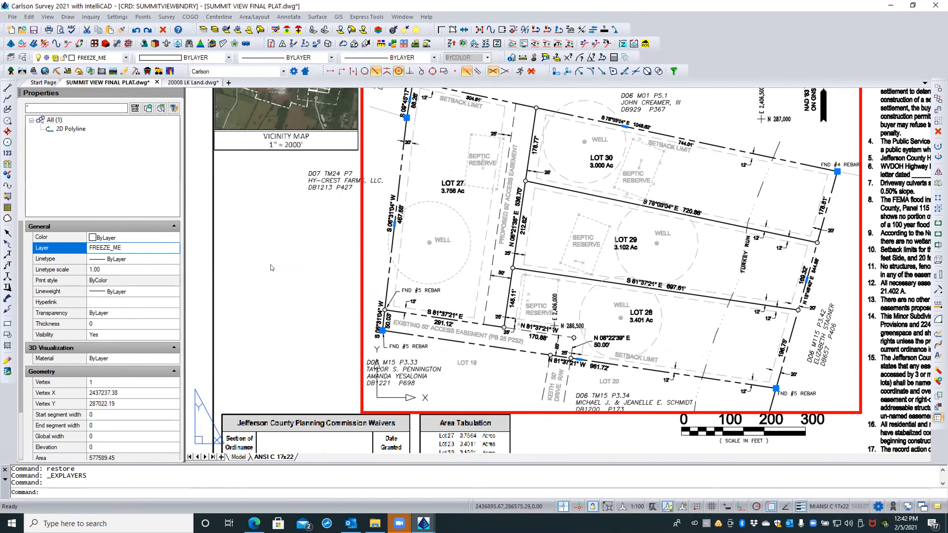
{"action": "key", "text": "Escape"}
Inspect the boundary linework around Lots 27 and 30 and check the layer of the lot line between Lots 29 and 30
{"action": "scroll", "coordinate": [425, 182], "scroll_direction": "up", "scroll_amount": 2}
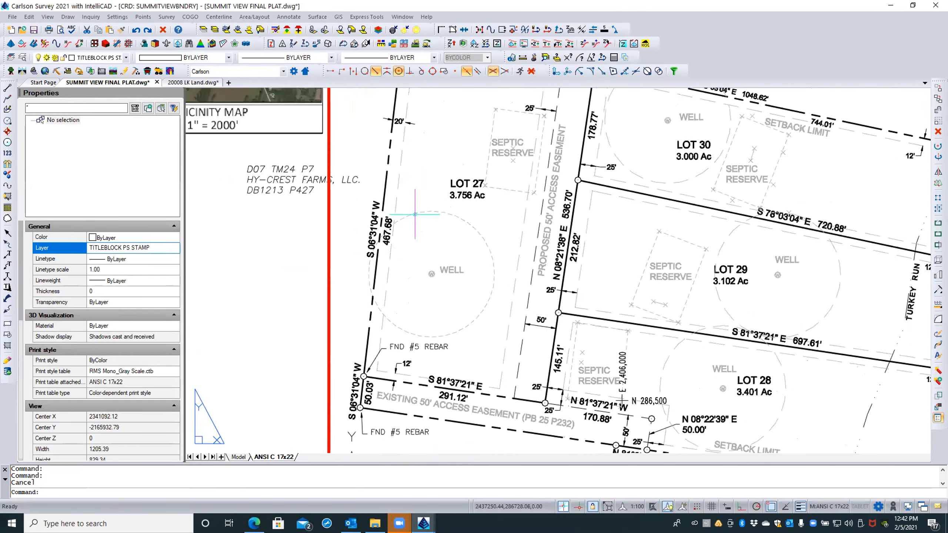
{"action": "scroll", "coordinate": [404, 222], "scroll_direction": "down", "scroll_amount": 1}
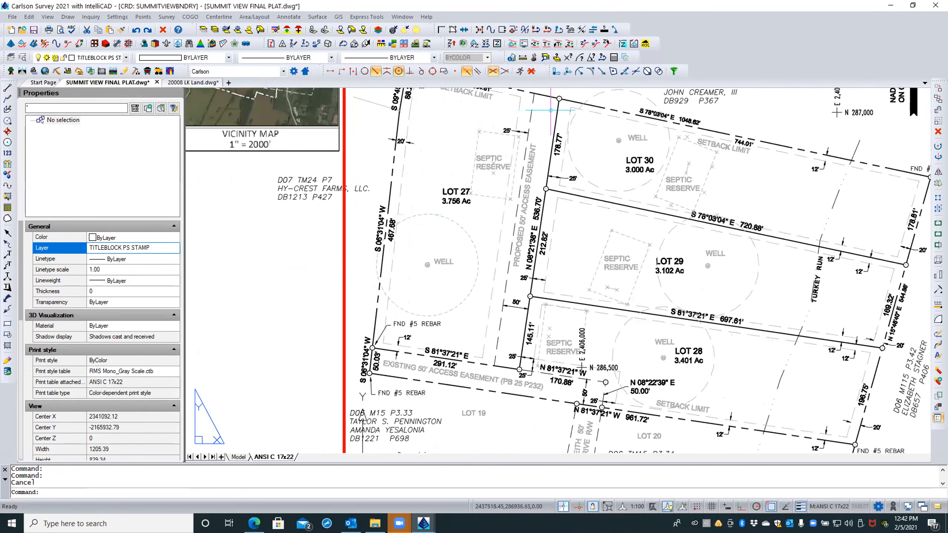
{"action": "scroll", "coordinate": [559, 108], "scroll_direction": "up", "scroll_amount": 1}
{"action": "scroll", "coordinate": [559, 108], "scroll_direction": "up", "scroll_amount": 1}
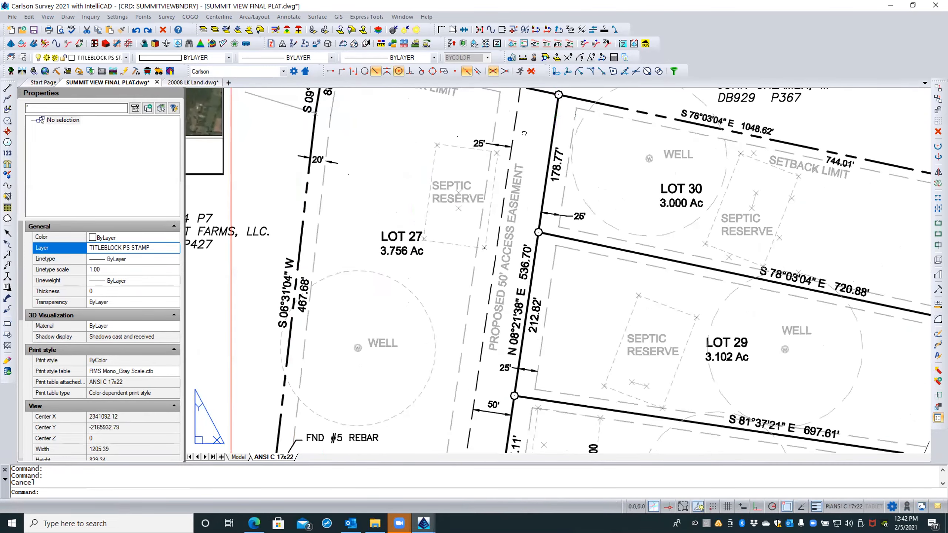
{"action": "middle_click_drag", "start_coordinate": [551, 122], "coordinate": [513, 141]}
{"action": "scroll", "coordinate": [514, 141], "scroll_direction": "down", "scroll_amount": 2}
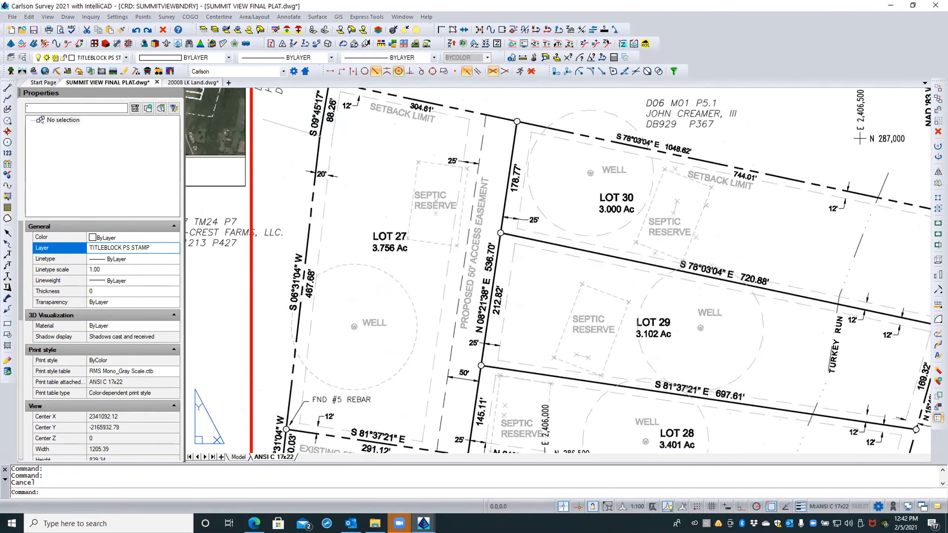
{"action": "scroll", "coordinate": [556, 132], "scroll_direction": "up", "scroll_amount": 2}
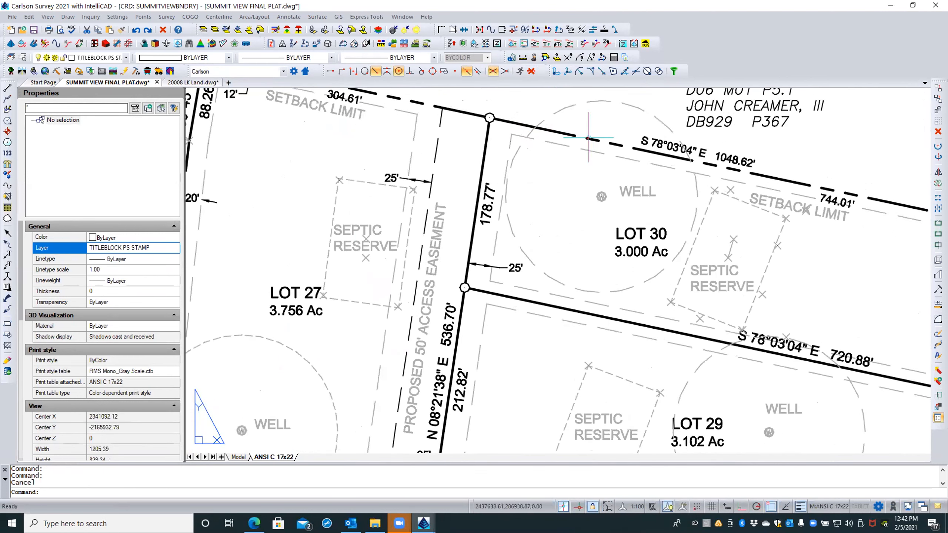
{"action": "left_click", "coordinate": [580, 306]}
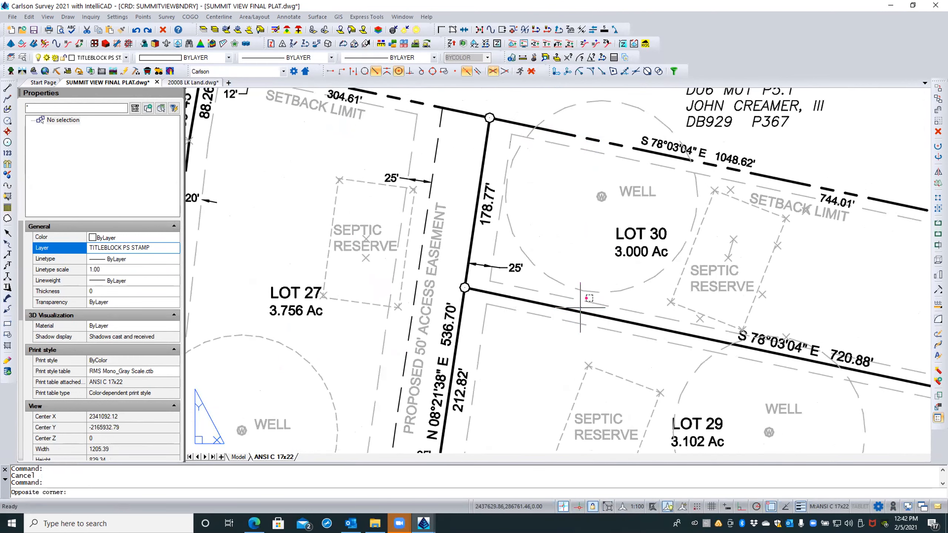
{"action": "left_click", "coordinate": [570, 316]}
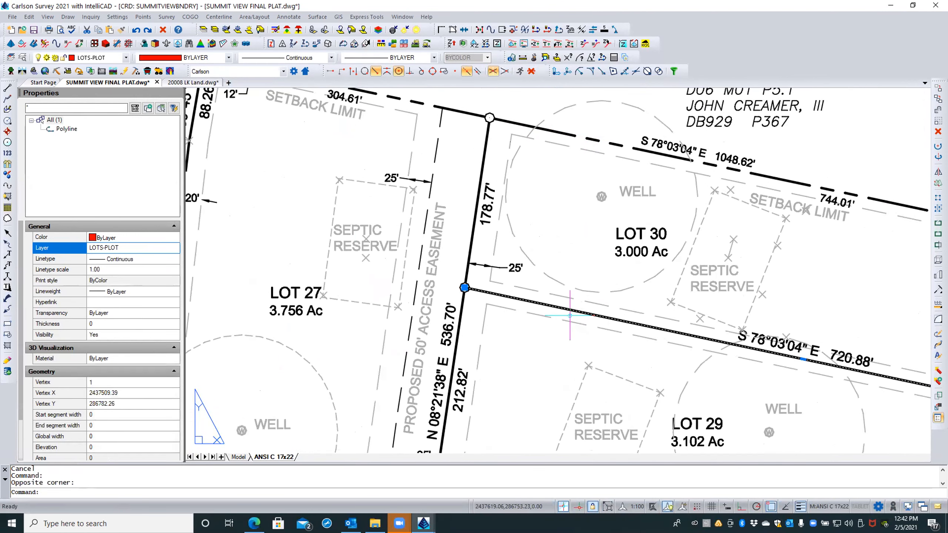
{"action": "key", "text": "Escape"}
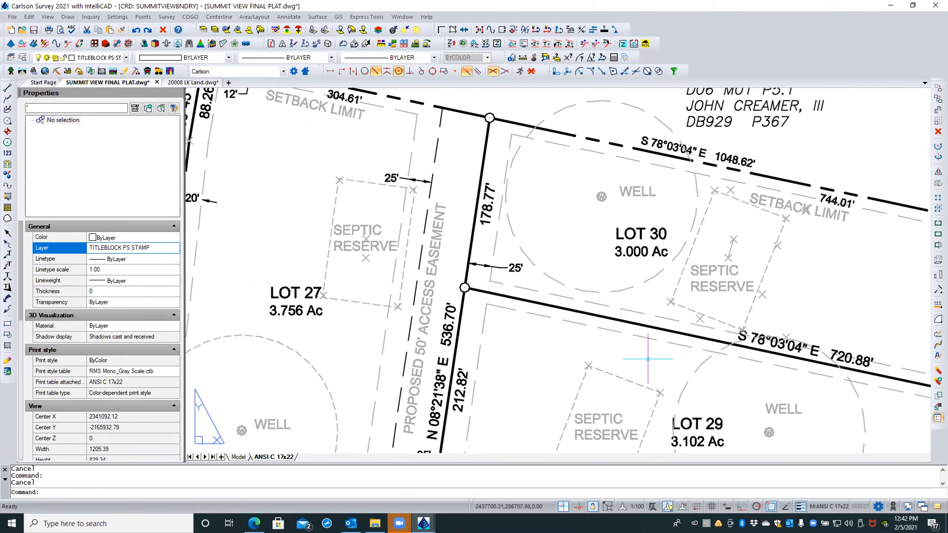
{"action": "scroll", "coordinate": [527, 200], "scroll_direction": "down", "scroll_amount": 2}
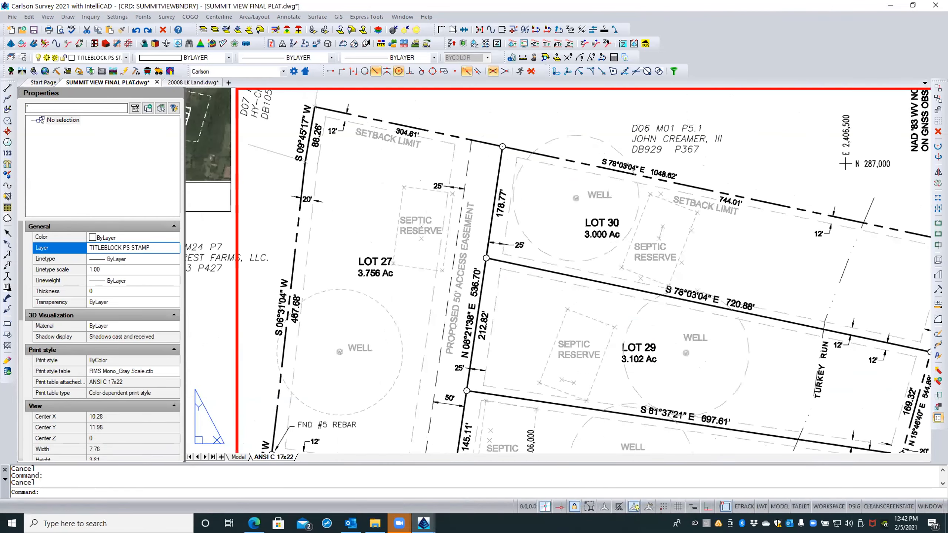
{"action": "scroll", "coordinate": [522, 220], "scroll_direction": "up", "scroll_amount": 1}
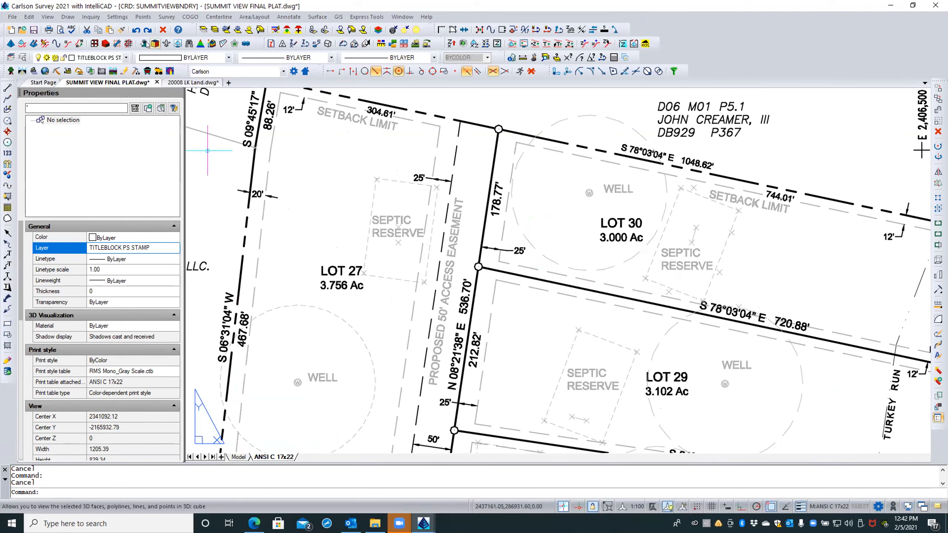
Match the properties of Lot 27's well circle onto the well circles of Lots 28, 29 and 30
{"action": "left_click", "coordinate": [121, 30]}
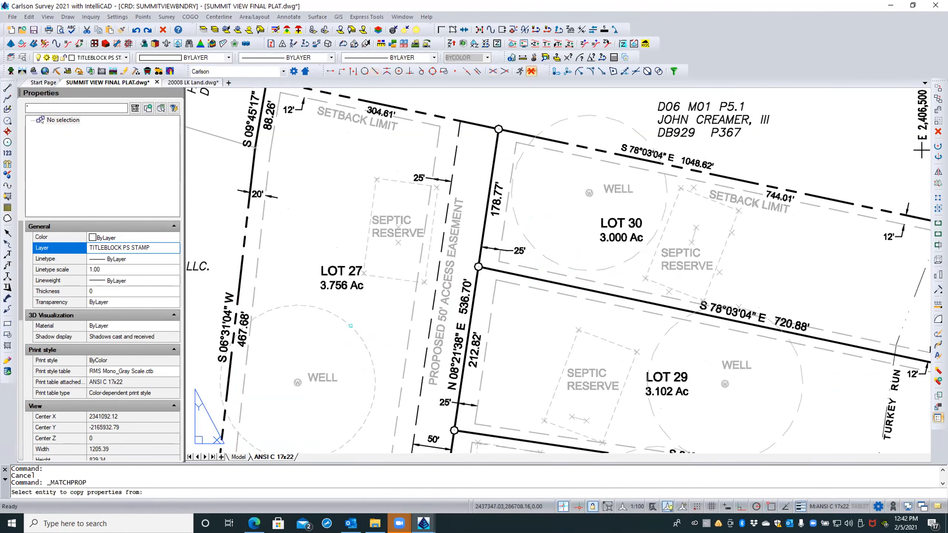
{"action": "left_click", "coordinate": [349, 328]}
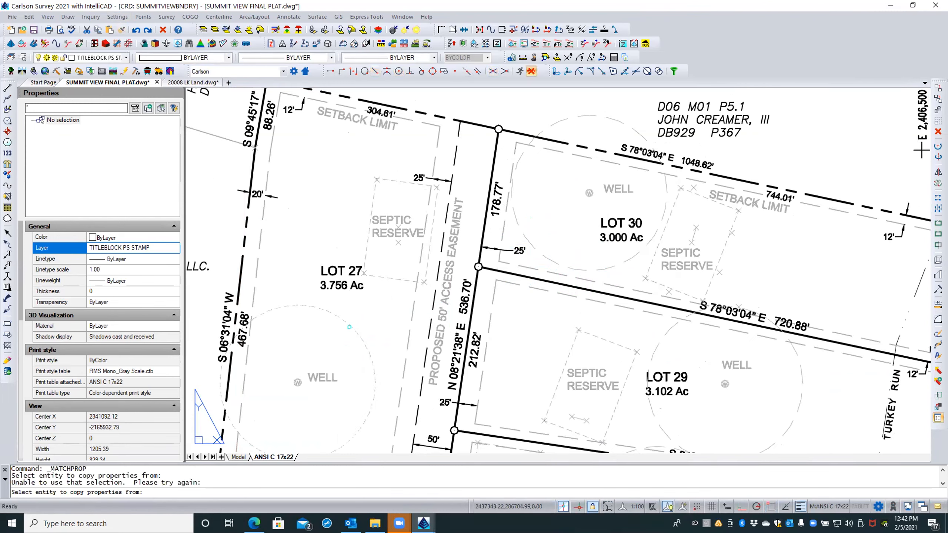
{"action": "left_click", "coordinate": [354, 333]}
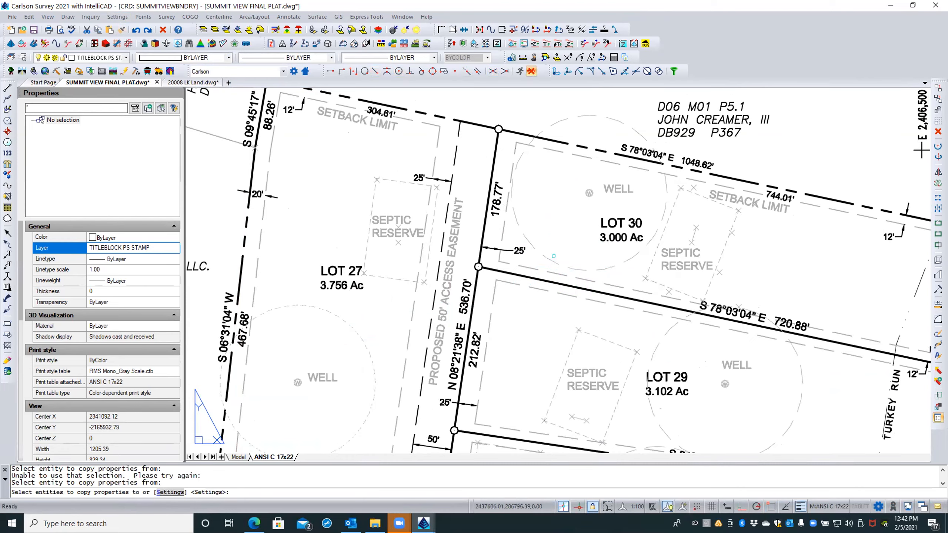
{"action": "left_click", "coordinate": [666, 334]}
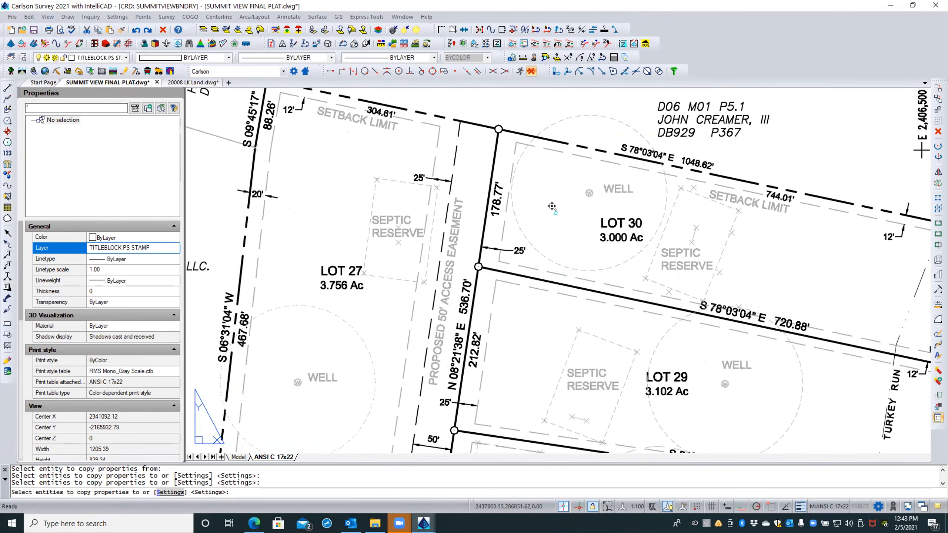
{"action": "scroll", "coordinate": [552, 207], "scroll_direction": "down", "scroll_amount": 3}
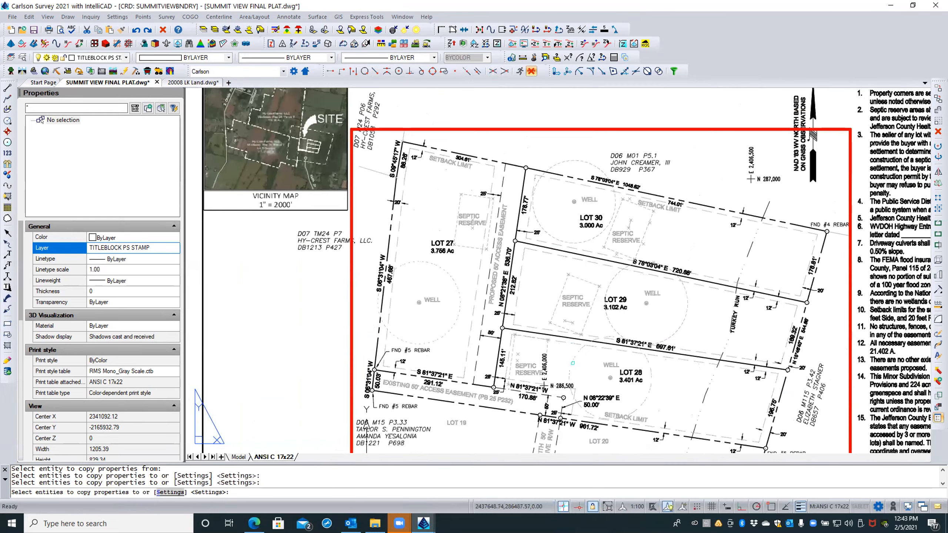
{"action": "left_click", "coordinate": [573, 363]}
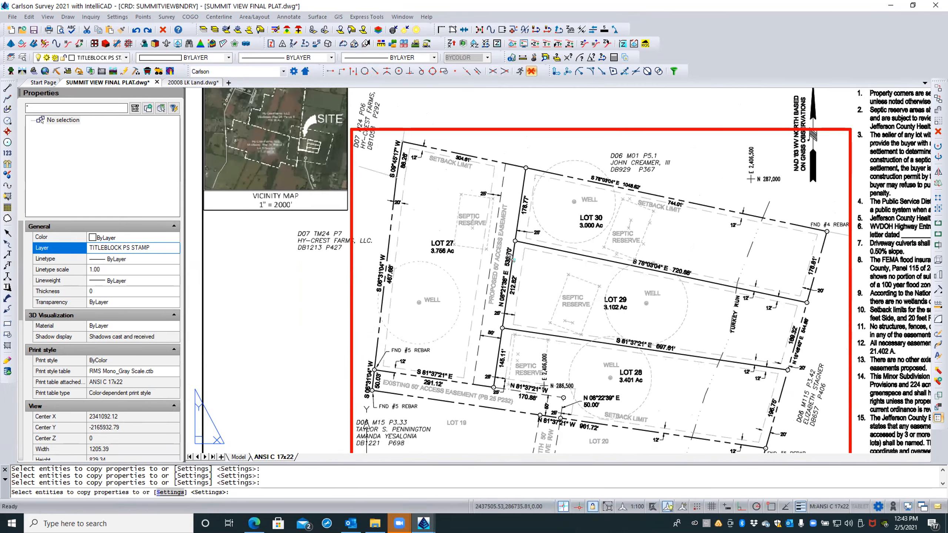
{"action": "scroll", "coordinate": [510, 259], "scroll_direction": "down", "scroll_amount": 2}
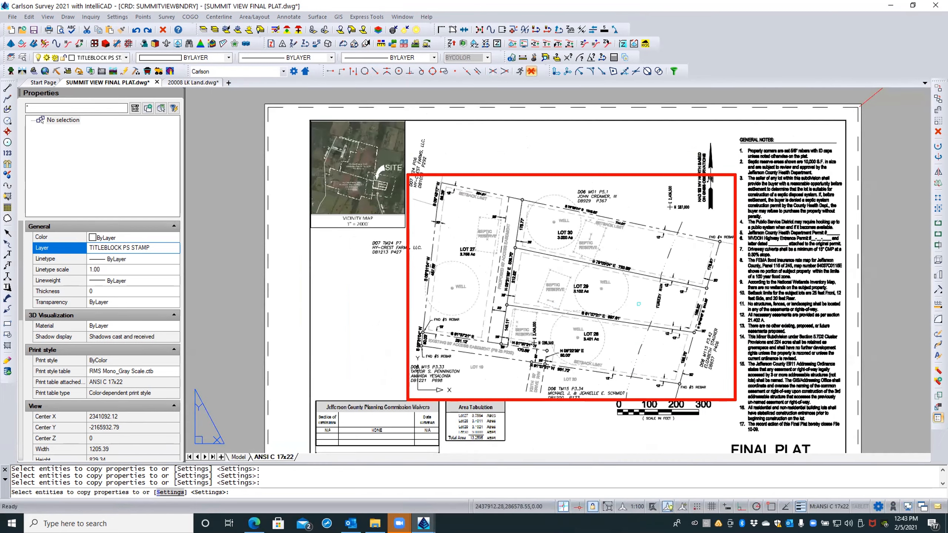
{"action": "scroll", "coordinate": [638, 304], "scroll_direction": "up", "scroll_amount": 4}
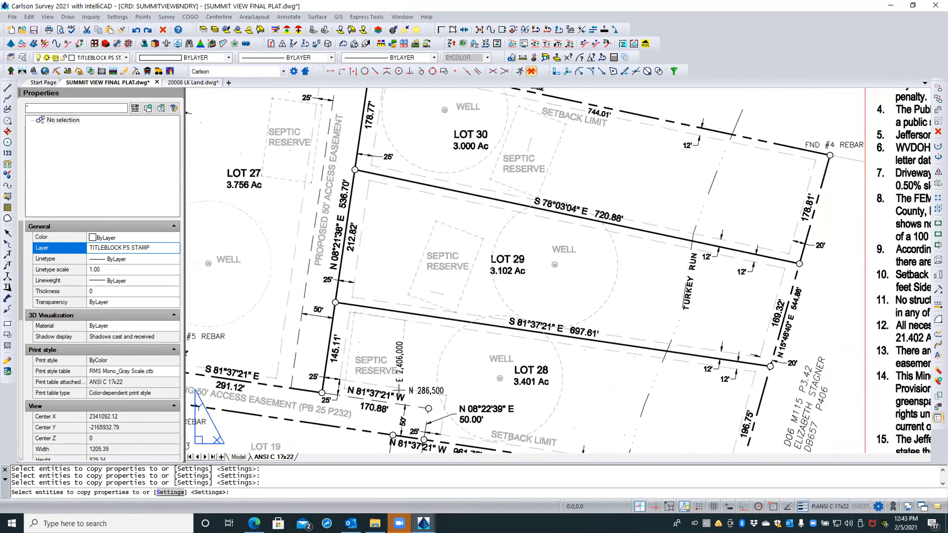
{"action": "key", "text": "Escape"}
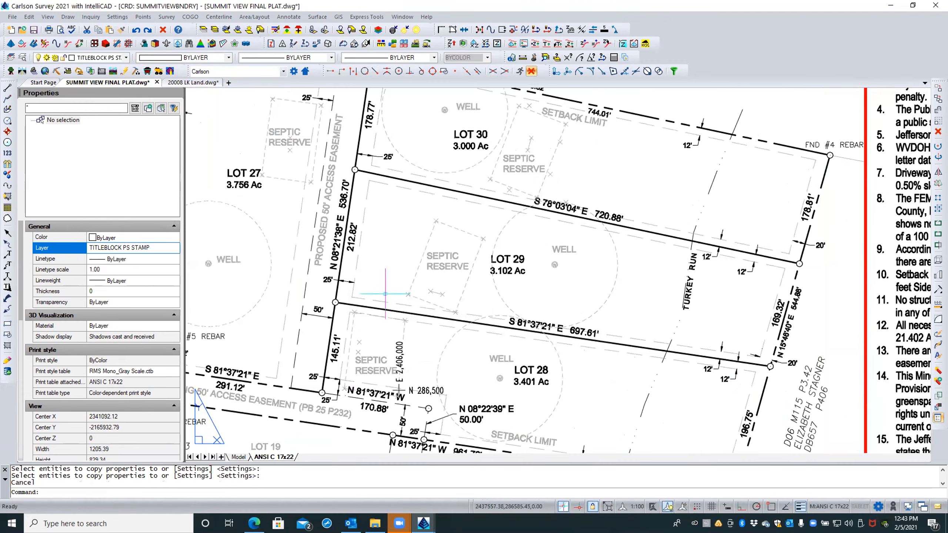
Examine the annotation and linework around Lot 28's septic reserve and the 170.88' line
{"action": "scroll", "coordinate": [395, 399], "scroll_direction": "up", "scroll_amount": 3}
{"action": "scroll", "coordinate": [393, 405], "scroll_direction": "up", "scroll_amount": 1}
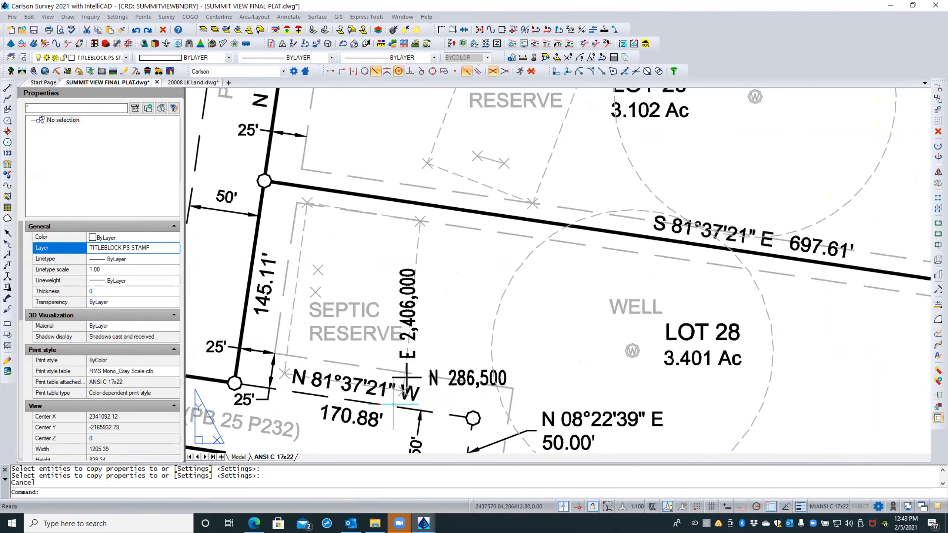
{"action": "scroll", "coordinate": [476, 410], "scroll_direction": "down", "scroll_amount": 3}
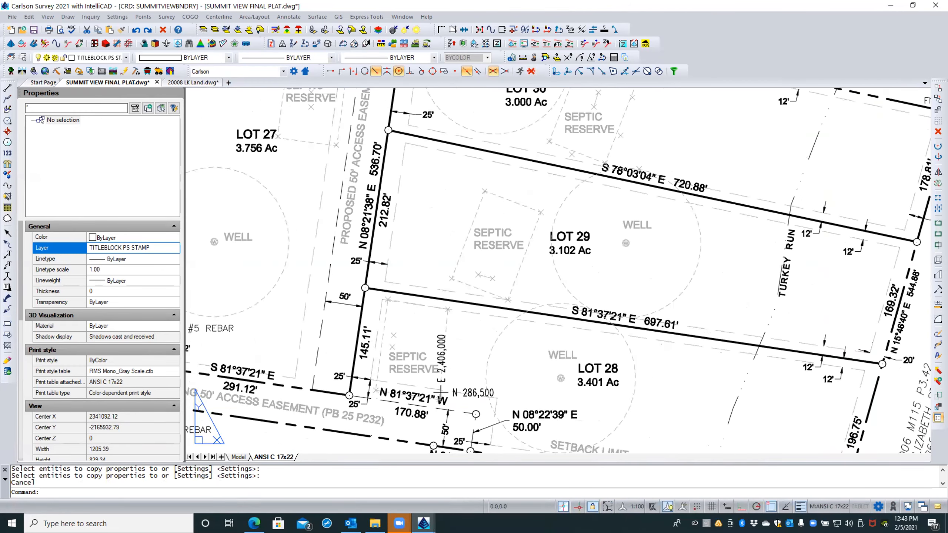
Select the well circle on Lot 30 plus all similar circles and change their draw order
{"action": "scroll", "coordinate": [476, 411], "scroll_direction": "down", "scroll_amount": 2}
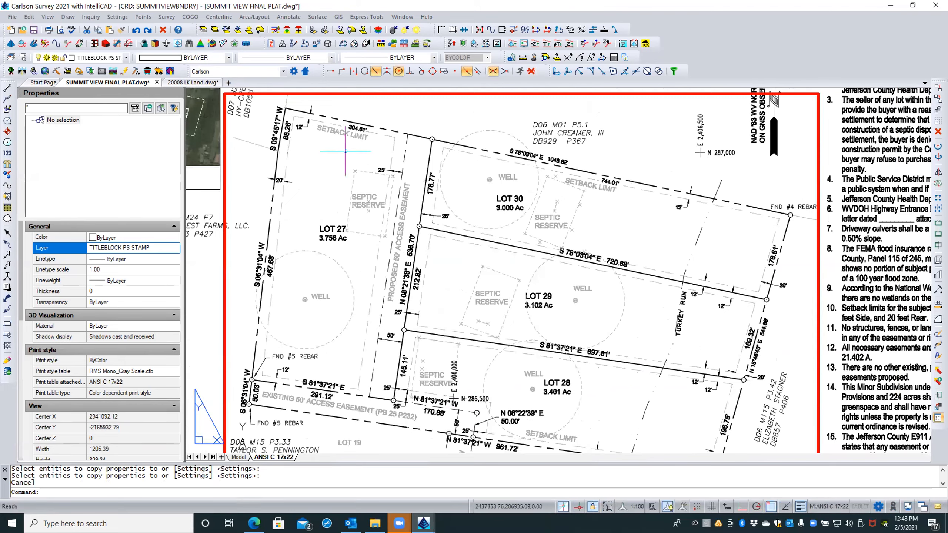
{"action": "left_click", "coordinate": [478, 131]}
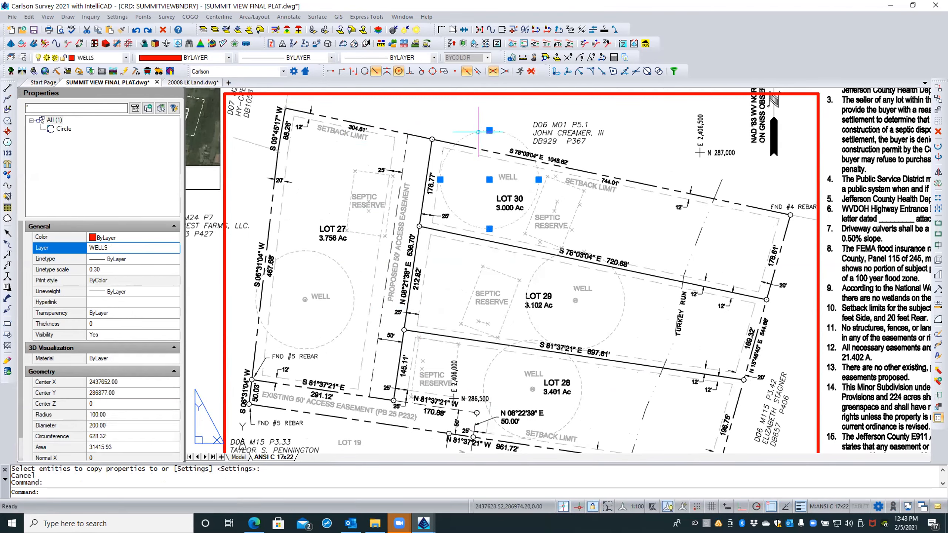
{"action": "right_click", "coordinate": [478, 132]}
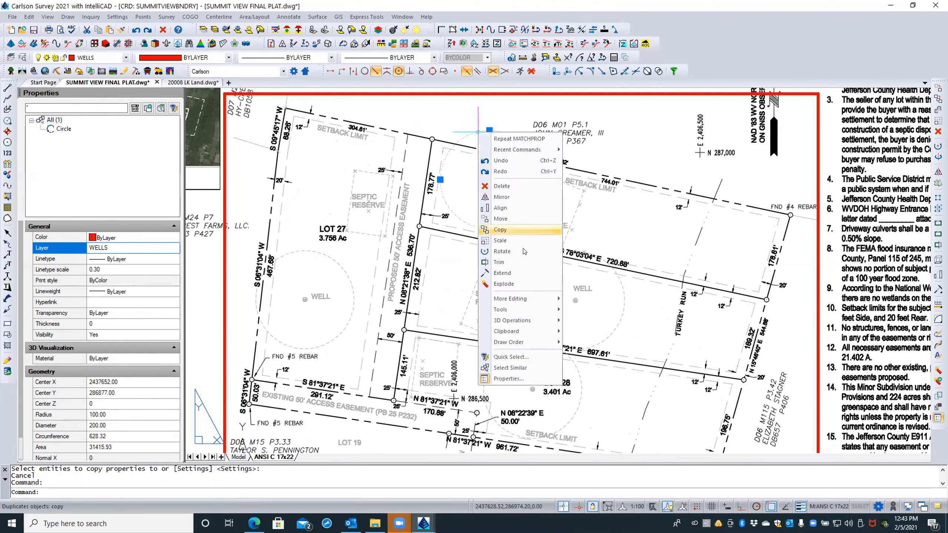
{"action": "left_click", "coordinate": [510, 367]}
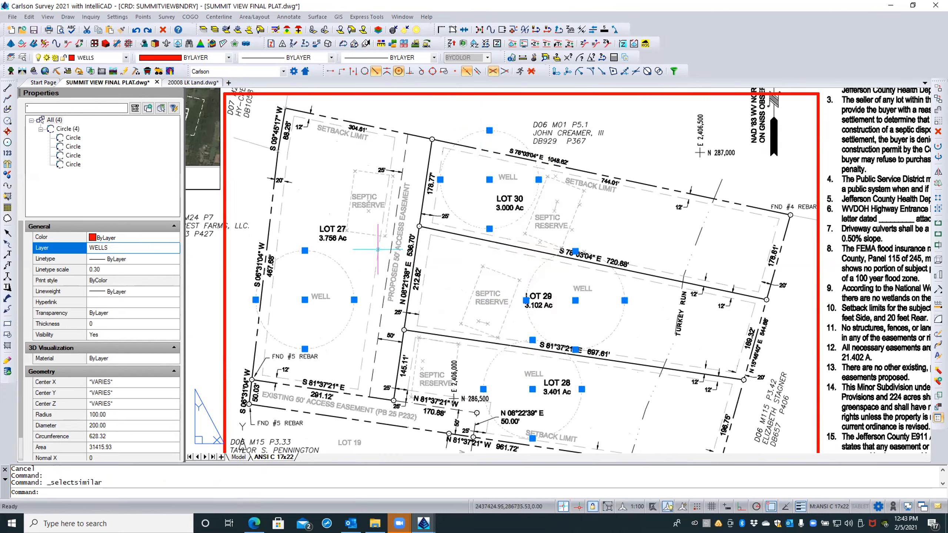
{"action": "right_click", "coordinate": [431, 119]}
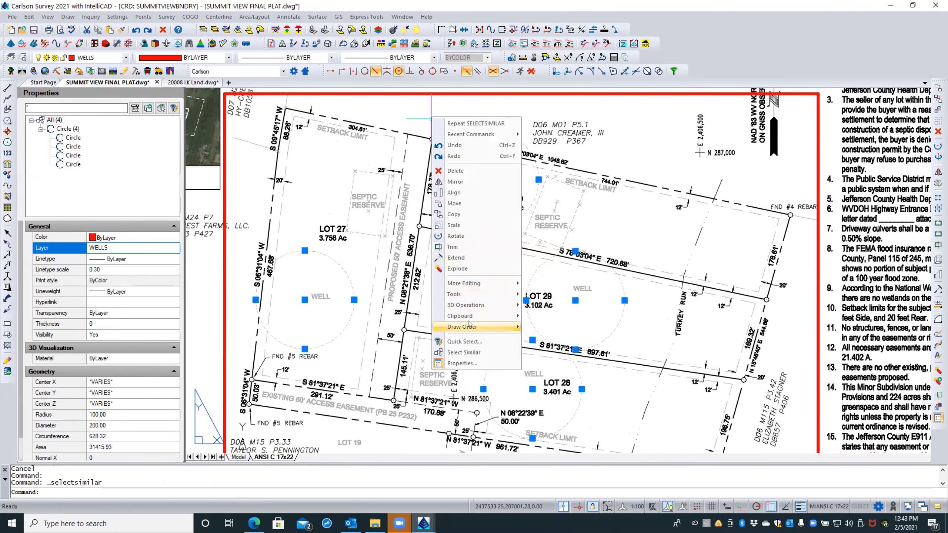
{"action": "mouse_move", "coordinate": [475, 328]}
{"action": "left_click", "coordinate": [539, 338]}
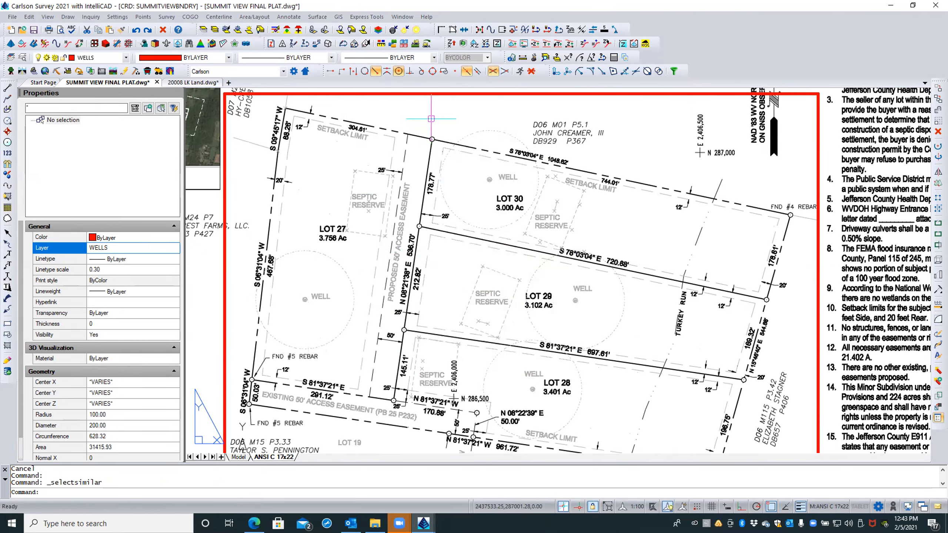
Make DIMENTXT the current layer by matching the layer of the 20' setback dimension on Lot 27
{"action": "scroll", "coordinate": [469, 148], "scroll_direction": "up", "scroll_amount": 4}
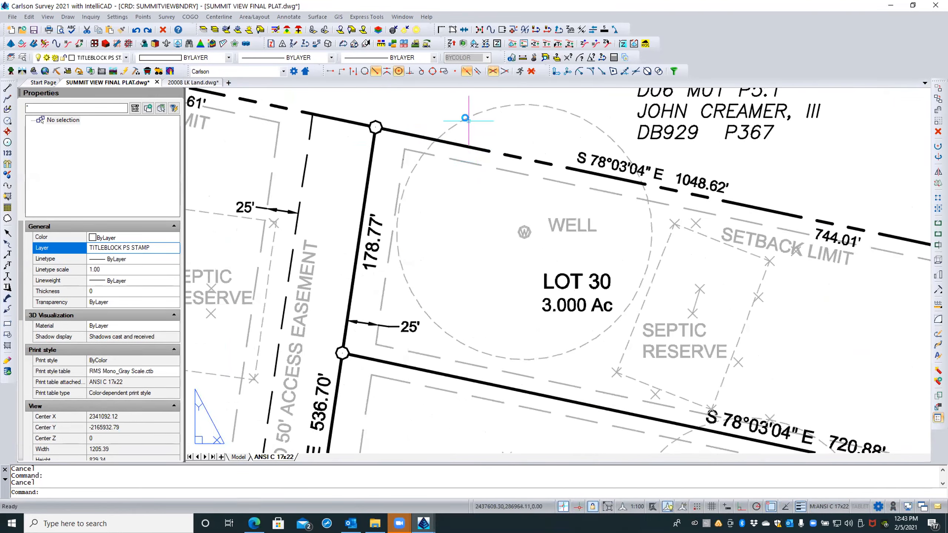
{"action": "scroll", "coordinate": [467, 119], "scroll_direction": "down", "scroll_amount": 2}
{"action": "scroll", "coordinate": [464, 118], "scroll_direction": "down", "scroll_amount": 2}
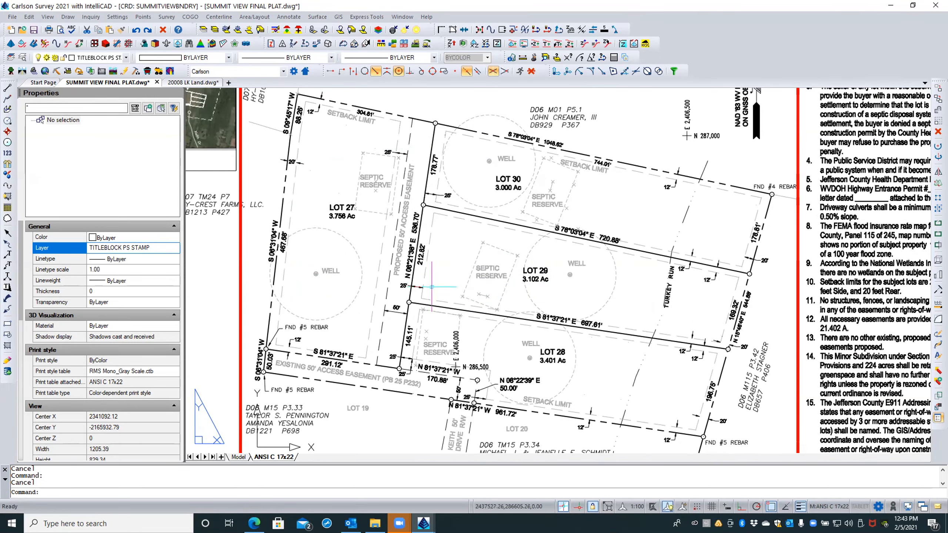
{"action": "scroll", "coordinate": [442, 189], "scroll_direction": "up", "scroll_amount": 5}
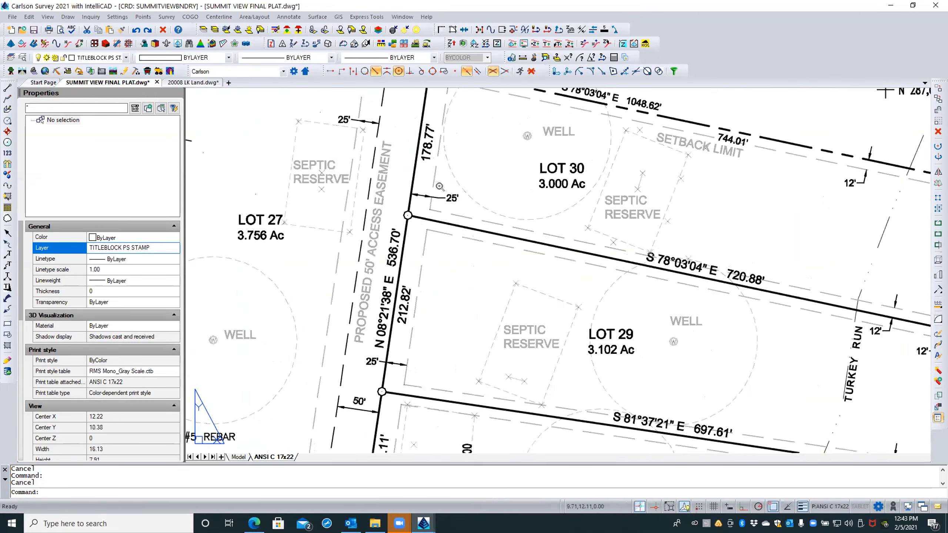
{"action": "scroll", "coordinate": [435, 189], "scroll_direction": "up", "scroll_amount": 1}
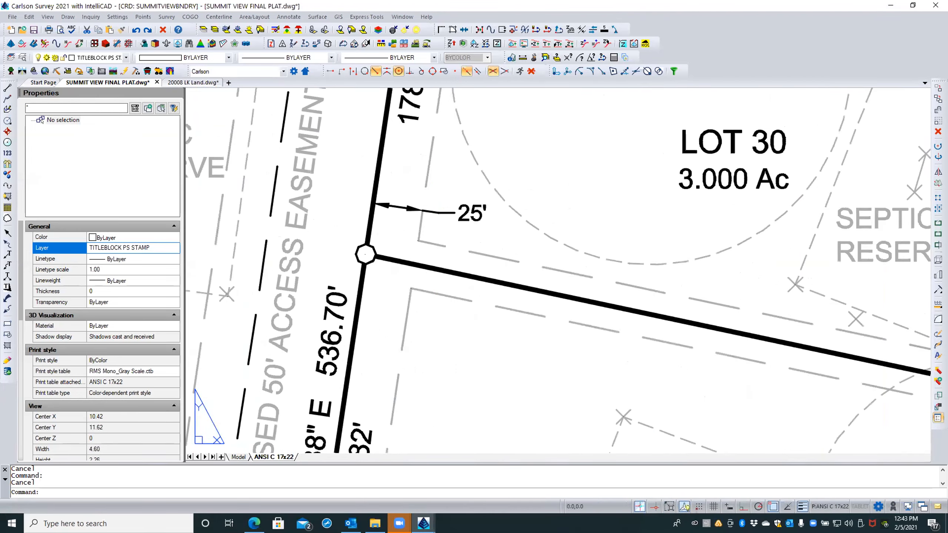
{"action": "scroll", "coordinate": [444, 243], "scroll_direction": "down", "scroll_amount": 6}
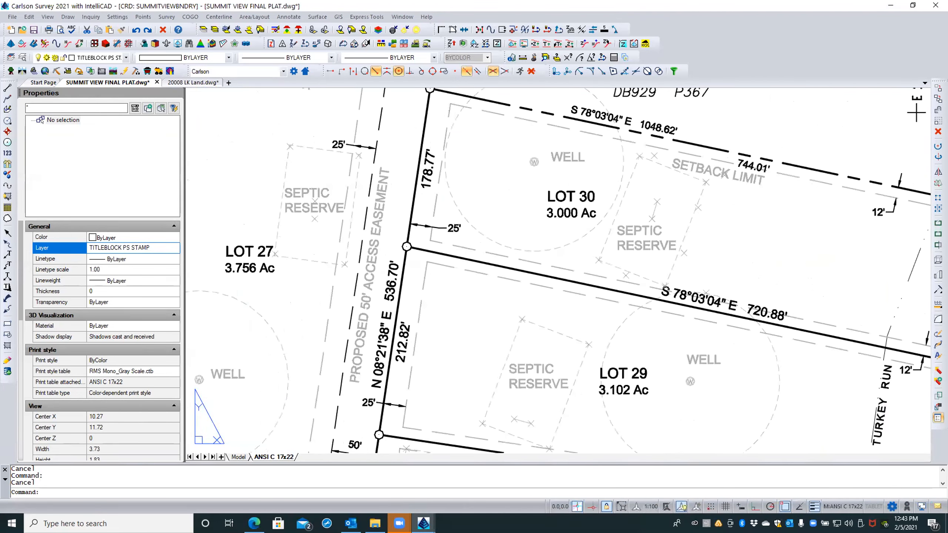
{"action": "scroll", "coordinate": [267, 191], "scroll_direction": "up", "scroll_amount": 5}
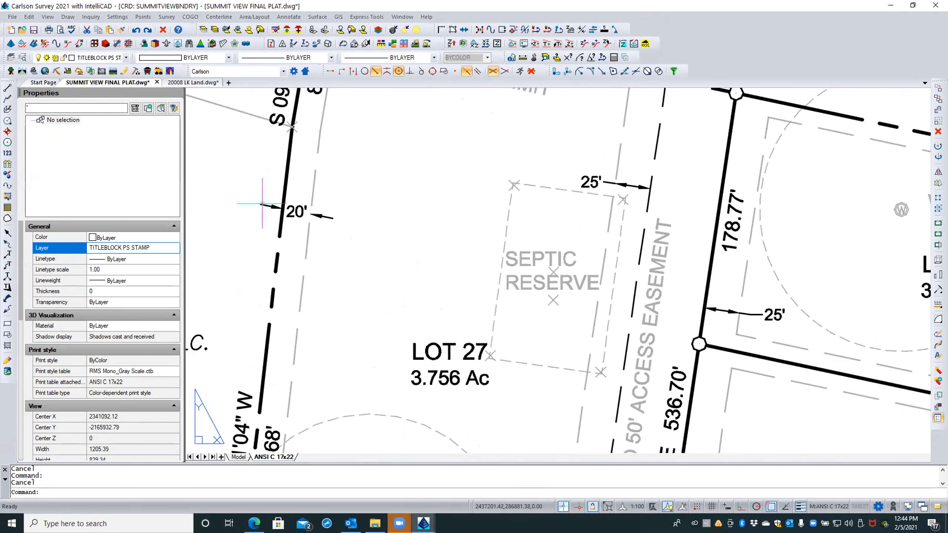
{"action": "left_click", "coordinate": [259, 204]}
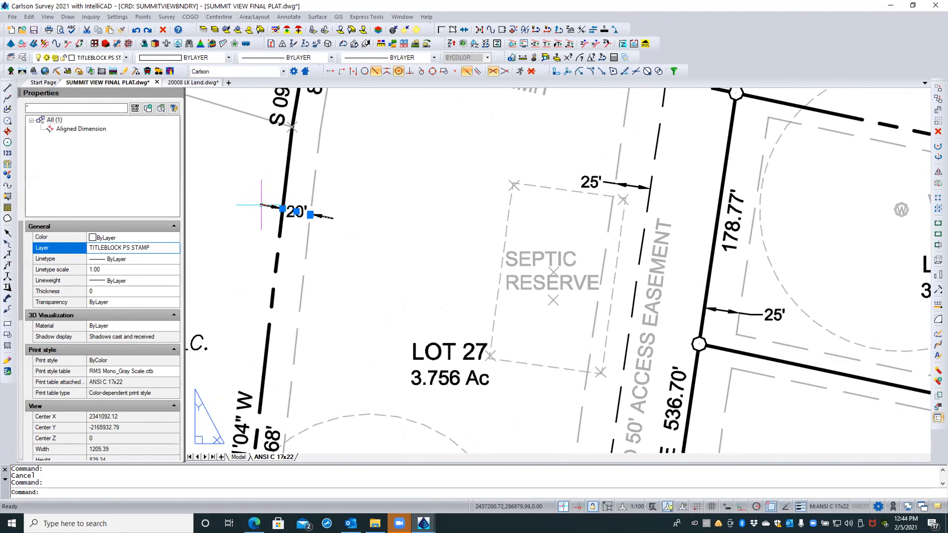
{"action": "left_click", "coordinate": [10, 57]}
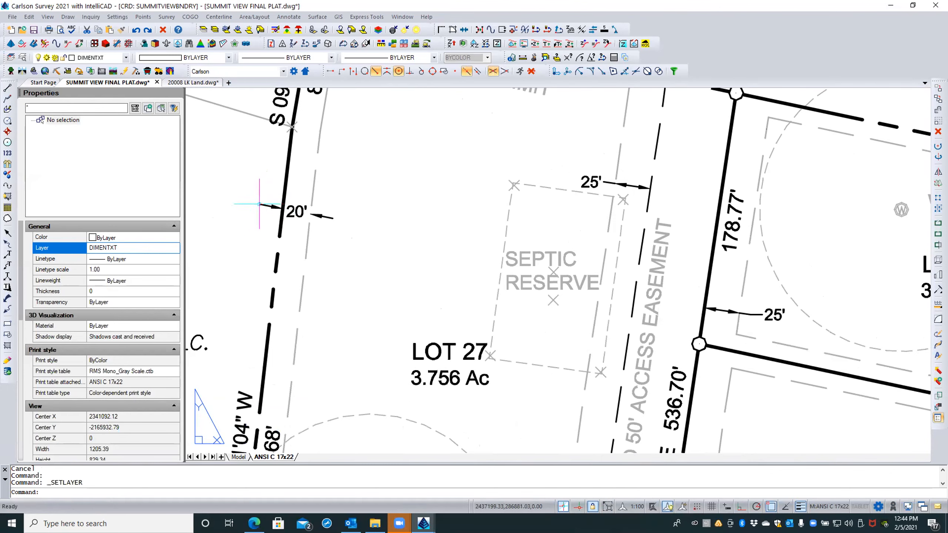
{"action": "key", "text": "Escape"}
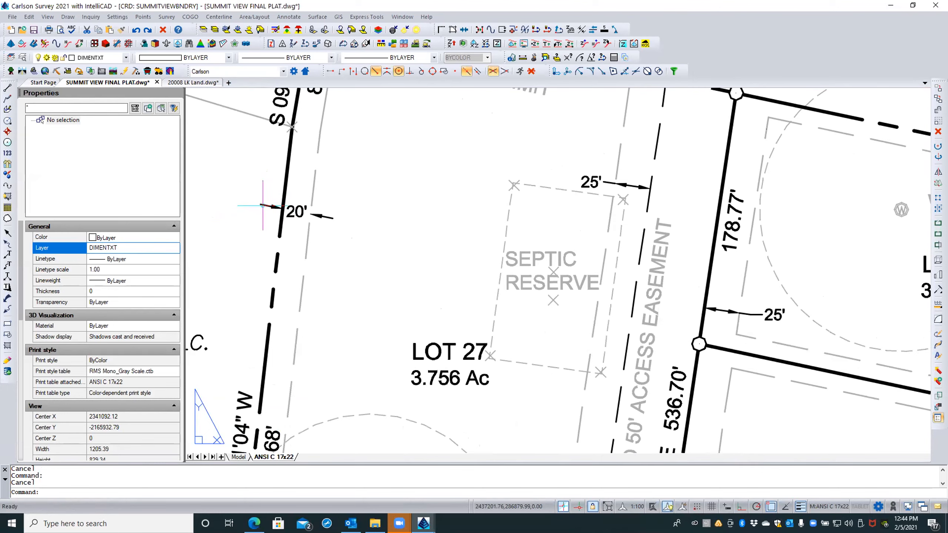
Stretch the boundary end of Lot 27's 20' setback dimension to a perpendicular snap on the heavy boundary line
{"action": "left_click", "coordinate": [262, 206]}
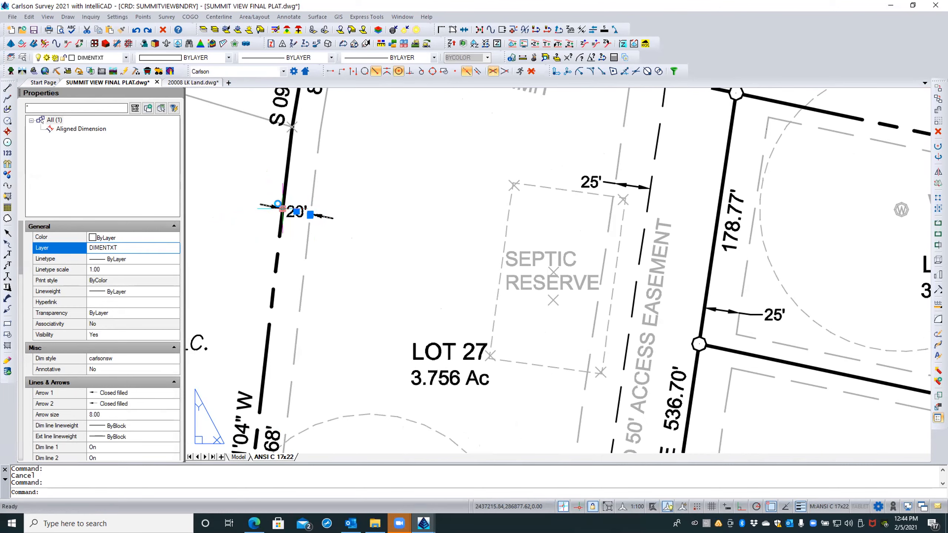
{"action": "left_click", "coordinate": [282, 208]}
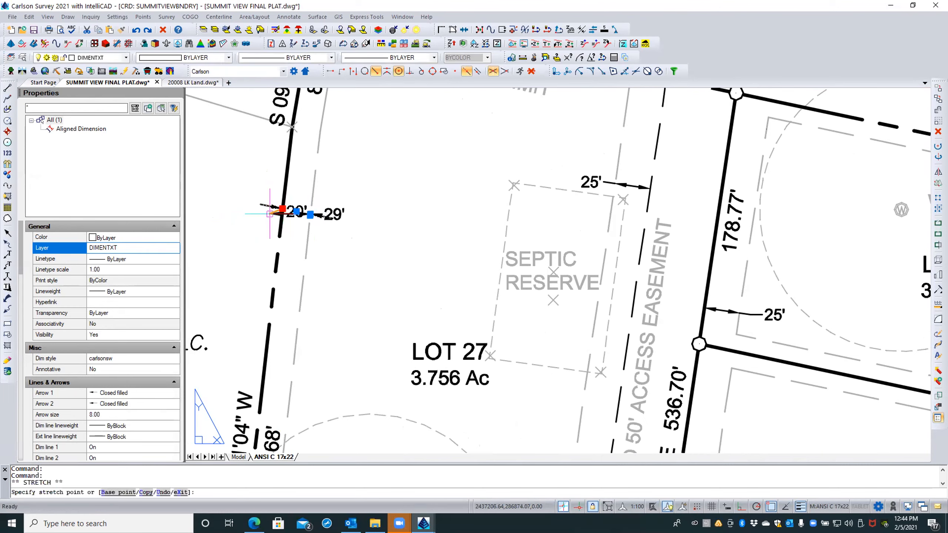
{"action": "right_click", "coordinate": [248, 225], "text": "shift"}
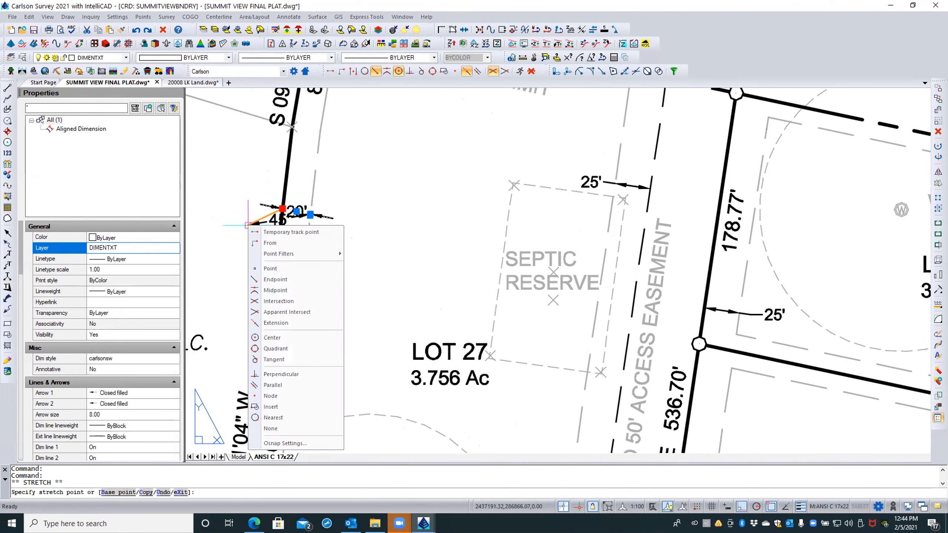
{"action": "left_click", "coordinate": [273, 374]}
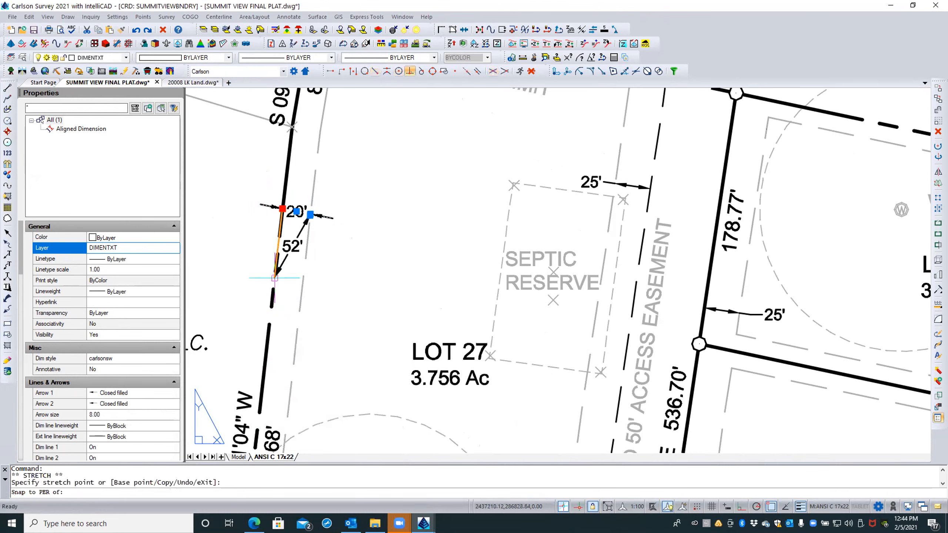
{"action": "left_click", "coordinate": [279, 227]}
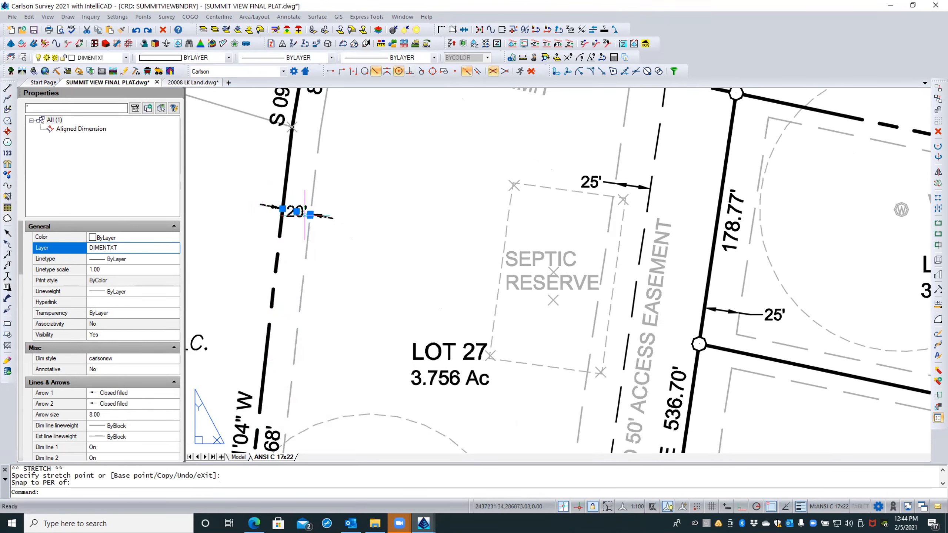
{"action": "left_click", "coordinate": [310, 214]}
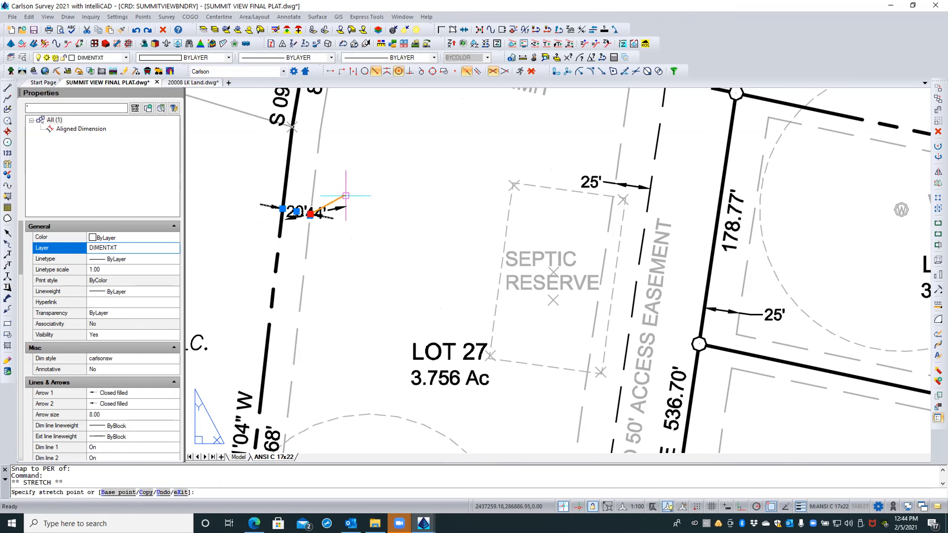
{"action": "key", "text": "Escape"}
{"action": "key", "text": "Escape"}
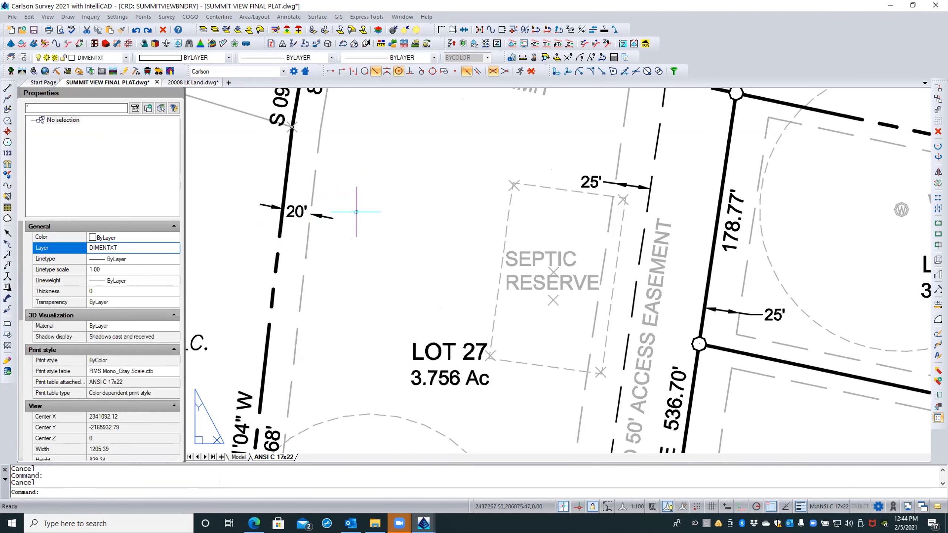
Try stretching the setback-line end of the 20' dimension to a point inside Lot 27, and undo the stretch
{"action": "left_click", "coordinate": [330, 218]}
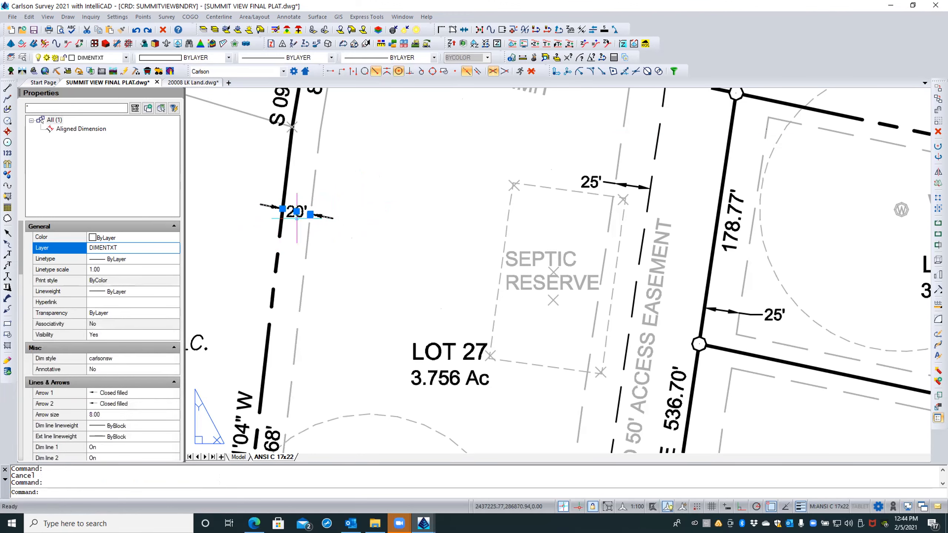
{"action": "scroll", "coordinate": [292, 217], "scroll_direction": "up", "scroll_amount": 3}
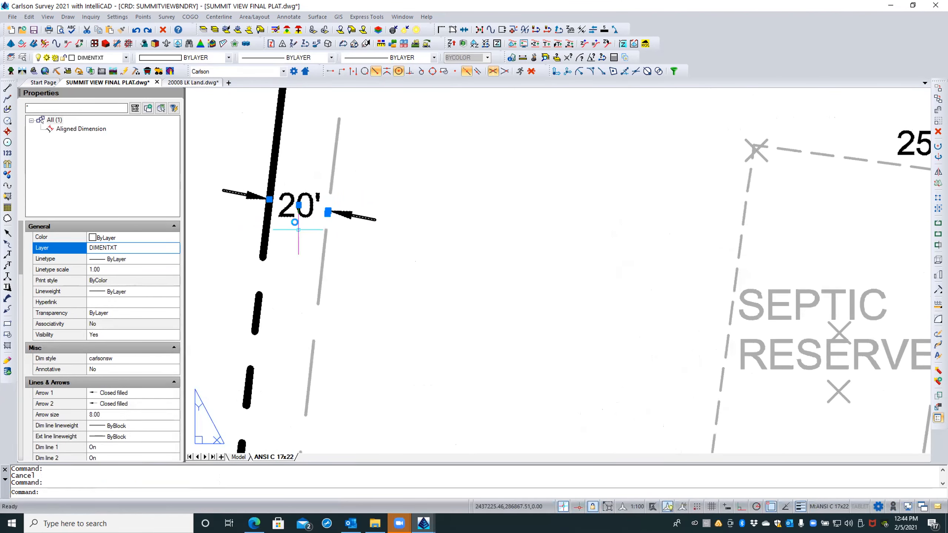
{"action": "scroll", "coordinate": [297, 229], "scroll_direction": "up", "scroll_amount": 2}
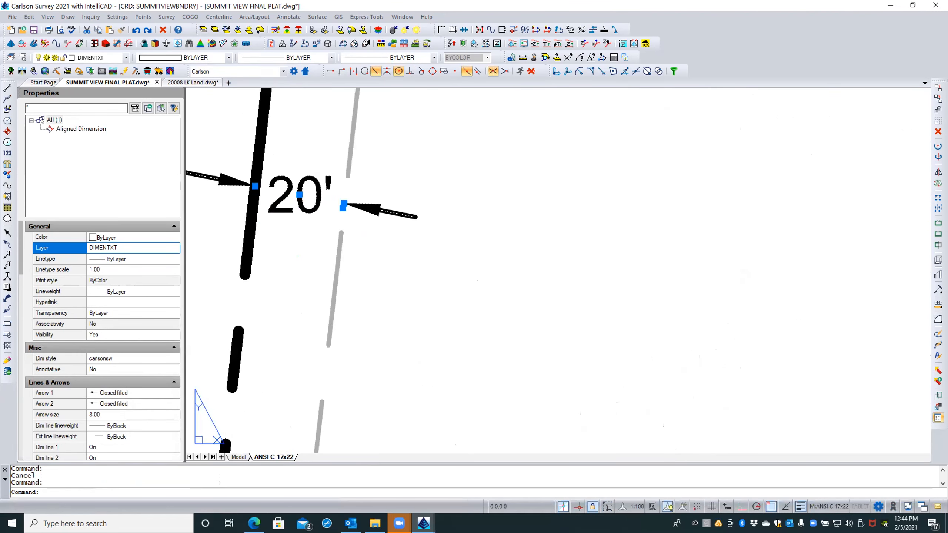
{"action": "left_click", "coordinate": [343, 204]}
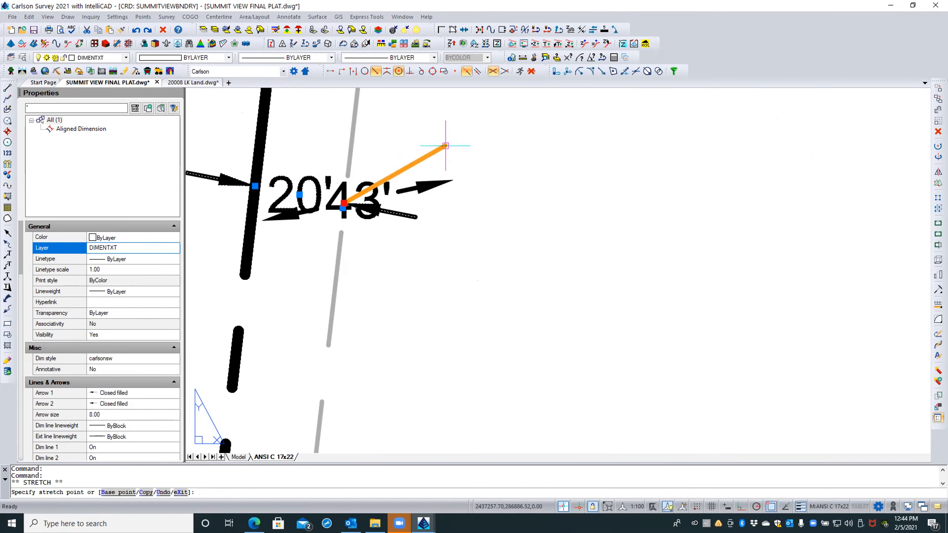
{"action": "left_click", "coordinate": [445, 146]}
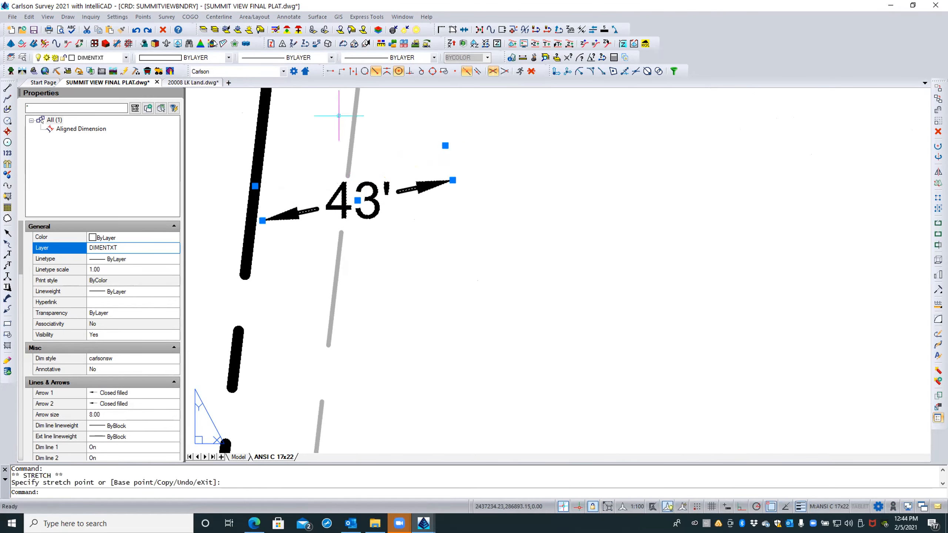
{"action": "left_click", "coordinate": [134, 29]}
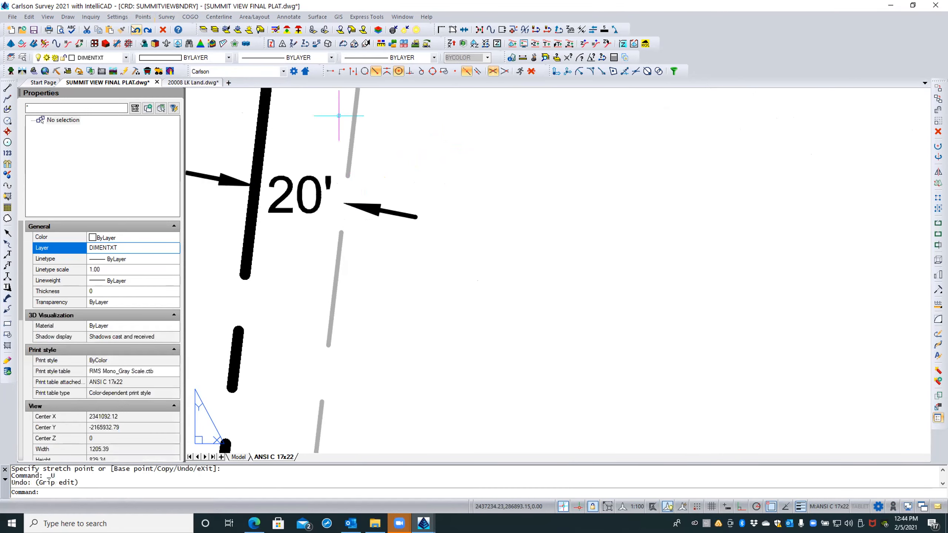
{"action": "scroll", "coordinate": [417, 233], "scroll_direction": "down", "scroll_amount": 2}
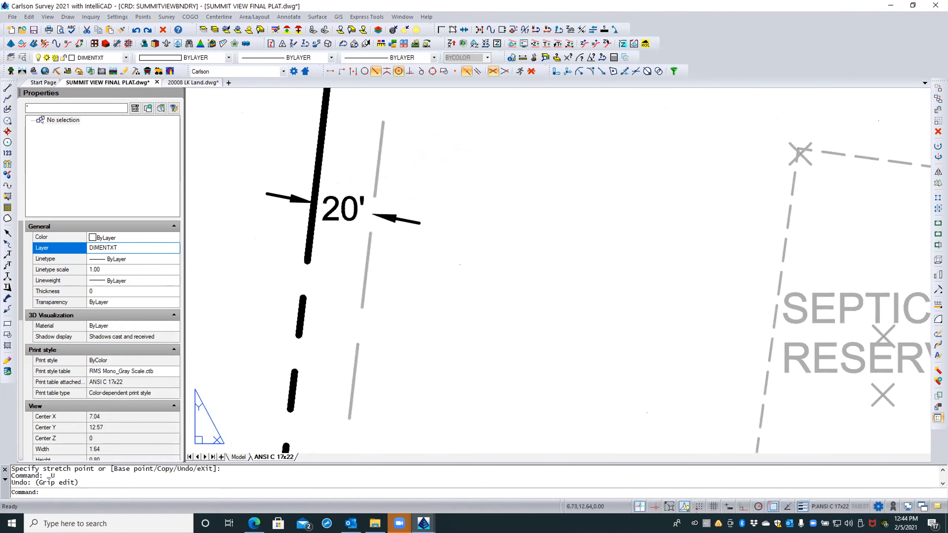
{"action": "left_click", "coordinate": [278, 195]}
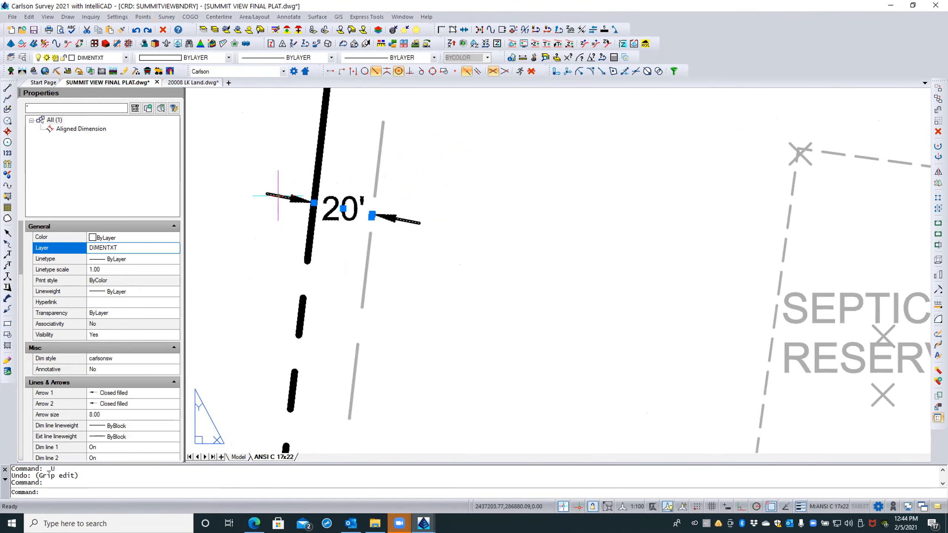
{"action": "left_click", "coordinate": [342, 208]}
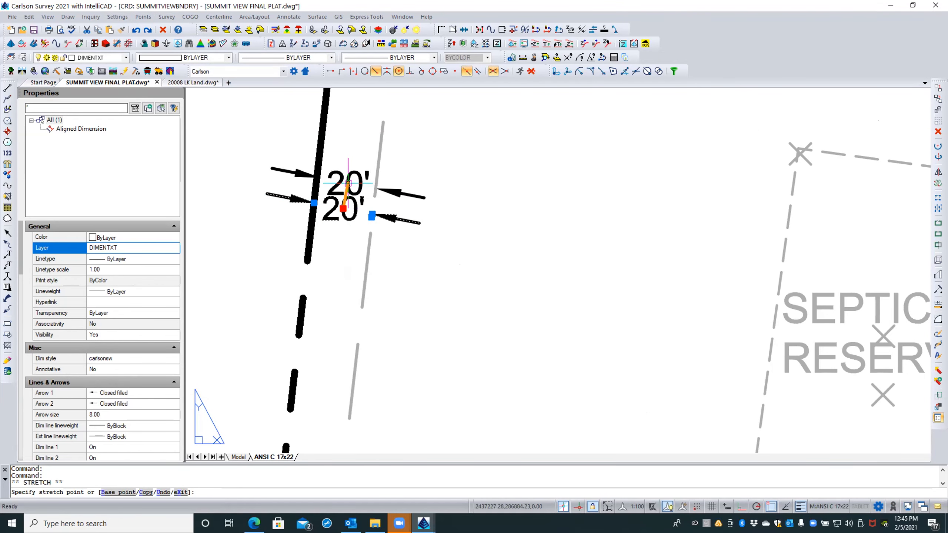
{"action": "right_click", "coordinate": [347, 183], "text": "shift"}
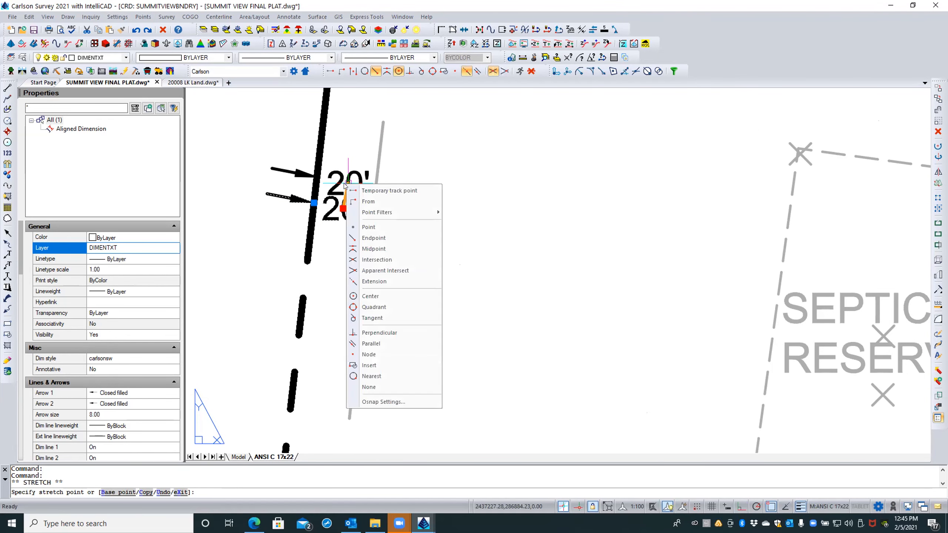
{"action": "left_click", "coordinate": [367, 332]}
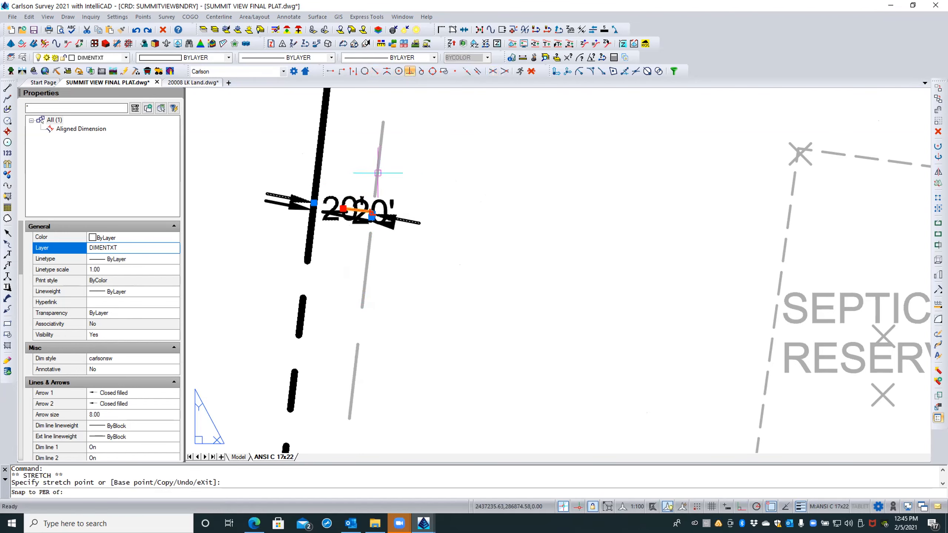
{"action": "key", "text": "Escape"}
{"action": "key", "text": "Escape"}
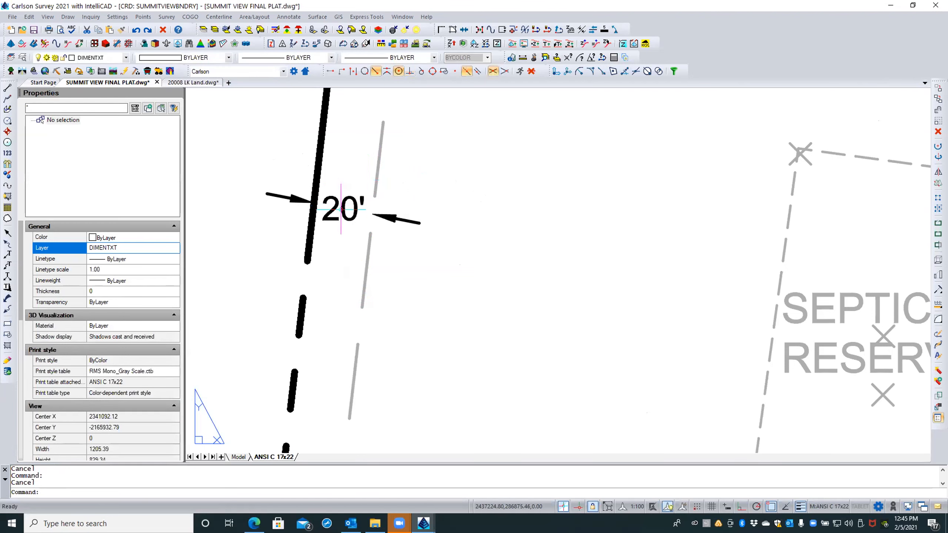
{"action": "middle_click_drag", "start_coordinate": [334, 251], "coordinate": [332, 294]}
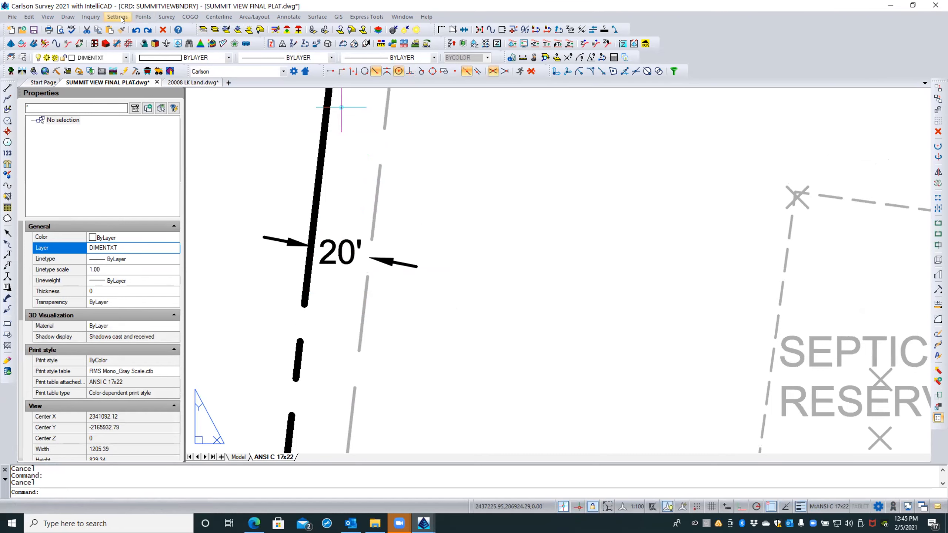
Move the text of Lot 27's 20' setback dimension farther up between the boundary and setback lines
{"action": "left_click", "coordinate": [326, 257]}
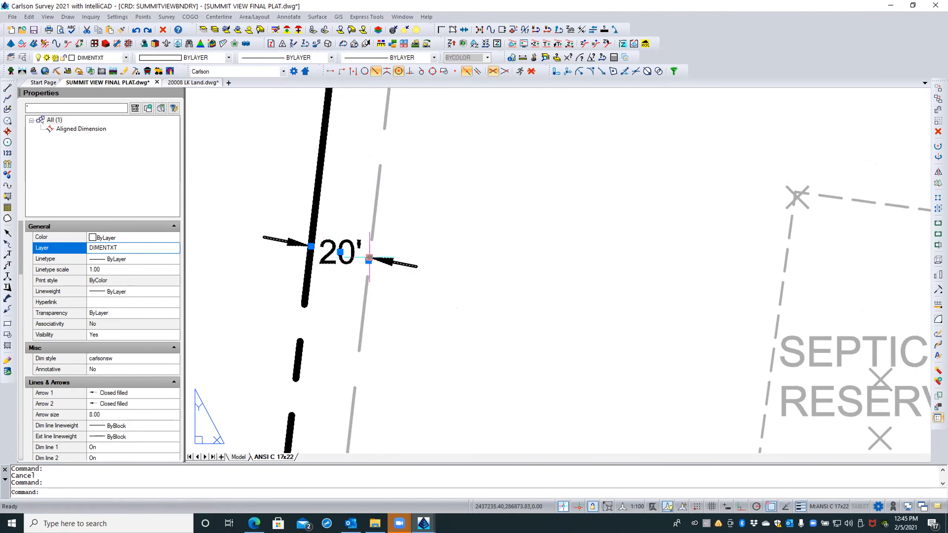
{"action": "scroll", "coordinate": [370, 252], "scroll_direction": "up", "scroll_amount": 1}
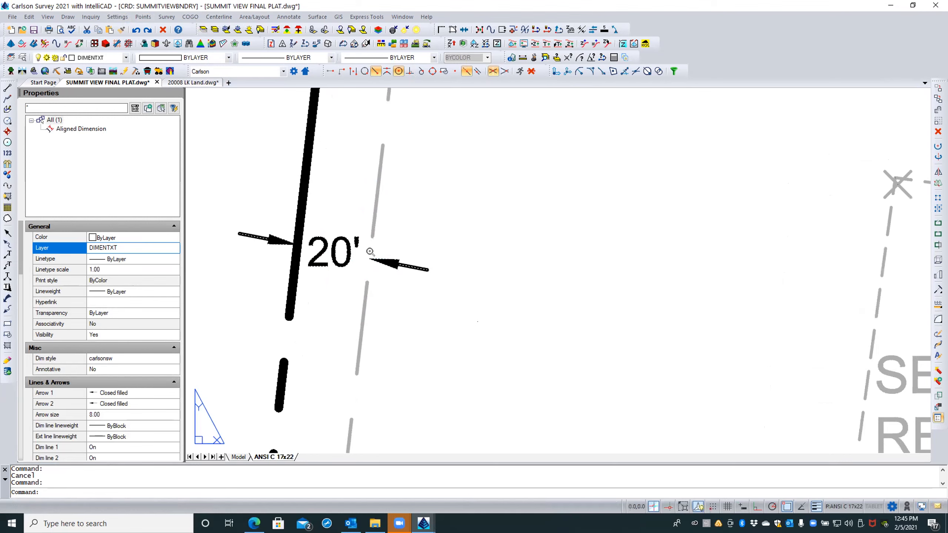
{"action": "left_click", "coordinate": [333, 252]}
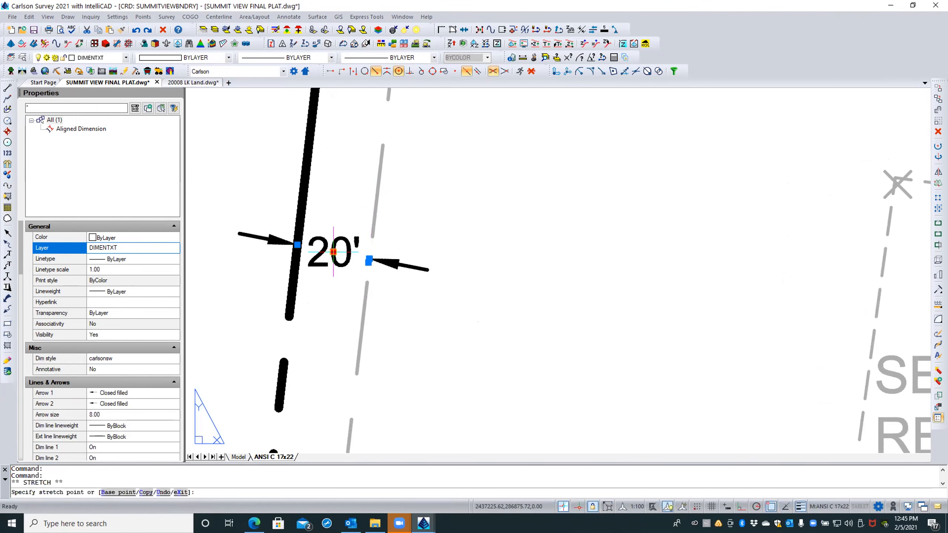
{"action": "left_click", "coordinate": [334, 214]}
{"action": "key", "text": "Escape"}
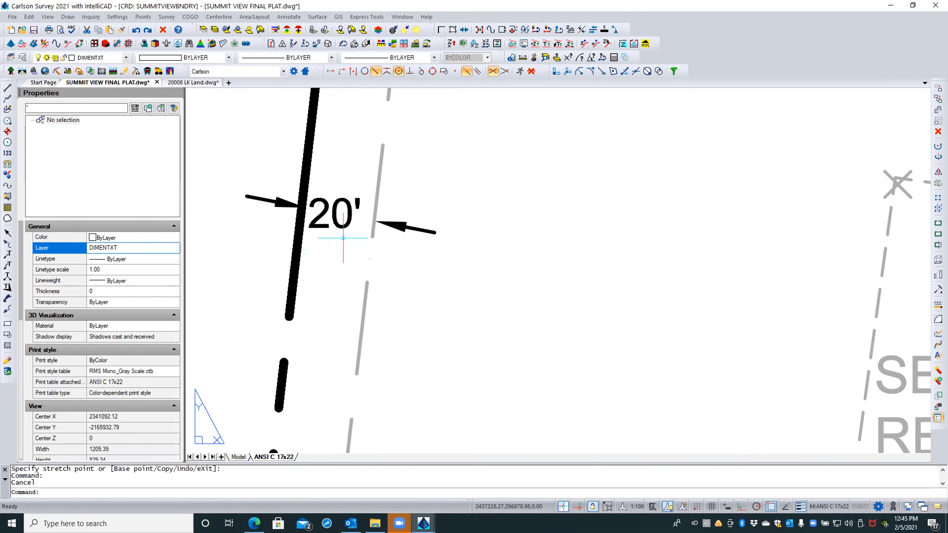
{"action": "left_click", "coordinate": [342, 227]}
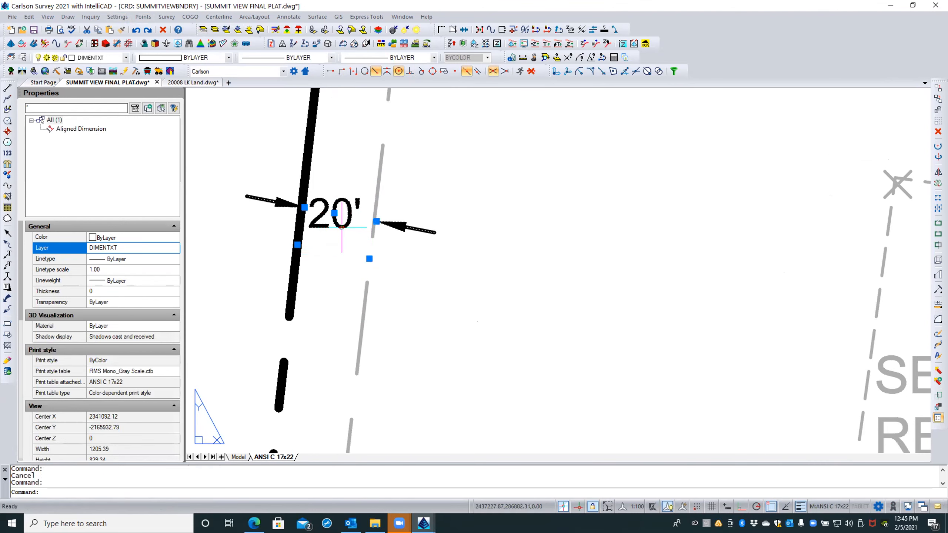
{"action": "left_click", "coordinate": [369, 259]}
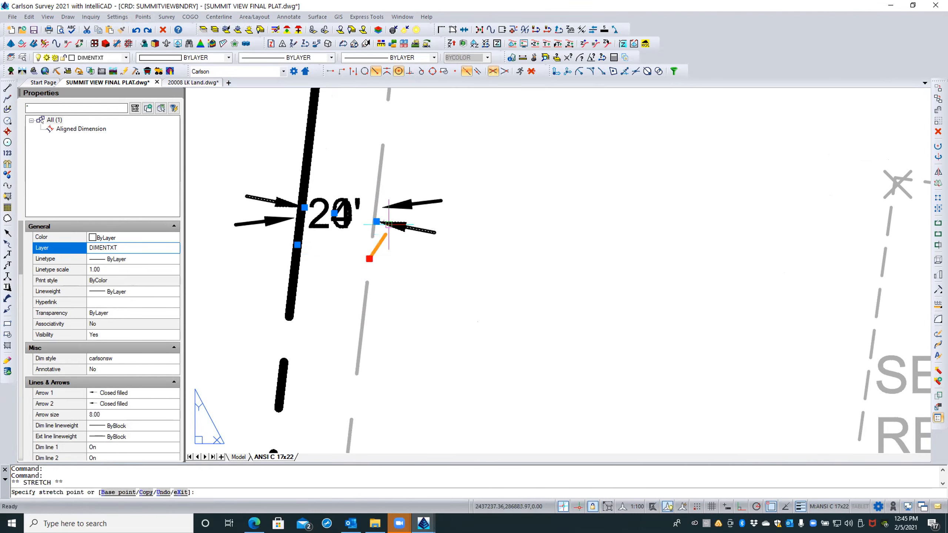
{"action": "right_click", "coordinate": [389, 245], "text": "shift"}
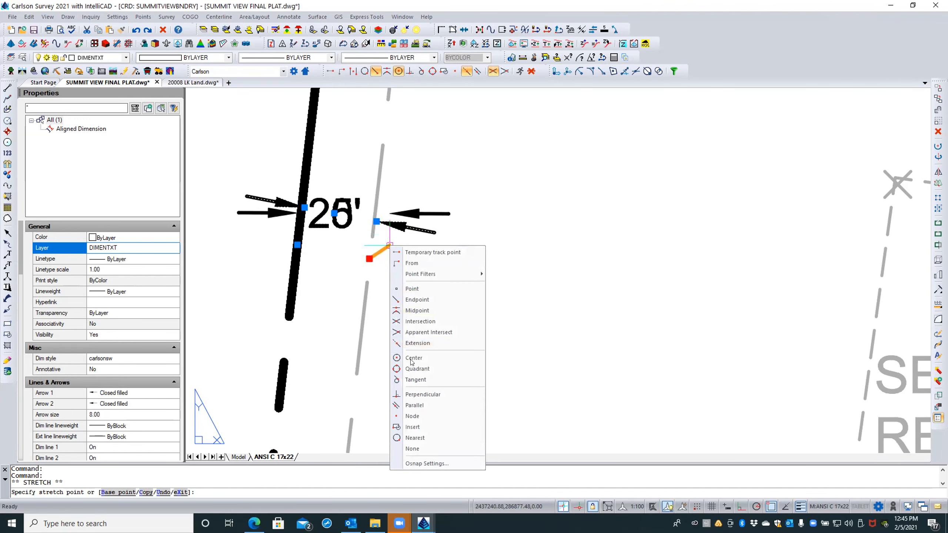
{"action": "left_click", "coordinate": [419, 394]}
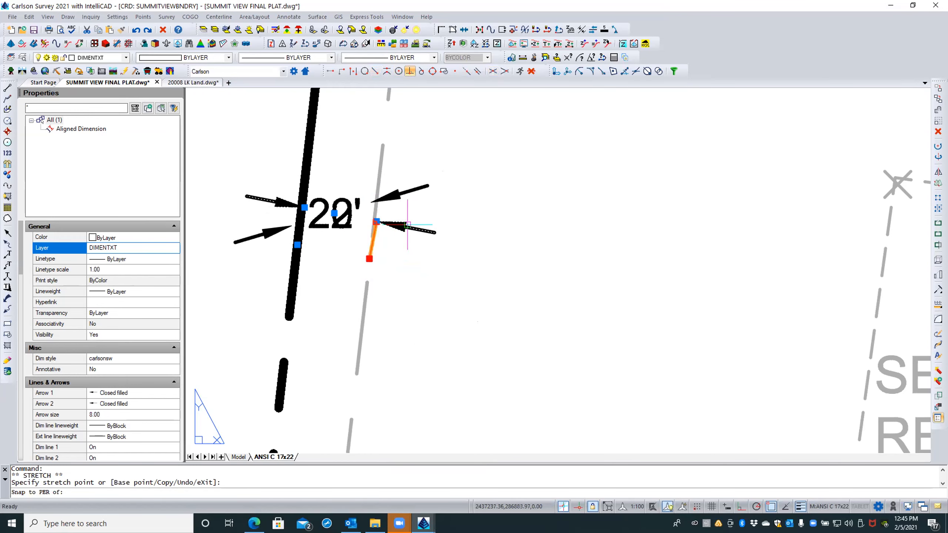
{"action": "right_click", "coordinate": [326, 295], "text": "shift"}
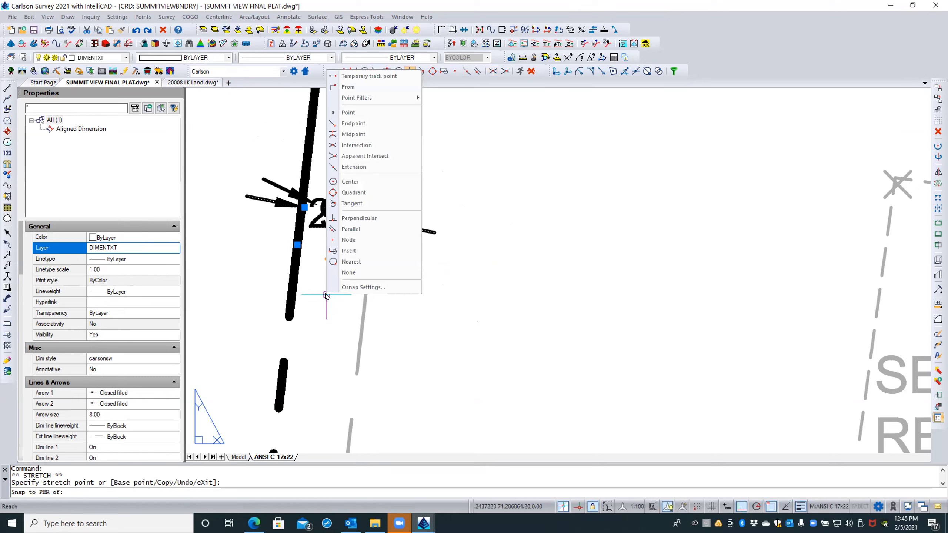
{"action": "left_click", "coordinate": [351, 218]}
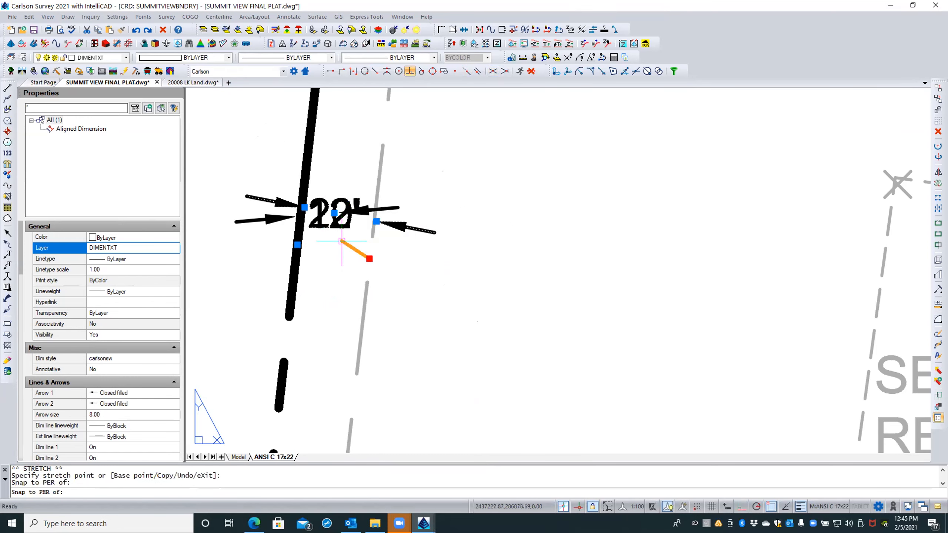
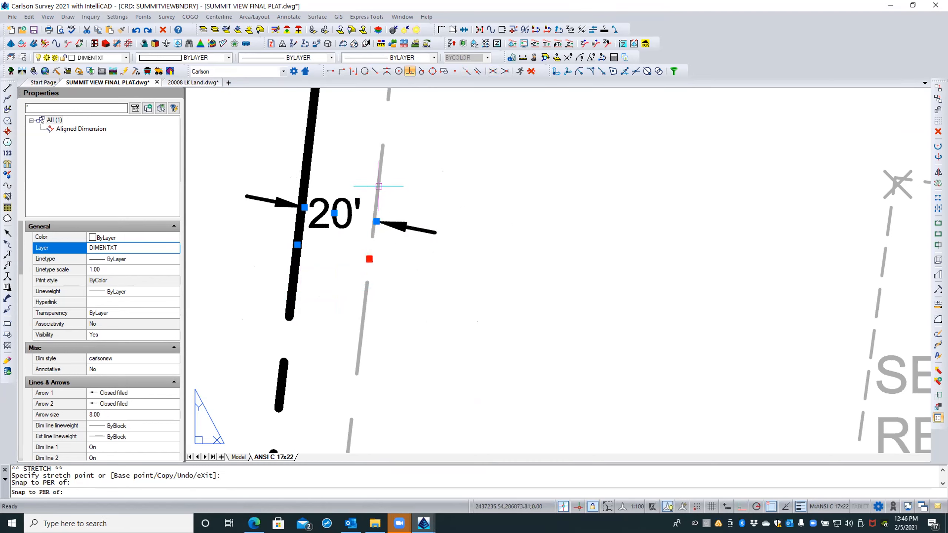
{"action": "key", "text": "Escape"}
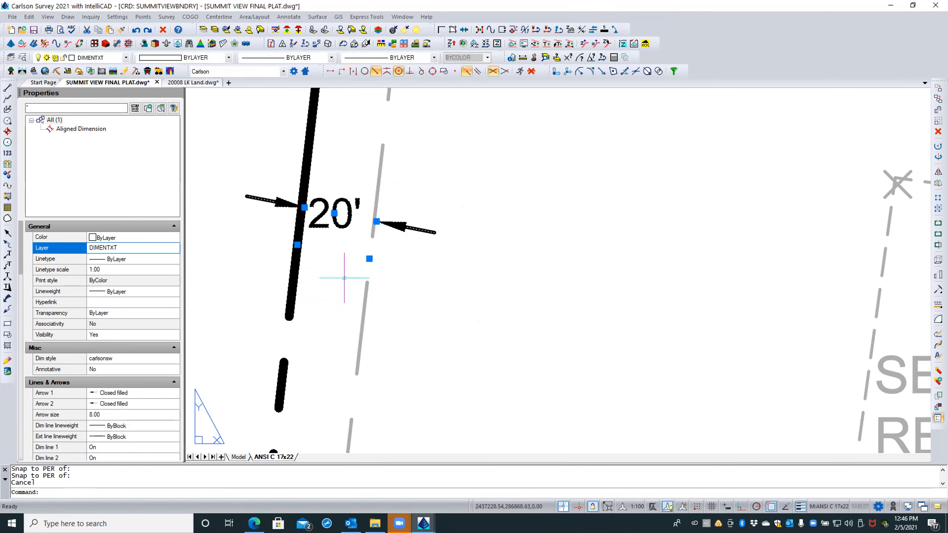
{"action": "left_click", "coordinate": [297, 244]}
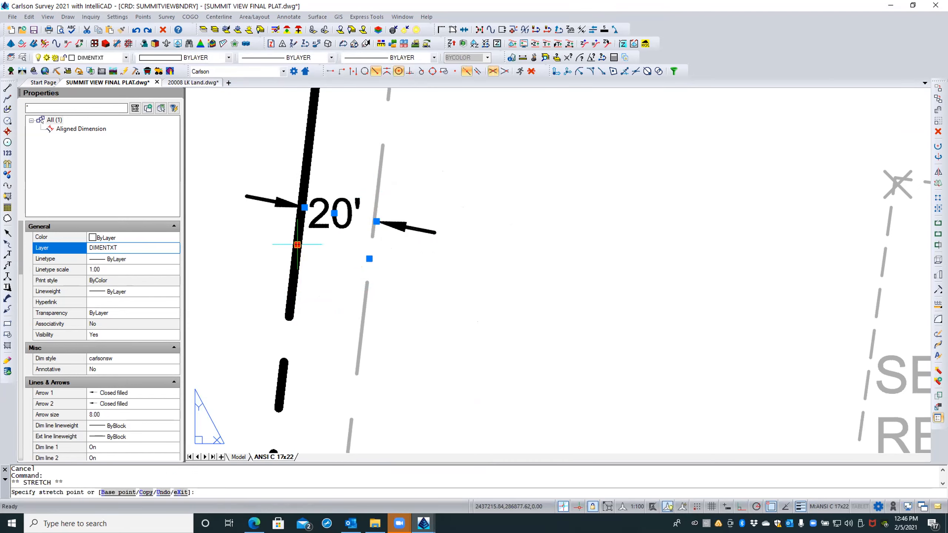
{"action": "right_click", "coordinate": [315, 270], "text": "shift"}
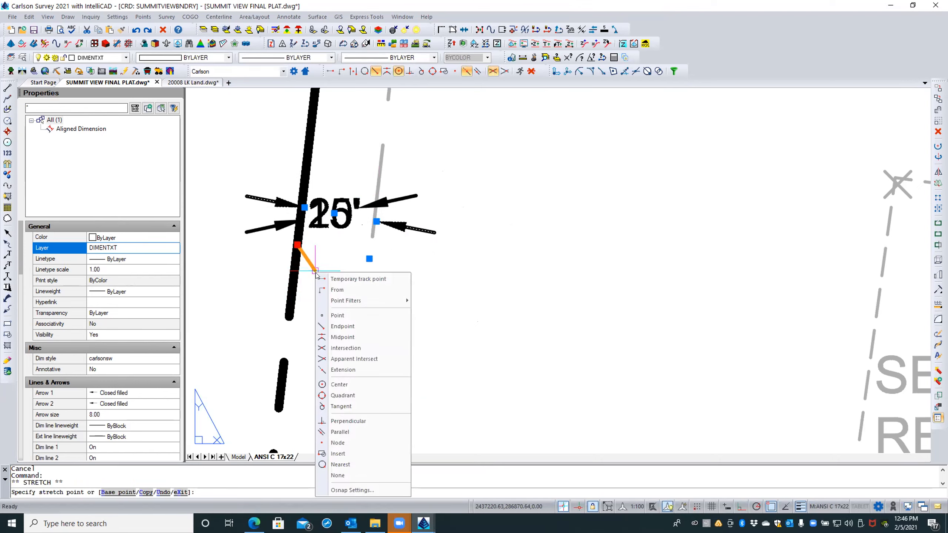
{"action": "left_click", "coordinate": [344, 421]}
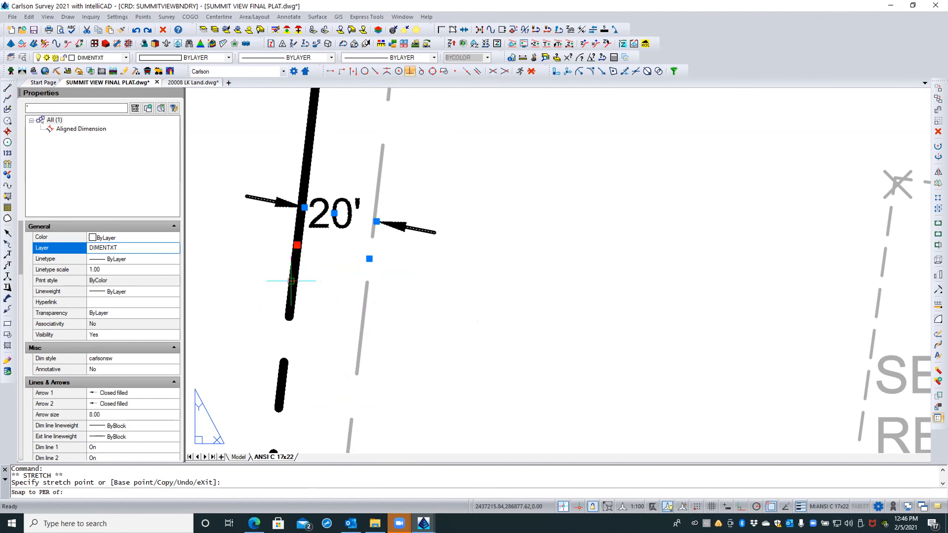
{"action": "key", "text": "Escape"}
{"action": "key", "text": "Escape"}
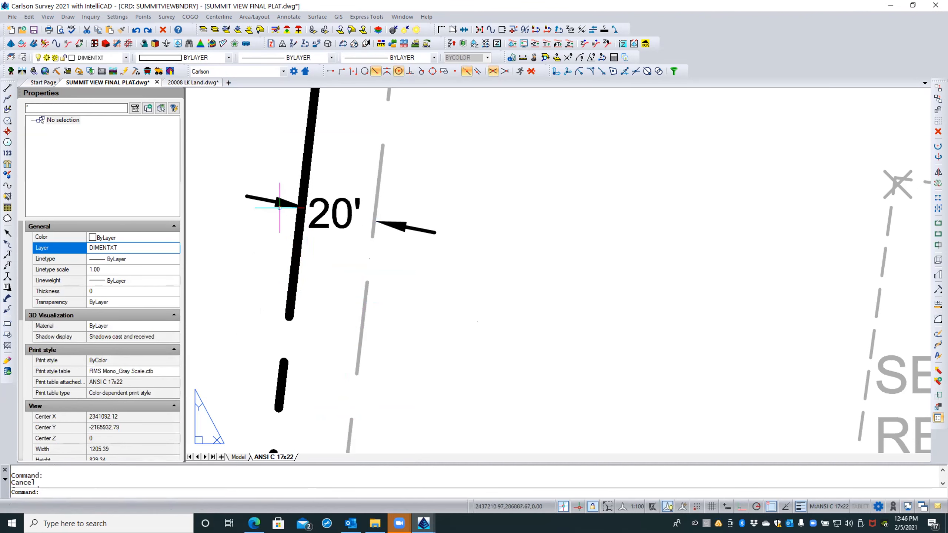
Move the 20' setback dimension's text slightly down, between the heavy boundary line and the dashed setback line
{"action": "left_click", "coordinate": [278, 202]}
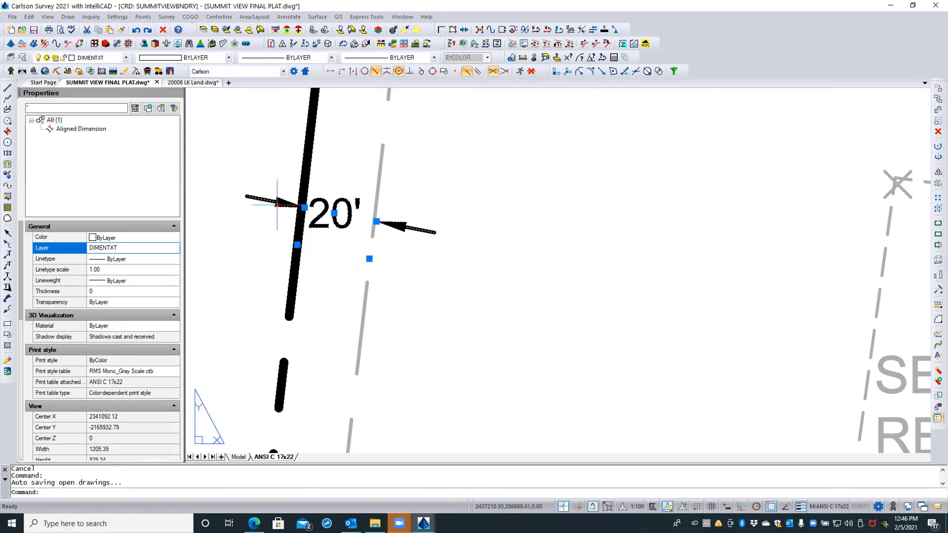
{"action": "left_click", "coordinate": [334, 214]}
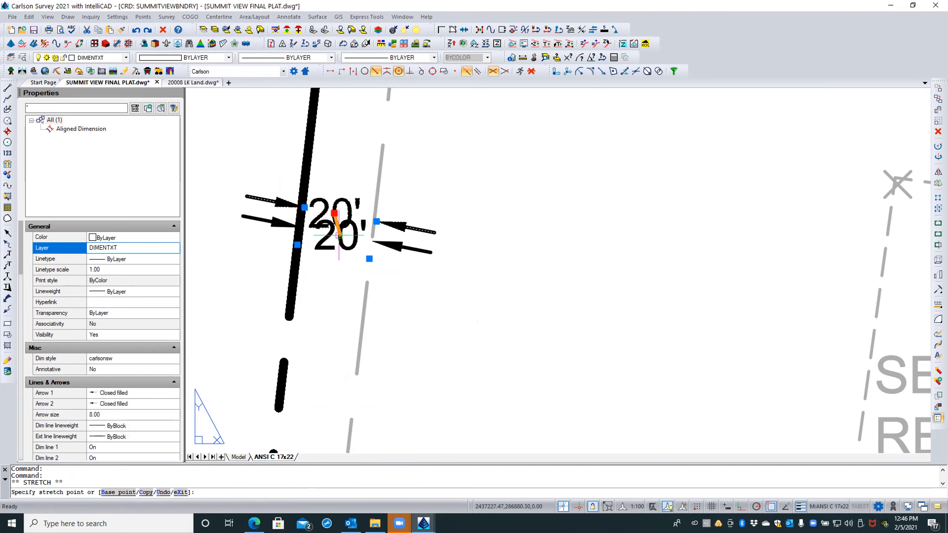
{"action": "left_click", "coordinate": [337, 235]}
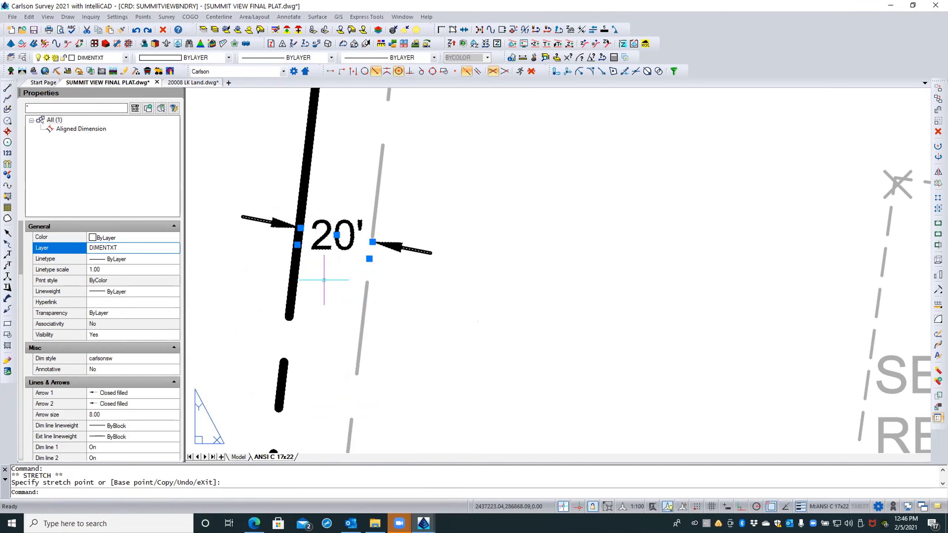
{"action": "key", "text": "Escape"}
{"action": "key", "text": "Escape"}
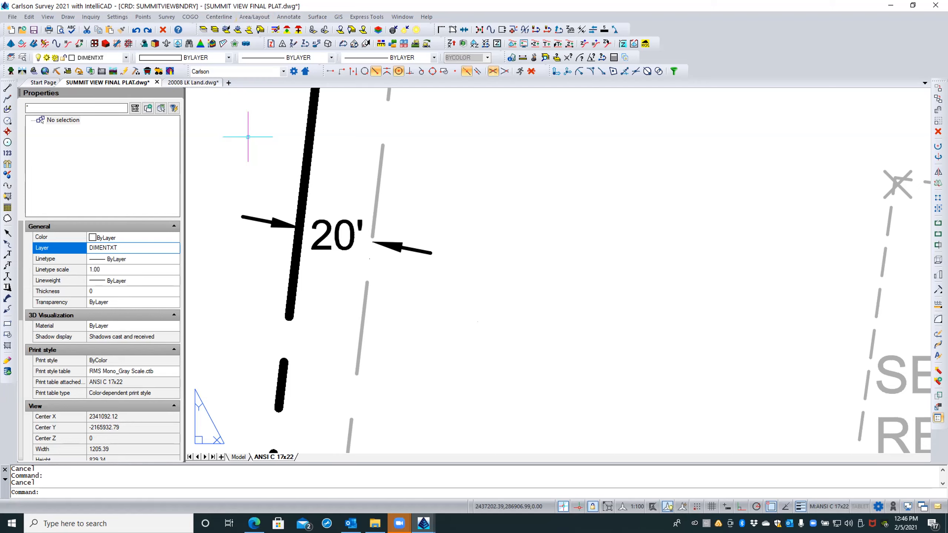
Add a survey text offset dimension from the heavy boundary to the dashed setback line above the 20' dimension, using perpendicular snaps
{"action": "left_click", "coordinate": [28, 17]}
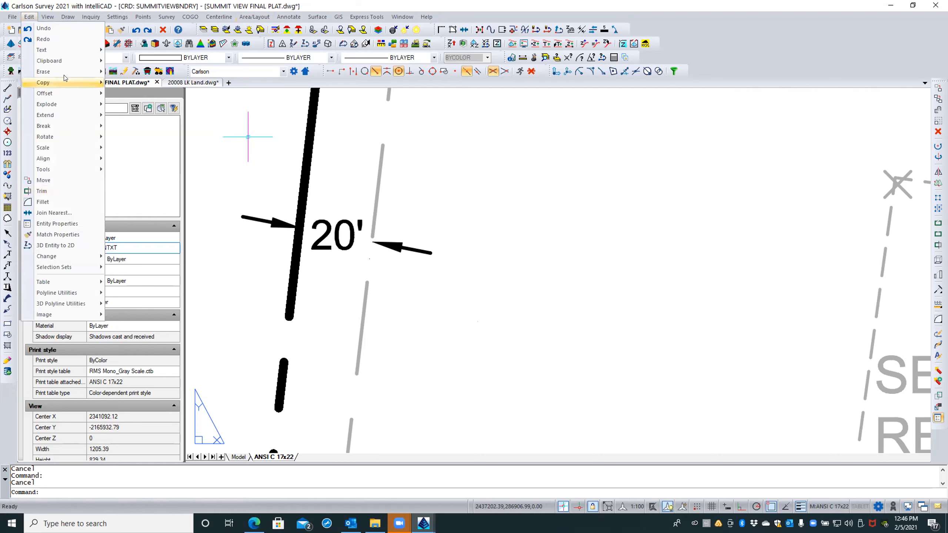
{"action": "mouse_move", "coordinate": [63, 94]}
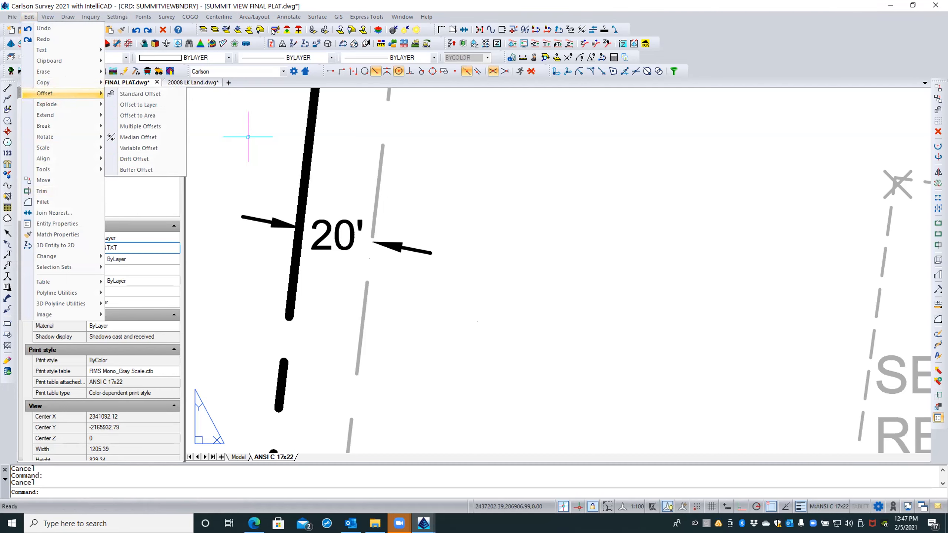
{"action": "mouse_move", "coordinate": [287, 18]}
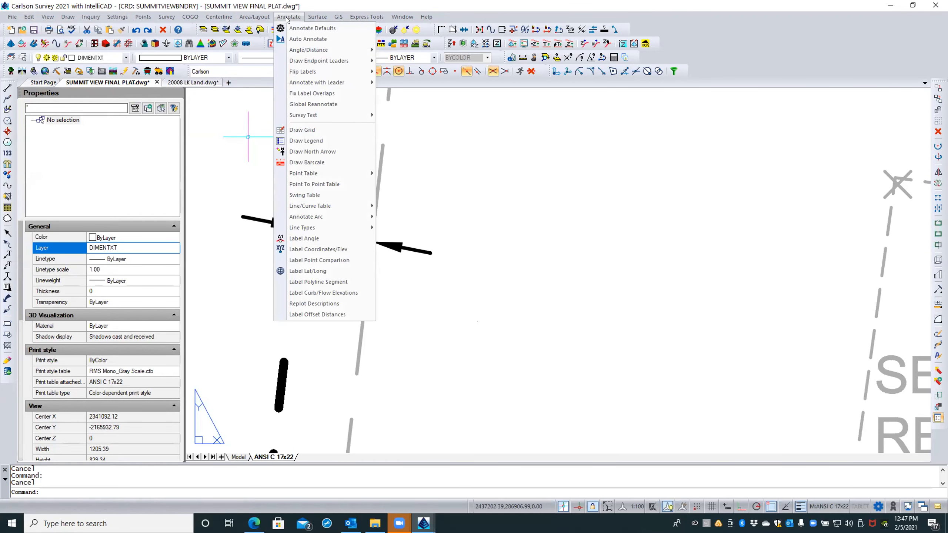
{"action": "mouse_move", "coordinate": [313, 116]}
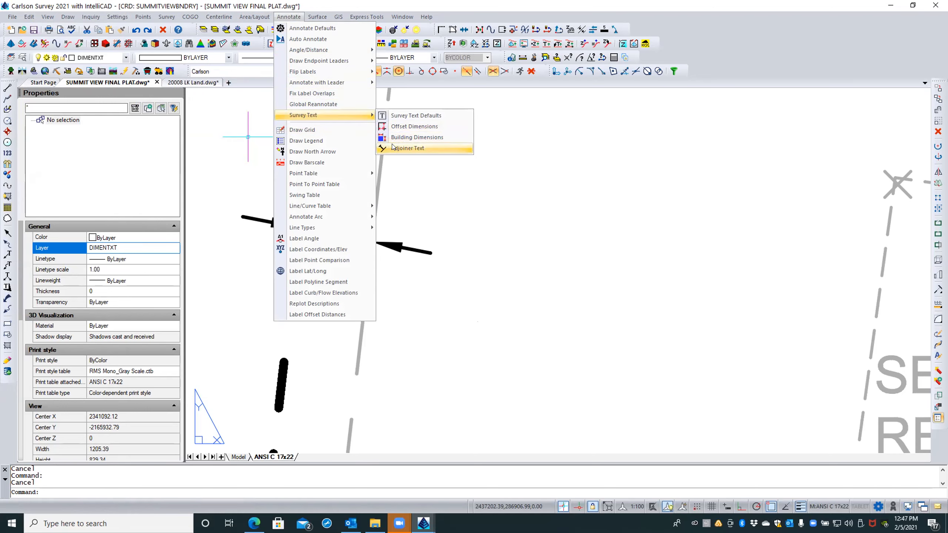
{"action": "left_click", "coordinate": [405, 126]}
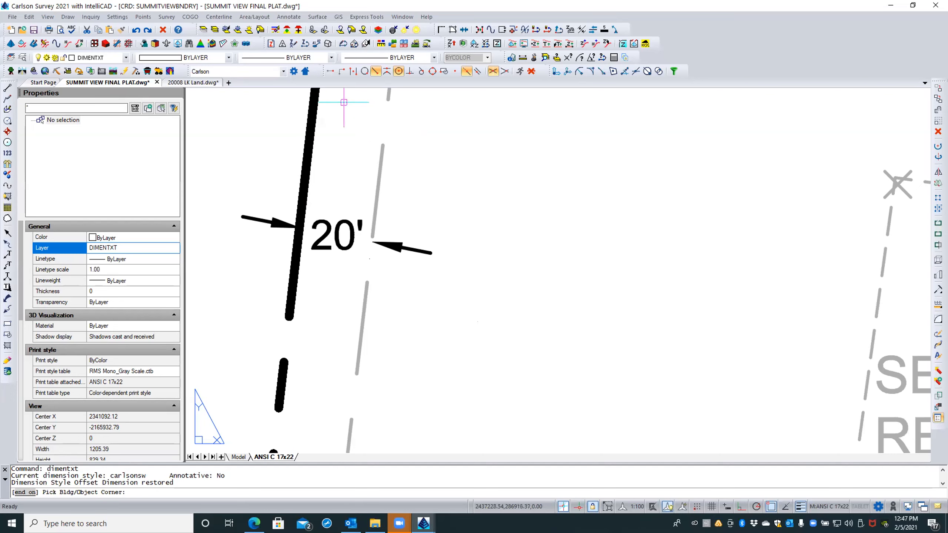
{"action": "left_click", "coordinate": [408, 73]}
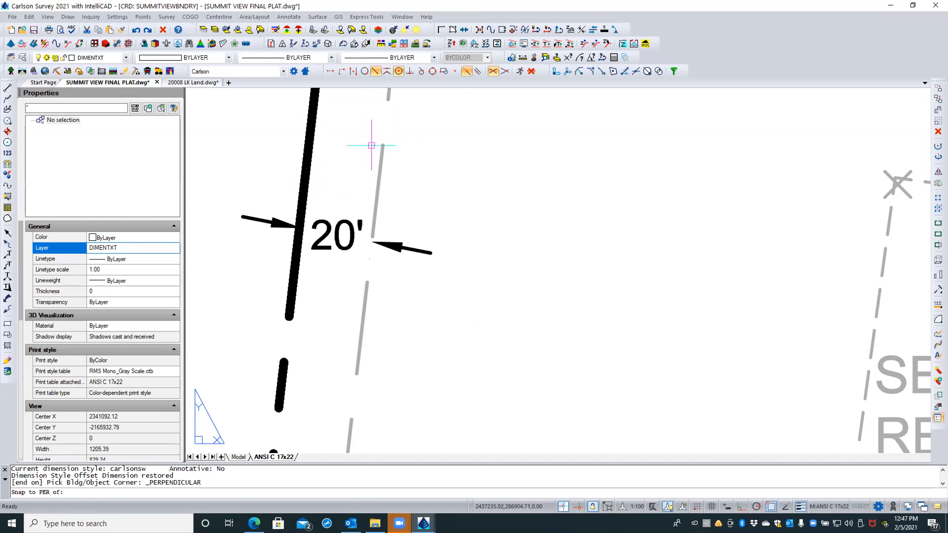
{"action": "left_click", "coordinate": [306, 162]}
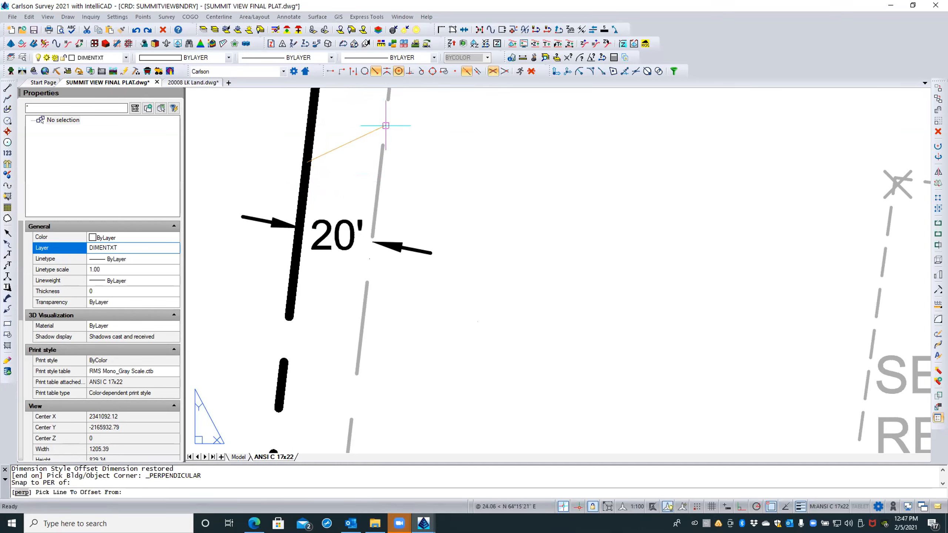
{"action": "left_click", "coordinate": [410, 71]}
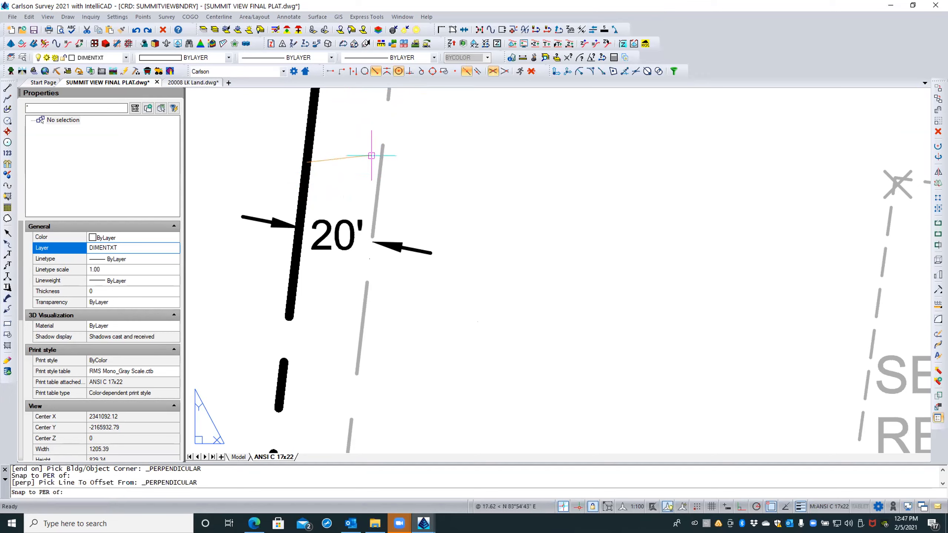
{"action": "left_click", "coordinate": [380, 164]}
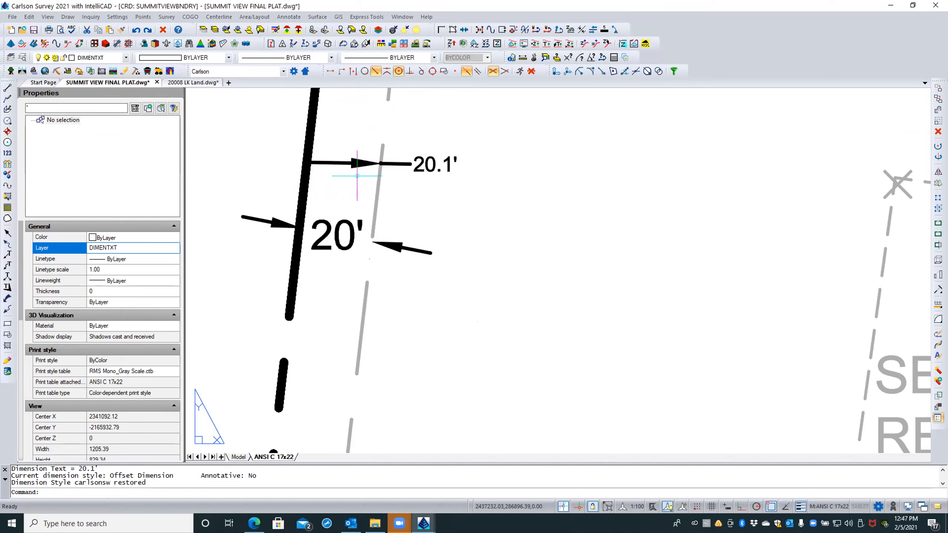
Delete the offset dimension placed above the 20' setback dimension
{"action": "left_click", "coordinate": [397, 317]}
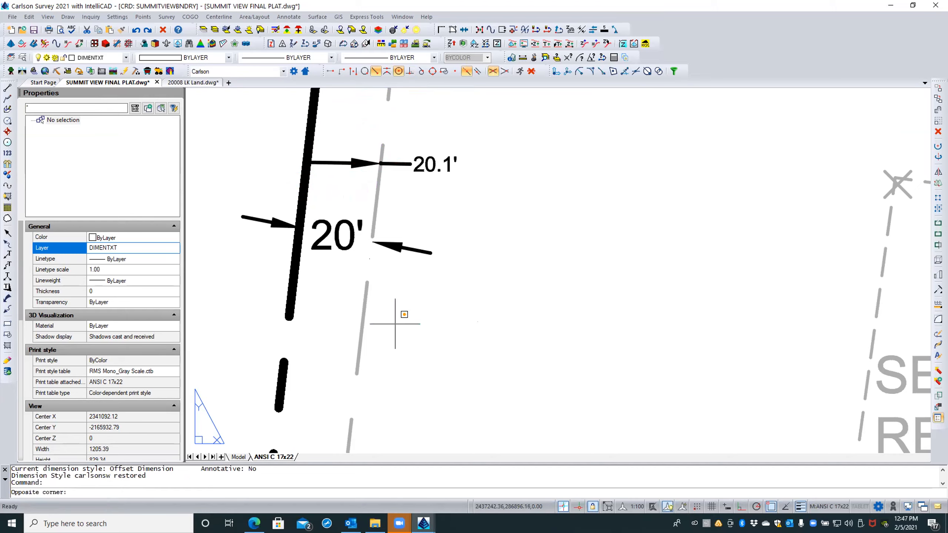
{"action": "scroll", "coordinate": [393, 320], "scroll_direction": "down", "scroll_amount": 3}
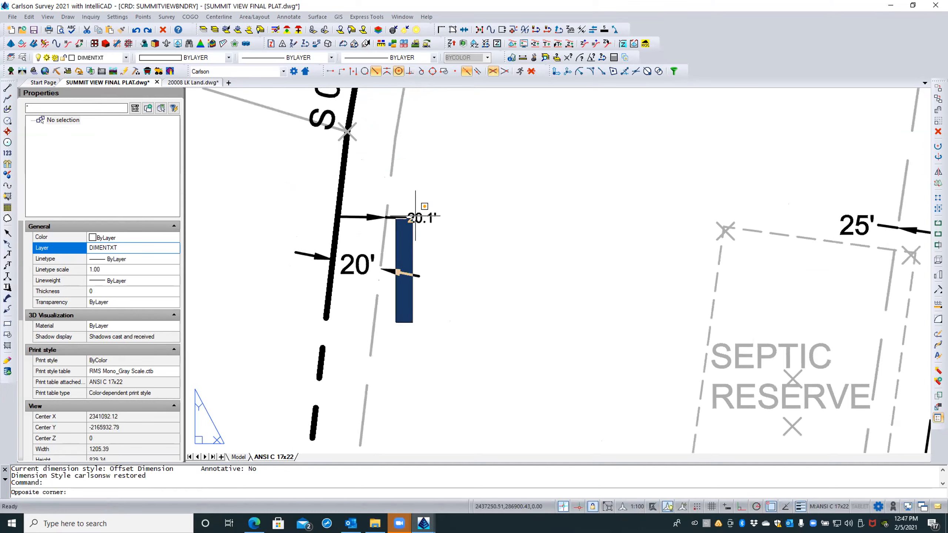
{"action": "key", "text": "Escape"}
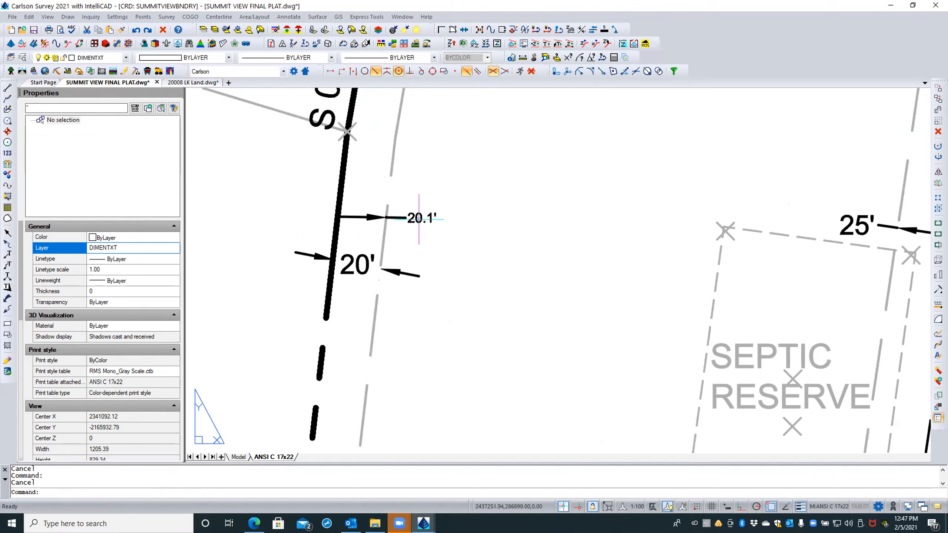
{"action": "left_click", "coordinate": [416, 224]}
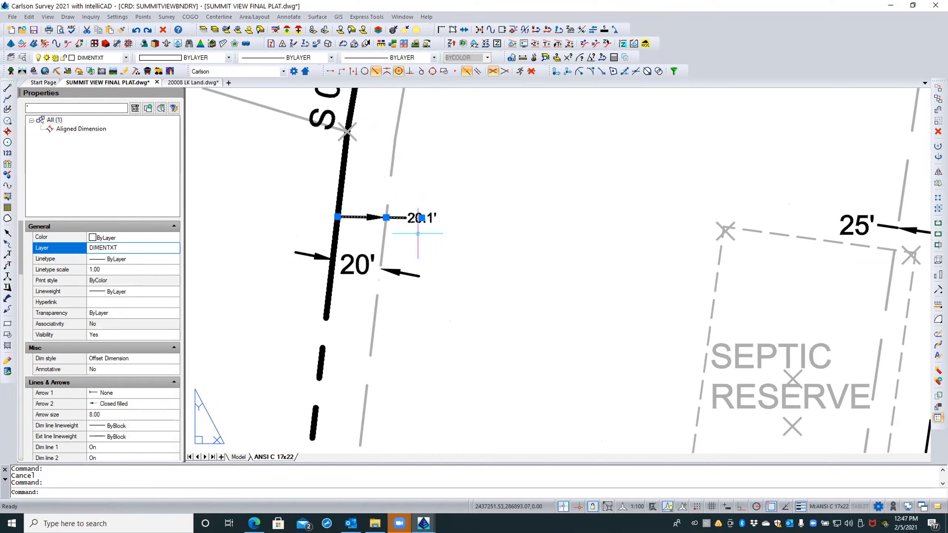
{"action": "key", "text": "Delete"}
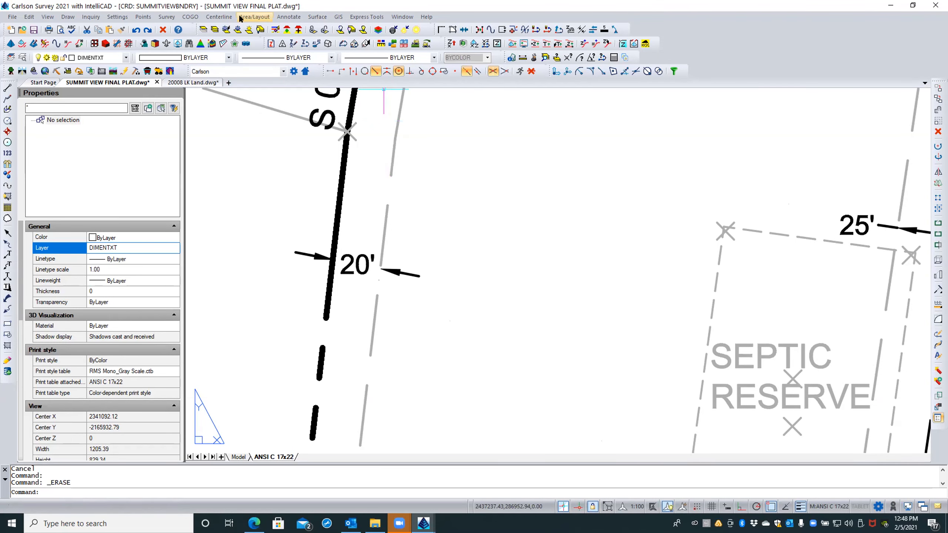
Add a survey text offset dimension from the dashed setback line to the heavy boundary, just above Lot 27's 20' dimension, using a nearest snap
{"action": "left_click", "coordinate": [288, 17]}
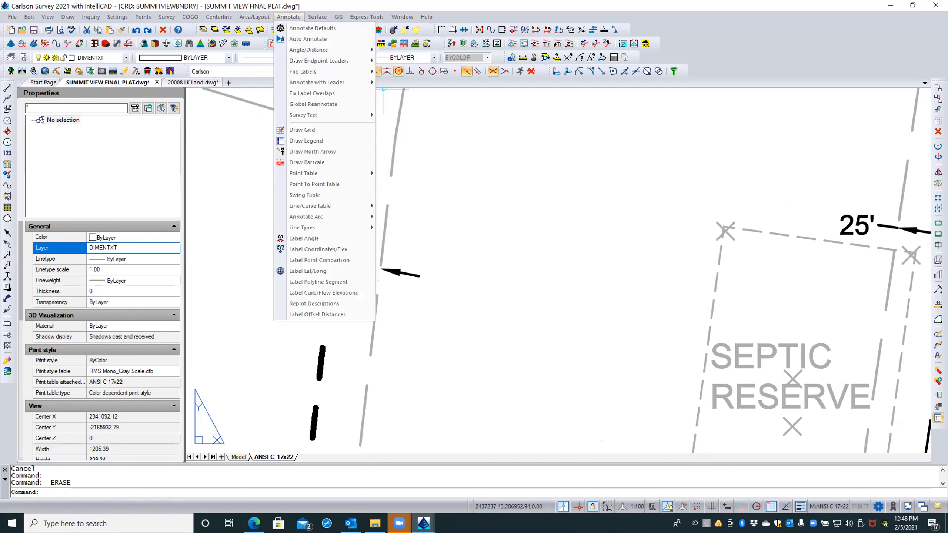
{"action": "mouse_move", "coordinate": [317, 115]}
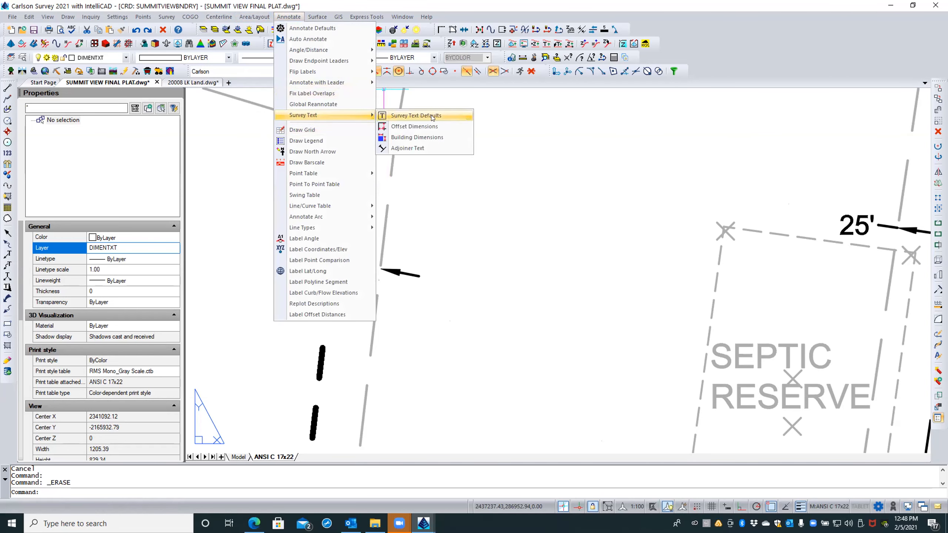
{"action": "left_click", "coordinate": [413, 126]}
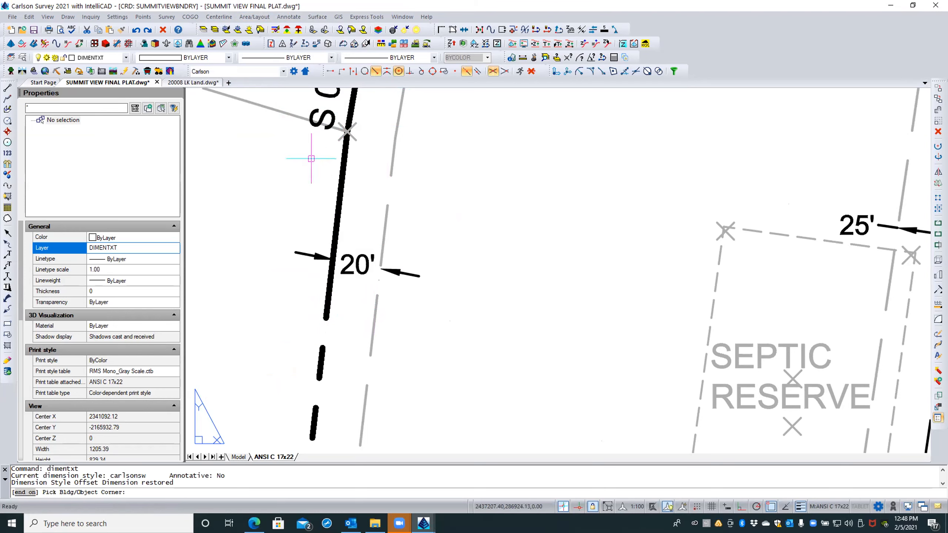
{"action": "scroll", "coordinate": [312, 159], "scroll_direction": "down", "scroll_amount": 1}
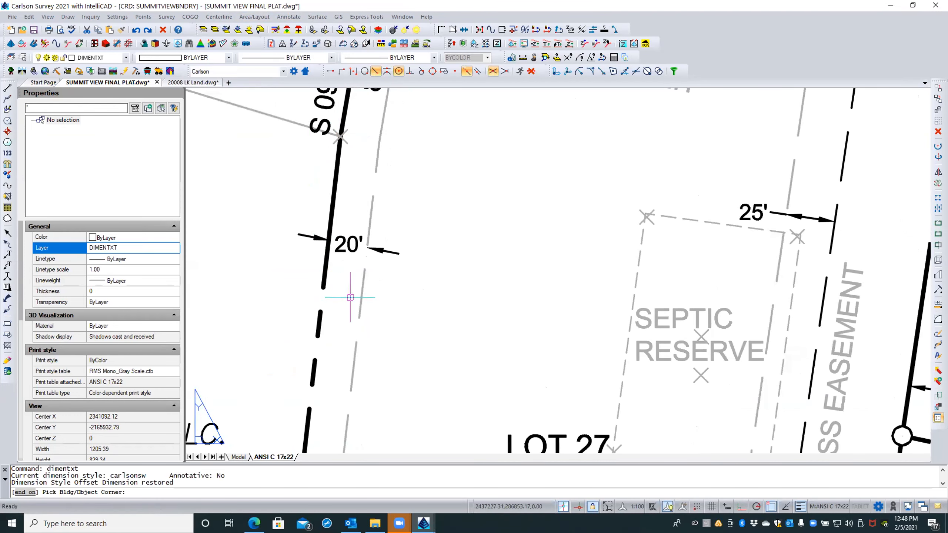
{"action": "right_click", "coordinate": [346, 287], "text": "shift"}
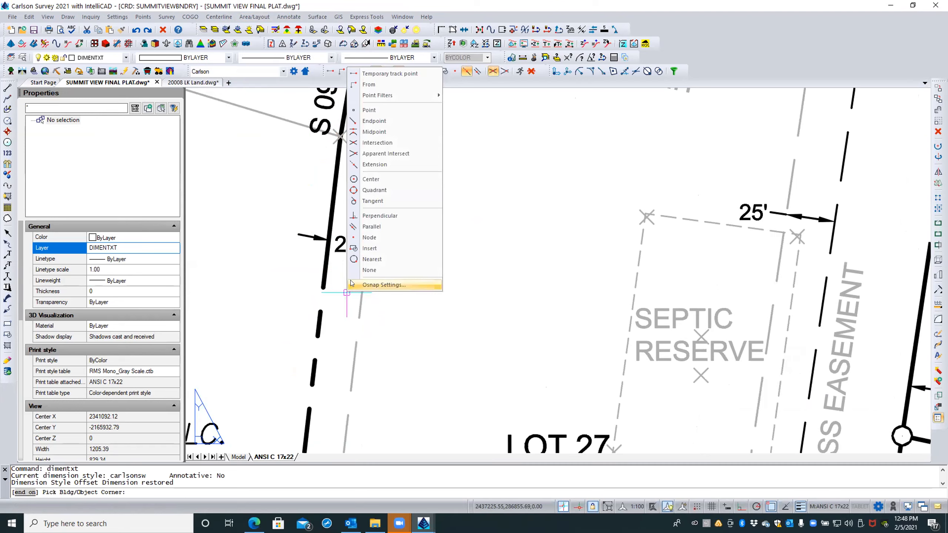
{"action": "left_click", "coordinate": [362, 258]}
{"action": "scroll", "coordinate": [360, 254], "scroll_direction": "down", "scroll_amount": 1}
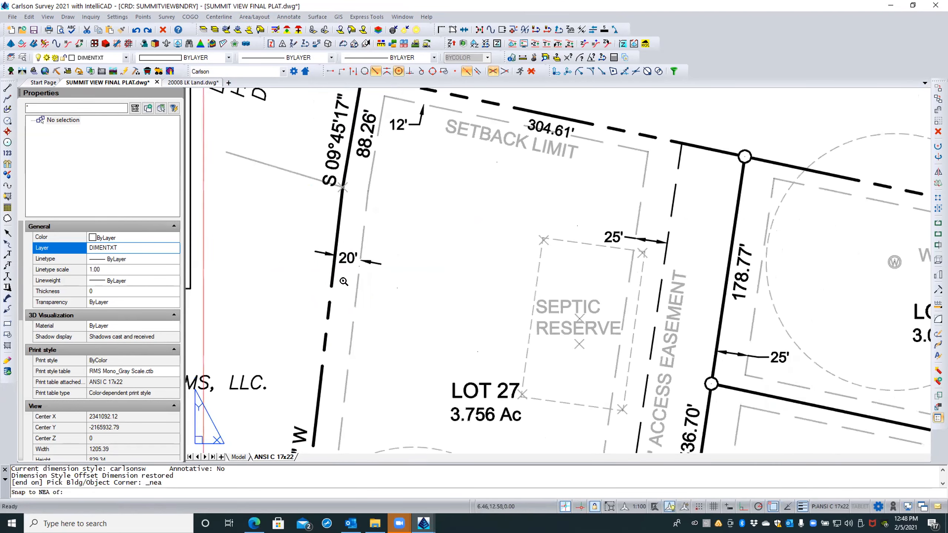
{"action": "left_click", "coordinate": [362, 244]}
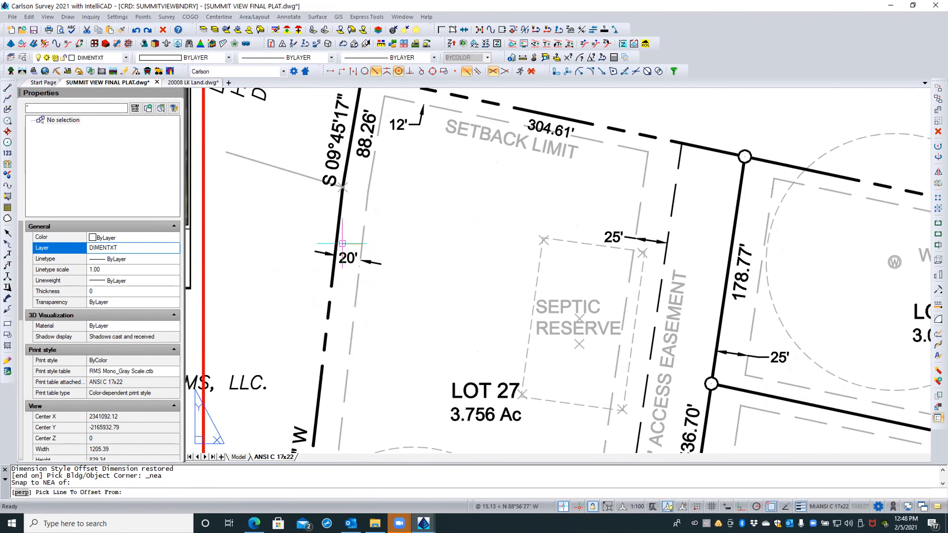
{"action": "left_click", "coordinate": [336, 241]}
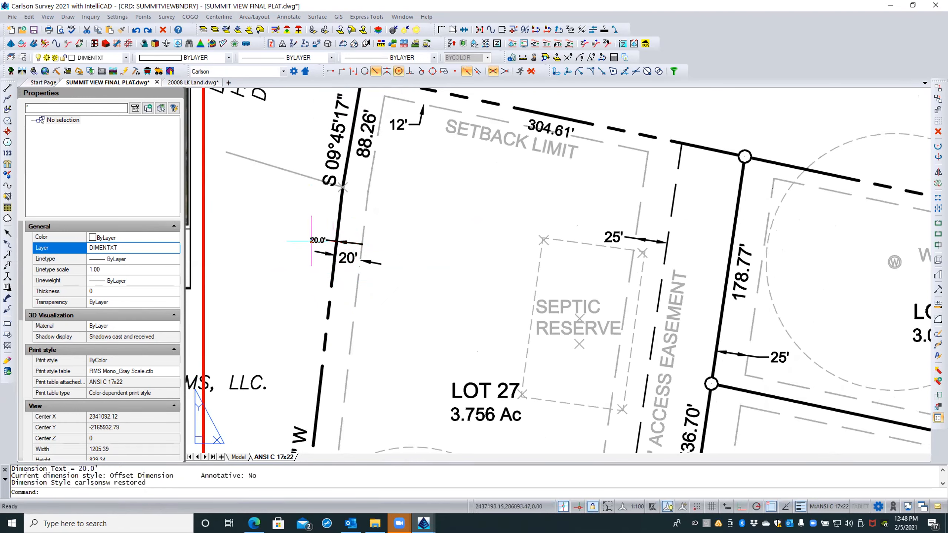
{"action": "scroll", "coordinate": [305, 231], "scroll_direction": "up", "scroll_amount": 3}
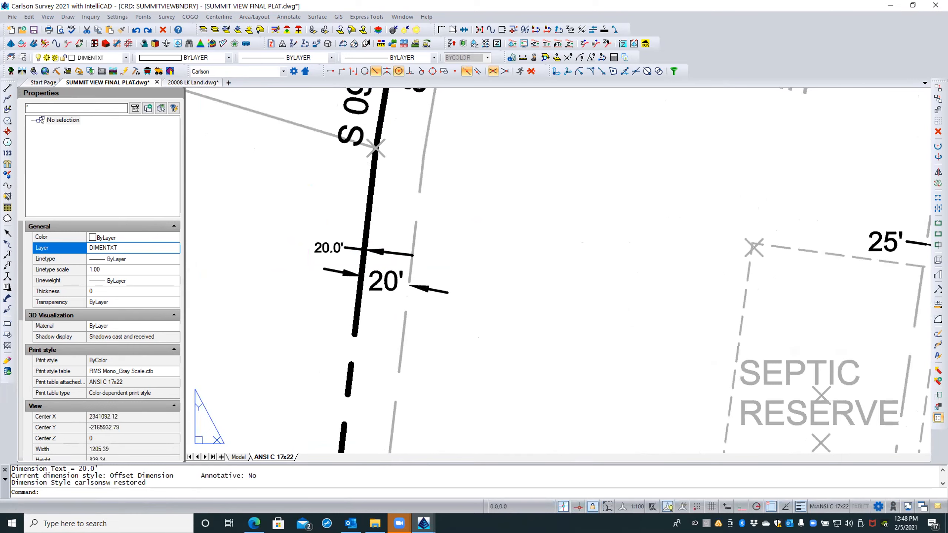
{"action": "right_click", "coordinate": [305, 287]}
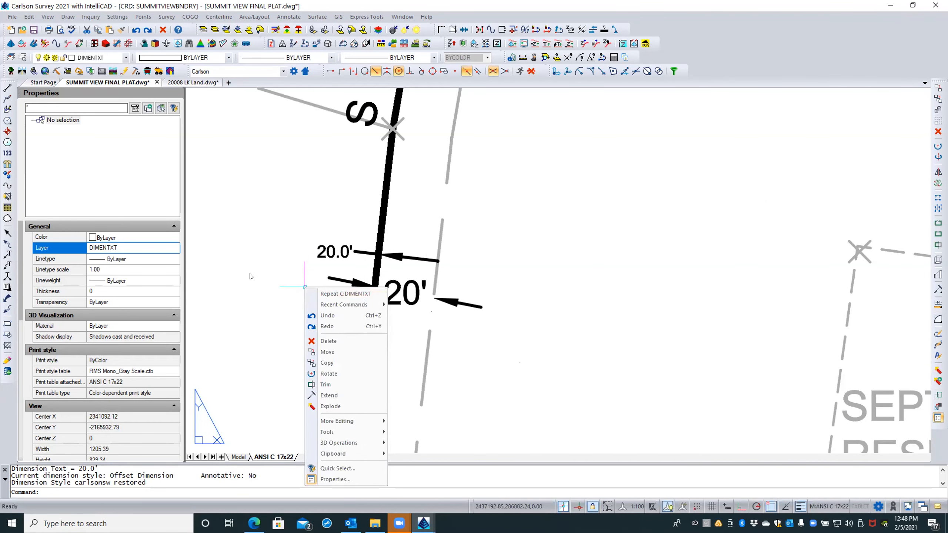
{"action": "key", "text": "Escape"}
{"action": "key", "text": "Escape"}
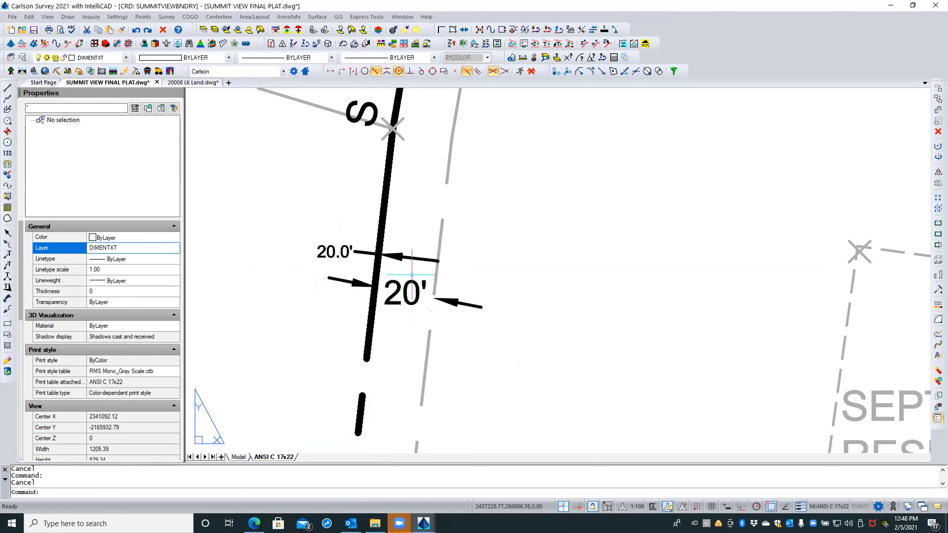
Move the new offset dimension's text between the heavy boundary line and the dashed setback line
{"action": "scroll", "coordinate": [409, 275], "scroll_direction": "up", "scroll_amount": 1}
{"action": "middle_click_drag", "start_coordinate": [409, 275], "coordinate": [370, 275]}
{"action": "double_click", "coordinate": [369, 275]}
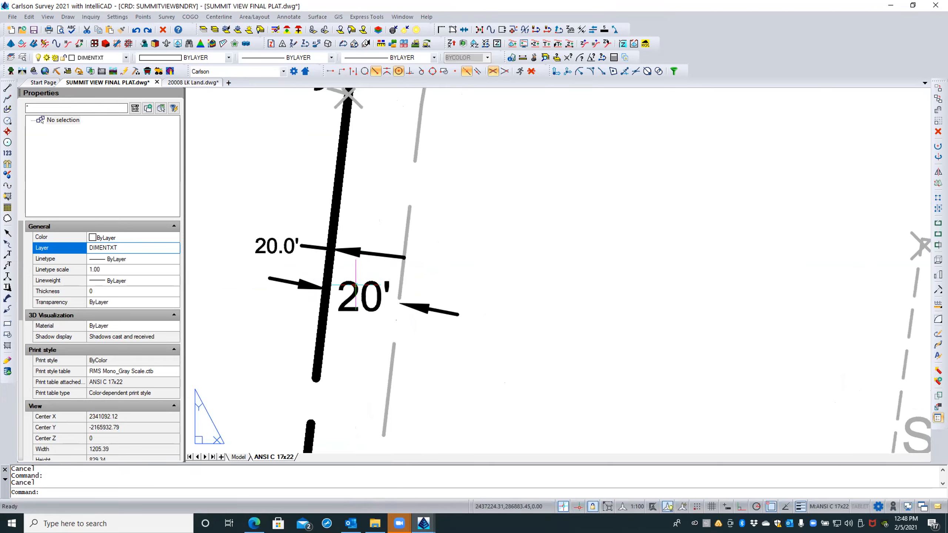
{"action": "left_click", "coordinate": [286, 245]}
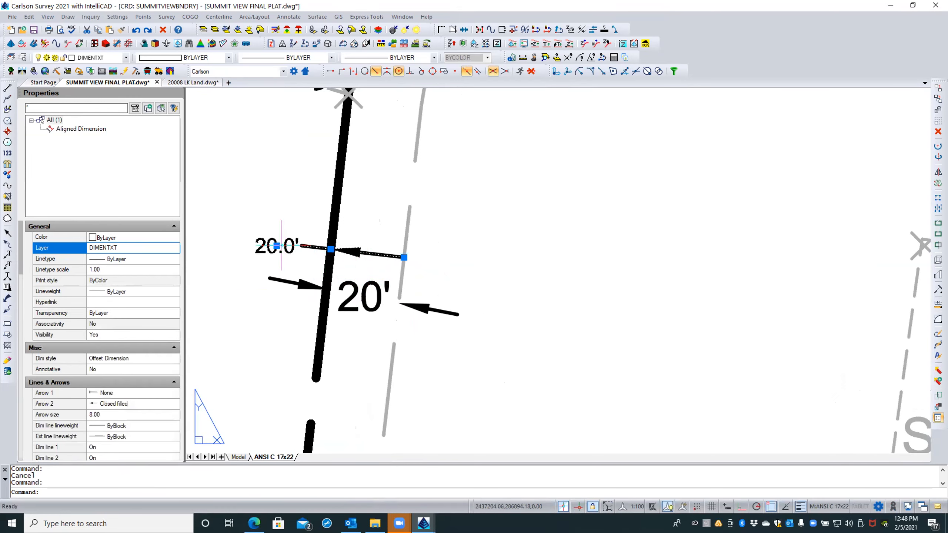
{"action": "left_click", "coordinate": [276, 246]}
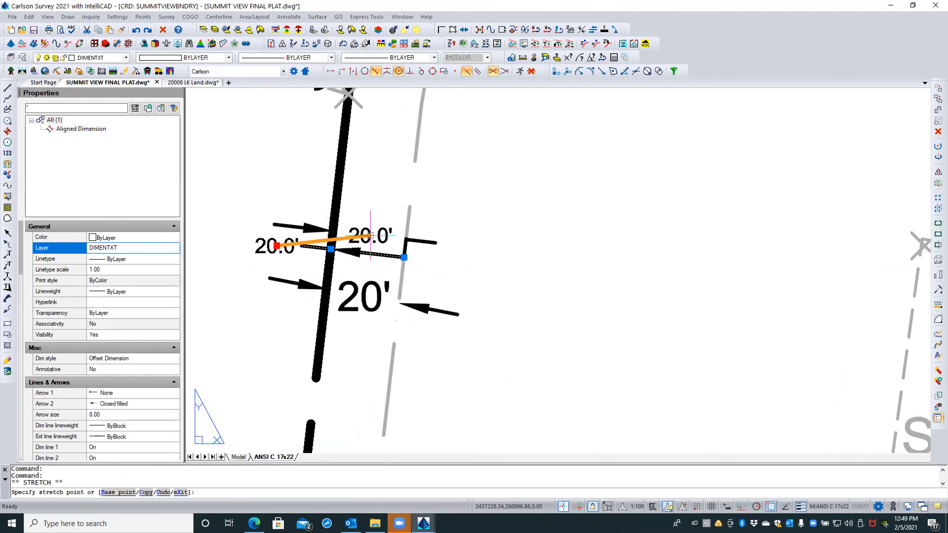
{"action": "left_click", "coordinate": [370, 235]}
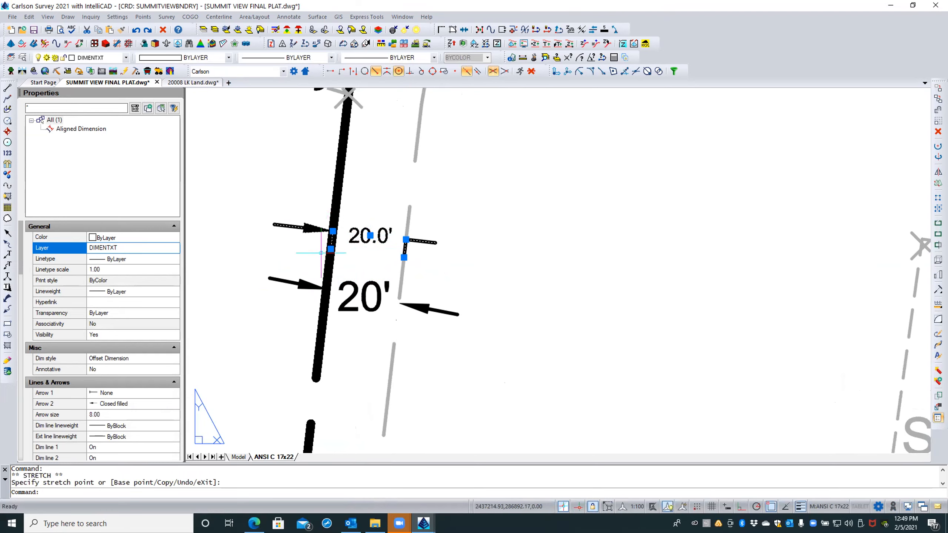
Set the offset dimension text's decimal places to 0 in the survey text defaults
{"action": "left_click", "coordinate": [286, 17]}
{"action": "mouse_move", "coordinate": [369, 107]}
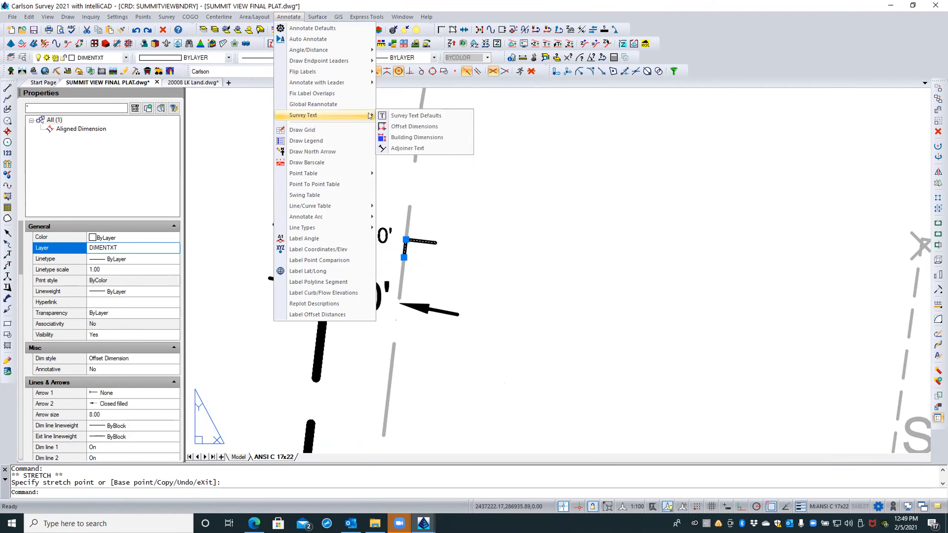
{"action": "left_click", "coordinate": [396, 117]}
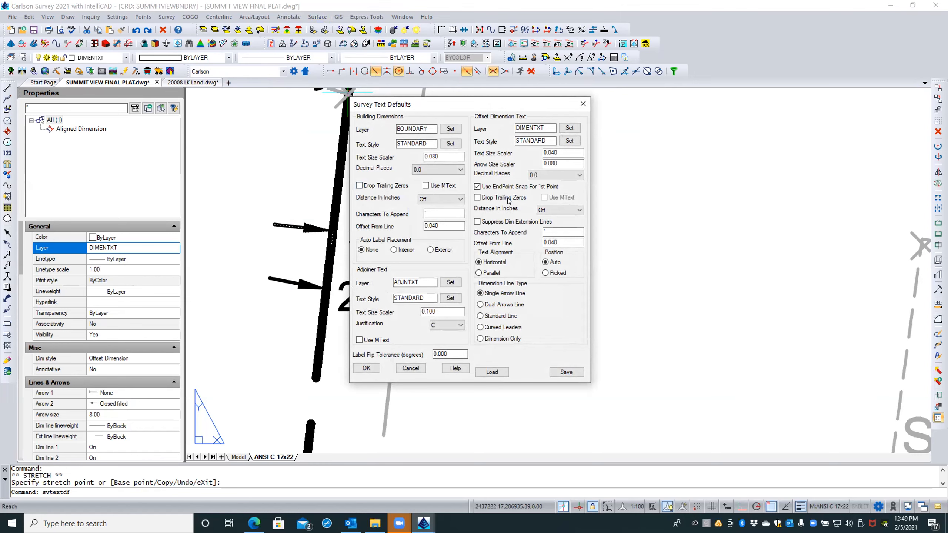
{"action": "left_click", "coordinate": [535, 175]}
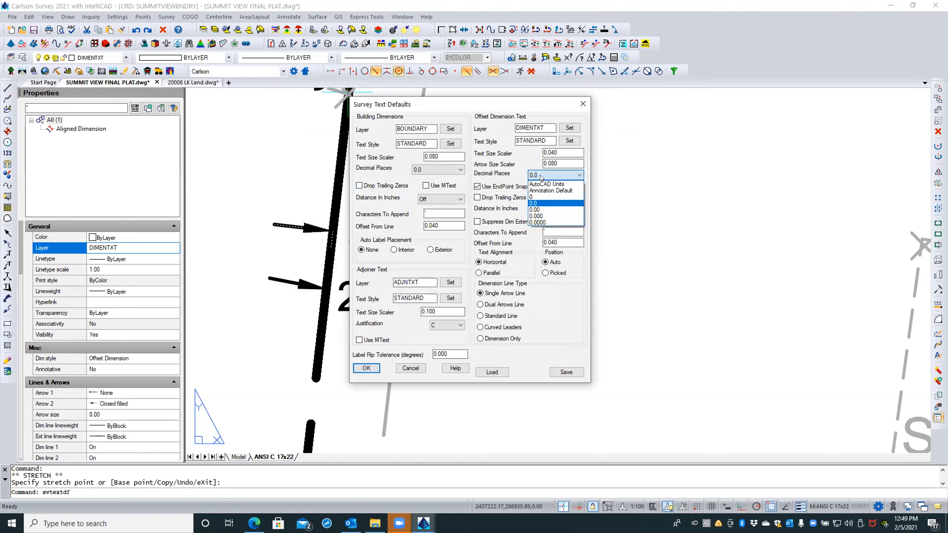
{"action": "left_click", "coordinate": [543, 196]}
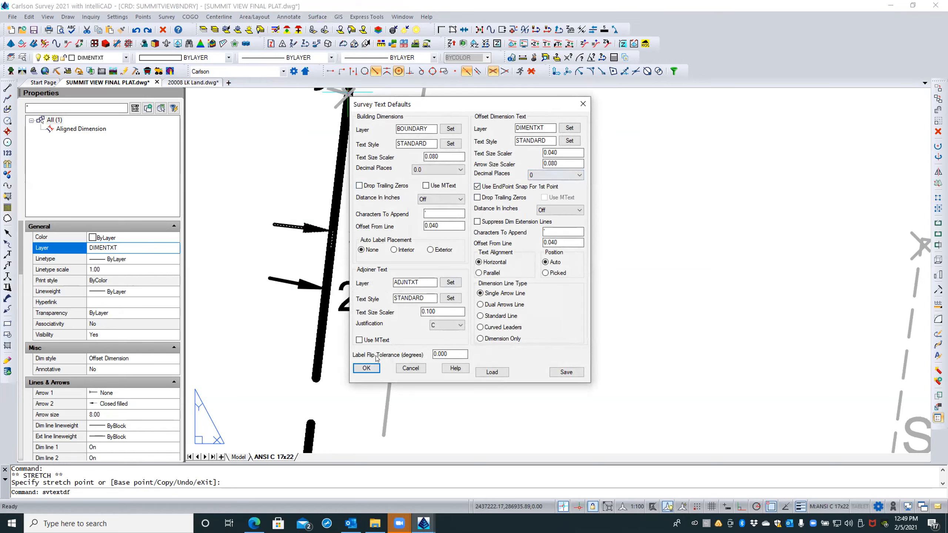
{"action": "left_click", "coordinate": [367, 368]}
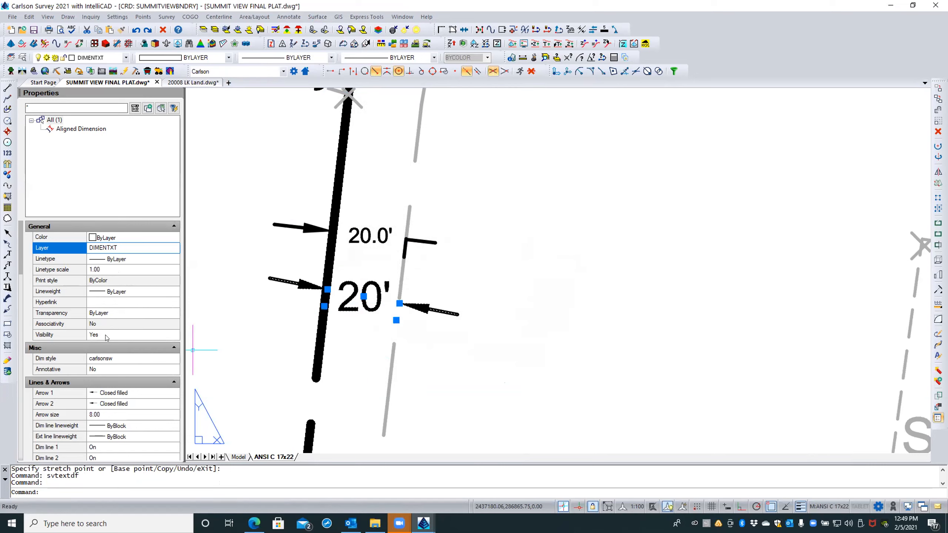
Review the original 20' dimension's text properties and delete the 20.0' offset dimension above it
{"action": "scroll", "coordinate": [107, 338], "scroll_direction": "down", "scroll_amount": 8}
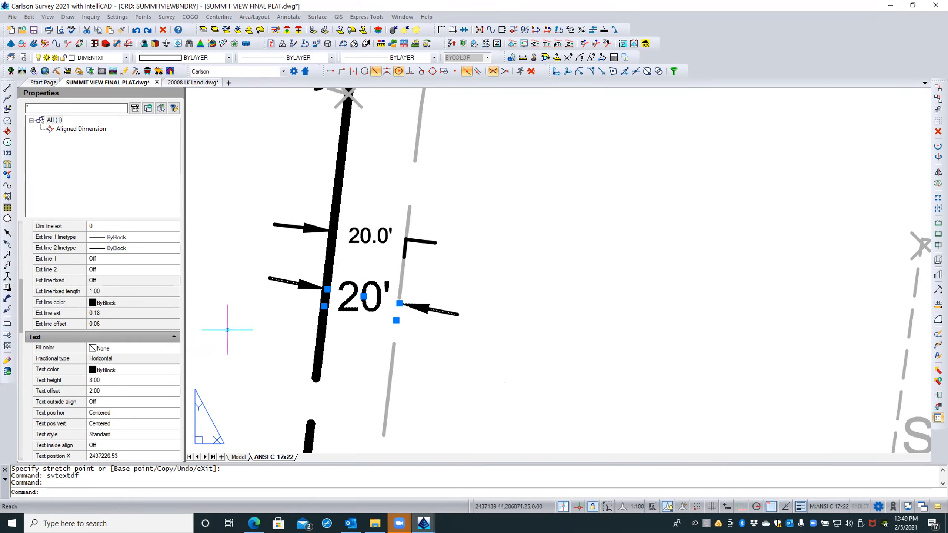
{"action": "key", "text": "Escape"}
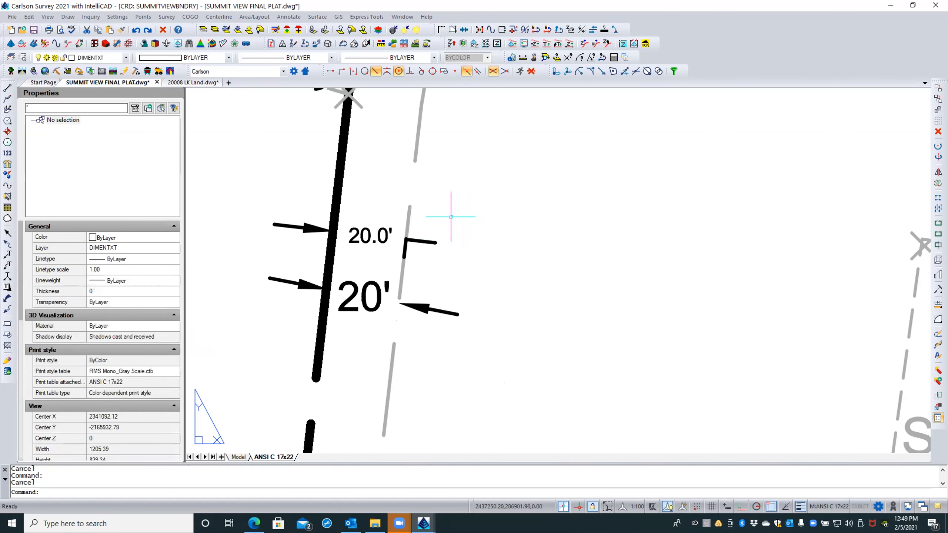
{"action": "left_click", "coordinate": [406, 235]}
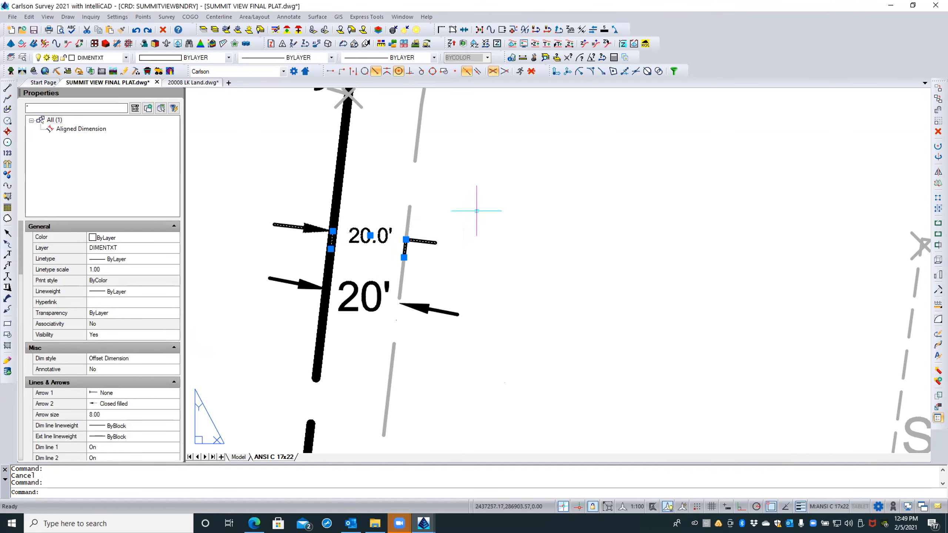
{"action": "key", "text": "Delete"}
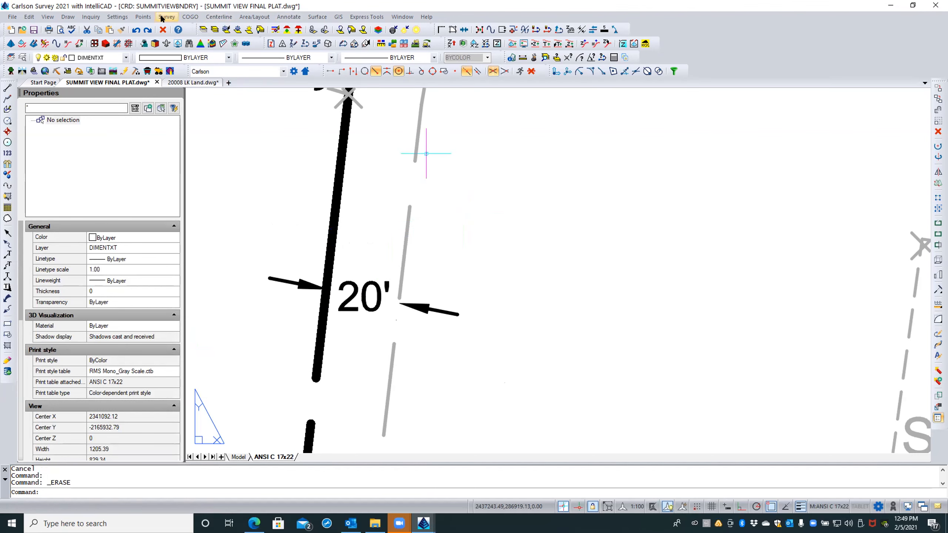
{"action": "left_click", "coordinate": [289, 17]}
{"action": "mouse_move", "coordinate": [351, 117]}
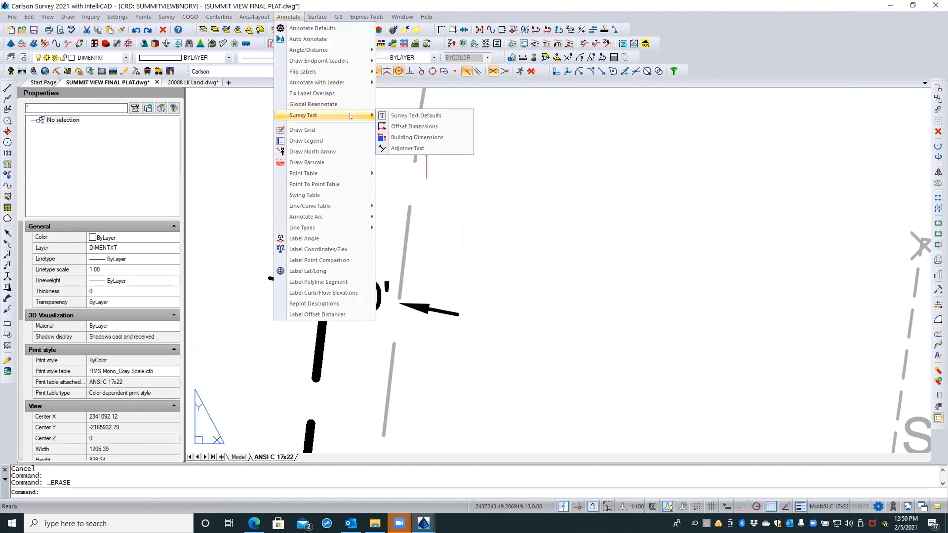
{"action": "left_click", "coordinate": [415, 127]}
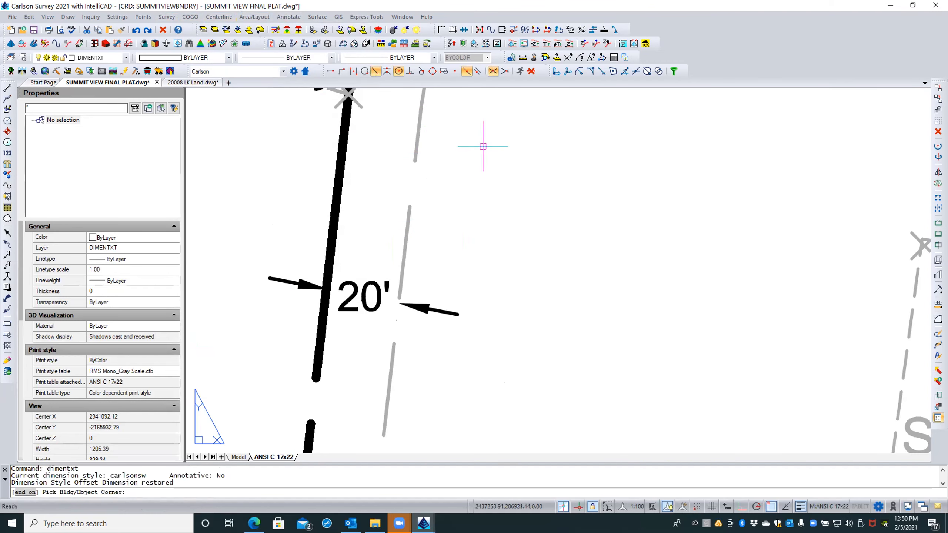
{"action": "key", "text": "Escape"}
{"action": "key", "text": "Escape"}
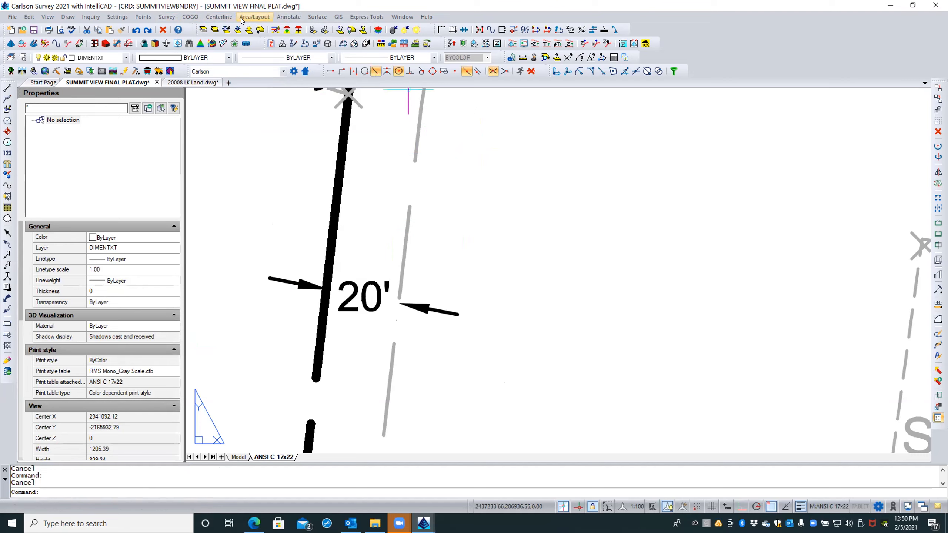
Set the offset dimension text size scaler to 0.08 in the survey text defaults
{"action": "left_click", "coordinate": [288, 17]}
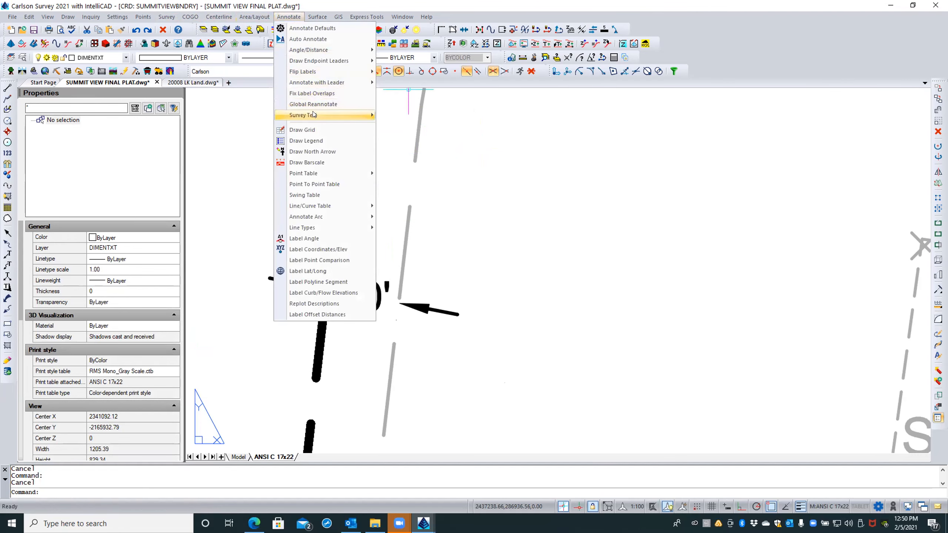
{"action": "mouse_move", "coordinate": [362, 115]}
{"action": "left_click", "coordinate": [414, 115]}
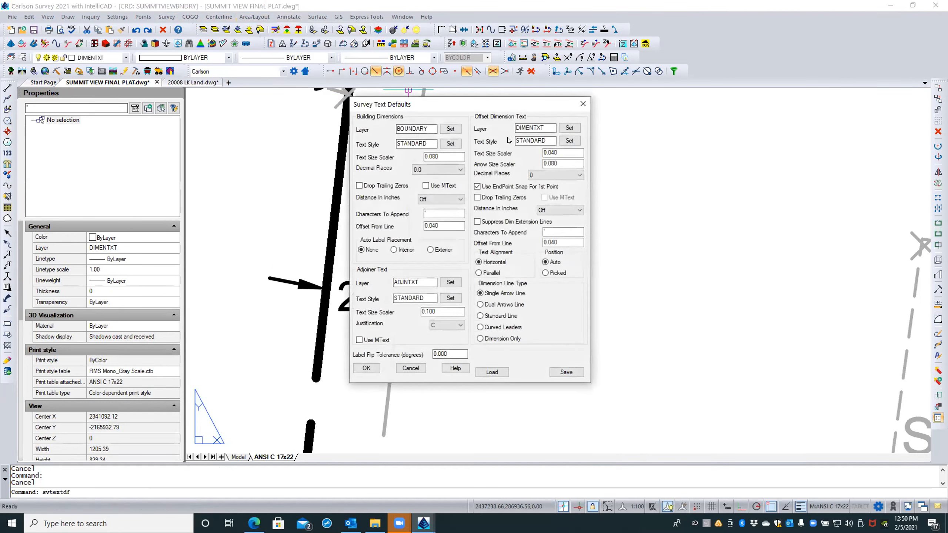
{"action": "double_click", "coordinate": [566, 151]}
{"action": "type", "text": ".08"}
{"action": "left_click", "coordinate": [366, 368]}
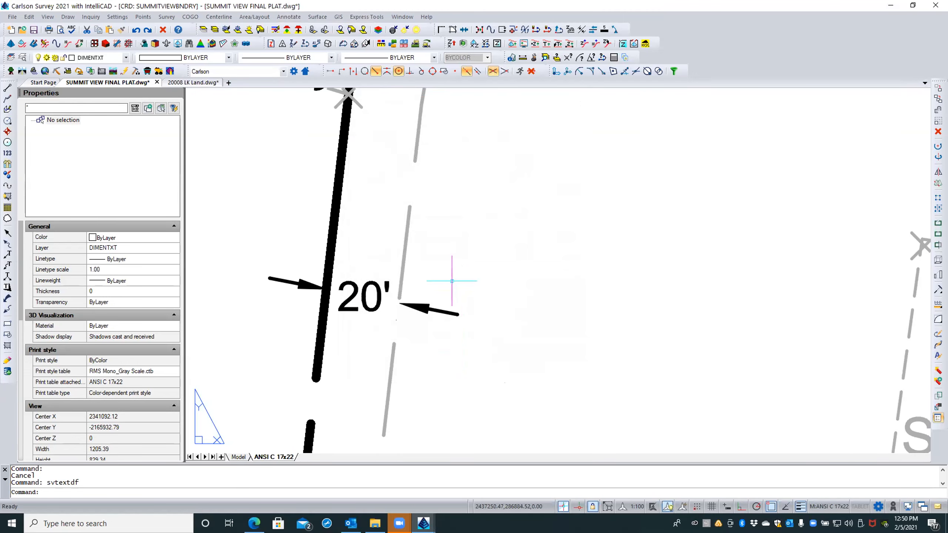
Add an offset dimension from the nearest point on the dashed setback line to the heavy boundary line, above the existing 20' dimension
{"action": "left_click", "coordinate": [289, 17]}
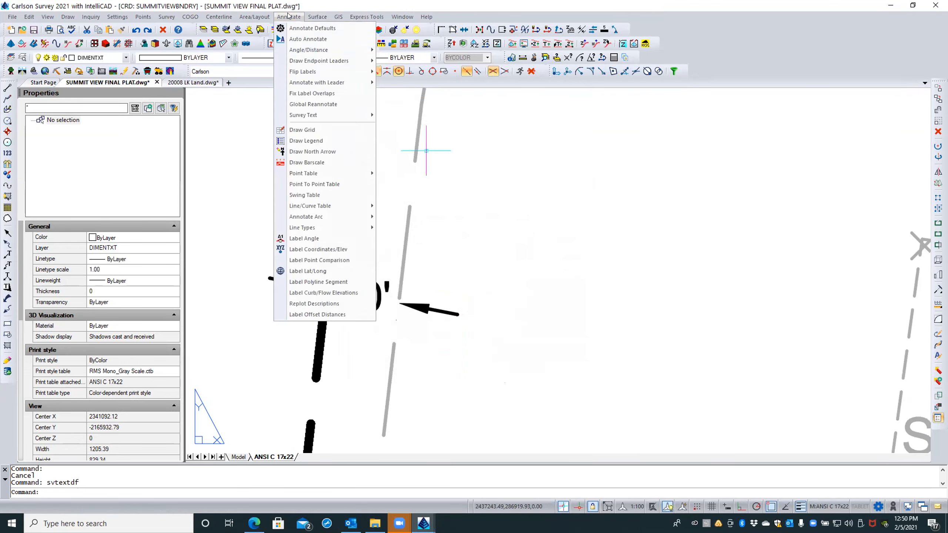
{"action": "mouse_move", "coordinate": [317, 113]}
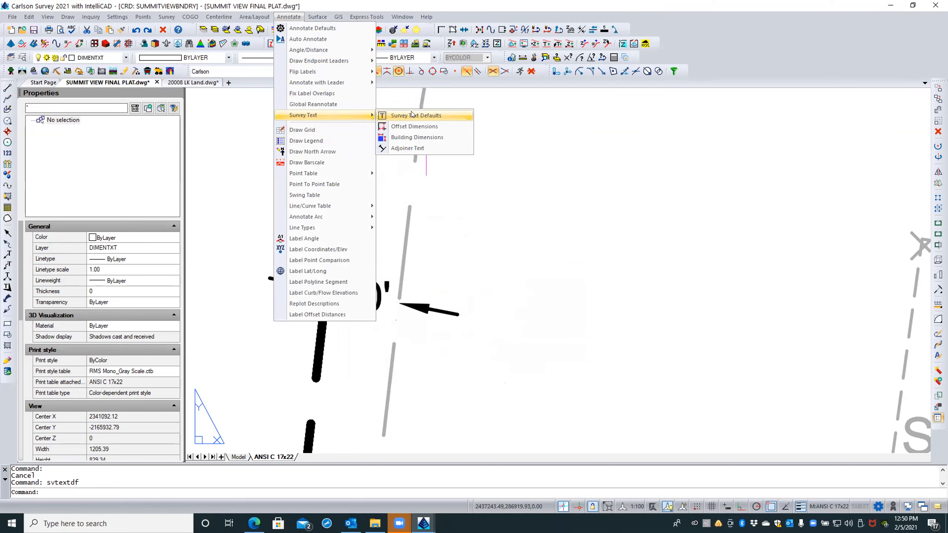
{"action": "left_click", "coordinate": [413, 126]}
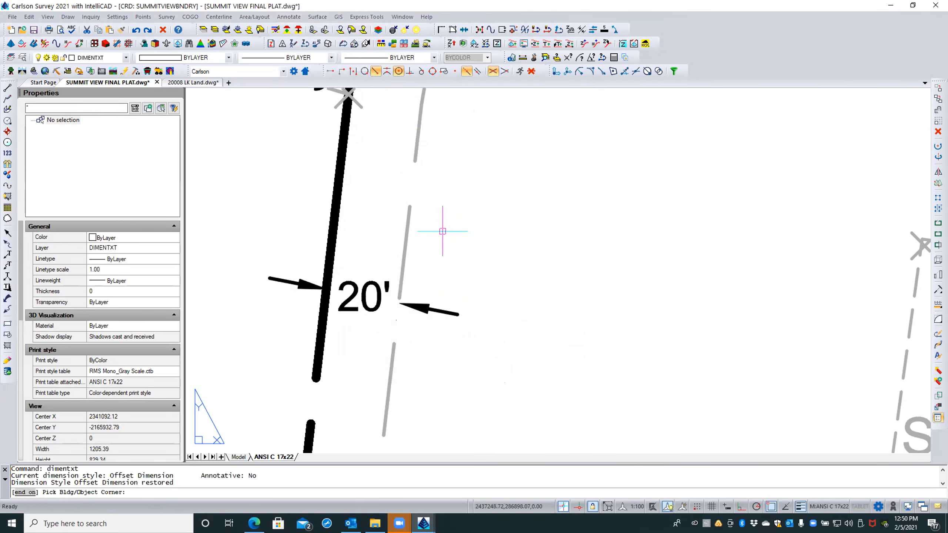
{"action": "right_click", "coordinate": [442, 231], "text": "shift"}
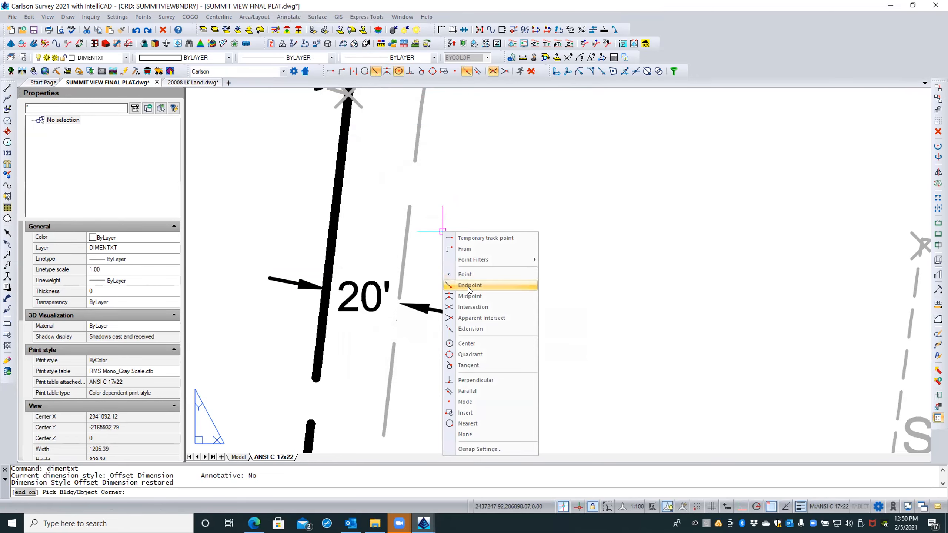
{"action": "left_click", "coordinate": [468, 423]}
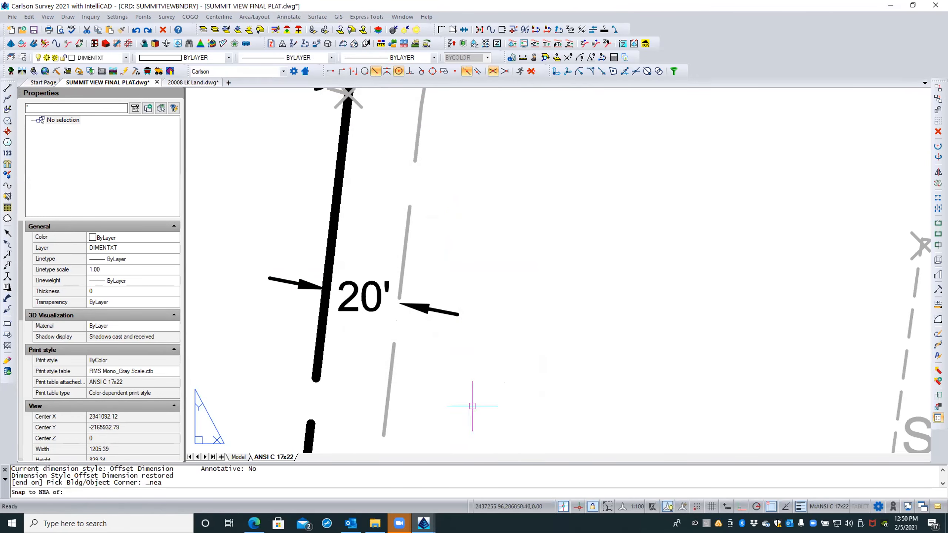
{"action": "left_click", "coordinate": [405, 247]}
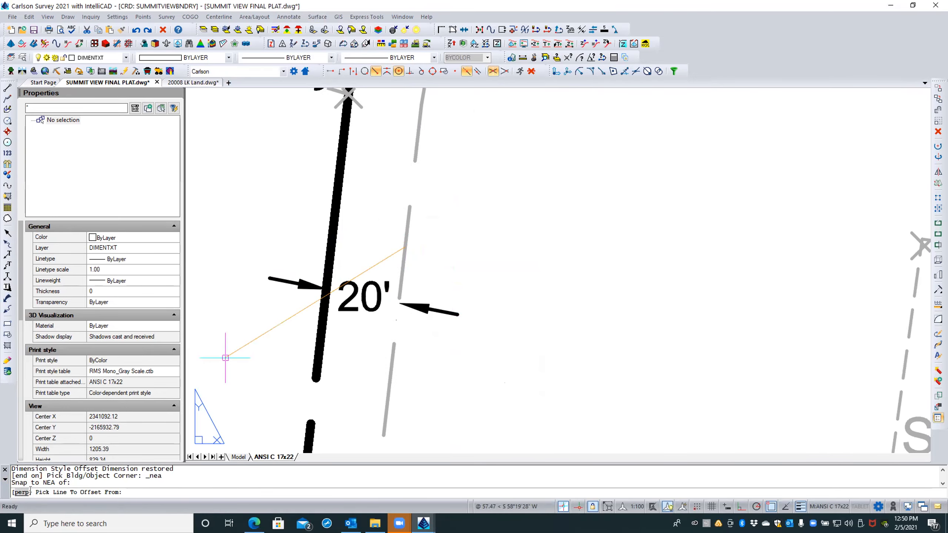
{"action": "left_click", "coordinate": [330, 237]}
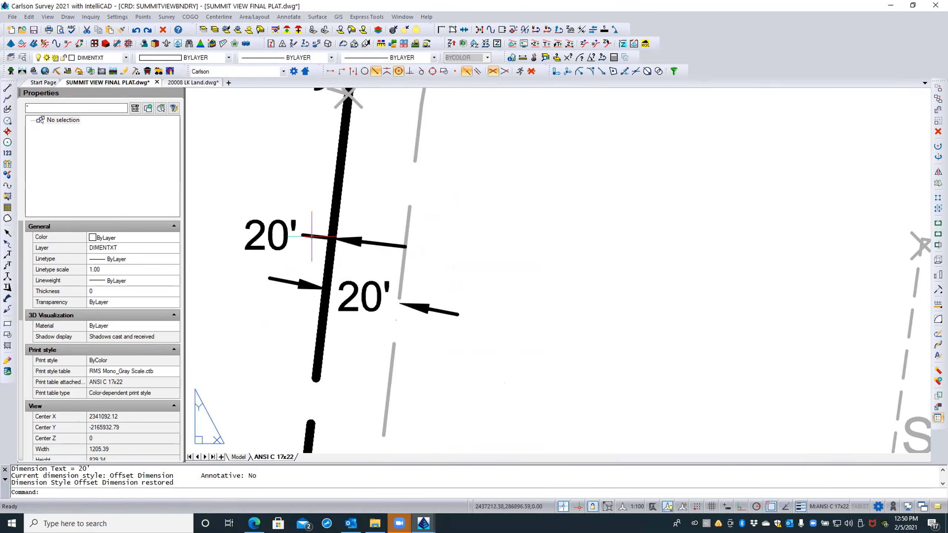
Move the new offset dimension's text between the boundary and setback lines, centering it in the gap above the original 20' text
{"action": "left_click", "coordinate": [275, 245]}
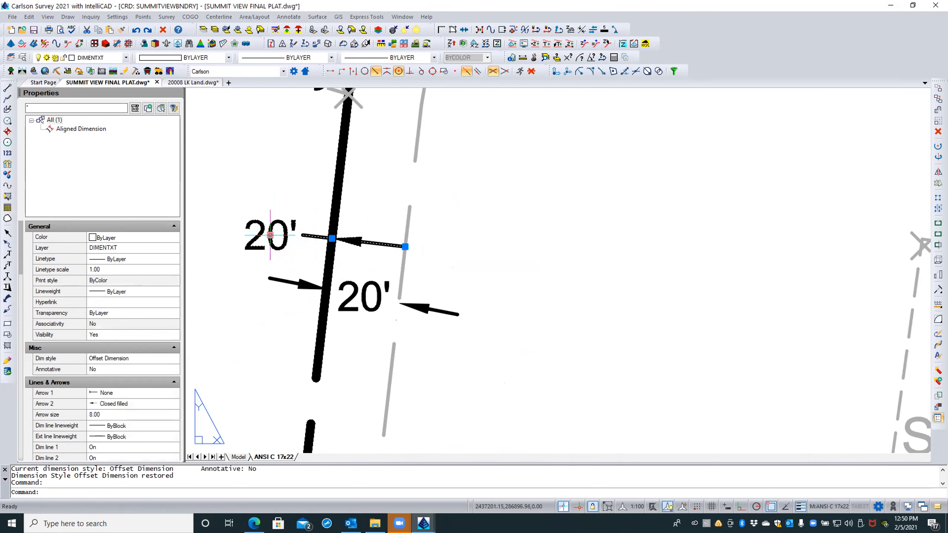
{"action": "left_click", "coordinate": [271, 235]}
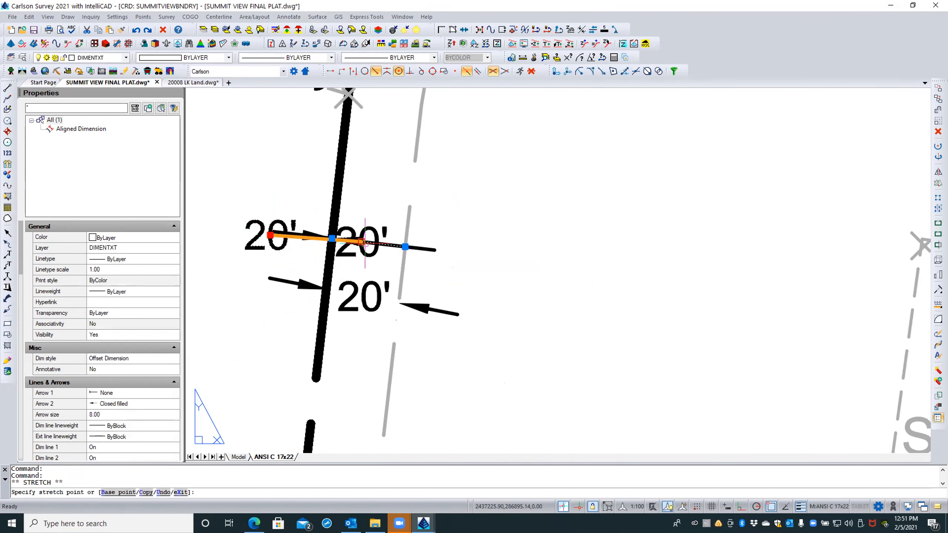
{"action": "scroll", "coordinate": [371, 242], "scroll_direction": "up", "scroll_amount": 2}
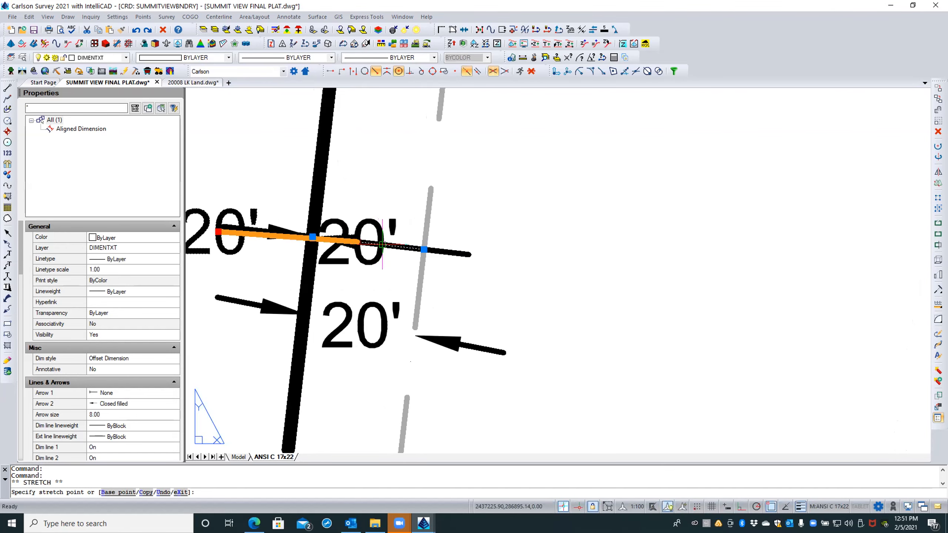
{"action": "scroll", "coordinate": [382, 243], "scroll_direction": "up", "scroll_amount": 1}
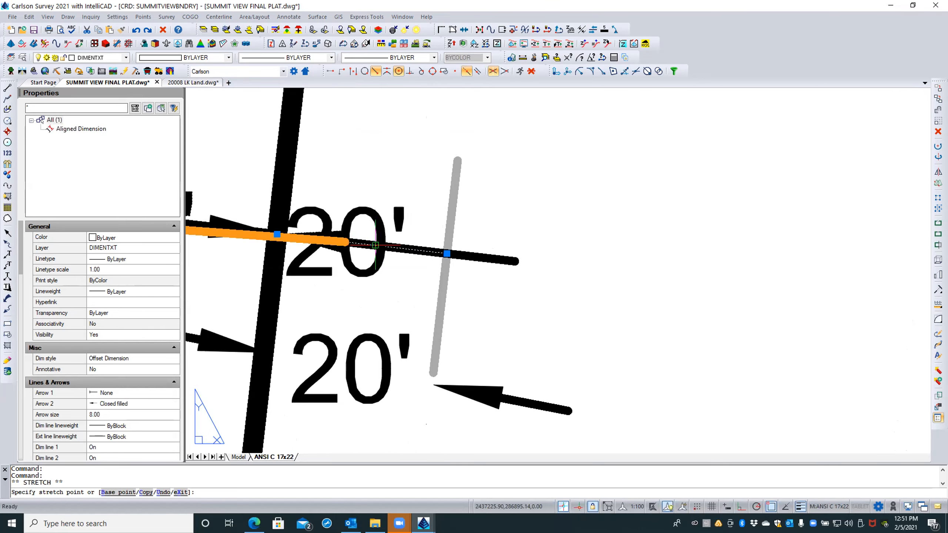
{"action": "left_click", "coordinate": [375, 246]}
{"action": "scroll", "coordinate": [494, 243], "scroll_direction": "down", "scroll_amount": 1}
{"action": "scroll", "coordinate": [495, 242], "scroll_direction": "down", "scroll_amount": 1}
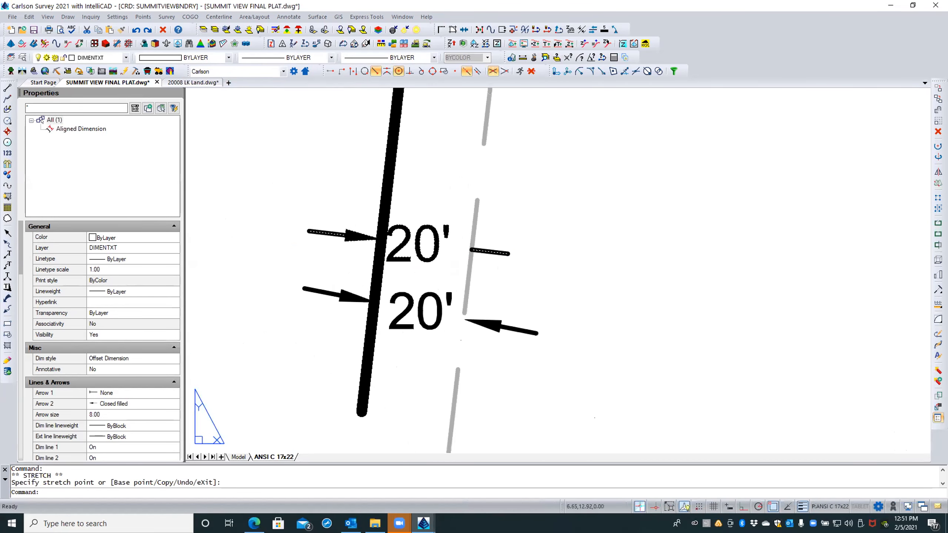
{"action": "scroll", "coordinate": [427, 238], "scroll_direction": "up", "scroll_amount": 1}
{"action": "scroll", "coordinate": [427, 238], "scroll_direction": "up", "scroll_amount": 1}
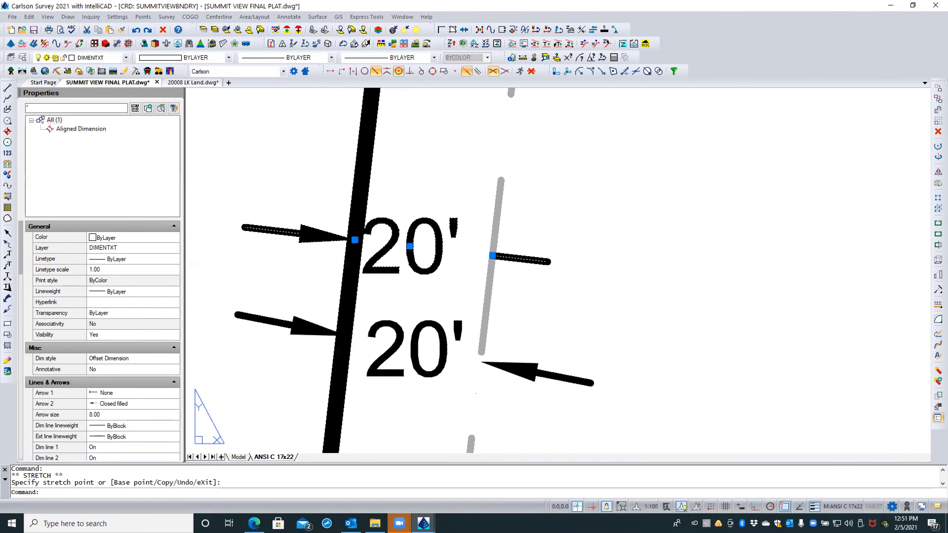
{"action": "left_click", "coordinate": [410, 246]}
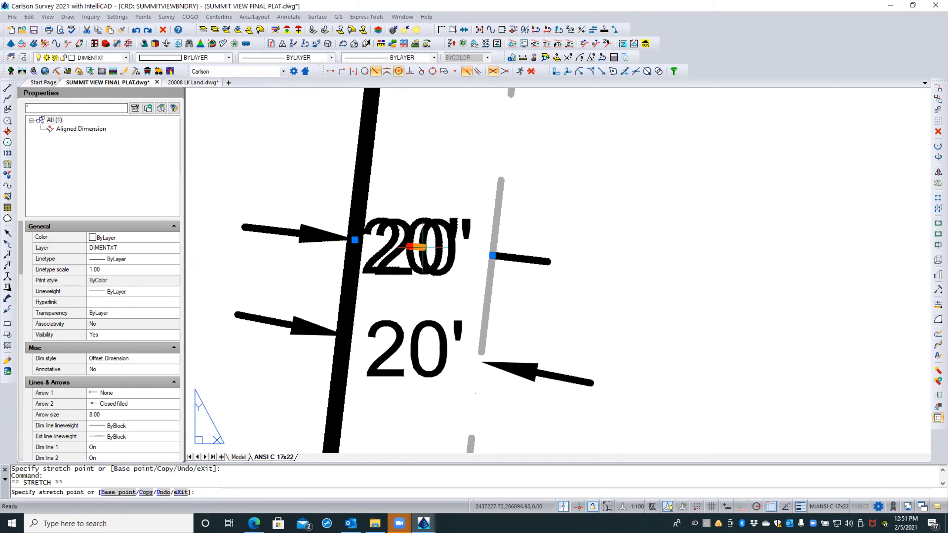
{"action": "left_click", "coordinate": [422, 247]}
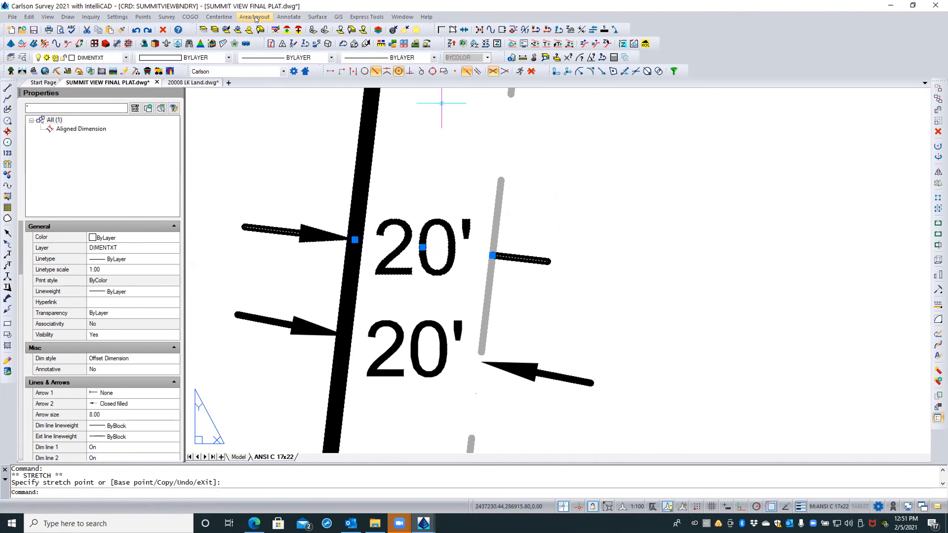
Set the offset dimension line type to Dual Arrows Line in the survey text defaults
{"action": "left_click", "coordinate": [289, 16]}
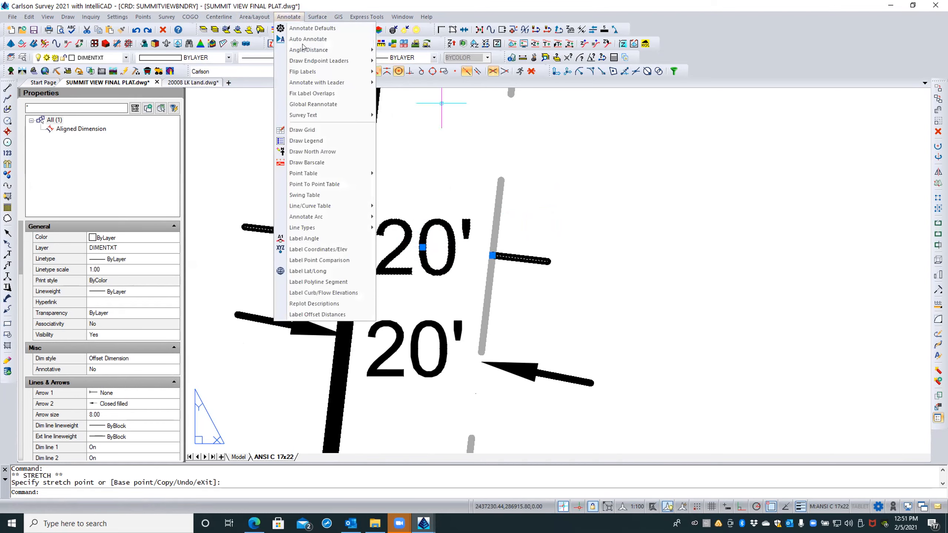
{"action": "mouse_move", "coordinate": [321, 116]}
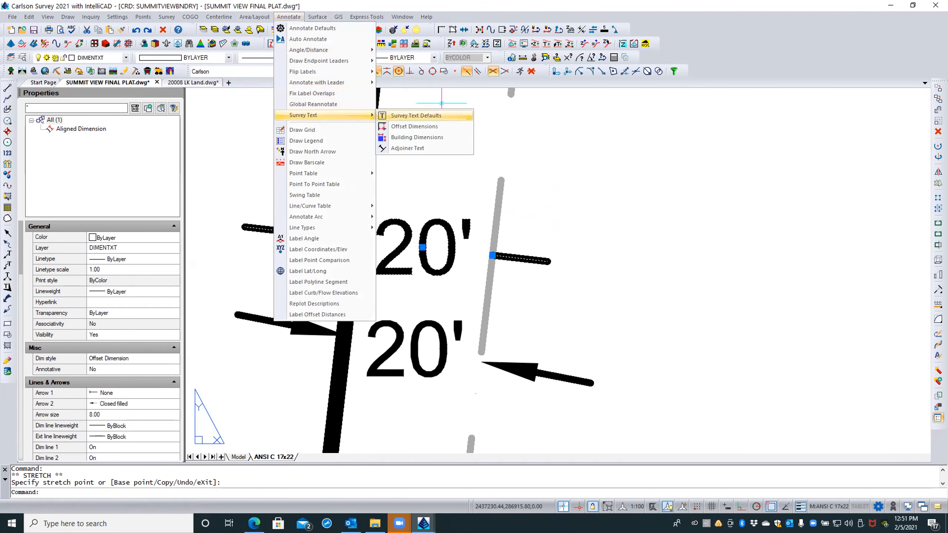
{"action": "left_click", "coordinate": [430, 116]}
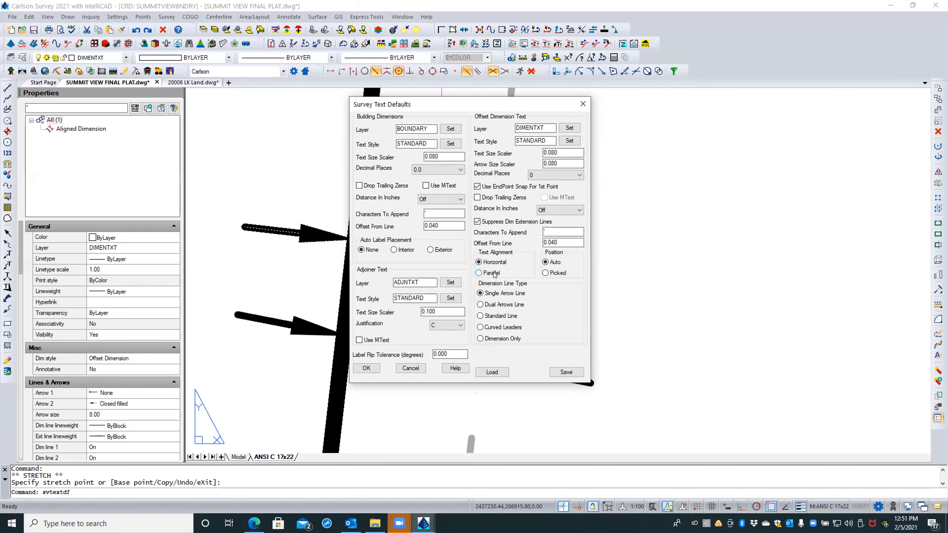
{"action": "left_click", "coordinate": [480, 304]}
{"action": "left_click", "coordinate": [366, 369]}
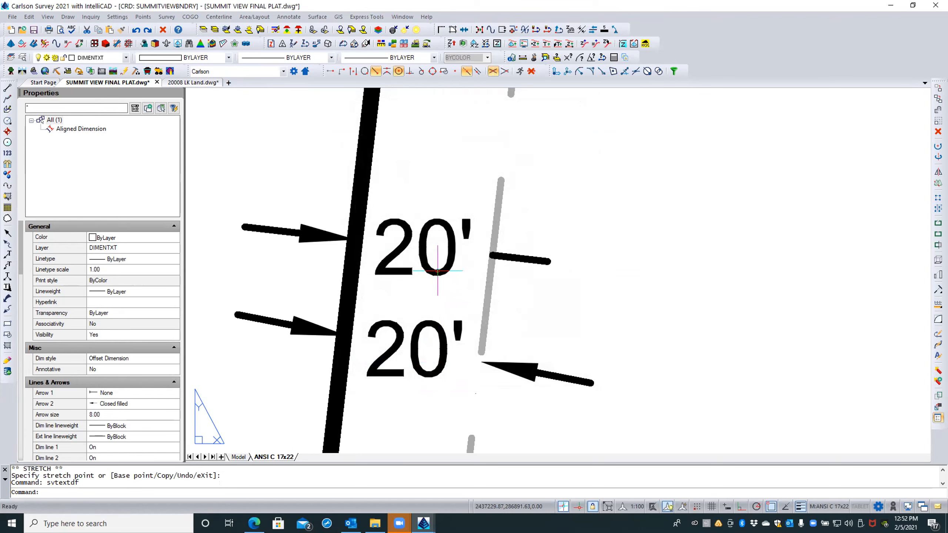
Set the offset dimension text alignment to Parallel in the survey text defaults
{"action": "left_click", "coordinate": [289, 15]}
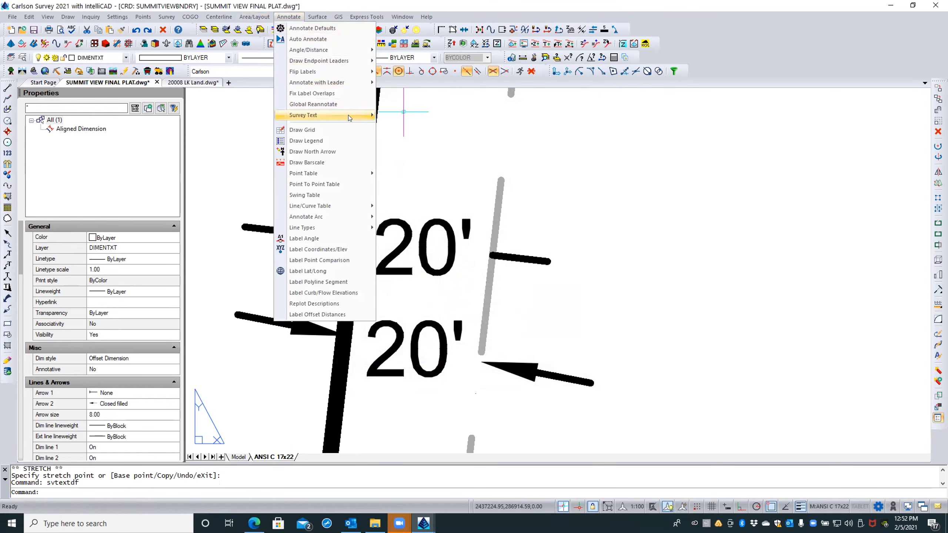
{"action": "mouse_move", "coordinate": [348, 115]}
{"action": "left_click", "coordinate": [407, 116]}
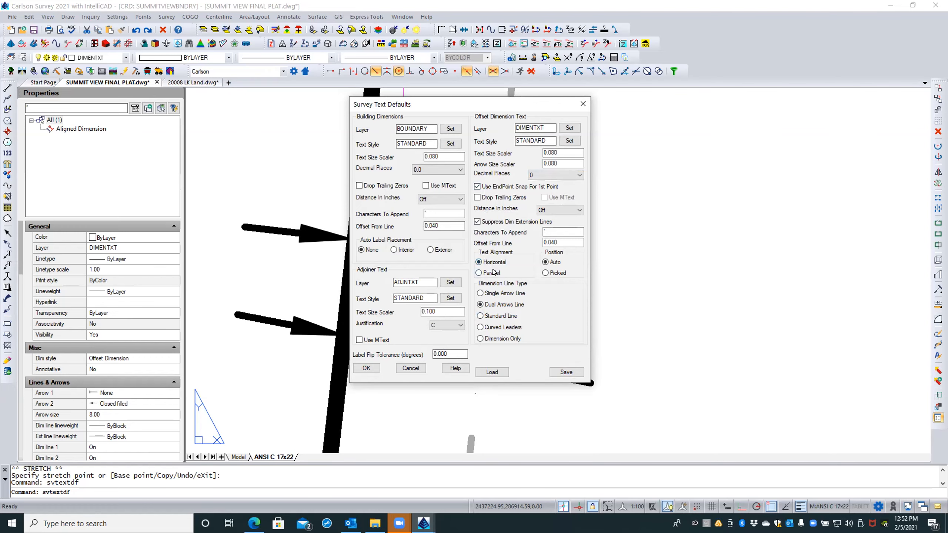
{"action": "left_click", "coordinate": [481, 272]}
{"action": "left_click", "coordinate": [366, 368]}
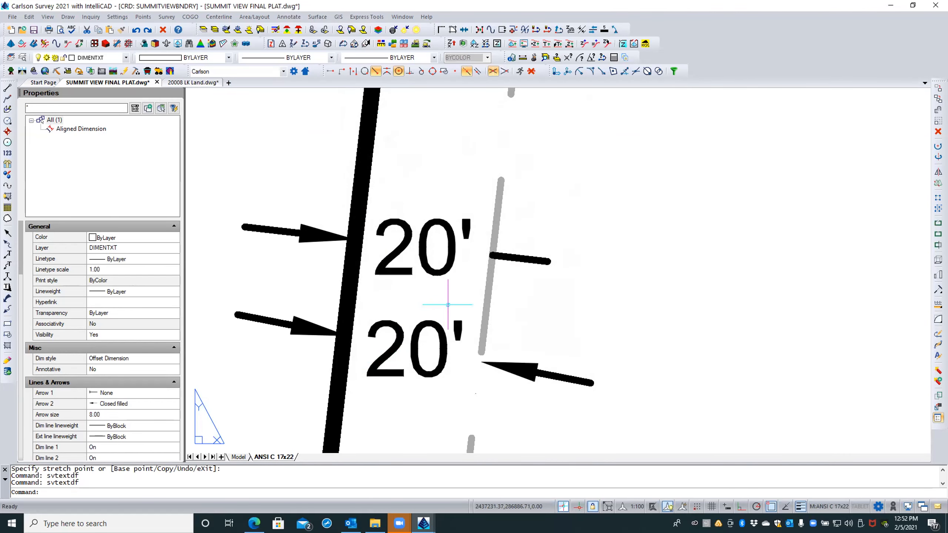
Add a dual-arrow offset dimension from the nearest point on the dashed setback line to the boundary, between the two existing 20' dimensions
{"action": "left_click", "coordinate": [288, 16]}
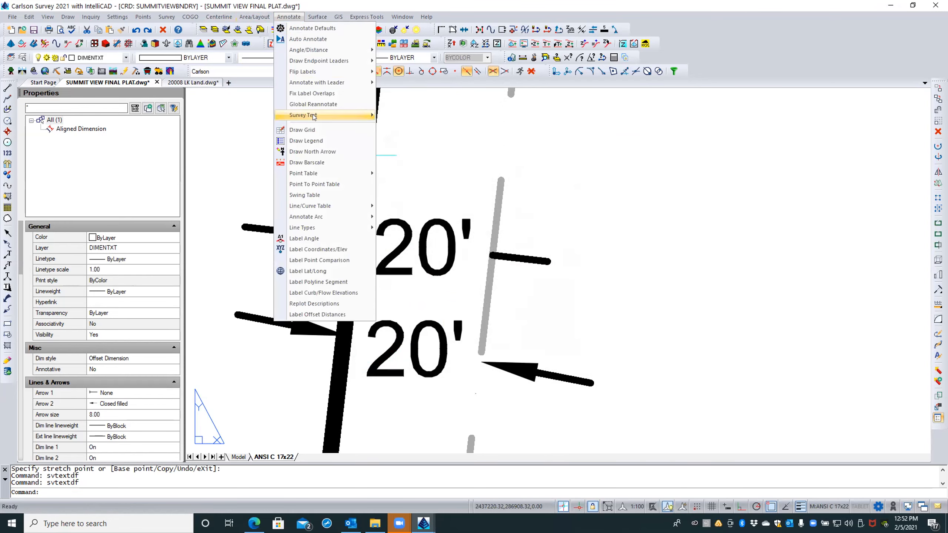
{"action": "mouse_move", "coordinate": [345, 116]}
{"action": "left_click", "coordinate": [405, 126]}
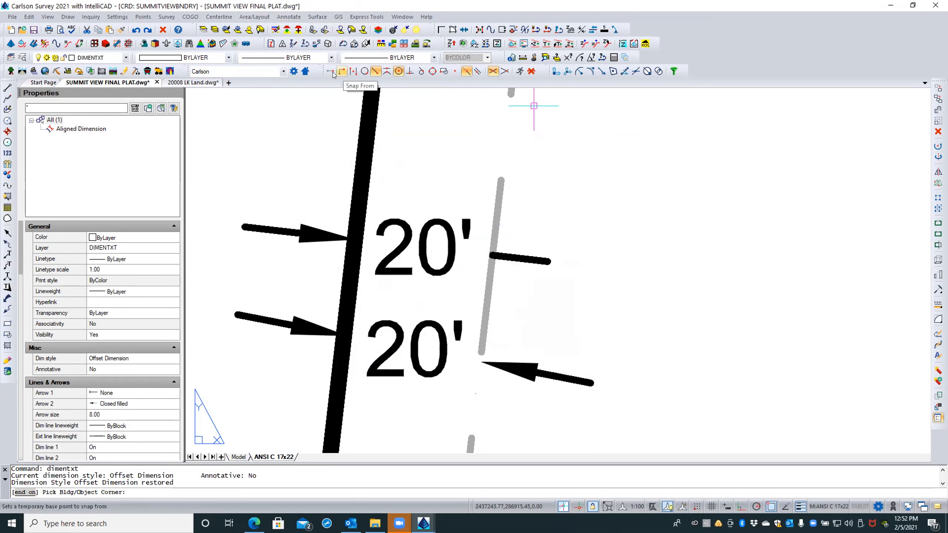
{"action": "left_click", "coordinate": [364, 71]}
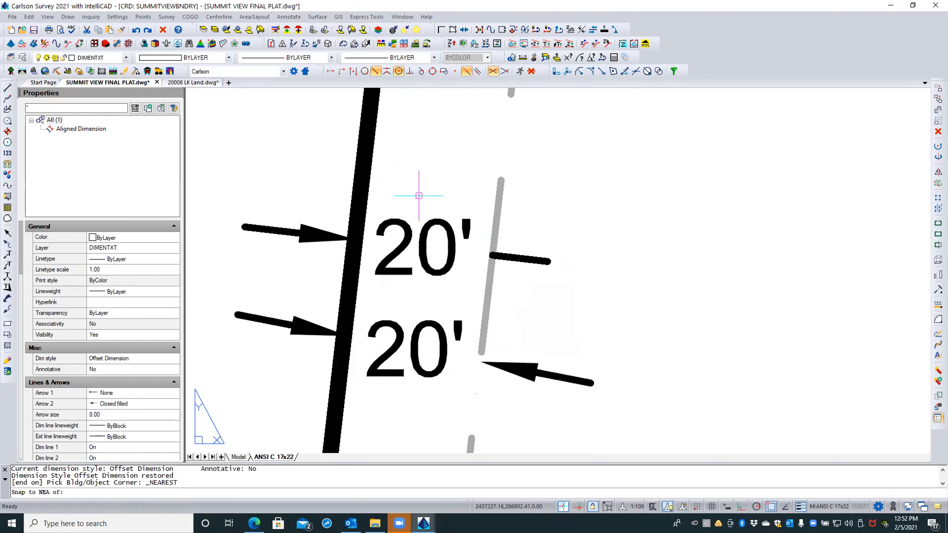
{"action": "left_click", "coordinate": [488, 288]}
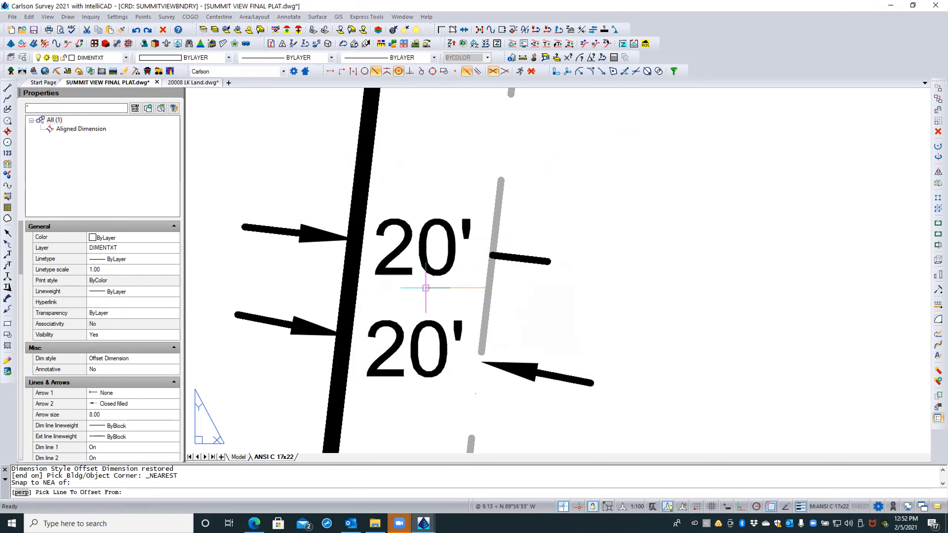
{"action": "left_click", "coordinate": [348, 288]}
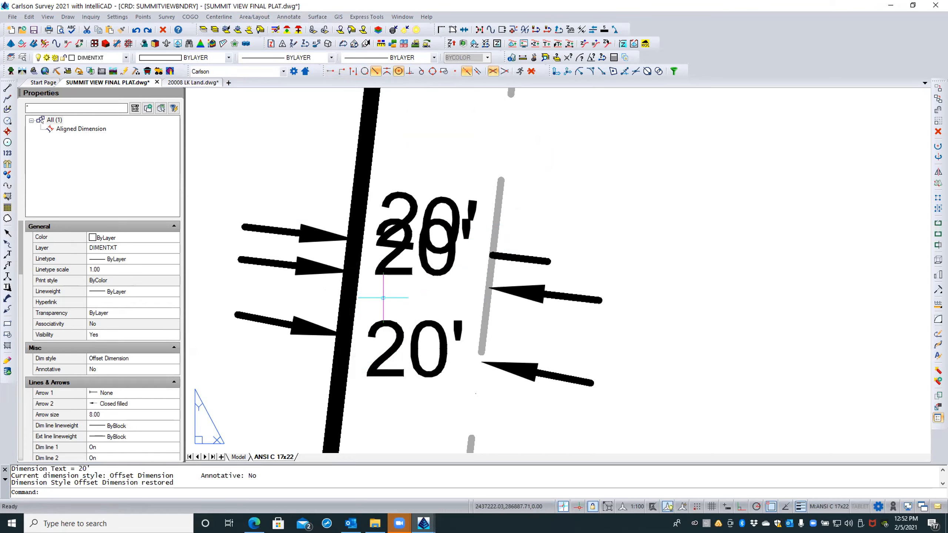
Delete all three 20' dimensions between the heavy boundary line and the dashed setback line
{"action": "left_click", "coordinate": [422, 331]}
{"action": "left_click", "coordinate": [411, 235]}
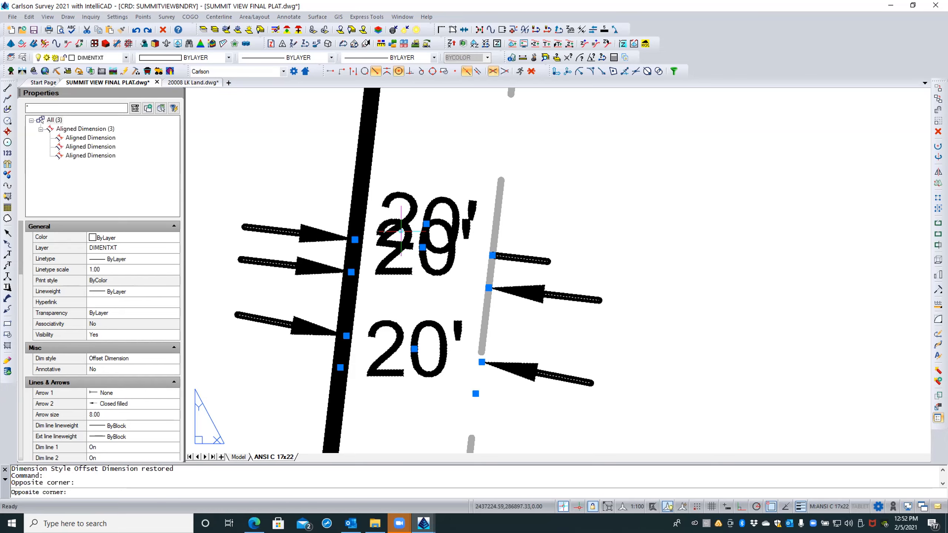
{"action": "left_click", "coordinate": [415, 189]}
{"action": "left_click", "coordinate": [405, 204]}
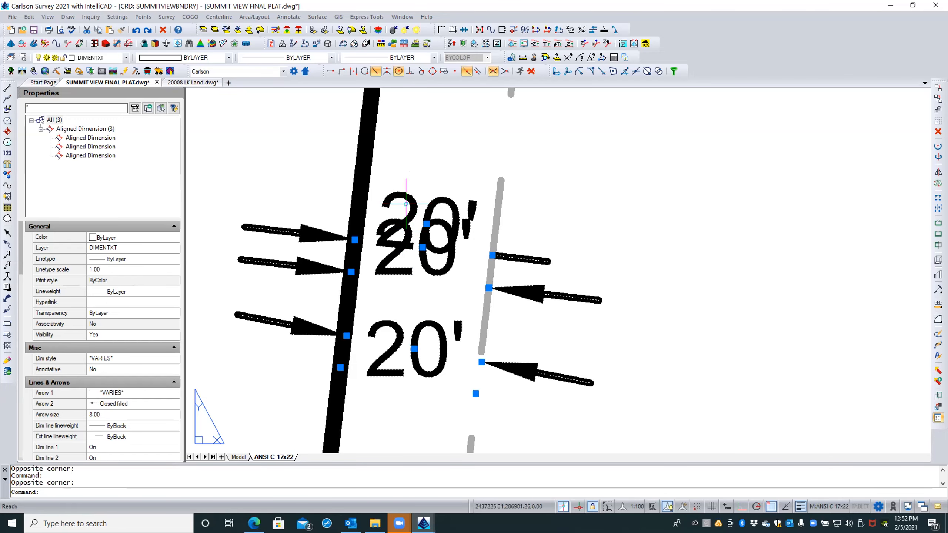
{"action": "key", "text": "Delete"}
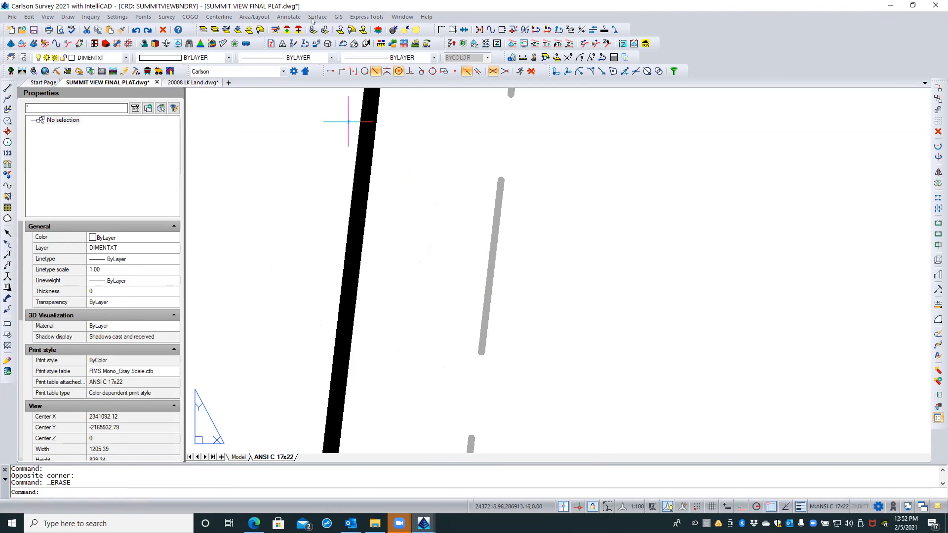
Set the offset dimension text's offset from line to 0 in the survey text defaults
{"action": "left_click", "coordinate": [288, 17]}
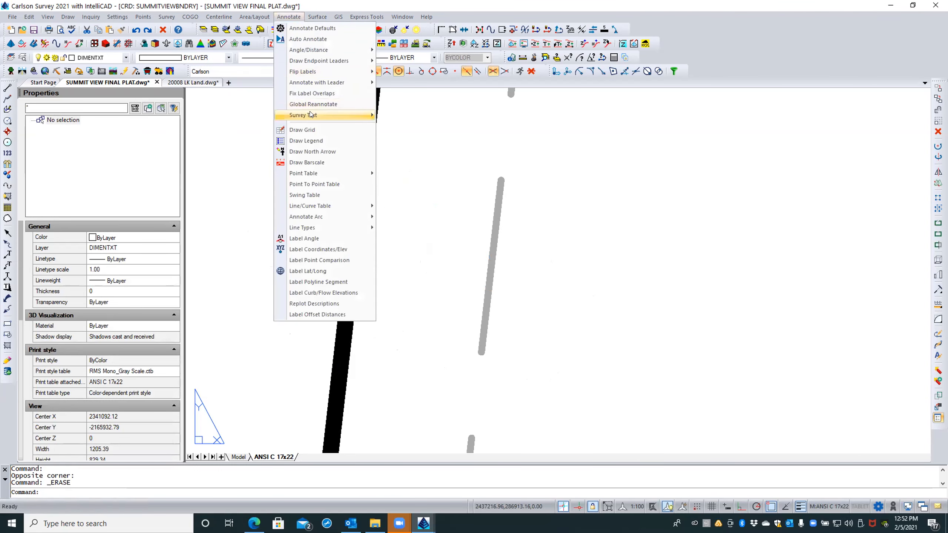
{"action": "mouse_move", "coordinate": [321, 116]}
{"action": "left_click", "coordinate": [420, 115]}
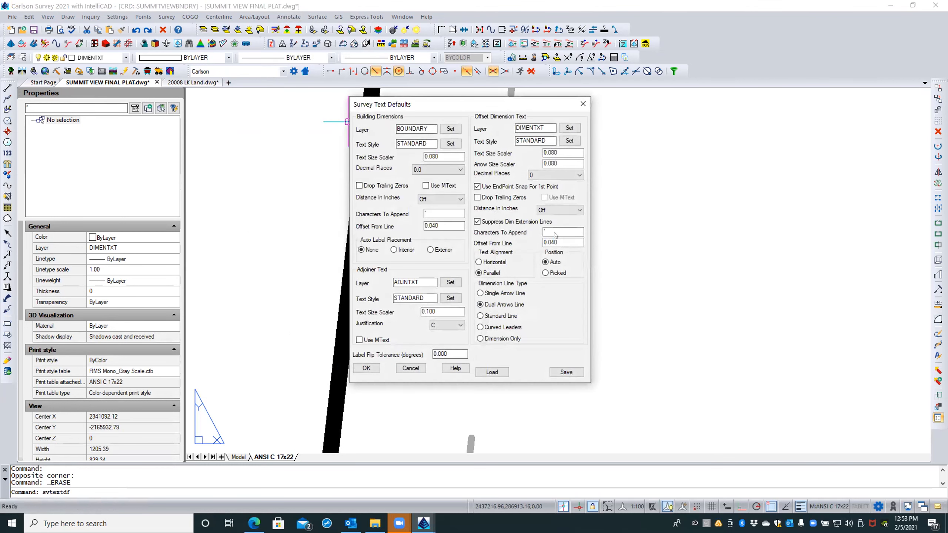
{"action": "left_click_drag", "start_coordinate": [559, 241], "coordinate": [502, 238]}
{"action": "type", "text": "0"}
{"action": "left_click", "coordinate": [366, 368]}
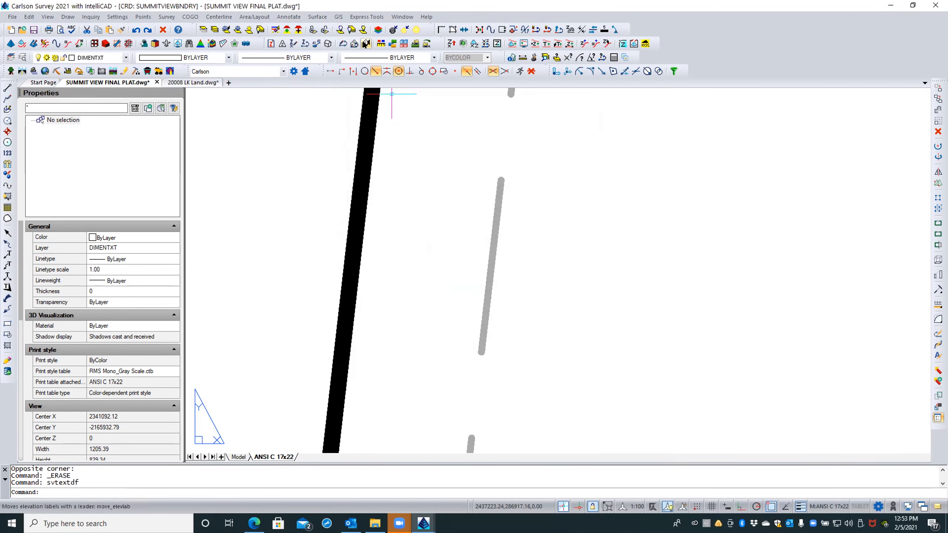
Try a dual-arrow offset dimension from the nearest point on the dashed setback line to the heavy boundary line, and undo it
{"action": "left_click", "coordinate": [288, 16]}
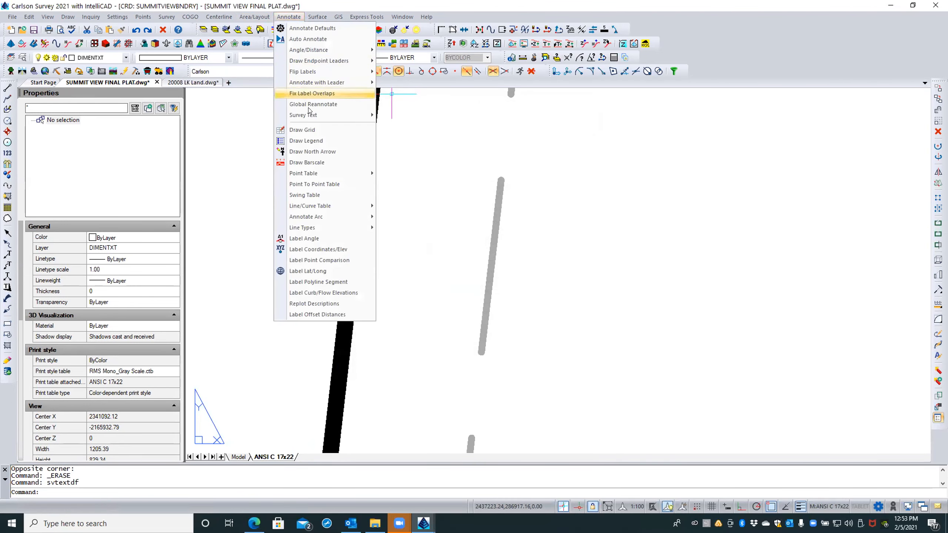
{"action": "mouse_move", "coordinate": [308, 114]}
{"action": "left_click", "coordinate": [405, 126]}
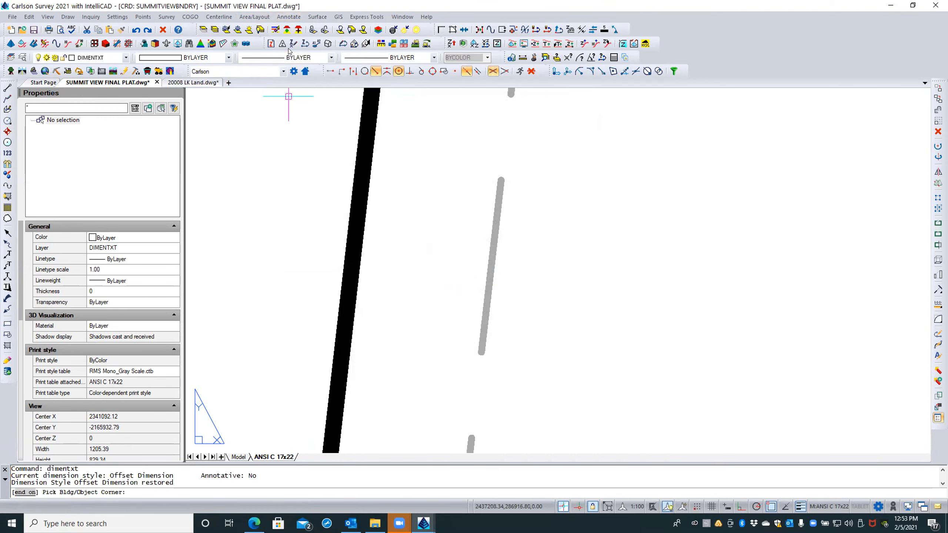
{"action": "left_click", "coordinate": [364, 72]}
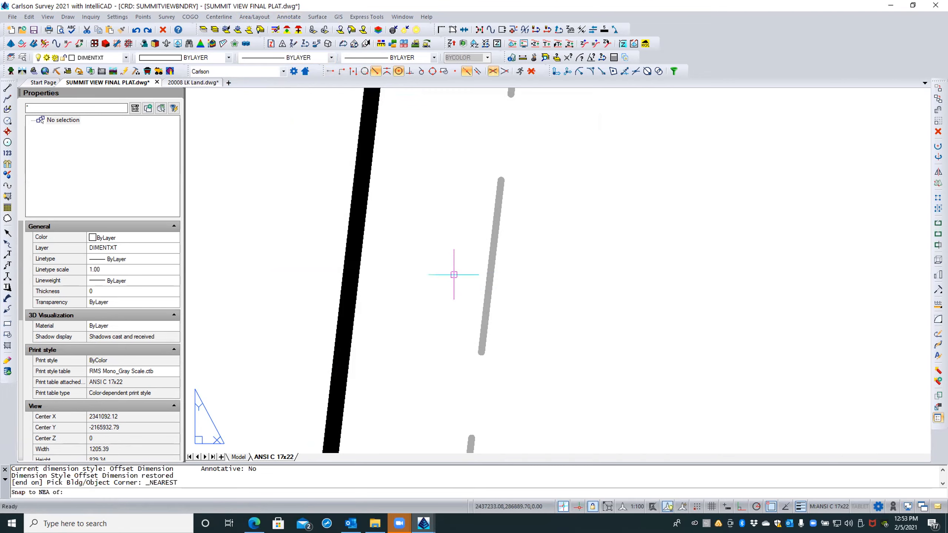
{"action": "left_click", "coordinate": [481, 318]}
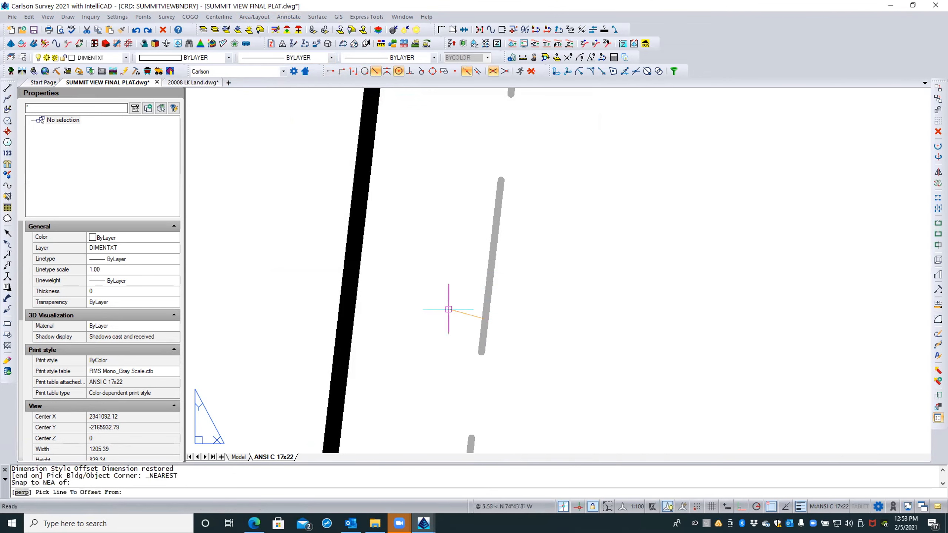
{"action": "left_click", "coordinate": [346, 303]}
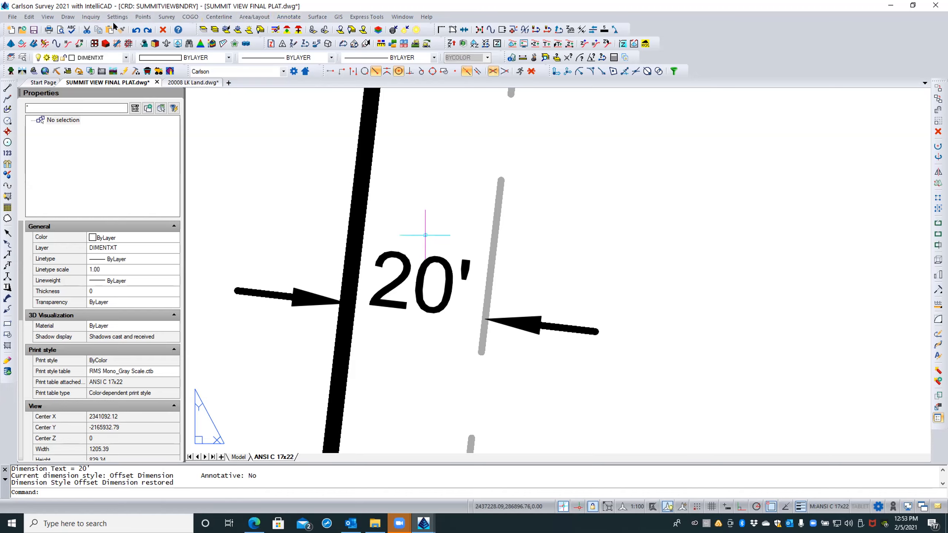
{"action": "key", "text": "ctrl+z"}
Set the offset dimension text's position to Picked and its offset from line to .04 in the survey text defaults
{"action": "left_click", "coordinate": [285, 16]}
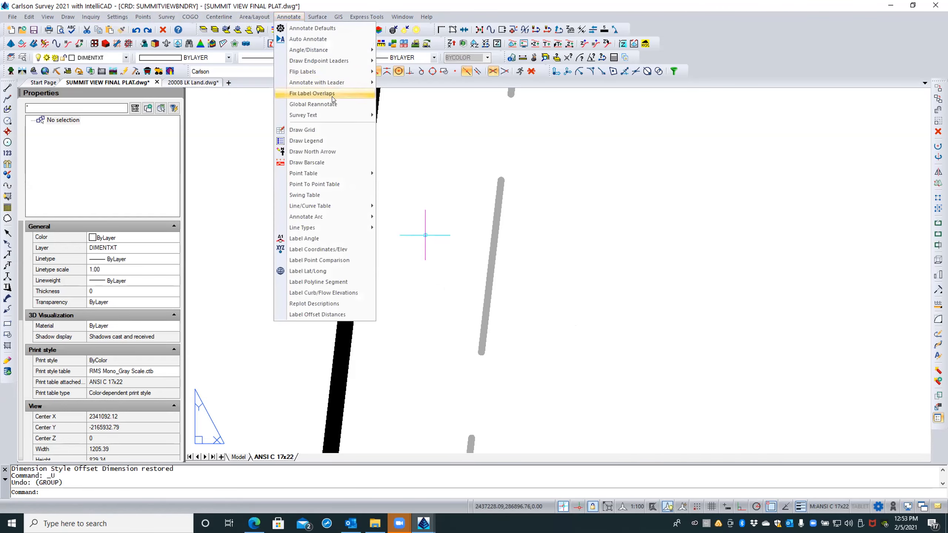
{"action": "mouse_move", "coordinate": [327, 116]}
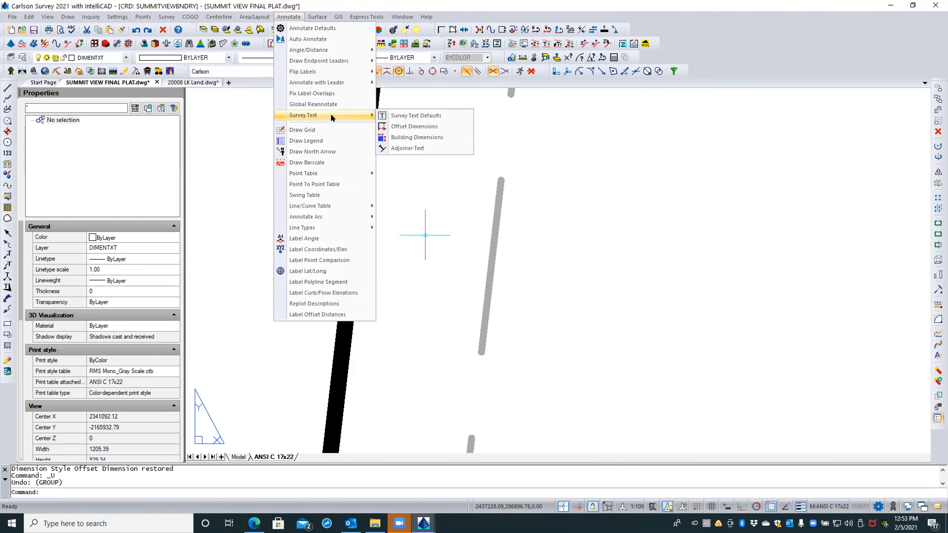
{"action": "left_click", "coordinate": [448, 115]}
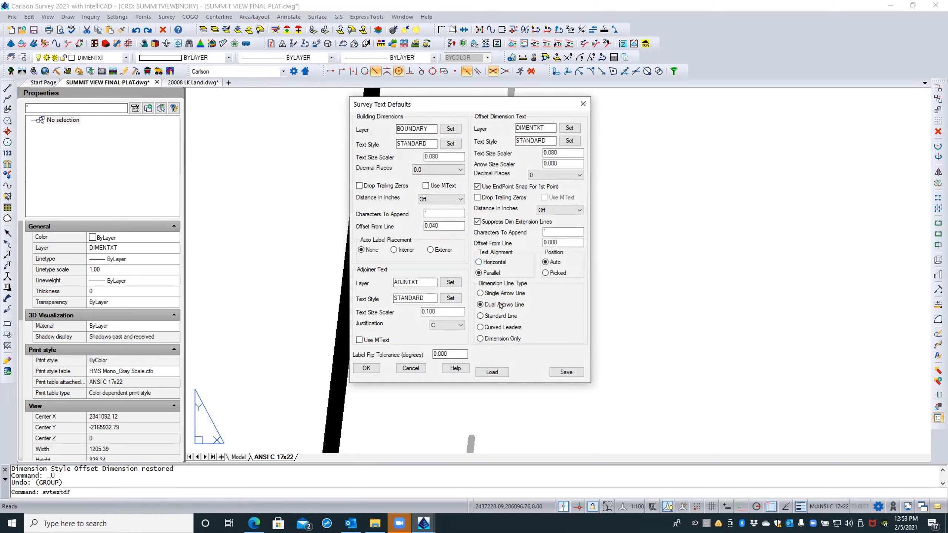
{"action": "left_click", "coordinate": [545, 273]}
{"action": "left_click_drag", "start_coordinate": [557, 241], "coordinate": [520, 239]}
{"action": "type", "text": ".04"}
{"action": "left_click", "coordinate": [362, 368]}
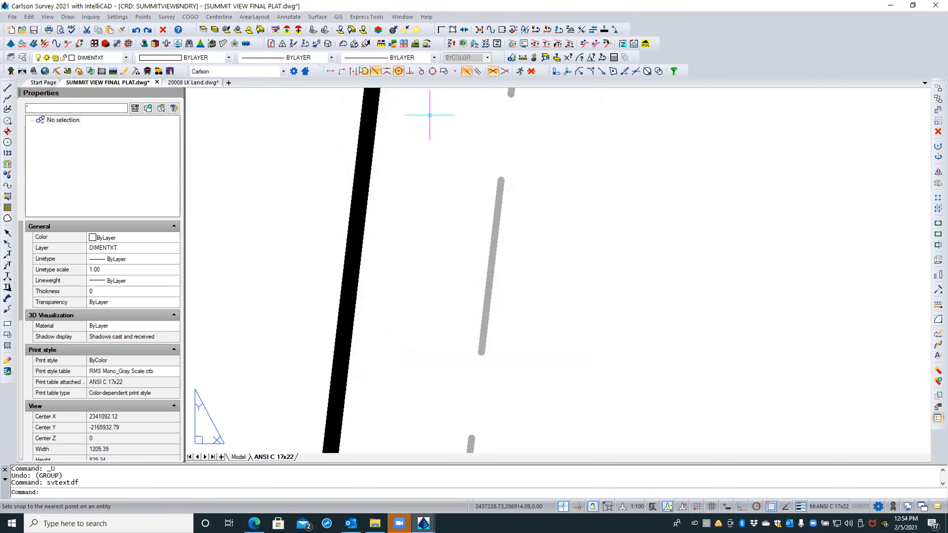
{"action": "left_click", "coordinate": [359, 70]}
{"action": "left_click", "coordinate": [485, 293]}
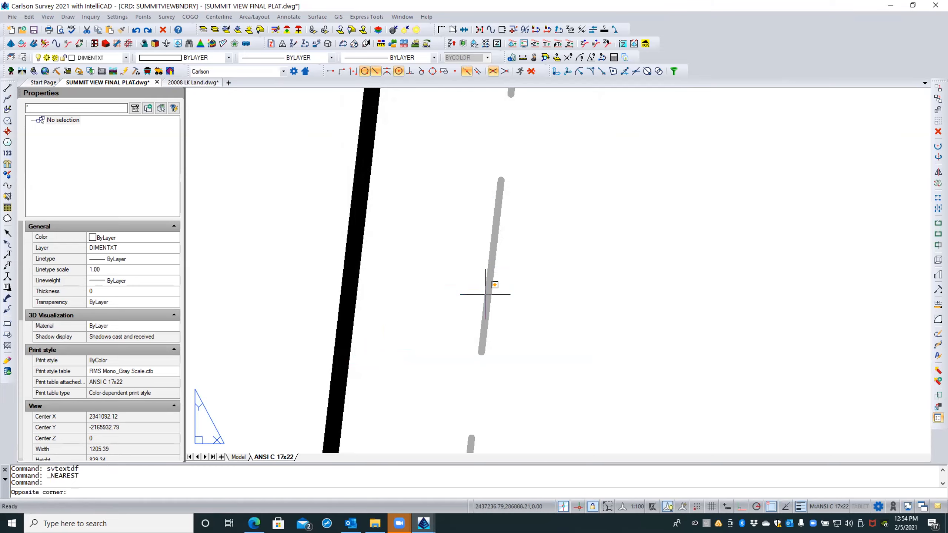
{"action": "right_click", "coordinate": [444, 324]}
{"action": "mouse_move", "coordinate": [453, 270]}
{"action": "key", "text": "Escape"}
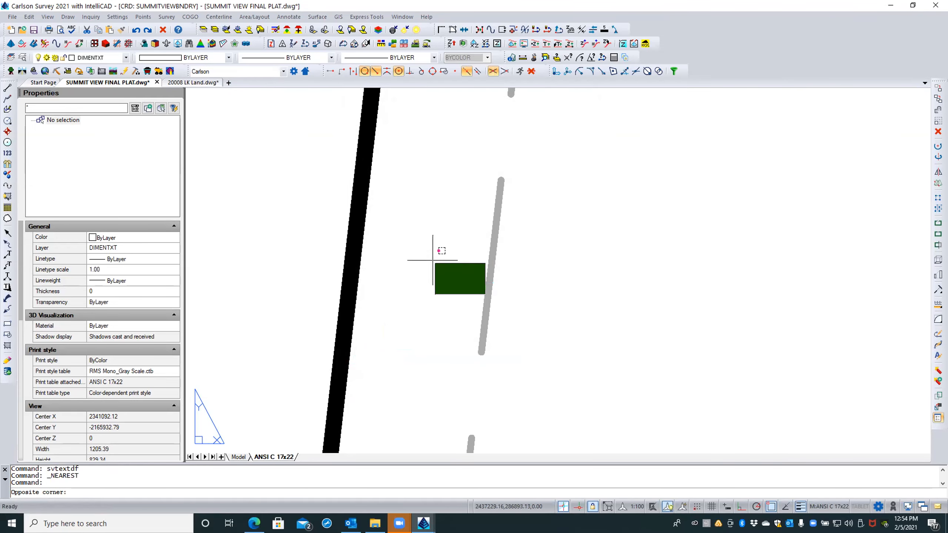
{"action": "key", "text": "Escape"}
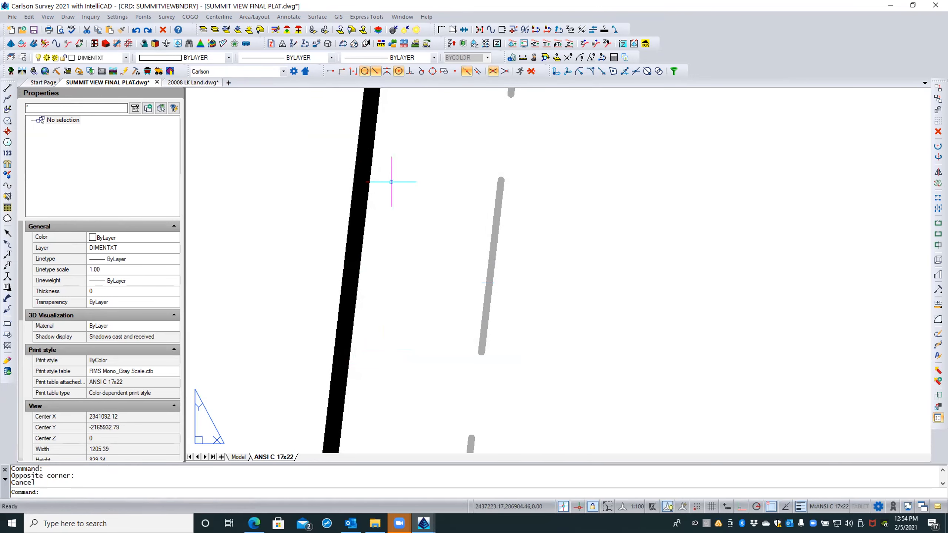
Add a dual-arrow offset dimension from the nearest point on the dashed setback line to the heavy boundary, placing its text between the two lines
{"action": "left_click", "coordinate": [289, 16]}
{"action": "mouse_move", "coordinate": [335, 116]}
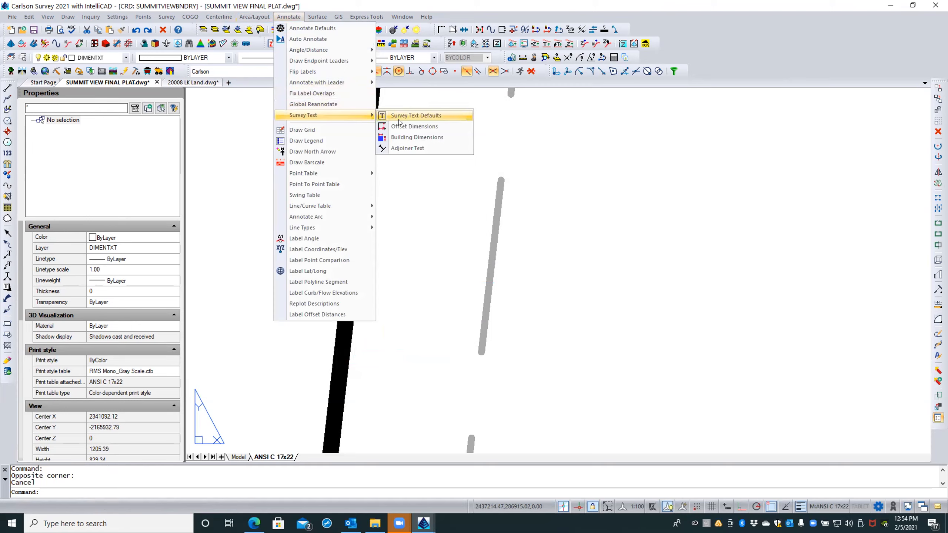
{"action": "left_click", "coordinate": [400, 126]}
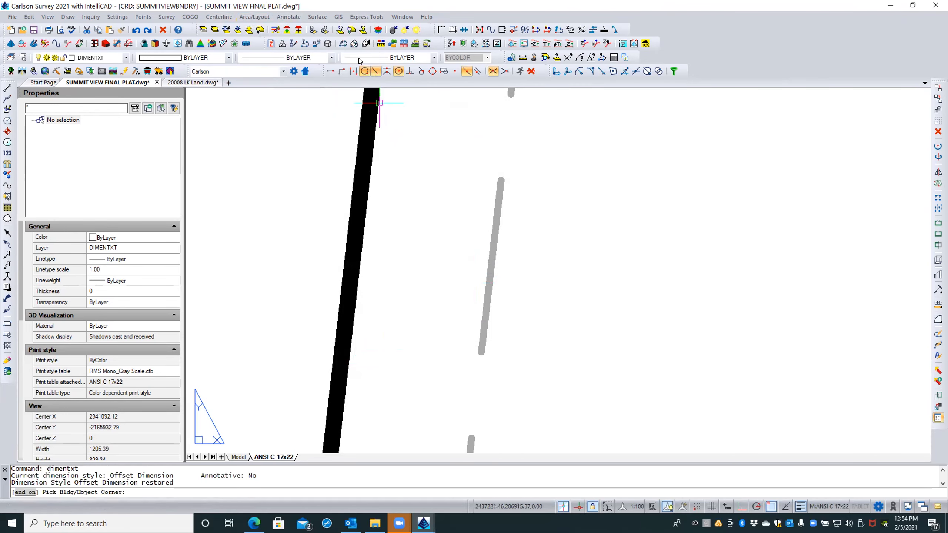
{"action": "left_click", "coordinate": [364, 71]}
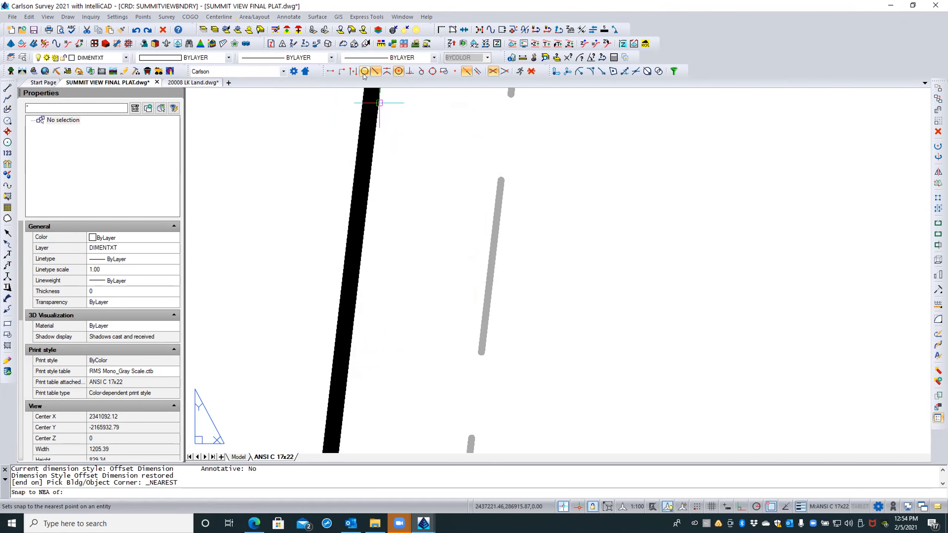
{"action": "left_click", "coordinate": [364, 71]}
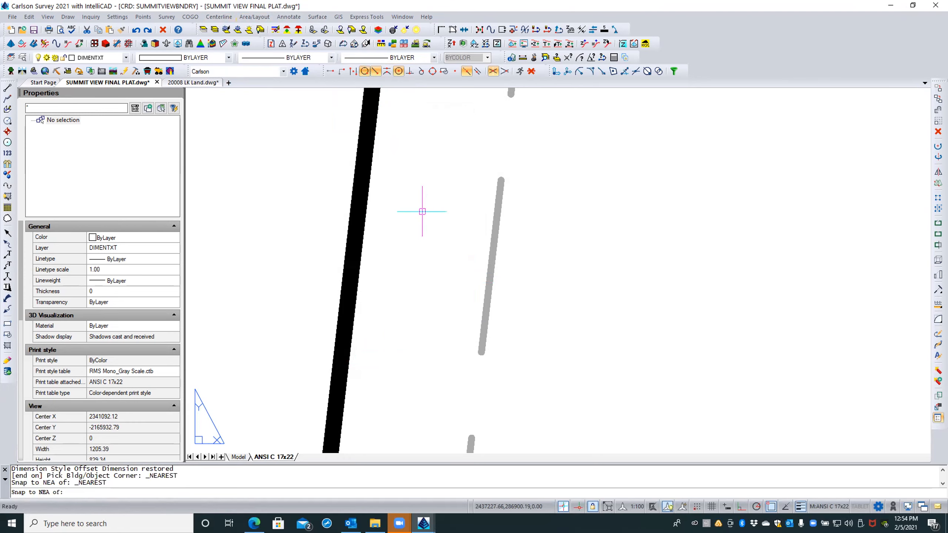
{"action": "left_click", "coordinate": [490, 272]}
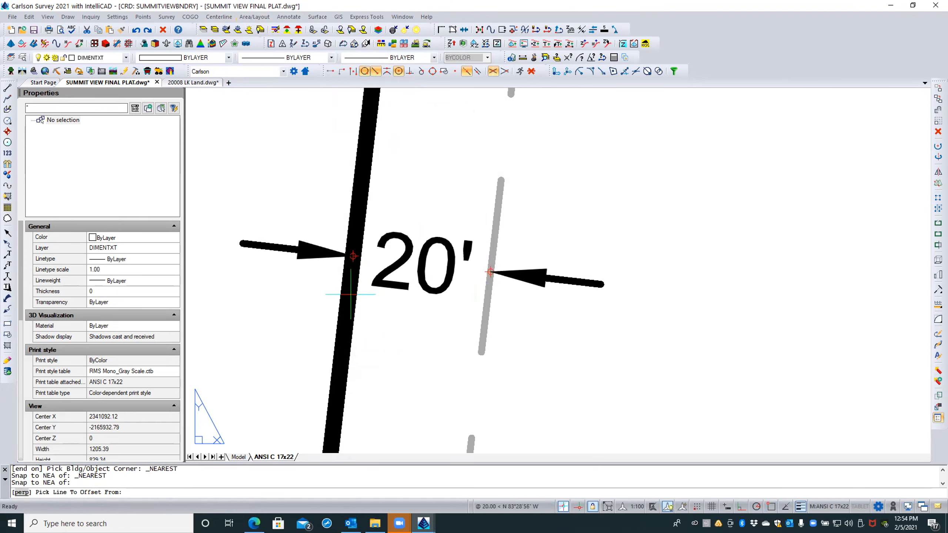
{"action": "left_click", "coordinate": [425, 266]}
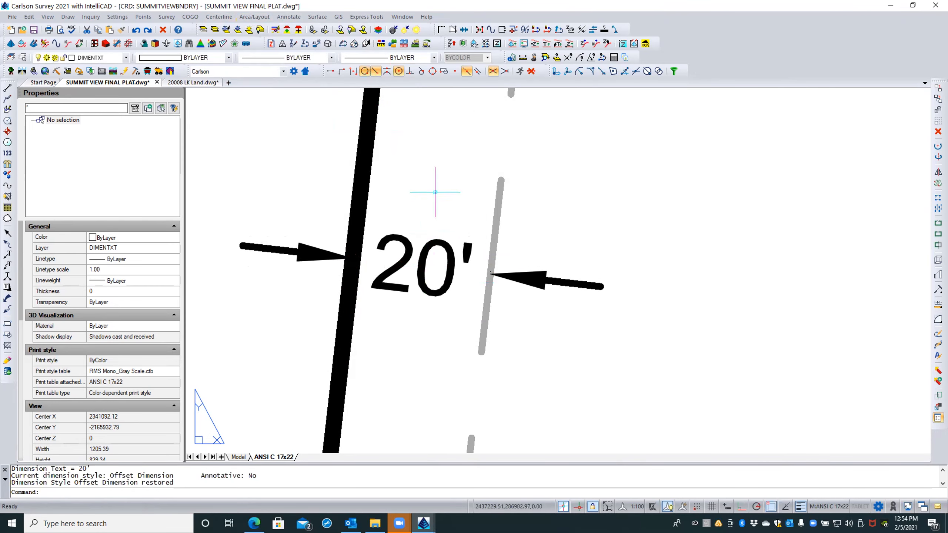
Examine the placement of the setback offset dimensions on Lot 27 and the neighbouring lots
{"action": "scroll", "coordinate": [433, 192], "scroll_direction": "down", "scroll_amount": 2}
{"action": "scroll", "coordinate": [423, 218], "scroll_direction": "down", "scroll_amount": 2}
{"action": "scroll", "coordinate": [373, 260], "scroll_direction": "down", "scroll_amount": 3}
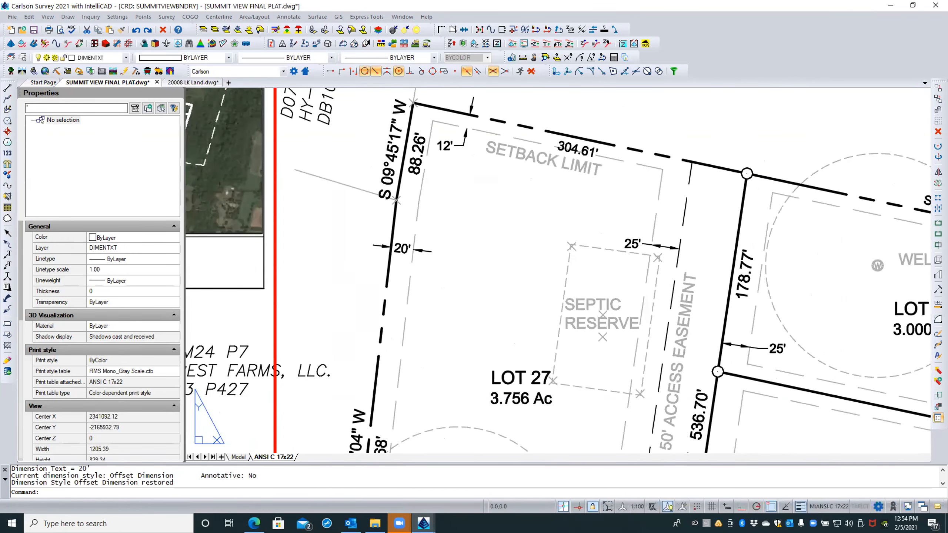
{"action": "scroll", "coordinate": [376, 247], "scroll_direction": "down", "scroll_amount": 3}
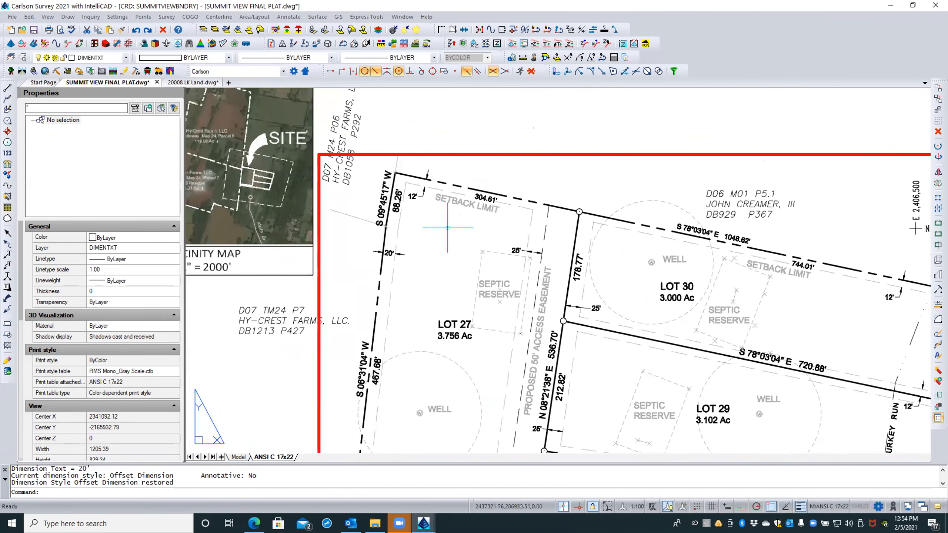
{"action": "middle_click_drag", "start_coordinate": [441, 228], "coordinate": [440, 205]}
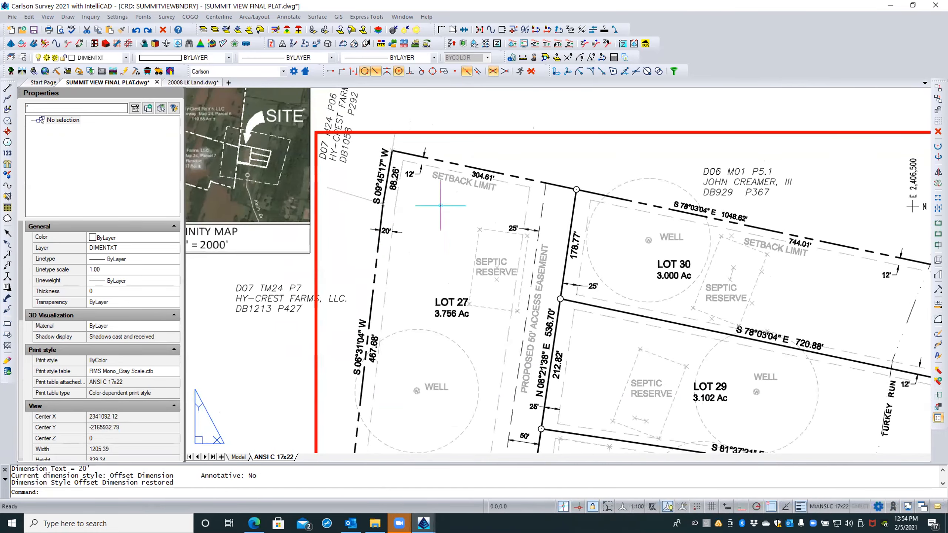
{"action": "scroll", "coordinate": [441, 205], "scroll_direction": "down", "scroll_amount": 2}
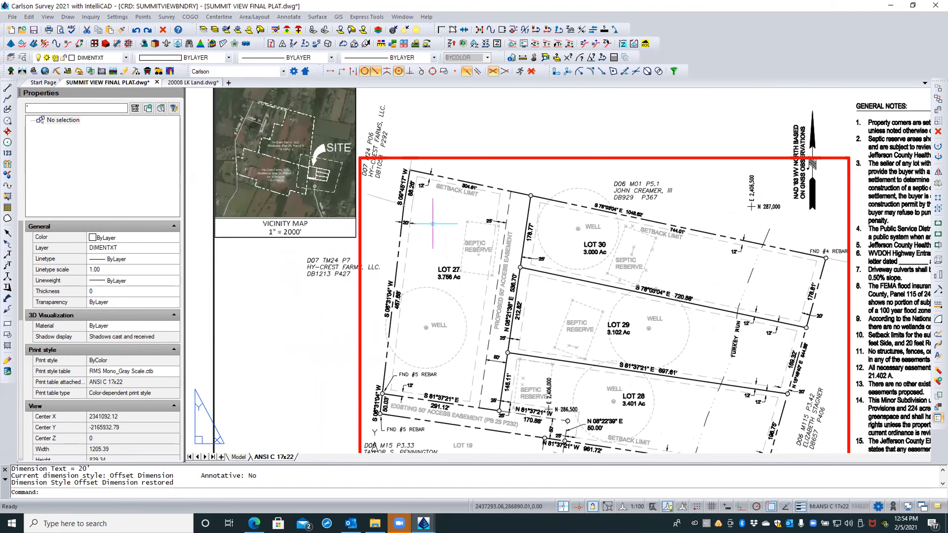
{"action": "scroll", "coordinate": [484, 223], "scroll_direction": "up", "scroll_amount": 2}
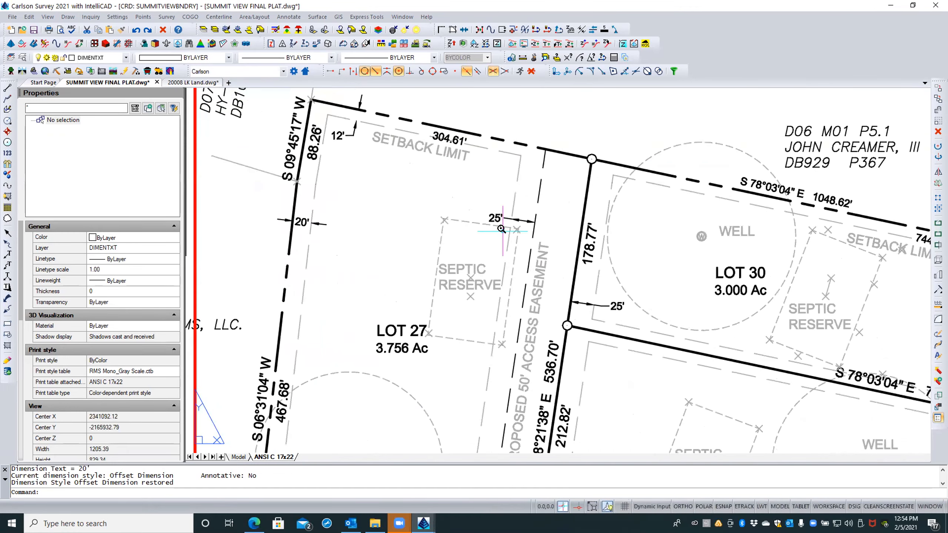
{"action": "scroll", "coordinate": [502, 229], "scroll_direction": "up", "scroll_amount": 1}
{"action": "scroll", "coordinate": [501, 228], "scroll_direction": "up", "scroll_amount": 2}
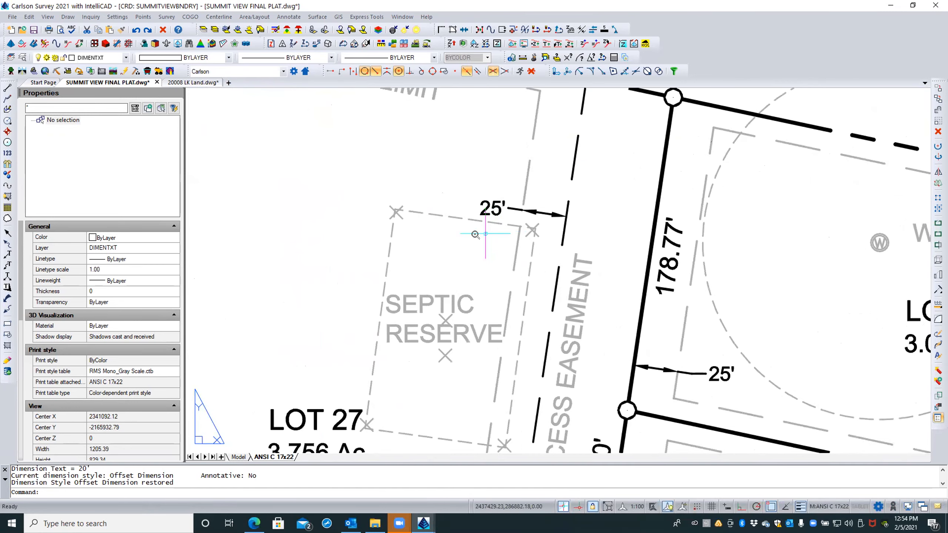
{"action": "scroll", "coordinate": [492, 229], "scroll_direction": "down", "scroll_amount": 3}
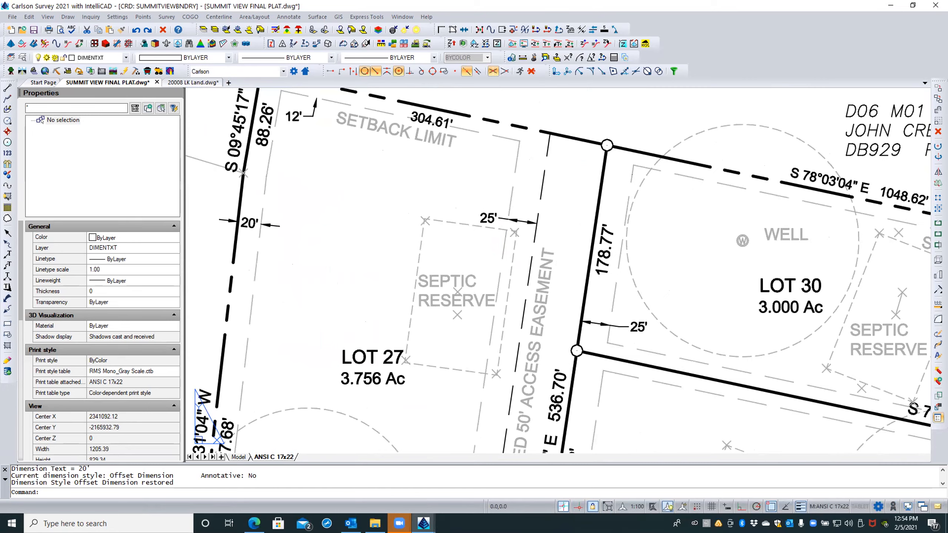
{"action": "scroll", "coordinate": [474, 234], "scroll_direction": "down", "scroll_amount": 3}
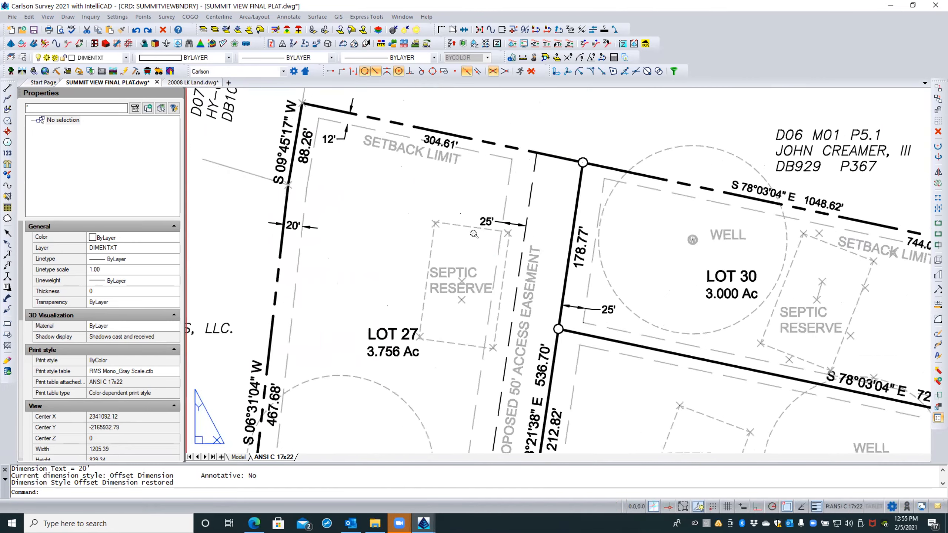
{"action": "middle_click_drag", "start_coordinate": [412, 204], "coordinate": [417, 125]}
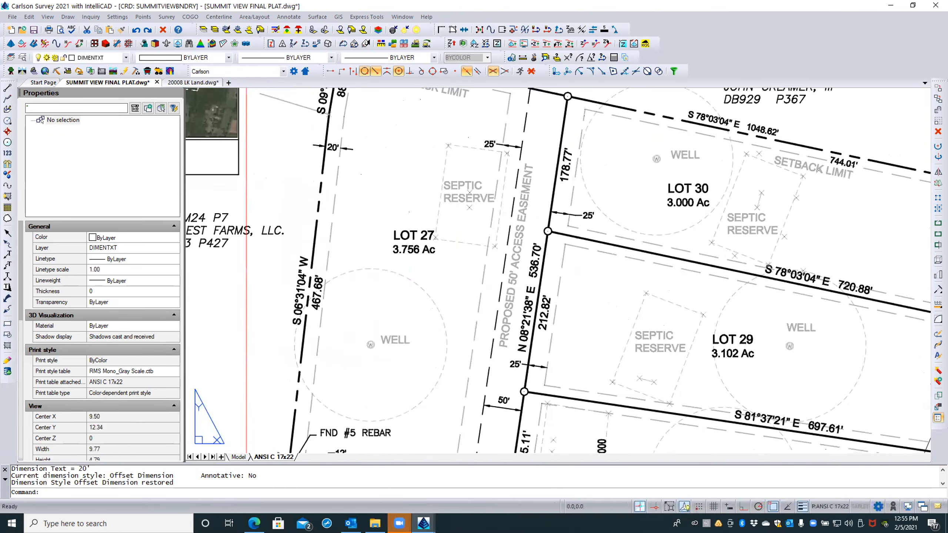
{"action": "scroll", "coordinate": [410, 172], "scroll_direction": "down", "scroll_amount": 1}
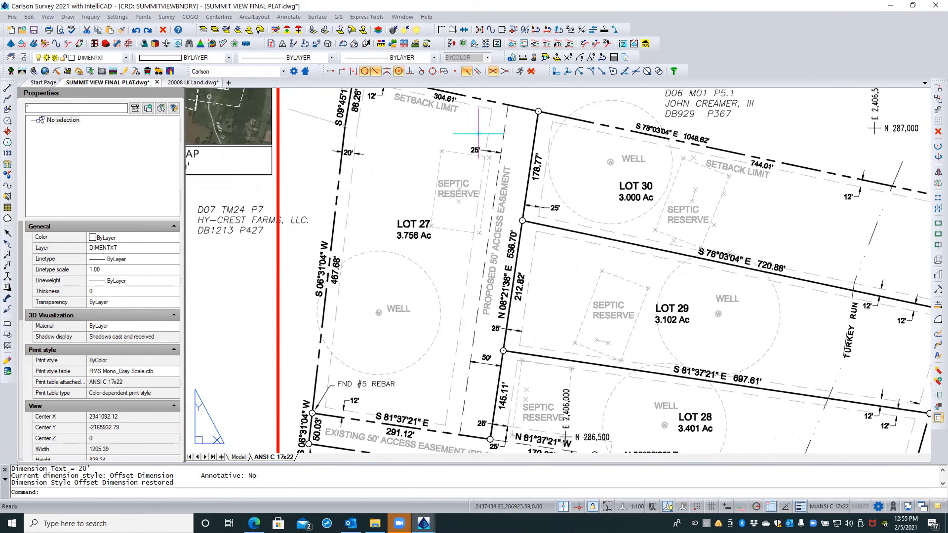
{"action": "middle_click_drag", "start_coordinate": [425, 141], "coordinate": [455, 182]}
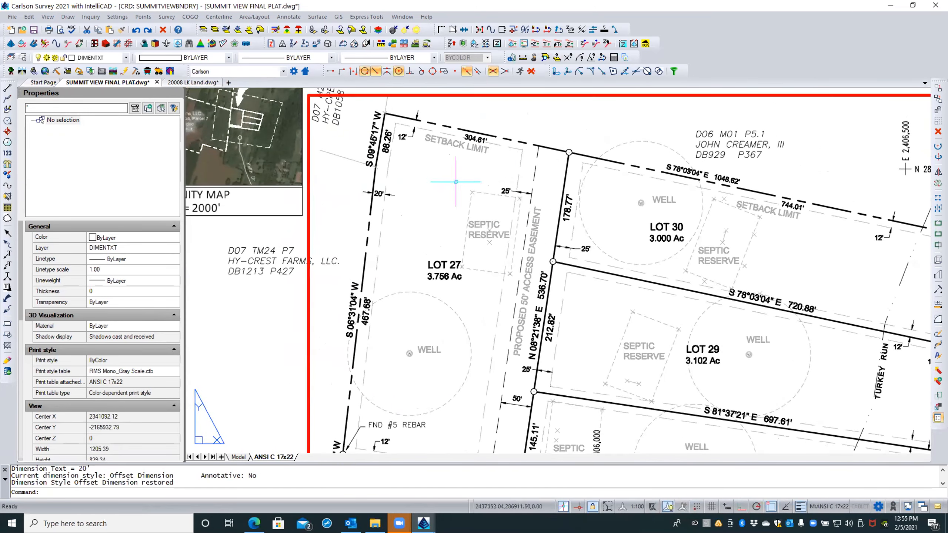
Stretch the text of Lot 27's 20' offset dimension across the heavy boundary line to outside the lot
{"action": "scroll", "coordinate": [360, 187], "scroll_direction": "up", "scroll_amount": 3}
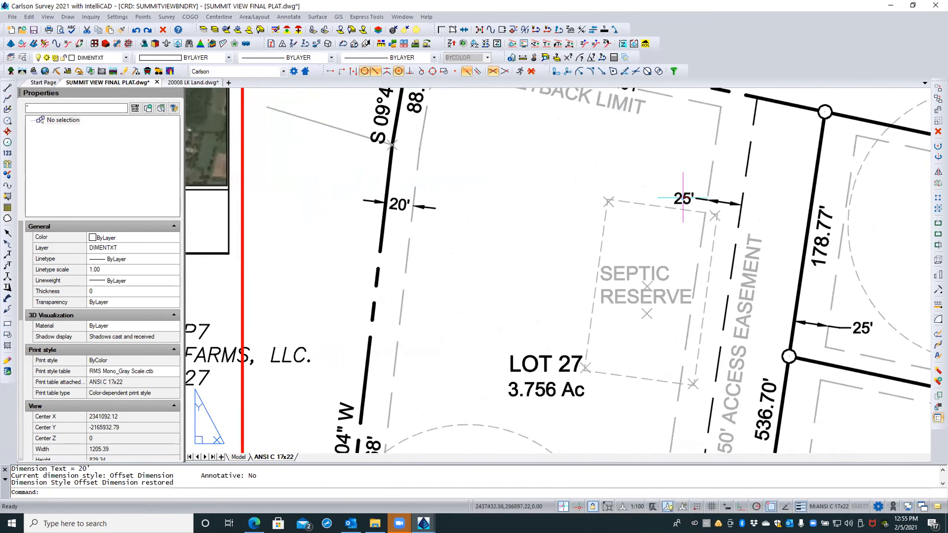
{"action": "left_click", "coordinate": [401, 205]}
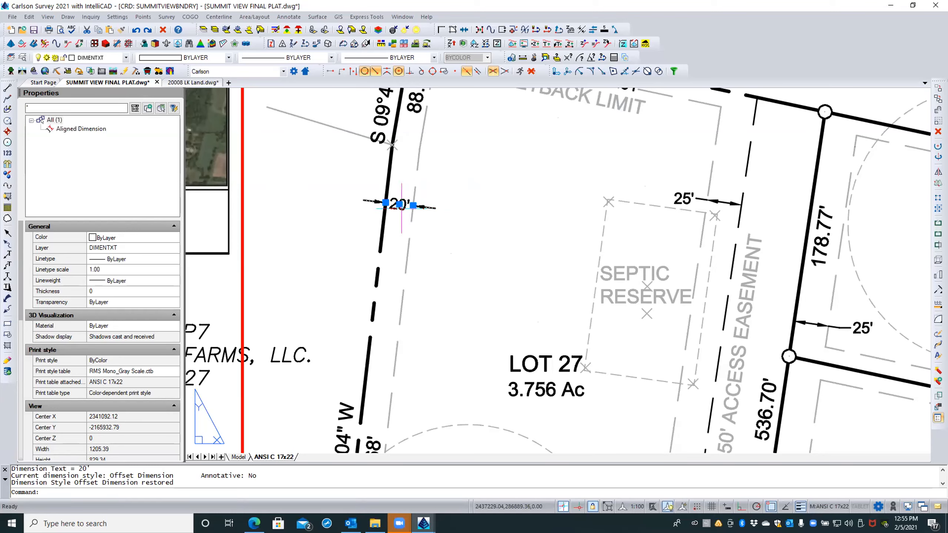
{"action": "left_click", "coordinate": [400, 205]}
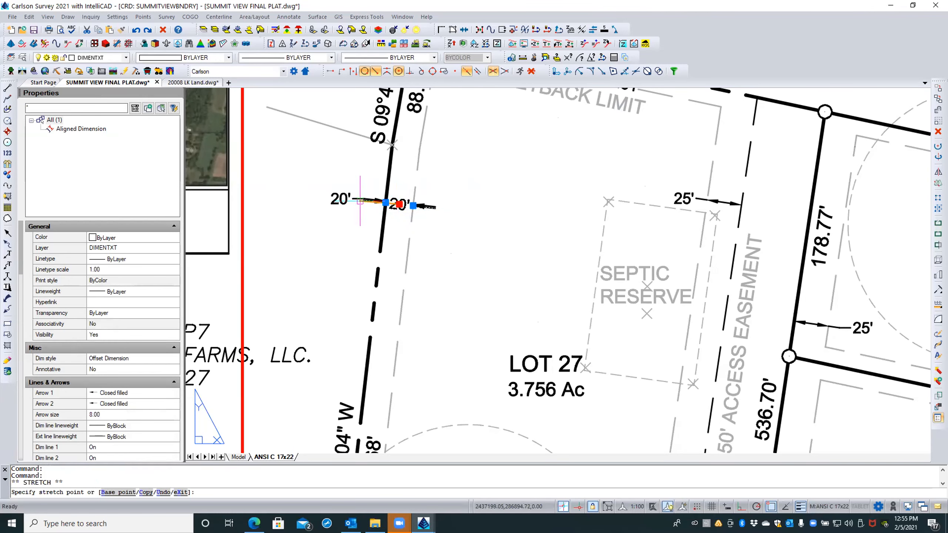
{"action": "scroll", "coordinate": [360, 201], "scroll_direction": "up", "scroll_amount": 3}
{"action": "scroll", "coordinate": [372, 206], "scroll_direction": "up", "scroll_amount": 1}
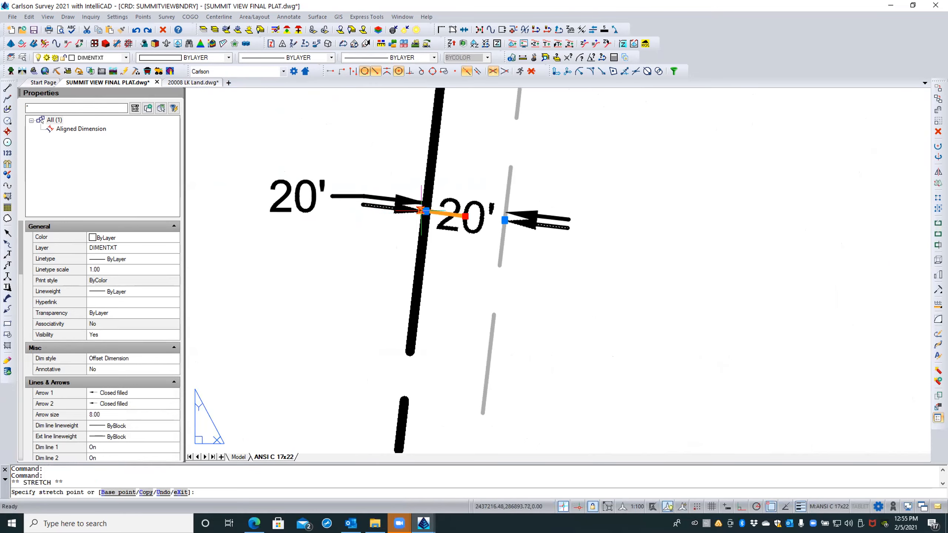
{"action": "left_click", "coordinate": [394, 208]}
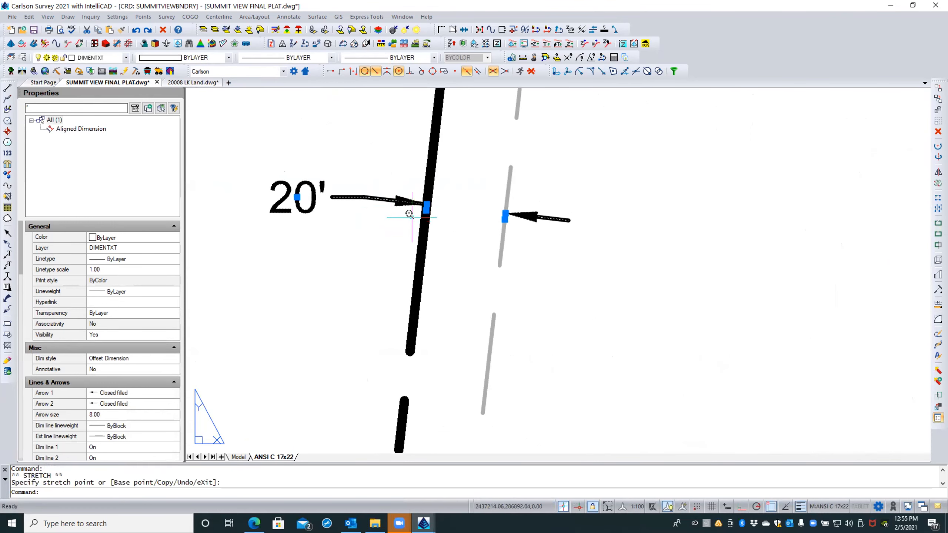
{"action": "scroll", "coordinate": [411, 209], "scroll_direction": "up", "scroll_amount": 3}
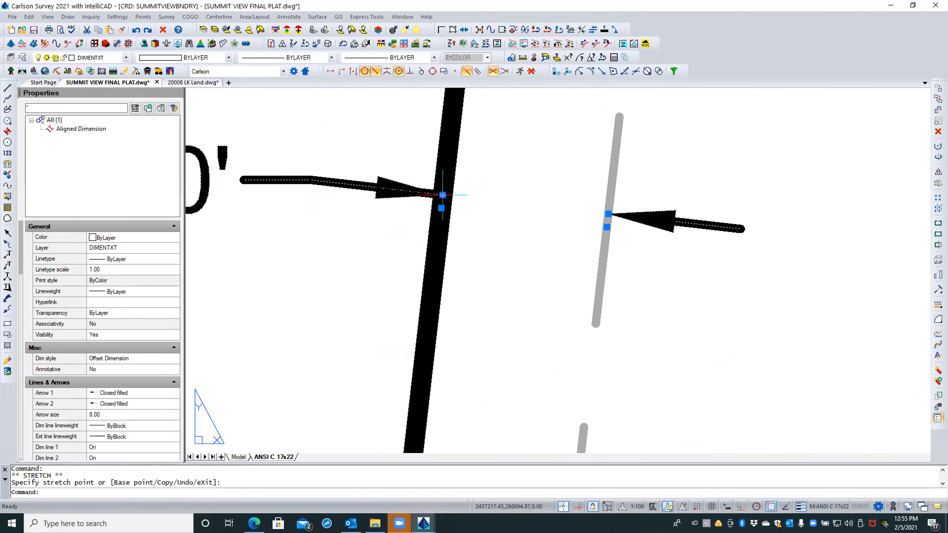
Stretch the upper end grip of Lot 27's 20' offset dimension along the heavy boundary line onto the grip just below it
{"action": "left_click", "coordinate": [442, 194]}
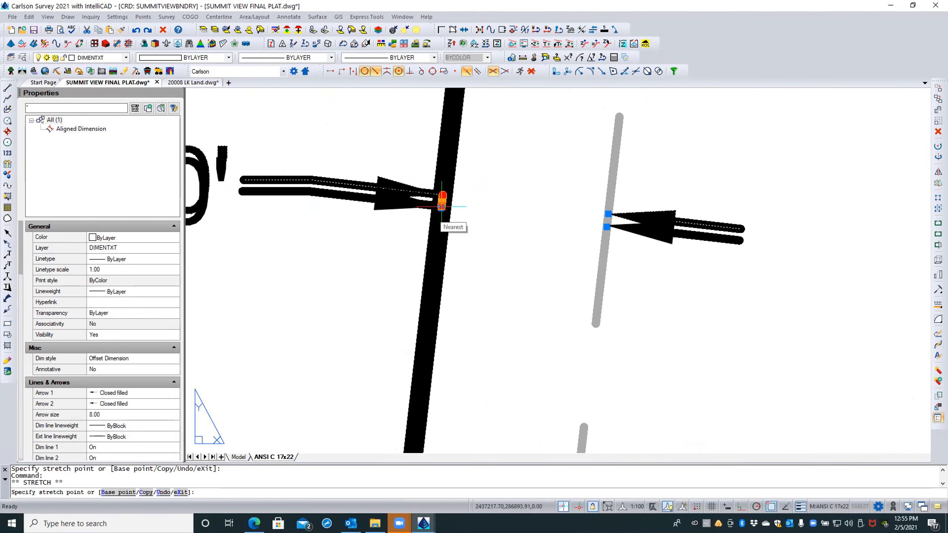
{"action": "left_click", "coordinate": [441, 206]}
{"action": "scroll", "coordinate": [515, 214], "scroll_direction": "down", "scroll_amount": 4}
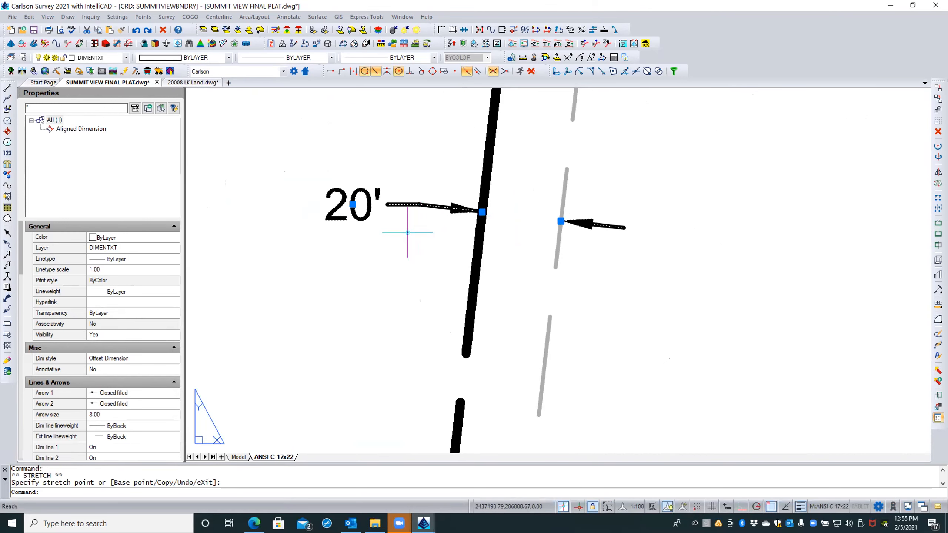
{"action": "key", "text": "Escape"}
{"action": "key", "text": "Escape"}
{"action": "scroll", "coordinate": [395, 232], "scroll_direction": "down", "scroll_amount": 3}
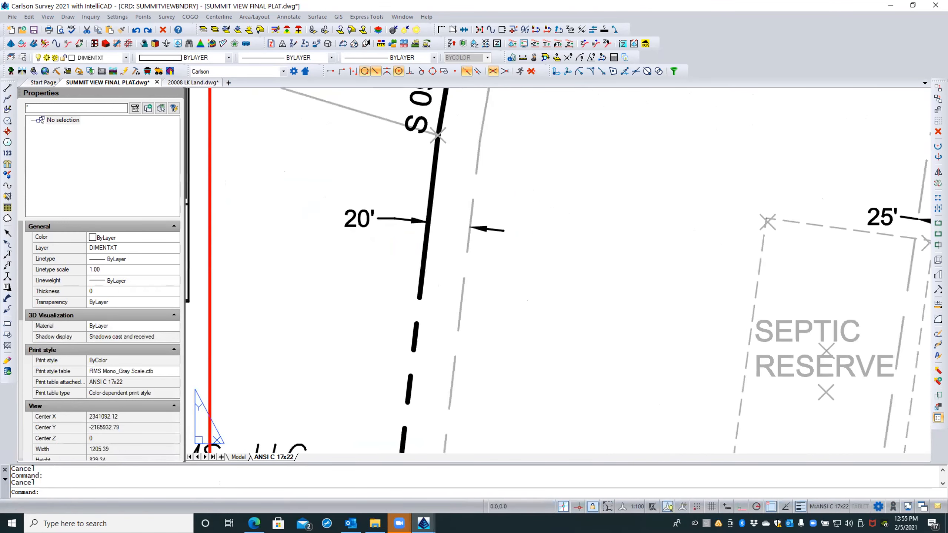
Stretch the text of Lot 27's 20' offset dimension back between the heavy boundary line and the dashed setback line
{"action": "scroll", "coordinate": [356, 236], "scroll_direction": "down", "scroll_amount": 2}
{"action": "scroll", "coordinate": [354, 226], "scroll_direction": "up", "scroll_amount": 4}
{"action": "double_click", "coordinate": [354, 225]}
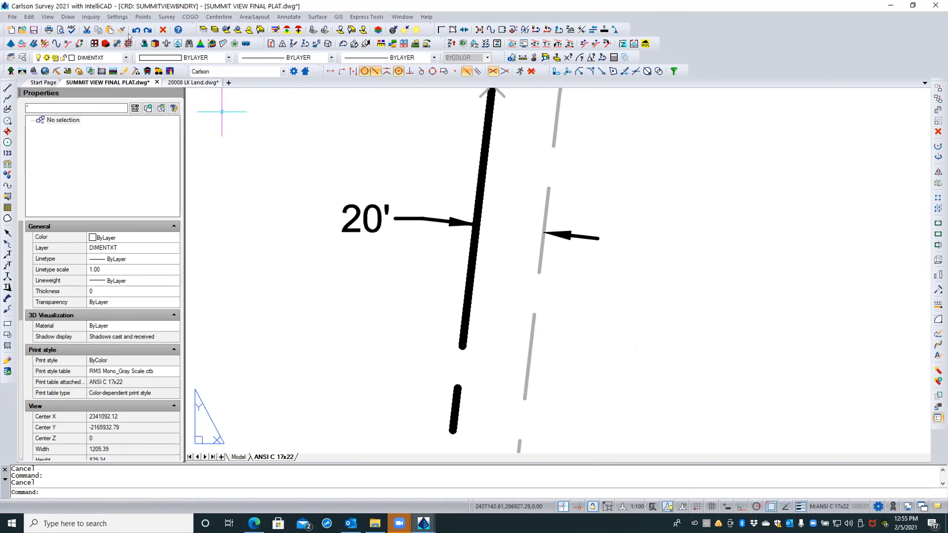
{"action": "left_click", "coordinate": [365, 218]}
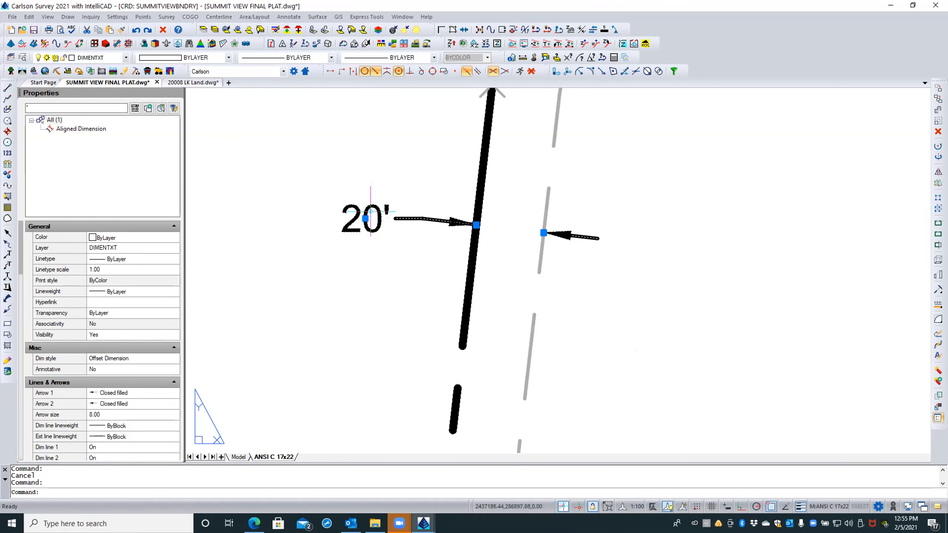
{"action": "left_click", "coordinate": [365, 218]}
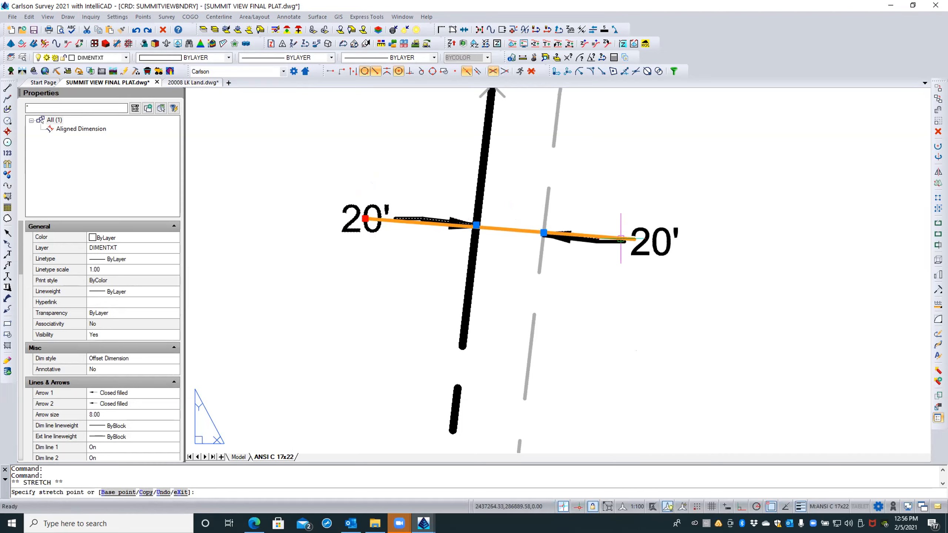
{"action": "left_click", "coordinate": [513, 228]}
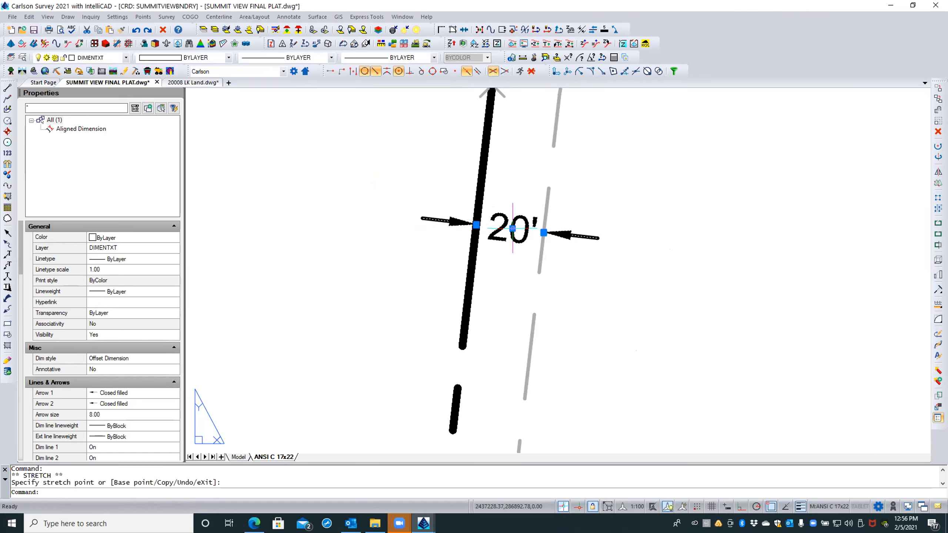
{"action": "key", "text": "Escape"}
{"action": "scroll", "coordinate": [355, 250], "scroll_direction": "down", "scroll_amount": 5}
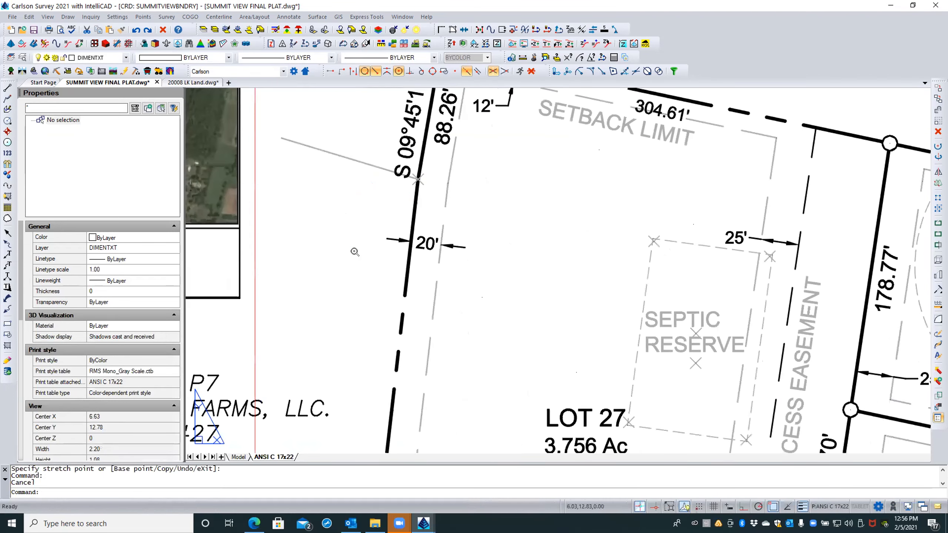
Save the Summit View final plat drawing
{"action": "scroll", "coordinate": [345, 249], "scroll_direction": "down", "scroll_amount": 2}
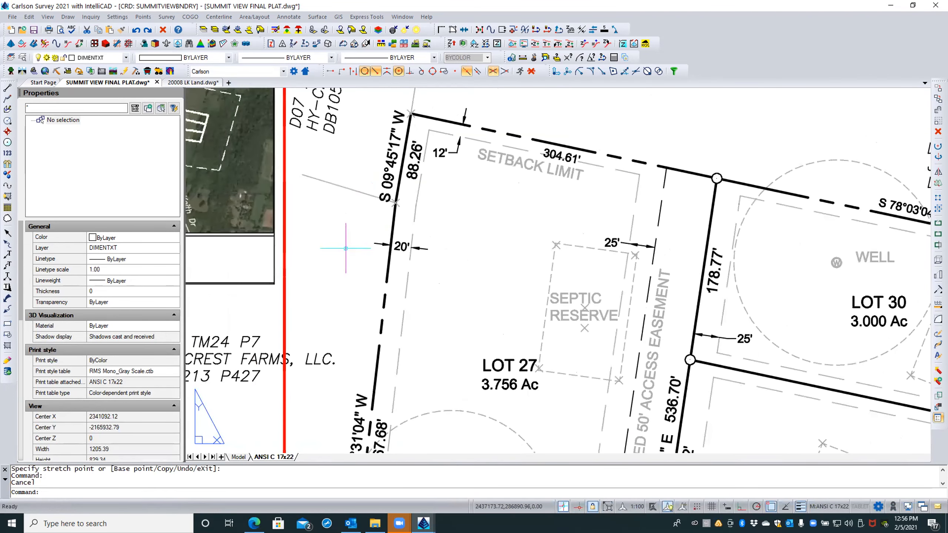
{"action": "scroll", "coordinate": [533, 359], "scroll_direction": "down", "scroll_amount": 3}
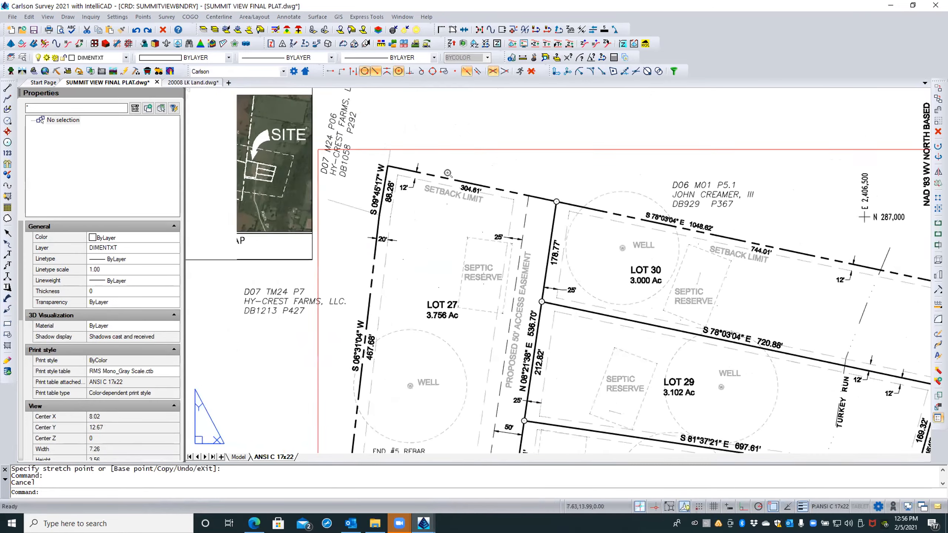
{"action": "scroll", "coordinate": [360, 110], "scroll_direction": "down", "scroll_amount": 2}
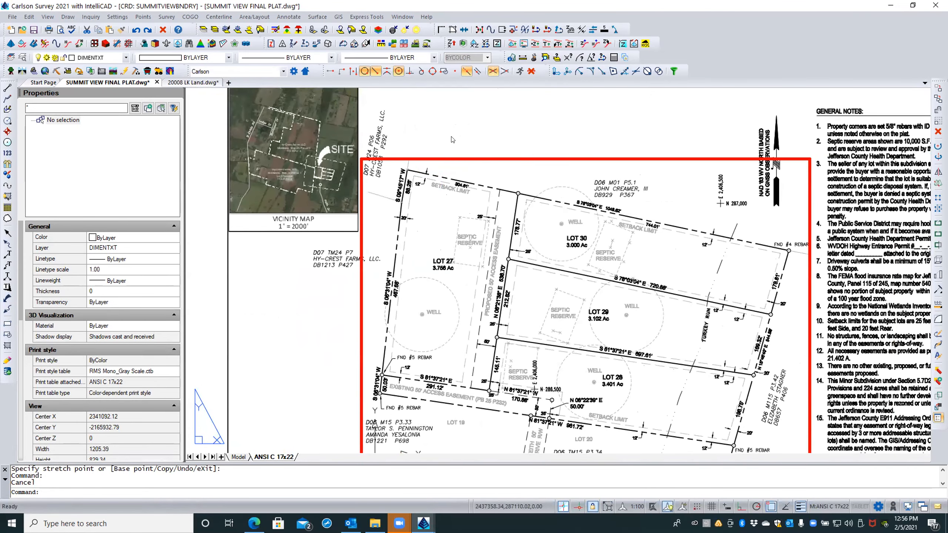
{"action": "scroll", "coordinate": [452, 139], "scroll_direction": "down", "scroll_amount": 1}
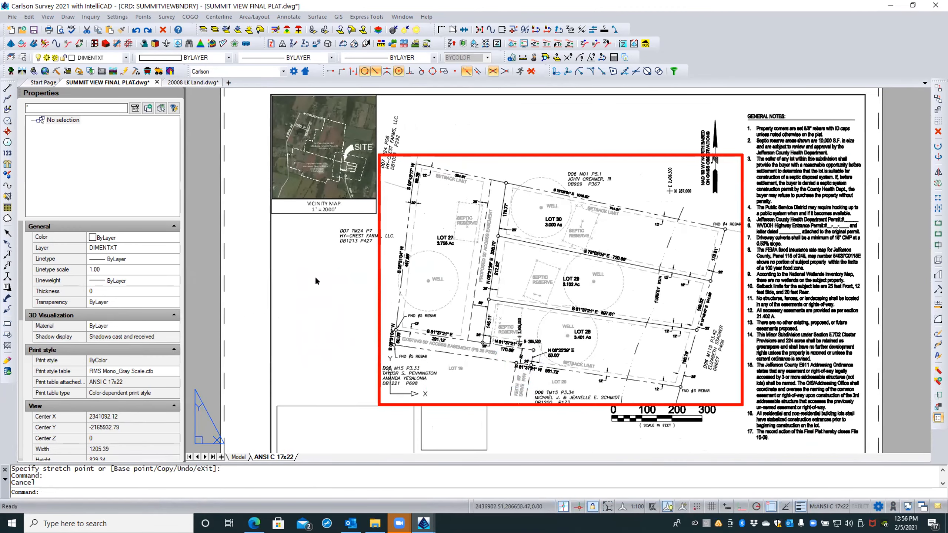
{"action": "double_click", "coordinate": [287, 329]}
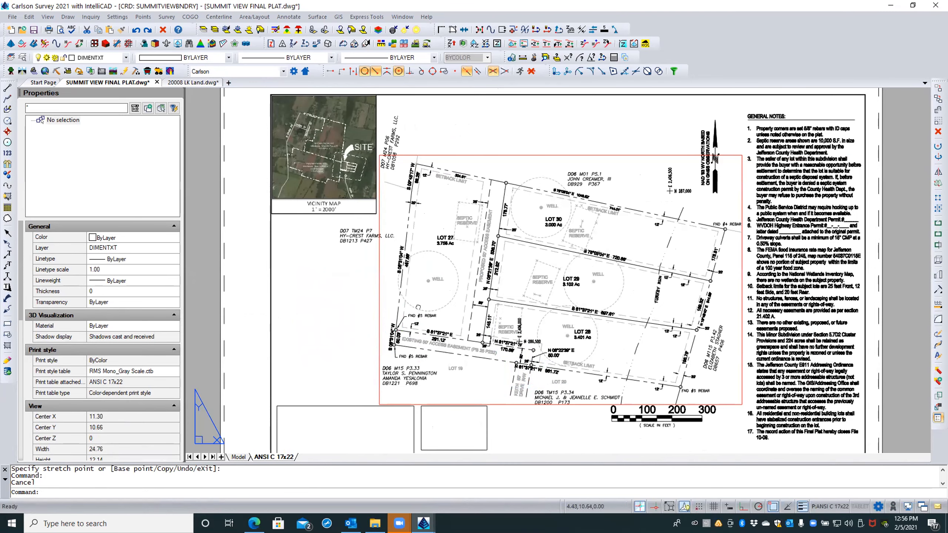
{"action": "middle_click_drag", "start_coordinate": [353, 272], "coordinate": [420, 307]}
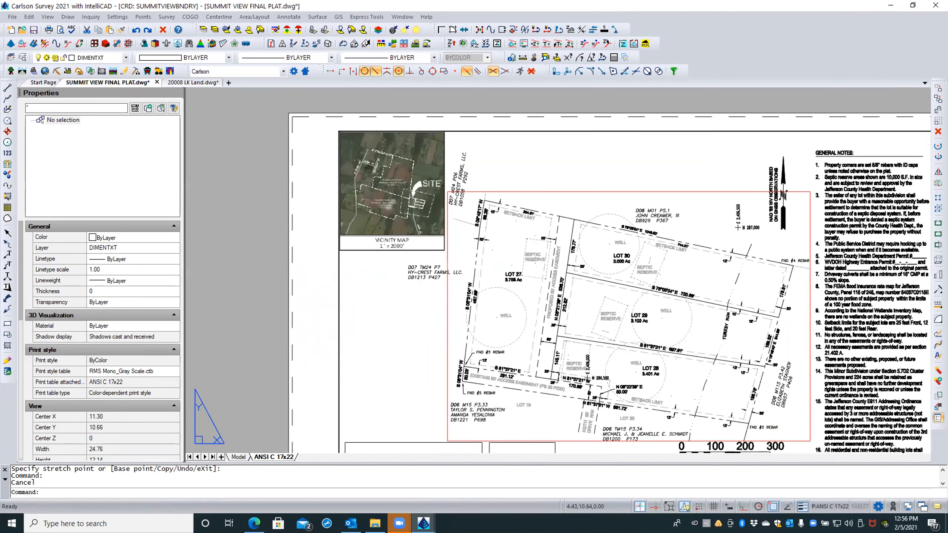
{"action": "left_click", "coordinate": [33, 30]}
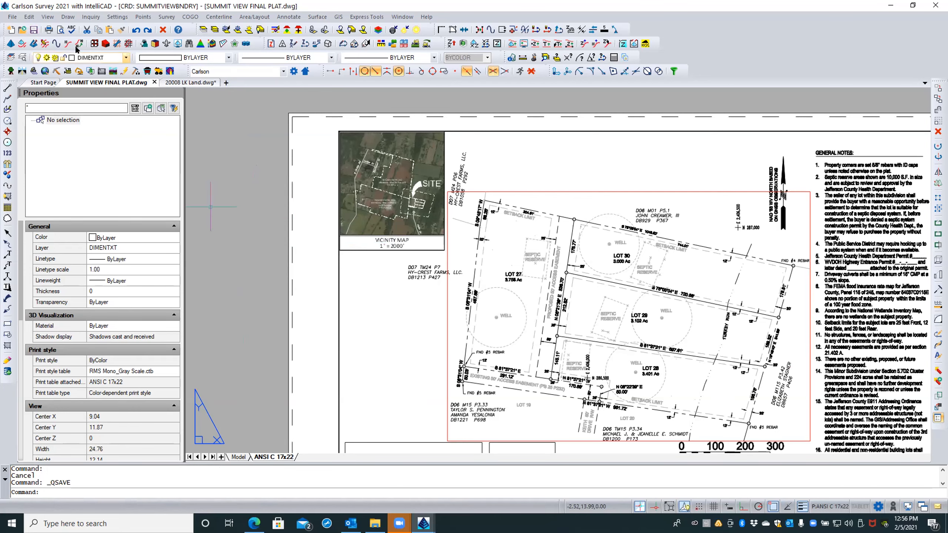
Print the ANSI C 17x22 layout to Adobe PDF, overwriting 2021 test.pdf on the Desktop, and close the resulting PDF
{"action": "left_click", "coordinate": [47, 30]}
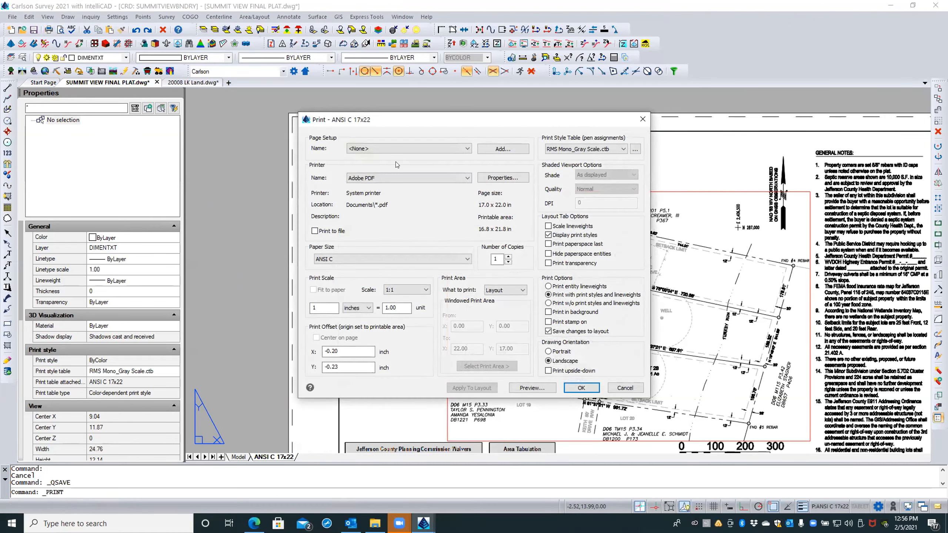
{"action": "left_click", "coordinate": [581, 388]}
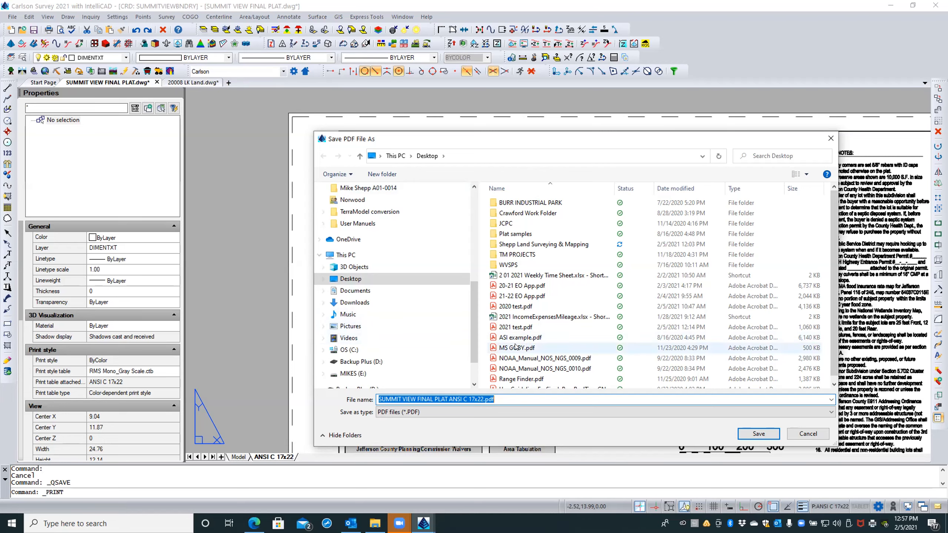
{"action": "left_click", "coordinate": [511, 327]}
{"action": "double_click", "coordinate": [510, 326]}
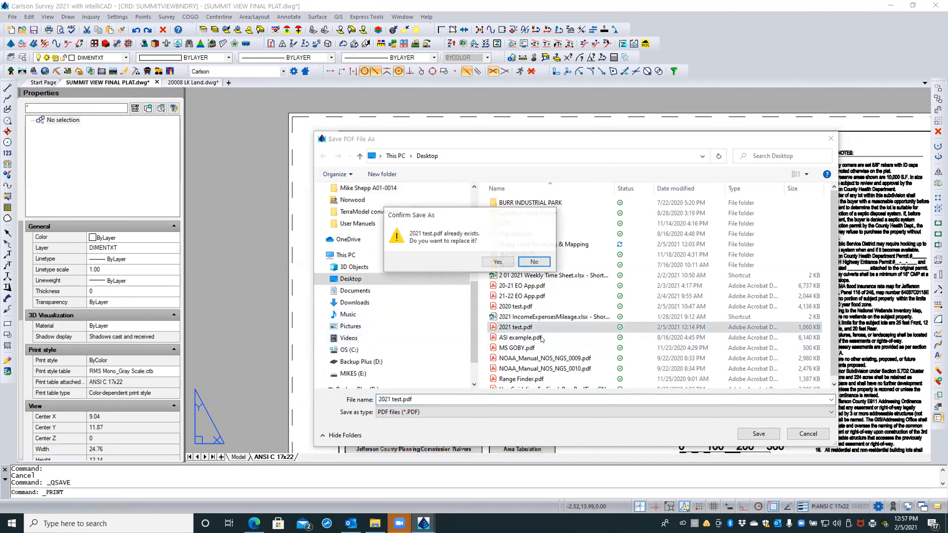
{"action": "left_click", "coordinate": [499, 261]}
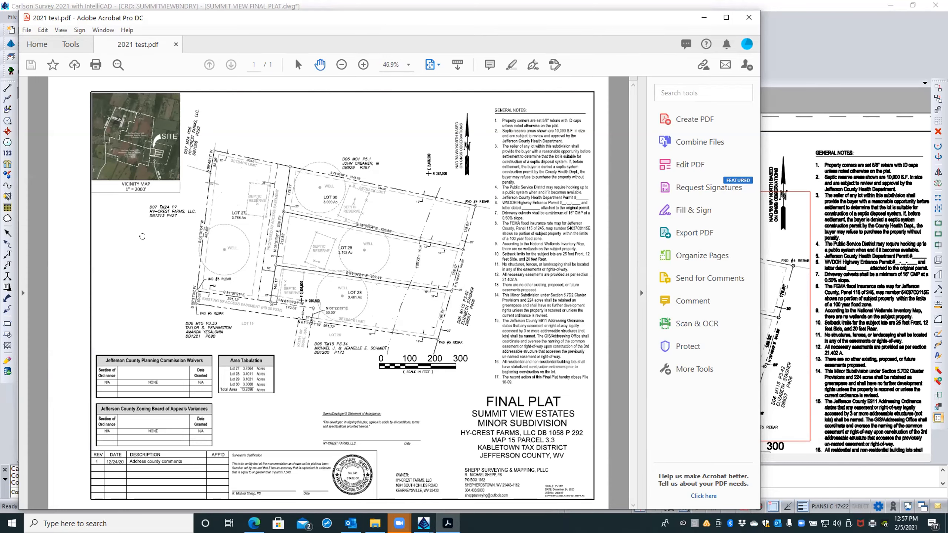
{"action": "left_click", "coordinate": [748, 17]}
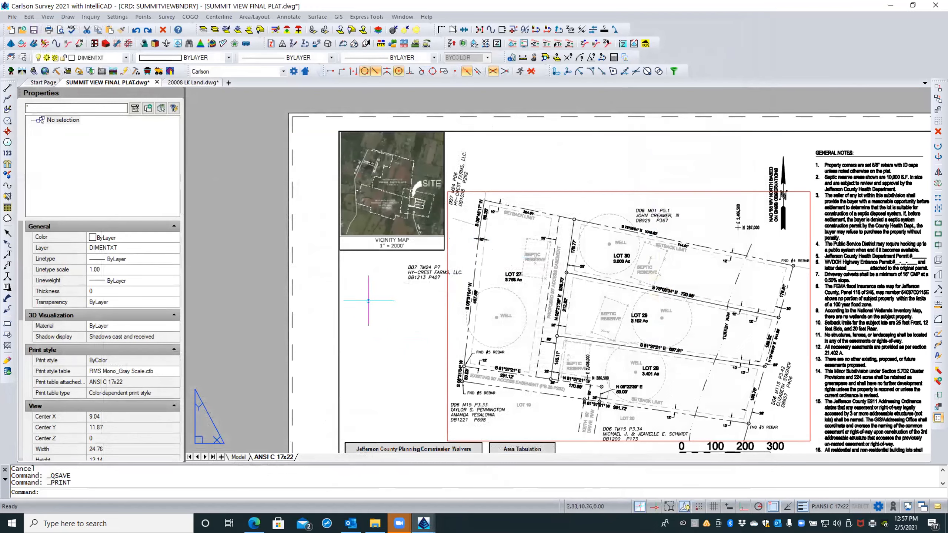
Review the printers available for the ANSI C 17x22 layout, and leave the print settings without printing
{"action": "left_click", "coordinate": [48, 30]}
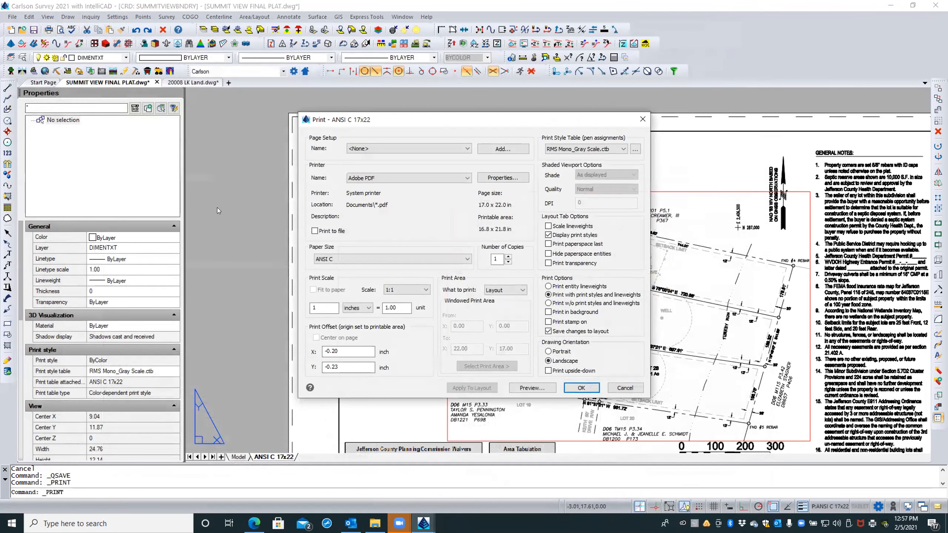
{"action": "left_click", "coordinate": [380, 178]}
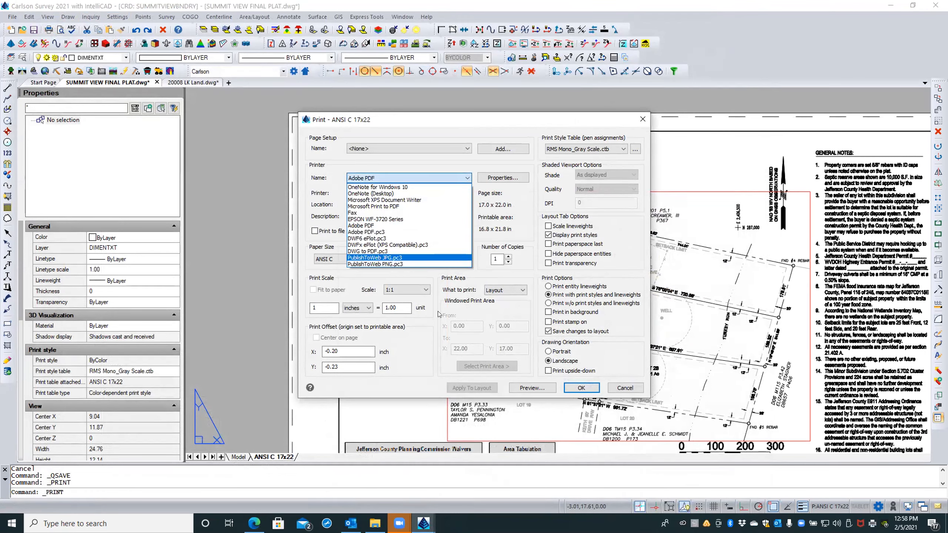
{"action": "left_click", "coordinate": [460, 160]}
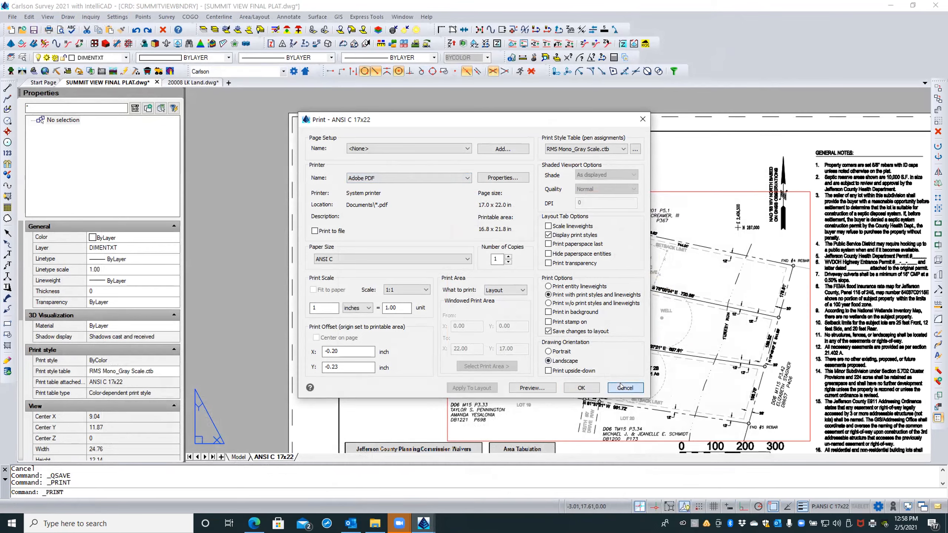
{"action": "left_click", "coordinate": [581, 387]}
Move the bar scale block and its SCALE IN FEET label about 0.28 units downward, away from the viewport border
{"action": "scroll", "coordinate": [389, 210], "scroll_direction": "down", "scroll_amount": 2}
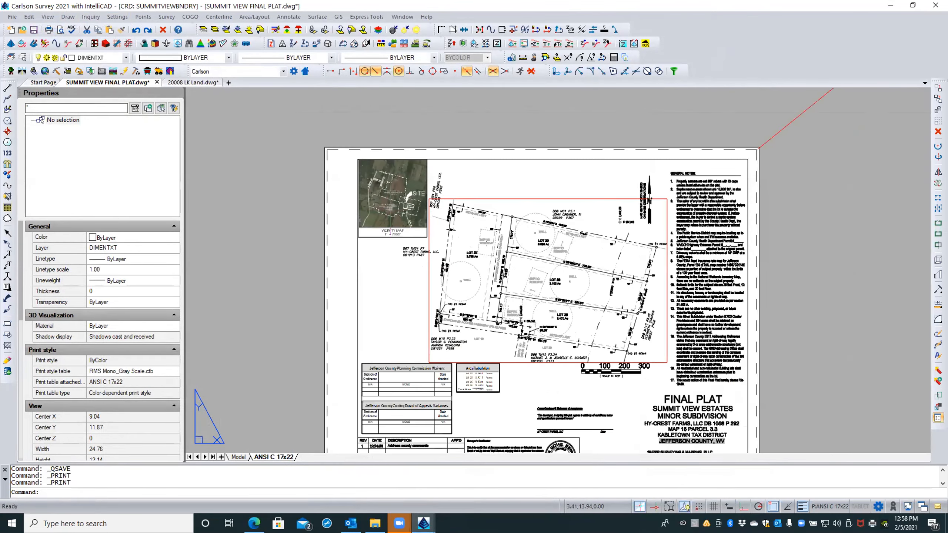
{"action": "scroll", "coordinate": [604, 341], "scroll_direction": "up", "scroll_amount": 3}
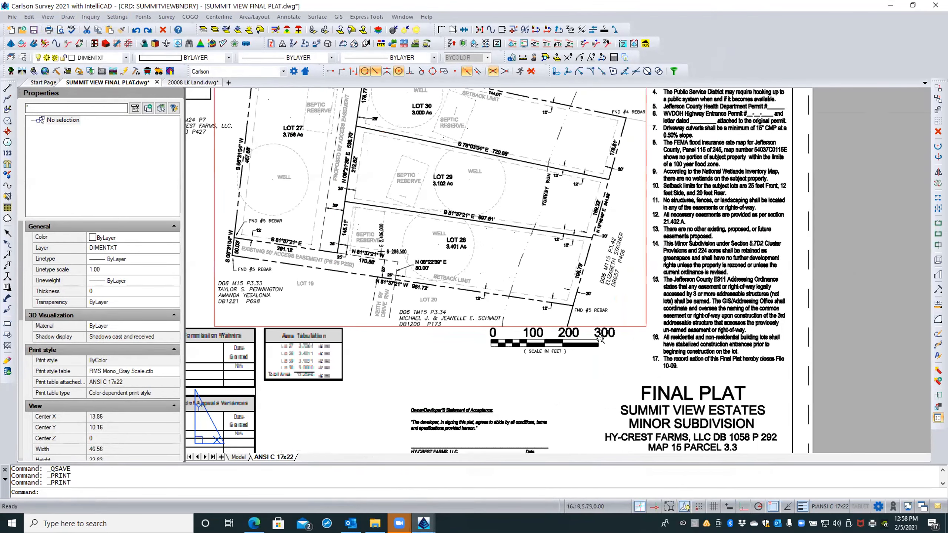
{"action": "scroll", "coordinate": [605, 342], "scroll_direction": "up", "scroll_amount": 3}
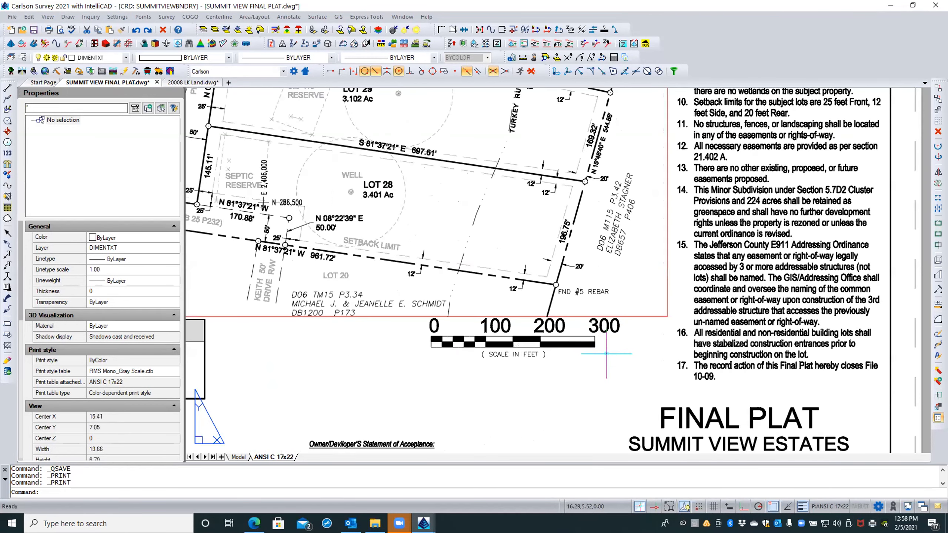
{"action": "left_click", "coordinate": [607, 341]}
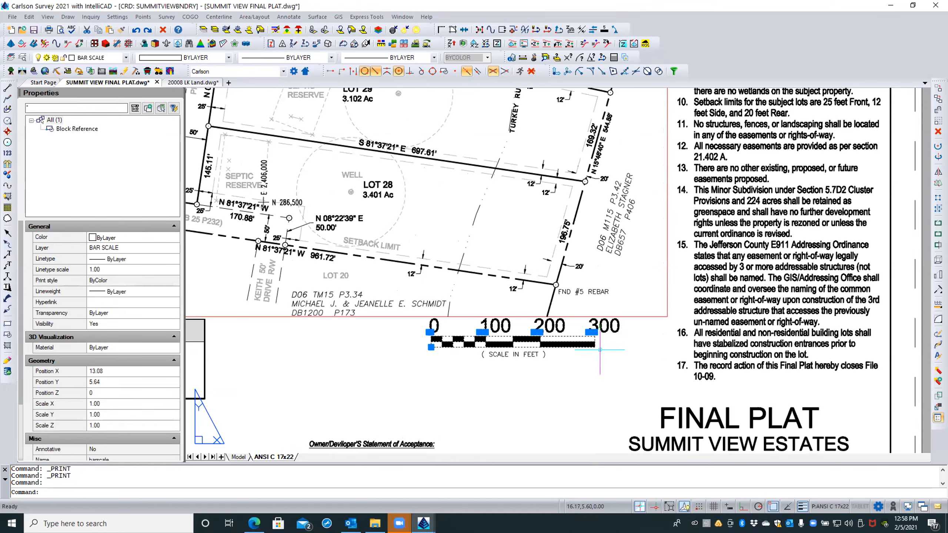
{"action": "key", "text": "Escape"}
{"action": "key", "text": "Escape"}
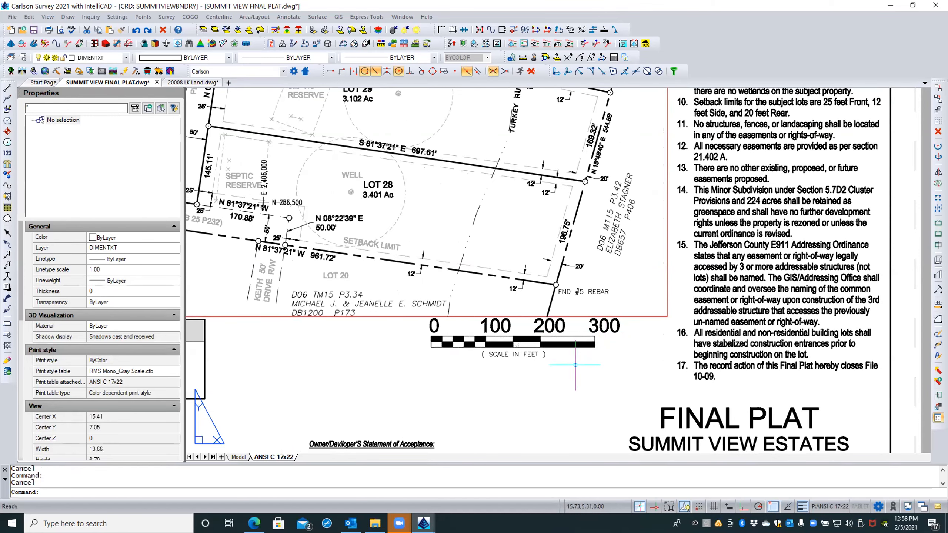
{"action": "left_click", "coordinate": [614, 363]}
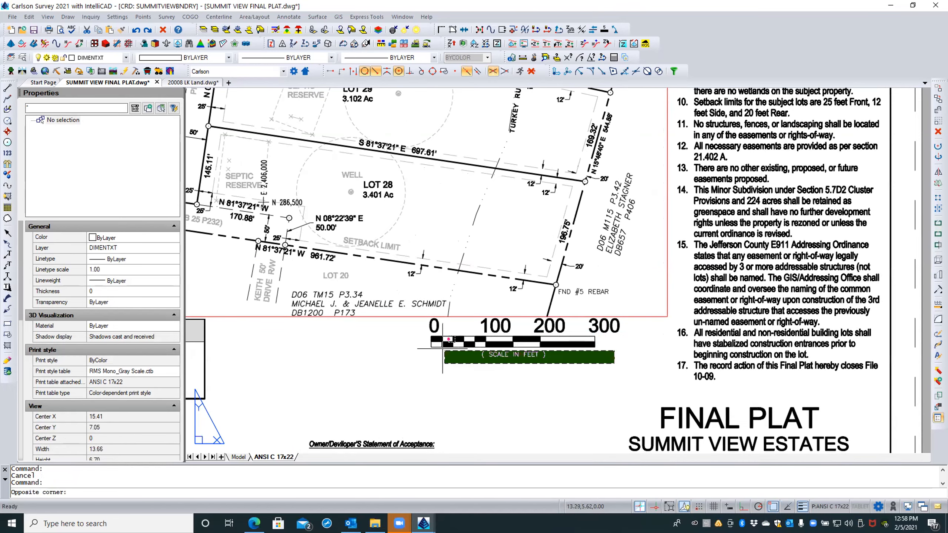
{"action": "left_click", "coordinate": [420, 325]}
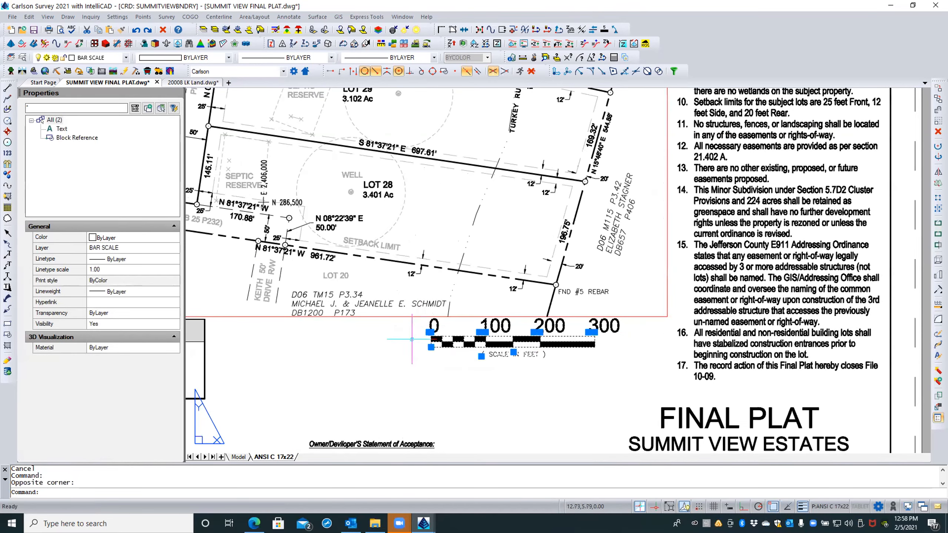
{"action": "type", "text": "m"}
{"action": "key", "text": "Return"}
{"action": "left_click", "coordinate": [406, 348]}
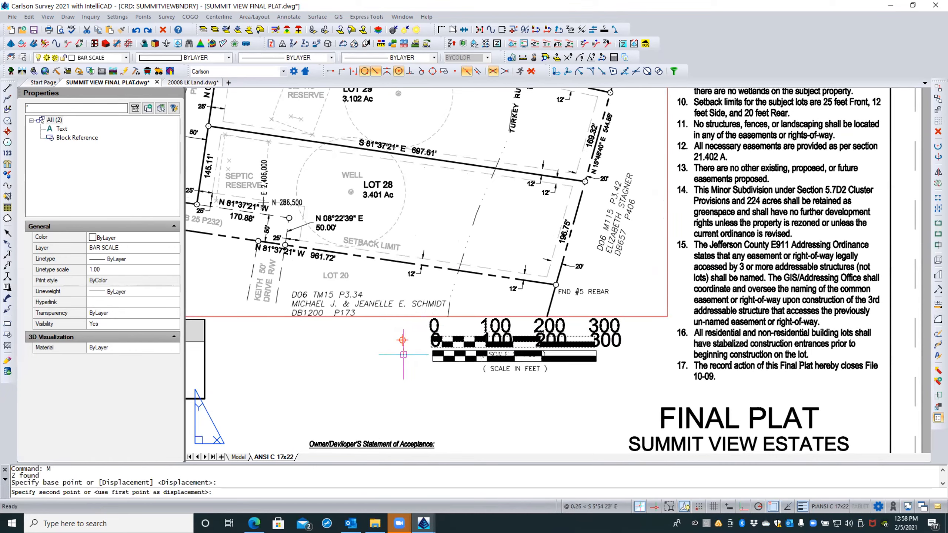
{"action": "left_click", "coordinate": [404, 354]}
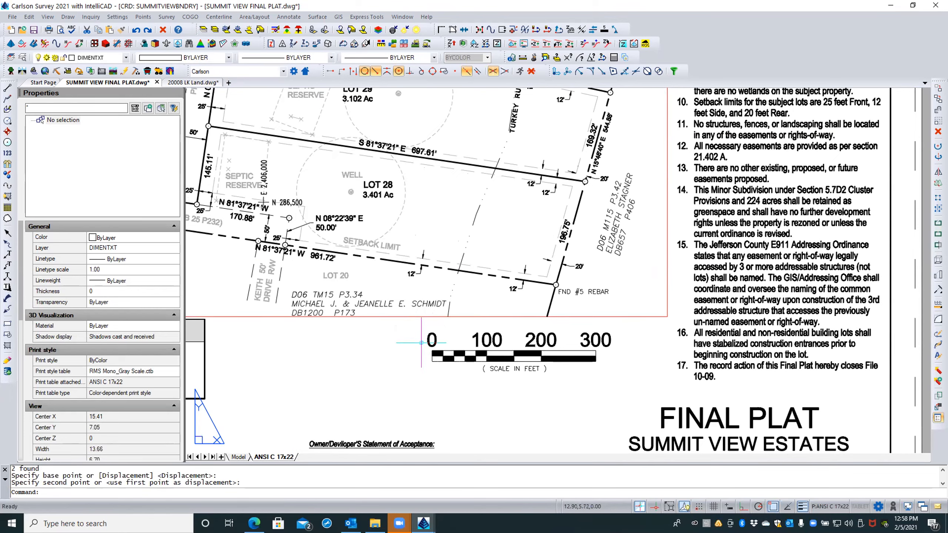
Examine the bar scale block's dimension attributes, select the FIRST DIMENSION entry, and leave without editing
{"action": "double_click", "coordinate": [430, 341]}
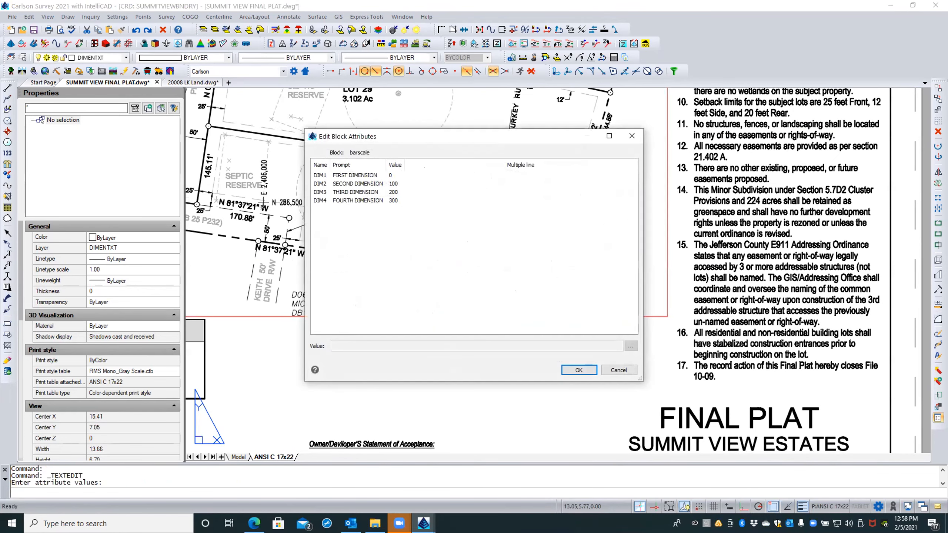
{"action": "left_click", "coordinate": [391, 176]}
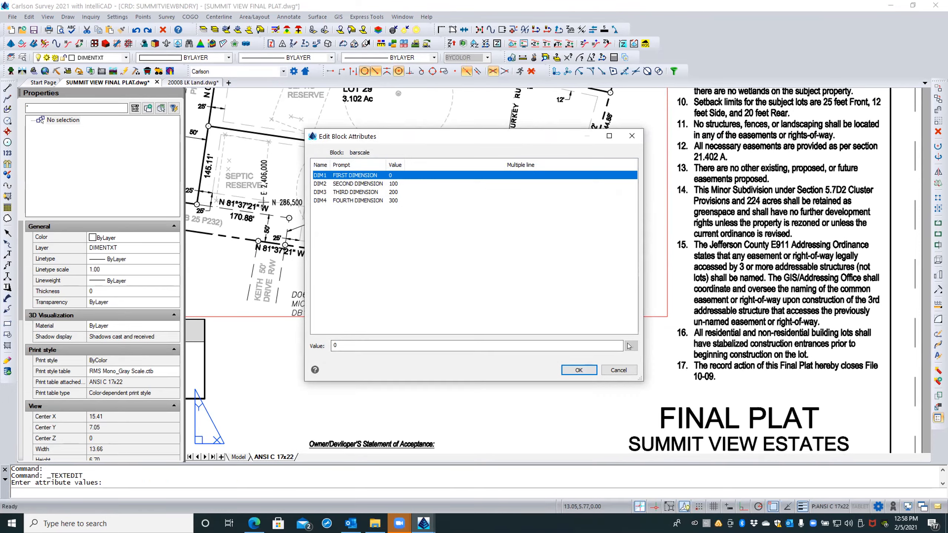
{"action": "left_click", "coordinate": [618, 368]}
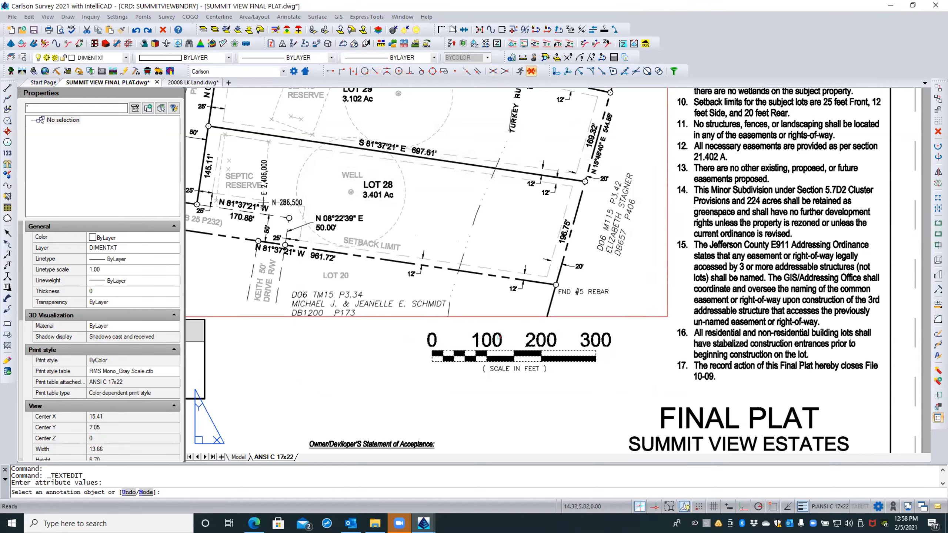
Set the text edit mode to Multiple, examine the barscale block's attributes sorted by prompt, and leave the values as they are
{"action": "type", "text": "m"}
{"action": "key", "text": "Return"}
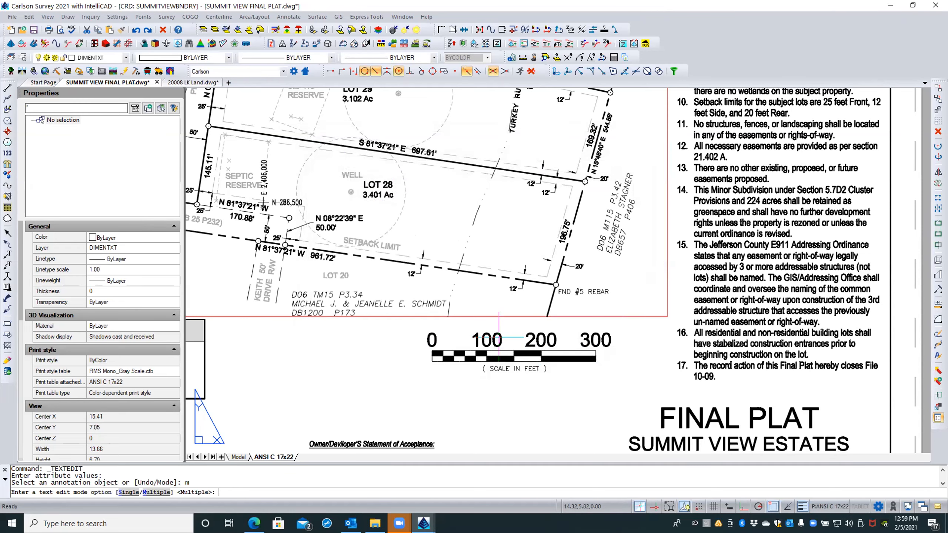
{"action": "key", "text": "Return"}
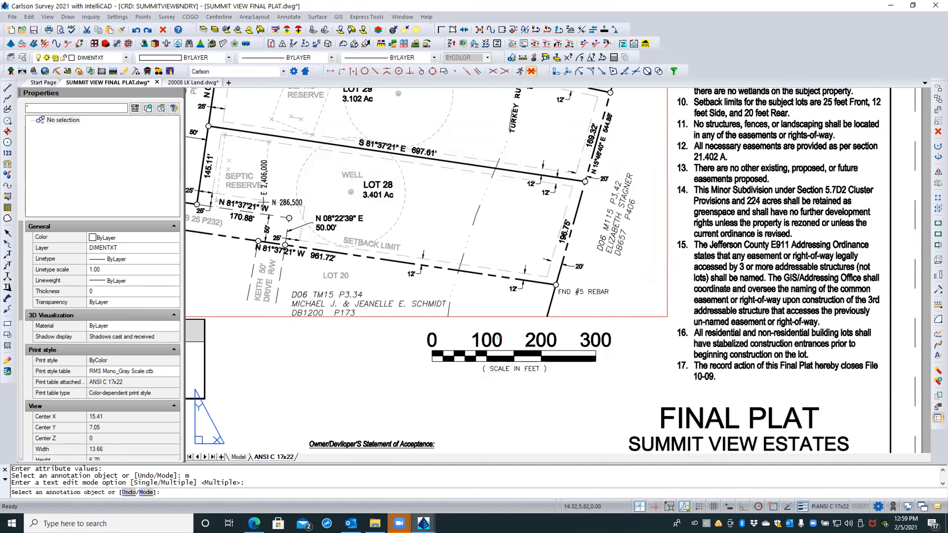
{"action": "left_click", "coordinate": [498, 338]}
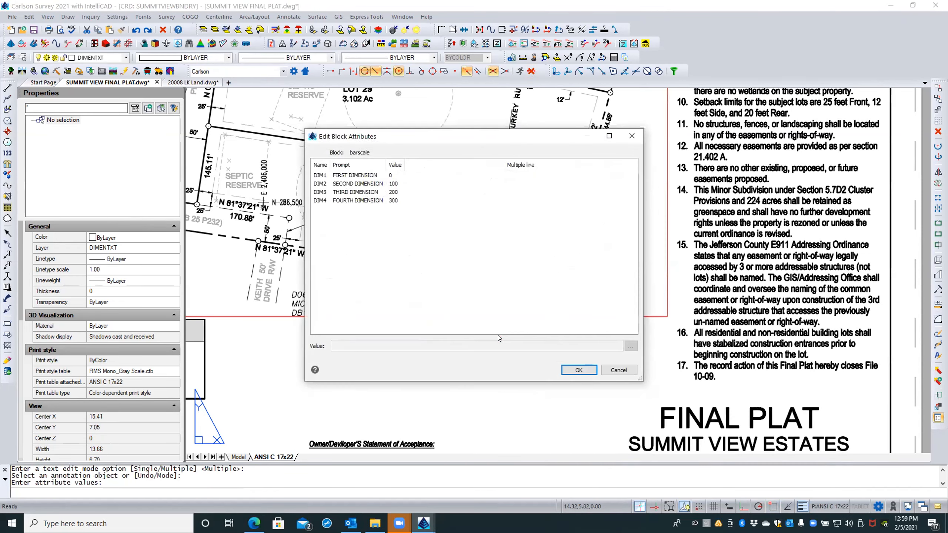
{"action": "left_click", "coordinate": [365, 184]}
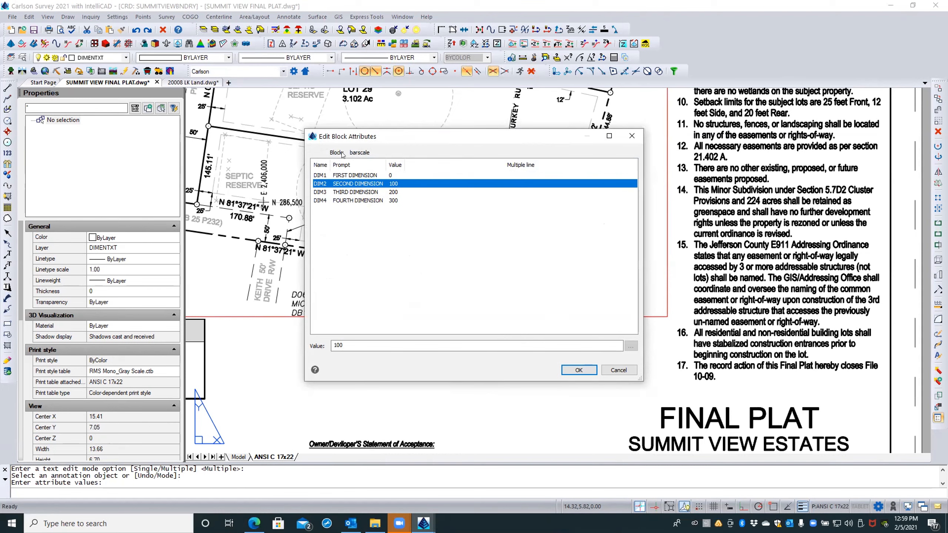
{"action": "left_click", "coordinate": [341, 164]}
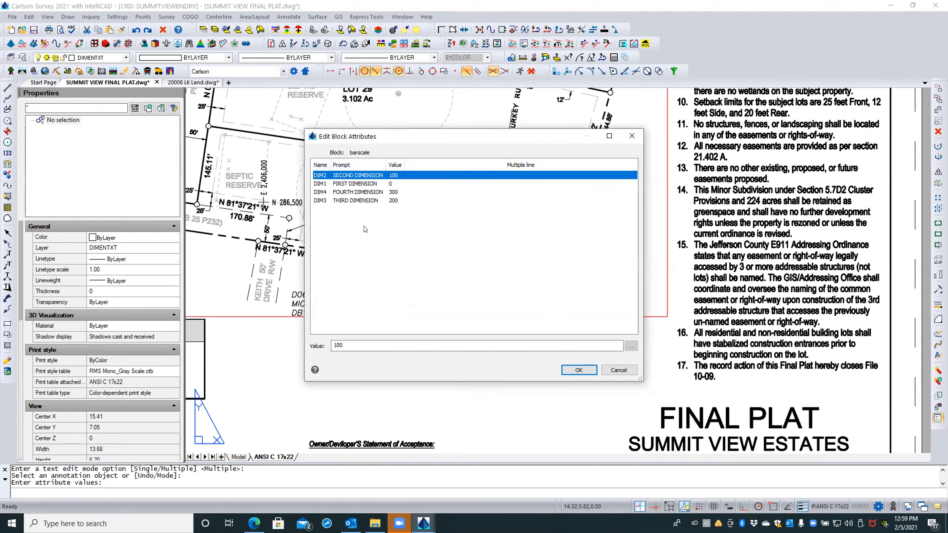
{"action": "key", "text": "Return"}
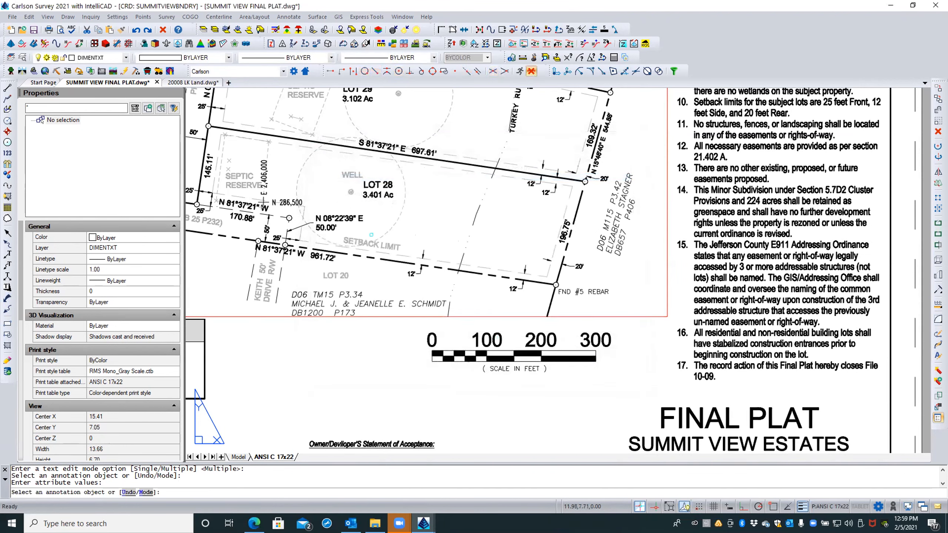
{"action": "key", "text": "Escape"}
{"action": "key", "text": "Escape"}
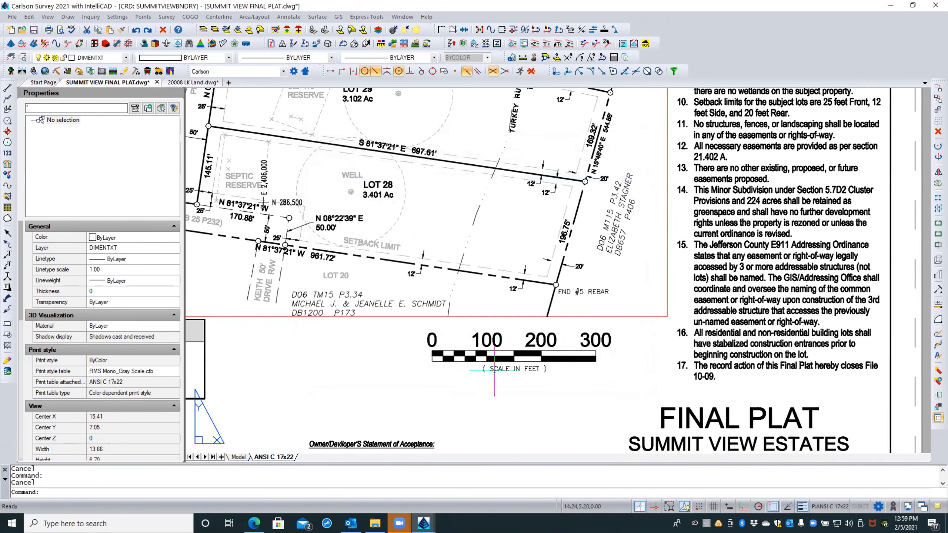
Inspect the text properties of the SCALE IN FEET label below the bar scale
{"action": "left_click", "coordinate": [494, 370]}
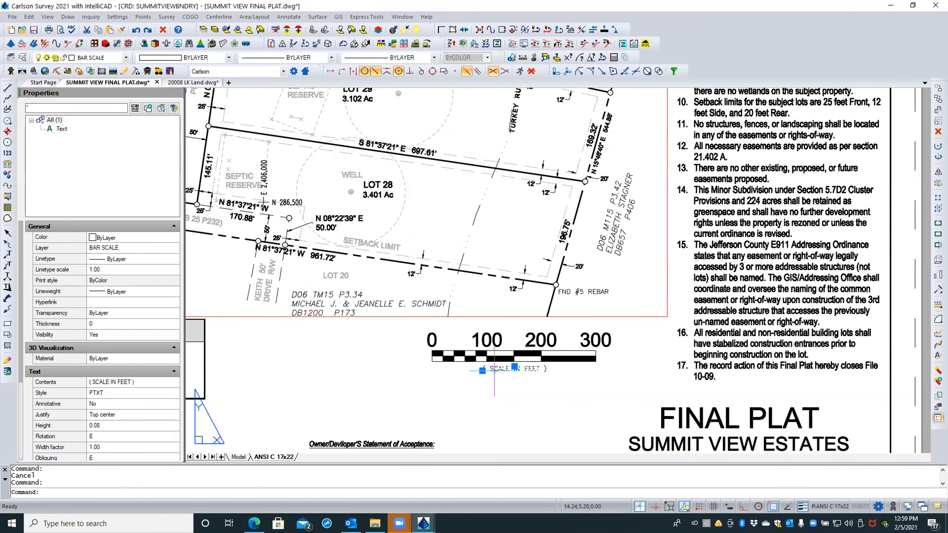
{"action": "scroll", "coordinate": [496, 372], "scroll_direction": "up", "scroll_amount": 3}
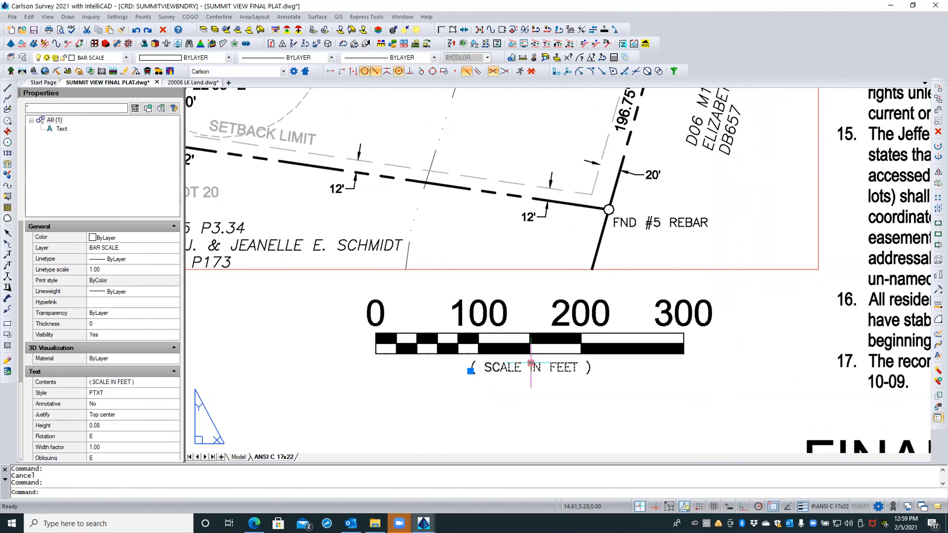
{"action": "key", "text": "Escape"}
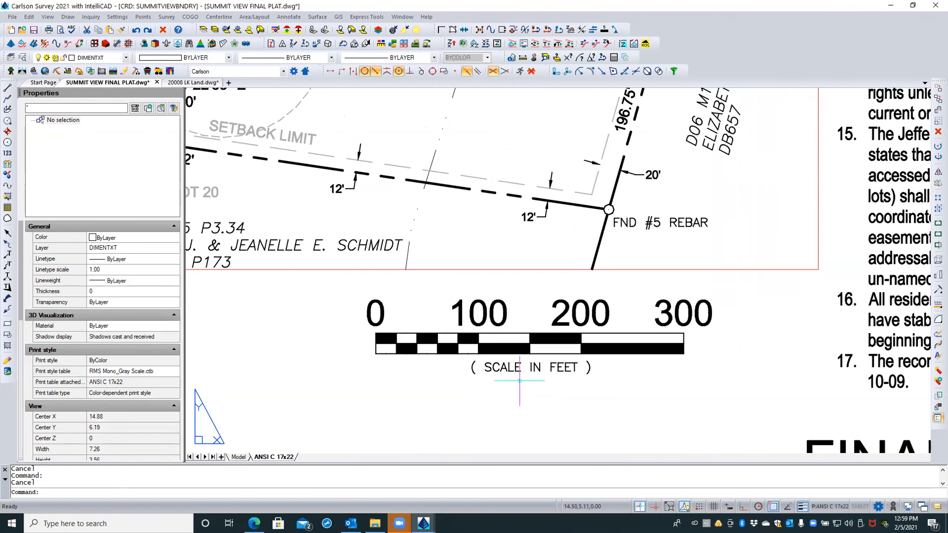
Try to open the bar scale block as an external reference for editing
{"action": "left_click", "coordinate": [502, 321]}
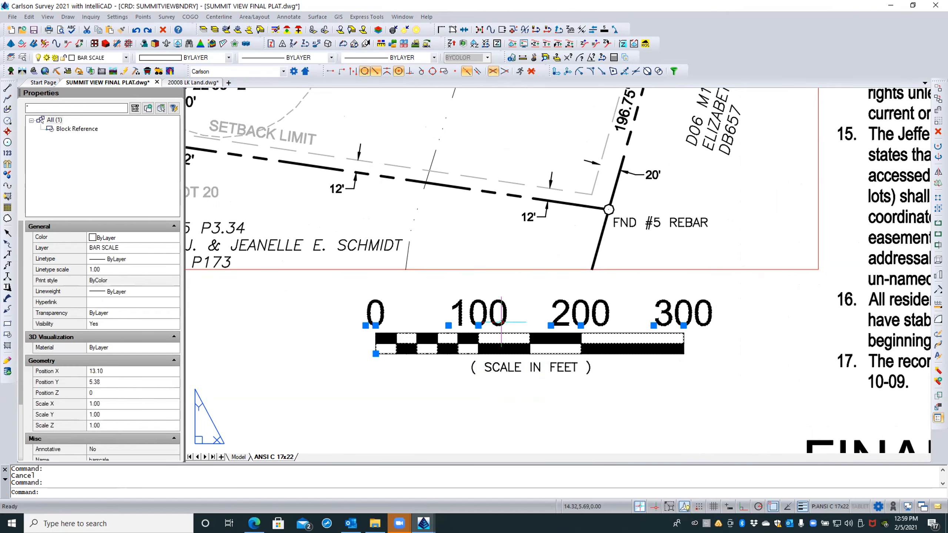
{"action": "right_click", "coordinate": [500, 322]}
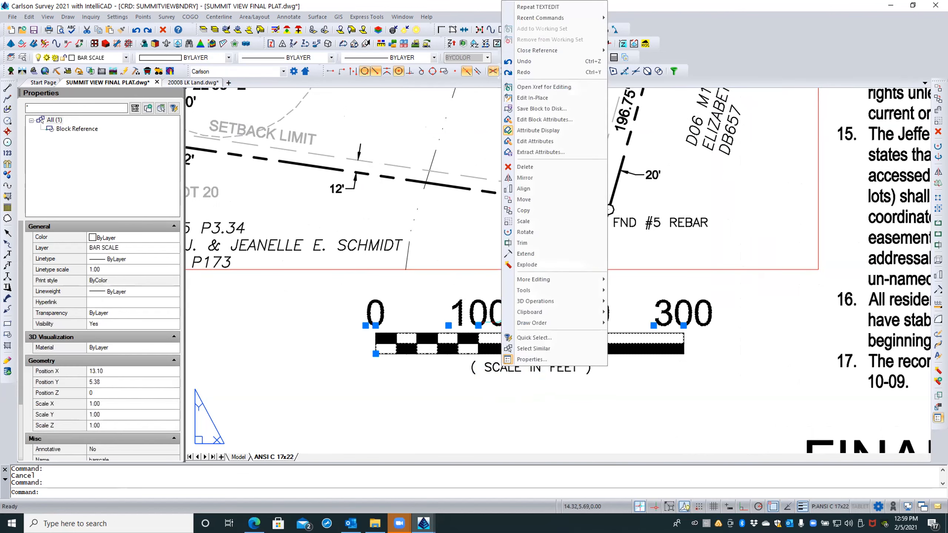
{"action": "left_click", "coordinate": [542, 86]}
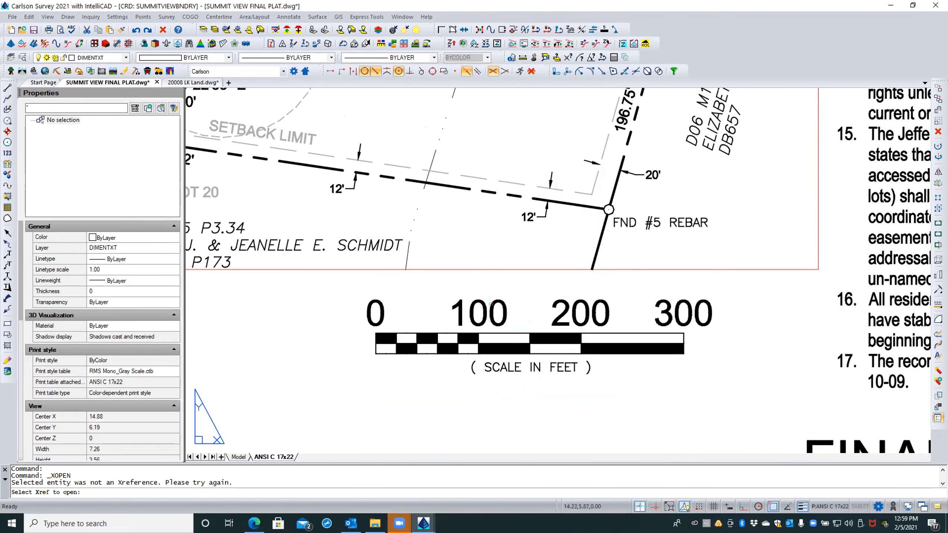
{"action": "left_click", "coordinate": [491, 311]}
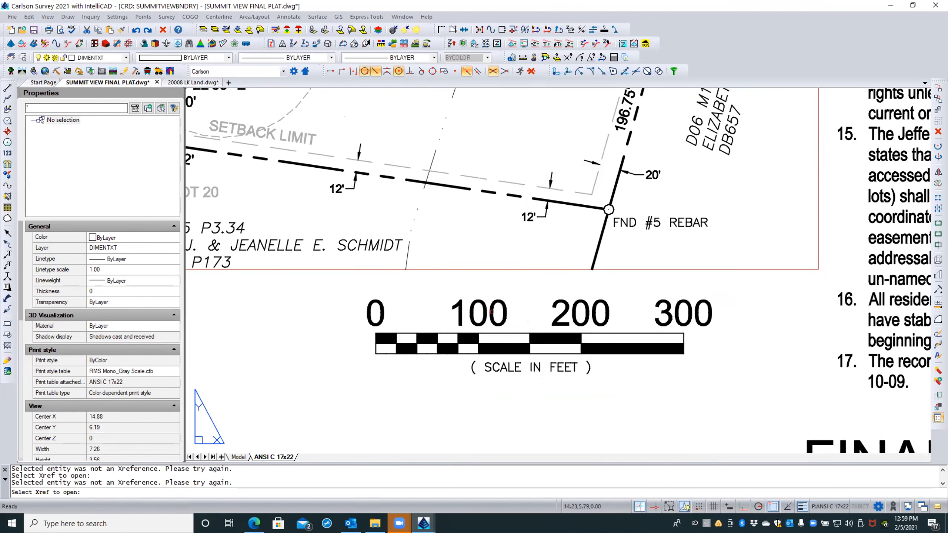
{"action": "key", "text": "Escape"}
{"action": "key", "text": "Escape"}
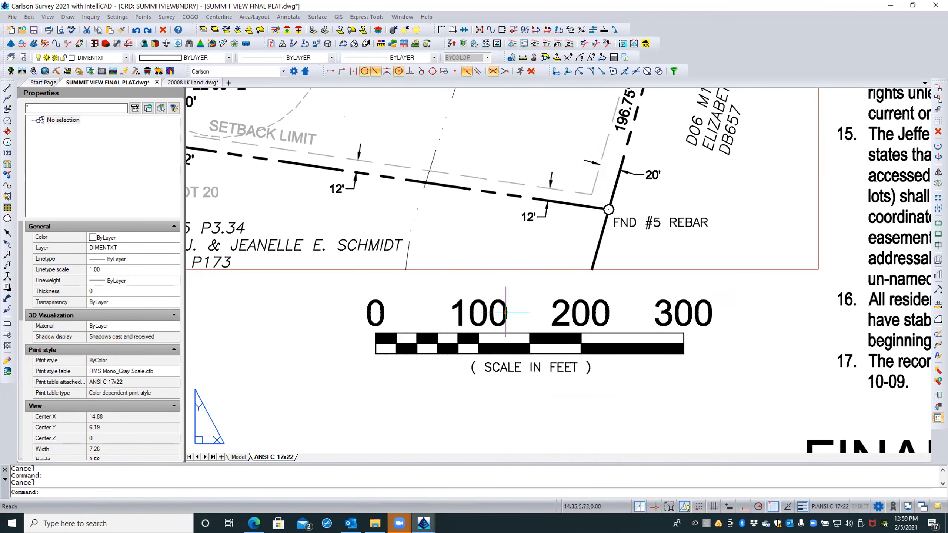
Check the bar scale block's attribute values from DIM1 to DIM4 without editing them
{"action": "left_click", "coordinate": [506, 312]}
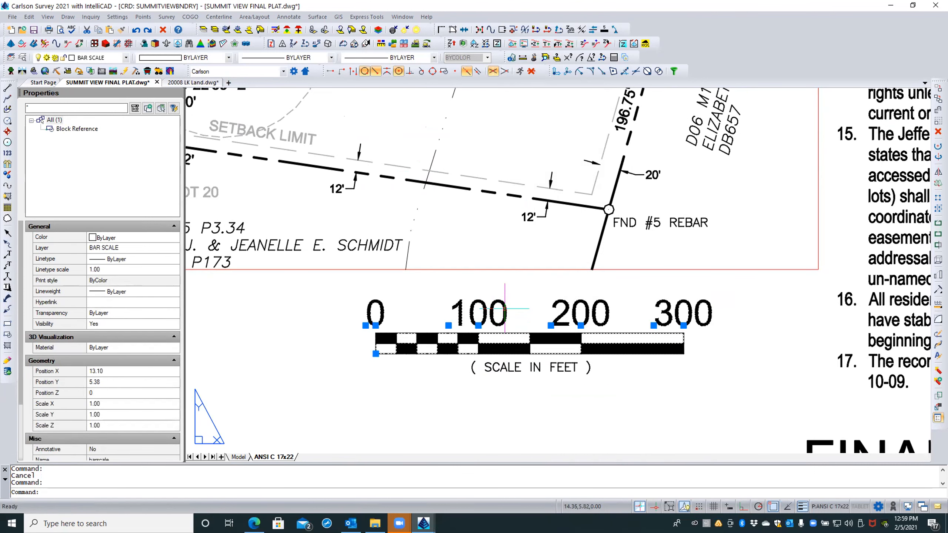
{"action": "right_click", "coordinate": [505, 309]}
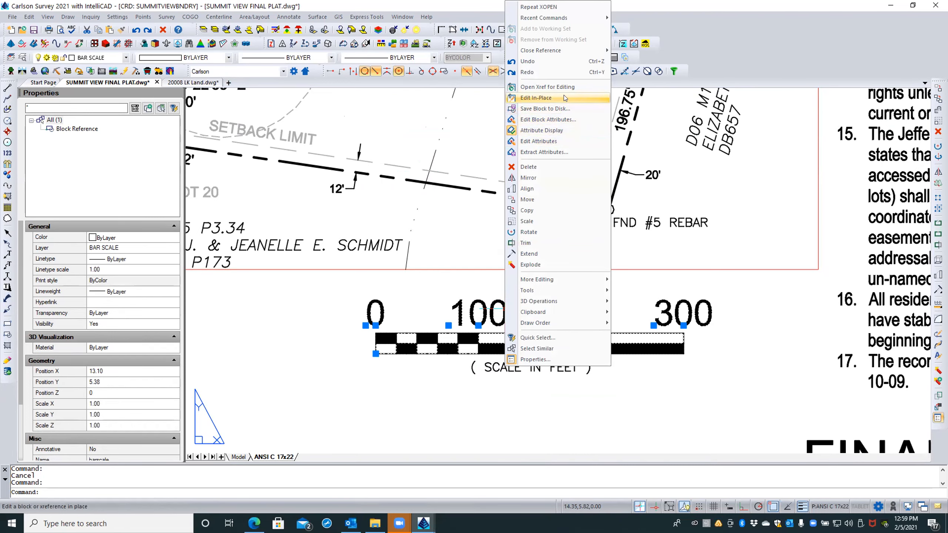
{"action": "left_click", "coordinate": [563, 120]}
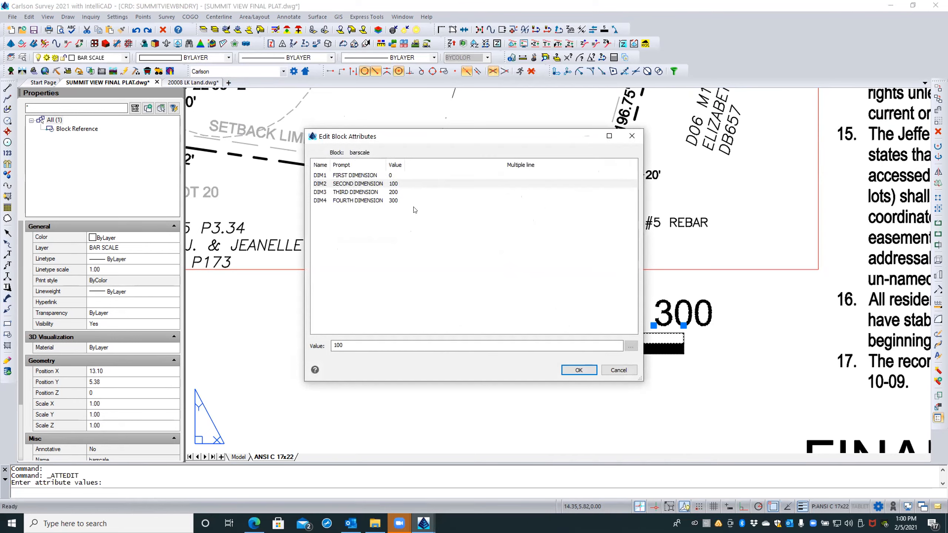
{"action": "left_click", "coordinate": [594, 367]}
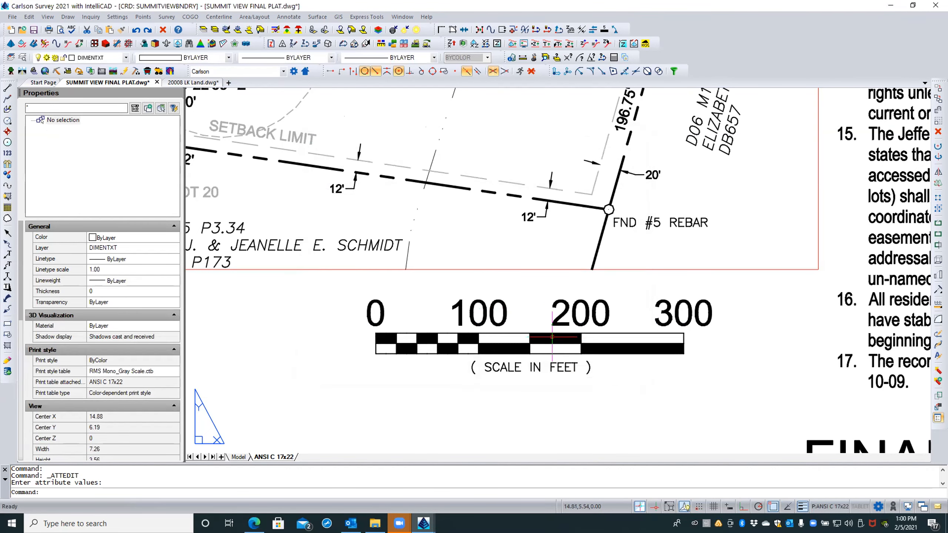
Open the barscale block for in-place reference editing with its attribute definitions displayed
{"action": "left_click", "coordinate": [505, 320]}
{"action": "right_click", "coordinate": [505, 320]}
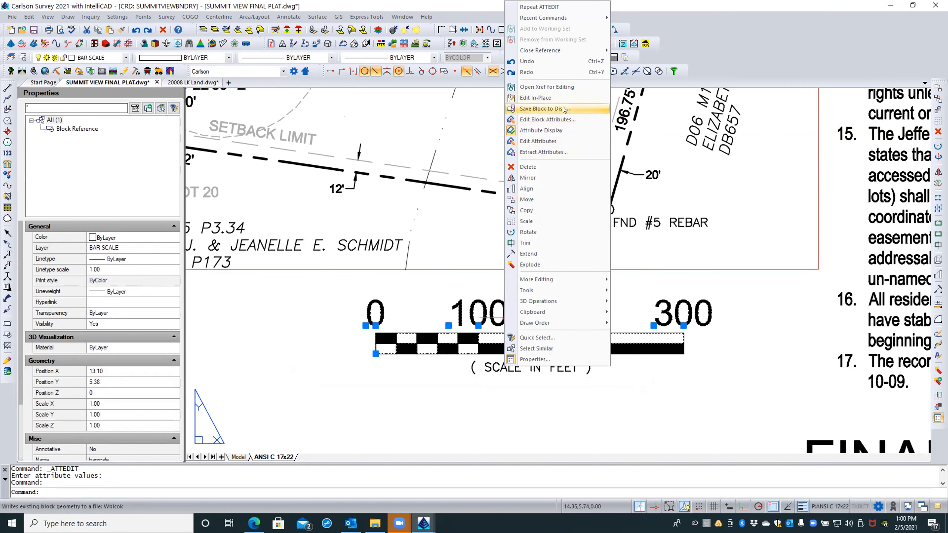
{"action": "left_click", "coordinate": [555, 99]}
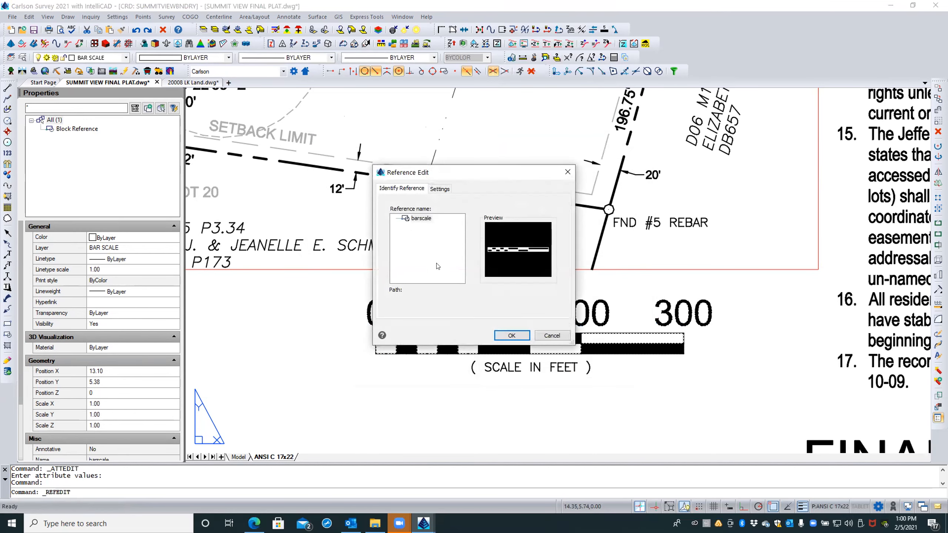
{"action": "left_click", "coordinate": [433, 189]}
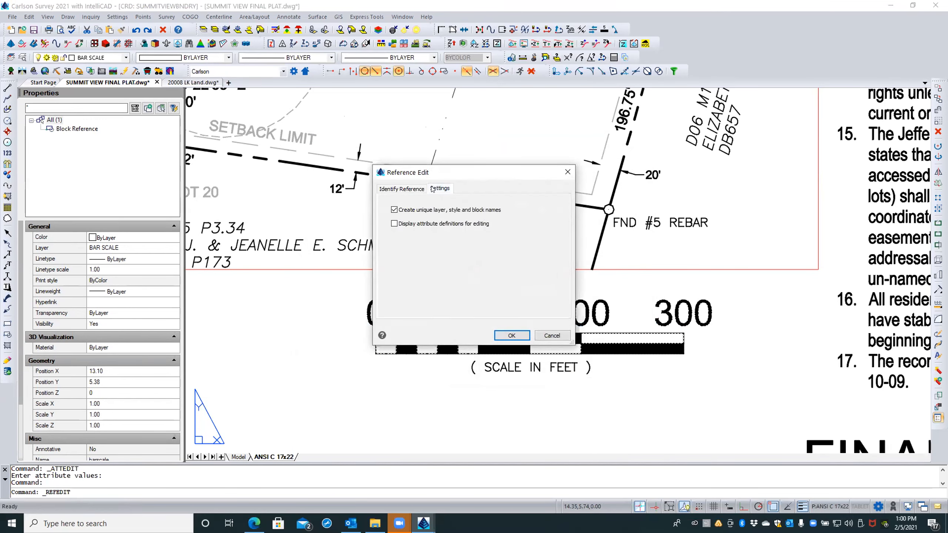
{"action": "left_click", "coordinate": [410, 223]}
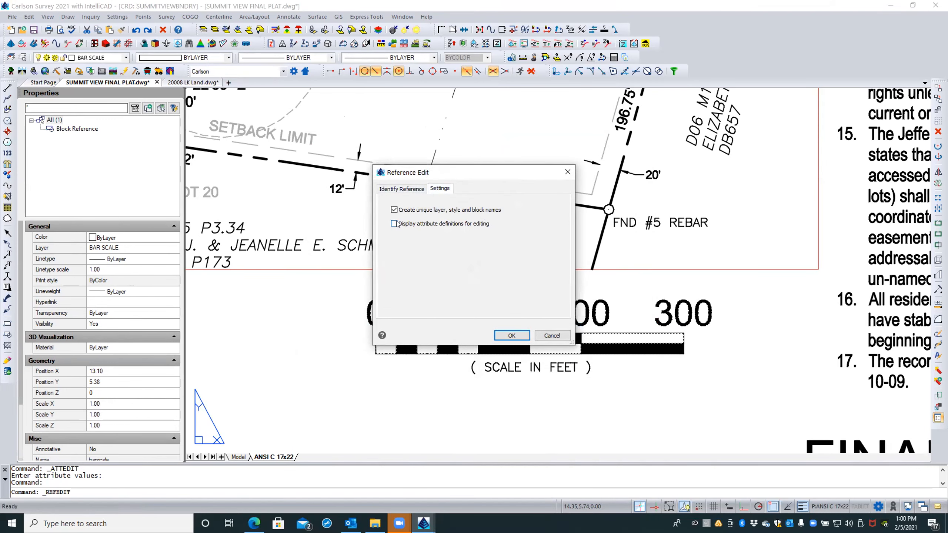
{"action": "left_click", "coordinate": [408, 189]}
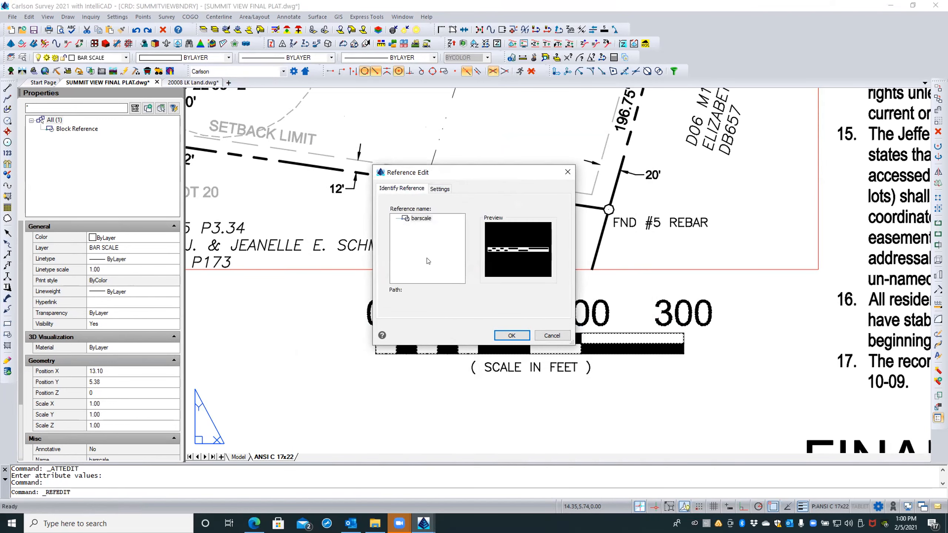
{"action": "left_click", "coordinate": [500, 335]}
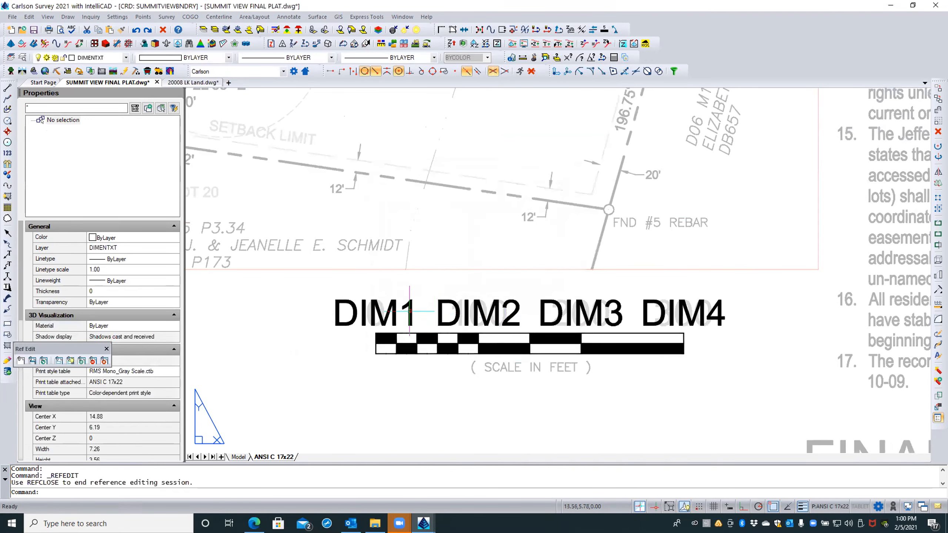
Set the text height of the DIM1 to DIM4 attribute definitions to 0.13
{"action": "left_click", "coordinate": [409, 310]}
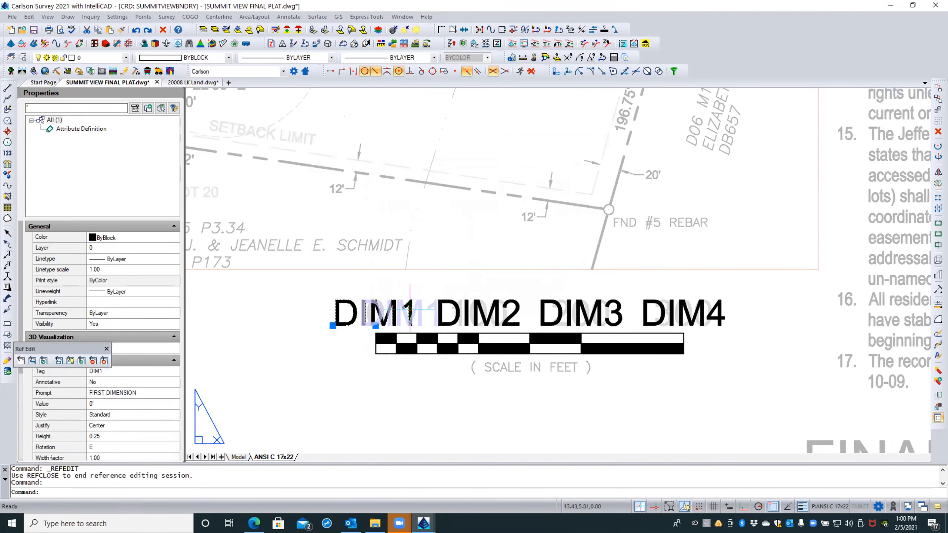
{"action": "key", "text": "Escape"}
{"action": "left_click", "coordinate": [704, 293]}
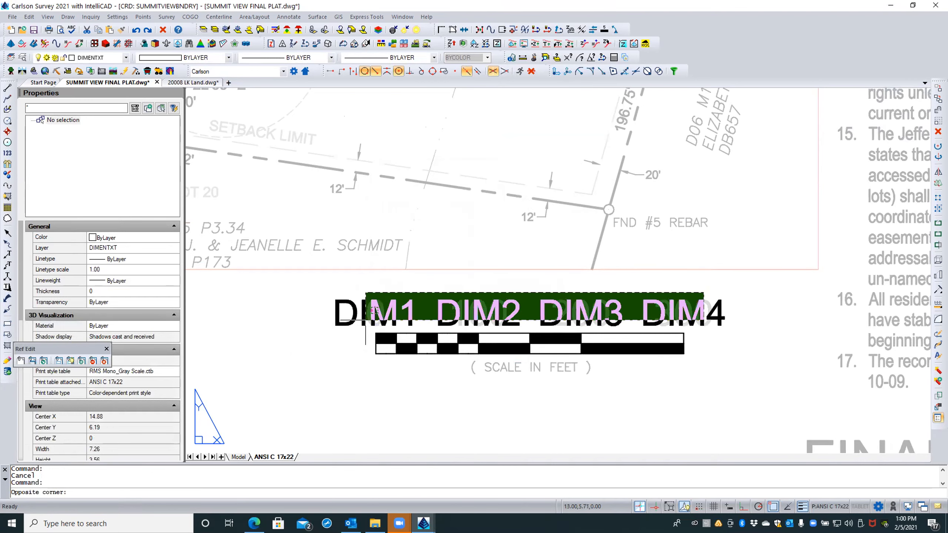
{"action": "left_click", "coordinate": [365, 320]}
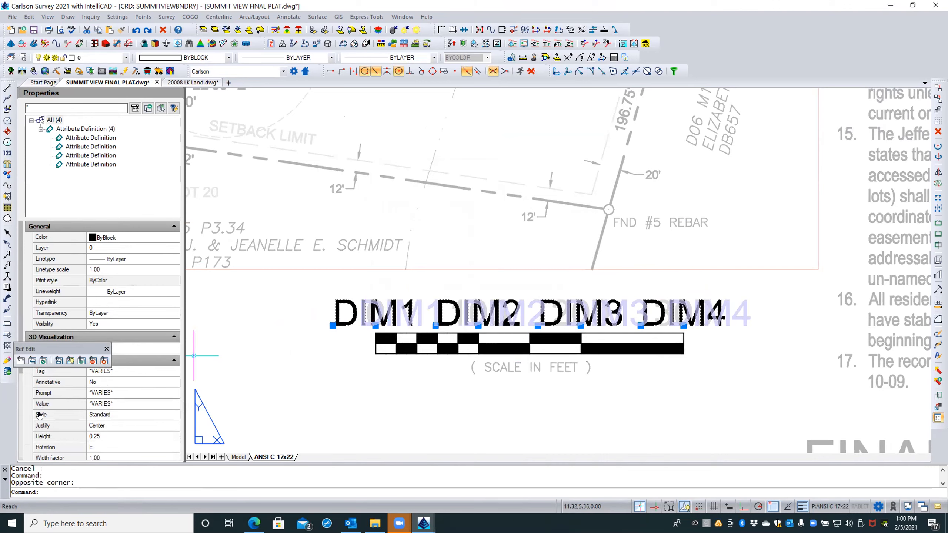
{"action": "left_click", "coordinate": [100, 436]}
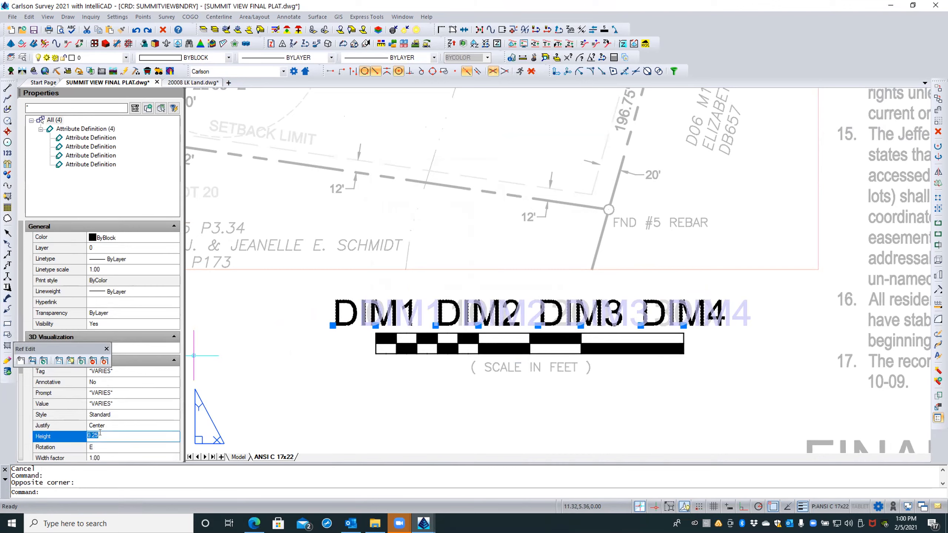
{"action": "key", "text": "BackSpace"}
{"action": "key", "text": "Return"}
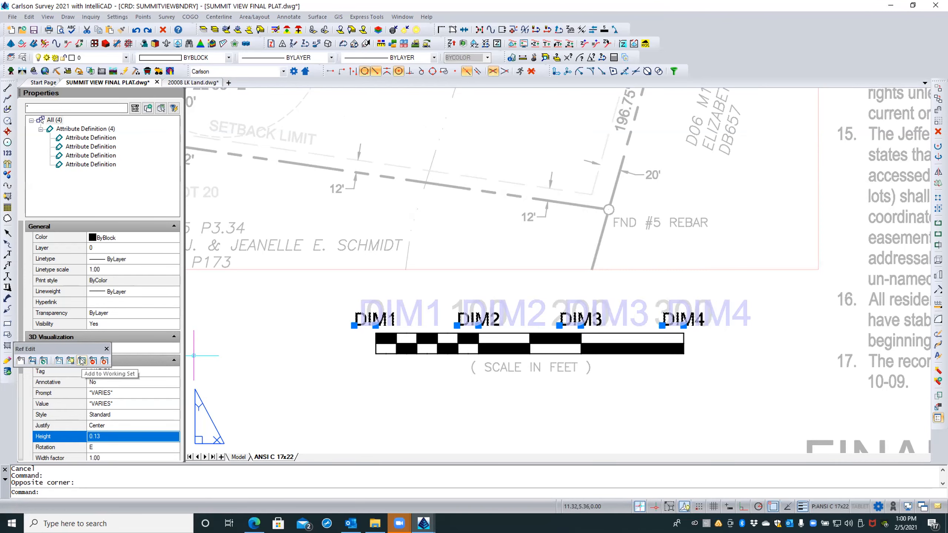
End the reference editing session and save the changes to the barscale block
{"action": "left_click", "coordinate": [102, 360]}
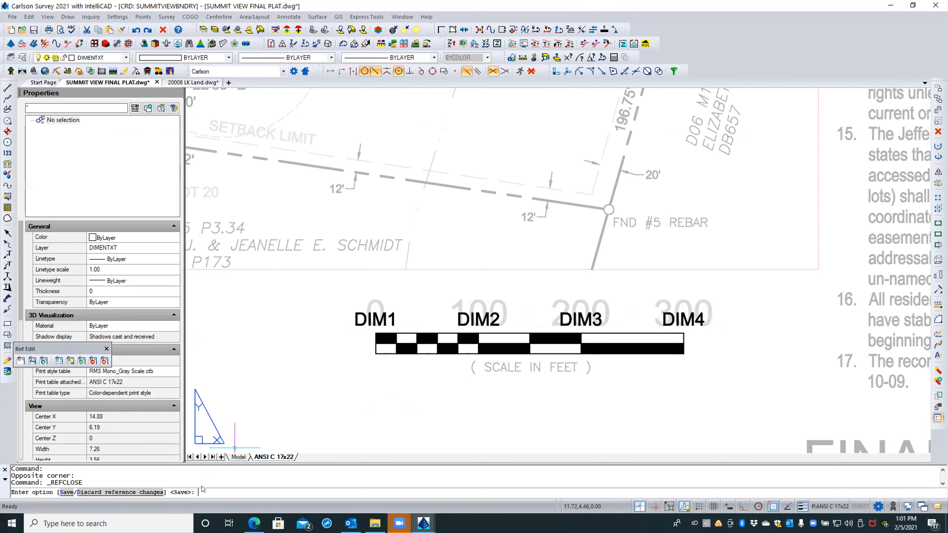
{"action": "key", "text": "Return"}
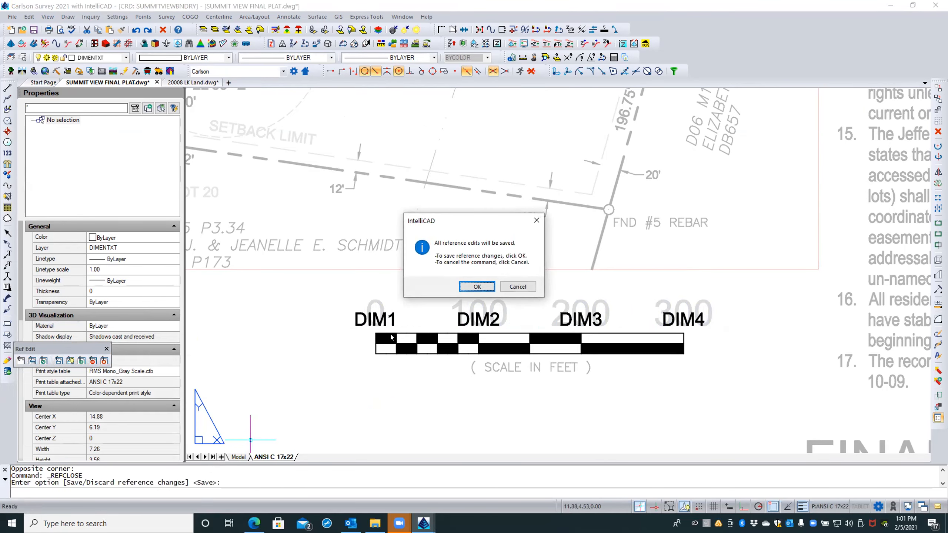
{"action": "left_click", "coordinate": [475, 286]}
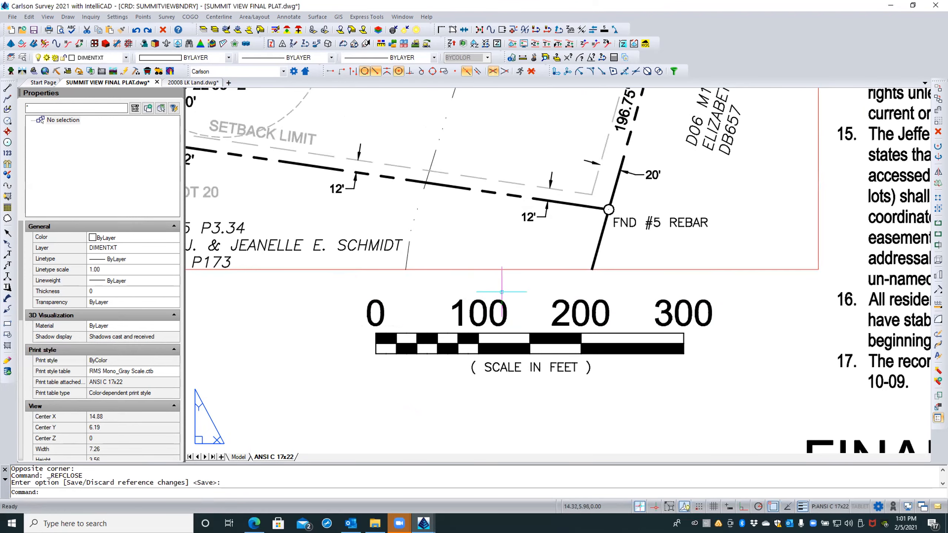
Examine the bar scale block reference's geometry and attribute properties
{"action": "left_click", "coordinate": [678, 306]}
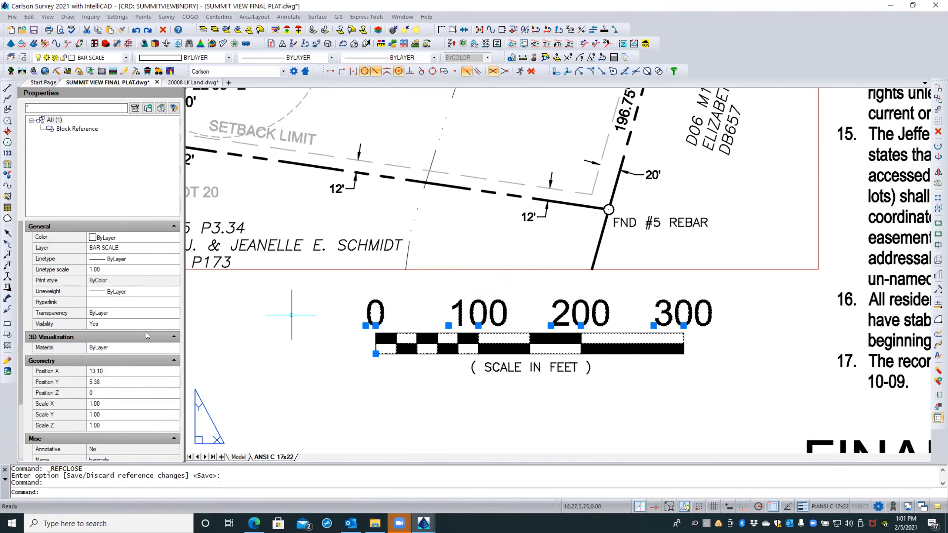
{"action": "left_click", "coordinate": [85, 128]}
{"action": "scroll", "coordinate": [112, 281], "scroll_direction": "down", "scroll_amount": 2}
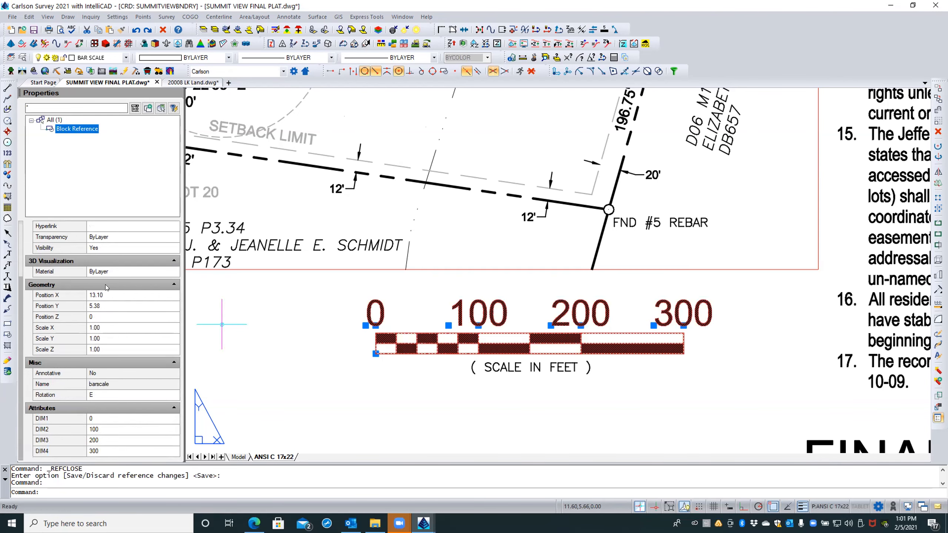
Check the DIM1 and DIM2 attribute values of the bar scale block and clear the selection
{"action": "left_click", "coordinate": [114, 428]}
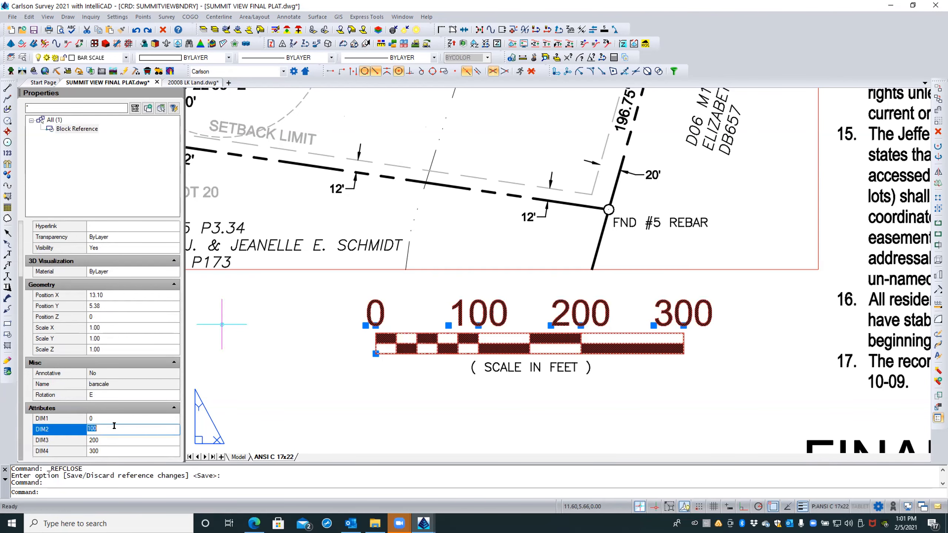
{"action": "left_click", "coordinate": [114, 419]}
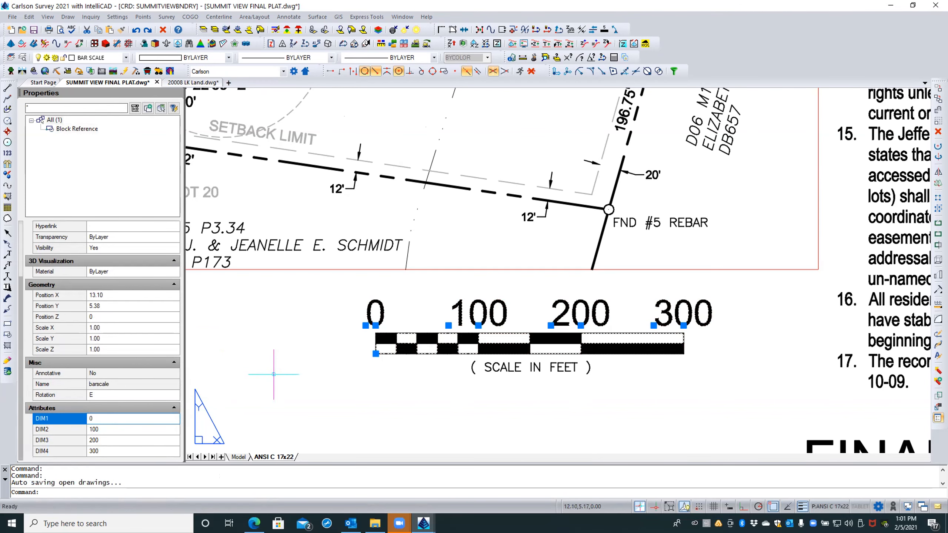
{"action": "key", "text": "Escape"}
{"action": "key", "text": "Escape"}
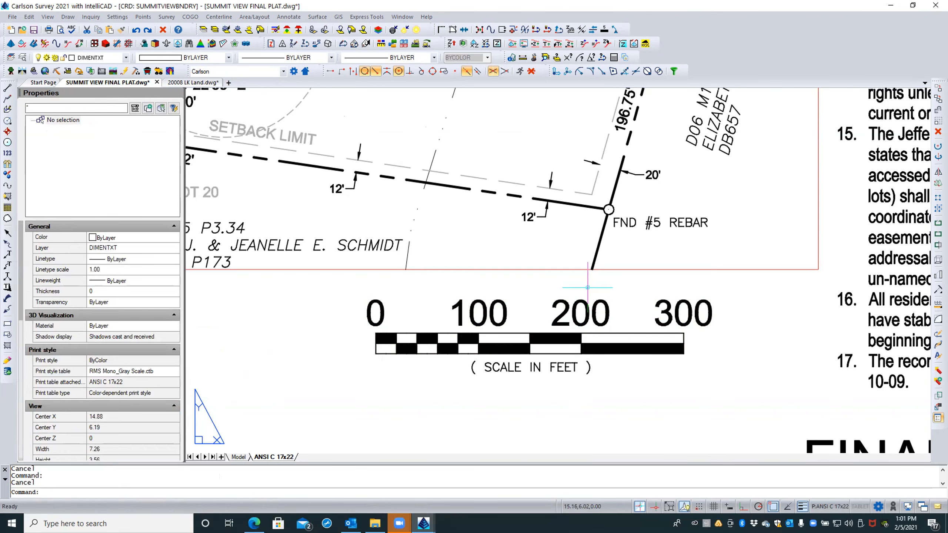
{"action": "left_click", "coordinate": [713, 300]}
{"action": "left_click", "coordinate": [383, 322]}
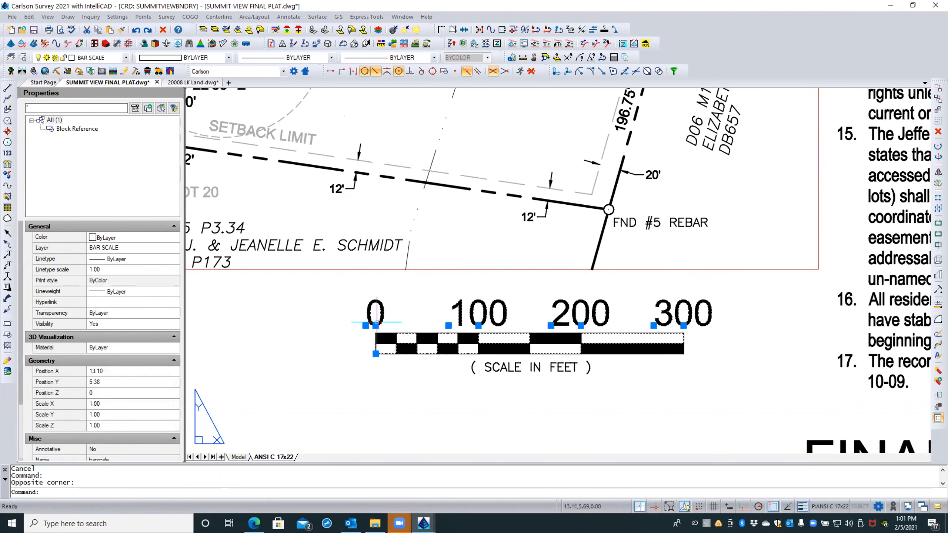
{"action": "left_click", "coordinate": [478, 326]}
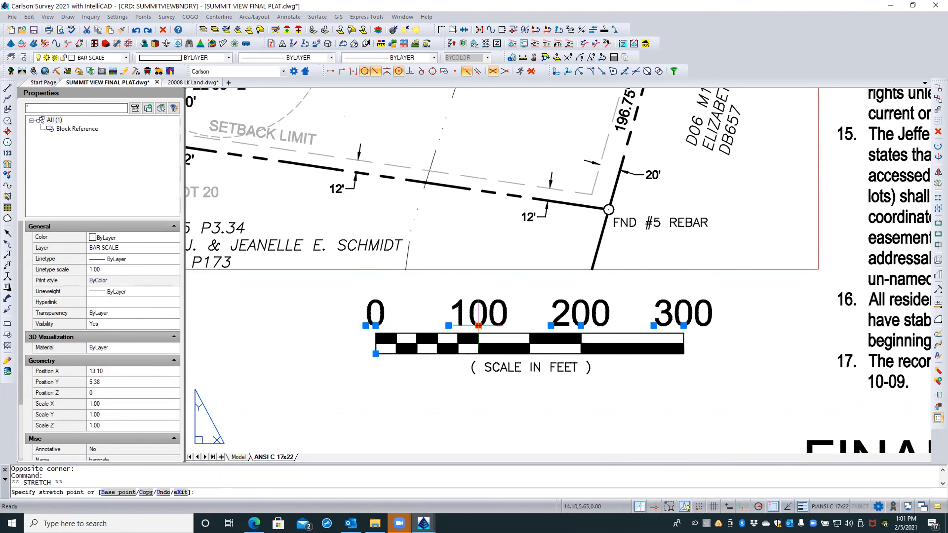
{"action": "key", "text": "Escape"}
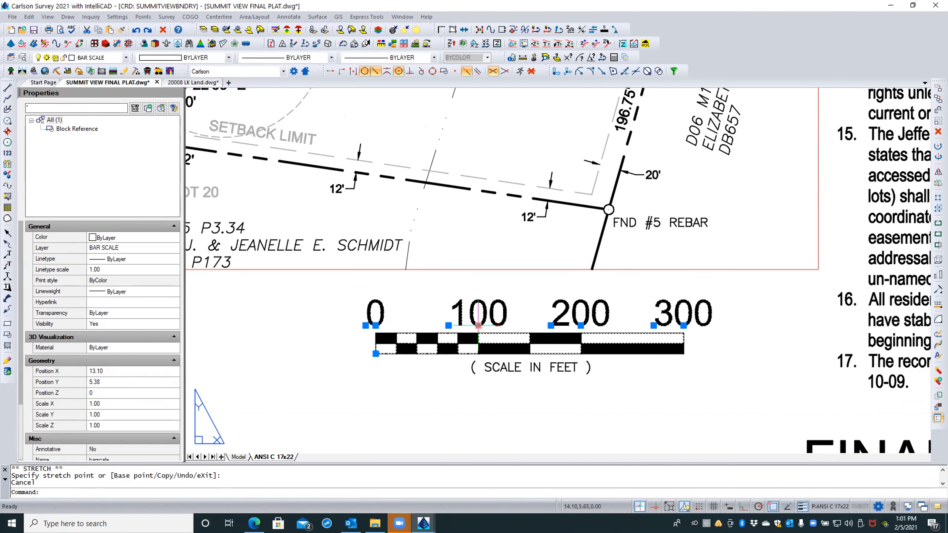
{"action": "key", "text": "Escape"}
Start editing the bar scale block's attributes one at a time, accepting the defaults for all block names, attribute names and text values
{"action": "left_click", "coordinate": [471, 313]}
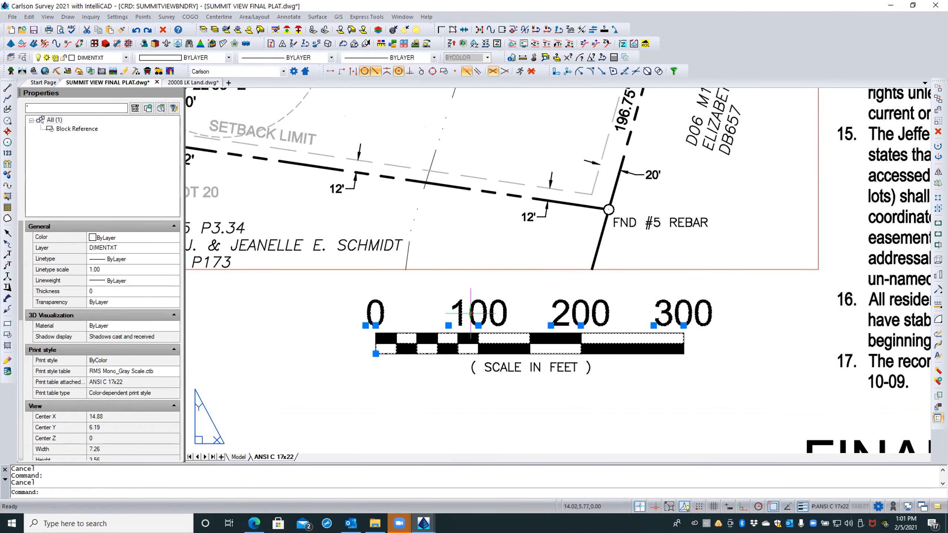
{"action": "left_click", "coordinate": [472, 313]}
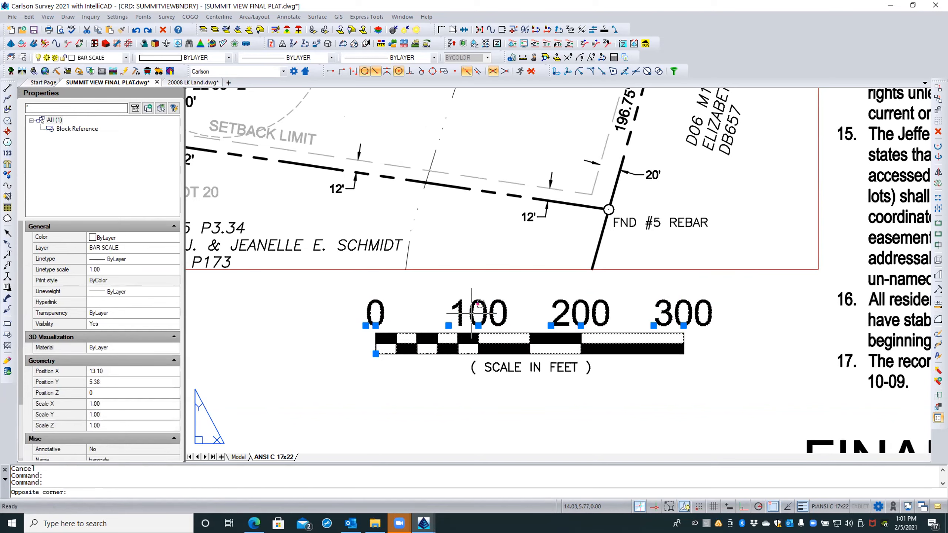
{"action": "key", "text": "Escape"}
{"action": "right_click", "coordinate": [472, 313]}
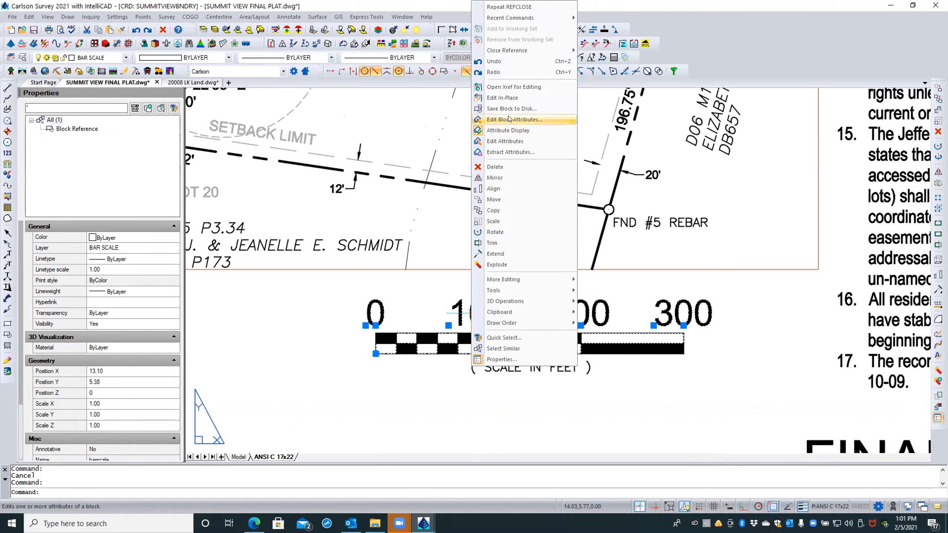
{"action": "left_click", "coordinate": [505, 141]}
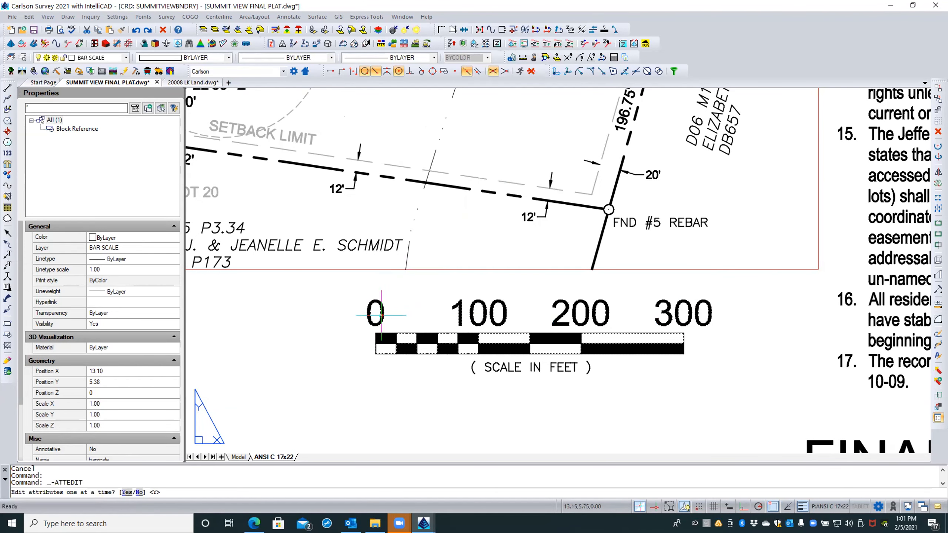
{"action": "key", "text": "Return"}
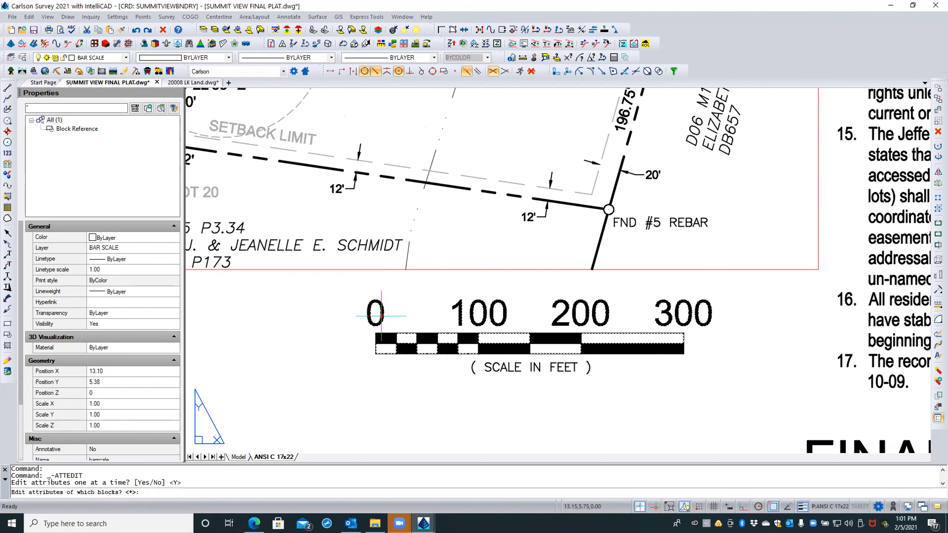
{"action": "key", "text": "Return"}
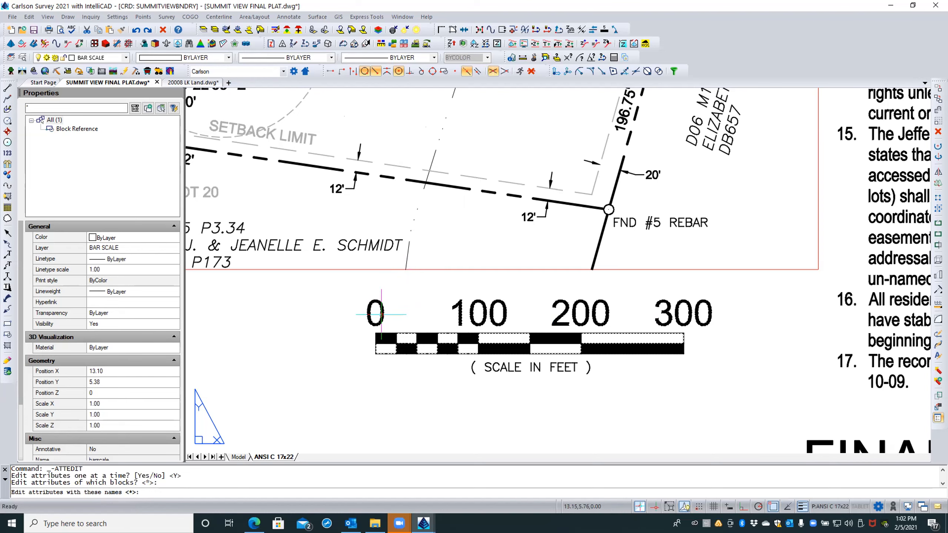
{"action": "key", "text": "Return"}
{"action": "key", "text": "Return"}
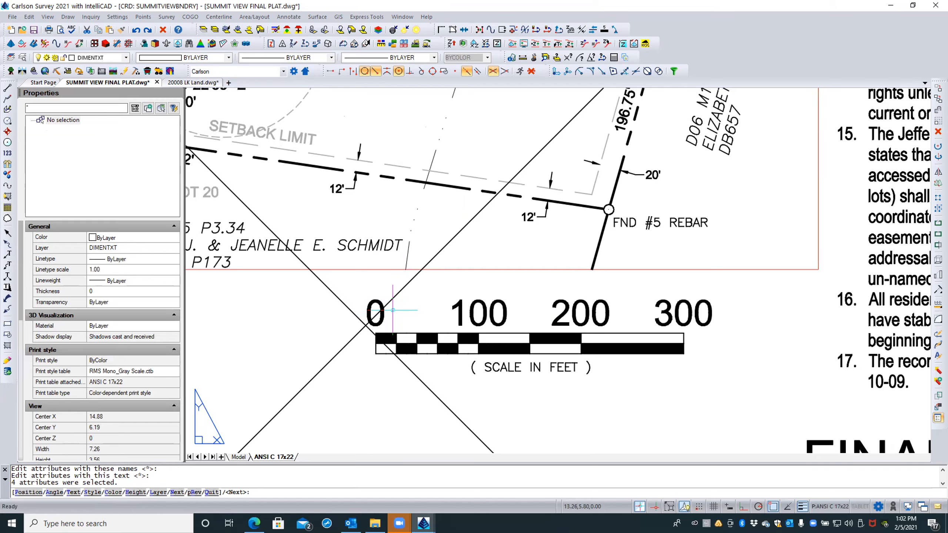
Set the text height of the bar scale's 0 label to .125
{"action": "scroll", "coordinate": [392, 310], "scroll_direction": "down", "scroll_amount": 4}
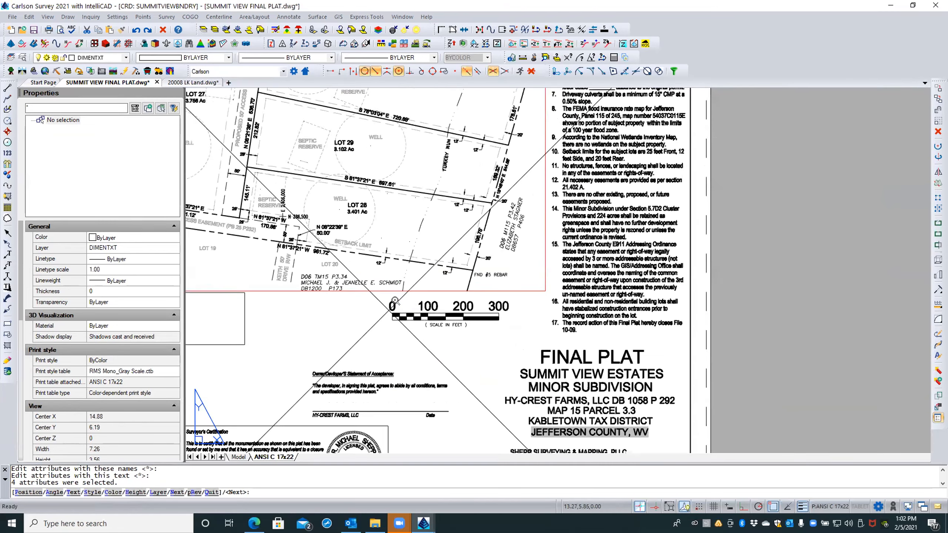
{"action": "scroll", "coordinate": [395, 301], "scroll_direction": "down", "scroll_amount": 3}
{"action": "scroll", "coordinate": [395, 301], "scroll_direction": "up", "scroll_amount": 3}
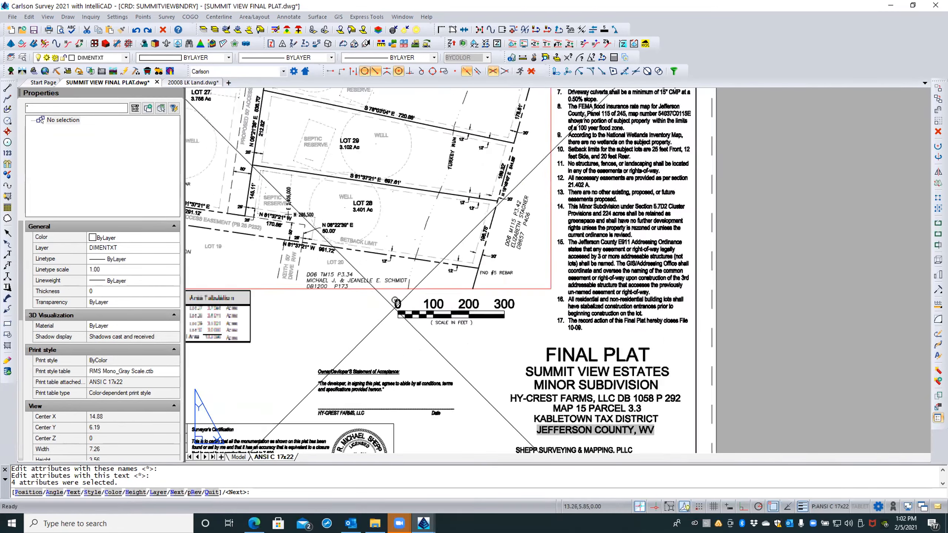
{"action": "scroll", "coordinate": [395, 301], "scroll_direction": "up", "scroll_amount": 4}
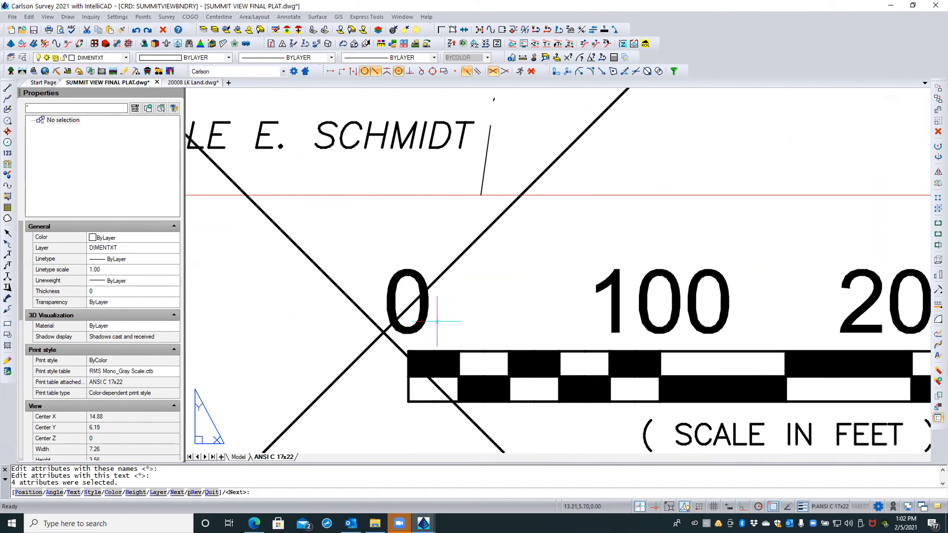
{"action": "type", "text": "h"}
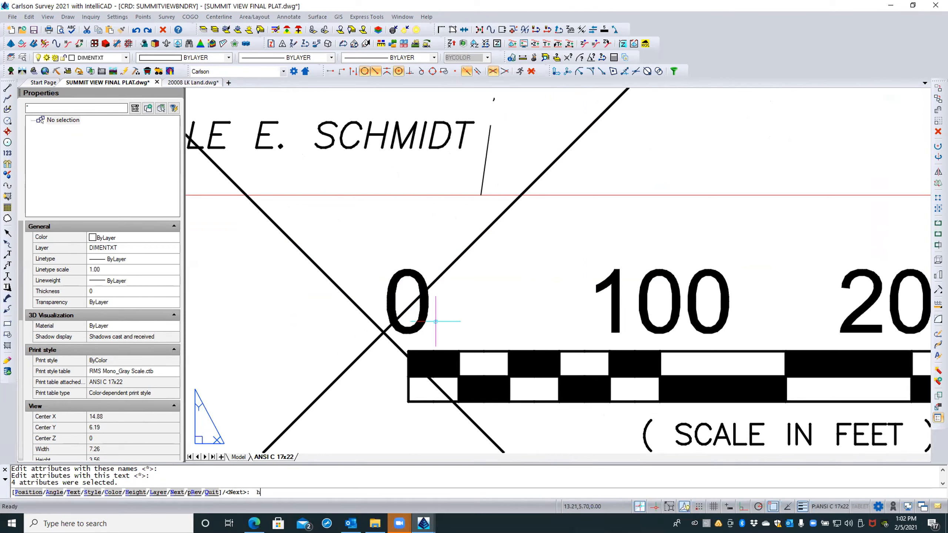
{"action": "key", "text": "Return"}
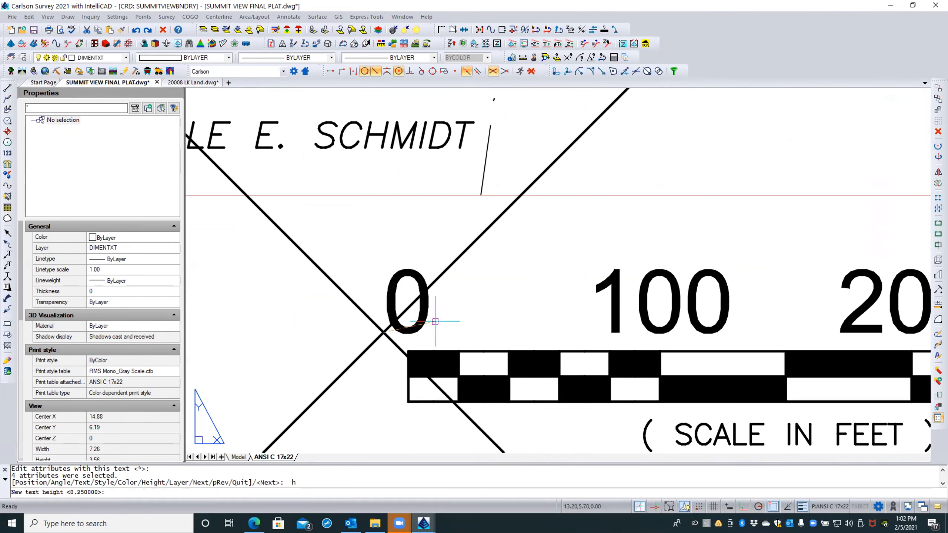
{"action": "type", "text": "."}
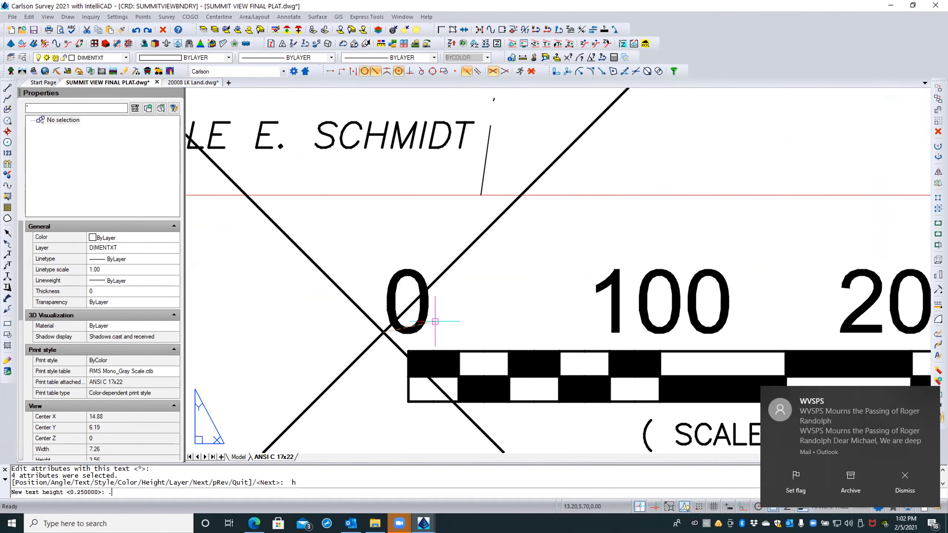
{"action": "type", "text": "125"}
{"action": "key", "text": "Return"}
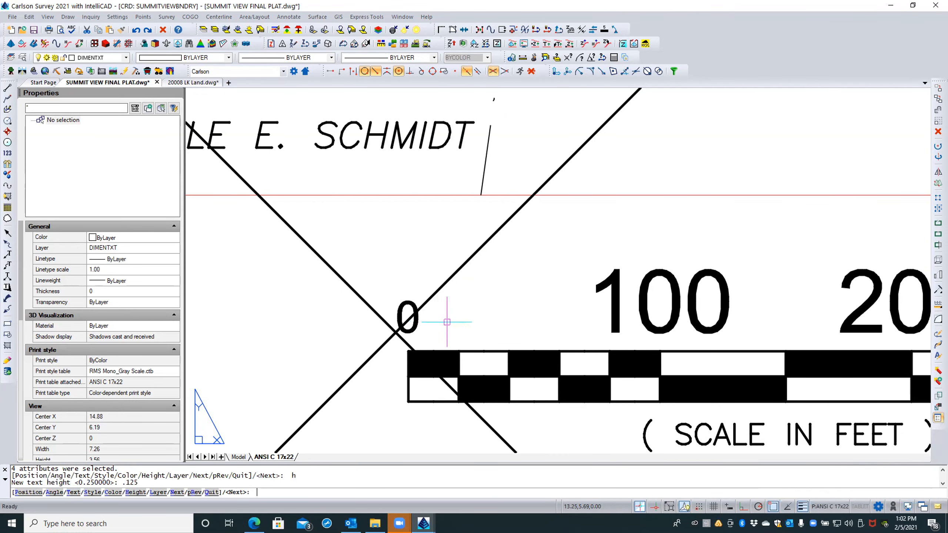
Advance to the bar scale's 100 label and set its text height to .125
{"action": "key", "text": "Return"}
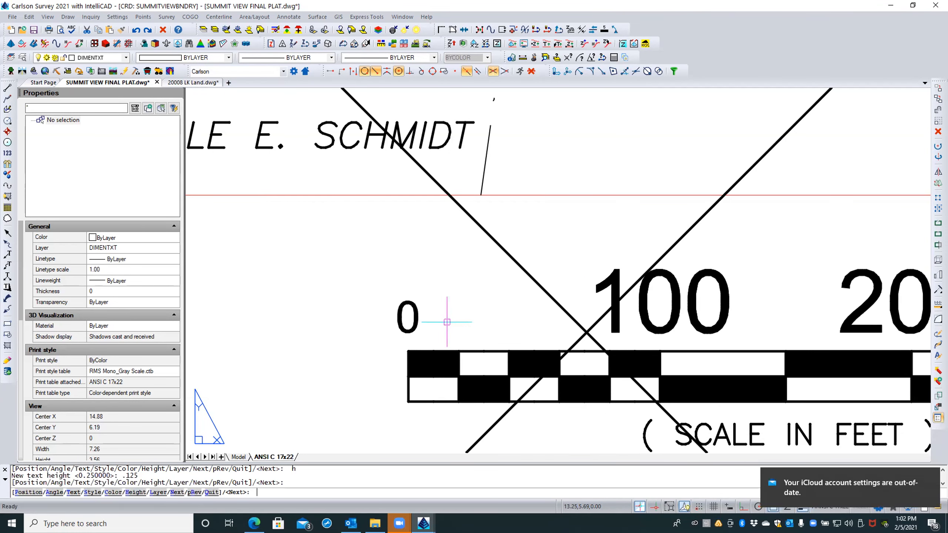
{"action": "type", "text": "h"}
{"action": "key", "text": "Return"}
{"action": "type", "text": "."}
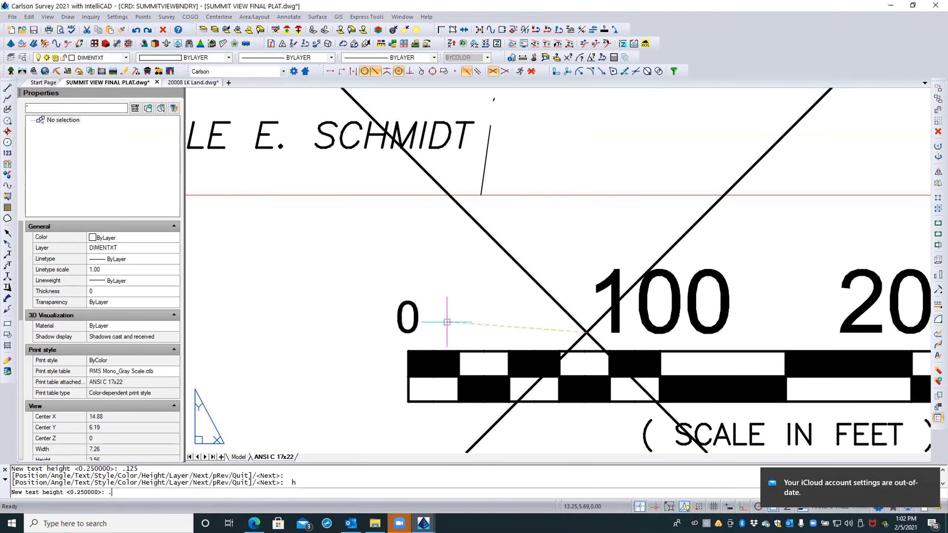
{"action": "type", "text": "125"}
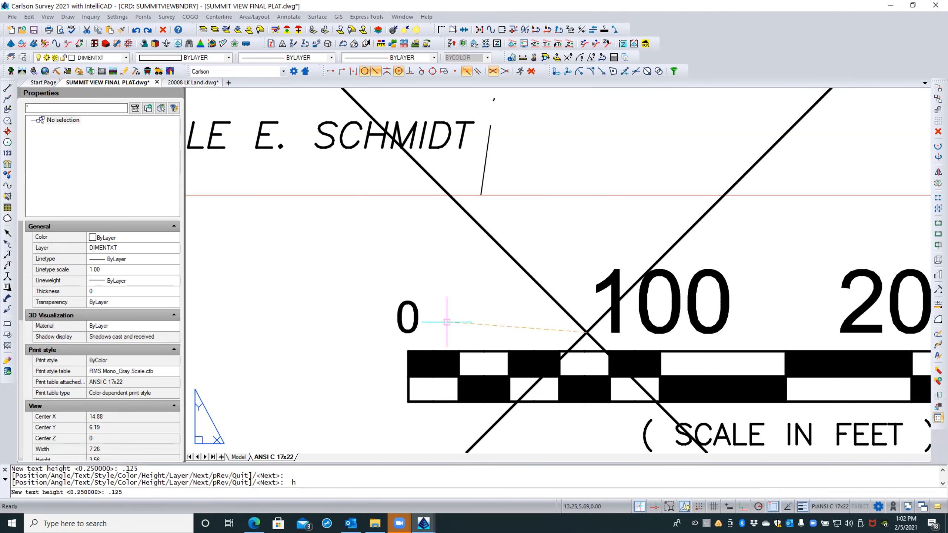
{"action": "key", "text": "Return"}
{"action": "middle_click_drag", "start_coordinate": [461, 275], "coordinate": [281, 275]}
{"action": "scroll", "coordinate": [283, 274], "scroll_direction": "down", "scroll_amount": 1}
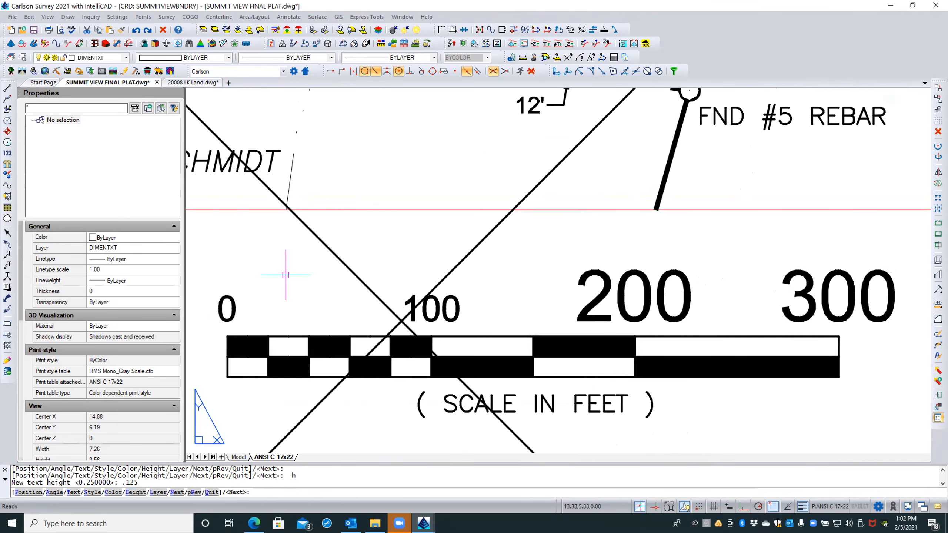
Advance to the bar scale's 200 label and set its text height to .125
{"action": "key", "text": "Return"}
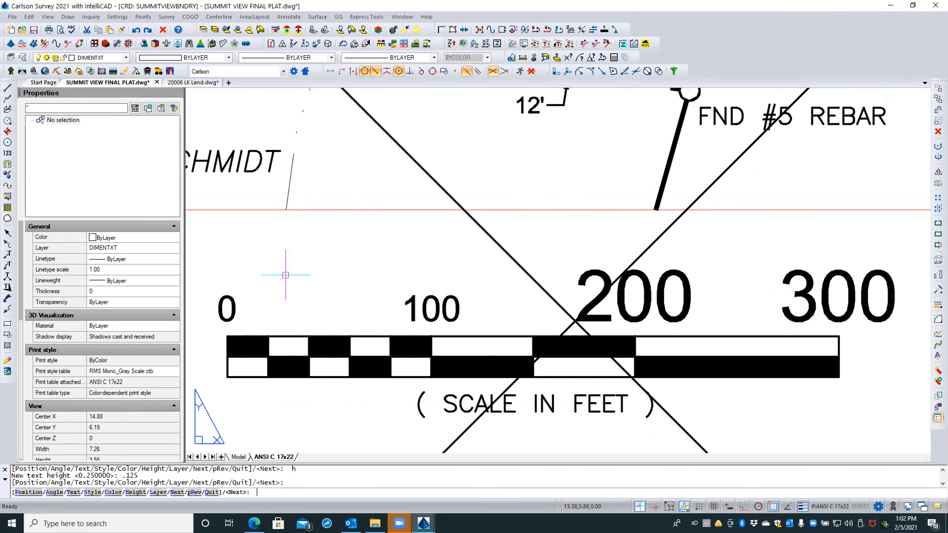
{"action": "type", "text": "h"}
{"action": "key", "text": "Return"}
{"action": "type", "text": ".125"}
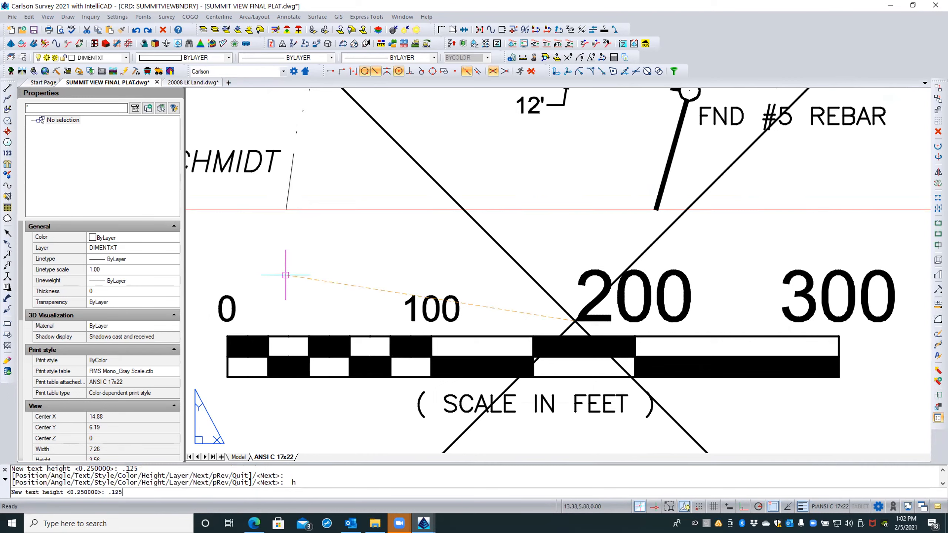
{"action": "key", "text": "Return"}
Set the text height of the bar scale's 300 label to .125 and quit the attribute editing command
{"action": "key", "text": "Return"}
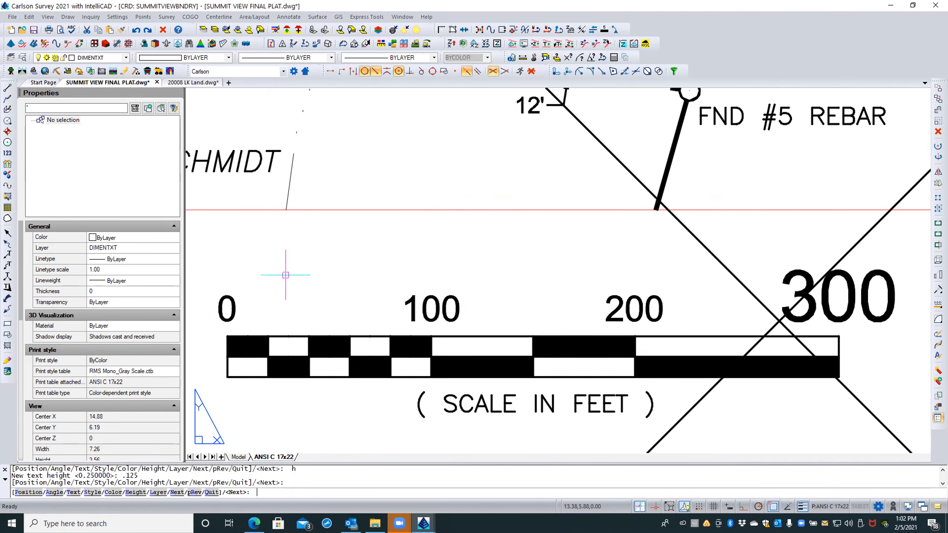
{"action": "type", "text": "h"}
{"action": "key", "text": "Return"}
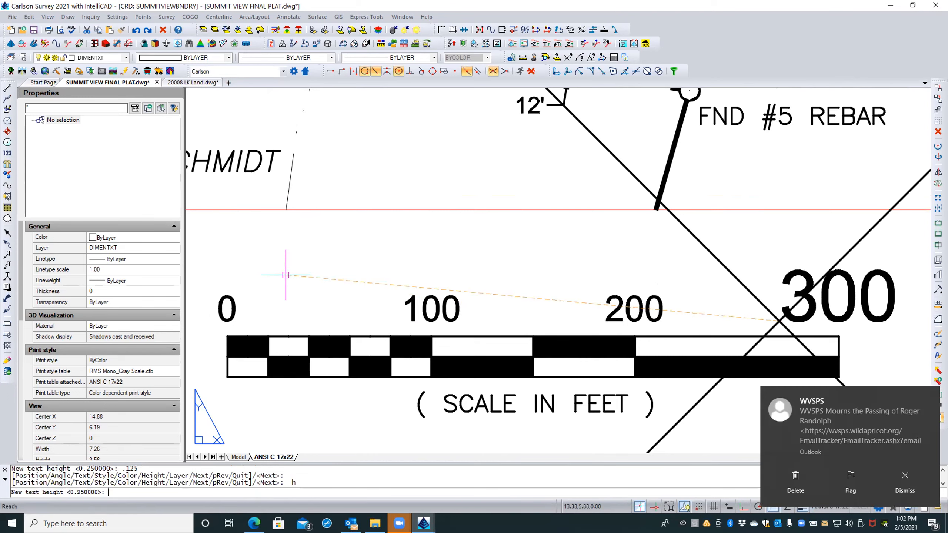
{"action": "type", "text": ".125"}
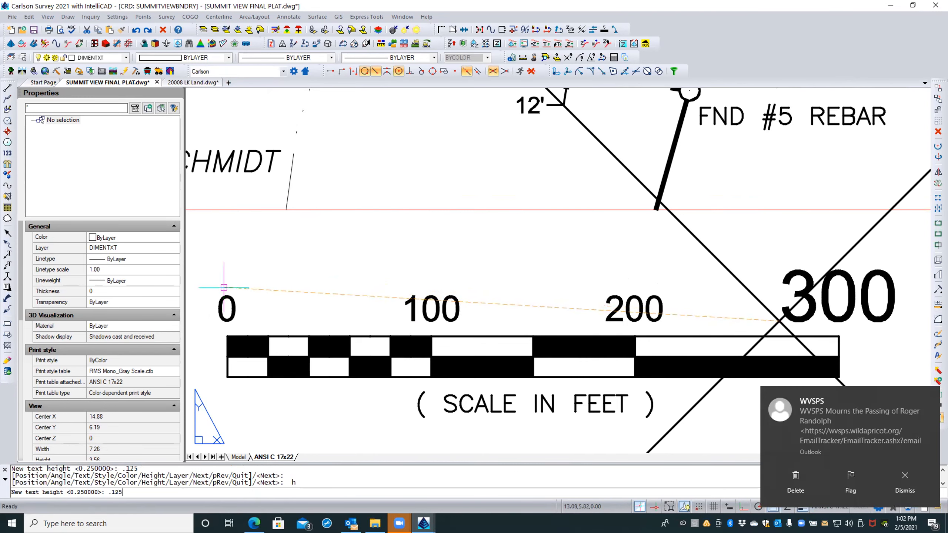
{"action": "key", "text": "Return"}
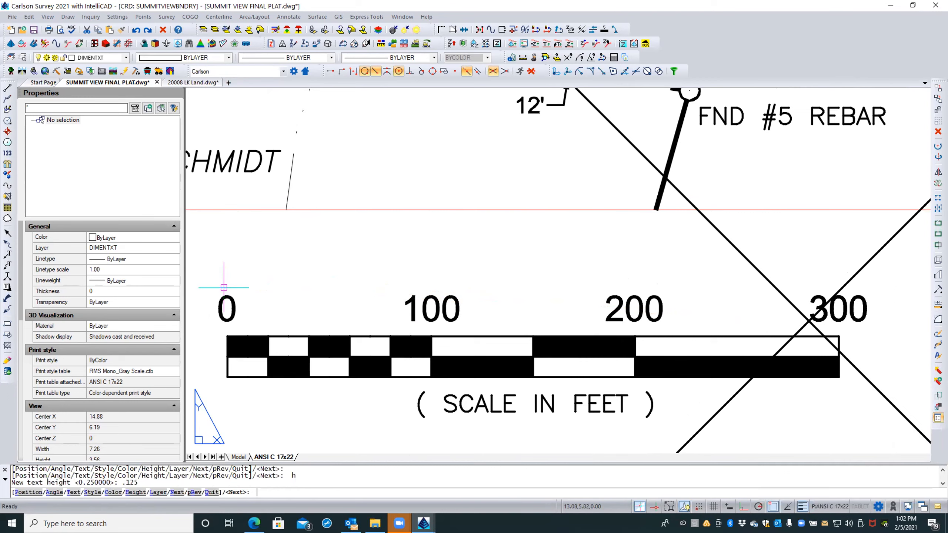
{"action": "type", "text": "q"}
{"action": "key", "text": "Return"}
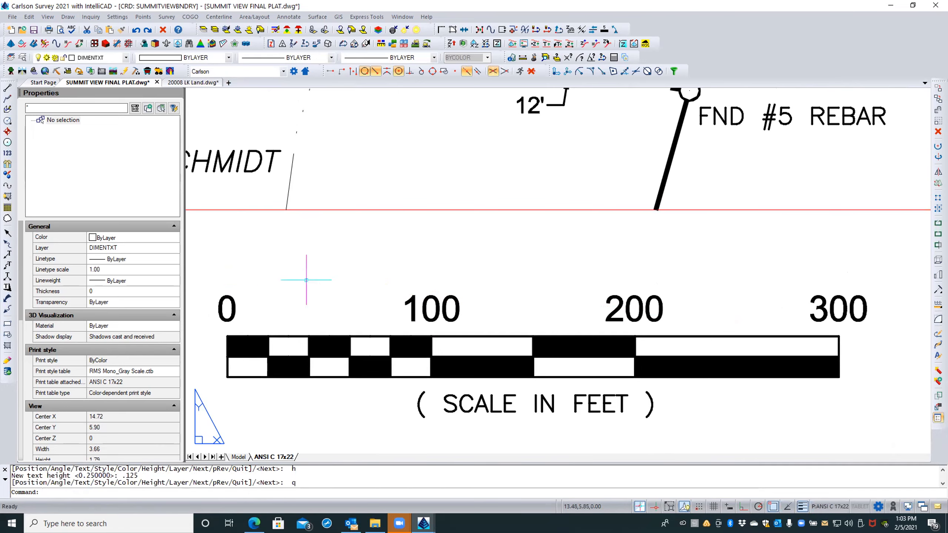
{"action": "scroll", "coordinate": [504, 318], "scroll_direction": "down", "scroll_amount": 5}
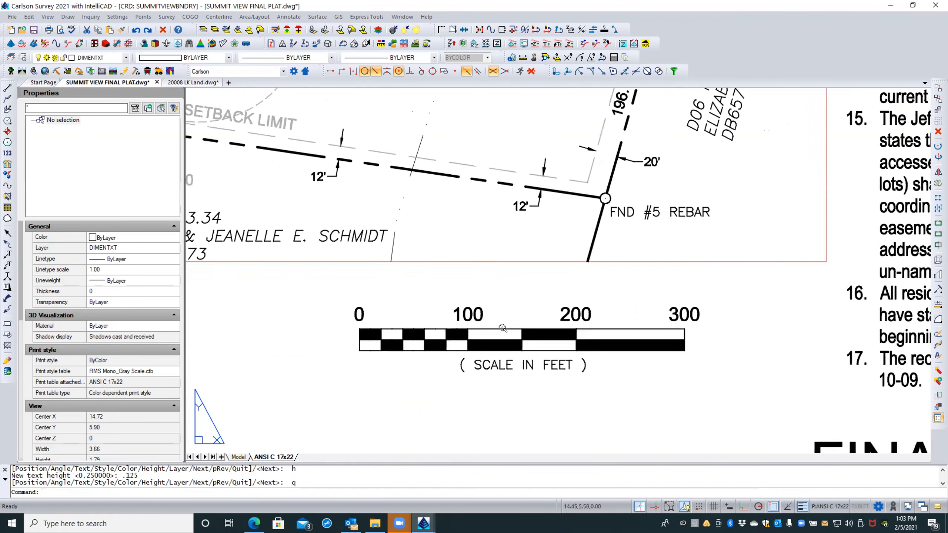
{"action": "scroll", "coordinate": [567, 388], "scroll_direction": "down", "scroll_amount": 6}
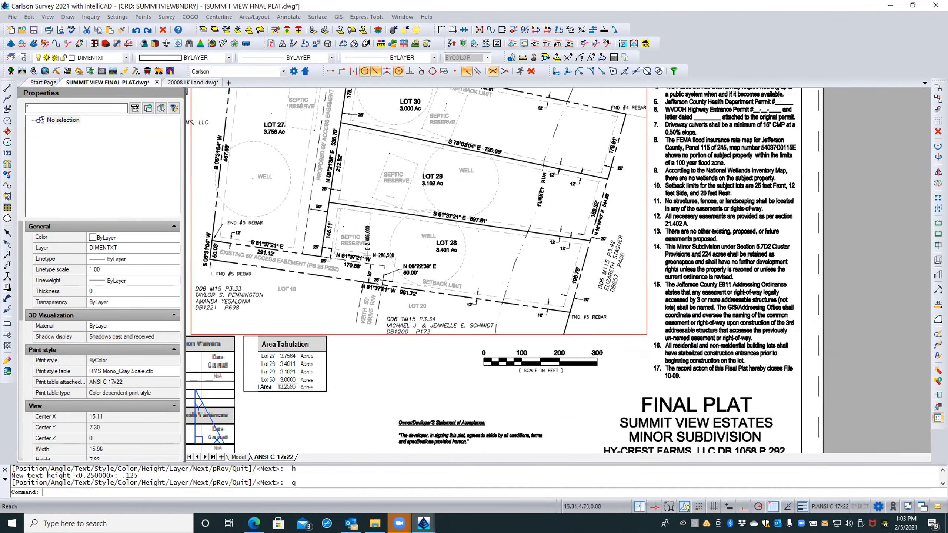
{"action": "scroll", "coordinate": [567, 388], "scroll_direction": "down", "scroll_amount": 2}
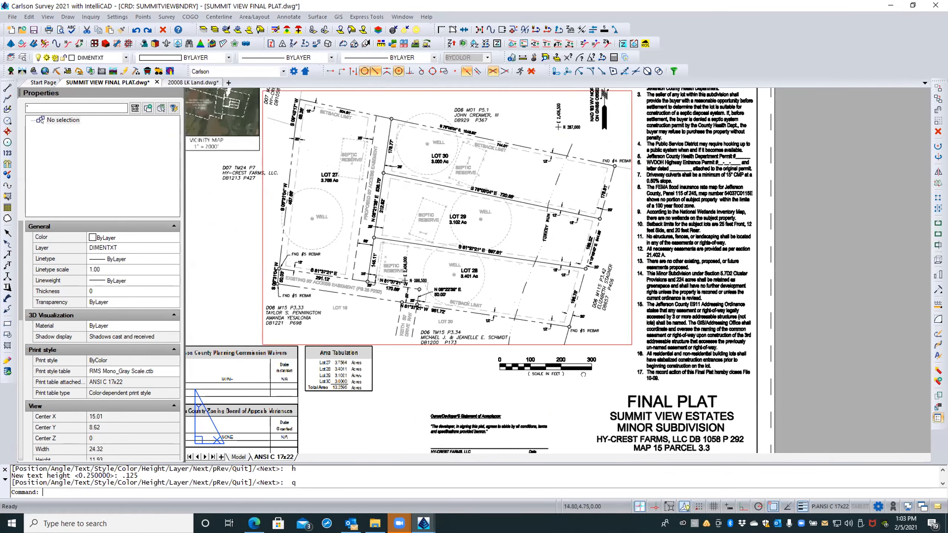
{"action": "scroll", "coordinate": [552, 390], "scroll_direction": "down", "scroll_amount": 2}
{"action": "scroll", "coordinate": [577, 377], "scroll_direction": "down", "scroll_amount": 1}
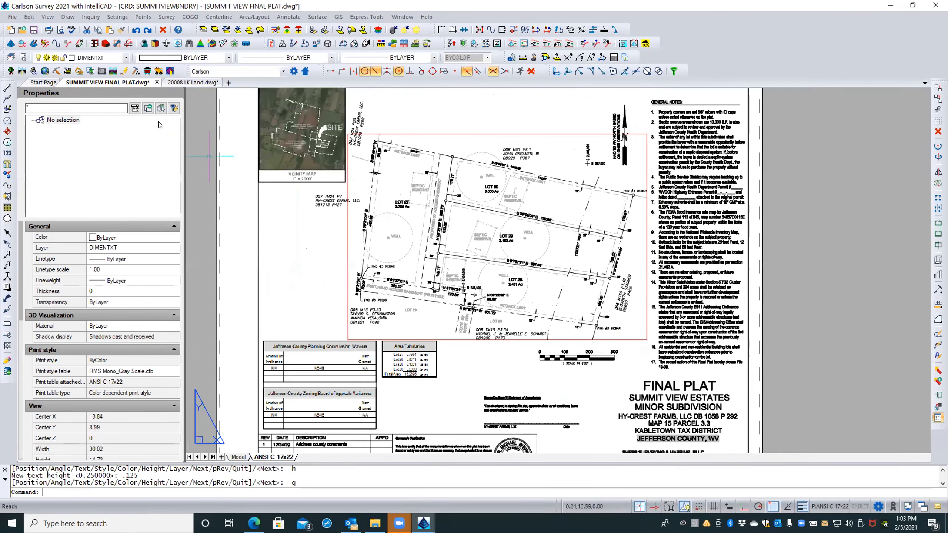
Save and close the Summit View final plat drawing, and close 20008 LK Land.dwg without saving its changes
{"action": "left_click", "coordinate": [33, 30]}
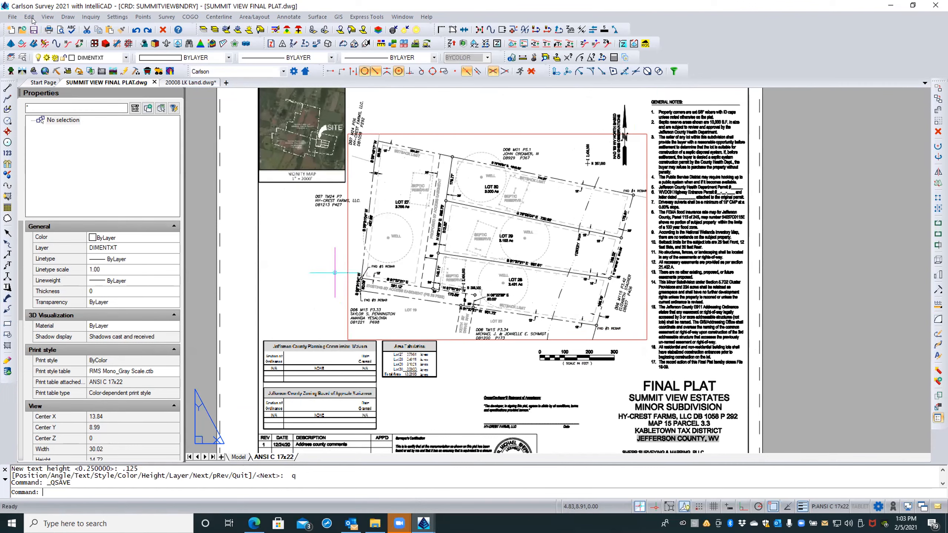
{"action": "left_click", "coordinate": [33, 30]}
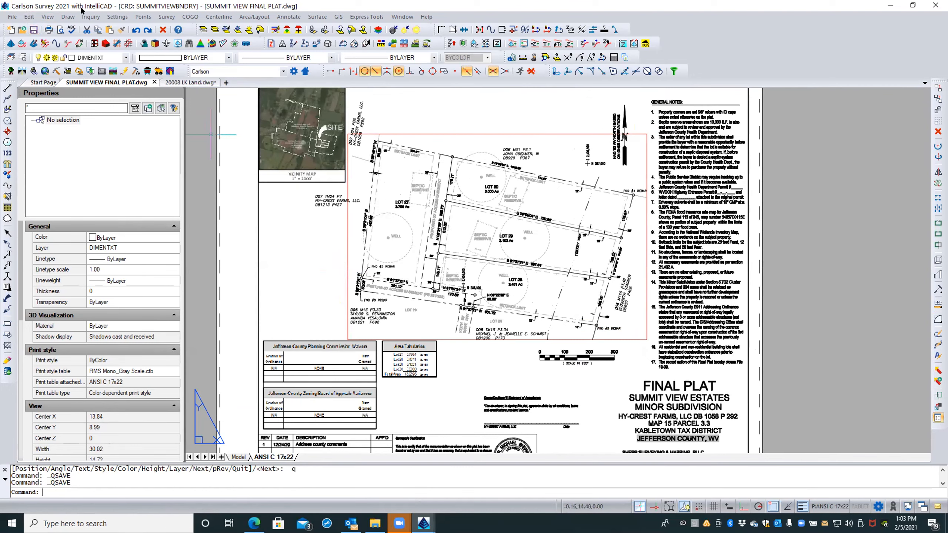
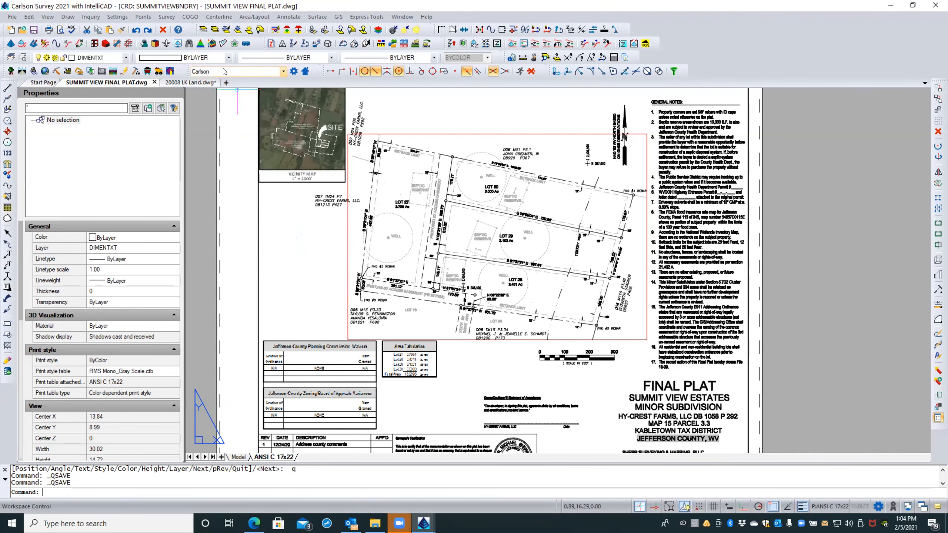
{"action": "left_click", "coordinate": [154, 82]}
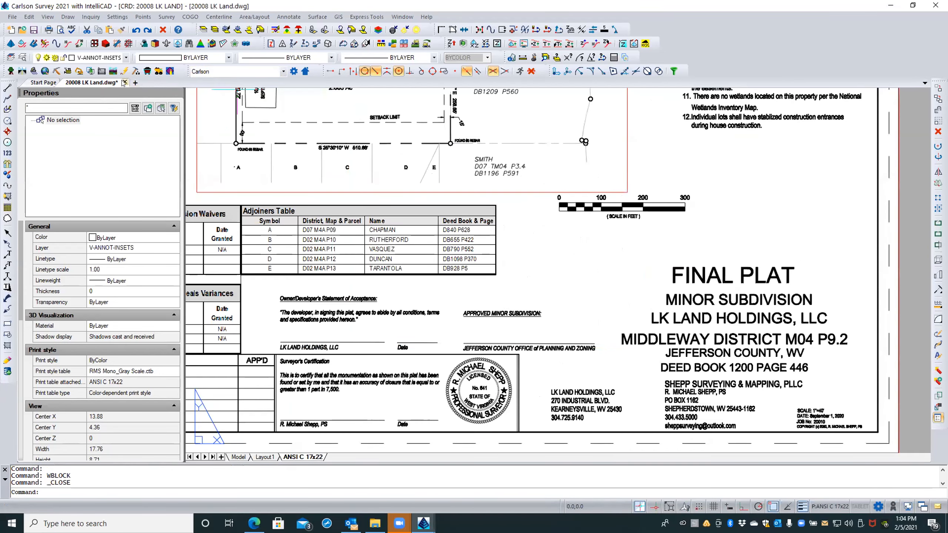
{"action": "left_click", "coordinate": [124, 83]}
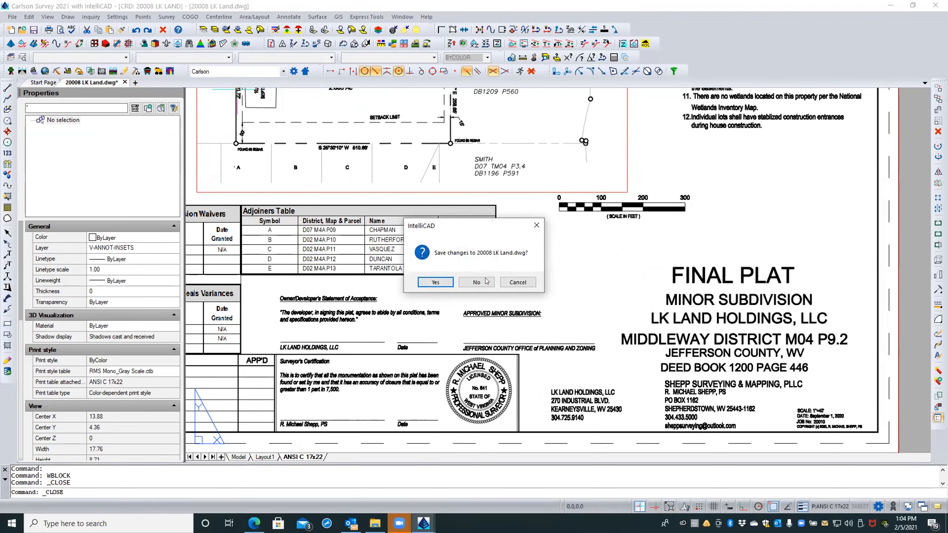
{"action": "left_click", "coordinate": [477, 282]}
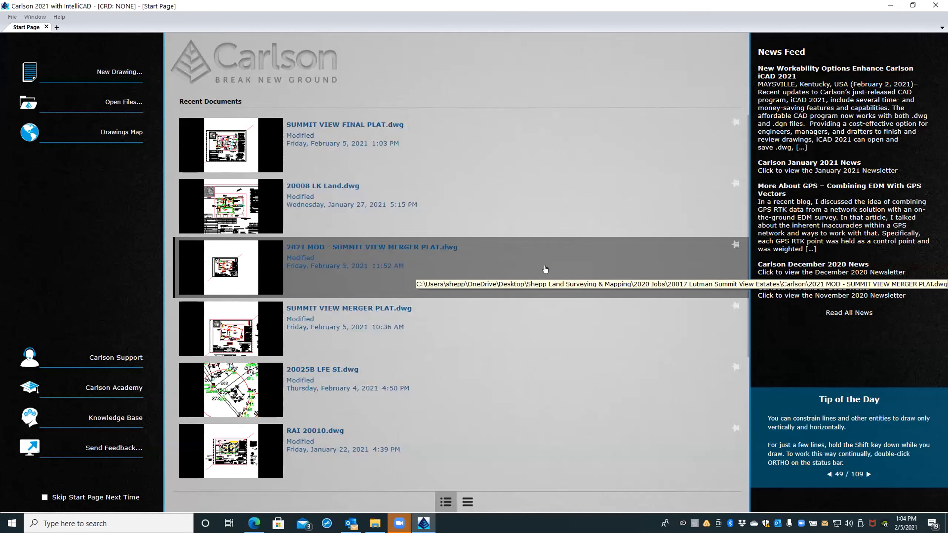
Open the recent drawing 2021 MOD - SUMMIT VIEW MERGER PLAT.dwg and cancel the stray selection window
{"action": "left_click", "coordinate": [247, 266]}
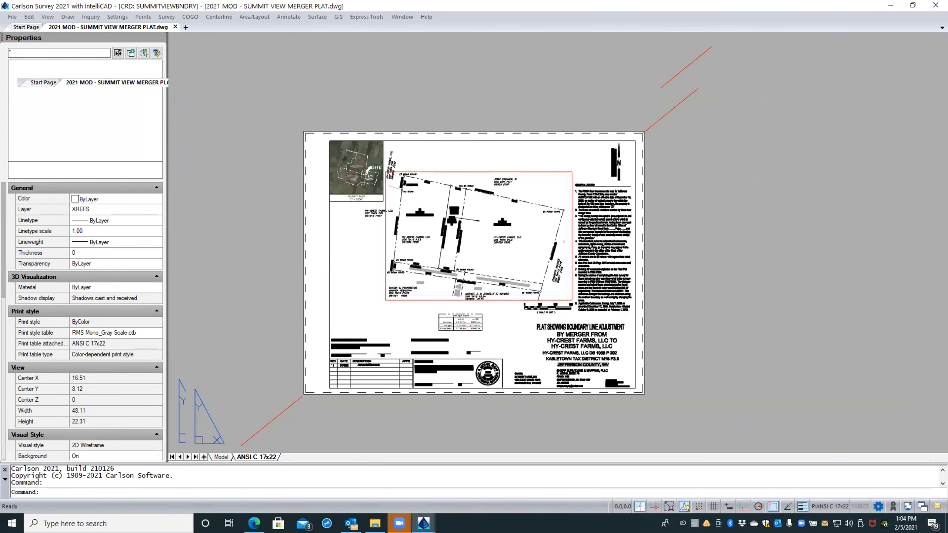
{"action": "left_click", "coordinate": [250, 268]}
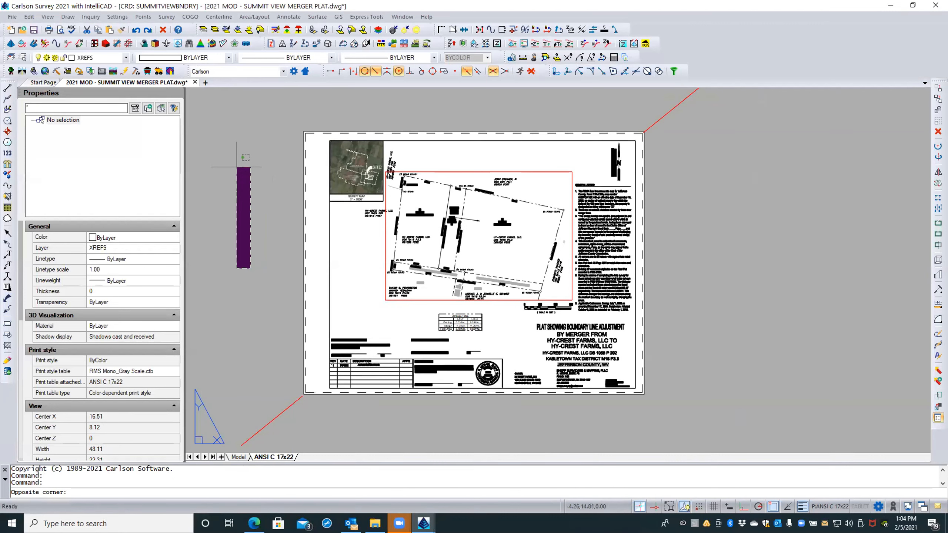
{"action": "key", "text": "Escape"}
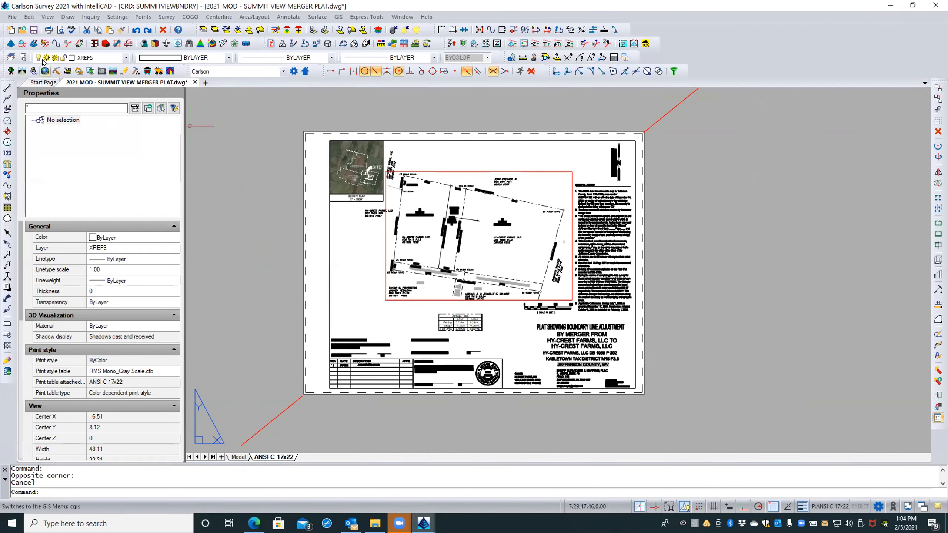
Save the drawing under the name SUMMIT VIEW MERGER PLAT.dwg, replacing the existing file
{"action": "left_click", "coordinate": [16, 18]}
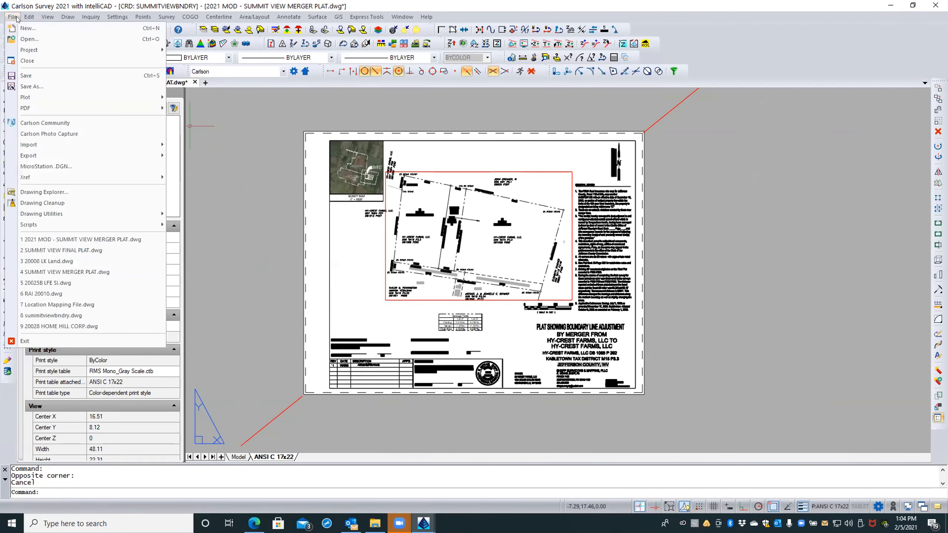
{"action": "left_click", "coordinate": [35, 86]}
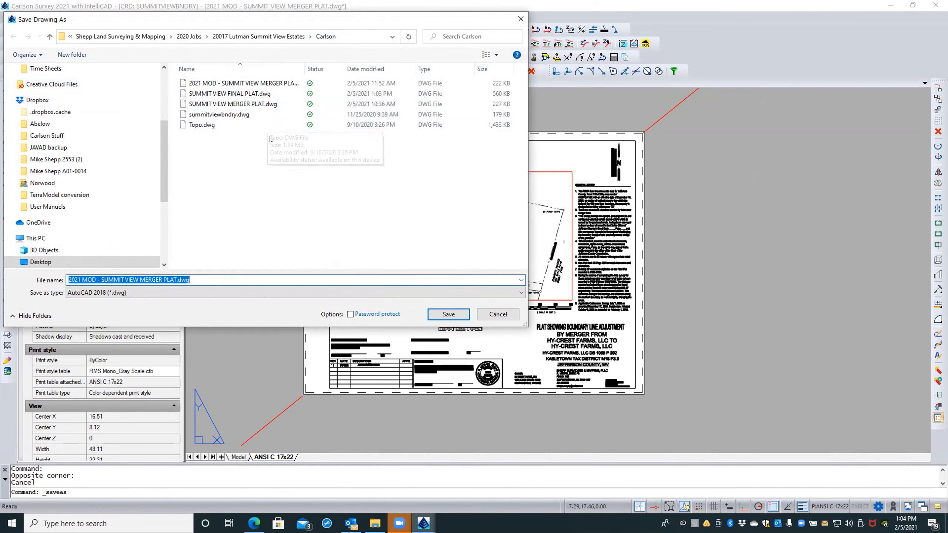
{"action": "left_click", "coordinate": [235, 103]}
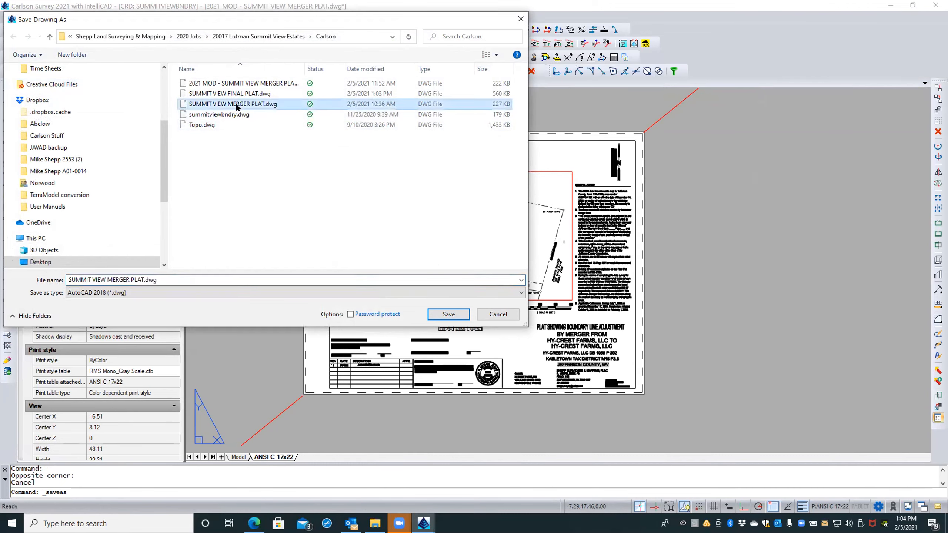
{"action": "left_click", "coordinate": [443, 317]}
{"action": "left_click", "coordinate": [498, 262]}
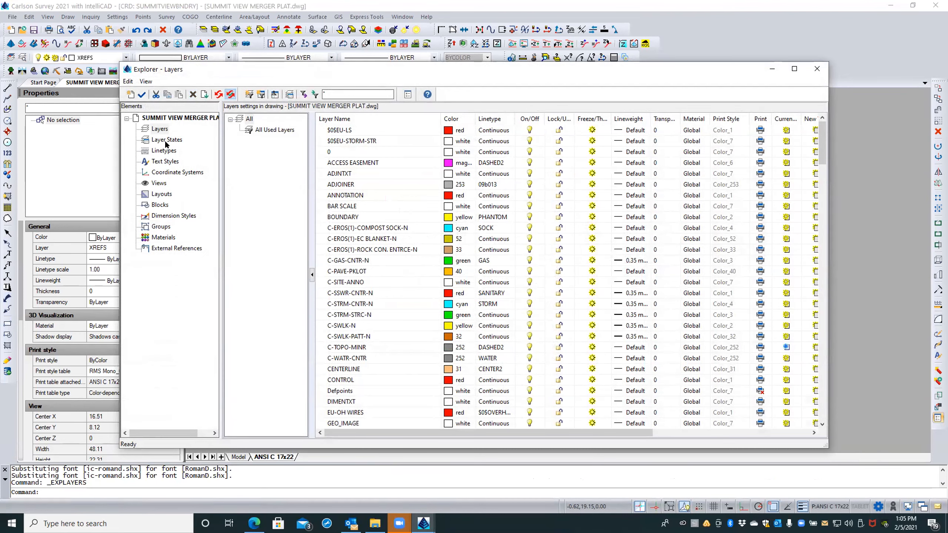
List the drawing's external references in the Explorer and widen the window and columns to read names and found paths
{"action": "left_click", "coordinate": [175, 249]}
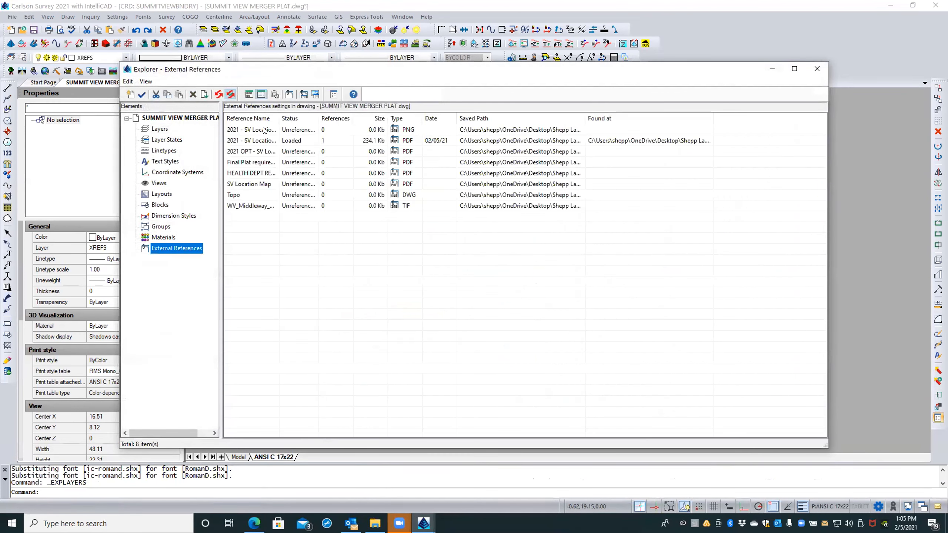
{"action": "left_click_drag", "start_coordinate": [280, 114], "coordinate": [302, 113]}
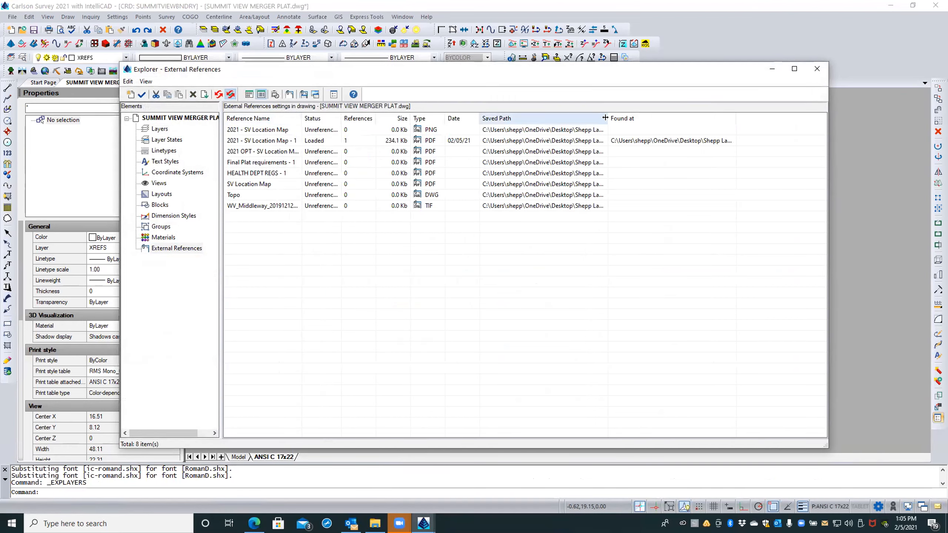
{"action": "mouse_move", "coordinate": [605, 116]}
{"action": "left_mouse_down"}
{"action": "mouse_move", "coordinate": [713, 117]}
{"action": "mouse_move", "coordinate": [596, 116]}
{"action": "left_mouse_up"}
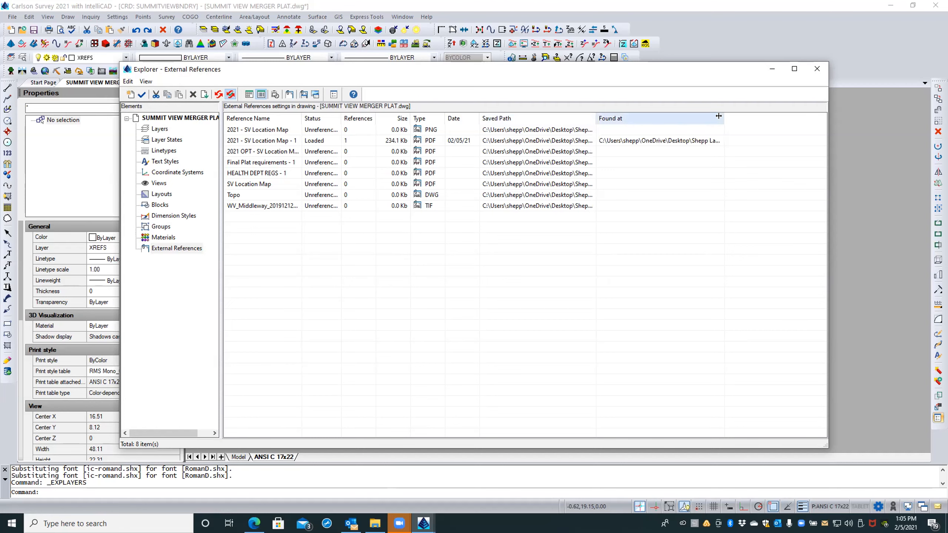
{"action": "left_click_drag", "start_coordinate": [841, 116], "coordinate": [842, 116]}
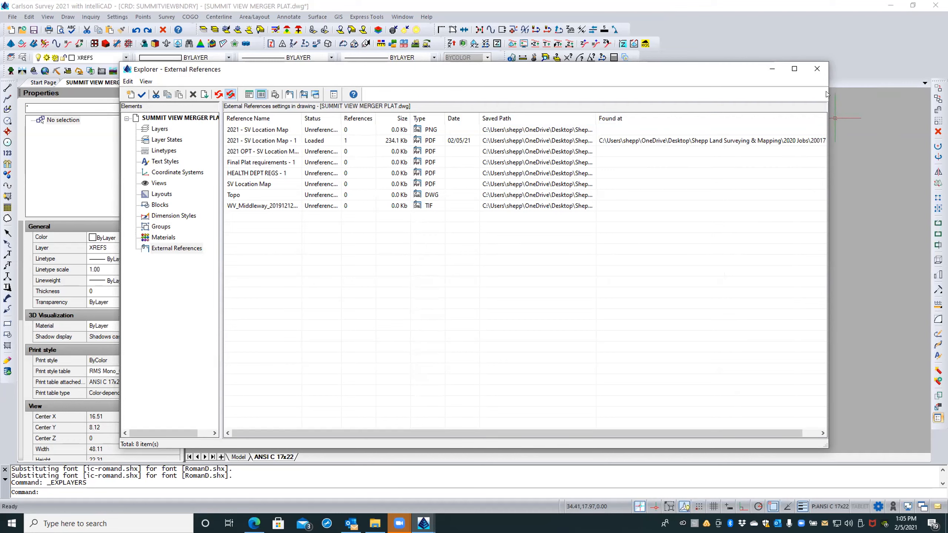
{"action": "left_click_drag", "start_coordinate": [825, 91], "coordinate": [866, 92]}
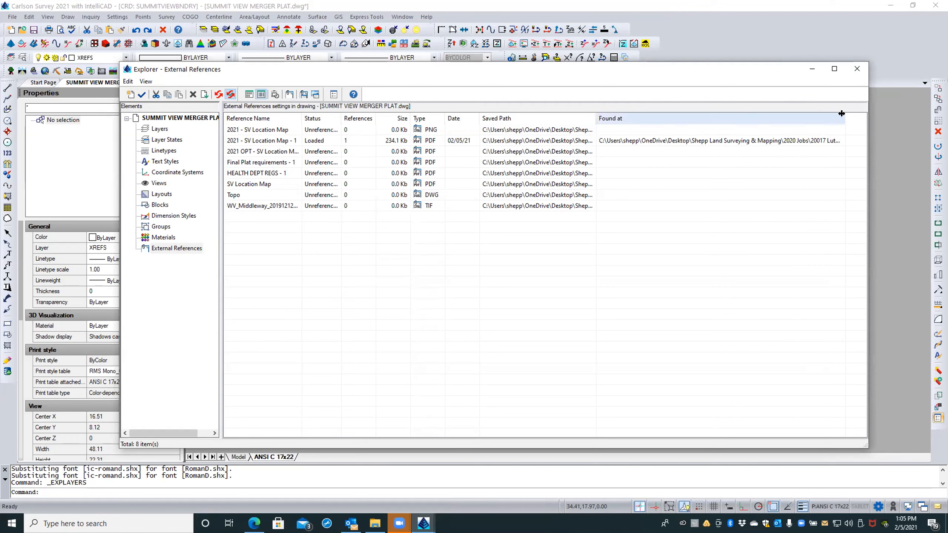
{"action": "left_click_drag", "start_coordinate": [842, 113], "coordinate": [752, 118]}
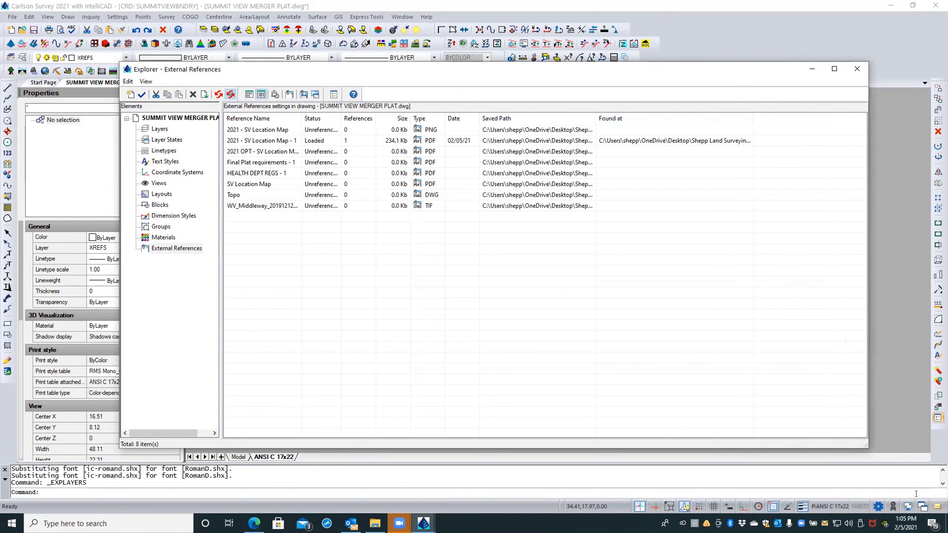
{"action": "left_click", "coordinate": [932, 523]}
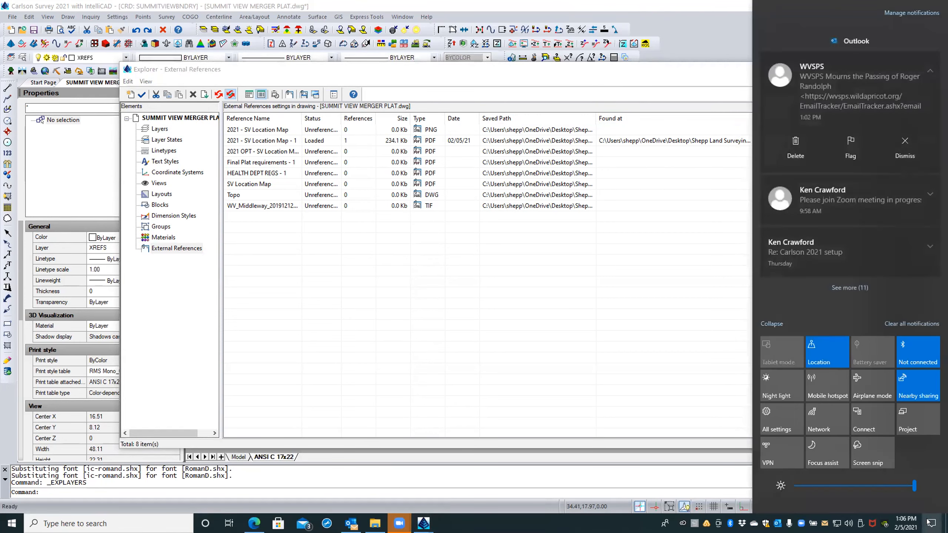
{"action": "left_click", "coordinate": [928, 523]}
{"action": "left_click", "coordinate": [931, 523]}
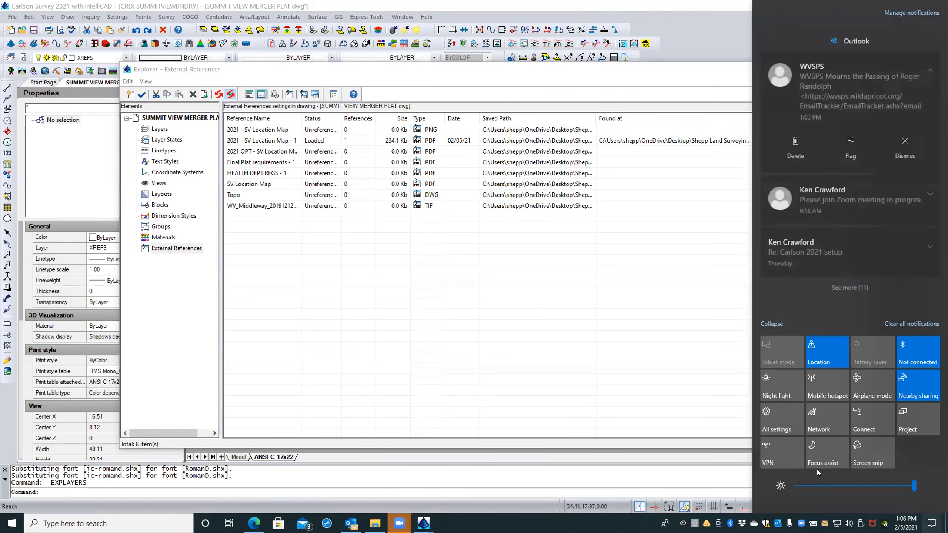
{"action": "left_click", "coordinate": [669, 399]}
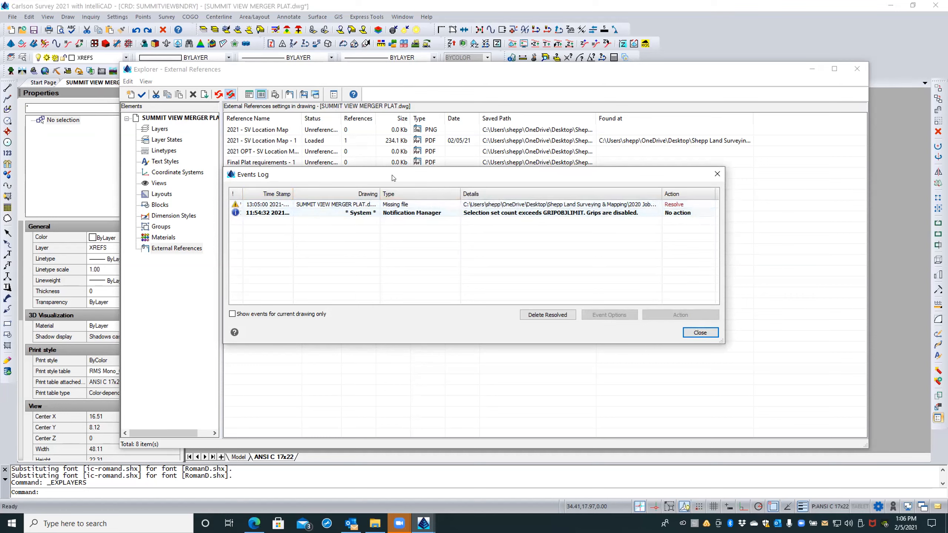
Move the Events Log and resize its columns to read the details of the missing file event
{"action": "left_click_drag", "start_coordinate": [419, 199], "coordinate": [423, 208]}
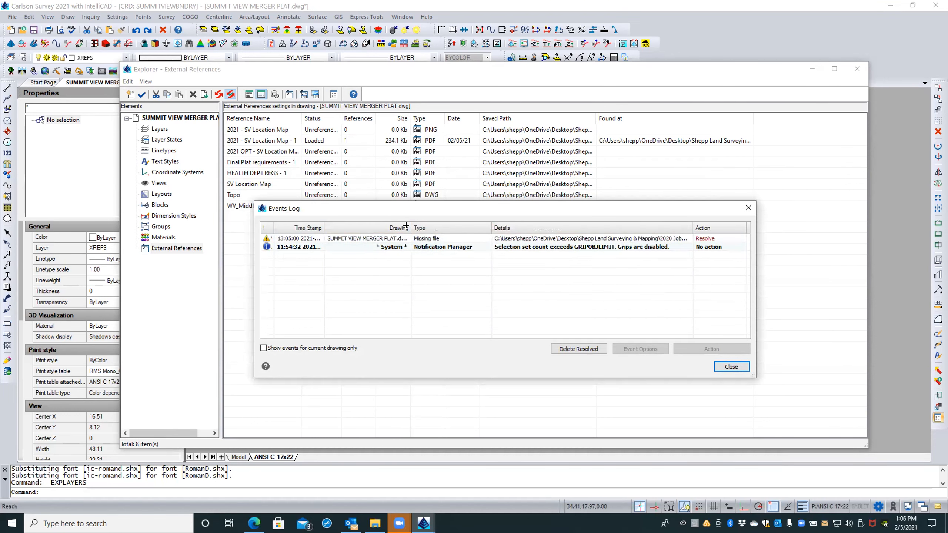
{"action": "left_click_drag", "start_coordinate": [407, 223], "coordinate": [349, 225]}
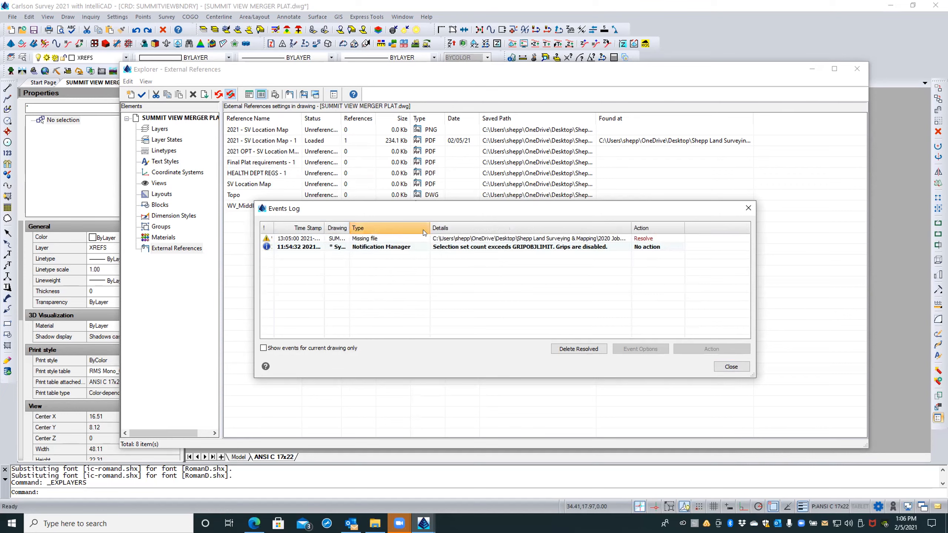
{"action": "left_click_drag", "start_coordinate": [426, 224], "coordinate": [397, 224]}
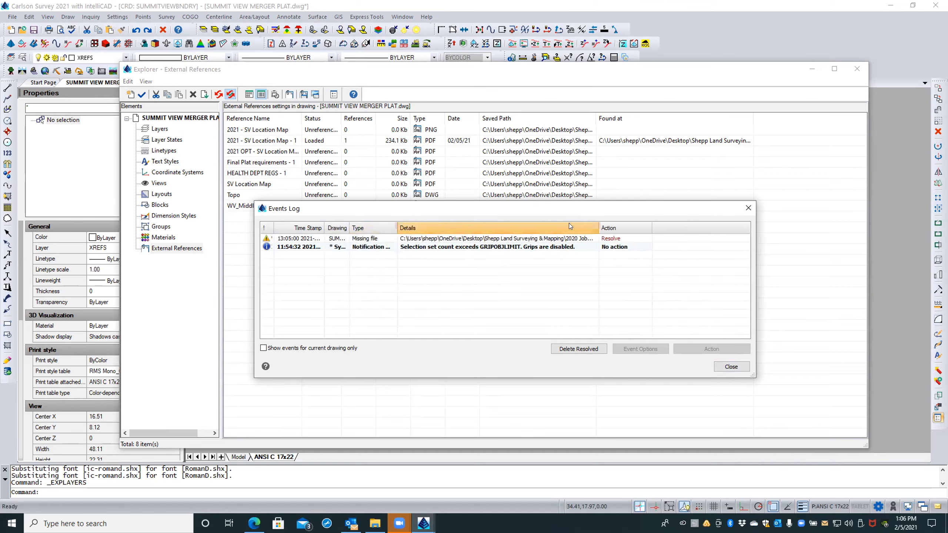
{"action": "left_click_drag", "start_coordinate": [599, 226], "coordinate": [679, 226]}
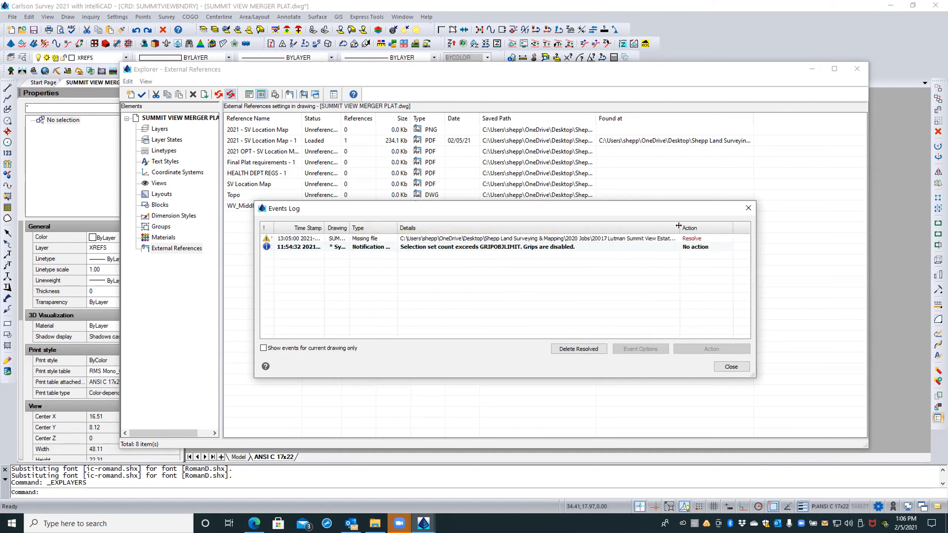
Try to resolve the missing file WV_Middleway_20191212_TMorth_geo.tif, cancel locating it, and close the Events Log
{"action": "left_click", "coordinate": [577, 237]}
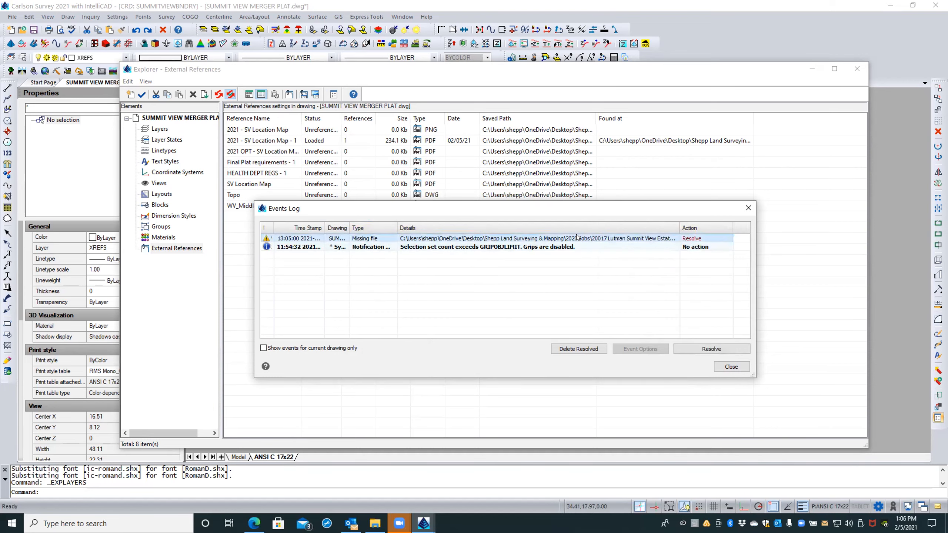
{"action": "double_click", "coordinate": [576, 238]}
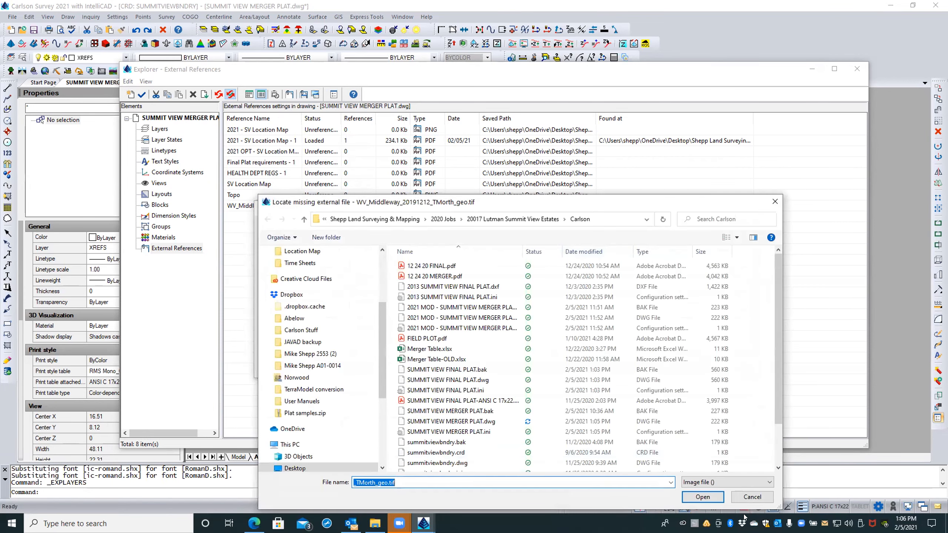
{"action": "left_click", "coordinate": [743, 496]}
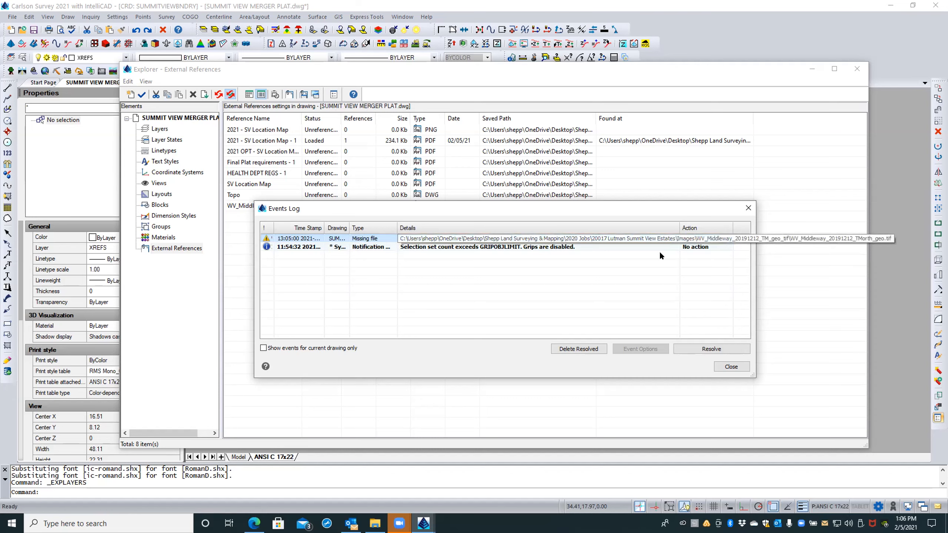
{"action": "left_click", "coordinate": [722, 367]}
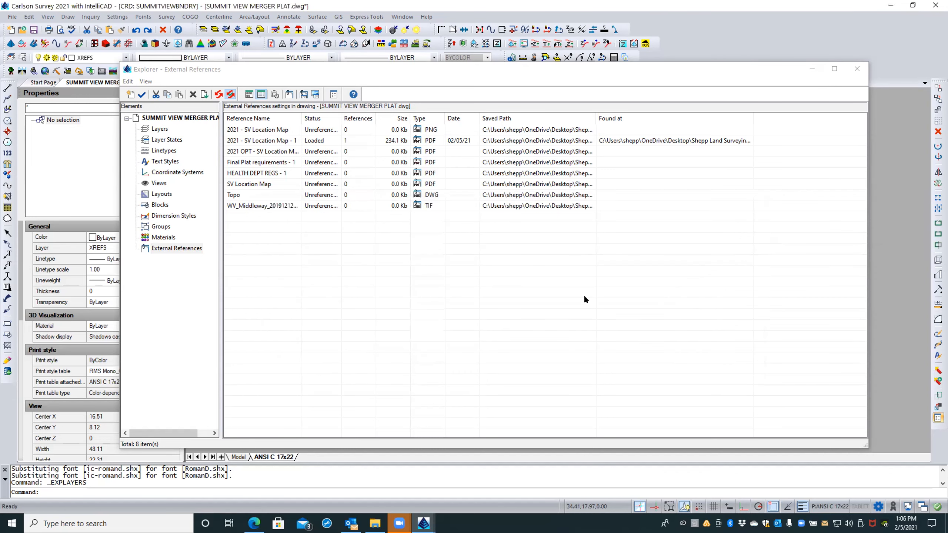
Delete the HEALTH DEPT REGS - 1 reference from the drawing and select the 2021 - SV Location Map - 1 reference
{"action": "left_click", "coordinate": [286, 197]}
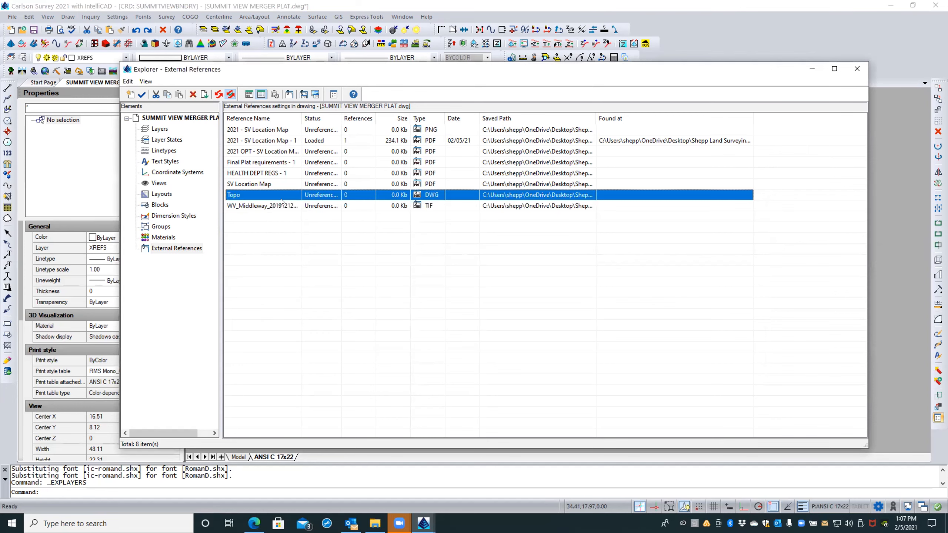
{"action": "left_click", "coordinate": [281, 204]}
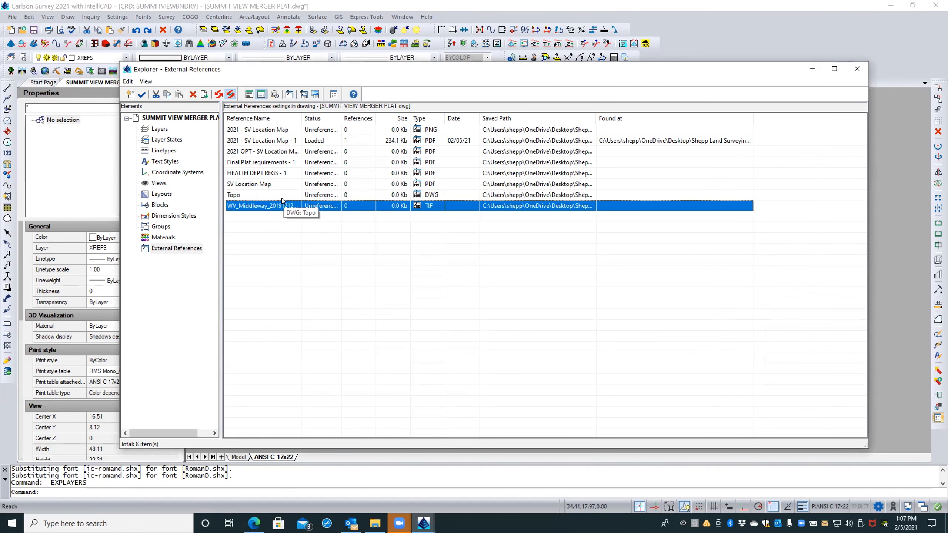
{"action": "left_click", "coordinate": [263, 173]}
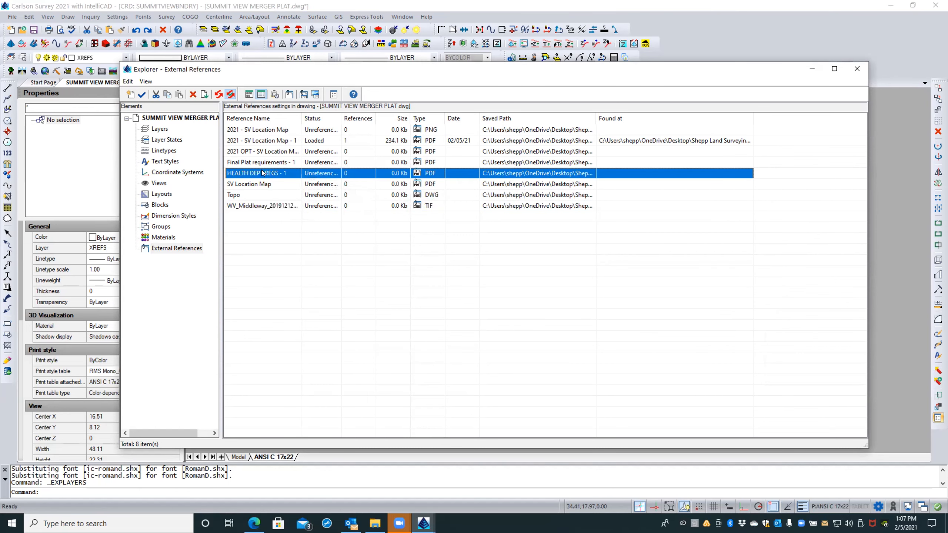
{"action": "left_click", "coordinate": [193, 94]}
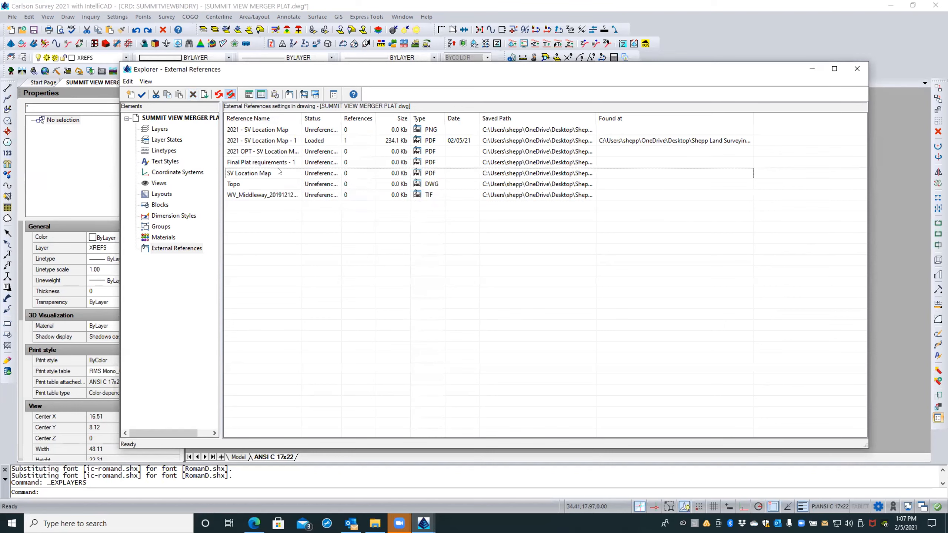
{"action": "left_click", "coordinate": [280, 141]}
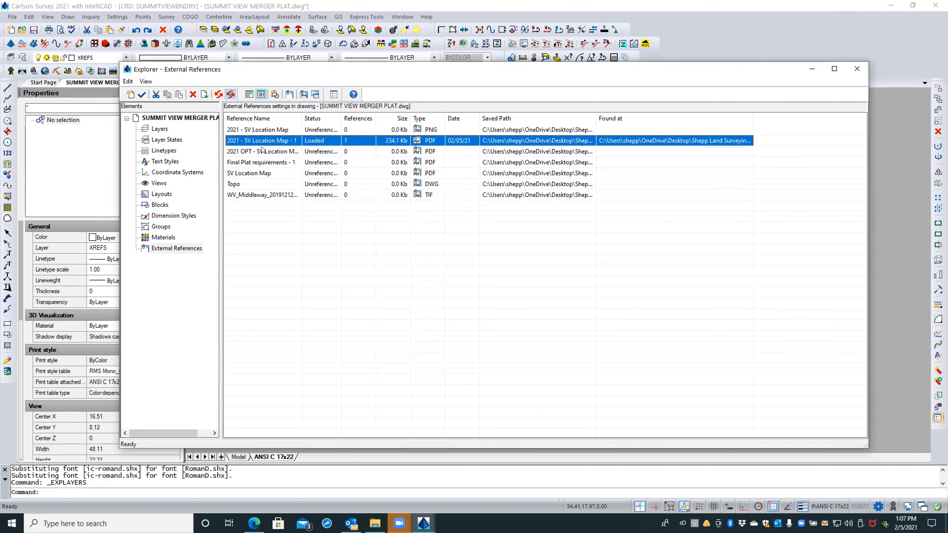
Delete the unreferenced 2021 - SV Location Map PNG and the 2021 OPT - SV Location Map PDF references from the drawing
{"action": "left_click", "coordinate": [263, 130]}
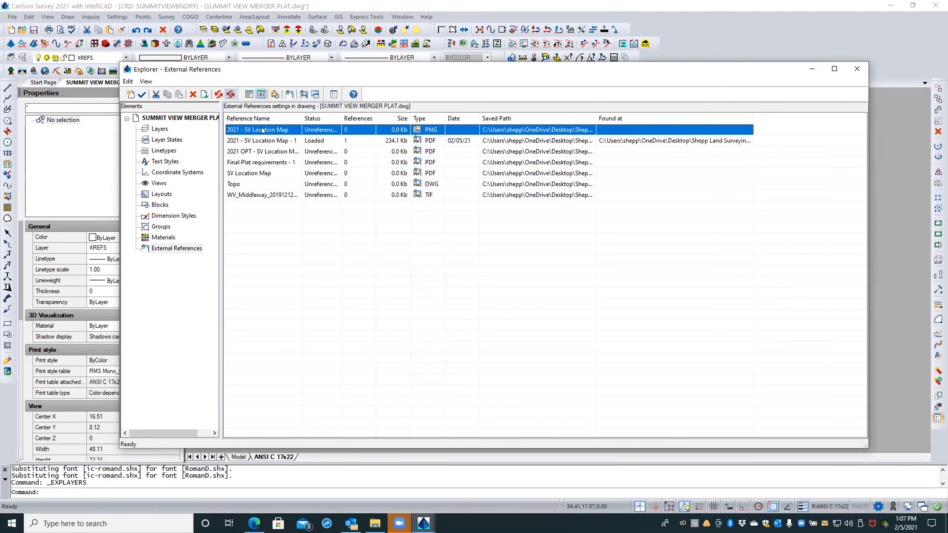
{"action": "left_click", "coordinate": [193, 94]}
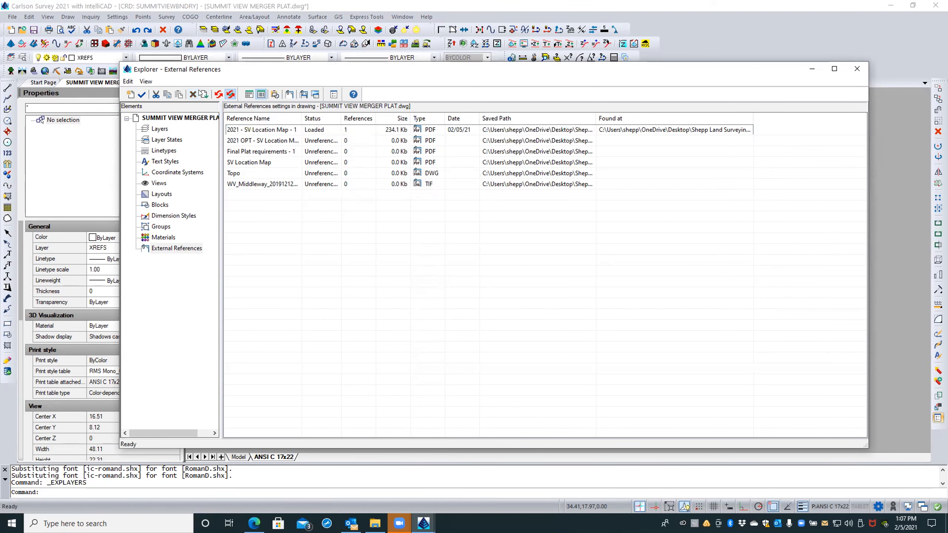
{"action": "left_click", "coordinate": [266, 141]}
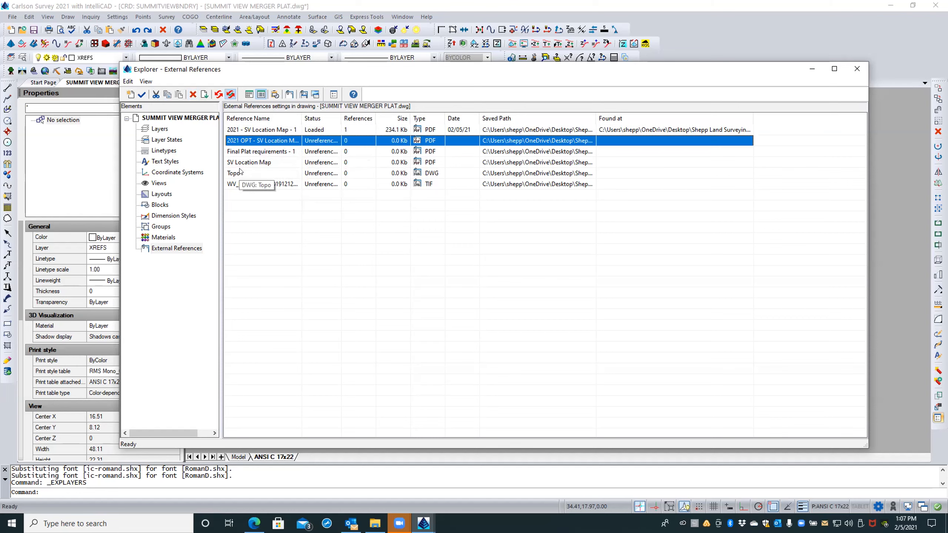
{"action": "left_click", "coordinate": [193, 94]}
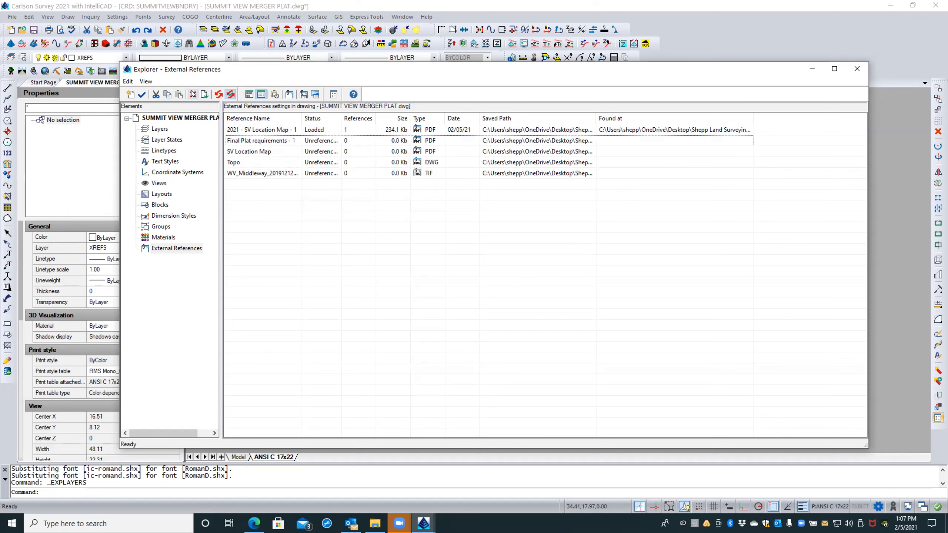
Delete the Final Plat requirements - 1, SV Location Map and WV_Middleway_20191212_TMorth_geo references from the drawing
{"action": "left_click", "coordinate": [277, 140]}
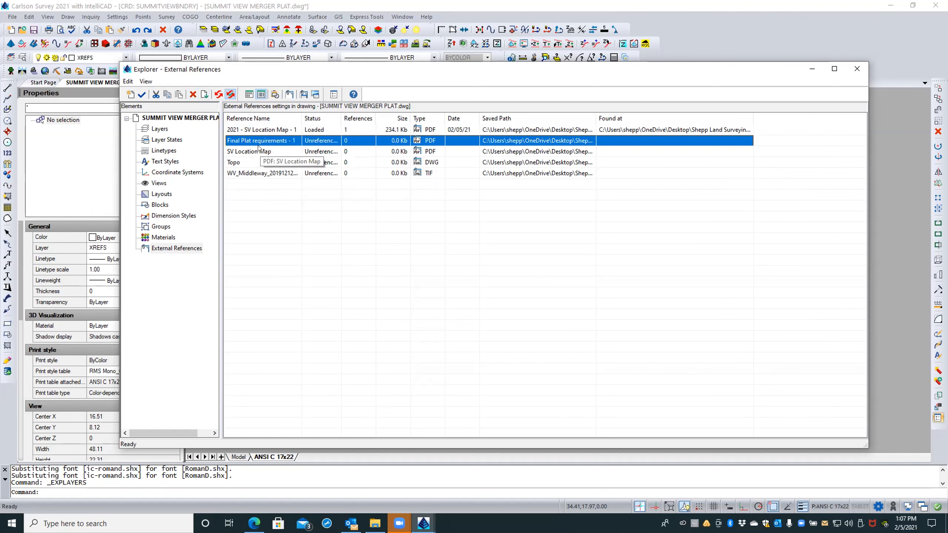
{"action": "right_click", "coordinate": [258, 149]}
{"action": "right_click", "coordinate": [251, 153]}
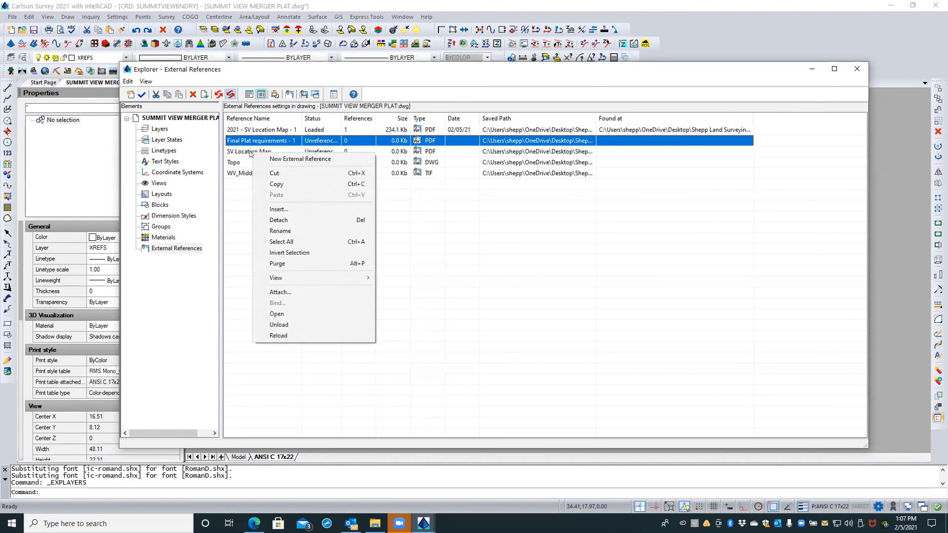
{"action": "left_click", "coordinate": [250, 153]}
{"action": "left_click", "coordinate": [250, 141]}
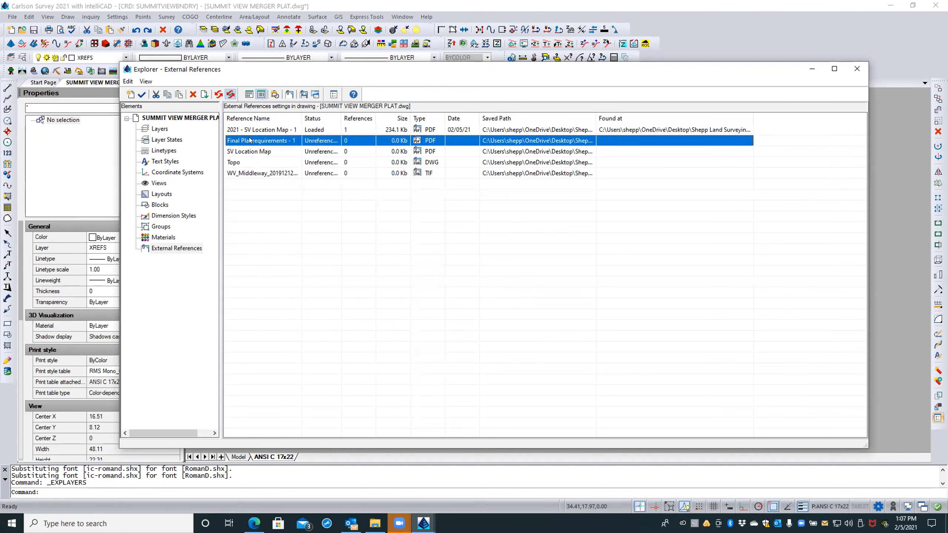
{"action": "left_click", "coordinate": [249, 151], "text": "shift"}
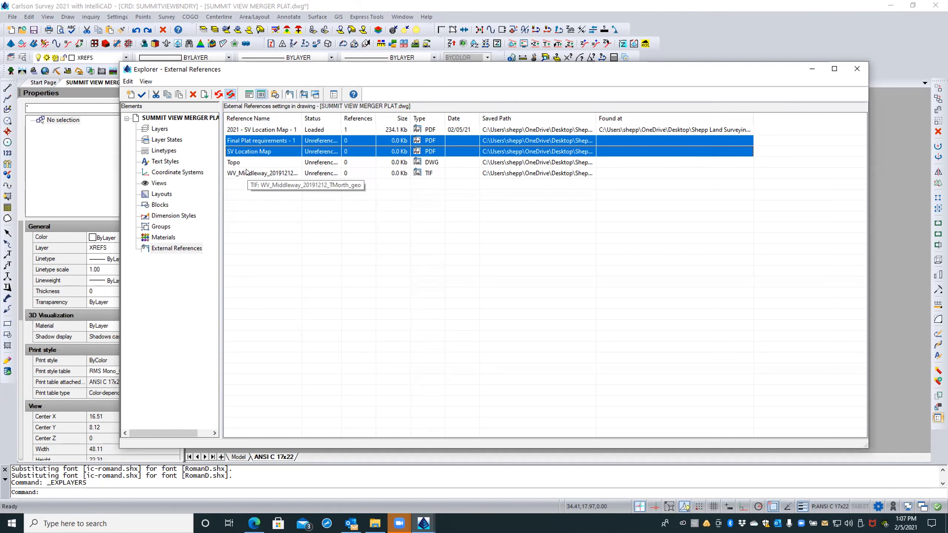
{"action": "left_click", "coordinate": [246, 173]}
{"action": "left_click", "coordinate": [249, 142]}
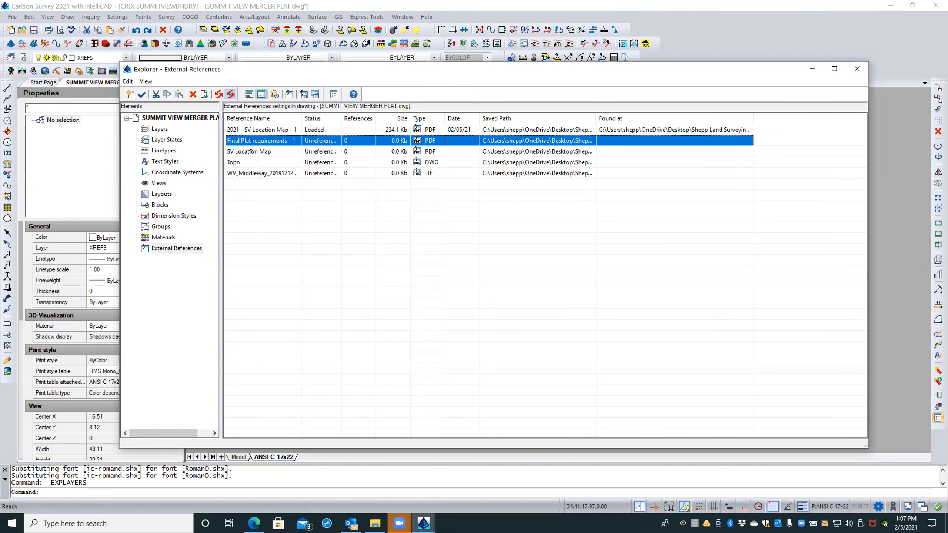
{"action": "left_click", "coordinate": [249, 150], "text": "shift"}
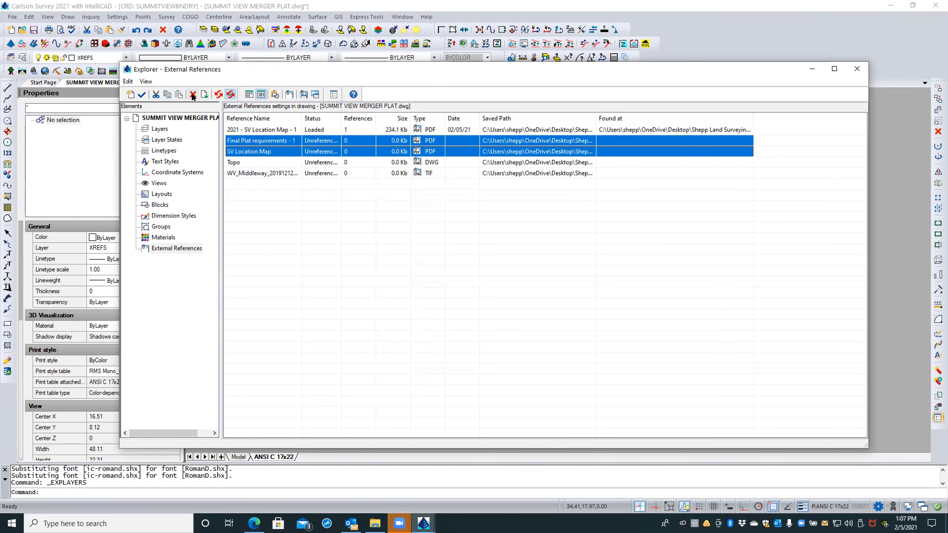
{"action": "left_click", "coordinate": [193, 95]}
{"action": "left_click", "coordinate": [248, 151]}
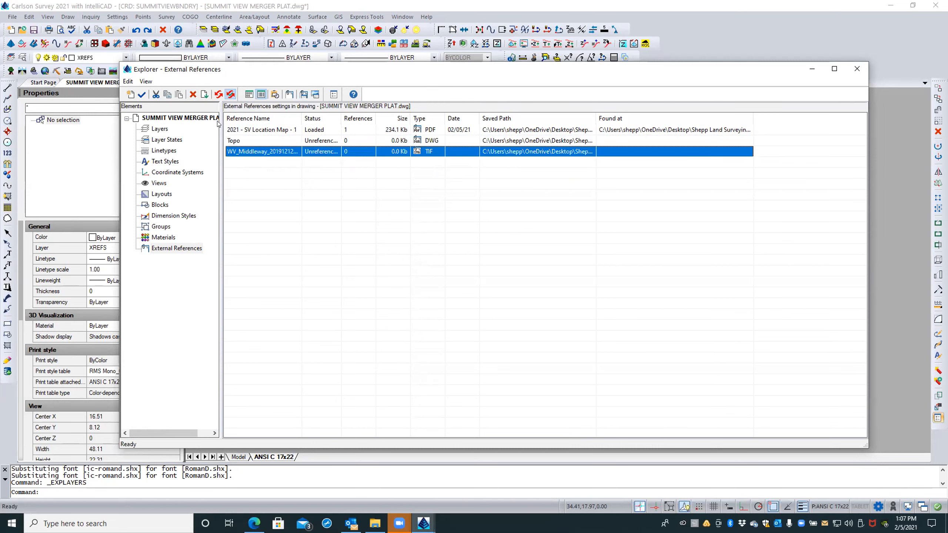
{"action": "left_click", "coordinate": [193, 94]}
Try to reload the Topo DWG reference, widen the Status column to read its full status, and close the Explorer
{"action": "left_click", "coordinate": [246, 140]}
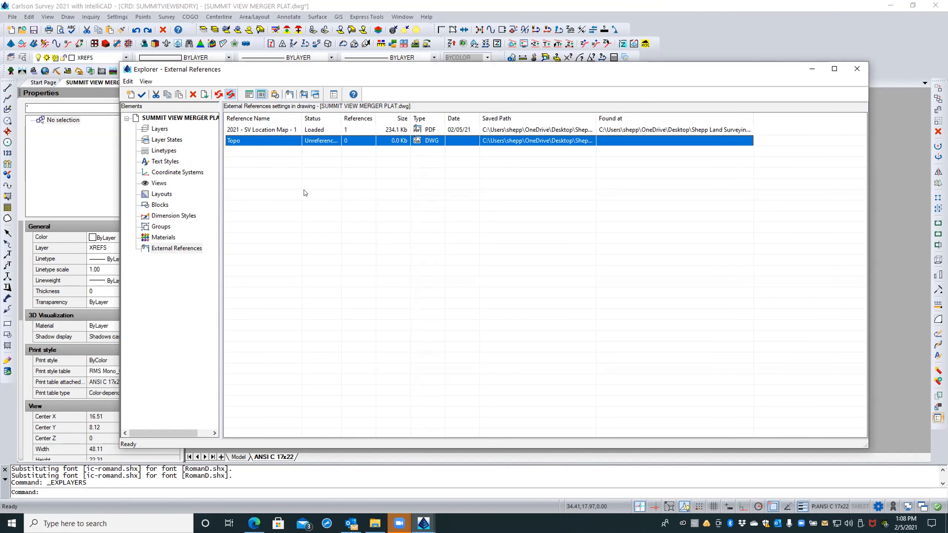
{"action": "left_click_drag", "start_coordinate": [257, 67], "coordinate": [331, 229]}
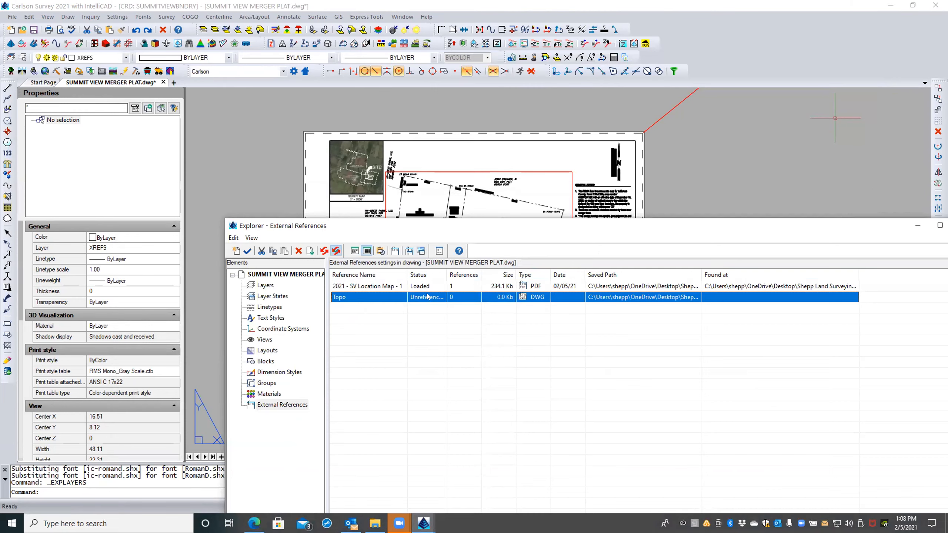
{"action": "right_click", "coordinate": [384, 297]}
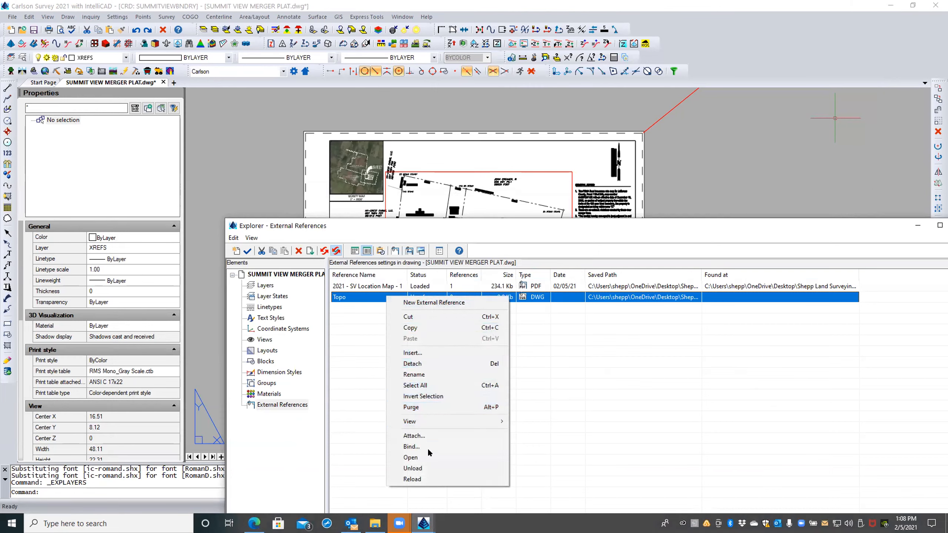
{"action": "left_click", "coordinate": [424, 479]}
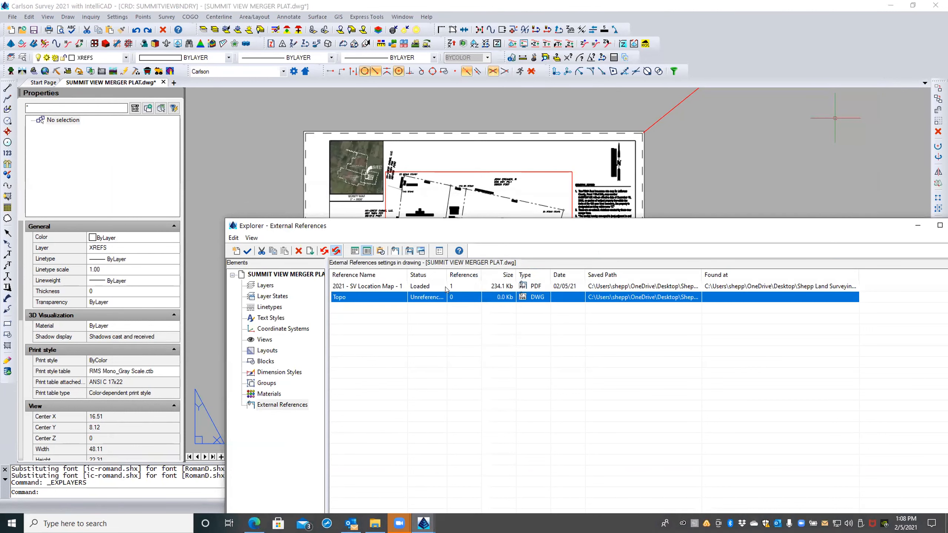
{"action": "mouse_move", "coordinate": [442, 273]}
{"action": "left_mouse_down"}
{"action": "mouse_move", "coordinate": [462, 273]}
{"action": "mouse_move", "coordinate": [453, 272]}
{"action": "left_mouse_up"}
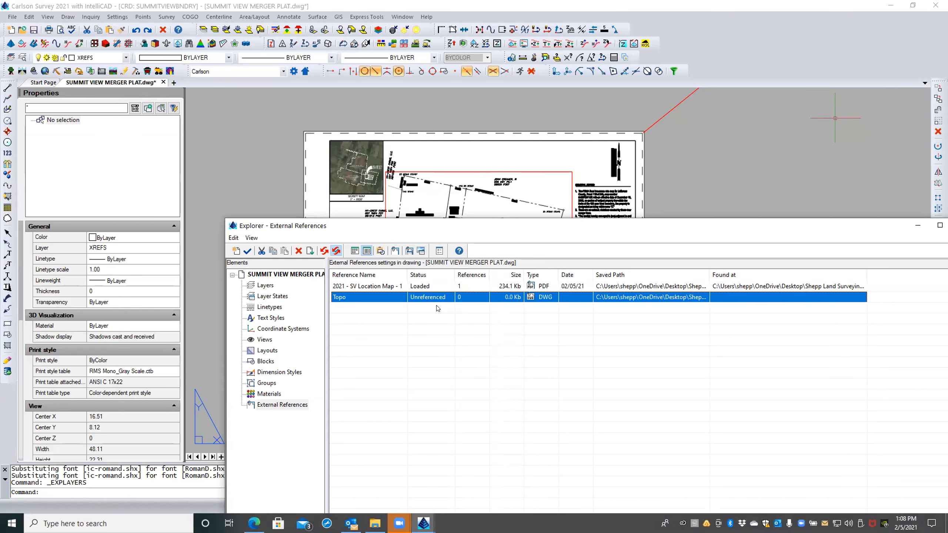
{"action": "left_click", "coordinate": [397, 310]}
{"action": "left_click_drag", "start_coordinate": [393, 226], "coordinate": [363, 102]}
{"action": "left_click", "coordinate": [333, 175]}
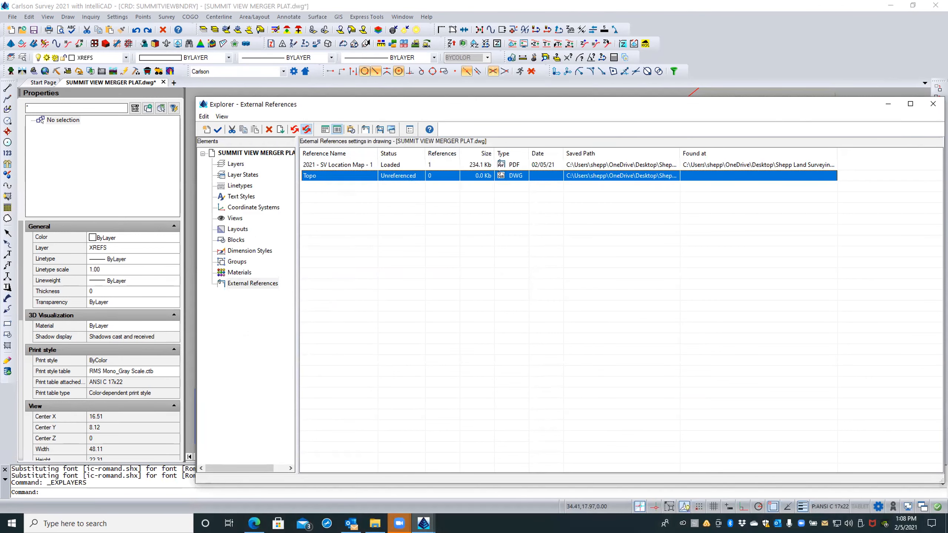
{"action": "left_click", "coordinate": [932, 104]}
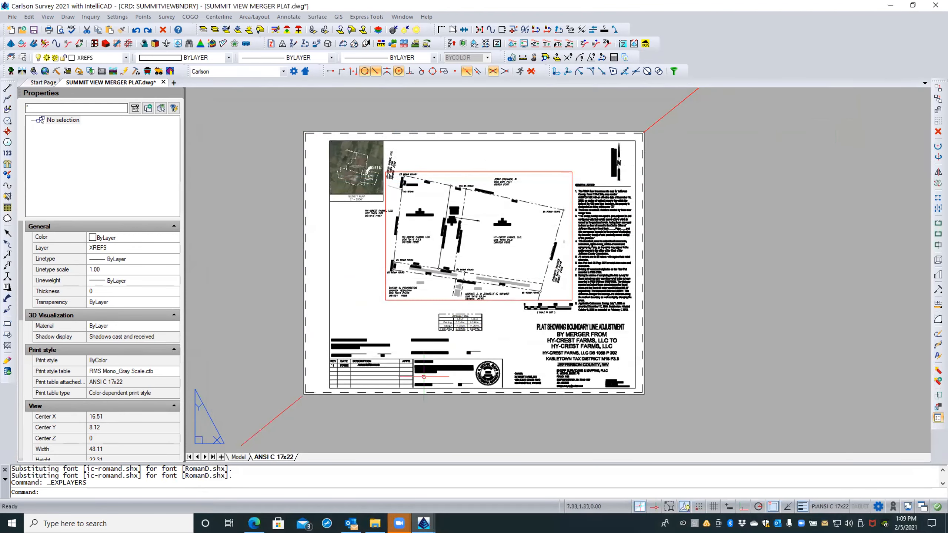
Switch to model space, inspect the properties of two western boundary lines, and clear the selection
{"action": "left_click", "coordinate": [369, 409]}
{"action": "left_click", "coordinate": [361, 410]}
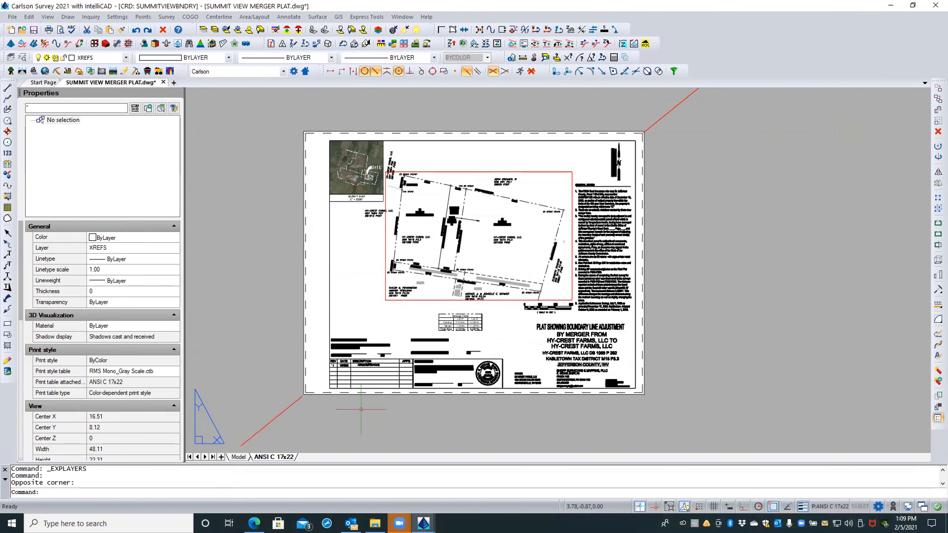
{"action": "left_click", "coordinate": [361, 410]}
{"action": "left_click", "coordinate": [233, 451]}
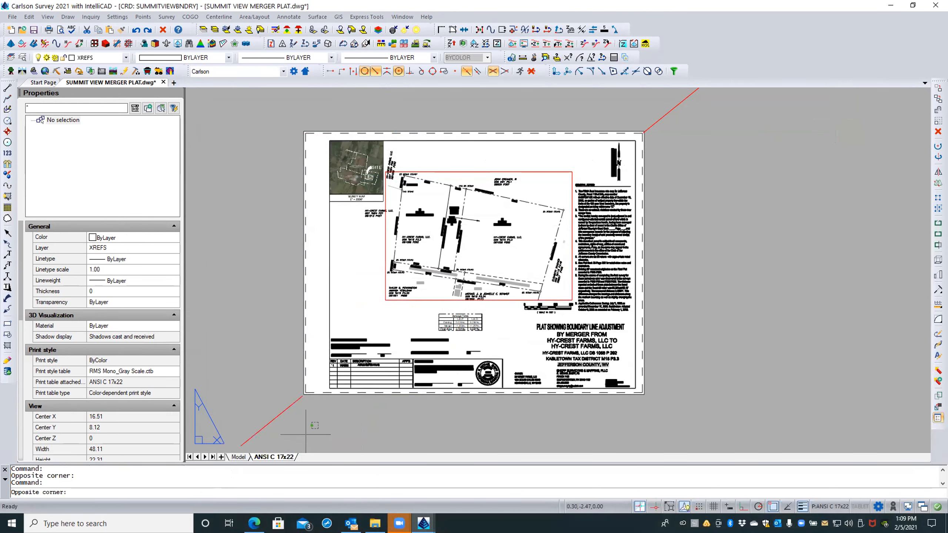
{"action": "left_click", "coordinate": [239, 457]}
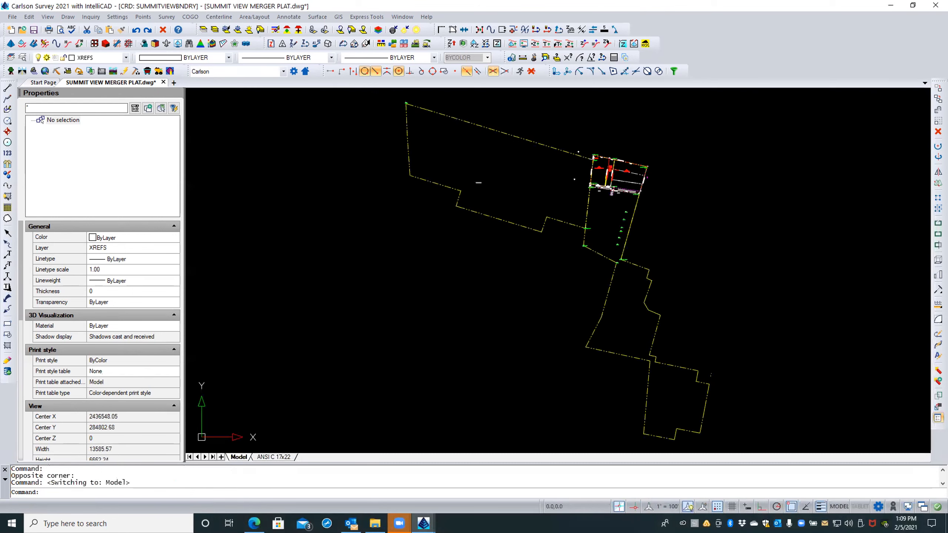
{"action": "left_click", "coordinate": [487, 216]}
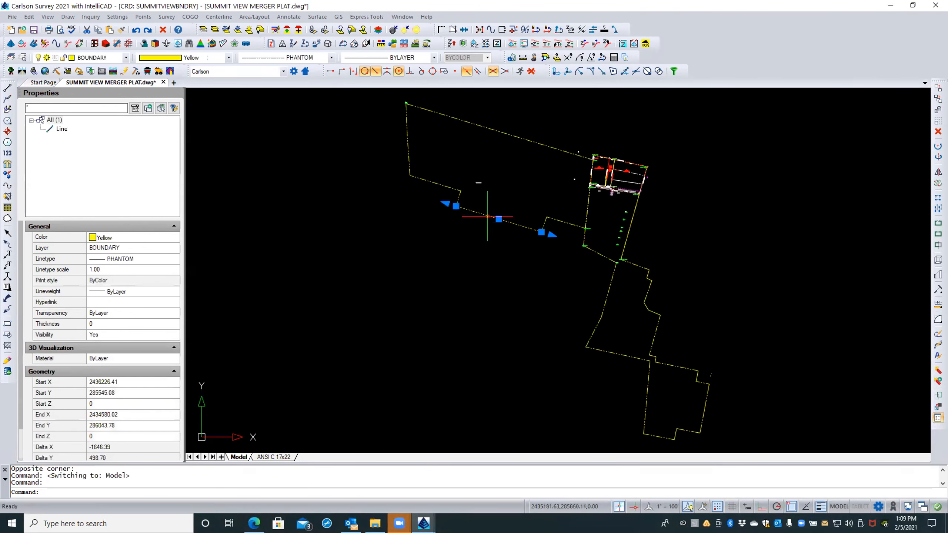
{"action": "left_click", "coordinate": [424, 179]}
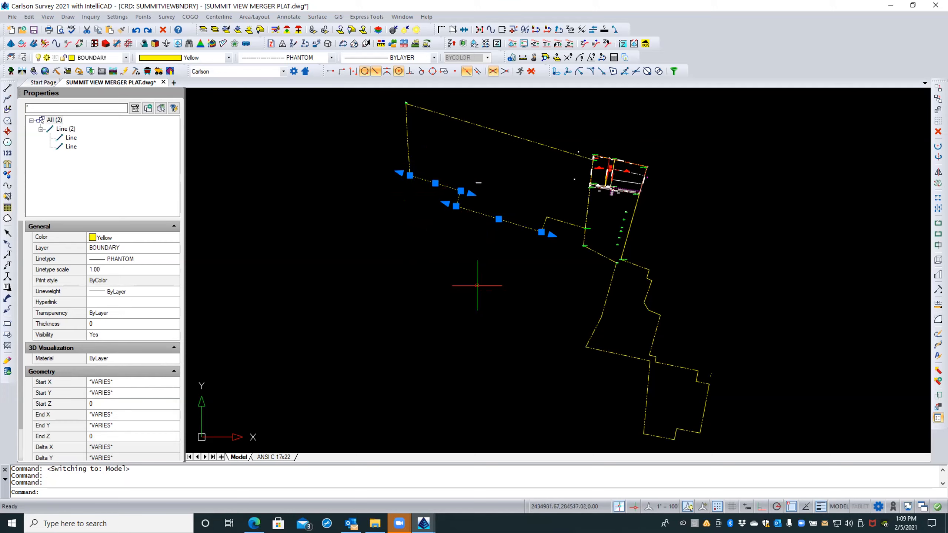
{"action": "key", "text": "Escape"}
{"action": "key", "text": "Escape"}
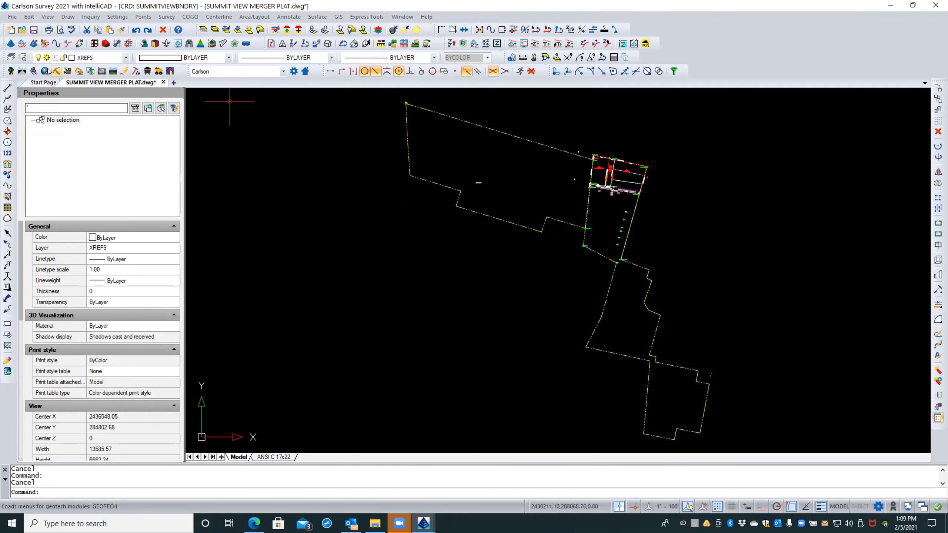
Delete the Topo external reference together with all entities that reference it, and close the Explorer
{"action": "left_click", "coordinate": [19, 57]}
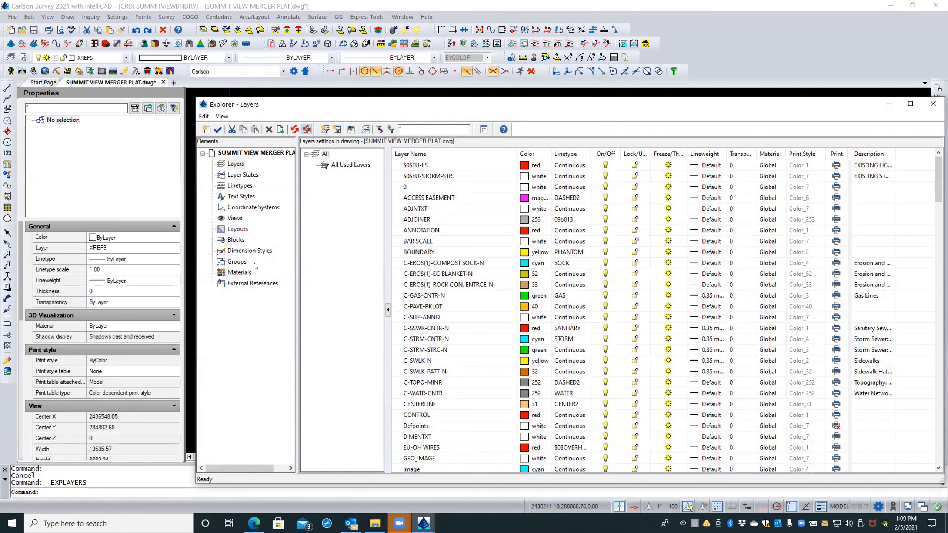
{"action": "left_click", "coordinate": [253, 283]}
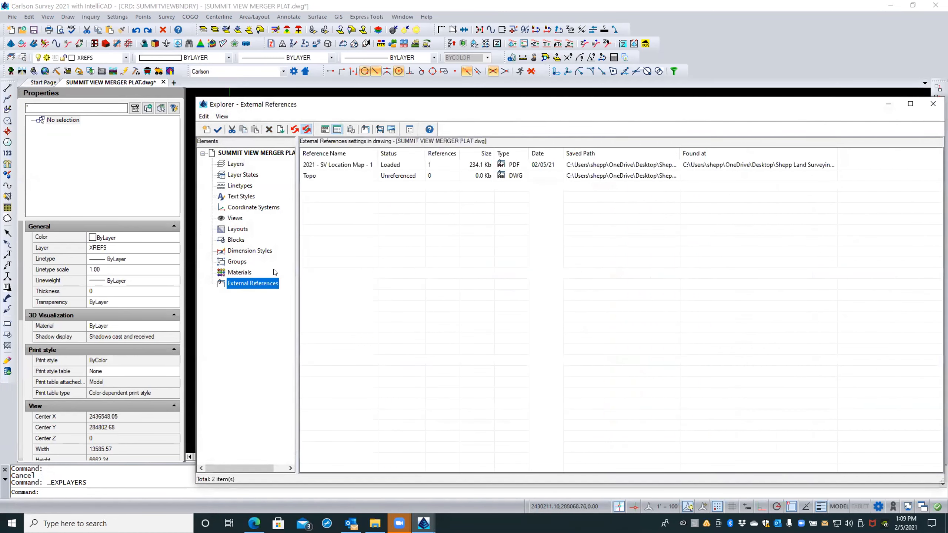
{"action": "left_click", "coordinate": [328, 176]}
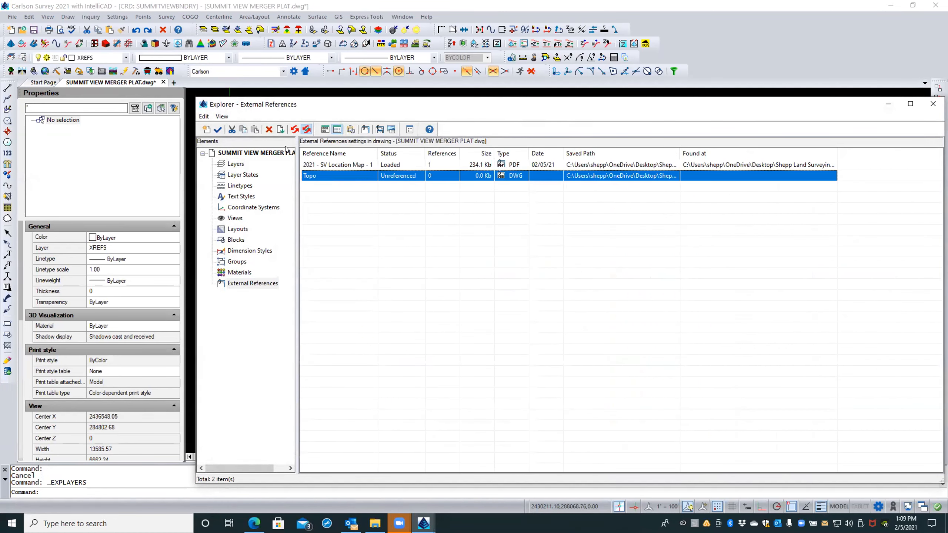
{"action": "left_click", "coordinate": [269, 129]}
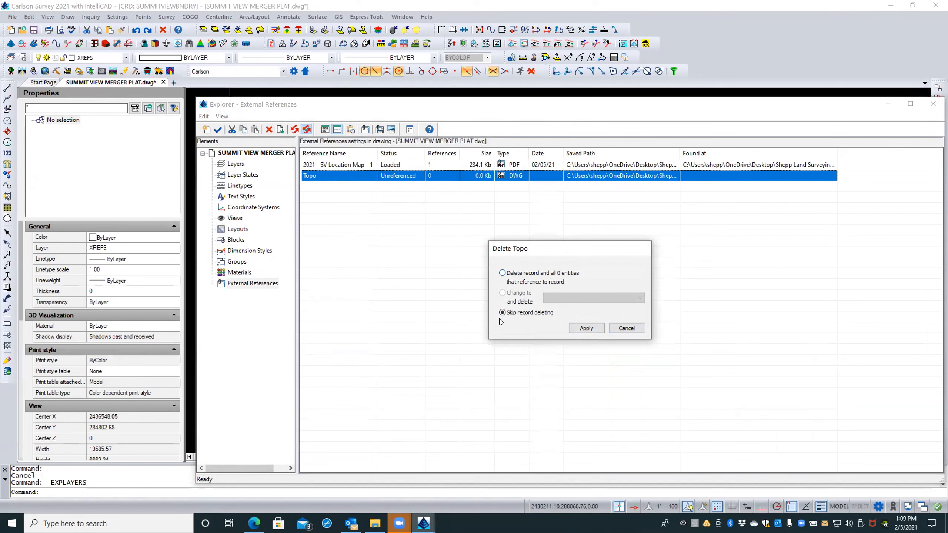
{"action": "left_click", "coordinate": [502, 273]}
{"action": "left_click", "coordinate": [574, 323]}
{"action": "left_click", "coordinate": [930, 106]}
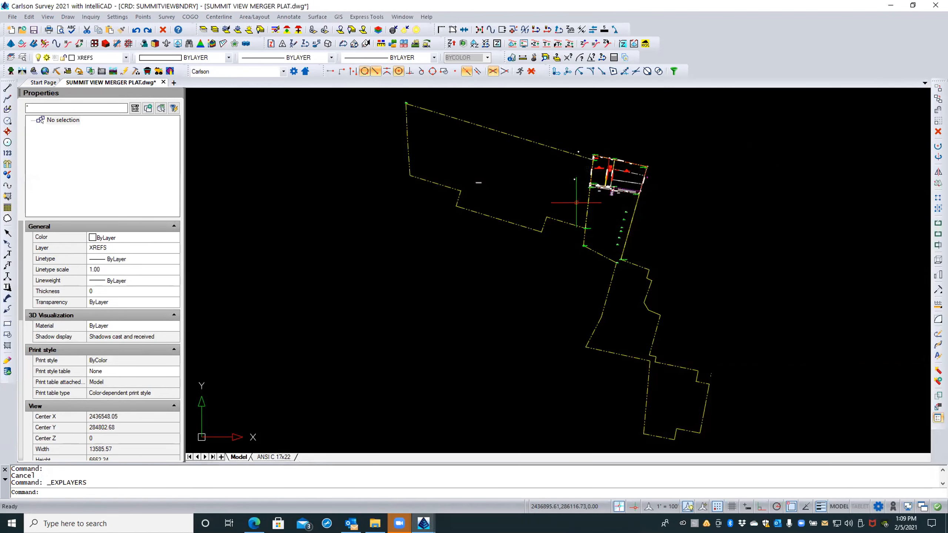
Regenerate the drawing with REA in model space and again in the ANSI C 17x22 layout
{"action": "type", "text": "REA"}
{"action": "key", "text": "Return"}
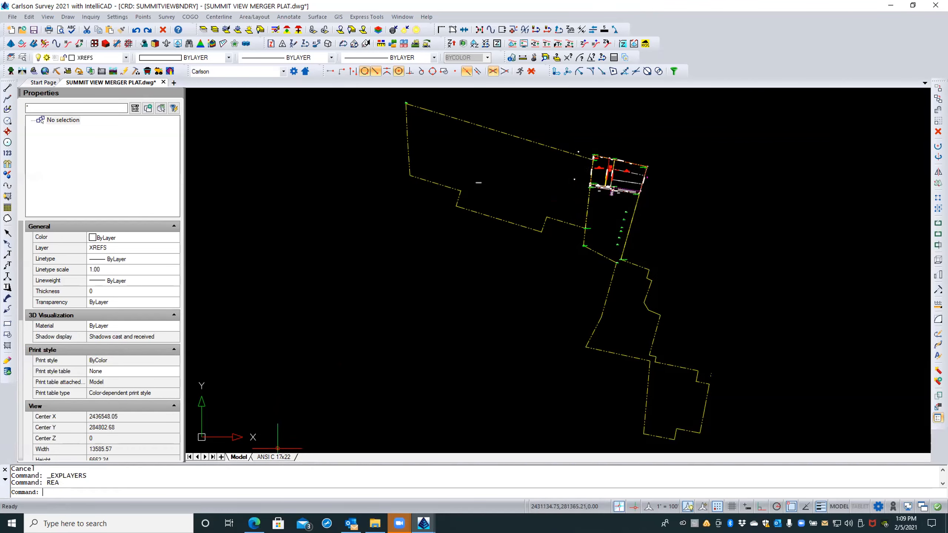
{"action": "left_click", "coordinate": [274, 456]}
{"action": "type", "text": "REA"}
{"action": "key", "text": "Return"}
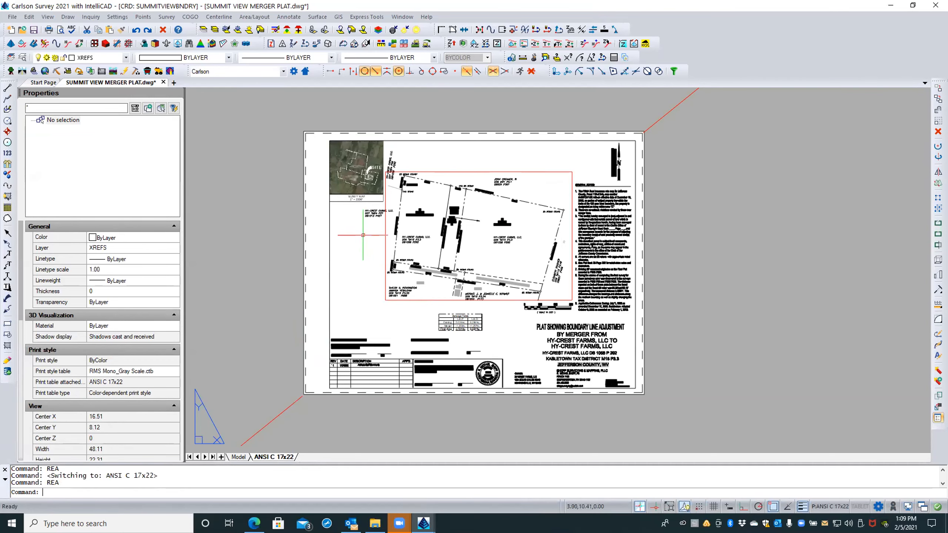
Examine the merger plat's acreage table, title text and general notes up close on the layout
{"action": "scroll", "coordinate": [525, 325], "scroll_direction": "up", "scroll_amount": 1}
{"action": "scroll", "coordinate": [525, 325], "scroll_direction": "up", "scroll_amount": 1}
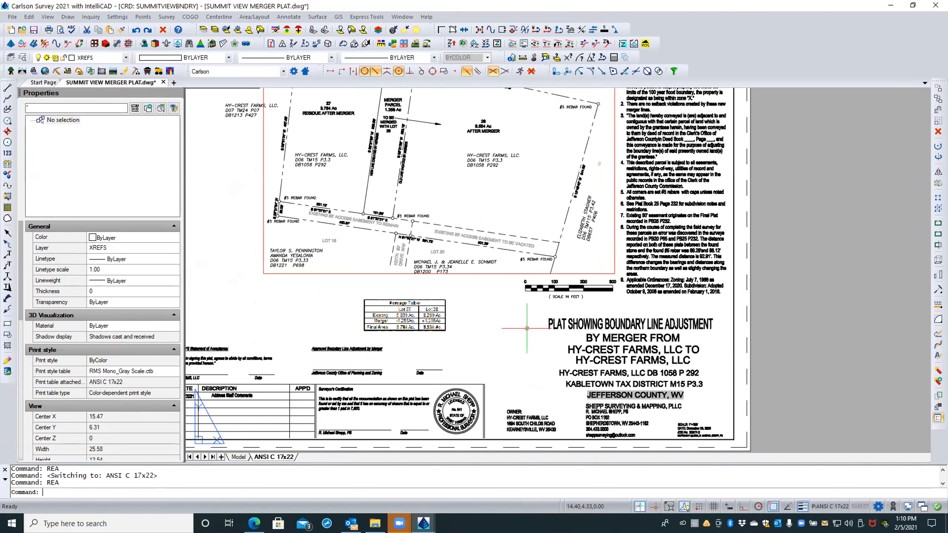
{"action": "scroll", "coordinate": [525, 325], "scroll_direction": "up", "scroll_amount": 1}
{"action": "scroll", "coordinate": [526, 327], "scroll_direction": "up", "scroll_amount": 2}
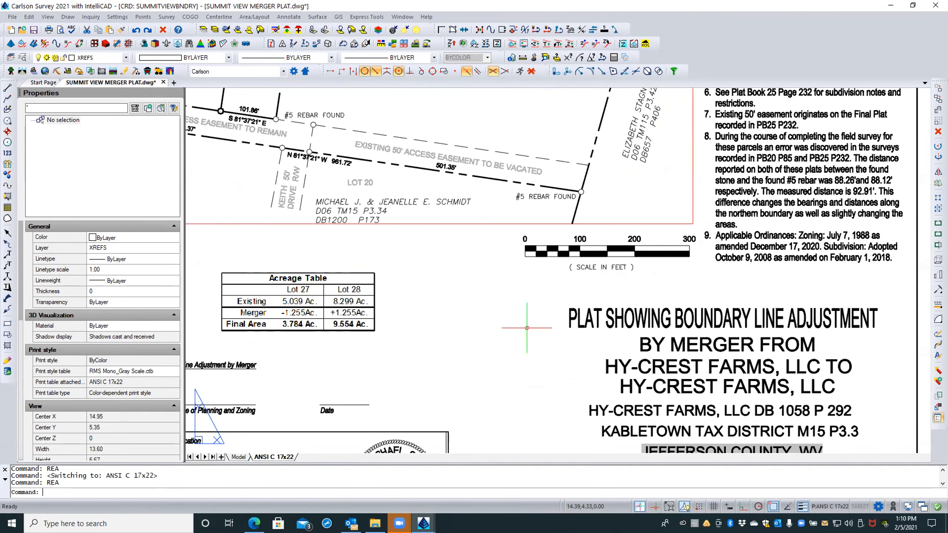
{"action": "scroll", "coordinate": [526, 327], "scroll_direction": "down", "scroll_amount": 1}
{"action": "middle_click_drag", "start_coordinate": [522, 335], "coordinate": [495, 288]}
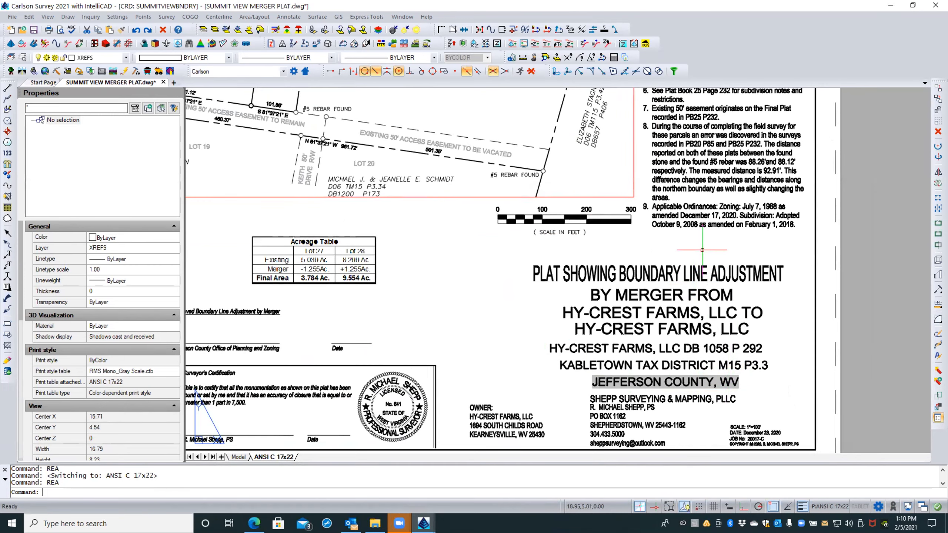
{"action": "middle_click_drag", "start_coordinate": [671, 251], "coordinate": [547, 257]}
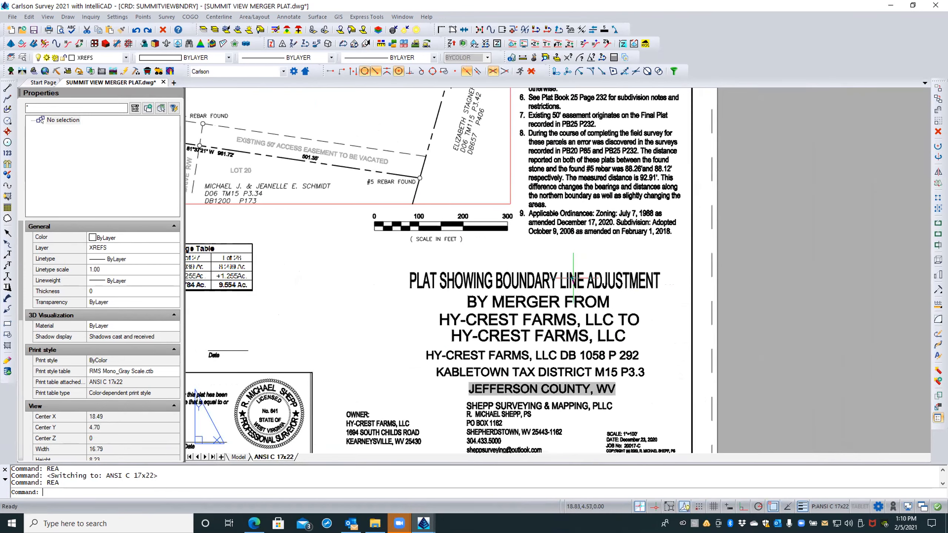
Inspect the text properties of the title line PLAT SHOWING BOUNDARY LINE ADJUSTMENT, including its width factor, and clear the selection
{"action": "left_click", "coordinate": [586, 292]}
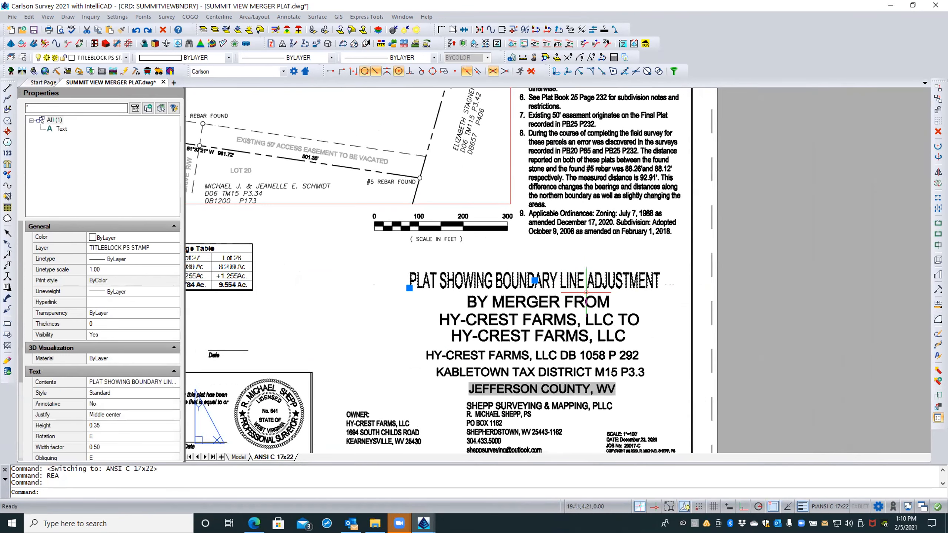
{"action": "scroll", "coordinate": [522, 262], "scroll_direction": "up", "scroll_amount": 2}
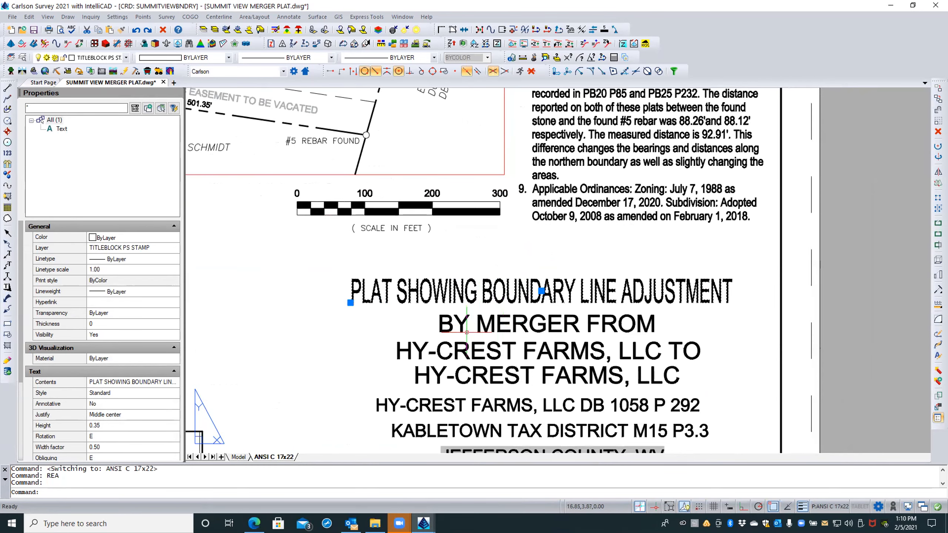
{"action": "scroll", "coordinate": [558, 338], "scroll_direction": "down", "scroll_amount": 1}
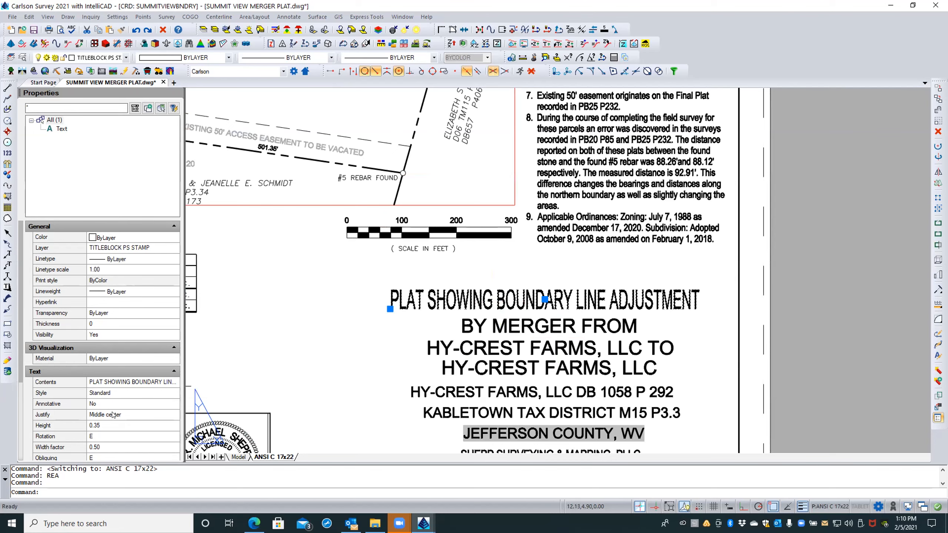
{"action": "left_click", "coordinate": [101, 447]}
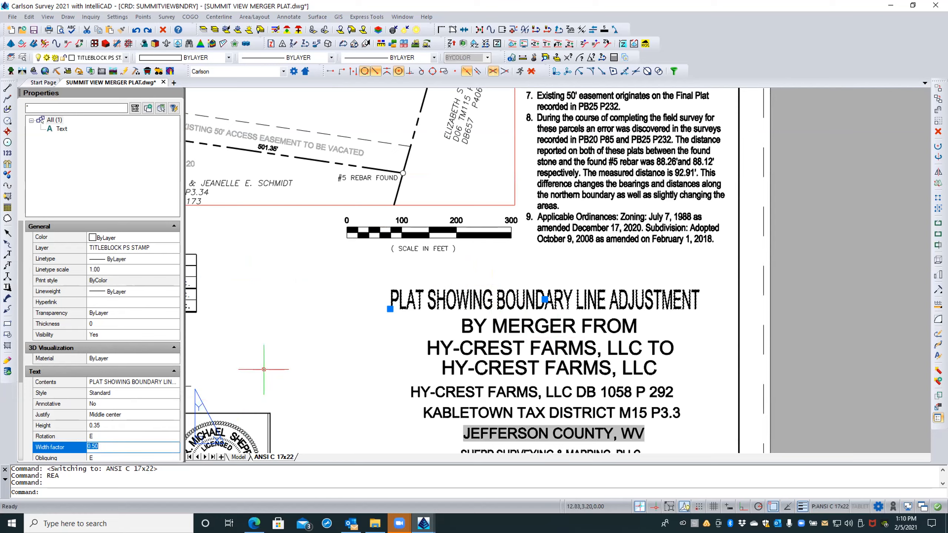
{"action": "key", "text": "Escape"}
{"action": "key", "text": "Escape"}
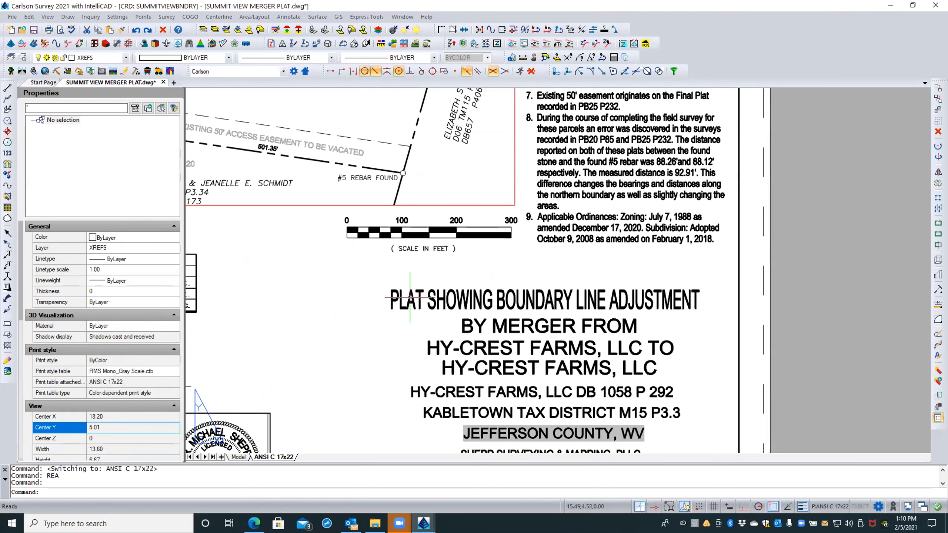
Set the text height of the title line PLAT SHOWING BOUNDARY LINE ADJUSTMENT to 0.25
{"action": "left_click", "coordinate": [409, 298]}
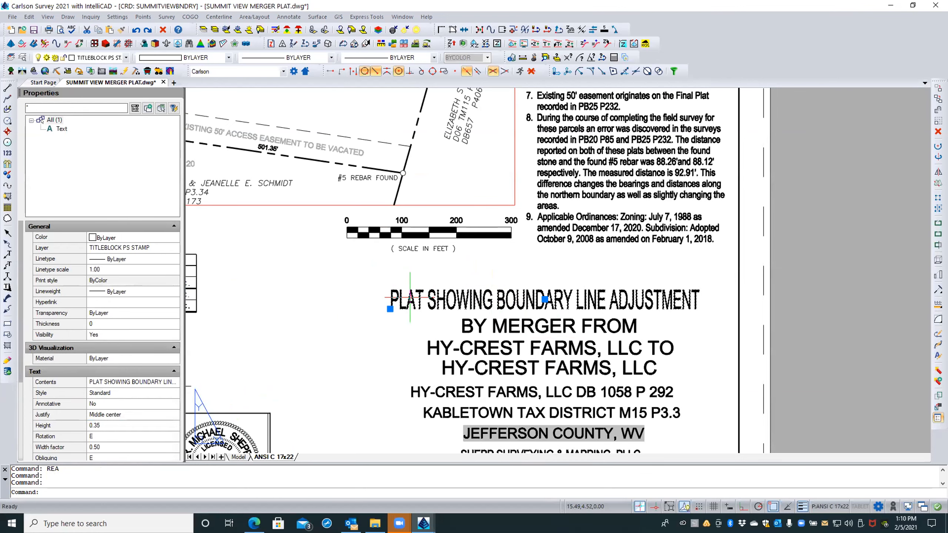
{"action": "left_click", "coordinate": [103, 426]}
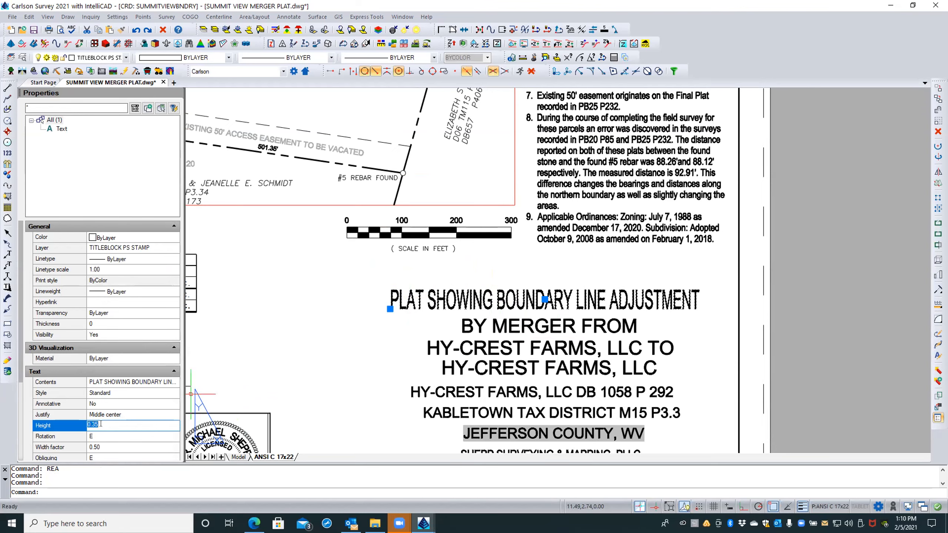
{"action": "key", "text": "BackSpace"}
{"action": "key", "text": "Return"}
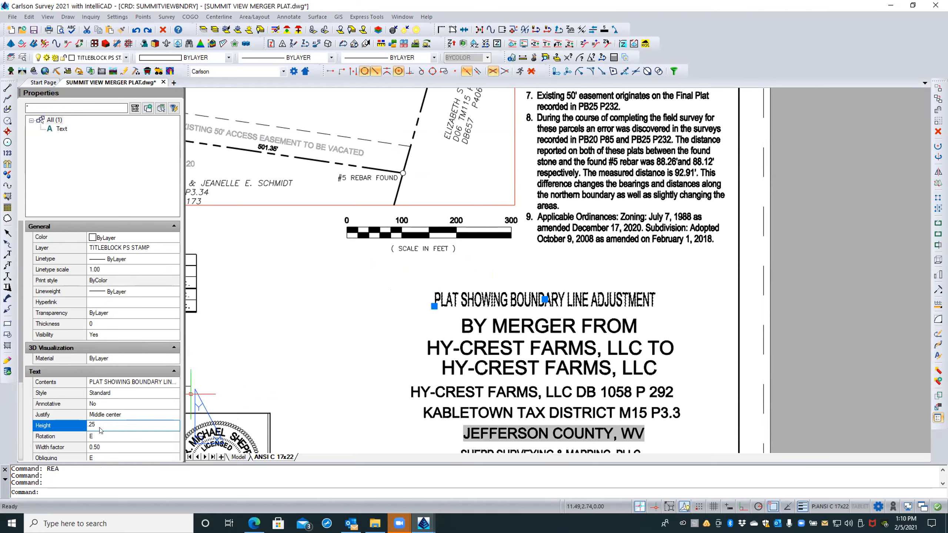
Try a width factor of 1.00 on the selected plat title line
{"action": "left_click", "coordinate": [101, 446]}
{"action": "type", "text": "1"}
{"action": "key", "text": "Return"}
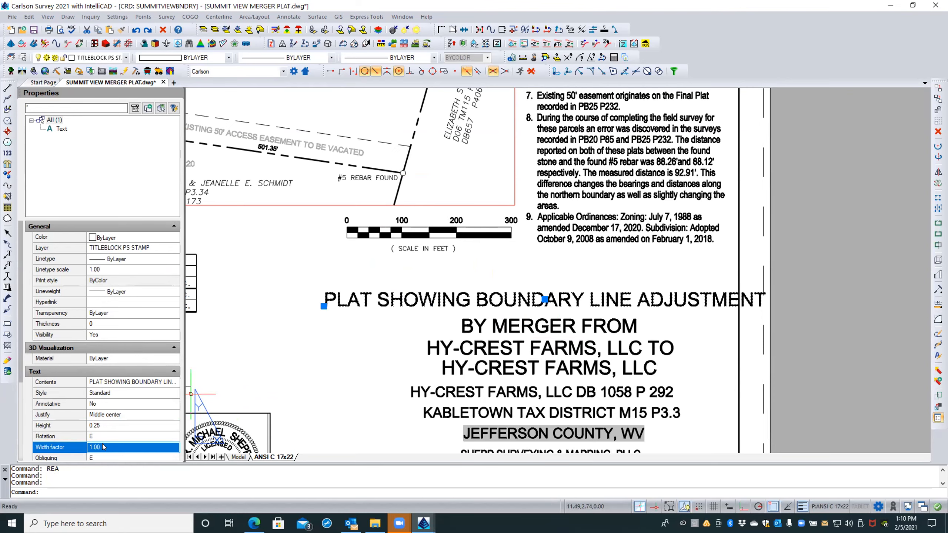
Set the title line's width factor to 0.85, check its fit on the sheet, and deselect it
{"action": "left_click", "coordinate": [103, 446]}
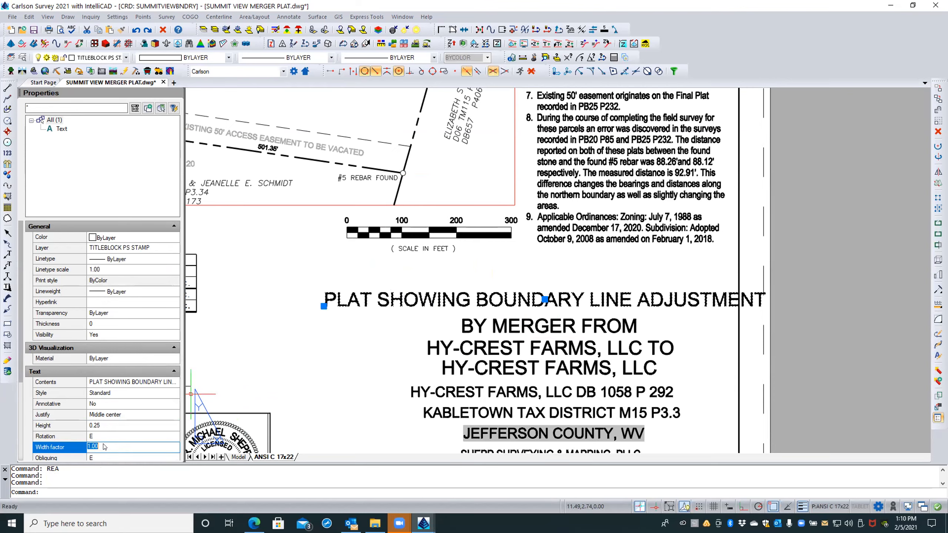
{"action": "type", "text": ".85"}
{"action": "key", "text": "Return"}
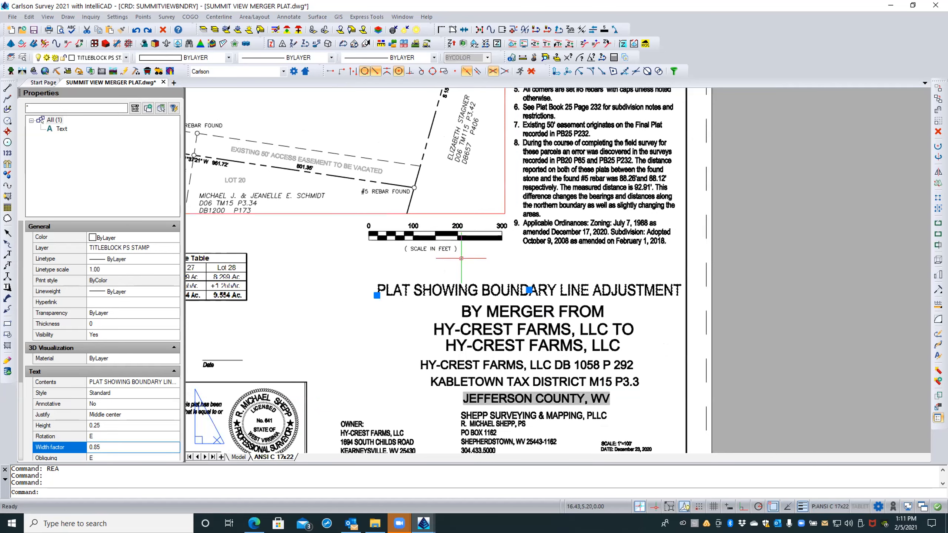
{"action": "scroll", "coordinate": [421, 296], "scroll_direction": "down", "scroll_amount": 1}
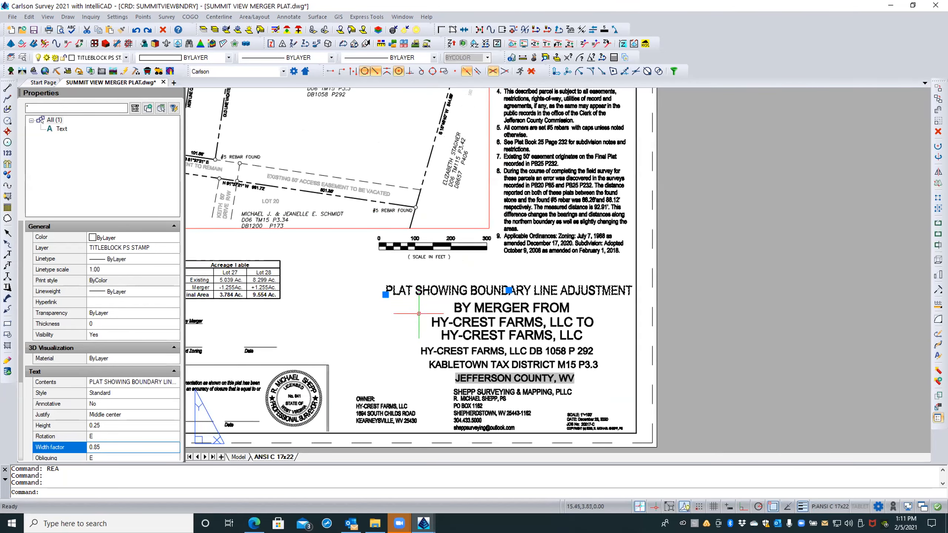
{"action": "scroll", "coordinate": [417, 314], "scroll_direction": "up", "scroll_amount": 1}
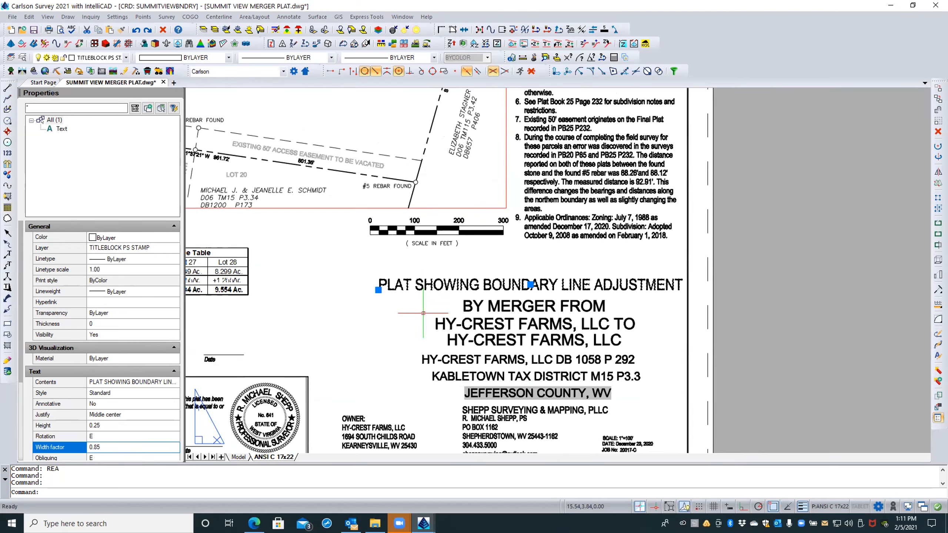
{"action": "key", "text": "Escape"}
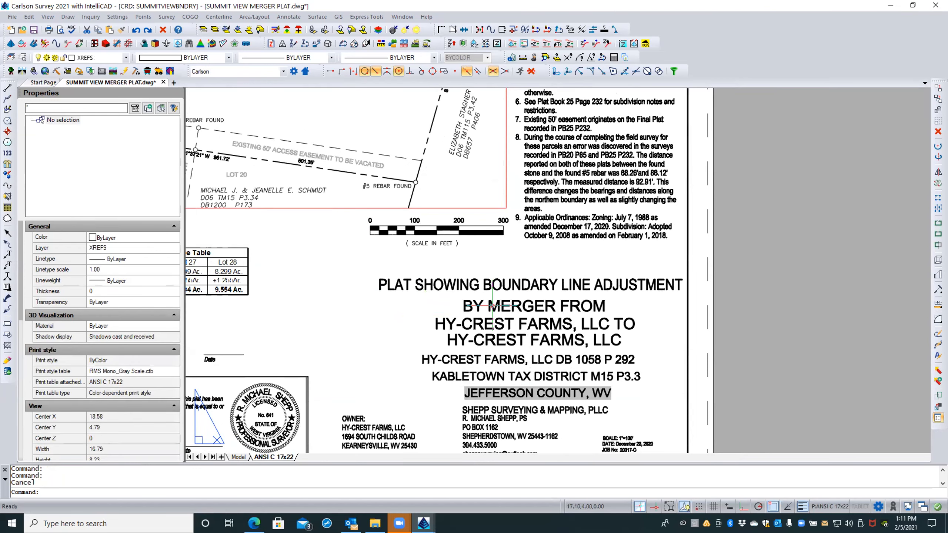
Inspect the text properties of the BY MERGER FROM line beneath the main title and clear the selection
{"action": "left_click", "coordinate": [492, 306]}
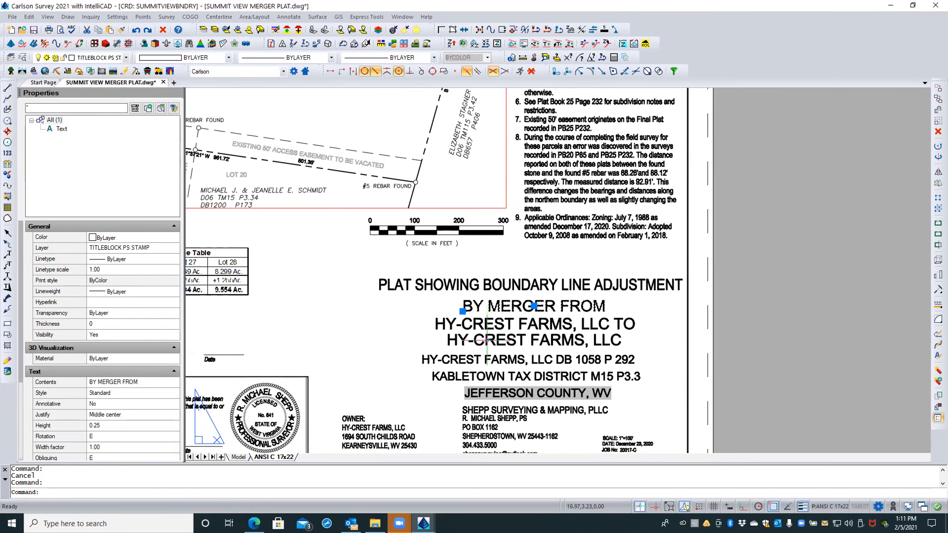
{"action": "left_click", "coordinate": [487, 340]}
{"action": "key", "text": "Escape"}
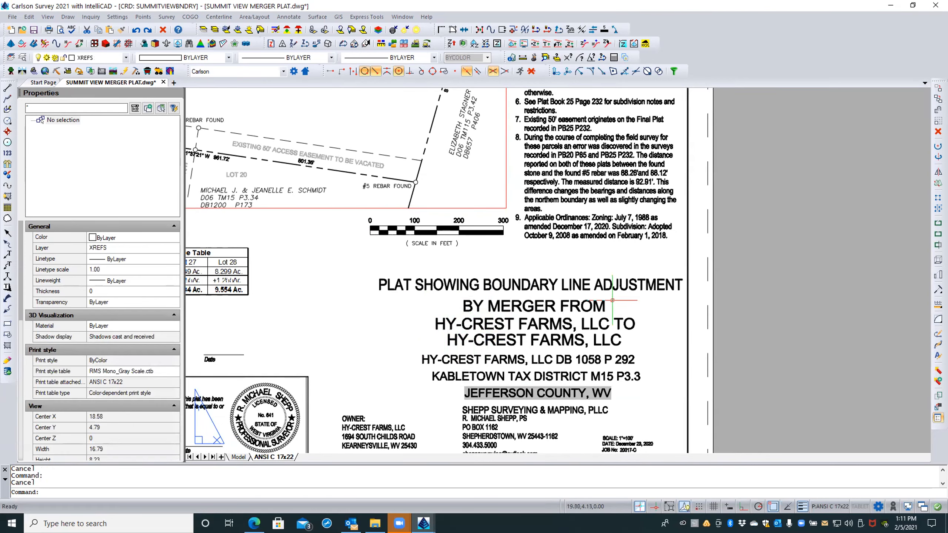
Set the three title lines from BY MERGER FROM through HY-CREST FARMS, LLC to text height 0.20 and width factor 0.85
{"action": "left_click", "coordinate": [618, 301]}
{"action": "left_click", "coordinate": [428, 338]}
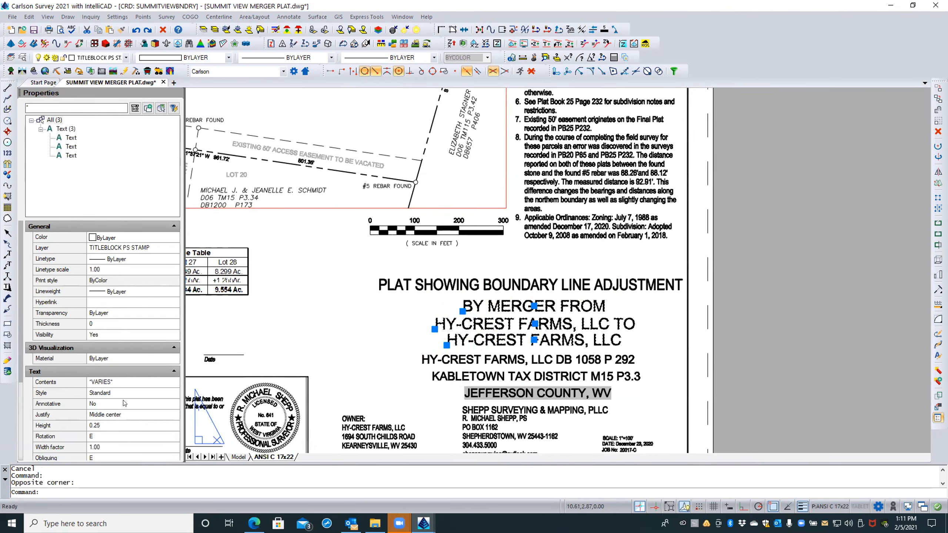
{"action": "left_click", "coordinate": [115, 425]}
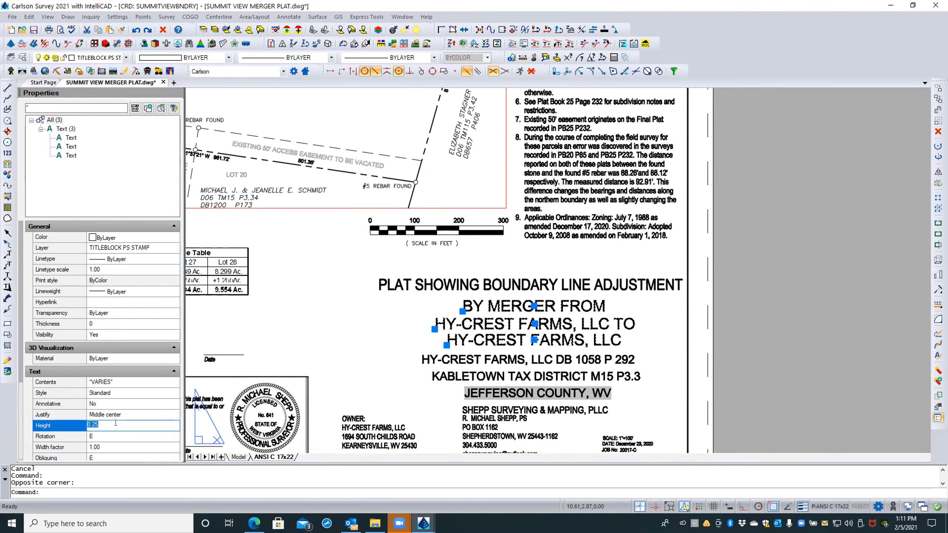
{"action": "type", "text": "."}
{"action": "left_click", "coordinate": [100, 444]}
{"action": "type", "text": ".85"}
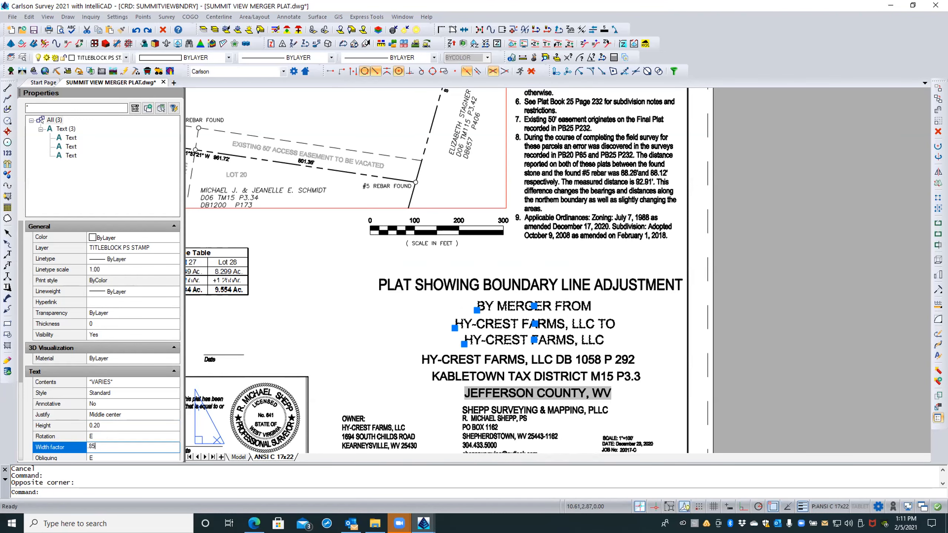
{"action": "key", "text": "Return"}
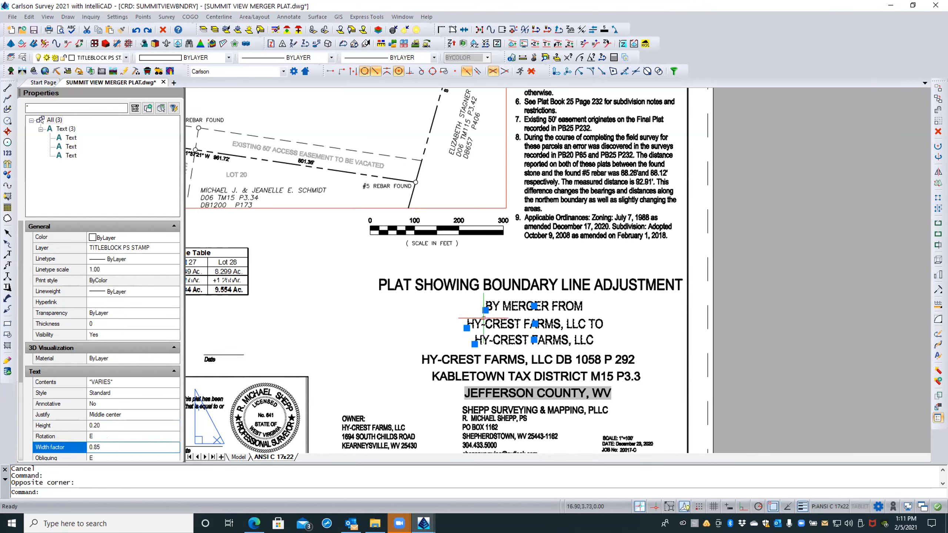
{"action": "key", "text": "Escape"}
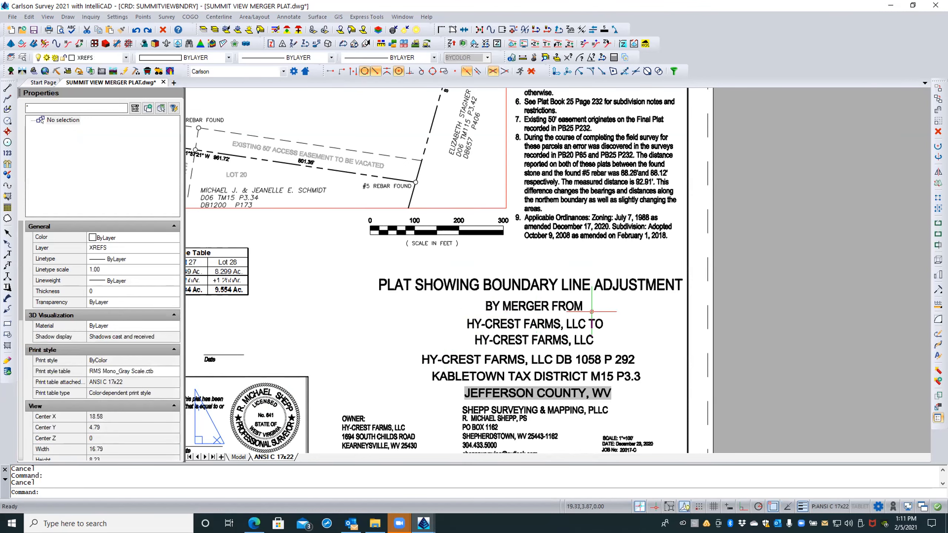
Reduce the BY MERGER FROM title line to a text height of 0.15
{"action": "left_click", "coordinate": [512, 306]}
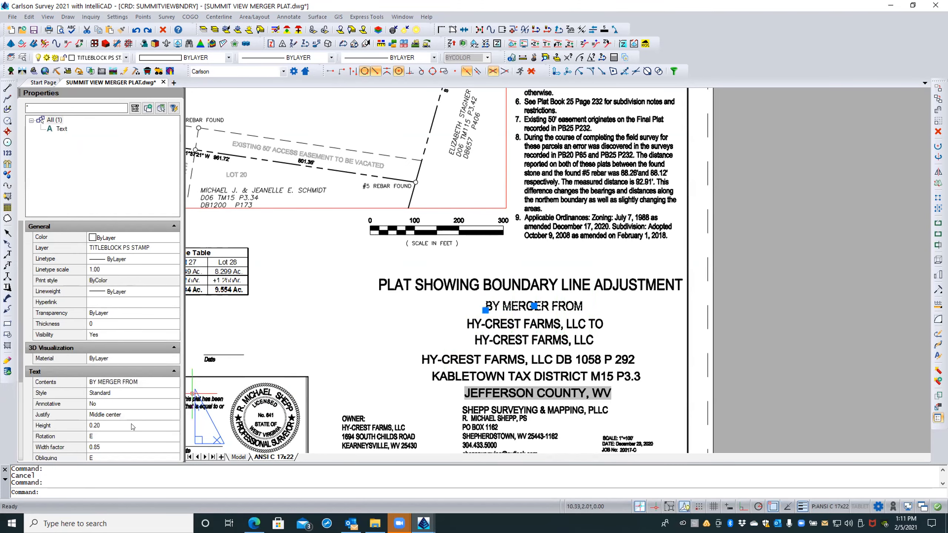
{"action": "left_click", "coordinate": [132, 424]}
{"action": "type", "text": "."}
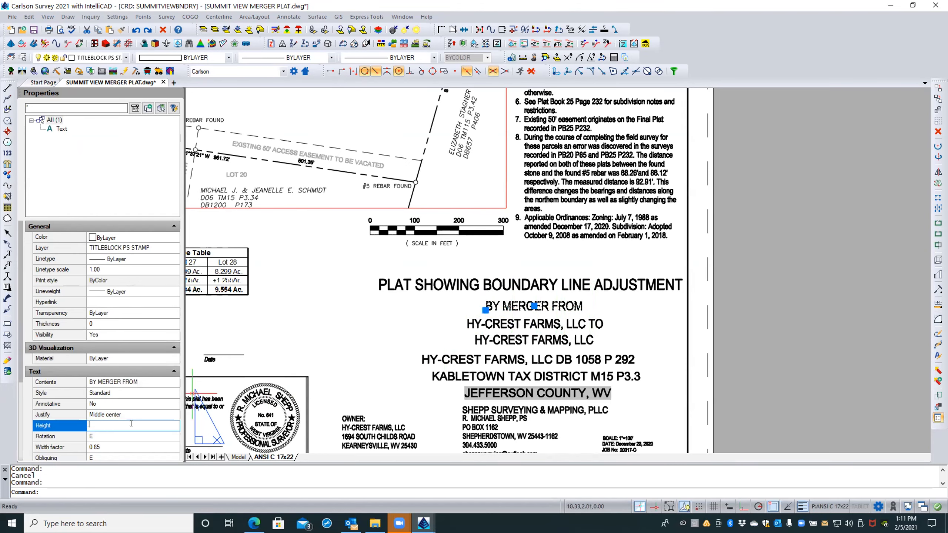
{"action": "type", "text": "12"}
{"action": "key", "text": "Return"}
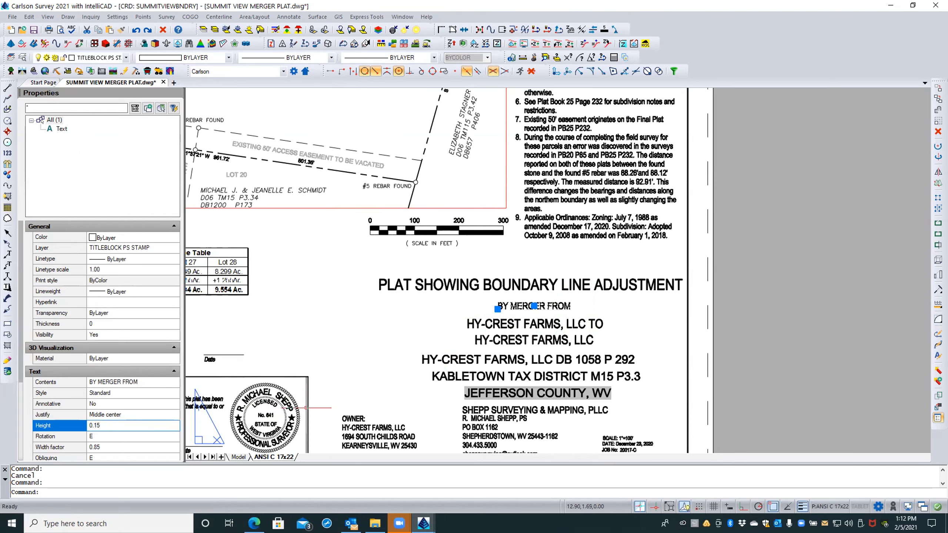
{"action": "key", "text": "Escape"}
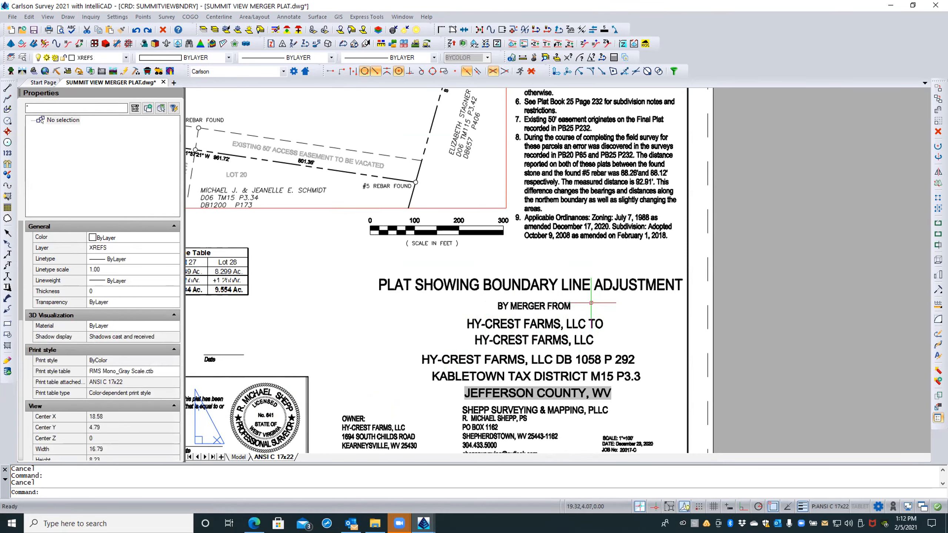
Shift the BY MERGER FROM line slightly down, closer to the HY-CREST FARMS, LLC TO line
{"action": "scroll", "coordinate": [591, 303], "scroll_direction": "up", "scroll_amount": 1}
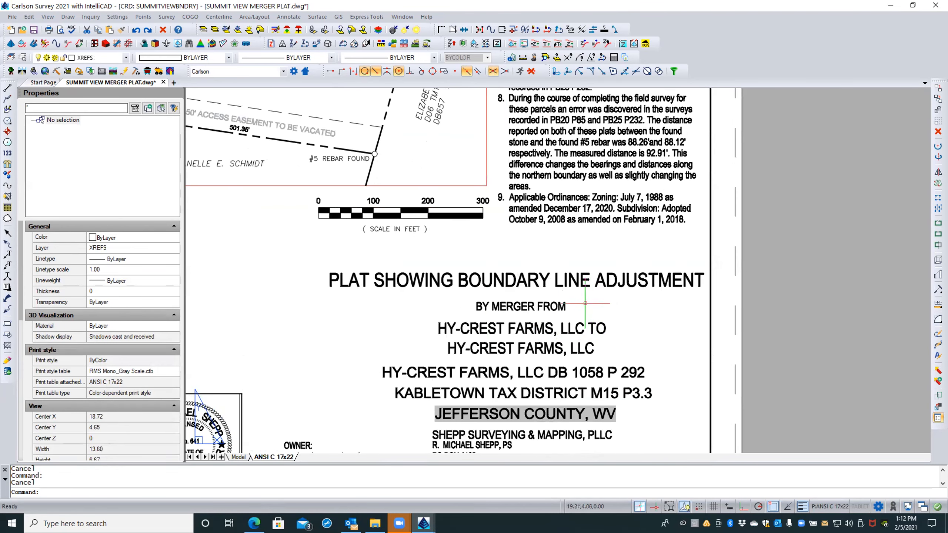
{"action": "left_click", "coordinate": [511, 306]}
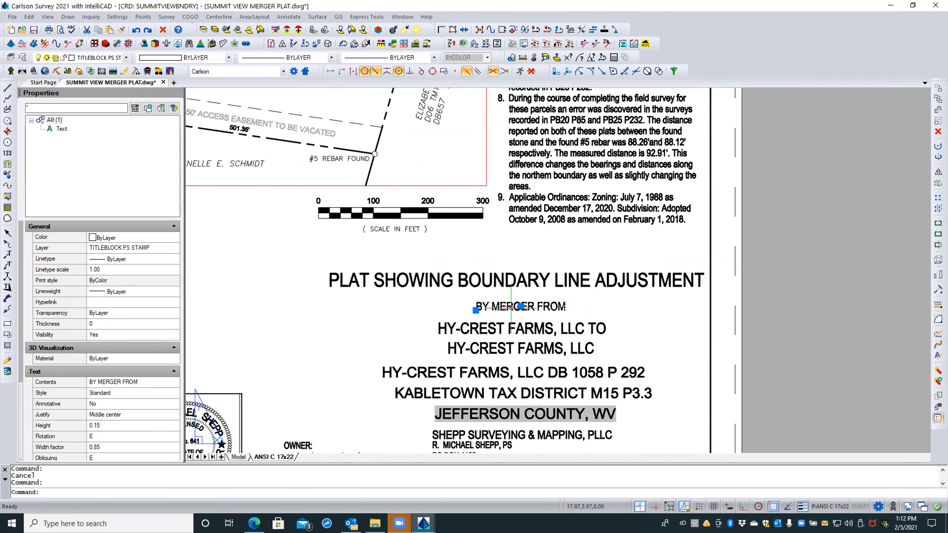
{"action": "left_click", "coordinate": [475, 310]}
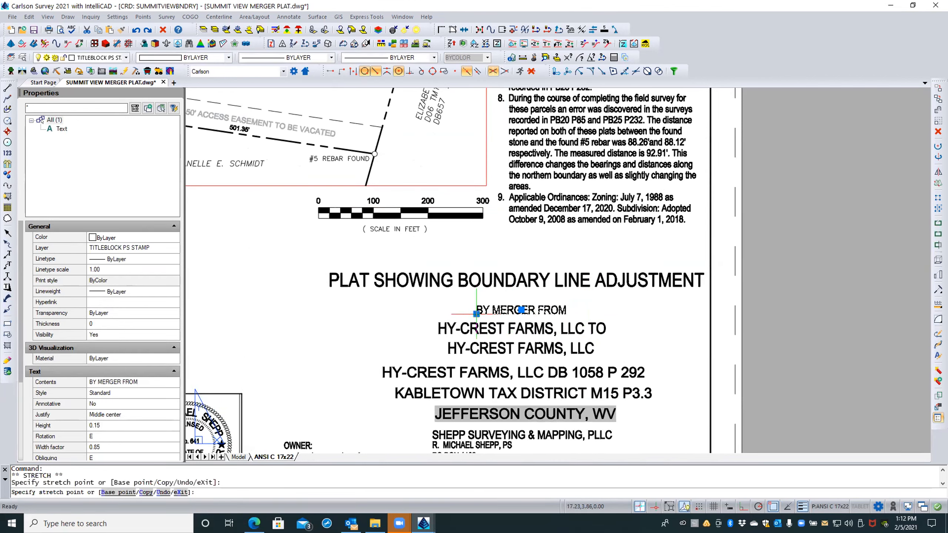
{"action": "key", "text": "Escape"}
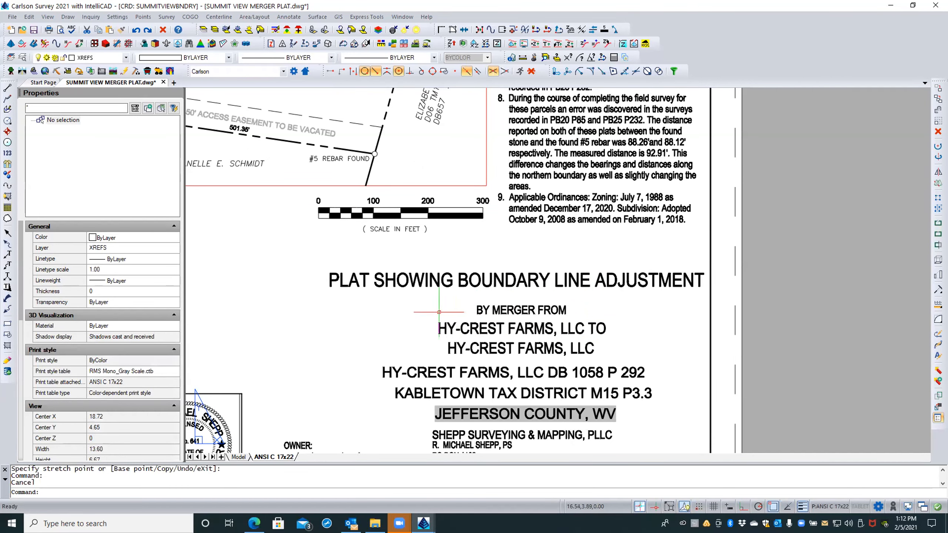
Move BY MERGER FROM and the two HY-CREST FARMS lines below it up about 0.13 toward the main plat title
{"action": "left_click", "coordinate": [619, 348]}
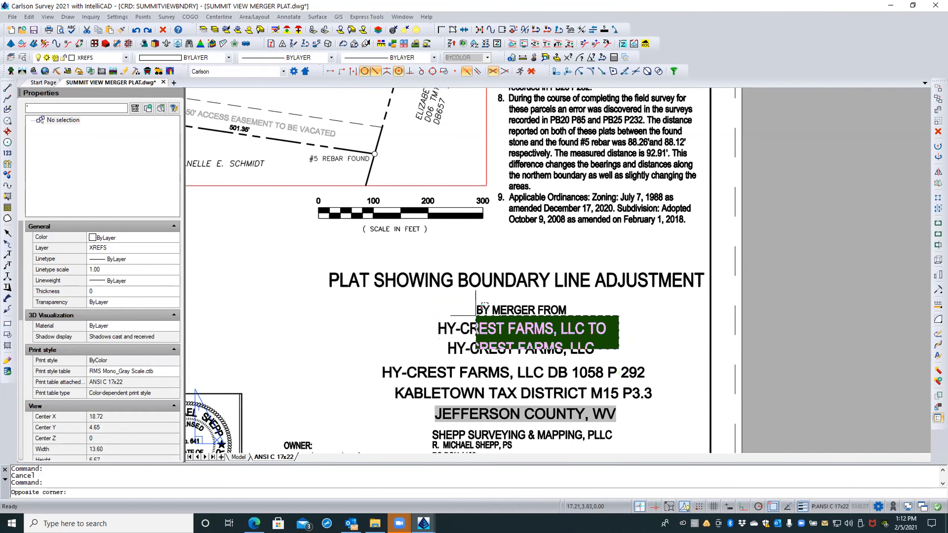
{"action": "left_click", "coordinate": [452, 310]}
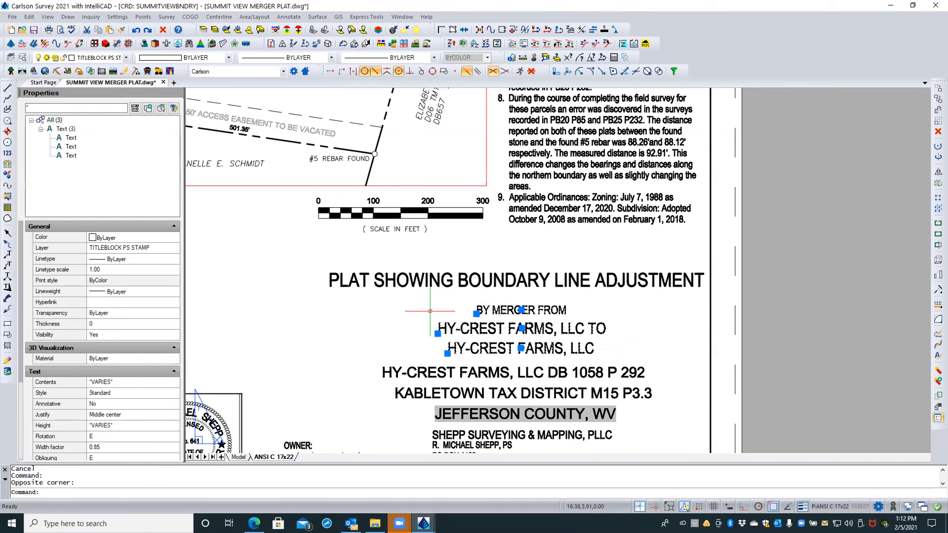
{"action": "type", "text": "M"}
{"action": "key", "text": "Return"}
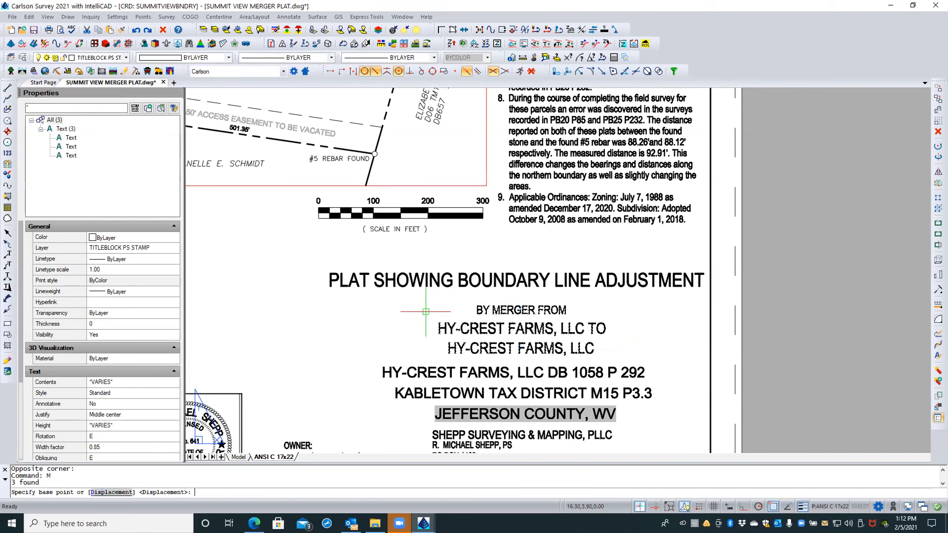
{"action": "left_click", "coordinate": [407, 321]}
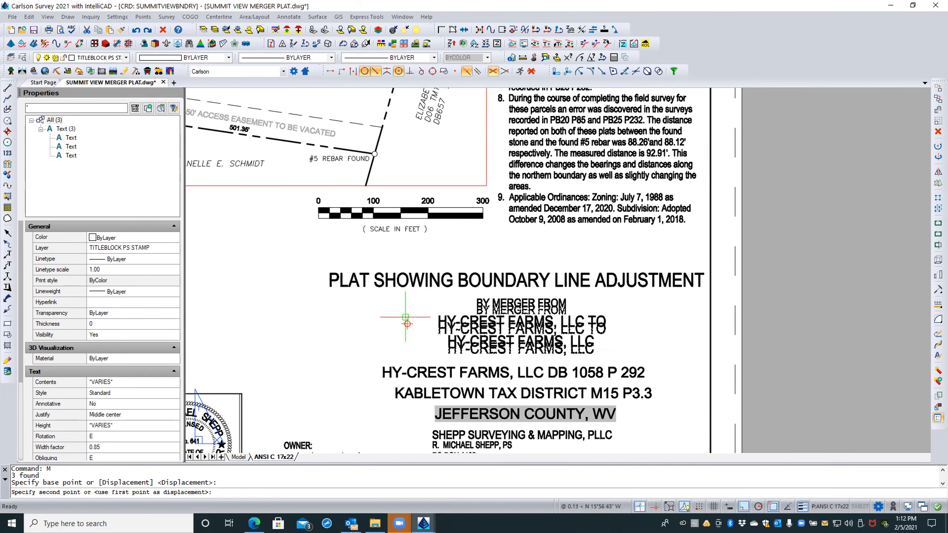
{"action": "left_click", "coordinate": [402, 316]}
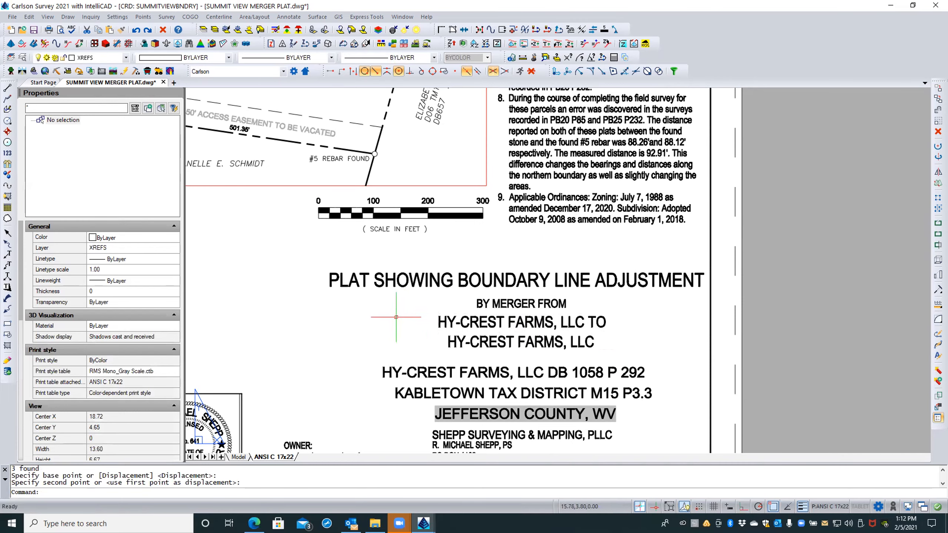
{"action": "key", "text": "Escape"}
{"action": "key", "text": "Escape"}
Set the DB 1058 P 292, KABLETOWN TAX DISTRICT and JEFFERSON COUNTY, WV lines to text height 0.15 and width factor 0.85
{"action": "scroll", "coordinate": [397, 316], "scroll_direction": "down", "scroll_amount": 2}
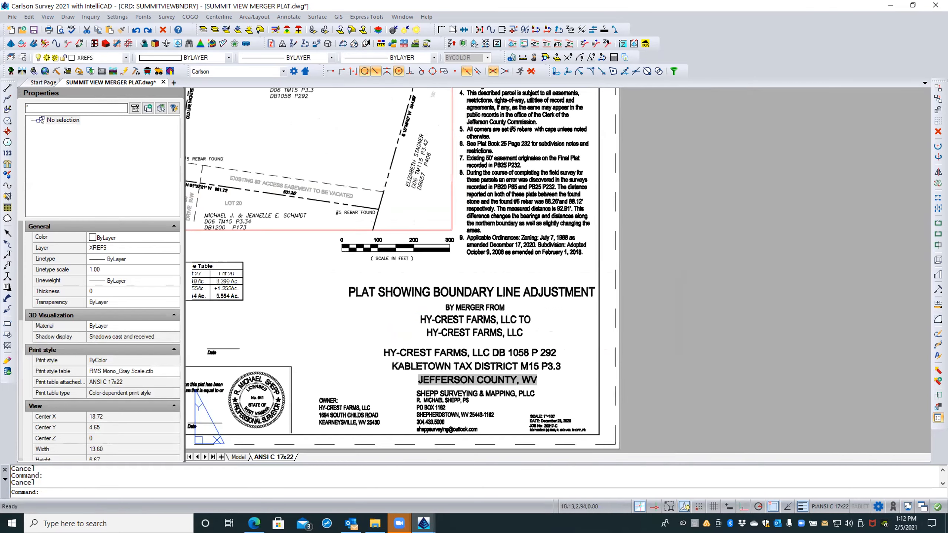
{"action": "left_click", "coordinate": [558, 348]}
{"action": "left_click", "coordinate": [518, 379]}
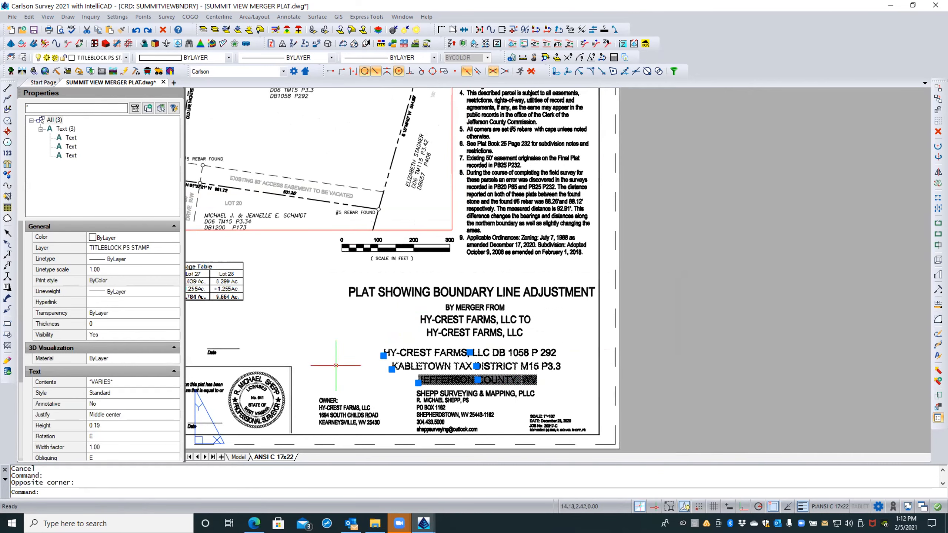
{"action": "left_click", "coordinate": [103, 425]}
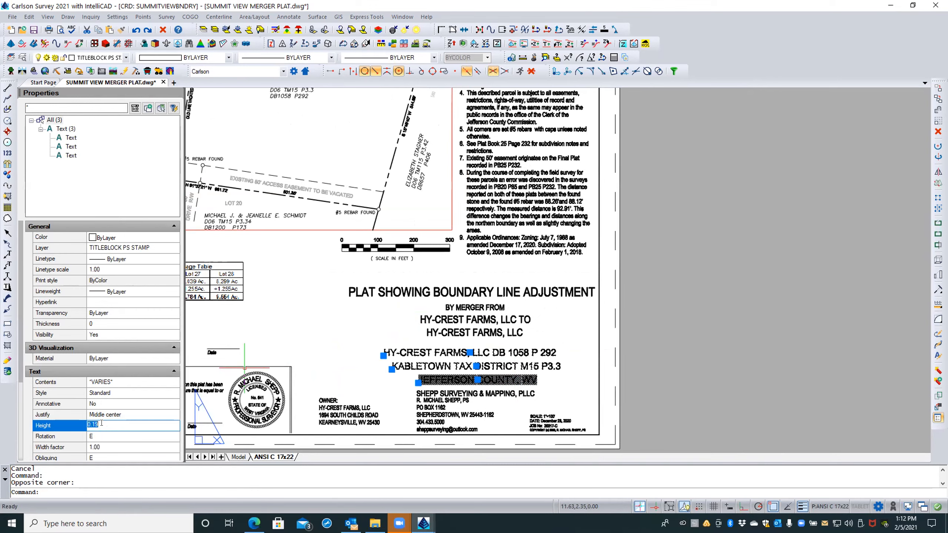
{"action": "key", "text": "BackSpace"}
{"action": "type", "text": ".15"}
{"action": "left_click", "coordinate": [106, 445]}
{"action": "type", "text": ".85"}
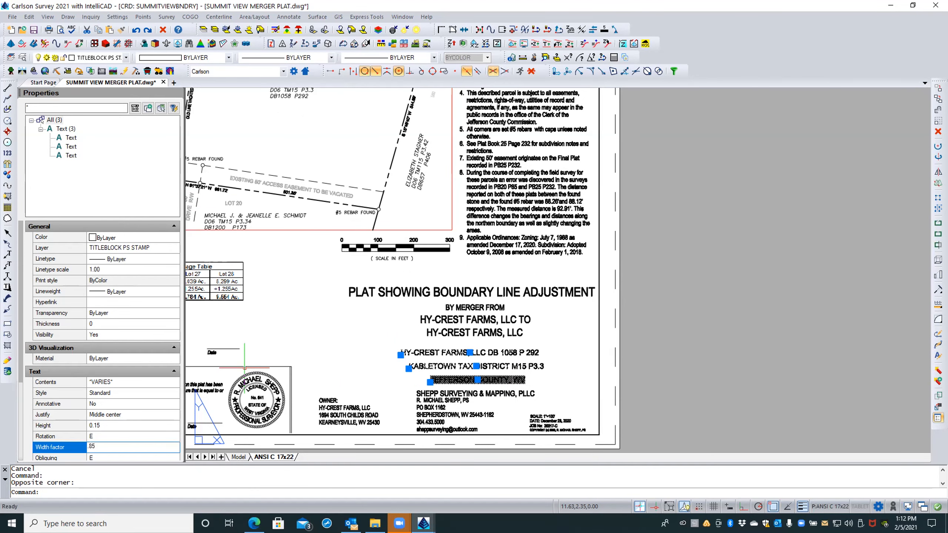
{"action": "key", "text": "Return"}
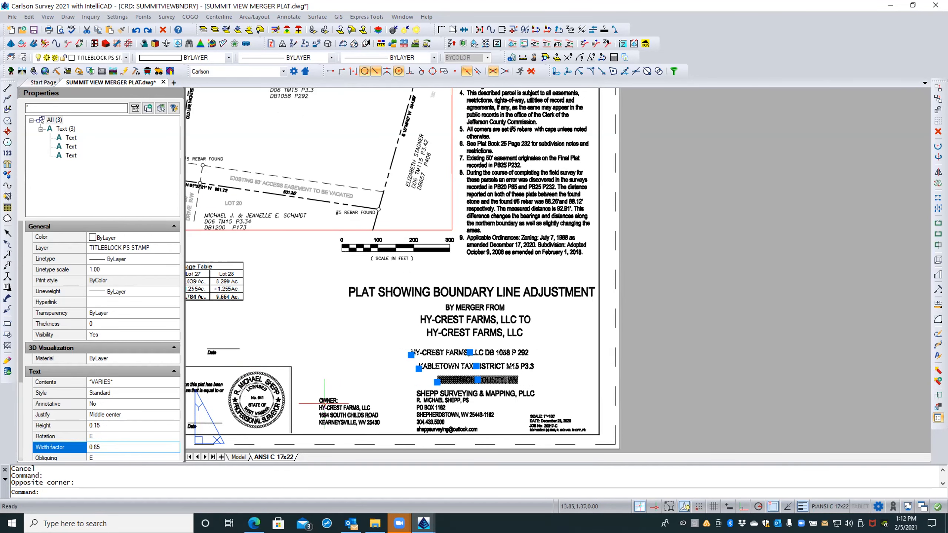
{"action": "key", "text": "Escape"}
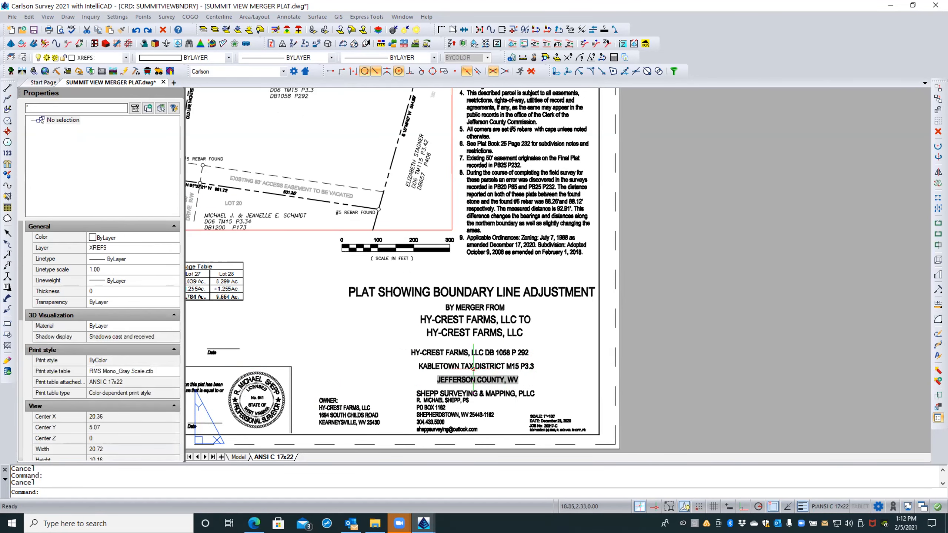
Move the HY-CREST FARMS, LLC DB 1058 P 292 line up about 0.12 toward the owner lines above it
{"action": "scroll", "coordinate": [458, 372], "scroll_direction": "up", "scroll_amount": 1}
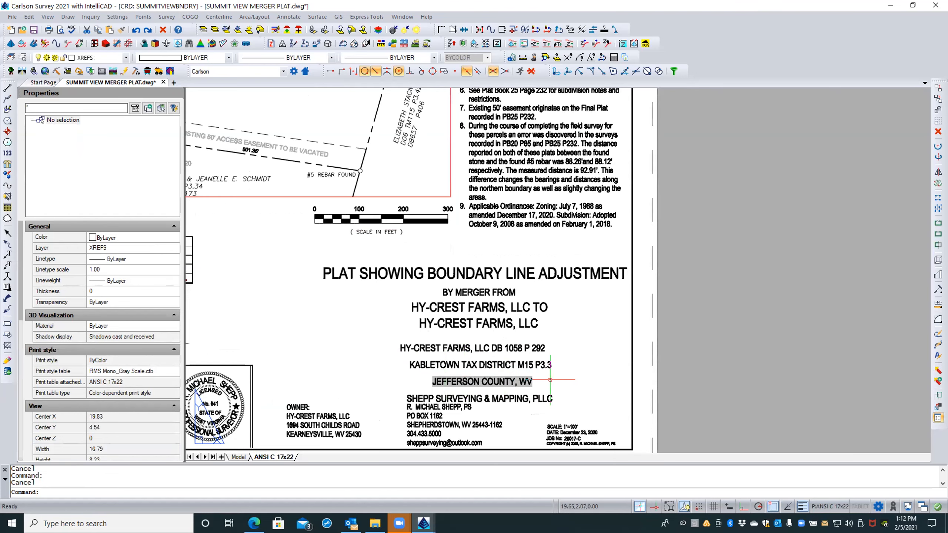
{"action": "scroll", "coordinate": [515, 378], "scroll_direction": "up", "scroll_amount": 2}
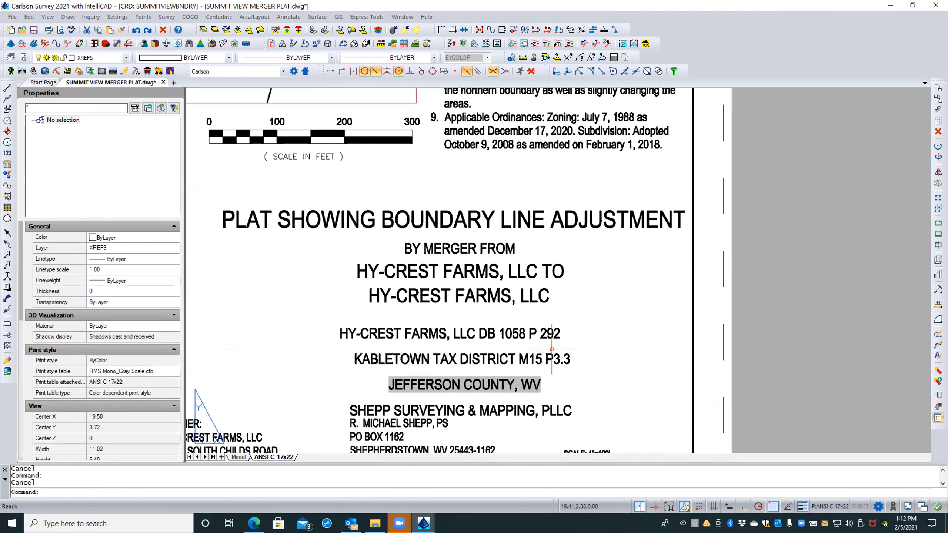
{"action": "left_click", "coordinate": [505, 333]}
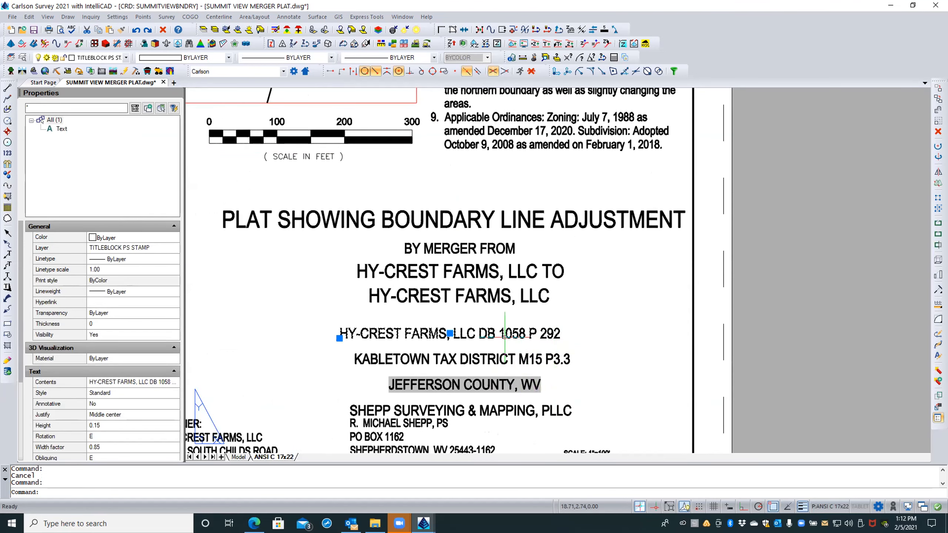
{"action": "type", "text": "m"}
{"action": "key", "text": "Return"}
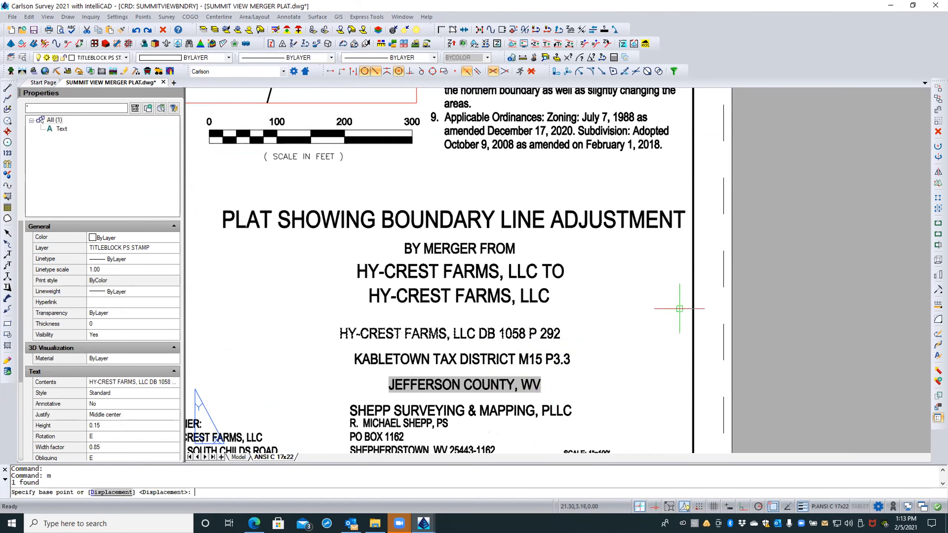
{"action": "left_click", "coordinate": [624, 344]}
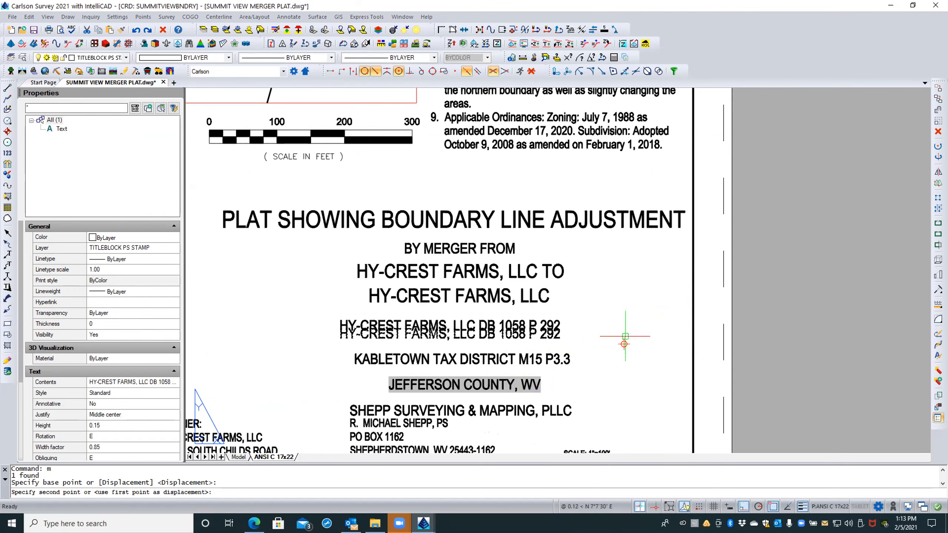
{"action": "key", "text": "Escape"}
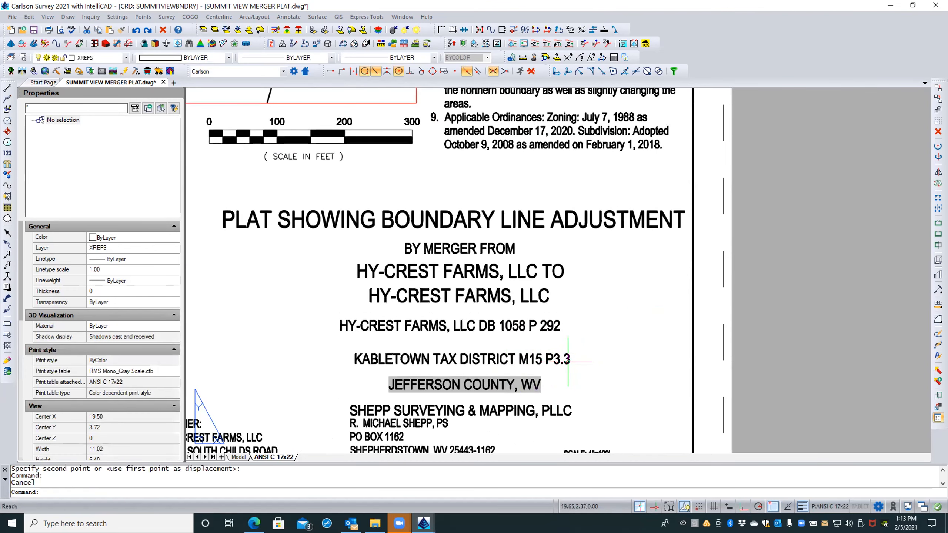
Move the KABLETOWN TAX DISTRICT M15 P3.3 line up about 0.26, just beneath the DB 1058 P 292 line
{"action": "left_click", "coordinate": [568, 360]}
{"action": "type", "text": "m"}
{"action": "key", "text": "Return"}
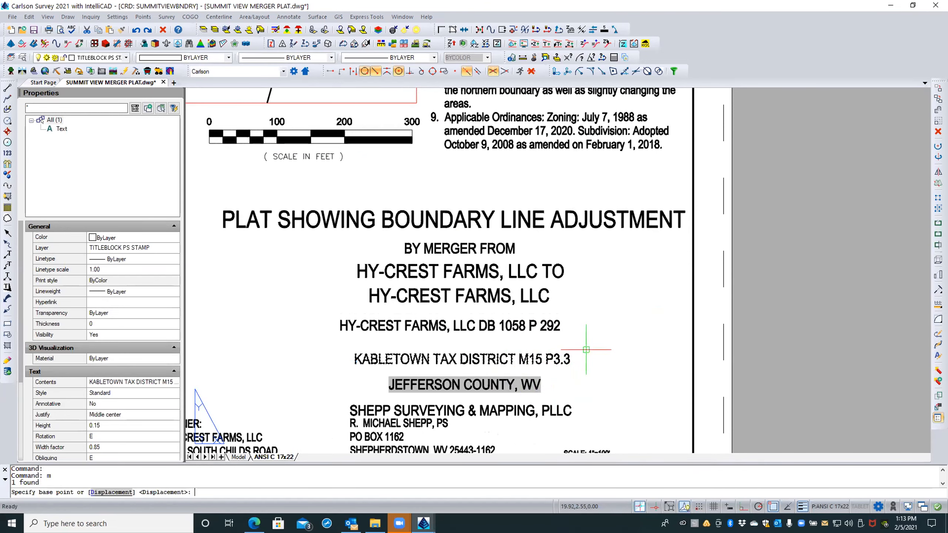
{"action": "left_click", "coordinate": [593, 349]}
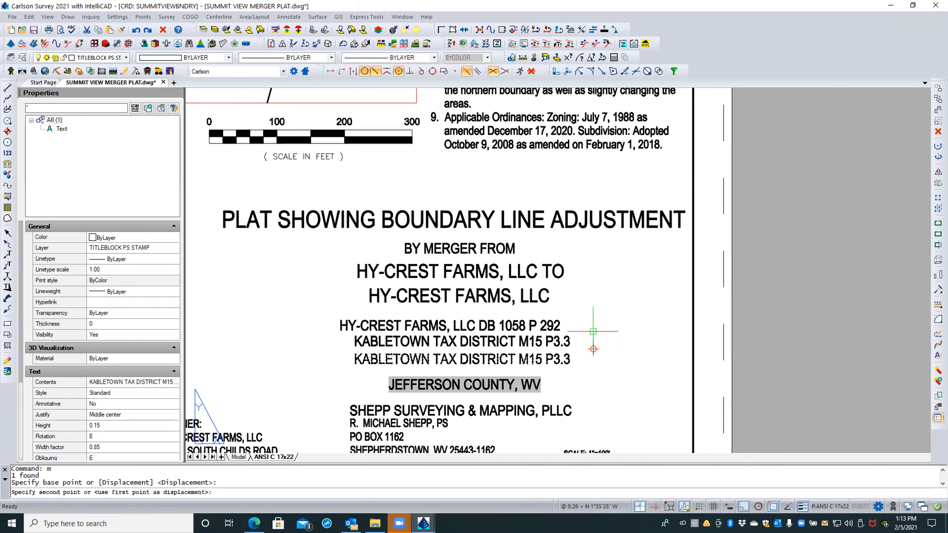
{"action": "left_click", "coordinate": [593, 332]}
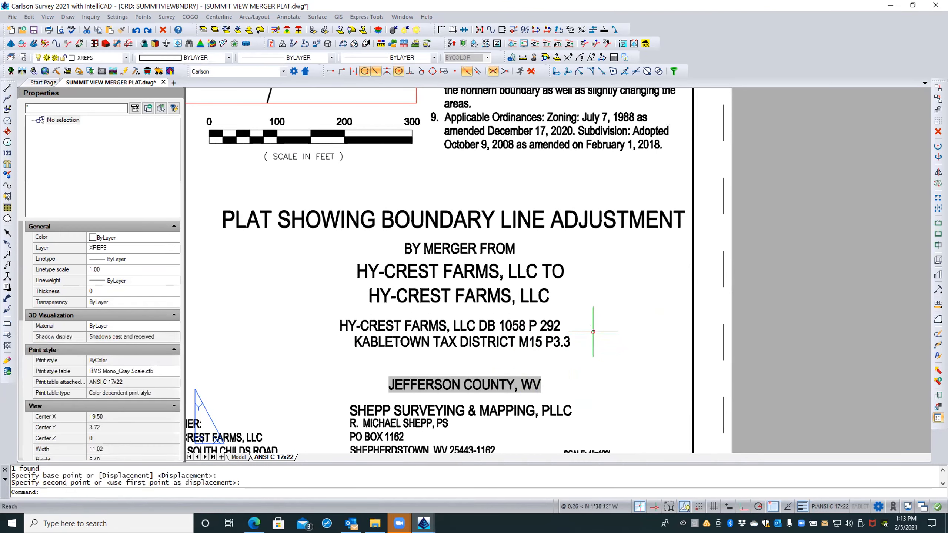
Move the JEFFERSON COUNTY, WV line up about 0.28, beneath the KABLETOWN TAX DISTRICT line
{"action": "left_click", "coordinate": [534, 380]}
{"action": "type", "text": "m"}
{"action": "key", "text": "Return"}
{"action": "left_click", "coordinate": [588, 377]}
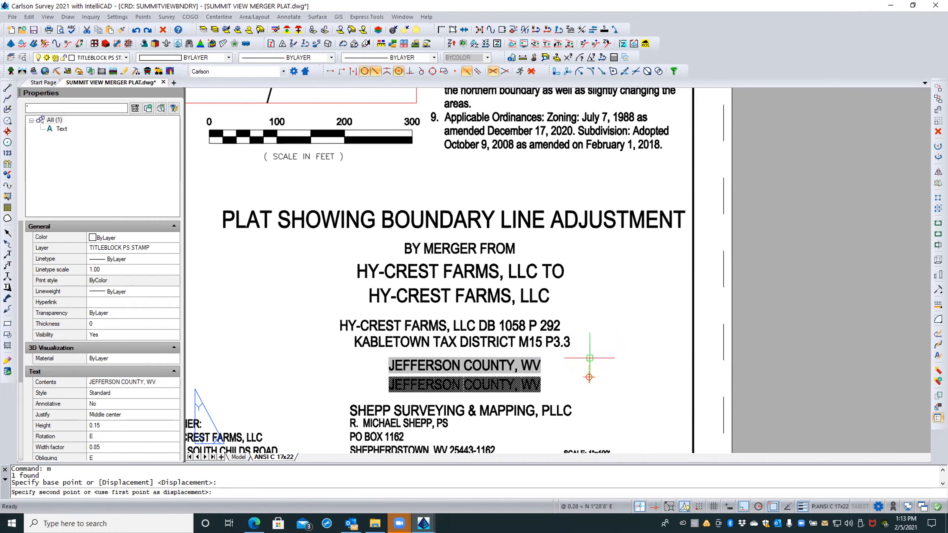
{"action": "left_click", "coordinate": [588, 357]}
{"action": "key", "text": "Escape"}
{"action": "key", "text": "Escape"}
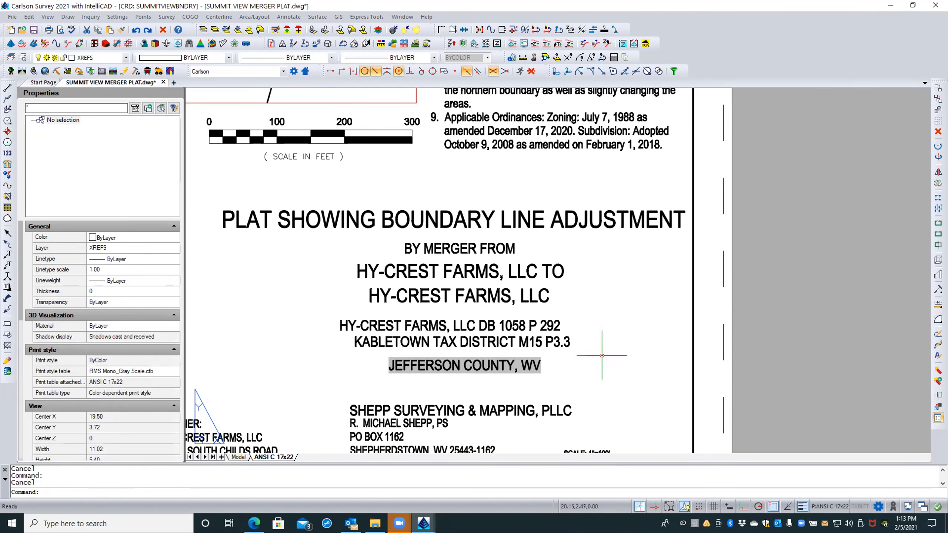
Check the shared text properties of the seven title lines from PLAT SHOWING BOUNDARY LINE ADJUSTMENT through JEFFERSON COUNTY, WV
{"action": "scroll", "coordinate": [604, 364], "scroll_direction": "down", "scroll_amount": 1}
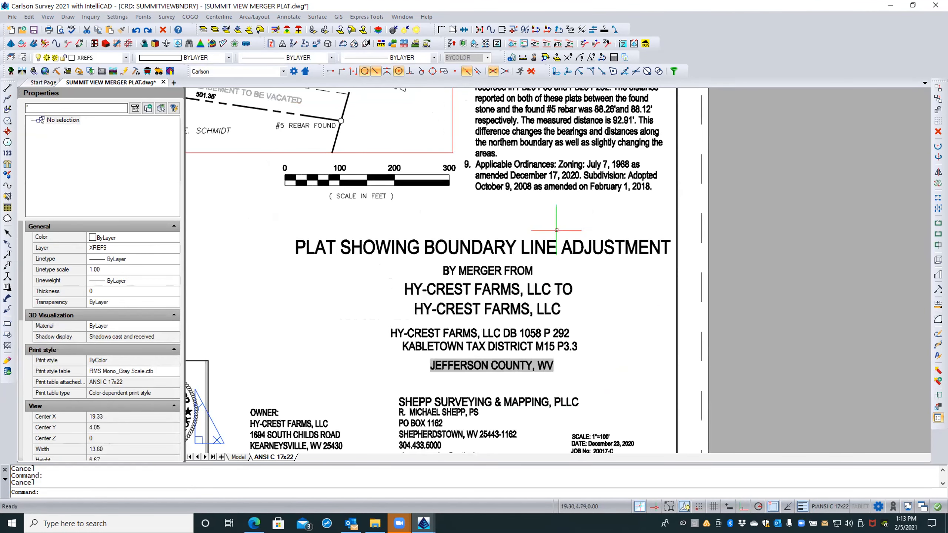
{"action": "left_click", "coordinate": [556, 230]}
{"action": "left_click", "coordinate": [460, 390]}
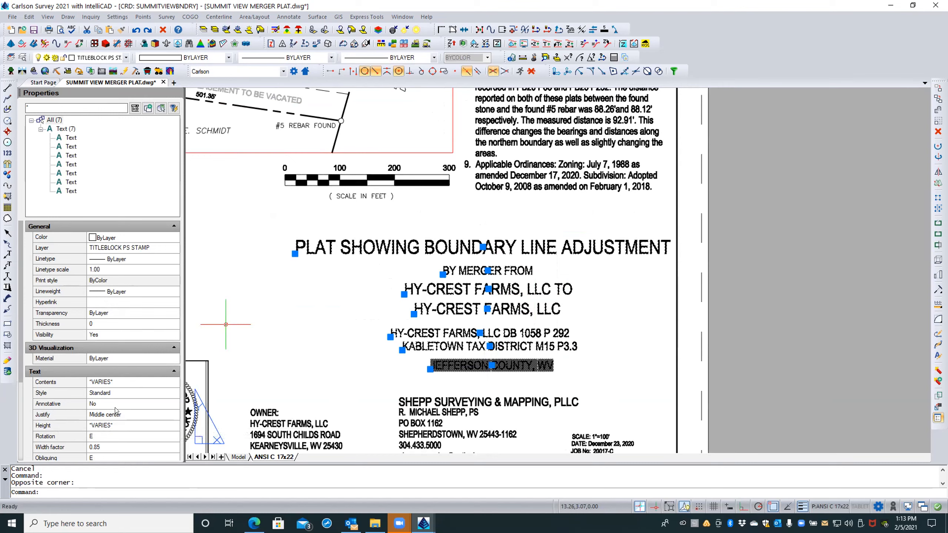
{"action": "key", "text": "Escape"}
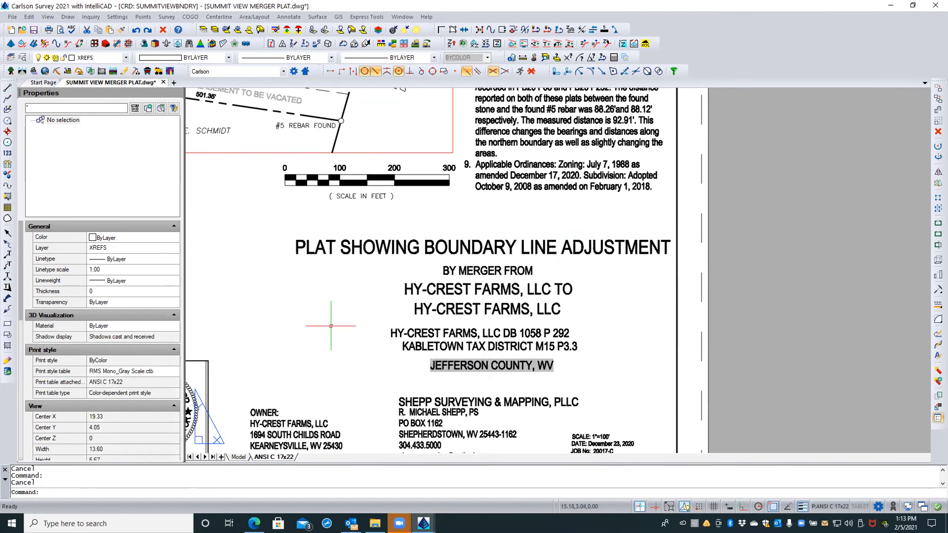
{"action": "left_click", "coordinate": [29, 17]}
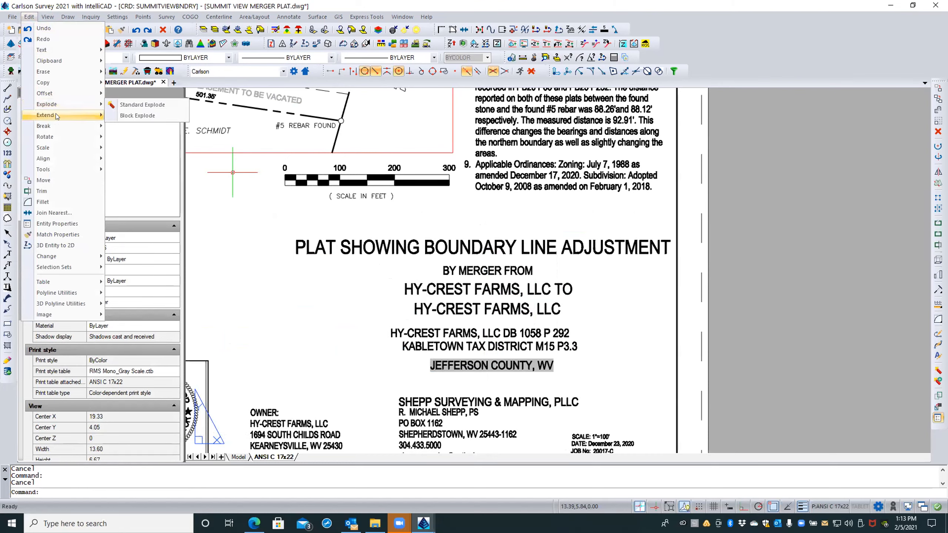
{"action": "mouse_move", "coordinate": [52, 159]}
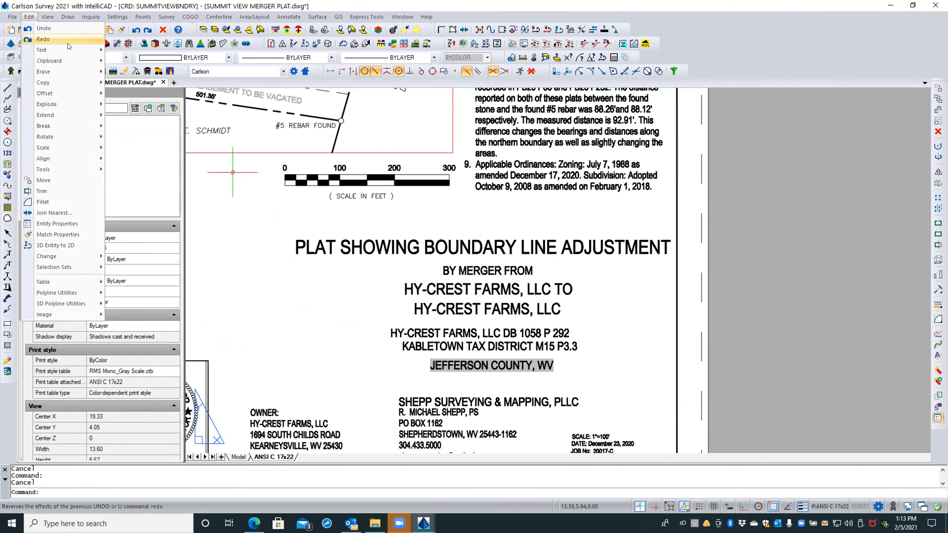
{"action": "mouse_move", "coordinate": [67, 49]}
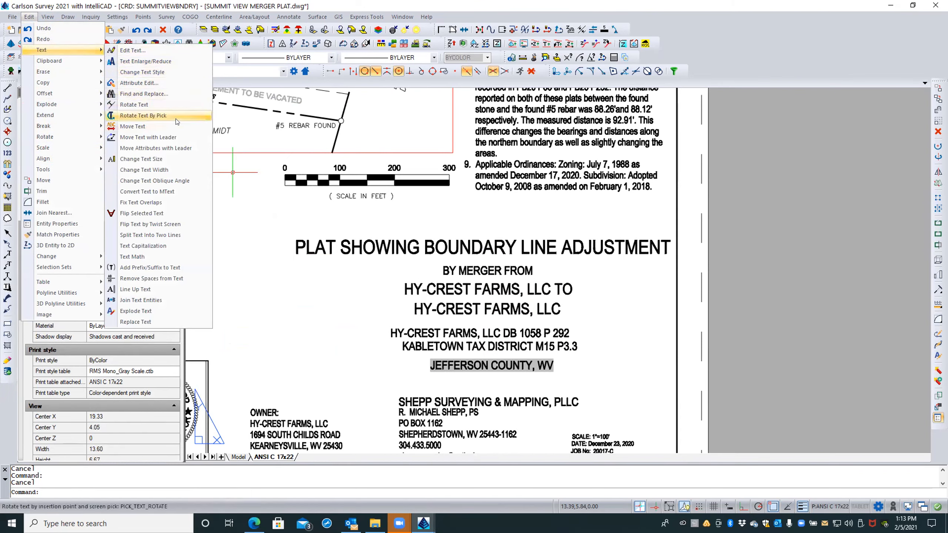
{"action": "left_click", "coordinate": [172, 286]}
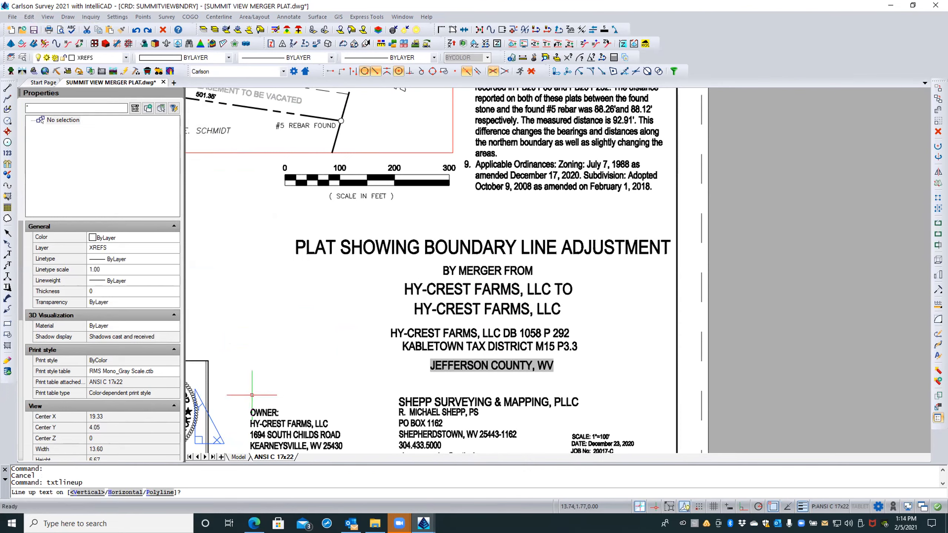
{"action": "type", "text": "v"}
{"action": "key", "text": "Return"}
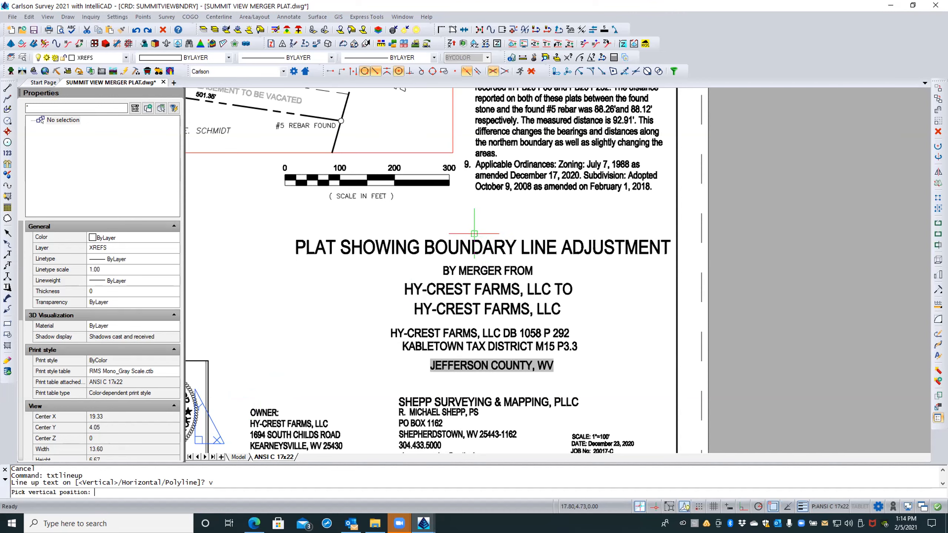
{"action": "key", "text": "Escape"}
Try to line up the seven title lines horizontally at a position just above PLAT SHOWING BOUNDARY LINE ADJUSTMENT
{"action": "key", "text": "Return"}
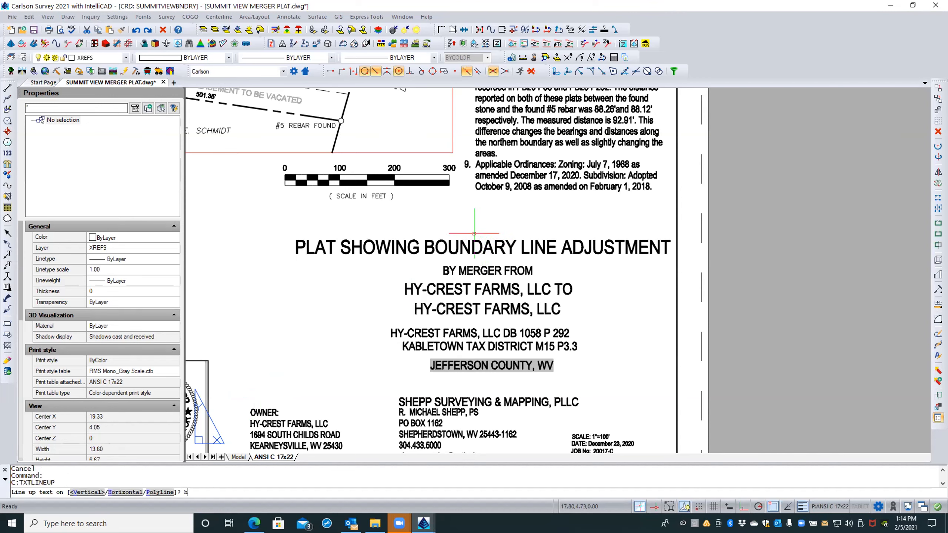
{"action": "key", "text": "Return"}
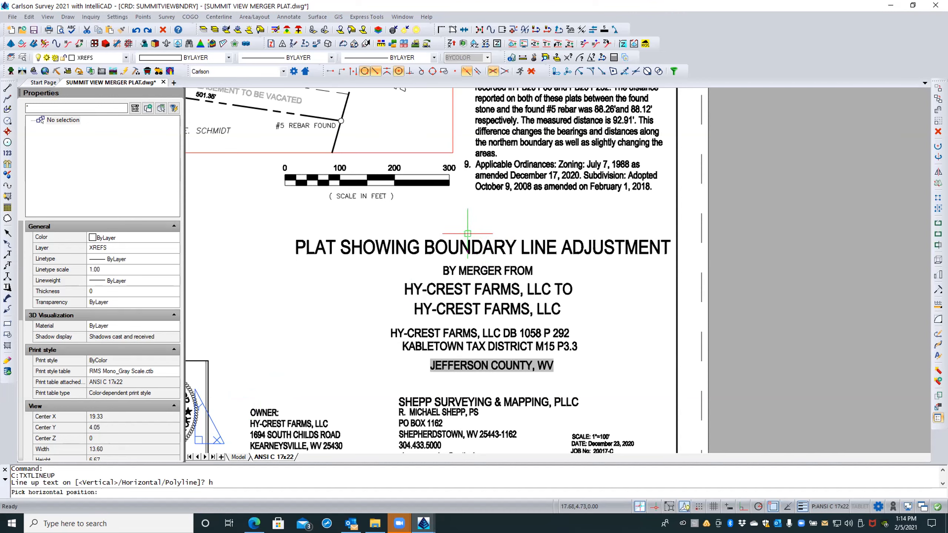
{"action": "left_click", "coordinate": [467, 234]}
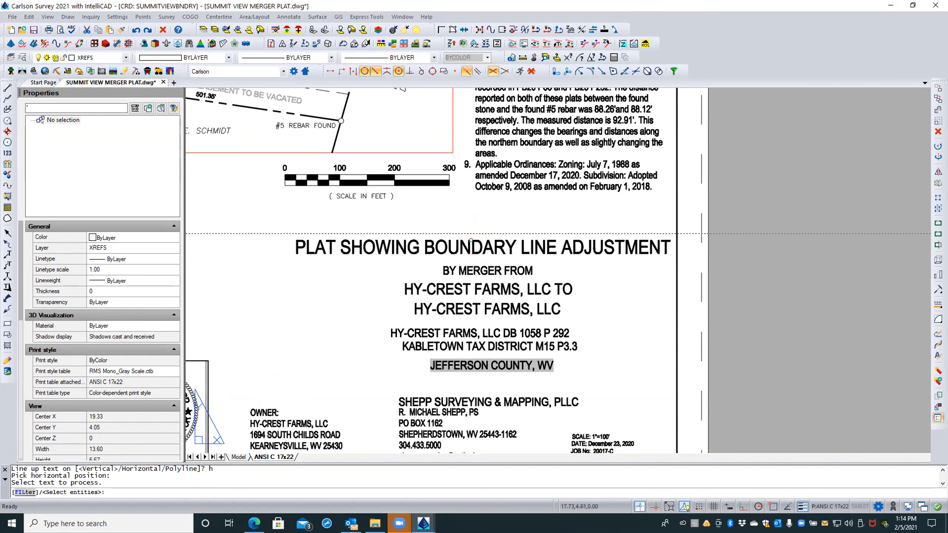
{"action": "left_click", "coordinate": [469, 269]}
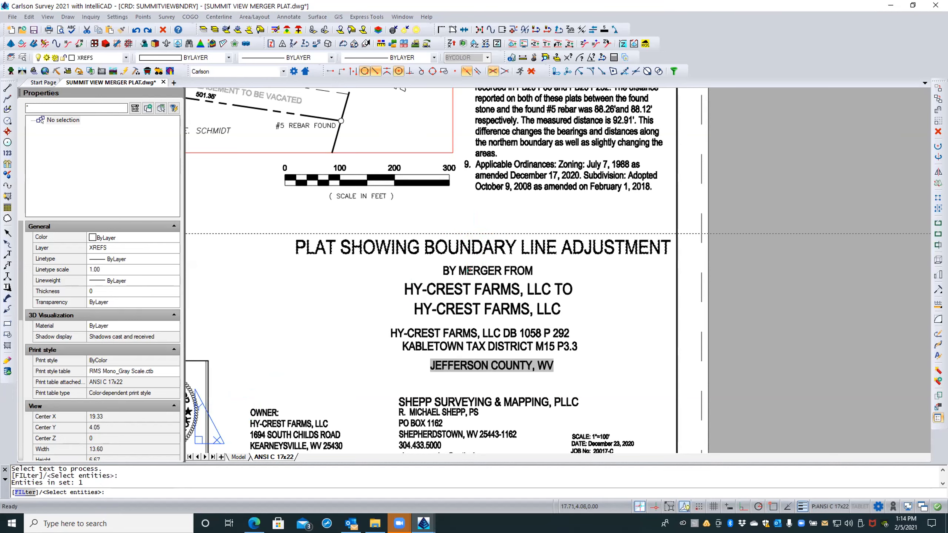
{"action": "left_click", "coordinate": [463, 288]}
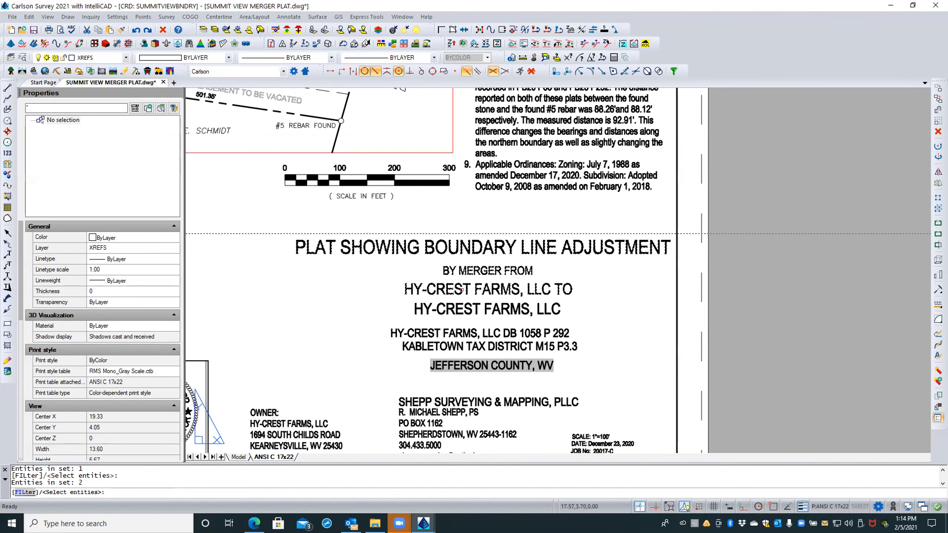
{"action": "left_click", "coordinate": [456, 309]}
{"action": "left_click", "coordinate": [453, 335]}
{"action": "left_click", "coordinate": [456, 344]}
{"action": "left_click", "coordinate": [456, 344]}
{"action": "left_click", "coordinate": [450, 364]}
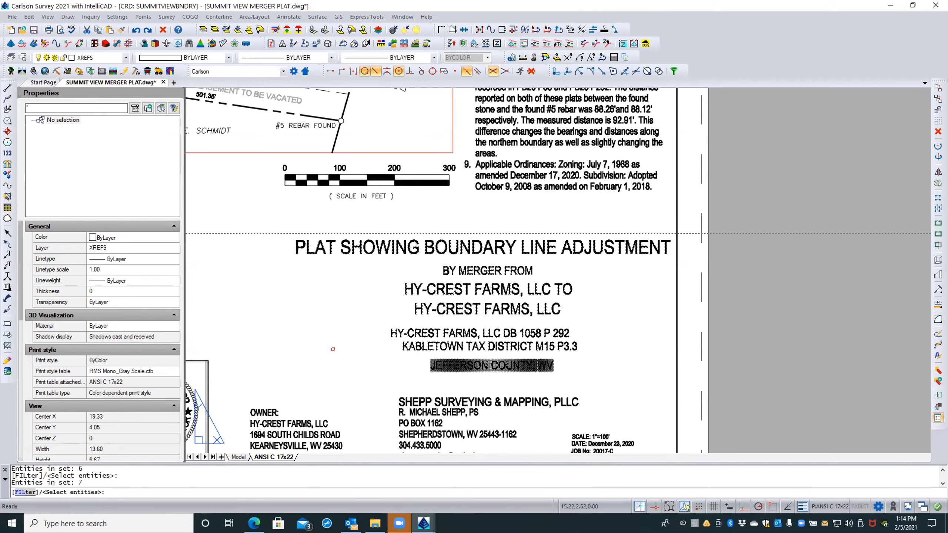
{"action": "key", "text": "Return"}
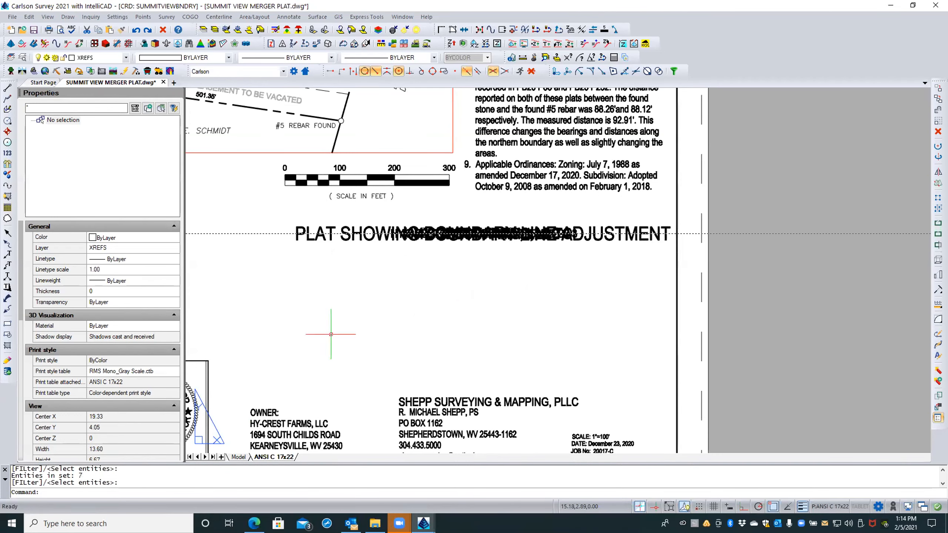
Undo the horizontal line-up of the title lines
{"action": "left_click", "coordinate": [136, 29]}
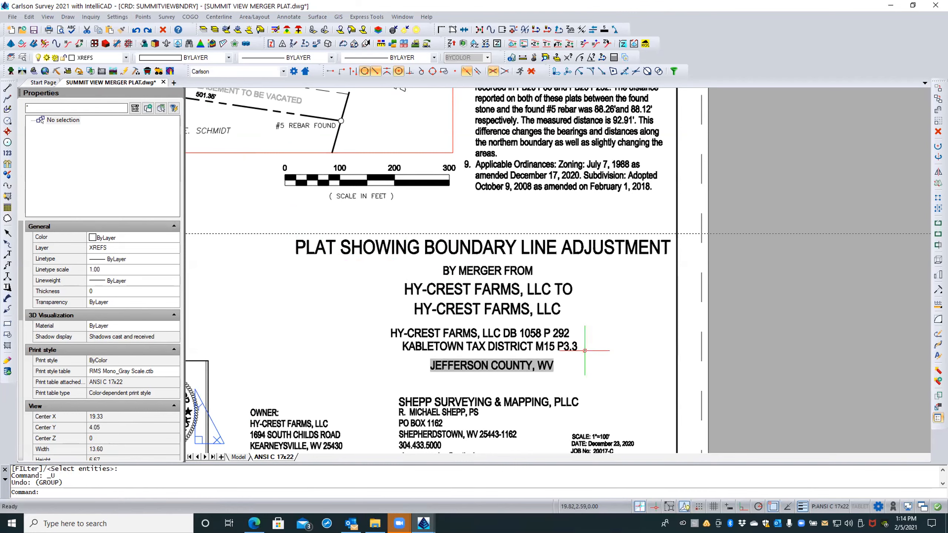
{"action": "key", "text": "Escape"}
{"action": "key", "text": "Escape"}
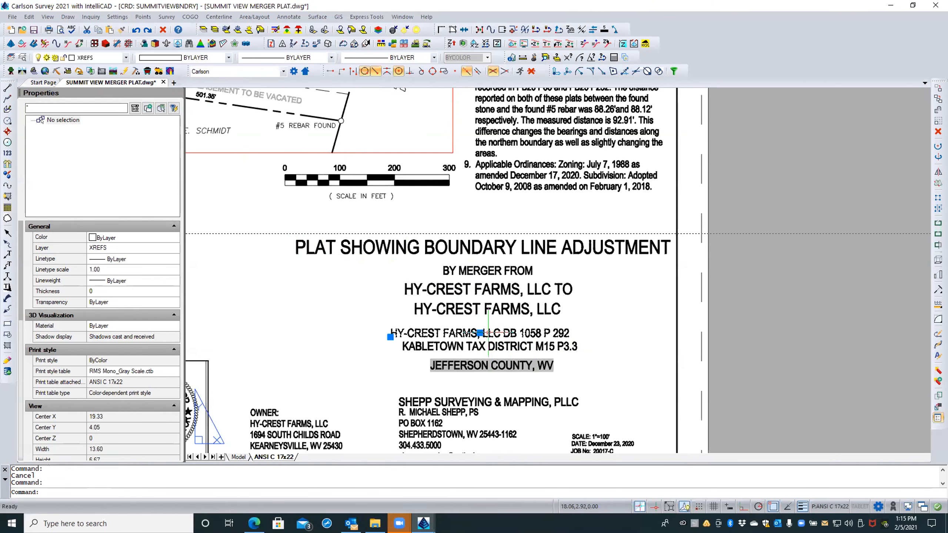
{"action": "double_click", "coordinate": [488, 331]}
{"action": "key", "text": "Escape"}
{"action": "key", "text": "Escape"}
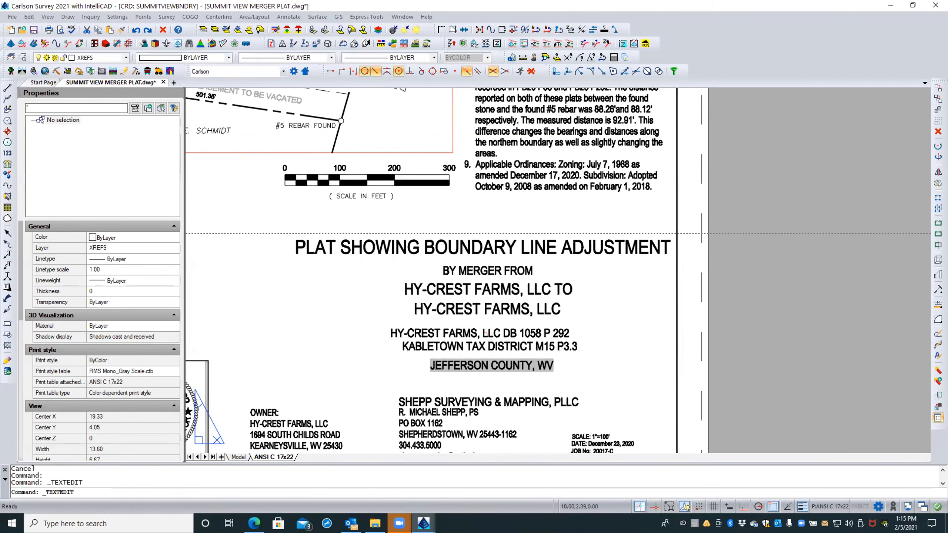
{"action": "left_click", "coordinate": [481, 348]}
{"action": "double_click", "coordinate": [481, 347]}
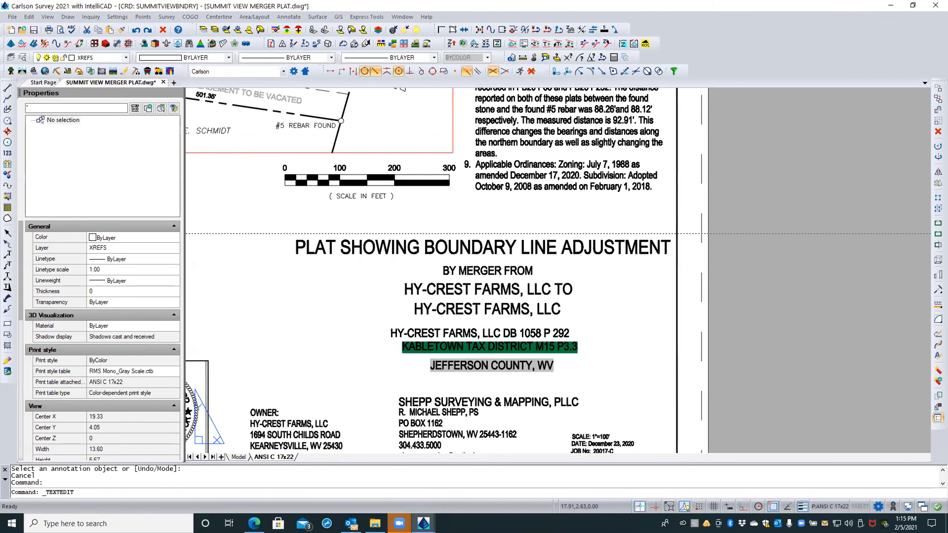
{"action": "key", "text": "Escape"}
{"action": "key", "text": "Escape"}
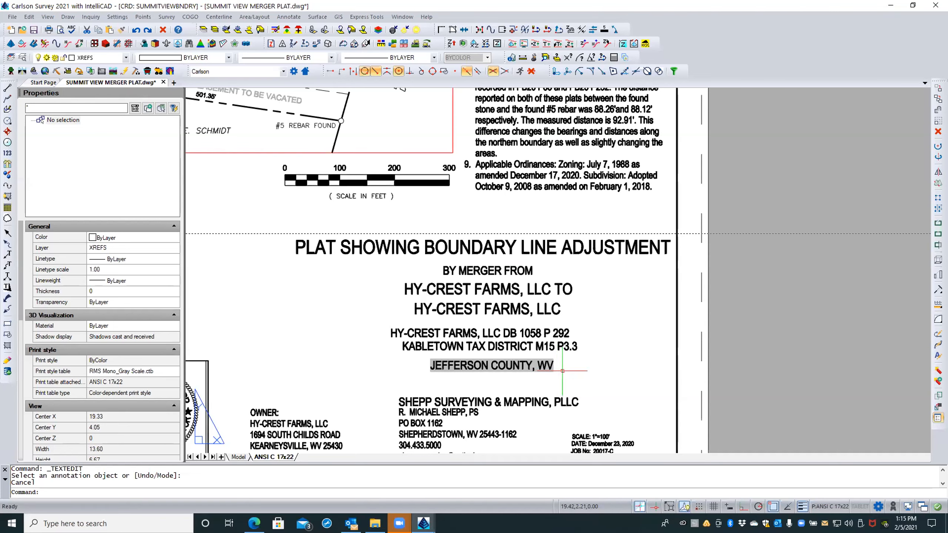
{"action": "left_click", "coordinate": [563, 371]}
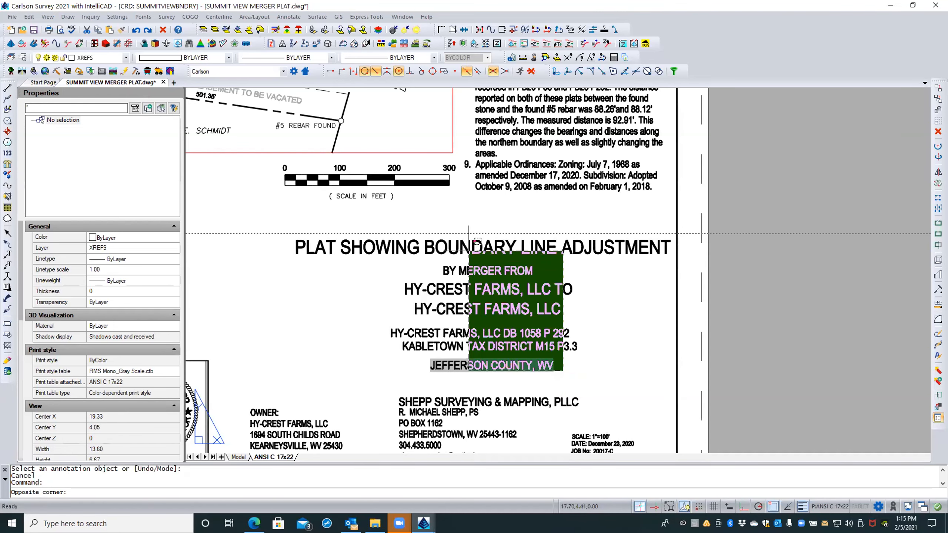
{"action": "left_click", "coordinate": [468, 251]}
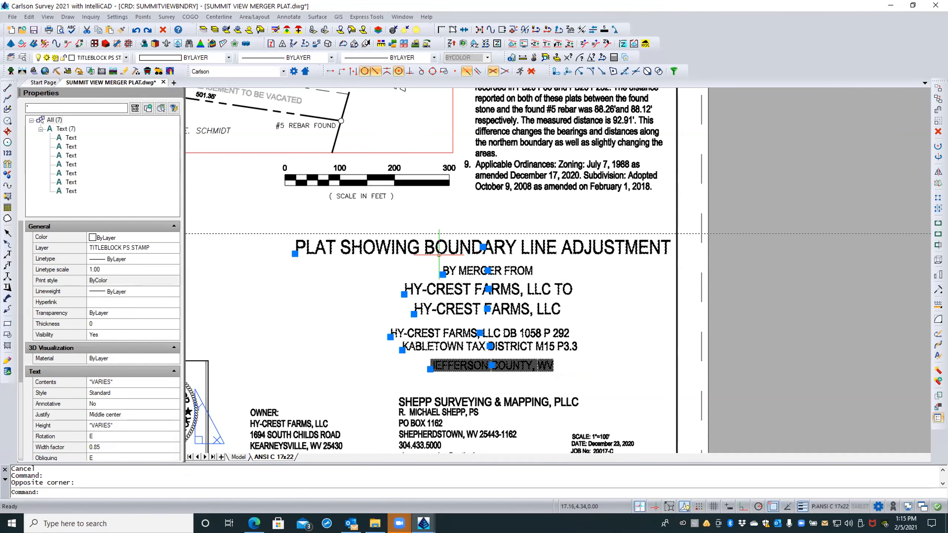
{"action": "key", "text": "Escape"}
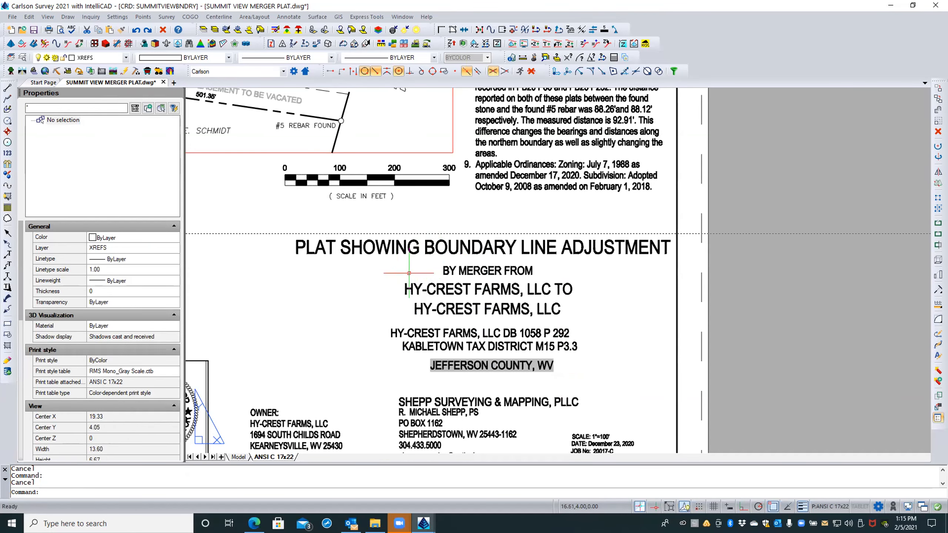
Line up all seven title lines on a vertical position picked just above the word BOUNDARY in the plat title
{"action": "middle_click_drag", "start_coordinate": [325, 215], "coordinate": [372, 224]}
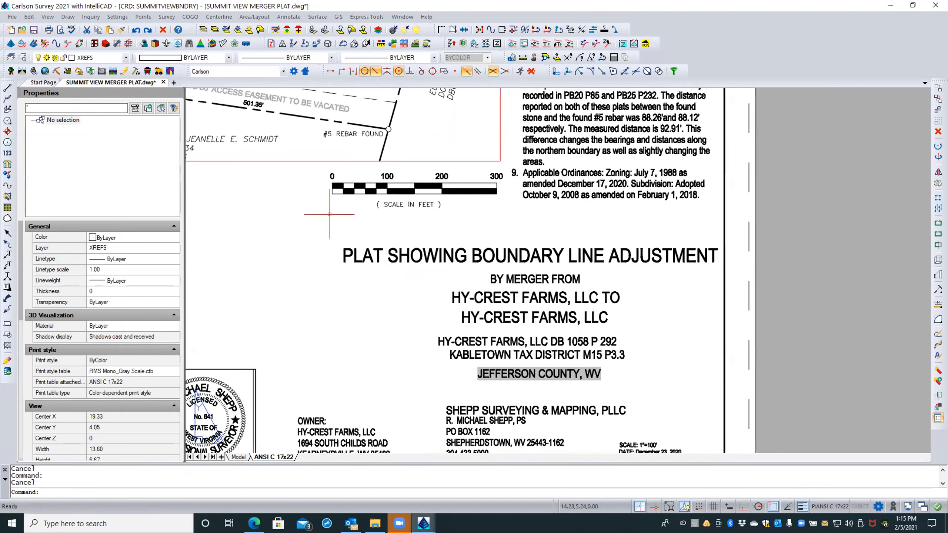
{"action": "left_click", "coordinate": [29, 17]}
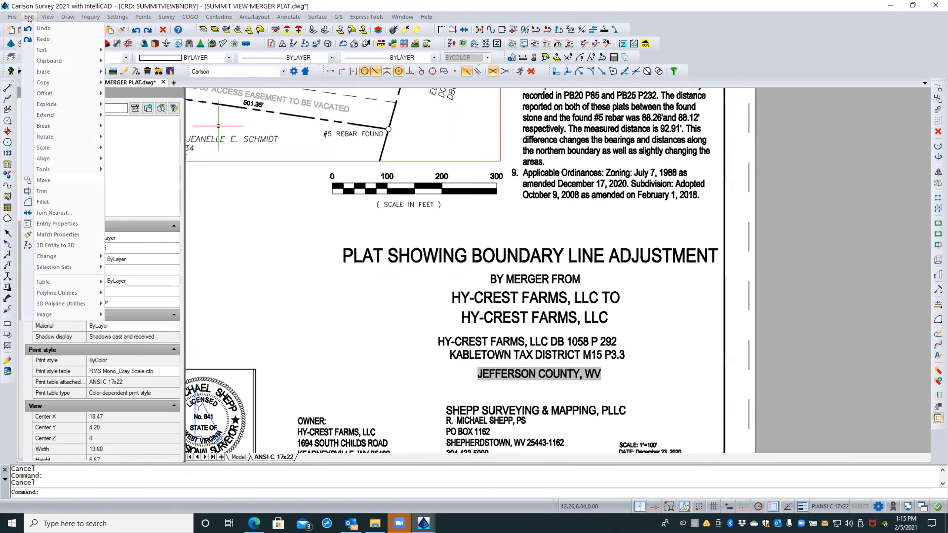
{"action": "mouse_move", "coordinate": [89, 50]}
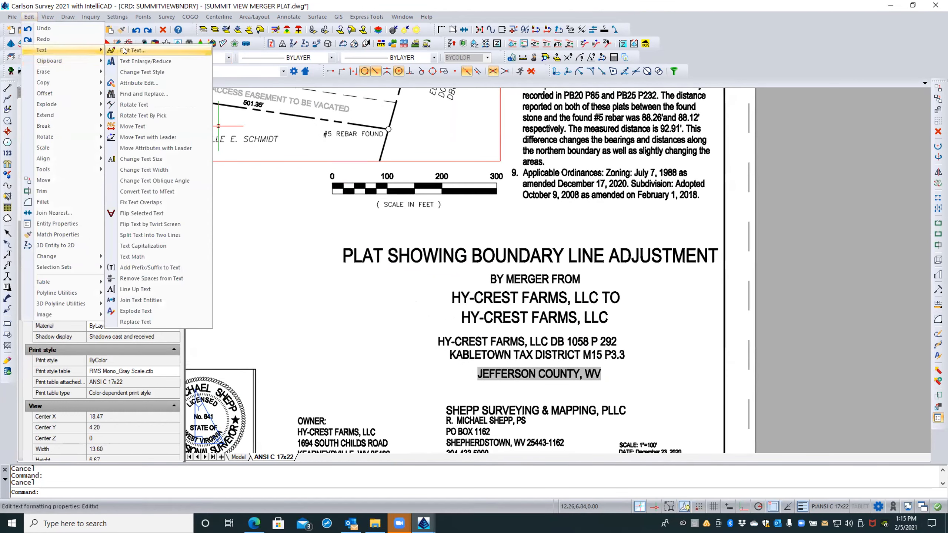
{"action": "left_click", "coordinate": [160, 288]}
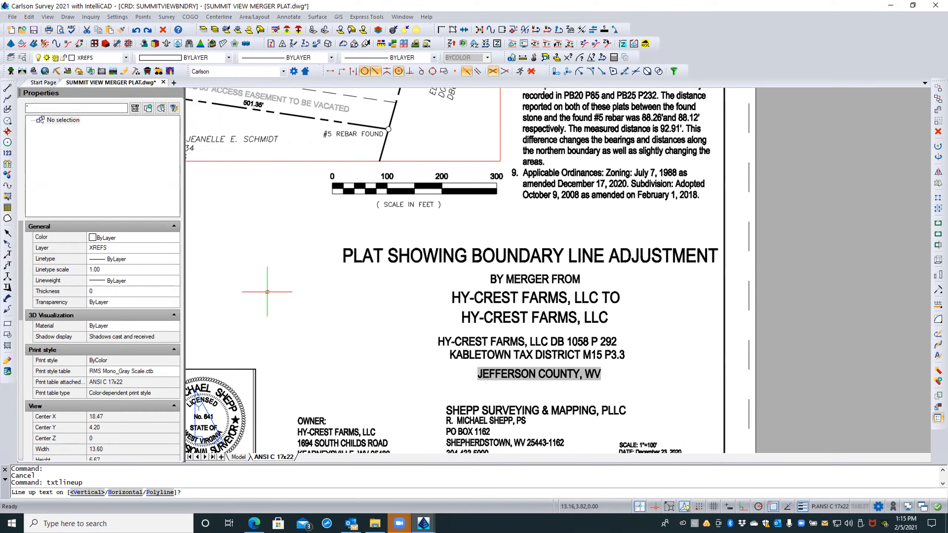
{"action": "type", "text": "v"}
{"action": "key", "text": "Return"}
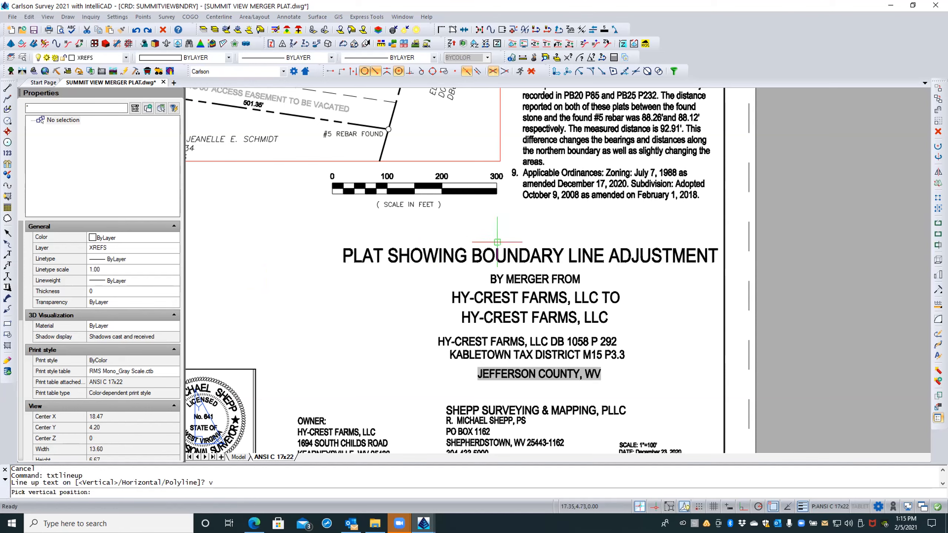
{"action": "left_click", "coordinate": [500, 240]}
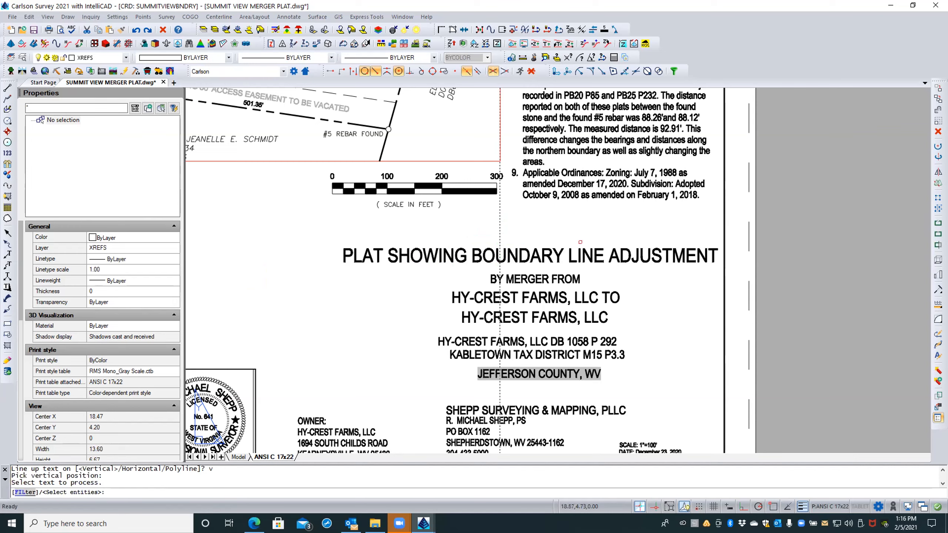
{"action": "left_click", "coordinate": [582, 241]}
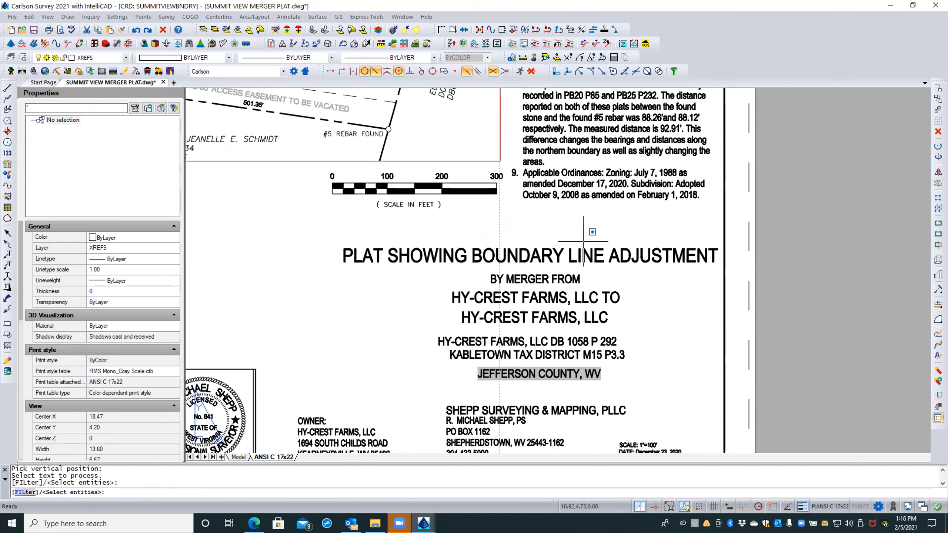
{"action": "left_click", "coordinate": [552, 380]}
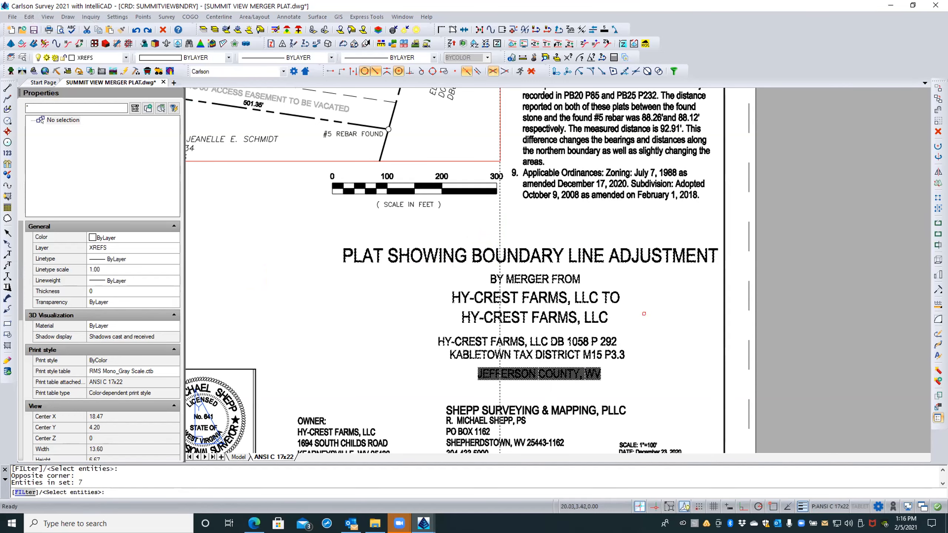
{"action": "key", "text": "Return"}
{"action": "key", "text": "Escape"}
{"action": "key", "text": "Escape"}
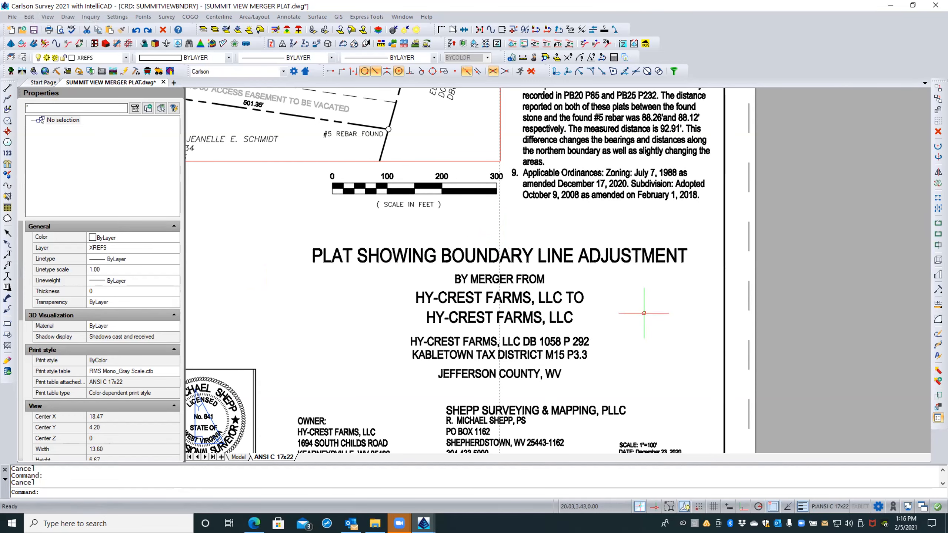
Try to line up the first four title lines on a vertical position picked just above the word LINE in the plat title
{"action": "scroll", "coordinate": [624, 317], "scroll_direction": "down", "scroll_amount": 1}
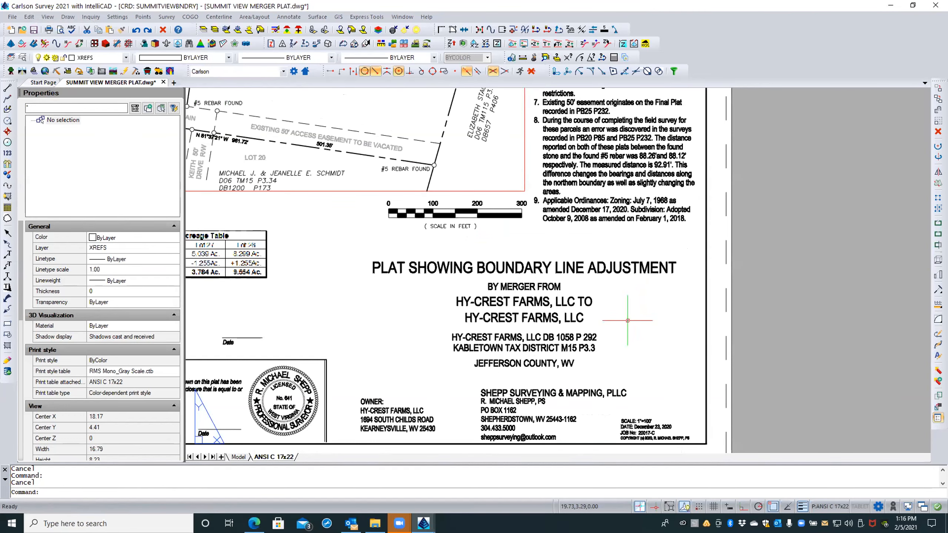
{"action": "scroll", "coordinate": [627, 320], "scroll_direction": "down", "scroll_amount": 1}
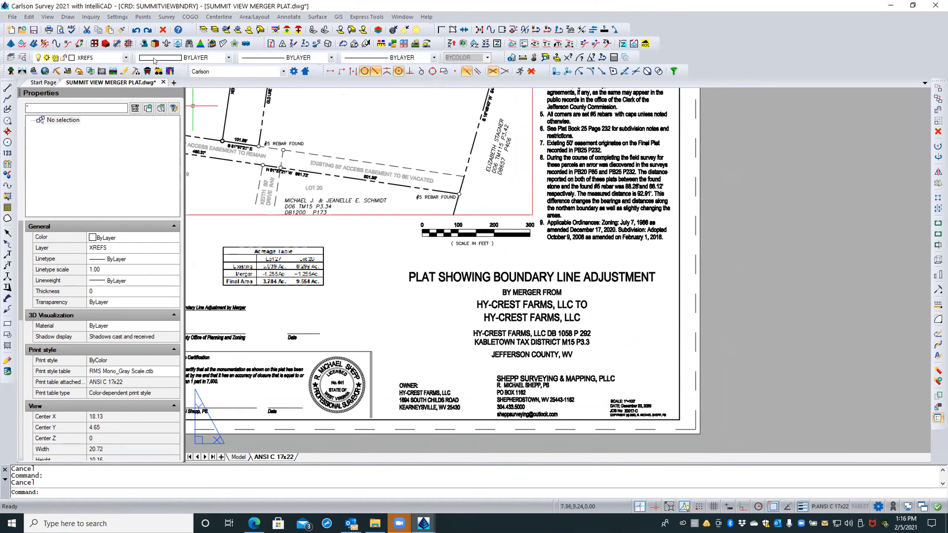
{"action": "left_click", "coordinate": [29, 16]}
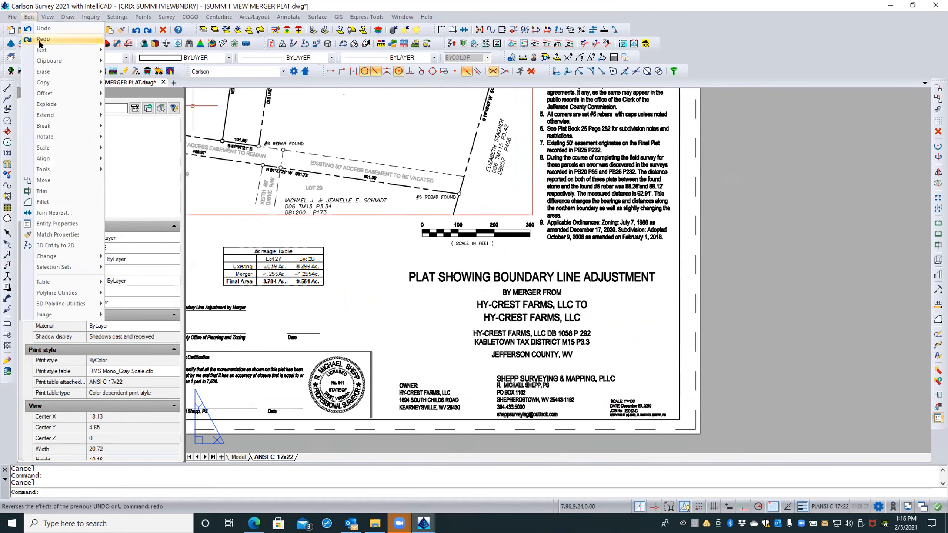
{"action": "mouse_move", "coordinate": [56, 50]}
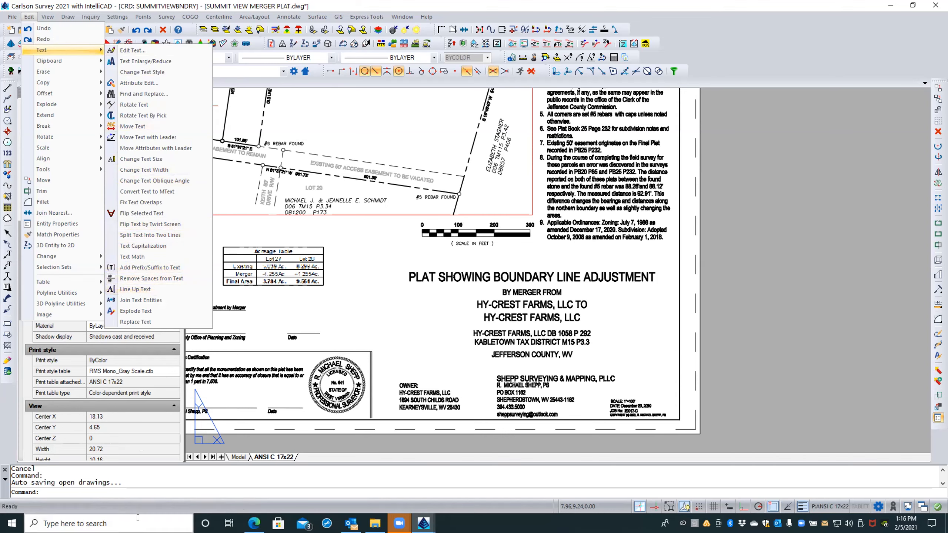
{"action": "left_click", "coordinate": [151, 288]}
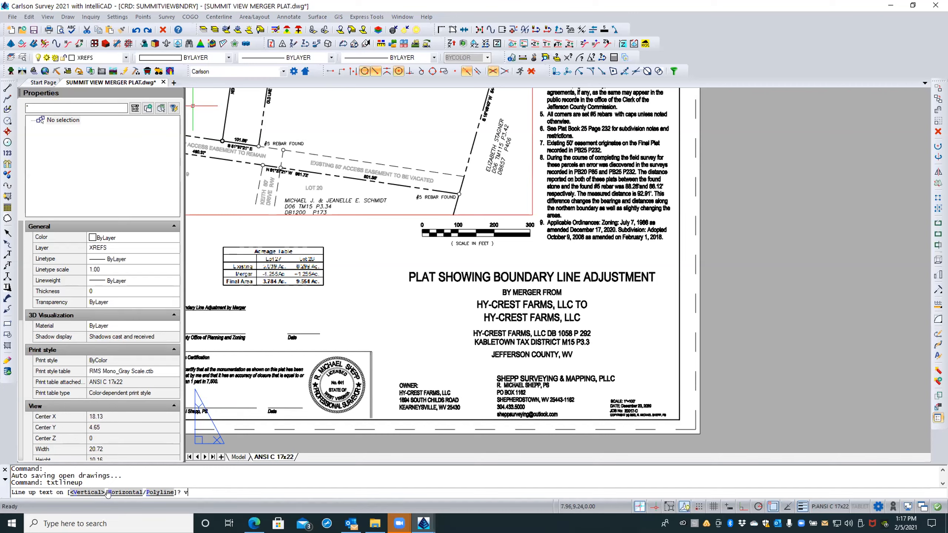
{"action": "type", "text": "v"}
{"action": "key", "text": "Return"}
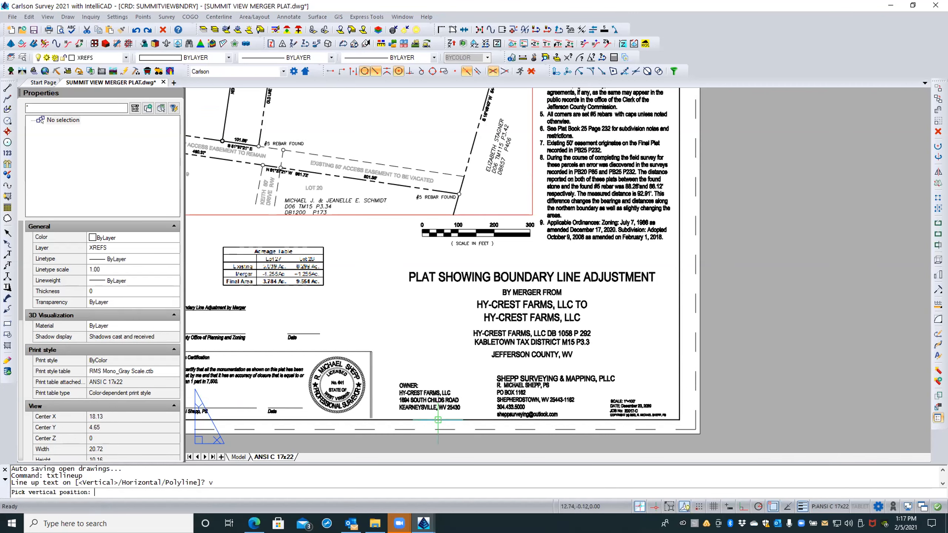
{"action": "left_click", "coordinate": [578, 260]}
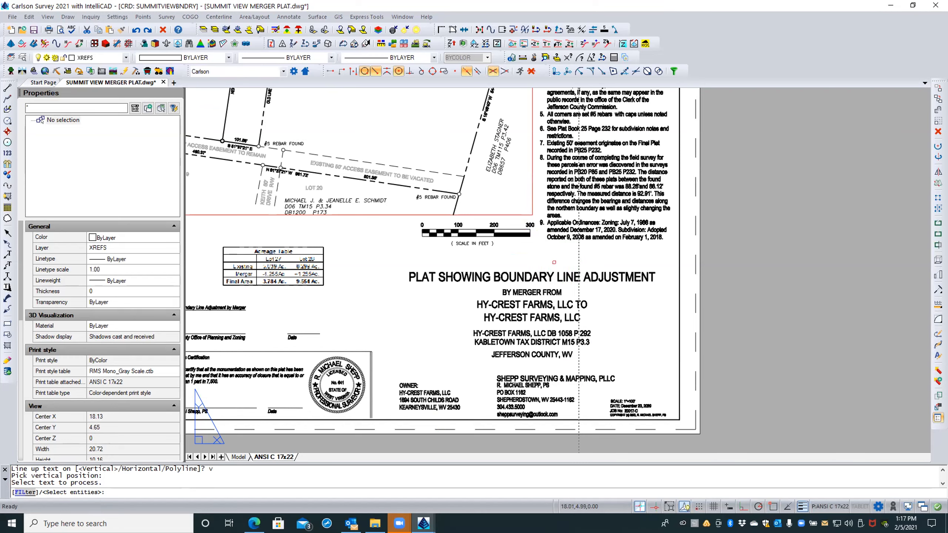
{"action": "left_click", "coordinate": [553, 262]}
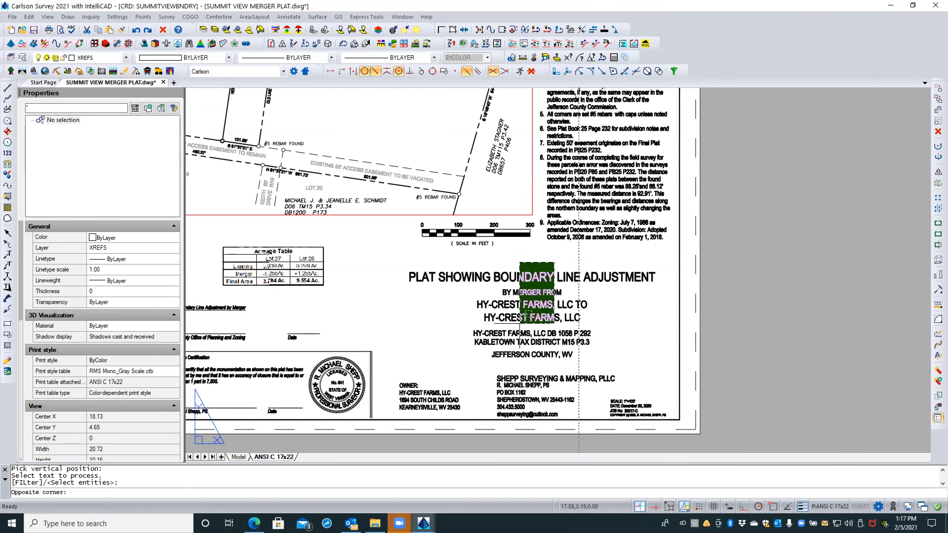
{"action": "left_click", "coordinate": [520, 324]}
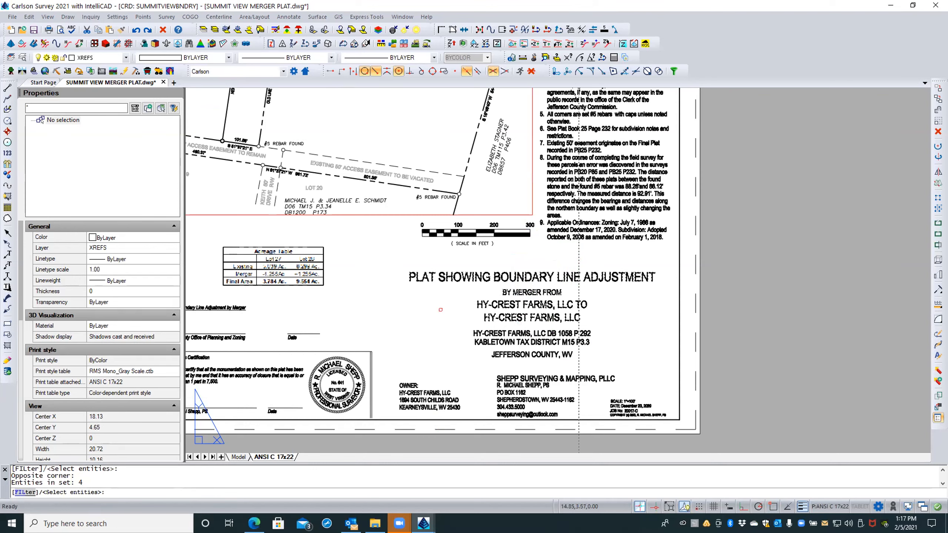
{"action": "key", "text": "Return"}
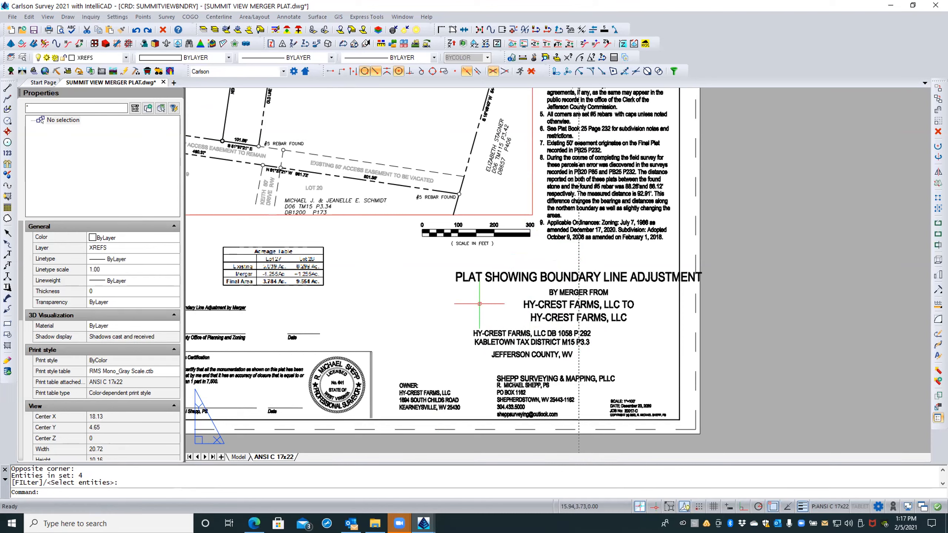
Undo the vertical line-up of the first four title lines
{"action": "type", "text": "u"}
{"action": "key", "text": "Return"}
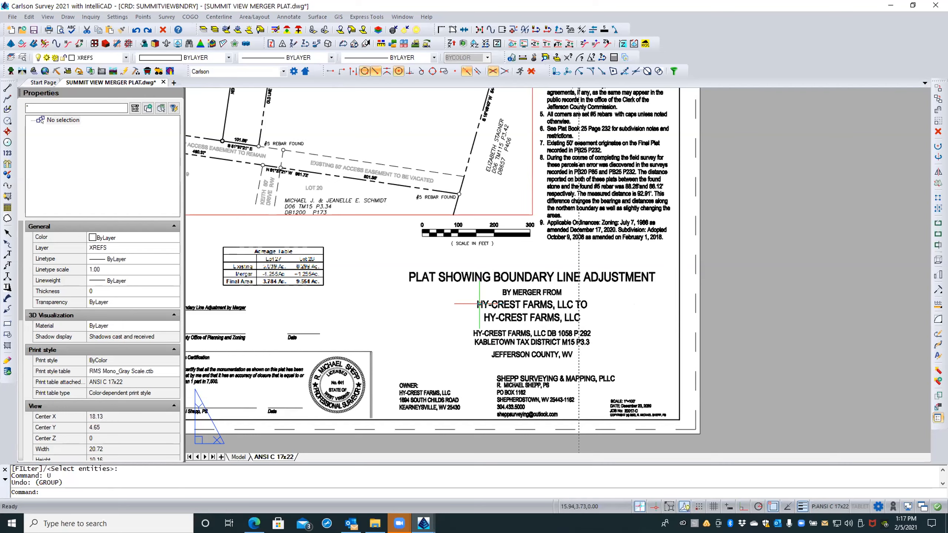
{"action": "right_click", "coordinate": [611, 342]}
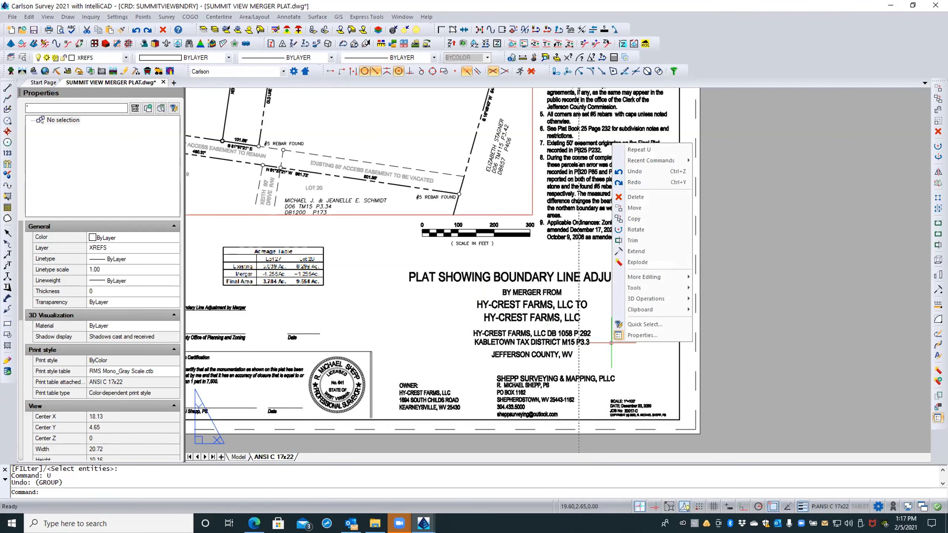
{"action": "key", "text": "Escape"}
{"action": "key", "text": "Escape"}
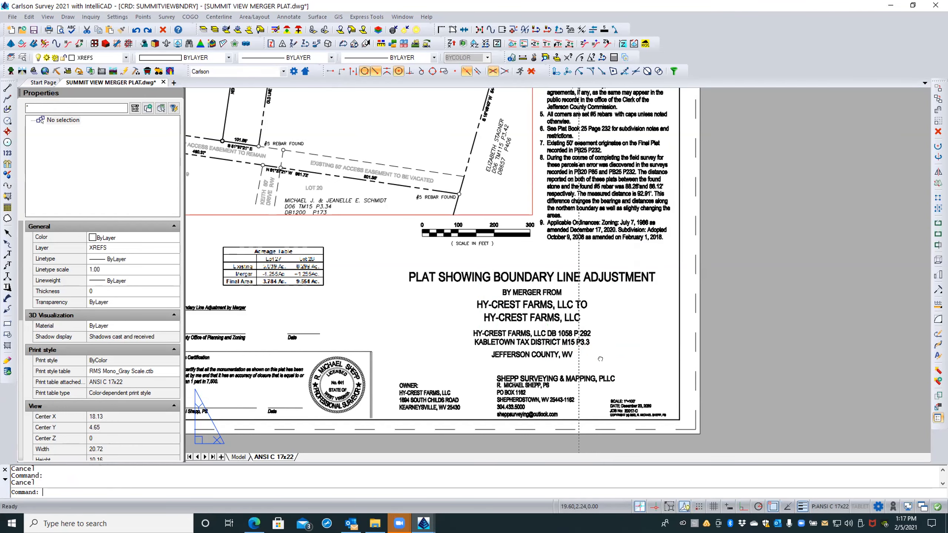
Copy all seven title lines about 9.66 units to the right, into the blank area outside the plat sheet
{"action": "middle_click_drag", "start_coordinate": [611, 359], "coordinate": [590, 357]}
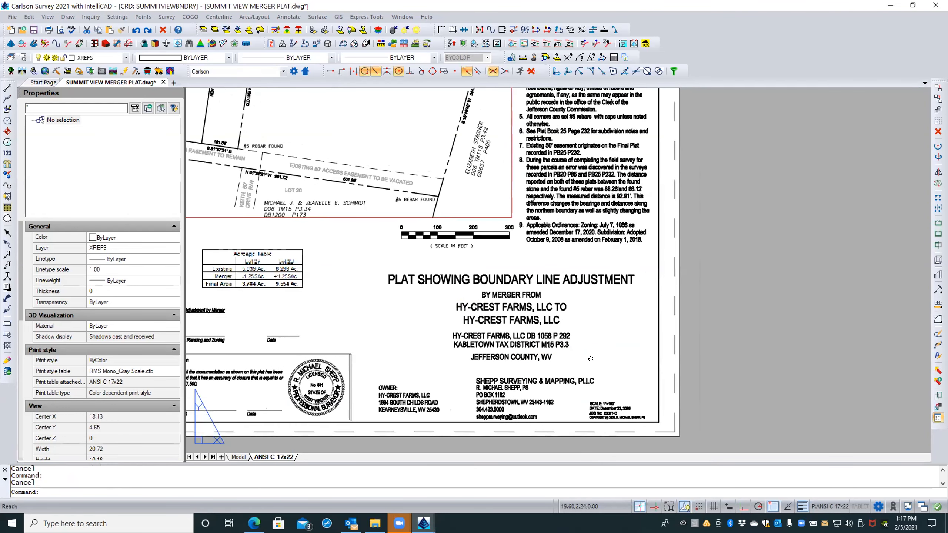
{"action": "left_click", "coordinate": [542, 362]}
{"action": "left_click", "coordinate": [514, 279]}
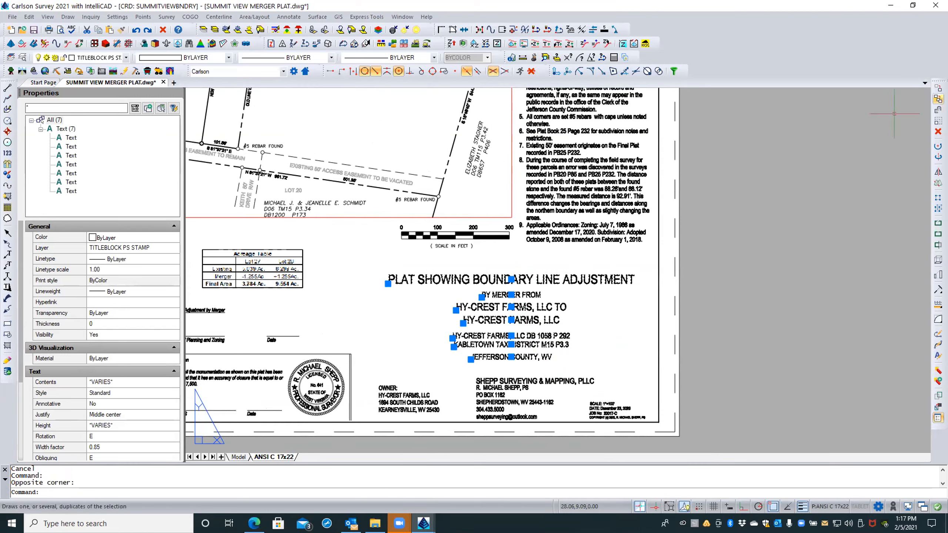
{"action": "left_click", "coordinate": [937, 98]}
{"action": "left_click", "coordinate": [440, 326]}
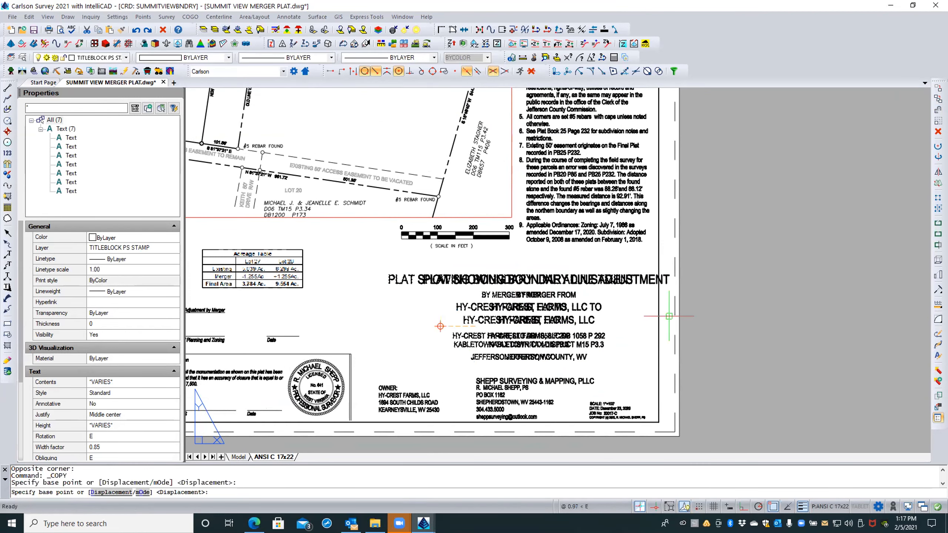
{"action": "scroll", "coordinate": [558, 312], "scroll_direction": "down", "scroll_amount": 1}
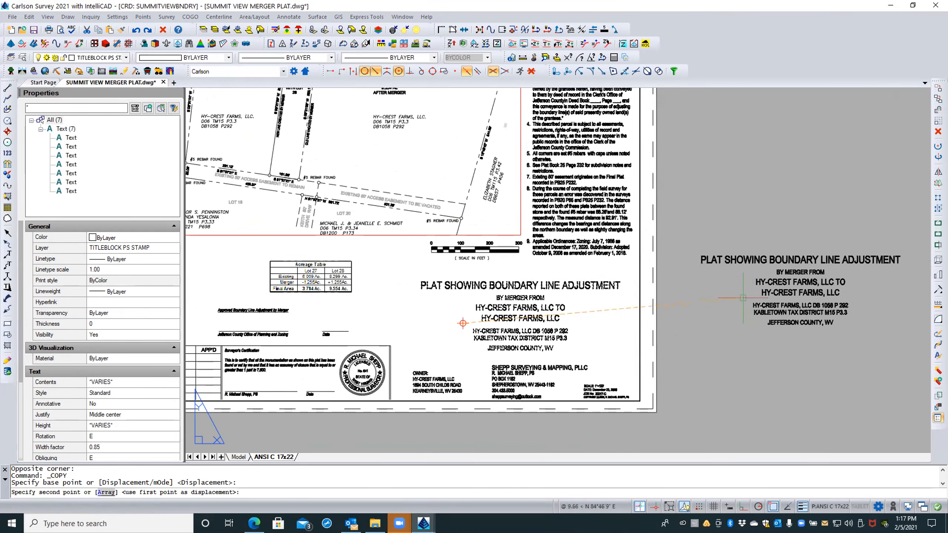
{"action": "left_click", "coordinate": [742, 298]}
{"action": "key", "text": "Escape"}
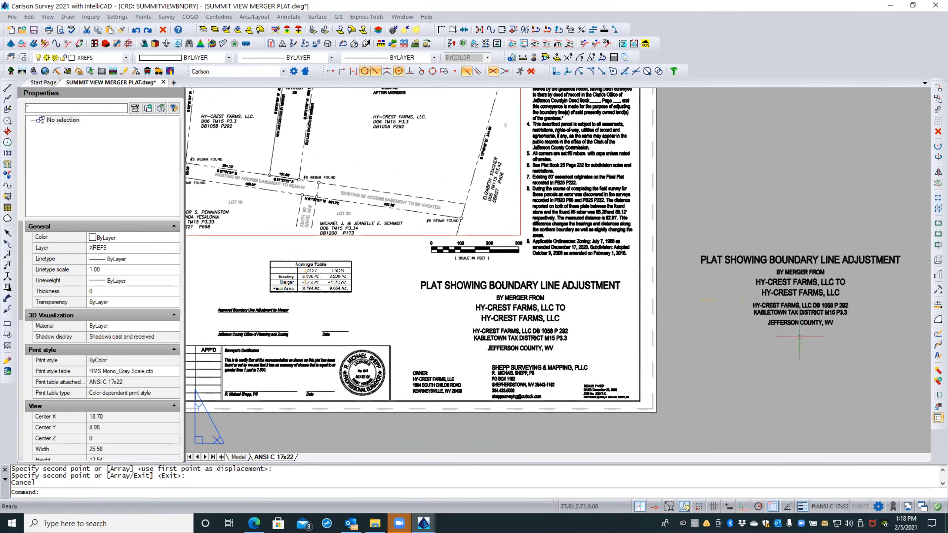
Set the justification of the seven copied title lines to Middle left
{"action": "left_click", "coordinate": [799, 337]}
{"action": "left_click", "coordinate": [792, 249]}
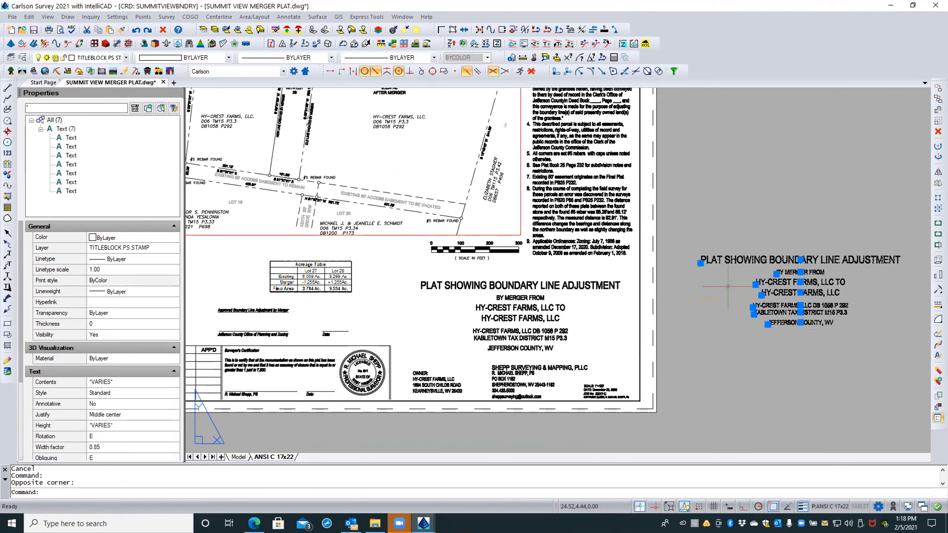
{"action": "left_click", "coordinate": [130, 415]}
{"action": "left_click", "coordinate": [173, 415]}
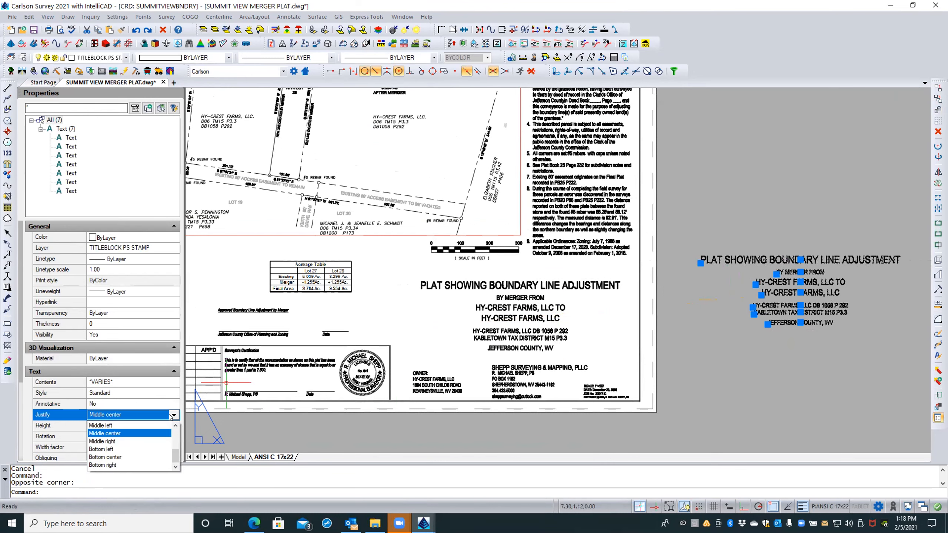
{"action": "left_click", "coordinate": [120, 426]}
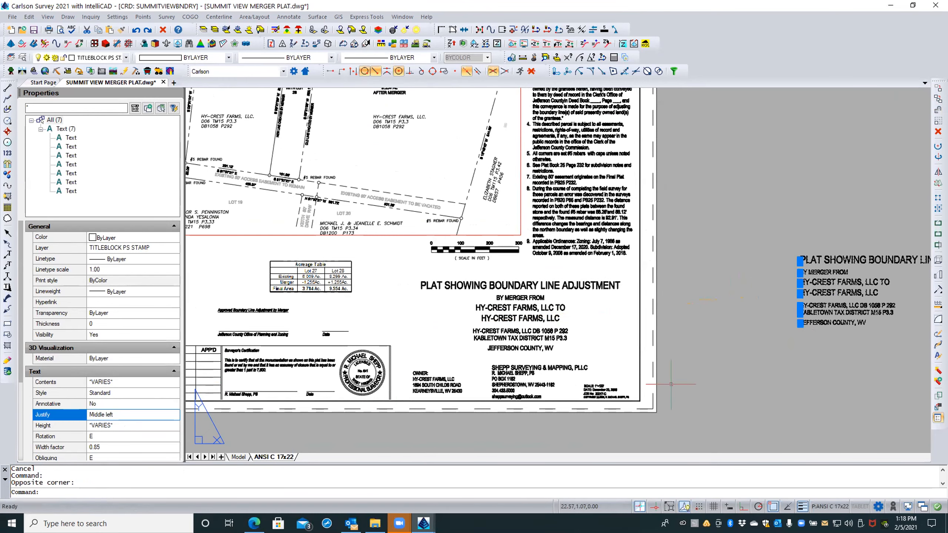
{"action": "key", "text": "Escape"}
Move the copied PLAT SHOWING BOUNDARY LINE ADJUSTMENT line left so it starts well before the other copied lines
{"action": "middle_click_drag", "start_coordinate": [743, 349], "coordinate": [653, 352]}
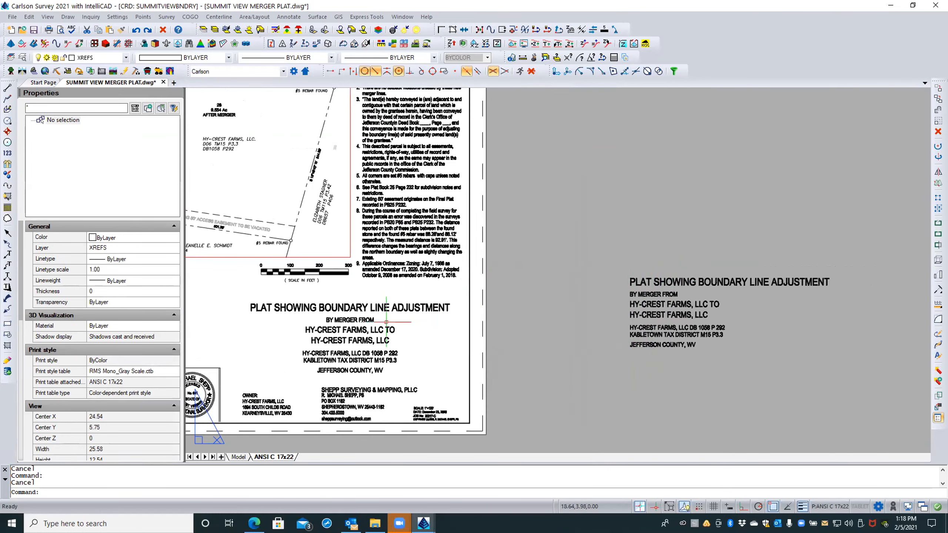
{"action": "left_click", "coordinate": [650, 277]}
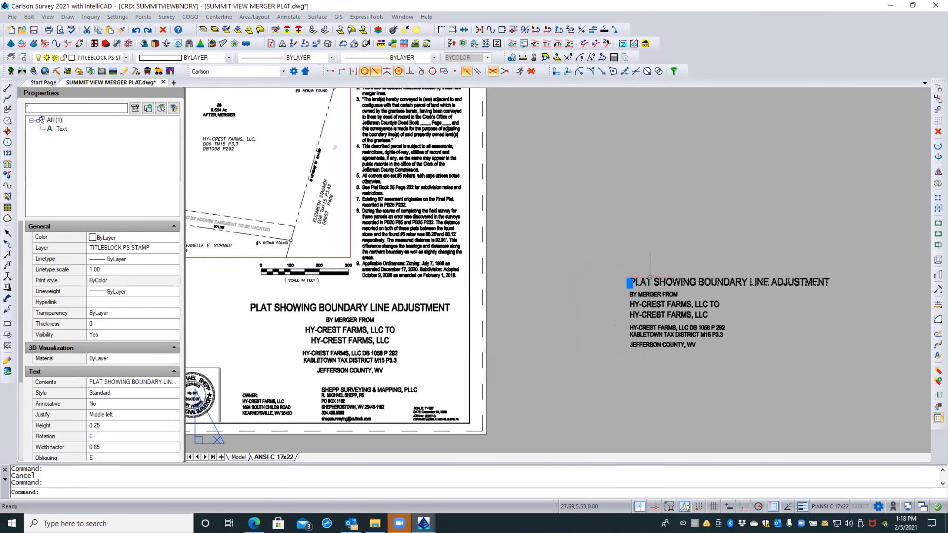
{"action": "type", "text": "M"}
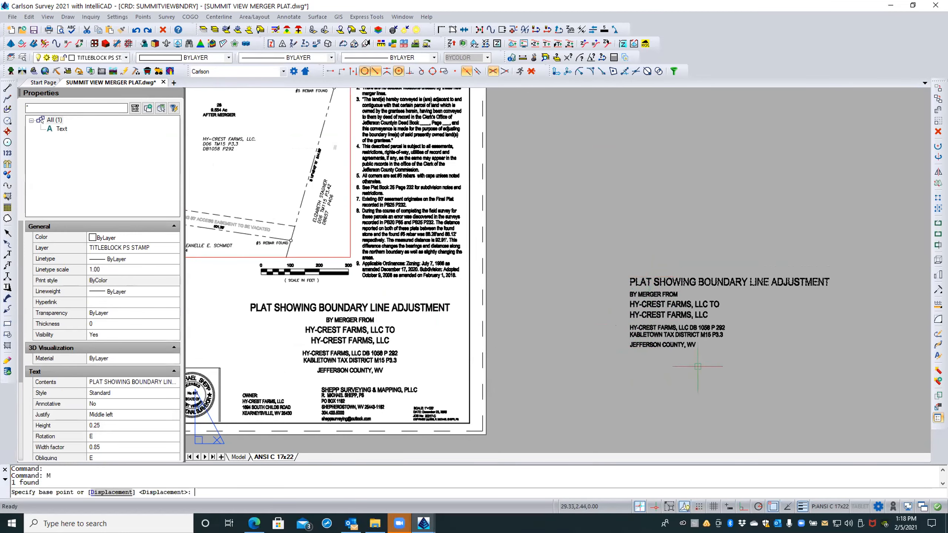
{"action": "key", "text": "Return"}
{"action": "left_click", "coordinate": [703, 366]}
{"action": "left_click", "coordinate": [628, 363]}
Move the copied BY MERGER FROM line about 0.46 units to the right
{"action": "key", "text": "Return"}
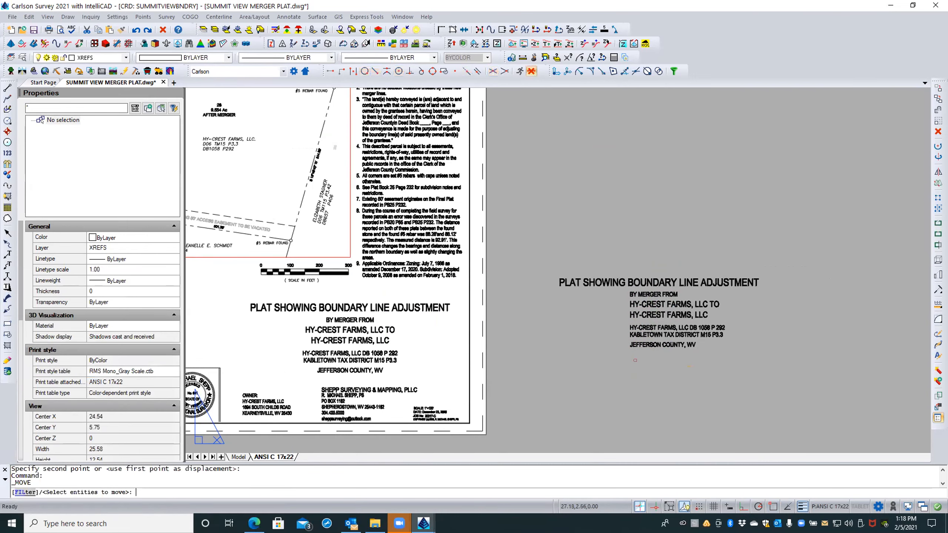
{"action": "left_click", "coordinate": [647, 294]}
{"action": "key", "text": "Return"}
{"action": "left_click", "coordinate": [648, 293]}
{"action": "left_click", "coordinate": [662, 293]}
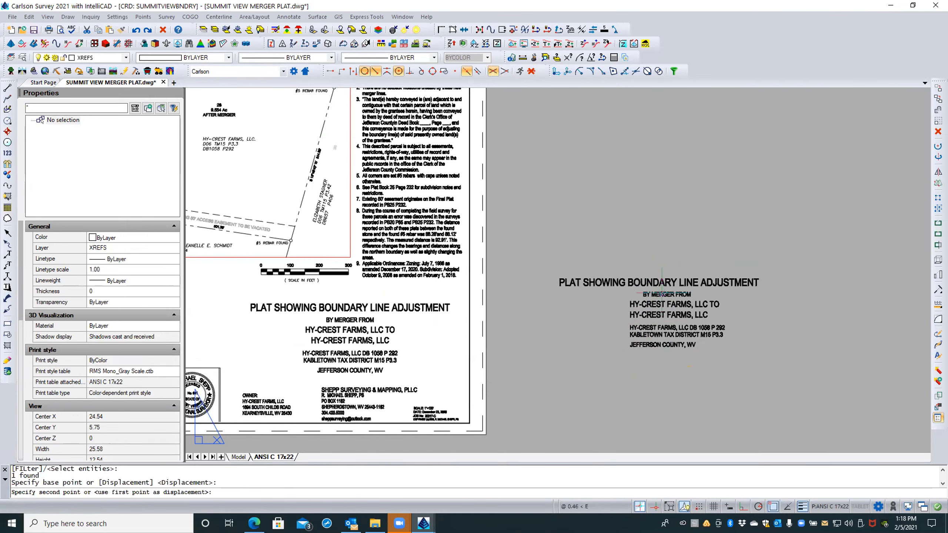
{"action": "key", "text": "Return"}
{"action": "left_click", "coordinate": [650, 304]}
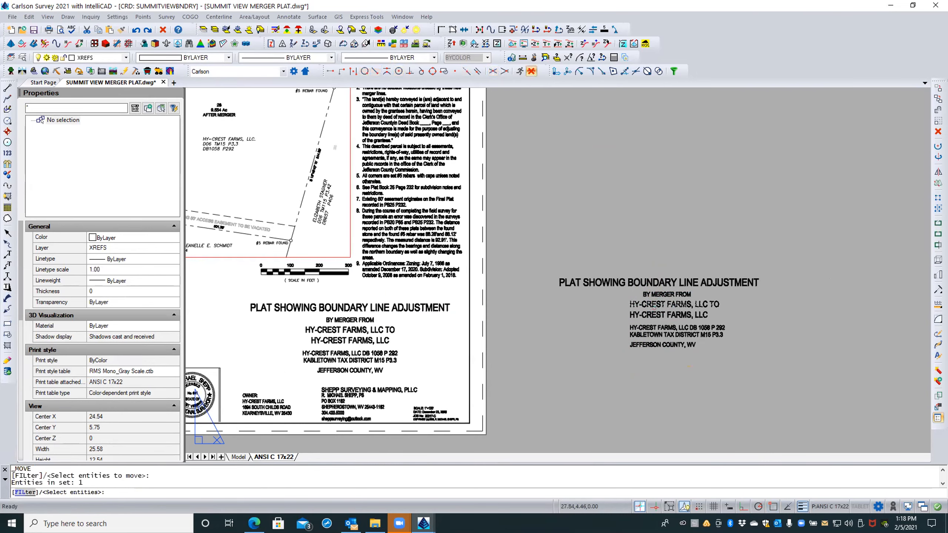
{"action": "key", "text": "Escape"}
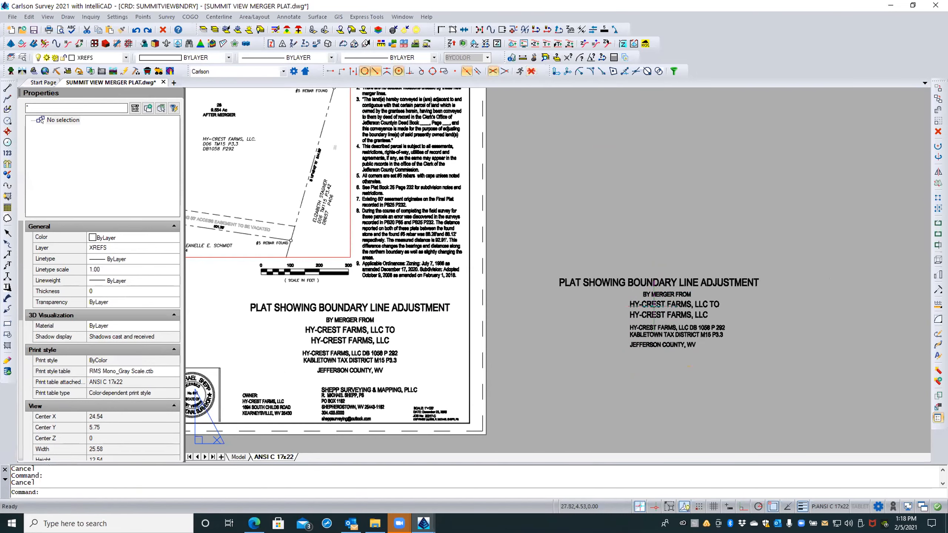
Shift the copied HY-CREST FARMS, LLC TO and HY-CREST FARMS, LLC lines slightly left by their insertion grips
{"action": "left_click", "coordinate": [630, 305]}
{"action": "left_click", "coordinate": [620, 305]}
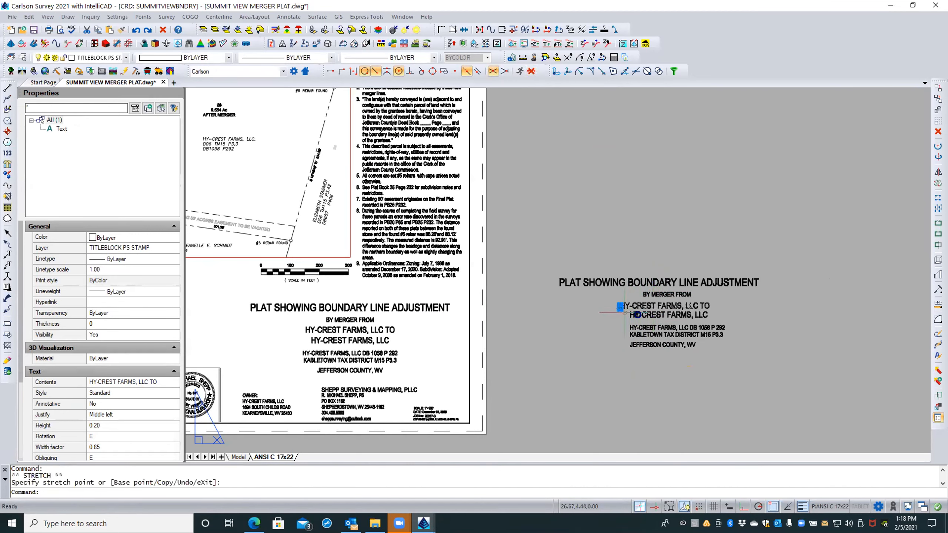
{"action": "key", "text": "Escape"}
{"action": "left_click", "coordinate": [641, 315]}
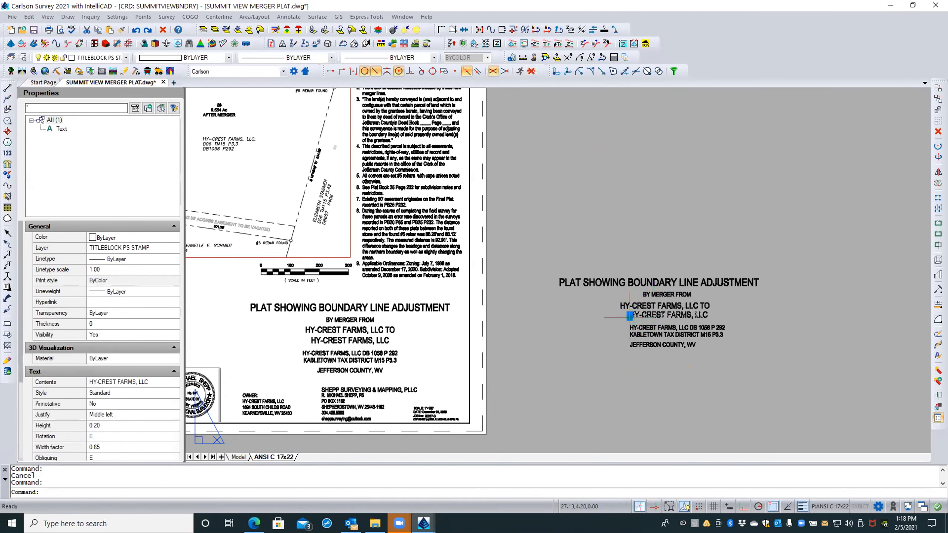
{"action": "left_click", "coordinate": [629, 316]}
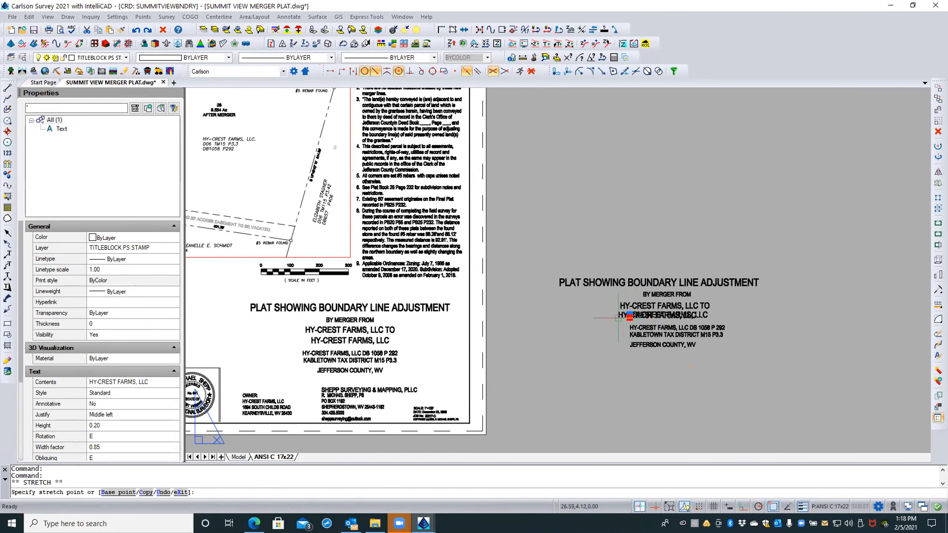
{"action": "left_click", "coordinate": [621, 329]}
{"action": "key", "text": "Escape"}
Offset the copied KABLETOWN TAX DISTRICT M15 P3.3 line to the right and the JEFFERSON COUNTY, WV line slightly left and down
{"action": "left_click", "coordinate": [636, 335]}
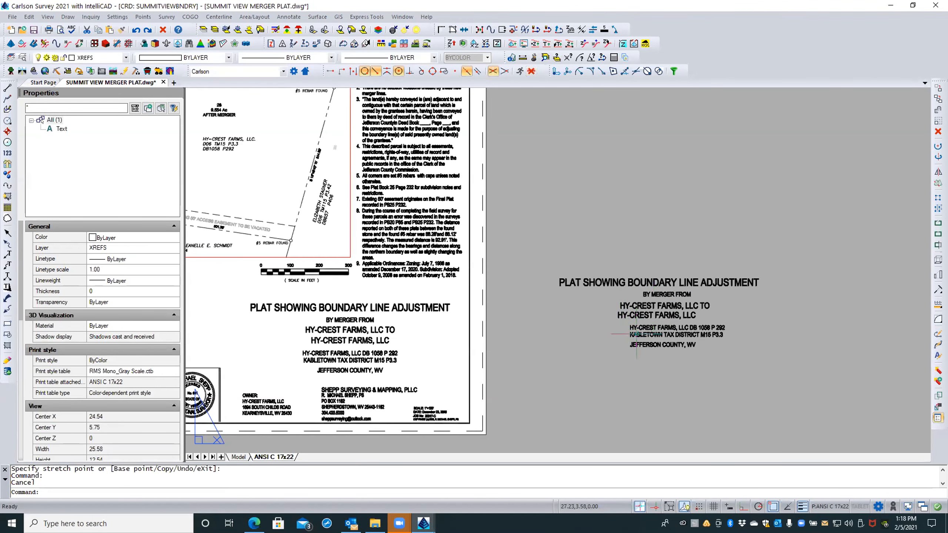
{"action": "left_click", "coordinate": [629, 335]}
{"action": "left_click", "coordinate": [614, 340]}
{"action": "key", "text": "Escape"}
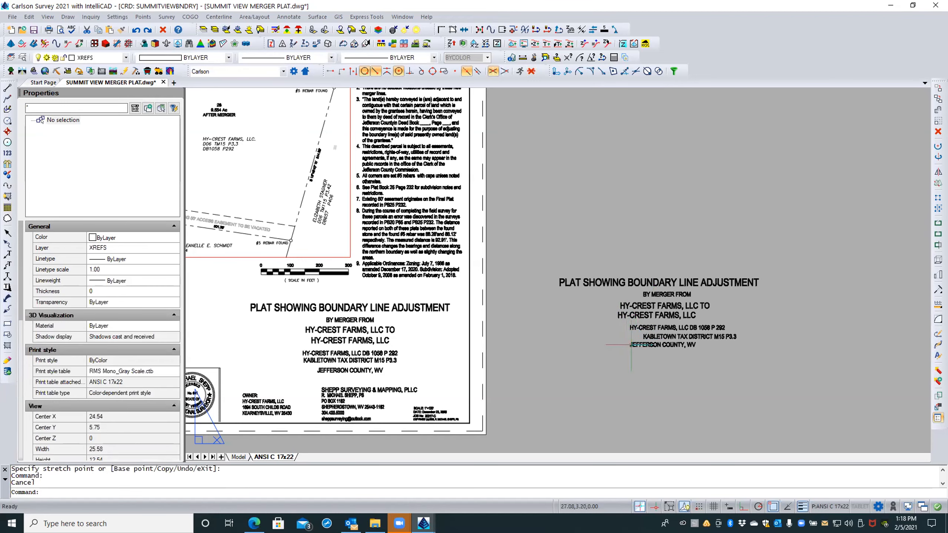
{"action": "left_click", "coordinate": [630, 344]}
{"action": "left_click", "coordinate": [630, 345]}
{"action": "left_click", "coordinate": [622, 349]}
{"action": "key", "text": "Escape"}
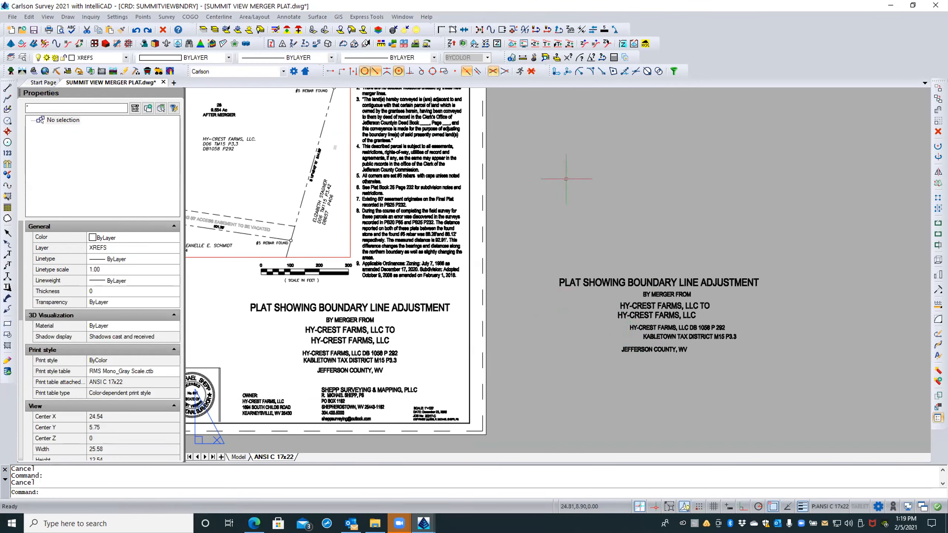
Line up the seven copied title lines along a vertical position through the middle of the staggered text with Line Up Text
{"action": "left_click", "coordinate": [30, 17]}
{"action": "mouse_move", "coordinate": [68, 50]}
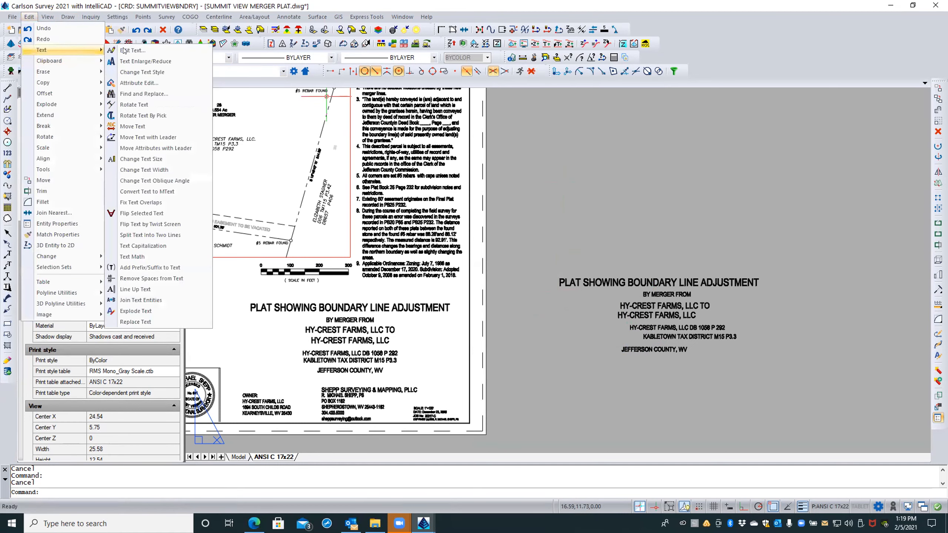
{"action": "left_click", "coordinate": [135, 289]}
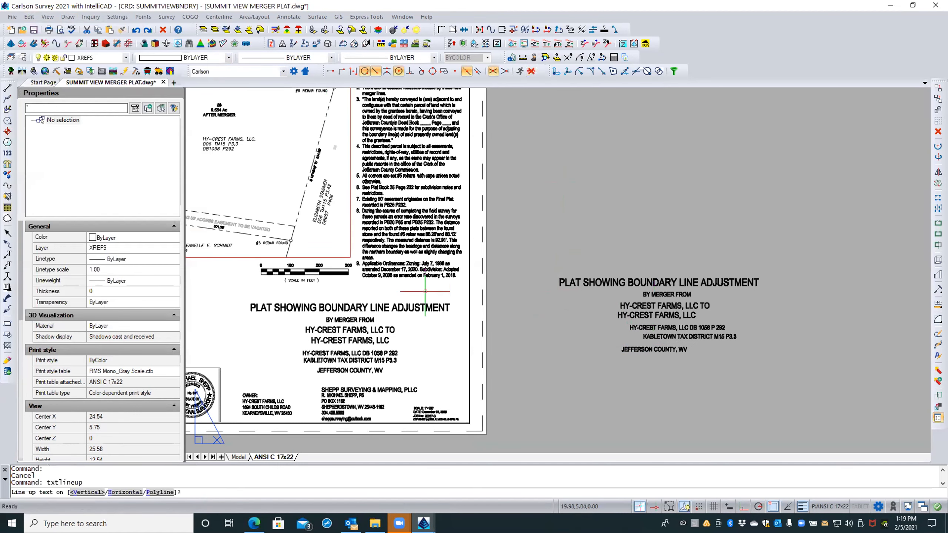
{"action": "type", "text": "v"}
{"action": "key", "text": "Return"}
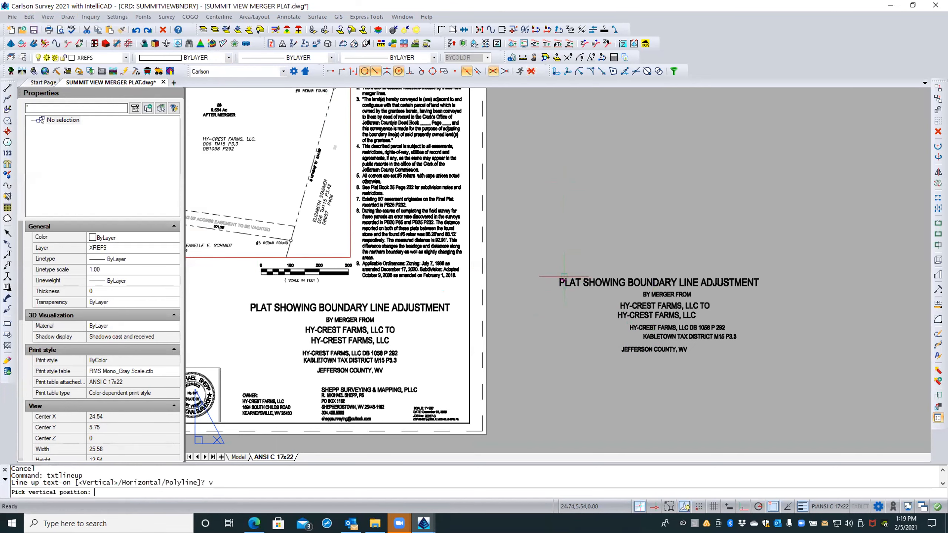
{"action": "left_click", "coordinate": [655, 257]}
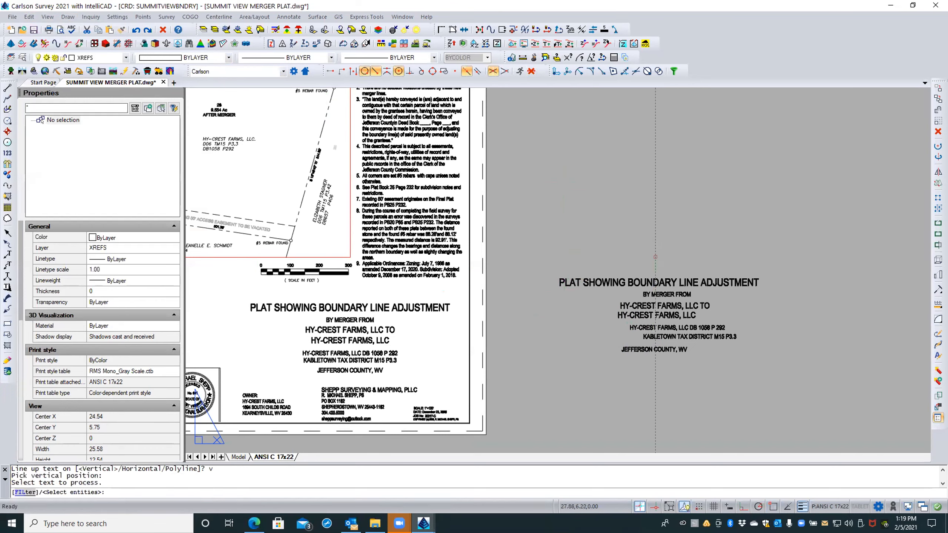
{"action": "left_click", "coordinate": [694, 258]}
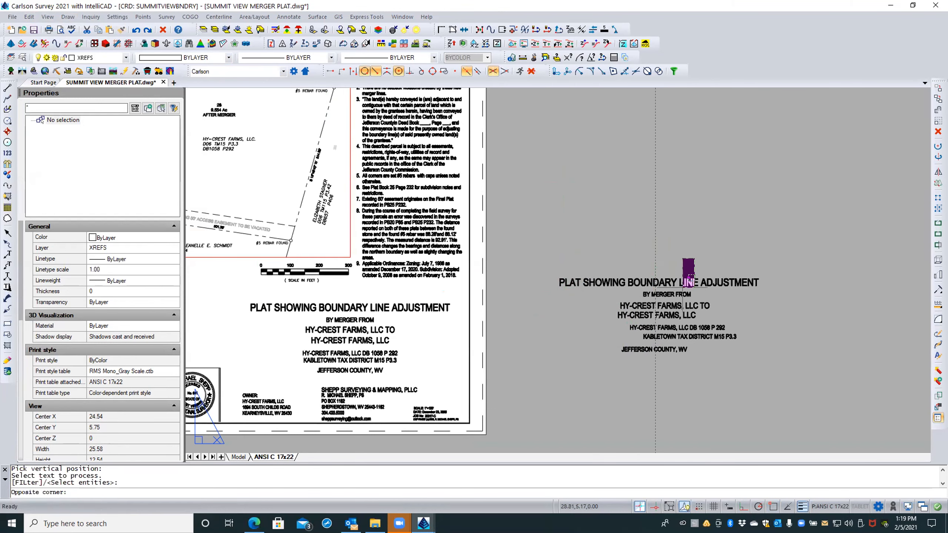
{"action": "left_click", "coordinate": [669, 360]}
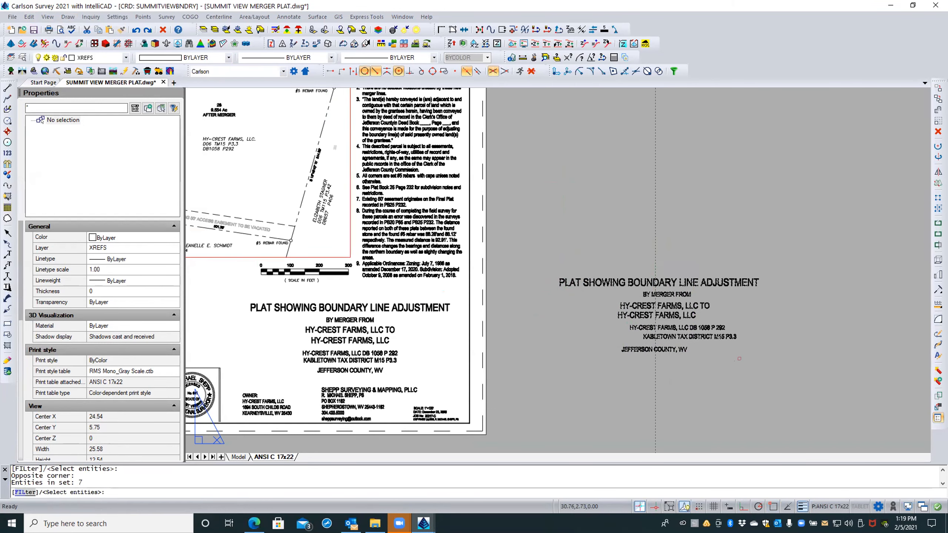
{"action": "key", "text": "Return"}
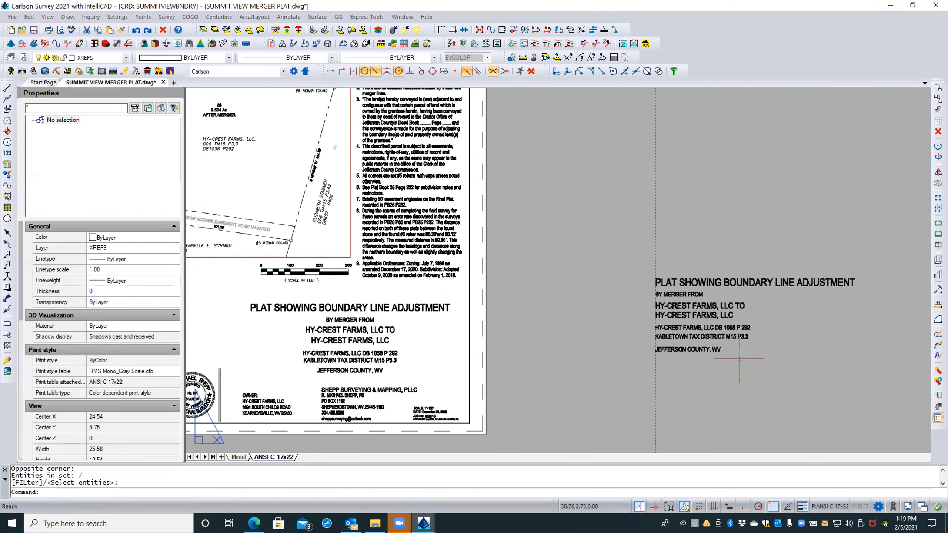
{"action": "right_click", "coordinate": [765, 362]}
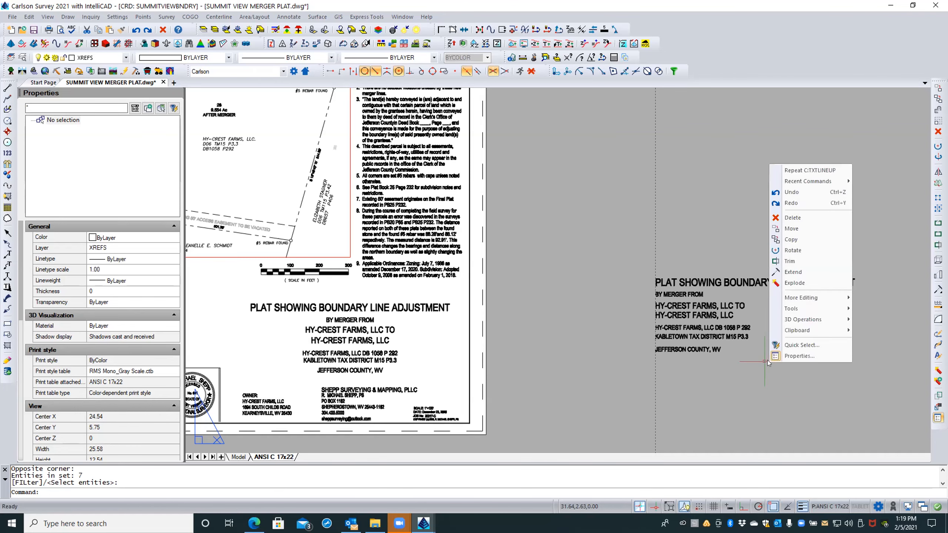
{"action": "key", "text": "Escape"}
Delete the seven copied title lines beside the sheet
{"action": "left_click", "coordinate": [740, 372]}
{"action": "left_click", "coordinate": [637, 230]}
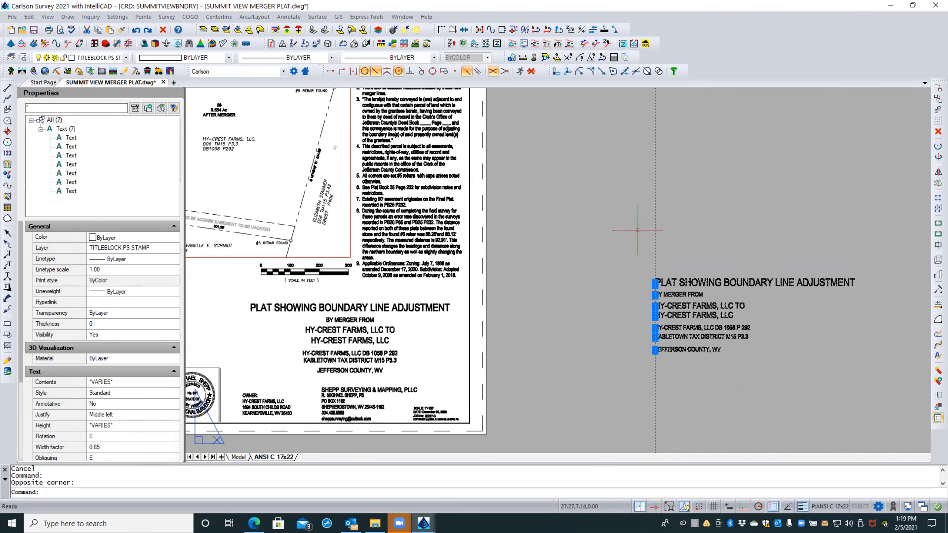
{"action": "key", "text": "Delete"}
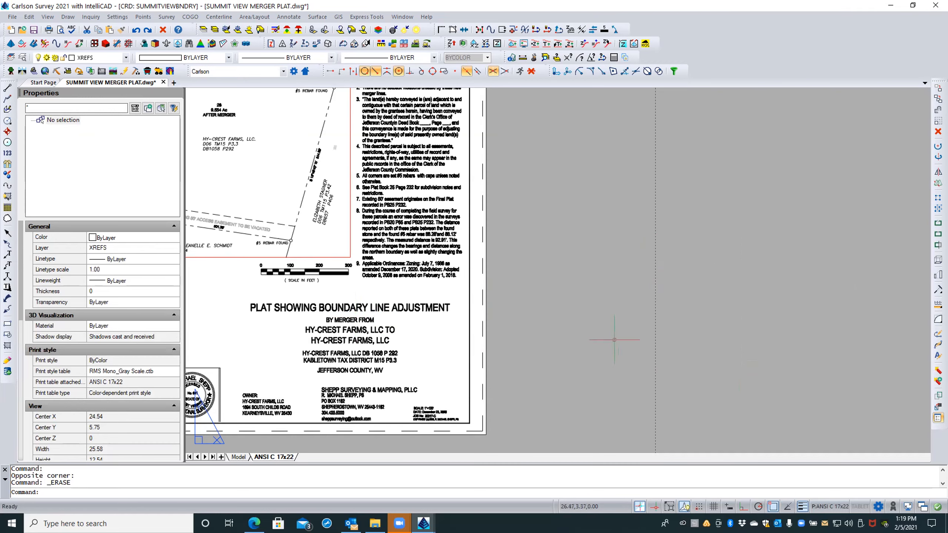
Review the justification options of the sheet's second HY-CREST FARMS, LLC title line without changing its setting
{"action": "middle_click_drag", "start_coordinate": [612, 338], "coordinate": [635, 325]}
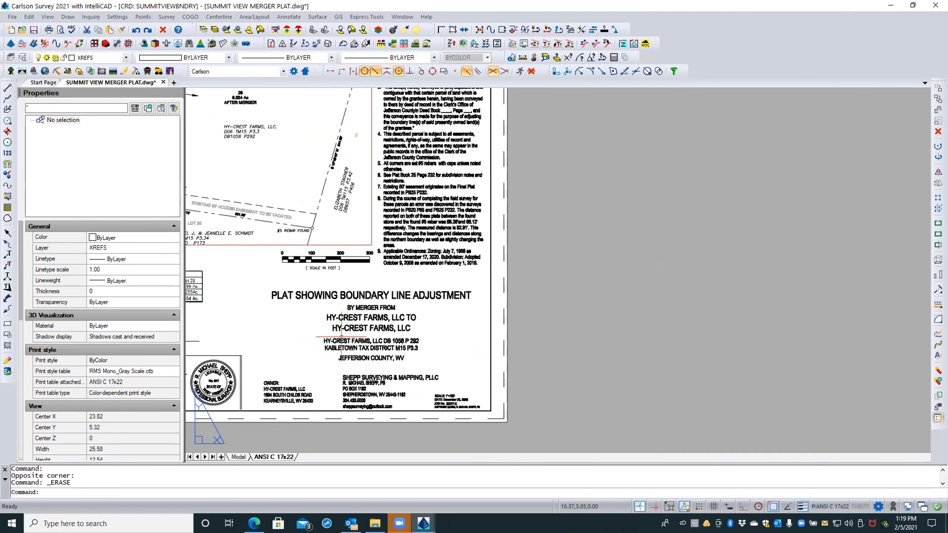
{"action": "scroll", "coordinate": [347, 327], "scroll_direction": "up", "scroll_amount": 2}
{"action": "left_click", "coordinate": [349, 327]}
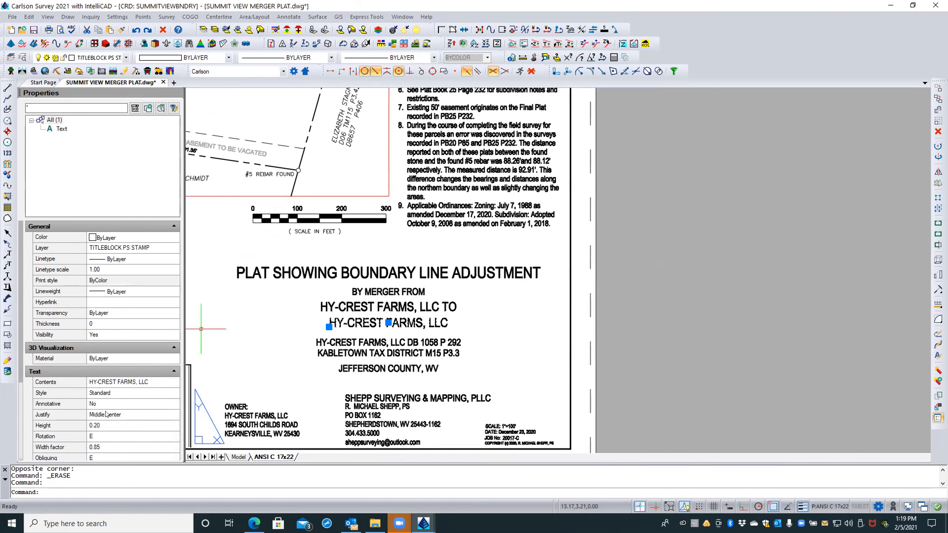
{"action": "left_click", "coordinate": [127, 415]}
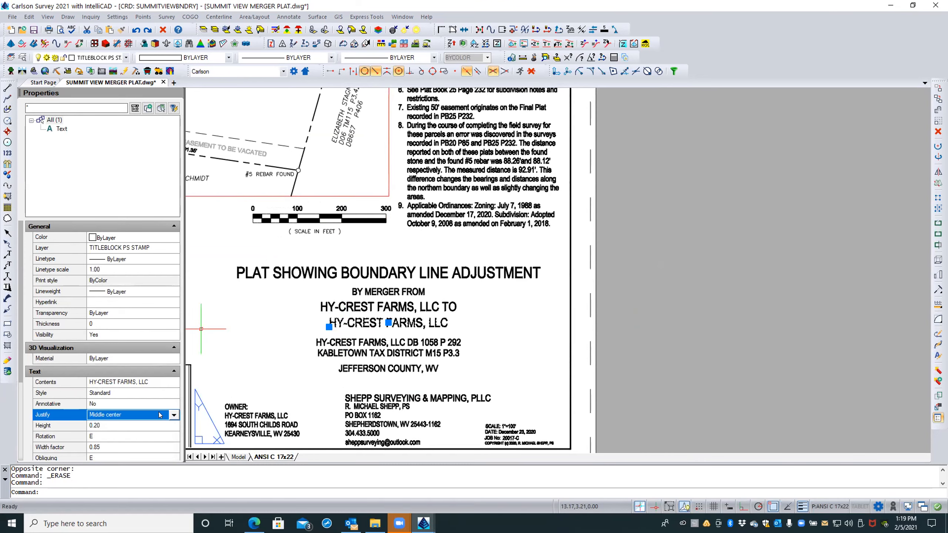
{"action": "left_click", "coordinate": [168, 413]}
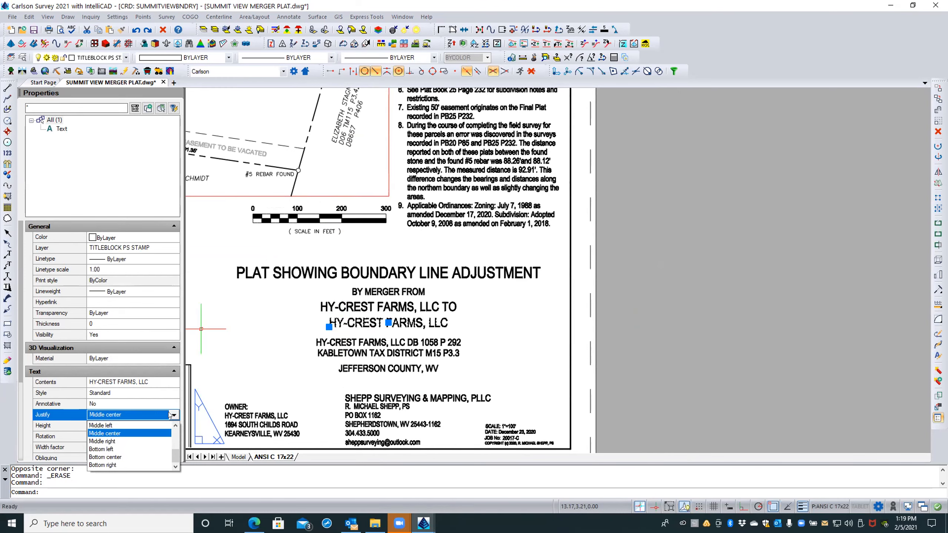
{"action": "mouse_move", "coordinate": [173, 452]}
{"action": "left_mouse_down"}
{"action": "mouse_move", "coordinate": [185, 415]}
{"action": "mouse_move", "coordinate": [170, 449]}
{"action": "left_mouse_up"}
{"action": "key", "text": "Escape"}
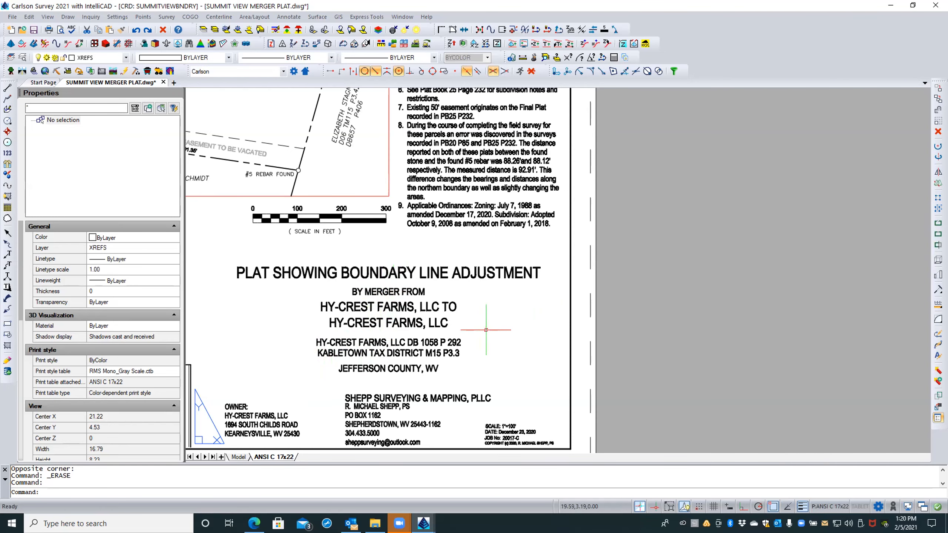
Save the merger plat drawing with the full sheet in view
{"action": "middle_click", "coordinate": [654, 278]}
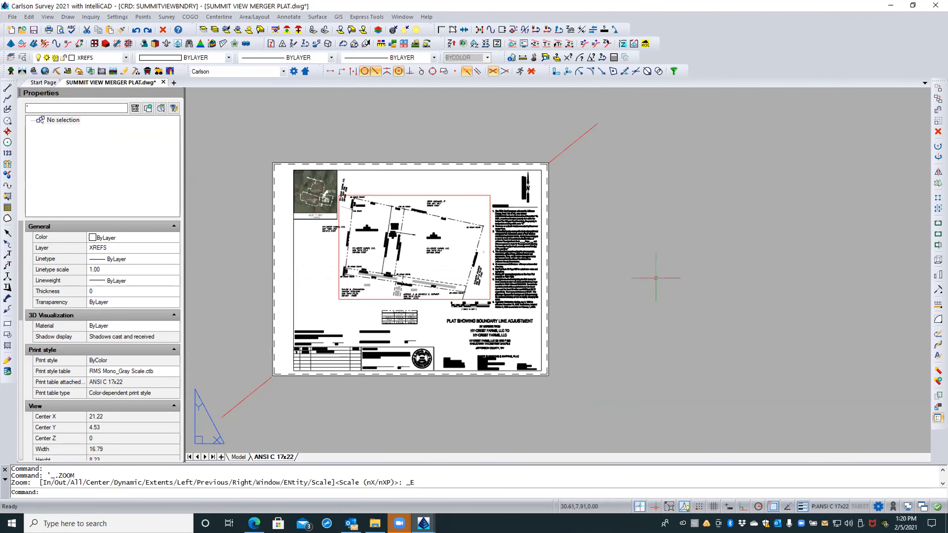
{"action": "left_click", "coordinate": [33, 30]}
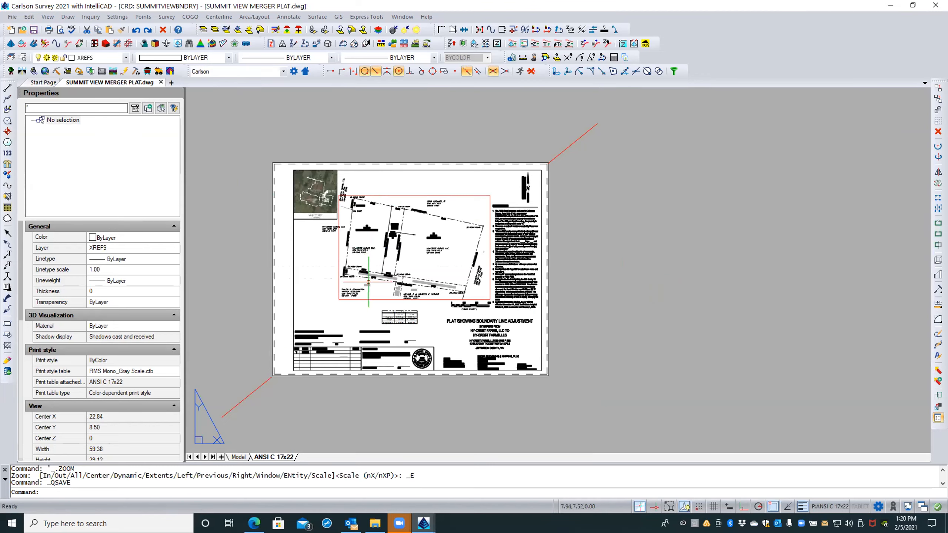
Examine the plat along the access easement and lot 28's eastern boundary for stray labels
{"action": "scroll", "coordinate": [369, 277], "scroll_direction": "up", "scroll_amount": 5}
{"action": "scroll", "coordinate": [369, 277], "scroll_direction": "up", "scroll_amount": 5}
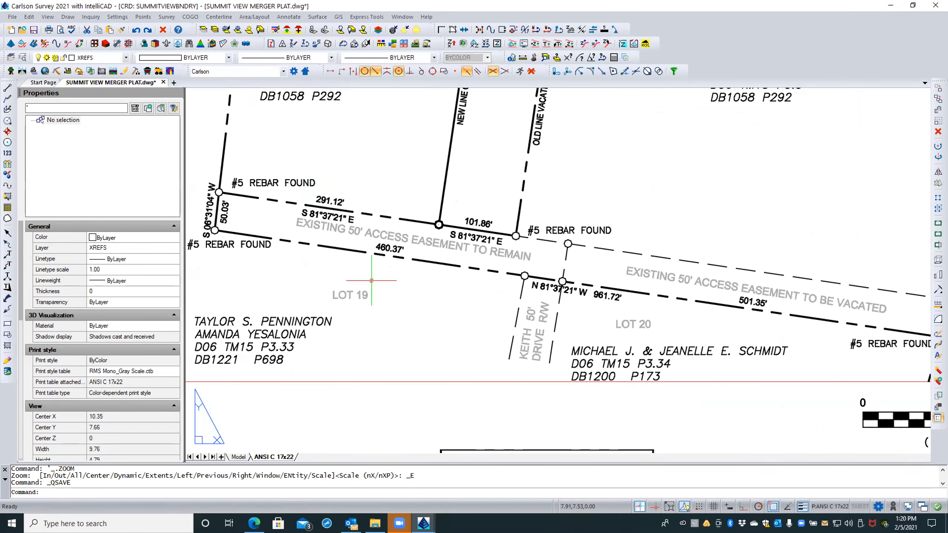
{"action": "scroll", "coordinate": [339, 276], "scroll_direction": "down", "scroll_amount": 1}
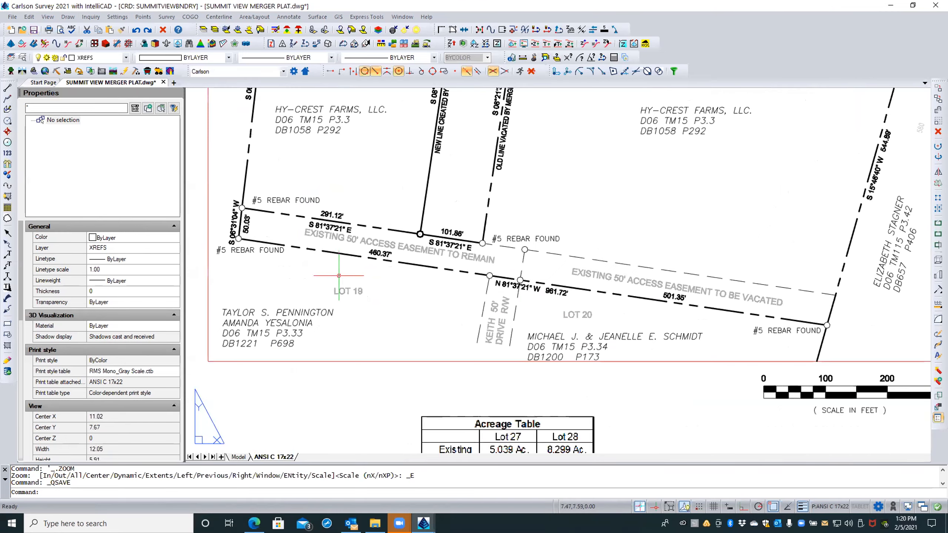
{"action": "scroll", "coordinate": [339, 276], "scroll_direction": "down", "scroll_amount": 1}
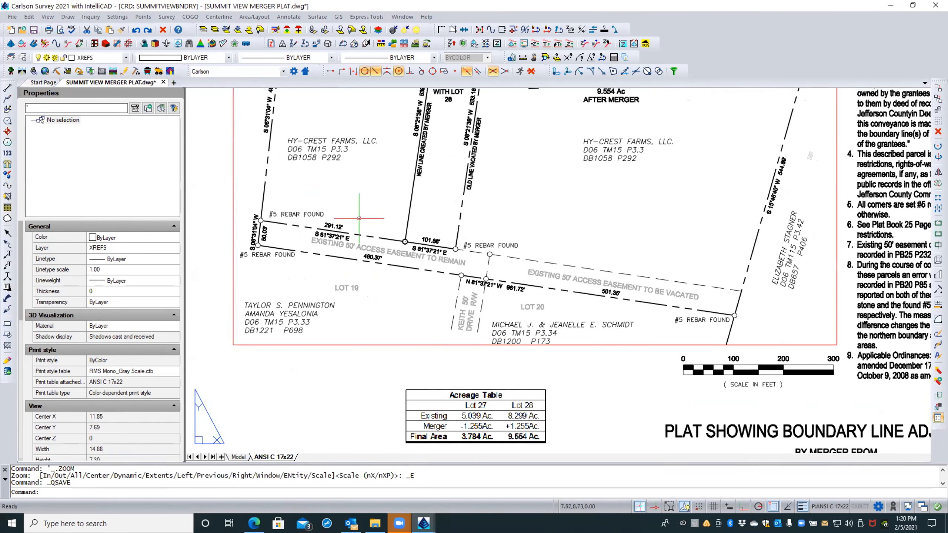
{"action": "middle_click_drag", "start_coordinate": [798, 190], "coordinate": [606, 253]}
{"action": "scroll", "coordinate": [634, 232], "scroll_direction": "up", "scroll_amount": 3}
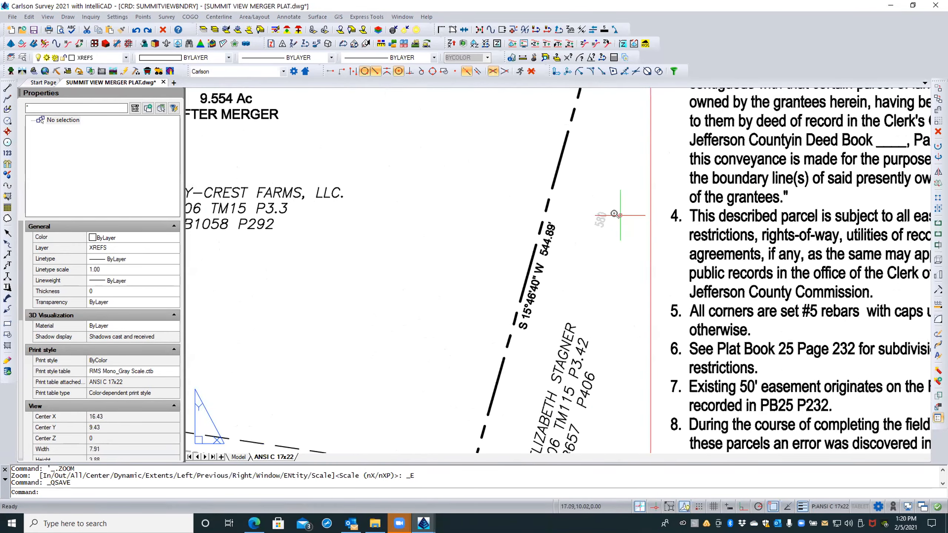
{"action": "scroll", "coordinate": [614, 218], "scroll_direction": "up", "scroll_amount": 1}
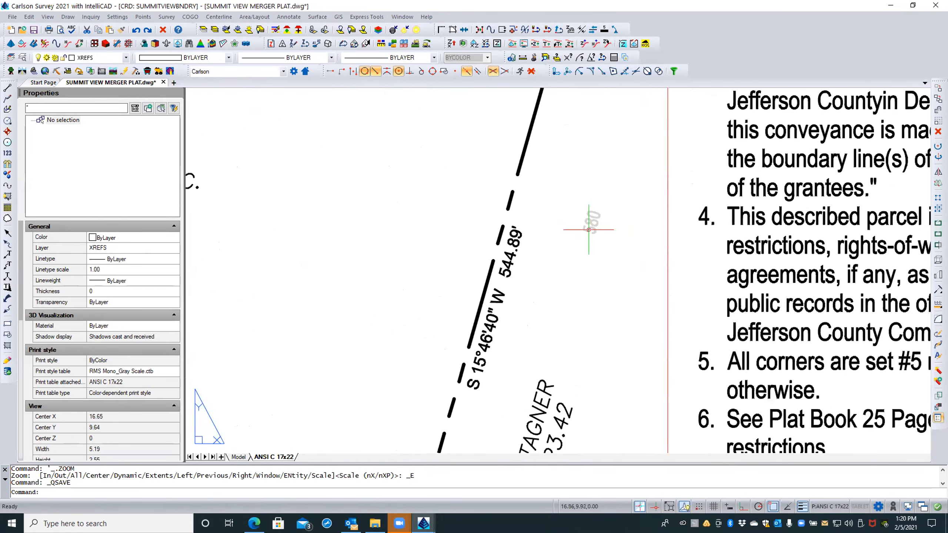
{"action": "scroll", "coordinate": [551, 284], "scroll_direction": "down", "scroll_amount": 3}
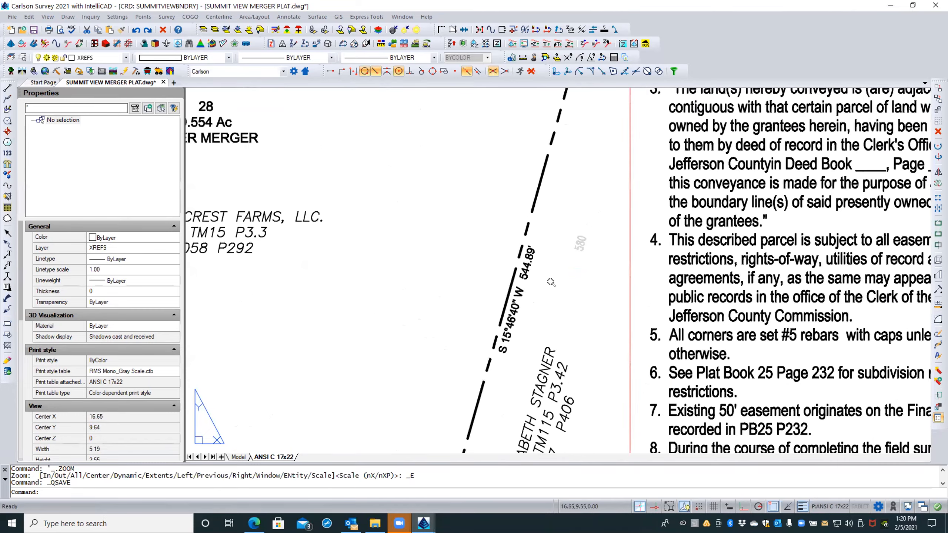
{"action": "scroll", "coordinate": [551, 285], "scroll_direction": "down", "scroll_amount": 3}
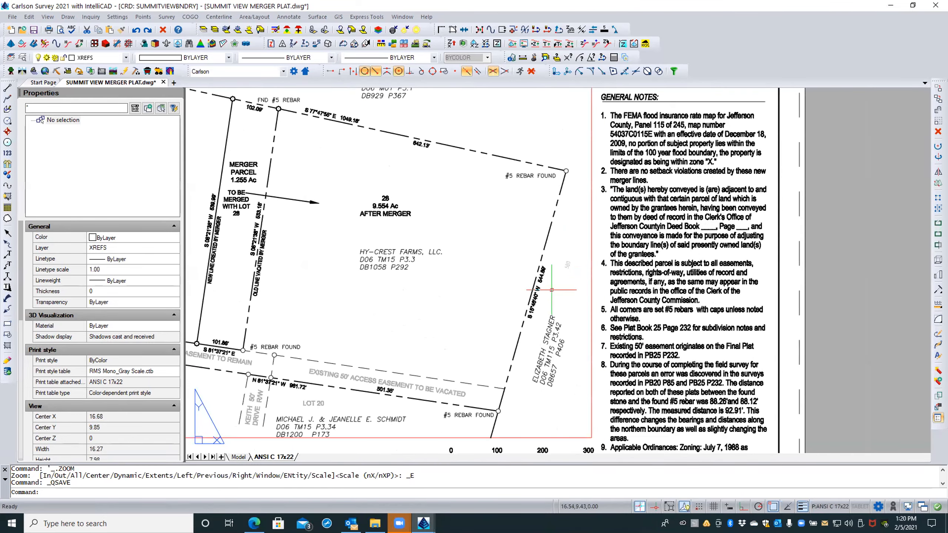
{"action": "middle_click_drag", "start_coordinate": [442, 275], "coordinate": [470, 313]}
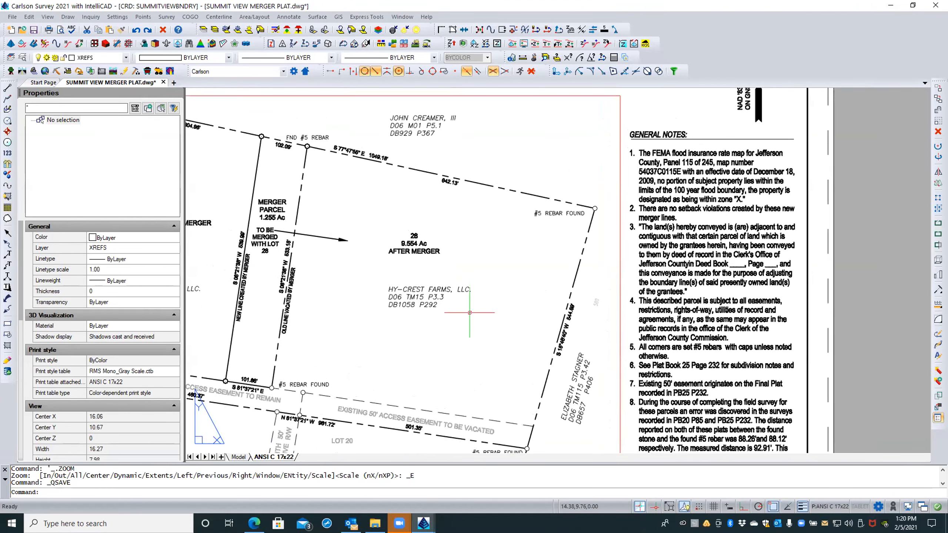
{"action": "scroll", "coordinate": [596, 291], "scroll_direction": "up", "scroll_amount": 1}
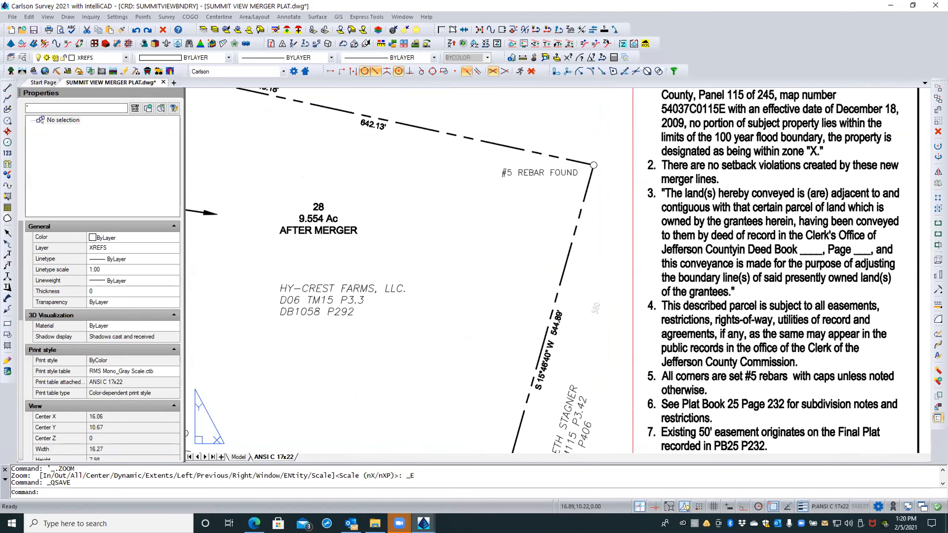
Activate the plan viewport and freeze the TEXT-INDEX-CONTOUR layer through the stray 580 contour label east of lot 28
{"action": "double_click", "coordinate": [588, 314]}
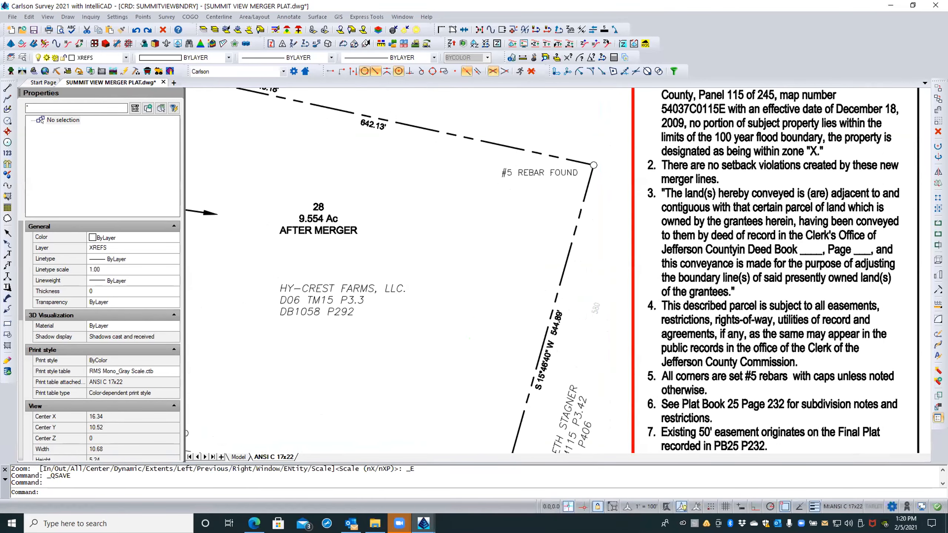
{"action": "left_click", "coordinate": [594, 314]}
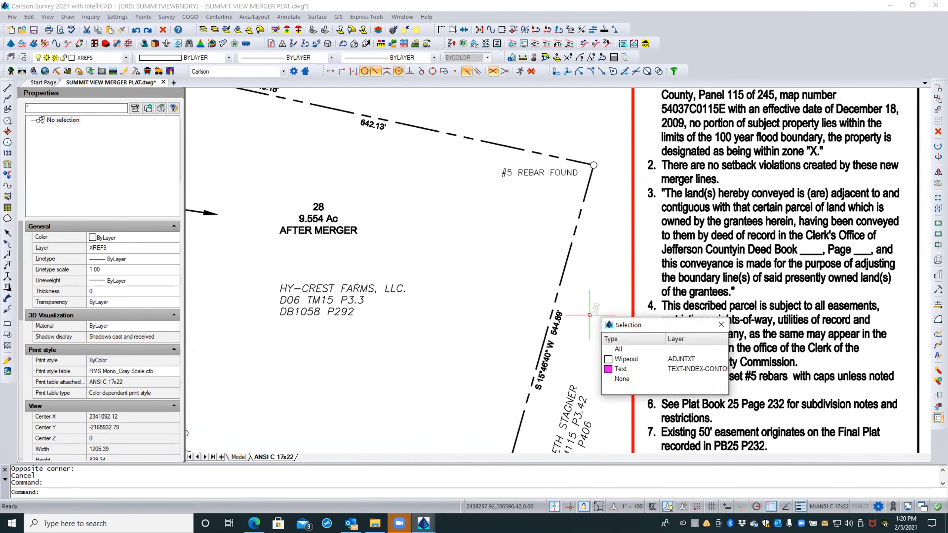
{"action": "left_click", "coordinate": [621, 369]}
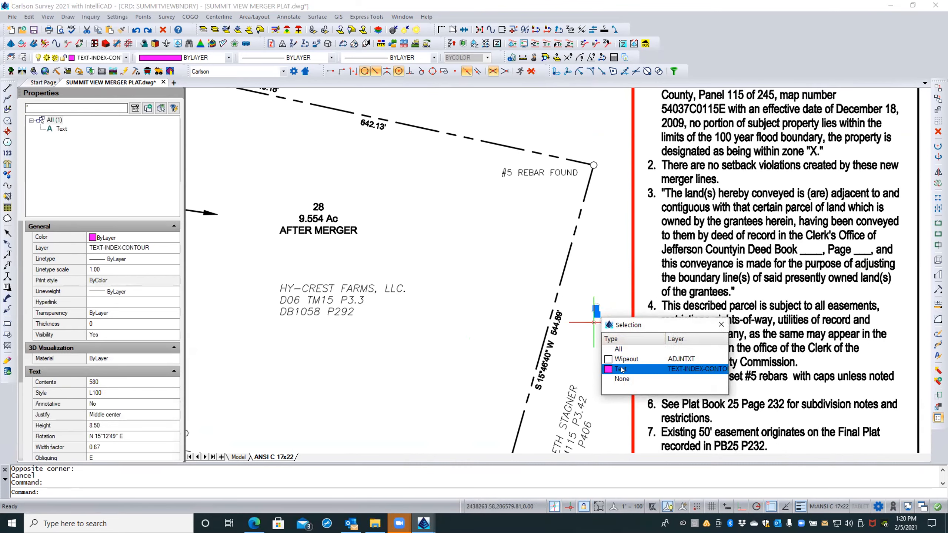
{"action": "left_click", "coordinate": [621, 369]}
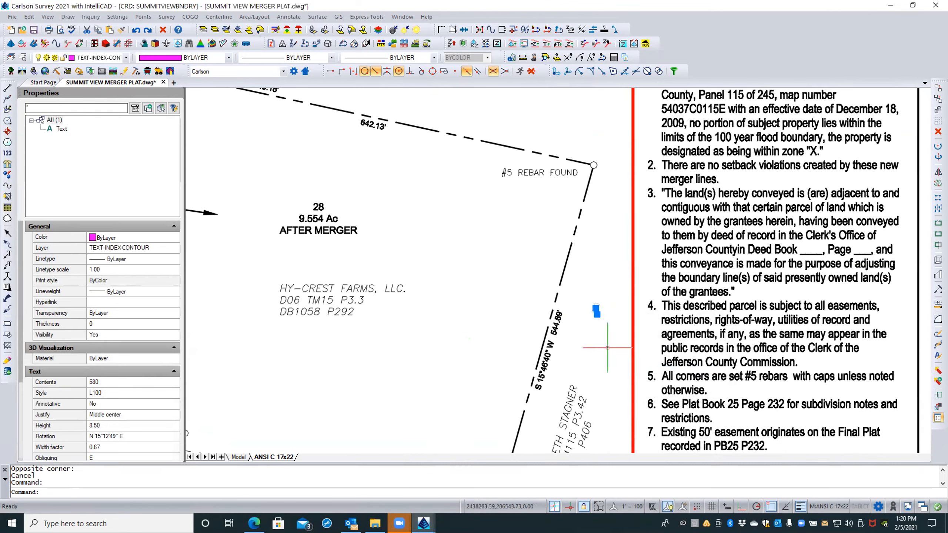
{"action": "key", "text": "Escape"}
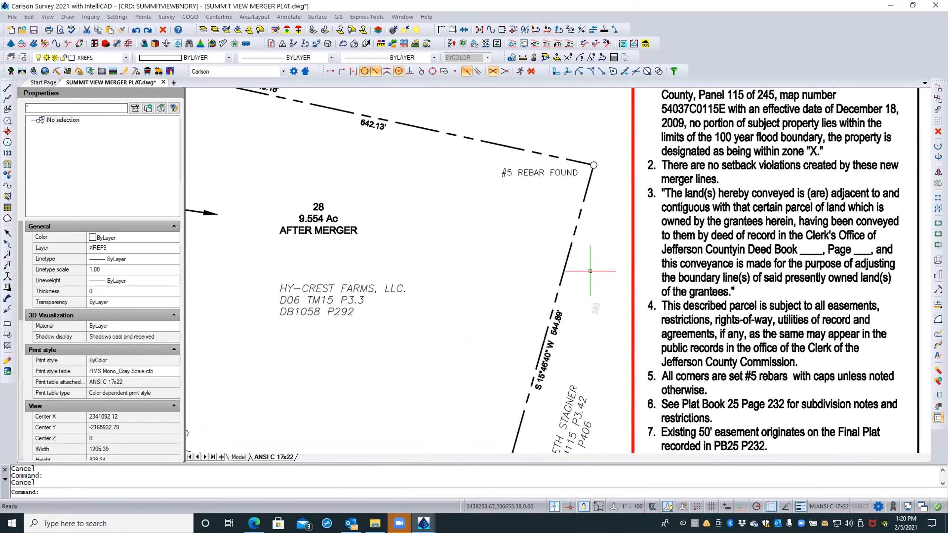
{"action": "left_click", "coordinate": [226, 30]}
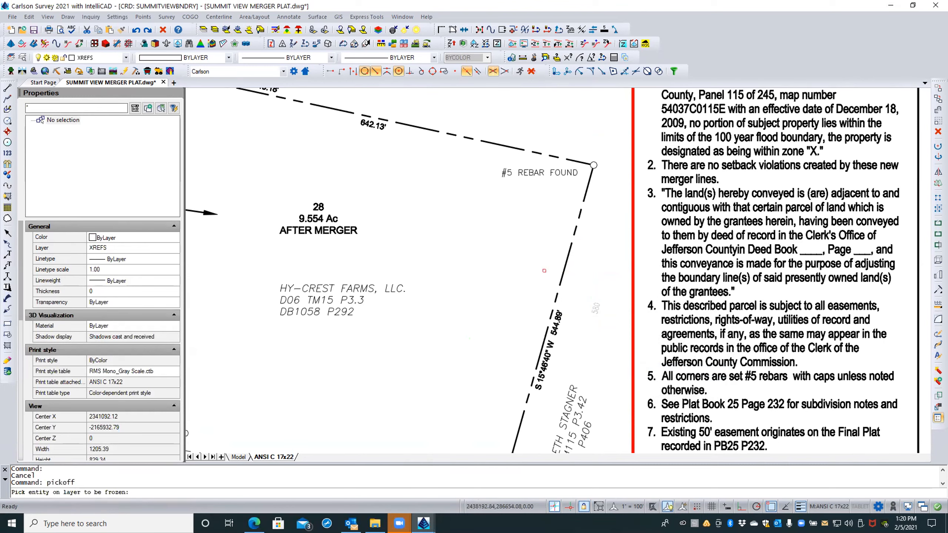
{"action": "left_click", "coordinate": [595, 308]}
{"action": "key", "text": "Return"}
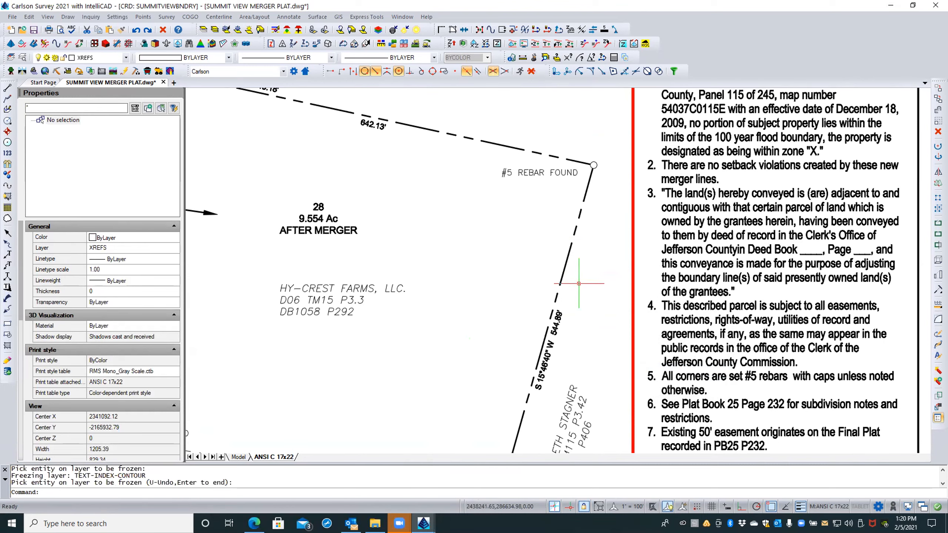
{"action": "scroll", "coordinate": [575, 266], "scroll_direction": "down", "scroll_amount": 5}
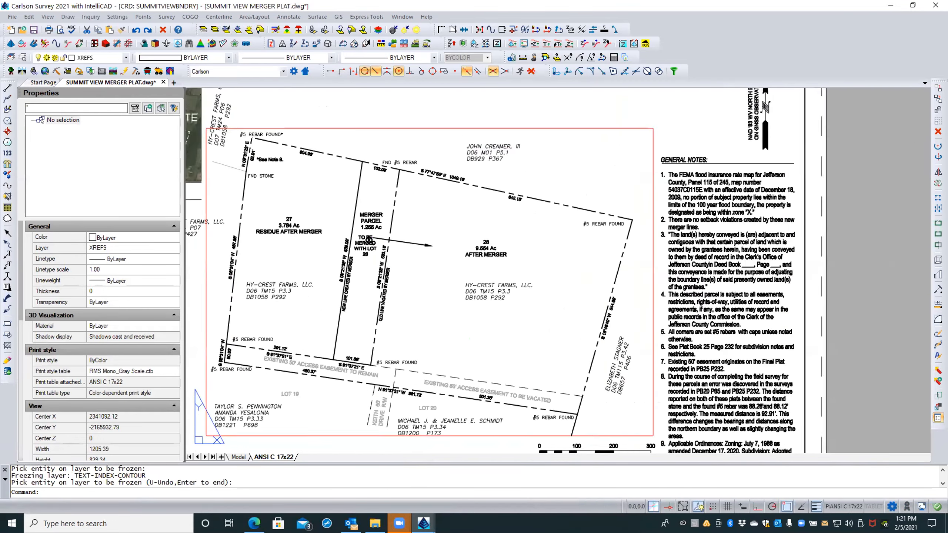
{"action": "scroll", "coordinate": [360, 266], "scroll_direction": "up", "scroll_amount": 4}
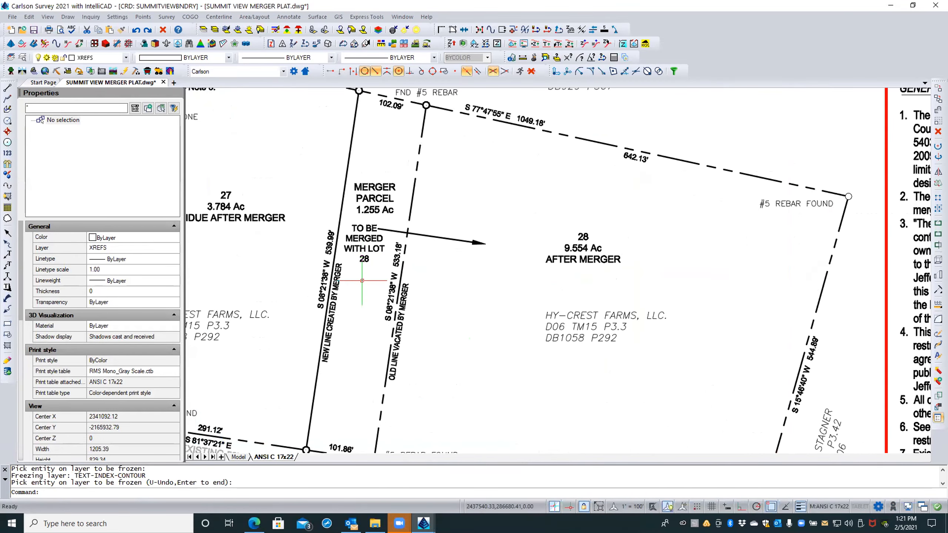
End the layer freezing, return to paper space with the full sheet in view, and save the merger plat
{"action": "key", "text": "Escape"}
{"action": "key", "text": "Escape"}
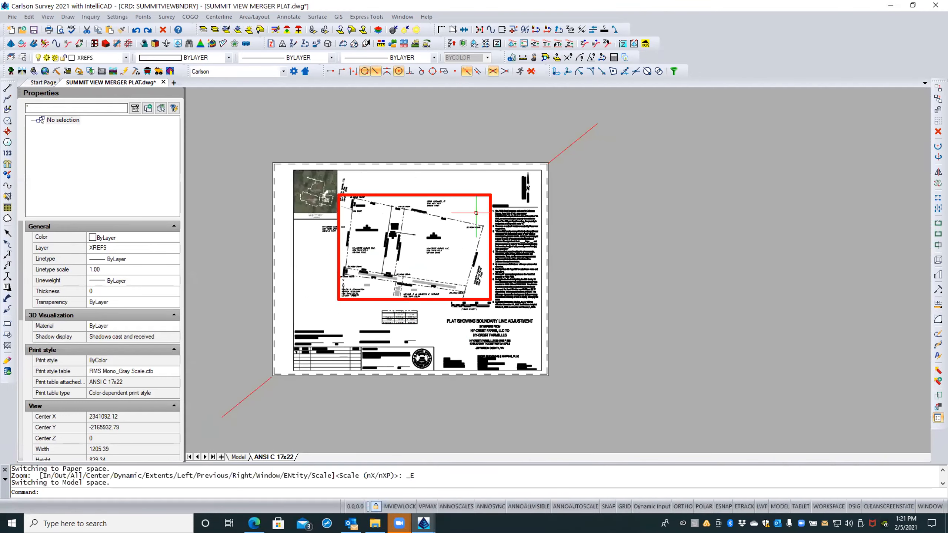
{"action": "double_click", "coordinate": [469, 185]}
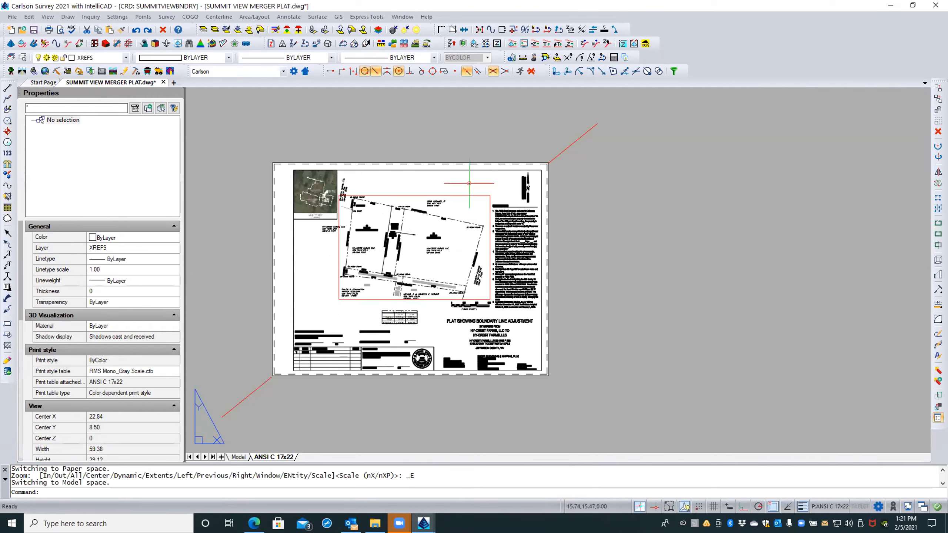
{"action": "left_click", "coordinate": [34, 30]}
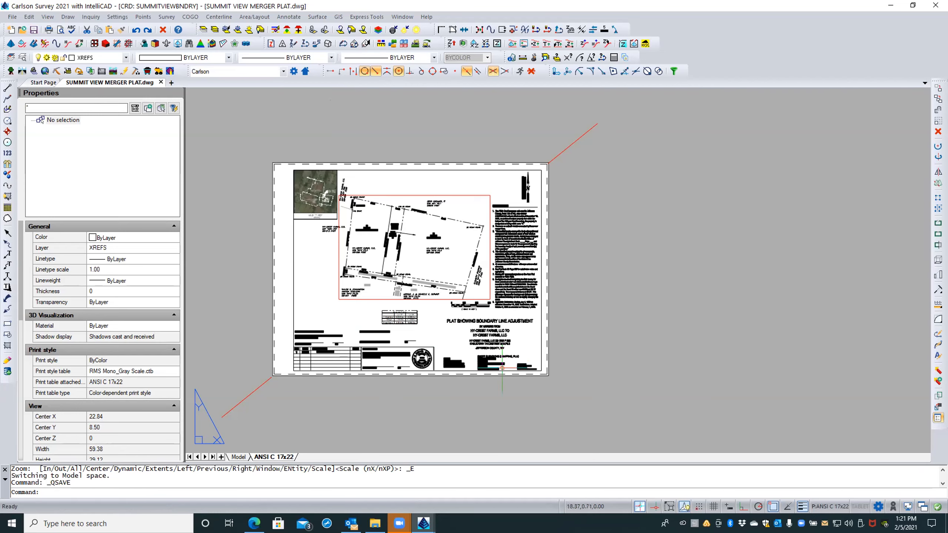
Examine the title block and the overall layout of the merger plat sheet
{"action": "scroll", "coordinate": [495, 378], "scroll_direction": "up", "scroll_amount": 2}
{"action": "scroll", "coordinate": [499, 378], "scroll_direction": "up", "scroll_amount": 2}
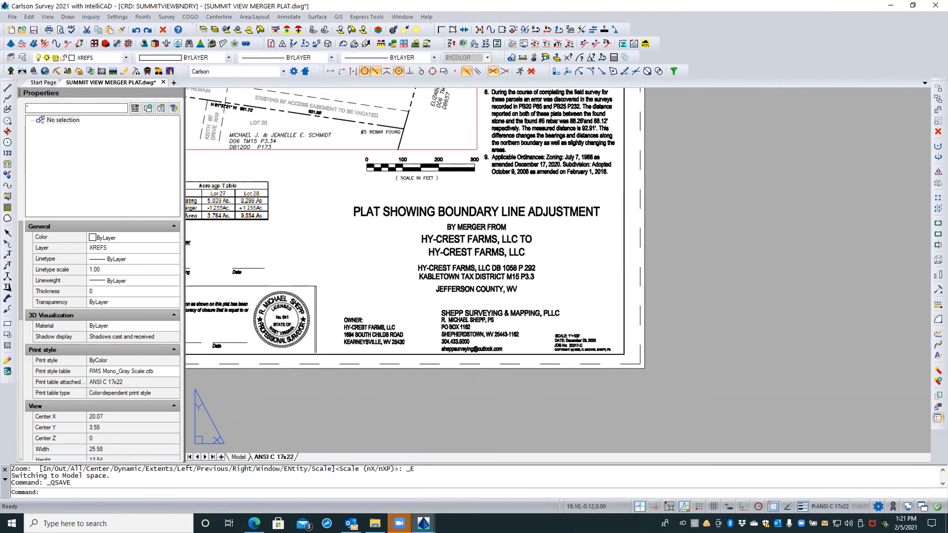
{"action": "scroll", "coordinate": [499, 379], "scroll_direction": "up", "scroll_amount": 1}
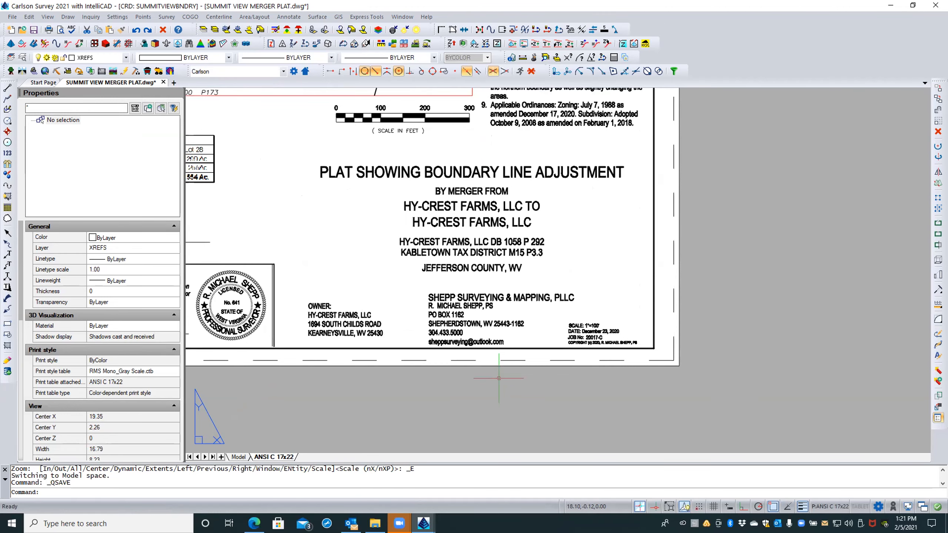
{"action": "scroll", "coordinate": [499, 378], "scroll_direction": "down", "scroll_amount": 3}
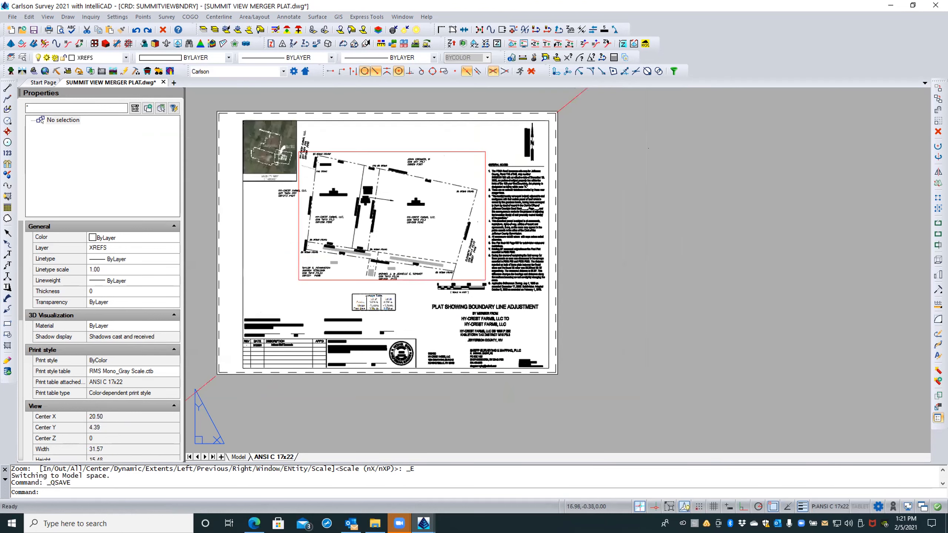
{"action": "middle_click_drag", "start_coordinate": [462, 388], "coordinate": [514, 390]}
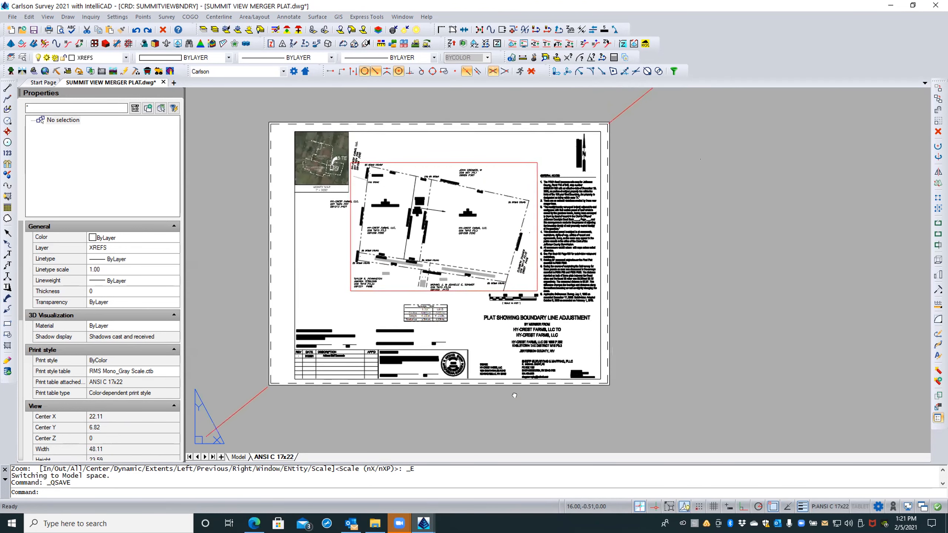
{"action": "middle_click_drag", "start_coordinate": [540, 398], "coordinate": [540, 402]}
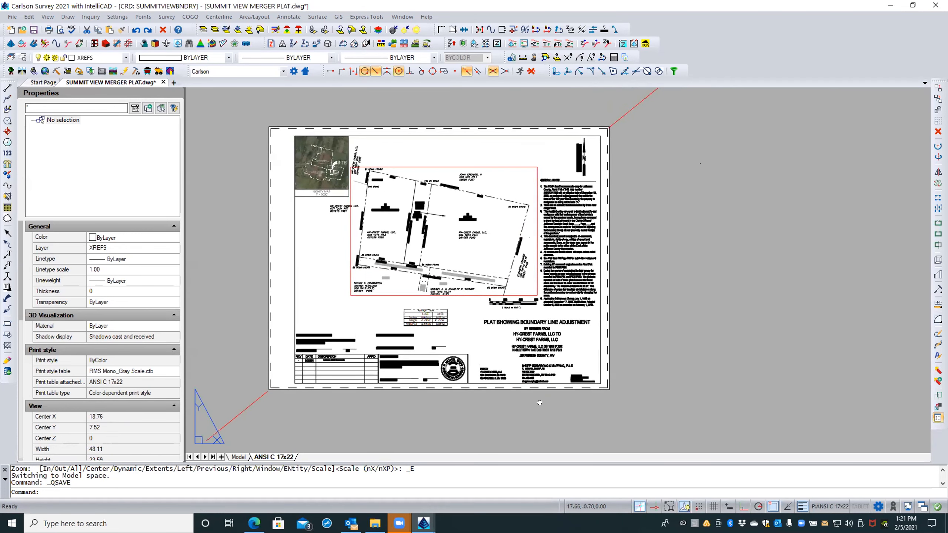
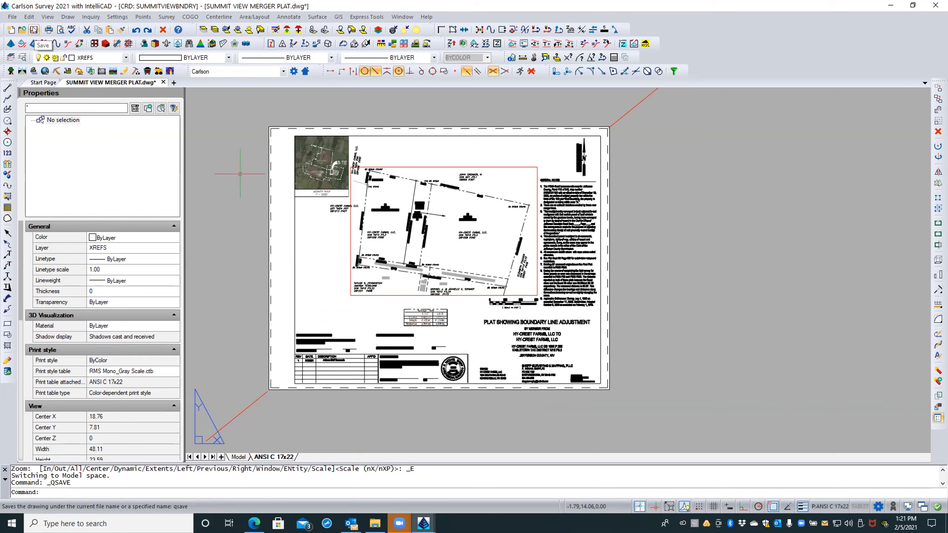
Save and close the merger plat, and open the recent drawing SUMMIT VIEW FINAL PLAT.dwg
{"action": "left_click", "coordinate": [34, 30]}
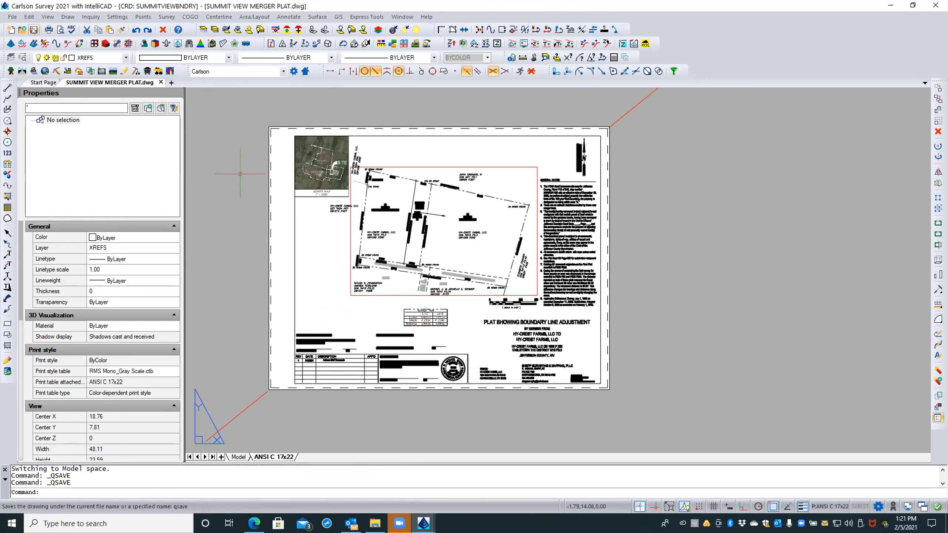
{"action": "left_click", "coordinate": [12, 17]}
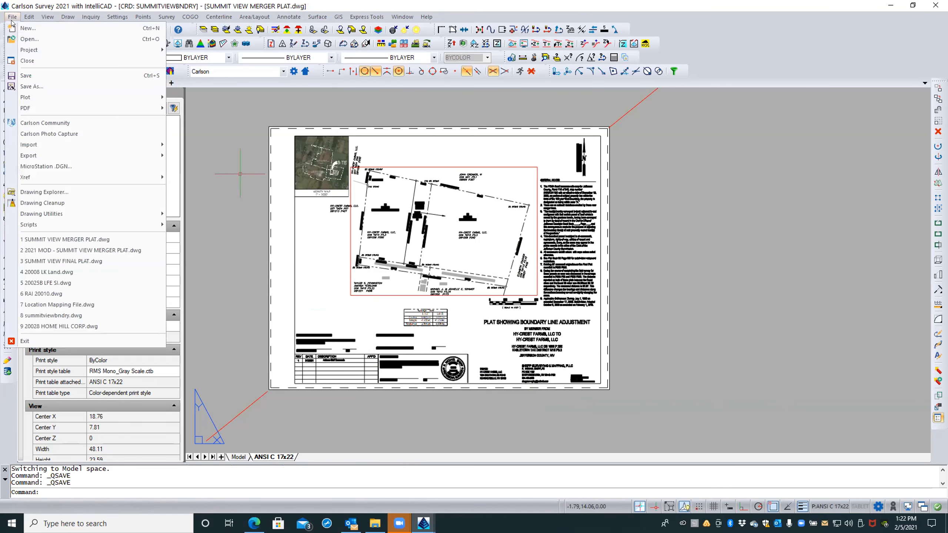
{"action": "left_click", "coordinate": [27, 61]}
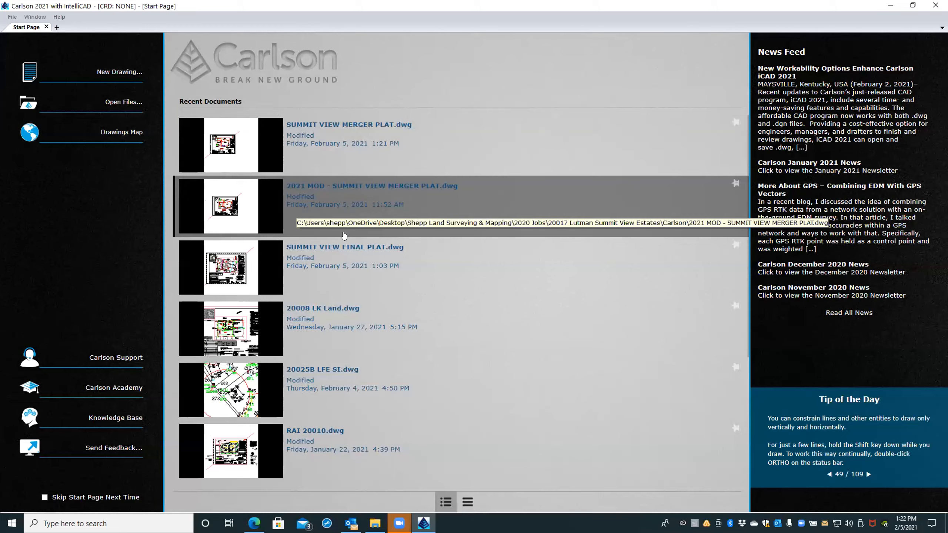
{"action": "left_click", "coordinate": [223, 272]}
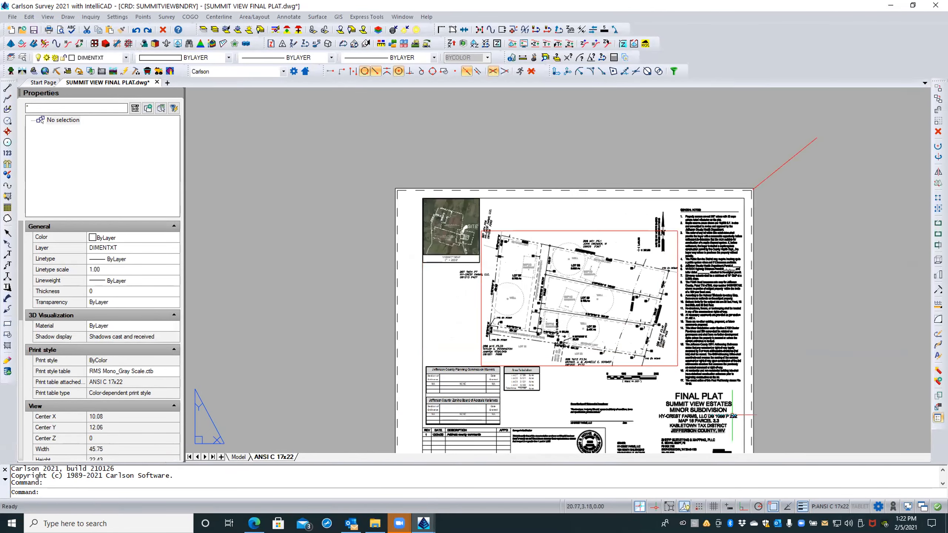
Examine the final plat's title block and check the text properties of its SUMMIT VIEW ESTATES line
{"action": "middle_click_drag", "start_coordinate": [633, 401], "coordinate": [631, 393]}
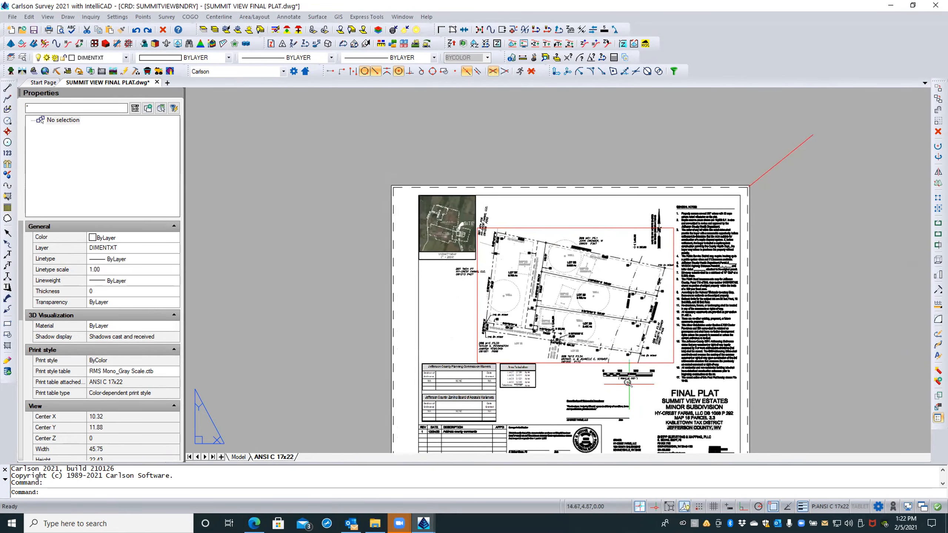
{"action": "scroll", "coordinate": [629, 380], "scroll_direction": "up", "scroll_amount": 2}
{"action": "scroll", "coordinate": [628, 380], "scroll_direction": "up", "scroll_amount": 3}
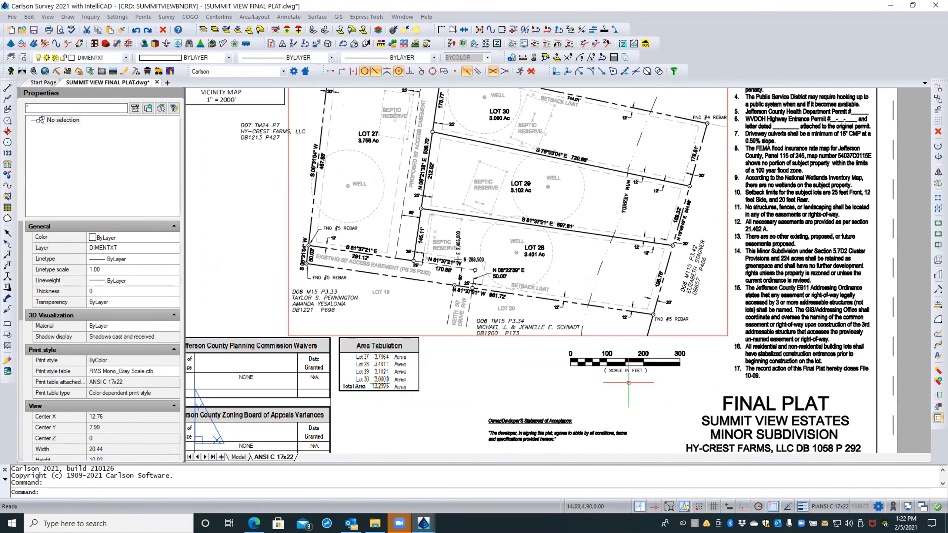
{"action": "scroll", "coordinate": [628, 380], "scroll_direction": "up", "scroll_amount": 3}
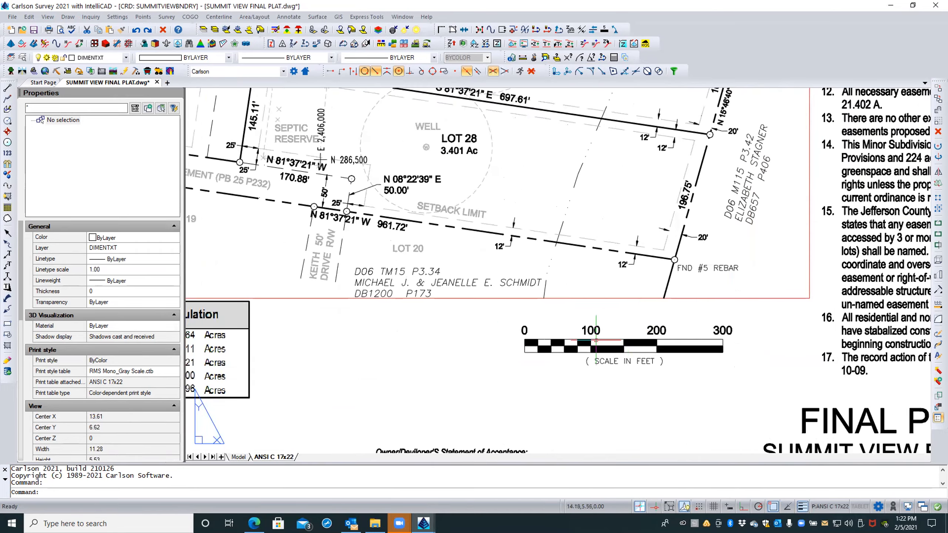
{"action": "scroll", "coordinate": [431, 335], "scroll_direction": "down", "scroll_amount": 5}
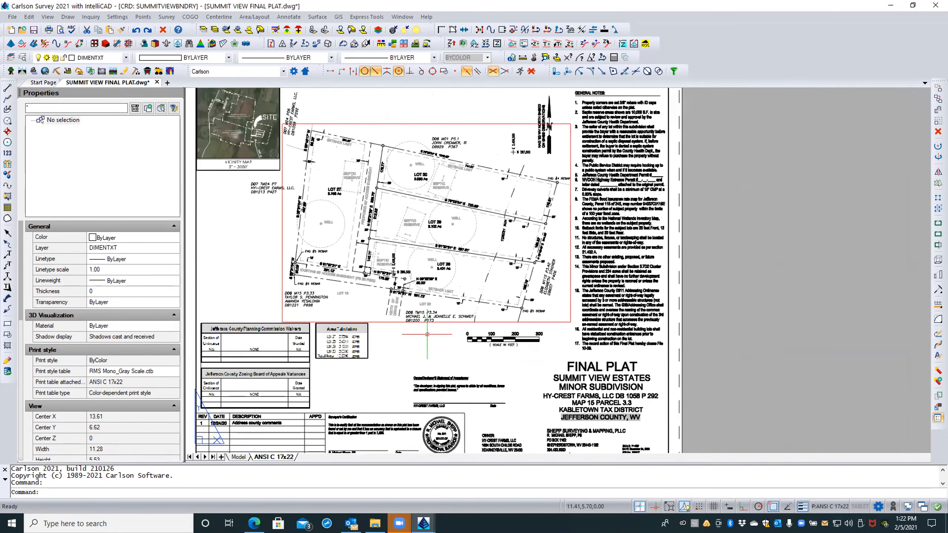
{"action": "scroll", "coordinate": [655, 391], "scroll_direction": "up", "scroll_amount": 3}
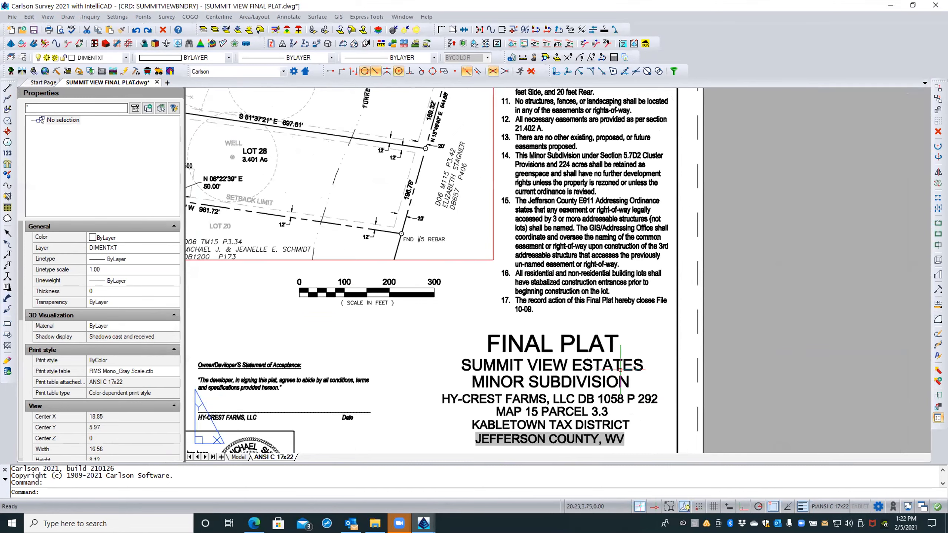
{"action": "left_click", "coordinate": [616, 368]}
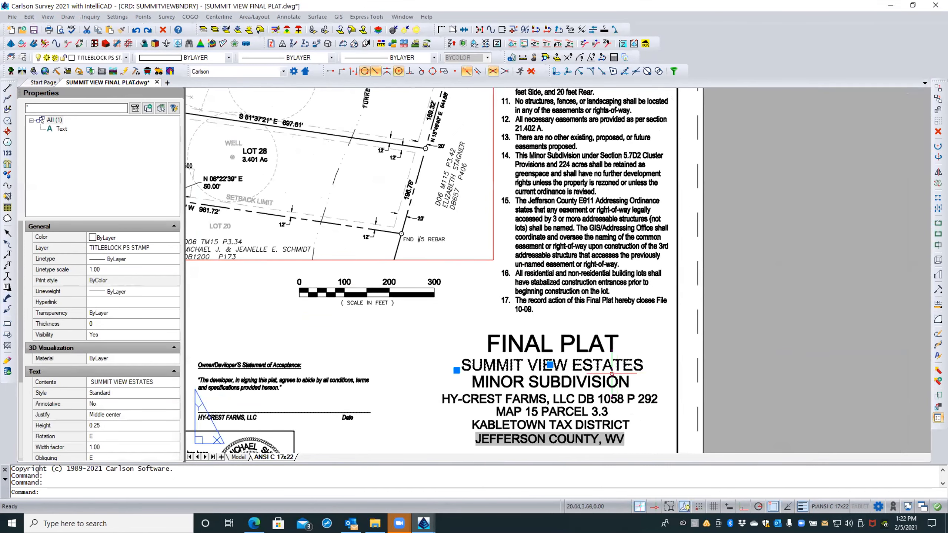
{"action": "key", "text": "Escape"}
{"action": "key", "text": "Escape"}
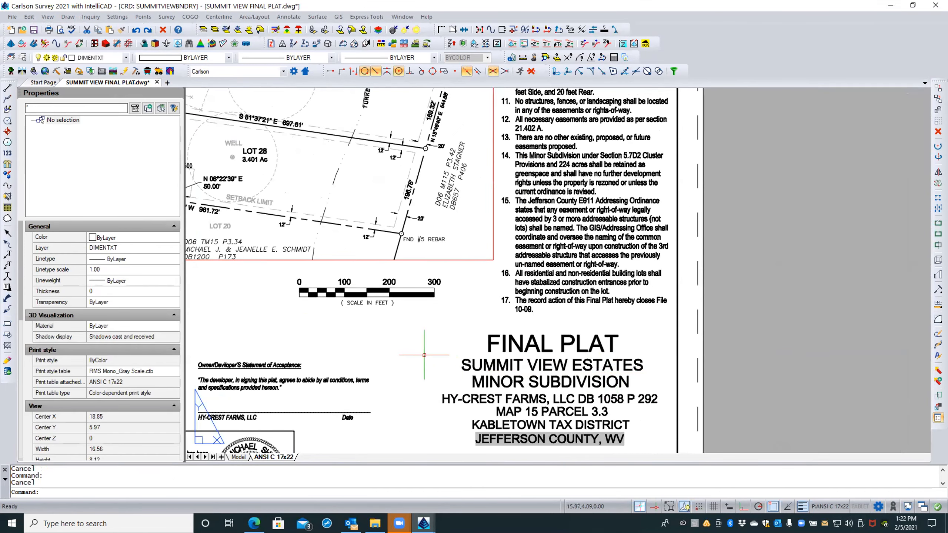
Convert the title lines from FINAL PLAT through JEFFERSON COUNTY, WV into one grouped MText without combining entities on the same row
{"action": "middle_click_drag", "start_coordinate": [437, 339], "coordinate": [408, 305]}
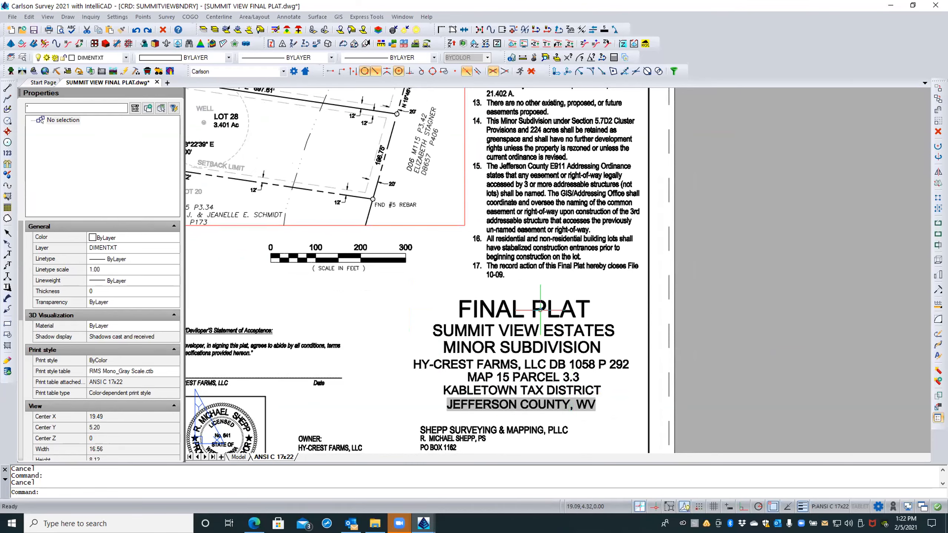
{"action": "left_click", "coordinate": [29, 16]}
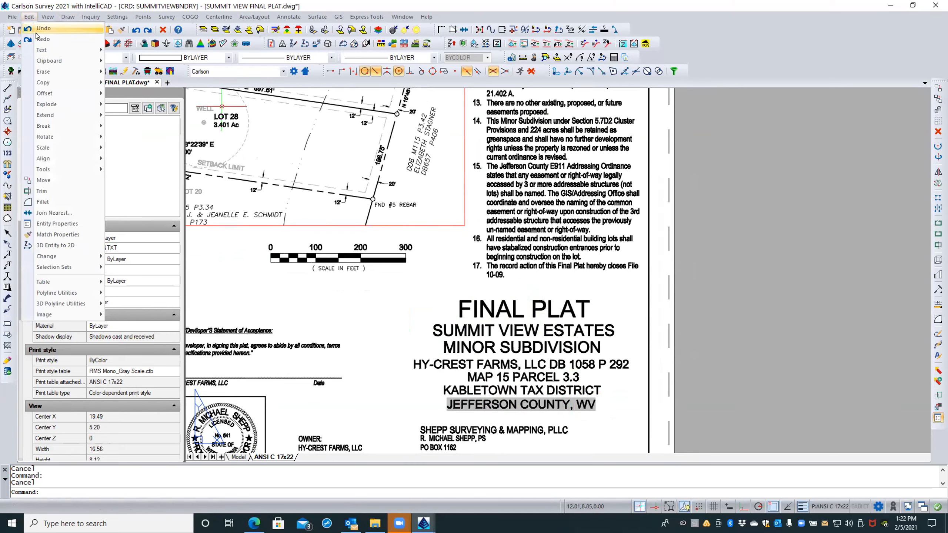
{"action": "mouse_move", "coordinate": [43, 48]}
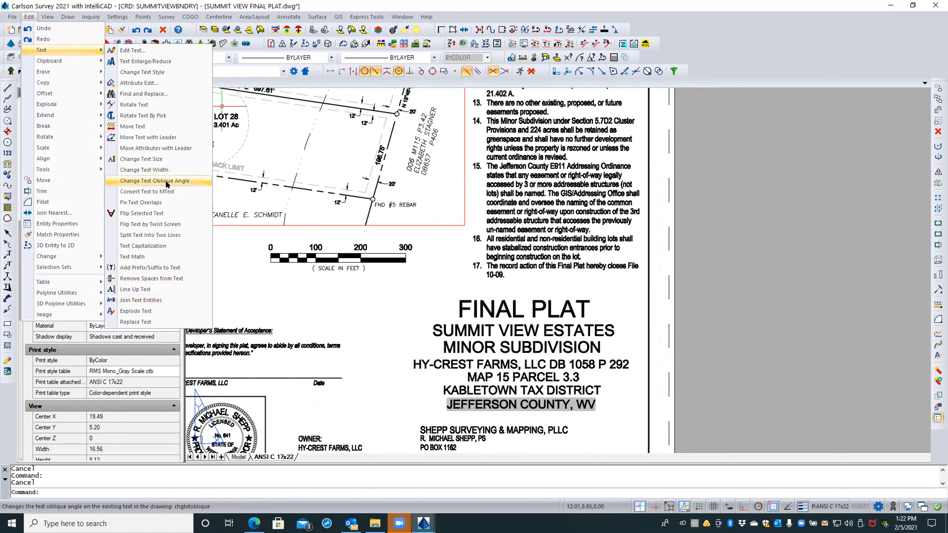
{"action": "left_click", "coordinate": [163, 192]}
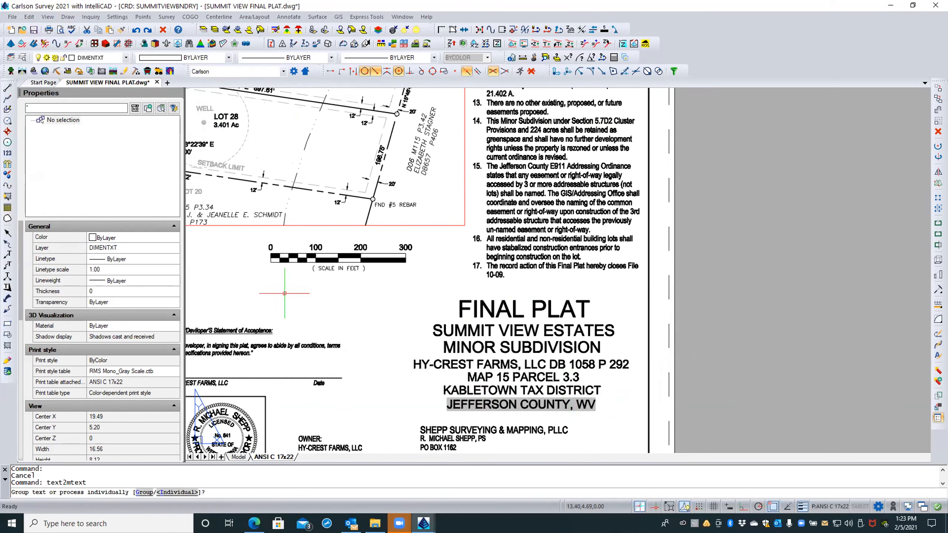
{"action": "type", "text": "g"}
{"action": "key", "text": "Return"}
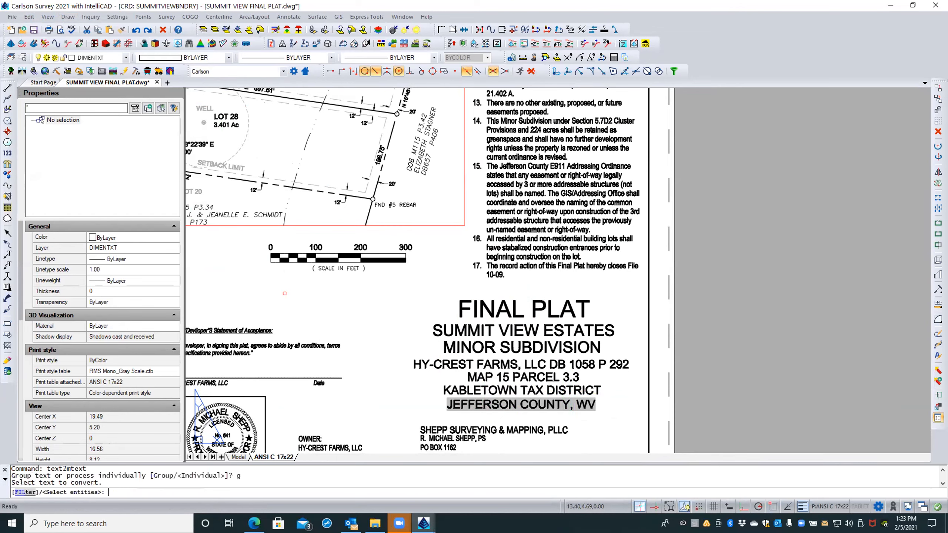
{"action": "left_click", "coordinate": [549, 293]}
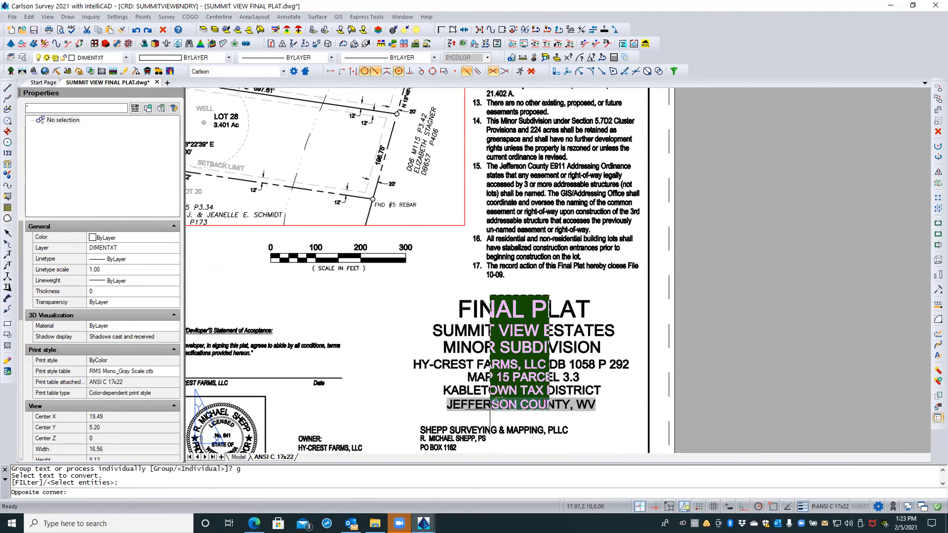
{"action": "left_click", "coordinate": [489, 411]}
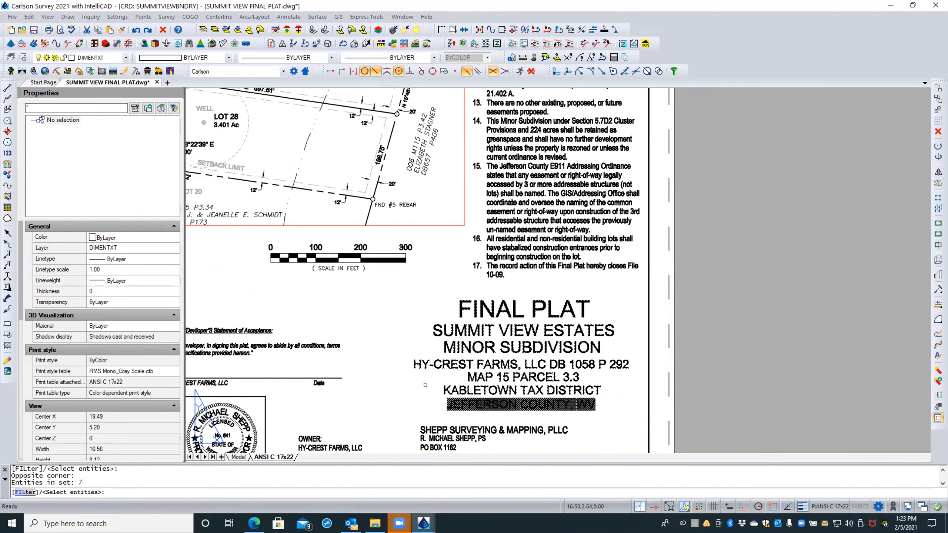
{"action": "key", "text": "Return"}
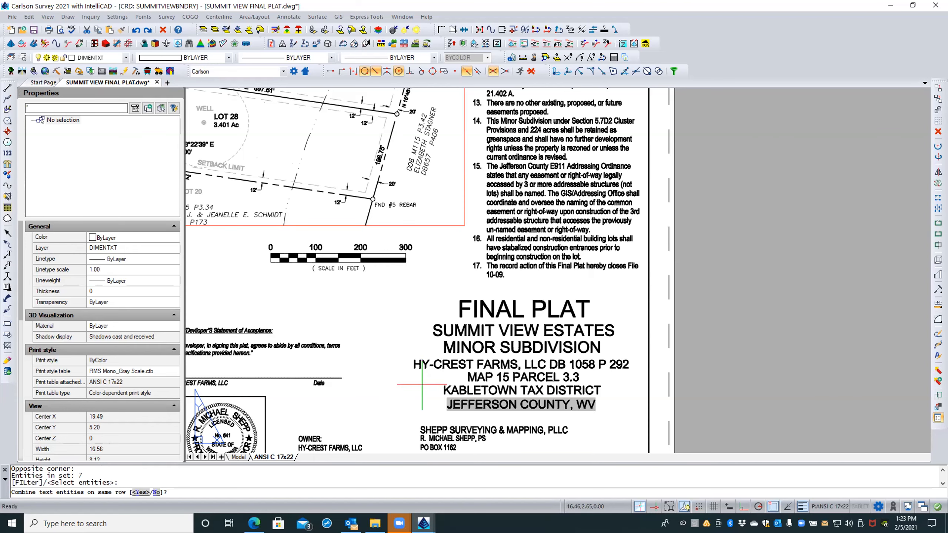
{"action": "type", "text": "n"}
{"action": "key", "text": "Return"}
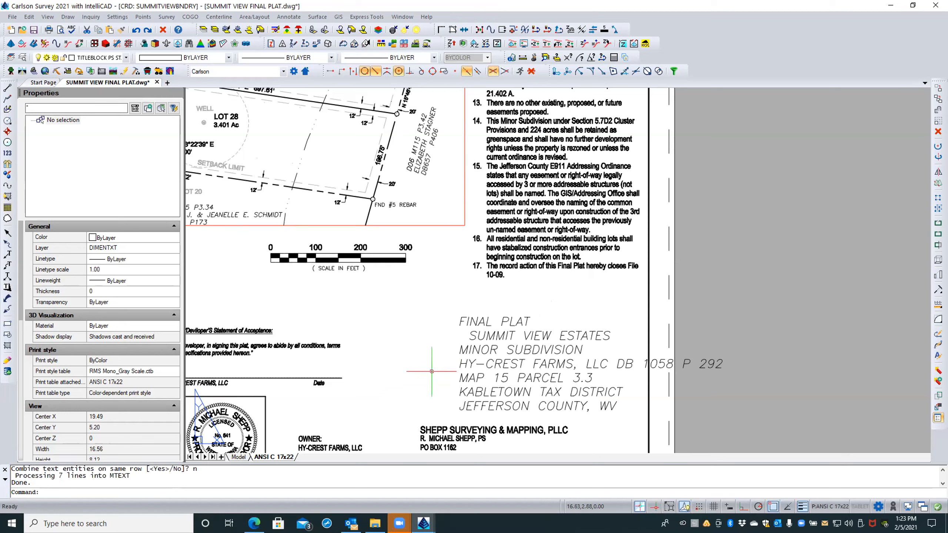
Set the justification of the converted title MText to Middle center
{"action": "left_click", "coordinate": [503, 321]}
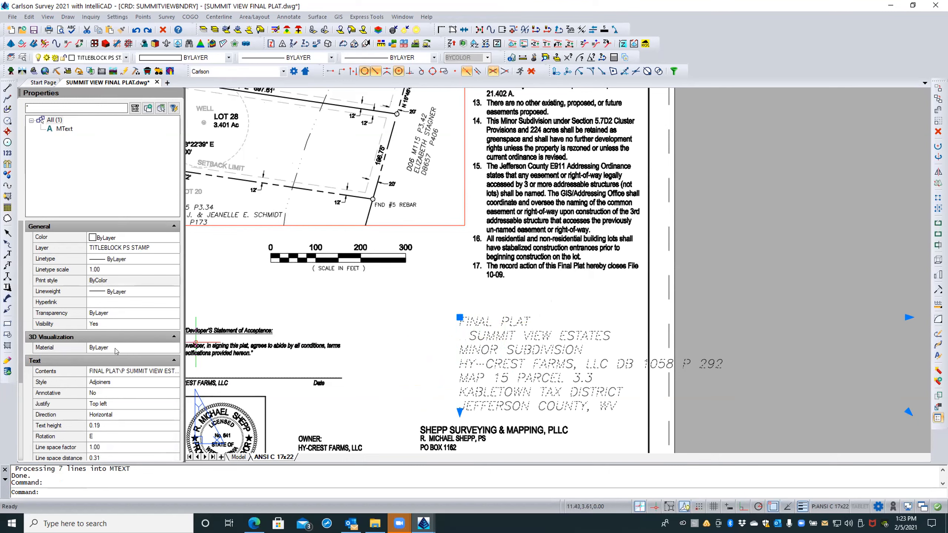
{"action": "left_click", "coordinate": [117, 405]}
{"action": "left_click", "coordinate": [159, 404]}
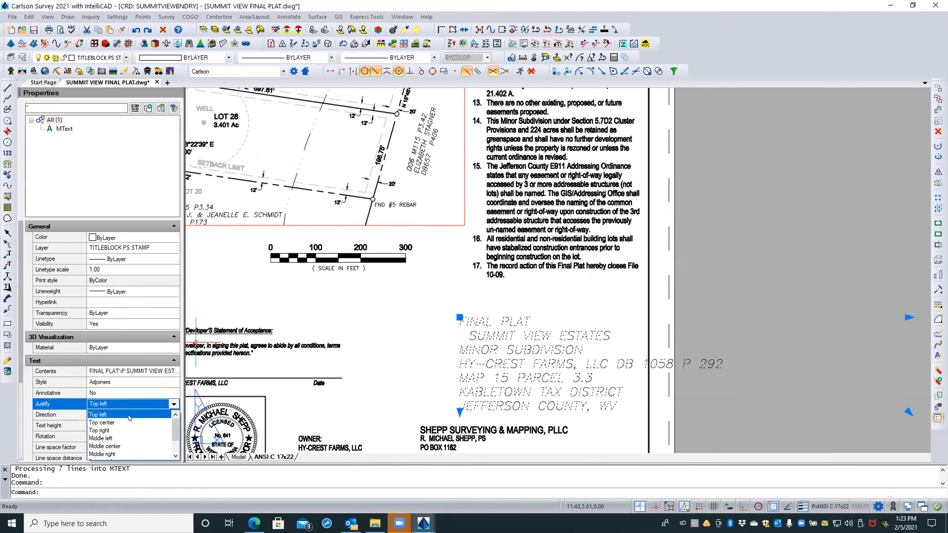
{"action": "left_click", "coordinate": [119, 446]}
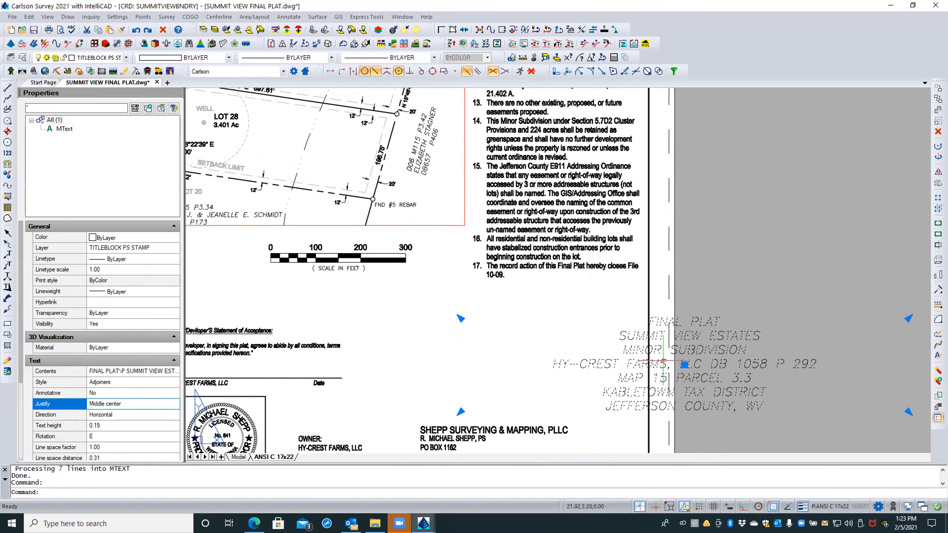
Narrow the title MText's frame to fit its lines and move the block above the SHEPP SURVEYING & MAPPING, PLLC text
{"action": "left_click", "coordinate": [908, 318]}
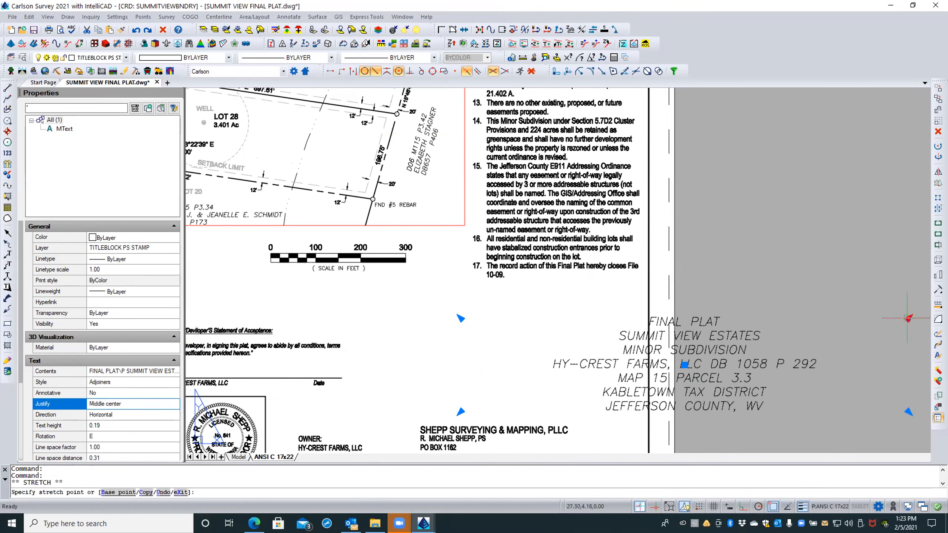
{"action": "left_click", "coordinate": [764, 323]}
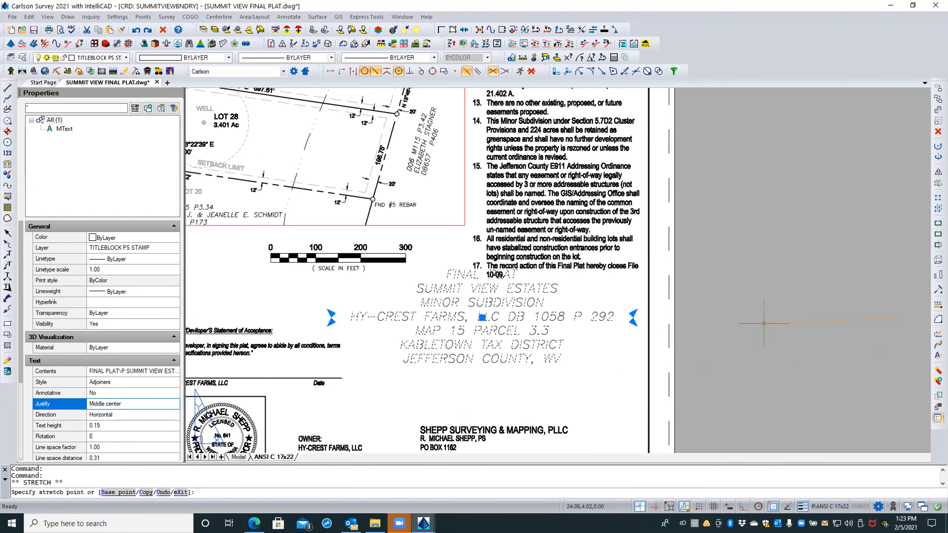
{"action": "left_click", "coordinate": [481, 317]}
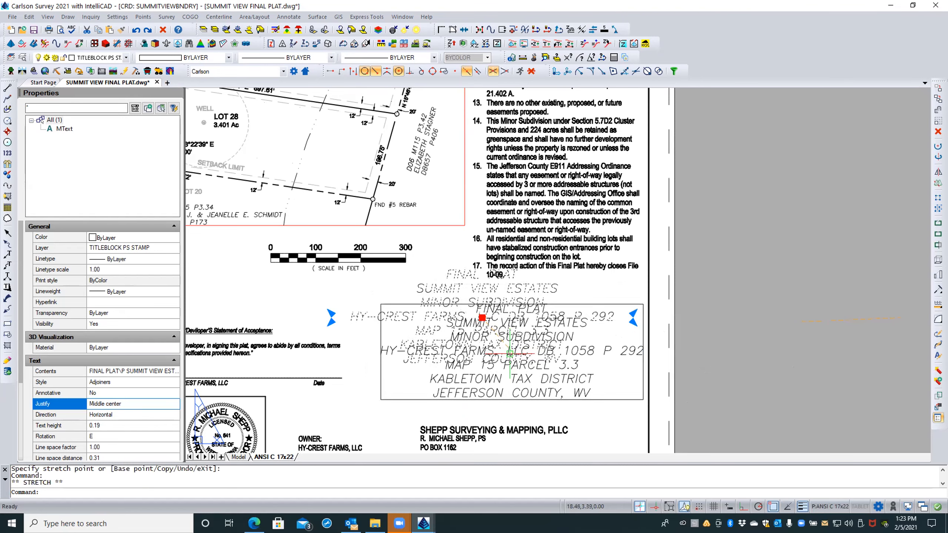
{"action": "left_click", "coordinate": [497, 354]}
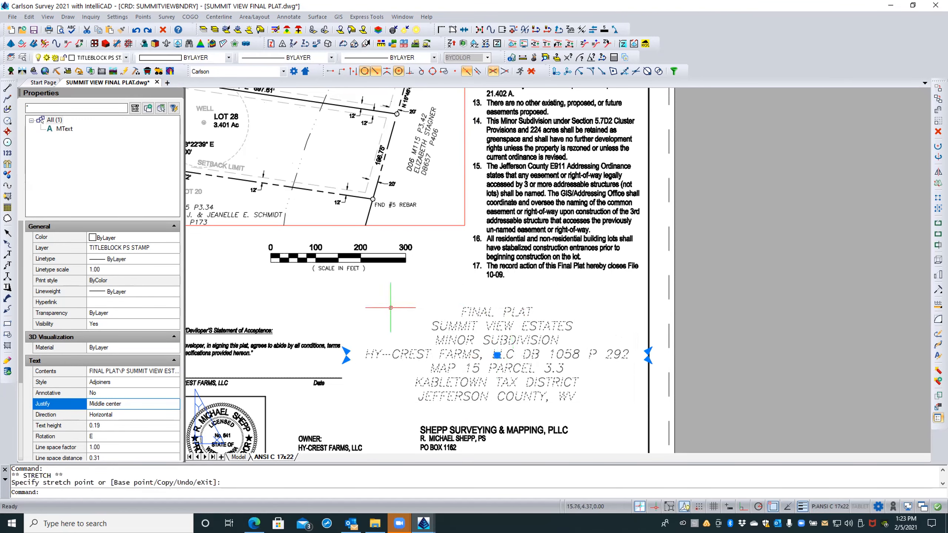
Set the text height of the FINAL PLAT line in the title MText to 0.25
{"action": "double_click", "coordinate": [471, 312]}
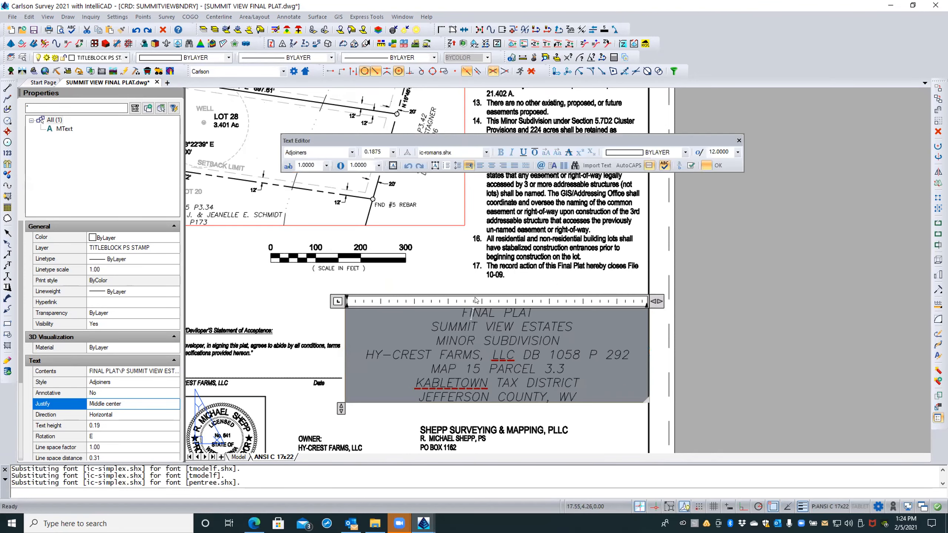
{"action": "left_click_drag", "start_coordinate": [534, 312], "coordinate": [433, 312]}
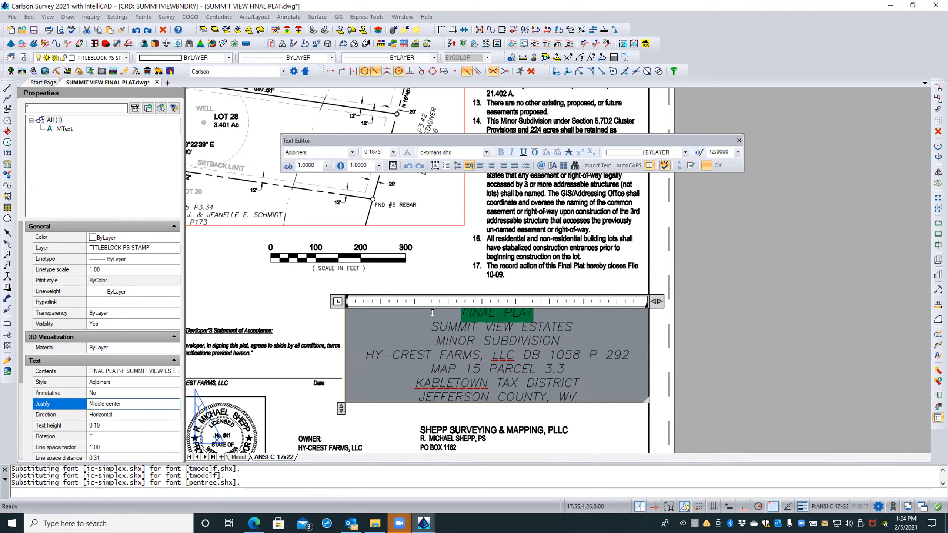
{"action": "left_click", "coordinate": [371, 149]}
{"action": "type", "text": "."}
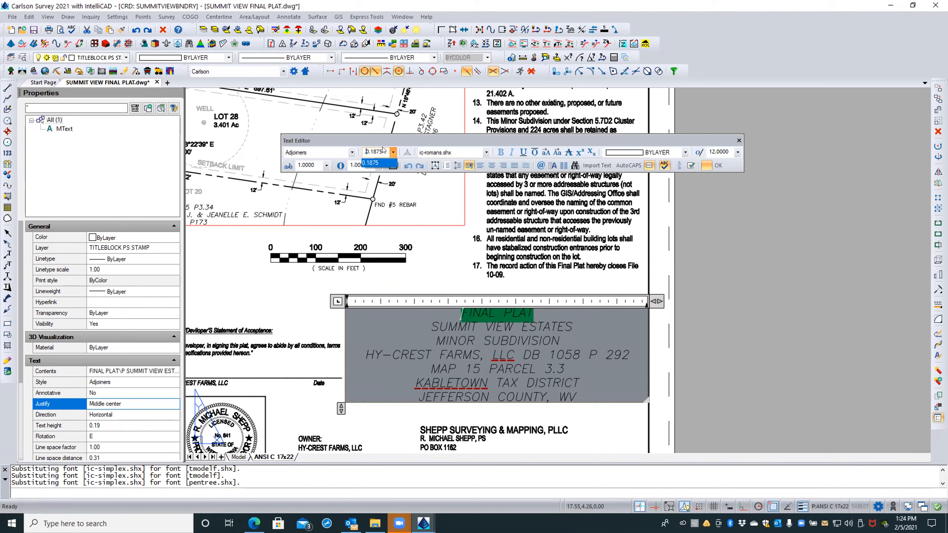
{"action": "left_click", "coordinate": [381, 150]}
{"action": "left_click_drag", "start_coordinate": [381, 150], "coordinate": [357, 149]}
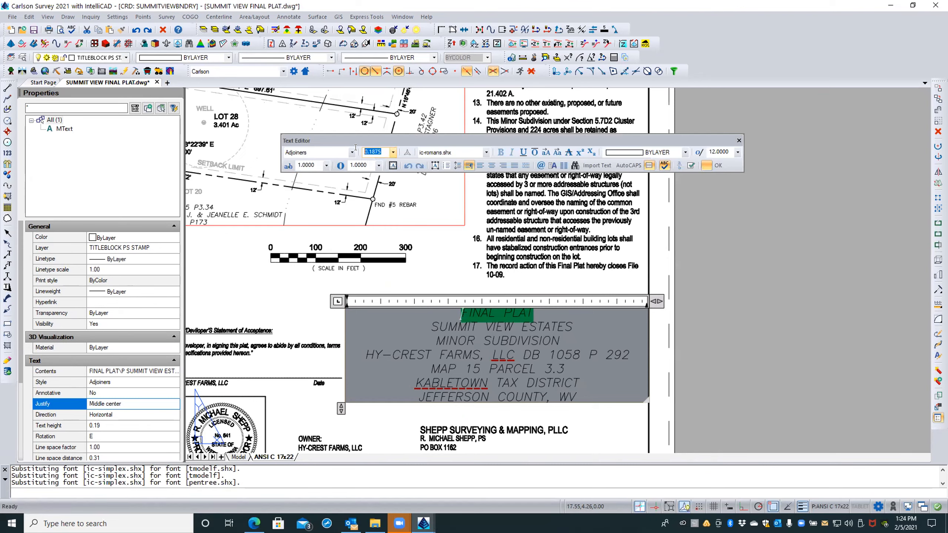
{"action": "key", "text": "BackSpace"}
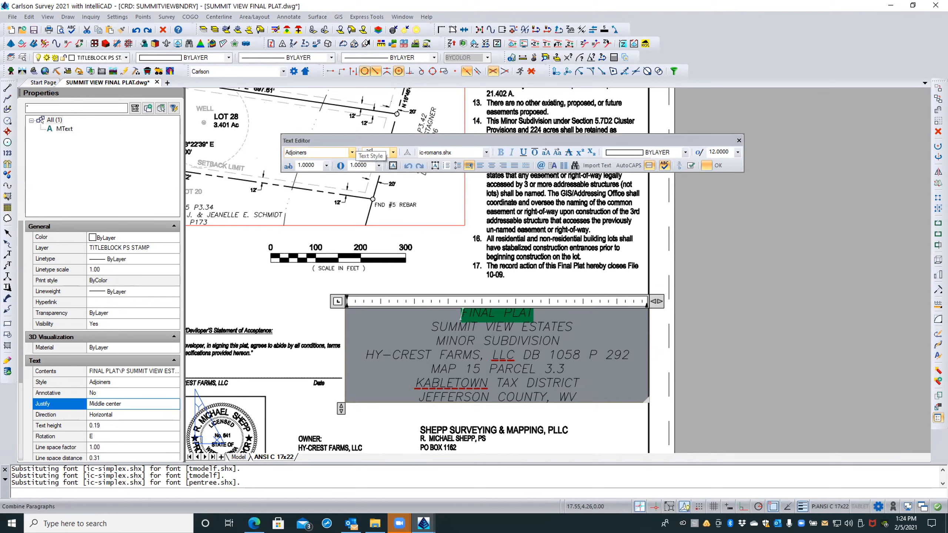
{"action": "type", "text": ".25"}
{"action": "key", "text": "Return"}
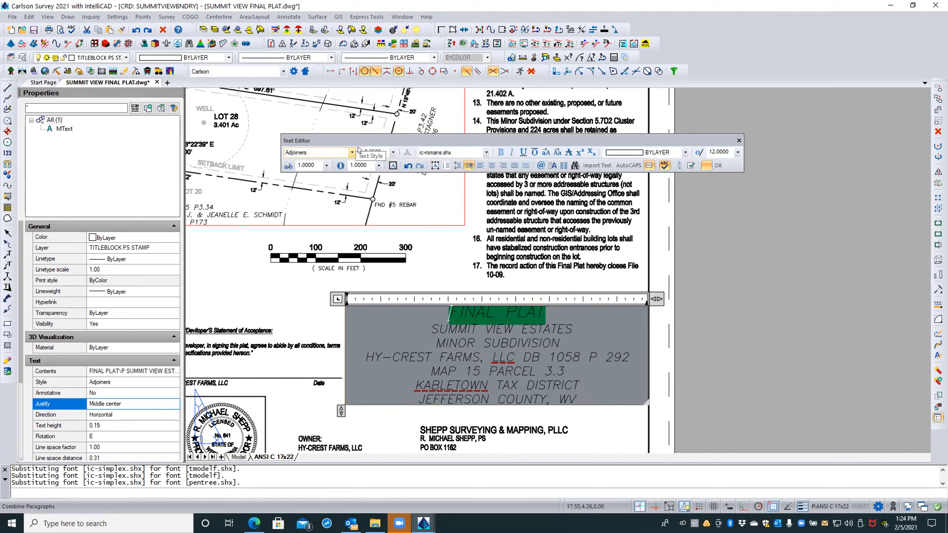
{"action": "left_click", "coordinate": [716, 165]}
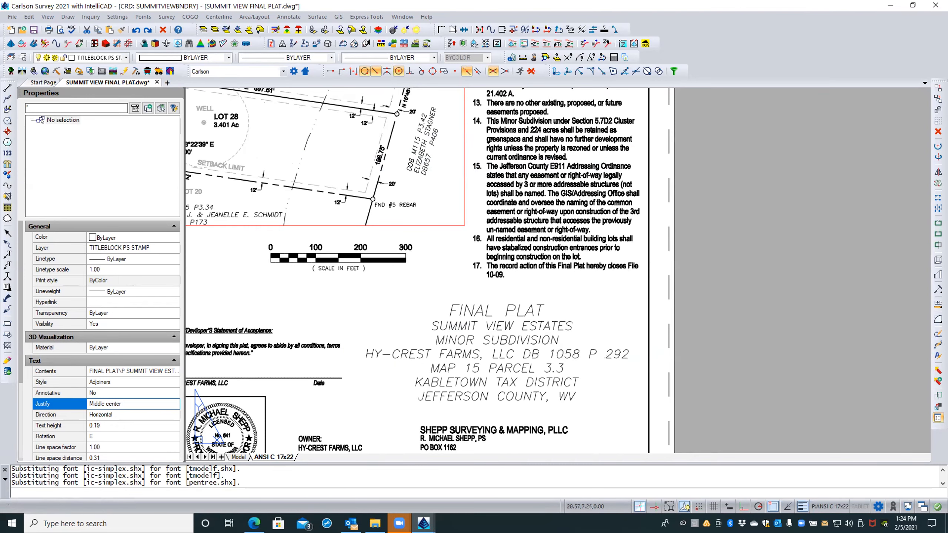
Try the TITLE_MAIN text style on the title MText
{"action": "left_click", "coordinate": [516, 313]}
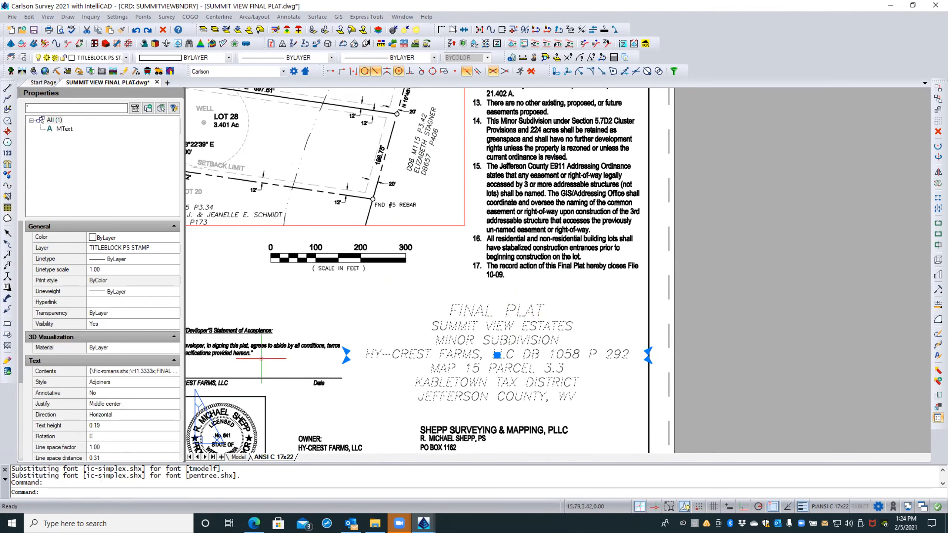
{"action": "left_click", "coordinate": [131, 383]}
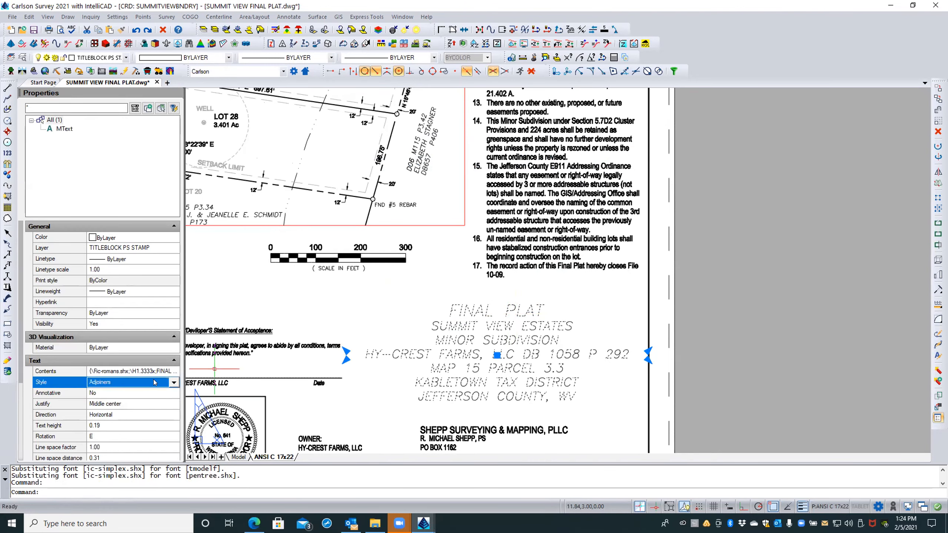
{"action": "left_click", "coordinate": [173, 382]}
{"action": "left_click_drag", "start_coordinate": [173, 408], "coordinate": [173, 410]}
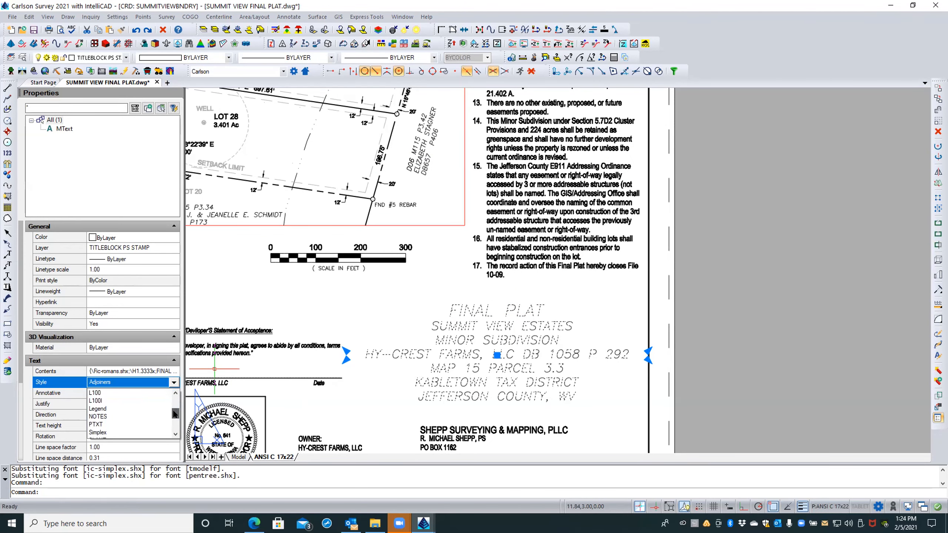
{"action": "scroll", "coordinate": [107, 415], "scroll_direction": "down", "scroll_amount": 1}
{"action": "scroll", "coordinate": [107, 414], "scroll_direction": "down", "scroll_amount": 1}
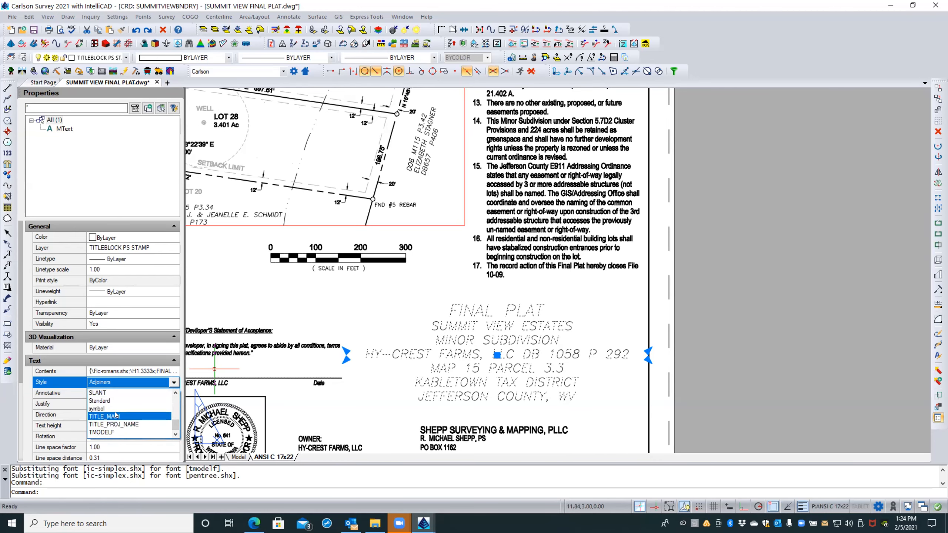
{"action": "left_click", "coordinate": [116, 415]}
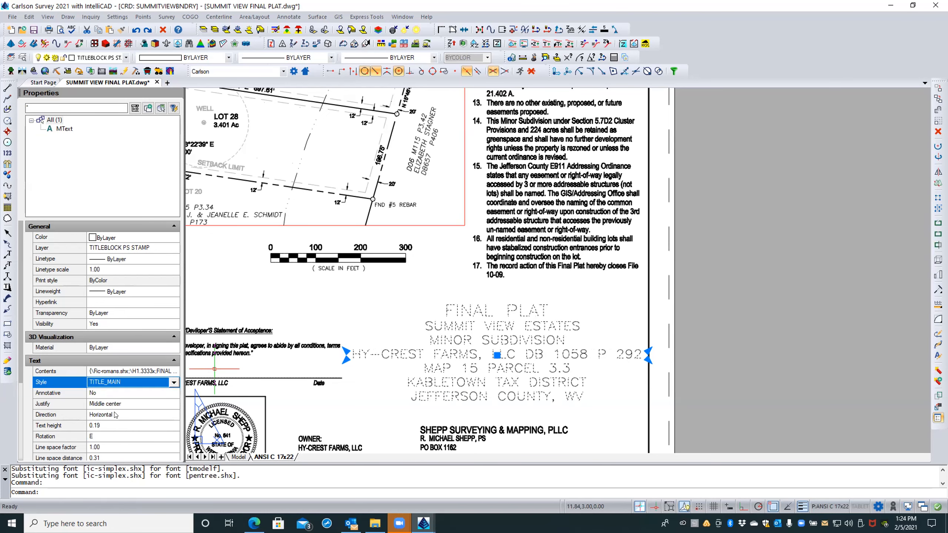
Try the Standard and NOTES text styles on the title MText, one after the other
{"action": "left_click", "coordinate": [168, 384]}
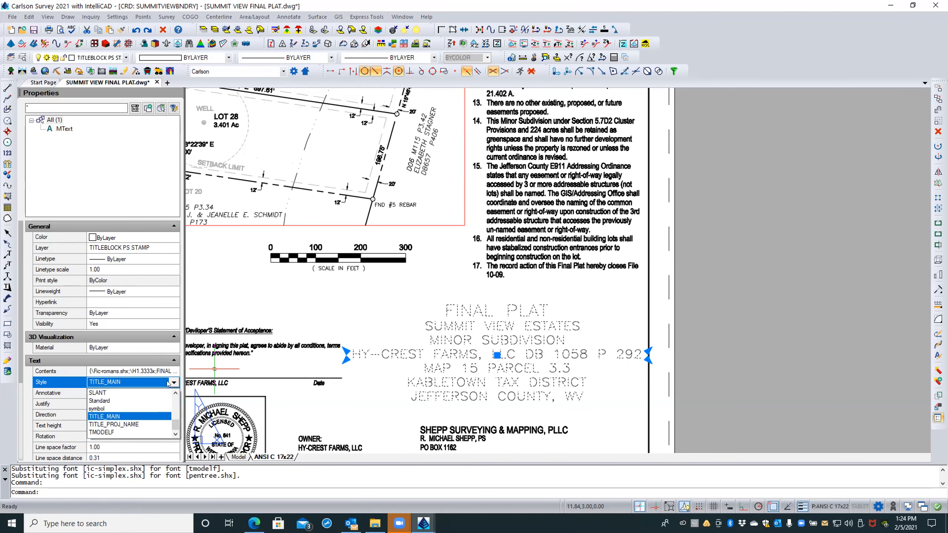
{"action": "left_click", "coordinate": [133, 401]}
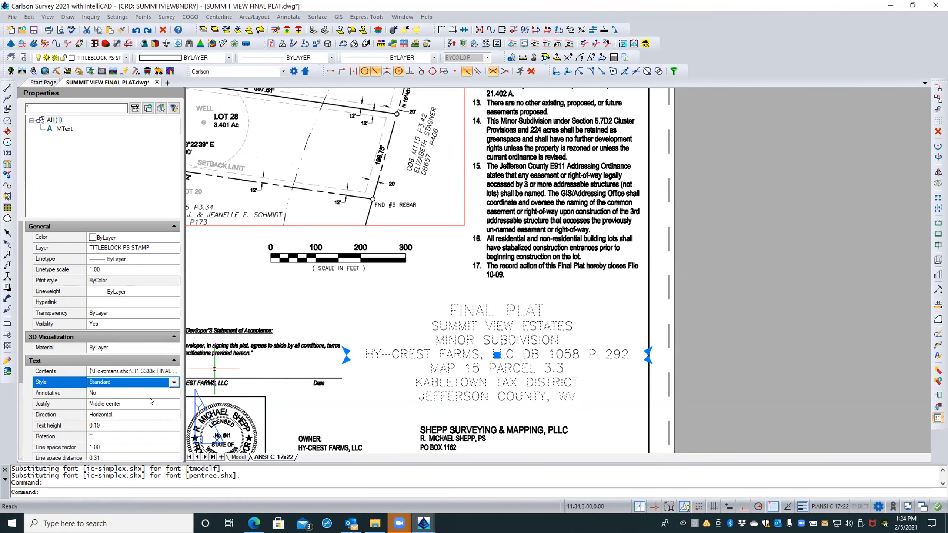
{"action": "left_click", "coordinate": [174, 383]}
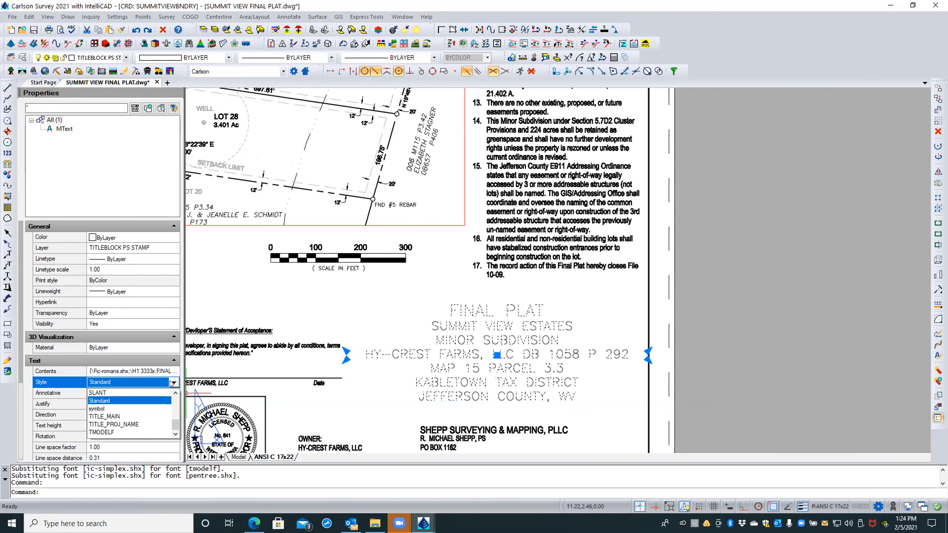
{"action": "scroll", "coordinate": [148, 399], "scroll_direction": "up", "scroll_amount": 1}
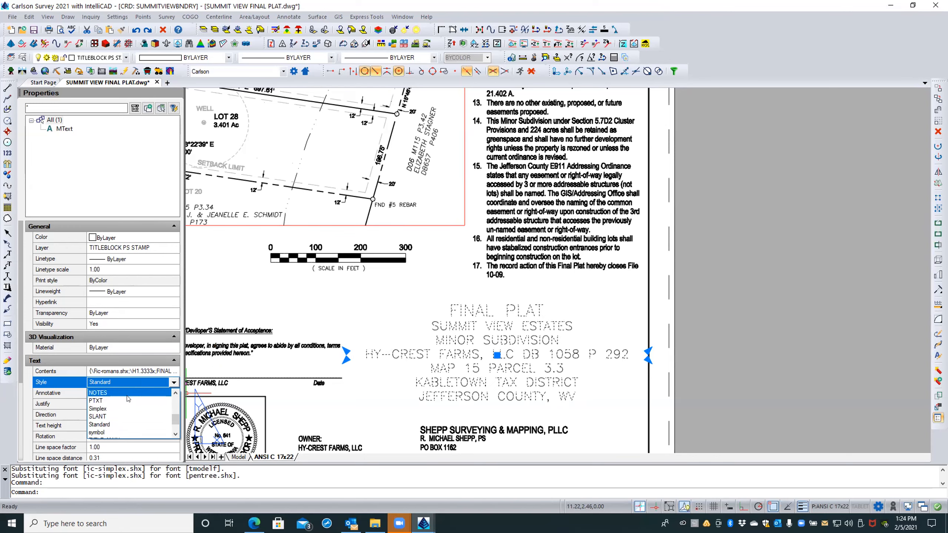
{"action": "left_click", "coordinate": [129, 393]}
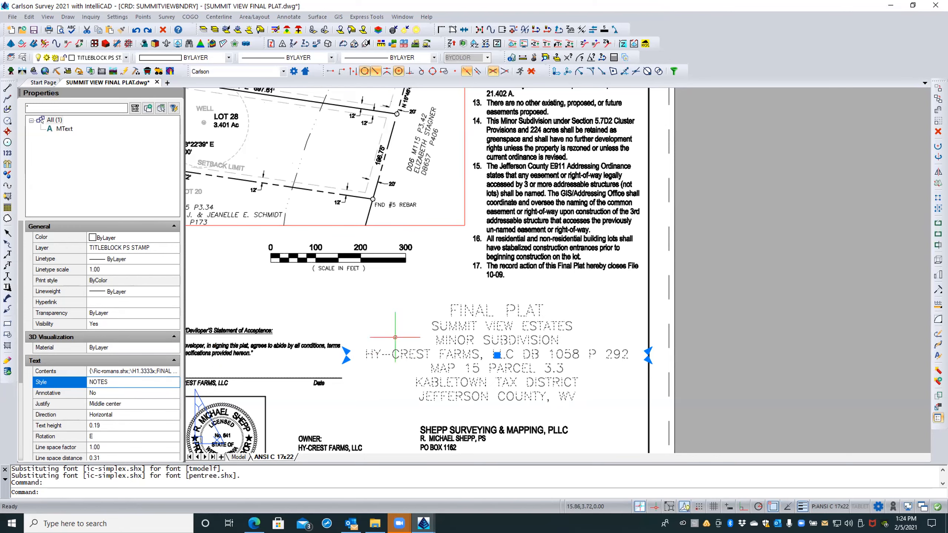
{"action": "key", "text": "Escape"}
{"action": "key", "text": "Escape"}
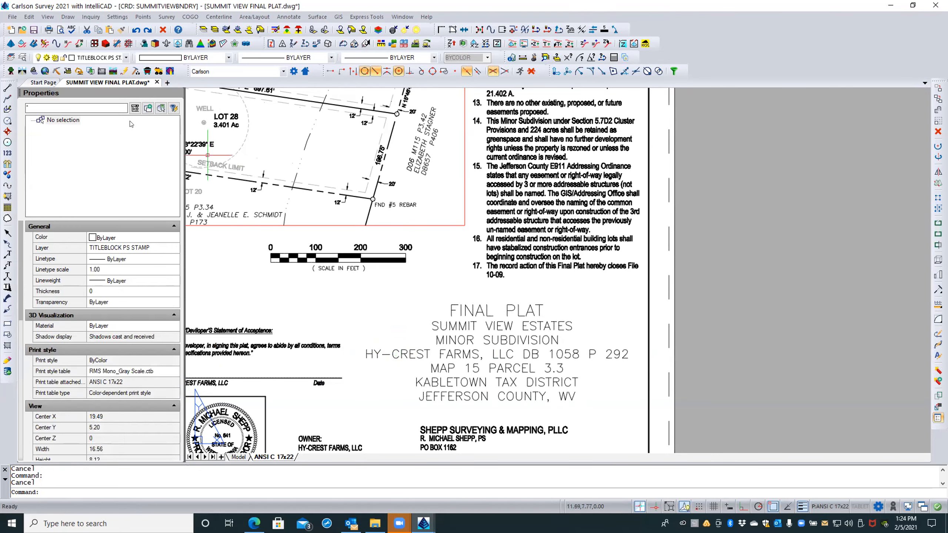
Review the fonts assigned to the drawing's text styles in the Explorer
{"action": "left_click", "coordinate": [20, 58]}
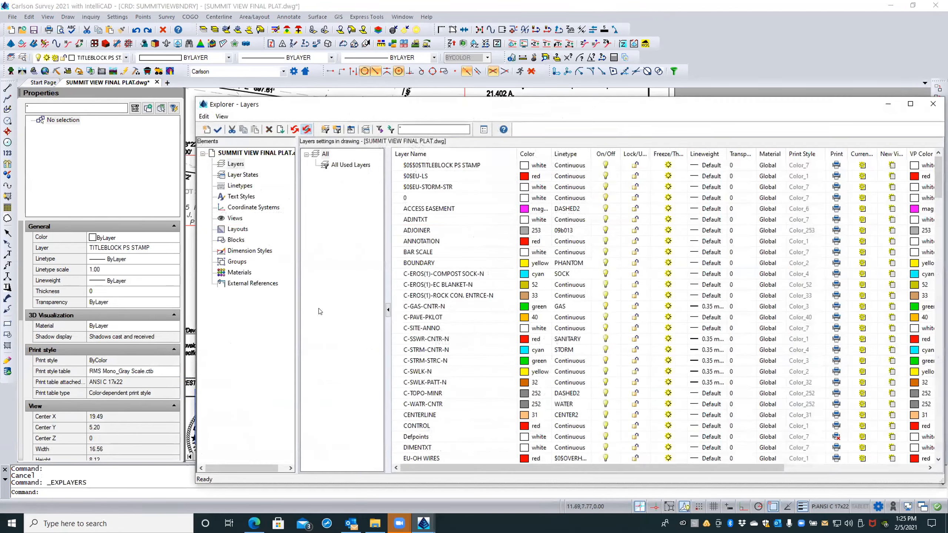
{"action": "left_click", "coordinate": [240, 196]}
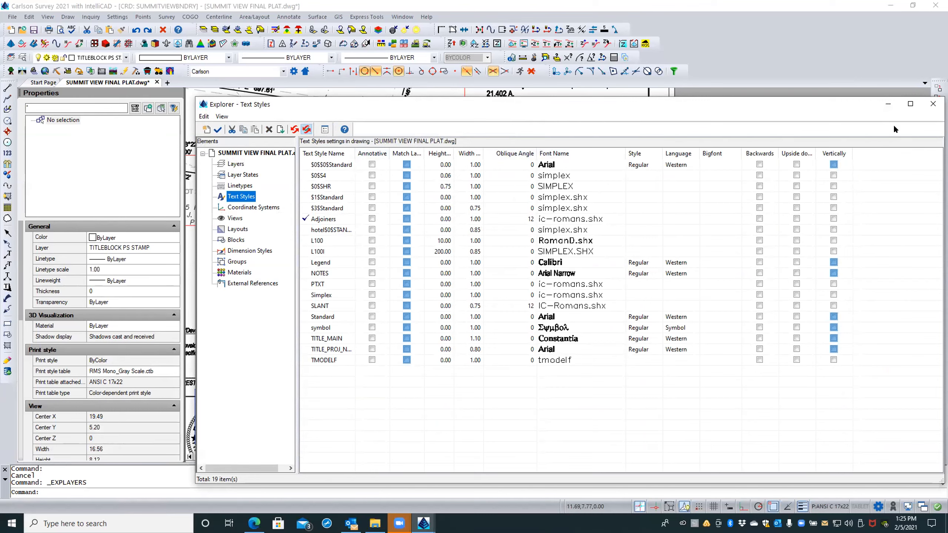
{"action": "left_click", "coordinate": [933, 104]}
{"action": "key", "text": "Escape"}
{"action": "key", "text": "Escape"}
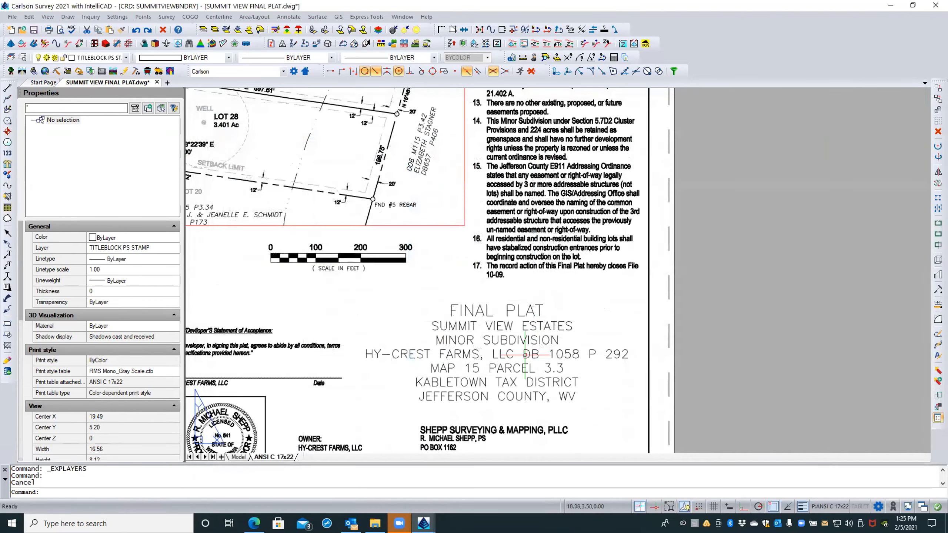
Set the title MText's style to Standard and regenerate the drawing with REA
{"action": "left_click", "coordinate": [485, 311]}
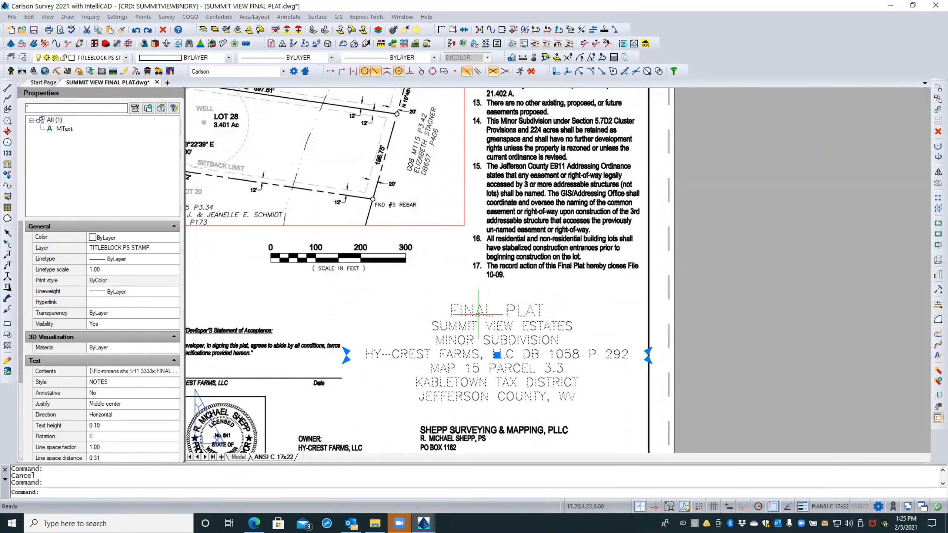
{"action": "left_click", "coordinate": [129, 382]}
{"action": "left_click", "coordinate": [174, 382]}
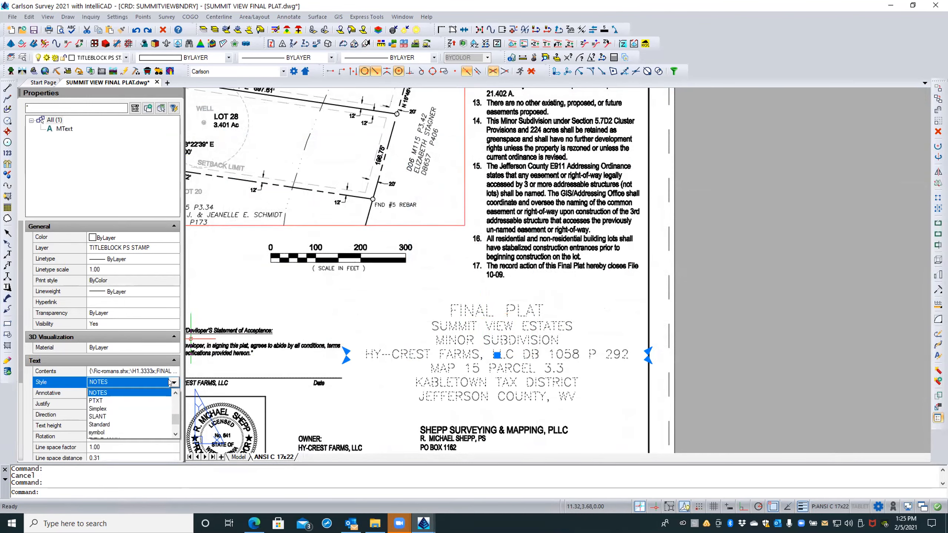
{"action": "left_click", "coordinate": [112, 424]}
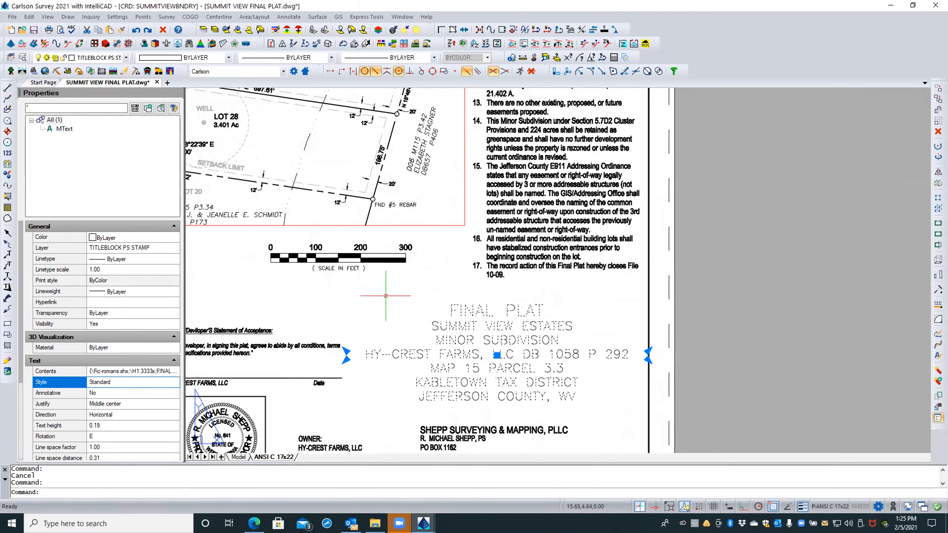
{"action": "key", "text": "Escape"}
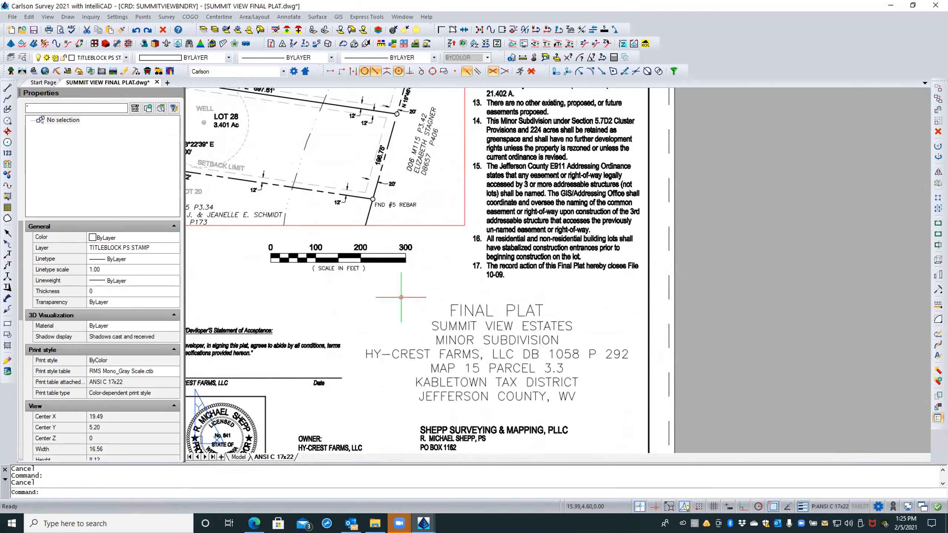
{"action": "type", "text": "REA"}
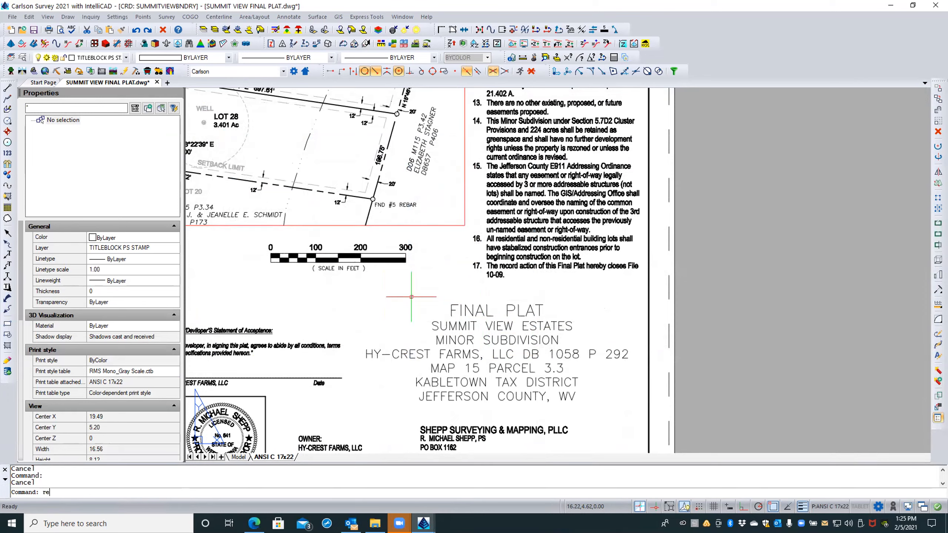
{"action": "key", "text": "Return"}
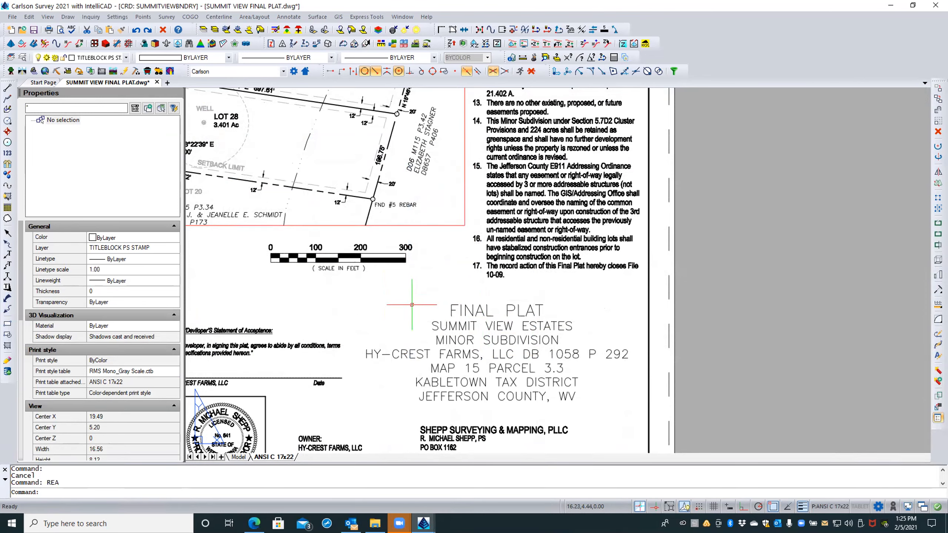
{"action": "key", "text": "Escape"}
Open the title MText for editing and apply the PTXT style to all its text, followed by the Standard style
{"action": "double_click", "coordinate": [453, 306]}
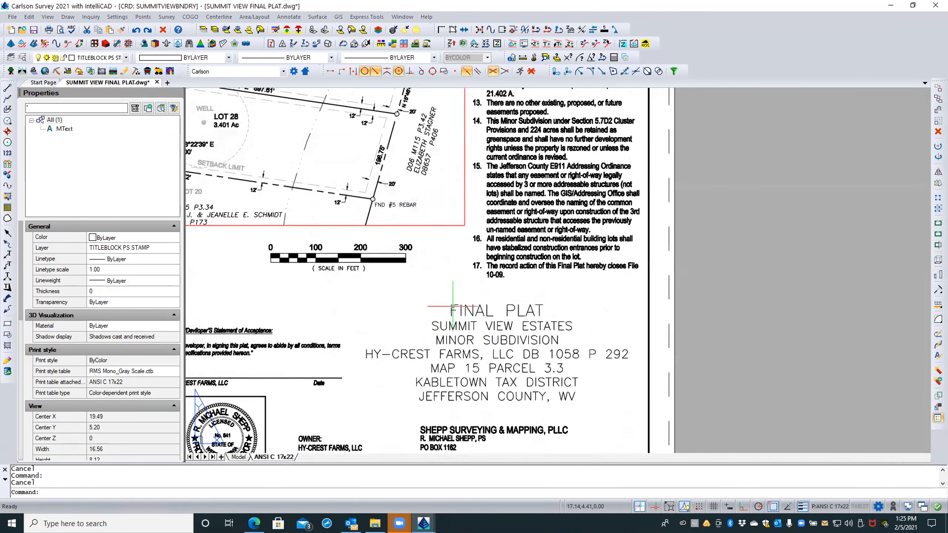
{"action": "left_click", "coordinate": [439, 305]}
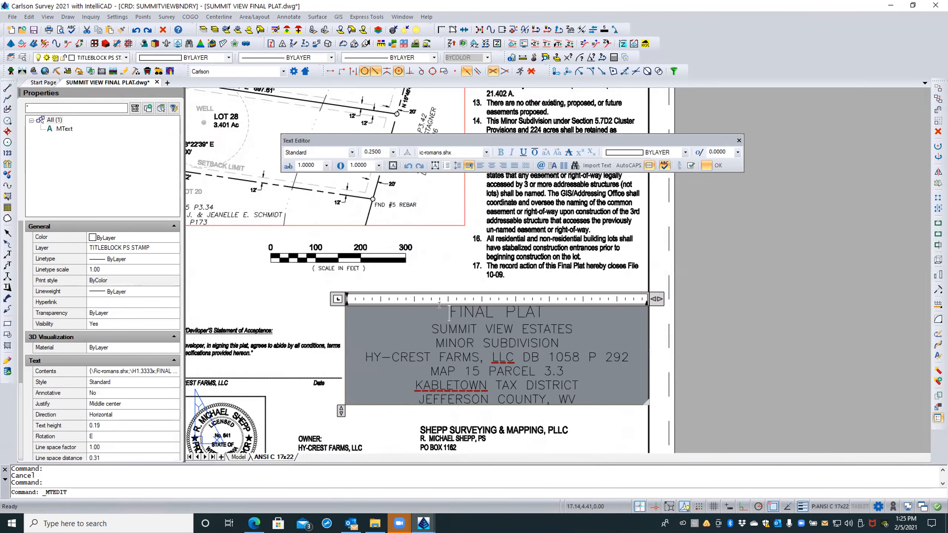
{"action": "key", "text": "ctrl+a"}
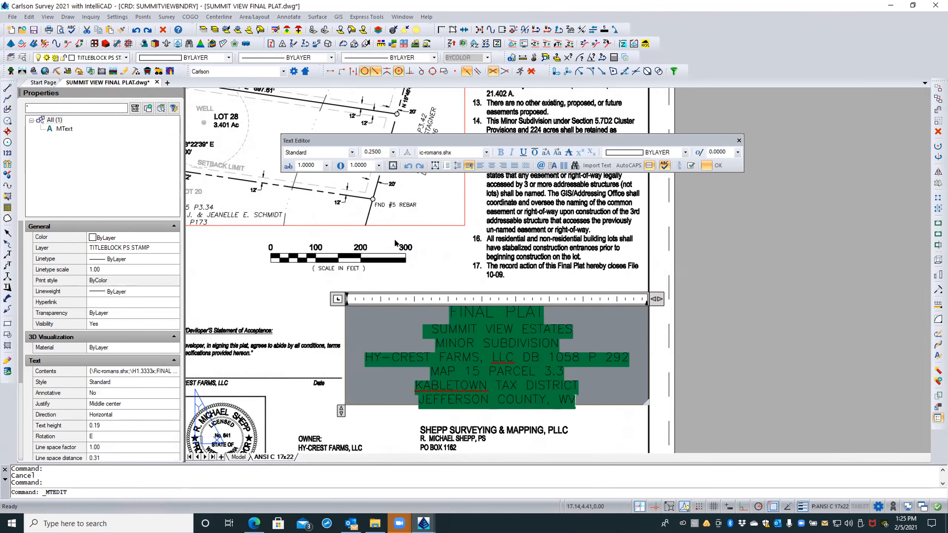
{"action": "left_click", "coordinate": [351, 152]}
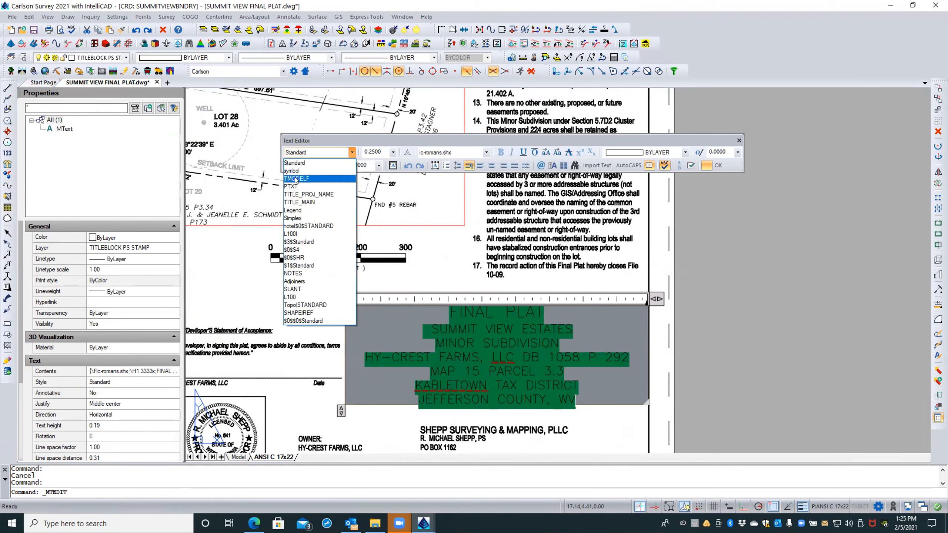
{"action": "left_click", "coordinate": [293, 186]}
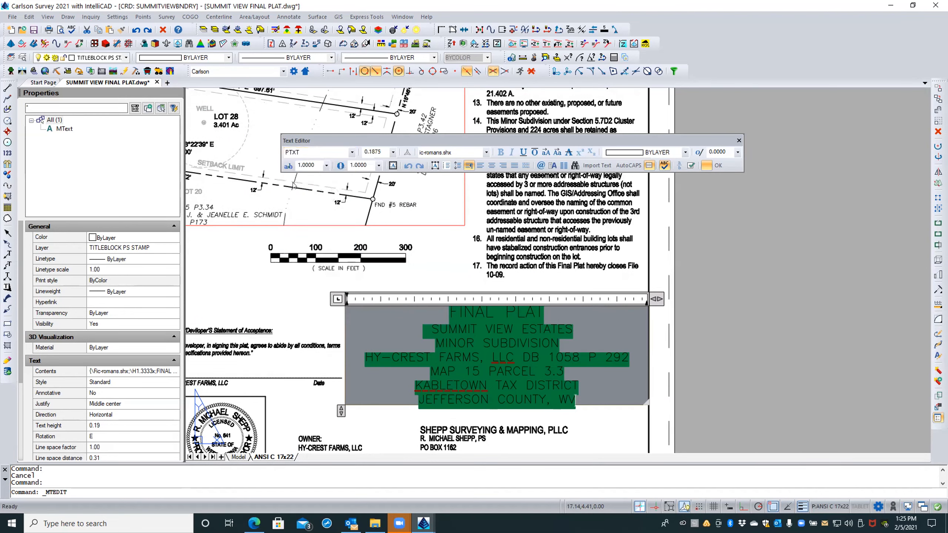
{"action": "left_click", "coordinate": [351, 152]}
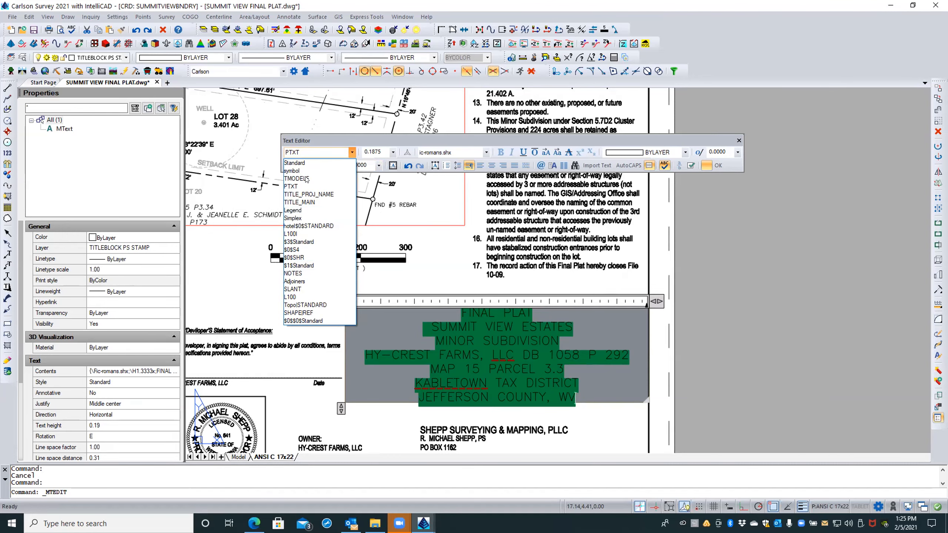
{"action": "left_click", "coordinate": [298, 164]}
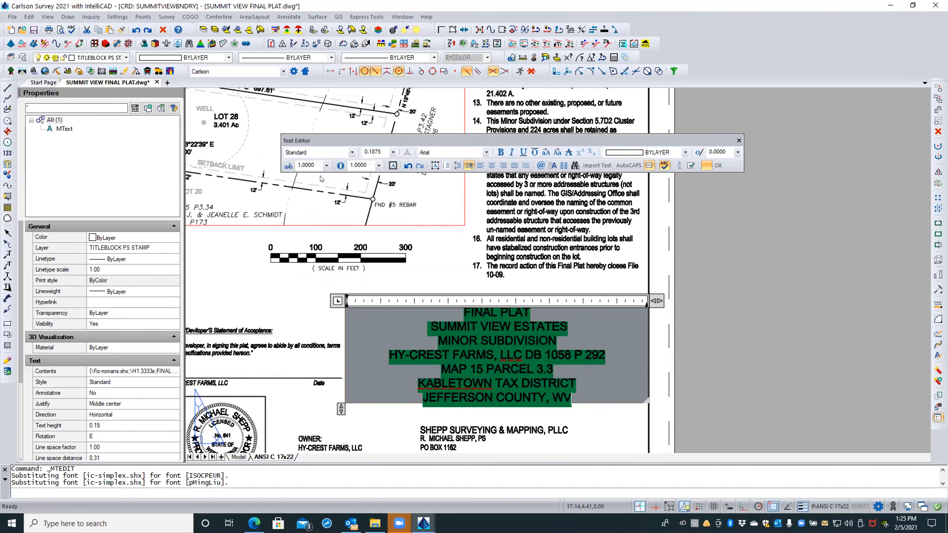
{"action": "left_click", "coordinate": [538, 320]}
{"action": "key", "text": "Escape"}
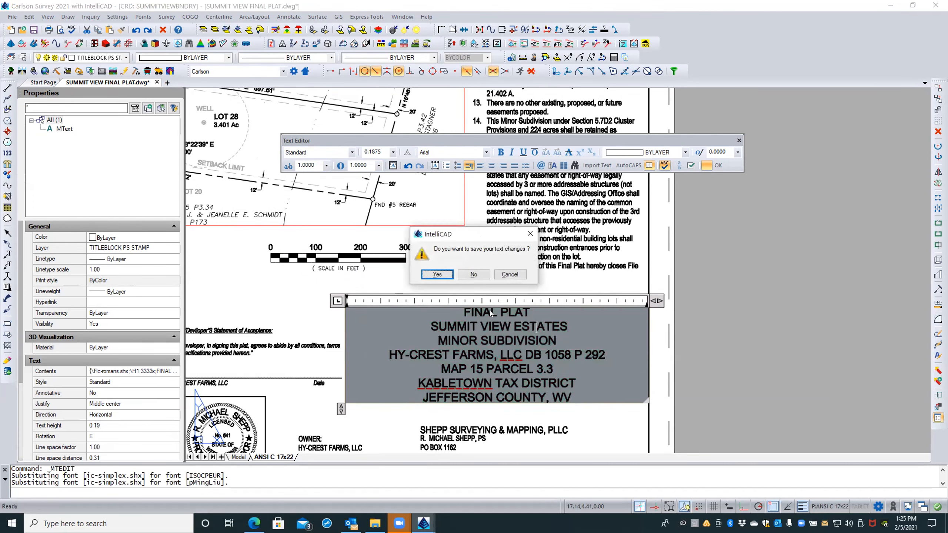
{"action": "left_click", "coordinate": [474, 274]}
Set the text height of the FINAL PLAT line in the title to 0.25
{"action": "left_click_drag", "start_coordinate": [530, 314], "coordinate": [463, 313]}
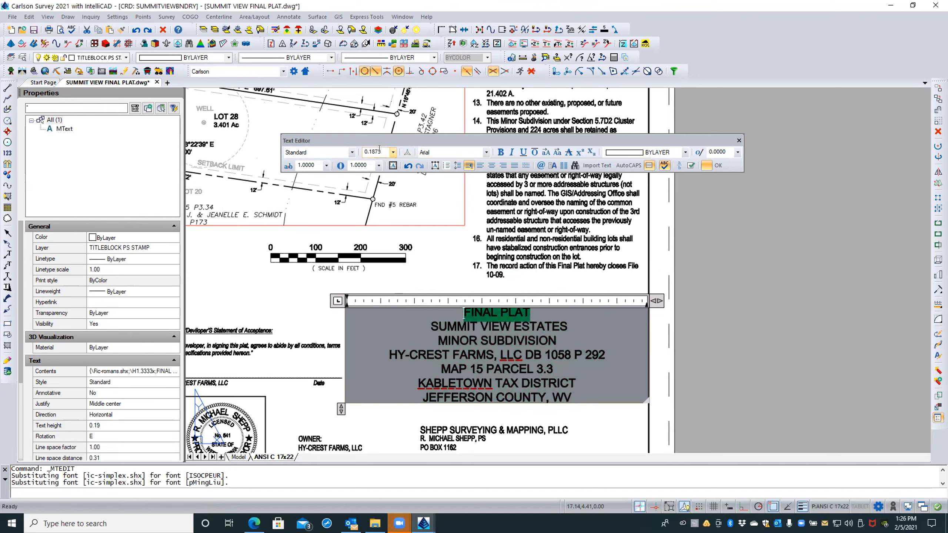
{"action": "left_click_drag", "start_coordinate": [379, 149], "coordinate": [351, 148]}
{"action": "type", "text": ".25"}
{"action": "key", "text": "Return"}
Set the text height of the SUMMIT VIEW ESTATES and MINOR SUBDIVISION lines to 0.25
{"action": "left_click", "coordinate": [566, 329]}
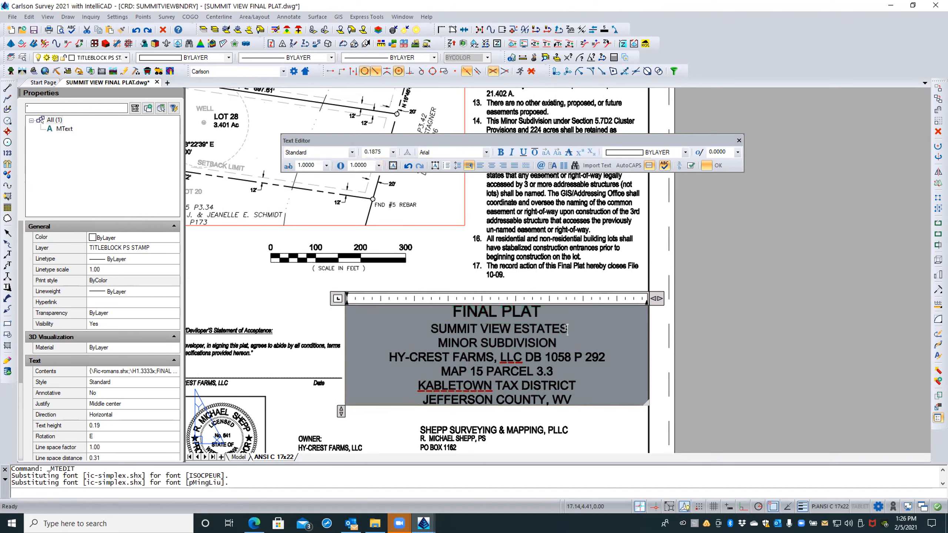
{"action": "left_click_drag", "start_coordinate": [566, 330], "coordinate": [426, 328]}
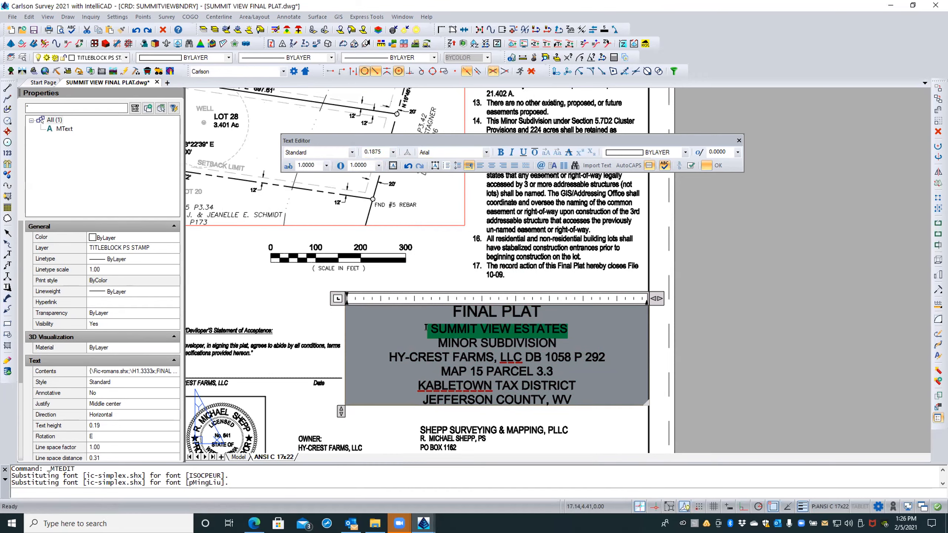
{"action": "left_click", "coordinate": [424, 324]}
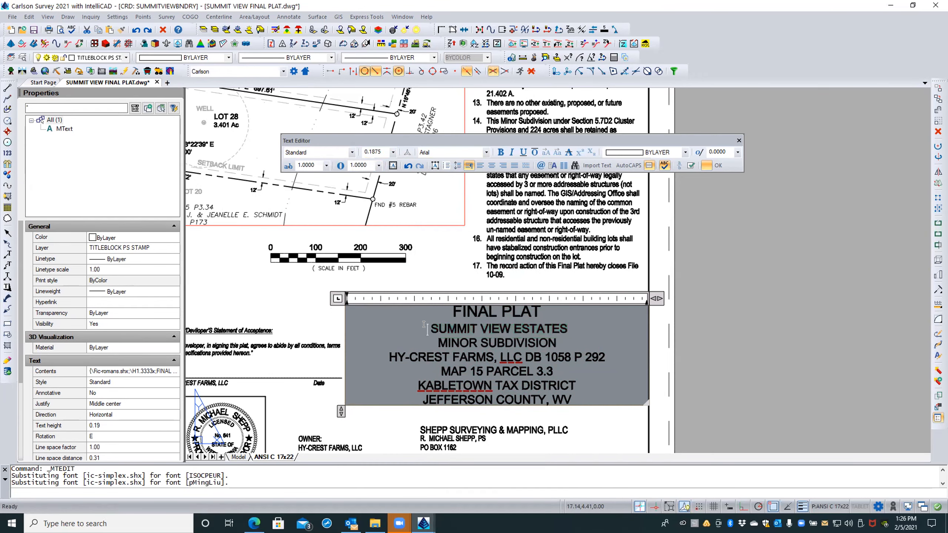
{"action": "left_click_drag", "start_coordinate": [424, 325], "coordinate": [554, 339]}
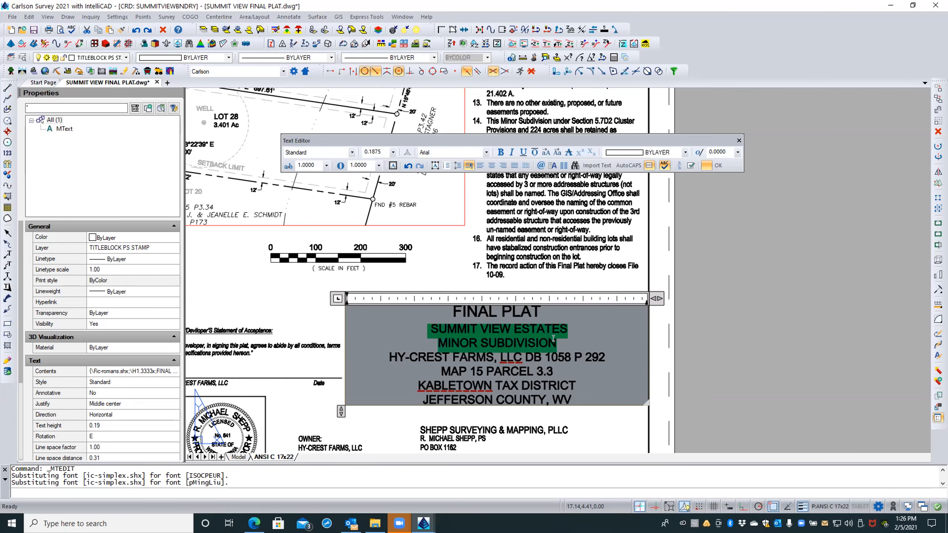
{"action": "left_click", "coordinate": [376, 149]}
{"action": "double_click", "coordinate": [377, 147]}
{"action": "type", "text": ".25"}
{"action": "key", "text": "Return"}
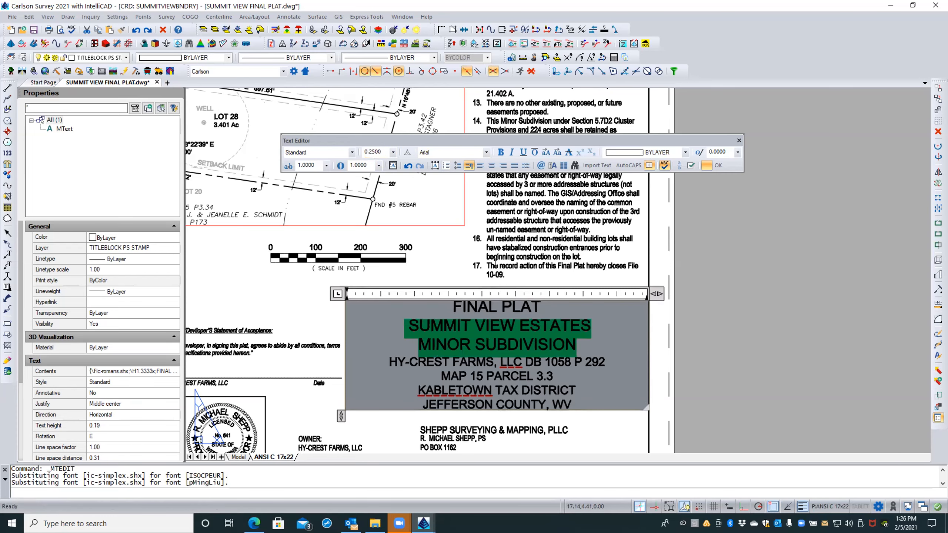
Set the text height of the FINAL PLAT line to 0.175
{"action": "left_click", "coordinate": [531, 308]}
{"action": "left_click_drag", "start_coordinate": [536, 308], "coordinate": [448, 308]}
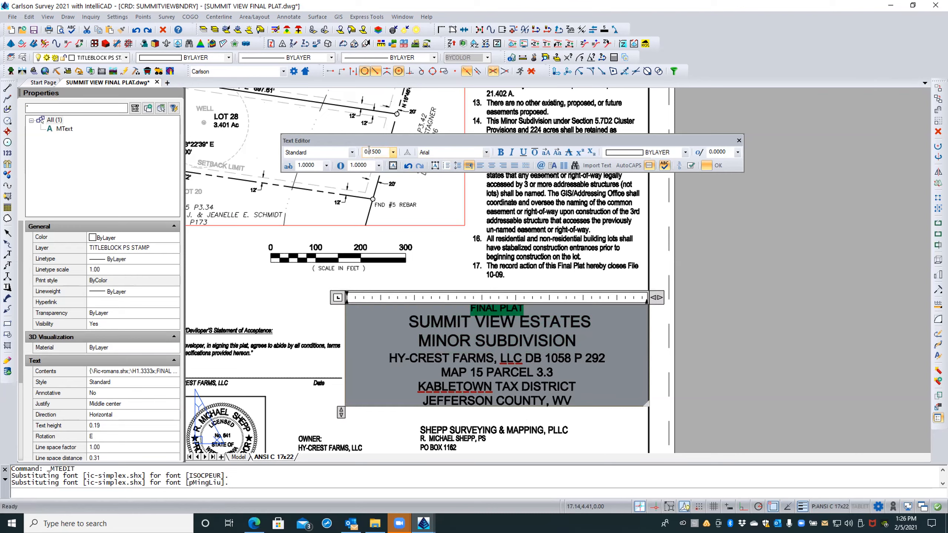
{"action": "left_click", "coordinate": [371, 150]}
{"action": "type", "text": "7"}
{"action": "key", "text": "Return"}
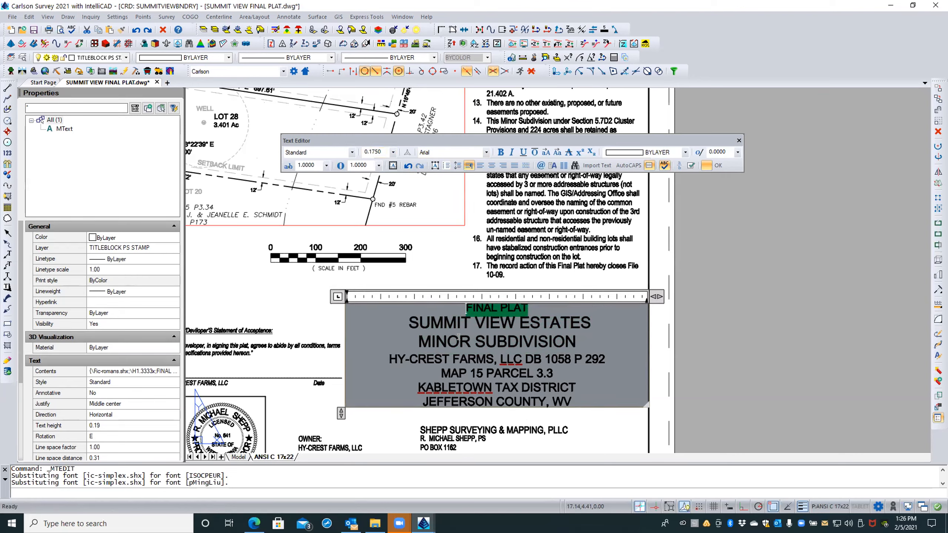
Set the title's last four lines, from HY-CREST FARMS to JEFFERSON COUNTY, to 0.15 text height and save the text edit
{"action": "left_click", "coordinate": [386, 356]}
{"action": "mouse_move", "coordinate": [425, 355]}
{"action": "left_mouse_down"}
{"action": "mouse_move", "coordinate": [613, 376]}
{"action": "mouse_move", "coordinate": [582, 380]}
{"action": "mouse_move", "coordinate": [577, 403]}
{"action": "left_mouse_up"}
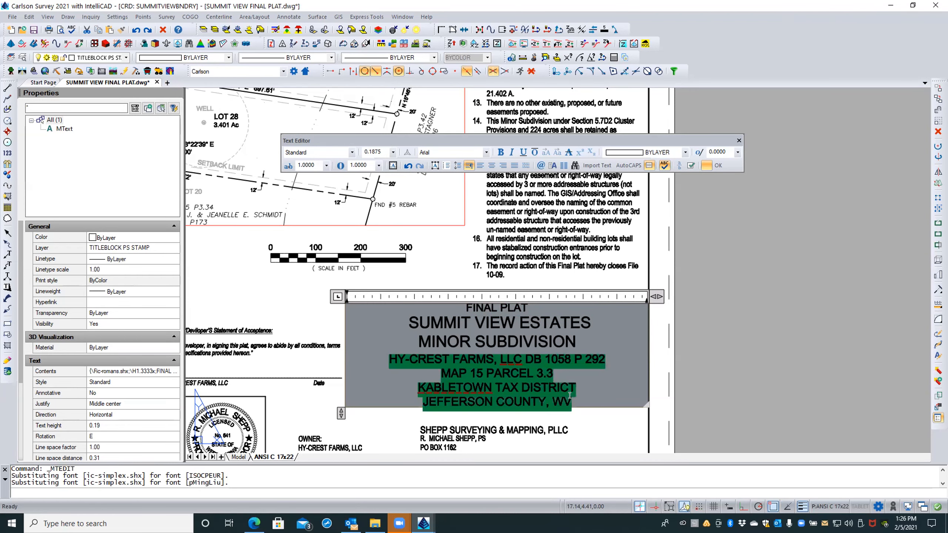
{"action": "double_click", "coordinate": [379, 149]}
{"action": "type", "text": ".15"}
{"action": "key", "text": "Return"}
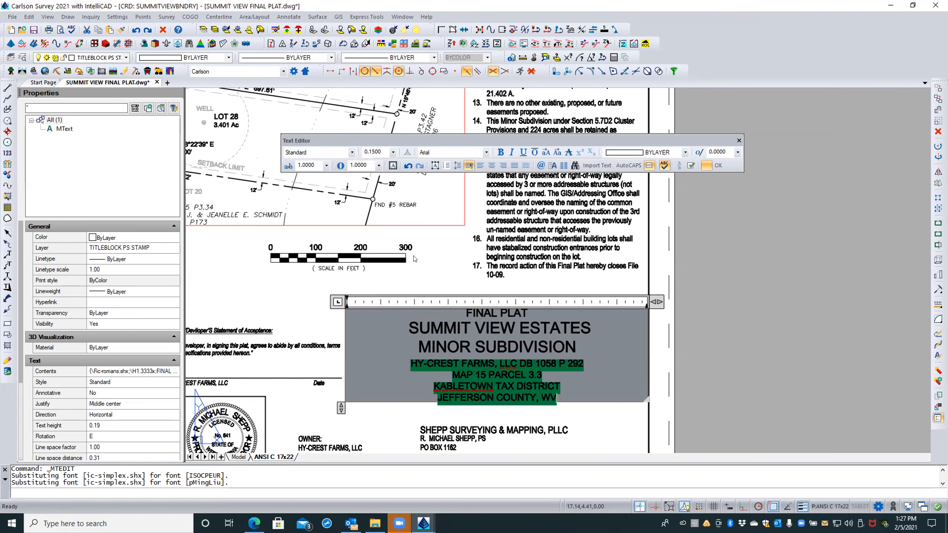
{"action": "left_click", "coordinate": [719, 166]}
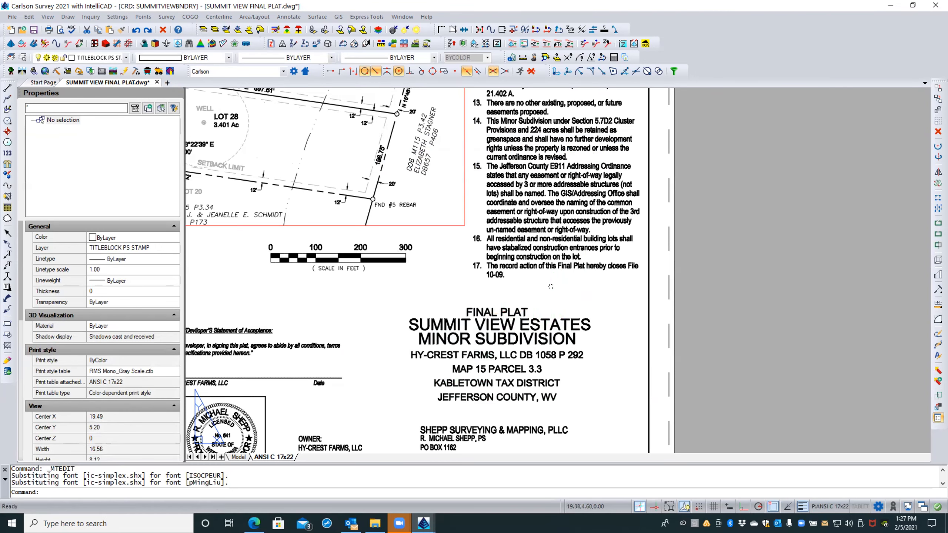
Reopen the title MText for editing and add paragraph spacing after the FINAL PLAT line
{"action": "middle_click_drag", "start_coordinate": [551, 287], "coordinate": [541, 257]}
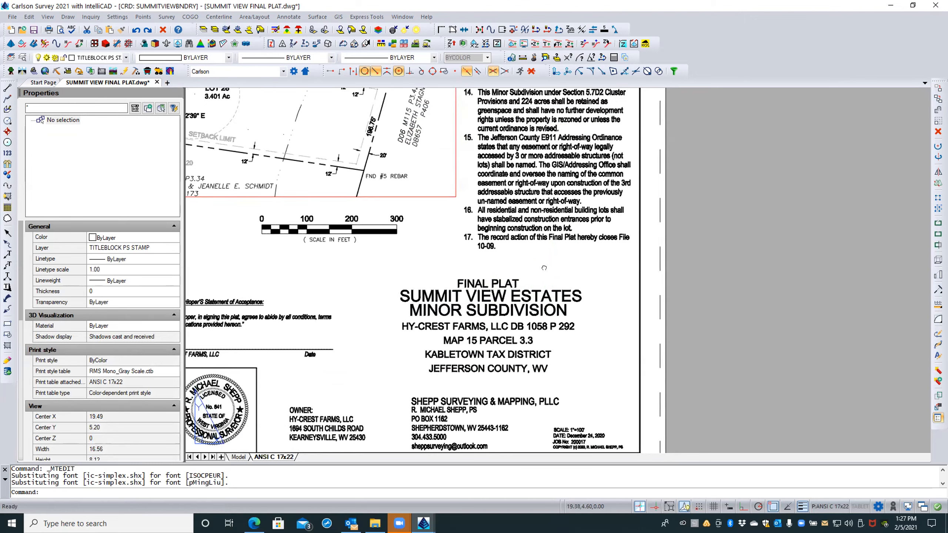
{"action": "double_click", "coordinate": [508, 284]}
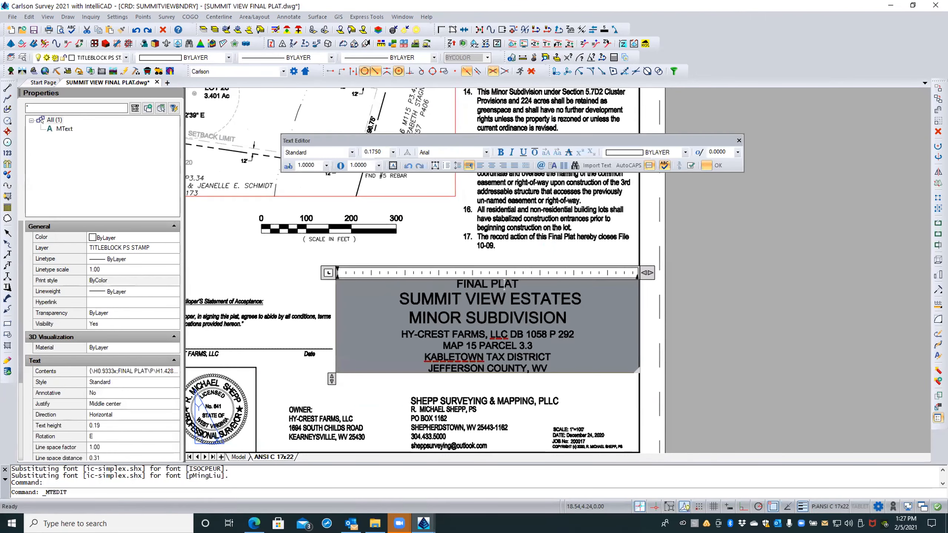
{"action": "right_click", "coordinate": [522, 279]}
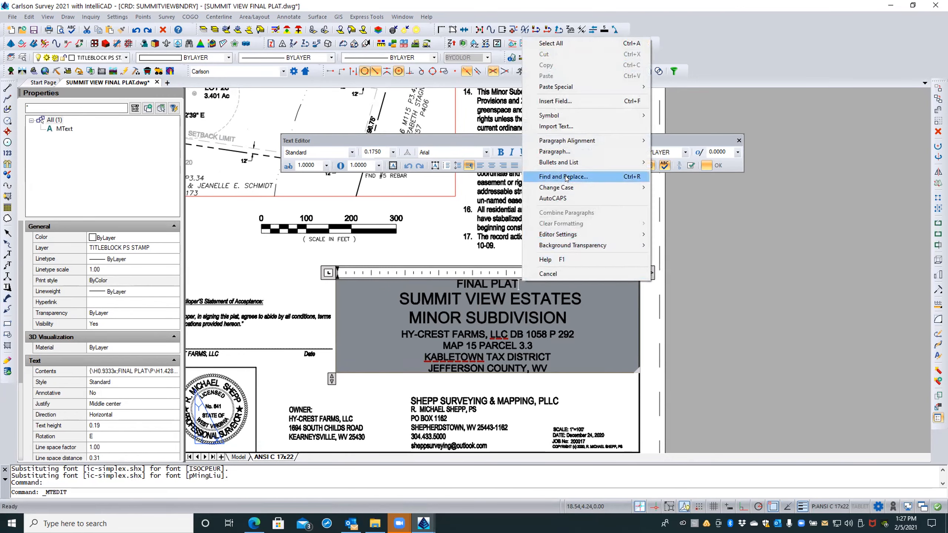
{"action": "left_click", "coordinate": [568, 152]}
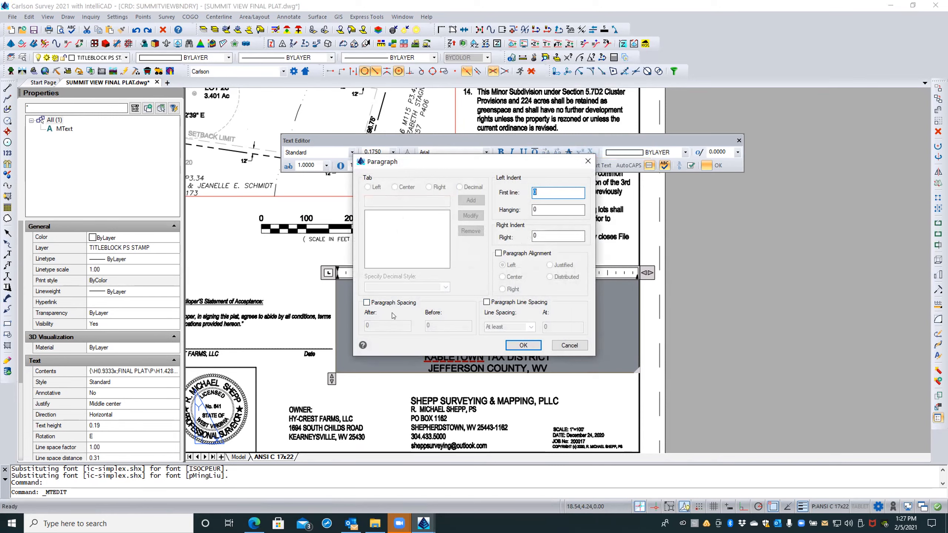
{"action": "left_click", "coordinate": [366, 302]}
{"action": "left_click", "coordinate": [368, 324]}
{"action": "double_click", "coordinate": [368, 324]}
{"action": "type", "text": "."}
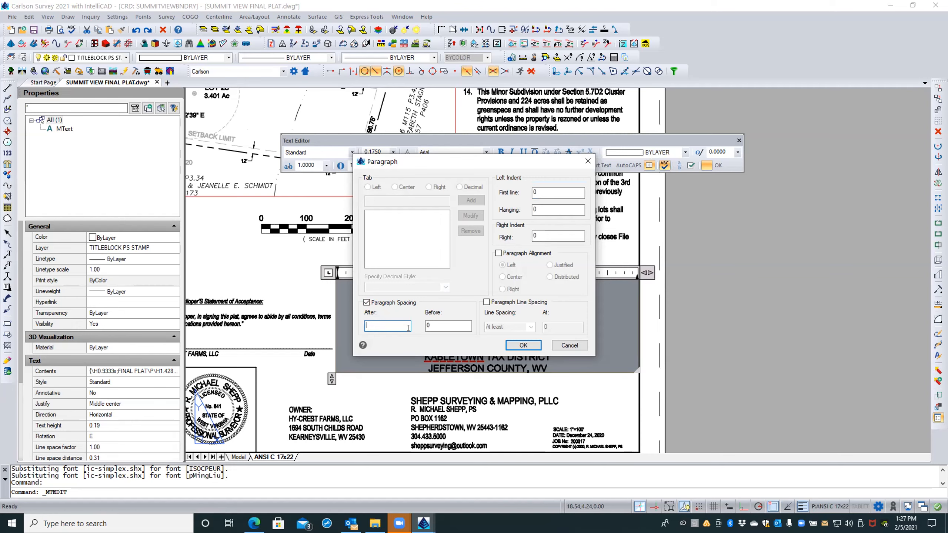
{"action": "type", "text": "6"}
{"action": "key", "text": "BackSpace"}
{"action": "left_click", "coordinate": [522, 346]}
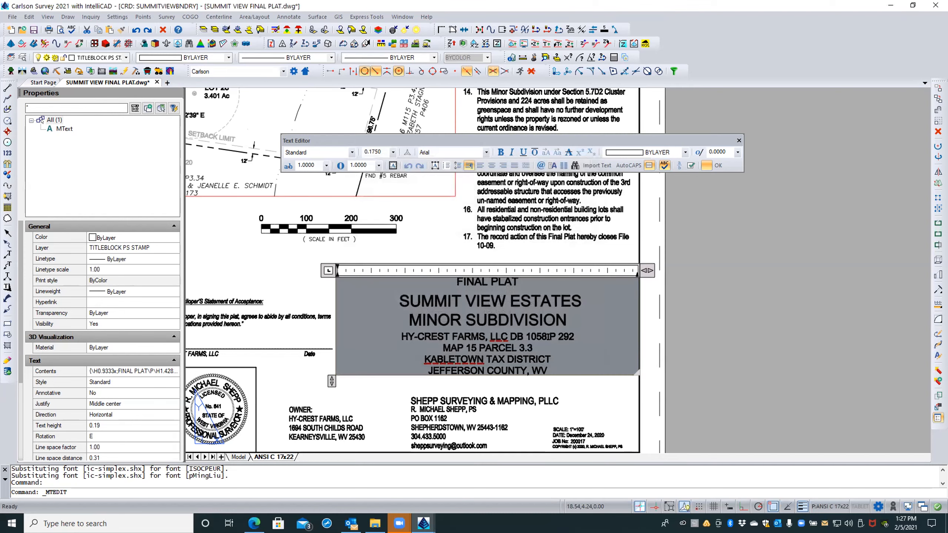
Set the paragraph spacing after the MINOR SUBDIVISION line to 0.25
{"action": "left_click", "coordinate": [567, 314]}
{"action": "right_click", "coordinate": [567, 314]}
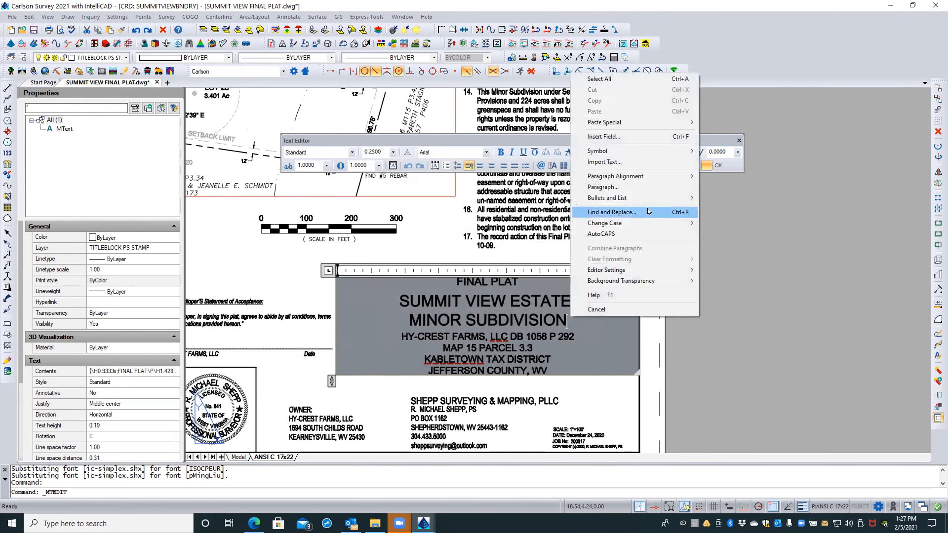
{"action": "left_click", "coordinate": [611, 185]}
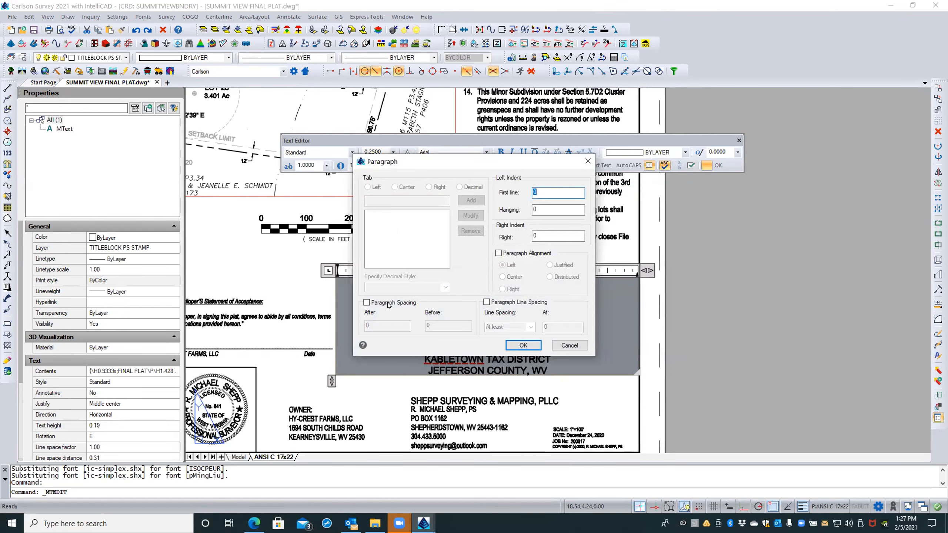
{"action": "left_click", "coordinate": [367, 303]}
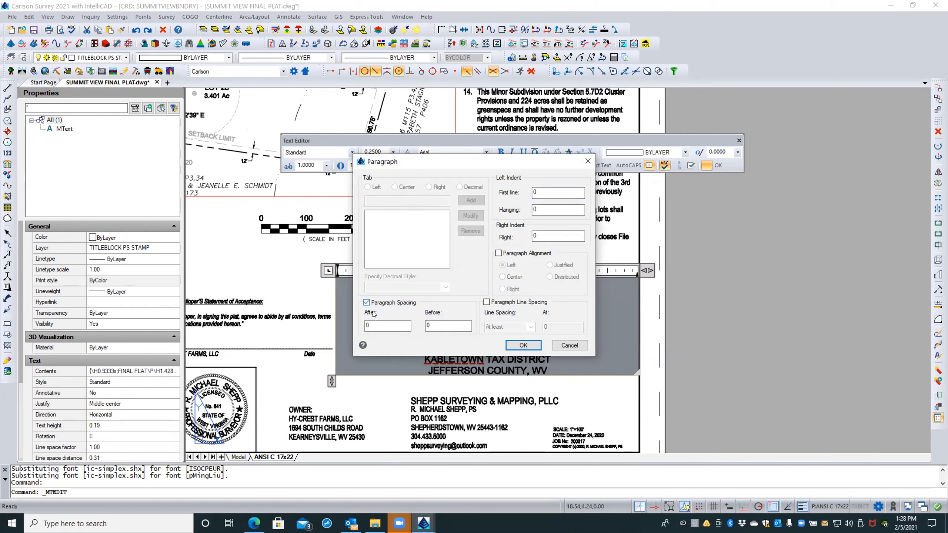
{"action": "double_click", "coordinate": [369, 323]}
{"action": "type", "text": ".25"}
{"action": "key", "text": "Return"}
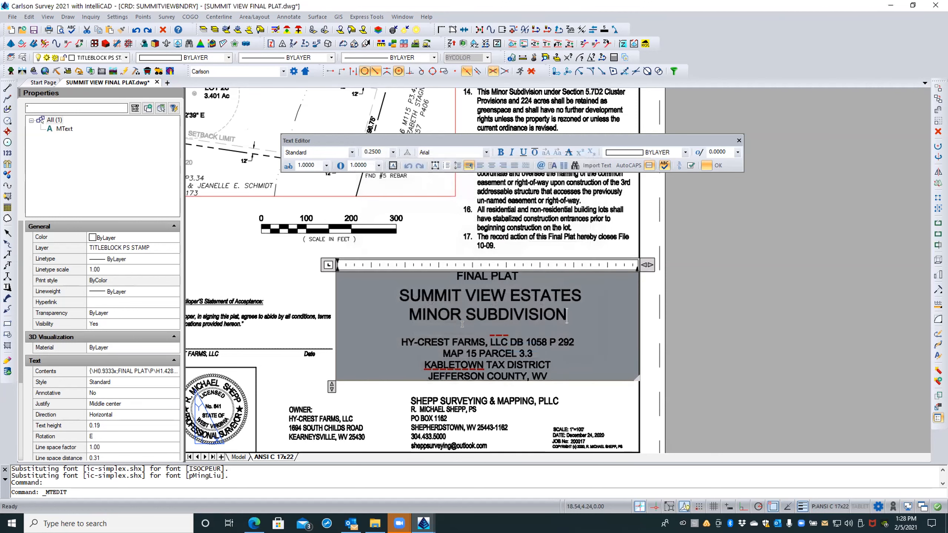
Try to delete the red mark above LLC in the HY-CREST FARMS line, and undo the deletion
{"action": "left_click", "coordinate": [502, 328]}
{"action": "double_click", "coordinate": [502, 328]}
{"action": "key", "text": "Delete"}
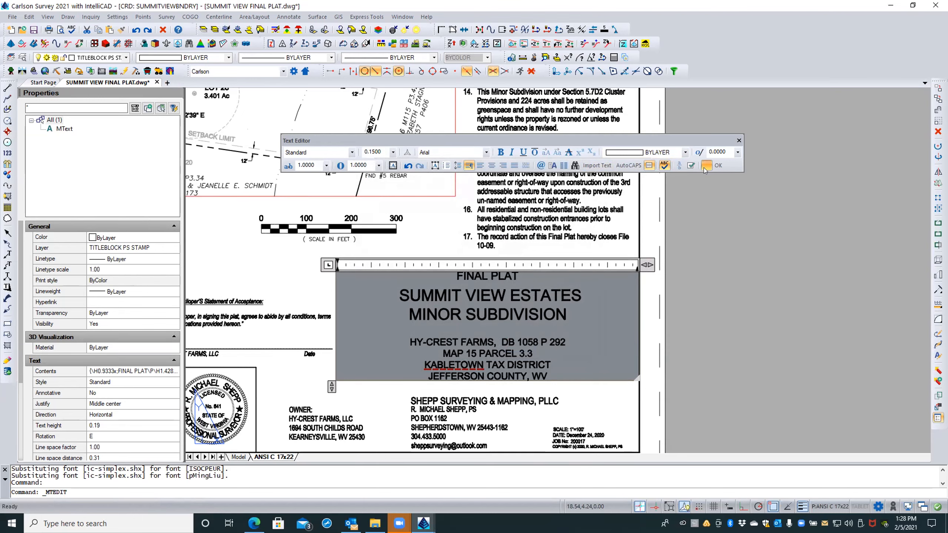
{"action": "left_click", "coordinate": [408, 165]}
{"action": "left_click", "coordinate": [419, 165]}
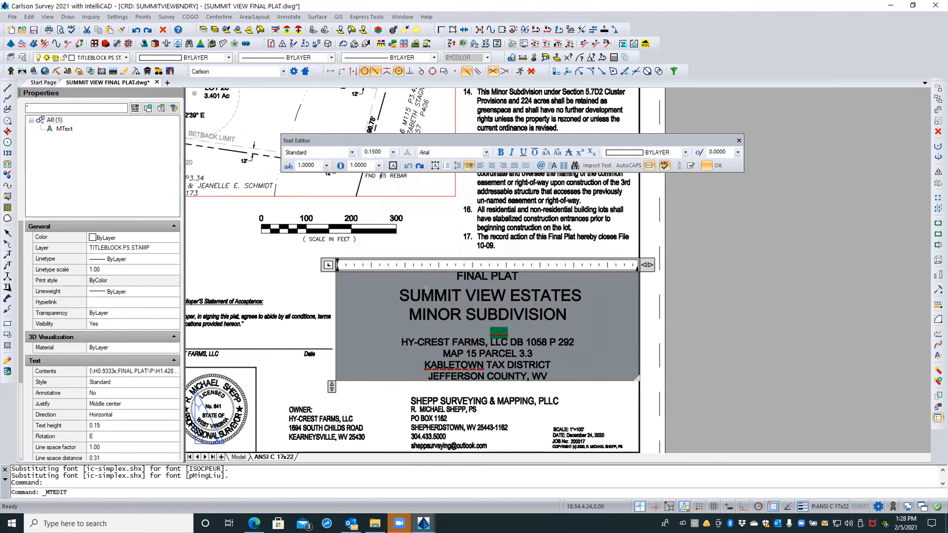
{"action": "left_click", "coordinate": [521, 332]}
{"action": "left_click_drag", "start_coordinate": [495, 335], "coordinate": [489, 335]}
{"action": "left_click", "coordinate": [515, 335]}
Split the HY-CREST FARMS, LLC line so that DB 1058 P 292 starts on its own line
{"action": "left_click", "coordinate": [543, 318]}
{"action": "key", "text": "Down"}
{"action": "scroll", "coordinate": [502, 331], "scroll_direction": "up", "scroll_amount": 3}
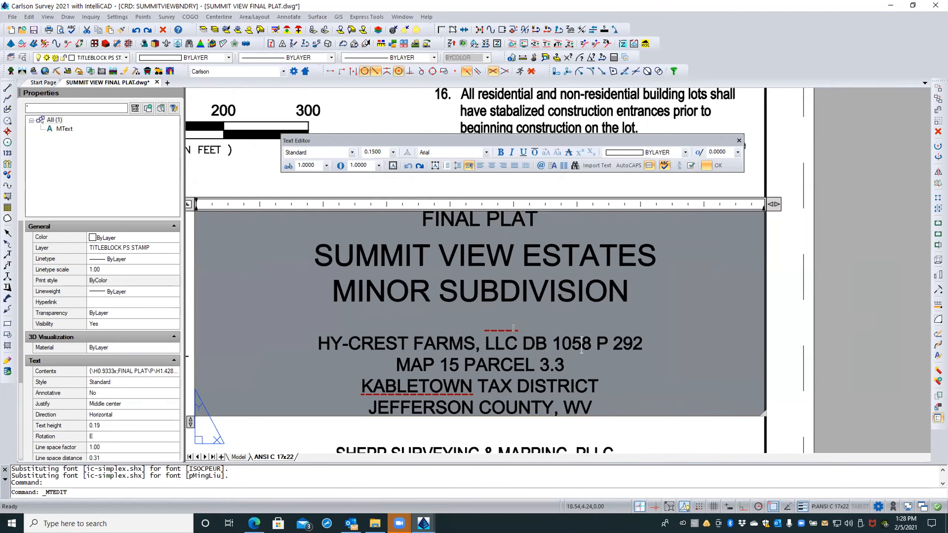
{"action": "scroll", "coordinate": [478, 317], "scroll_direction": "down", "scroll_amount": 2}
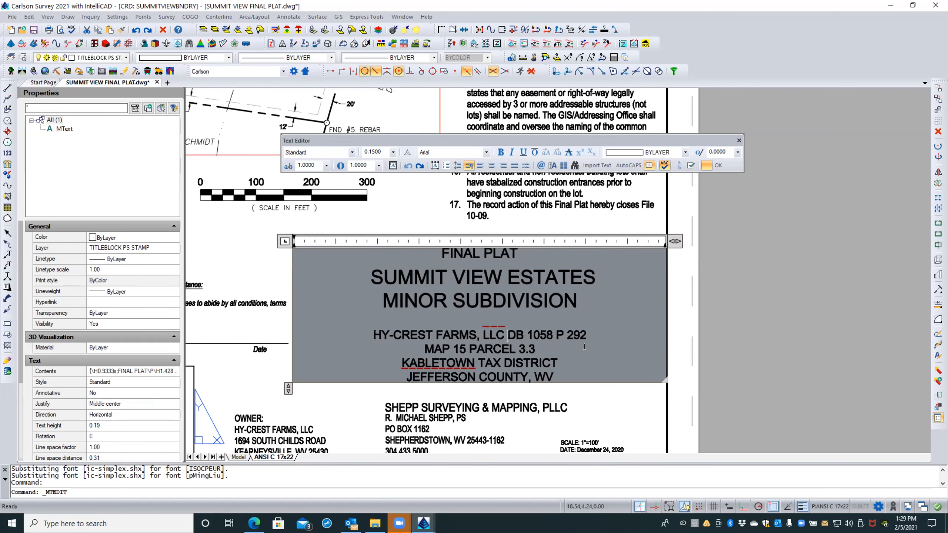
{"action": "key", "text": "Delete"}
{"action": "key", "text": "Return"}
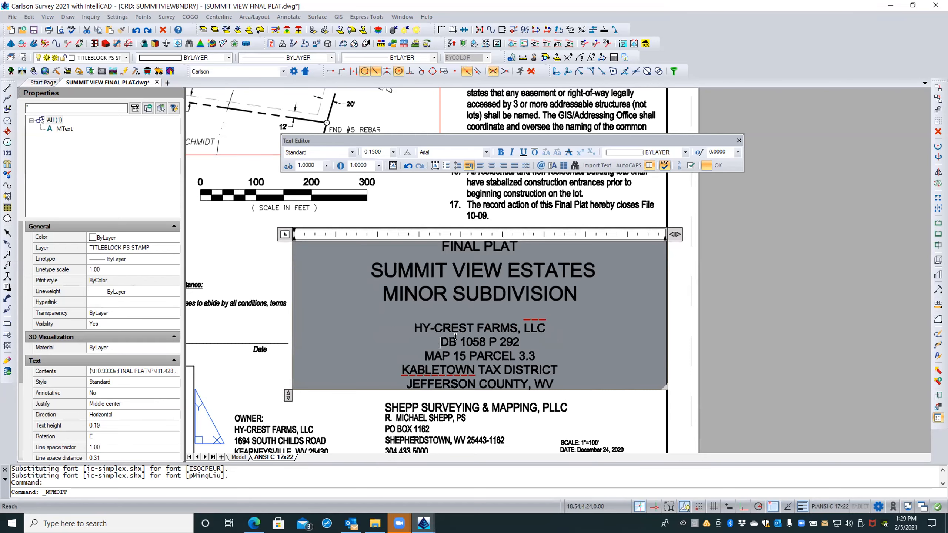
Set the paragraph spacing after the MINOR SUBDIVISION line to 0.2
{"action": "left_click", "coordinate": [581, 281]}
{"action": "right_click", "coordinate": [578, 287]}
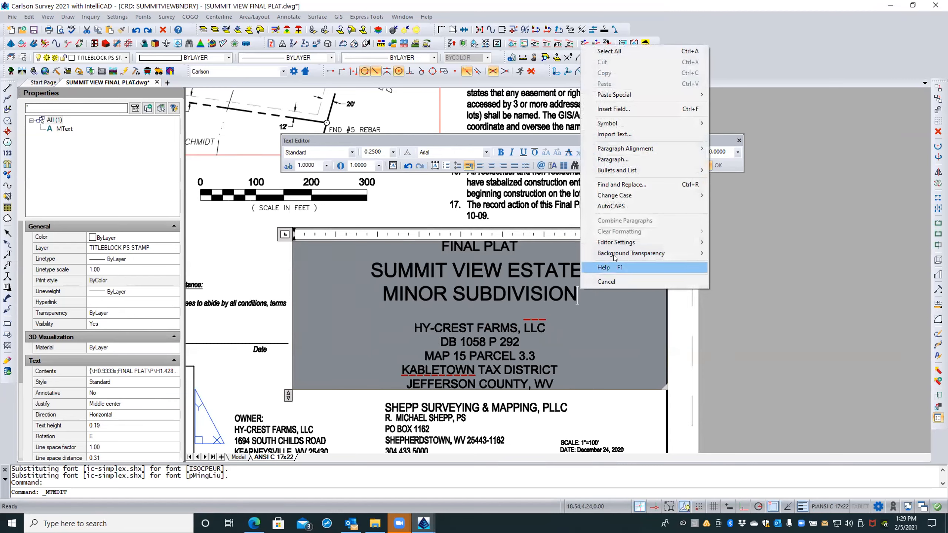
{"action": "mouse_move", "coordinate": [614, 249]}
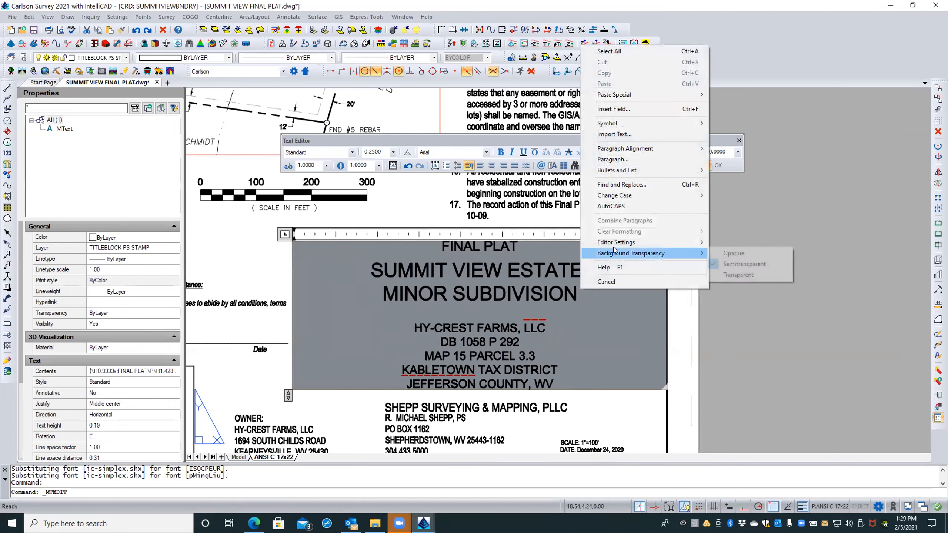
{"action": "left_click", "coordinate": [613, 160]}
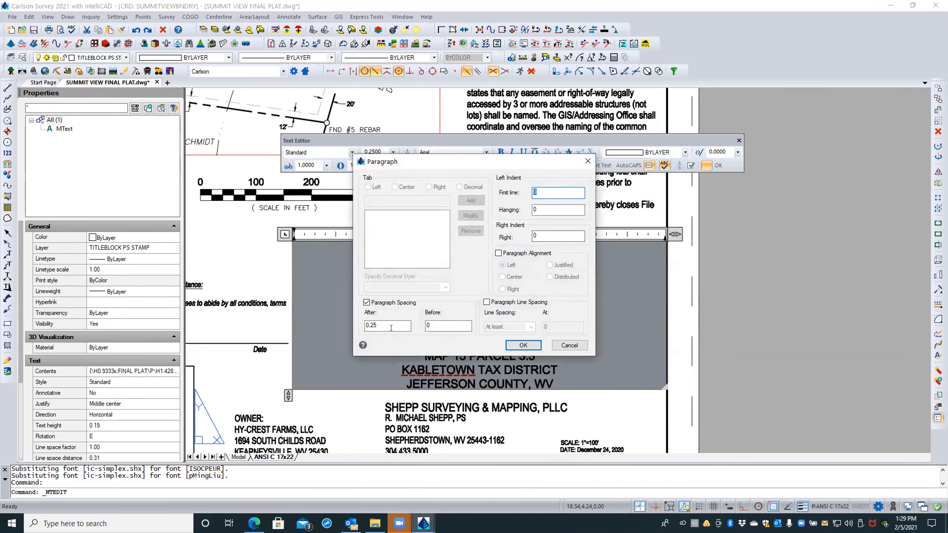
{"action": "left_click", "coordinate": [378, 323]}
{"action": "key", "text": "BackSpace"}
{"action": "left_click", "coordinate": [523, 346]}
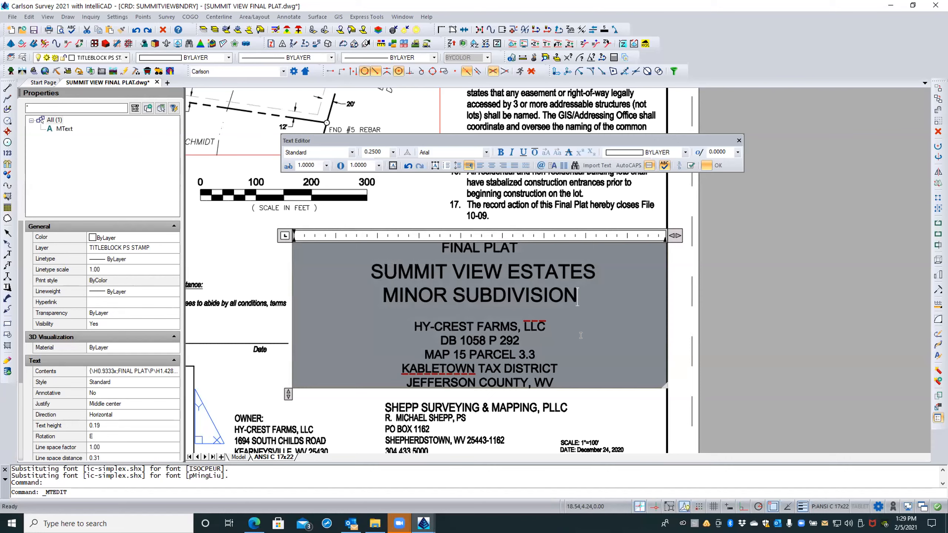
Apply the title MText edits to the drawing and reopen the block for editing
{"action": "left_click", "coordinate": [553, 323]}
{"action": "left_click_drag", "start_coordinate": [500, 322], "coordinate": [387, 321]}
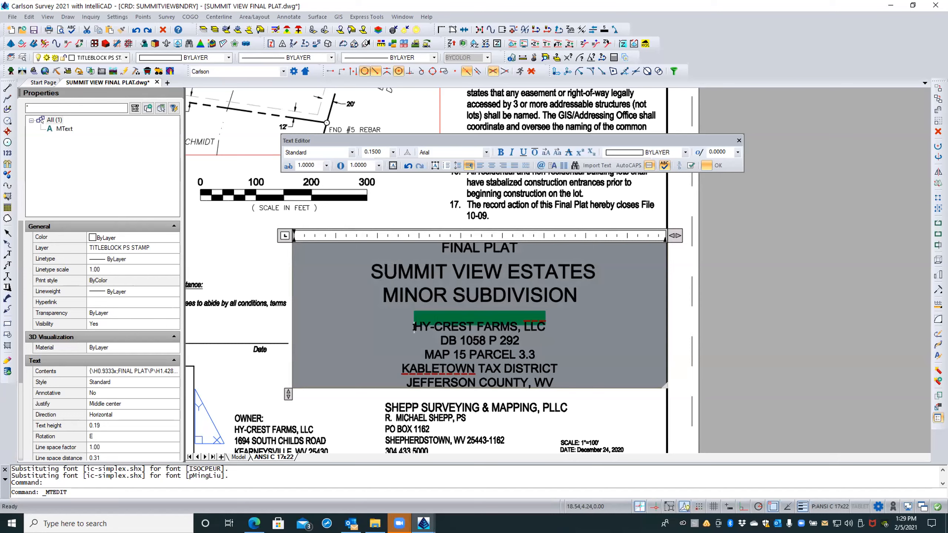
{"action": "left_click", "coordinate": [709, 165]}
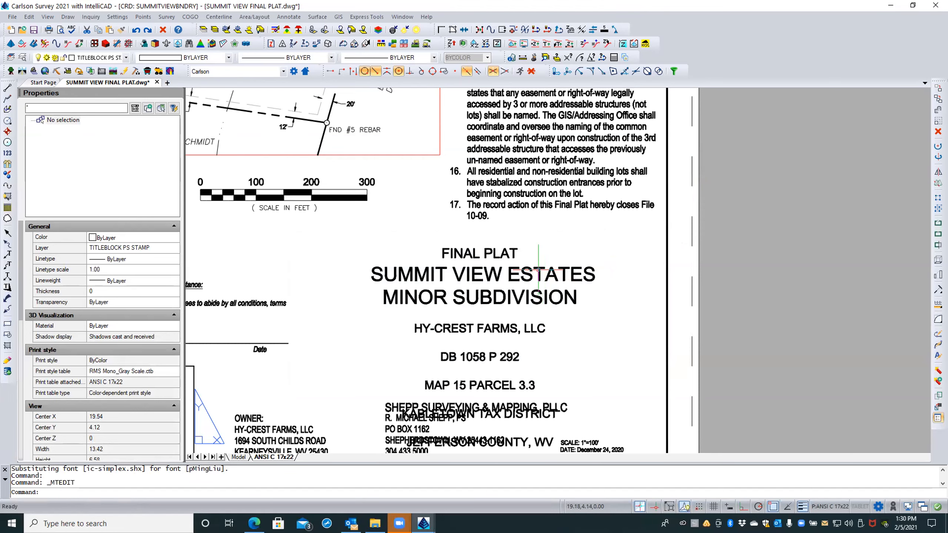
{"action": "double_click", "coordinate": [538, 269]}
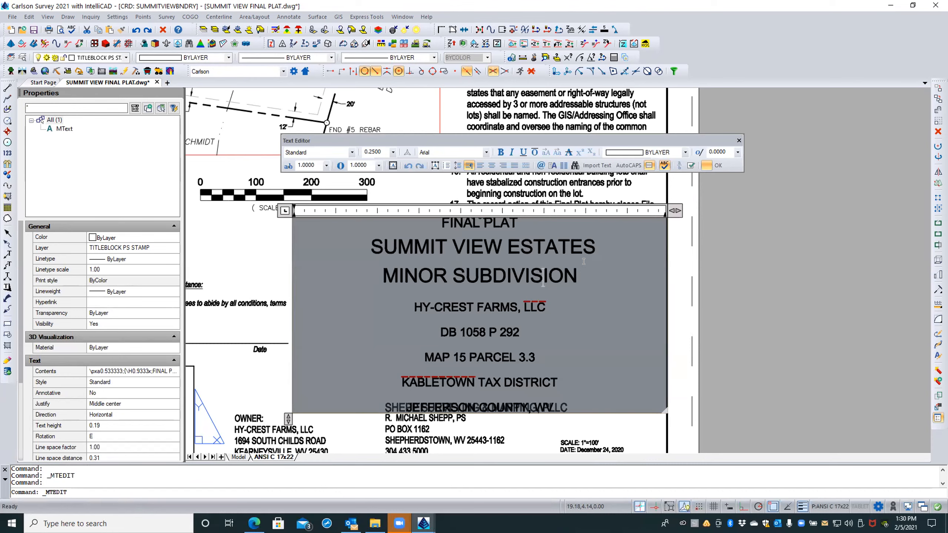
{"action": "left_click", "coordinate": [596, 243]}
{"action": "left_click_drag", "start_coordinate": [367, 246], "coordinate": [570, 272]}
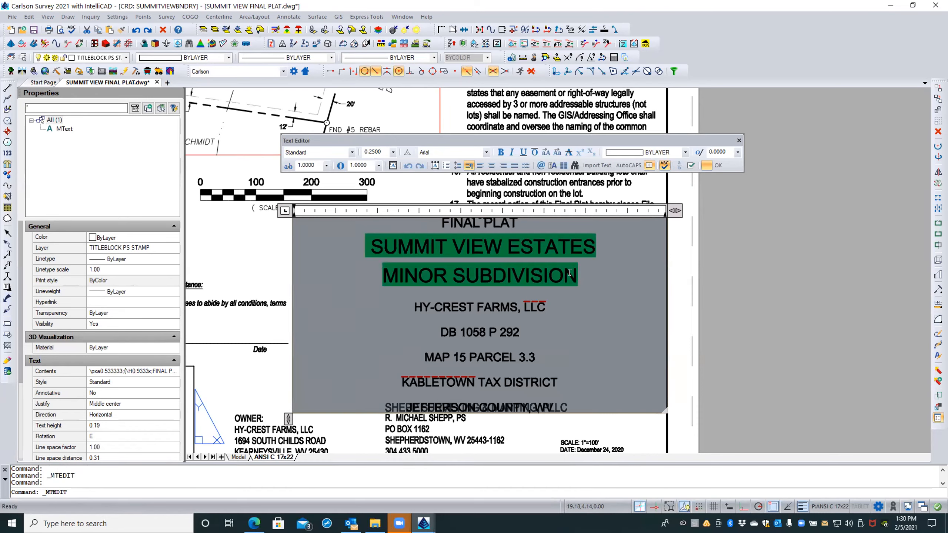
{"action": "right_click", "coordinate": [570, 273]}
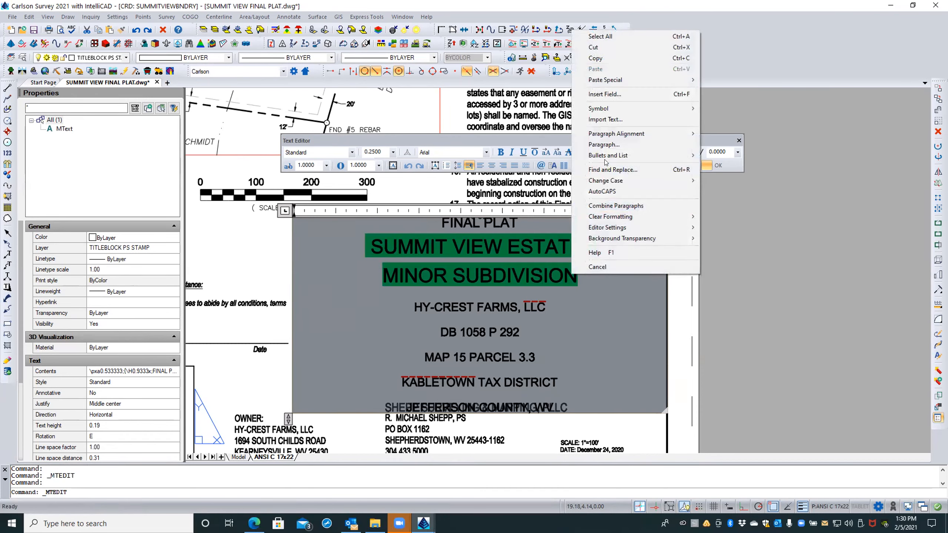
{"action": "left_click", "coordinate": [512, 282]}
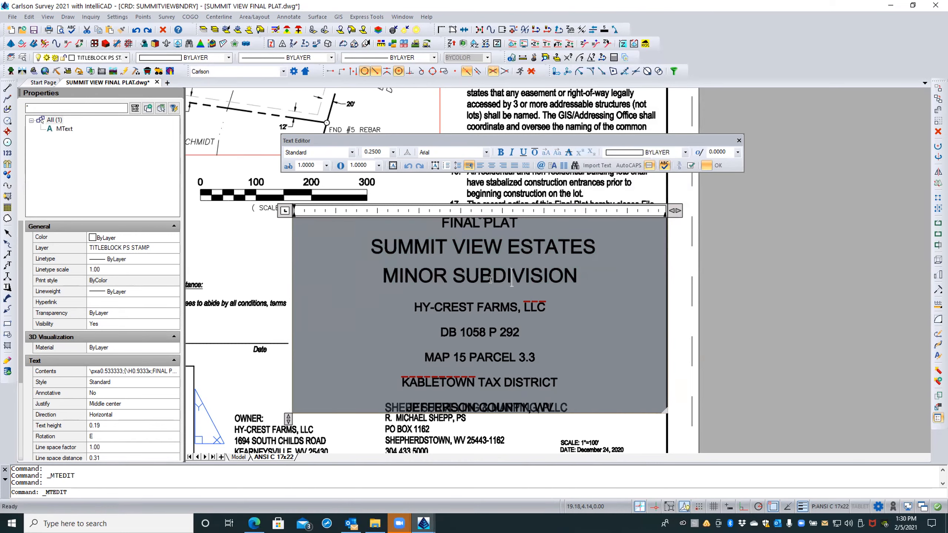
Trim the stray trailing decimals from the MINOR SUBDIVISION line's after-paragraph spacing so it is exactly 0.2
{"action": "left_click_drag", "start_coordinate": [382, 276], "coordinate": [577, 275]}
{"action": "right_click", "coordinate": [561, 275]}
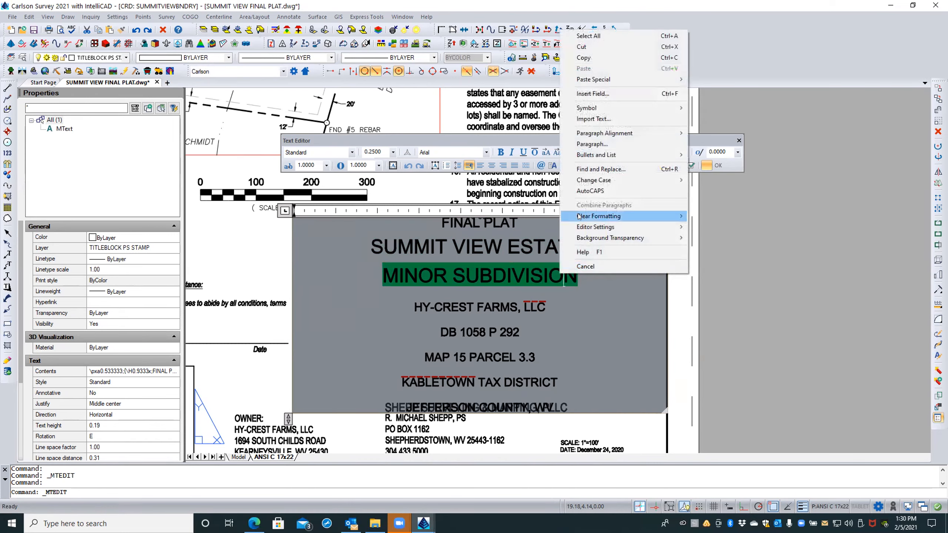
{"action": "left_click", "coordinate": [591, 144]}
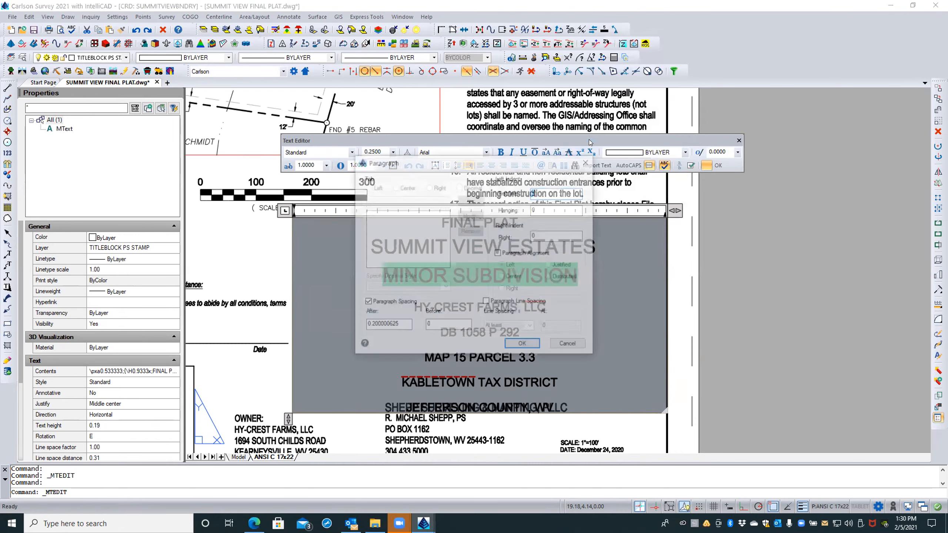
{"action": "left_click", "coordinate": [401, 324]}
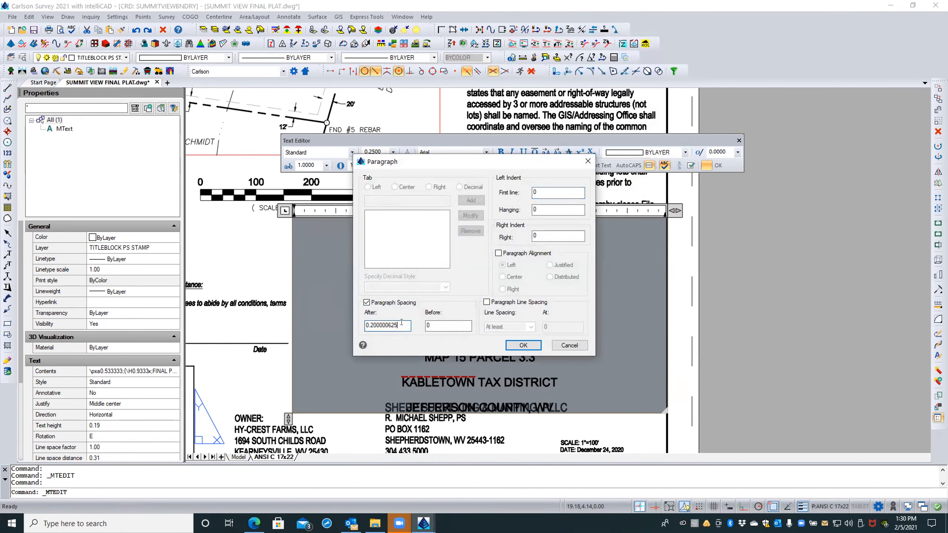
{"action": "key", "text": "BackSpace"}
{"action": "key", "text": "BackSpace"}
{"action": "key", "text": "BackSpace"}
{"action": "left_click", "coordinate": [520, 346]}
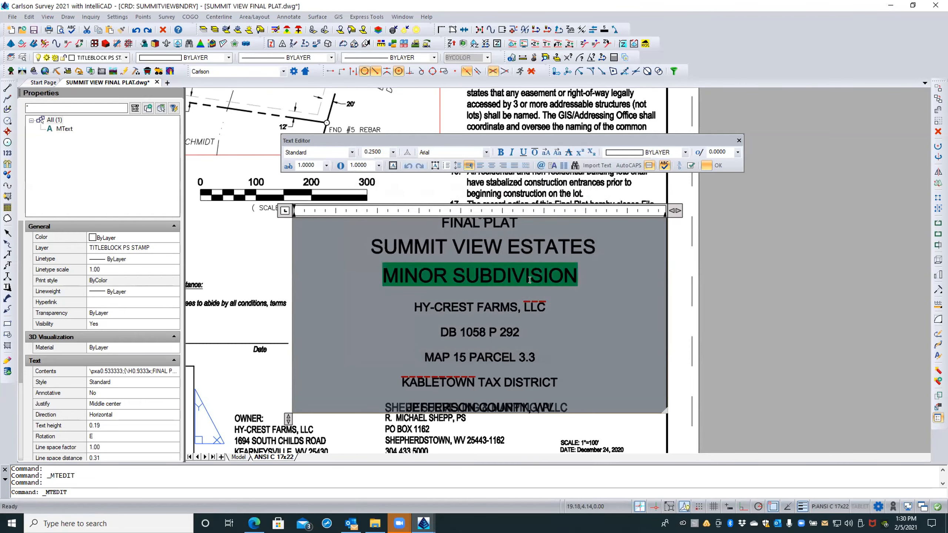
Turn off paragraph spacing for the SUMMIT VIEW ESTATES line
{"action": "left_click", "coordinate": [543, 250]}
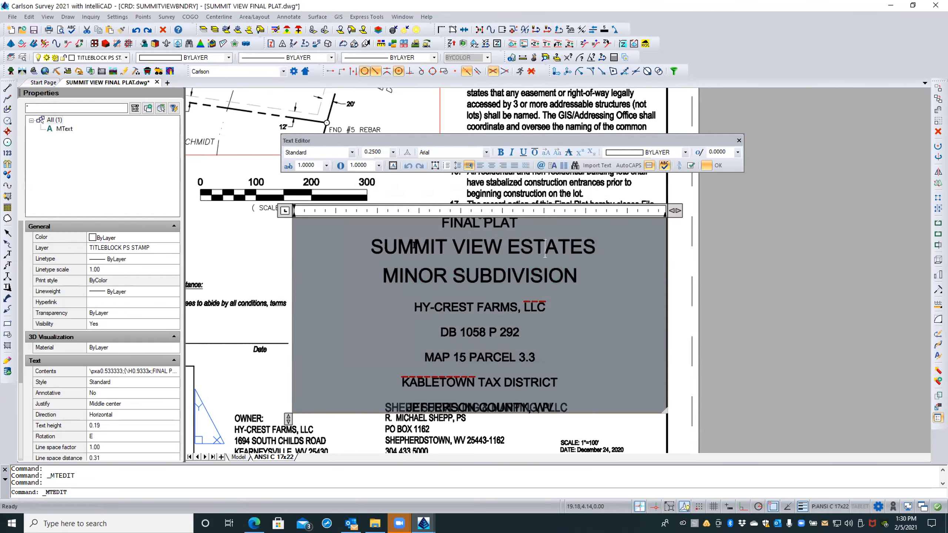
{"action": "left_click_drag", "start_coordinate": [372, 242], "coordinate": [596, 245]}
{"action": "right_click", "coordinate": [579, 247]}
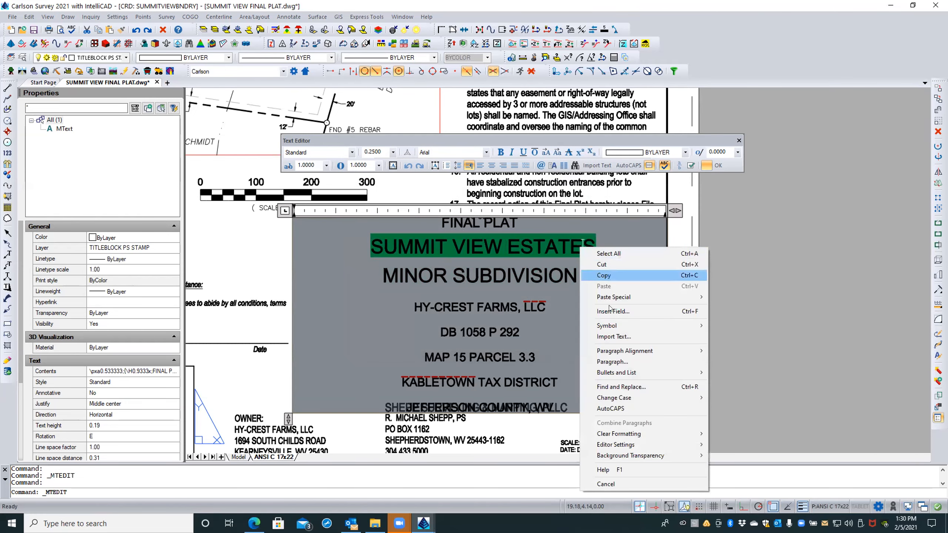
{"action": "left_click", "coordinate": [614, 361]}
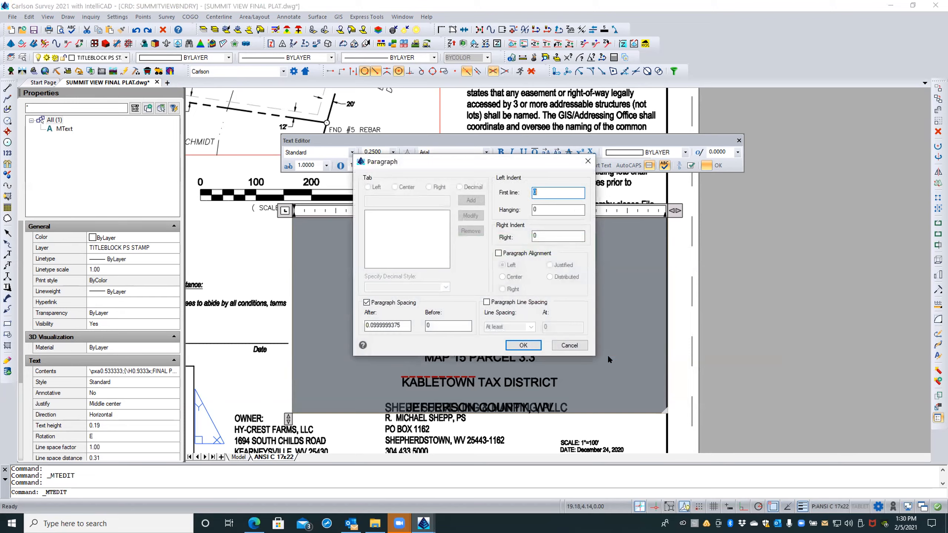
{"action": "left_click", "coordinate": [370, 323]}
{"action": "left_click", "coordinate": [367, 302]}
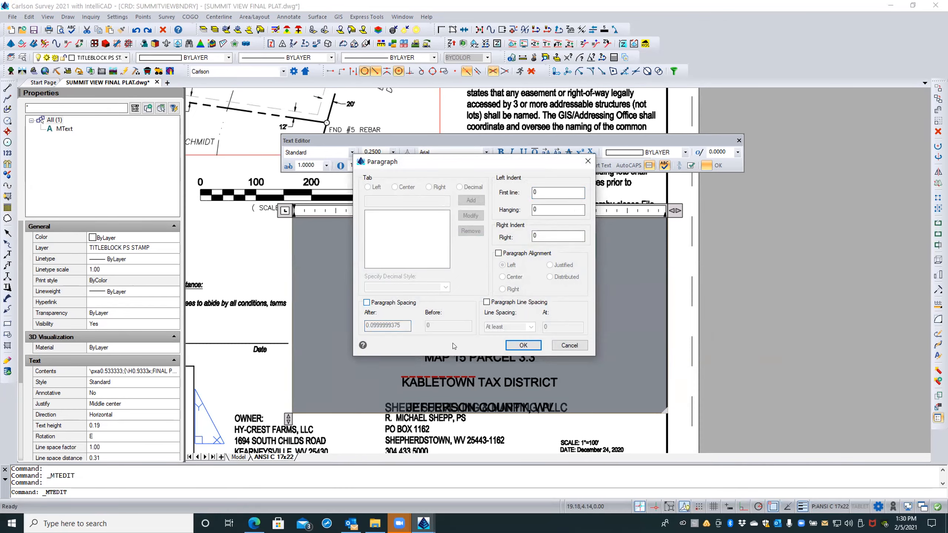
{"action": "left_click", "coordinate": [523, 345]}
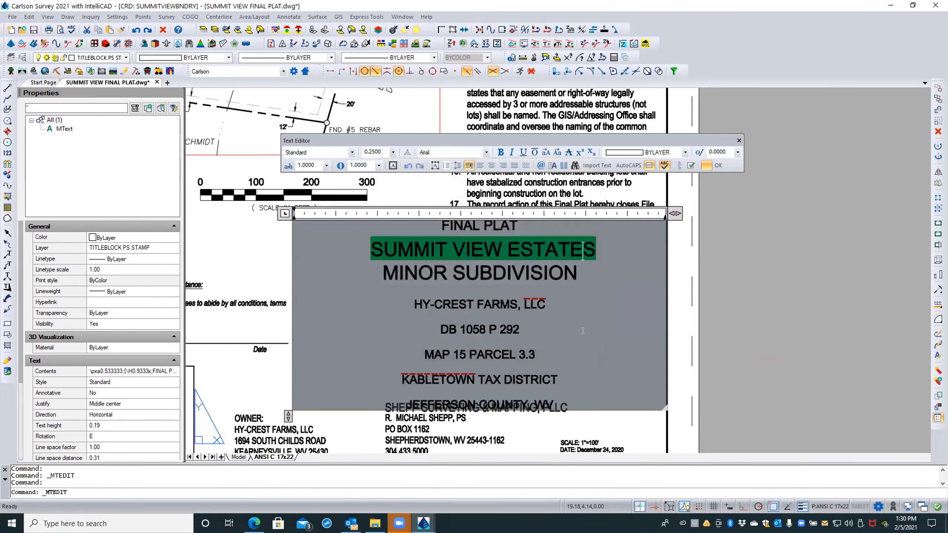
Try to turn off paragraph spacing for the lines from HY-CREST FARMS, LLC through JEFFERSON COUNTY, WV, and apply the MText edits
{"action": "left_click", "coordinate": [583, 331]}
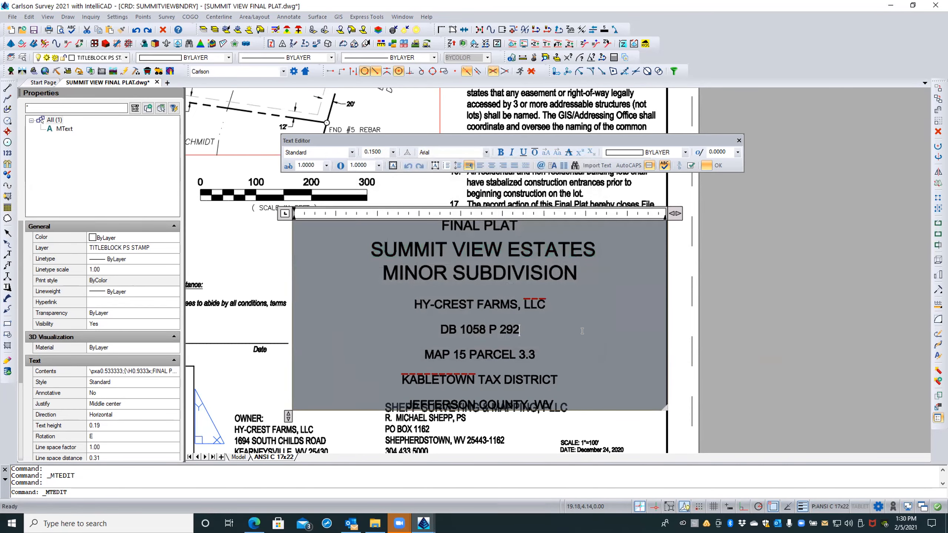
{"action": "left_click", "coordinate": [546, 305]}
{"action": "left_click_drag", "start_coordinate": [457, 304], "coordinate": [566, 401]}
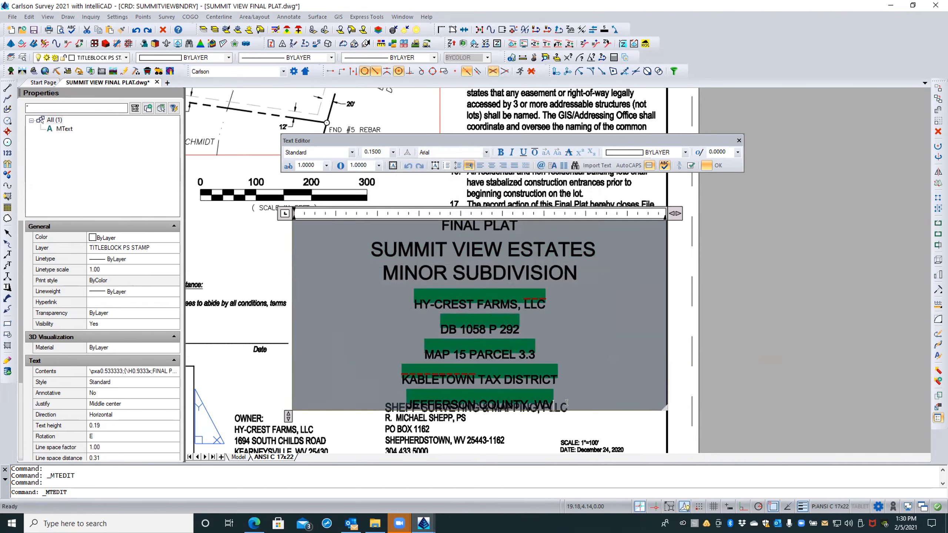
{"action": "right_click", "coordinate": [521, 300]}
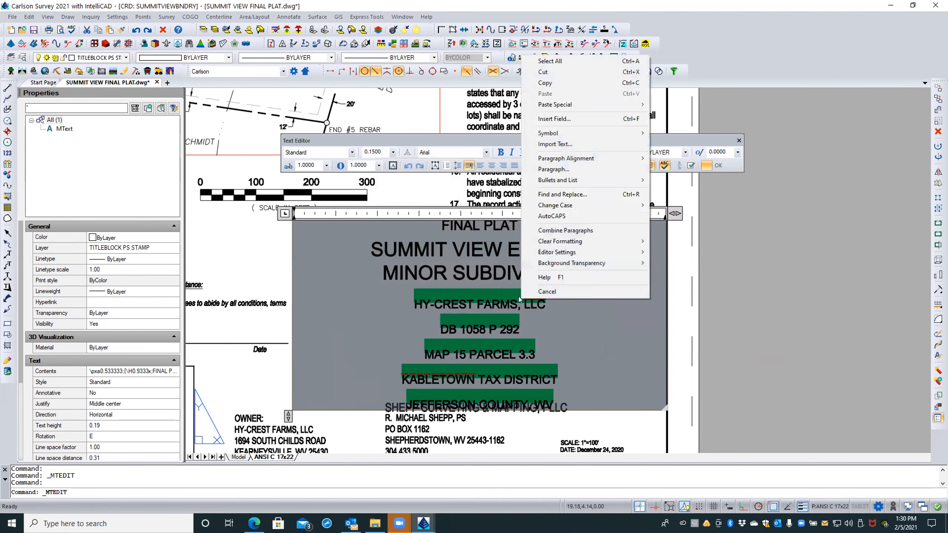
{"action": "left_click", "coordinate": [563, 168]}
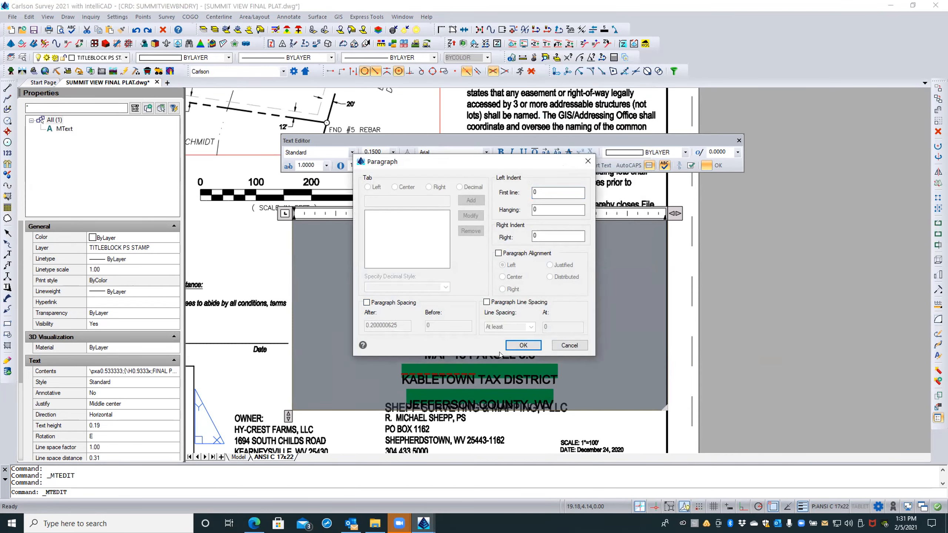
{"action": "left_click", "coordinate": [522, 344]}
{"action": "left_click", "coordinate": [559, 321]}
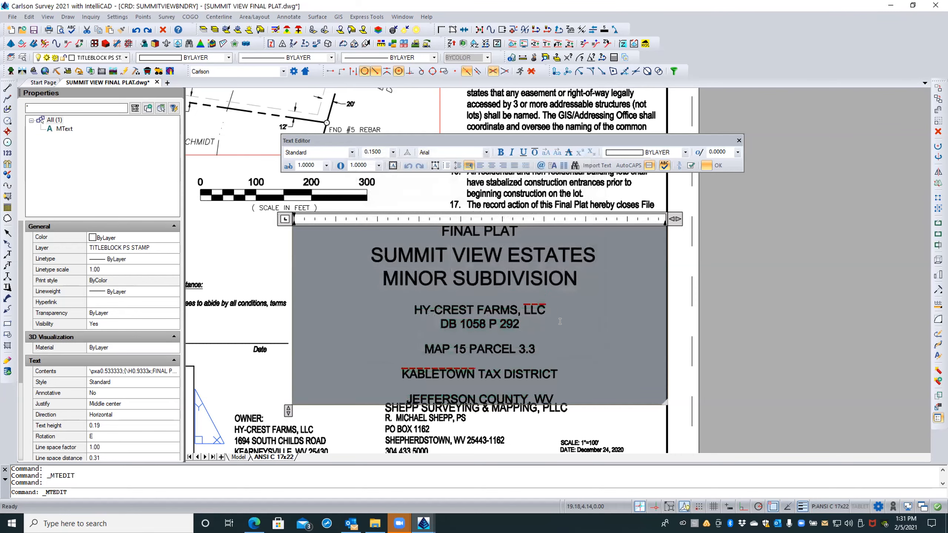
{"action": "left_click", "coordinate": [715, 165]}
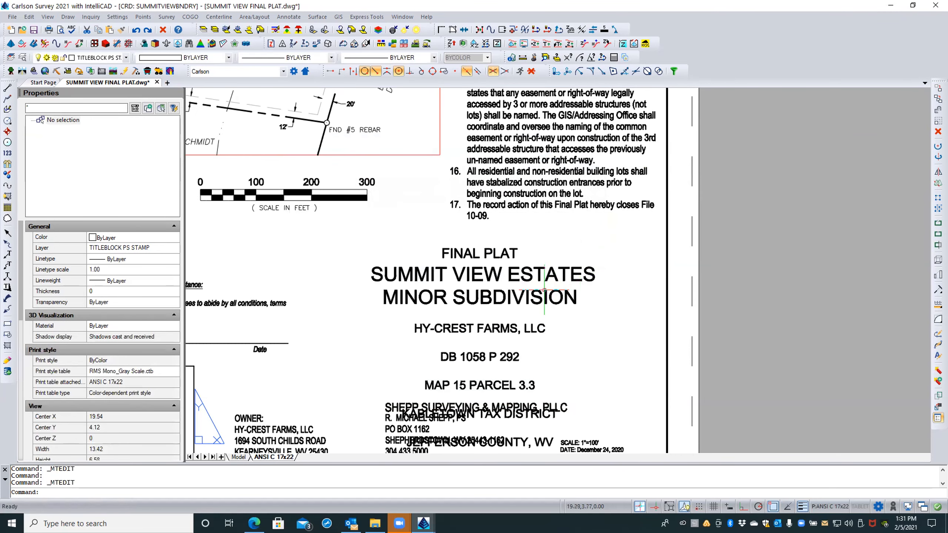
Reopen the title MText and turn off paragraph spacing for the five lines below MINOR SUBDIVISION
{"action": "left_click", "coordinate": [505, 324]}
{"action": "double_click", "coordinate": [504, 324]}
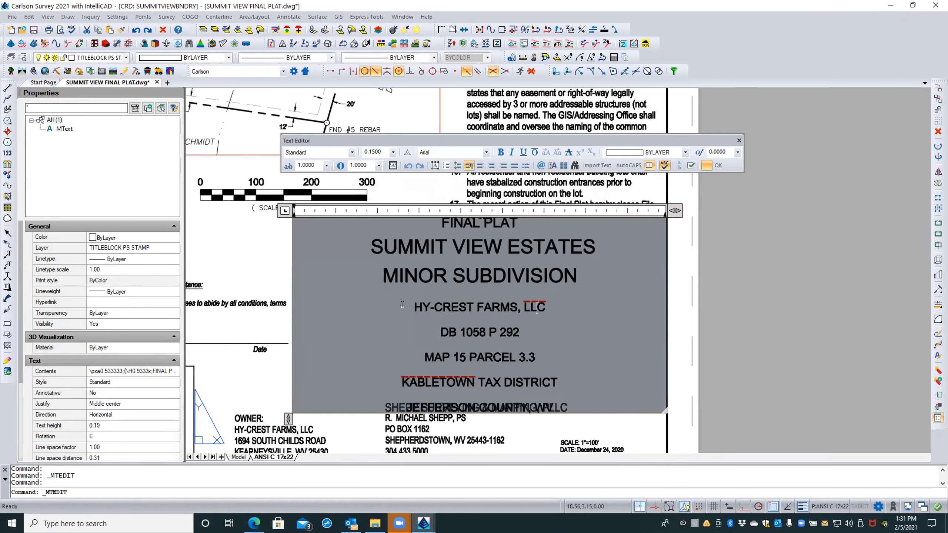
{"action": "left_click_drag", "start_coordinate": [417, 305], "coordinate": [560, 401]}
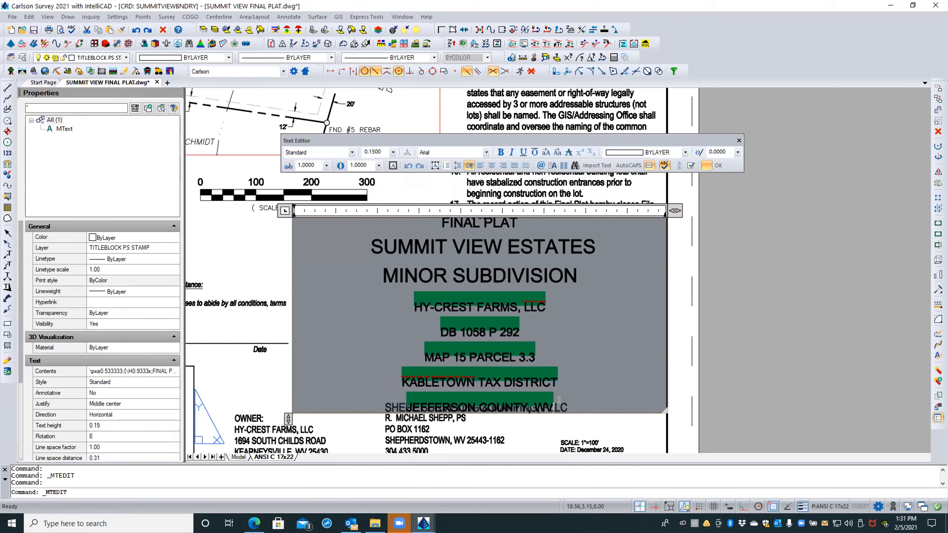
{"action": "right_click", "coordinate": [522, 300]}
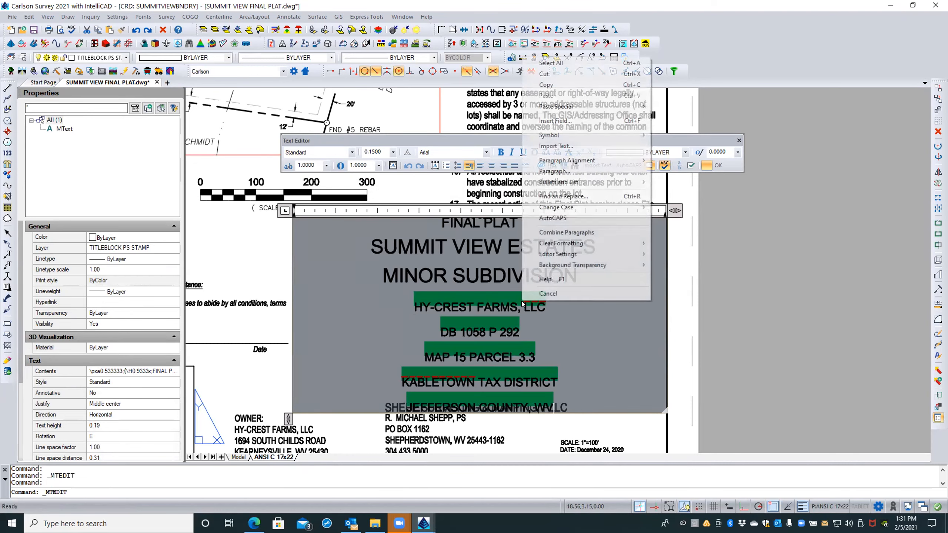
{"action": "left_click", "coordinate": [555, 171]}
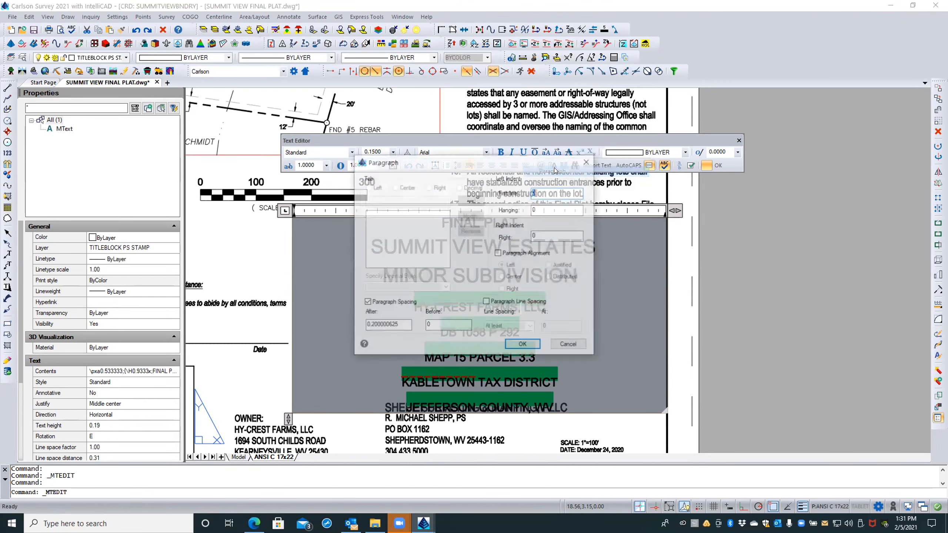
{"action": "left_click", "coordinate": [366, 302]}
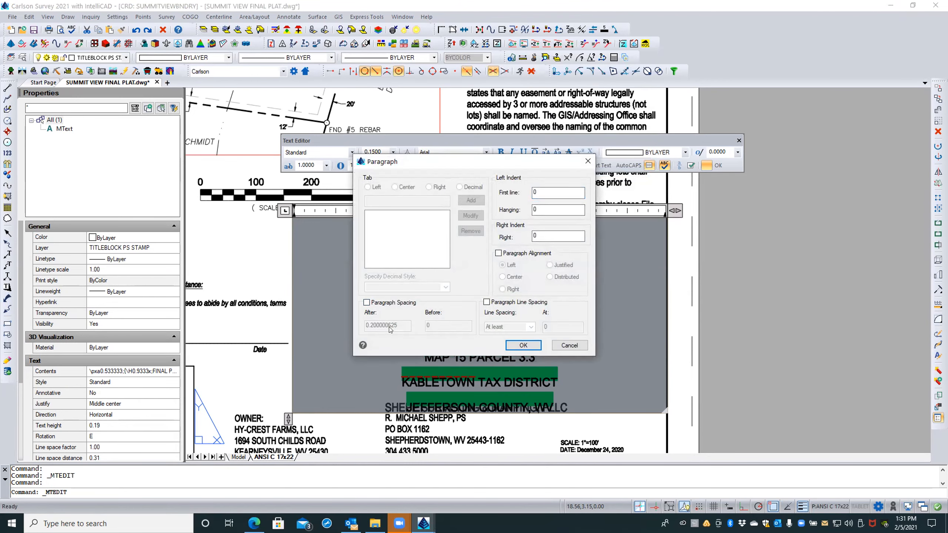
{"action": "left_click", "coordinate": [522, 344]}
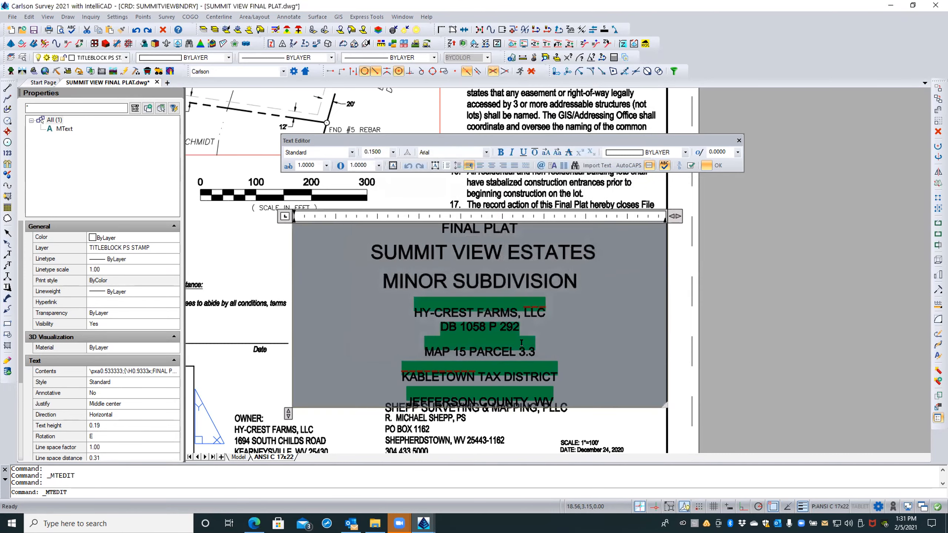
Enable paragraph line spacing for the selected lines from HY-CREST FARMS, LLC through JEFFERSON COUNTY, WV
{"action": "right_click", "coordinate": [520, 310]}
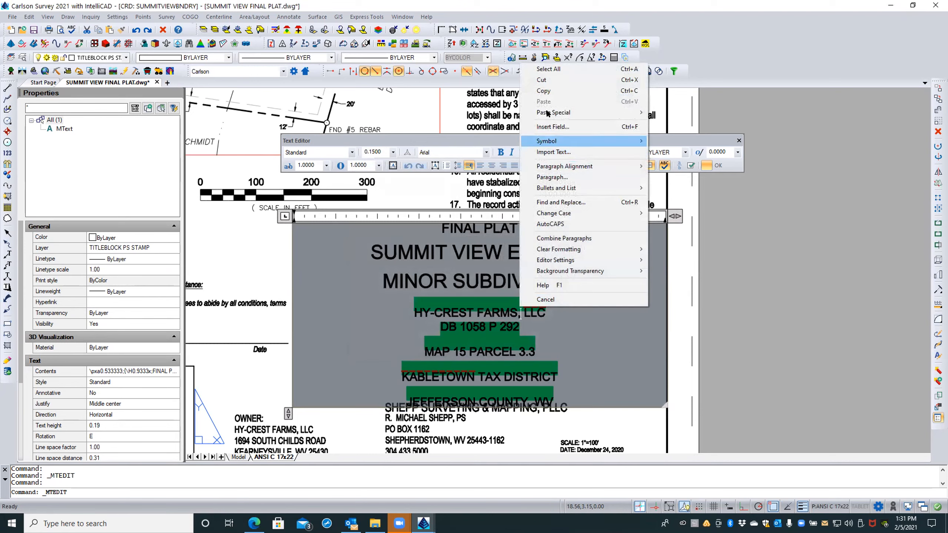
{"action": "left_click", "coordinate": [550, 177]}
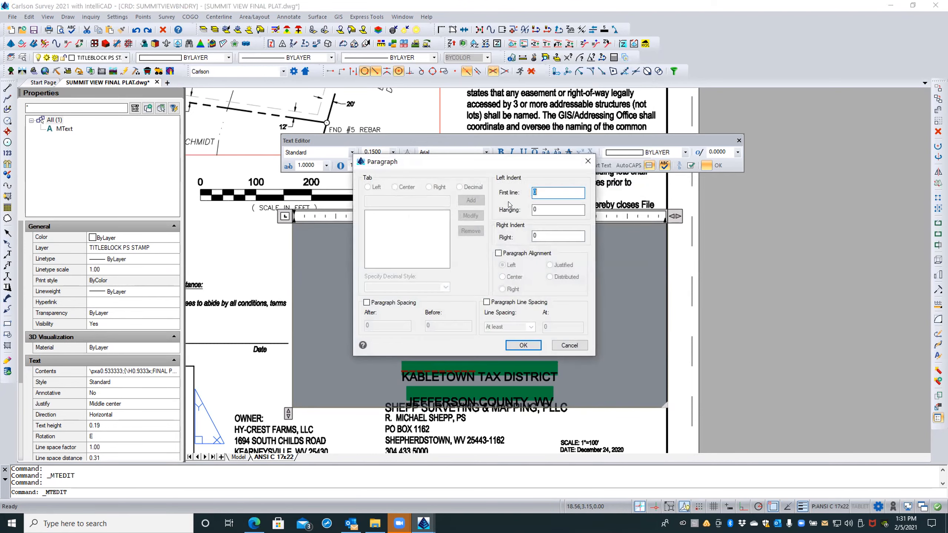
{"action": "left_click", "coordinate": [487, 302]}
{"action": "left_click", "coordinate": [531, 327]}
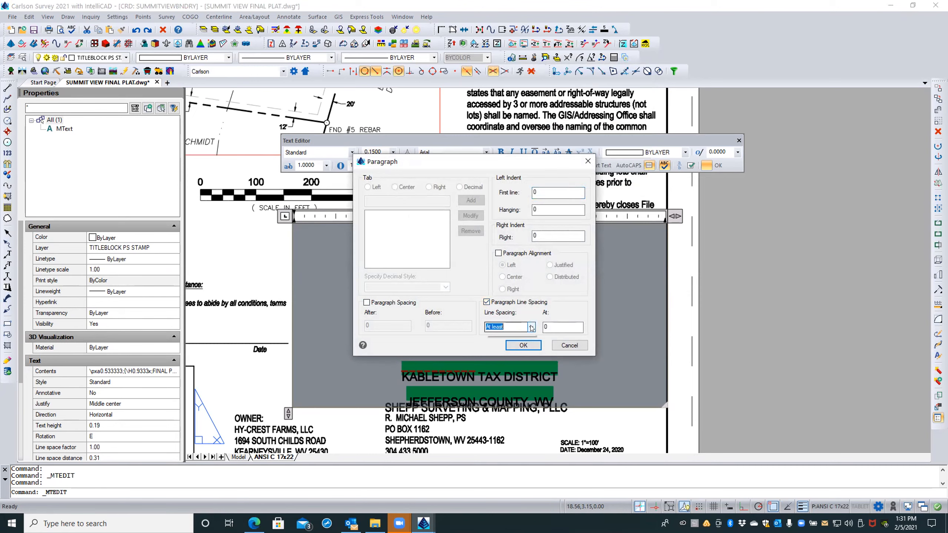
{"action": "left_click", "coordinate": [575, 299]}
{"action": "left_click", "coordinate": [523, 345]}
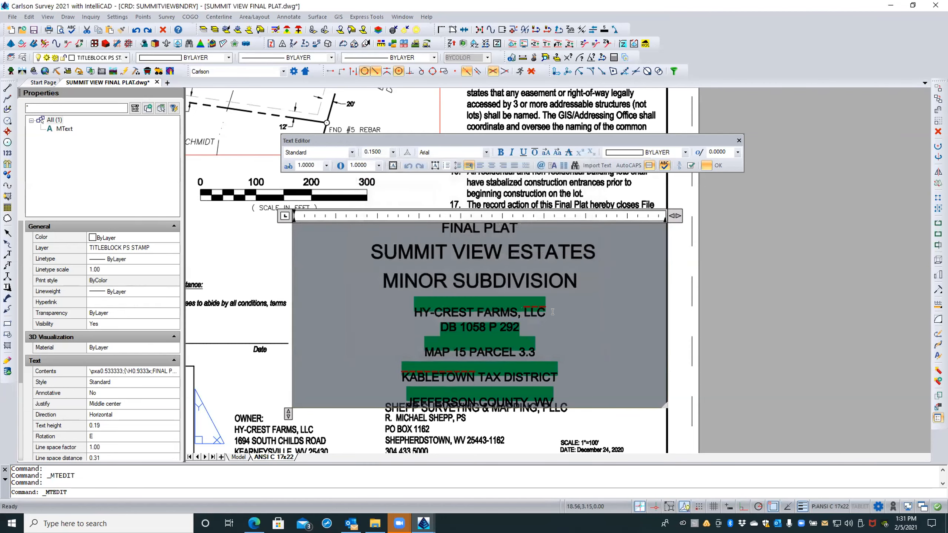
Turn on paragraph spacing for the HY-CREST FARMS, LLC line with an After value of .02
{"action": "left_click", "coordinate": [527, 332]}
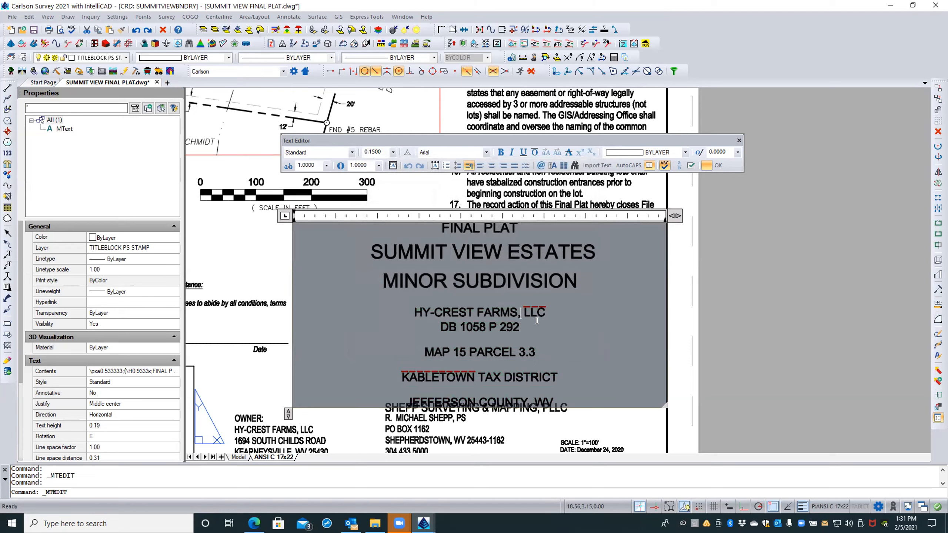
{"action": "right_click", "coordinate": [541, 306]}
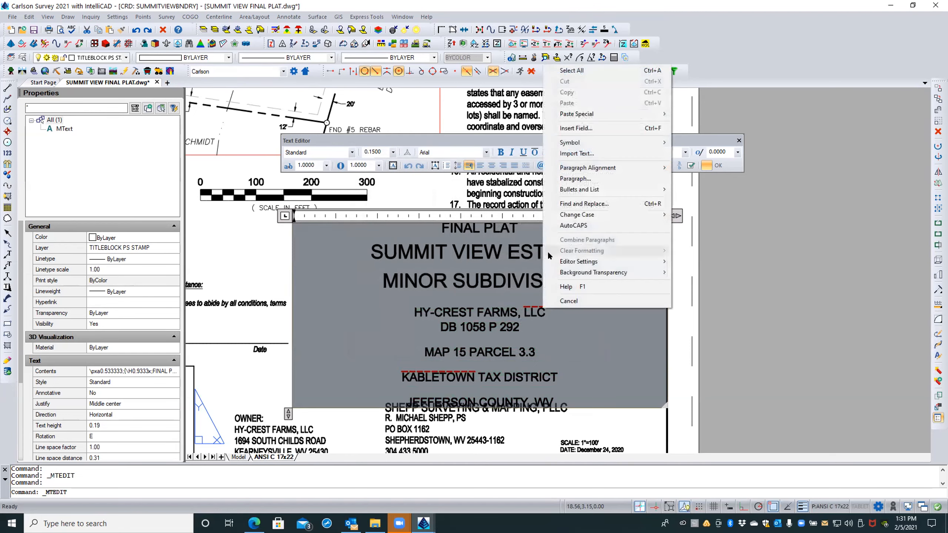
{"action": "left_click", "coordinate": [559, 174]}
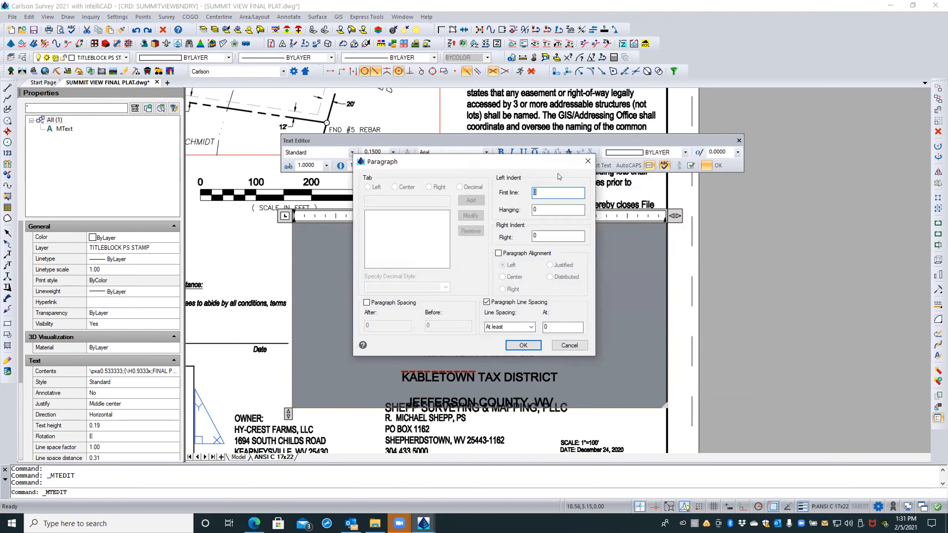
{"action": "left_click", "coordinate": [366, 303]}
{"action": "double_click", "coordinate": [375, 324]}
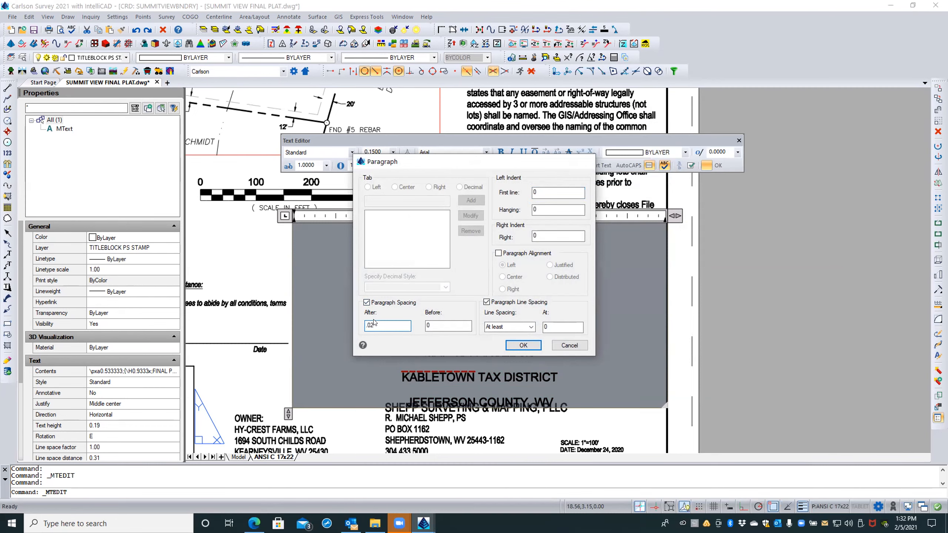
{"action": "key", "text": "Return"}
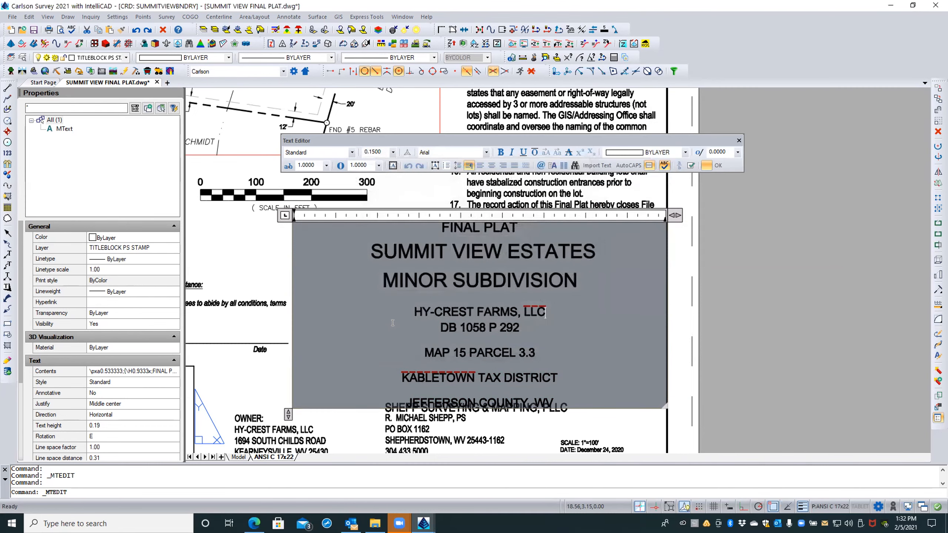
Set the paragraph spacing after the DB 1058 P 292 line to .02
{"action": "right_click", "coordinate": [520, 328]}
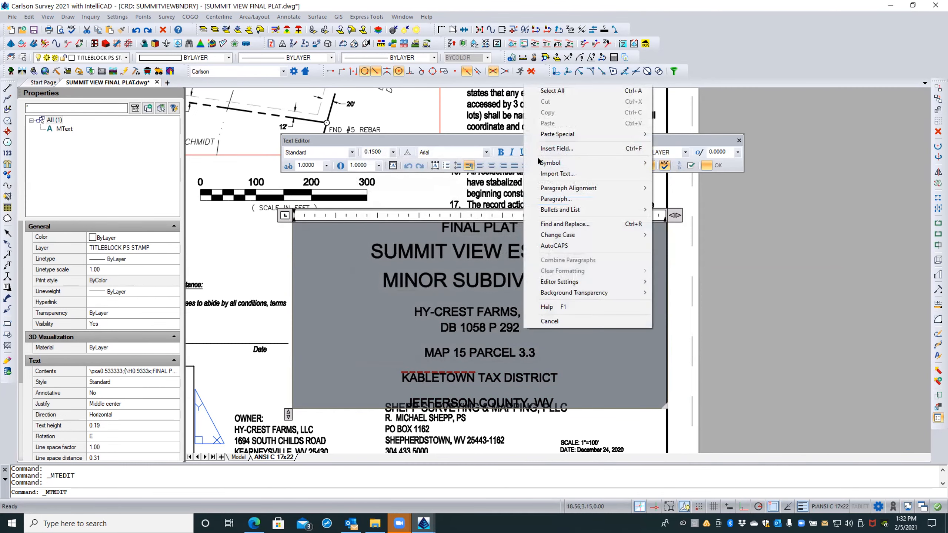
{"action": "left_click", "coordinate": [542, 198]}
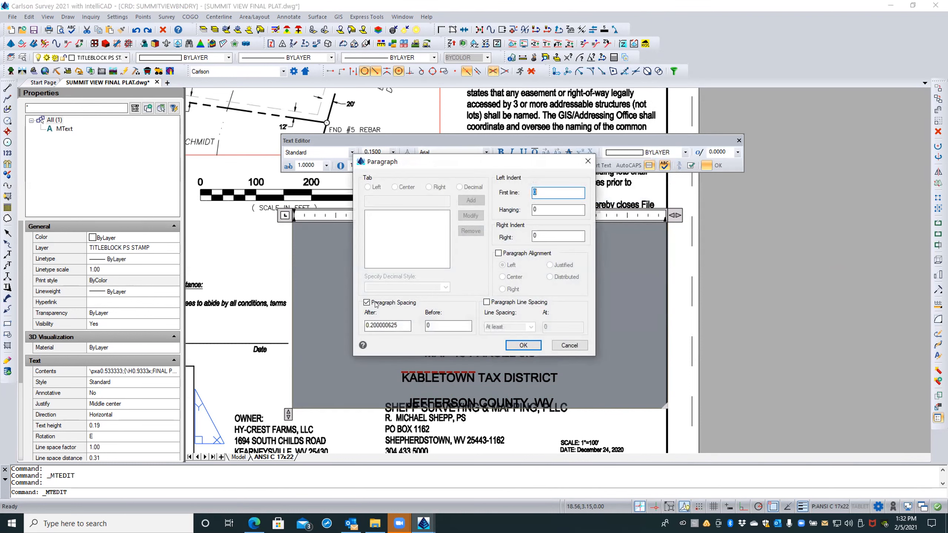
{"action": "left_click_drag", "start_coordinate": [397, 324], "coordinate": [327, 320]}
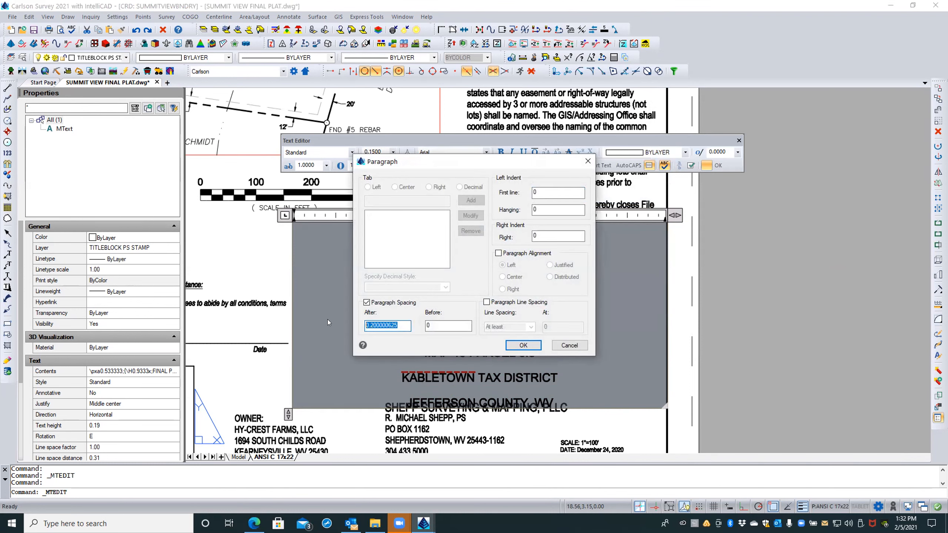
{"action": "type", "text": ".02"}
{"action": "left_click", "coordinate": [515, 345]}
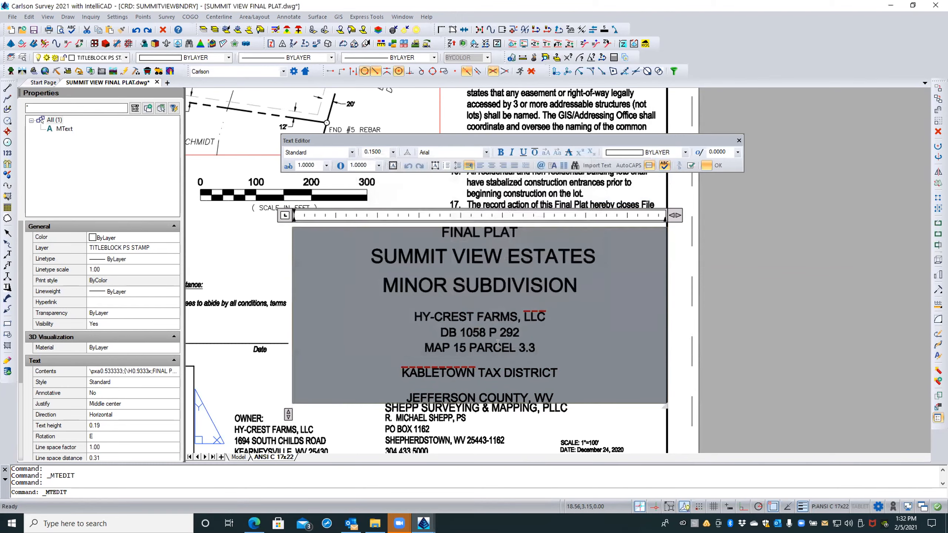
Set the paragraph spacing after the MAP 15 PARCEL 3.3 line to .02
{"action": "right_click", "coordinate": [540, 344]}
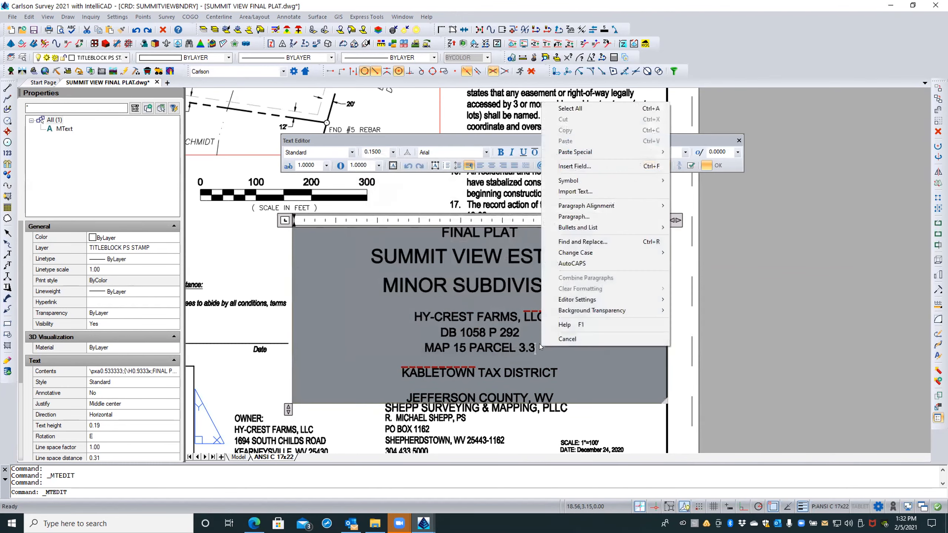
{"action": "left_click", "coordinate": [565, 213]}
{"action": "left_click_drag", "start_coordinate": [401, 325], "coordinate": [352, 321]}
{"action": "type", "text": "02"}
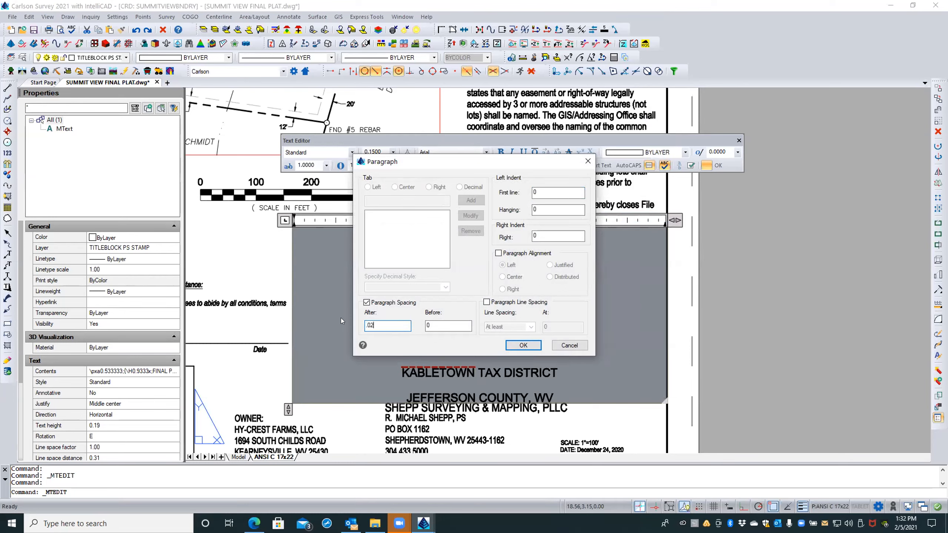
{"action": "key", "text": "Return"}
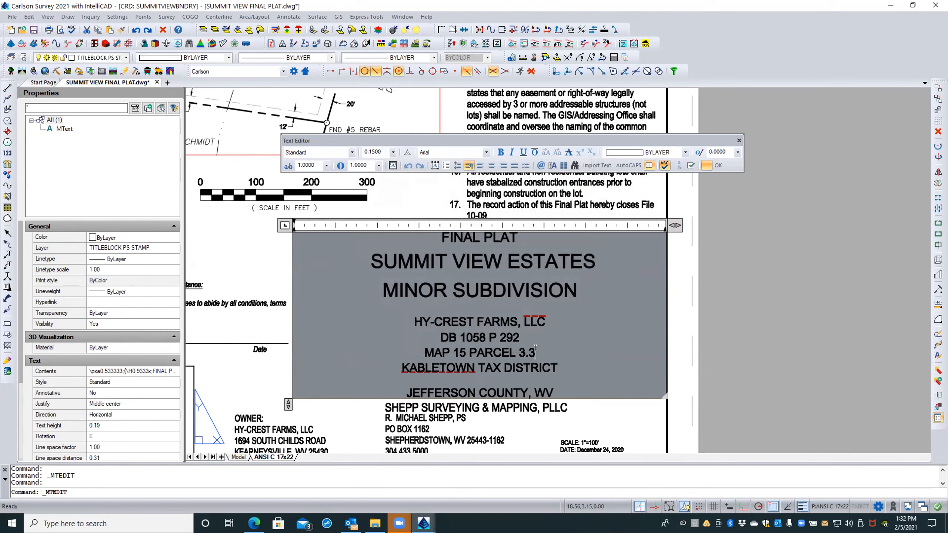
Turn off paragraph spacing for the SUMMIT VIEW ESTATES line
{"action": "right_click", "coordinate": [596, 255]}
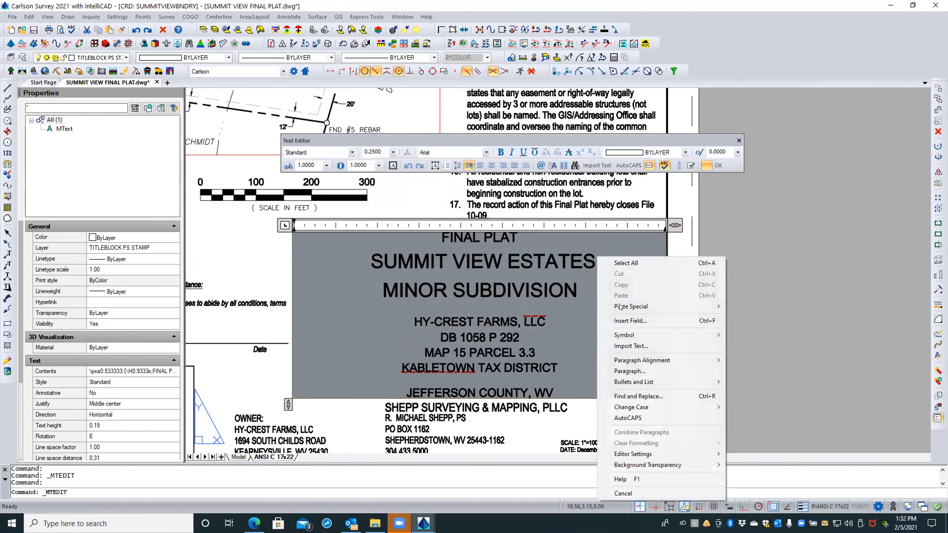
{"action": "left_click", "coordinate": [627, 371]}
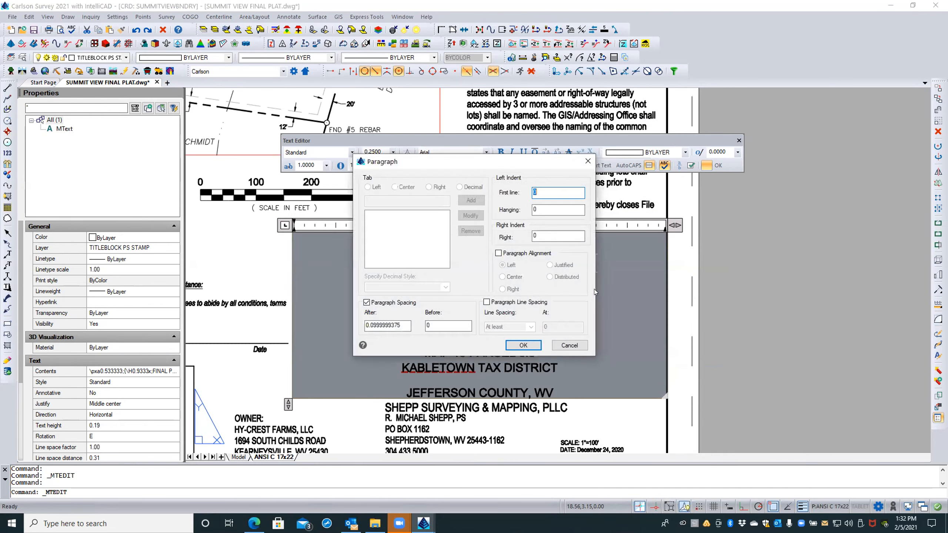
{"action": "left_click", "coordinate": [399, 324]}
{"action": "left_click", "coordinate": [367, 303]}
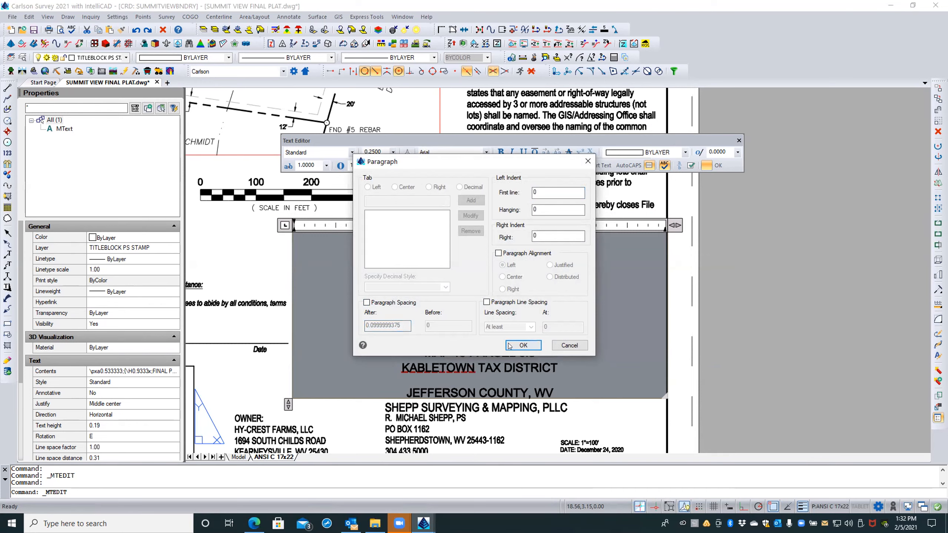
{"action": "left_click", "coordinate": [522, 346]}
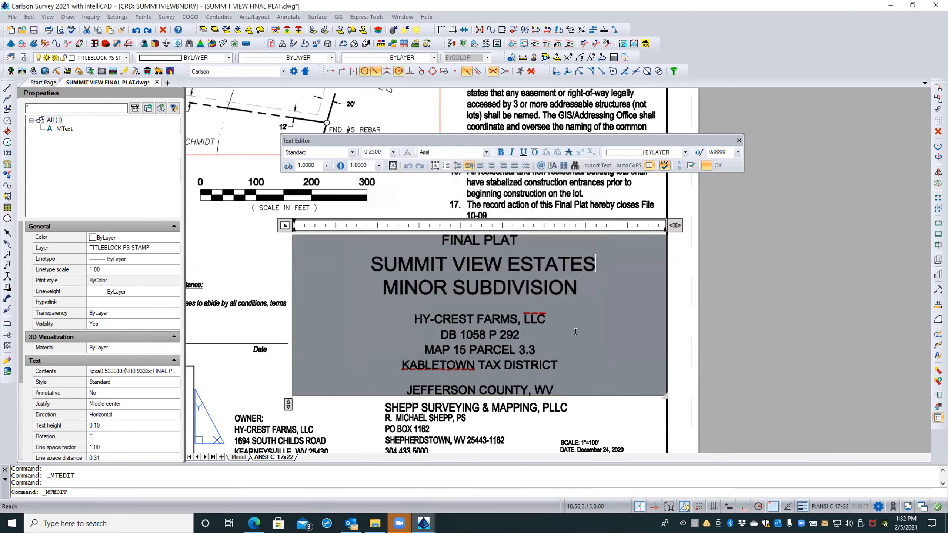
Check the paragraph spacing settings of the MINOR SUBDIVISION line without changing them
{"action": "right_click", "coordinate": [578, 286]}
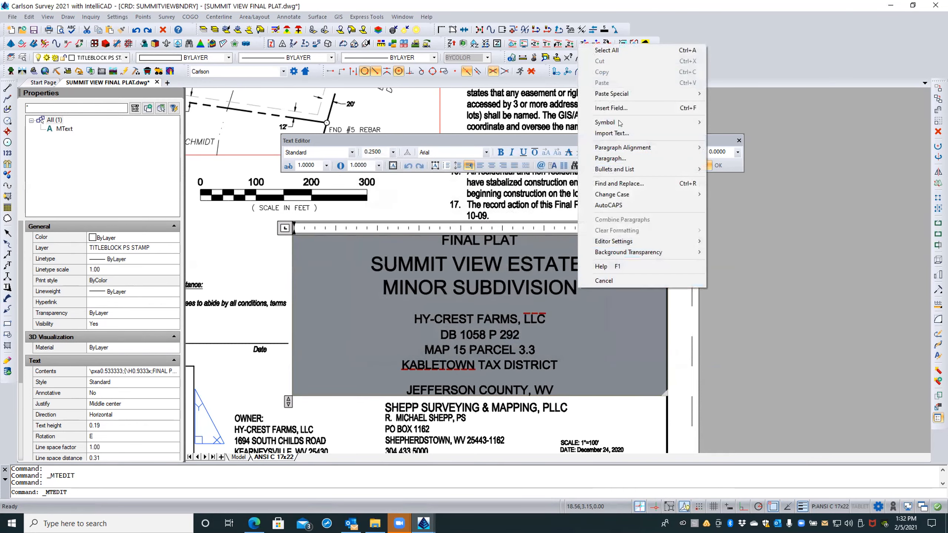
{"action": "left_click", "coordinate": [612, 159]}
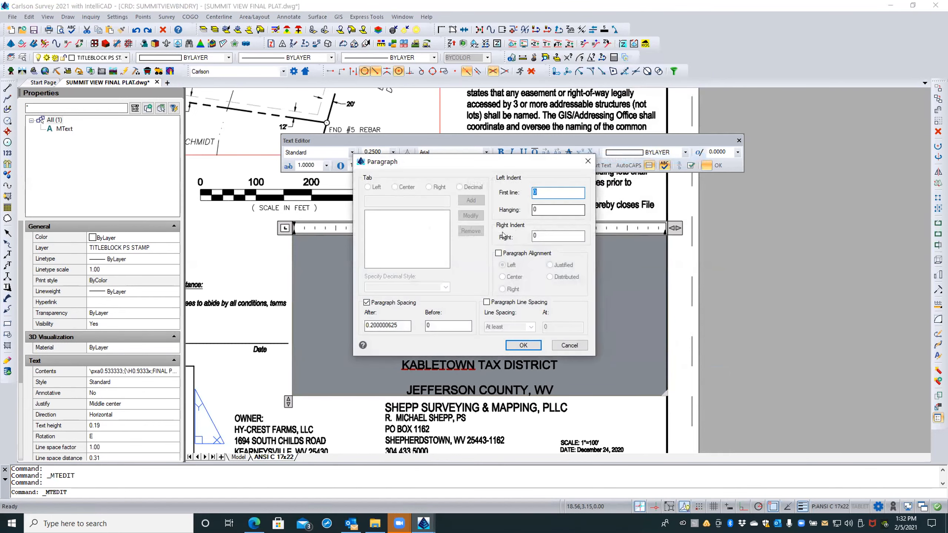
{"action": "left_click", "coordinate": [564, 346]}
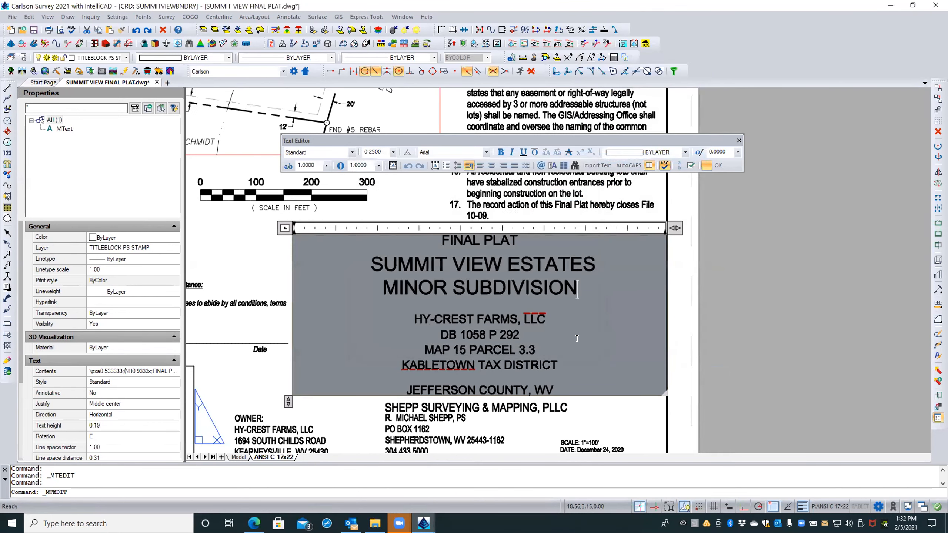
Increase the paragraph spacing after the MAP 15 PARCEL 3.3 line slightly to separate it from KABLETOWN TAX DISTRICT
{"action": "right_click", "coordinate": [536, 348]}
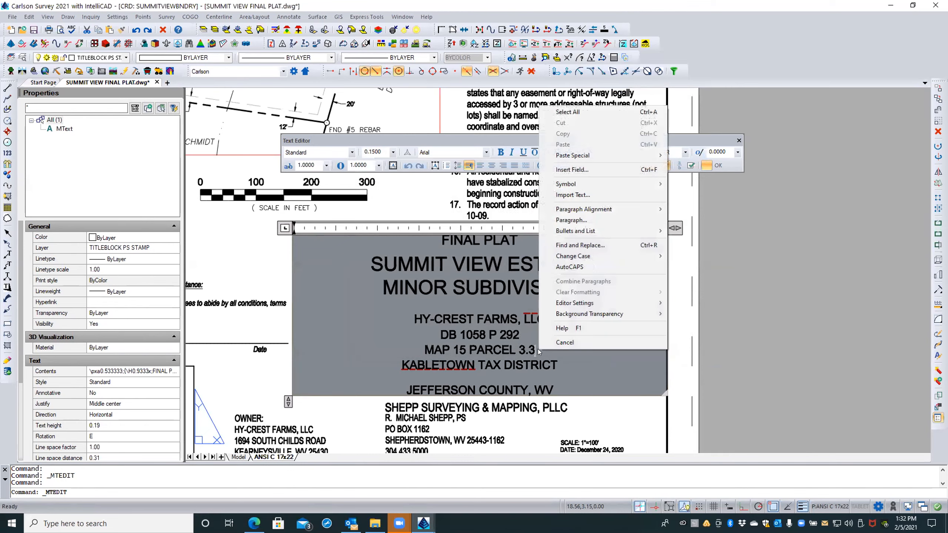
{"action": "left_click", "coordinate": [578, 219]}
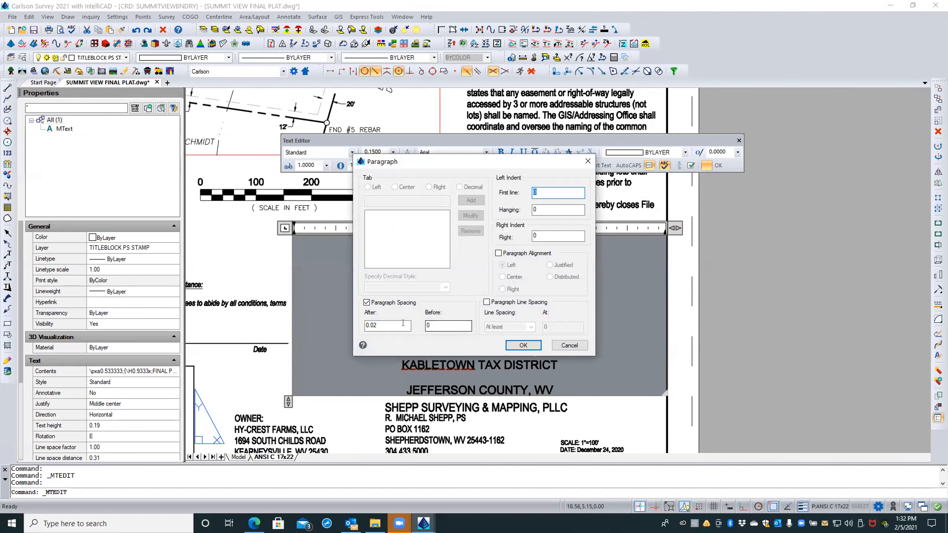
{"action": "left_click", "coordinate": [387, 323]}
{"action": "key", "text": "BackSpace"}
{"action": "key", "text": "BackSpace"}
{"action": "key", "text": "Return"}
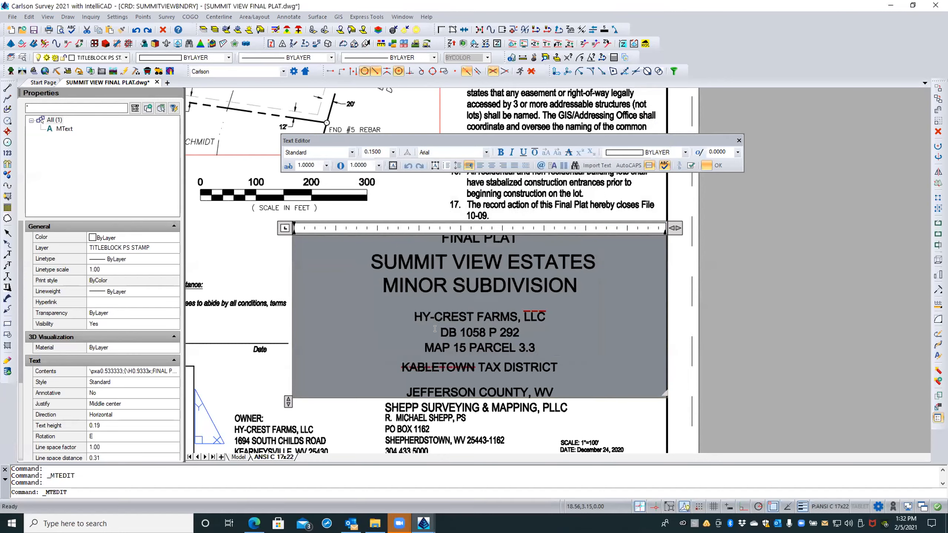
Reduce the paragraph spacing after the KABLETOWN TAX DISTRICT line and apply the MText edits
{"action": "right_click", "coordinate": [559, 367]}
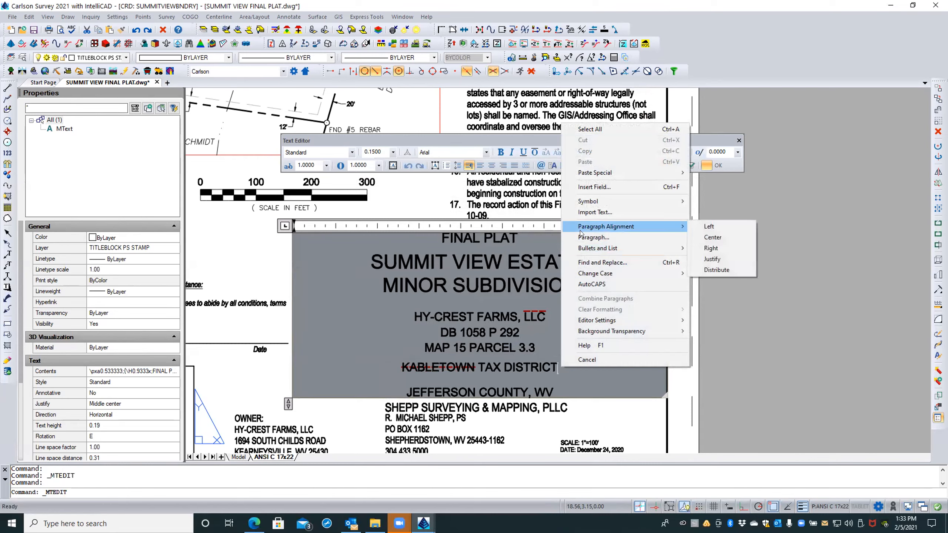
{"action": "left_click", "coordinate": [589, 237]}
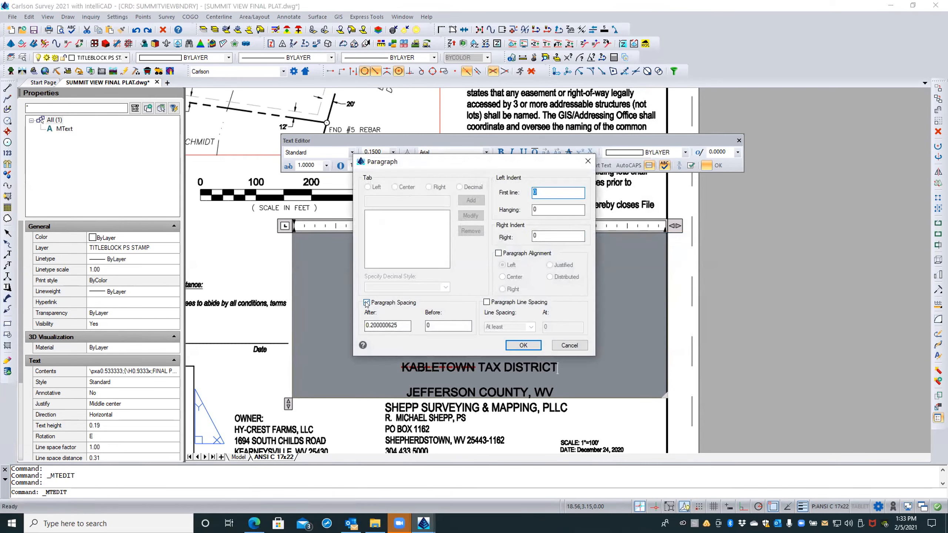
{"action": "double_click", "coordinate": [390, 324]}
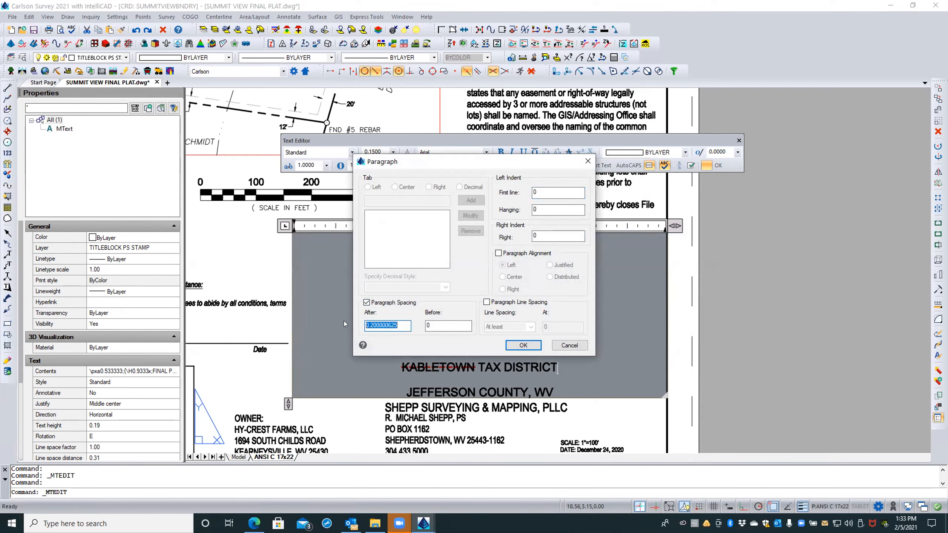
{"action": "type", "text": "."}
{"action": "key", "text": "Return"}
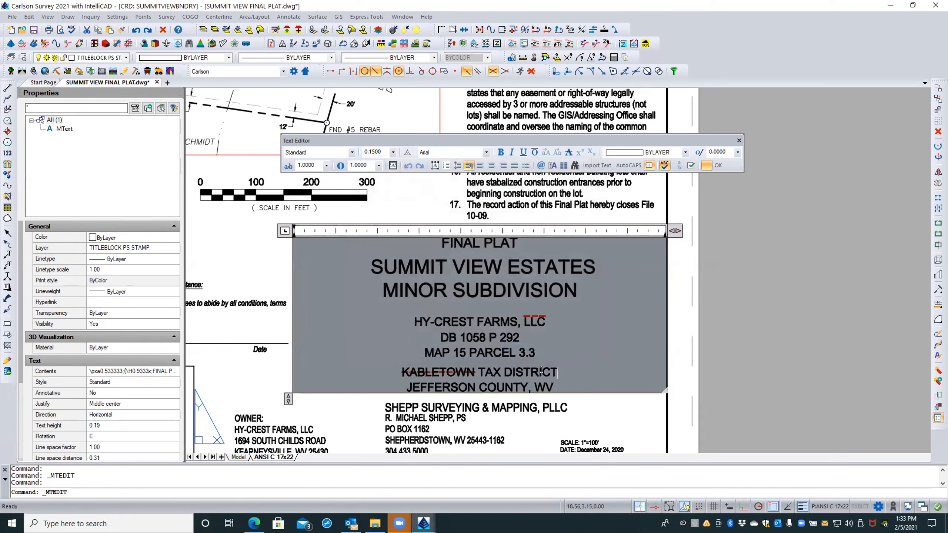
{"action": "left_click", "coordinate": [717, 166]}
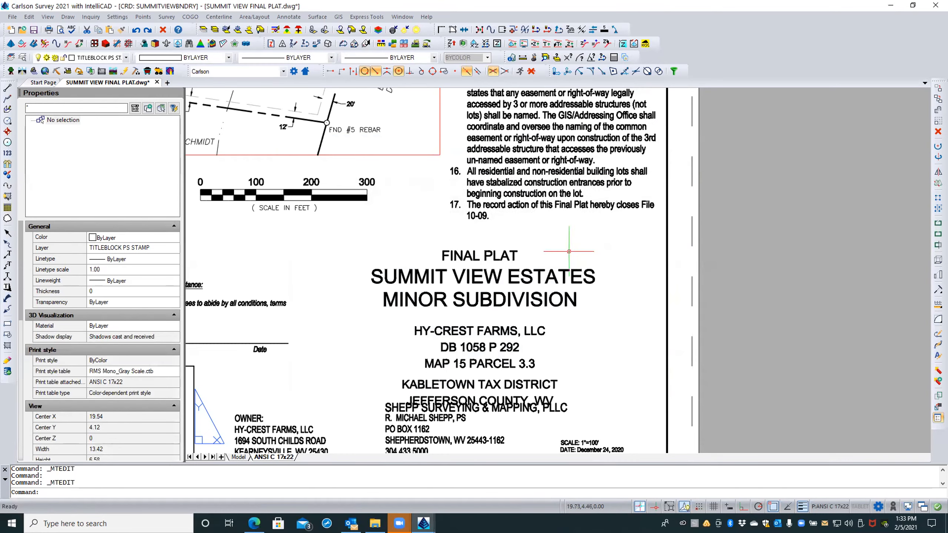
Set the width factor of all lines in the title MText to 0.85, apply the edits and select the block
{"action": "double_click", "coordinate": [477, 280]}
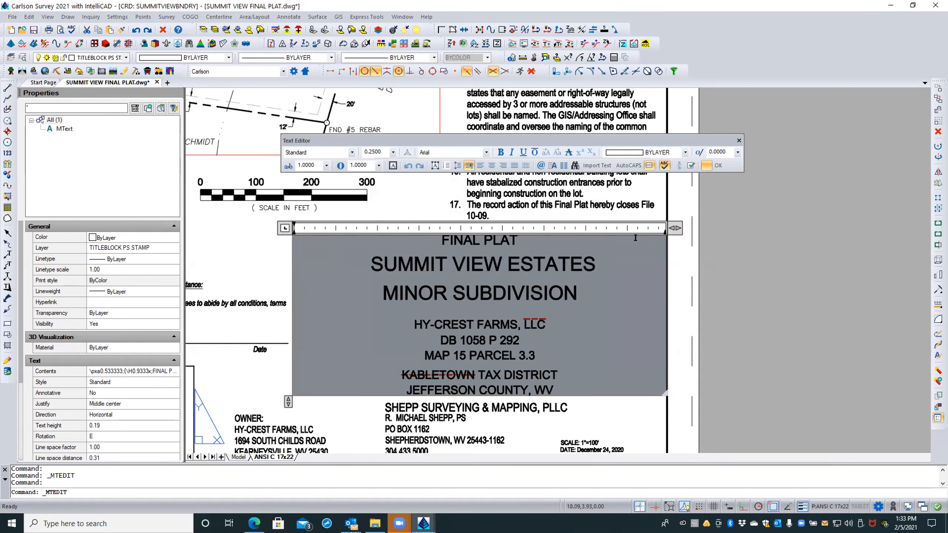
{"action": "left_click", "coordinate": [718, 166]}
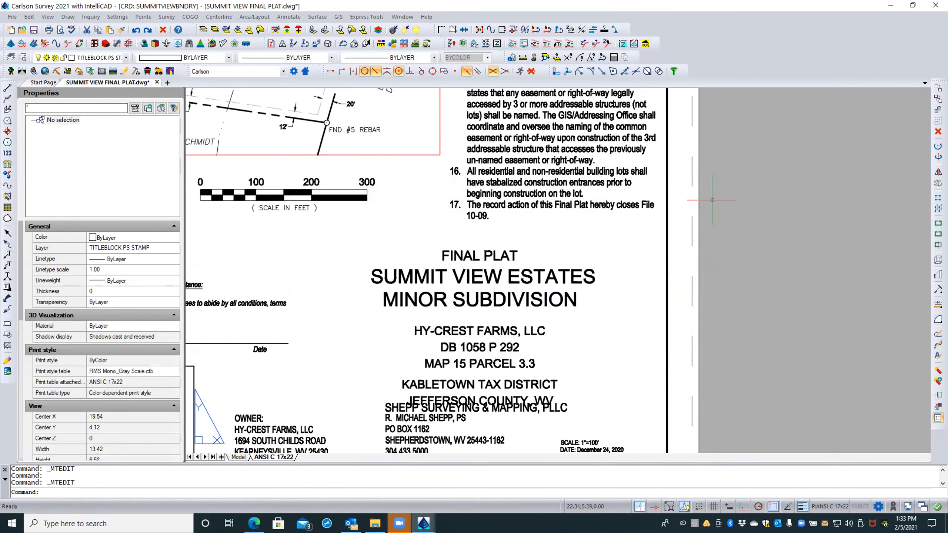
{"action": "double_click", "coordinate": [496, 277]}
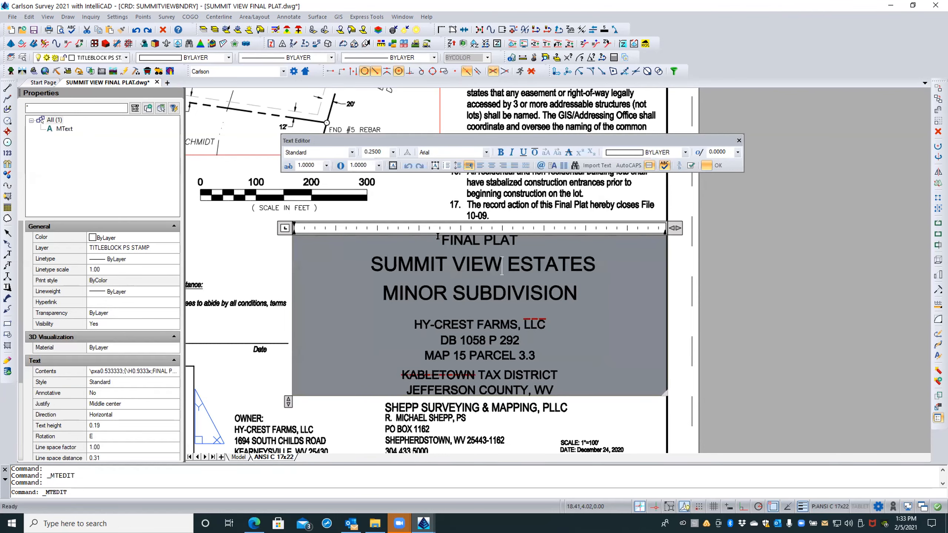
{"action": "left_click_drag", "start_coordinate": [442, 239], "coordinate": [556, 385]}
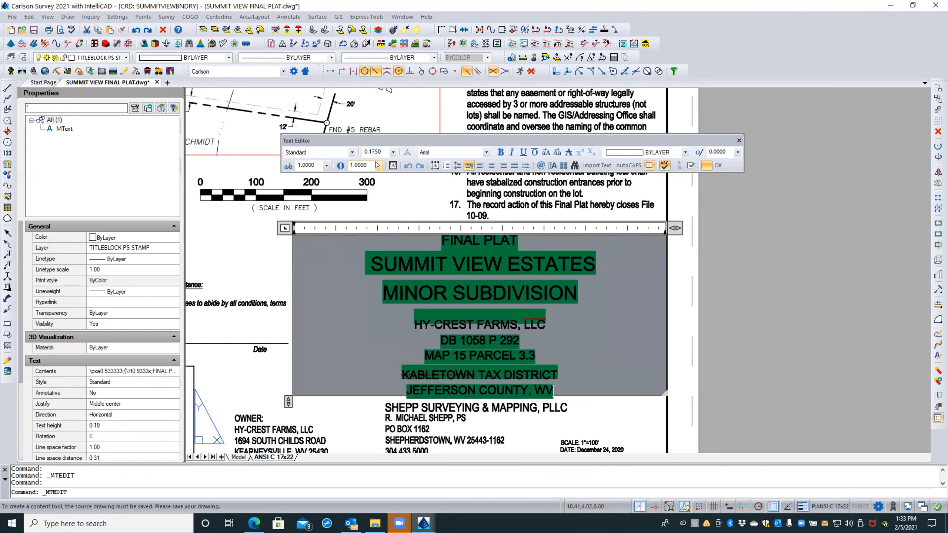
{"action": "double_click", "coordinate": [353, 164]}
{"action": "type", "text": "."}
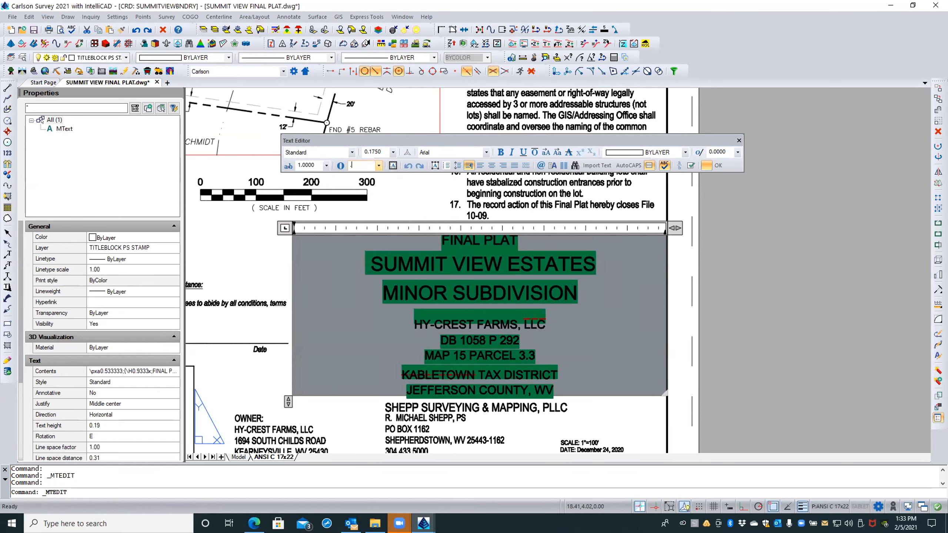
{"action": "type", "text": "85"}
{"action": "key", "text": "Return"}
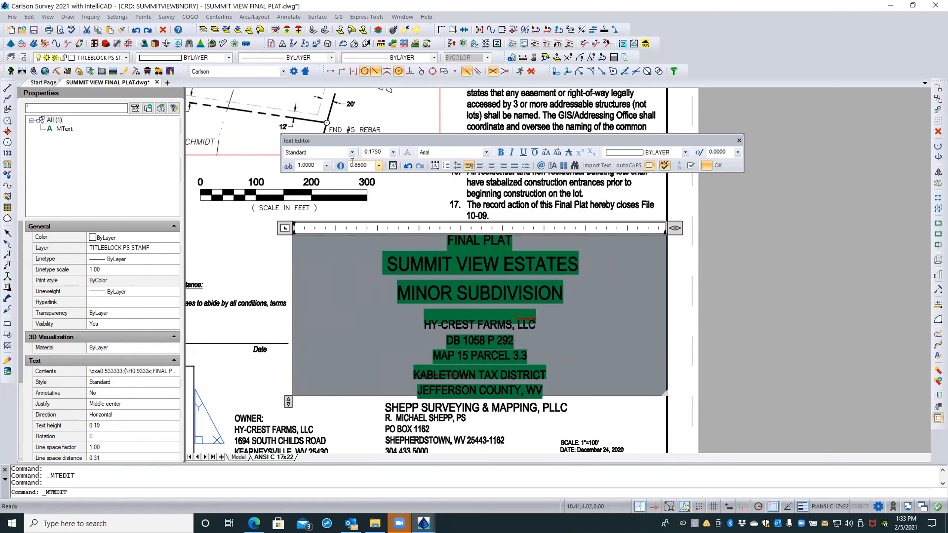
{"action": "left_click", "coordinate": [713, 165]}
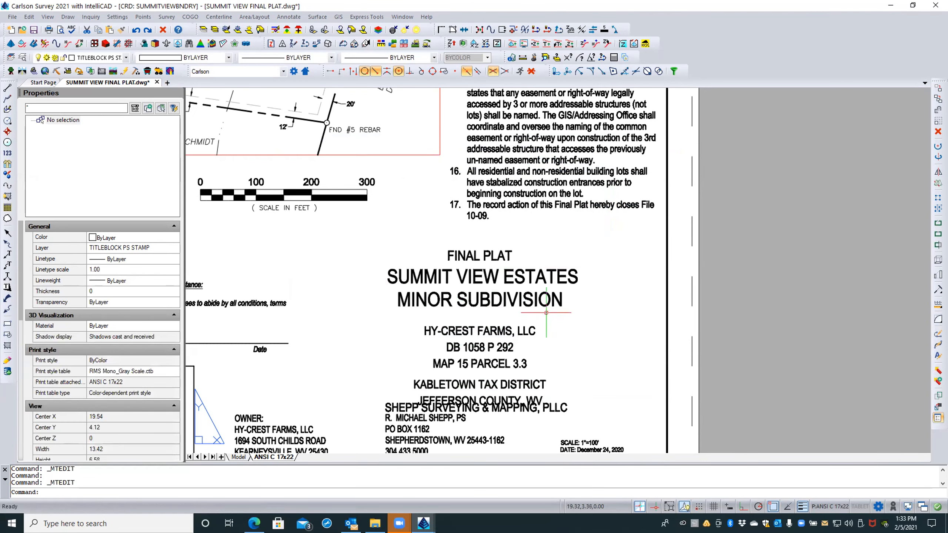
{"action": "left_click", "coordinate": [499, 298]}
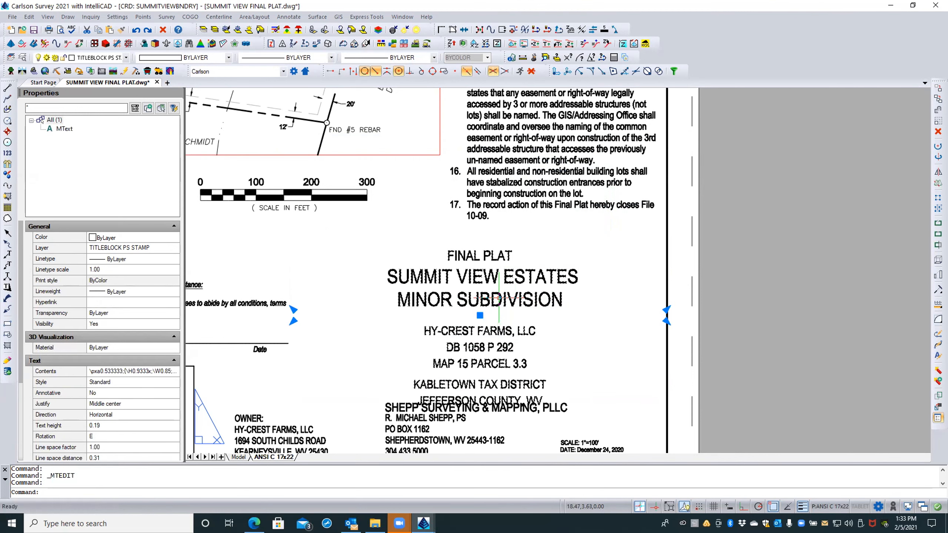
Move the title MText block slightly left and up so it clears the SHEPP SURVEYING & MAPPING, PLLC text below, and deselect it
{"action": "left_click", "coordinate": [480, 315]}
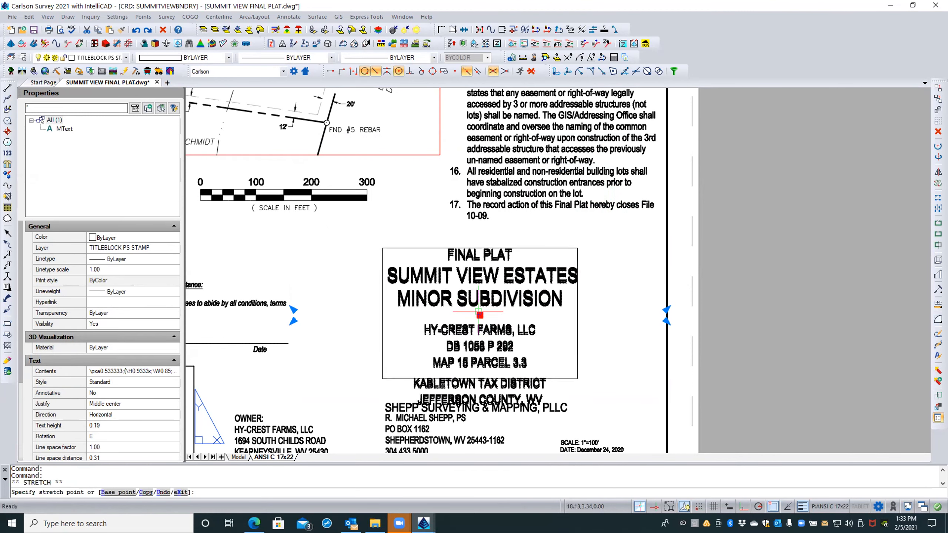
{"action": "left_click", "coordinate": [475, 309]}
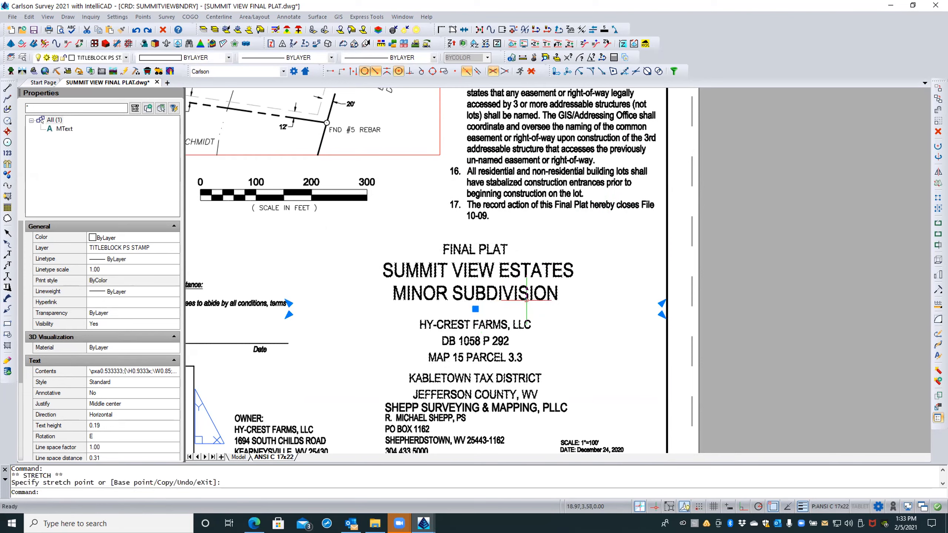
{"action": "left_click", "coordinate": [475, 309]}
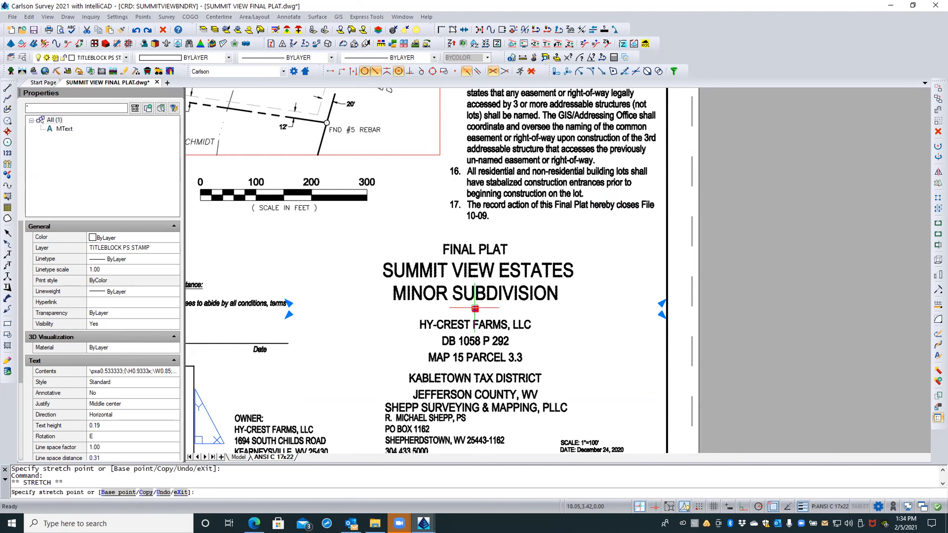
{"action": "left_click", "coordinate": [475, 298]}
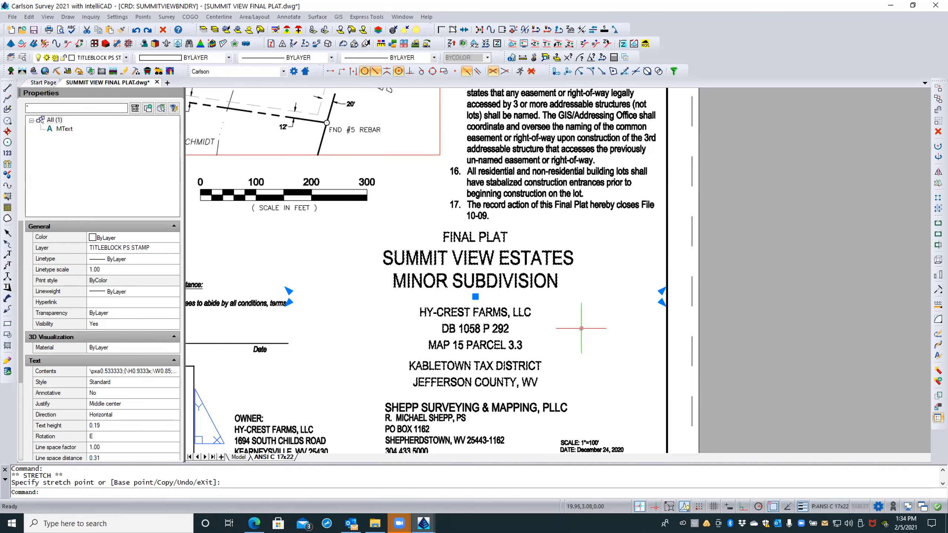
{"action": "key", "text": "Escape"}
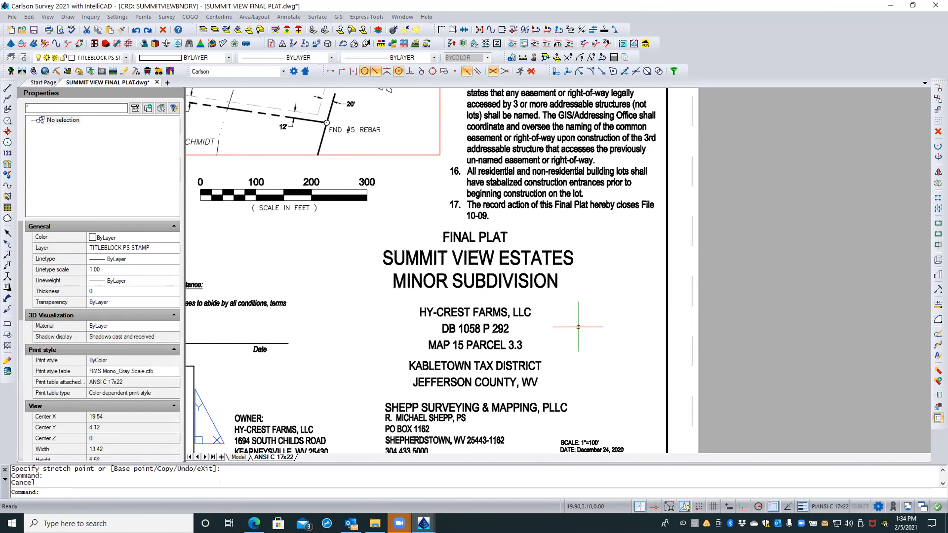
Set the paragraph spacing after the MINOR SUBDIVISION line in the title MText to 0.175
{"action": "scroll", "coordinate": [582, 327], "scroll_direction": "down", "scroll_amount": 1}
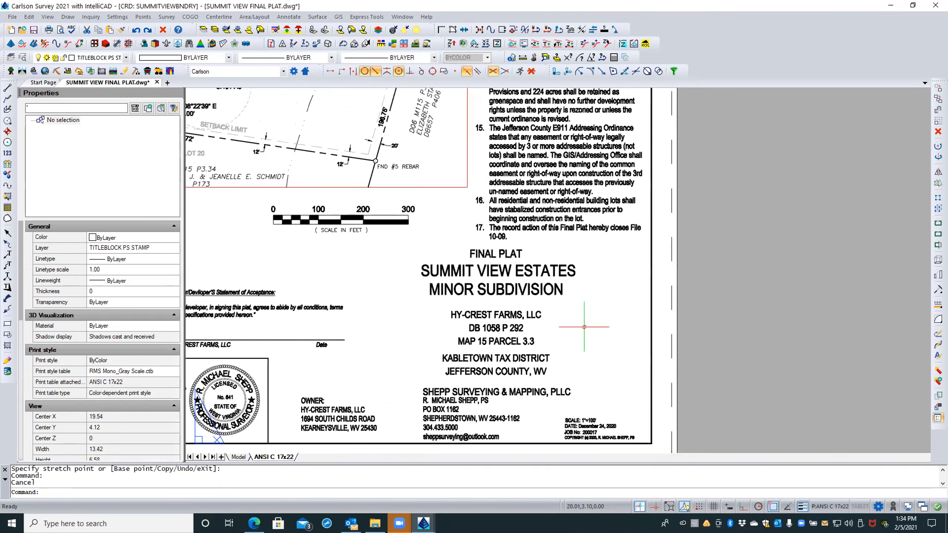
{"action": "double_click", "coordinate": [514, 289]}
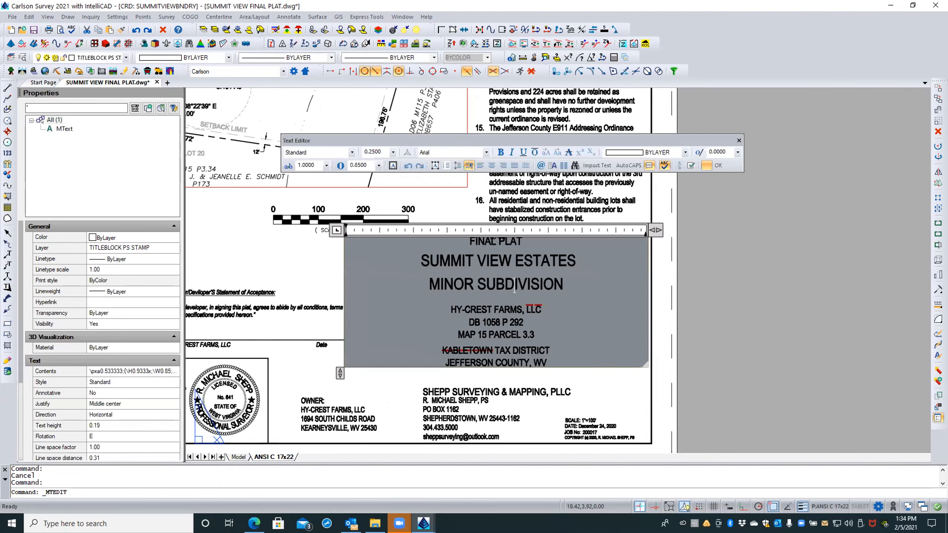
{"action": "left_click", "coordinate": [590, 282]}
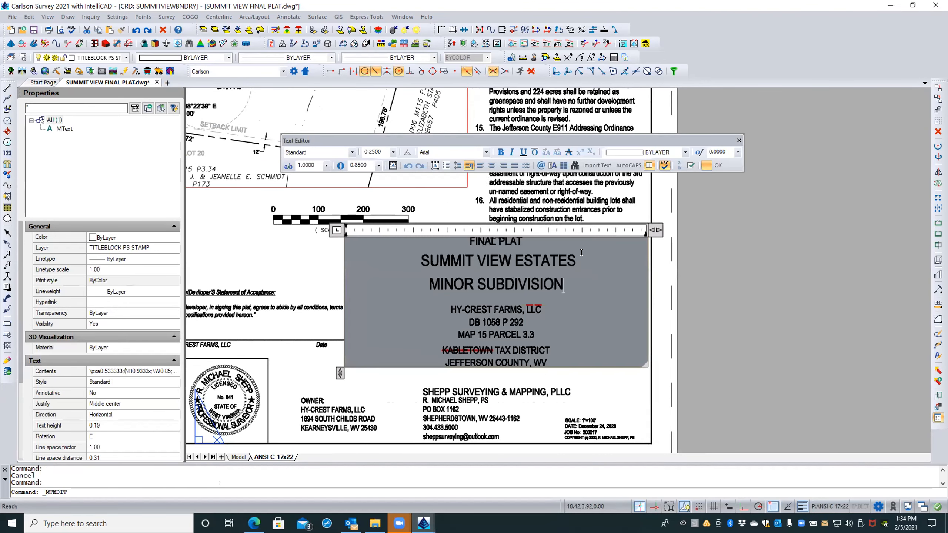
{"action": "right_click", "coordinate": [565, 279]}
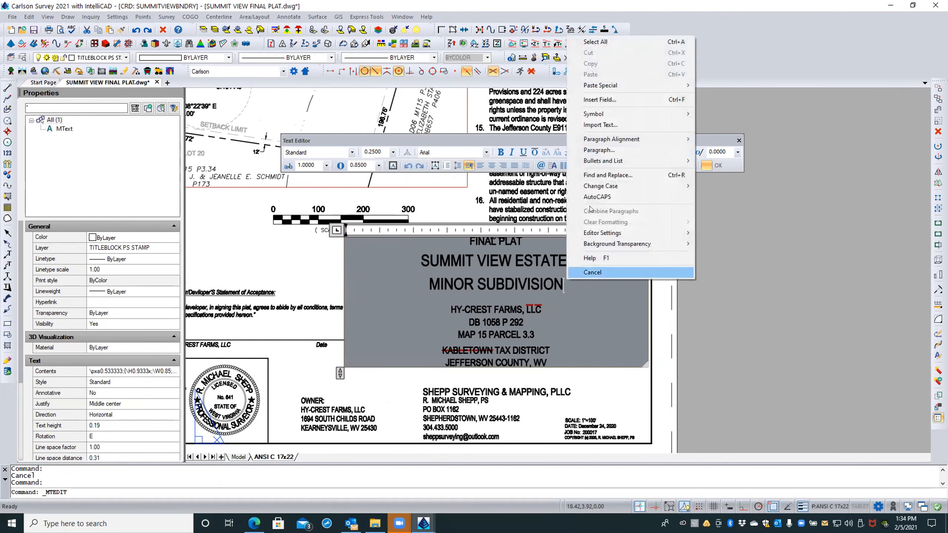
{"action": "left_click", "coordinate": [599, 150]}
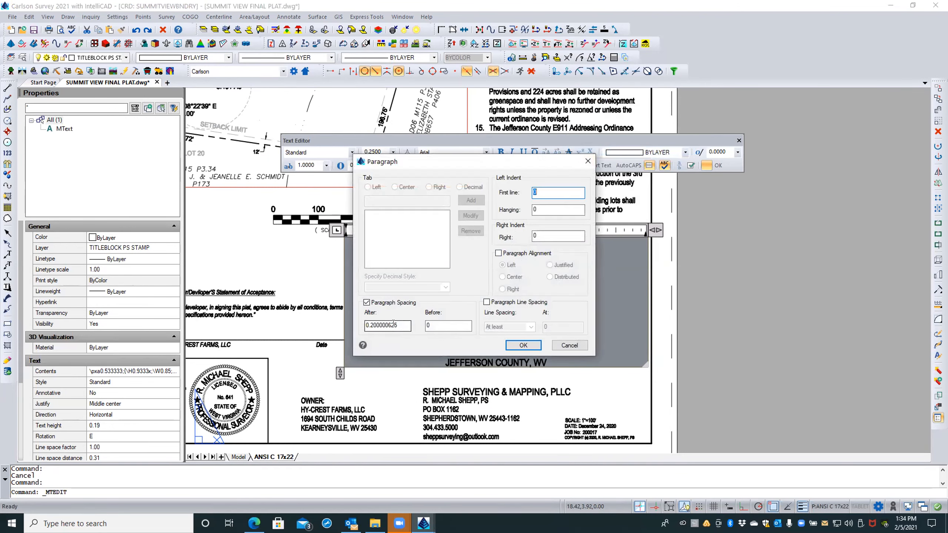
{"action": "left_click_drag", "start_coordinate": [368, 324], "coordinate": [423, 320]}
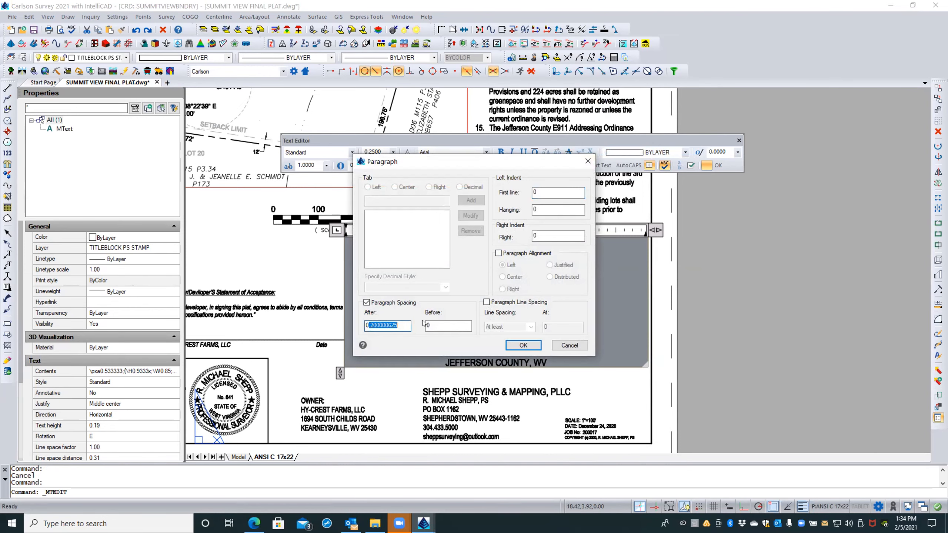
{"action": "type", "text": ".175"}
{"action": "key", "text": "Return"}
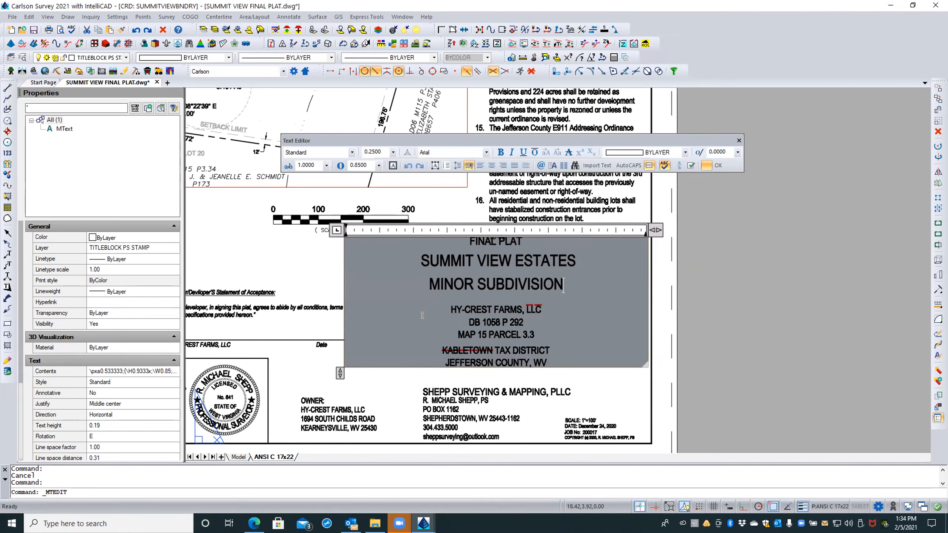
Set the paragraph spacing after the SUMMIT VIEW ESTATES line to 0.005 and apply the MText edits
{"action": "left_click", "coordinate": [576, 261]}
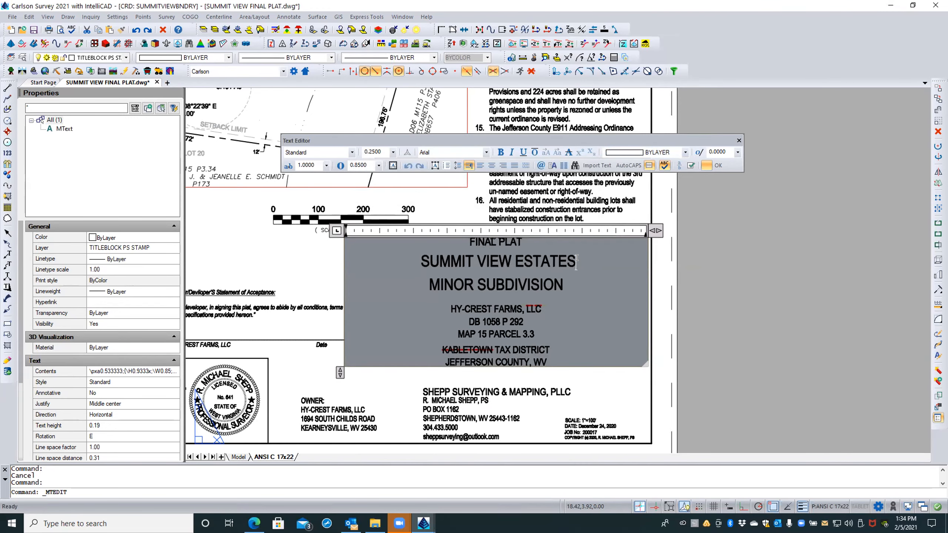
{"action": "right_click", "coordinate": [578, 257]}
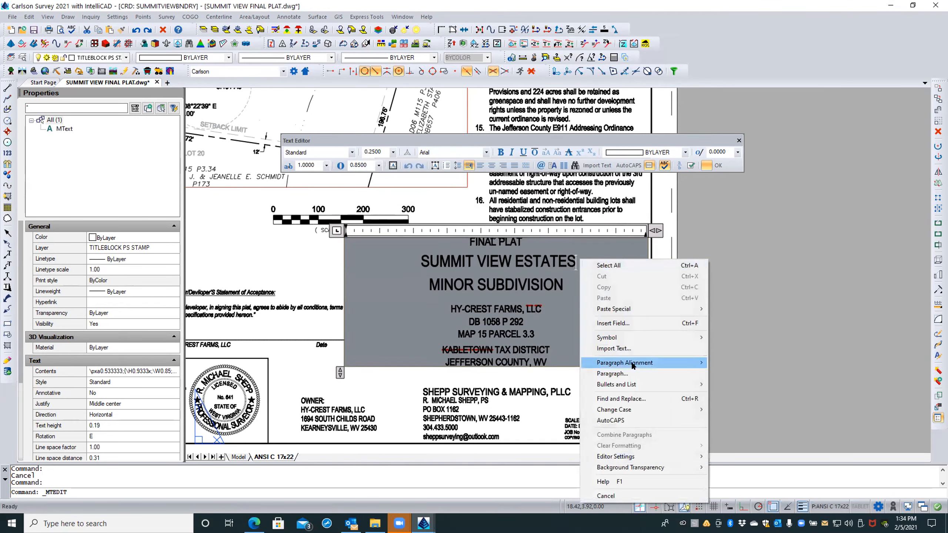
{"action": "left_click", "coordinate": [619, 373]}
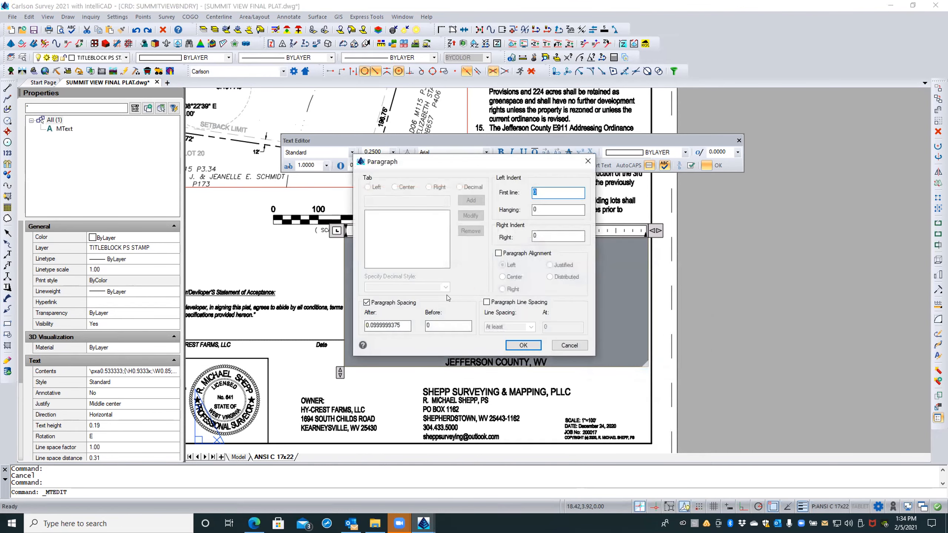
{"action": "double_click", "coordinate": [402, 325]}
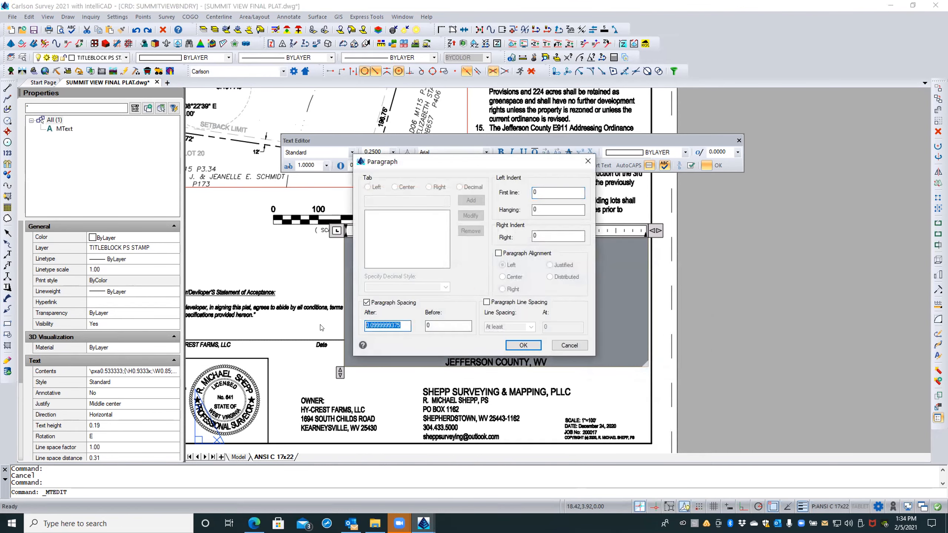
{"action": "type", "text": ".005"}
{"action": "key", "text": "Return"}
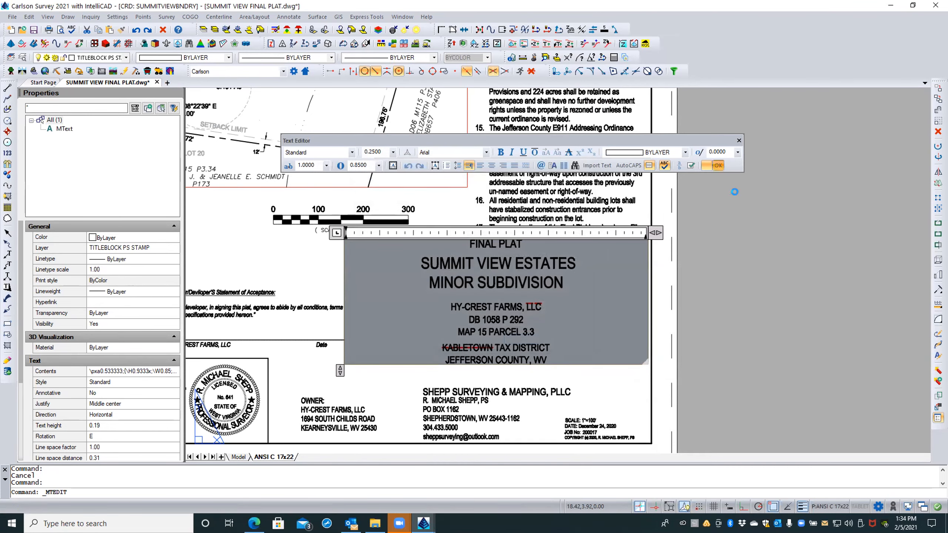
{"action": "left_click", "coordinate": [716, 166]}
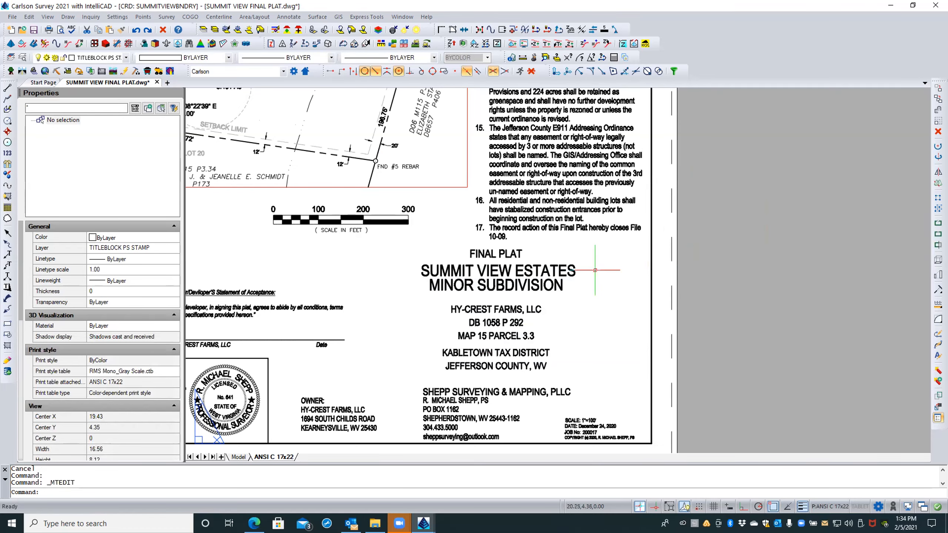
Turn off the custom paragraph spacing for the SUMMIT VIEW ESTATES line and apply the MText edits
{"action": "double_click", "coordinate": [554, 281]}
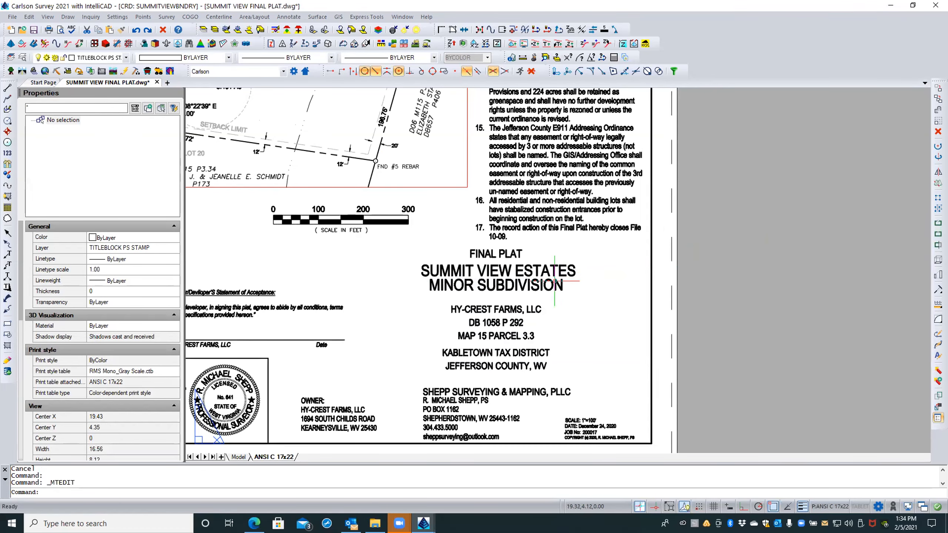
{"action": "right_click", "coordinate": [584, 265]}
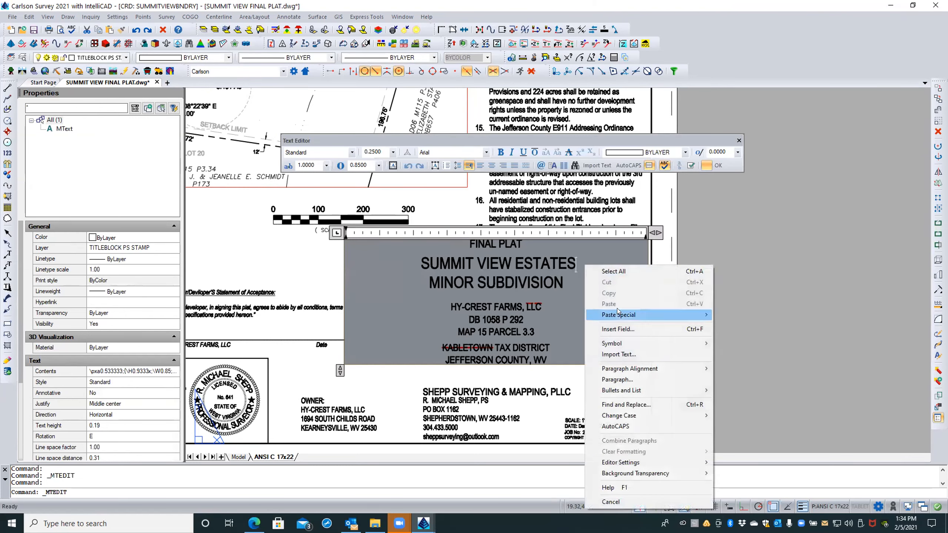
{"action": "left_click", "coordinate": [619, 375]}
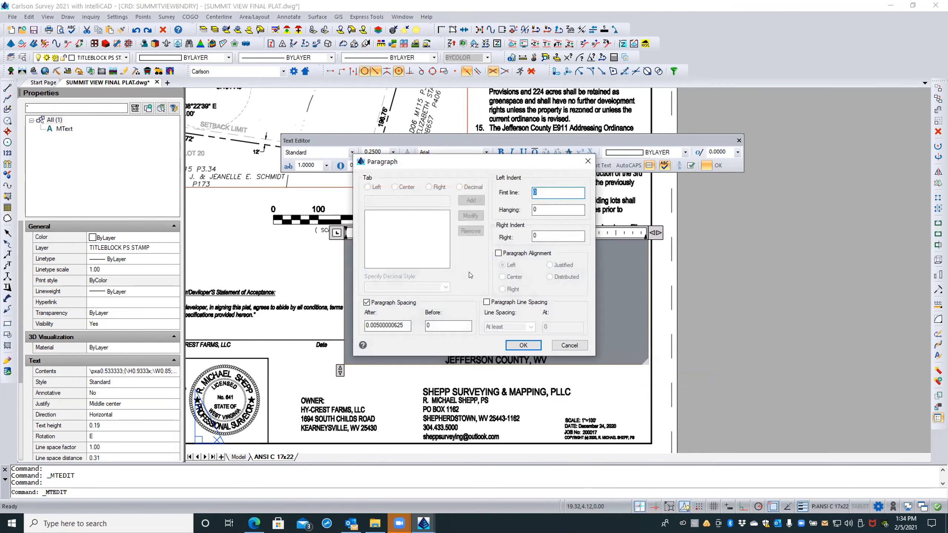
{"action": "left_click", "coordinate": [366, 302]}
{"action": "left_click", "coordinate": [522, 345]}
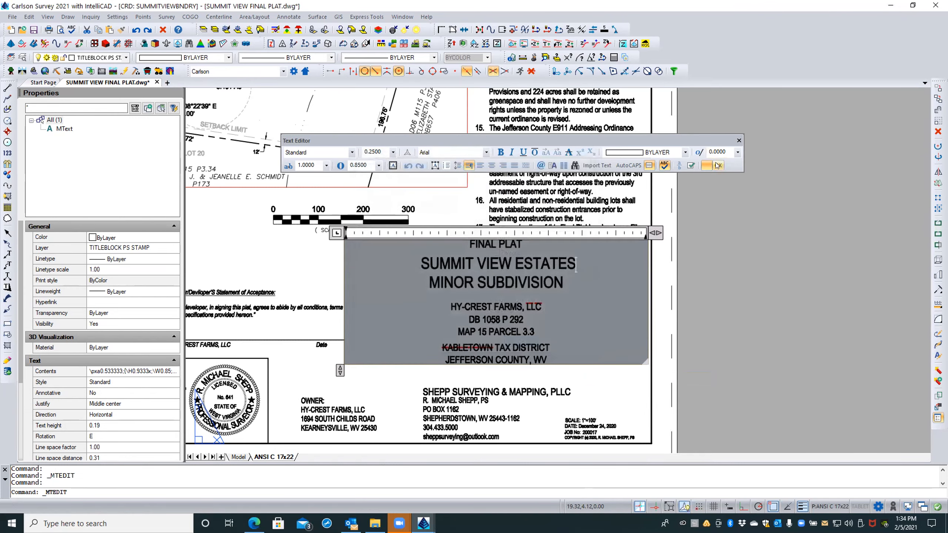
{"action": "left_click", "coordinate": [714, 165]}
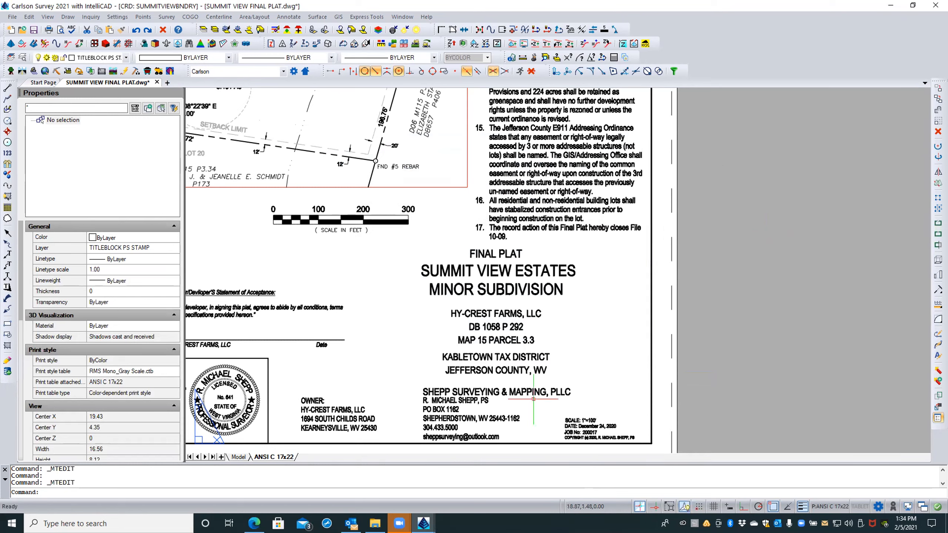
Join KABLETOWN TAX DISTRICT and JEFFERSON COUNTY, WV into one line separated by a wide gap, and apply the edits
{"action": "double_click", "coordinate": [505, 357]}
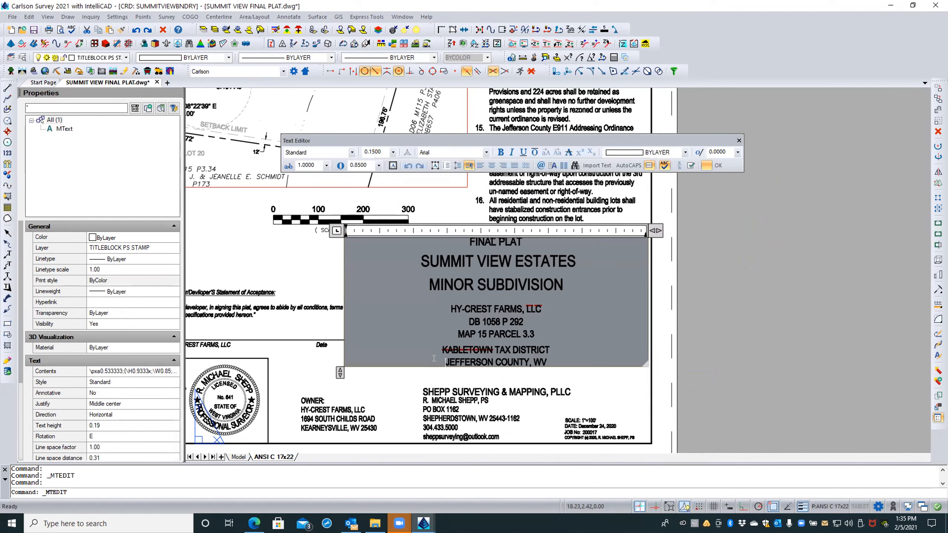
{"action": "key", "text": "BackSpace"}
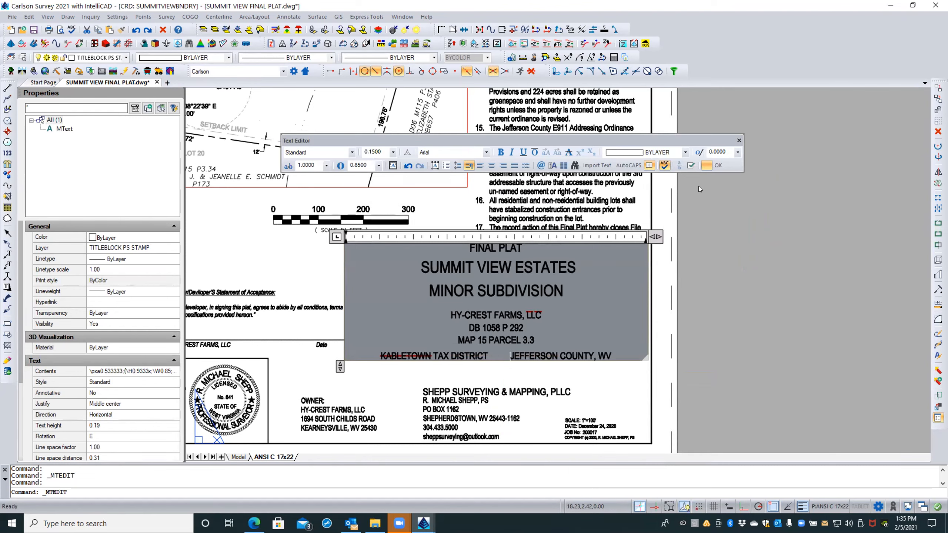
{"action": "left_click", "coordinate": [713, 166]}
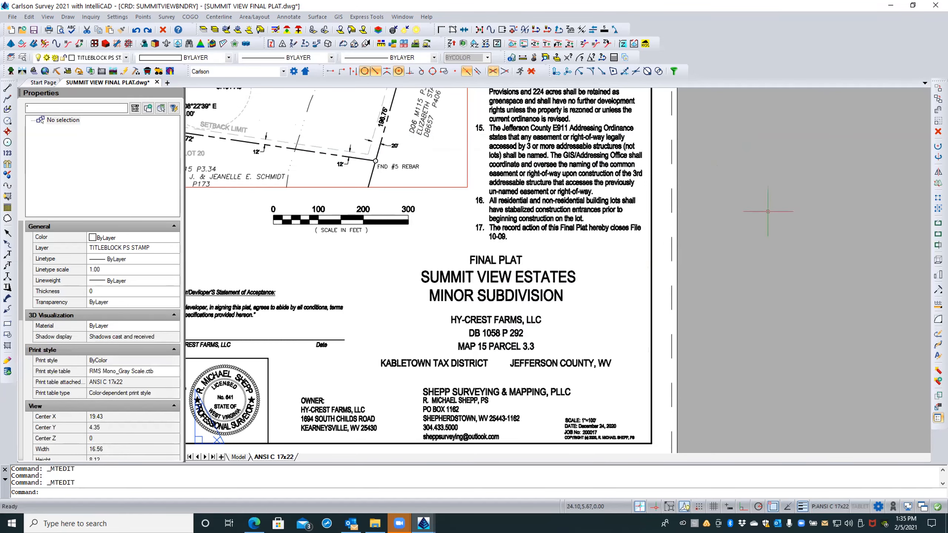
Narrow the gap between KABLETOWN TAX DISTRICT and JEFFERSON COUNTY, WV by removing four spaces, and apply the edits
{"action": "double_click", "coordinate": [537, 361]}
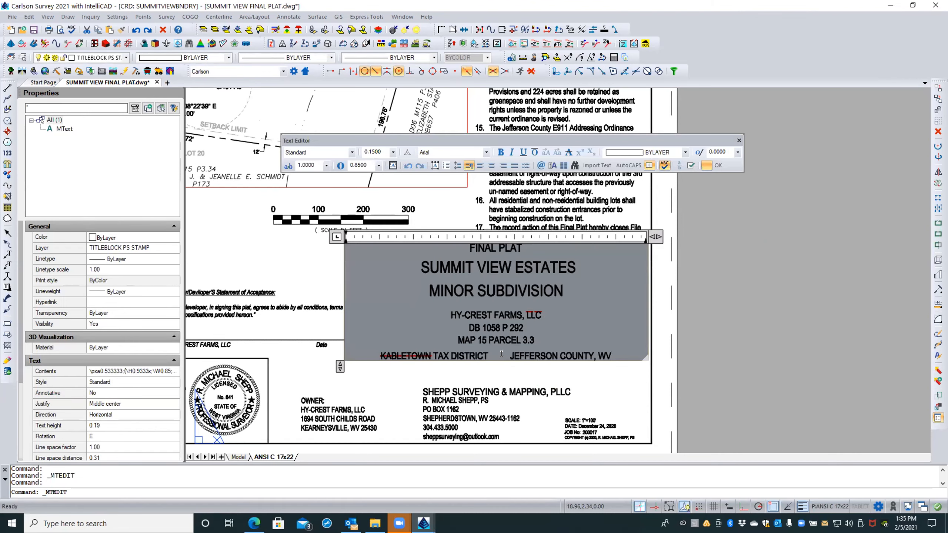
{"action": "key", "text": "BackSpace"}
{"action": "key", "text": "BackSpace"}
{"action": "key", "text": "BackSpace"}
{"action": "key", "text": "BackSpace"}
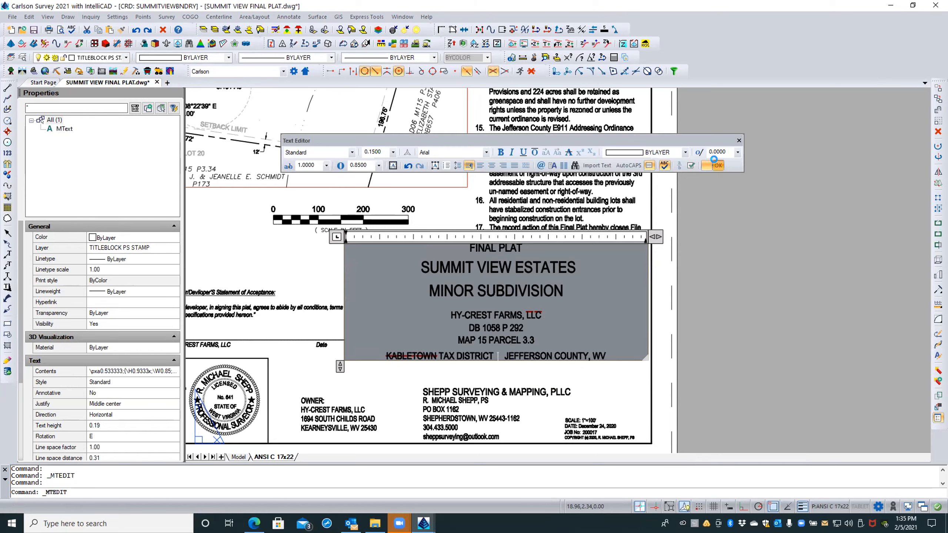
{"action": "left_click", "coordinate": [715, 165]}
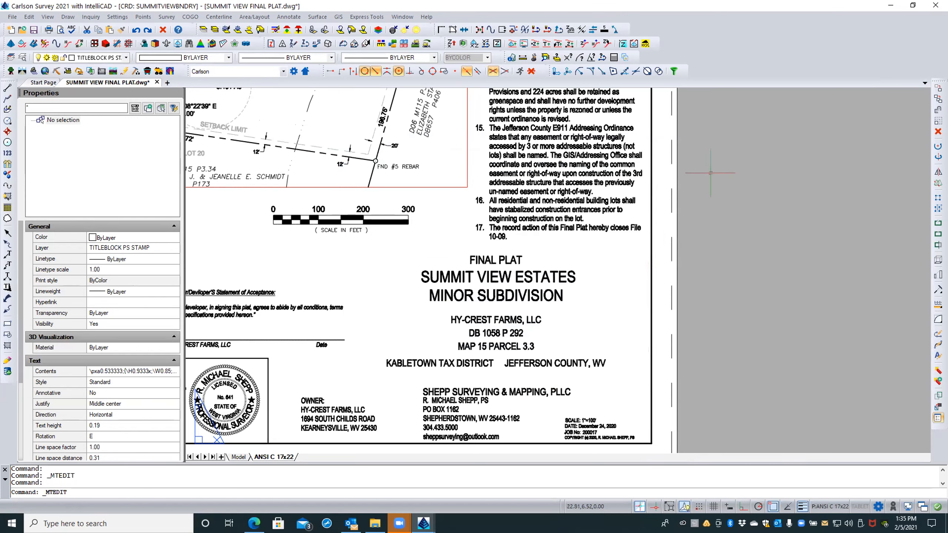
Move the title MText block straight down slightly to balance it between note 17 and the surveyor's company text, and deselect it
{"action": "left_click", "coordinate": [501, 276]}
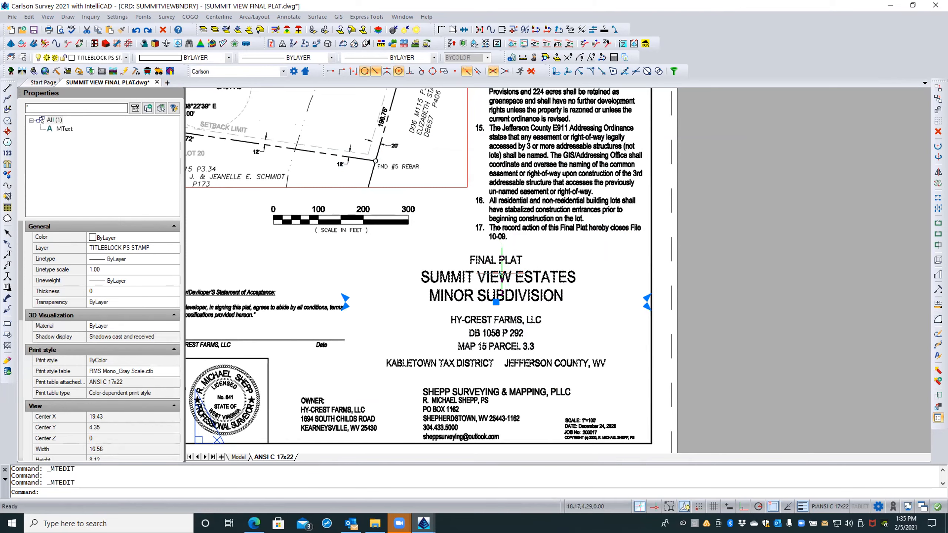
{"action": "left_click", "coordinate": [496, 302]}
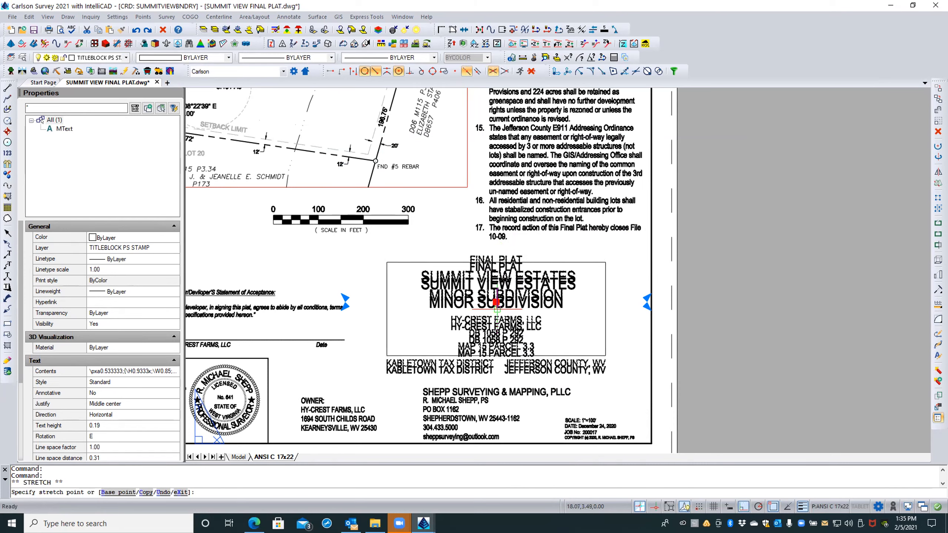
{"action": "key", "text": "Escape"}
{"action": "key", "text": "Escape"}
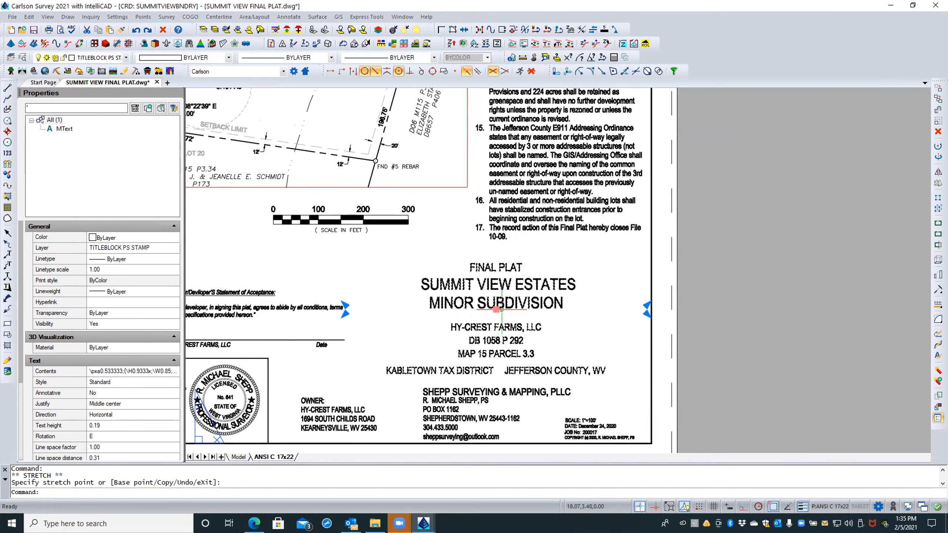
{"action": "key", "text": "Escape"}
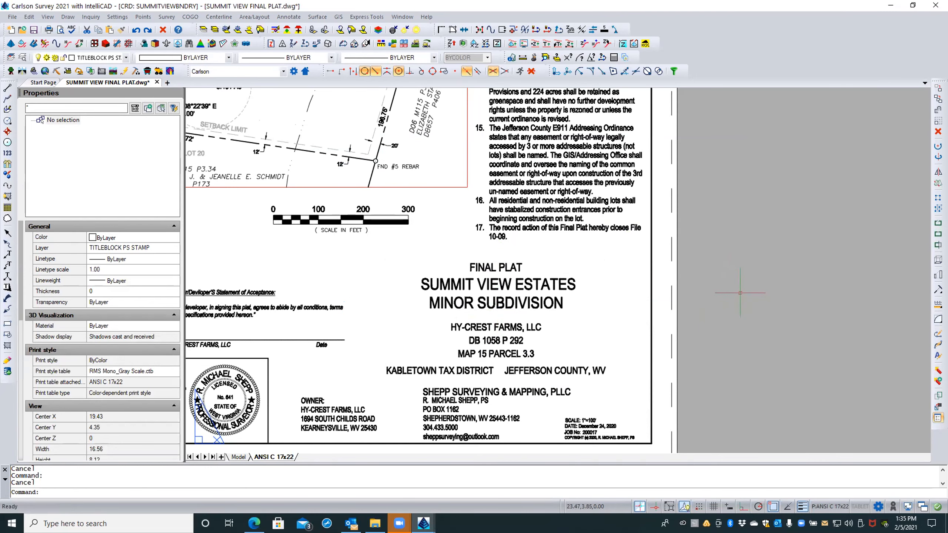
Examine the layout of the whole plat sheet, including the title block's placement
{"action": "middle_click", "coordinate": [740, 293]}
{"action": "middle_click", "coordinate": [740, 293]}
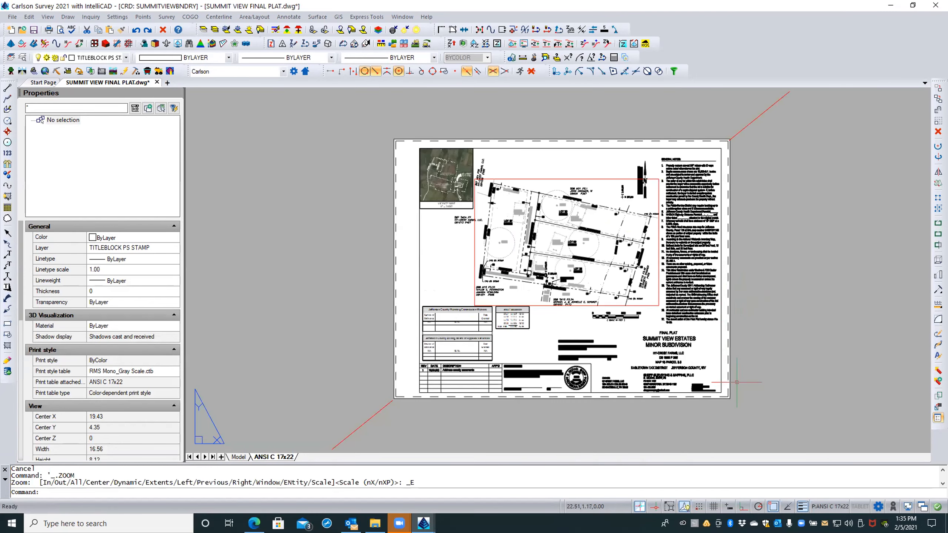
{"action": "scroll", "coordinate": [737, 382], "scroll_direction": "up", "scroll_amount": 2}
{"action": "middle_click_drag", "start_coordinate": [736, 382], "coordinate": [594, 396]}
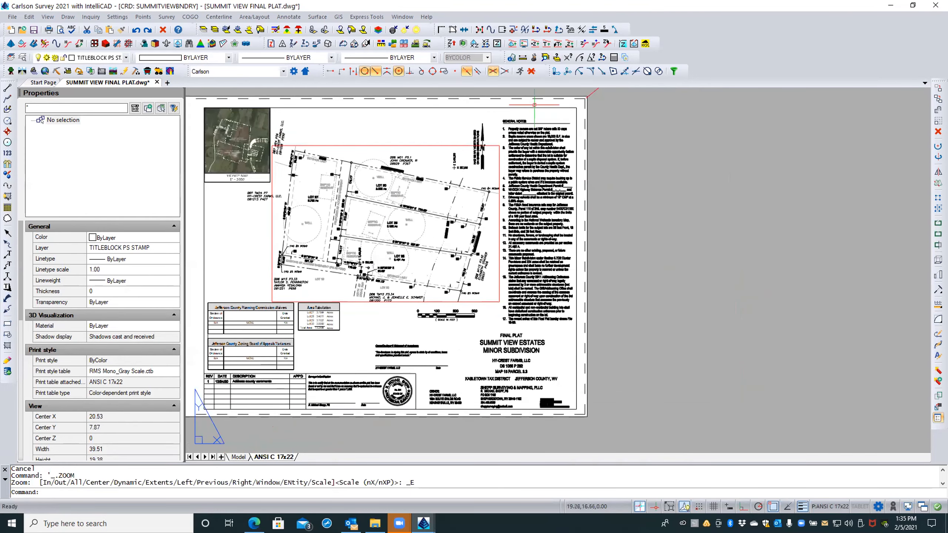
Move the general notes MText and its heading underline straight up about 0.16 on the plat sheet
{"action": "left_click", "coordinate": [529, 116]}
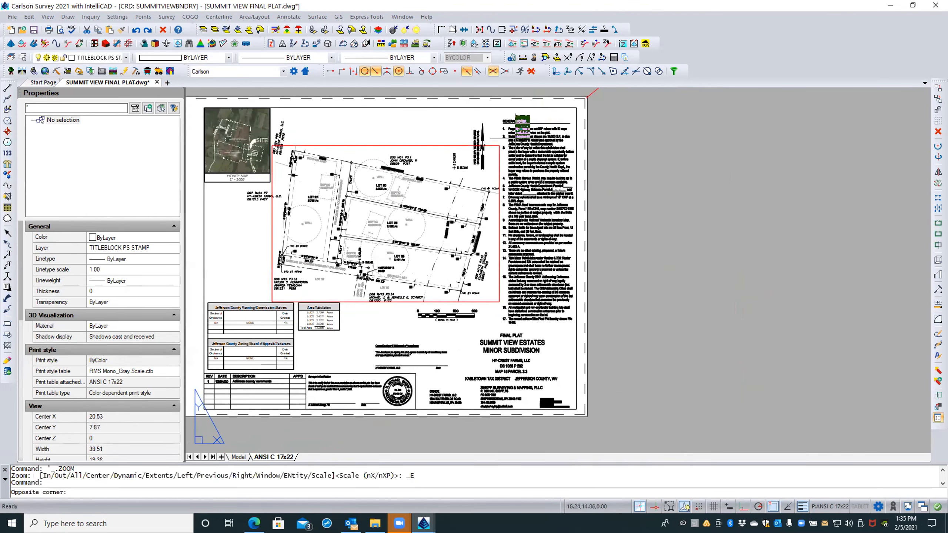
{"action": "left_click", "coordinate": [516, 119]}
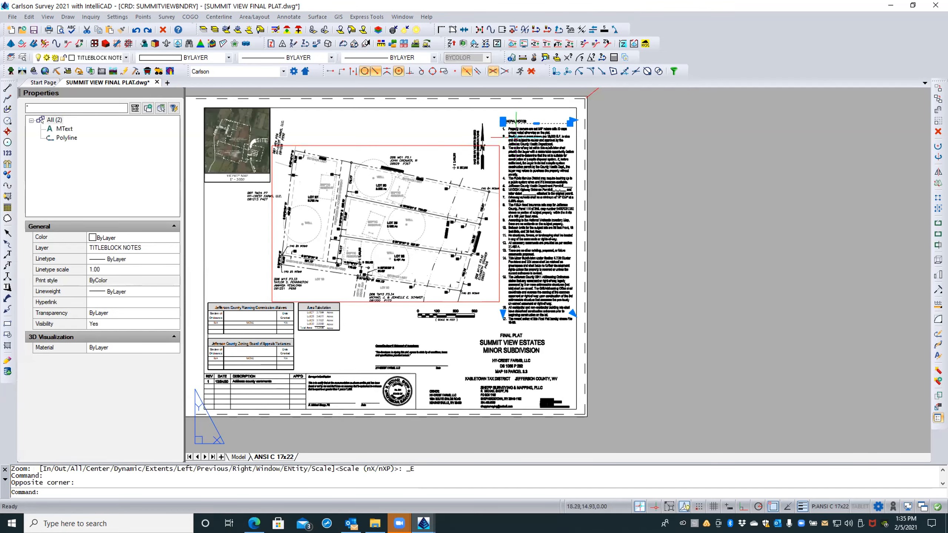
{"action": "type", "text": "M"}
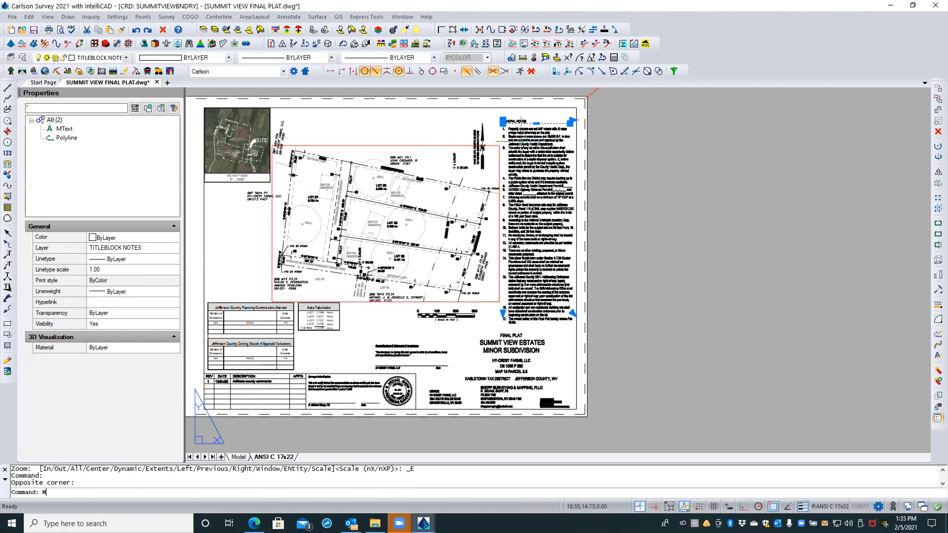
{"action": "key", "text": "Return"}
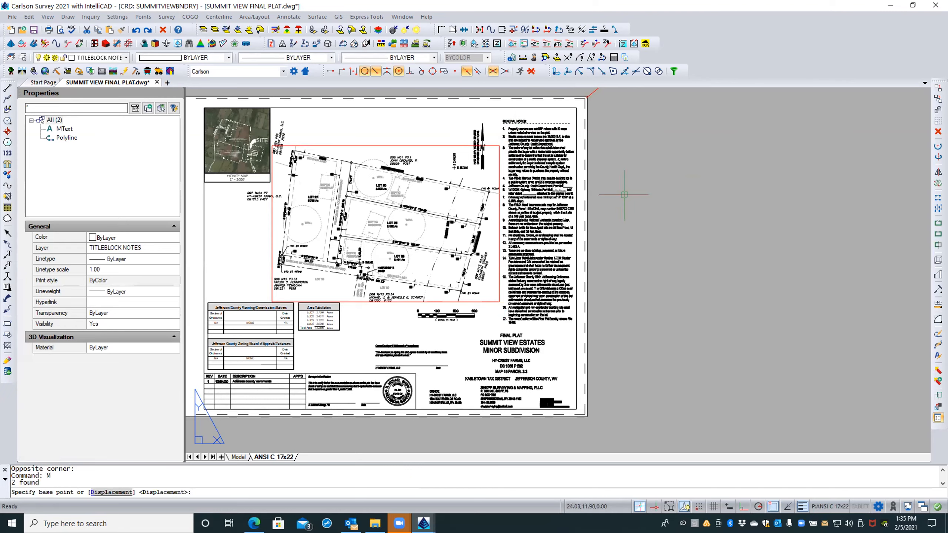
{"action": "left_click", "coordinate": [624, 194]}
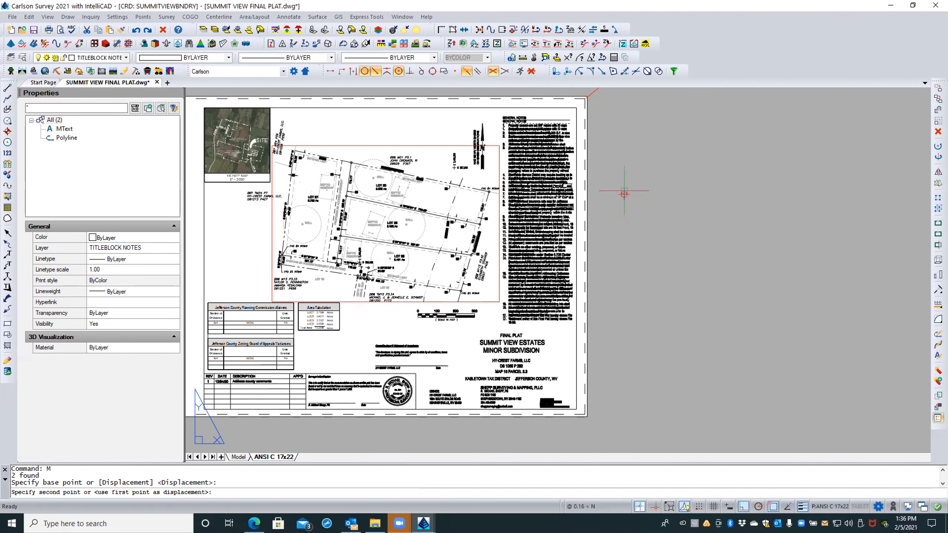
{"action": "key", "text": "Escape"}
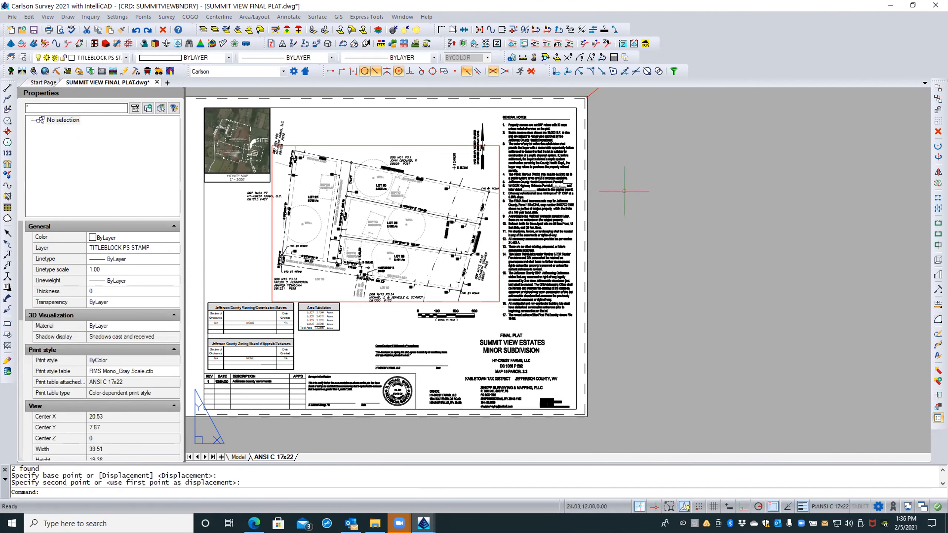
{"action": "key", "text": "Escape"}
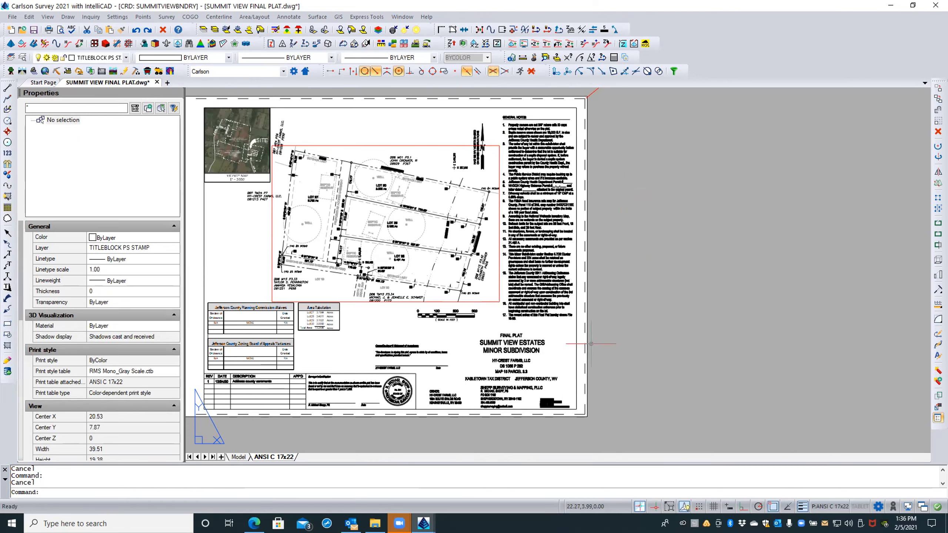
Save the final plat drawing with the whole sheet in view
{"action": "scroll", "coordinate": [544, 361], "scroll_direction": "up", "scroll_amount": 1}
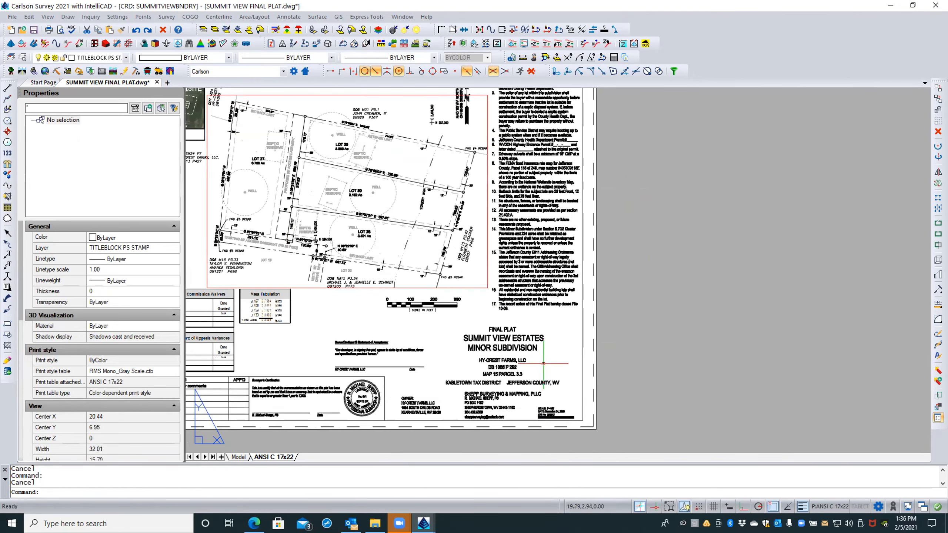
{"action": "middle_click", "coordinate": [632, 308]}
{"action": "middle_click", "coordinate": [631, 307]}
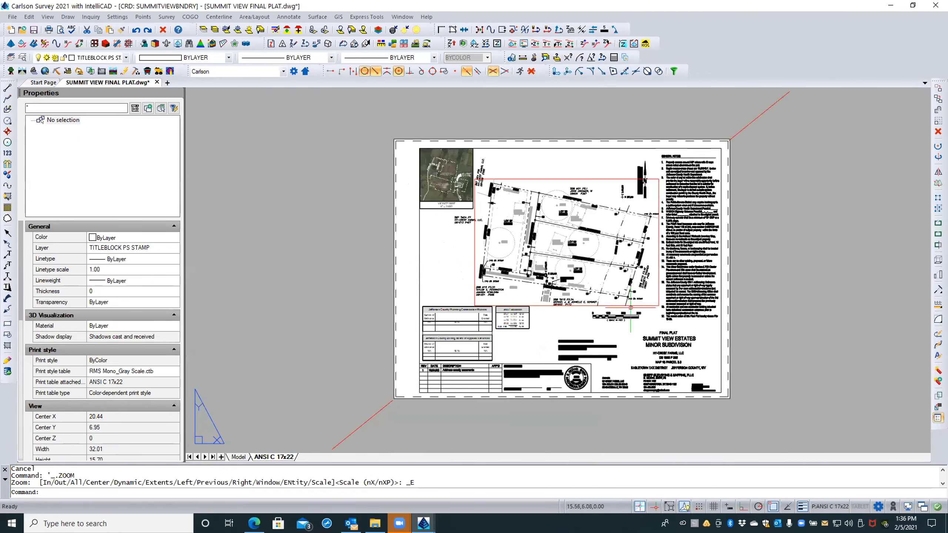
{"action": "left_click", "coordinate": [29, 29]}
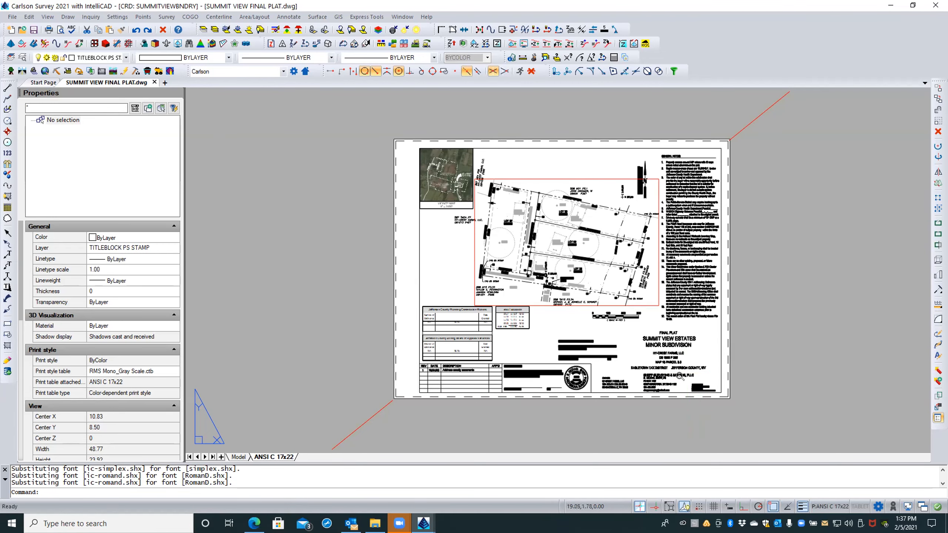
Examine the title block, the vicinity map with the neighbouring lots, and the overall layout of the plat sheet
{"action": "scroll", "coordinate": [680, 376], "scroll_direction": "up", "scroll_amount": 5}
{"action": "mouse_move", "coordinate": [653, 378]}
{"action": "middle_mouse_down"}
{"action": "mouse_move", "coordinate": [617, 335]}
{"action": "mouse_move", "coordinate": [461, 330]}
{"action": "middle_mouse_up"}
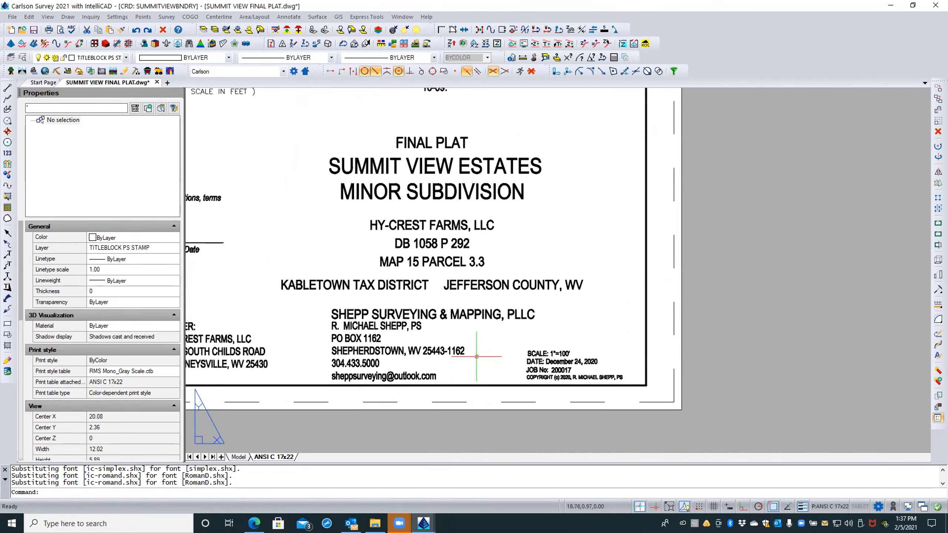
{"action": "scroll", "coordinate": [468, 377], "scroll_direction": "down", "scroll_amount": 3}
{"action": "scroll", "coordinate": [471, 378], "scroll_direction": "down", "scroll_amount": 1}
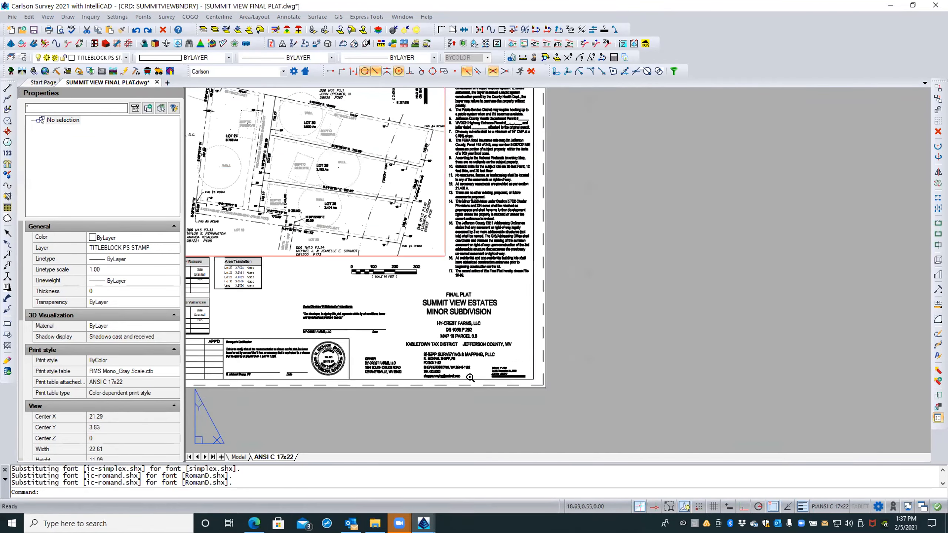
{"action": "middle_click", "coordinate": [478, 419]}
{"action": "middle_click", "coordinate": [478, 419]}
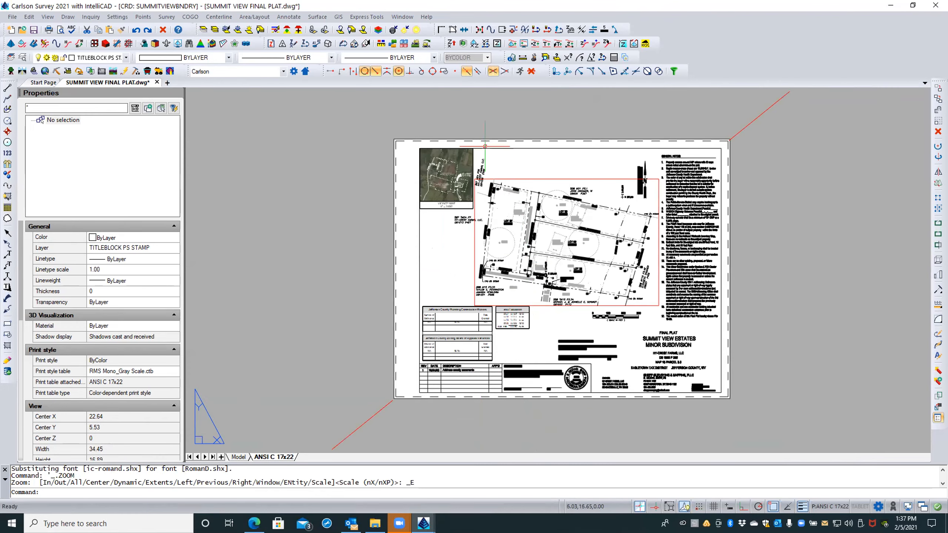
{"action": "scroll", "coordinate": [485, 167], "scroll_direction": "up", "scroll_amount": 1}
{"action": "scroll", "coordinate": [485, 167], "scroll_direction": "up", "scroll_amount": 2}
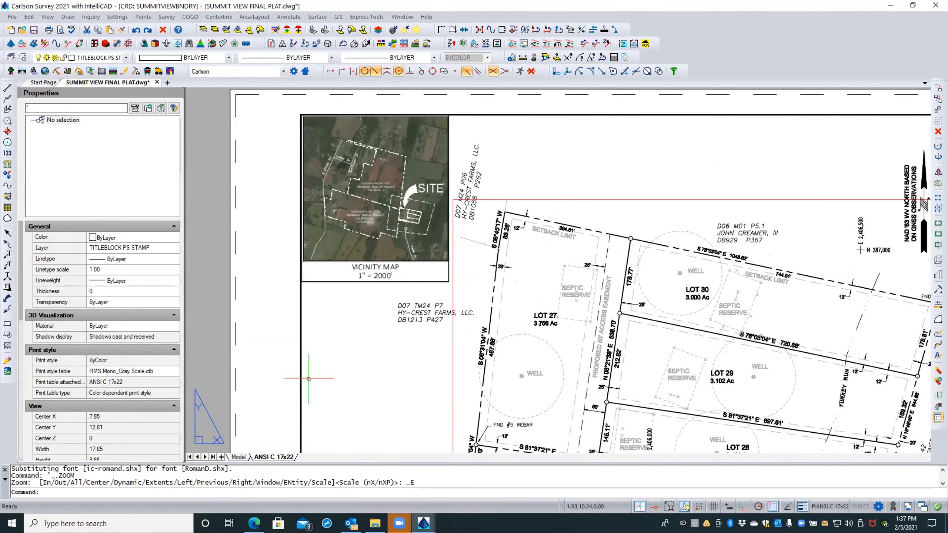
{"action": "key", "text": "Escape"}
{"action": "key", "text": "Escape"}
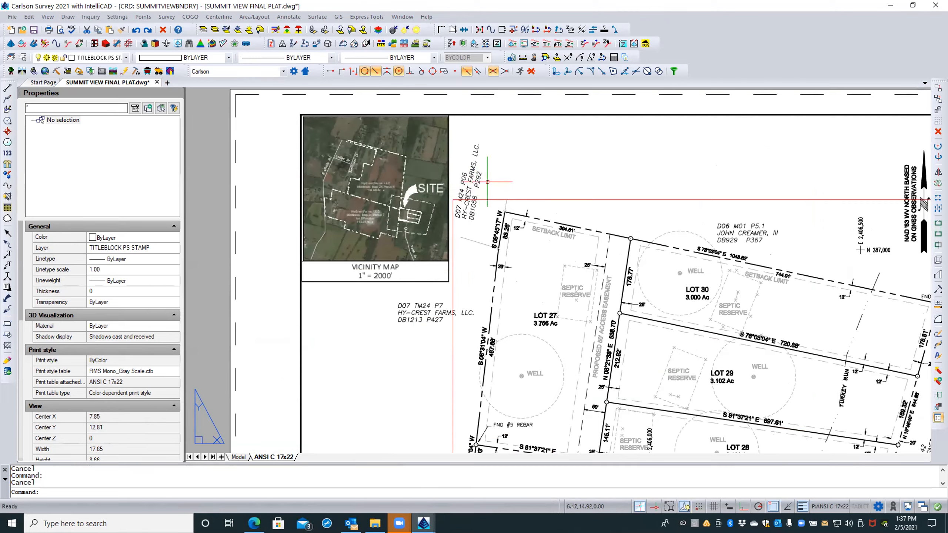
{"action": "scroll", "coordinate": [487, 182], "scroll_direction": "down", "scroll_amount": 2}
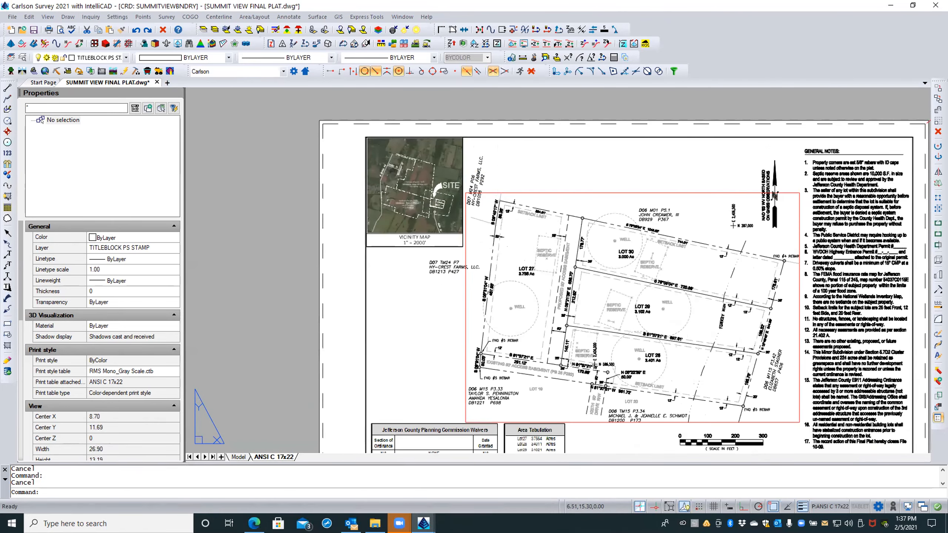
{"action": "middle_click", "coordinate": [498, 170]}
{"action": "middle_click", "coordinate": [498, 170]}
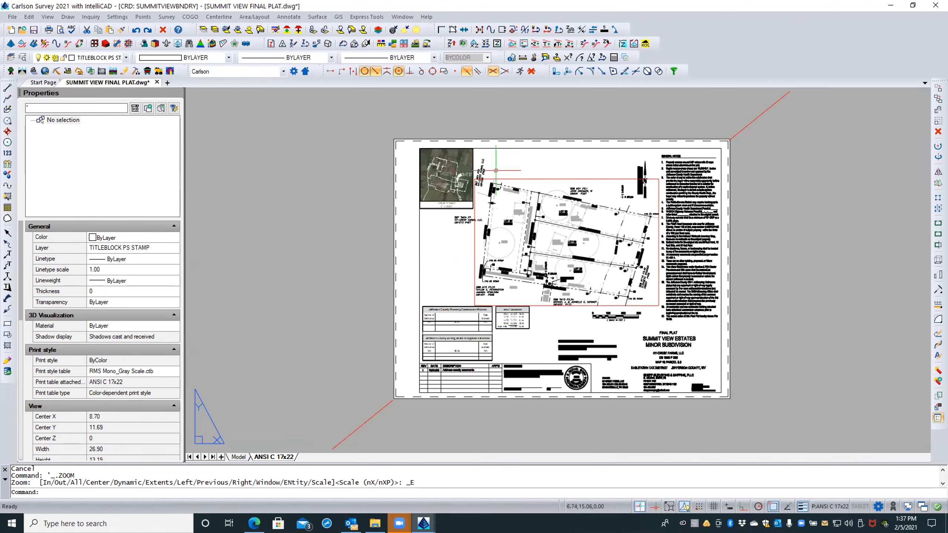
Regenerate all viewports of the plat drawing with the REA command and save the drawing
{"action": "type", "text": "rea"}
{"action": "key", "text": "Return"}
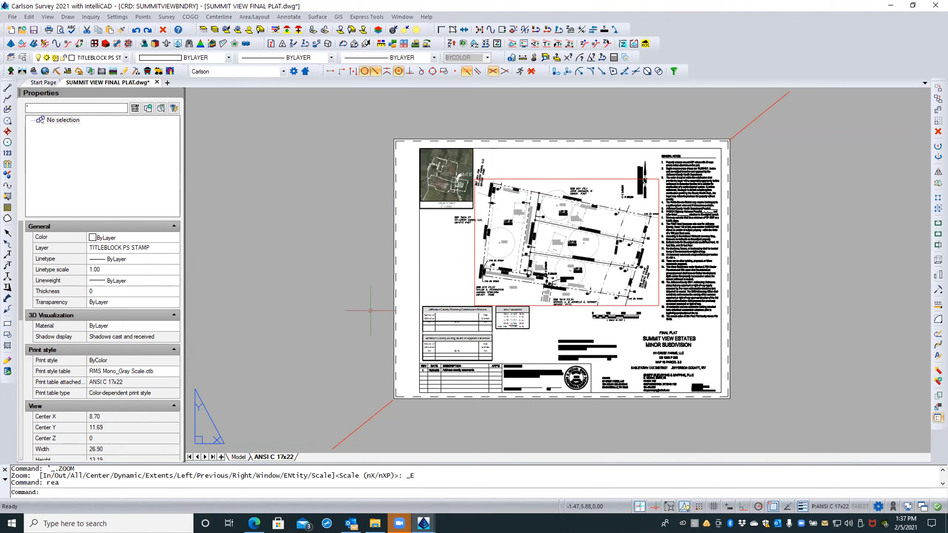
{"action": "left_click", "coordinate": [33, 30]}
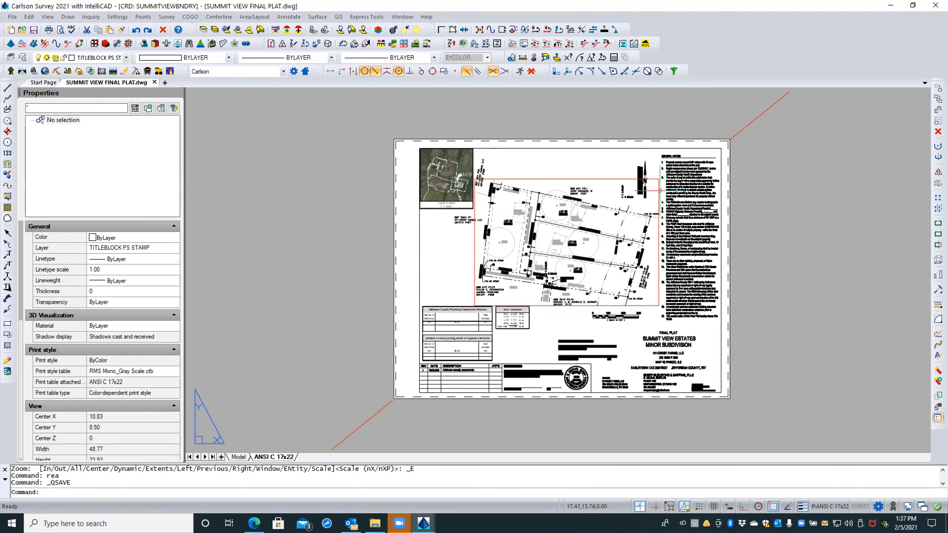
Close the CAD program and the Location Map folder window to return to the desktop
{"action": "left_click", "coordinate": [935, 5]}
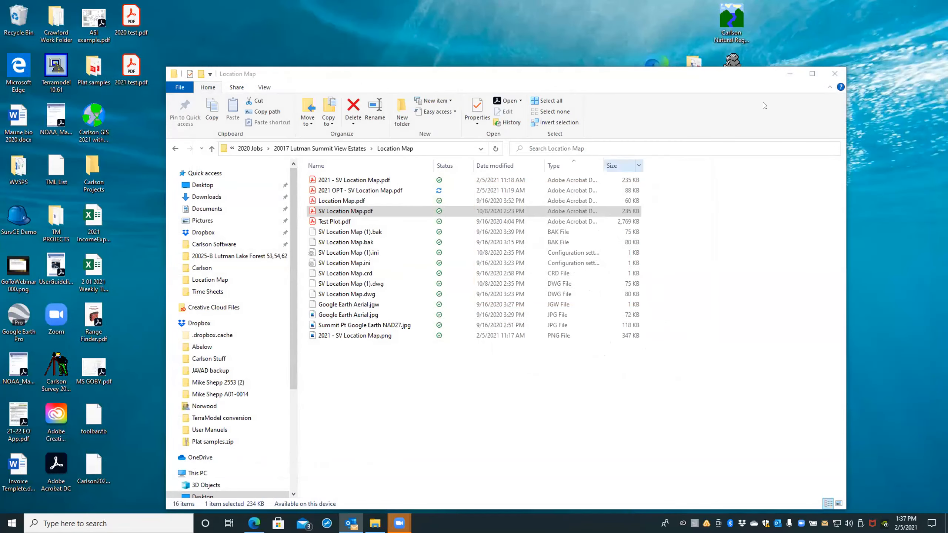
{"action": "left_click", "coordinate": [835, 74]}
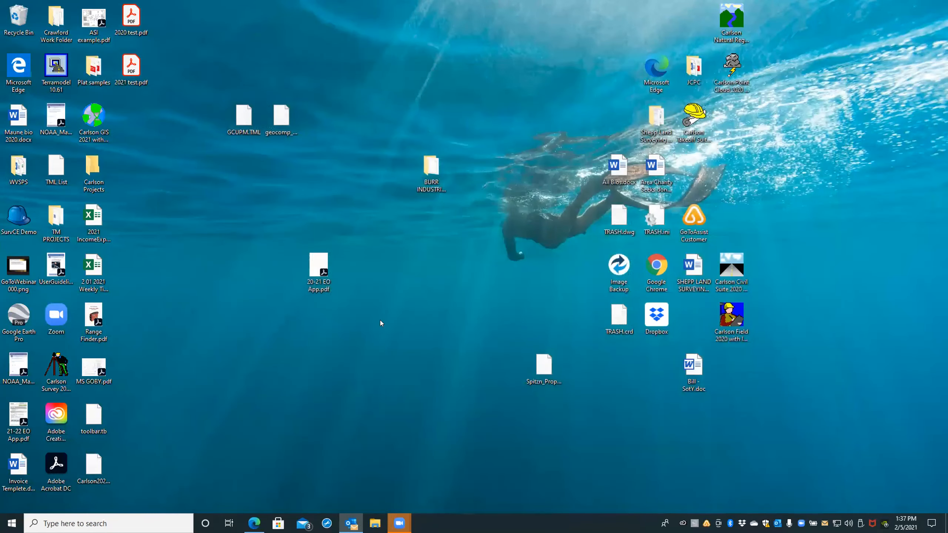